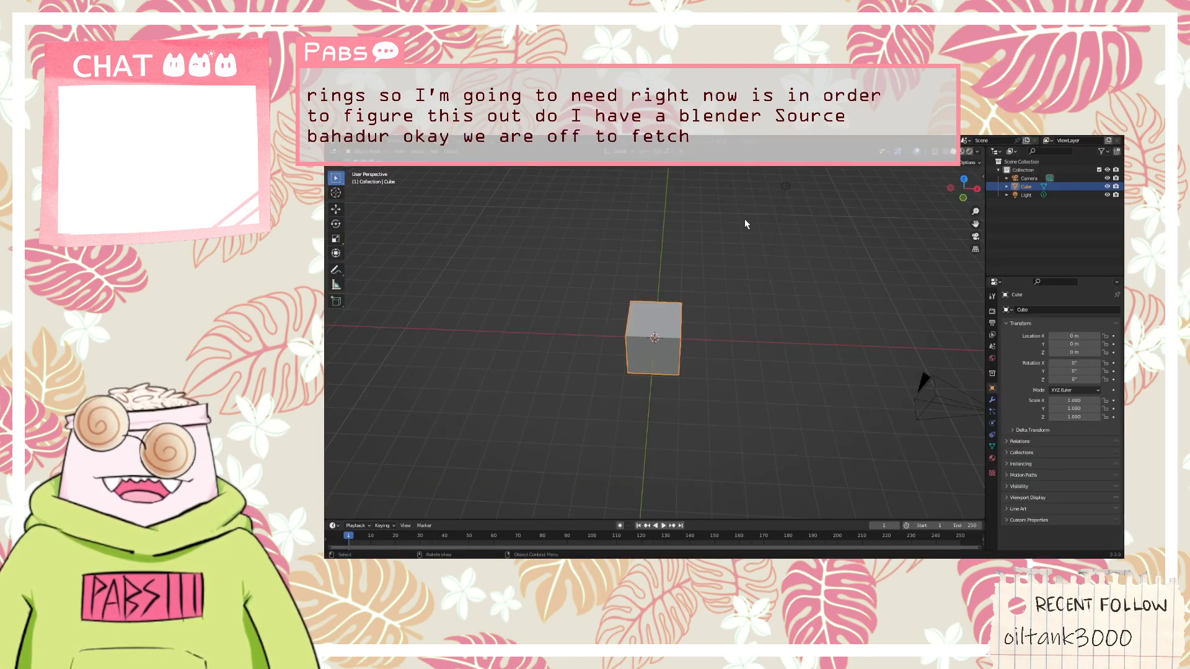
Enter Edit Mode on the cube and add one vertical loop cut through the centre of its front face
mouse_move(734, 300)
middle_down()
mouse_move(737, 289)
mouse_move(725, 295)
middle_up()
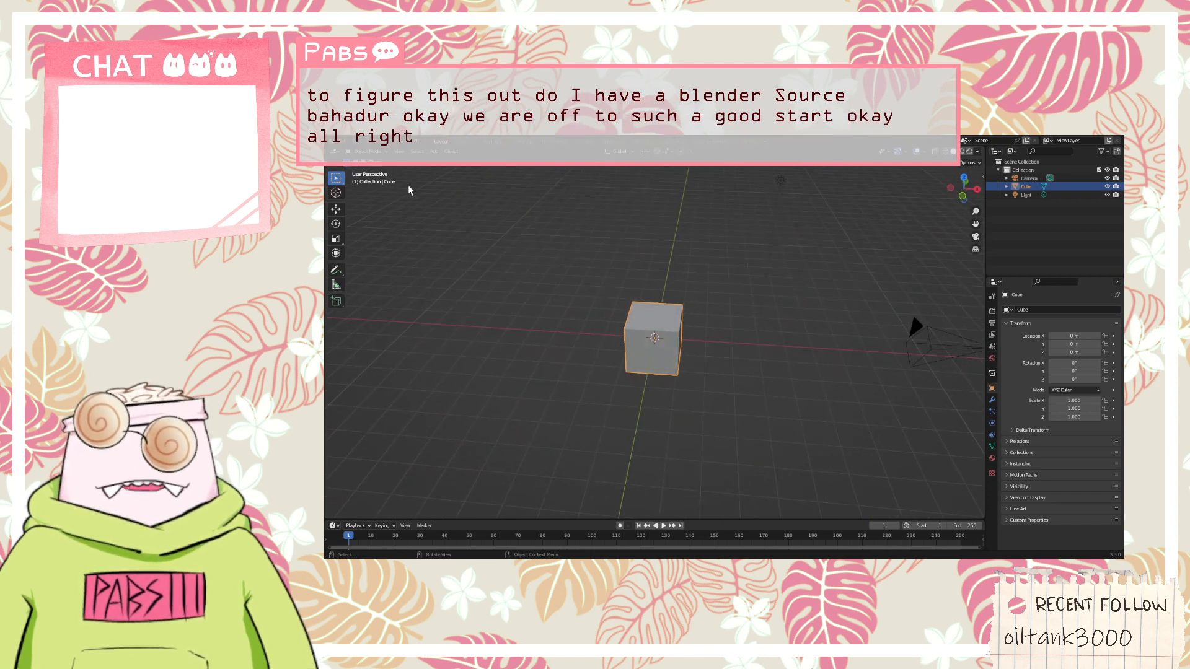
click(369, 151)
click(373, 171)
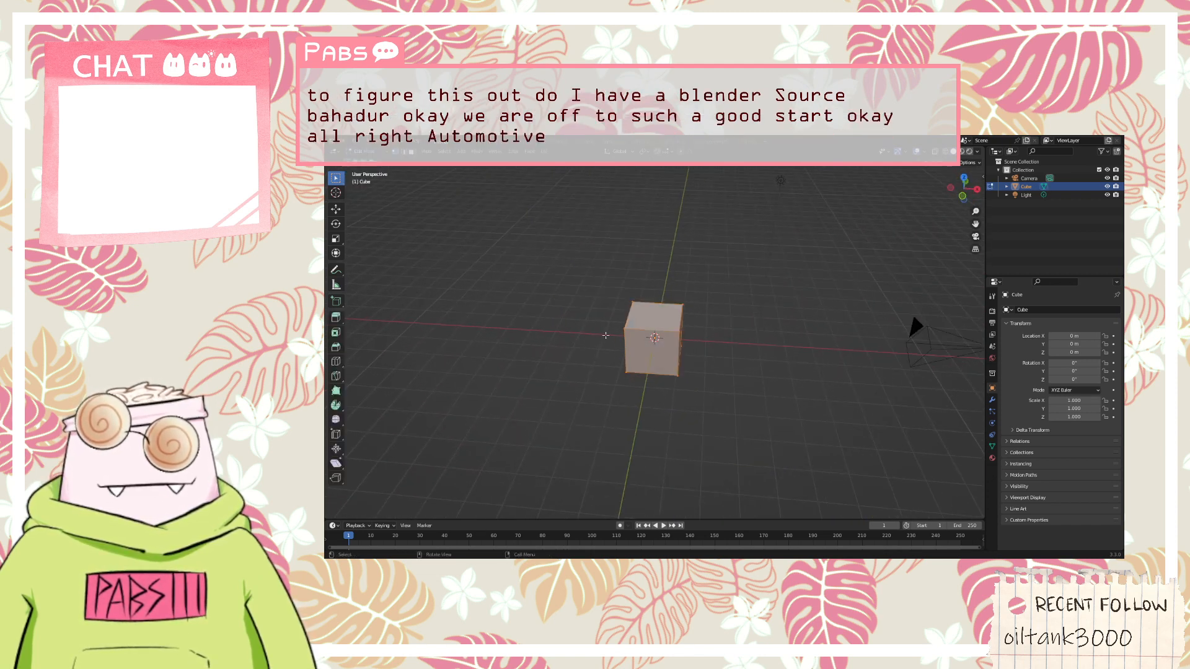
middle_drag(605, 336, 612, 337)
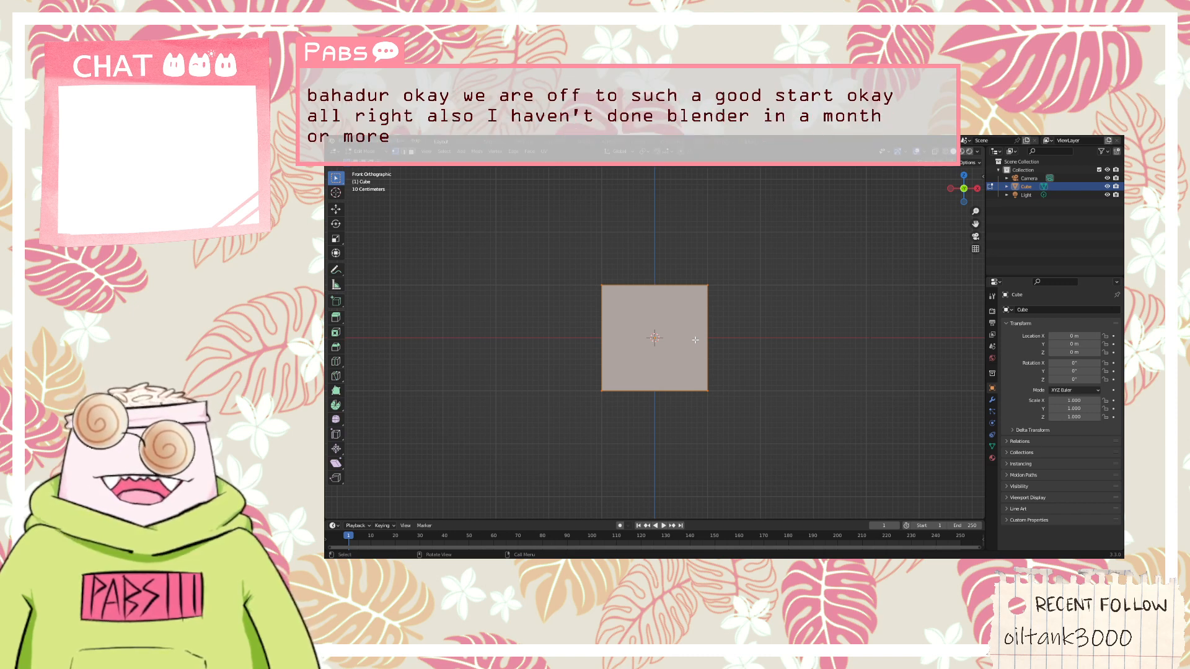
key(ctrl+r)
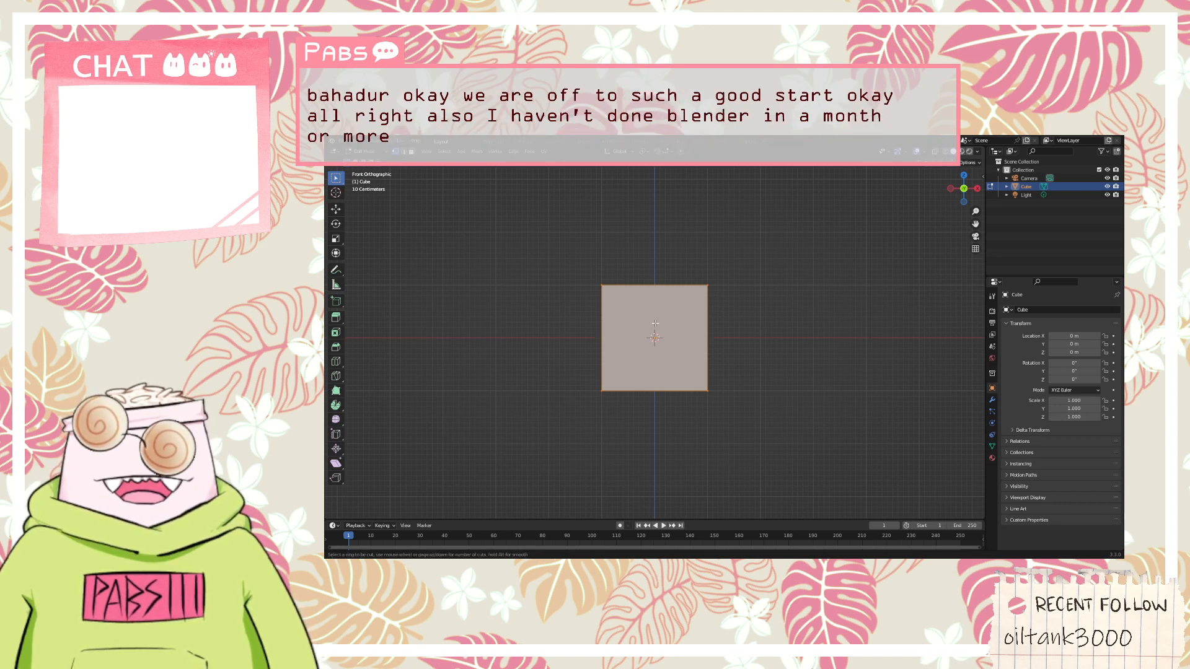
click(659, 392)
right_click(667, 345)
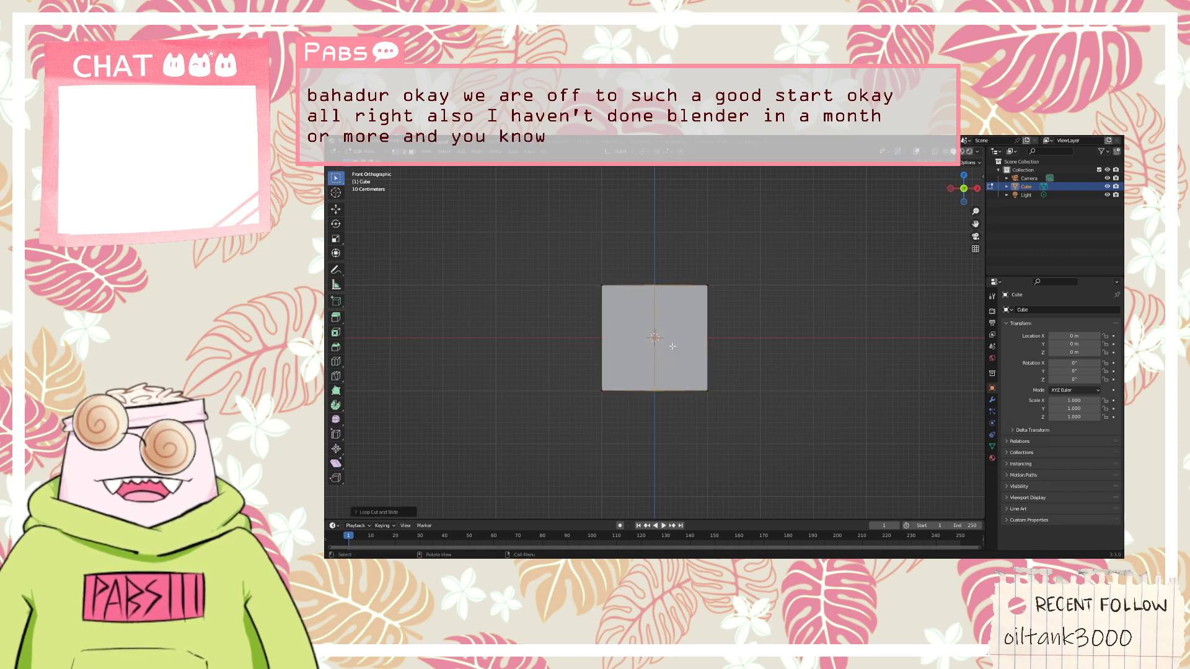
Select the faces making up one half of the cube beside the loop cut, using face selection mode
middle_drag(742, 321, 759, 368)
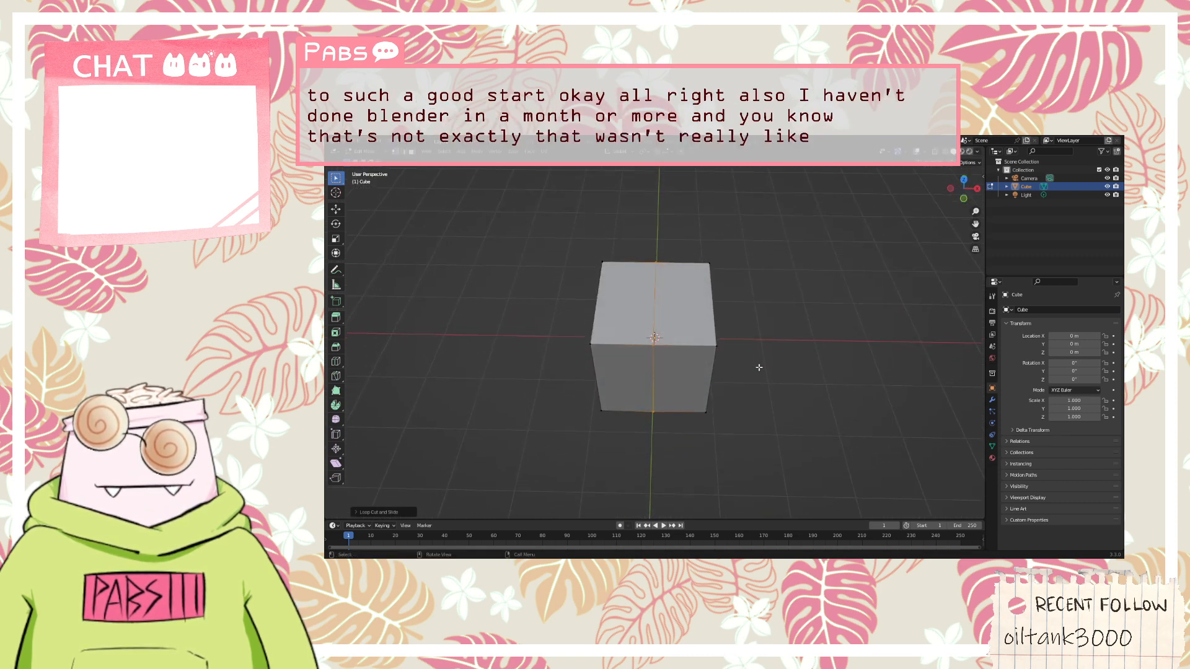
click(413, 151)
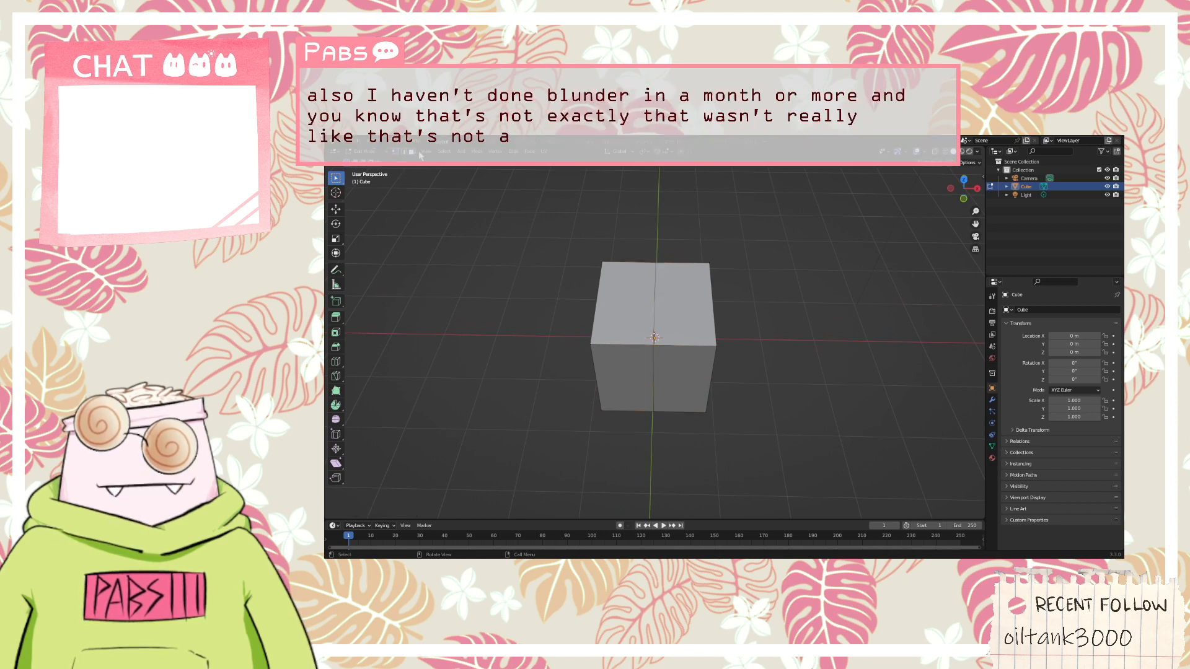
click(702, 309)
click(702, 370)
shift+click(698, 319)
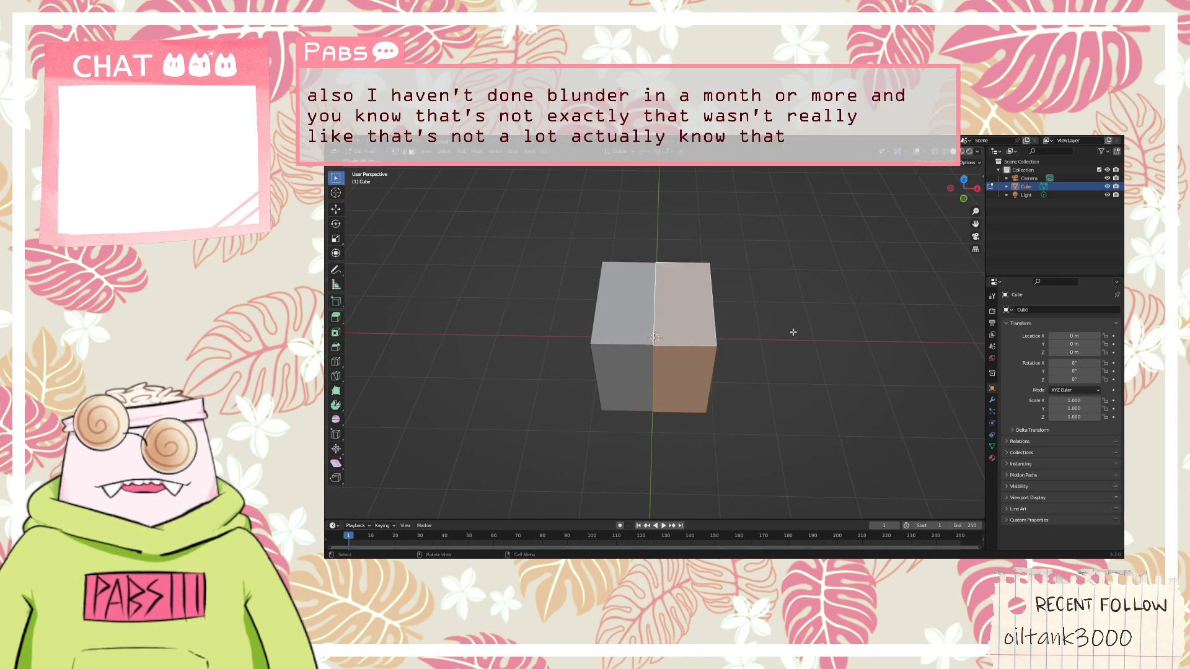
middle_drag(791, 332, 714, 370)
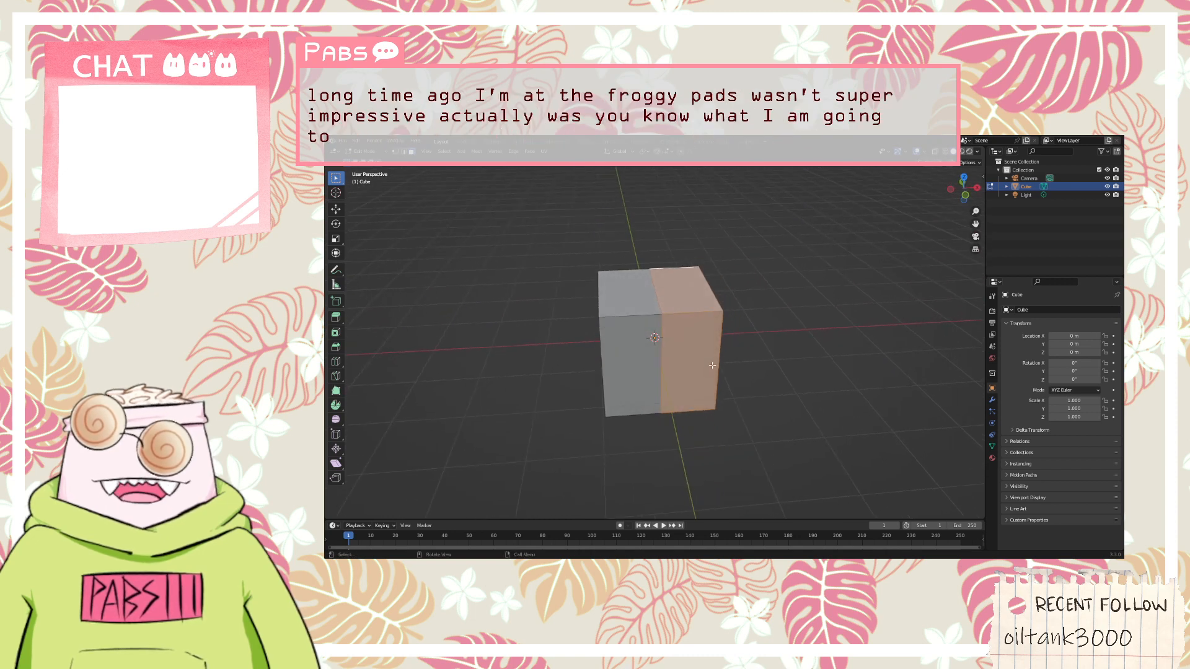
Try dissolving the vertices of the selected cube half and undo it
key(x)
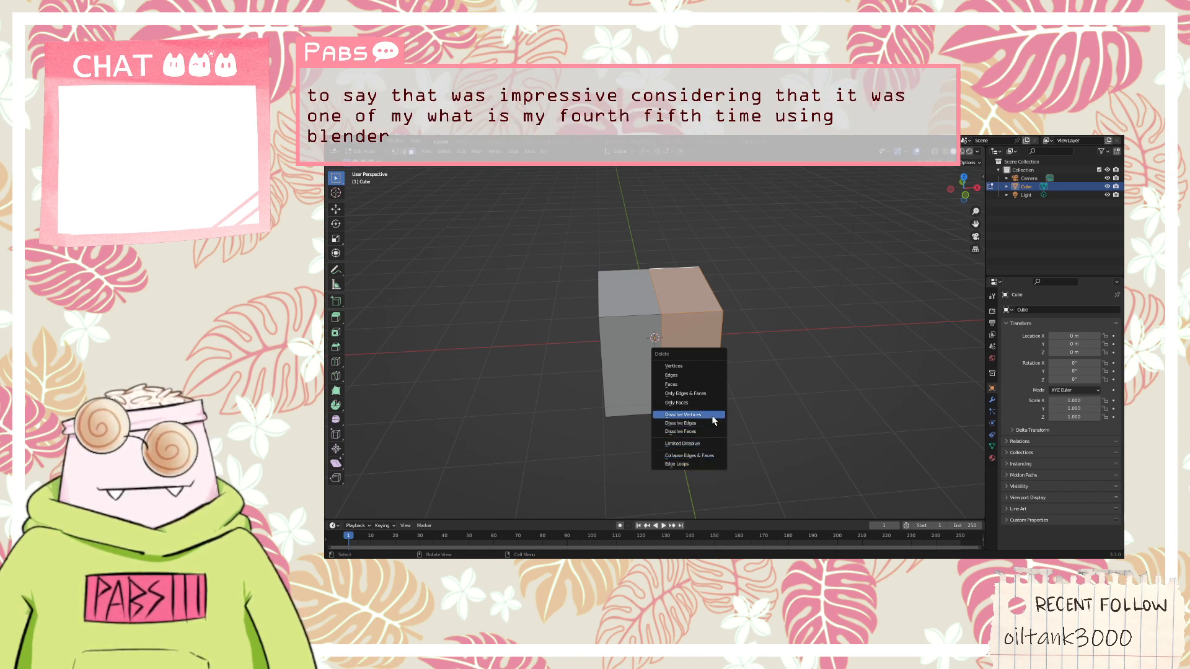
click(712, 418)
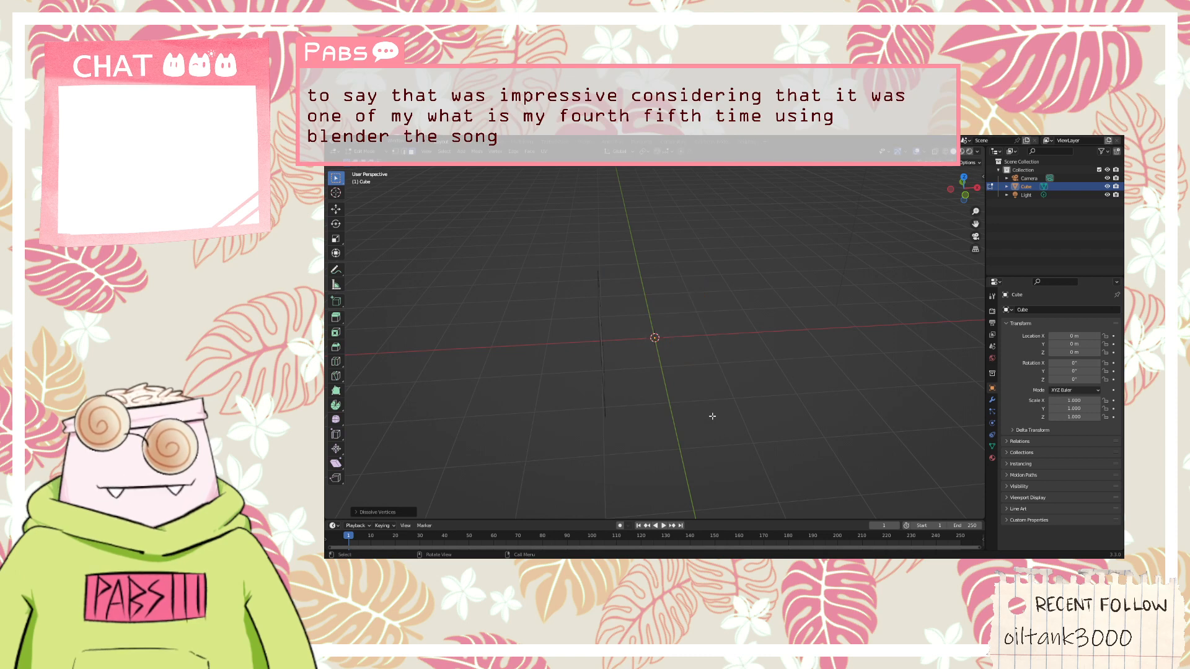
middle_drag(681, 405, 618, 424)
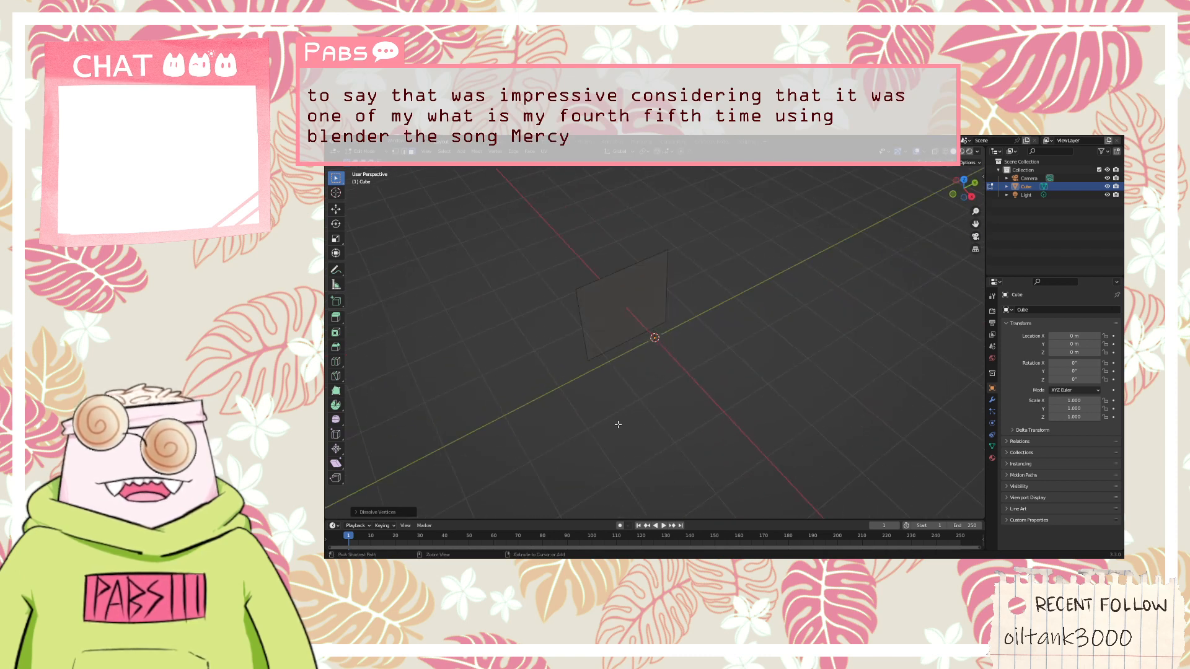
key(ctrl+z)
Try deleting the vertices of the selected cube half and undo the deletion
right_click(617, 412)
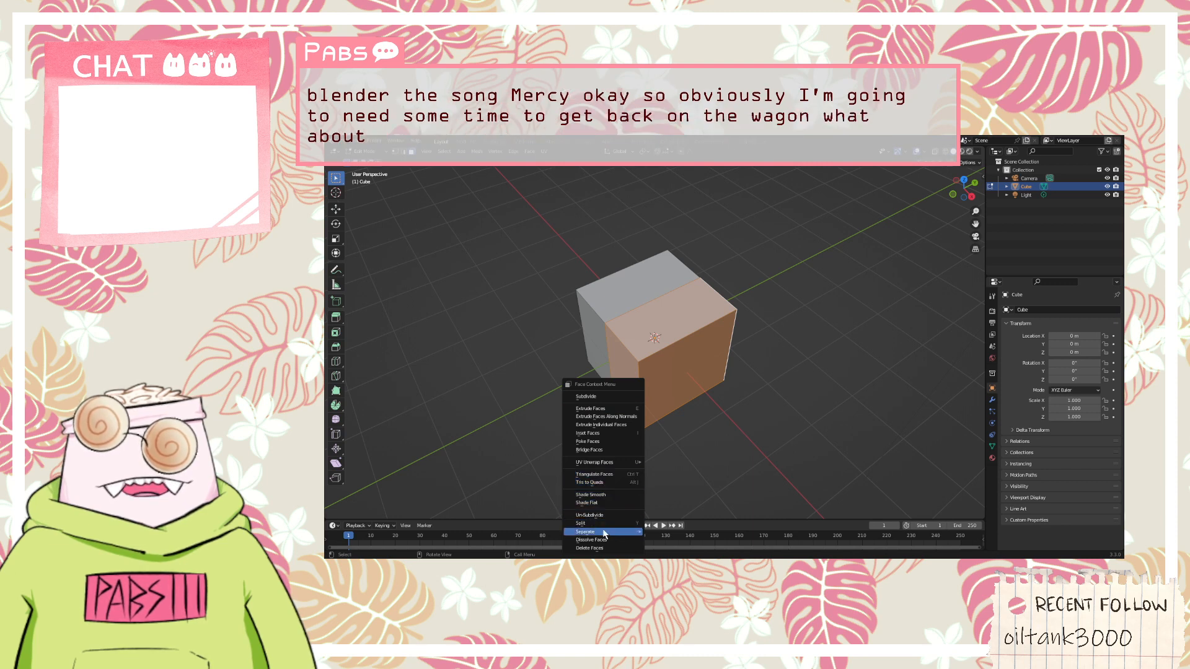
right_click(697, 356)
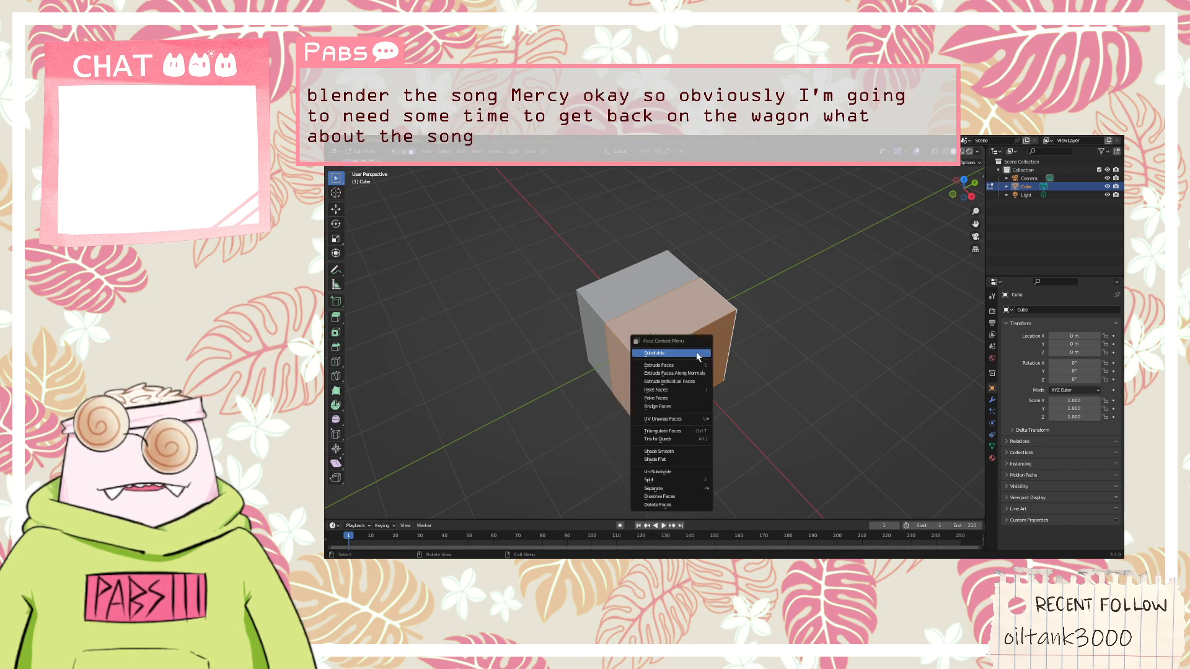
key(Escape)
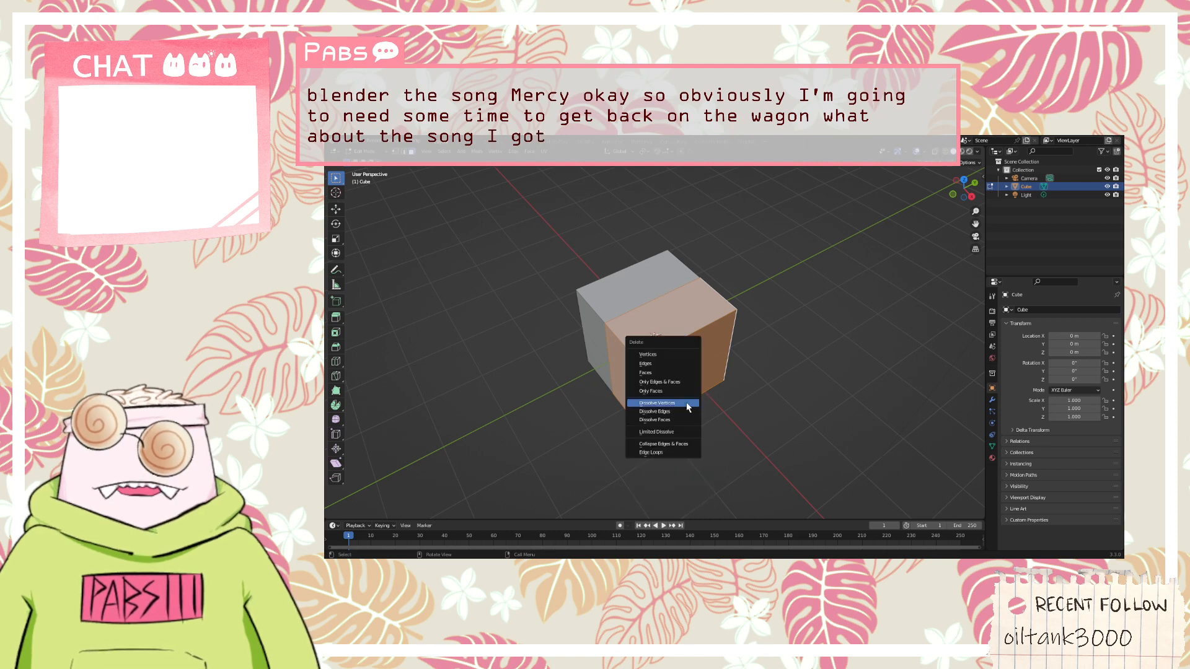
key(x)
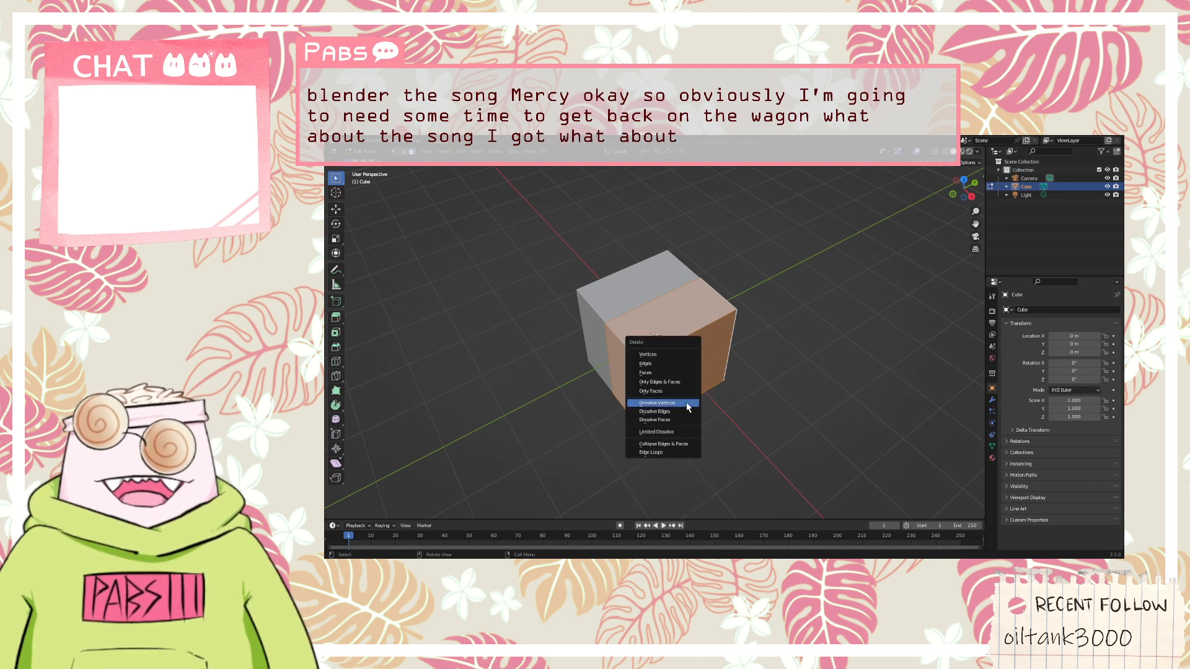
click(674, 355)
key(ctrl+z)
key(x)
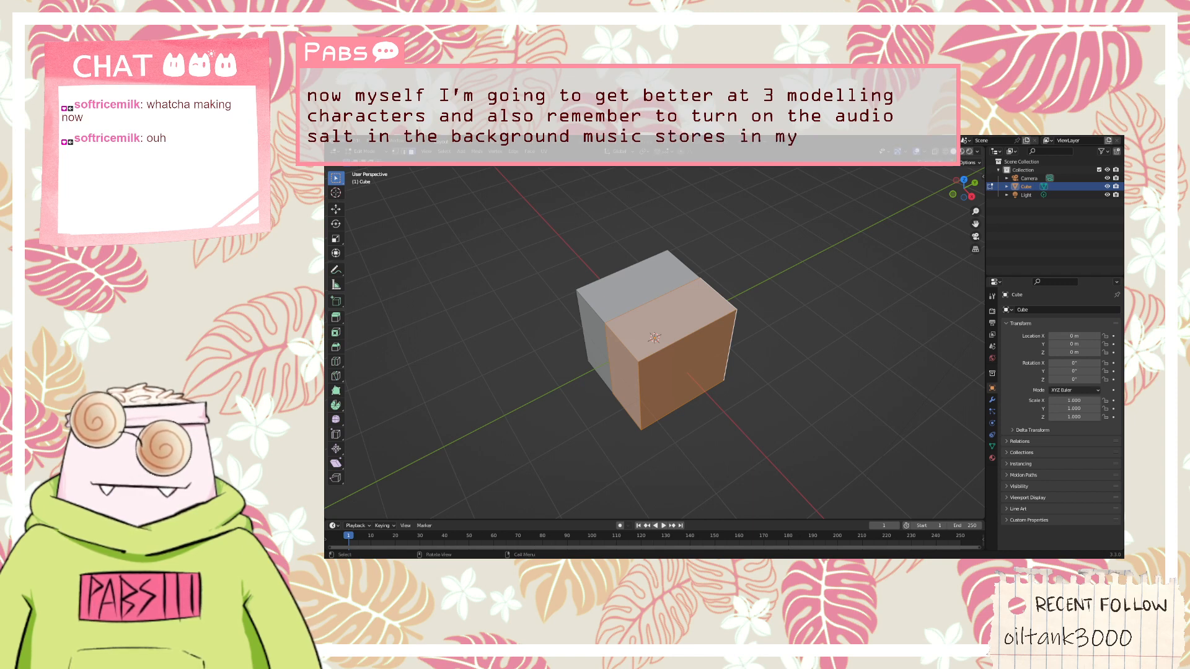
Delete the selected faces of the cube half with the Faces option
mouse_move(673, 372)
middle_down()
mouse_move(663, 377)
mouse_move(678, 388)
mouse_move(668, 380)
mouse_move(680, 374)
middle_up()
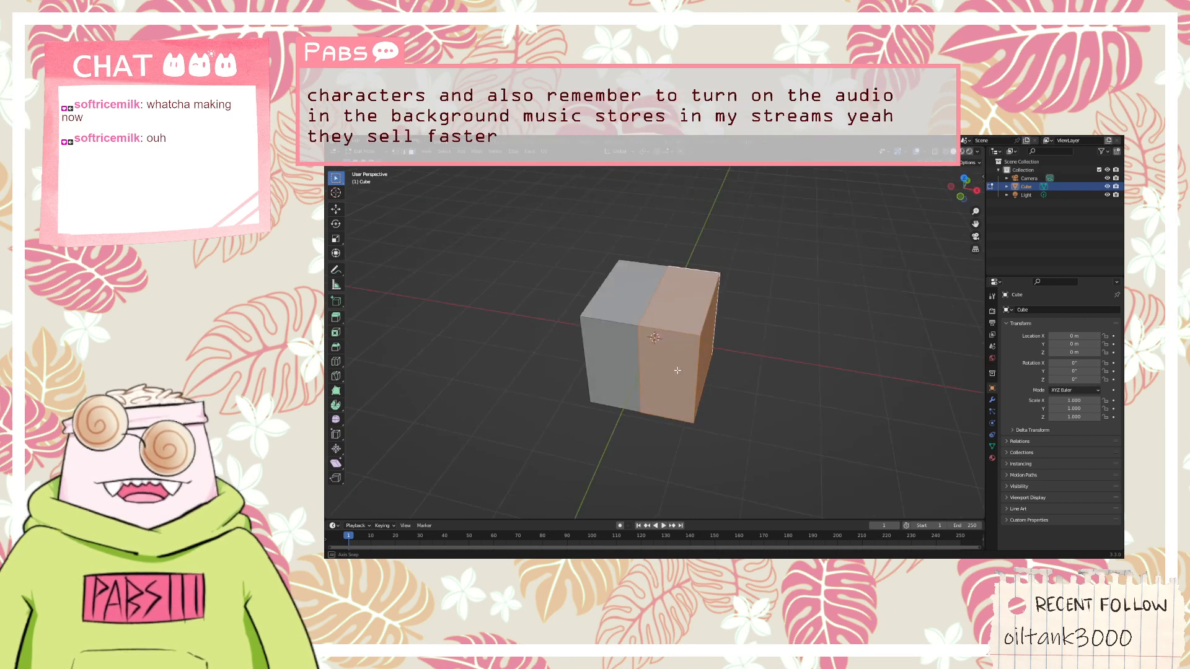
key(x)
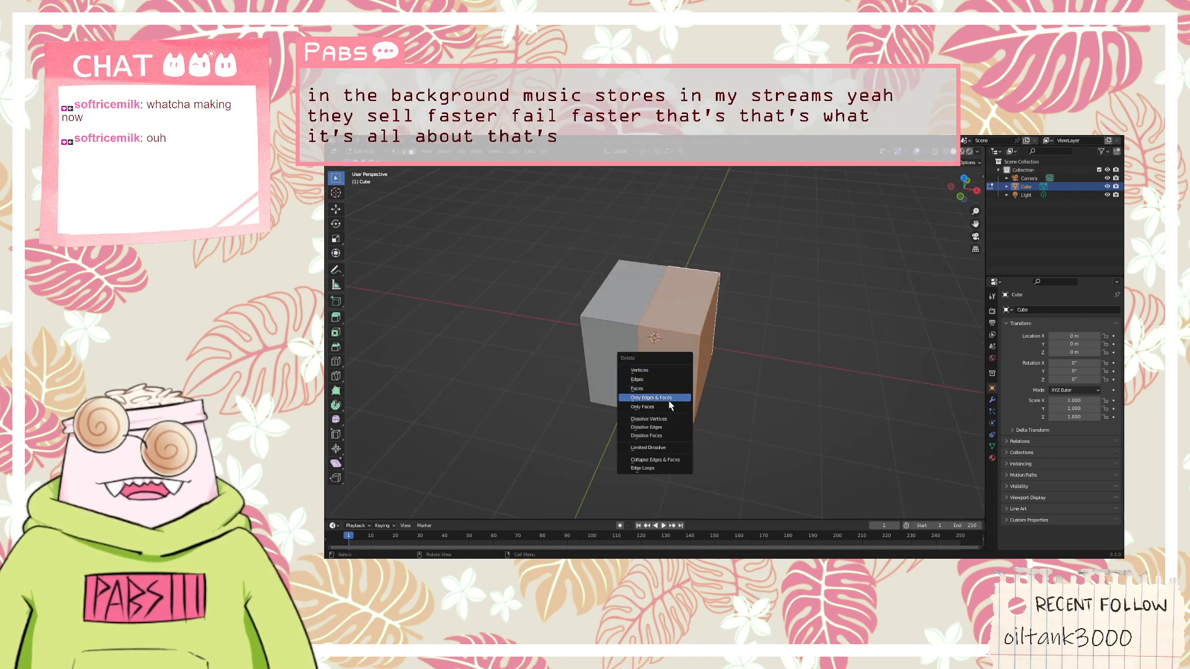
click(672, 388)
Add a Mirror modifier on the X axis to the remaining half cube and enable Clipping
middle_drag(672, 391, 765, 359)
mouse_move(893, 364)
middle_down()
mouse_move(858, 370)
mouse_move(880, 373)
middle_up()
click(992, 400)
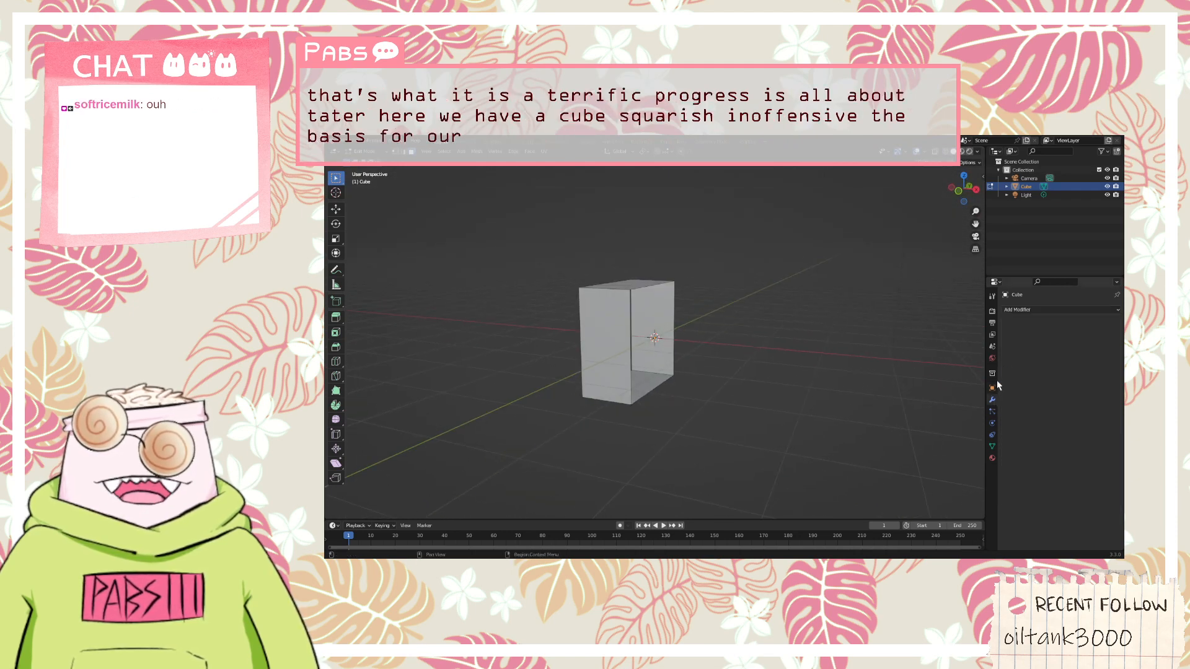
click(1031, 310)
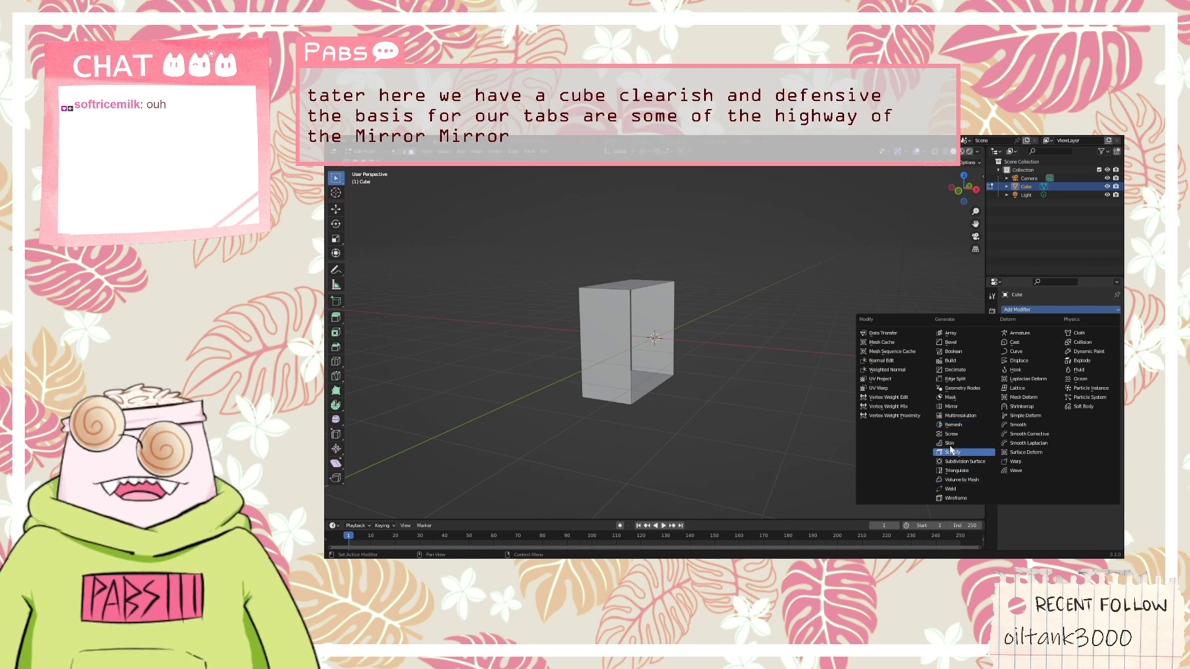
click(955, 406)
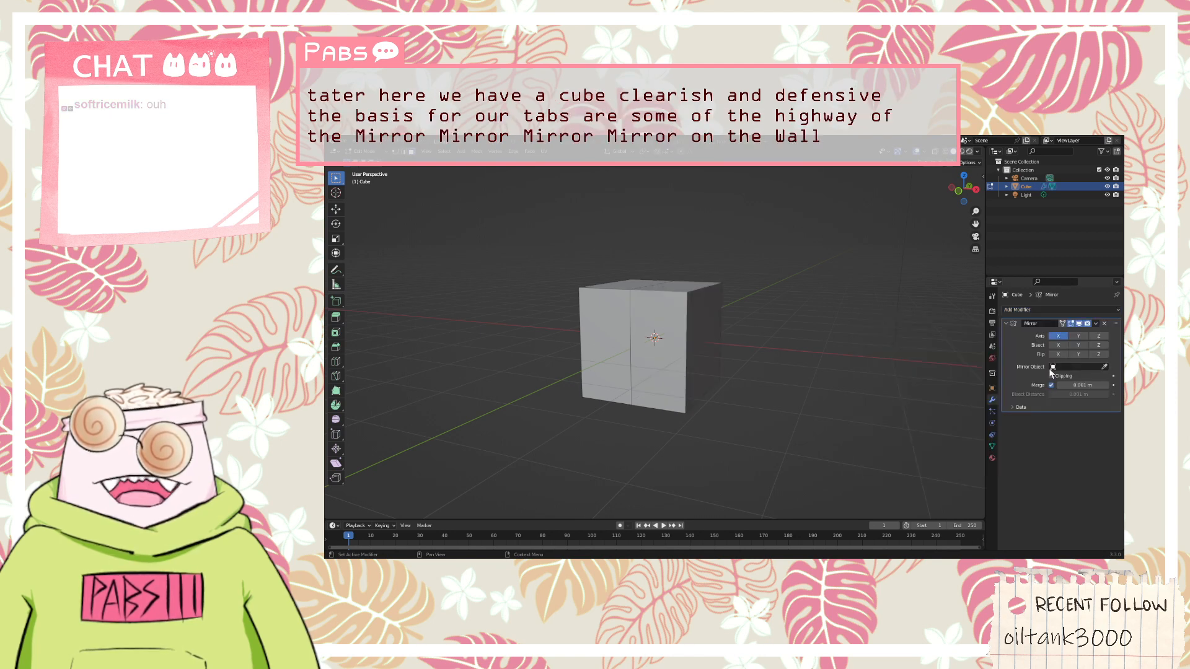
mouse_move(831, 332)
middle_down()
mouse_move(839, 346)
mouse_move(854, 348)
mouse_move(852, 338)
middle_up()
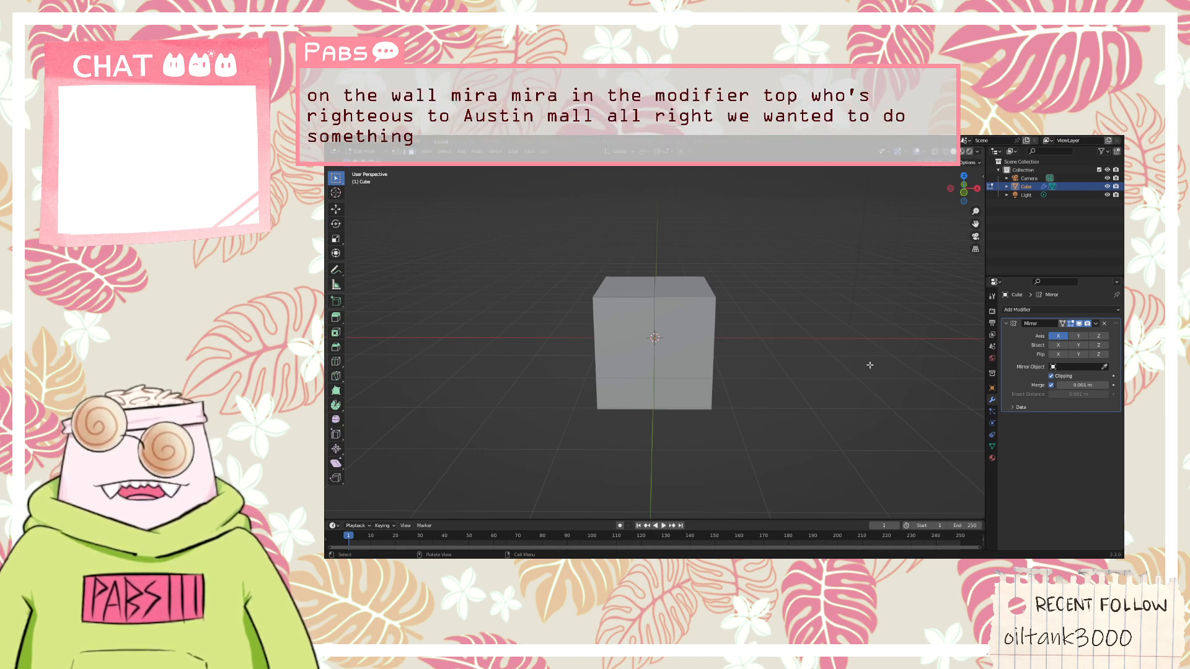
mouse_move(867, 364)
middle_down()
mouse_move(845, 350)
mouse_move(856, 367)
middle_up()
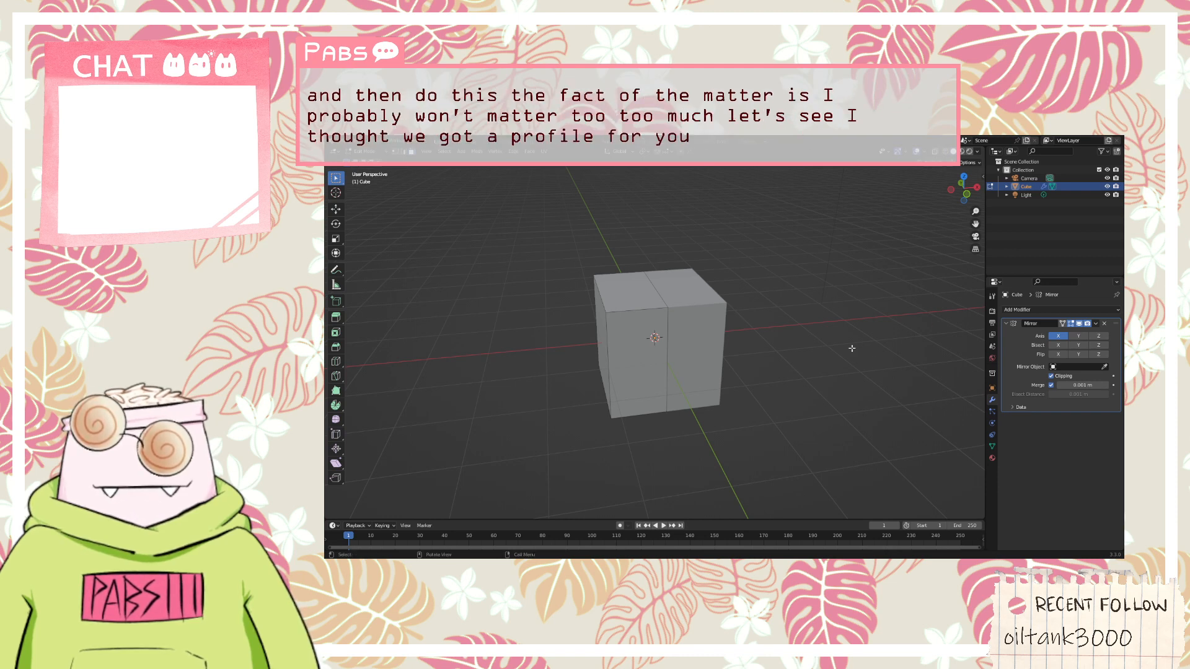
Look for an option to insert a PNG reference image into the scene
middle_drag(850, 347, 826, 318)
click(351, 143)
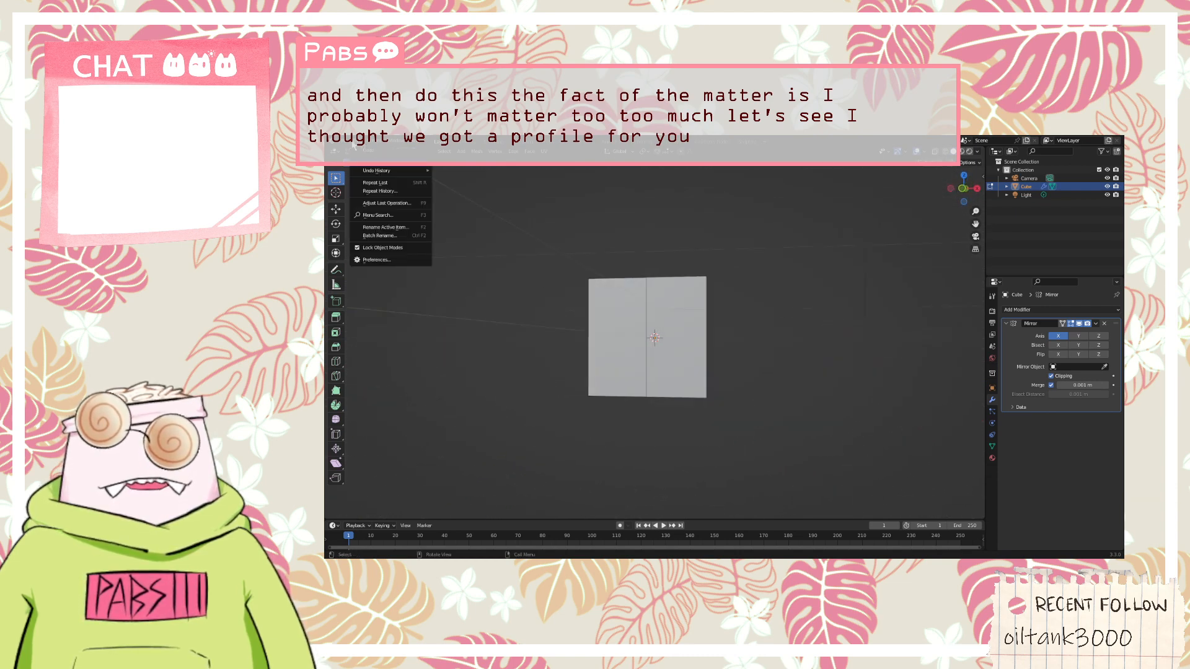
right_click(805, 273)
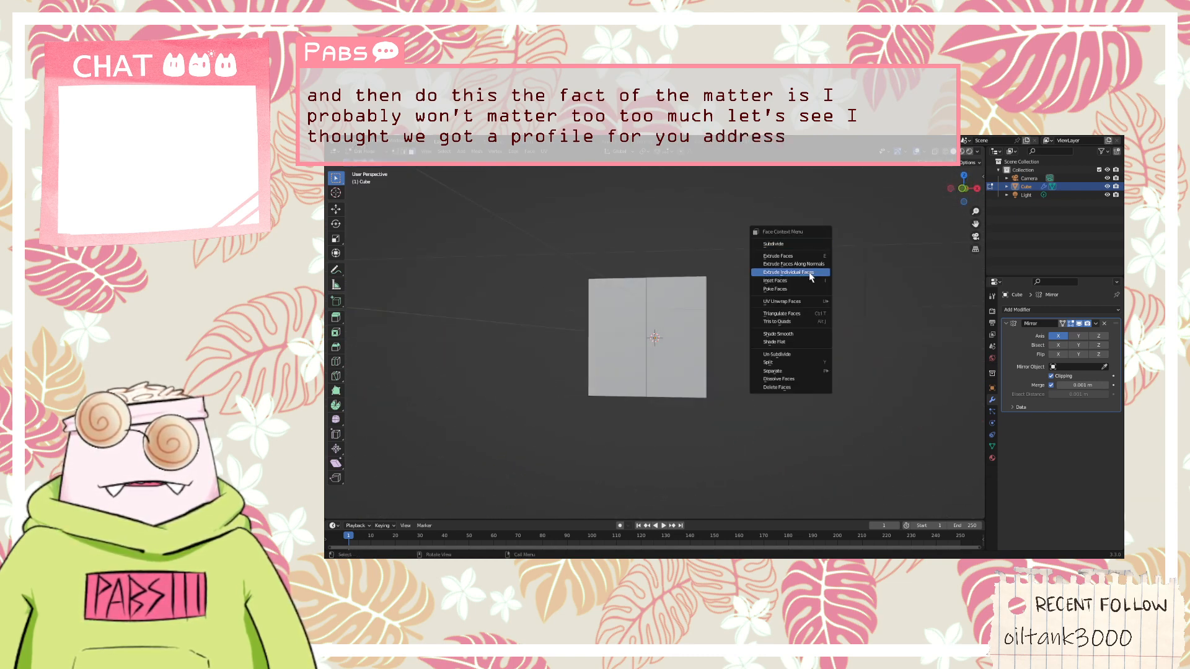
click(794, 365)
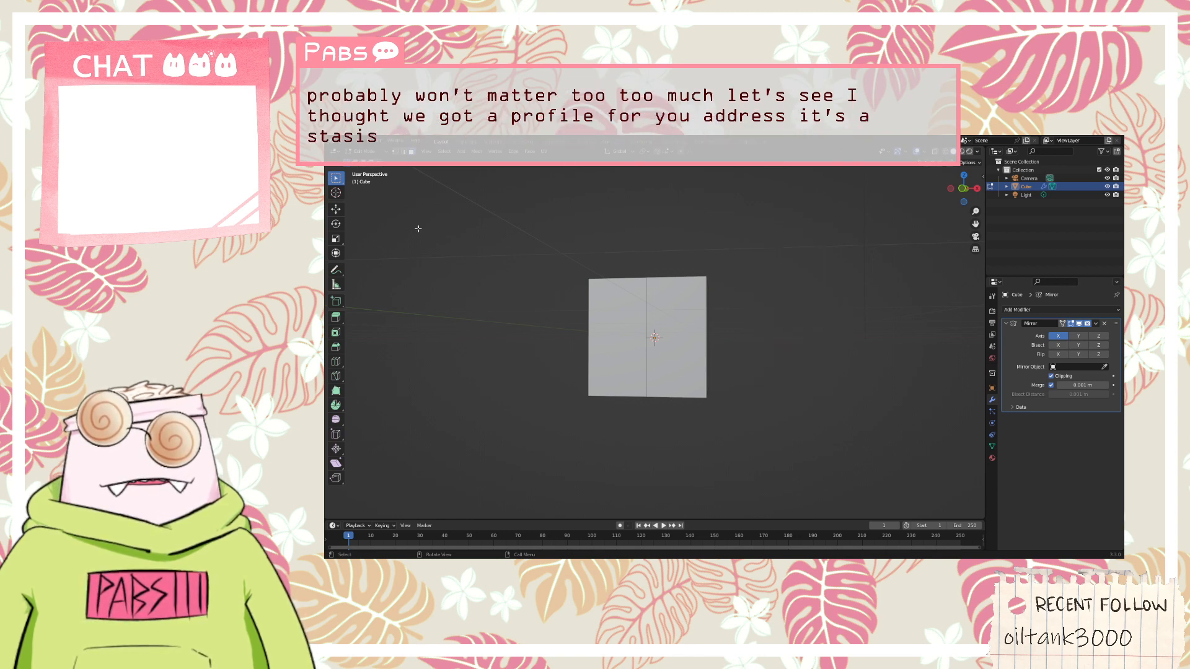
middle_drag(412, 231, 378, 202)
click(399, 142)
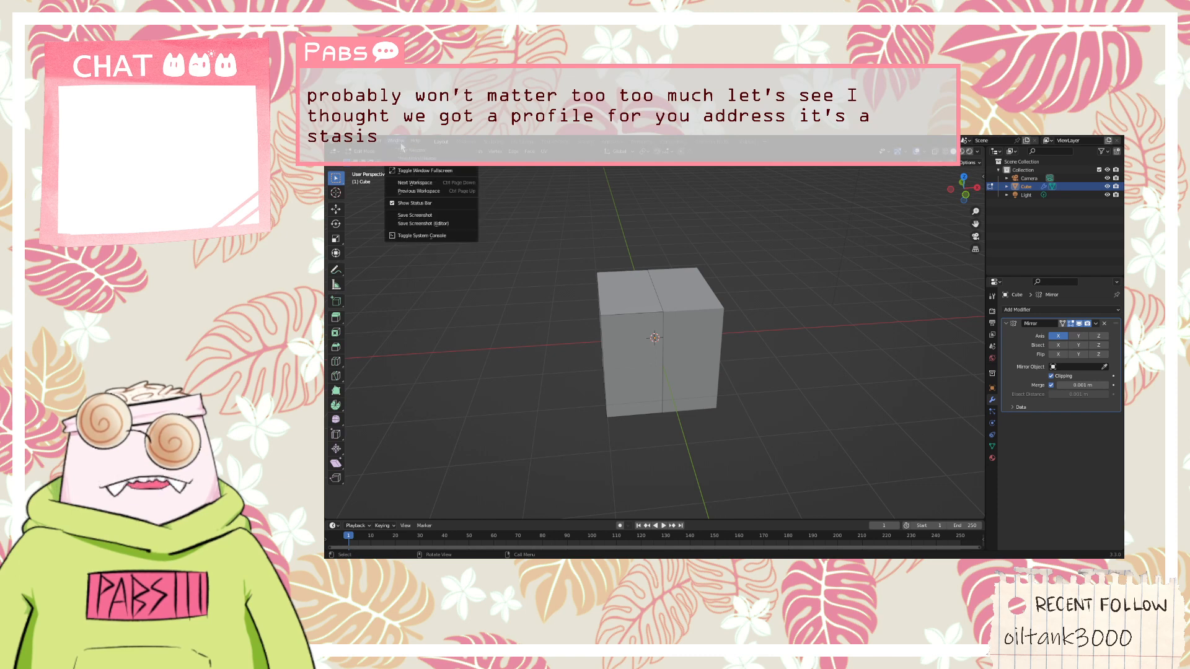
click(414, 143)
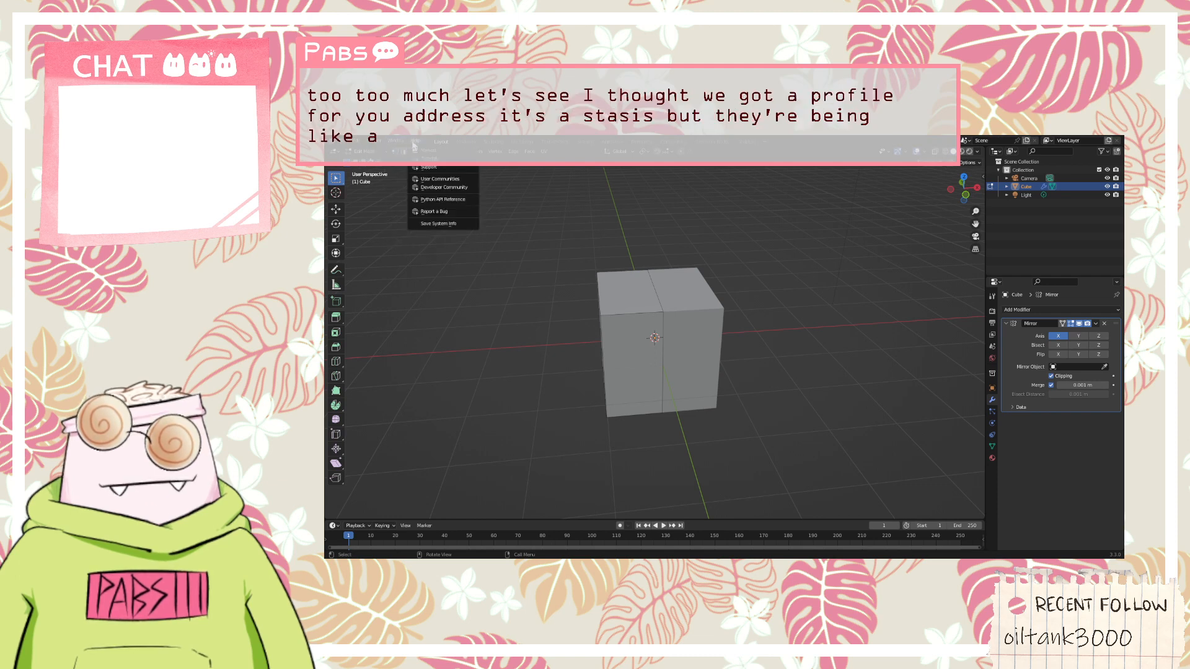
mouse_move(347, 145)
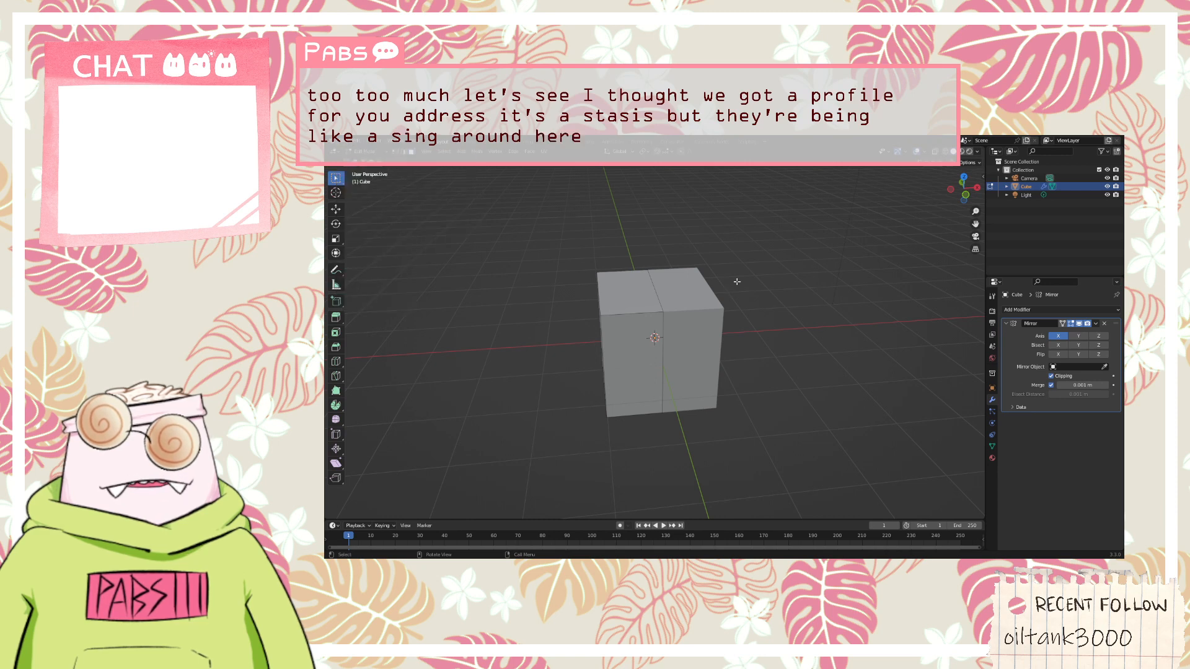
right_click(1035, 216)
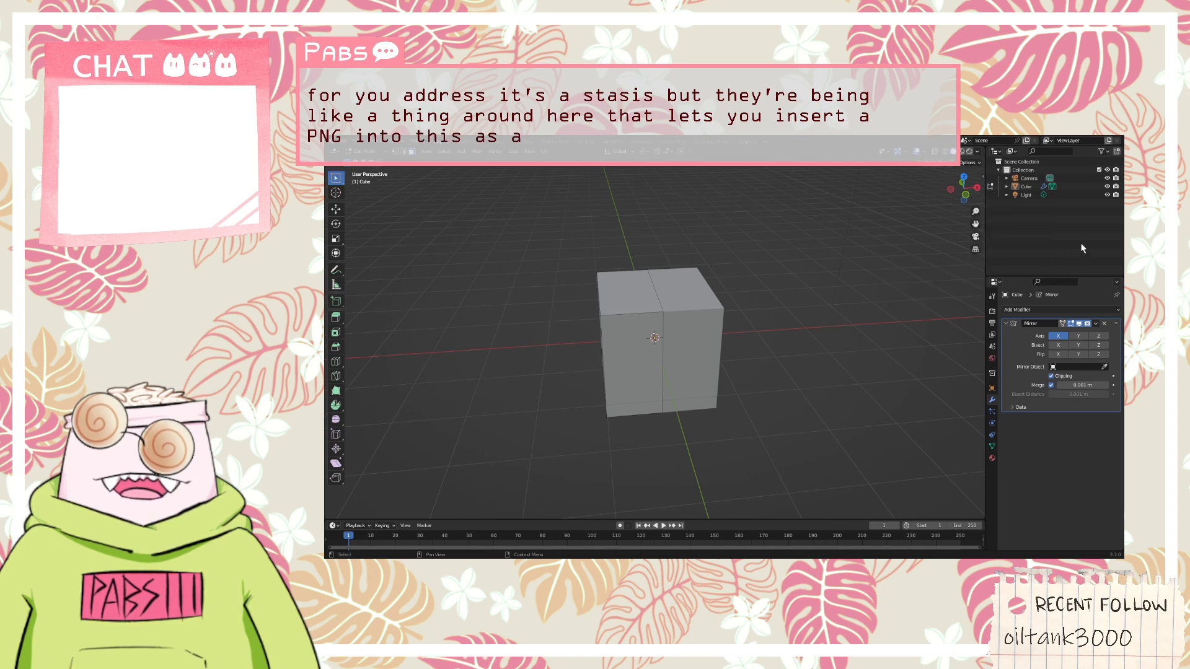
middle_drag(912, 194, 894, 198)
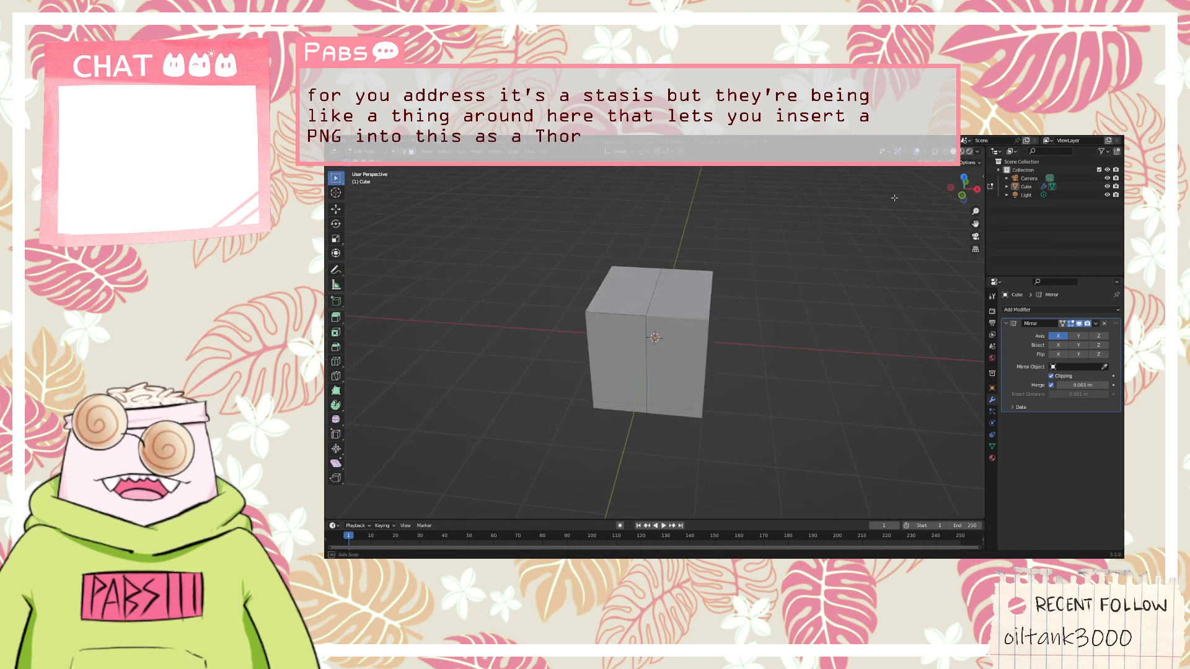
Switch to Object Mode, insert the character profile sketch as a reference image beside the cube, and show the front view
click(365, 152)
click(369, 160)
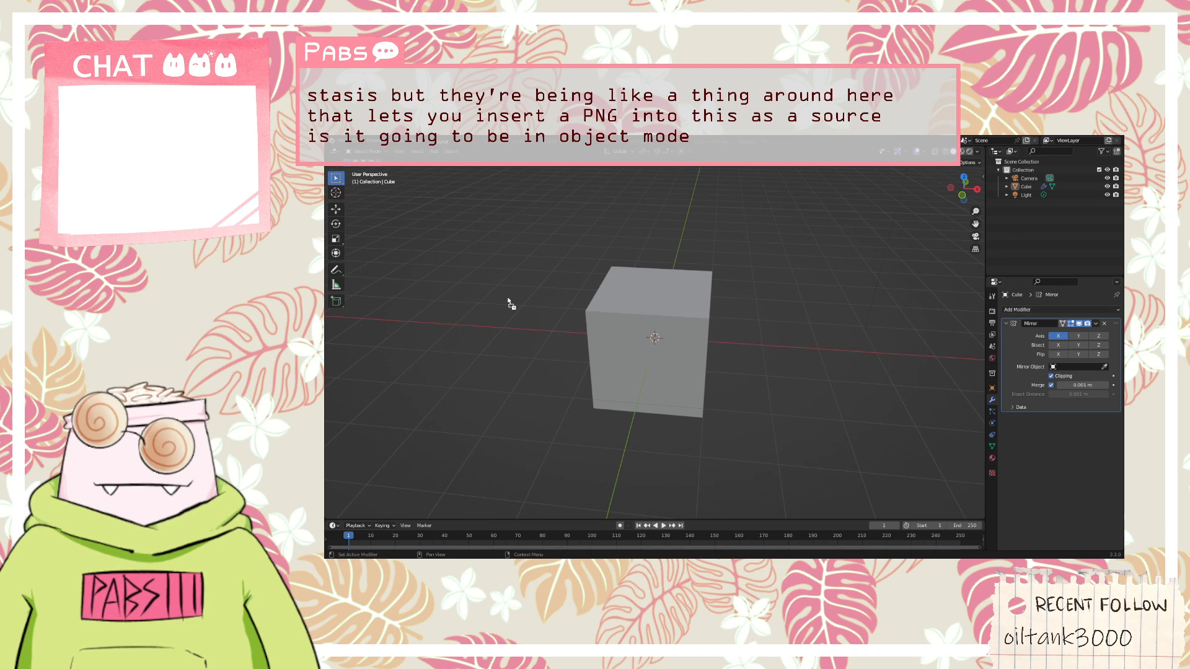
drag(509, 303, 478, 292)
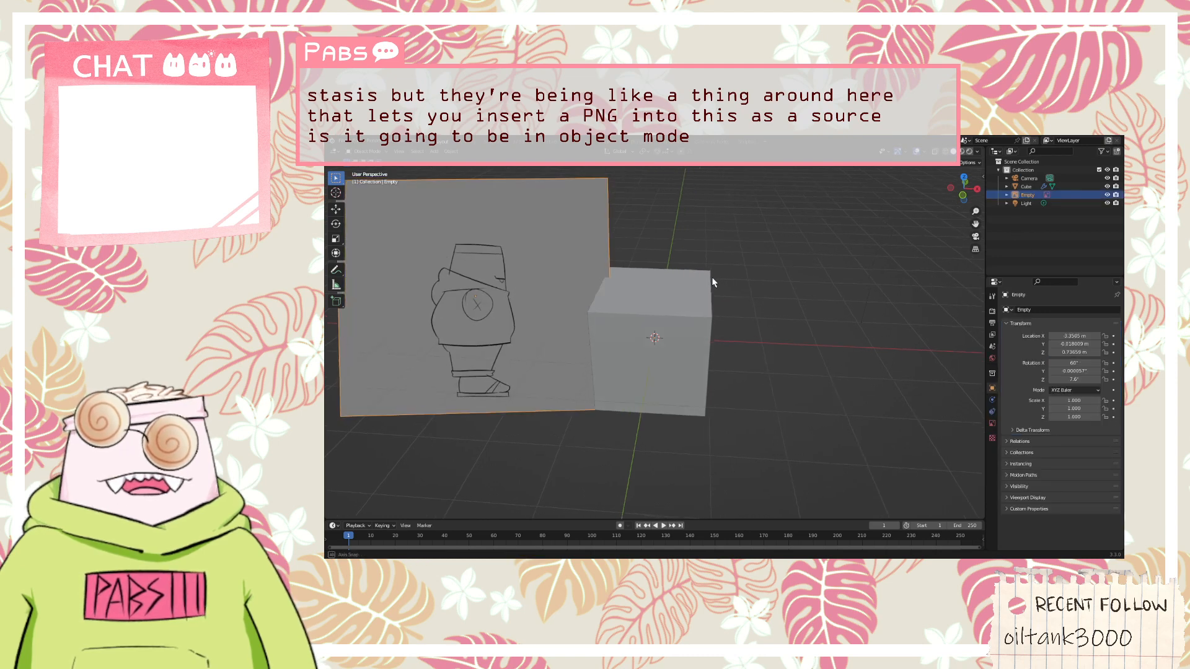
middle_drag(713, 283, 702, 255)
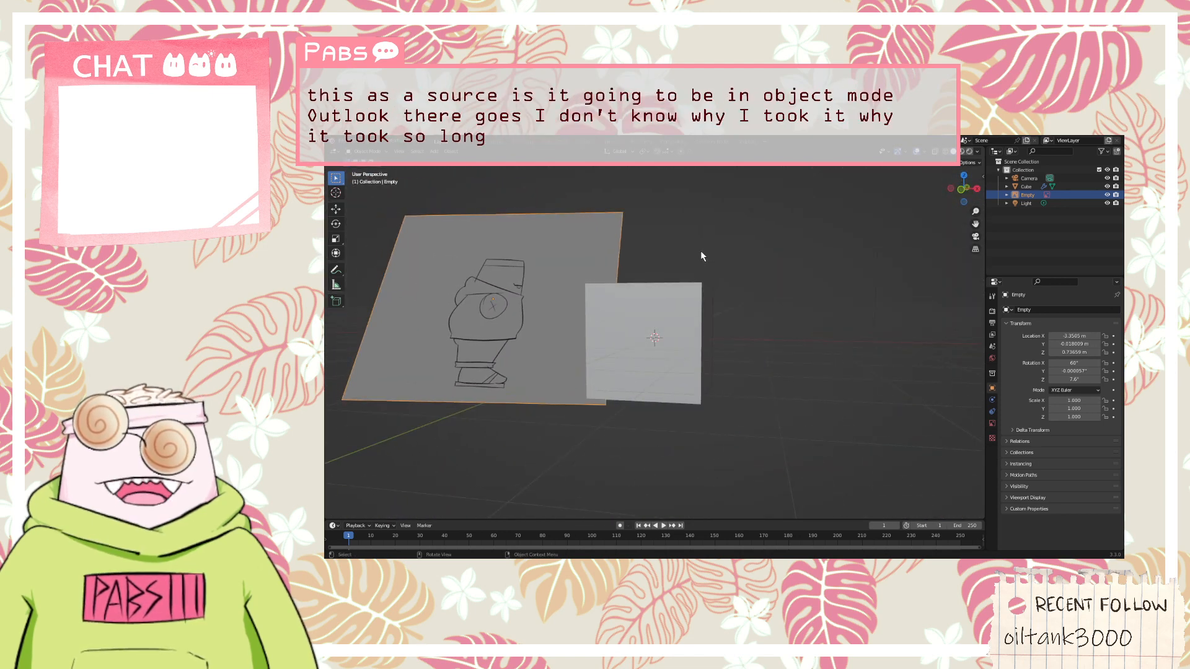
key(KP_1)
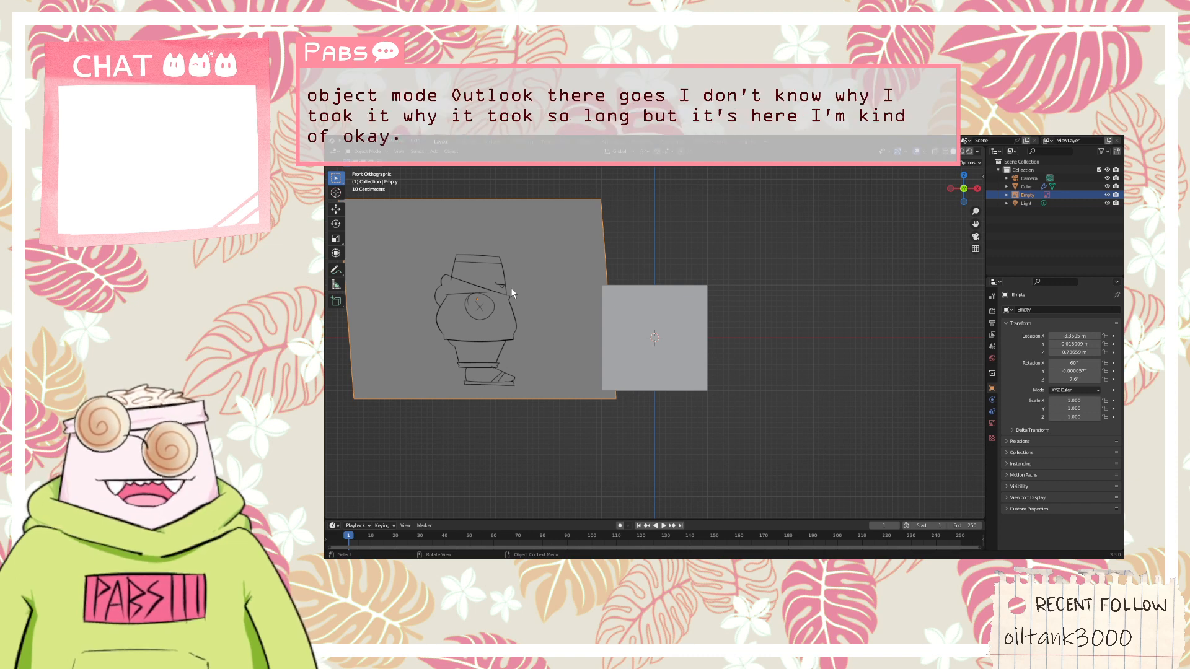
key(r)
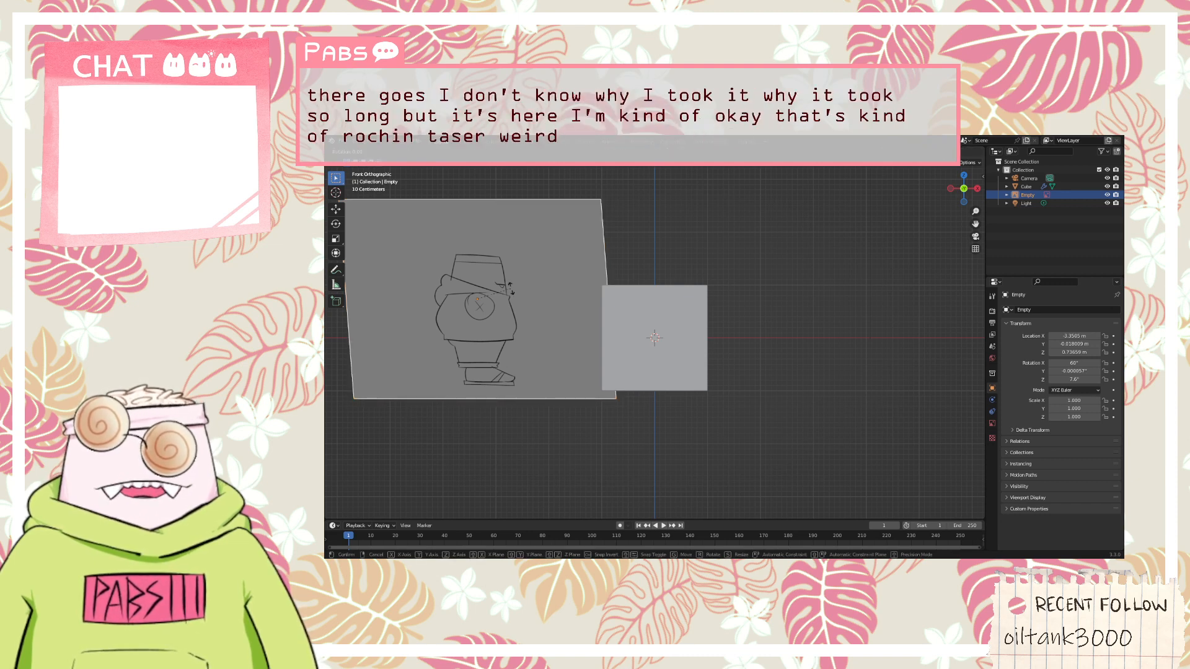
key(x)
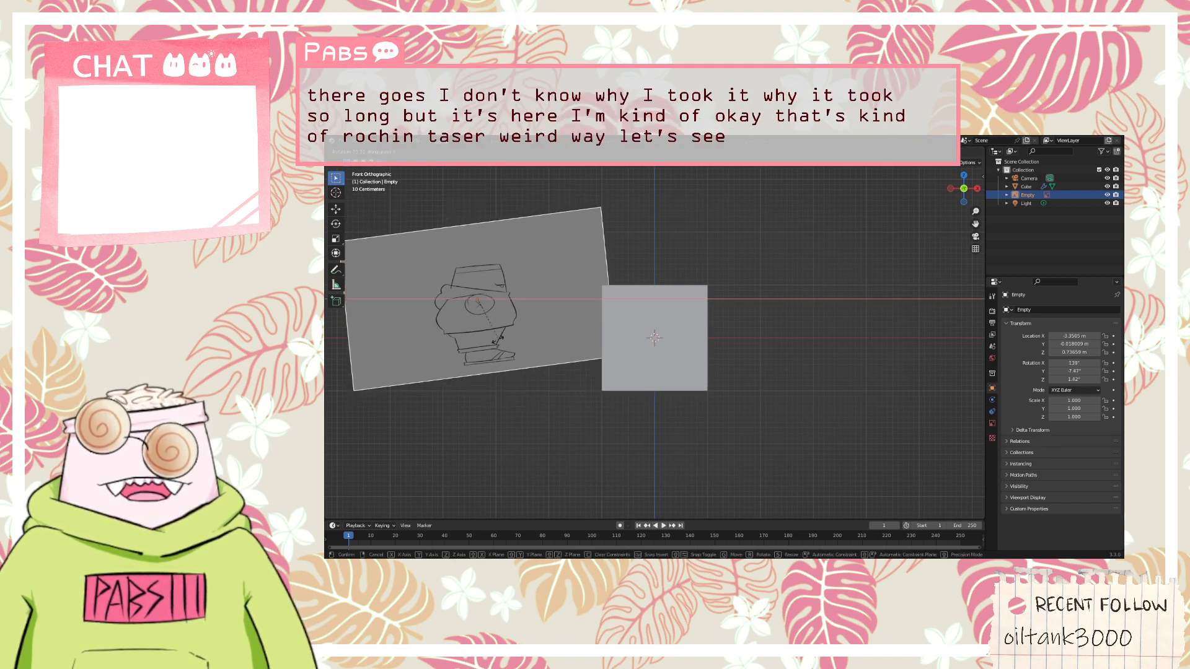
key(Escape)
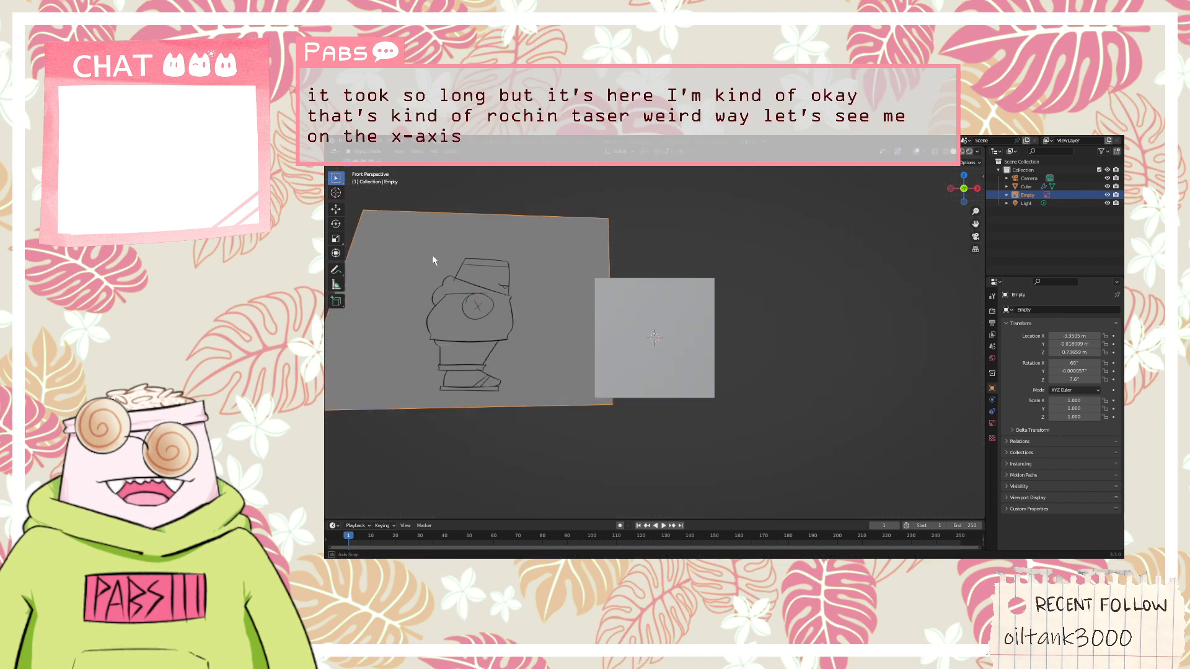
middle_drag(432, 255, 535, 289)
key(r)
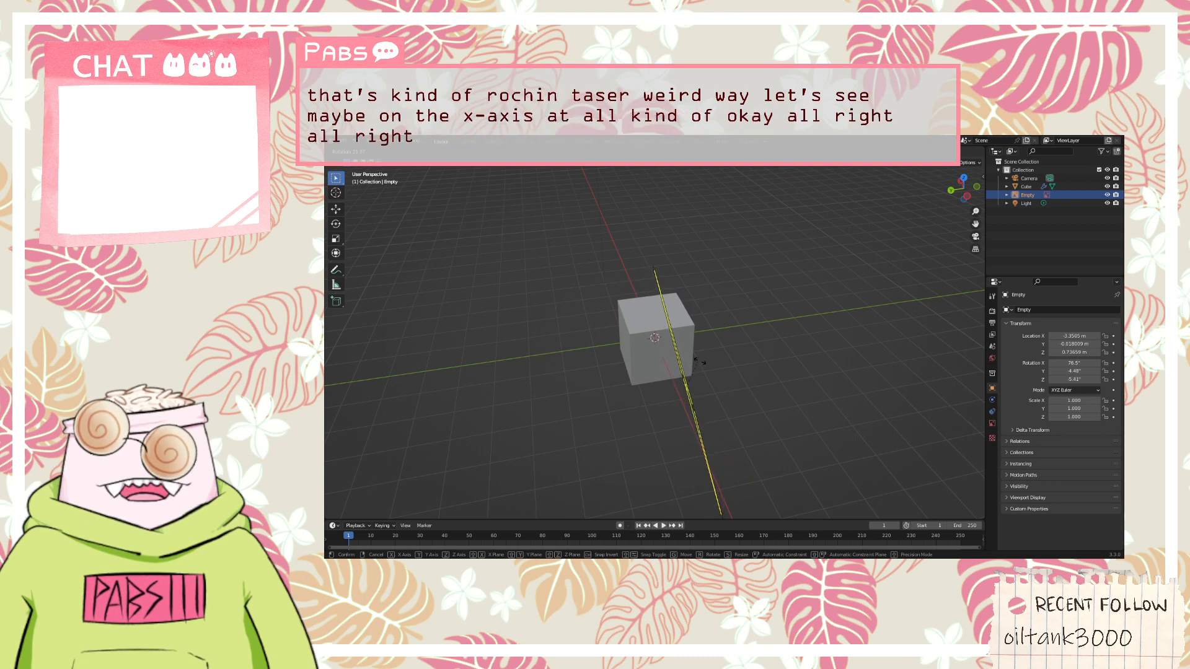
right_click(876, 350)
click(877, 350)
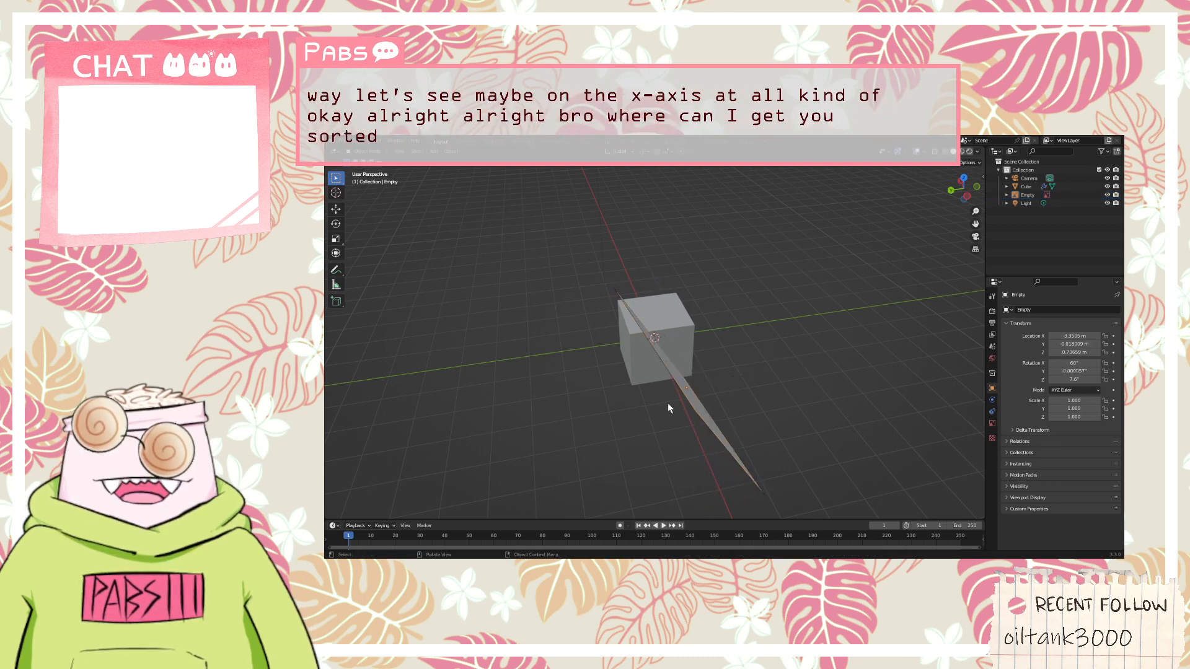
Select the reference image and set its X, Y and Z location to 0 m
click(692, 398)
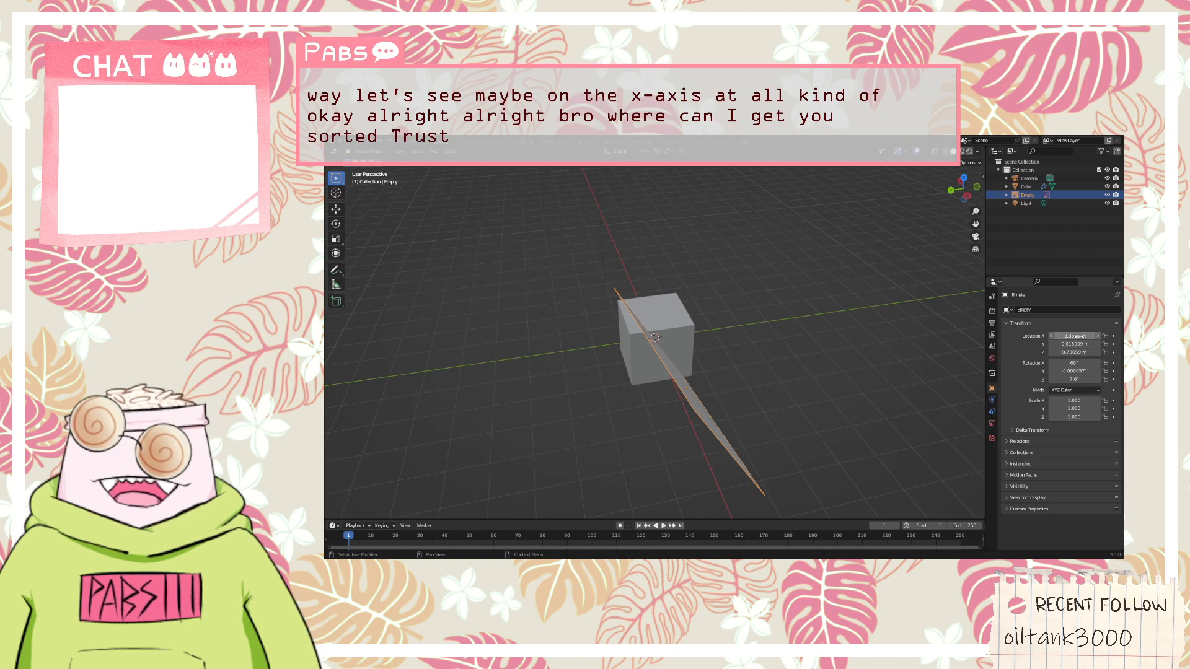
click(1077, 336)
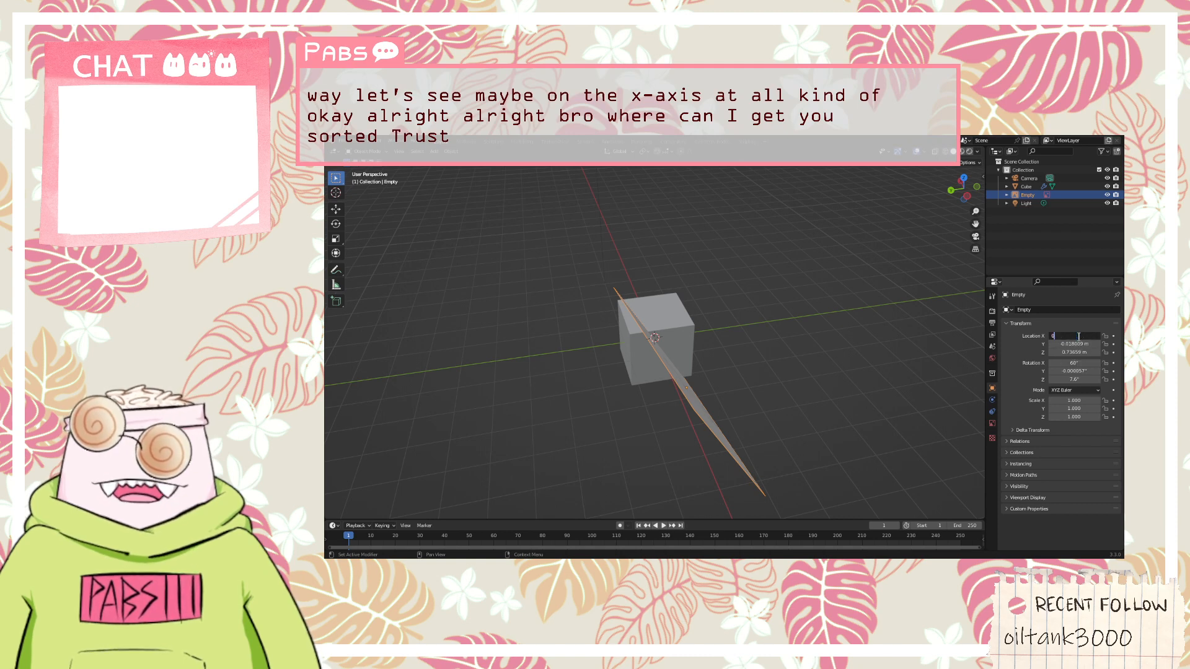
text(0)
key(Return)
click(1076, 344)
text(0)
key(Return)
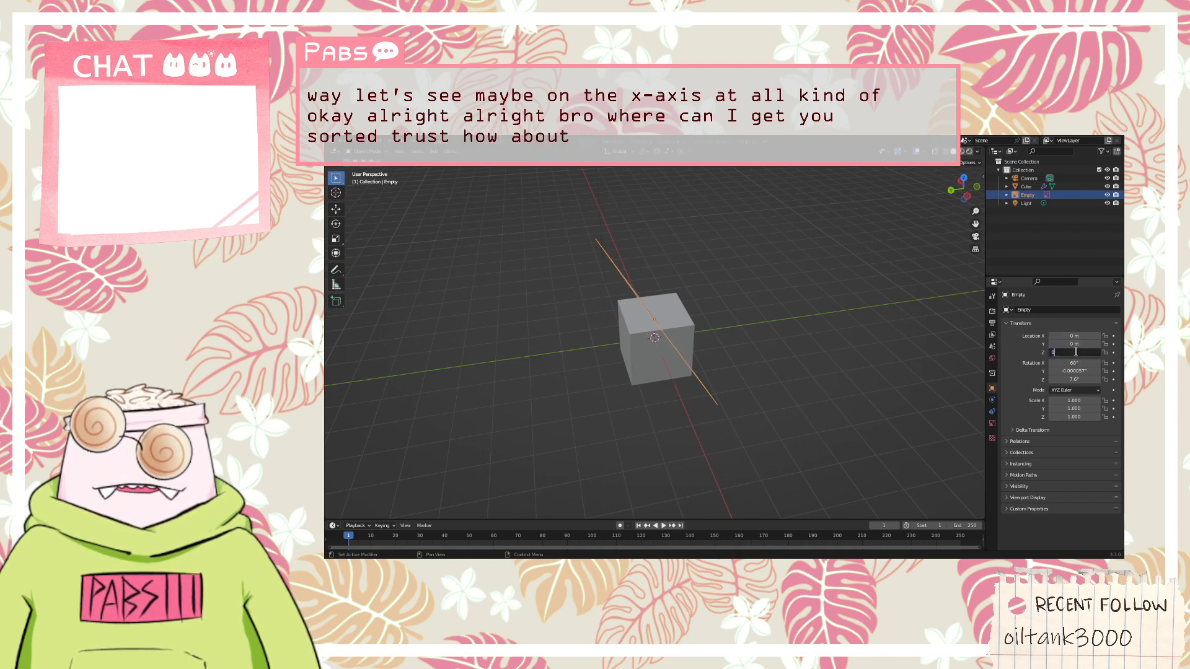
key(Return)
Set the reference image's X, Y and Z rotation to 0° so it lies flat on the grid
click(1075, 363)
text(0)
key(Return)
key(Return)
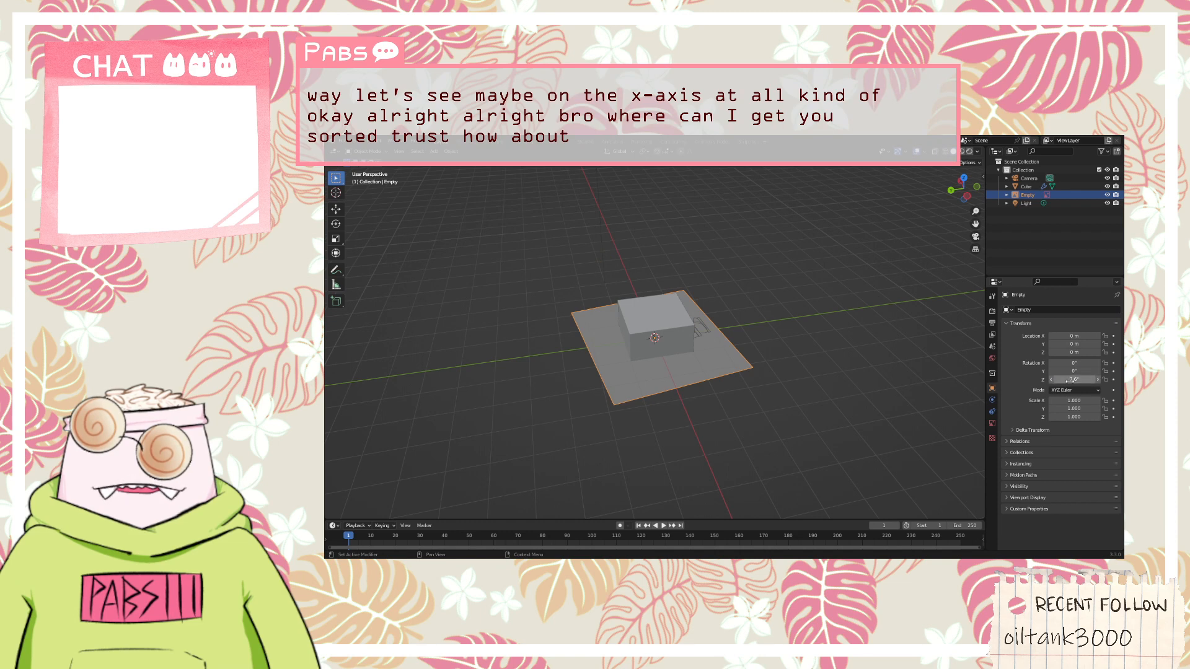
click(1074, 379)
text(0)
key(Return)
middle_drag(794, 323, 697, 315)
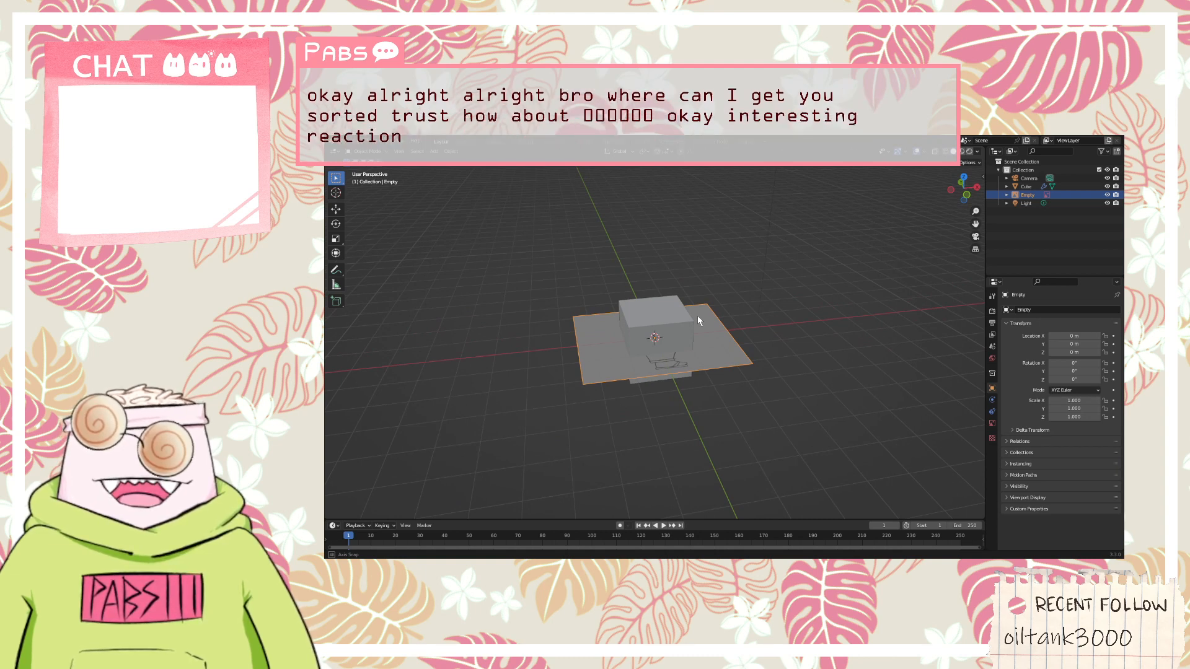
Try a Y rotation of 90° on the reference image and check it in the front view
click(1072, 362)
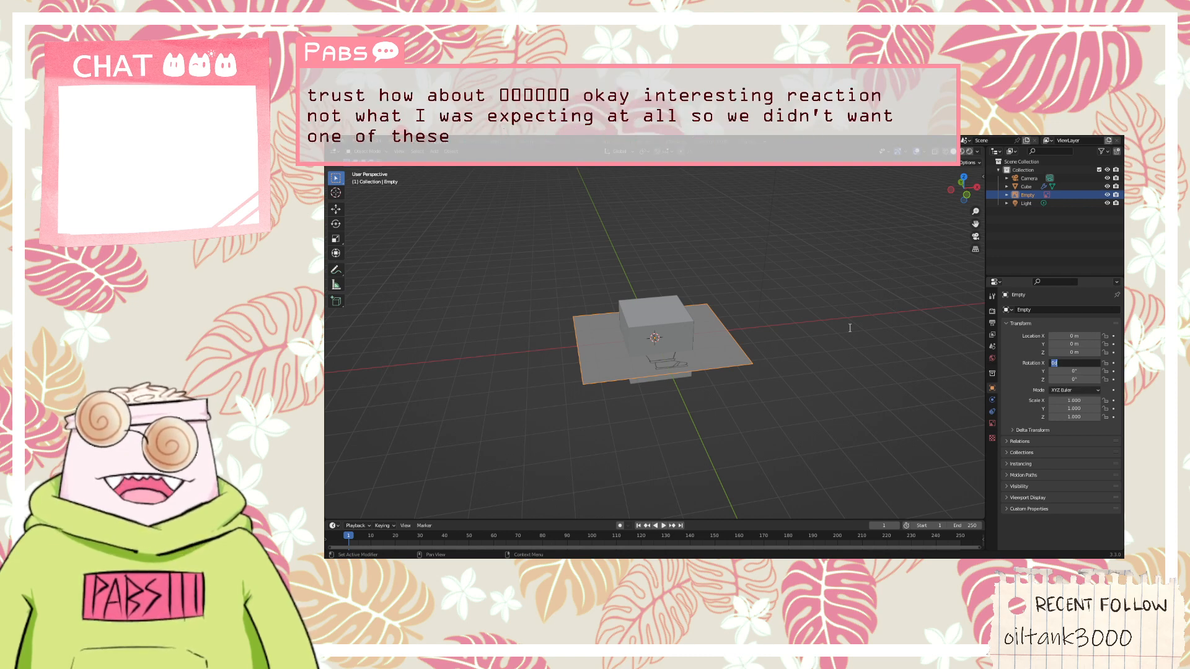
click(1072, 372)
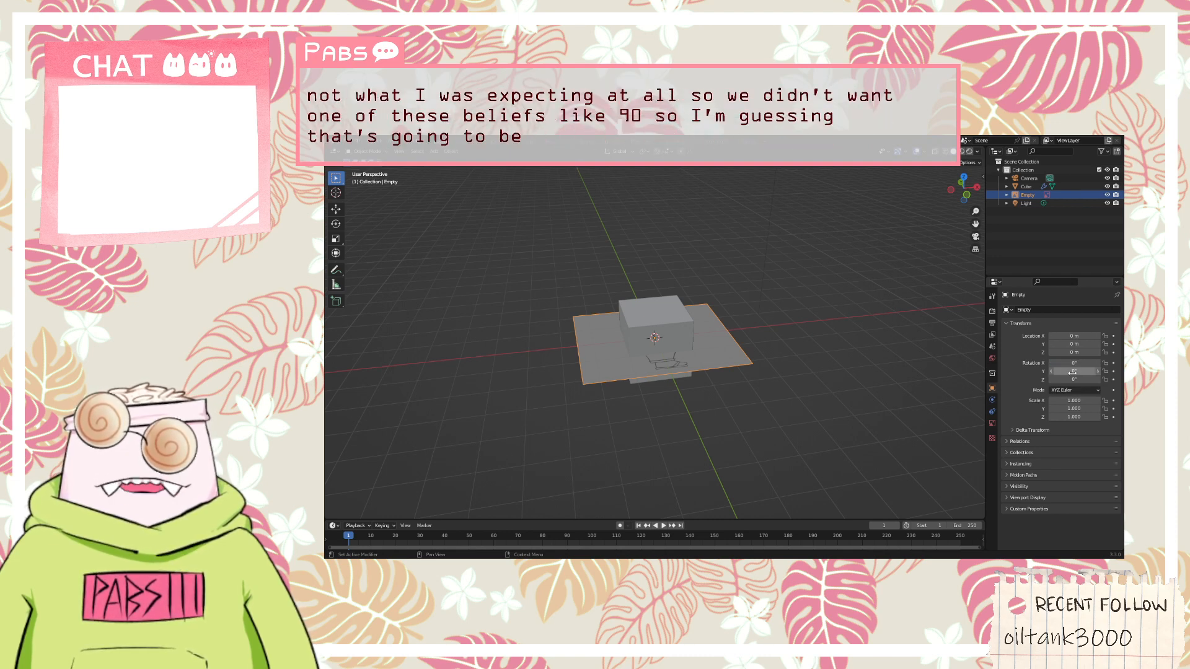
text(90)
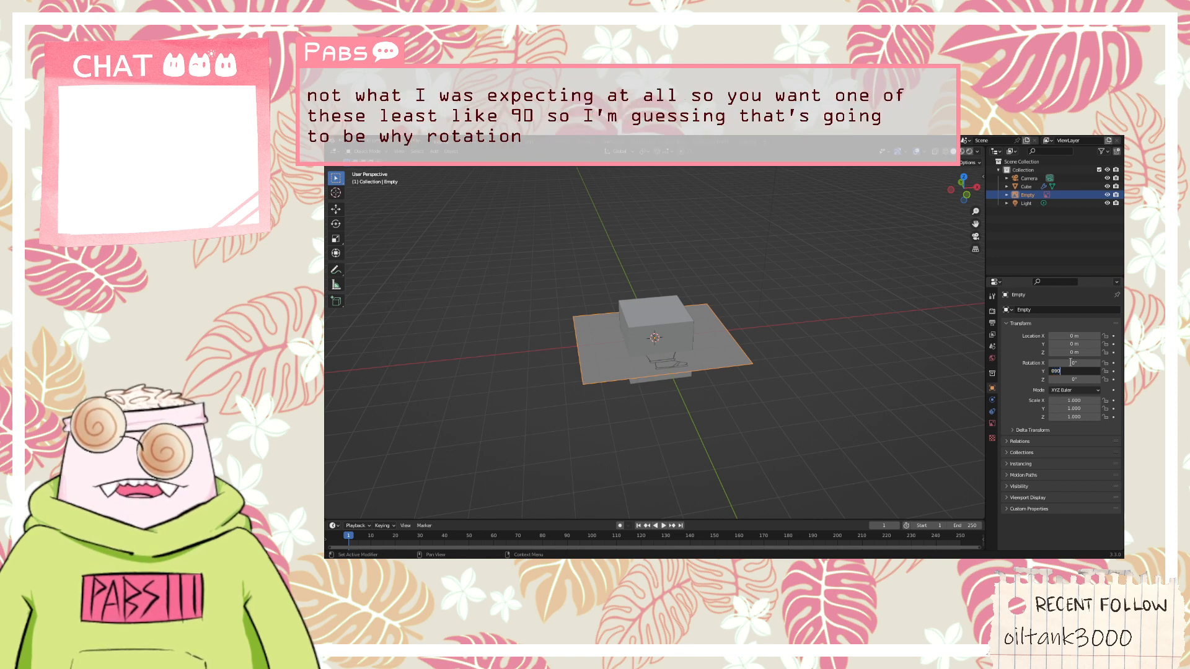
key(Return)
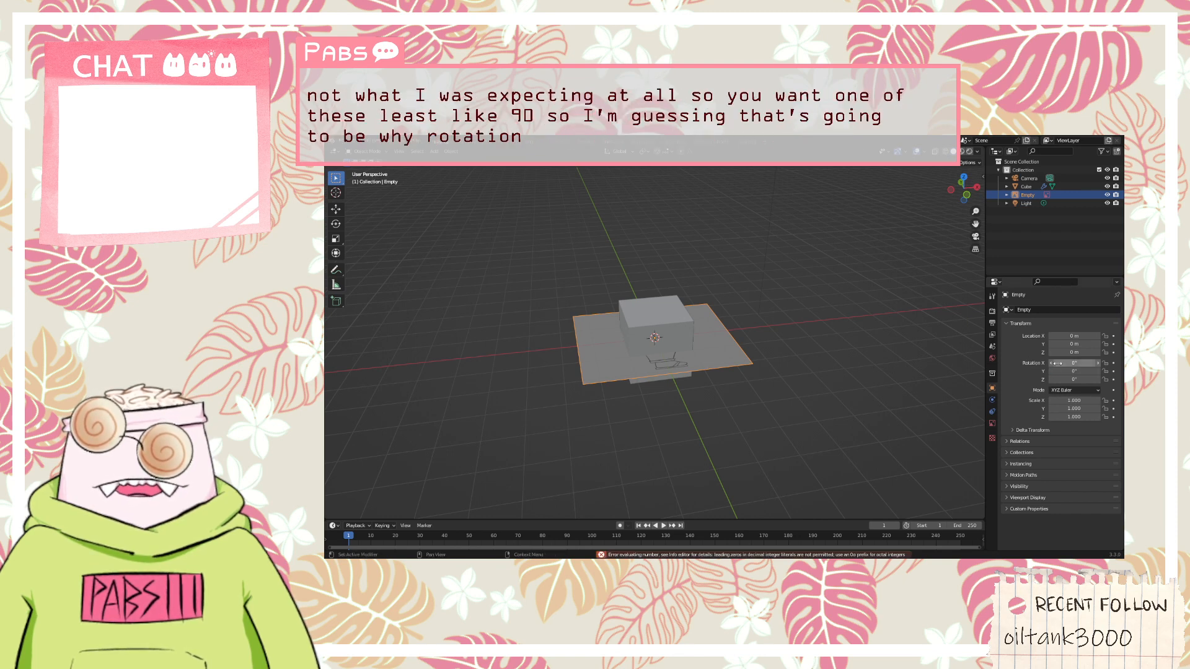
click(1062, 370)
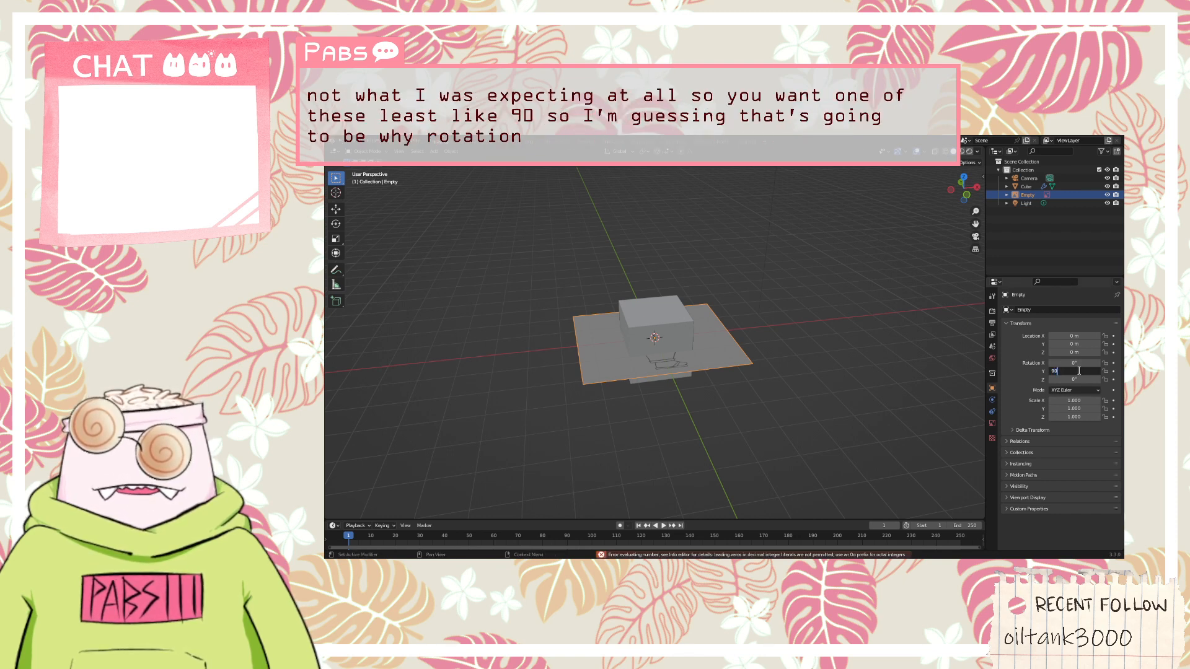
key(Return)
middle_drag(760, 316, 673, 307)
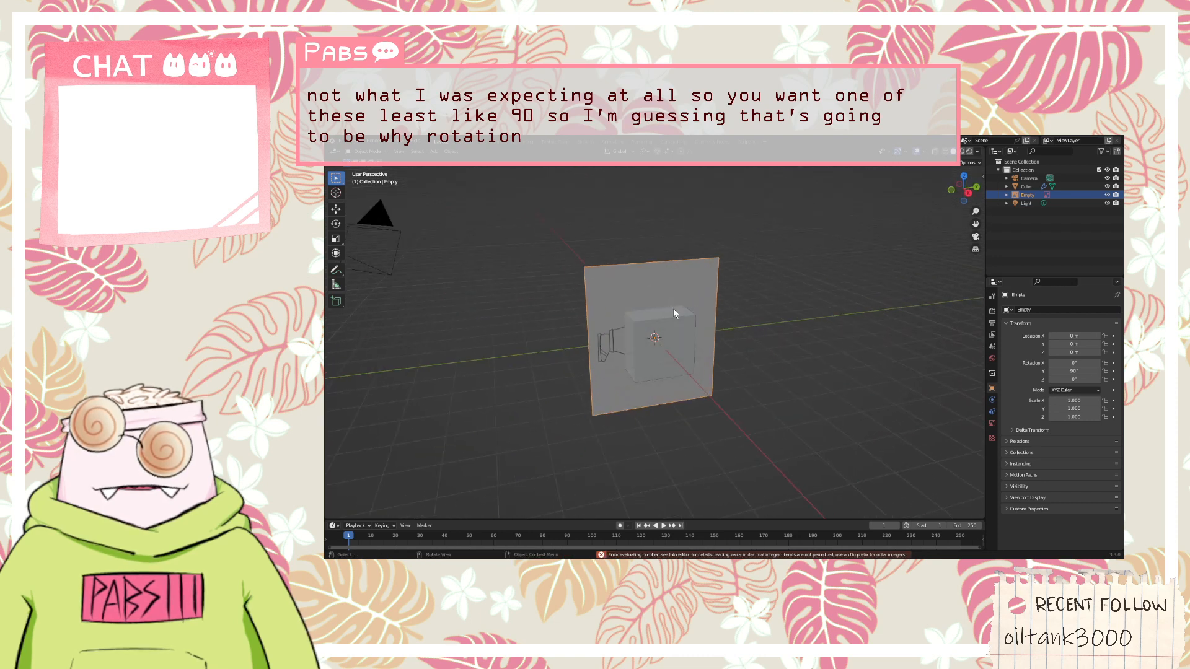
key(KP_1)
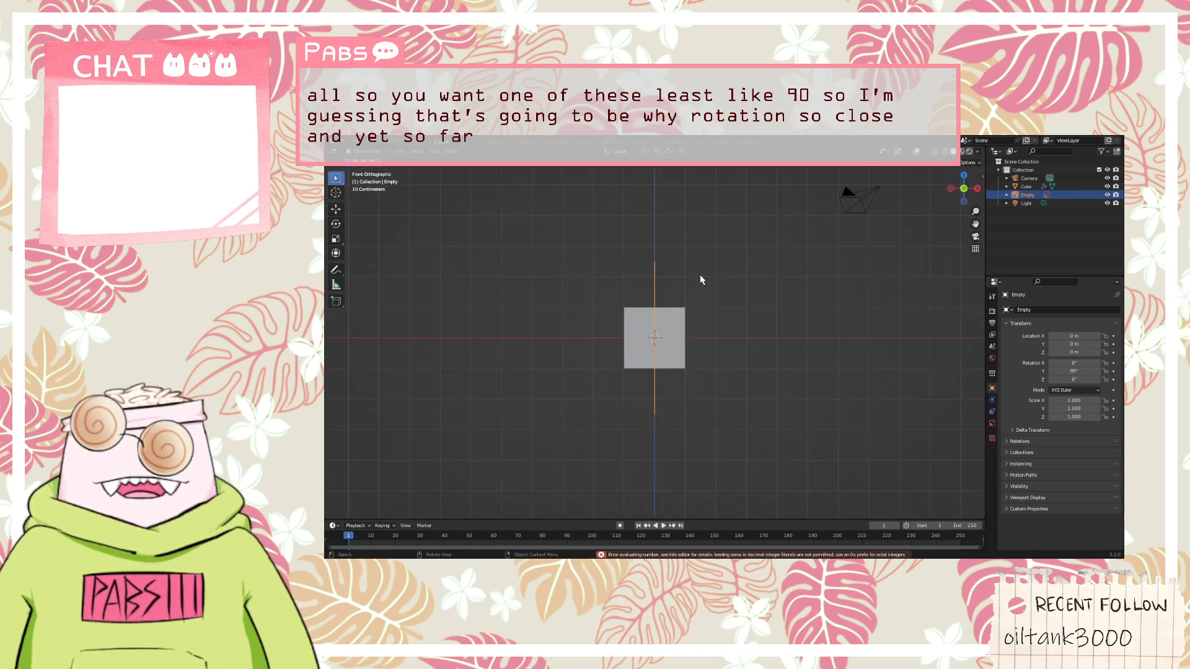
key(KP_5)
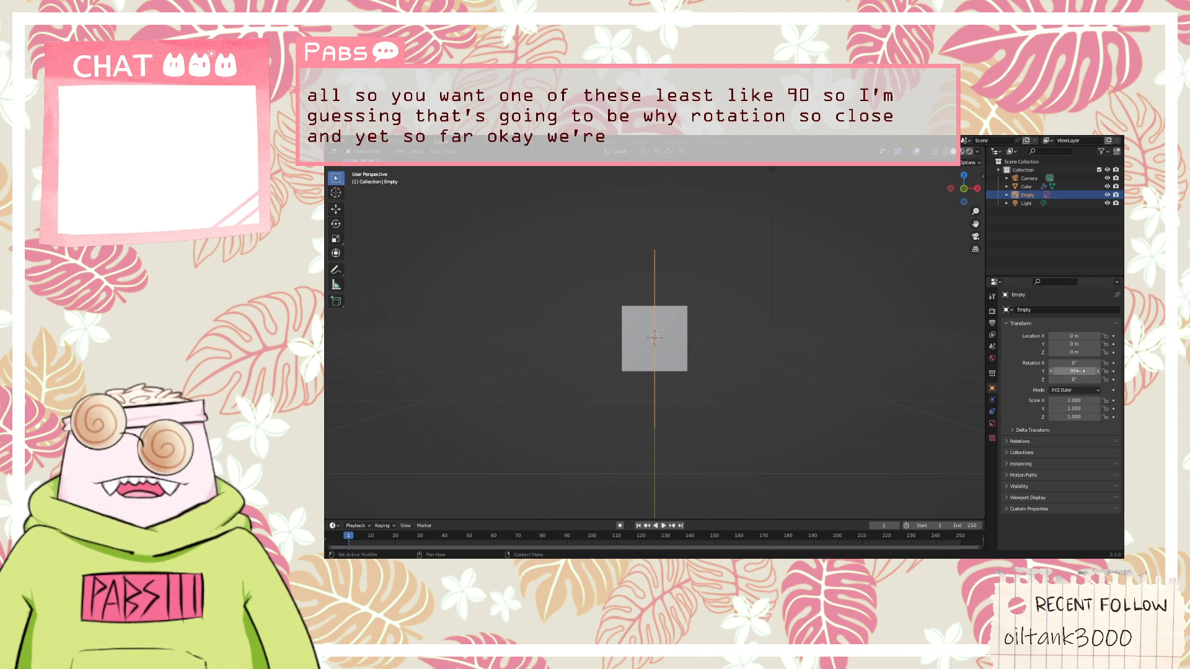
Set the reference image's X rotation to 90°
click(1079, 370)
key(Return)
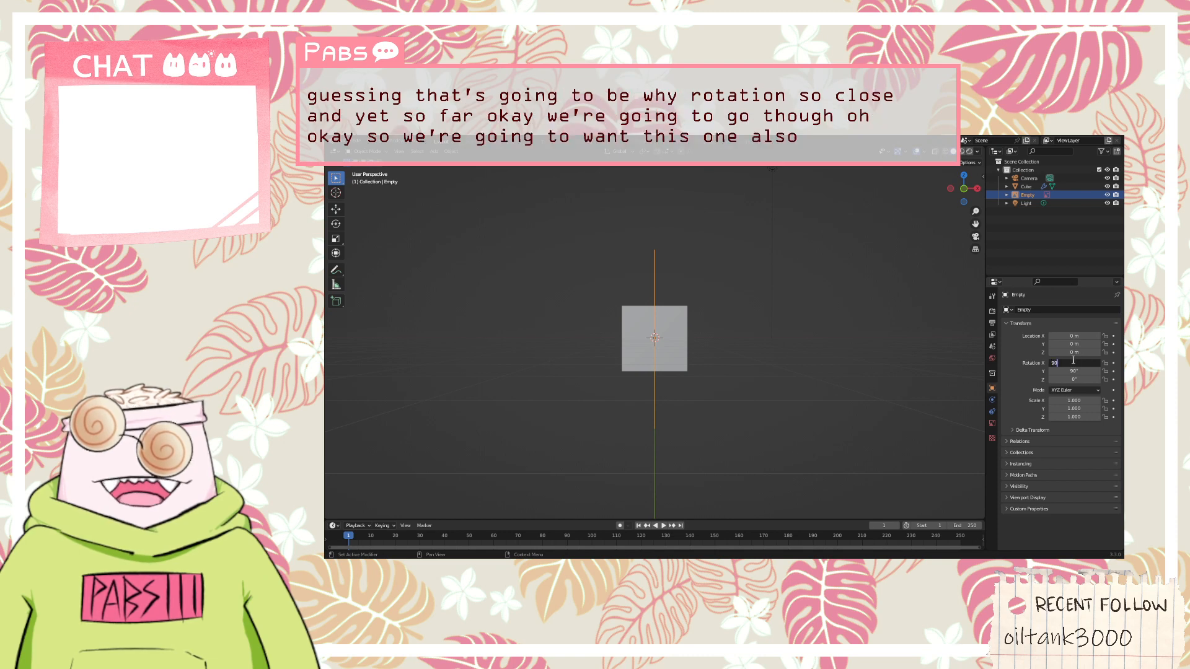
text(90)
key(Return)
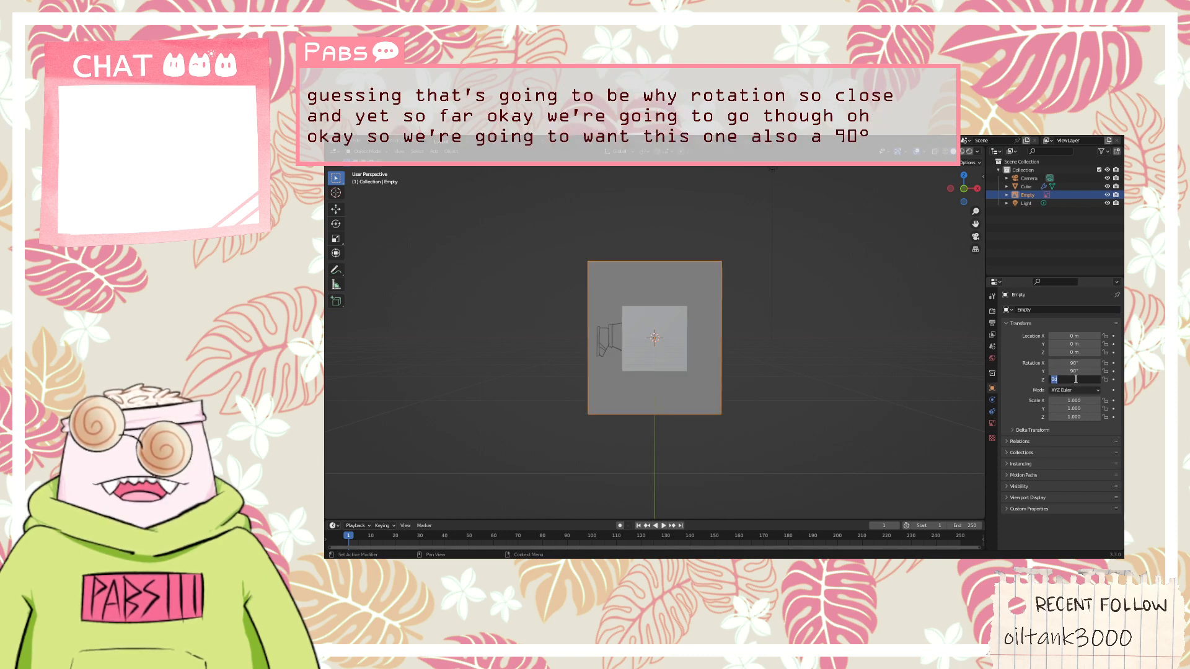
Try a Z rotation of 90° on the reference image and return it to 0°
text(90)
key(Return)
double_click(1062, 376)
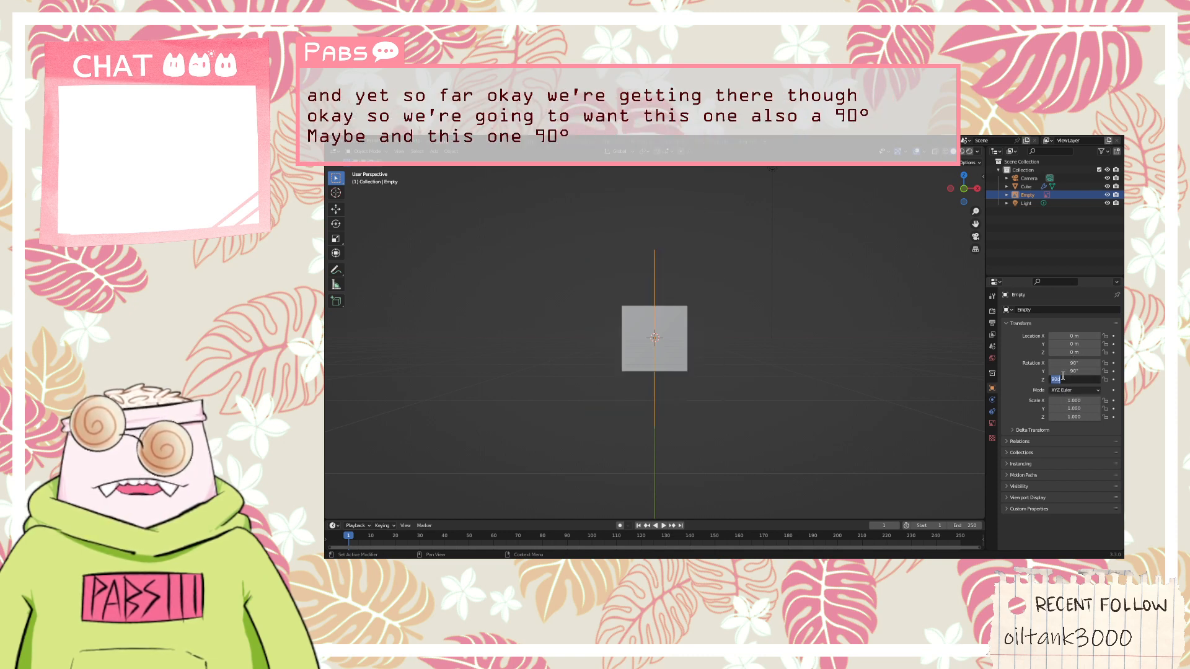
text(0d)
key(Return)
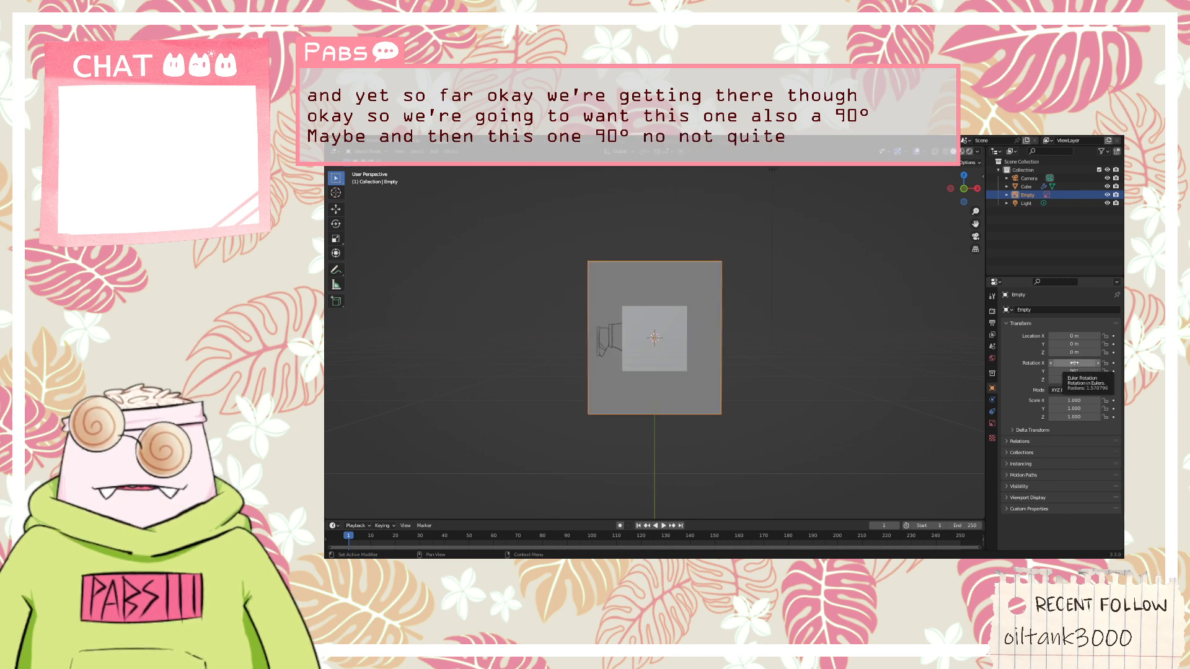
Set the reference image's Y rotation to 0° so the sketched character stands upright
click(1072, 371)
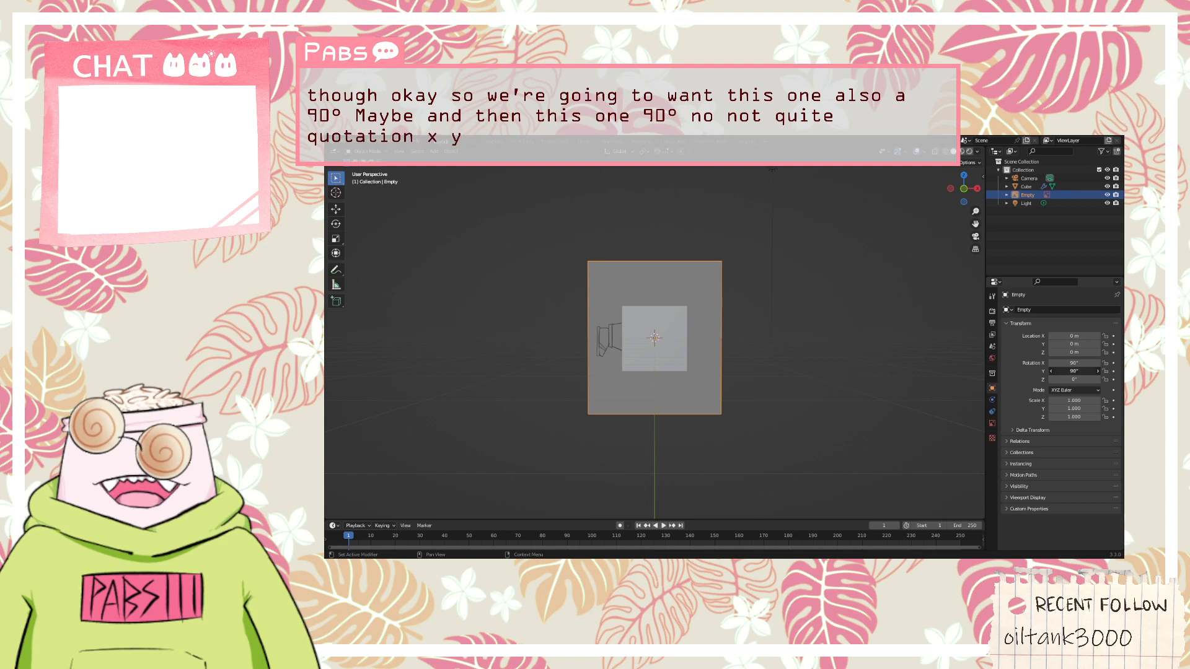
text(0)
key(Return)
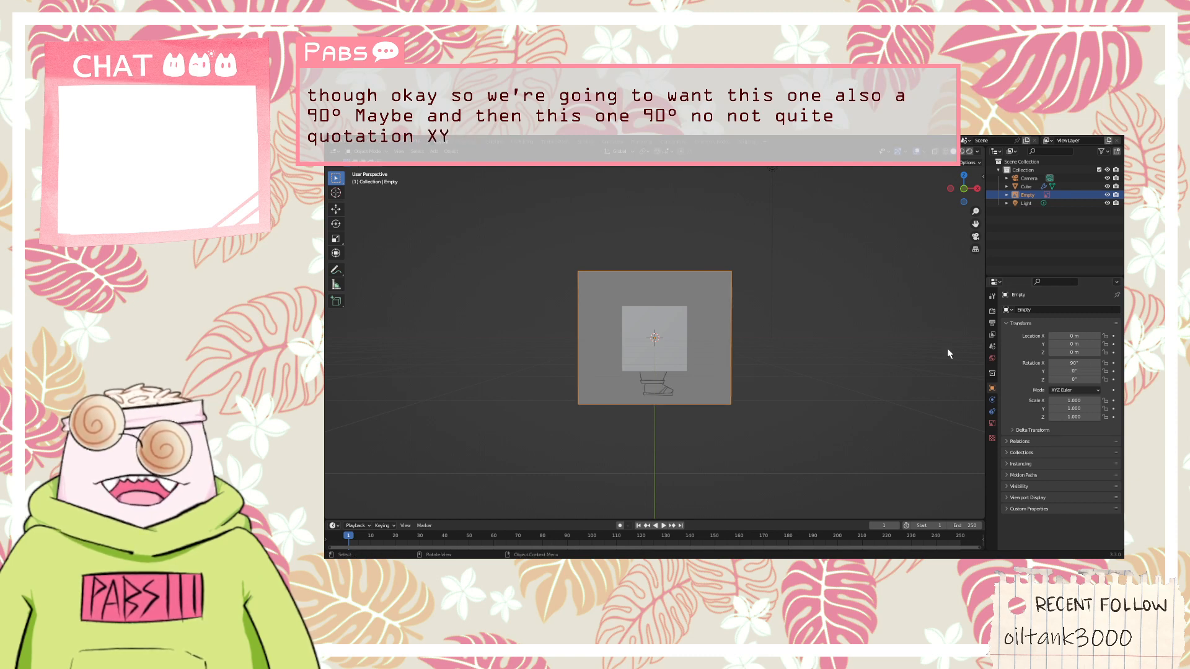
middle_drag(672, 335, 744, 353)
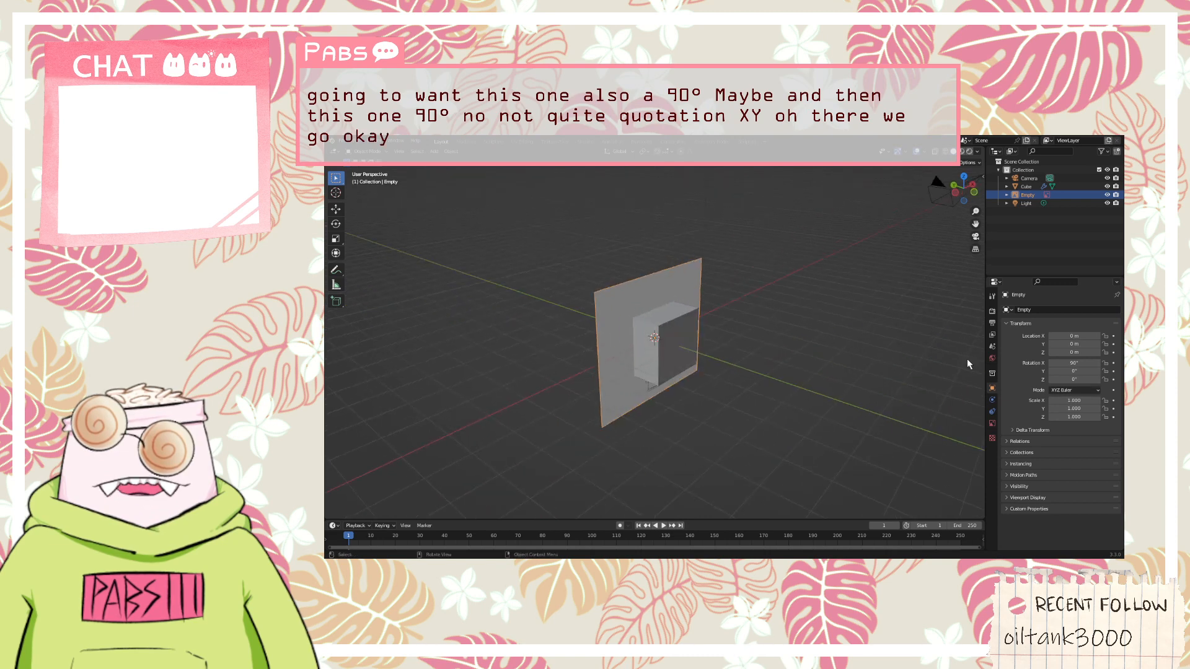
Try Z rotations of 90° and 180° on the reference image, checking its orientation around the cube
click(1068, 380)
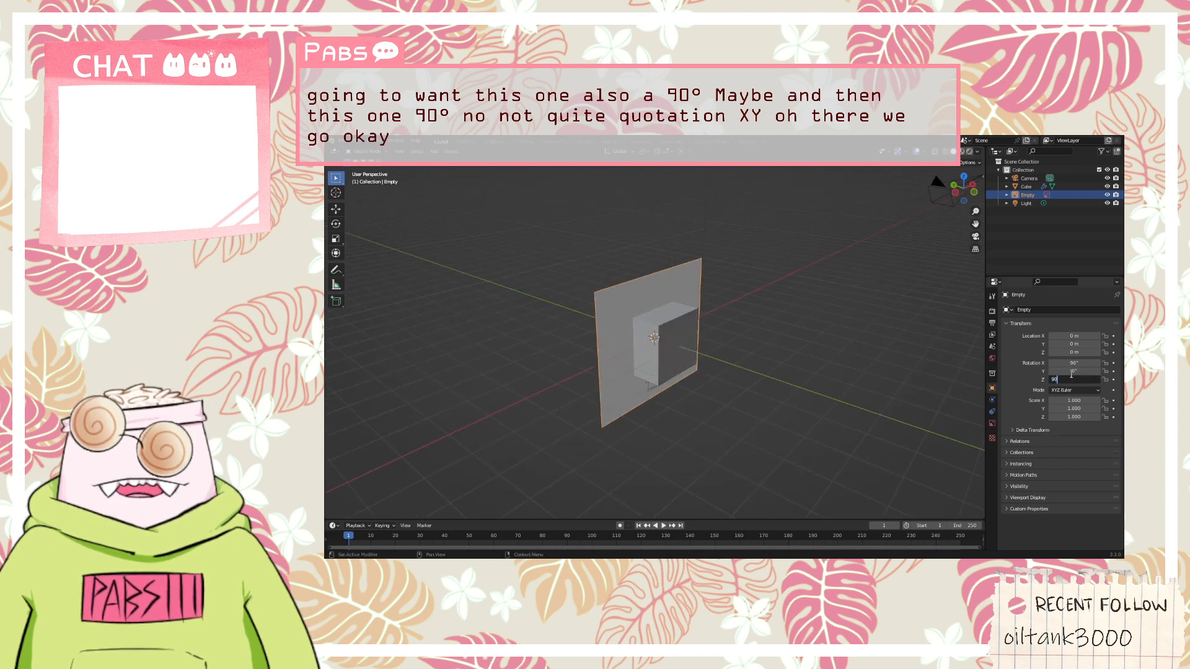
key(Return)
middle_drag(820, 350, 744, 356)
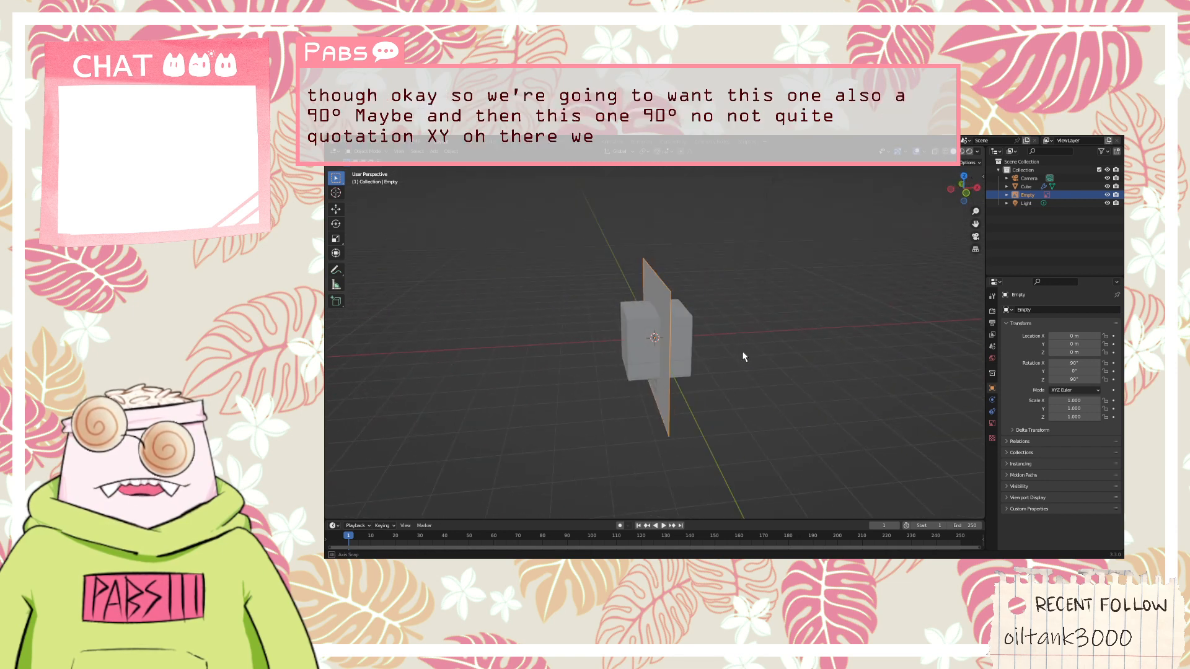
click(1069, 379)
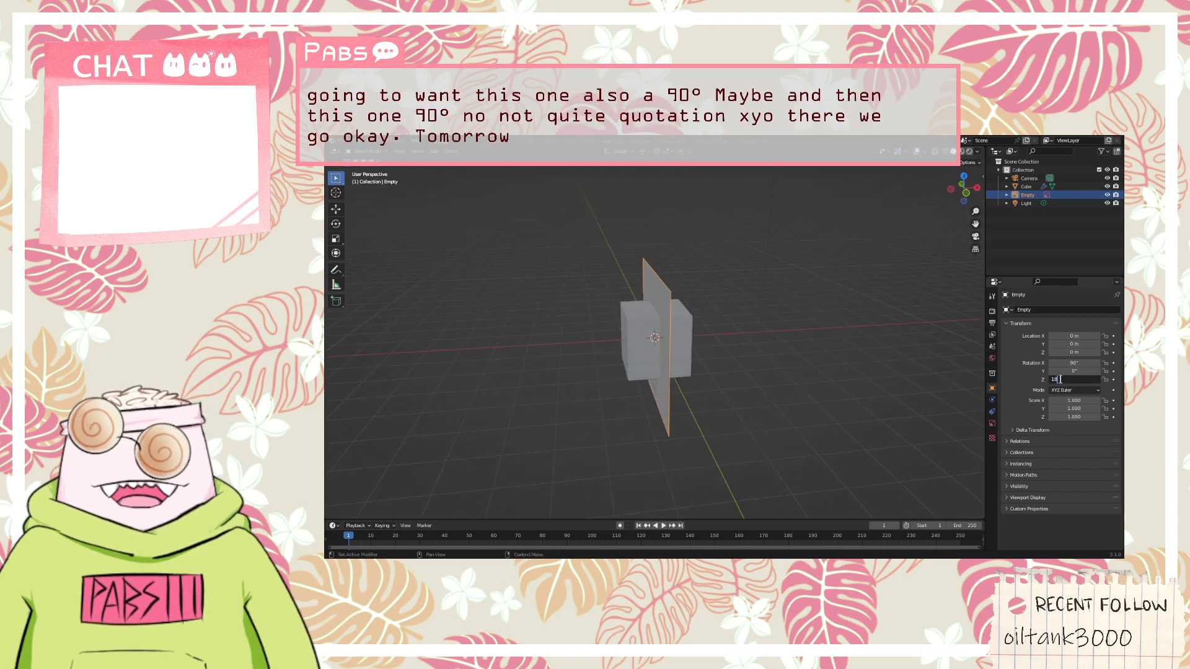
text(180)
key(Return)
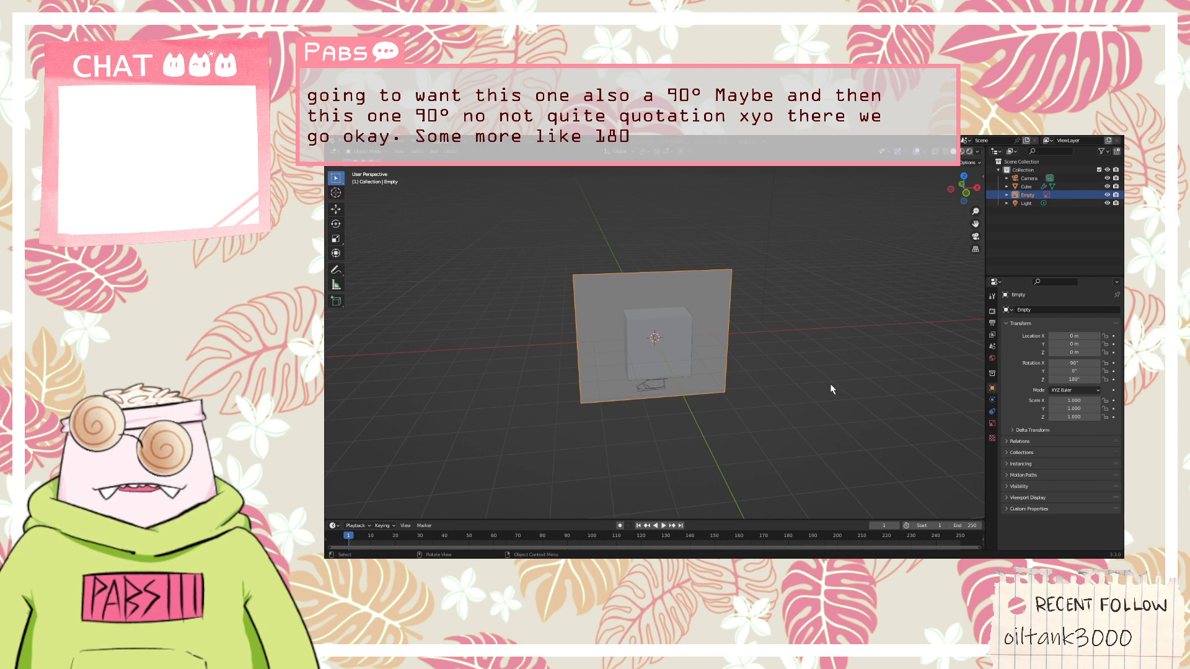
middle_drag(787, 400, 746, 405)
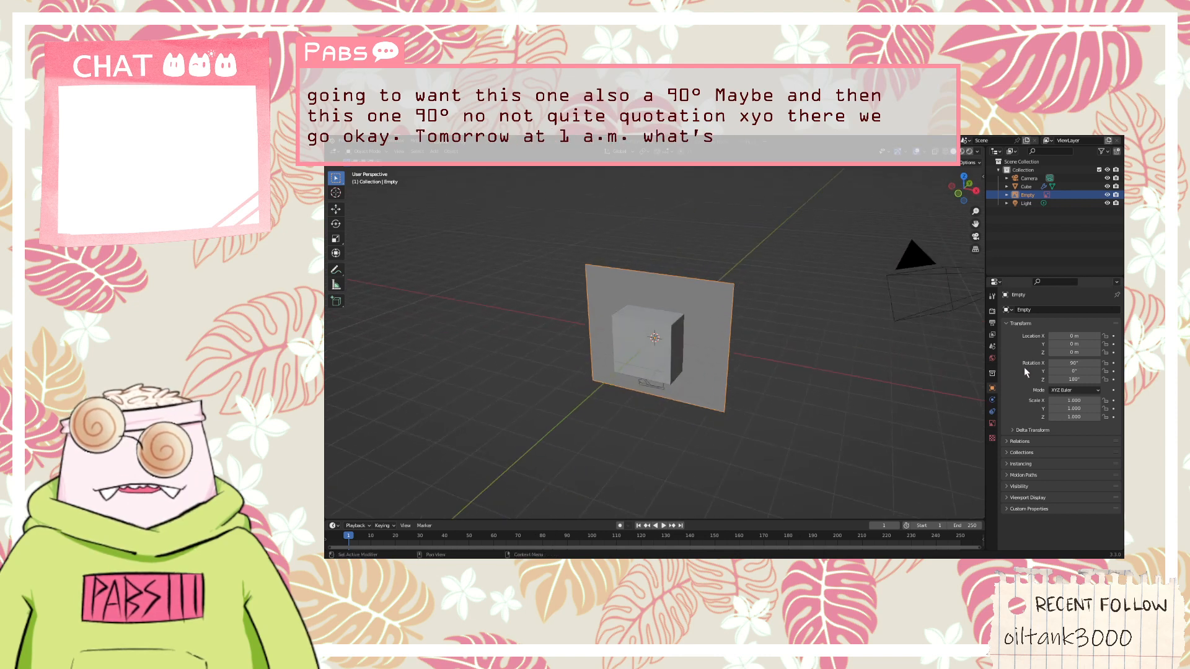
Set the reference image's Z rotation to -90° so it stands along the Y axis
click(1066, 379)
text(-90)
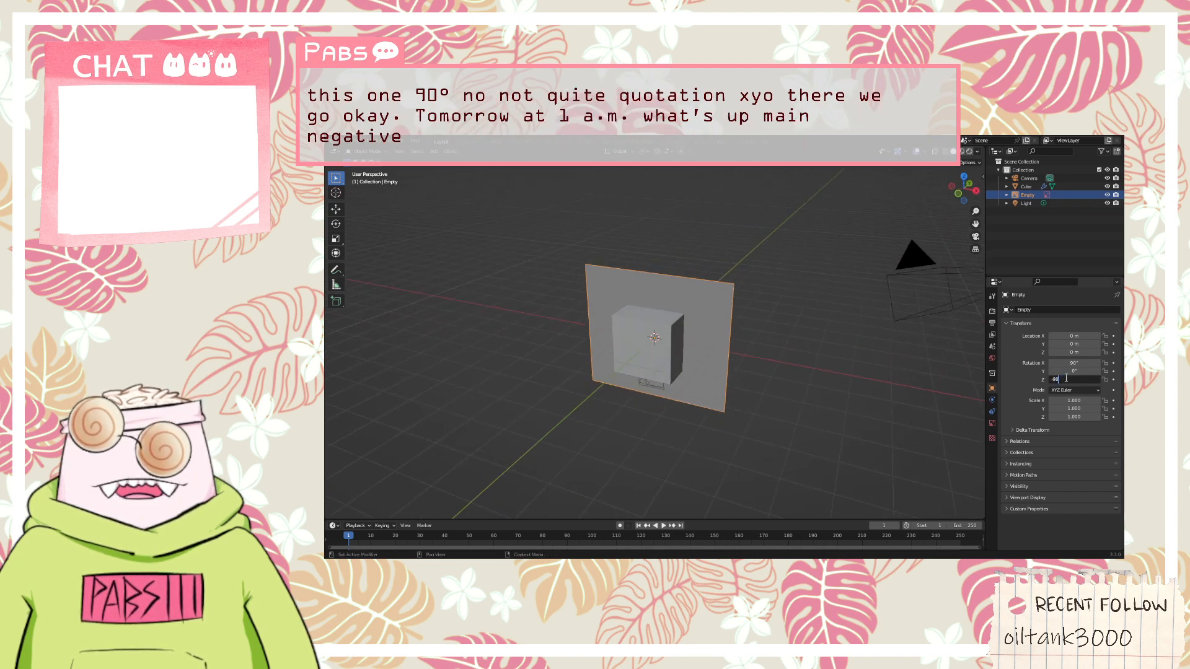
key(Return)
middle_drag(784, 389, 738, 437)
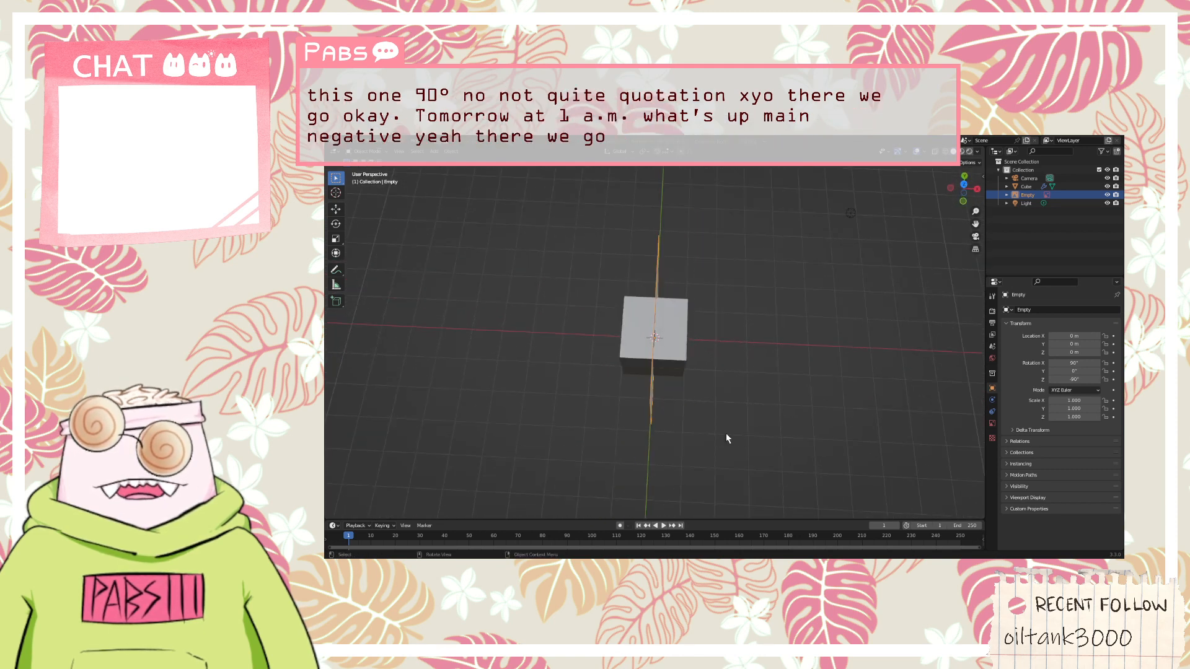
Move the reference image along the X axis in the positive direction, well clear of the cube
key(g)
key(x)
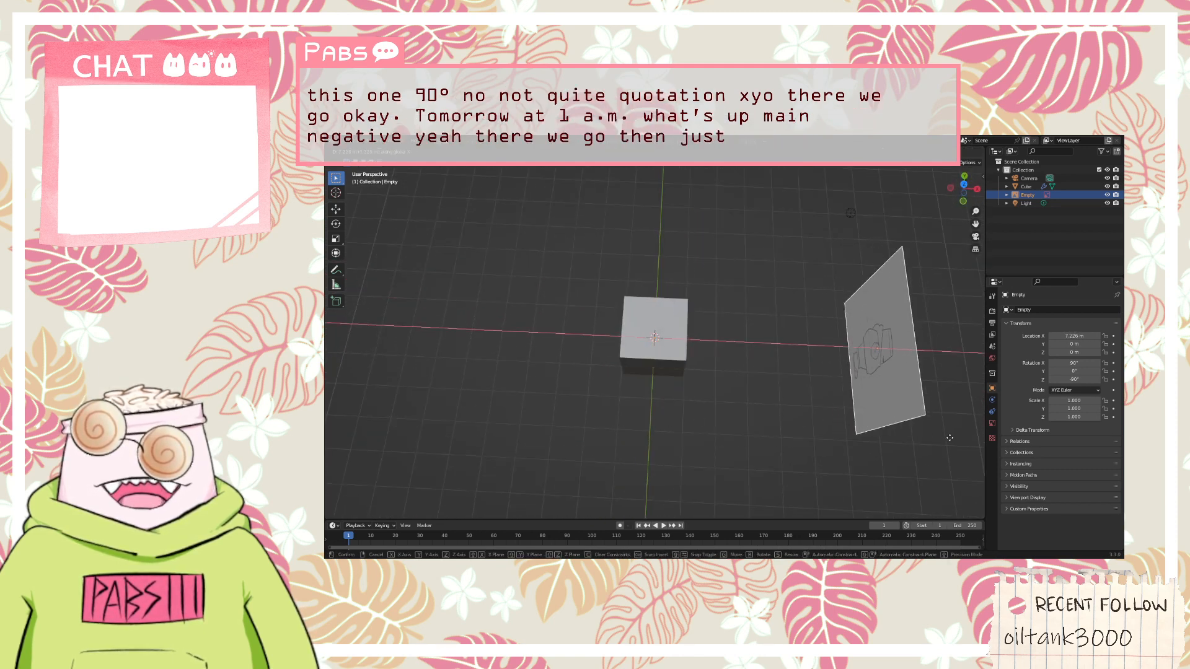
click(348, 444)
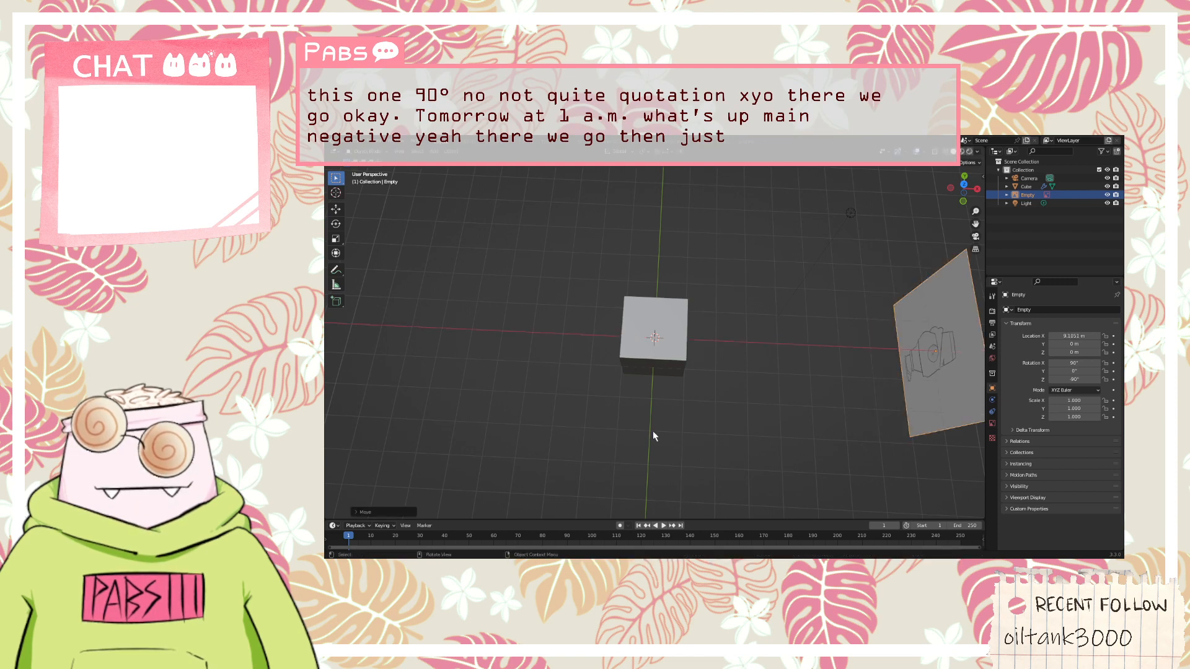
middle_drag(652, 430, 656, 406)
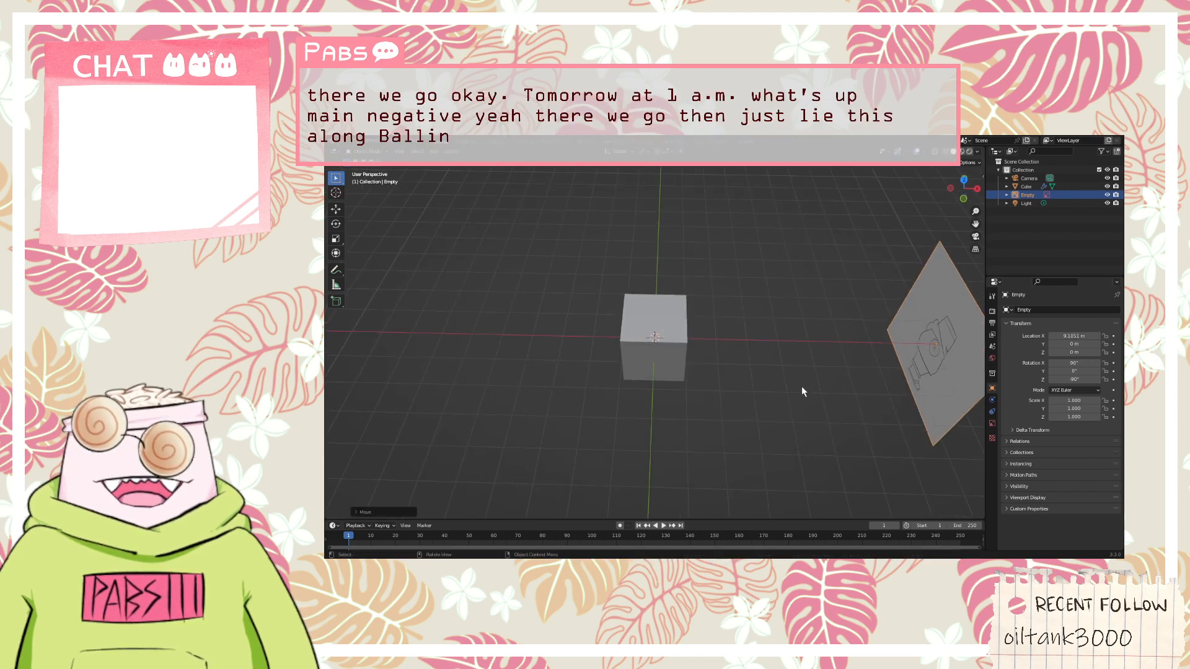
Reposition the profile reference image and place it along the X axis at about 7.5 m, clear of the cube
key(g)
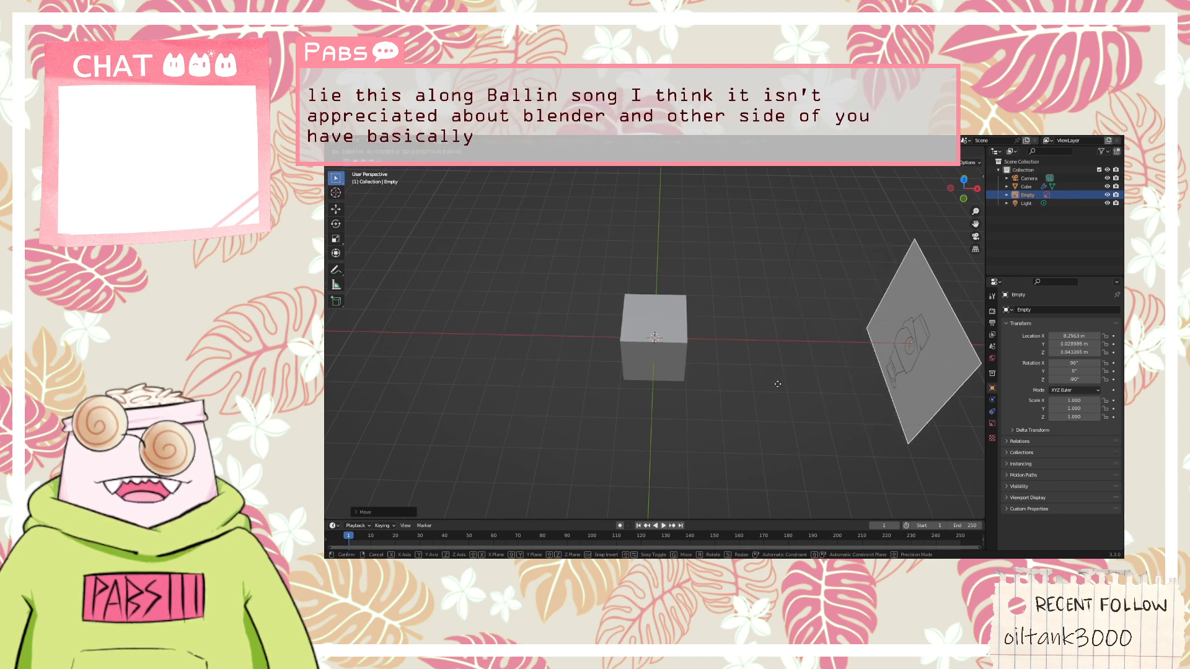
click(825, 384)
middle_drag(831, 393, 904, 351)
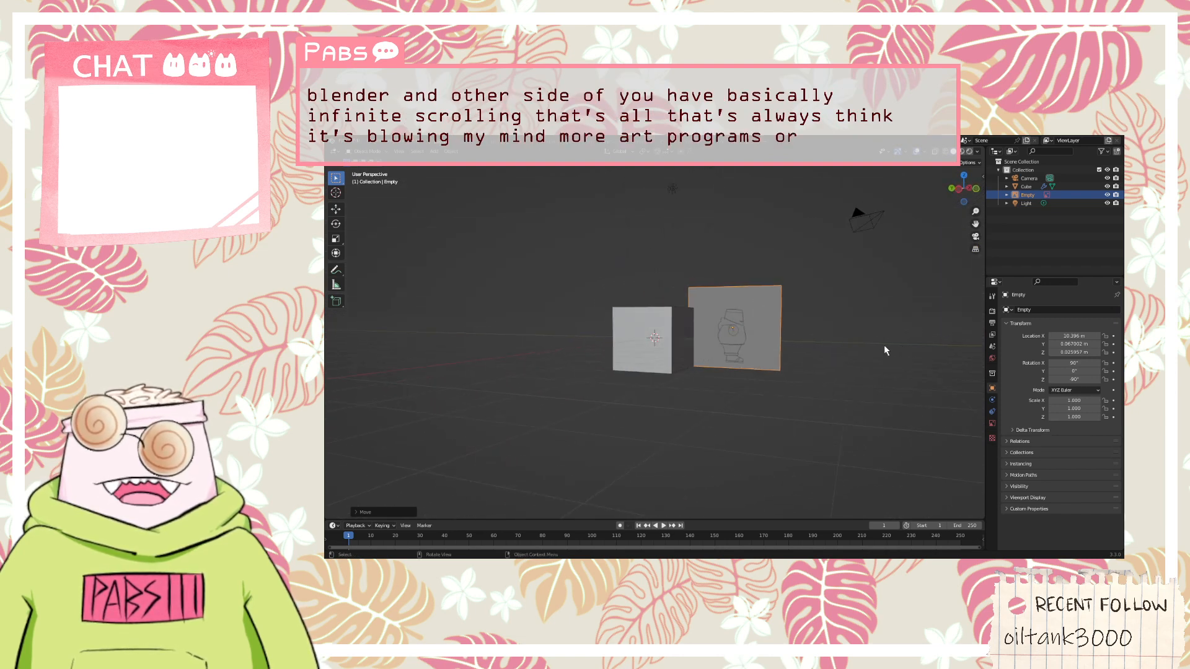
key(g)
key(x)
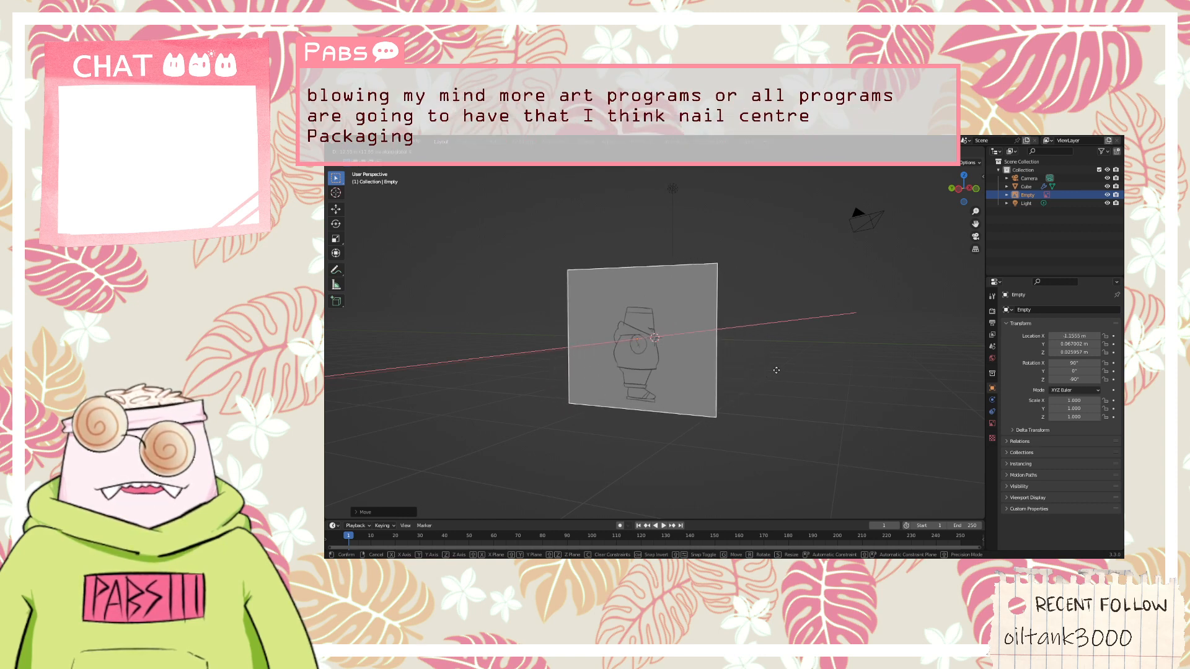
click(853, 349)
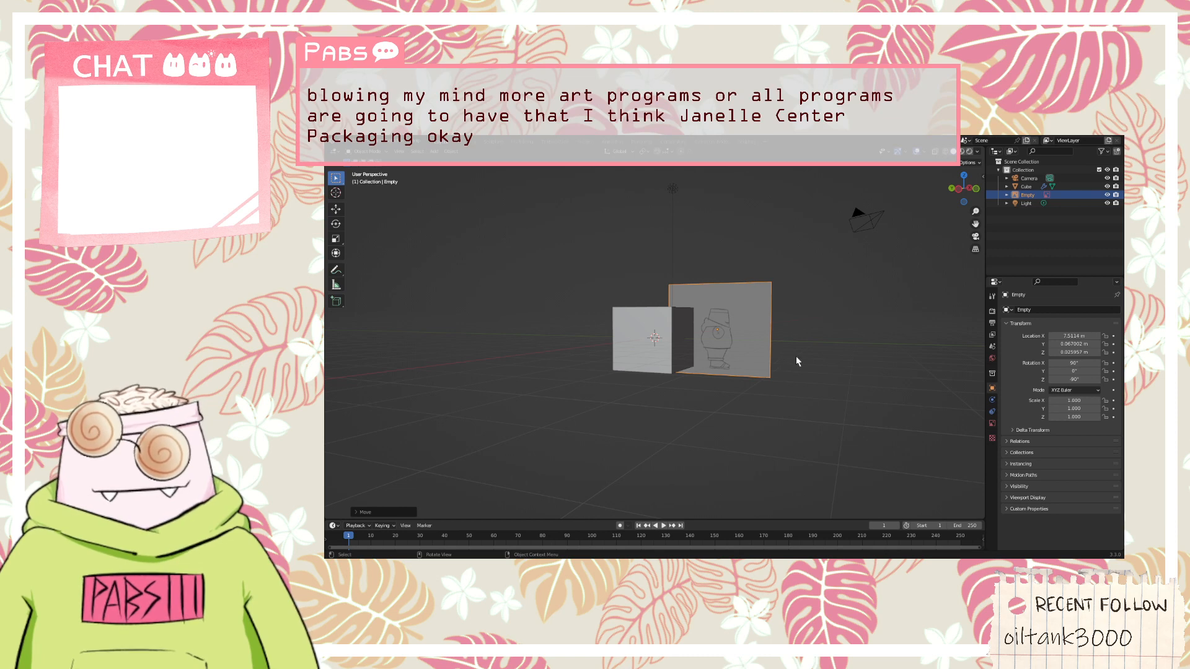
middle_drag(797, 356, 790, 369)
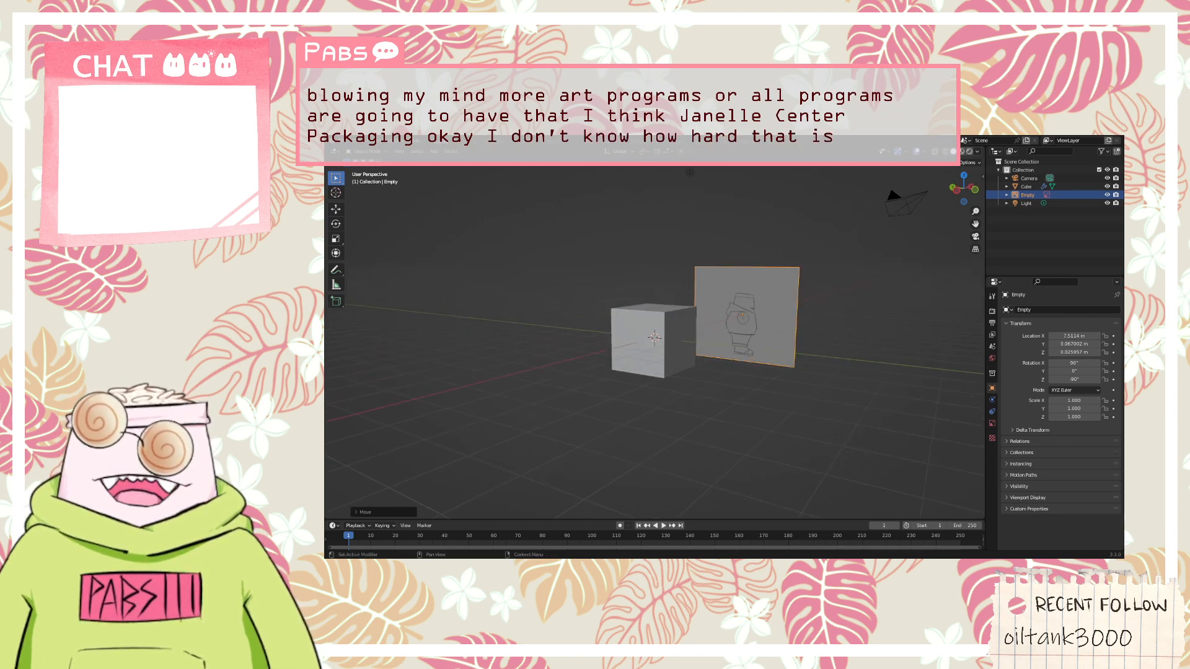
middle_drag(917, 412, 871, 424)
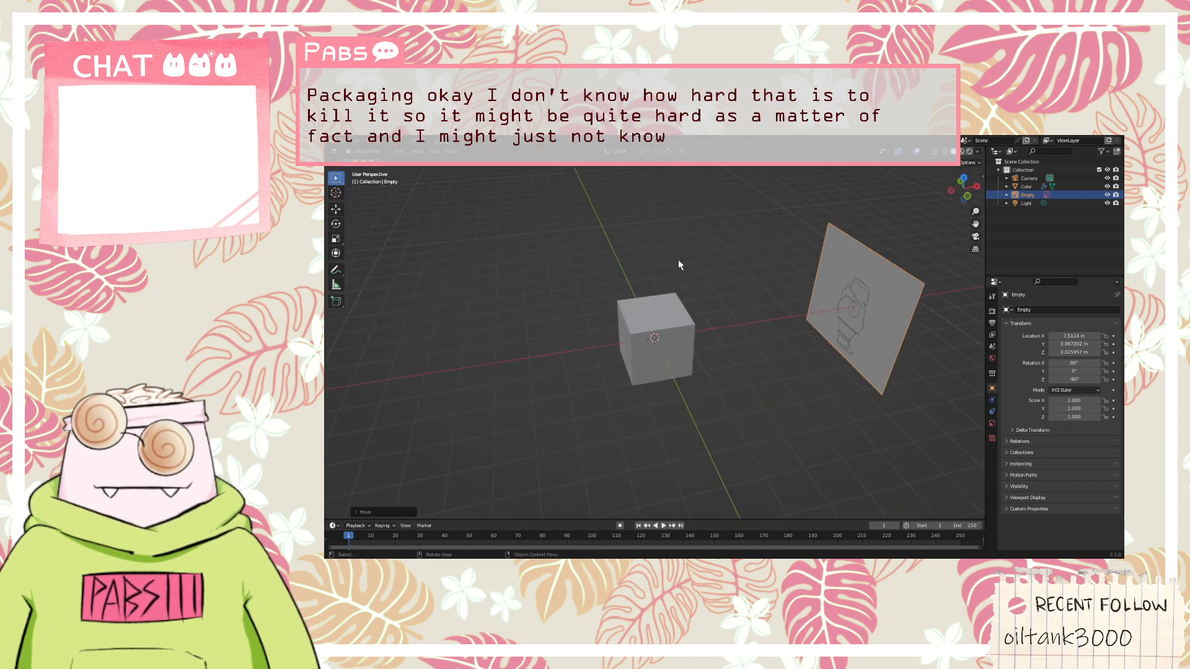
Add the front-view character sketch as a second reference image and set its rotation to X 90°, Y 0° and Z 0°
drag(677, 260, 678, 261)
middle_drag(790, 269, 766, 277)
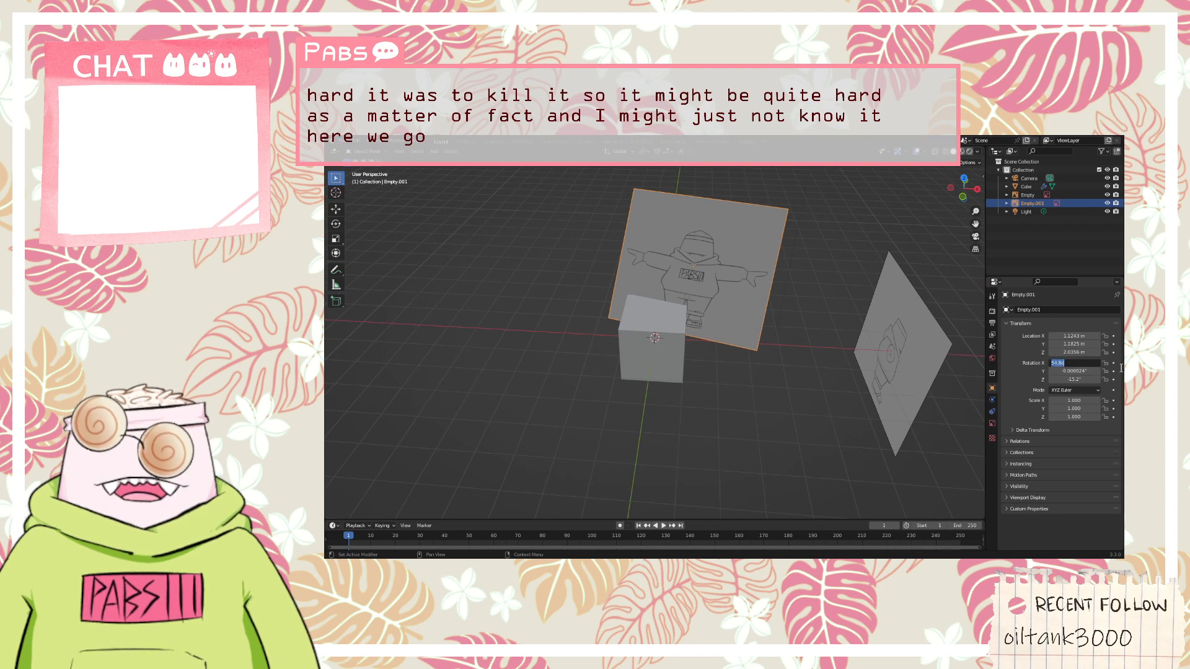
key(Return)
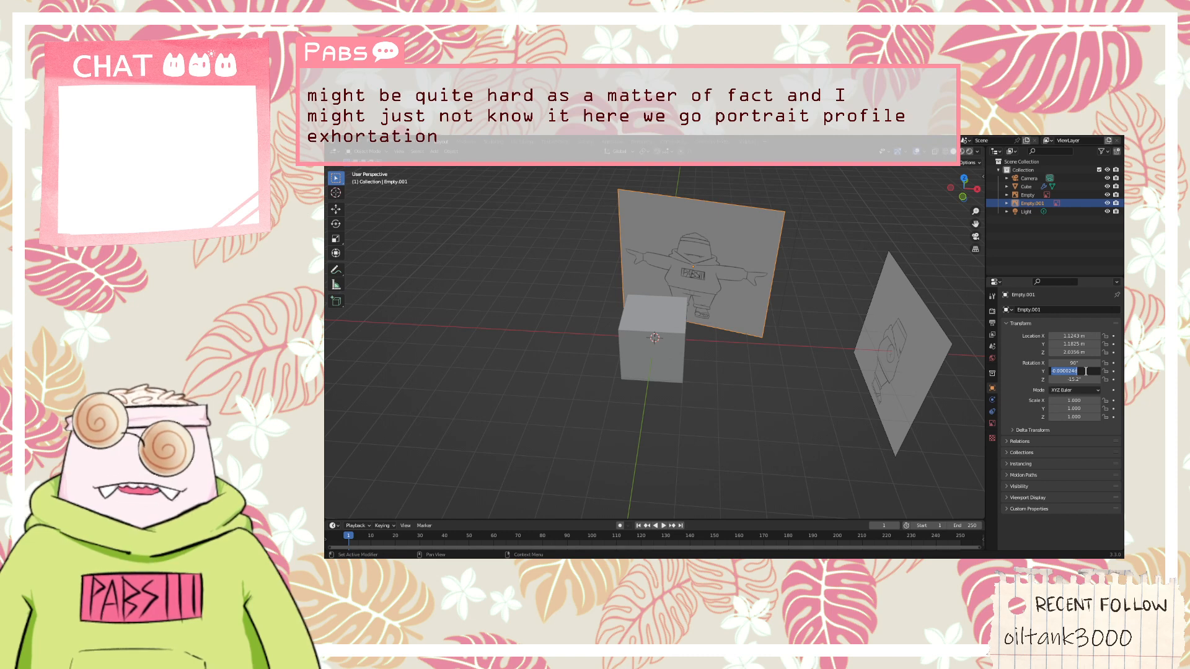
text(90)
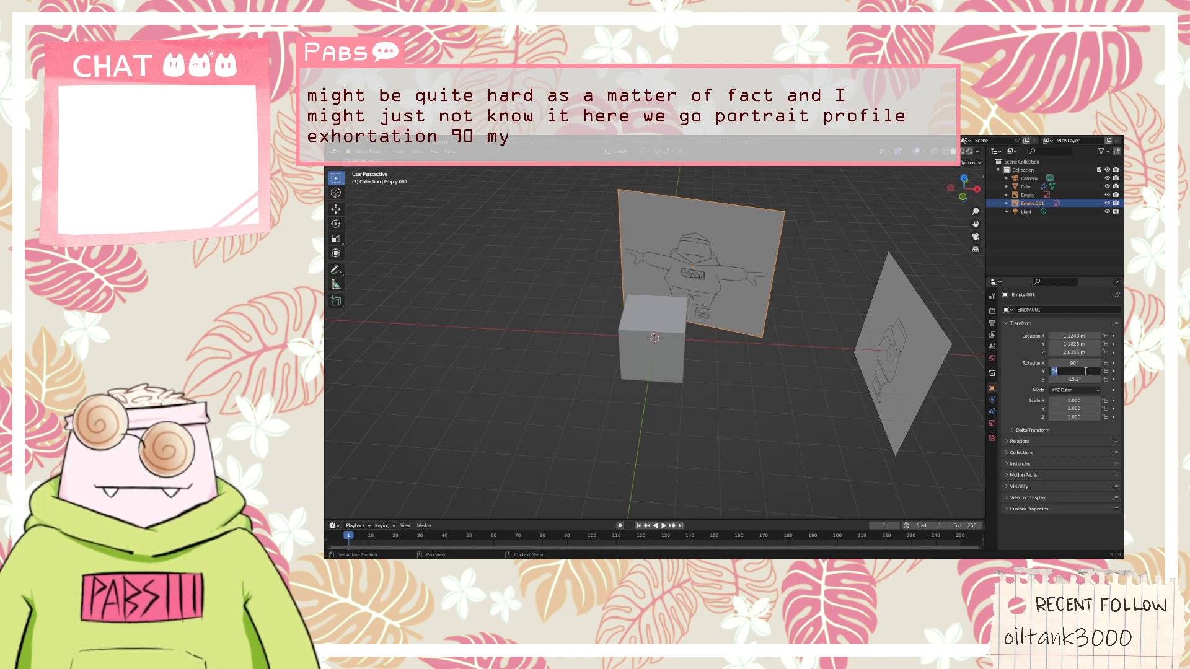
key(Return)
click(1083, 380)
text(0)
key(Return)
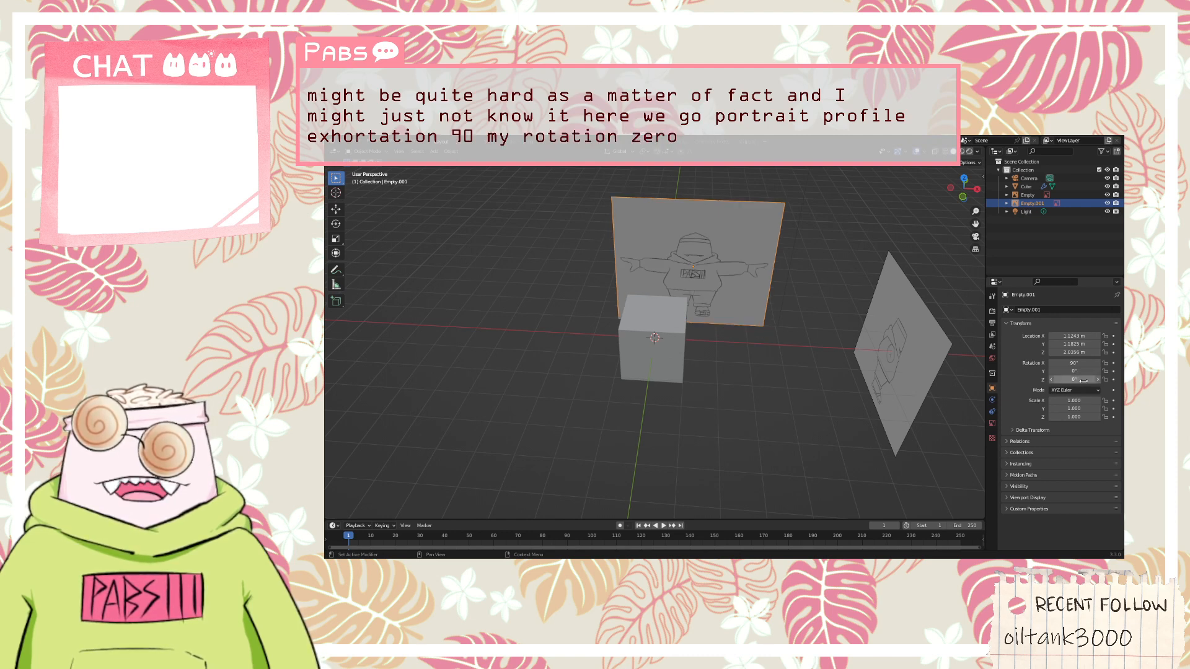
Set the front-view reference image's X, Y and Z location to 0 m
middle_drag(894, 366, 768, 359)
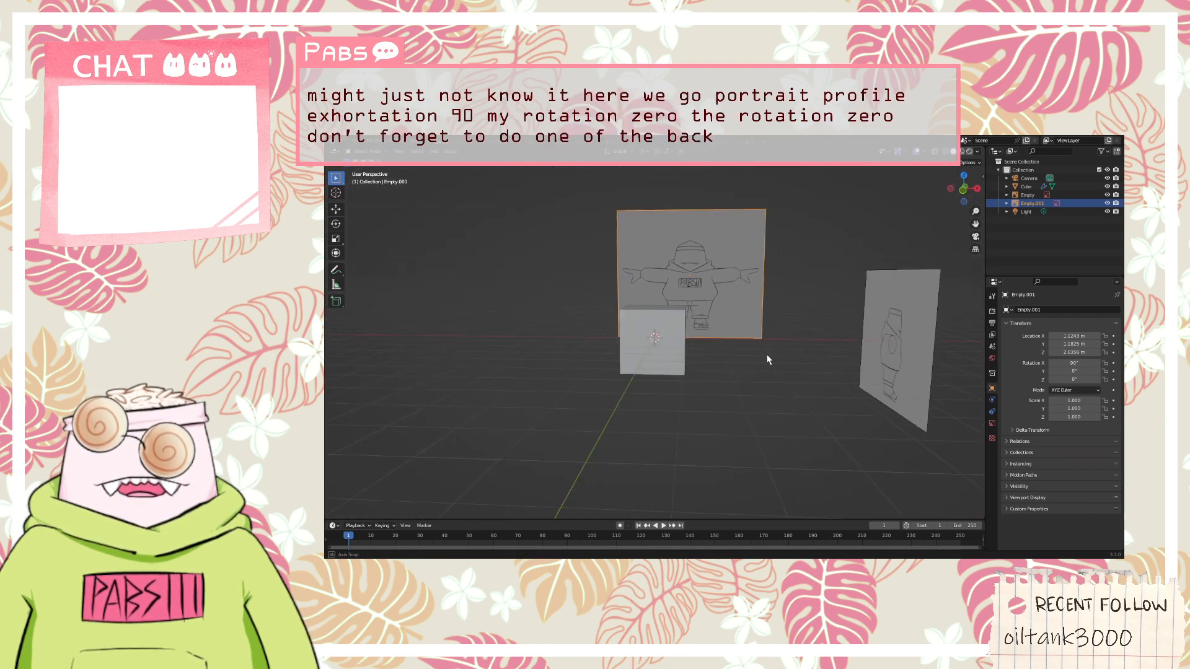
click(1077, 336)
text(0)
key(Return)
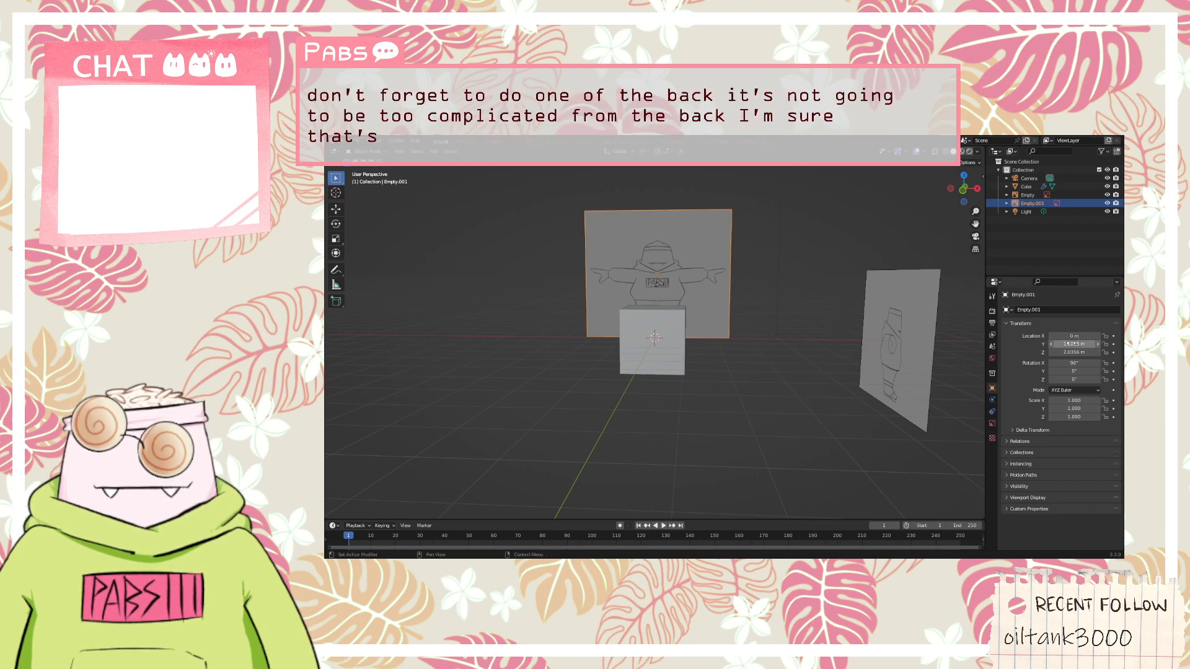
click(1071, 343)
text(0)
key(Return)
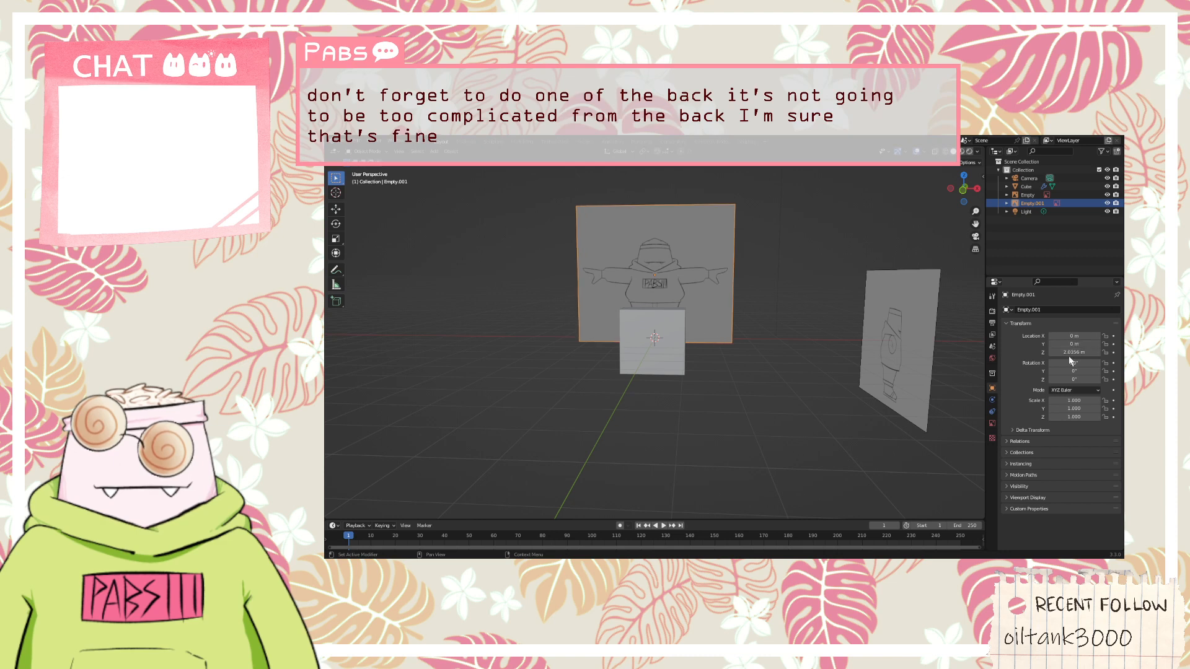
click(1069, 352)
text(0)
key(Return)
Move the front-view reference image along the Y axis in the positive direction, well behind the cube
middle_drag(820, 352, 816, 422)
key(g)
key(y)
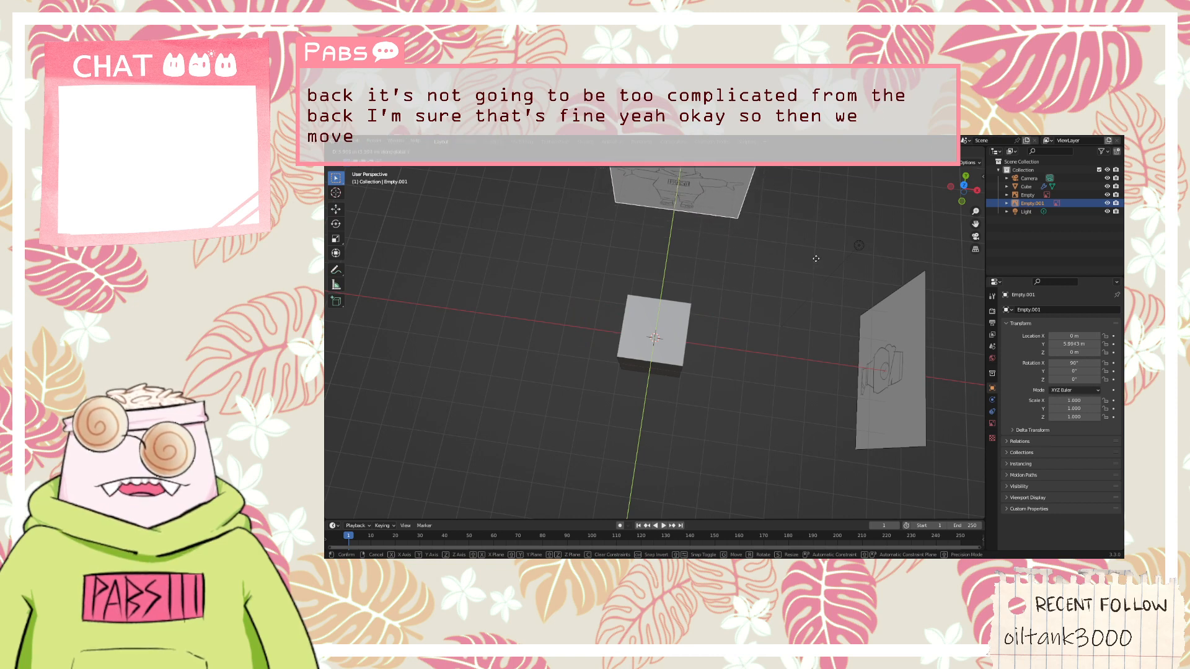
click(748, 376)
middle_drag(748, 375, 746, 302)
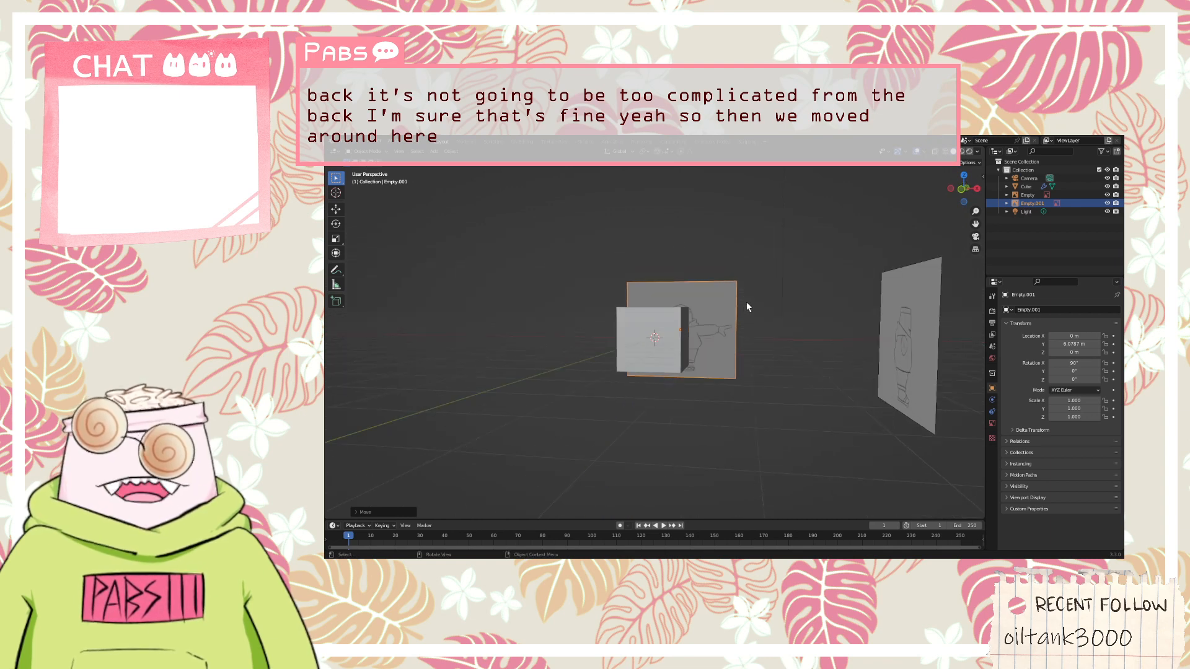
click(671, 334)
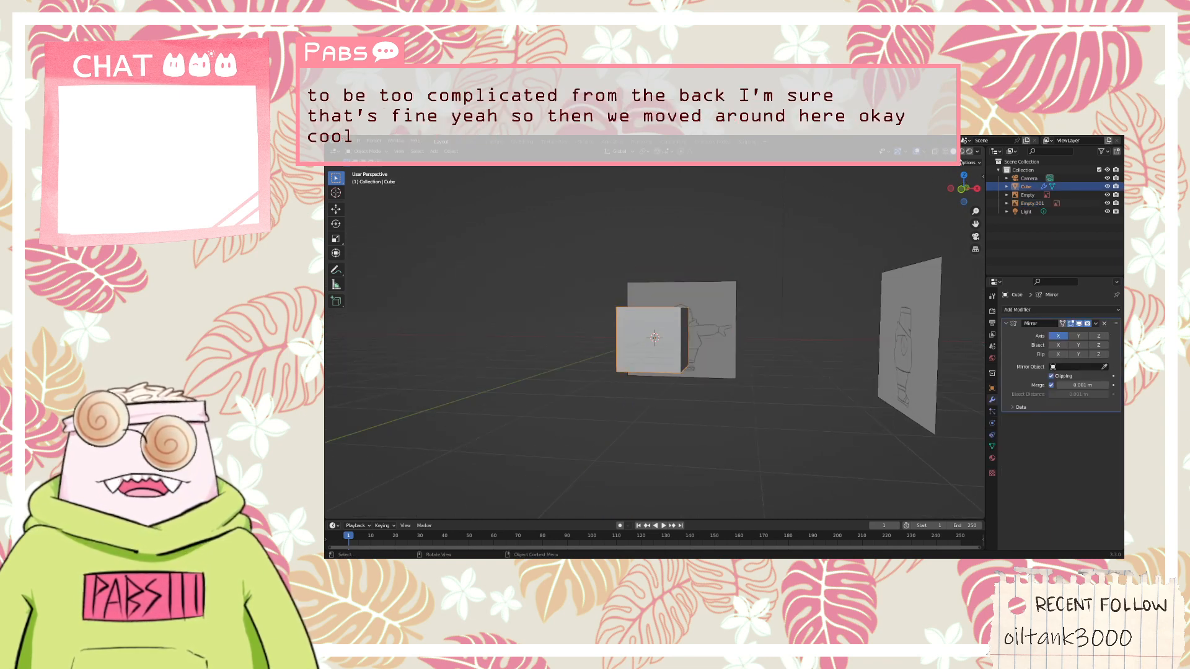
click(977, 151)
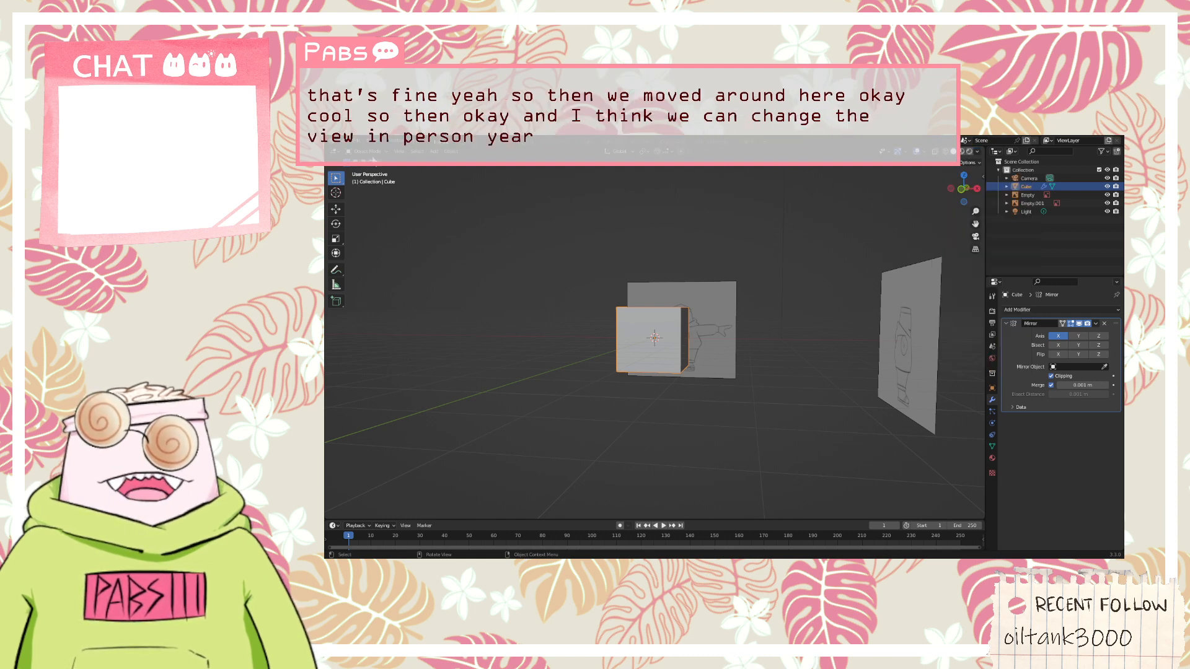
click(367, 151)
click(367, 170)
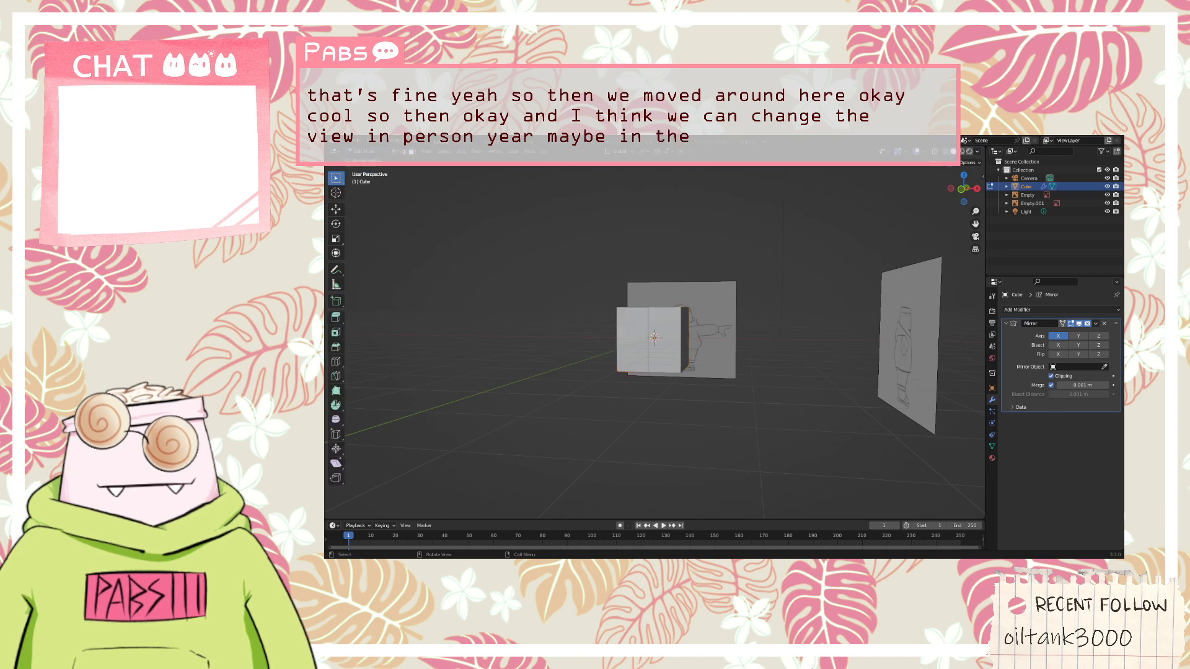
click(980, 162)
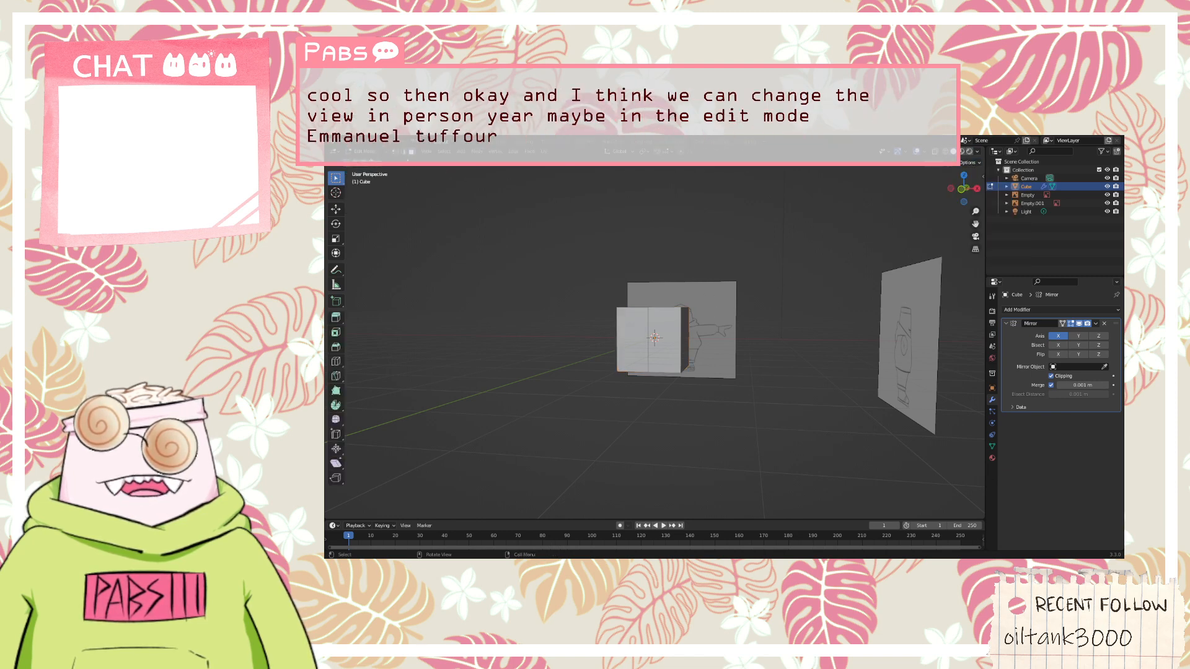
click(375, 152)
click(367, 161)
Select both reference images and enable X-Ray shading with a raised opacity so the sketches can be seen through the cube
click(699, 311)
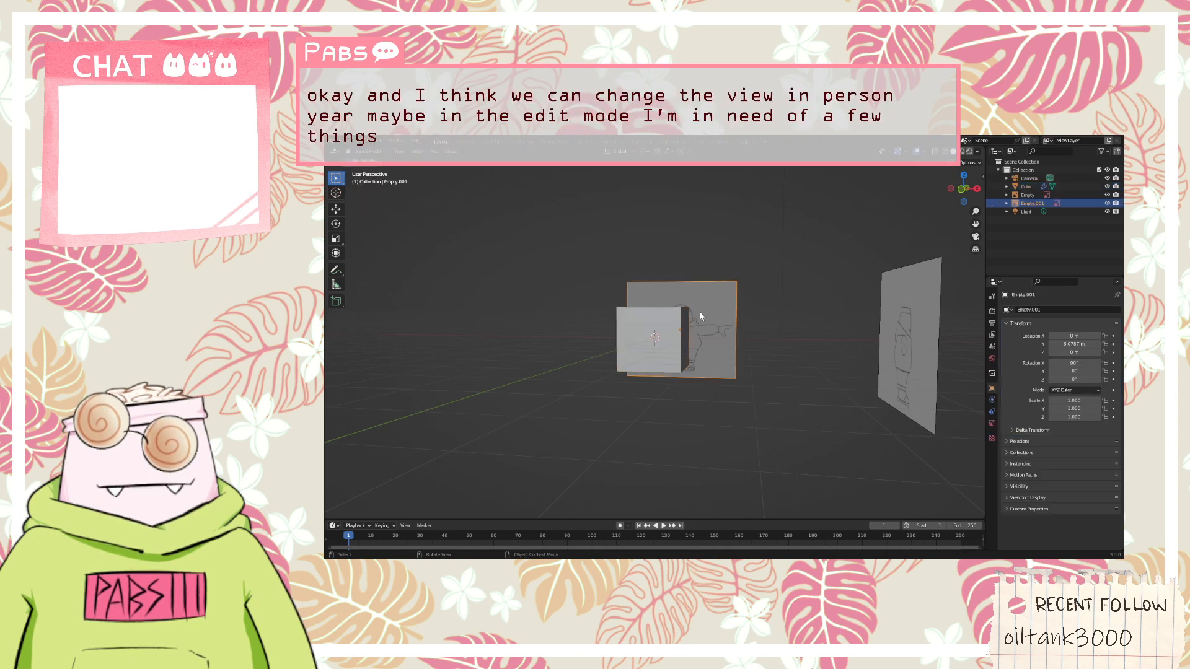
click(901, 310)
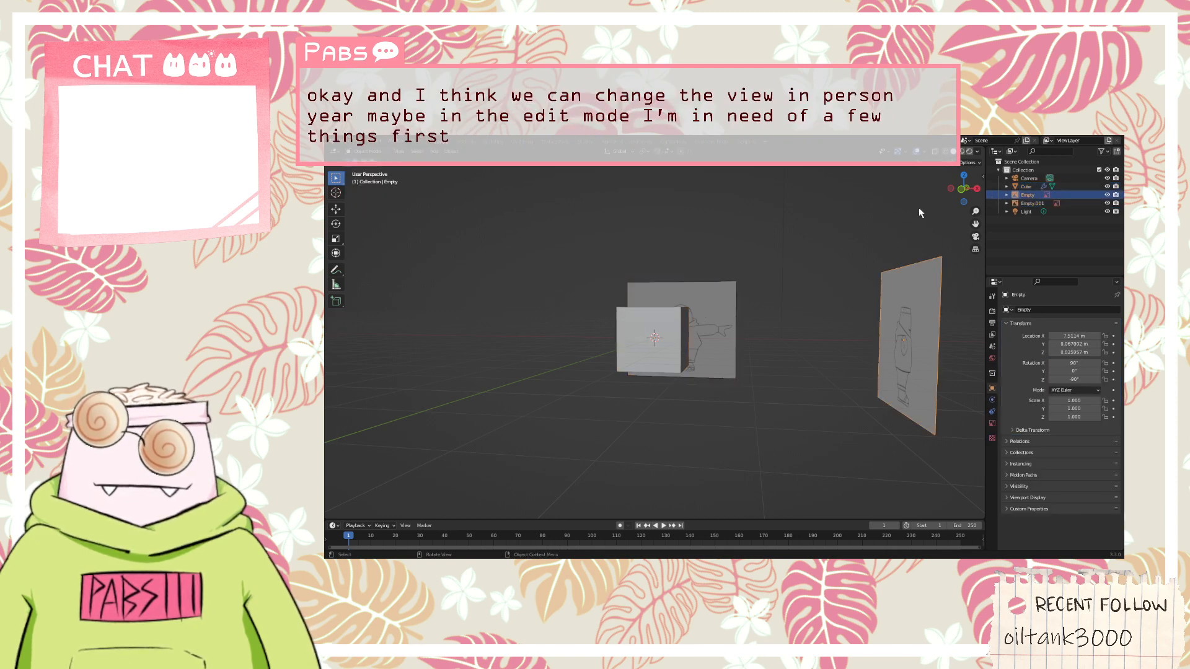
click(716, 313)
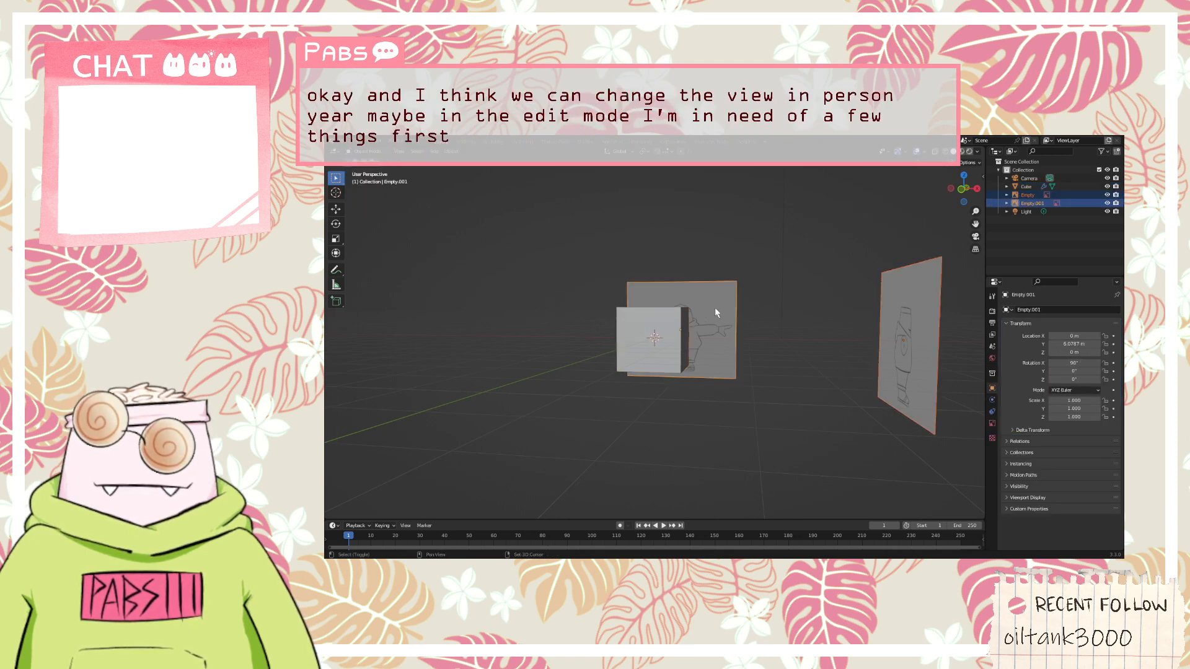
click(972, 155)
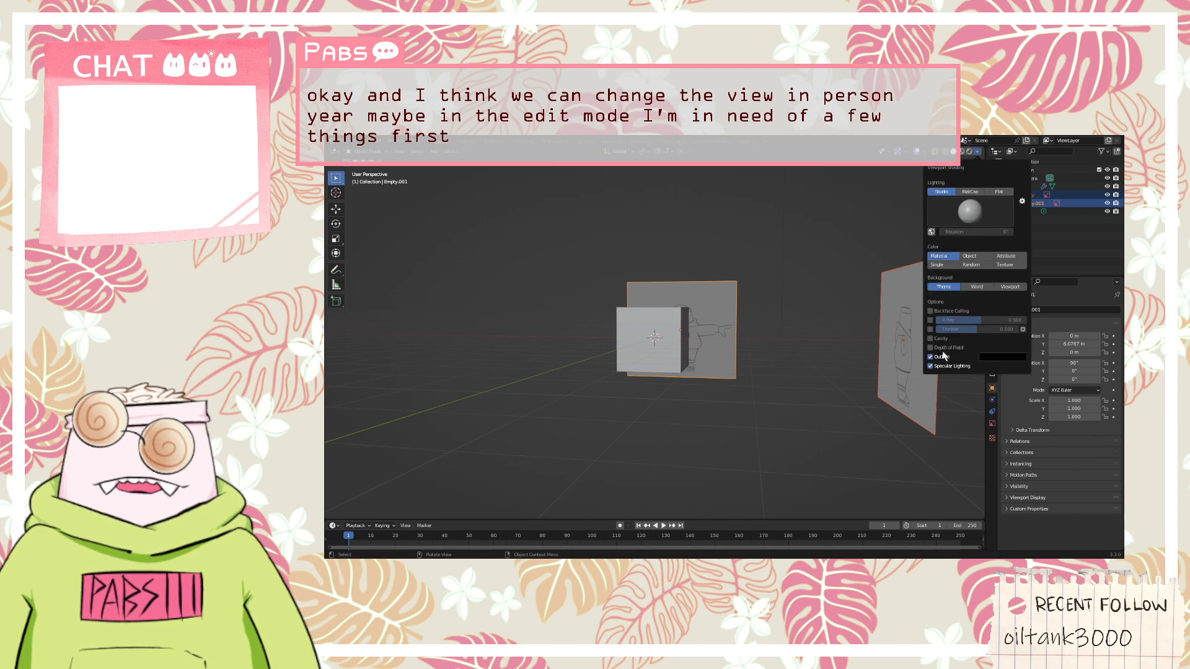
click(929, 320)
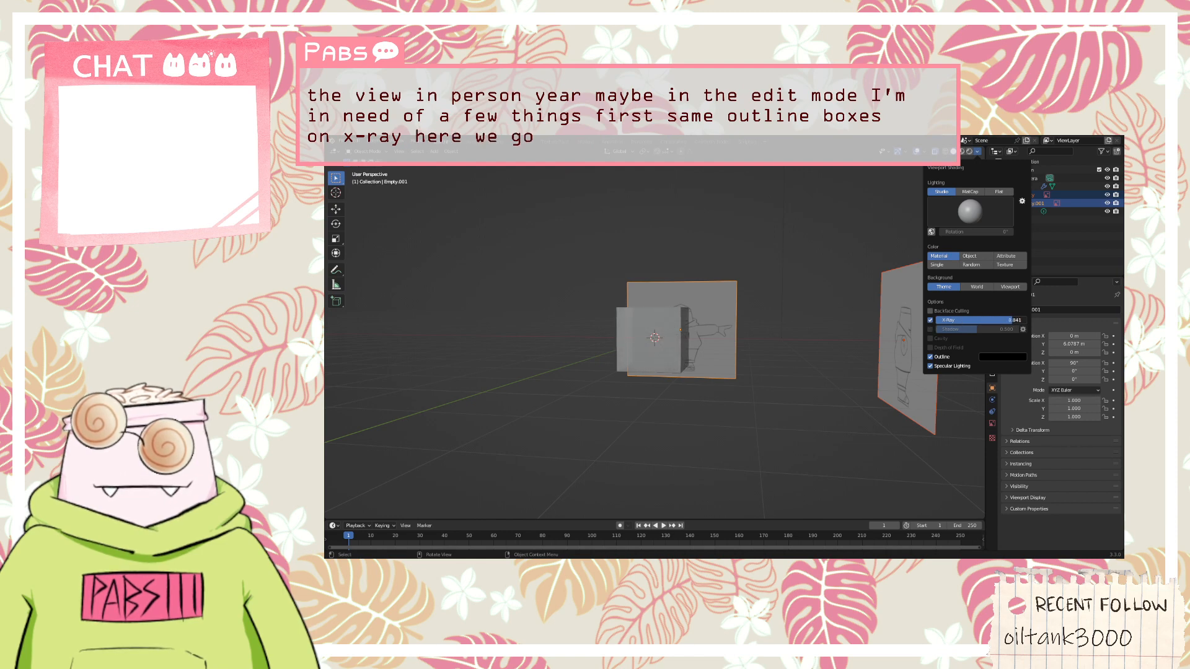
click(816, 329)
mouse_move(815, 327)
middle_down()
mouse_move(755, 278)
mouse_move(819, 284)
mouse_move(856, 254)
mouse_move(856, 280)
mouse_move(708, 281)
middle_up()
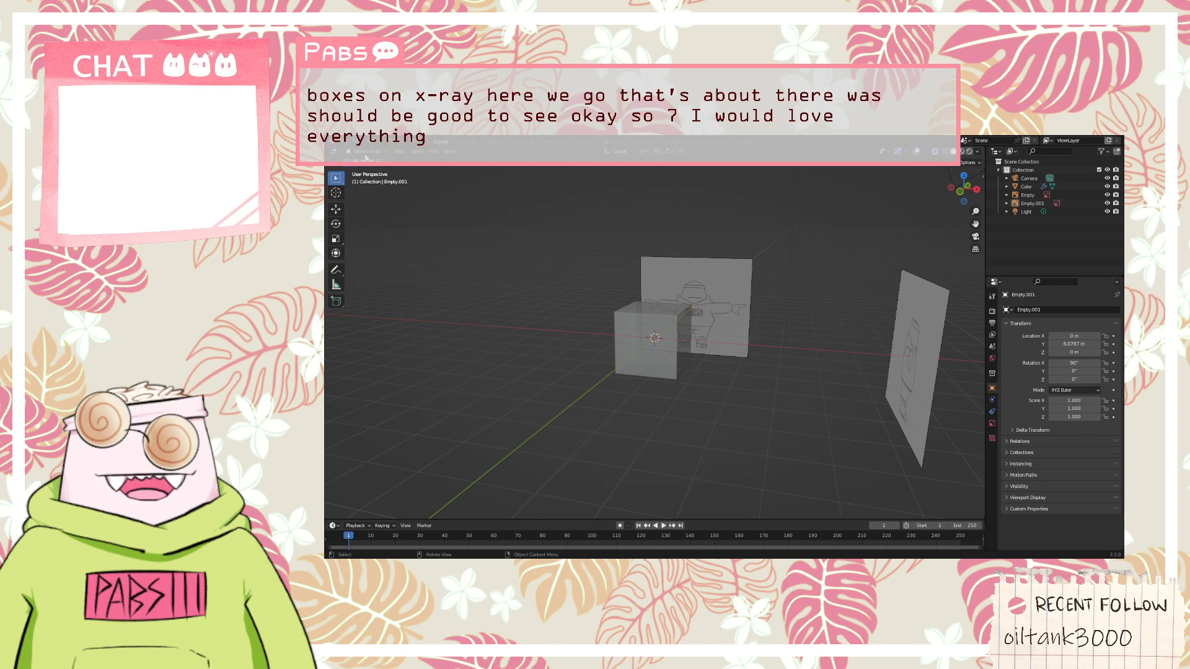
Put the mirrored cube in Edit Mode and select the upper outer front vertex of its editable half
click(615, 344)
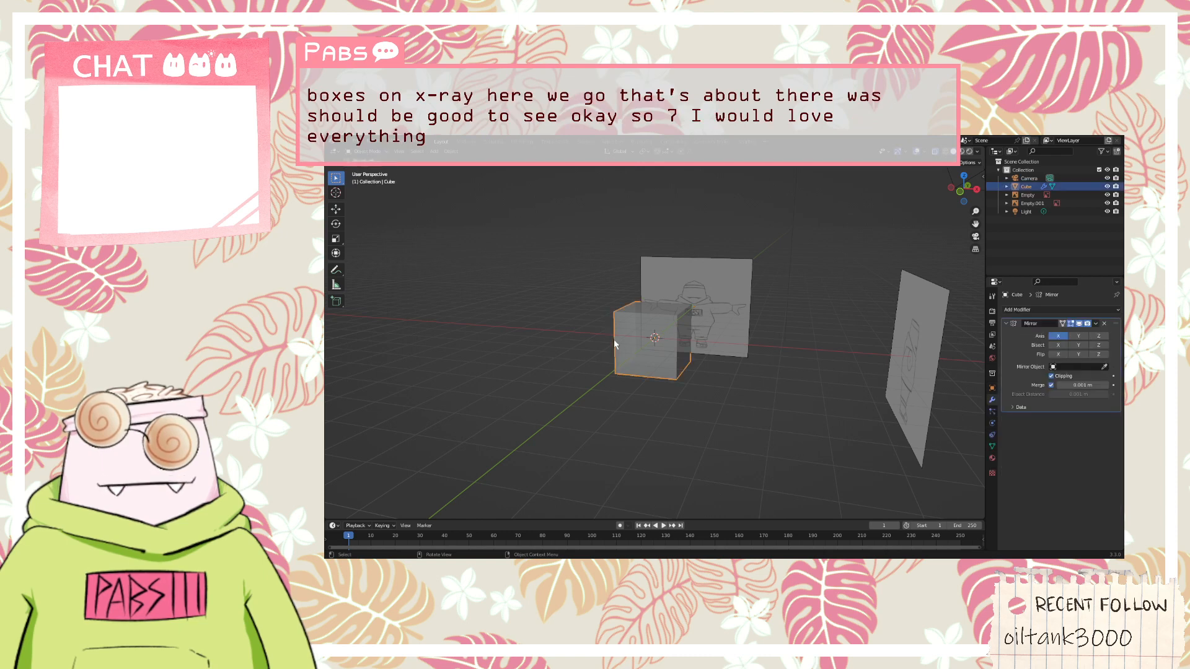
click(379, 151)
click(372, 177)
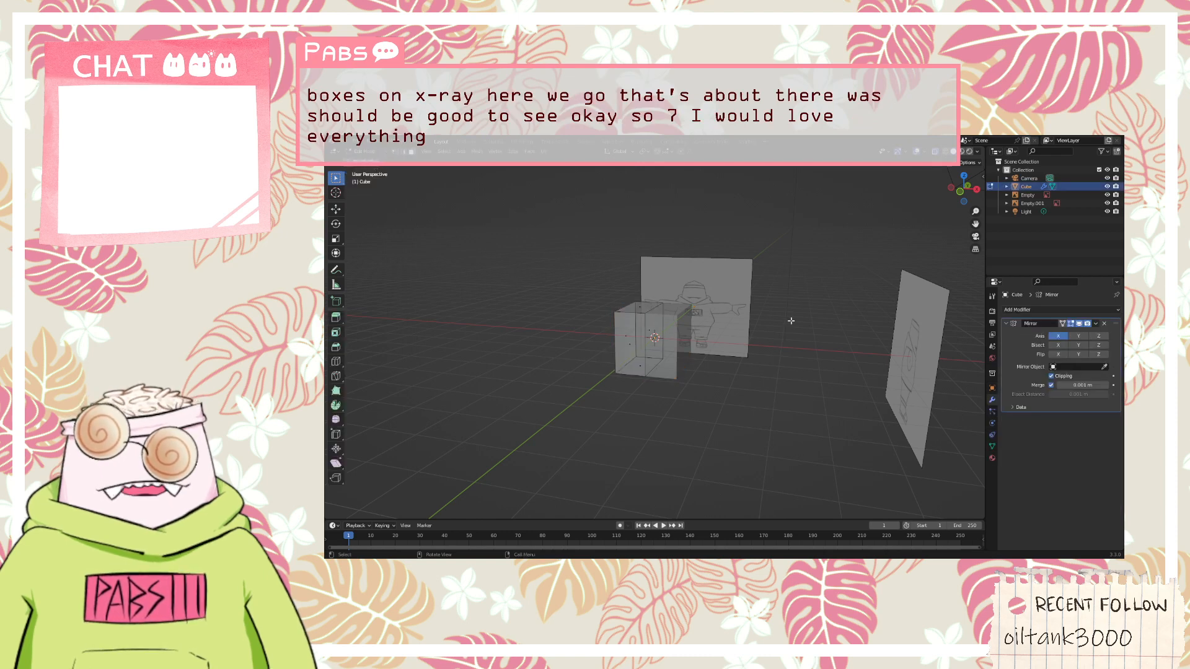
middle_drag(791, 321, 813, 357)
scroll(641, 334, up, 6)
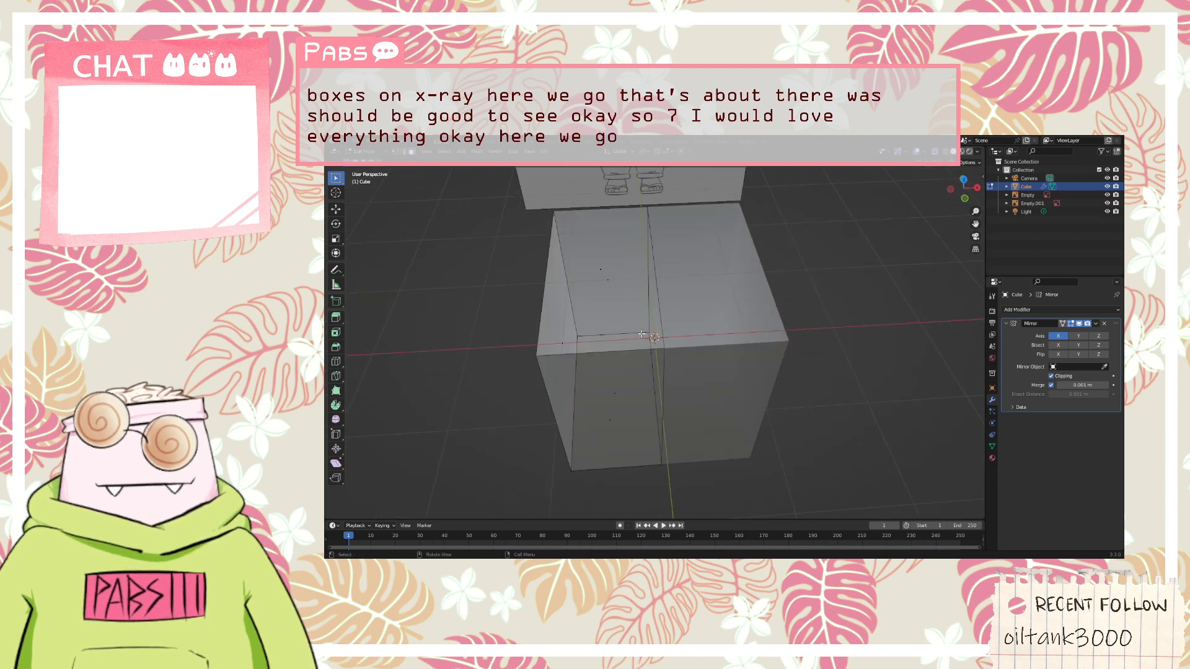
scroll(641, 334, up, 2)
middle_drag(626, 326, 606, 305)
scroll(589, 299, down, 3)
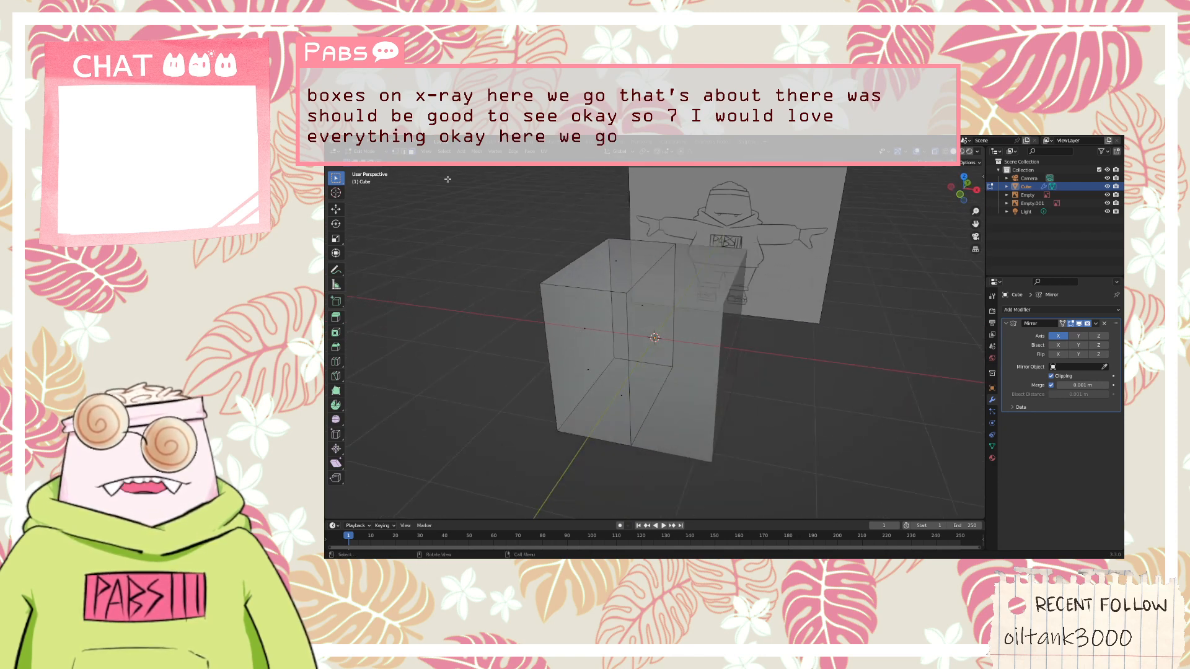
middle_drag(433, 262, 458, 254)
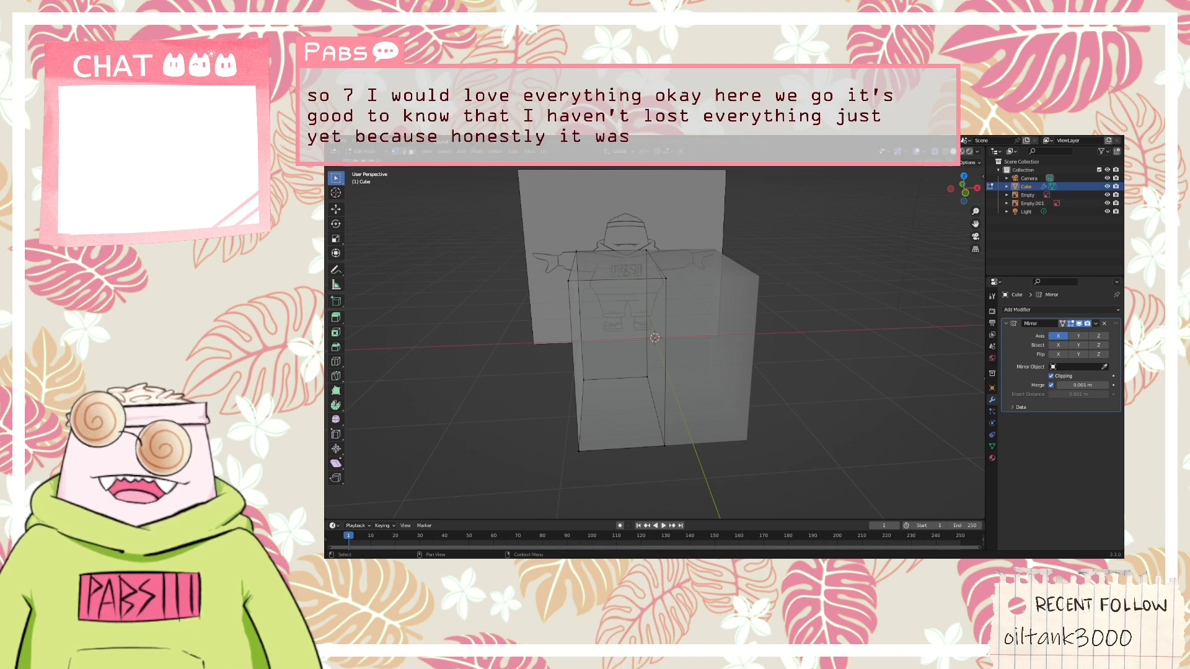
click(567, 281)
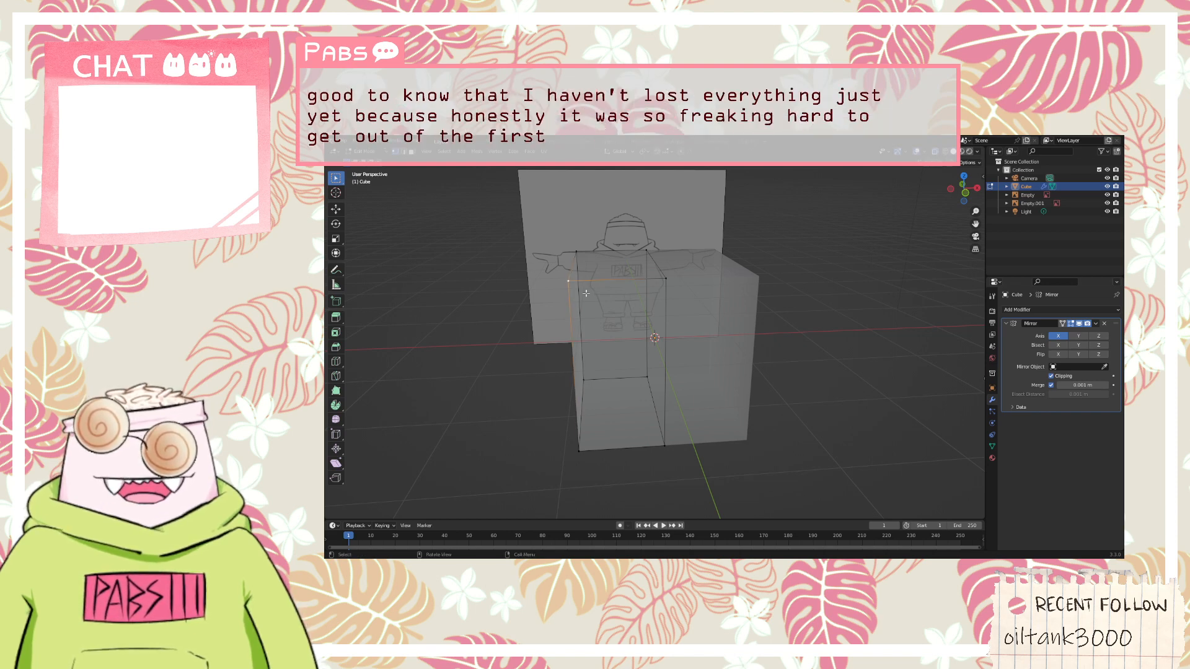
middle_drag(487, 258, 519, 236)
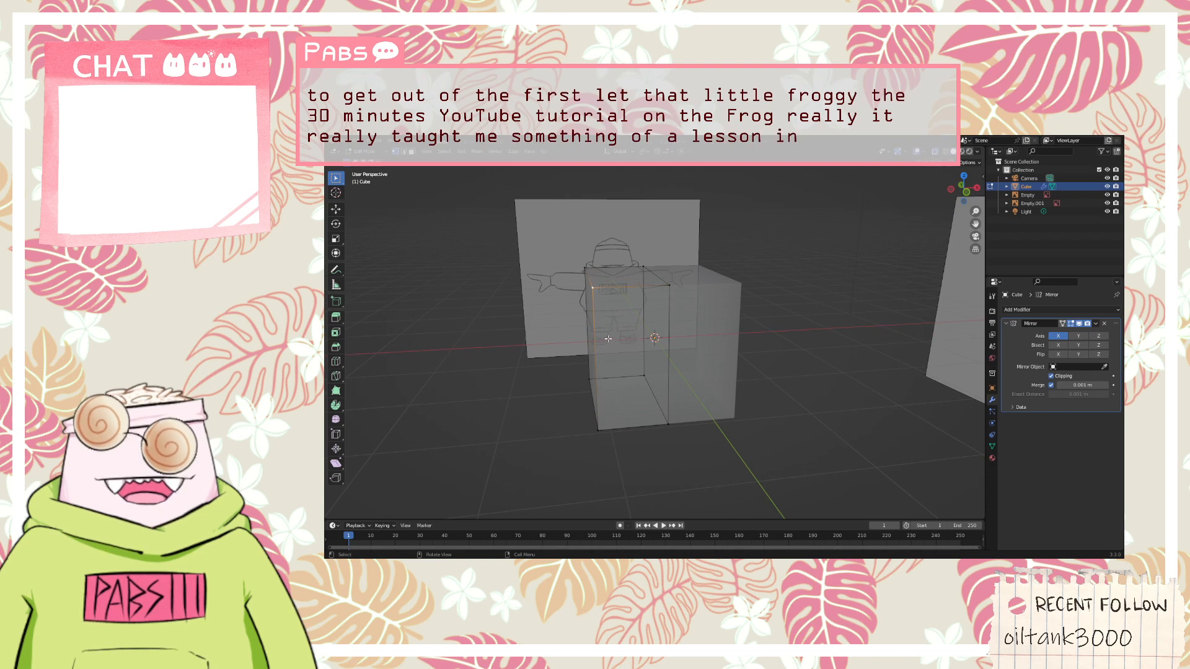
Add three evenly spaced horizontal loop cuts around the editable half of the mirrored cube
key(3)
click(595, 327)
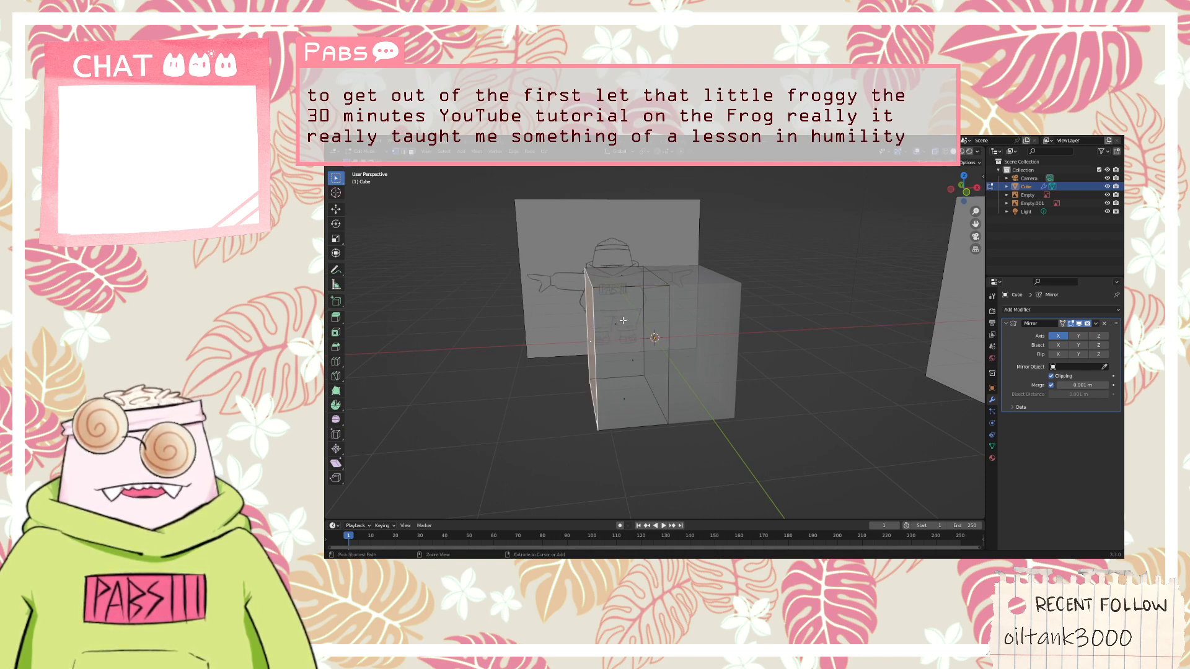
key(ctrl+r)
scroll(622, 321, up, 1)
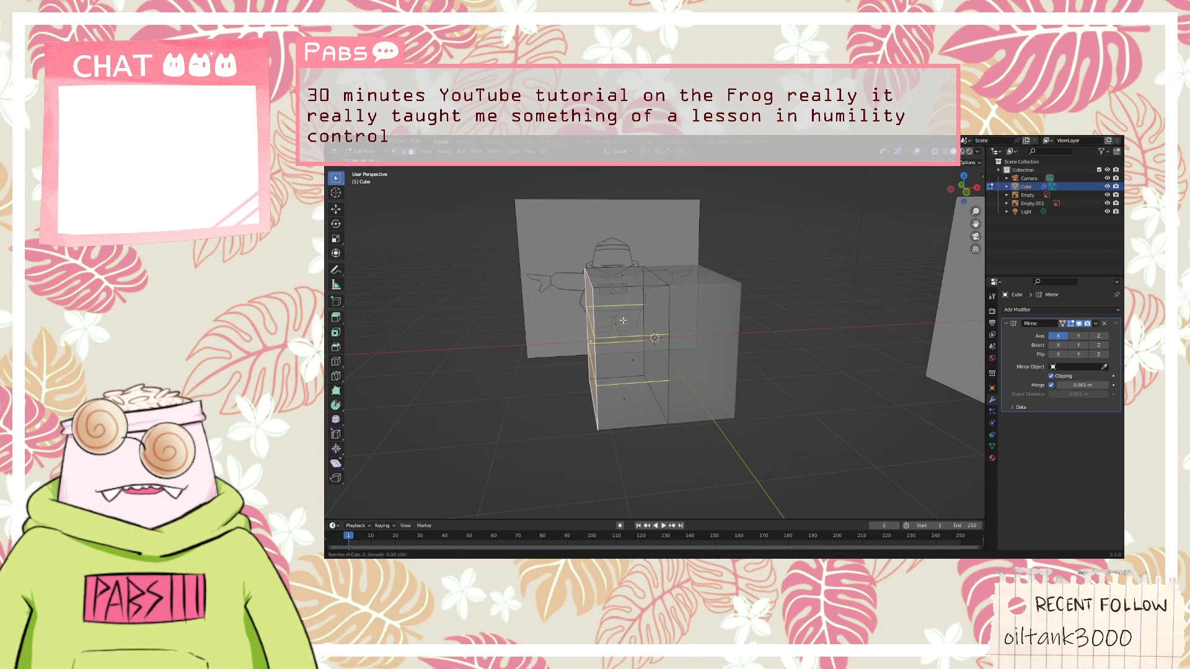
scroll(623, 320, up, 1)
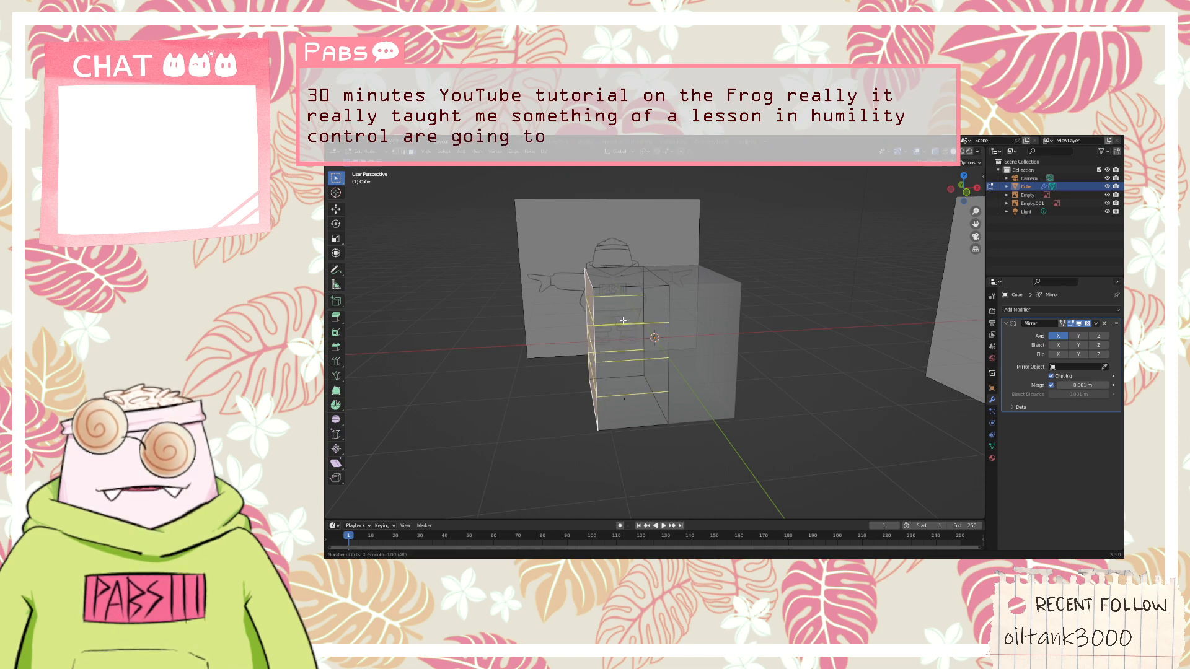
click(623, 320)
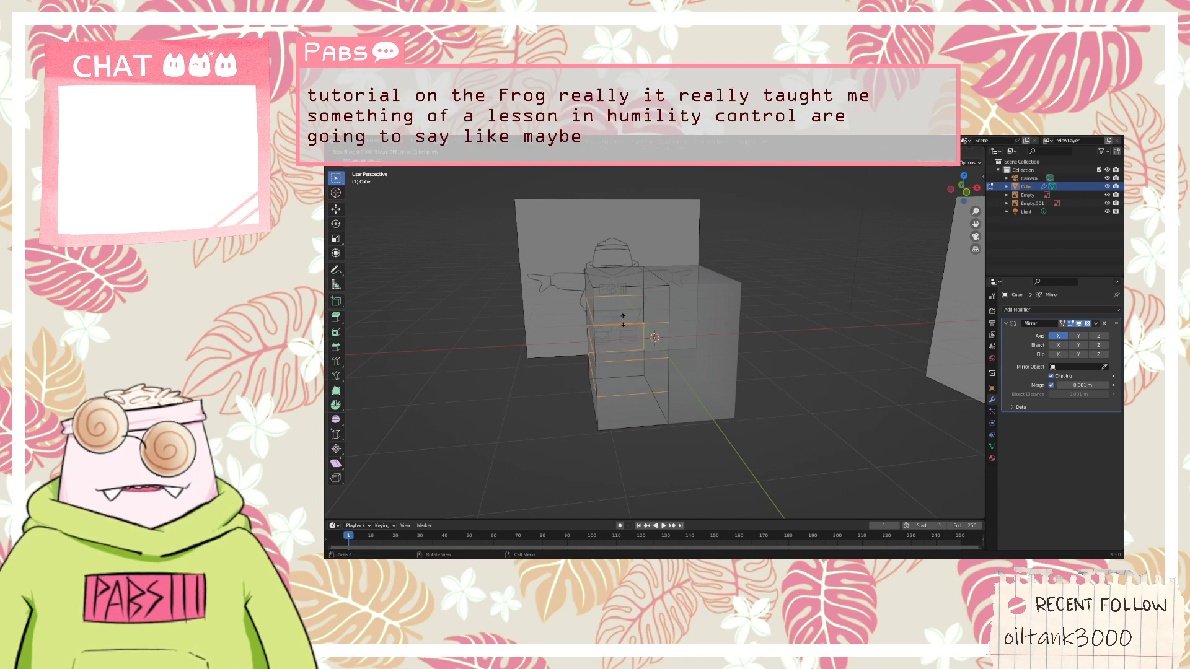
click(623, 320)
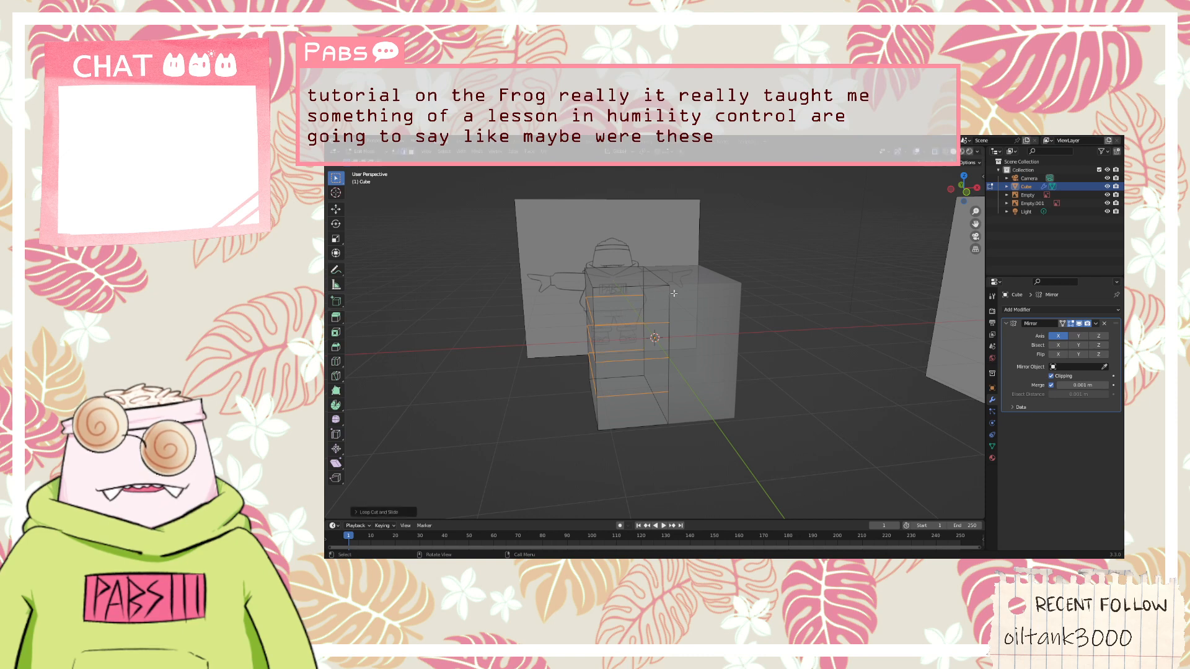
Select the lowest of the horizontal edge loops on the editable half
middle_drag(673, 293, 593, 378)
click(594, 408)
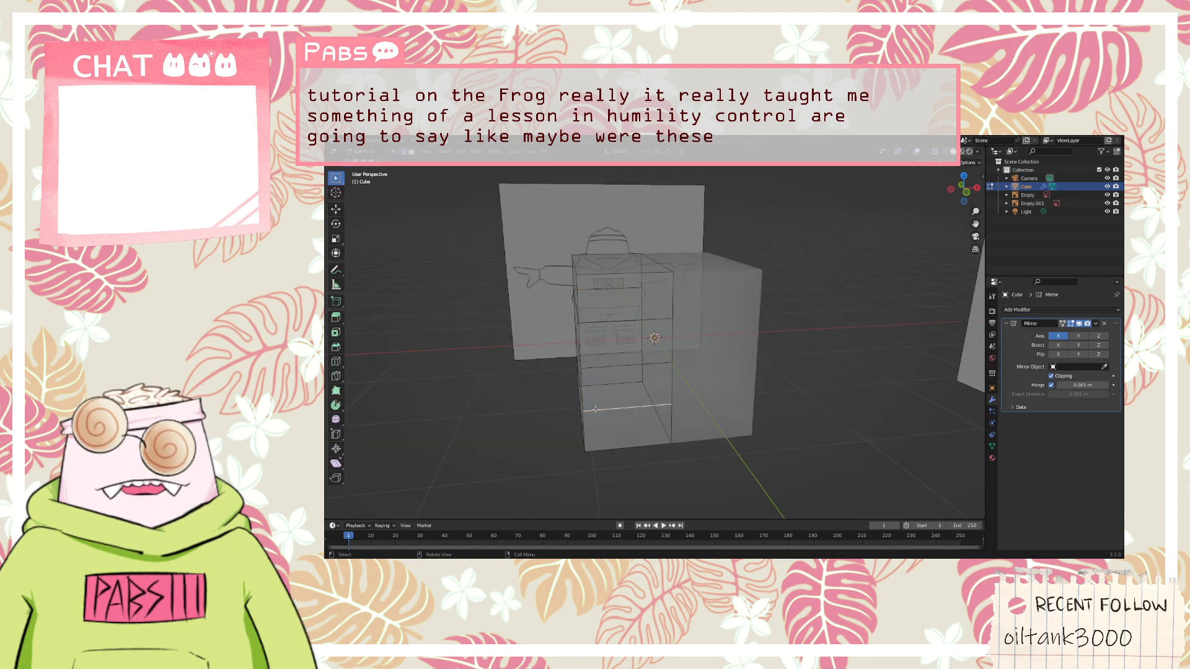
middle_drag(447, 312, 532, 314)
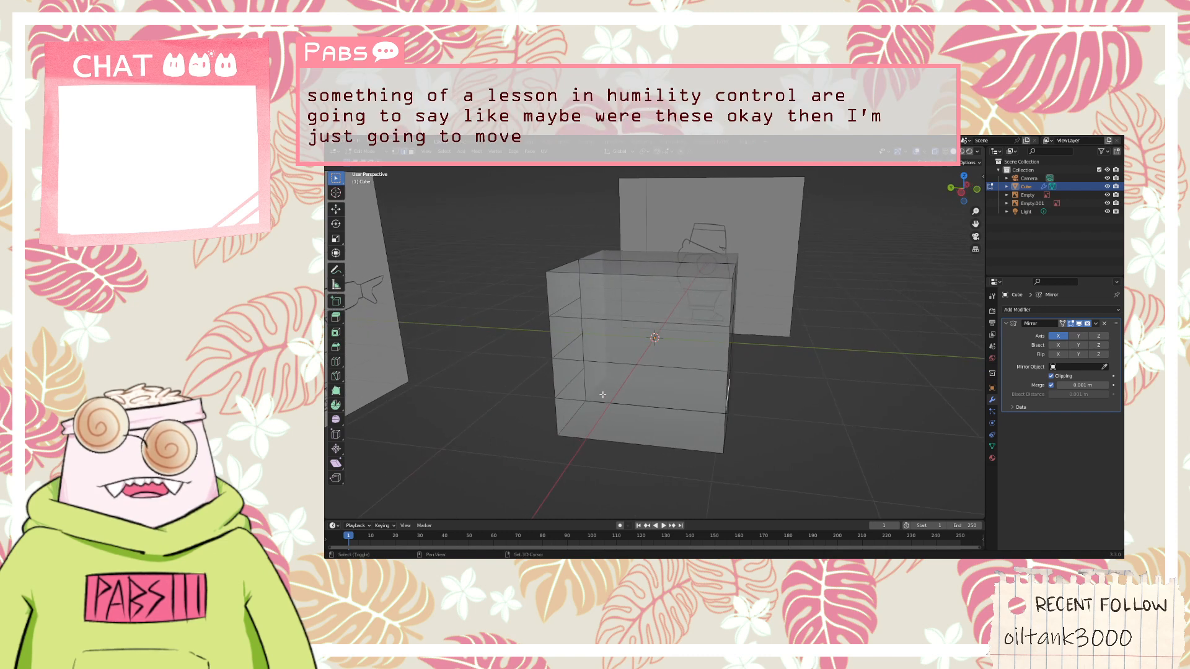
shift+click(585, 397)
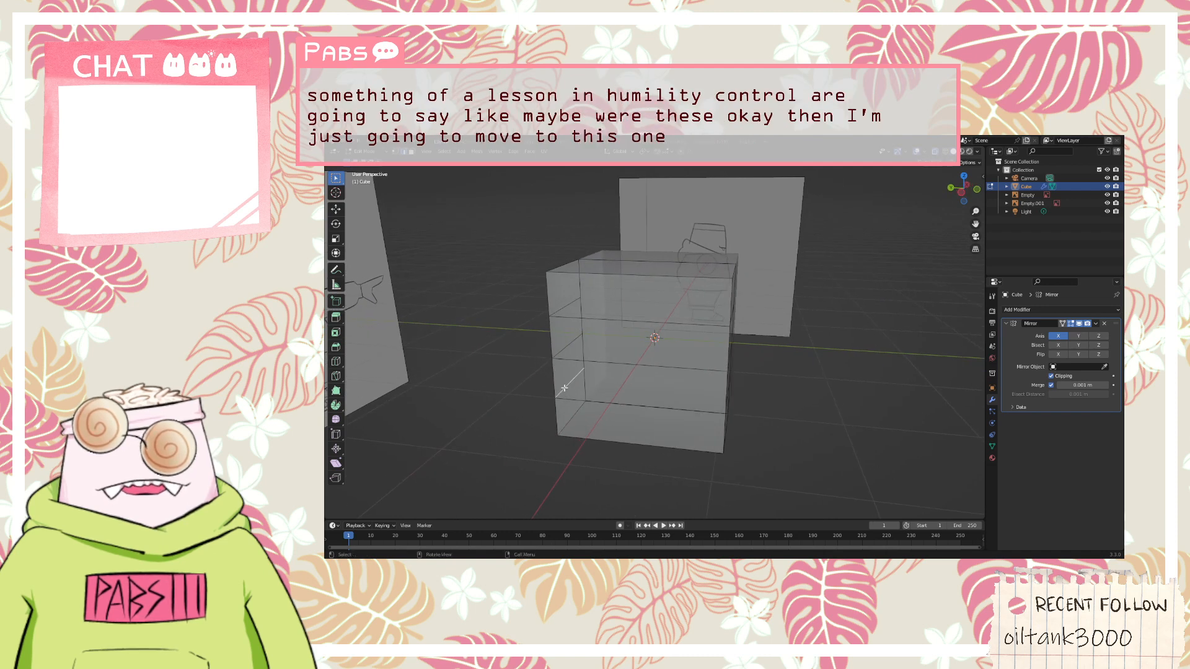
middle_drag(703, 392, 678, 412)
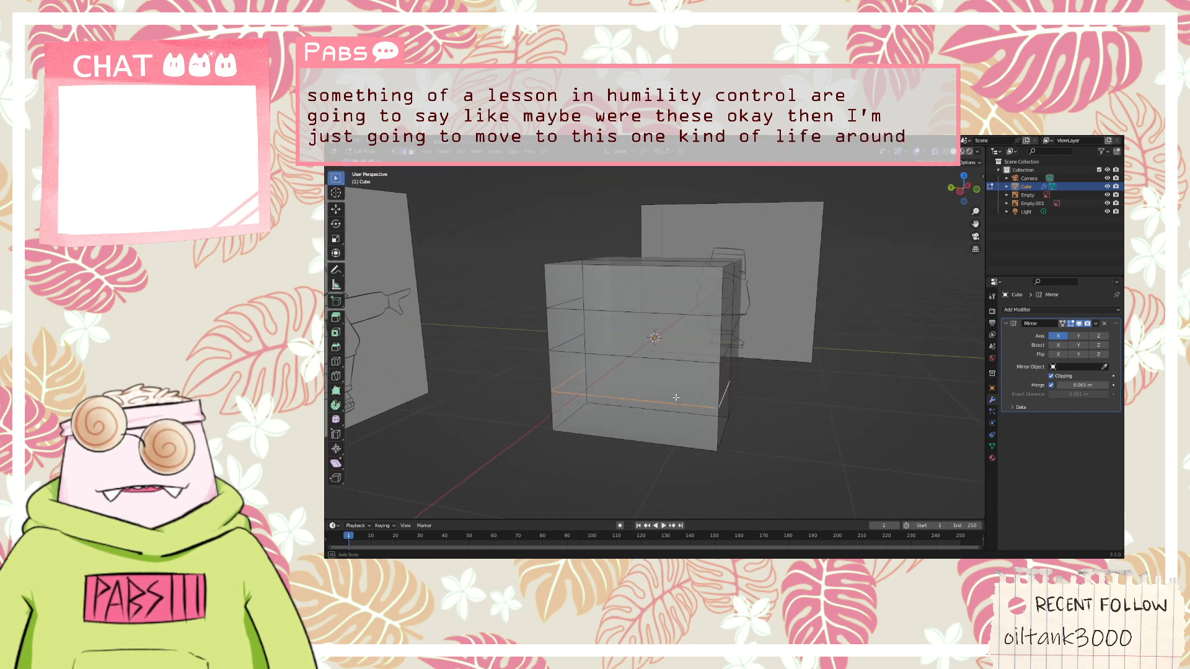
key(r)
key(Escape)
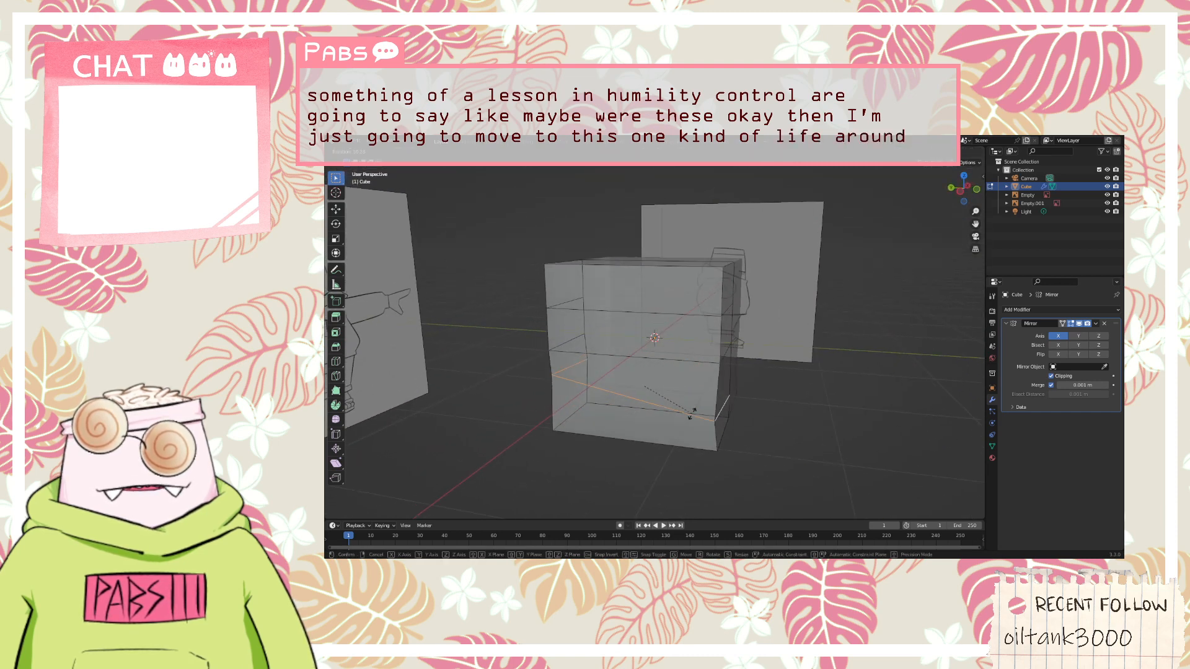
key(g)
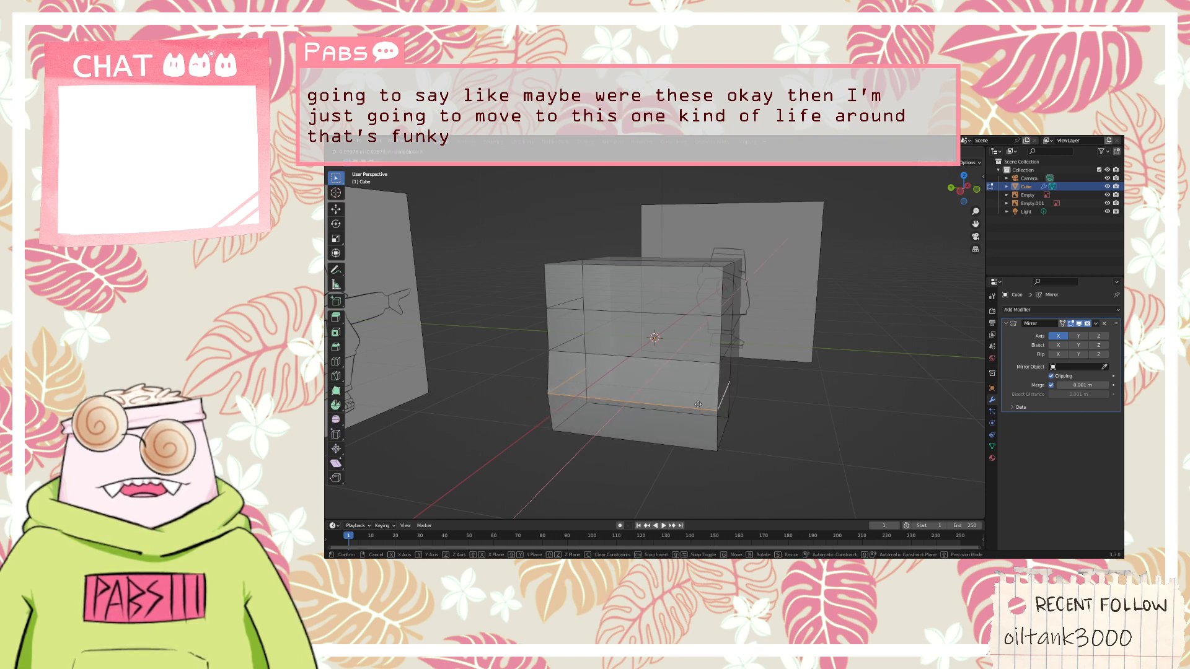
key(Escape)
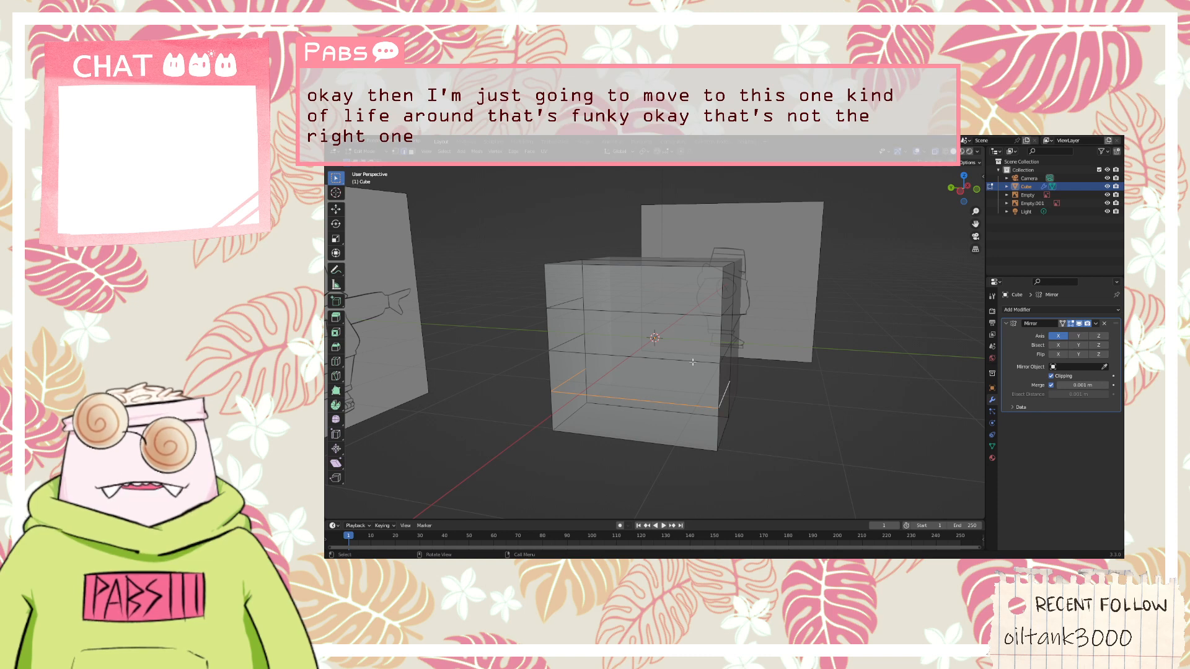
key(z)
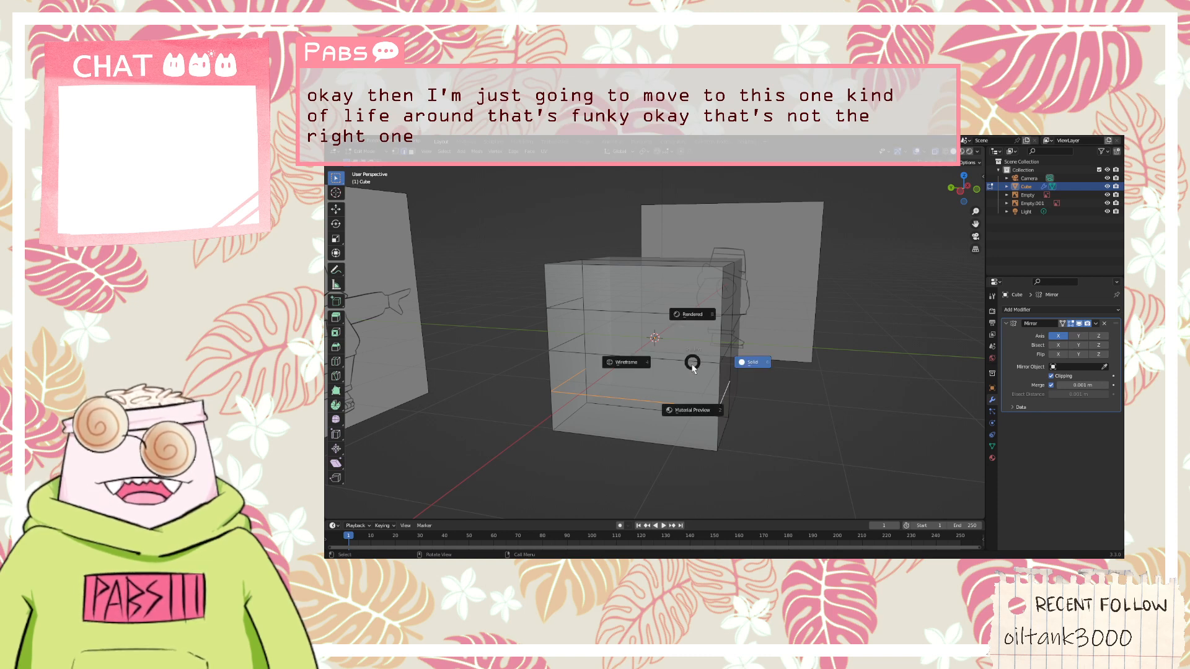
key(Escape)
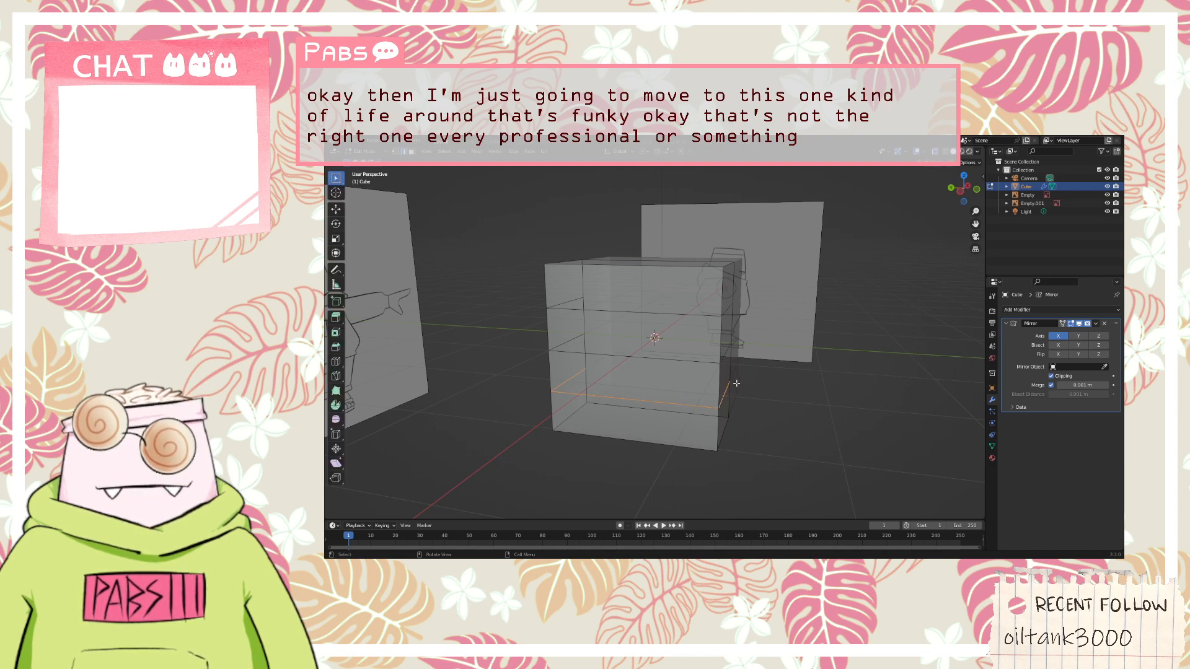
Try to lower the selected lowest loop edges along the Z axis in front view toward the hoodie's hem, and undo the move
key(KP_1)
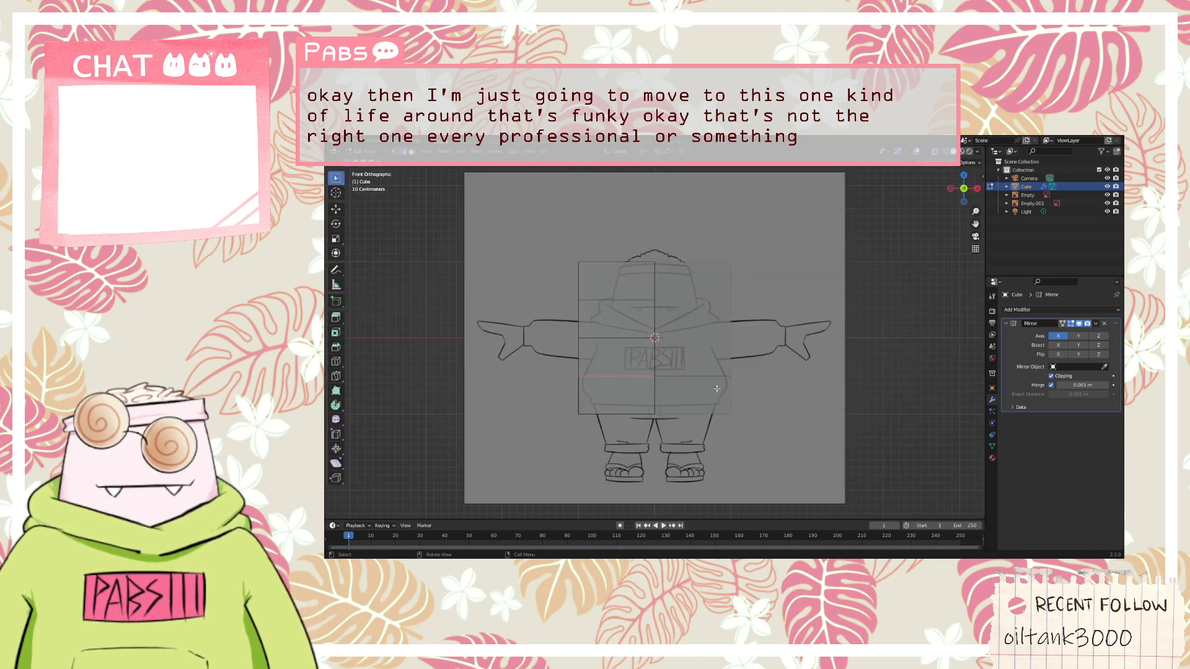
mouse_move(590, 375)
middle_down()
mouse_move(608, 384)
mouse_move(603, 370)
middle_up()
key(KP_1)
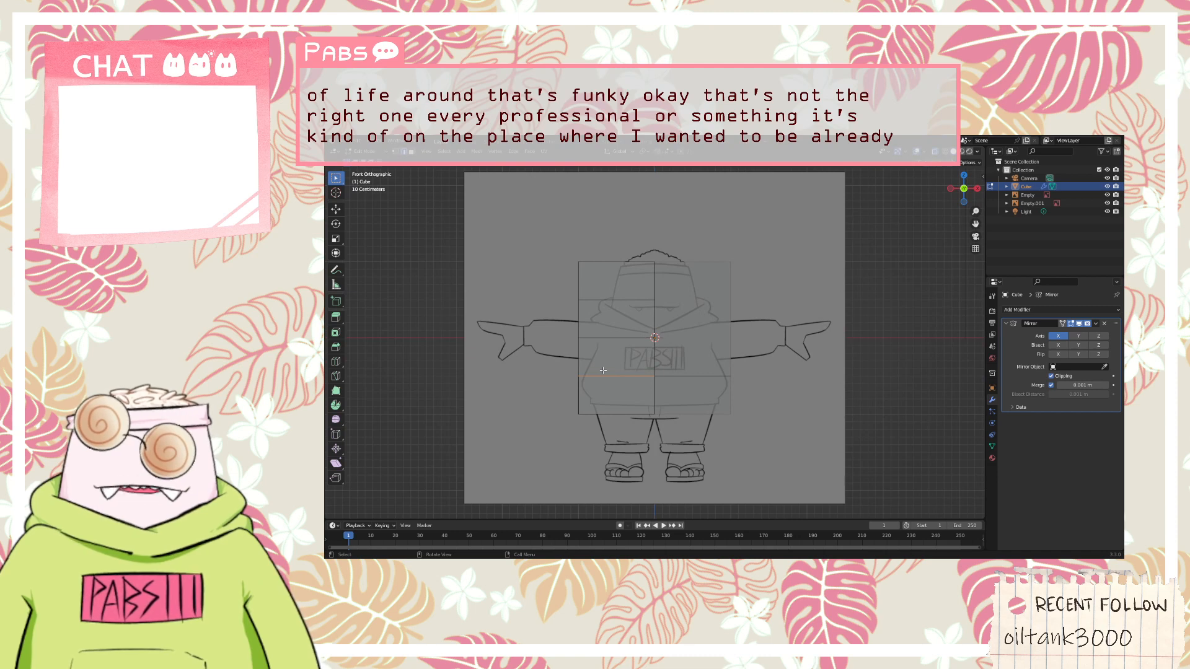
key(g)
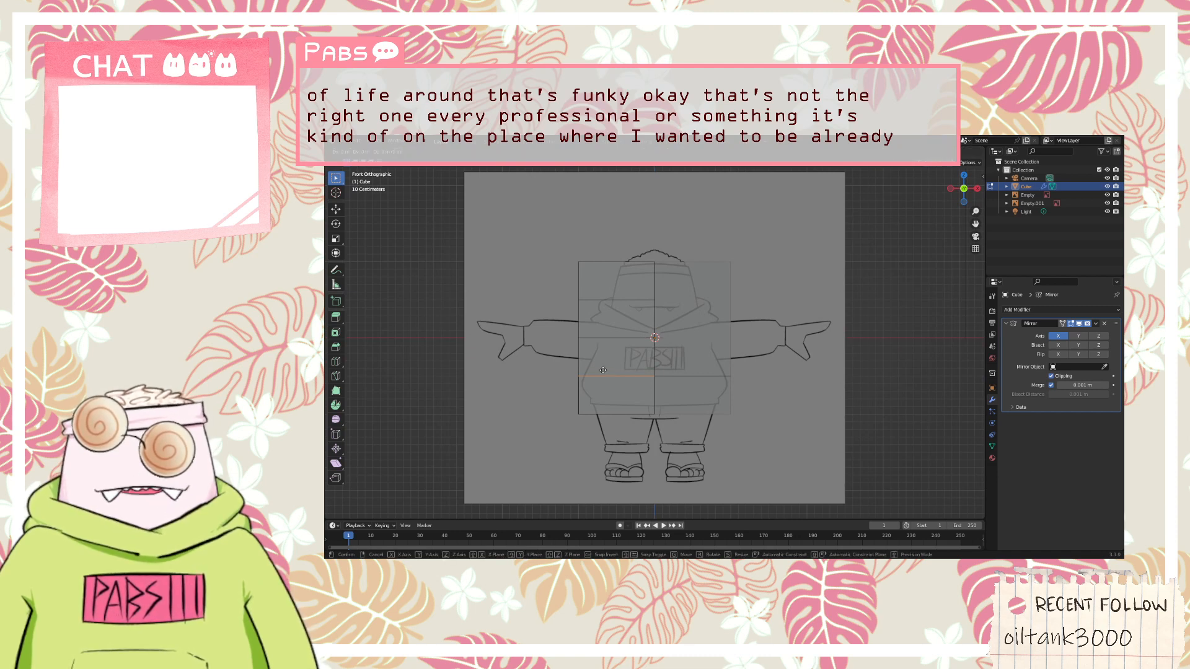
key(z)
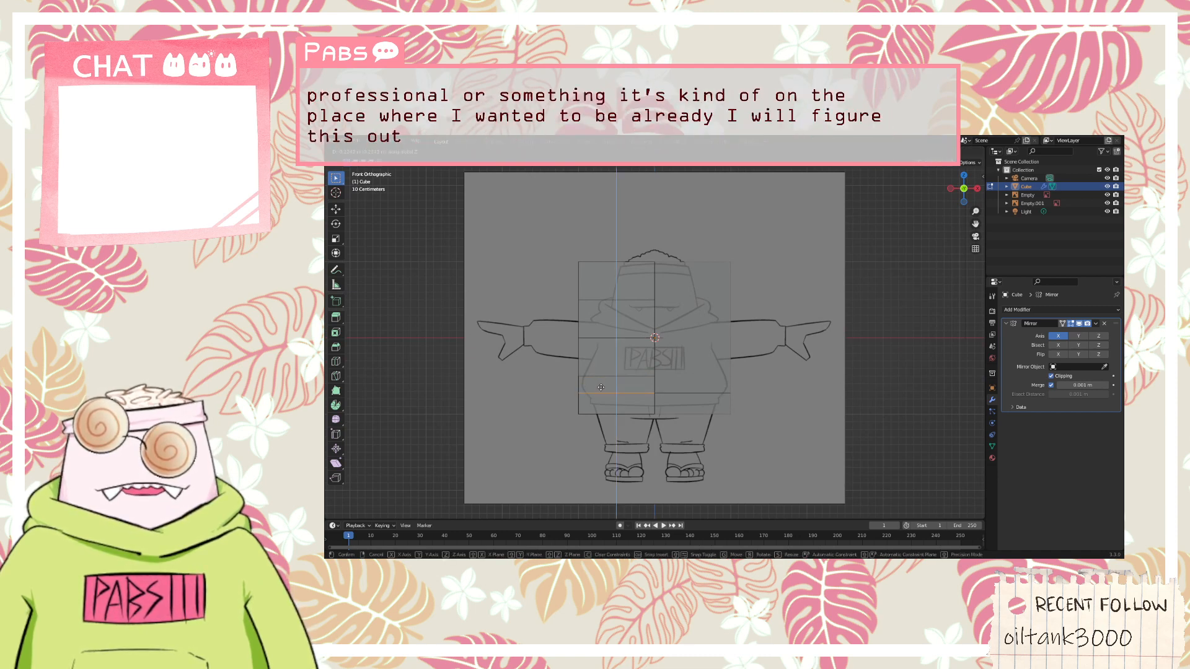
click(623, 374)
key(KP_5)
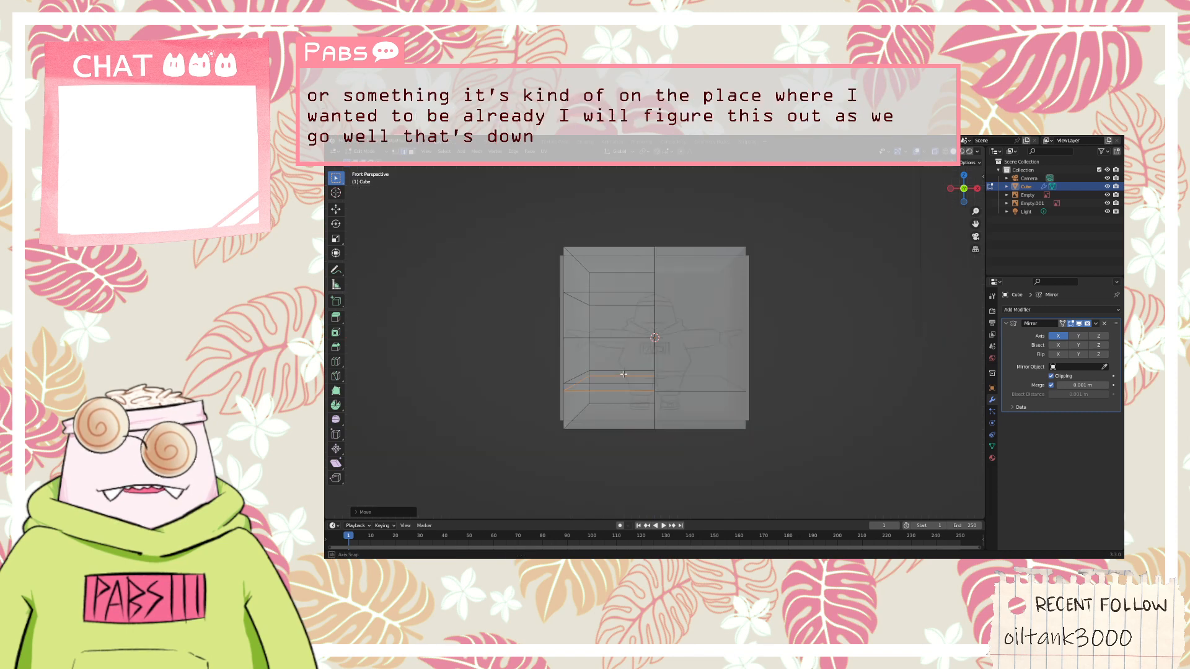
mouse_move(623, 374)
middle_down()
mouse_move(773, 377)
mouse_move(726, 399)
middle_up()
key(z)
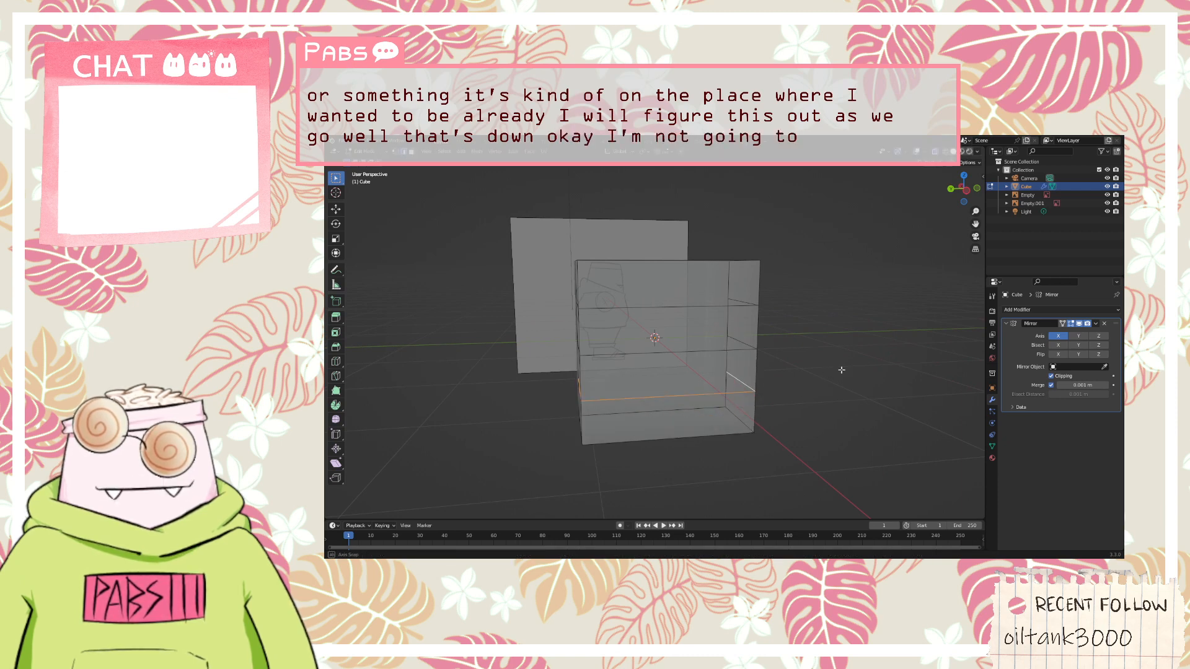
Lower the whole lowest edge loop along the Z axis in front view, down to the hoodie's hem
key(KP_1)
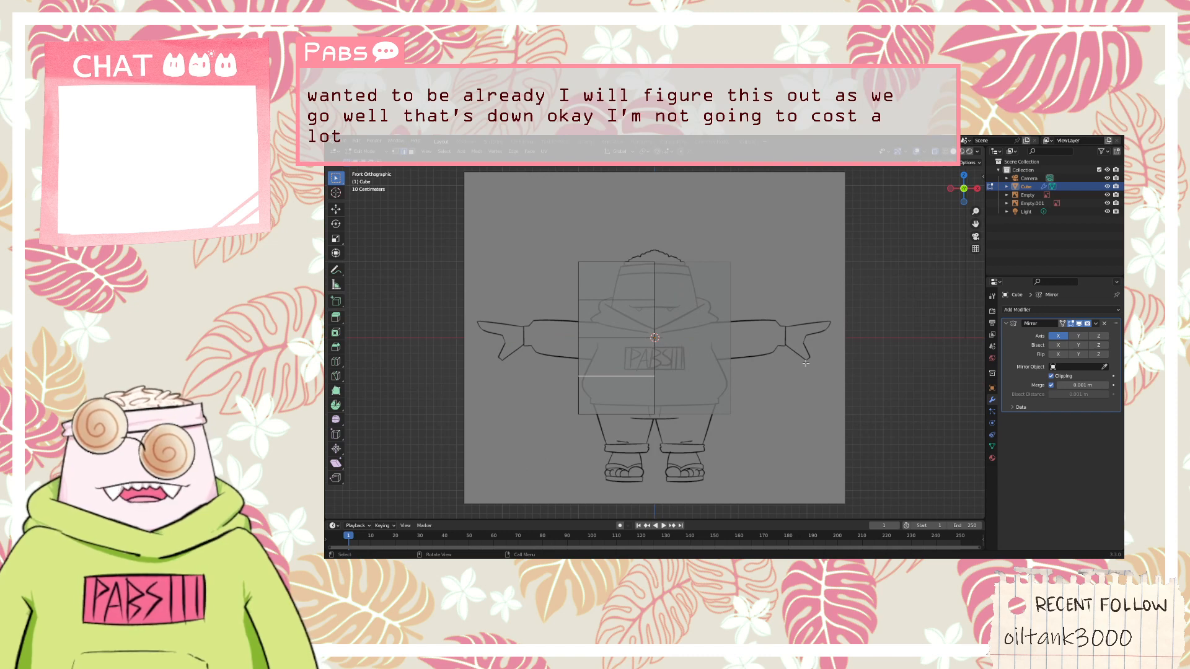
key(g)
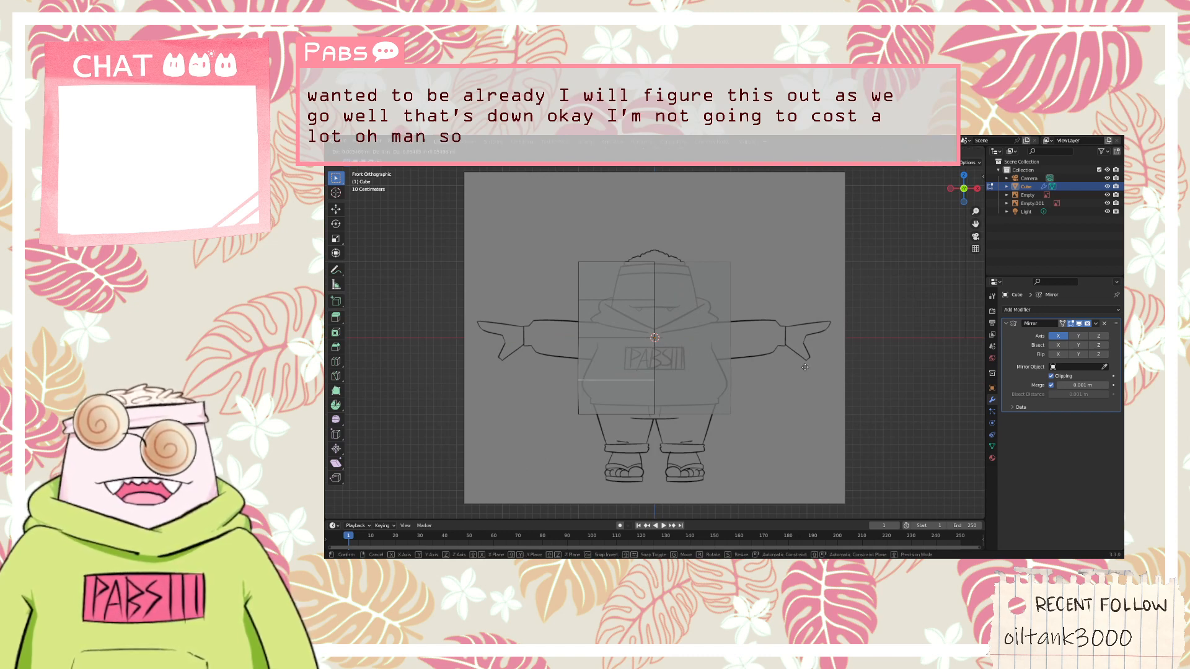
key(z)
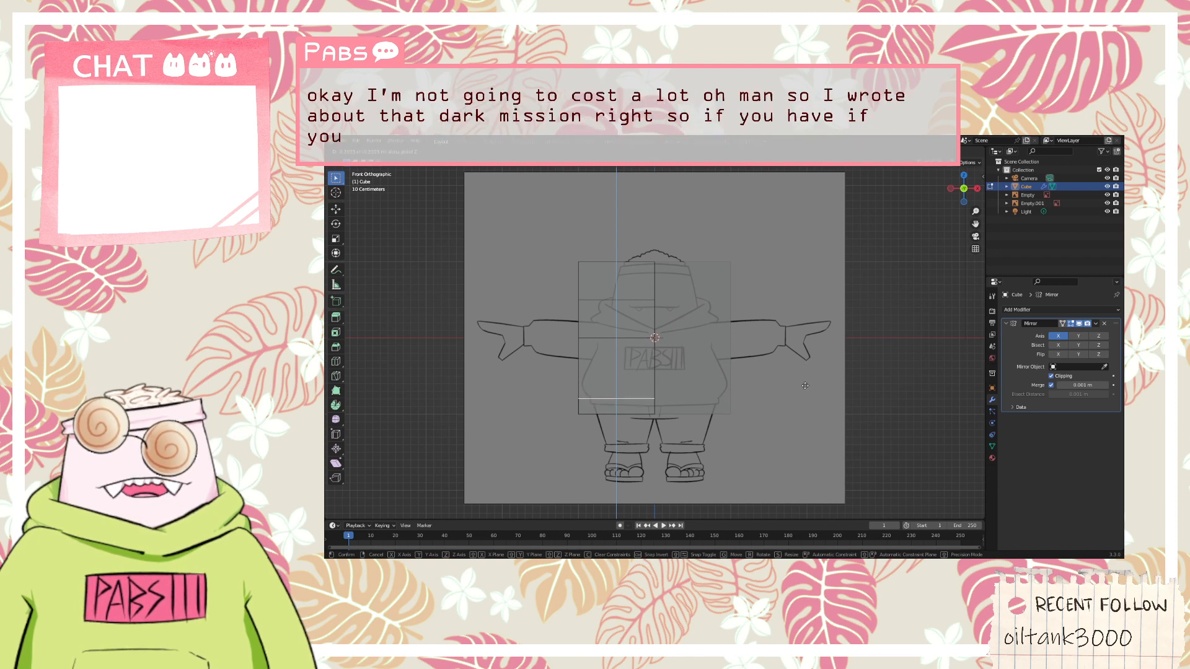
click(803, 386)
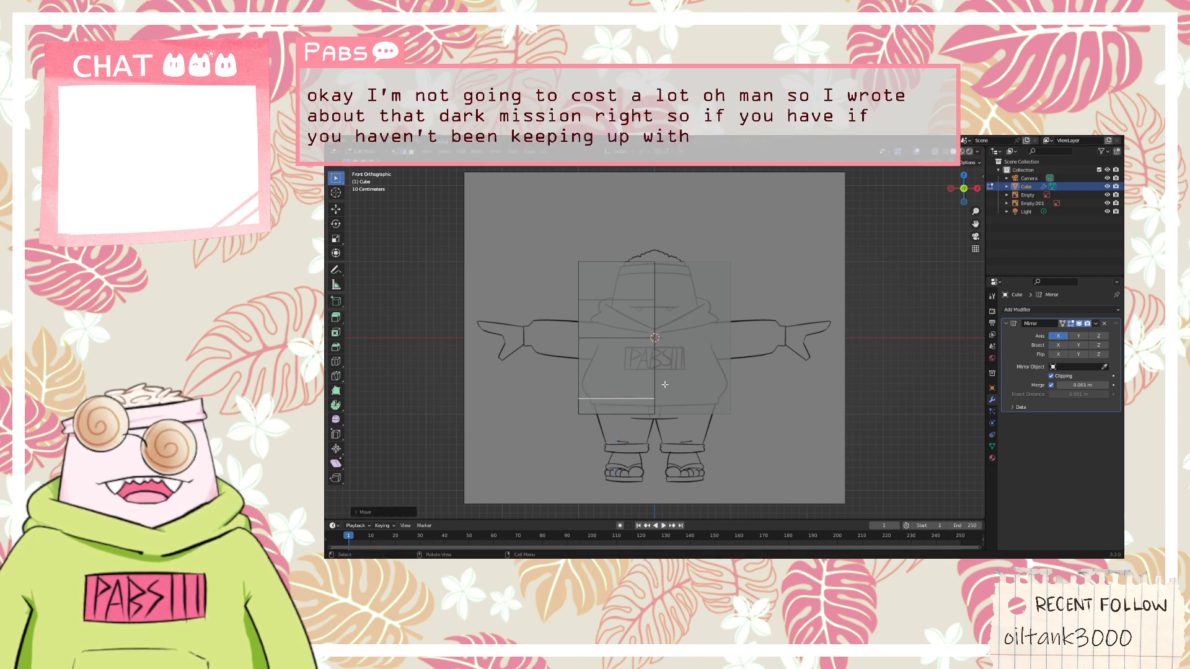
Select the bottom edges of the half cube and raise them along the Z axis to the hoodie's lower hem line
click(645, 399)
middle_drag(599, 406, 708, 427)
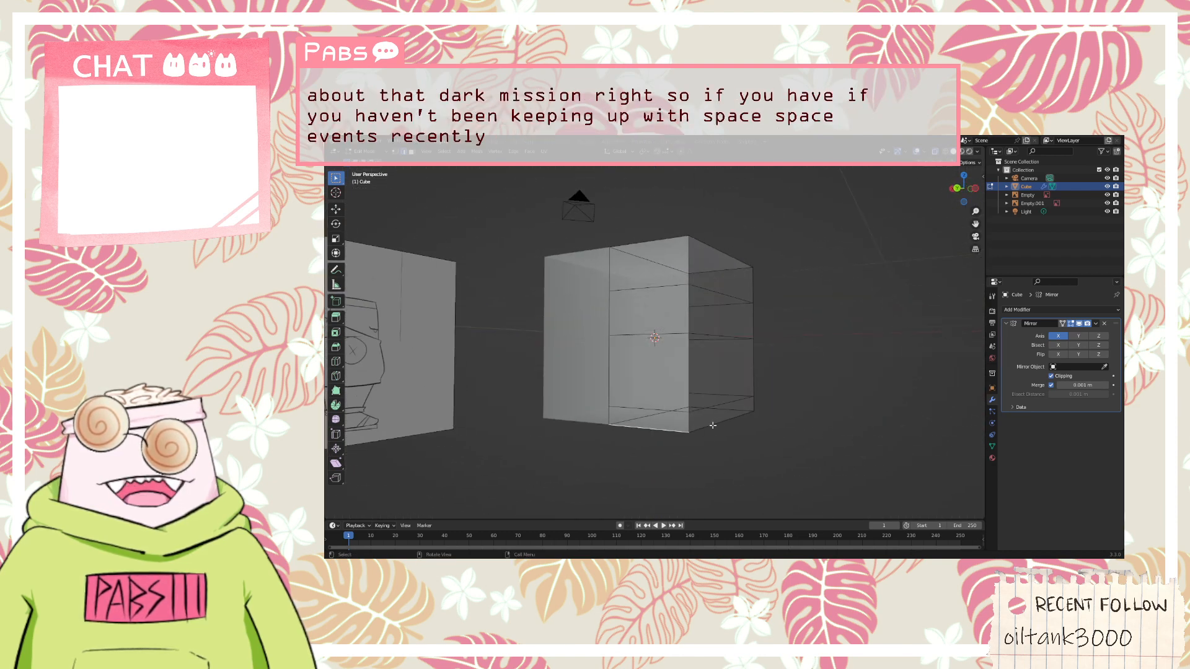
middle_drag(783, 412, 658, 403)
key(KP_1)
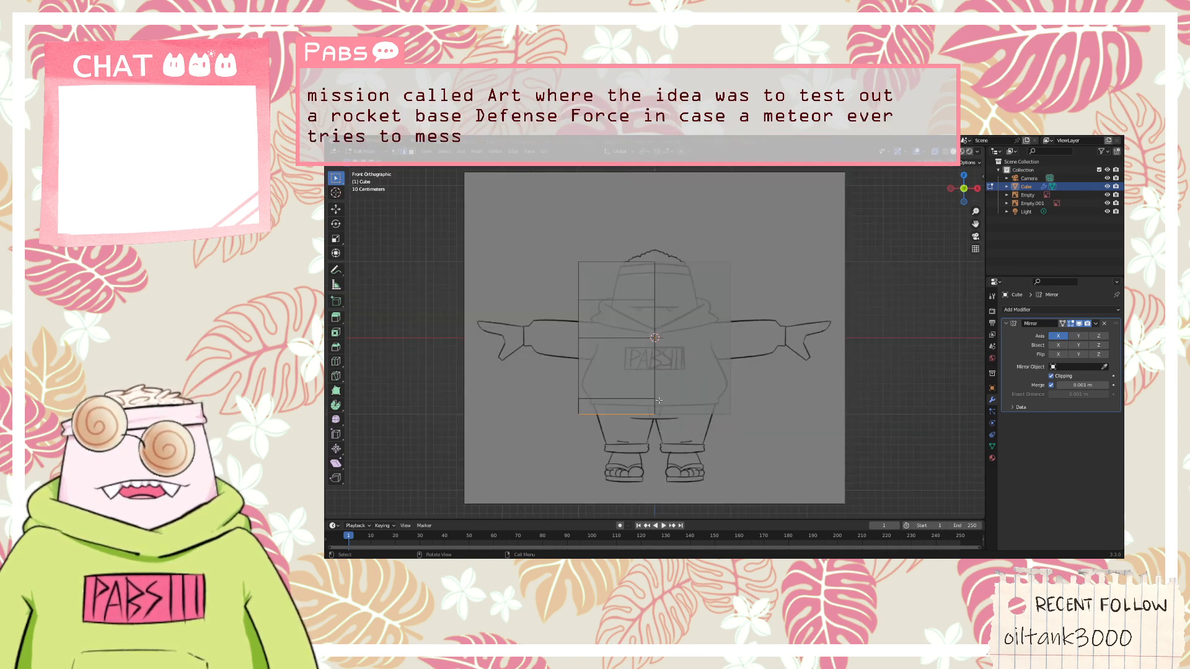
key(g)
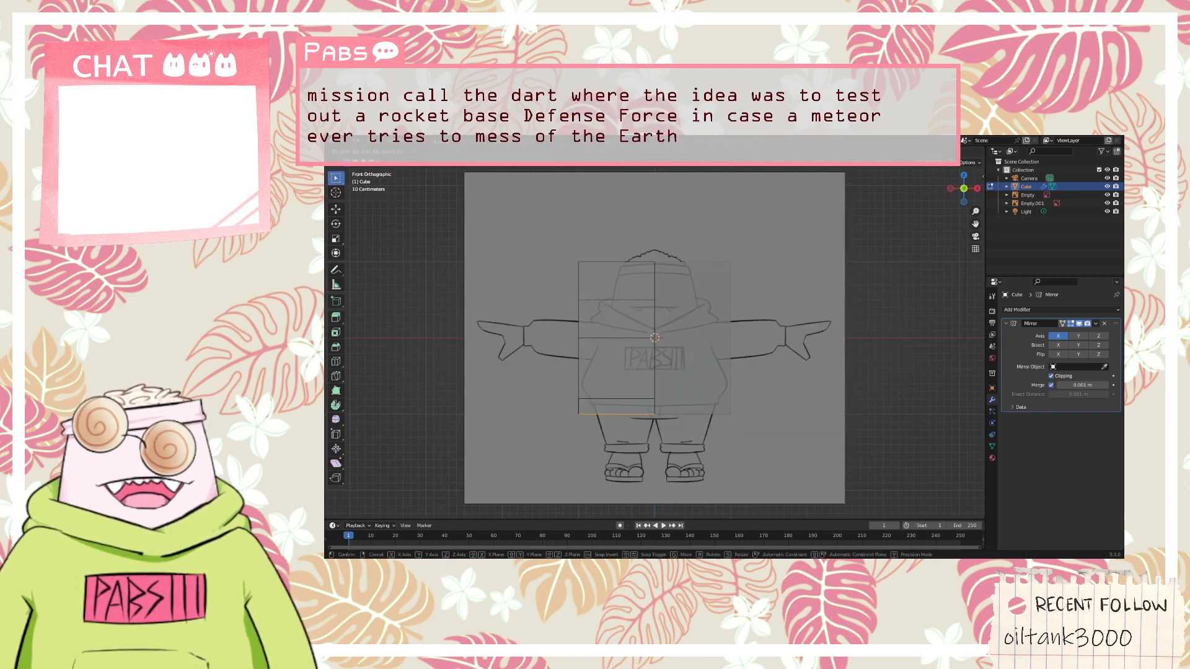
key(z)
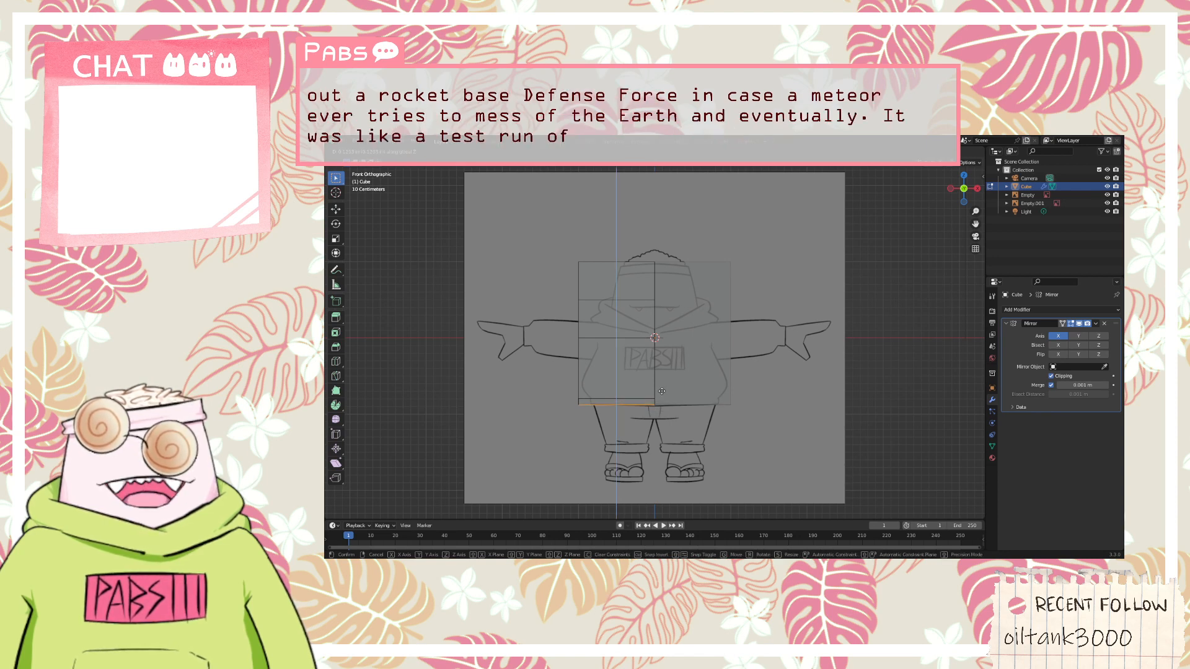
click(662, 391)
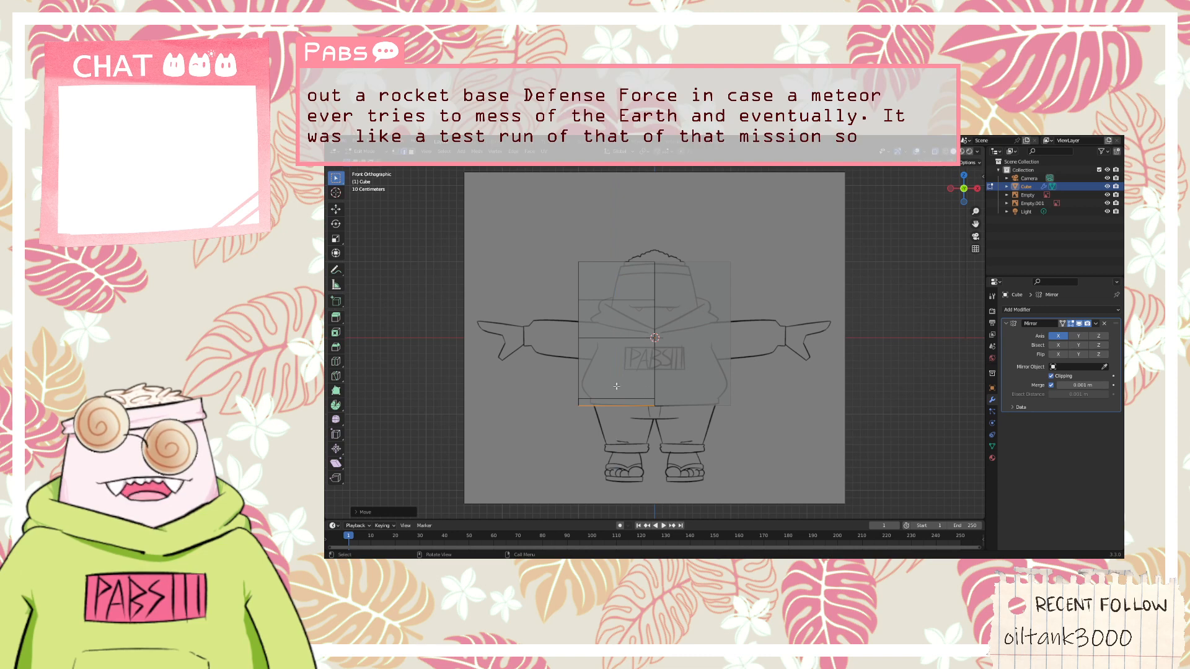
middle_drag(662, 392, 680, 403)
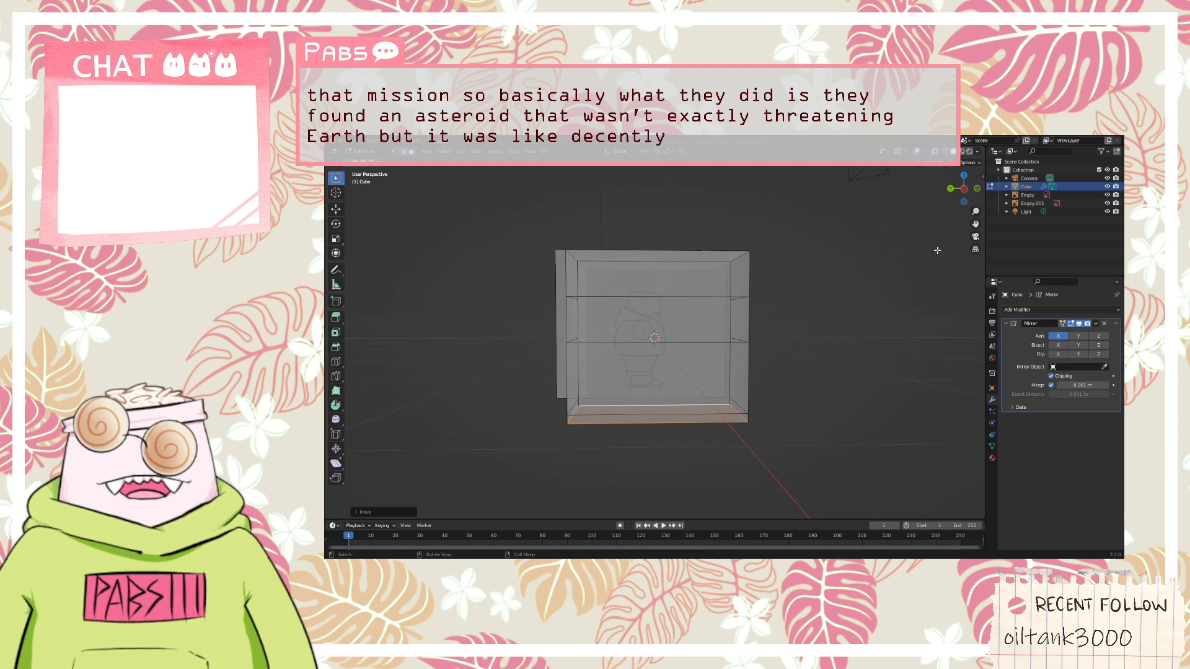
middle_drag(907, 317, 846, 324)
key(KP_1)
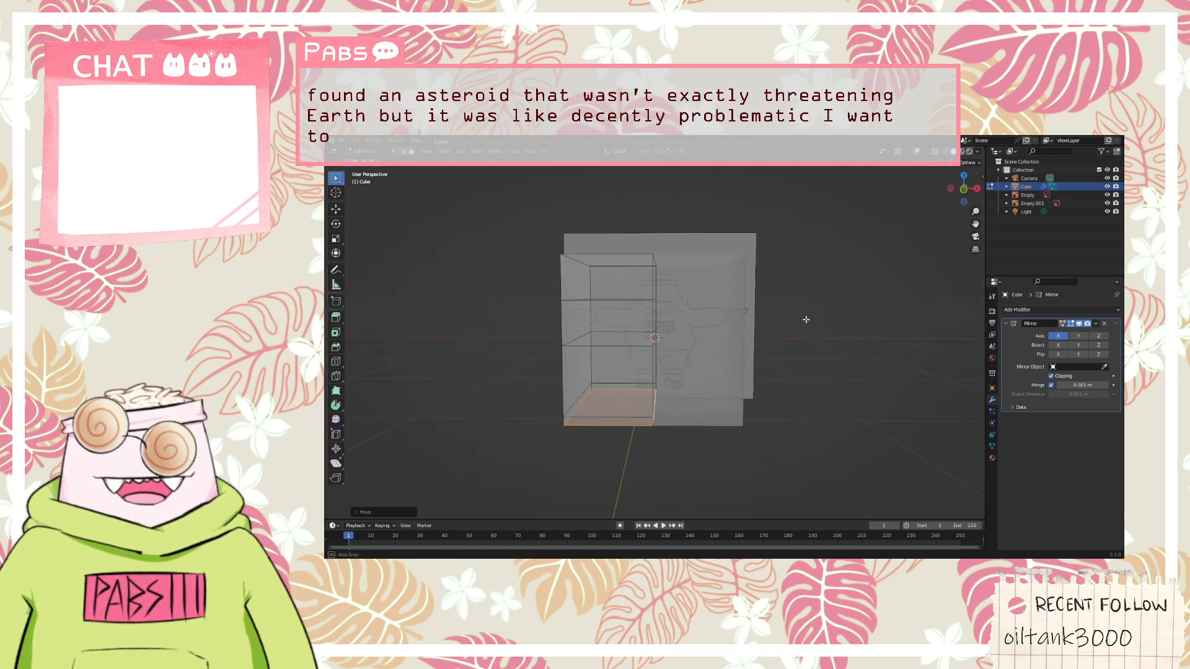
key(KP_5)
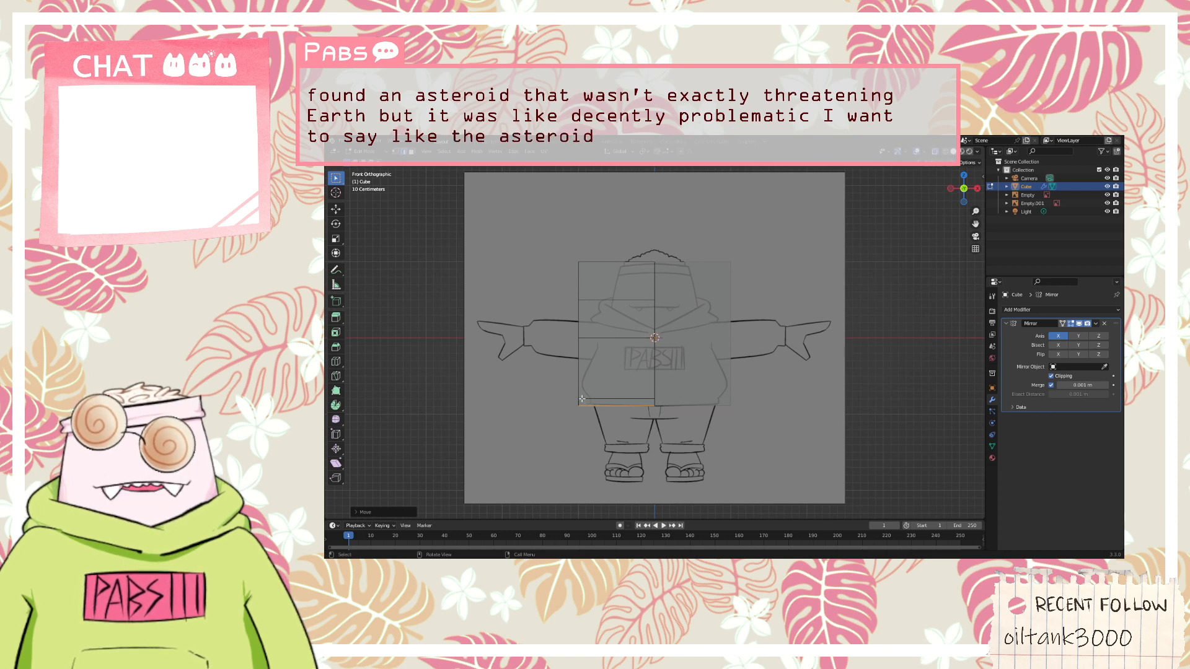
click(978, 153)
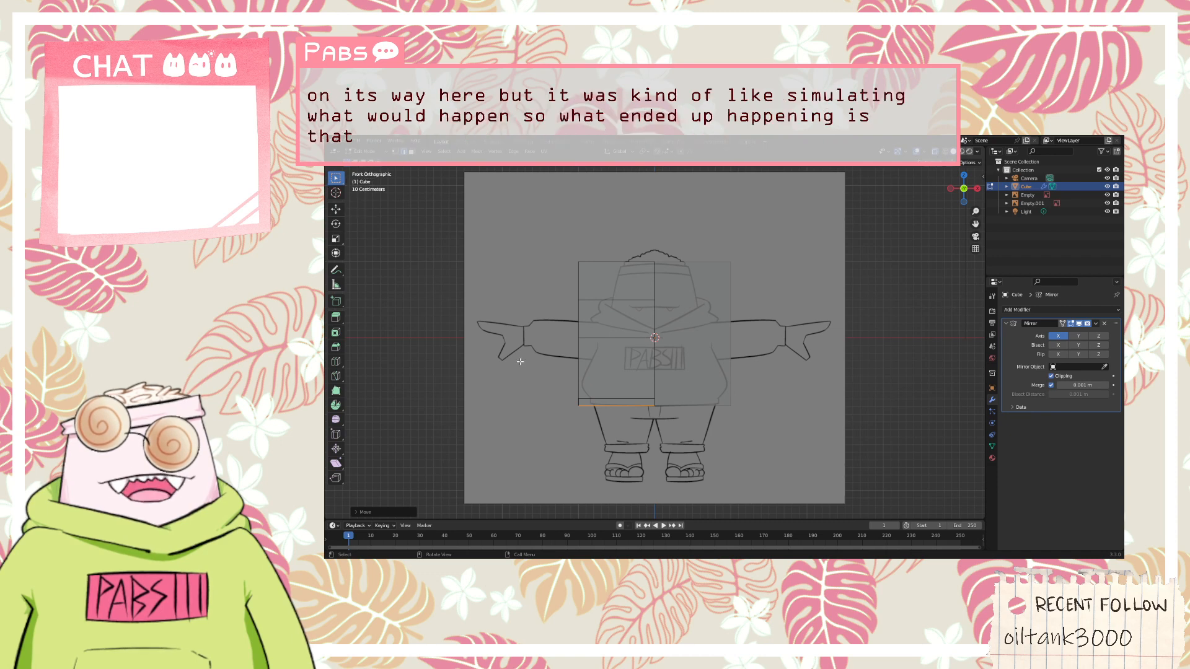
Change to vertex selection and select the lower outer corner vertices of the editable half, front and back
drag(614, 440, 540, 396)
middle_drag(541, 396, 497, 316)
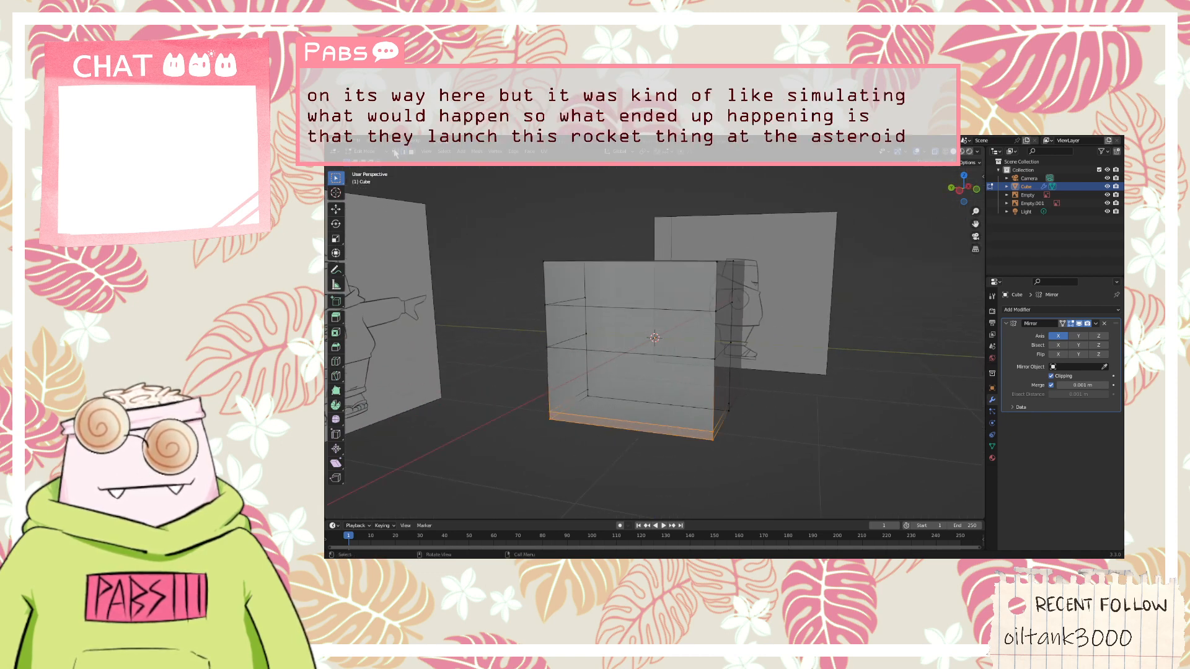
middle_drag(717, 421, 633, 400)
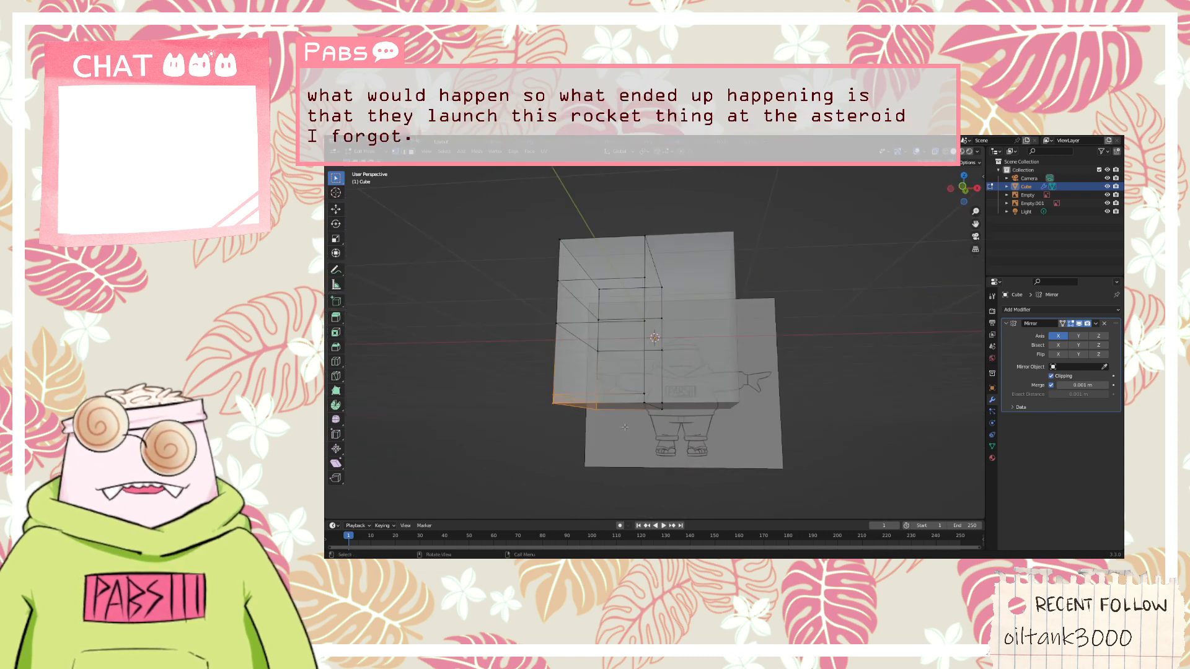
Move the selected lower outer corner vertices inward along the X axis in front view to the corner of the hoodie's hem
key(KP_1)
drag(666, 427, 533, 393)
key(g)
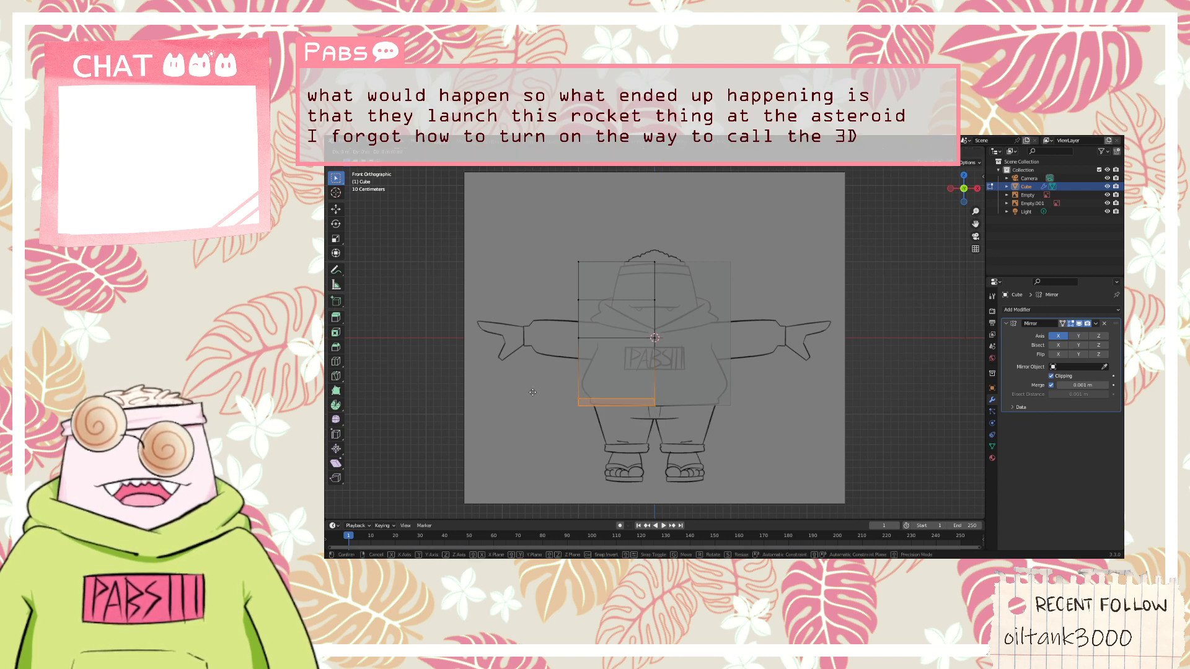
key(z)
key(x)
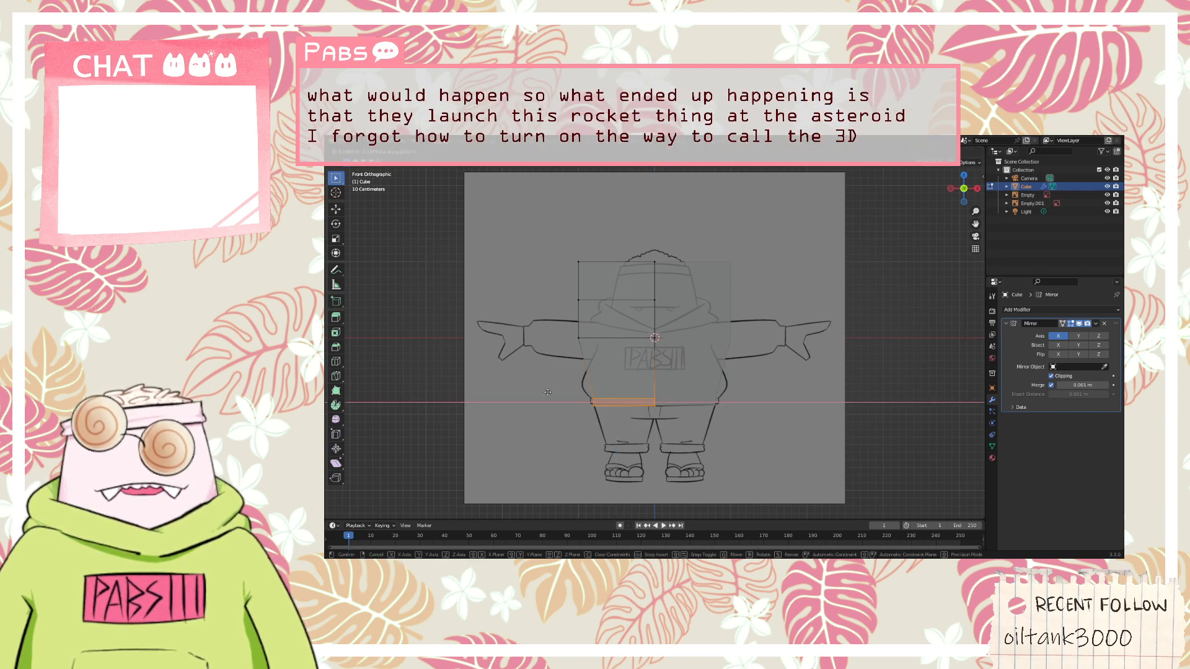
click(547, 391)
middle_drag(537, 392, 564, 384)
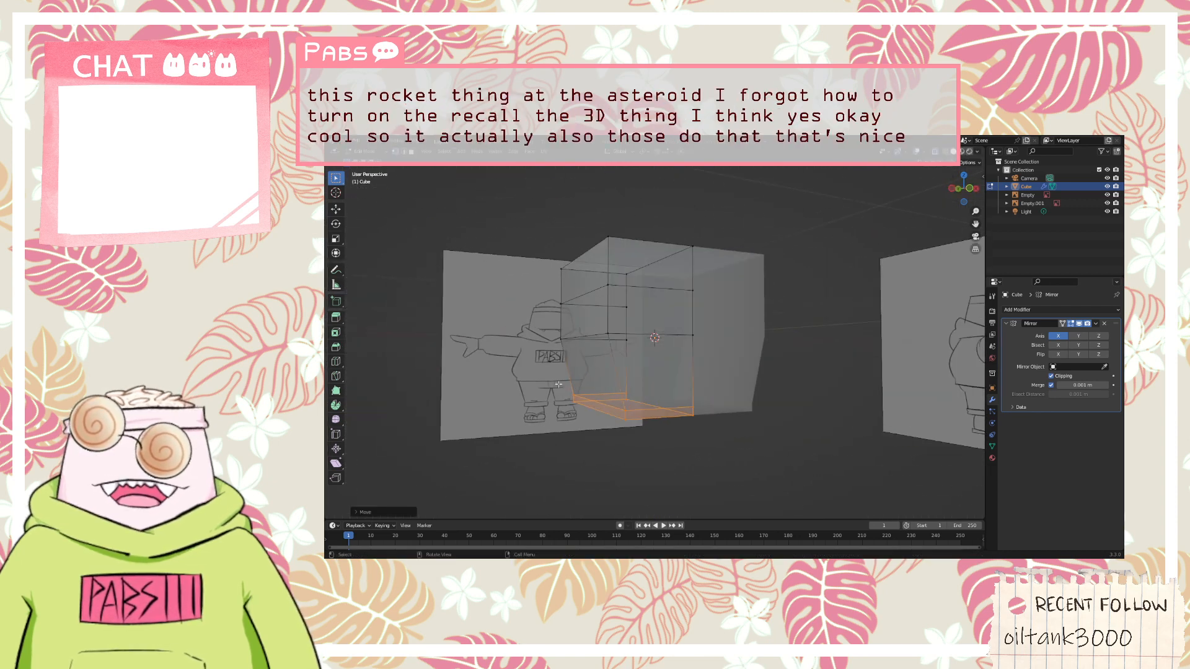
Select the middle loop's vertices in front view and lower them along the Z axis to the hoodie's widest part above the hem
key(KP_1)
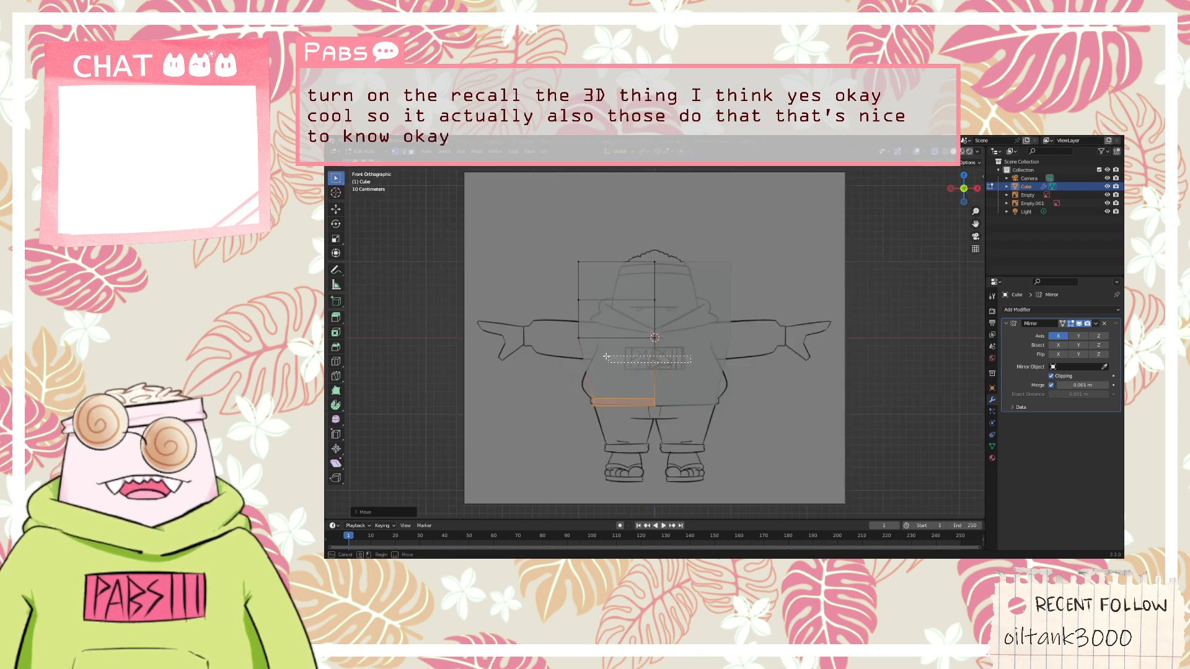
drag(691, 363, 542, 331)
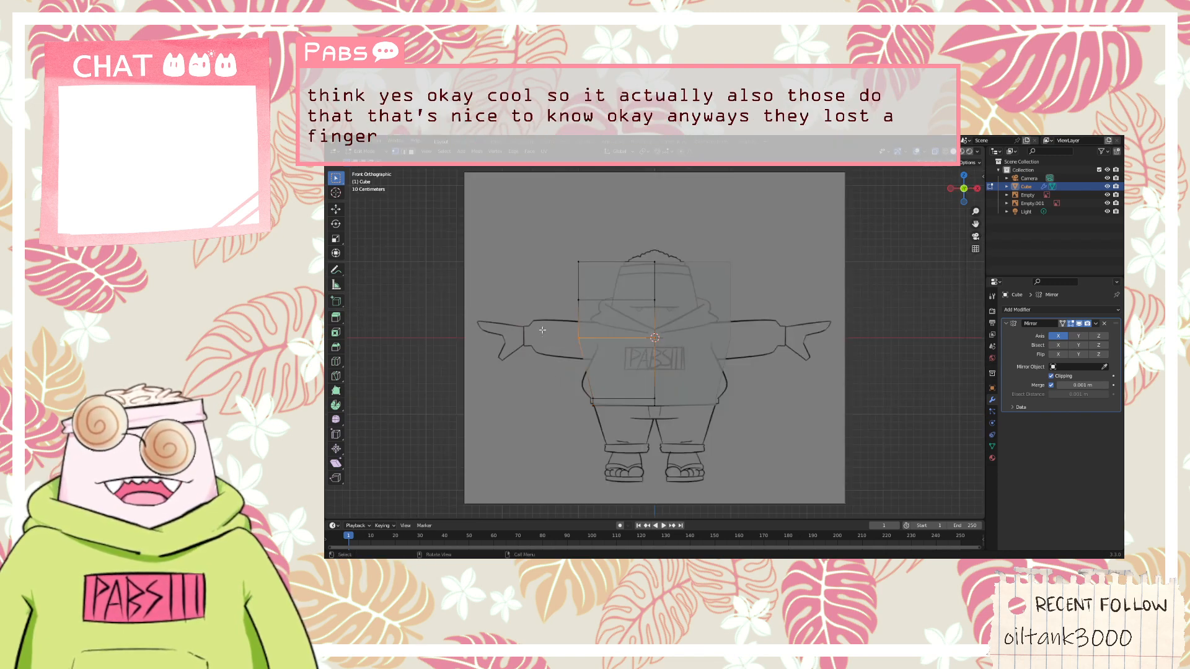
key(g)
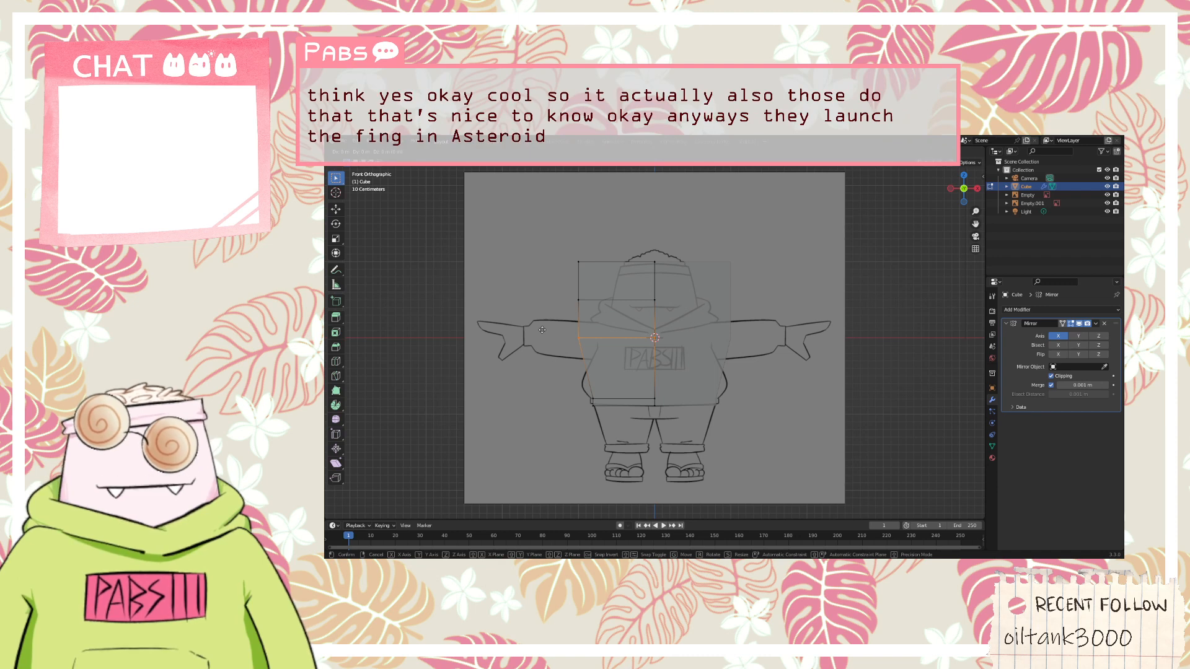
key(z)
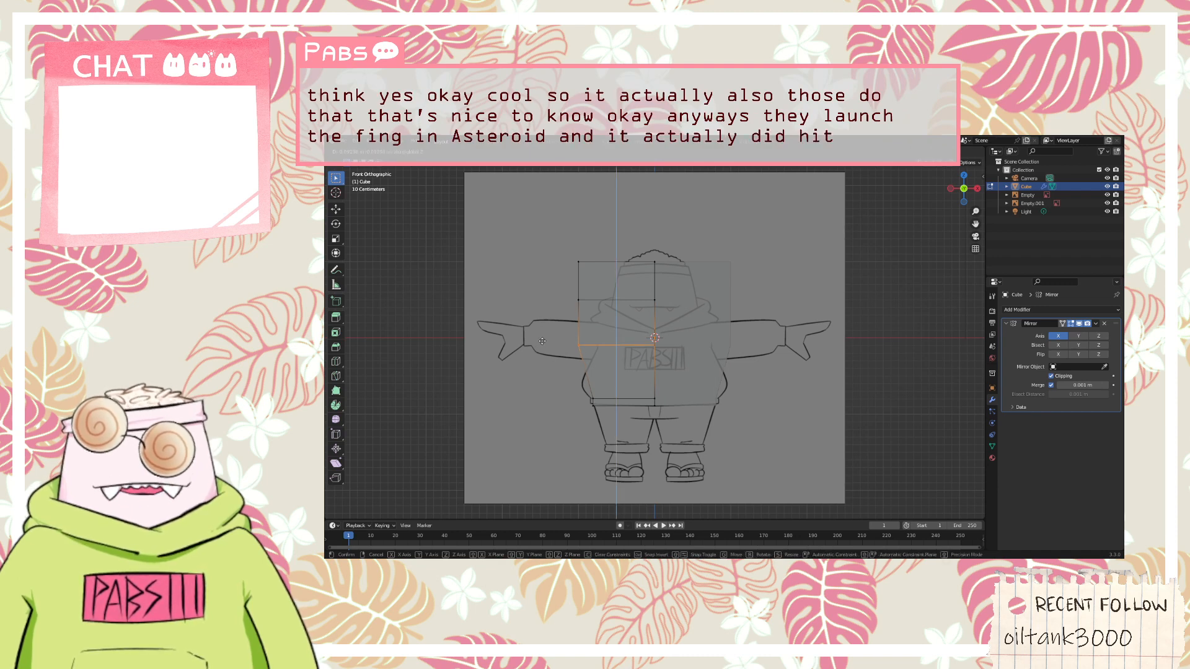
click(543, 375)
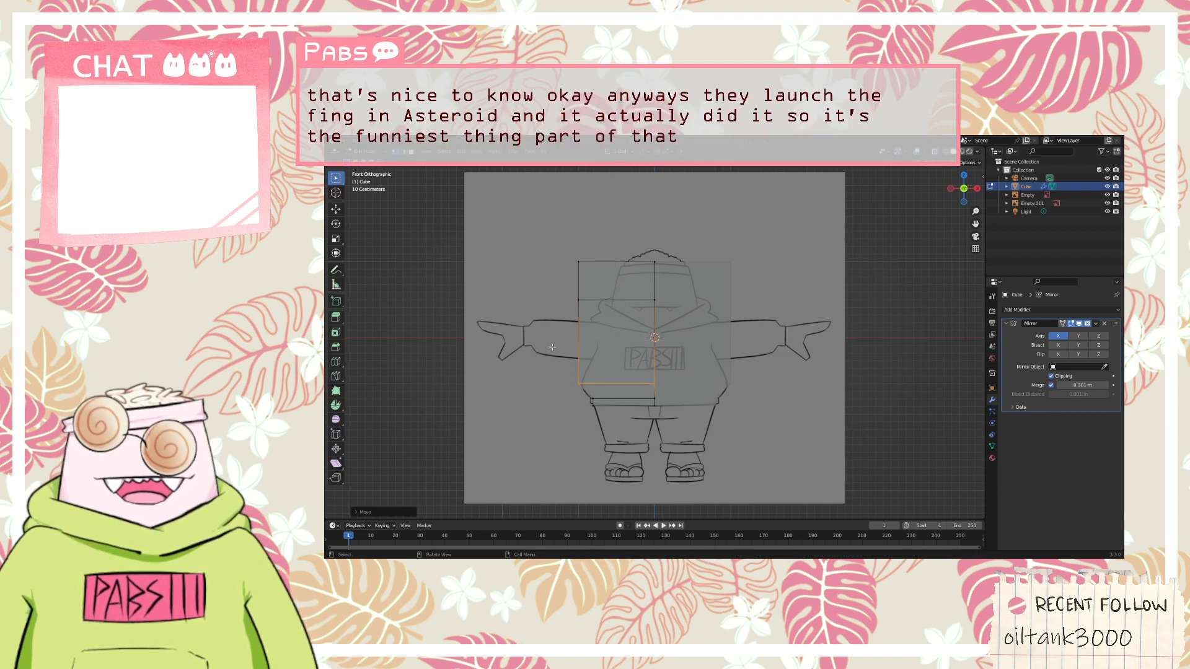
Select the upper loop's vertices and lower them along the Z axis to the underside of the sleeve, at the chest lettering
drag(556, 318, 678, 296)
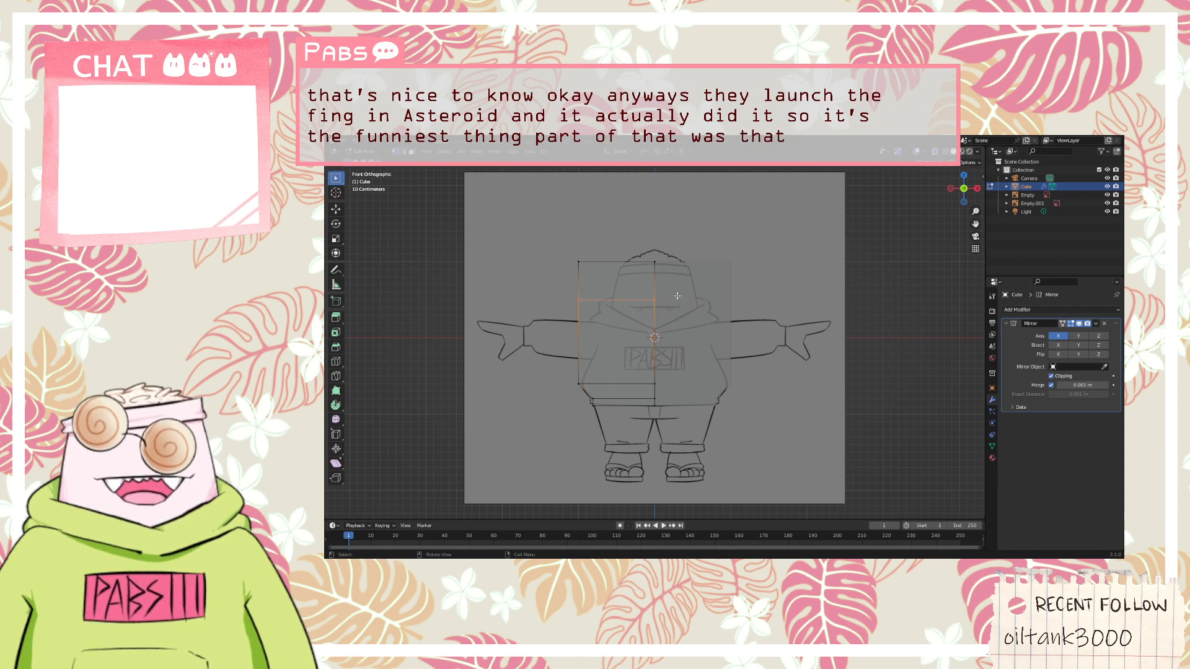
key(g)
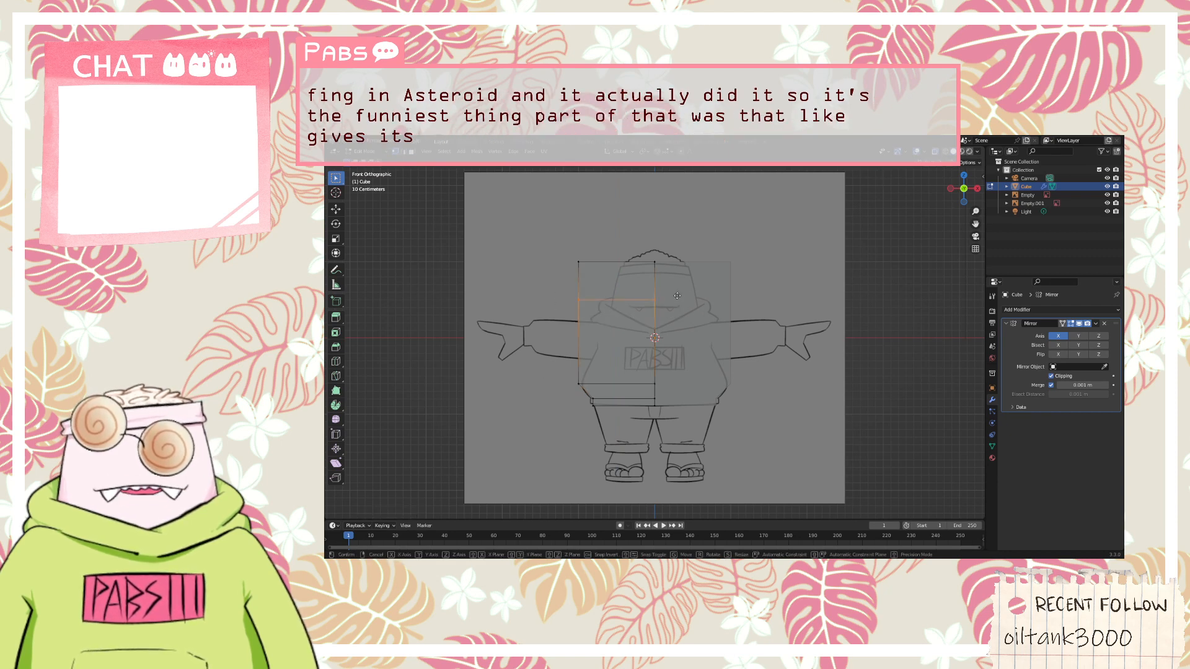
key(z)
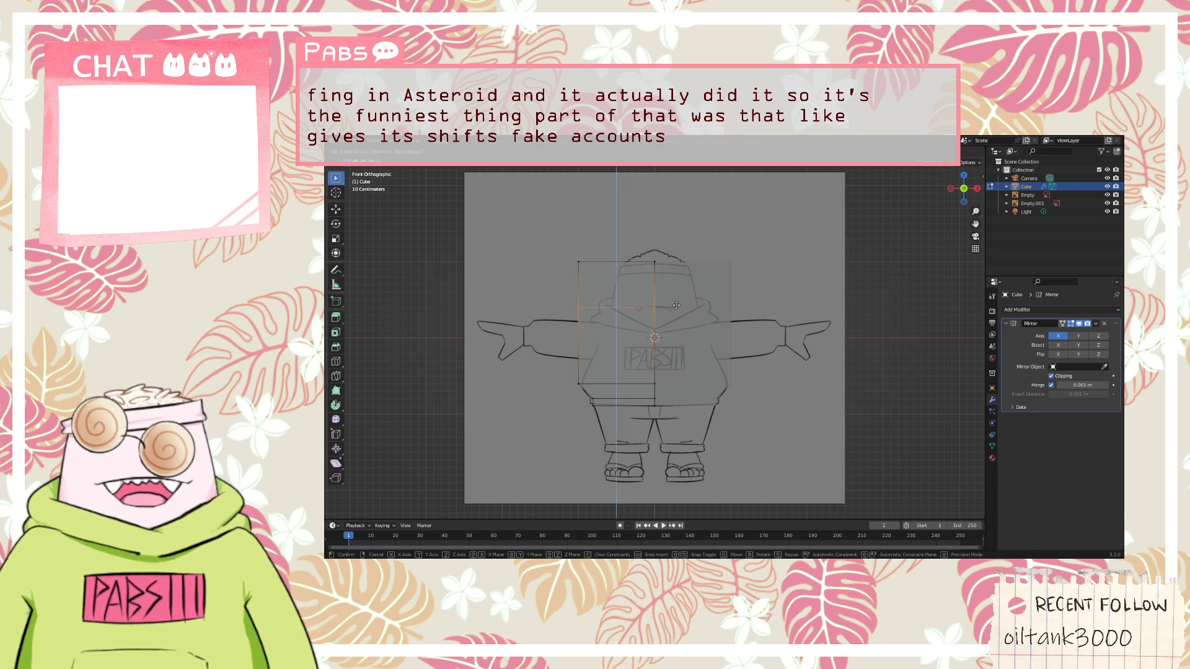
click(680, 340)
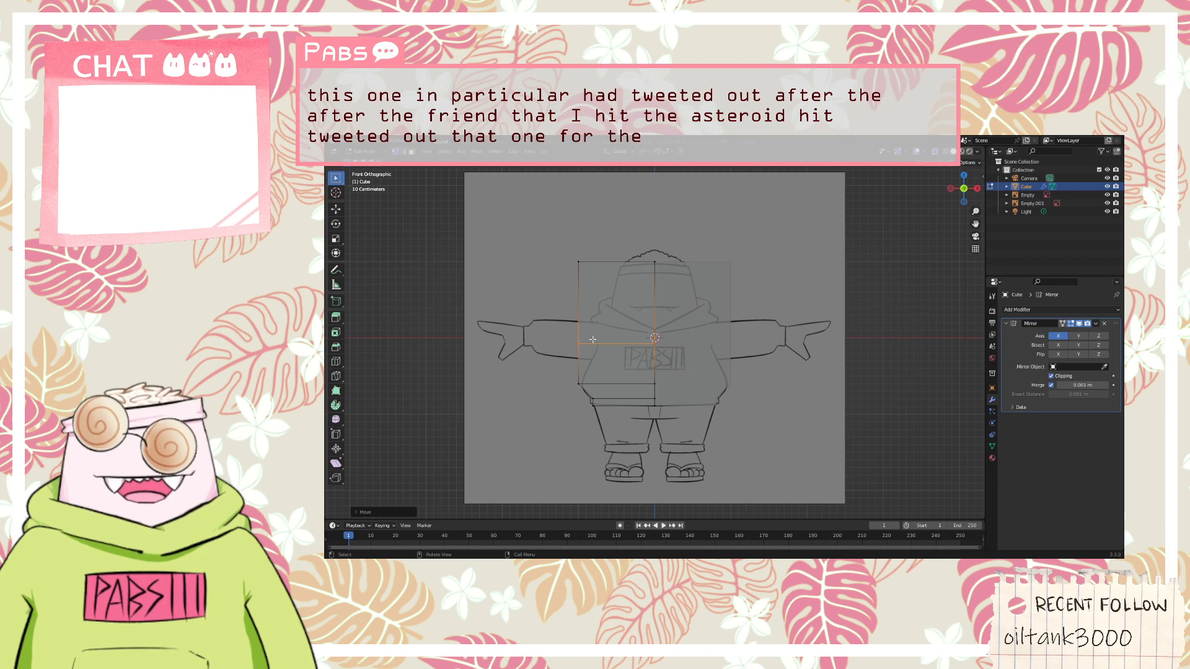
key(g)
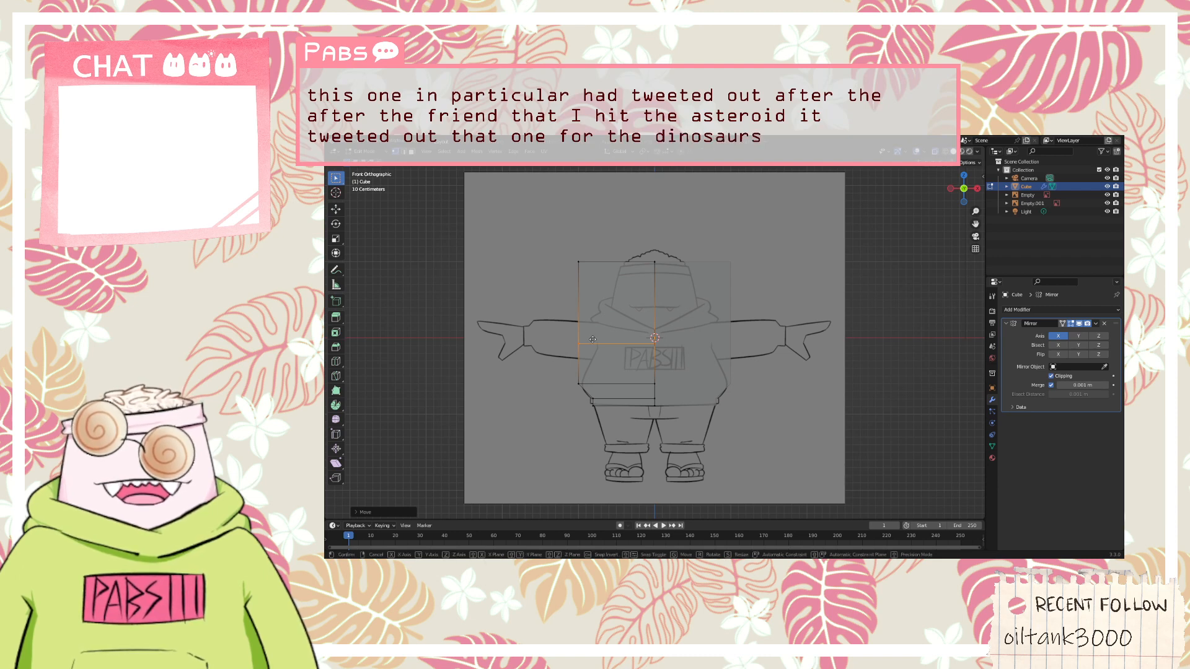
key(z)
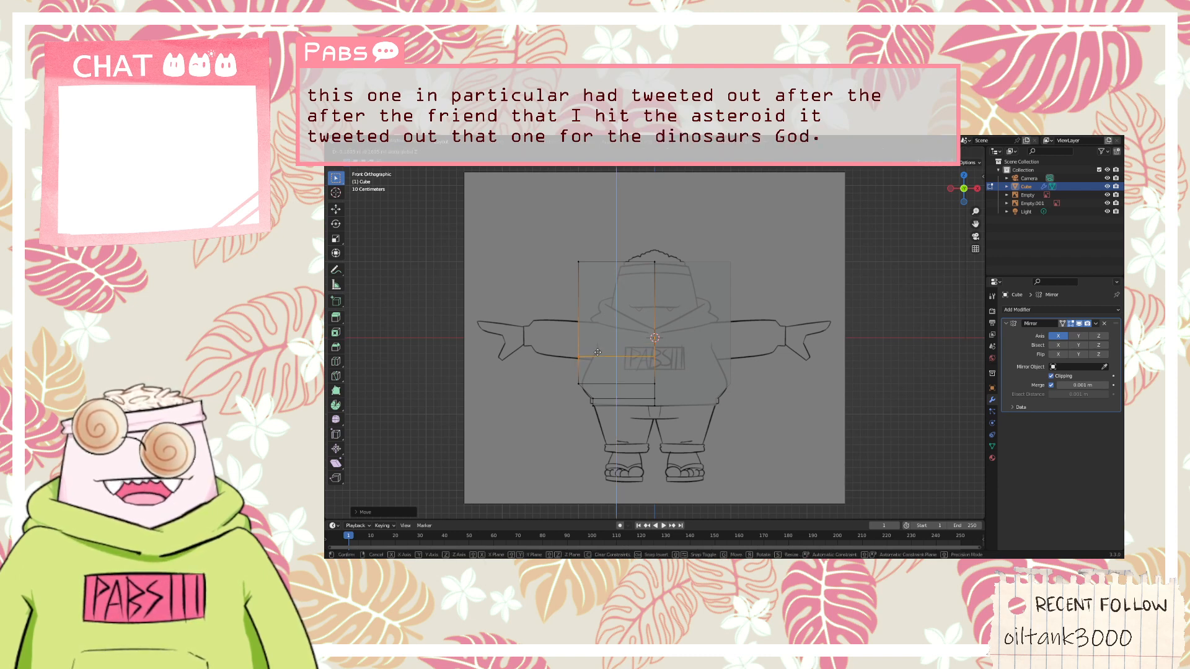
click(597, 352)
Select the outer vertices of the chest-level loop and move them inward along the X axis to the hoodie's underarm outline
middle_drag(558, 343, 589, 351)
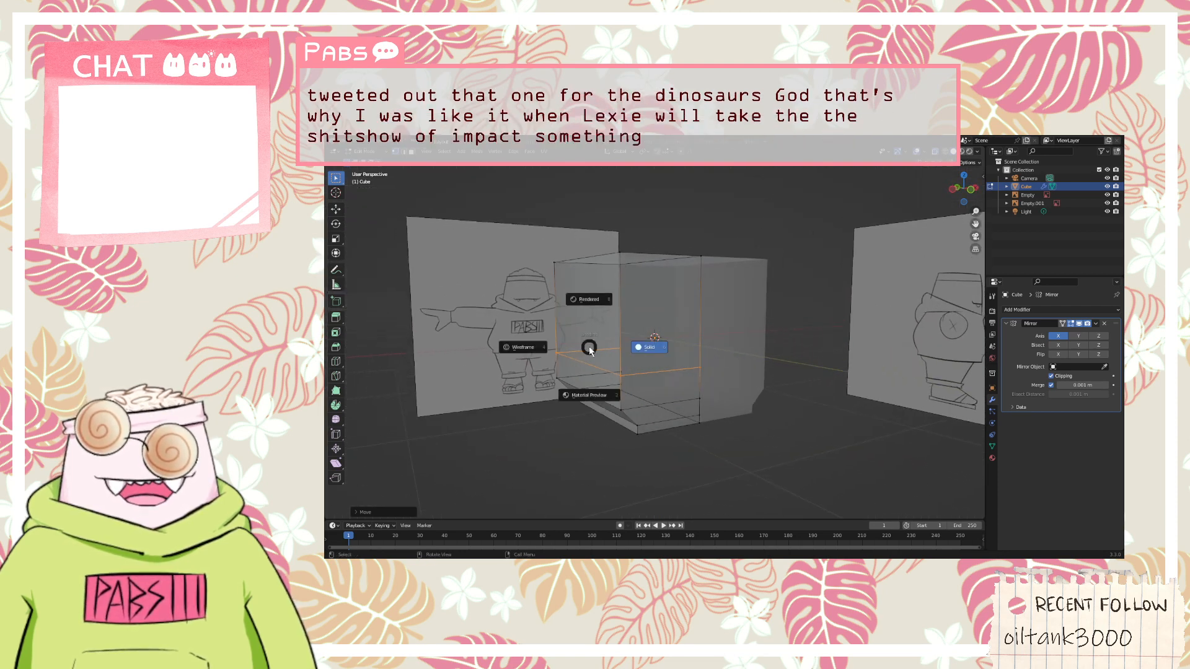
key(KP_1)
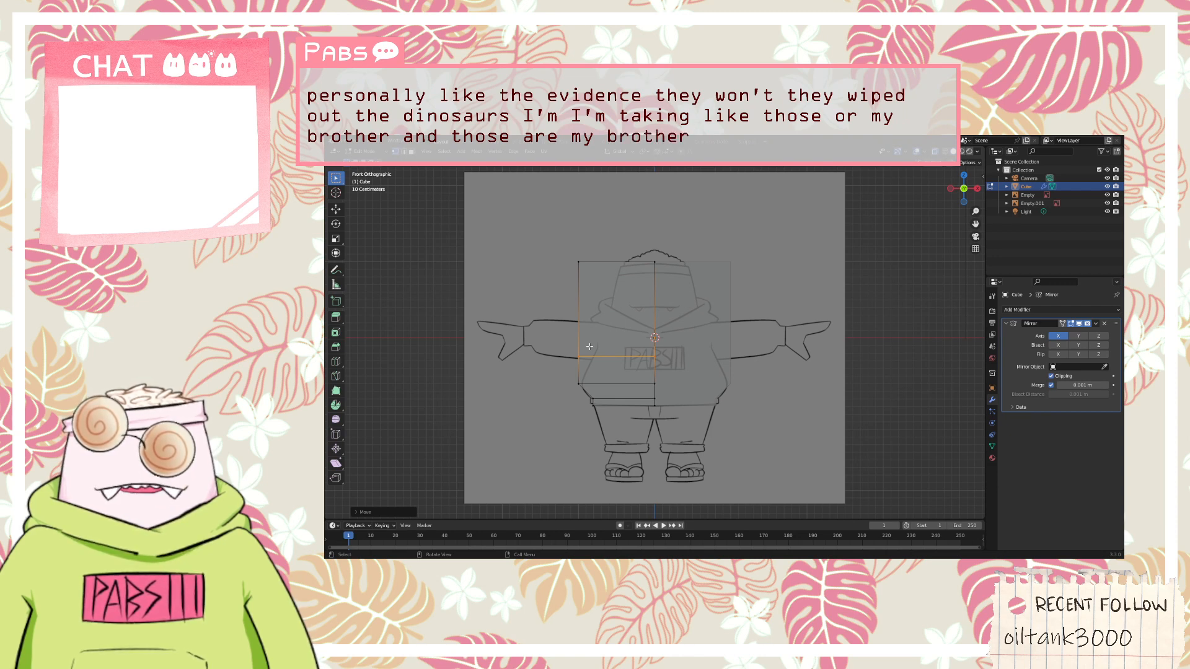
mouse_move(589, 346)
middle_down()
mouse_move(678, 359)
mouse_move(594, 334)
middle_up()
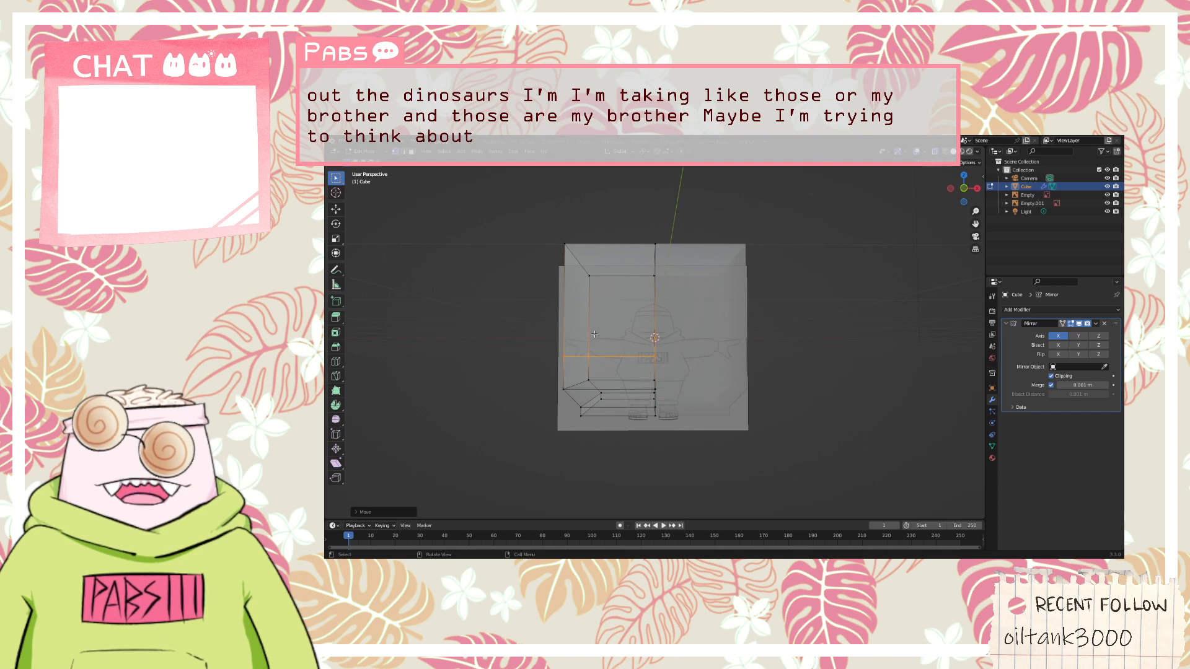
key(KP_1)
drag(541, 338, 585, 359)
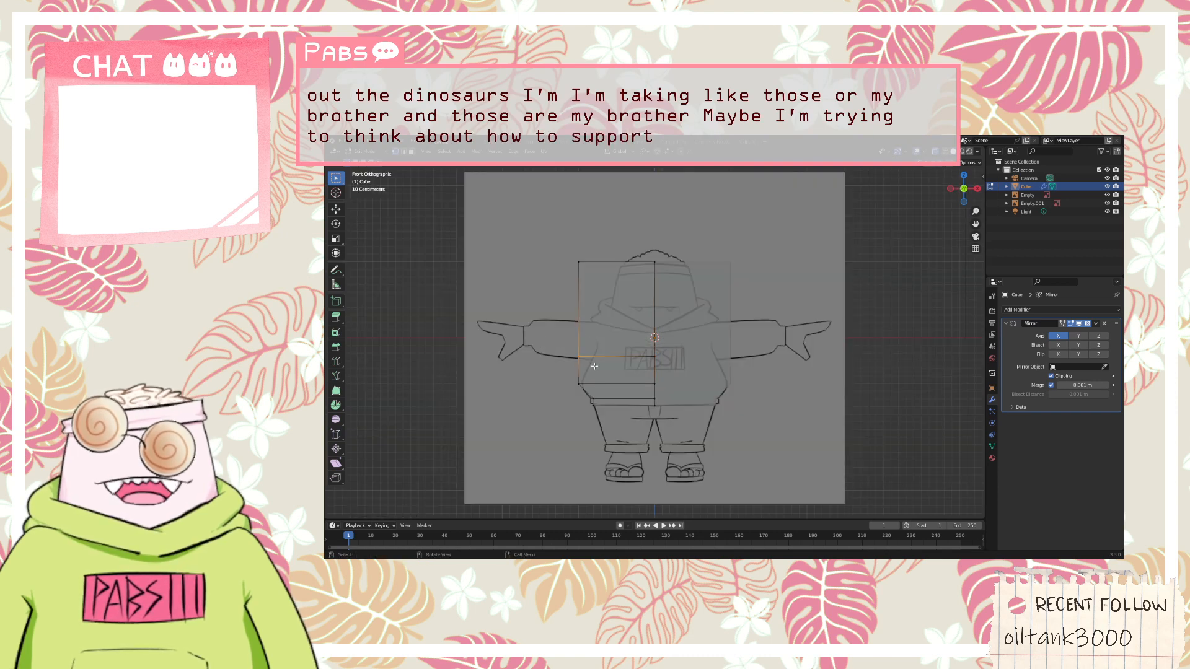
key(g)
key(z)
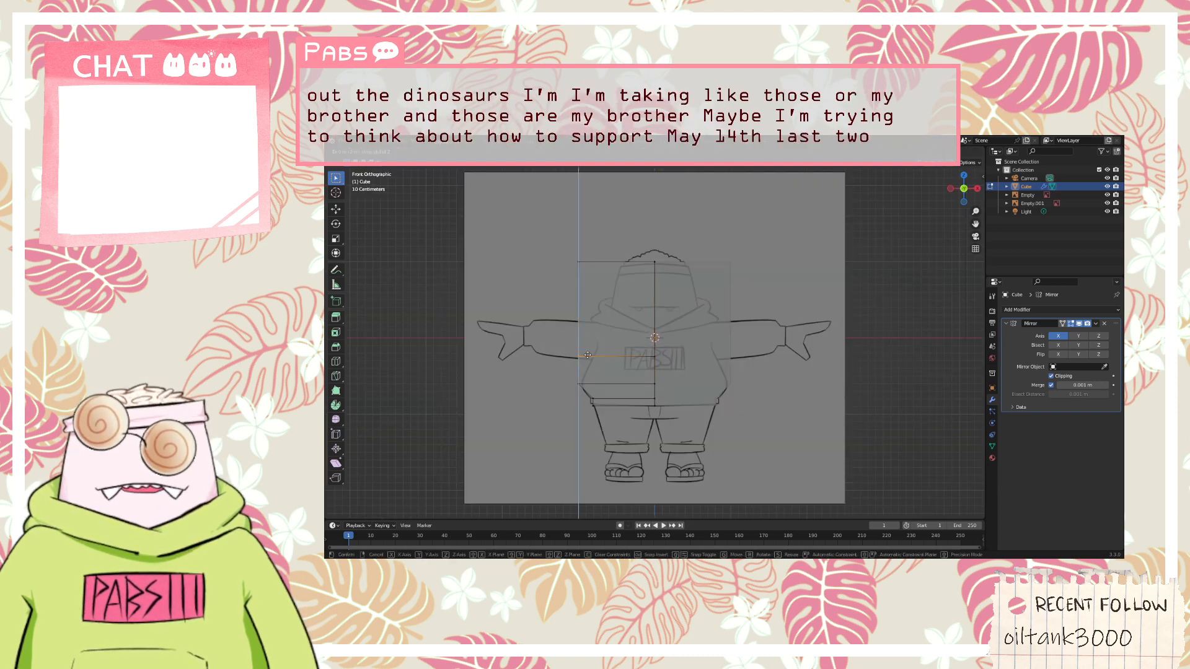
key(x)
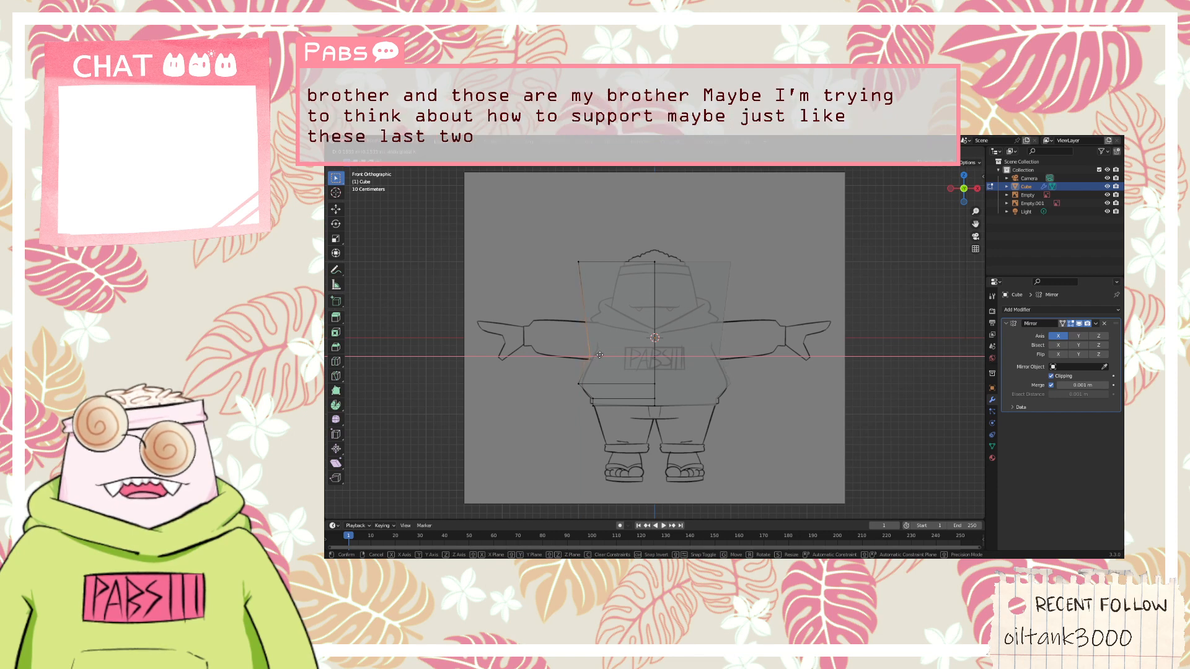
click(601, 355)
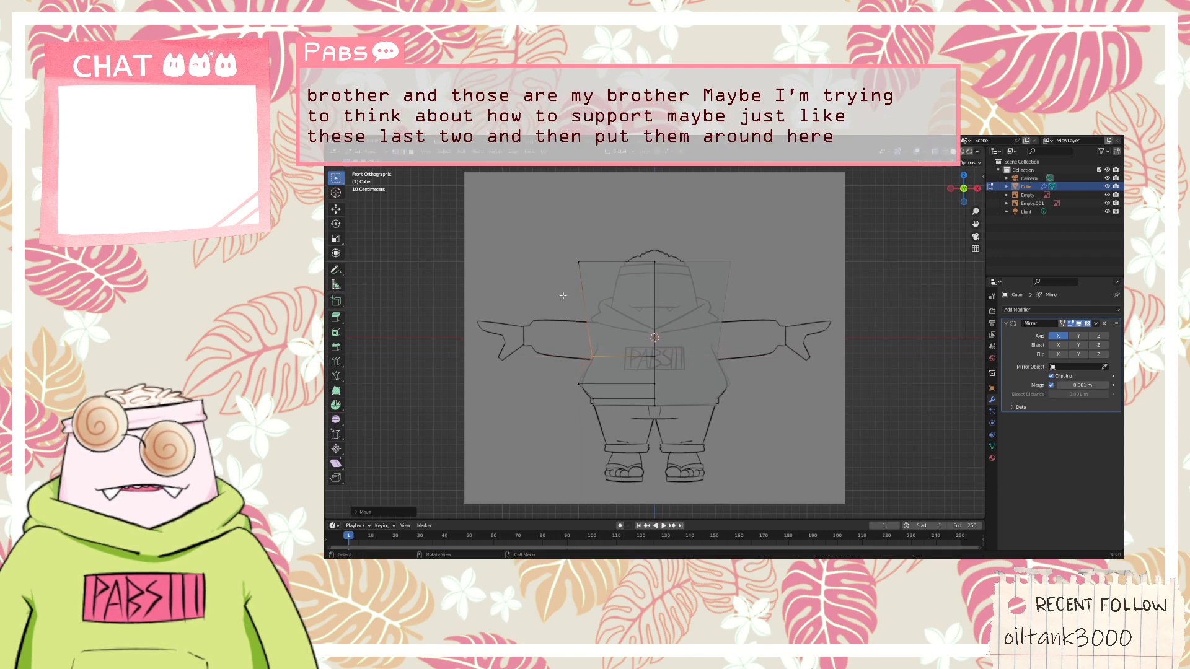
Select the top vertices of the half cube and move them down and inward to the top of the hoodie's shoulder
drag(564, 246, 675, 280)
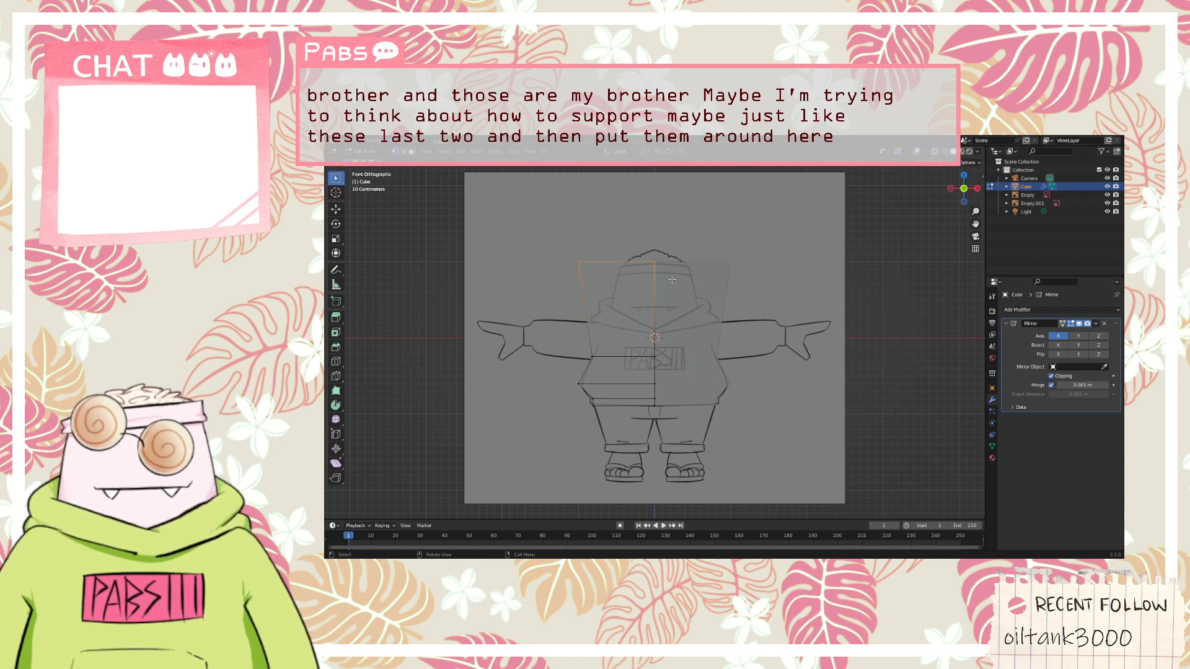
key(g)
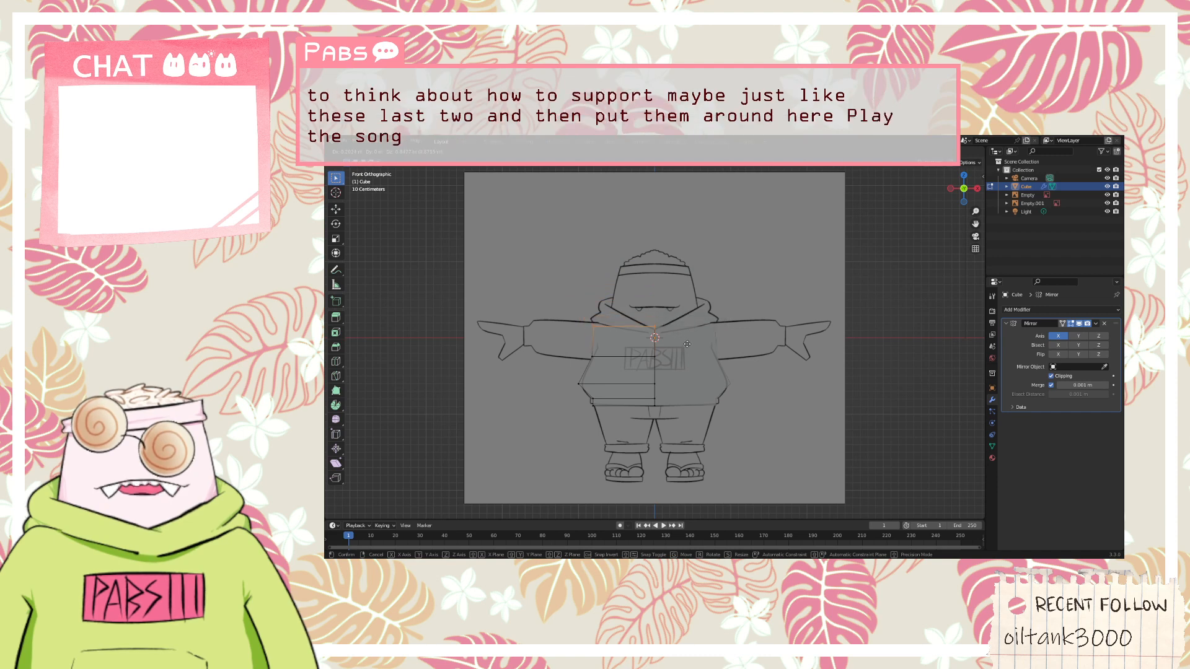
click(688, 340)
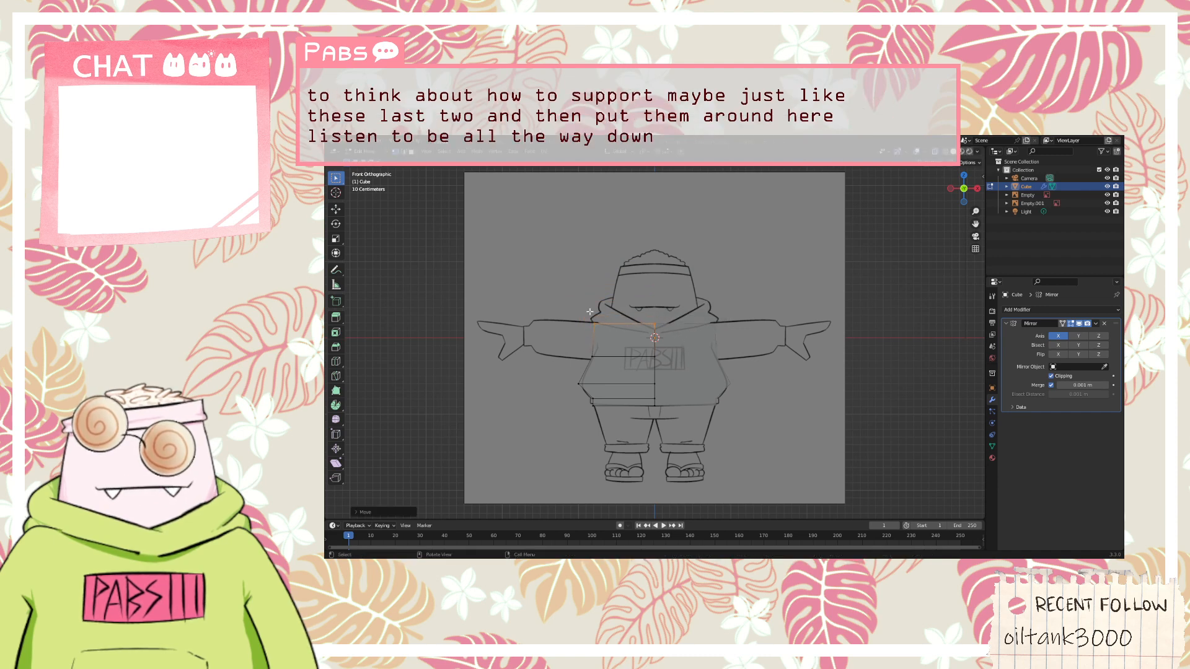
mouse_move(587, 310)
middle_down()
mouse_move(654, 331)
mouse_move(744, 308)
mouse_move(774, 314)
mouse_move(596, 333)
mouse_move(770, 323)
mouse_move(603, 346)
mouse_move(584, 331)
middle_up()
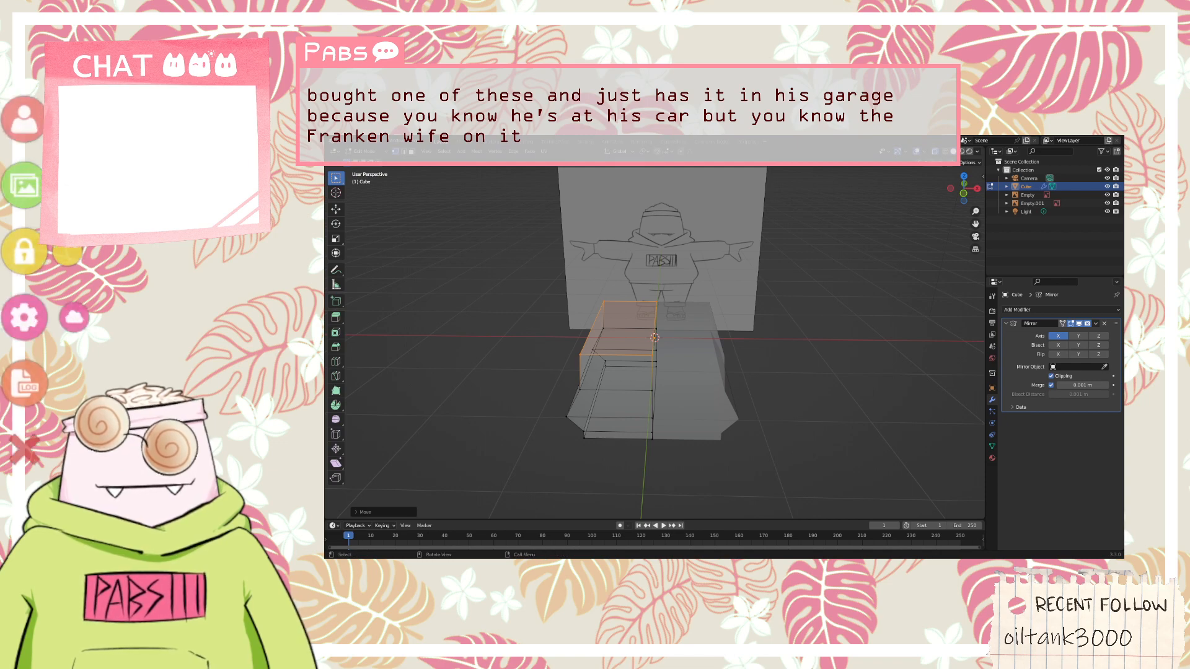
Switch to VTube Studio, add the RiceBeast_vts Live2D item with its default settings, and place it scaled down beside the avatar
text(Rice)
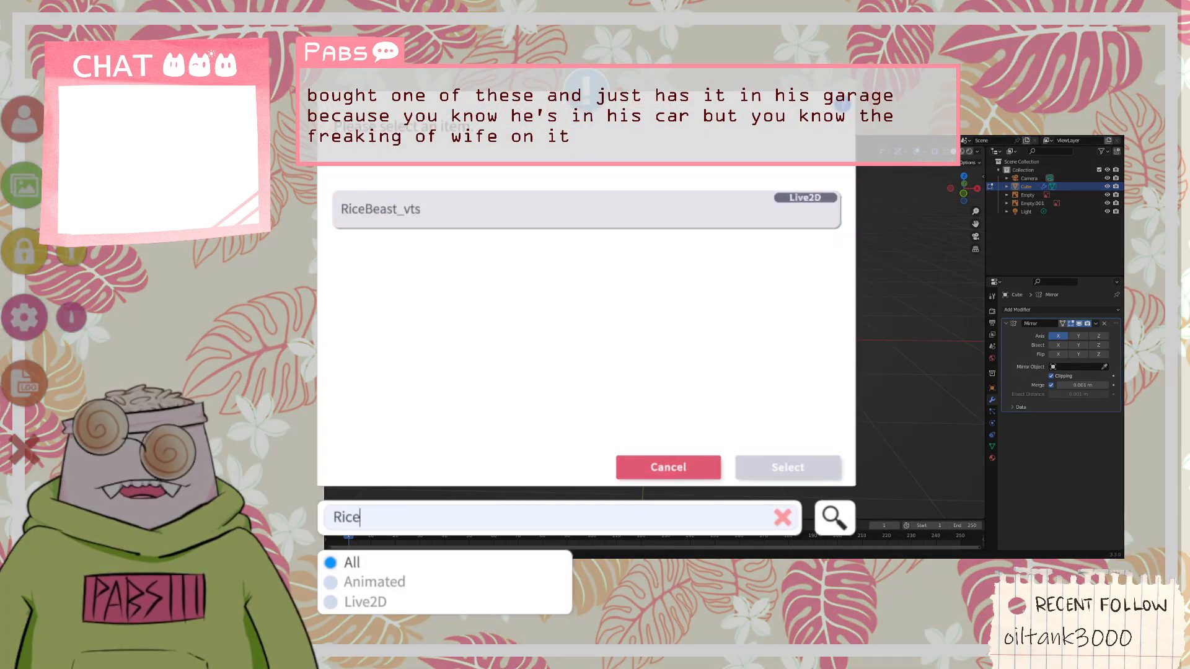
double_click(586, 209)
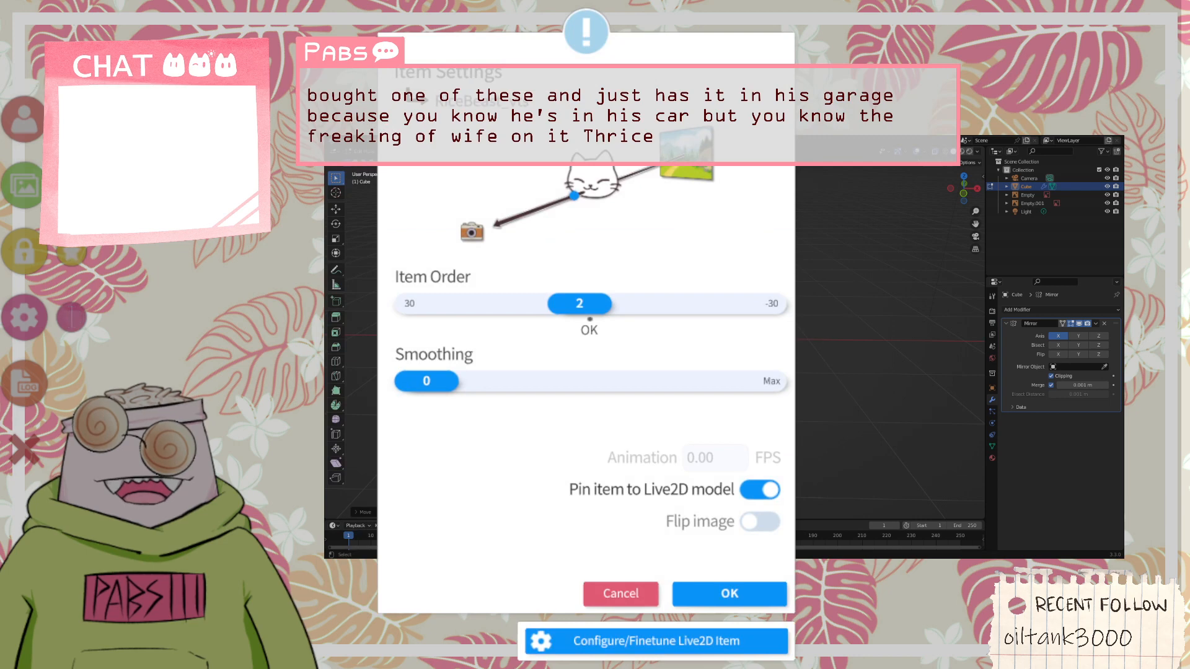
click(729, 594)
drag(592, 316, 313, 633)
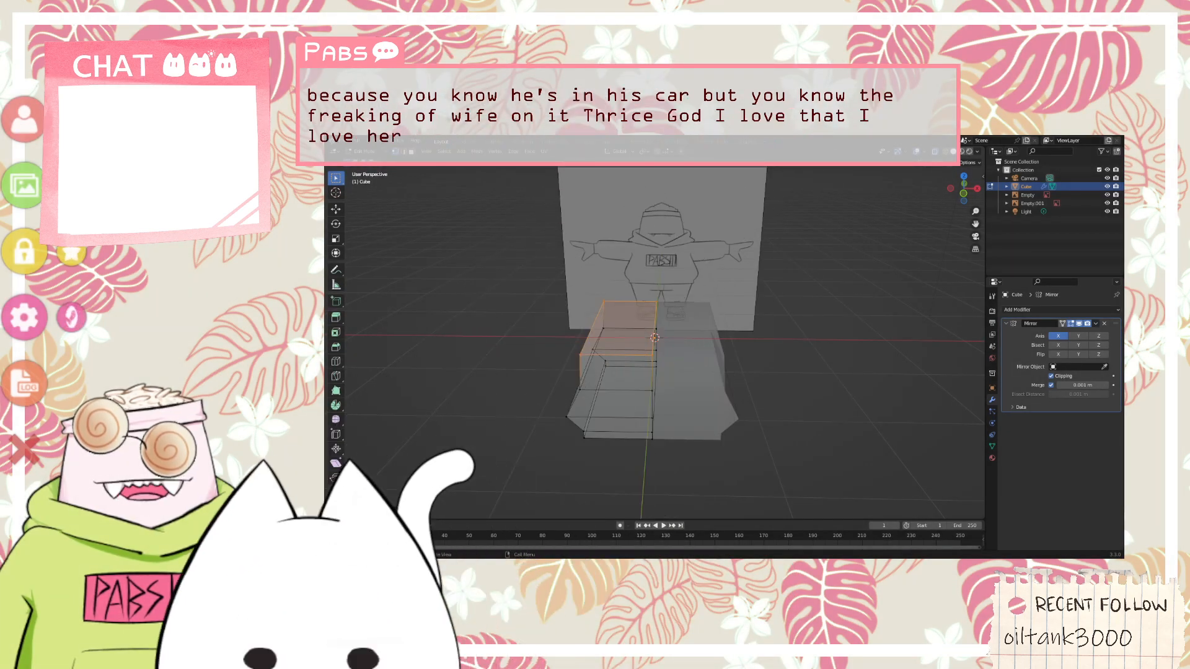
scroll(309, 613, down, 6)
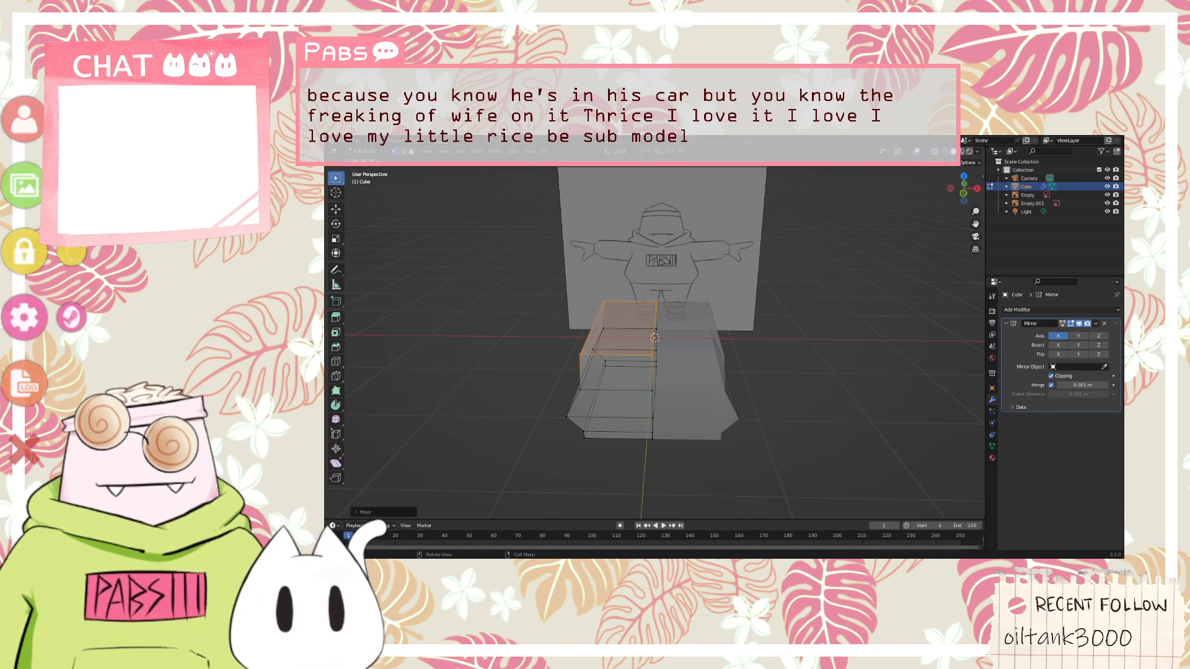
Add the Mega-bino Glasses item to the scene and fit it, scaled down, onto the white cat model's face
click(24, 186)
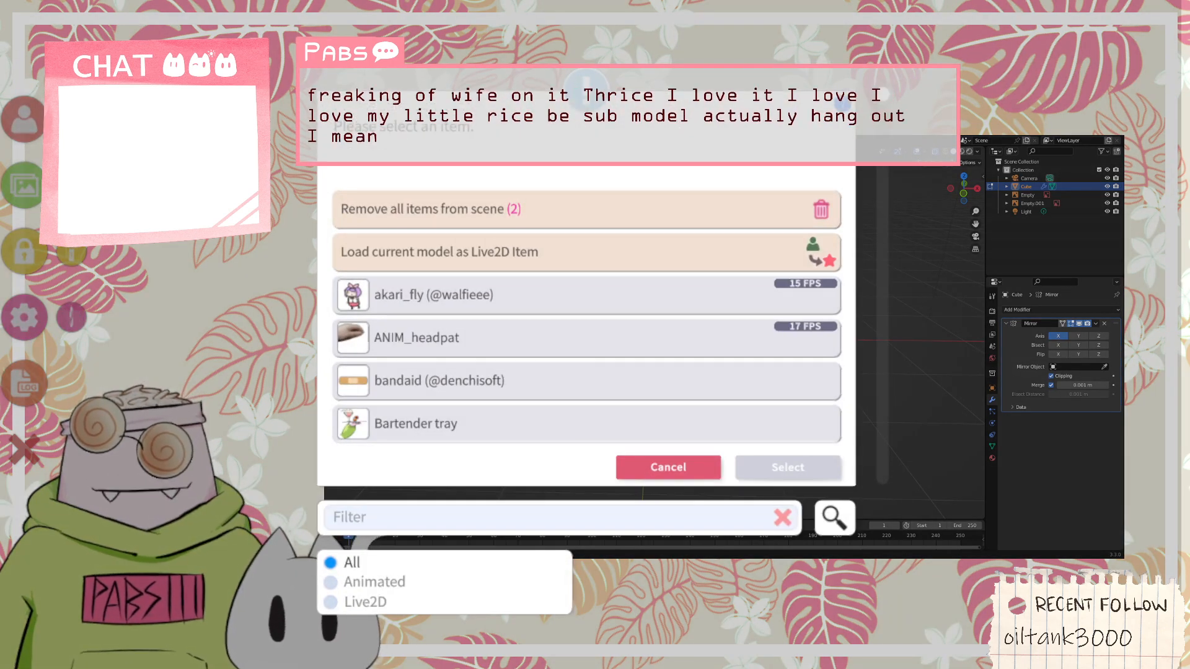
text(glasse)
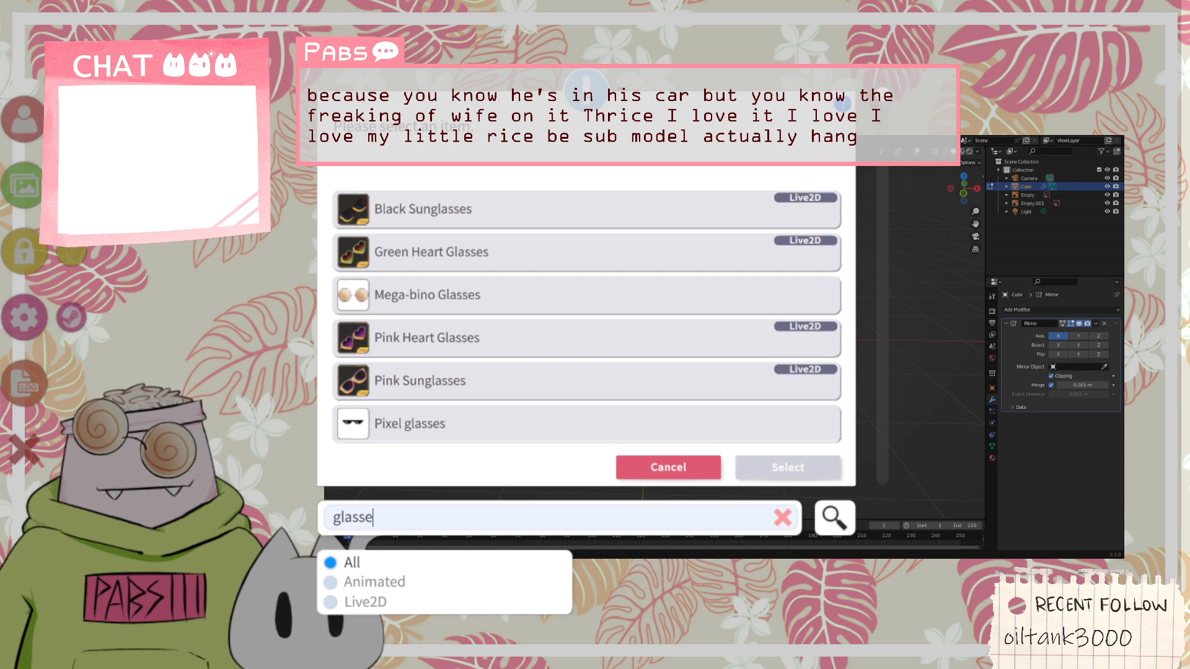
double_click(586, 295)
click(727, 592)
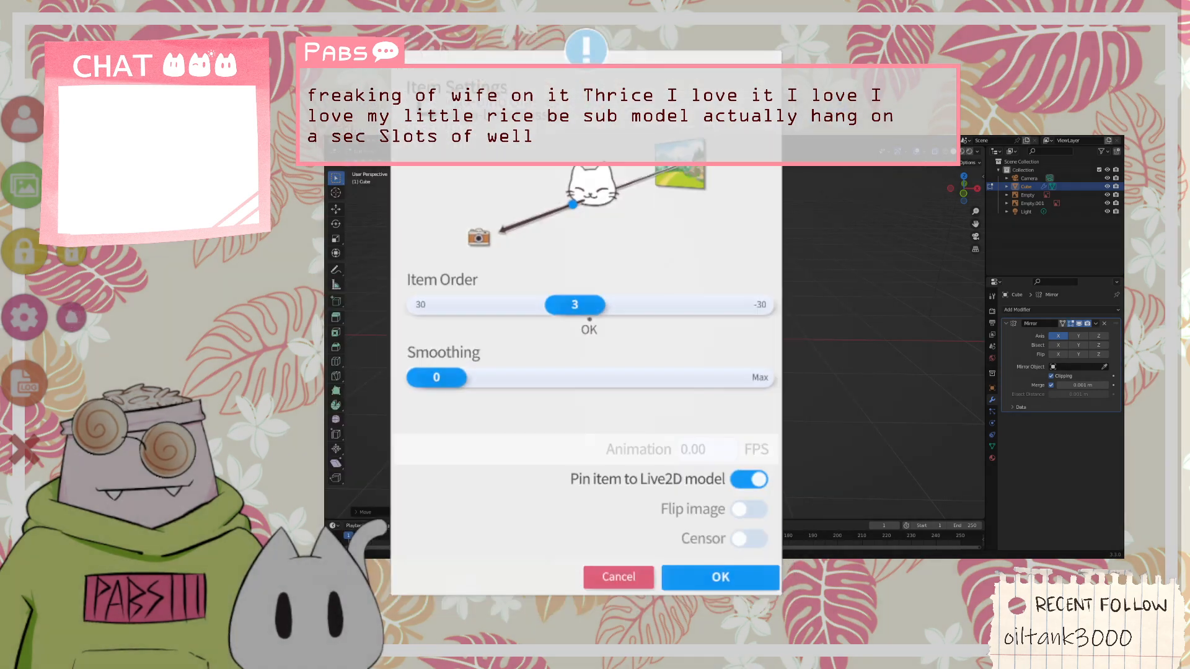
drag(587, 335, 330, 487)
scroll(330, 489, down, 10)
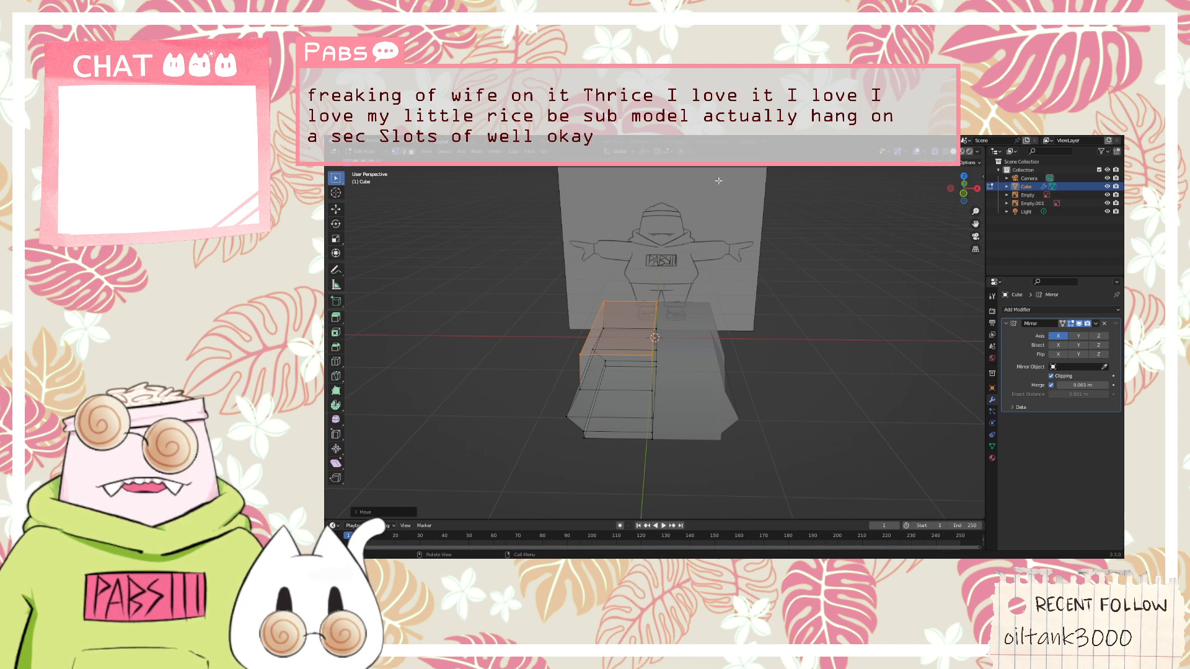
Return to Blender and inspect the mirrored body mesh in perspective and from the front
middle_drag(718, 180, 776, 355)
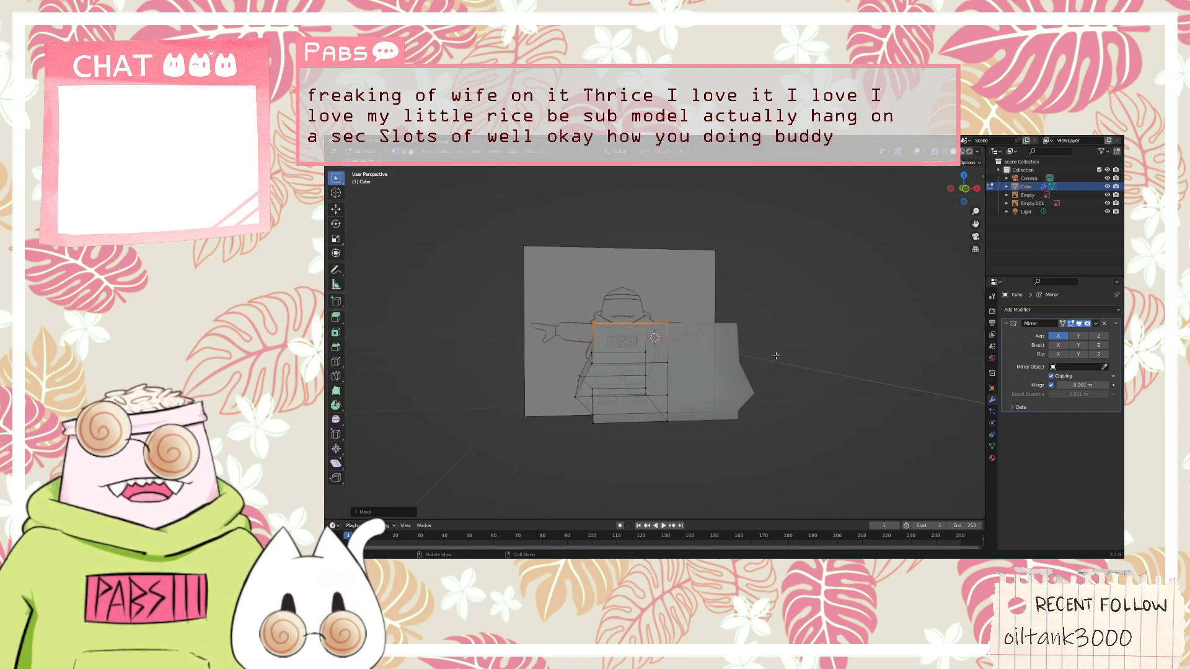
key(KP_1)
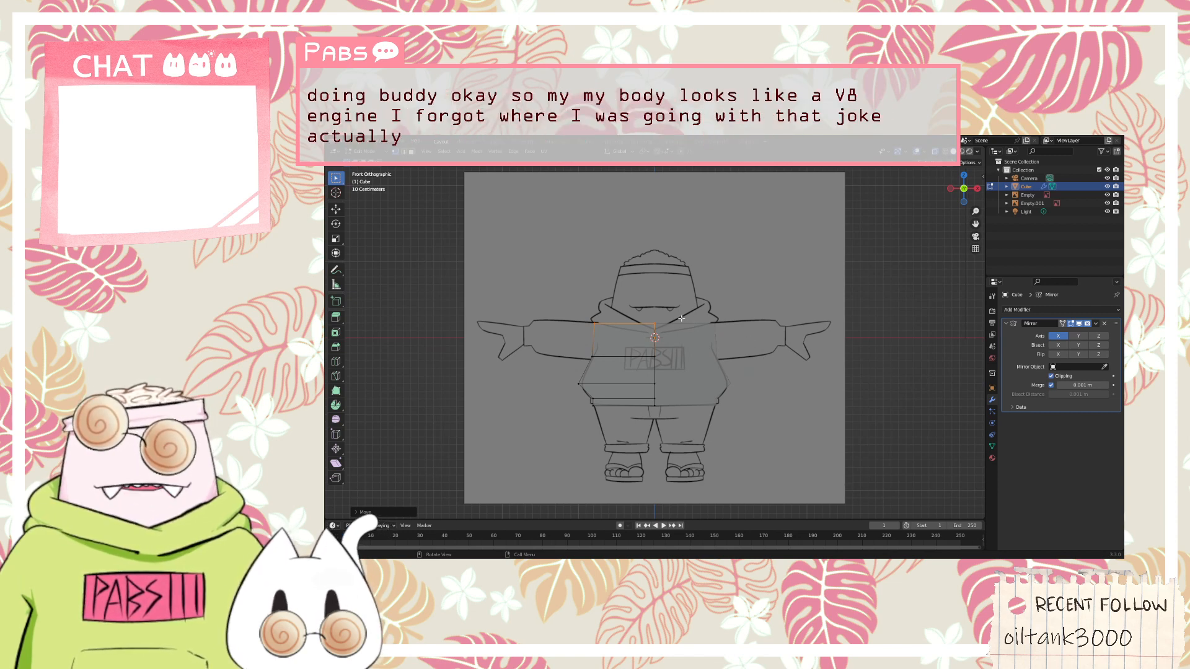
Extrude the selected top vertices of the half body upward to the level of the hoodie's collar
key(e)
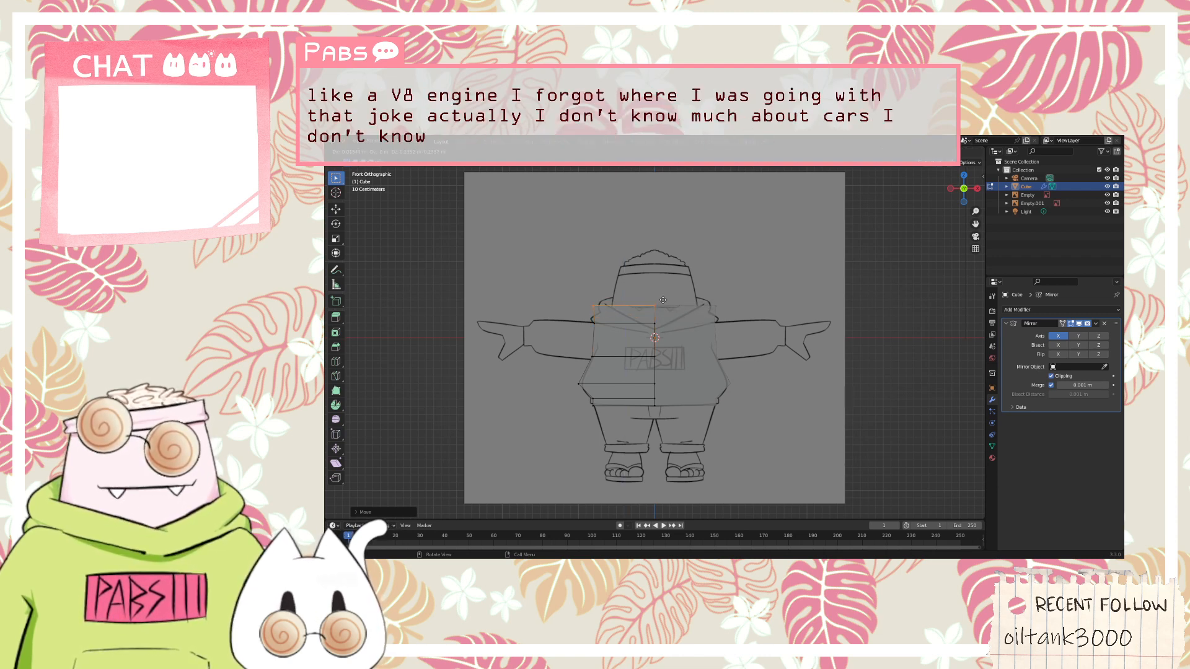
click(663, 294)
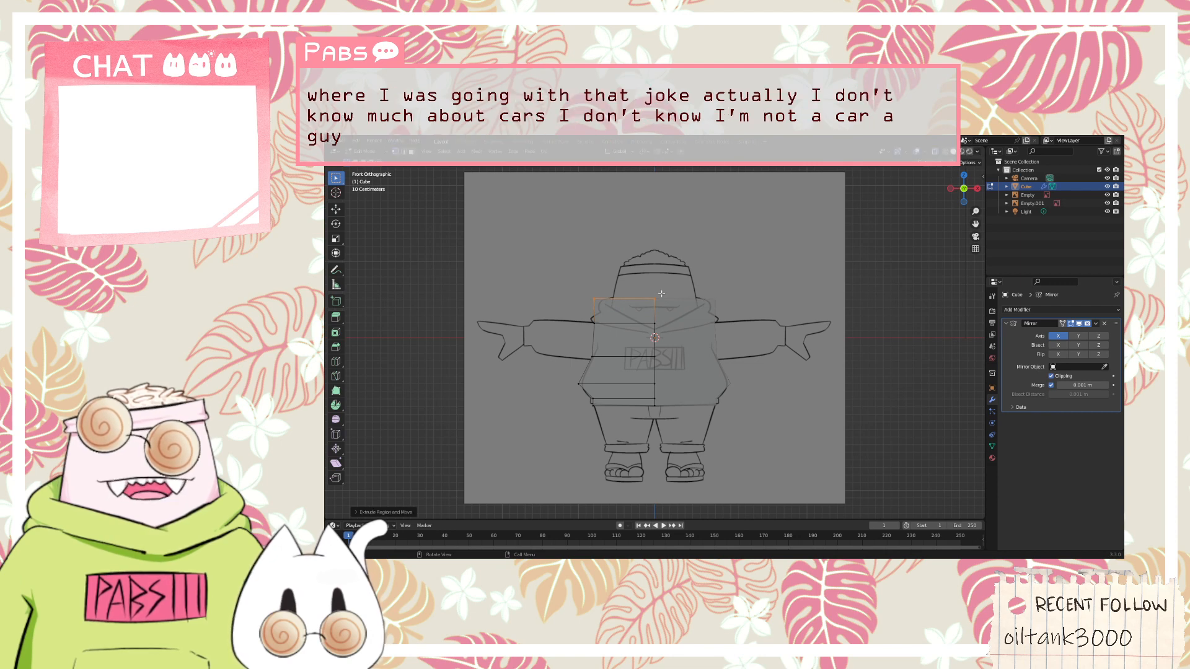
middle_drag(664, 293, 780, 341)
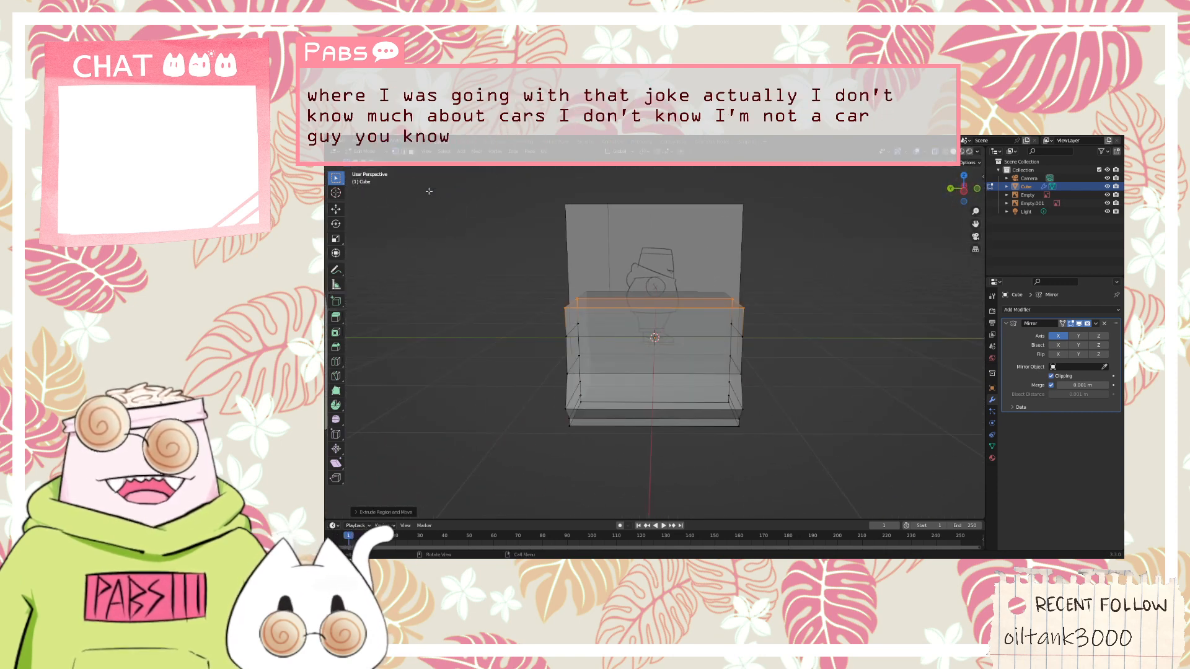
Select the side and lower faces of the body and add two evenly spaced vertical loop cuts dividing its depth into thirds
key(3)
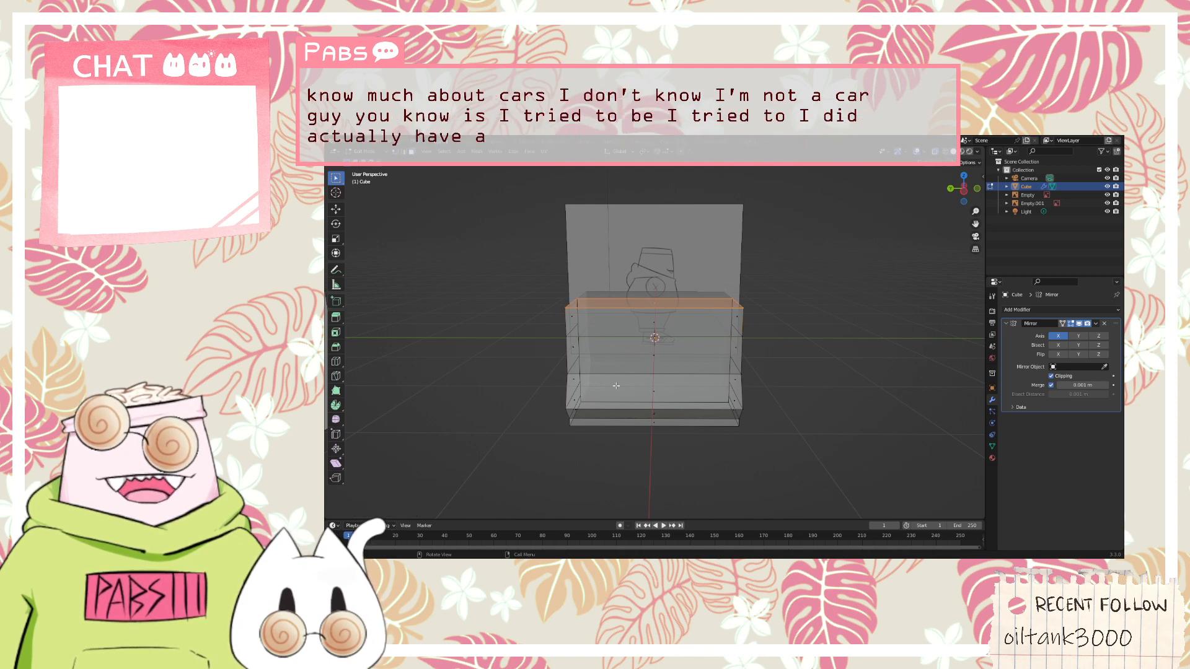
key(alt+a)
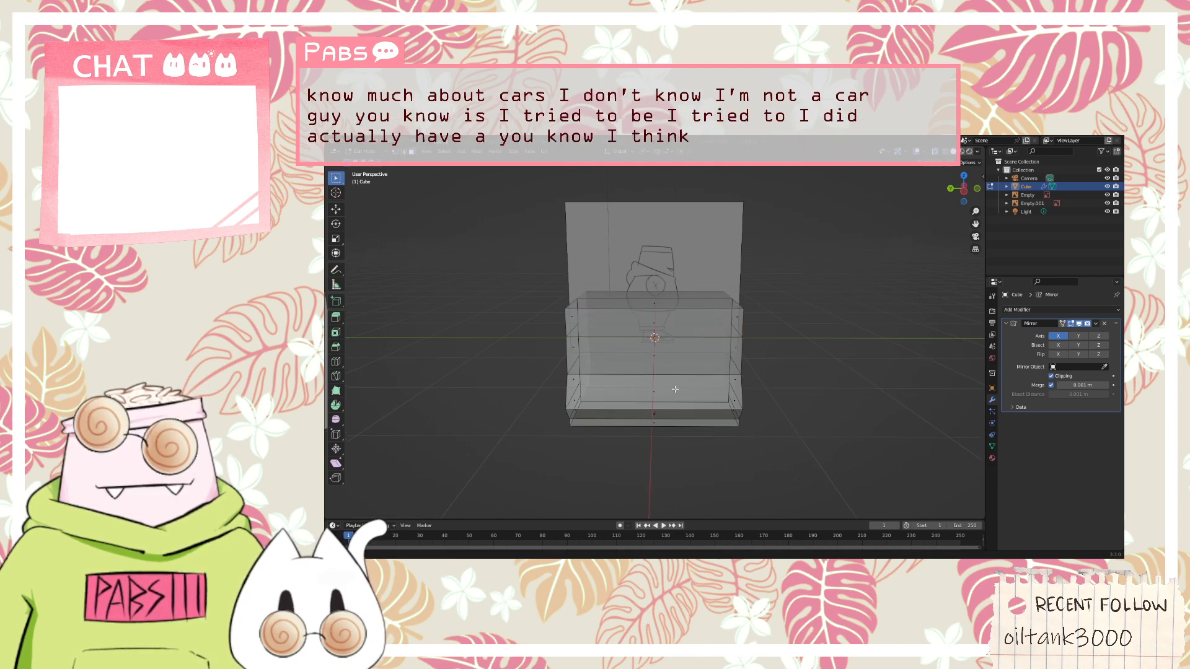
middle_drag(655, 394, 662, 397)
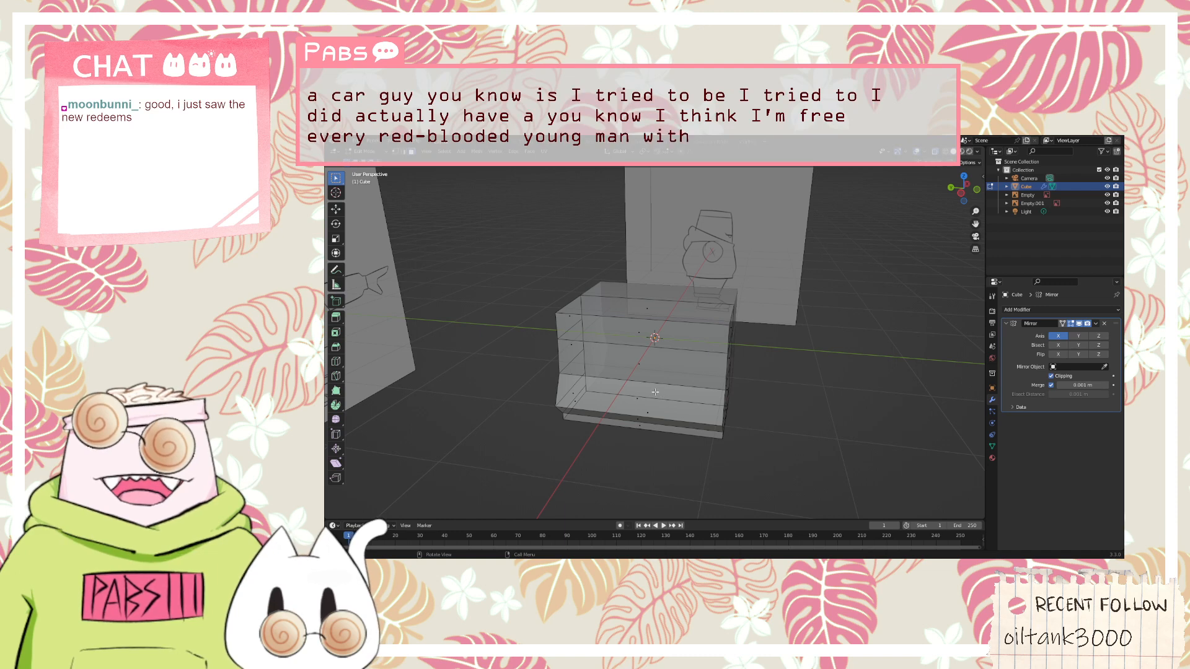
mouse_move(636, 397)
middle_down()
mouse_move(643, 375)
mouse_move(543, 388)
mouse_move(652, 385)
middle_up()
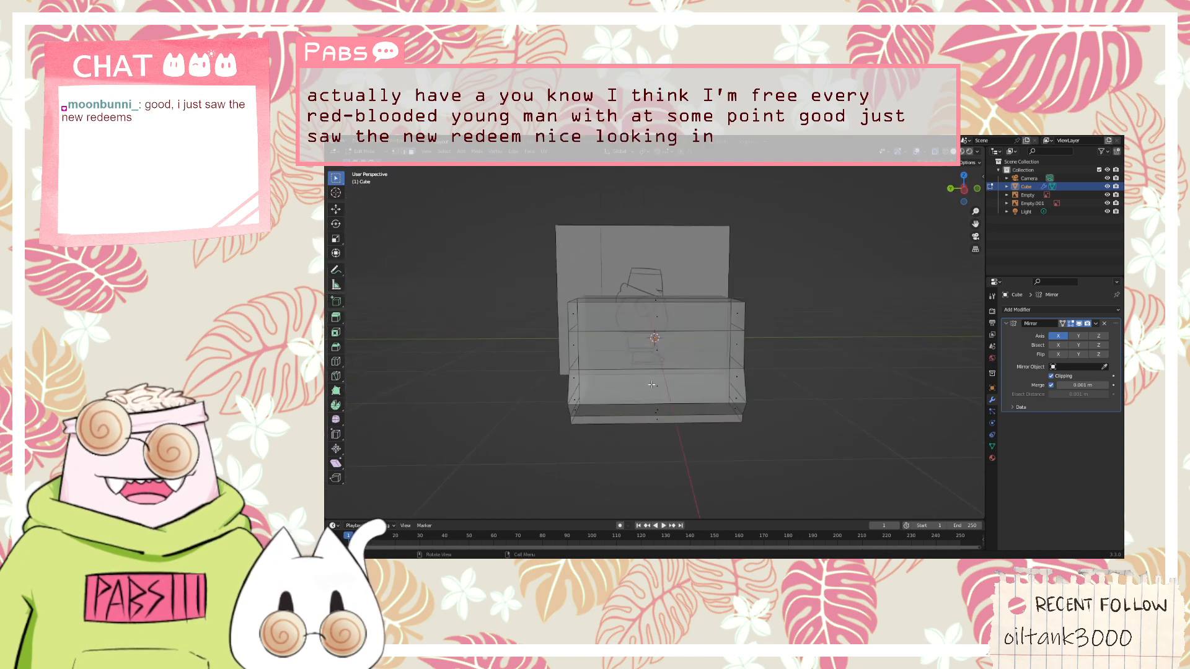
click(652, 385)
shift+click(656, 349)
shift+click(656, 316)
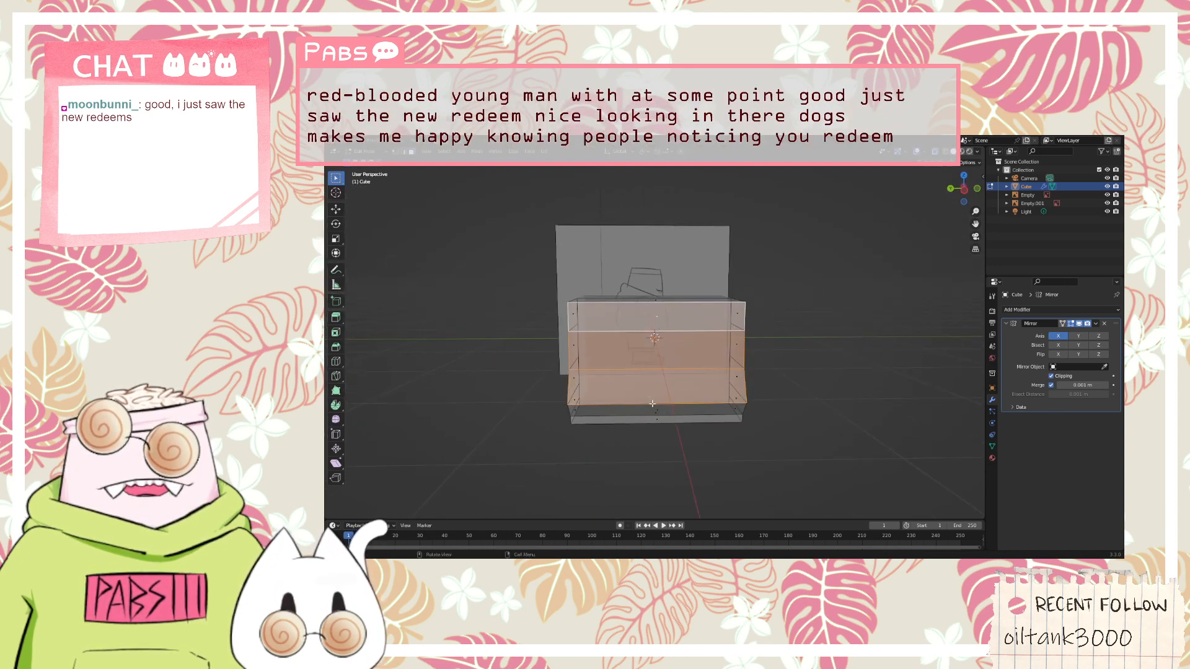
shift+click(661, 411)
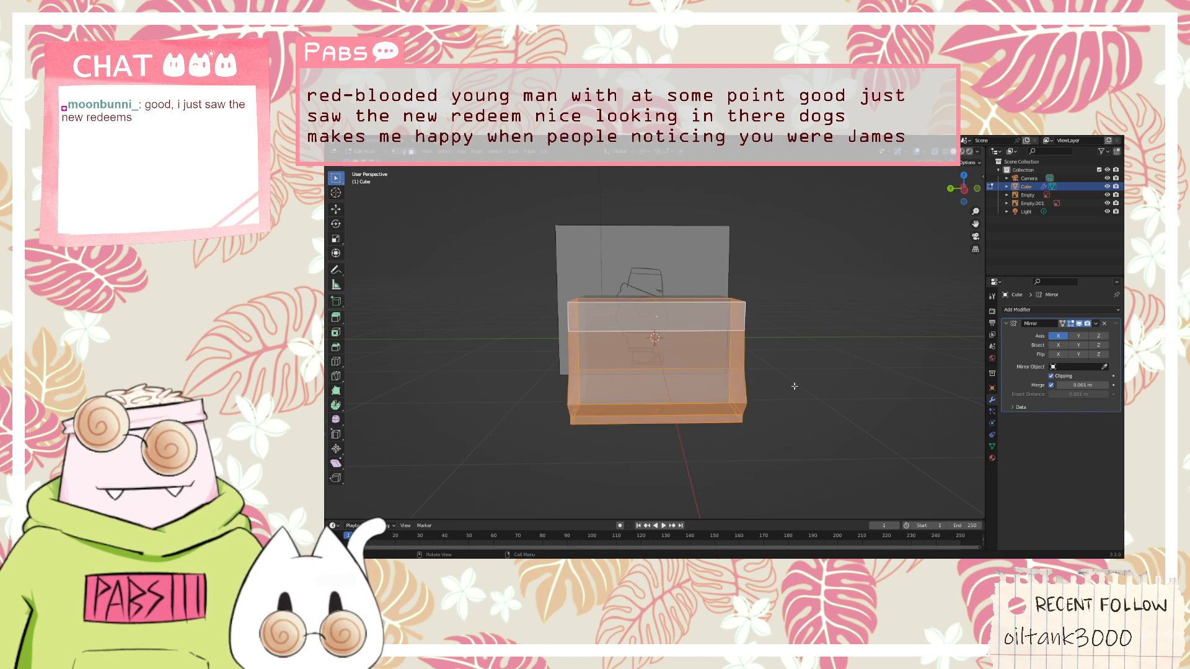
key(ctrl+r)
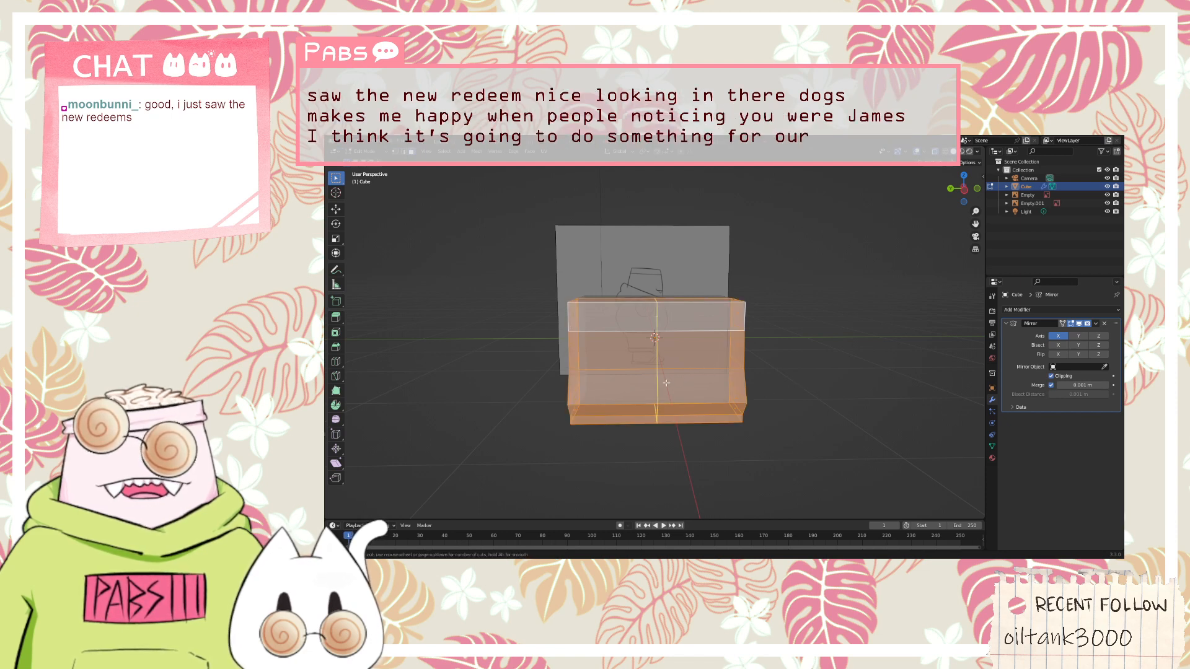
scroll(660, 383, up, 1)
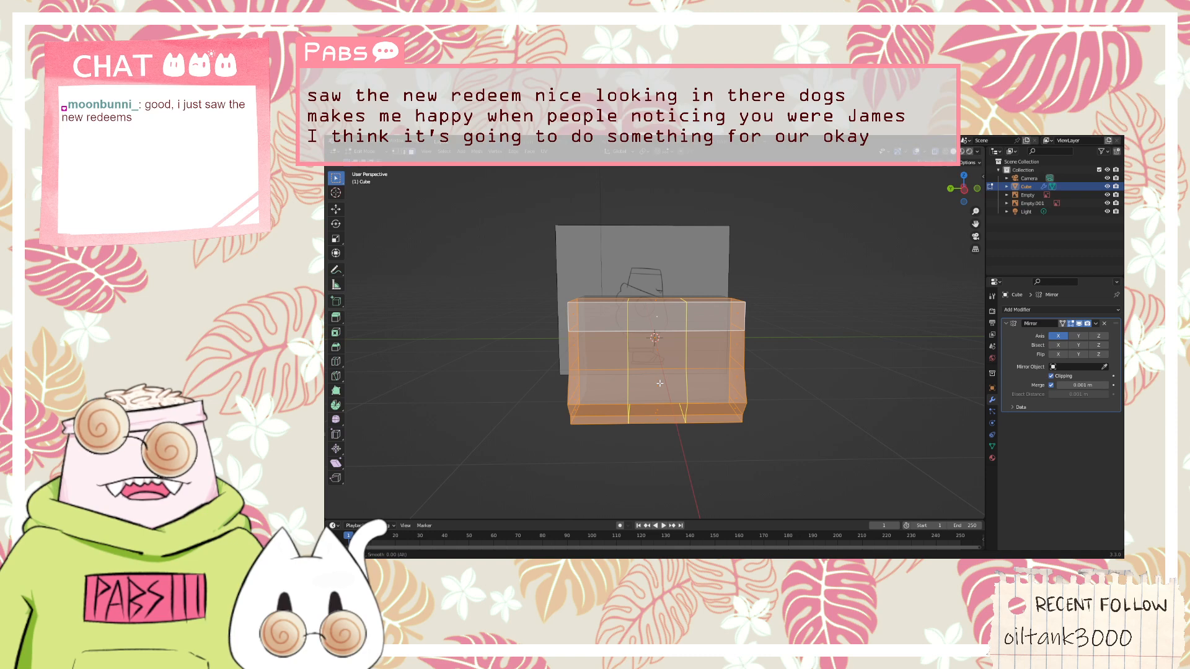
click(660, 384)
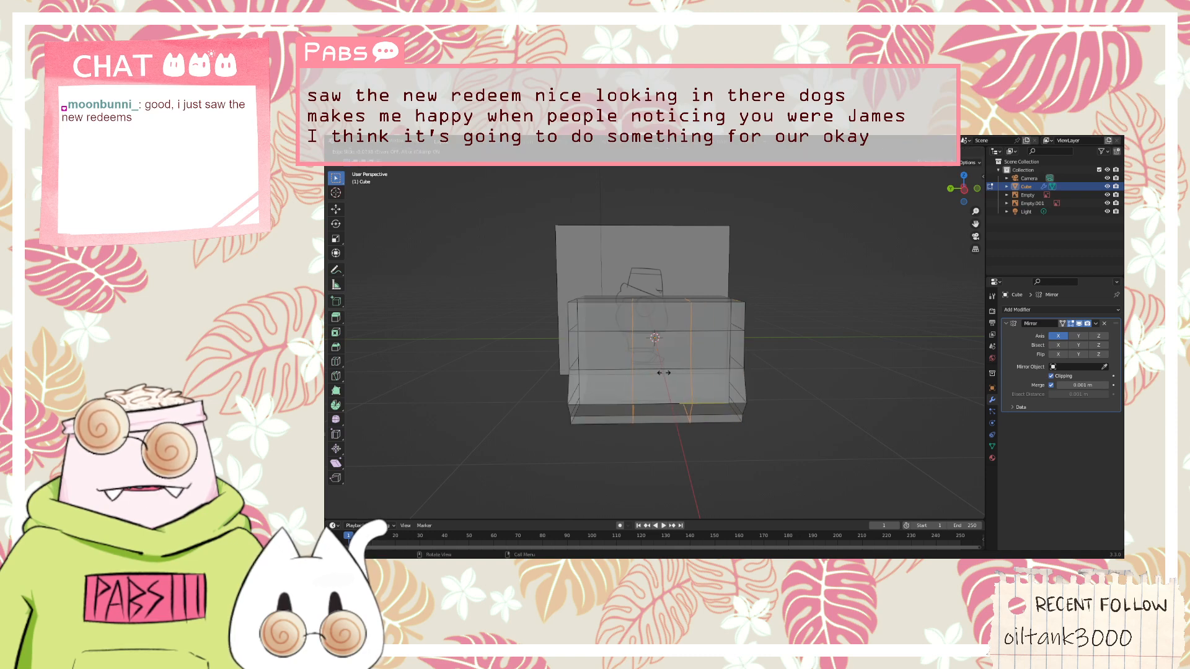
Switch to vertex selection with the body seen in orthographic top view, after checking the new loops in perspective
middle_drag(838, 353, 739, 355)
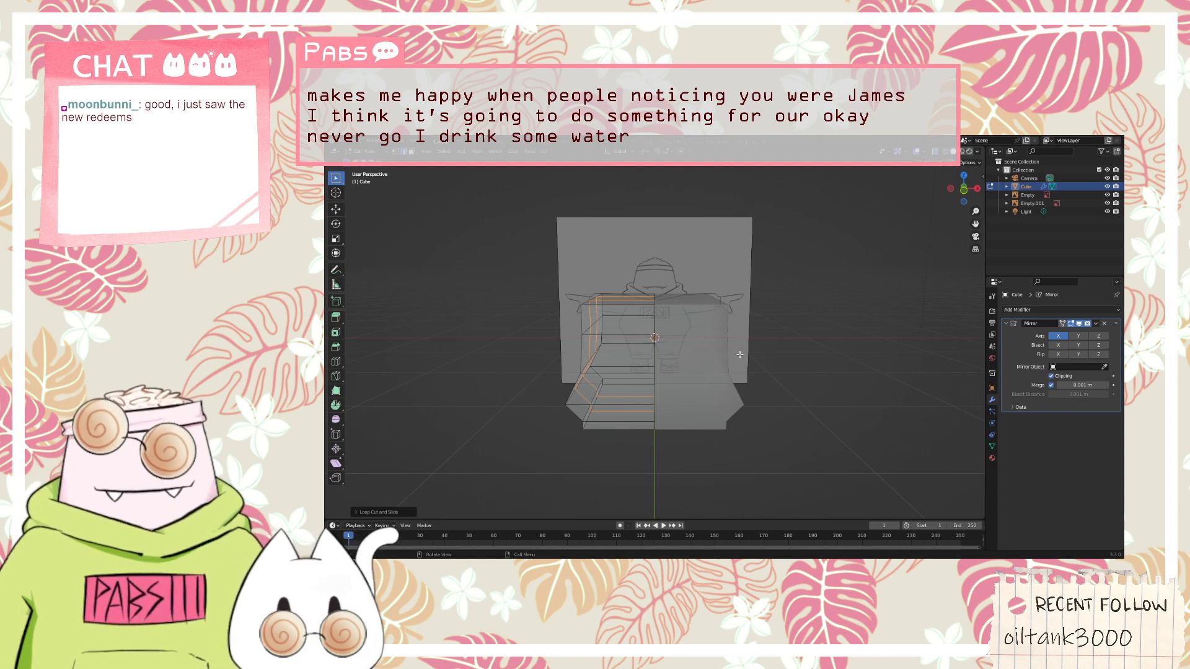
middle_drag(583, 338, 655, 372)
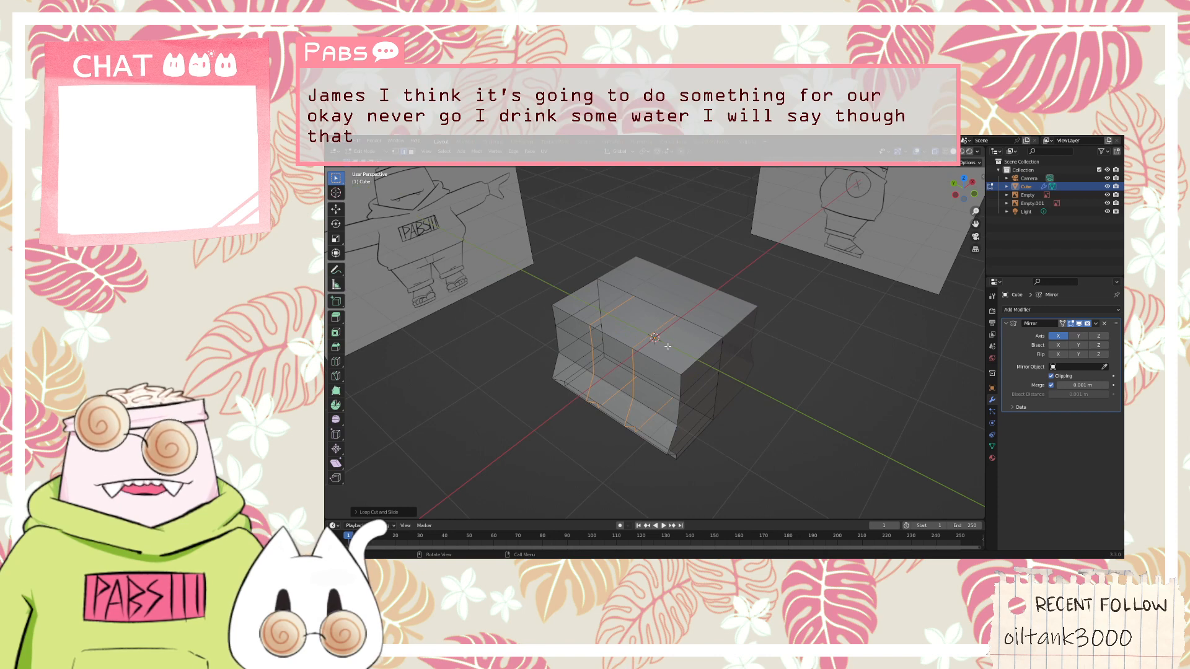
click(964, 179)
middle_drag(669, 428, 723, 394)
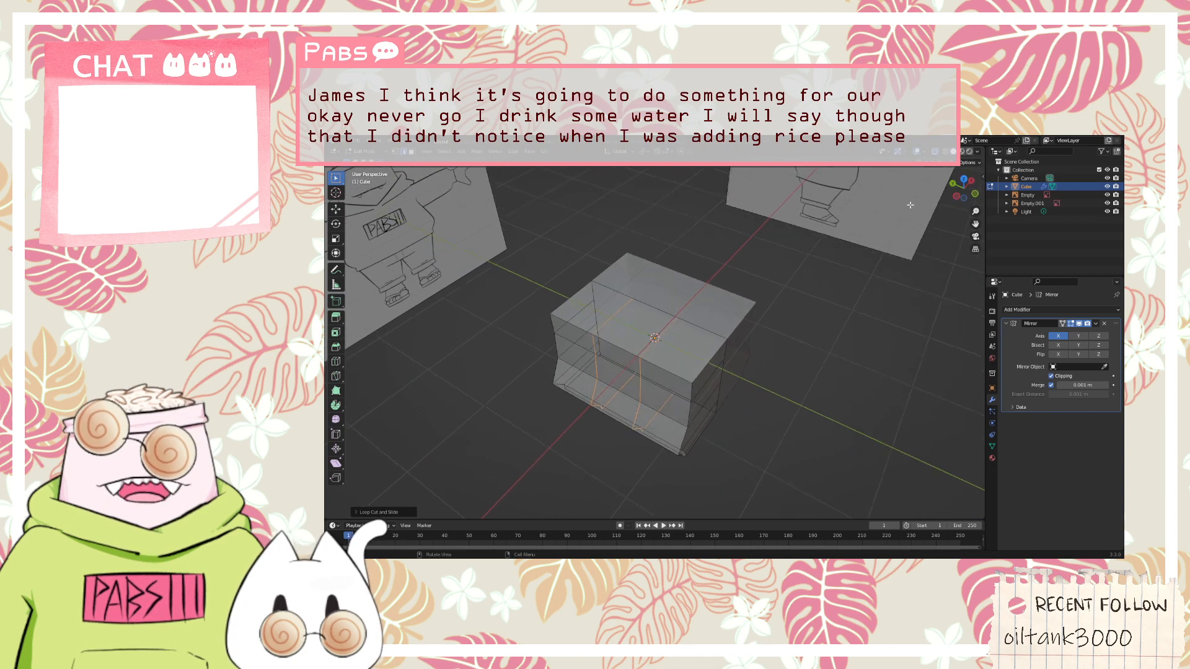
click(965, 181)
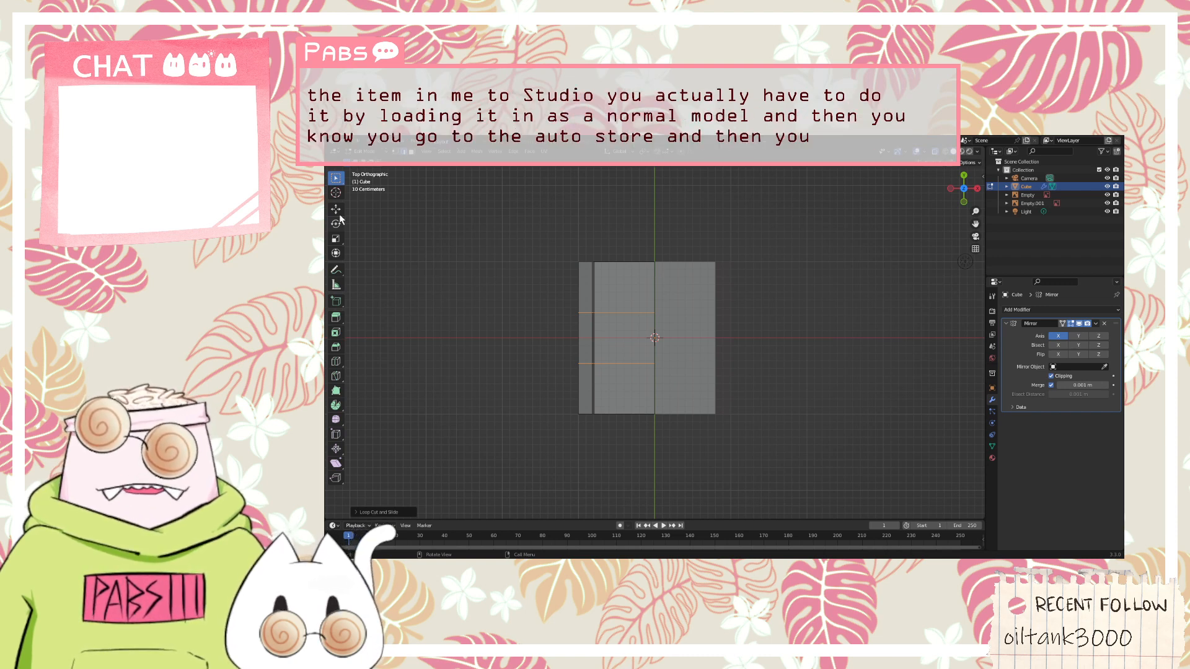
drag(533, 394, 613, 431)
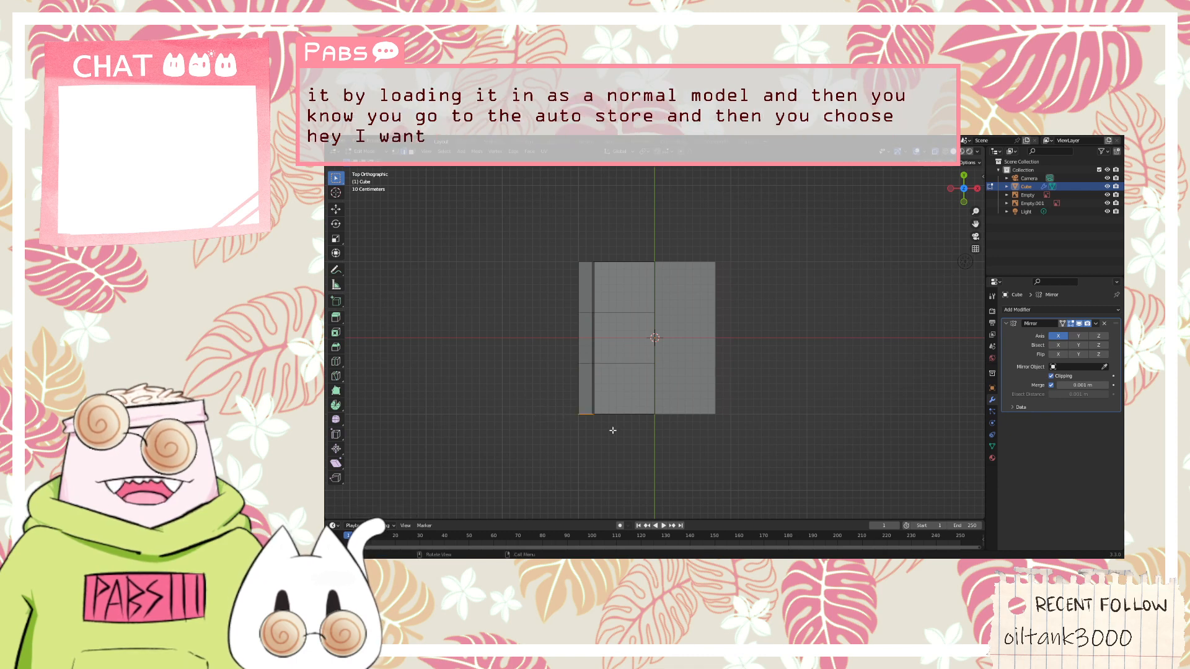
drag(552, 400, 634, 434)
key(KP_5)
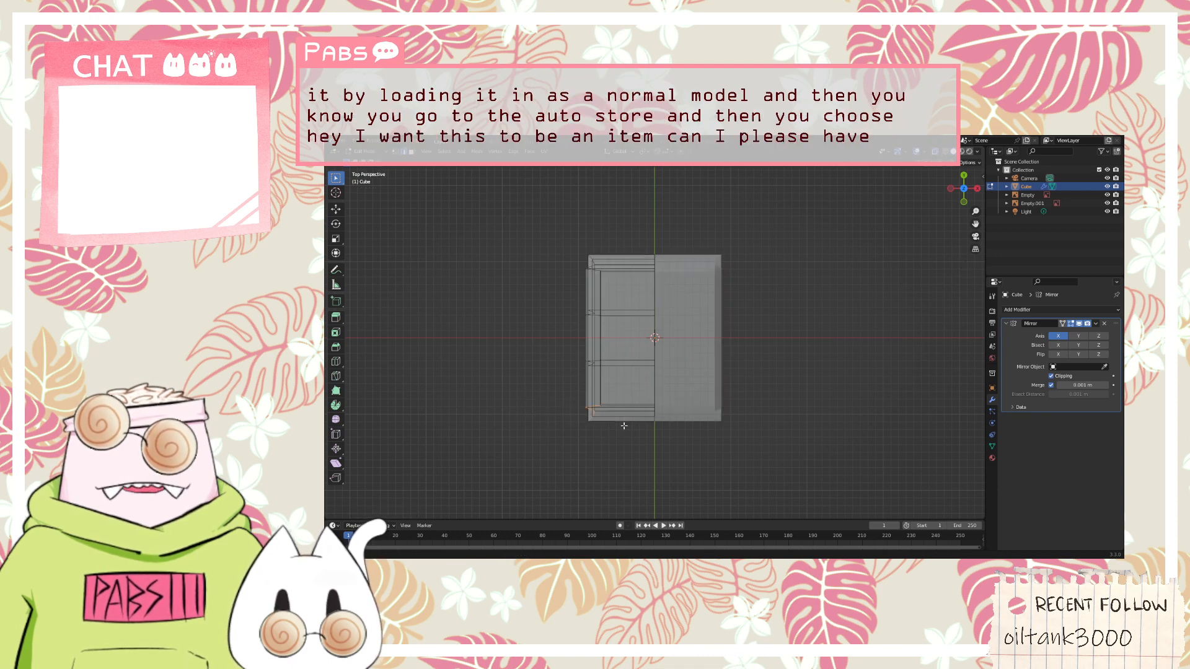
middle_drag(624, 426, 622, 401)
click(397, 151)
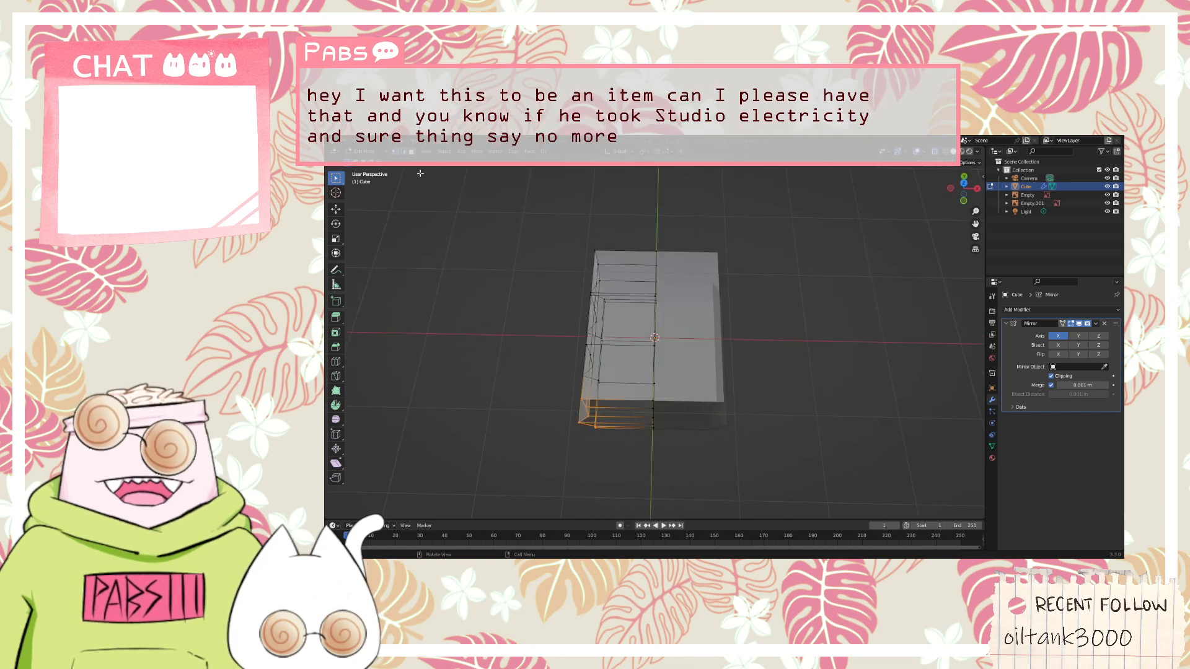
click(963, 183)
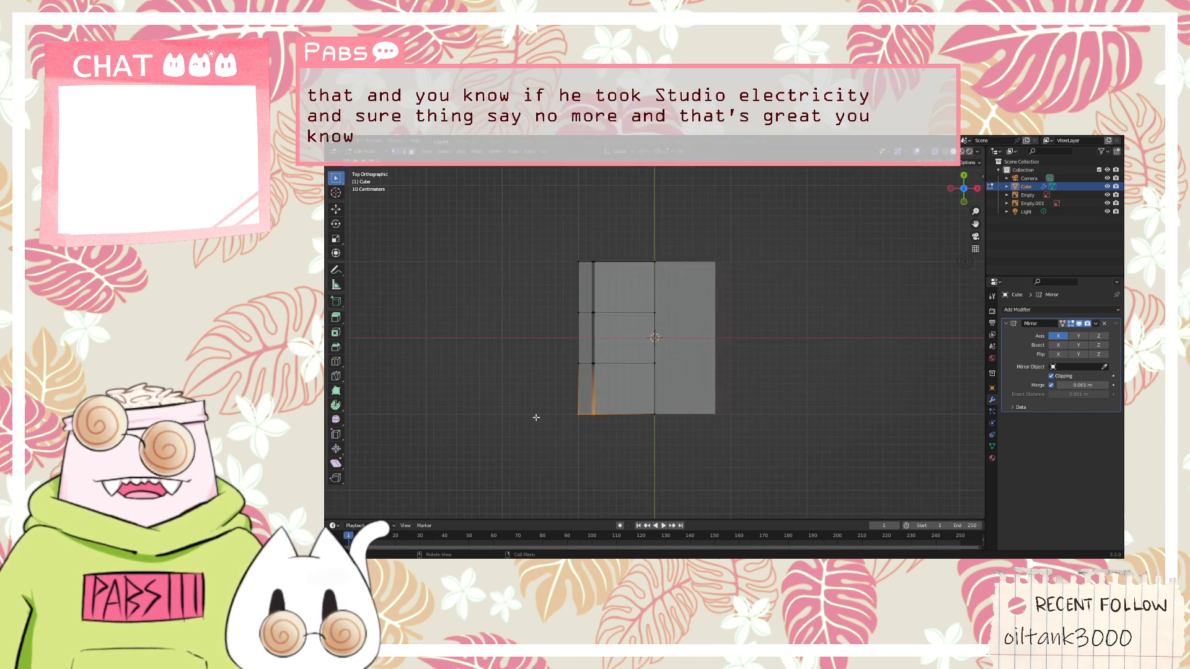
Select the front vertical loop's vertices and move them along the Y axis closer to the front of the body
drag(543, 406, 618, 439)
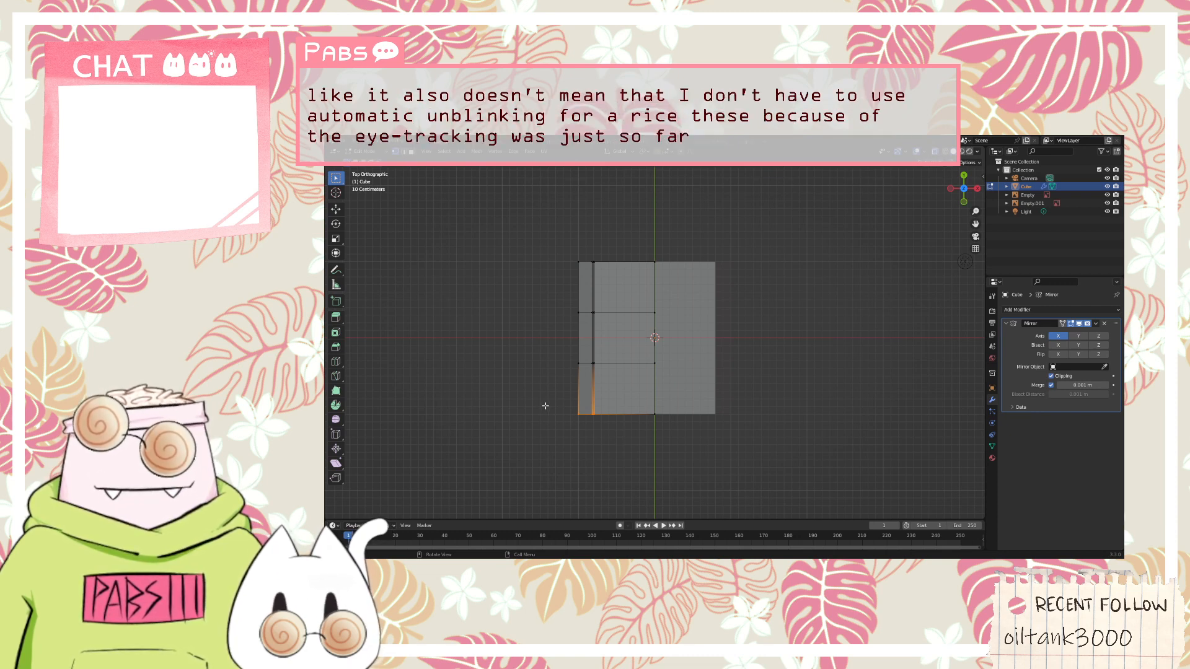
drag(544, 406, 665, 430)
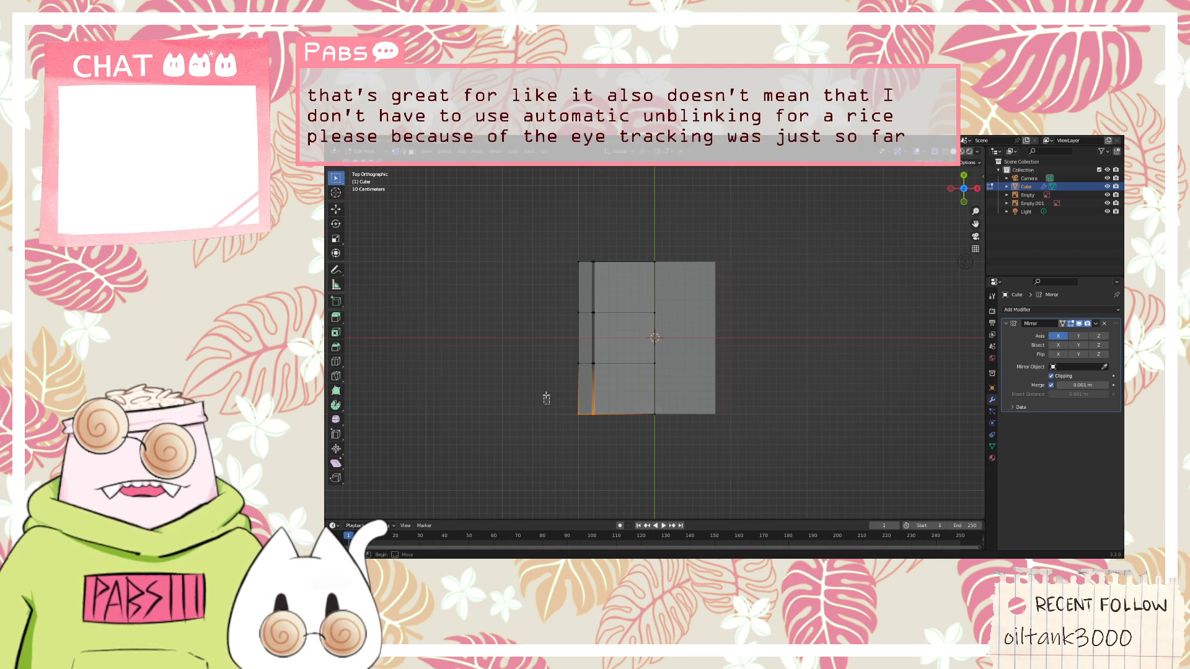
click(547, 361)
drag(551, 358, 684, 377)
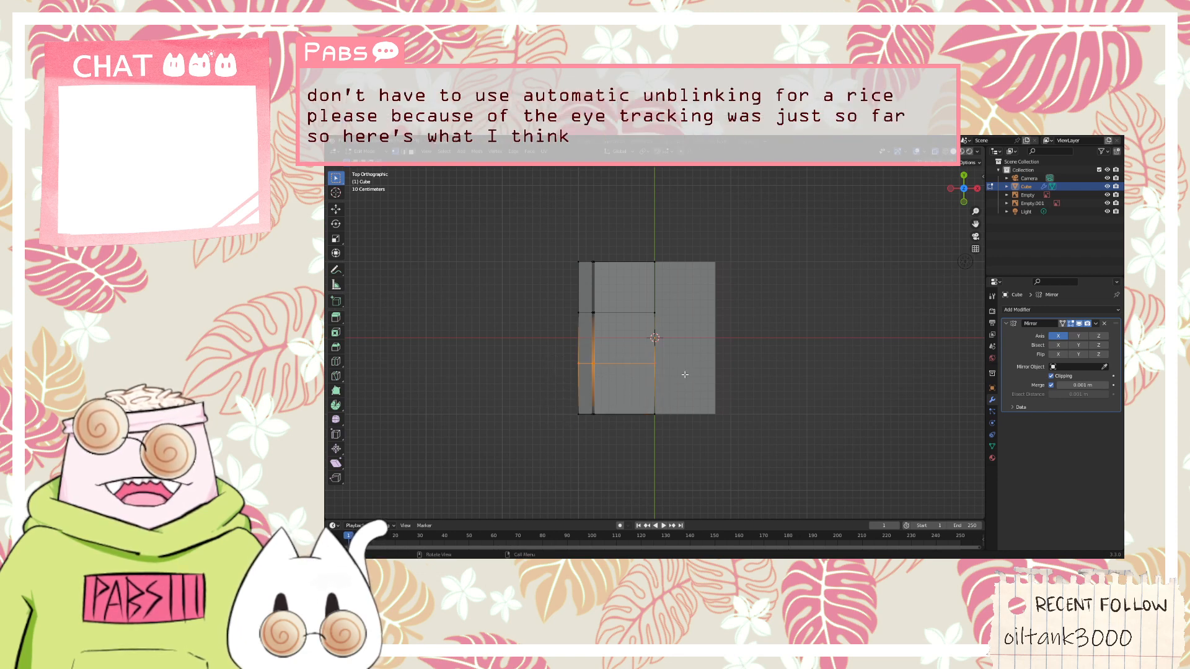
key(g)
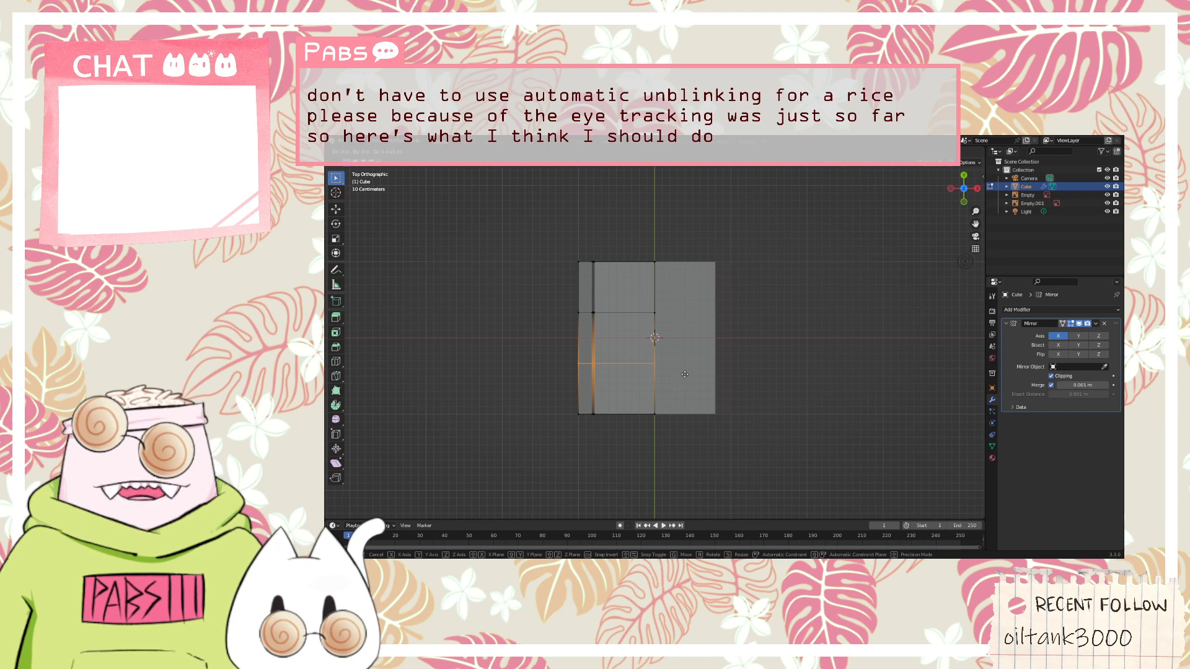
key(y)
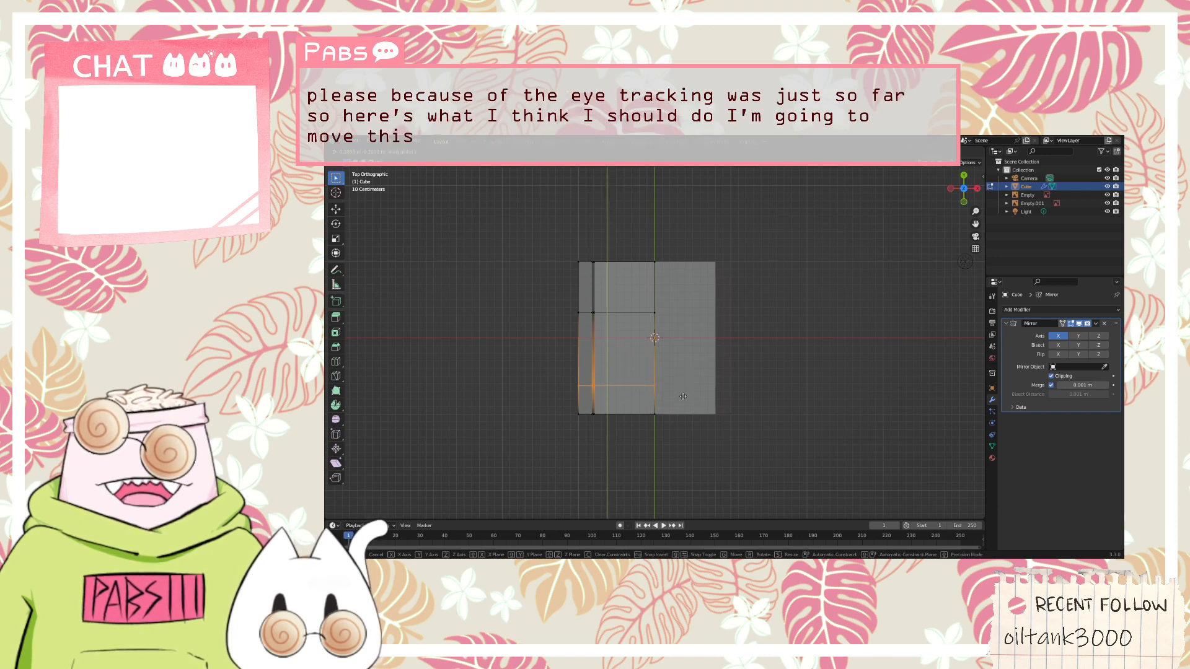
click(683, 396)
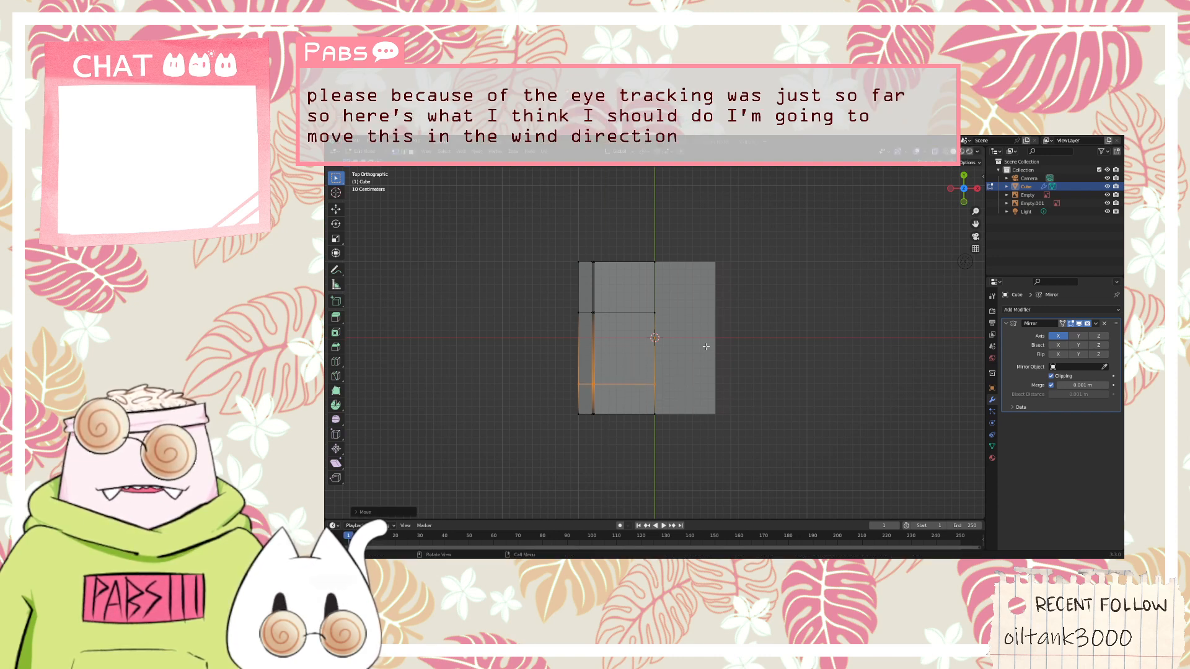
Select the rear vertical loop's vertices and move them slightly along the Y axis toward the back, then deselect
drag(649, 323, 548, 304)
key(g)
key(y)
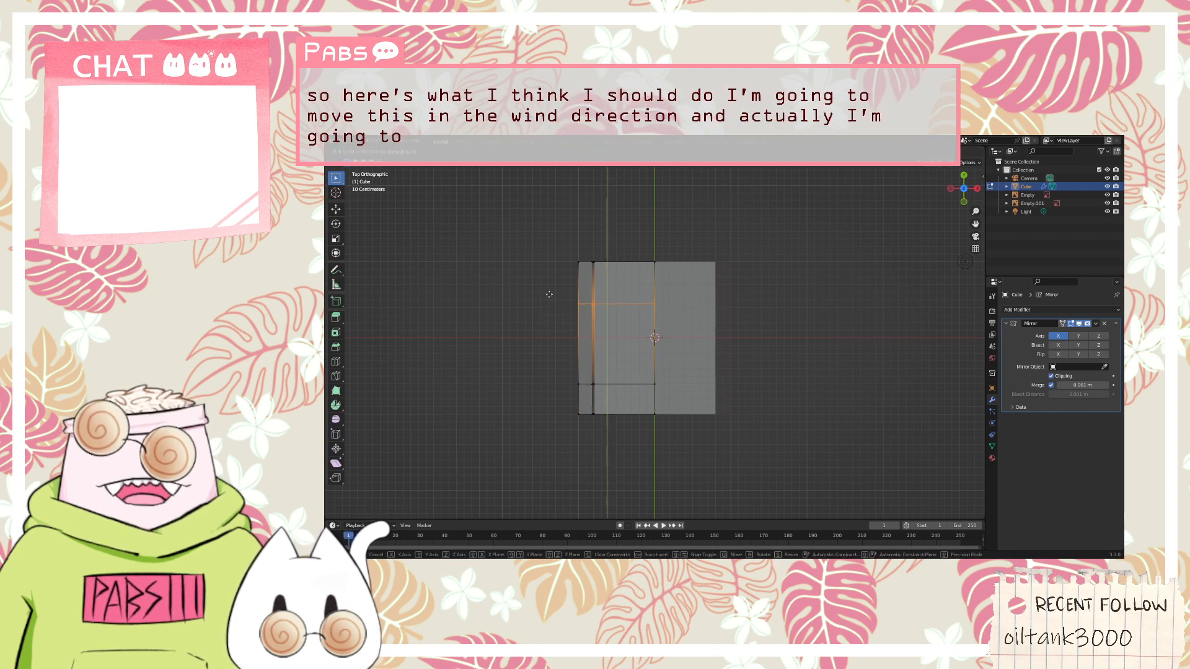
click(551, 295)
click(553, 330)
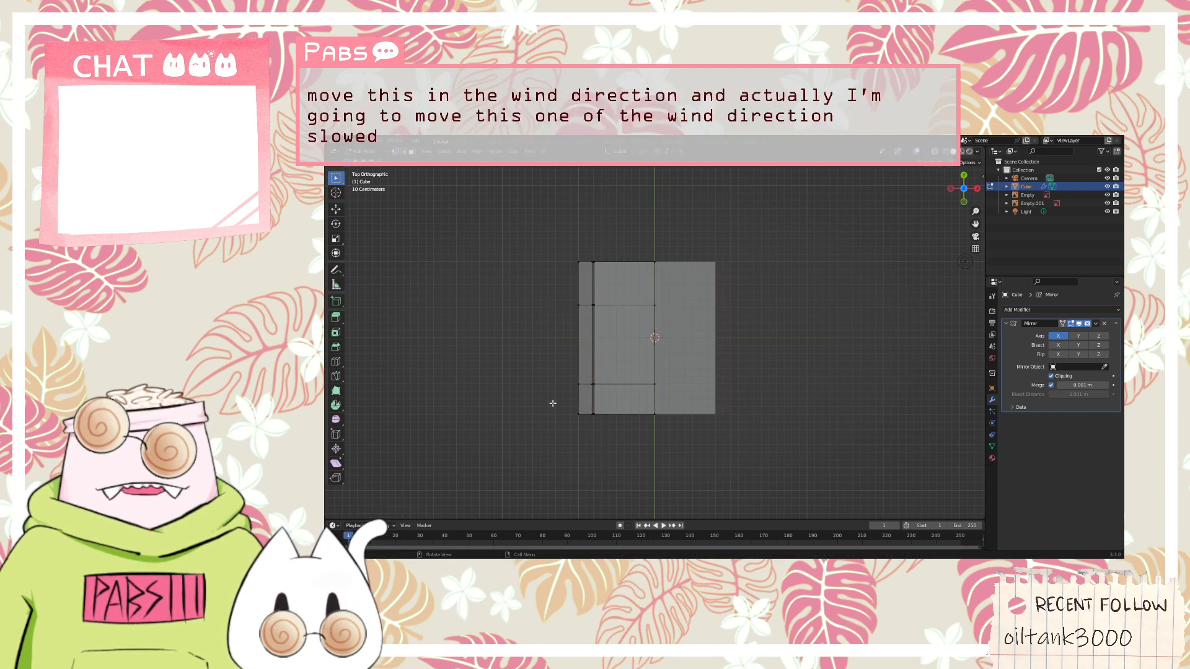
Select the front outer corner vertices and move them inward along X and slightly backward along Y to round the corner
drag(552, 403, 615, 441)
key(g)
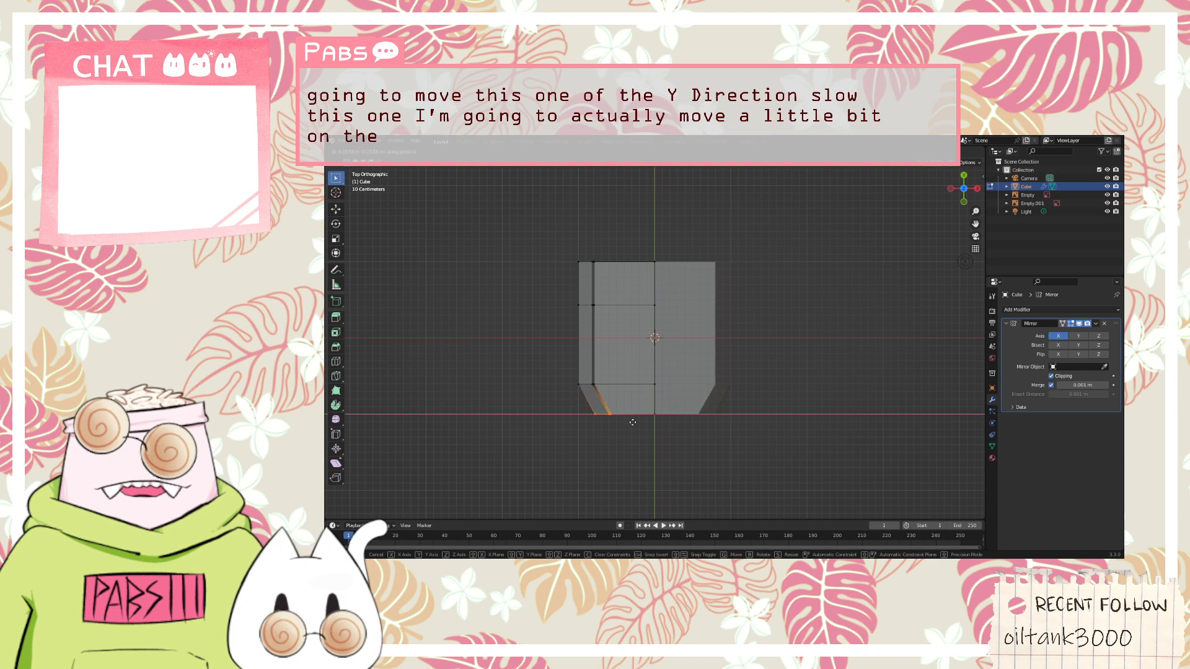
click(637, 421)
key(g)
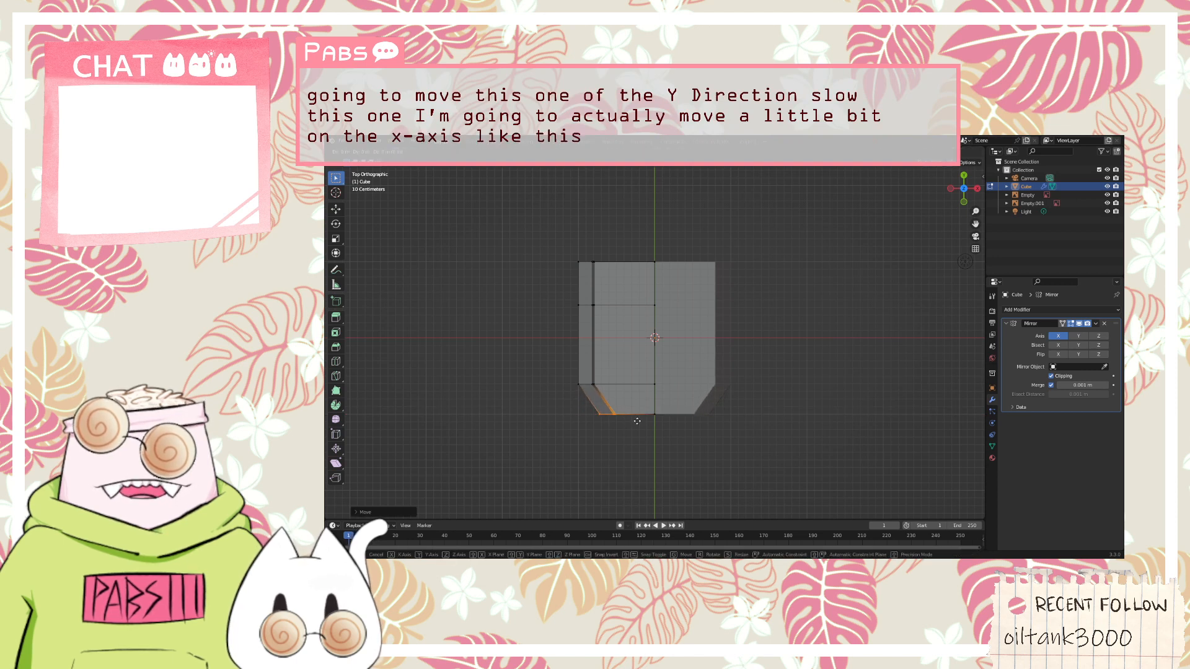
key(y)
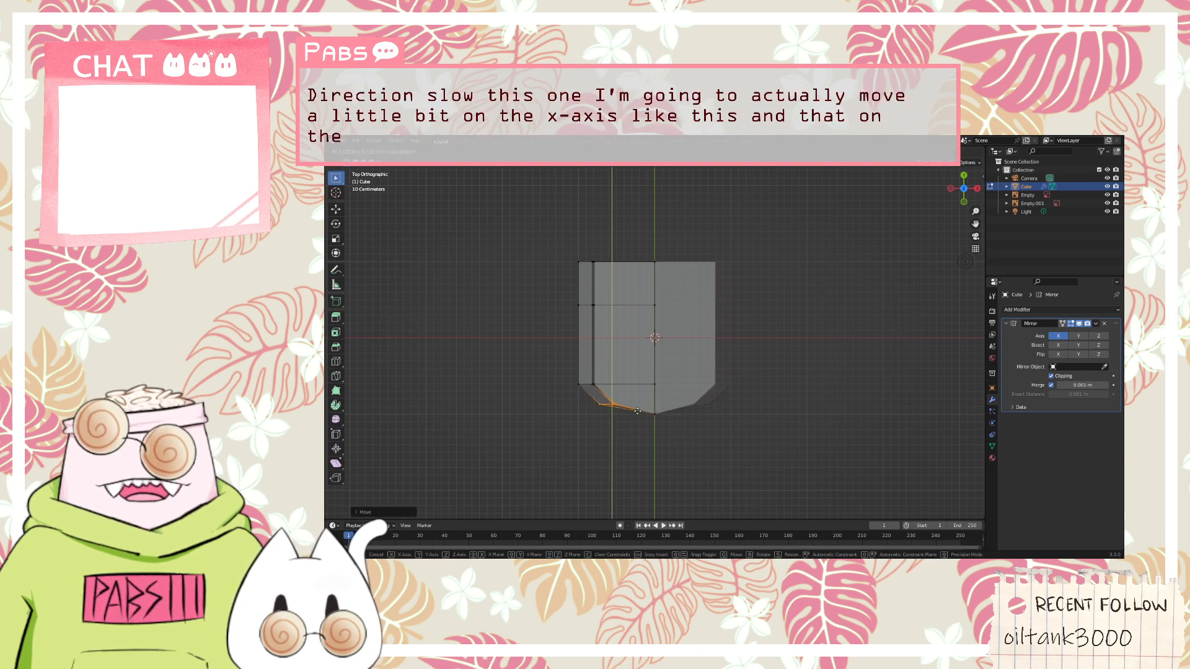
click(637, 410)
Select the front vertex on the mirror centre line and move it slightly forward along the Y axis
middle_drag(638, 410, 678, 393)
key(KP_7)
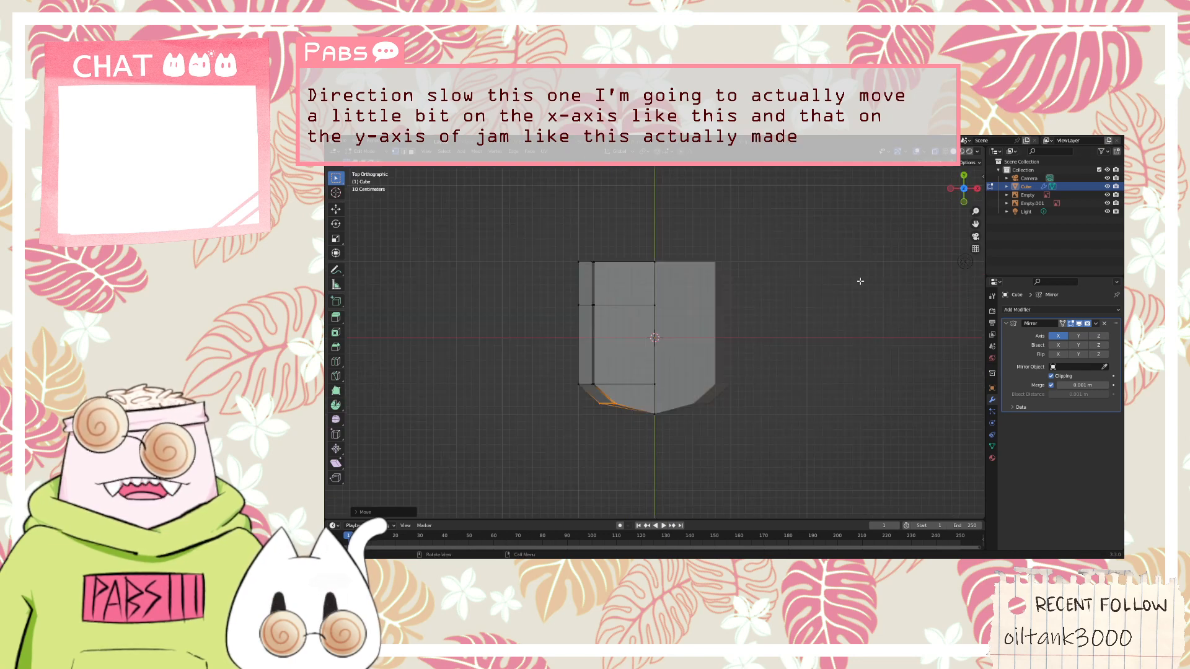
click(644, 401)
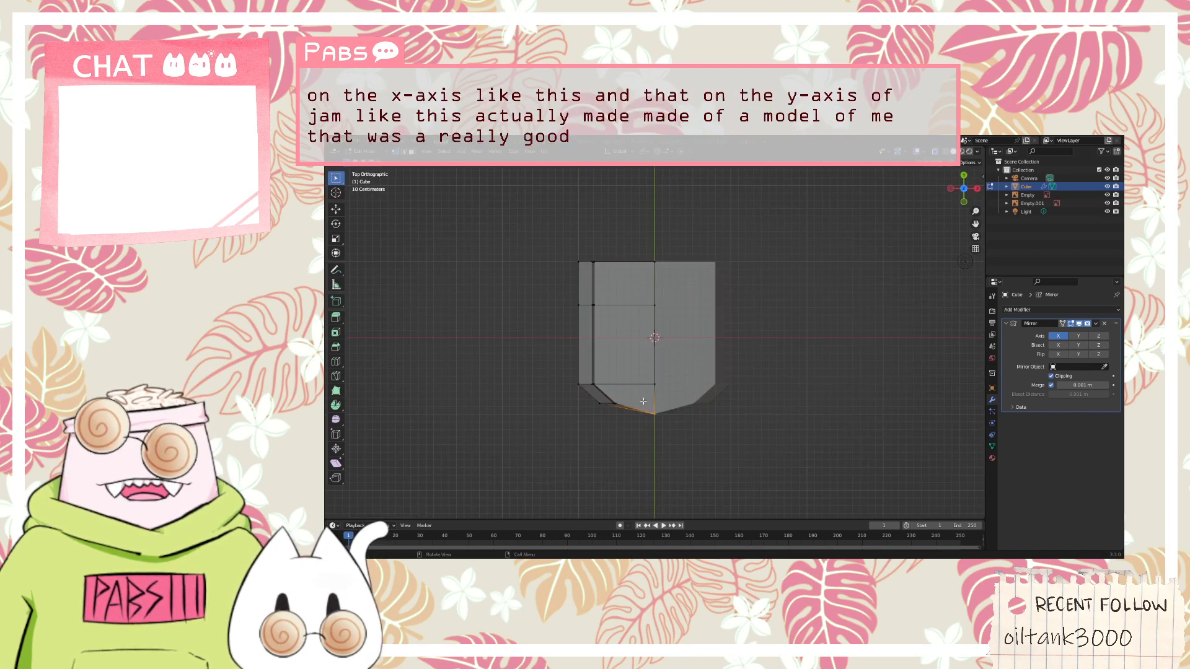
key(g)
key(y)
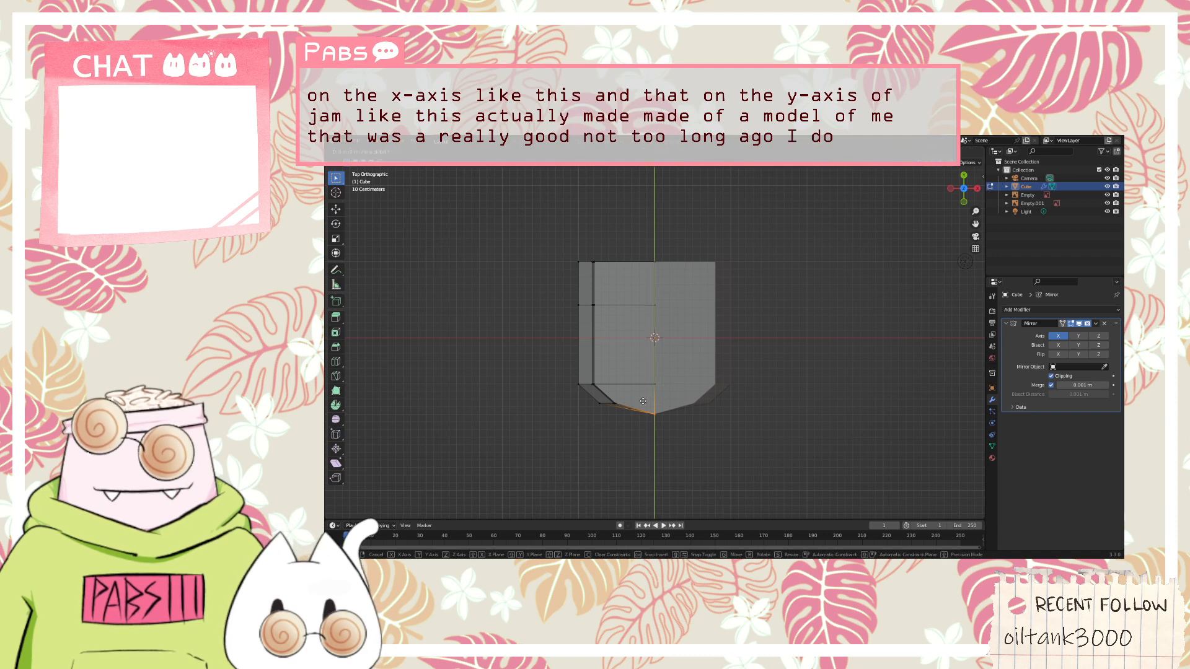
click(643, 406)
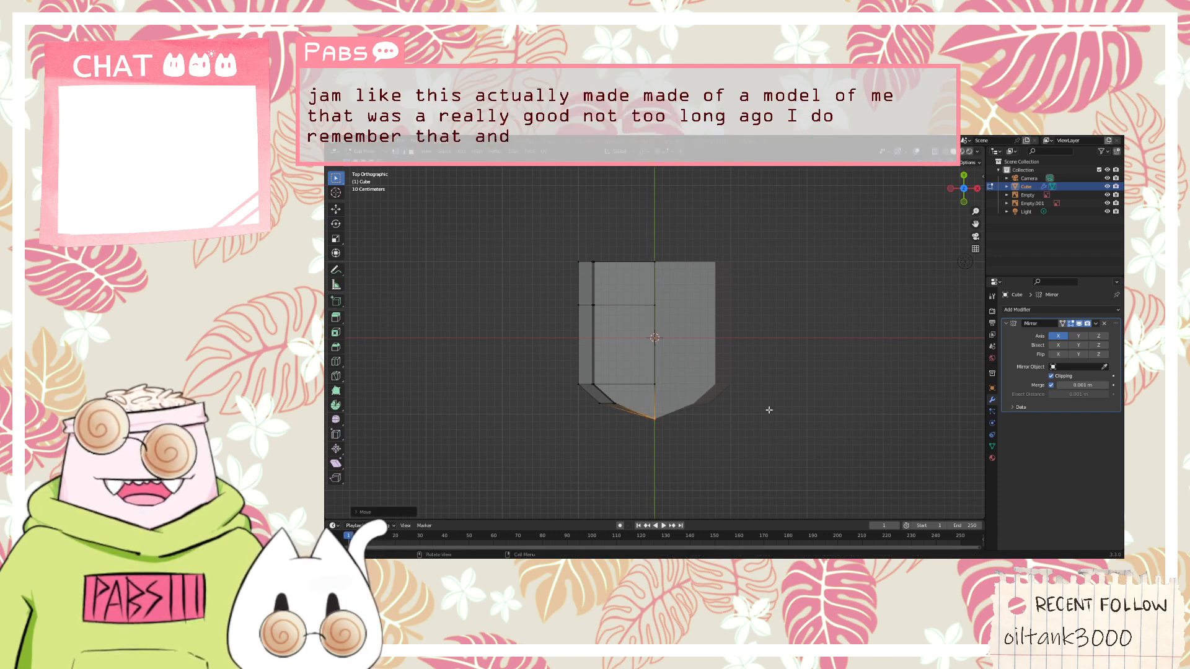
Select the rear outer corner vertices and move them forward along Y and inward along X to round the back corner
middle_drag(769, 410, 800, 340)
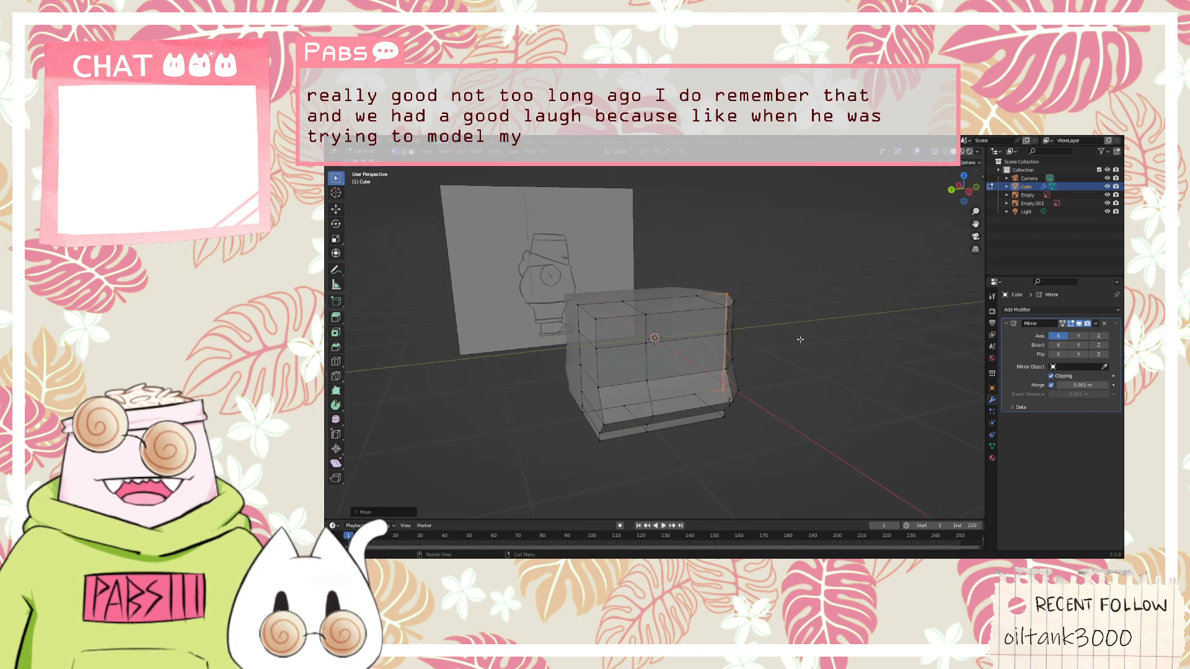
click(964, 178)
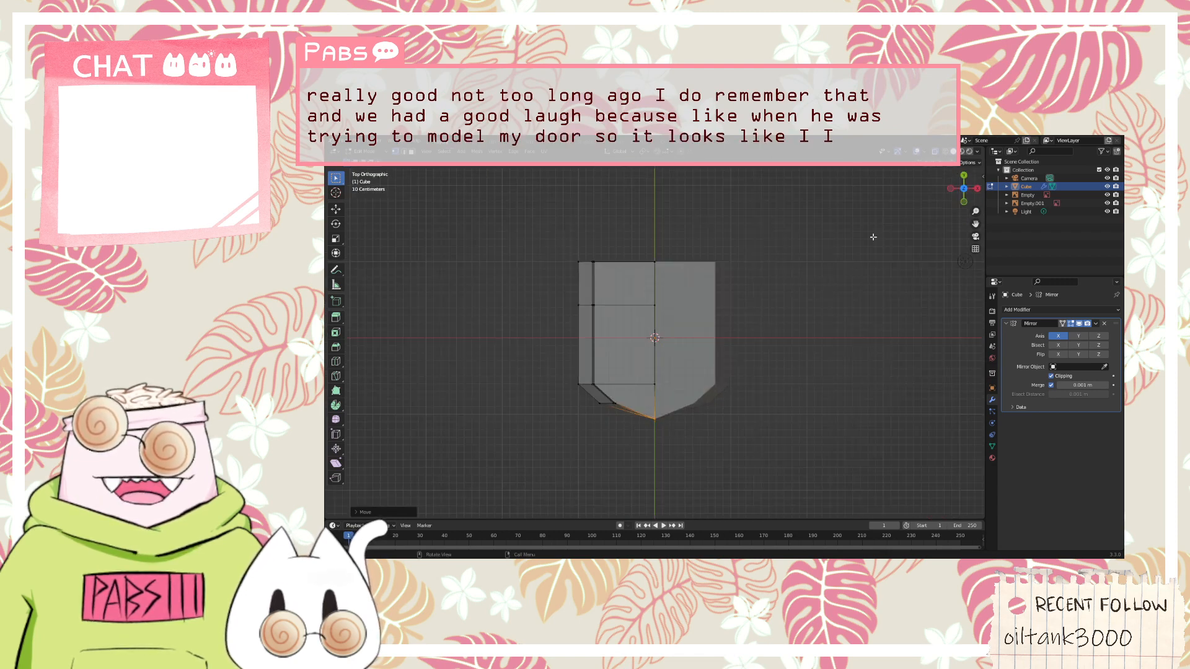
drag(558, 240, 631, 284)
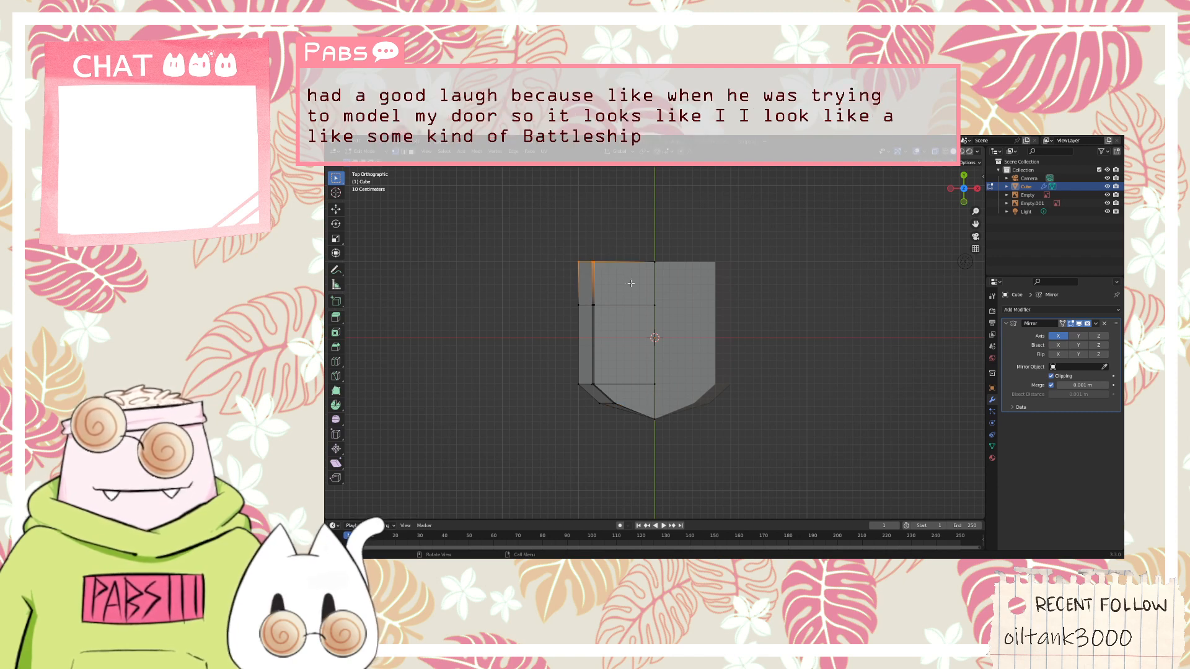
key(g)
key(y)
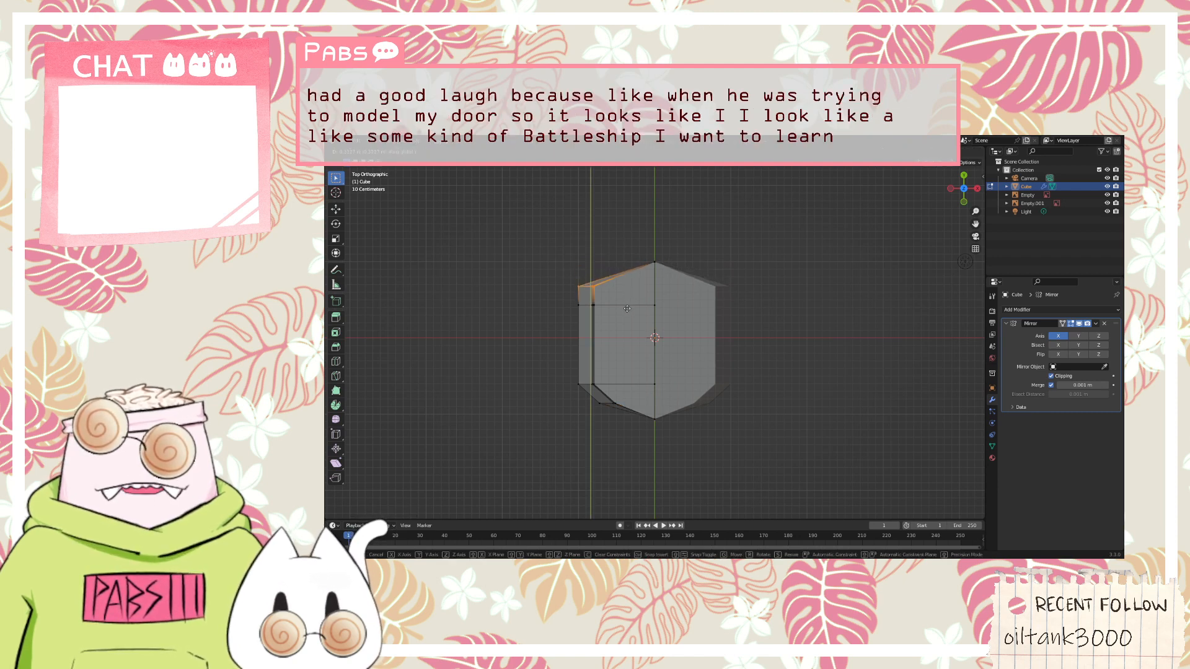
click(627, 310)
key(g)
key(x)
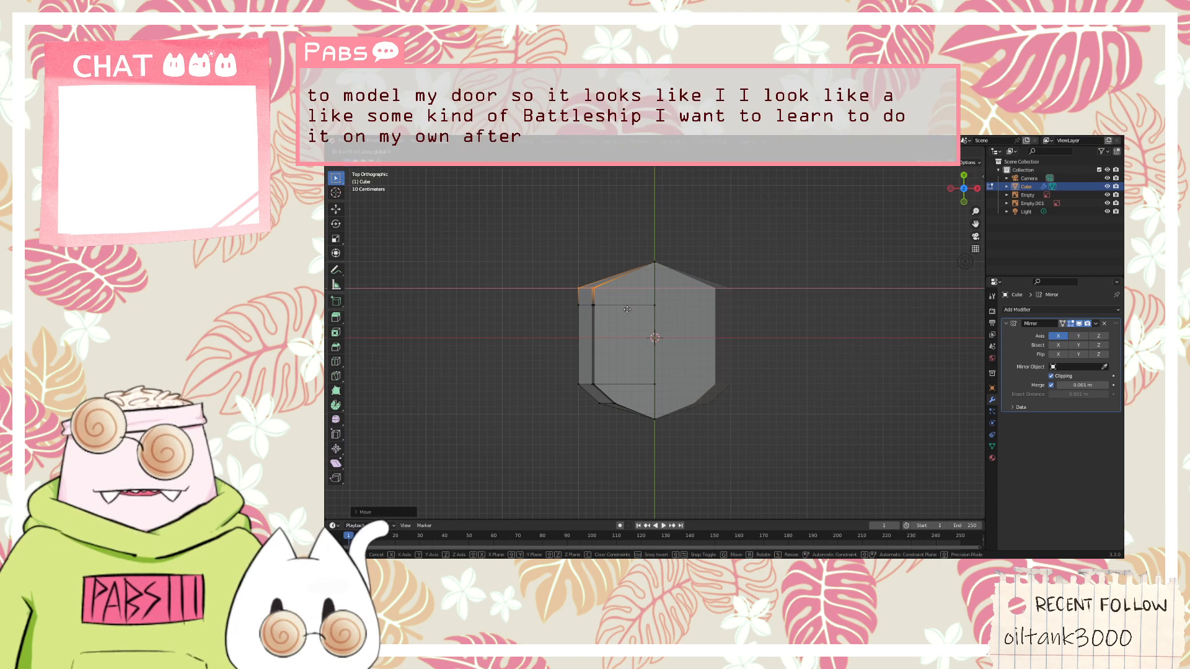
click(648, 309)
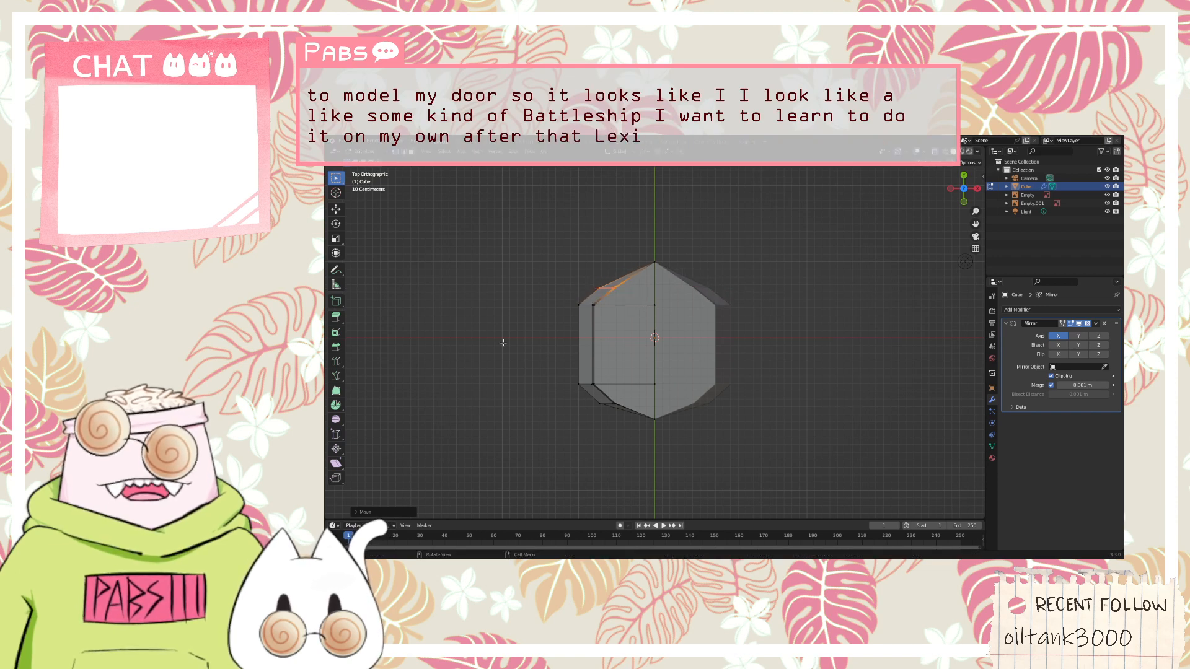
Select only the body's front upper edge and rotate it in the front view so it slopes down toward the mirror centre line
middle_drag(503, 342, 778, 308)
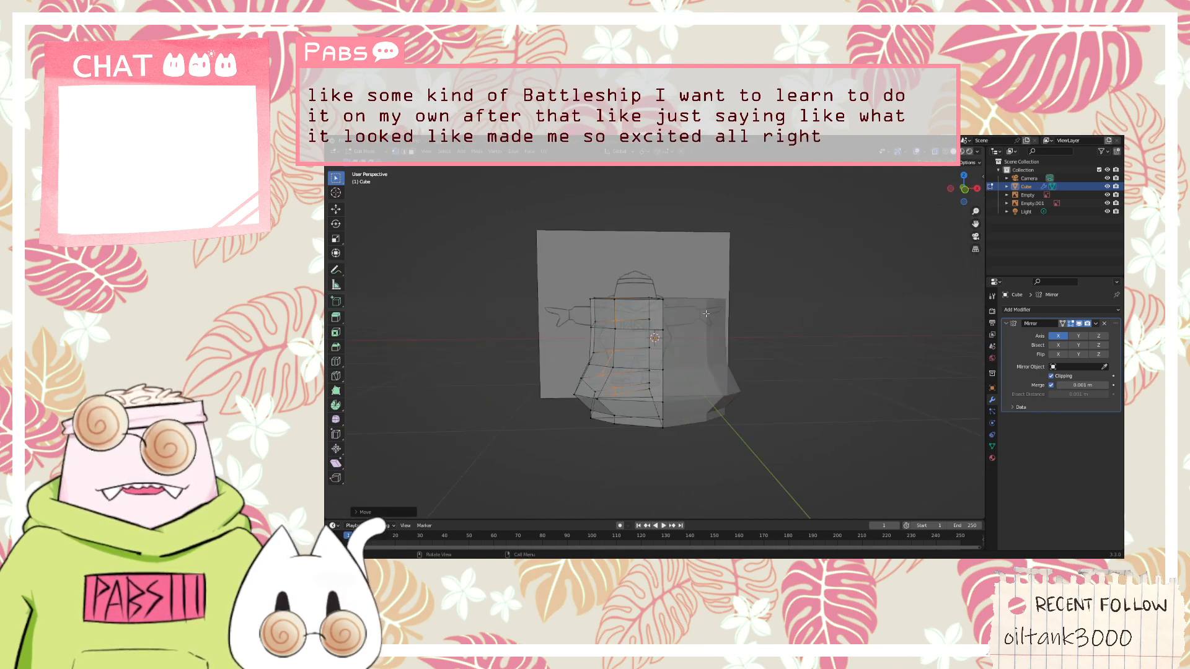
key(KP_1)
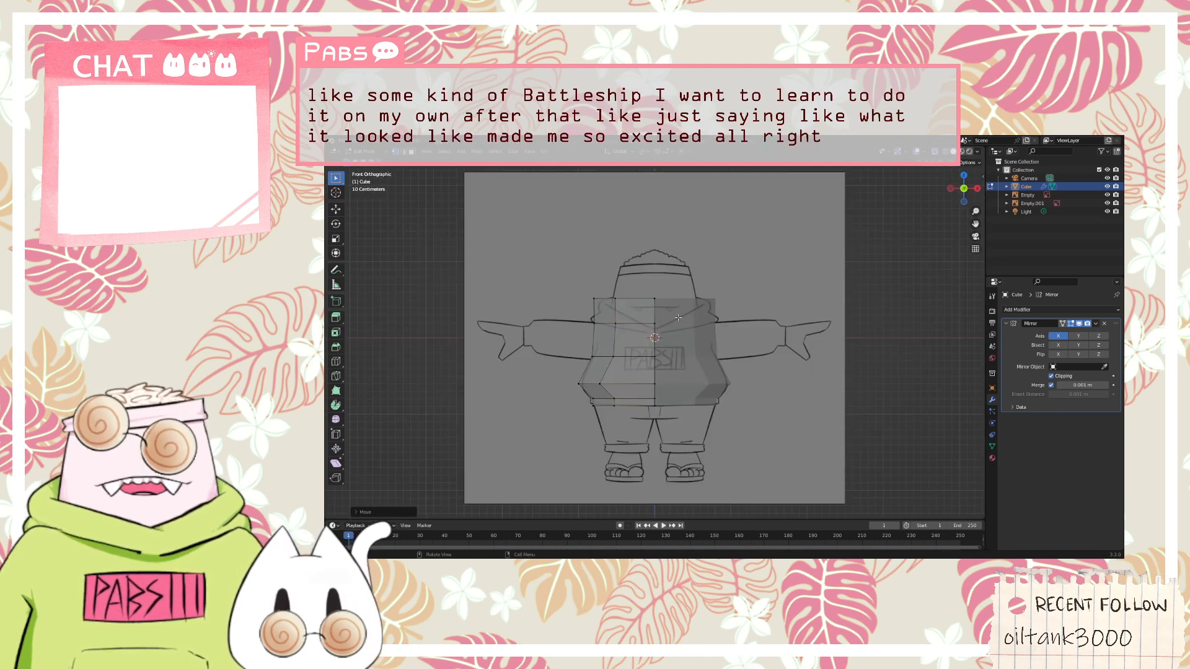
click(677, 317)
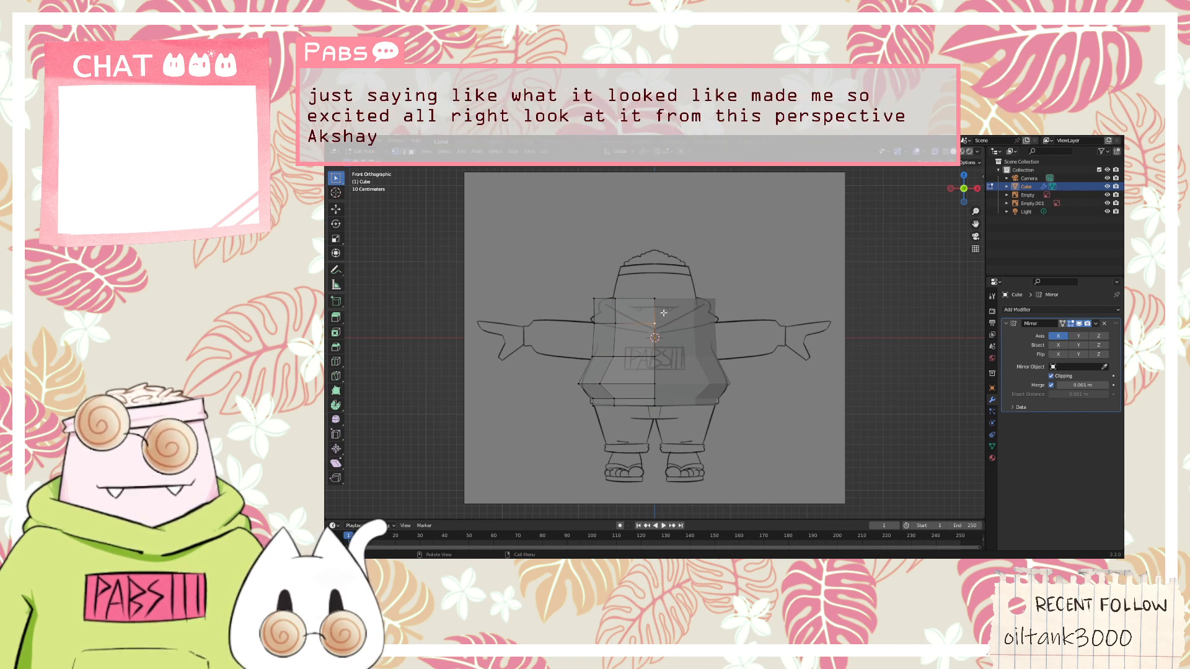
drag(614, 296, 614, 296)
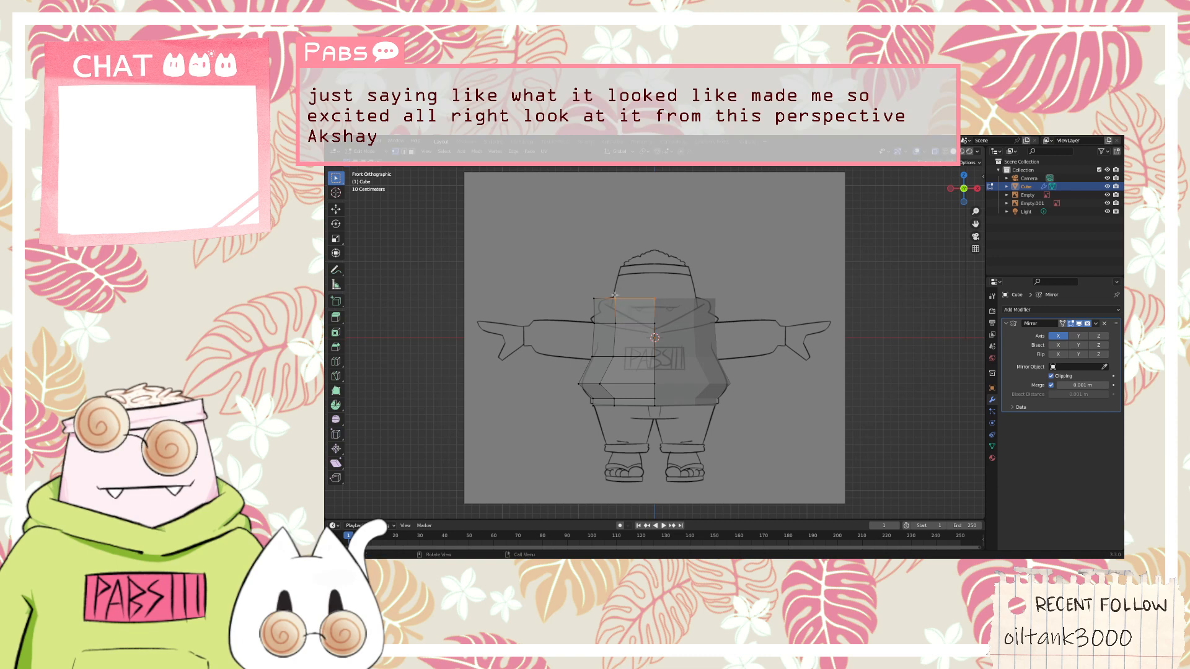
middle_drag(614, 296, 728, 333)
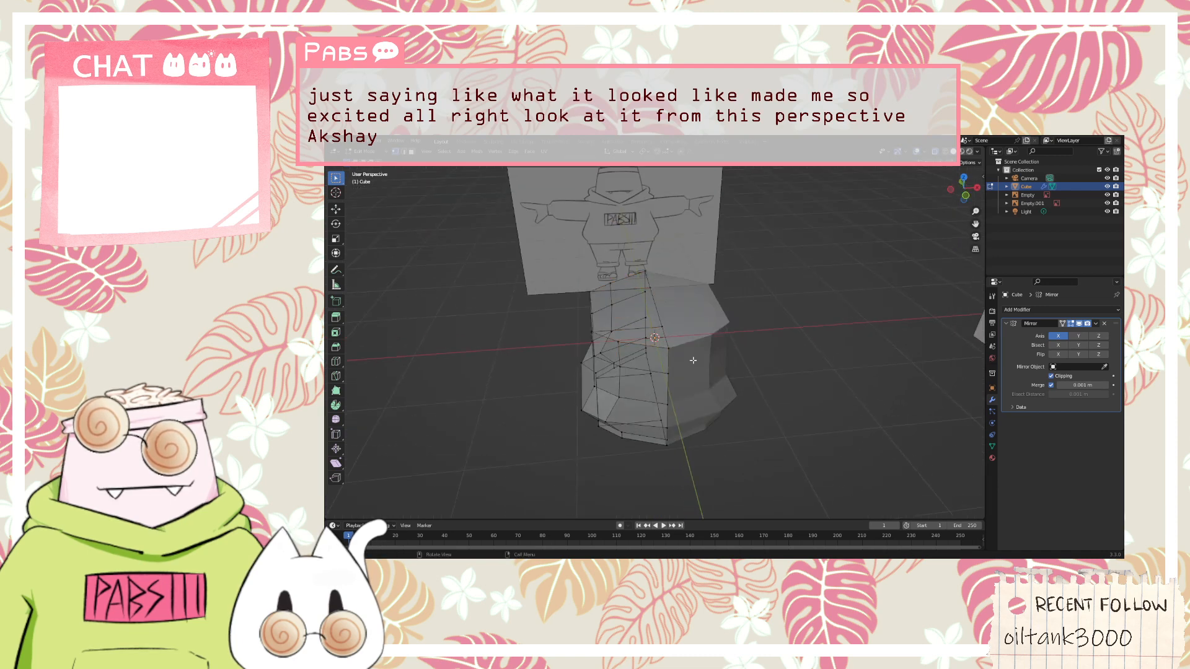
click(615, 336)
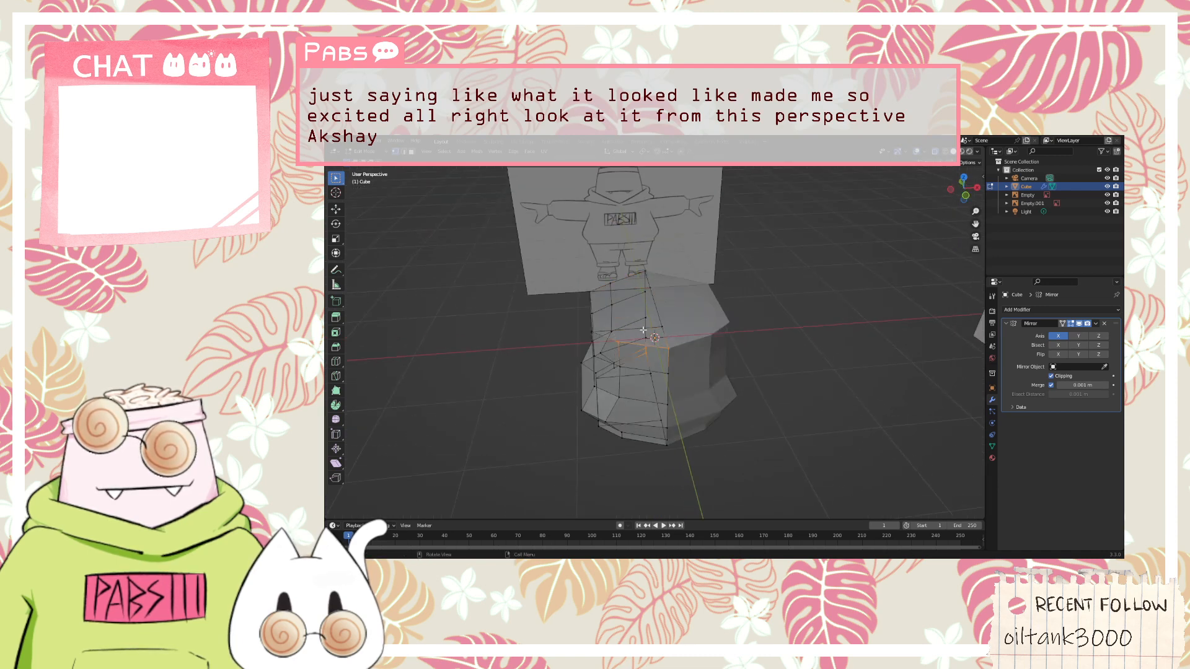
middle_drag(653, 335, 725, 332)
drag(756, 299, 725, 323)
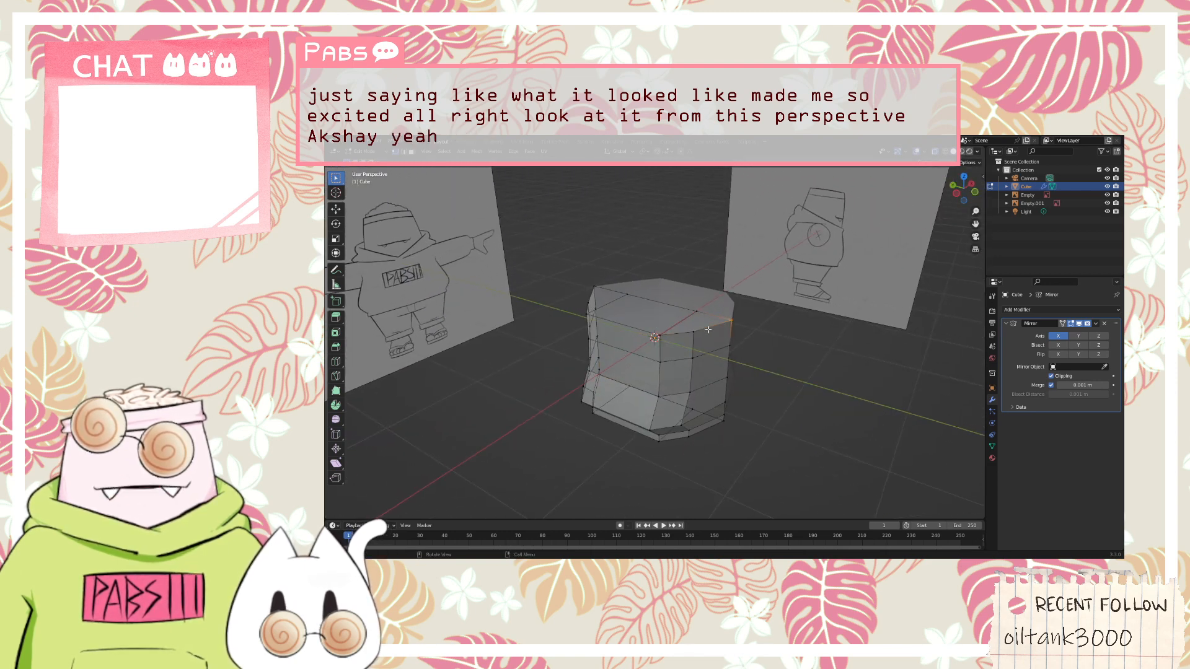
middle_drag(759, 320, 697, 316)
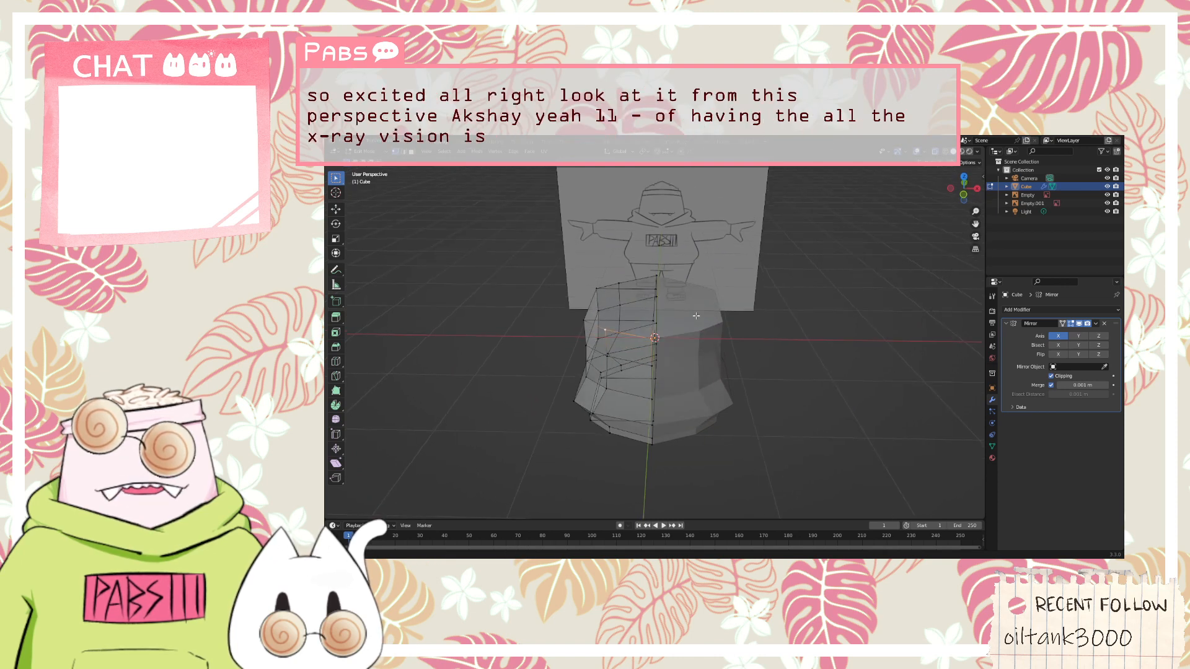
key(KP_1)
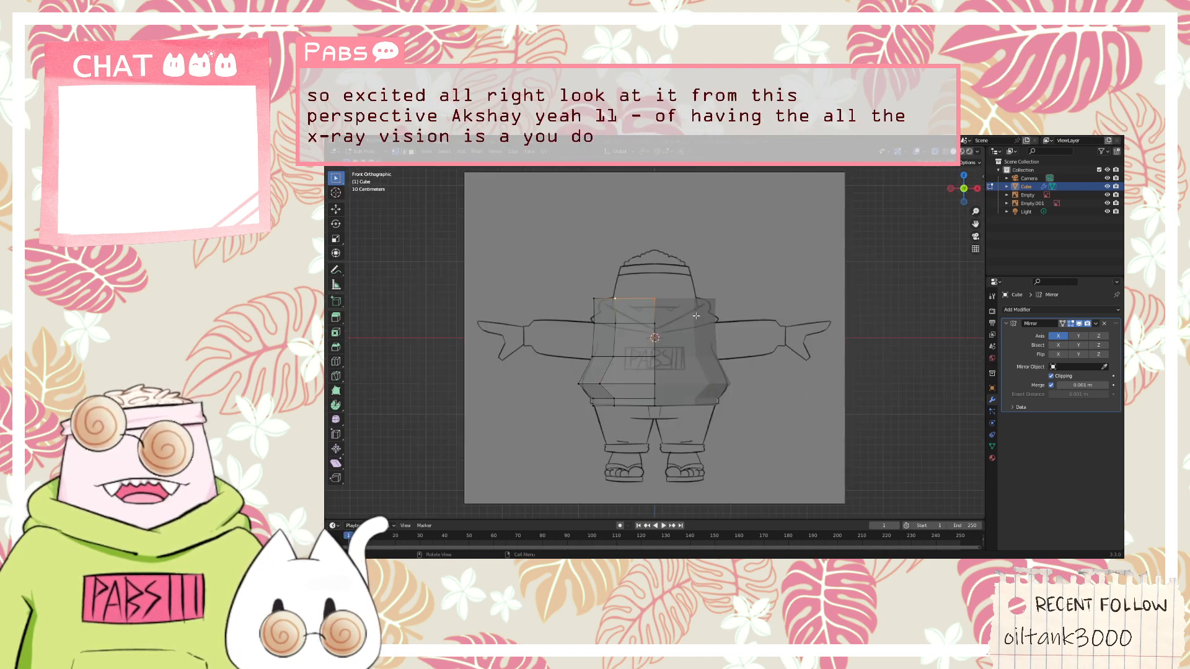
key(r)
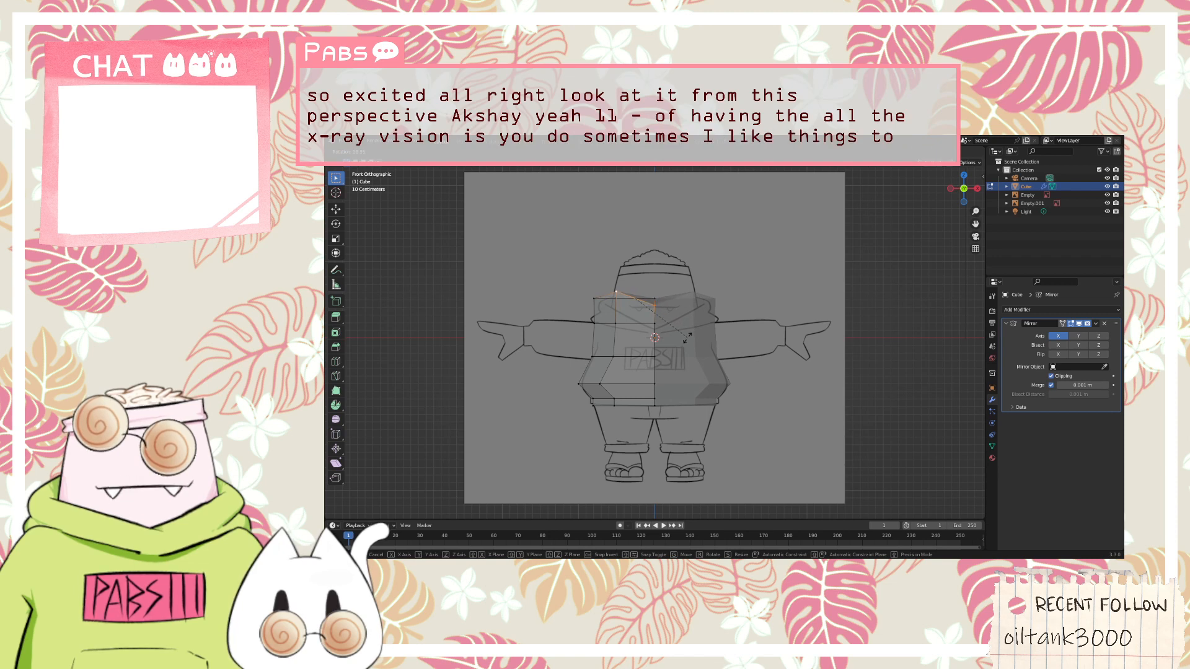
click(674, 345)
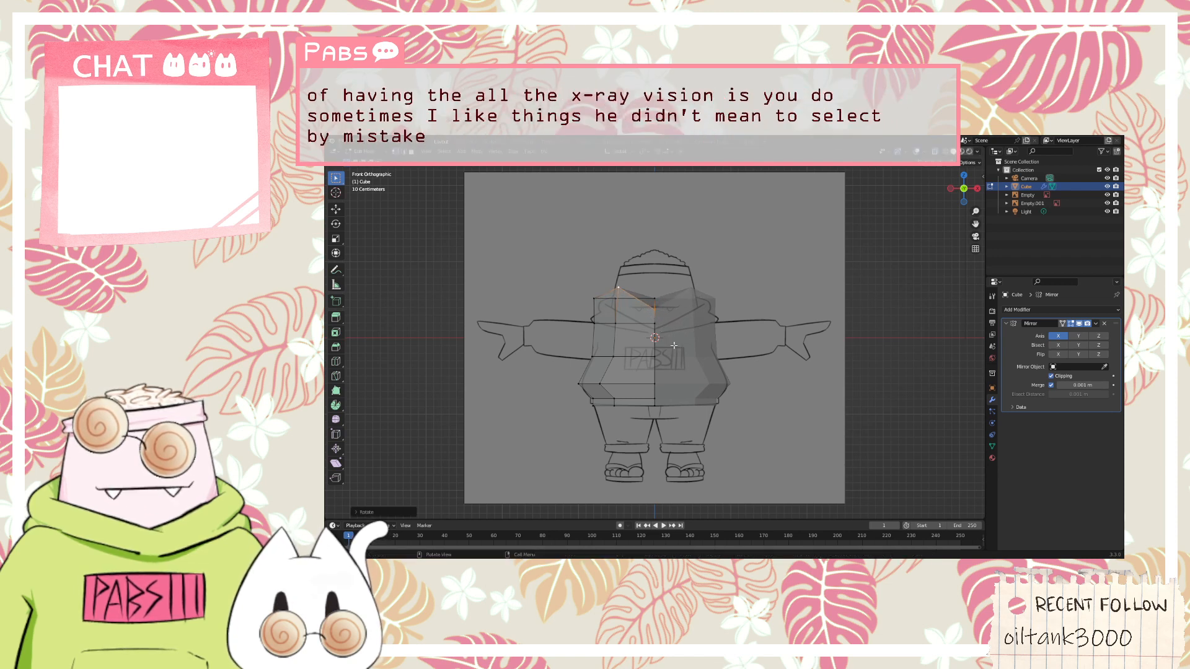
Move the sloped front upper edge down along the Z axis and adjust its rotation to follow the hood's neckline
key(g)
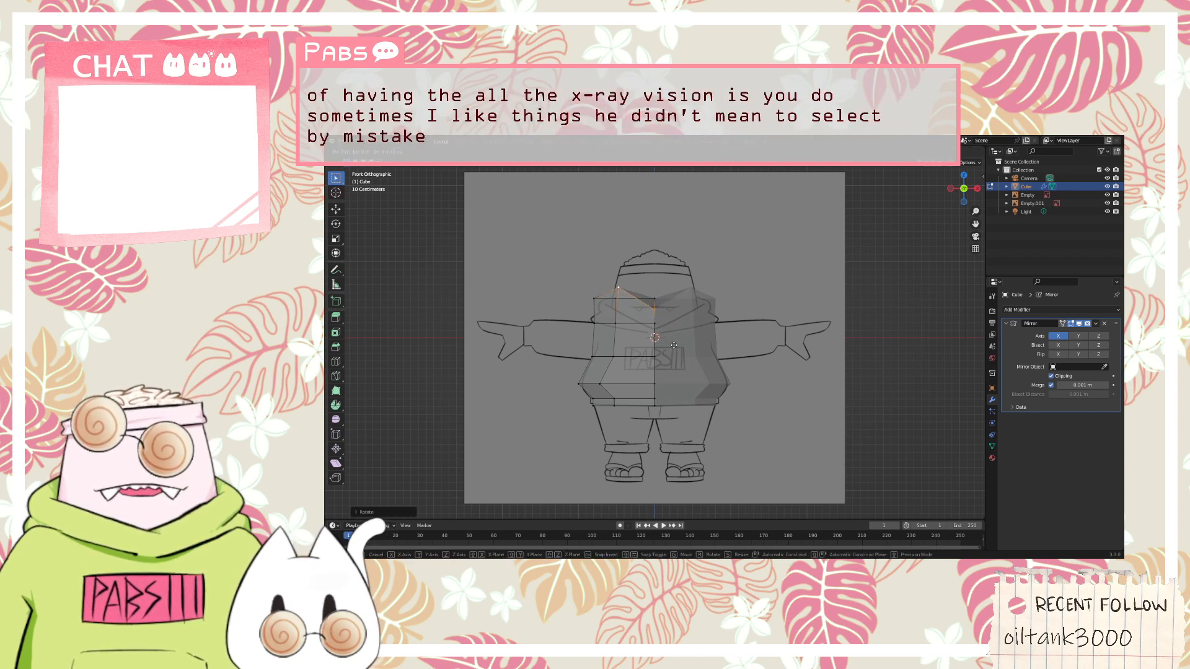
key(z)
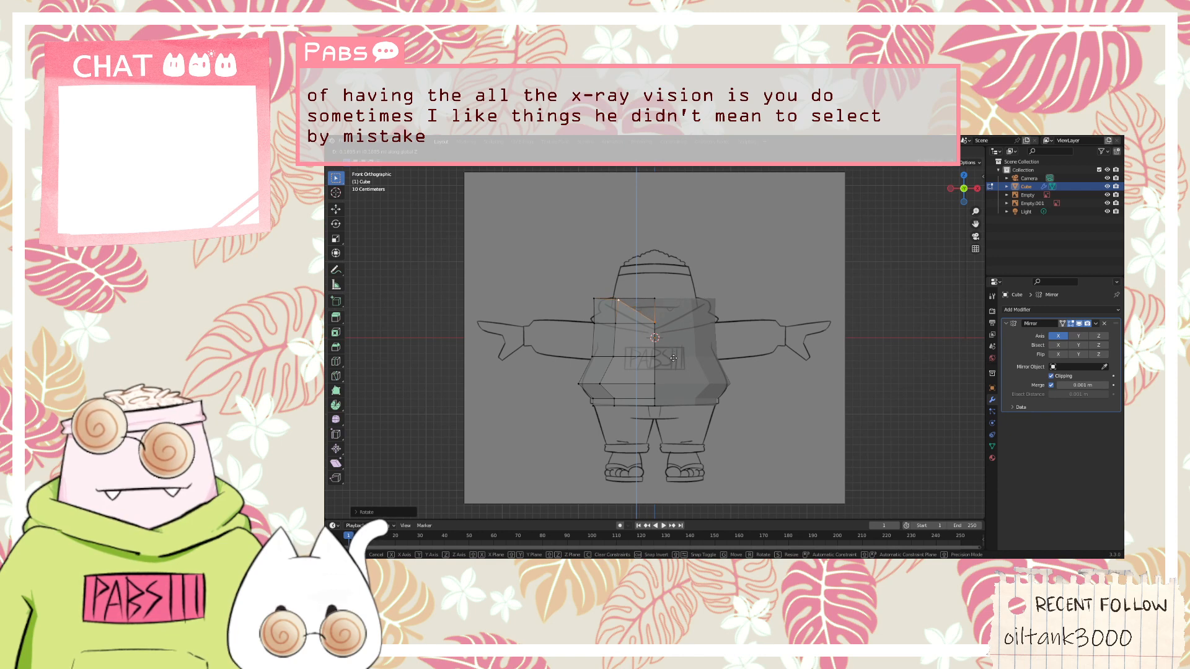
click(673, 358)
key(r)
click(688, 351)
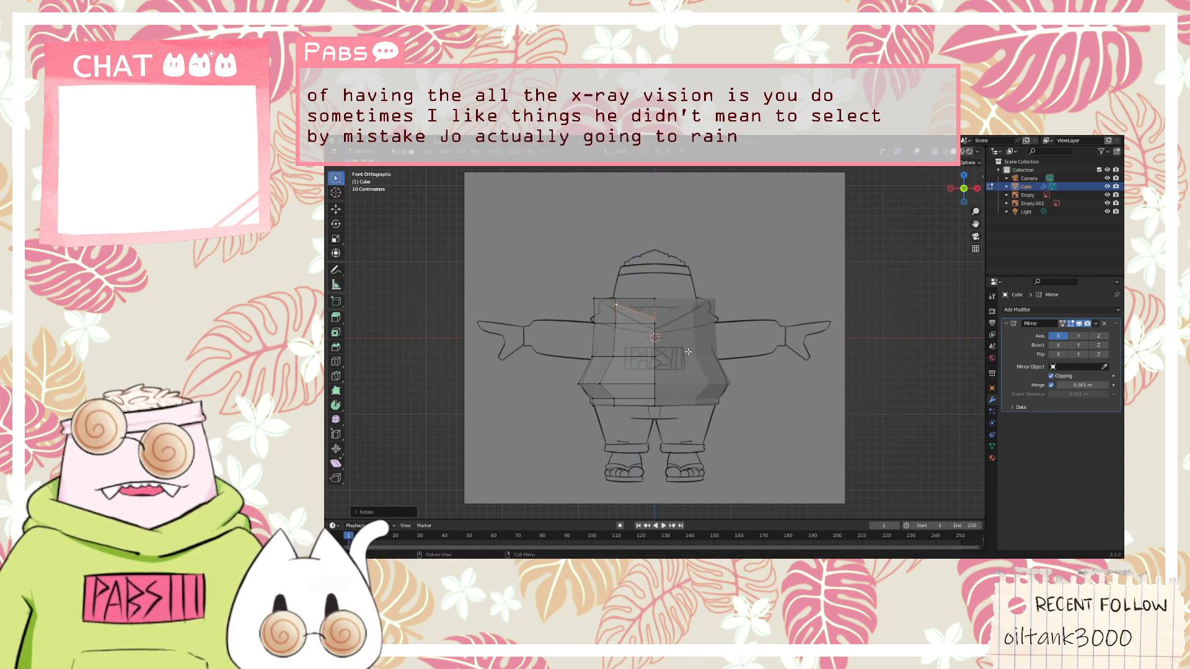
Rotate the front upper edge a little more in the front view to match the V-shaped neckline in the sketch
middle_drag(687, 352, 737, 326)
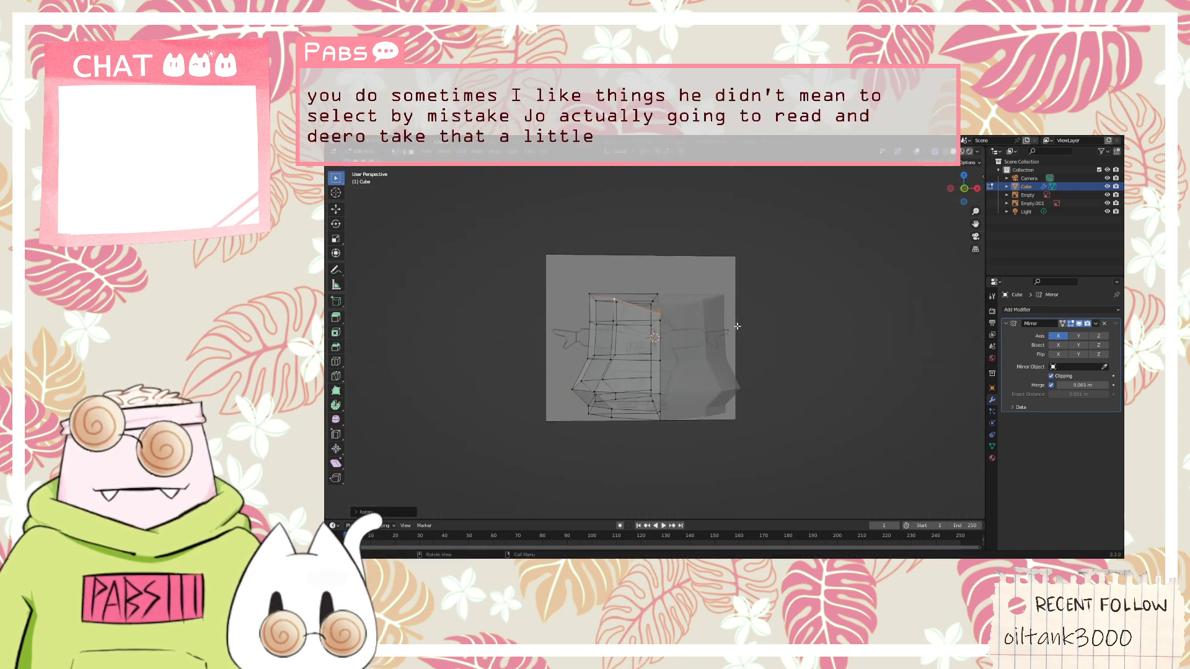
key(KP_1)
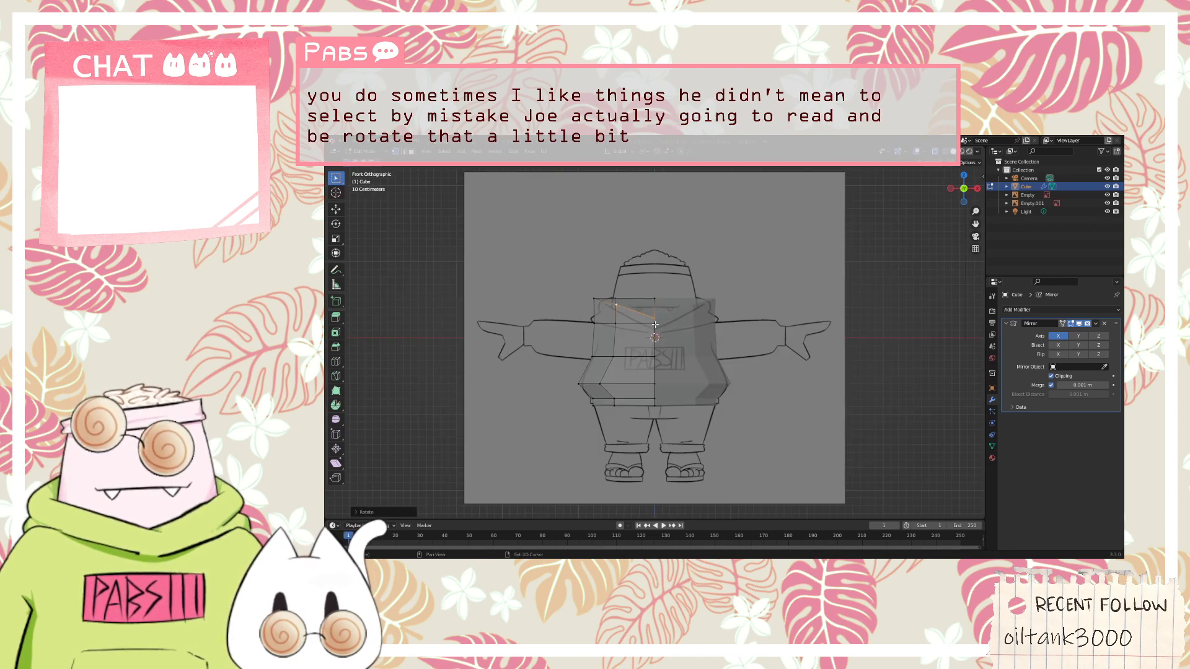
middle_drag(716, 308, 725, 303)
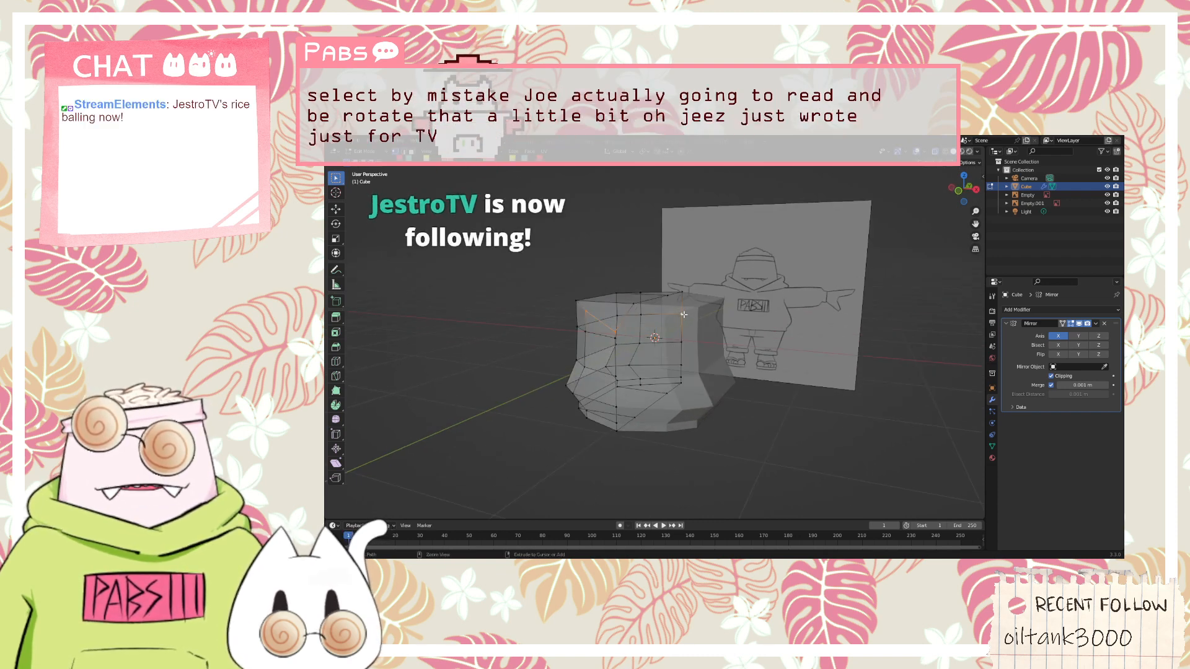
ctrl+click(681, 314)
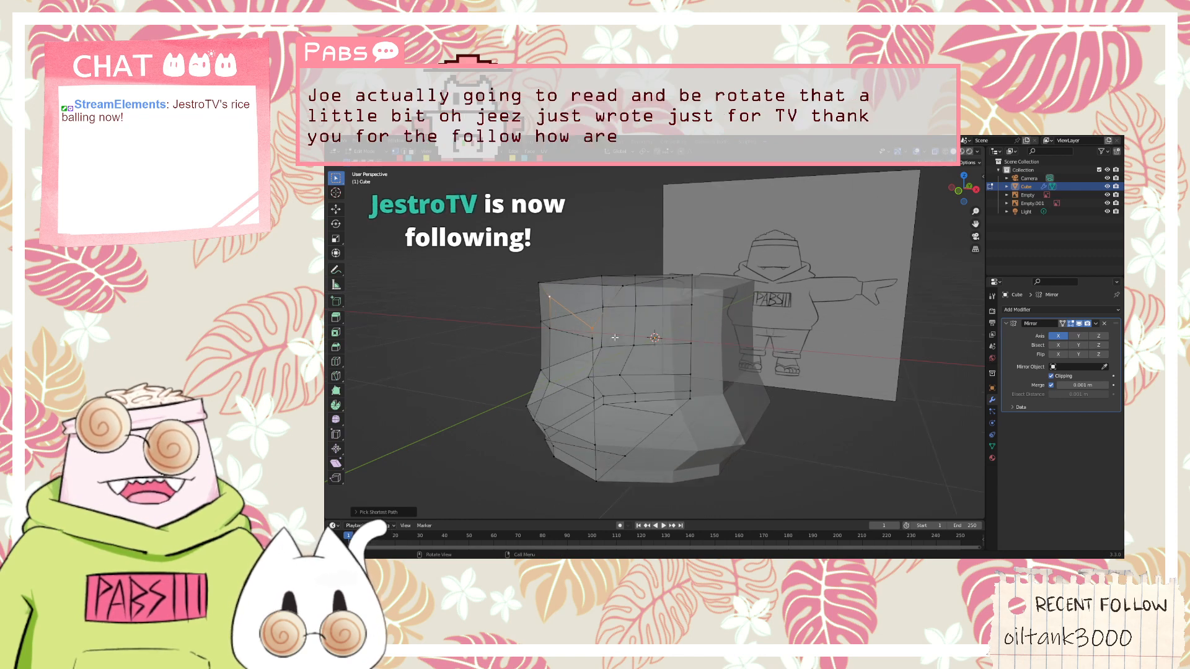
scroll(557, 341, up, 4)
middle_drag(515, 341, 572, 321)
key(KP_1)
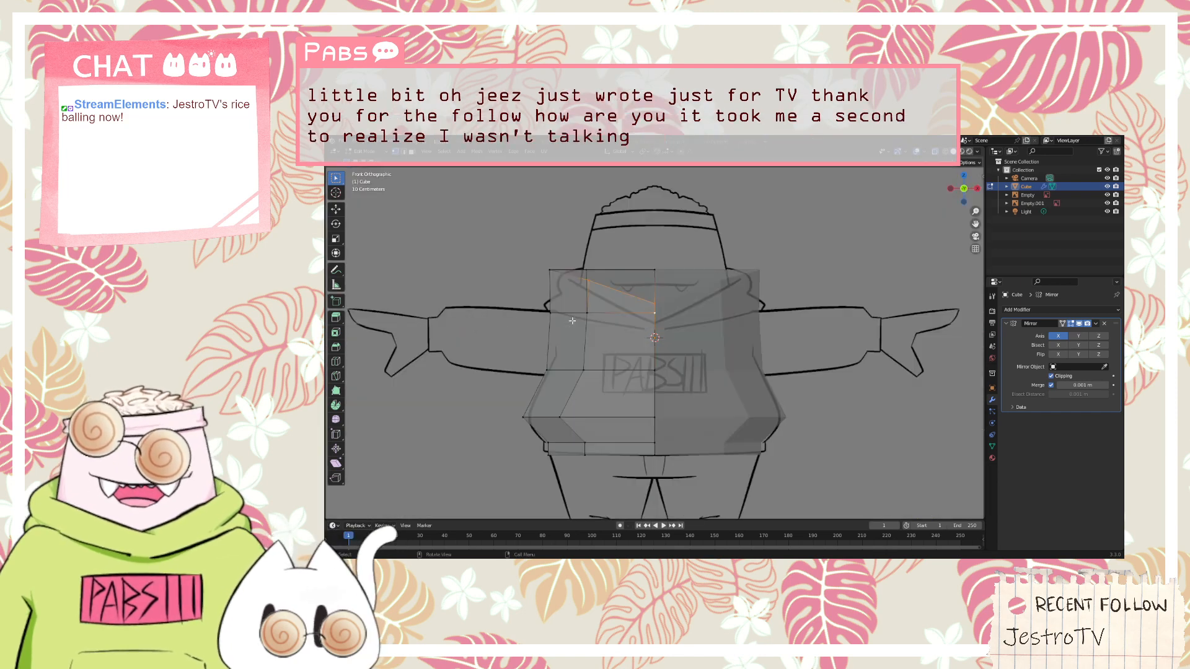
key(r)
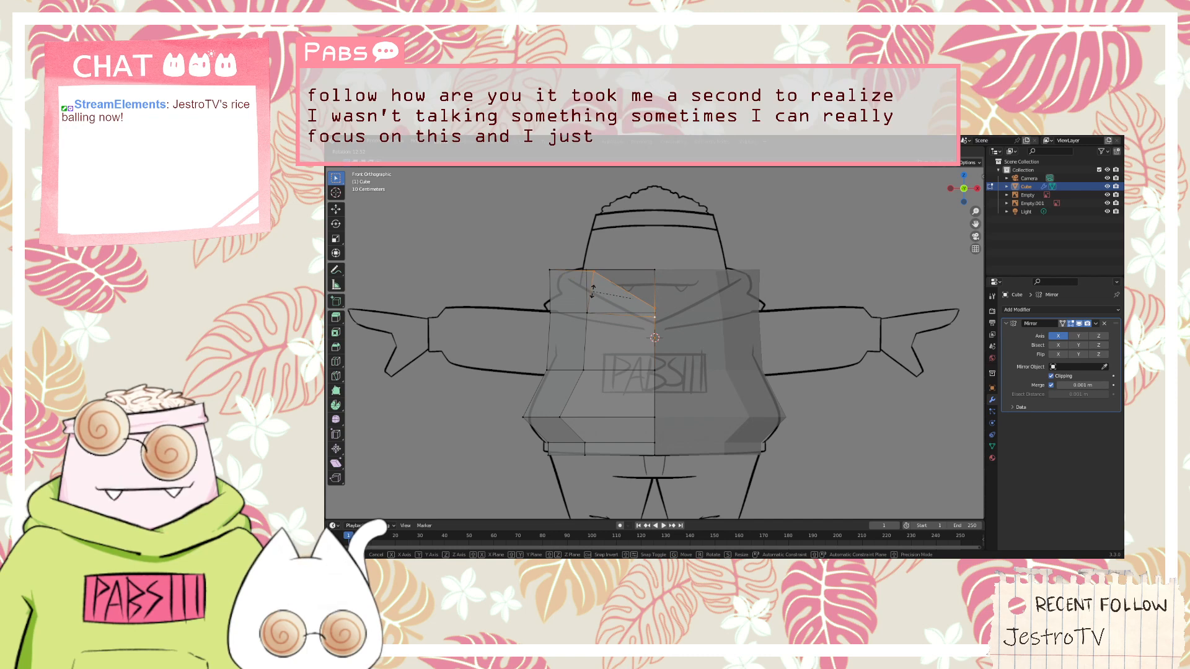
click(594, 292)
Lower the rotated front neckline edge along the Z axis onto the hoodie's neckline in the front reference sketch
mouse_move(580, 291)
middle_down()
mouse_move(548, 306)
mouse_move(575, 317)
mouse_move(579, 309)
middle_up()
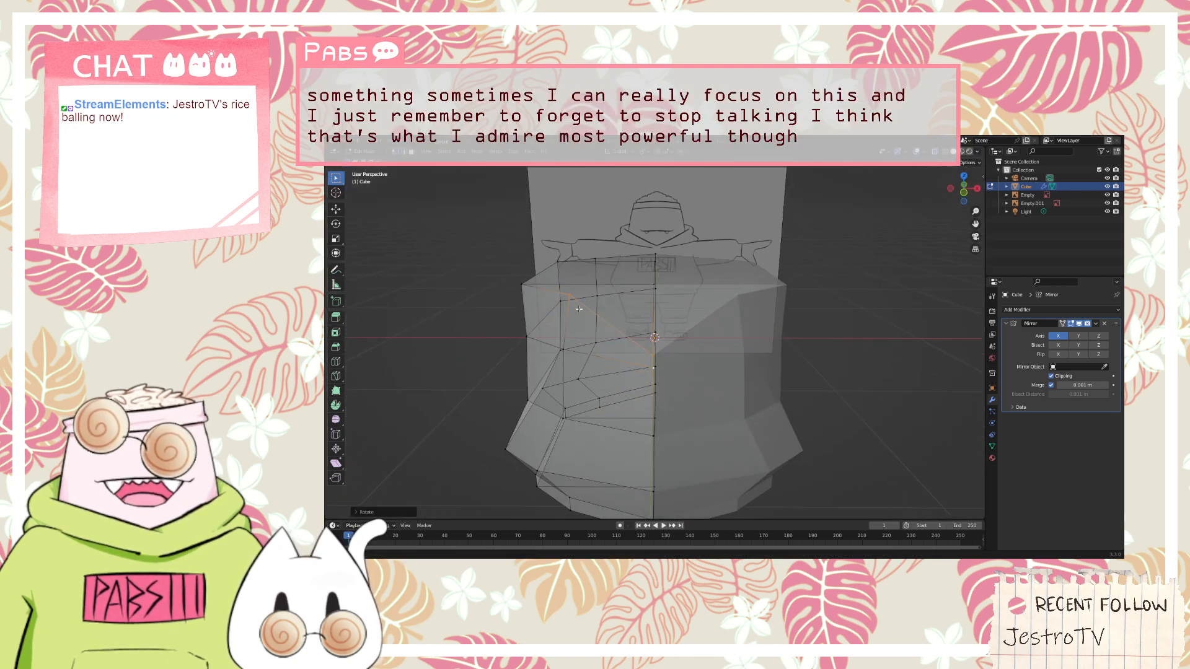
key(KP_1)
key(g)
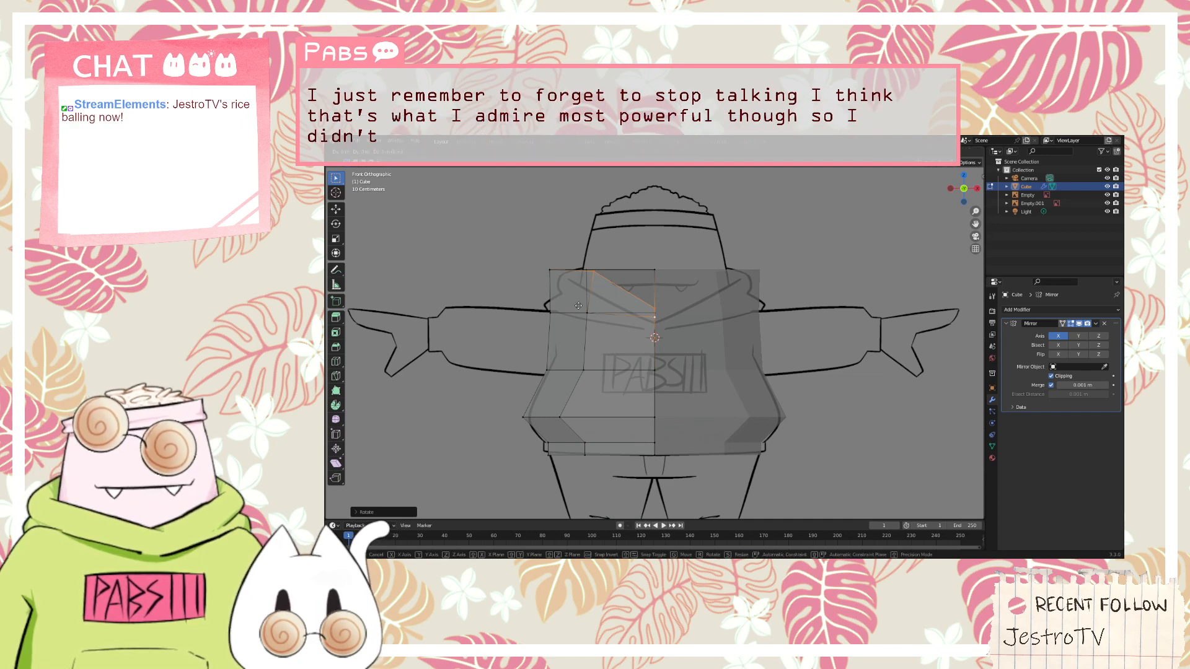
key(z)
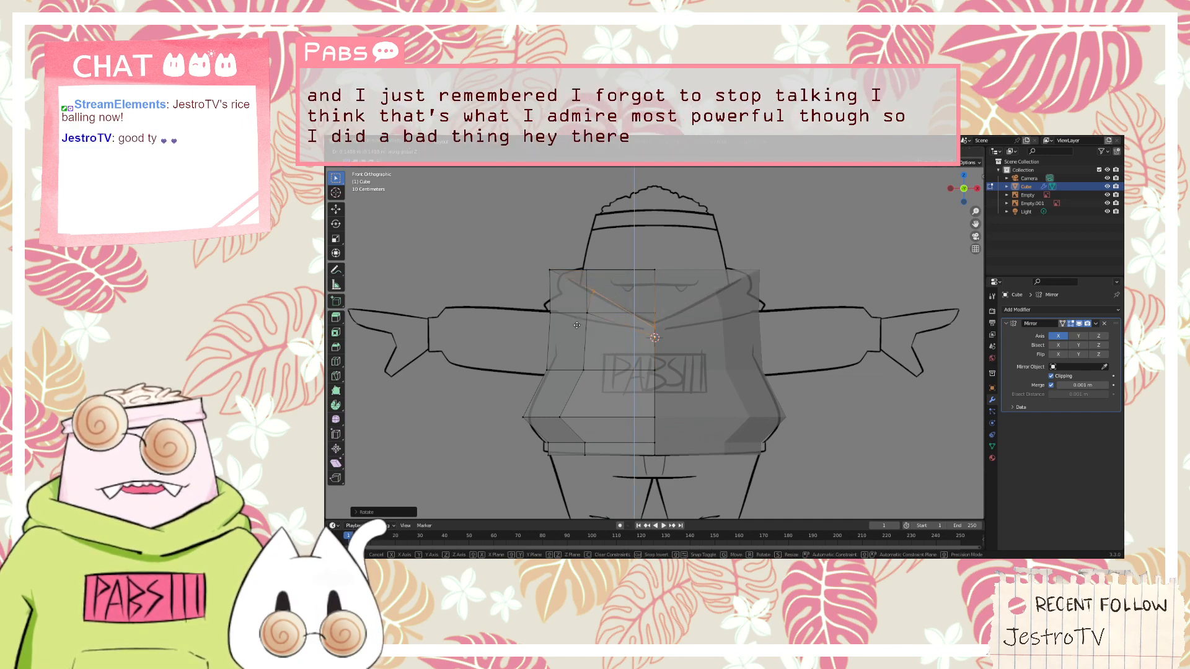
click(577, 326)
middle_drag(717, 313, 684, 356)
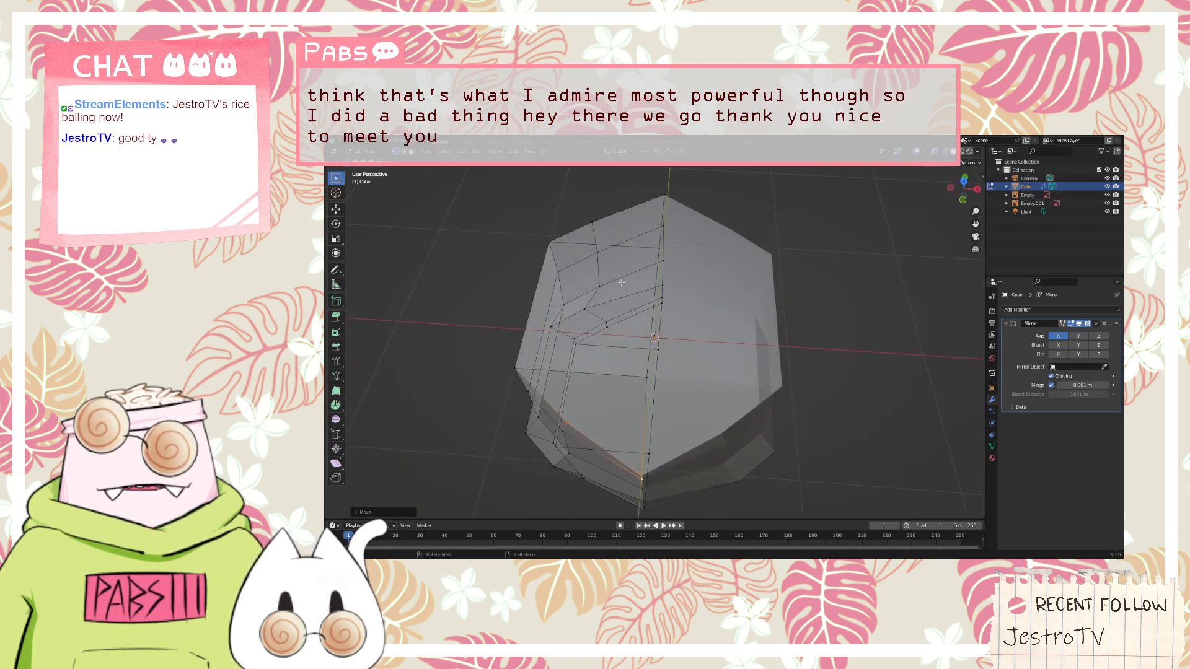
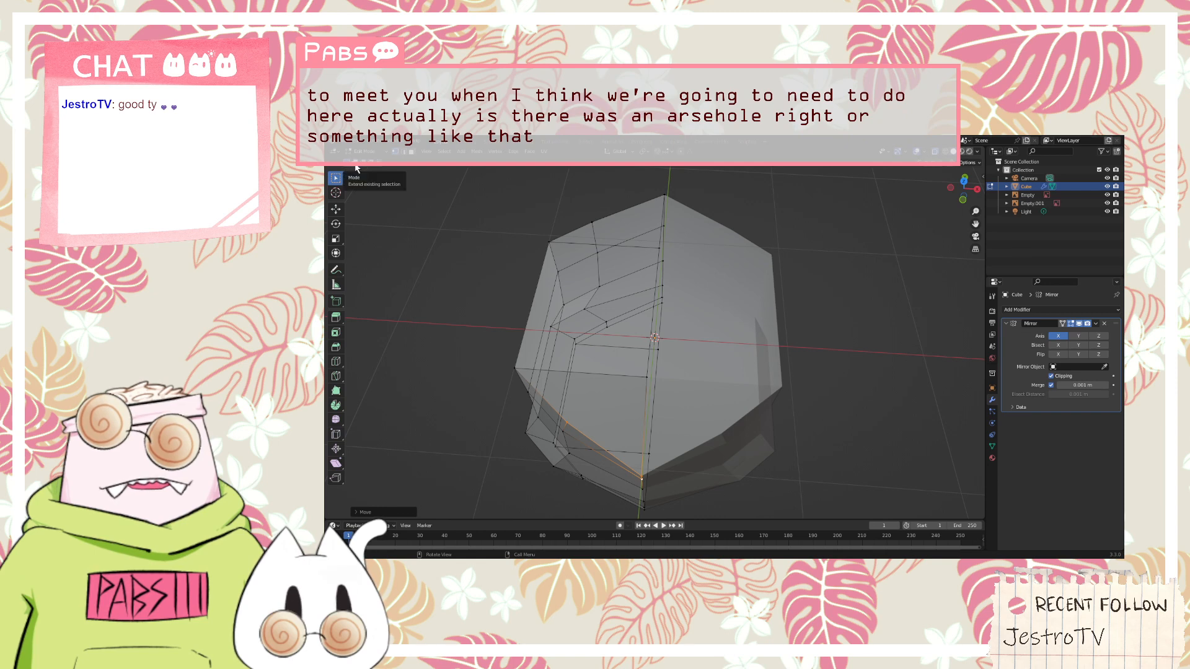
Select the centre edge of the body's top surface and move it down in the front view to deepen the V-shaped neckline
middle_drag(403, 186, 538, 184)
key(KP_1)
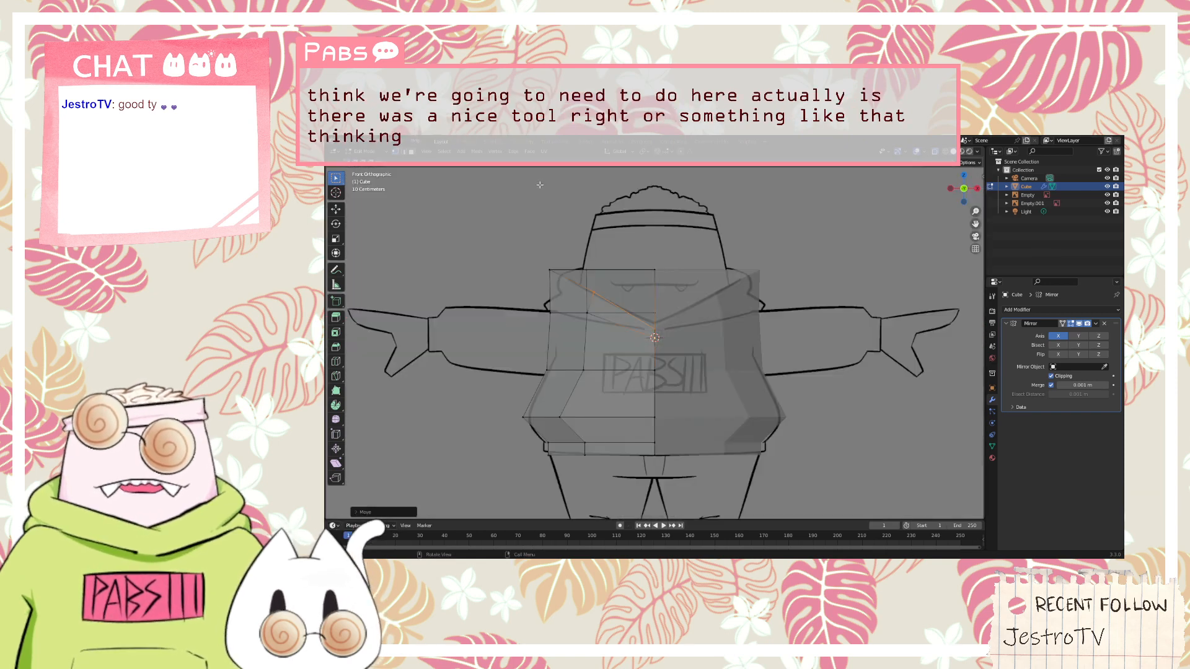
middle_drag(663, 235, 662, 305)
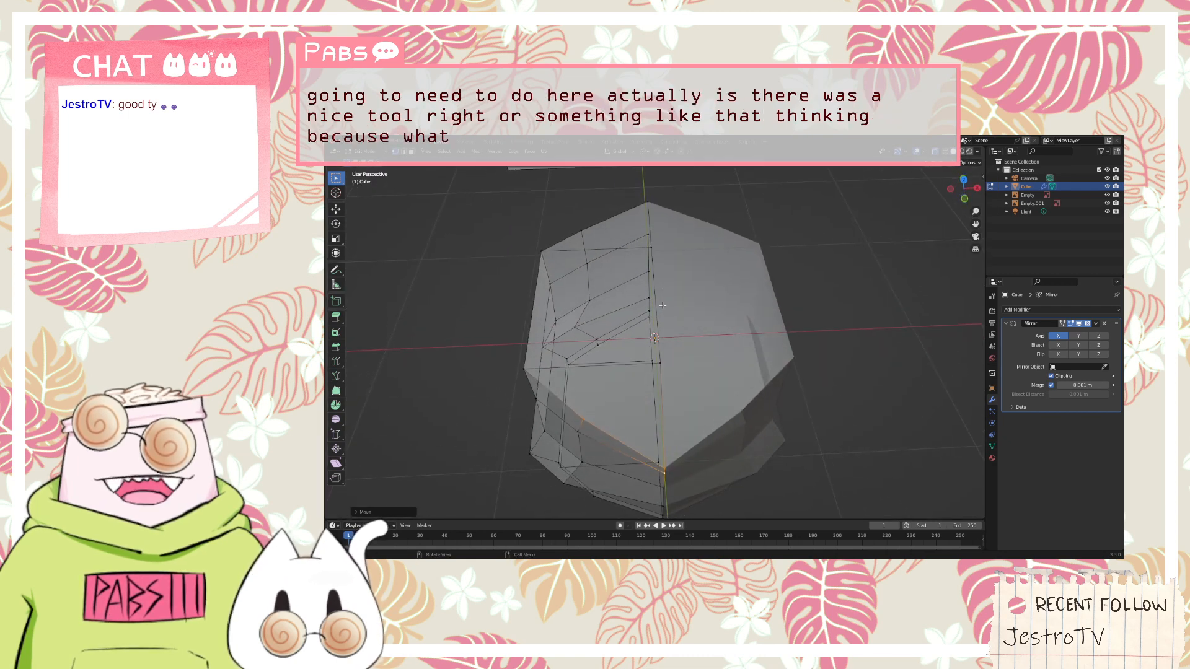
middle_drag(593, 331, 688, 323)
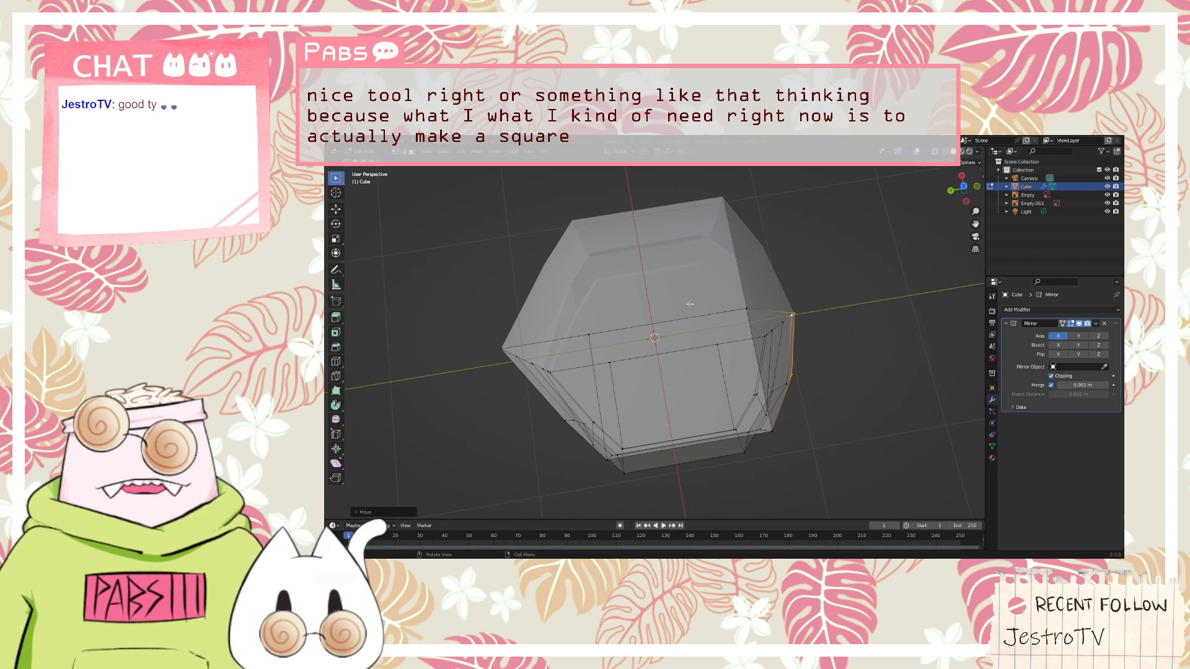
mouse_move(849, 292)
middle_down()
mouse_move(730, 225)
mouse_move(736, 273)
middle_up()
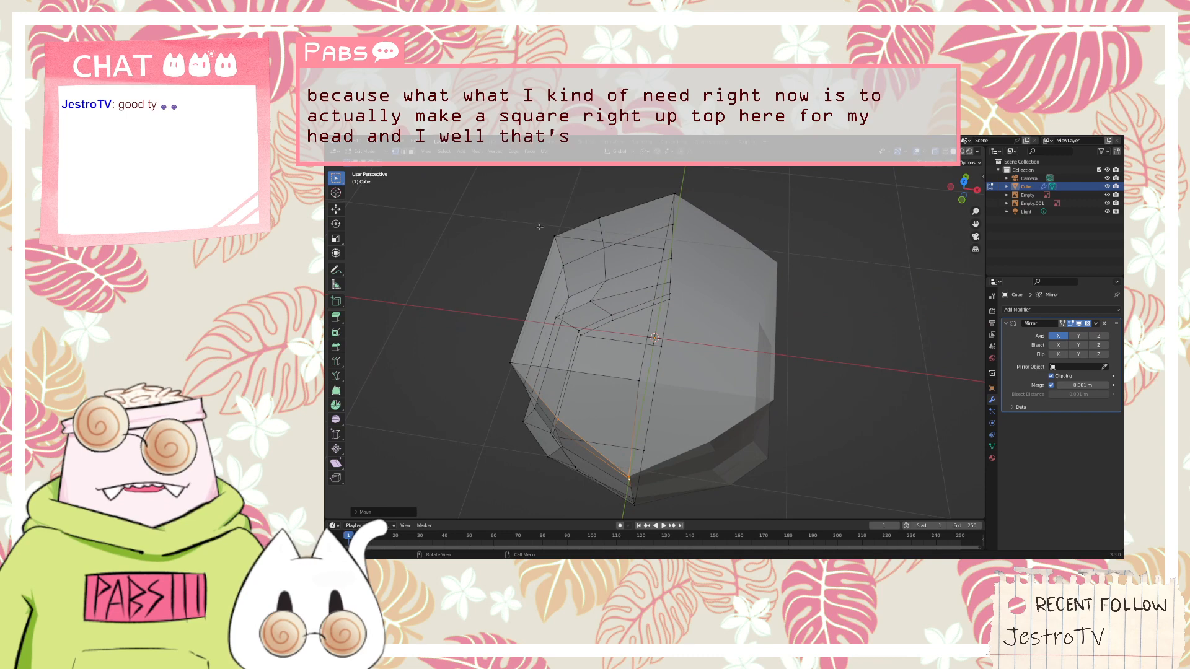
click(639, 376)
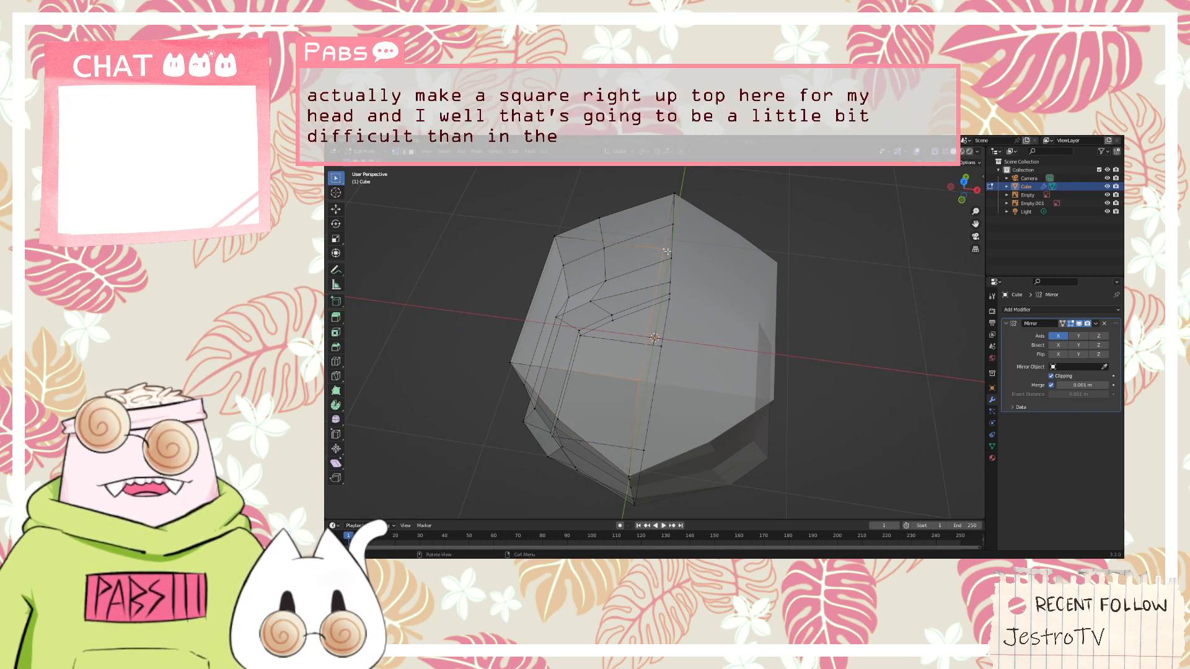
middle_drag(663, 252, 696, 207)
key(KP_1)
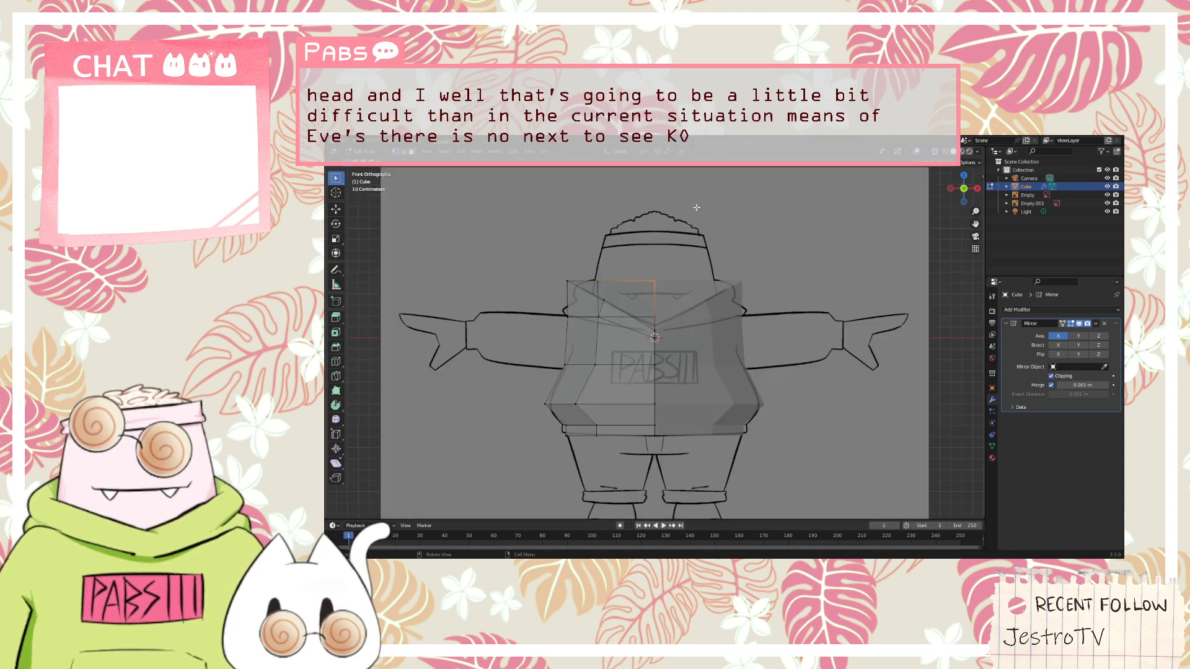
key(g)
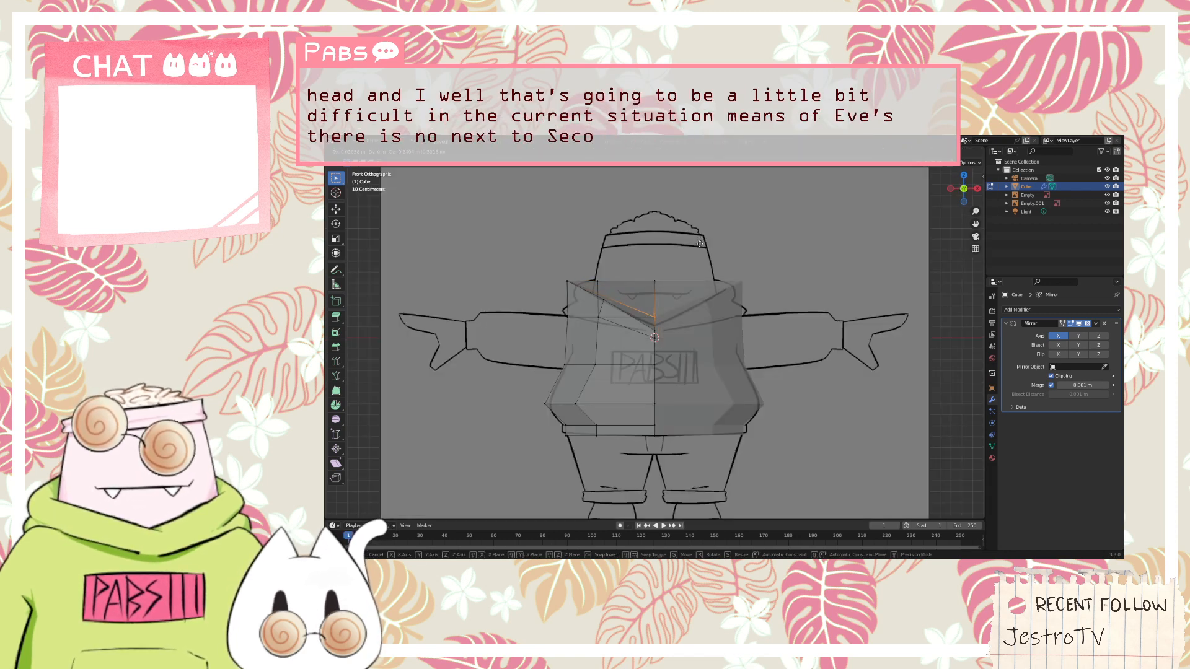
click(700, 242)
middle_drag(699, 242, 829, 243)
key(KP_1)
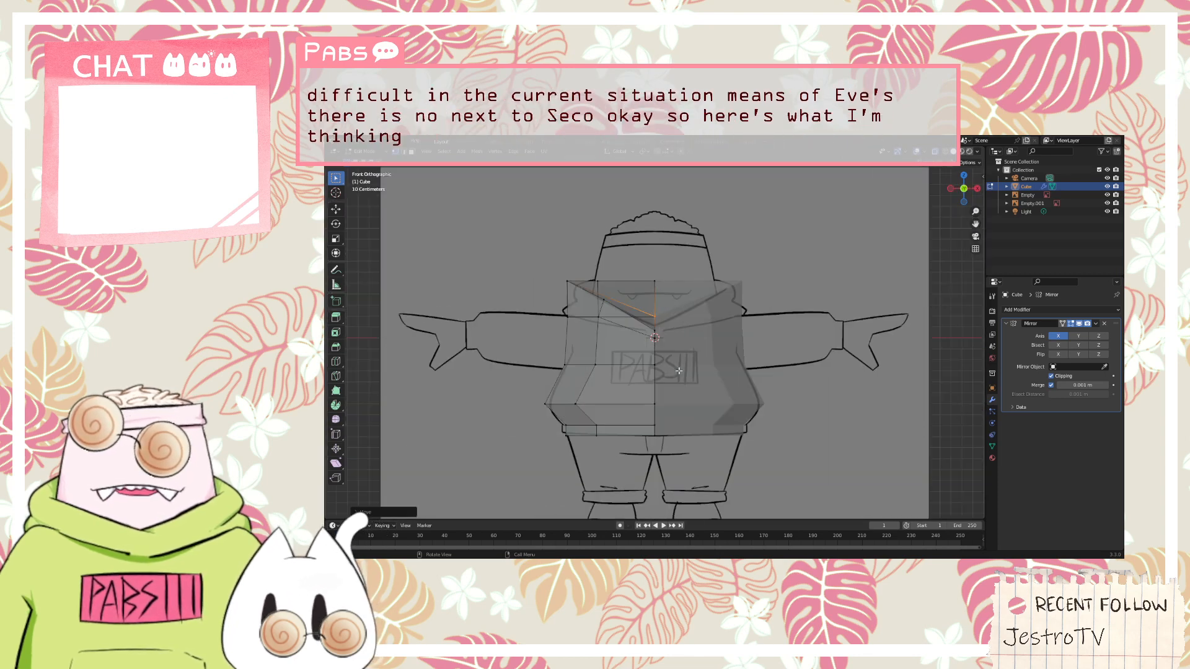
Select the outer side edge of the body's top surface and move it down and inward onto the hood's shoulder outline in the front sketch
middle_drag(499, 309, 580, 375)
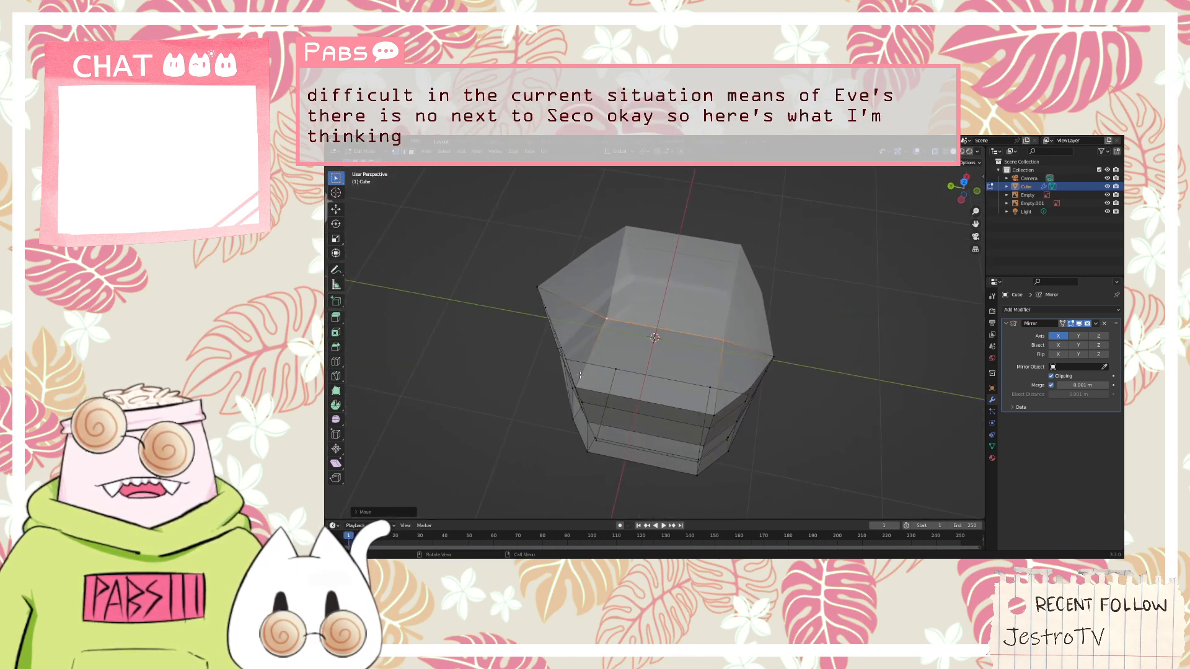
key(KP_1)
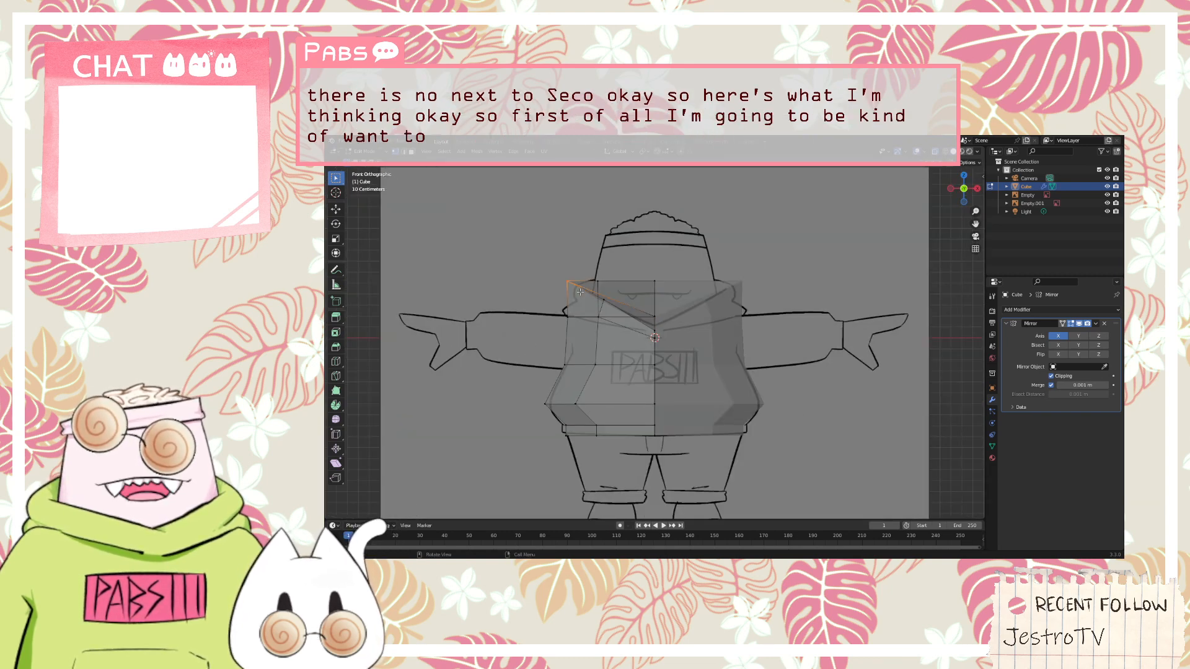
key(g)
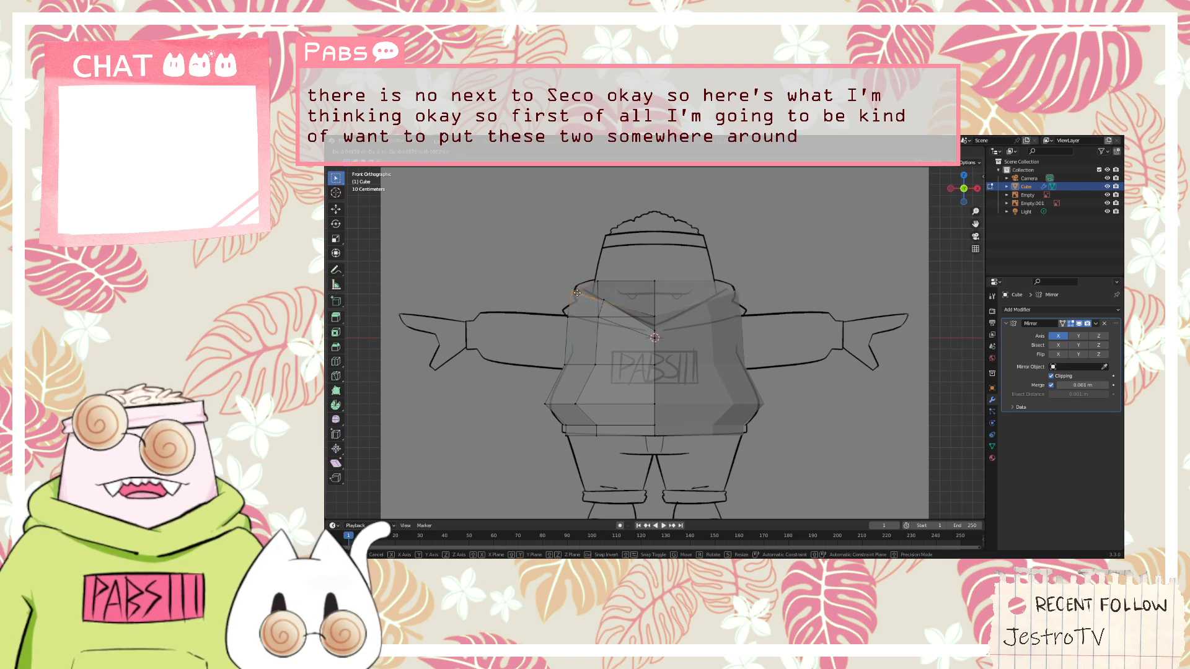
click(579, 298)
mouse_move(578, 298)
middle_down()
mouse_move(614, 289)
mouse_move(526, 271)
mouse_move(577, 299)
middle_up()
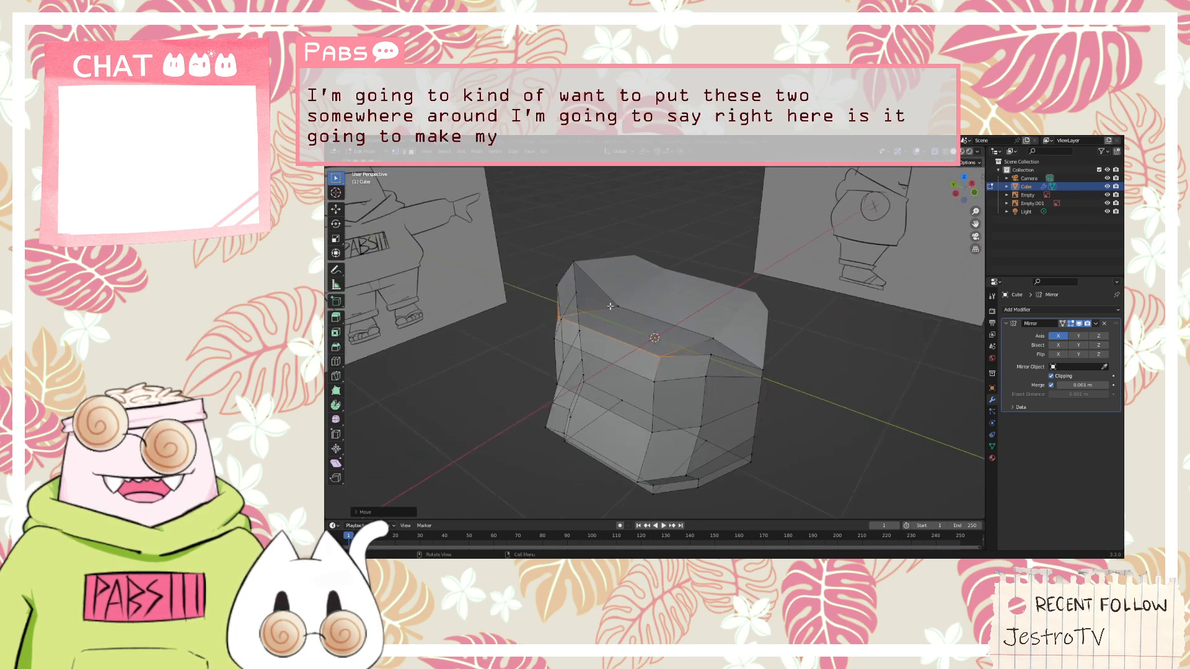
Try to extrude the middle face of the body's top surface upward for the head
middle_drag(682, 280, 598, 254)
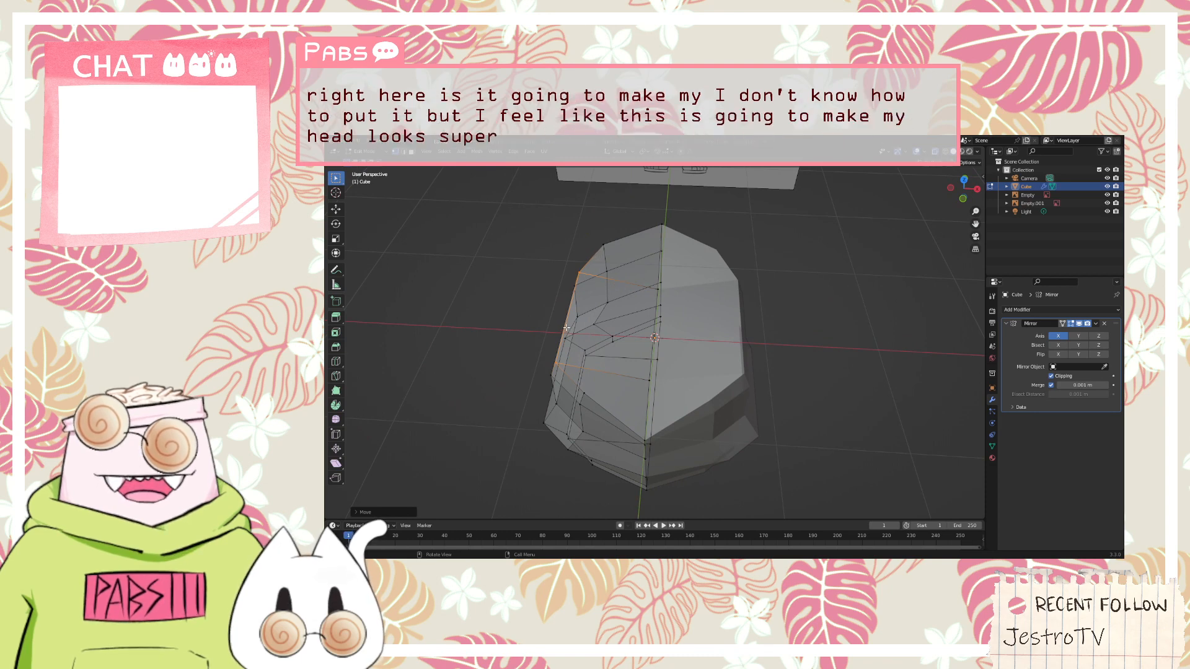
click(611, 300)
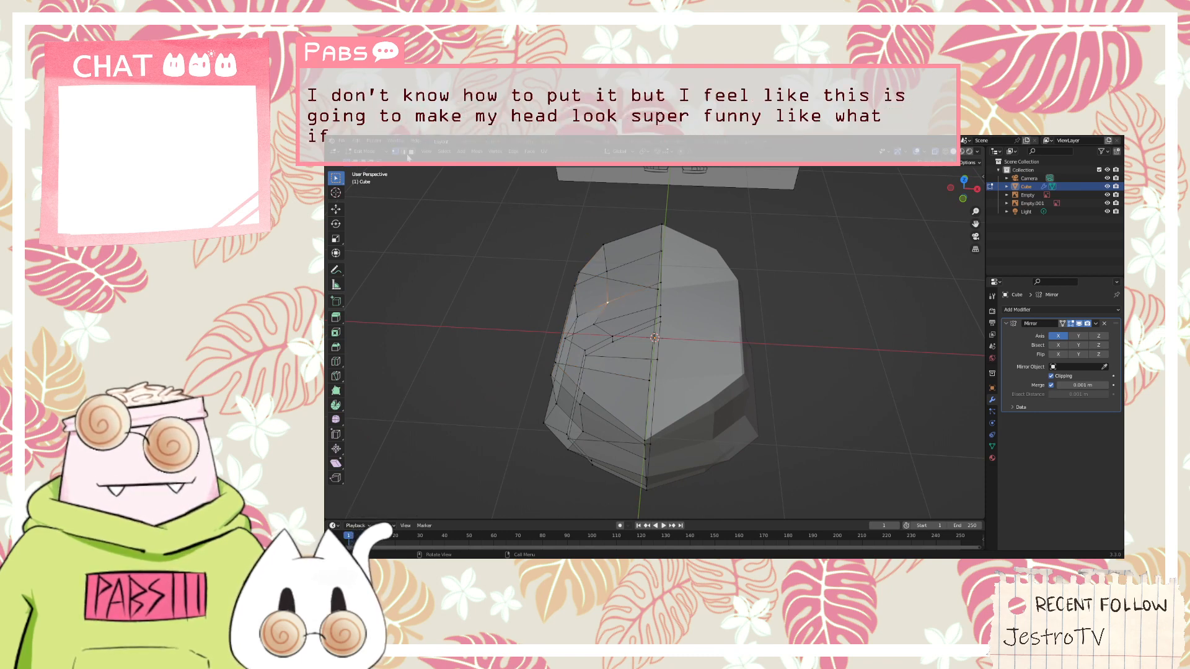
click(608, 333)
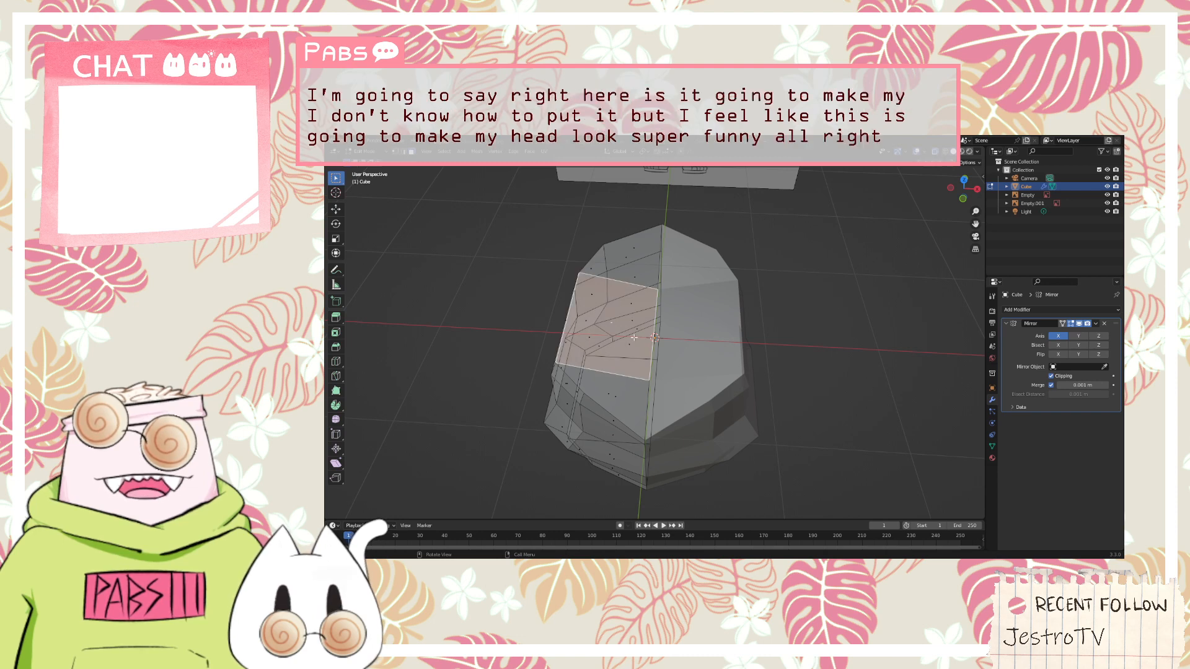
mouse_move(650, 319)
middle_down()
mouse_move(700, 305)
mouse_move(673, 282)
mouse_move(680, 342)
mouse_move(650, 343)
middle_up()
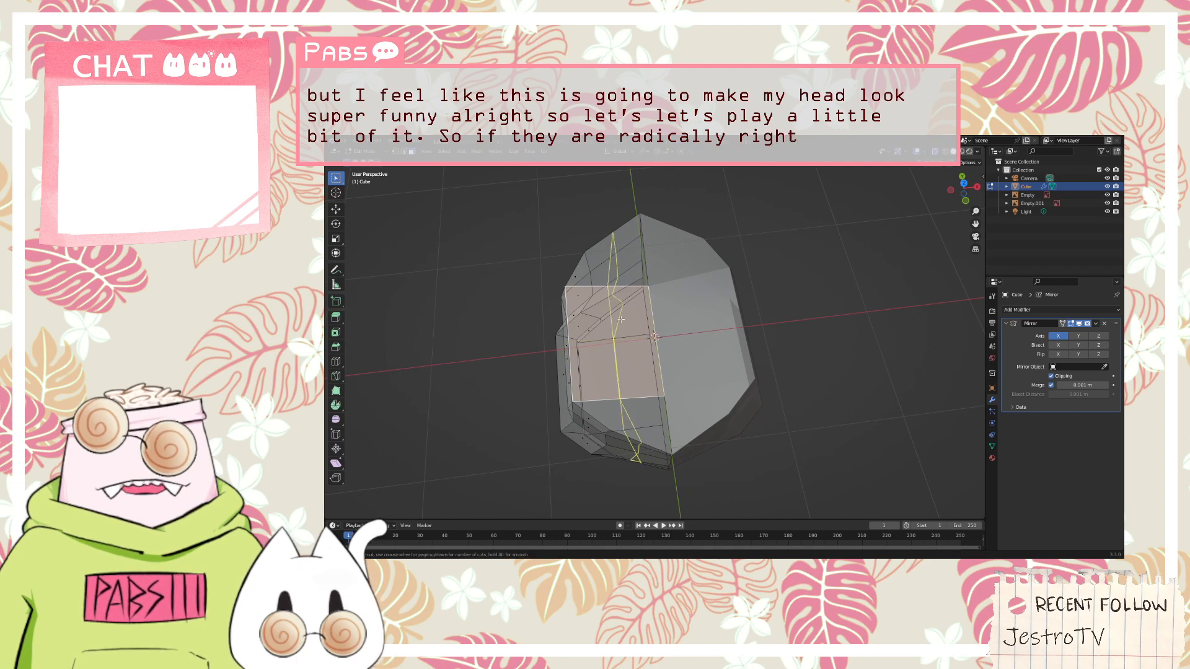
key(g)
key(z)
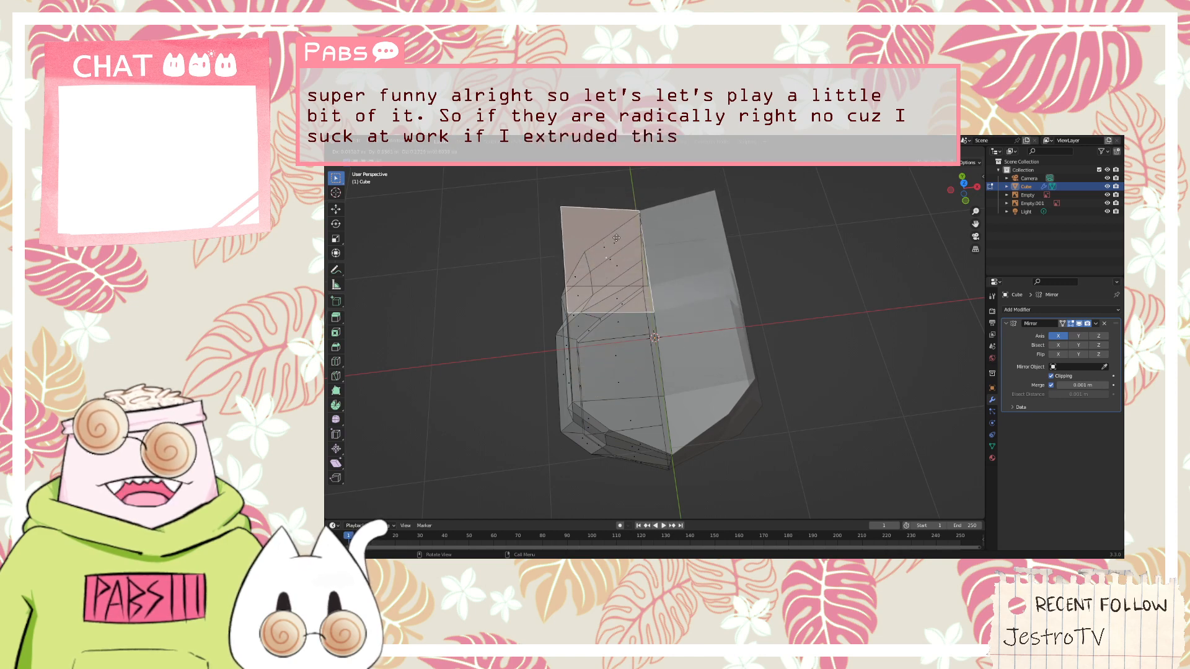
click(618, 245)
middle_drag(614, 281, 707, 228)
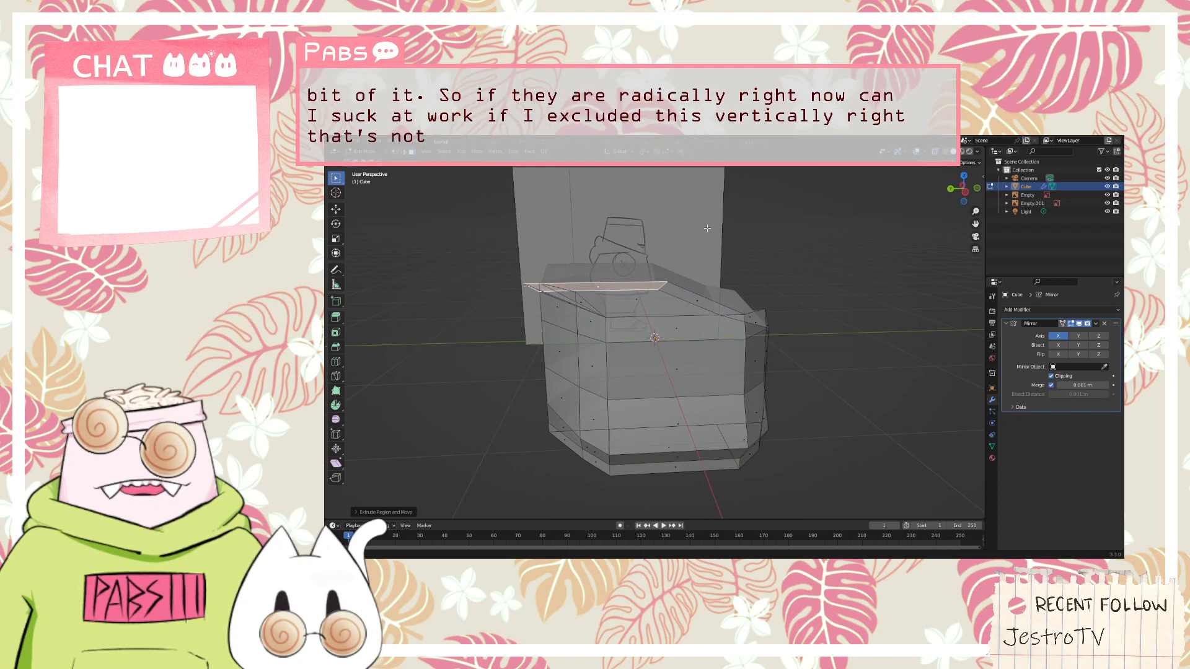
Undo the top face extrusion, keeping the lowered outer shoulder edge
key(ctrl+z)
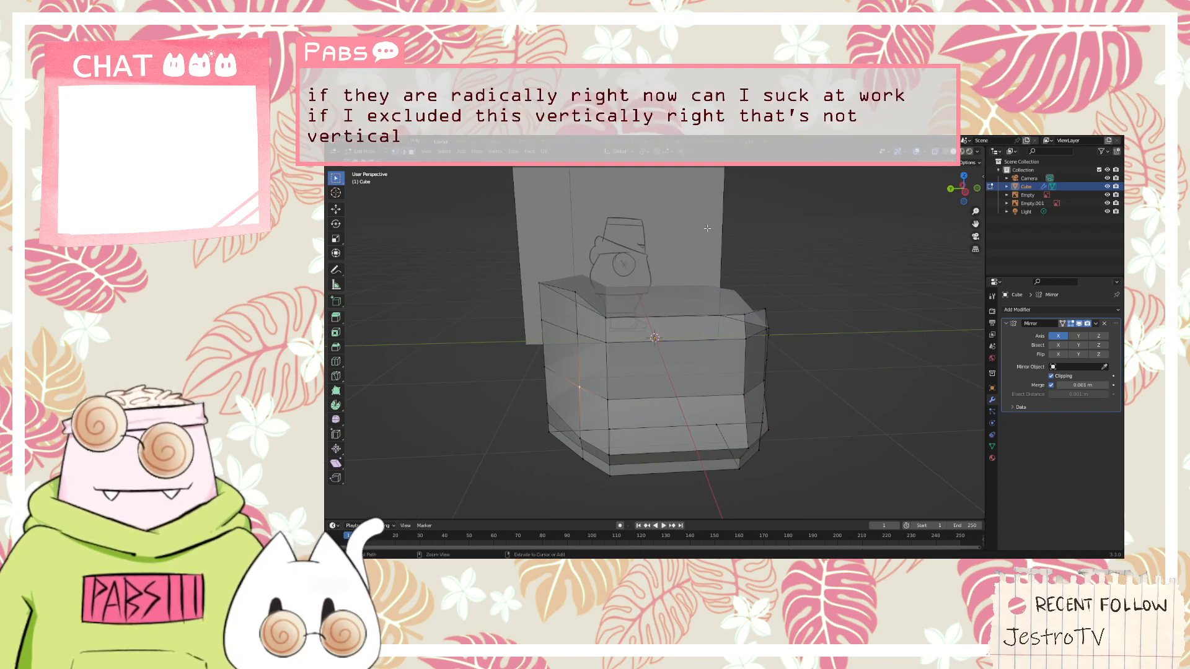
key(ctrl+z)
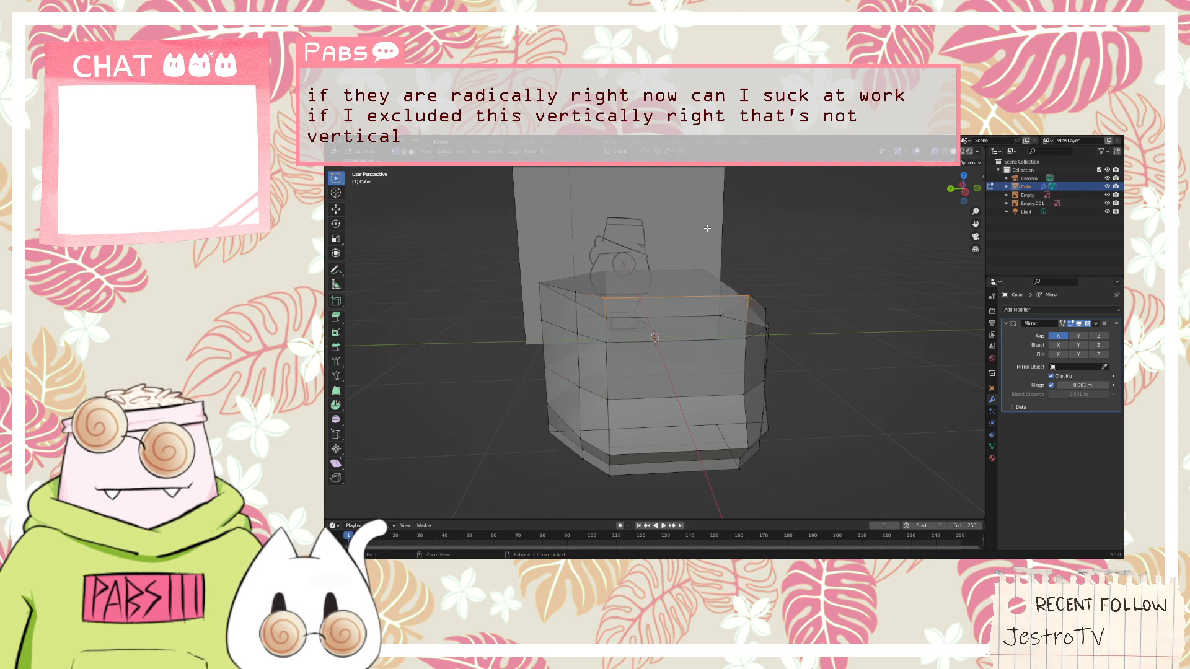
key(ctrl+z)
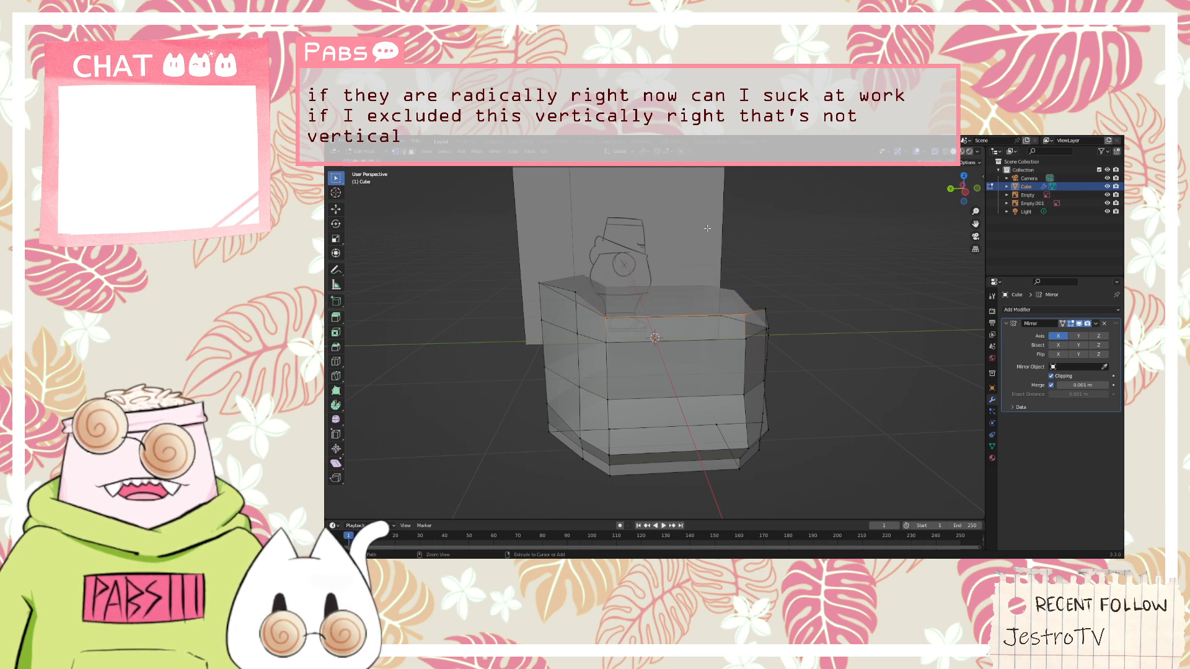
Select the middle face of the body's top surface again and extrude it straight up along the Z axis to form the head
middle_drag(707, 228, 699, 271)
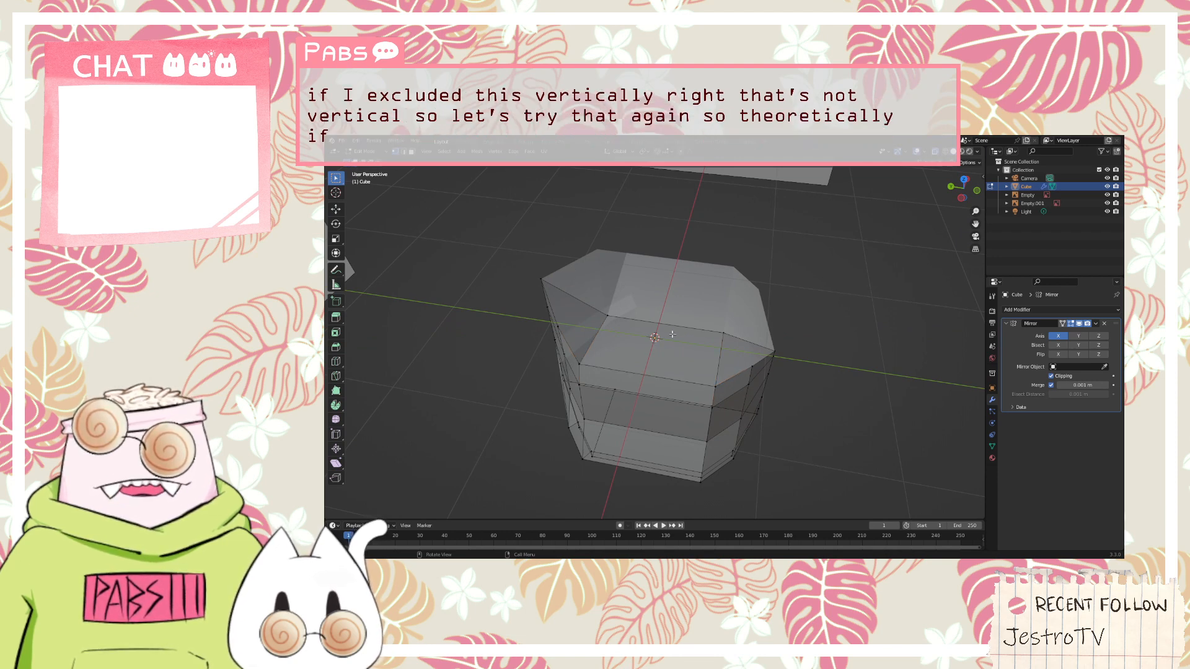
middle_drag(654, 344, 632, 328)
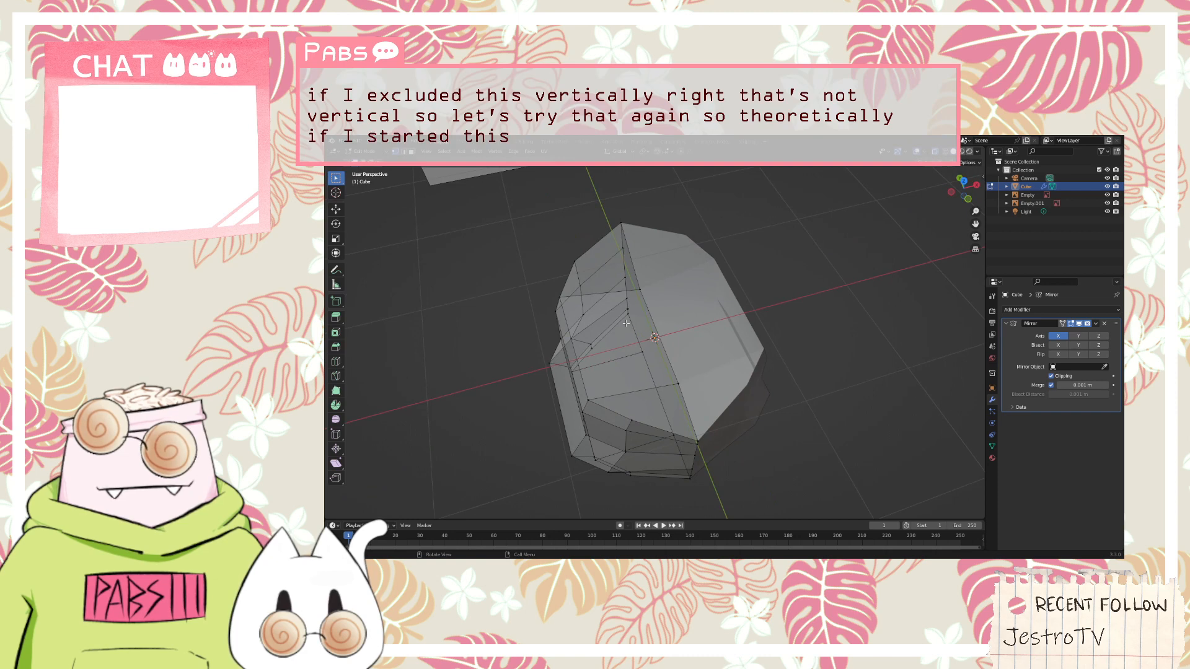
key(3)
click(627, 350)
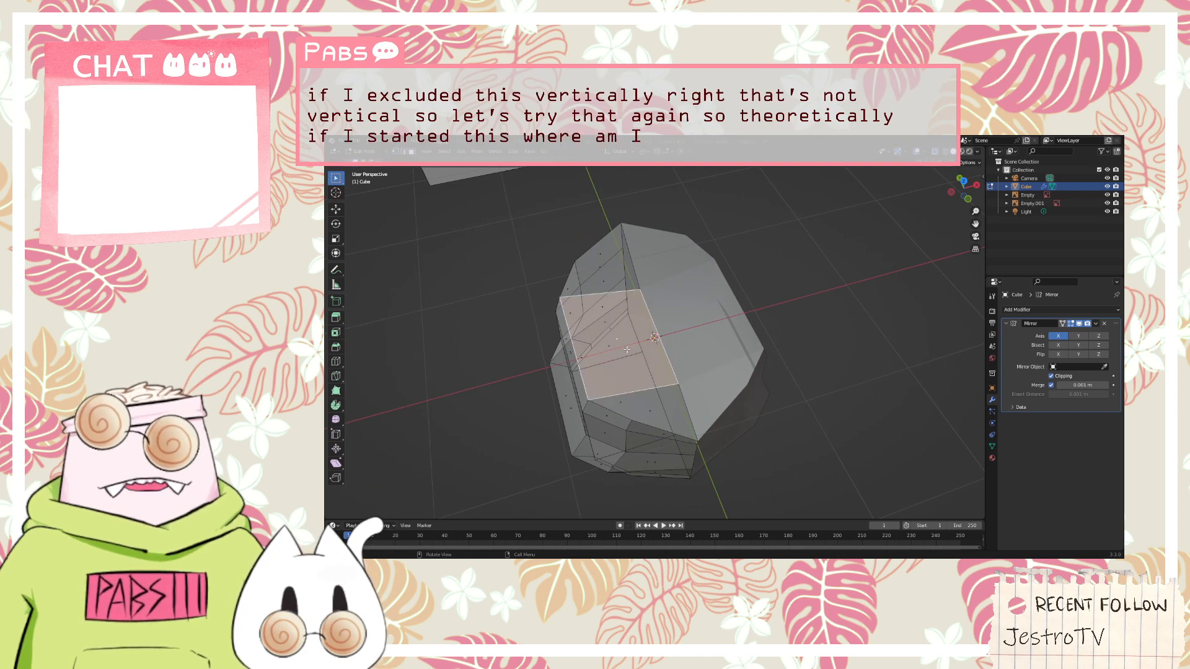
middle_drag(628, 348, 613, 296)
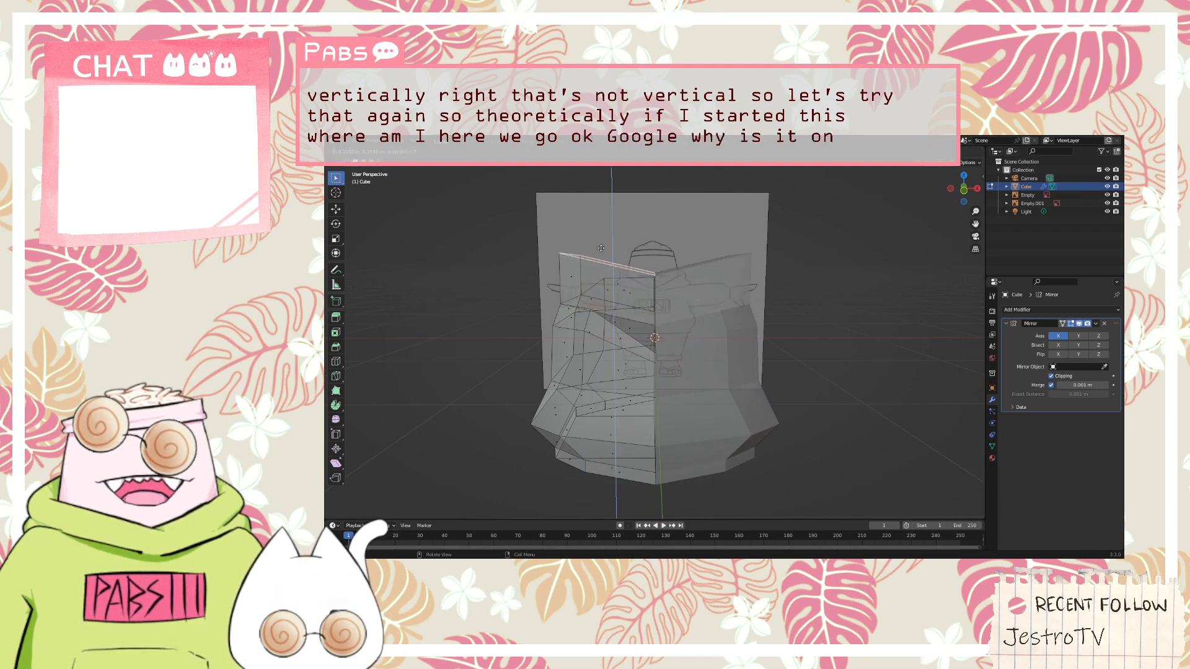
click(609, 203)
key(r)
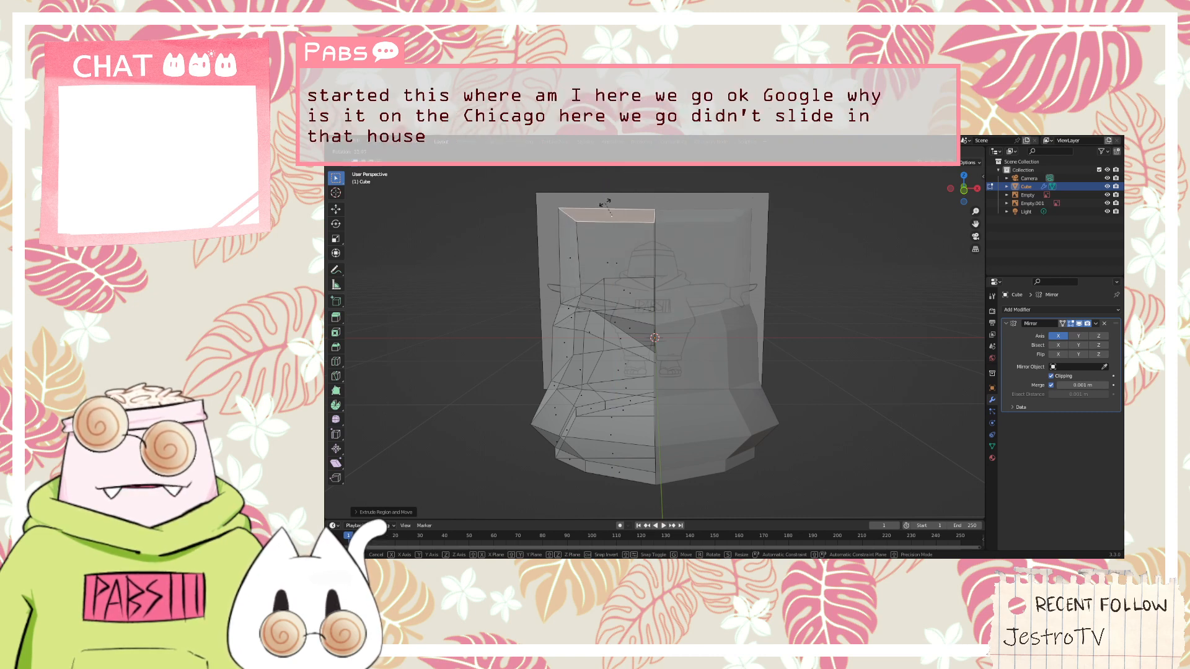
click(604, 204)
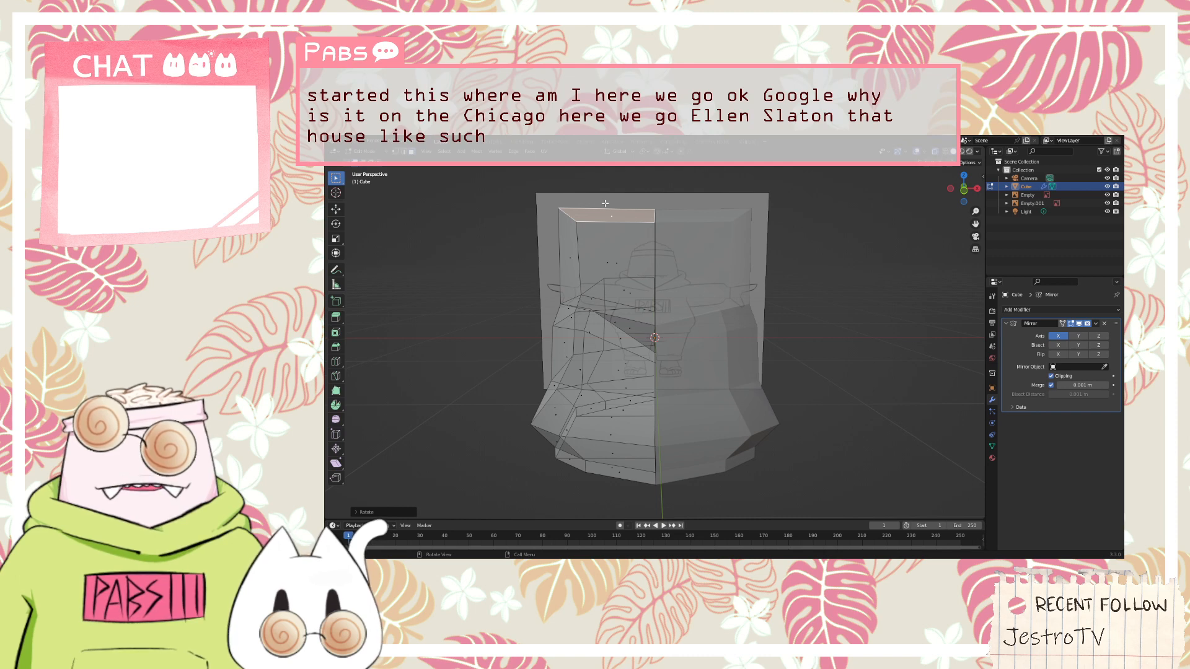
Move the head's top face along the X axis toward the mirror centre line to taper the head, comparing it with the front sketch
key(g)
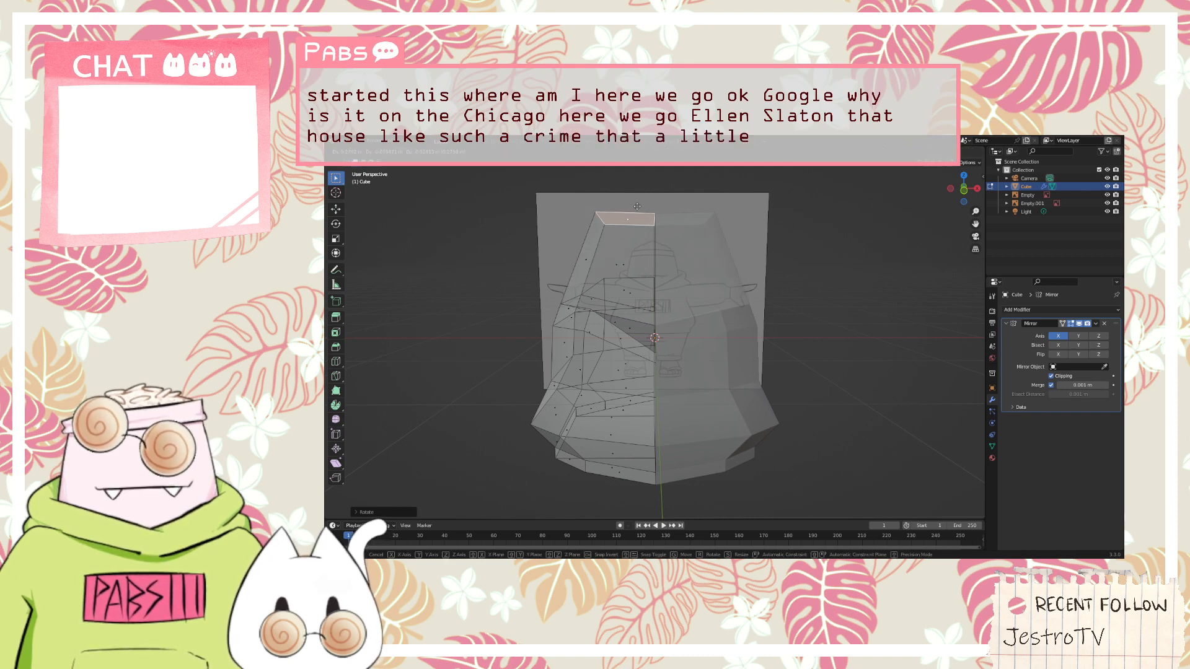
key(x)
click(656, 212)
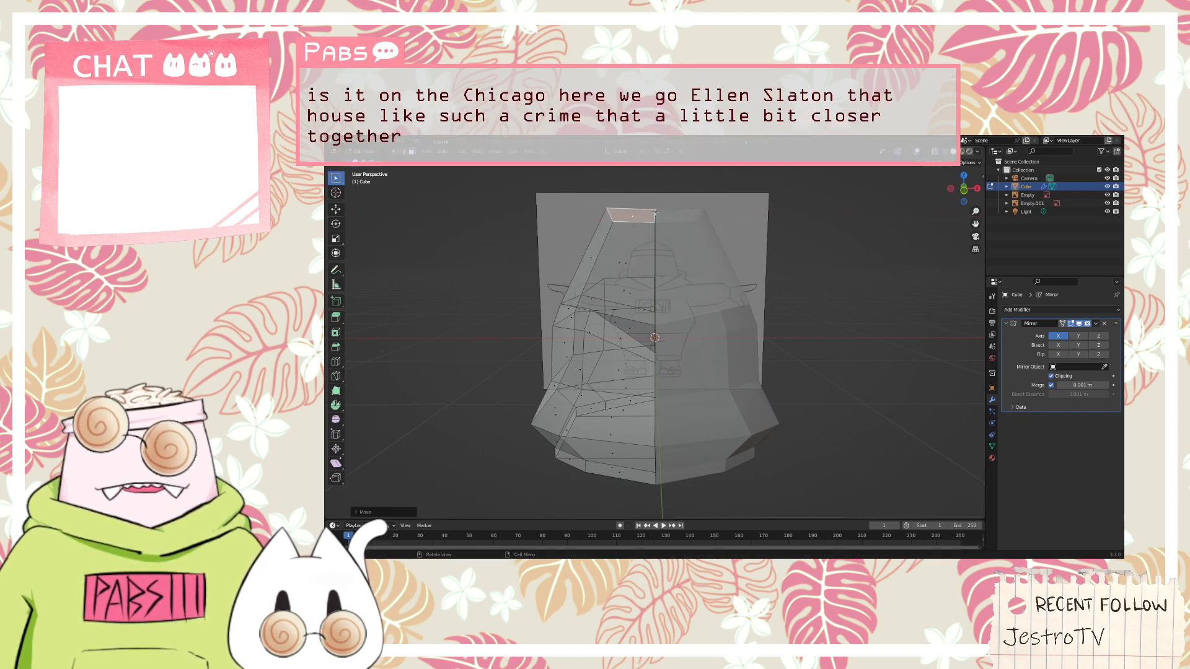
key(KP_1)
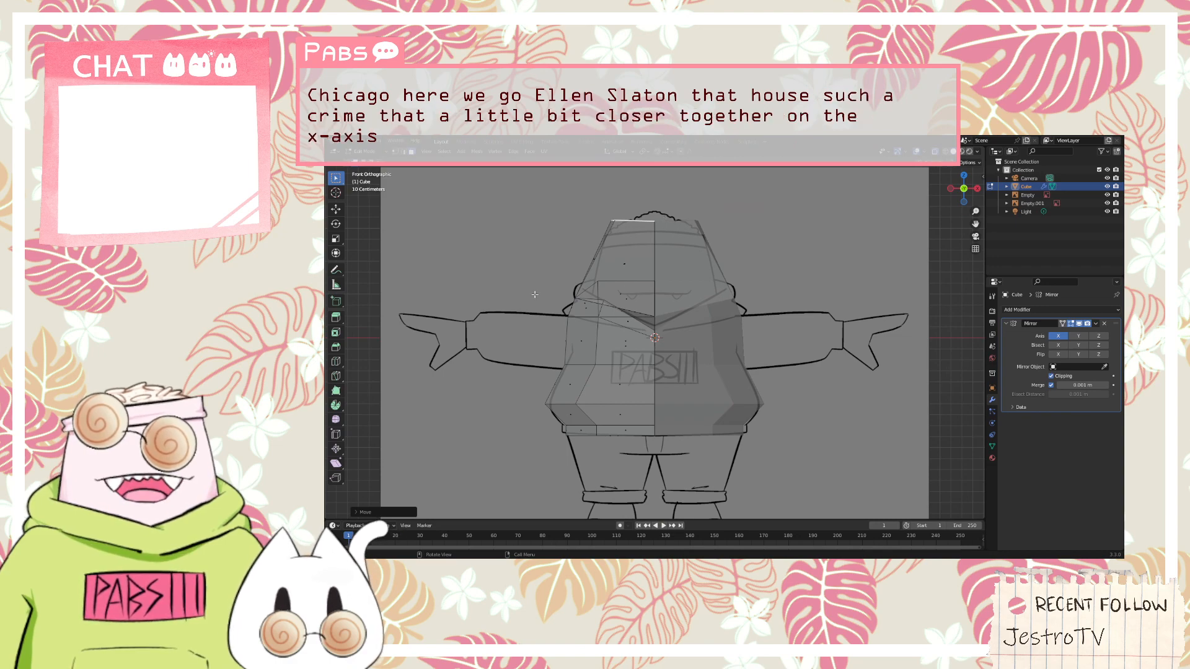
Add one horizontal loop cut around the extruded head and slide it down to just above the neckline
middle_drag(666, 226, 611, 329)
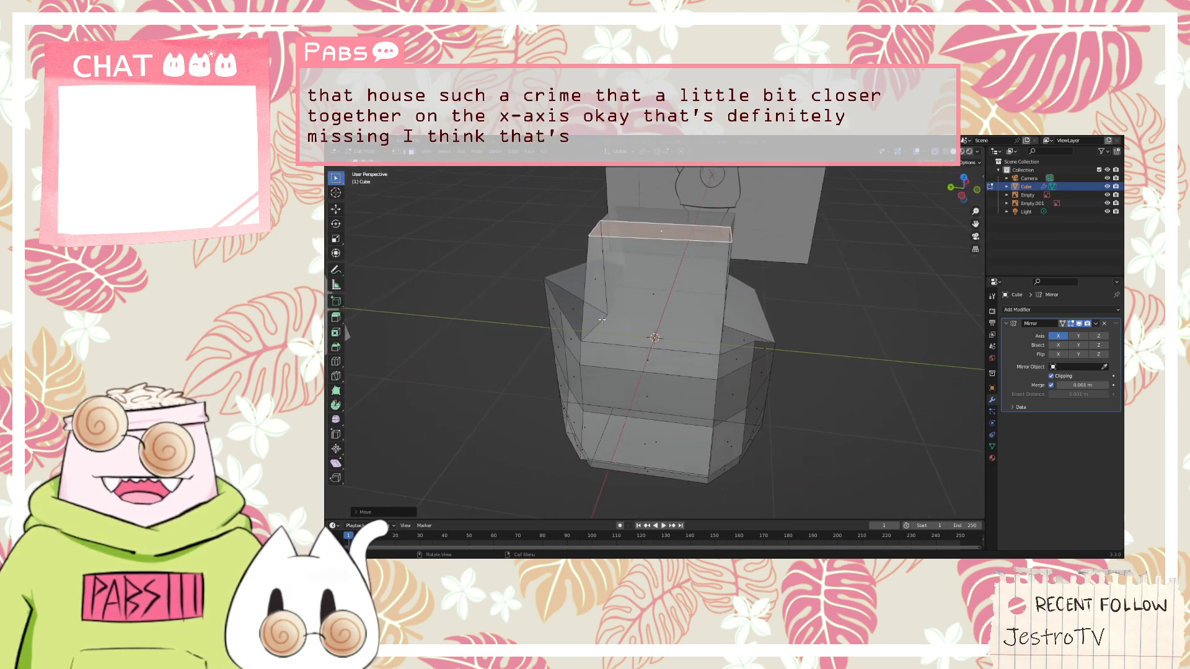
key(alt+a)
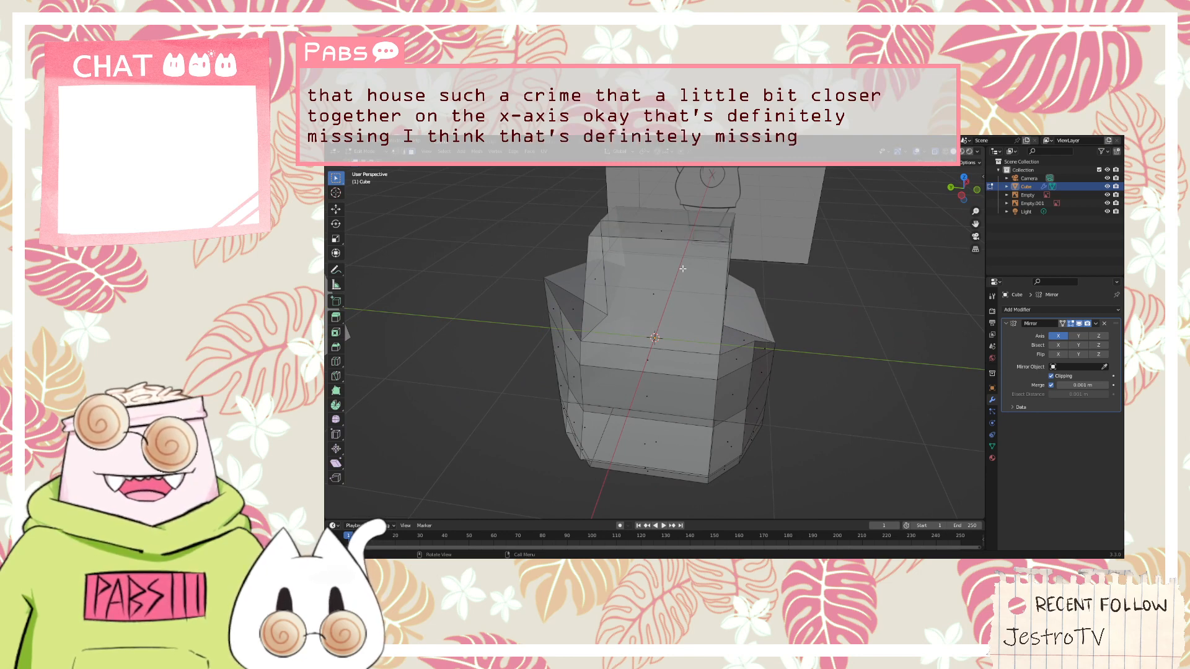
click(657, 292)
mouse_move(857, 260)
middle_down()
mouse_move(904, 263)
mouse_move(873, 260)
middle_up()
key(ctrl+r)
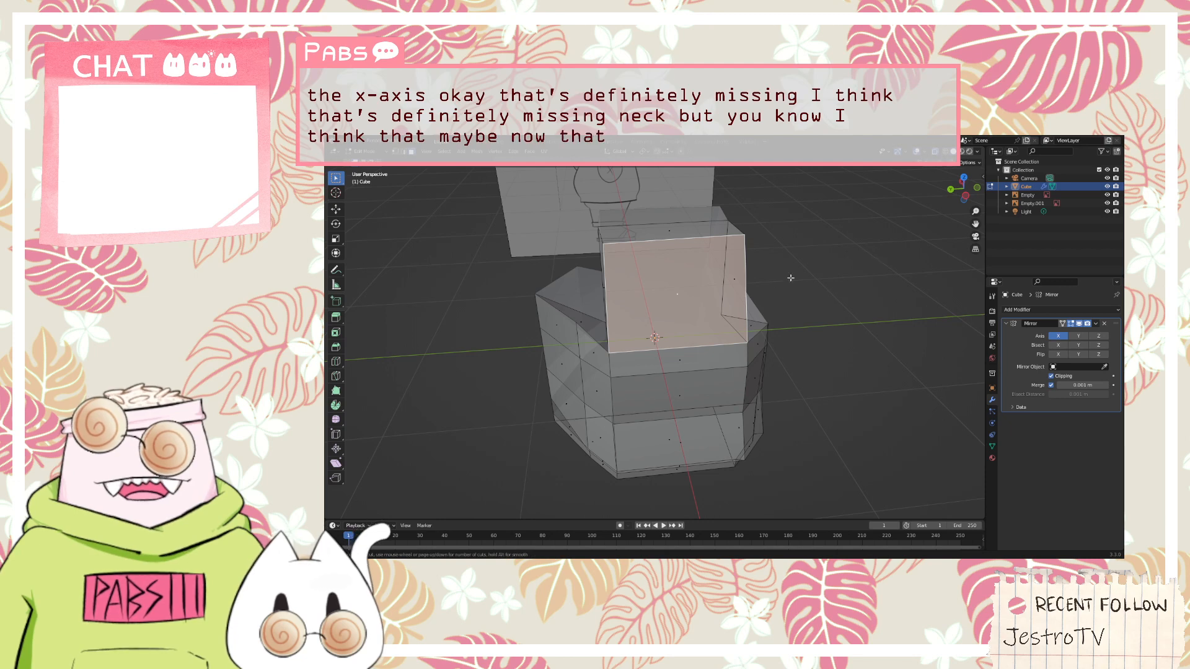
click(697, 298)
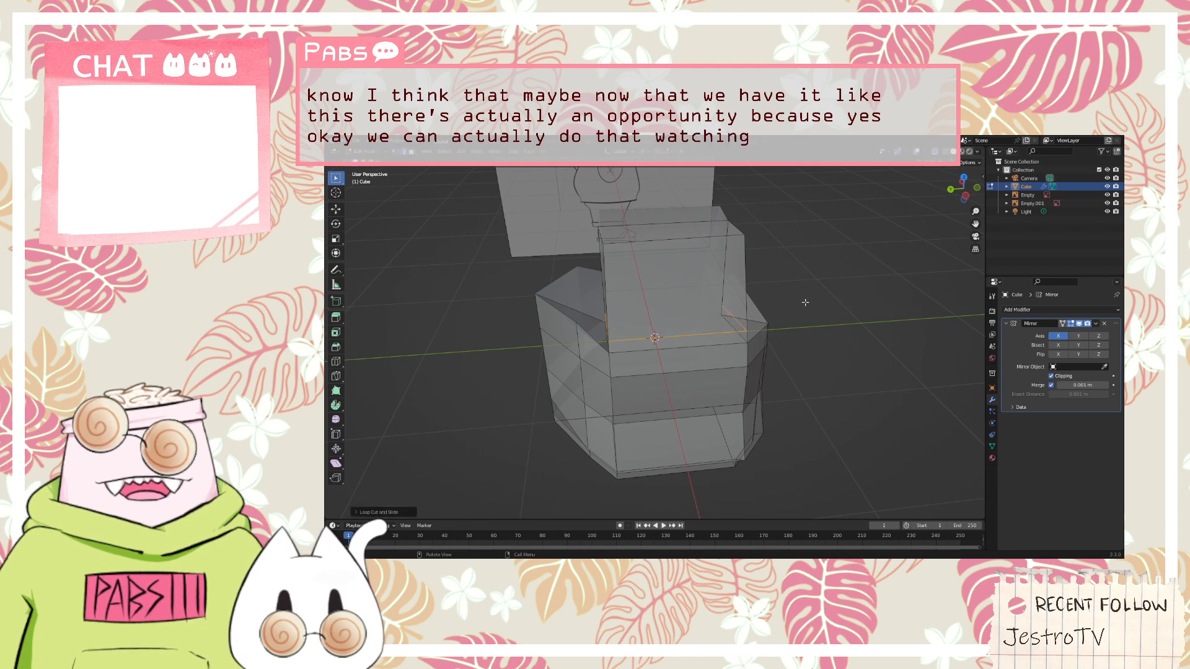
middle_drag(703, 334, 744, 273)
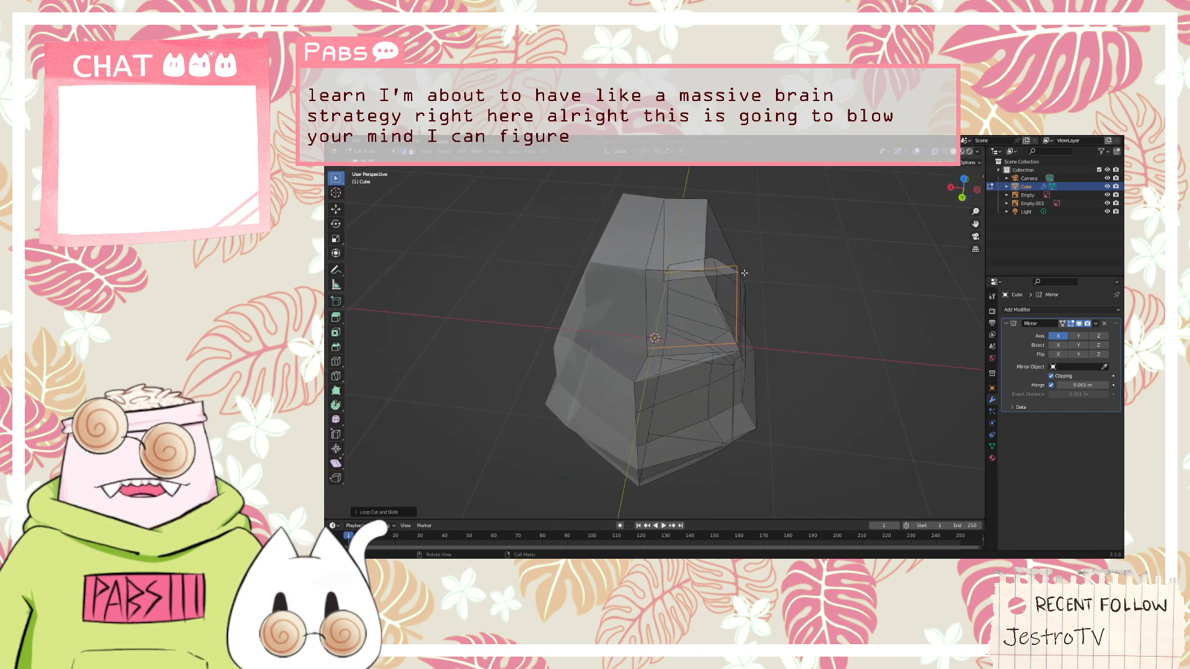
Move the new edge loop around the head down slightly along the Z axis
key(g)
key(z)
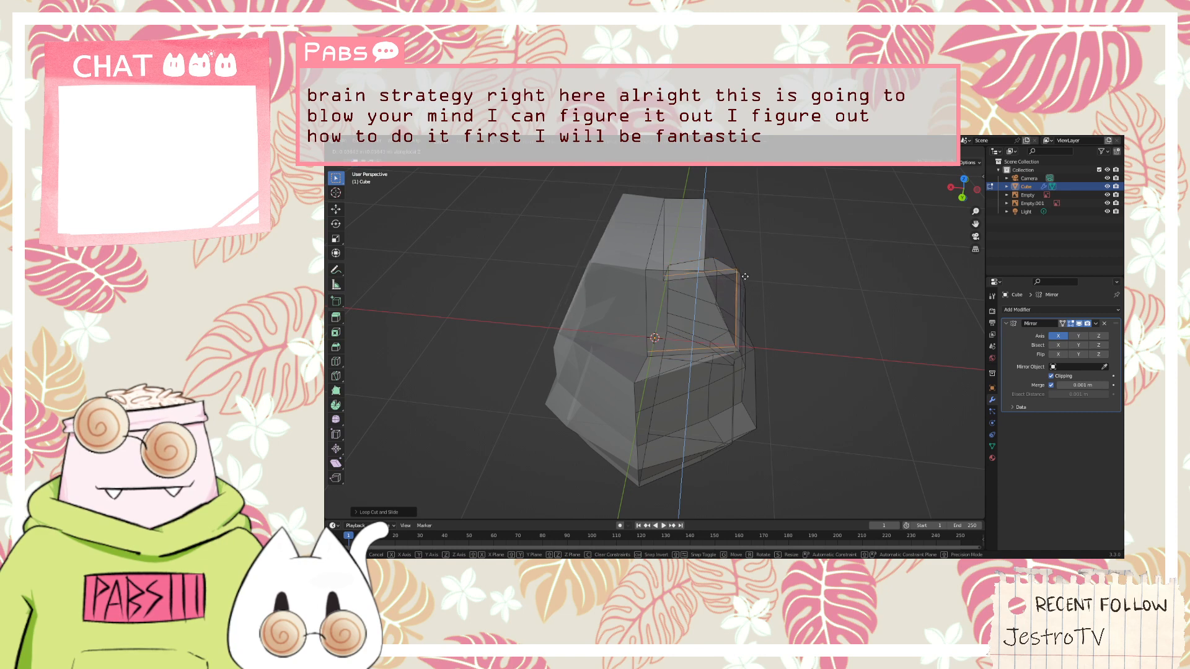
click(746, 280)
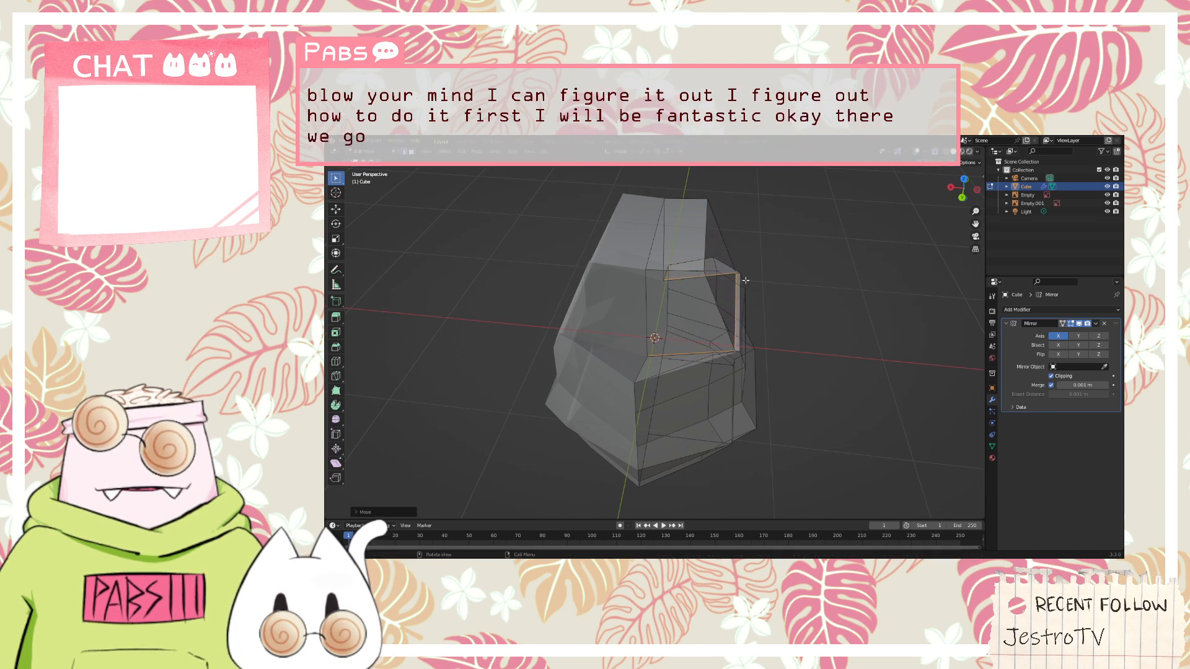
Tilt the head's lower edge loop slightly by rotating it about the Y axis
key(r)
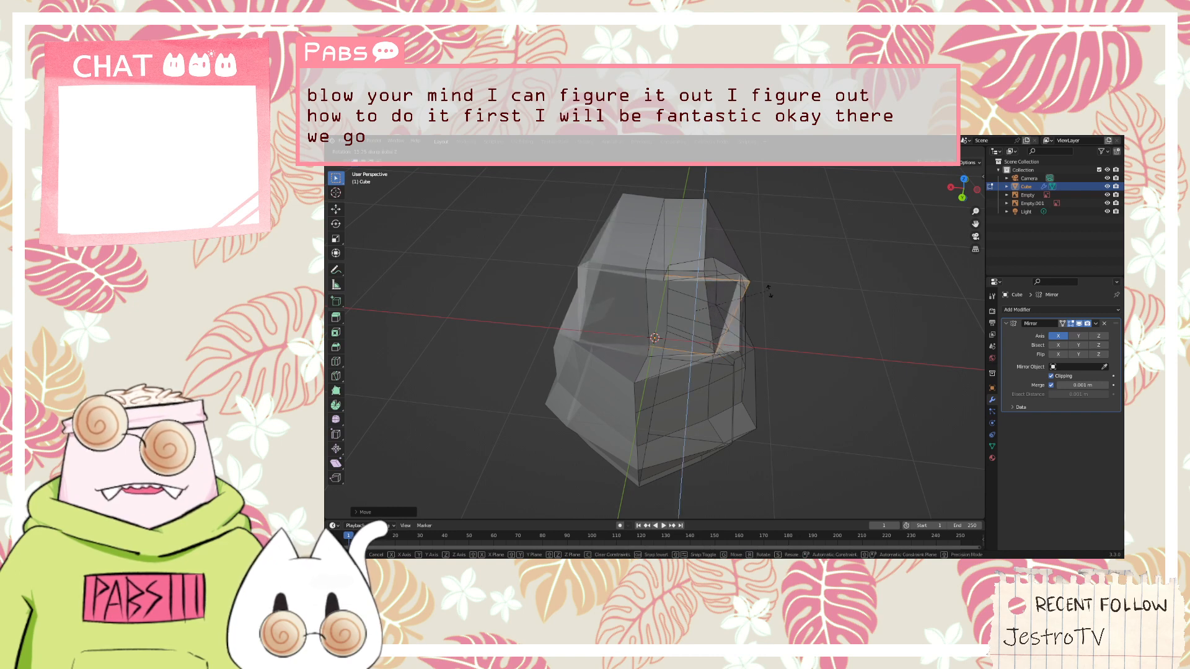
right_click(756, 284)
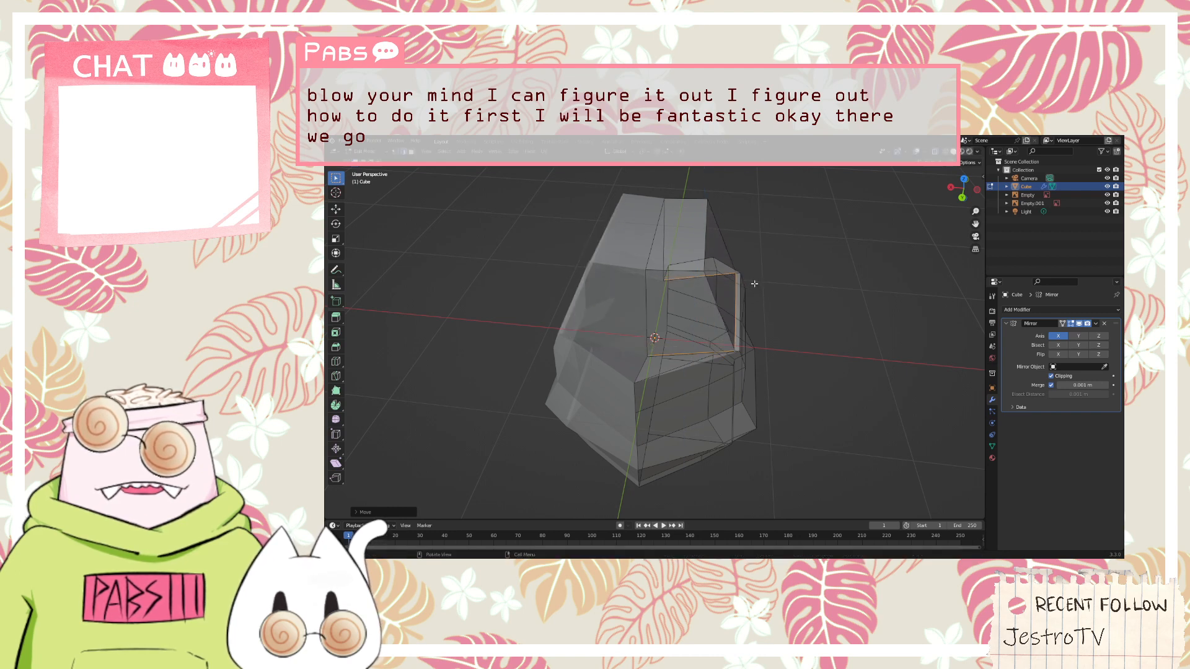
key(r)
key(x)
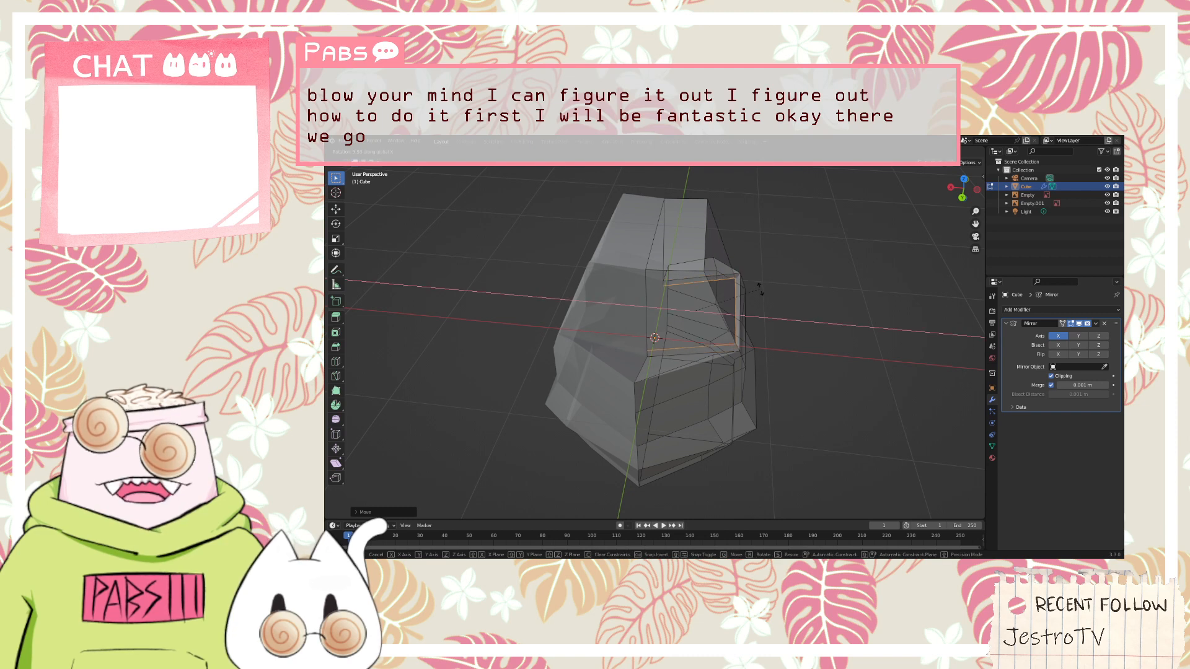
key(y)
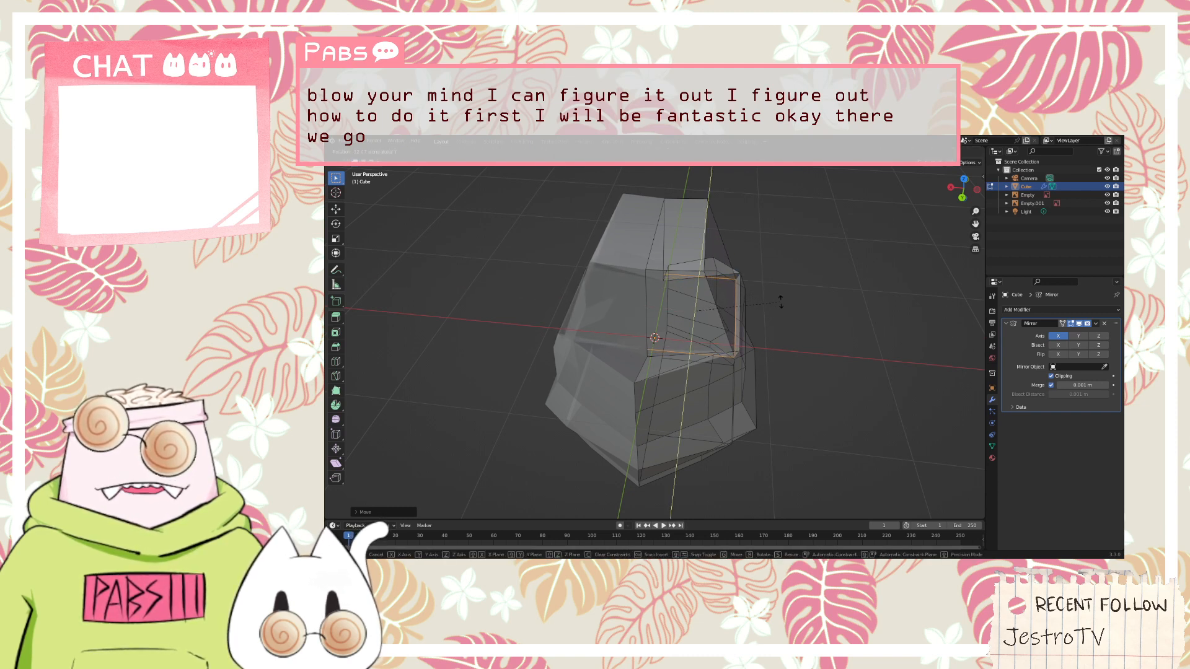
click(780, 302)
Move the head's lower edge loop along the X axis toward the mirror centre line and check it against the front sketch
middle_drag(780, 302, 624, 293)
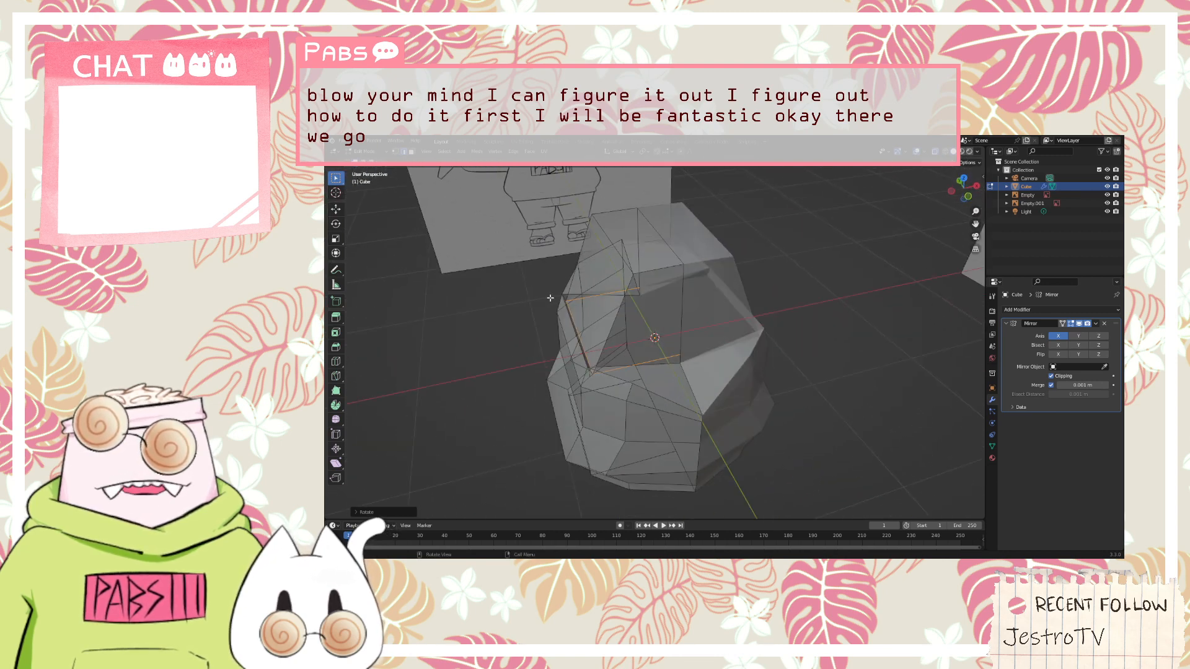
key(g)
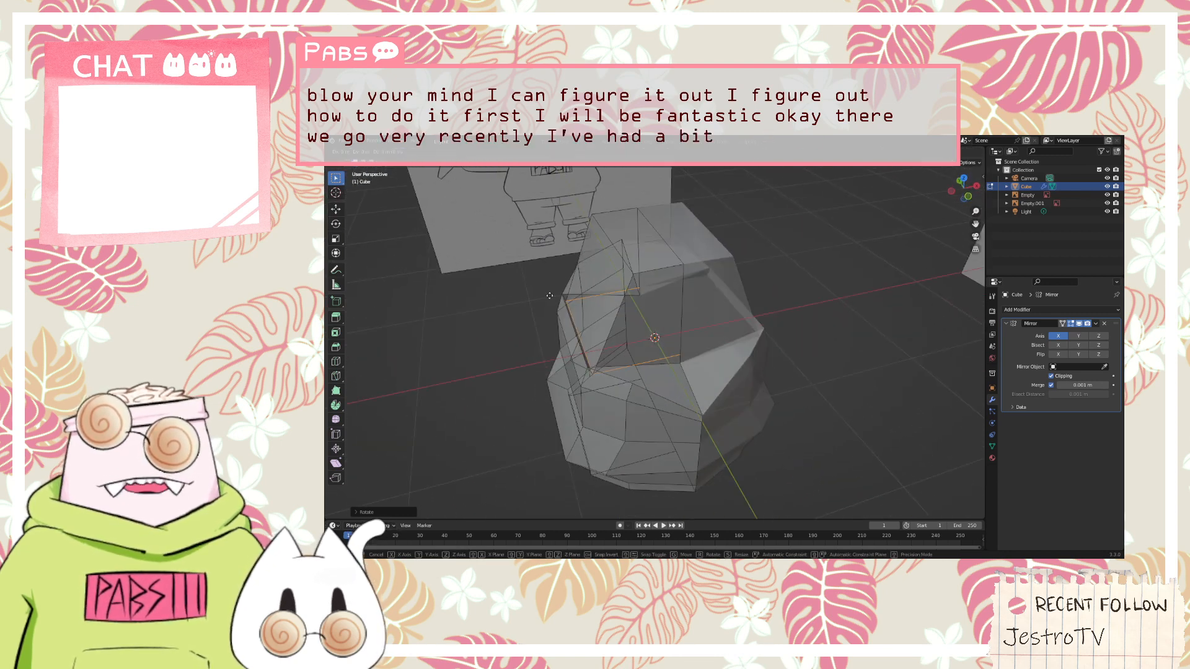
key(x)
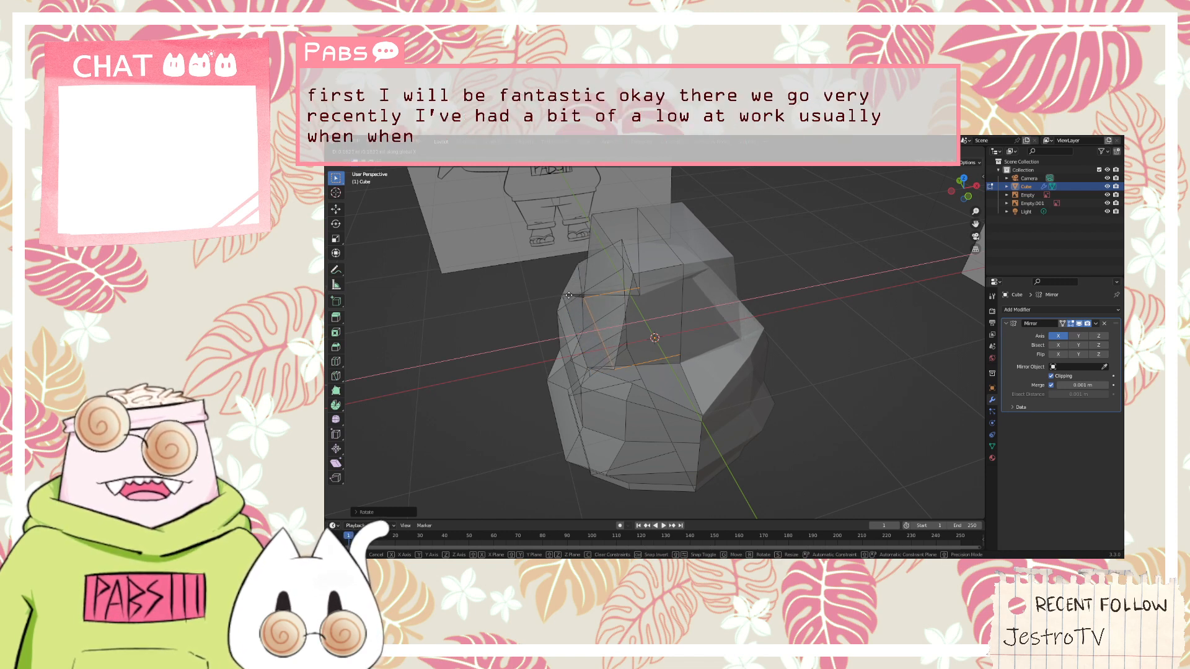
click(569, 296)
middle_drag(569, 296, 713, 259)
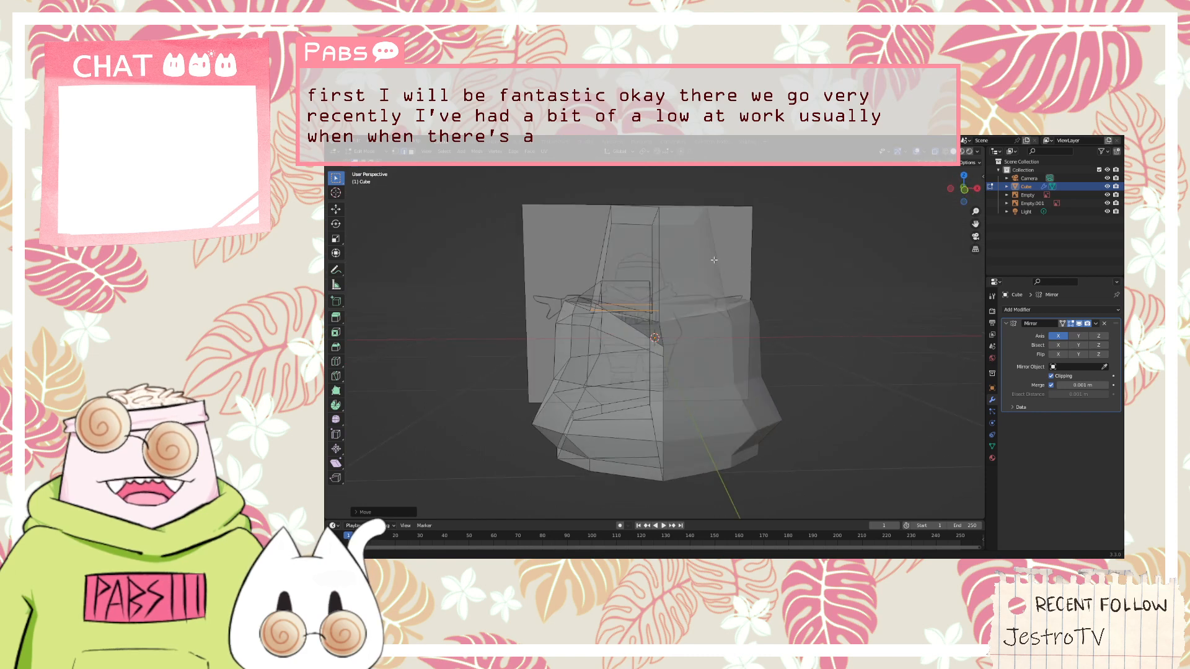
key(KP_1)
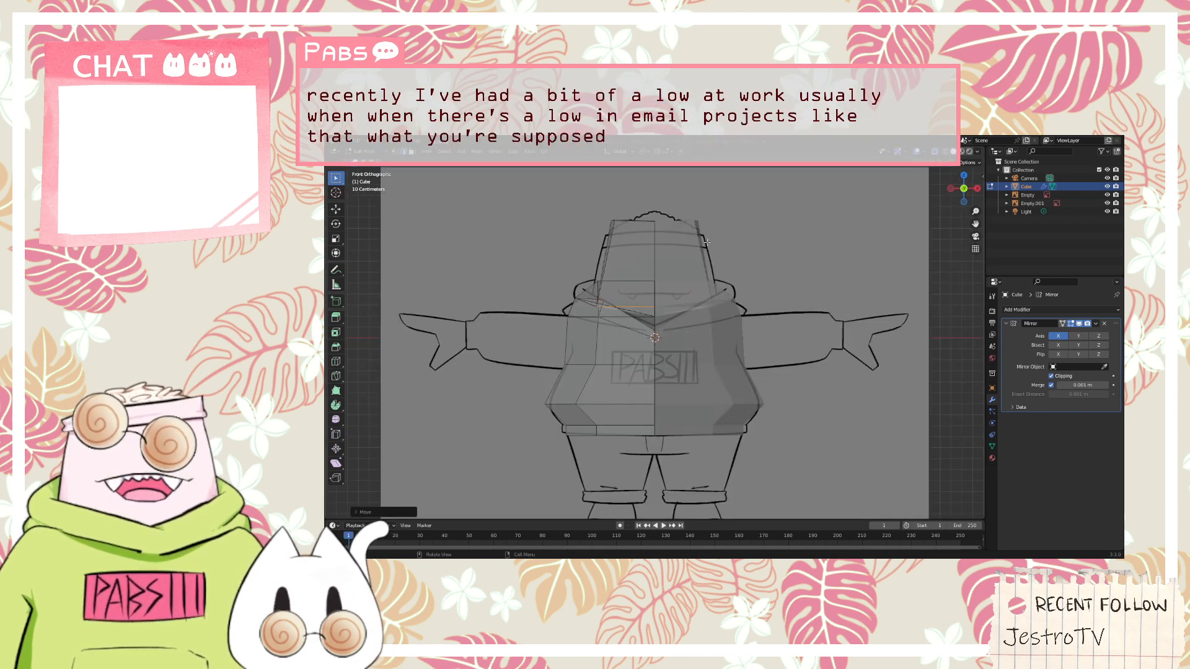
scroll(627, 265, up, 1)
scroll(567, 241, up, 2)
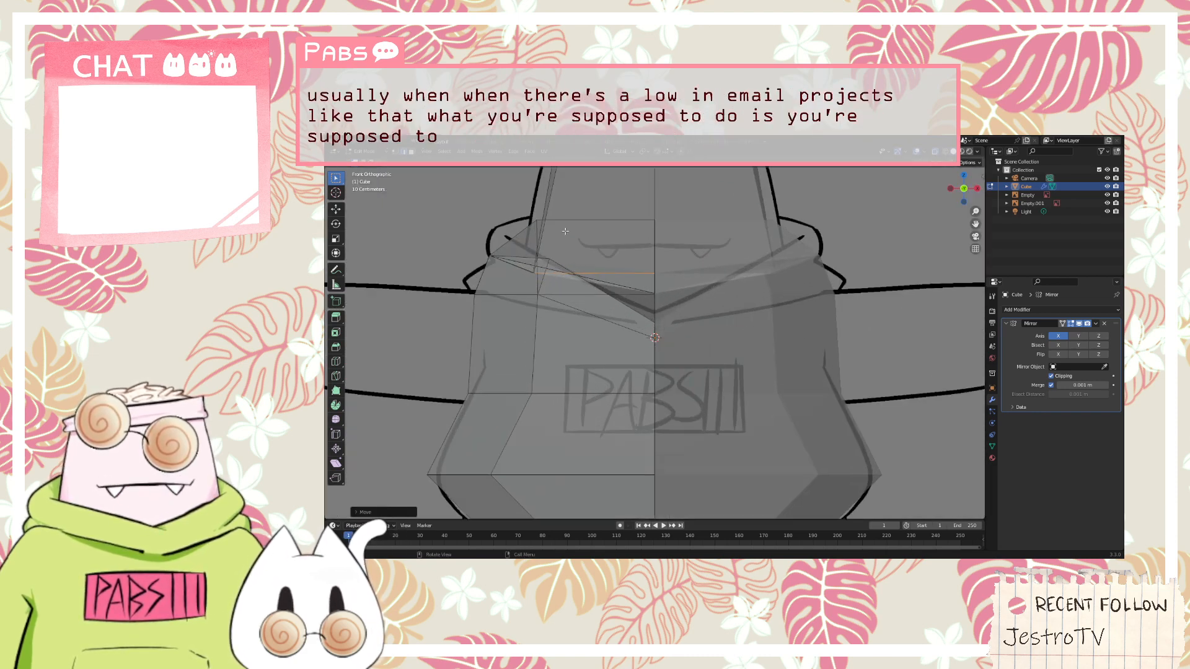
scroll(567, 240, down, 5)
middle_drag(568, 240, 857, 223)
middle_drag(660, 294, 751, 303)
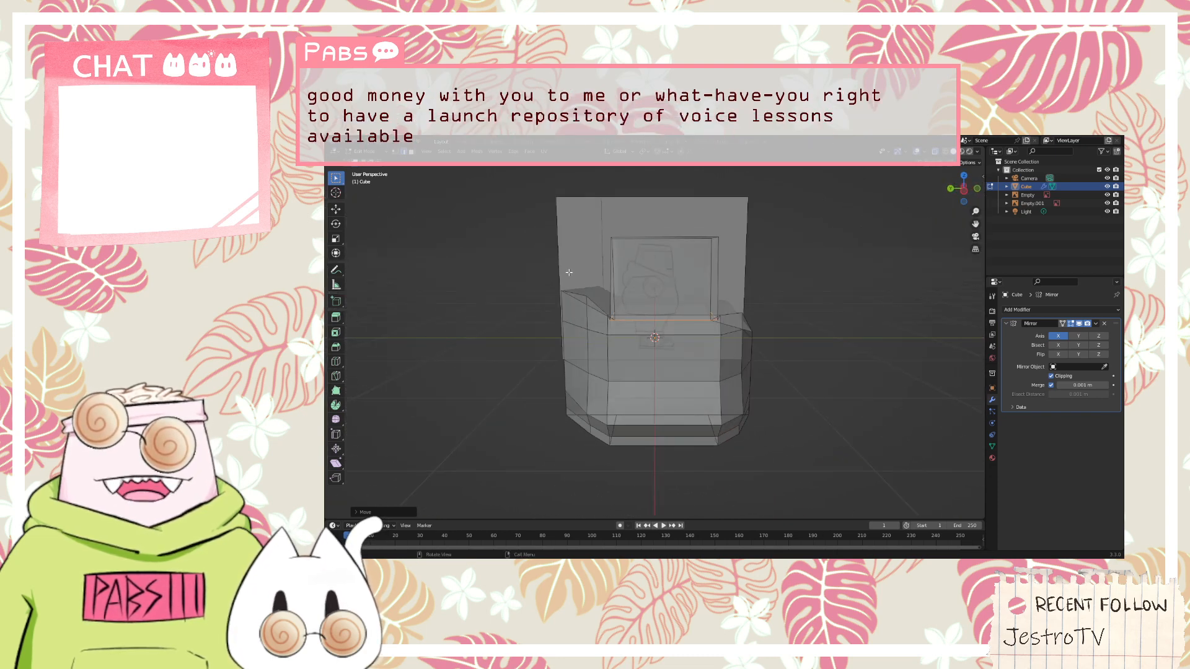
middle_drag(549, 271, 659, 321)
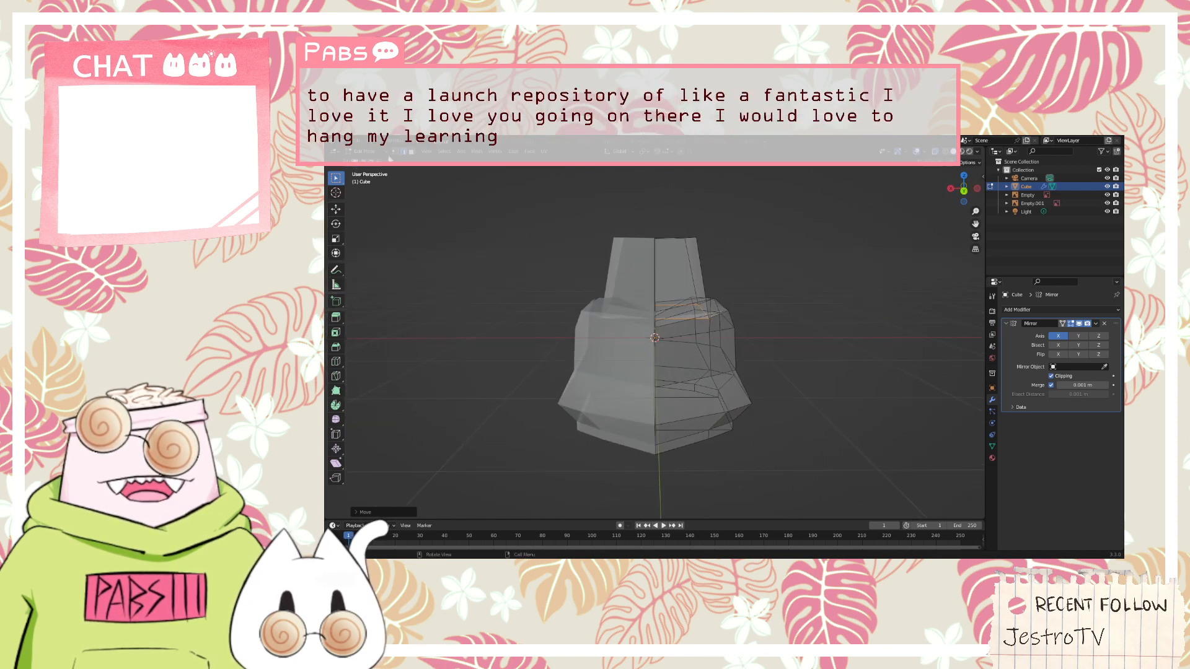
click(672, 360)
middle_drag(673, 360, 607, 388)
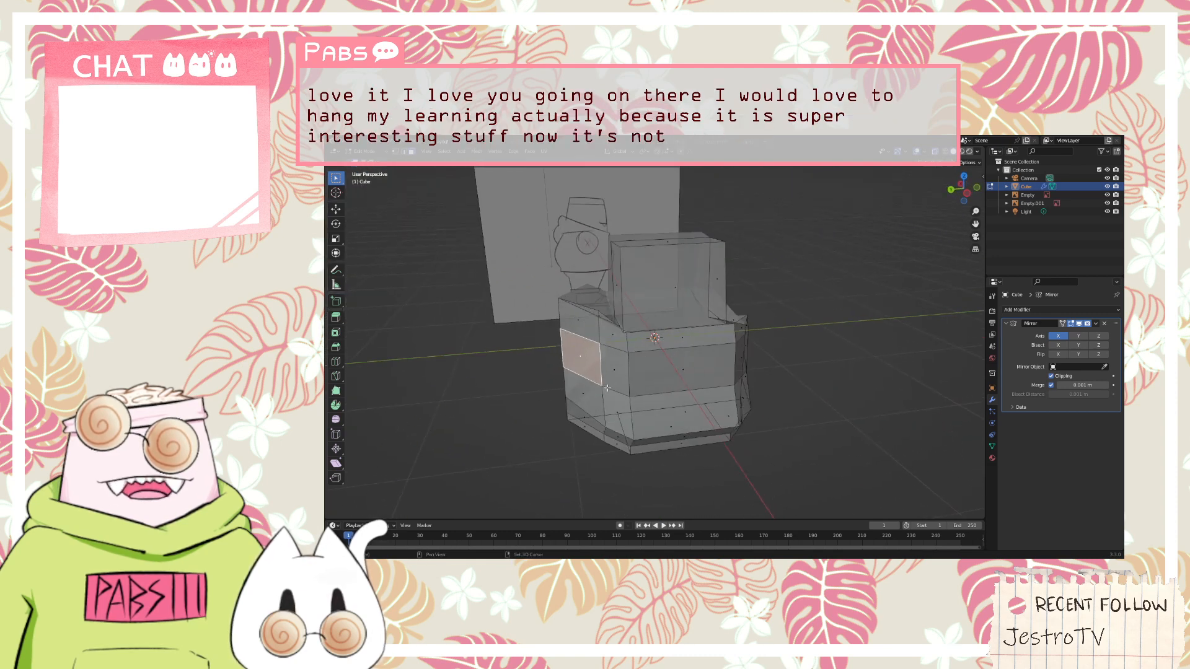
shift+click(578, 399)
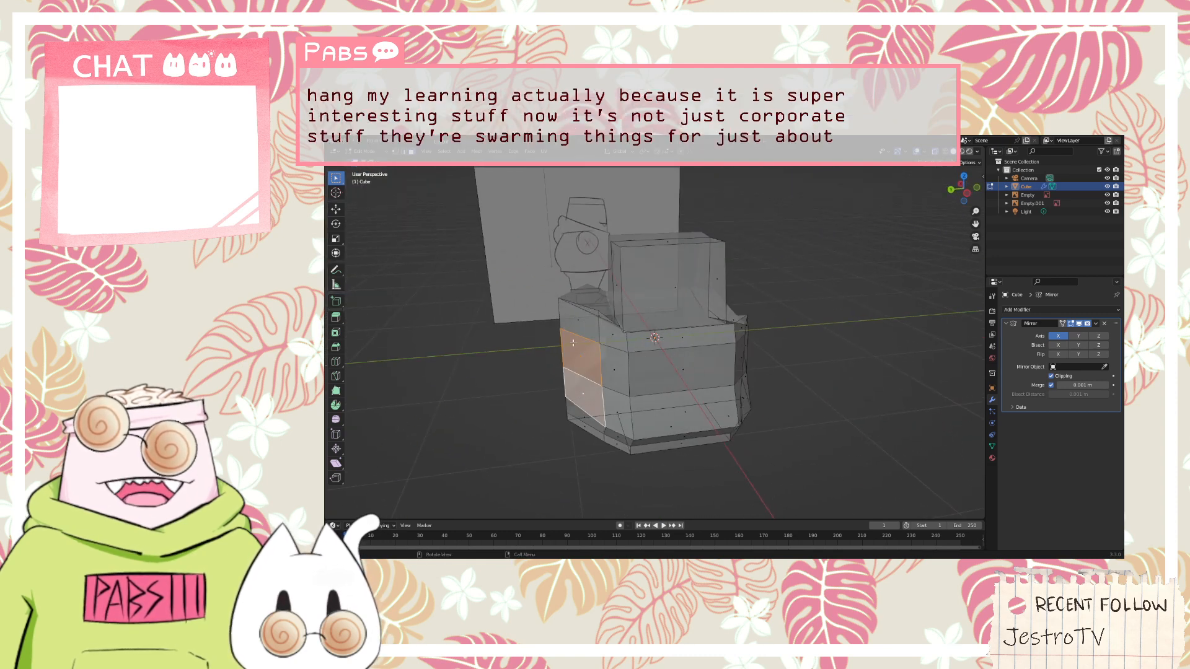
key(g)
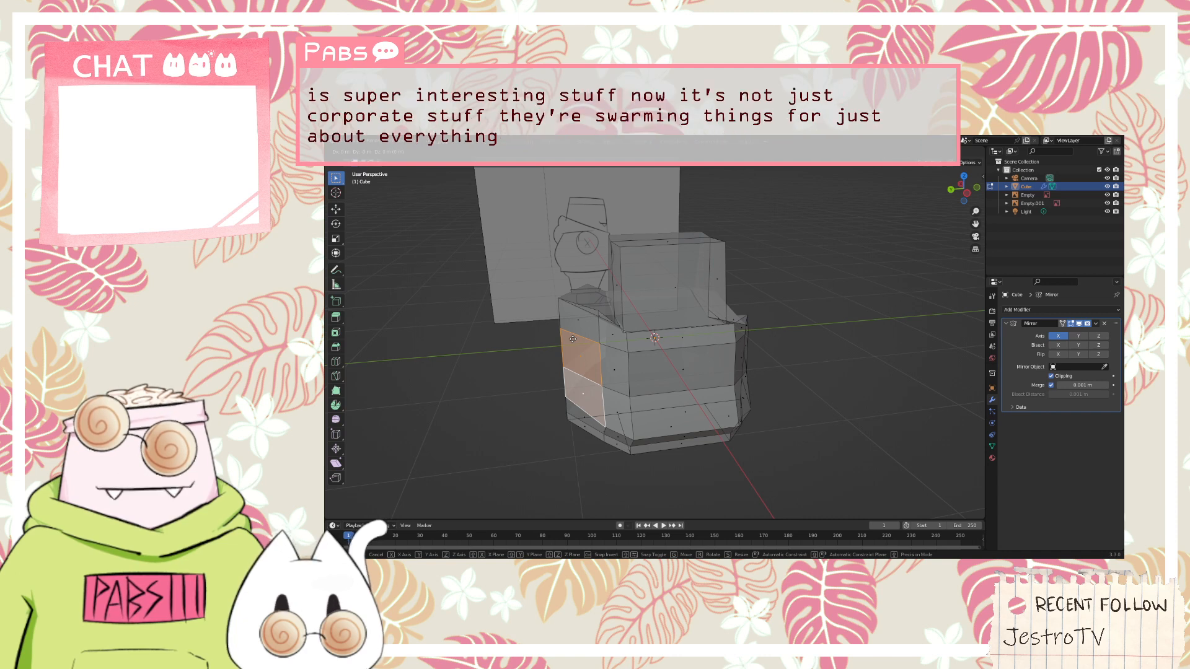
key(y)
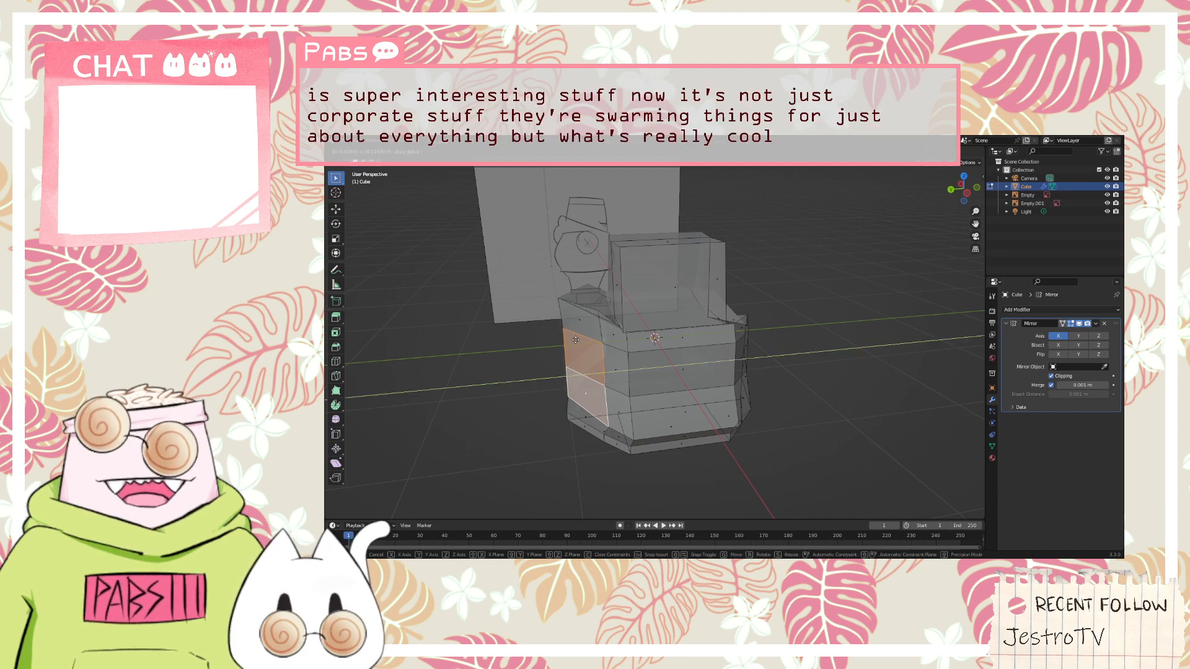
right_click(579, 340)
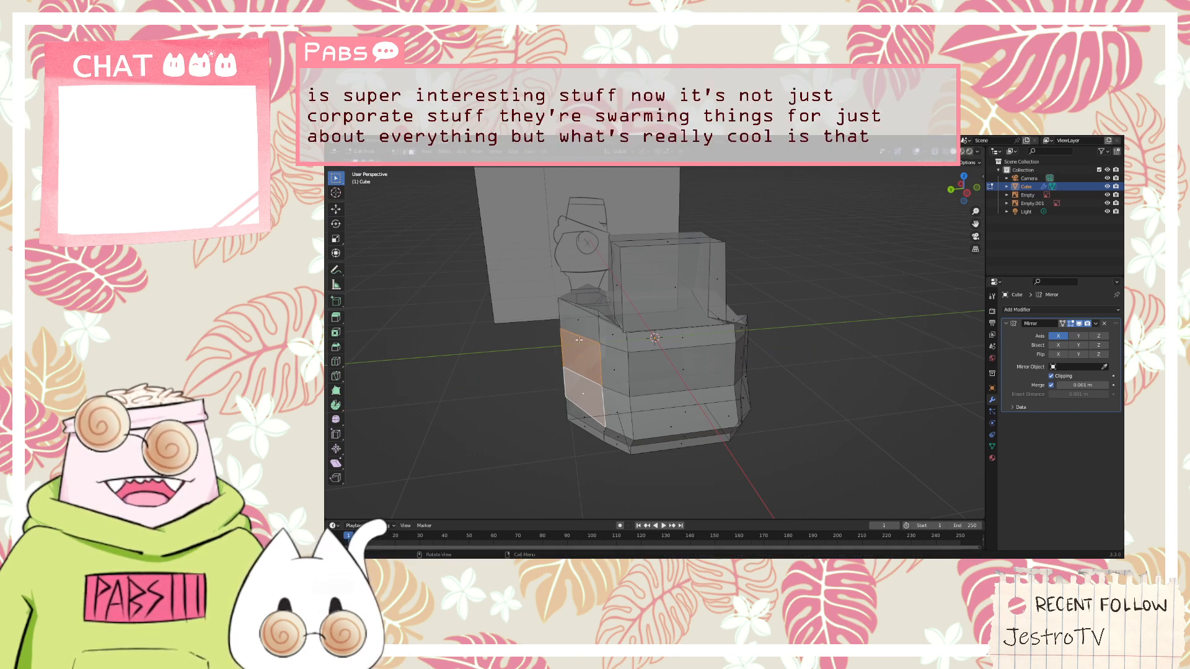
Try to extrude the upper back face beside the mirror line outward along the Y axis
click(584, 356)
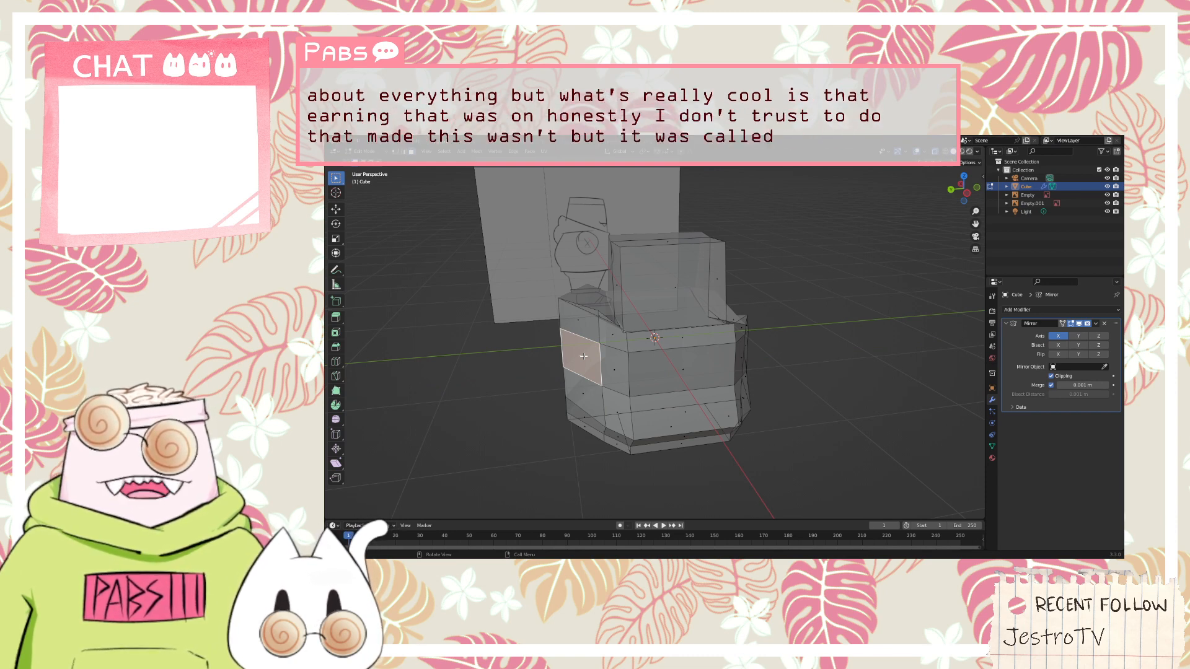
middle_drag(584, 357, 534, 347)
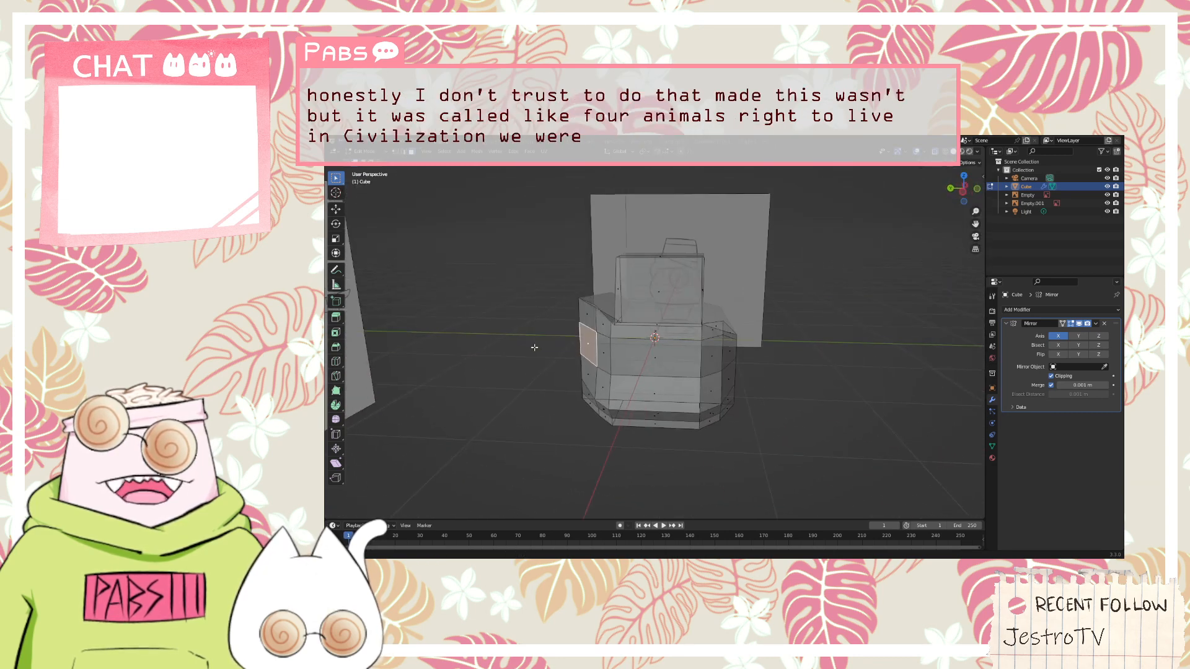
middle_drag(777, 307, 783, 287)
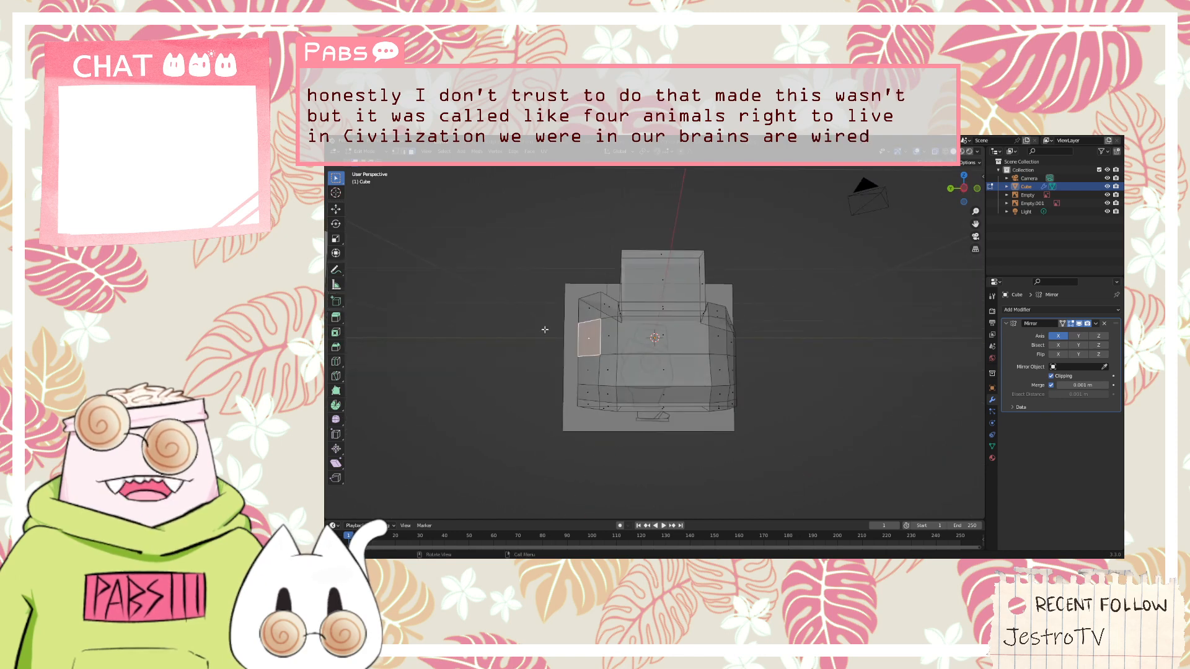
middle_drag(545, 329, 788, 322)
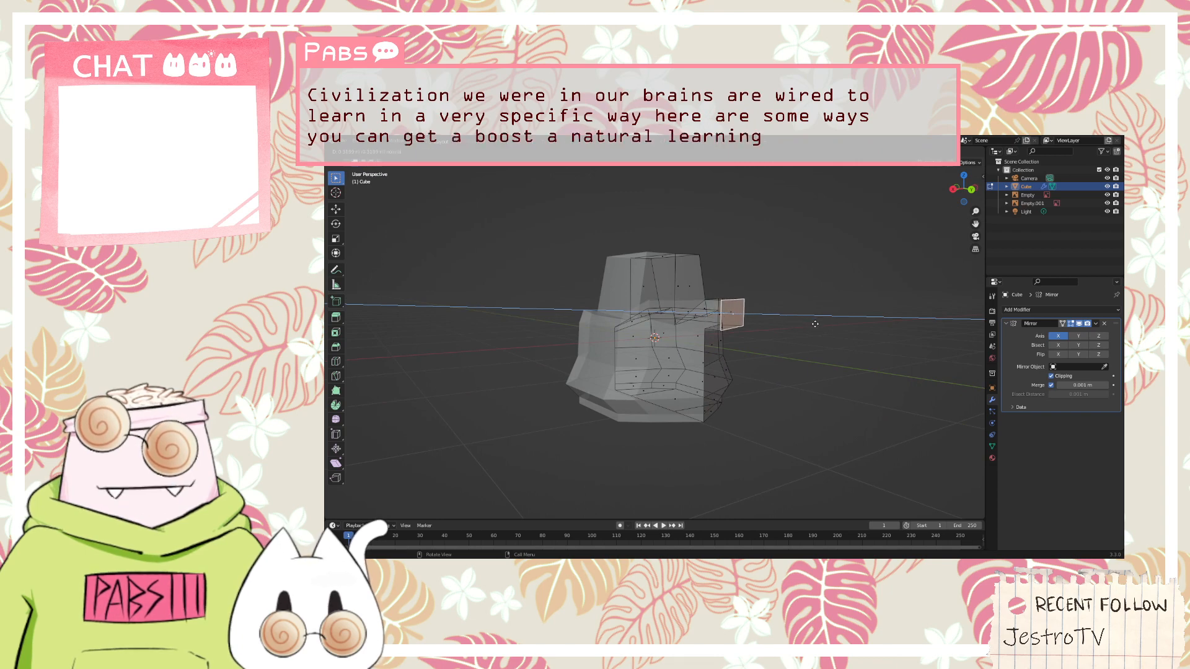
key(z)
key(y)
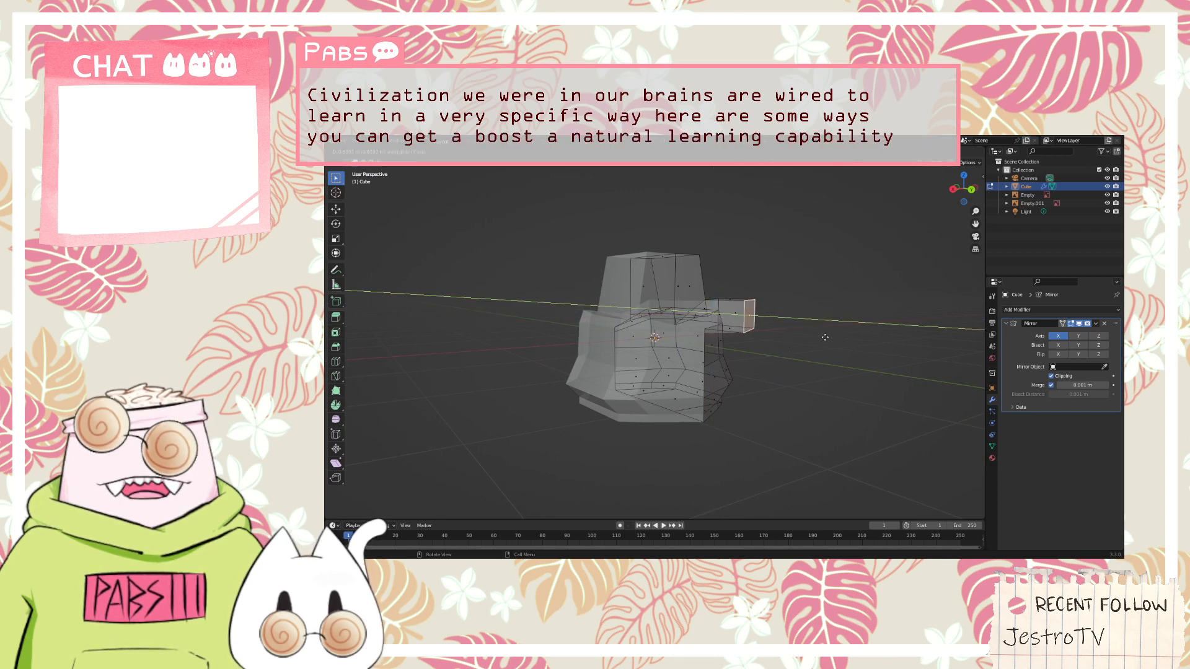
key(Escape)
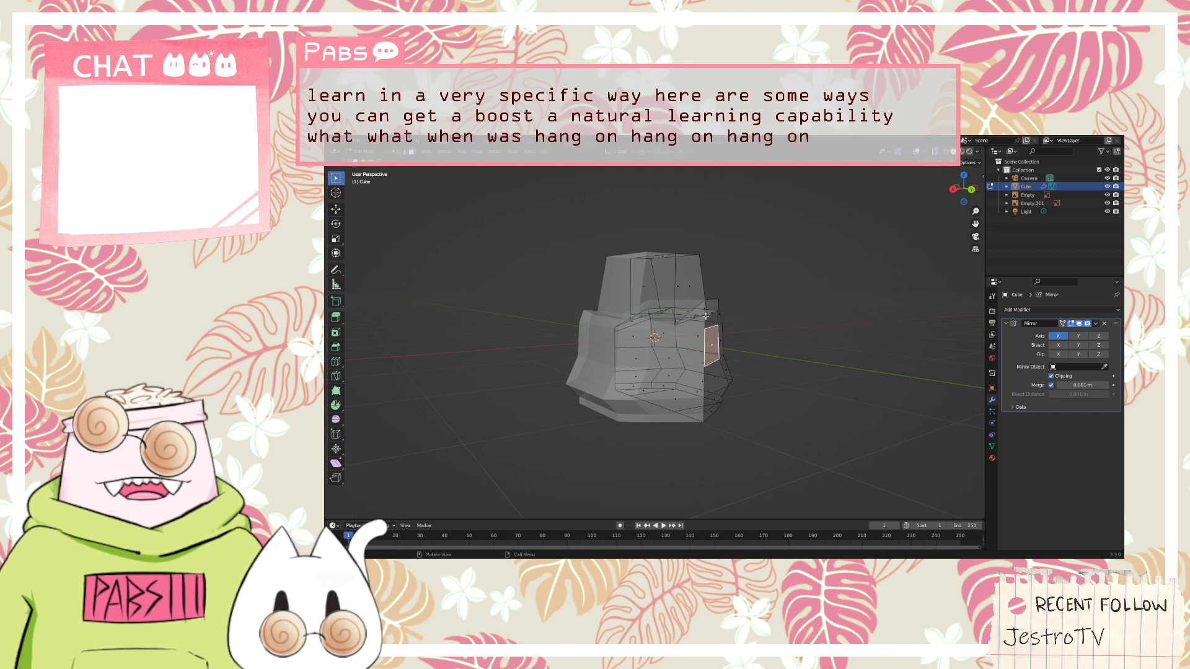
Extrude the topmost back face beside the mirror line outward along its normal to start a hood block
middle_drag(758, 308, 781, 375)
scroll(718, 382, up, 3)
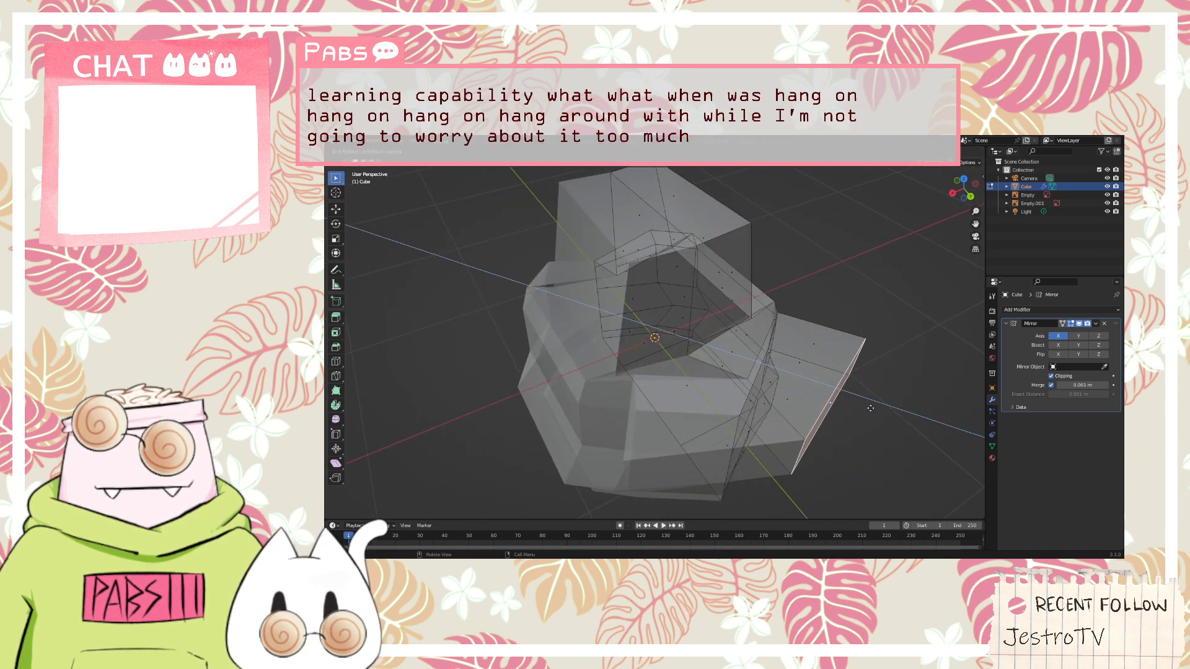
click(871, 407)
Extrude the underside face of the hood block straight down along the Z axis
middle_drag(871, 408, 735, 298)
key(e)
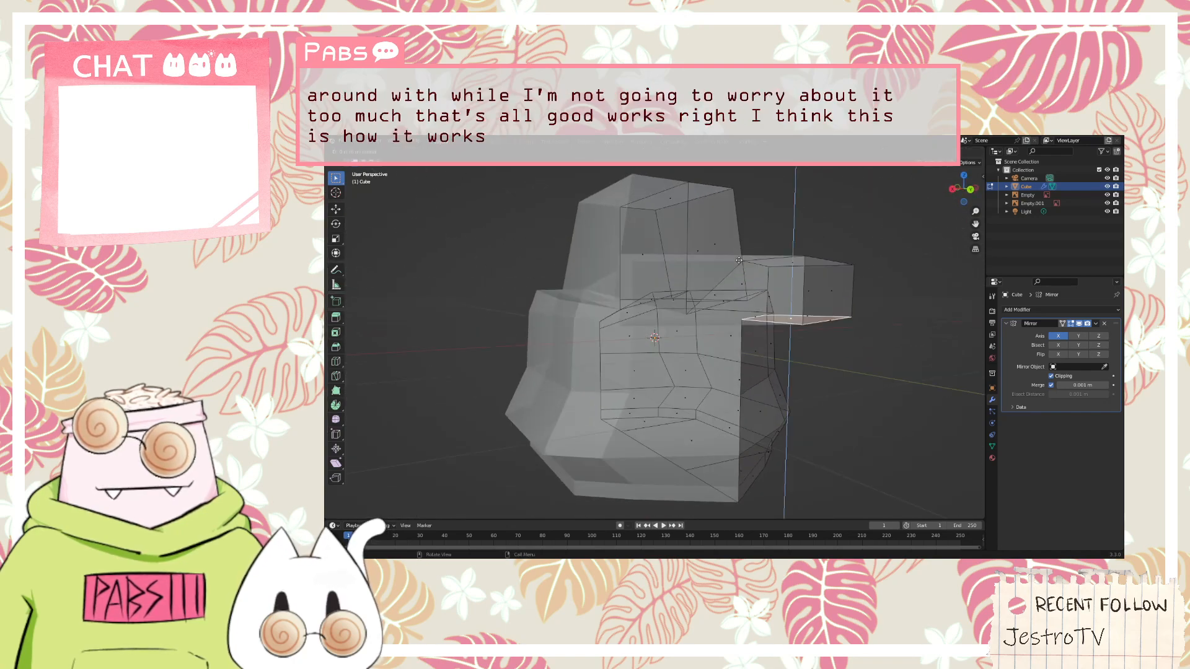
click(739, 322)
Move the hood block's outer bottom corner vertex along the X axis toward the mirror centre line
middle_drag(530, 318, 419, 322)
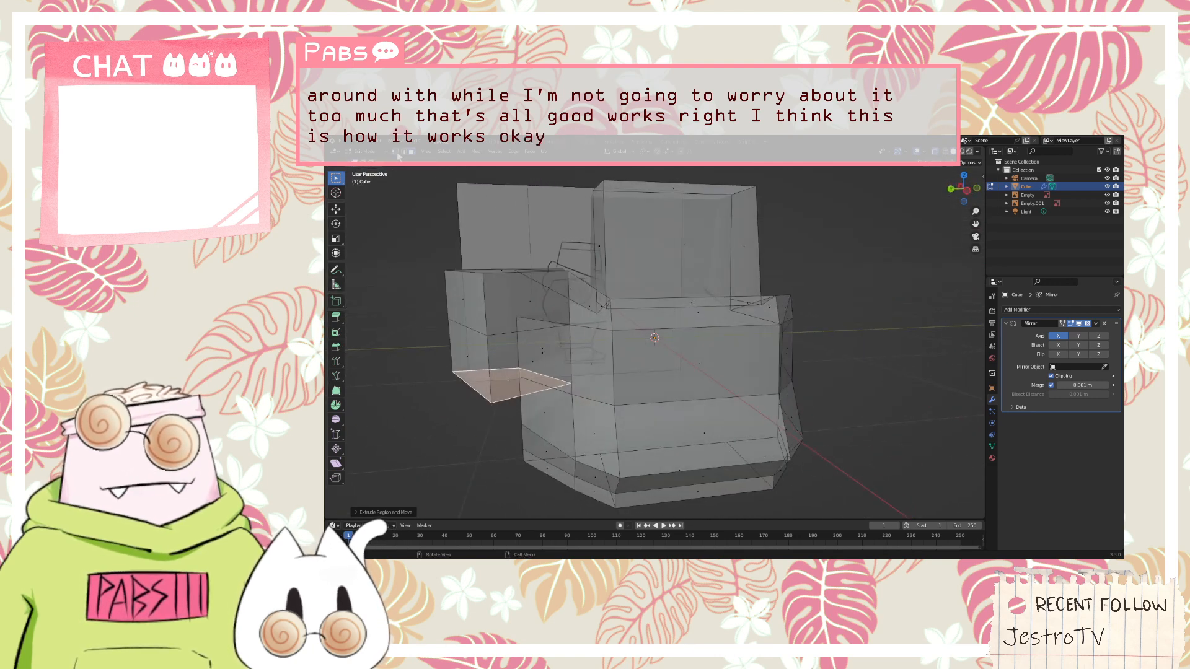
click(395, 153)
click(494, 405)
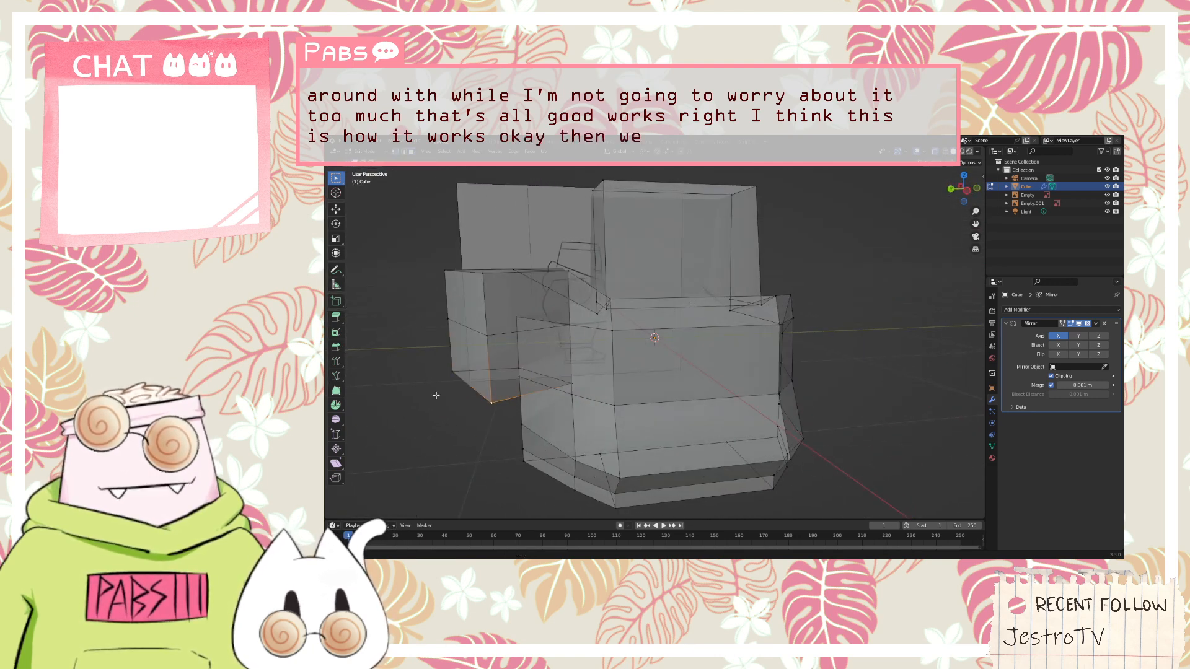
middle_drag(436, 395, 499, 400)
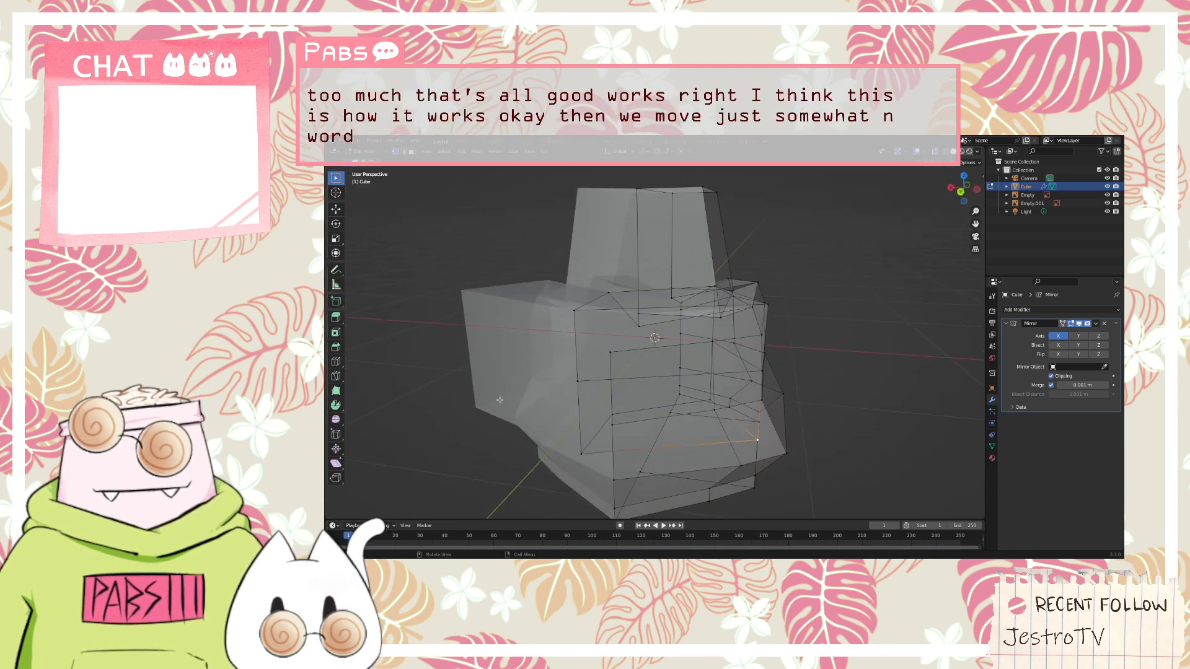
key(g)
key(x)
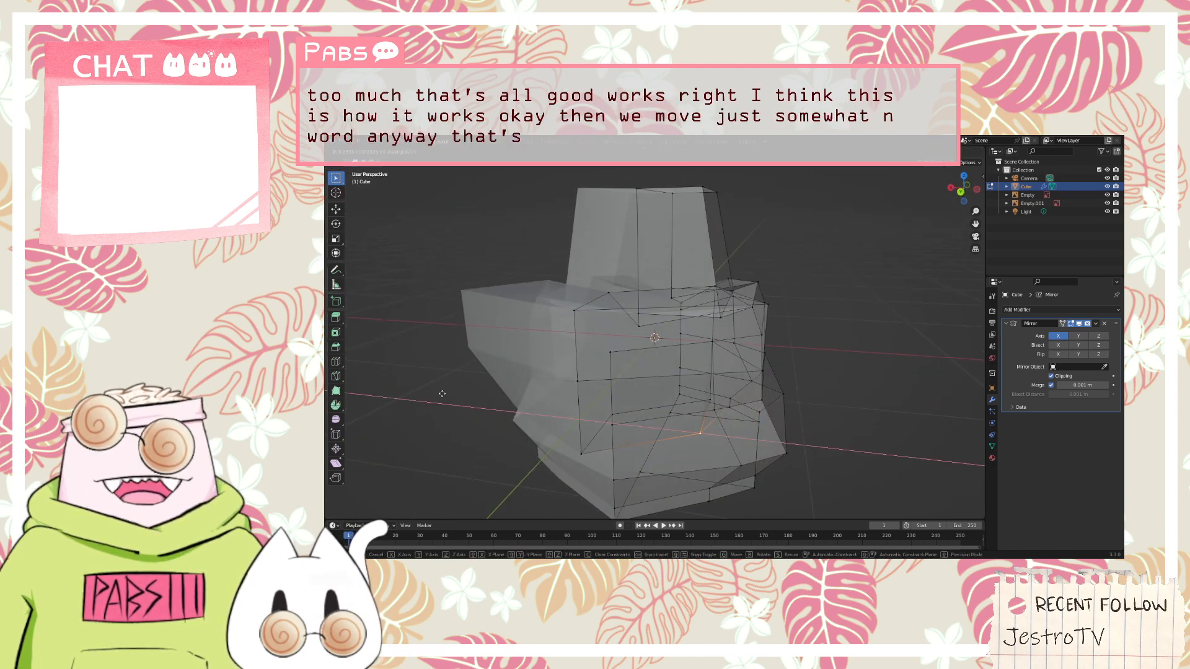
click(442, 394)
Move the vertical edge where the hood block meets the torso's upper side face along the X axis
middle_drag(442, 394, 550, 386)
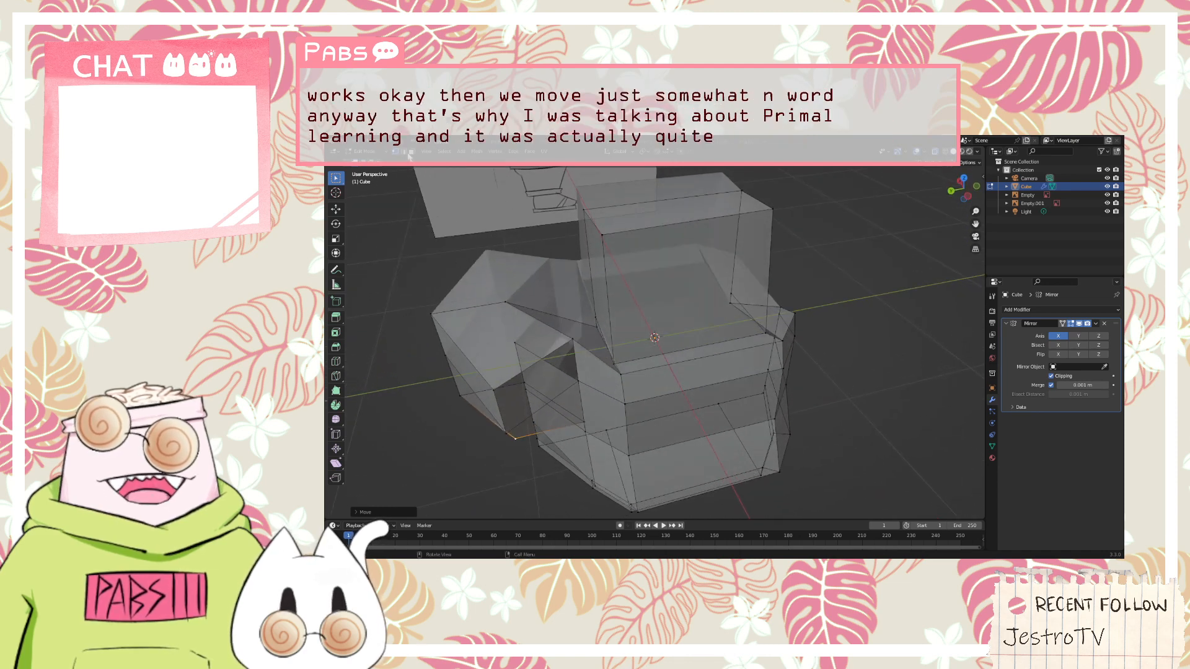
key(3)
click(542, 387)
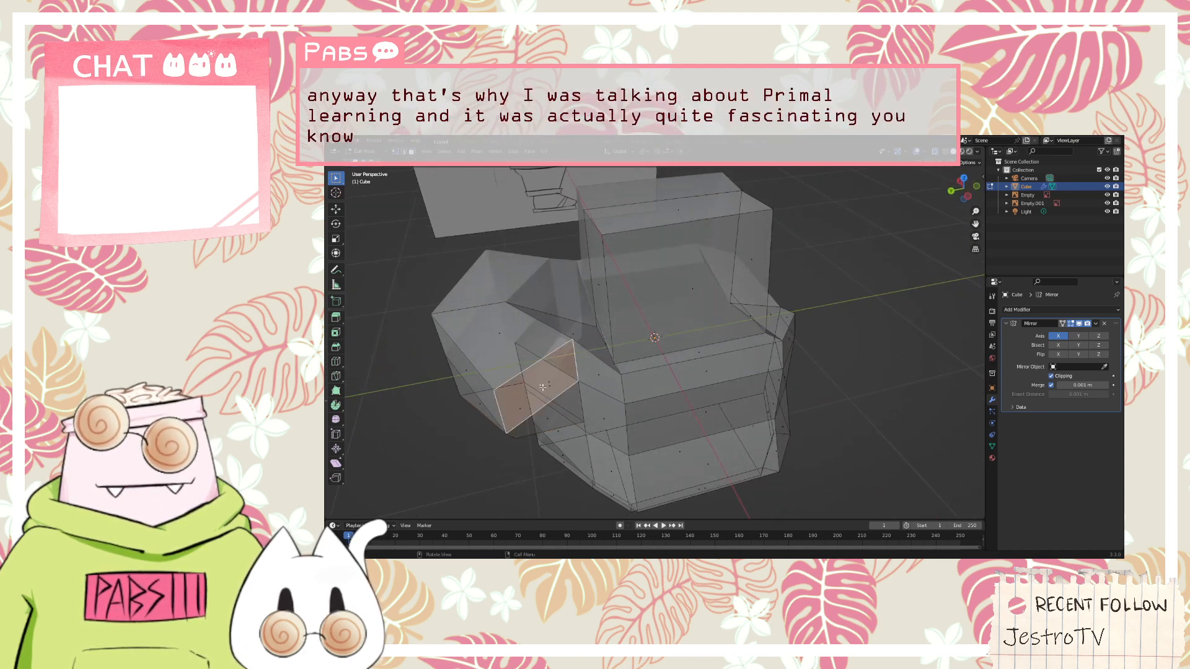
shift+click(594, 380)
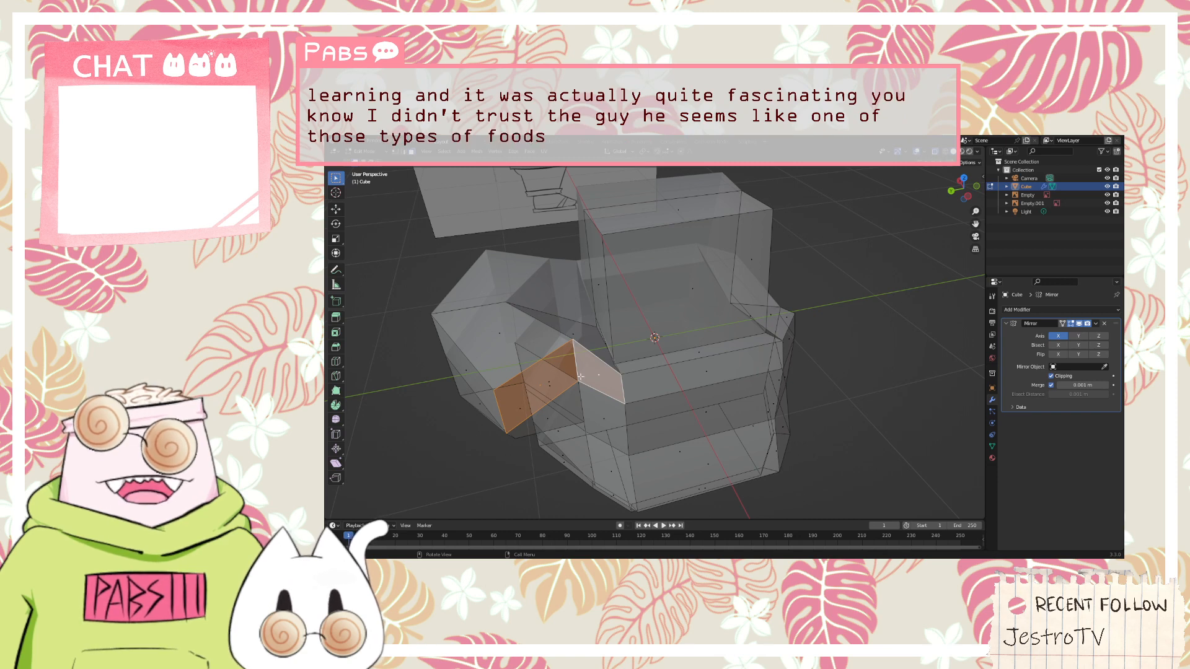
click(402, 153)
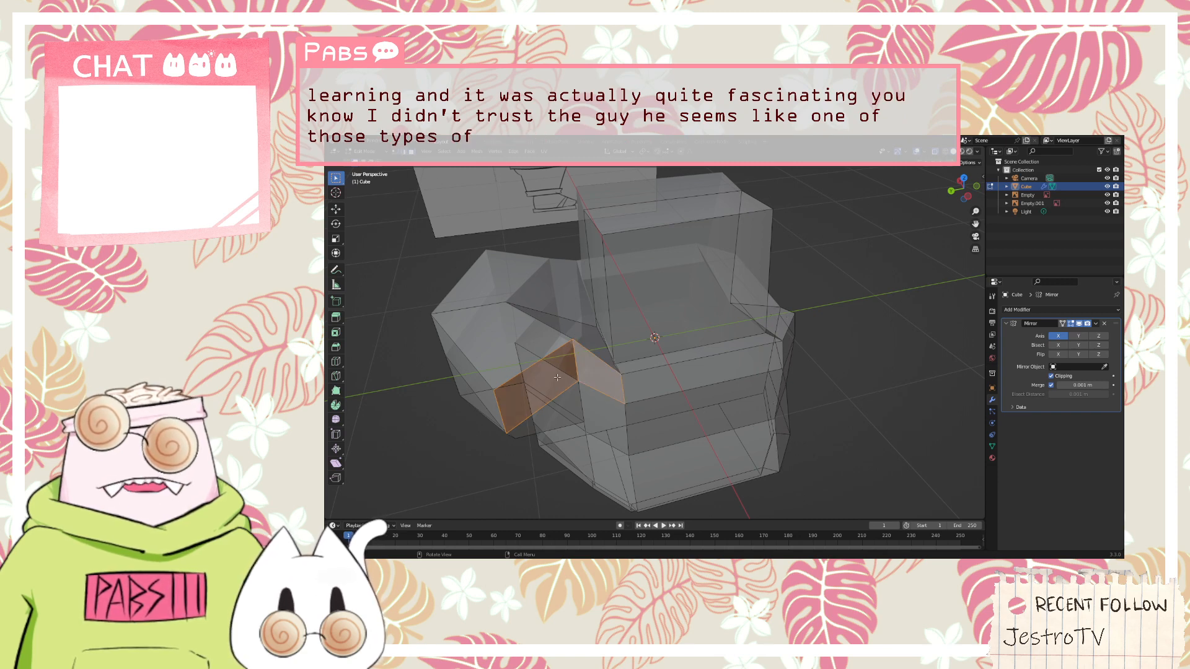
click(575, 370)
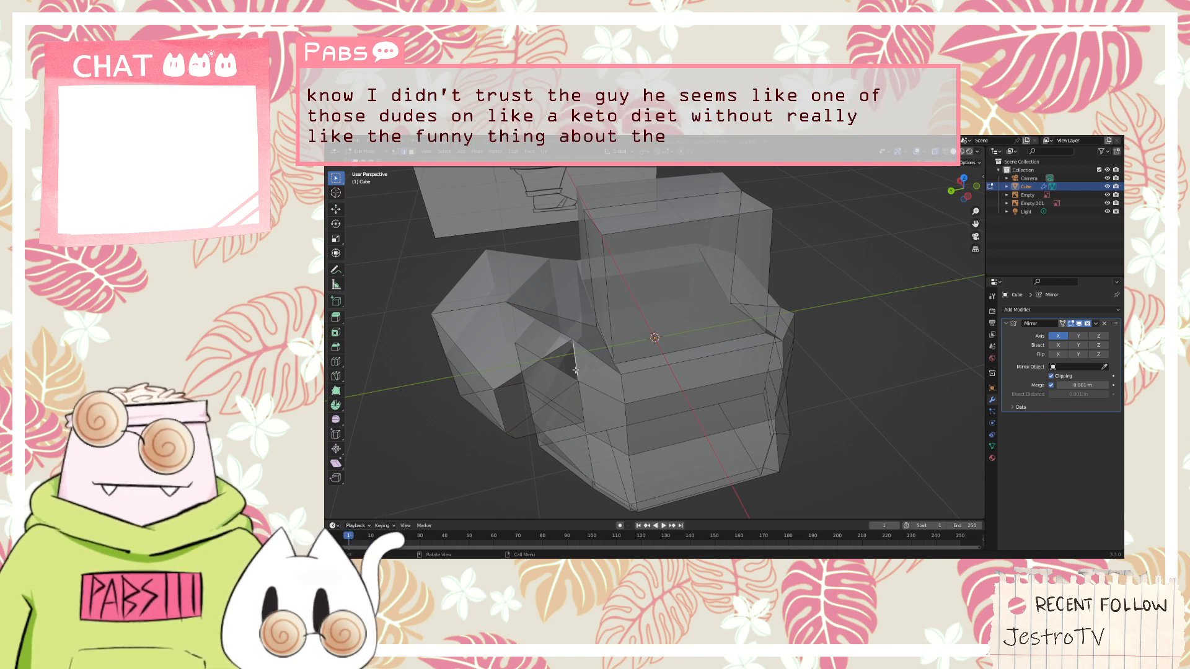
middle_drag(575, 370, 583, 355)
key(g)
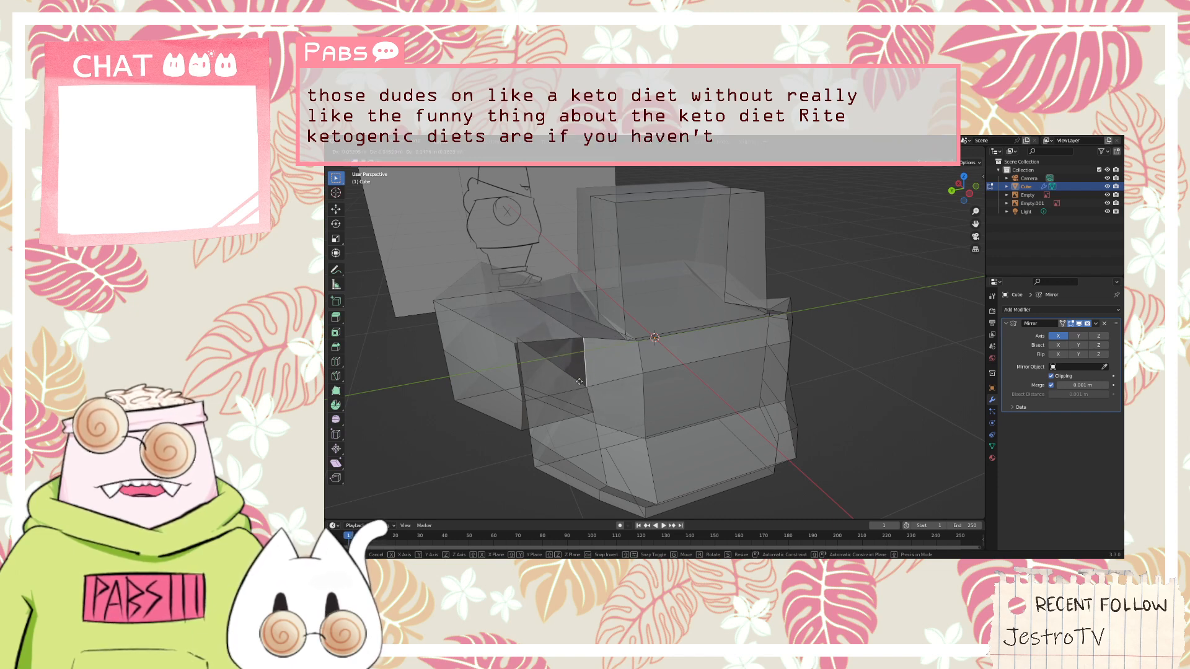
key(x)
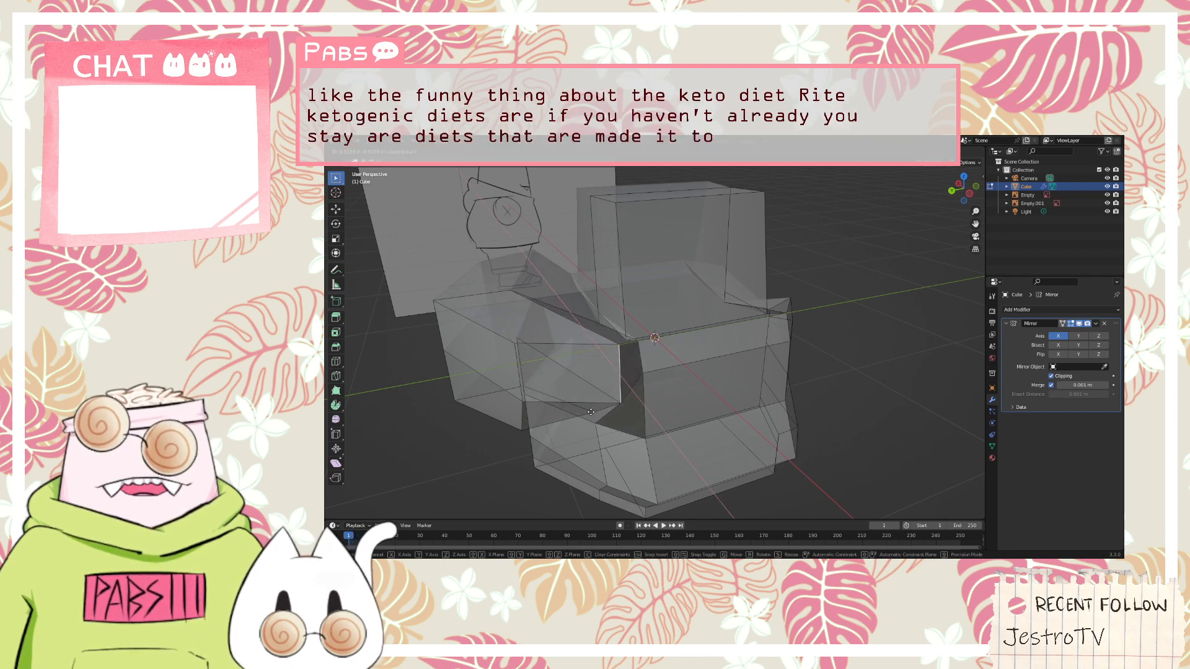
click(592, 422)
Move the hood block's lower outer vertex nearest the torso along the Y axis, toward the back of the hood
middle_drag(562, 408, 534, 393)
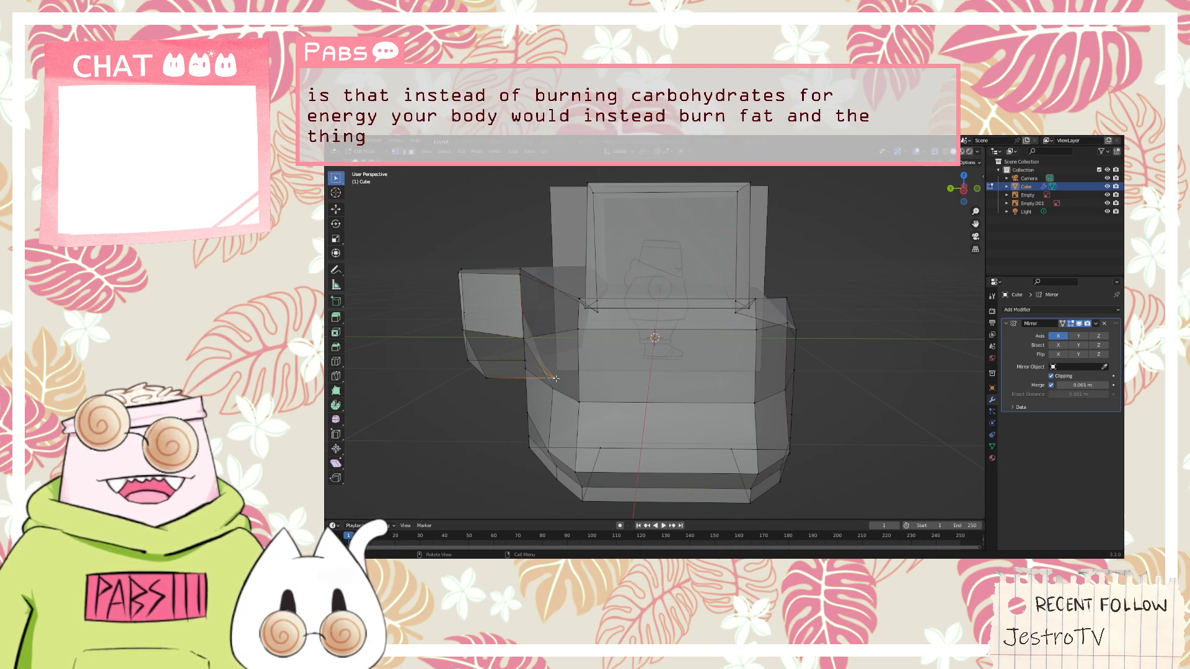
key(g)
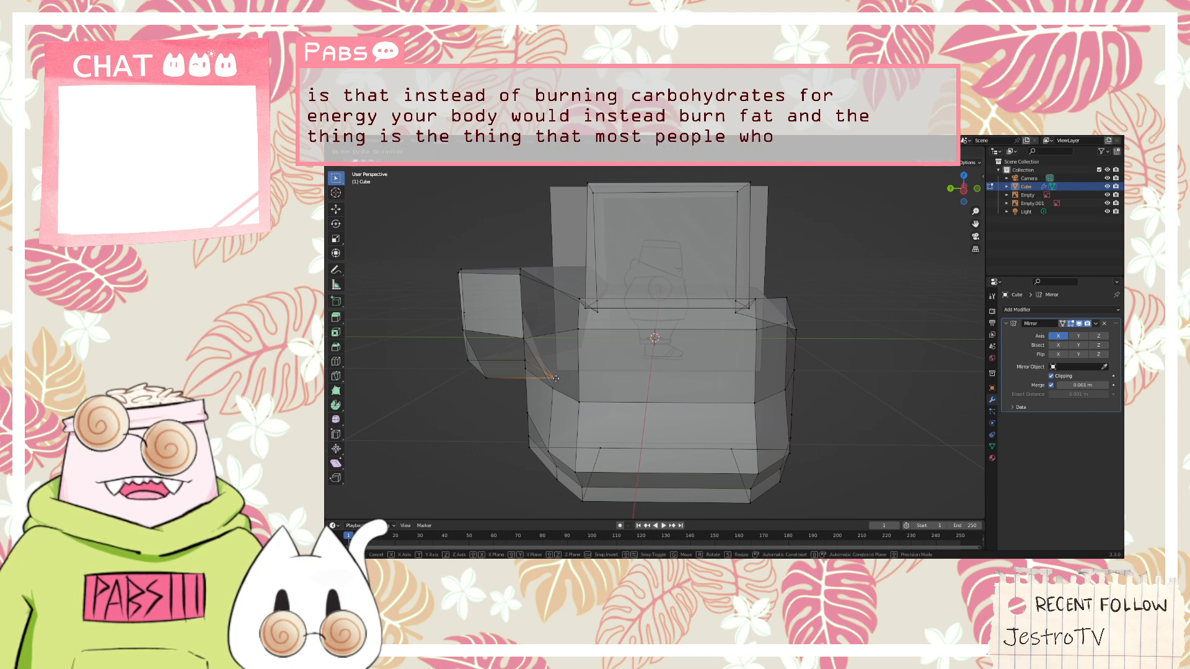
key(y)
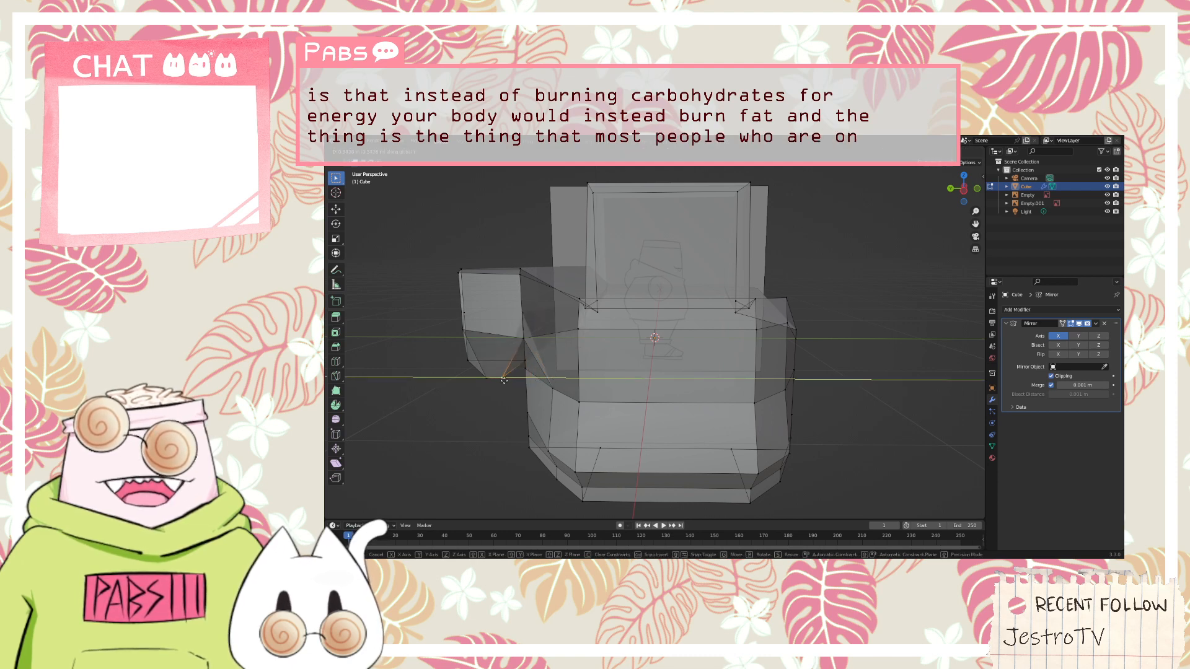
click(516, 381)
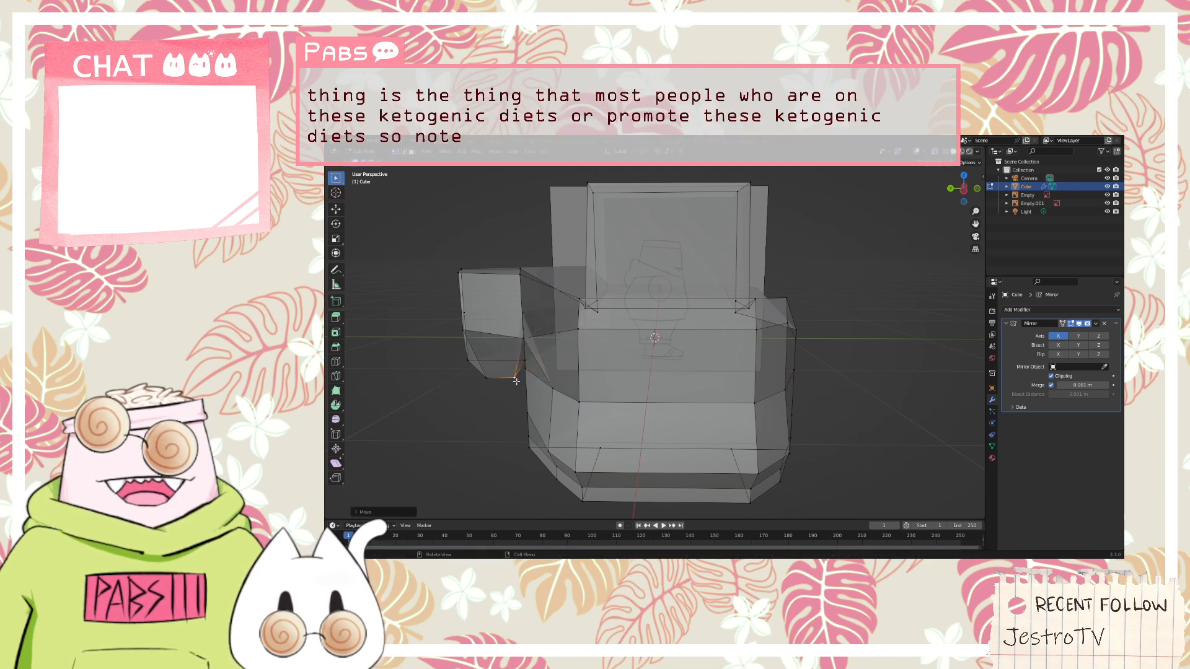
Move the hood block's lower vertex beside the torso along the X axis toward the mirror centre line
middle_drag(516, 381, 669, 359)
middle_drag(771, 320, 619, 369)
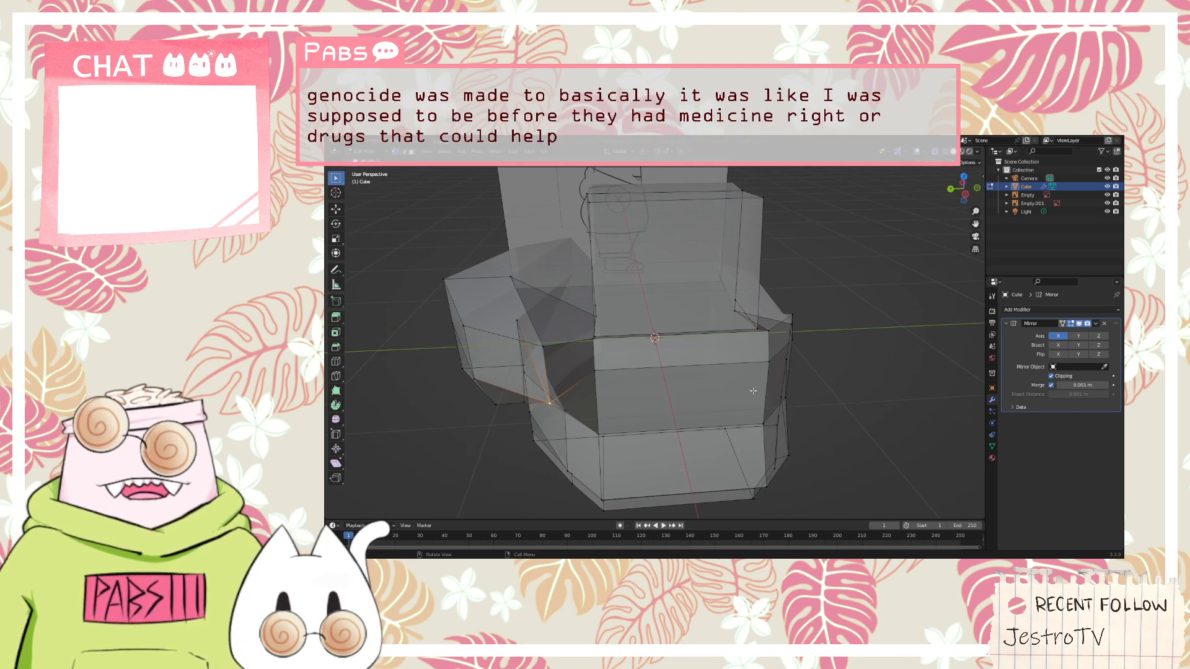
key(g)
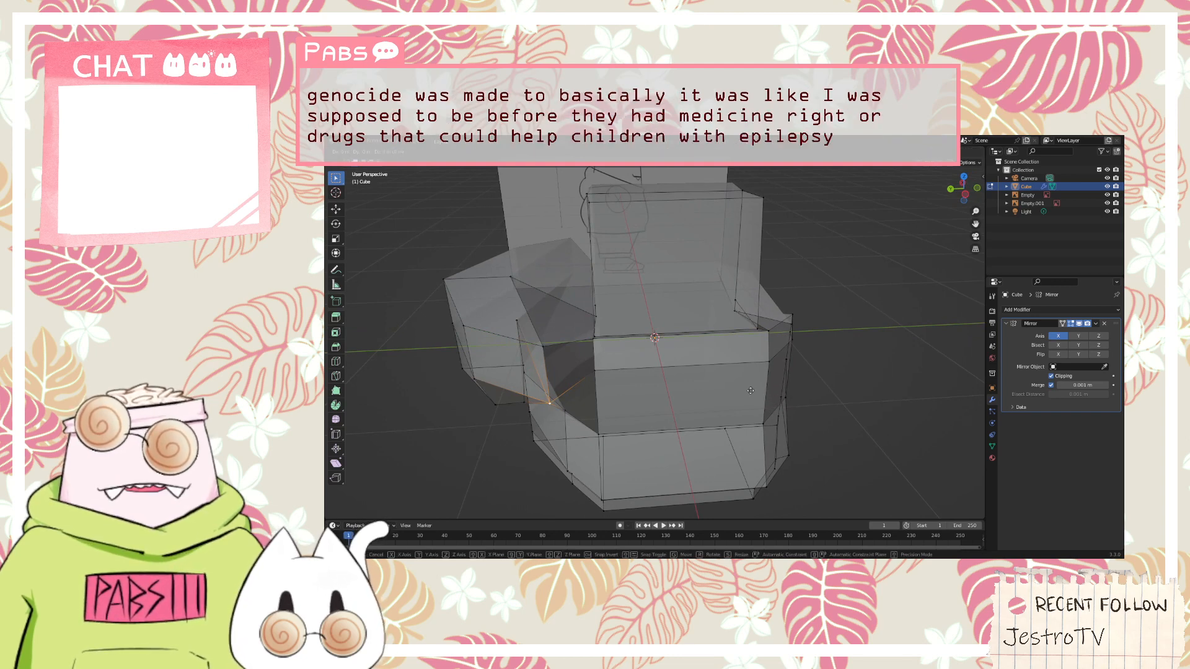
key(x)
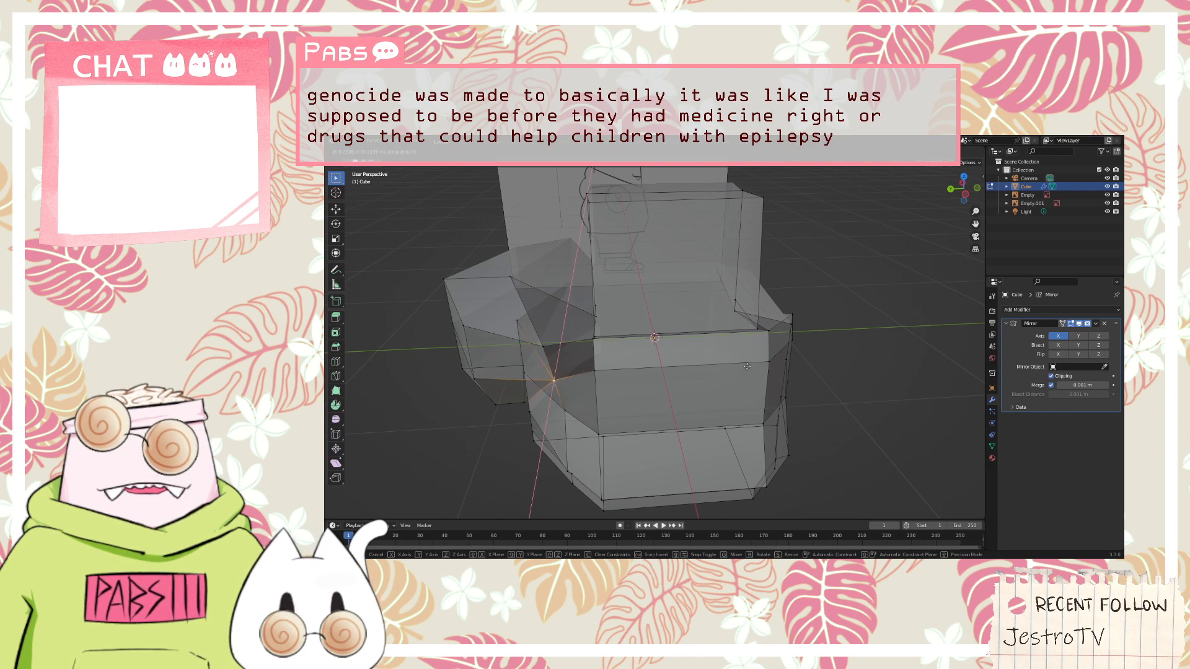
click(750, 364)
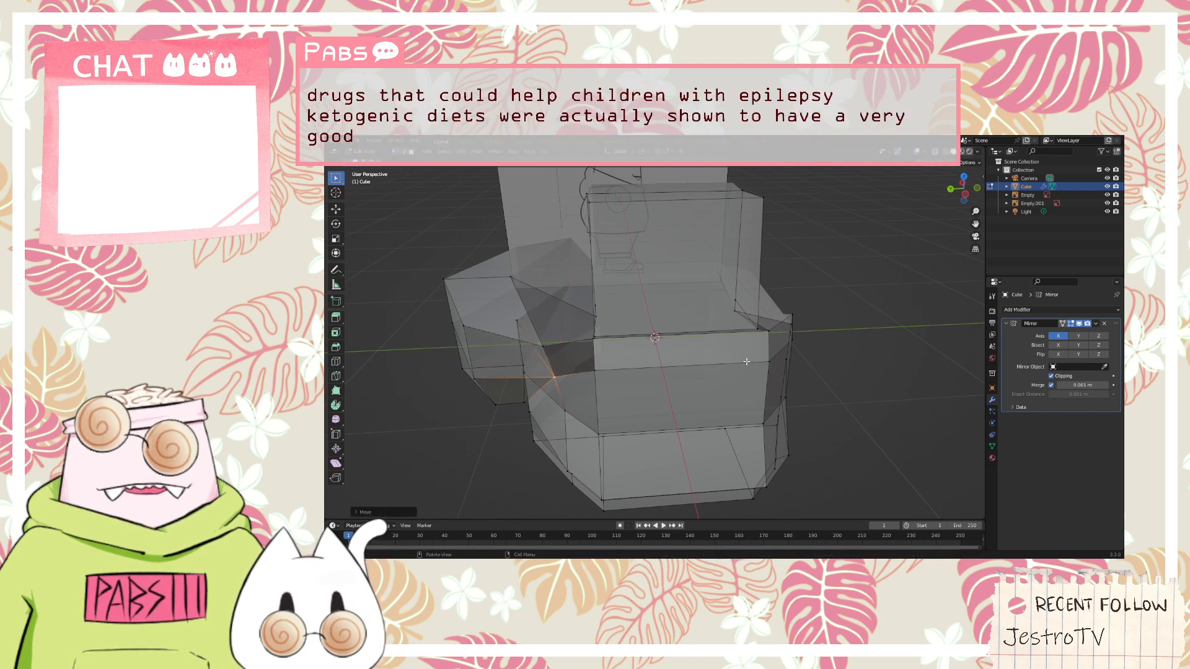
Shift the hood block's bottom corner vertex facing the torso slightly along the X axis and along the Y axis
middle_drag(750, 364, 660, 364)
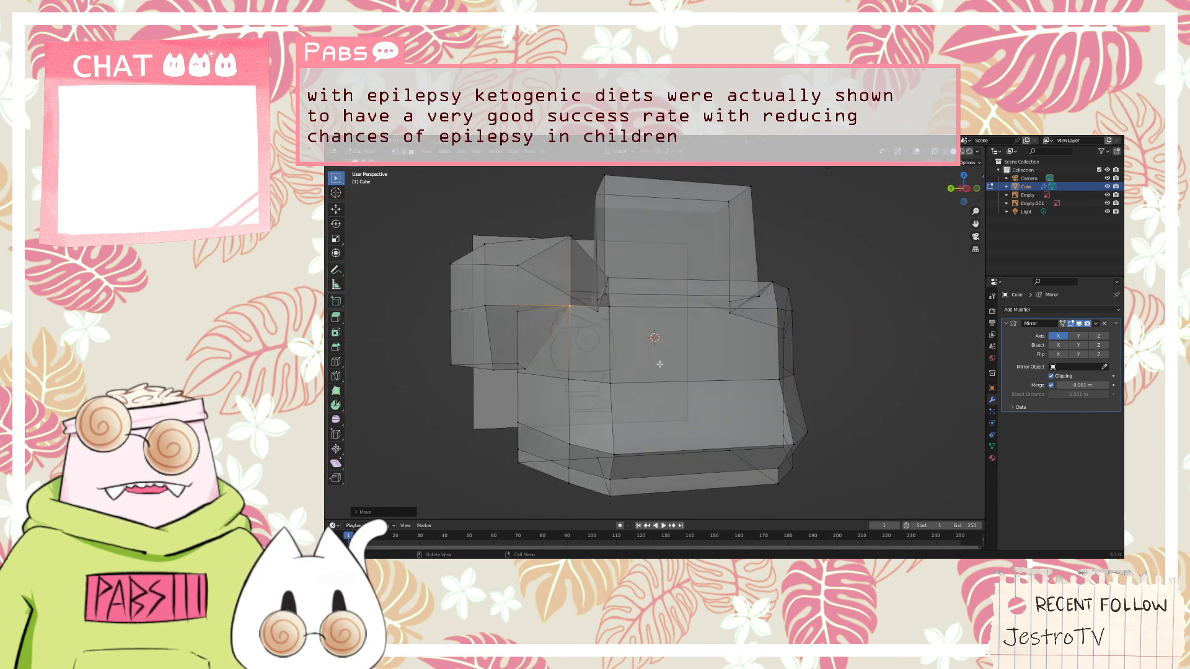
click(526, 370)
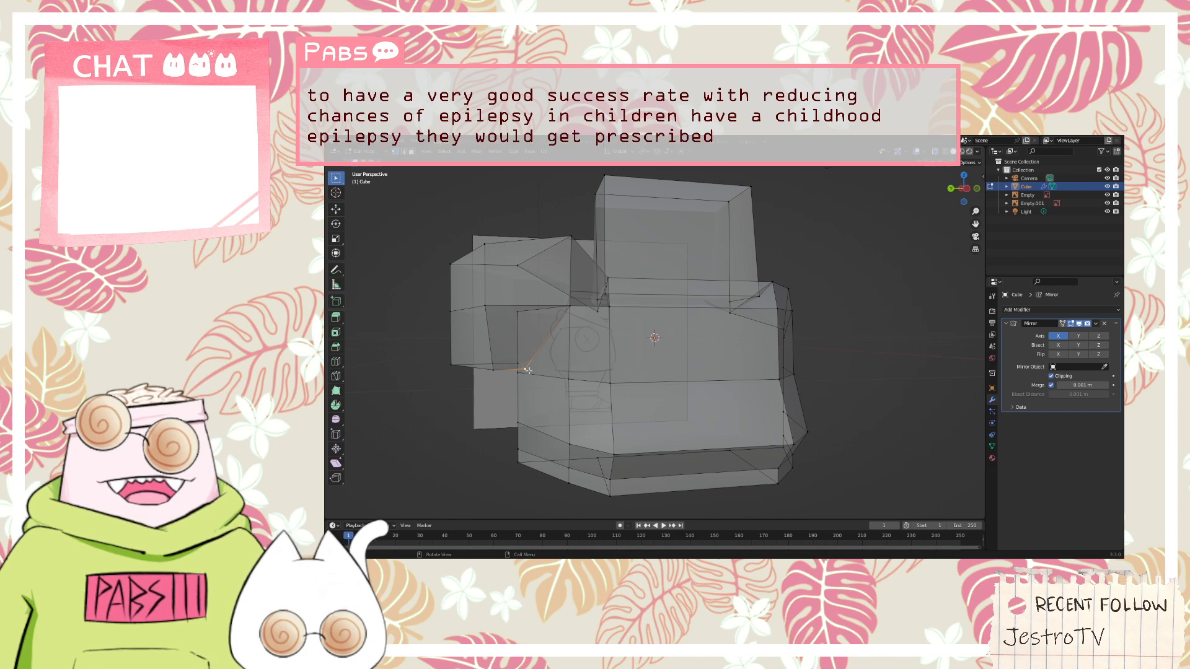
key(g)
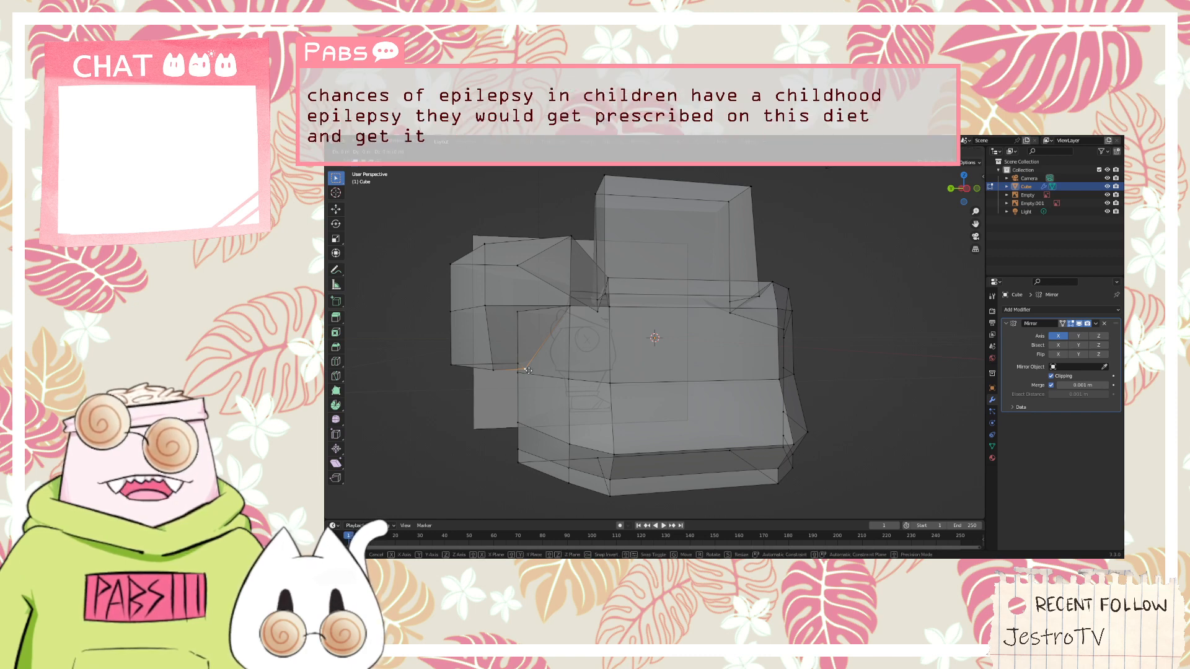
key(x)
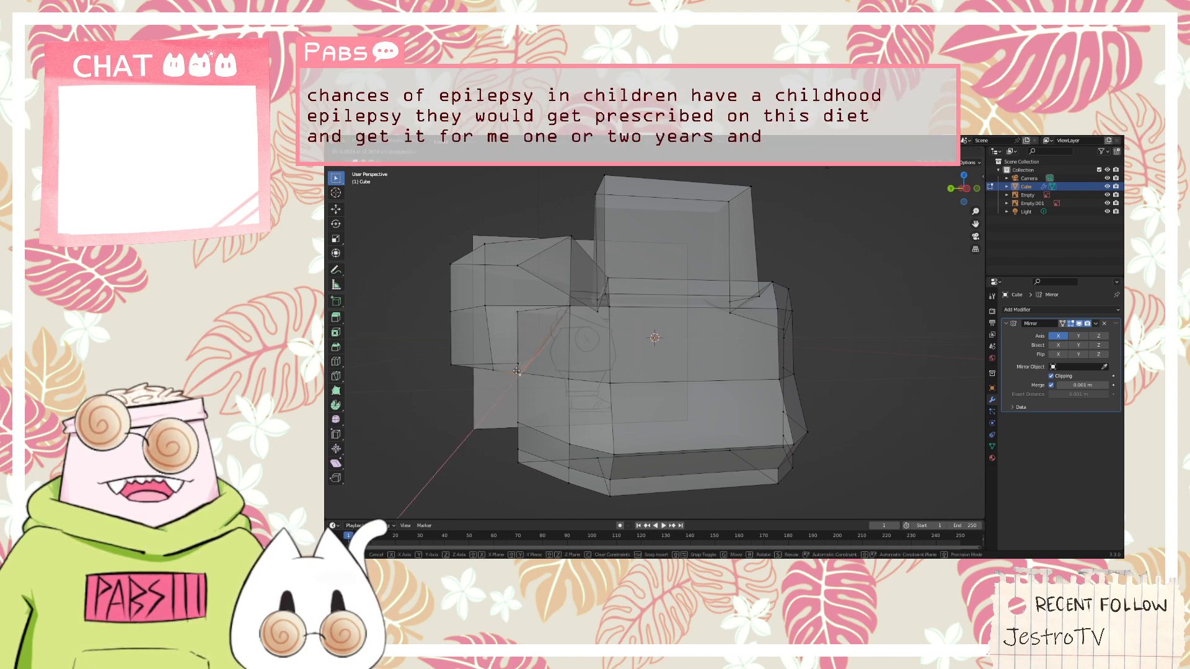
click(525, 367)
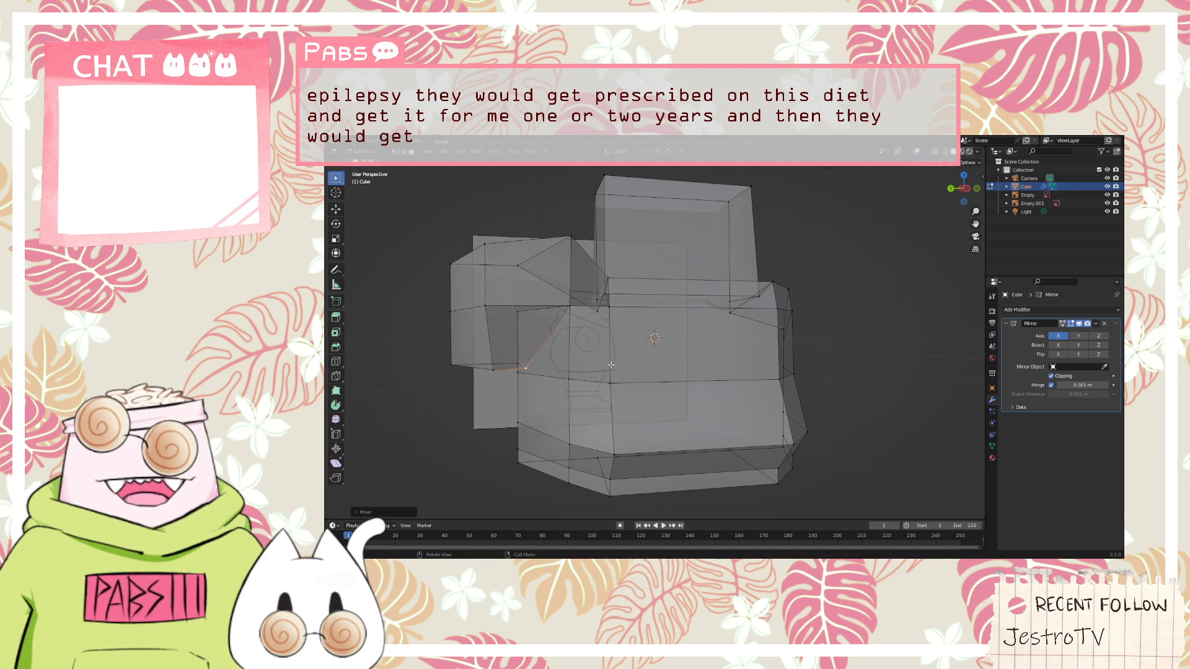
middle_drag(611, 365, 598, 390)
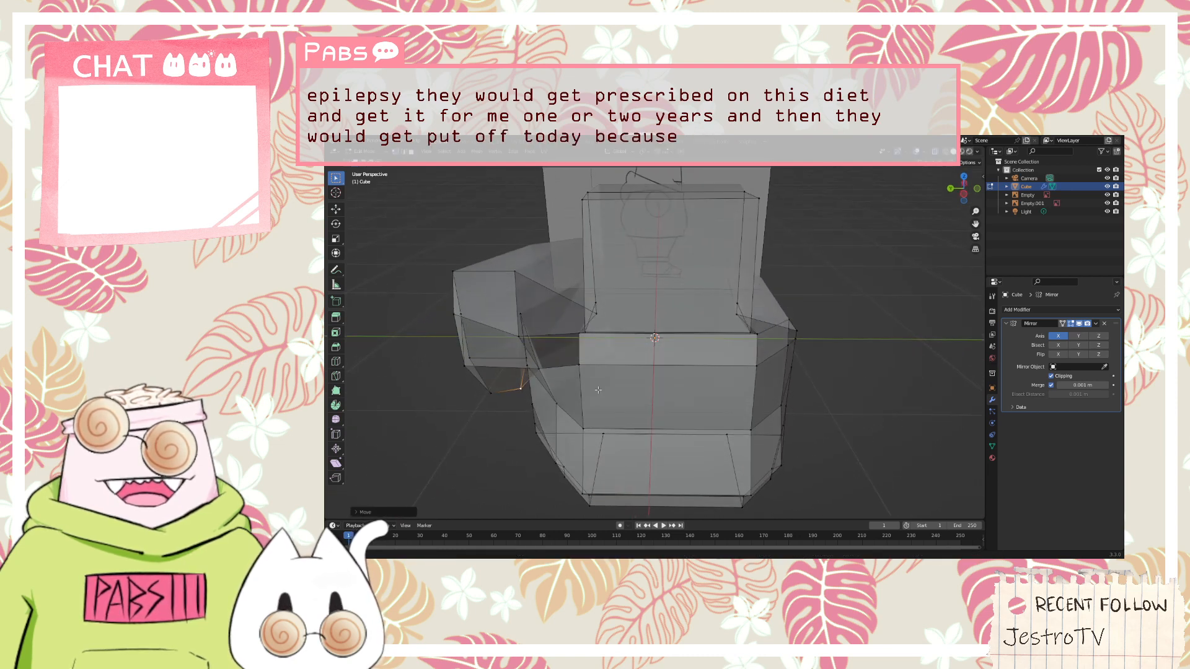
middle_drag(528, 406, 523, 378)
key(g)
key(y)
click(517, 393)
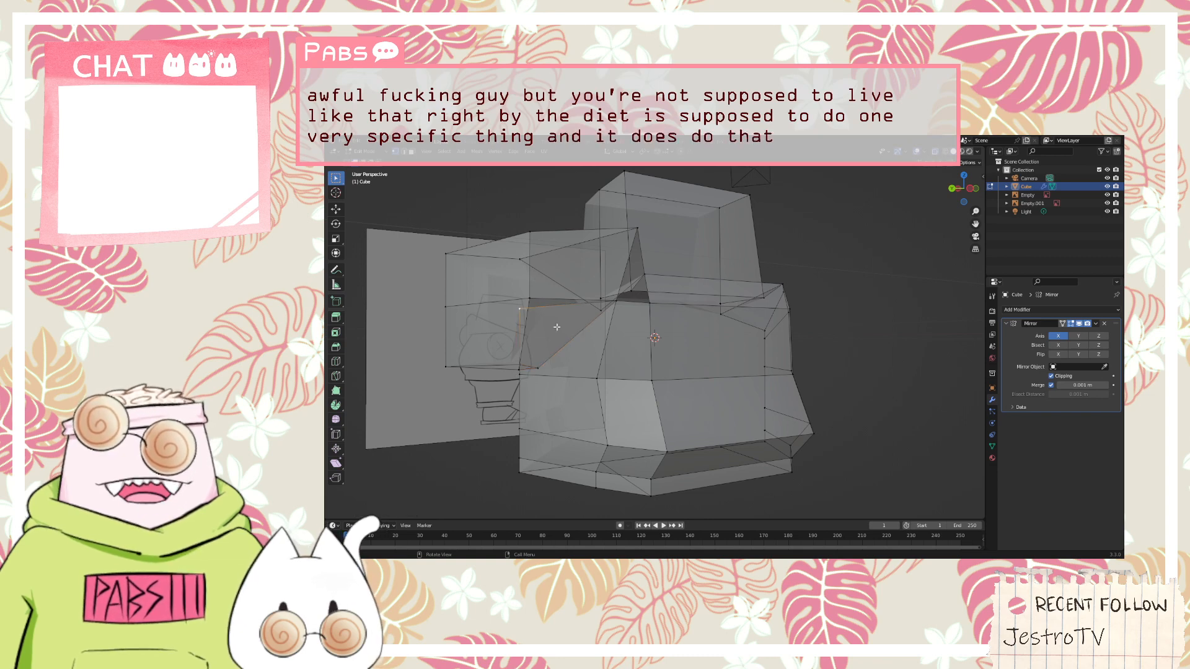
Move the vertex above the hood block's bottom corner along the Y axis toward the torso
key(g)
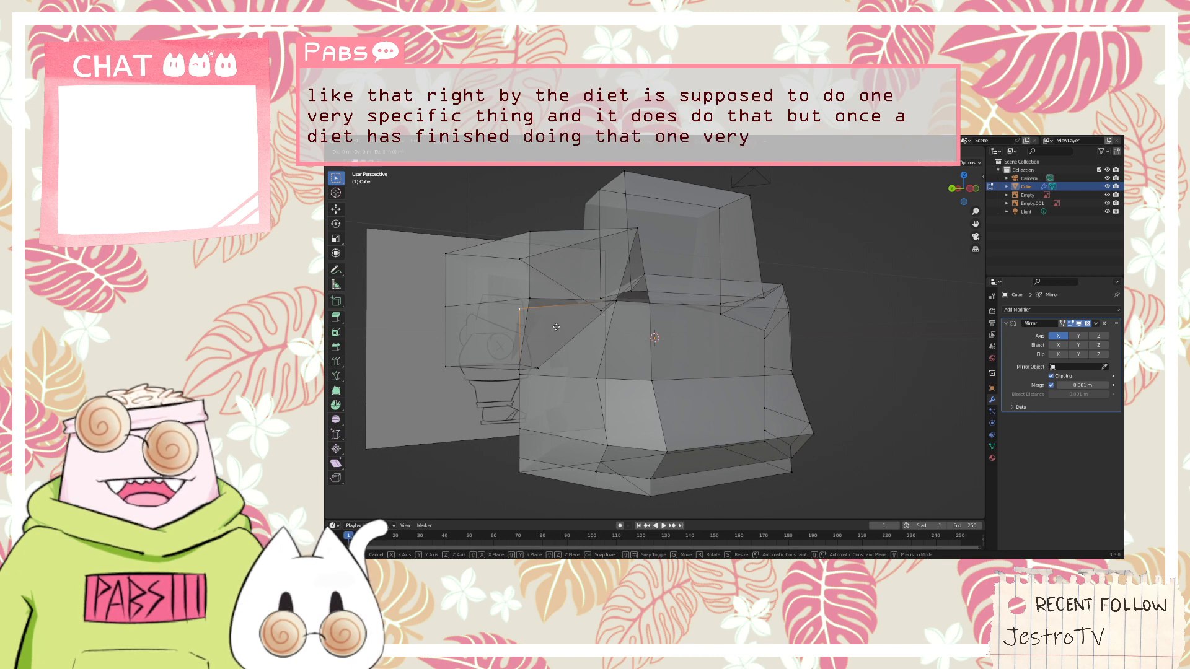
key(x)
key(y)
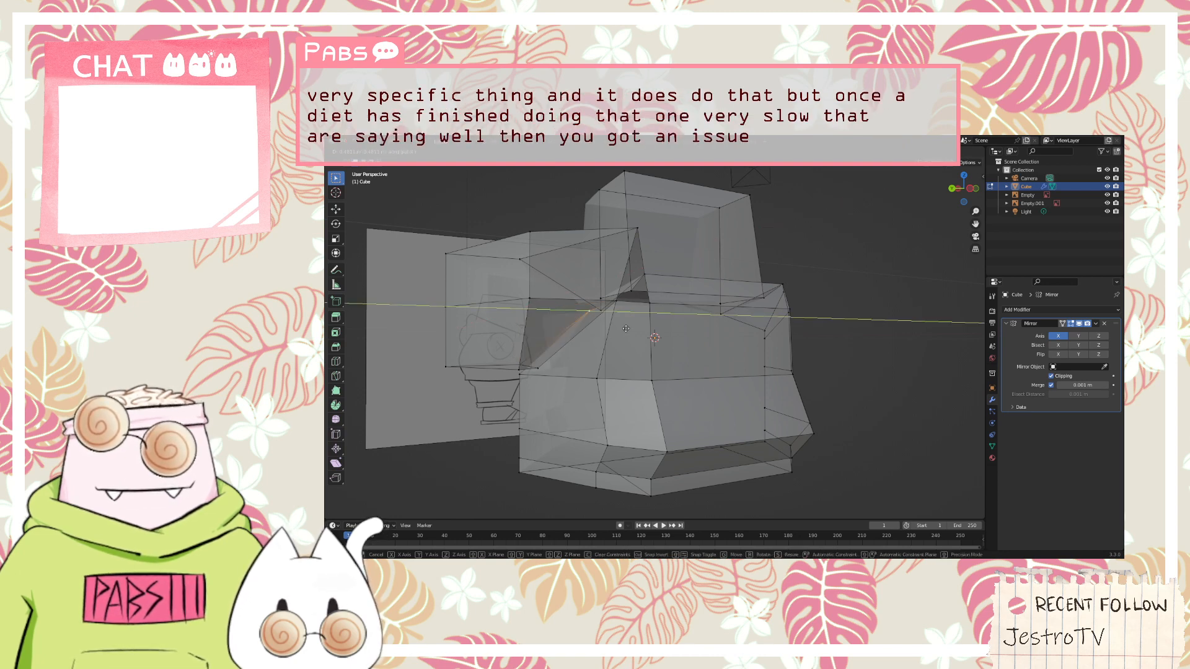
click(629, 328)
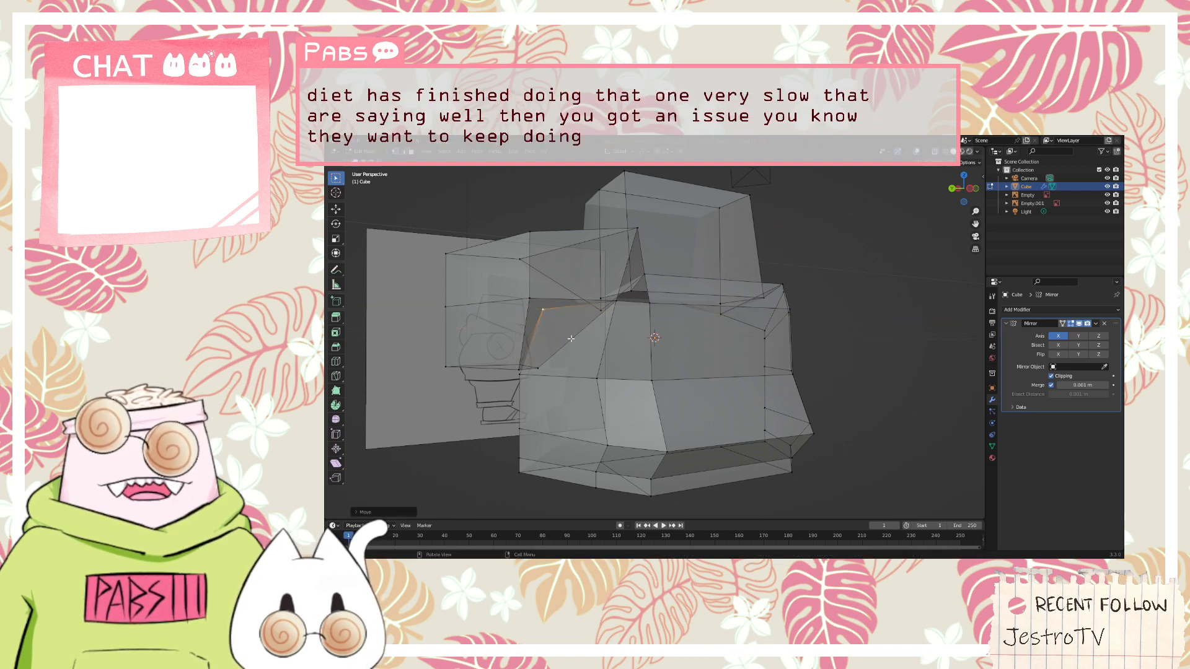
Move the vertical edge at the torso's upper back corner, next to the hood, along the X axis
middle_drag(629, 328, 784, 345)
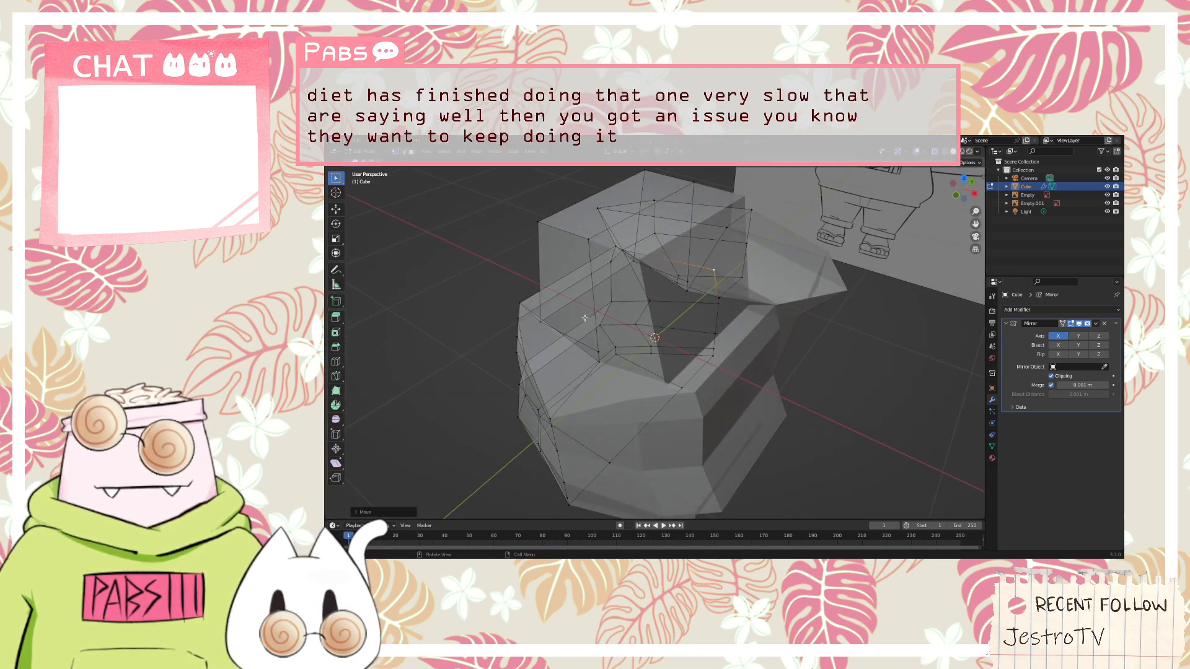
middle_drag(584, 318, 599, 349)
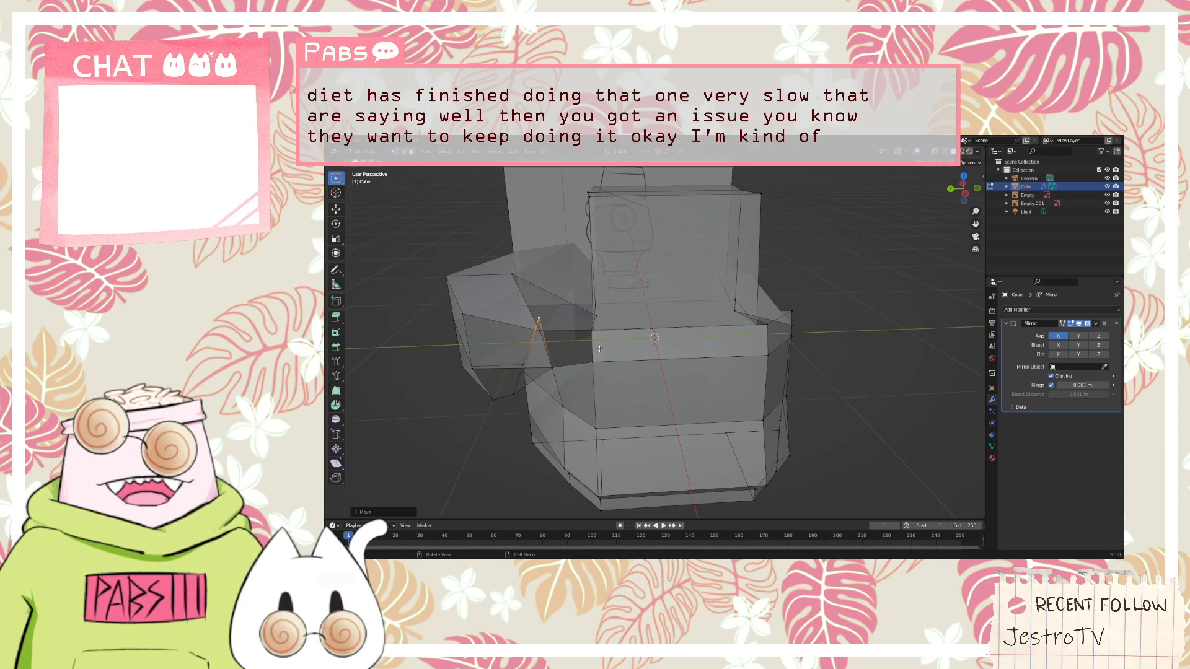
click(593, 350)
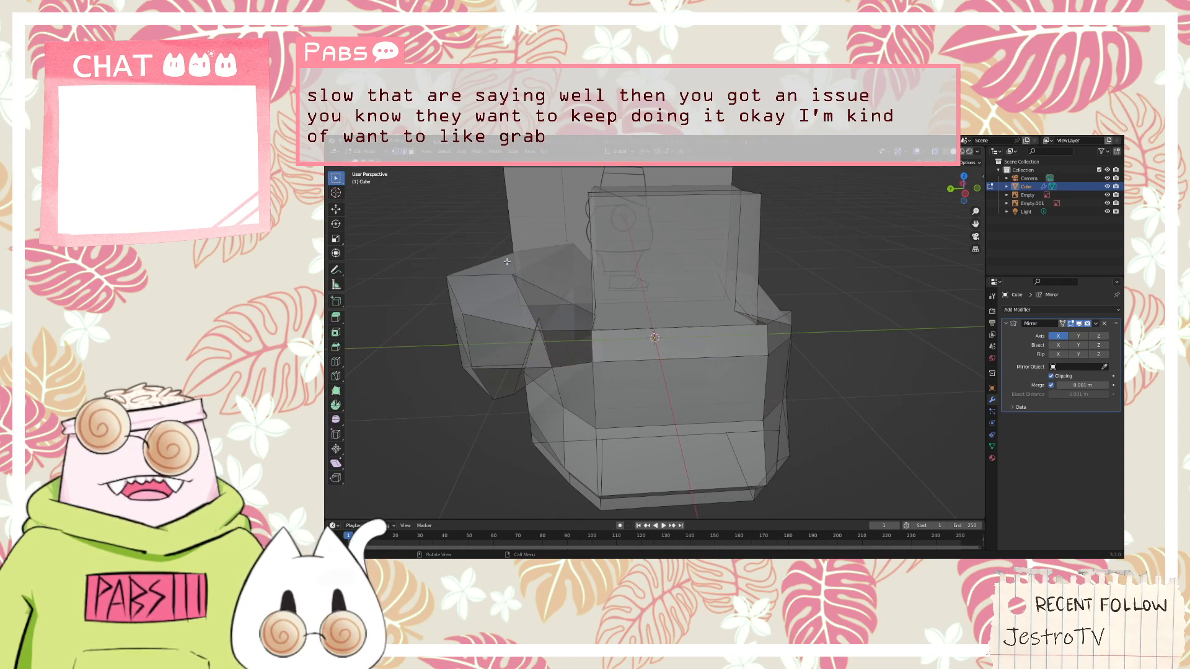
middle_drag(539, 349, 545, 364)
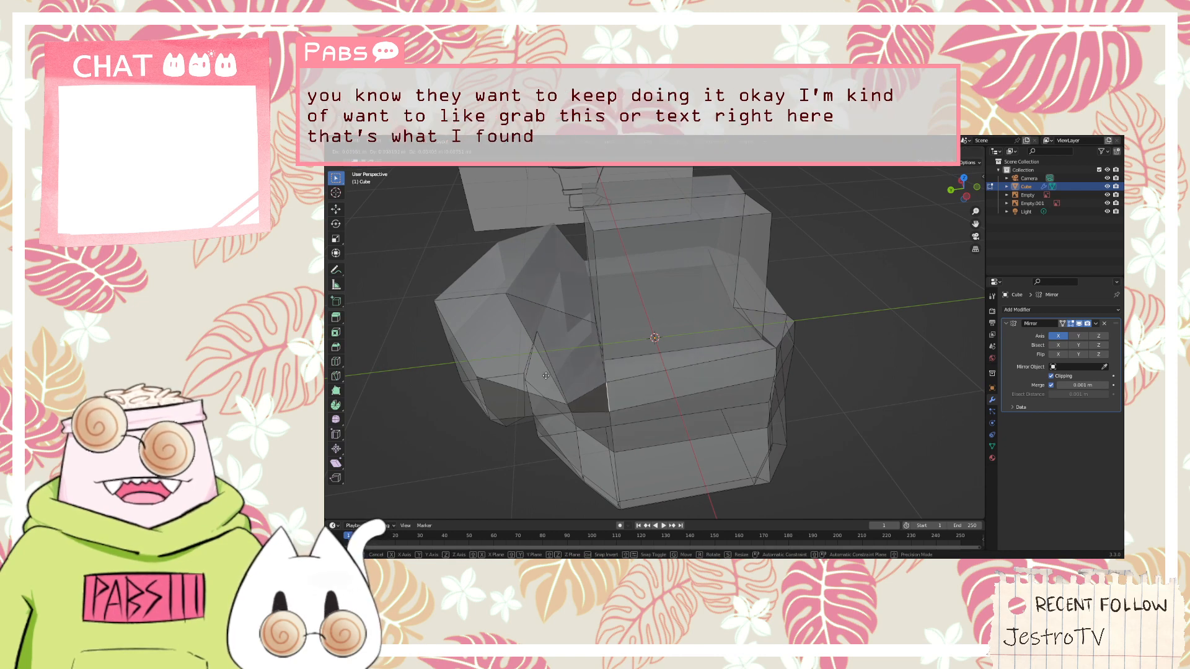
key(g)
key(x)
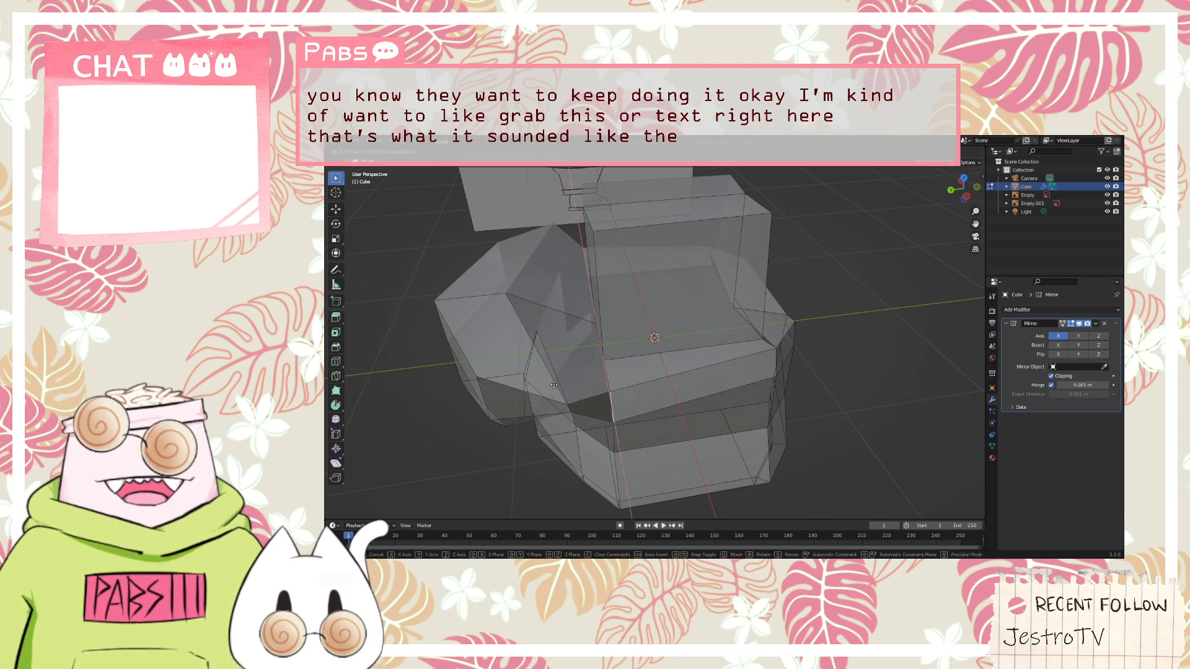
click(553, 384)
middle_drag(553, 385, 692, 363)
scroll(646, 375, up, 5)
scroll(665, 357, down, 5)
key(r)
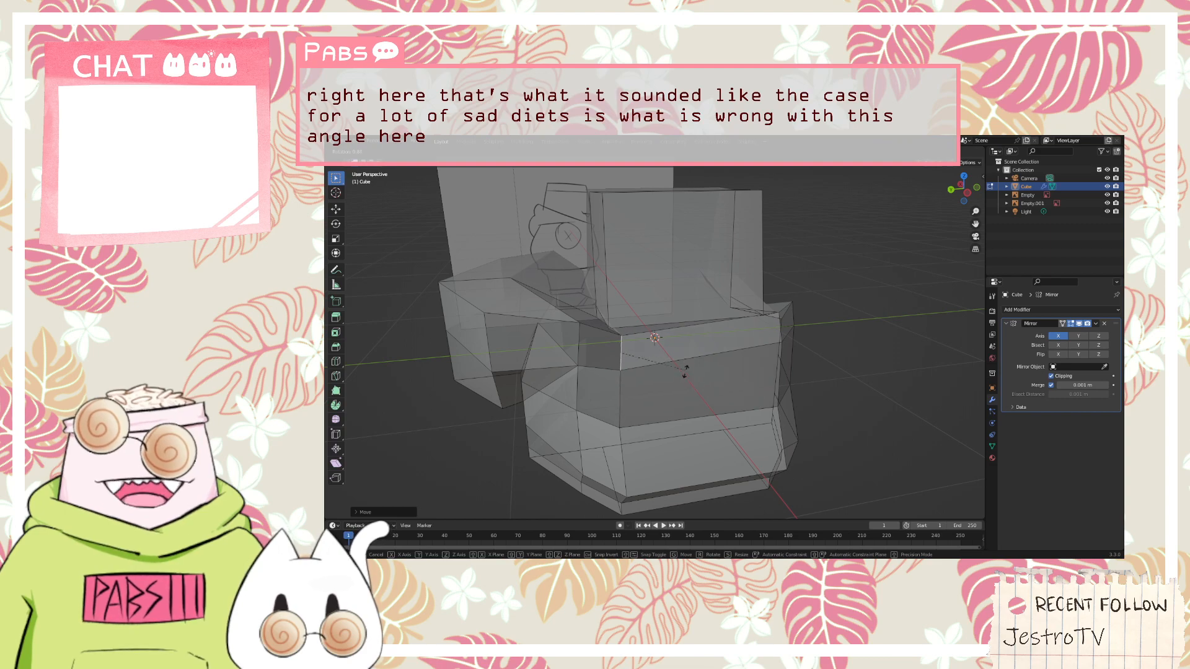
right_click(678, 386)
middle_drag(686, 372, 612, 396)
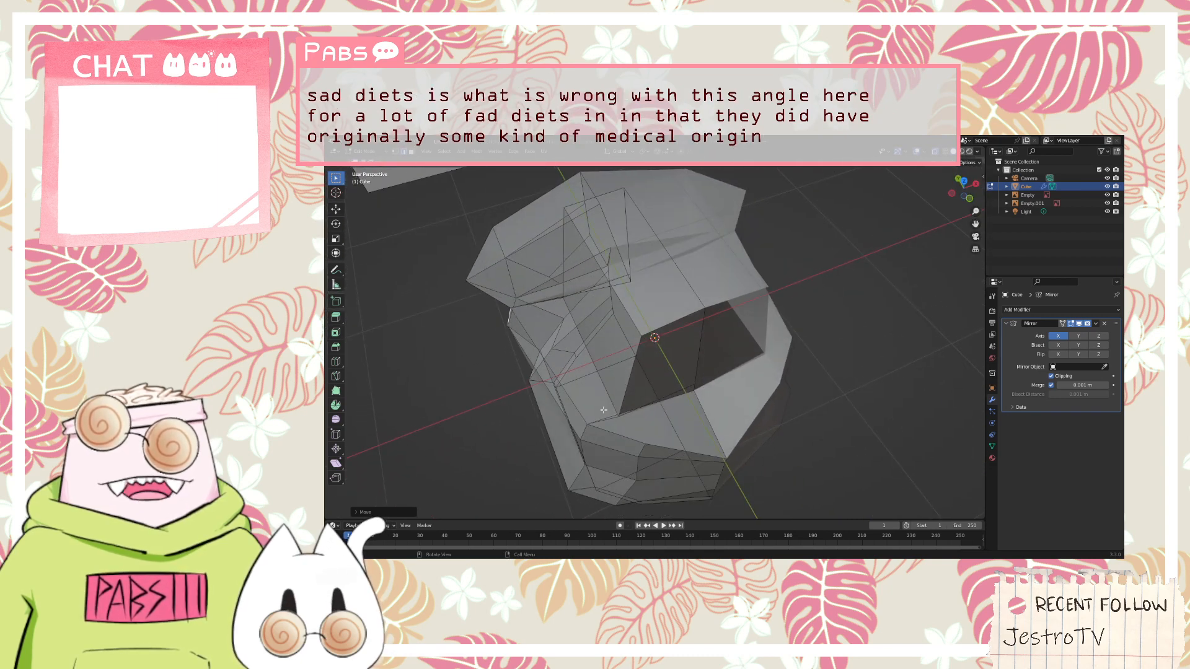
key(g)
right_click(601, 401)
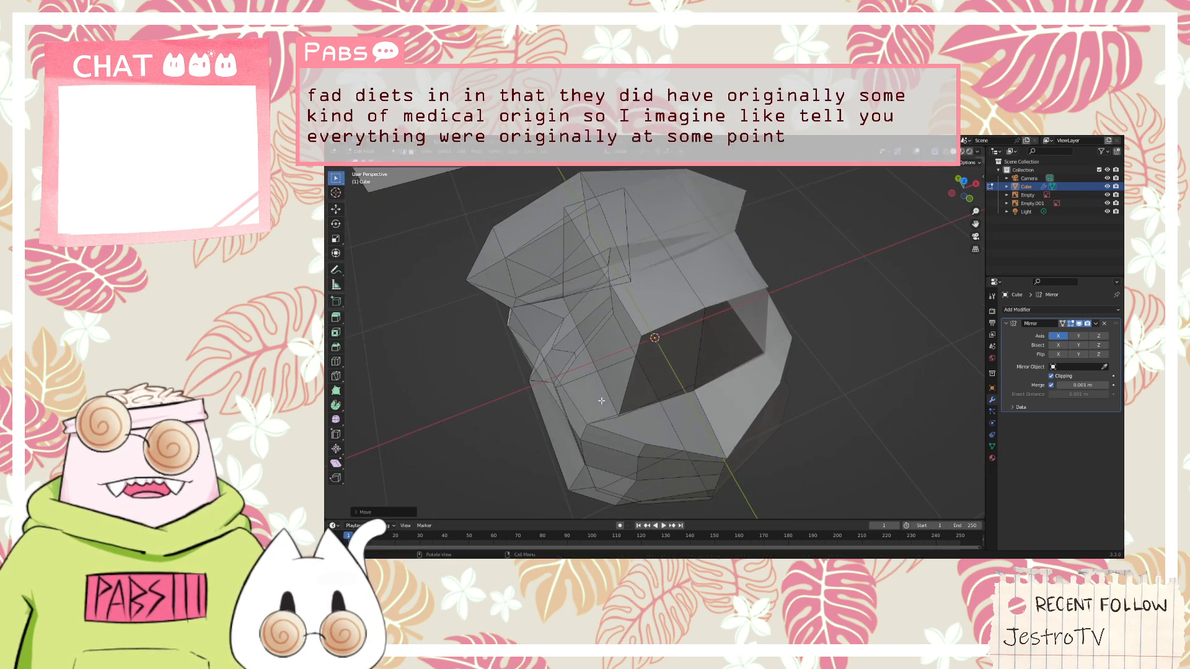
Rotate the vertical edge at the torso's upper back corner, next to the hood, around the Y axis
key(r)
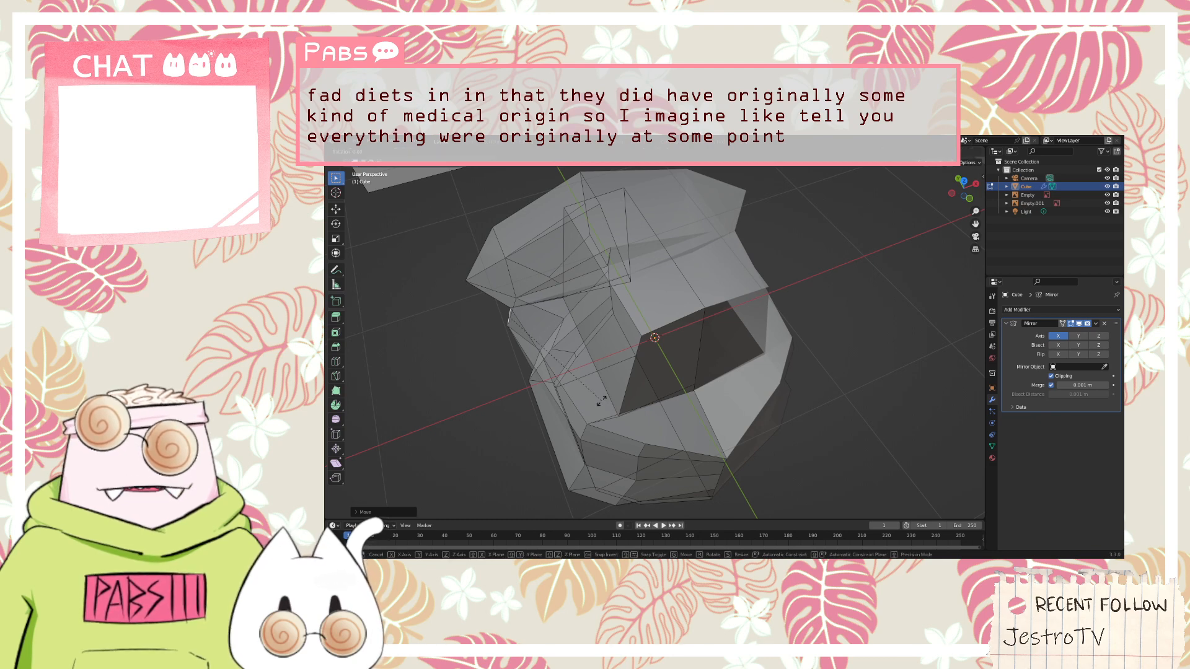
key(y)
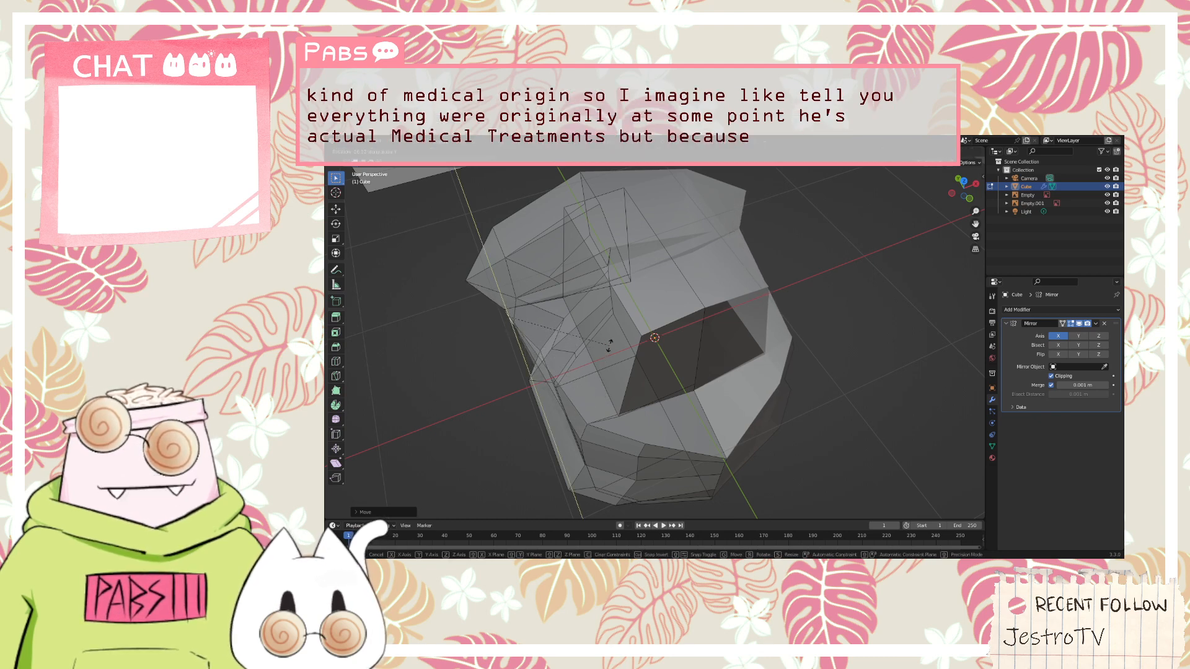
click(609, 345)
middle_drag(609, 346, 627, 320)
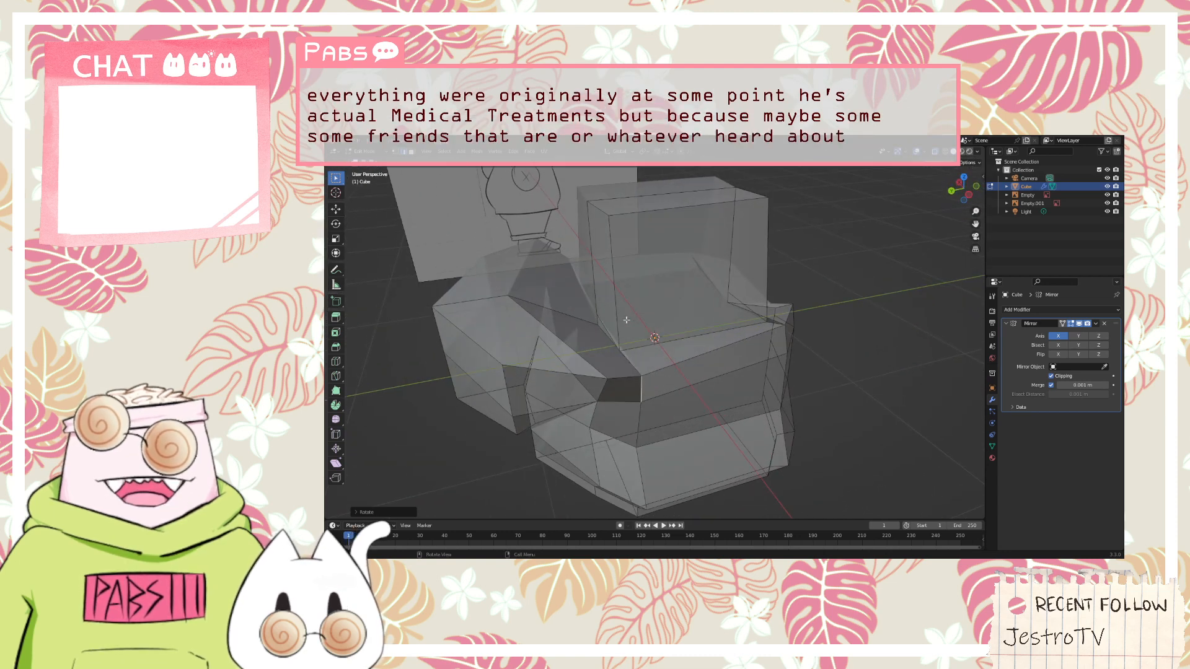
Shift the vertical edge at the torso's upper back corner along the Y axis
key(g)
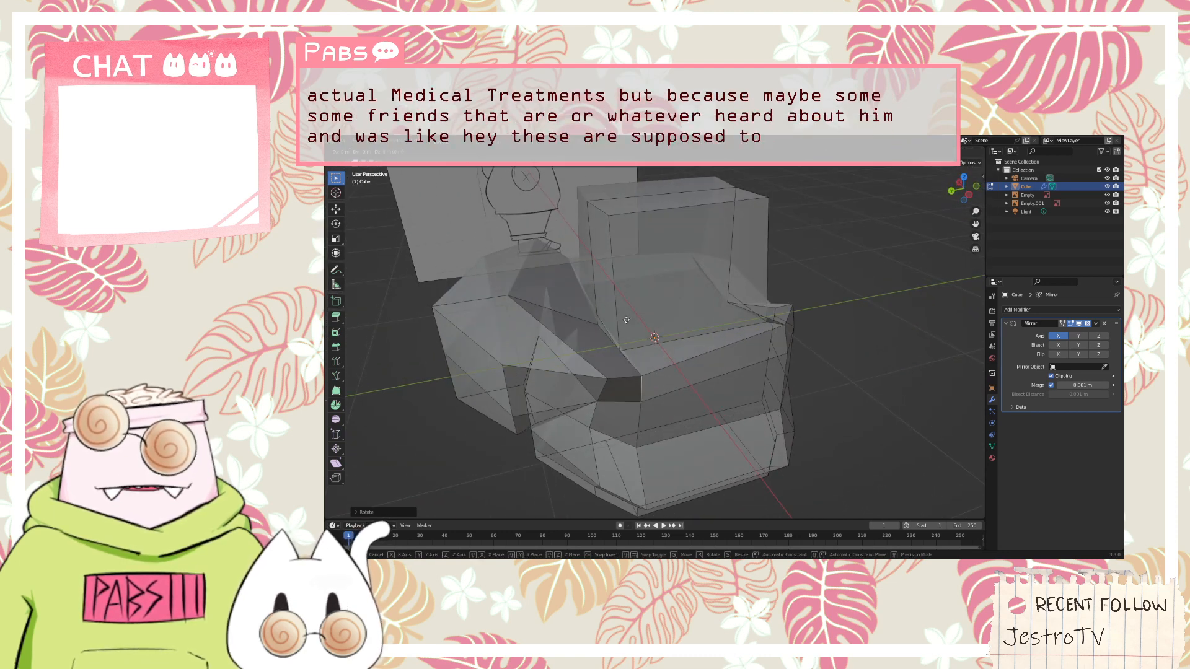
key(y)
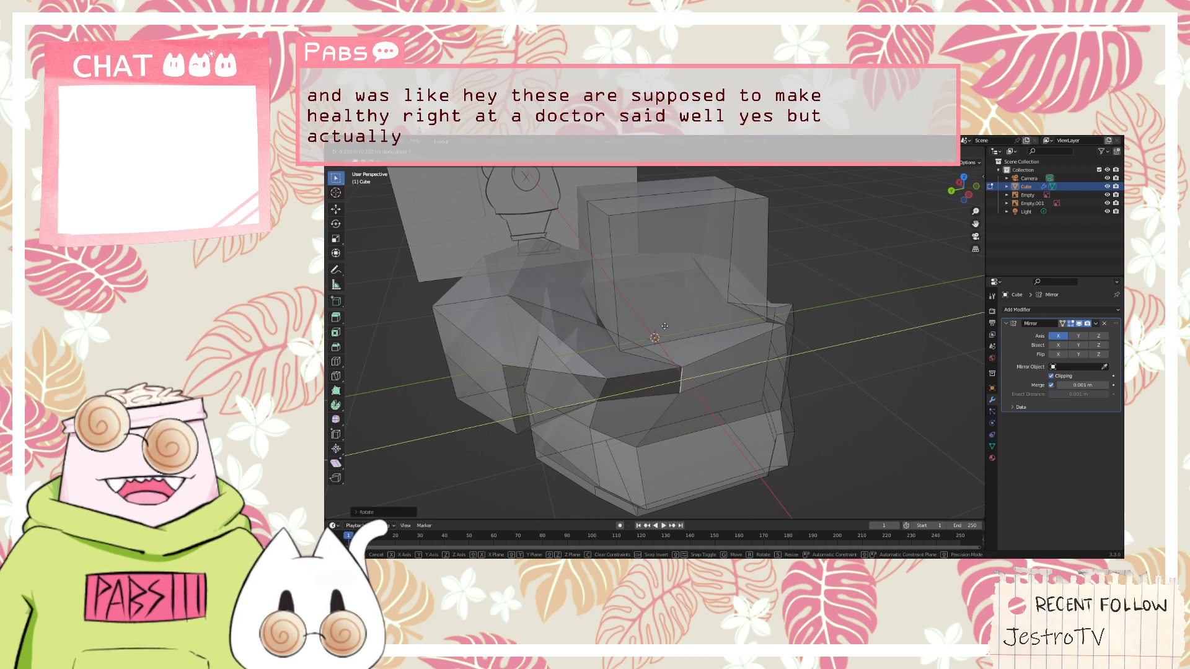
click(667, 330)
mouse_move(699, 331)
middle_down()
mouse_move(673, 351)
mouse_move(699, 332)
mouse_move(687, 339)
middle_up()
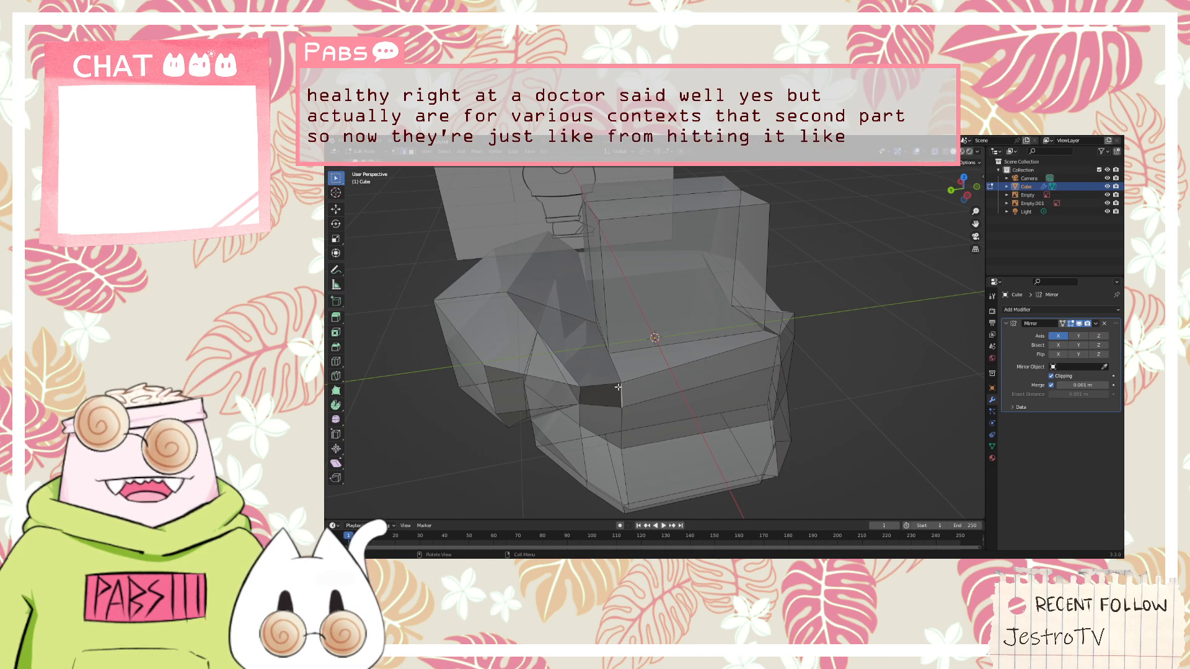
middle_drag(618, 388, 626, 395)
key(g)
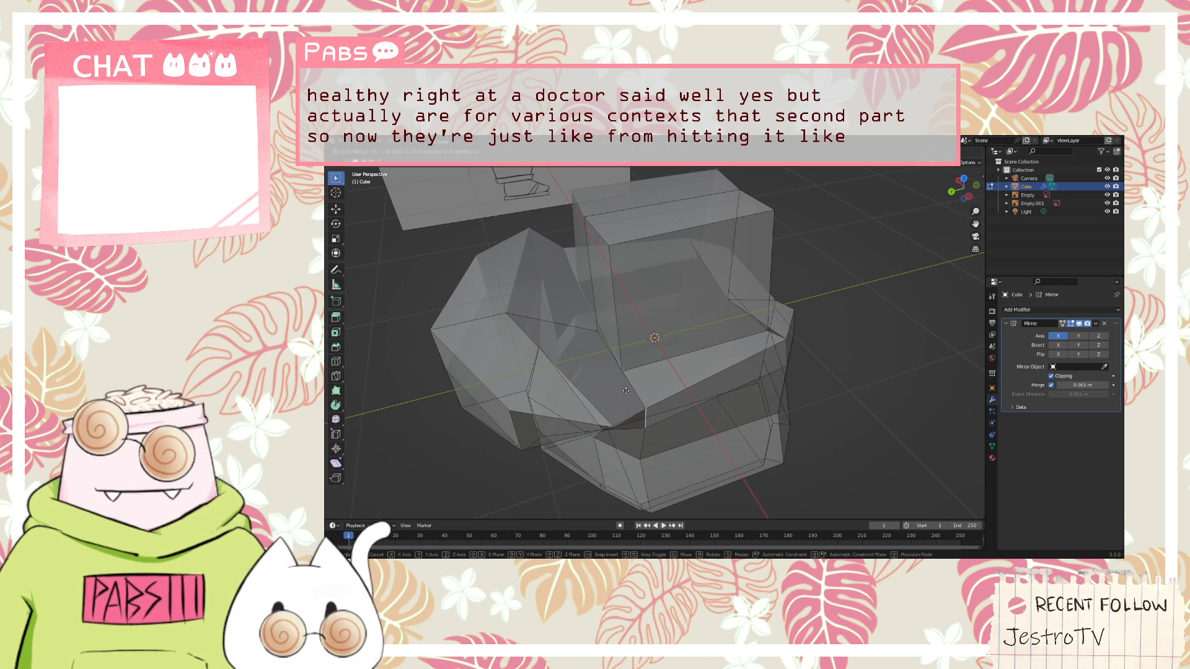
key(x)
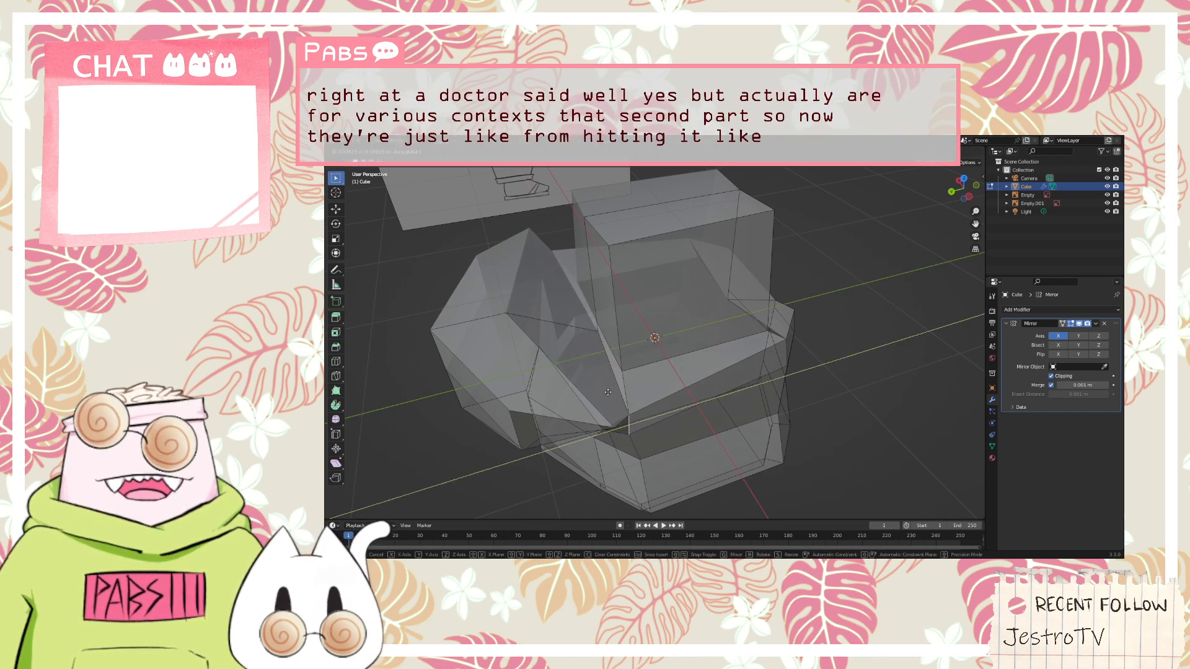
click(613, 382)
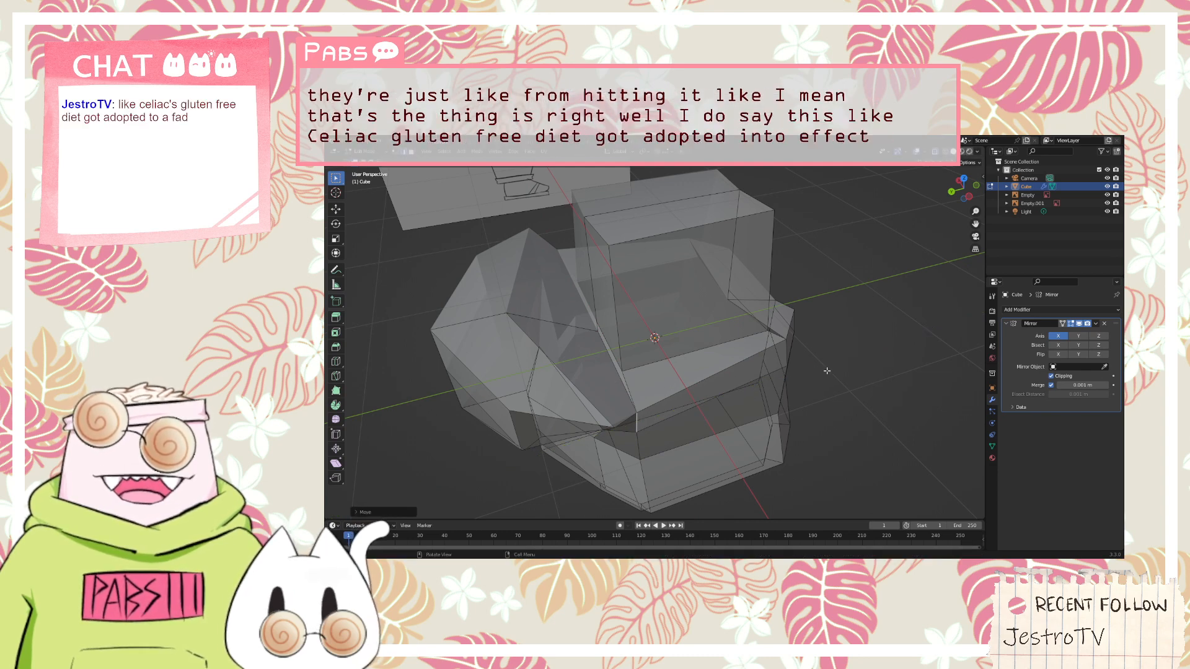
middle_drag(827, 371, 794, 366)
click(782, 355)
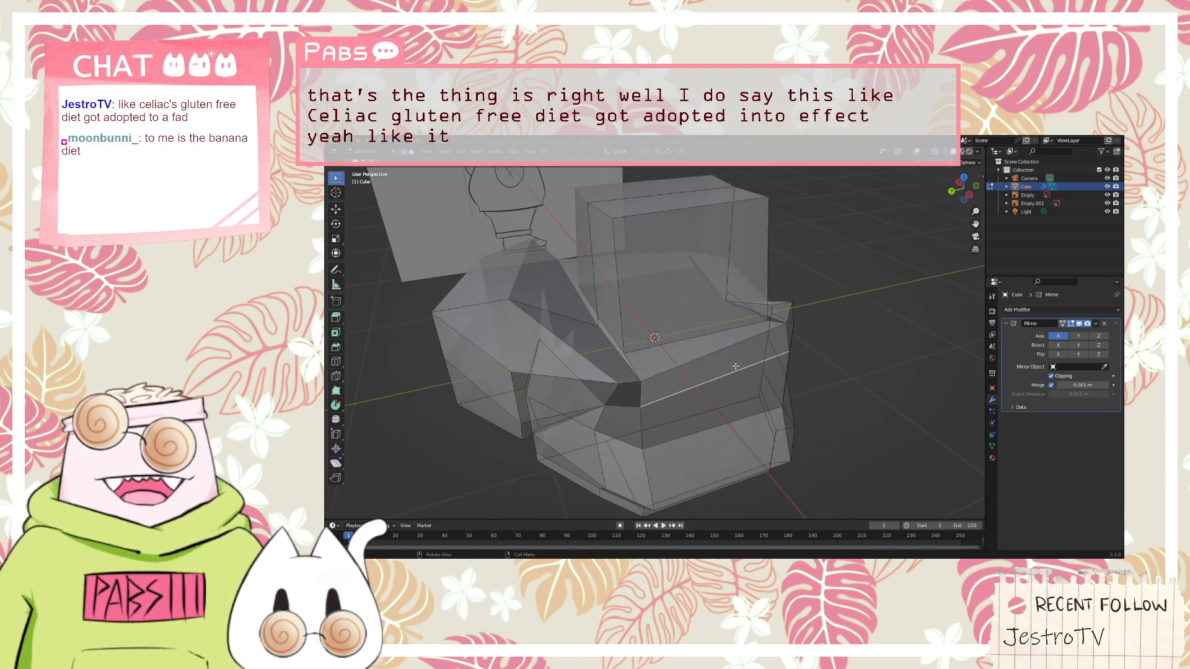
click(407, 152)
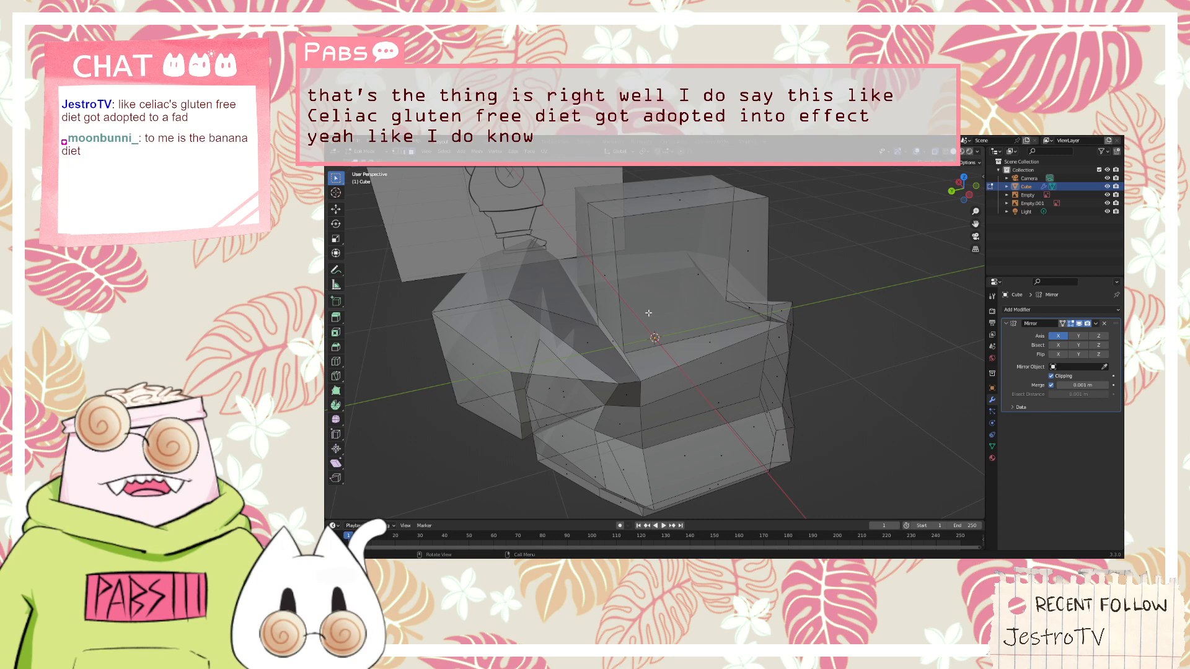
click(701, 360)
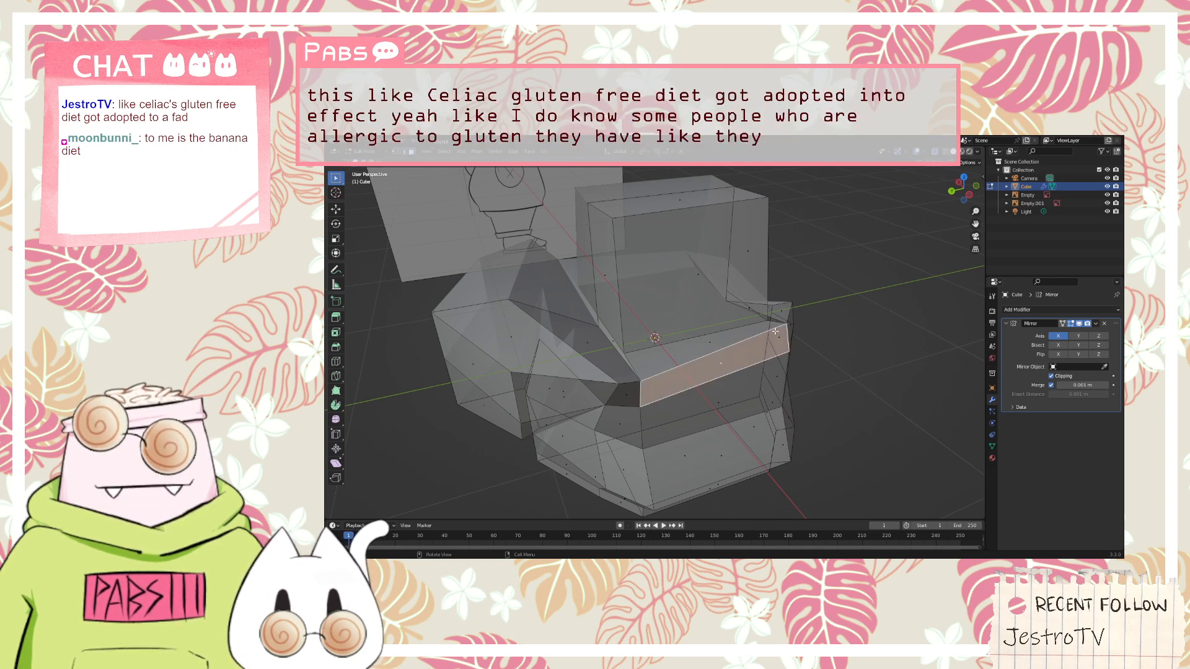
middle_drag(692, 352, 732, 326)
Move the hood's upper outer corner vertex along the X axis toward the mirror centre line and check it against the front reference
key(1)
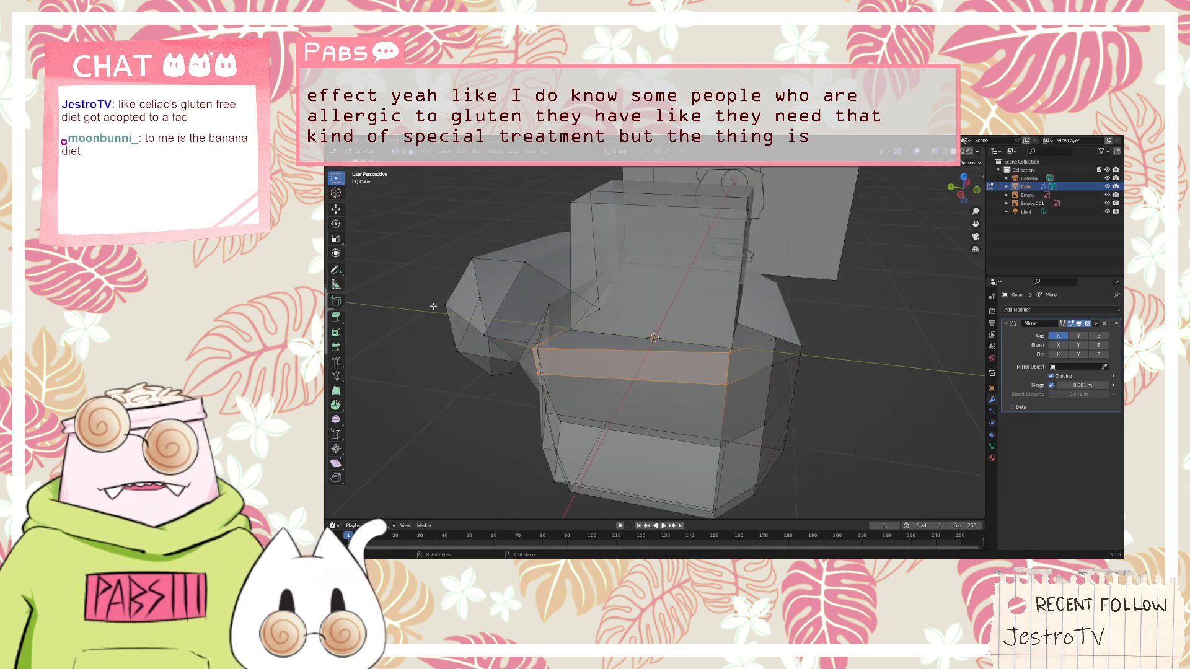
click(485, 336)
middle_drag(540, 328, 487, 344)
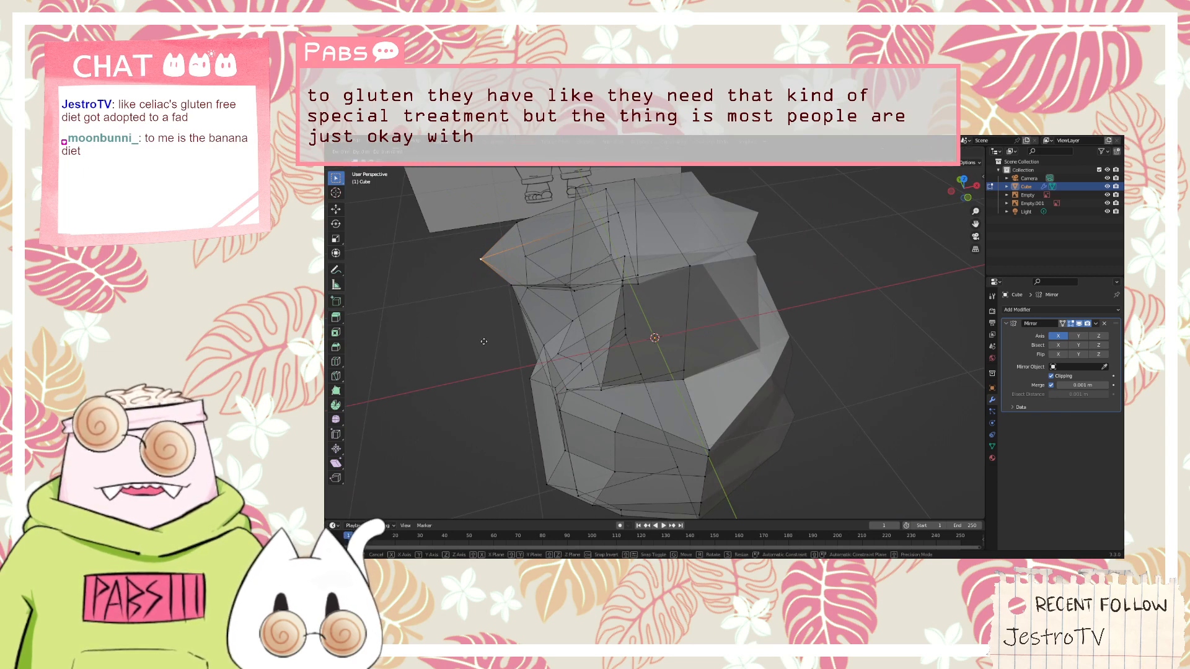
key(g)
key(x)
click(510, 332)
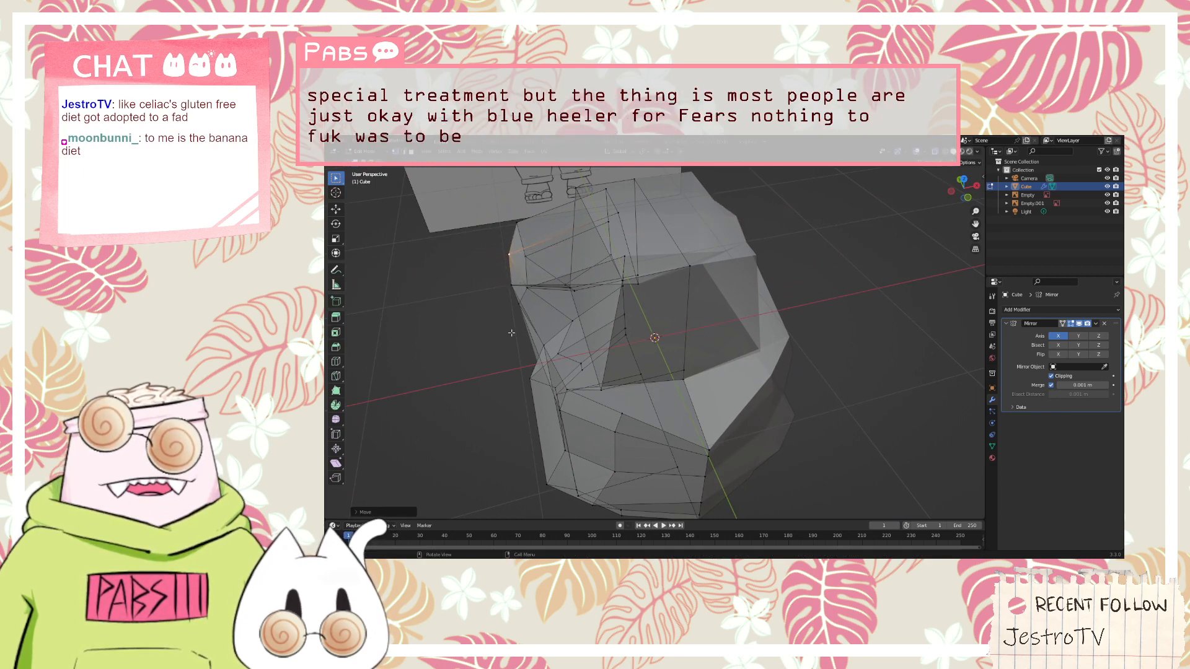
middle_drag(510, 333, 855, 307)
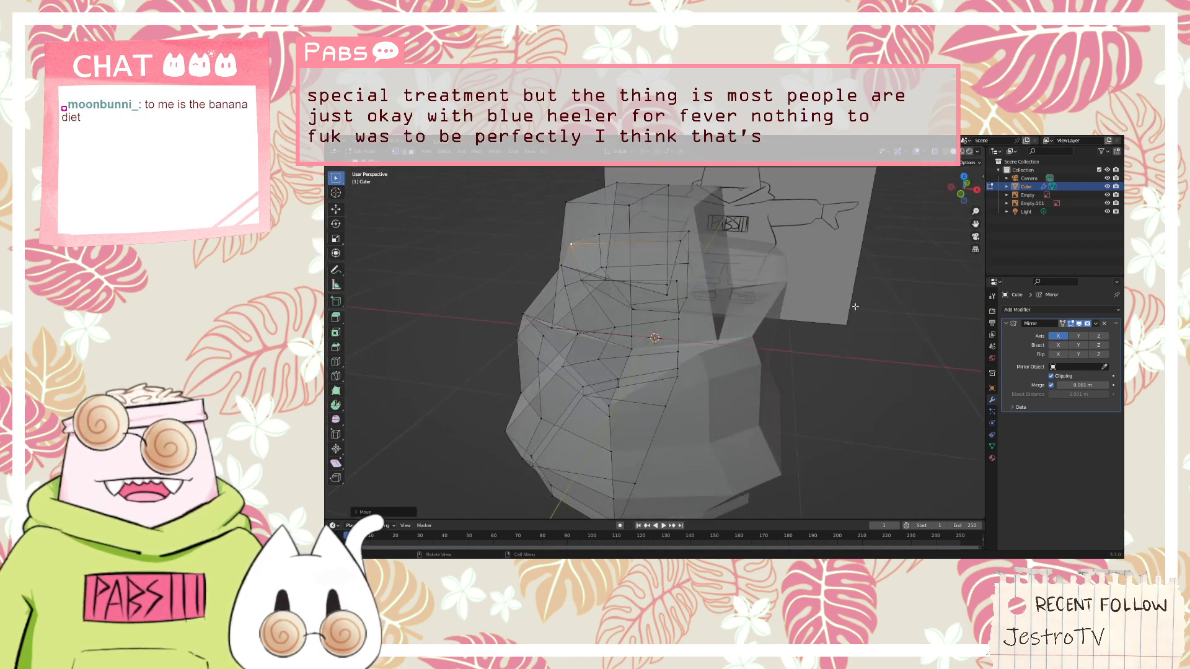
key(KP_1)
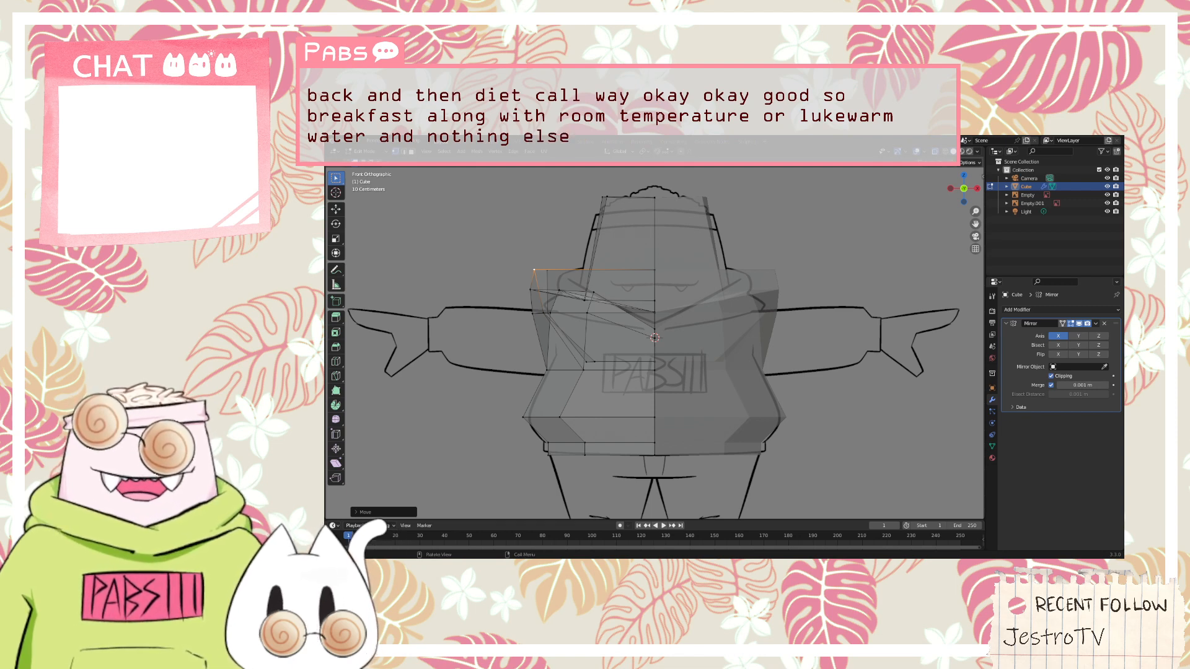
Move the vertex at the head's lower front corner, above the neckline, along the Y axis toward the back
click(758, 233)
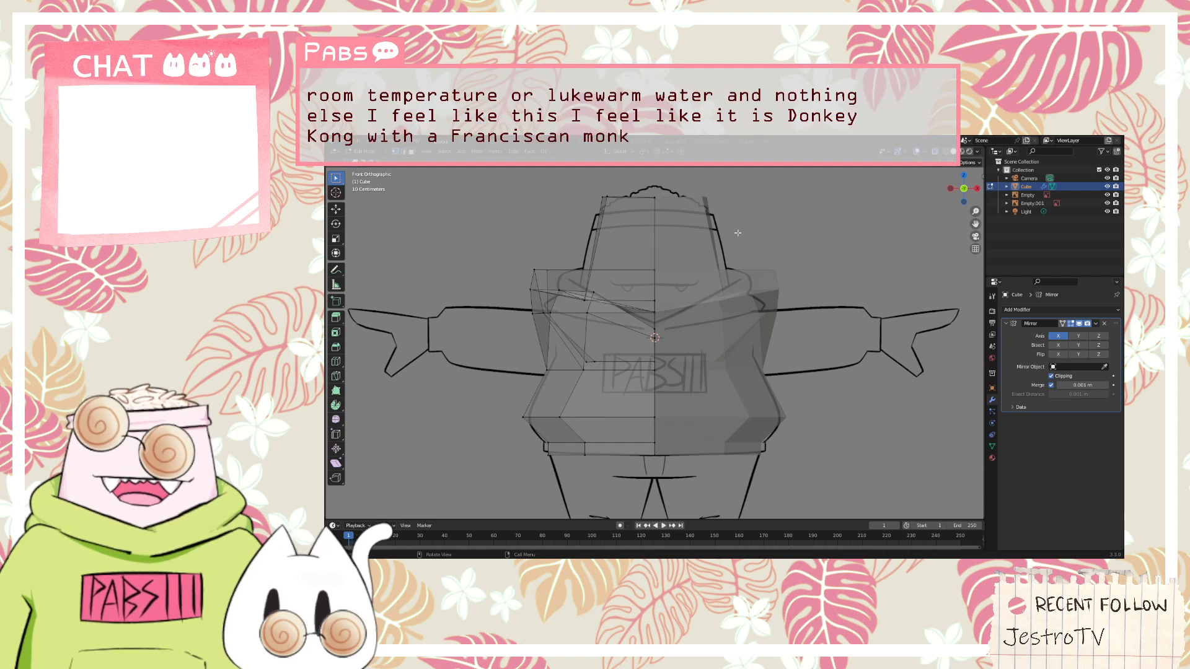
scroll(759, 233, up, 3)
middle_drag(758, 232, 760, 285)
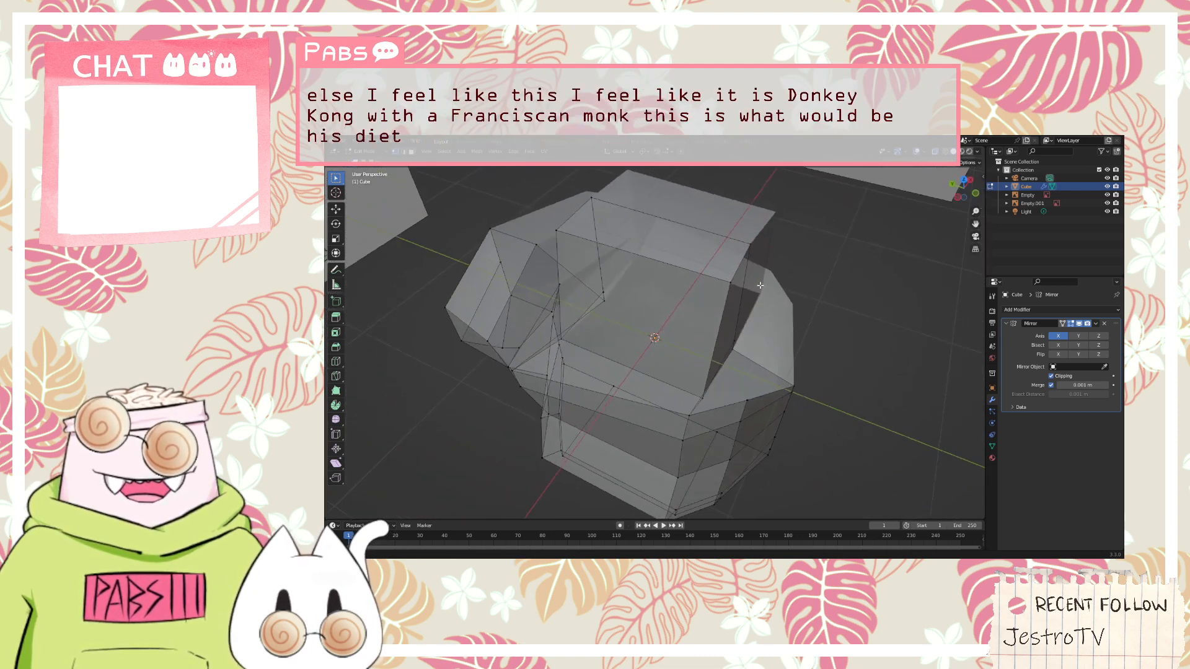
click(703, 397)
middle_drag(644, 309, 757, 313)
key(g)
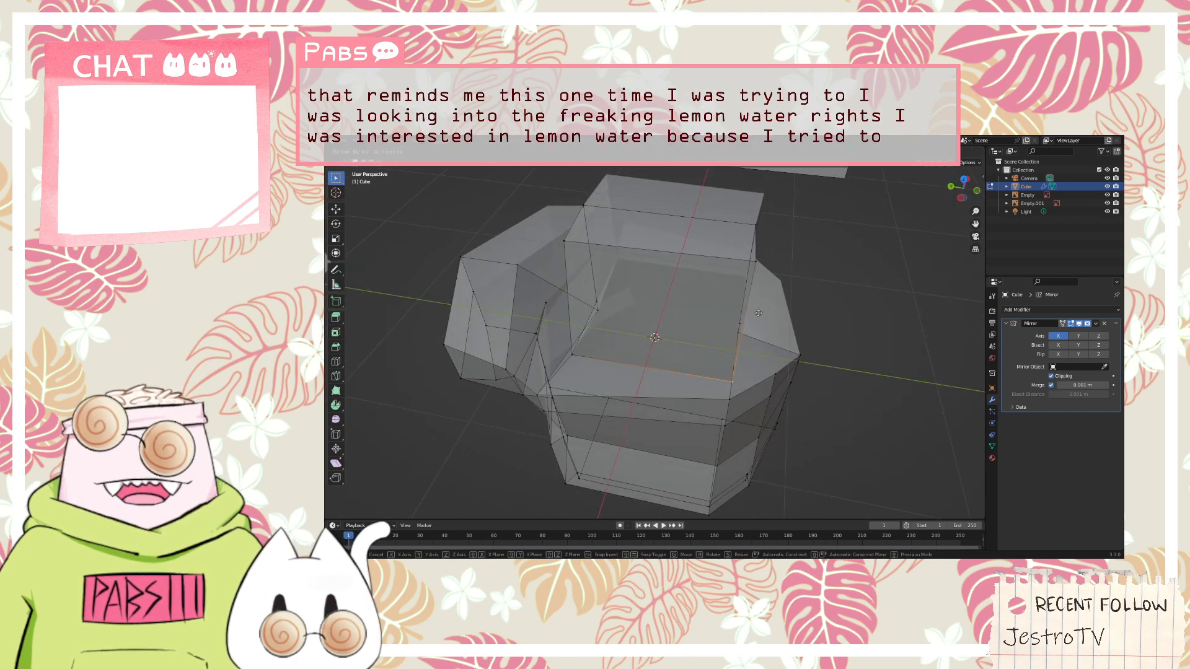
key(x)
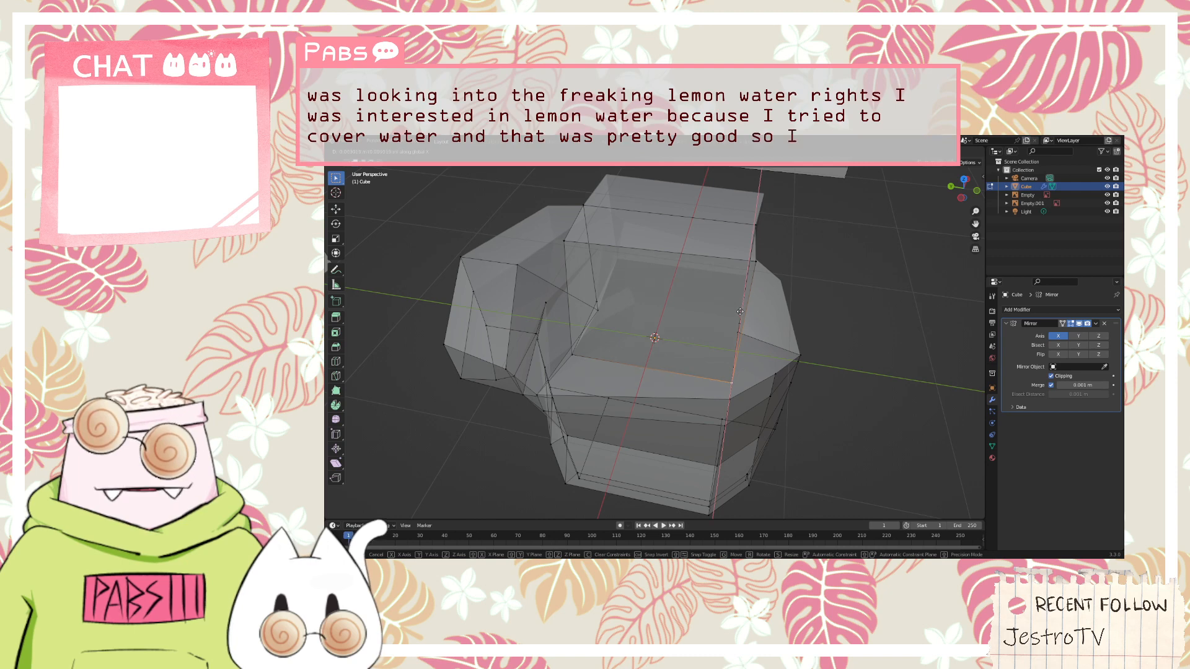
key(y)
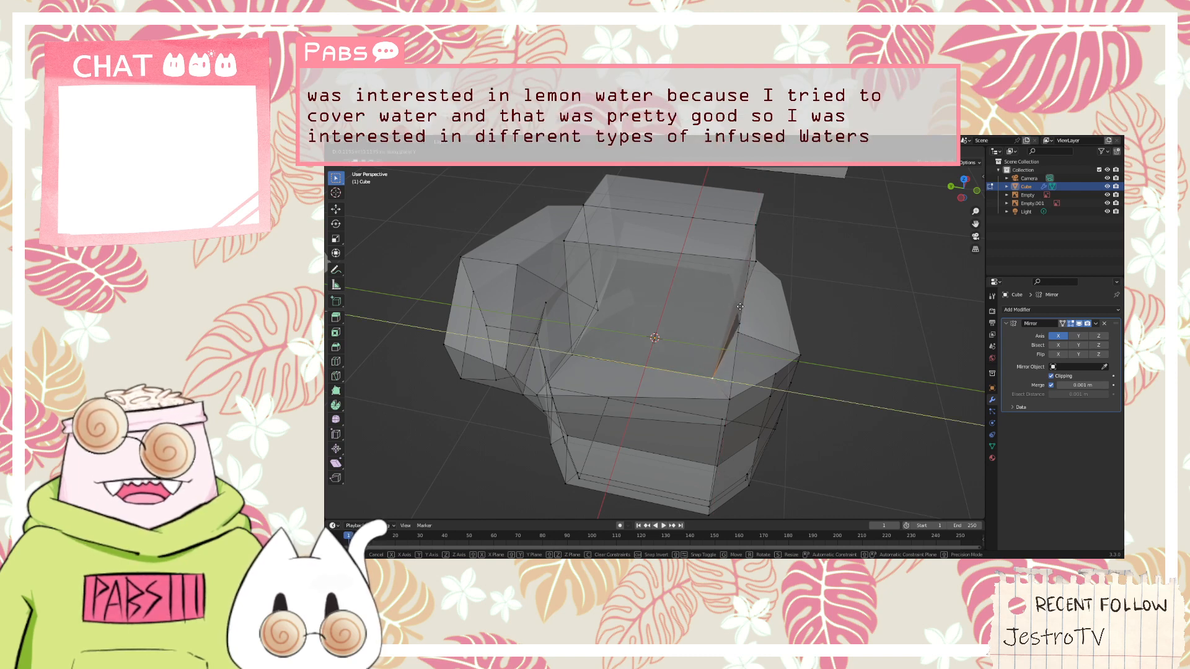
click(740, 306)
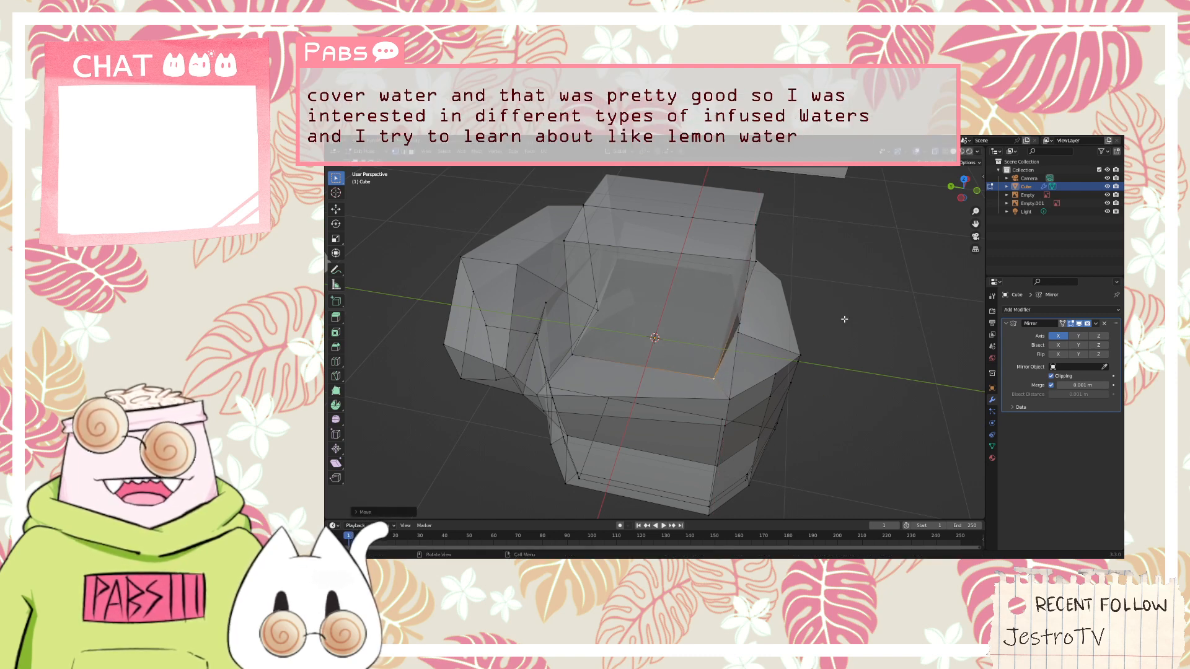
Move the vertex at the head's top front corner along the Y axis toward the back
middle_drag(844, 320, 691, 289)
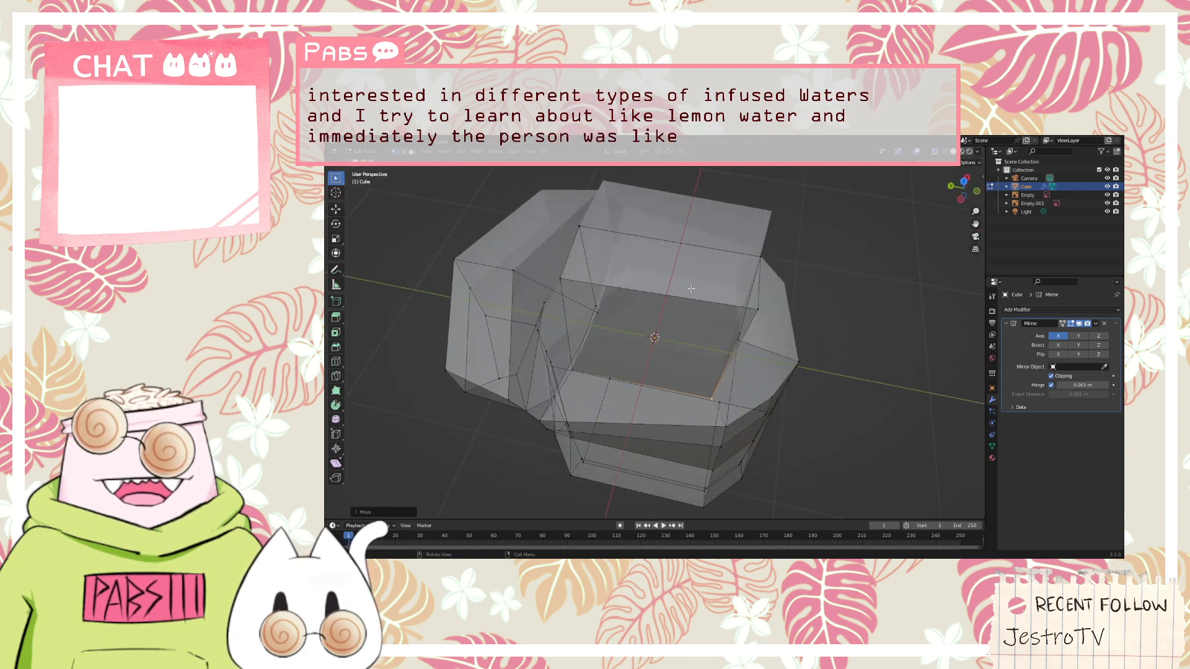
click(761, 310)
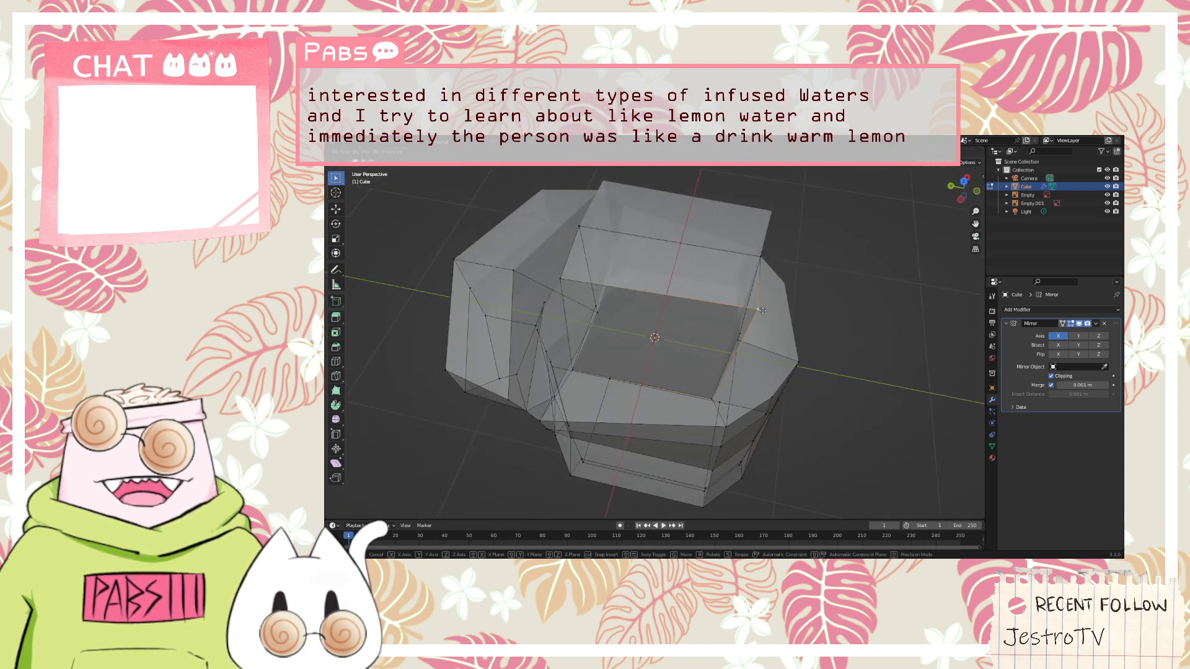
key(g)
key(x)
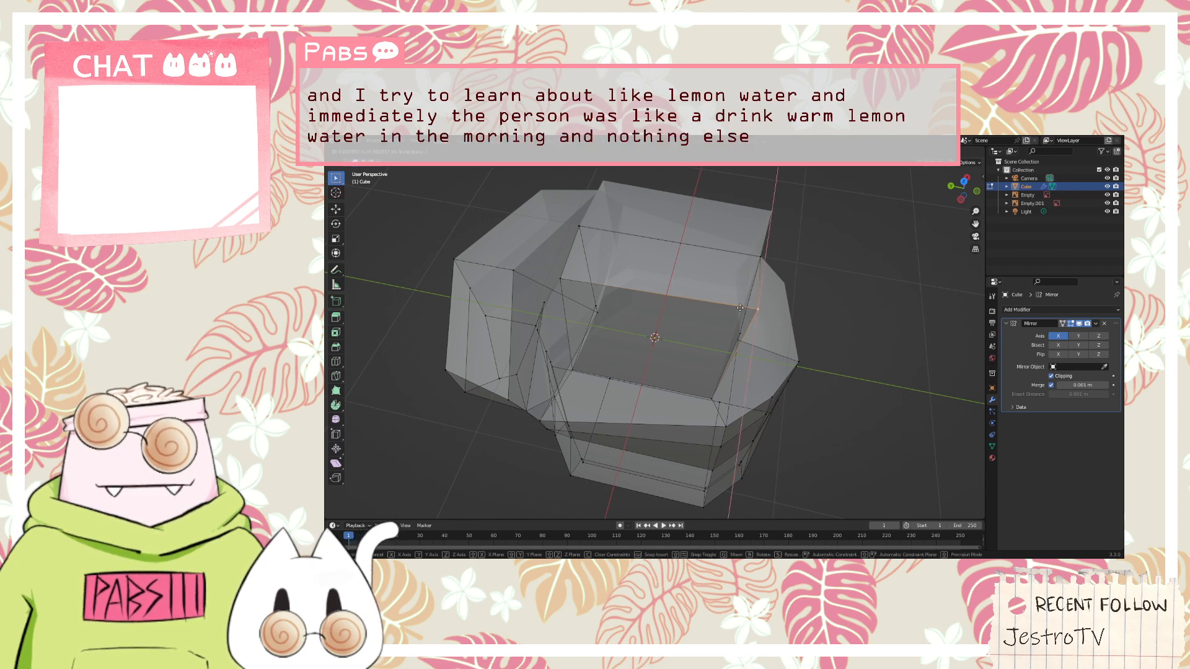
key(y)
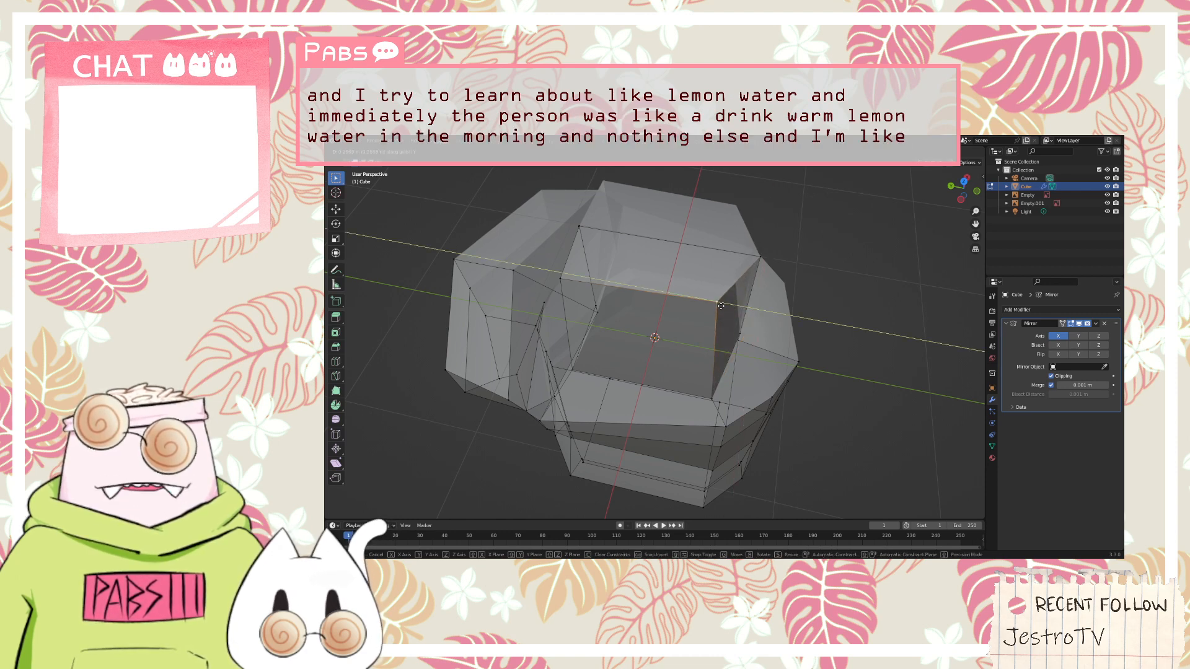
click(721, 306)
Move the vertex at the head's top back corner inward toward the front
click(563, 279)
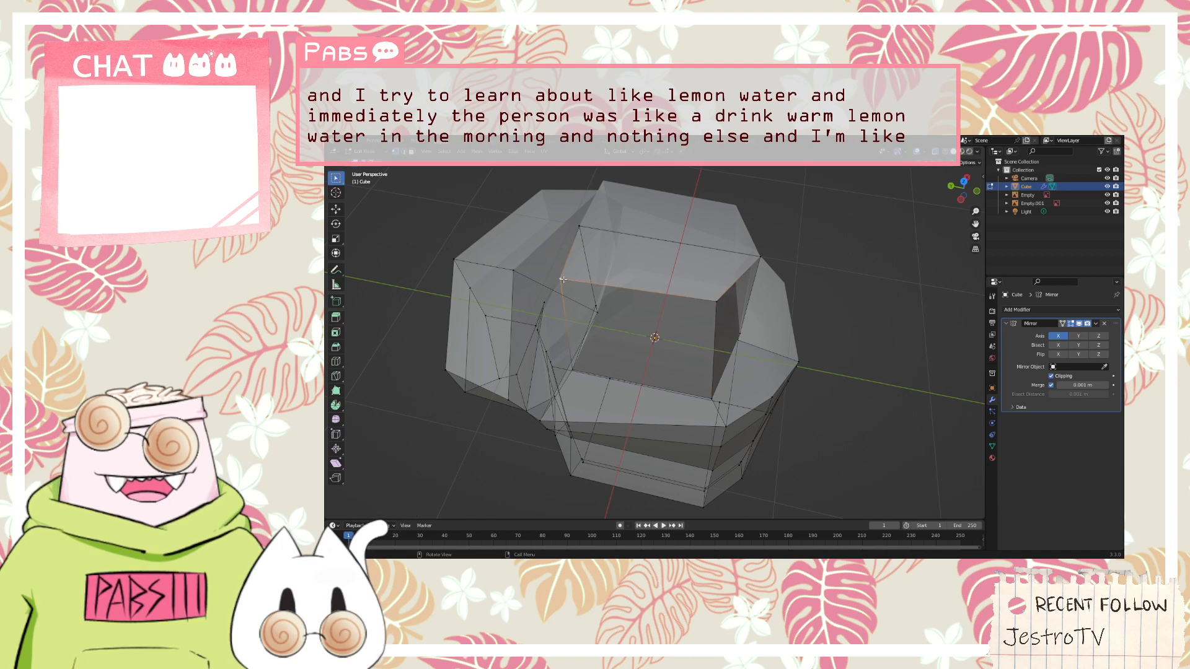
key(g)
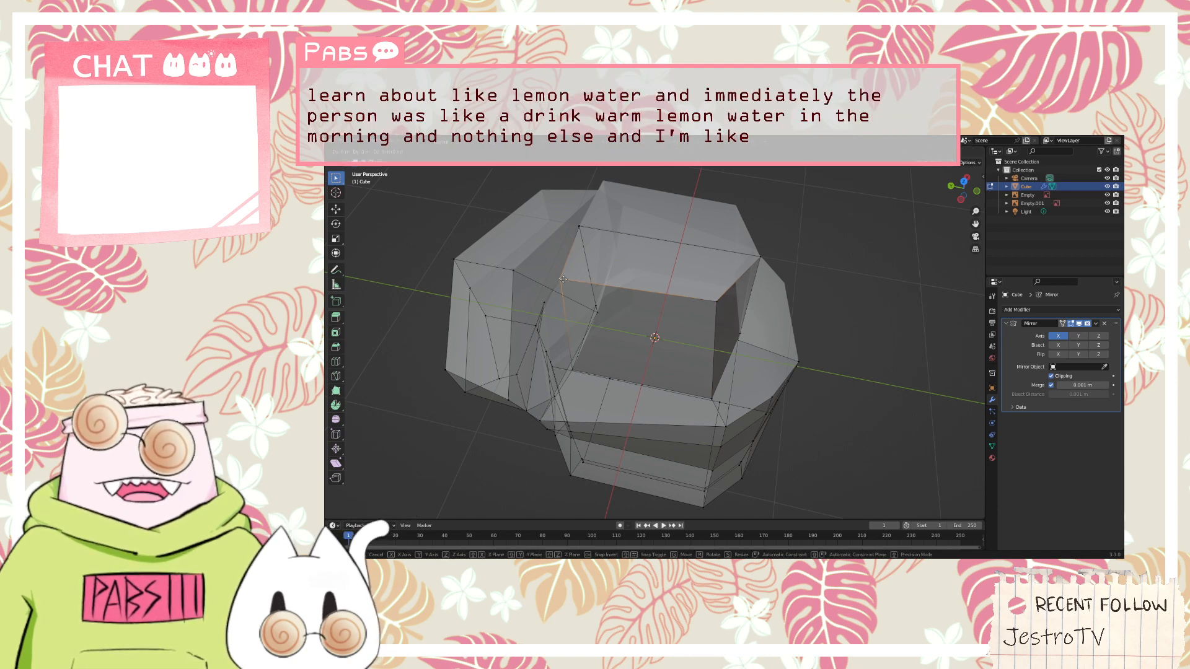
click(627, 281)
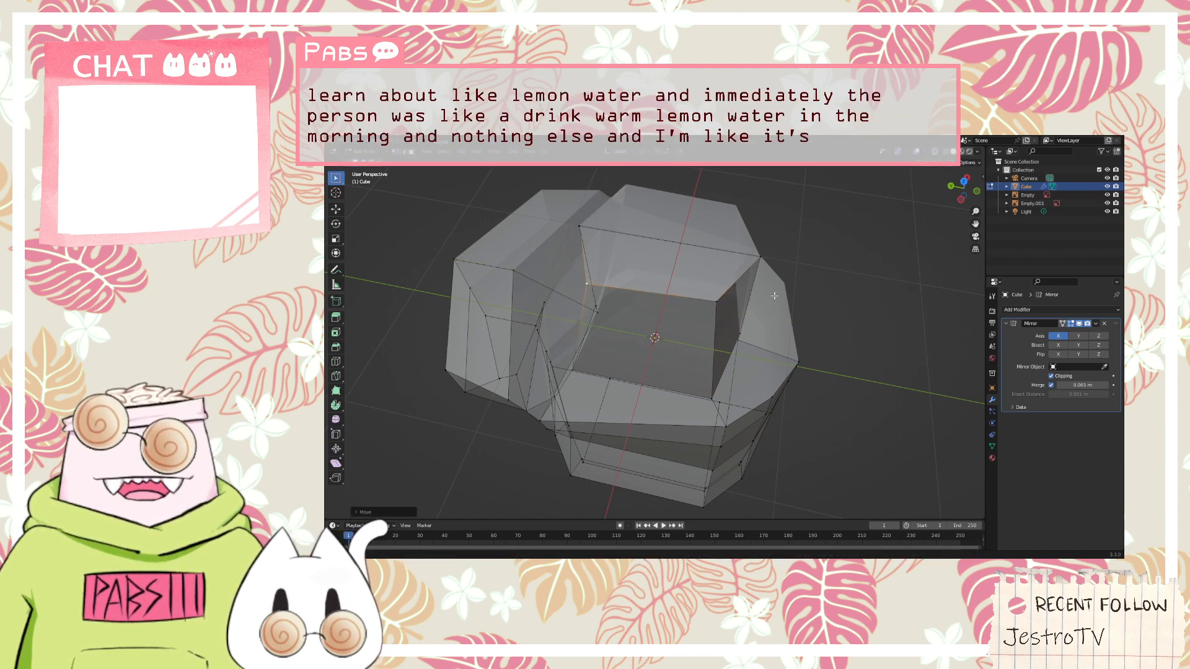
middle_drag(776, 297, 773, 296)
key(KP_1)
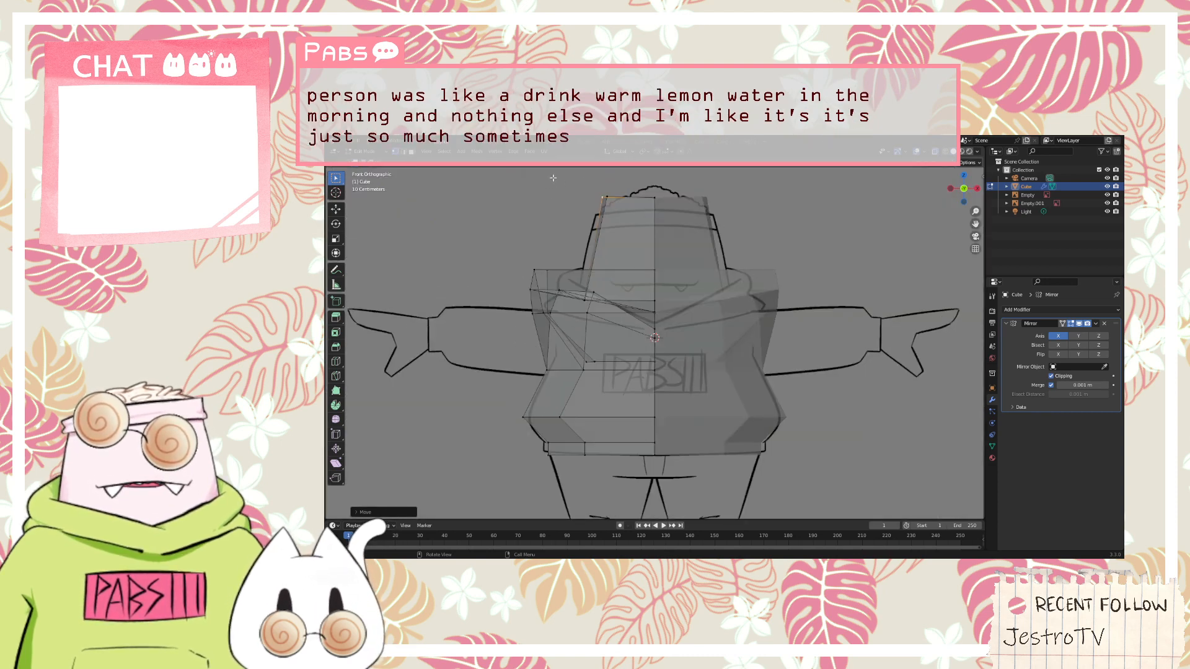
drag(654, 203, 638, 204)
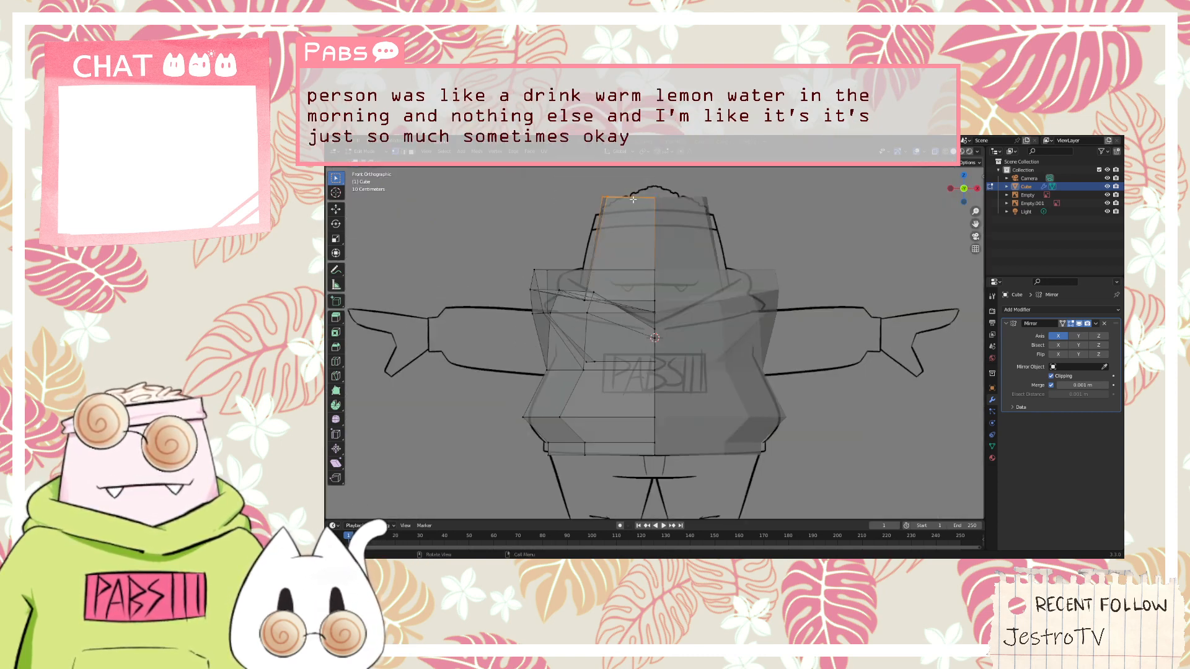
right_click(633, 199)
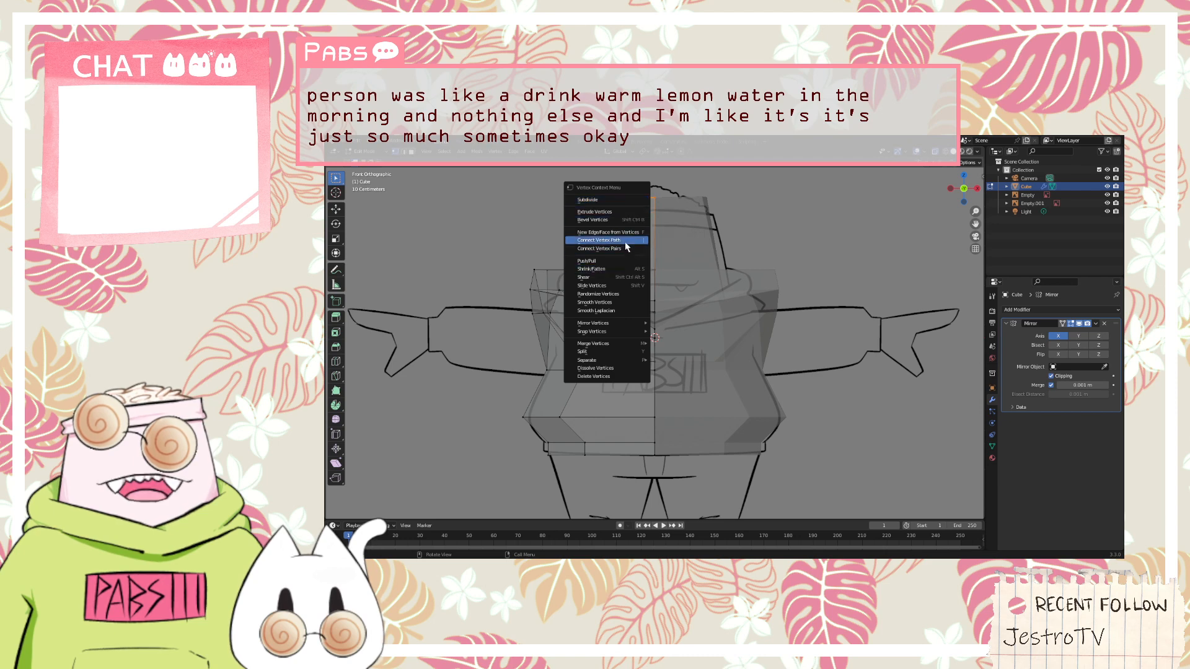
key(Escape)
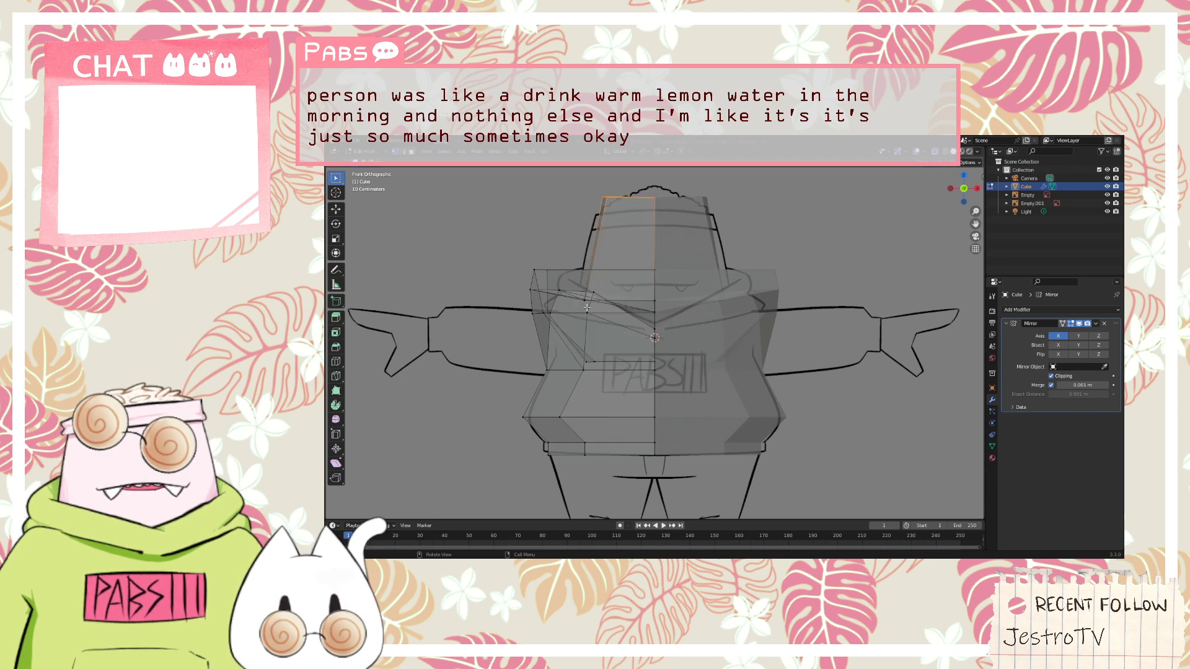
key(ctrl+l)
click(550, 224)
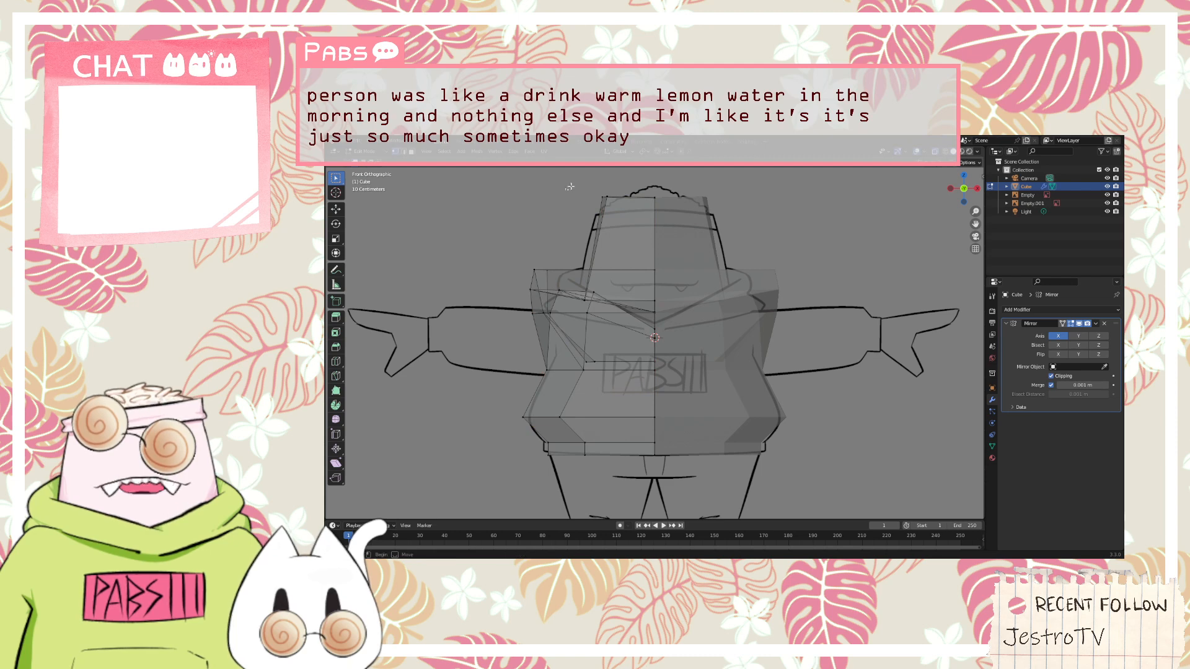
Select the vertices of the head's top face and apply Smooth Vertices to them
drag(570, 187, 701, 218)
middle_drag(667, 197, 678, 258)
right_click(677, 258)
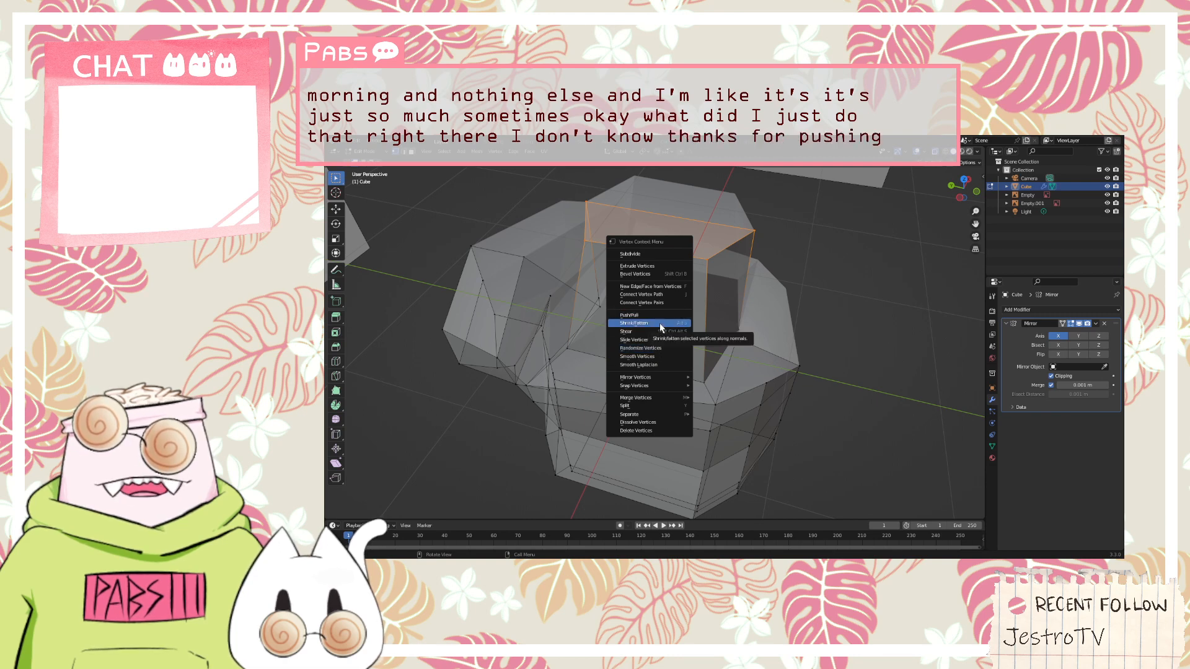
click(672, 356)
middle_drag(672, 355, 757, 274)
Move the head's top vertices up along the Z axis and outward along the X axis to match the head outline in the front reference
key(KP_1)
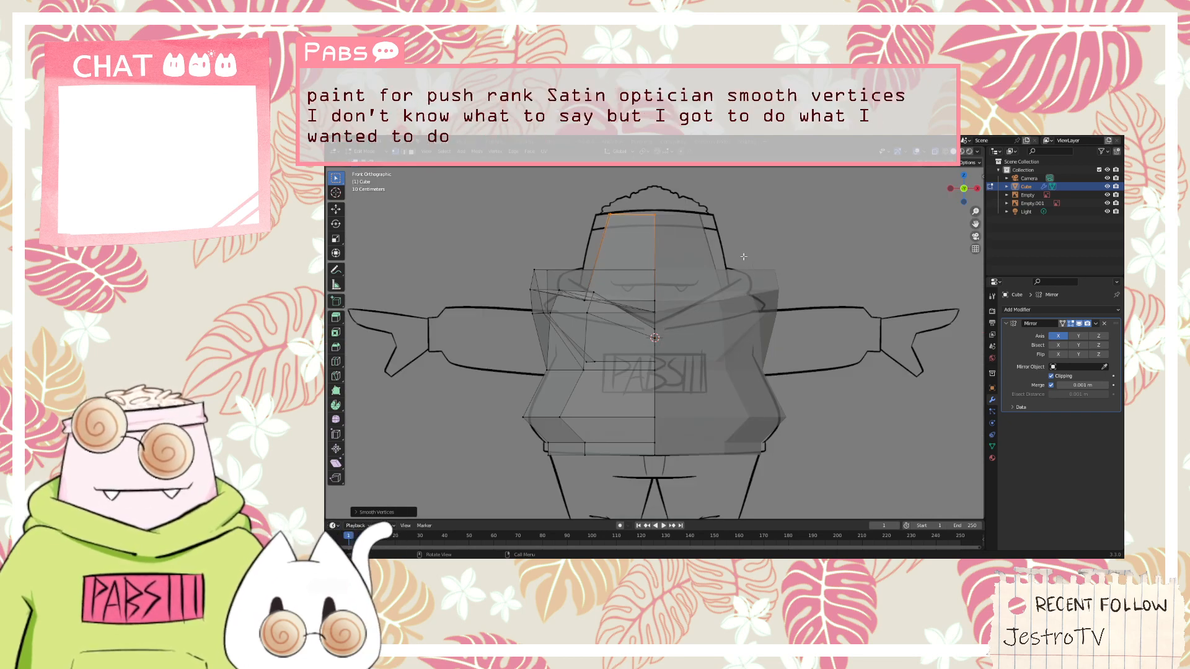
key(g)
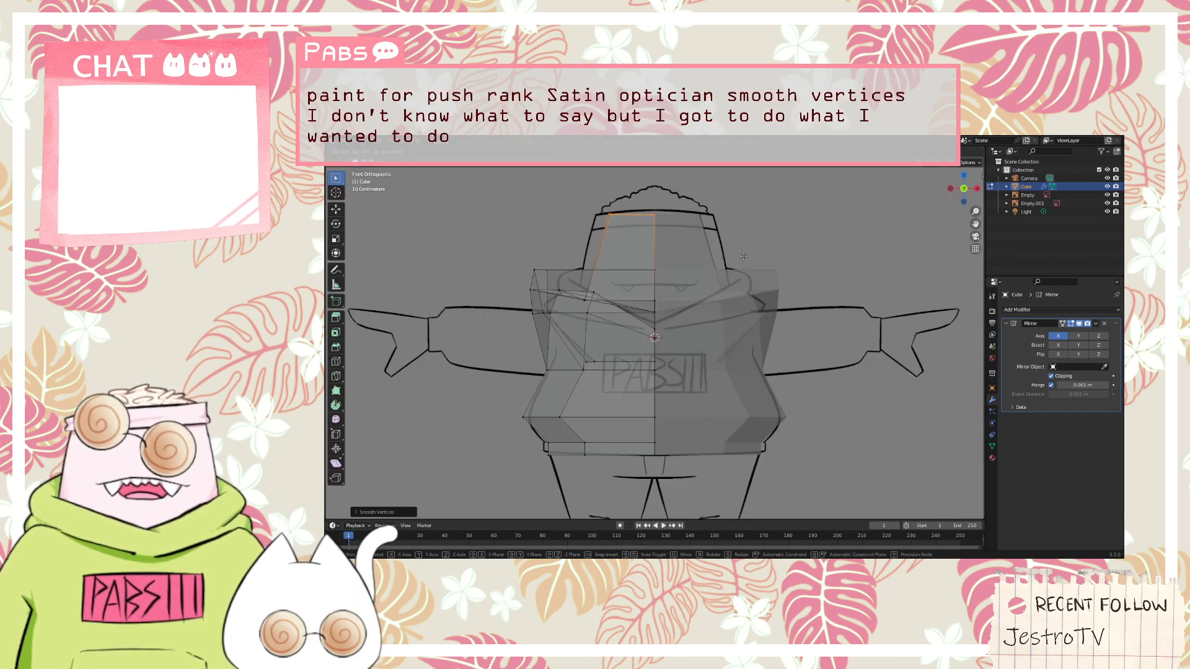
key(z)
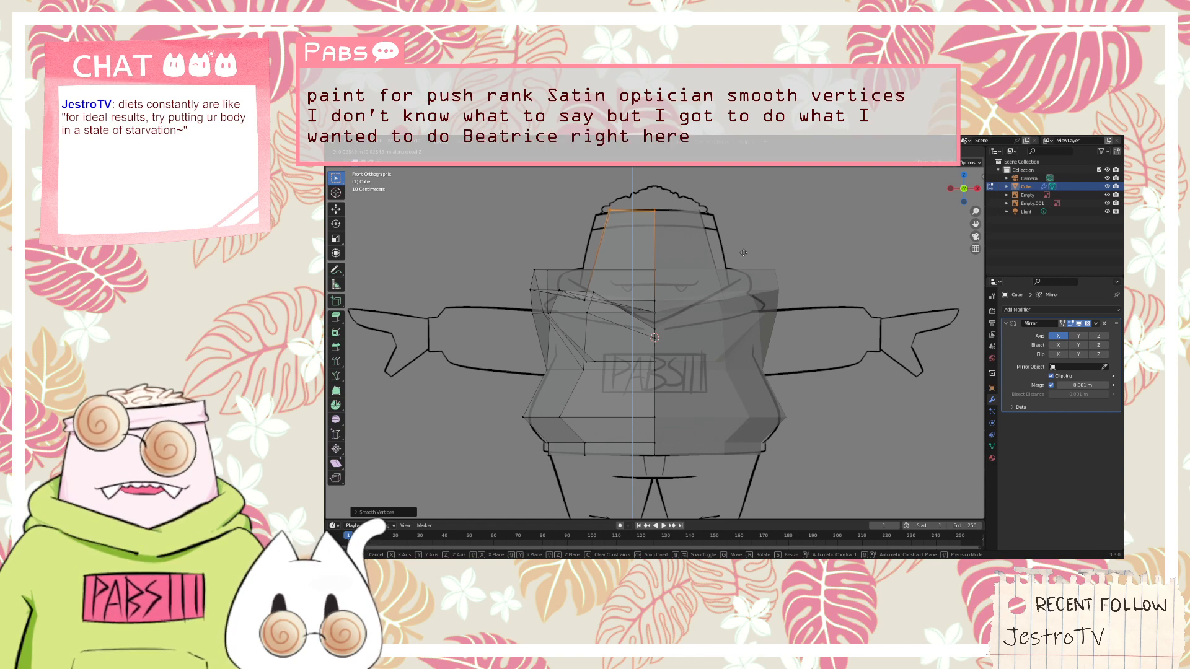
click(744, 253)
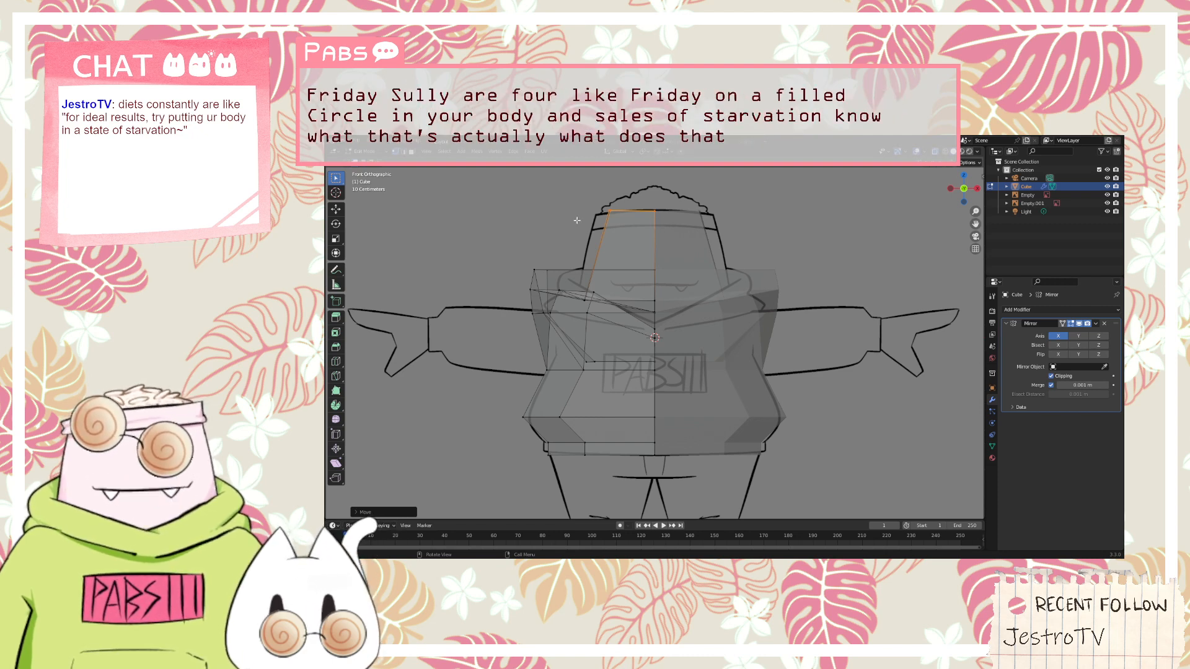
key(g)
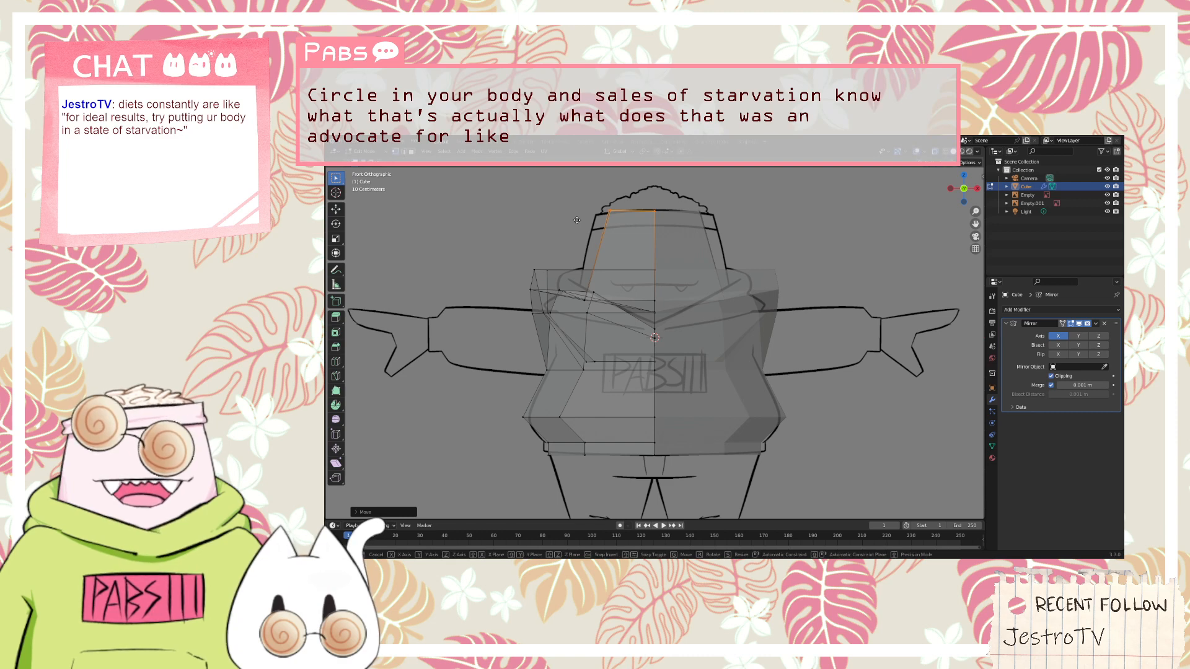
key(x)
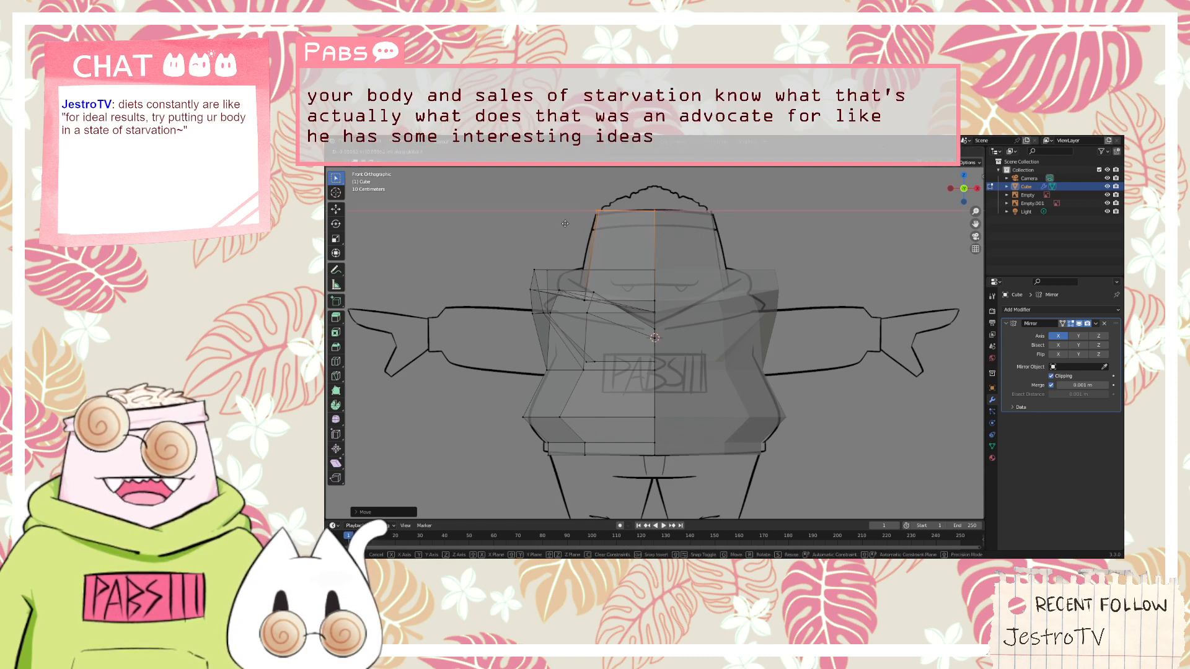
click(563, 224)
Select the head's lower side corner vertices, front and back, and show them against the front reference
middle_drag(563, 224, 685, 288)
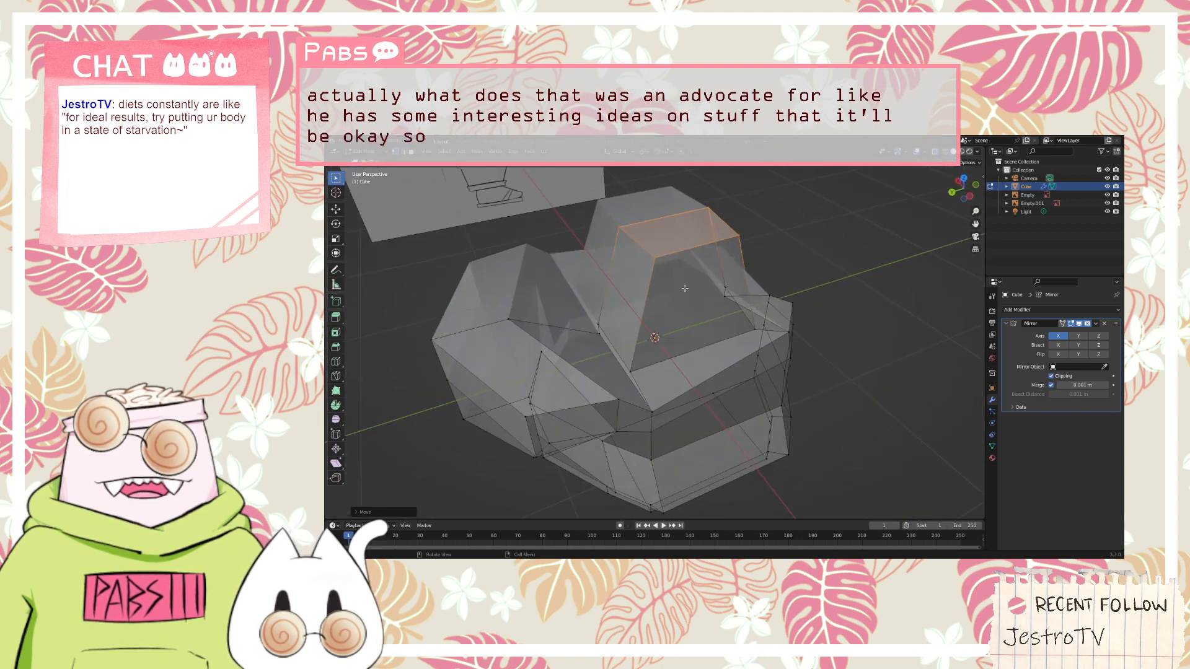
click(636, 366)
shift+click(755, 330)
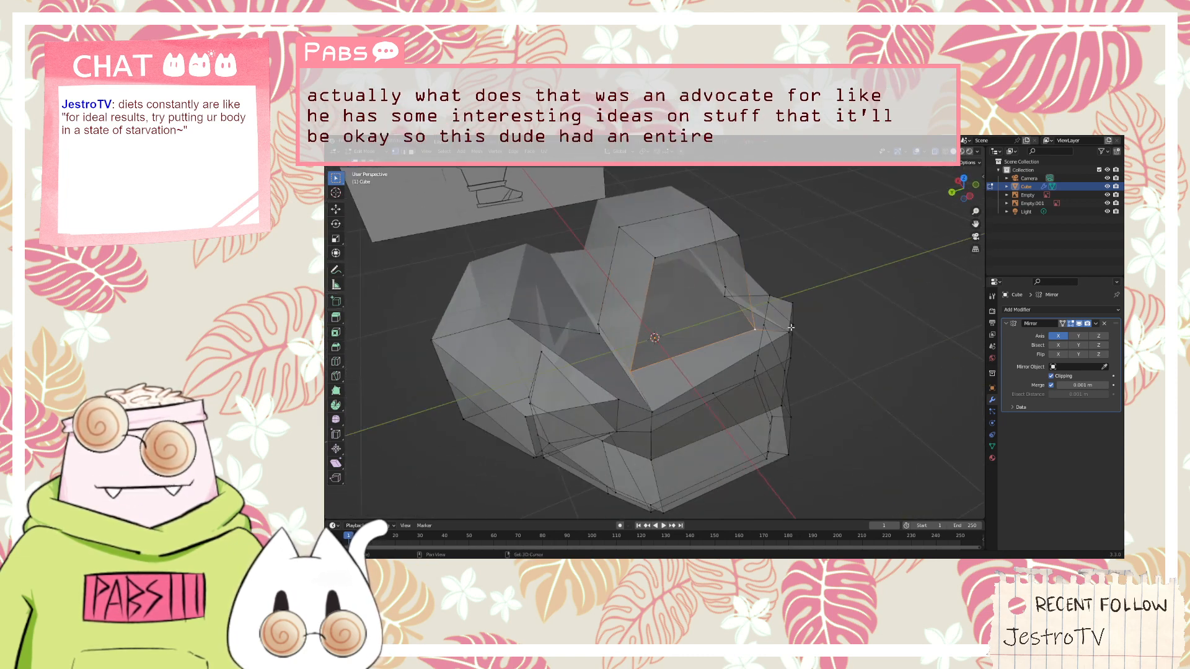
mouse_move(791, 327)
middle_down()
mouse_move(834, 311)
mouse_move(796, 322)
middle_up()
key(KP_1)
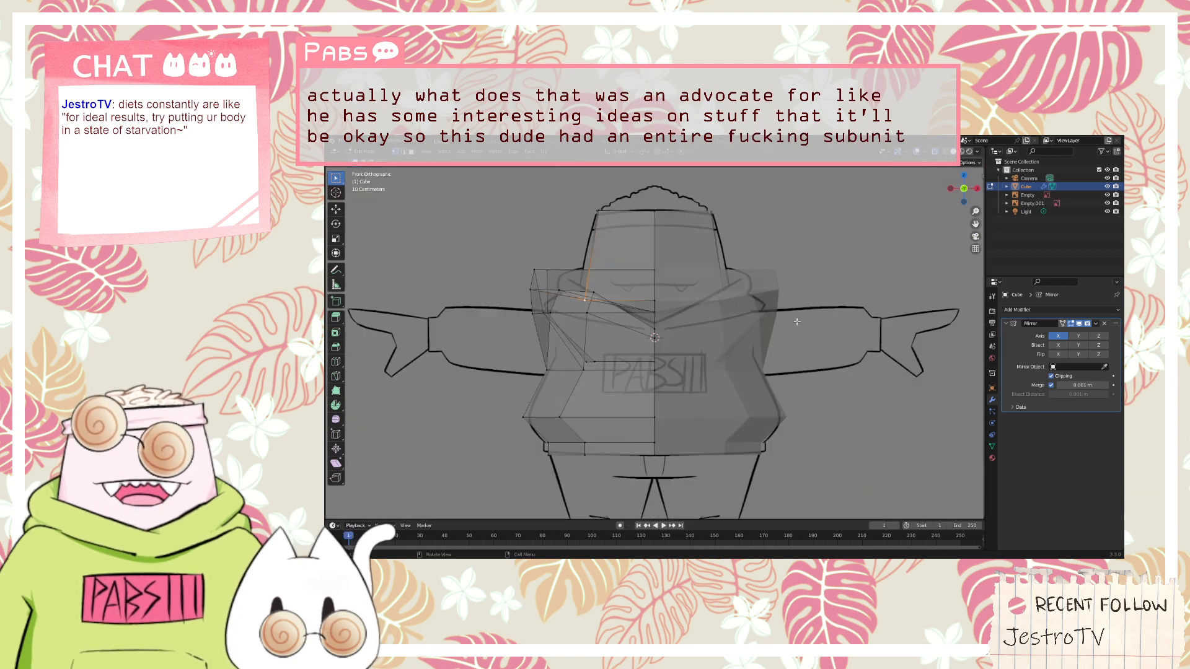
key(g)
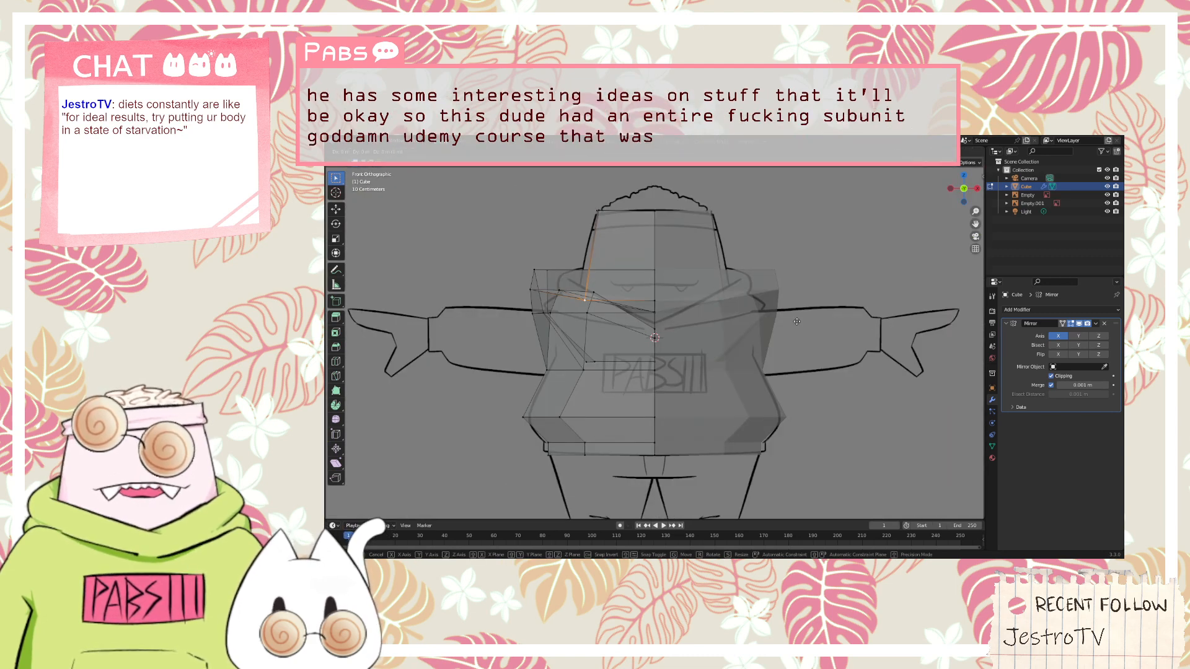
text(1)
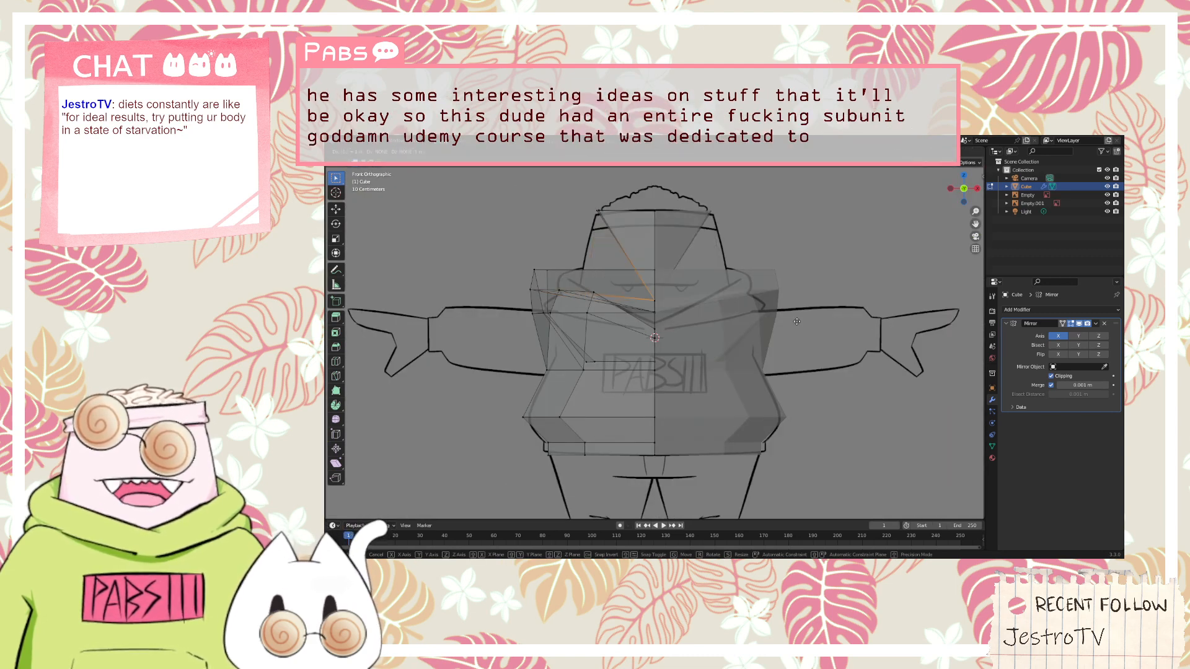
click(658, 321)
key(ctrl+z)
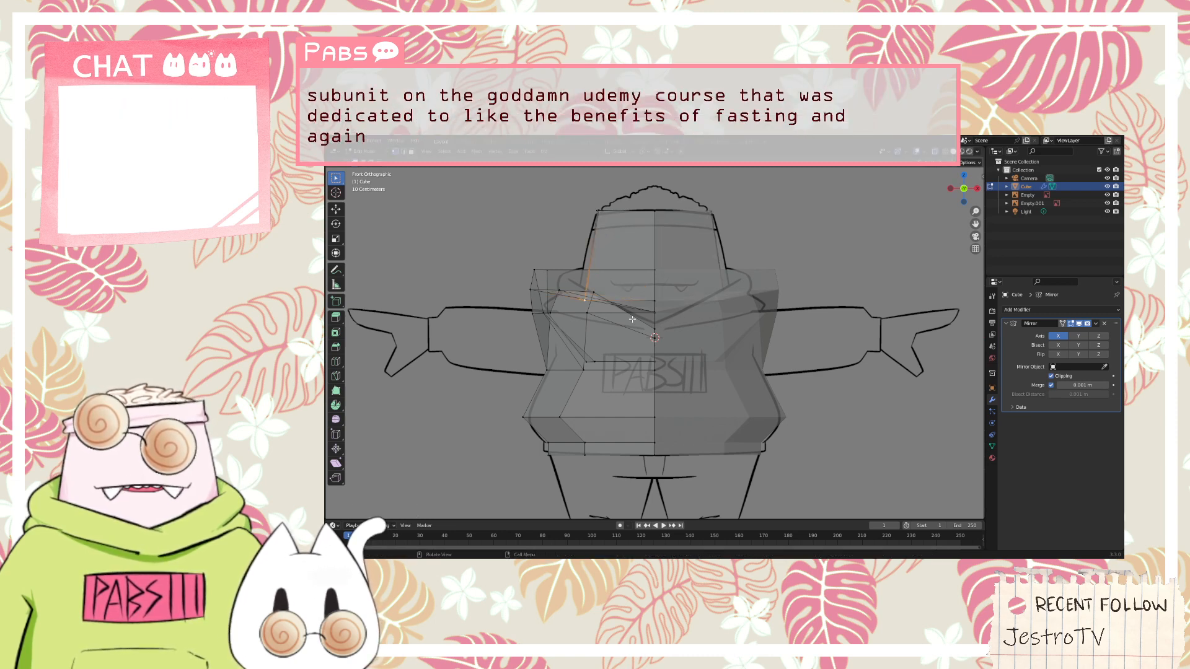
Move the head's lower side corner vertices outward along the X axis, away from the mirror centre line
key(g)
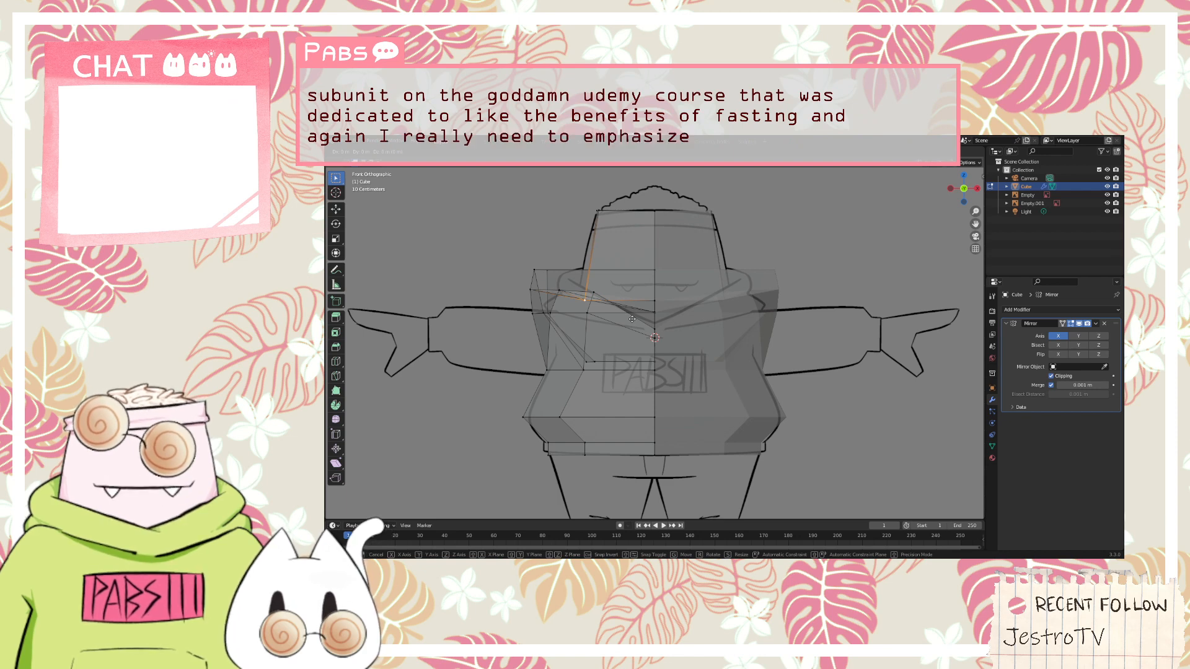
key(x)
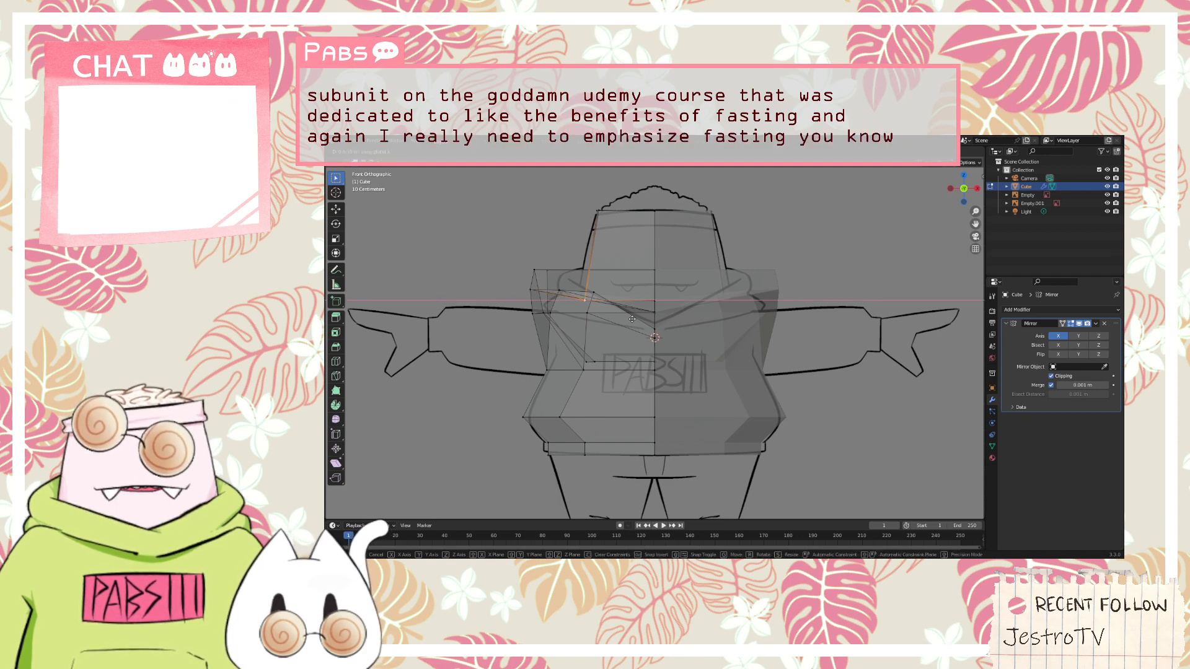
click(613, 311)
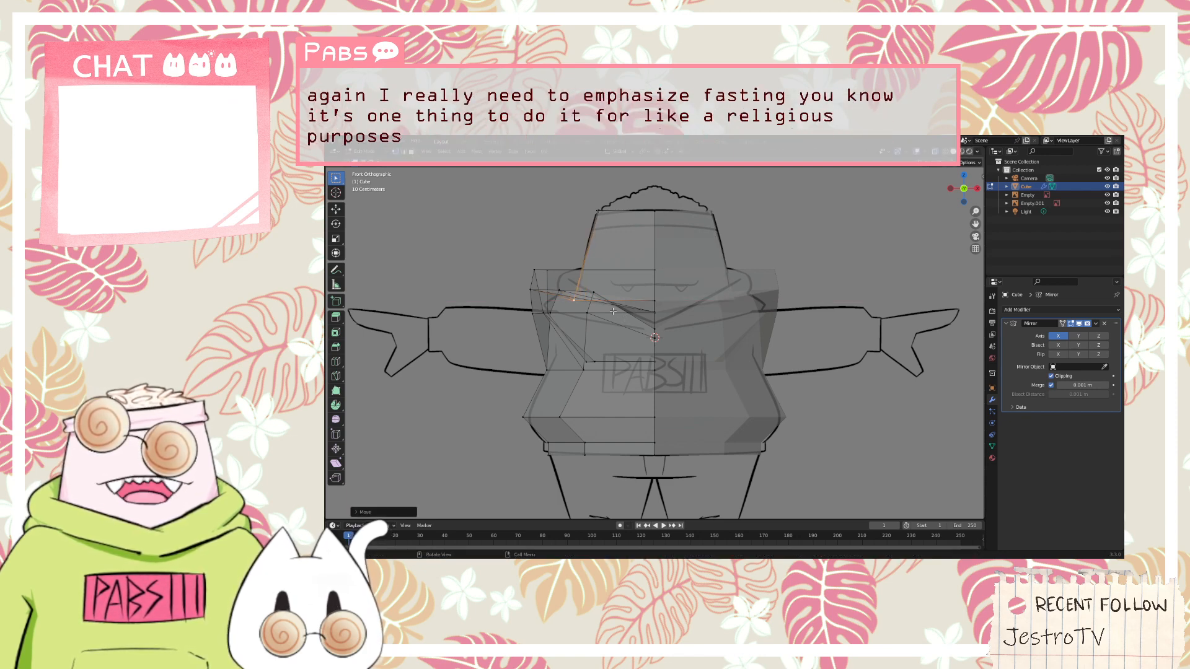
Examine the widened head base and its fit inside the hood from several angles and against the front reference
middle_drag(606, 304, 720, 312)
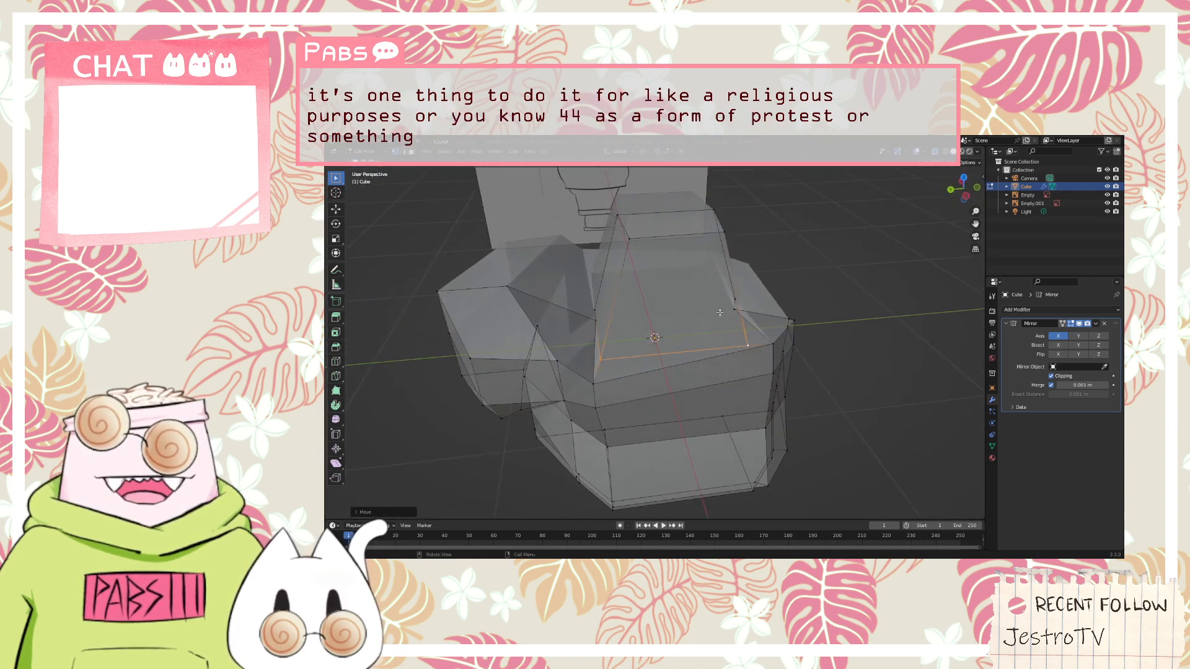
middle_drag(735, 265, 655, 341)
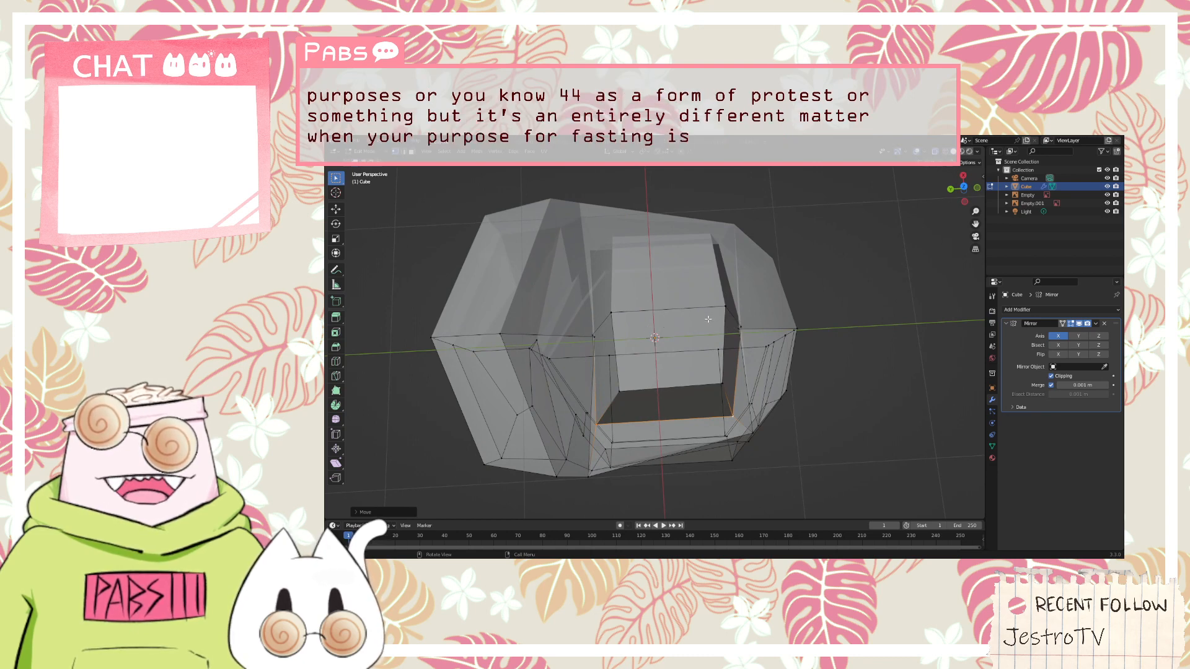
middle_drag(709, 319, 804, 262)
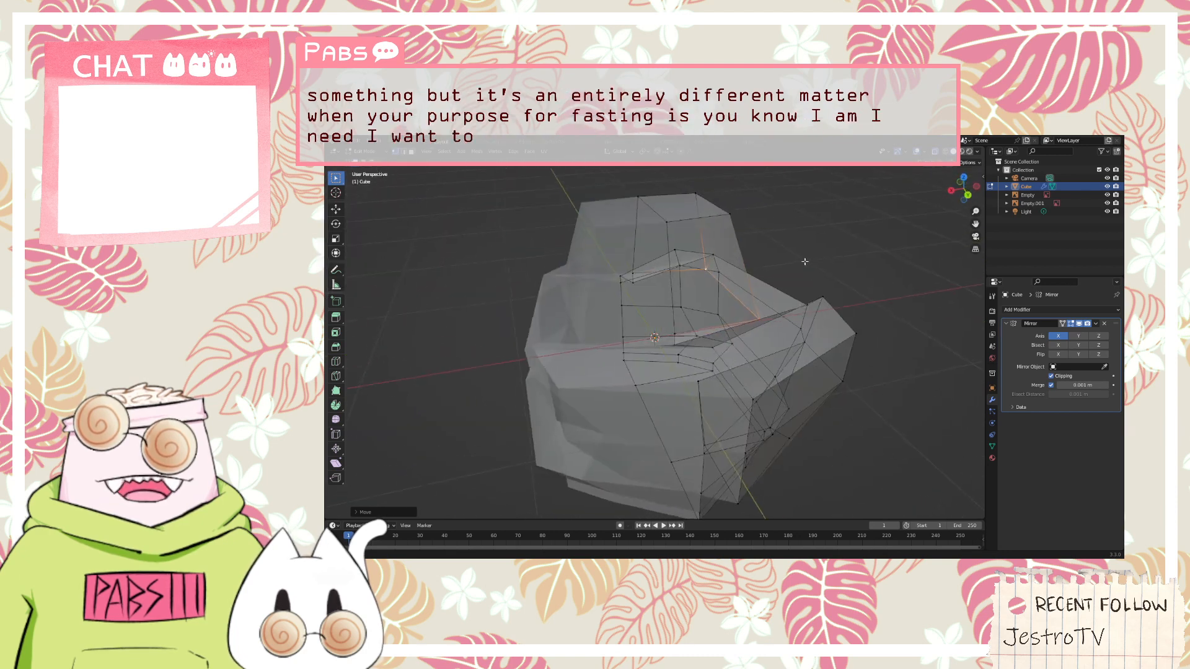
key(KP_1)
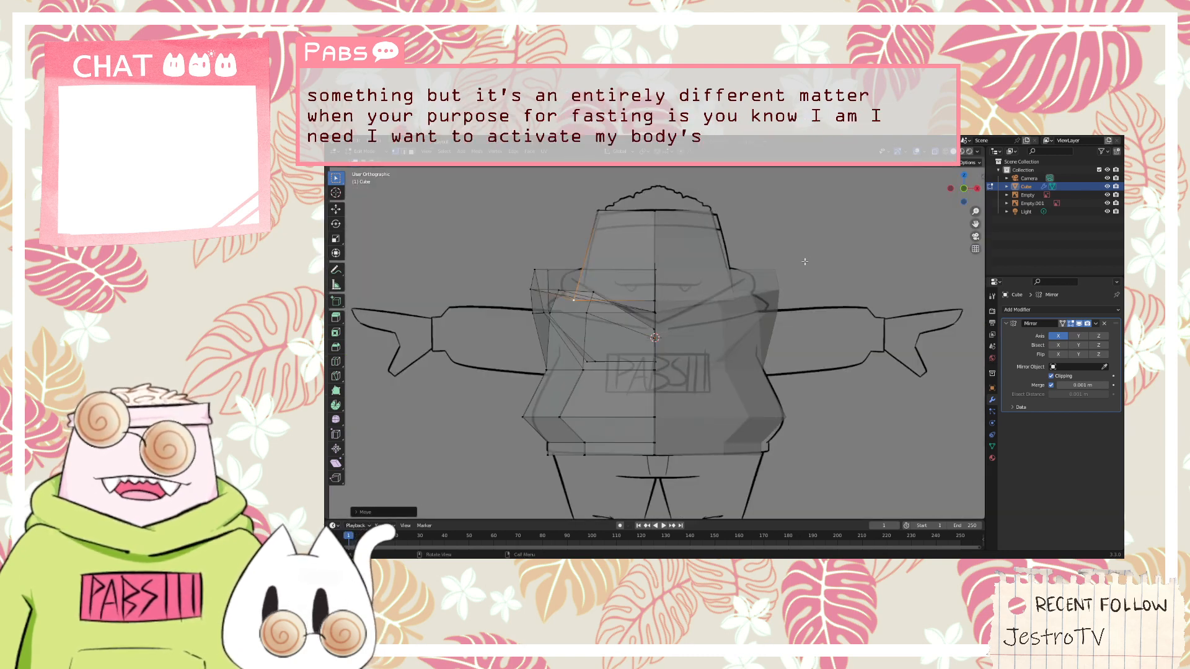
key(KP_1)
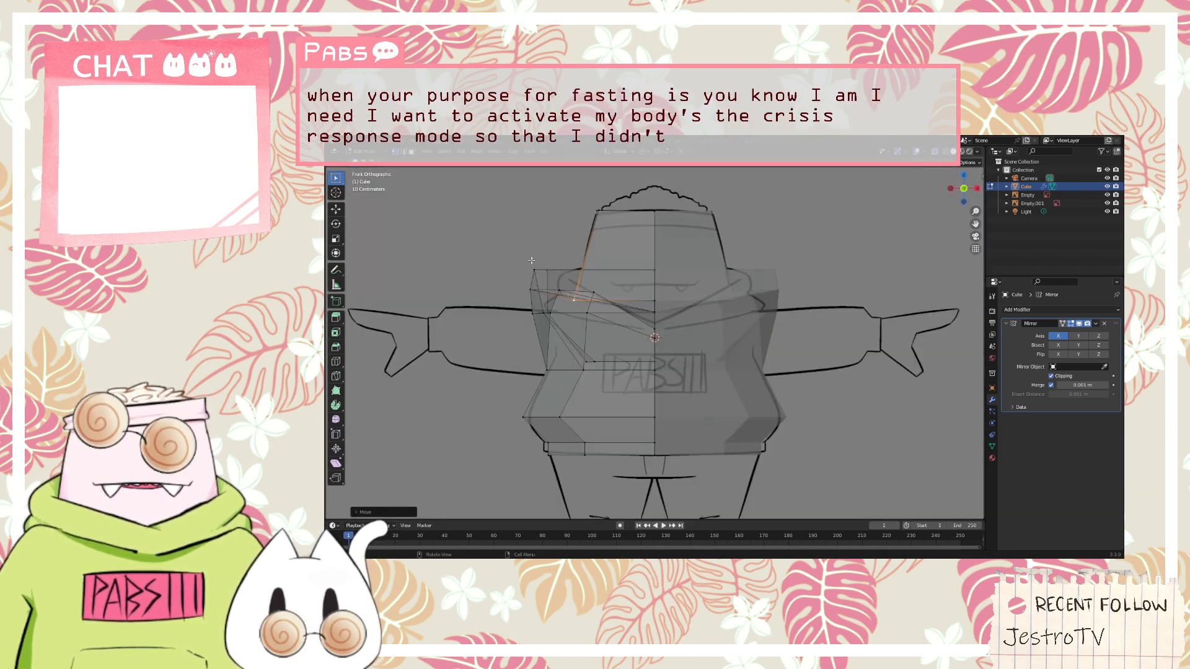
middle_drag(704, 262, 560, 291)
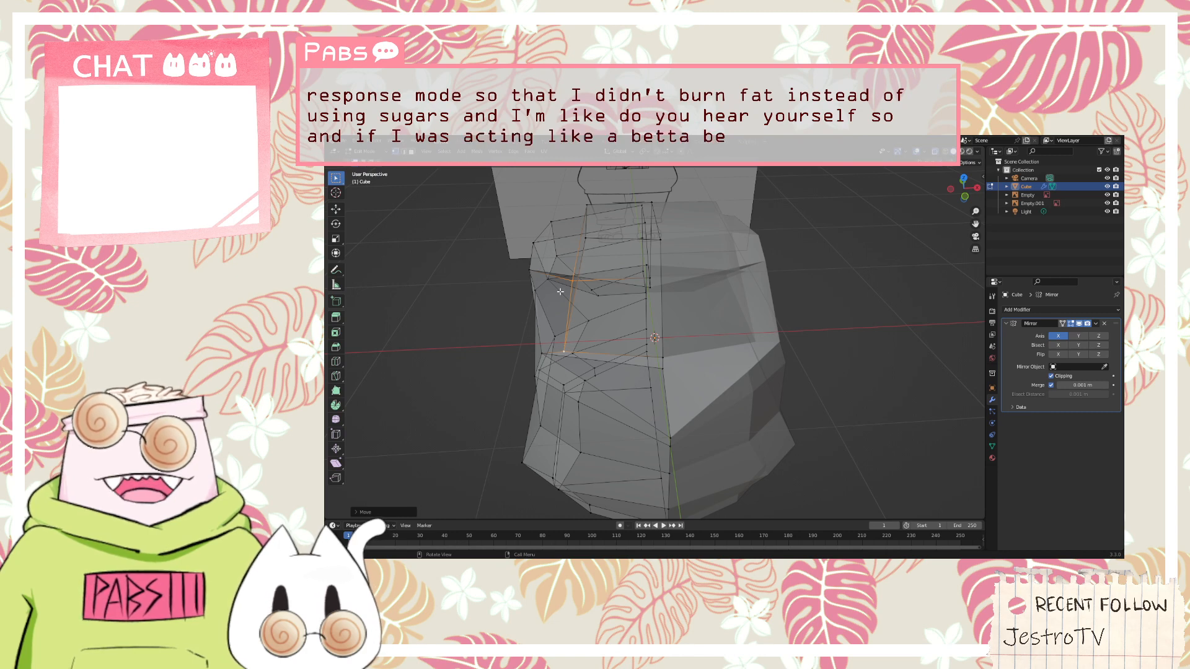
key(KP_1)
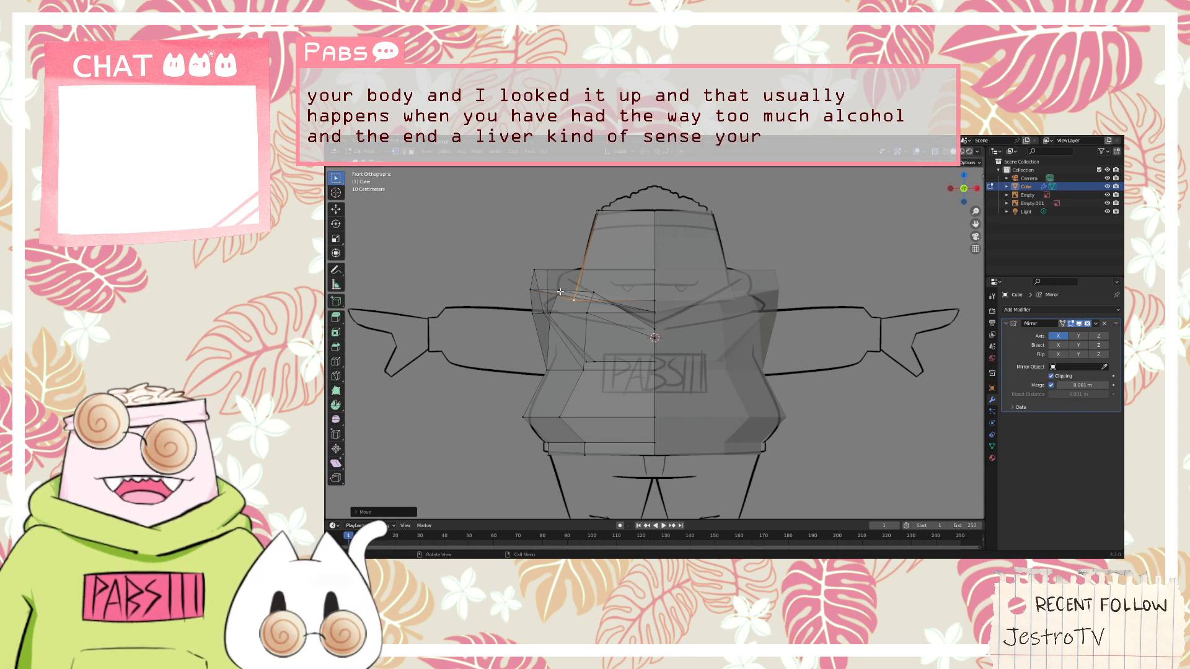
Lower the hood's top middle vertex on the mirror centre line along the Z axis
middle_drag(615, 238, 592, 212)
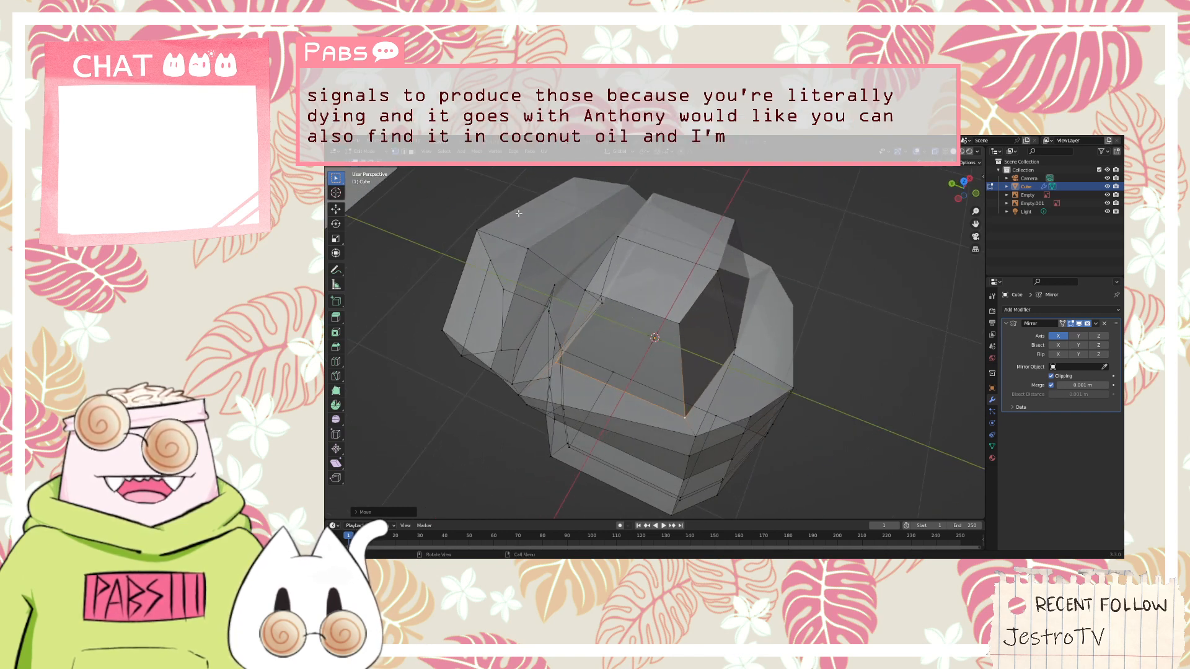
click(530, 246)
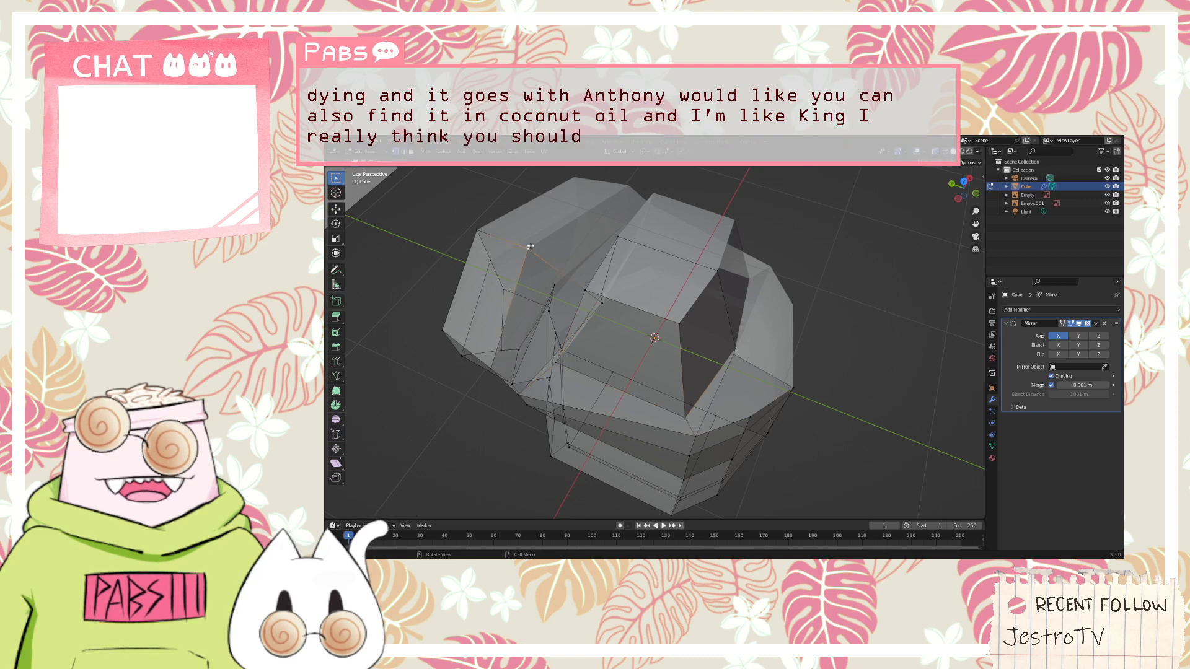
middle_drag(553, 223, 556, 219)
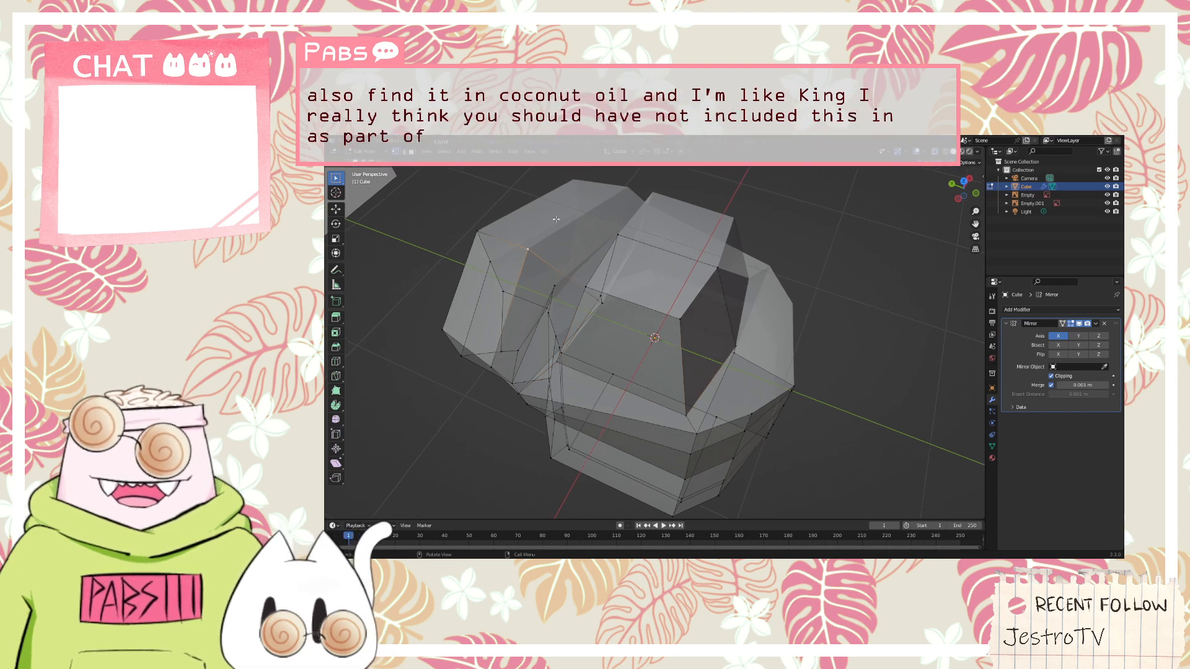
key(KP_1)
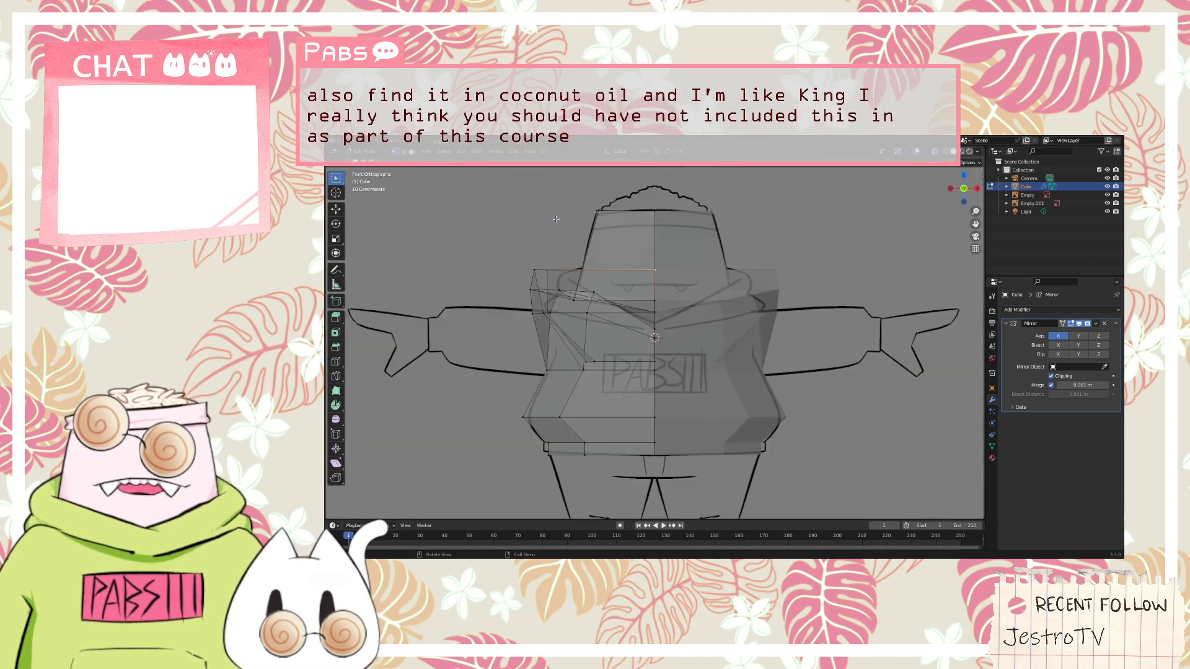
key(g)
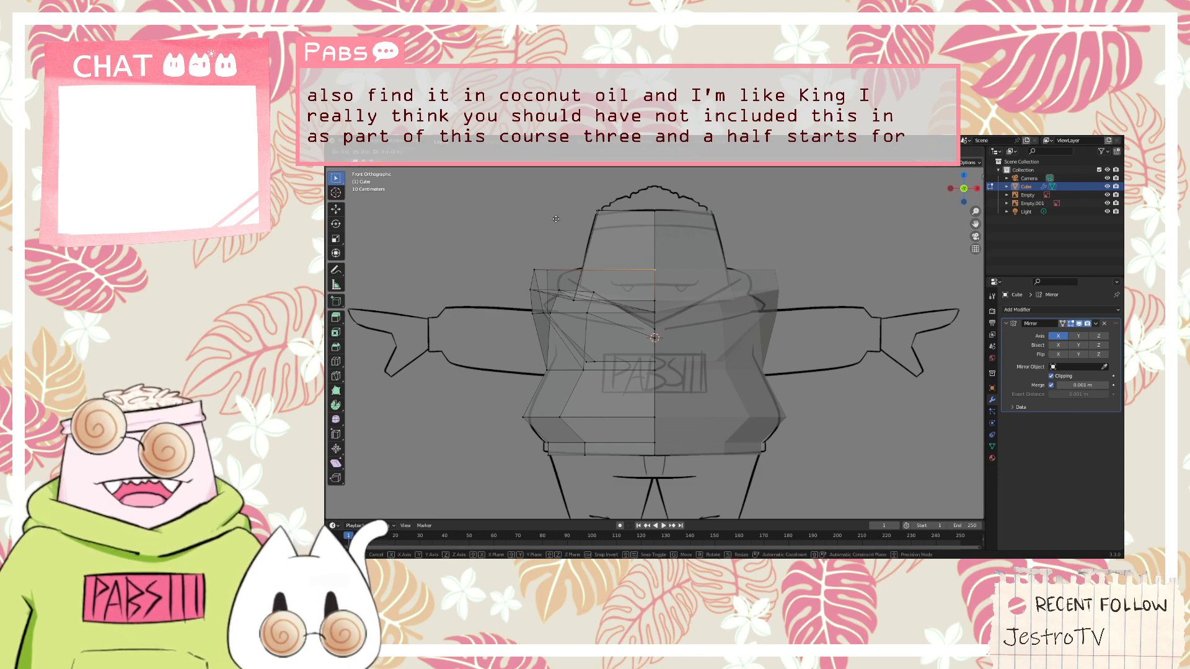
key(z)
click(557, 248)
Show the opposite side against the side reference and move the torso's front vertices and head's lower front corners backward along the Y axis
middle_drag(557, 248, 887, 273)
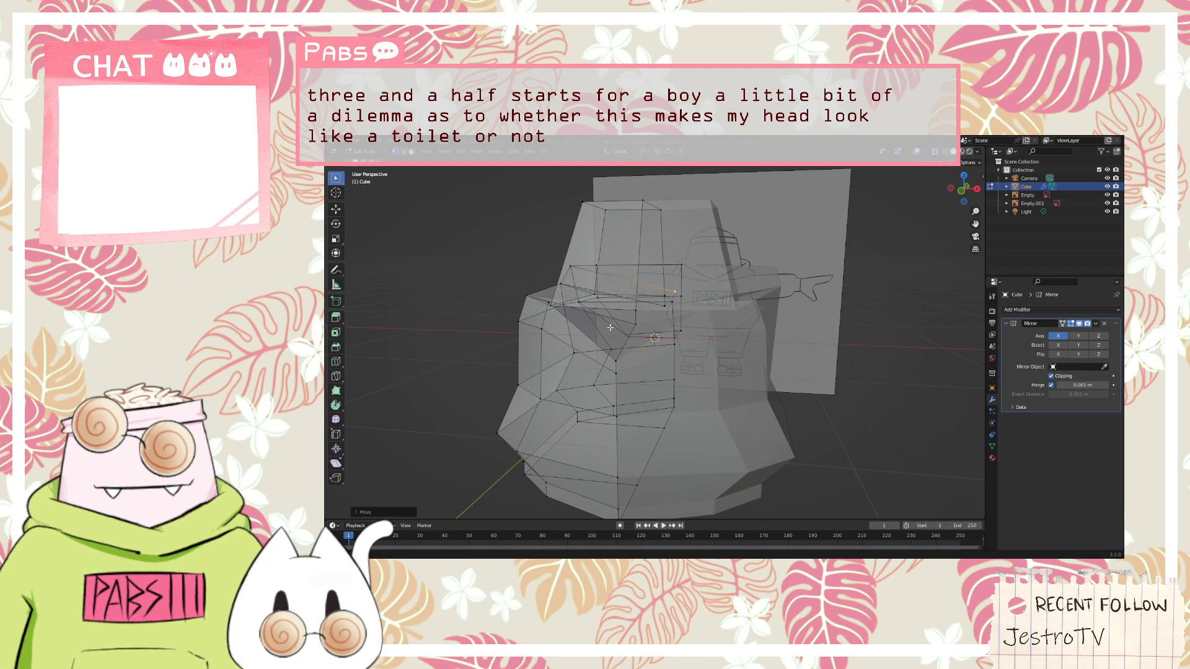
middle_drag(610, 327, 684, 333)
key(KP_3)
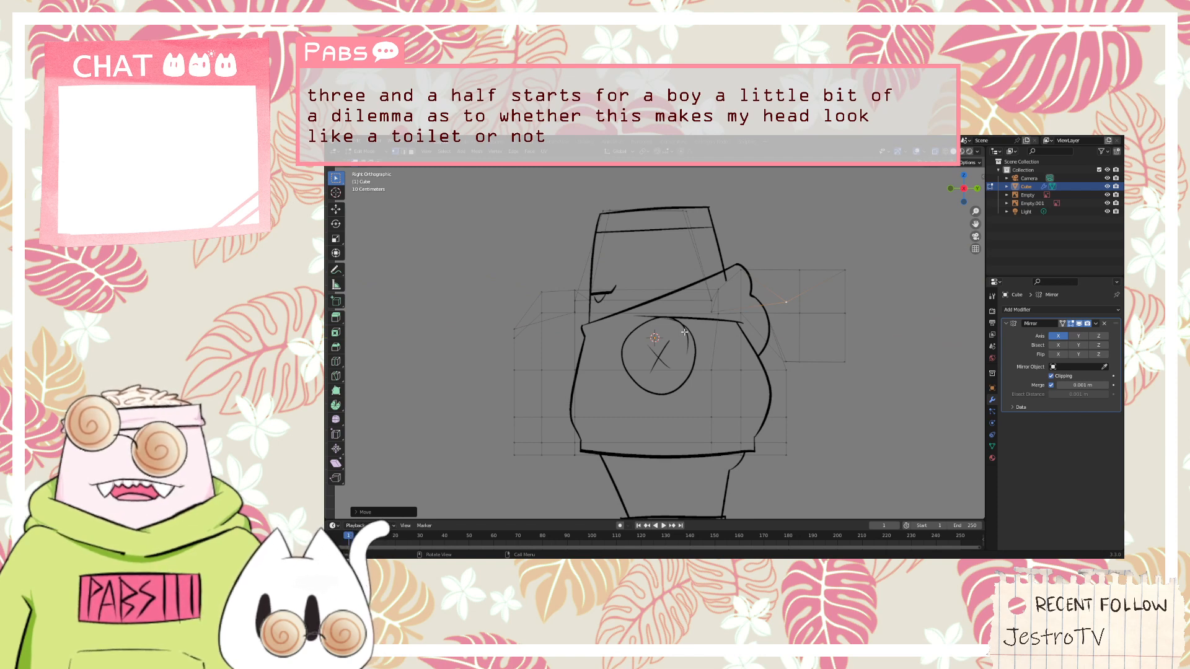
key(KP_4)
key(KP_5)
key(KP_6)
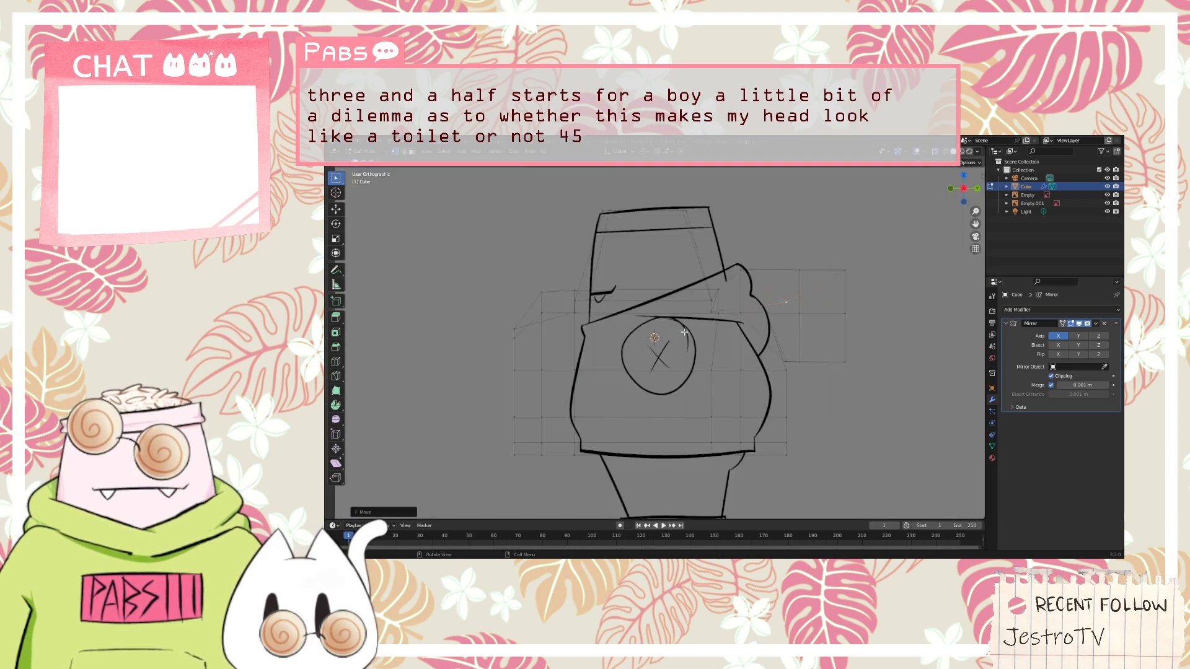
key(KP_9)
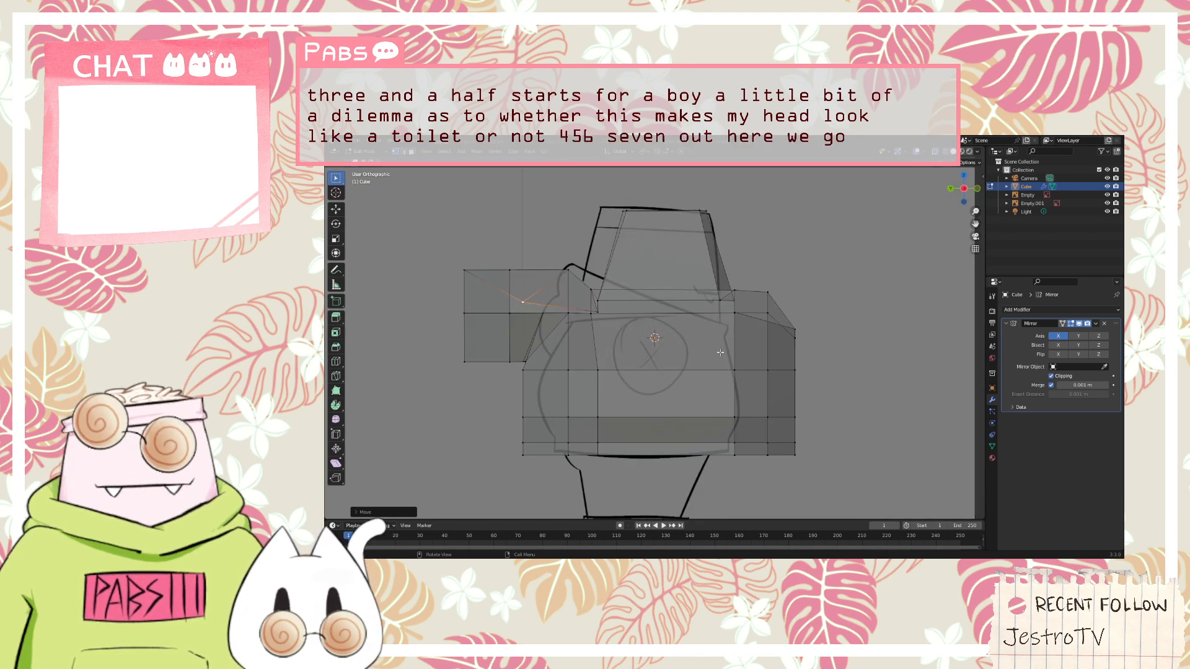
drag(826, 483, 702, 283)
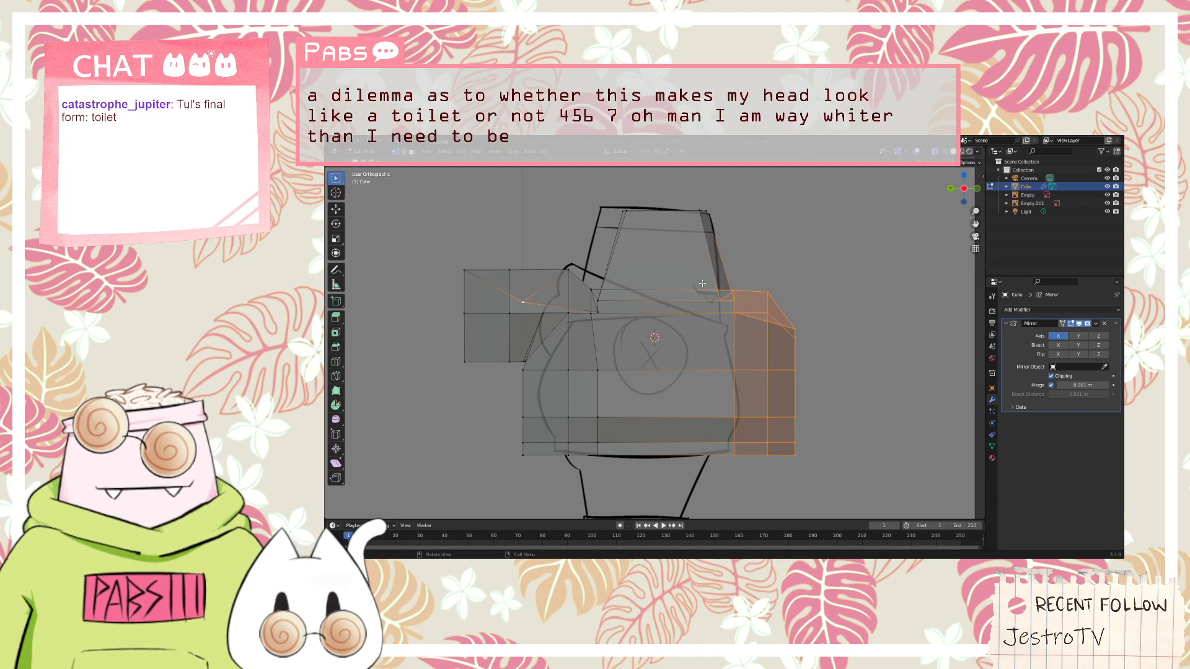
key(g)
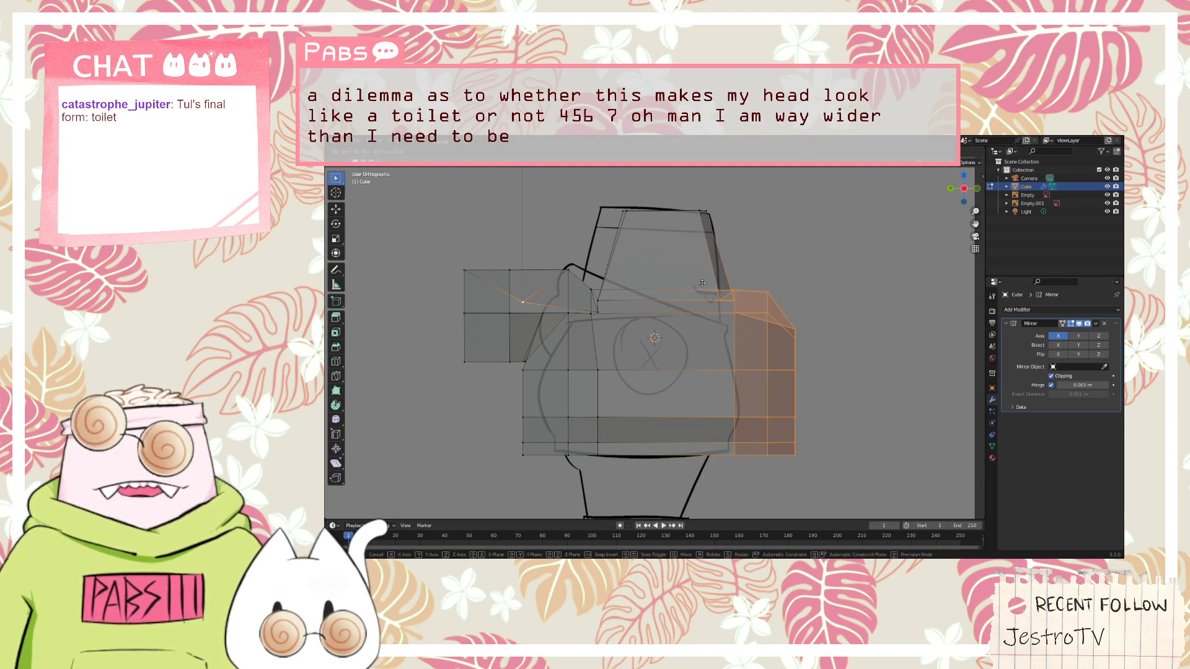
key(y)
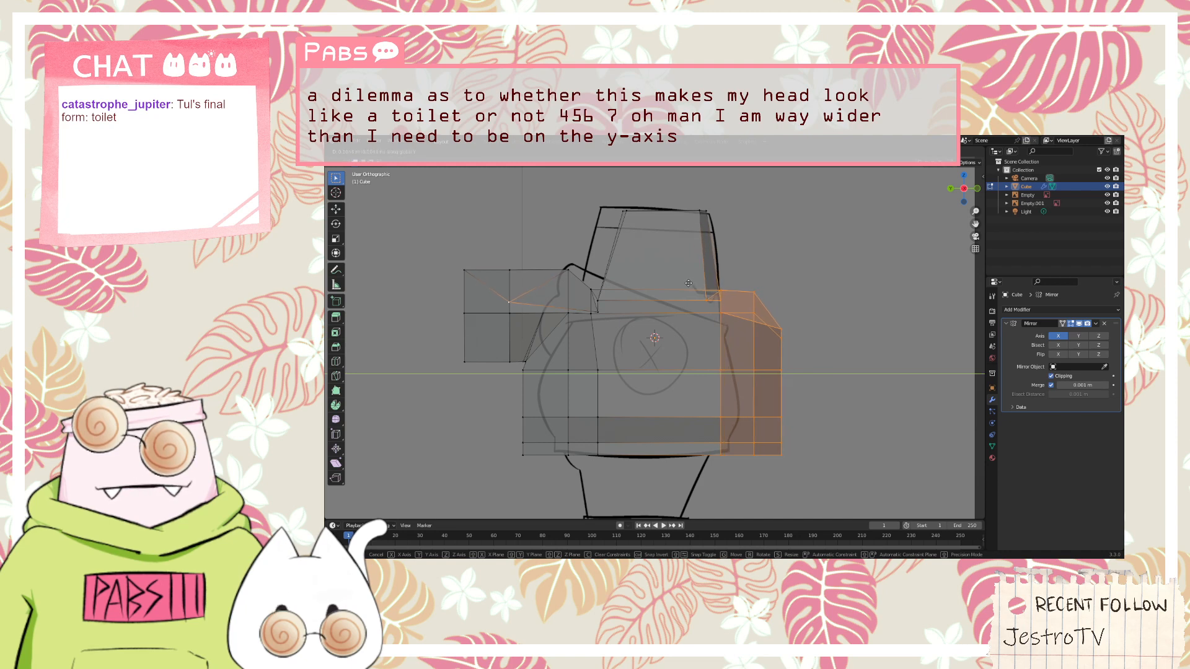
click(688, 283)
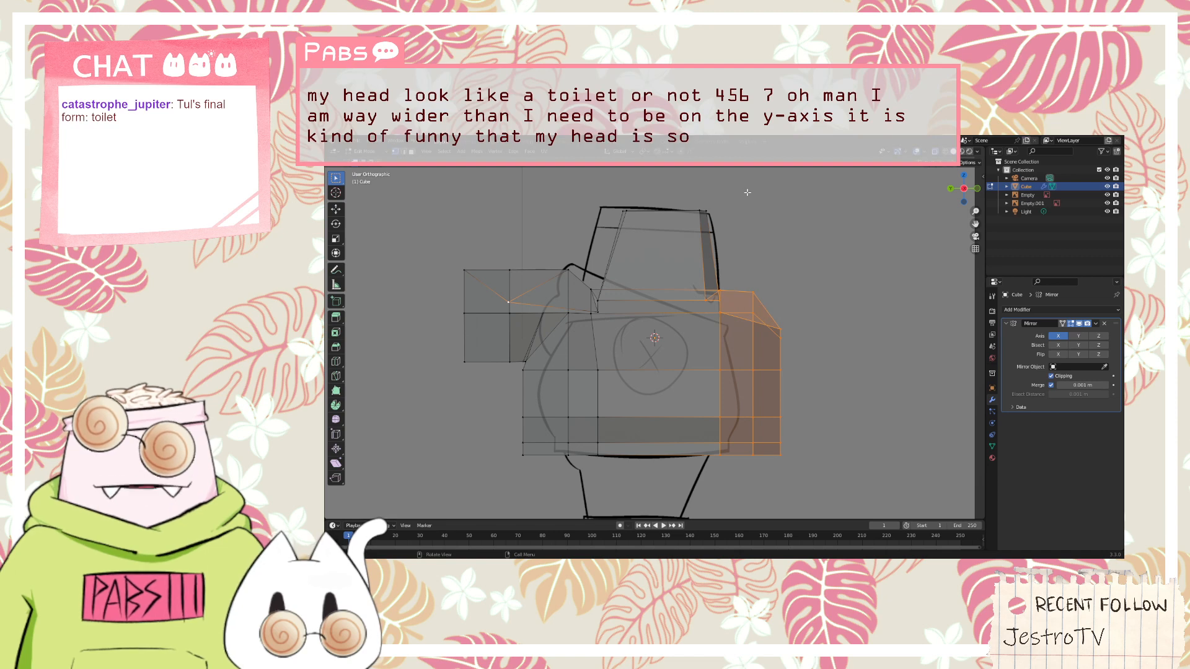
Select only the torso's two foremost vertex columns and move them backward along the Y axis toward the side sketch's chest outline
drag(748, 192, 804, 422)
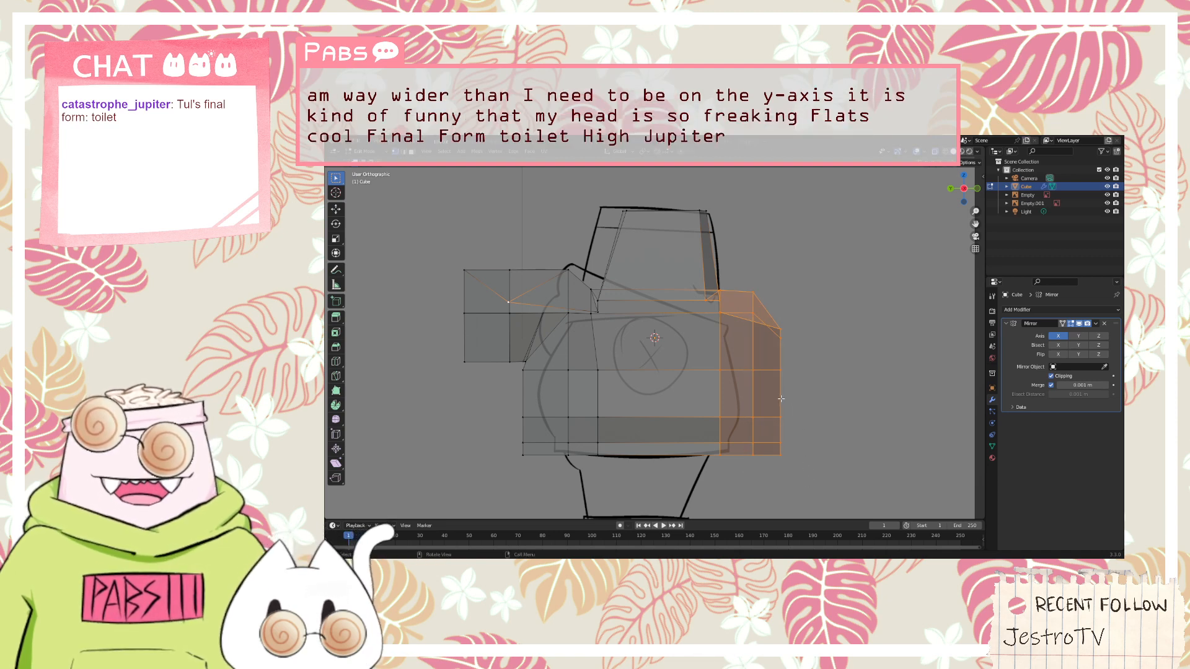
click(781, 398)
drag(795, 490, 743, 266)
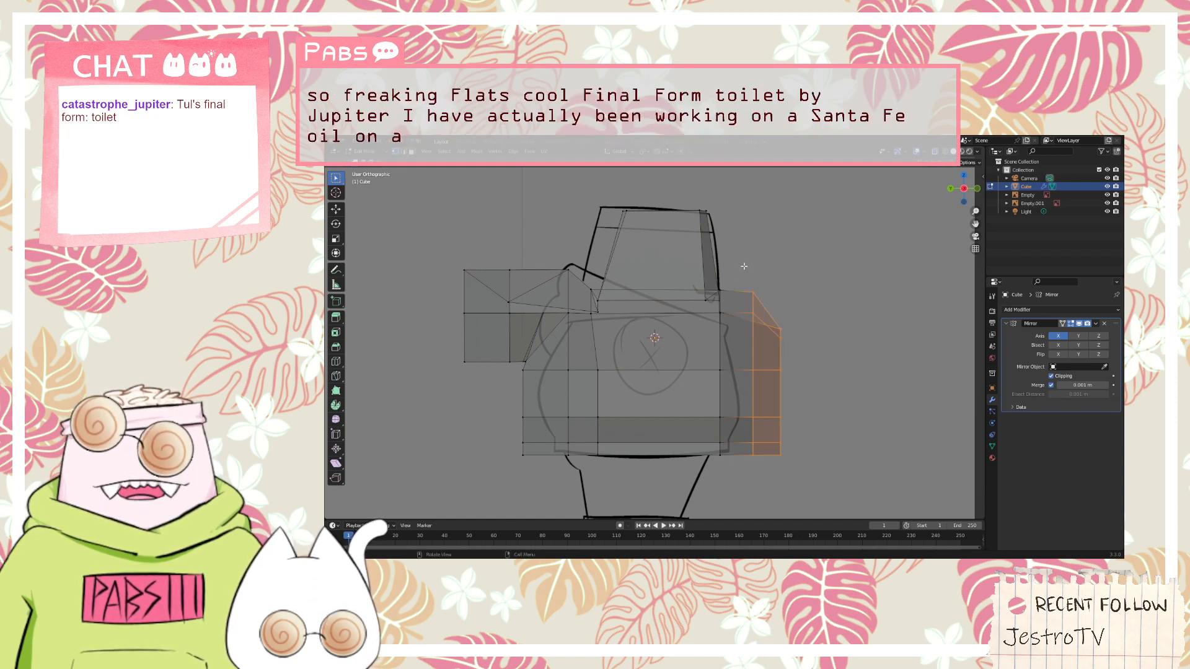
key(g)
key(z)
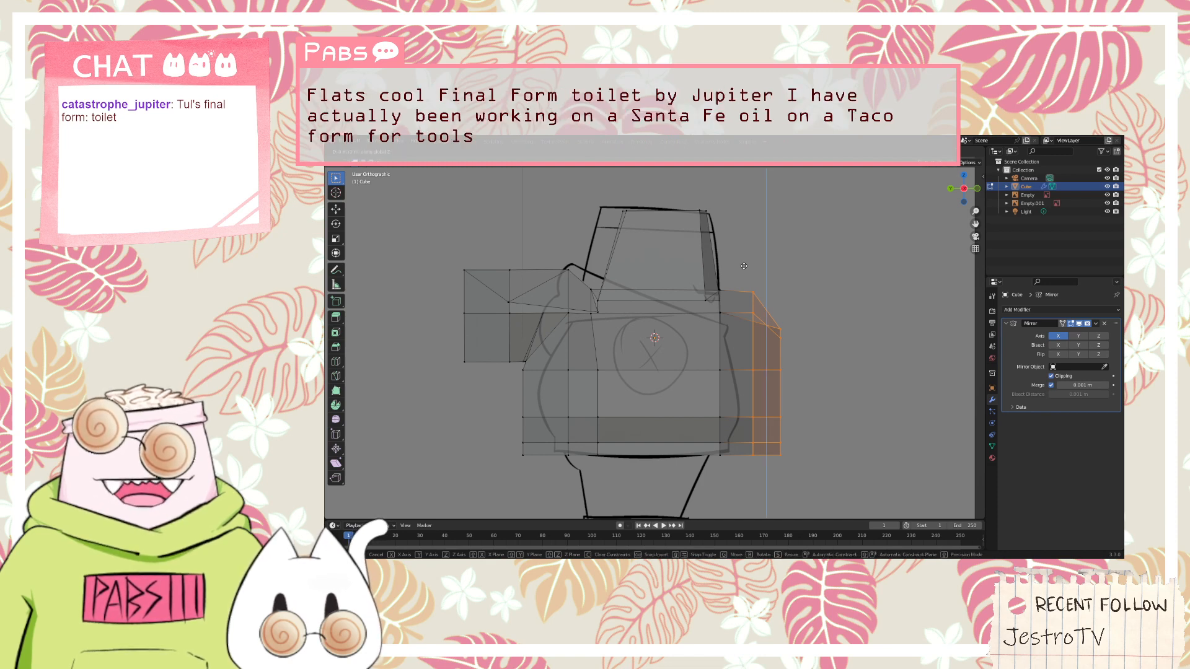
key(y)
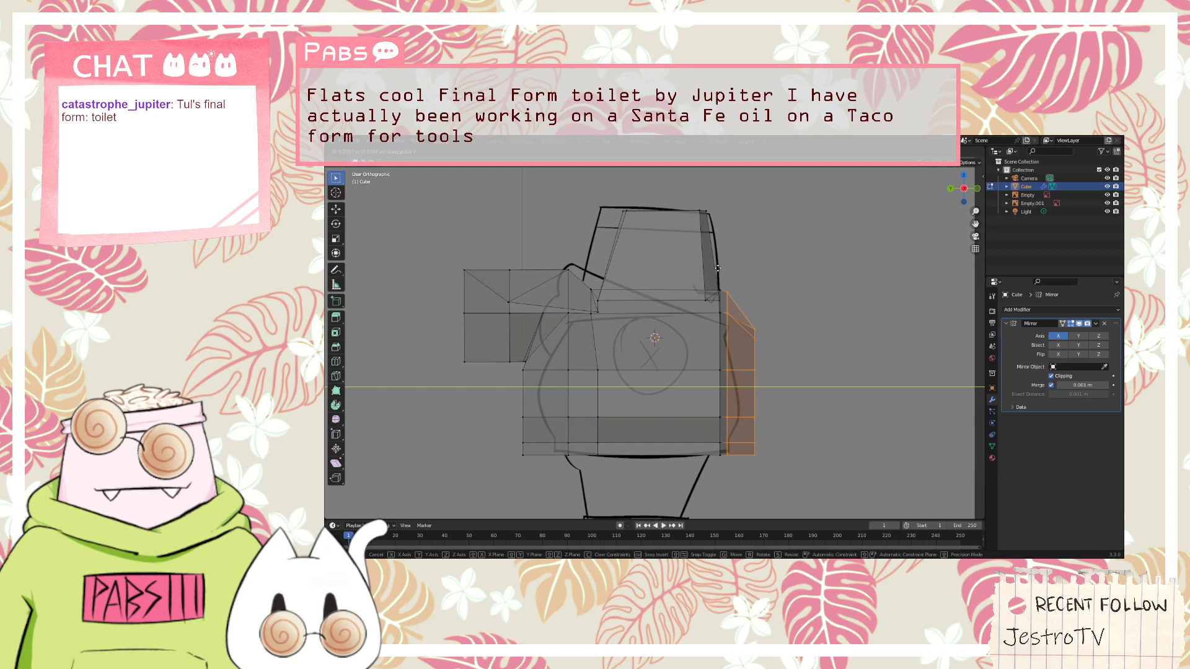
click(719, 269)
Move the torso's single foremost vertex column slightly backward along the Y axis, closer to the sketched front outline
drag(749, 268, 754, 301)
click(800, 475)
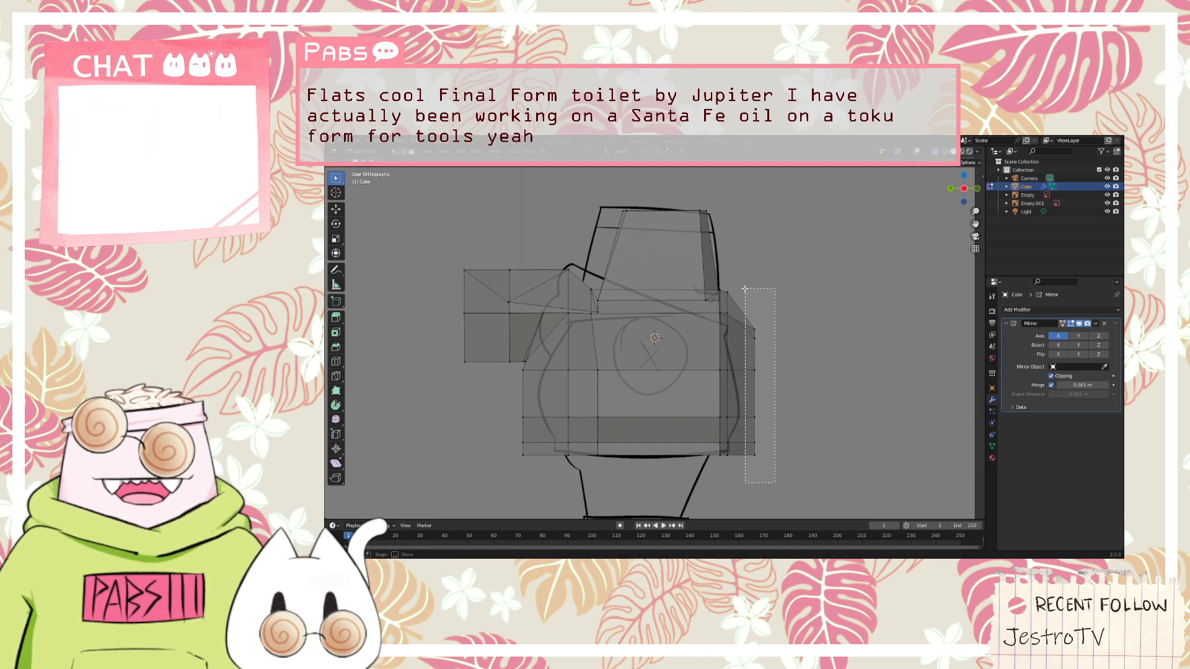
key(g)
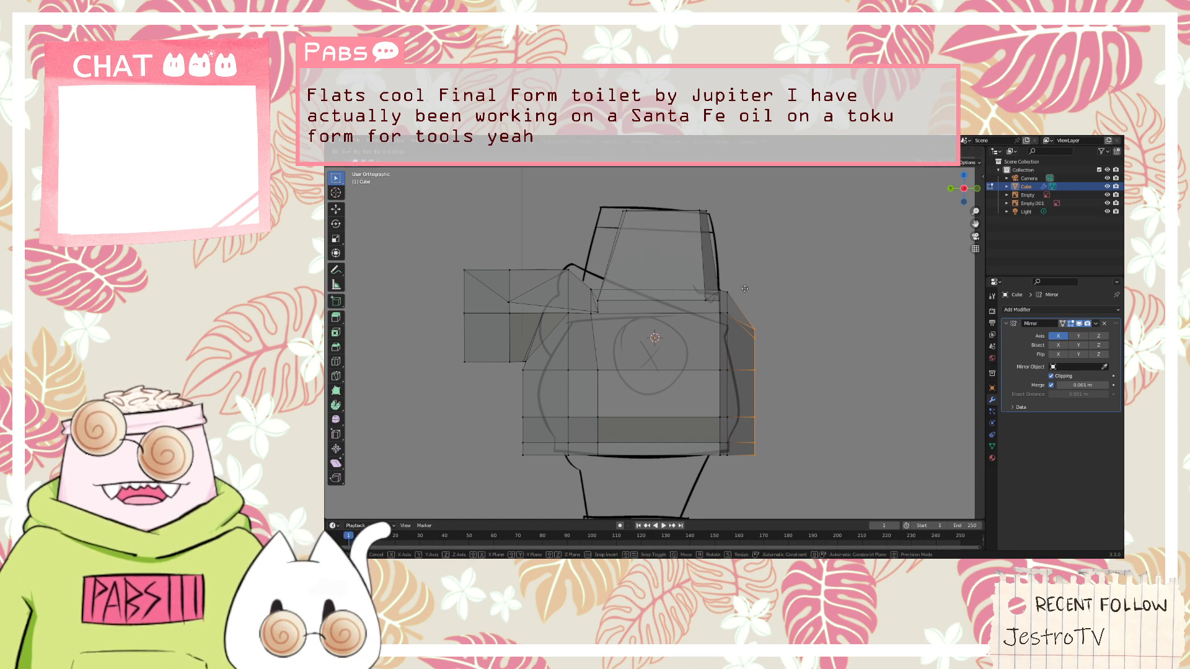
key(y)
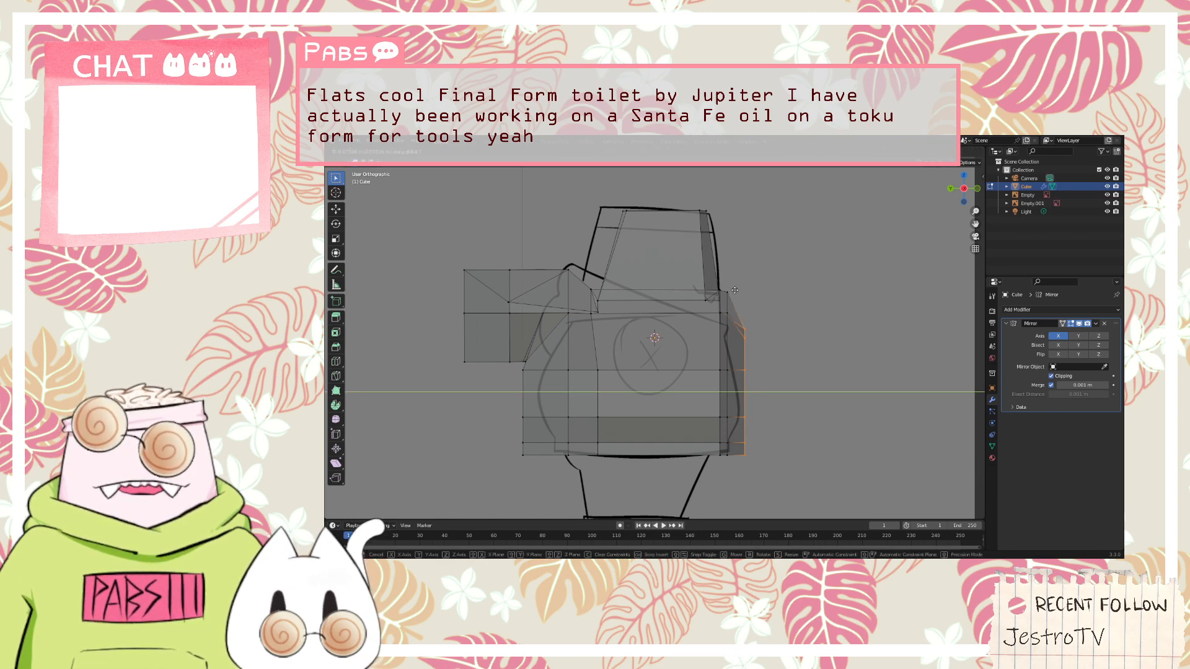
click(734, 290)
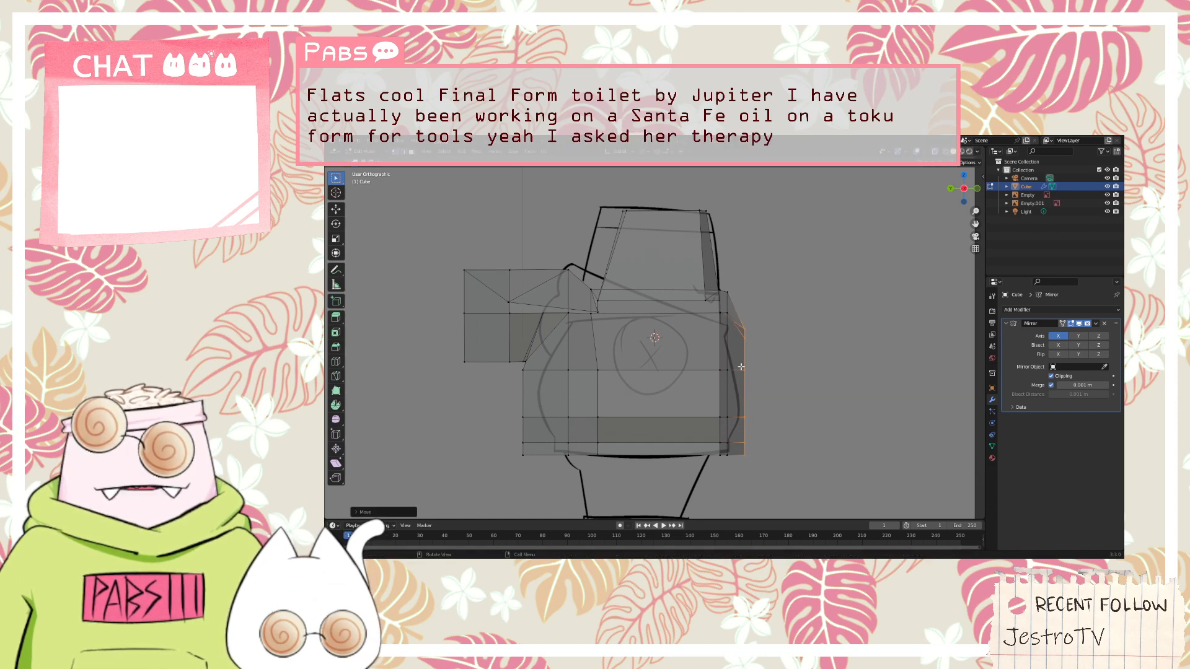
Move the rearmost vertices of the torso's lower three rows forward along the Y axis toward the sketched back outline
drag(560, 486, 545, 464)
click(492, 413)
key(g)
key(y)
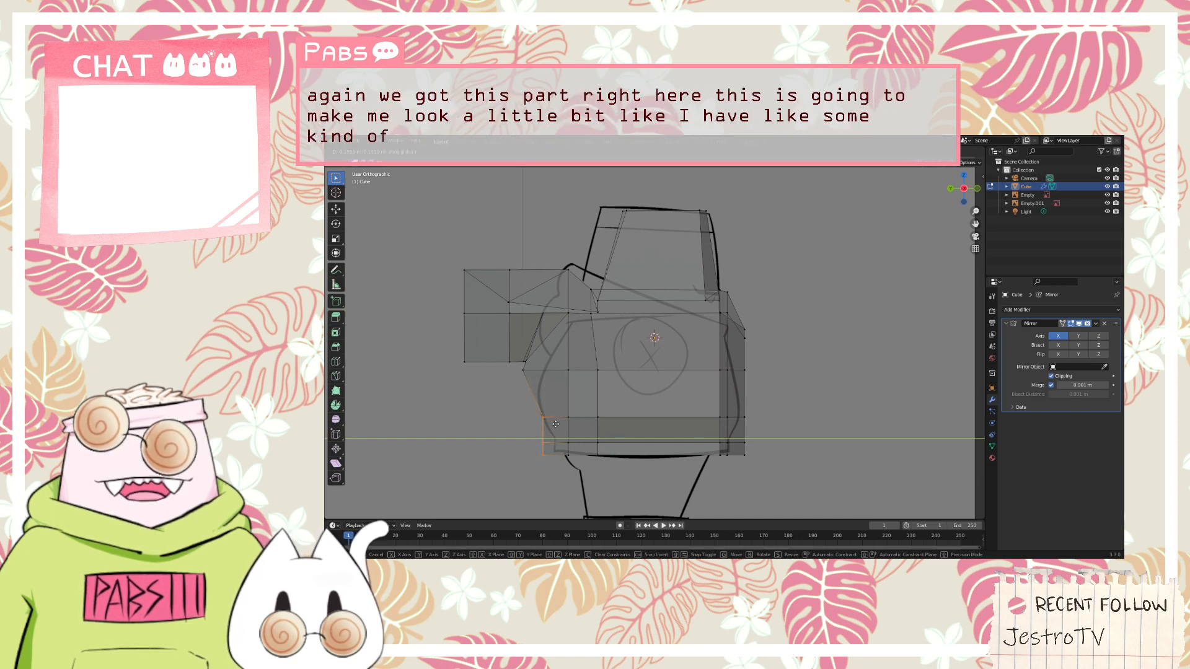
click(555, 424)
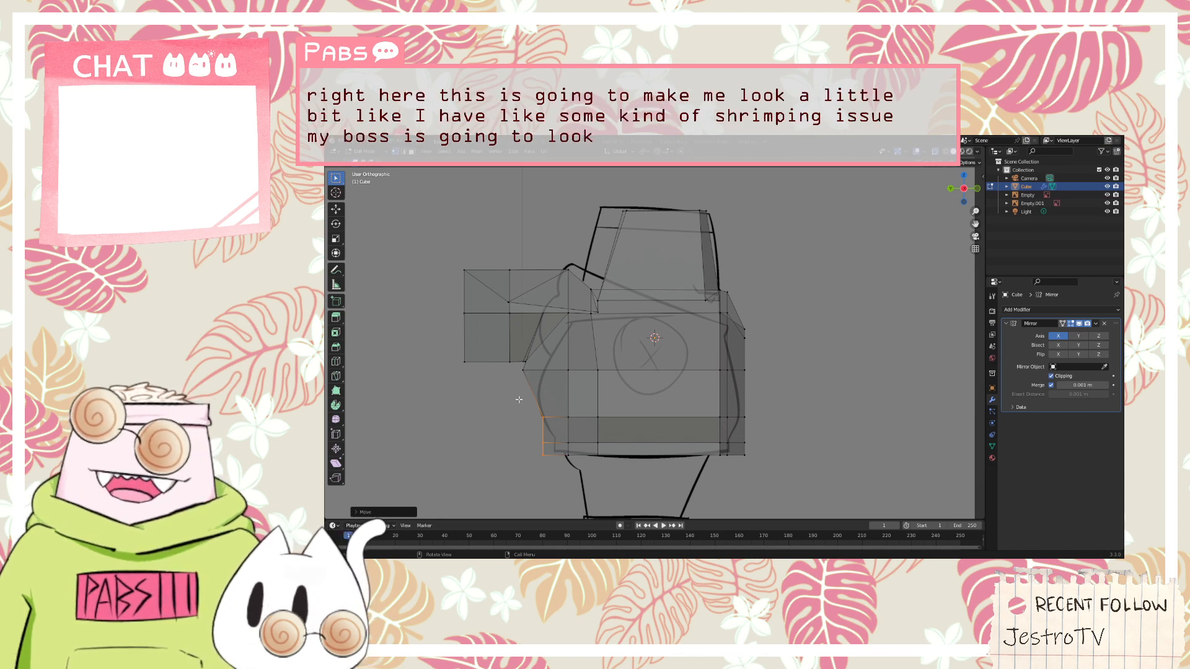
Lower the rearmost waist vertices above the hem along the Z axis and shift them forward along the Y axis onto the sketched back
click(542, 443)
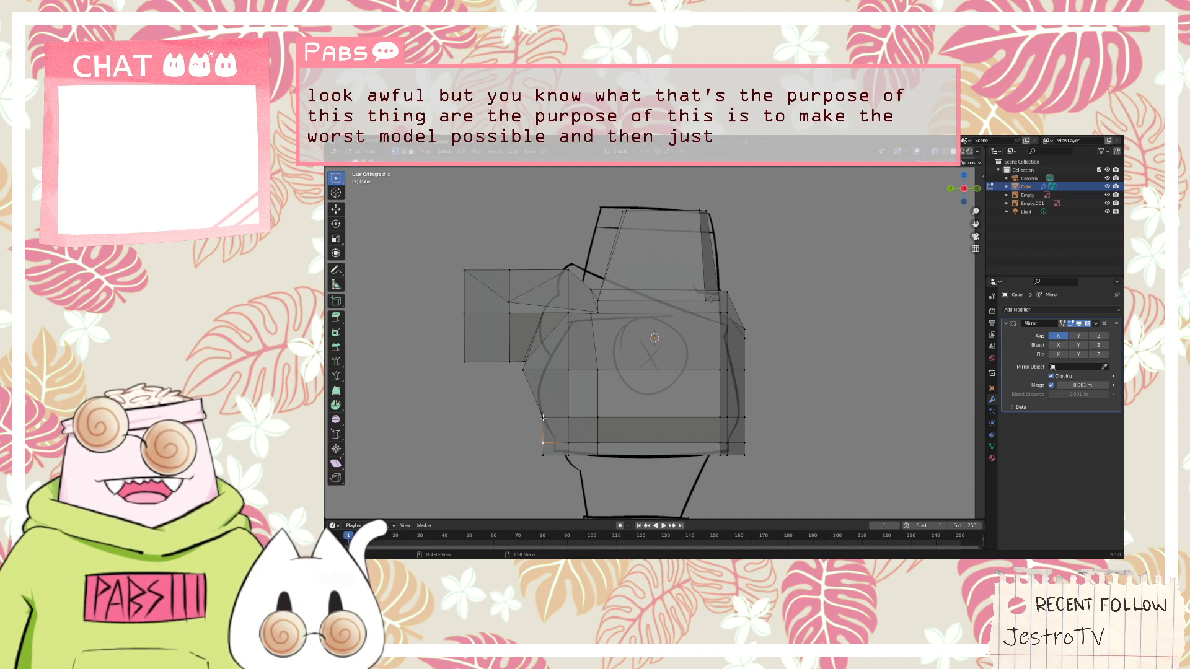
click(543, 418)
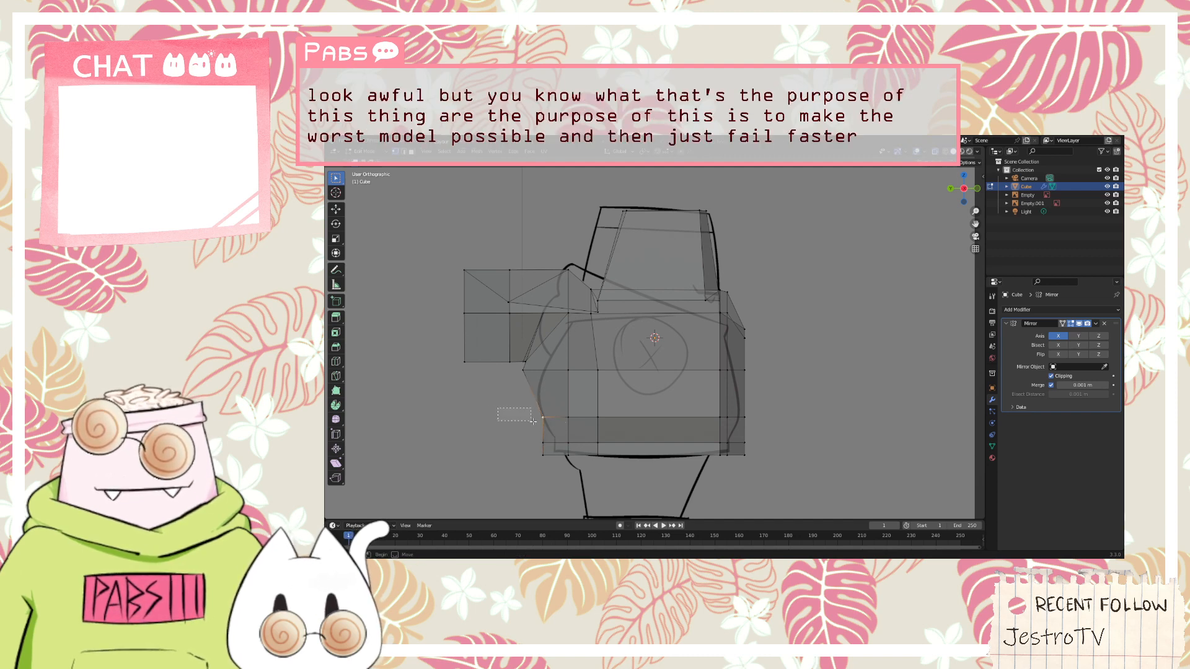
drag(533, 421, 553, 423)
key(g)
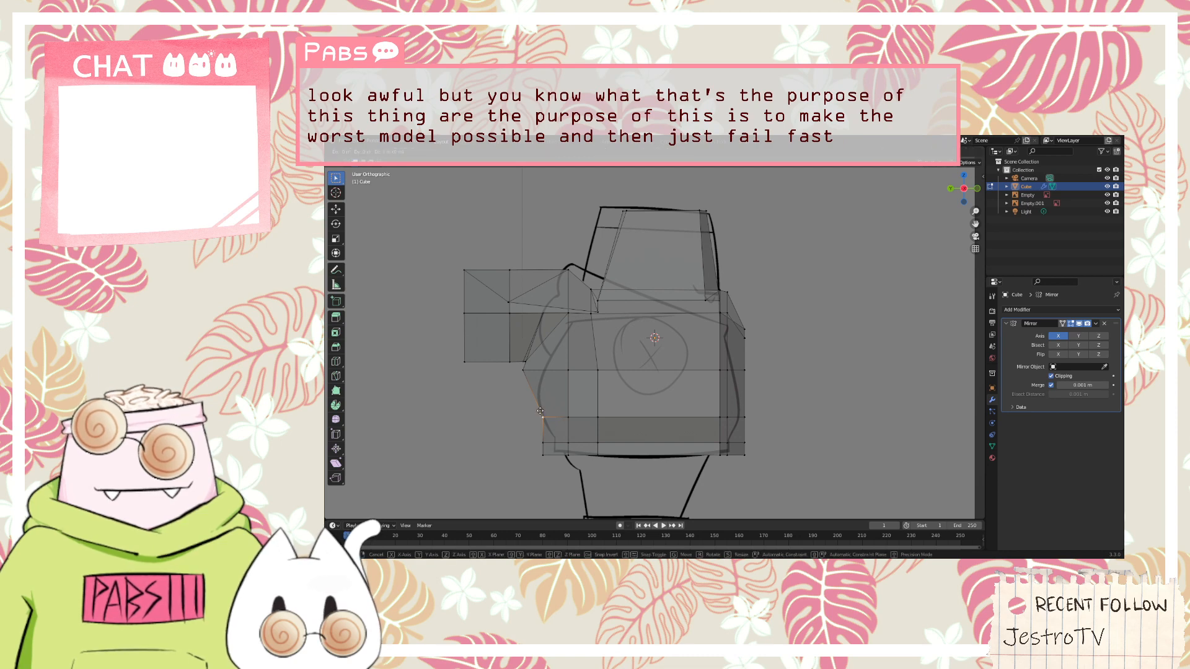
key(z)
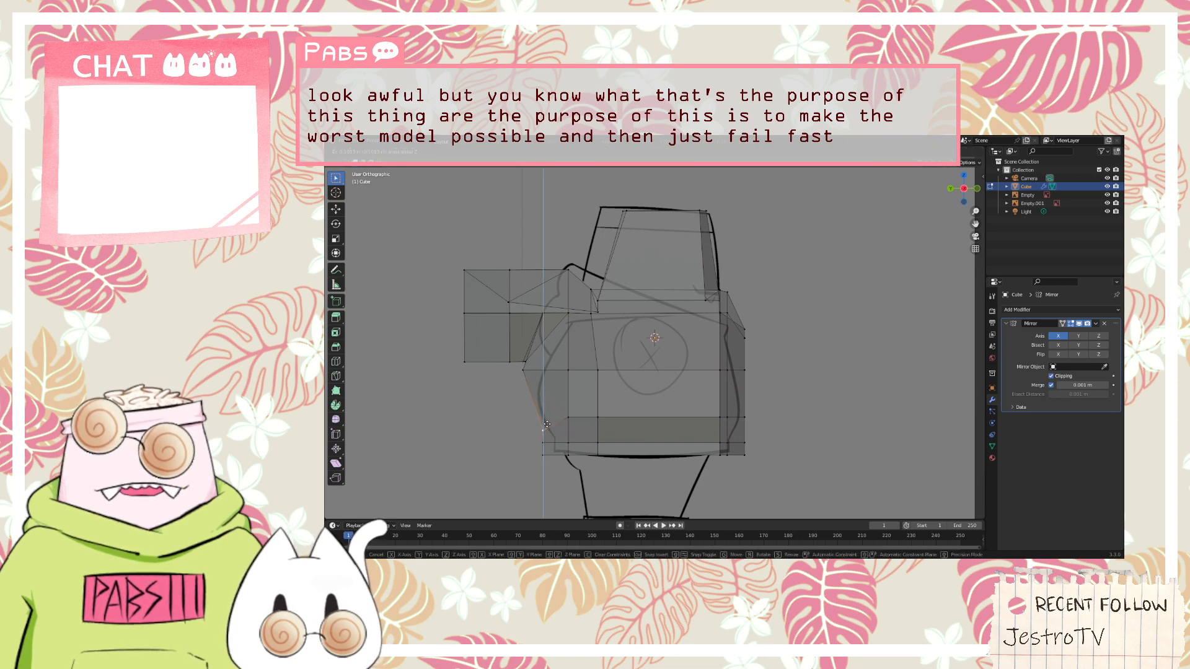
click(547, 425)
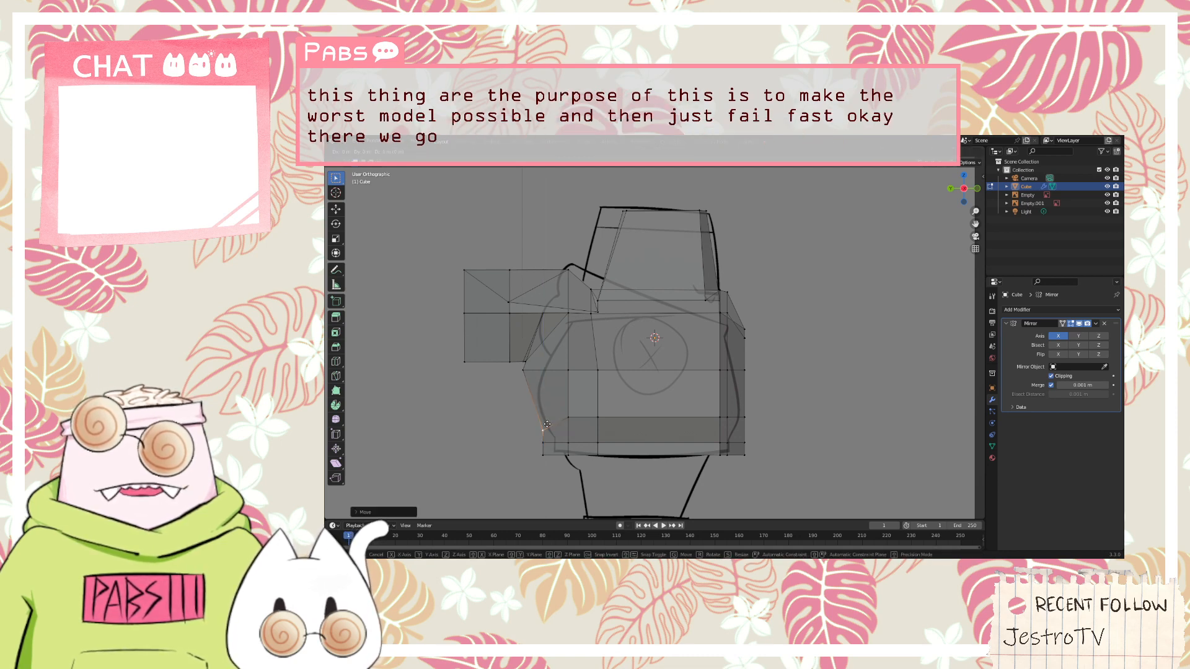
key(y)
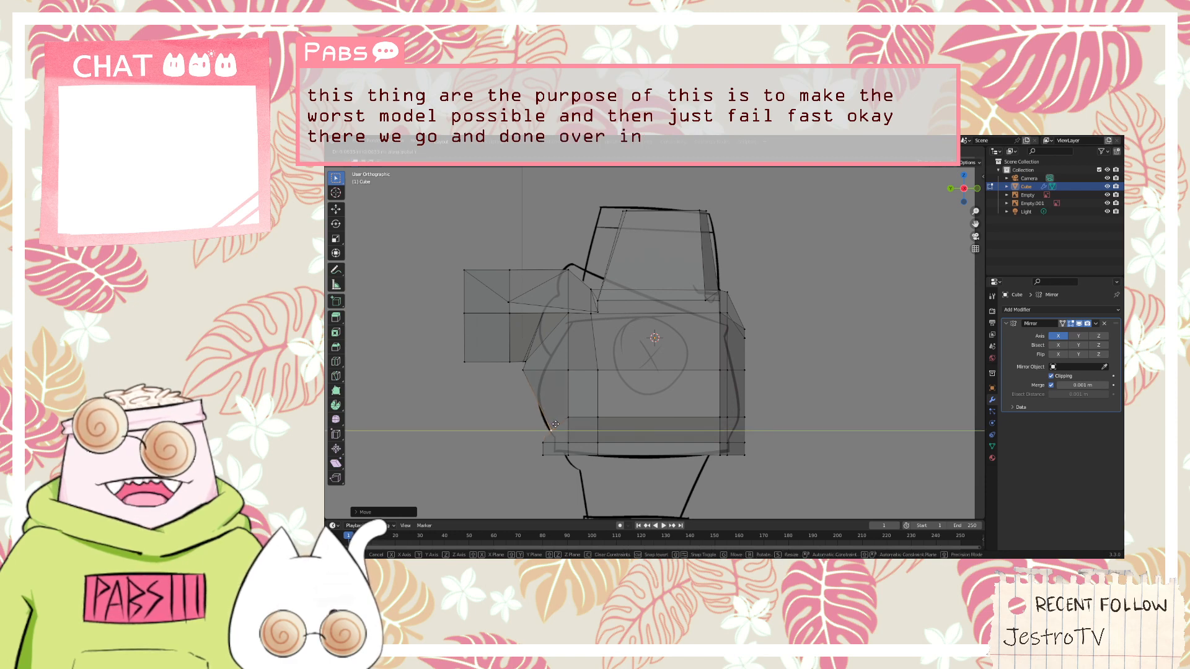
click(555, 424)
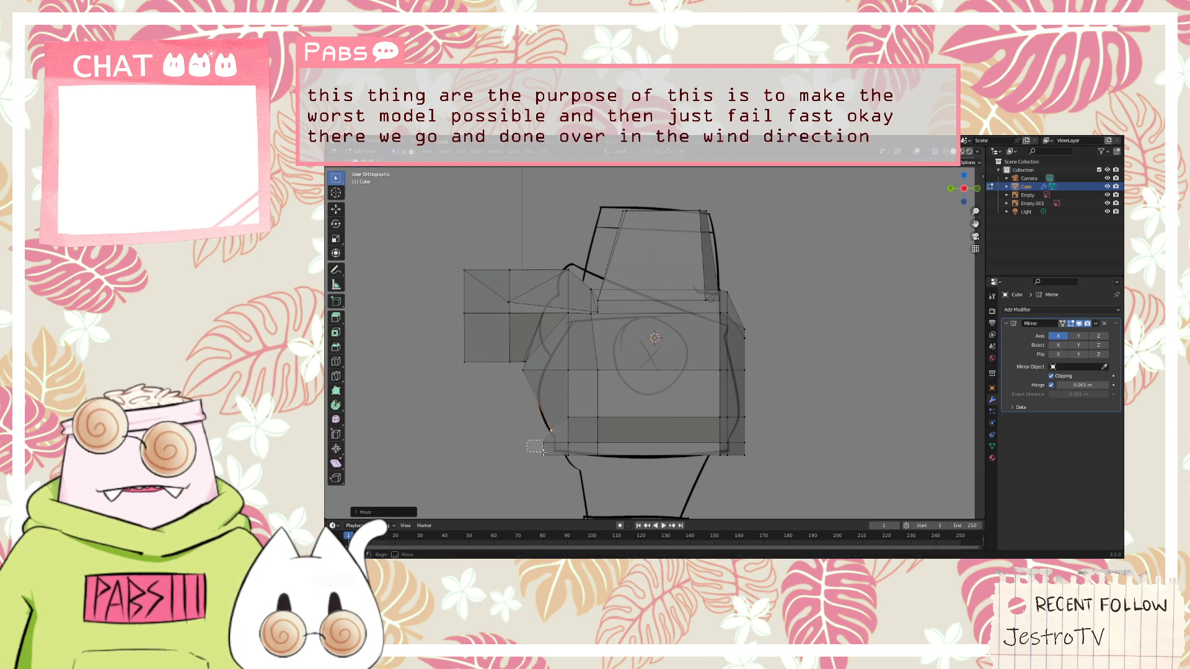
Select the two rearmost hem rows' vertices and move them forward along the Y axis onto the sketched hem's back edge
mouse_move(542, 453)
shift+mouse_down()
mouse_move(552, 459)
mouse_move(536, 449)
shift+mouse_up()
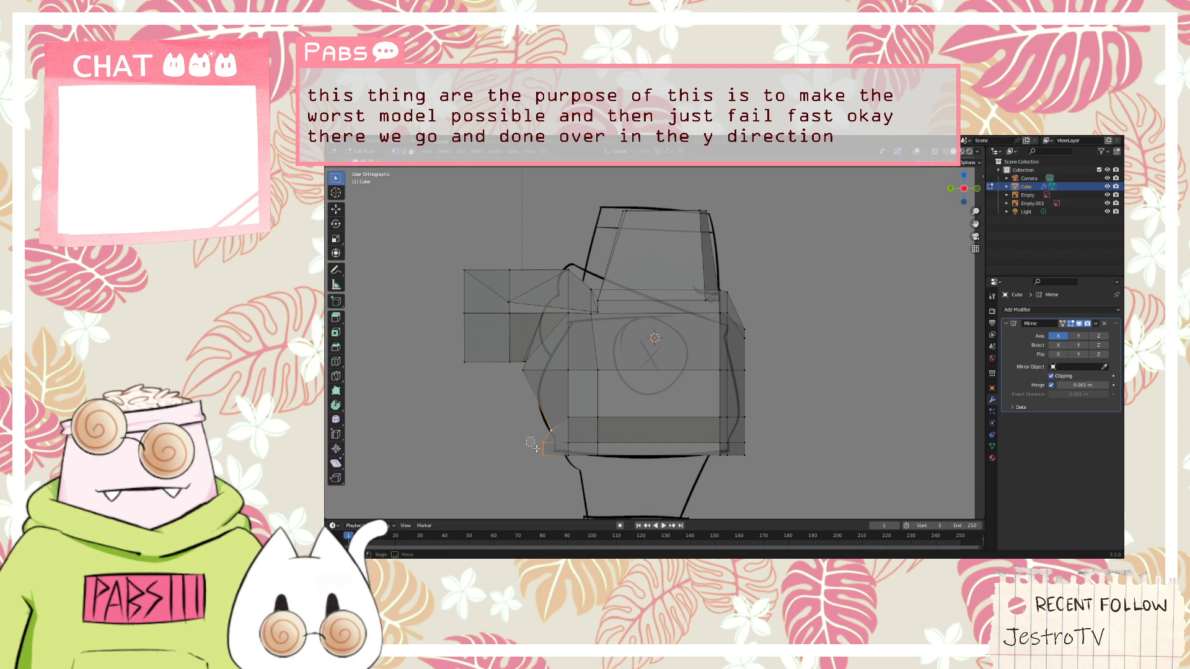
right_click(534, 446)
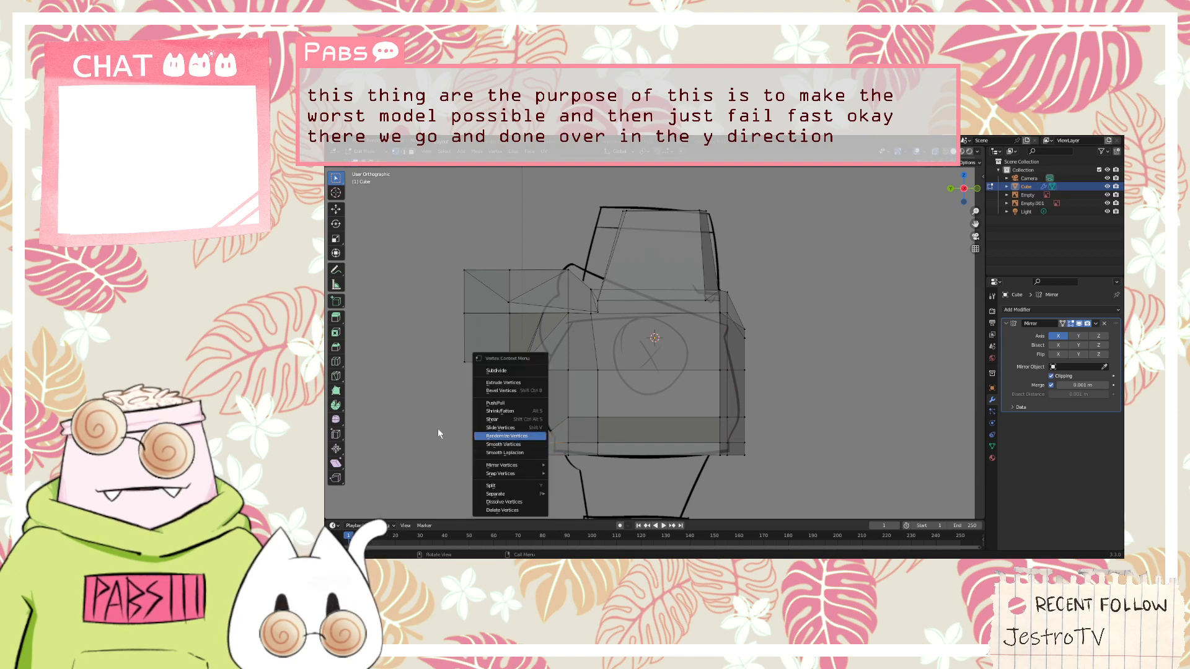
click(527, 442)
shift+drag(532, 447, 543, 469)
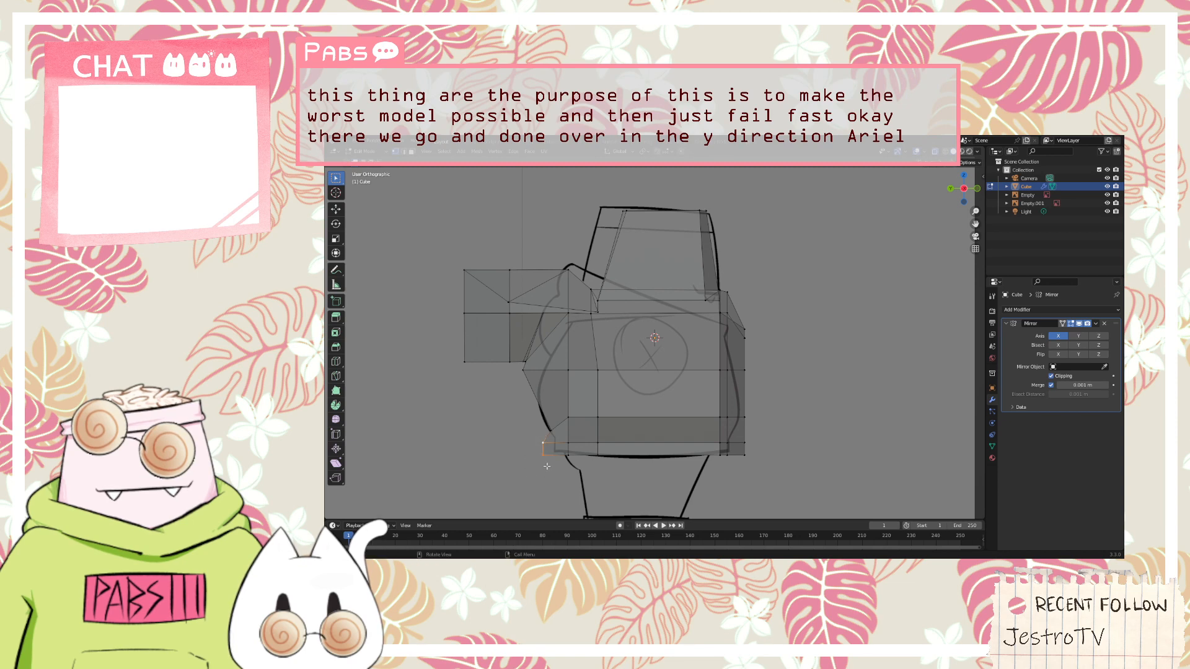
key(g)
key(y)
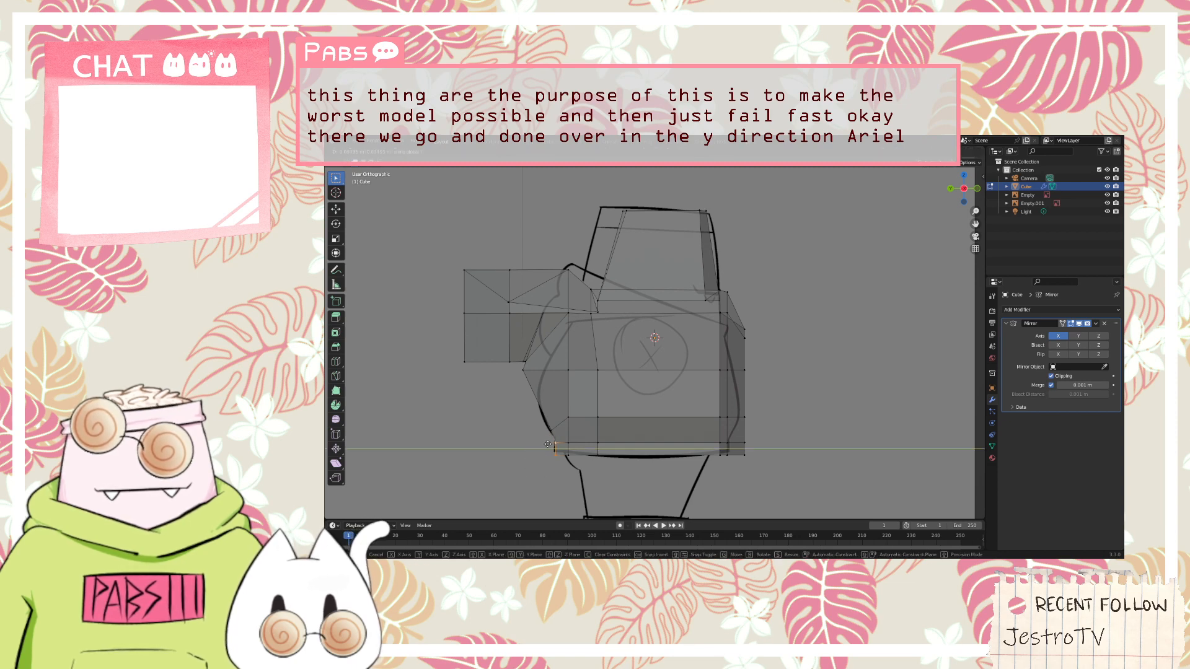
click(564, 444)
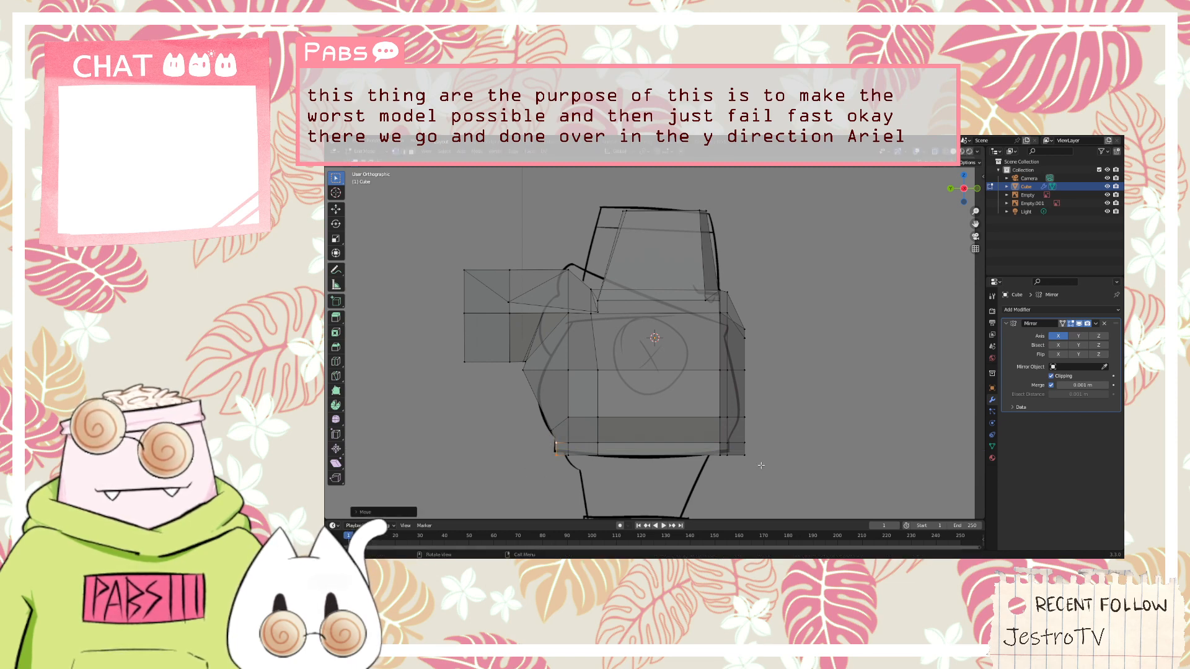
Select only the foremost hem vertices and move them backward along the Y axis to the sketched hem's front edge
shift+drag(739, 446, 740, 447)
key(g)
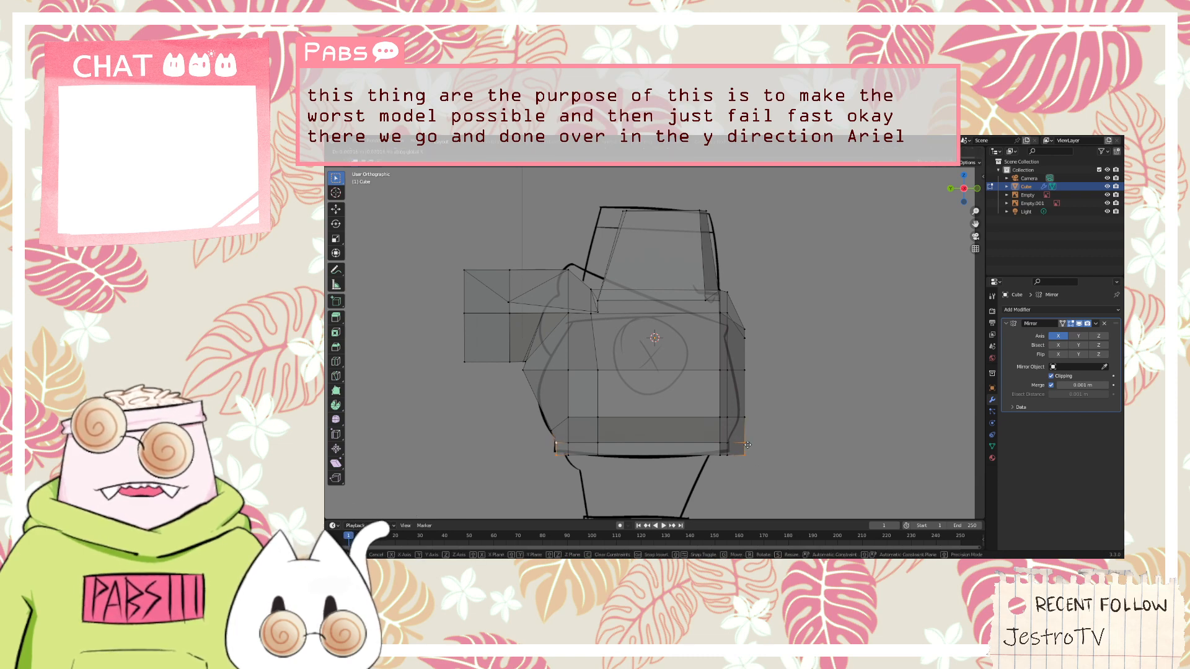
click(769, 456)
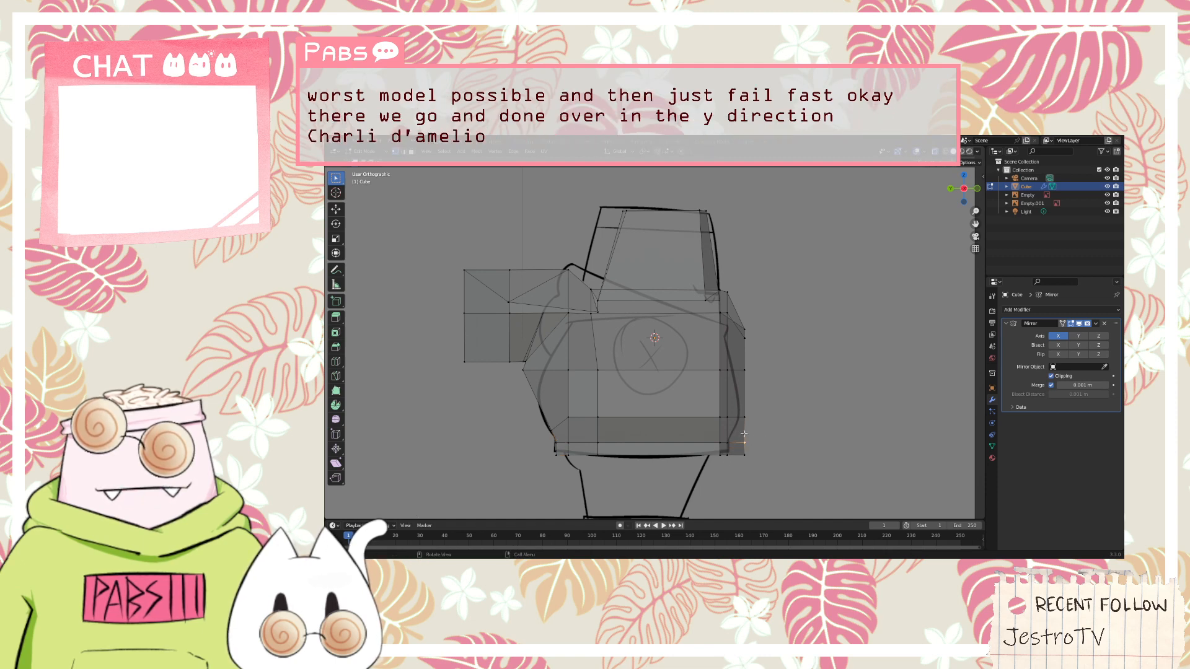
key(g)
key(x)
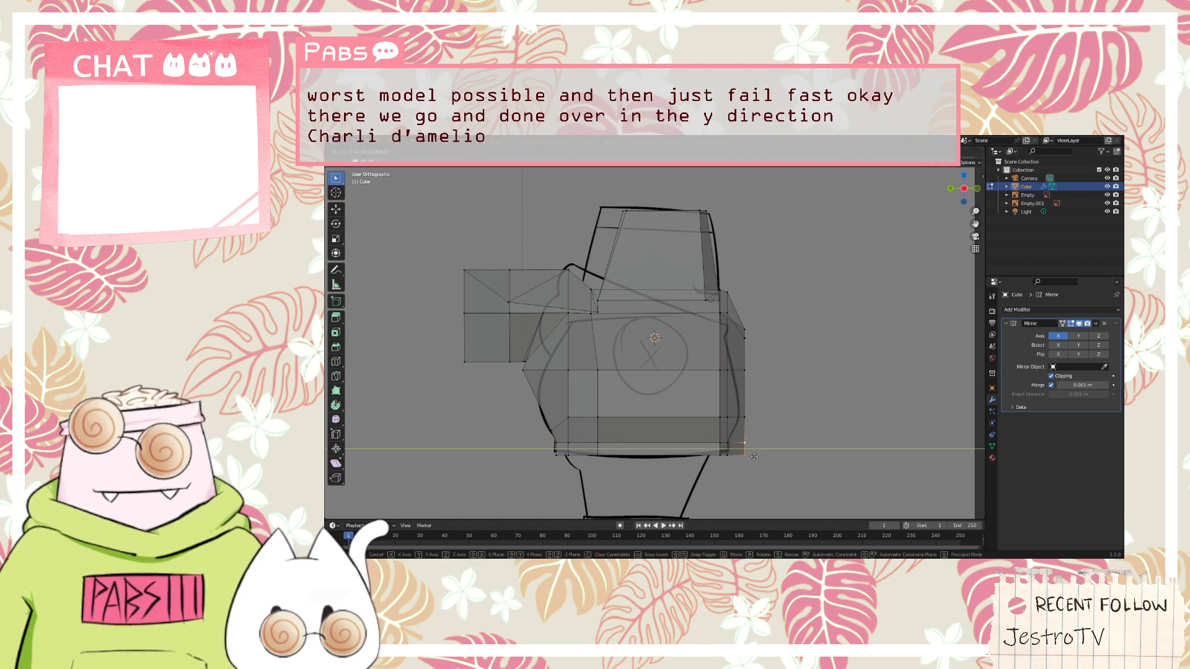
click(741, 456)
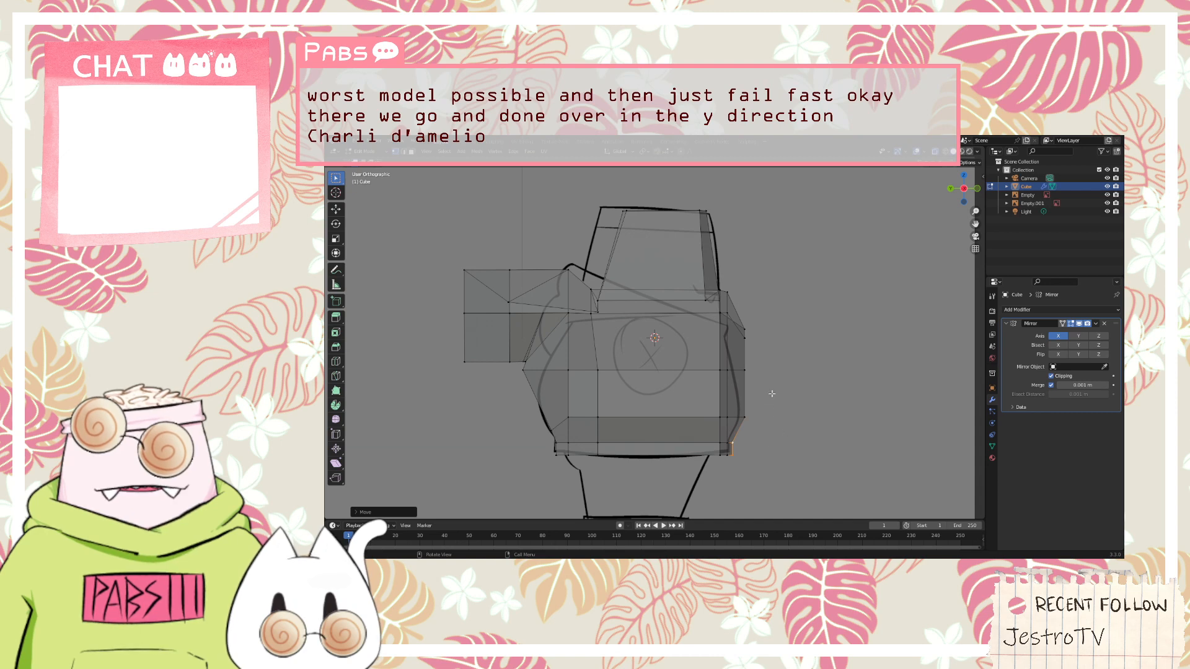
Select the foremost chest and mid-torso vertices and move them backward along the Y axis to the sketched front outline
drag(772, 394, 743, 323)
click(787, 333)
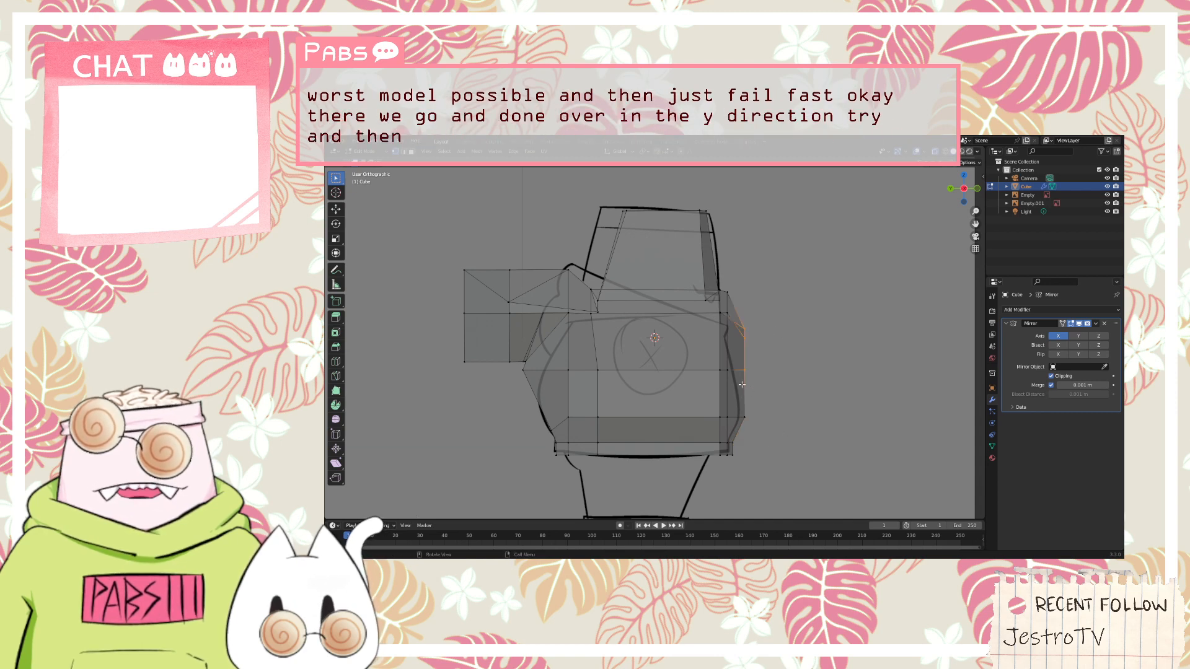
key(g)
key(y)
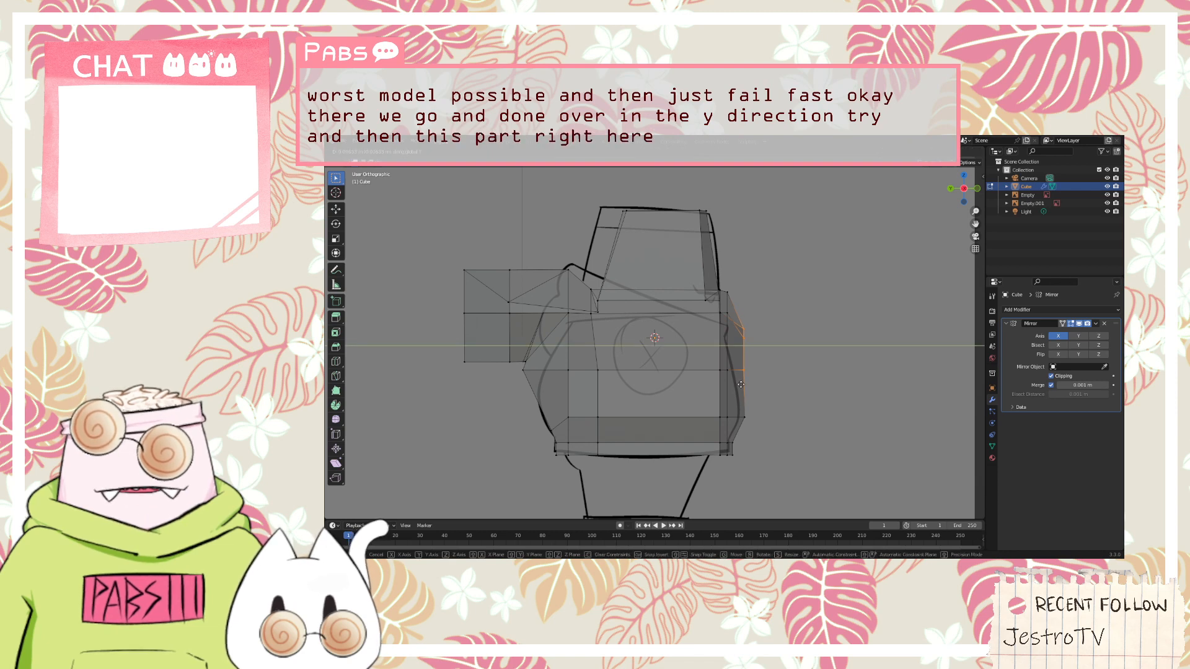
click(731, 384)
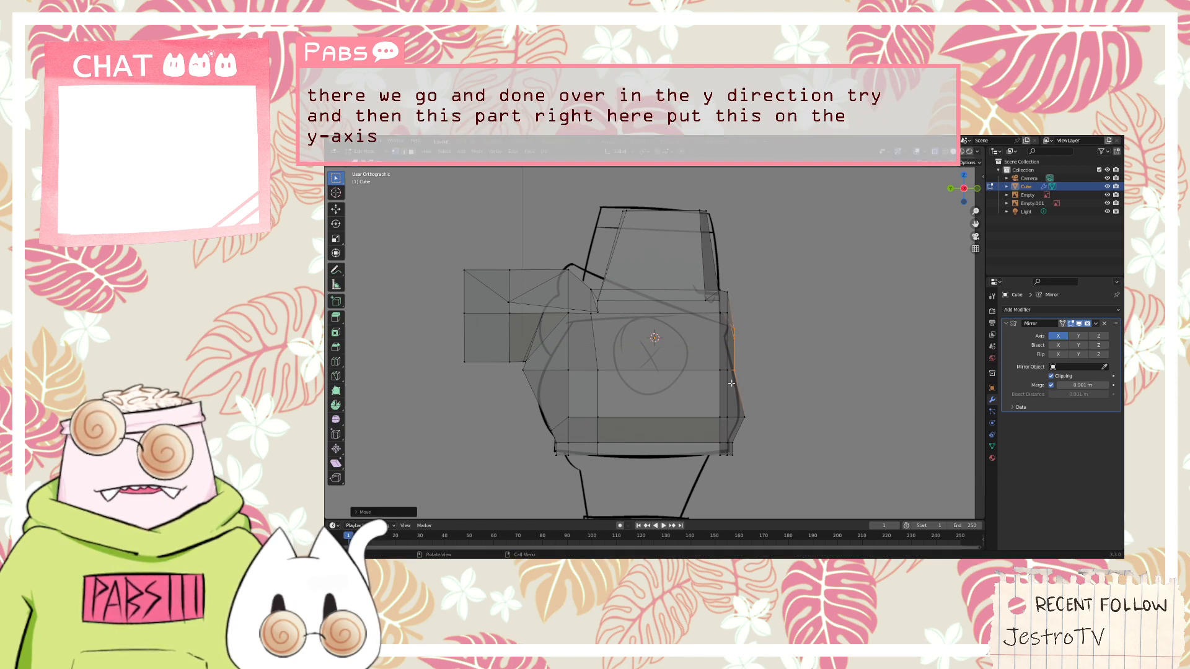
Examine the flattened torso, hood and head from several angles, checking the head's top face
mouse_move(809, 366)
middle_down()
mouse_move(619, 384)
mouse_move(764, 377)
mouse_move(818, 362)
mouse_move(668, 251)
middle_up()
middle_drag(721, 221, 738, 310)
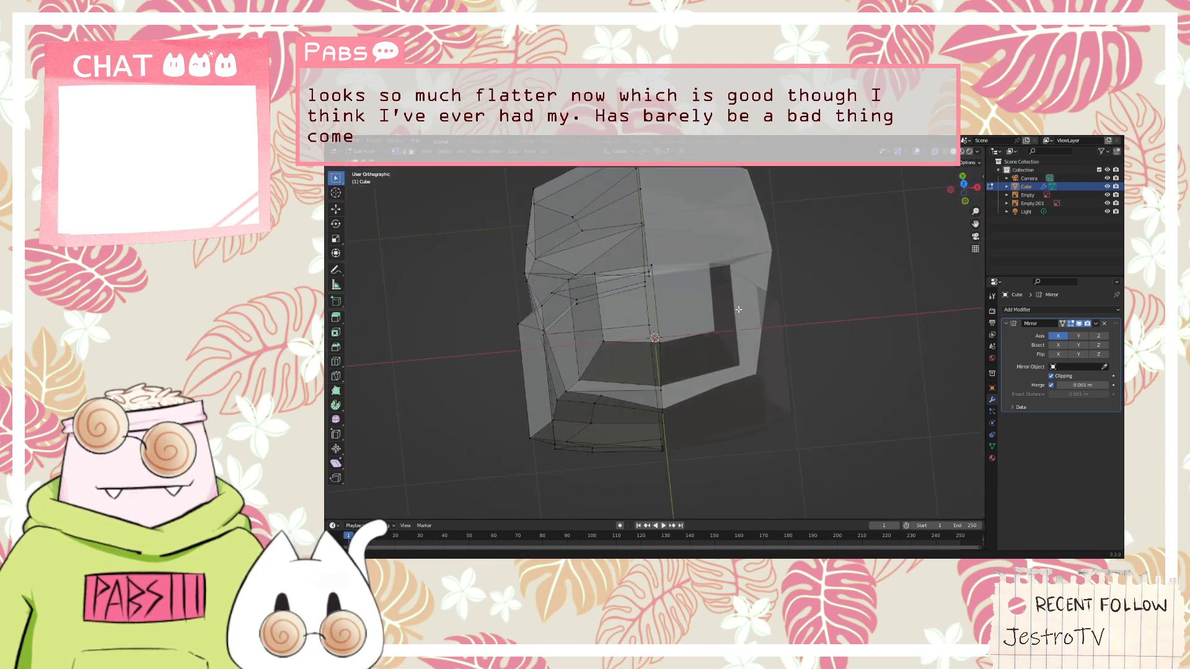
scroll(617, 365, up, 3)
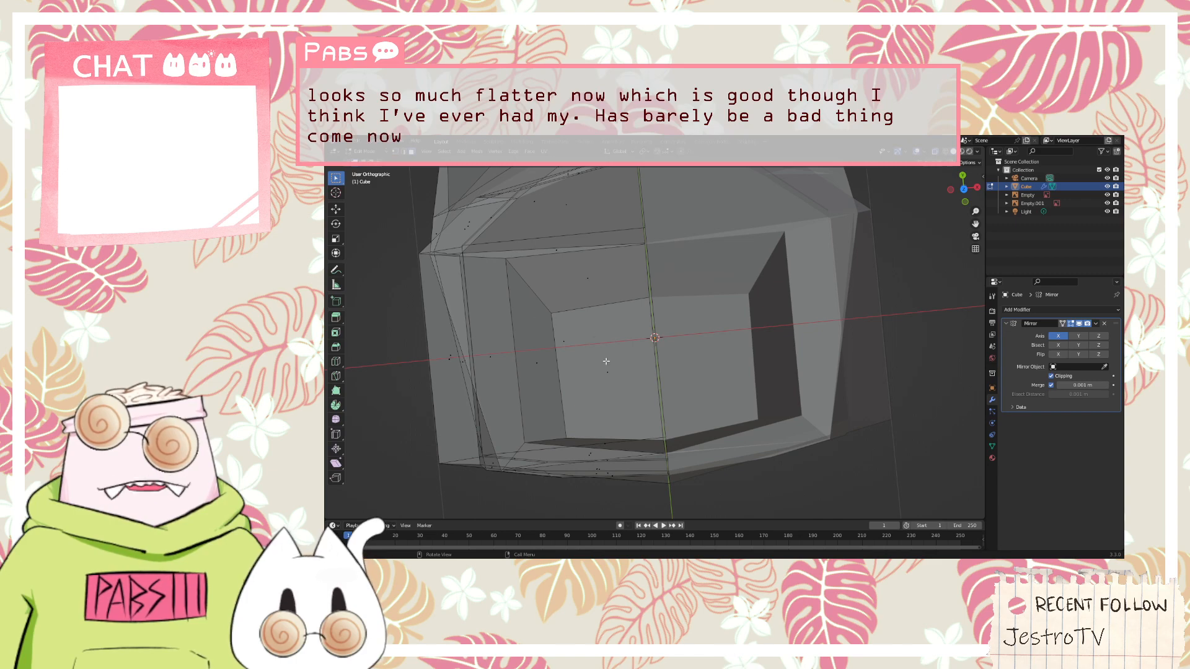
click(606, 361)
middle_drag(606, 362, 583, 288)
scroll(583, 288, down, 5)
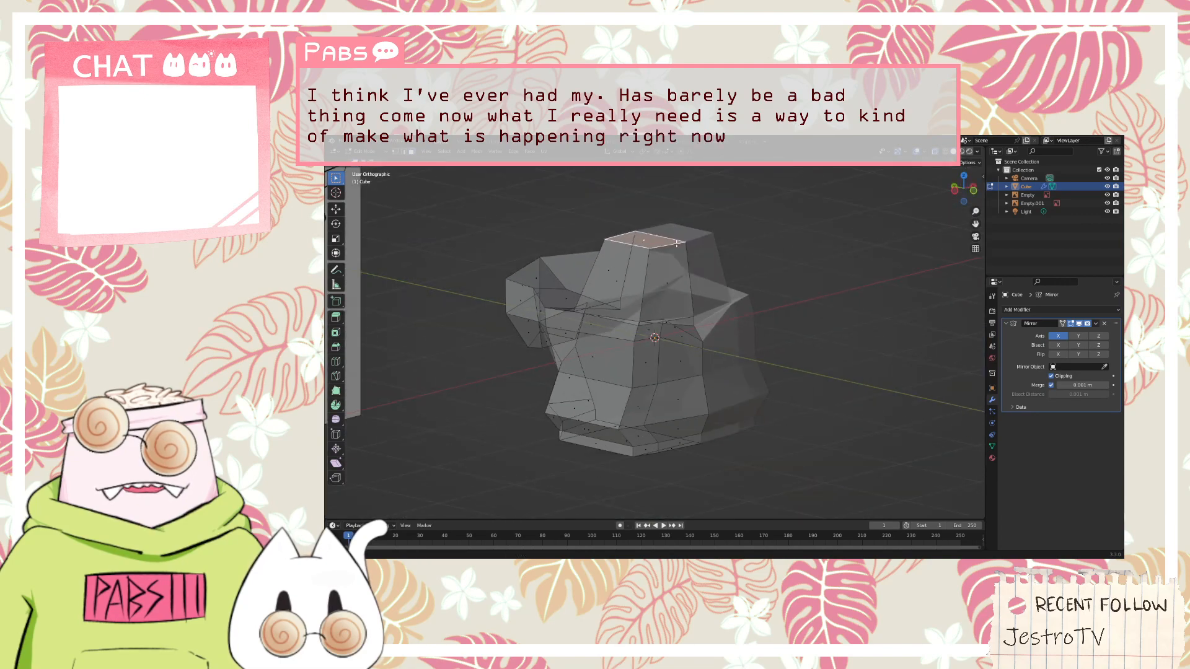
middle_drag(677, 244, 639, 239)
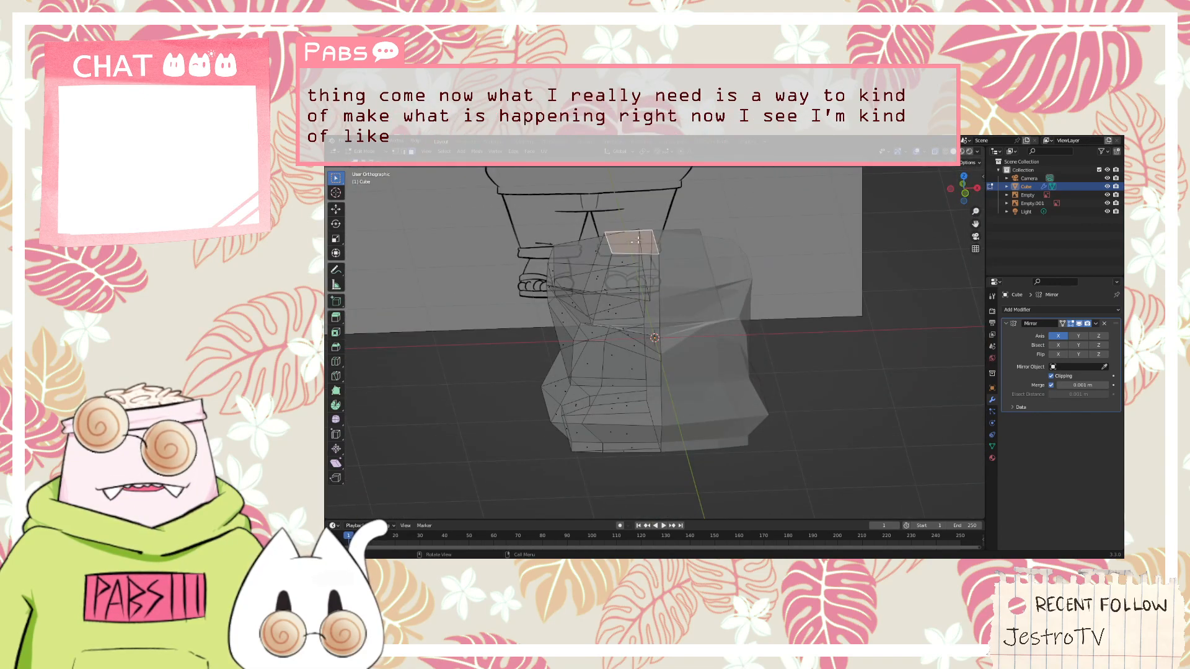
scroll(638, 240, up, 4)
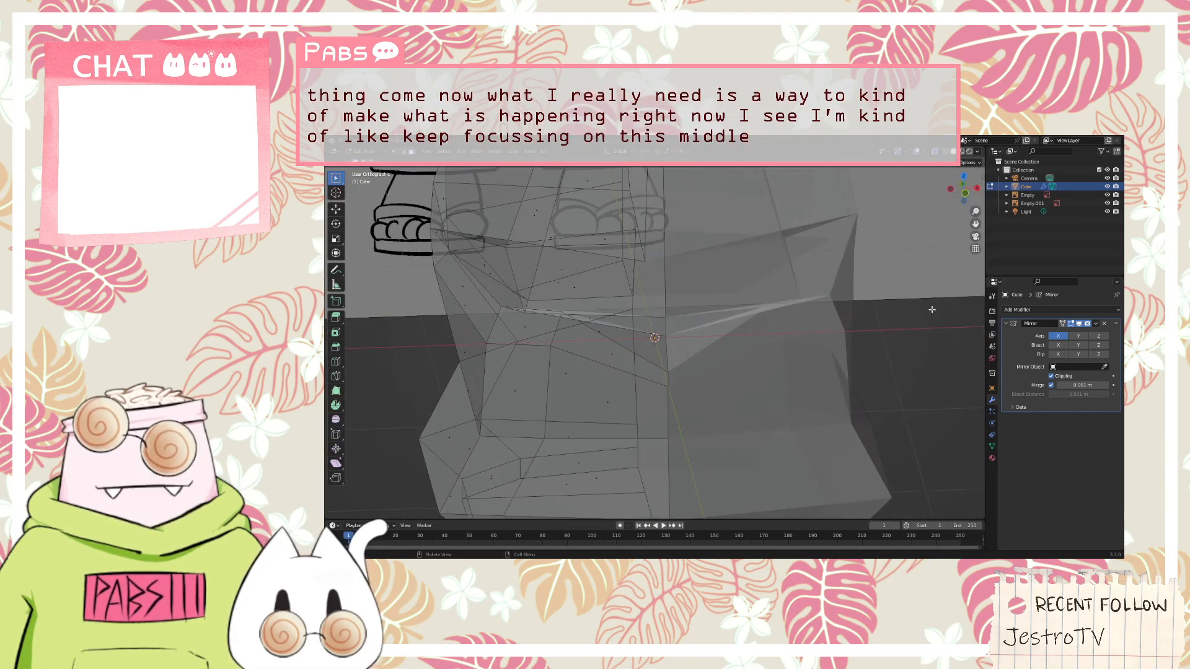
scroll(932, 309, down, 5)
middle_drag(931, 309, 768, 334)
scroll(854, 252, down, 3)
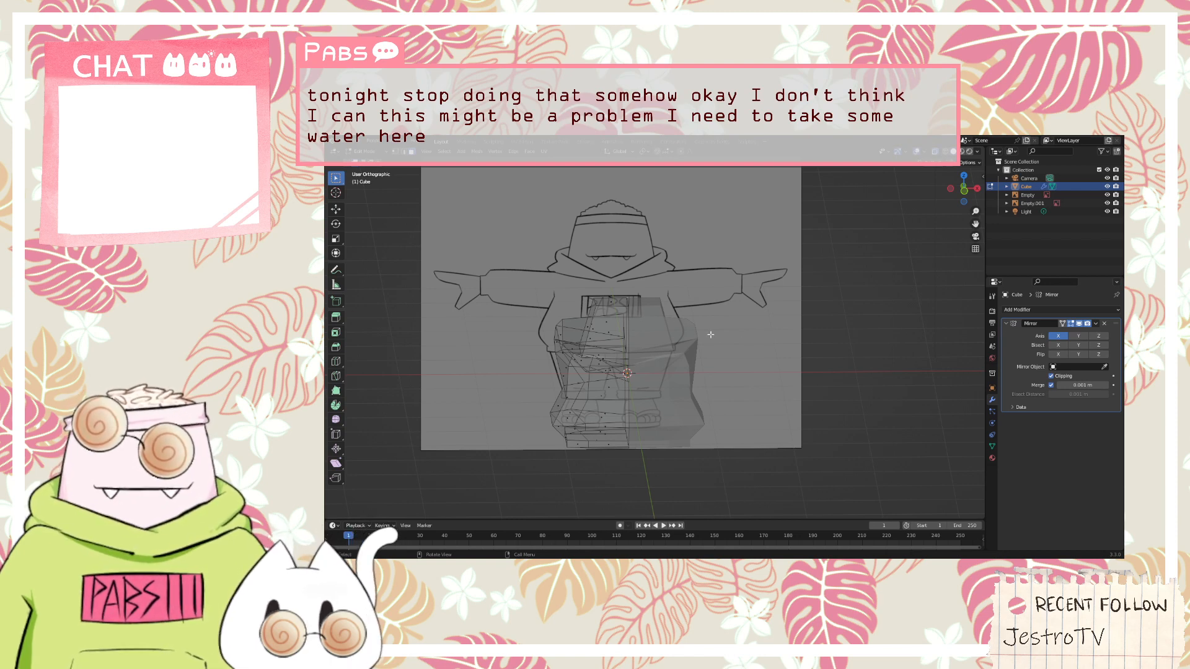
Compare the mesh with the front reference sketch, check it through the camera, and inspect the head's top face
key(KP_1)
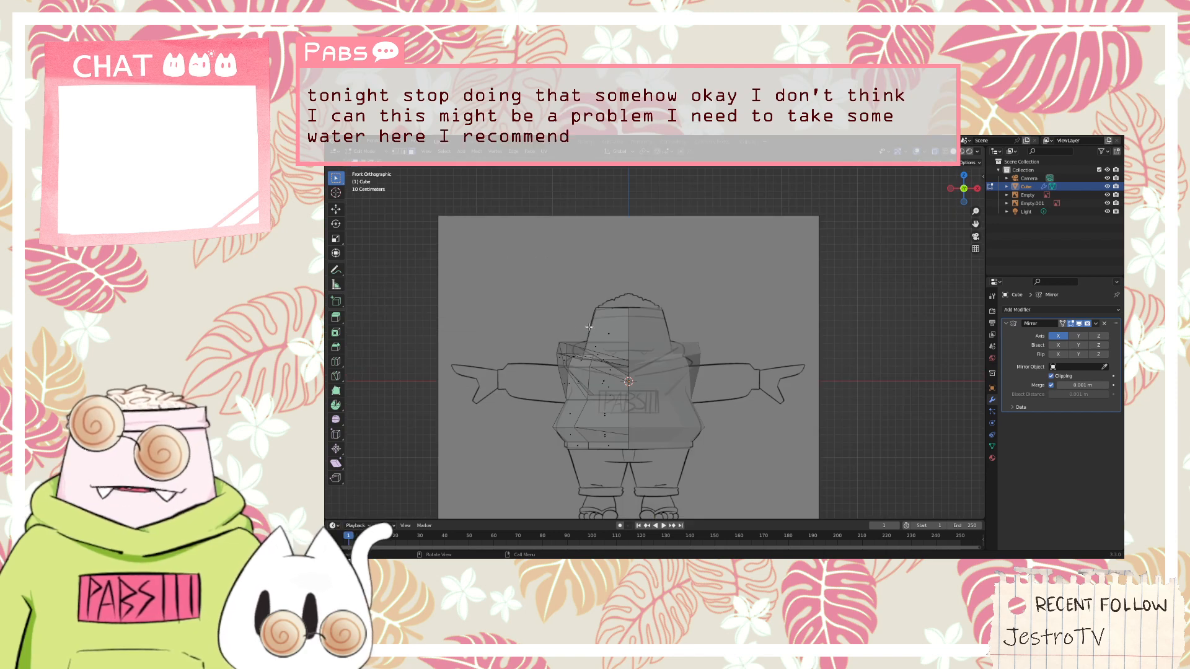
scroll(604, 347, up, 4)
middle_drag(611, 358, 651, 358)
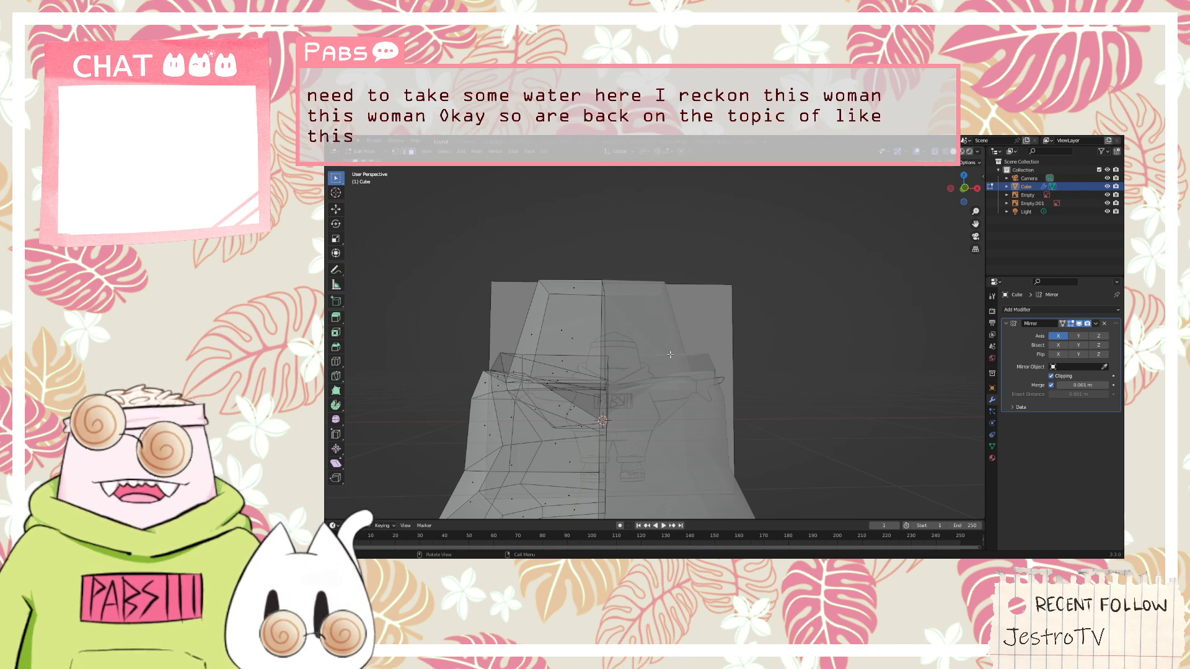
key(KP_0)
key(KP_1)
key(KP_0)
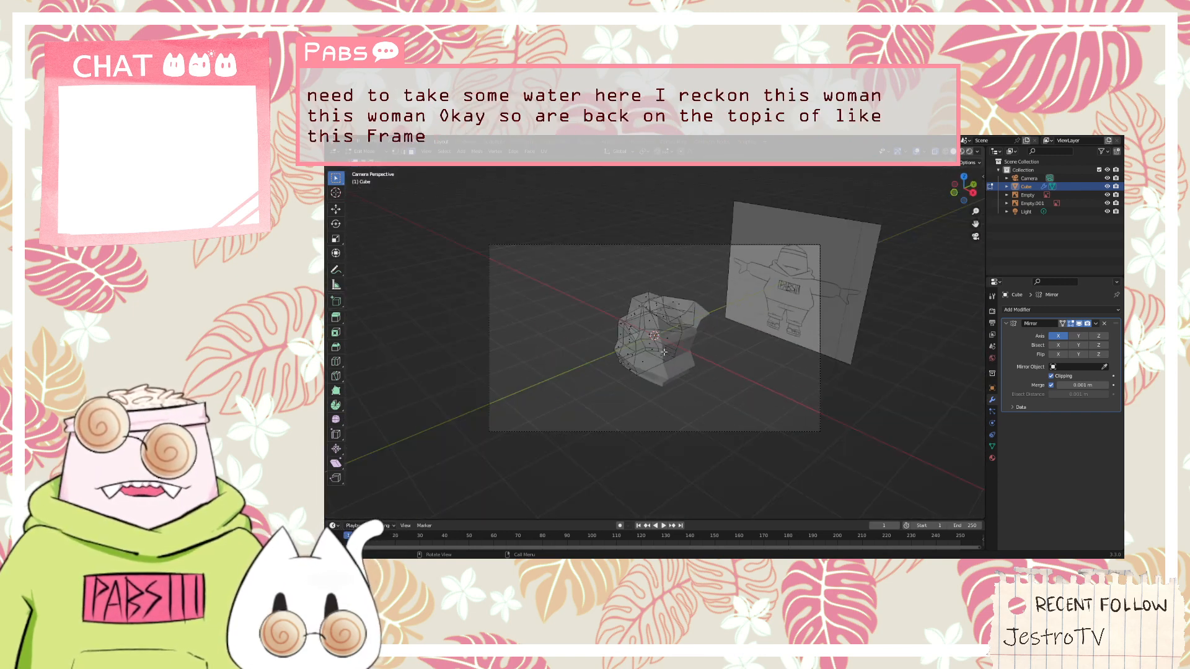
key(KP_1)
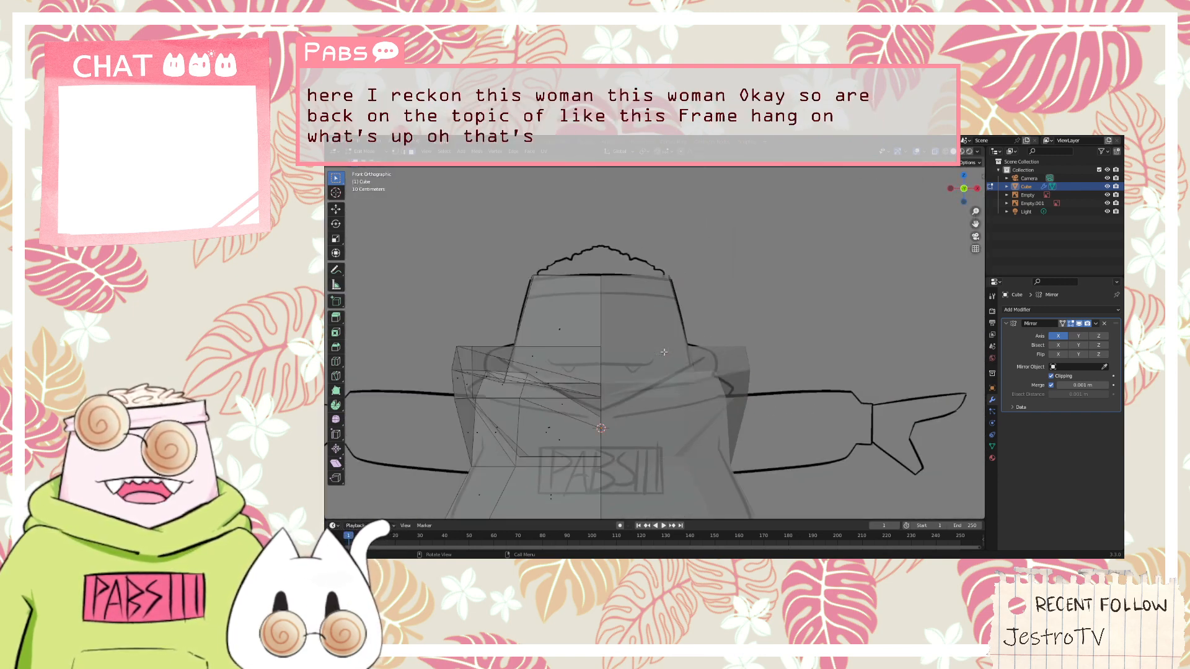
shift+middle_drag(664, 352, 818, 273)
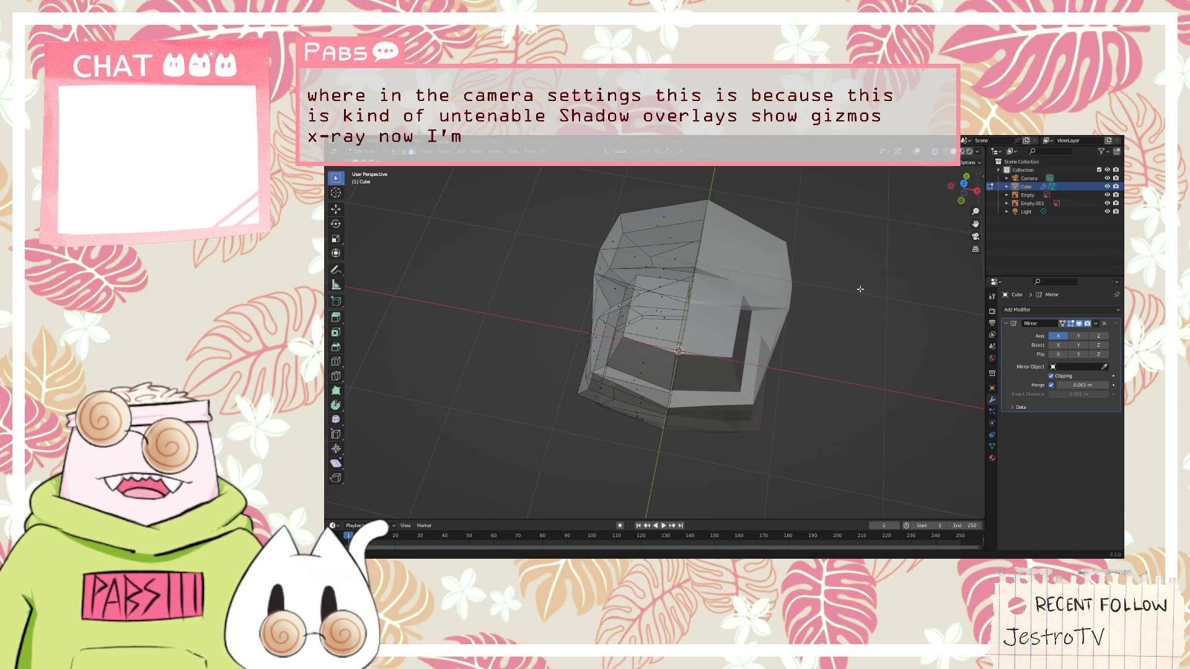
mouse_move(860, 289)
middle_down()
mouse_move(881, 250)
mouse_move(990, 247)
middle_up()
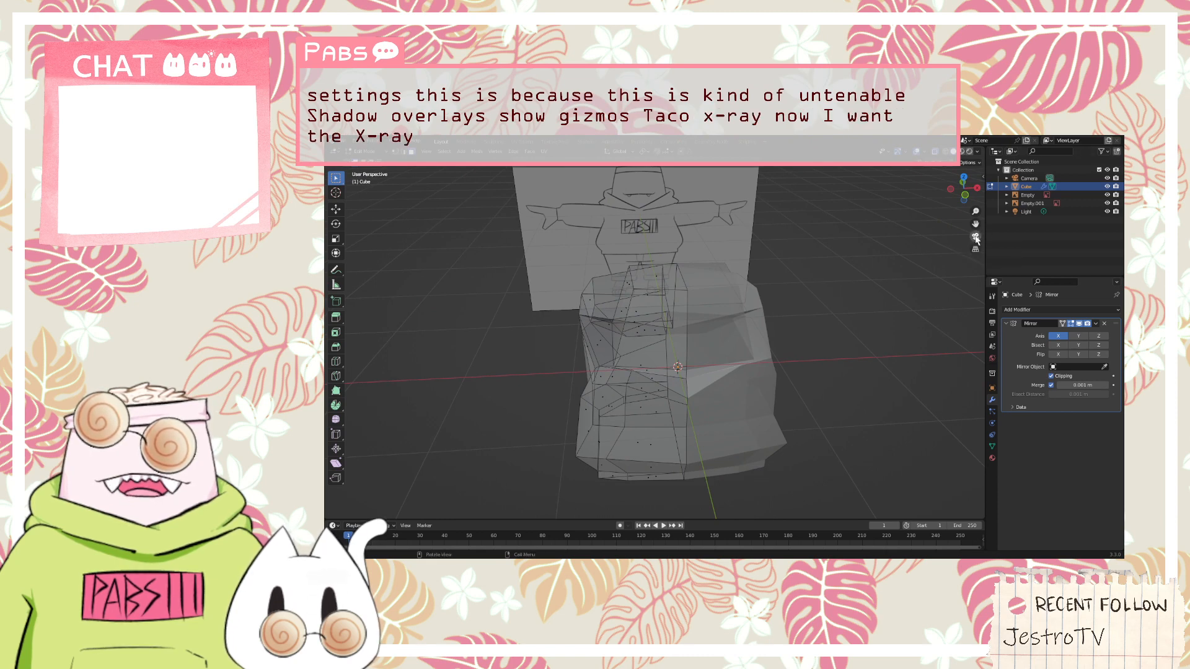
click(975, 237)
click(976, 238)
scroll(753, 225, up, 2)
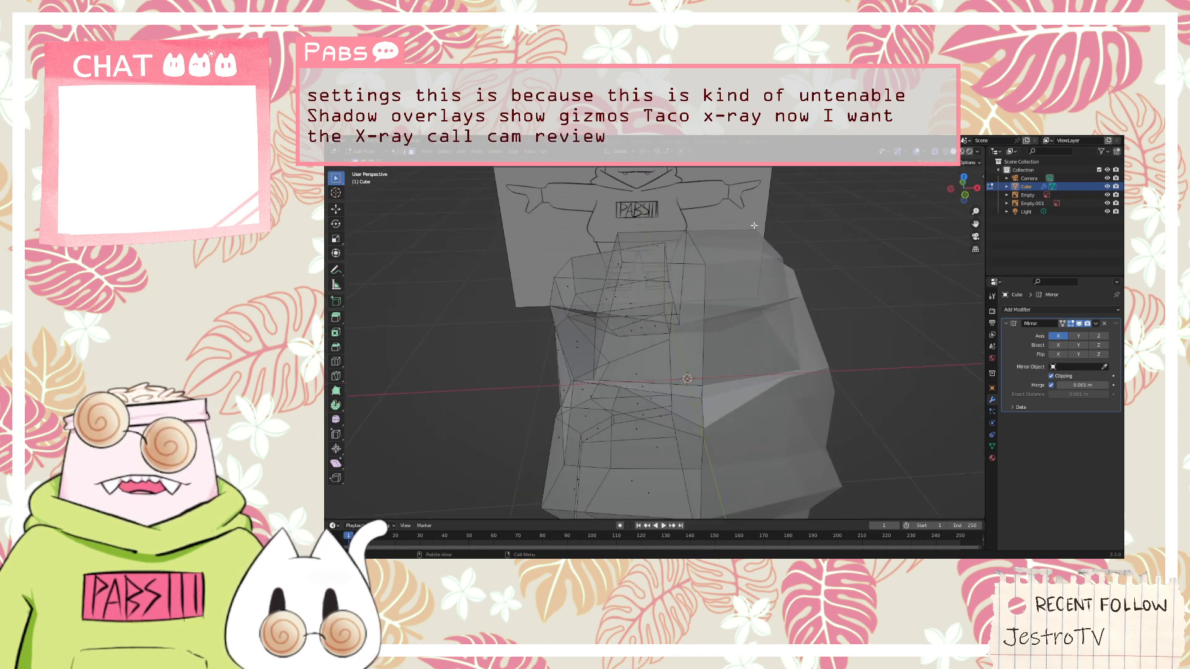
middle_drag(754, 225, 657, 310)
Try to add a loop cut running through the head's top face
click(651, 314)
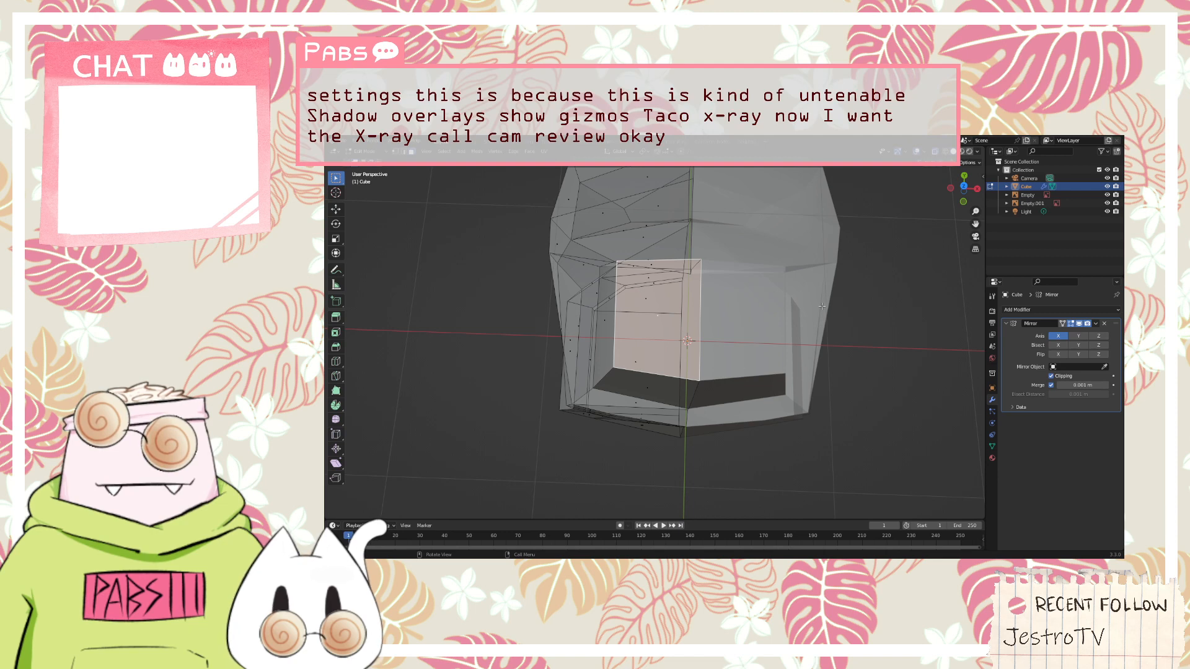
key(ctrl+r)
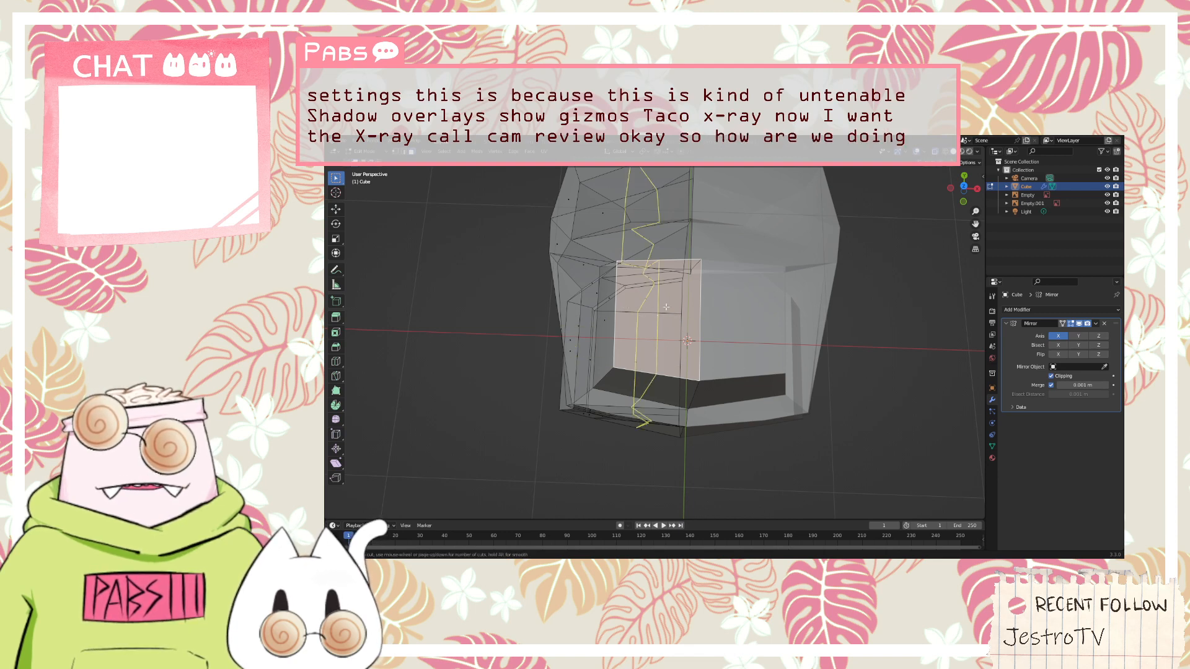
click(665, 307)
right_click(660, 337)
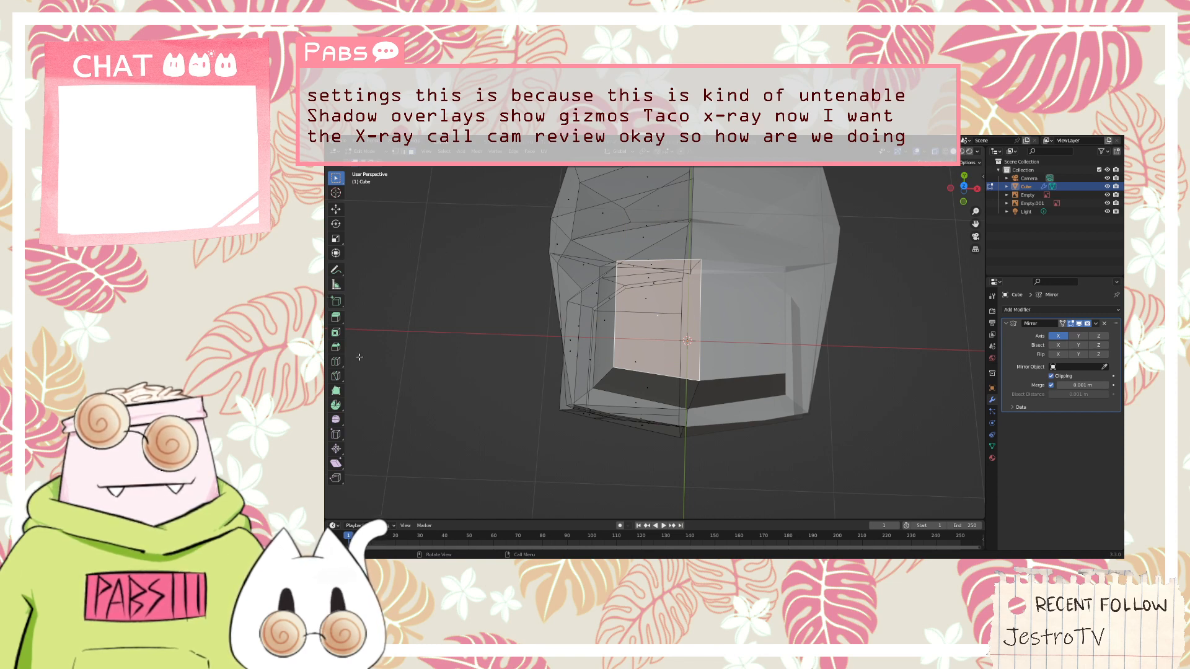
Try to knife-cut connected lines along the Y and X axes across the head's selected top face
key(k)
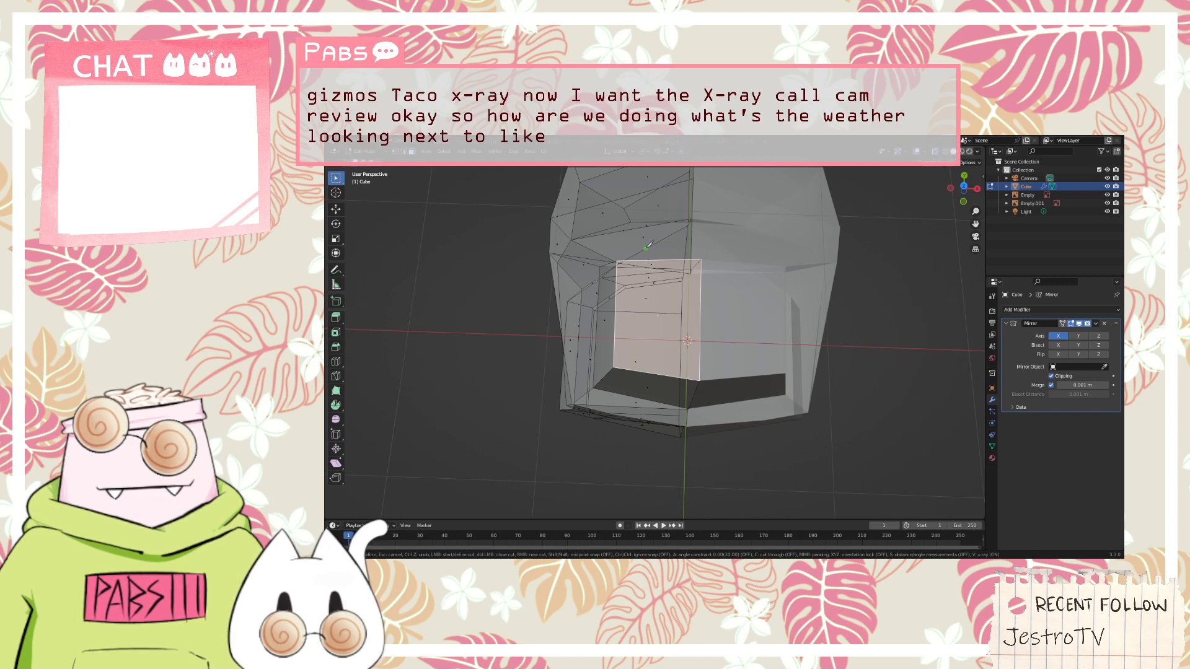
key(Escape)
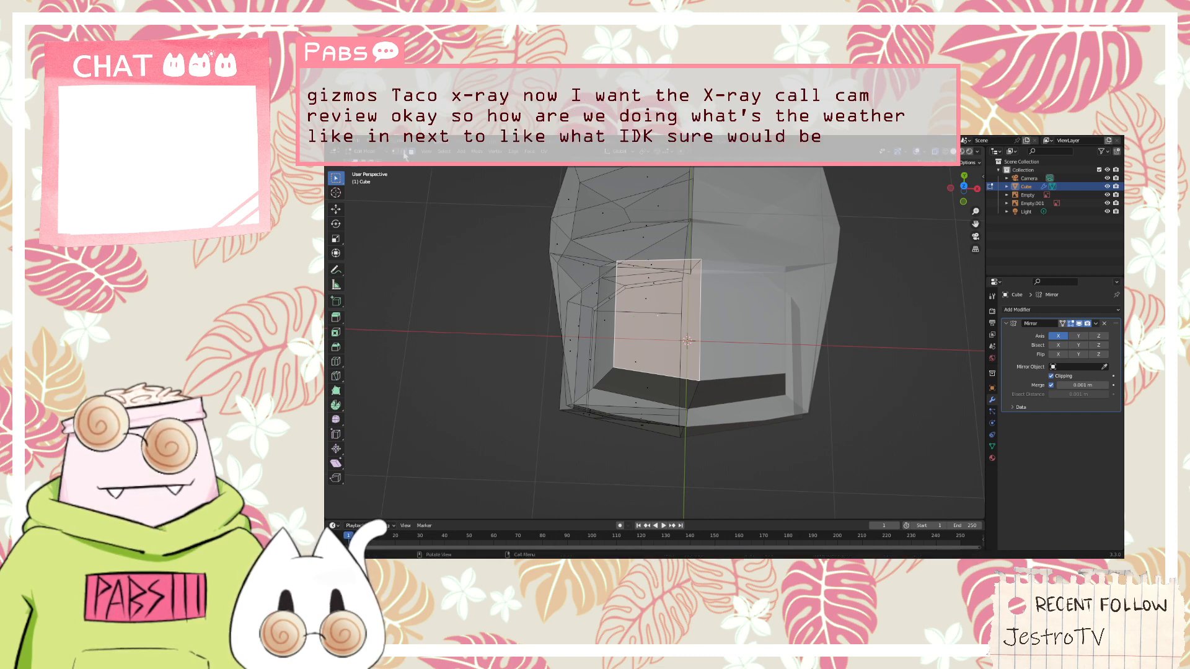
click(404, 152)
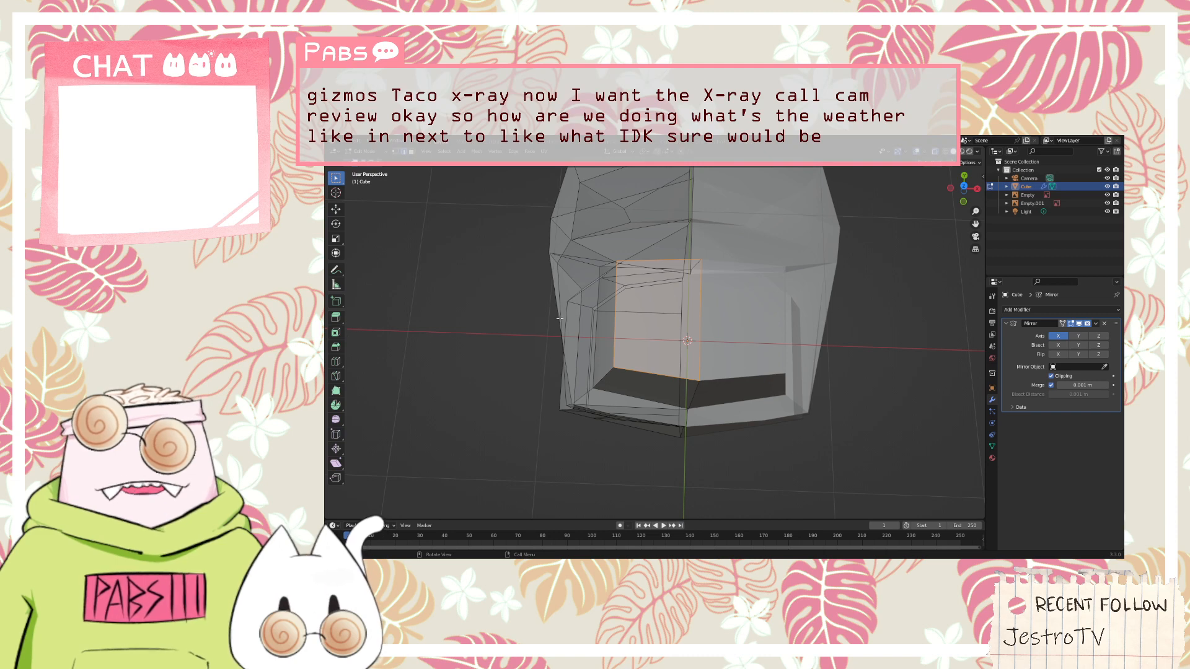
key(k)
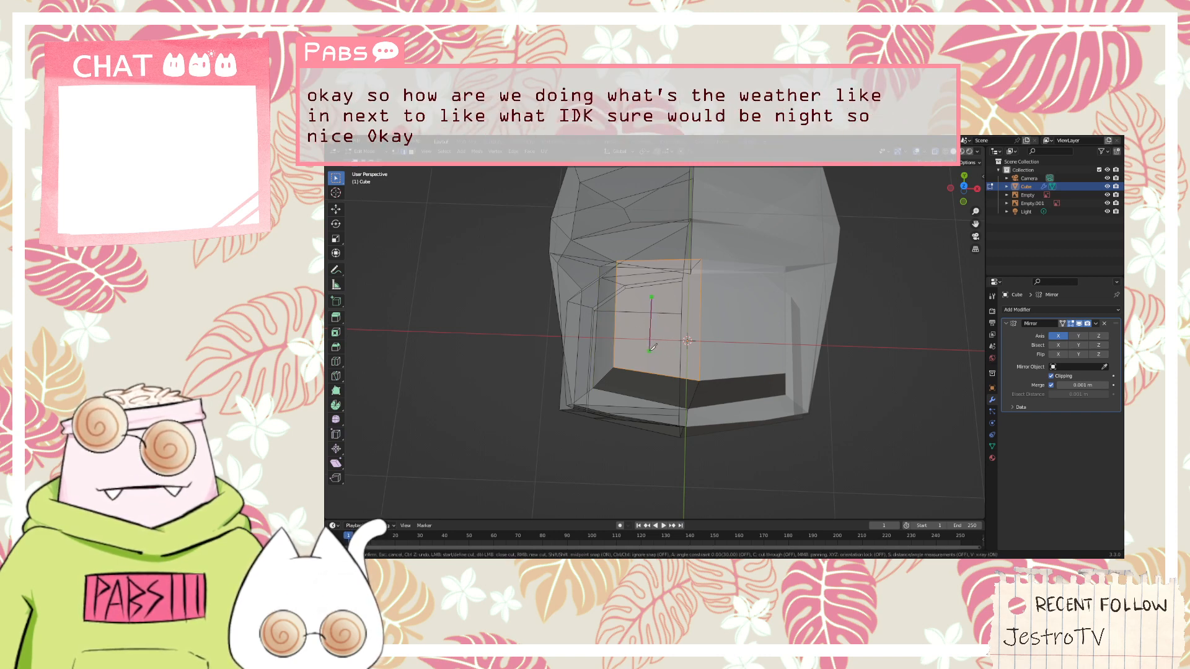
key(y)
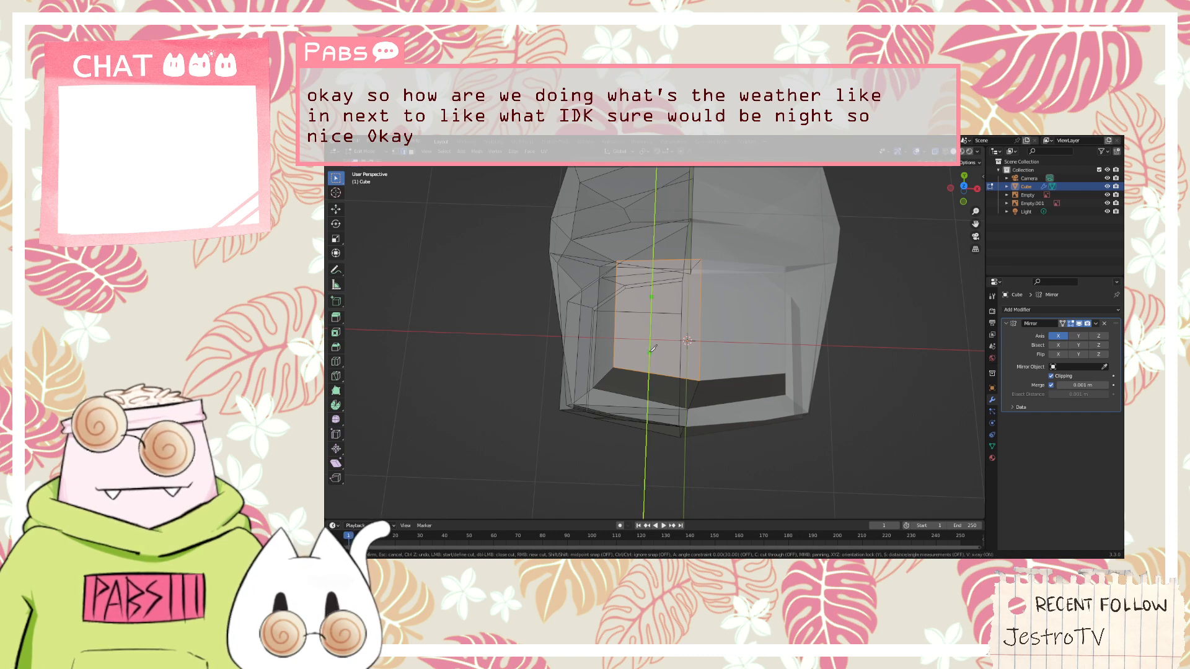
click(651, 344)
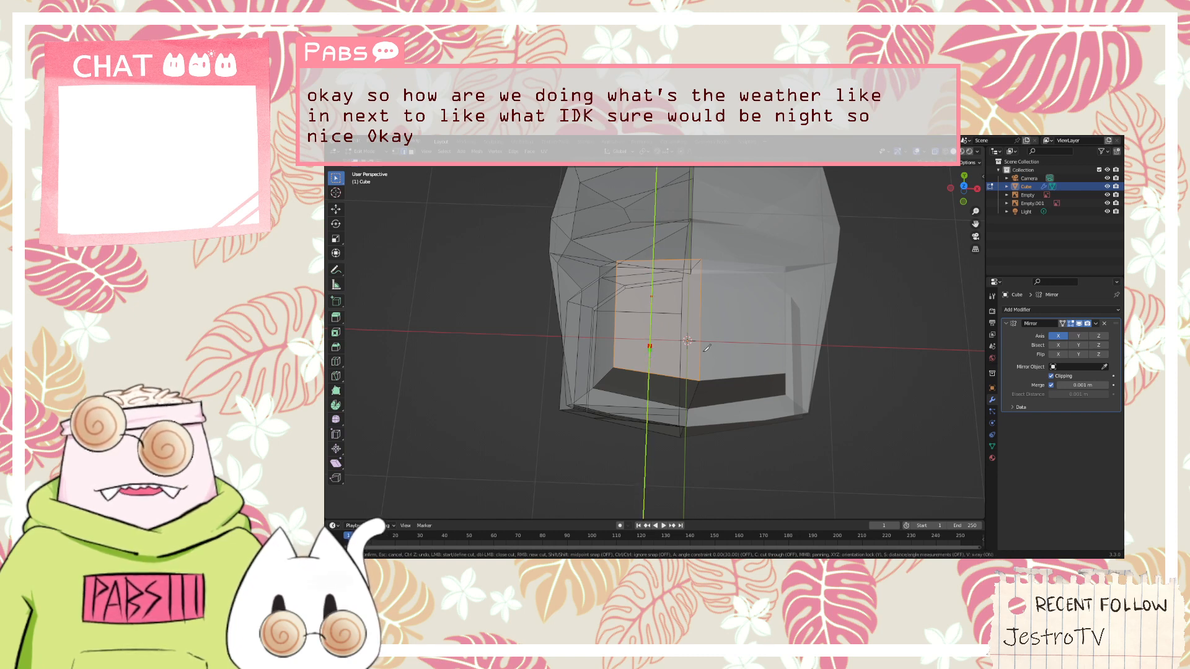
key(x)
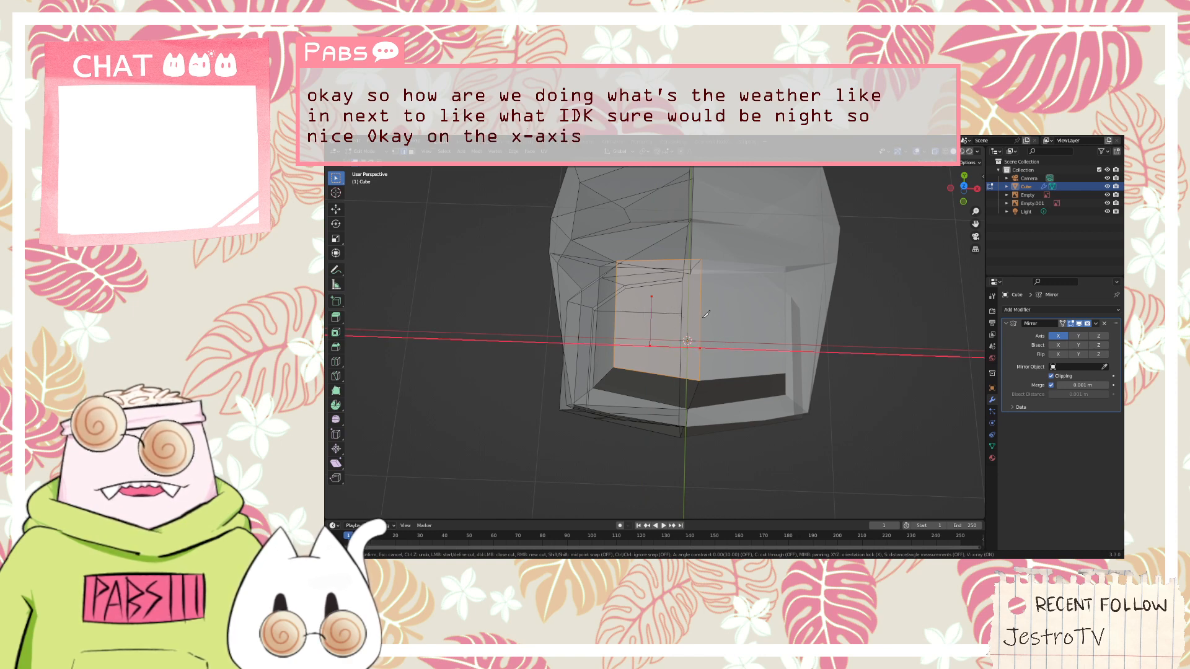
key(y)
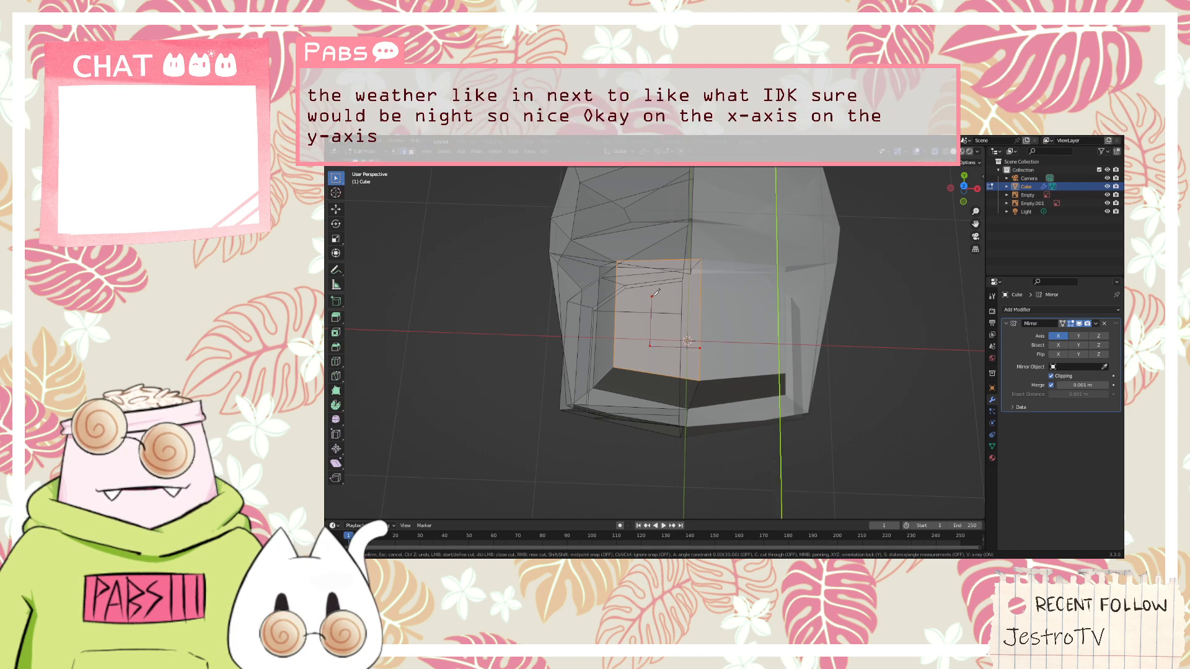
key(Escape)
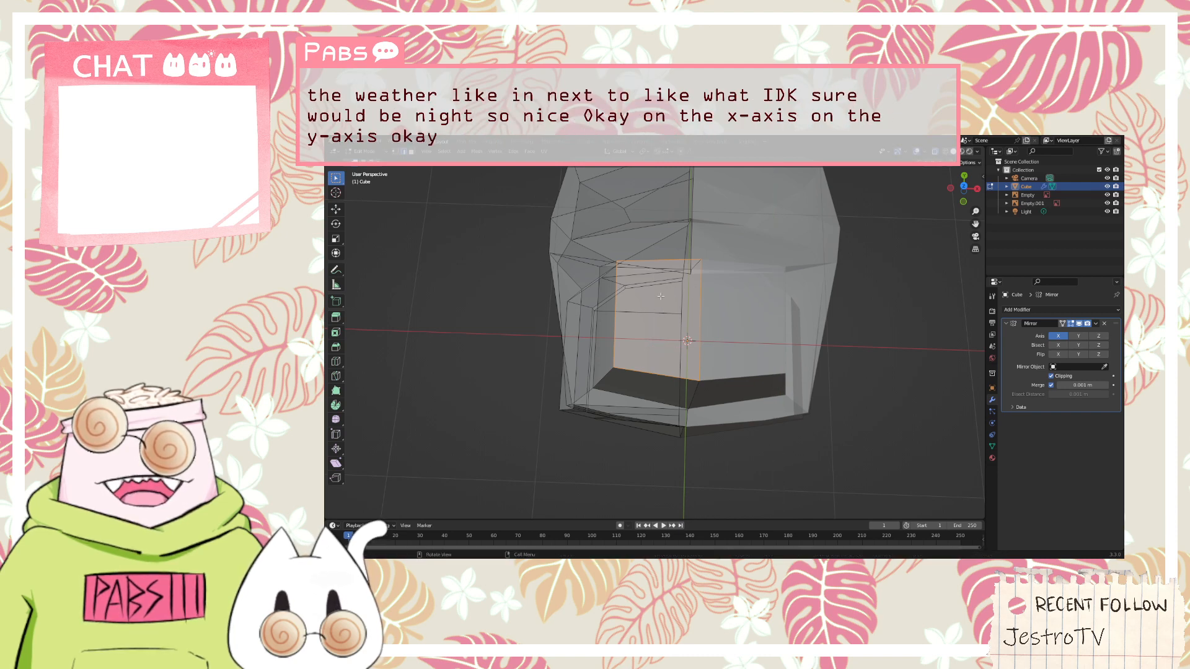
Reselect the head's top face in face selection mode and start a knife cut on it
click(706, 296)
click(673, 296)
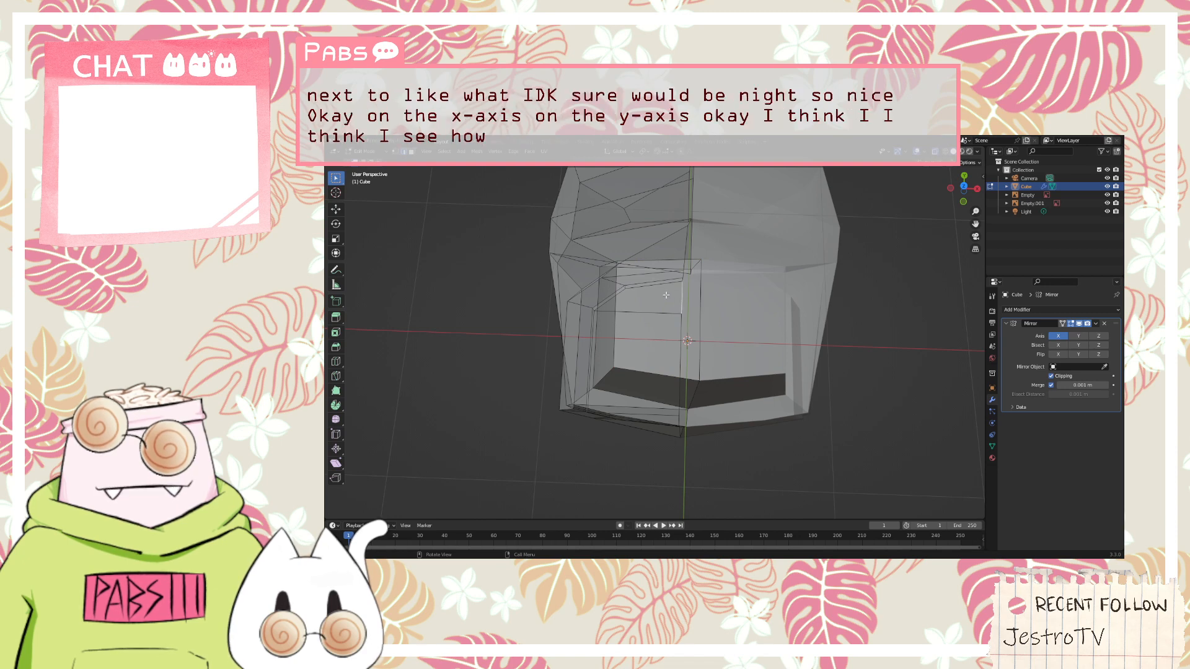
click(658, 310)
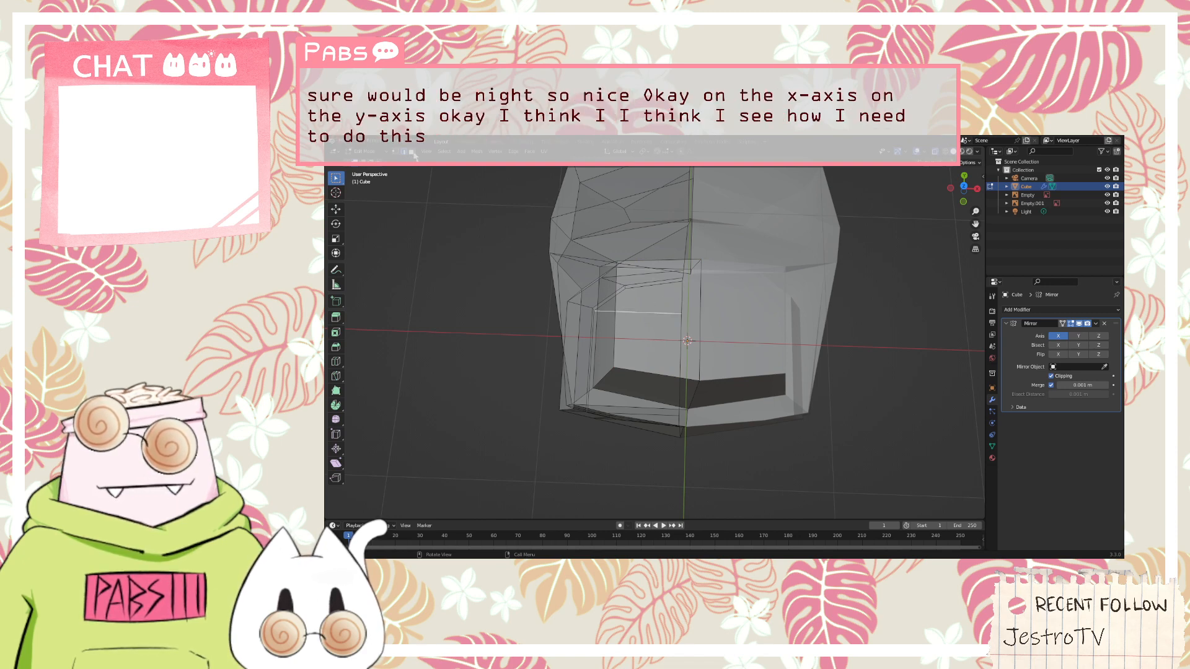
click(672, 321)
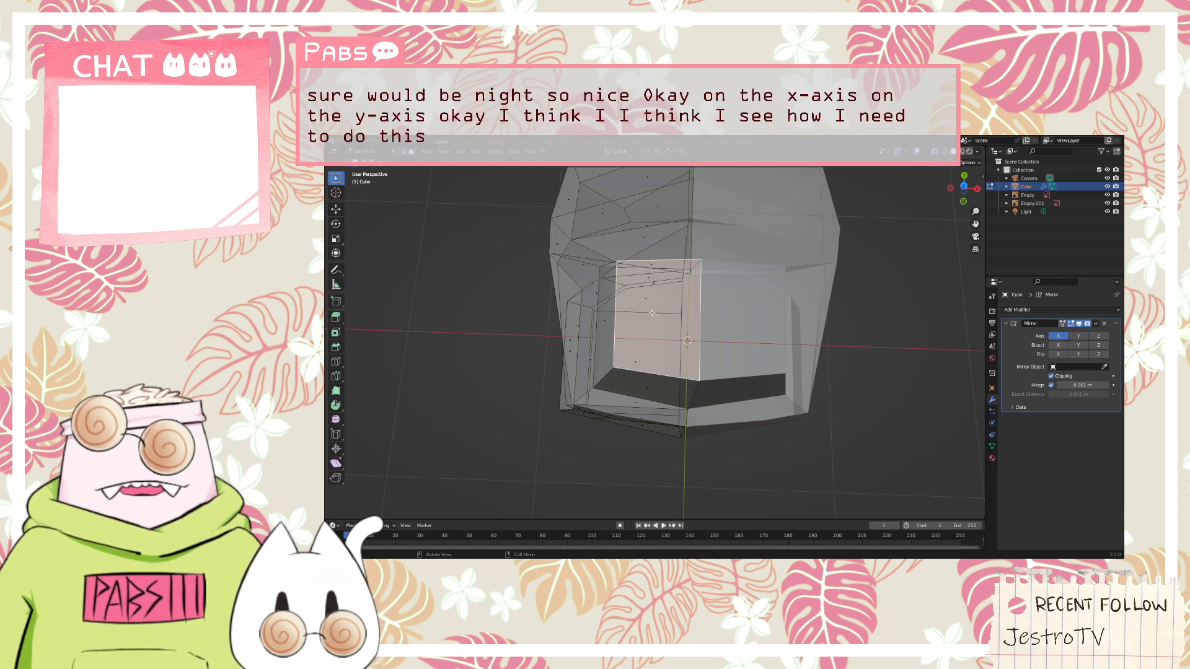
key(k)
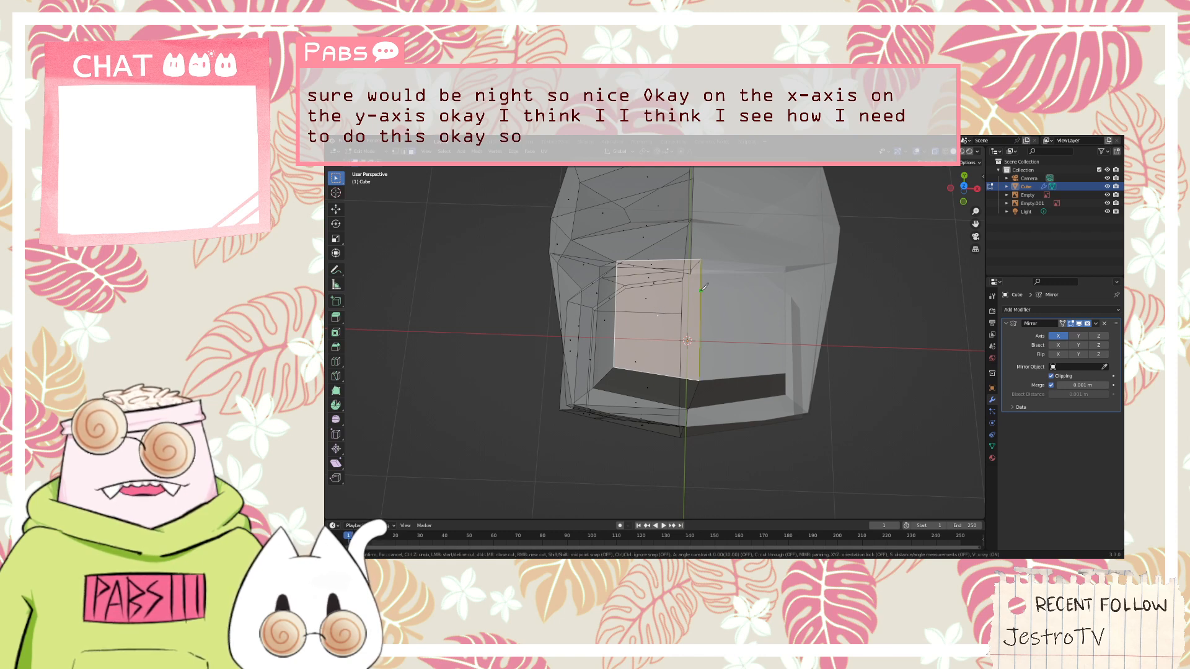
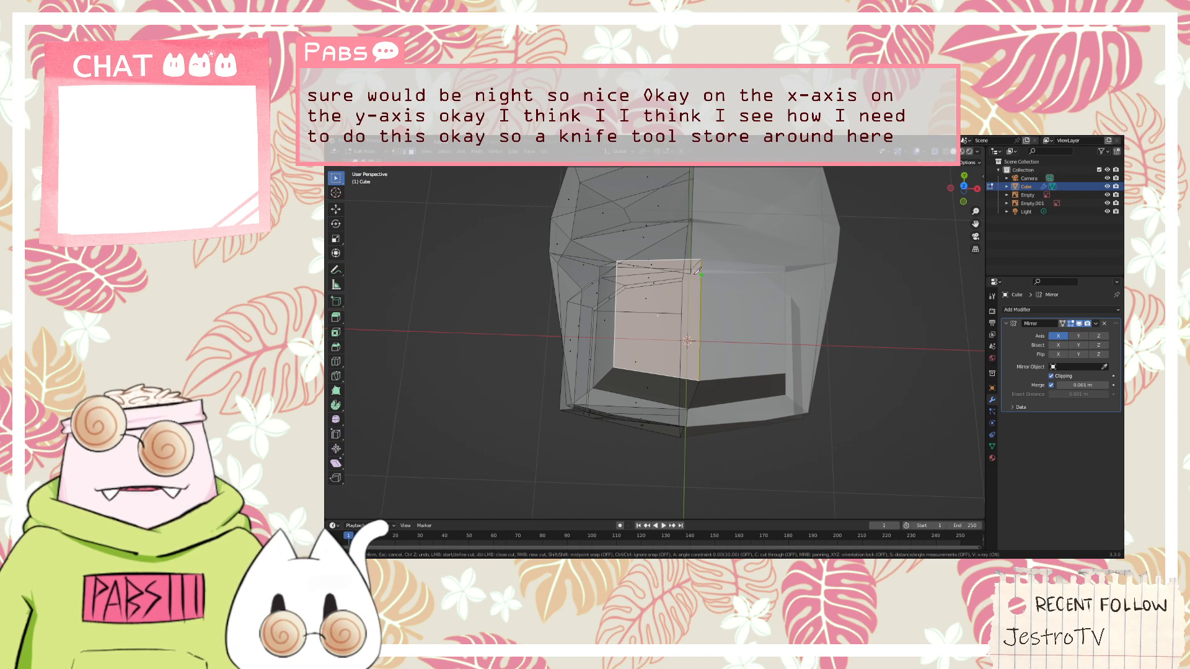
Knife-cut a smaller inset rectangle into the head's top face with lines constrained along the Y and X axes up to the mirror seam
click(698, 271)
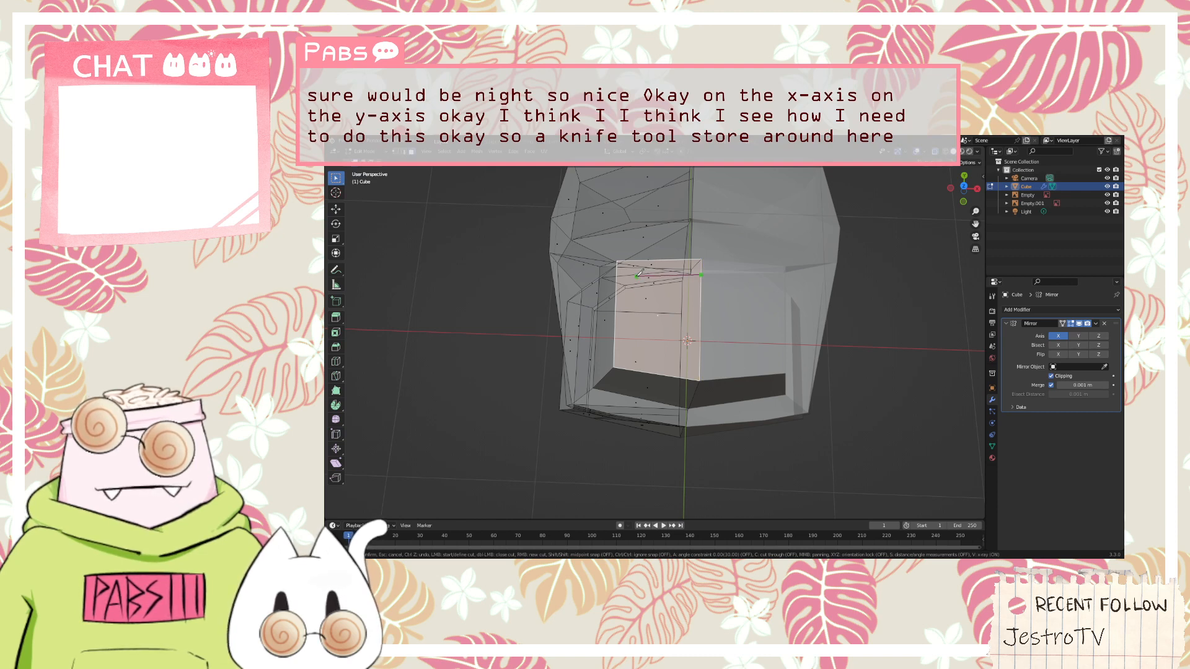
click(638, 274)
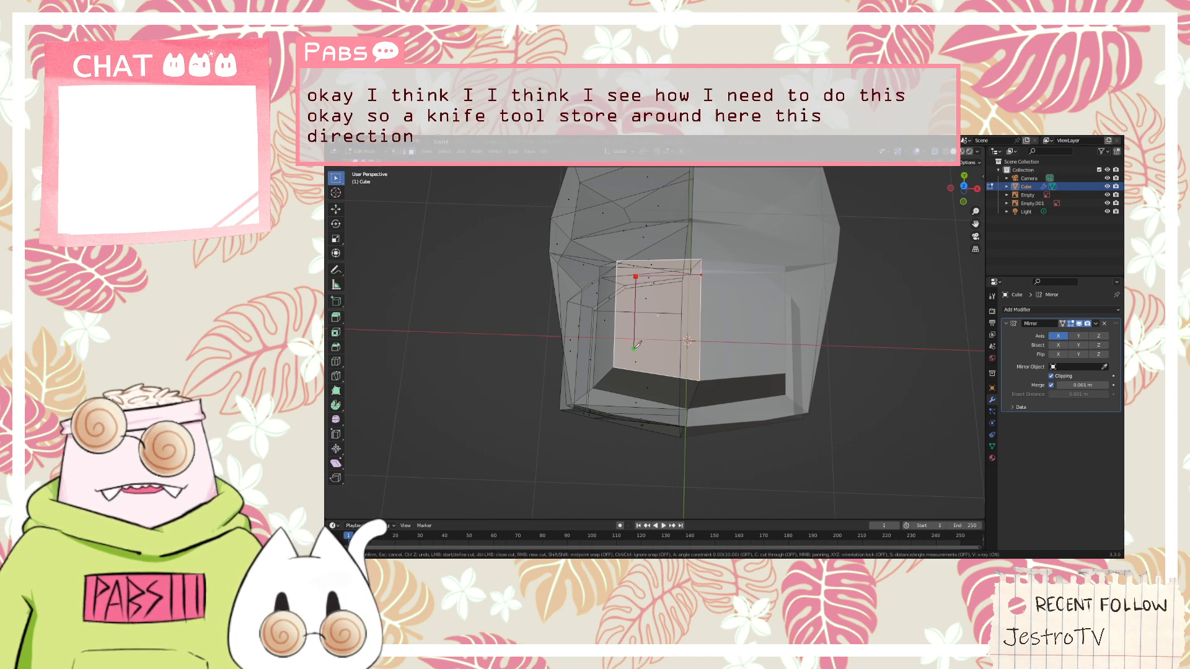
key(y)
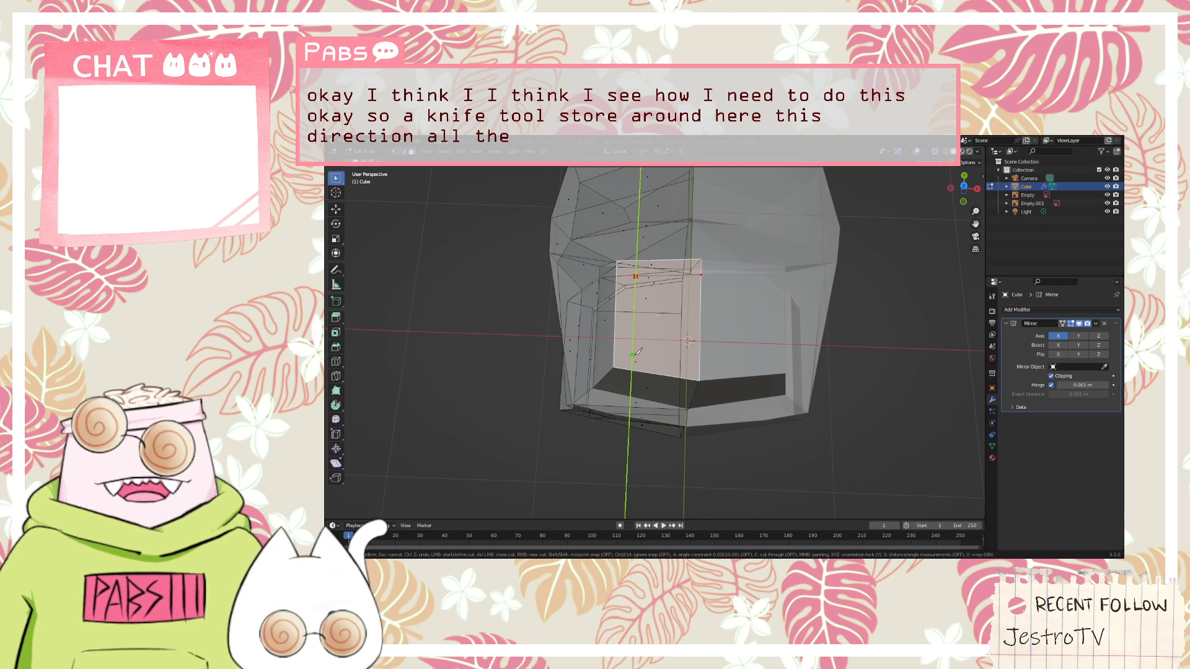
click(636, 353)
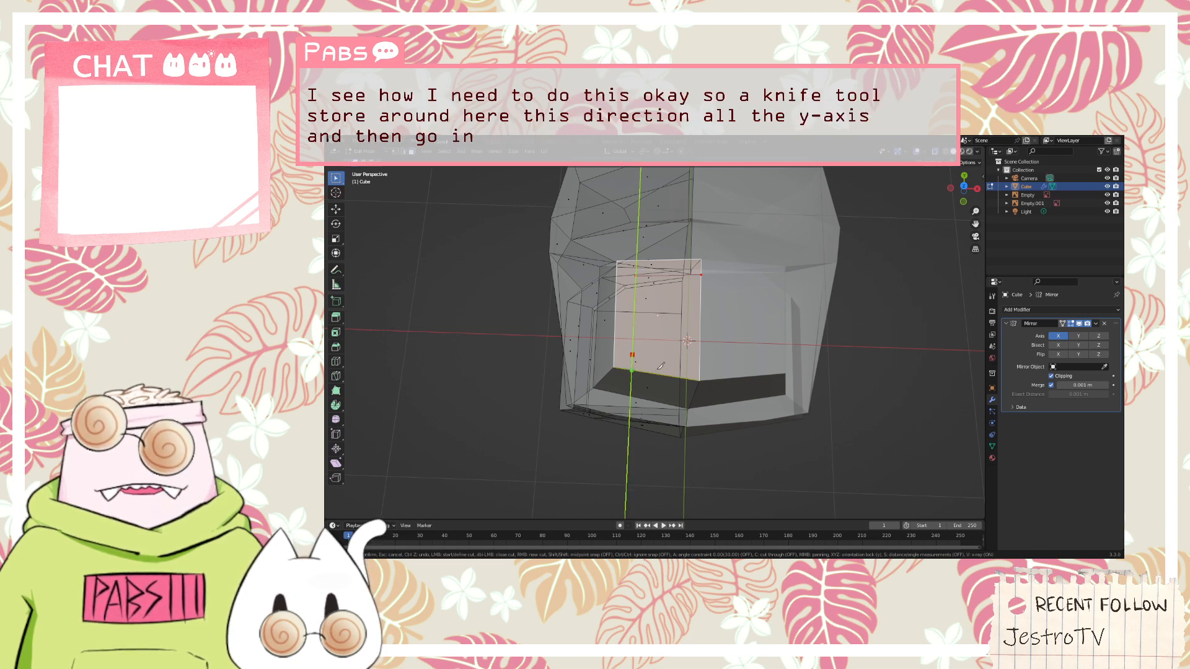
key(z)
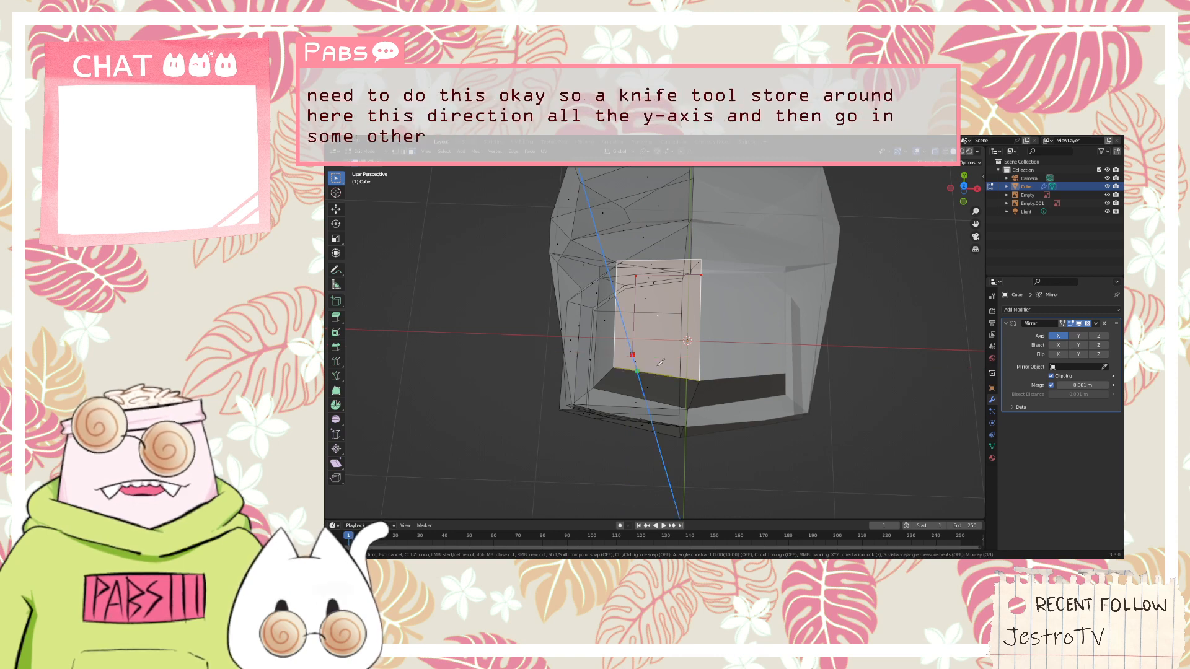
key(x)
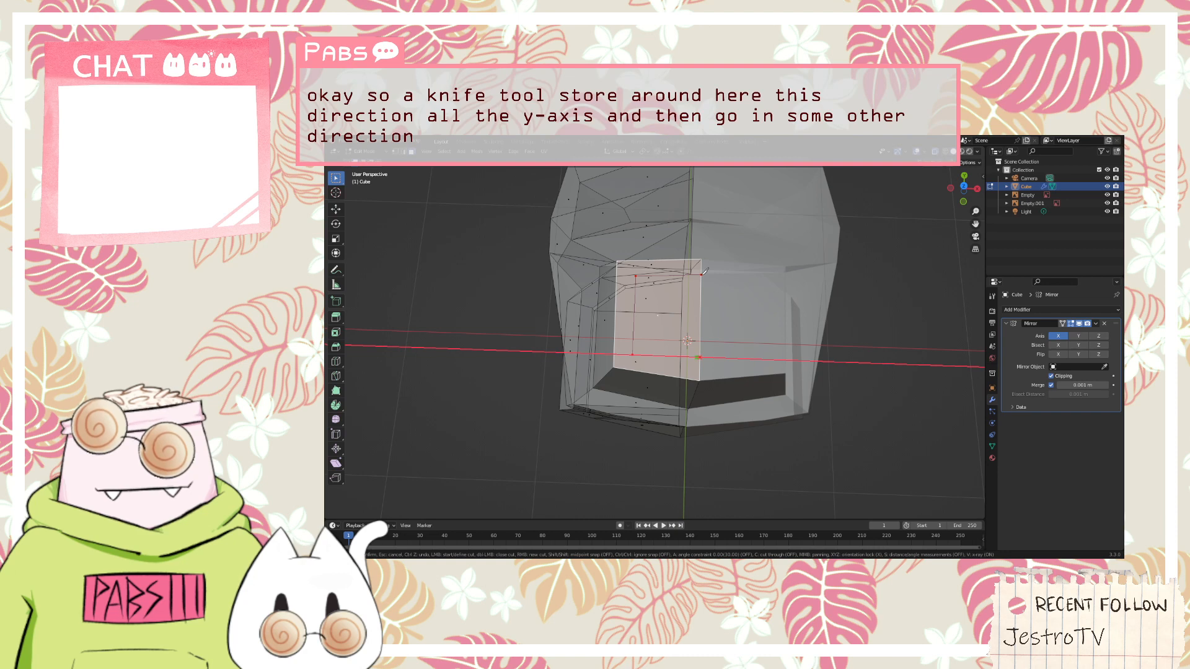
key(y)
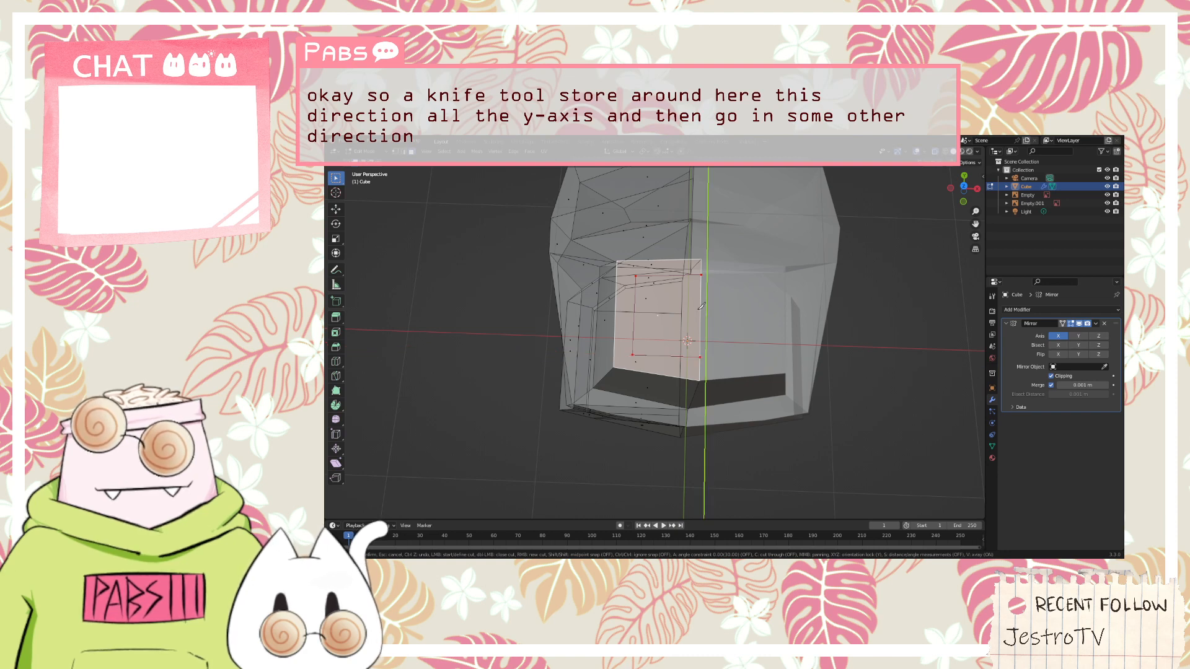
key(Return)
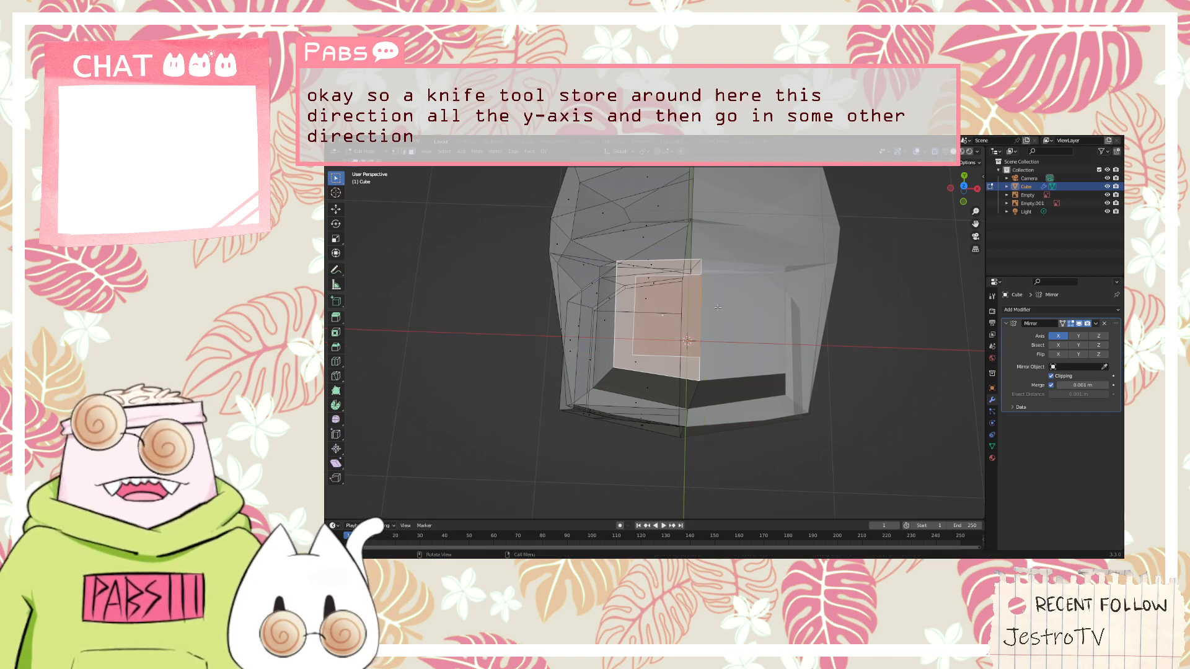
middle_drag(718, 308, 718, 274)
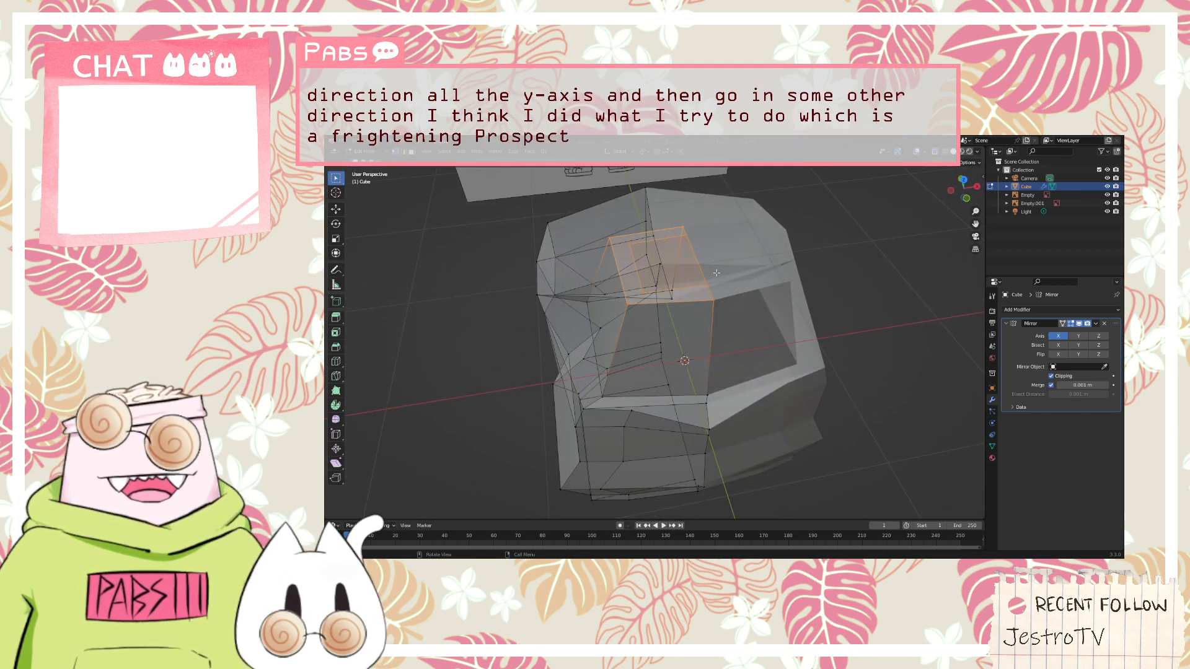
Try to raise the inner face of the head's top along the Z axis against the front reference sketch
key(alt+a)
middle_drag(661, 262, 701, 221)
click(663, 279)
key(KP_1)
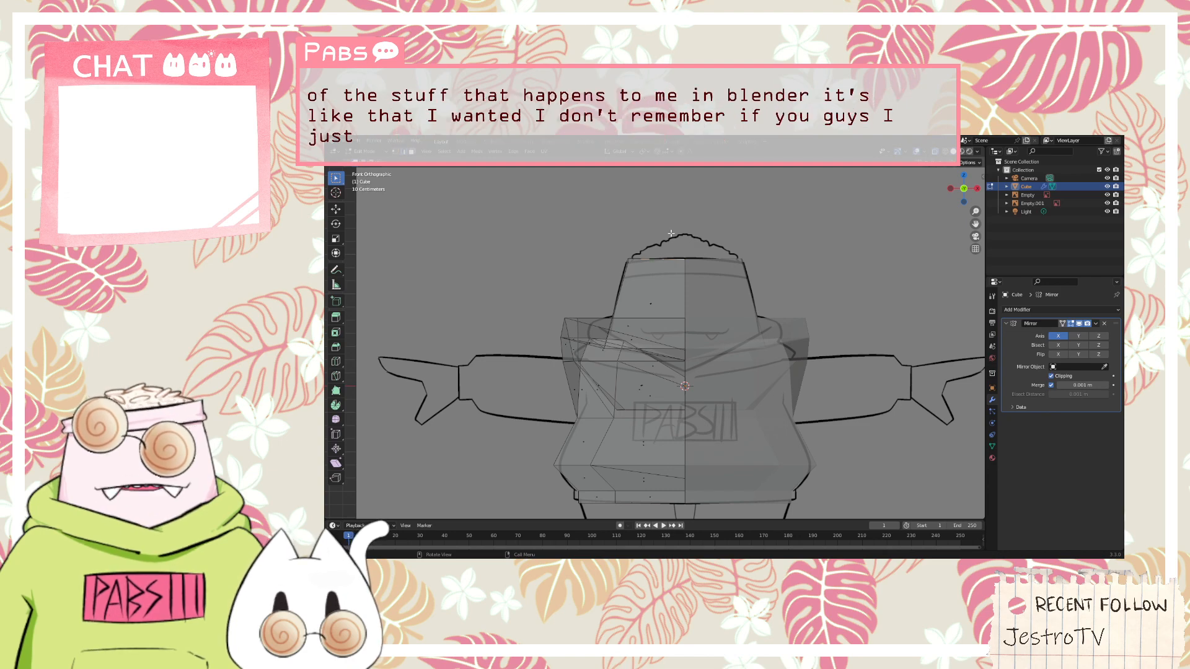
mouse_move(672, 233)
middle_down()
mouse_move(675, 278)
mouse_move(665, 256)
mouse_move(676, 246)
middle_up()
key(g)
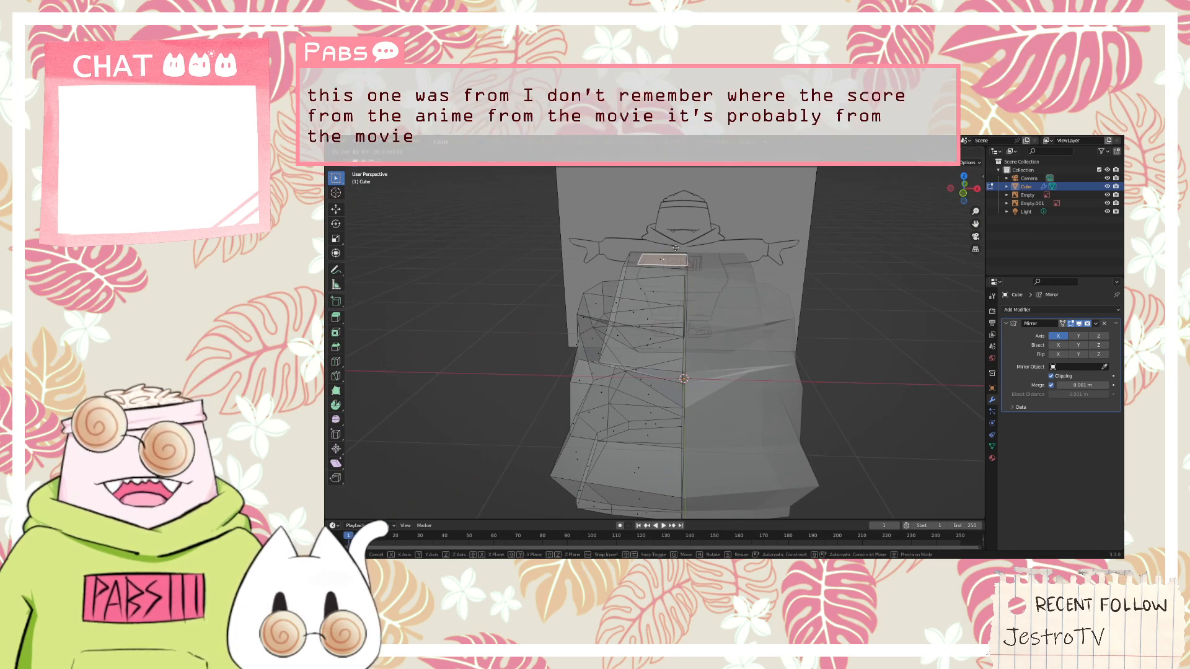
key(z)
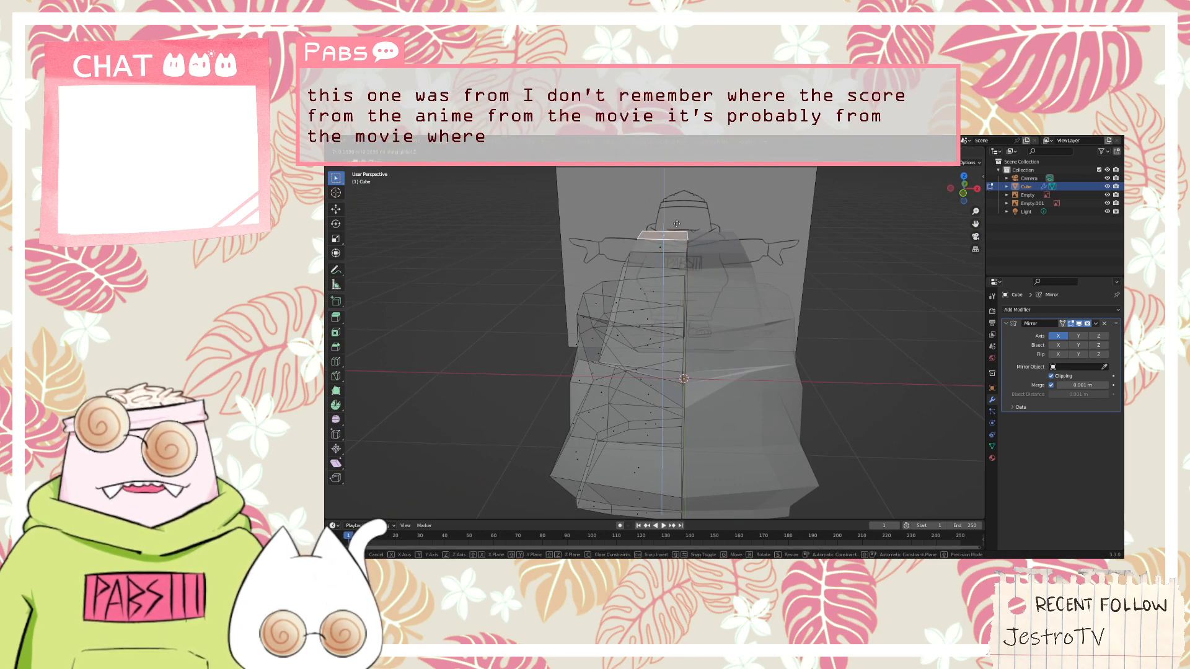
middle_drag(677, 223, 709, 277)
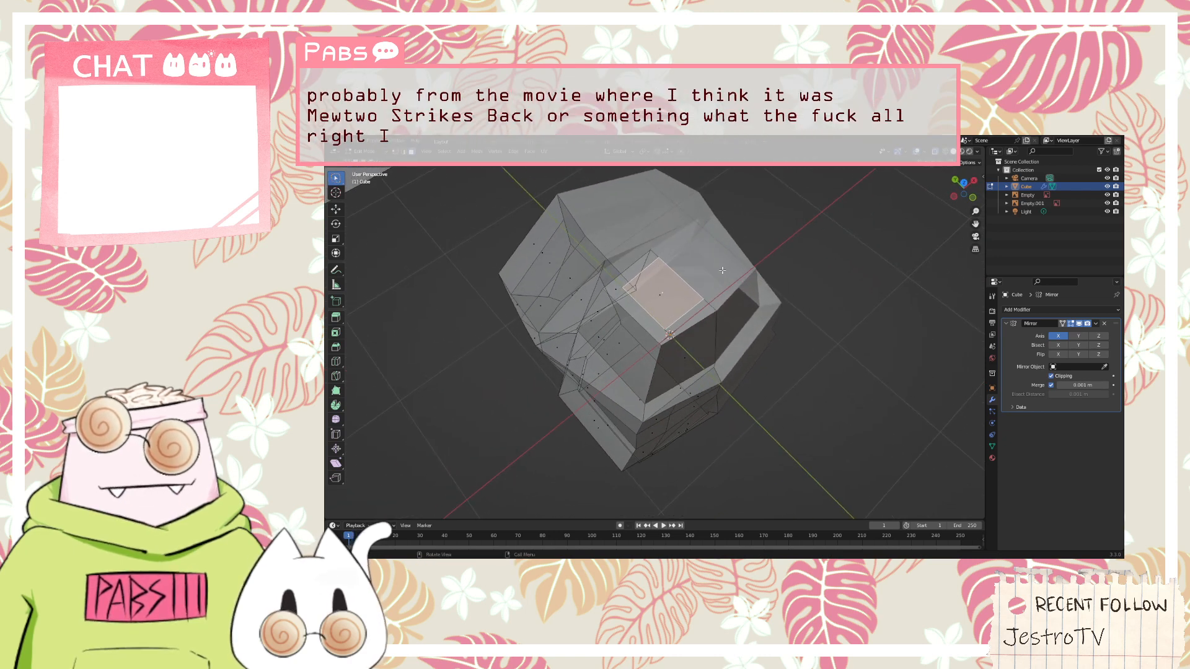
middle_drag(709, 266, 668, 263)
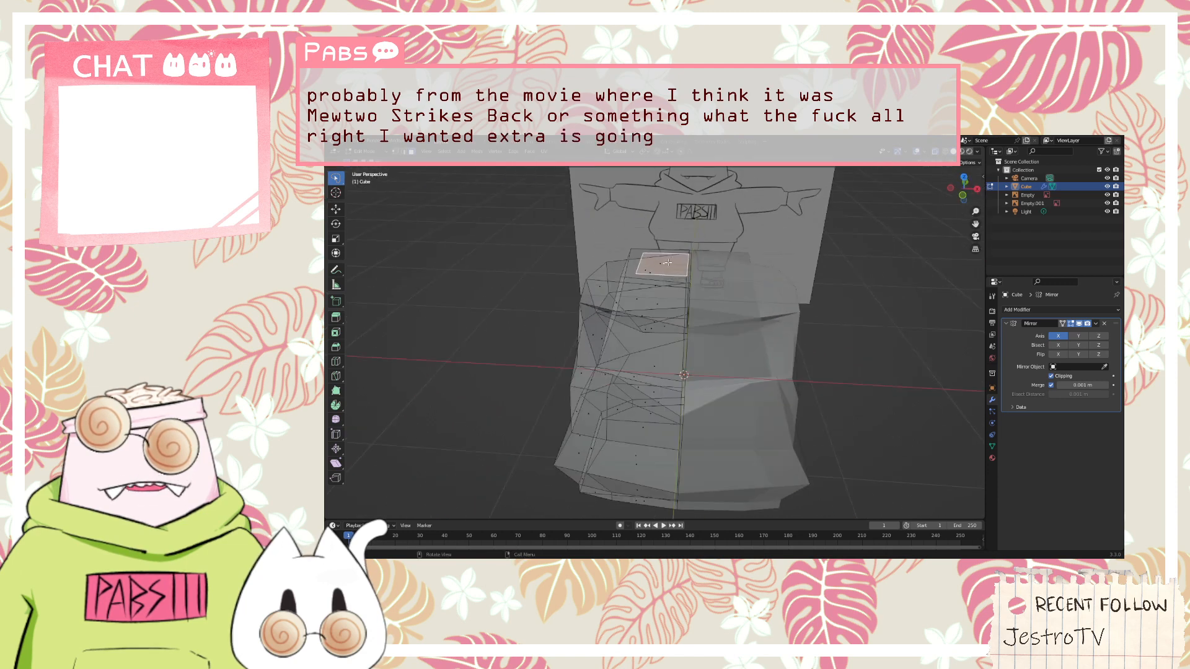
Try to move the inner top face freely above the head, inspect the result, and undo back to the knife cut
key(g)
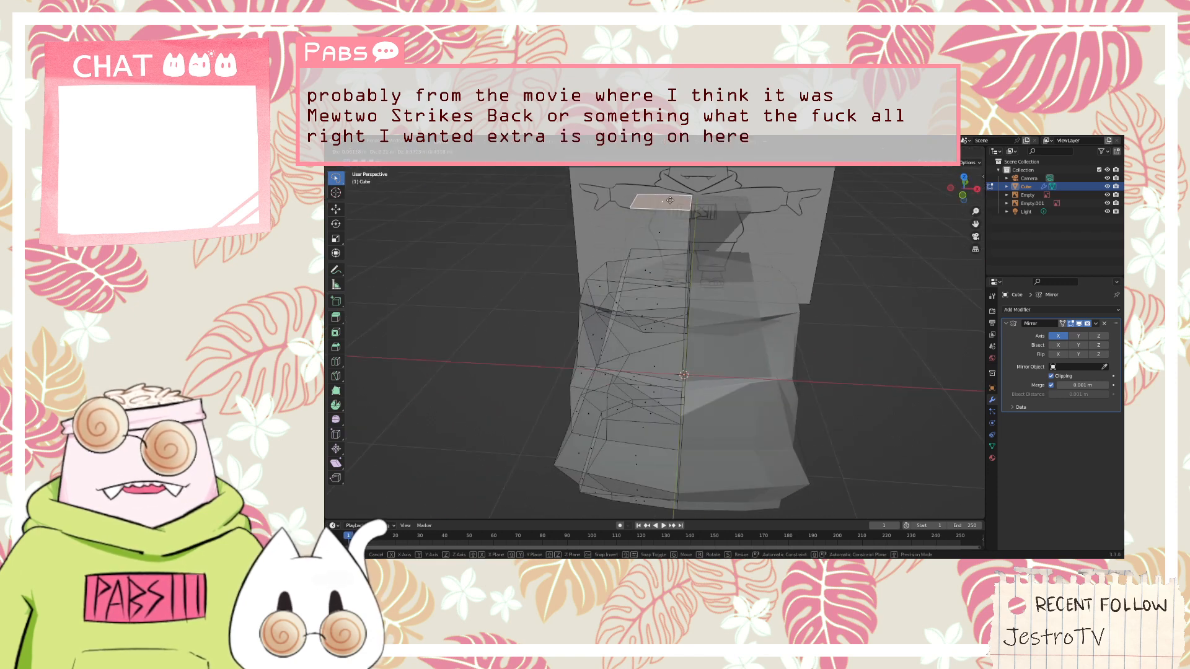
click(714, 208)
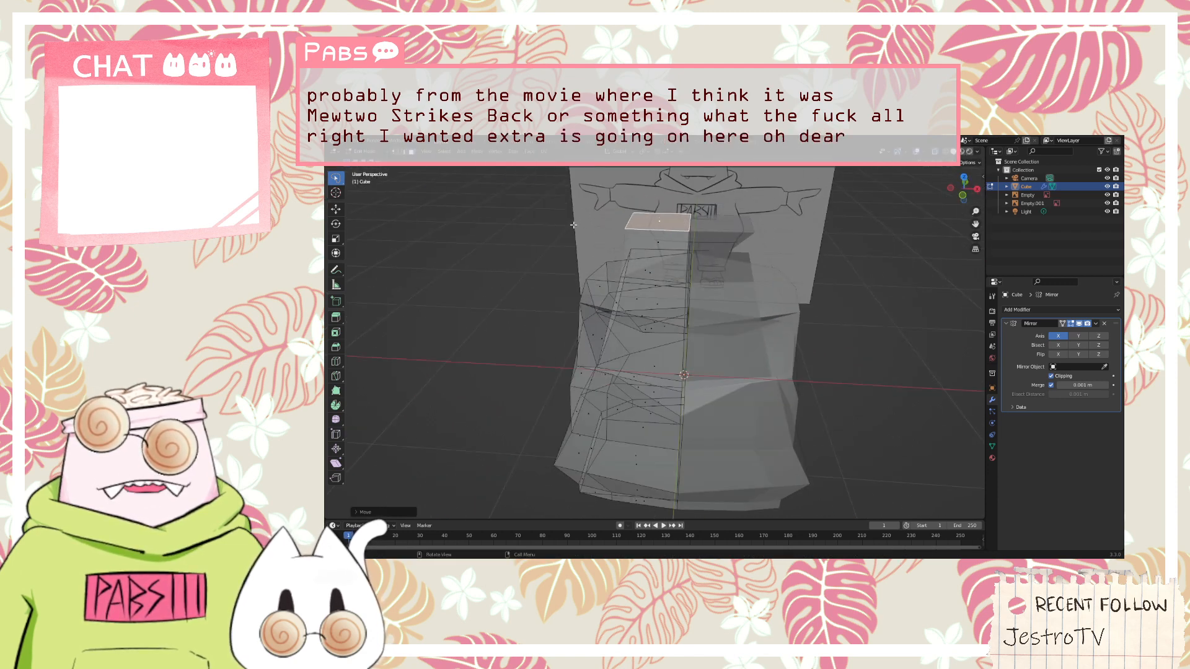
middle_drag(714, 208, 821, 310)
click(629, 300)
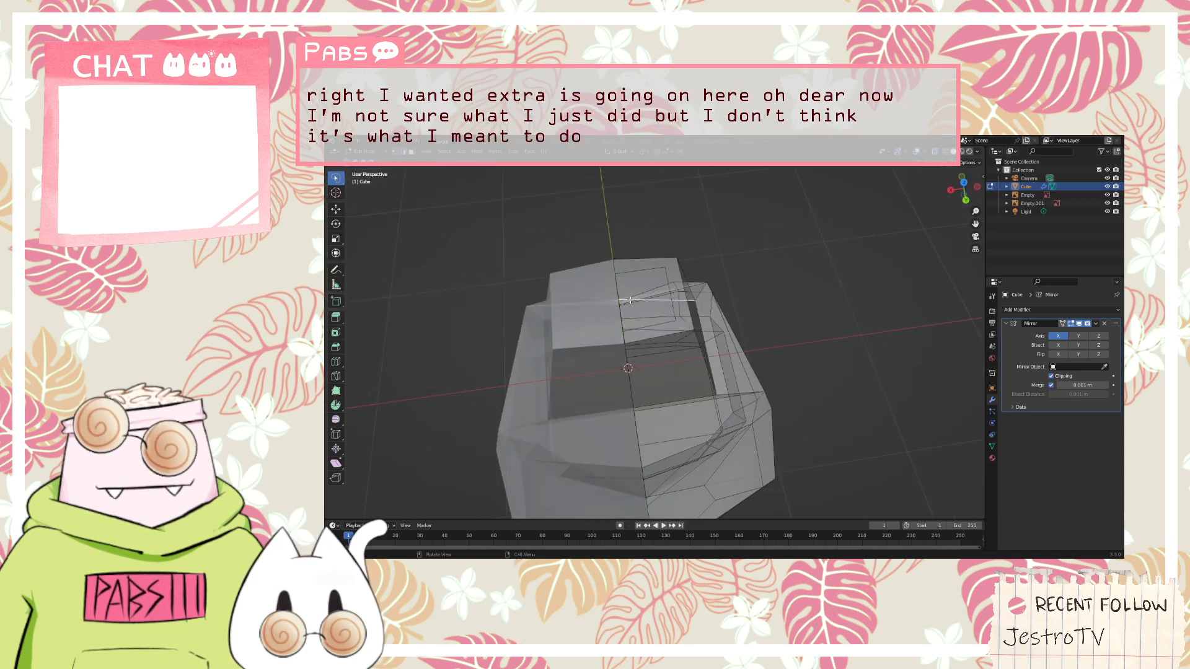
key(ctrl+z)
key(ctrl+z)
key(ctrl+z)
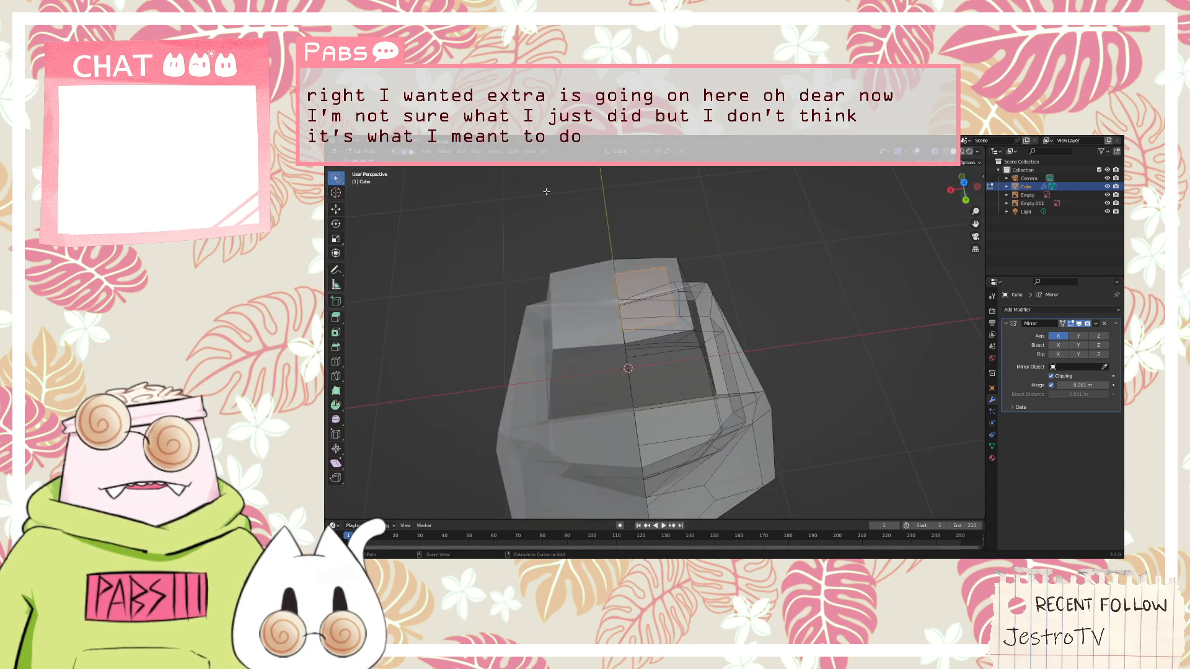
key(ctrl+z)
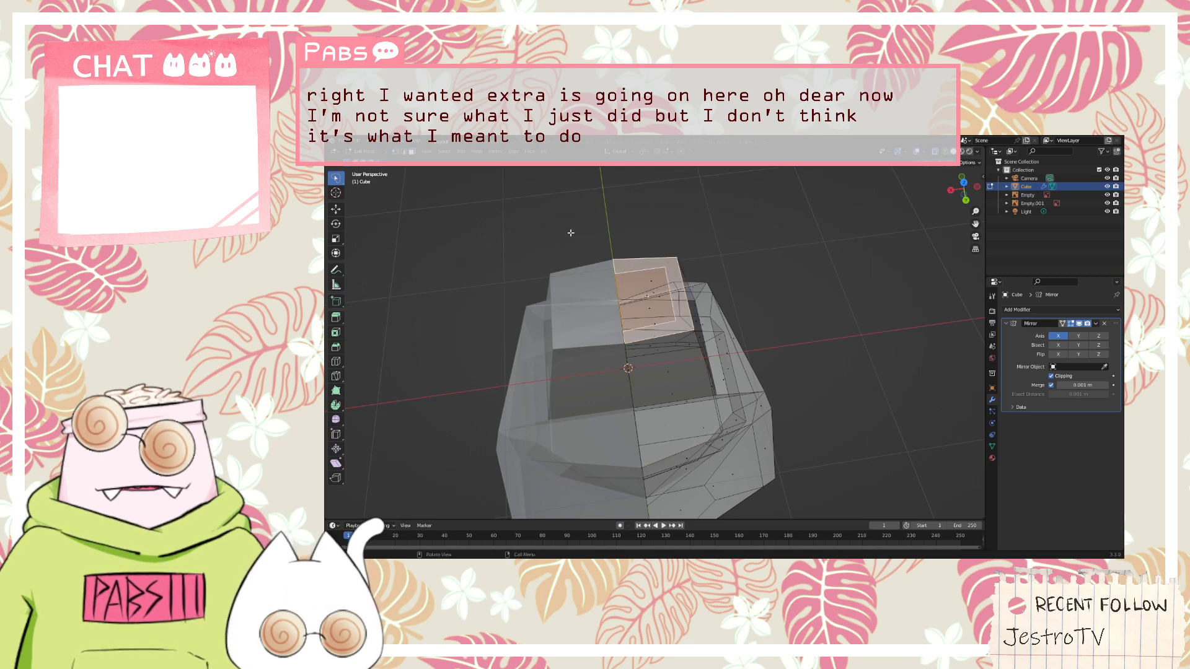
Select only the inner face of the head's top and extrude it slightly upward along the Z axis
click(631, 295)
click(631, 287)
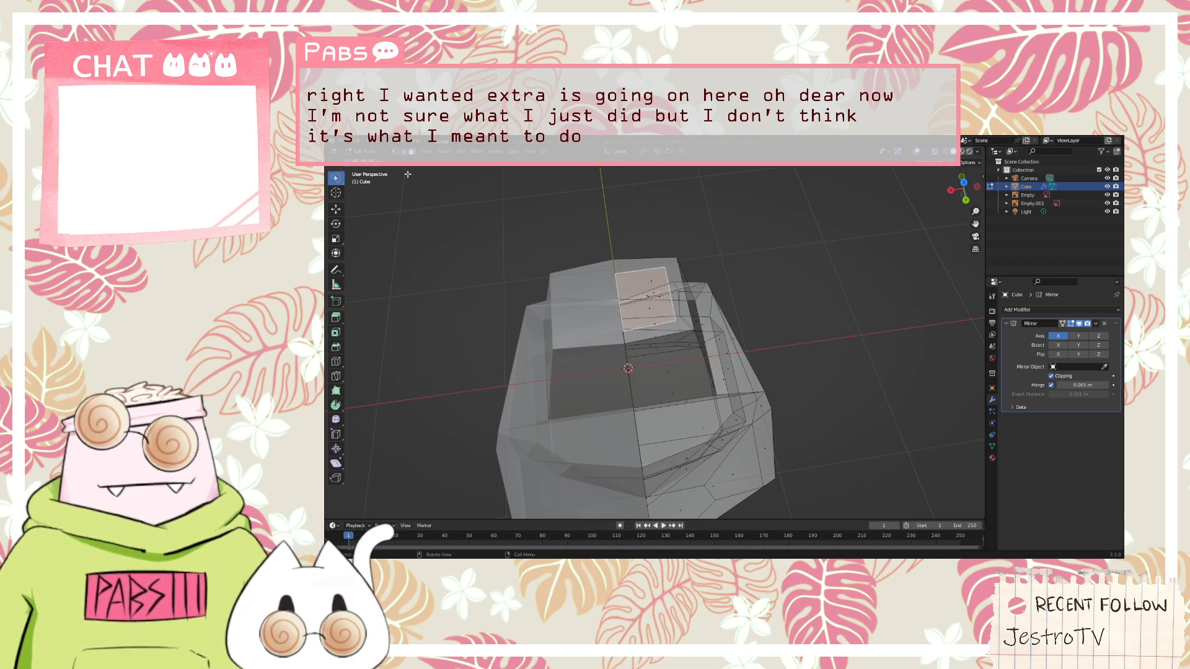
middle_drag(408, 174, 629, 168)
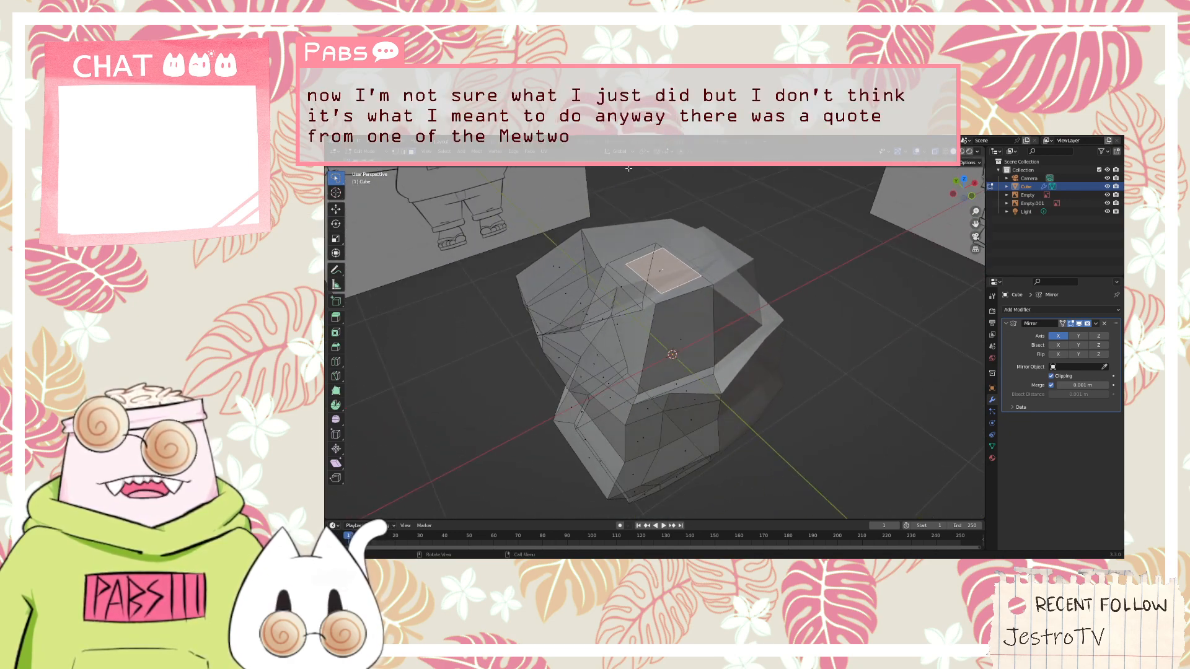
key(g)
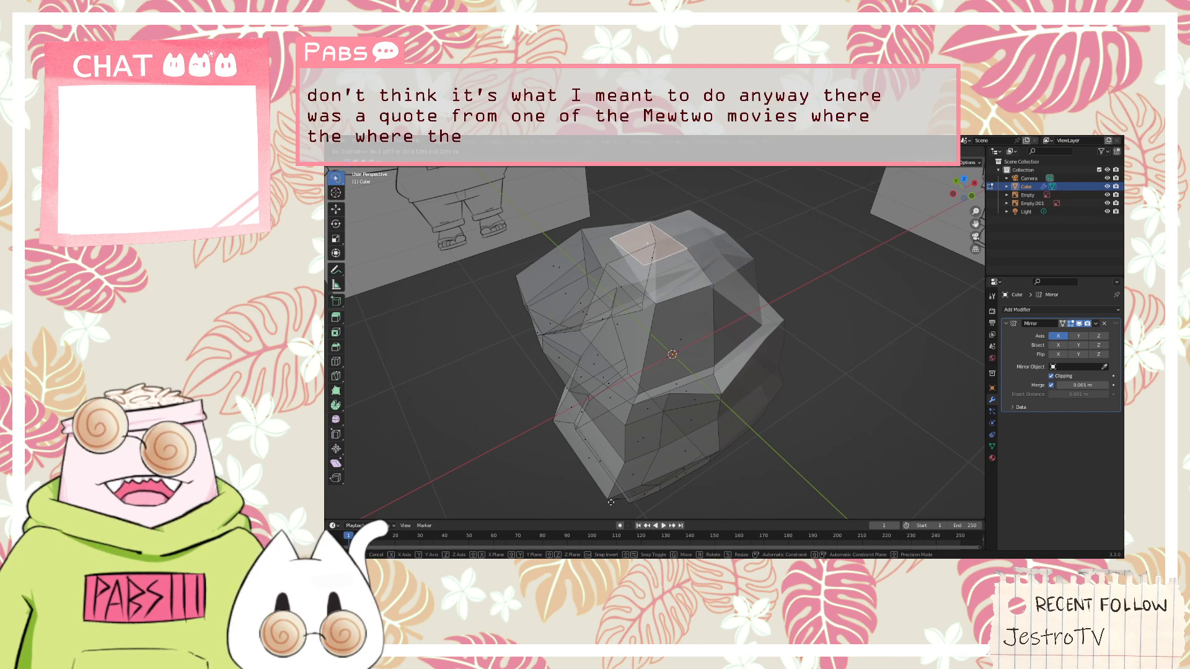
right_click(607, 504)
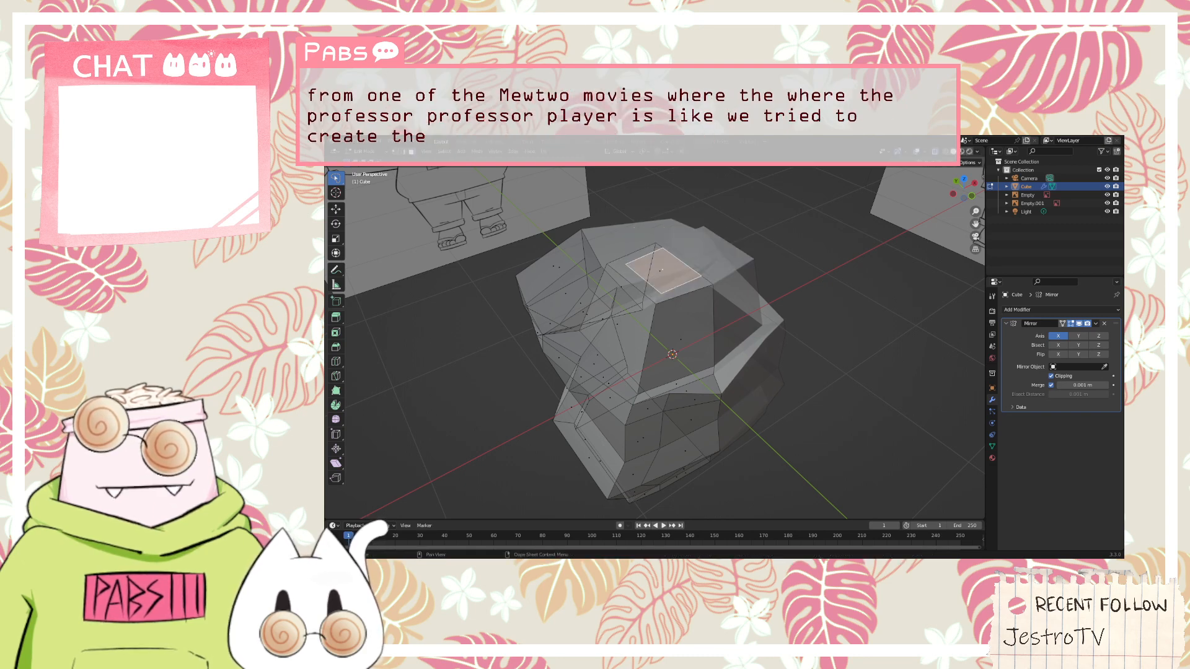
key(g)
key(z)
key(z)
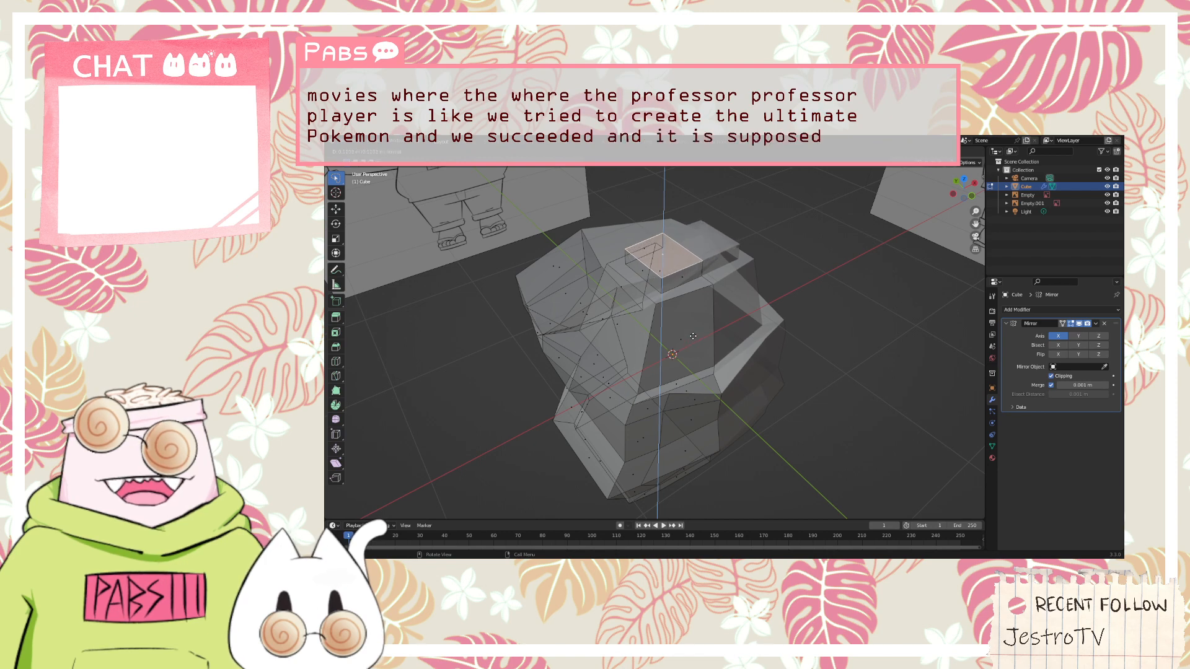
click(693, 336)
Switch to vertex selection and move the head's upper back vertex on the mirror seam outward along the Y axis
middle_drag(692, 335, 843, 401)
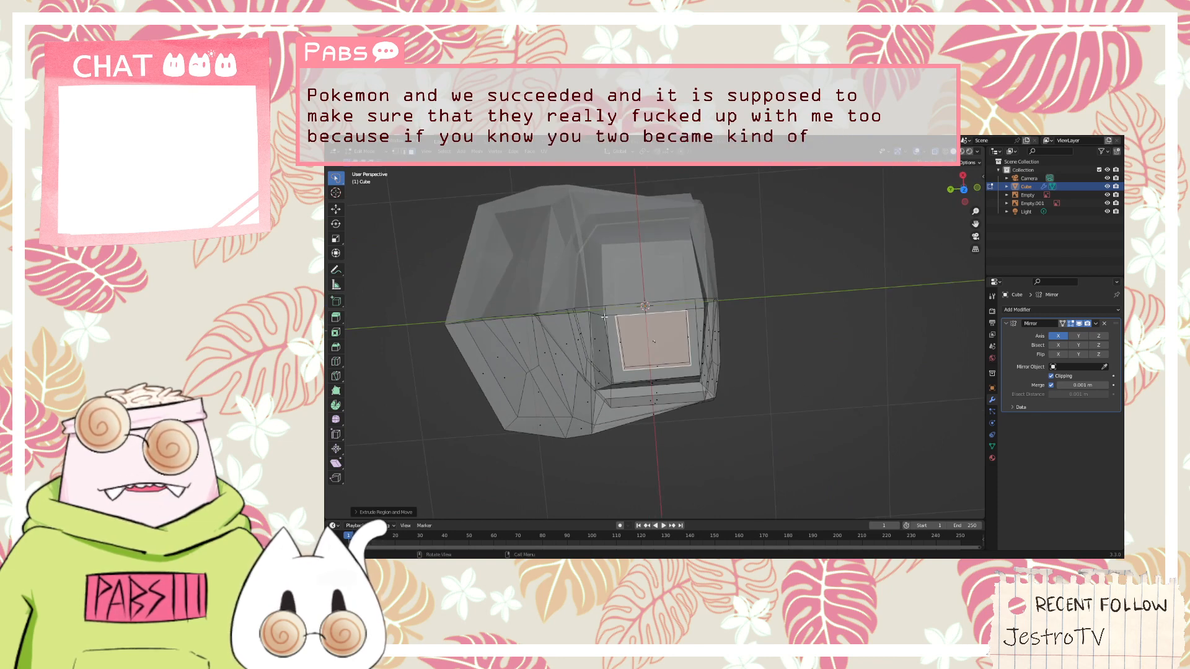
middle_drag(604, 318, 608, 303)
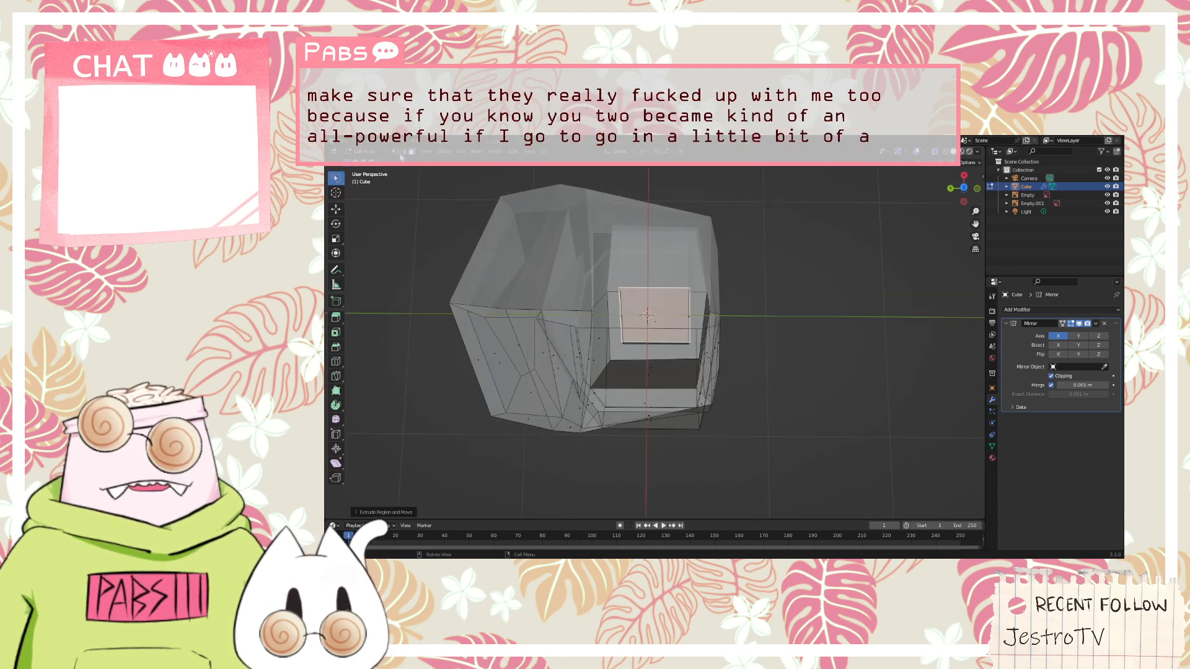
click(395, 152)
click(602, 293)
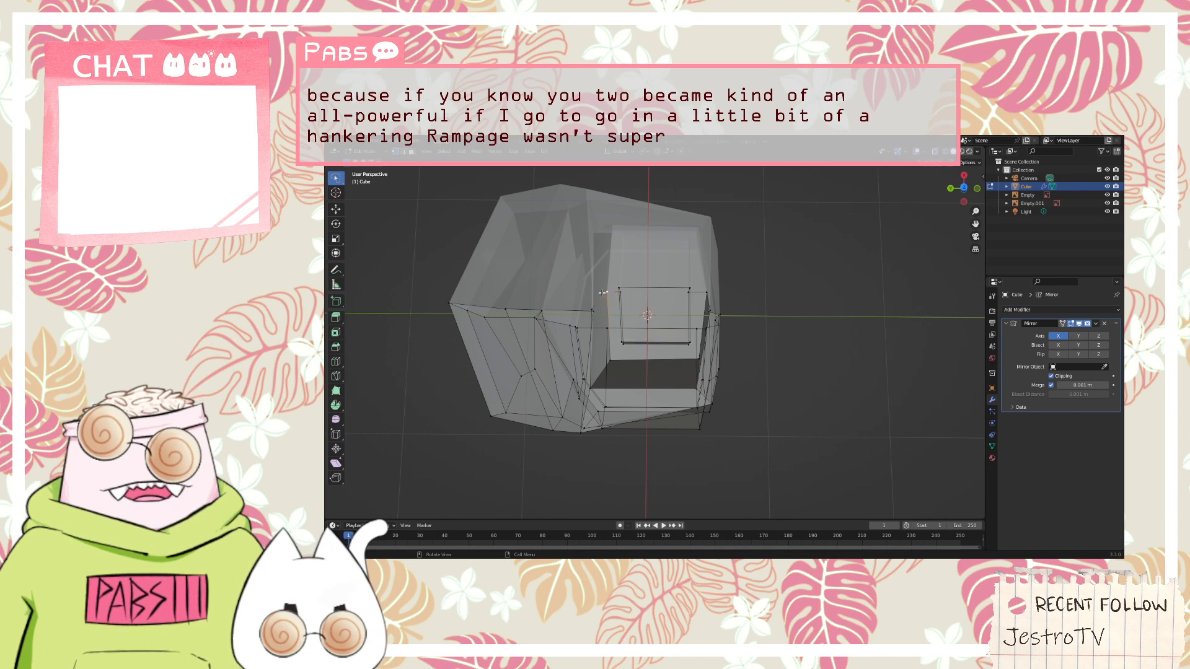
key(g)
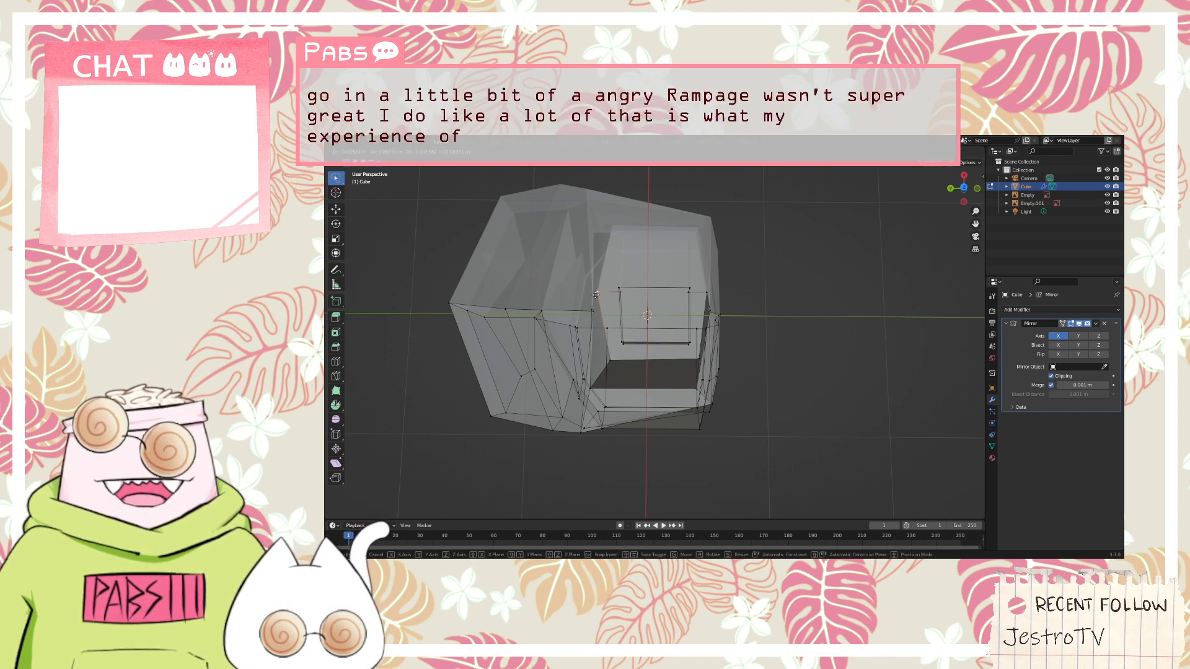
key(y)
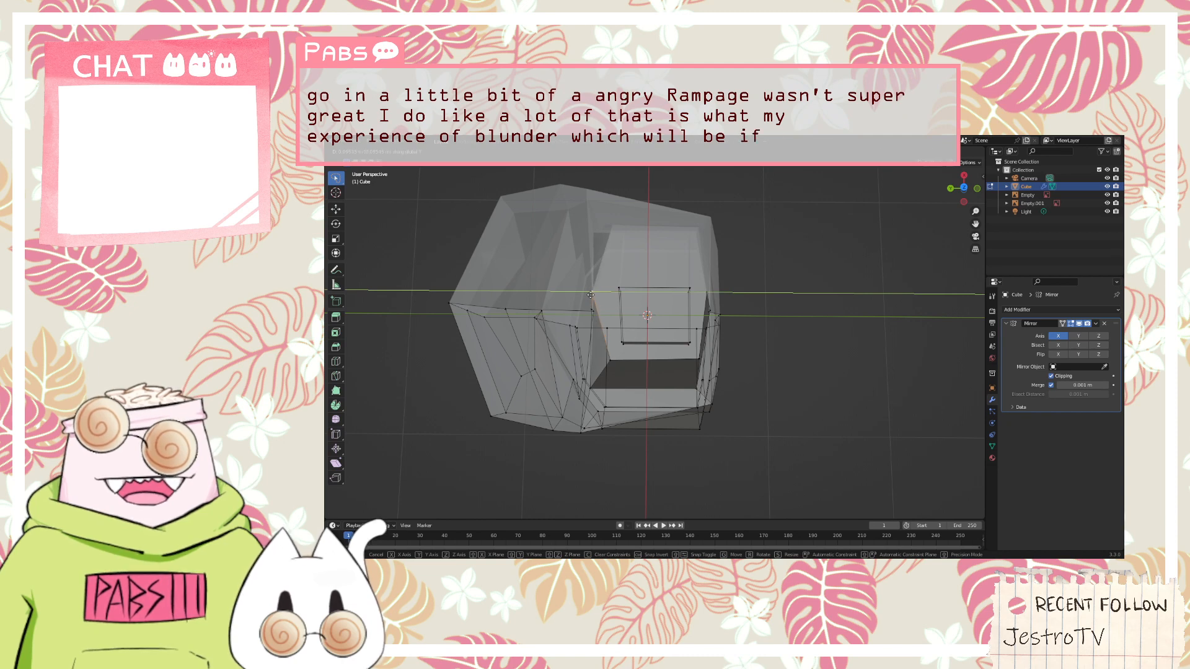
click(590, 295)
Move the lower vertex at the back of the head freely outward toward the hood
middle_drag(591, 295, 571, 304)
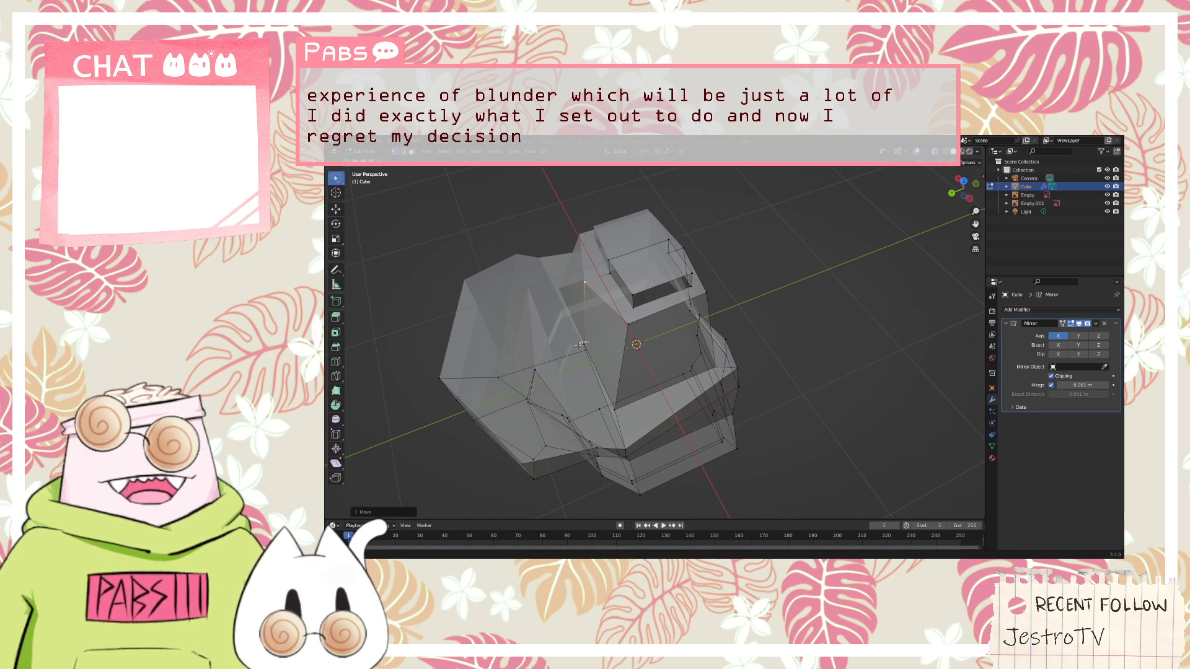
key(g)
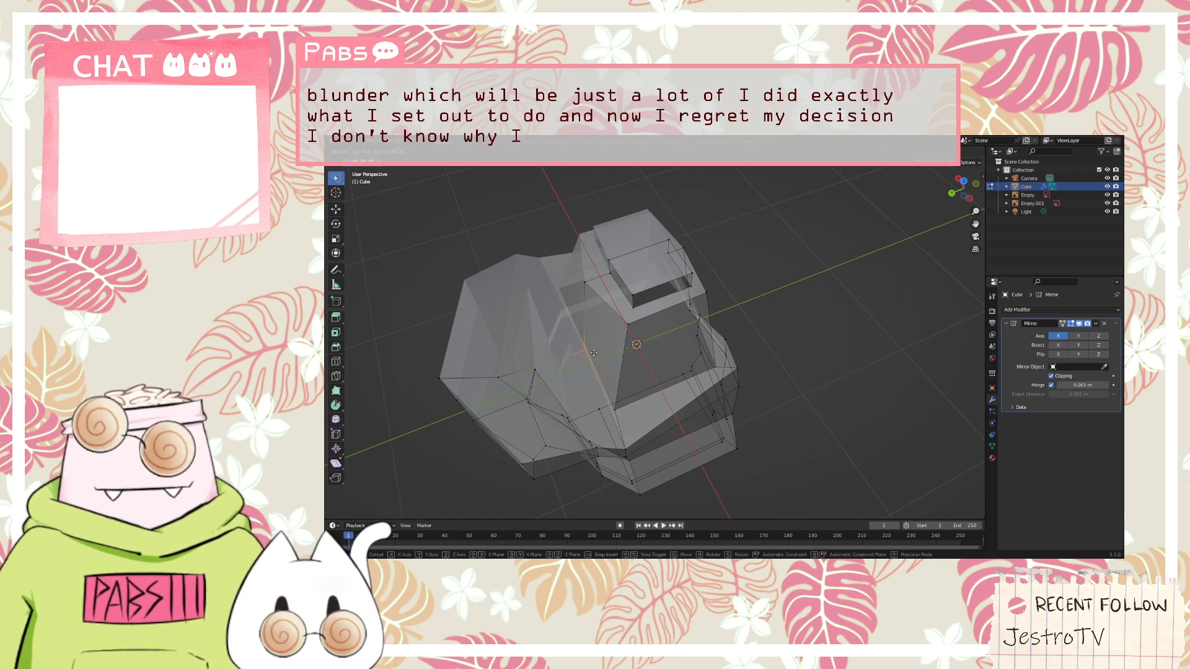
click(568, 359)
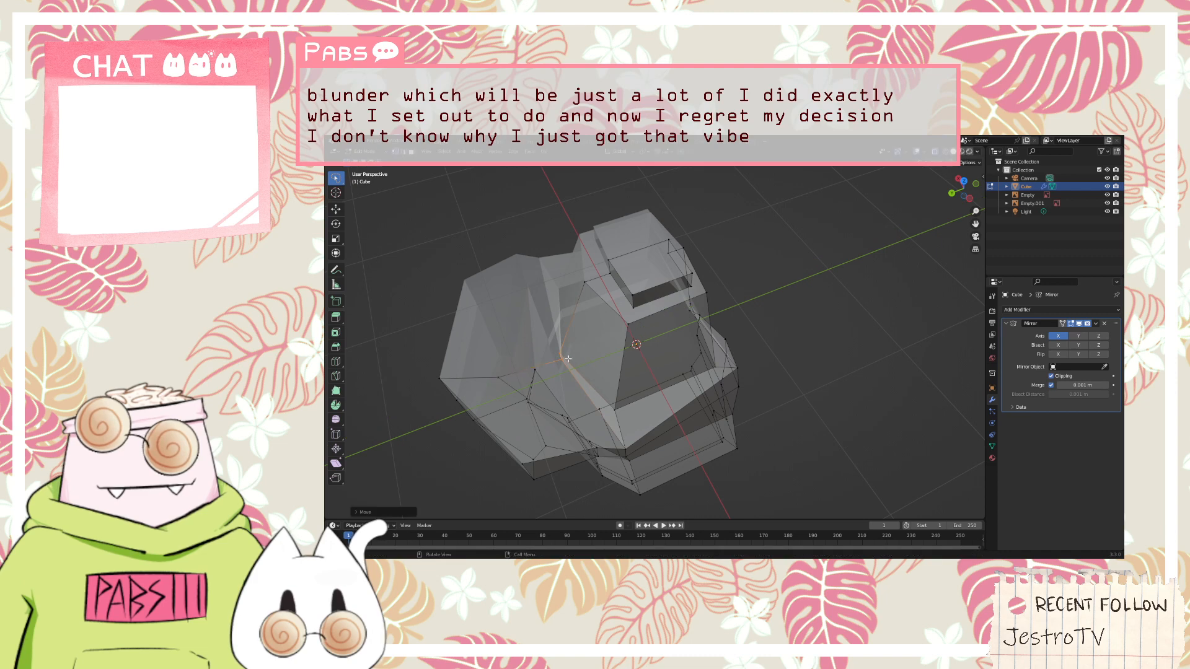
mouse_move(569, 358)
middle_down()
mouse_move(680, 323)
mouse_move(740, 366)
mouse_move(666, 338)
middle_up()
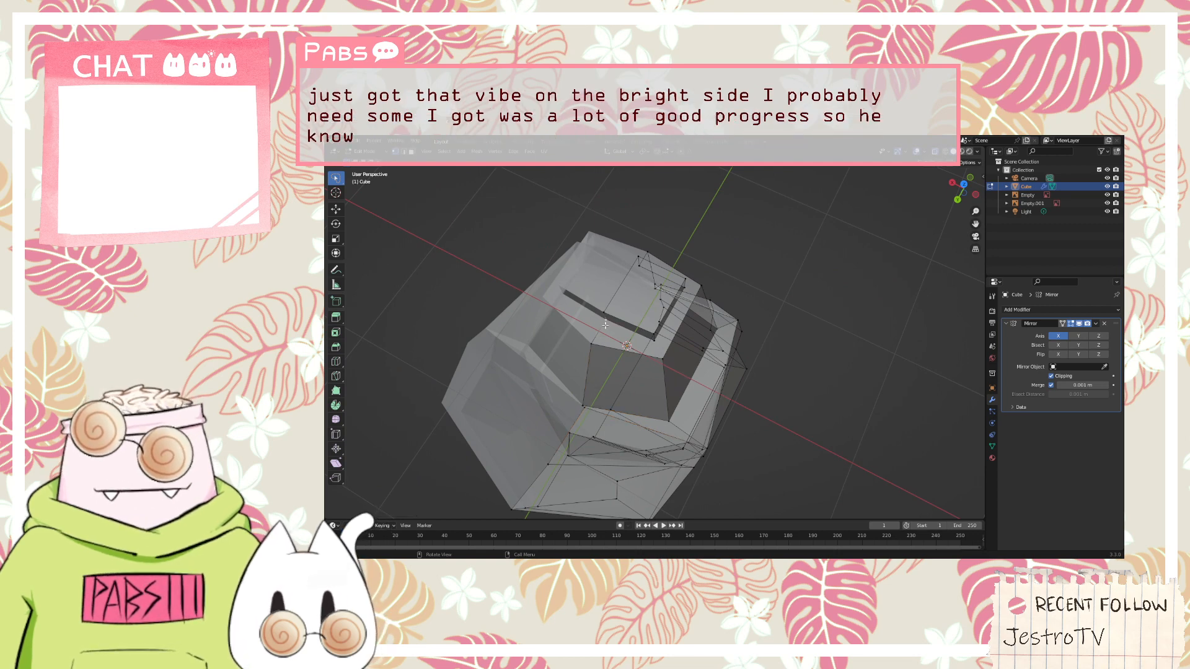
Readjust the upper back seam vertex of the head along the Y axis and check the head's profile from the side
key(g)
key(y)
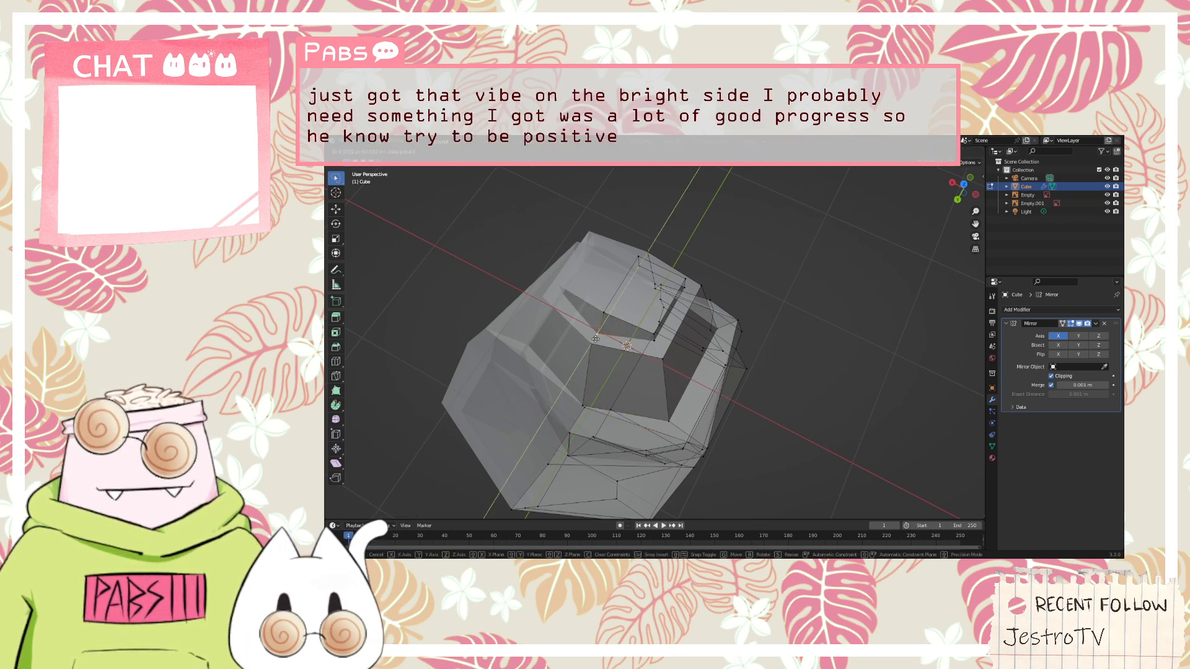
click(609, 318)
middle_drag(777, 306, 701, 251)
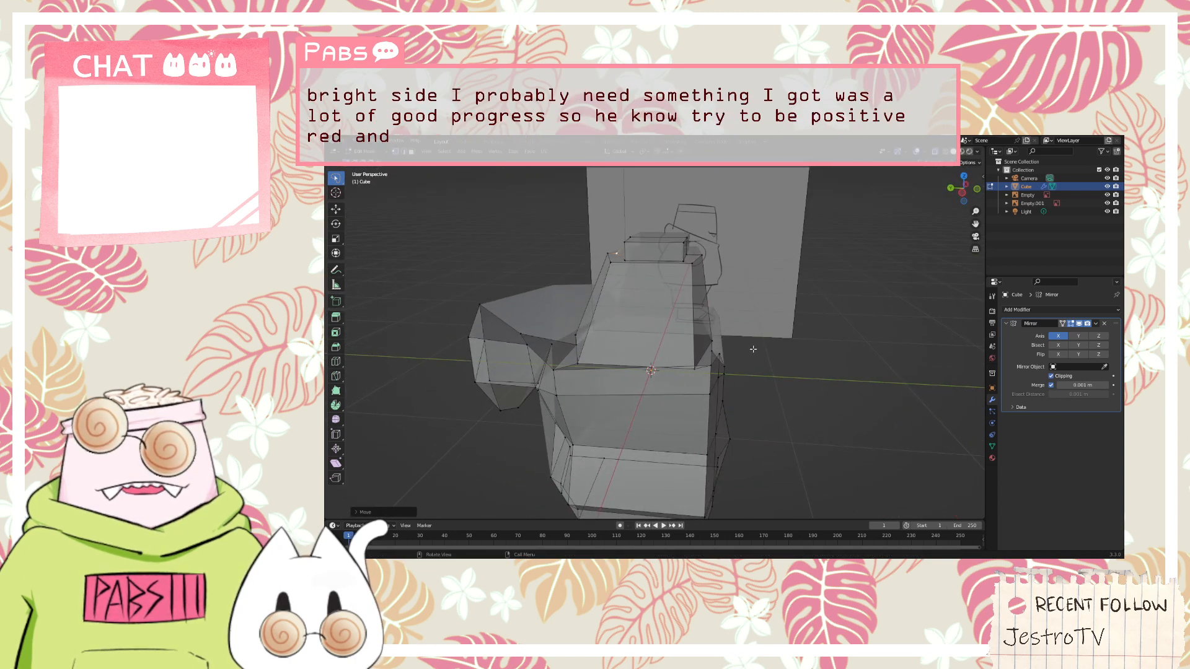
Box-select all vertices of the head's top, shift them slightly back toward the hood along the Y axis, and clear the selection
middle_drag(756, 341, 759, 317)
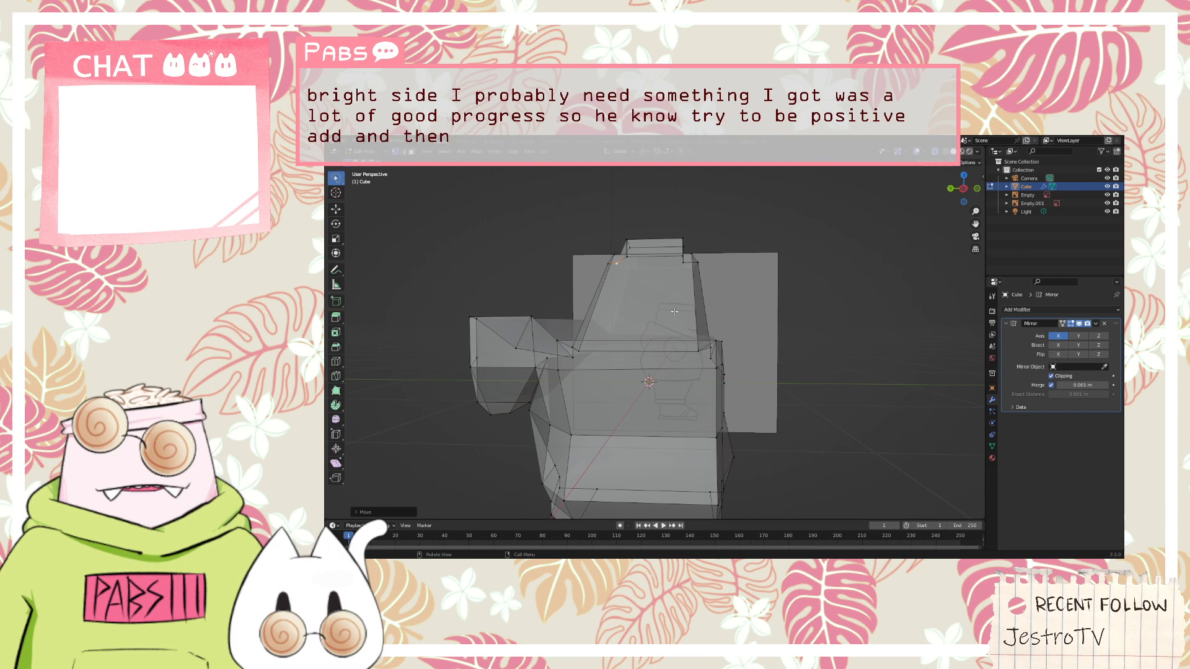
drag(746, 278, 564, 227)
mouse_move(764, 240)
mouse_down()
mouse_move(644, 225)
mouse_move(760, 286)
mouse_move(748, 285)
mouse_up()
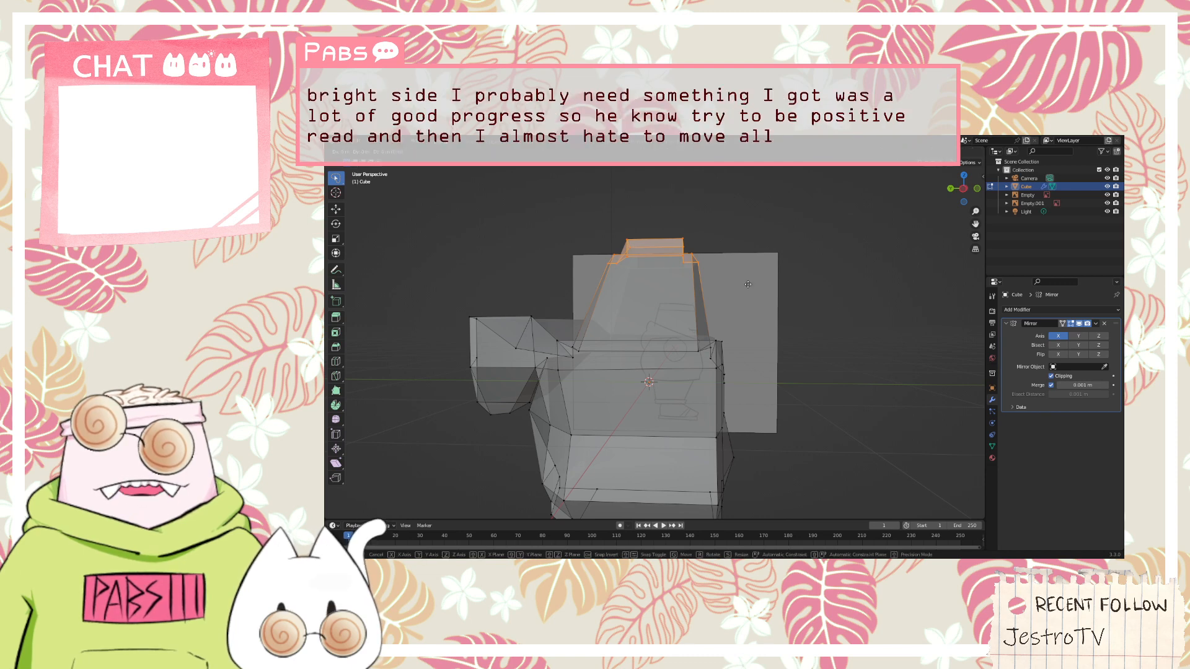
key(g)
key(y)
click(736, 285)
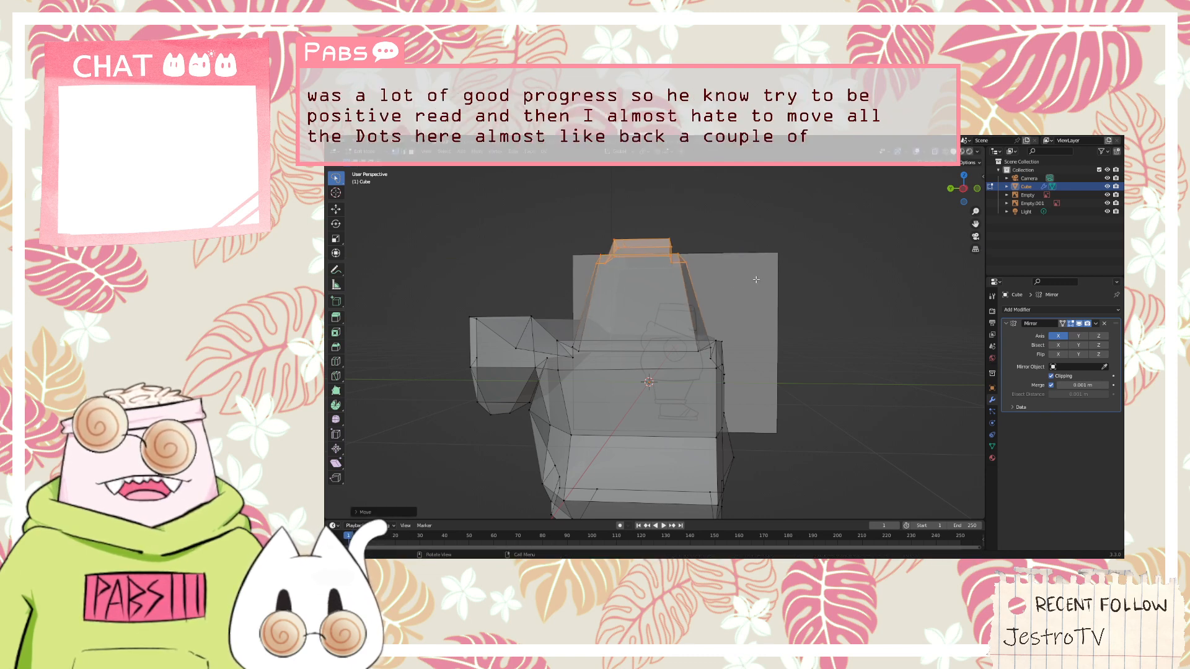
click(766, 273)
Move the front seam vertex of the head's raised cap outward along the Y axis, viewed from above
middle_drag(768, 274, 684, 306)
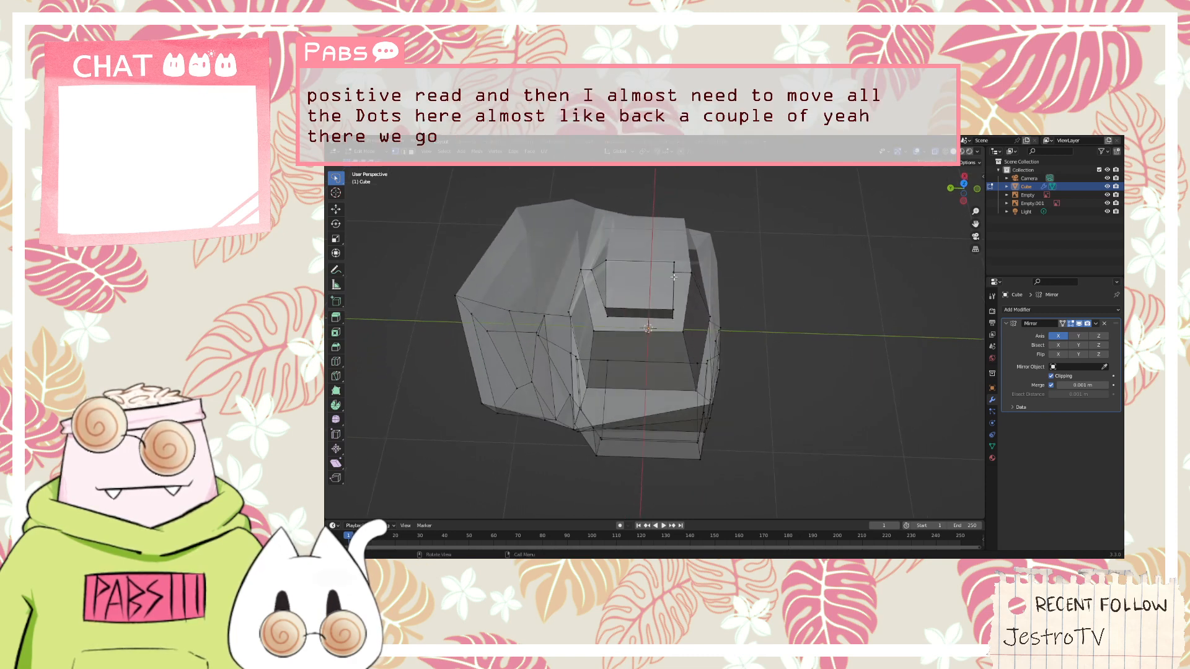
key(g)
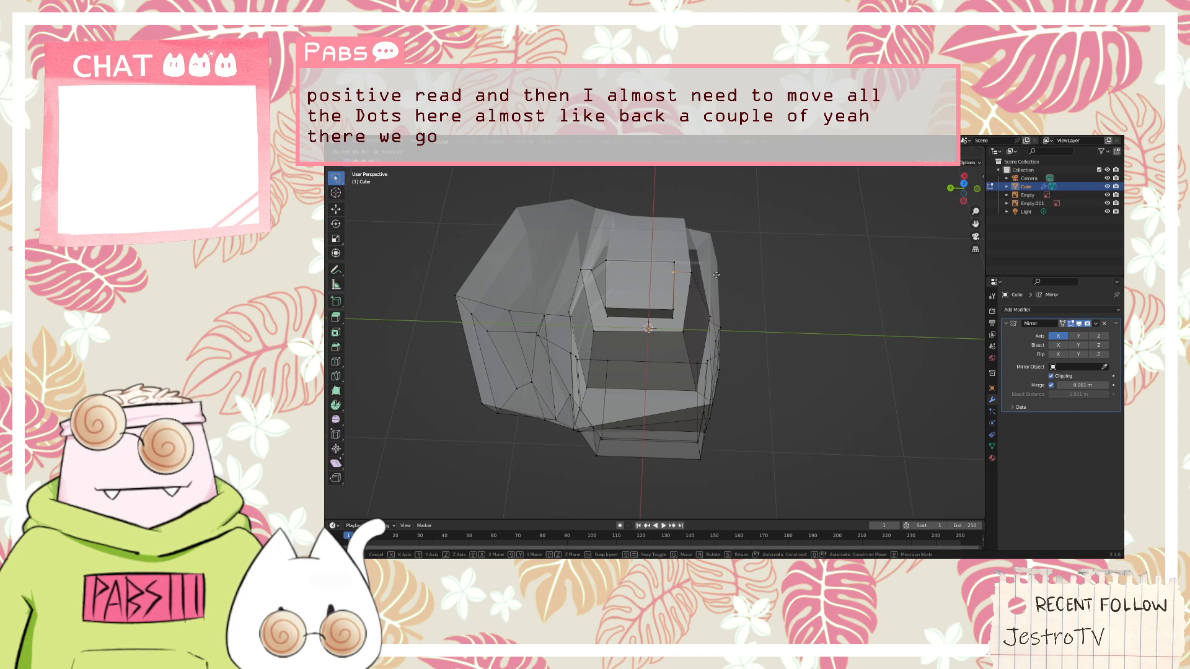
key(y)
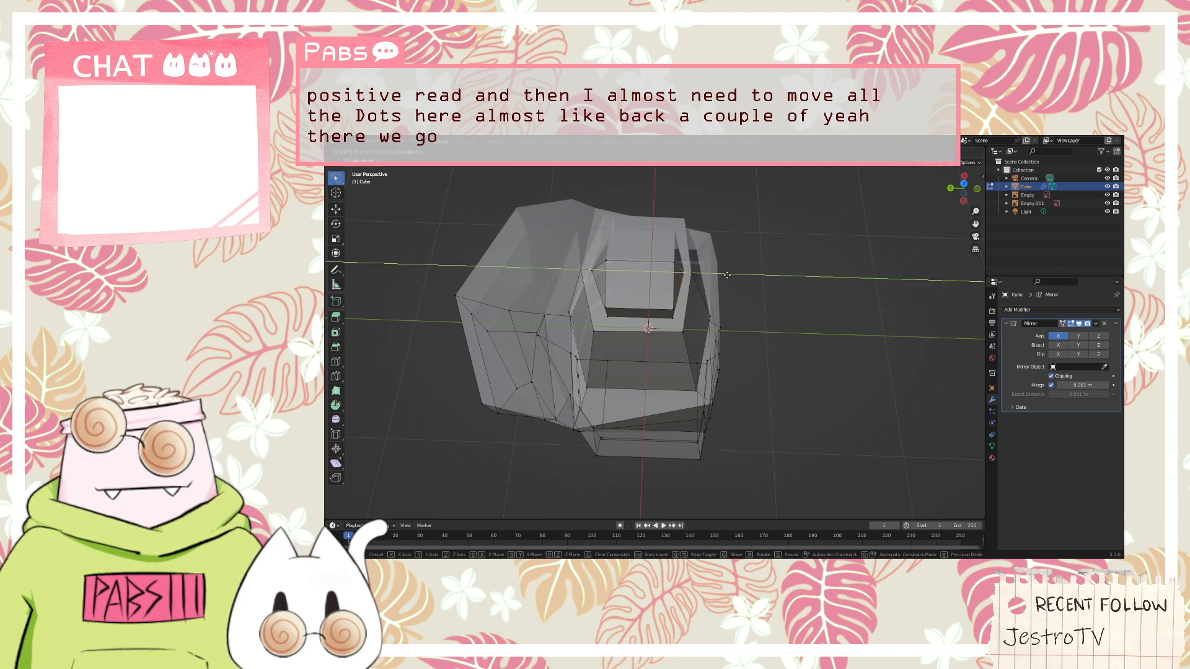
click(735, 278)
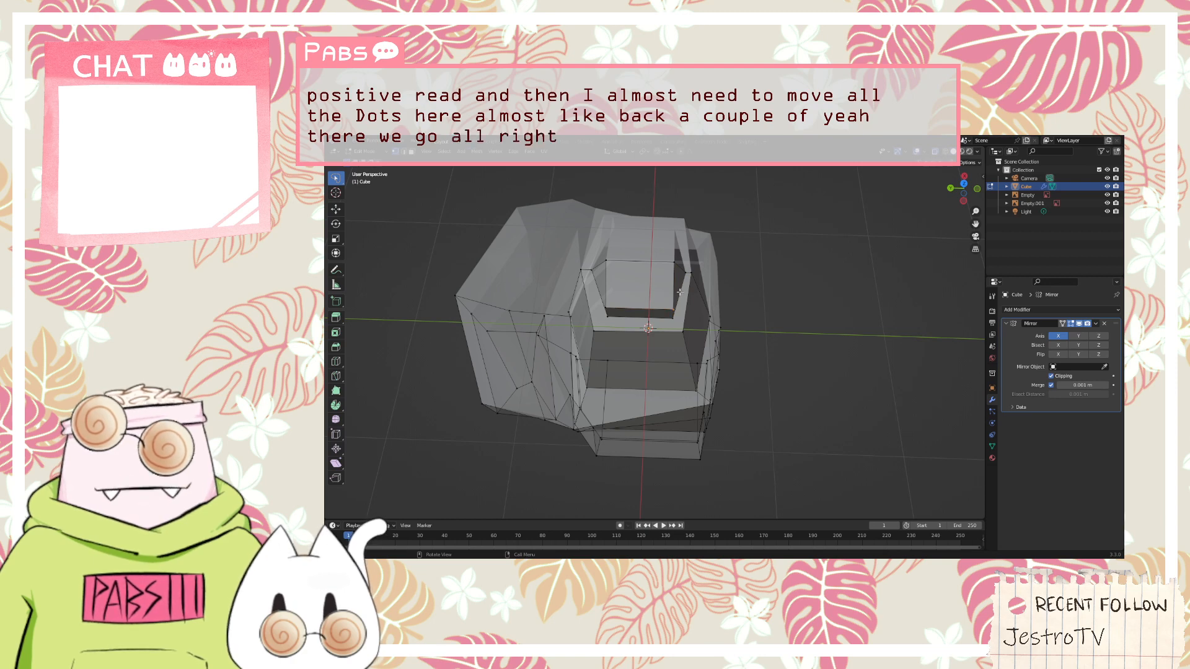
Move the front outer corner vertex of the head's cap inward along the Y axis and toward the mirror seam along X
key(g)
key(y)
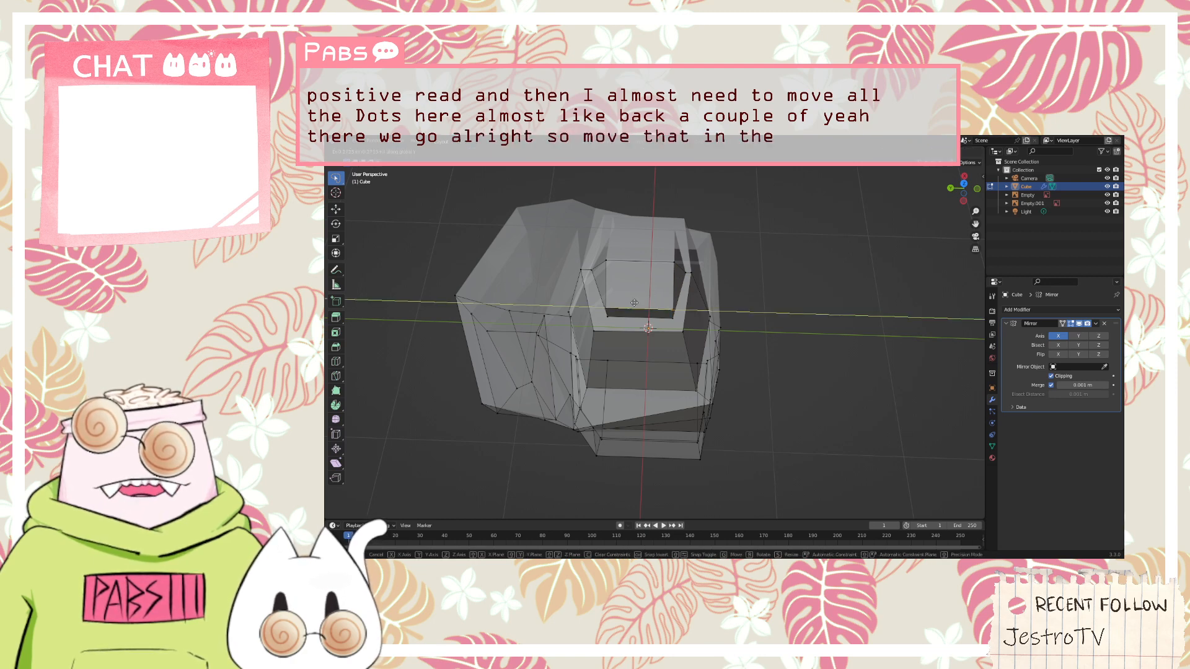
click(635, 303)
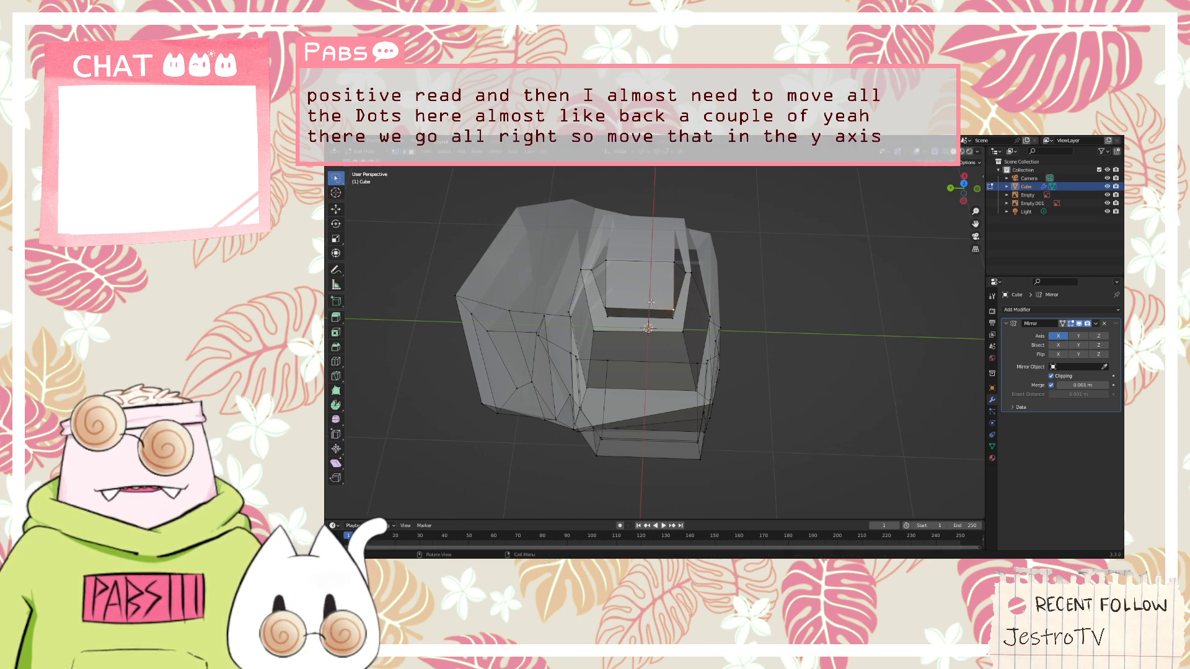
key(g)
key(y)
click(639, 295)
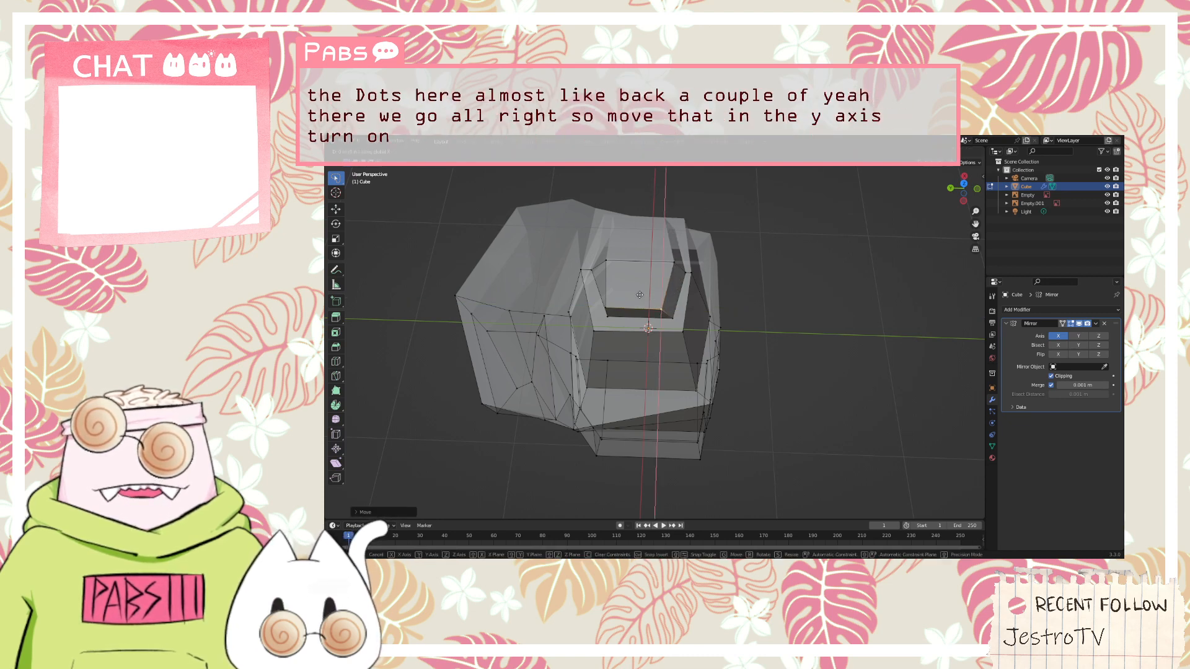
key(g)
key(x)
click(649, 276)
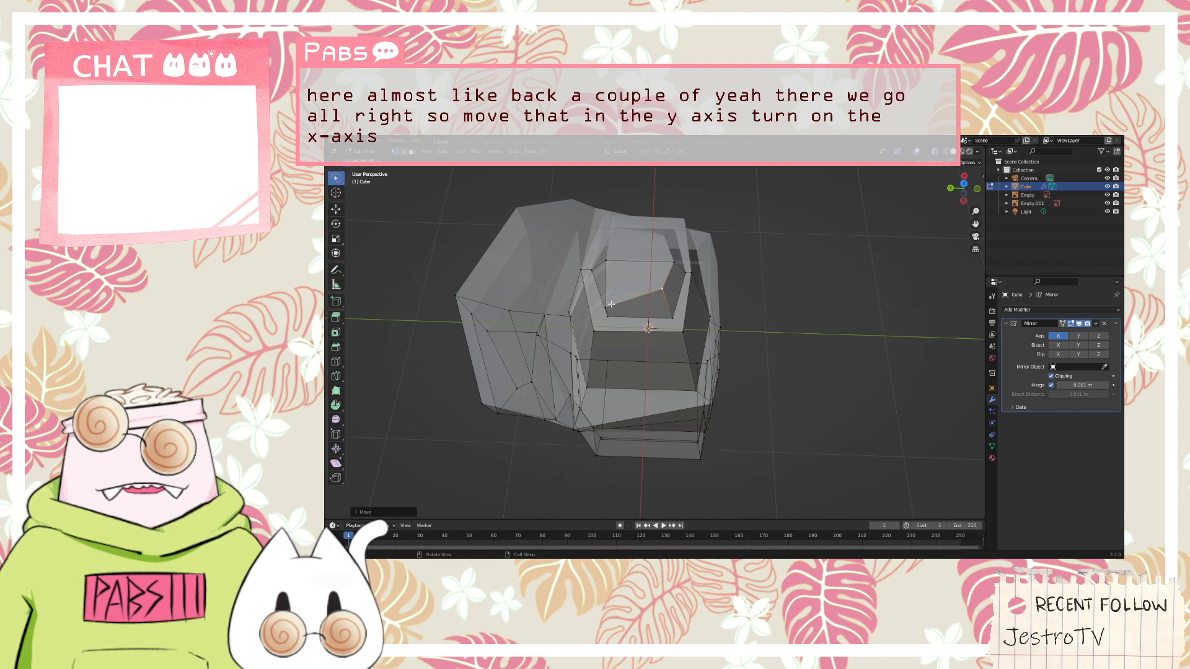
Move the back outer corner vertex of the head's cap along the X axis to line up with the front corner
key(g)
key(x)
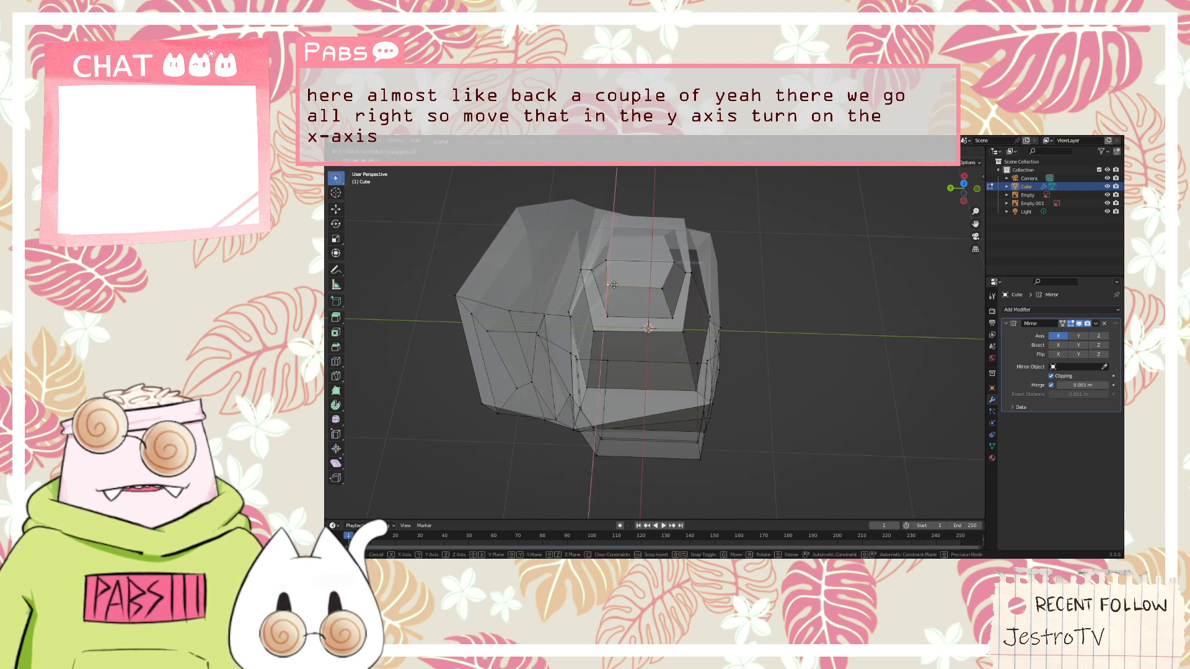
click(614, 285)
middle_drag(614, 285, 741, 273)
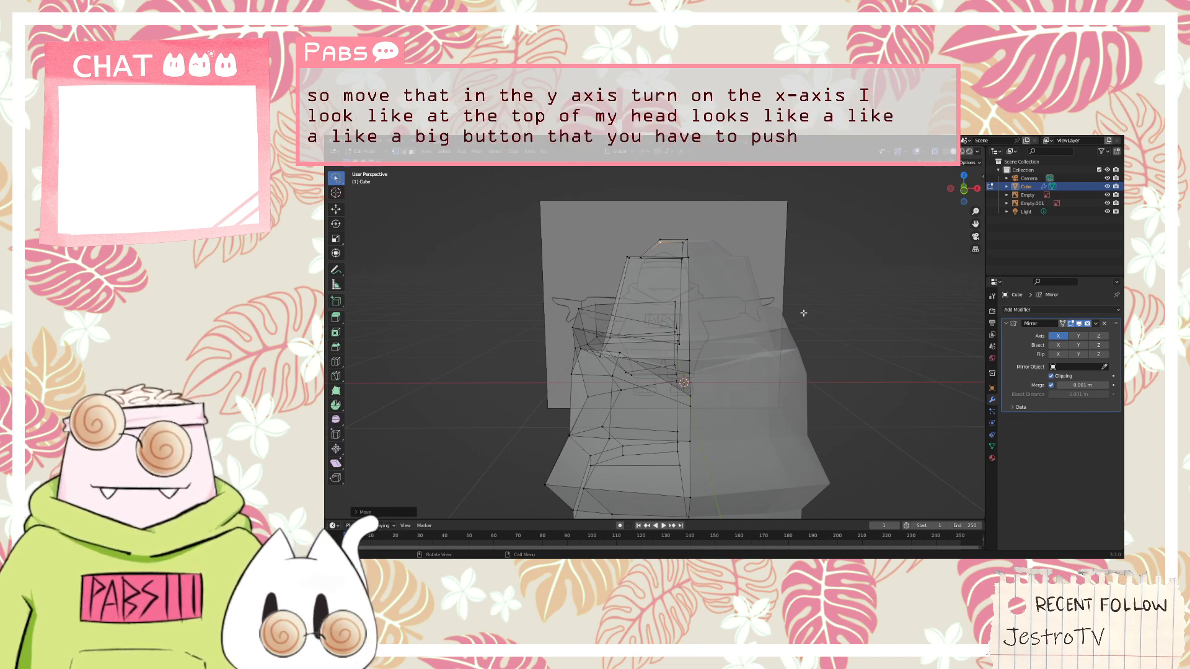
In front view, box-select the cap's top edge, tilt it slightly to follow the hair outline, and shift it outward along the X axis
key(KP_1)
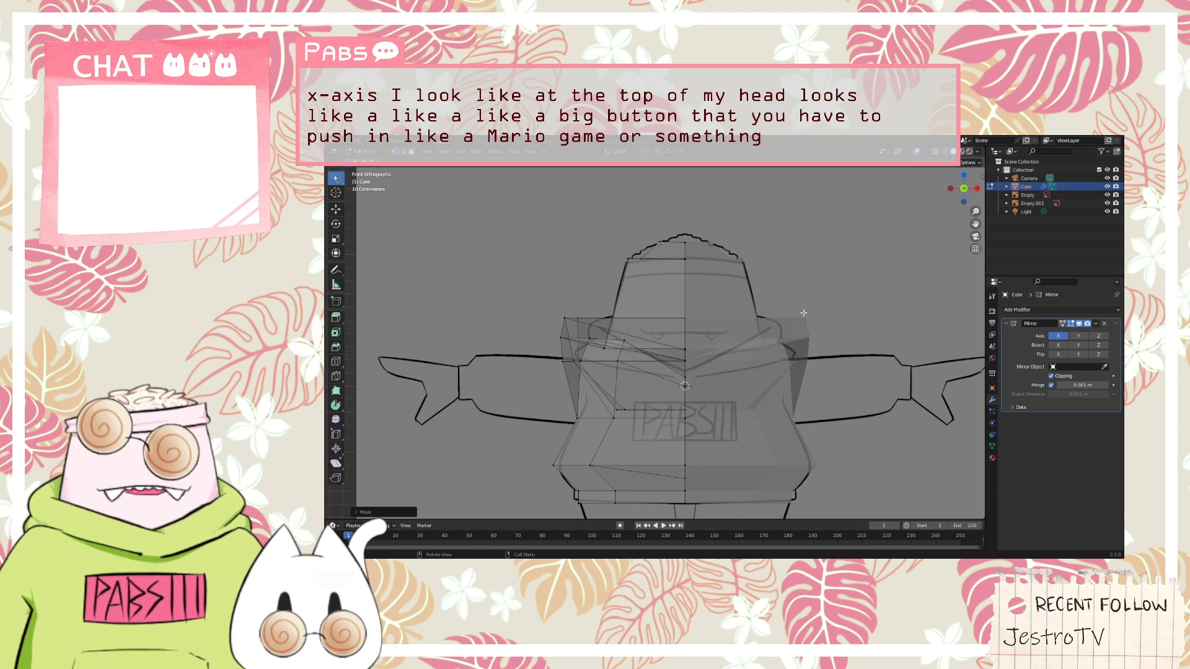
drag(694, 248, 685, 244)
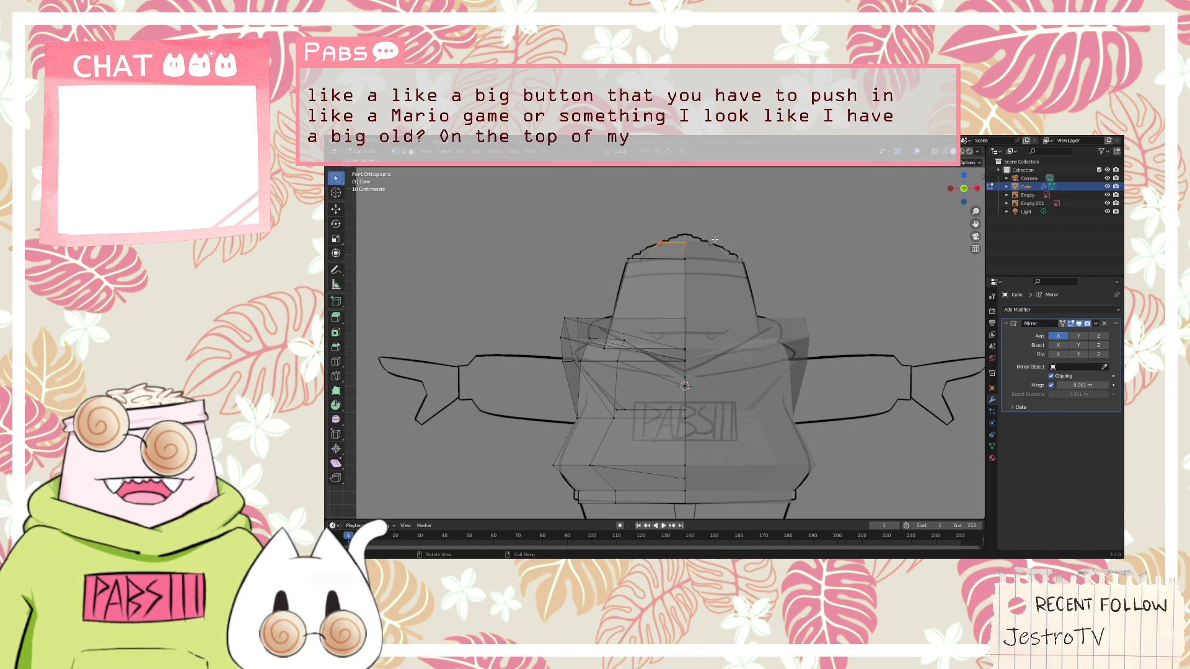
key(r)
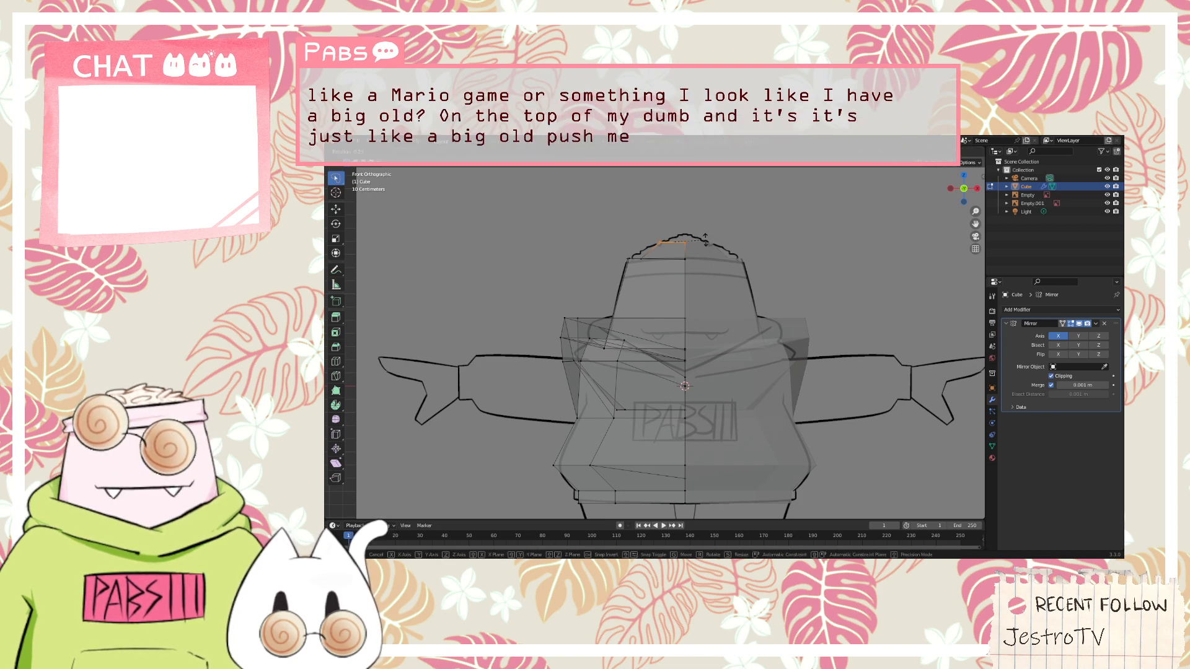
click(701, 235)
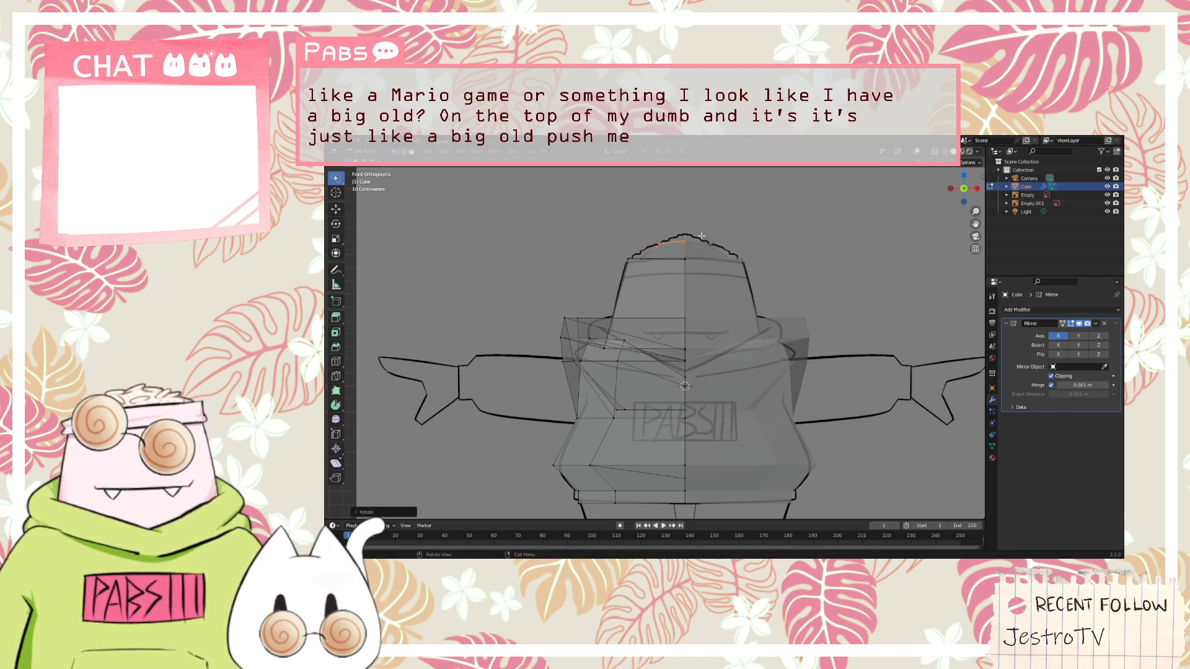
key(g)
key(x)
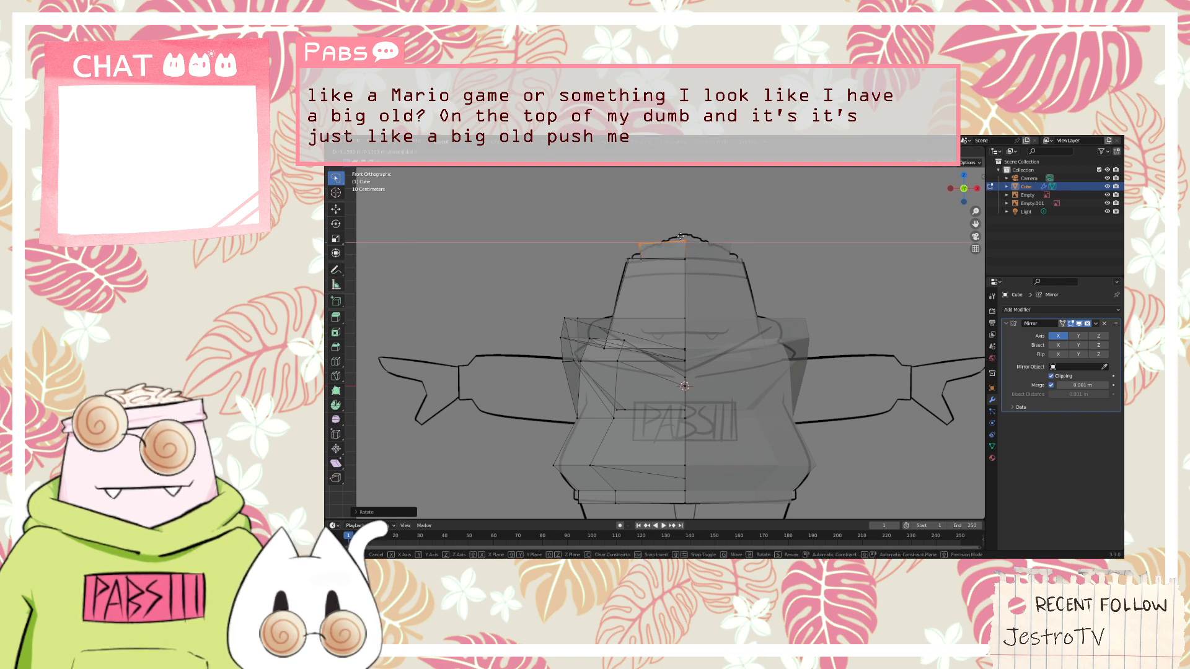
click(693, 237)
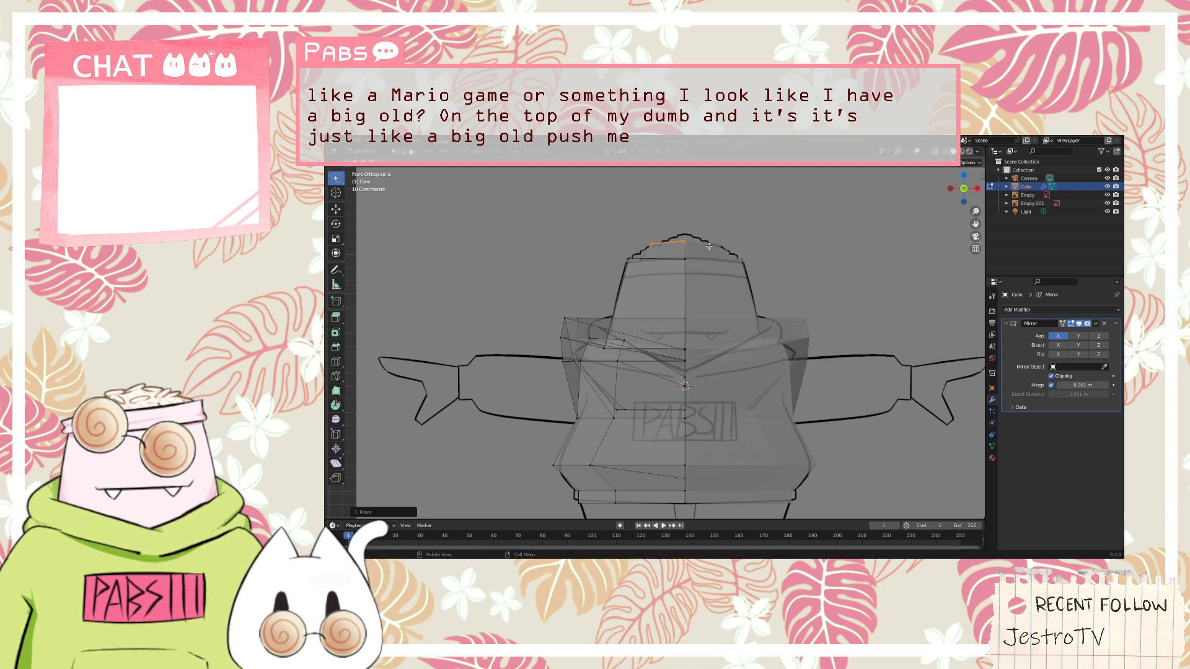
Select the cap's seam vertices and raise them to the peak of the sketched hair outline
drag(681, 244, 704, 228)
key(g)
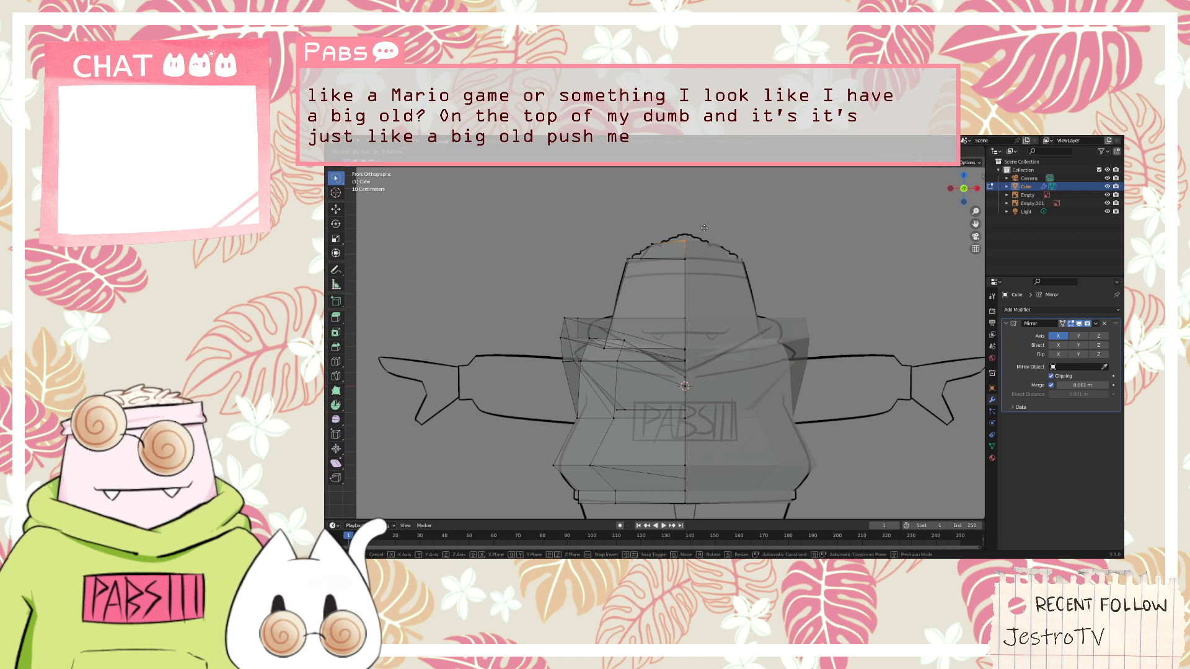
key(x)
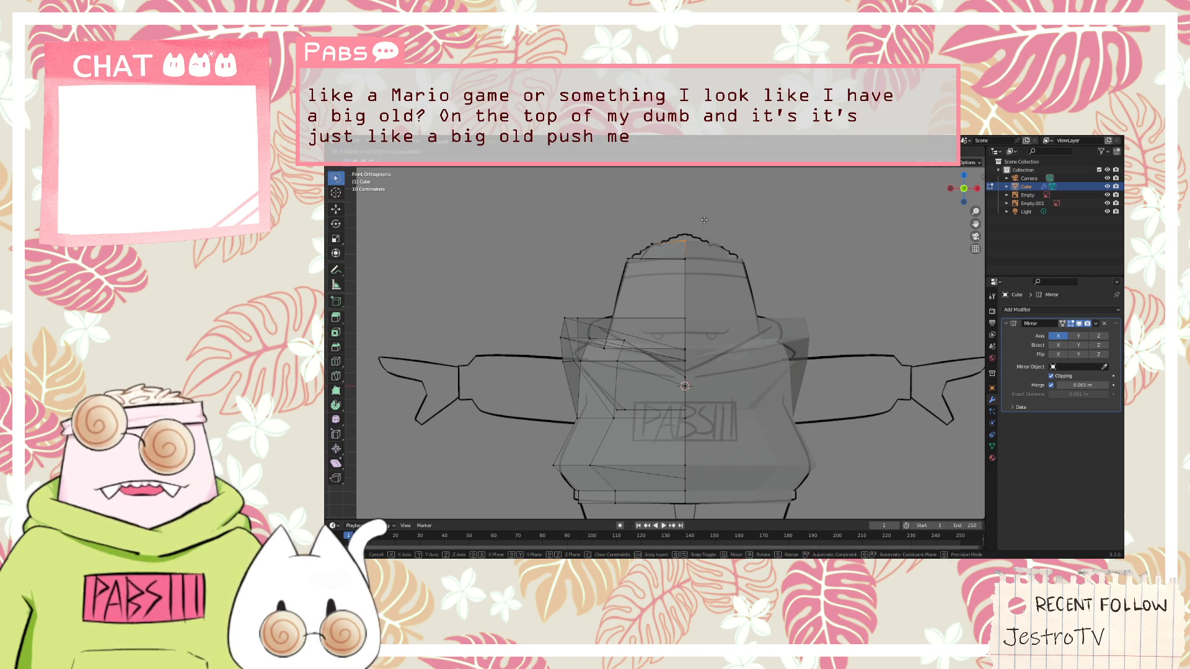
click(703, 225)
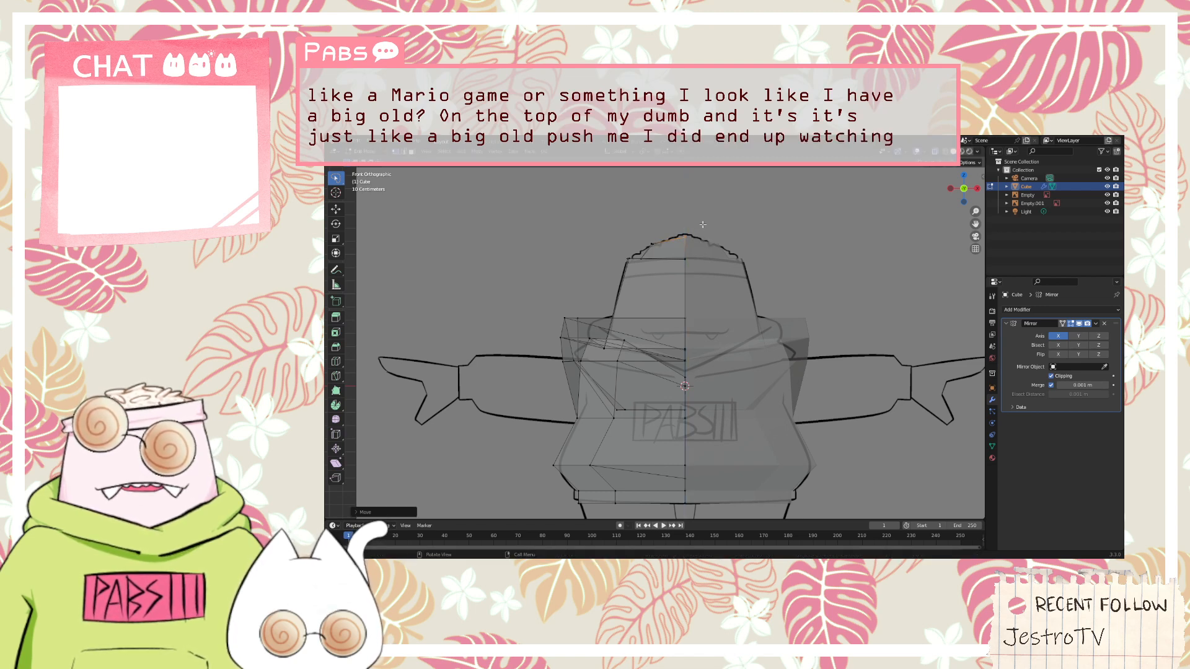
Move the cap's back outer corner vertex inward along the Y axis and check the head's shape from the front and side
middle_drag(703, 224, 667, 327)
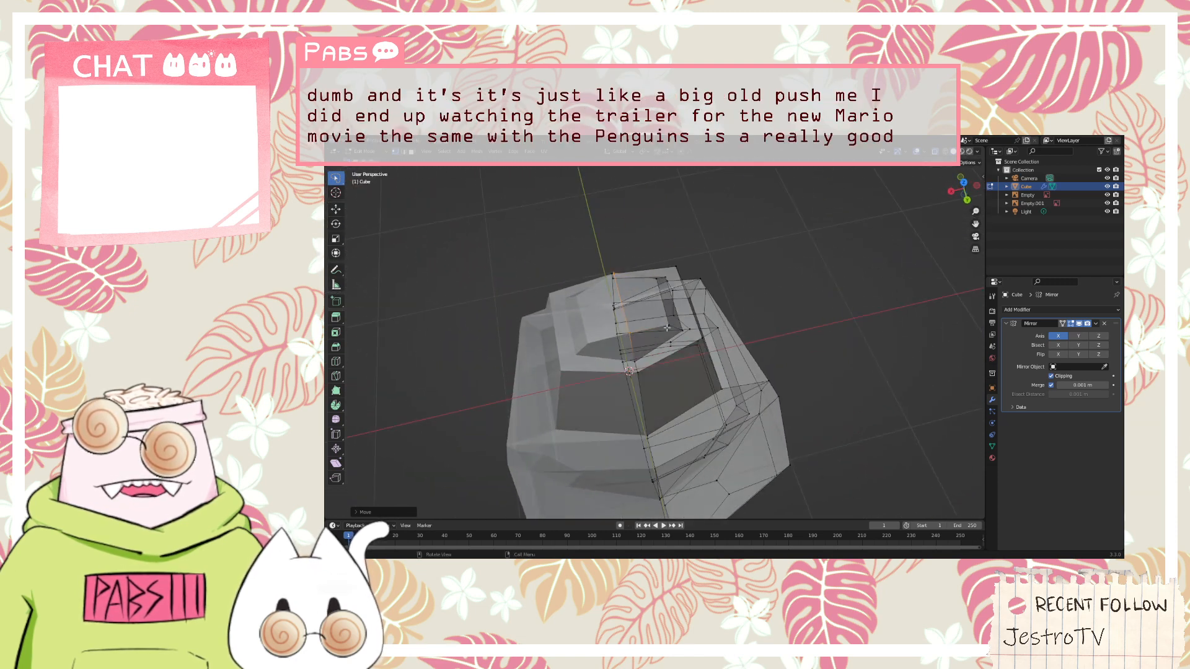
key(g)
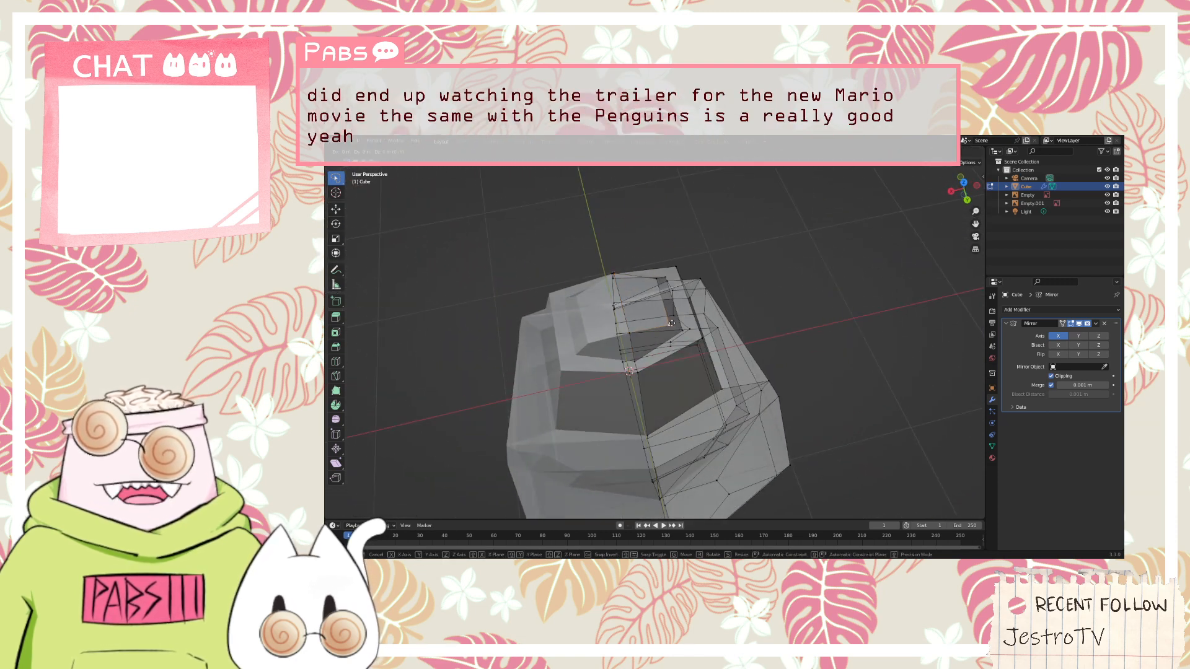
key(y)
click(672, 309)
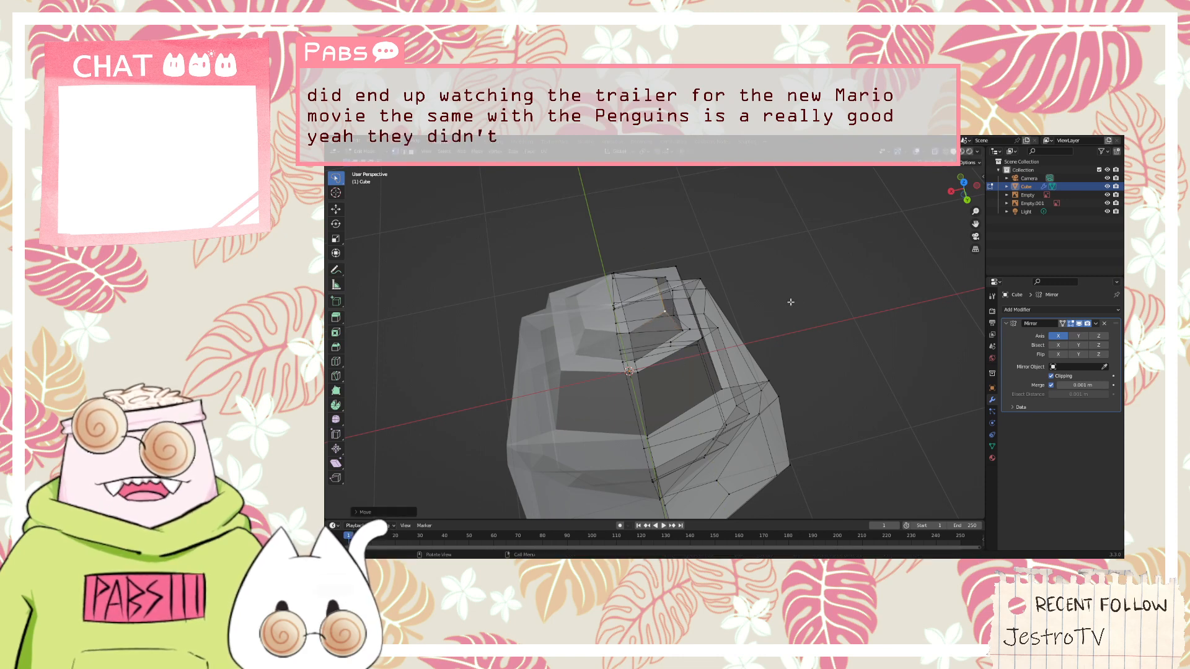
middle_drag(786, 299, 588, 254)
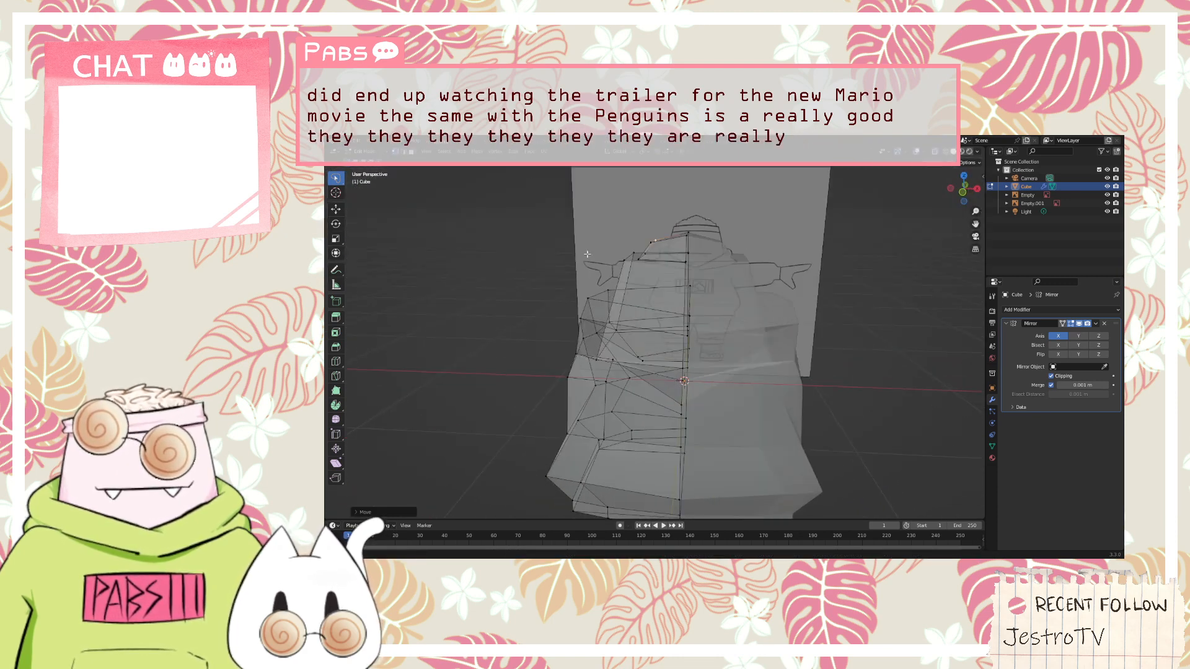
key(KP_1)
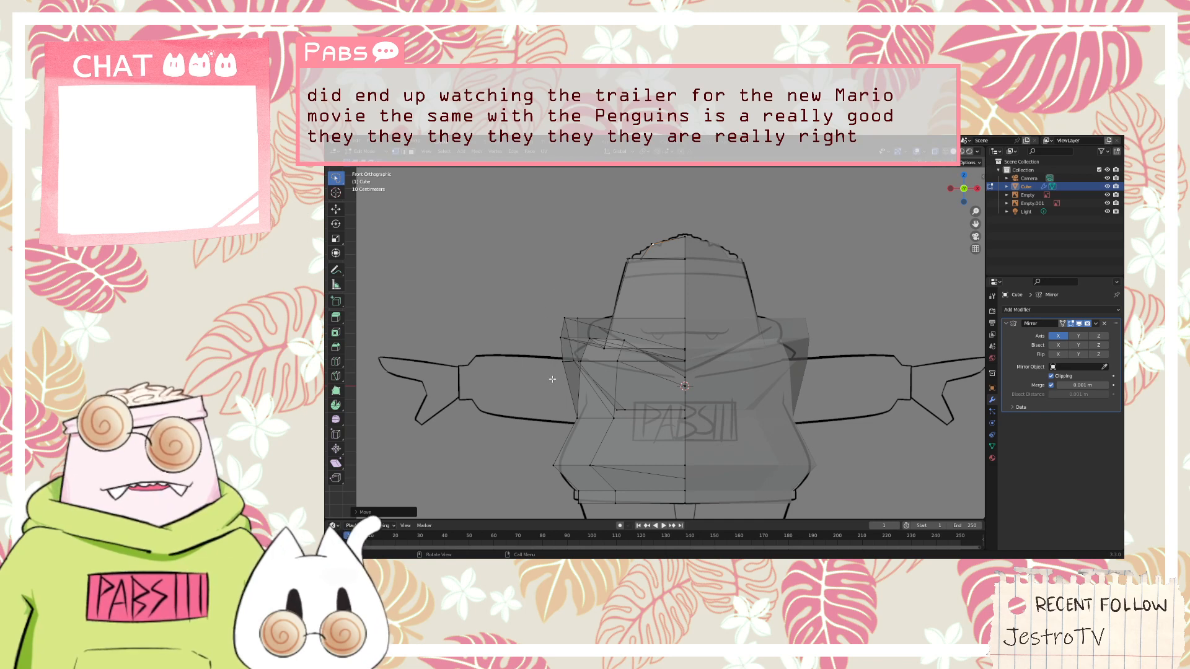
middle_drag(552, 379, 637, 387)
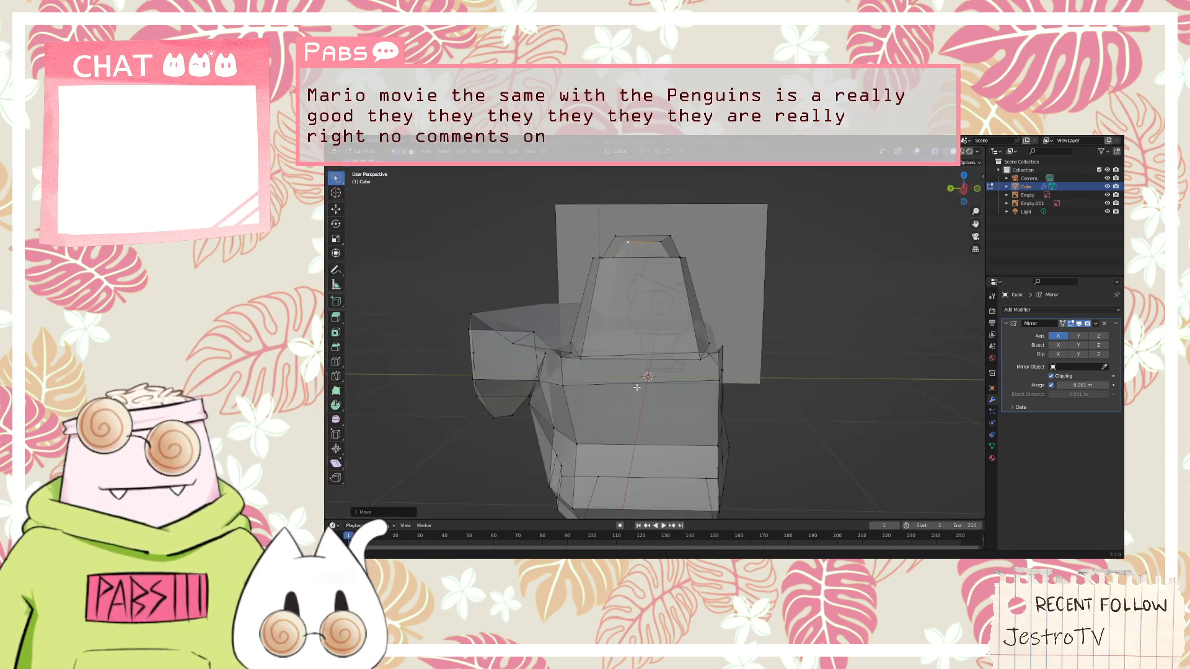
scroll(636, 387, down, 5)
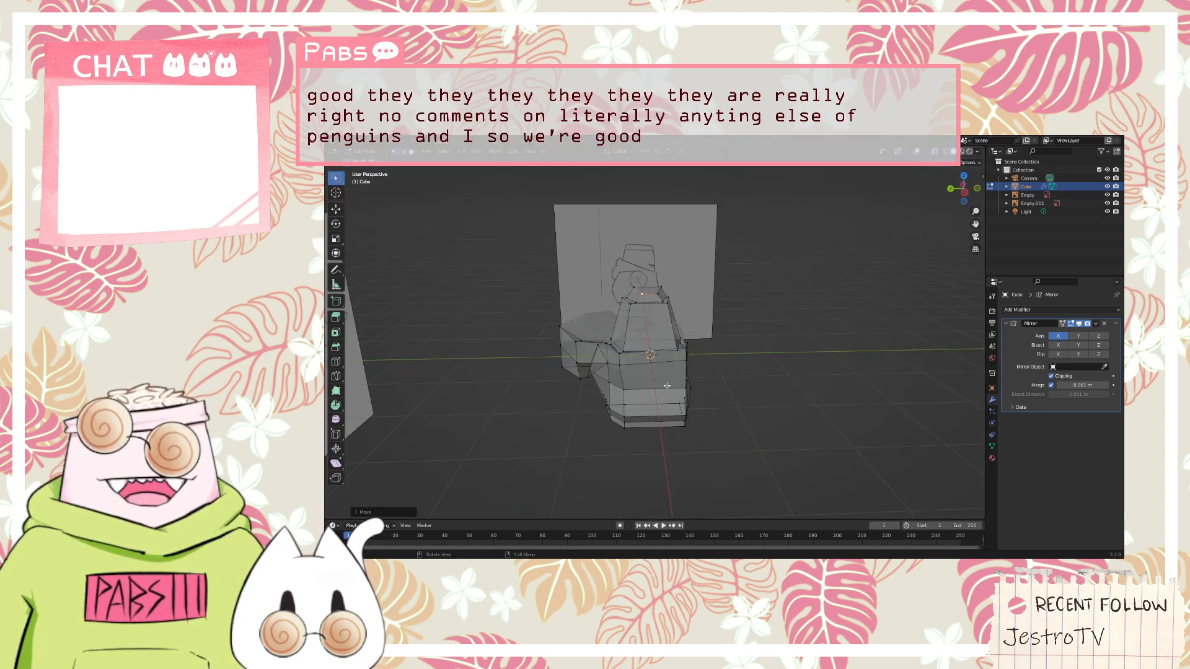
scroll(666, 386, up, 6)
middle_drag(667, 386, 685, 415)
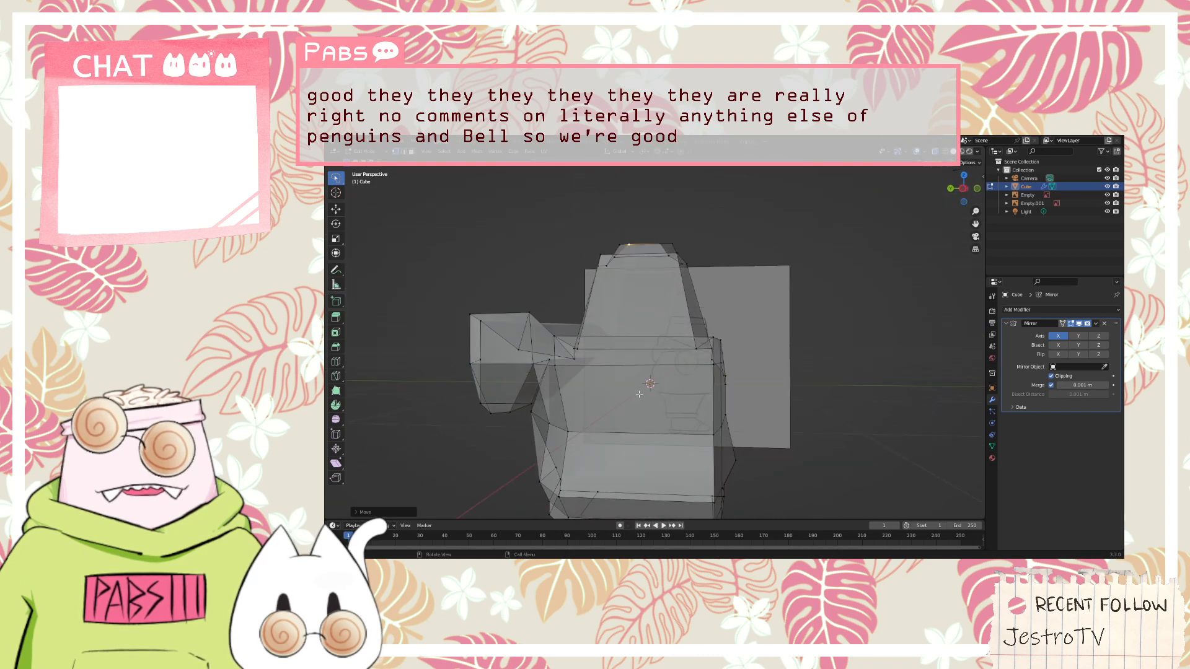
Switch to face selection and select the large upper torso face below the head
click(411, 151)
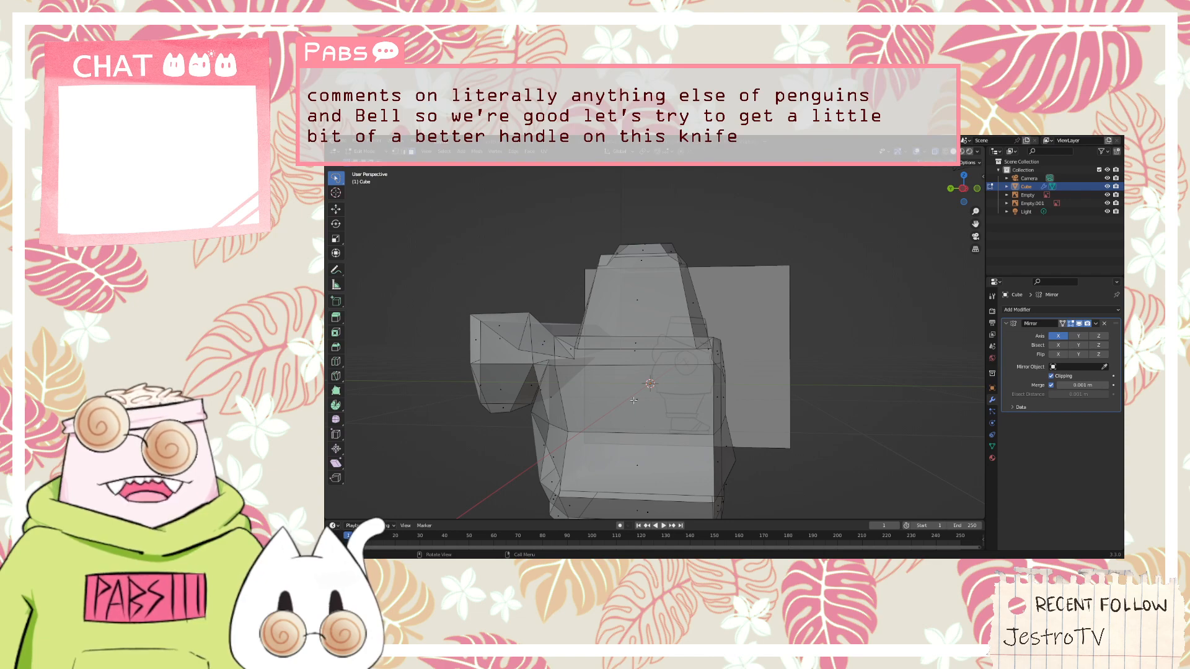
click(647, 428)
mouse_move(818, 397)
middle_down()
mouse_move(838, 387)
mouse_move(837, 372)
mouse_move(843, 422)
mouse_move(844, 363)
mouse_move(818, 375)
middle_up()
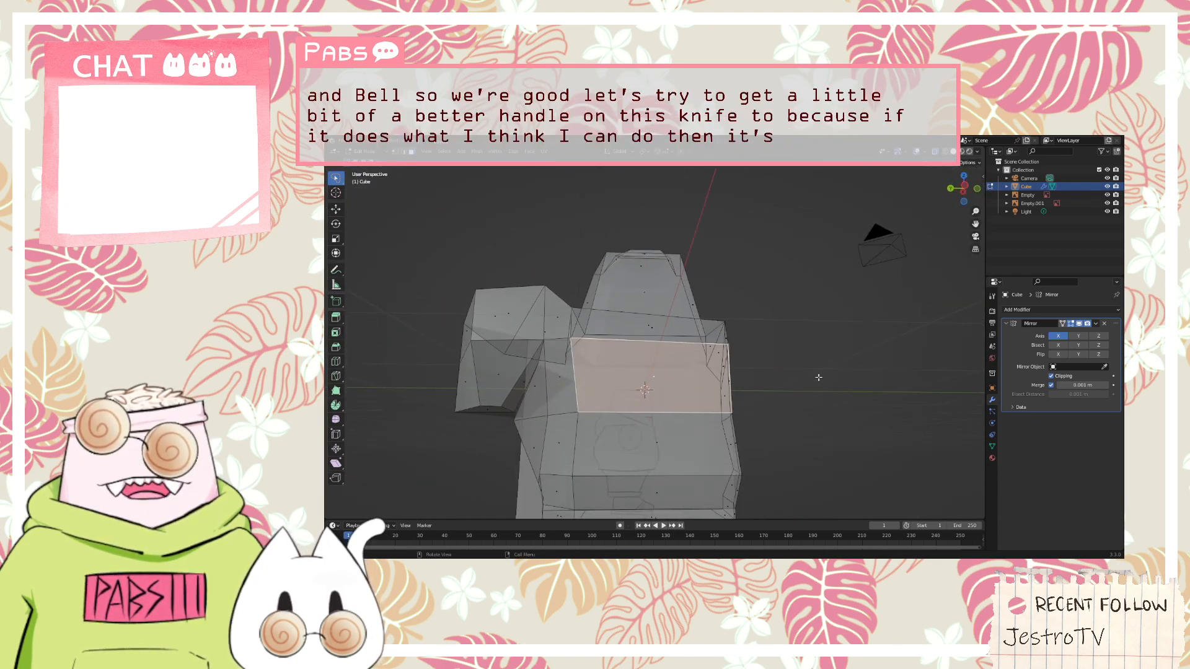
Try to knife two vertical cuts across the selected torso face, constraining the cut lines to the Y and Z axes
key(k)
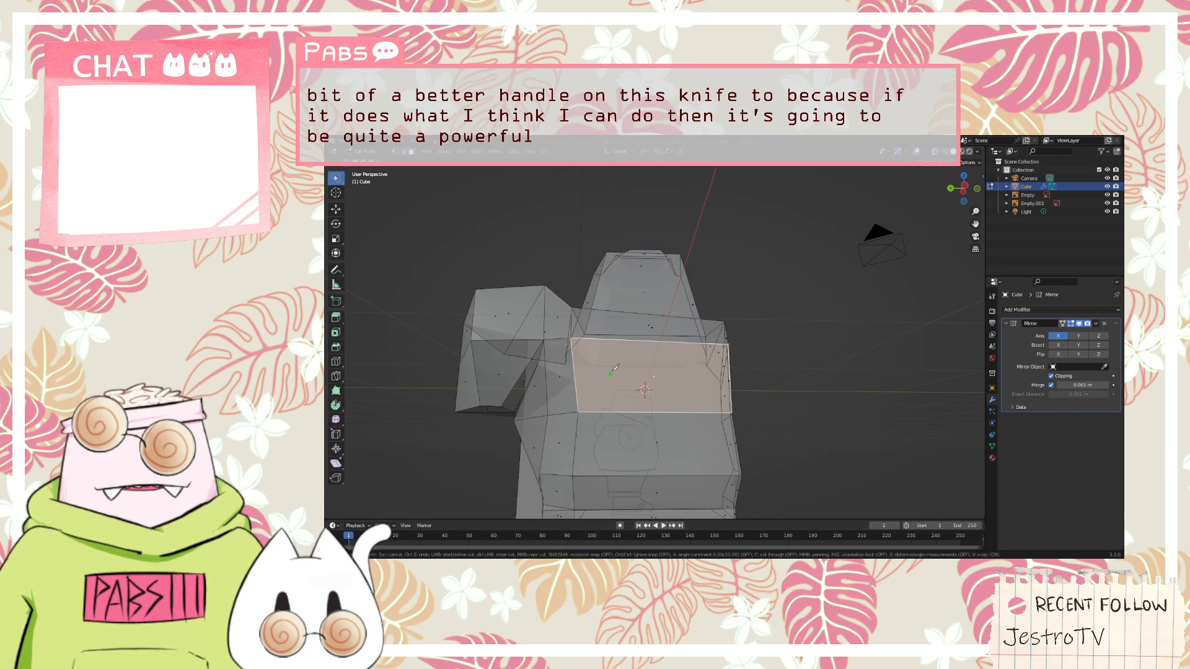
click(621, 338)
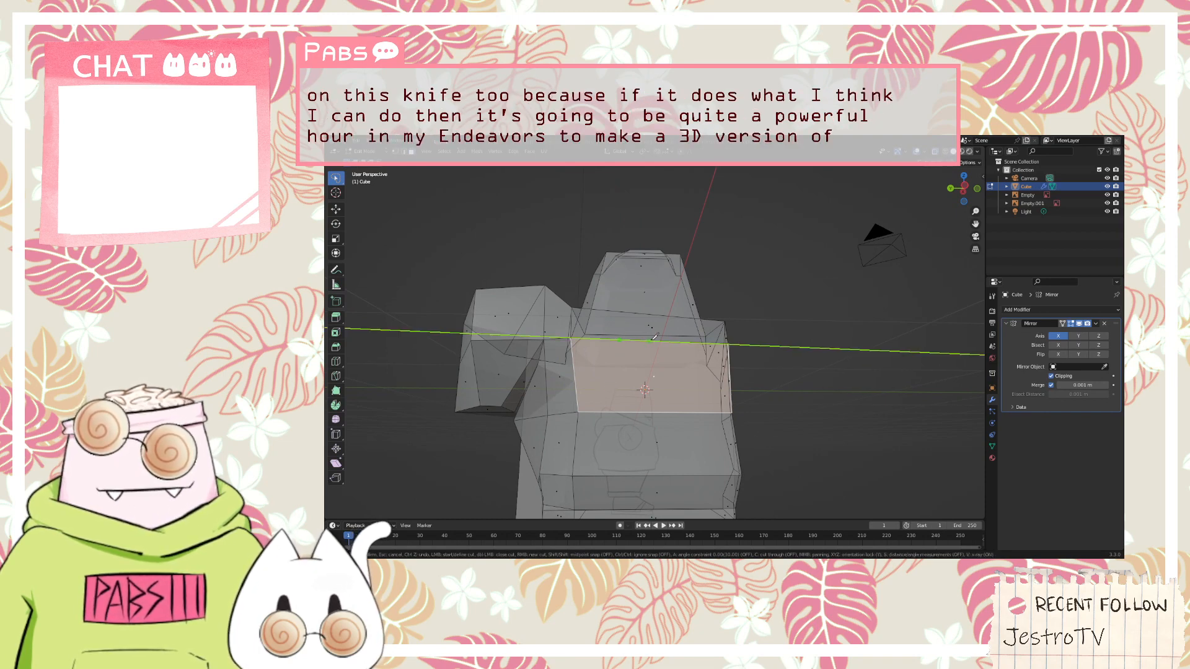
right_click(684, 342)
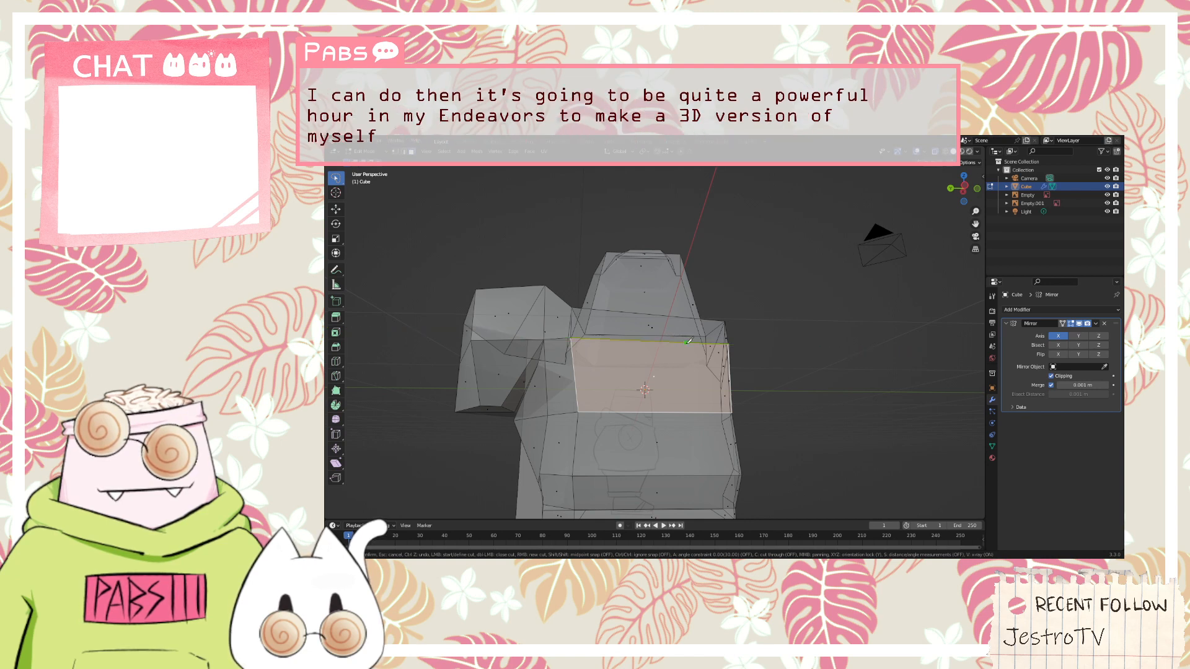
click(683, 342)
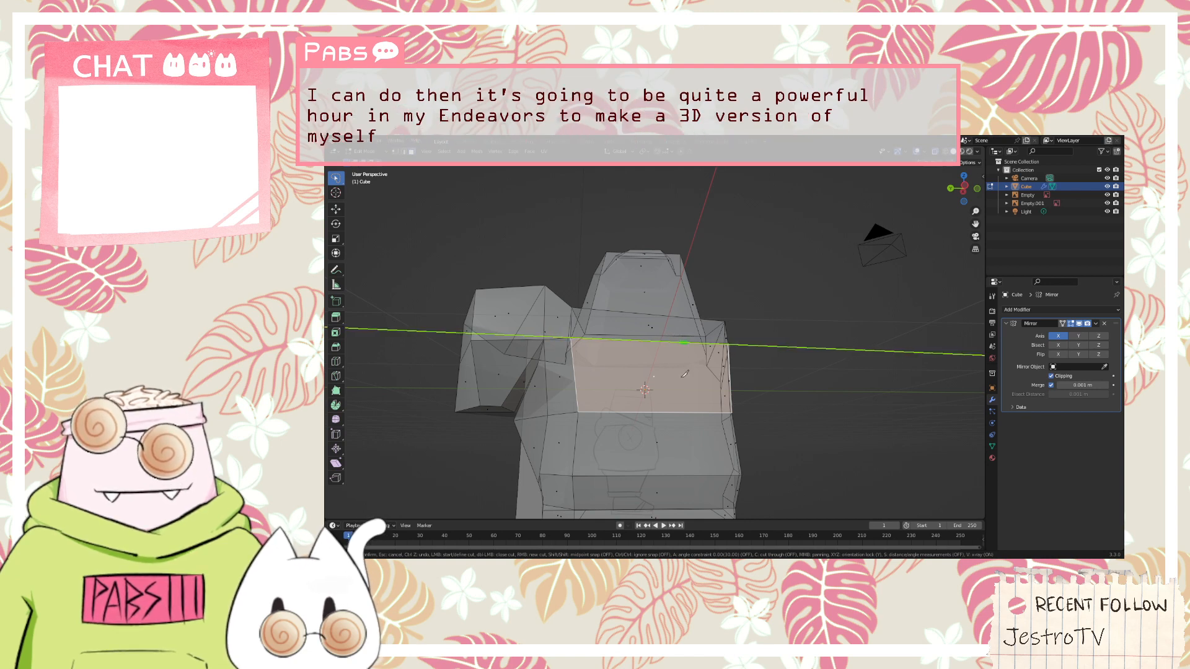
key(z)
click(689, 411)
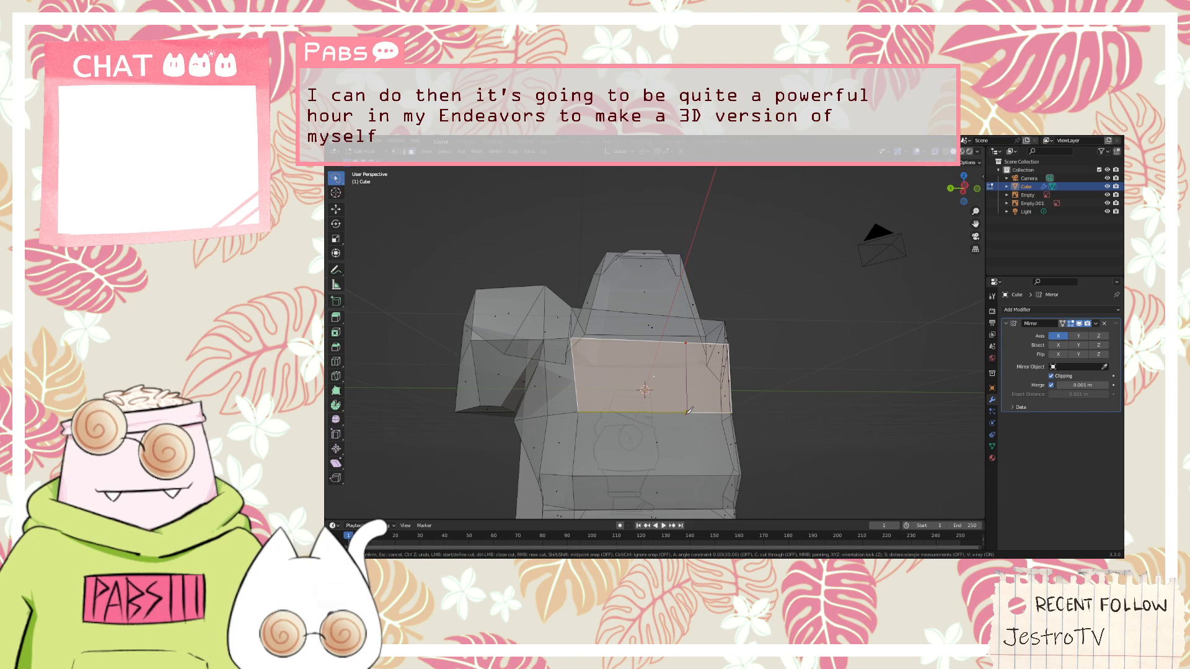
key(y)
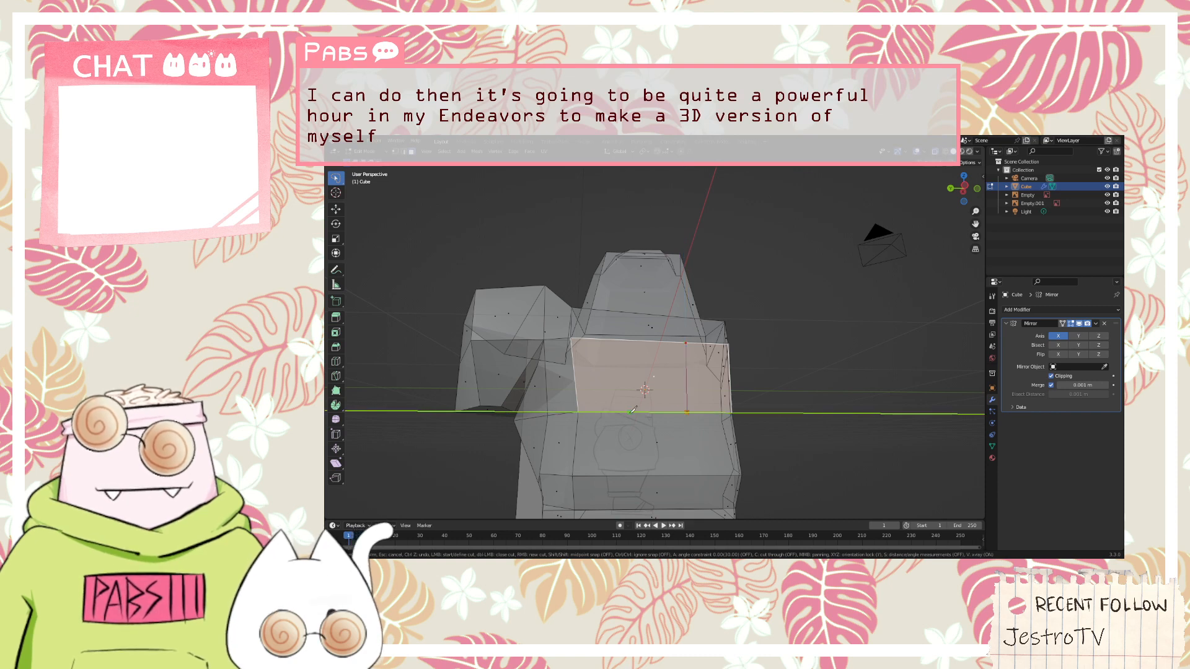
click(624, 412)
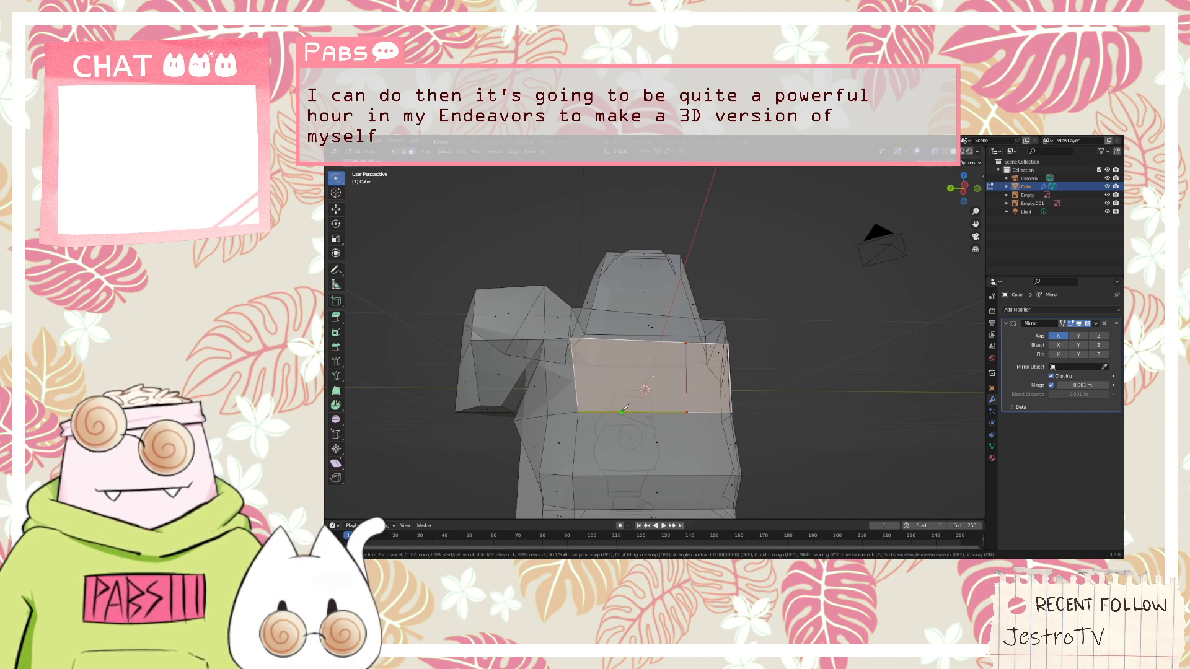
key(z)
click(625, 335)
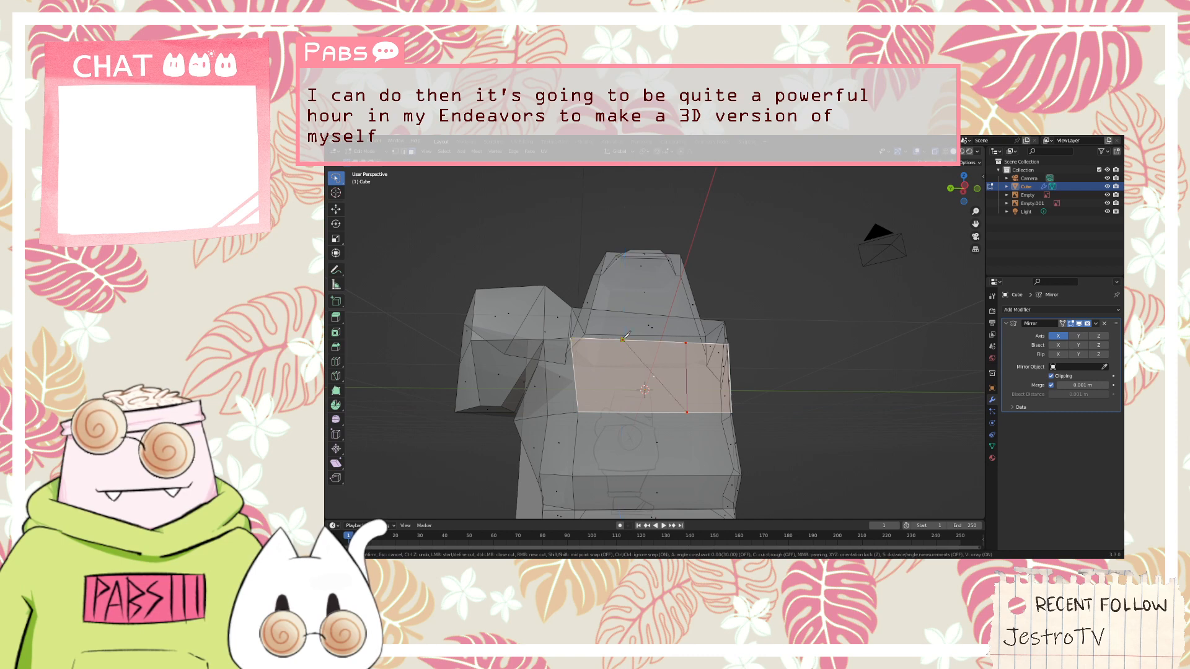
key(z)
scroll(623, 411, up, 3)
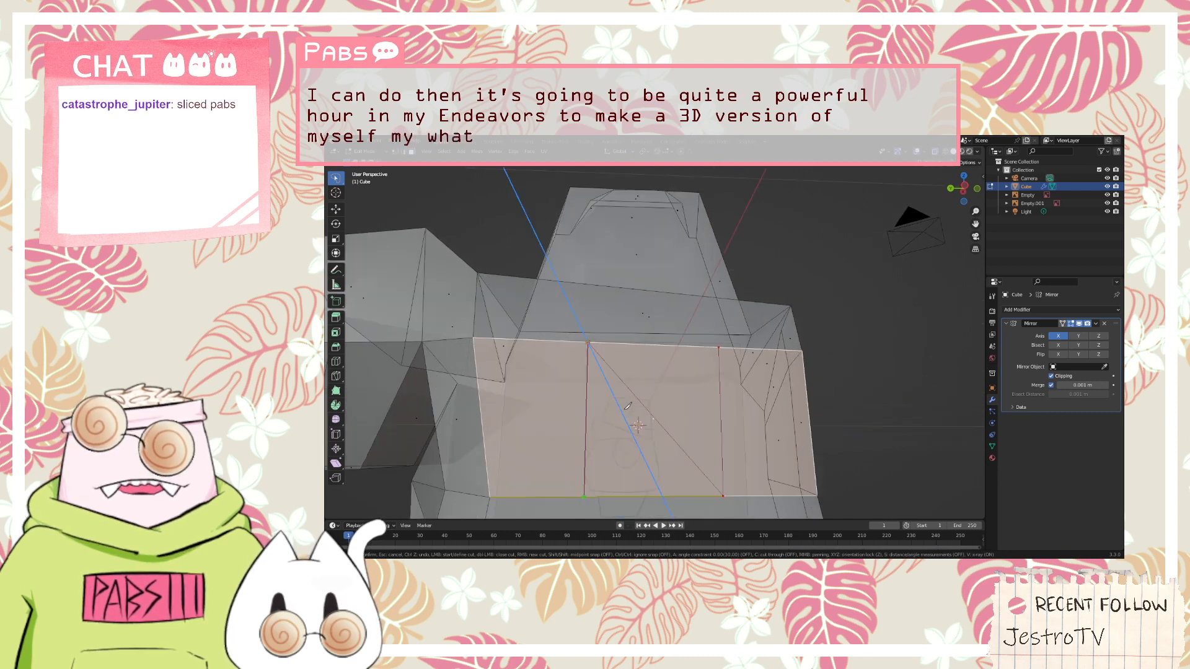
scroll(612, 433, down, 1)
key(Escape)
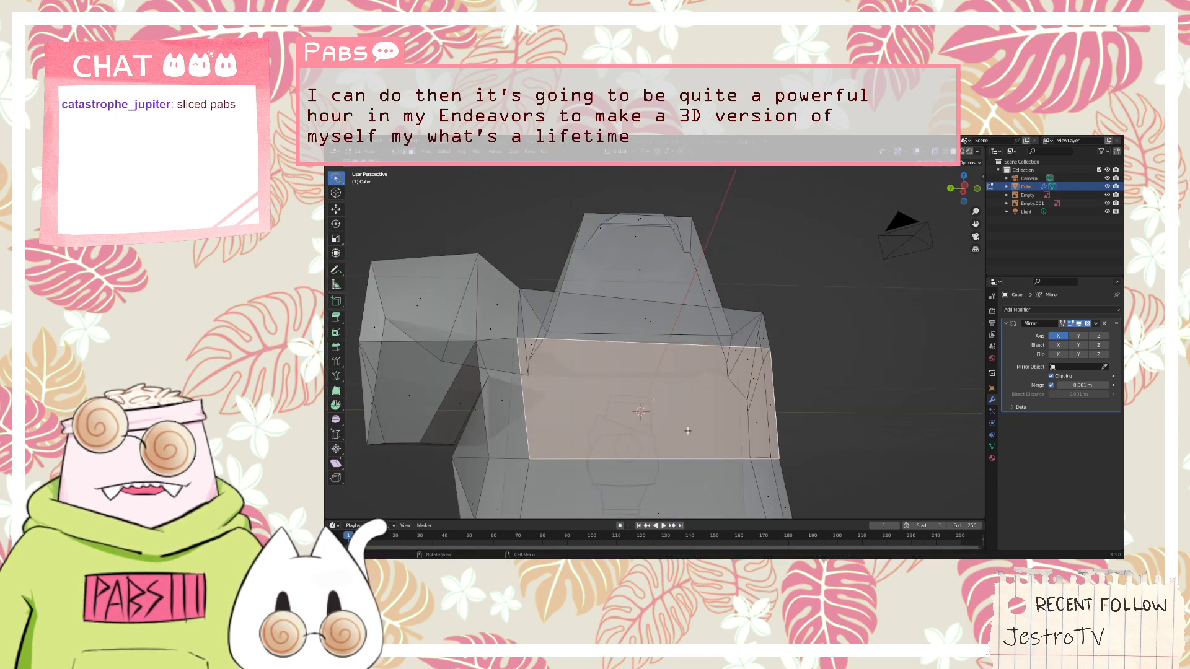
Try to knife two unconstrained vertical cuts with crossing diagonals between them on the selected torso face
key(k)
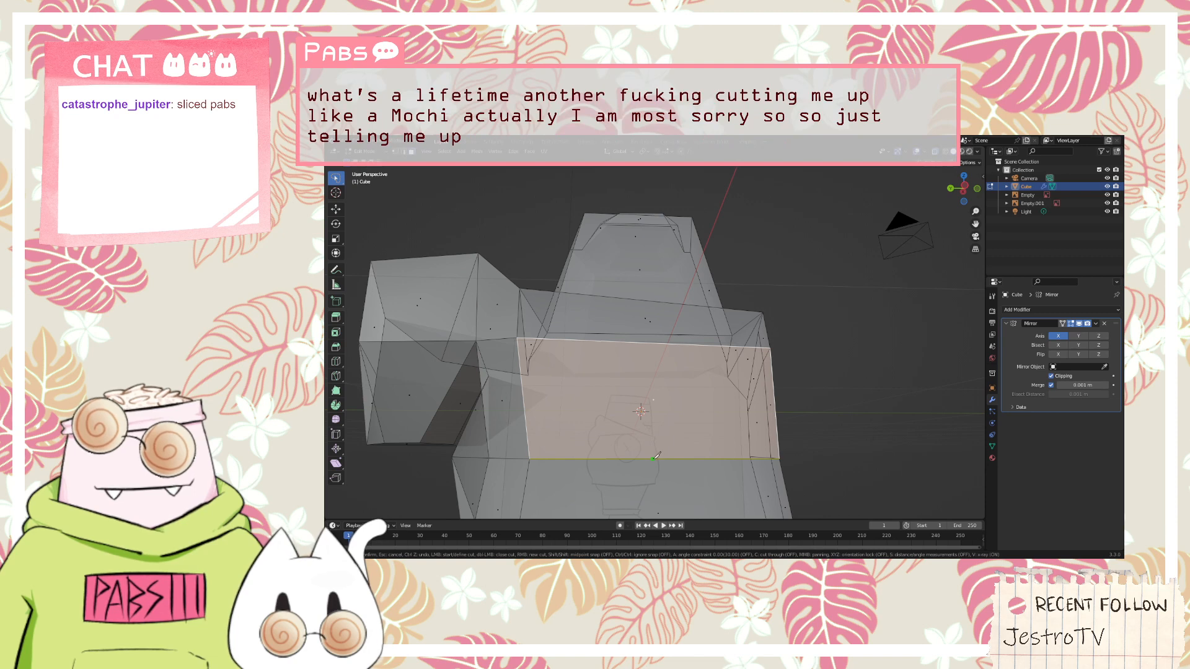
click(594, 459)
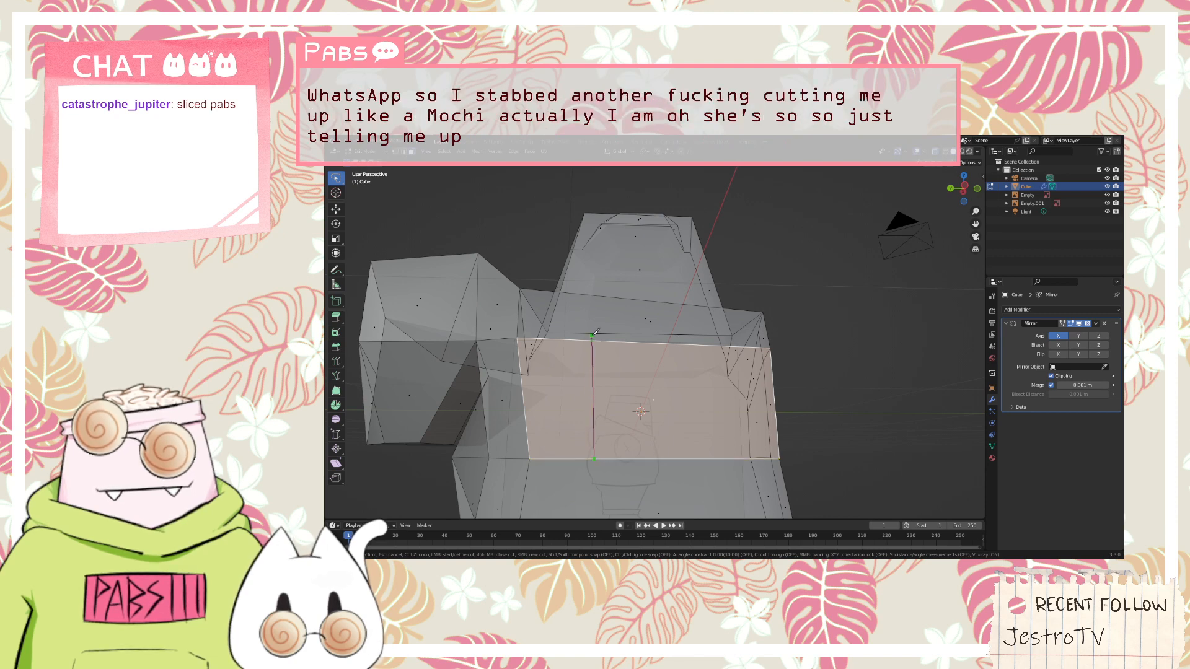
click(592, 341)
click(702, 344)
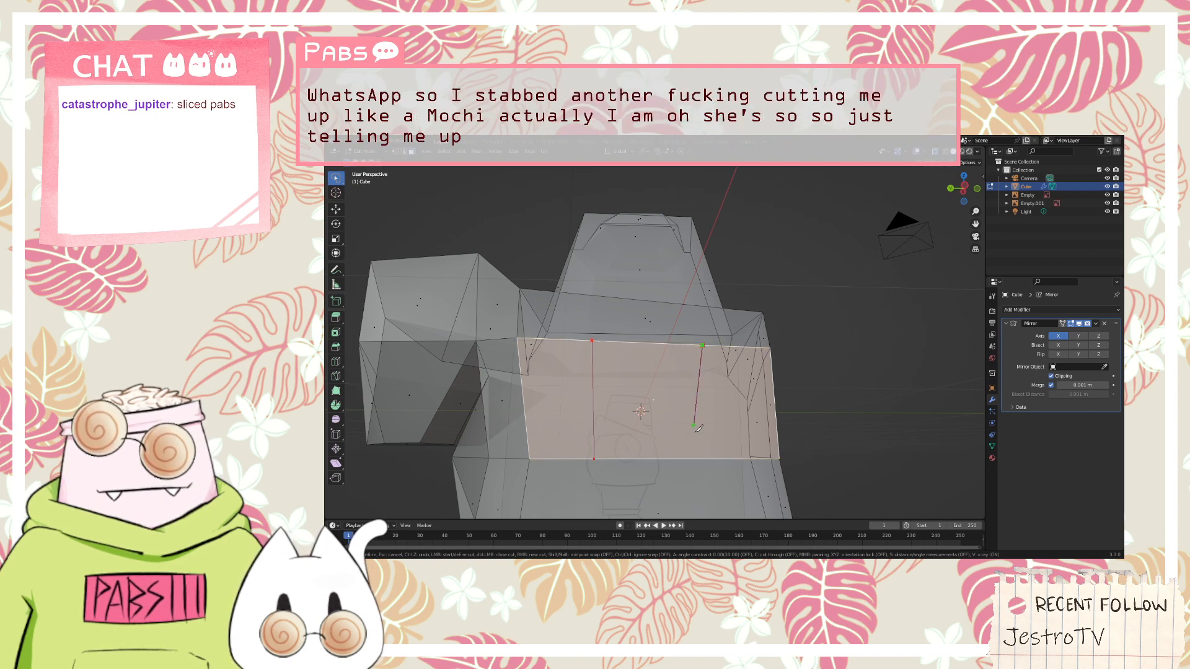
key(ctrl+z)
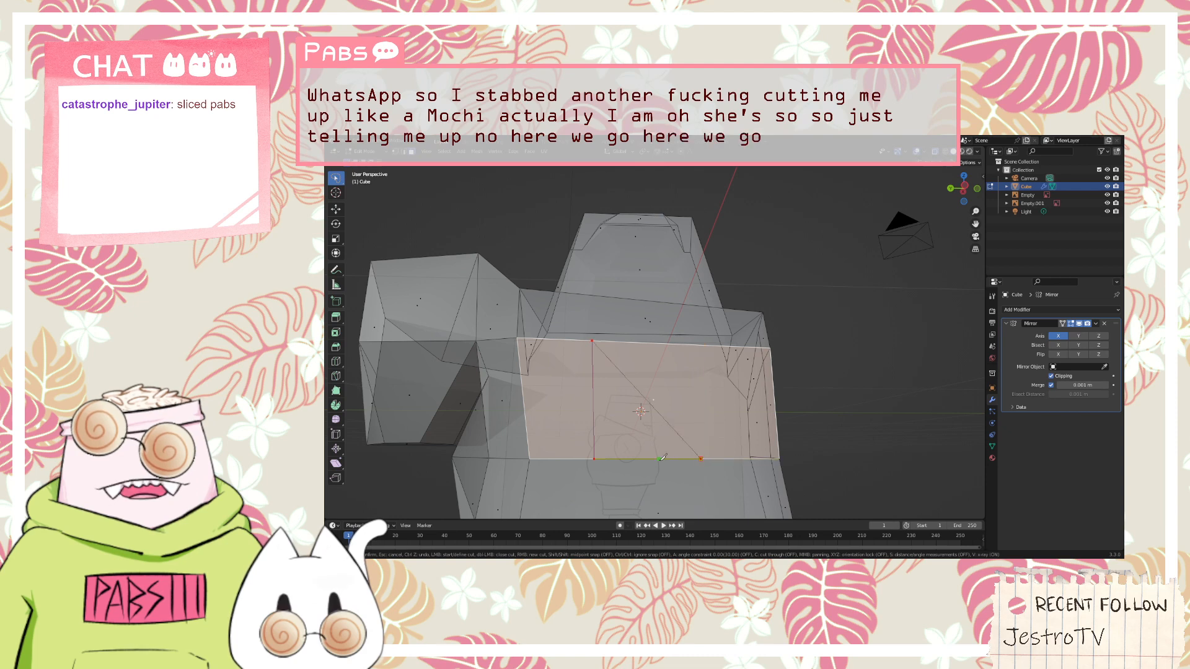
click(700, 344)
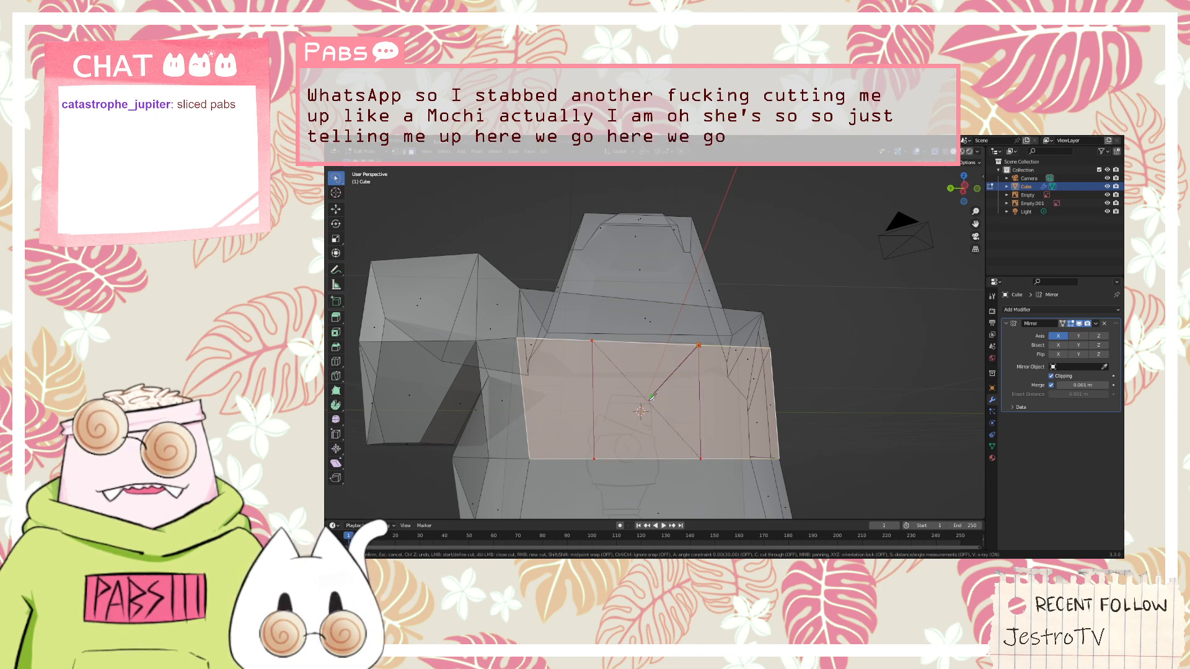
click(593, 459)
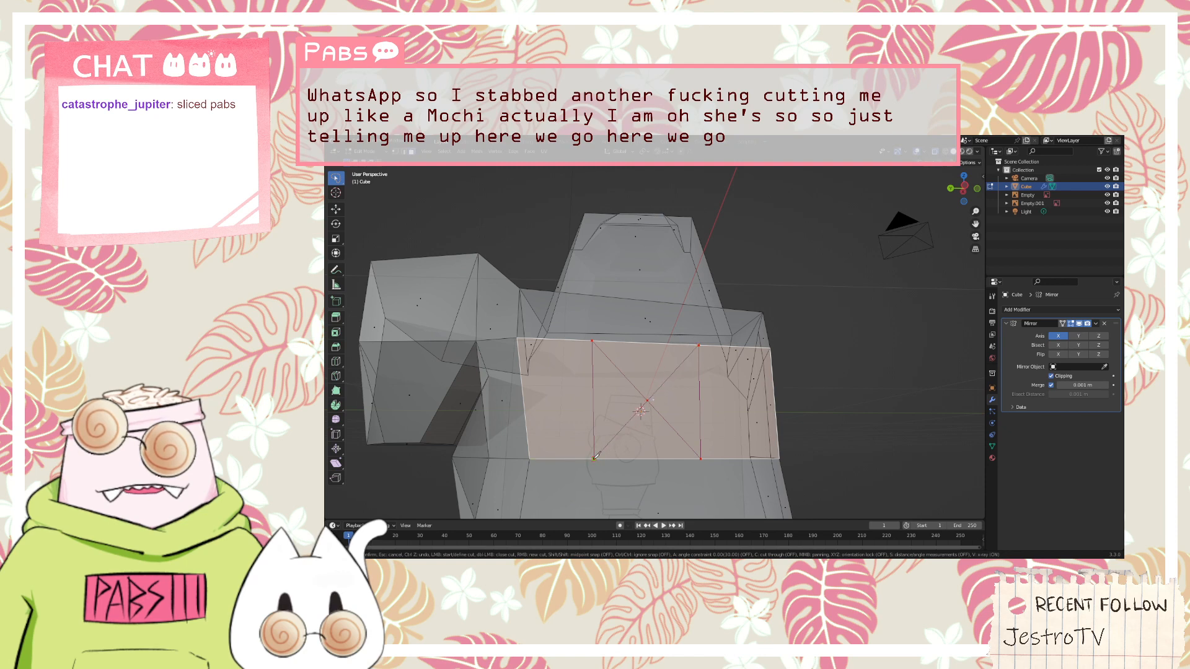
key(Escape)
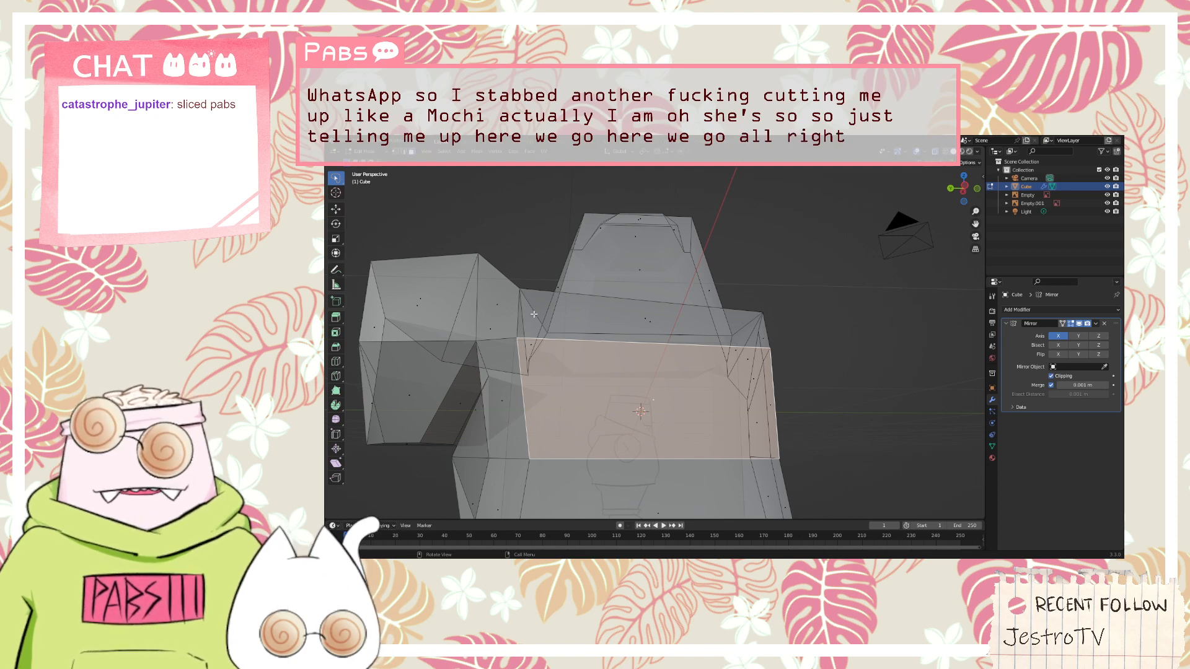
key(k)
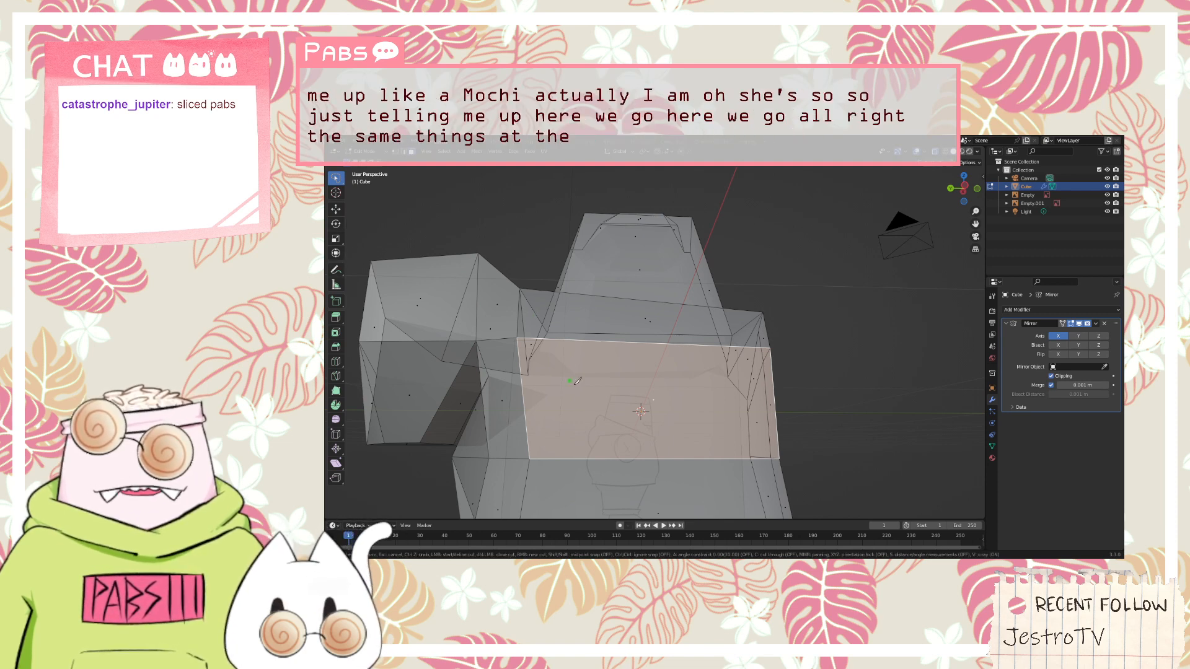
click(611, 457)
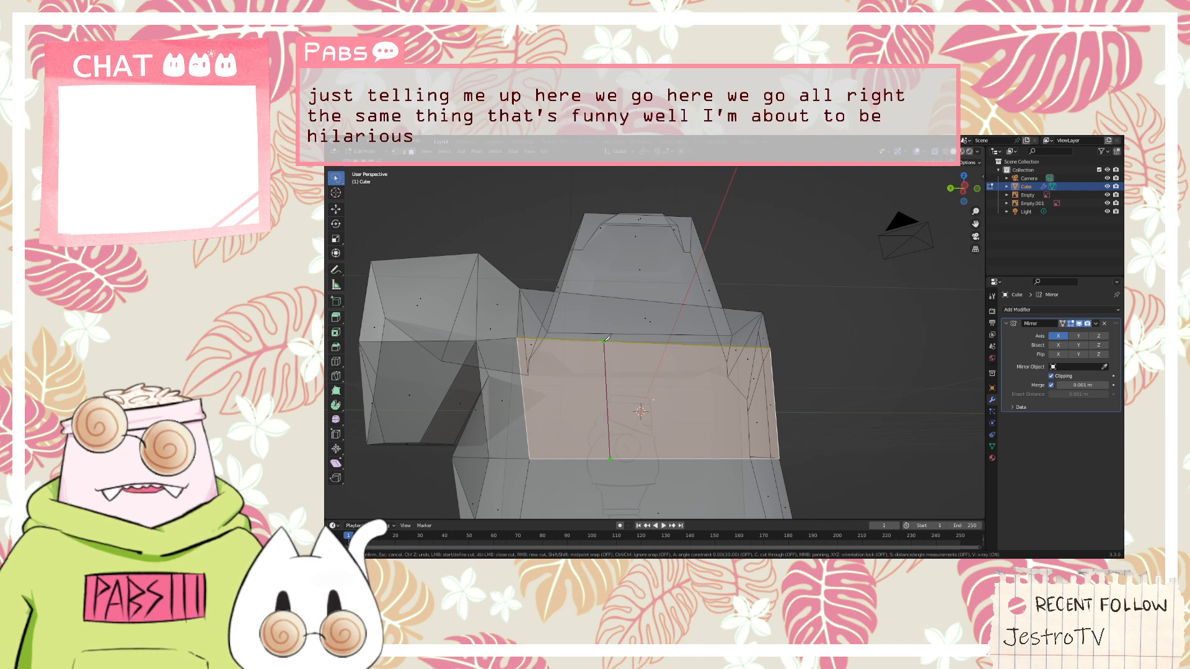
key(Escape)
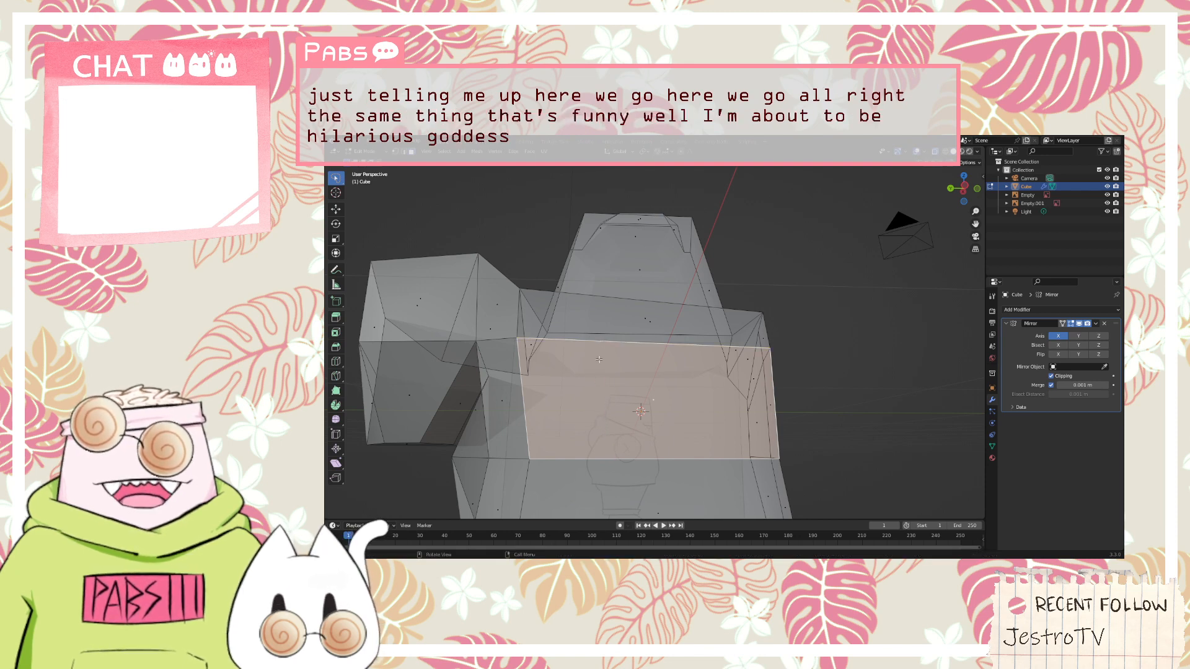
Try knifing a vertical cut and a diagonal from its upper end to the selected face's lower edge, then undo the cut
key(k)
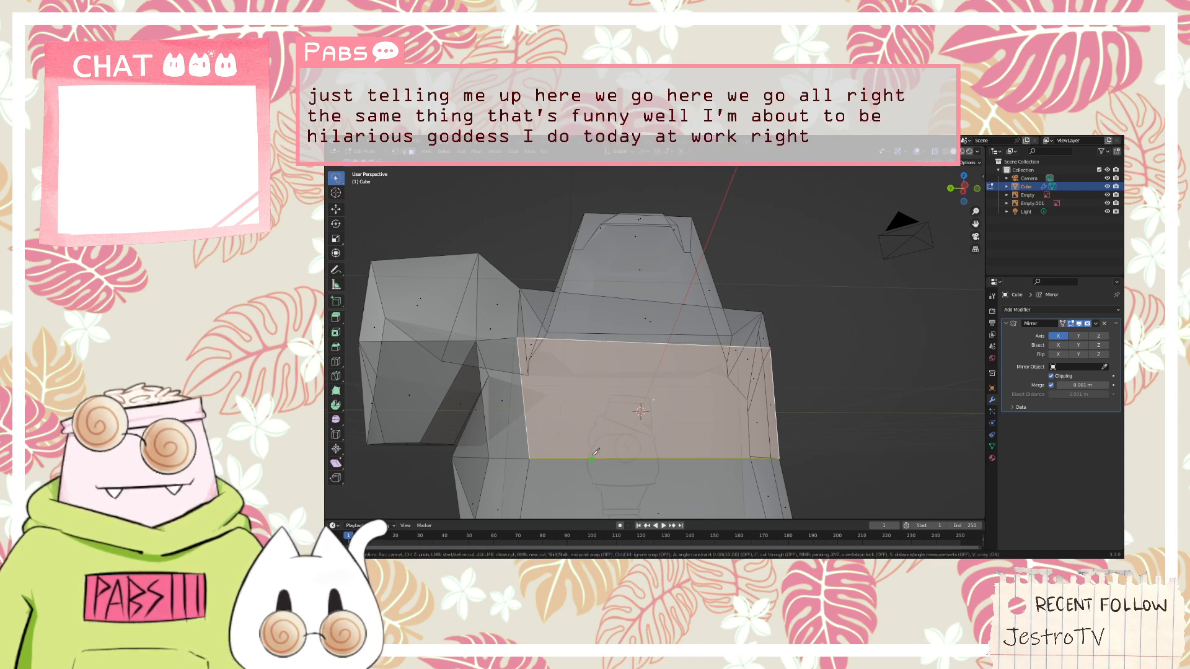
click(607, 458)
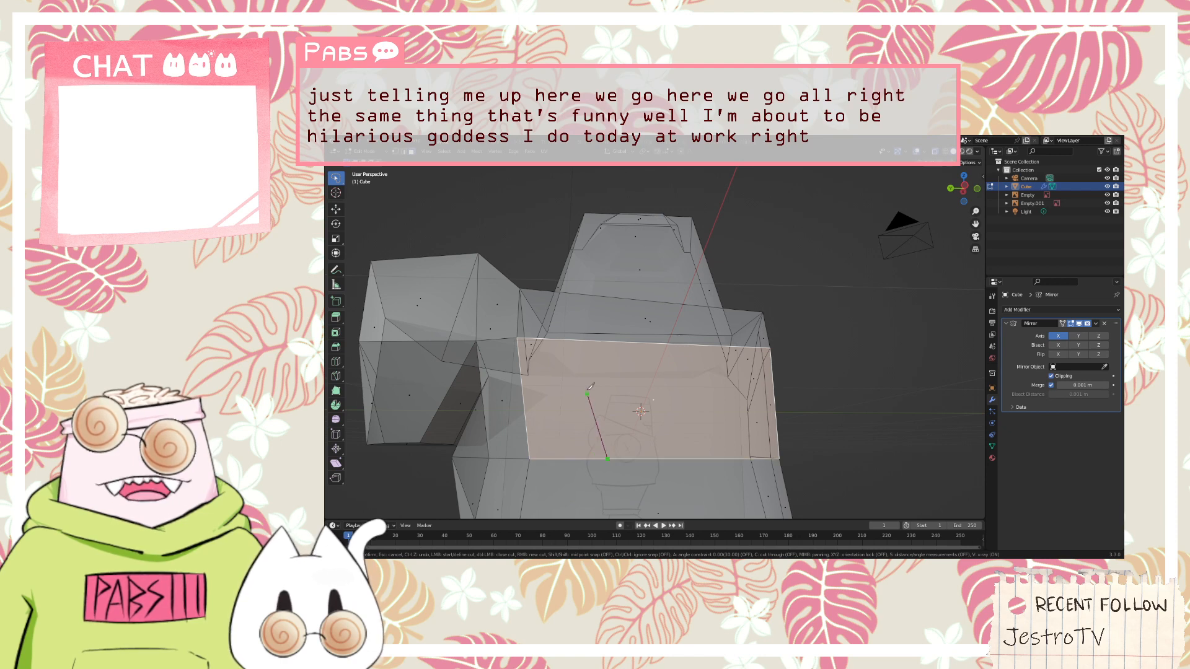
click(607, 339)
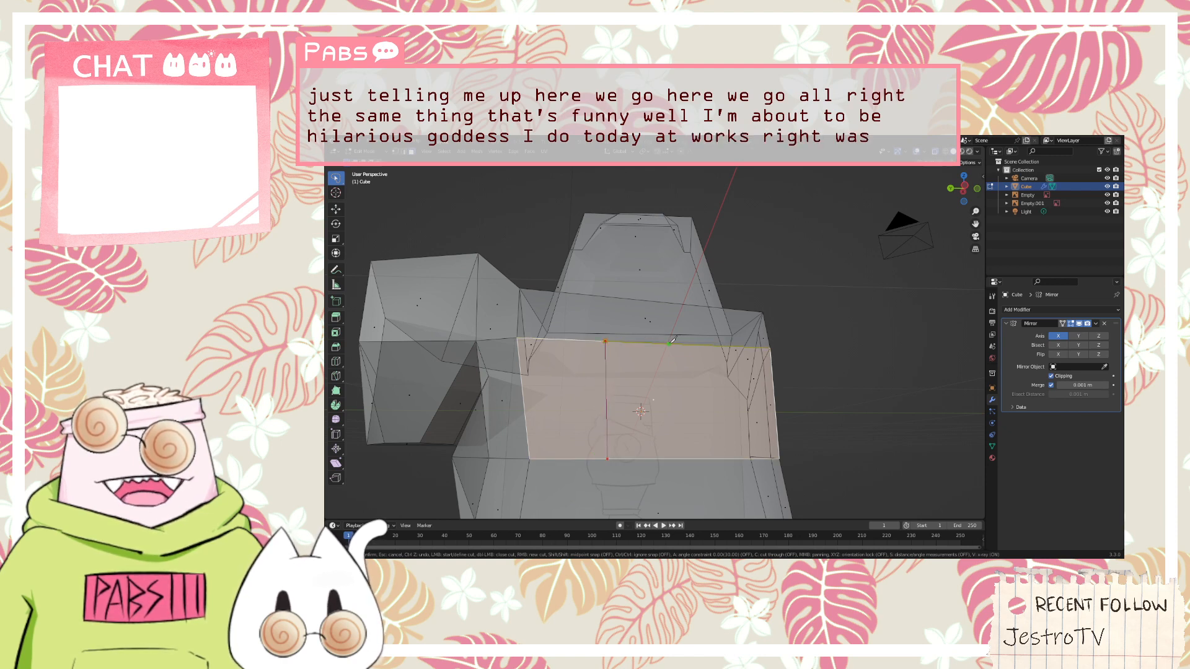
click(708, 345)
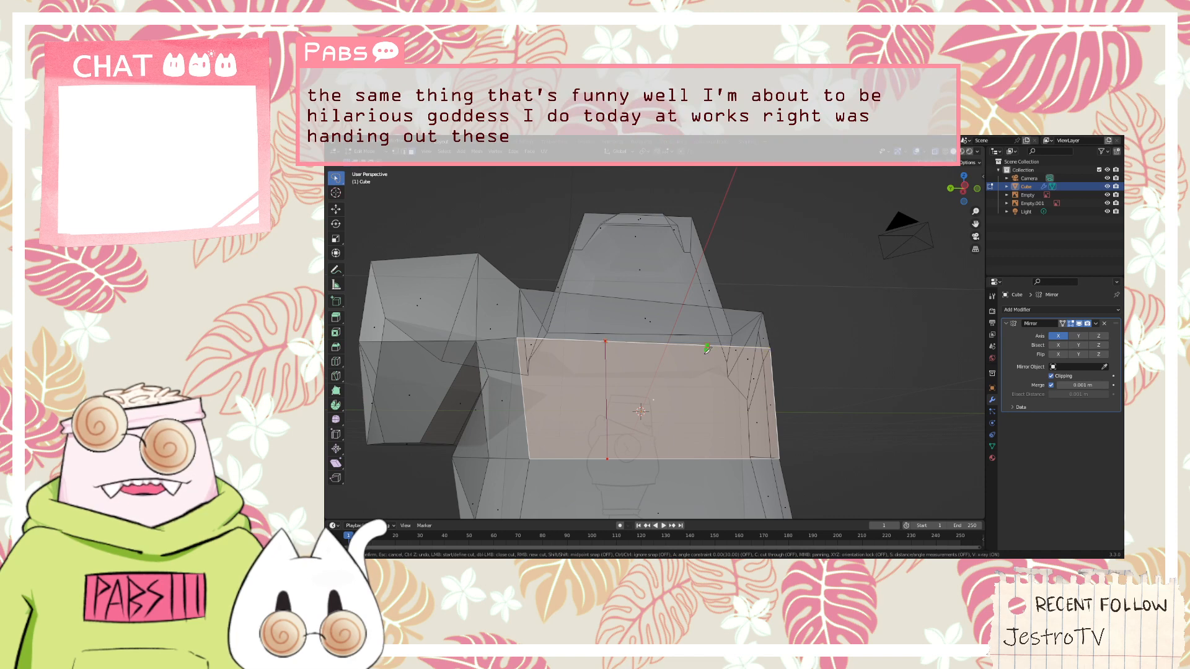
key(ctrl+z)
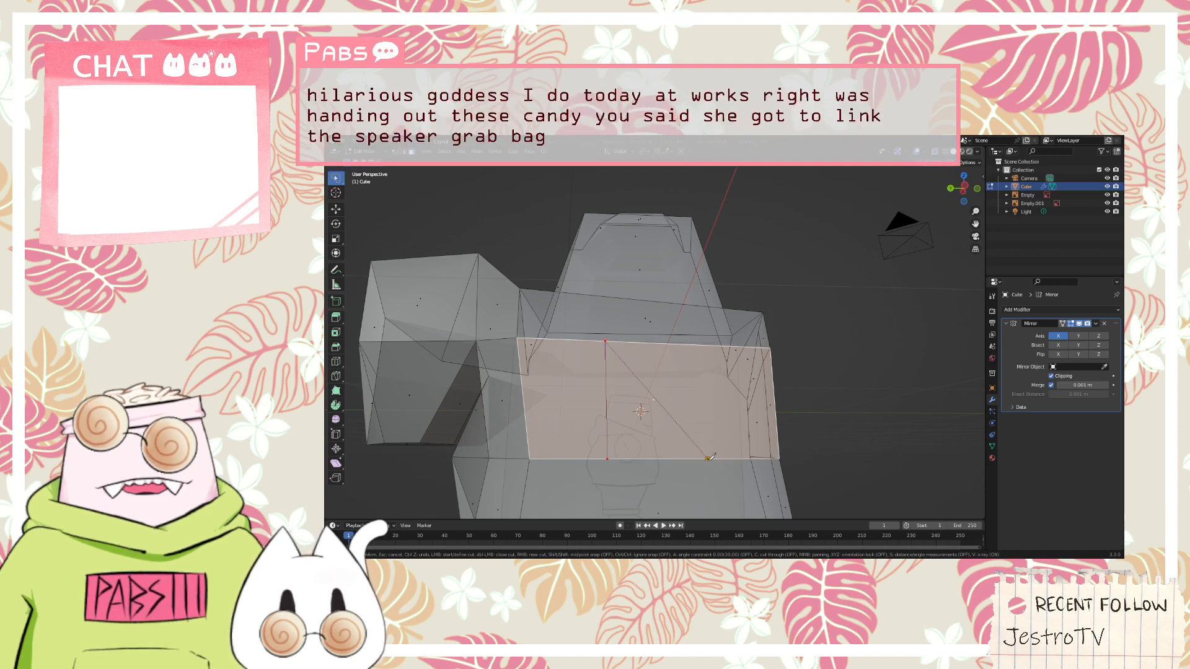
click(707, 457)
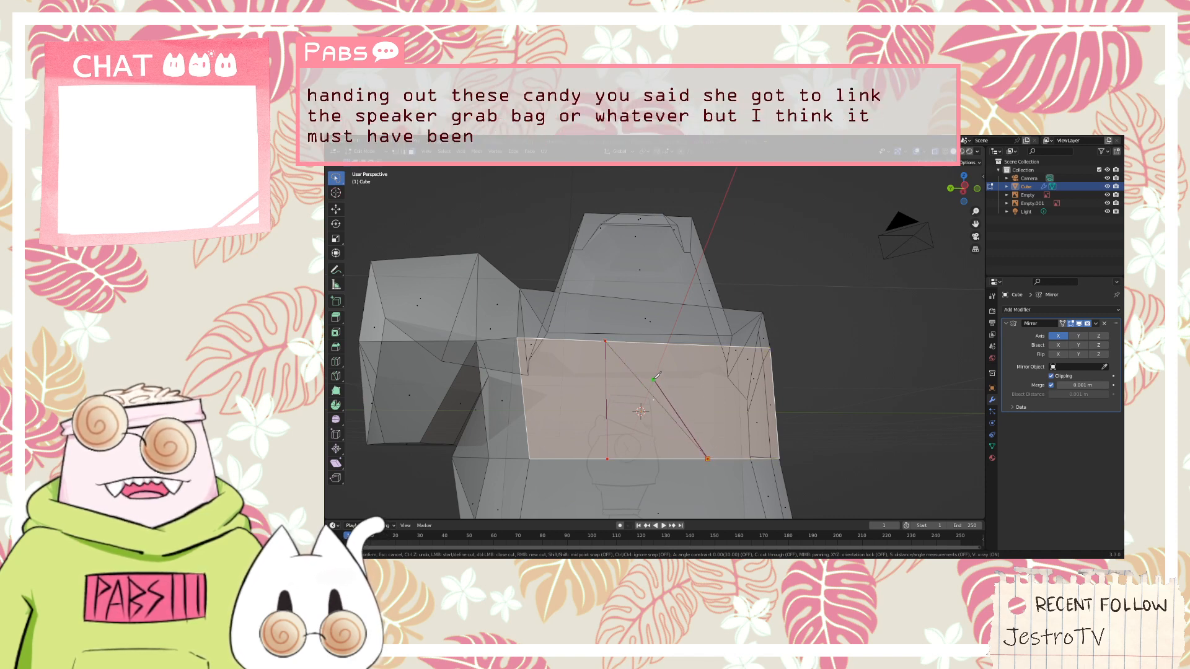
key(Return)
middle_drag(669, 406, 749, 368)
key(ctrl+z)
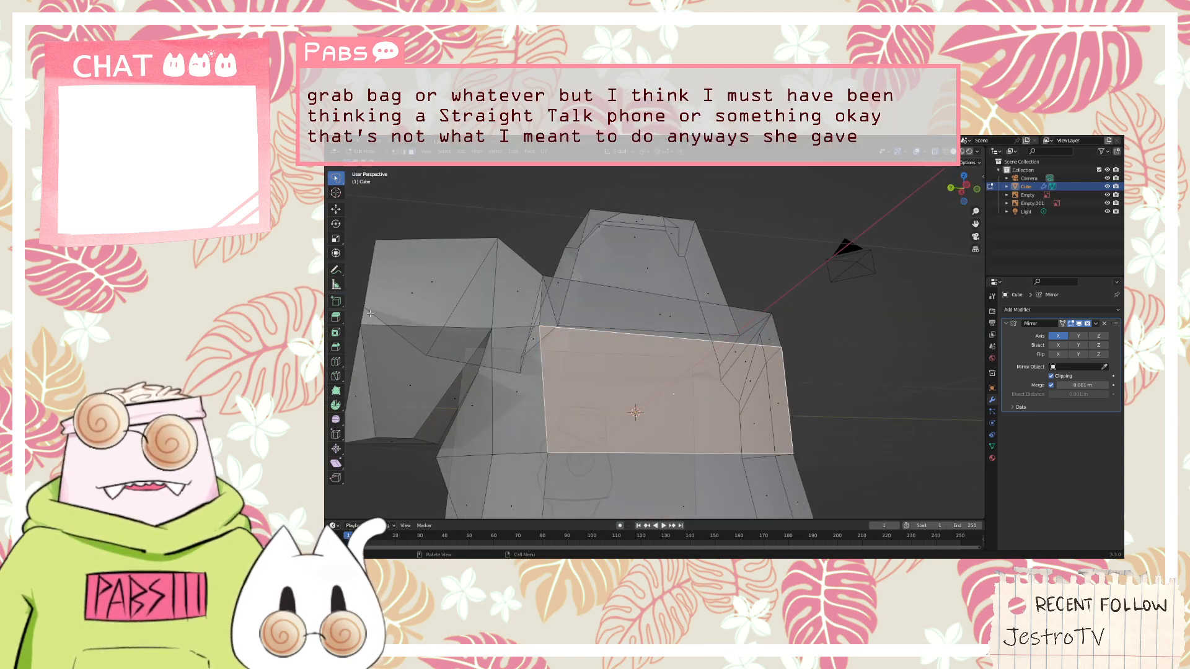
Try to knife two vertical cuts on the selected torso face, tracing along its upper and lower edges between them
key(k)
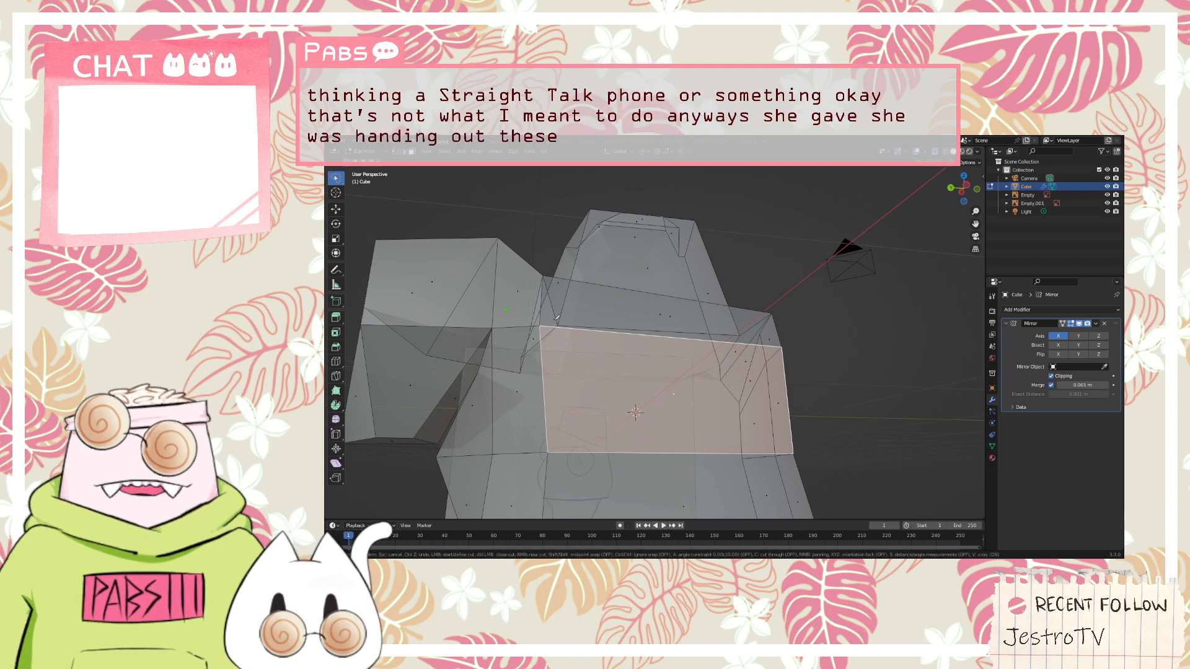
click(625, 332)
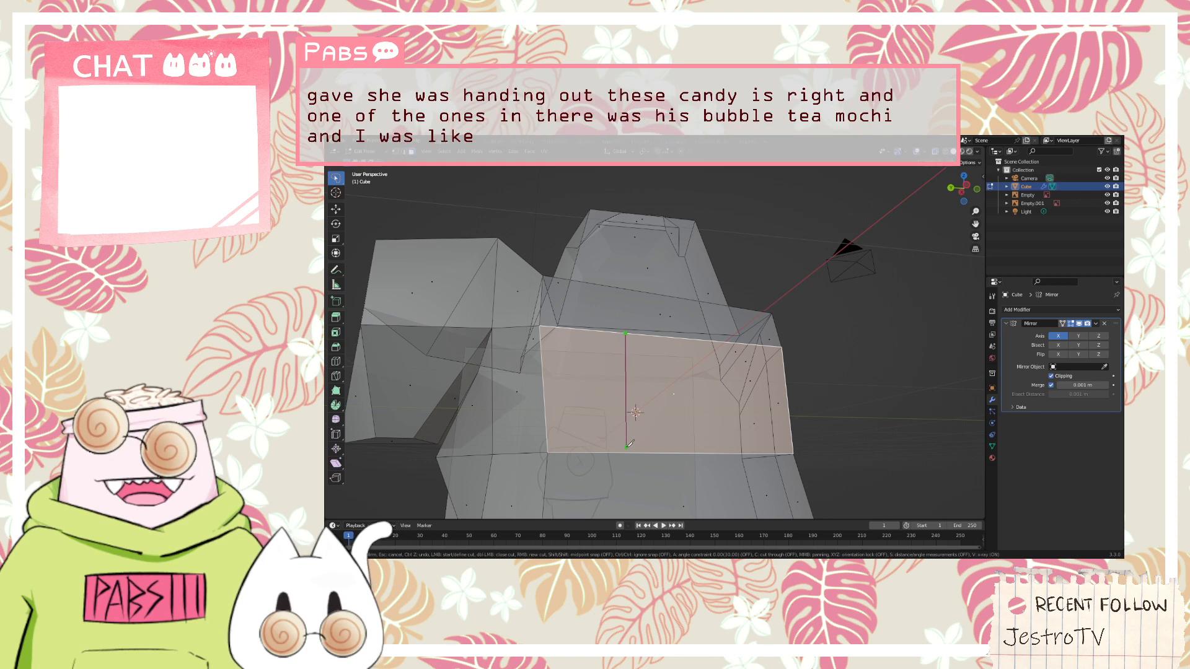
click(626, 448)
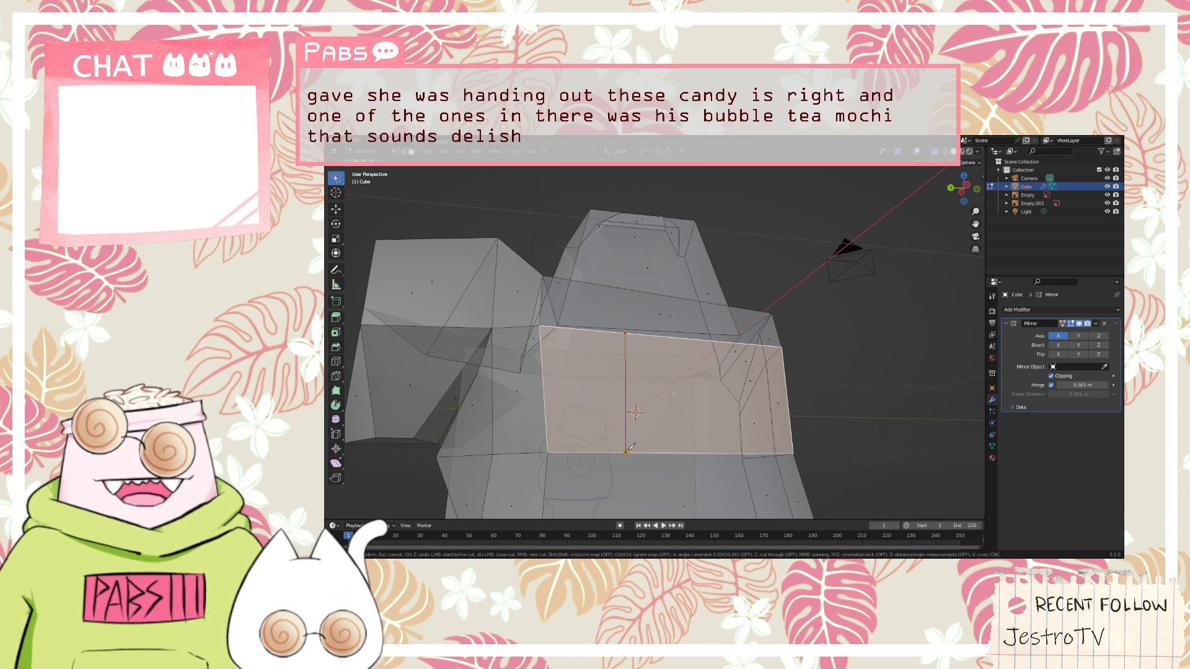
click(726, 453)
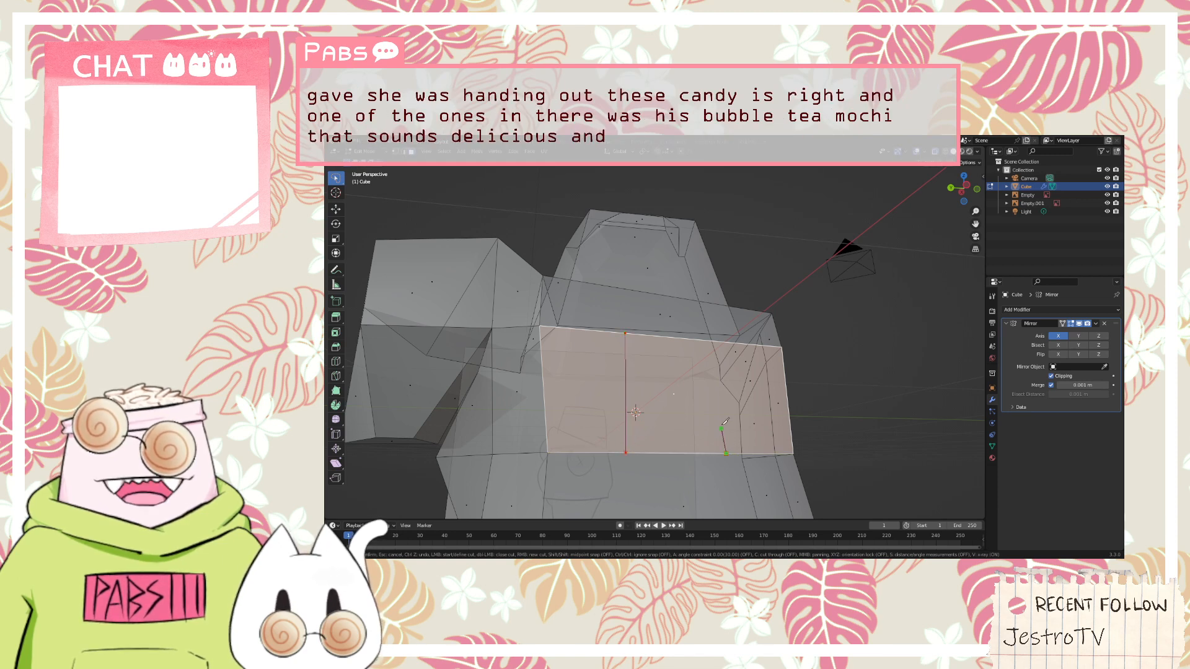
key(ctrl+z)
click(725, 340)
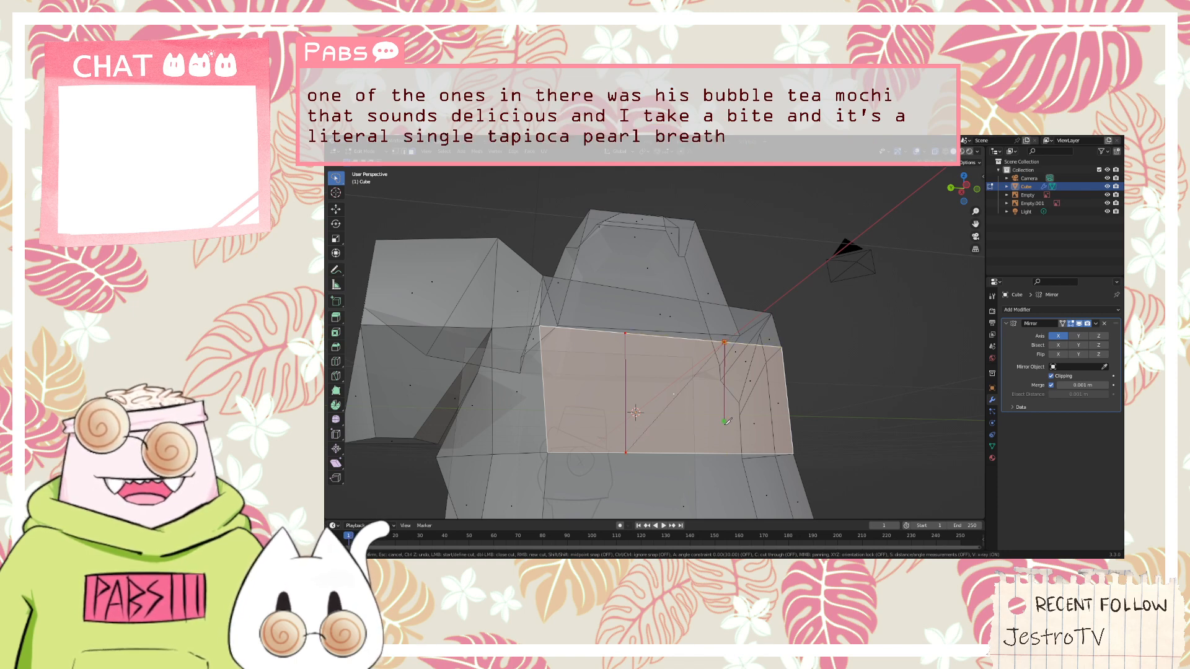
click(732, 453)
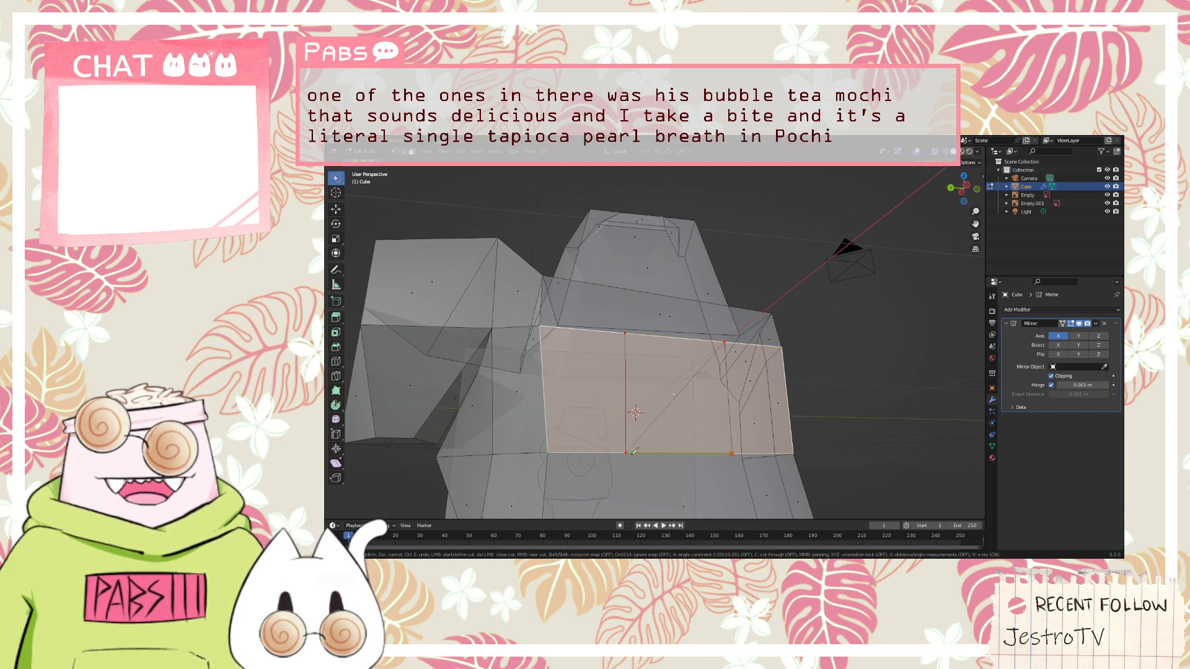
click(625, 453)
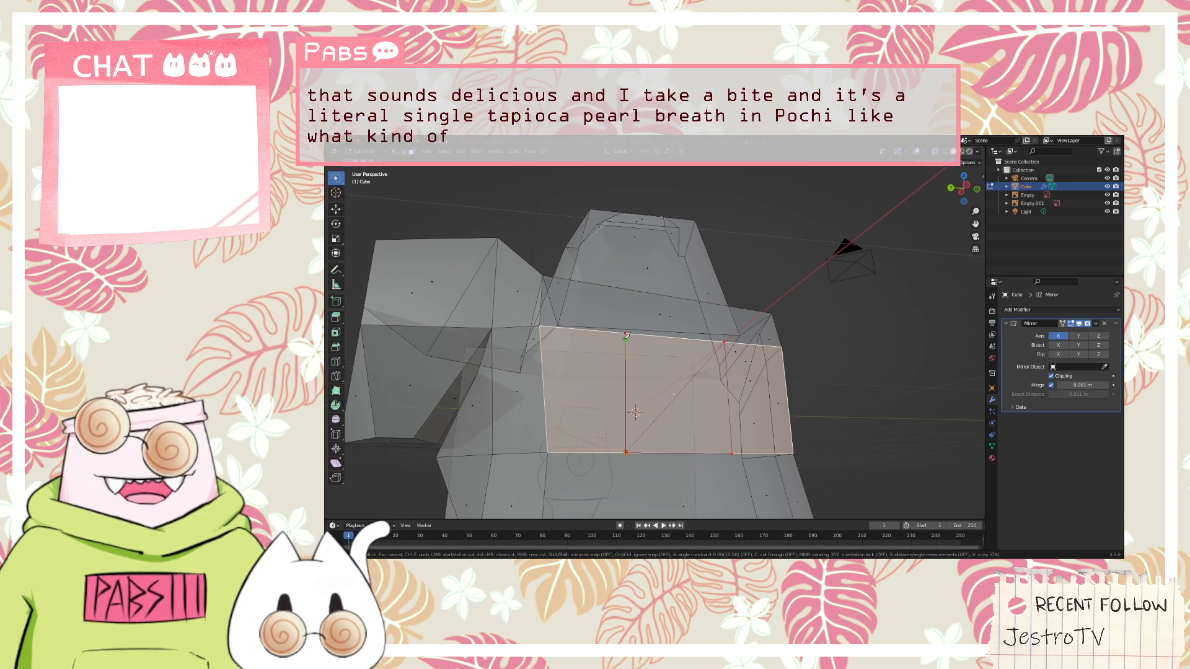
click(626, 333)
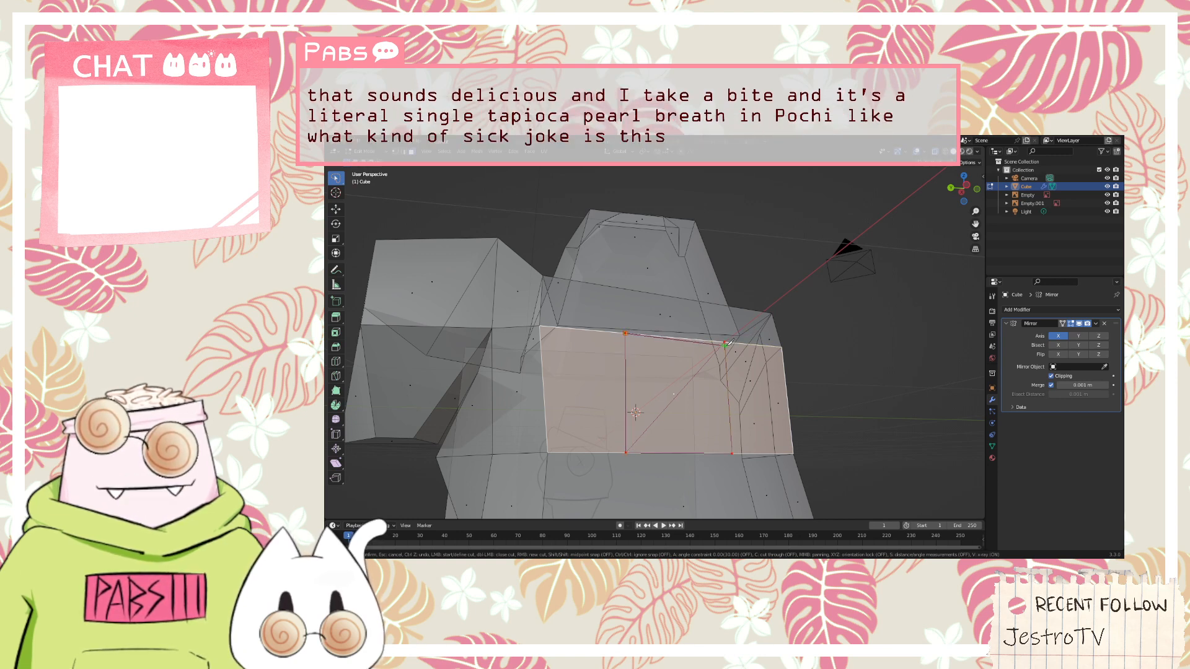
key(Escape)
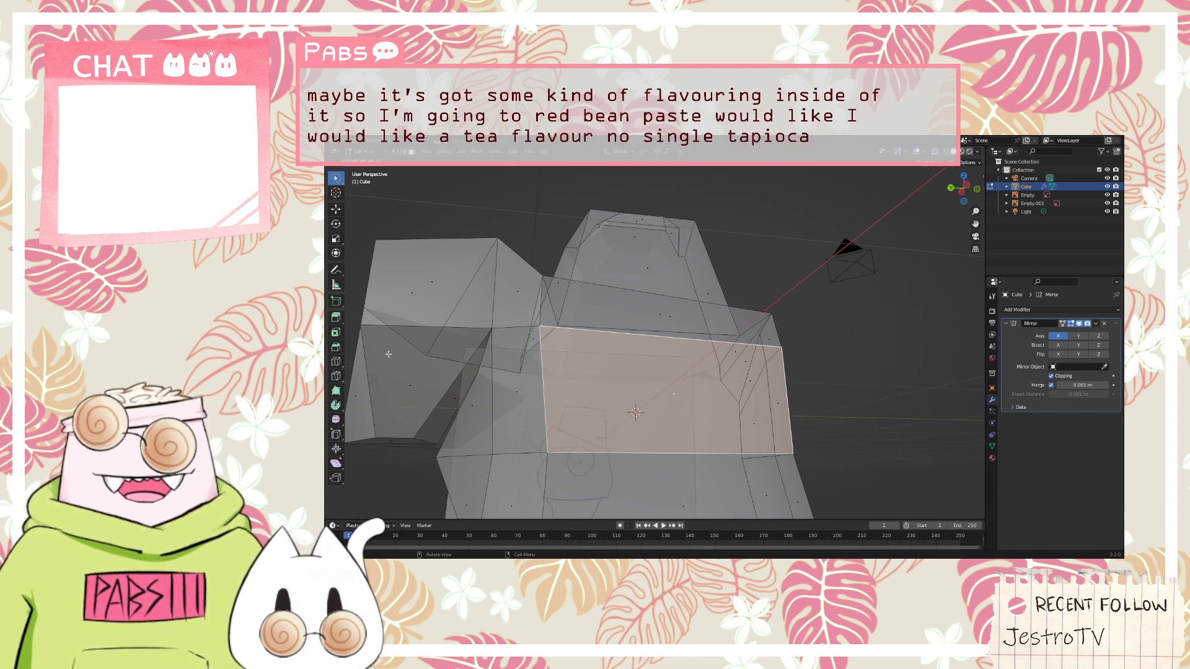
Reselect the torso side face and knife a single vertical cut across it, about a third of its width from the hood side
middle_drag(688, 390, 626, 411)
scroll(652, 405, down, 4)
scroll(626, 411, up, 3)
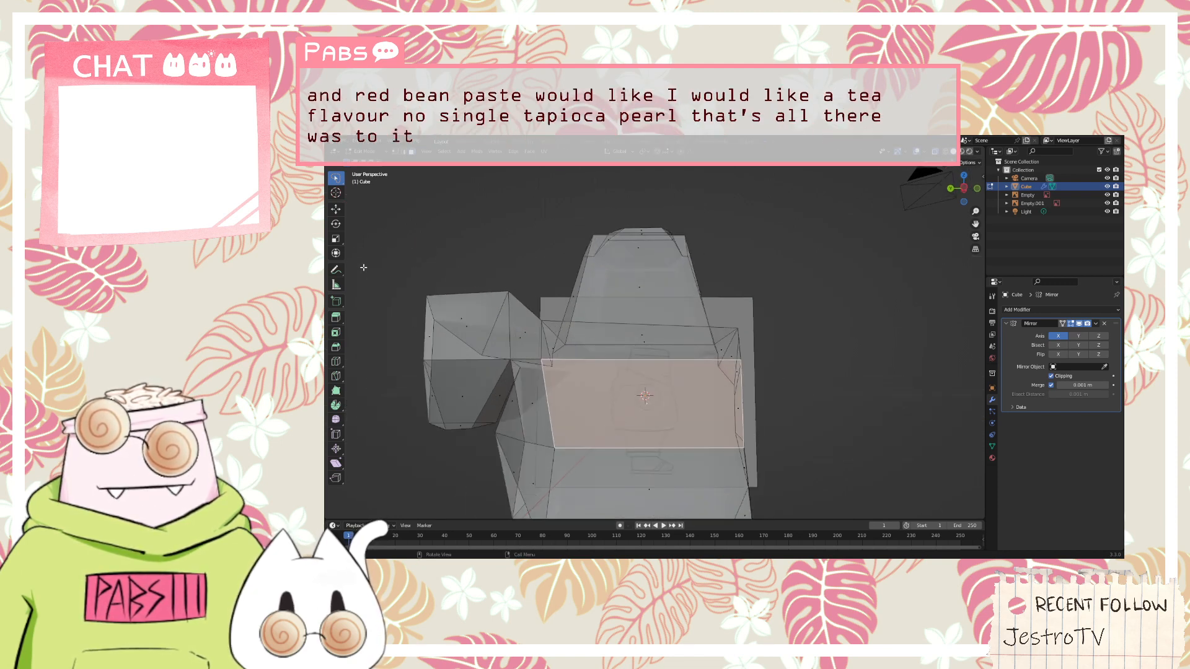
click(602, 368)
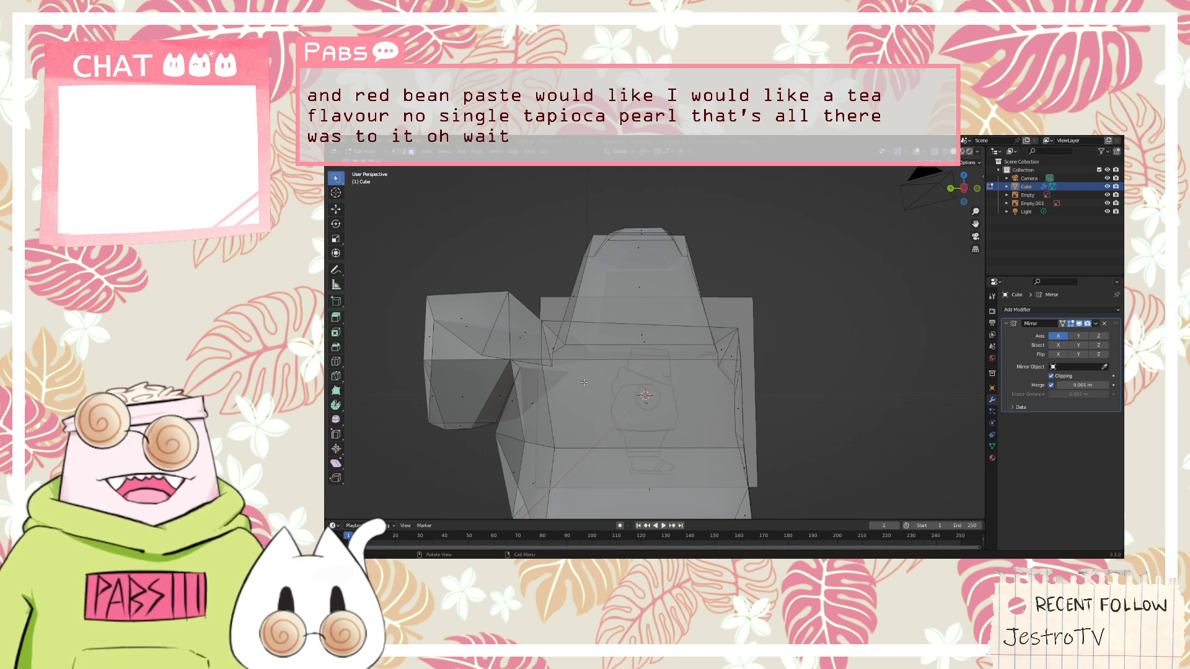
click(648, 404)
key(k)
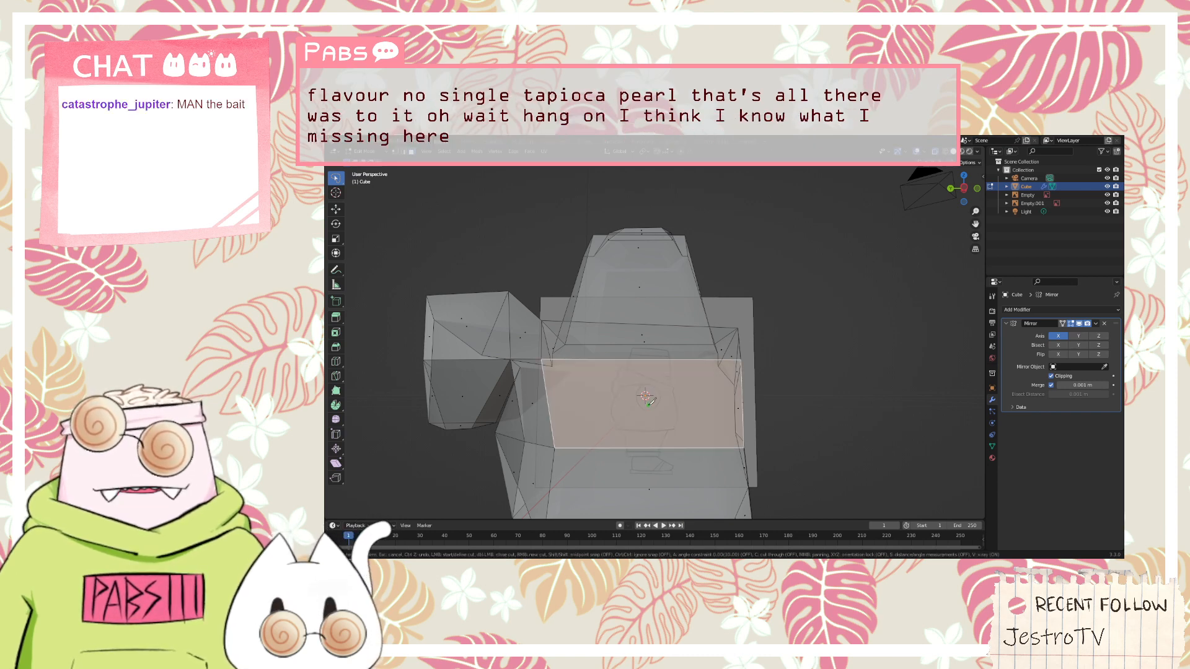
click(610, 446)
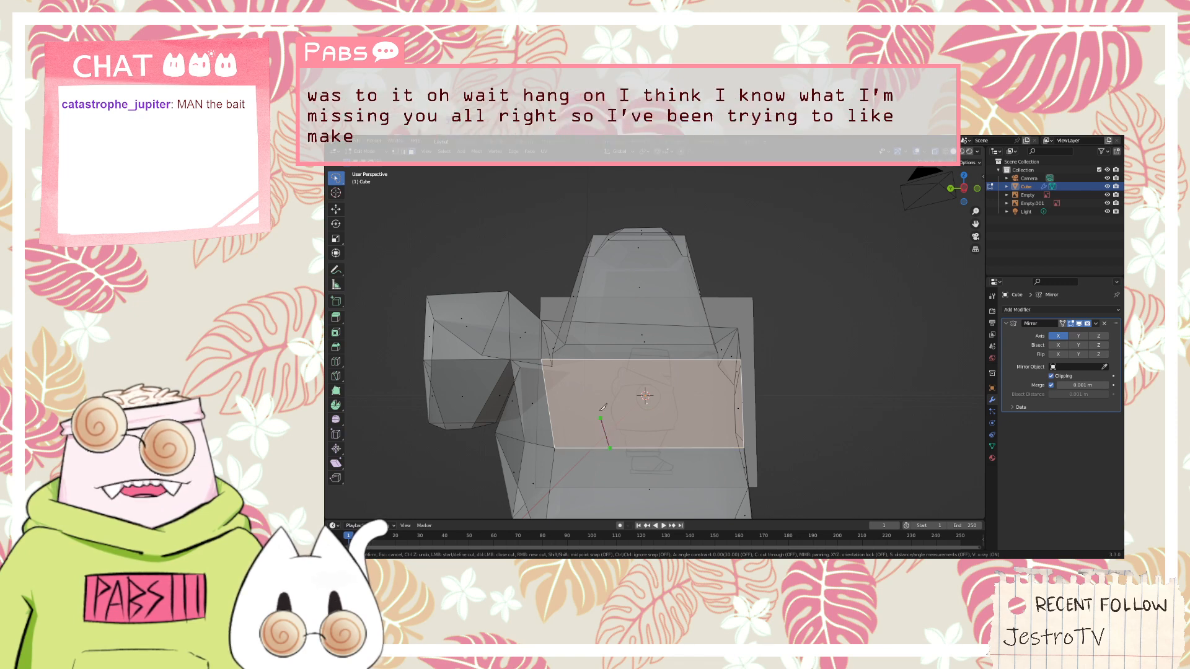
click(603, 360)
key(Return)
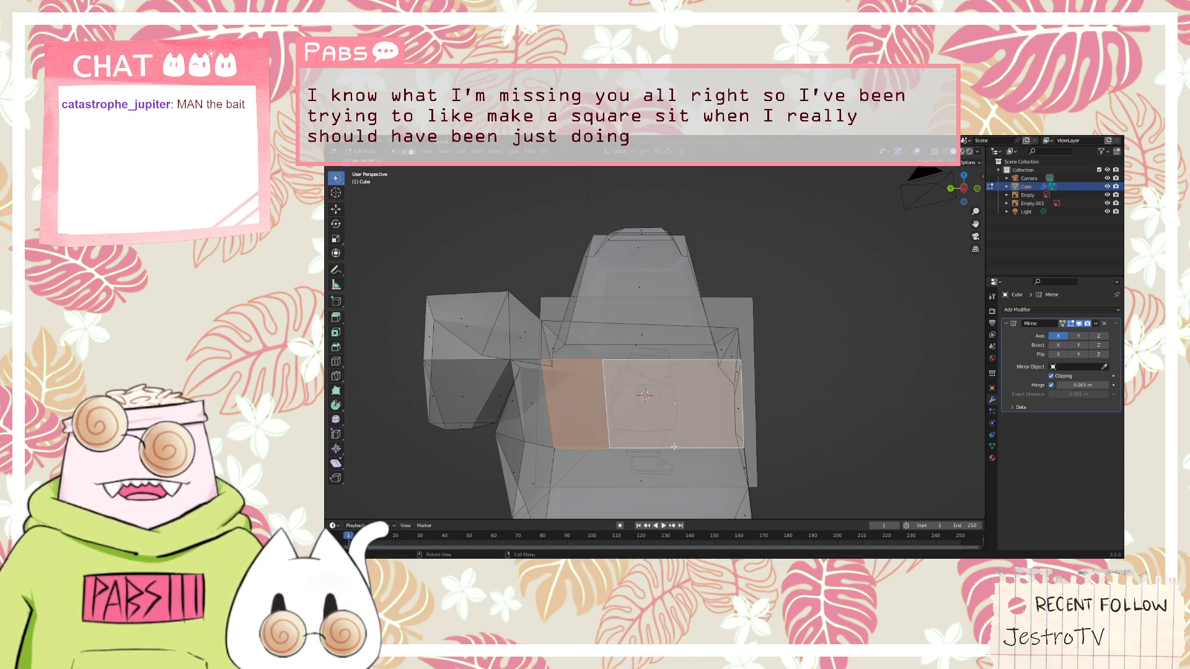
Select only the larger front portion of the split face and knife a second vertical cut through its middle
key(alt+a)
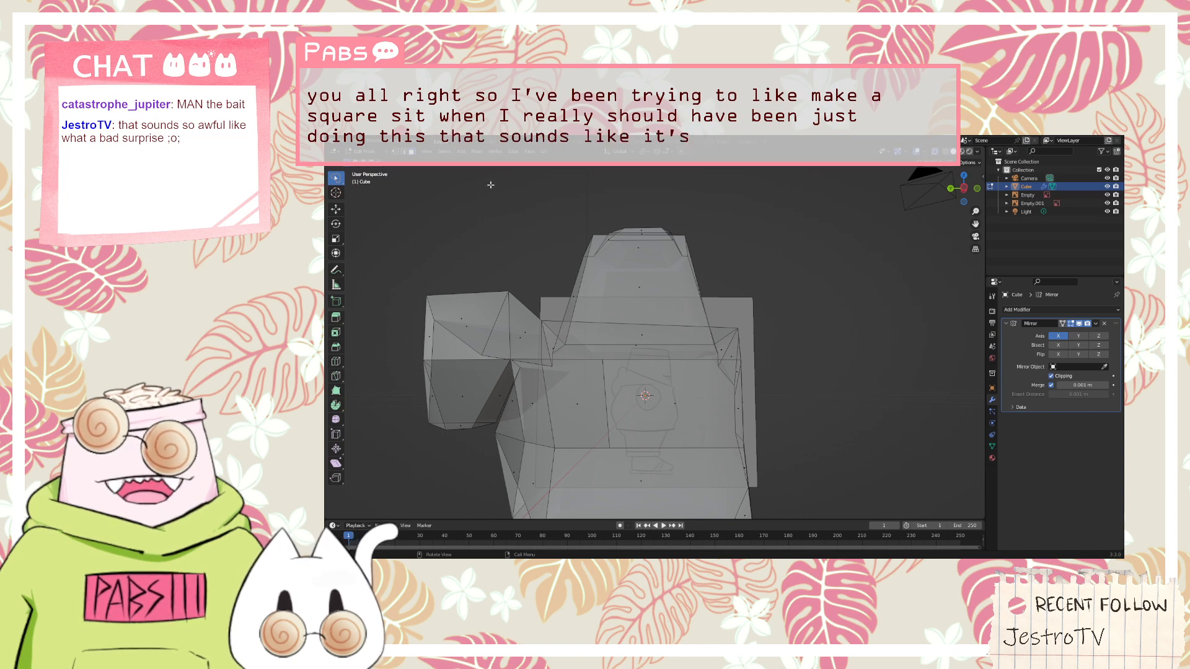
click(651, 401)
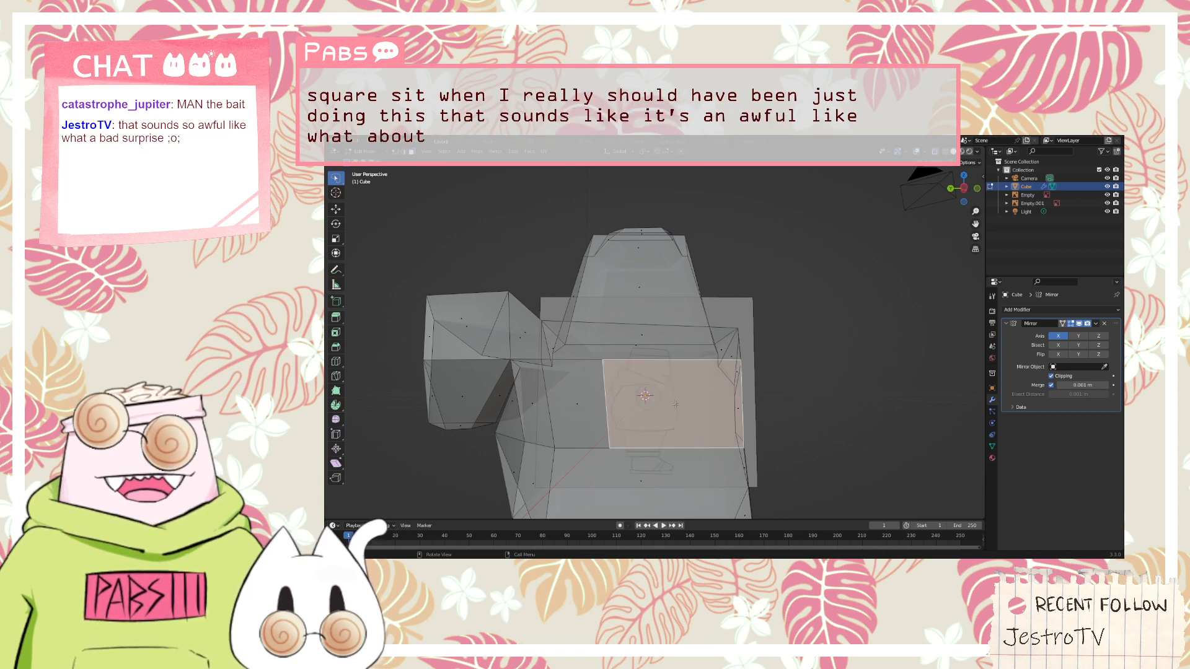
key(k)
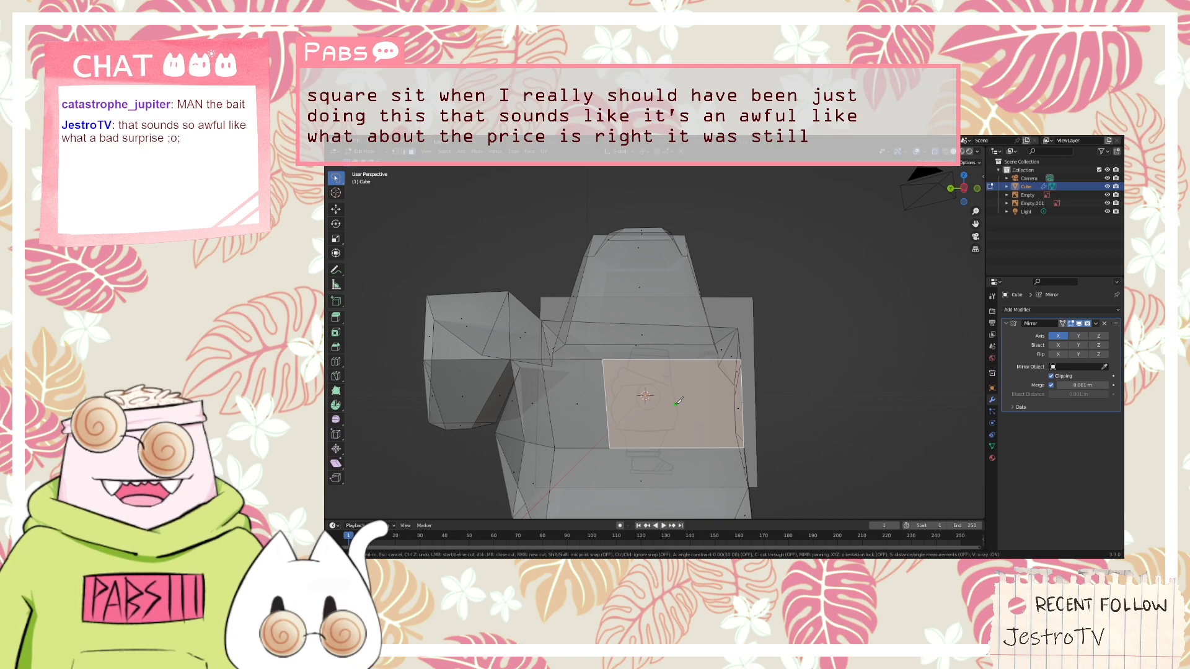
click(678, 447)
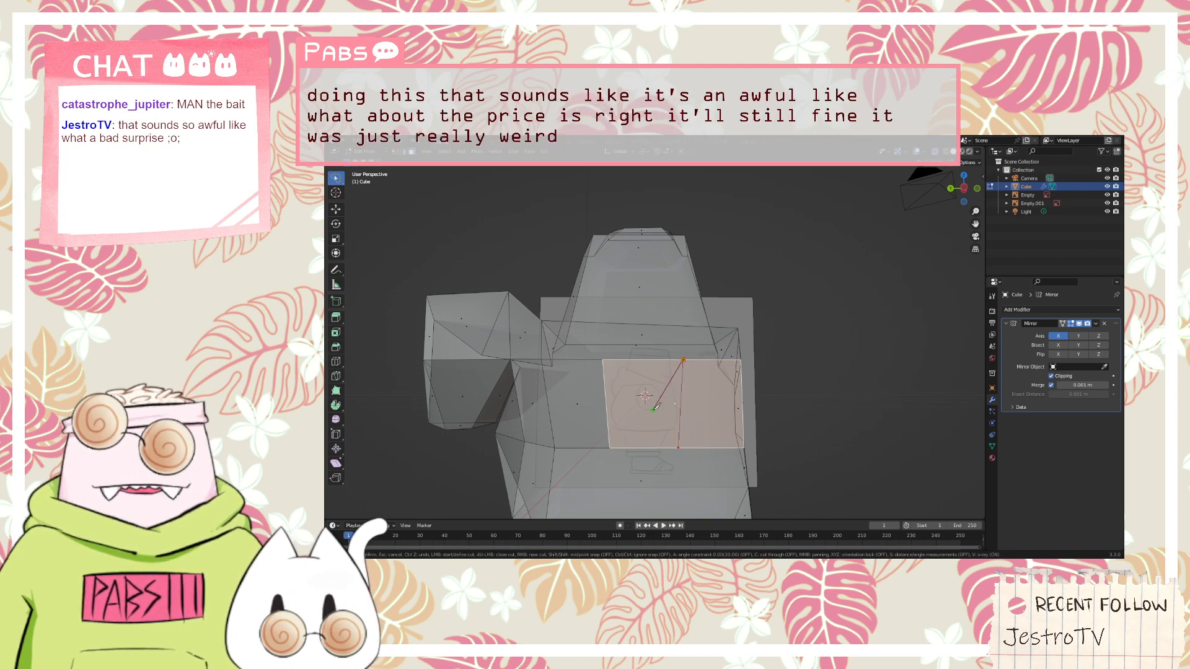
key(Return)
scroll(652, 410, up, 2)
scroll(607, 425, down, 1)
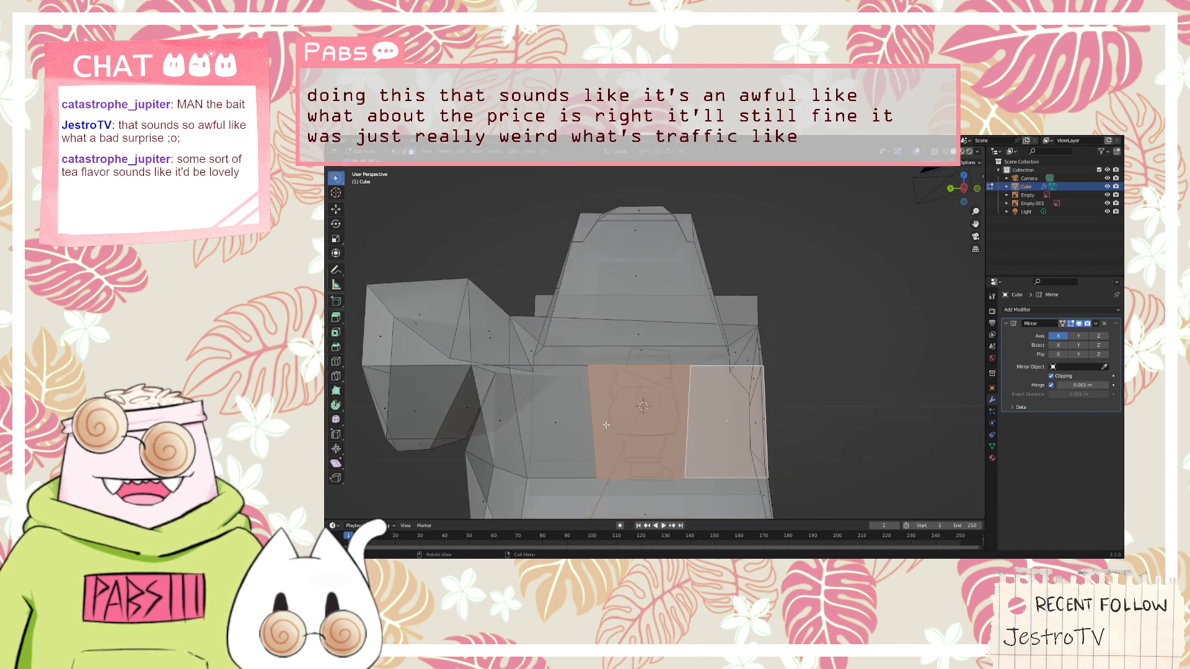
Switch to edge selection, rotate the rear cut edge upright and move it toward the hood side
click(395, 152)
click(404, 152)
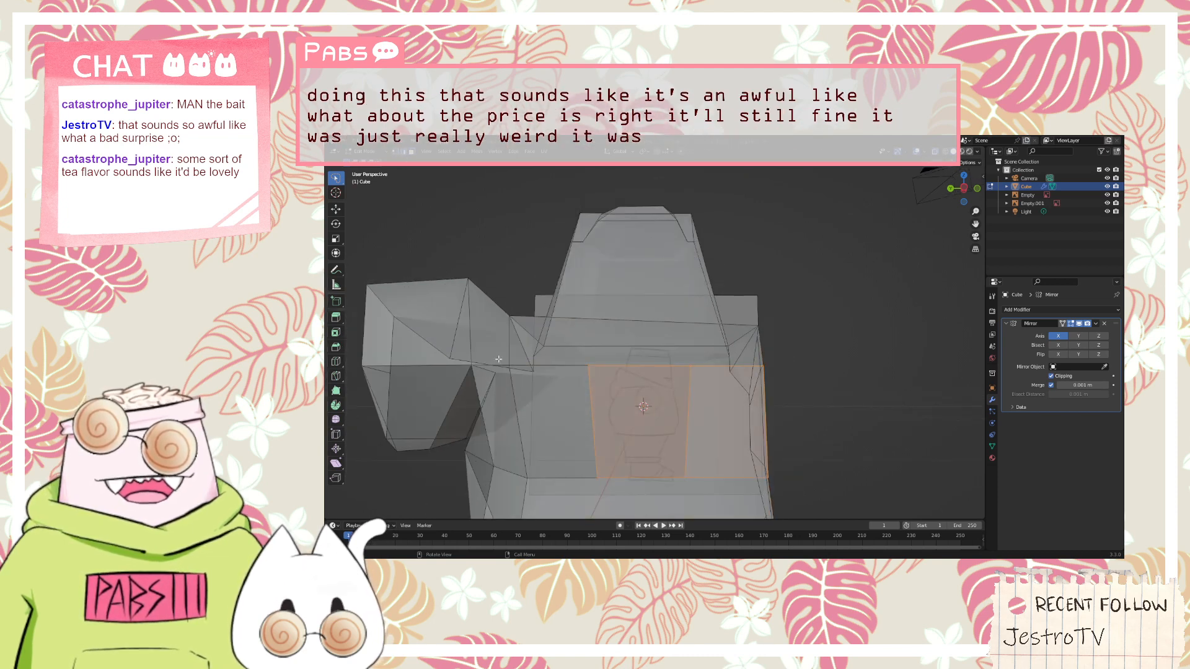
click(593, 421)
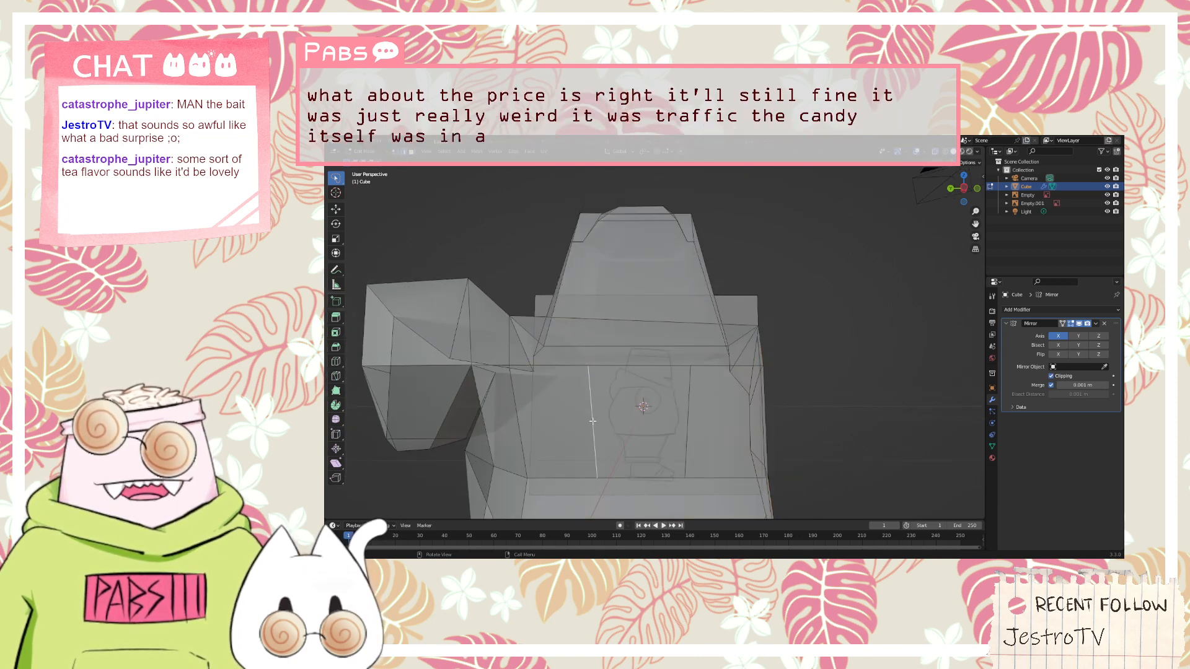
key(r)
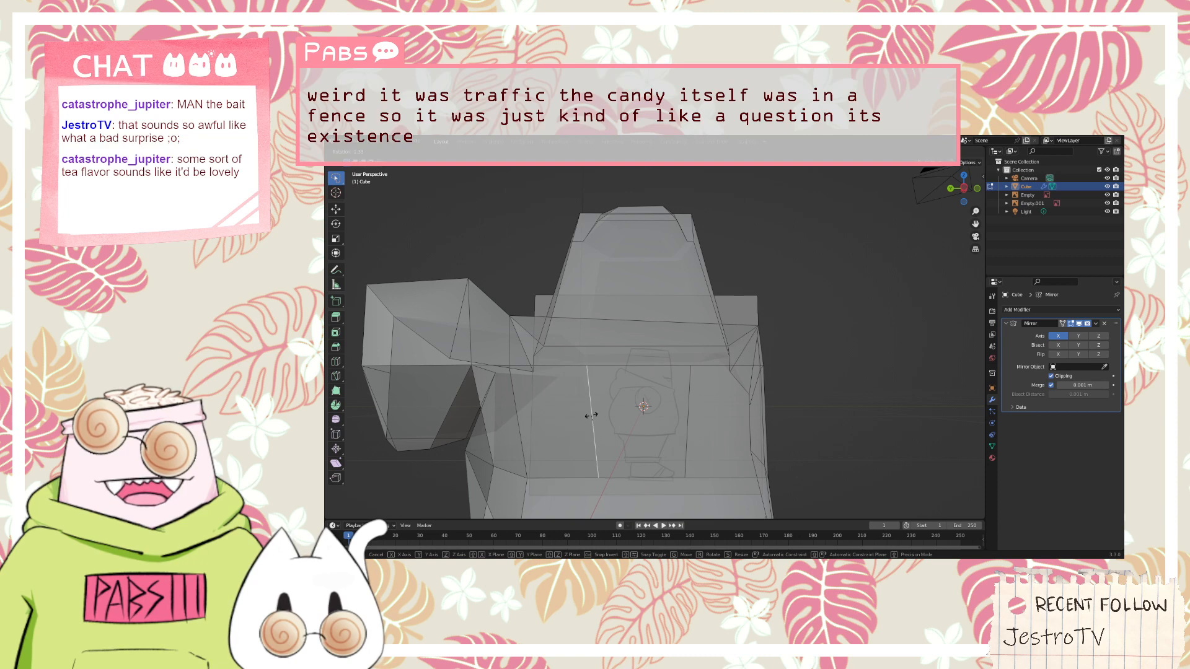
click(593, 416)
key(g)
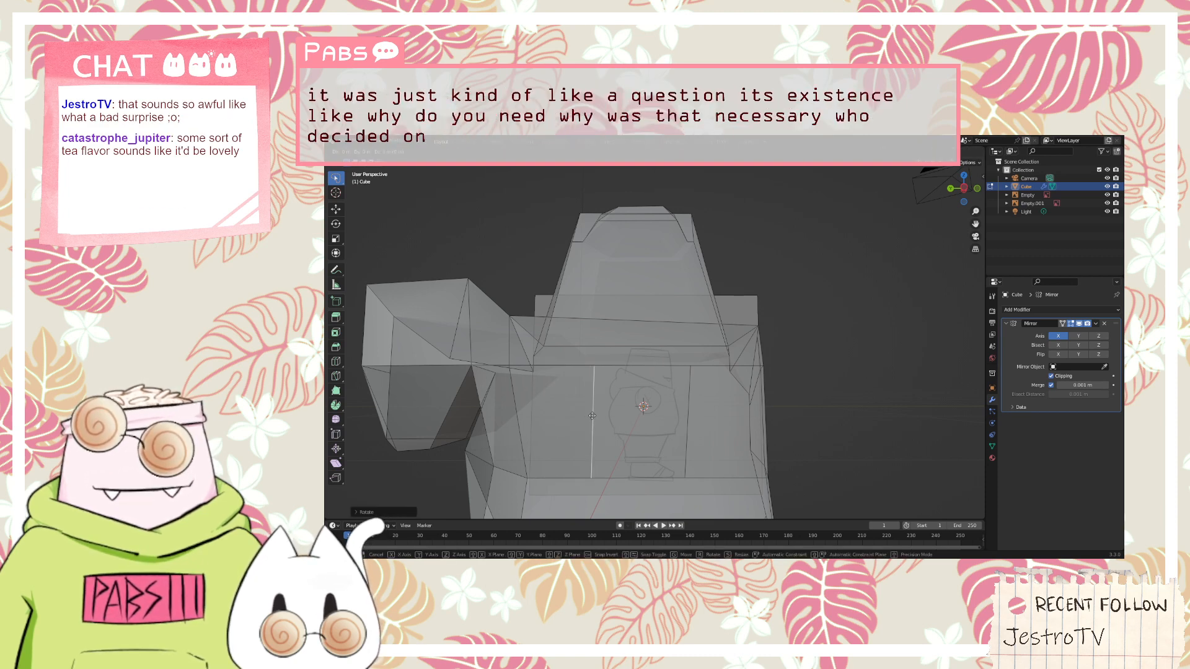
click(580, 415)
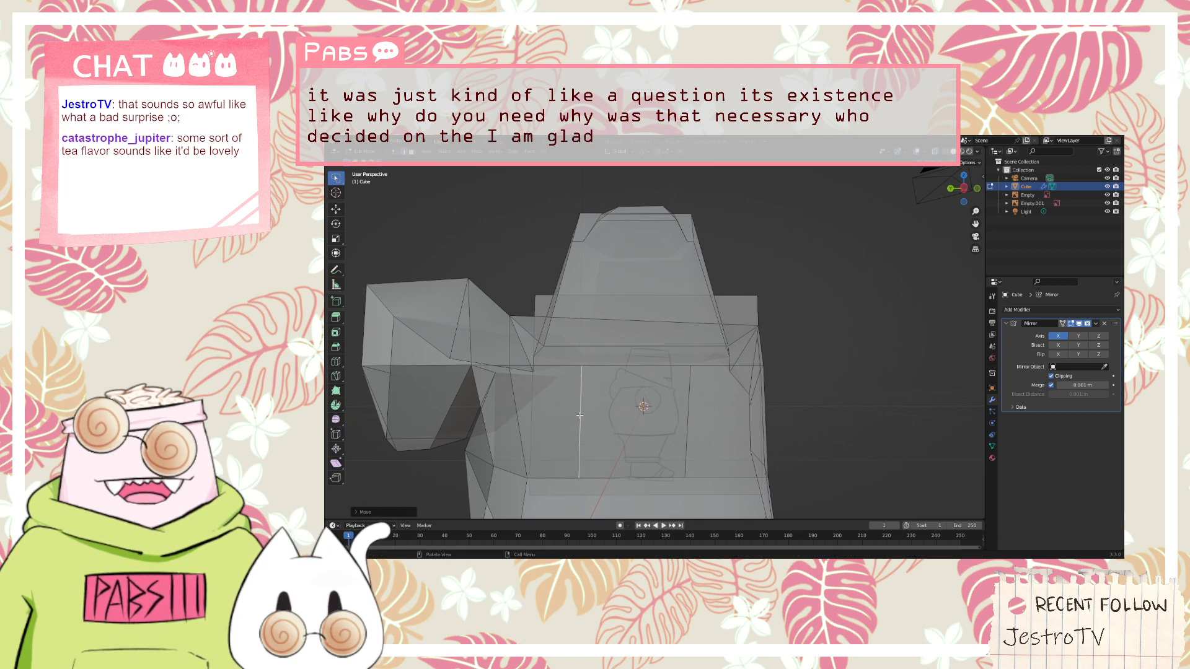
Rotate the front cut edge slightly and move it along Y toward the chest to widen the middle face
key(ctrl+z)
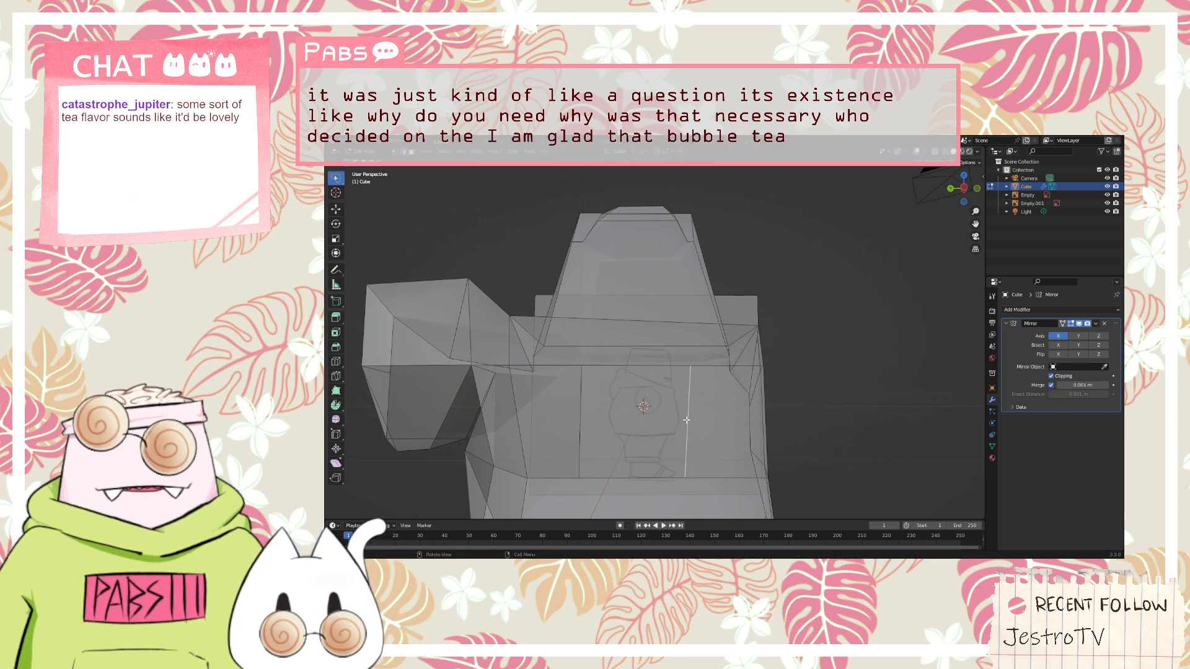
key(r)
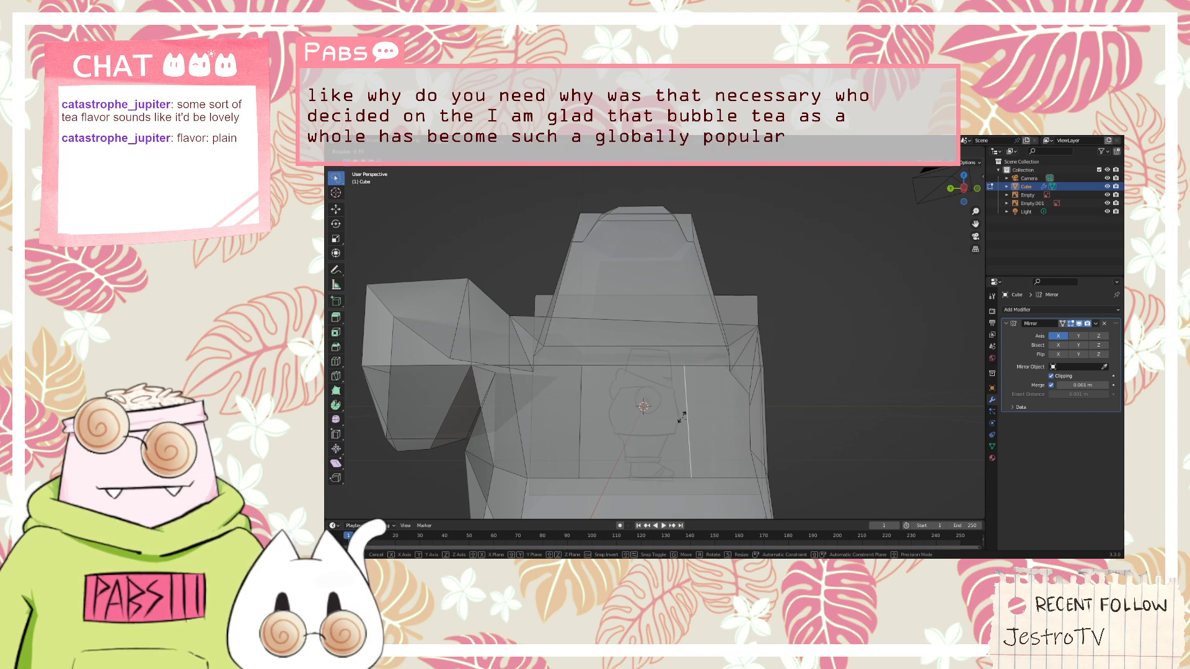
click(682, 418)
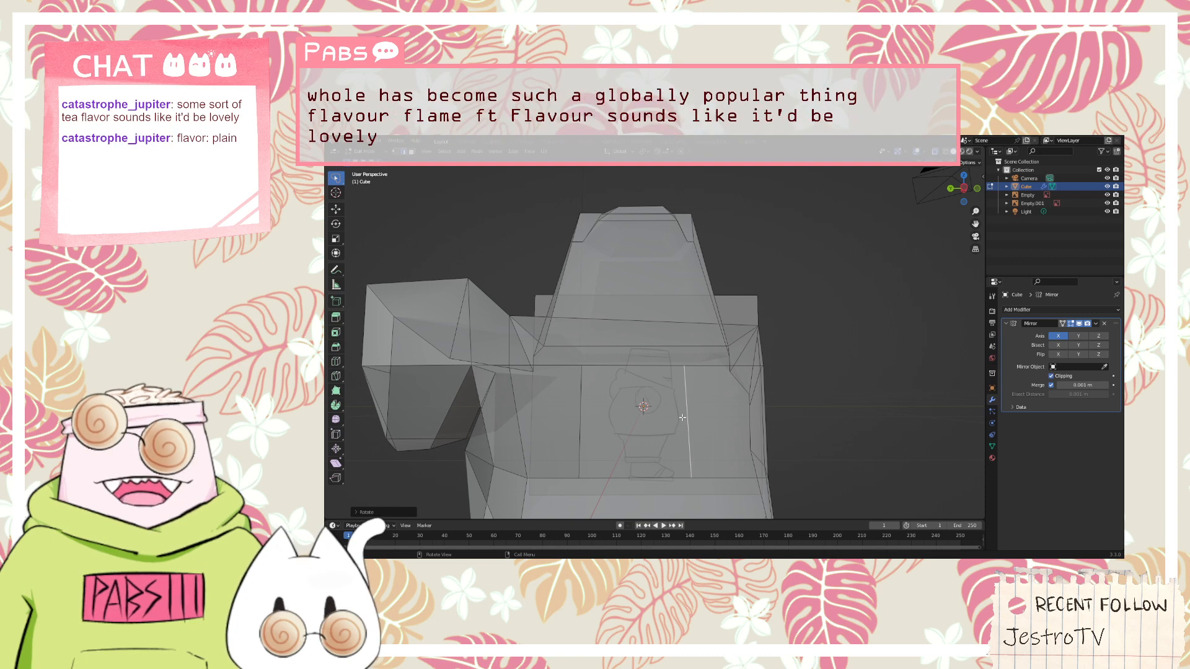
key(g)
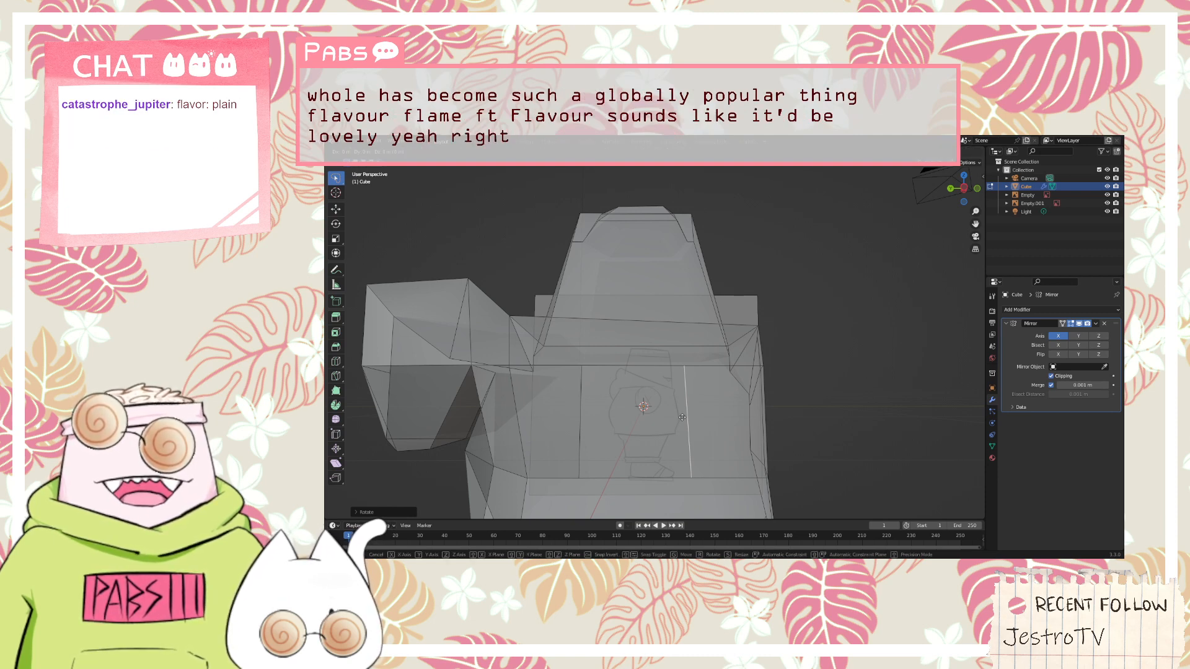
key(y)
click(692, 415)
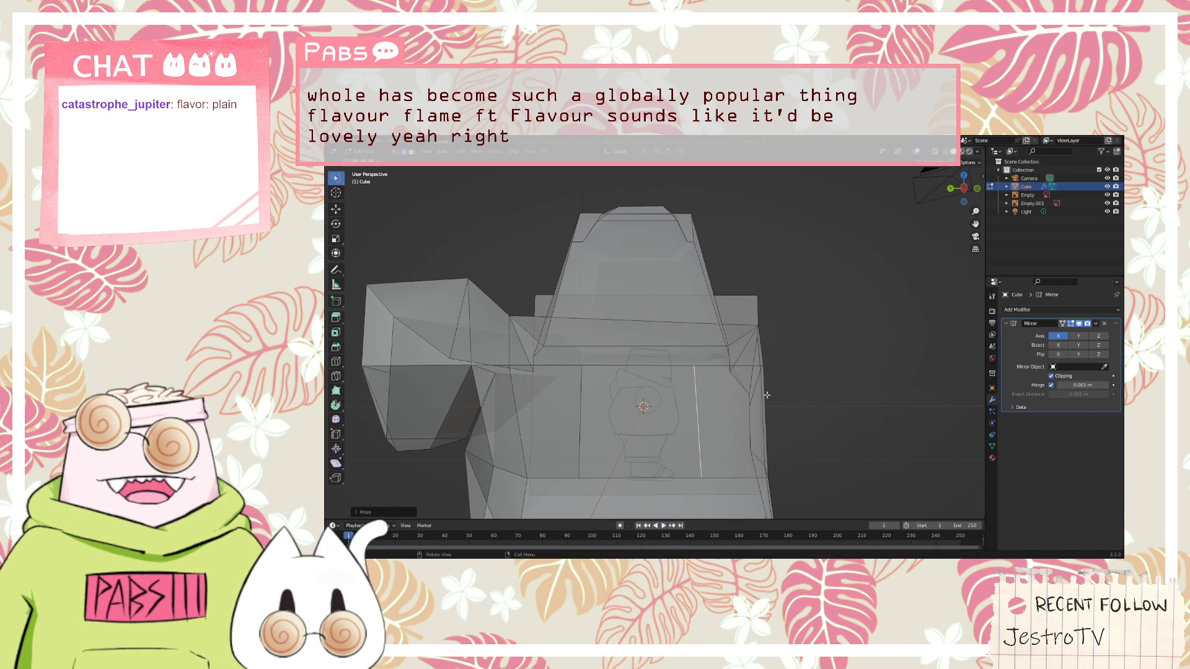
Select the middle torso side face, extrude it out to the wrist of the front sketch and raise its end along Z to match the sleeve
mouse_move(767, 395)
middle_down()
mouse_move(719, 406)
mouse_move(651, 399)
mouse_move(762, 411)
mouse_move(752, 403)
middle_up()
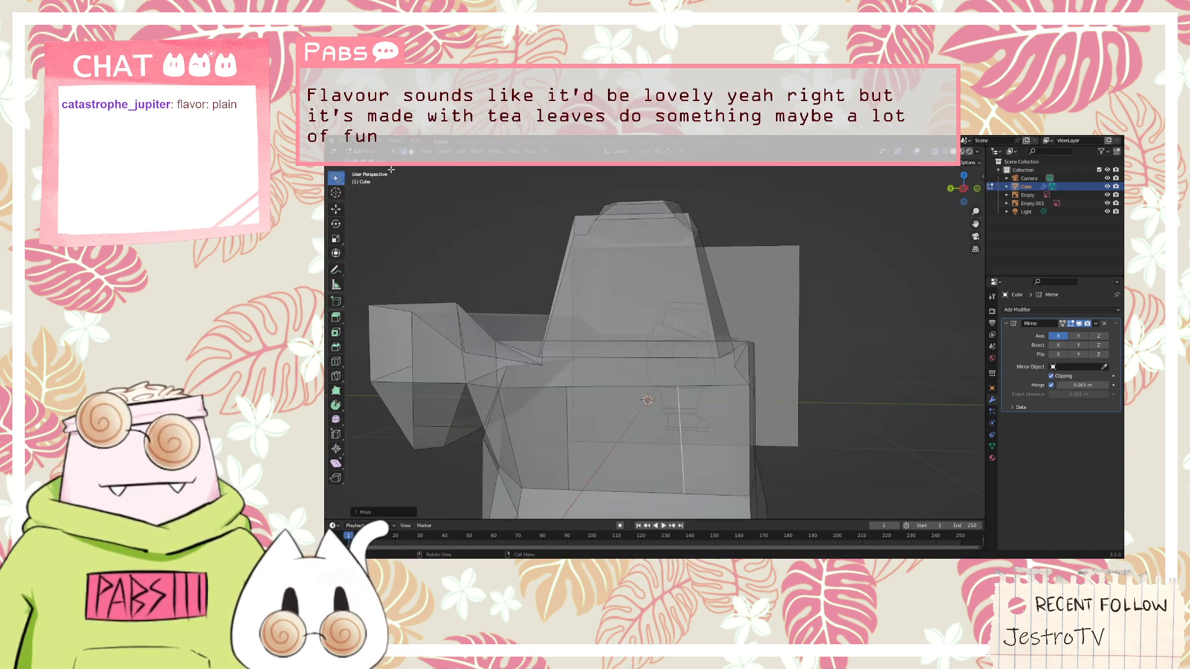
click(411, 152)
click(608, 433)
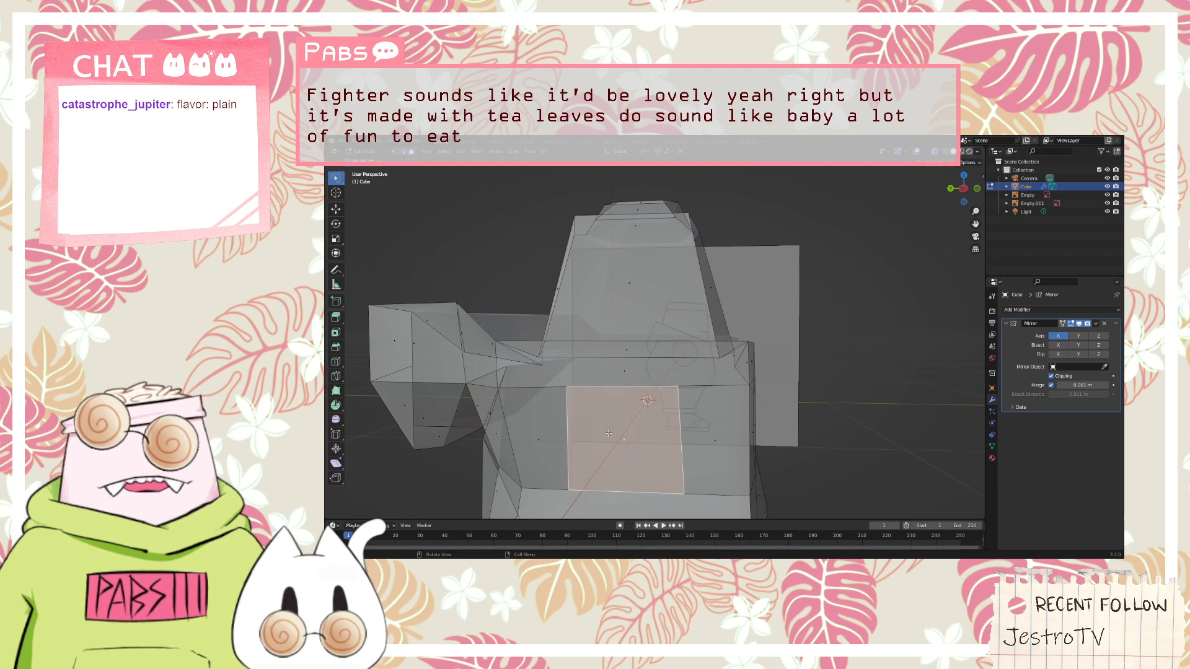
middle_drag(670, 341, 681, 303)
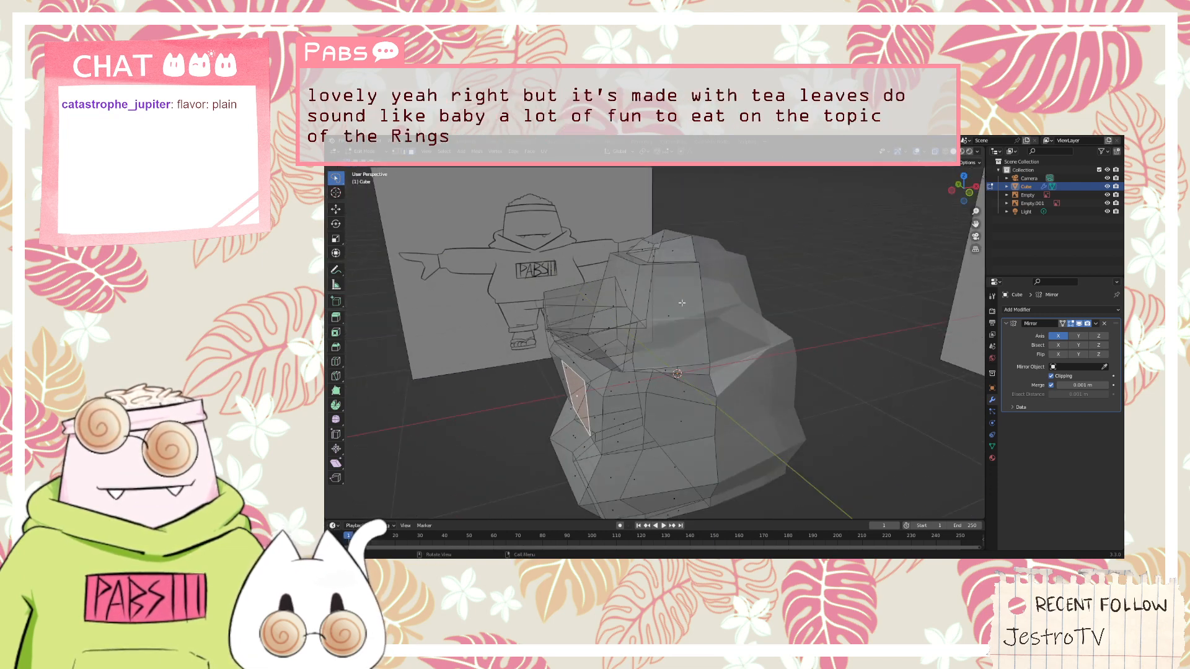
key(KP_1)
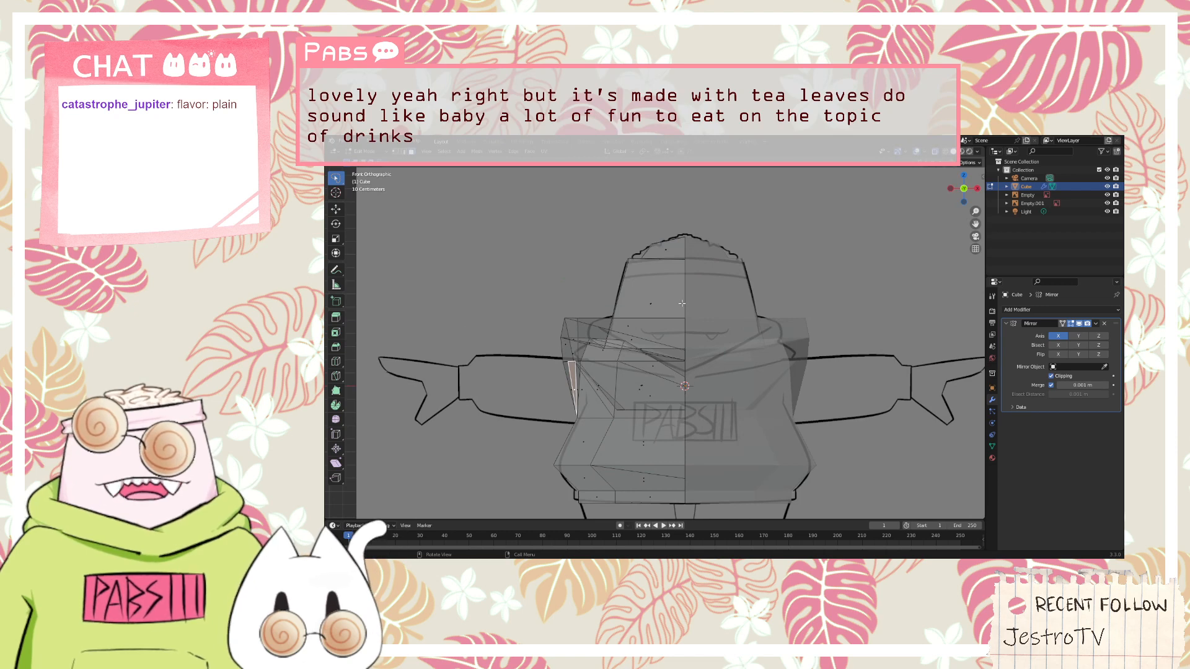
key(e)
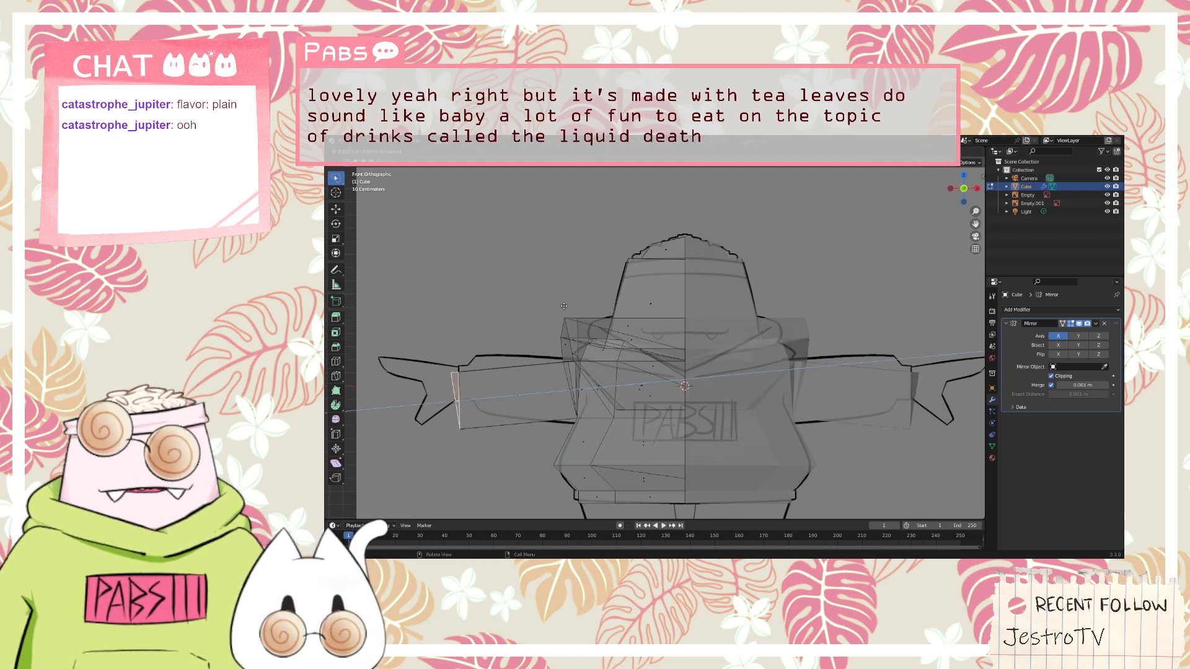
click(563, 306)
key(g)
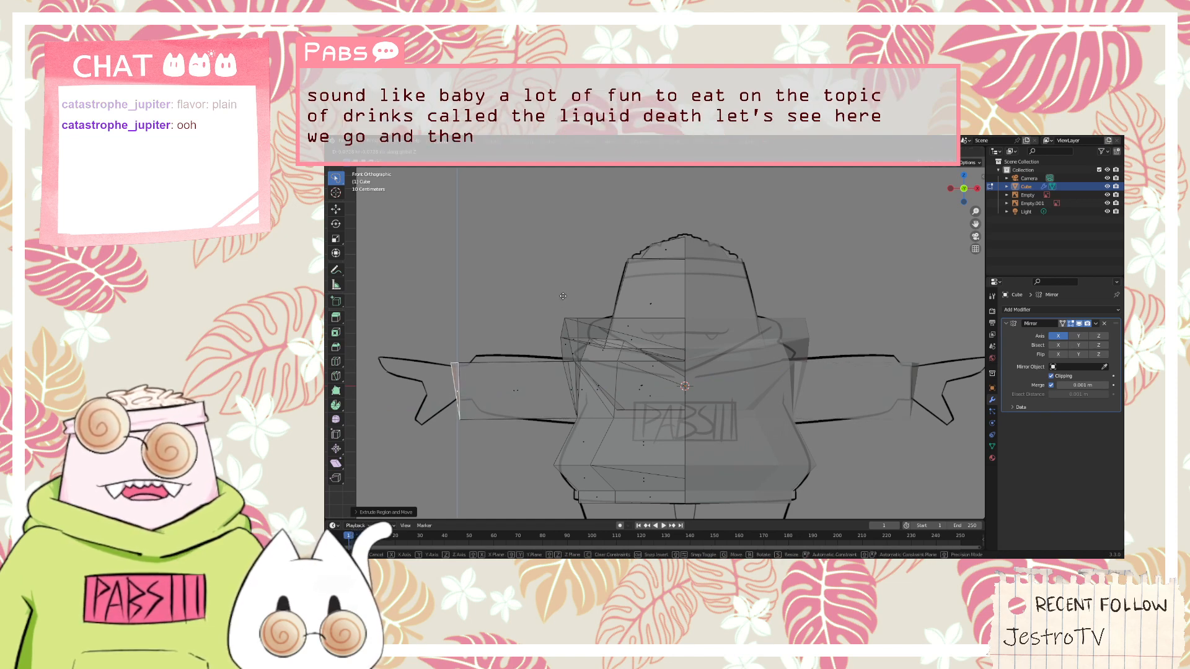
click(563, 290)
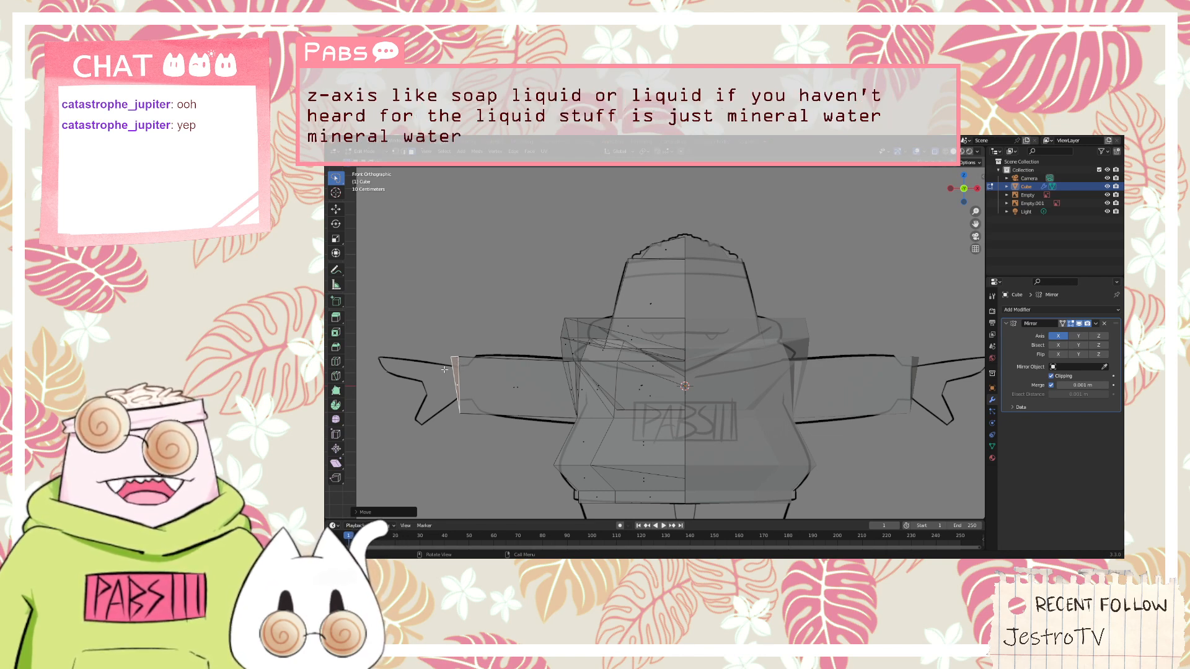
Apply Shade Flat to the end face of the extruded arm
right_click(444, 369)
middle_drag(476, 322, 593, 327)
right_click(739, 451)
click(779, 422)
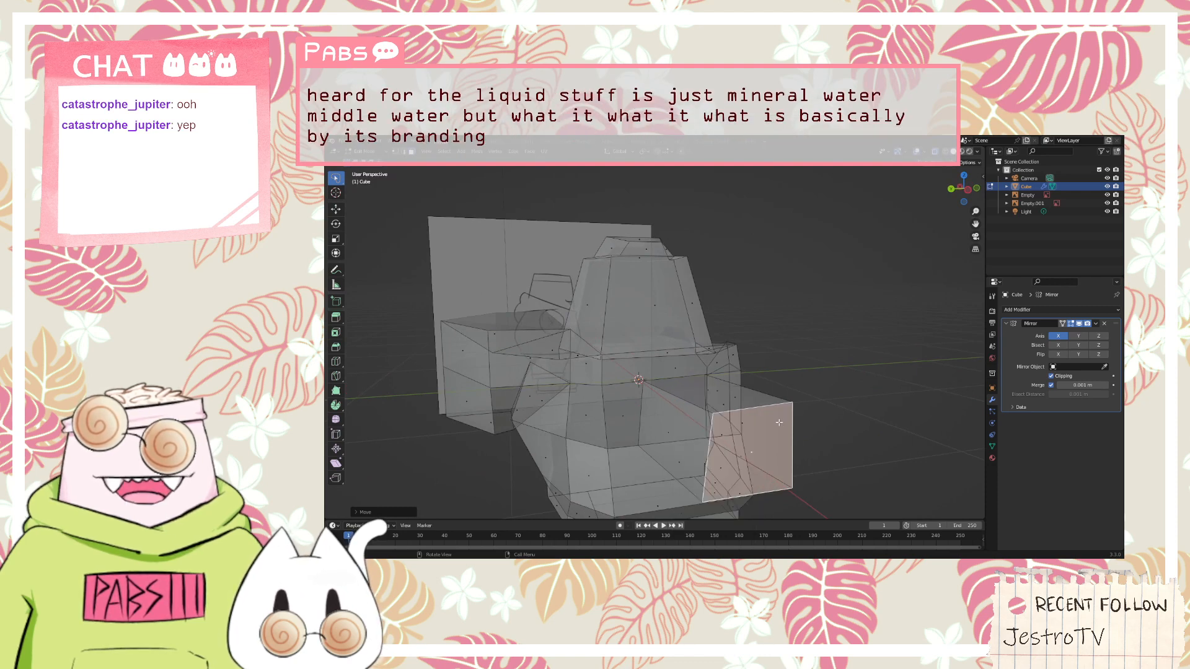
right_click(779, 423)
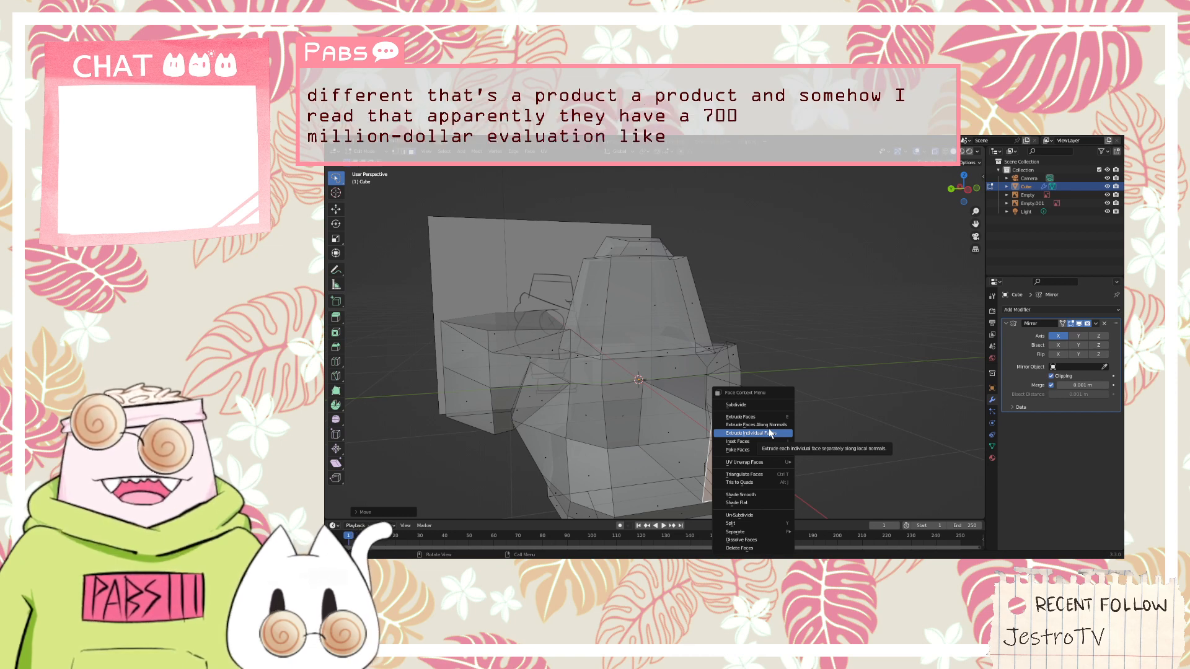
click(756, 503)
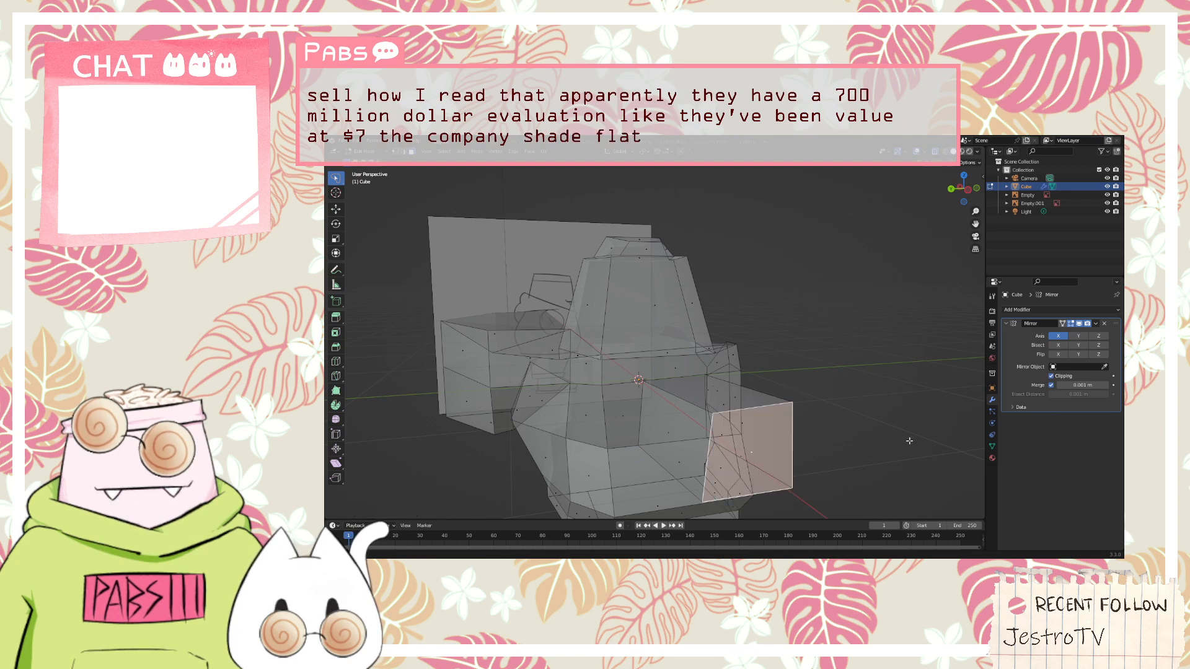
Reposition the 3D cursor over the selected end face of the arm
middle_drag(755, 506, 586, 407)
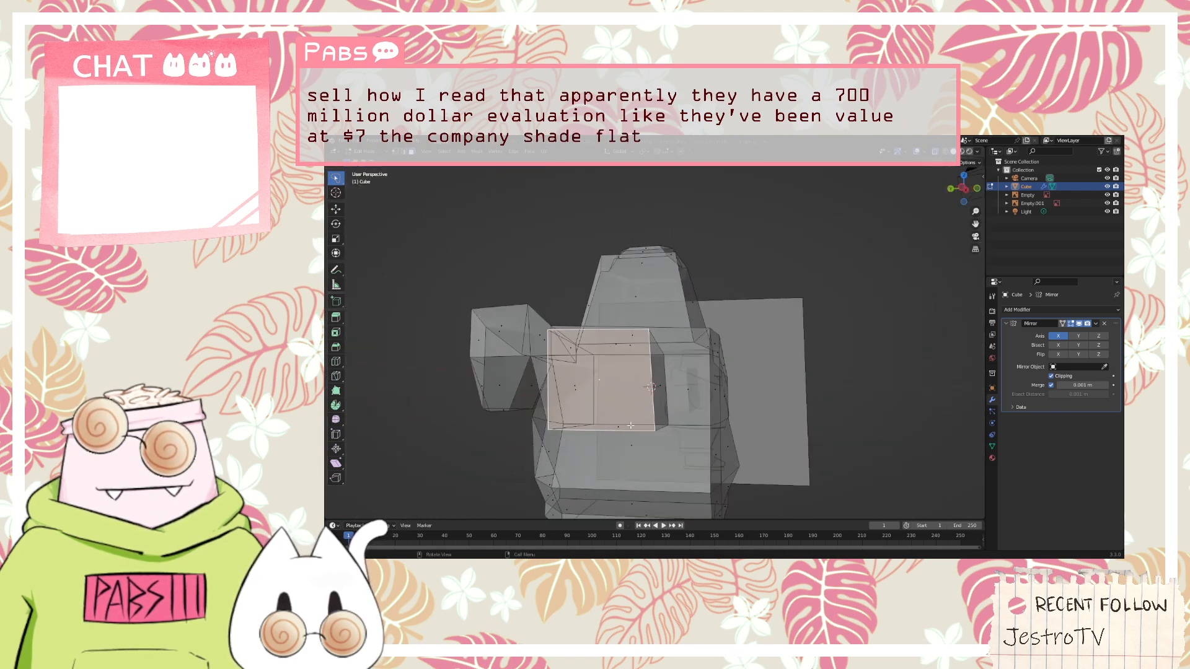
right_click(586, 407)
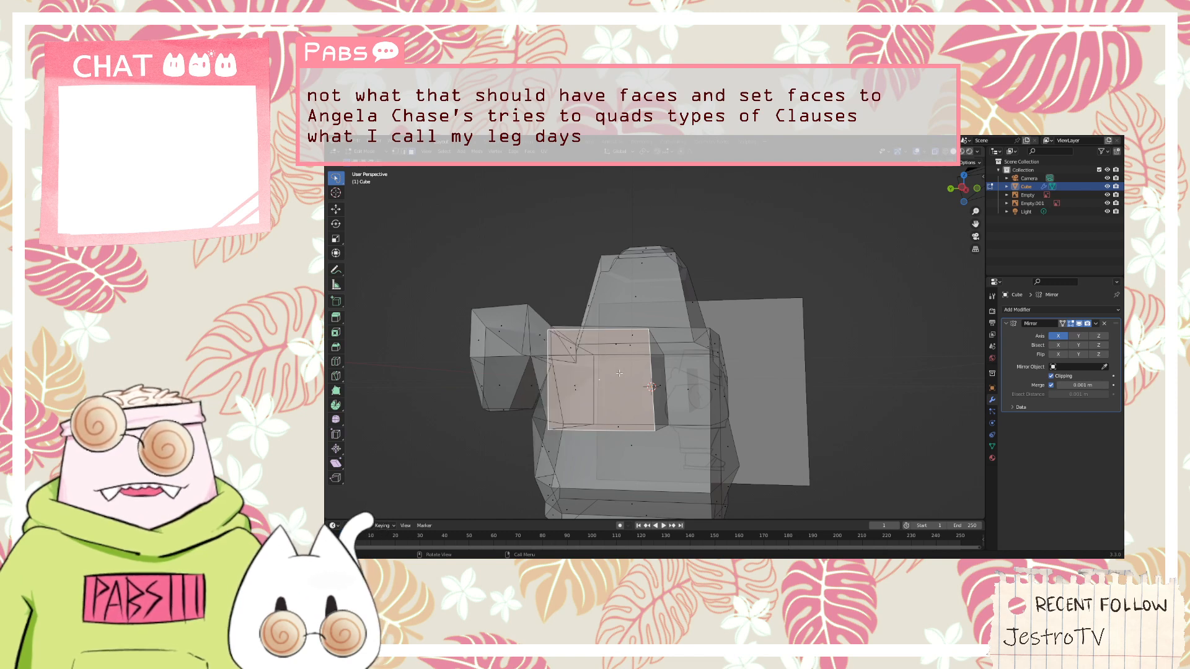
key(space)
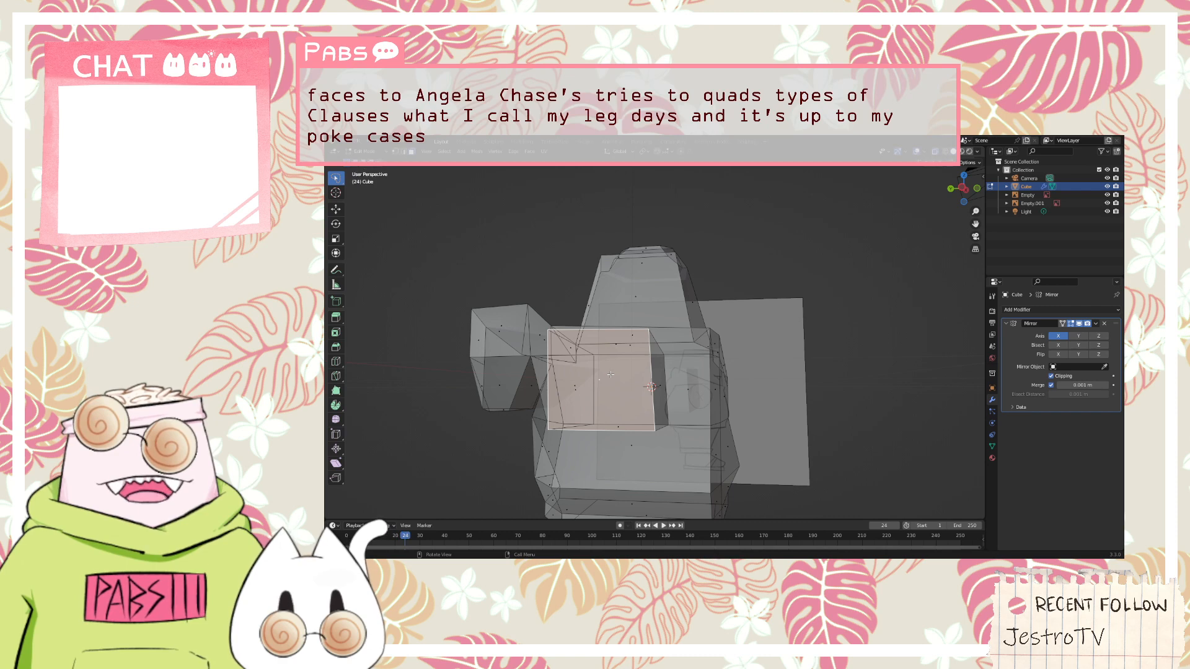
right_click(610, 374)
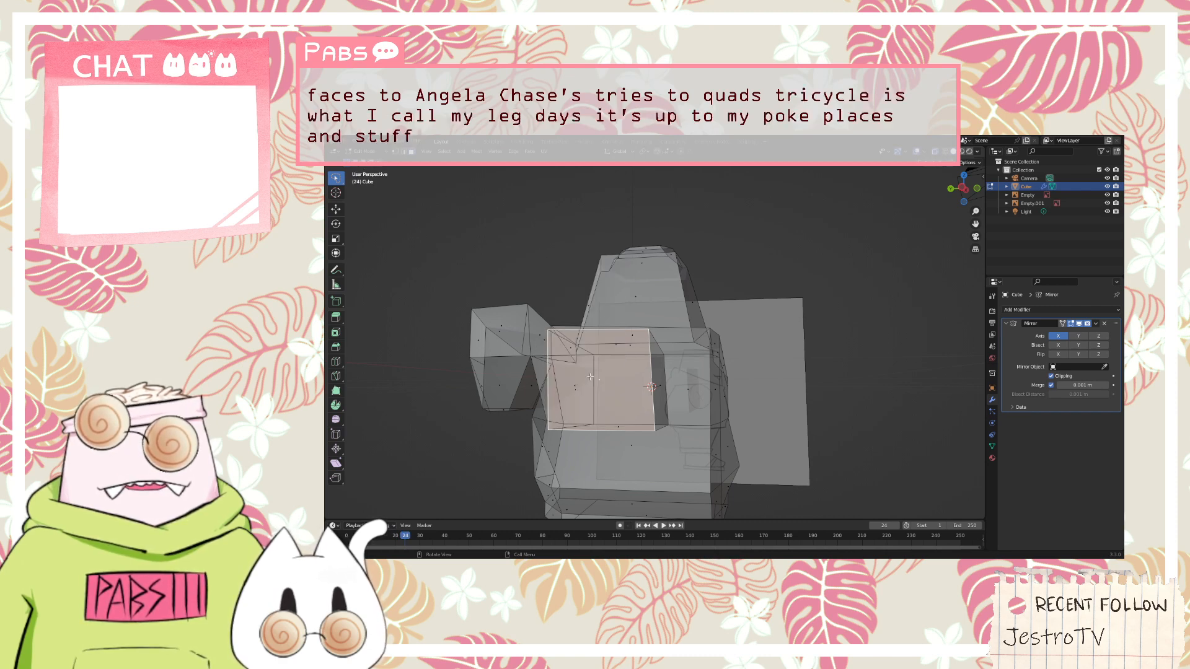
shift+click(599, 379)
shift+click(599, 379)
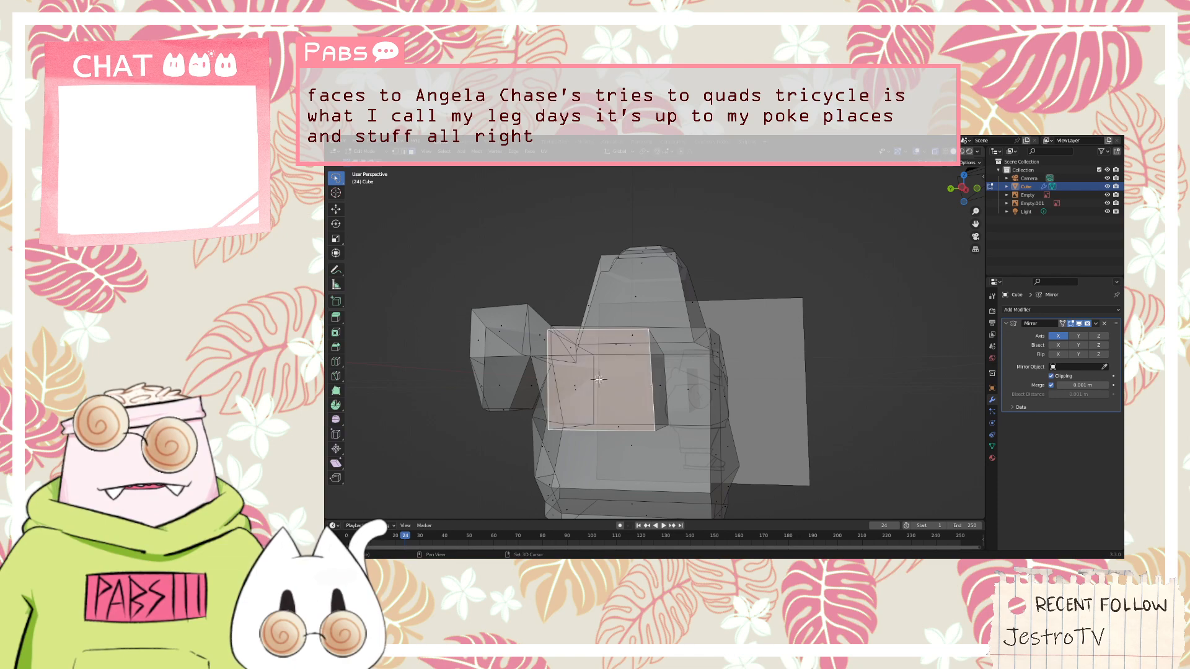
Examine the extruded arm, its end face and its junction with the torso from several angles and distances
middle_drag(618, 378, 666, 381)
scroll(588, 380, down, 4)
scroll(665, 382, up, 6)
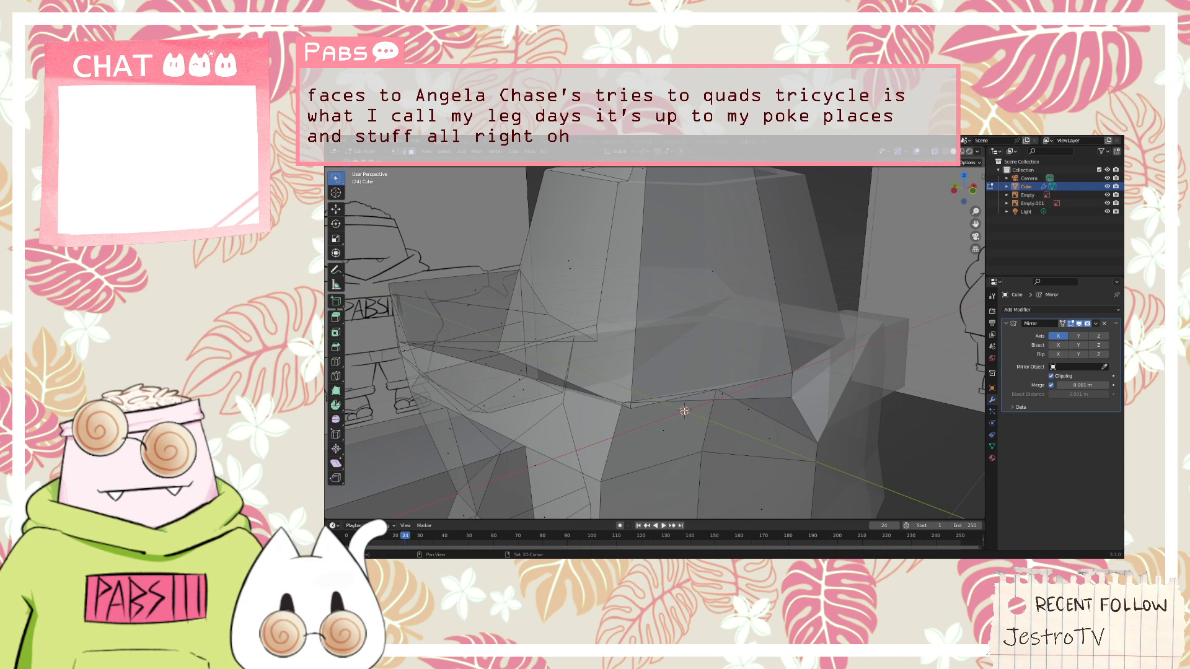
scroll(684, 410, down, 7)
middle_drag(685, 403, 768, 418)
scroll(691, 391, up, 5)
scroll(691, 392, down, 7)
scroll(721, 417, up, 4)
scroll(776, 431, down, 1)
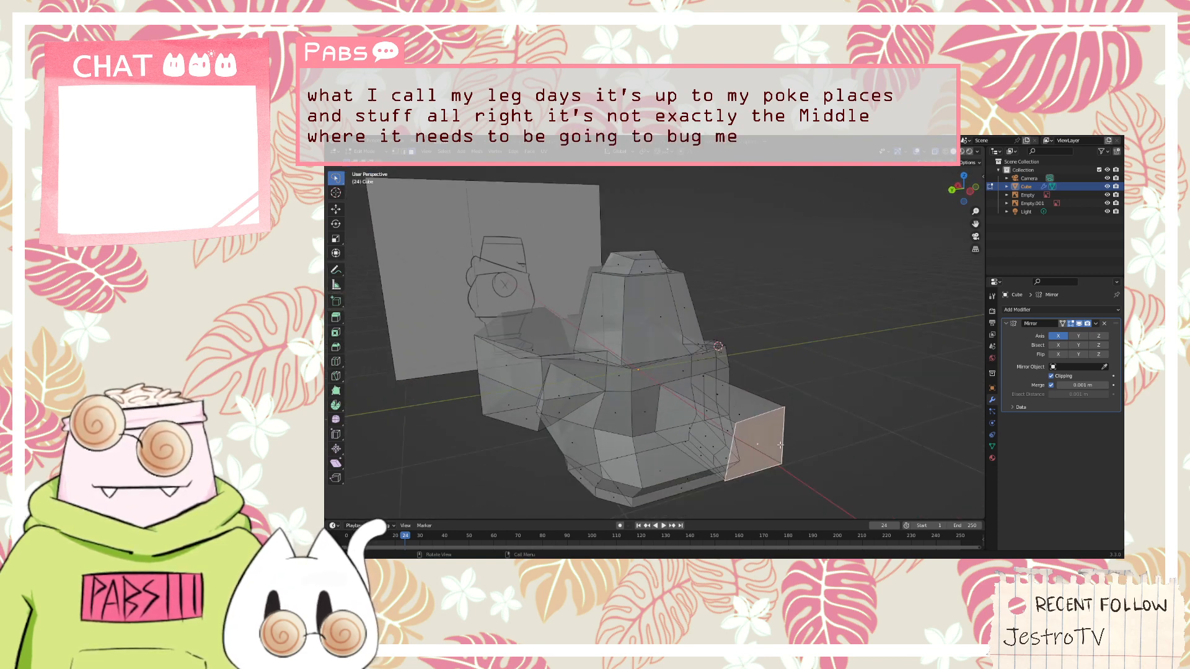
Try Un-Subdivide on the selected end face of the arm
right_click(771, 439)
key(Escape)
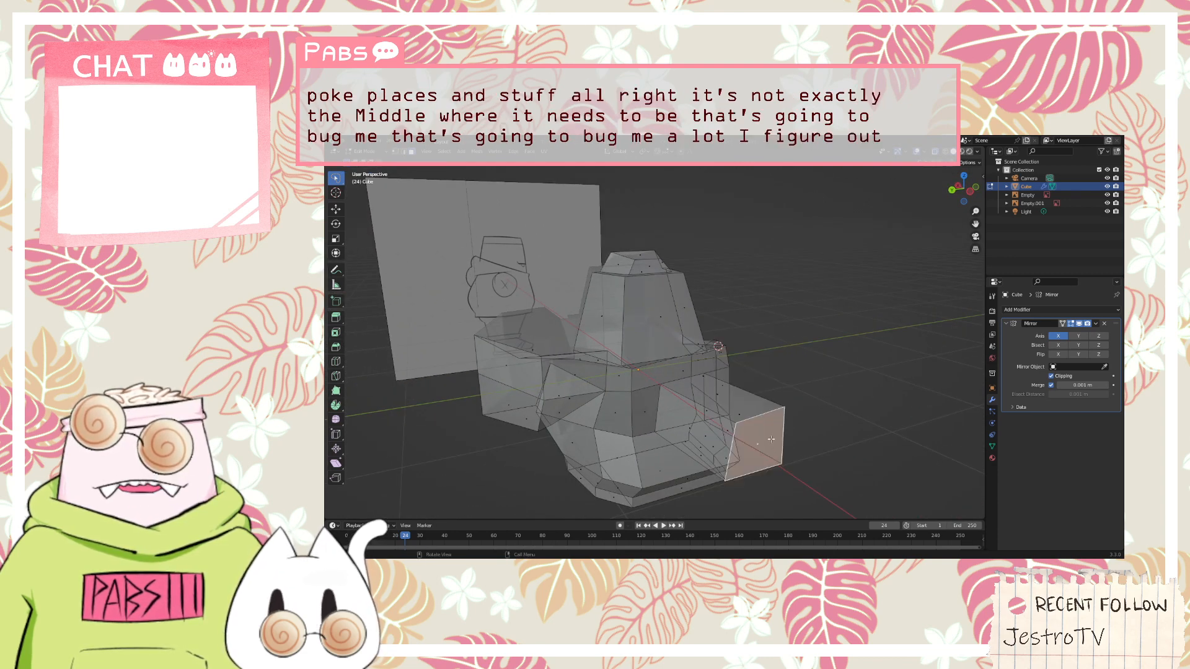
right_click(770, 439)
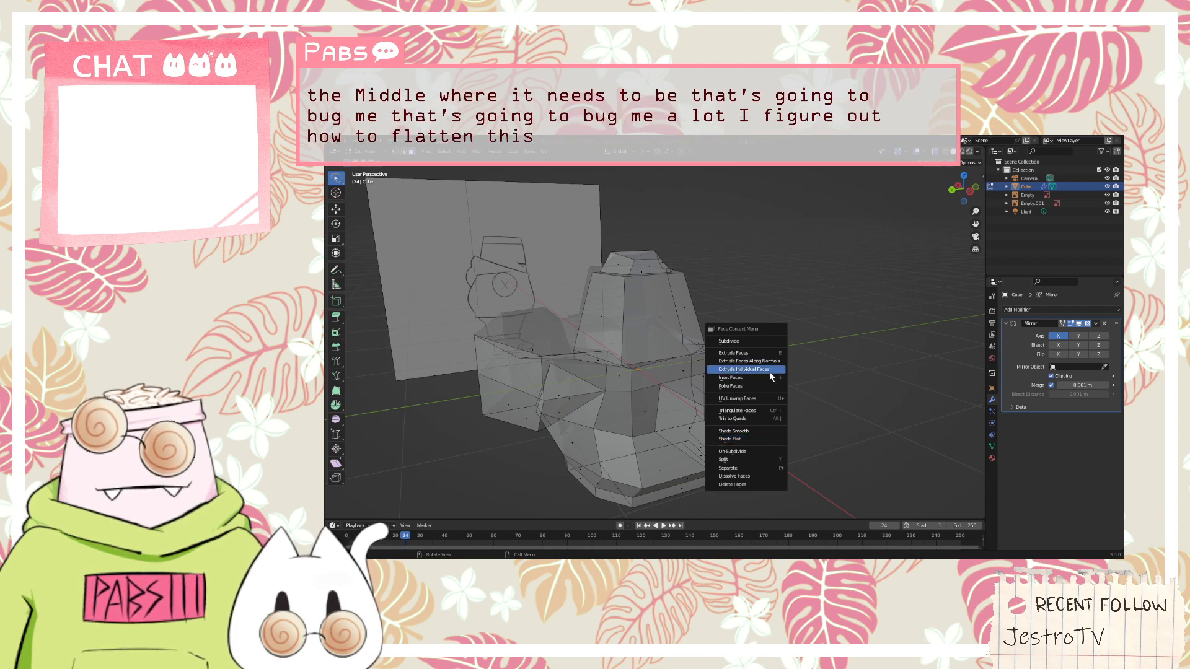
mouse_move(764, 401)
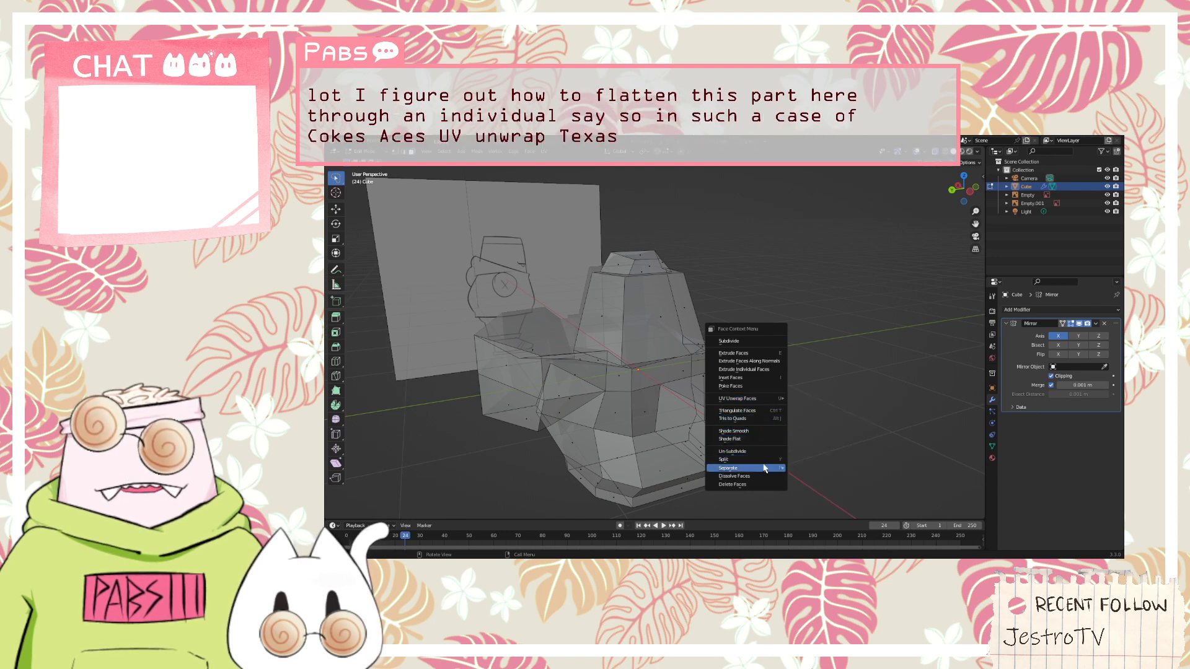
mouse_move(765, 471)
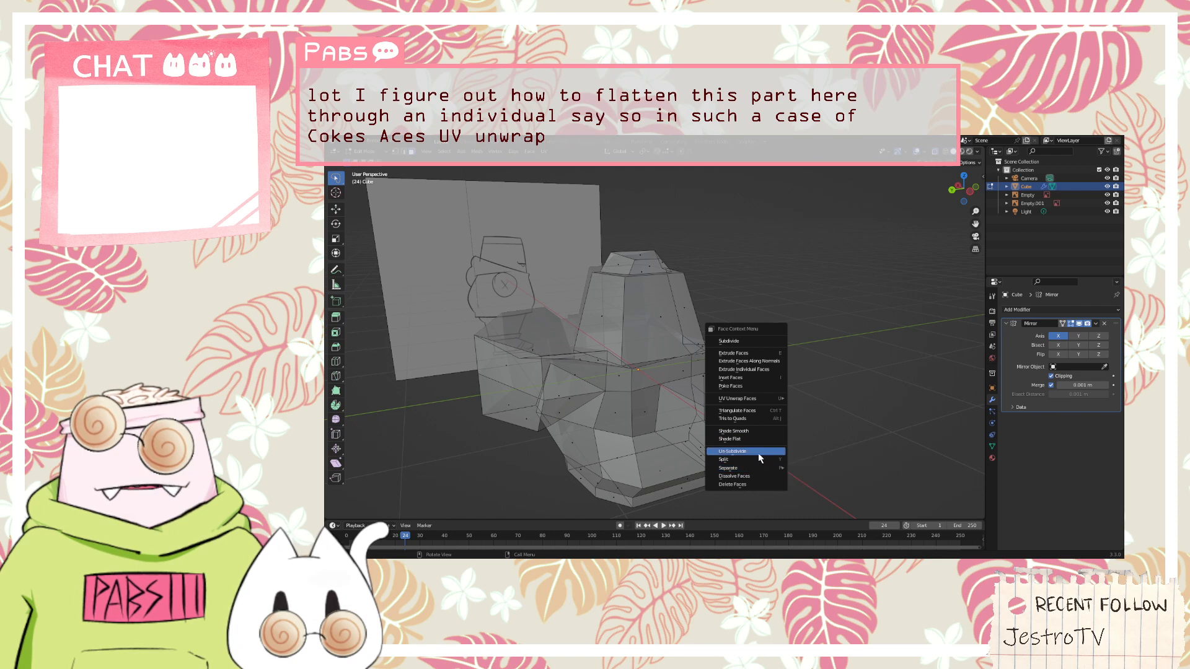
click(757, 452)
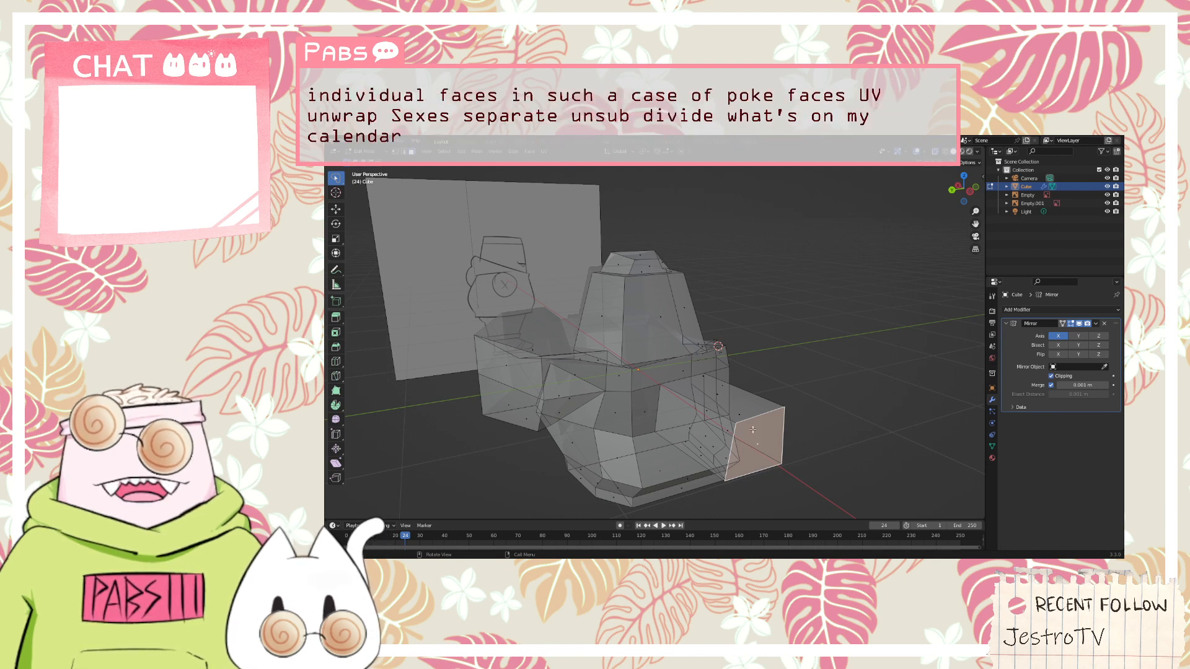
key(p)
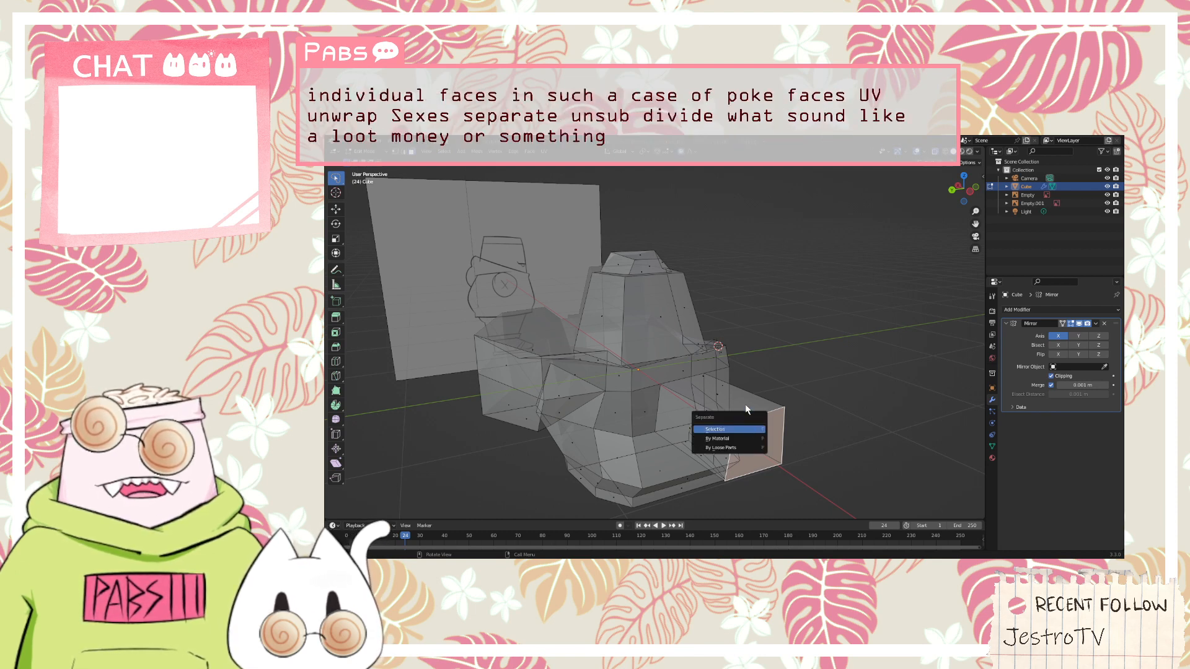
key(Return)
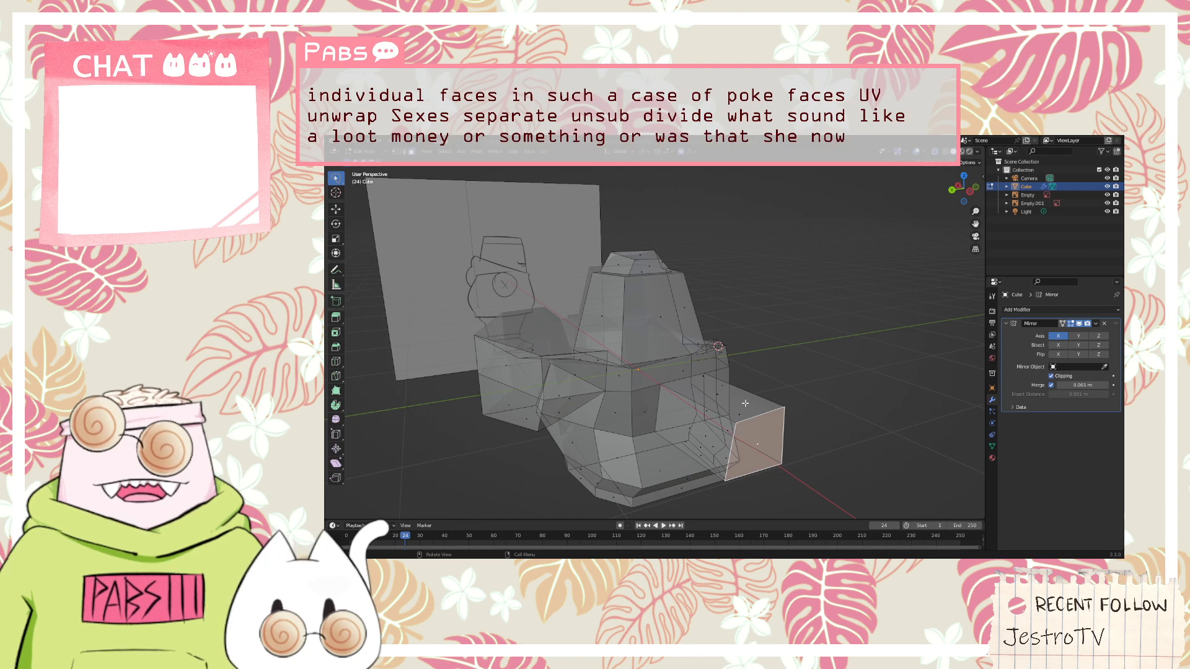
key(v)
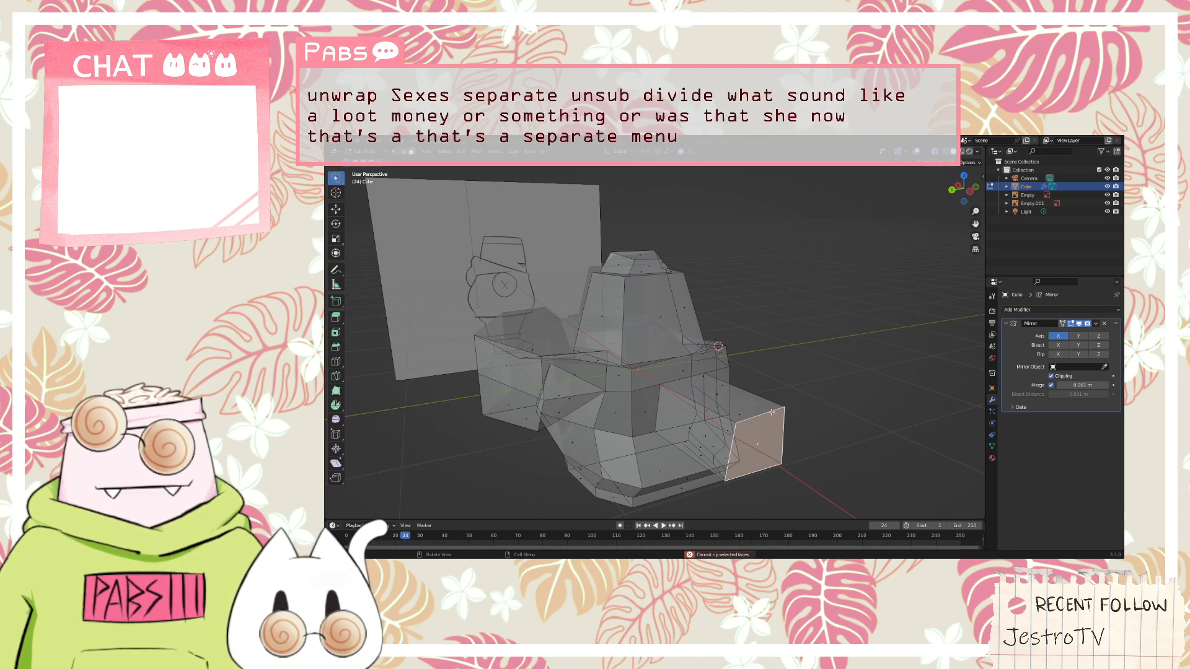
key(b)
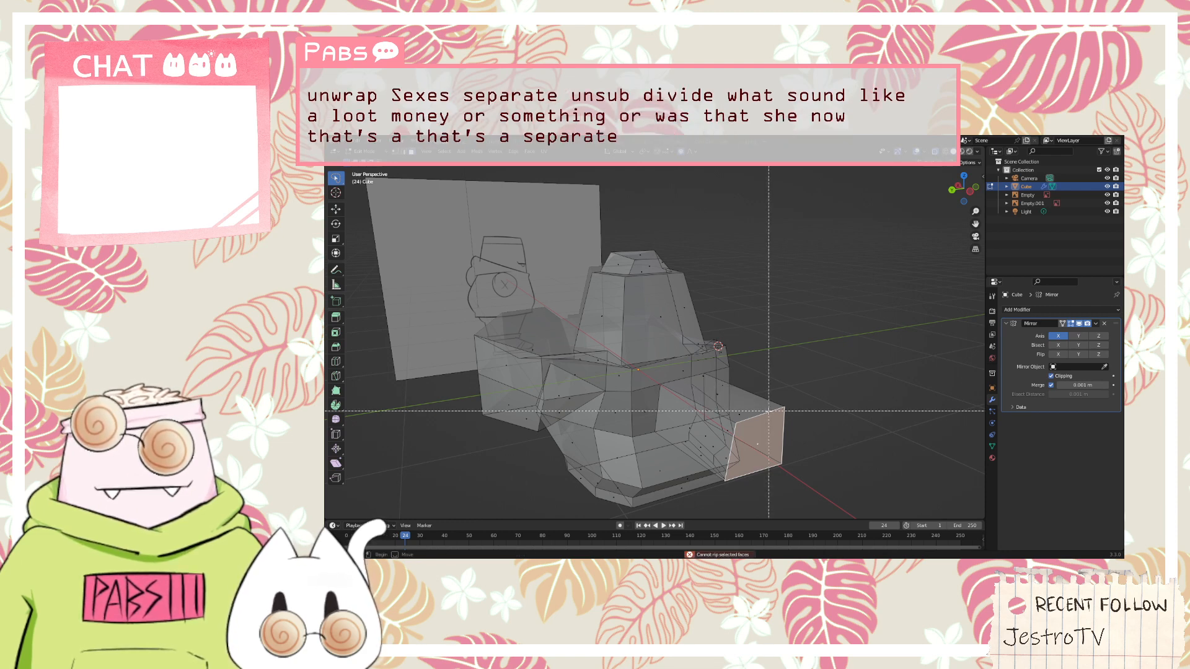
key(Escape)
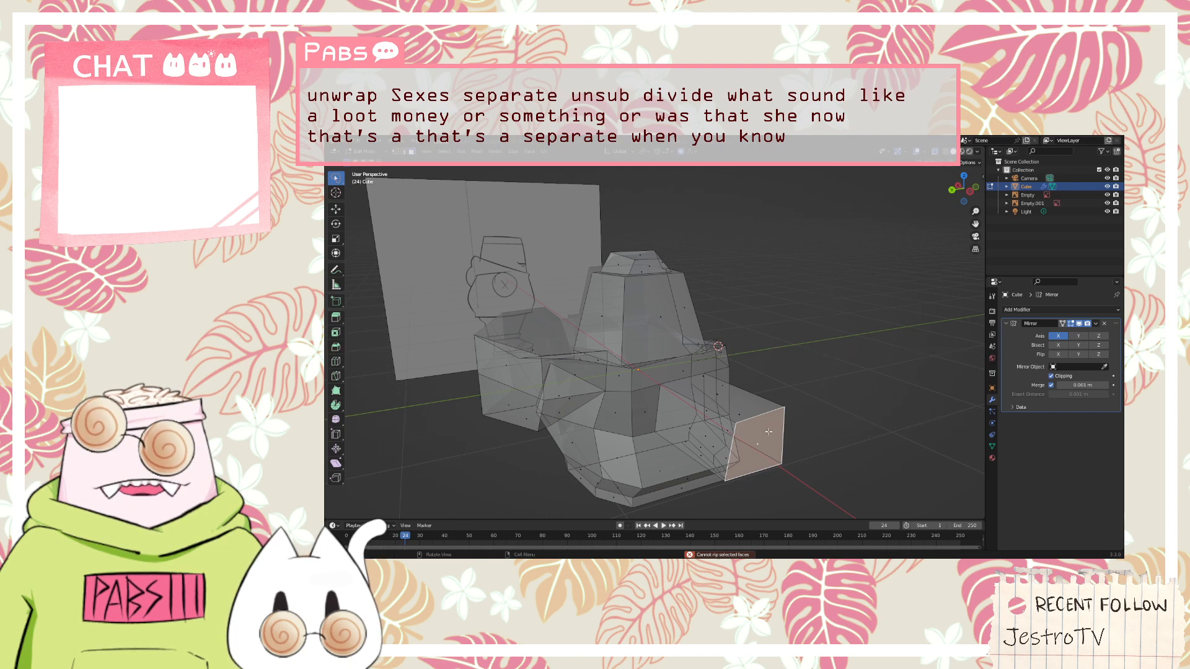
key(n)
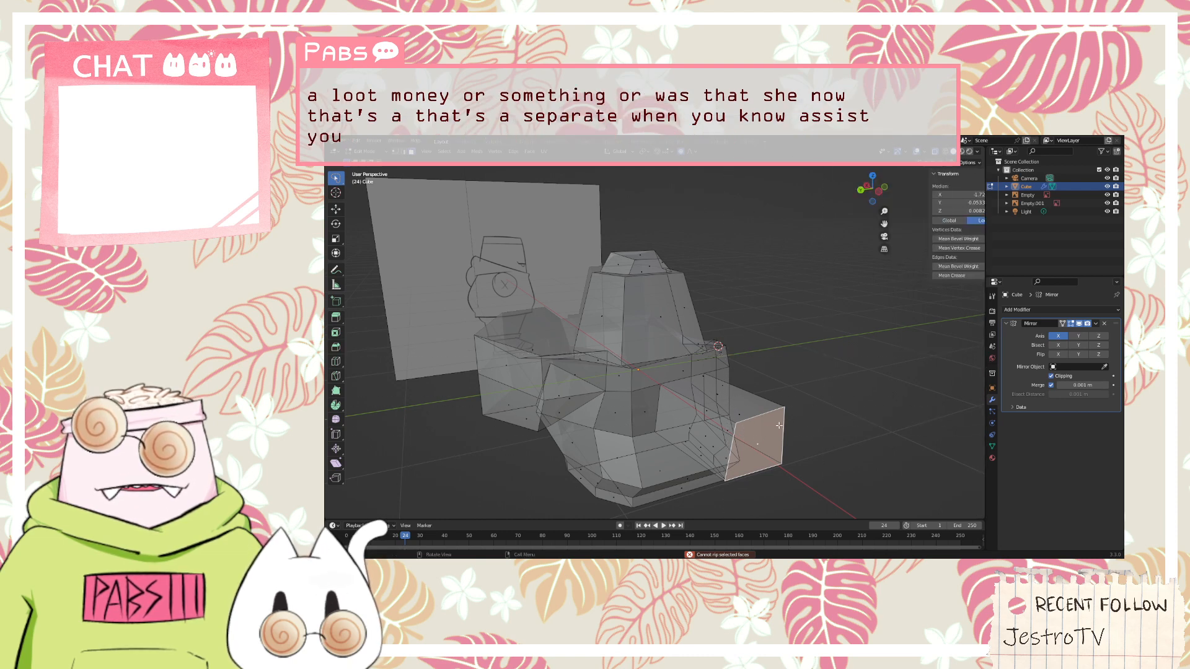
key(n)
key(m)
key(Escape)
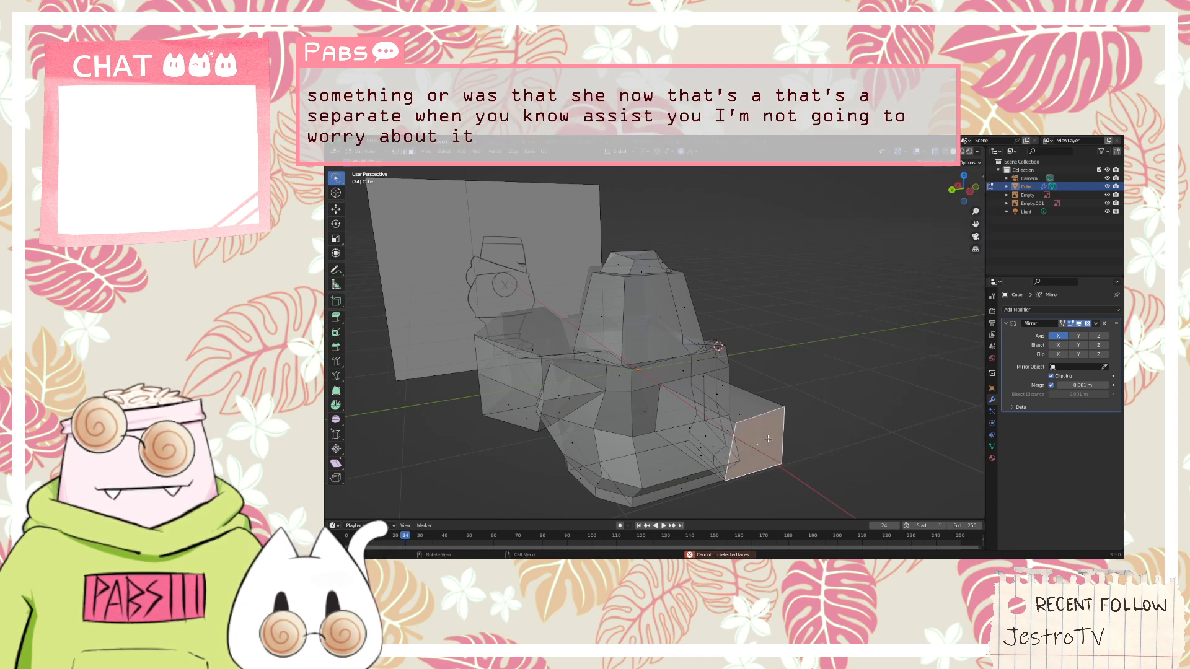
key(z)
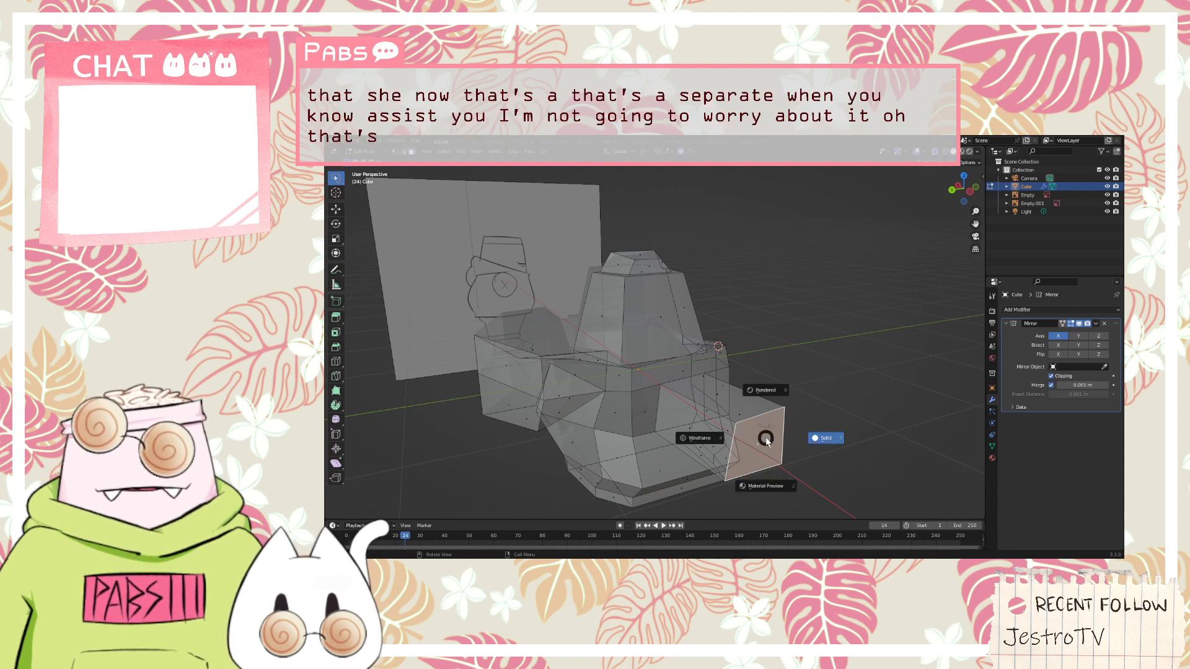
key(Escape)
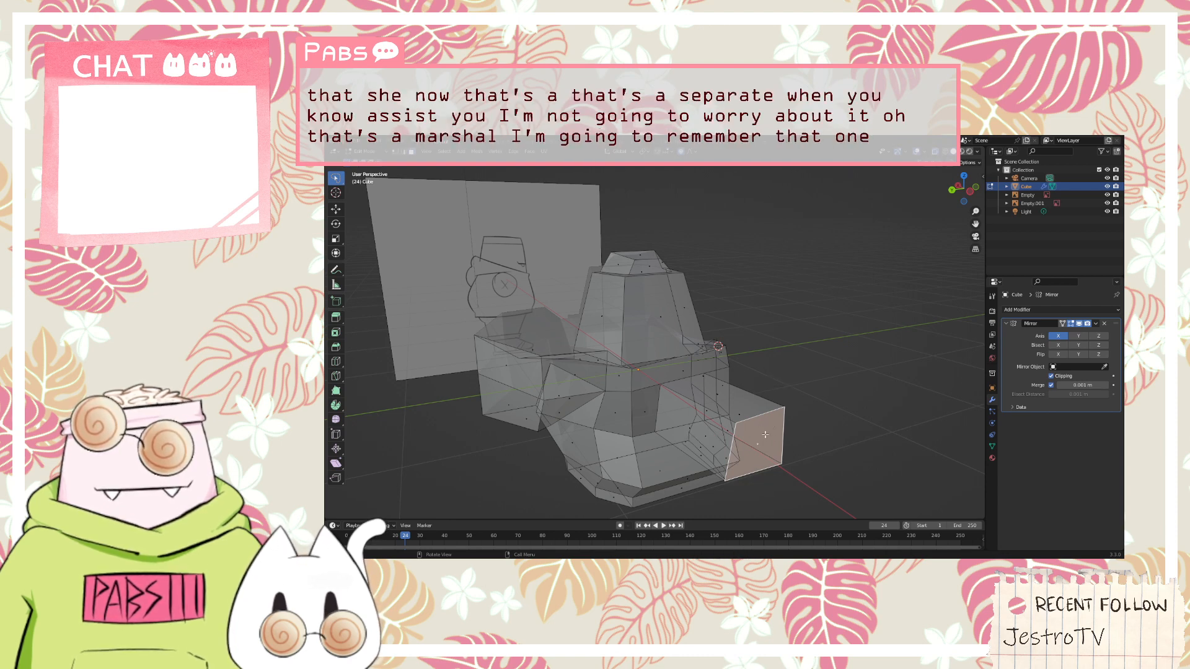
Reselect only the arm's end face, apply Poke Faces to it and clear the selection
key(a)
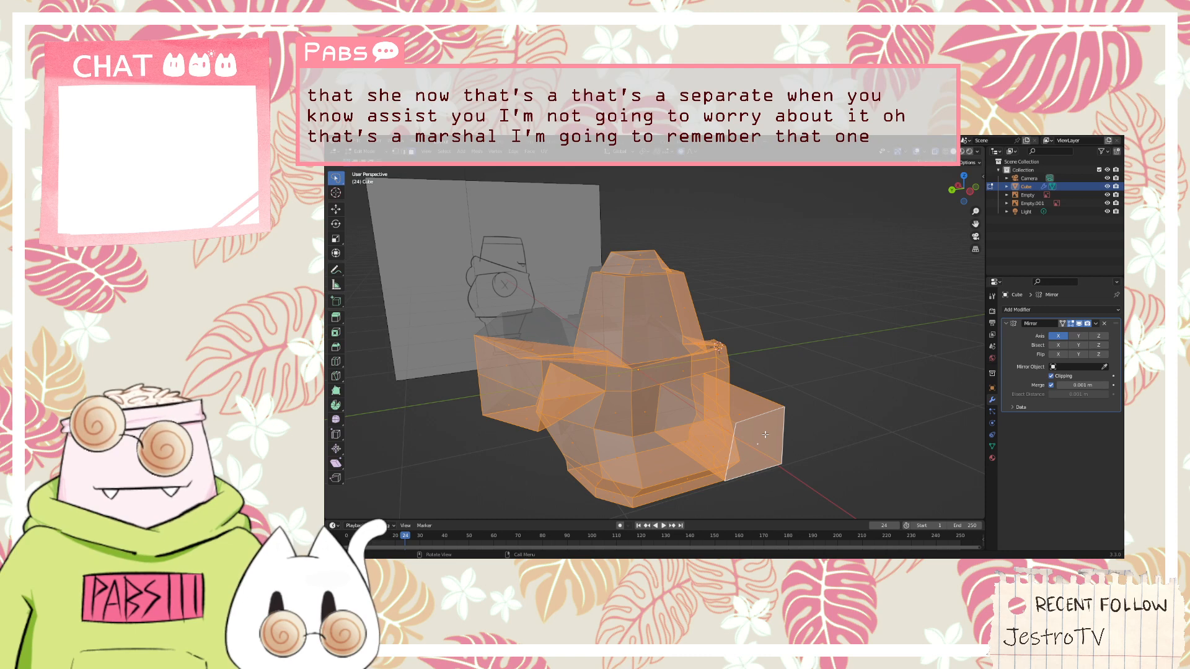
key(alt+a)
click(765, 434)
right_click(761, 451)
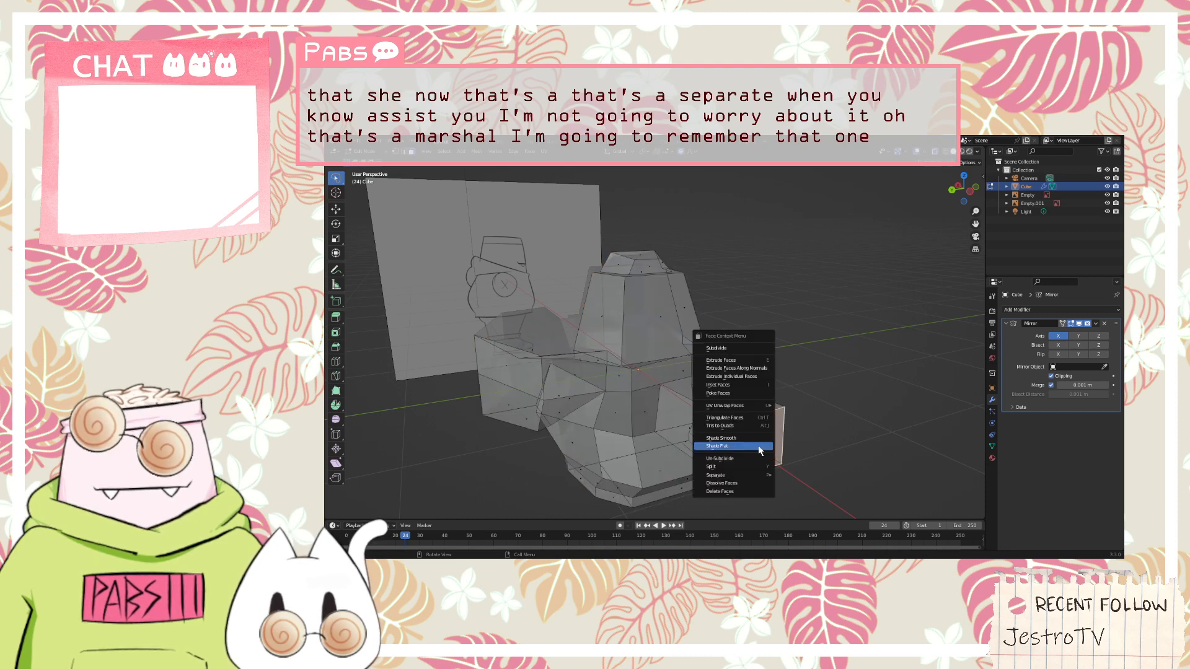
click(745, 395)
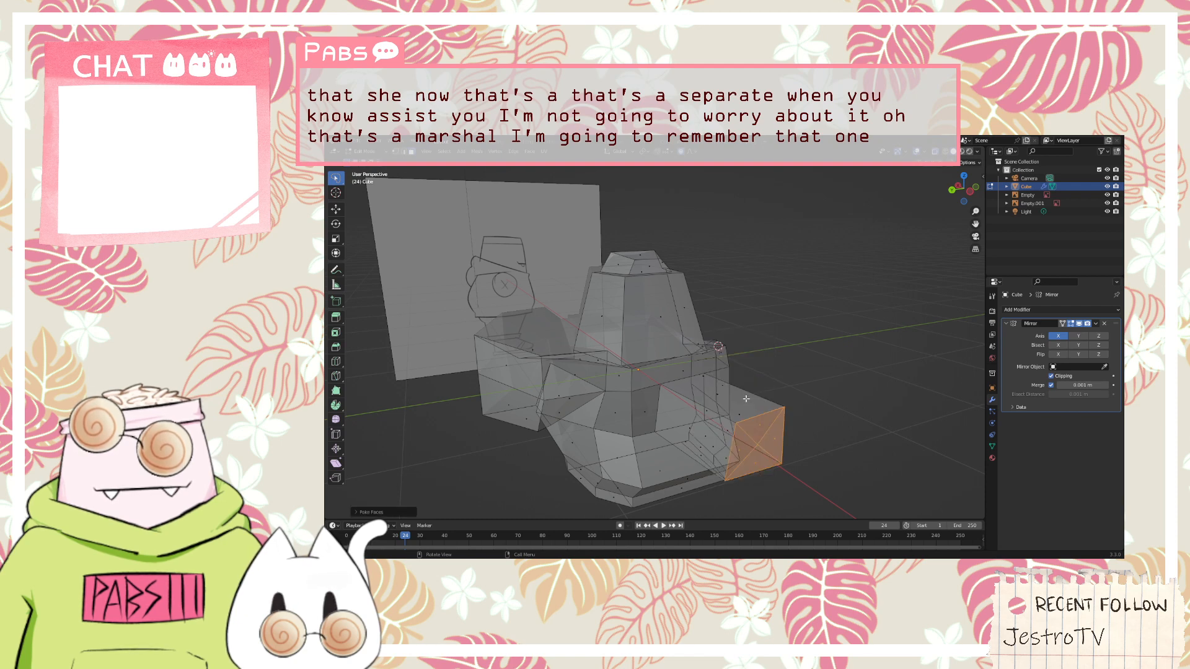
key(alt+a)
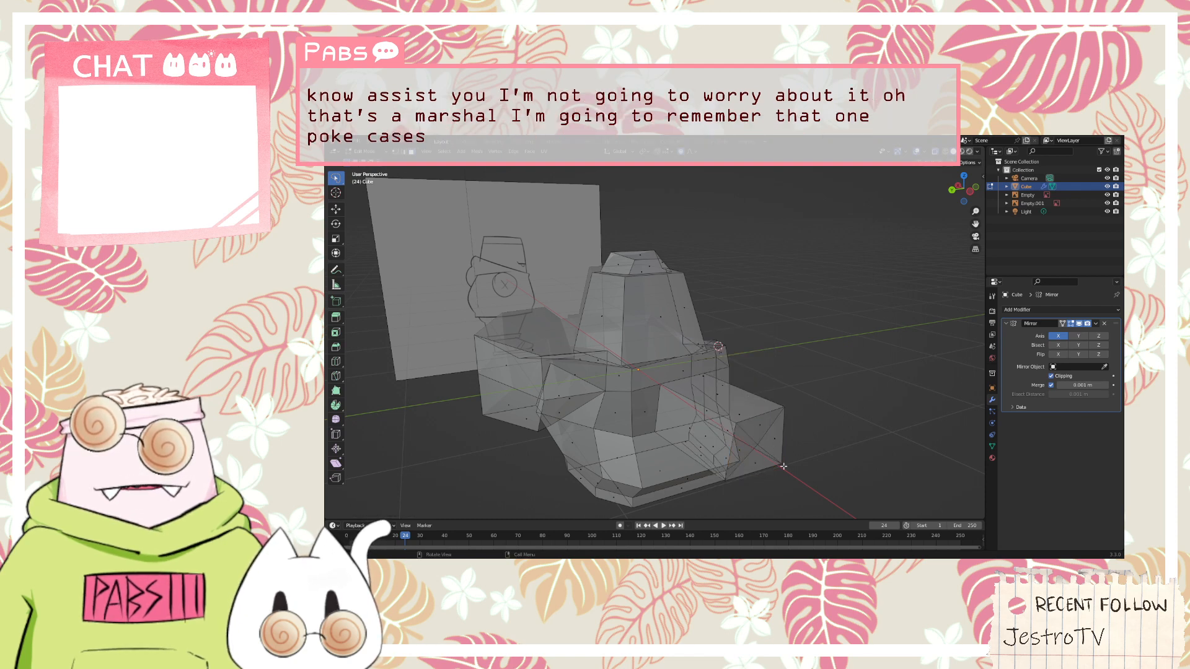
Undo the Poke Faces operation on the arm's end face so the undivided face is selected again
scroll(787, 458, up, 3)
scroll(824, 449, down, 5)
middle_drag(839, 448, 768, 412)
scroll(480, 363, up, 3)
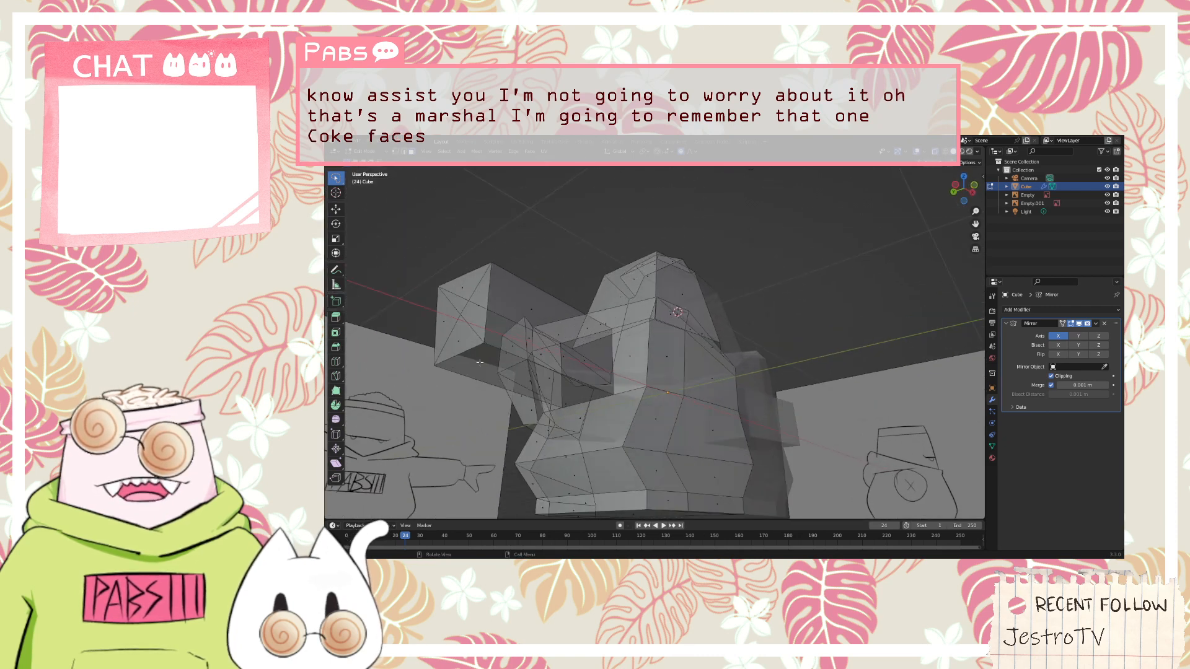
middle_drag(479, 363, 548, 358)
key(ctrl+z)
key(ctrl+z)
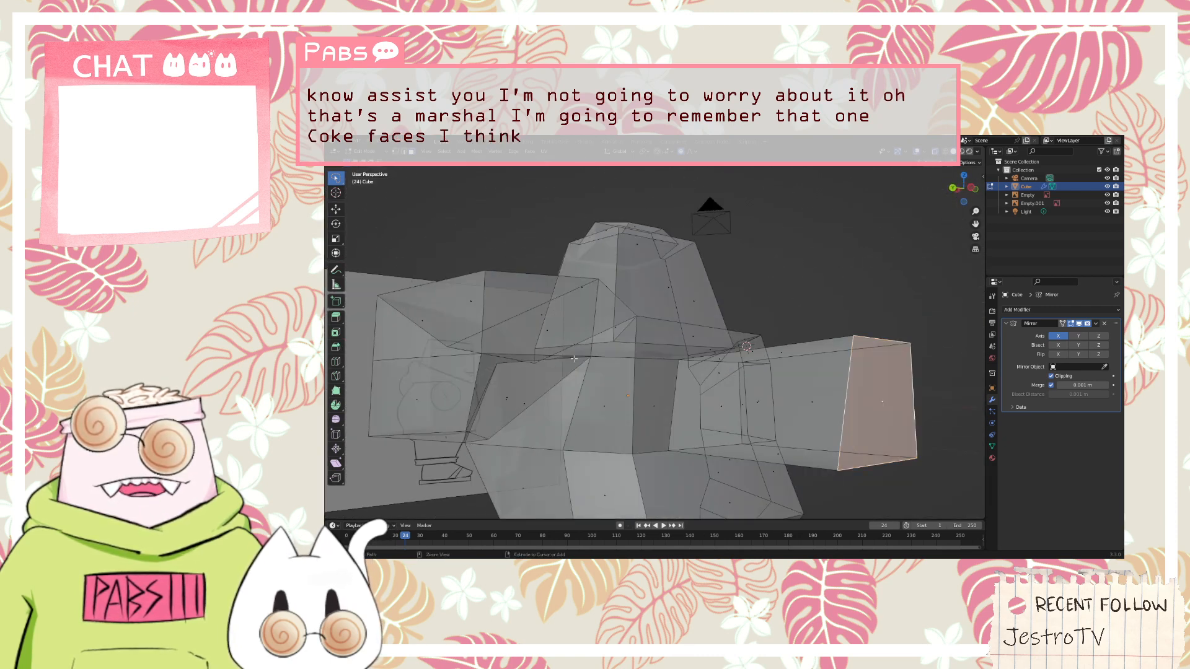
Try Poke Faces again on the selected end face of the arm, inspect it and undo it
right_click(829, 378)
click(828, 373)
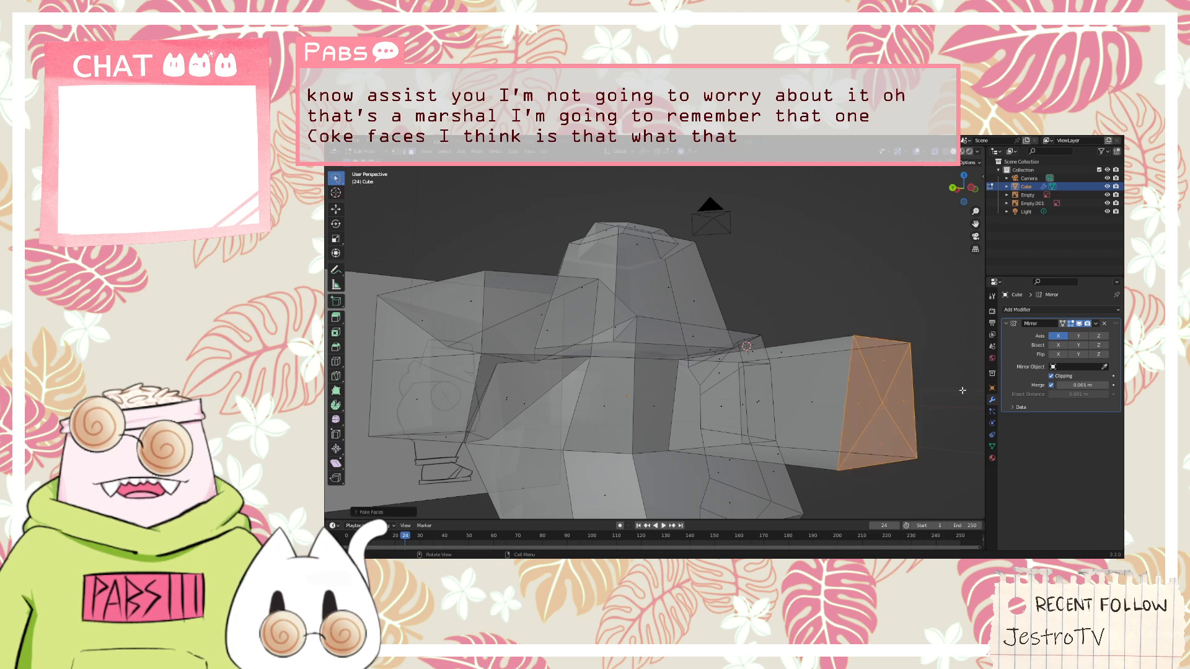
middle_drag(962, 390, 916, 378)
key(ctrl+z)
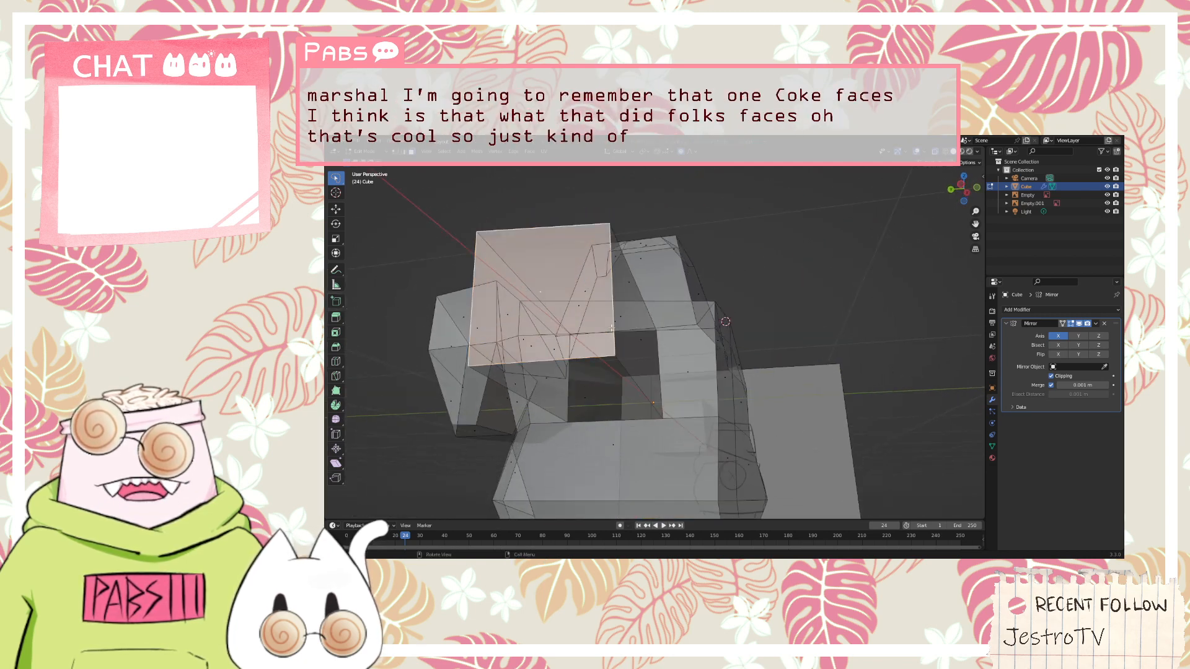
Try extruding the arm's end face sideways and moving it along the Y axis, then undo the extrusion
middle_drag(608, 327, 622, 336)
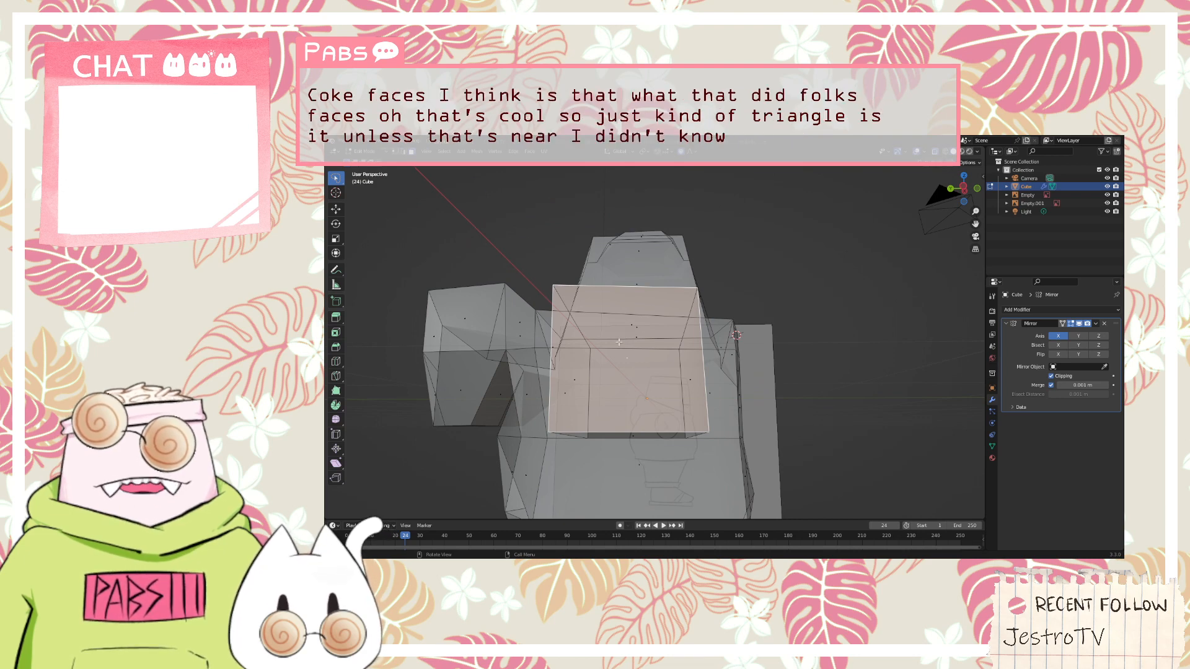
key(e)
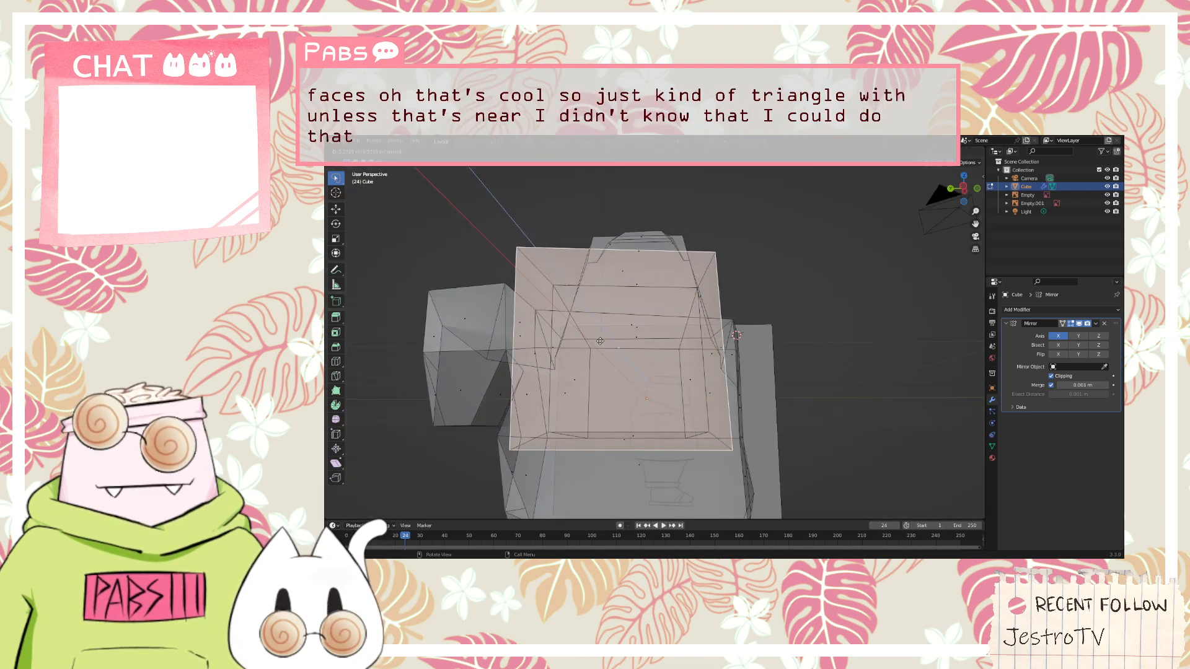
middle_drag(616, 344, 443, 329)
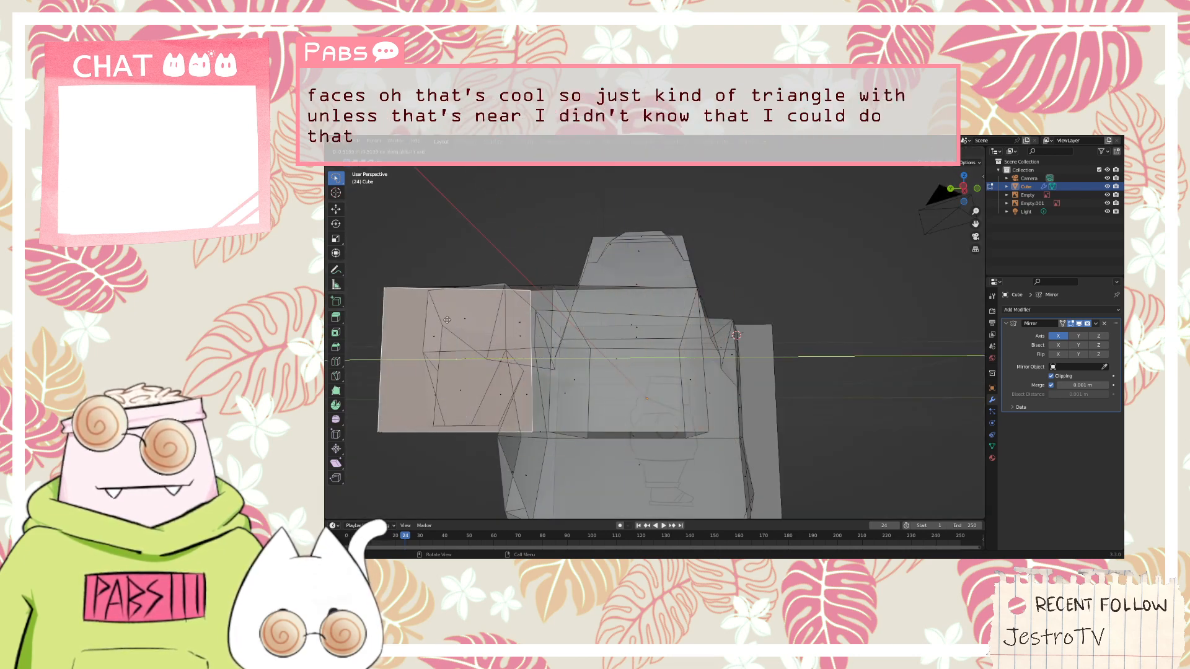
click(442, 329)
middle_drag(716, 319, 654, 274)
key(g)
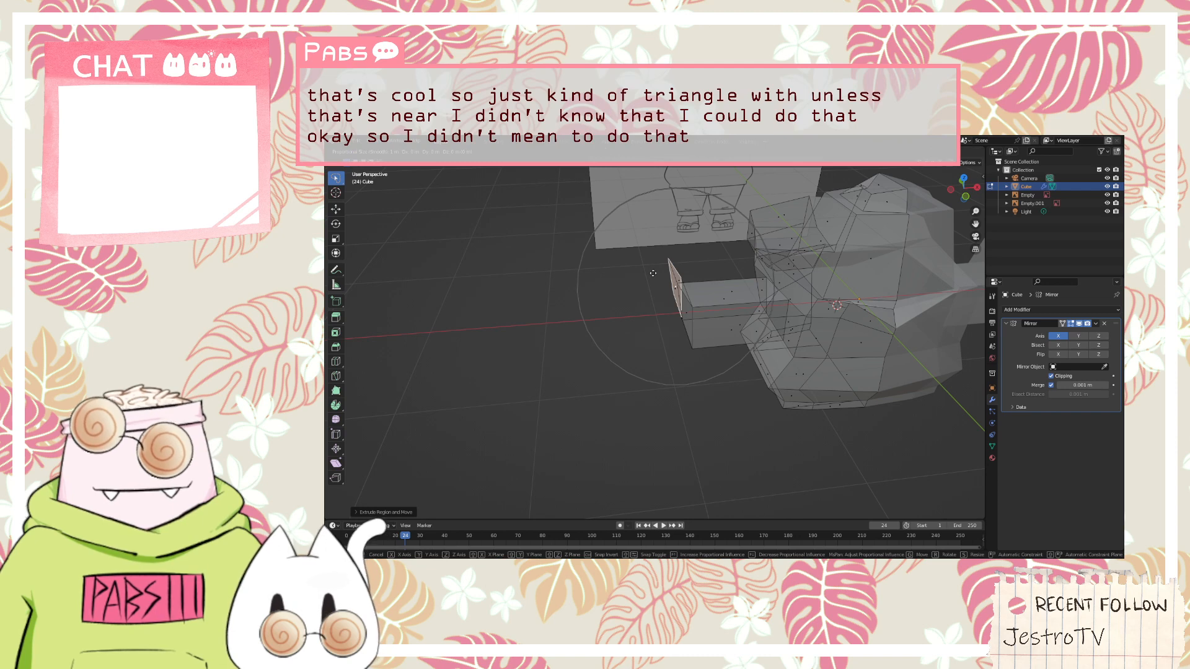
key(y)
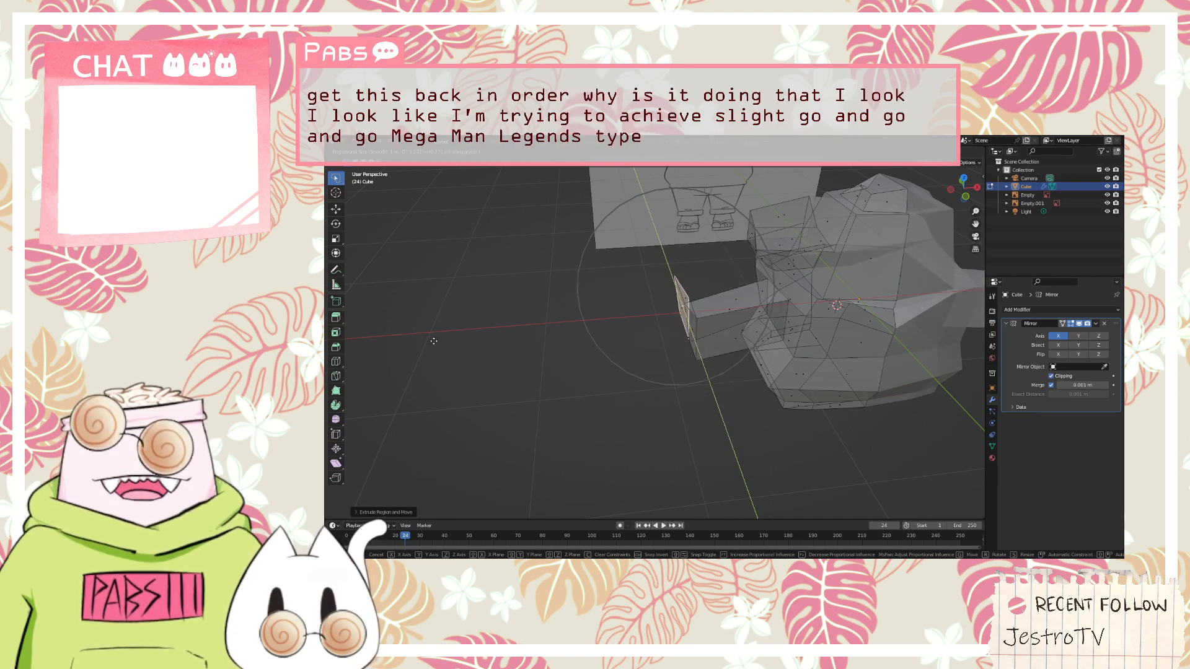
click(704, 277)
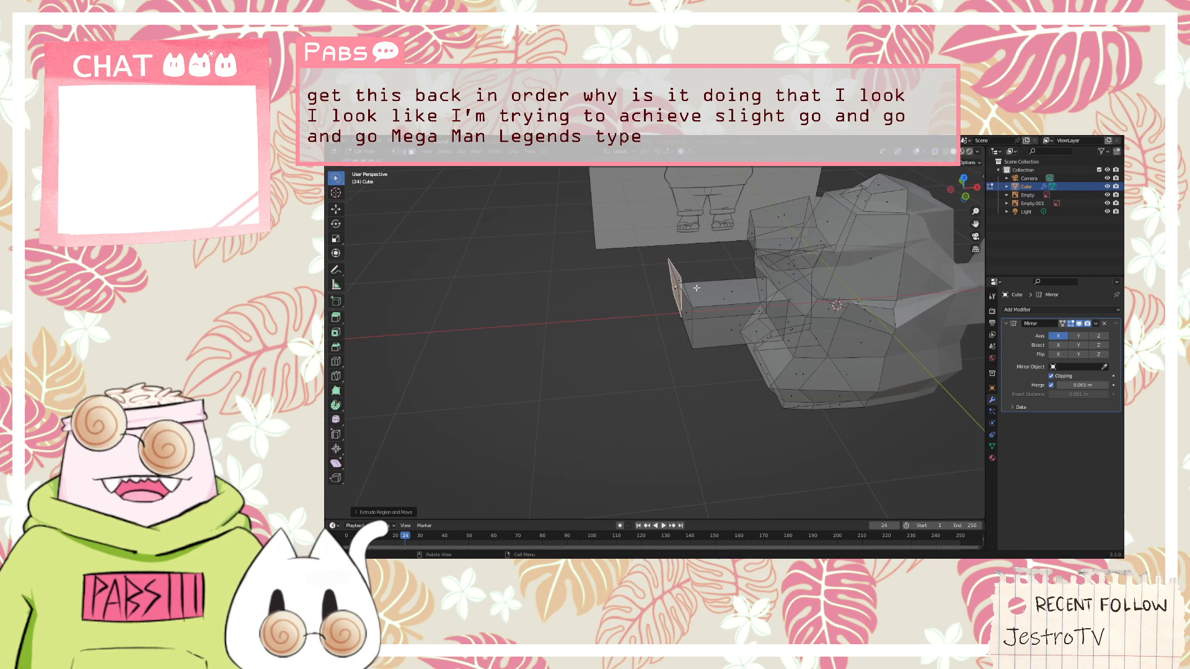
key(ctrl+z)
Try Poke Faces on the arm's end face from a lower viewing angle
mouse_move(676, 316)
middle_down()
mouse_move(656, 271)
mouse_move(604, 283)
mouse_move(660, 295)
middle_up()
right_click(664, 296)
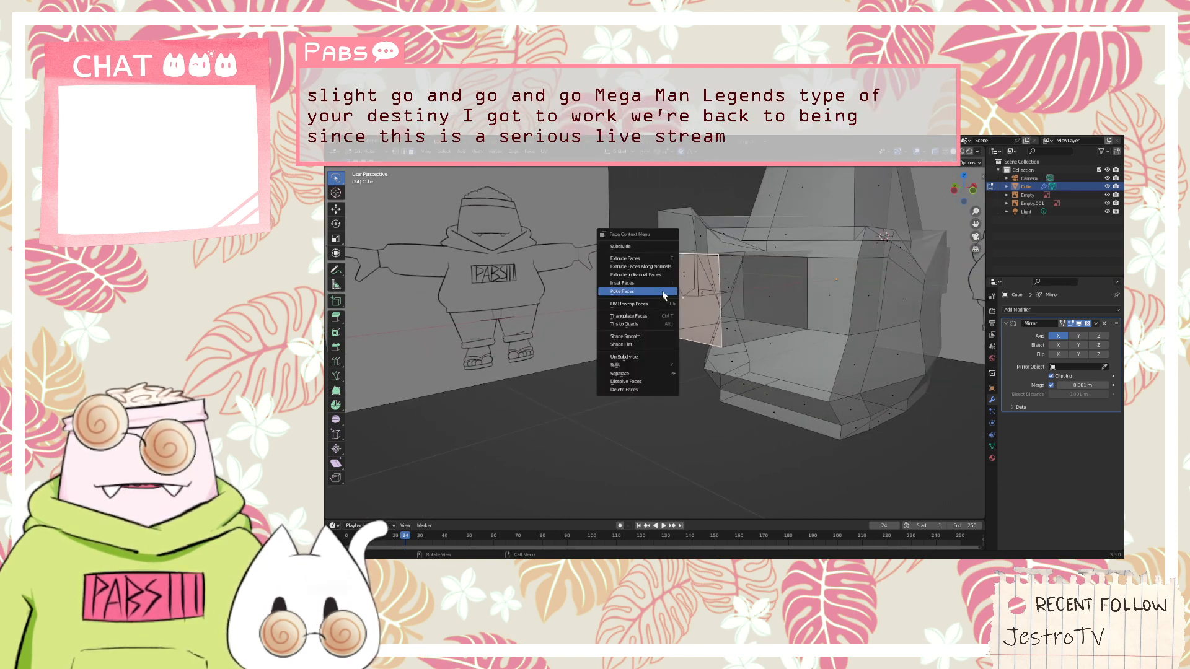
click(663, 292)
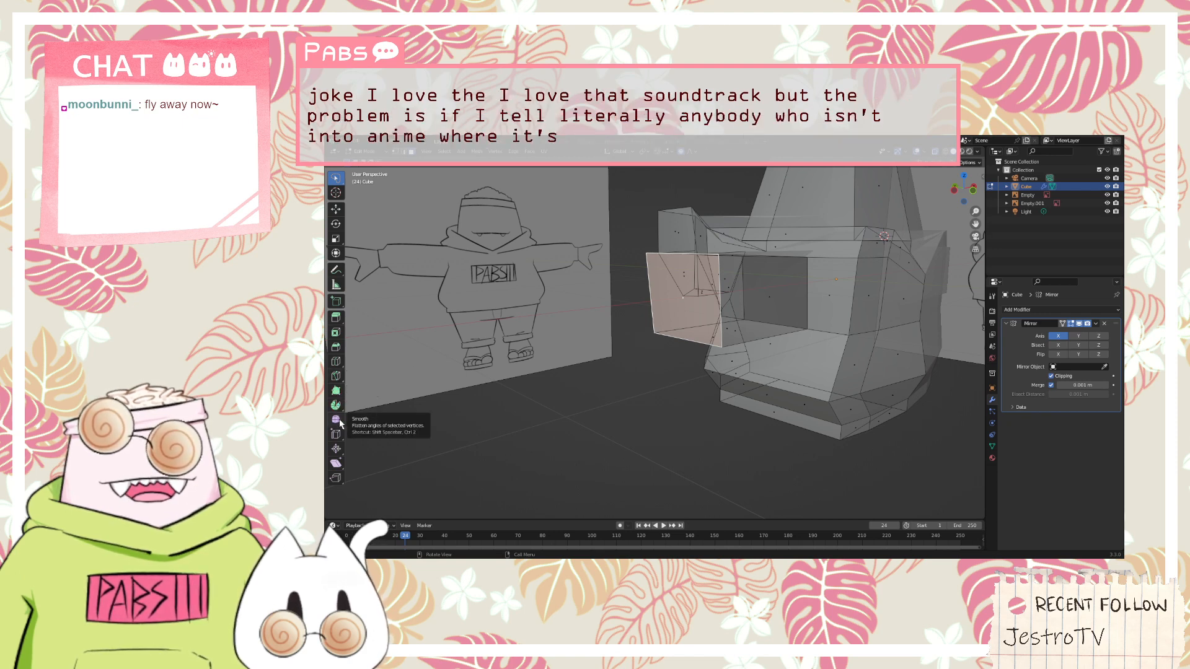
Try the Shear tool on the arm's end face and undo the accidental changes
click(335, 463)
middle_drag(508, 402, 709, 385)
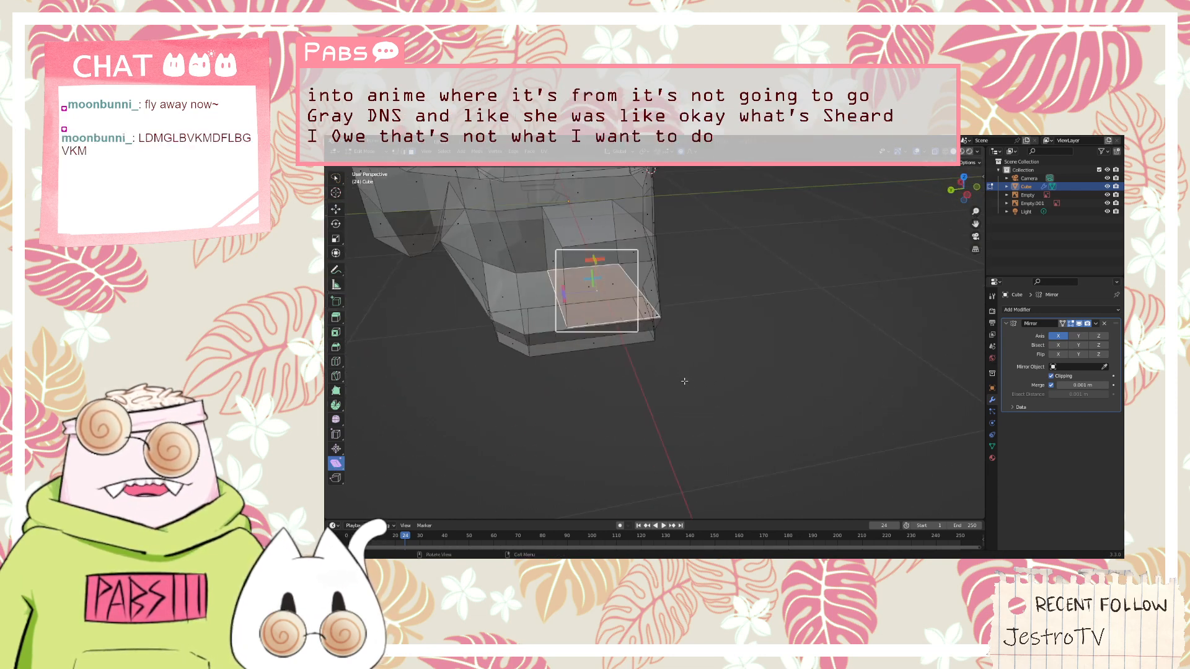
key(z)
click(744, 337)
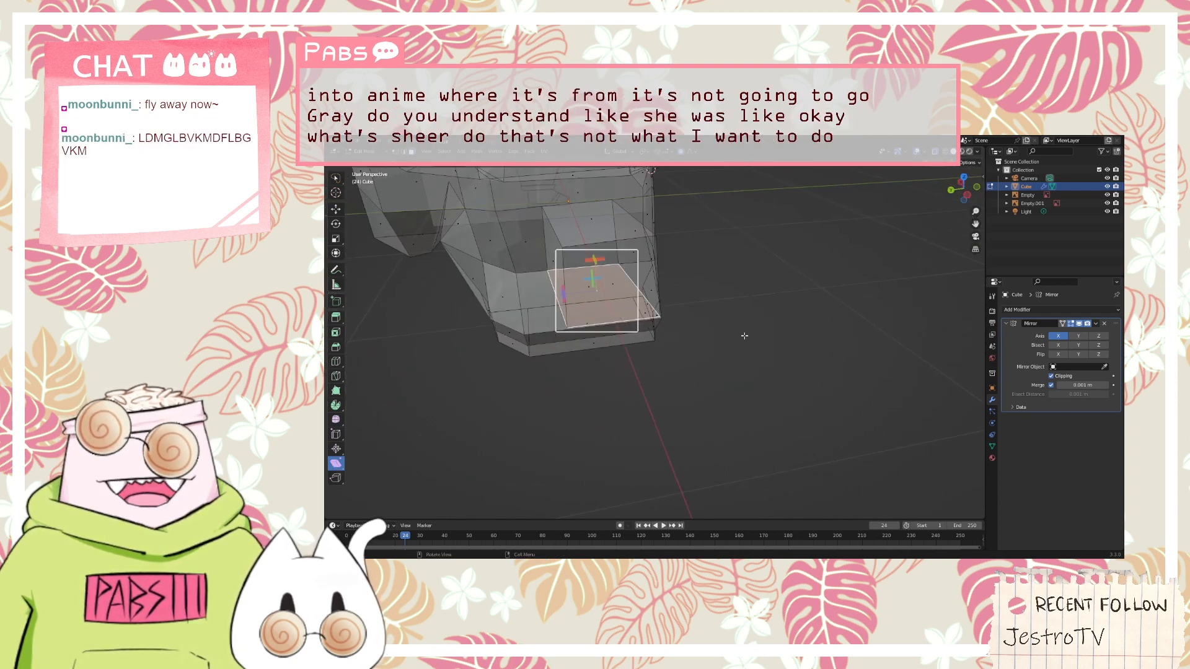
middle_drag(742, 331, 662, 332)
scroll(826, 266, up, 2)
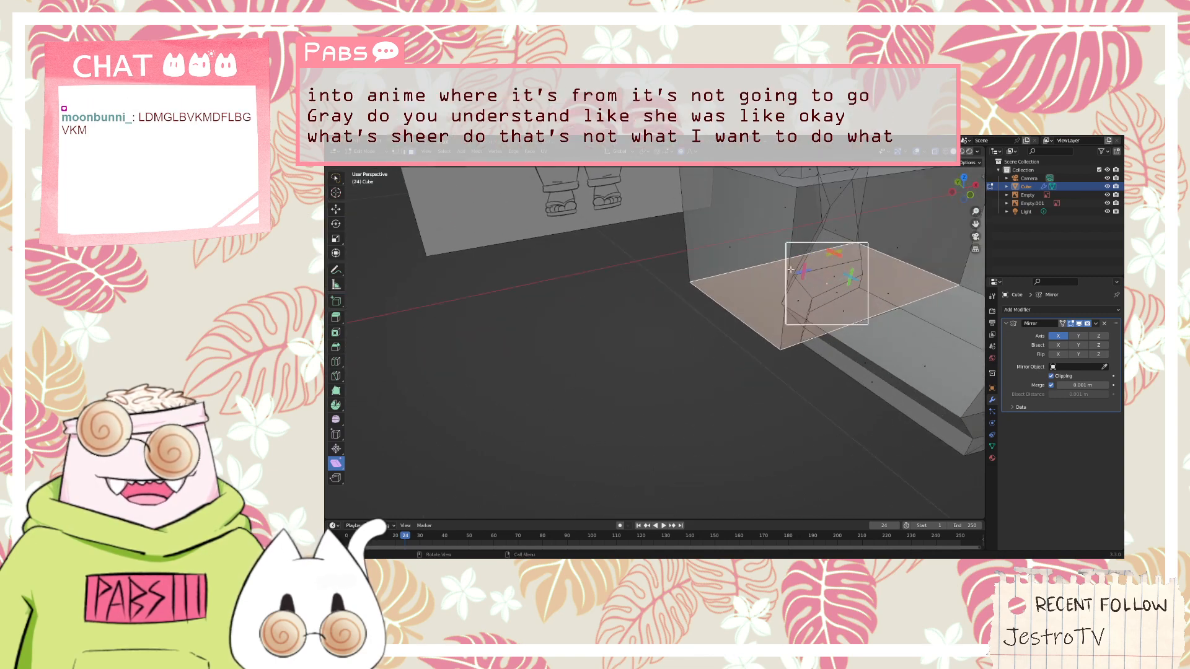
scroll(826, 266, down, 2)
middle_drag(826, 267, 850, 262)
key(ctrl+z)
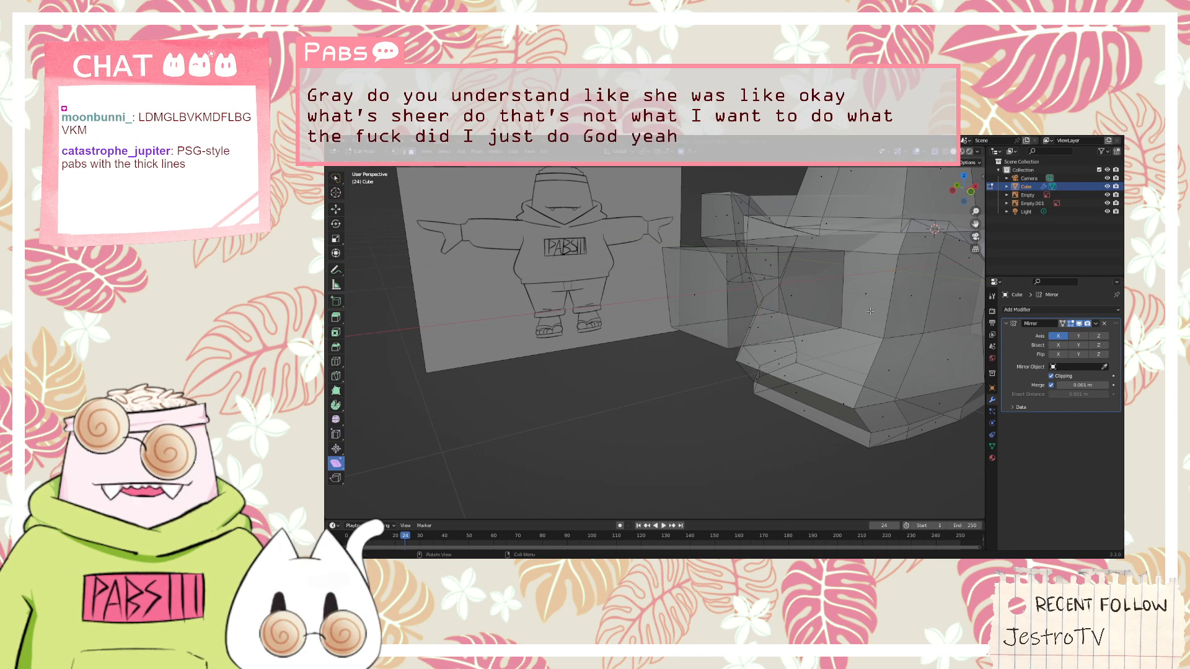
click(696, 292)
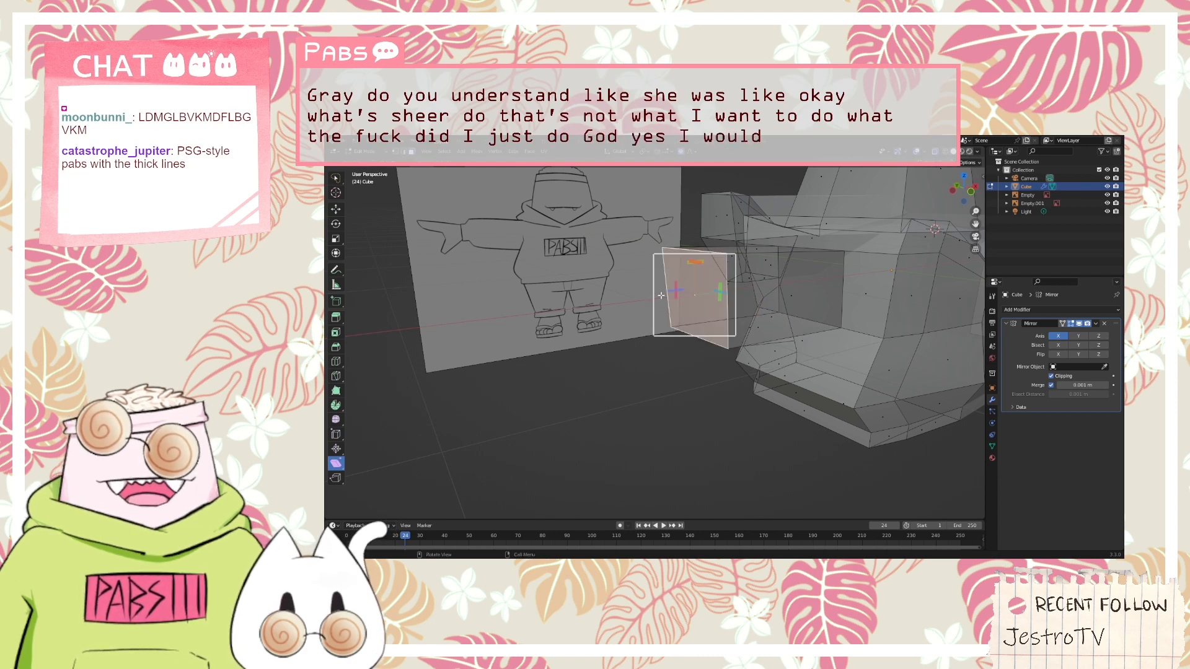
key(ctrl+z)
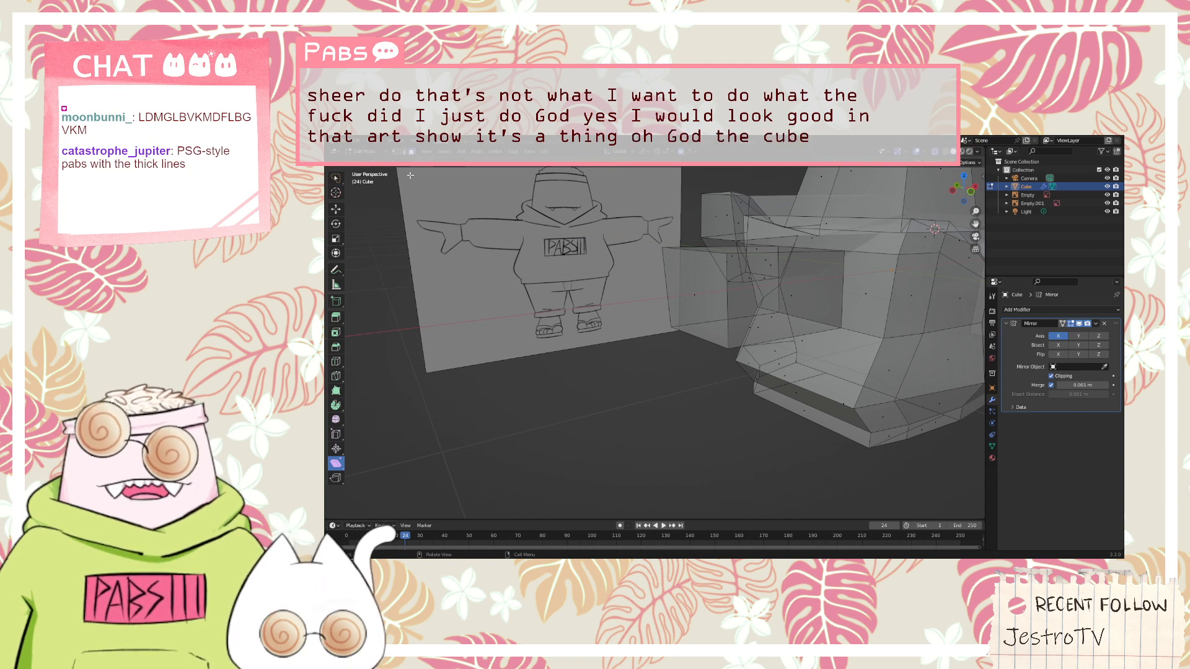
Return to the selection tool and reselect the arm's end face
click(335, 178)
click(696, 296)
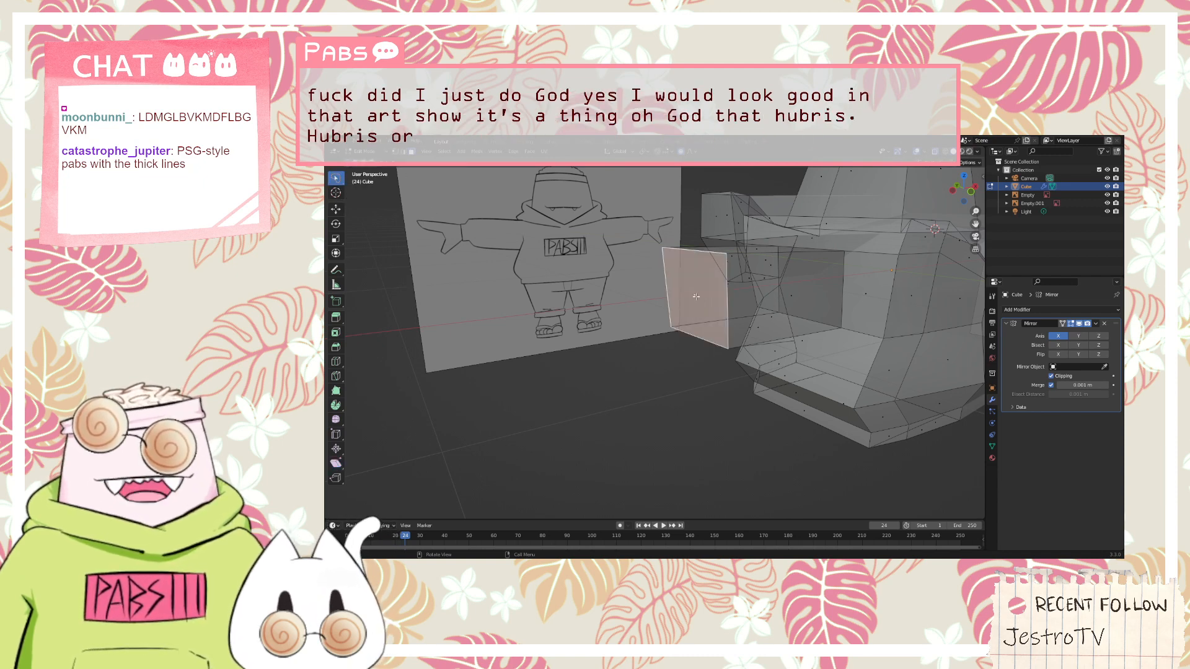
right_click(707, 271)
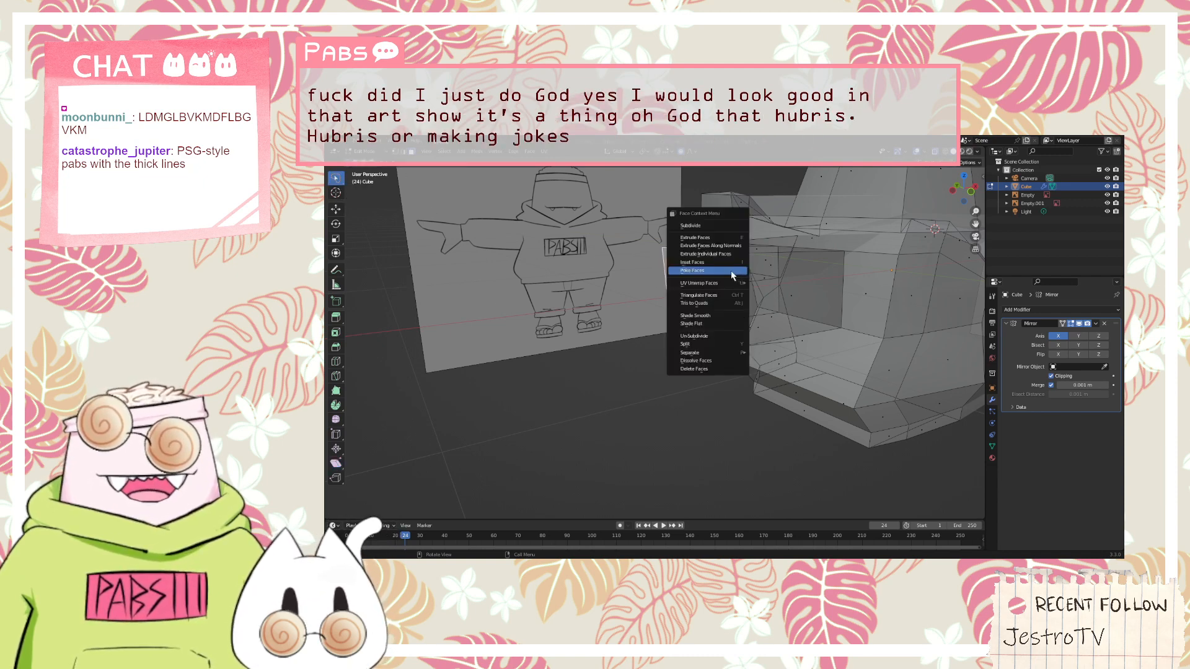
key(Escape)
right_click(705, 271)
key(Escape)
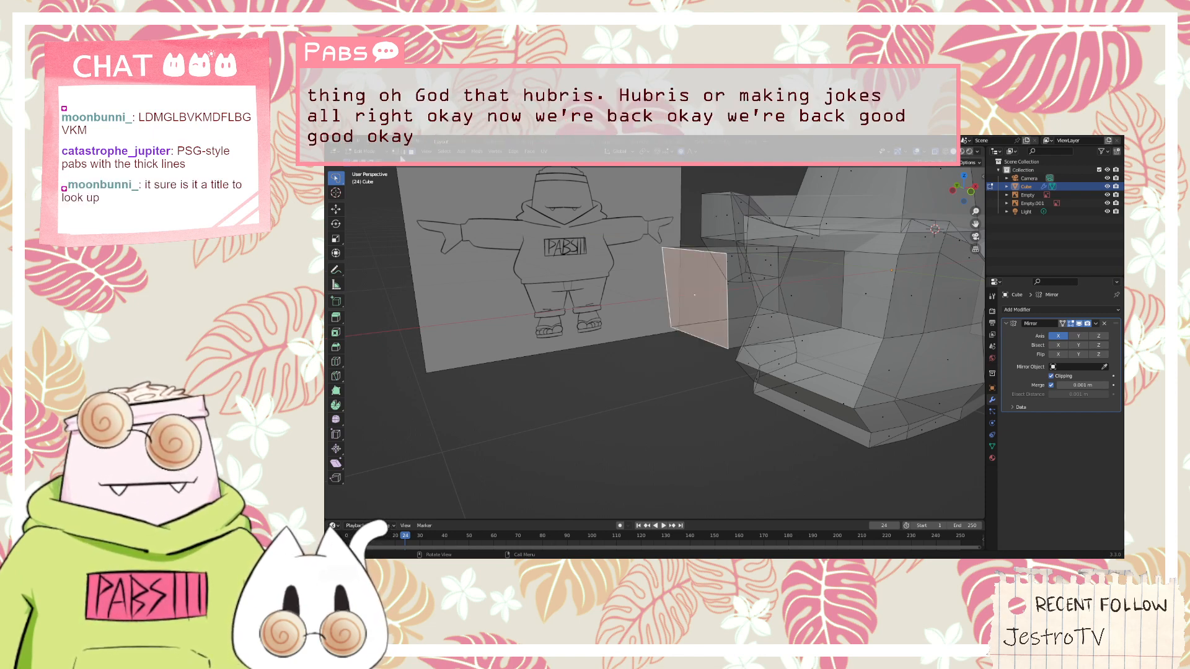
click(475, 152)
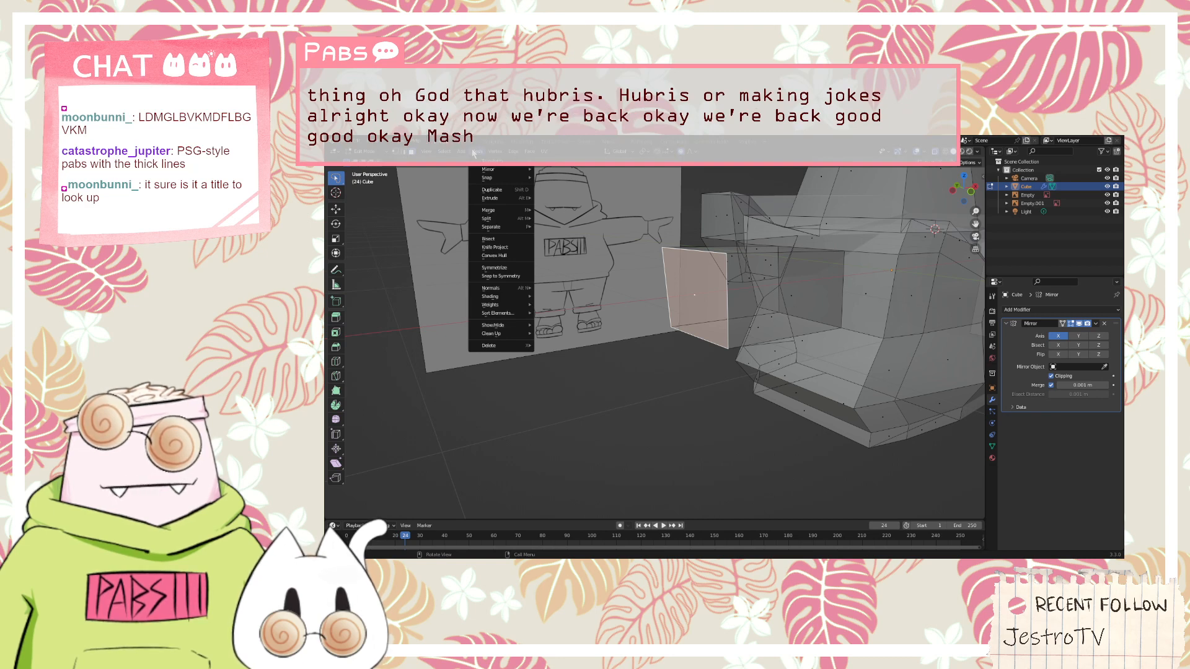
mouse_move(526, 299)
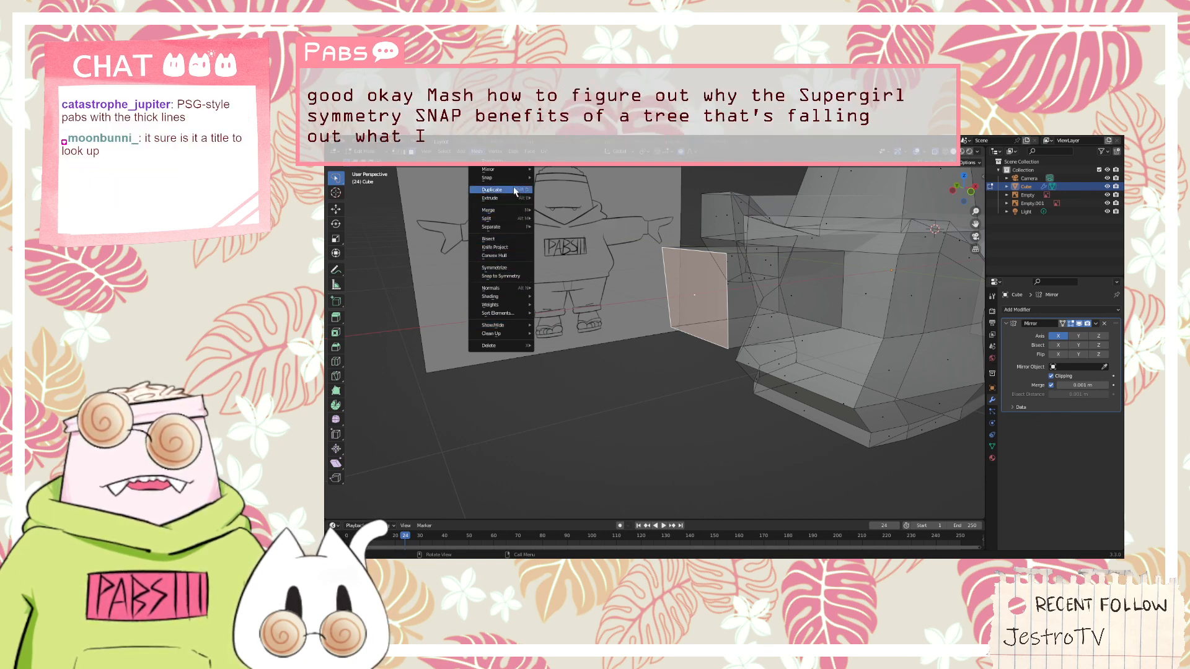
mouse_move(514, 177)
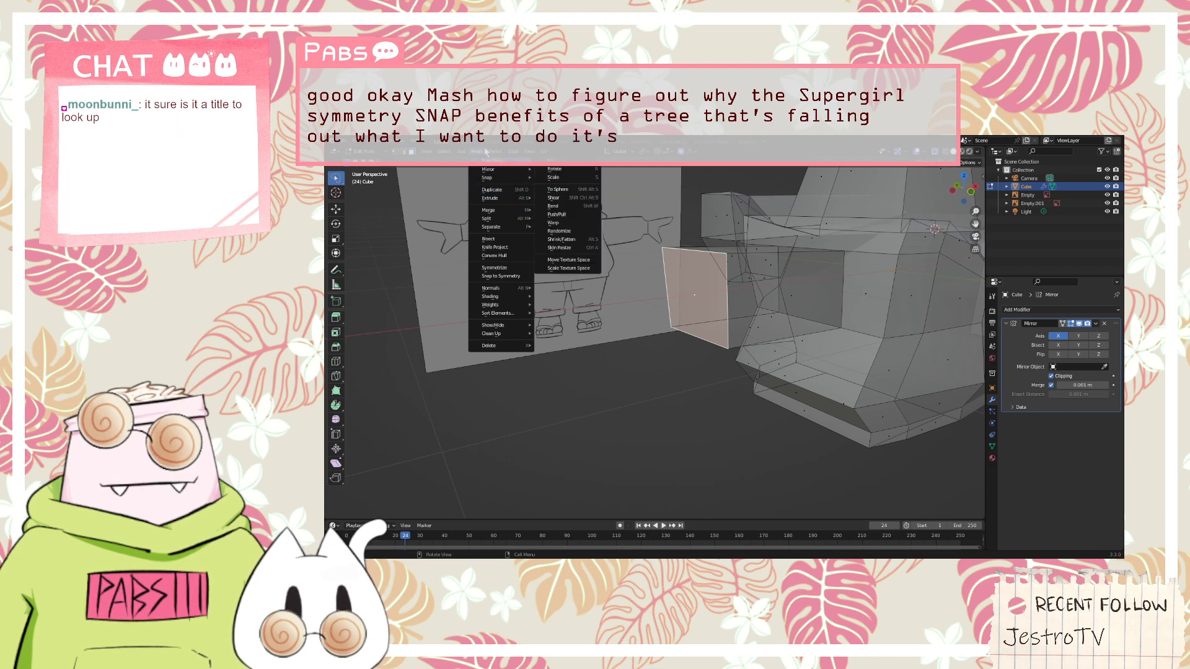
mouse_move(496, 155)
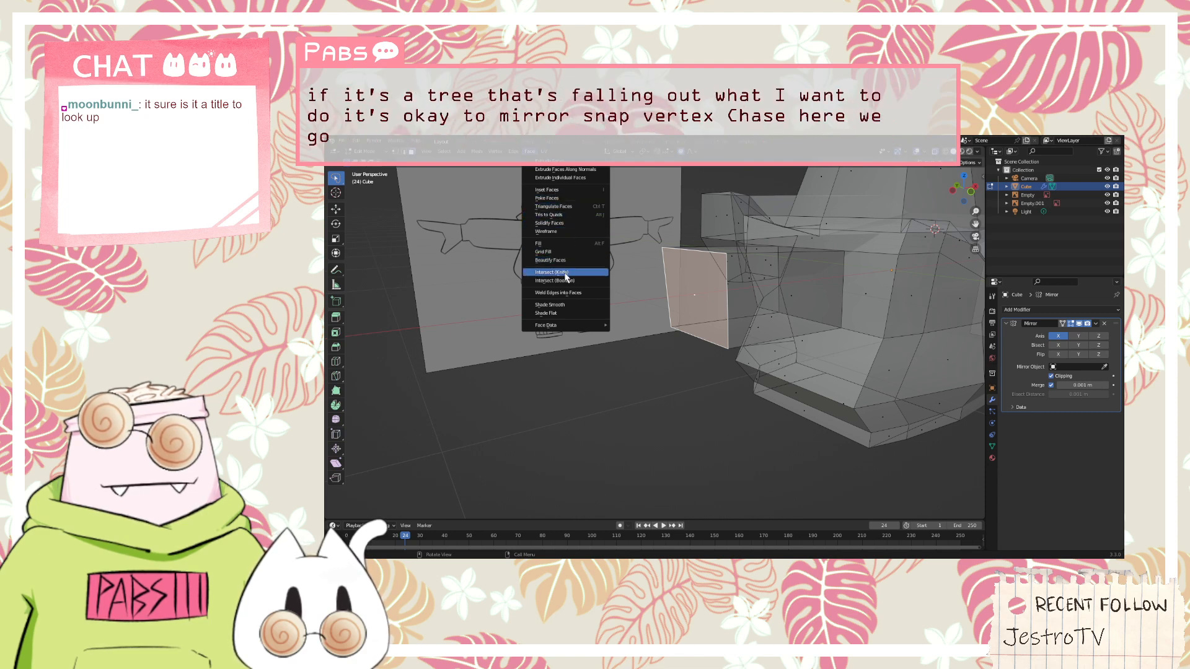
click(565, 315)
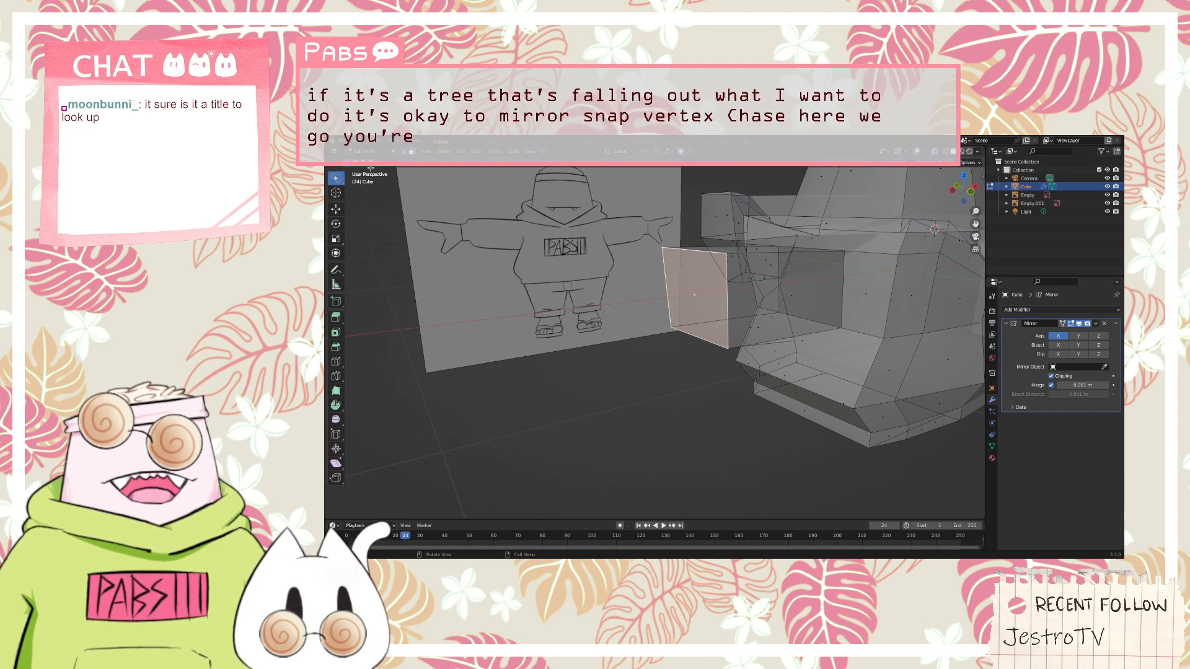
Switch to edge selection, select the four edges of the arm's end face and try Rotate Edge CW on them
key(2)
click(666, 297)
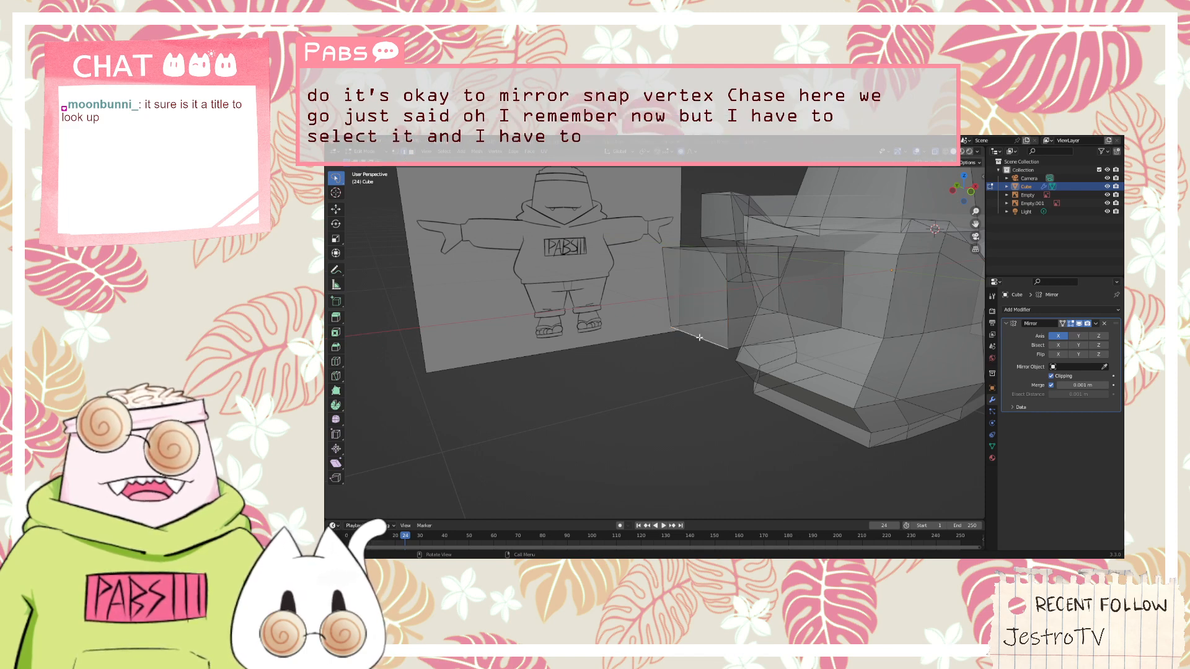
shift+click(725, 336)
shift+click(702, 263)
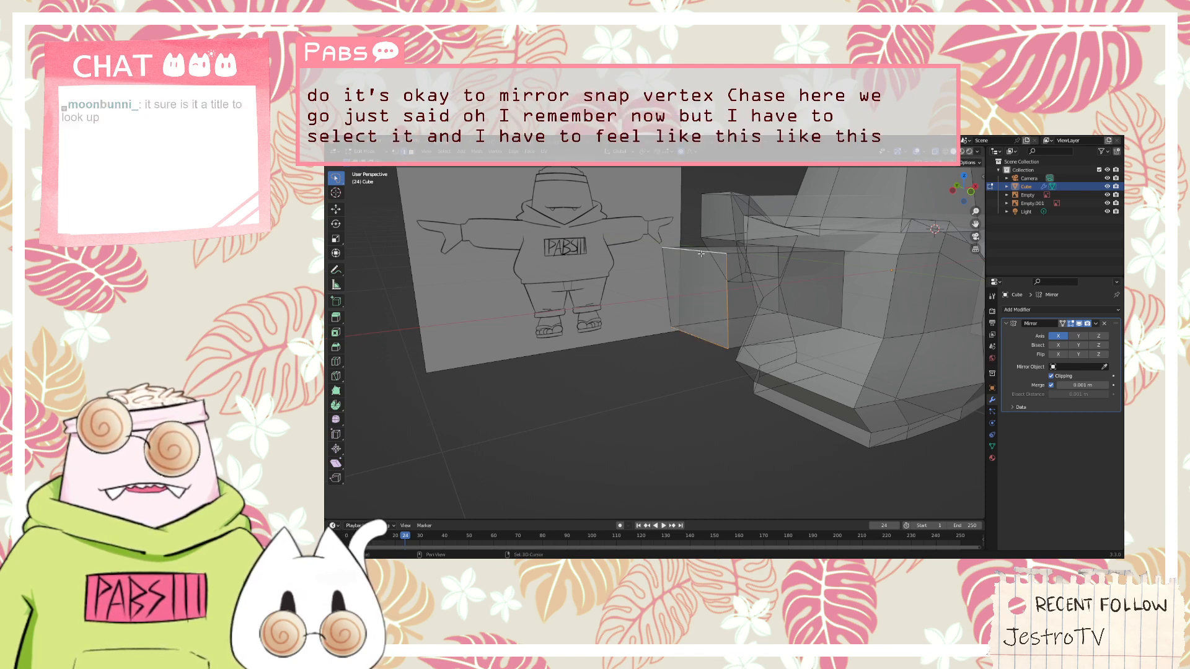
right_click(668, 283)
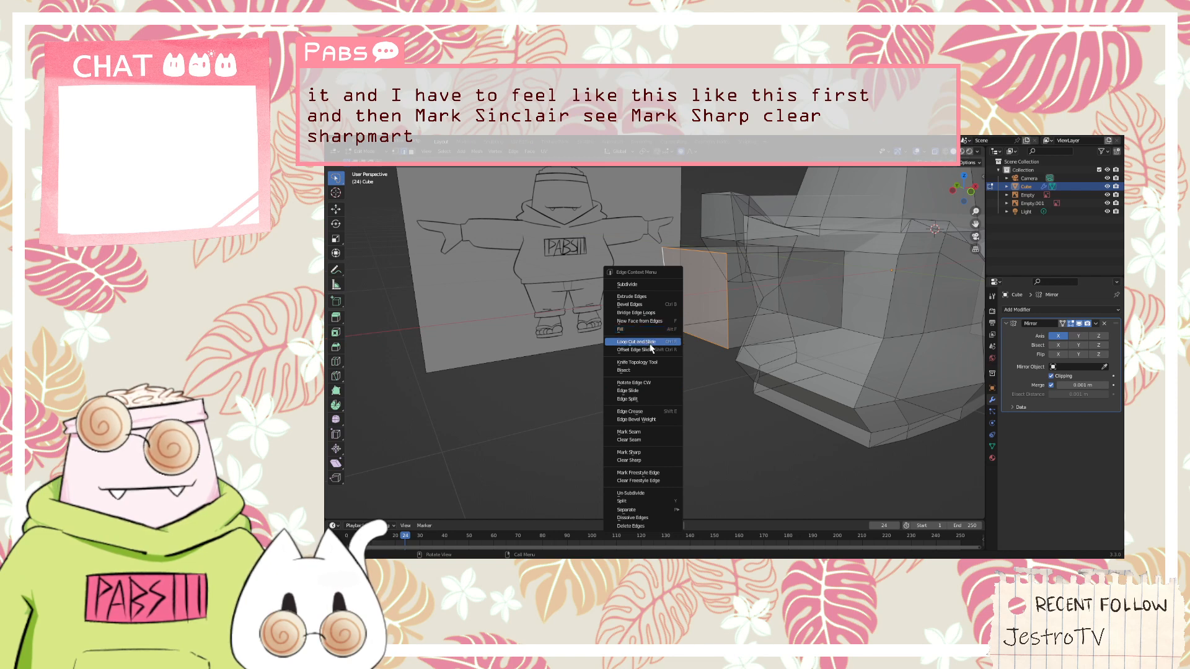
click(654, 382)
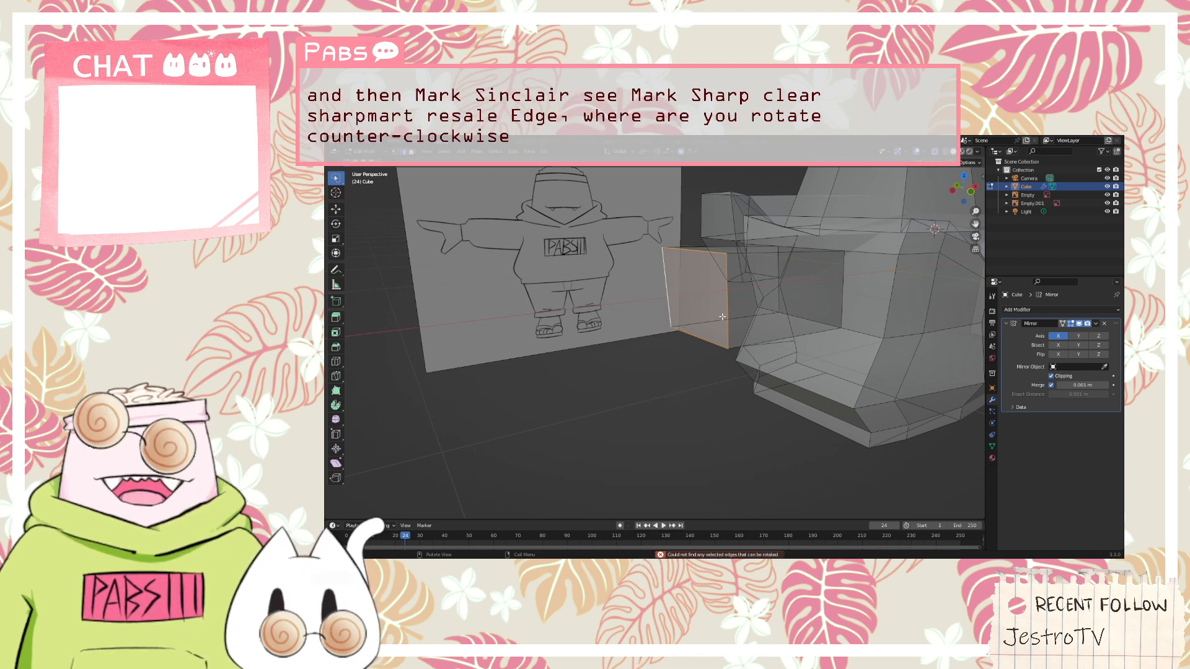
Look through the view and edge commands for a way to flatten the selected edges of the arm's end face
middle_drag(667, 321, 645, 306)
right_click(606, 259)
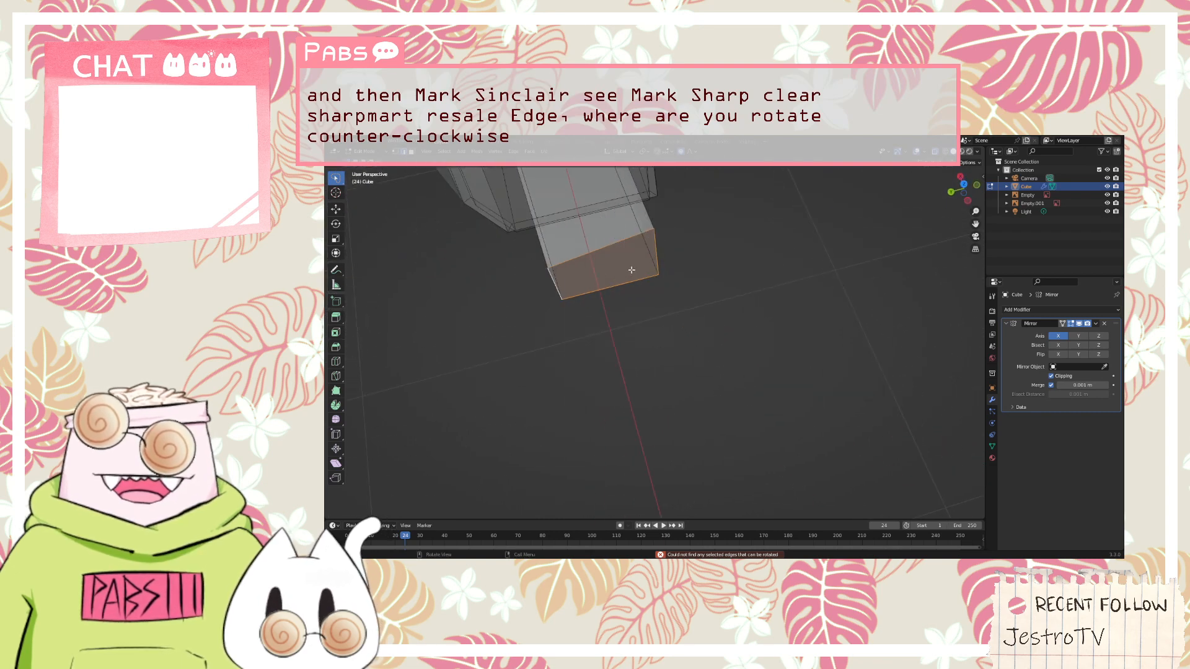
right_click(605, 270)
key(Escape)
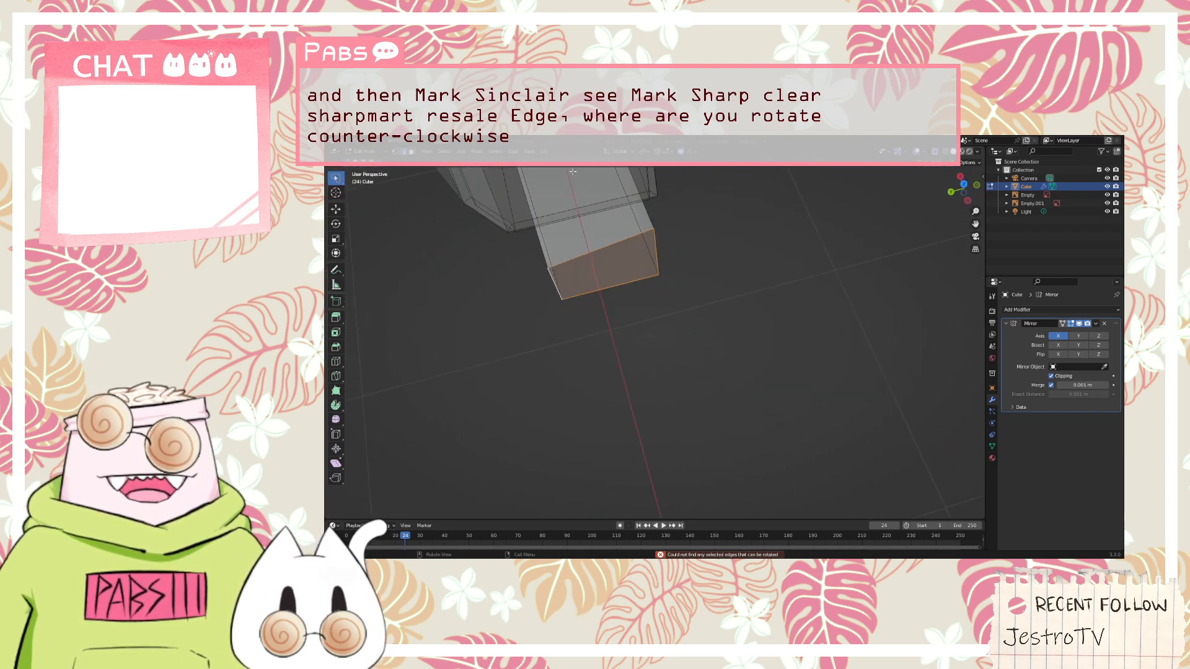
click(427, 152)
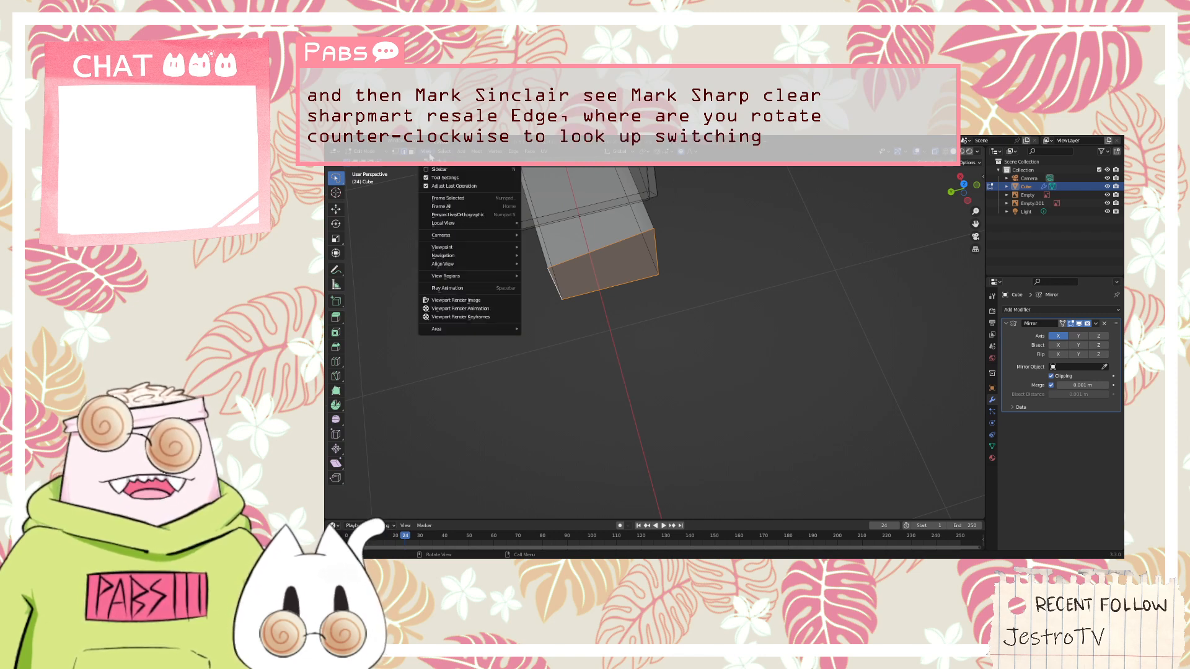
click(428, 152)
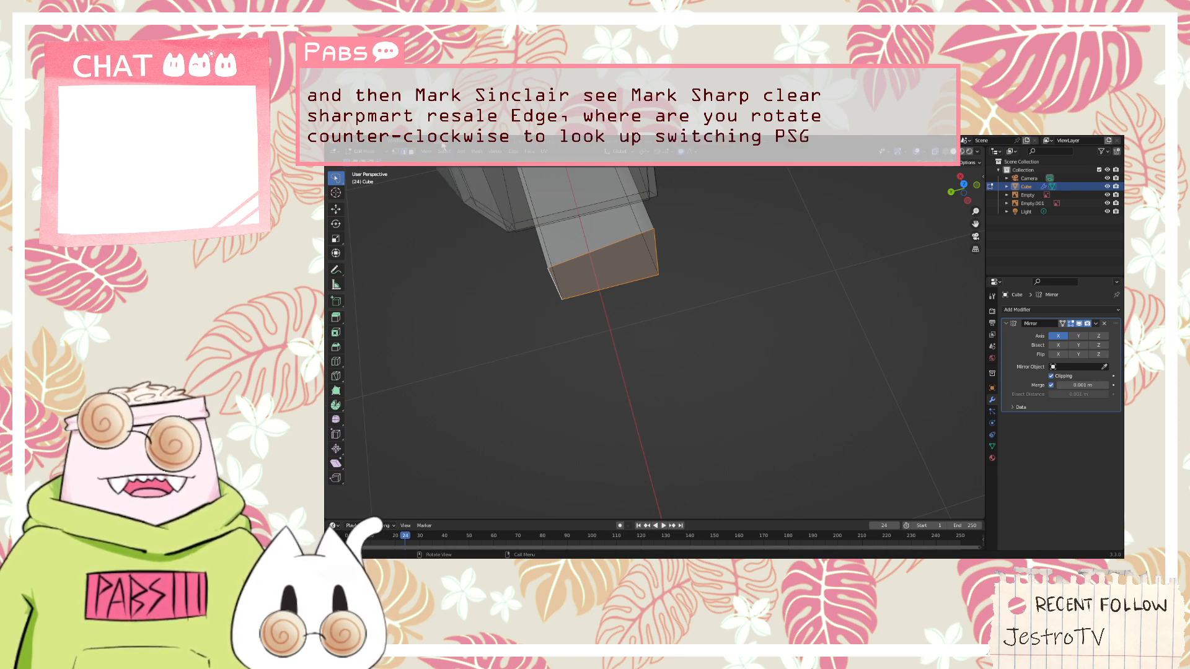
key(ctrl+e)
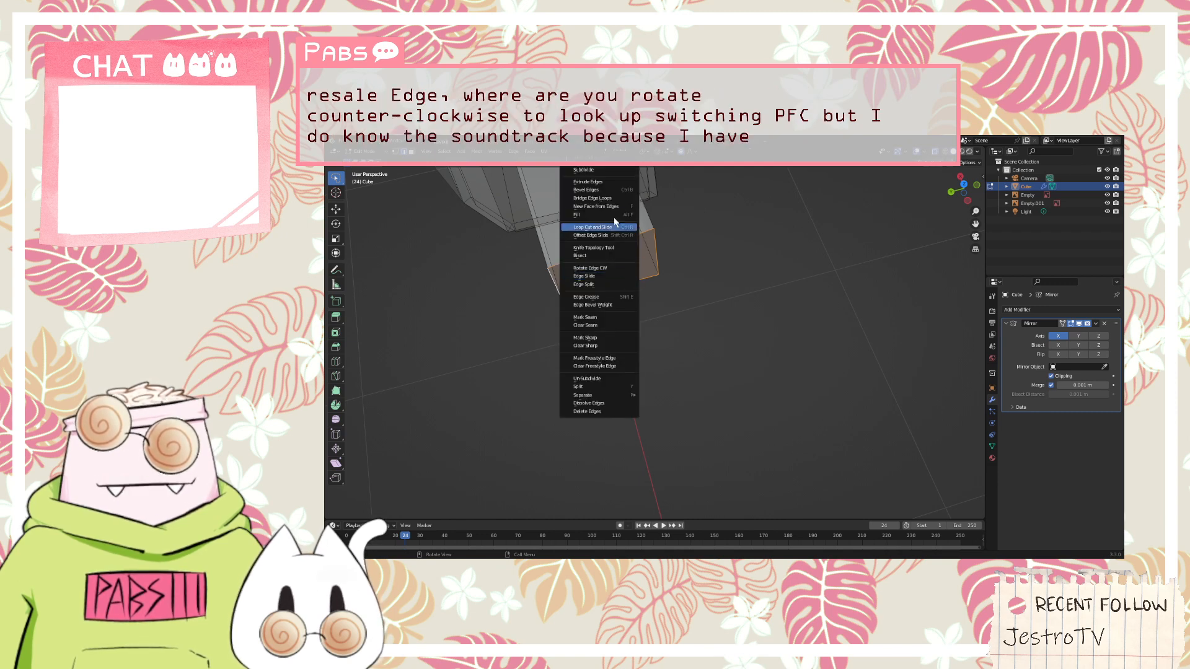
middle_drag(690, 267, 645, 236)
key(ctrl+e)
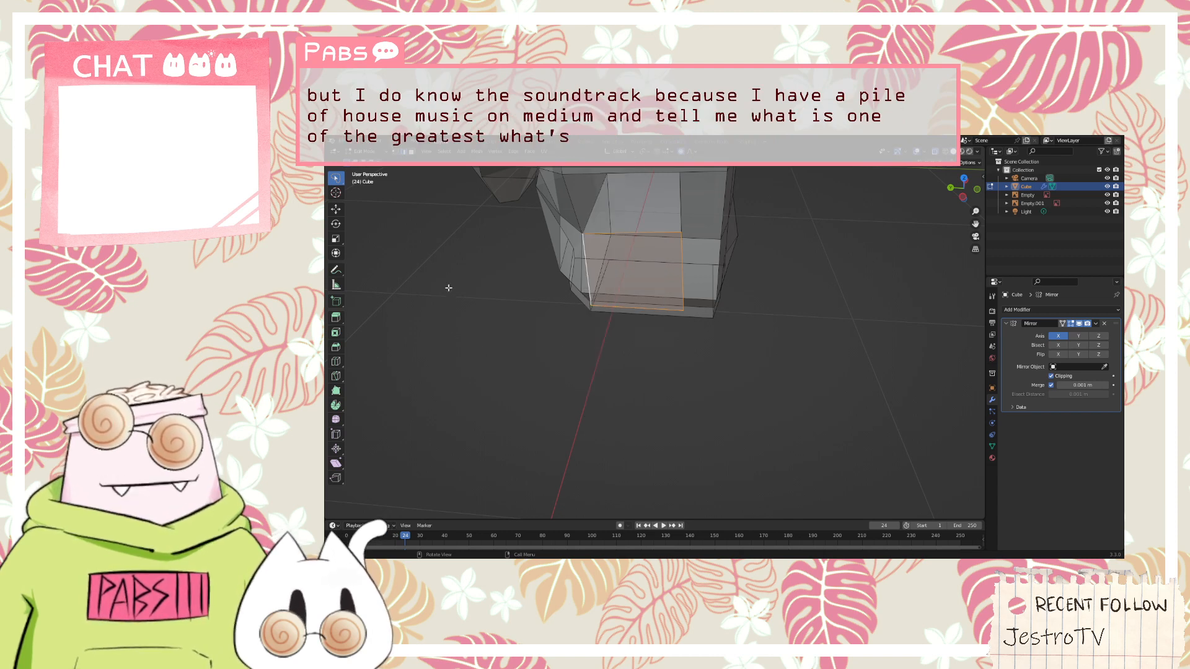
middle_drag(637, 364, 597, 369)
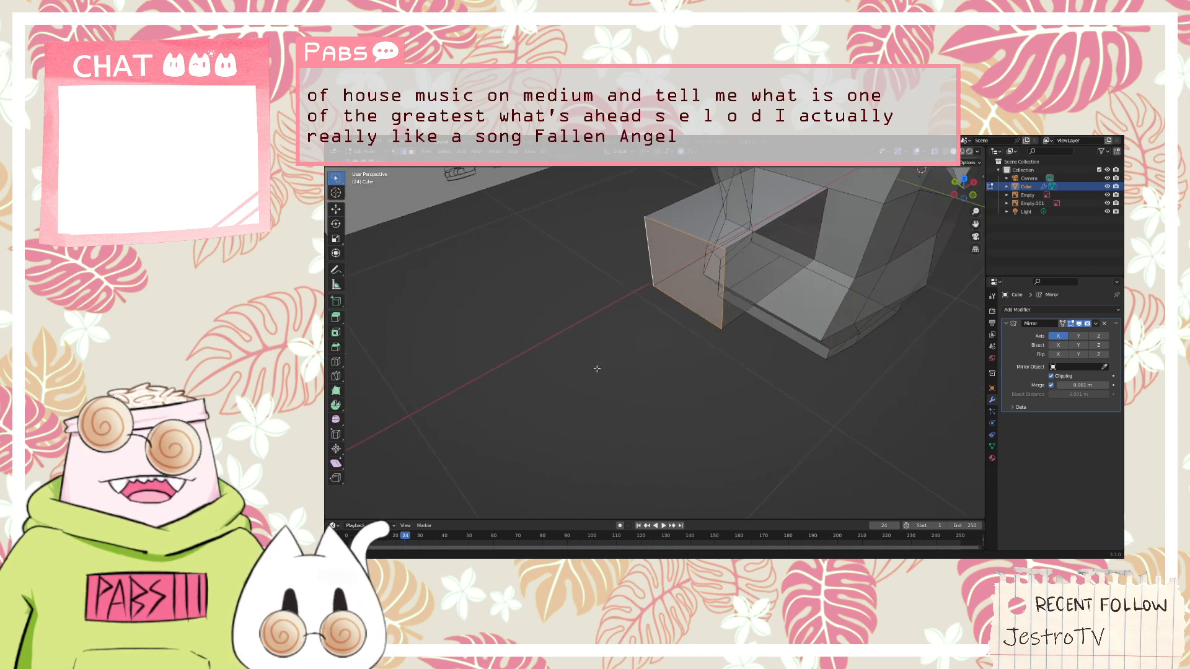
right_click(684, 288)
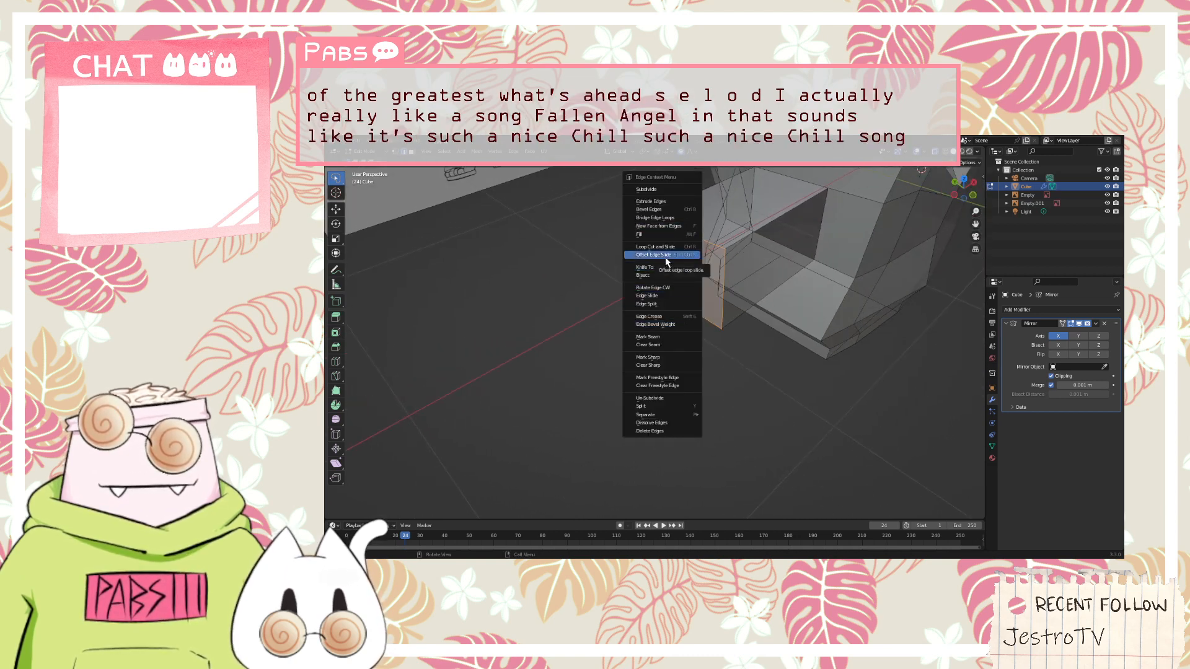
click(667, 220)
middle_drag(667, 220, 767, 319)
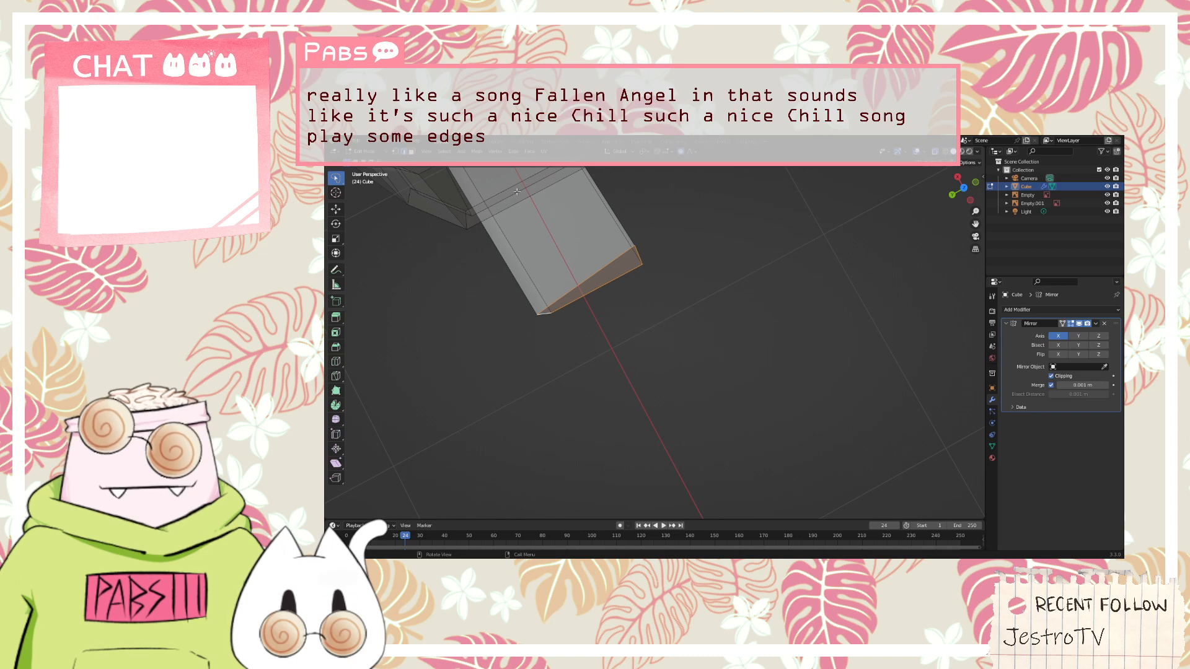
Enable the LoopTools add-on in the preferences
click(340, 143)
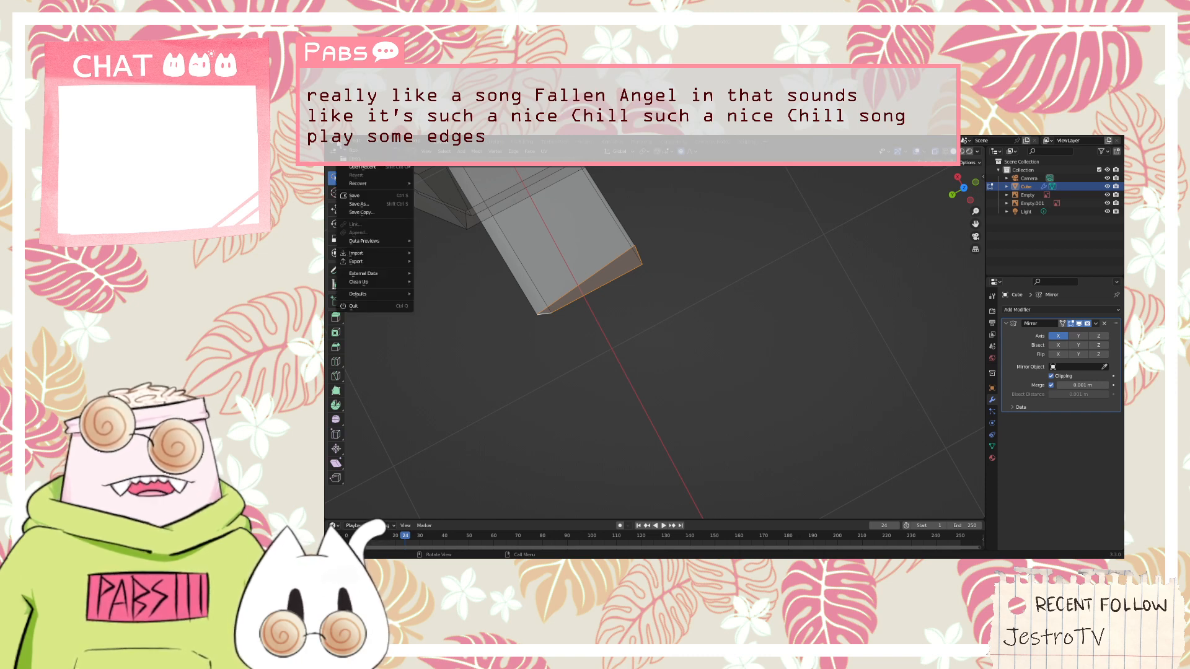
mouse_move(357, 142)
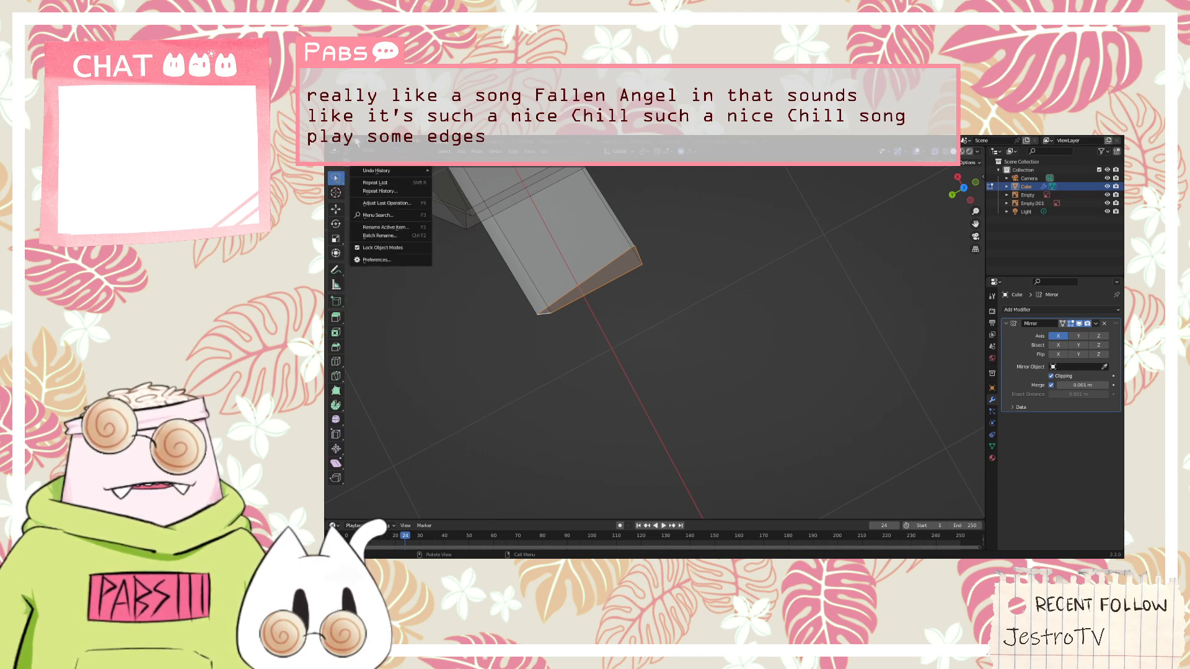
click(389, 258)
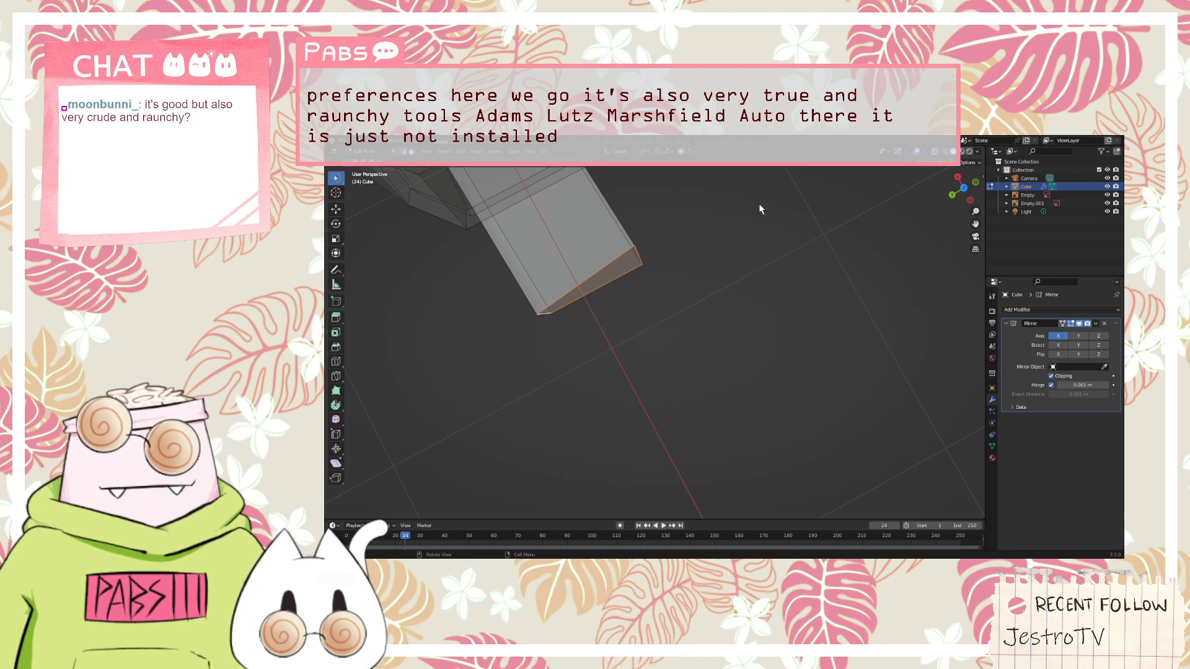
click(581, 278)
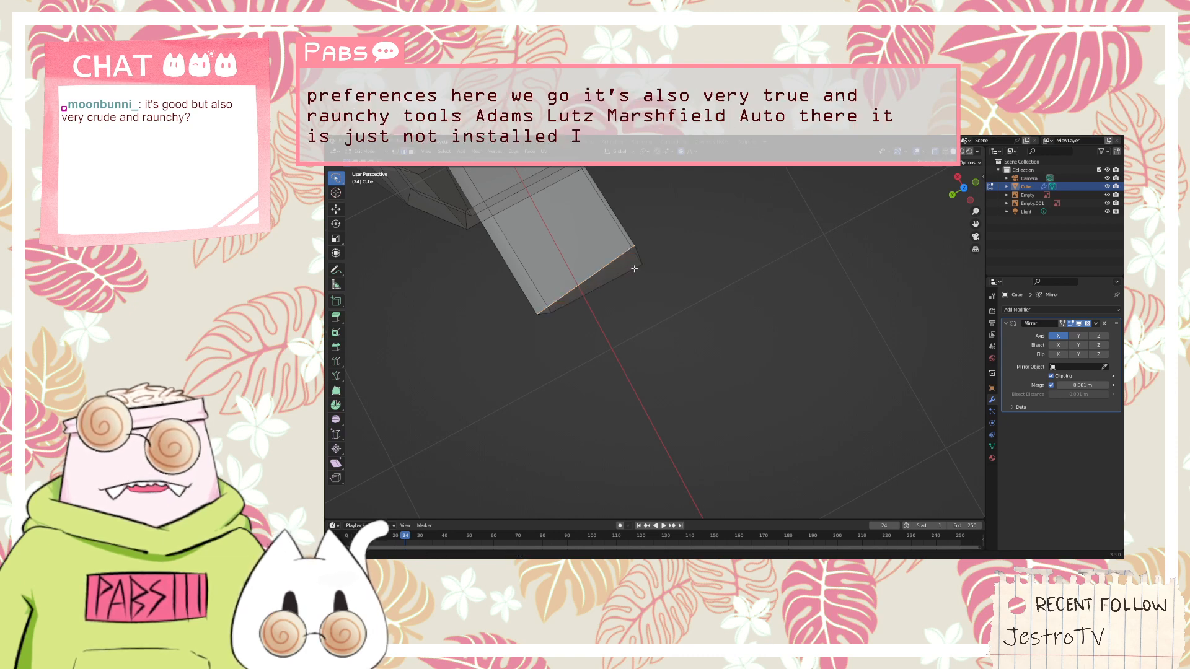
middle_drag(596, 265, 598, 241)
click(343, 141)
mouse_move(357, 142)
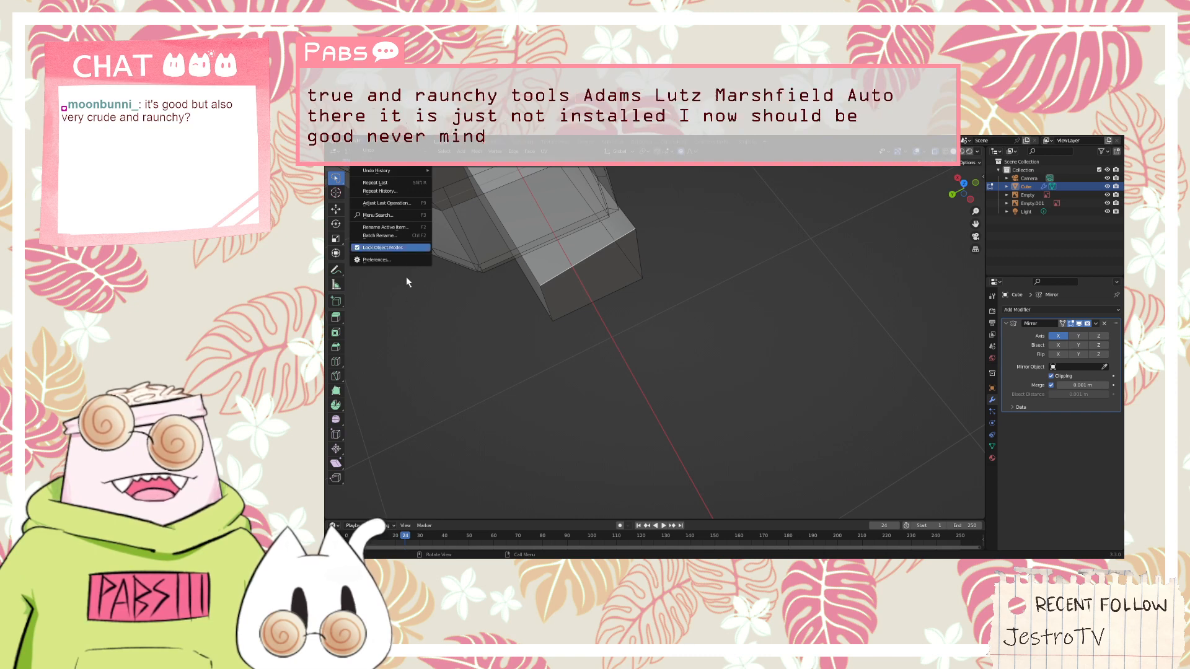
click(409, 258)
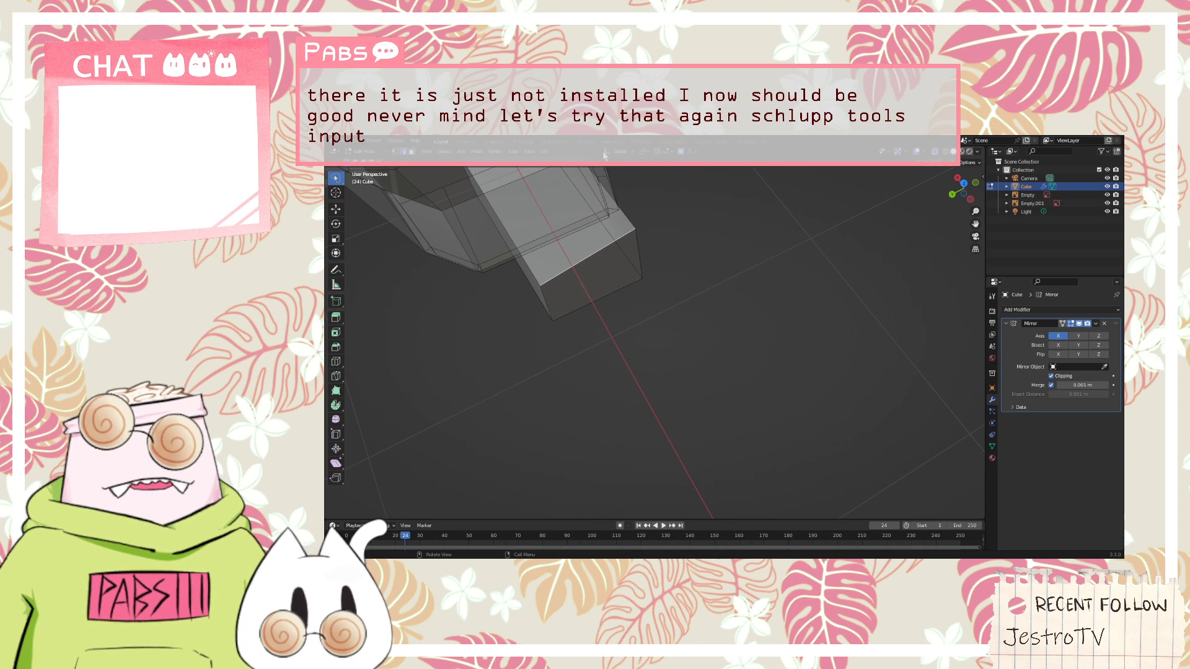
click(640, 255)
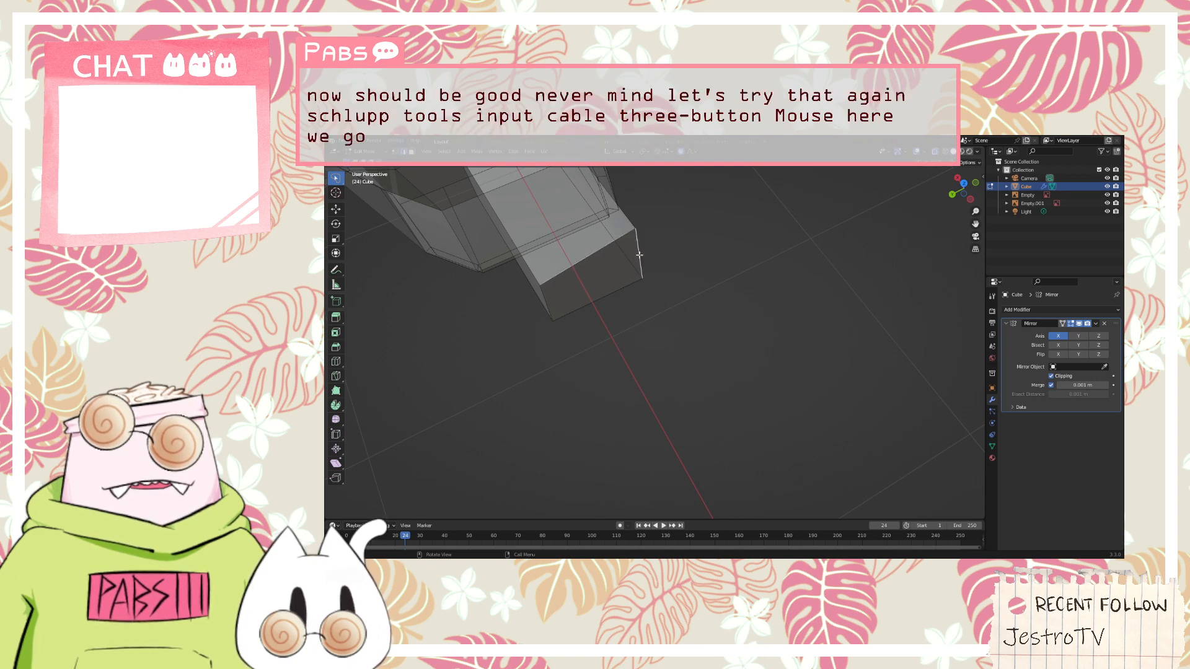
click(626, 286)
click(359, 141)
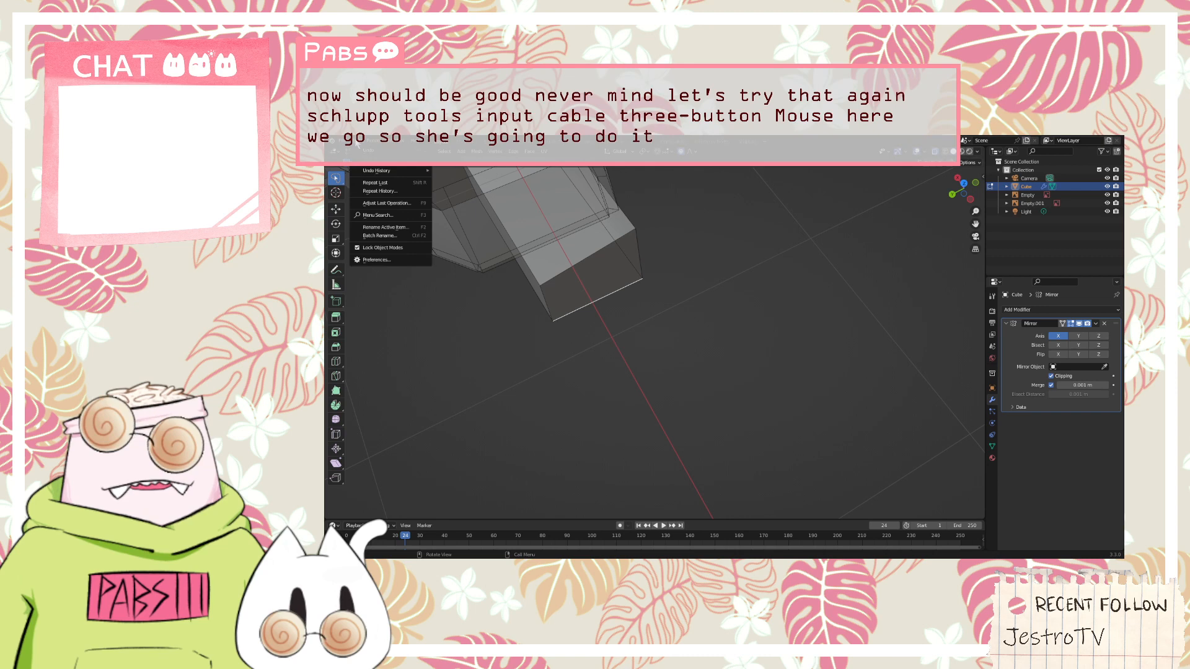
click(372, 261)
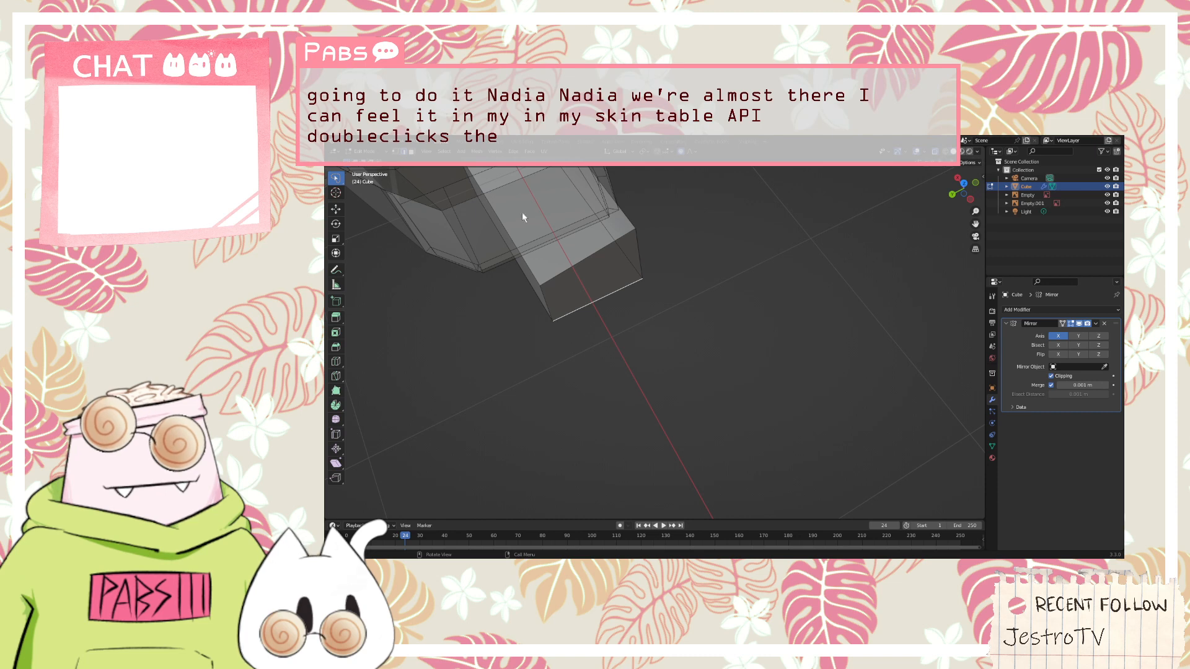
Select the four edges of the arm's end face and flatten them with LoopTools Flatten
shift+click(640, 266)
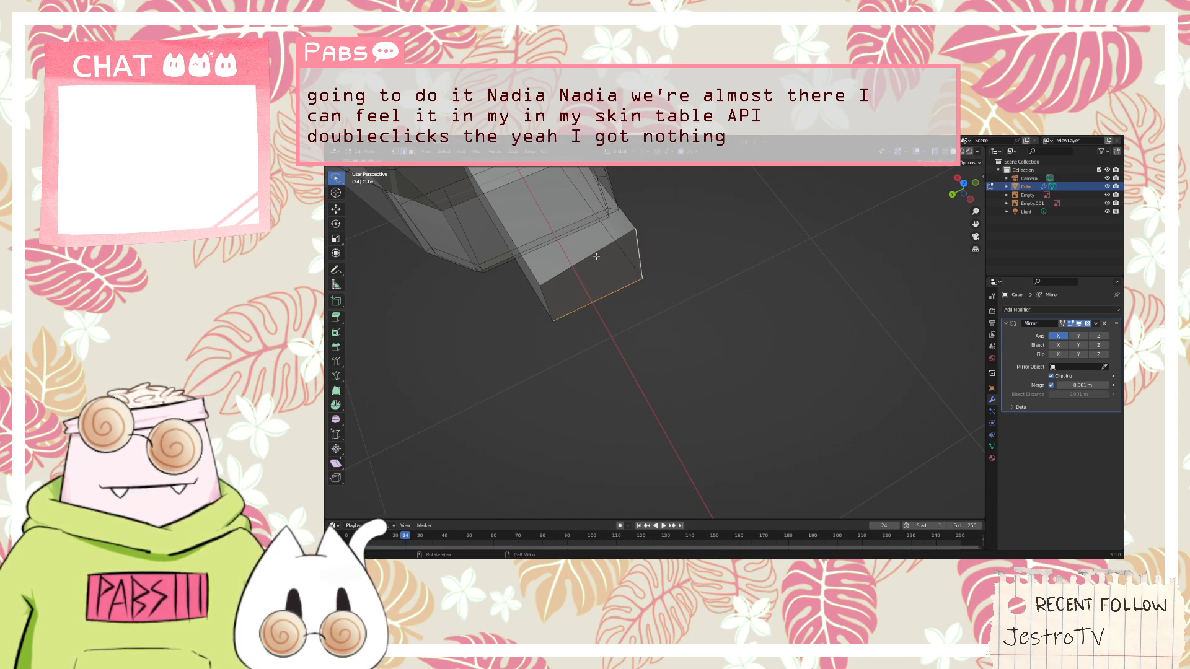
shift+click(596, 256)
shift+click(543, 299)
right_click(548, 279)
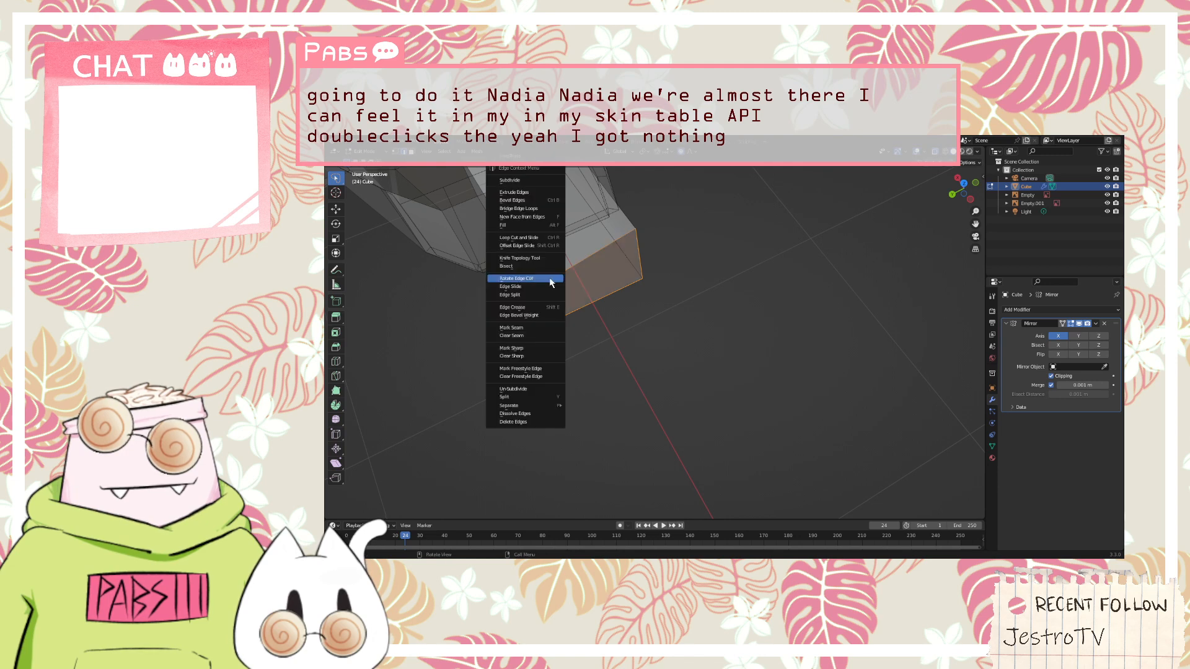
mouse_move(559, 163)
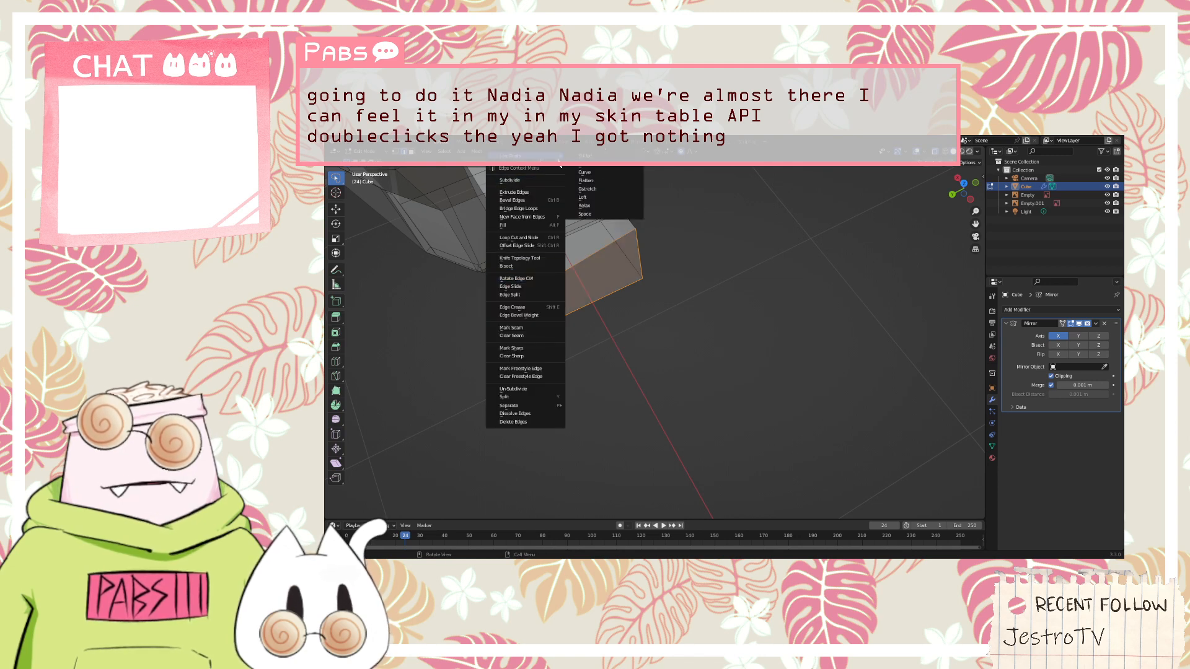
click(599, 181)
click(679, 221)
middle_drag(679, 221, 380, 176)
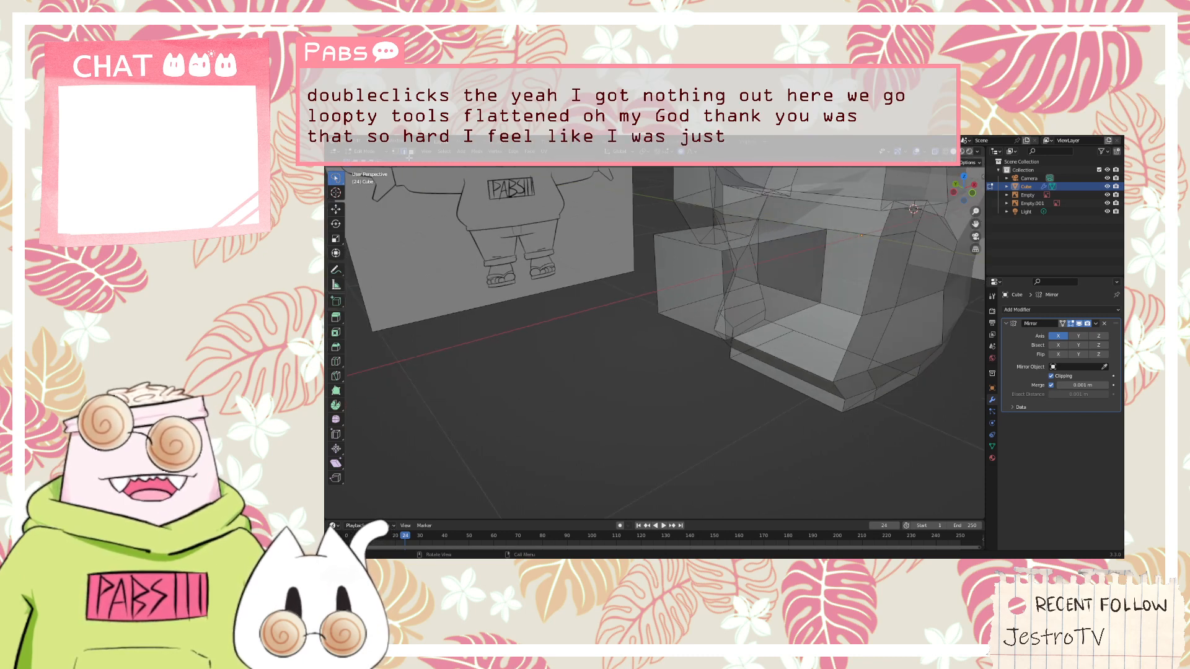
Add a loop cut around the arm in front view, where the sleeve narrows into the cuff in the reference sketch
middle_drag(690, 290, 638, 262)
scroll(638, 262, up, 5)
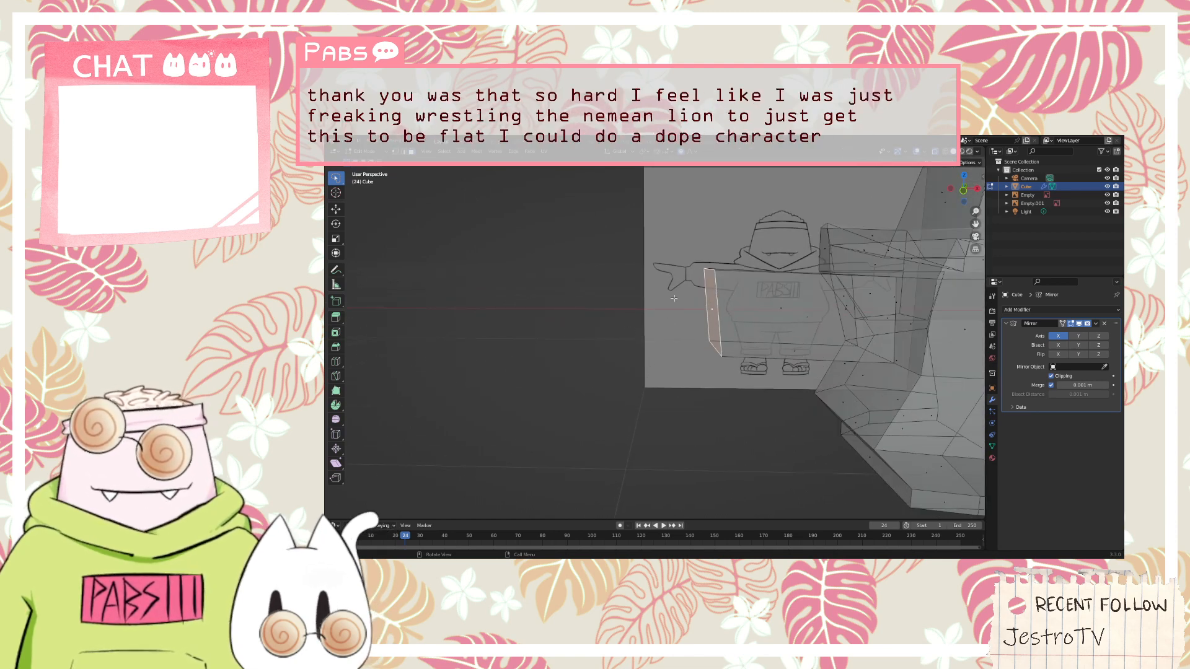
key(KP_1)
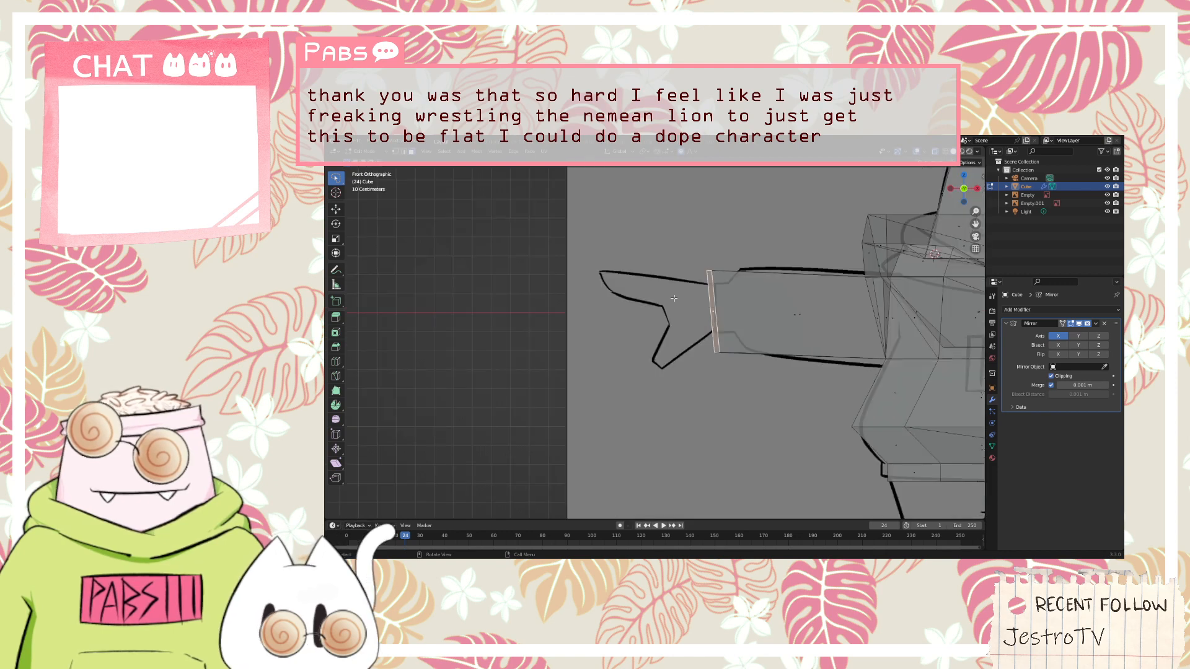
click(749, 331)
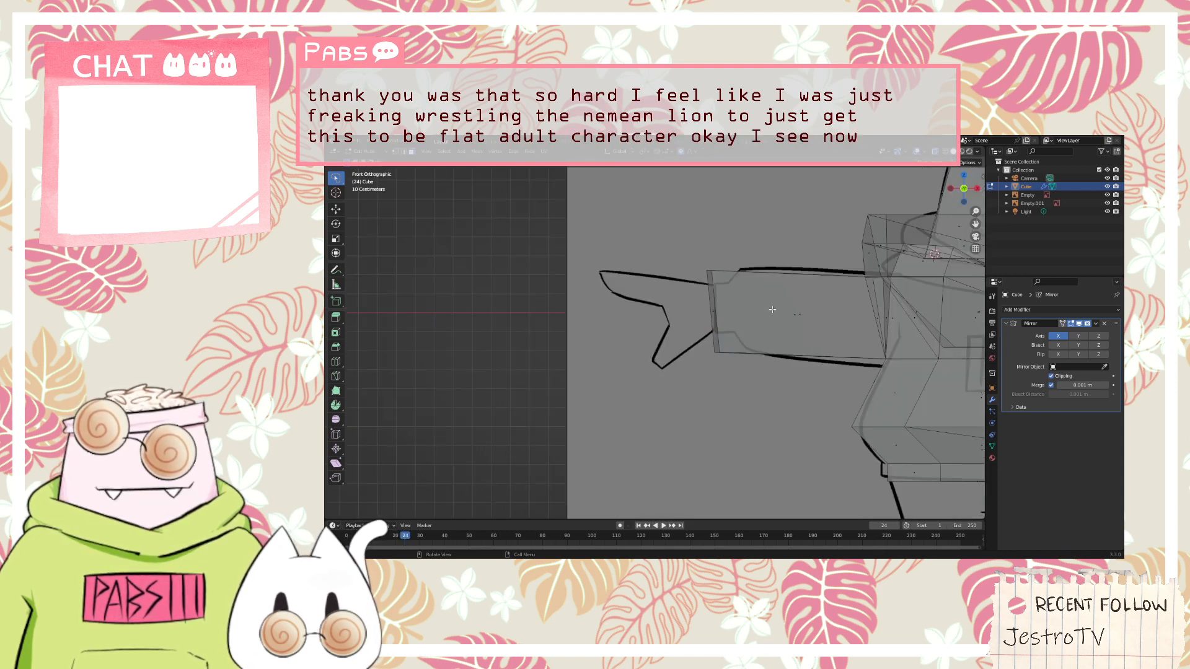
click(775, 311)
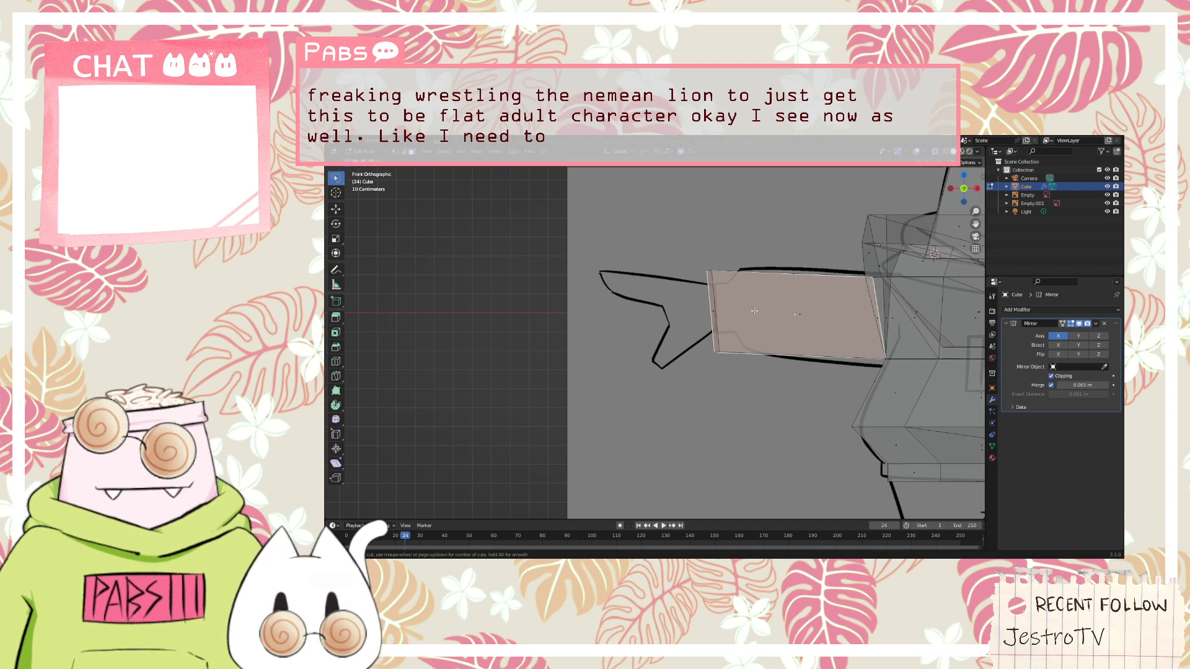
click(797, 325)
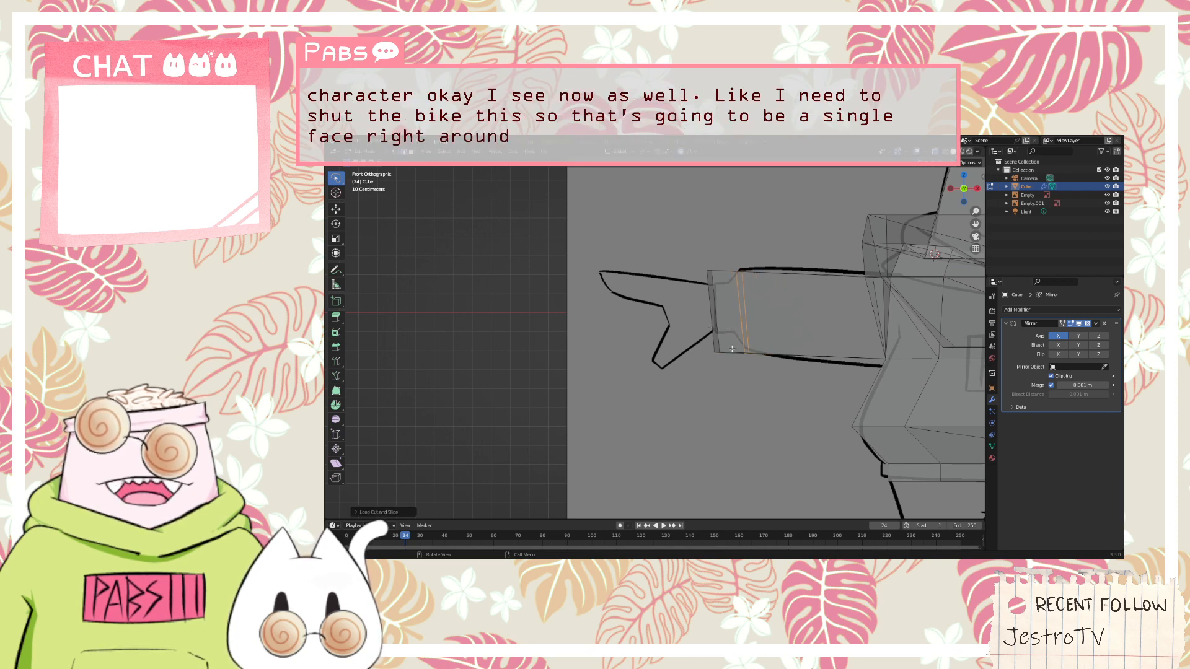
Add a second loop cut around the cuff section, between the arm's end face and the first loop cut
mouse_move(732, 335)
middle_down()
mouse_move(709, 347)
mouse_move(732, 329)
middle_up()
click(725, 333)
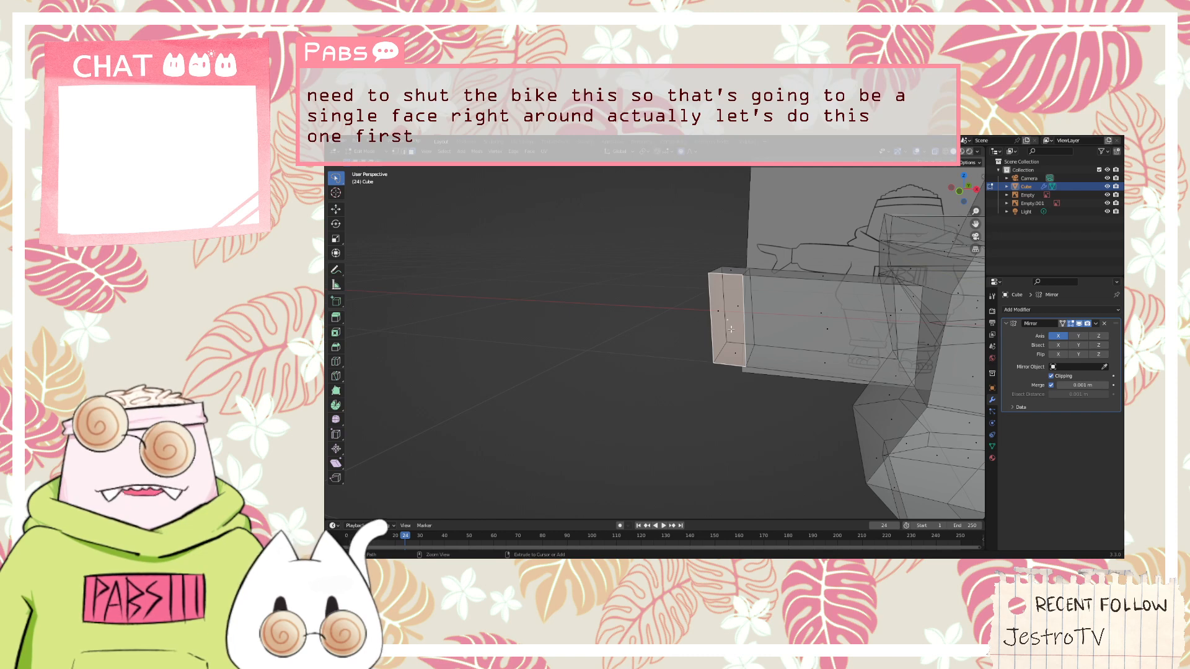
key(ctrl+r)
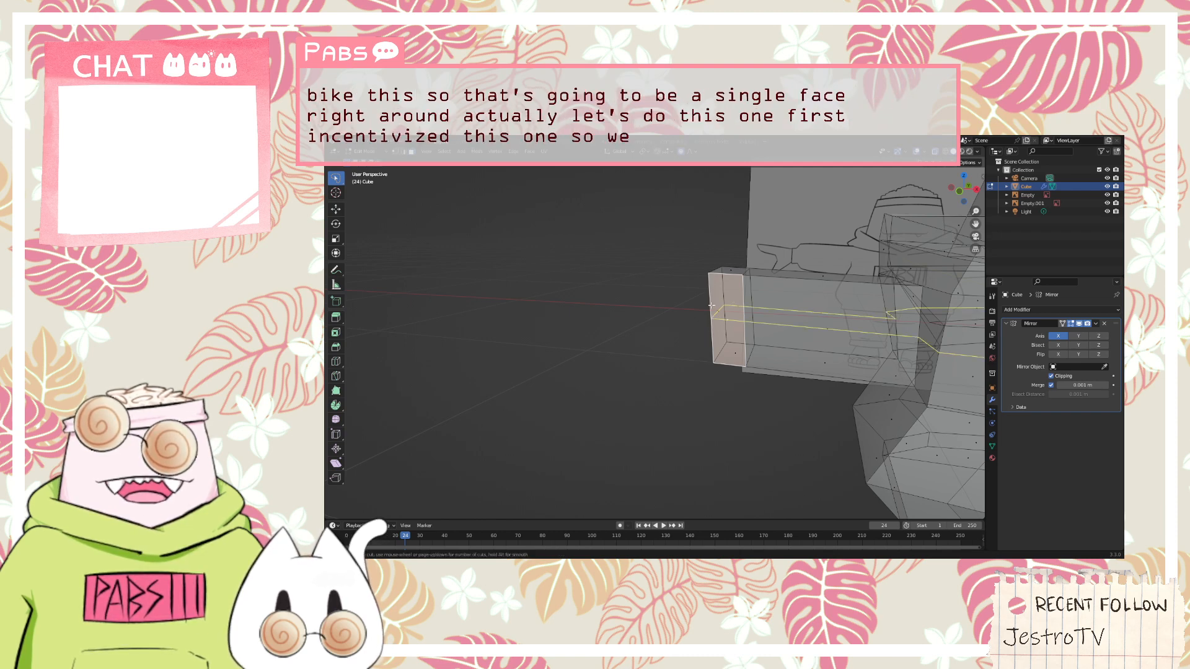
click(737, 380)
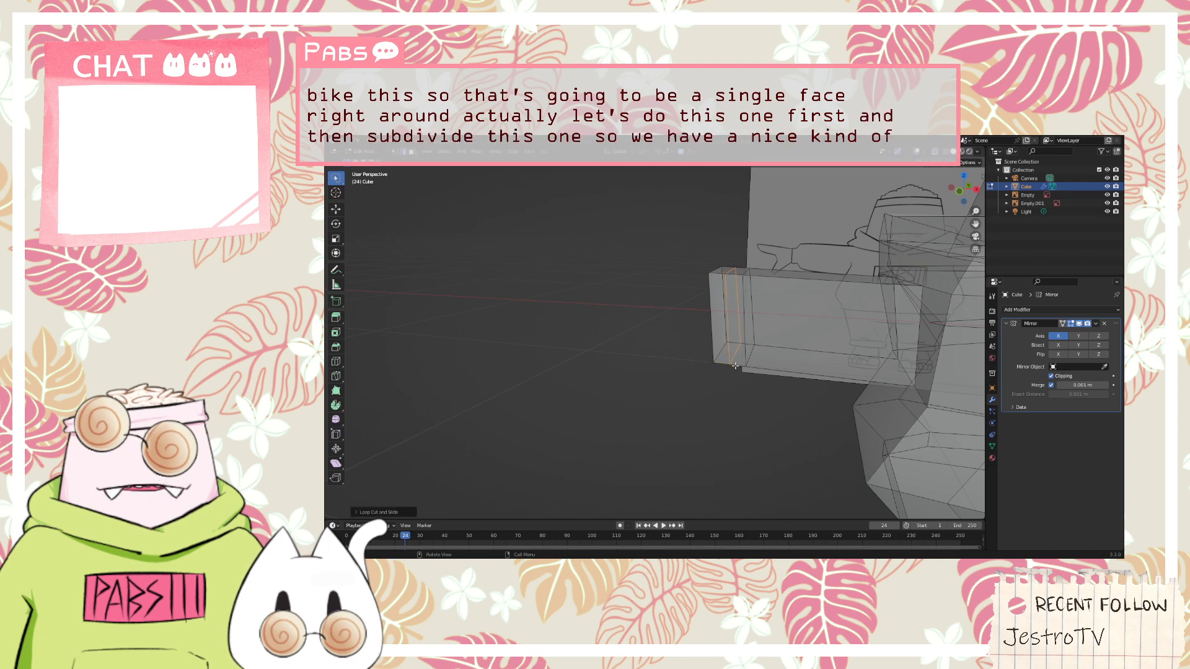
middle_drag(723, 363, 762, 350)
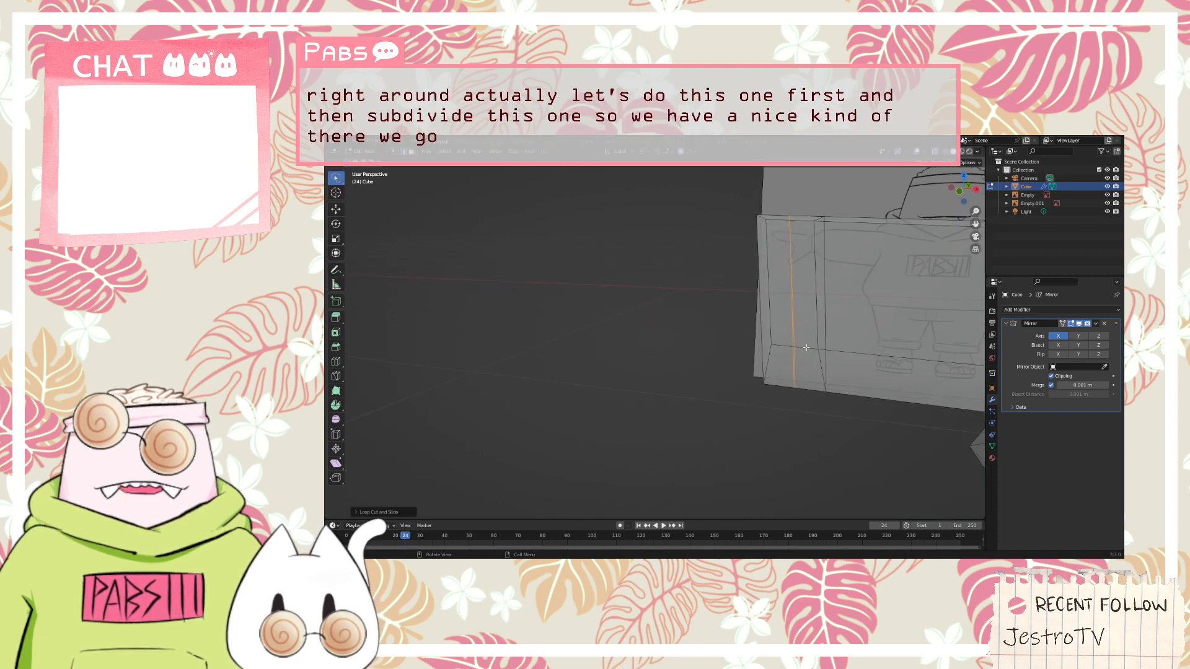
key(KP_1)
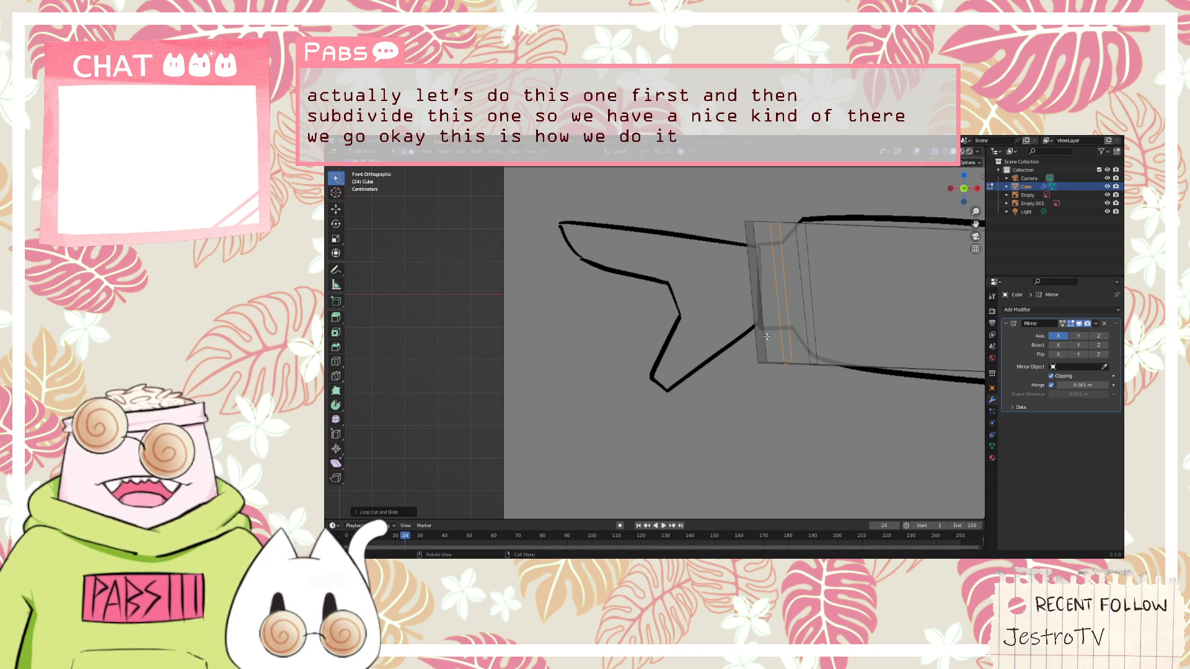
Apply LoopTools Flatten to the loop in the middle of the cuff
scroll(767, 337, down, 1)
scroll(808, 396, down, 4)
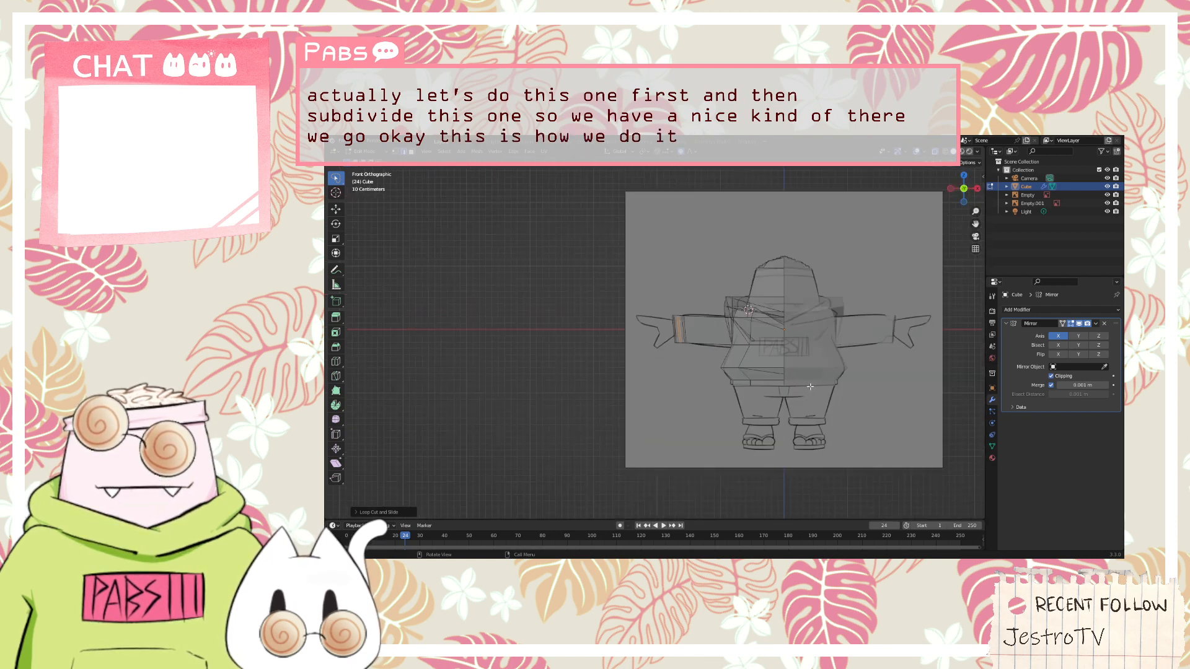
scroll(818, 389, up, 3)
drag(774, 384, 683, 263)
right_click(712, 313)
mouse_move(694, 282)
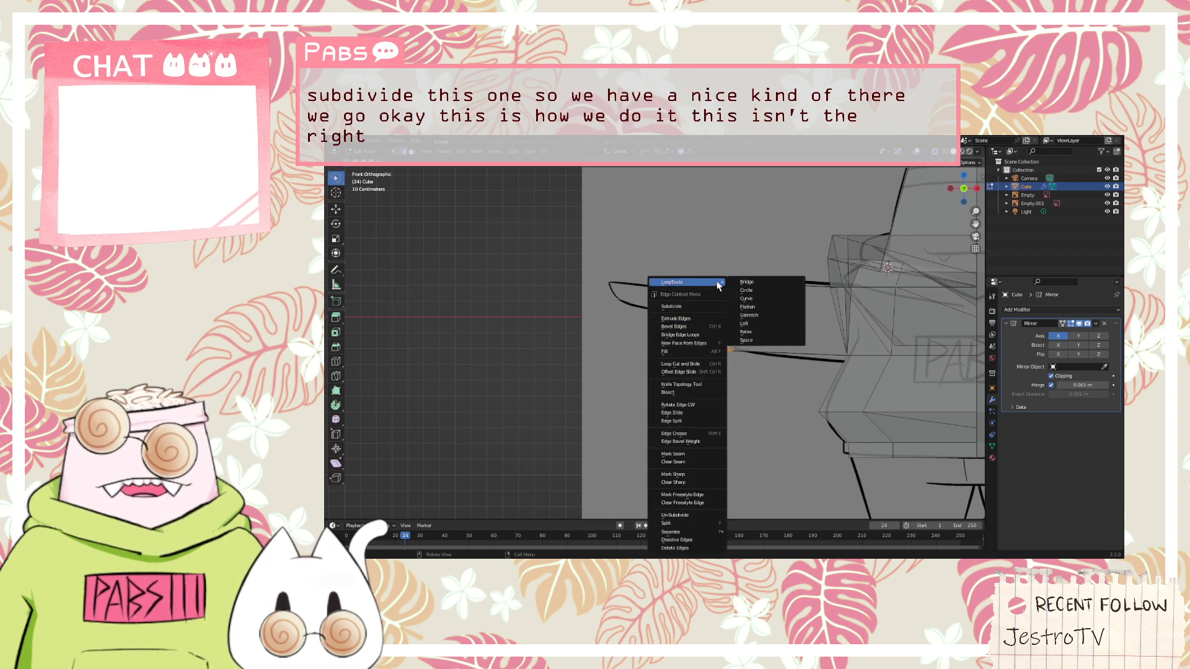
click(764, 307)
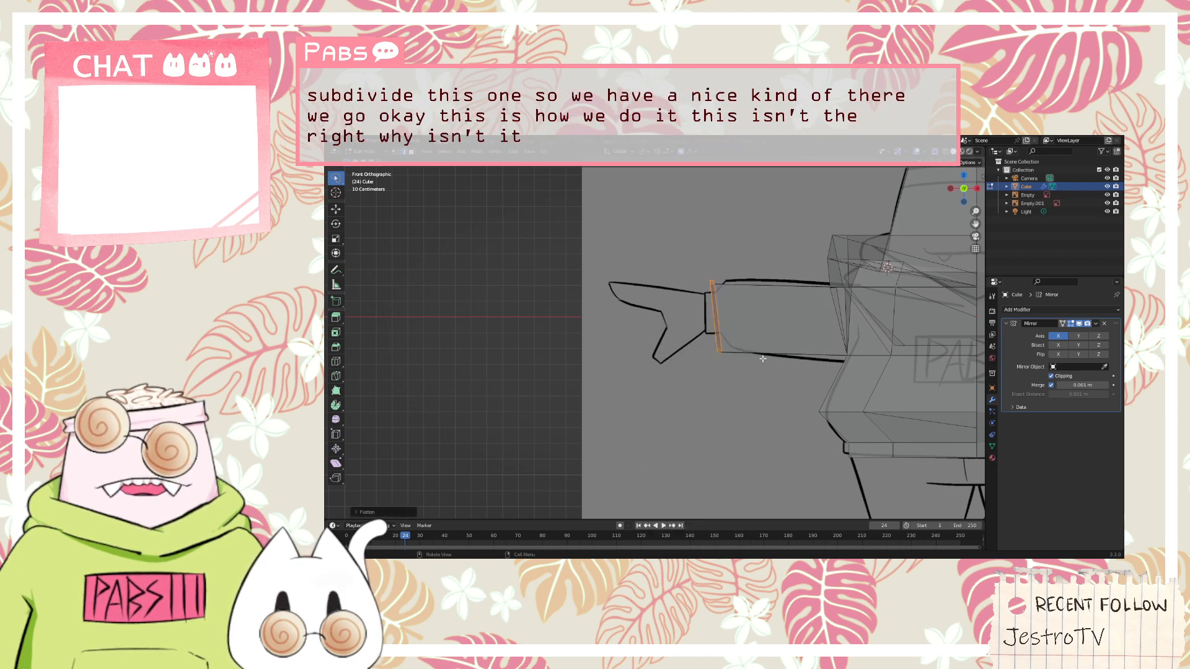
Undo the last Flatten on the cuff and clear the selection of its edges
key(ctrl+z)
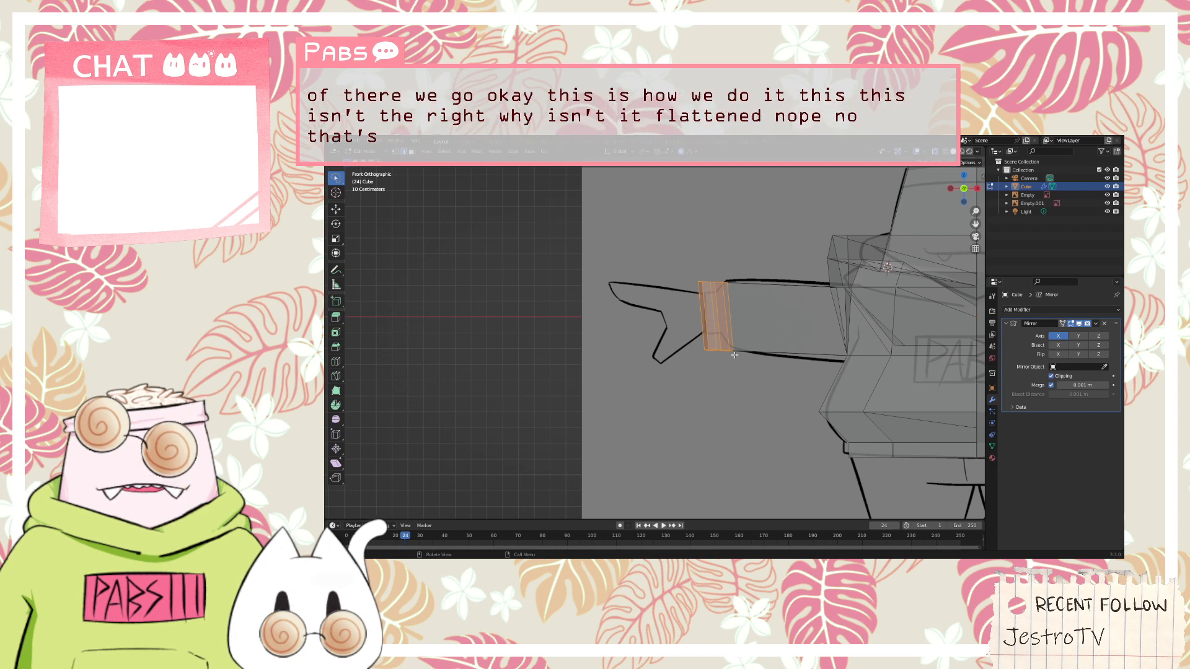
click(722, 359)
scroll(733, 347, up, 5)
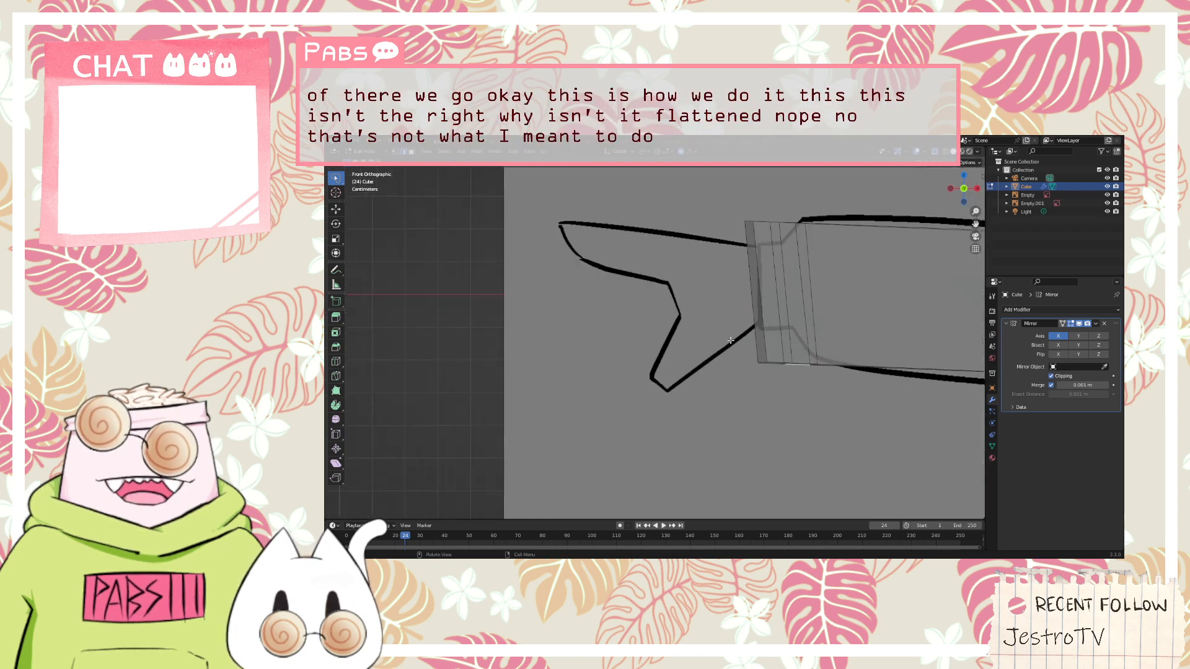
scroll(819, 335, down, 8)
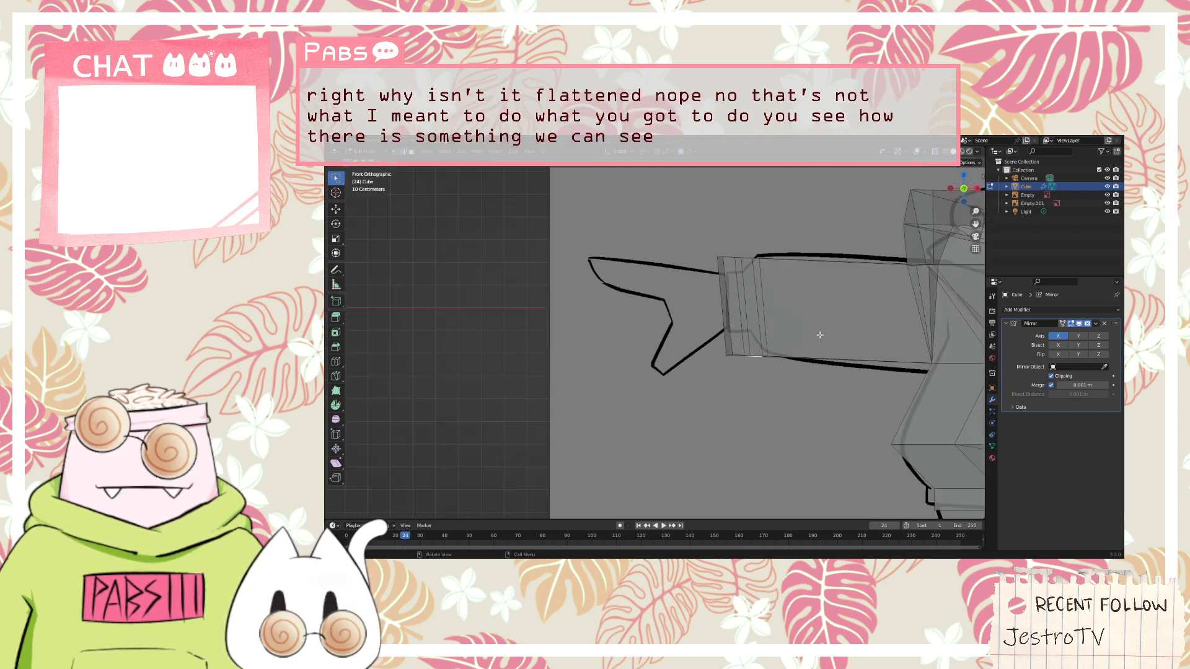
shift+middle_drag(834, 333, 746, 332)
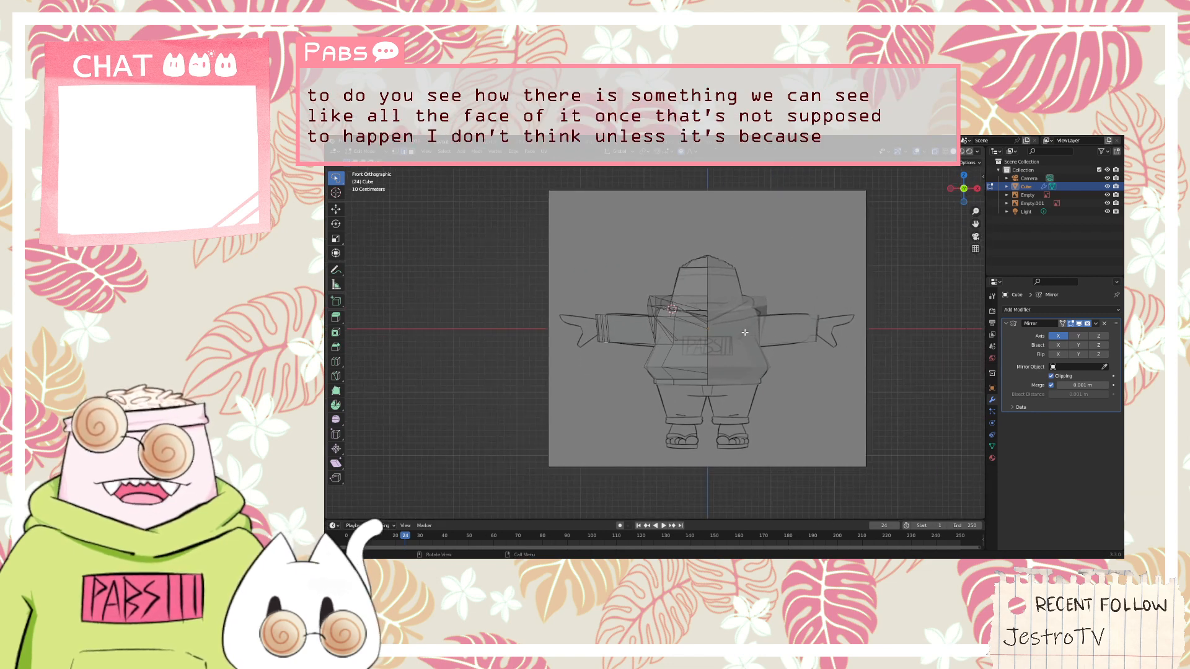
scroll(745, 333, up, 7)
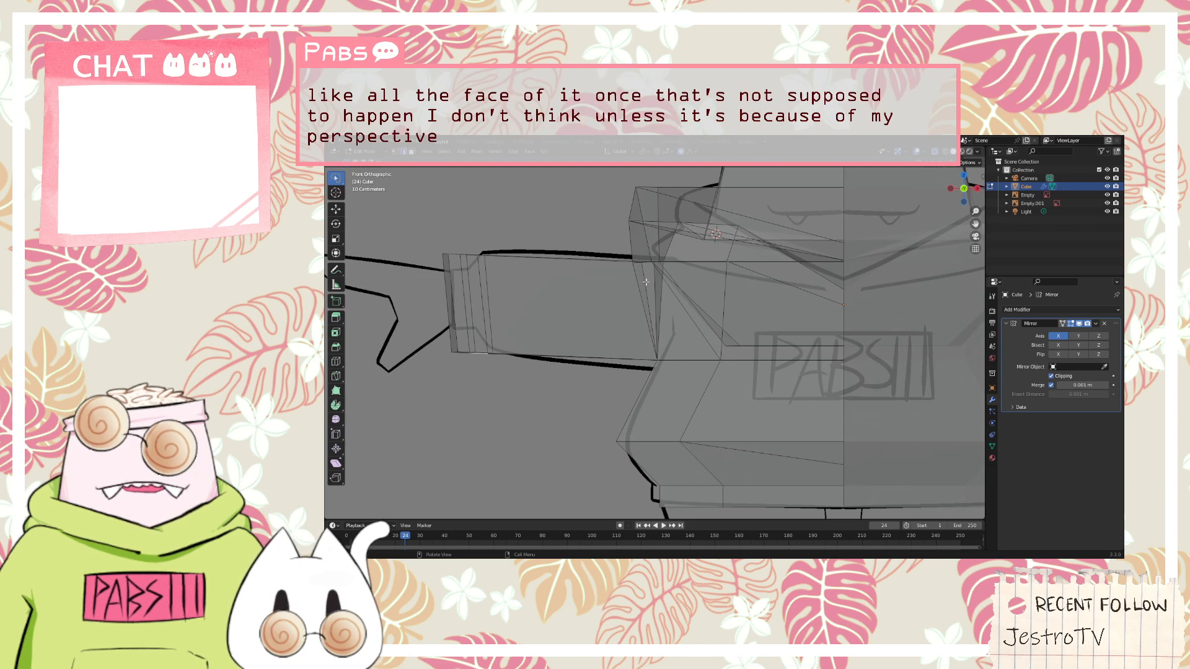
scroll(646, 281, down, 8)
scroll(497, 296, up, 2)
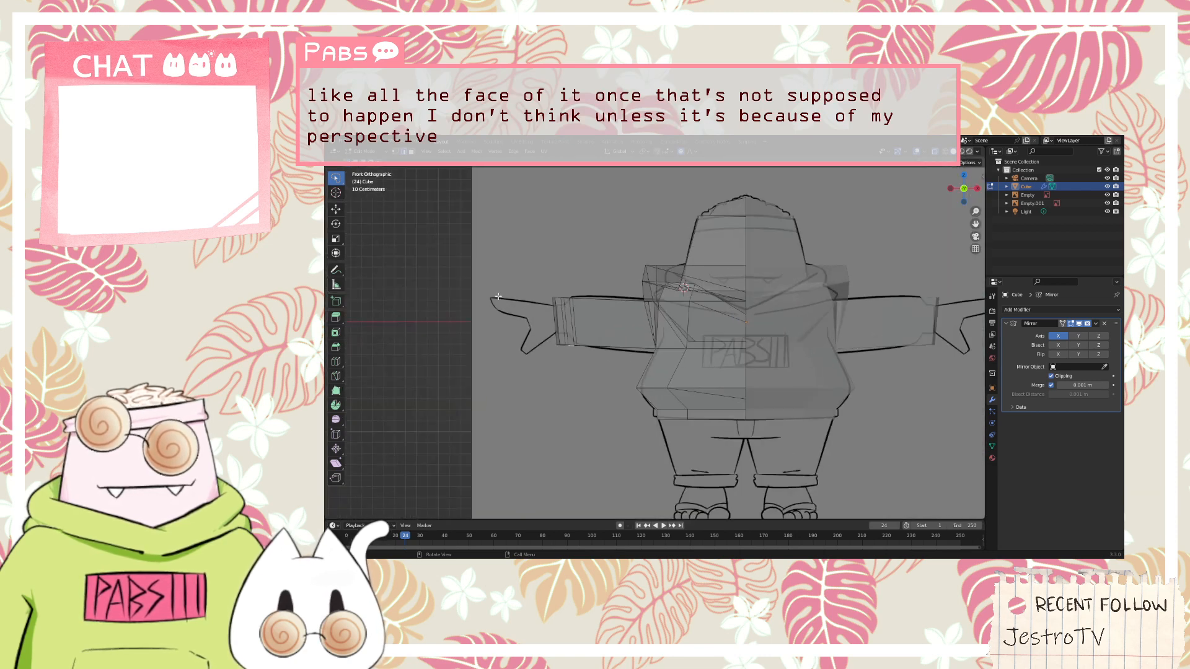
Try to even out the arm's cuff by selecting all its edges and applying LoopTools Relax
mouse_move(512, 324)
mouse_down()
mouse_move(601, 285)
mouse_move(600, 297)
mouse_up()
right_click(560, 320)
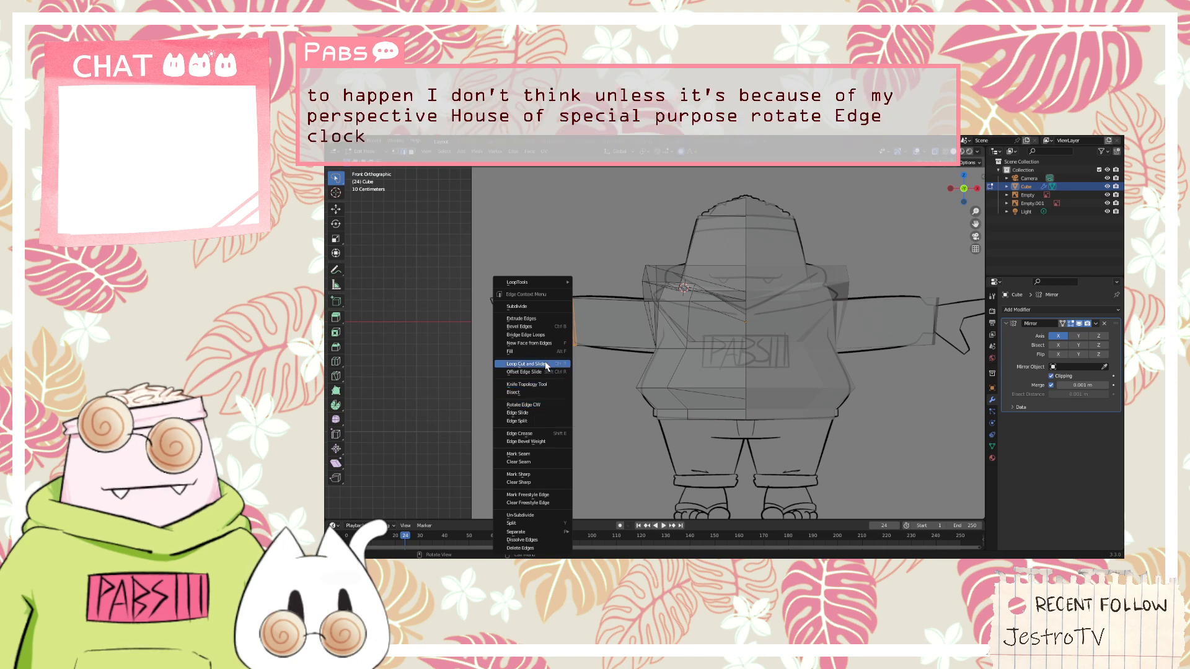
mouse_move(548, 283)
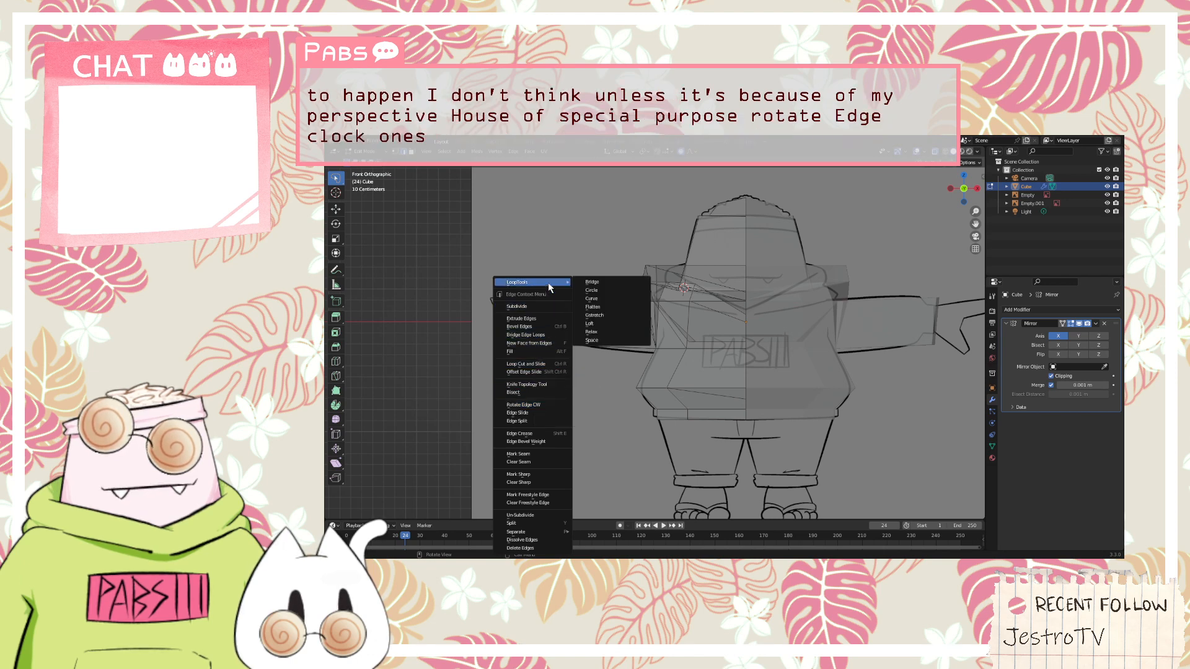
click(612, 332)
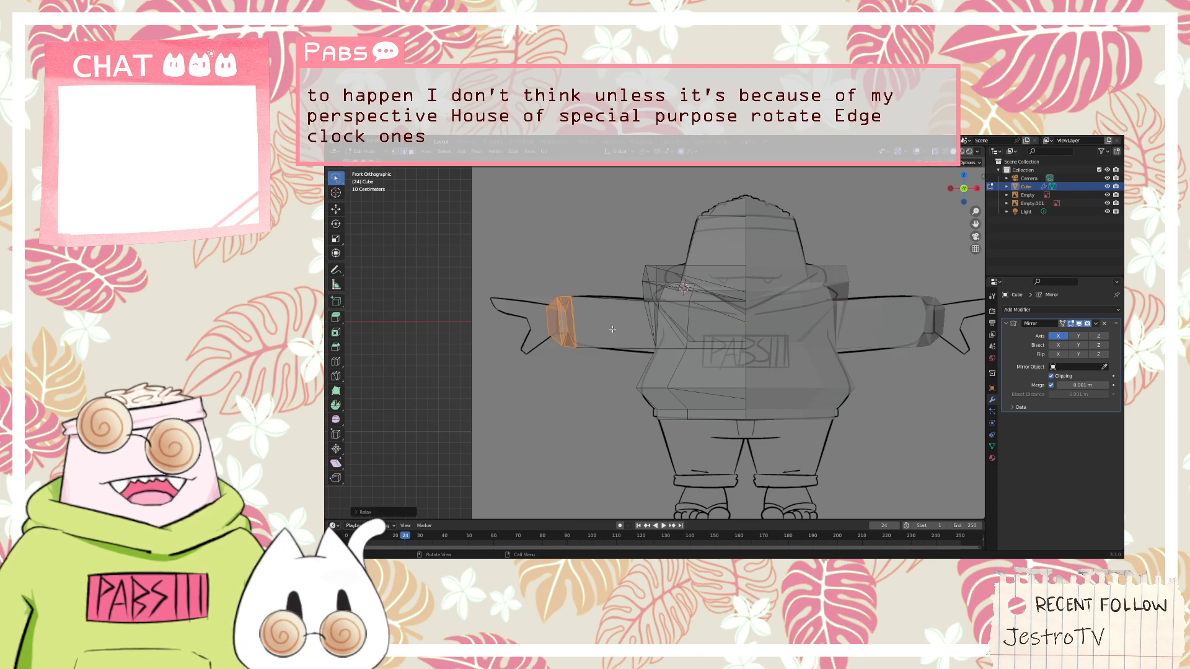
Rotate the selected cuff edges around the Z axis in front view, with proportional editing active
scroll(572, 321, up, 5)
middle_drag(515, 314, 775, 334)
key(KP_1)
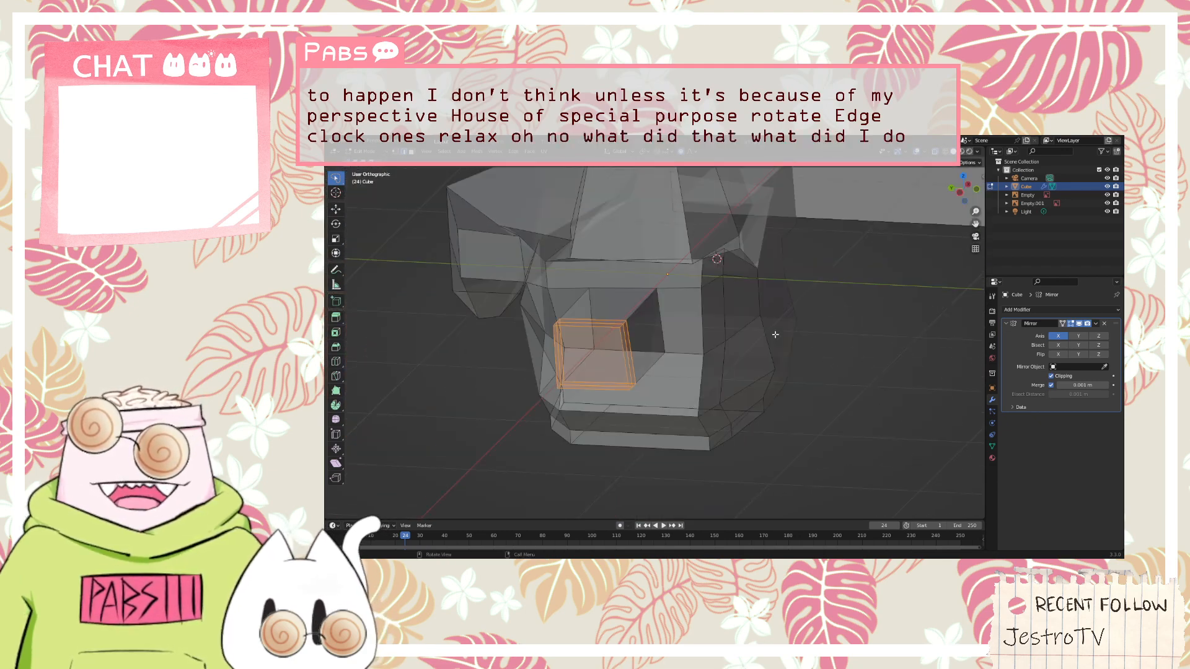
key(r)
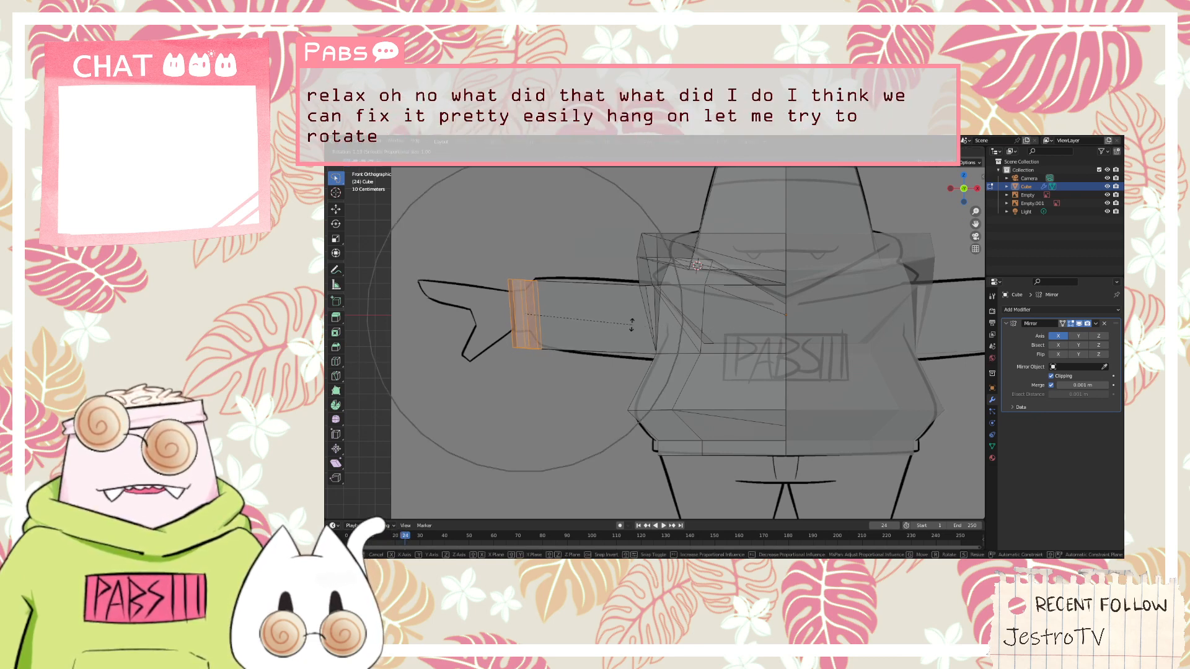
key(z)
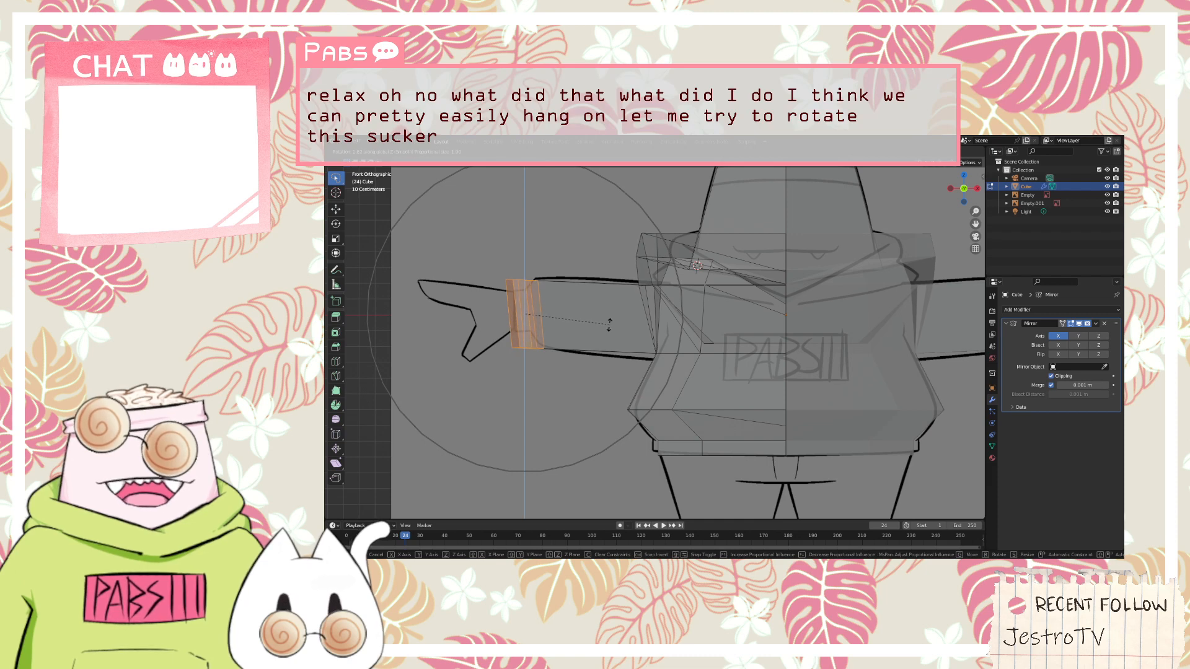
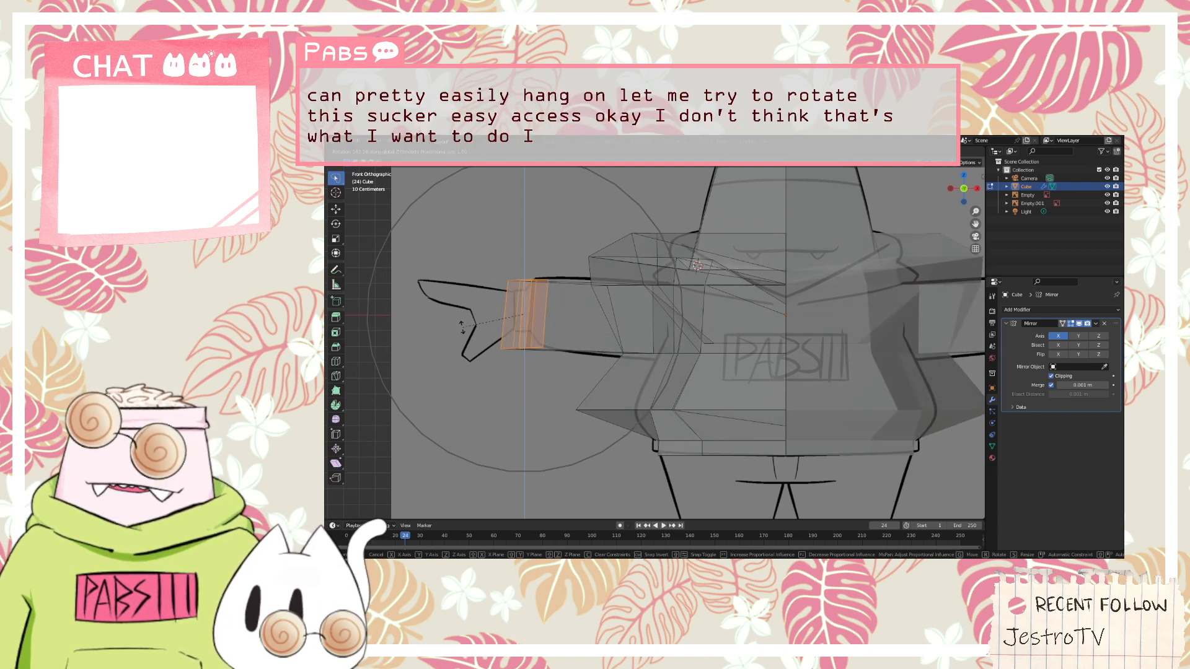
Try to rotate the cuff edges around the Z axis with proportional editing, and clear the selection
right_click(966, 348)
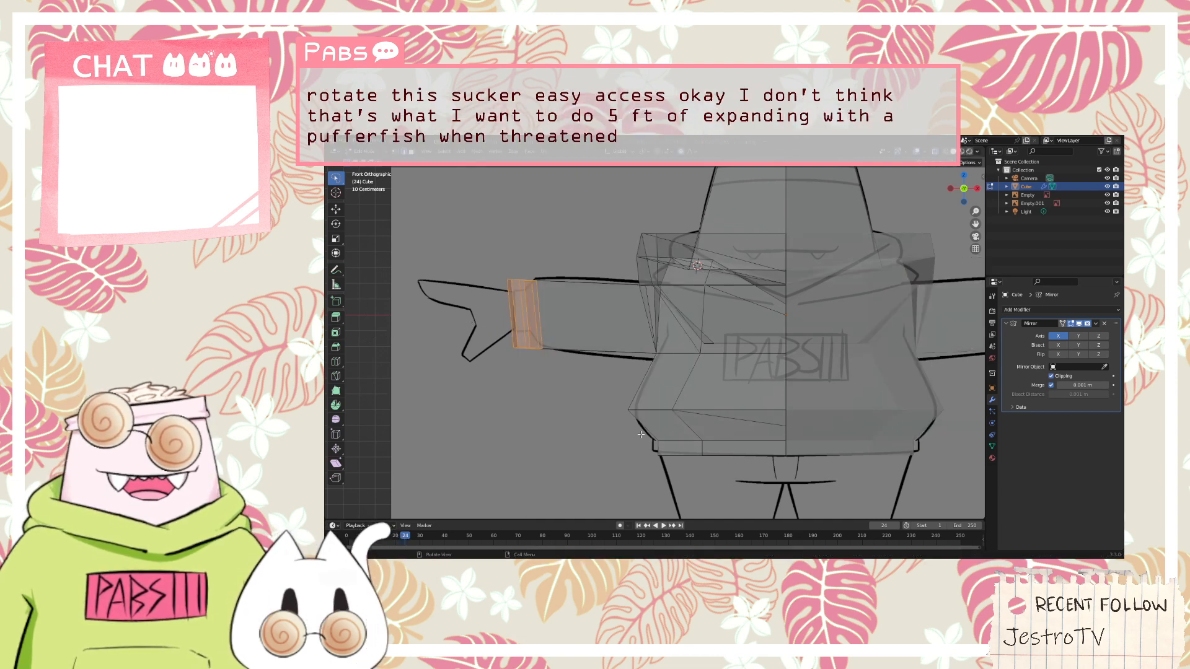
middle_drag(494, 424, 591, 462)
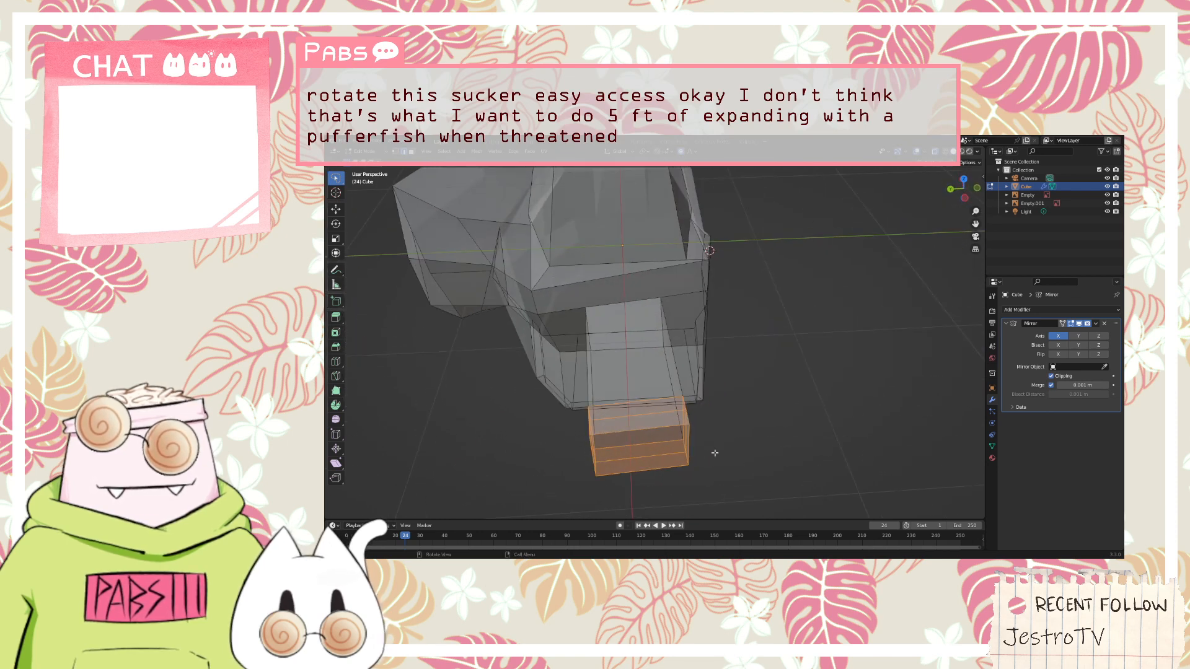
key(r)
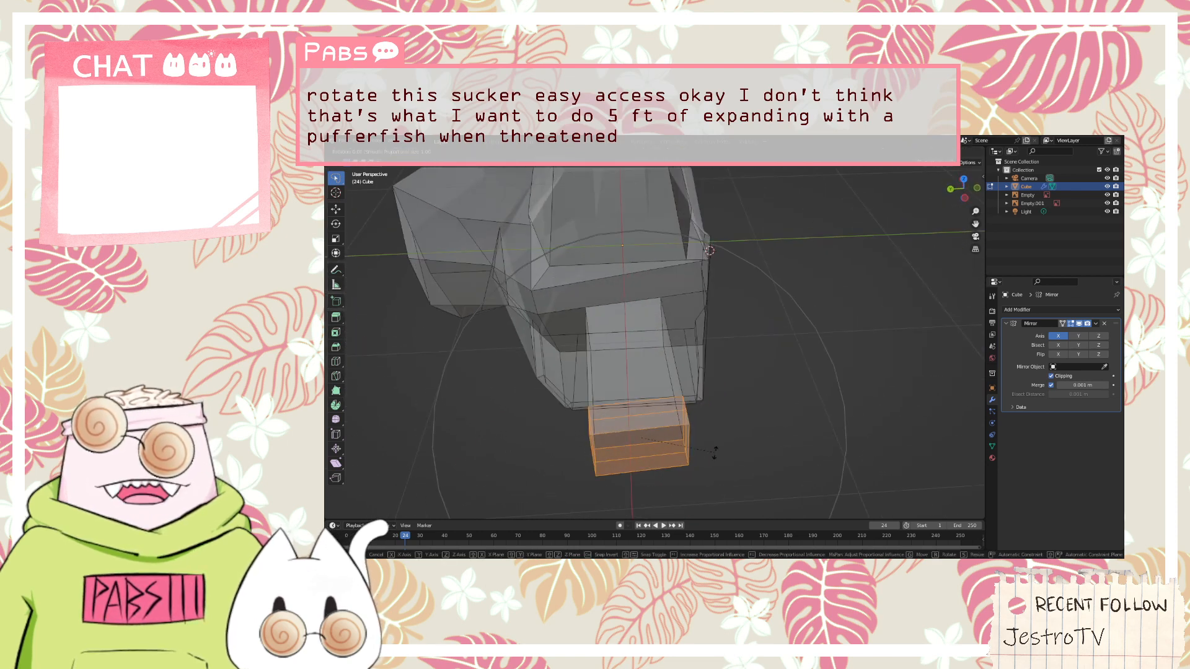
key(z)
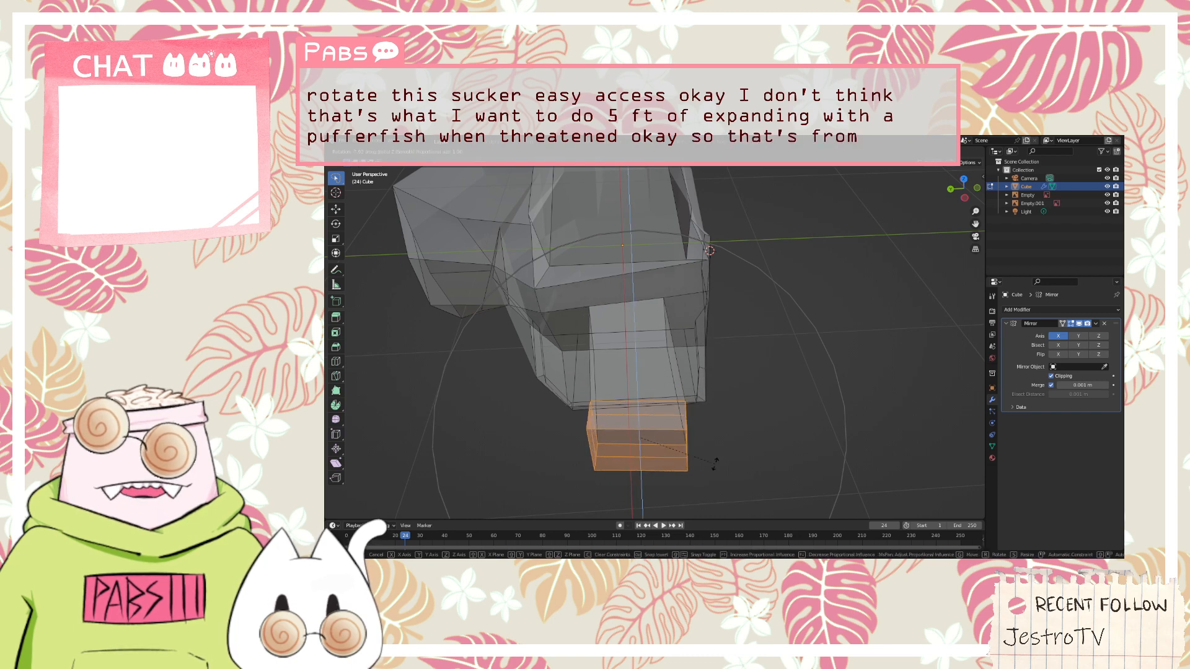
click(714, 464)
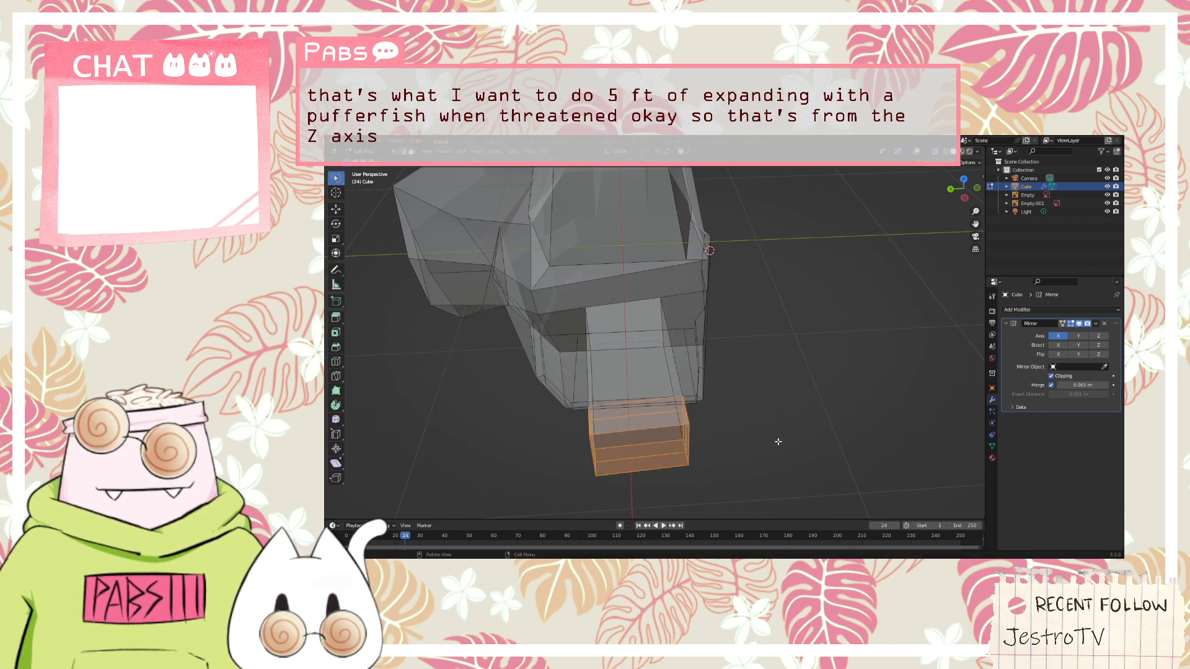
click(759, 499)
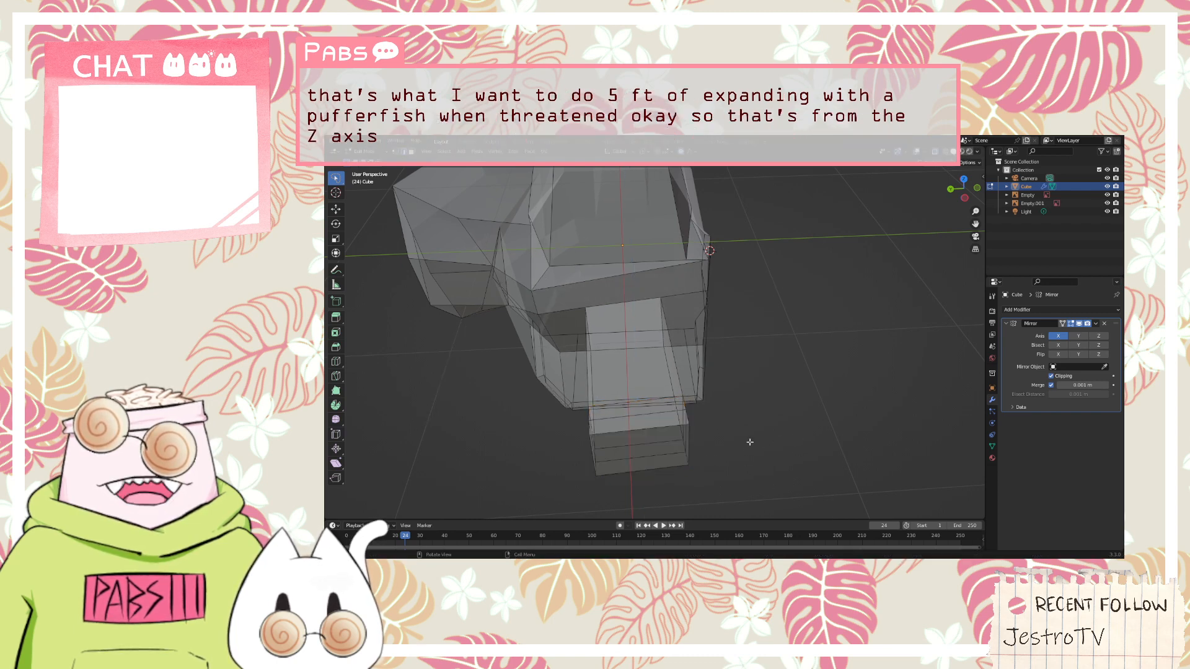
Reselect the arm's cuff, switch to face selection, and add the remaining faces along the arm to the selection
mouse_move(749, 442)
middle_down()
mouse_move(781, 409)
mouse_move(838, 429)
middle_up()
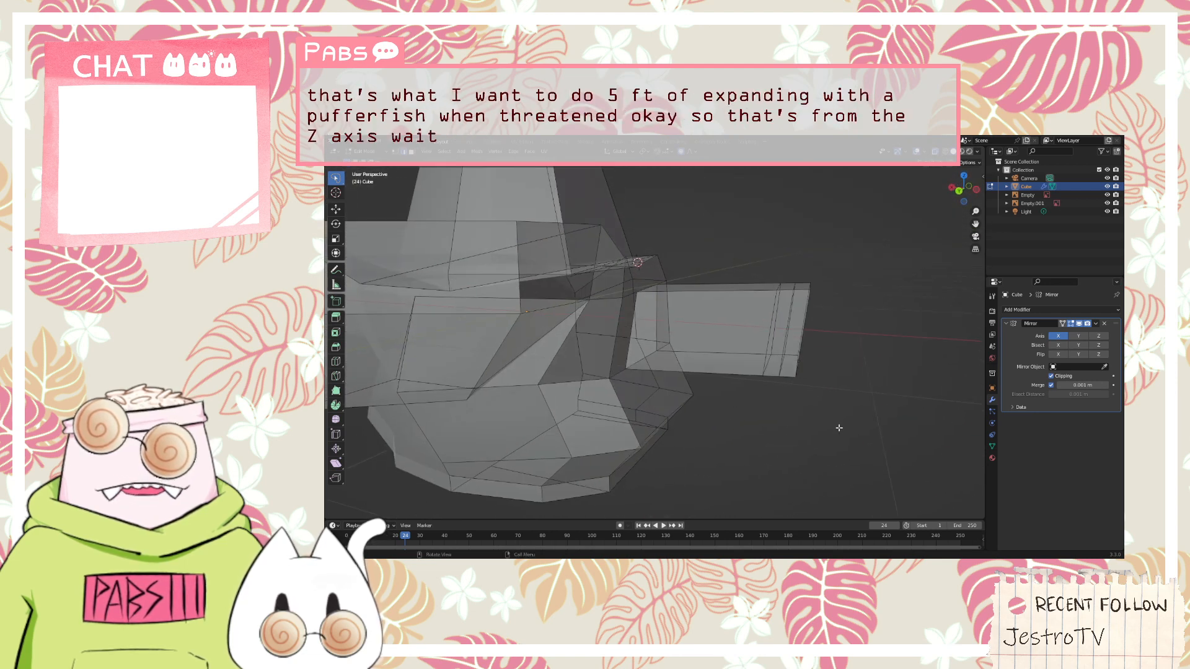
drag(835, 432, 832, 321)
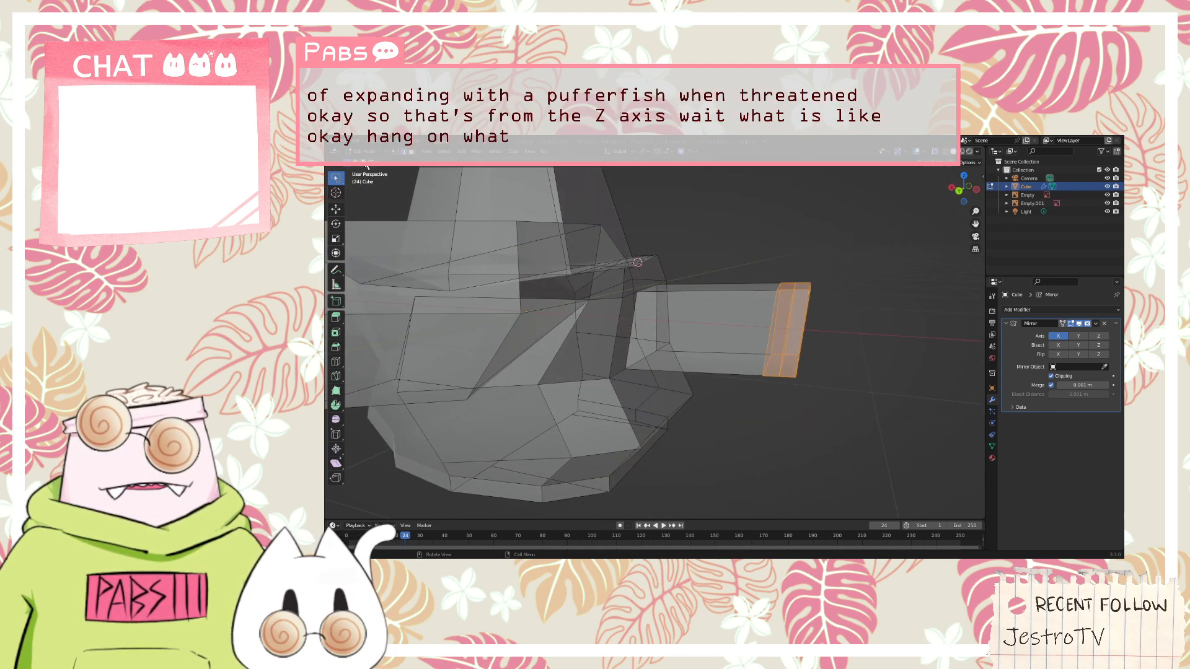
click(412, 152)
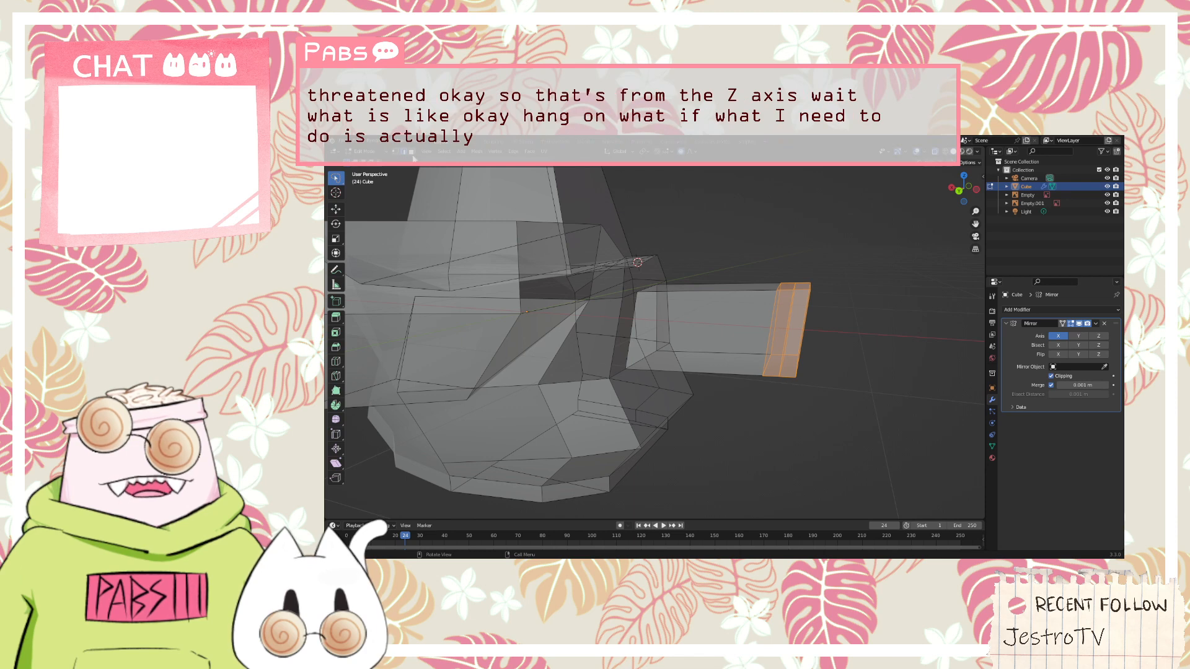
shift+click(793, 321)
shift+click(706, 363)
shift+click(725, 321)
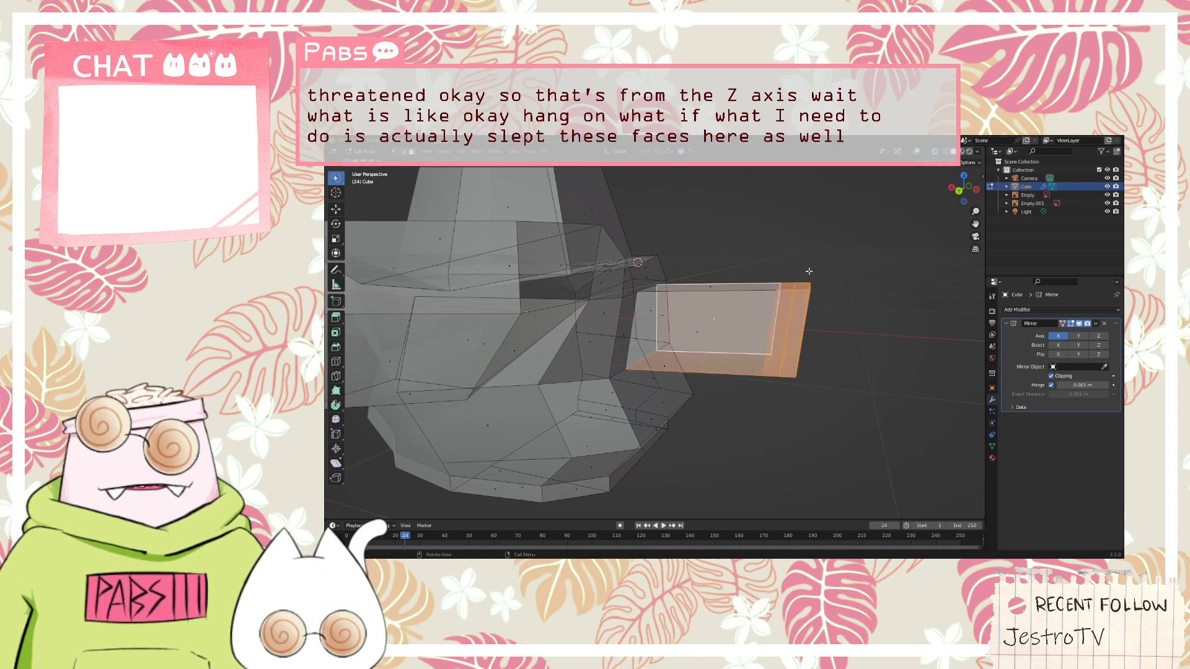
mouse_move(815, 227)
shift+mouse_down()
mouse_move(668, 396)
mouse_move(822, 416)
shift+mouse_up()
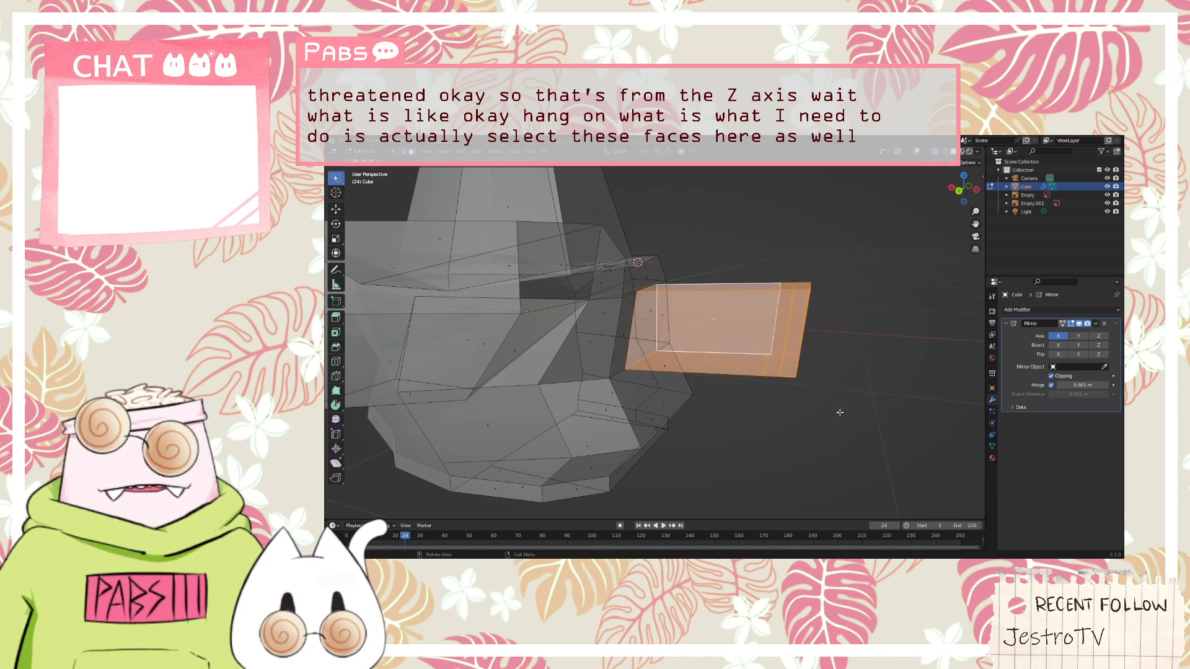
Try LoopTools Flatten on the whole arm's selected faces, and undo it
middle_drag(840, 412, 589, 347)
right_click(576, 338)
mouse_move(577, 335)
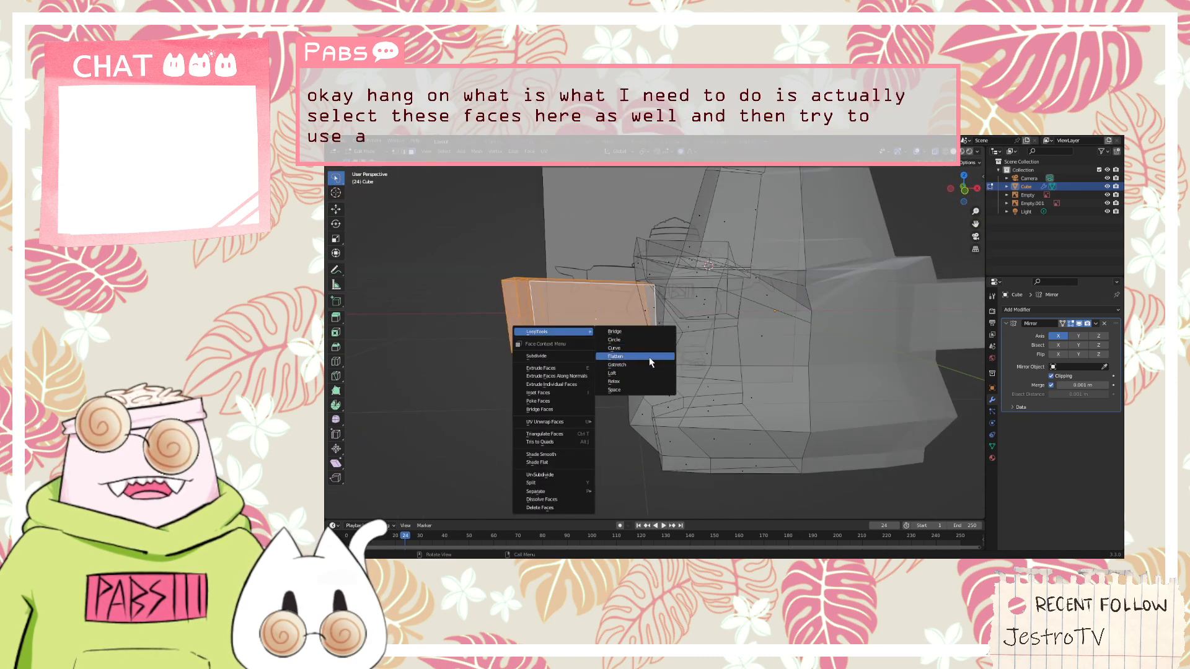
click(649, 357)
mouse_move(534, 355)
middle_down()
mouse_move(644, 368)
mouse_move(704, 342)
mouse_move(551, 367)
mouse_move(641, 320)
mouse_move(525, 363)
mouse_move(547, 352)
middle_up()
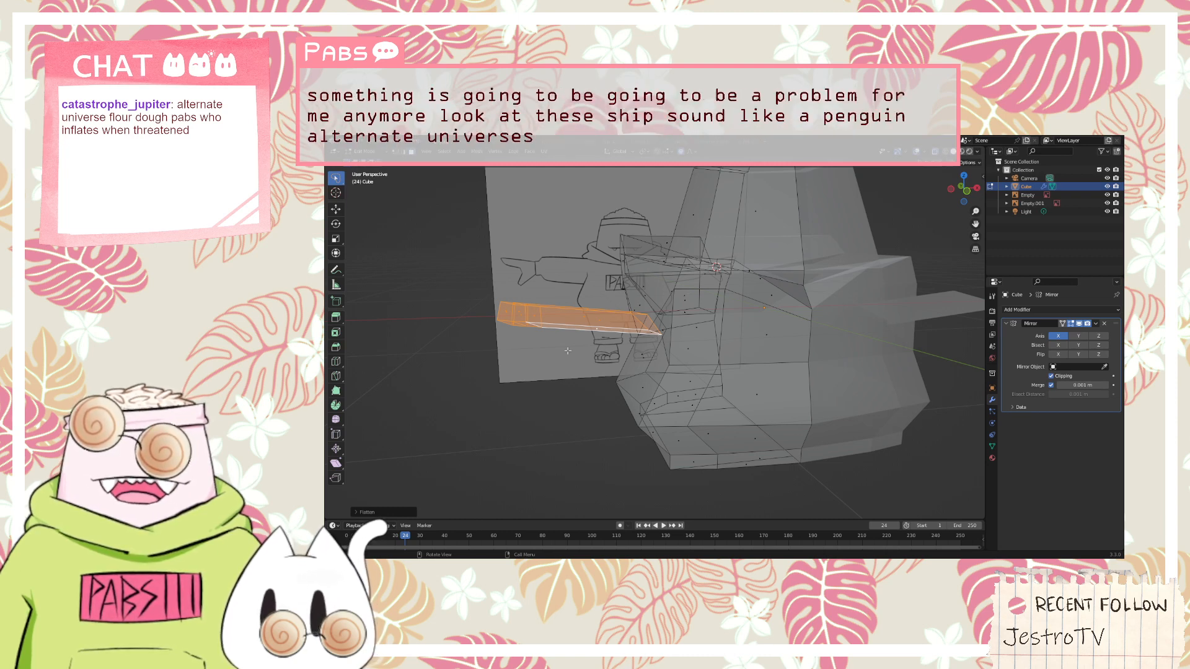
key(ctrl+z)
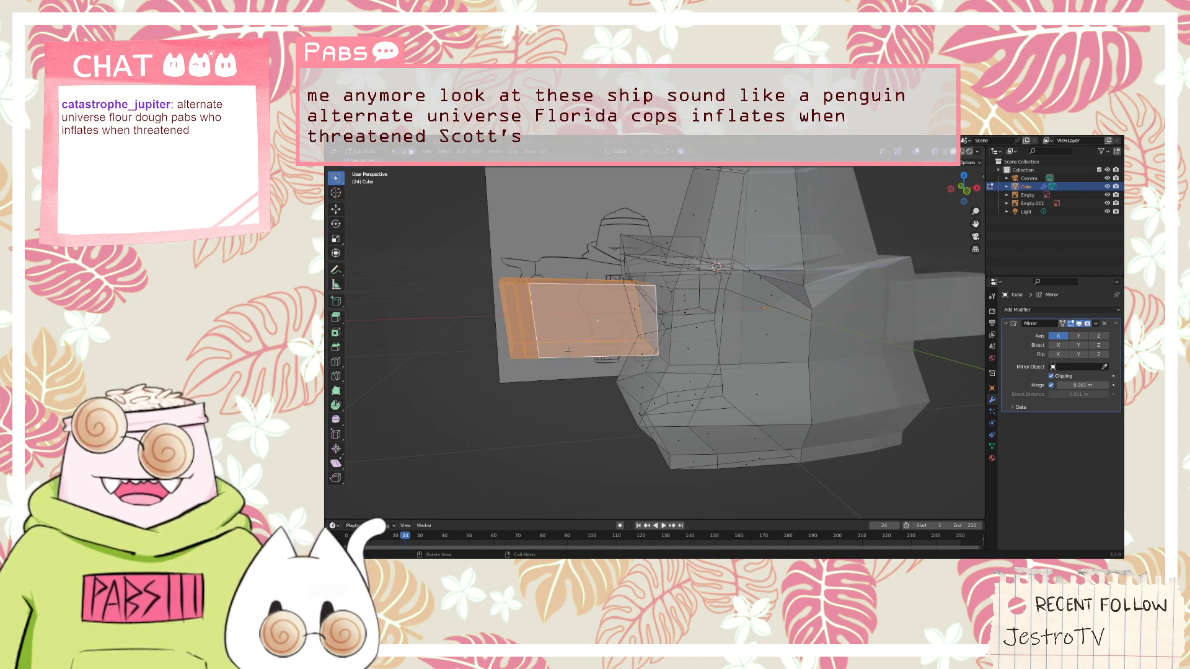
Try to rotate the whole arm's faces freely with proportional editing, and clear the selection
key(r)
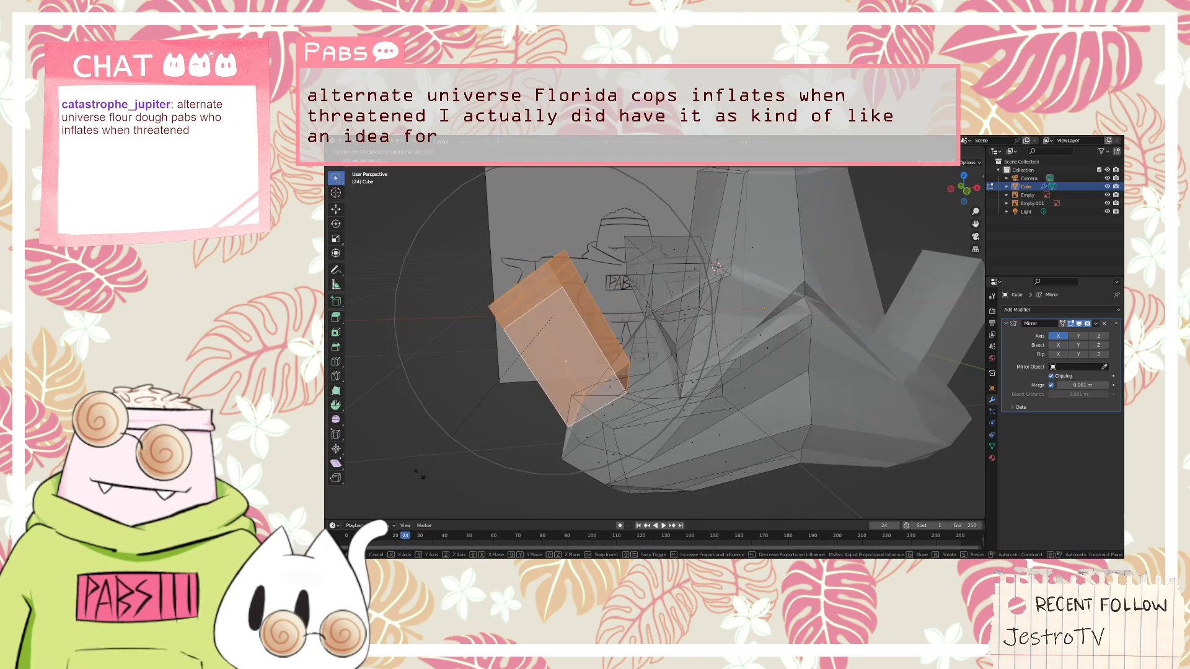
key(Escape)
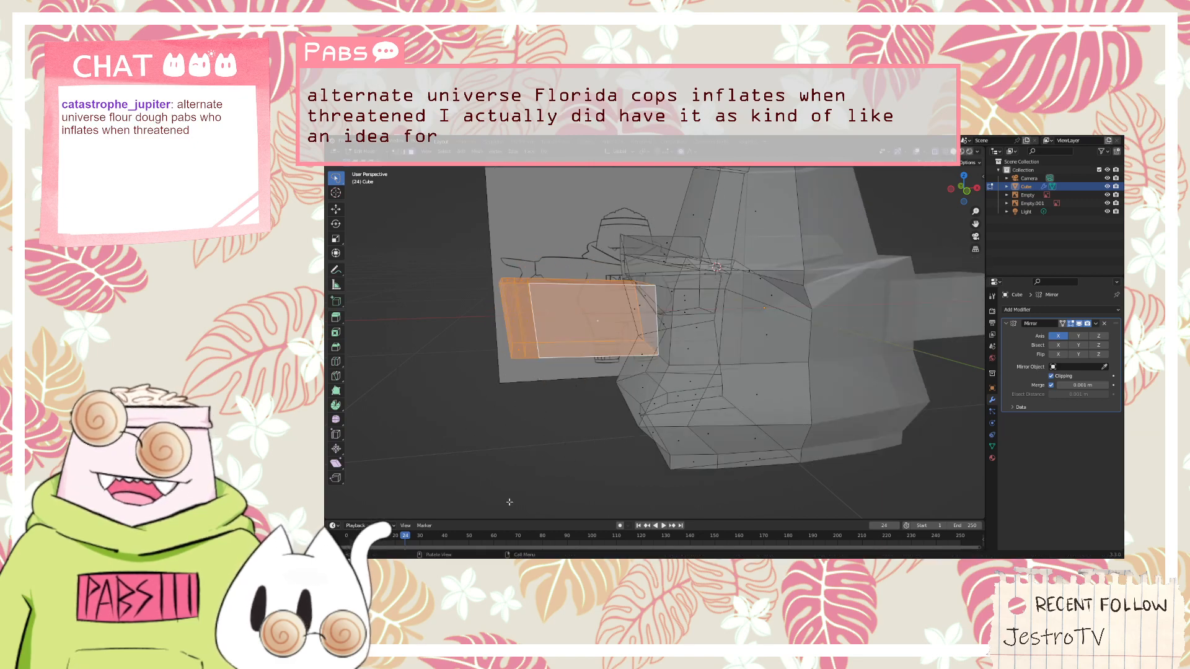
middle_drag(499, 465, 568, 438)
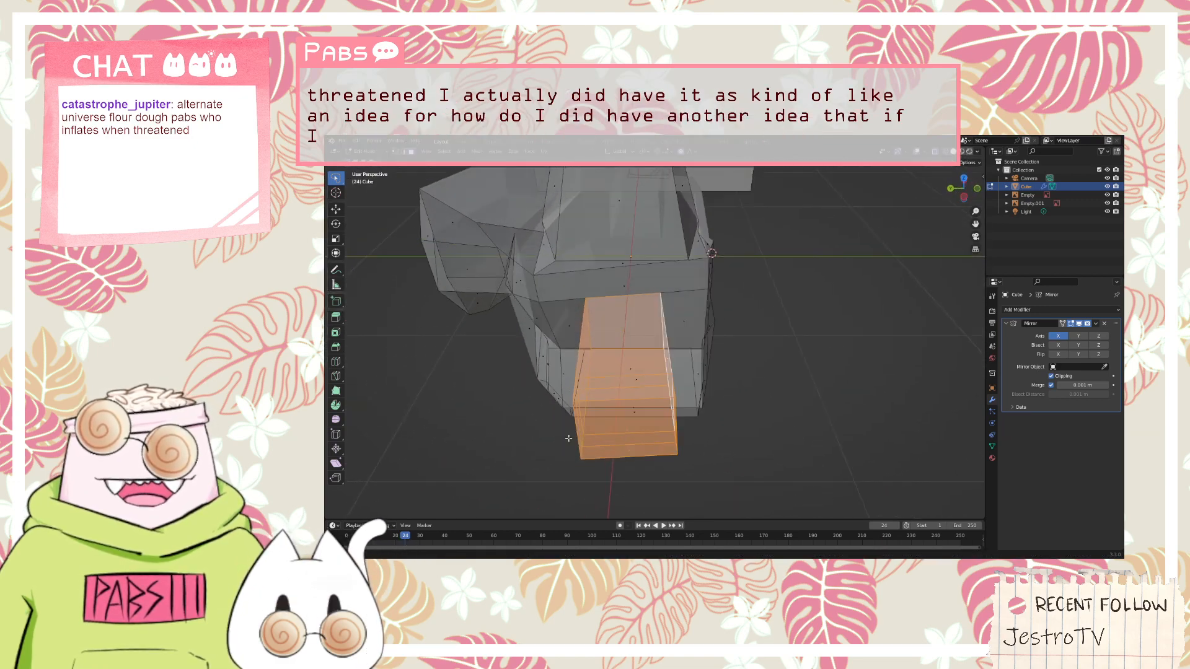
click(526, 452)
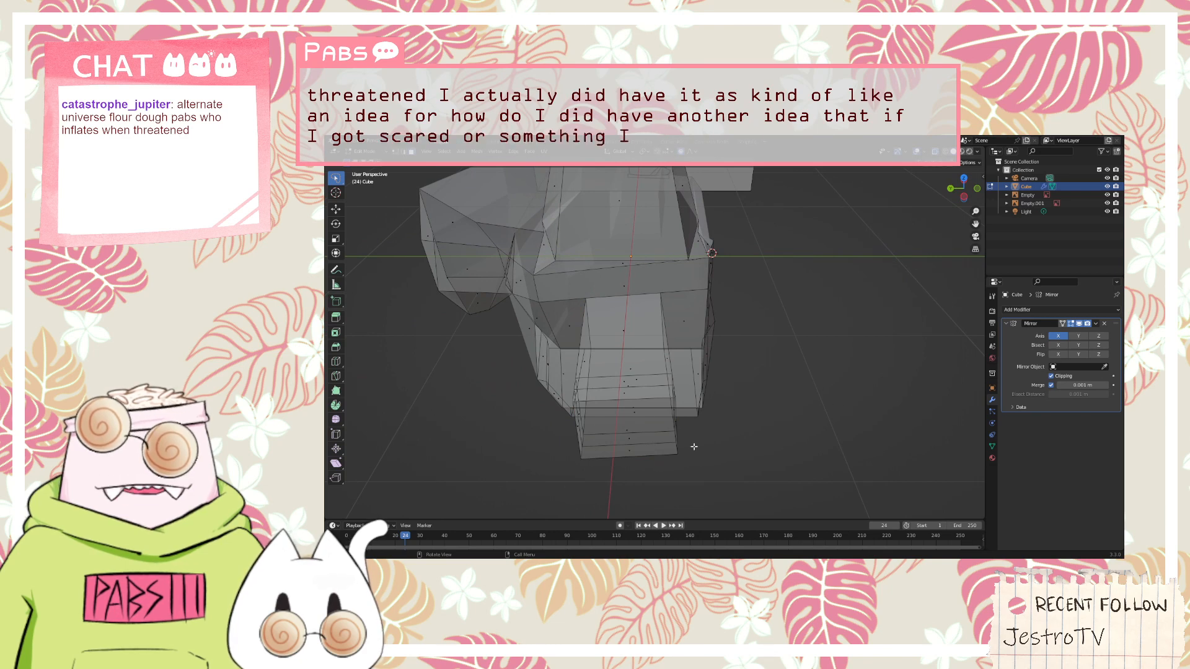
Select only the cuff's faces at the arm's end and move them along the Y axis with proportional editing
middle_drag(694, 448, 696, 494)
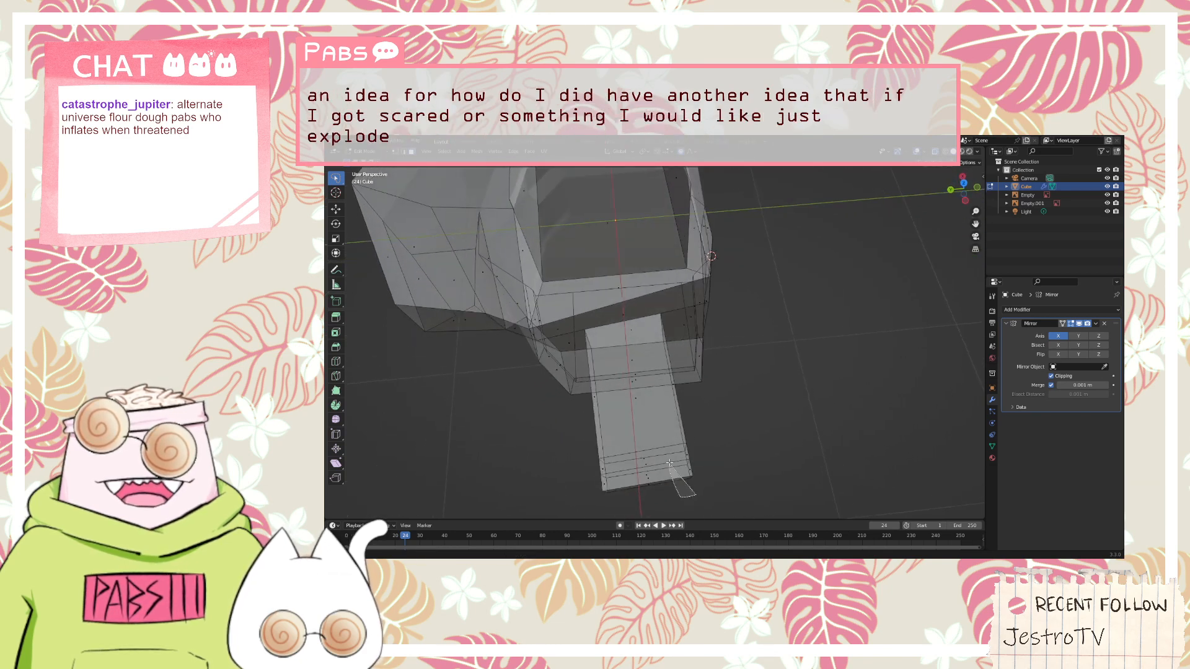
mouse_move(711, 510)
mouse_down()
mouse_move(610, 419)
mouse_move(737, 442)
mouse_up()
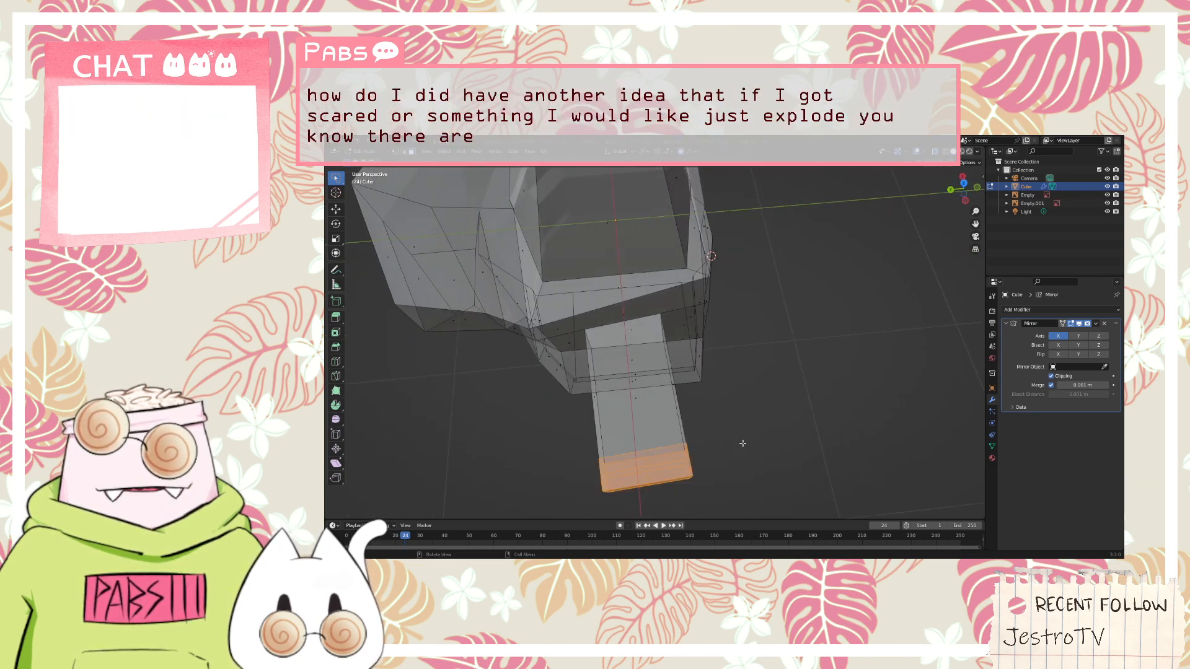
scroll(742, 443, down, 1)
key(g)
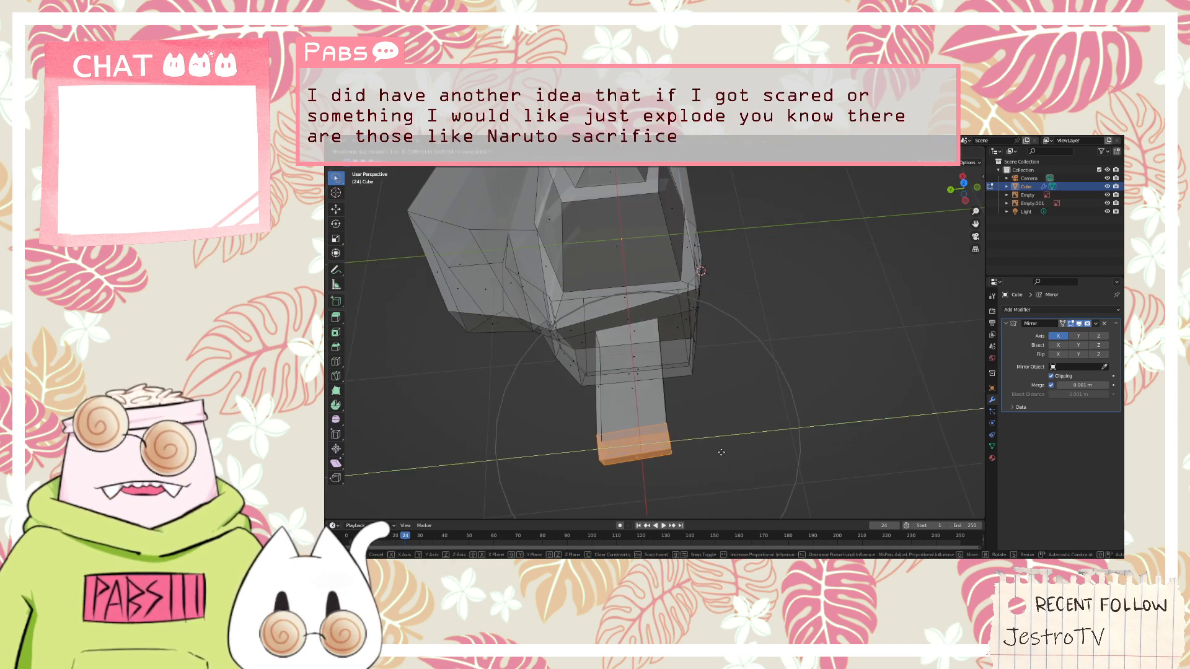
click(719, 453)
Rotate the selected cuff faces around the Z axis with proportional editing active
key(r)
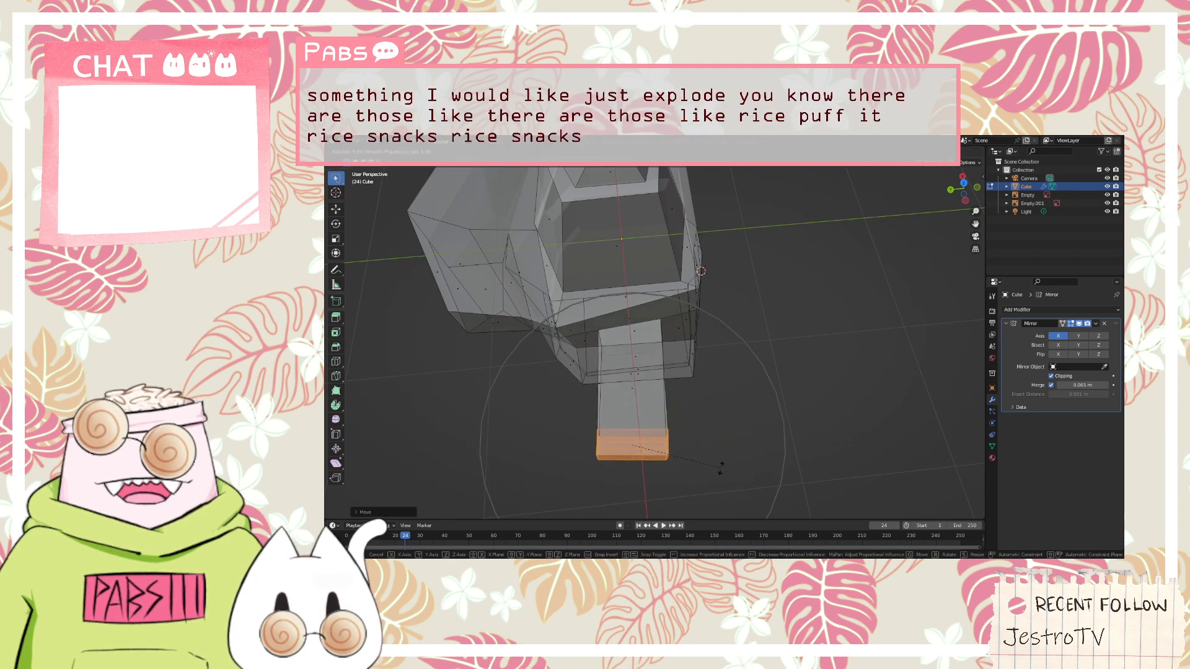
key(z)
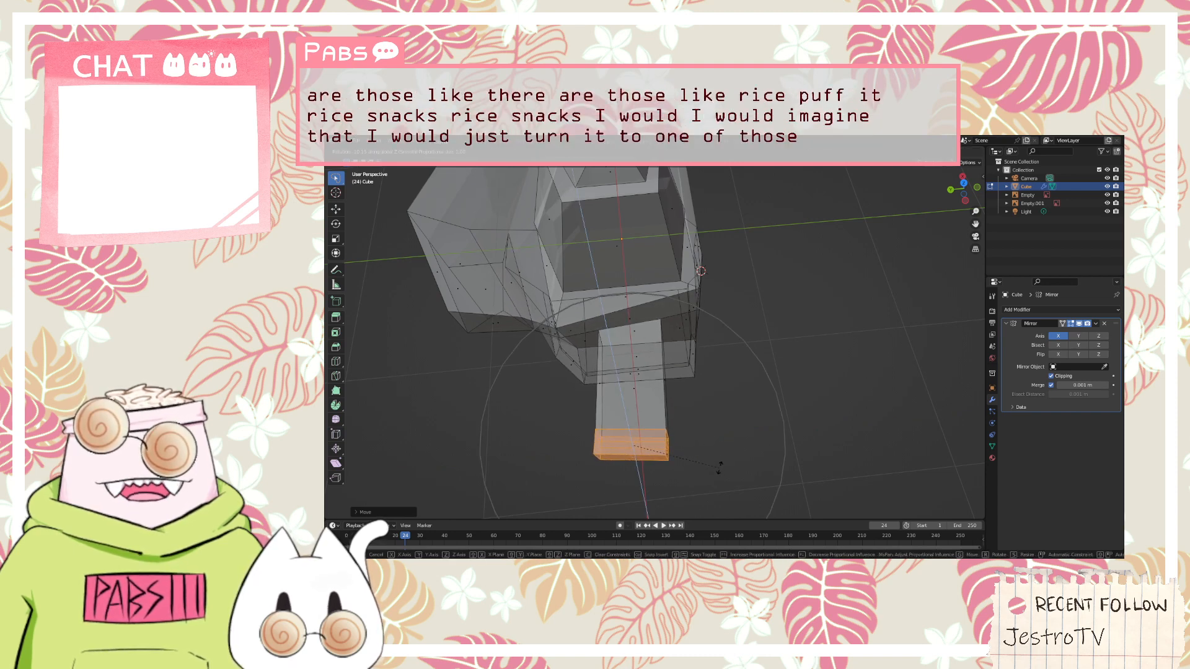
click(722, 467)
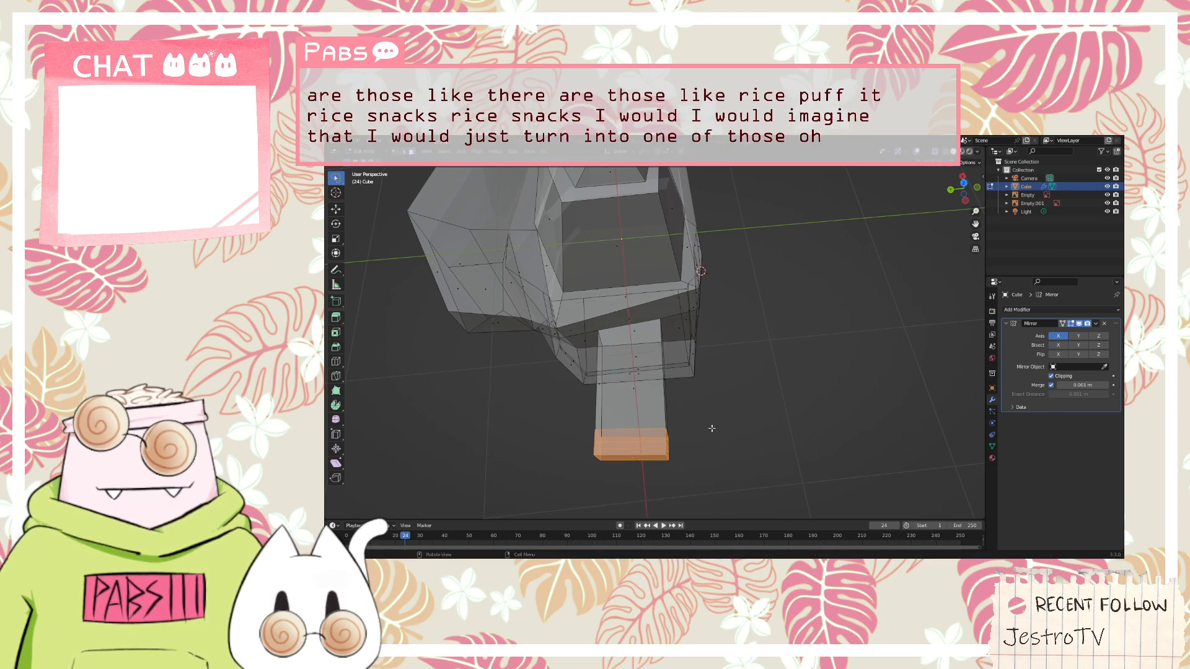
Rotate the cuff faces around the Z axis with proportional editing turned off
key(r)
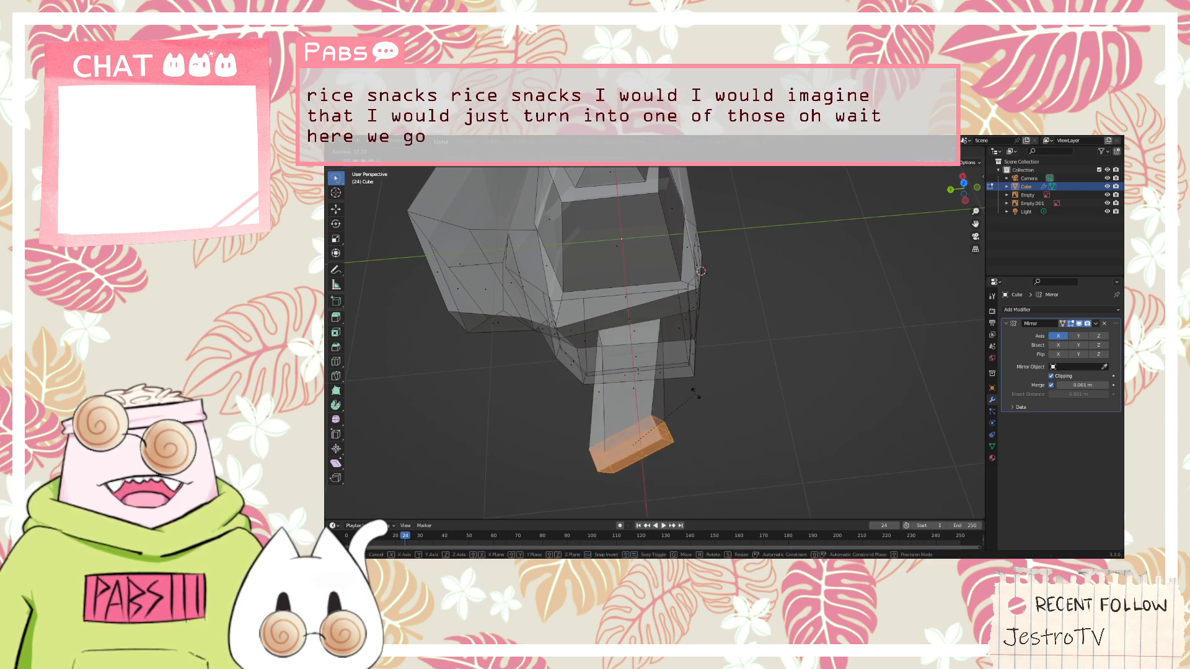
key(z)
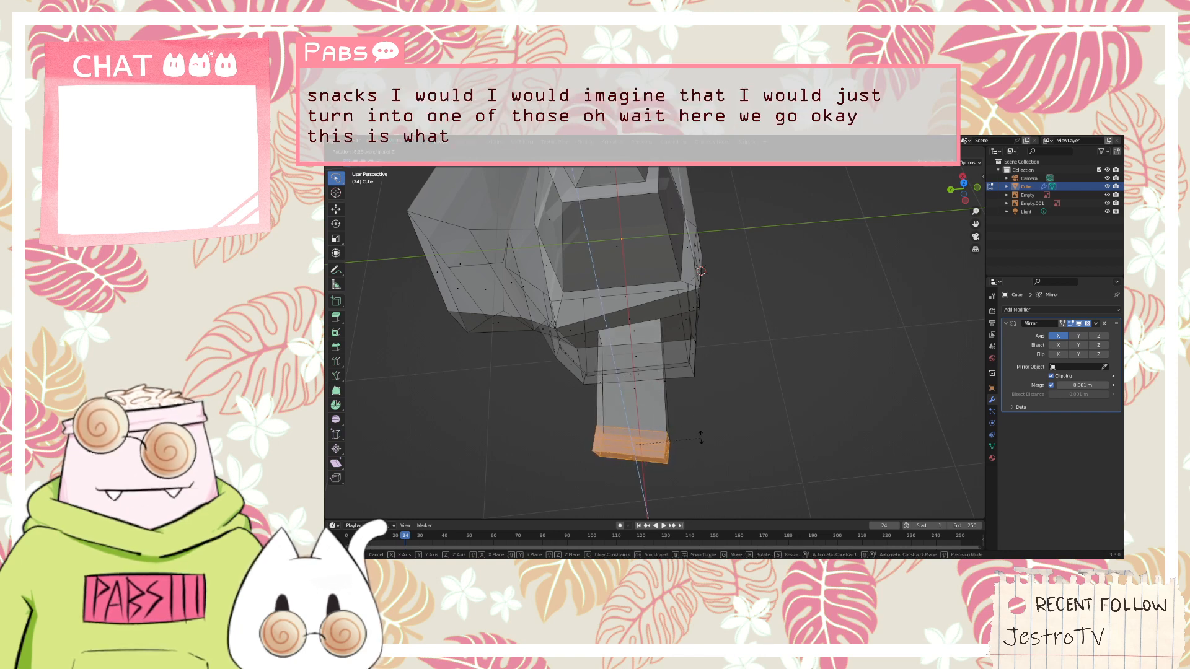
click(702, 425)
Reselect the cuff's faces in front view and rotate them slightly around the Z axis
key(KP_1)
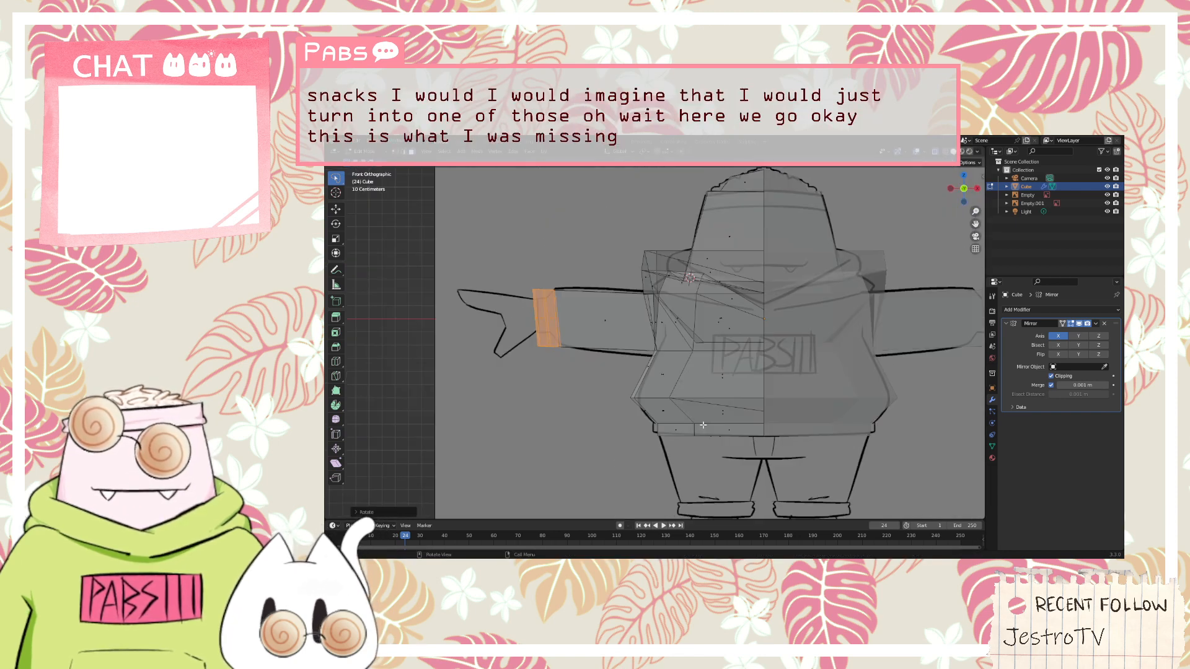
click(571, 409)
drag(585, 400, 459, 282)
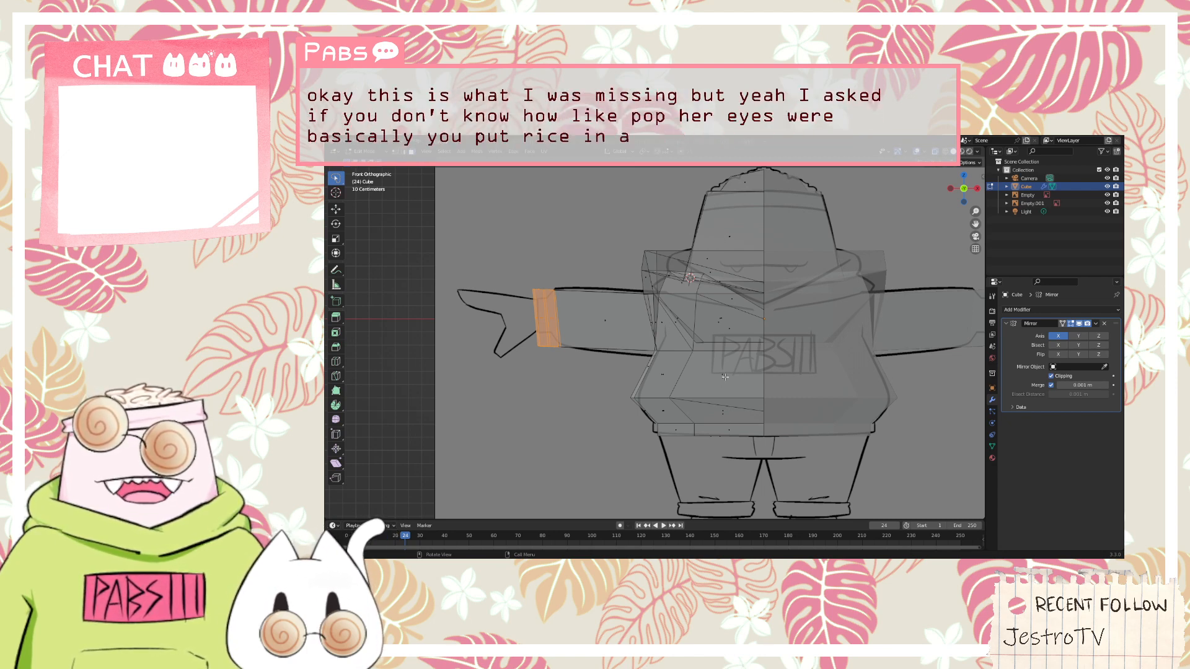
key(r)
key(z)
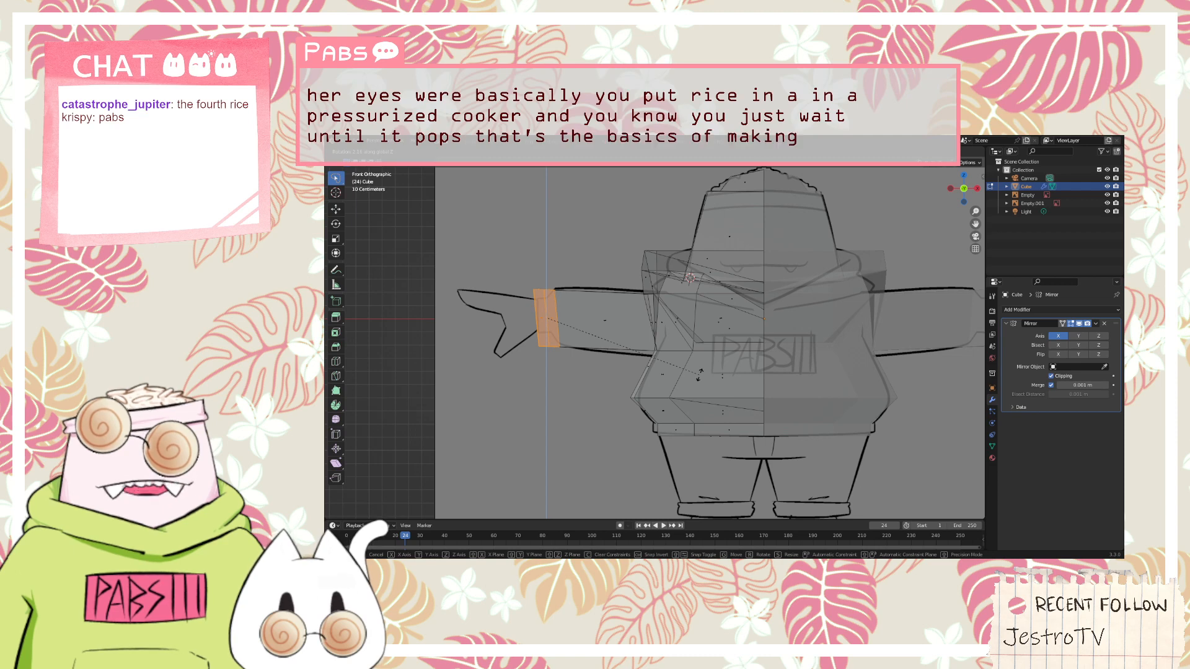
click(700, 374)
Fine-tune the cuff faces' rotation around the Z axis against the sketched sleeve end
scroll(547, 323, up, 3)
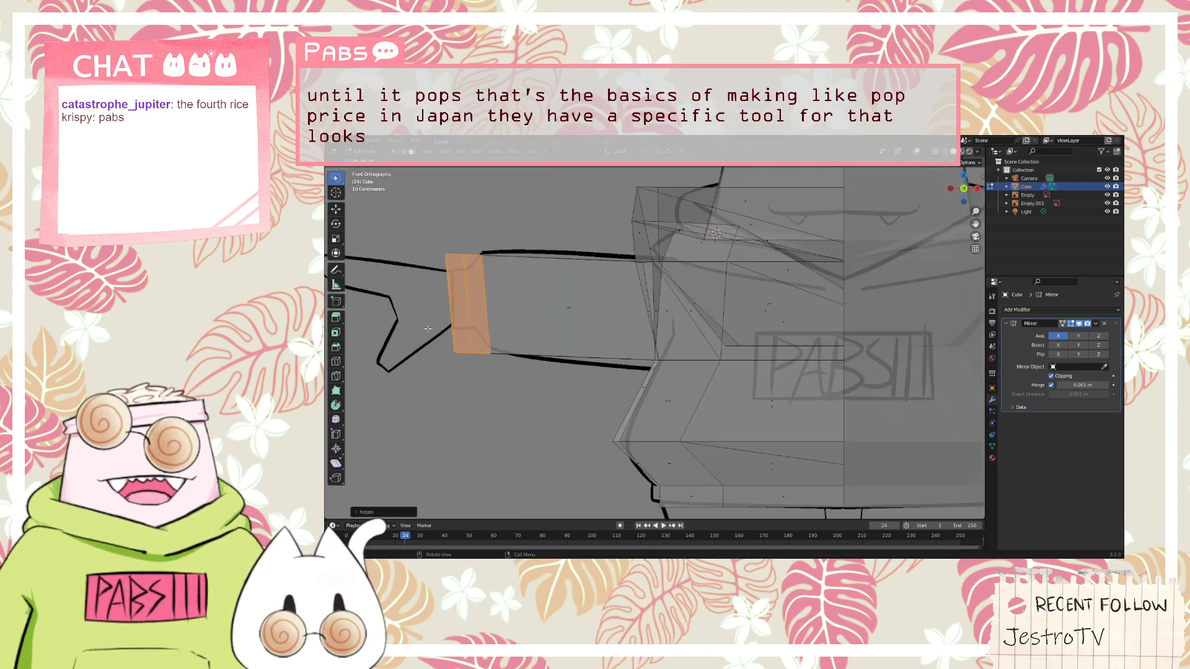
key(r)
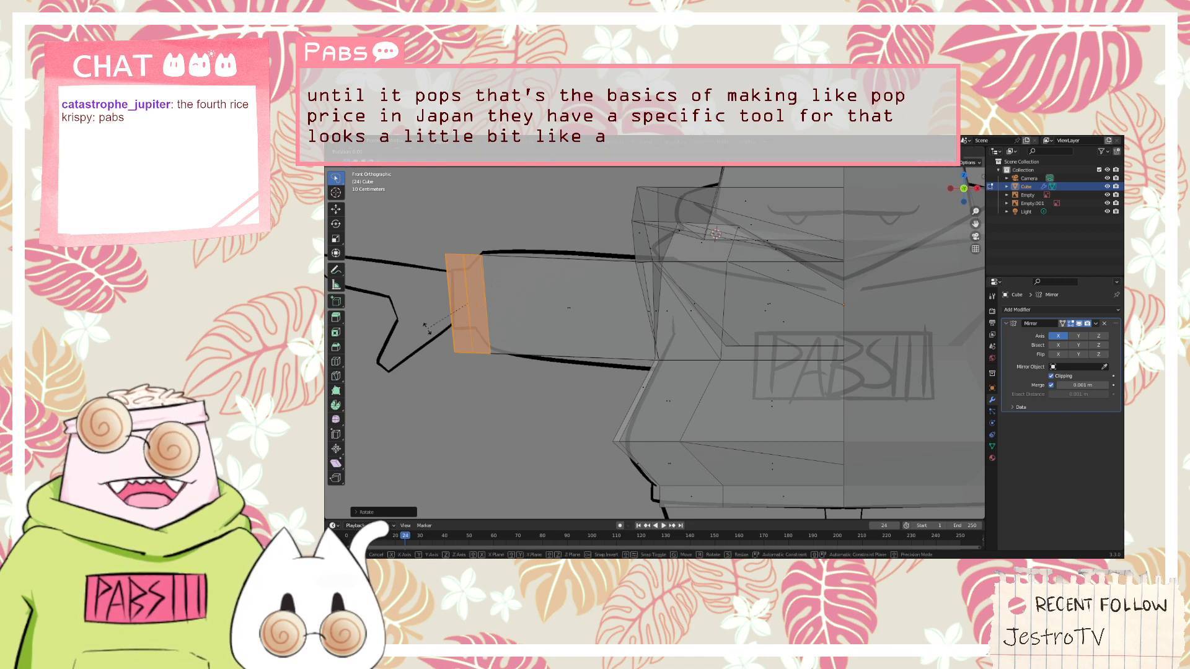
key(z)
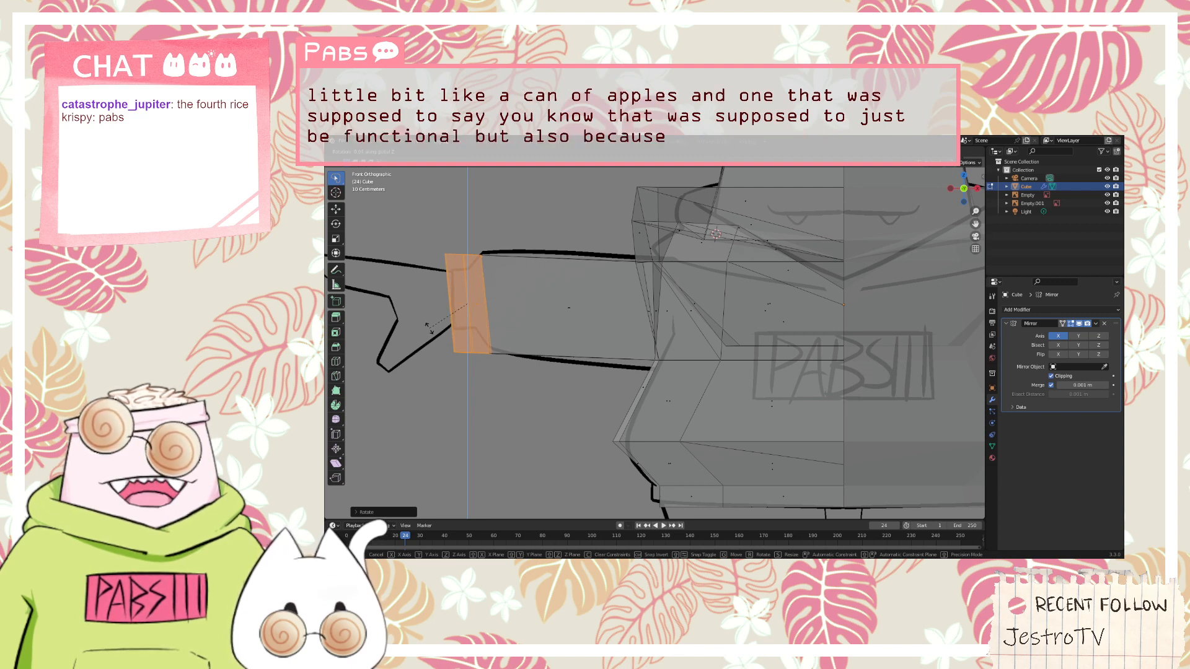
click(429, 328)
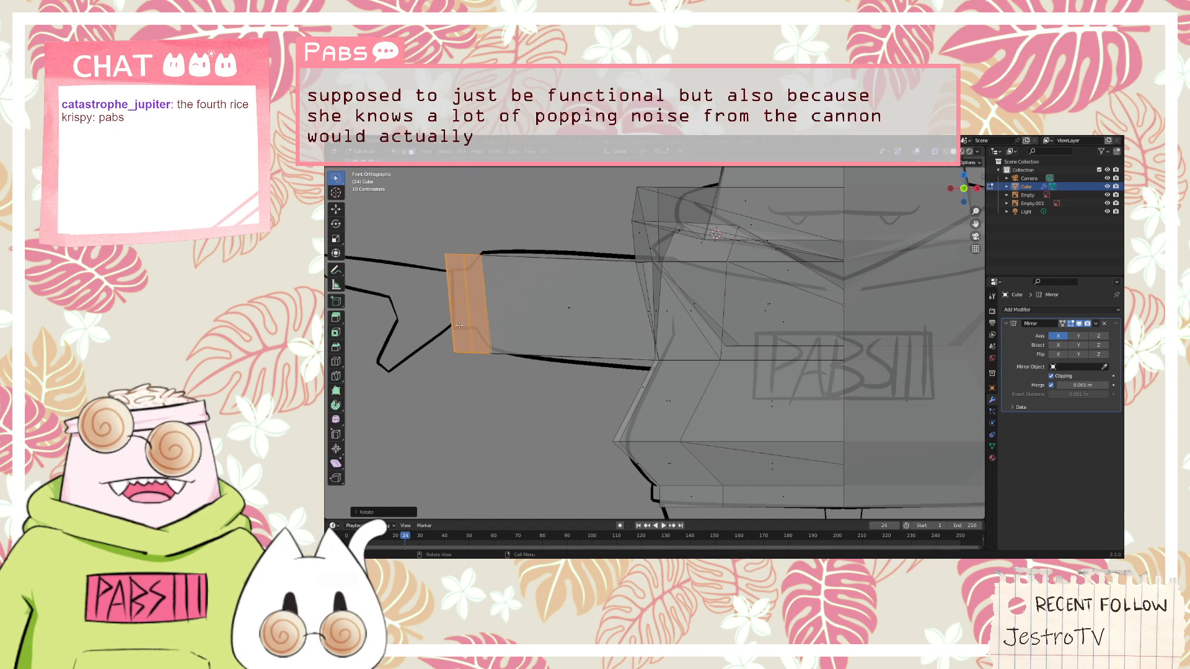
Try to flatten the selected cuff faces with the LoopTools Flatten operation
right_click(459, 325)
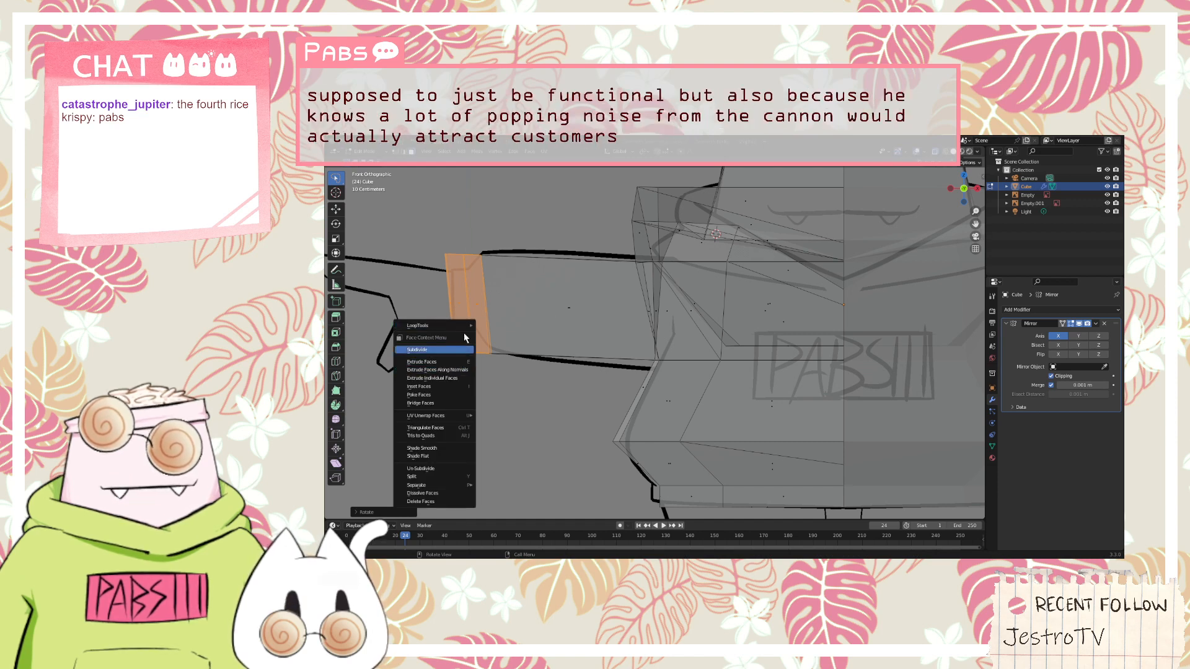
mouse_move(469, 325)
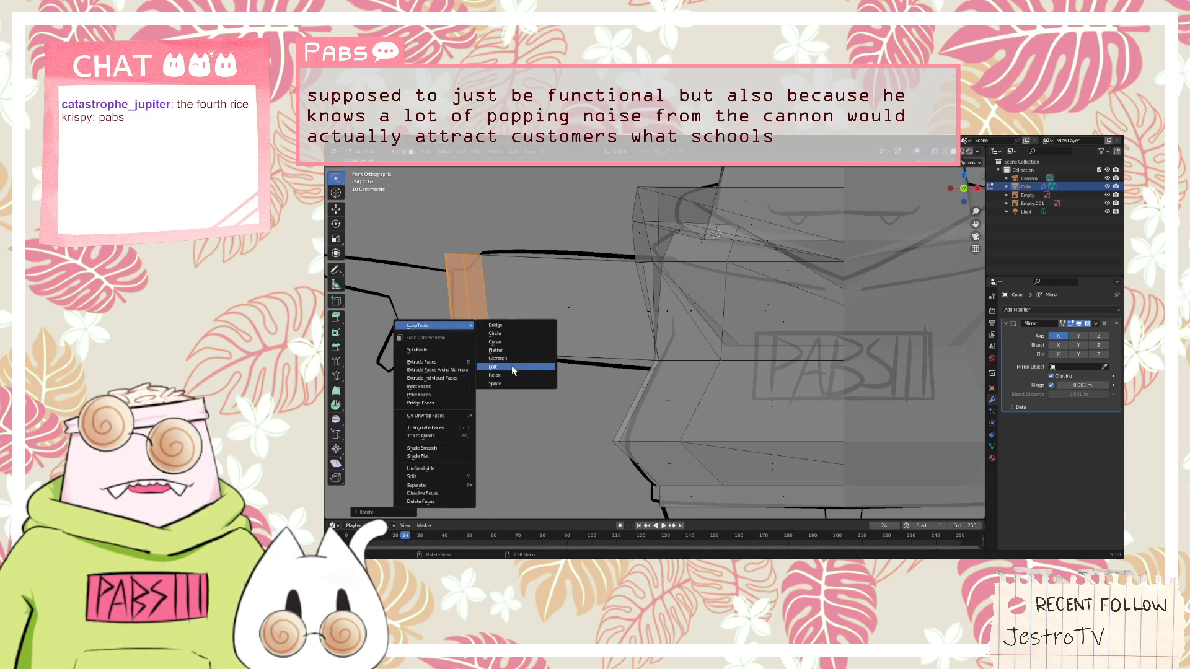
click(497, 350)
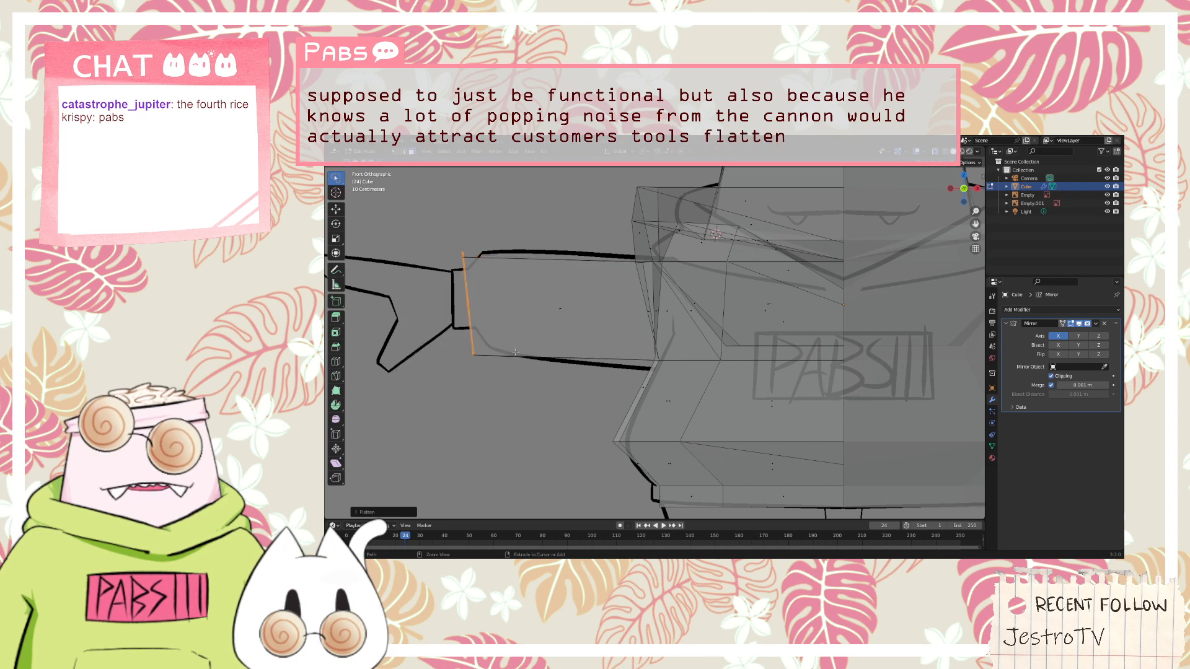
key(ctrl+z)
click(468, 388)
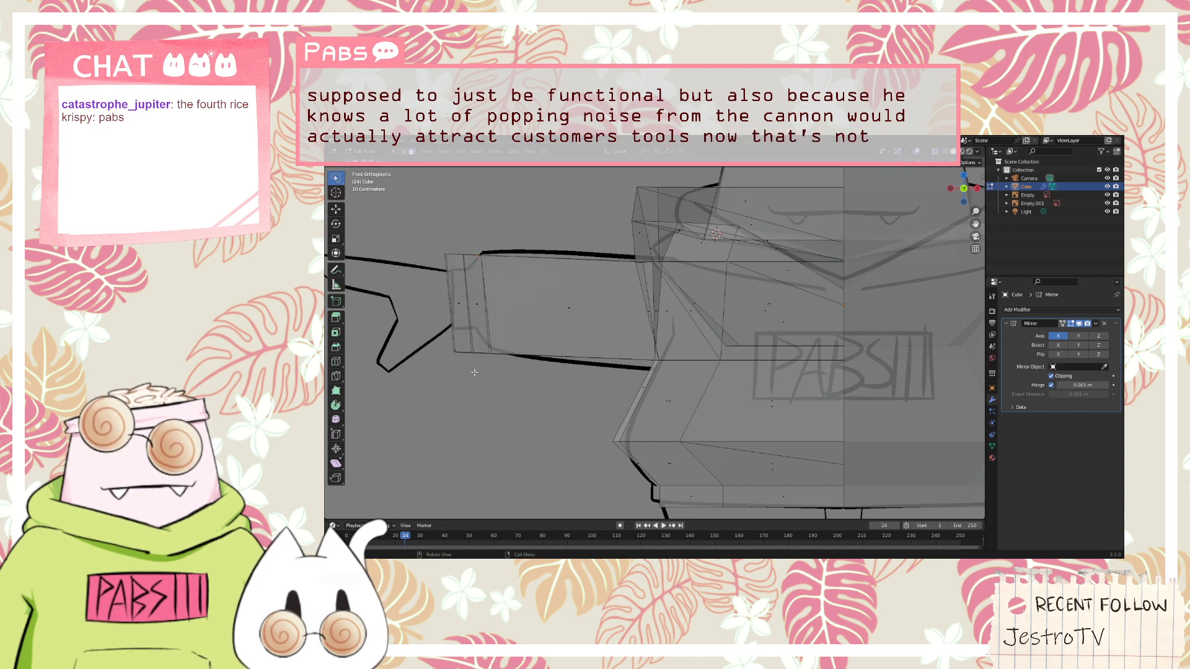
Select the edge loop where the sleeve meets the cuff and try to flatten it with LoopTools Flatten
click(475, 301)
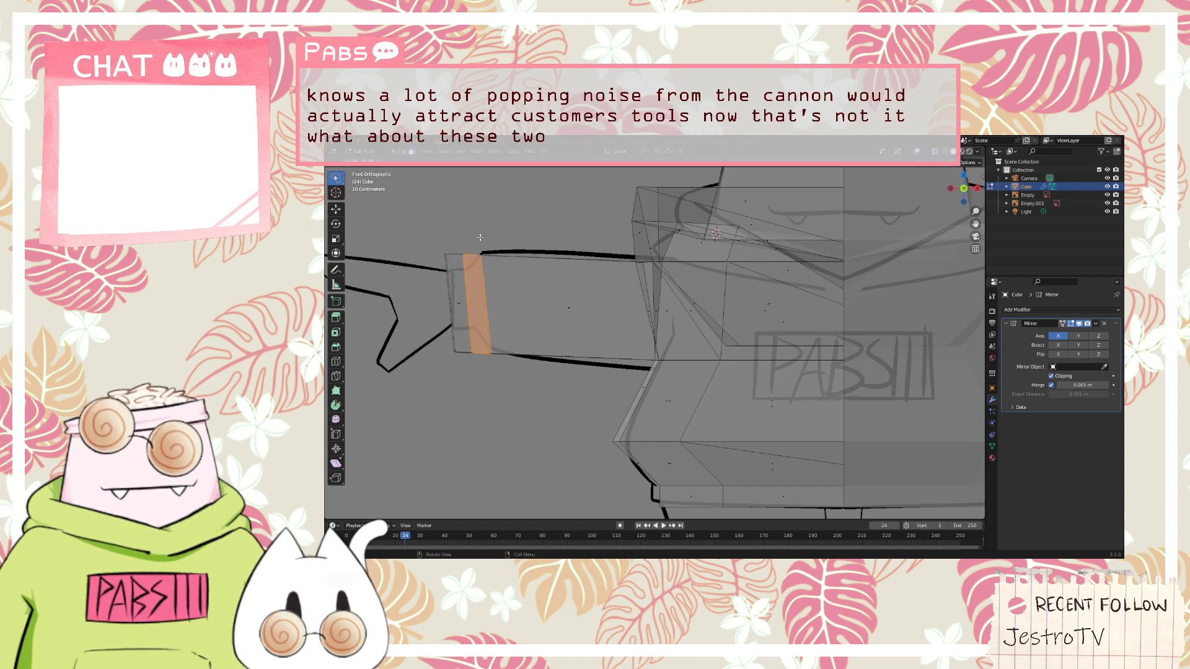
click(475, 301)
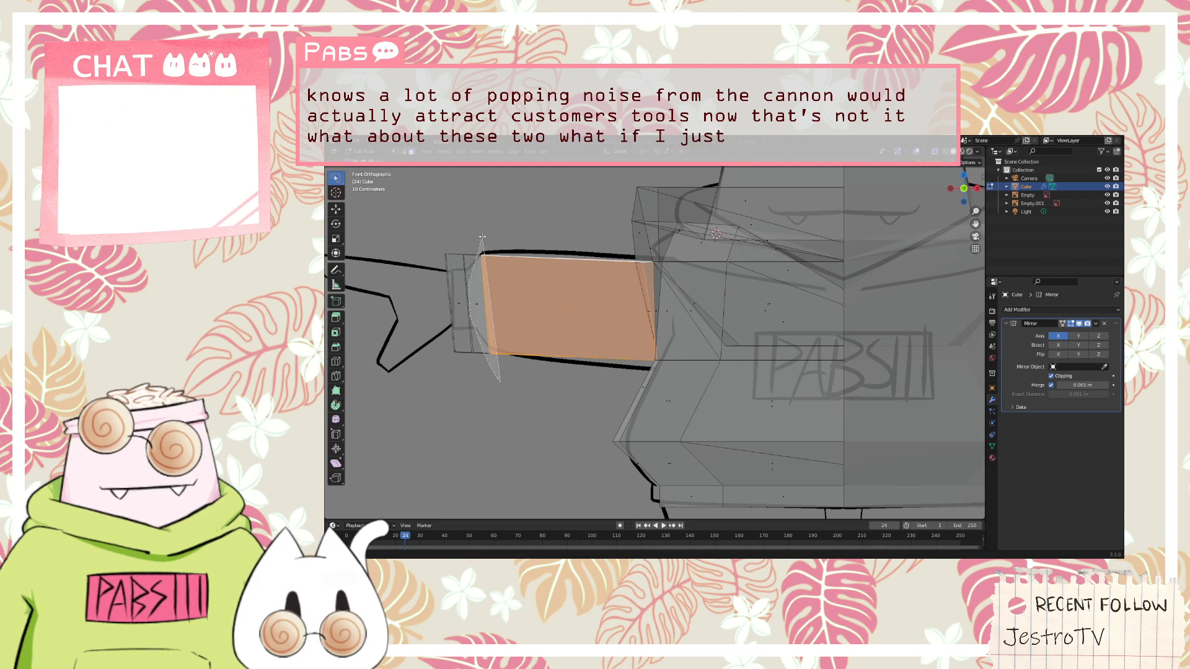
click(476, 304)
click(474, 395)
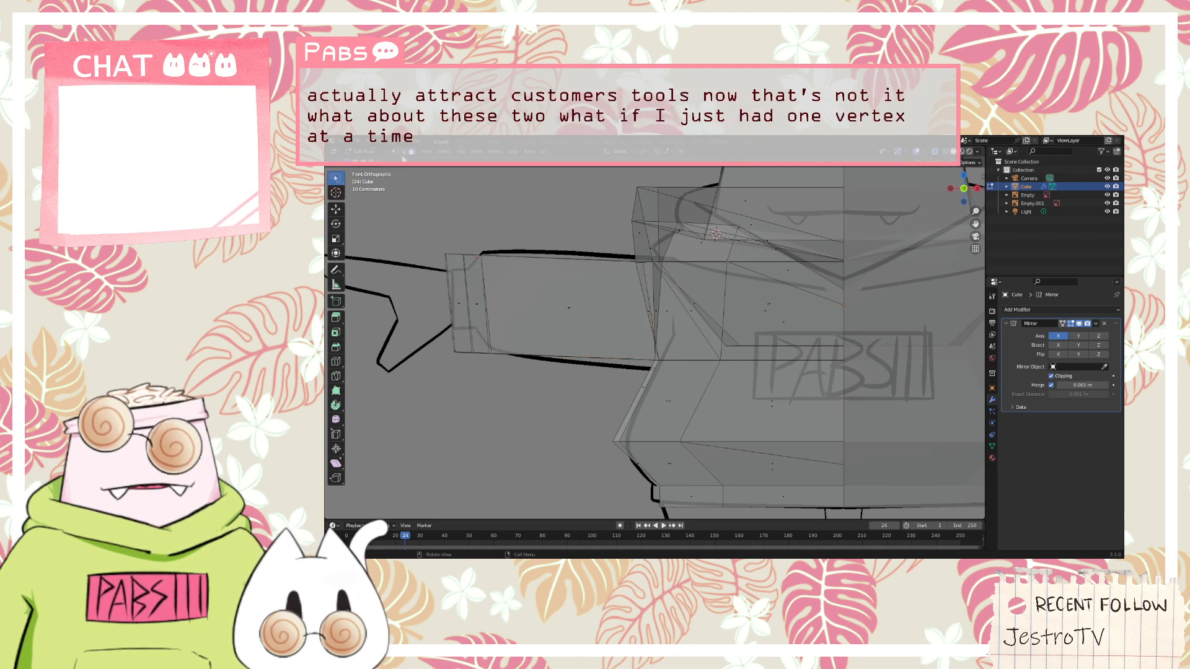
click(488, 307)
middle_drag(483, 311, 564, 306)
right_click(564, 306)
mouse_move(584, 281)
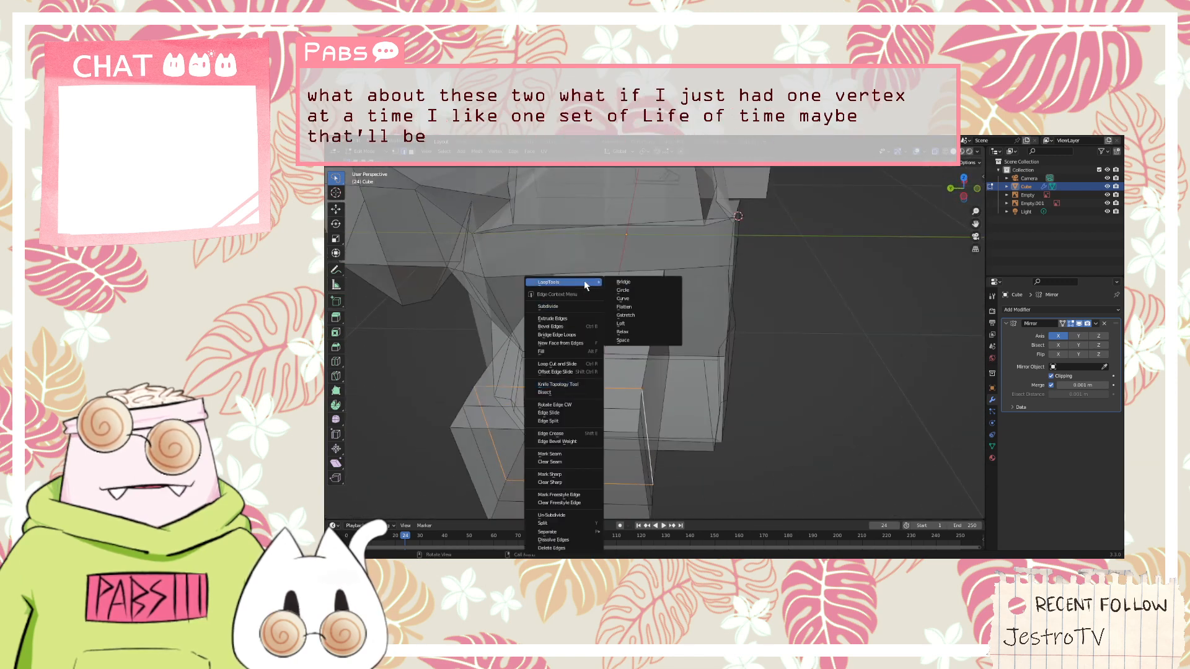
click(631, 307)
key(ctrl+z)
Flatten the cuff's middle edge loop with LoopTools Flatten
right_click(580, 417)
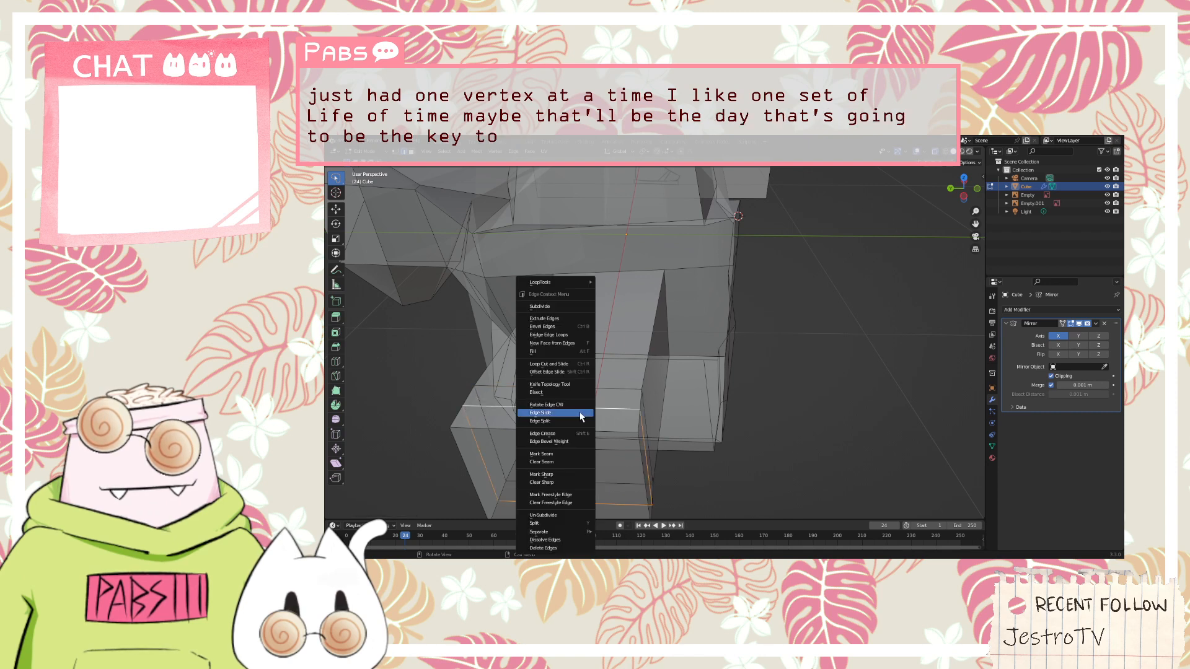
mouse_move(570, 283)
click(622, 307)
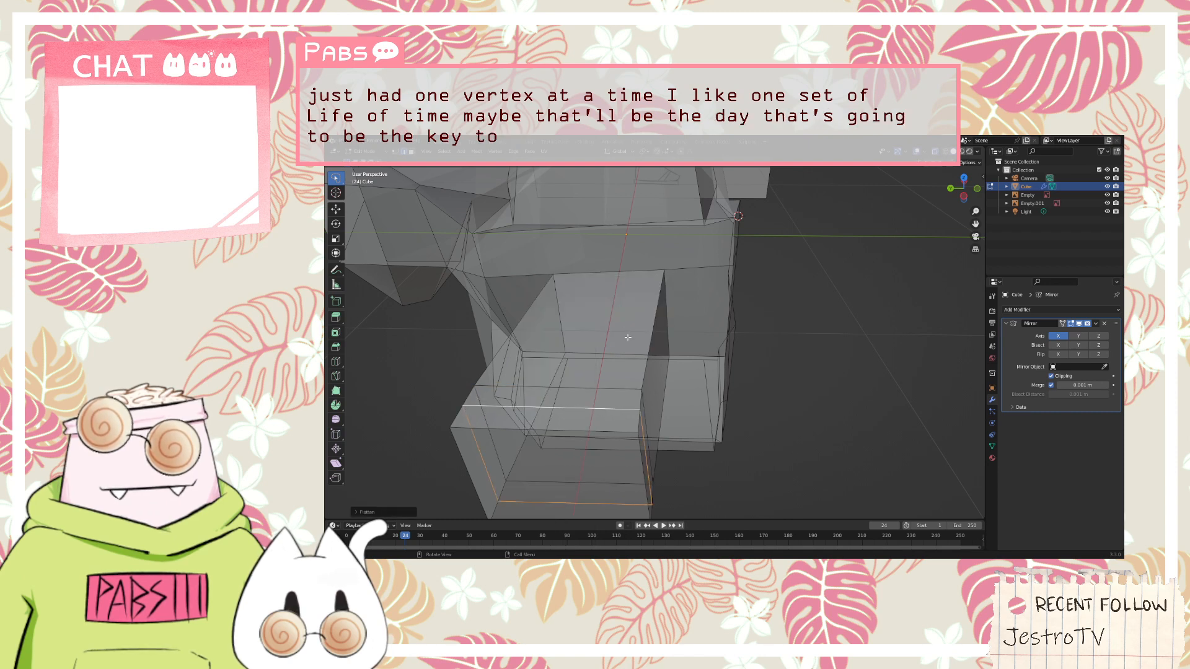
Select the four edges around the cuff's end face, flatten them with LoopTools Flatten, and clear the selection in front view
click(552, 430)
middle_drag(553, 430, 518, 479)
click(515, 492)
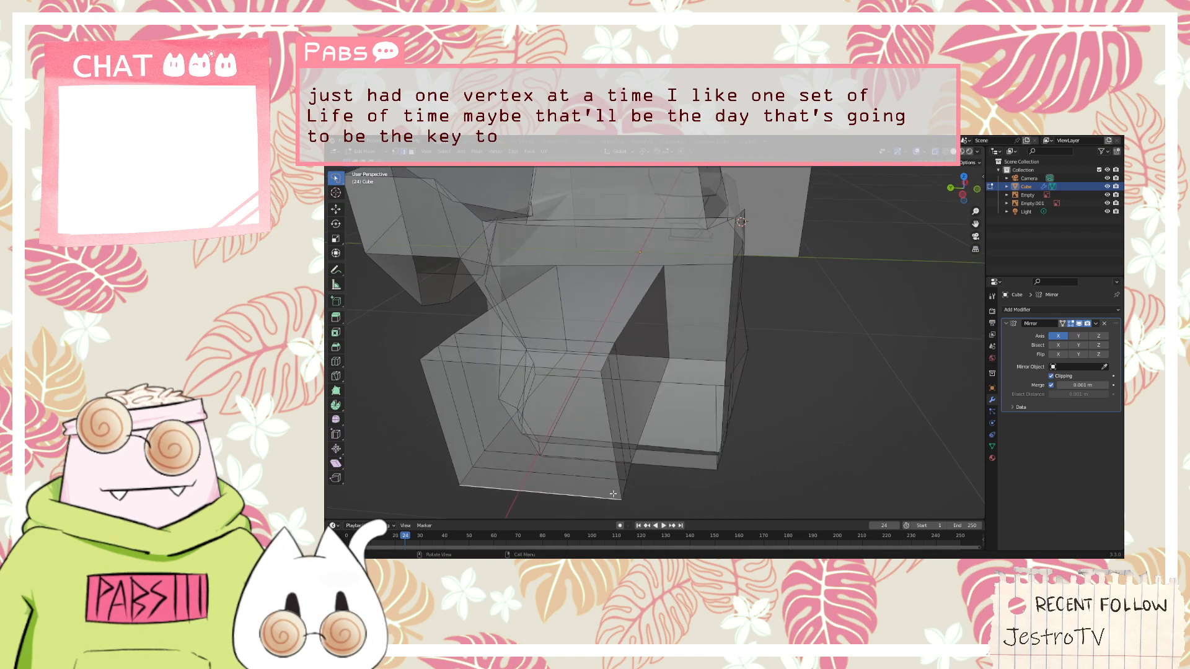
click(618, 491)
shift+click(519, 493)
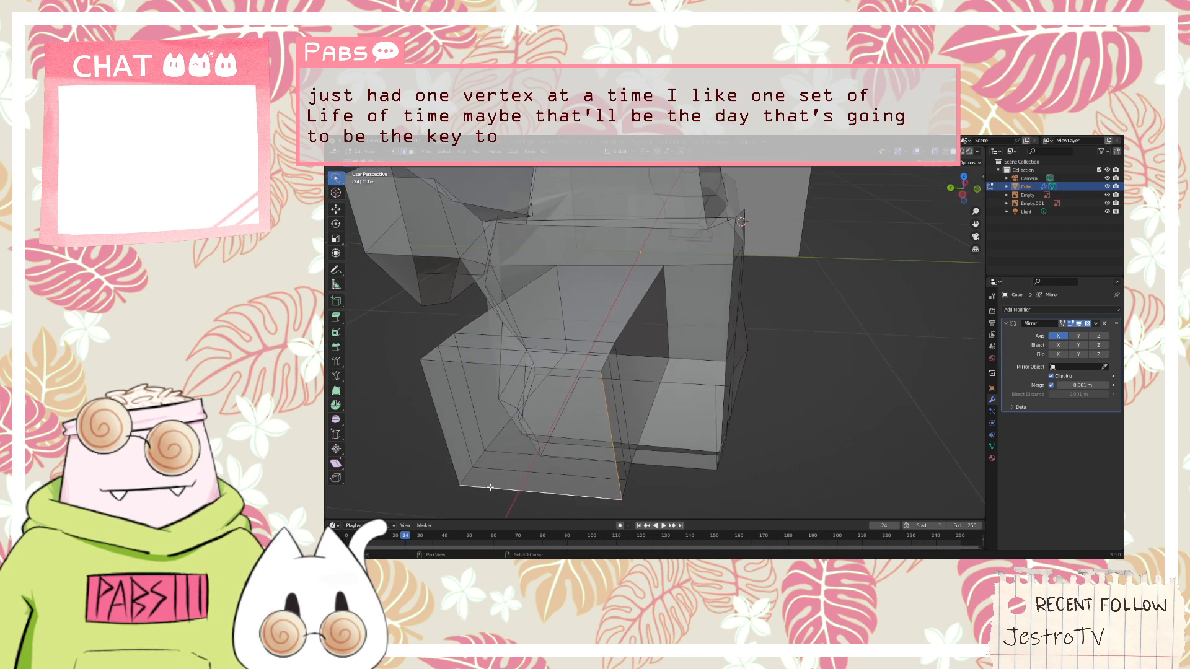
shift+click(457, 472)
shift+click(434, 360)
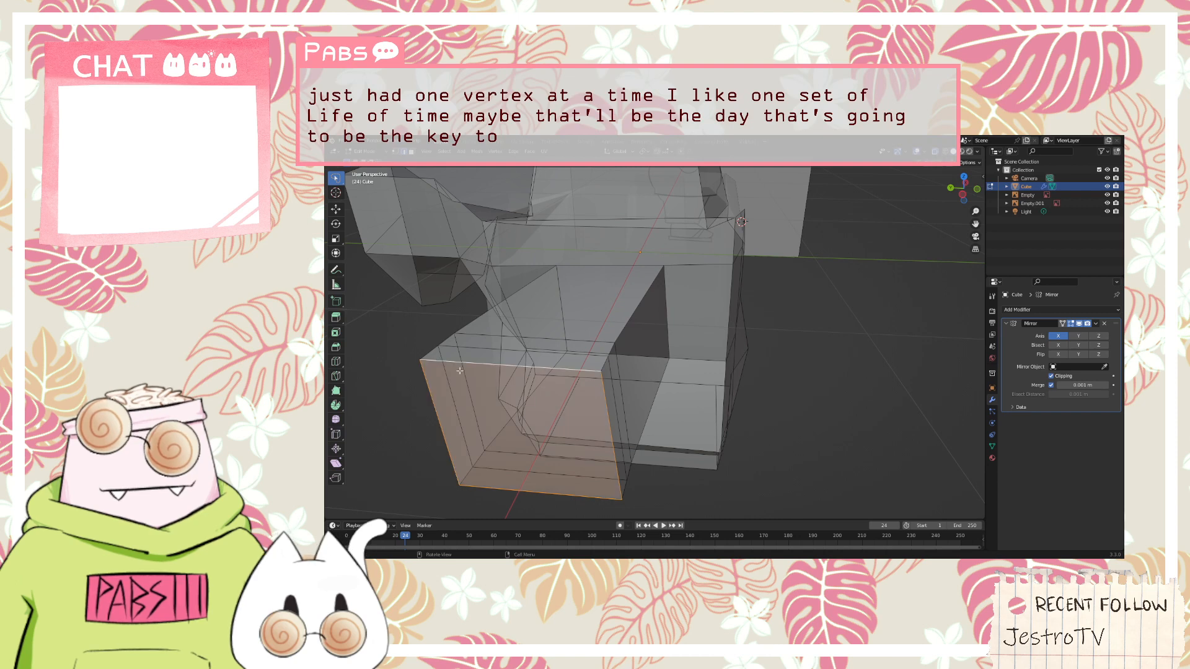
right_click(518, 370)
mouse_move(496, 282)
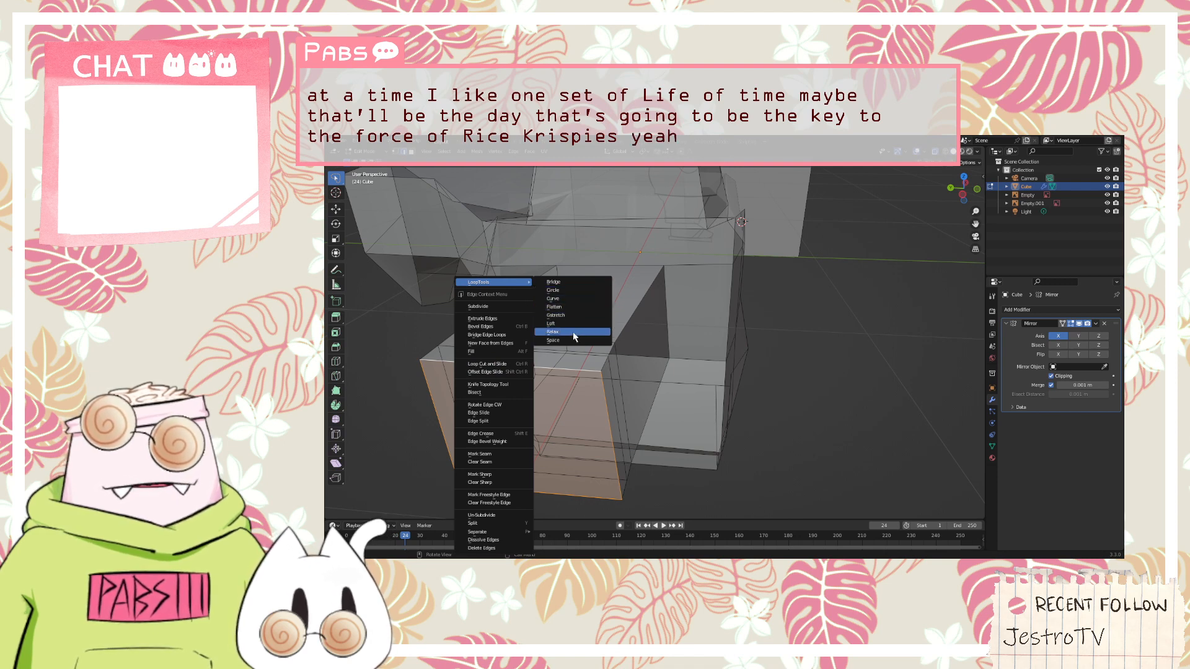
click(571, 306)
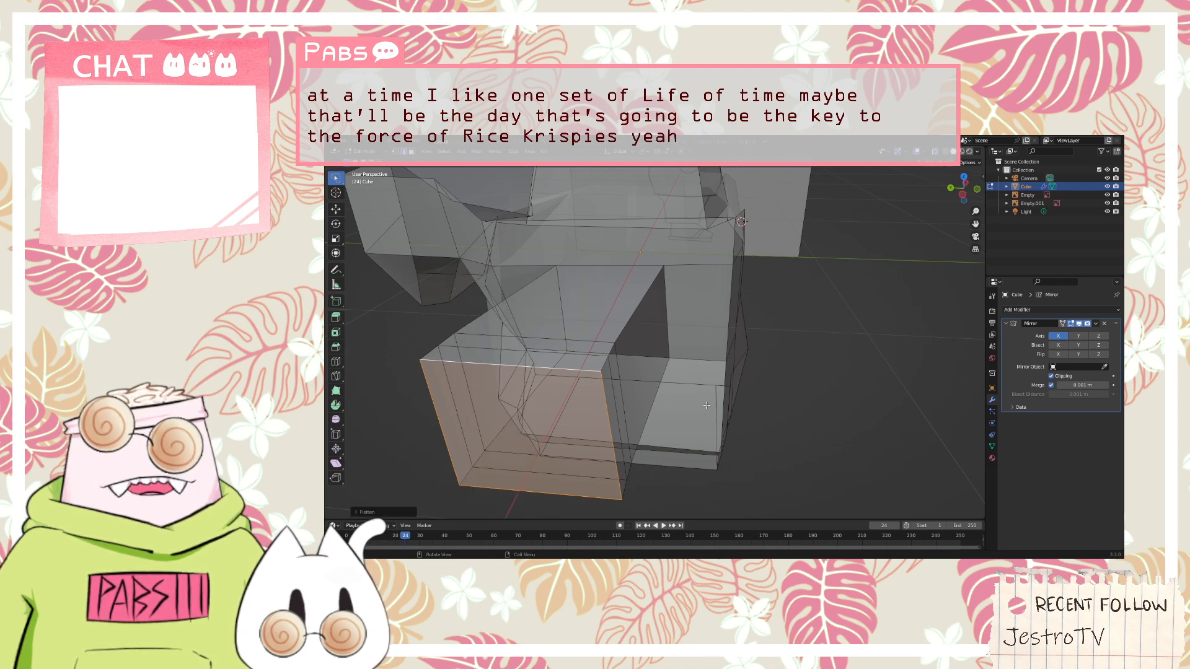
middle_drag(760, 422, 741, 425)
key(KP_1)
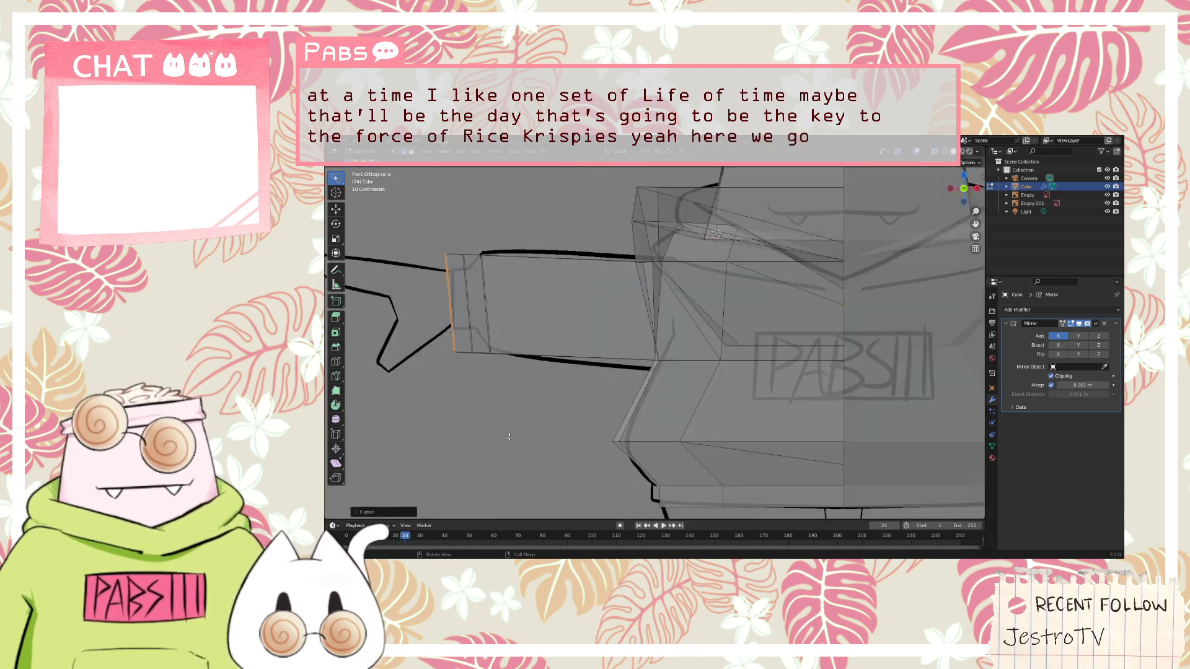
key(alt+a)
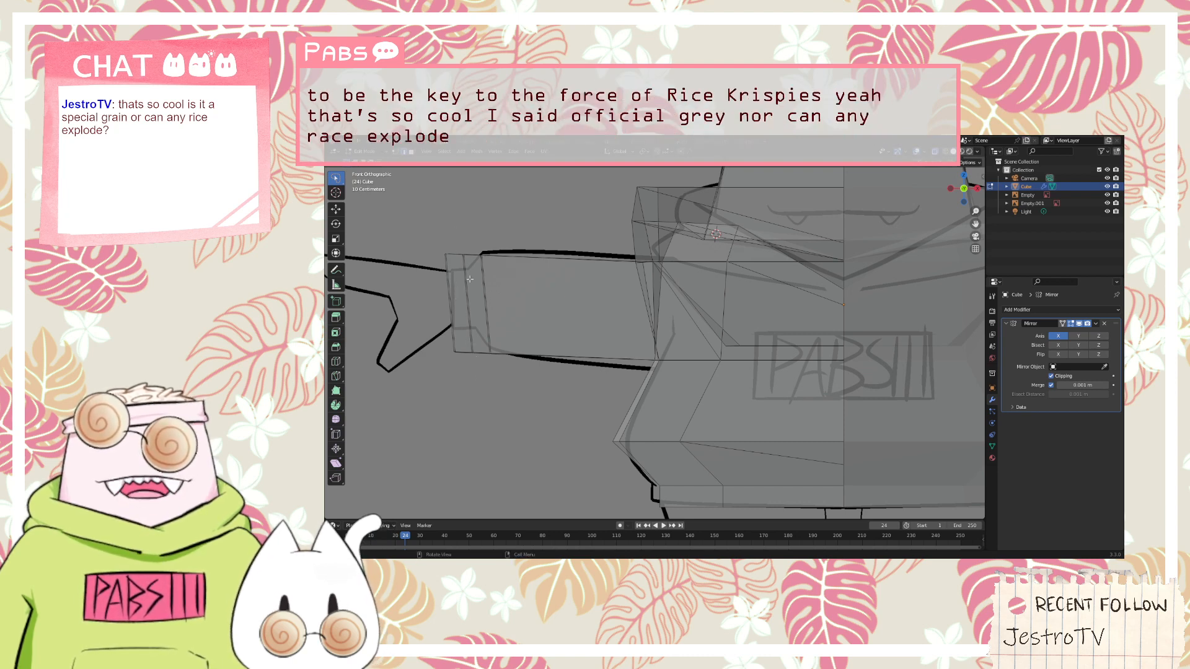
Select the vertices of the cuff's outer section and scale them down to the height of the sketched cuff
mouse_move(451, 227)
mouse_down()
mouse_move(445, 388)
mouse_move(481, 380)
mouse_move(473, 244)
mouse_up()
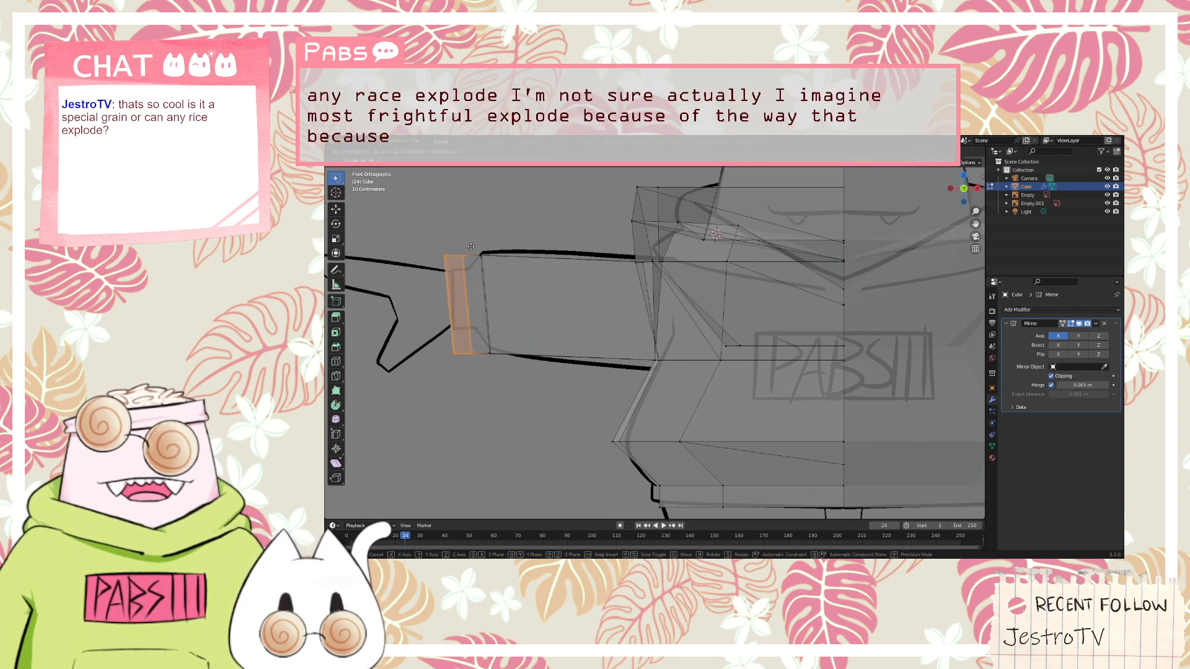
key(g)
click(471, 253)
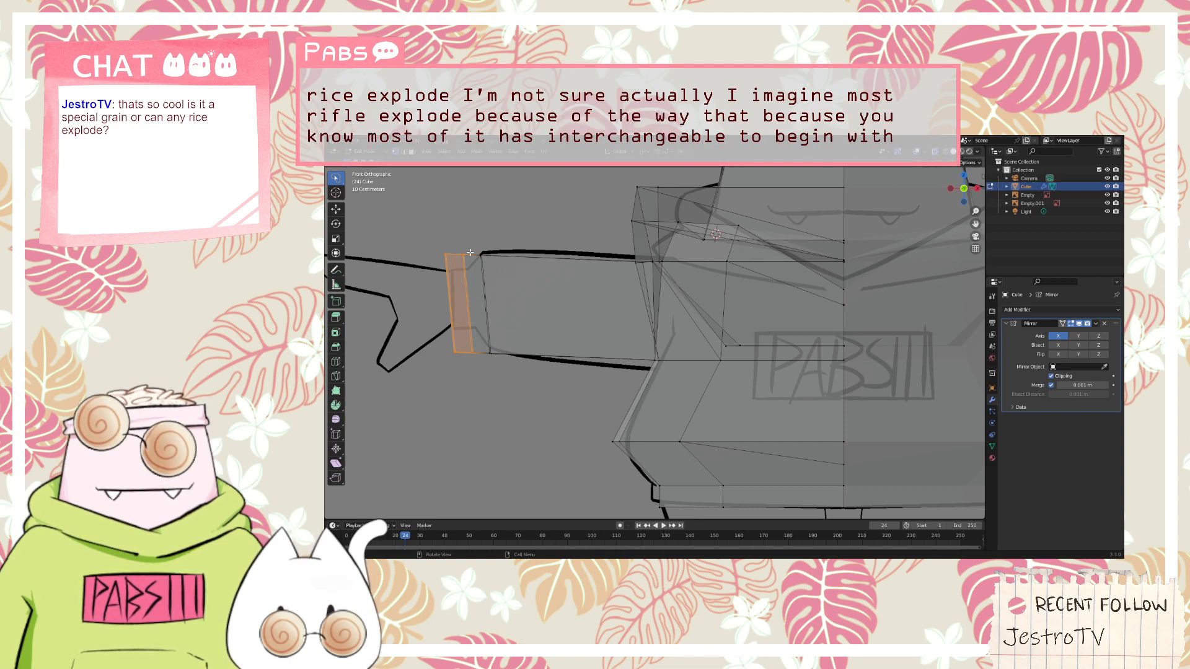
key(s)
click(470, 273)
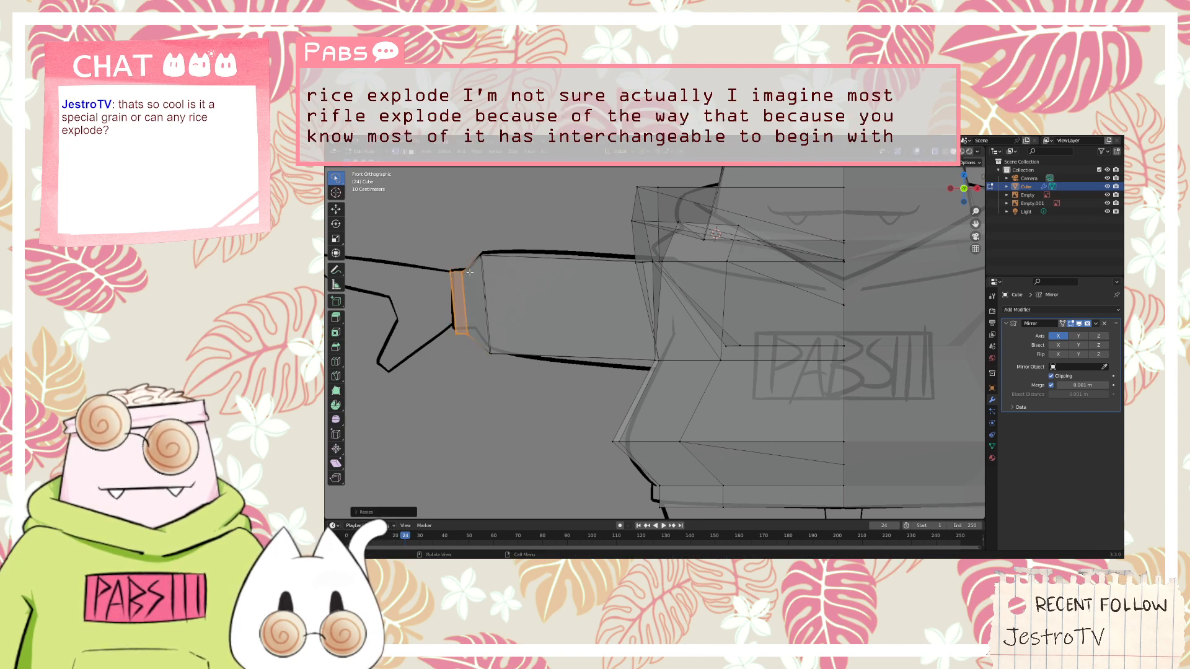
Move the scaled cuff section up slightly and rotate it upright to match the sketched cuff
key(g)
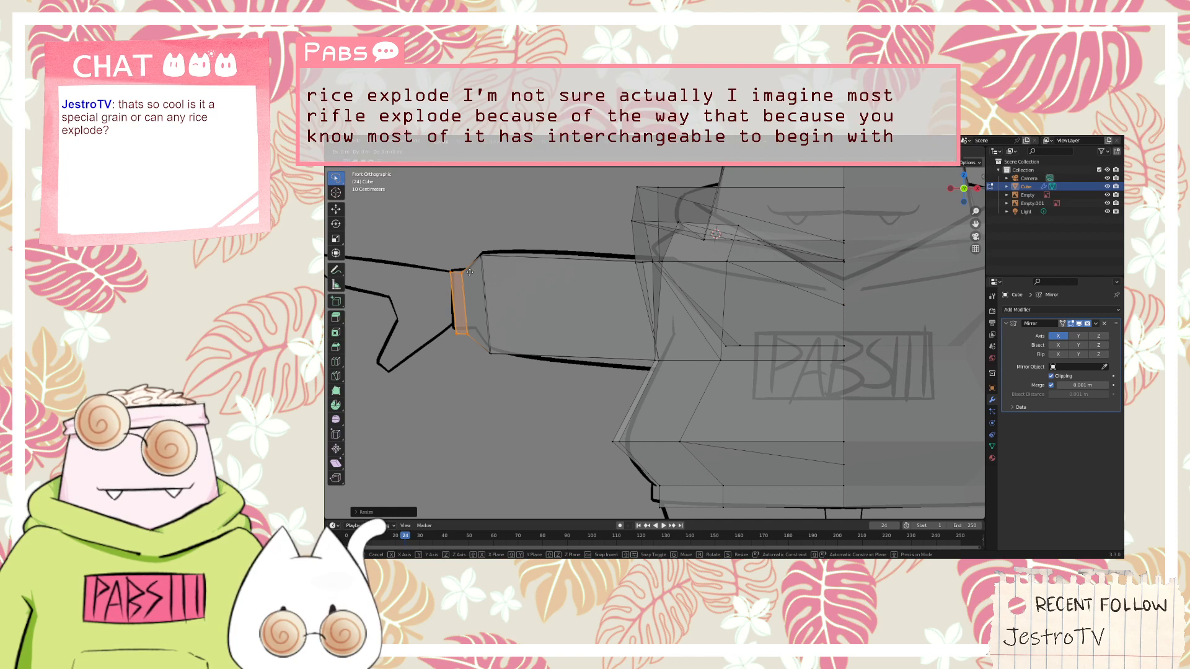
click(470, 267)
key(r)
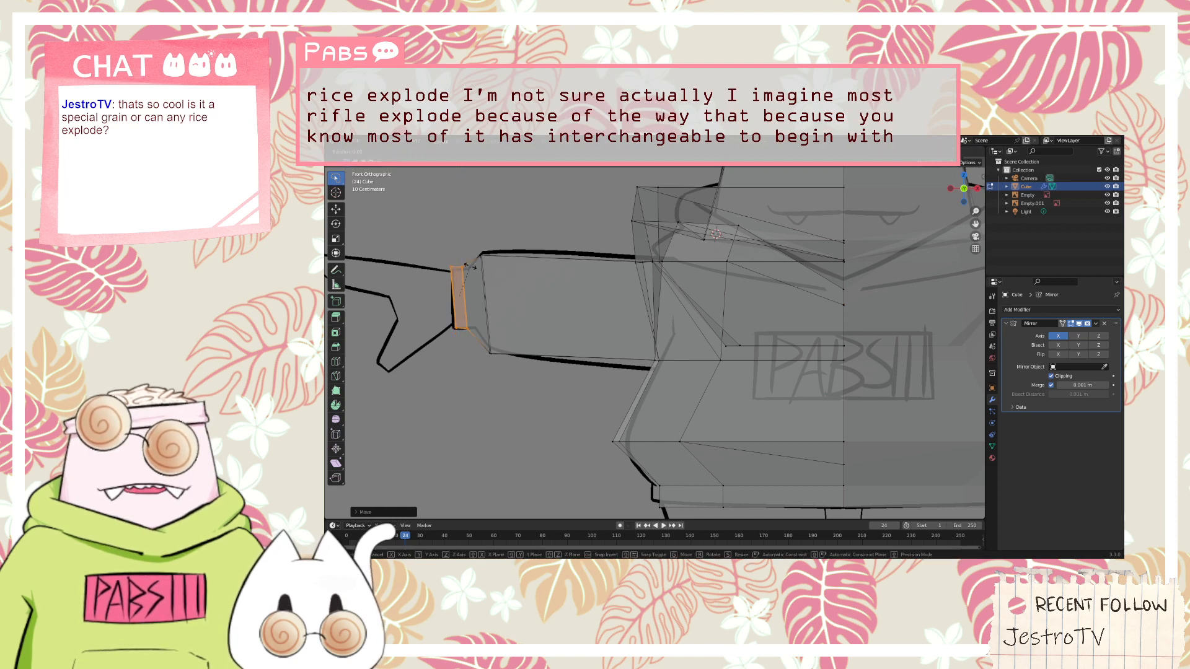
click(473, 271)
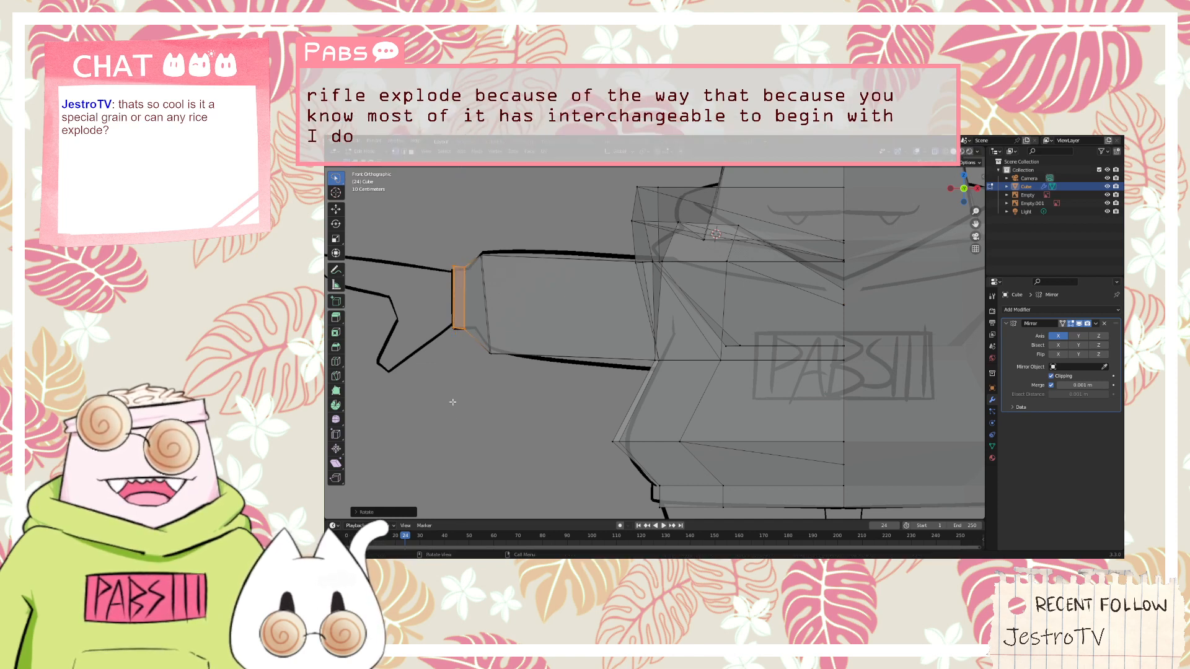
Cut a smaller rectangle into the cuff's end face with the Knife tool
middle_drag(477, 378, 759, 422)
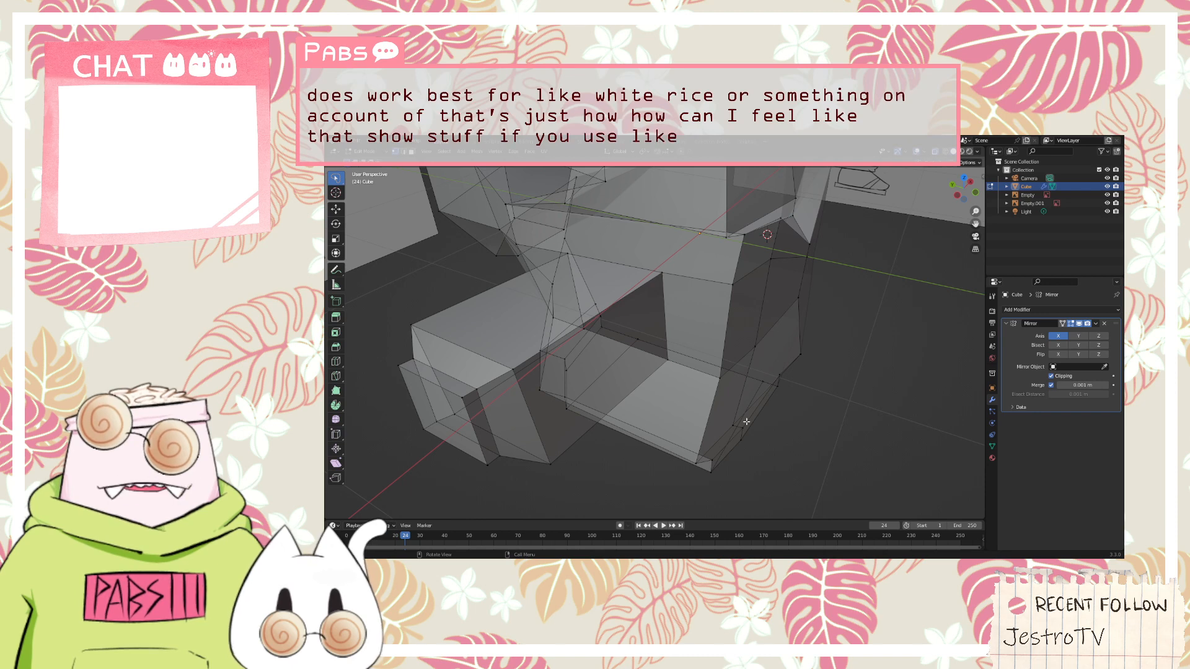
middle_drag(746, 421, 790, 418)
scroll(578, 474, up, 2)
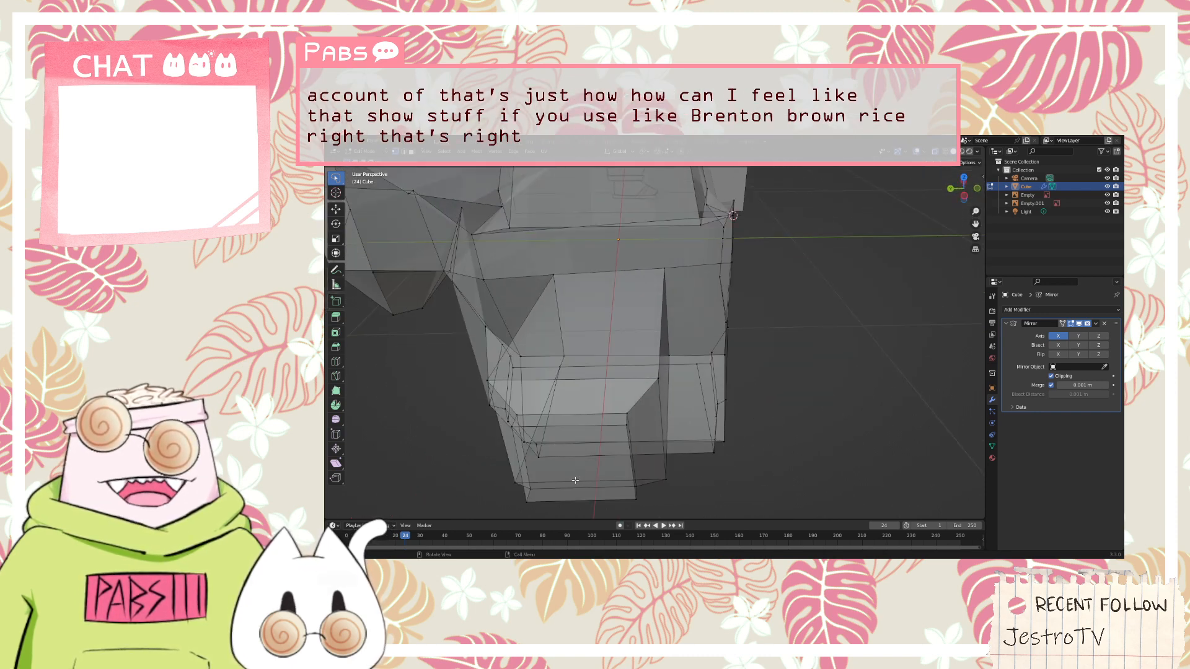
middle_drag(578, 476, 564, 423)
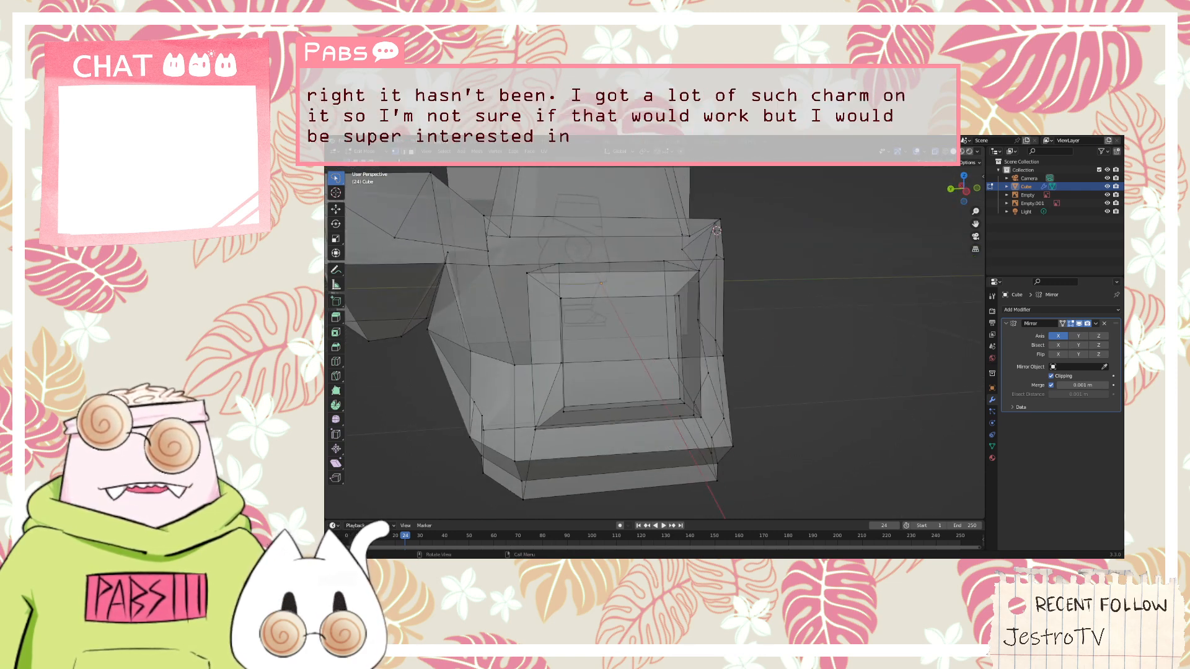
click(622, 355)
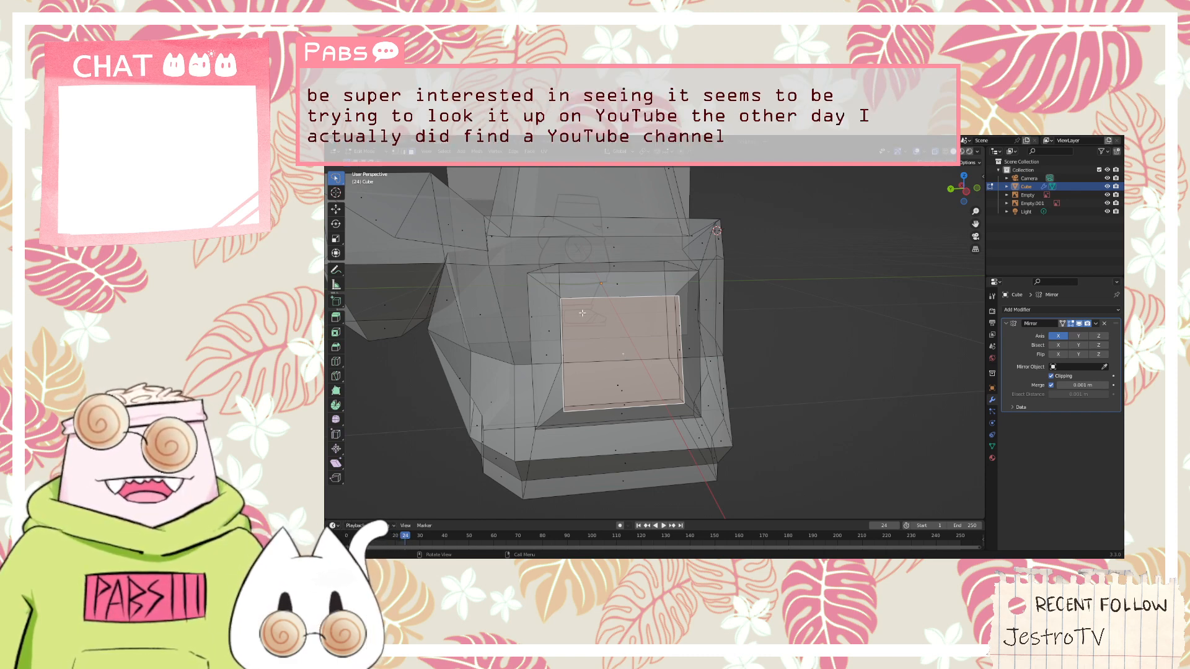
key(k)
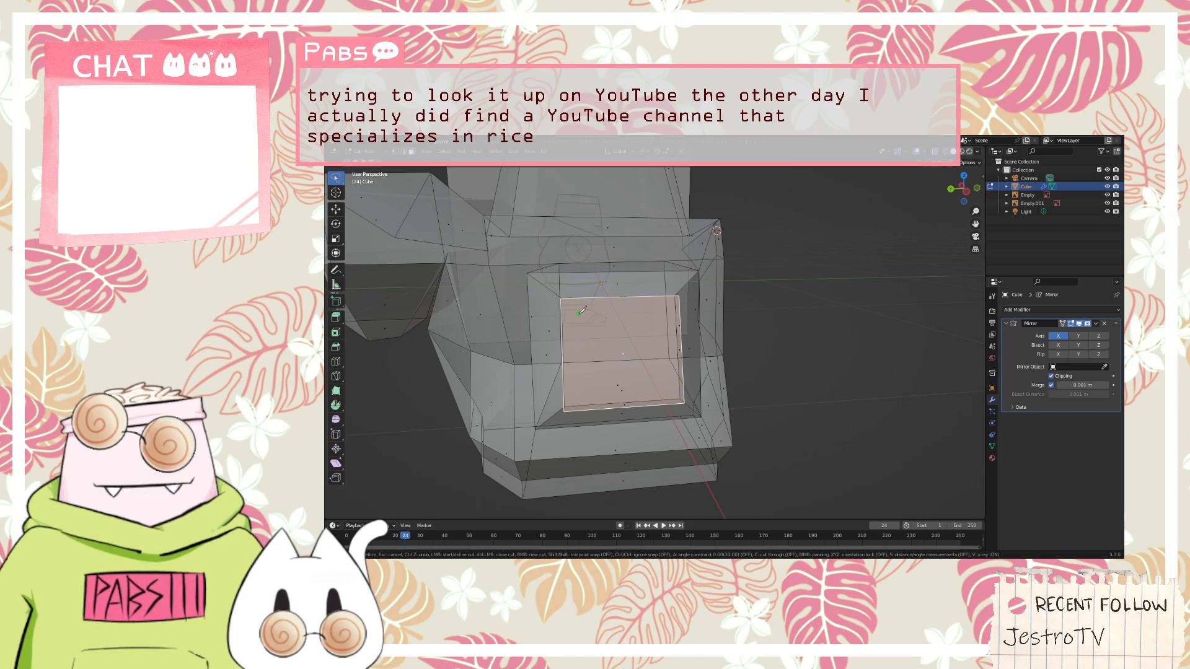
click(665, 311)
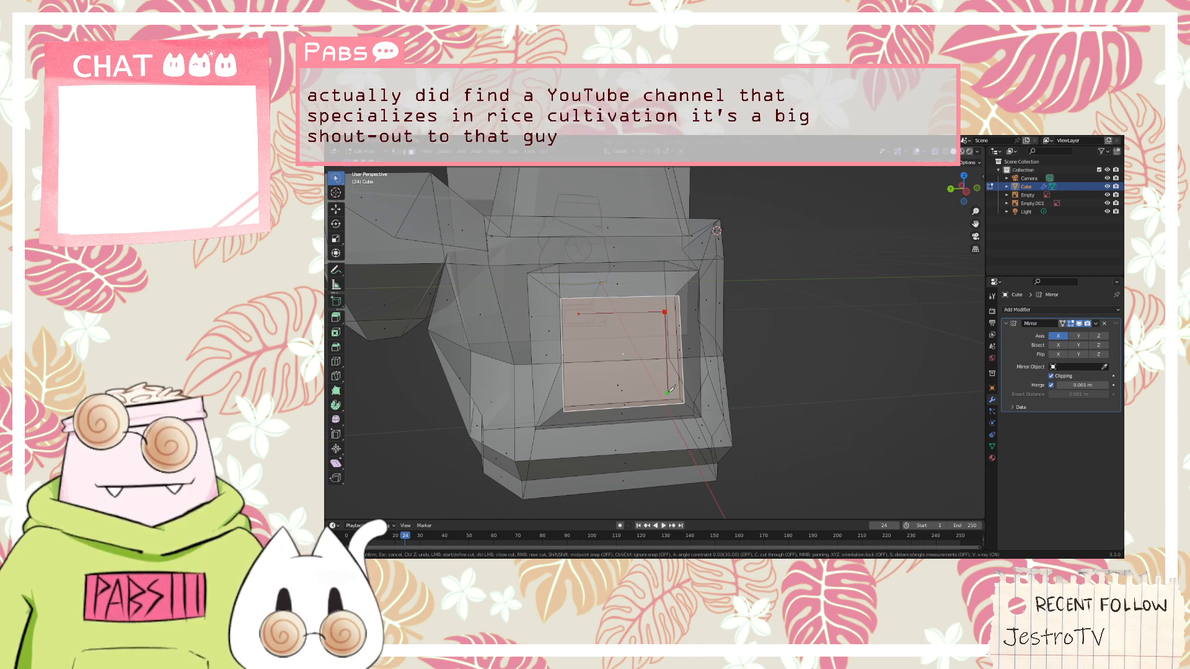
click(578, 396)
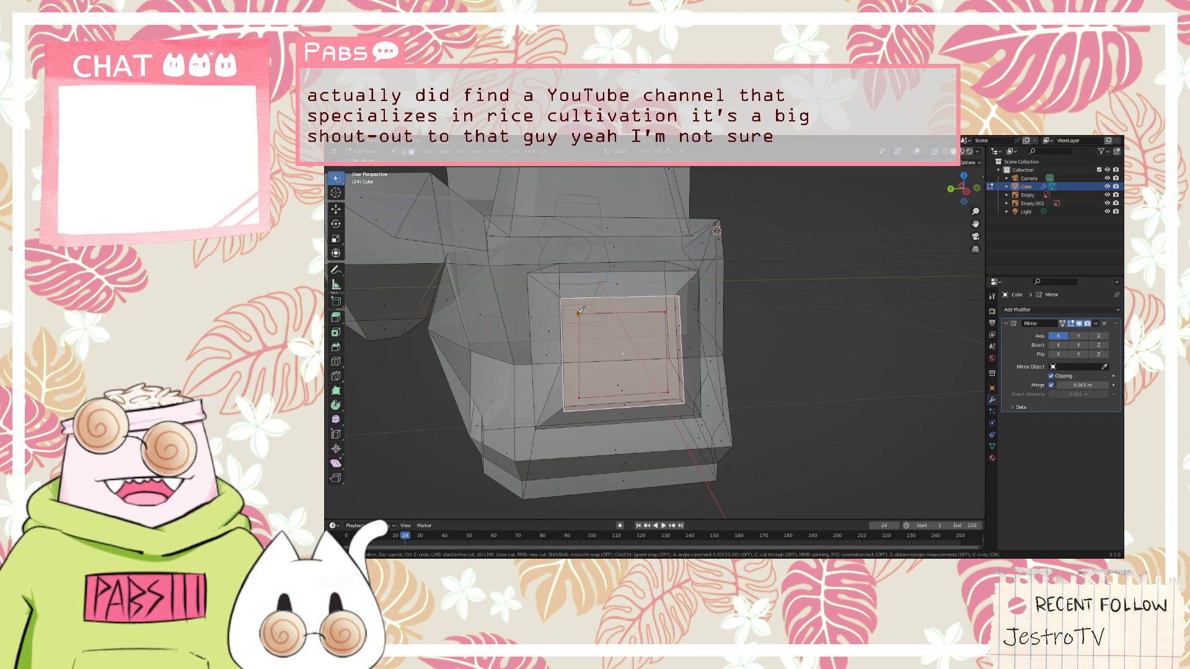
click(580, 313)
key(Return)
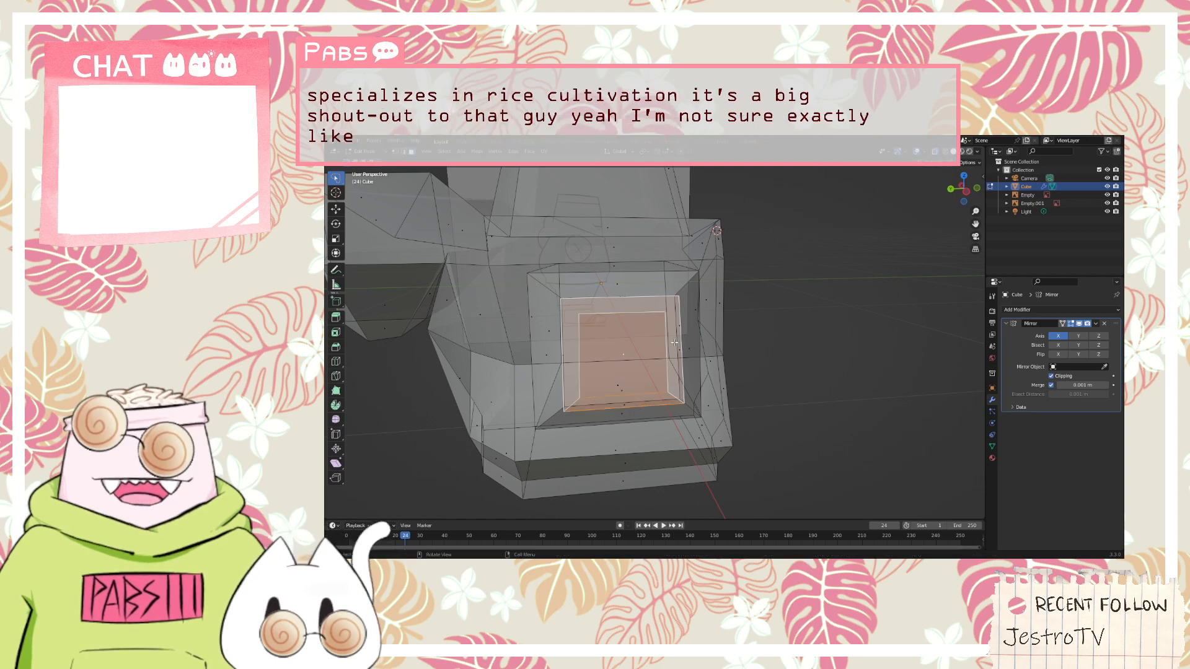
Extrude the inner rectangle of the cuff's end face outward in two stages to form a long hand block
middle_drag(675, 345, 482, 295)
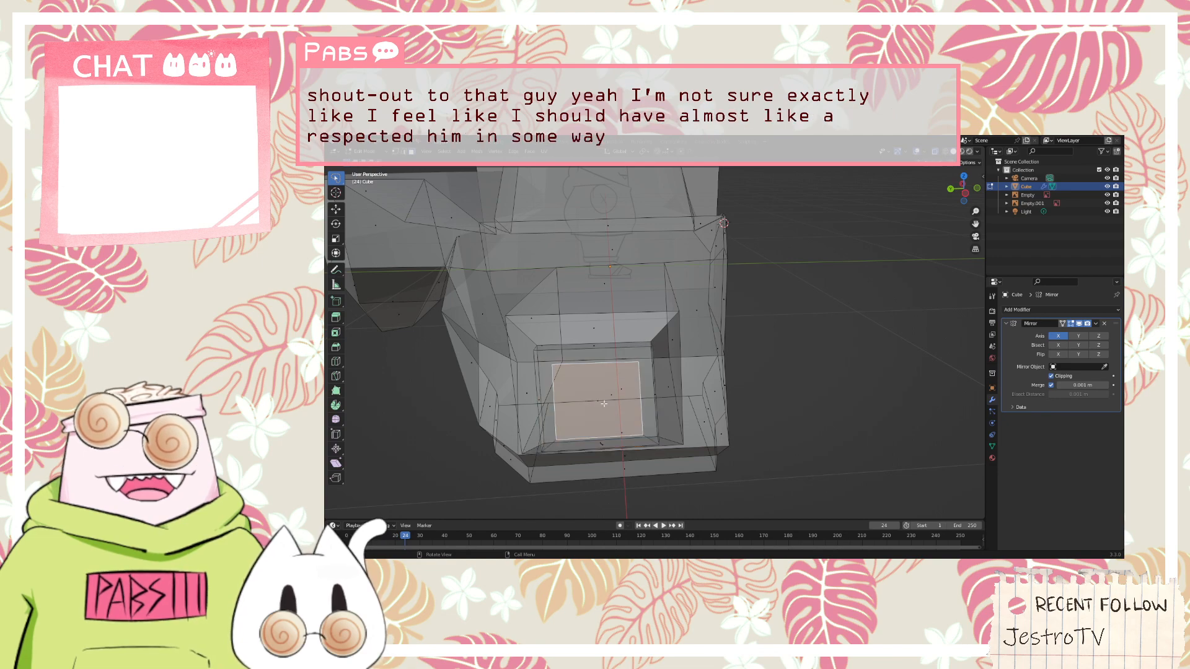
middle_drag(784, 399, 827, 373)
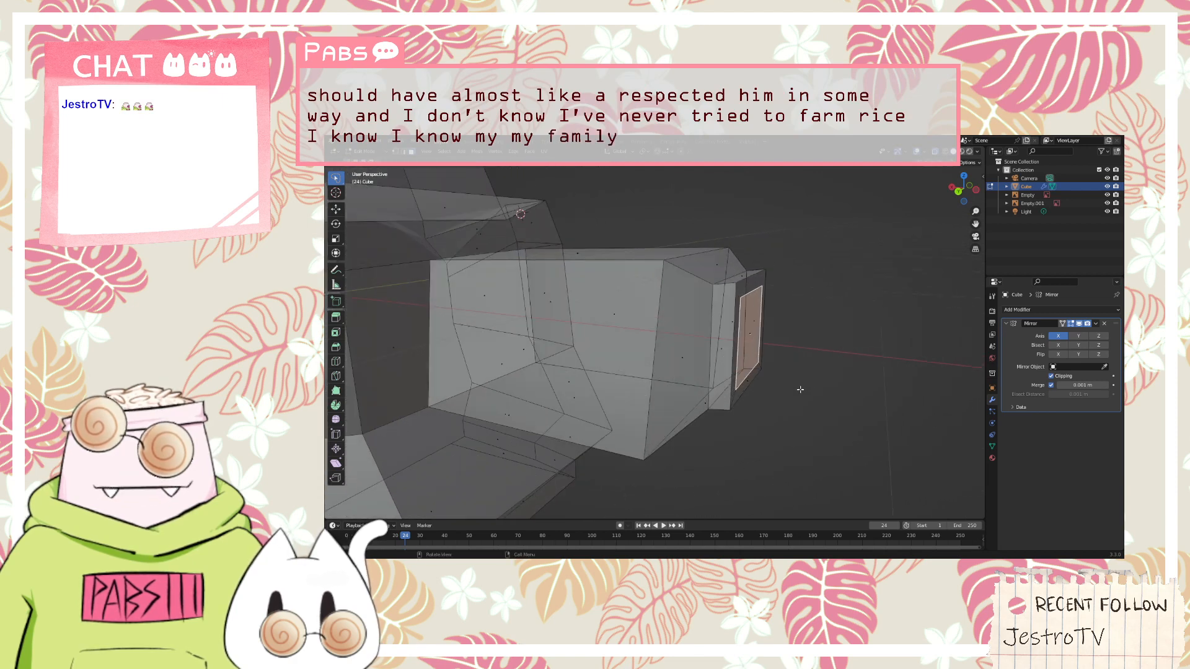
key(e)
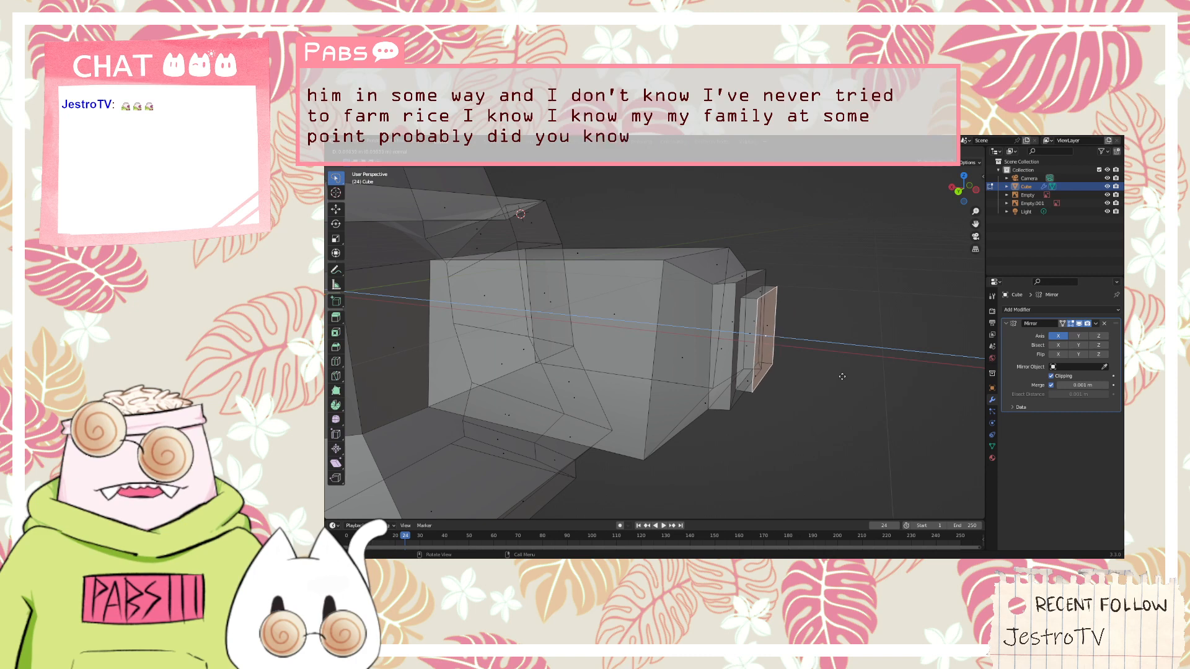
click(854, 364)
middle_drag(855, 364, 683, 422)
key(e)
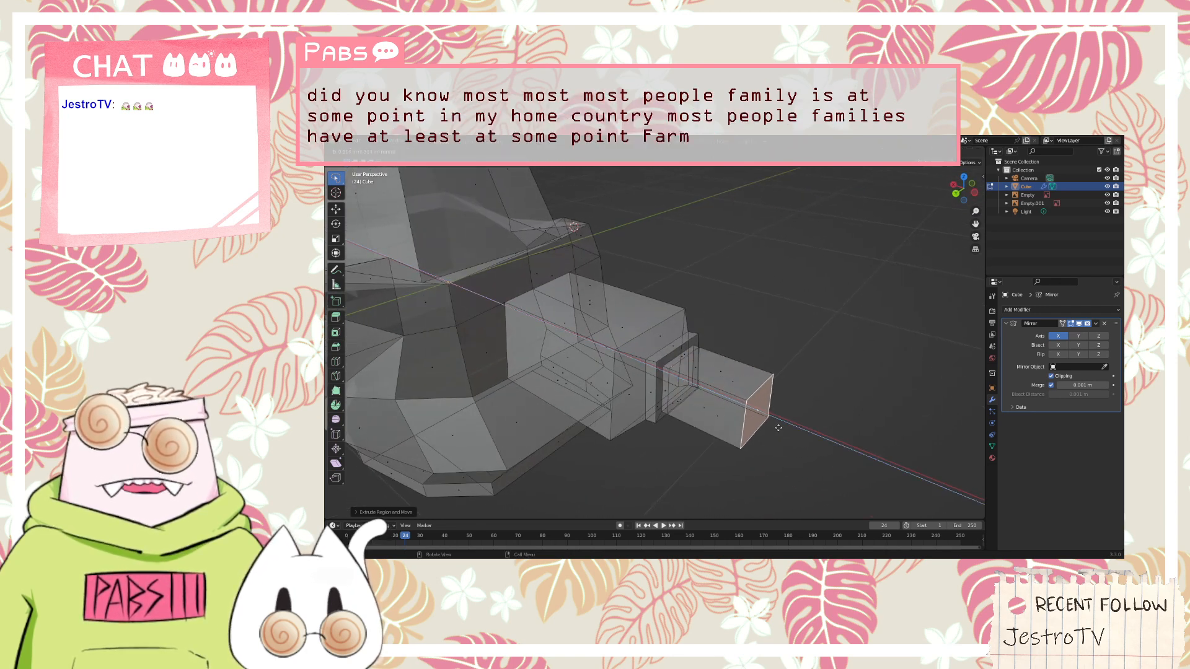
click(843, 421)
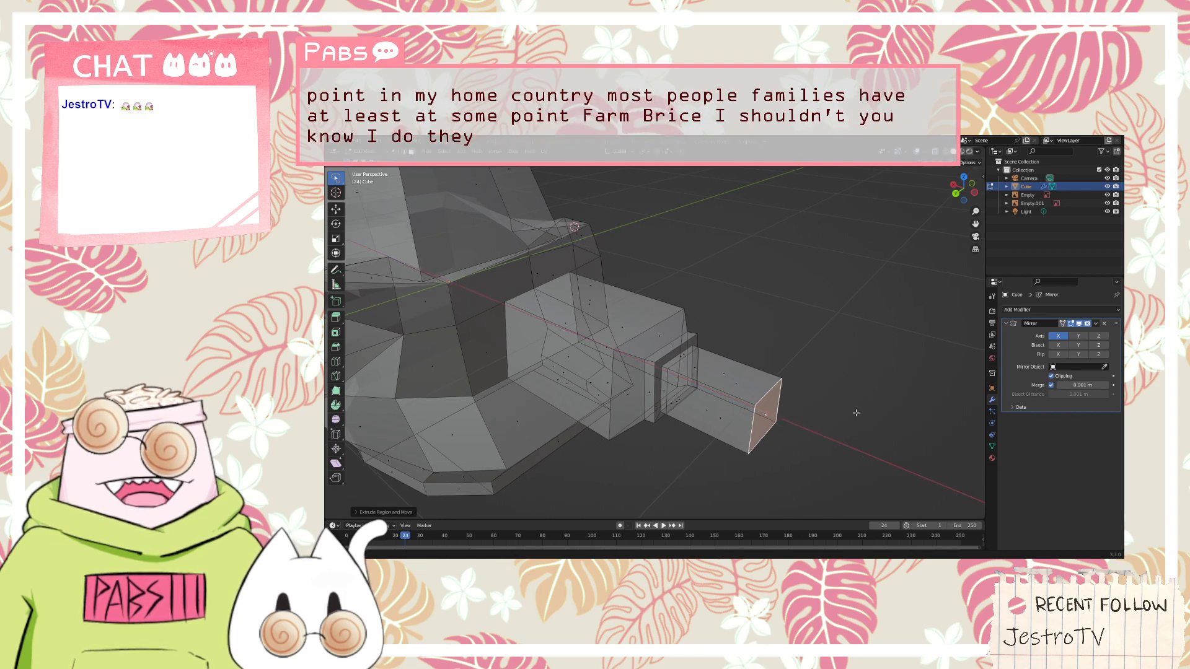
Scale the hand block's end face down to a small tip and select the tip's edges in edge select mode
middle_drag(855, 413, 458, 307)
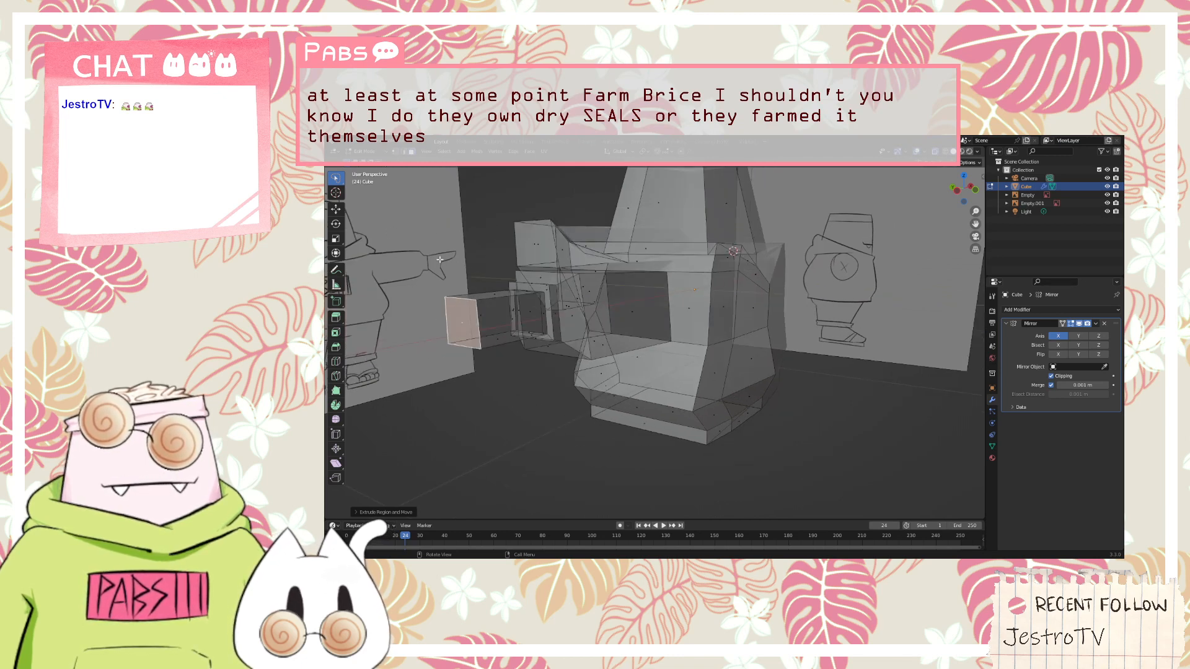
click(404, 152)
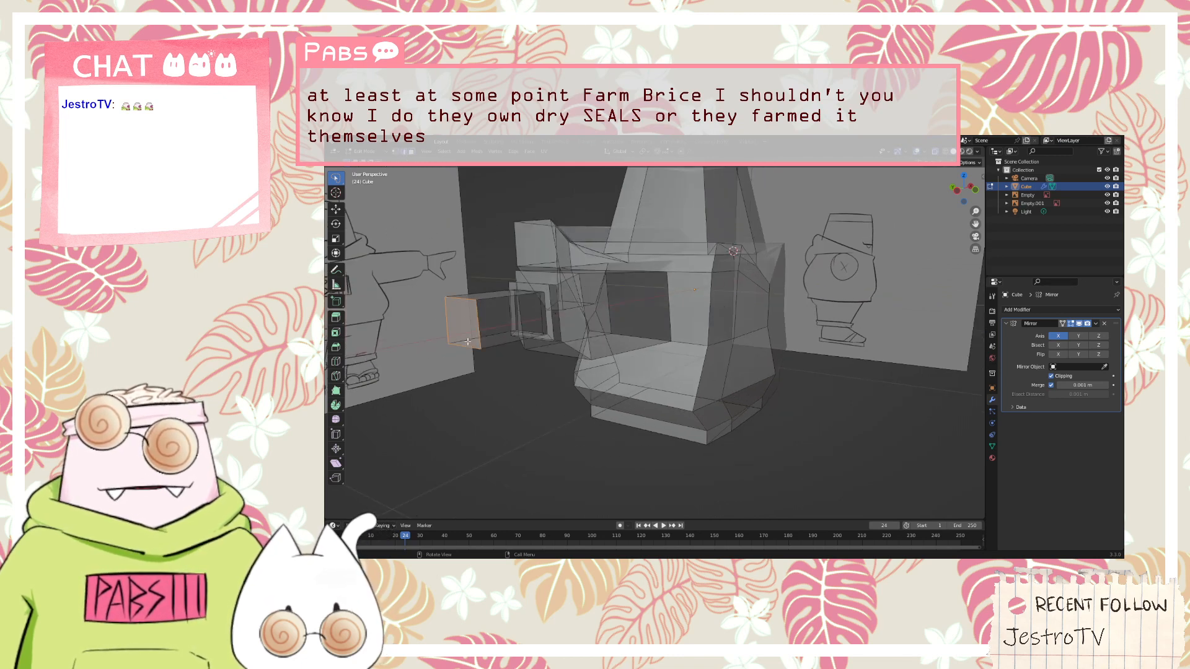
key(s)
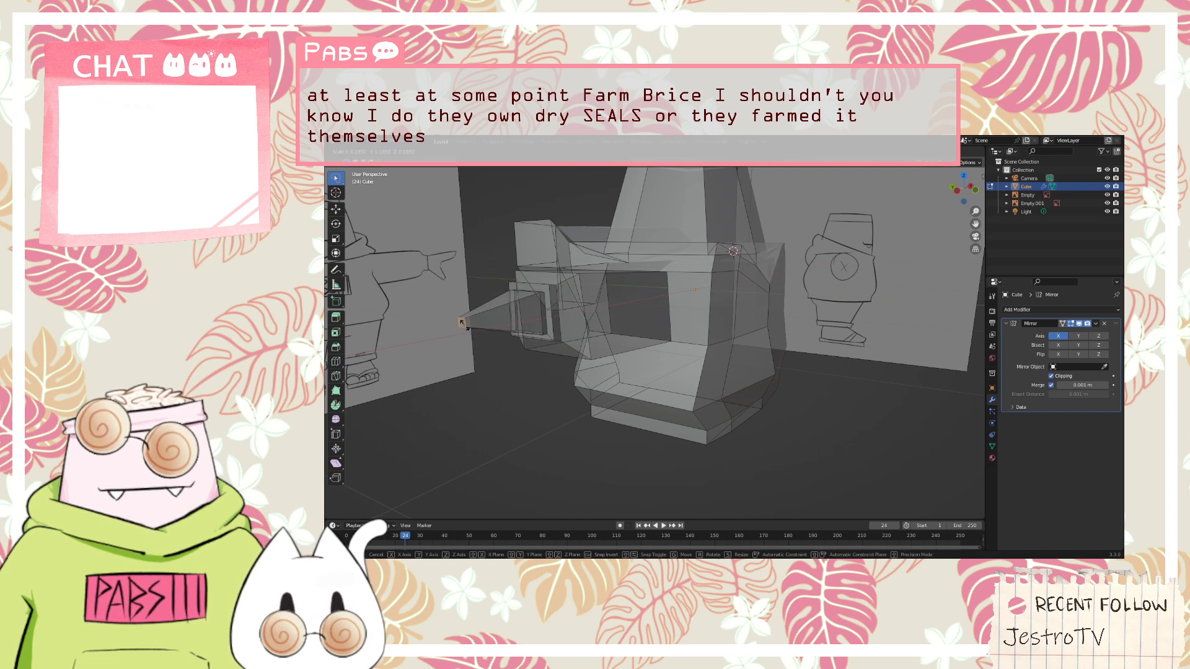
click(463, 324)
middle_drag(452, 337, 498, 337)
scroll(497, 337, up, 3)
click(448, 357)
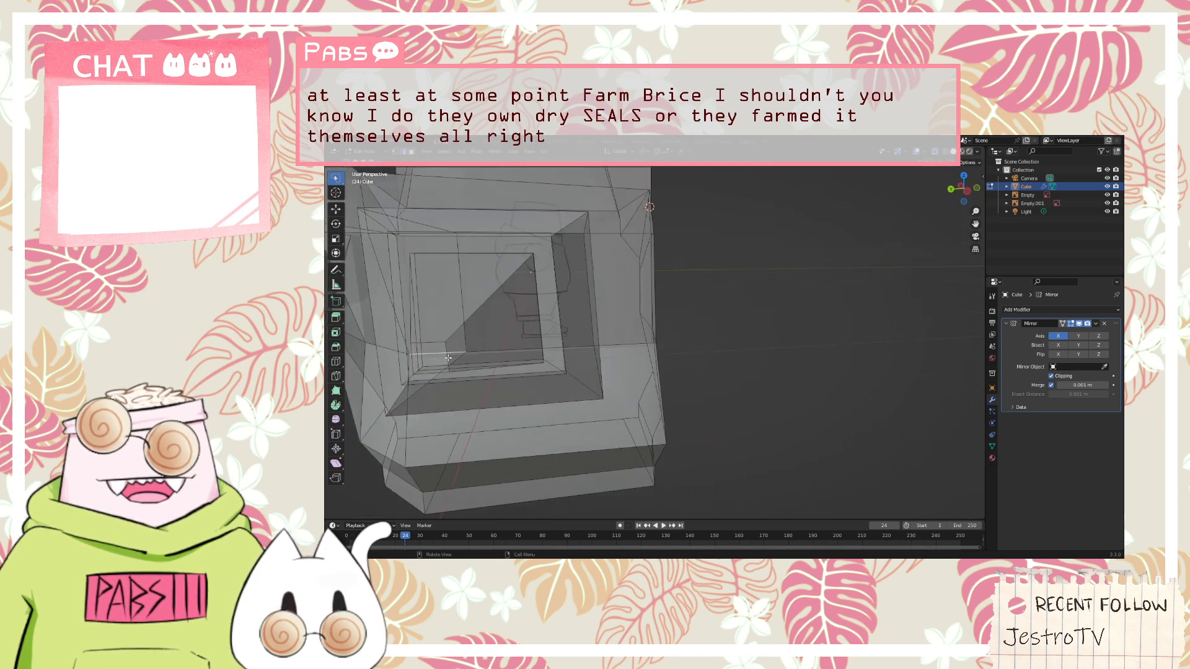
scroll(449, 358, down, 3)
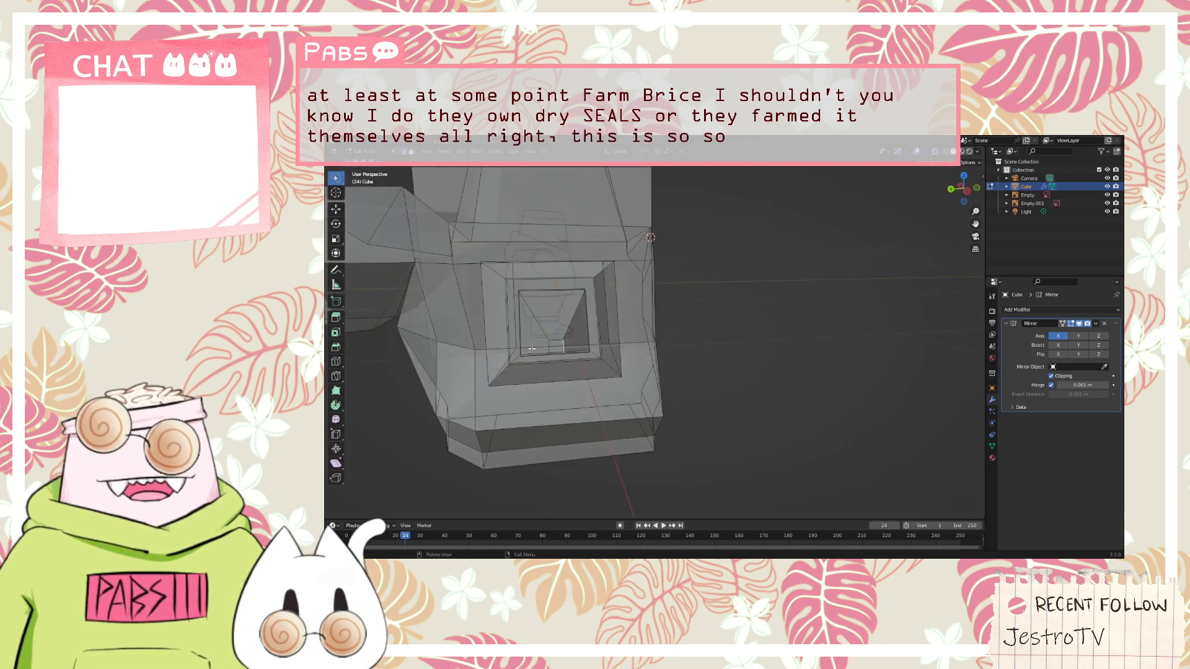
middle_drag(448, 358, 441, 332)
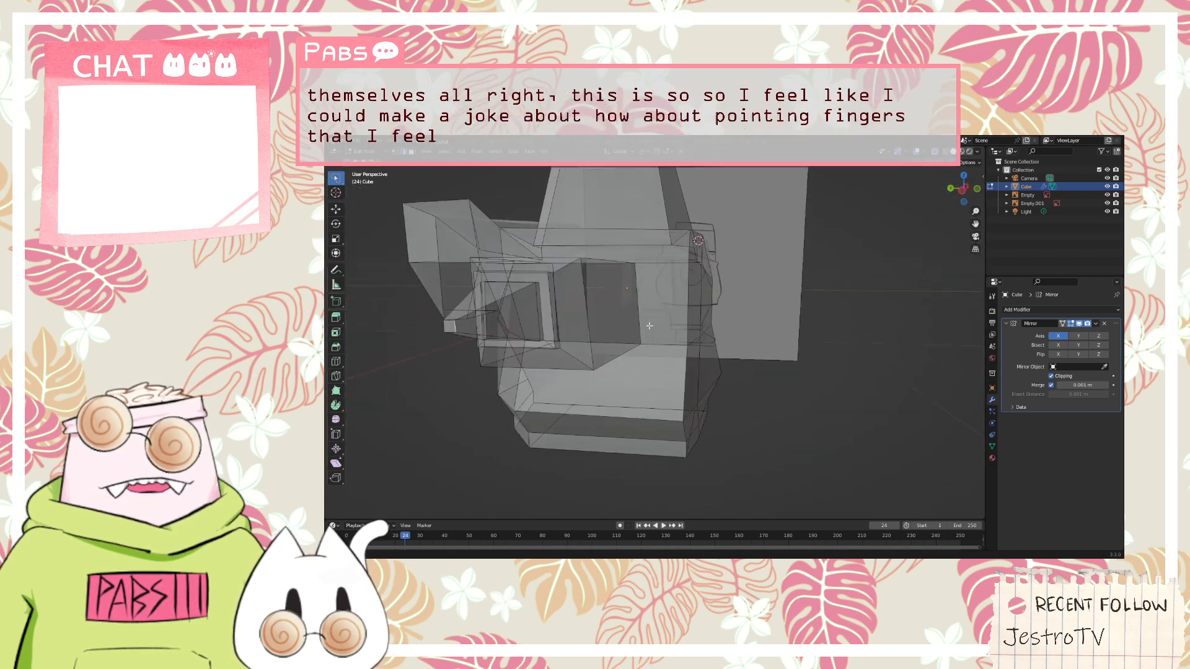
click(433, 327)
key(g)
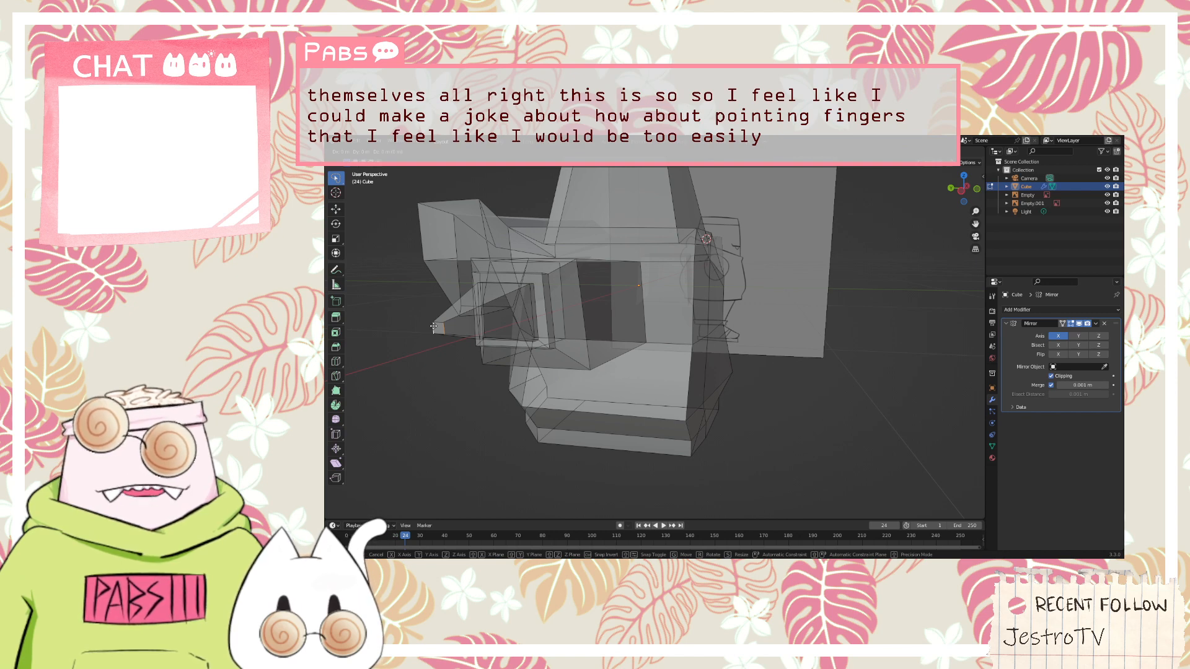
key(y)
right_click(459, 333)
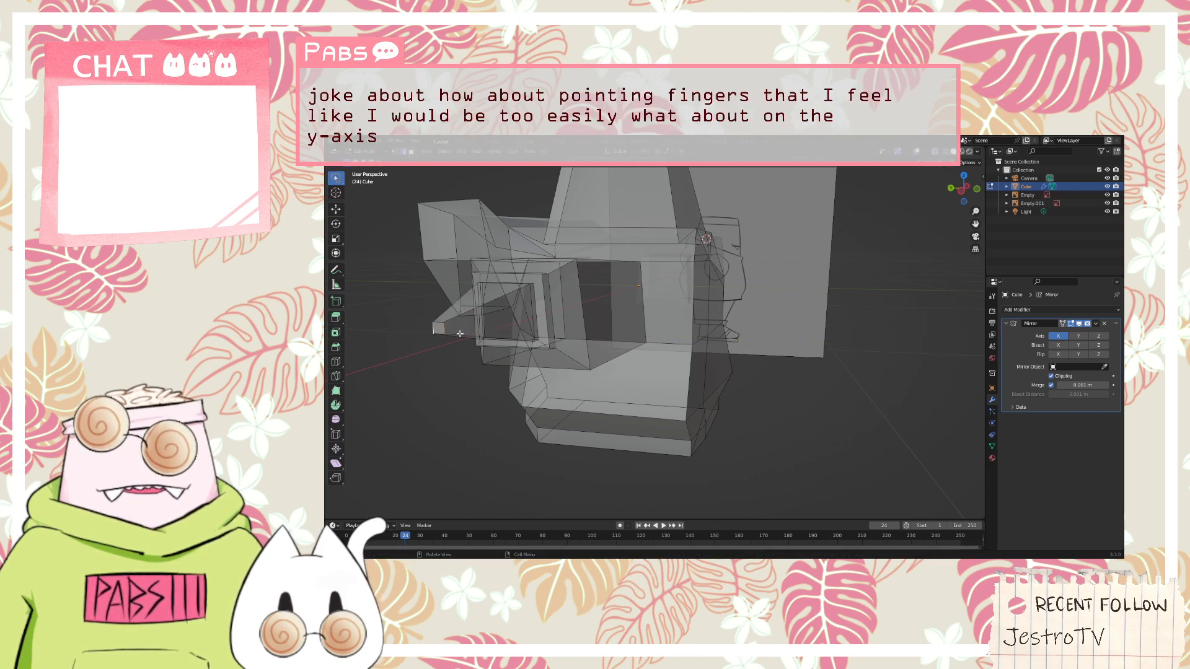
Widen the hand's tip by scaling it along the Y axis in two passes
key(s)
key(y)
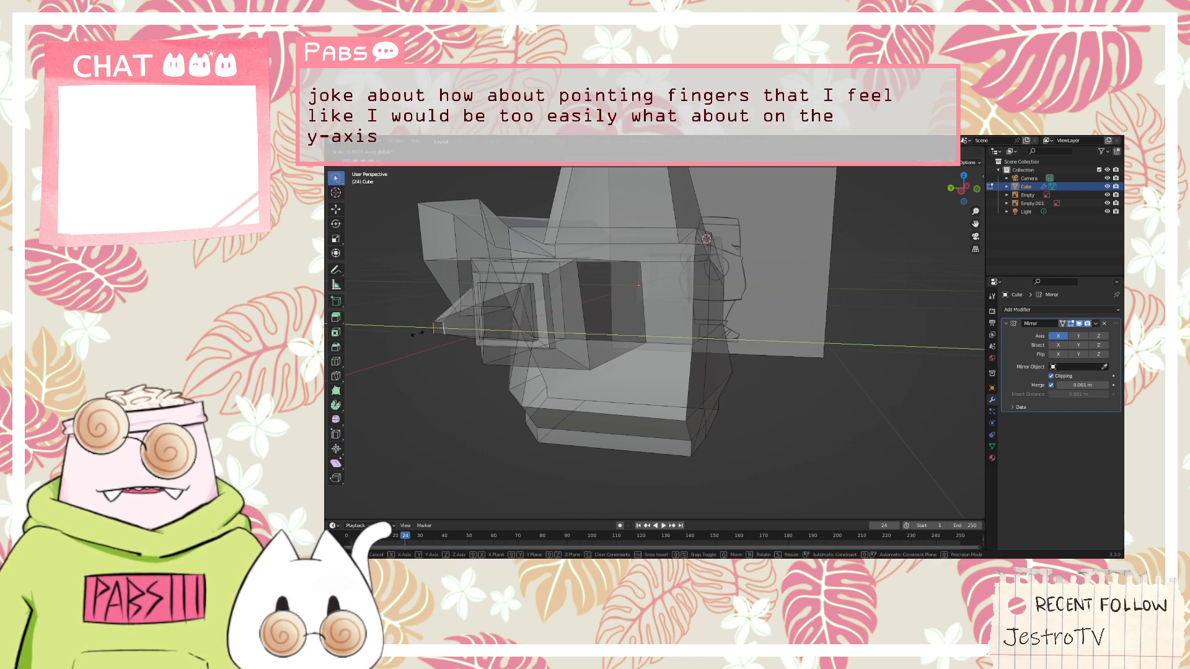
click(965, 332)
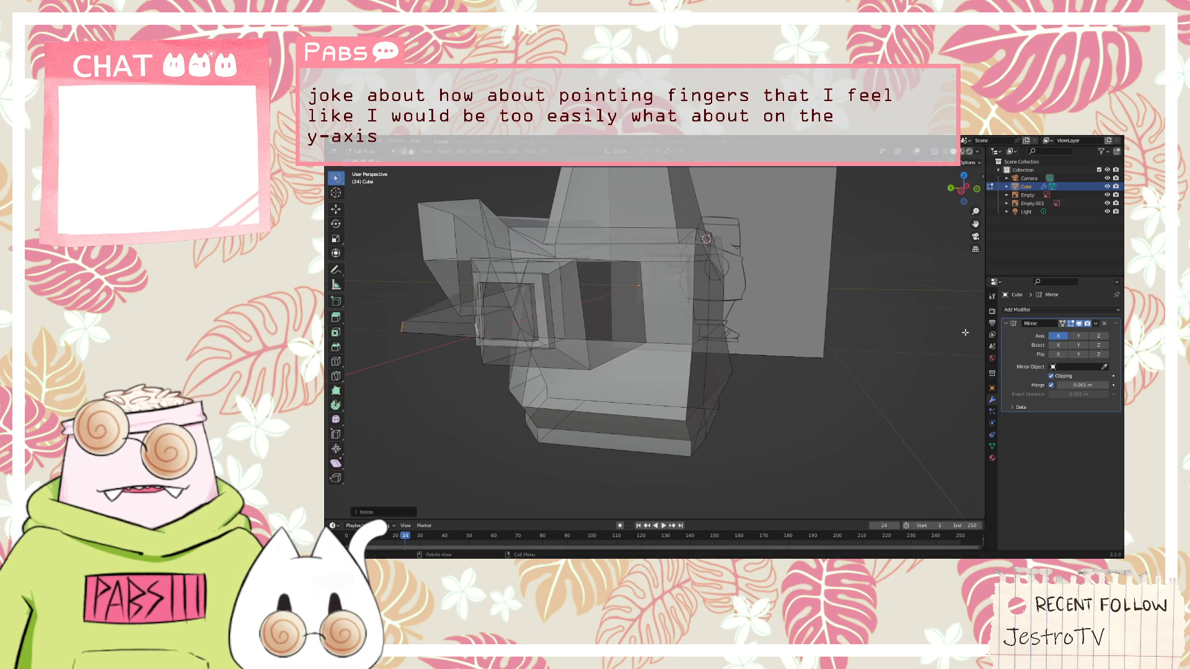
middle_drag(963, 341, 948, 360)
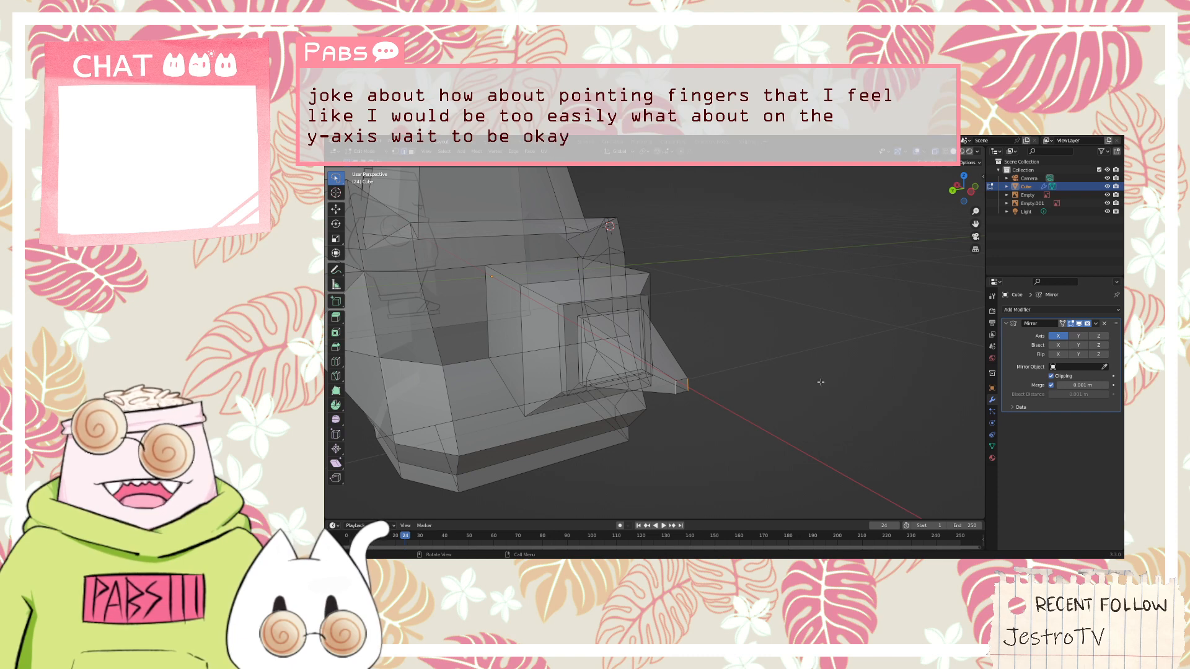
key(s)
key(y)
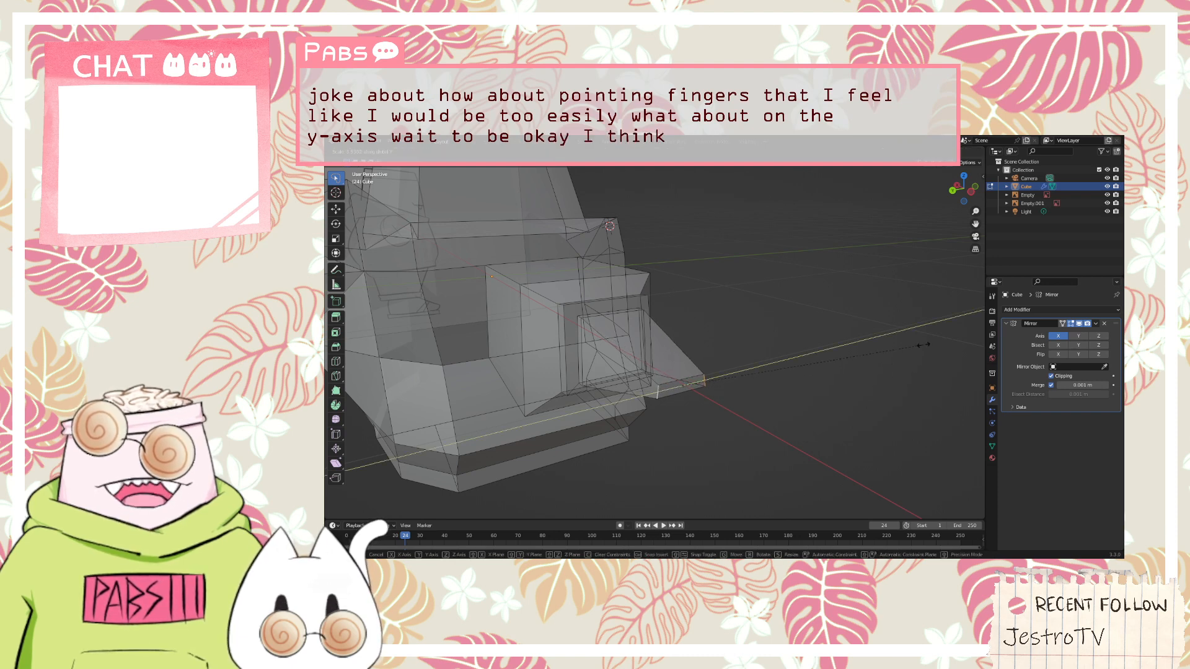
click(749, 366)
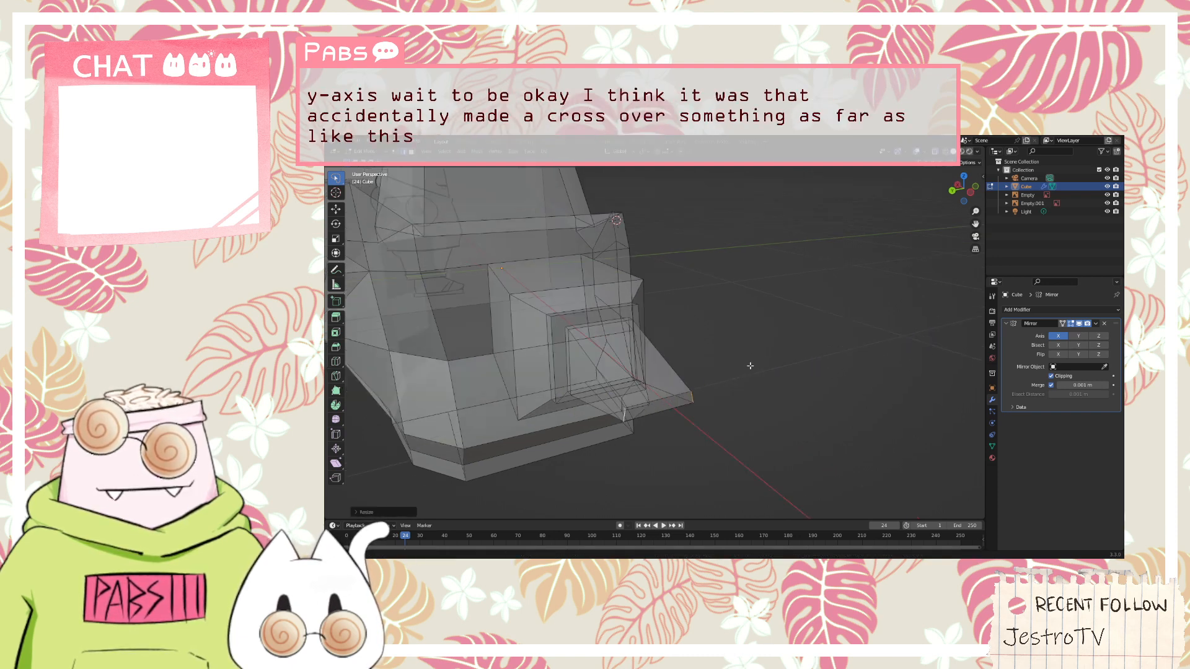
Cut a small four-sided outline for the thumb into the hand's underside near the cuff with the Knife tool
middle_drag(750, 366, 729, 347)
scroll(599, 335, down, 1)
scroll(545, 291, up, 2)
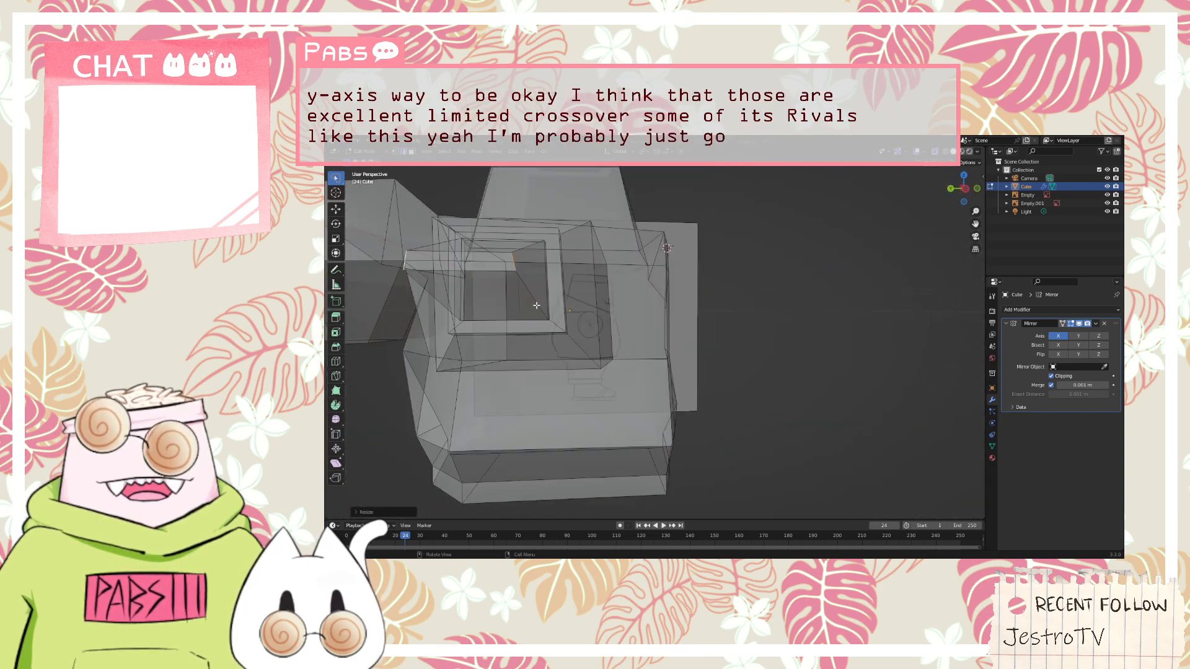
middle_drag(537, 305, 437, 224)
scroll(533, 321, up, 2)
scroll(534, 321, down, 2)
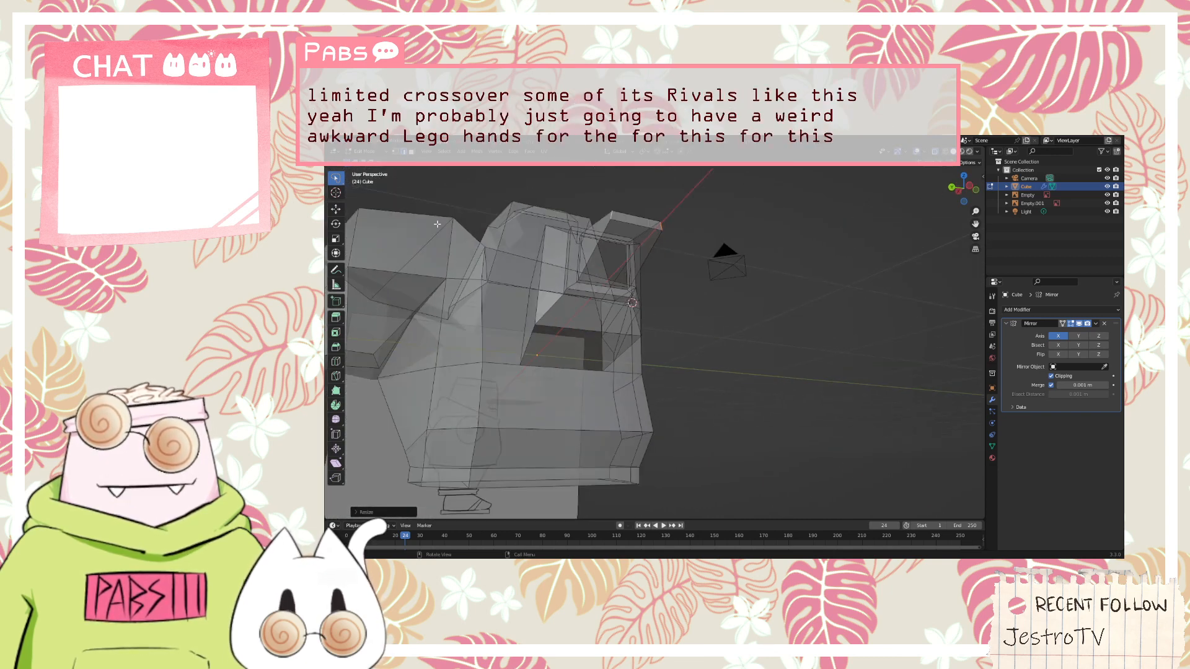
key(k)
scroll(637, 252, up, 3)
scroll(603, 276, down, 3)
scroll(574, 216, up, 2)
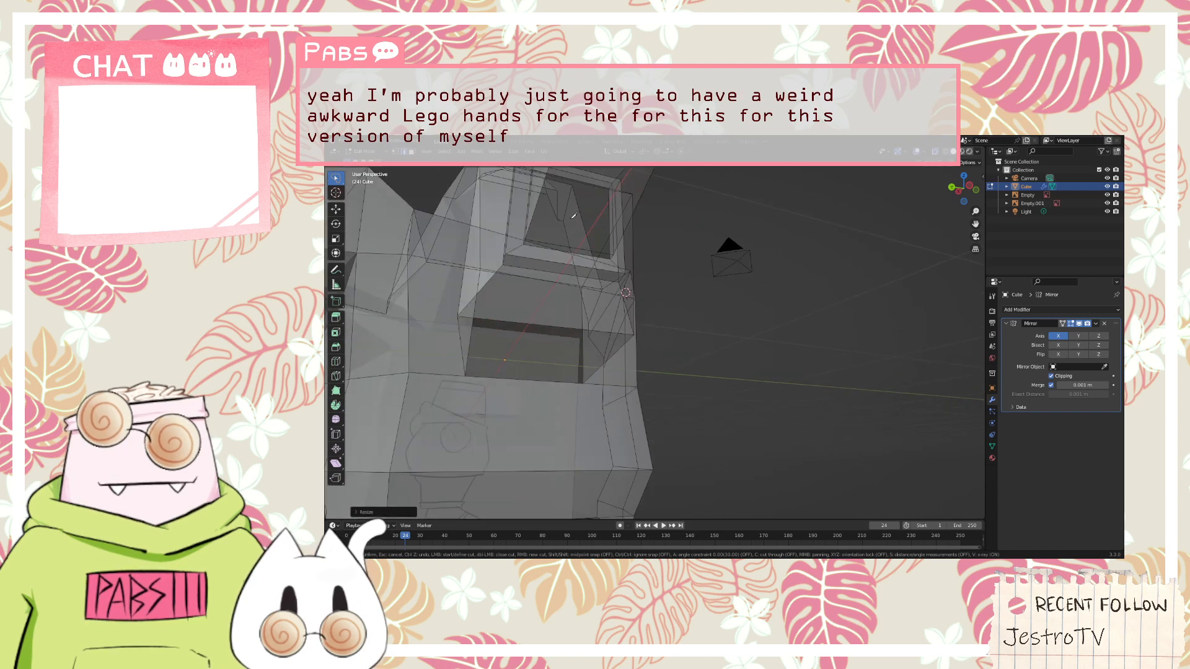
scroll(588, 267, up, 2)
scroll(613, 298, down, 2)
scroll(626, 310, up, 3)
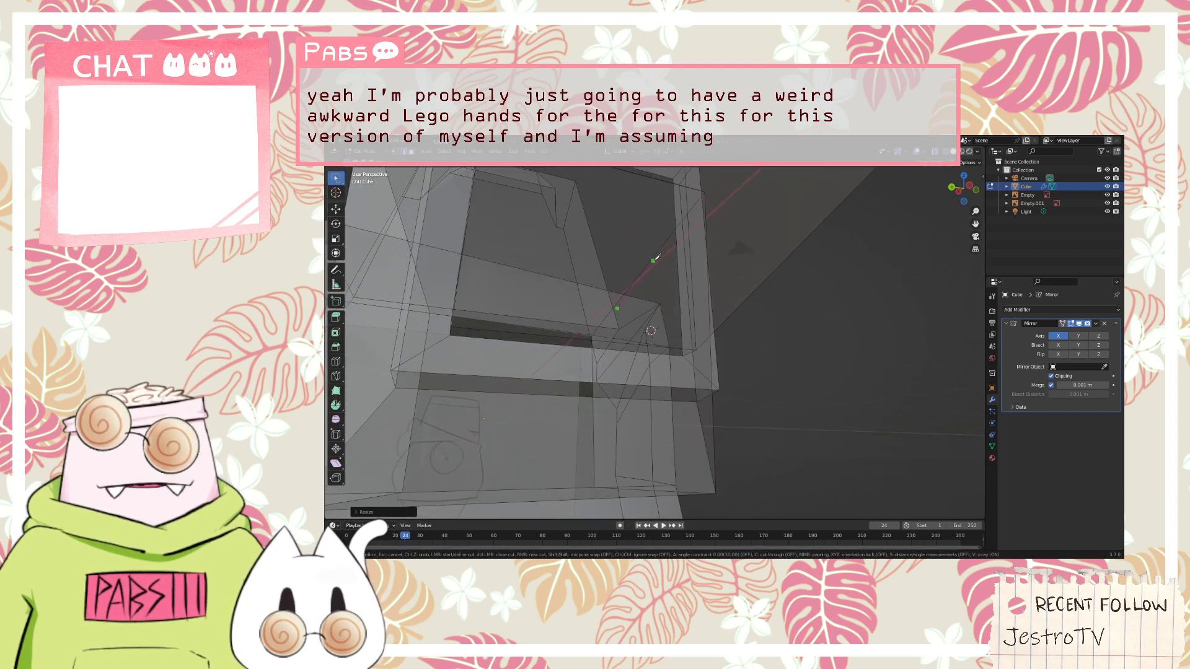
click(654, 261)
click(743, 264)
click(704, 329)
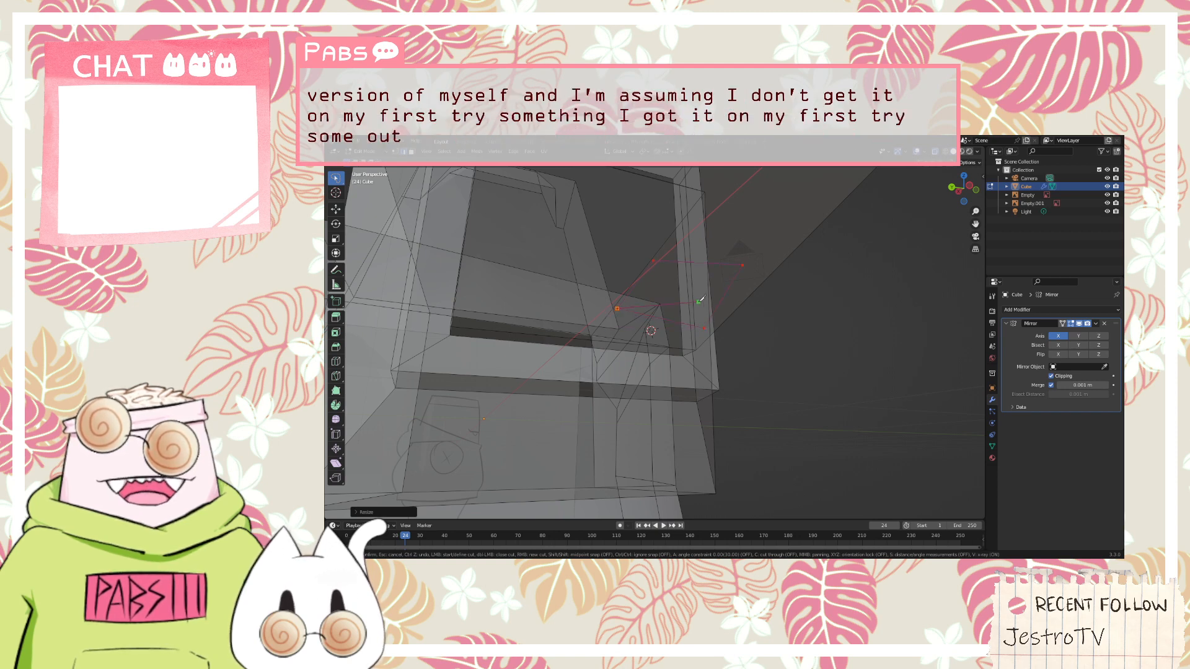
key(Return)
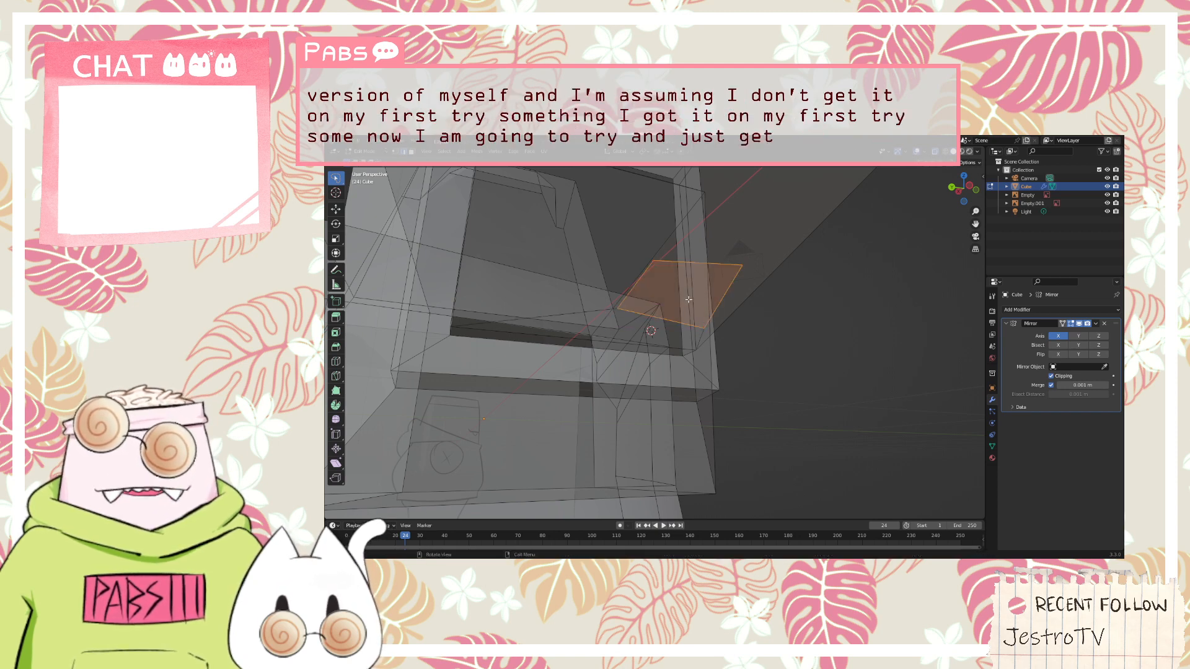
Try to extrude the cut outline downward from the hand's underside and scale its end, and undo the attempt
key(e)
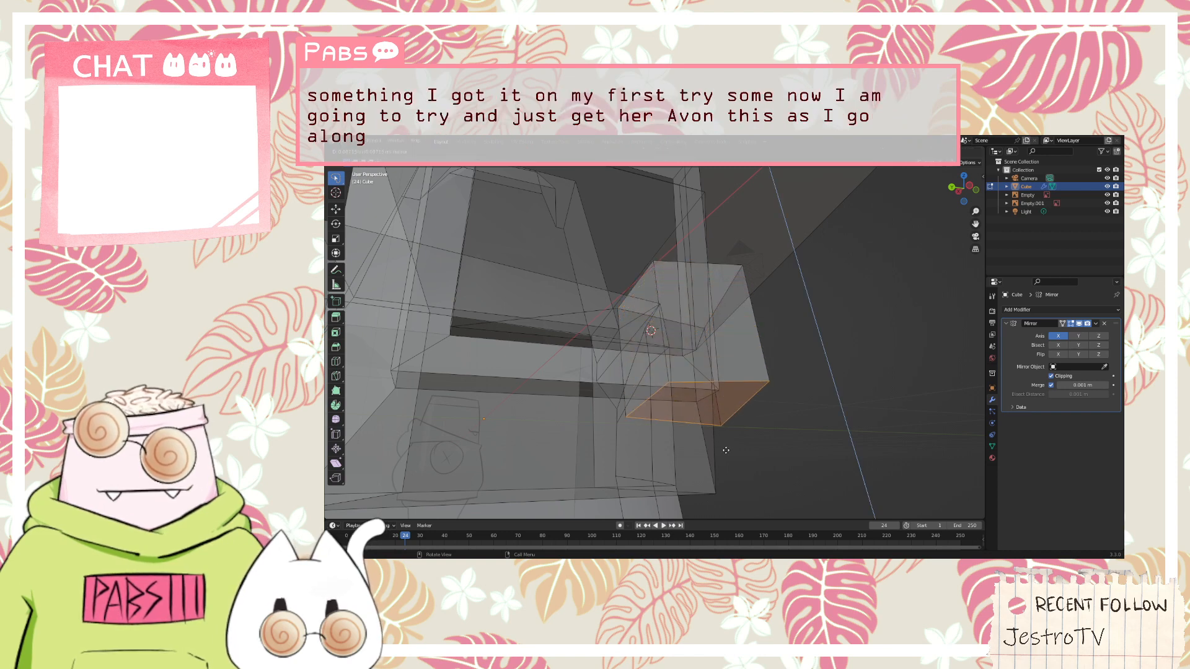
click(723, 457)
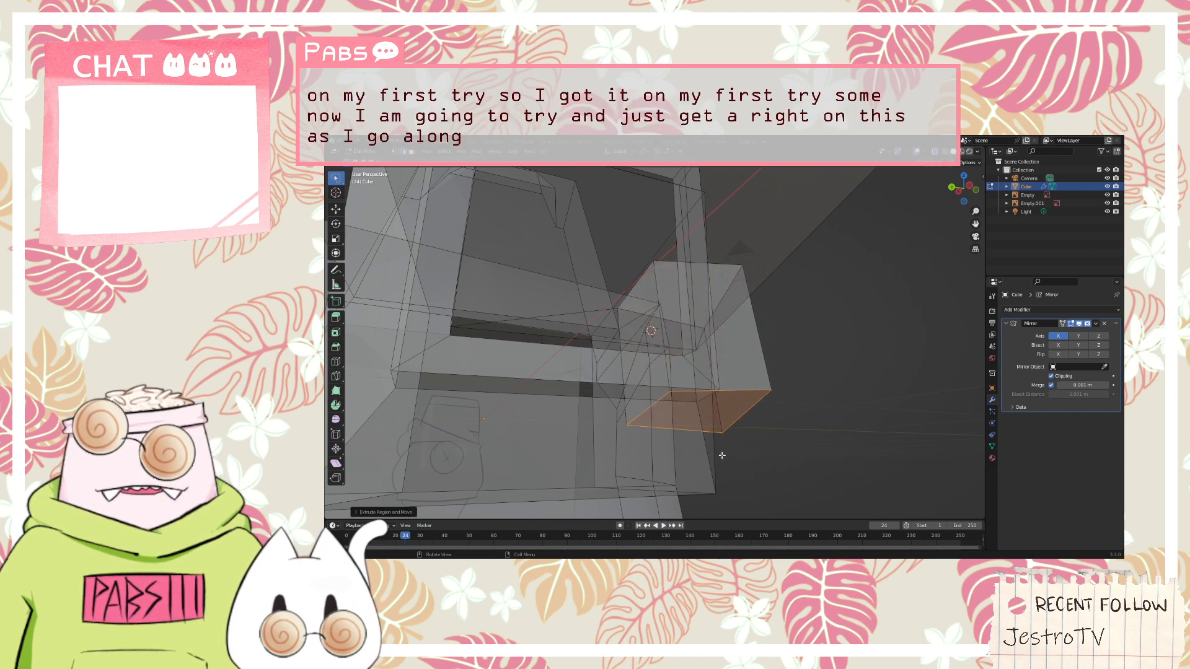
key(s)
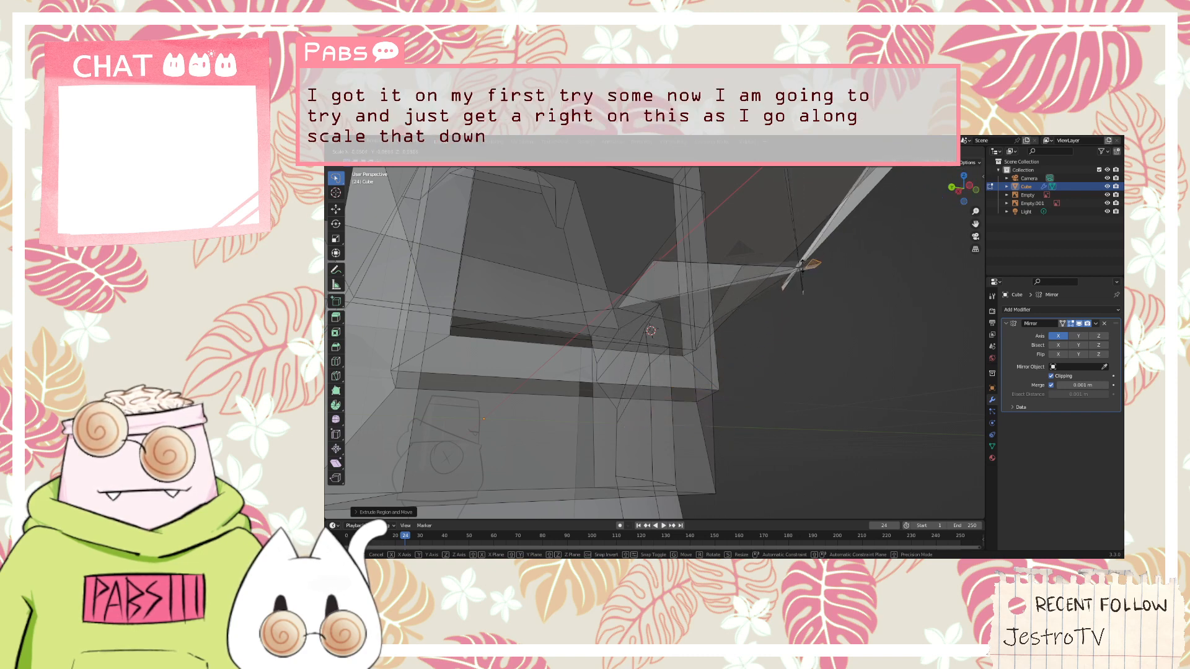
right_click(782, 310)
scroll(782, 311, down, 5)
scroll(777, 309, up, 2)
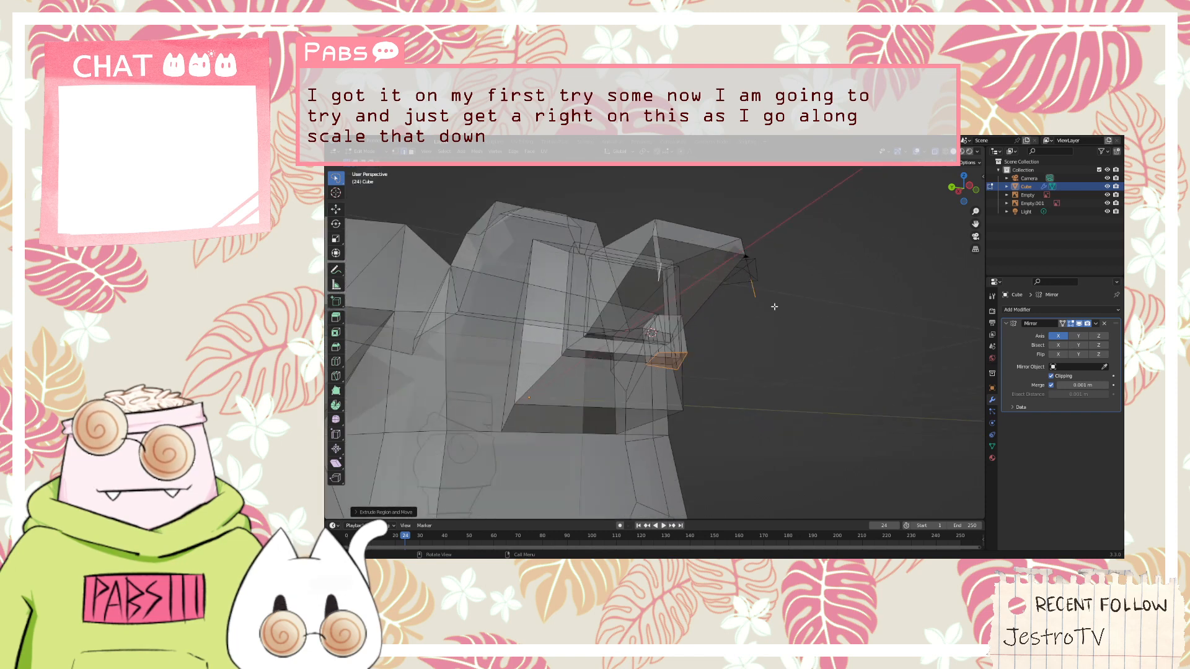
ctrl+right_click(727, 218)
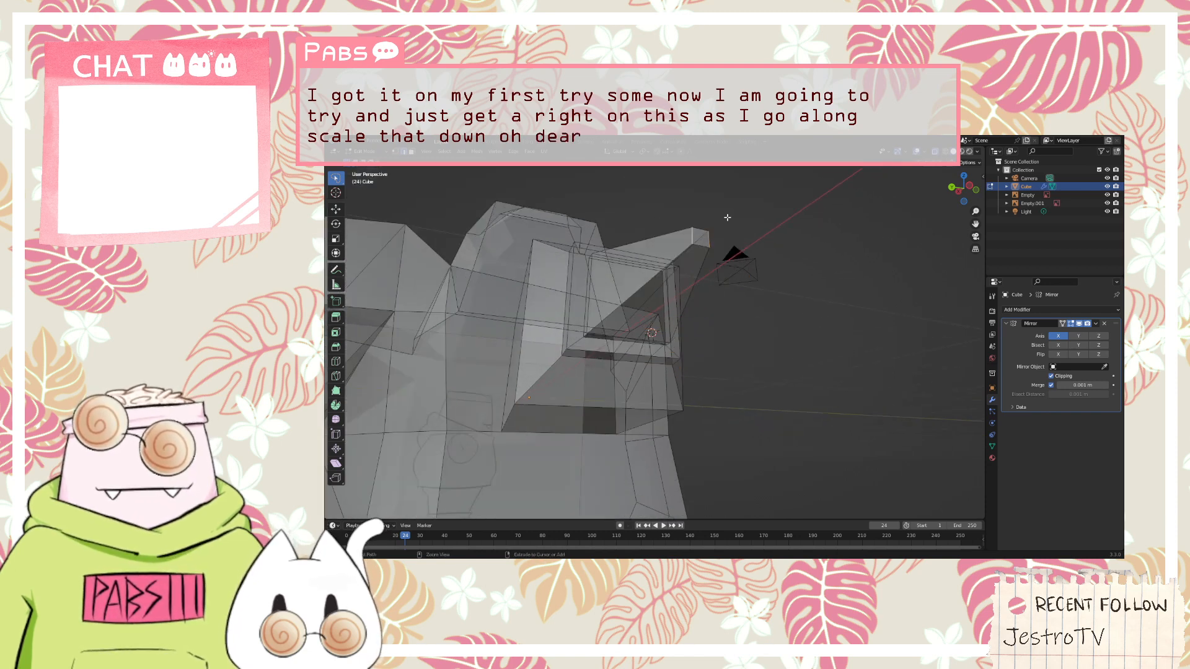
middle_drag(726, 248, 664, 318)
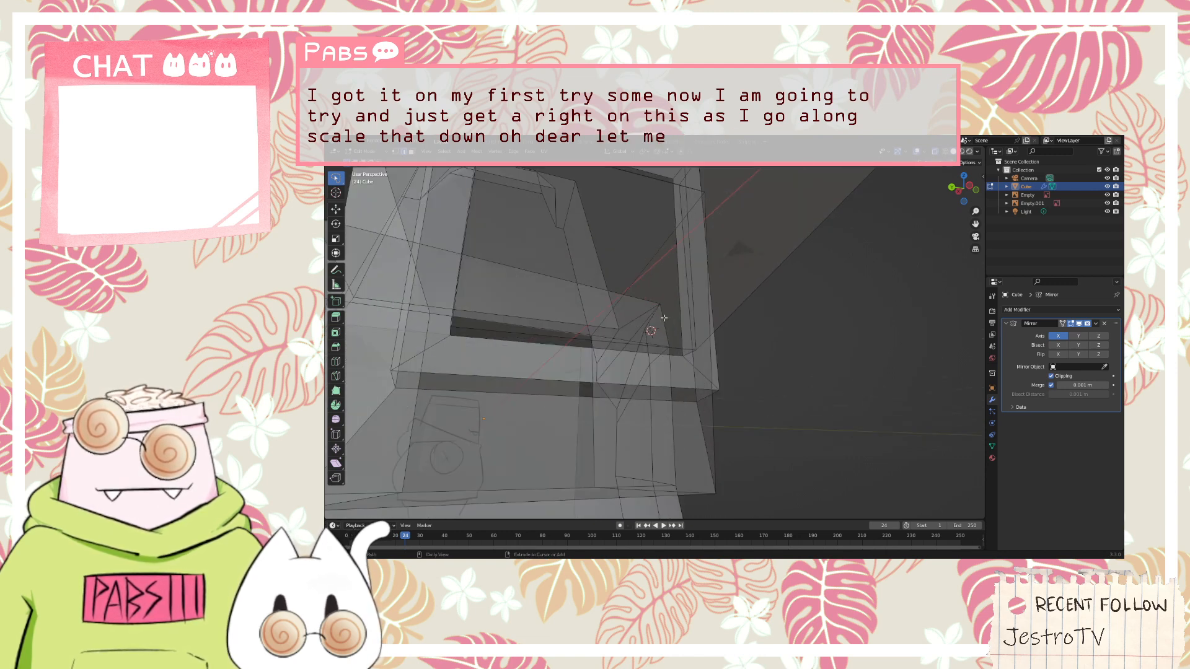
ctrl+click(664, 317)
middle_drag(664, 318, 722, 322)
scroll(393, 385, up, 1)
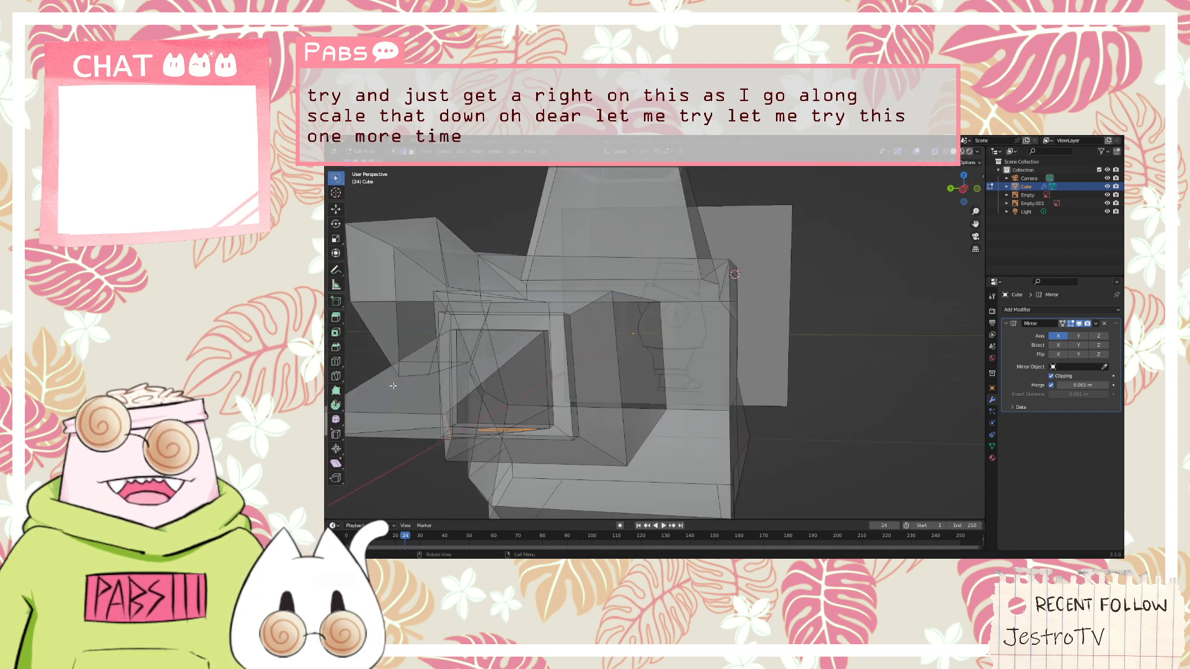
Select only the cut face on the hand's underside in face select mode and extrude it downward as a short thumb
scroll(393, 386, up, 2)
middle_drag(393, 385, 424, 367)
click(655, 336)
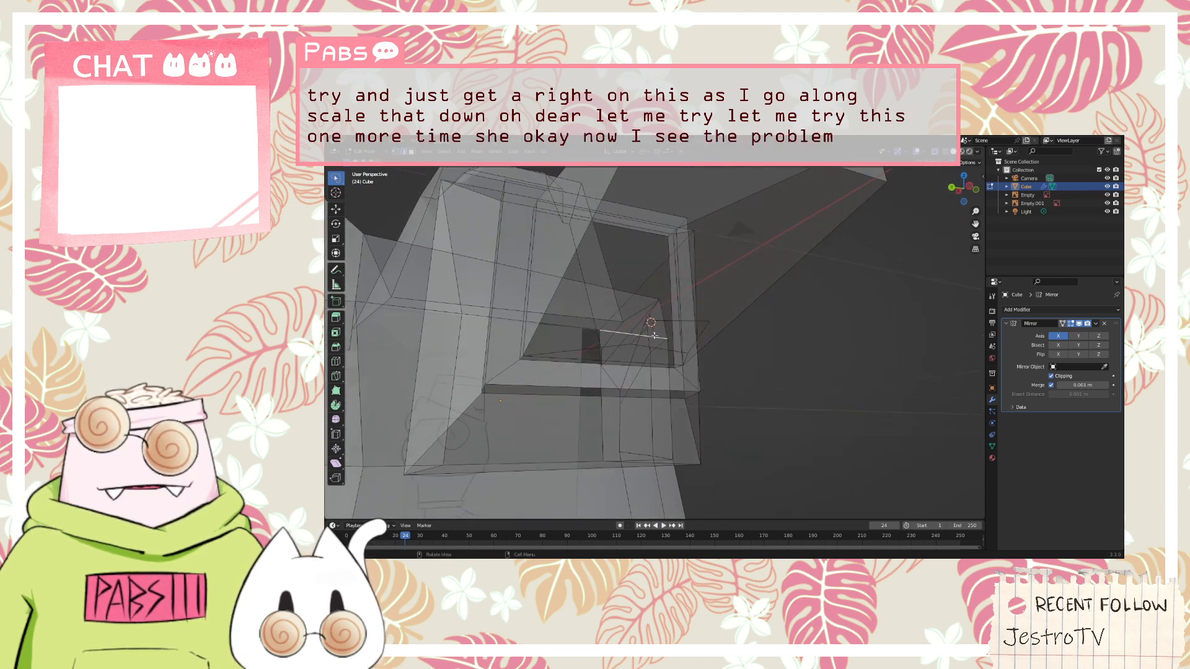
middle_drag(654, 335, 679, 326)
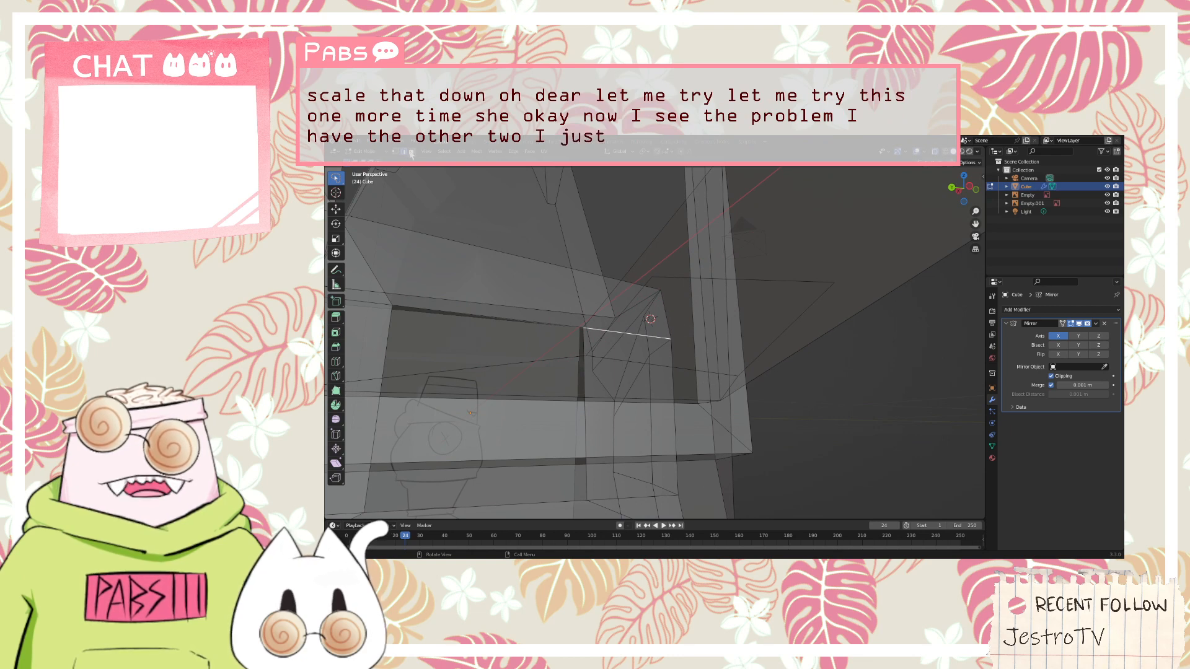
click(412, 153)
click(704, 337)
scroll(713, 335, down, 6)
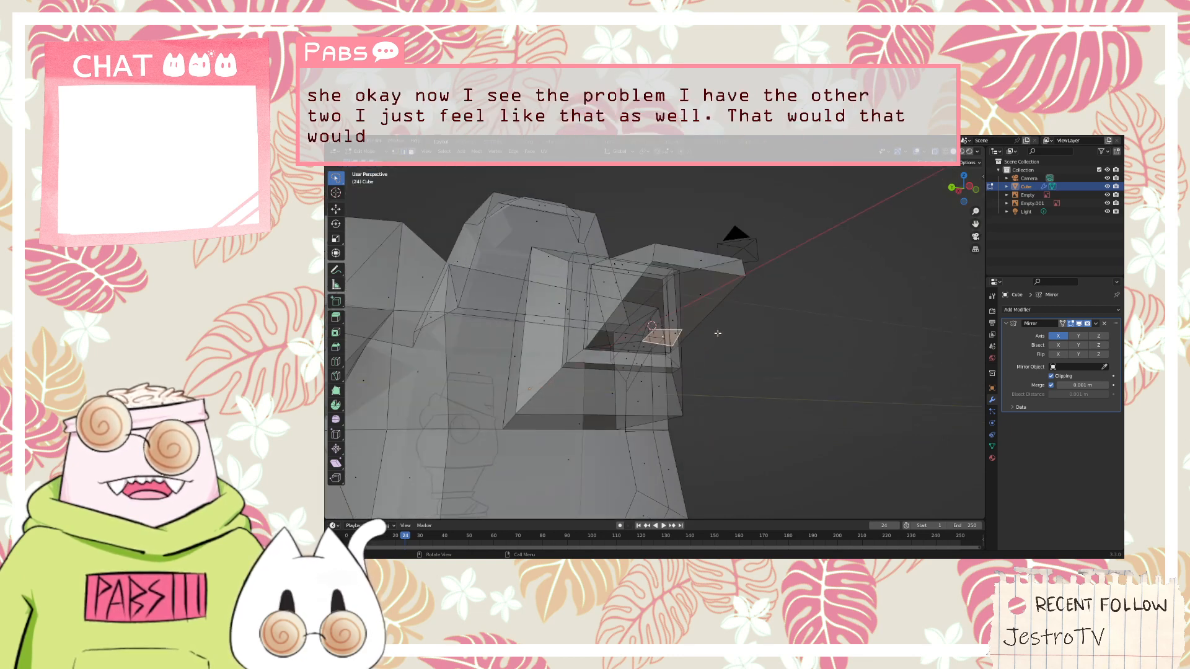
key(e)
click(705, 359)
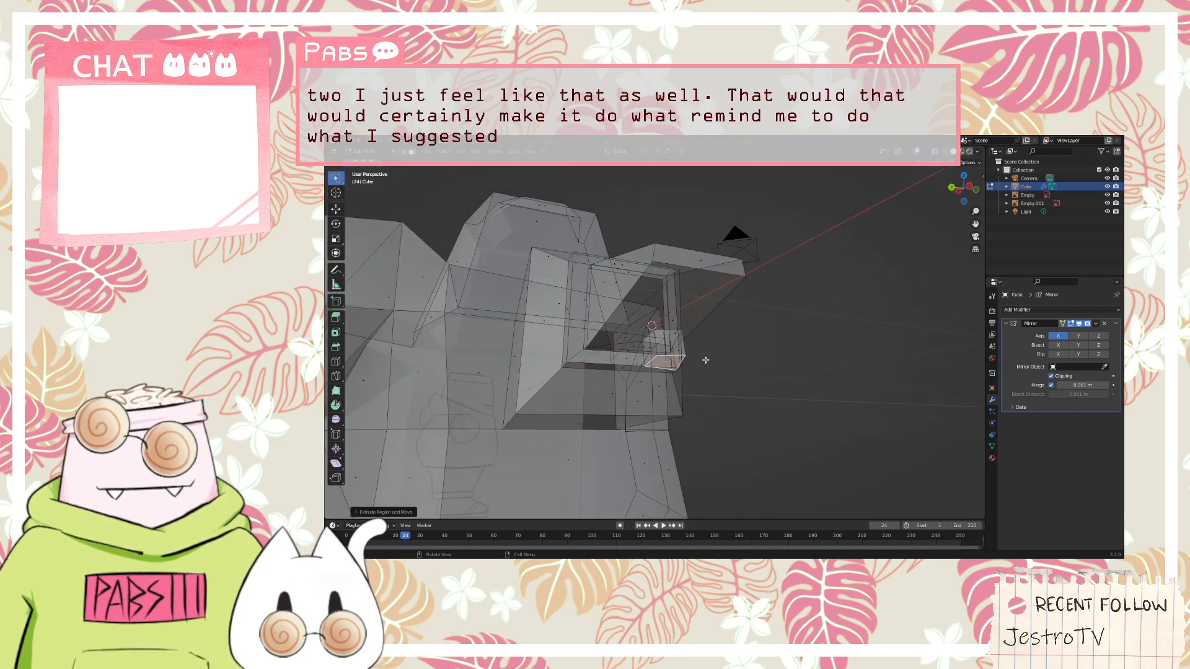
Scale down the end face of the thumb so it tapers away from the hand
key(s)
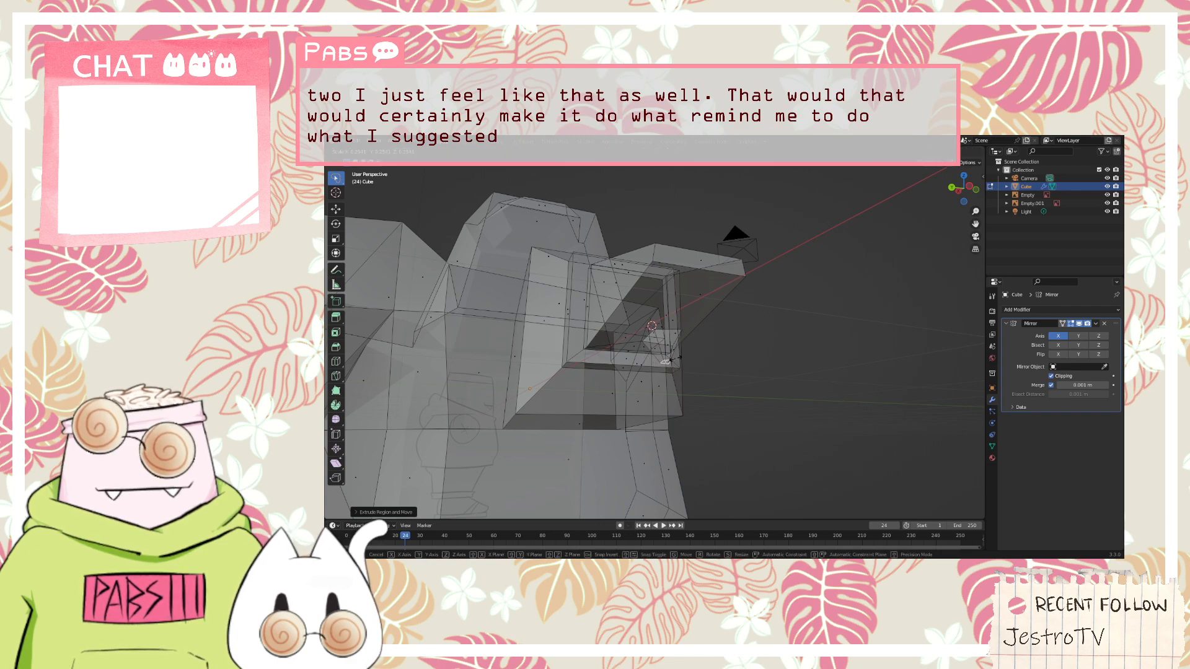
click(669, 358)
middle_drag(670, 358, 766, 337)
Select the whole hand including the thumb in front view, scale it up and move it outward from the cuff
key(KP_1)
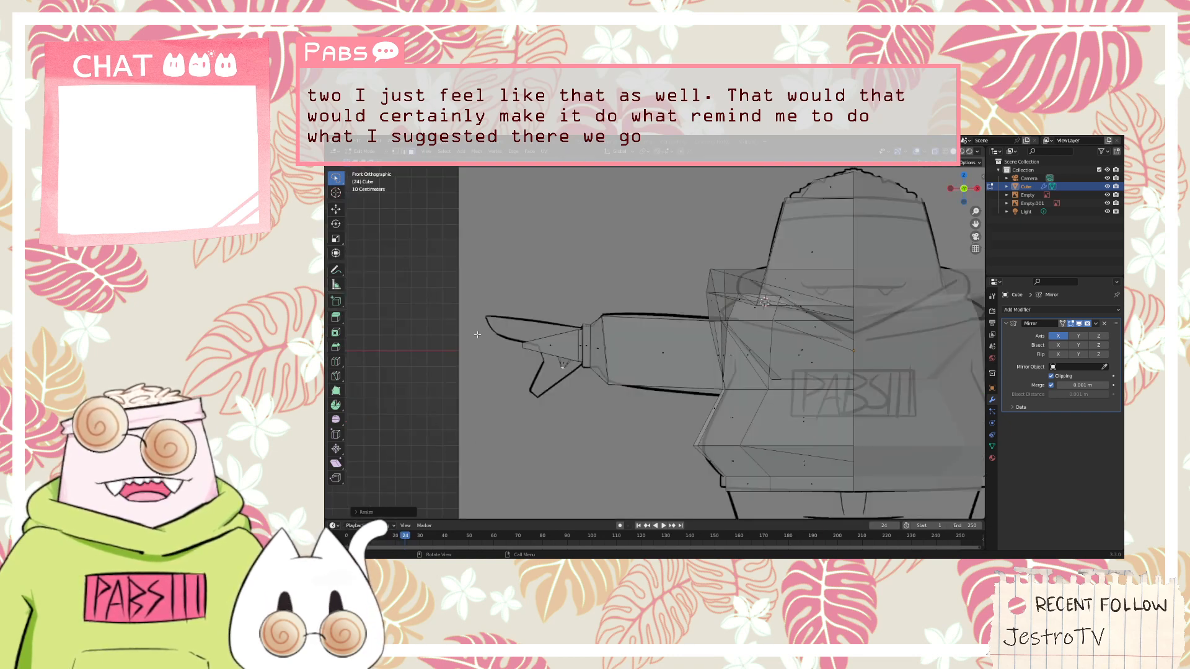
mouse_move(483, 303)
mouse_down()
mouse_move(564, 377)
mouse_move(580, 332)
mouse_move(562, 308)
mouse_up()
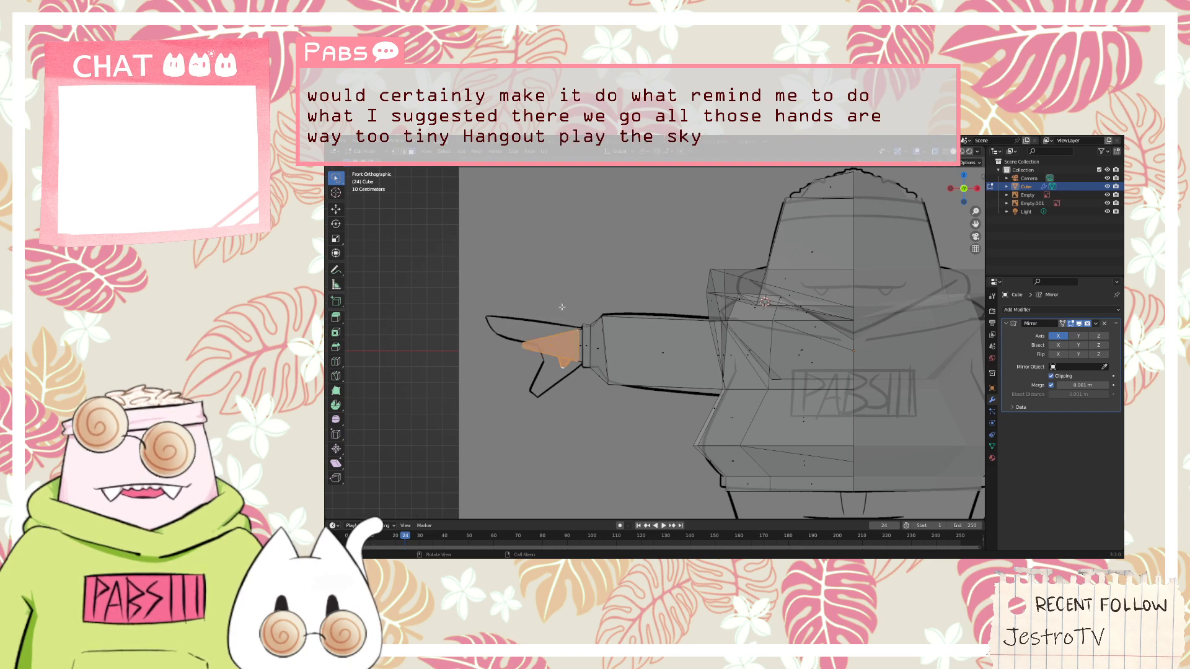
key(s)
click(541, 262)
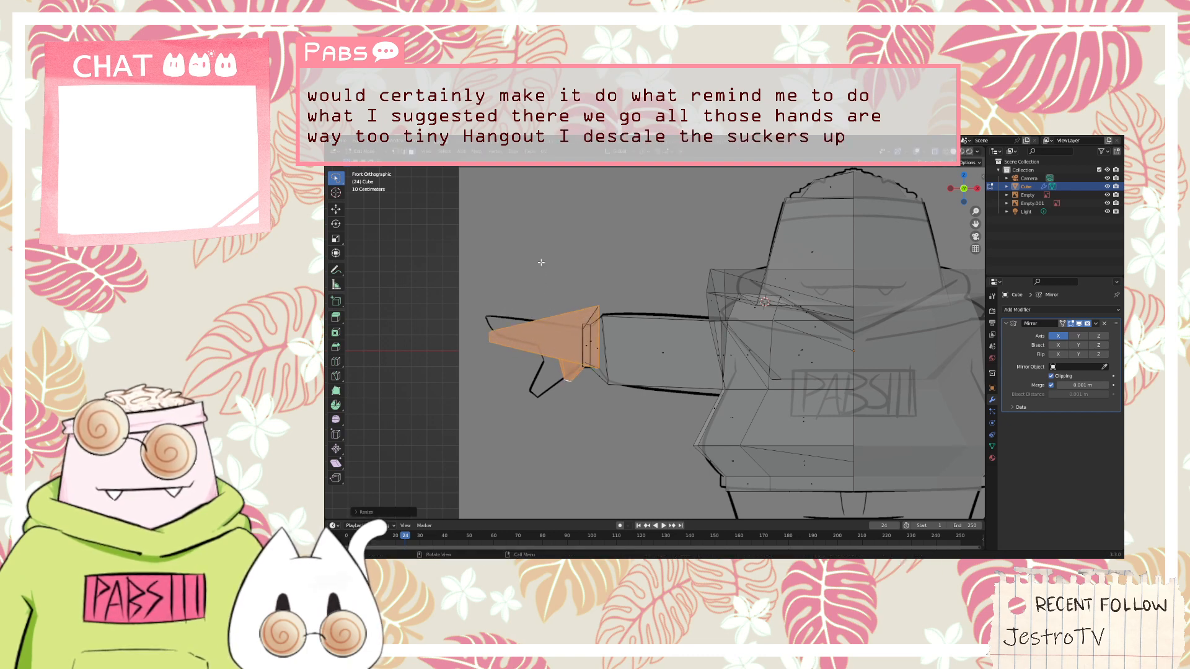
key(g)
click(510, 268)
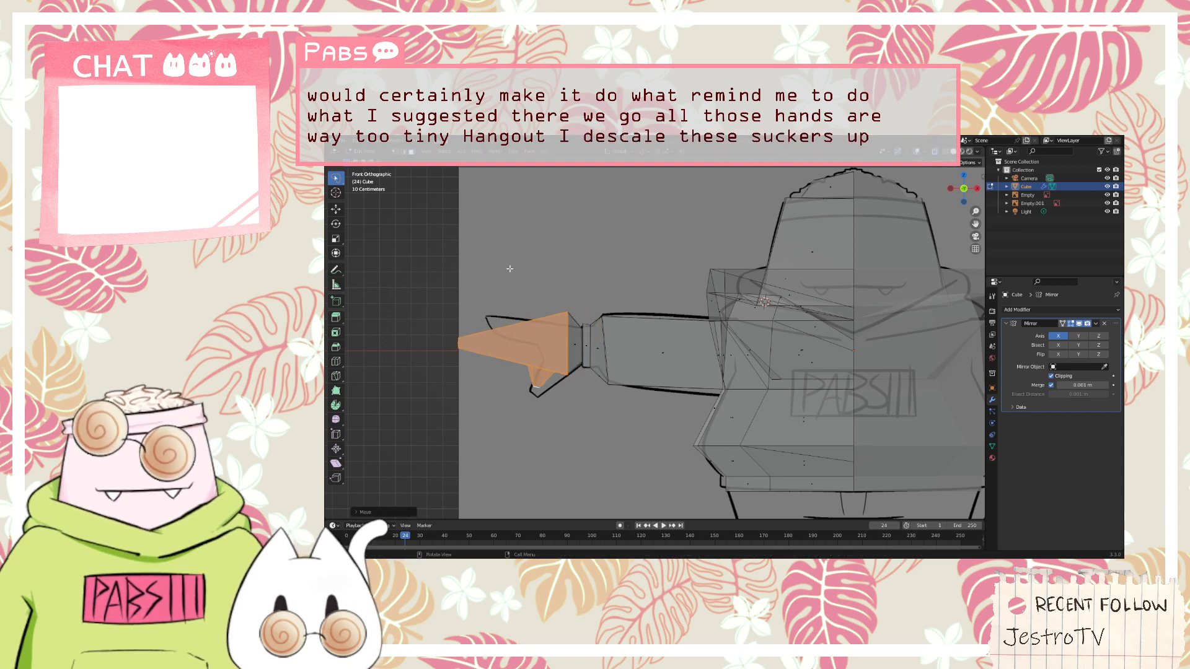
click(546, 406)
Select all faces of the thumb from below the hand and move them further toward the fingertips
scroll(543, 405, up, 3)
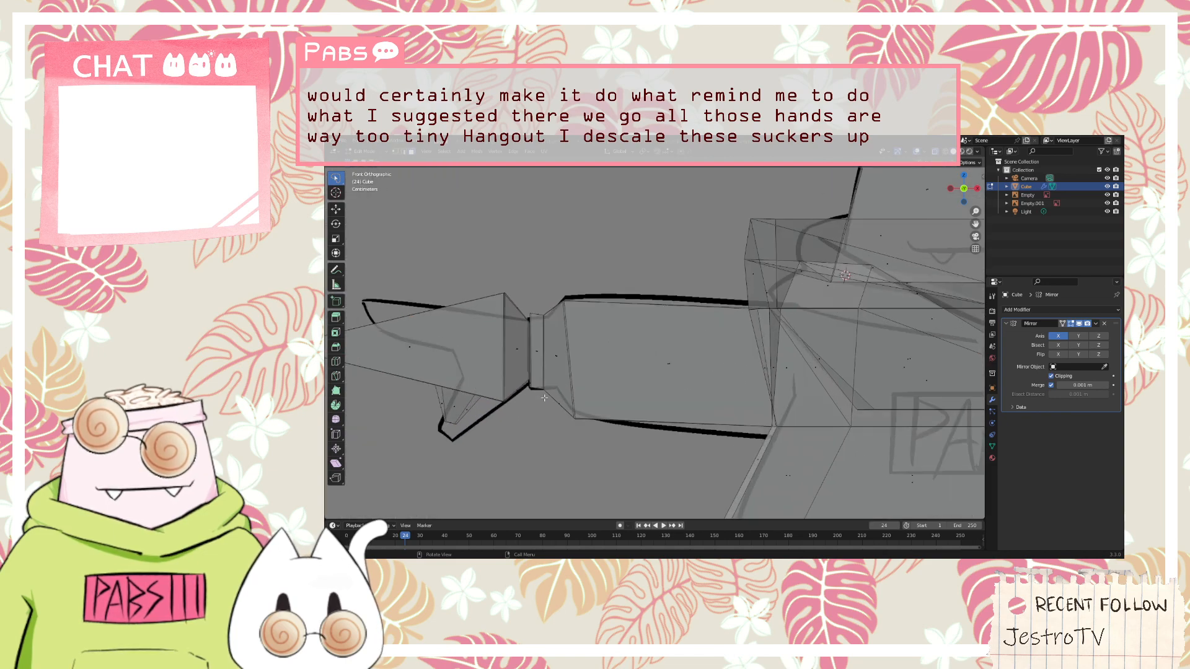
middle_drag(542, 398, 688, 308)
scroll(690, 307, up, 8)
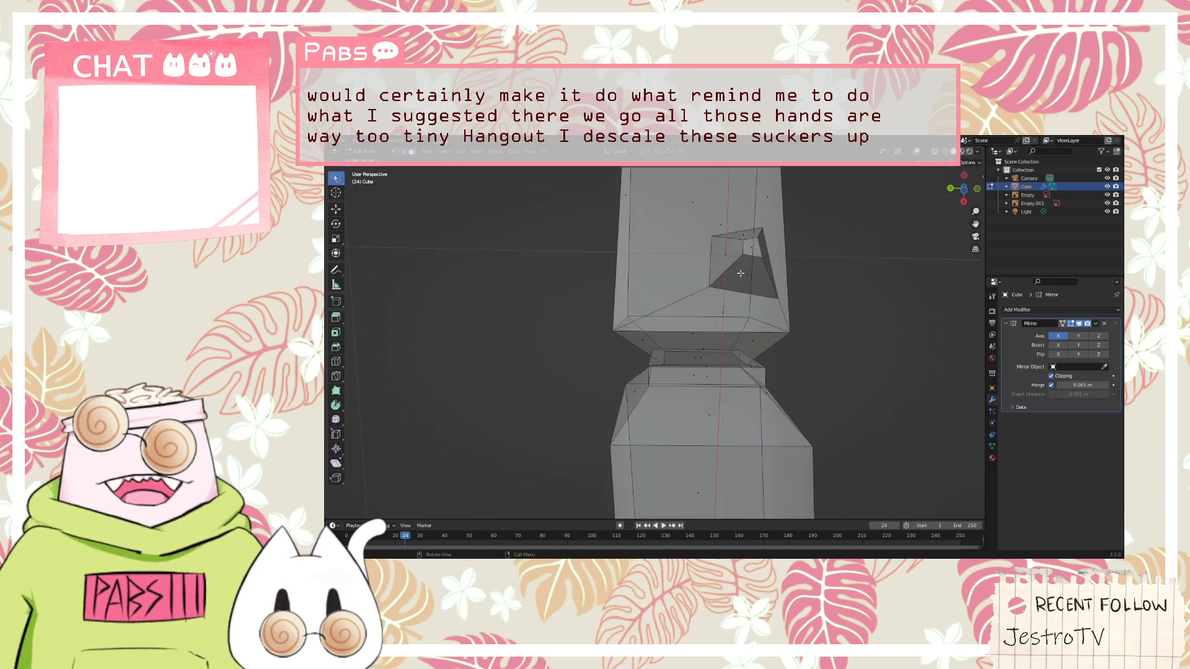
click(740, 273)
shift+click(729, 257)
shift+click(745, 235)
shift+click(759, 245)
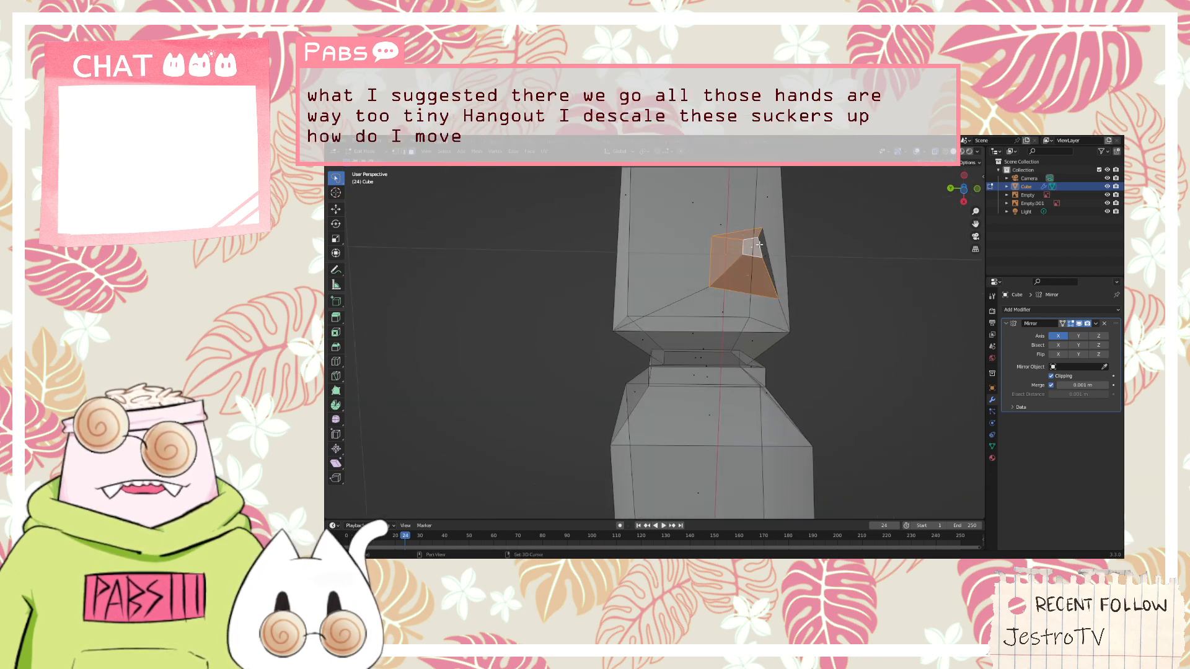
shift+click(766, 248)
key(g)
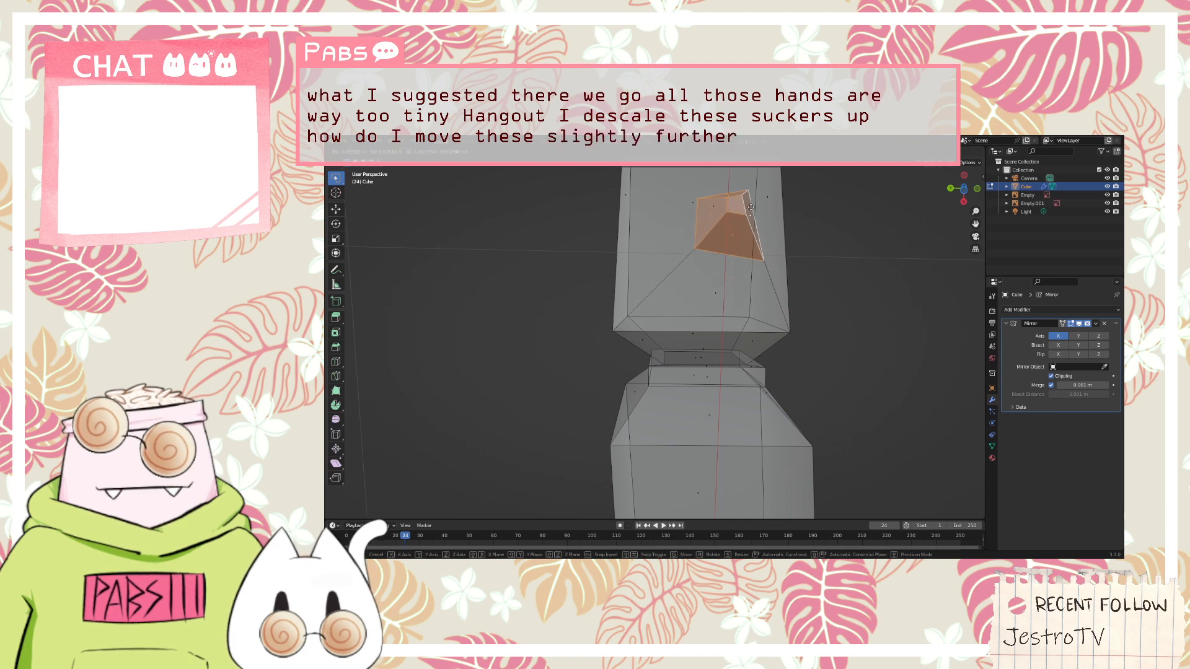
click(762, 180)
Move the thumb back toward the cuff in front view to line up with the sketched thumb
middle_drag(762, 180, 731, 264)
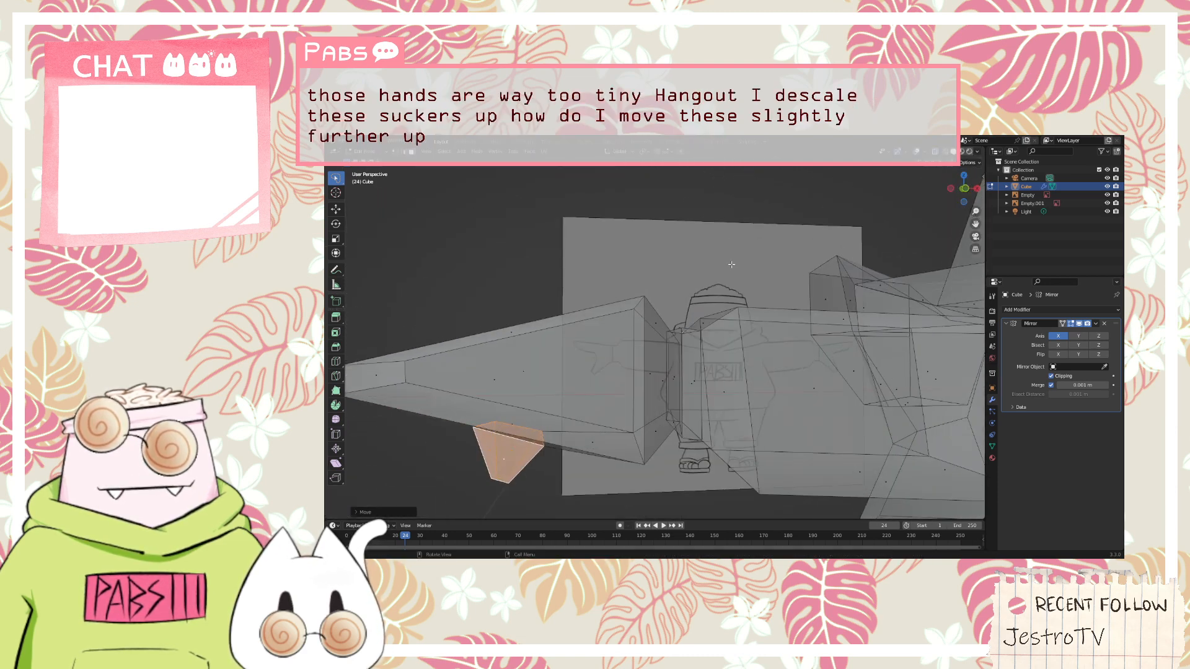
key(KP_1)
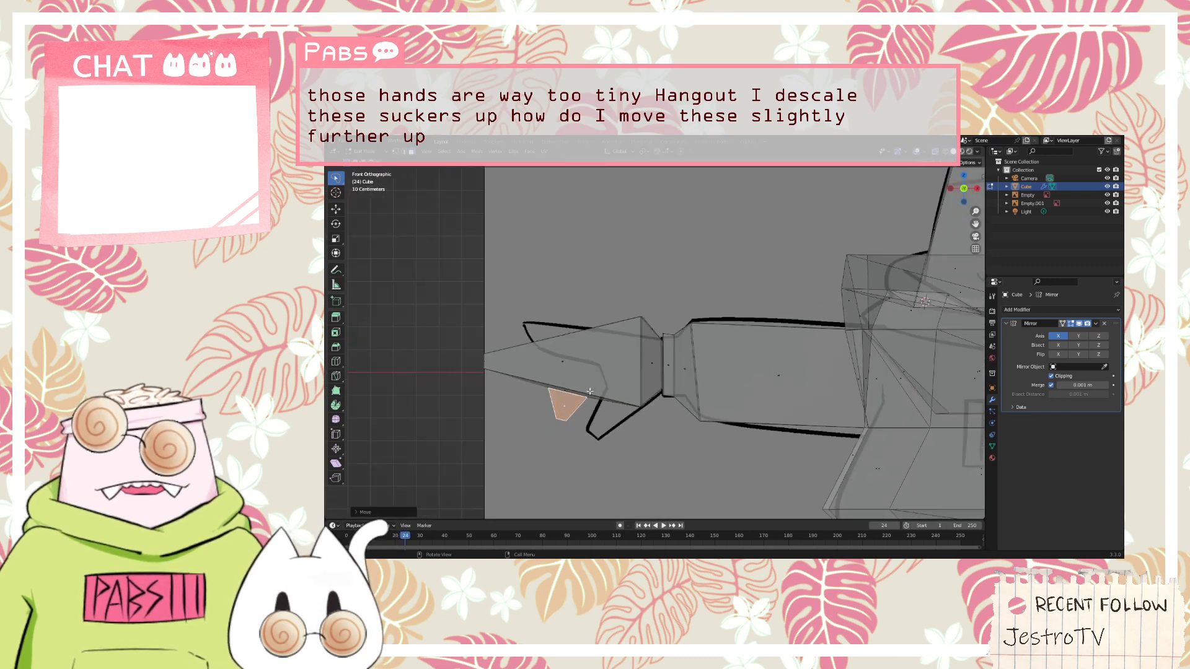
scroll(731, 264, down, 2)
key(g)
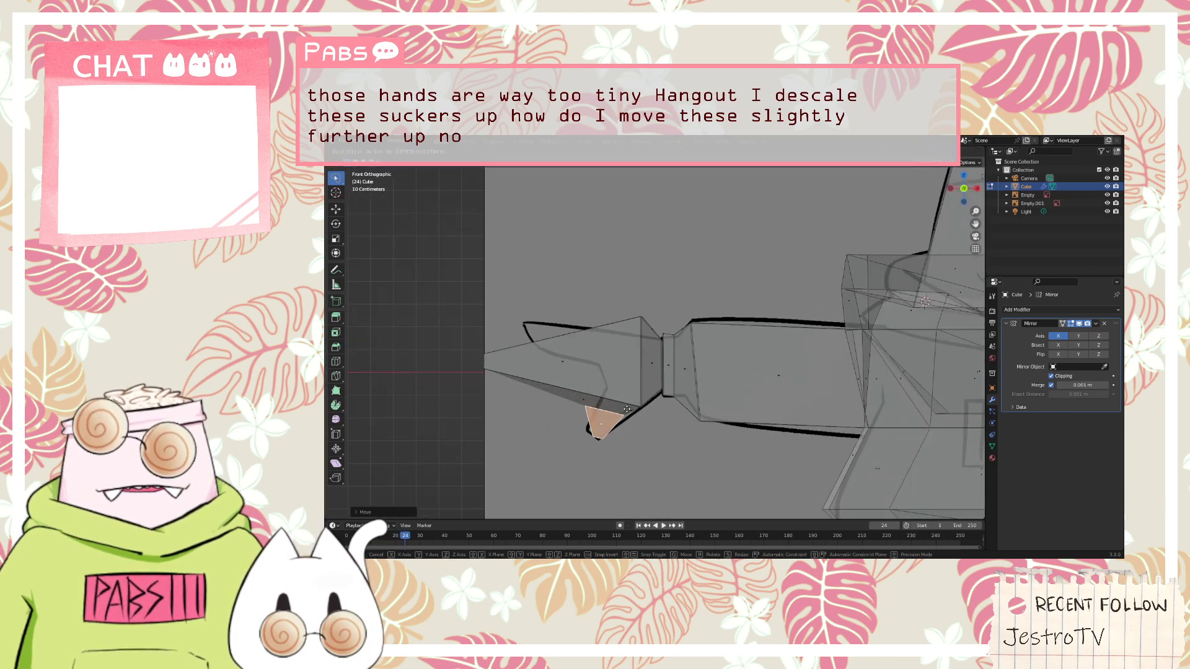
click(638, 401)
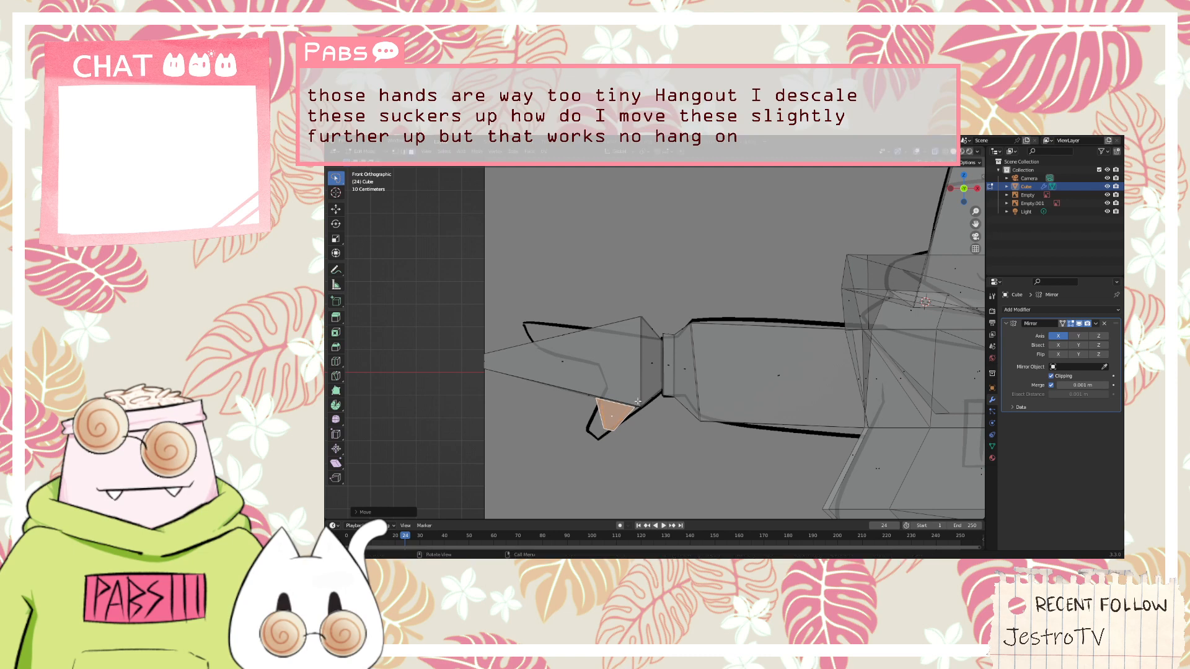
Select the thumb's end face from below and scale it up to thicken the thumb
middle_drag(618, 422, 641, 335)
click(635, 321)
key(s)
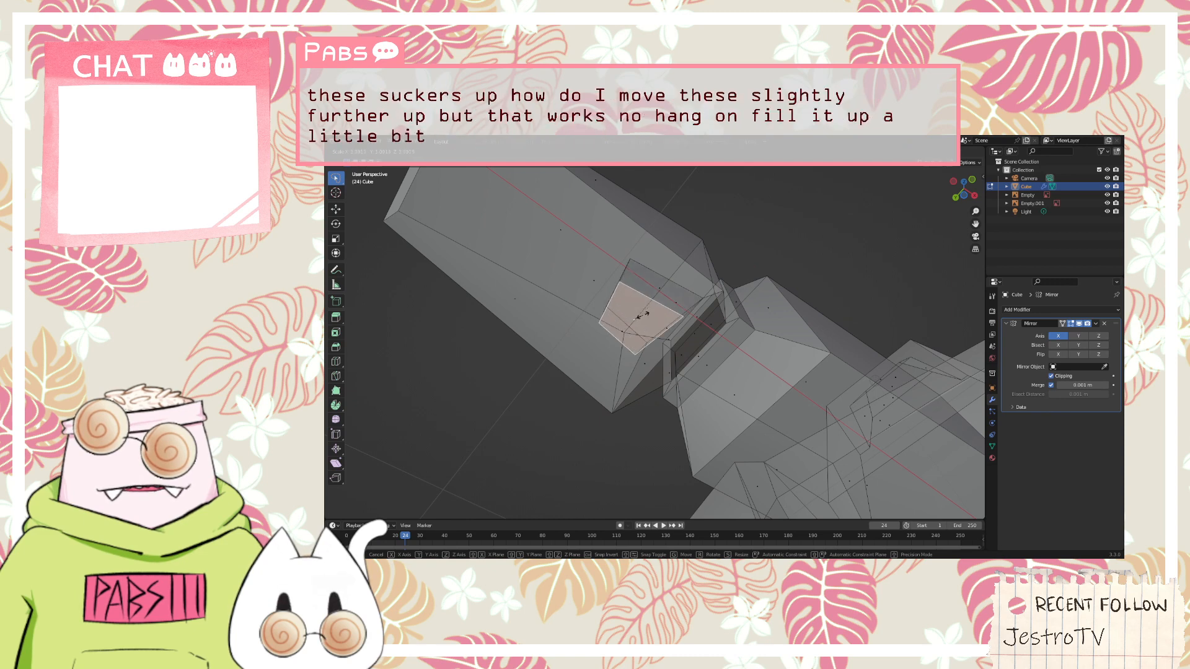
click(642, 315)
Extrude the thumb's end face further downward, scale the new end to a narrow tip and compare it with the front sketch
key(e)
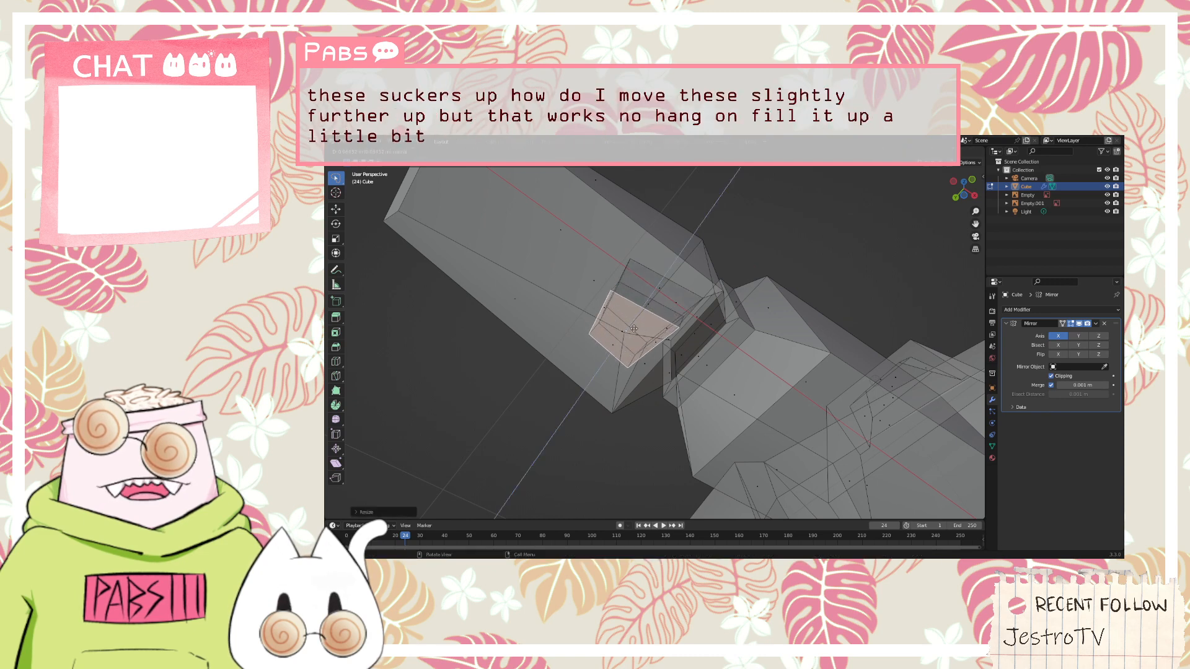
click(629, 338)
key(s)
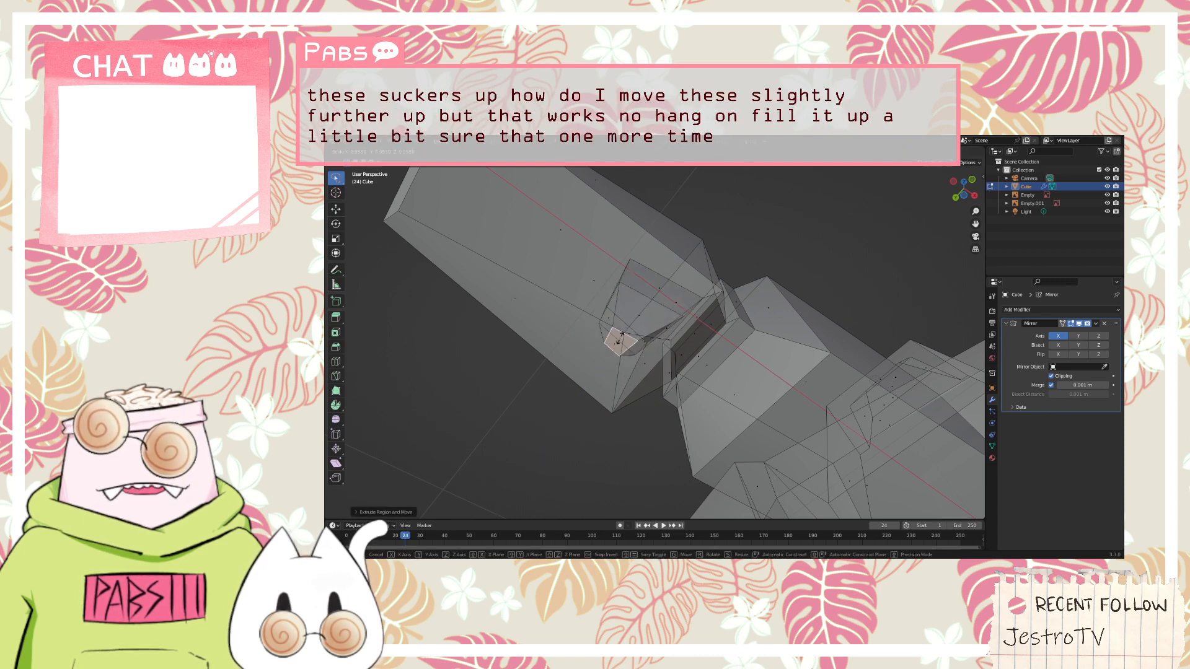
click(620, 339)
key(KP_1)
scroll(718, 297, up, 4)
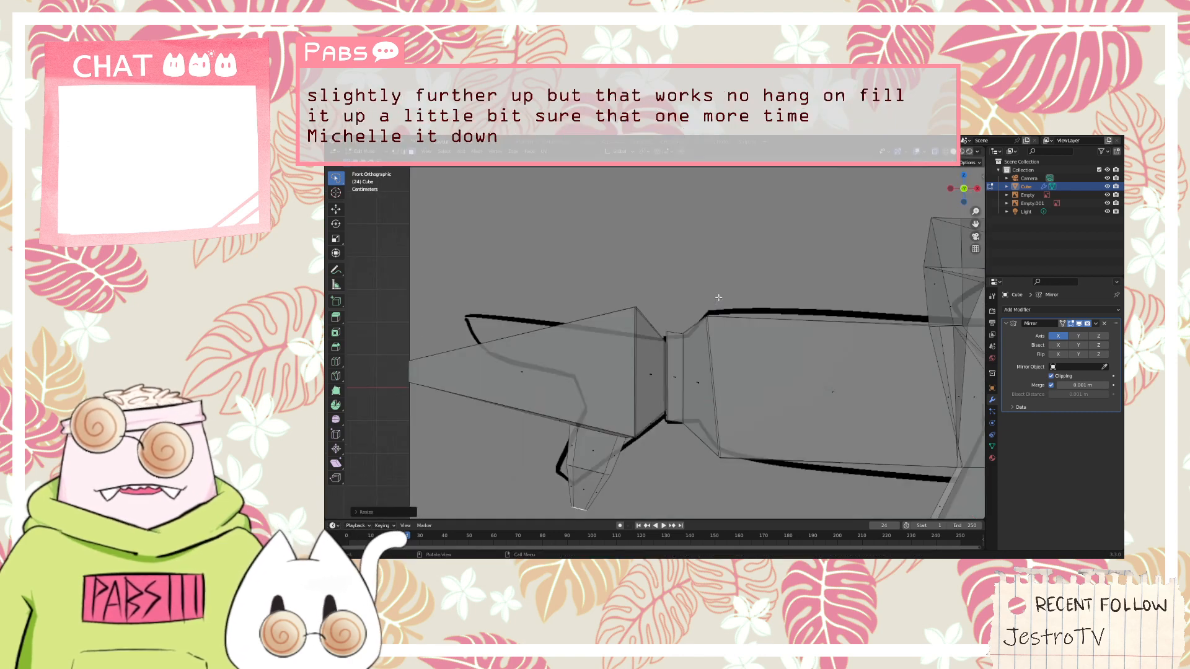
scroll(620, 446, down, 4)
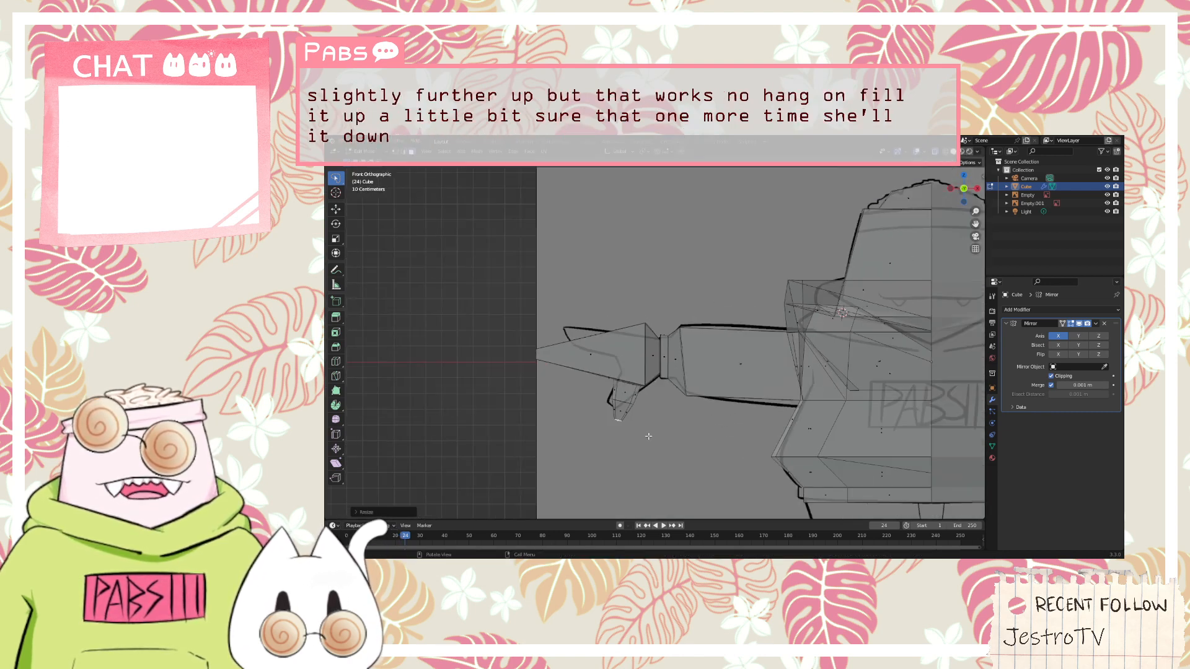
Add a loop cut around the hand, centered between the cuff end and the fingertip
middle_drag(639, 385, 667, 398)
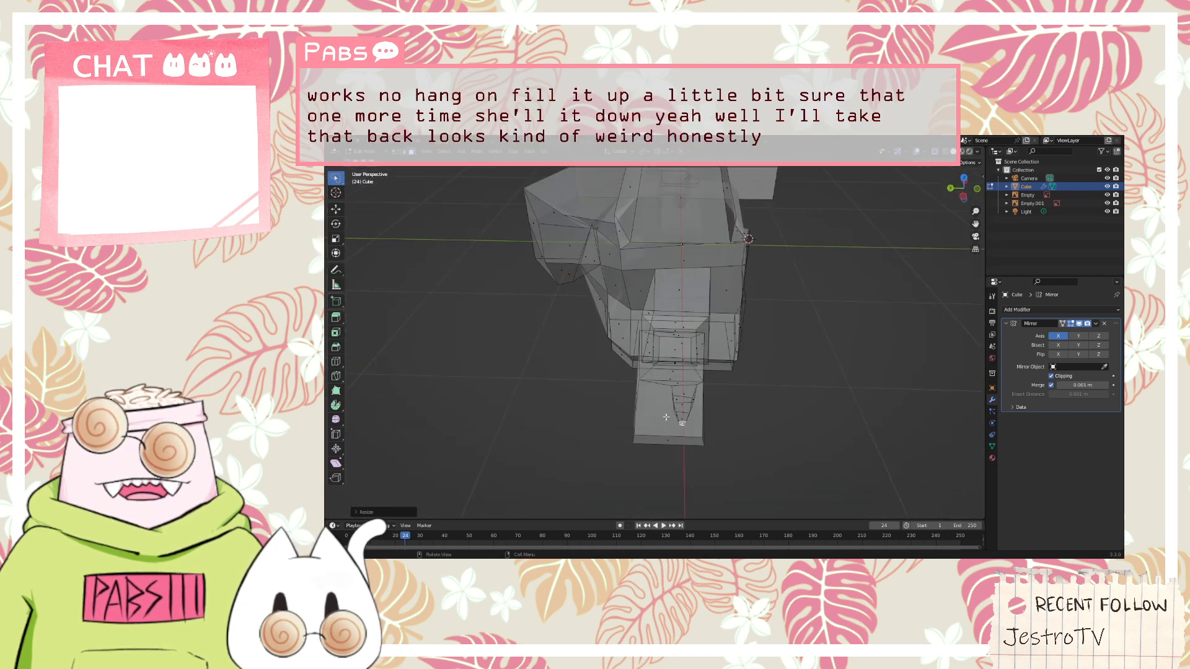
scroll(761, 417, up, 2)
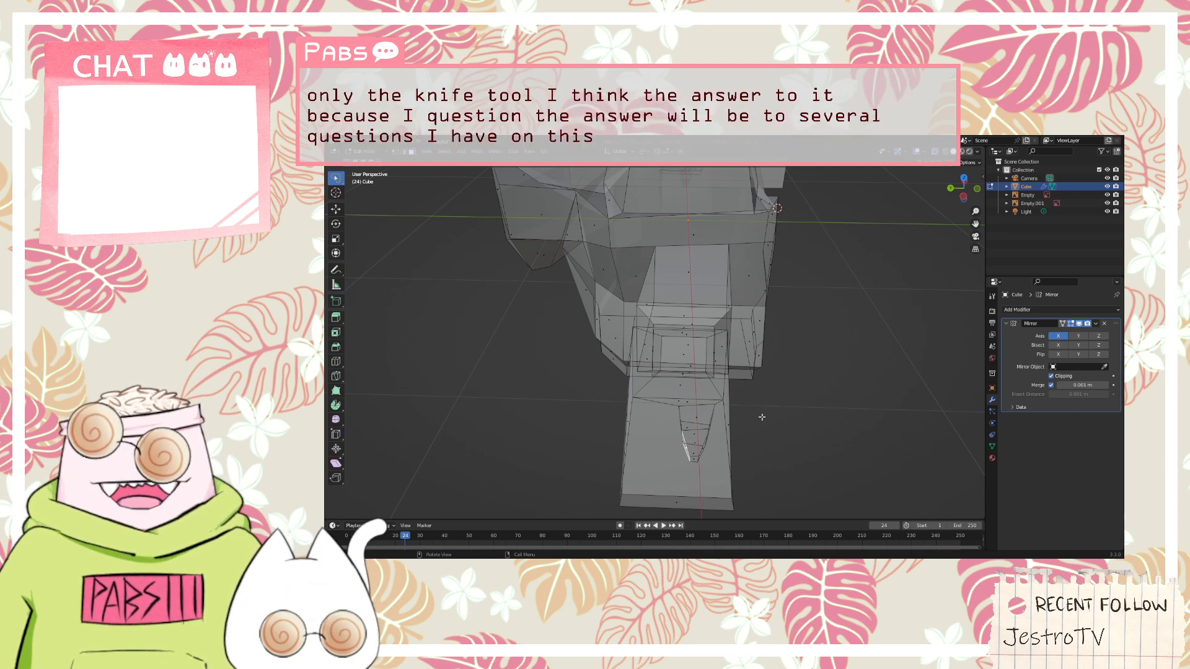
middle_drag(762, 417, 843, 405)
click(805, 385)
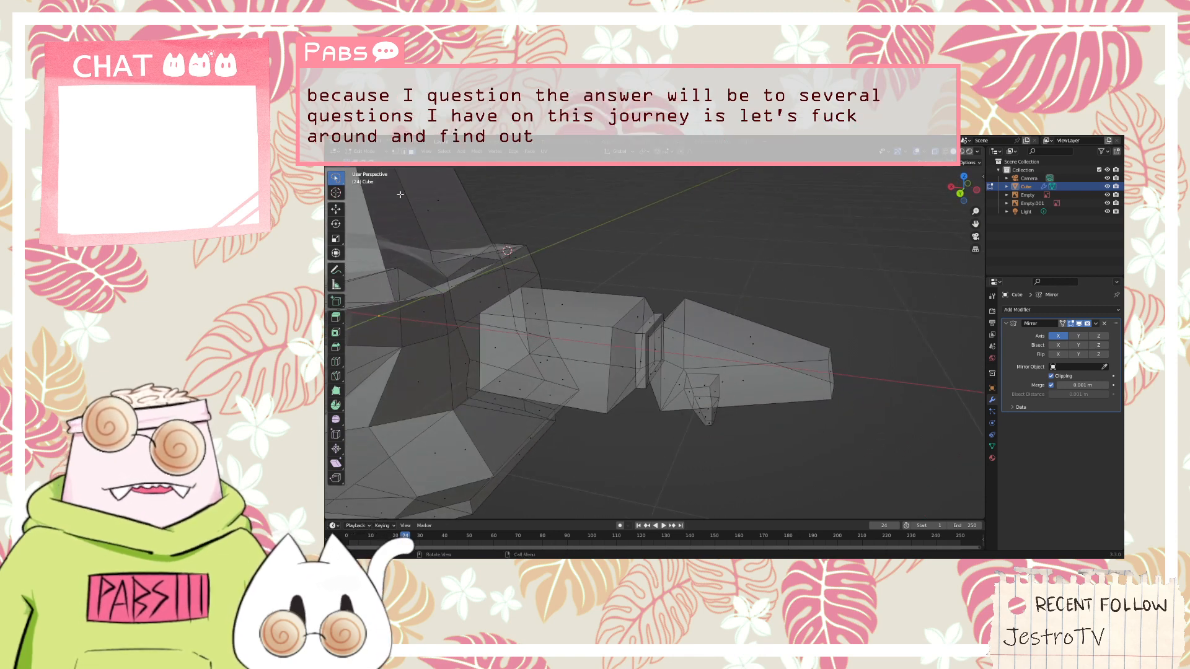
click(745, 381)
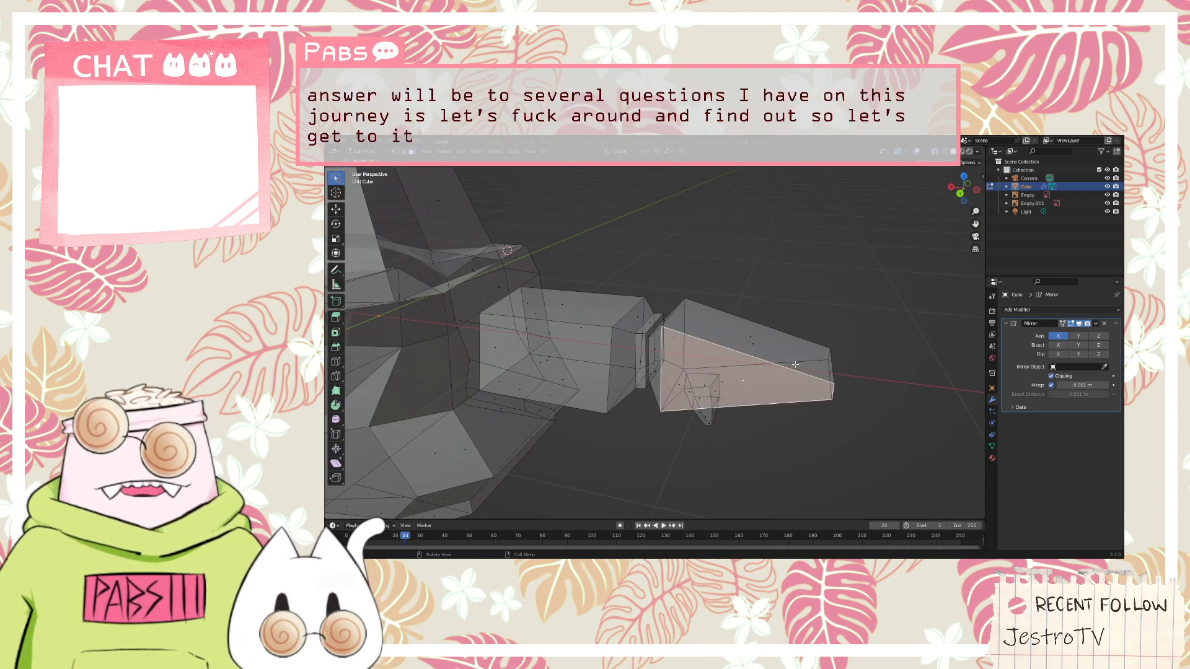
key(ctrl+r)
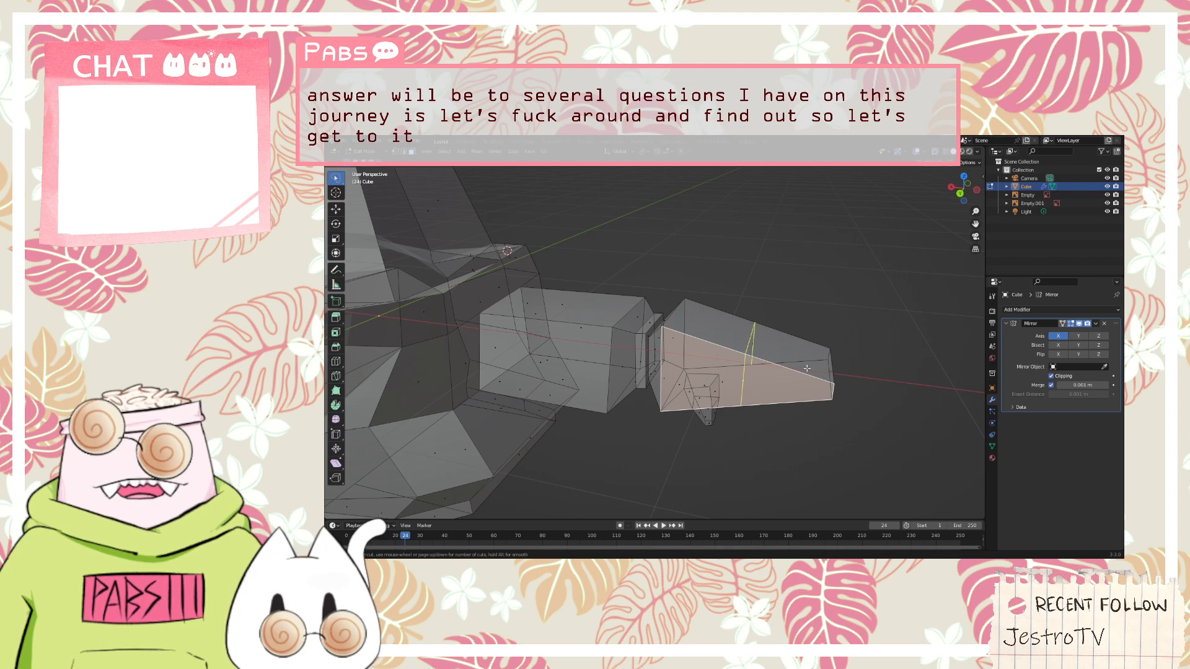
click(805, 369)
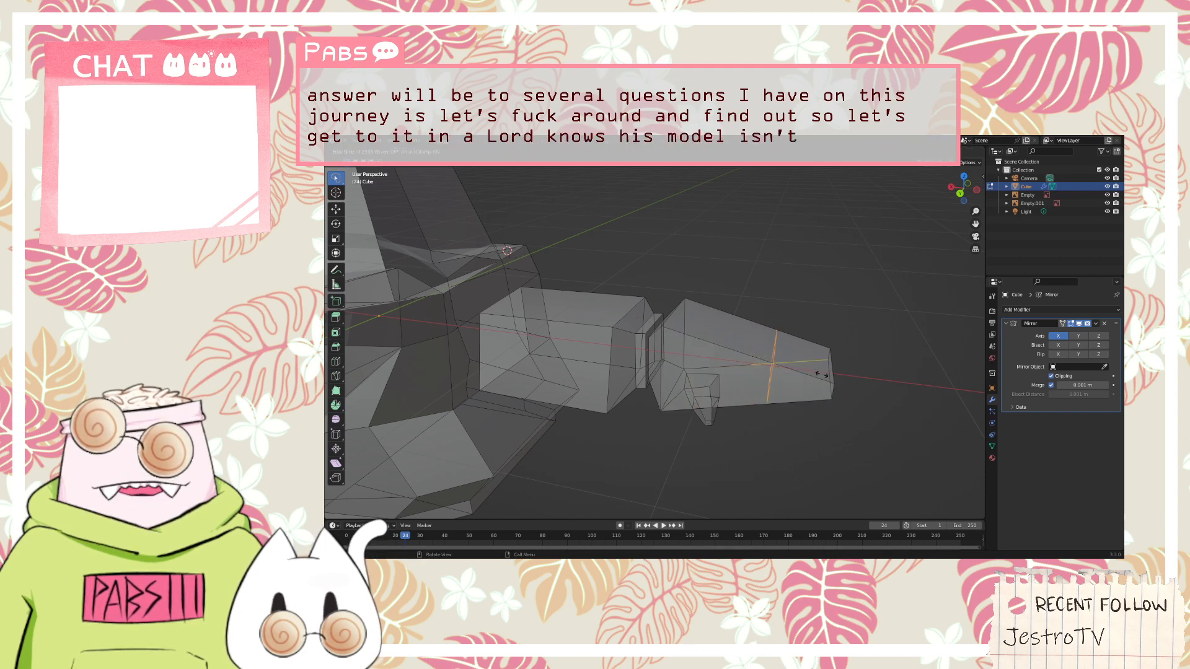
click(796, 376)
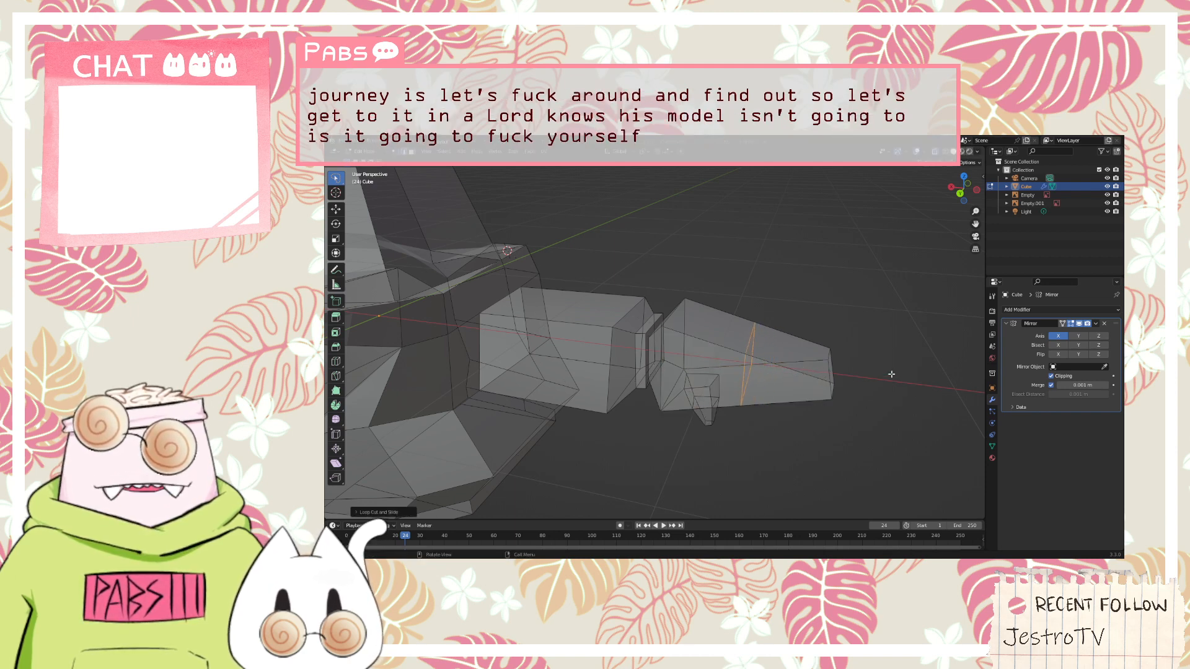
middle_drag(891, 374, 850, 401)
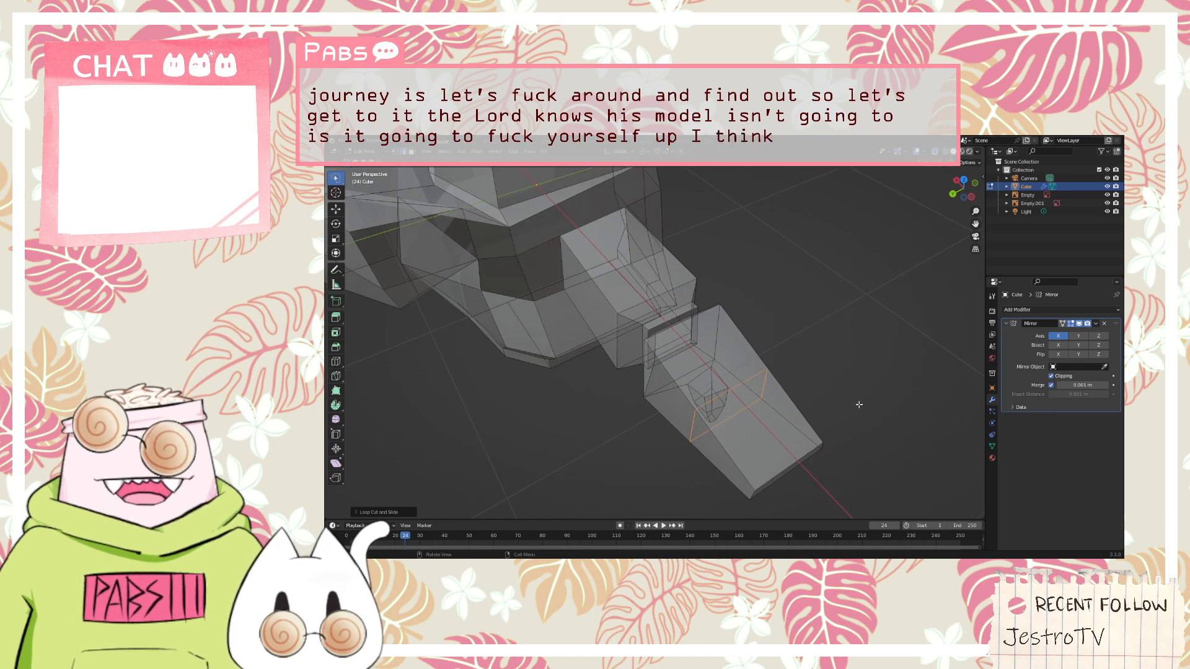
click(723, 458)
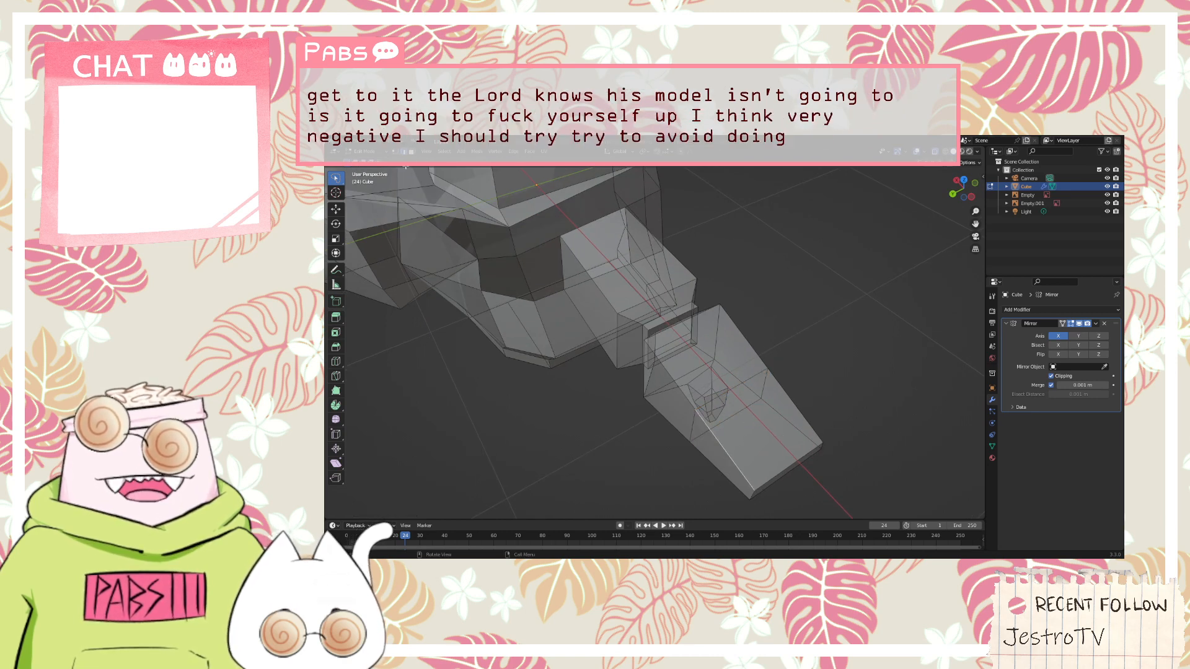
click(768, 448)
middle_drag(886, 432, 842, 413)
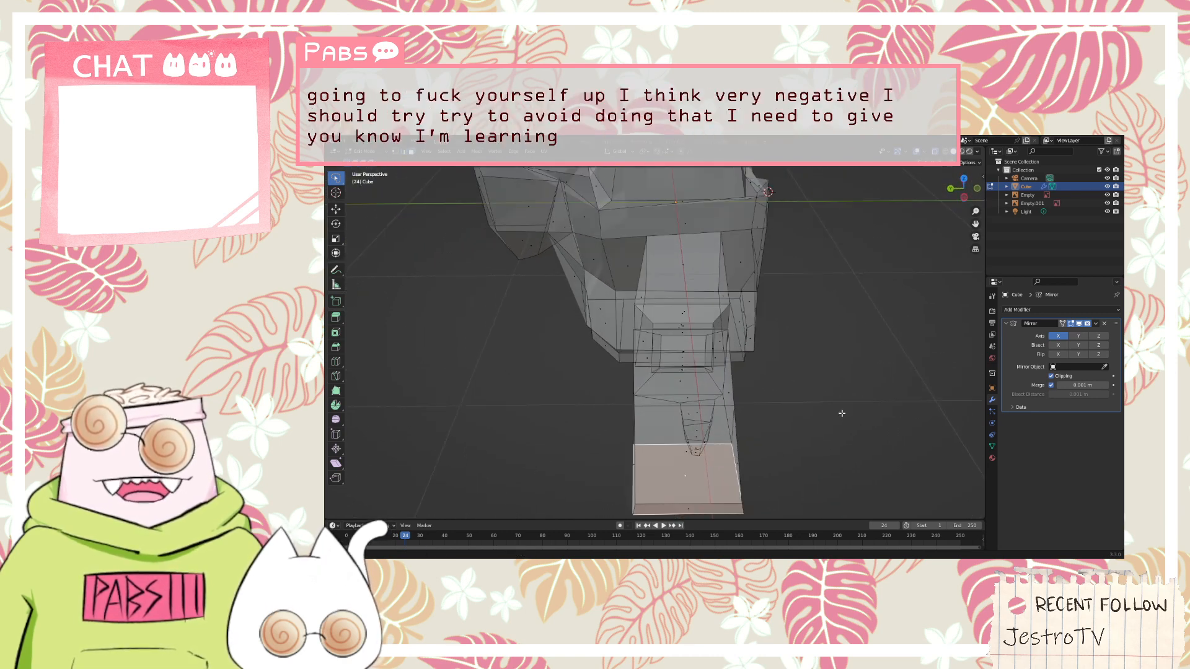
click(694, 451)
middle_drag(765, 438, 769, 432)
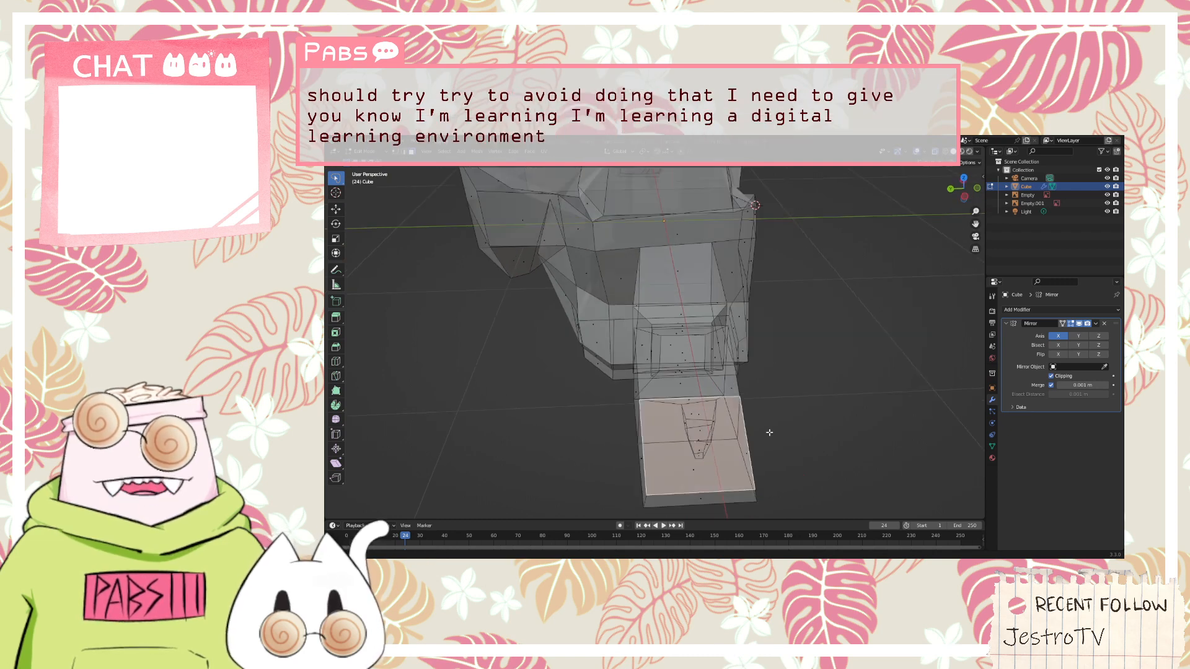
key(ctrl+r)
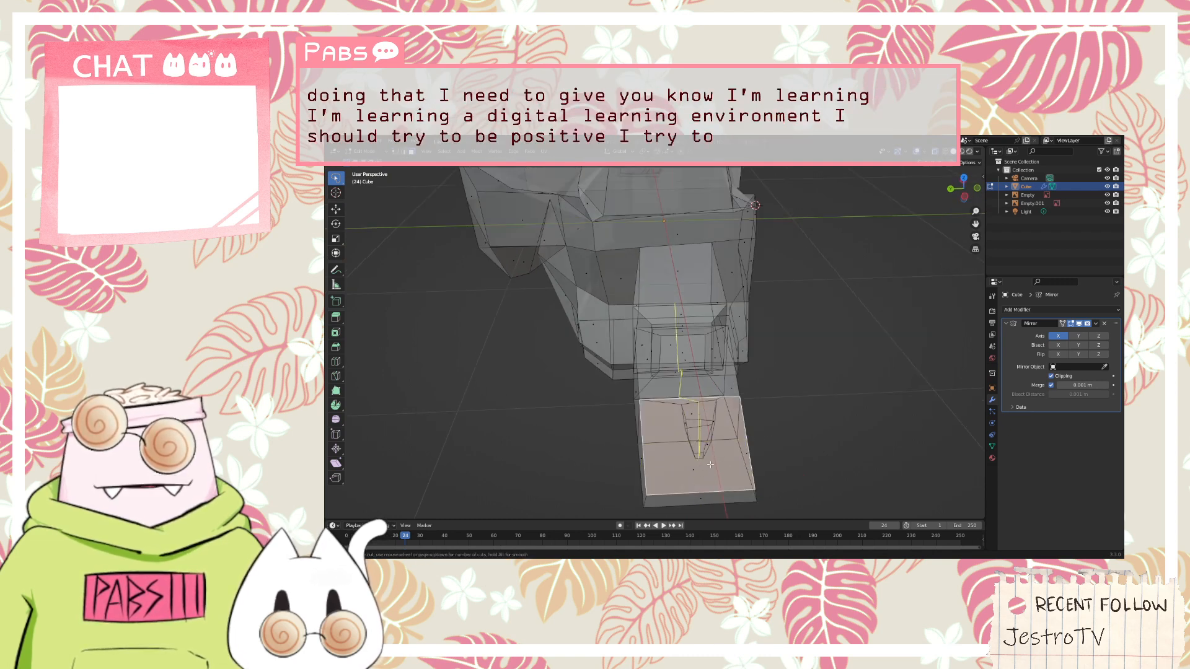
key(Escape)
middle_drag(805, 462, 662, 472)
click(663, 469)
Select the outer face on the hand's underside and knife-cut a narrow finger-width strip along one side edge
scroll(664, 469, up, 1)
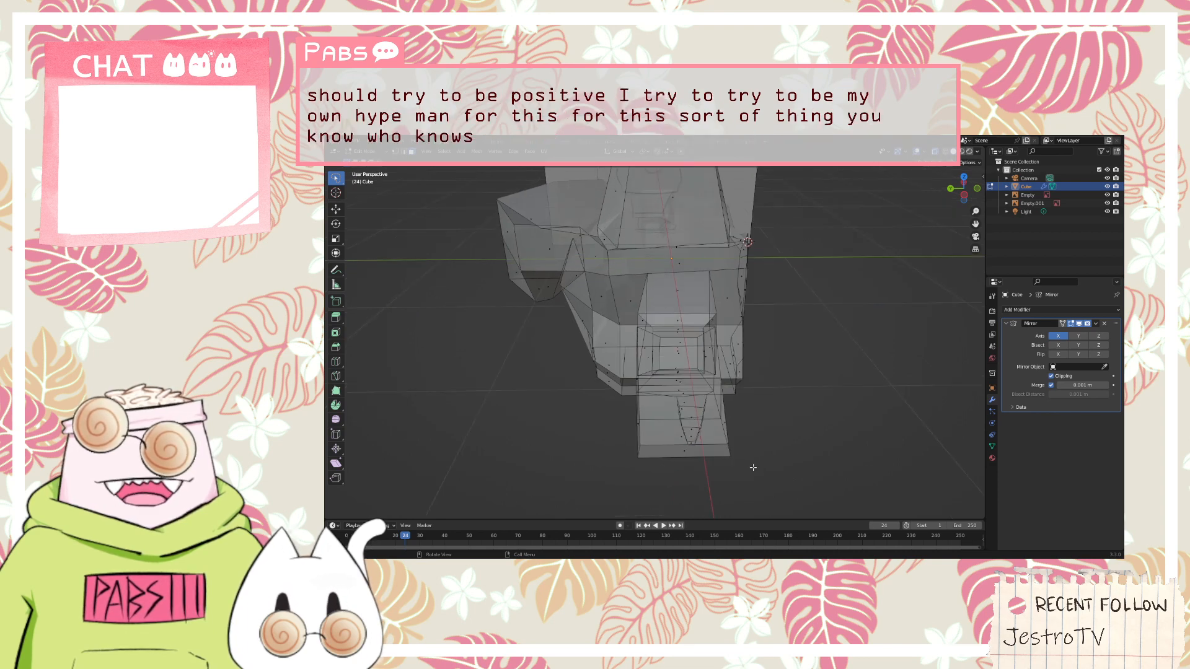
scroll(809, 448, up, 2)
scroll(815, 445, down, 2)
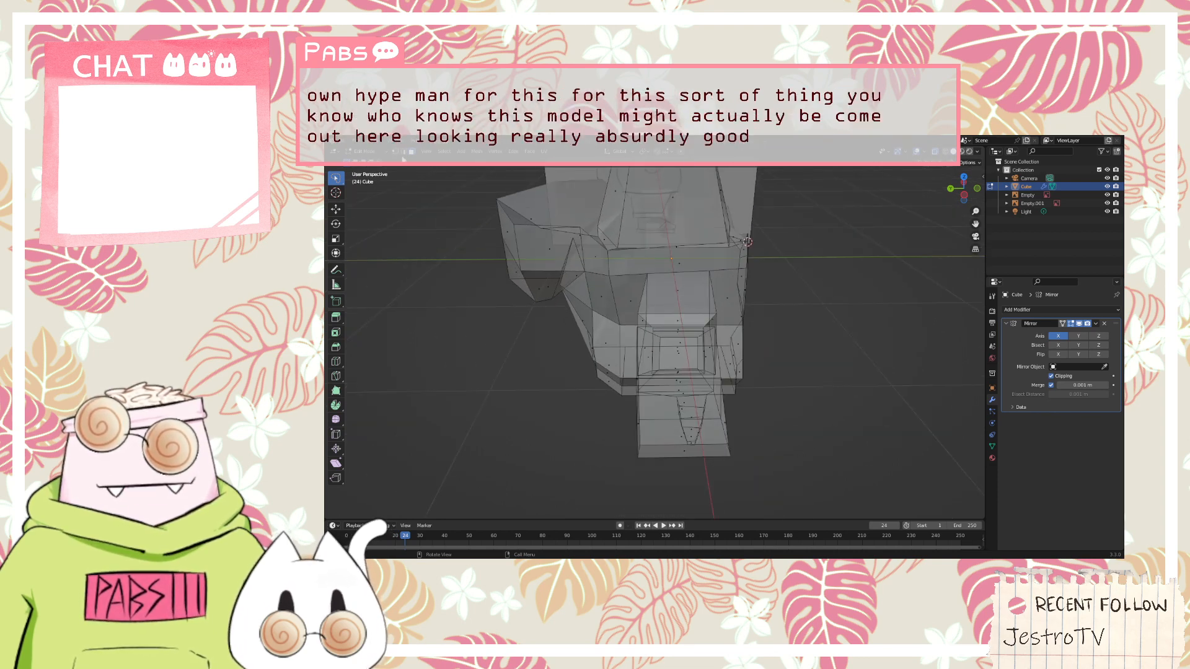
scroll(696, 445, up, 2)
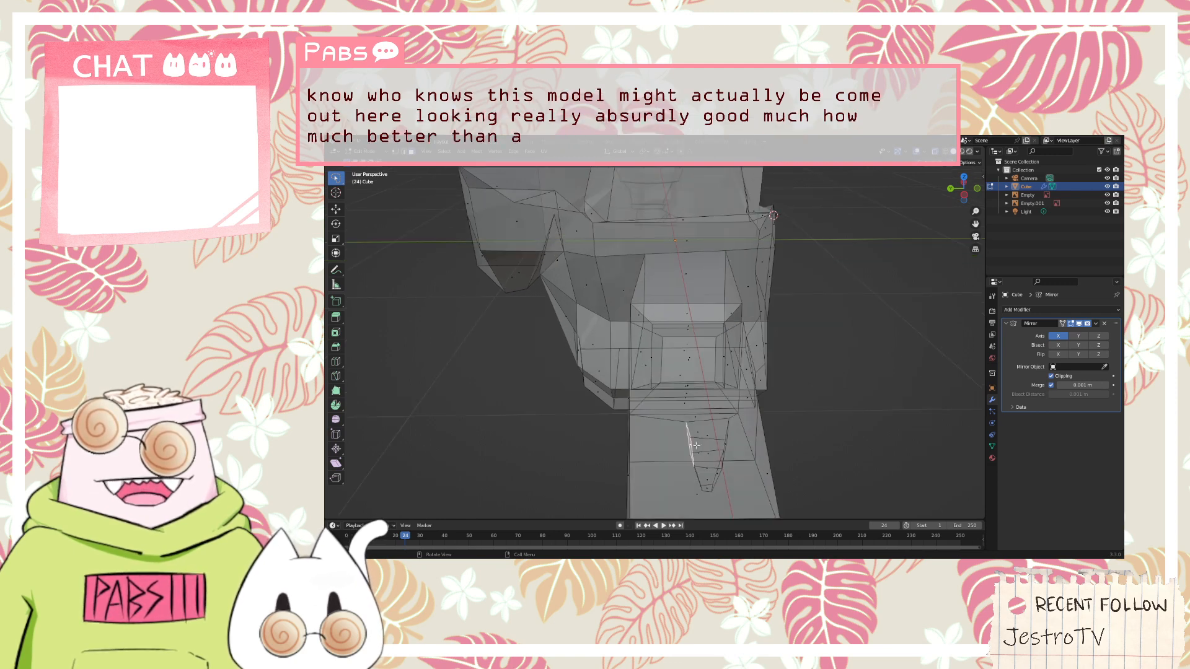
scroll(695, 445, down, 1)
click(696, 446)
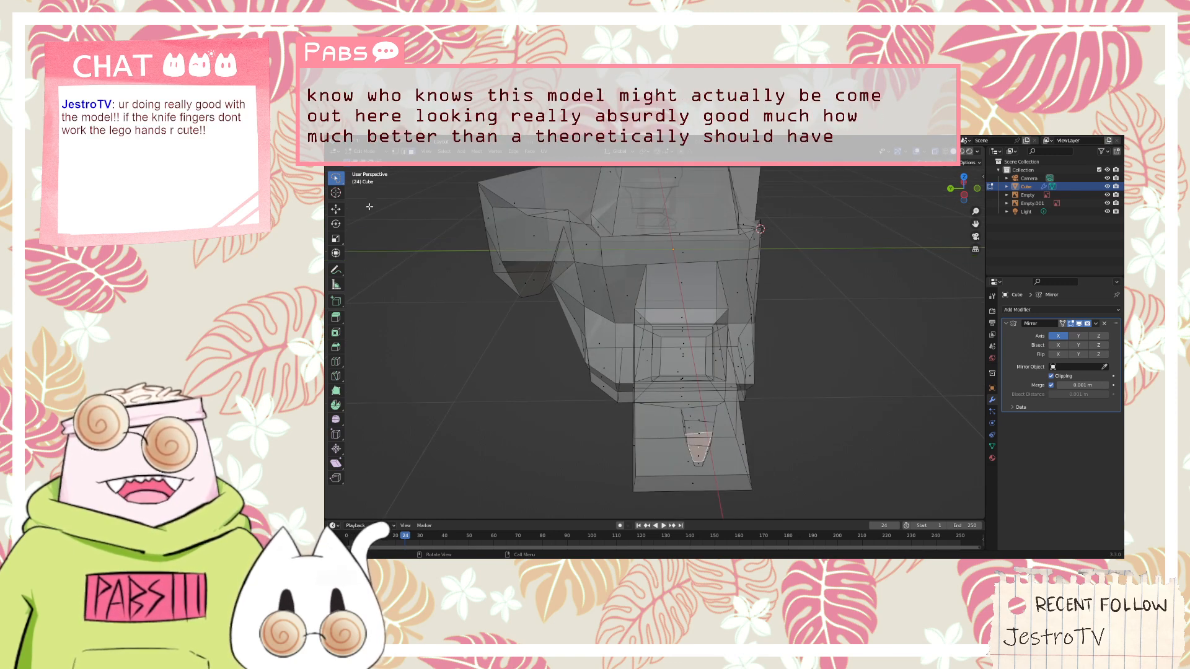
click(679, 467)
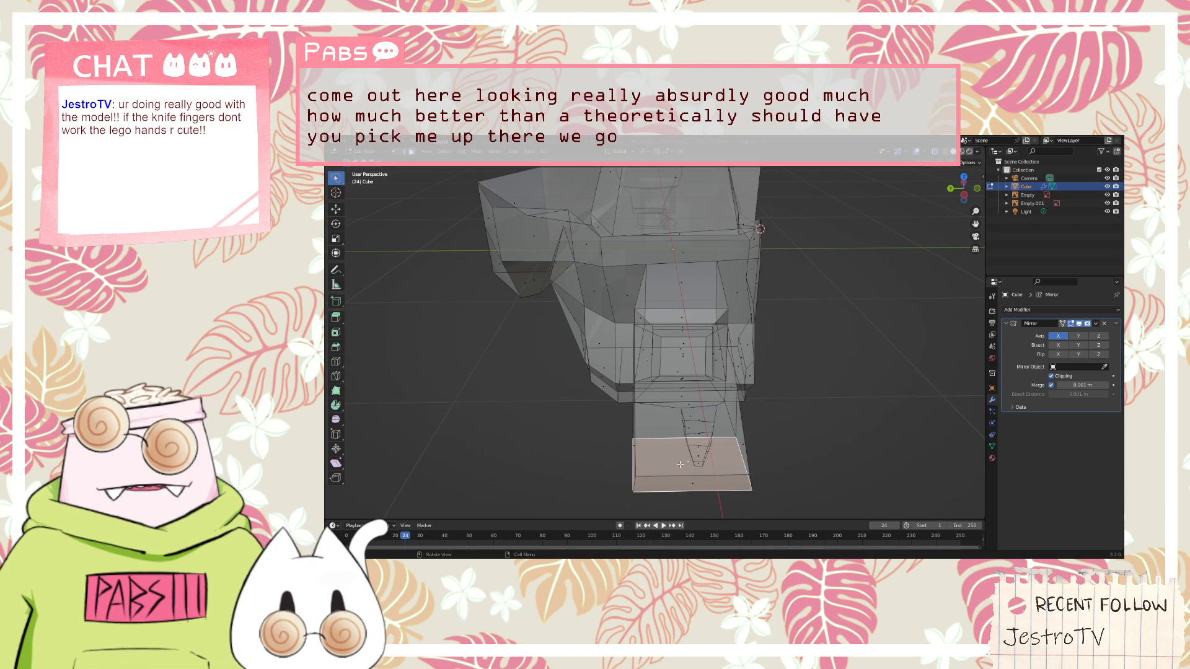
middle_drag(680, 464, 755, 409)
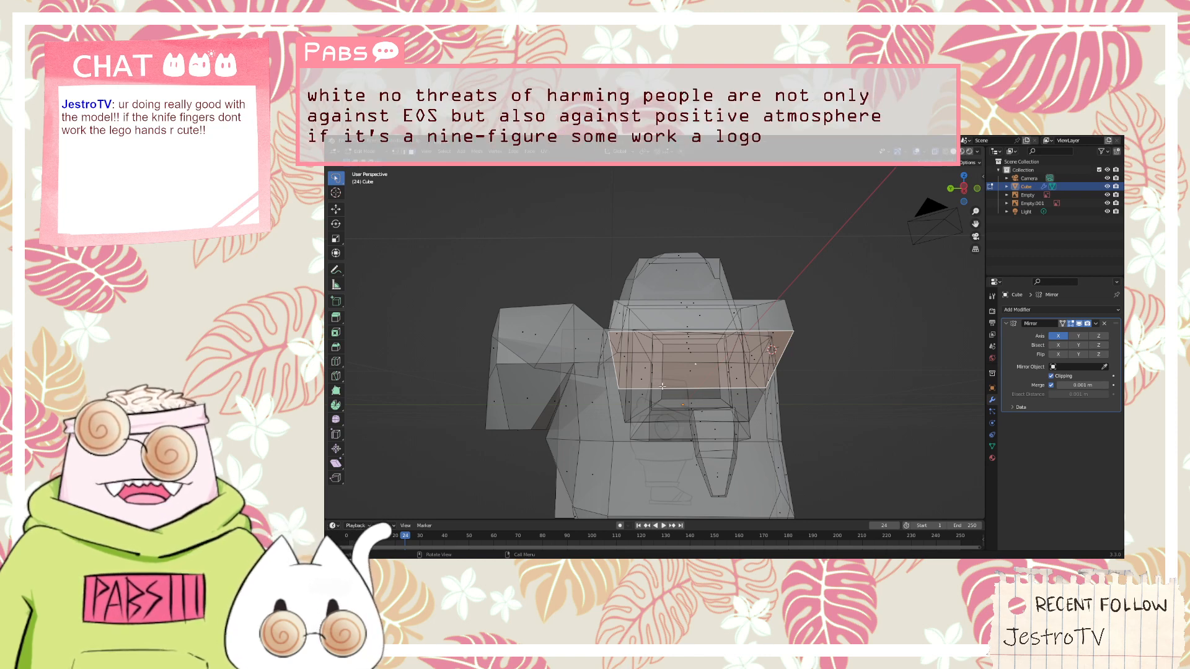
key(k)
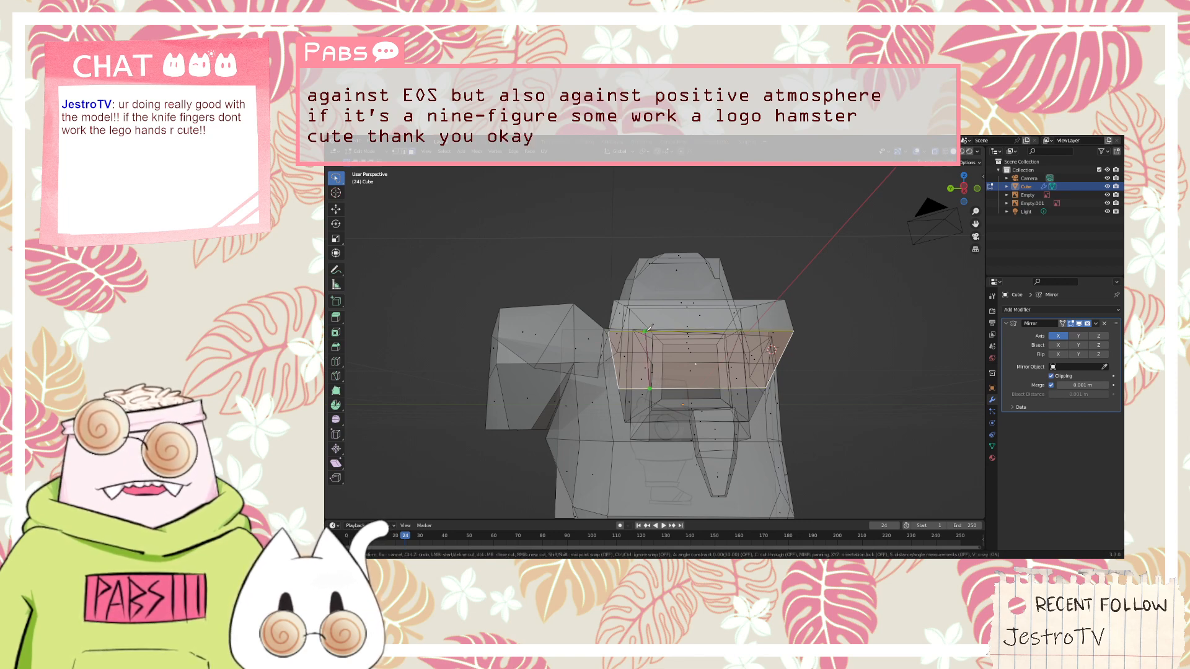
middle_drag(649, 328, 679, 393)
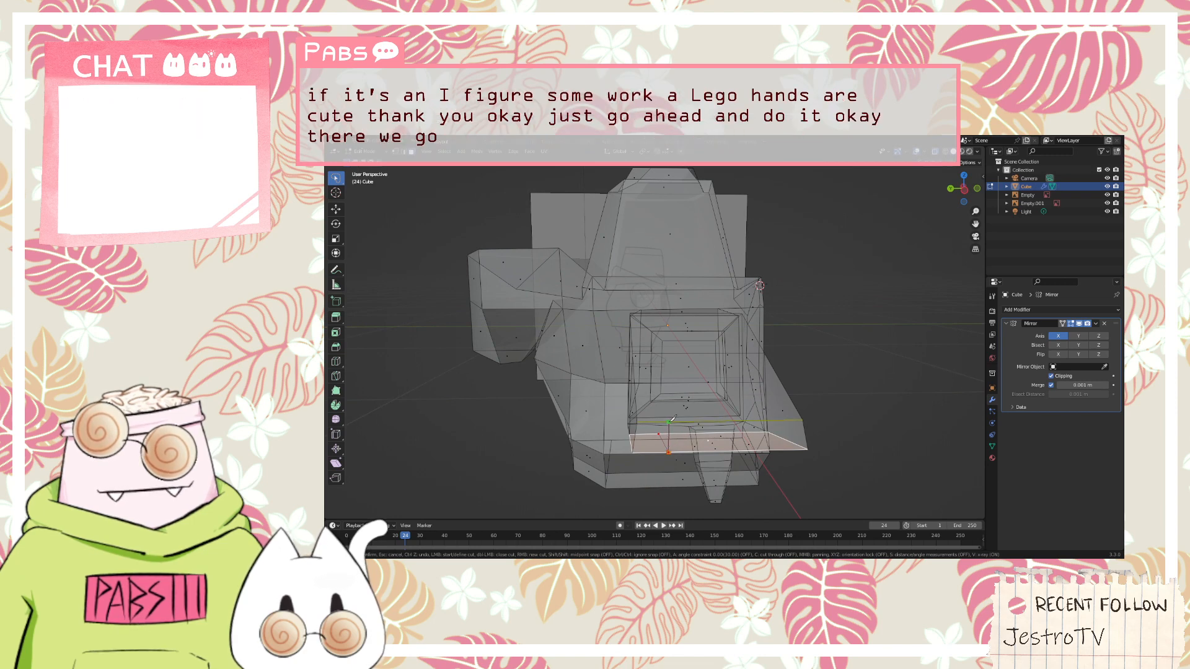
click(668, 422)
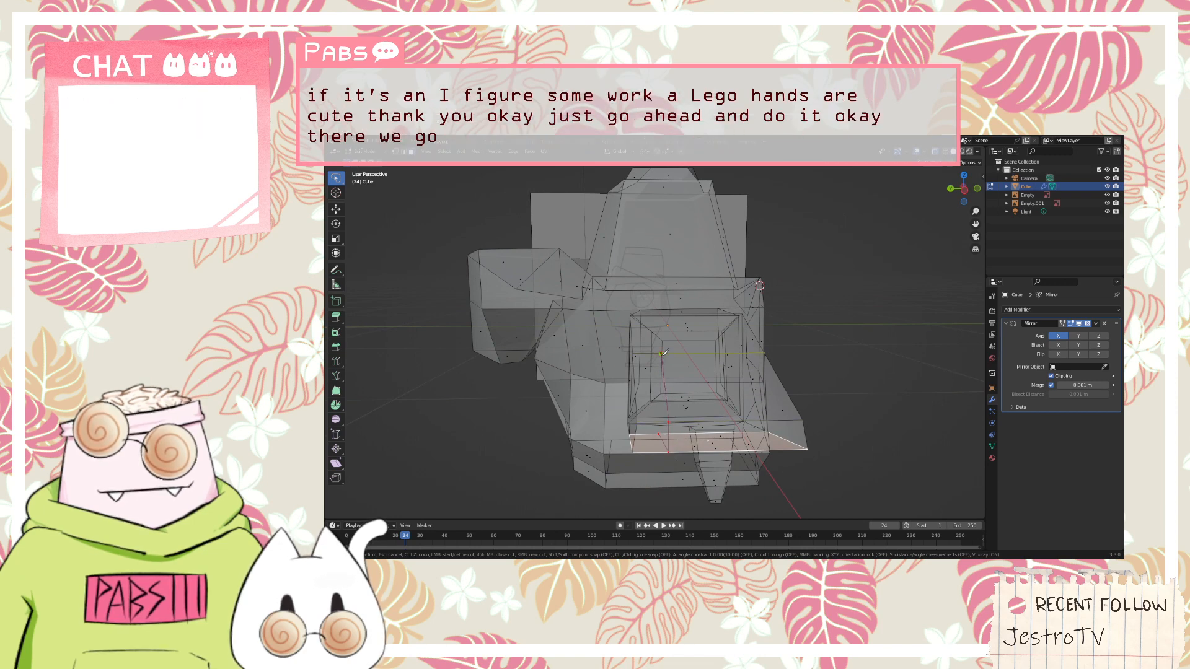
key(Return)
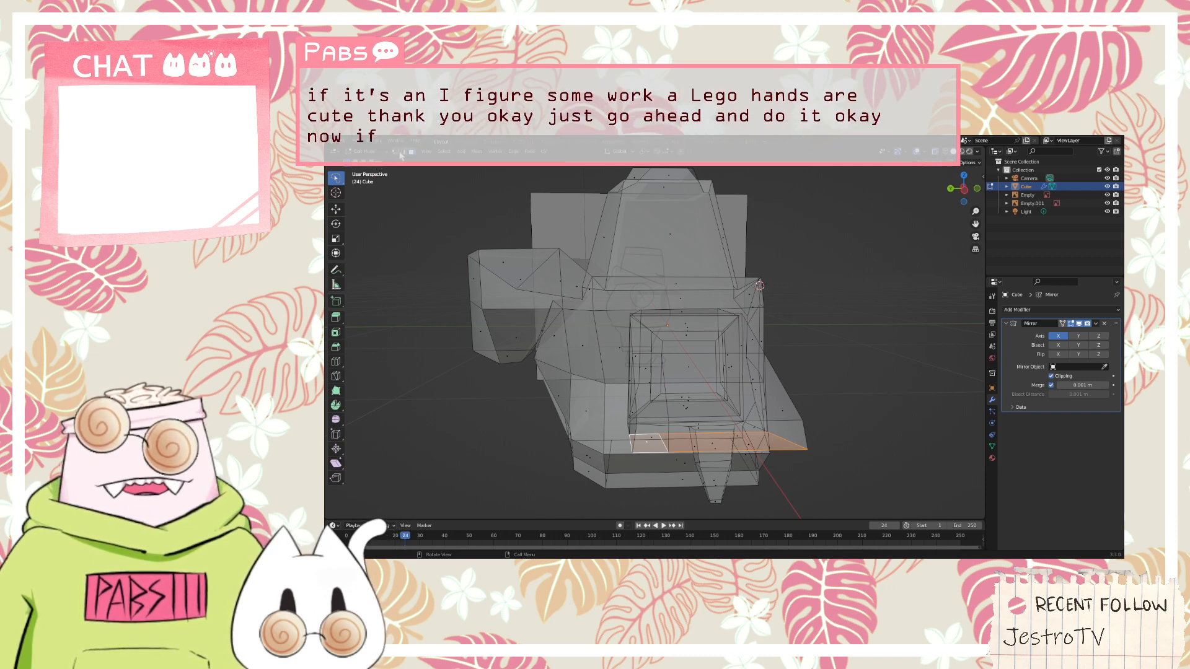
Select the narrow piece of the hand's end face and try to move it away from the hand
click(653, 444)
key(g)
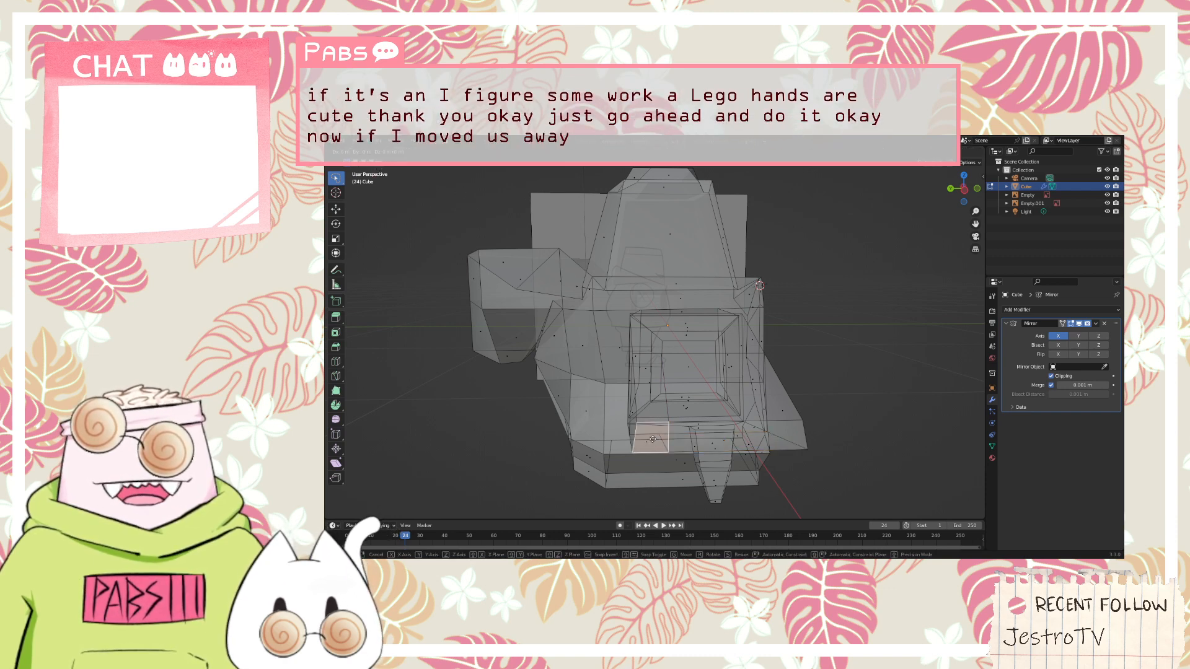
click(668, 453)
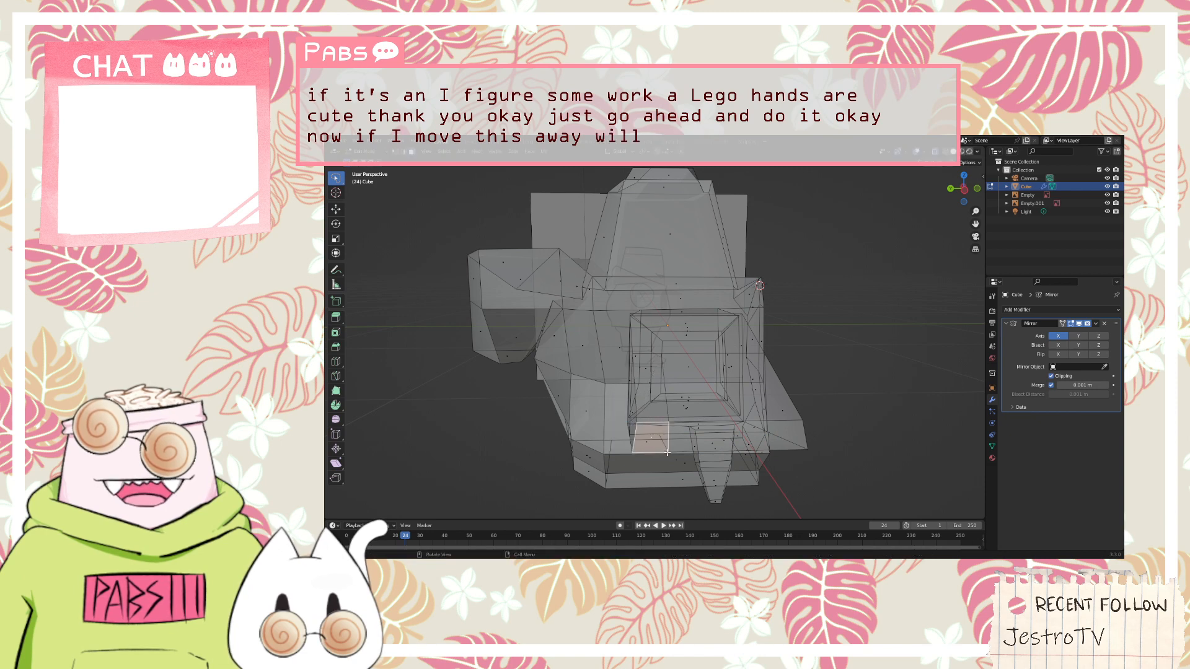
middle_drag(723, 454, 716, 452)
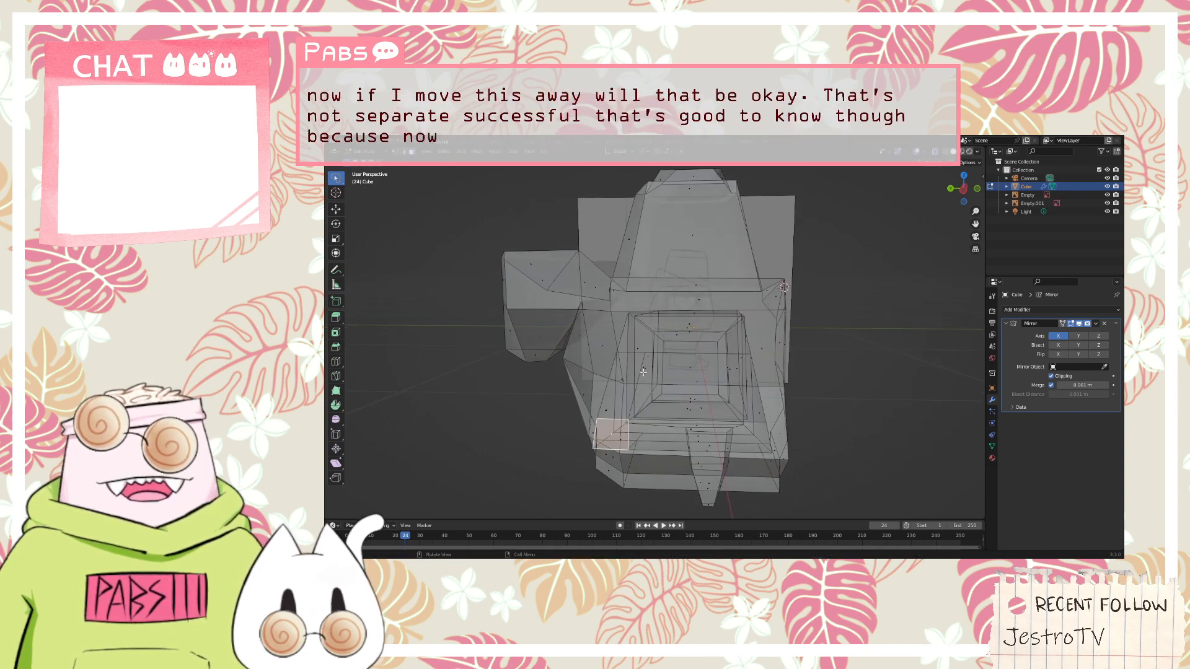
key(k)
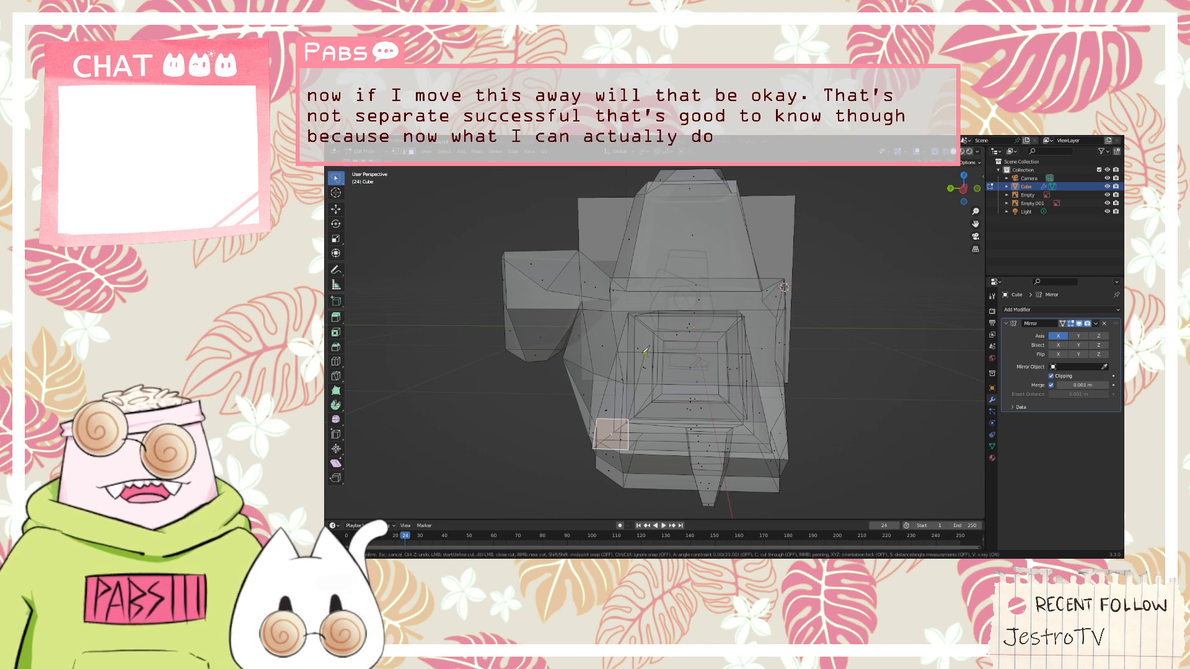
click(646, 352)
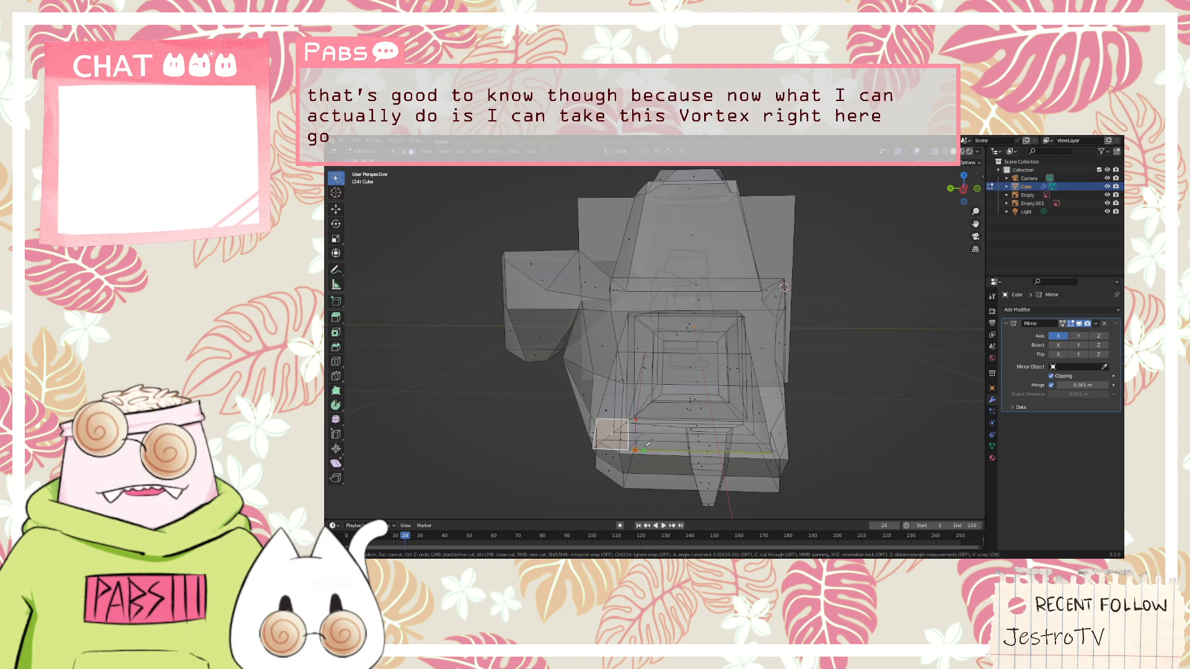
middle_drag(637, 442, 654, 355)
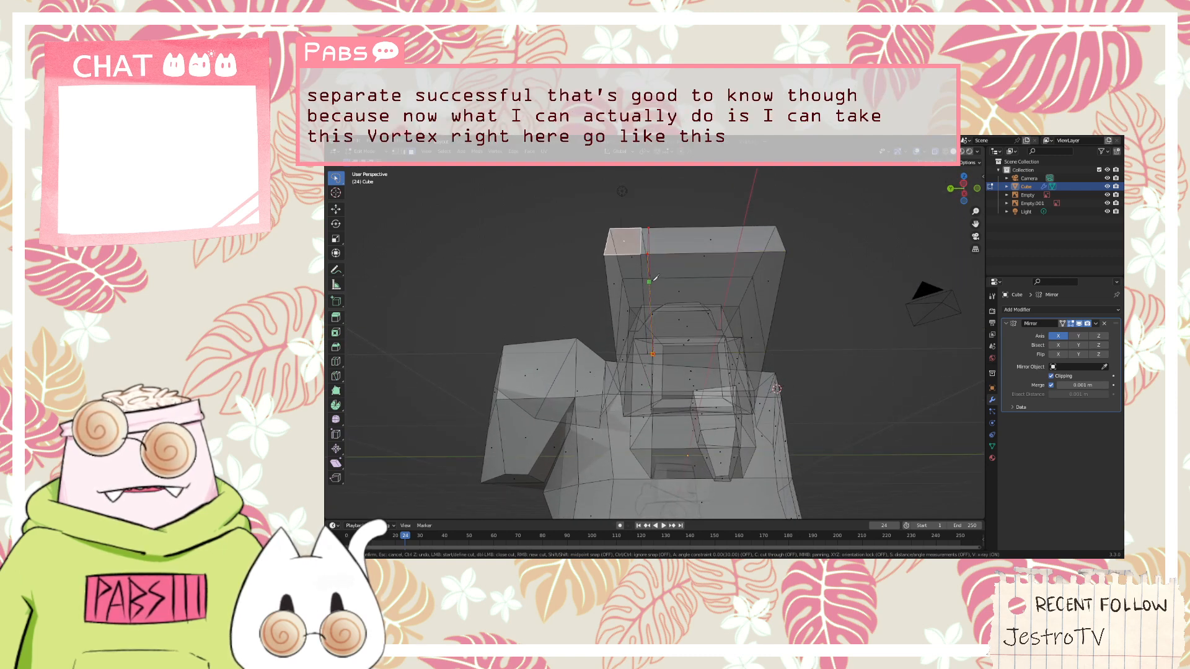
middle_drag(663, 280, 653, 282)
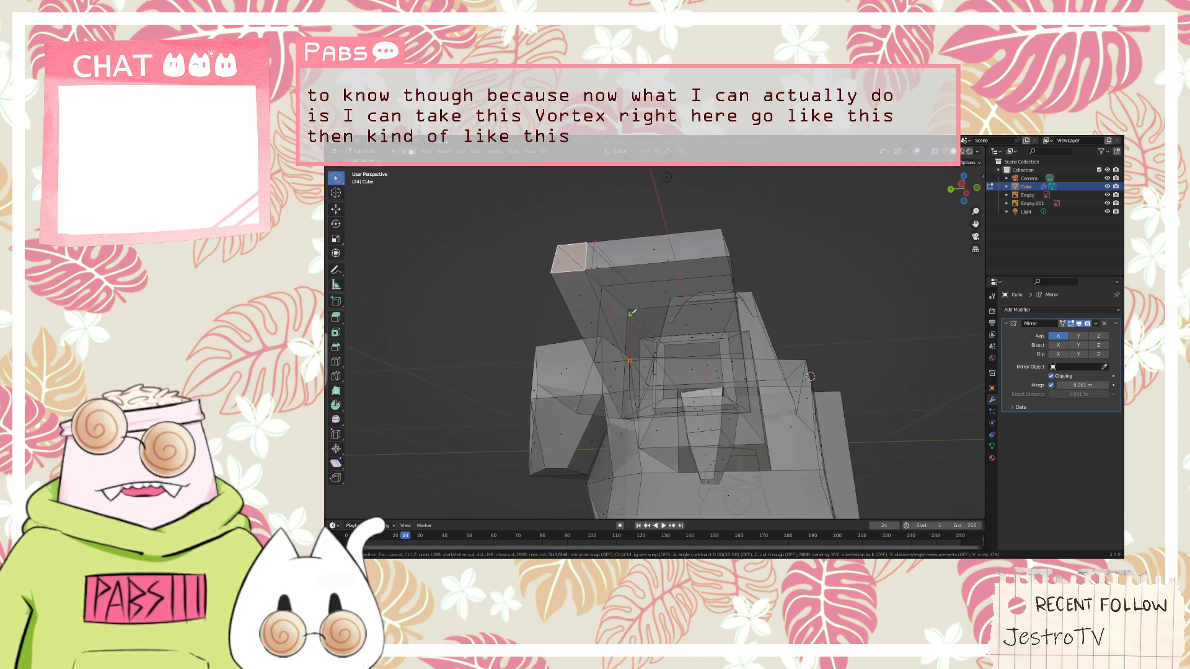
key(Escape)
Select the narrow strip on the hand's underside and try to knife-cut from its inner corner across to the opposite side of the hand
middle_drag(641, 319, 613, 365)
click(613, 364)
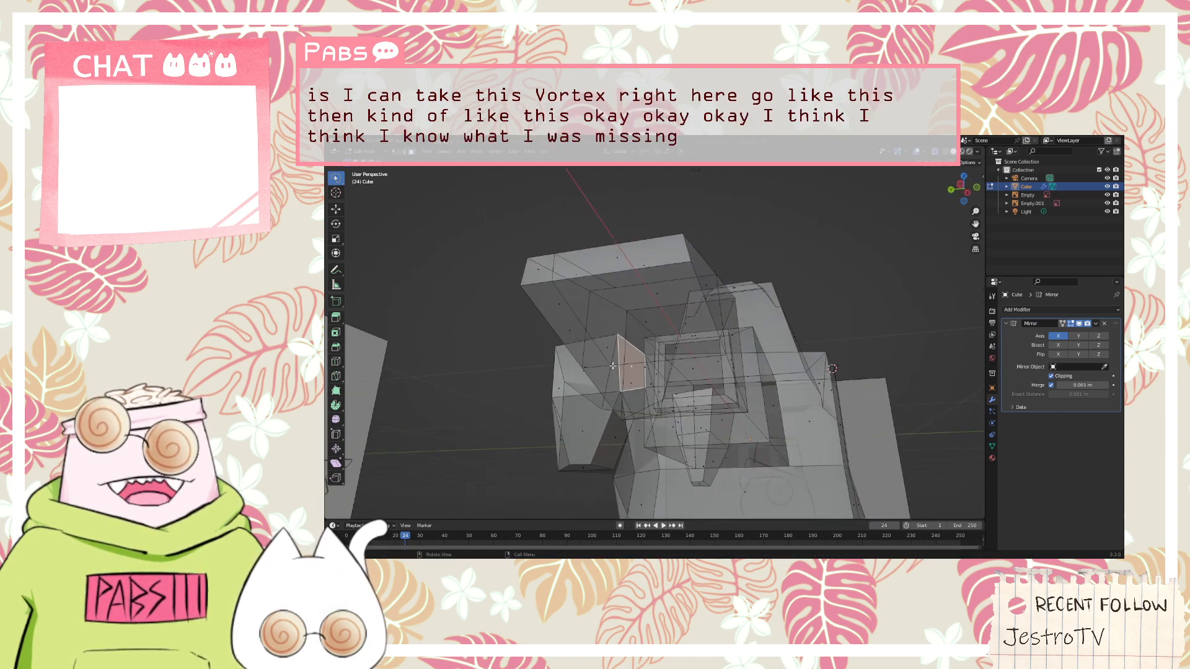
click(562, 310)
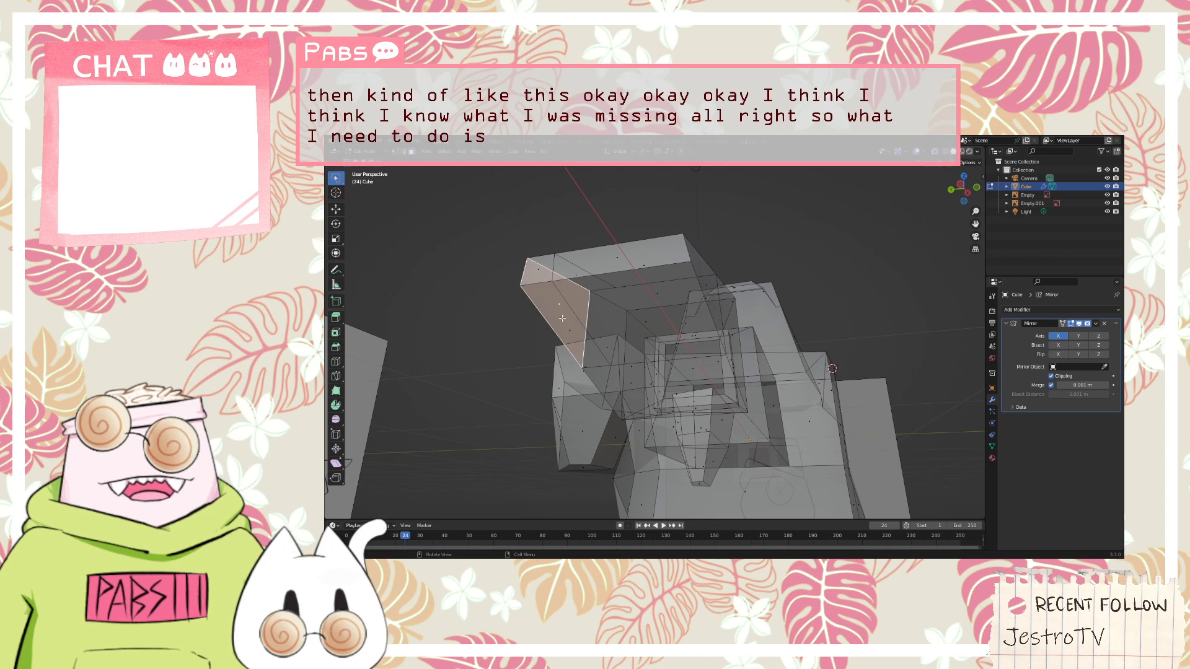
click(604, 347)
click(645, 324)
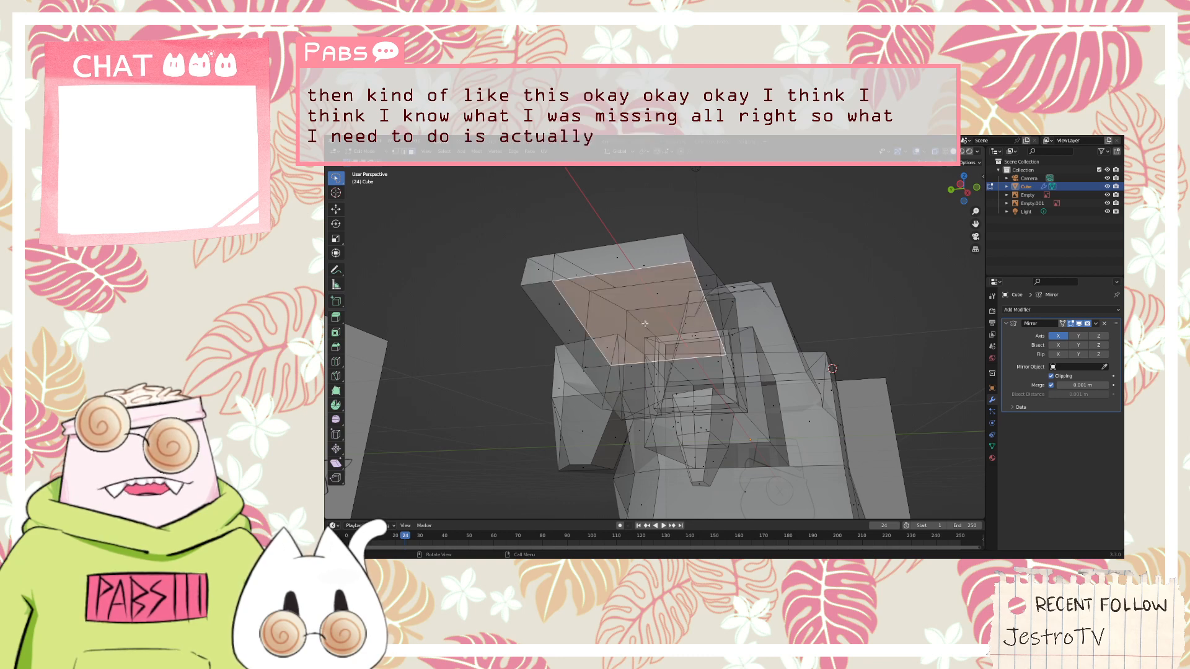
click(581, 328)
key(k)
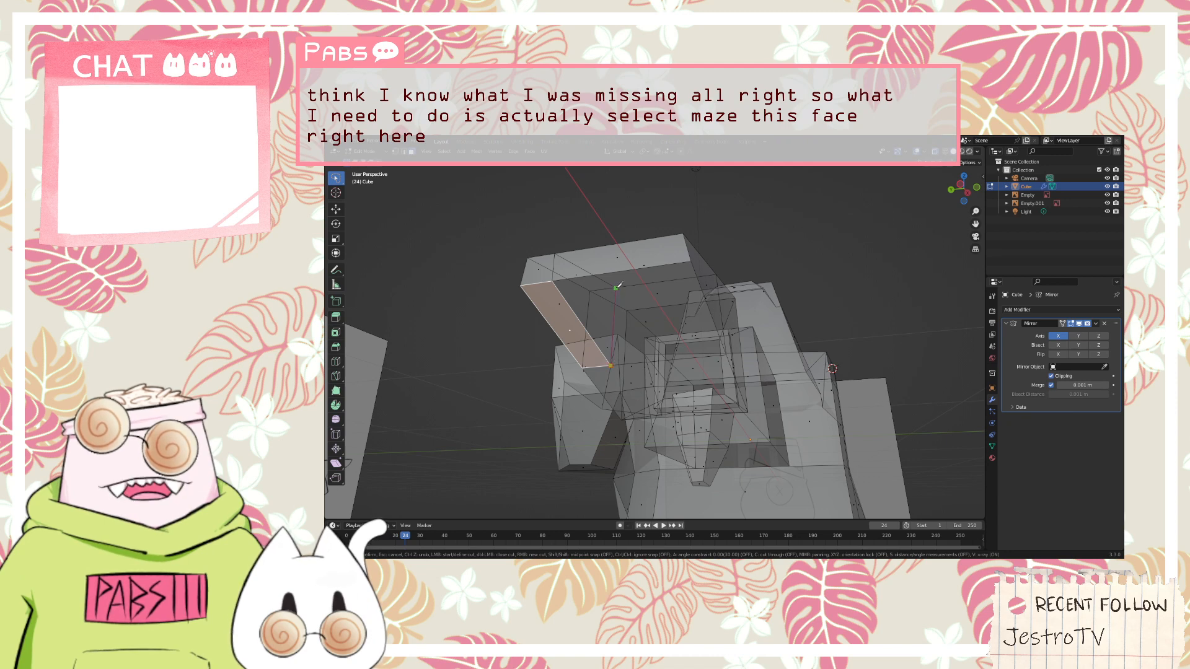
middle_drag(616, 285, 648, 372)
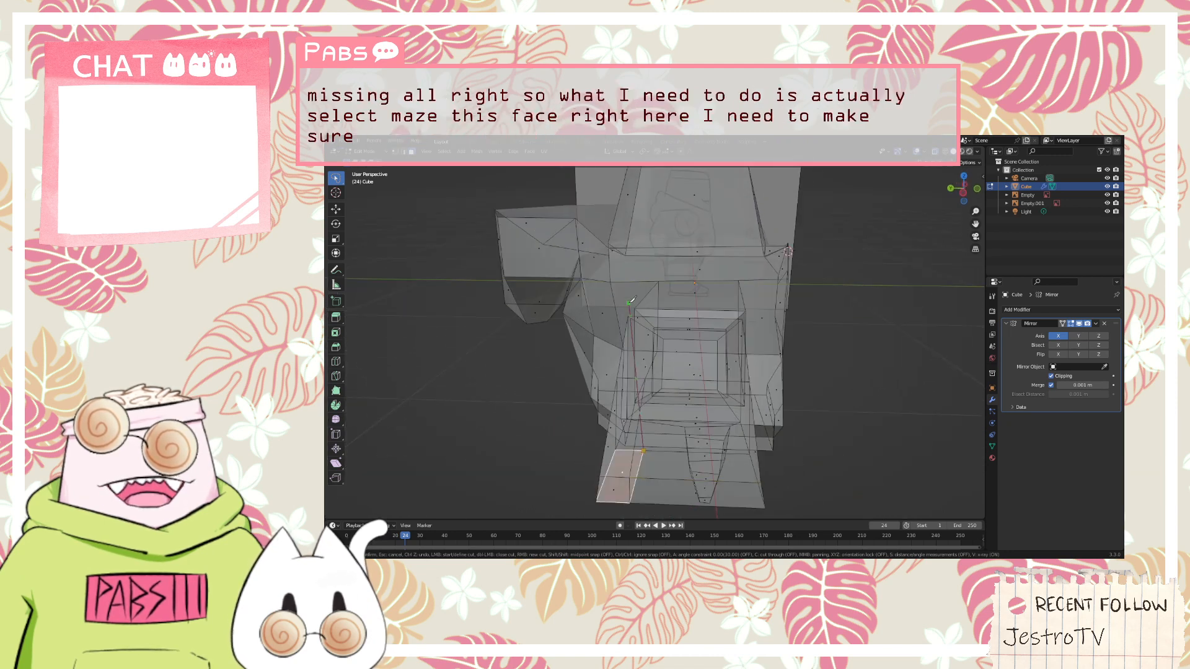
click(646, 376)
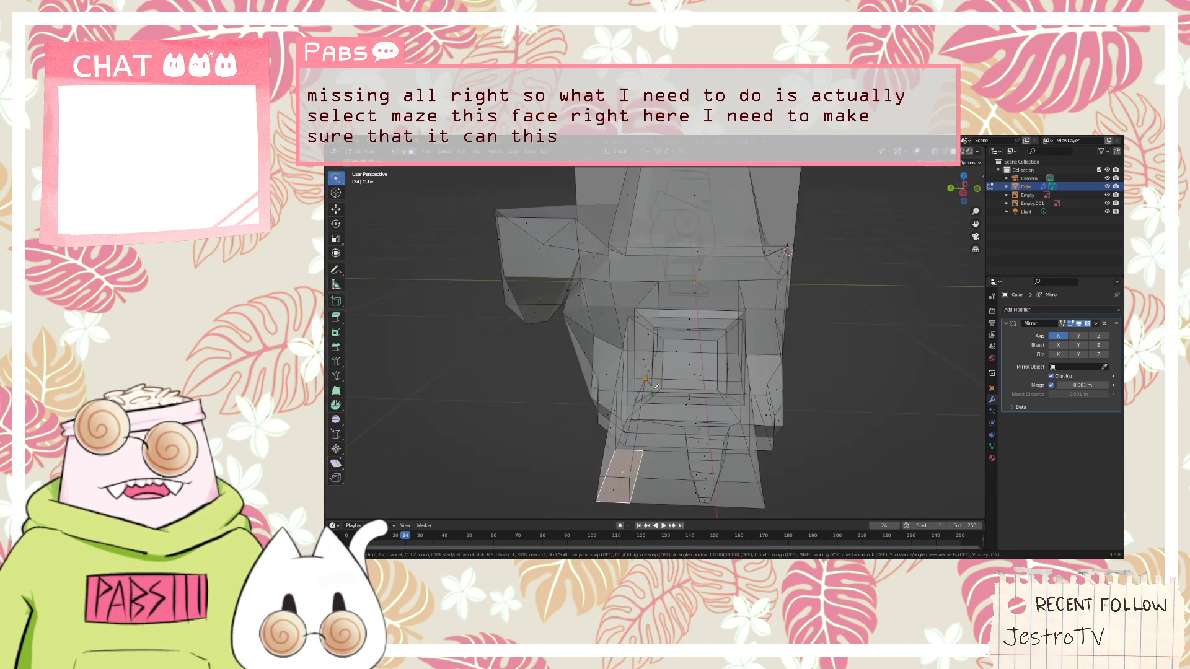
middle_drag(726, 445, 658, 320)
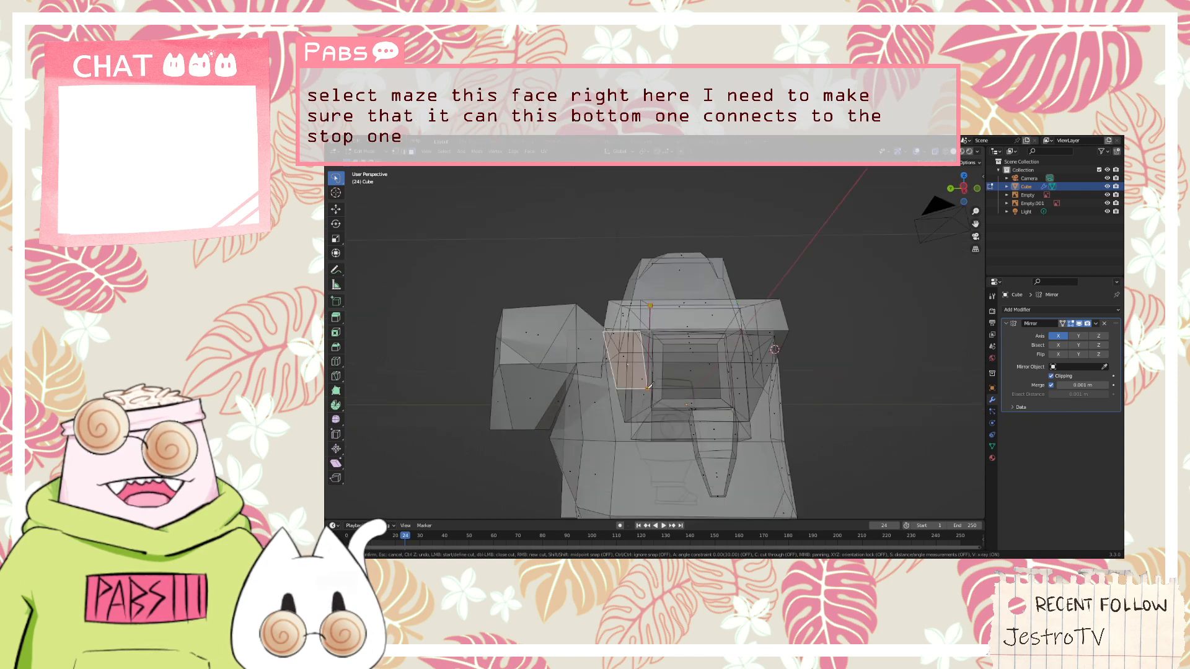
key(Escape)
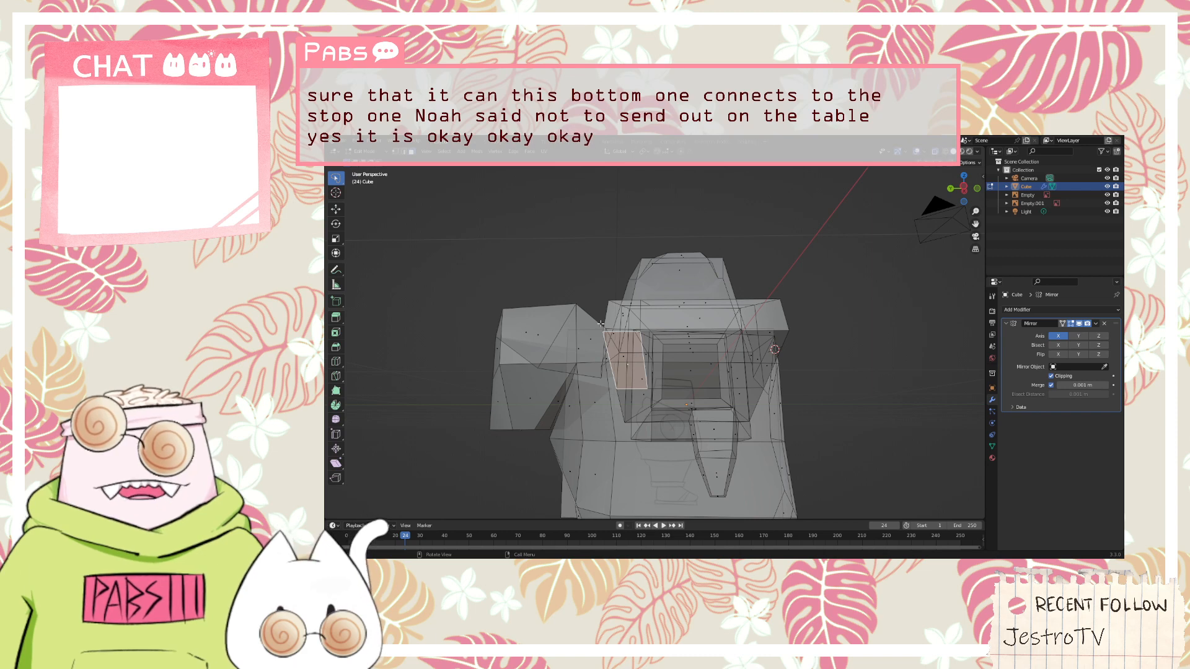
Test pulling the narrow corner piece at the hand's end outward with Move, cancelling each attempt
key(g)
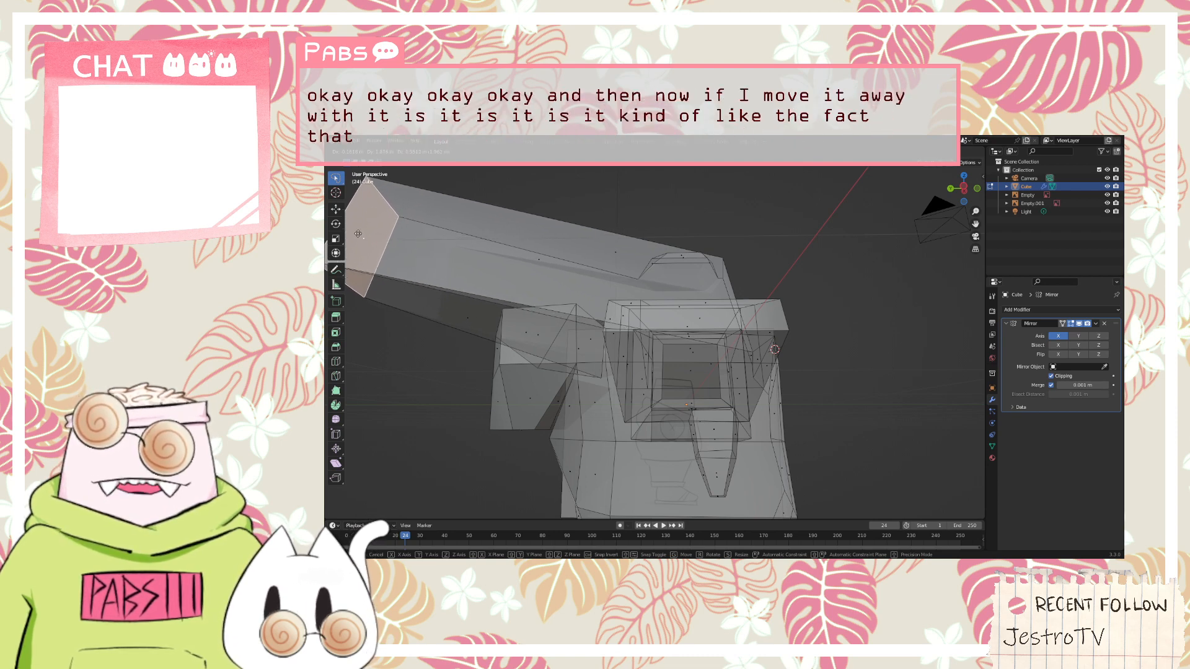
key(Escape)
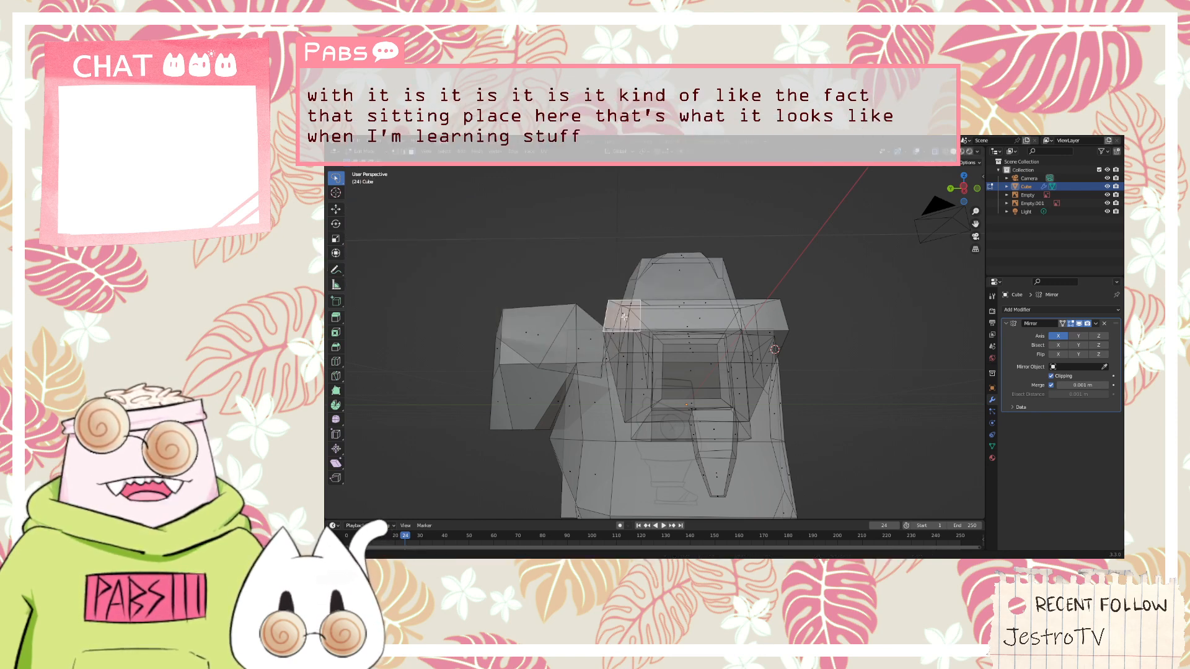
middle_drag(624, 316, 611, 329)
key(g)
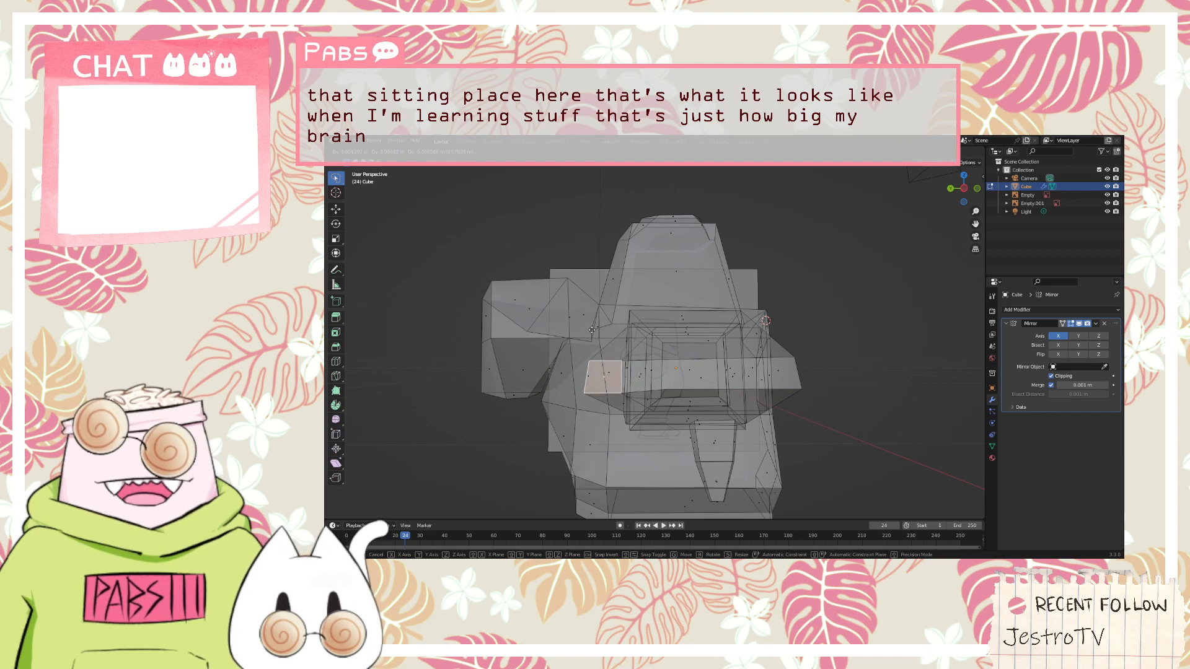
right_click(592, 330)
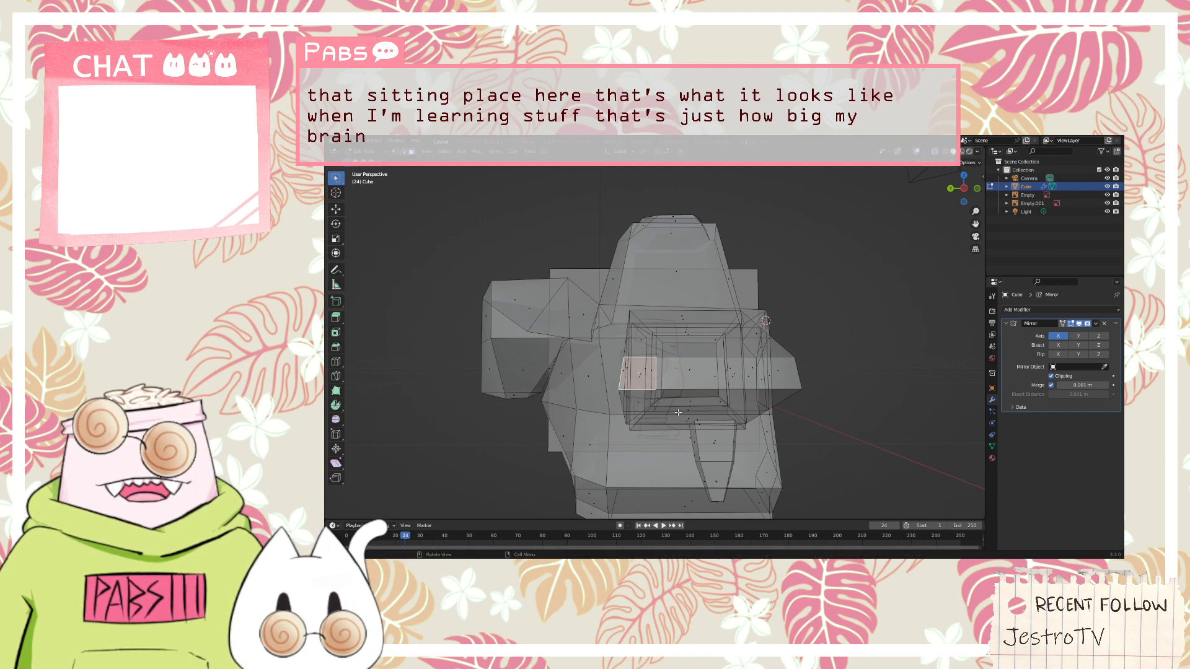
Undo the knife cuts on the hand back to the uncut underside face
middle_drag(678, 412, 595, 357)
scroll(594, 356, up, 2)
scroll(557, 327, down, 1)
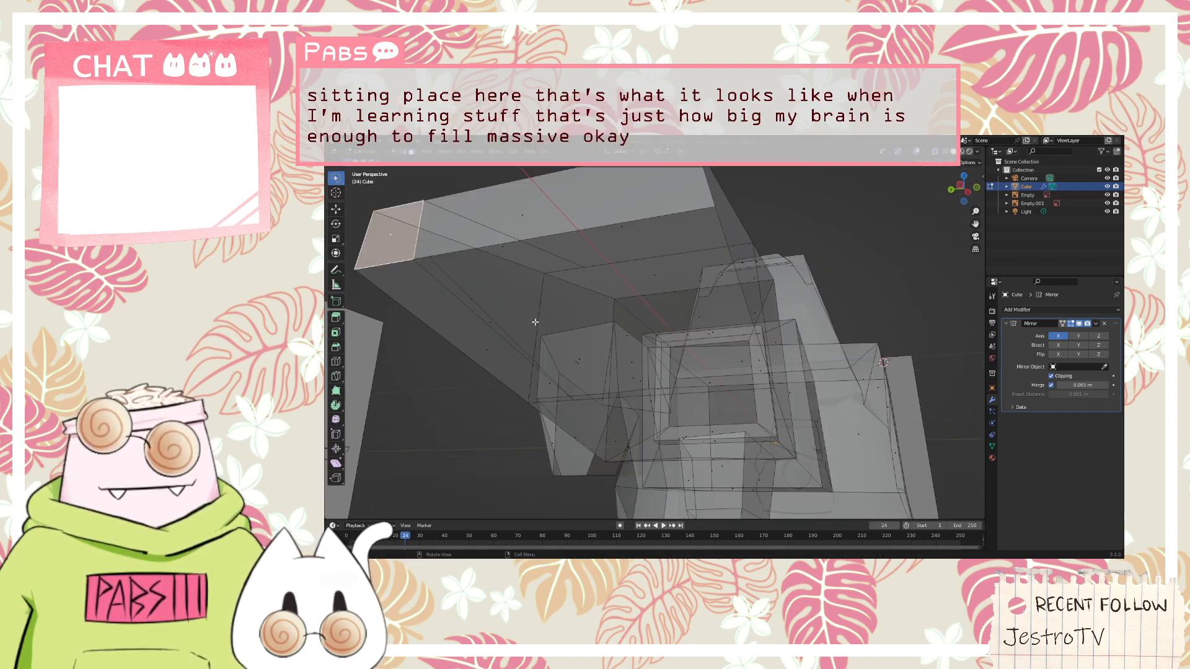
middle_drag(535, 322, 497, 311)
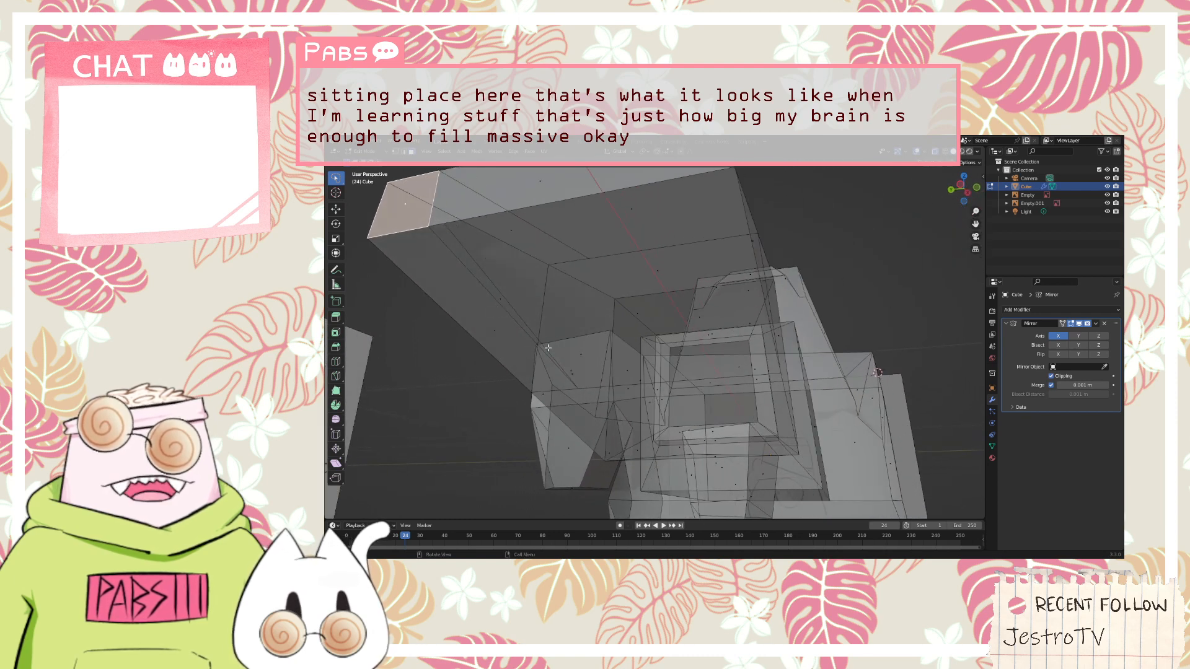
key(ctrl+z)
key(ctrl+z)
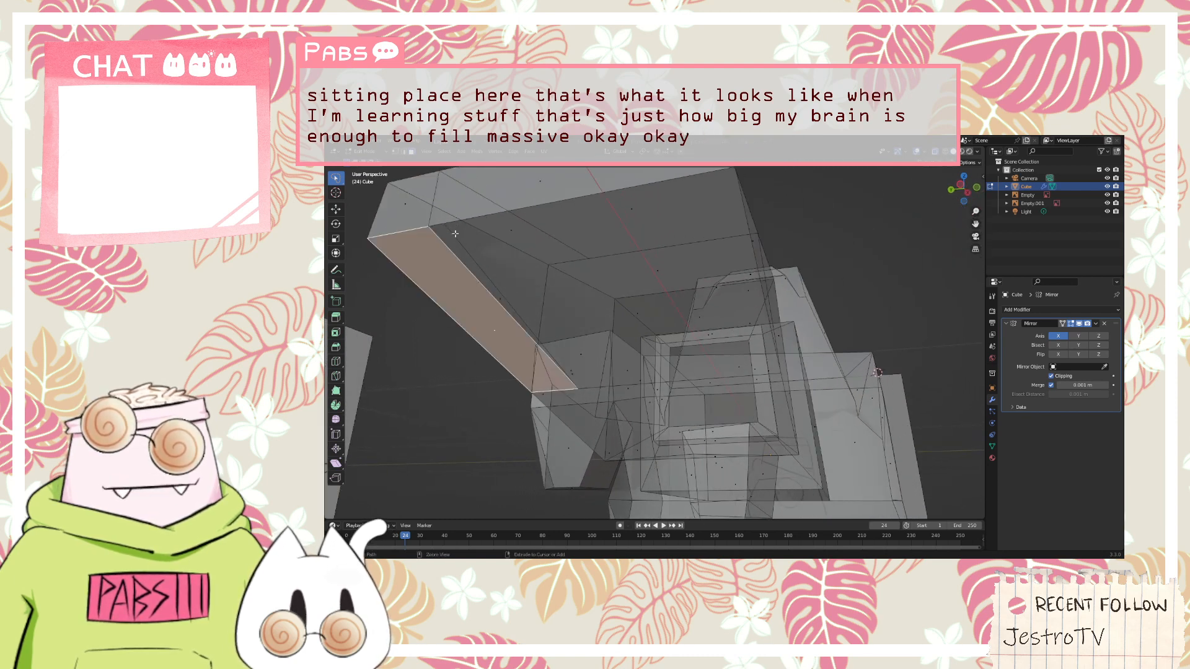
key(ctrl+z)
key(ctrl+z)
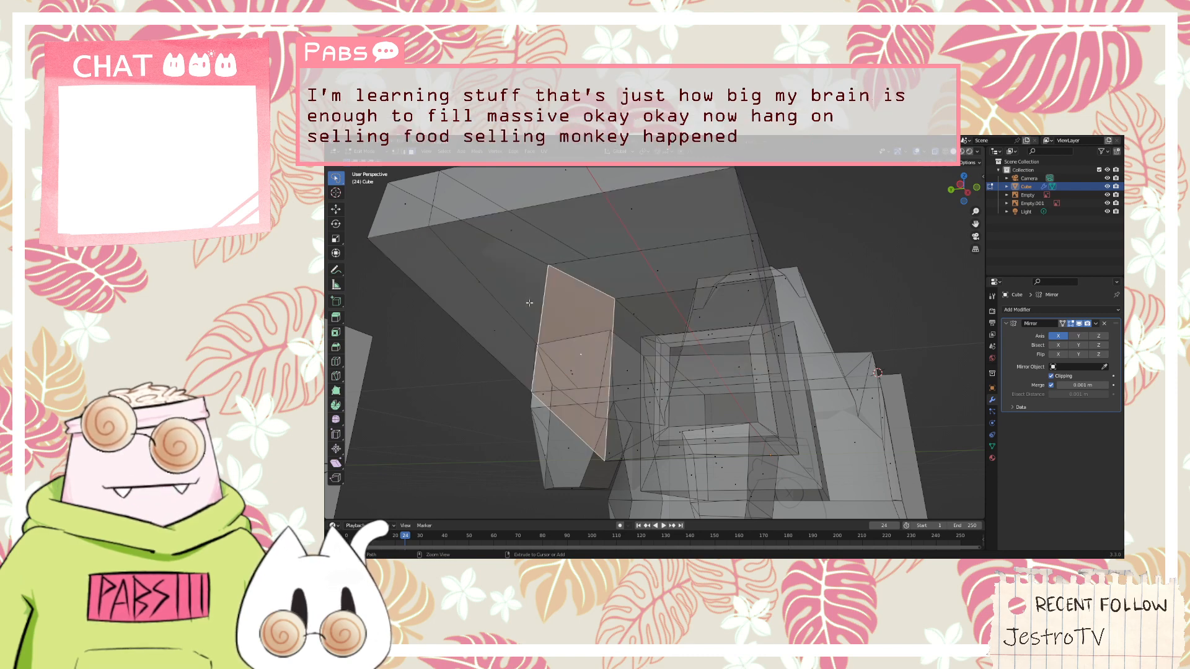
key(ctrl+z)
key(ctrl+z)
key(ctrl+z)
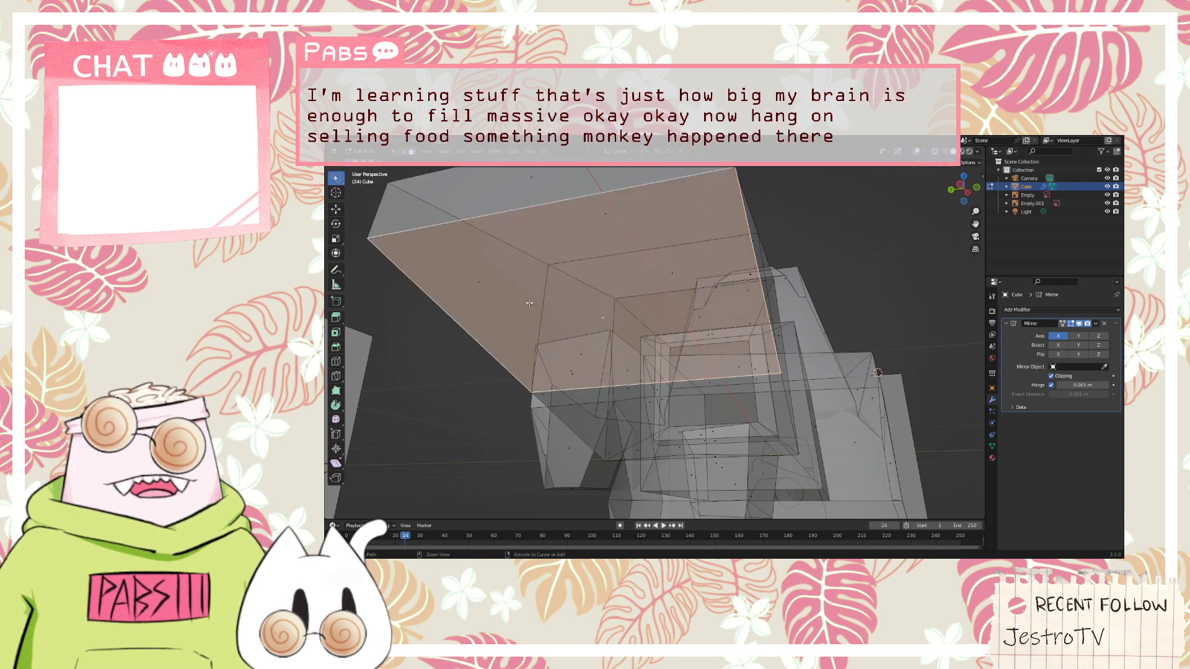
key(ctrl+z)
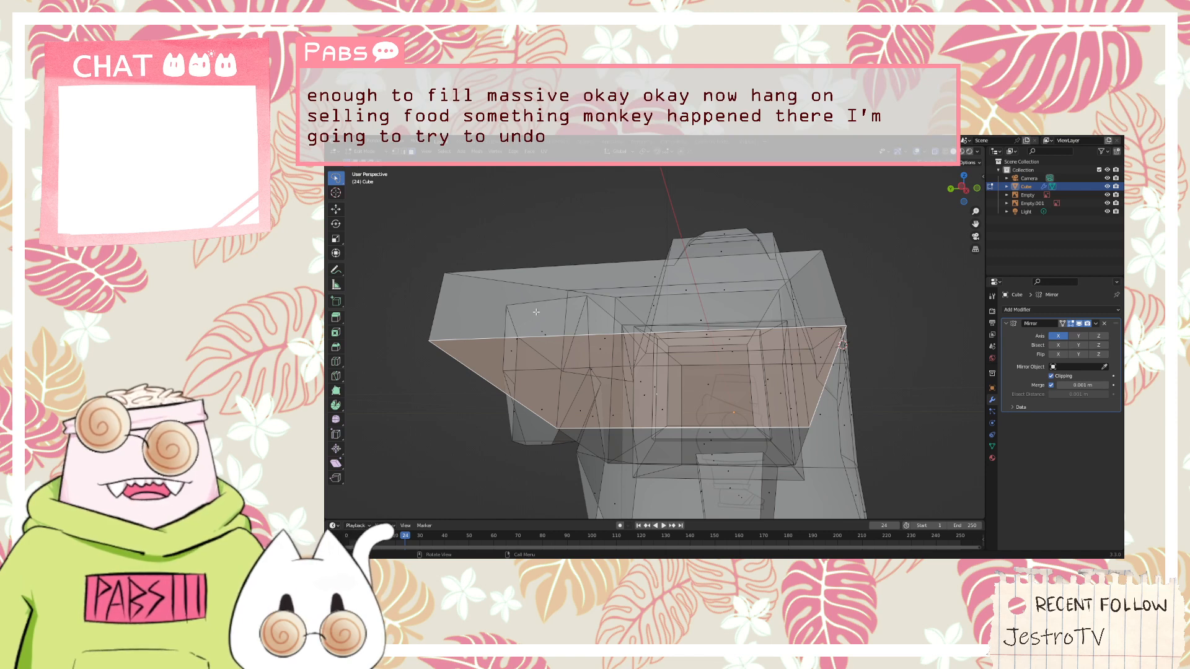
Undo the last change to the hand and try to connect the vertices of its selected underside face
key(ctrl+z)
middle_drag(551, 328, 627, 367)
key(j)
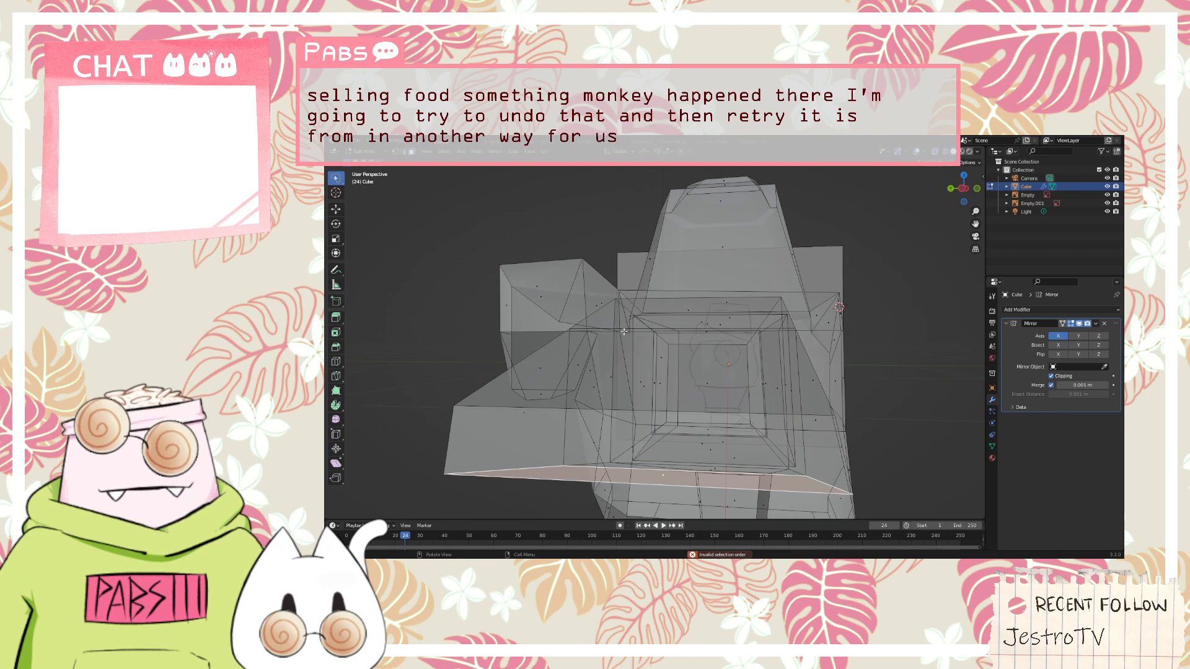
Try to knife-cut a strip lengthwise along the hand's underside face and up across its adjoining end face
key(k)
middle_drag(615, 330, 622, 341)
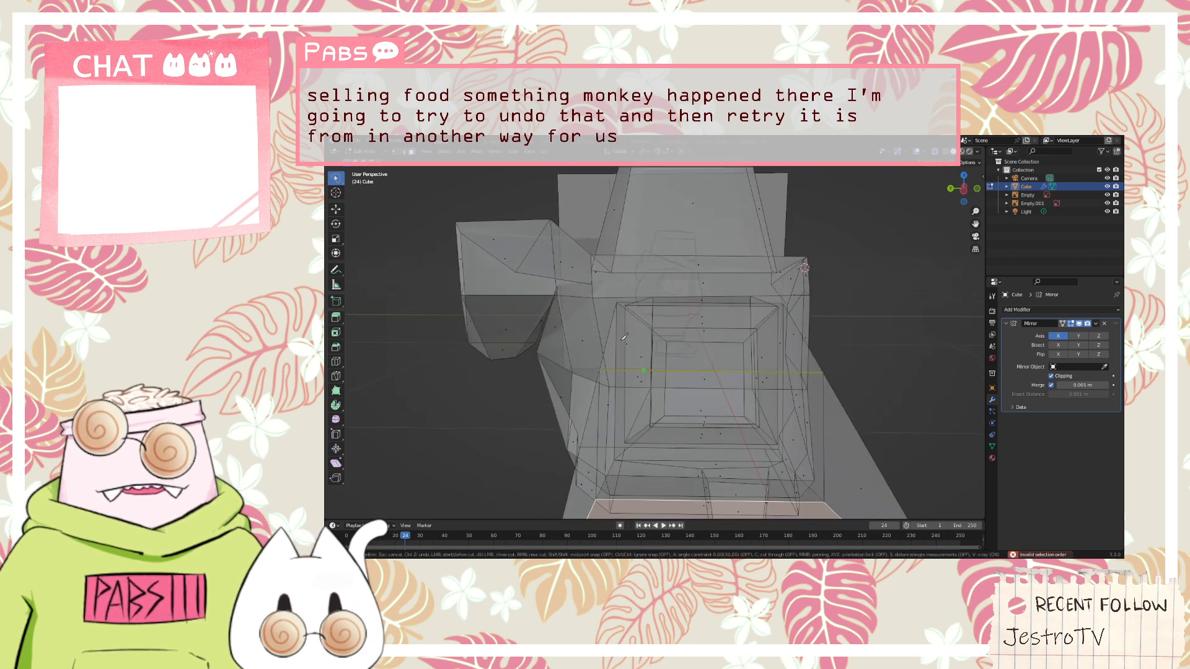
scroll(623, 339, down, 3)
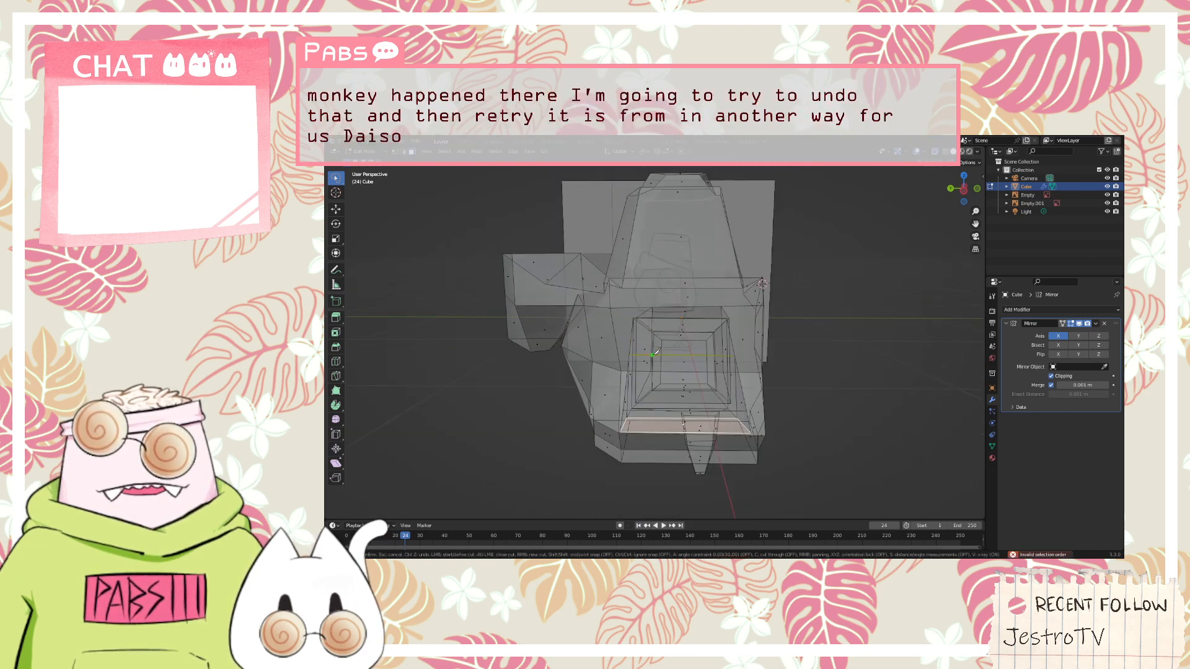
click(647, 433)
middle_drag(646, 434, 654, 384)
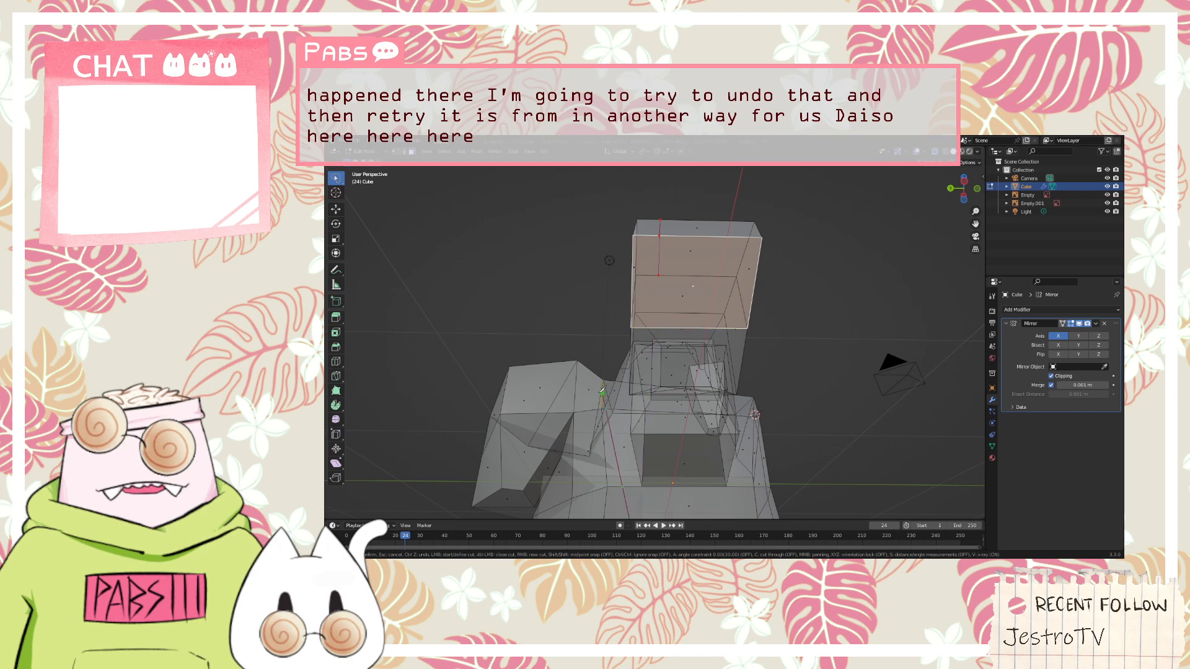
scroll(555, 492, down, 3)
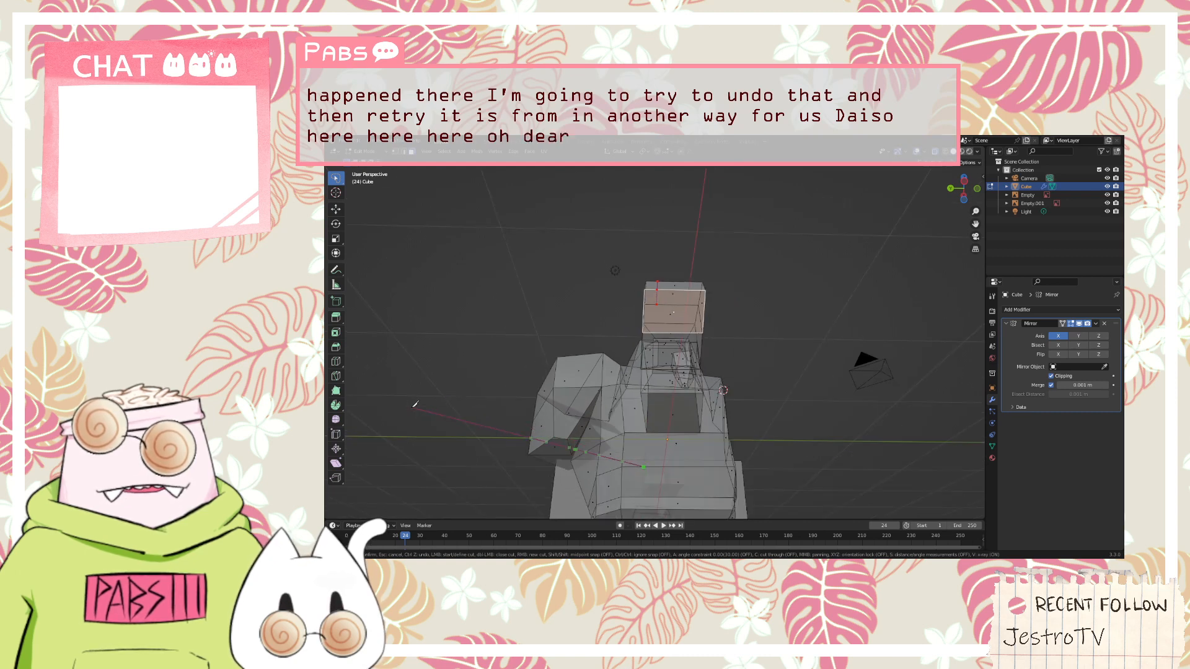
scroll(655, 332, up, 4)
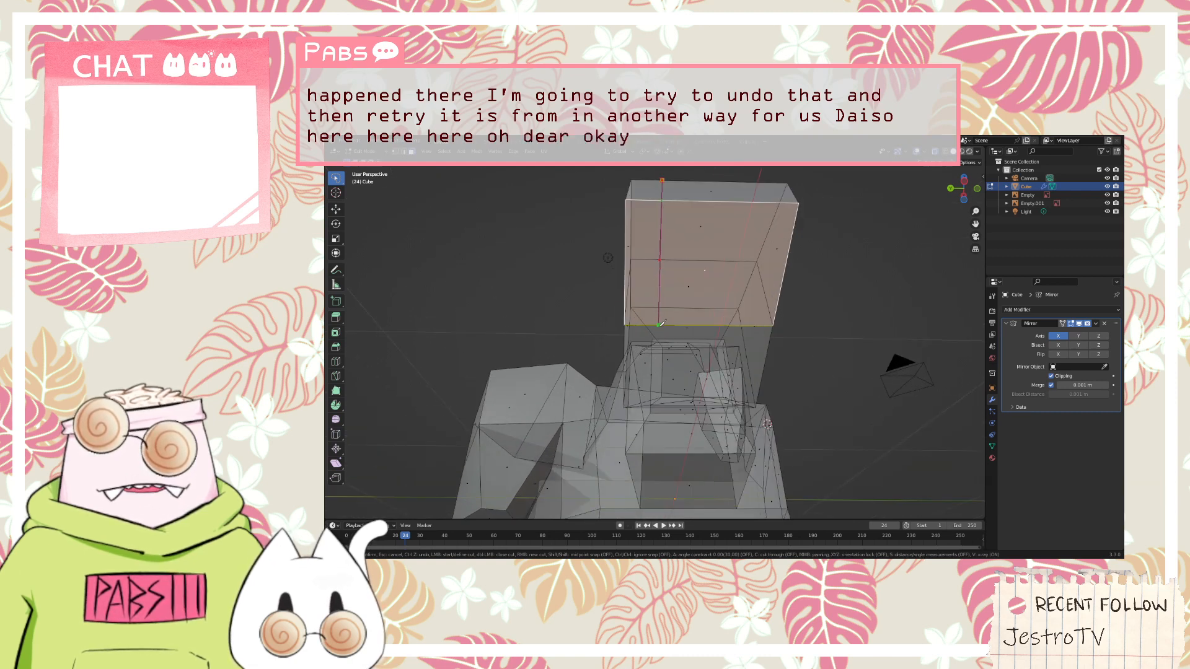
click(659, 325)
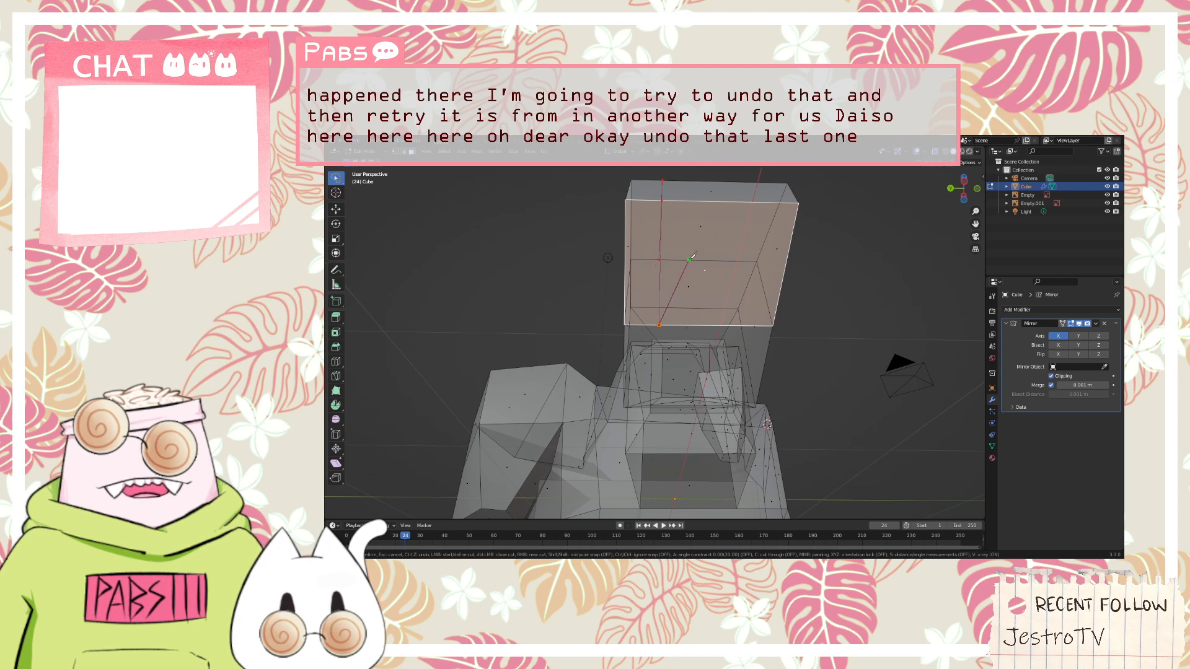
middle_drag(844, 231, 731, 291)
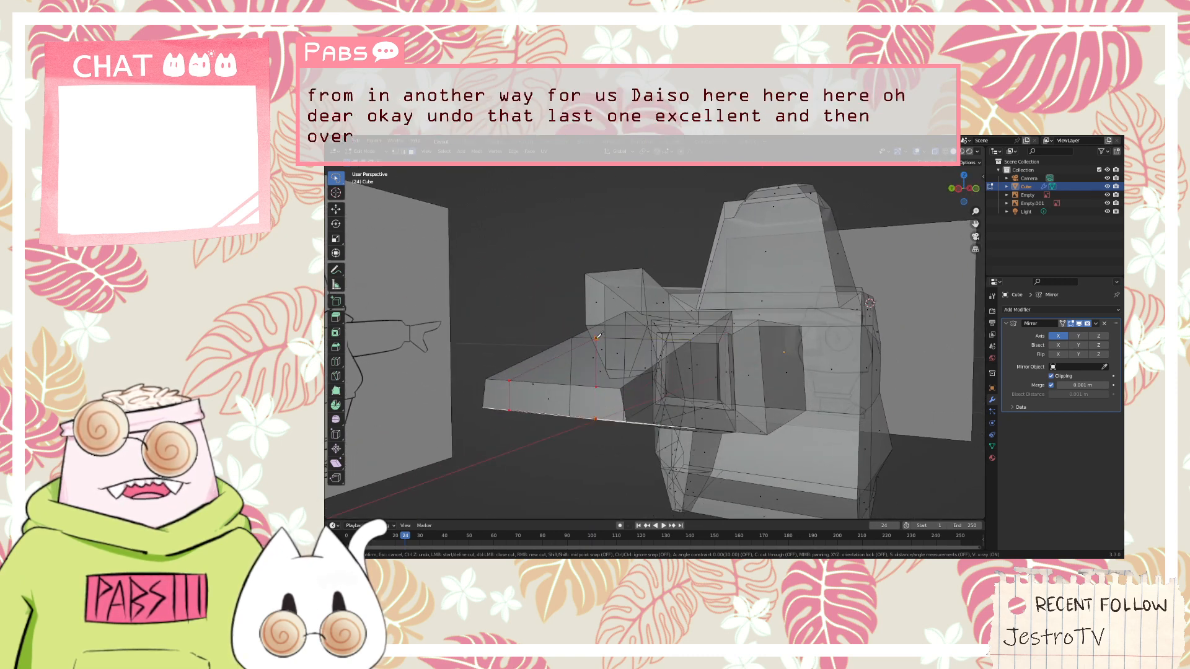
key(Return)
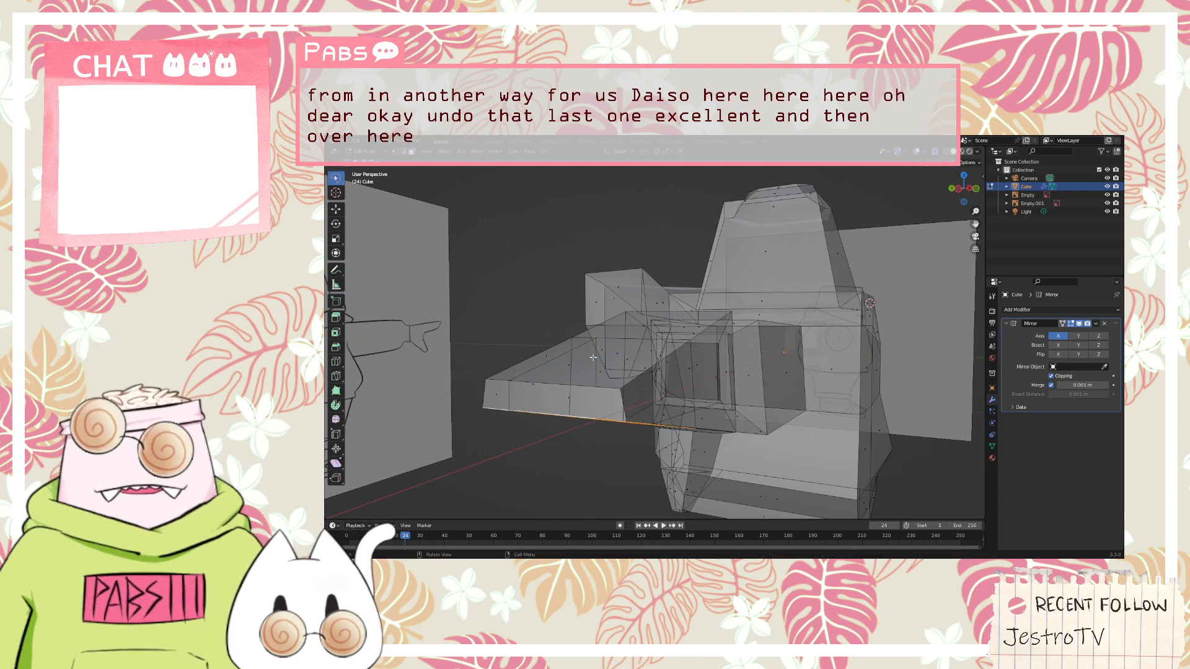
Select the faces of the hand's flared outer section and delete them
middle_drag(440, 350, 488, 352)
scroll(828, 403, up, 3)
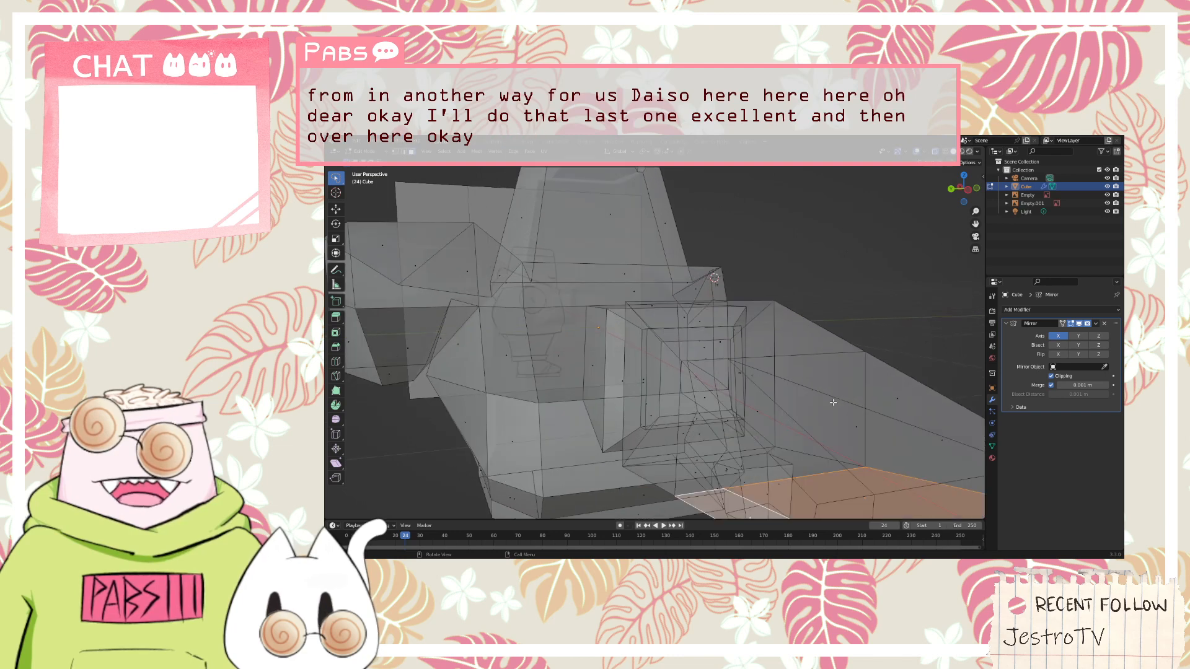
scroll(831, 404, down, 2)
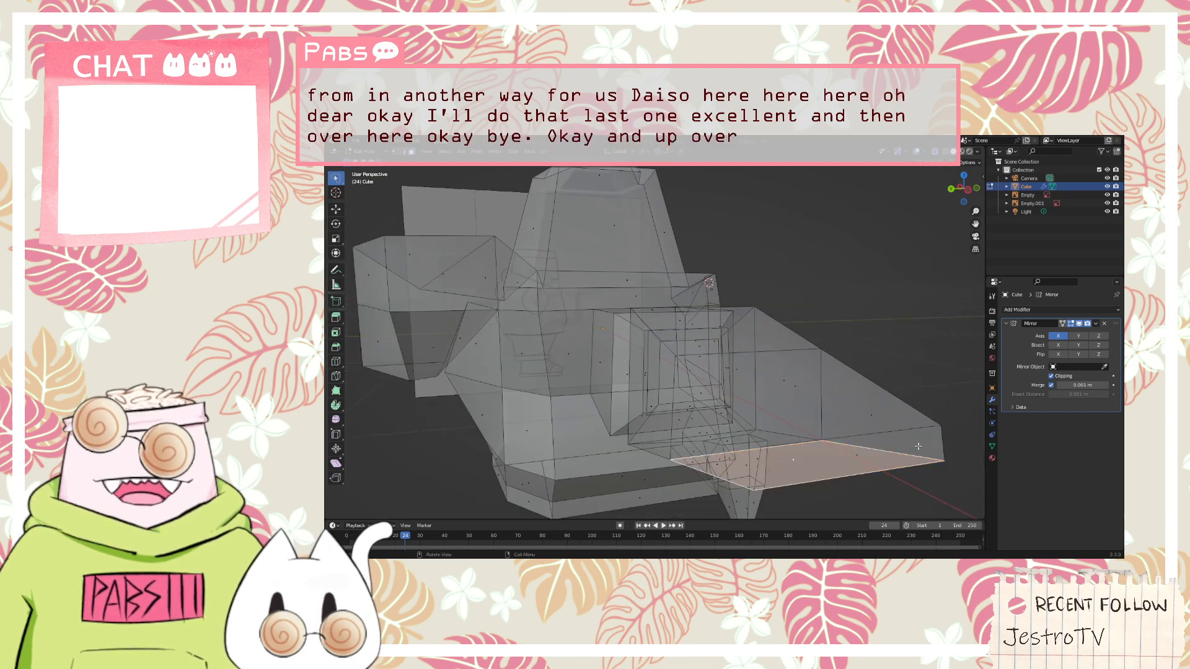
middle_drag(935, 445, 886, 450)
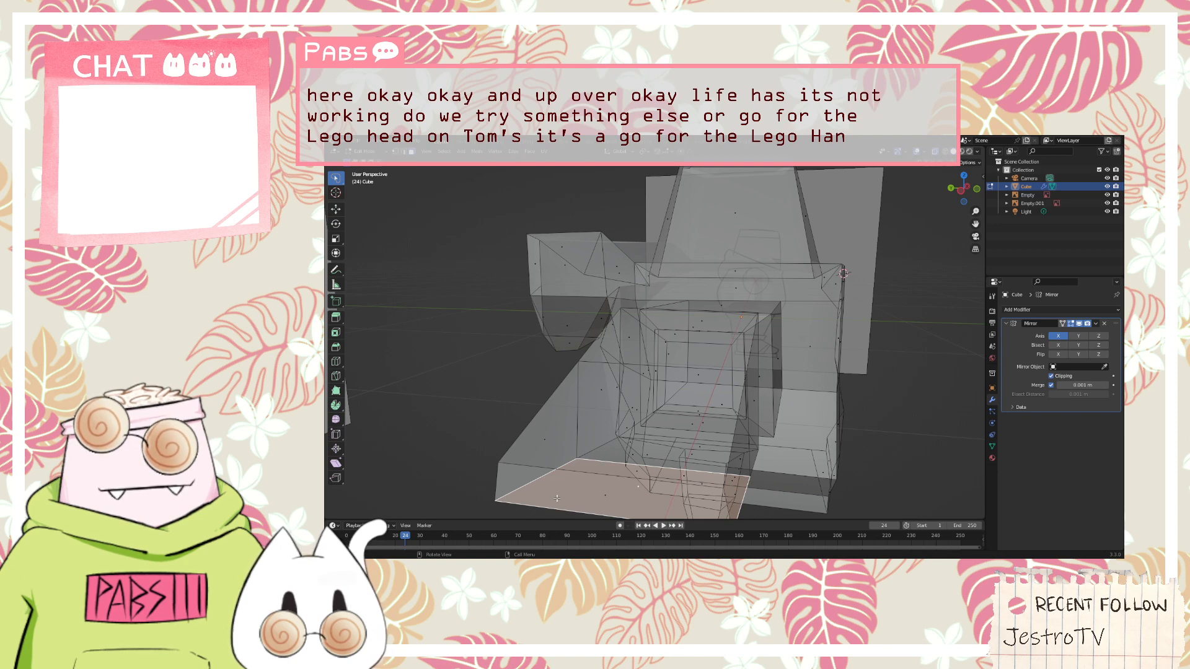
middle_drag(557, 498, 435, 297)
scroll(409, 198, down, 3)
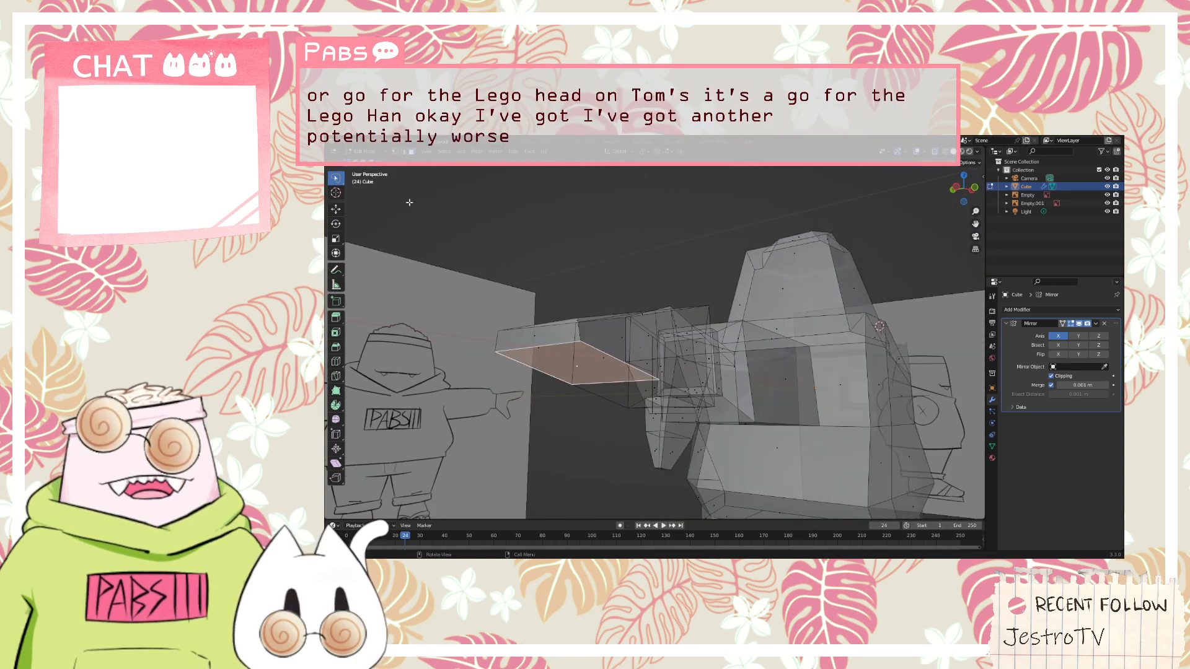
middle_drag(640, 247, 600, 262)
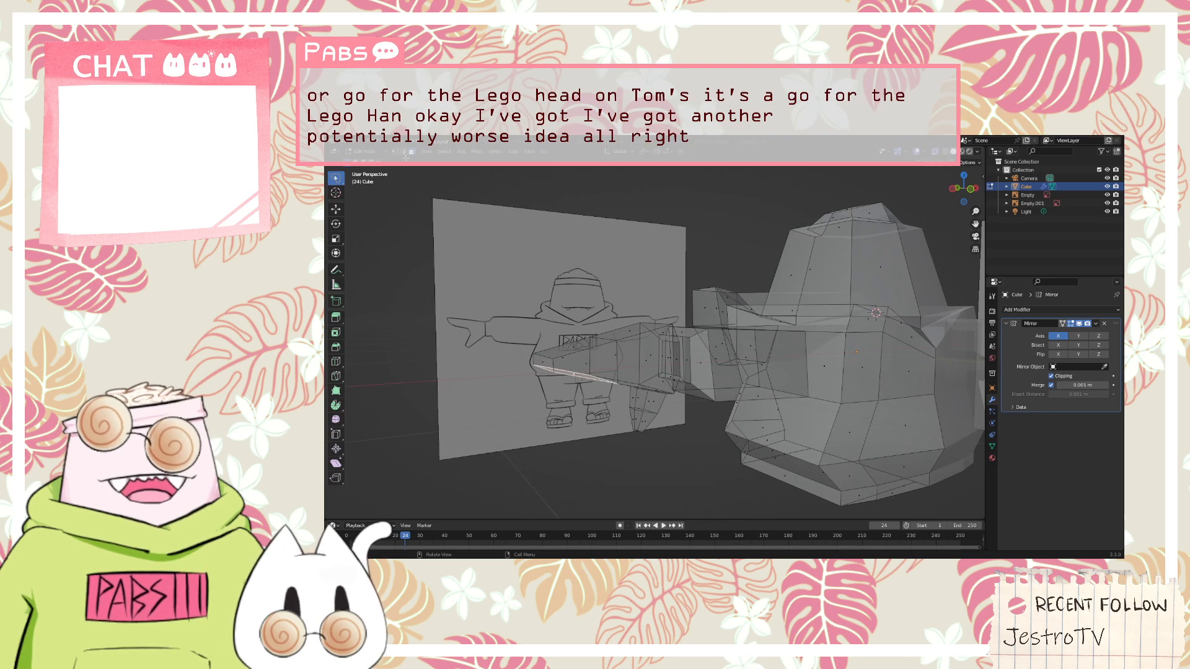
mouse_move(494, 287)
ctrl+right_down()
mouse_move(517, 412)
mouse_move(607, 360)
mouse_move(578, 336)
ctrl+right_up()
mouse_move(680, 370)
middle_down()
mouse_move(689, 389)
mouse_move(697, 377)
middle_up()
right_click(616, 377)
key(Escape)
key(x)
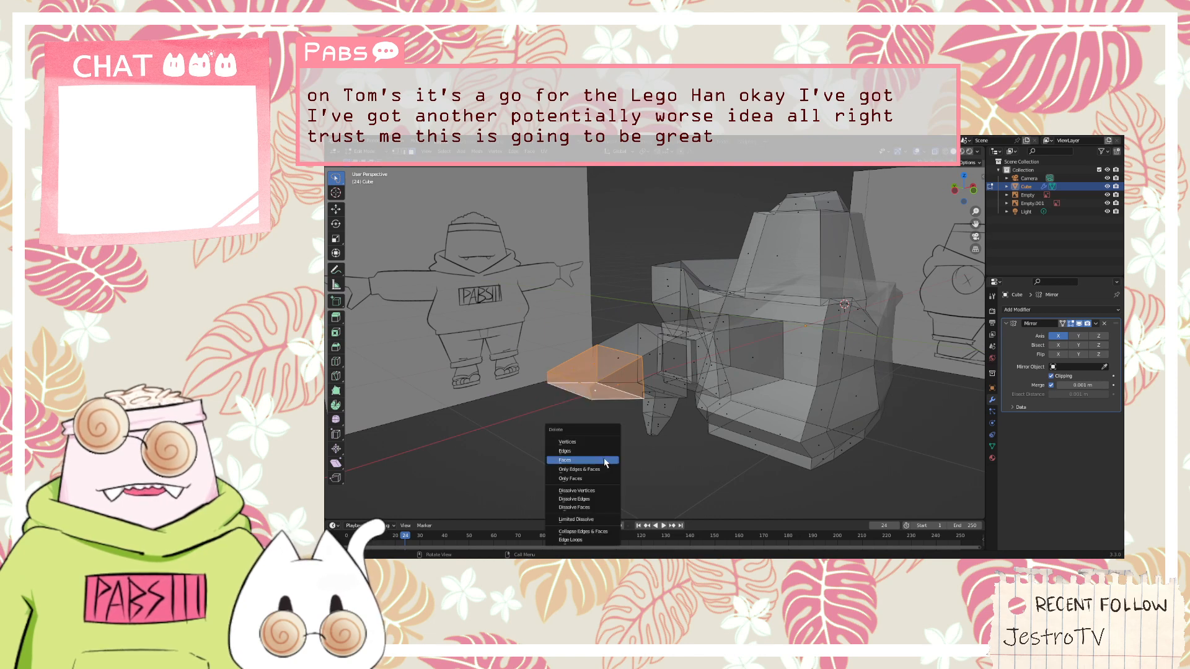
click(565, 459)
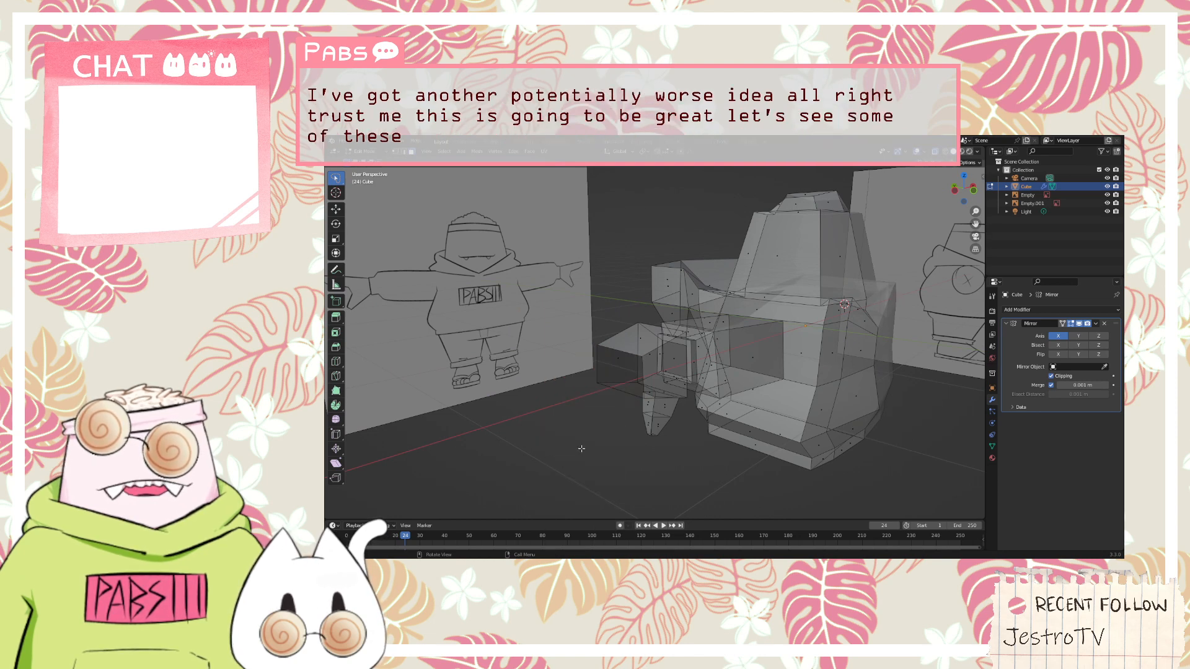
Fill the open end of the shortened hand with a new face
middle_drag(577, 458, 748, 405)
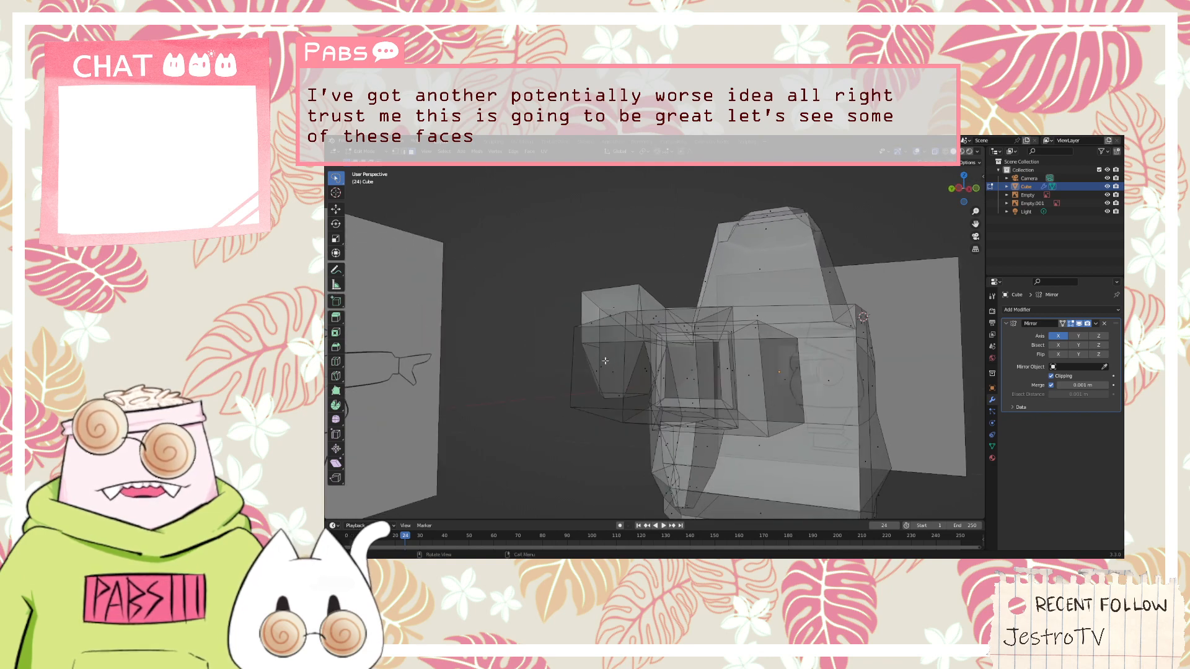
click(569, 387)
key(f)
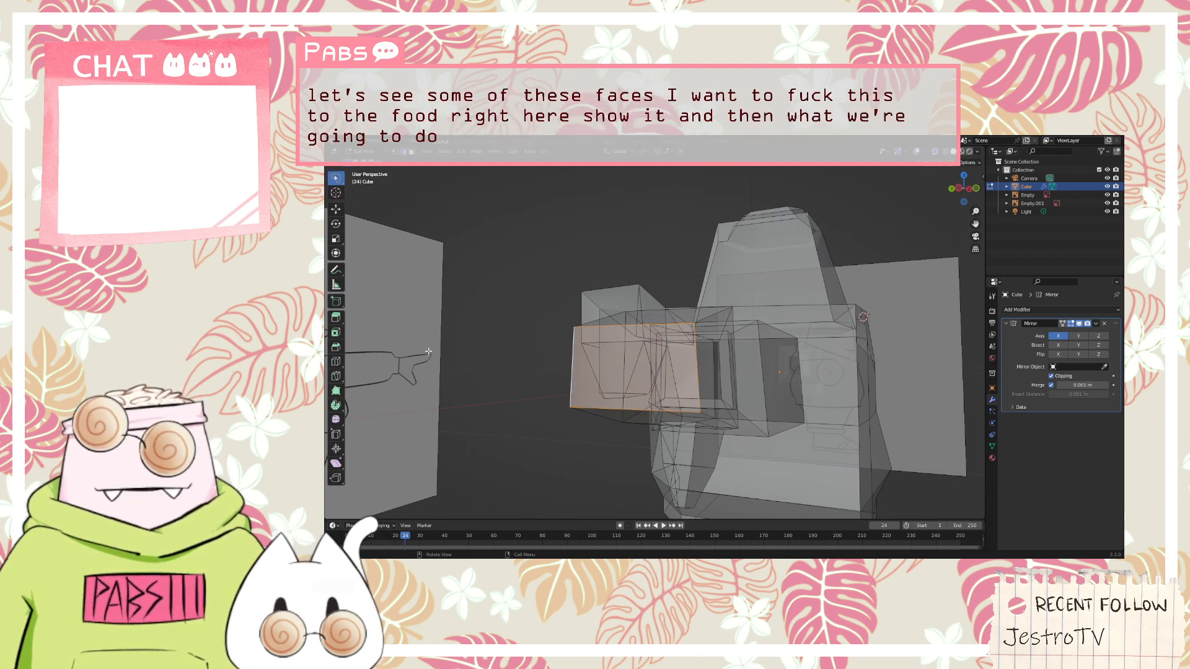
Try to knife-cut a small finger-sized rectangle near the side edge of the hand's new end face
key(k)
scroll(428, 356, up, 3)
middle_drag(527, 375, 565, 367)
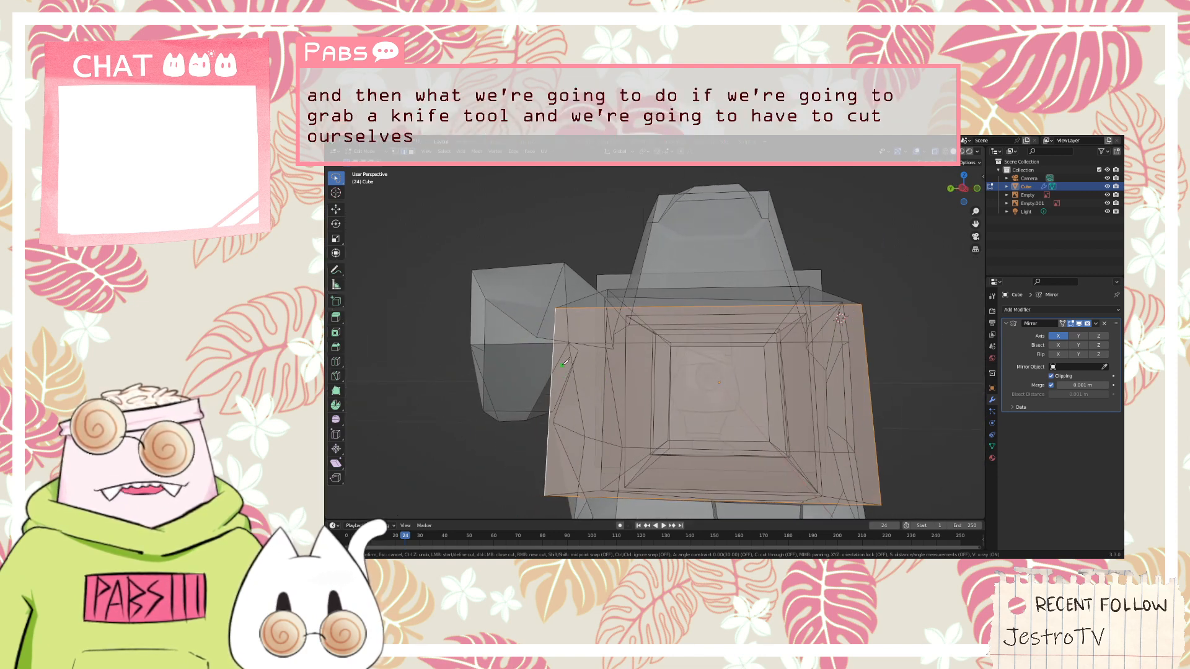
click(558, 437)
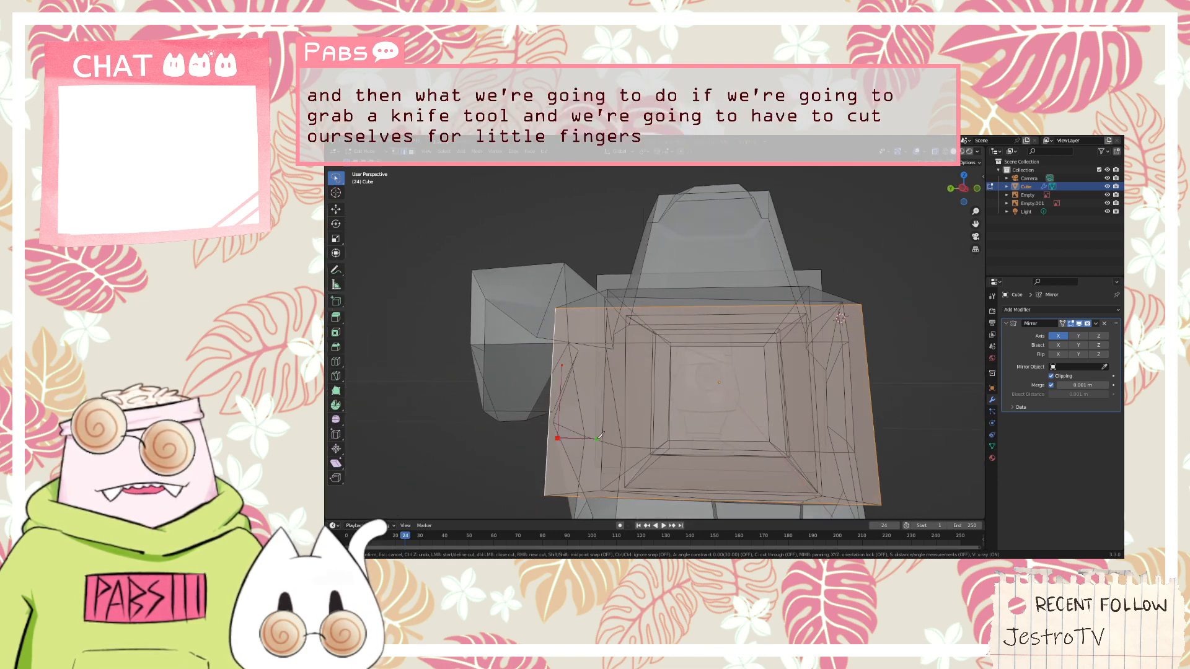
click(614, 438)
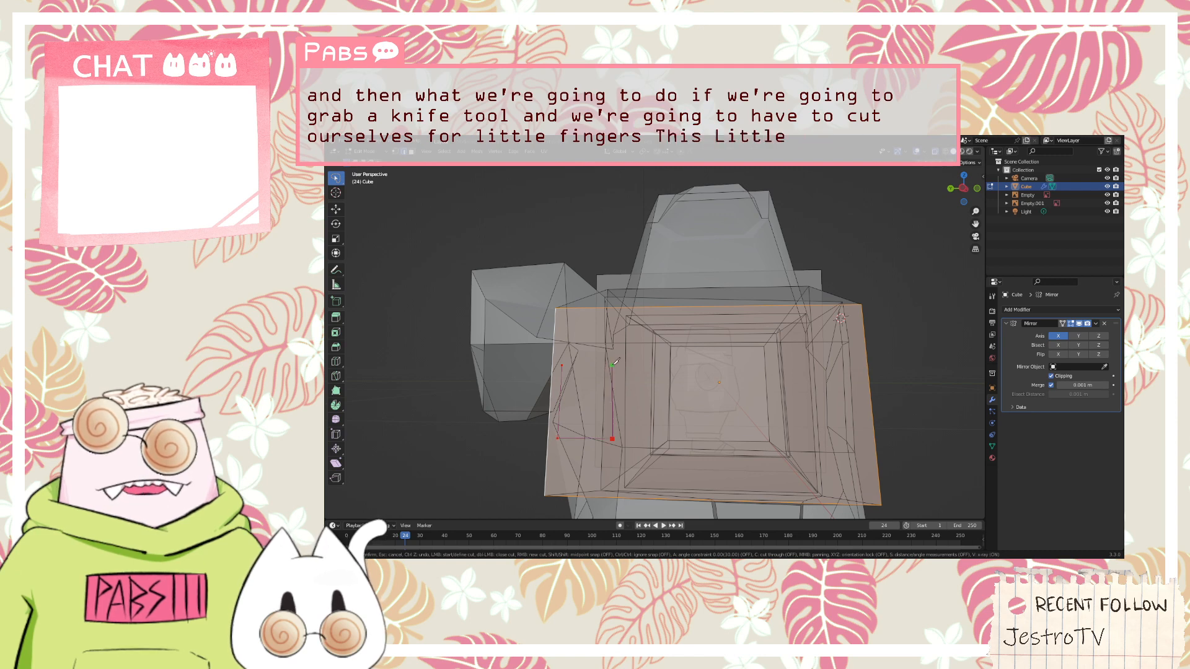
click(616, 365)
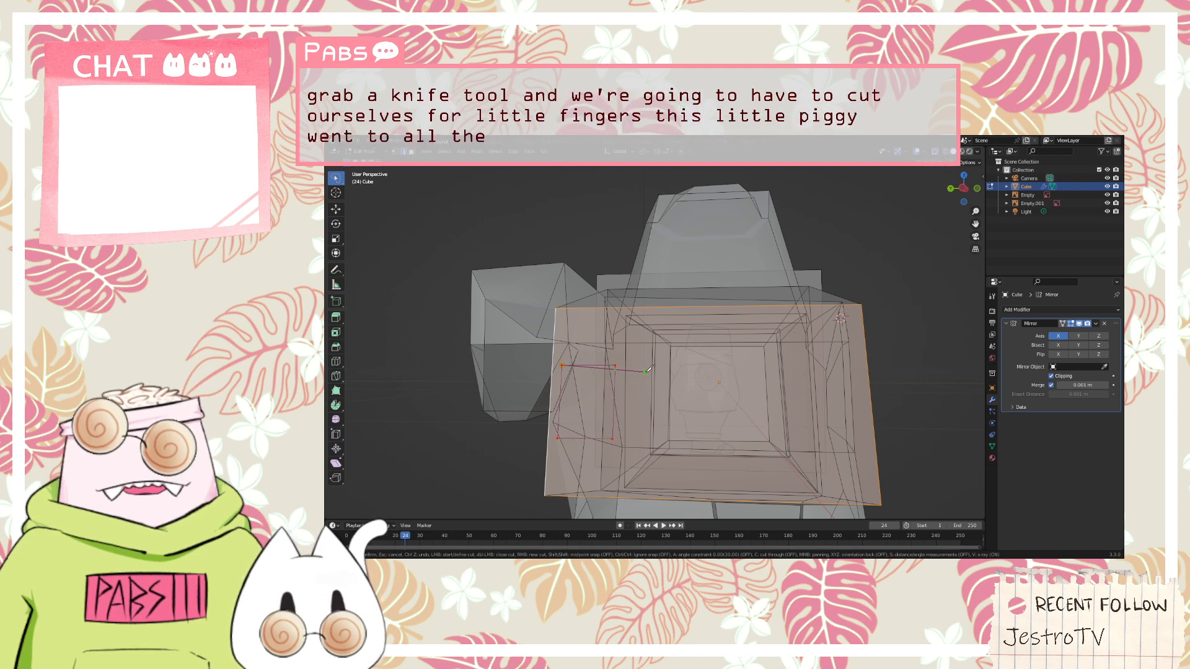
key(Return)
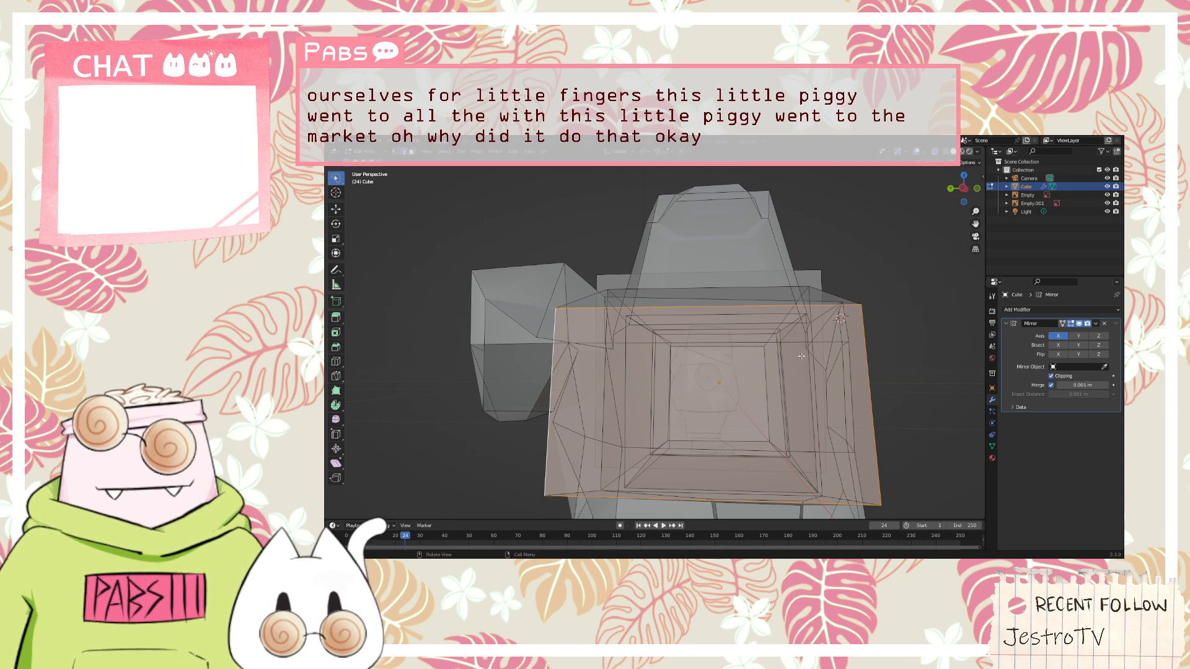
Try a single vertical loop cut through the middle of the hand's end face
key(ctrl+r)
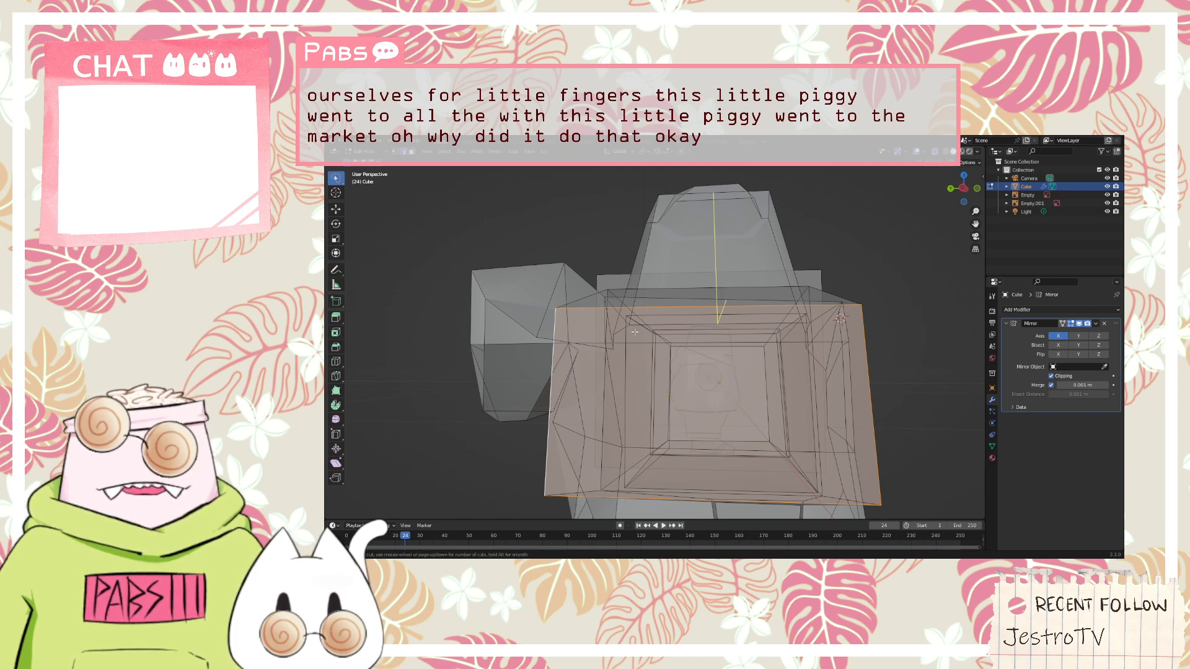
key(Escape)
middle_drag(847, 414, 738, 391)
click(564, 425)
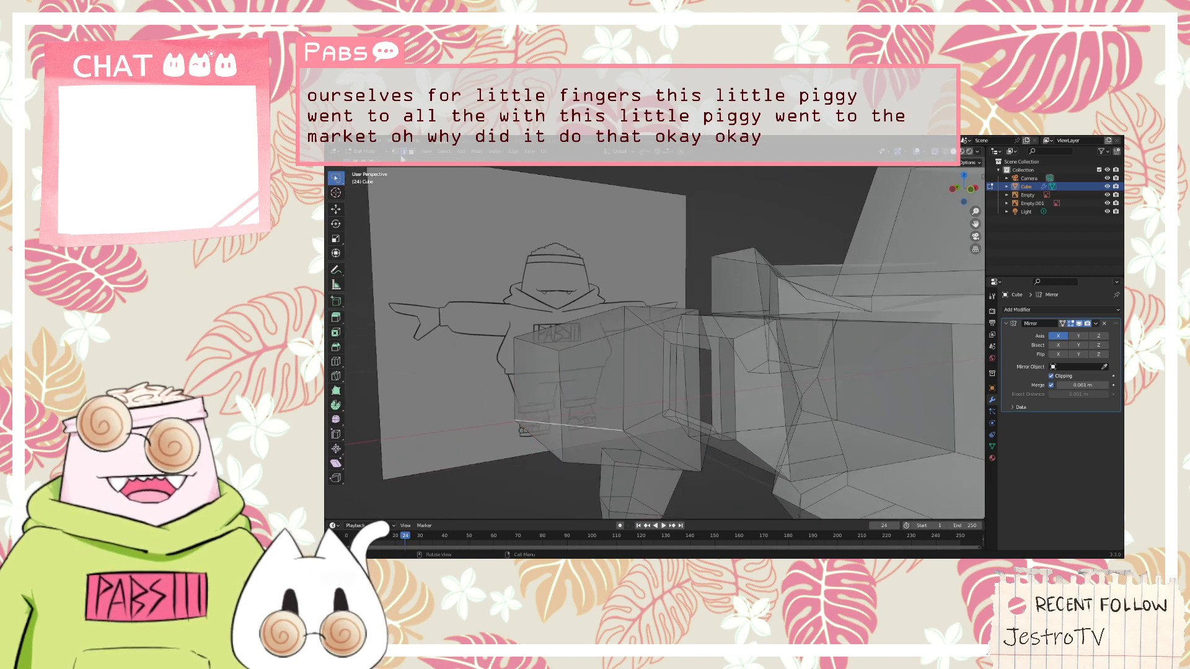
click(538, 390)
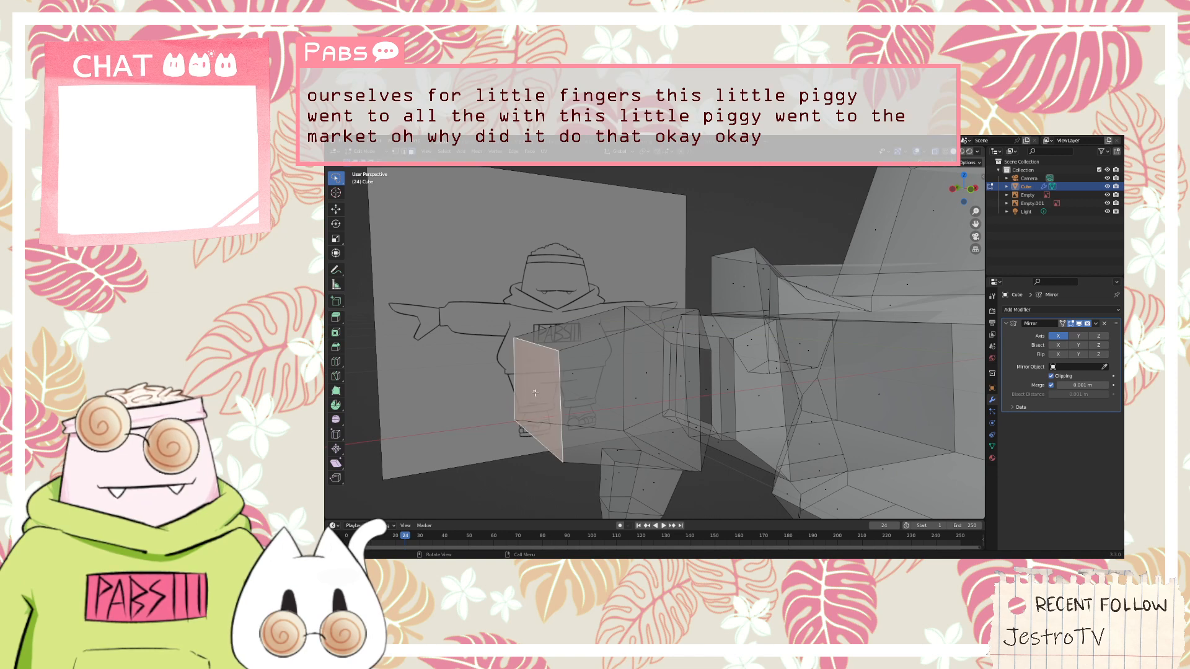
key(ctrl+r)
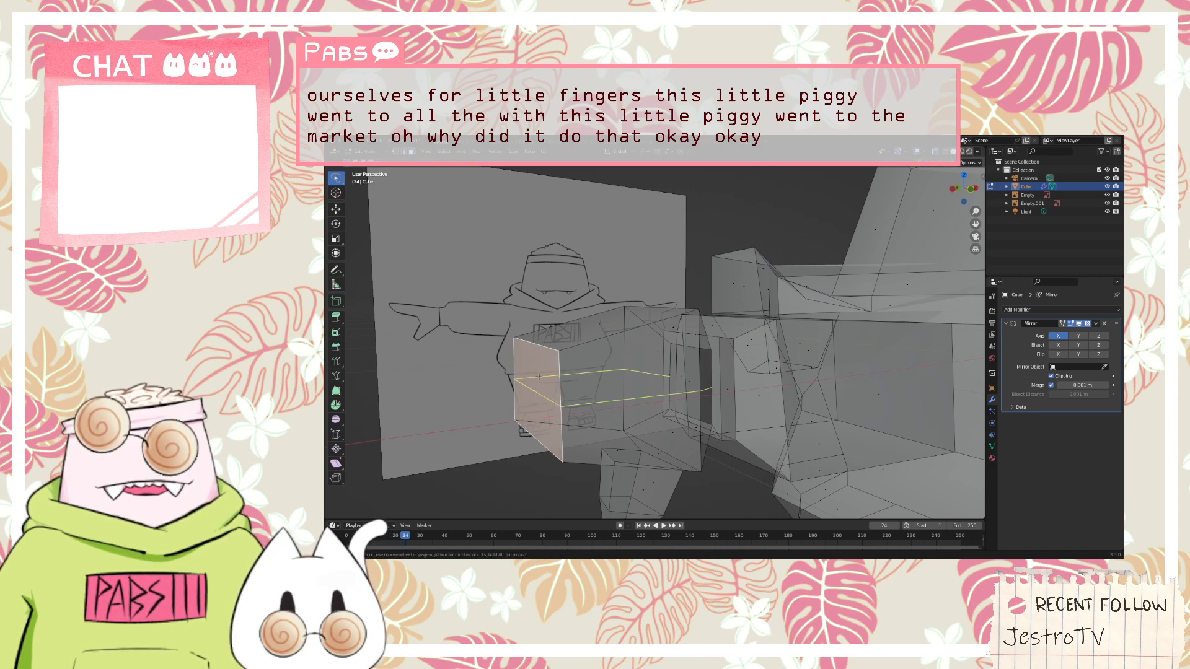
click(531, 345)
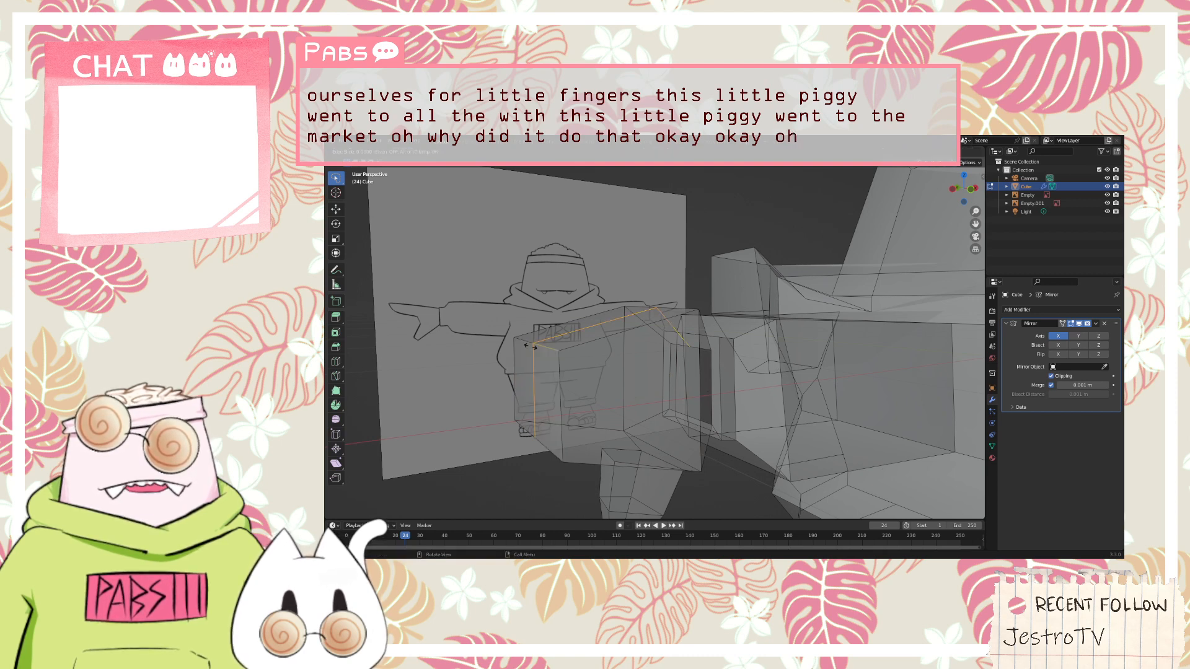
click(531, 346)
key(3)
click(559, 381)
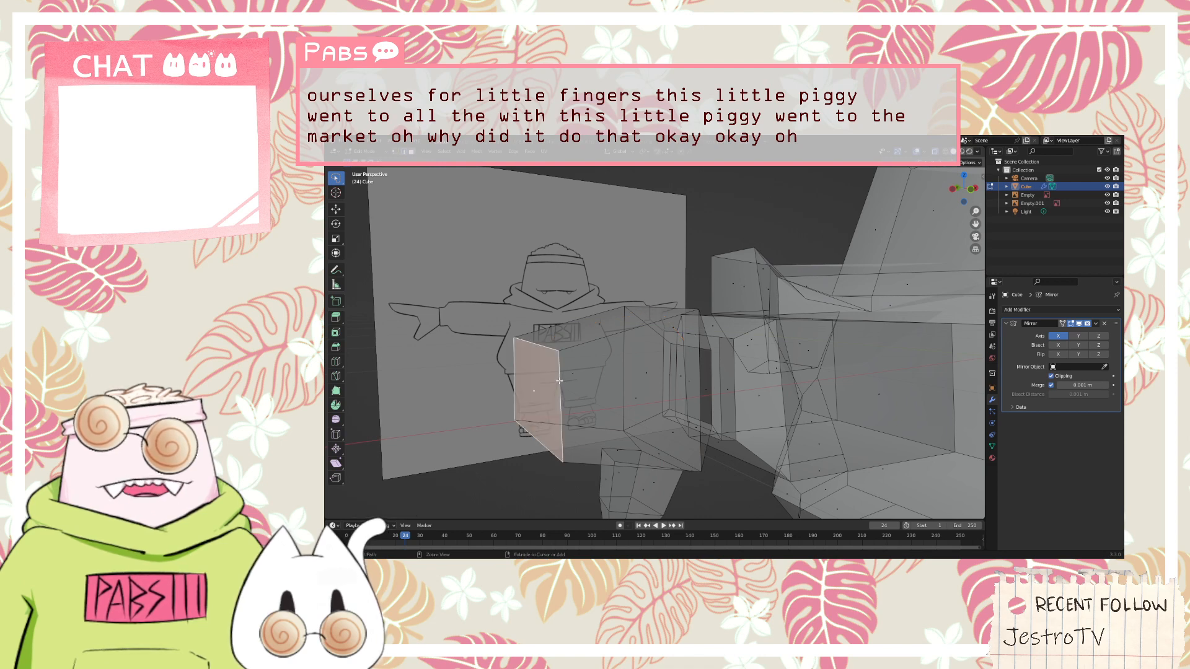
Add several evenly spaced vertical loop cuts through the hand's end face and along its upper side, without sliding them
key(ctrl+r)
scroll(538, 347, up, 6)
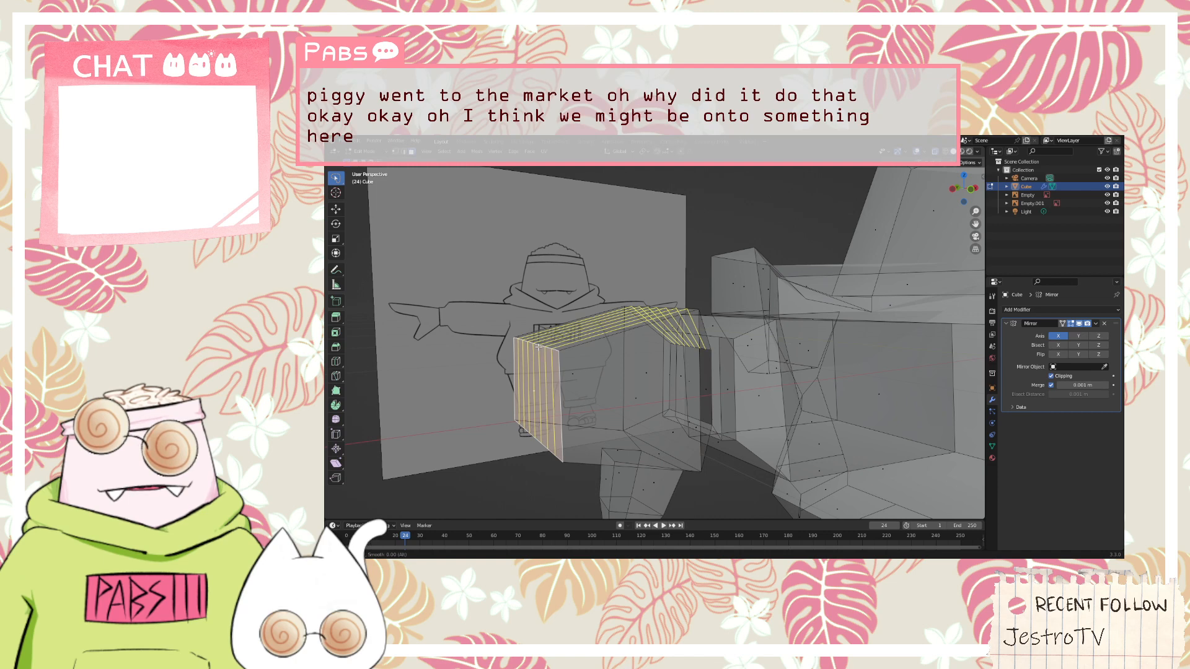
click(538, 347)
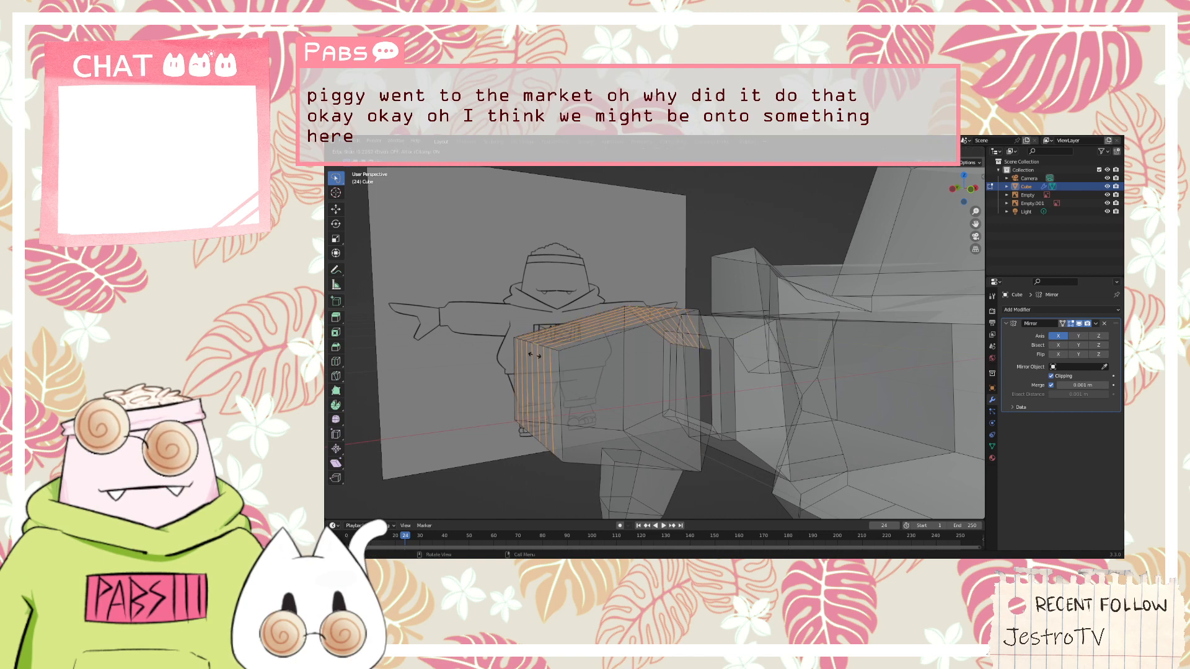
right_click(537, 359)
middle_drag(473, 354, 529, 354)
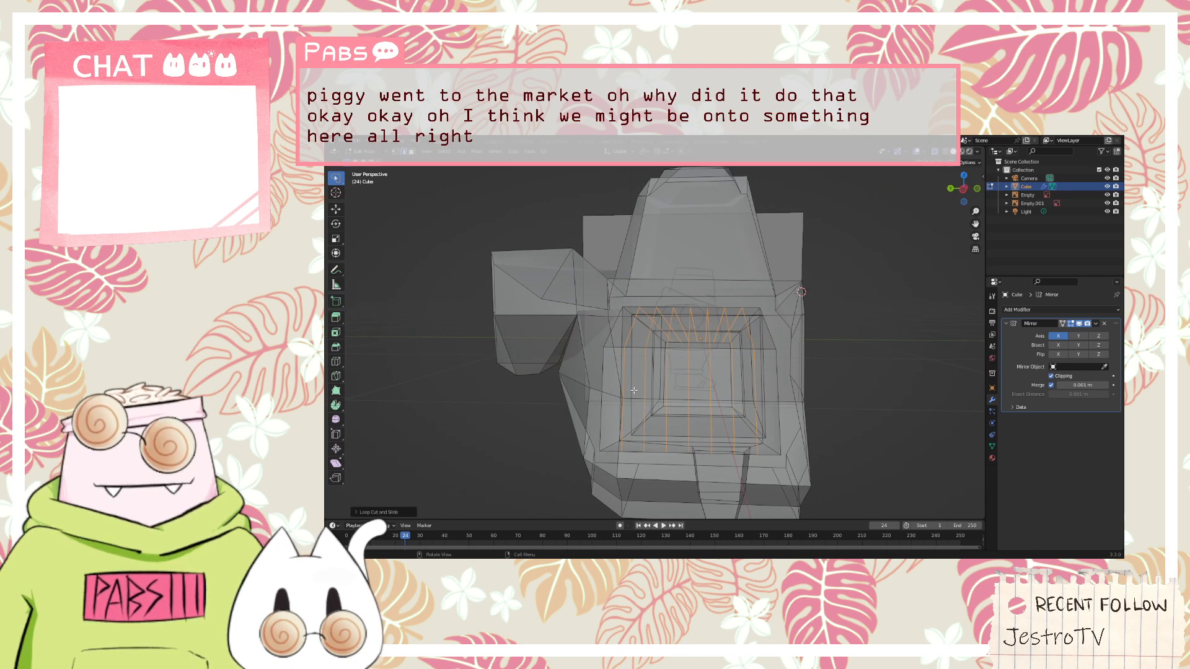
middle_drag(634, 390, 660, 391)
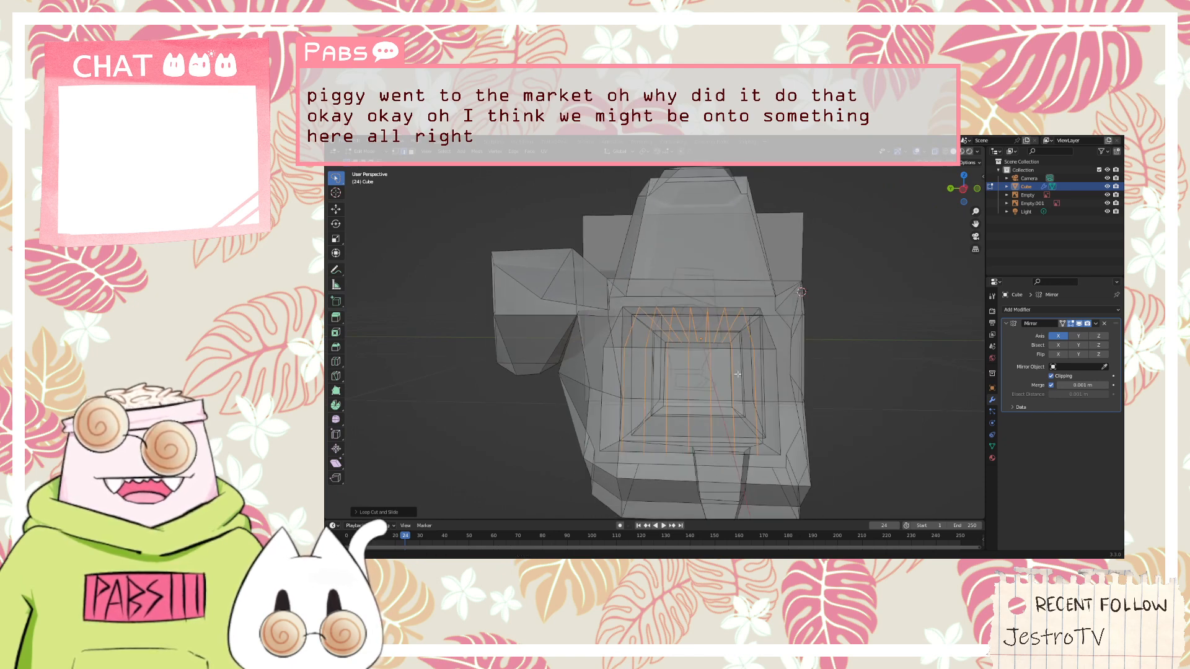
middle_drag(737, 374, 538, 343)
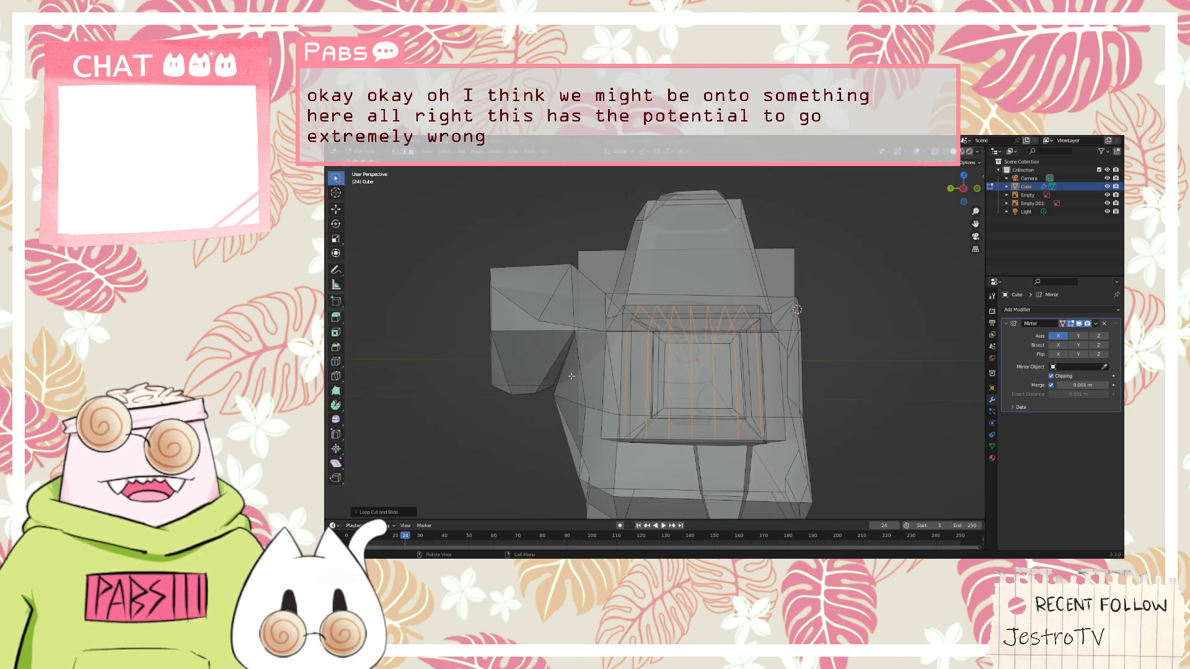
middle_drag(935, 396, 803, 397)
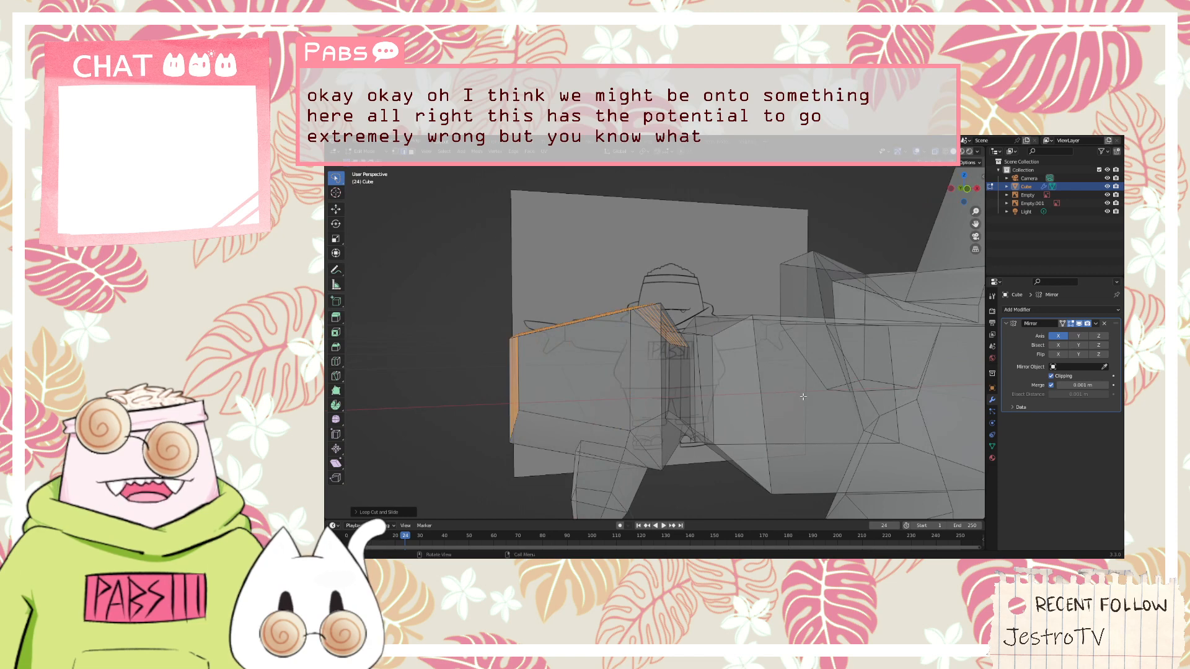
Raise the lower edge of the hand's end face along the Z axis toward the sketched hand outline
key(KP_1)
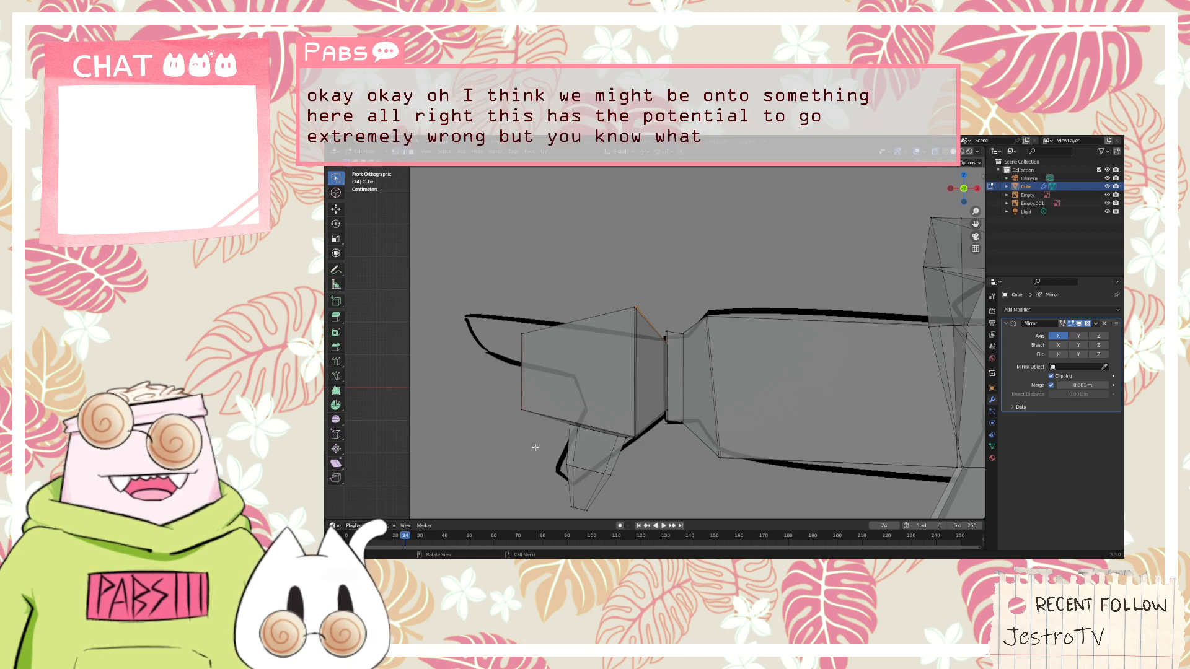
click(532, 424)
key(g)
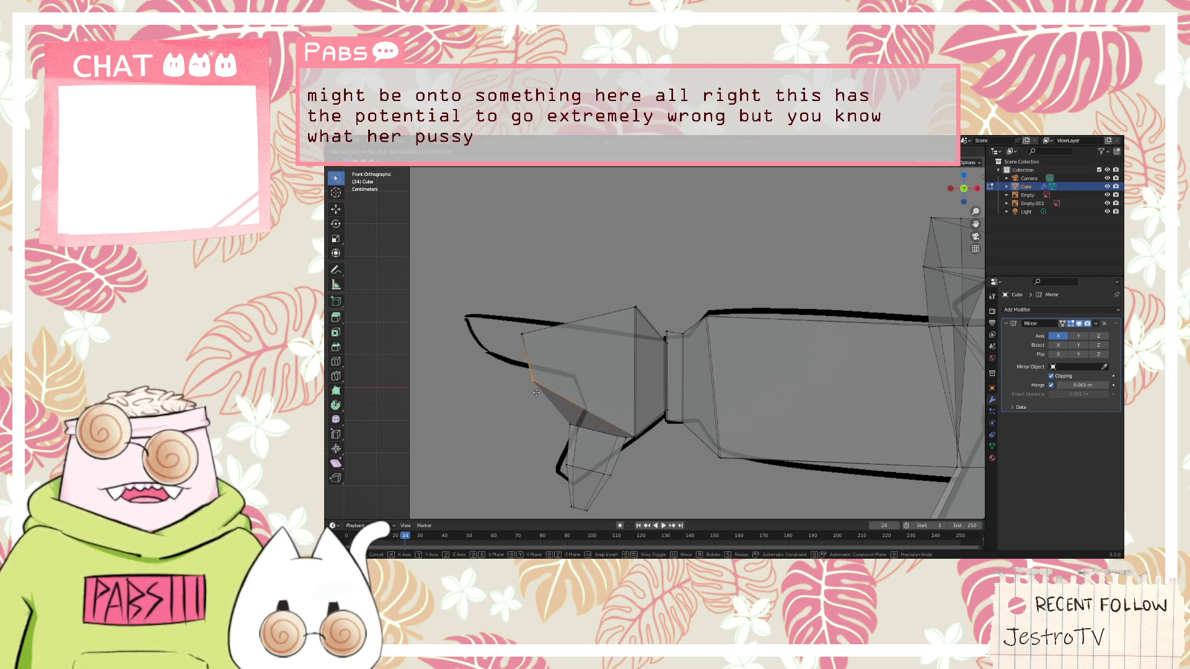
key(z)
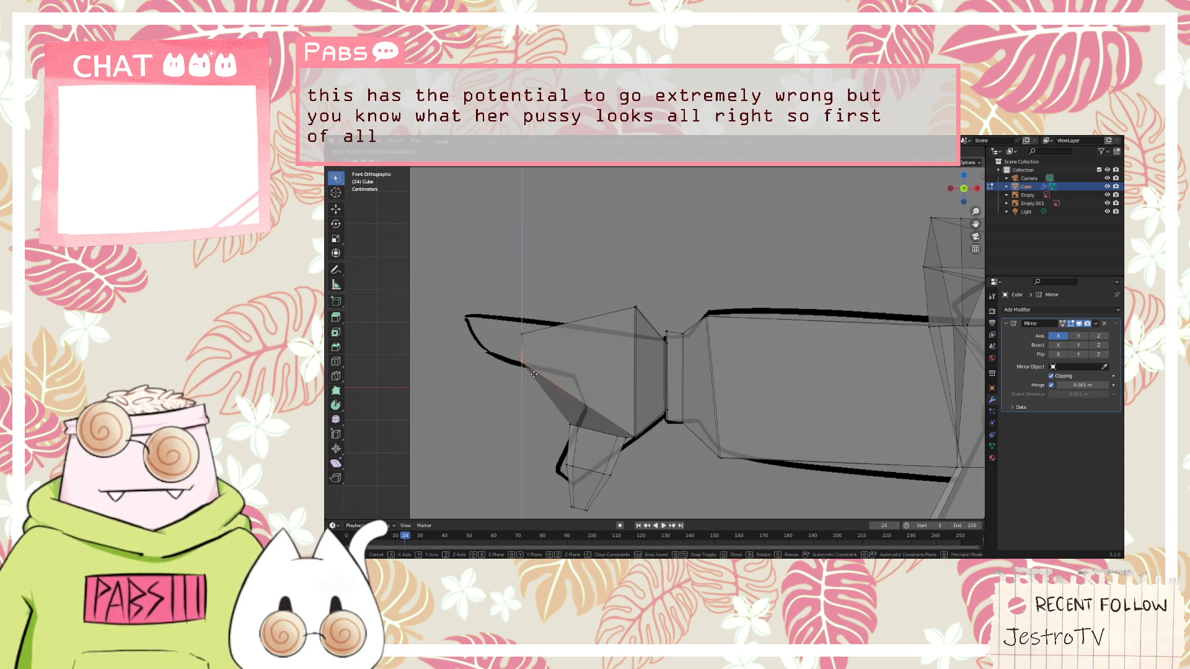
click(534, 374)
middle_drag(533, 374, 592, 439)
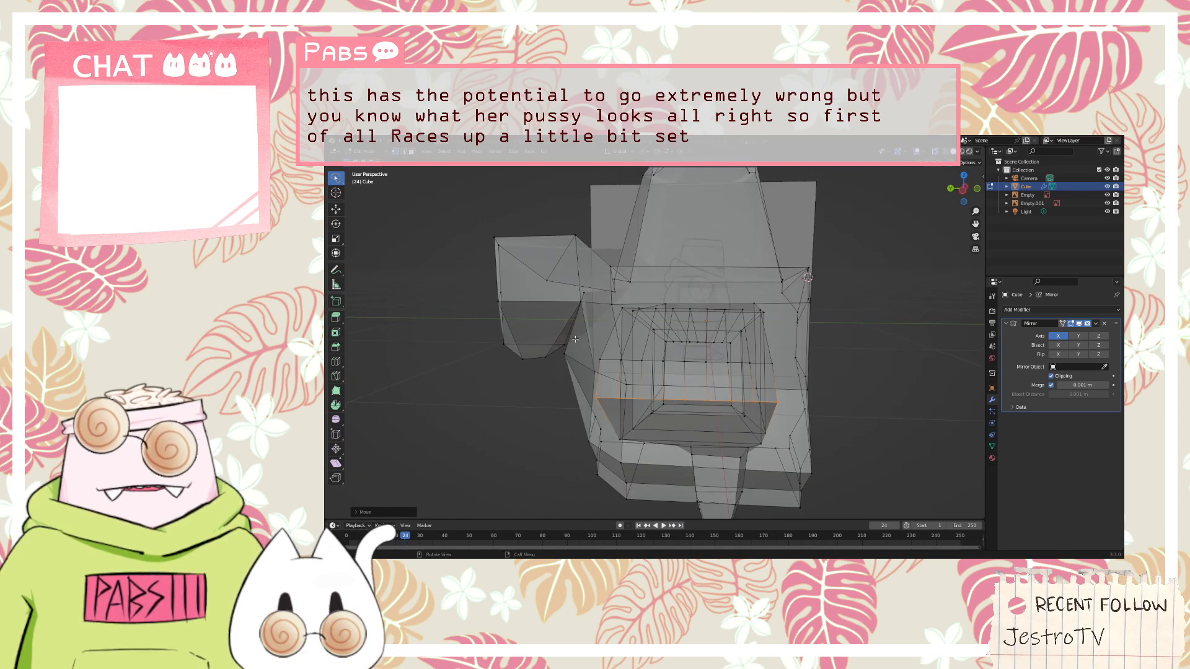
Extrude the outer strip face of the hand's end outward in three segments to form the first finger
middle_drag(595, 358, 490, 332)
key(3)
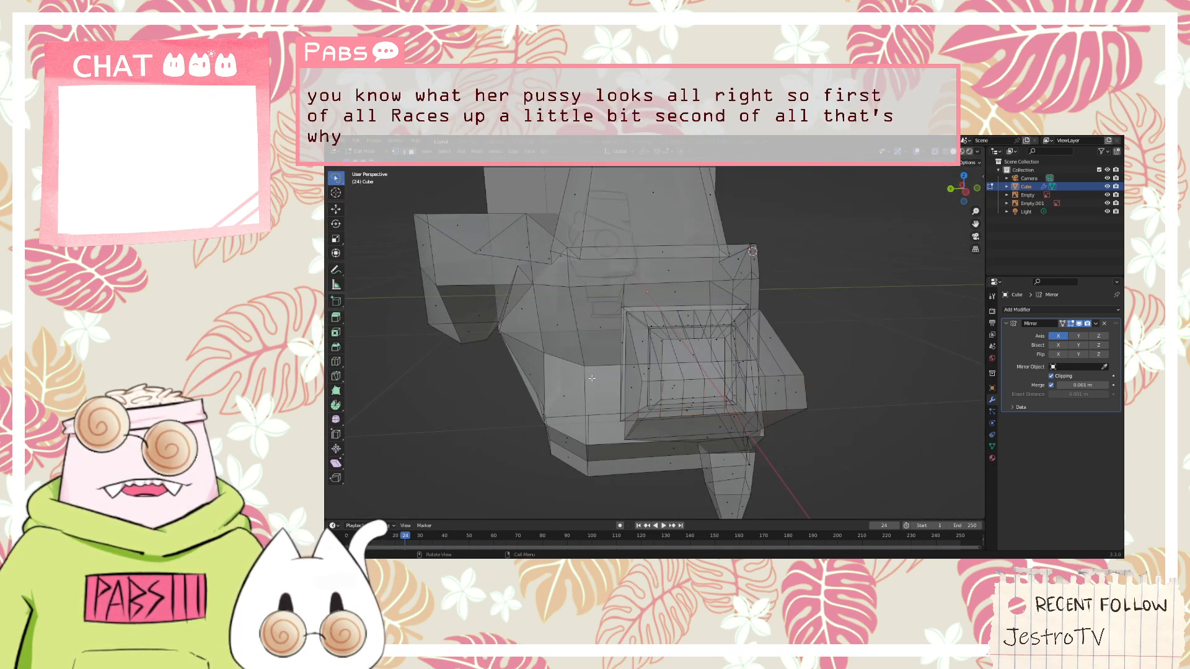
click(649, 398)
middle_drag(649, 398, 747, 394)
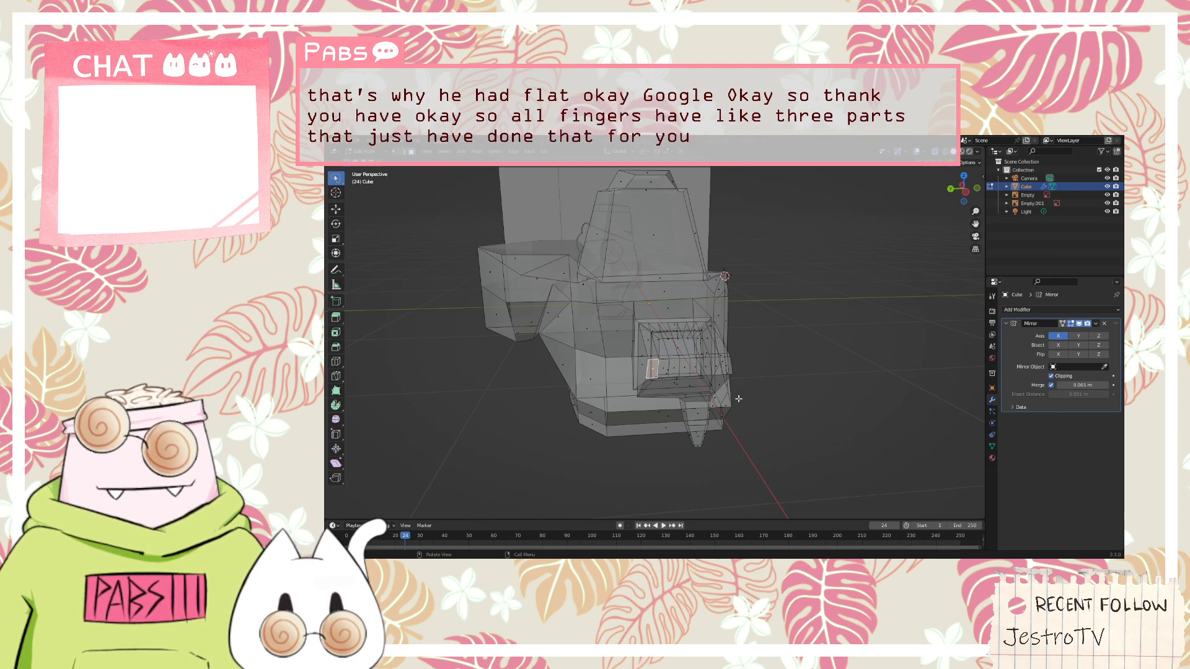
scroll(638, 398, up, 2)
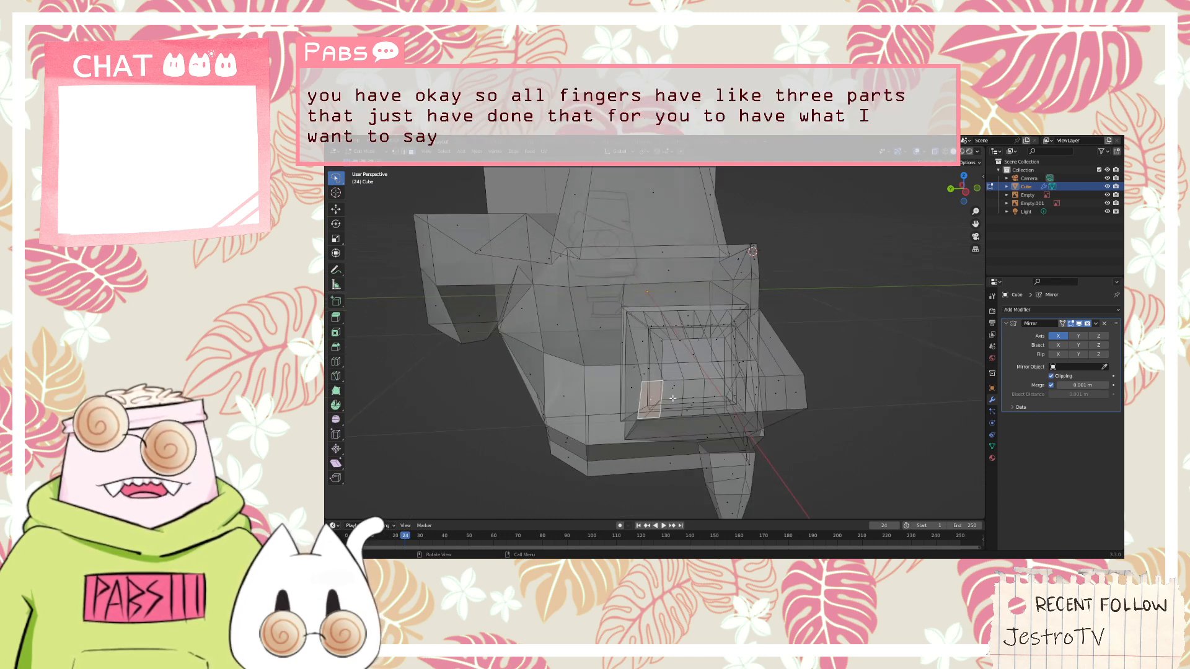
key(e)
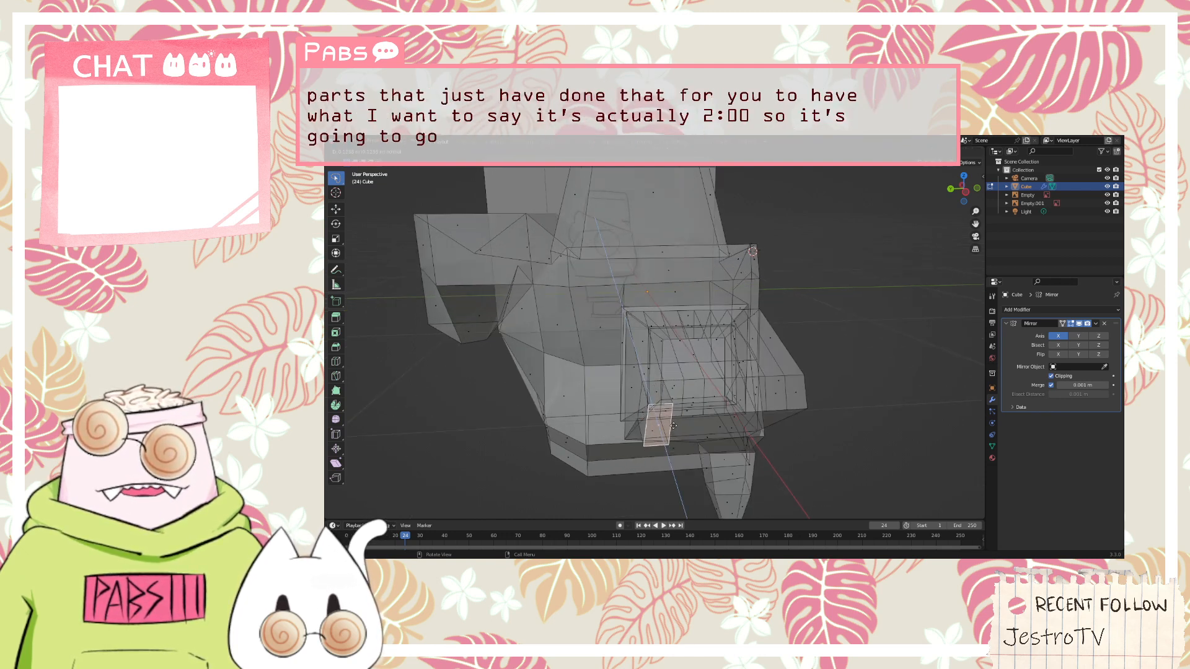
key(e)
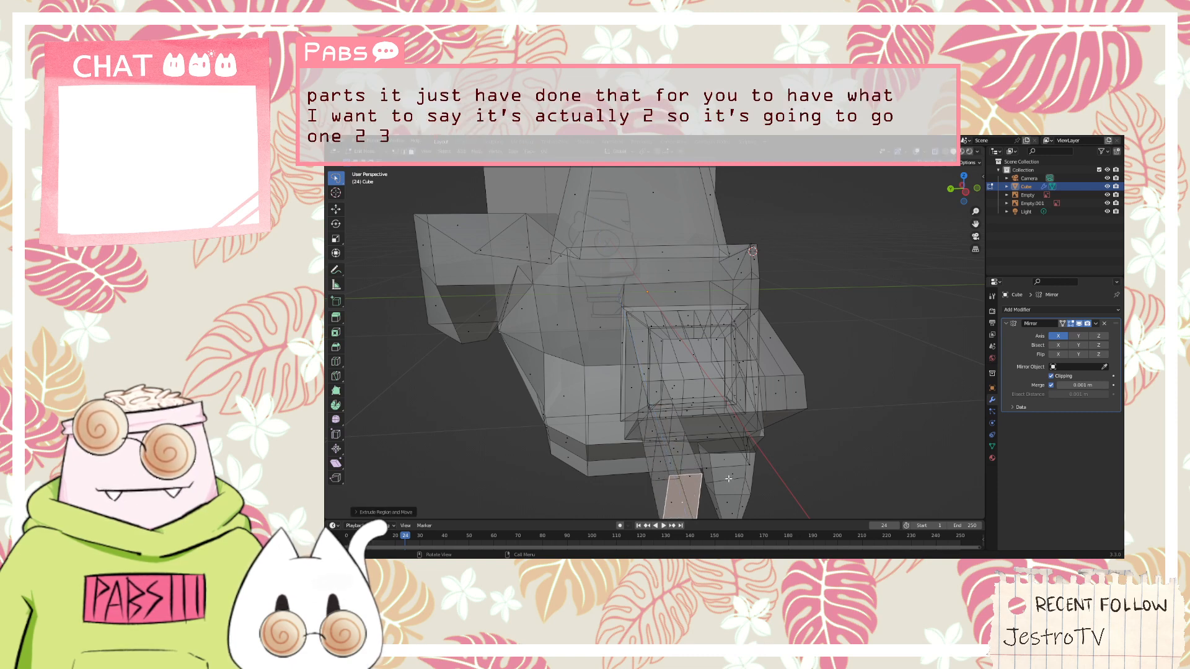
middle_drag(728, 478, 714, 457)
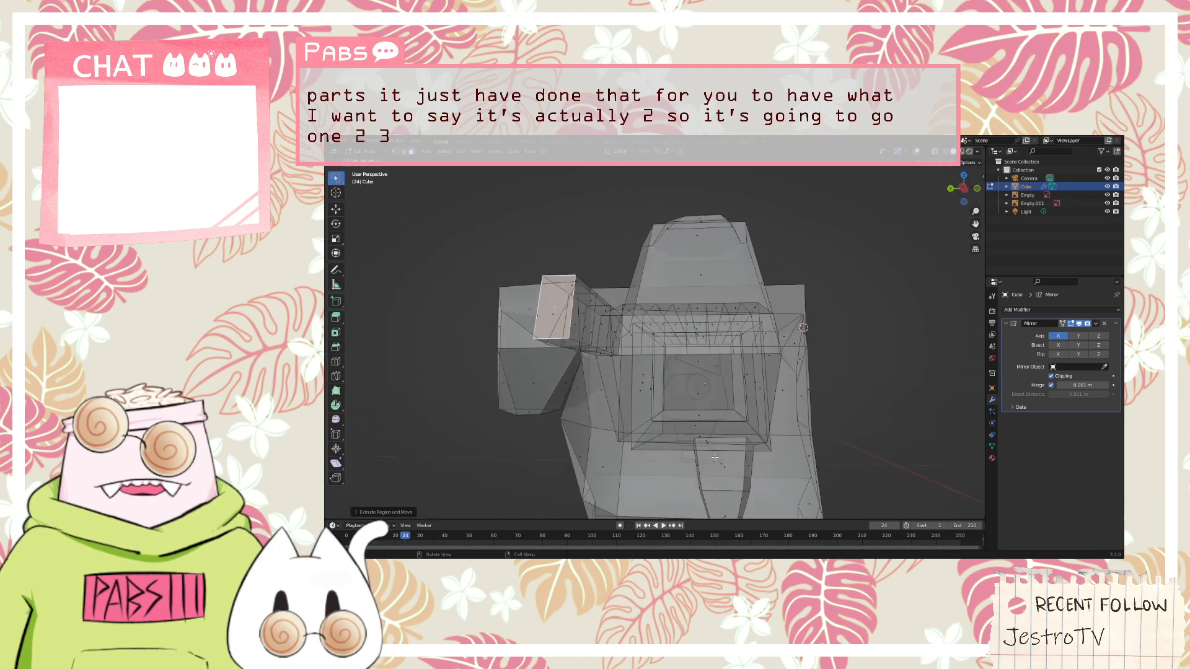
middle_drag(653, 341, 661, 358)
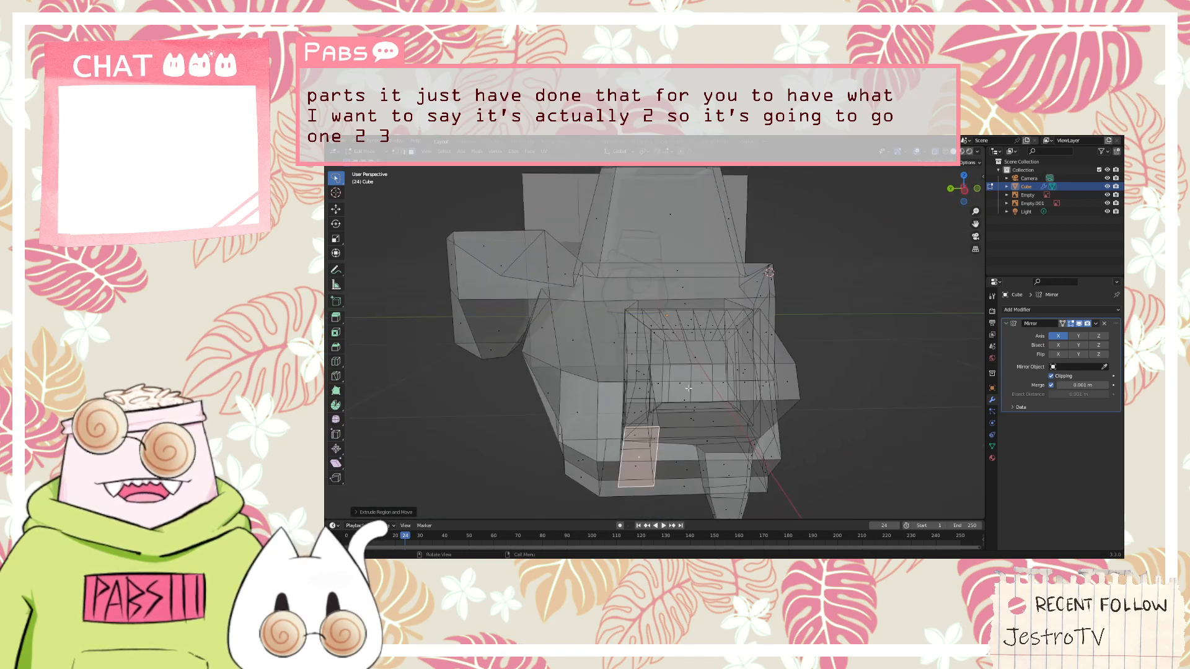
Extrude the second finger from the hand's end face in three successive segments, leaving a gap beside the first finger
key(e)
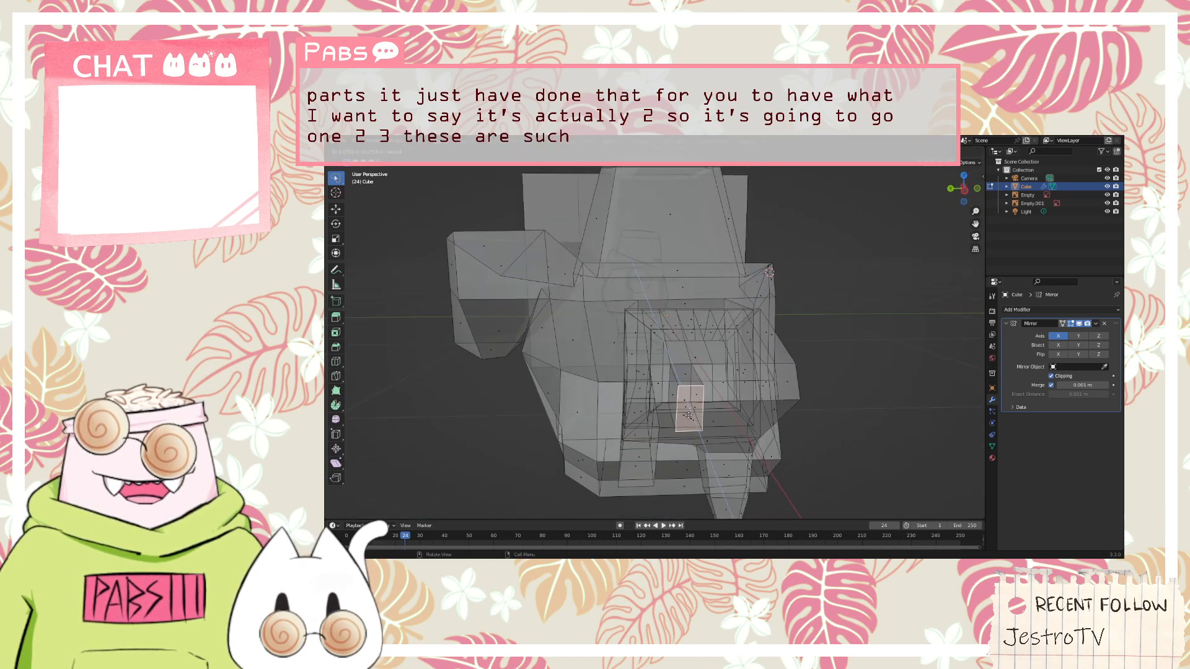
click(688, 416)
key(e)
click(696, 437)
key(e)
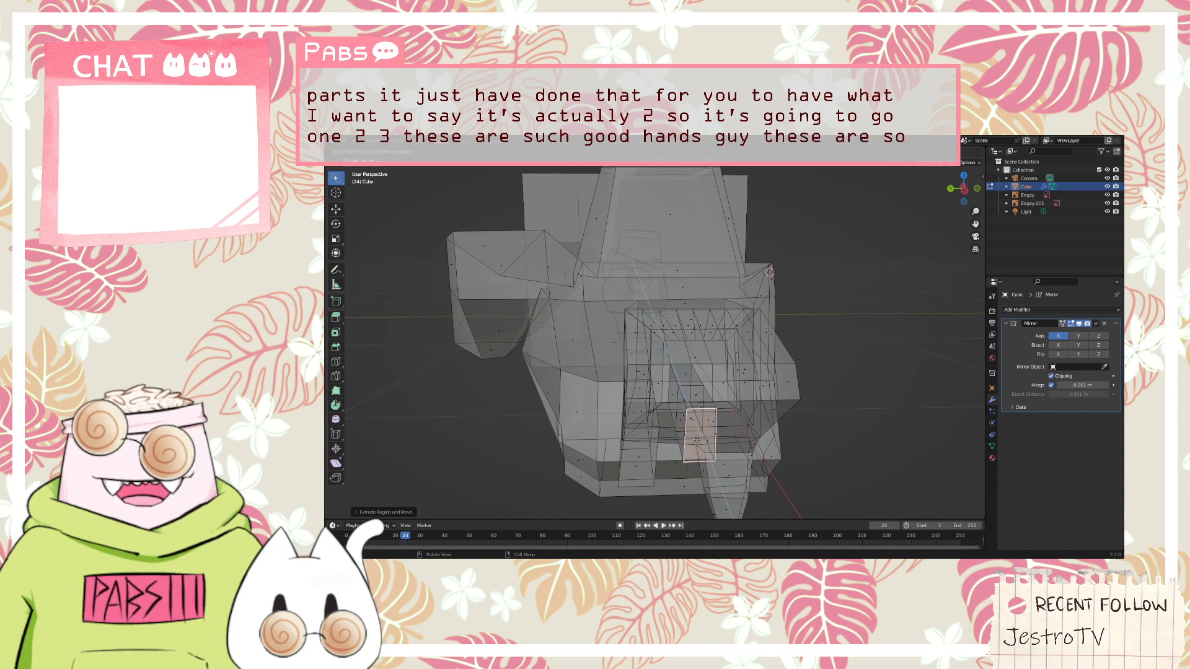
click(701, 453)
Form the third finger by extruding its strip of the hand's end face in segments to match the neighbouring fingers
middle_drag(701, 453, 636, 396)
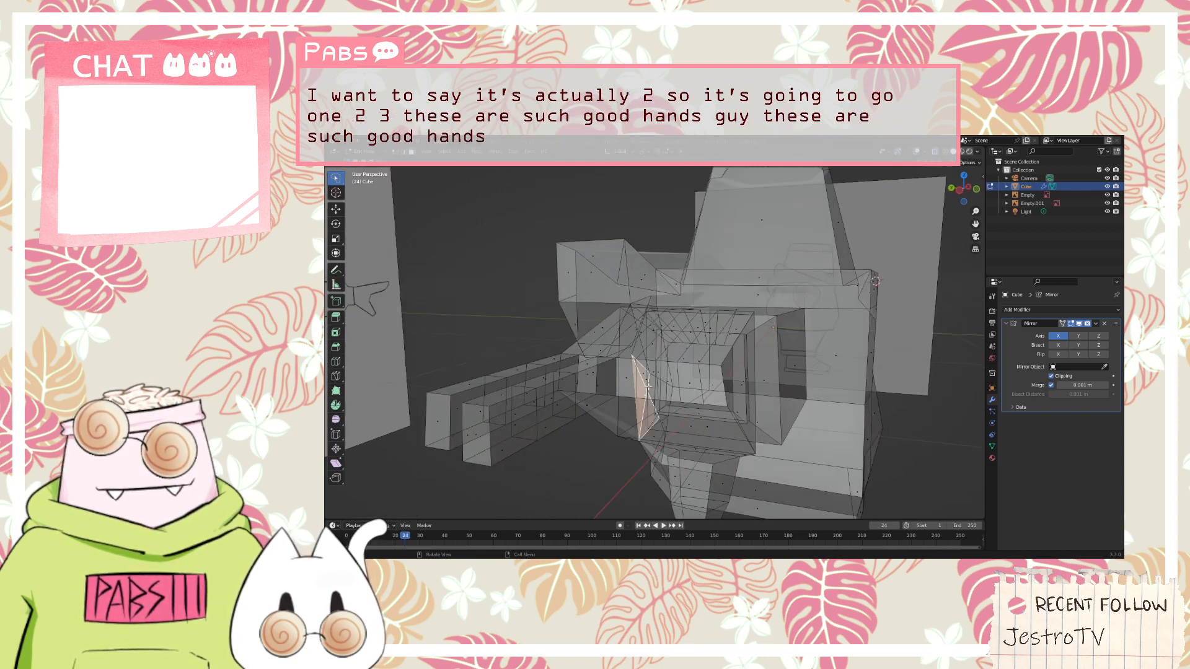
key(e)
click(619, 410)
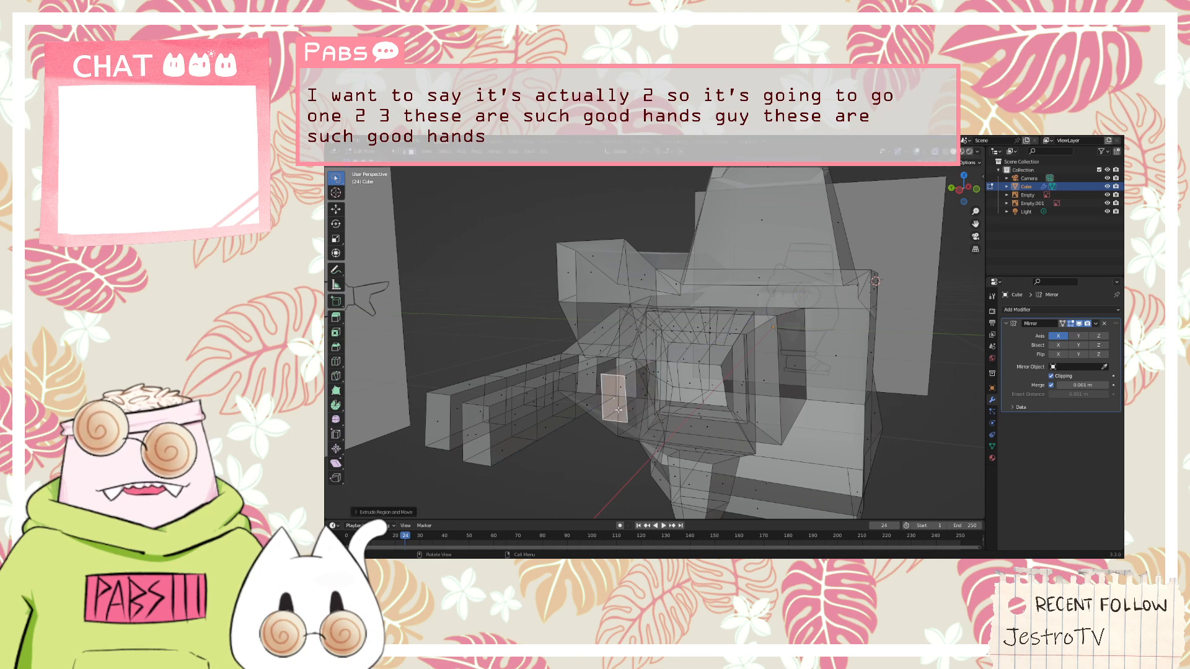
key(e)
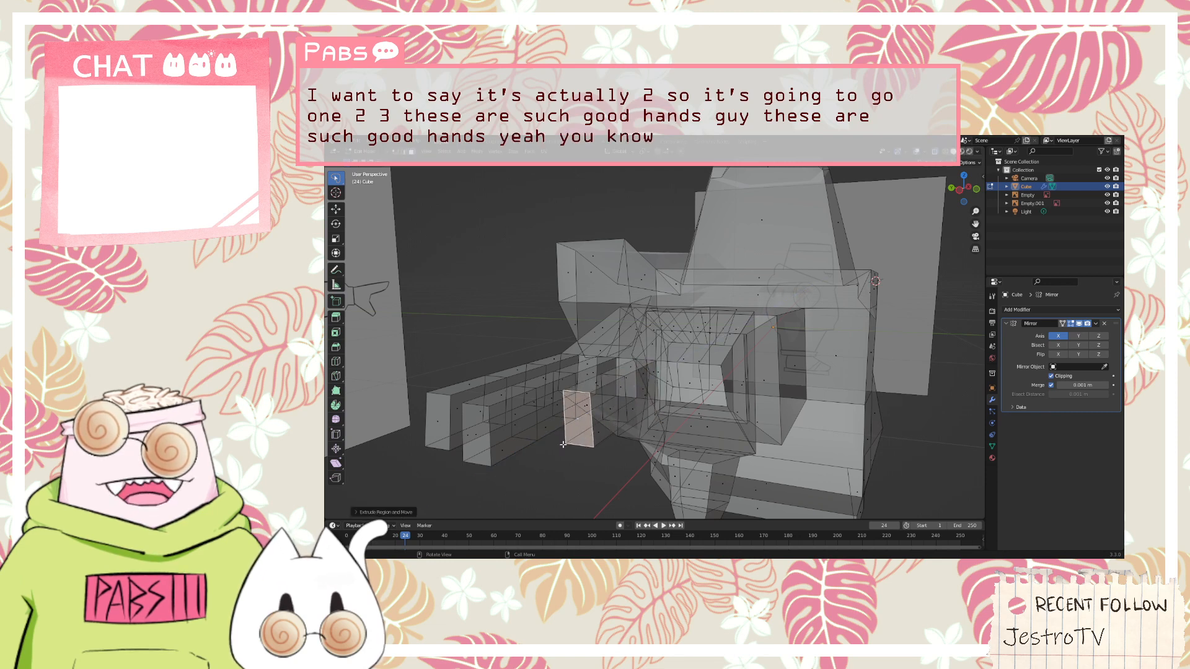
click(510, 472)
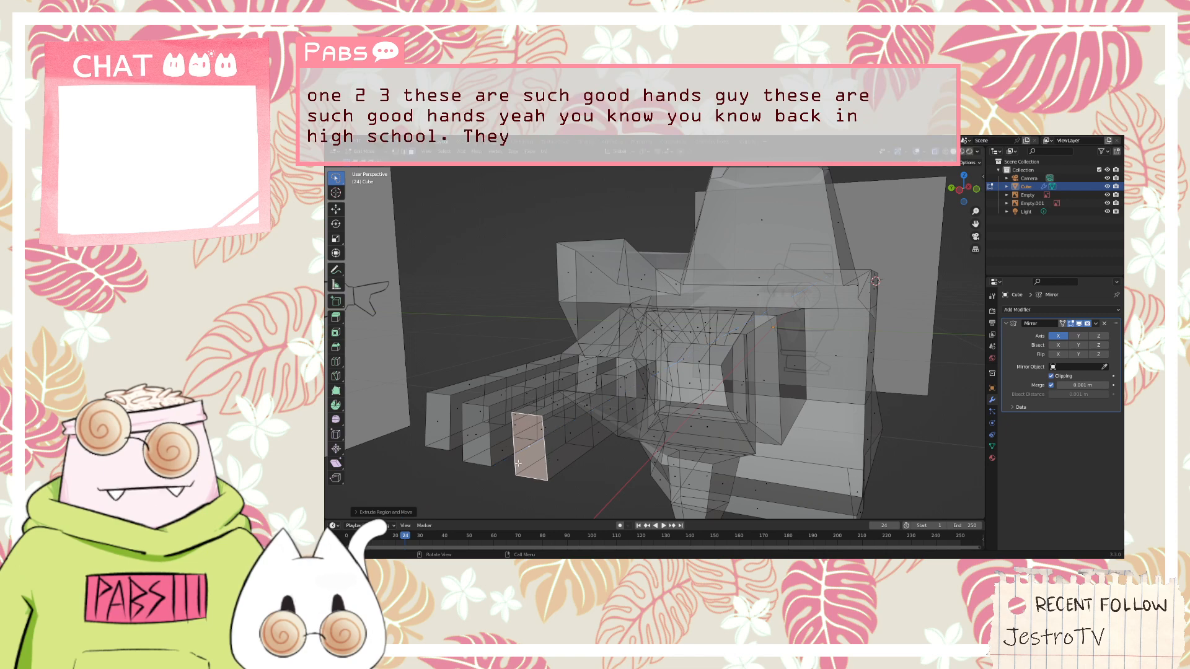
Extrude the fourth finger in segments from the next alternate strip of the hand's end face
mouse_move(668, 397)
middle_down()
mouse_move(689, 390)
mouse_move(679, 404)
middle_up()
click(728, 401)
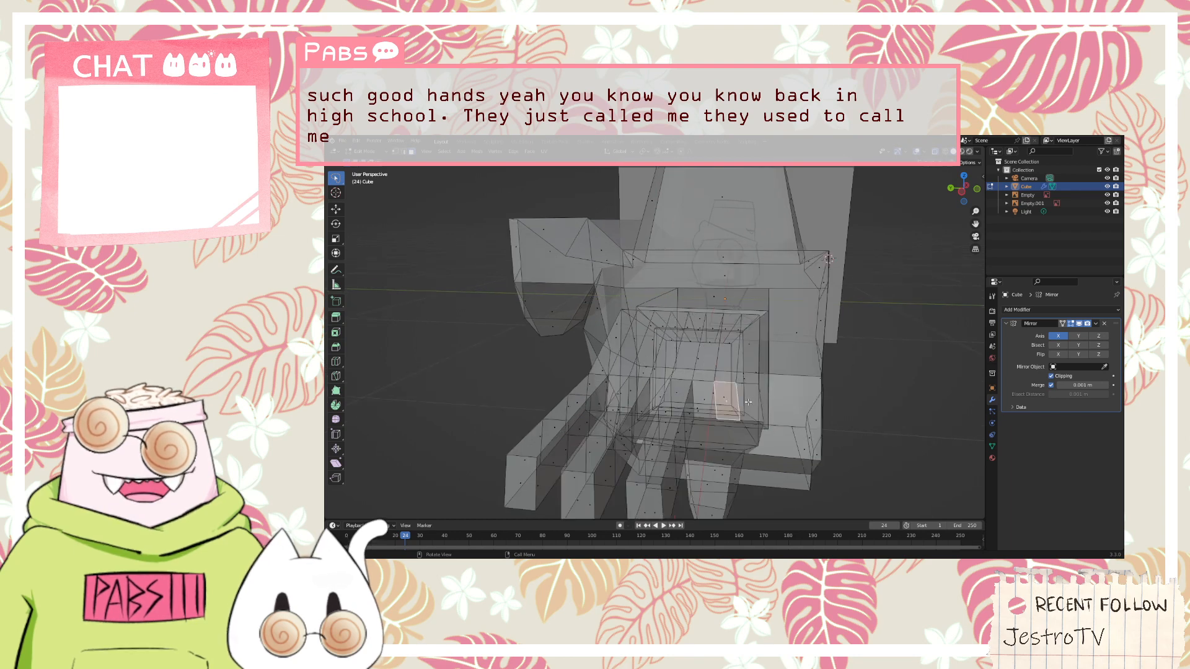
key(e)
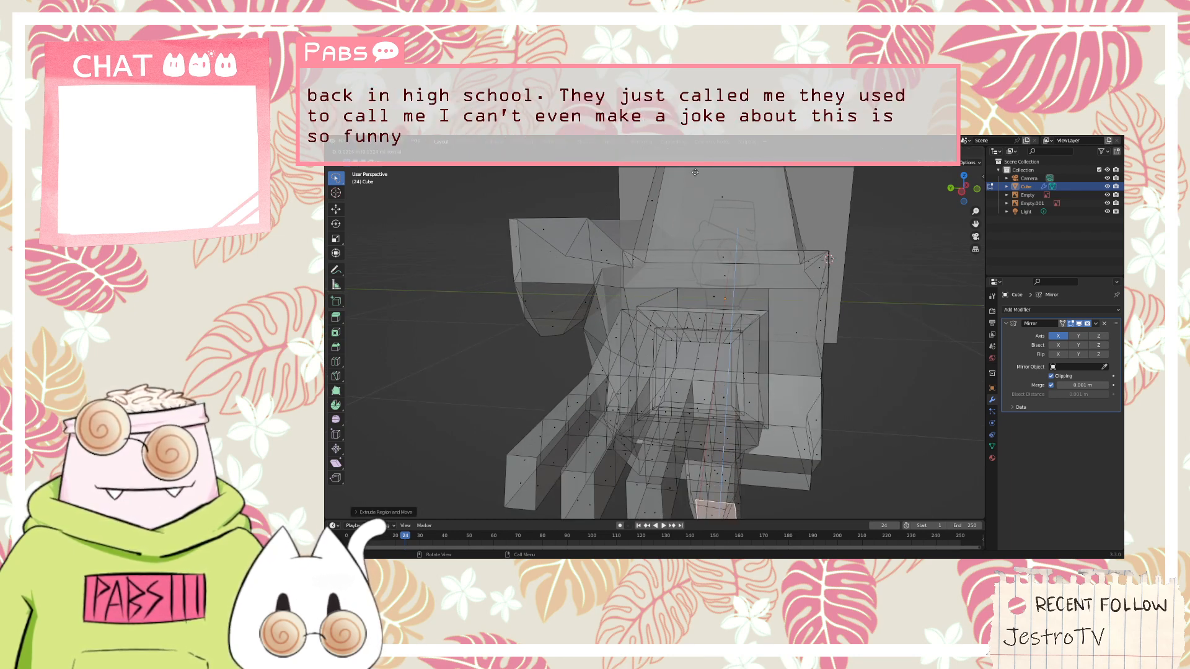
Shorten the fourth finger slightly by moving its tip face back along the X axis
middle_drag(781, 206, 769, 258)
scroll(769, 257, down, 1)
scroll(619, 433, up, 2)
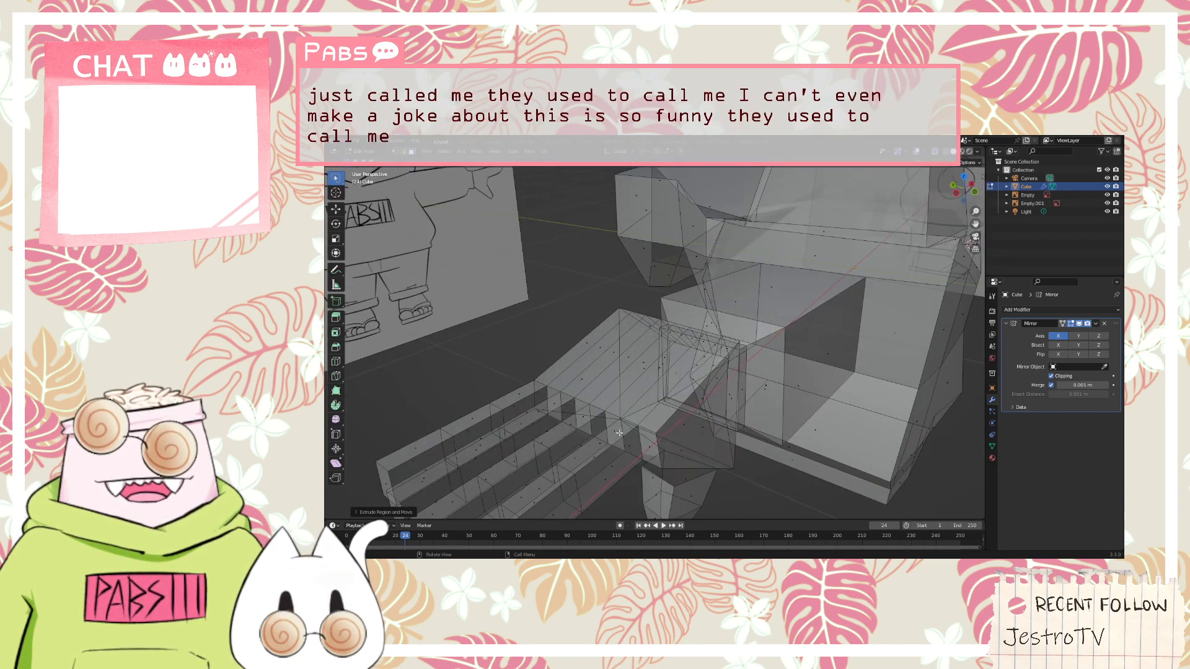
scroll(631, 425, down, 3)
scroll(634, 403, up, 3)
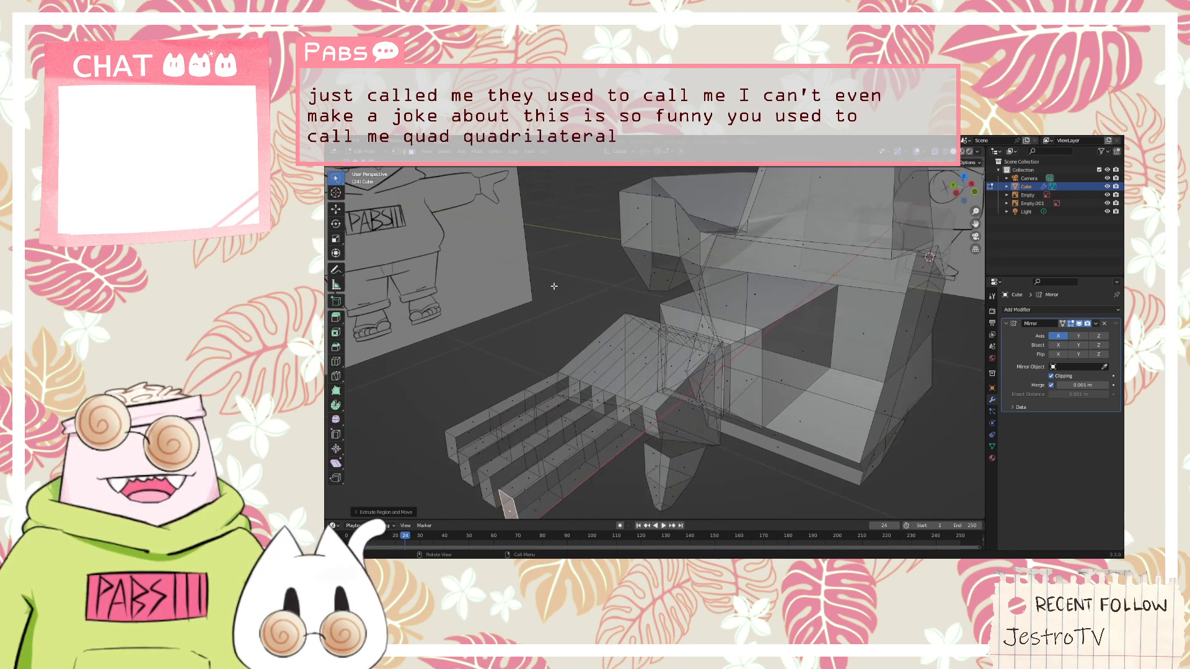
mouse_move(556, 345)
middle_down()
mouse_move(587, 307)
mouse_move(565, 335)
middle_up()
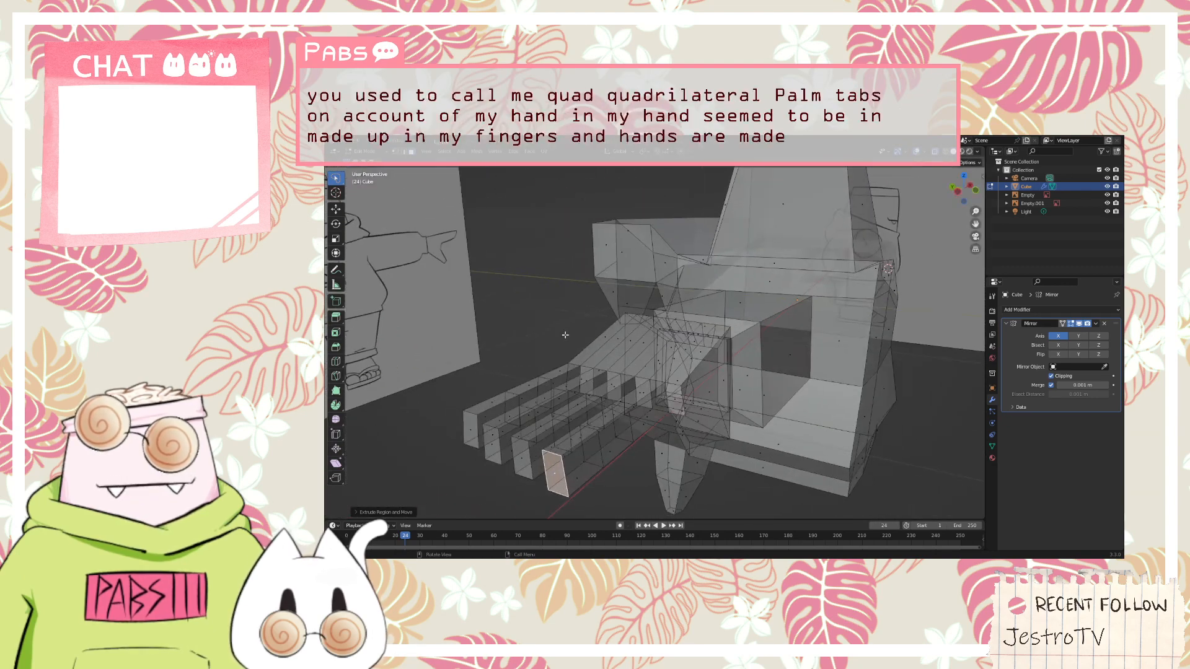
middle_drag(650, 336, 663, 328)
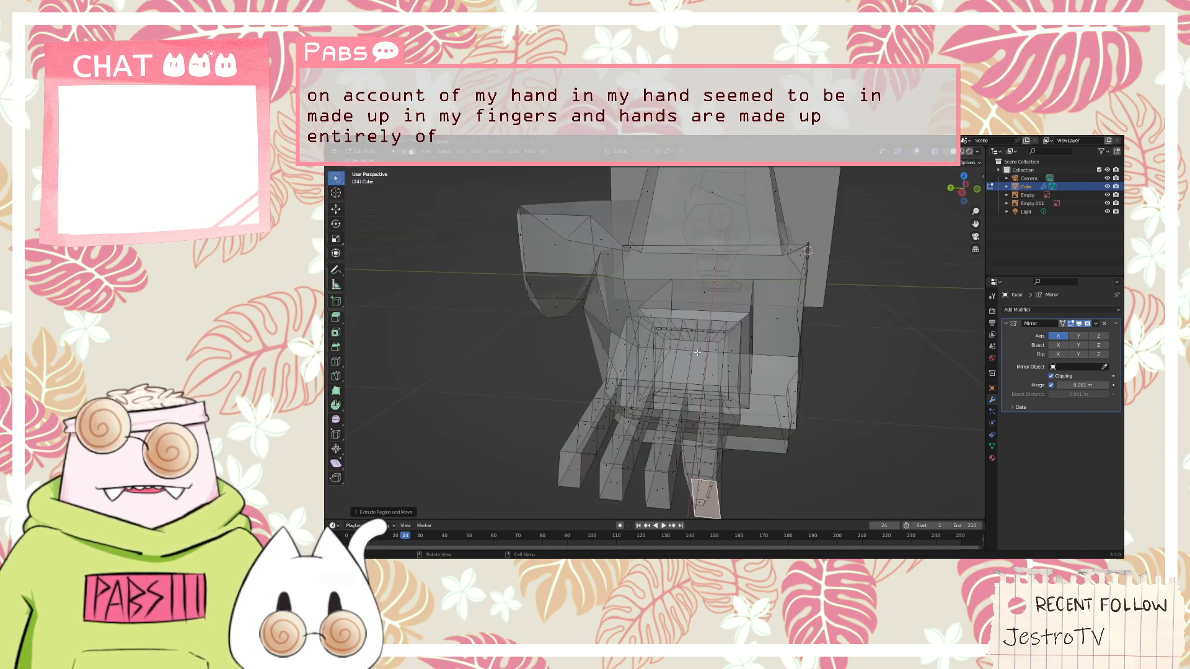
key(g)
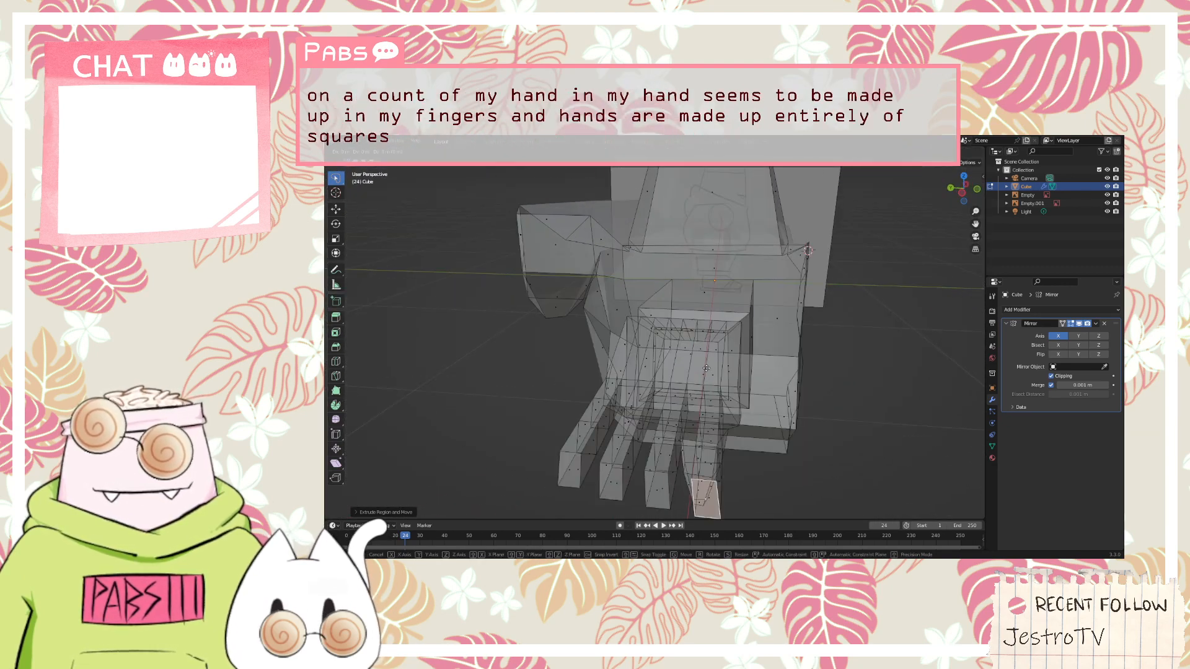
key(x)
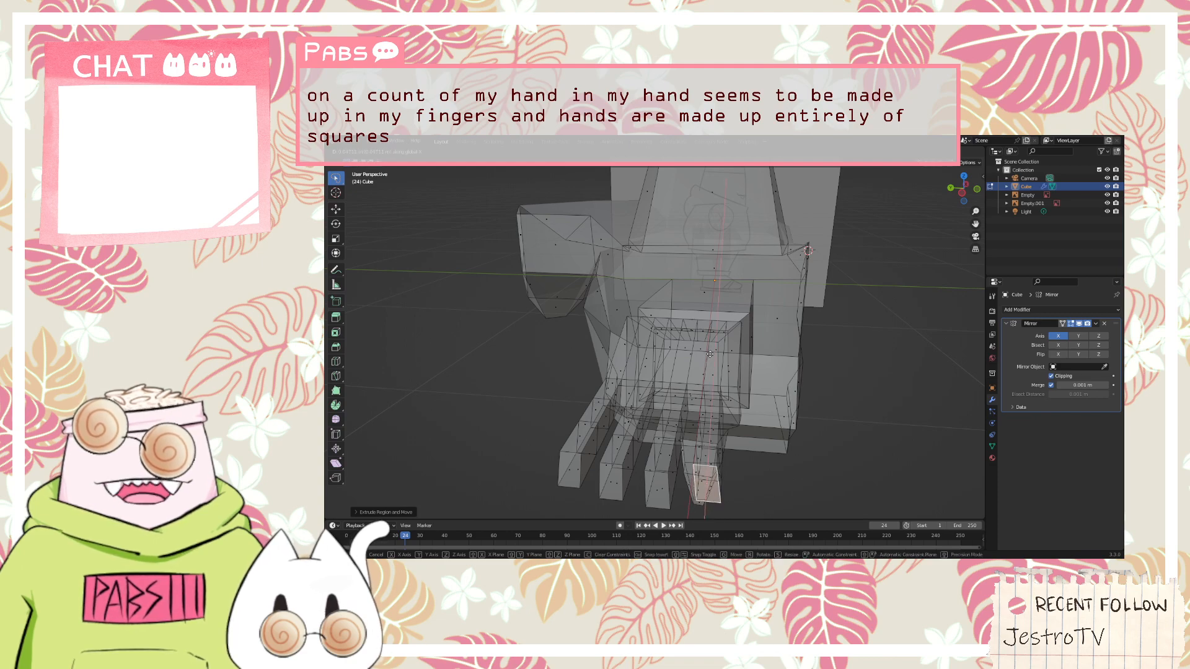
click(710, 354)
middle_drag(710, 354, 713, 386)
middle_drag(623, 392, 656, 409)
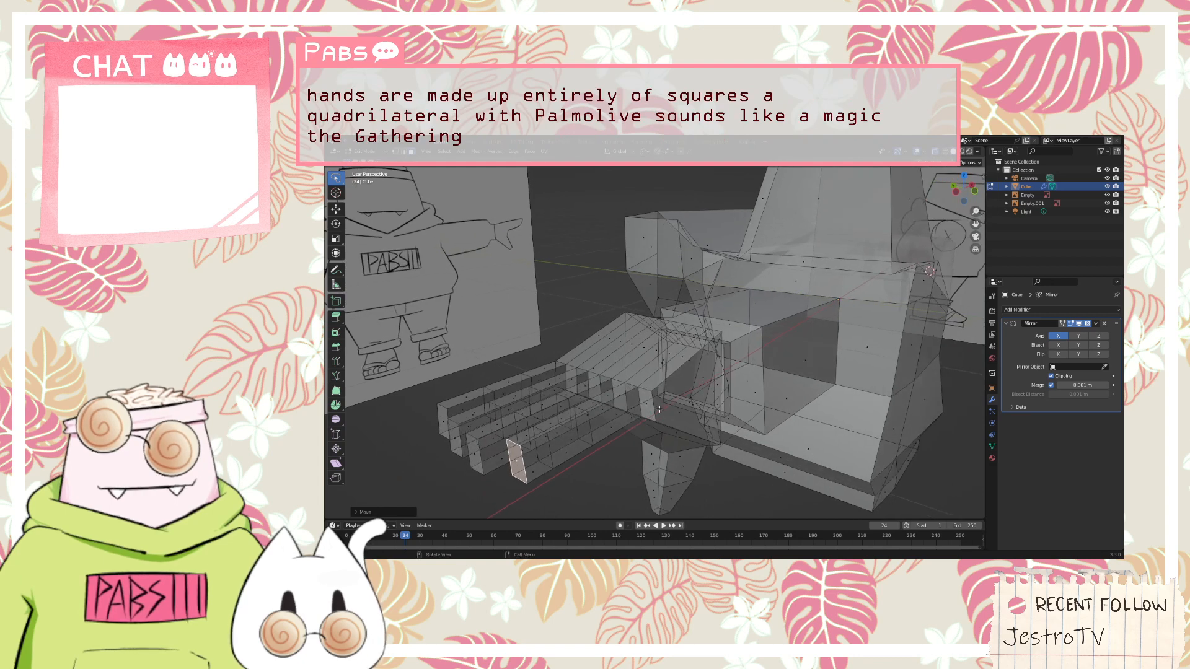
Tilt the remaining end strip face beside the fourth finger's base with a free trackball rotation
click(655, 410)
scroll(656, 409, up, 2)
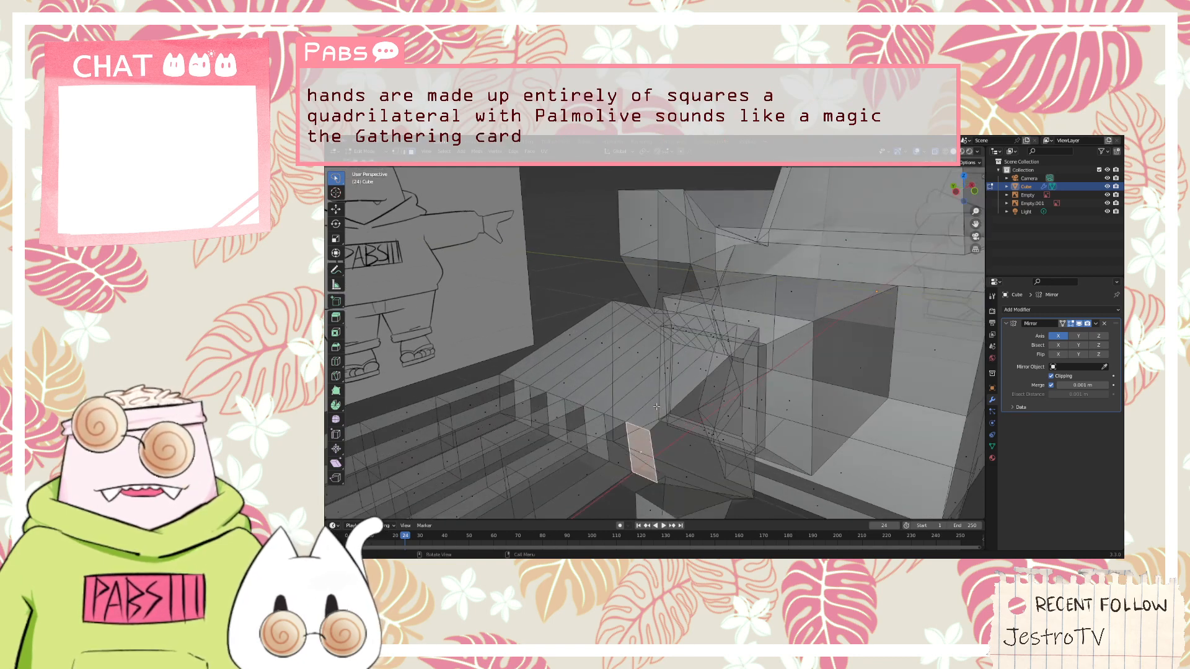
key(r)
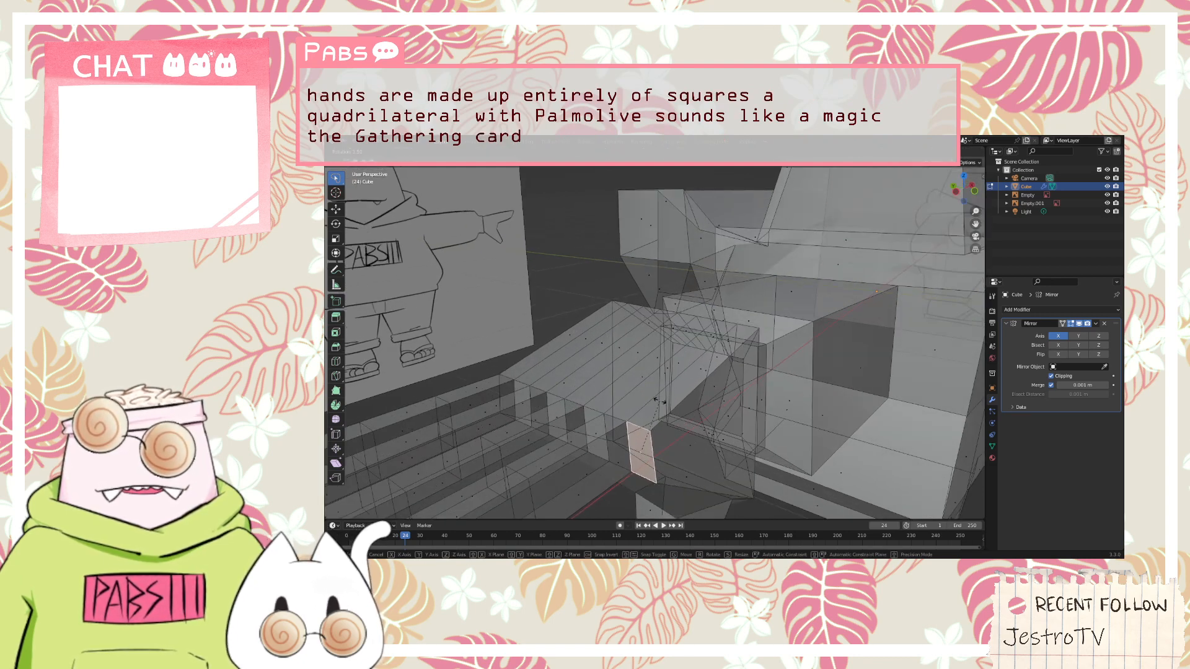
key(r)
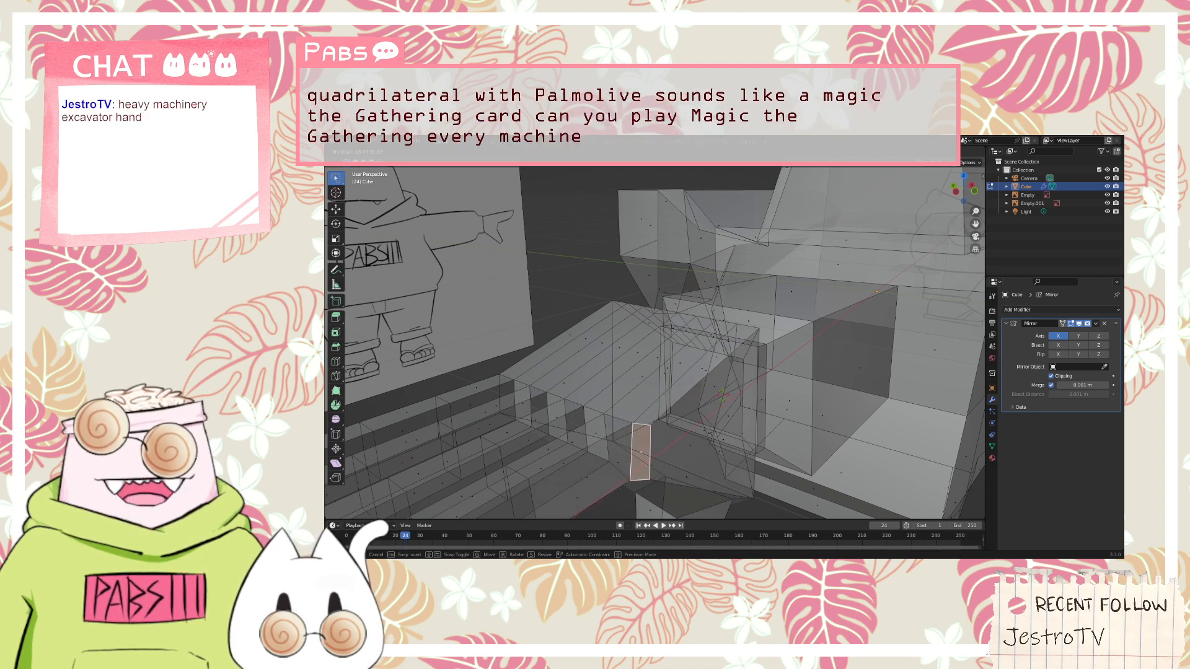
click(690, 396)
mouse_move(690, 396)
middle_down()
mouse_move(755, 416)
mouse_move(576, 286)
middle_up()
Examine the hand and its four fingers from the fingertip end and from directly below
scroll(755, 416, down, 2)
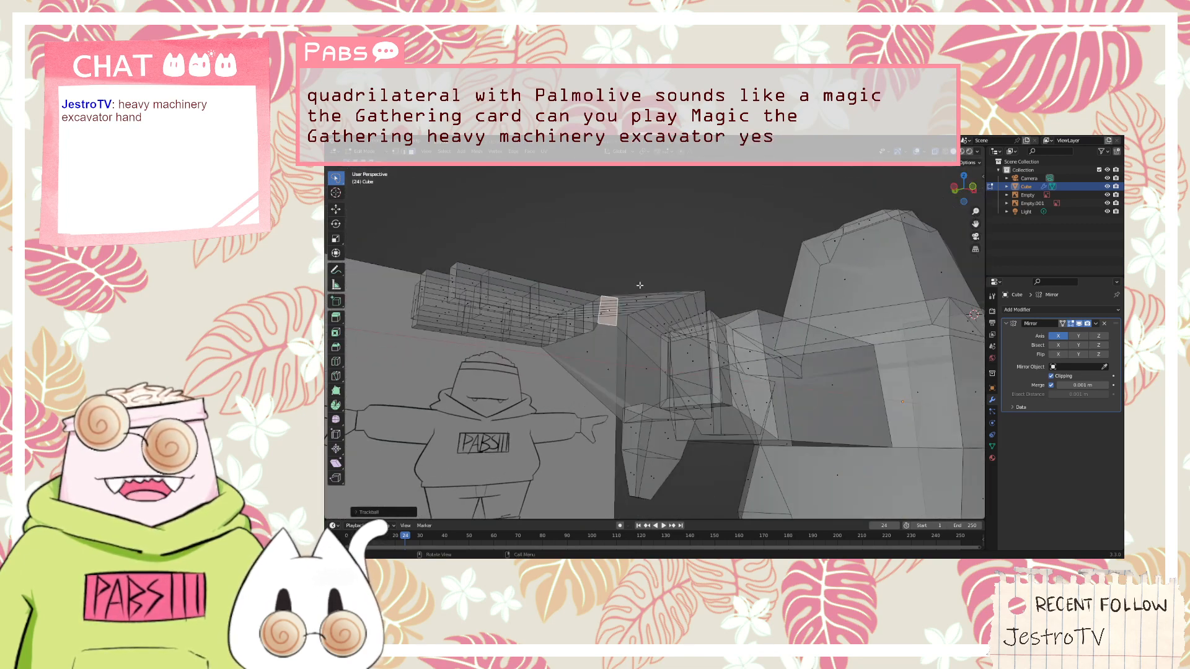
middle_drag(618, 220, 668, 244)
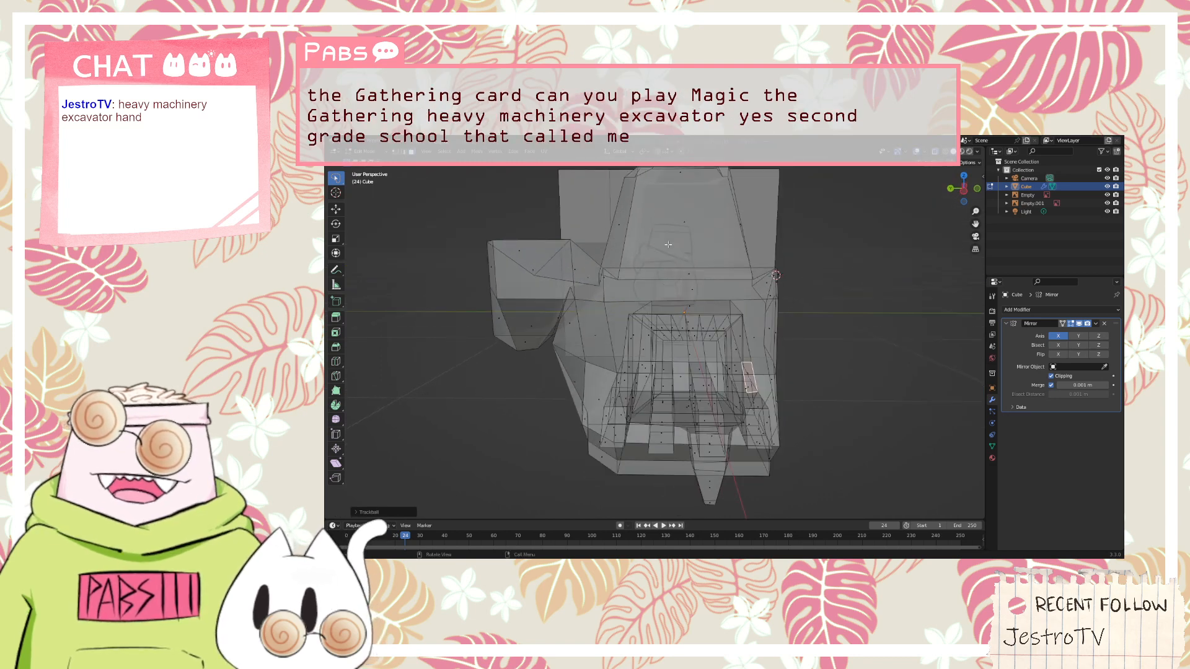
scroll(681, 307, up, 1)
scroll(729, 372, down, 3)
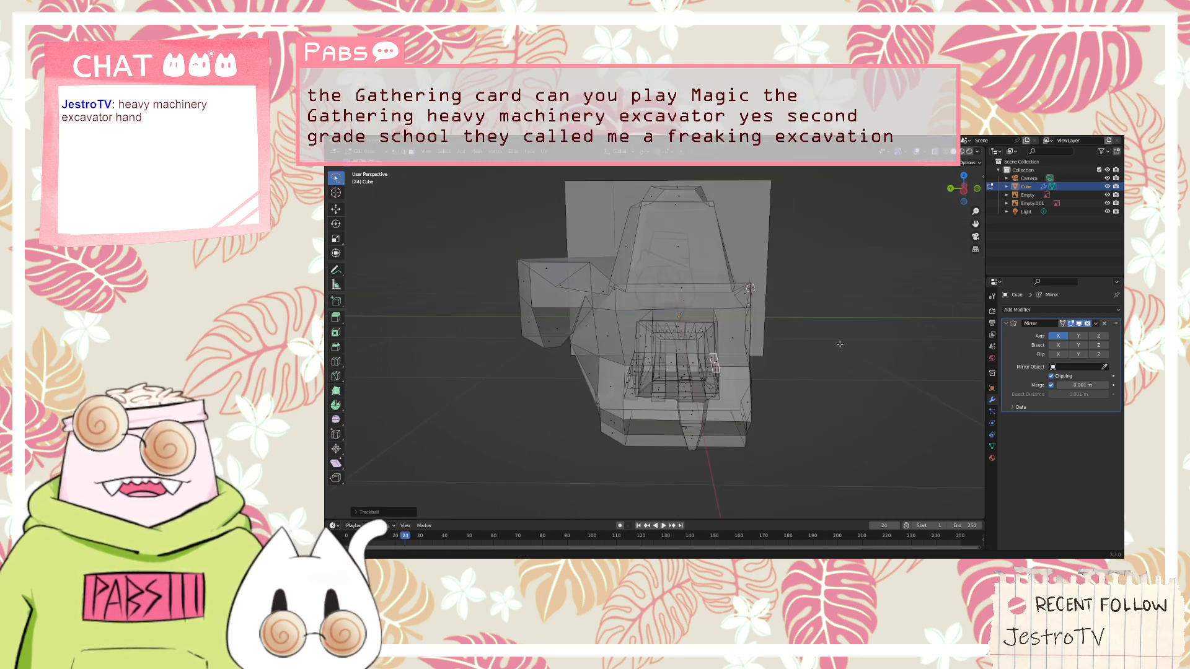
middle_drag(840, 344, 664, 472)
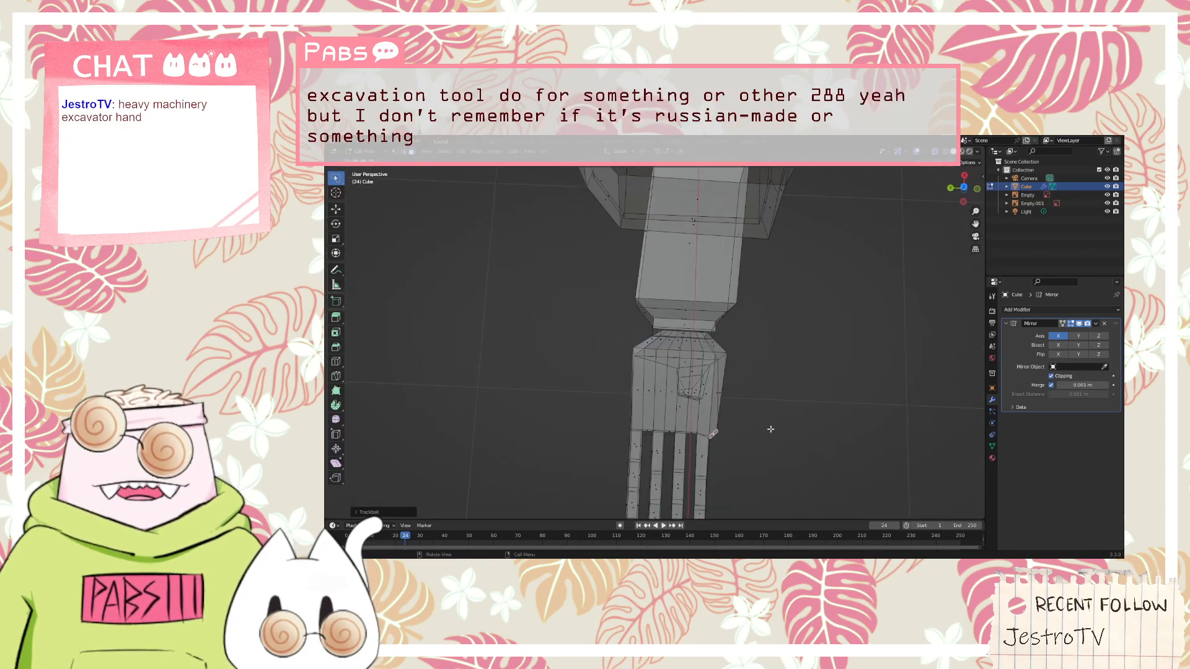
click(964, 189)
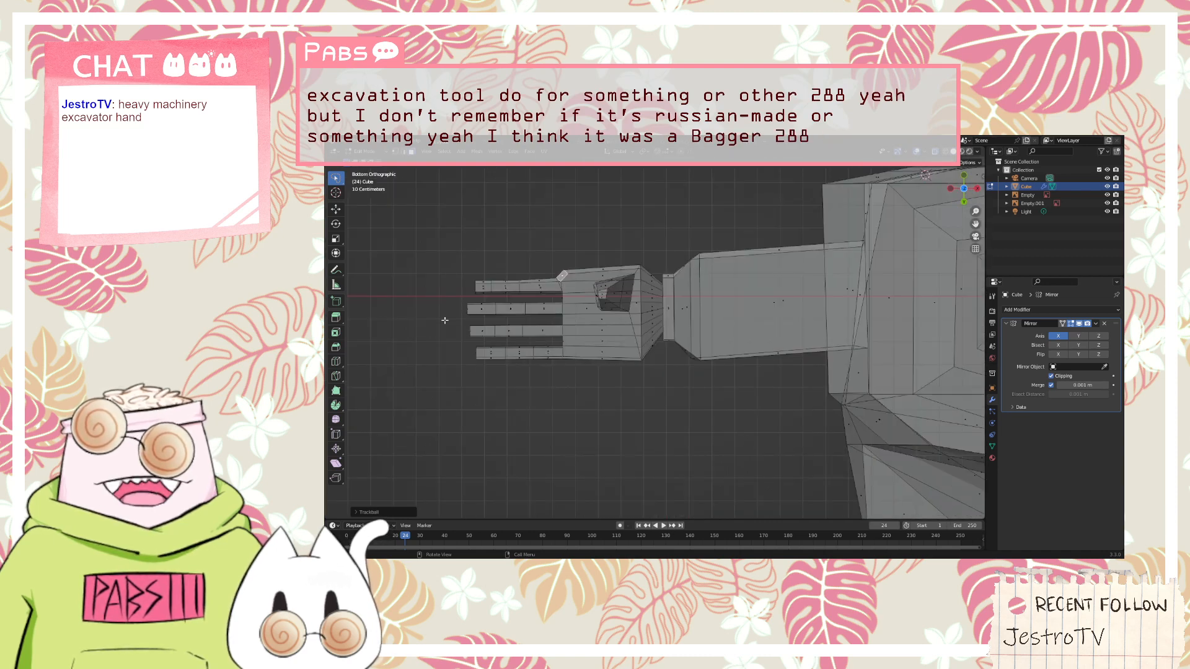
key(m)
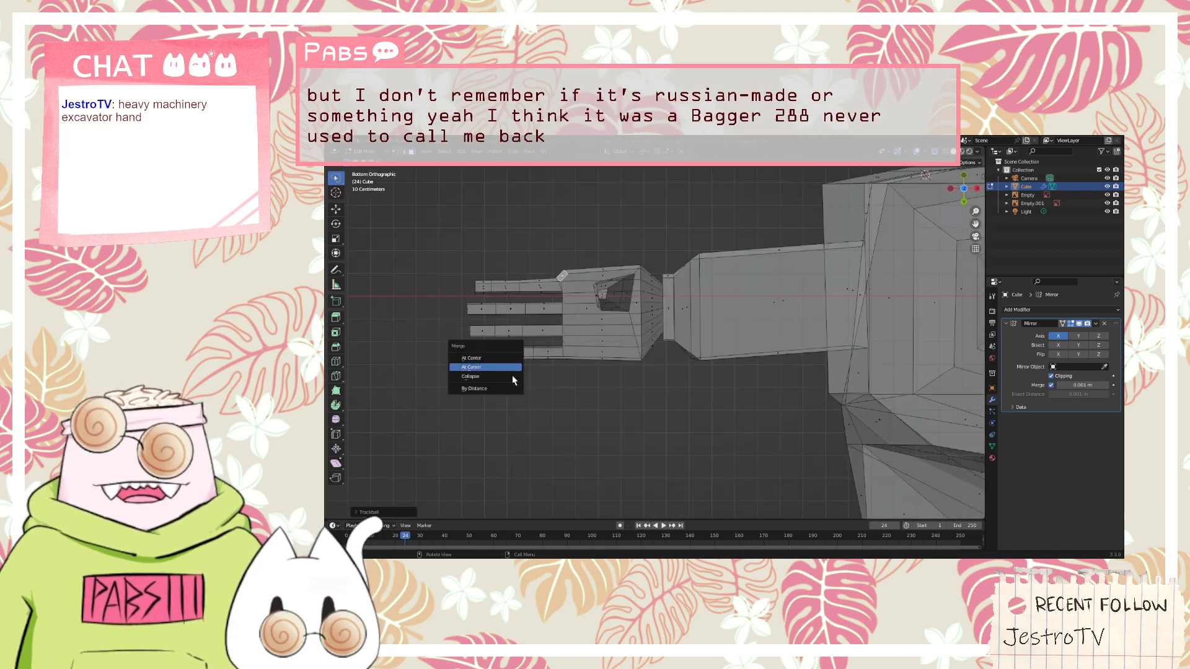
click(525, 406)
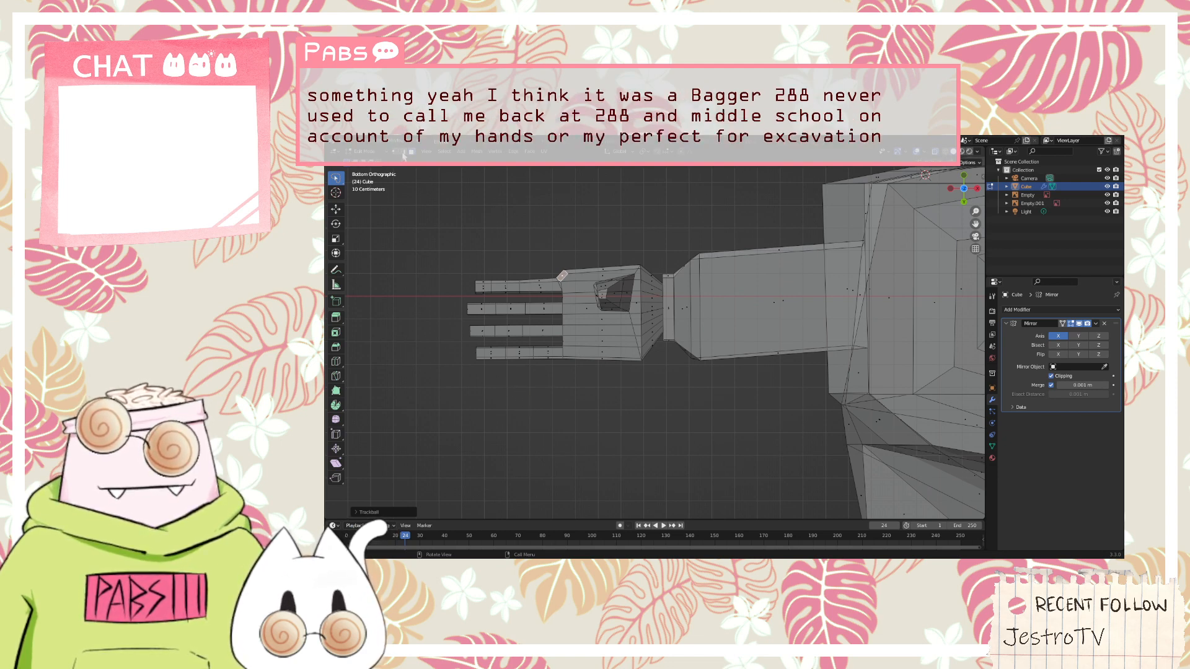
Shorten all four fingers together by scaling them down along the X axis
mouse_move(549, 392)
mouse_down()
mouse_move(421, 347)
mouse_move(446, 236)
mouse_move(542, 244)
mouse_up()
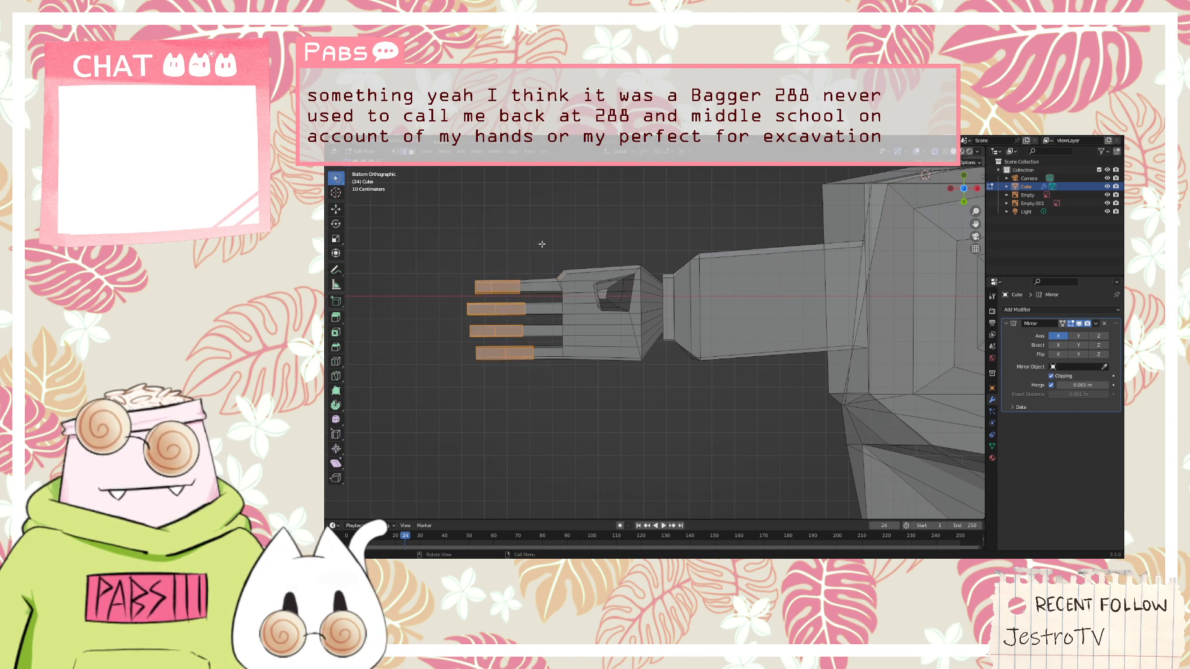
click(435, 217)
mouse_move(457, 225)
mouse_down()
mouse_move(466, 367)
mouse_move(539, 381)
mouse_move(565, 356)
mouse_move(560, 325)
mouse_move(461, 230)
mouse_move(471, 234)
mouse_up()
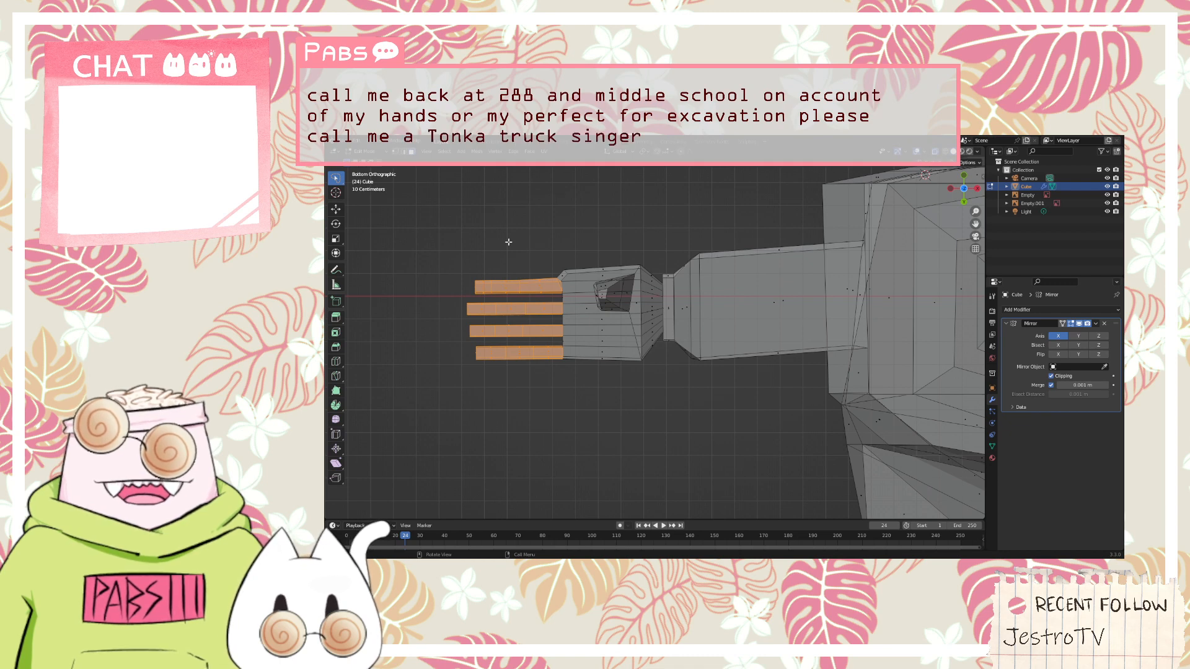
key(s)
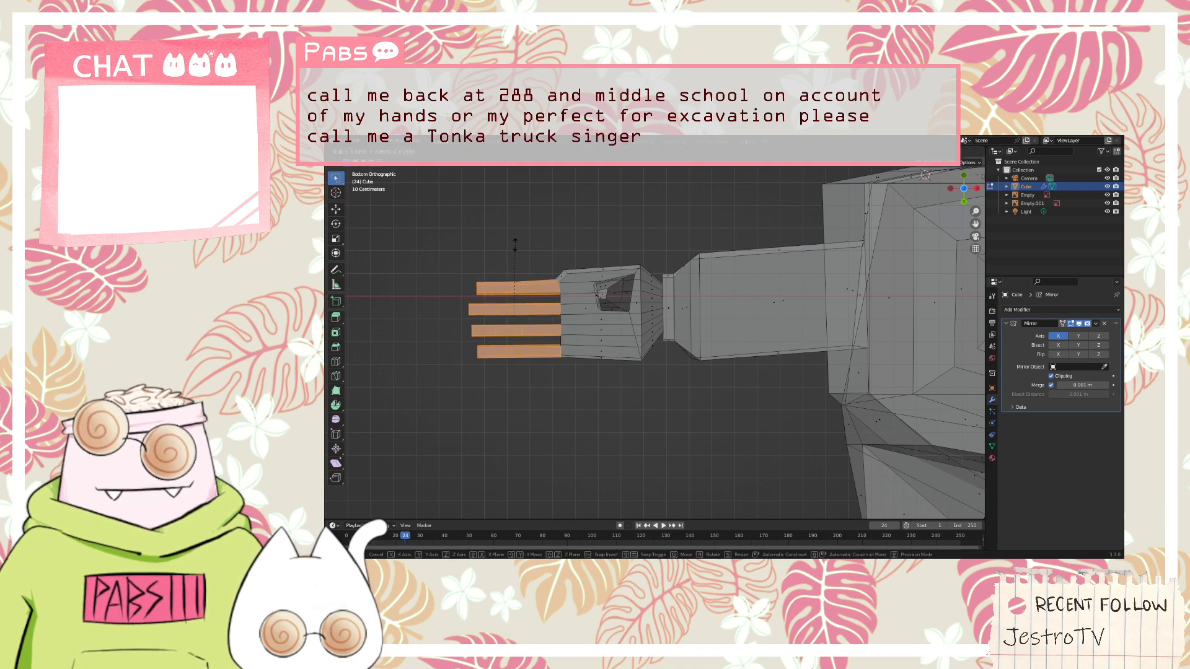
key(x)
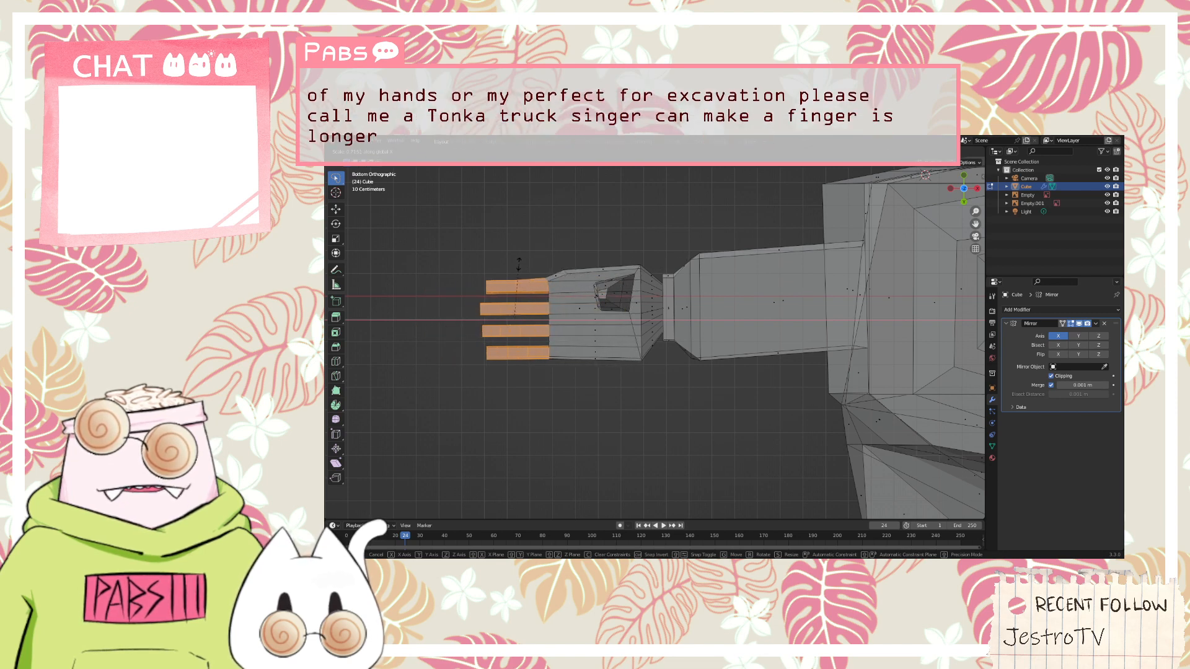
click(518, 265)
Examine the shortened fingers against the front reference sketch and from around the arm
middle_drag(477, 248, 481, 333)
key(KP_1)
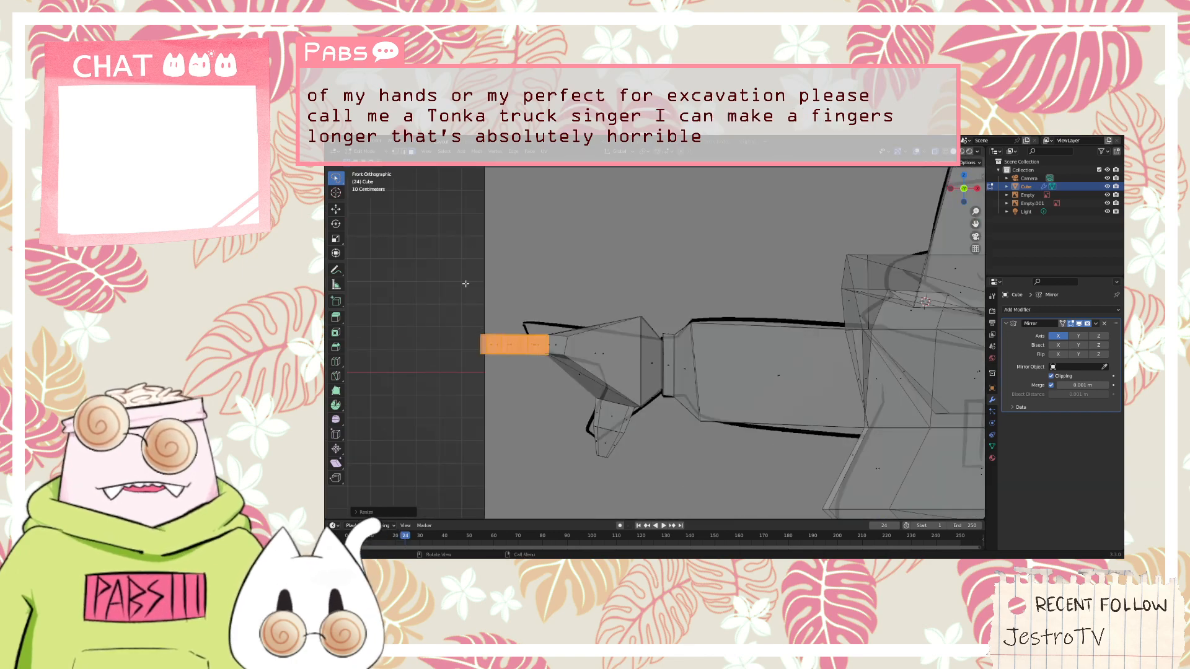
middle_drag(465, 283, 682, 406)
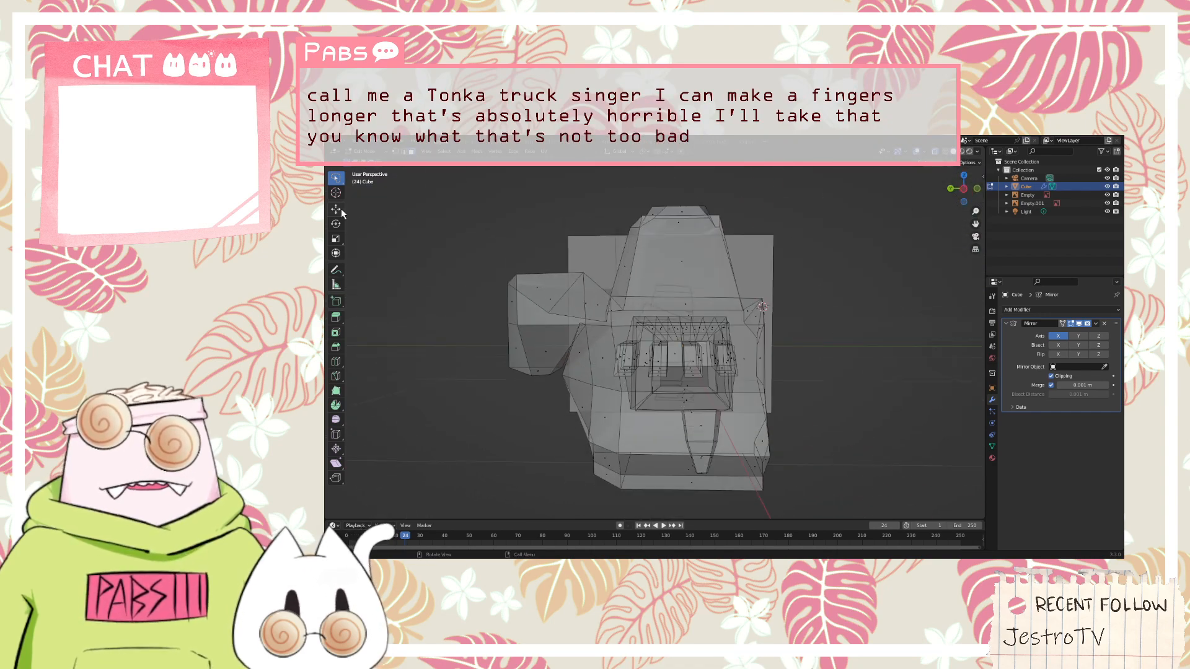
middle_drag(614, 364, 660, 395)
scroll(659, 394, up, 3)
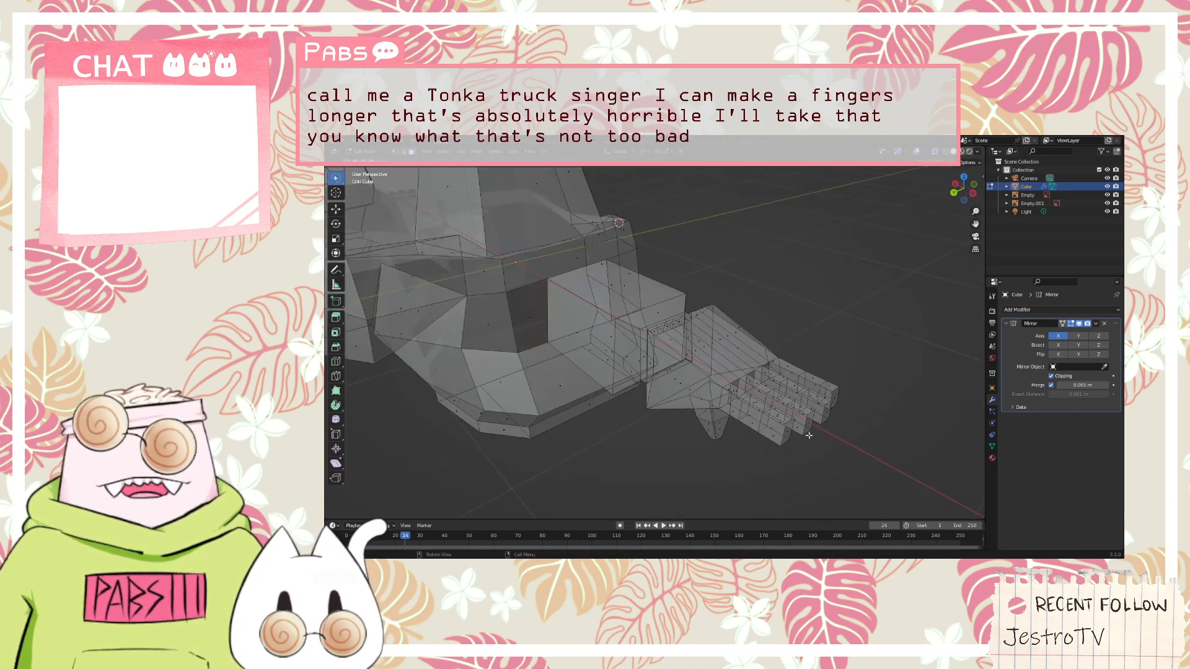
middle_drag(827, 444, 698, 350)
middle_drag(870, 352, 983, 444)
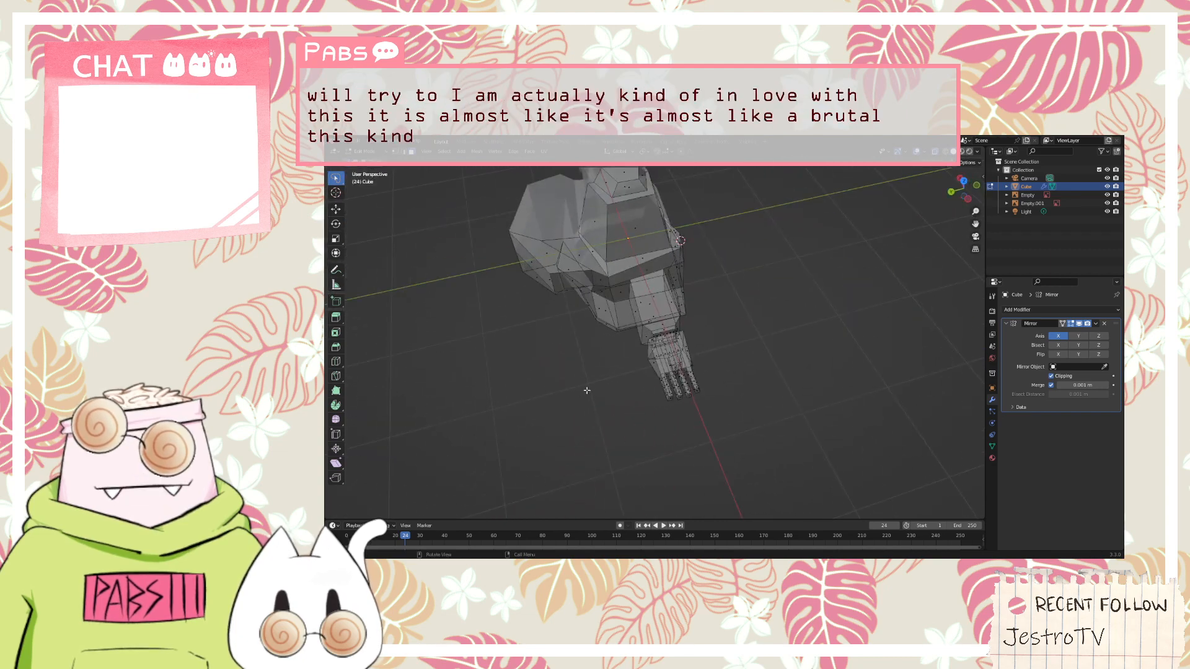
scroll(718, 356, up, 5)
middle_drag(733, 366, 700, 358)
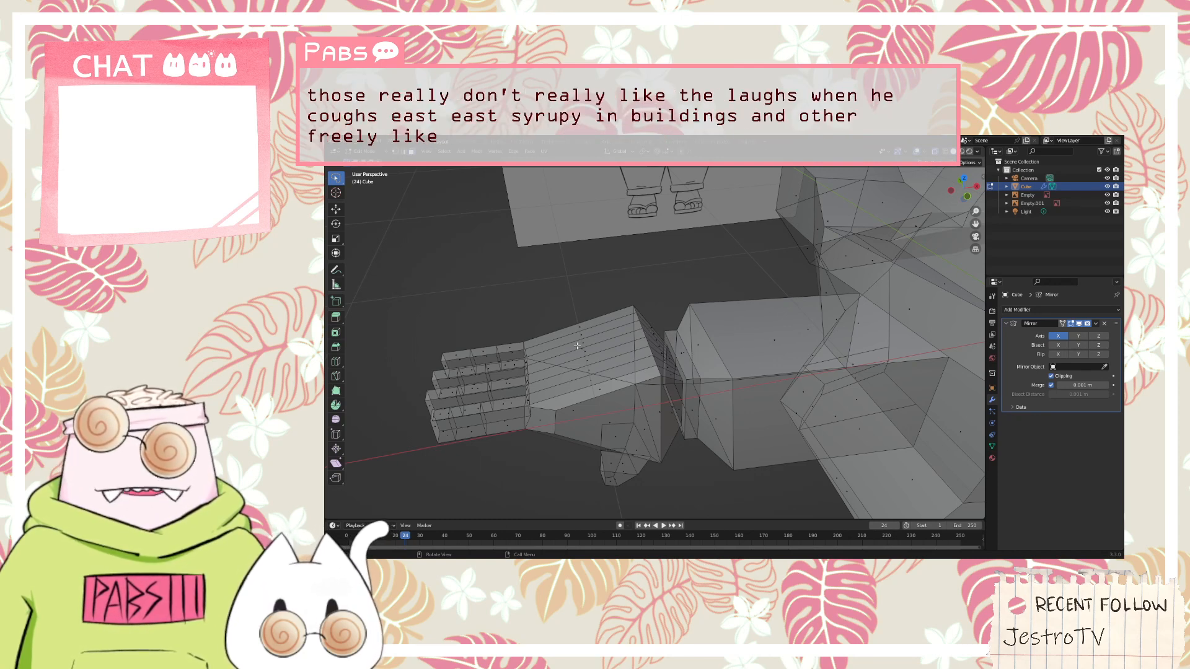
middle_drag(670, 338, 585, 348)
Try un-subdividing all the strip faces across the back of the hand and undo the attempt
scroll(579, 349, up, 1)
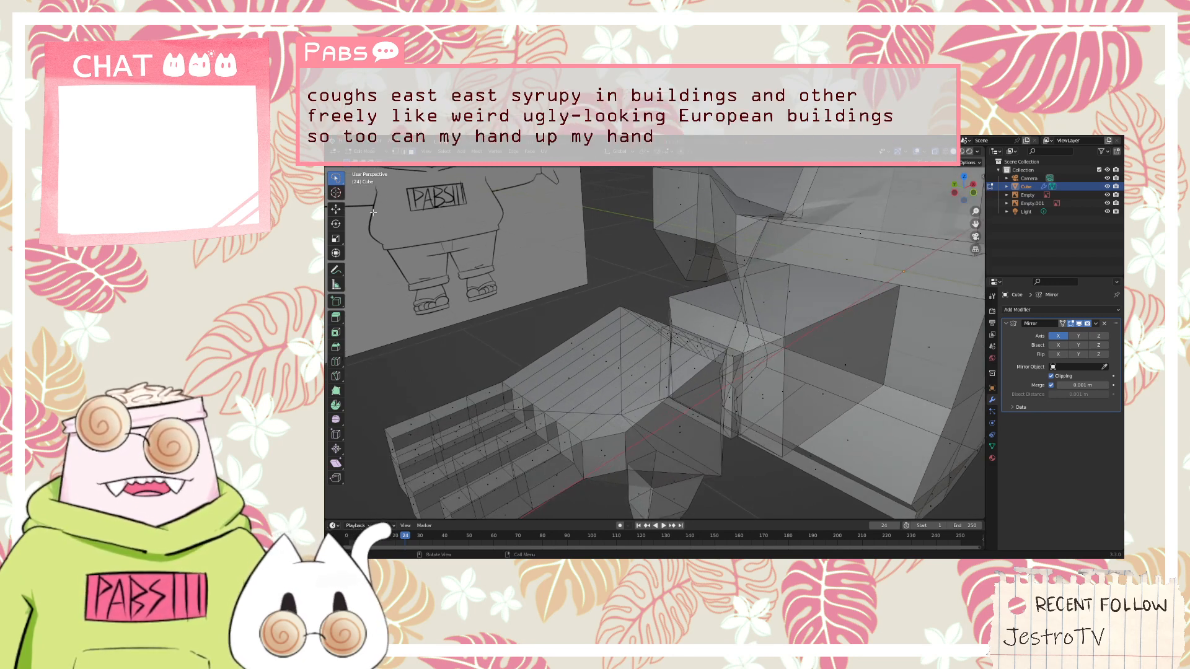
click(578, 348)
click(573, 345)
shift+click(583, 351)
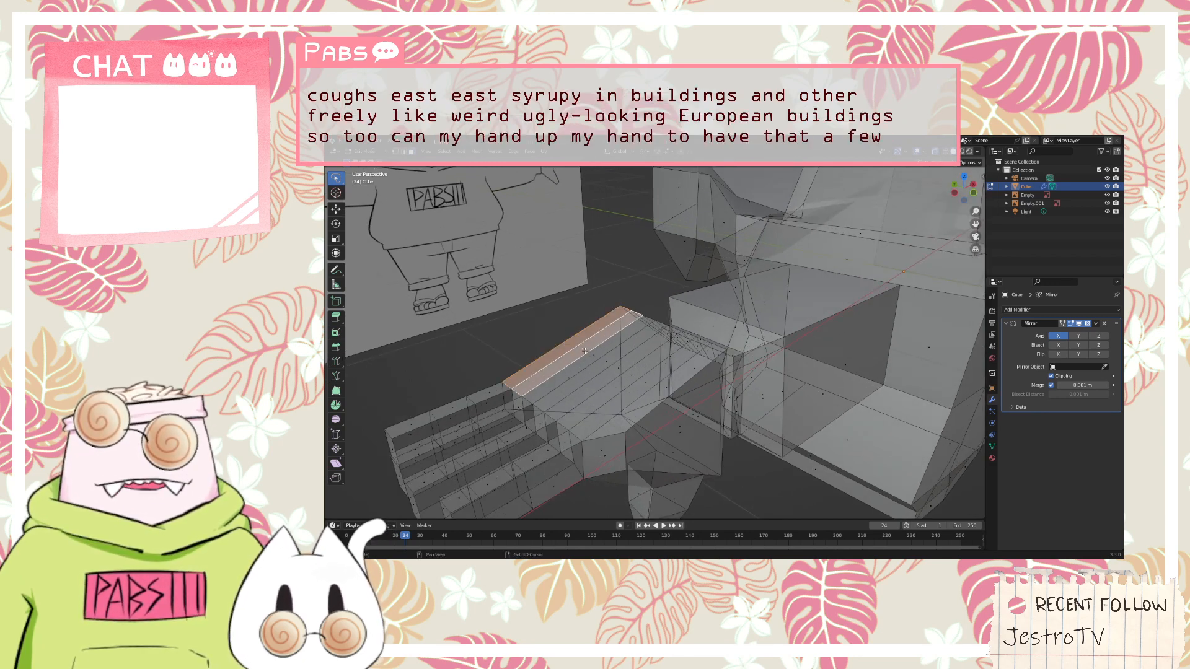
shift+click(595, 356)
shift+click(606, 362)
shift+click(616, 367)
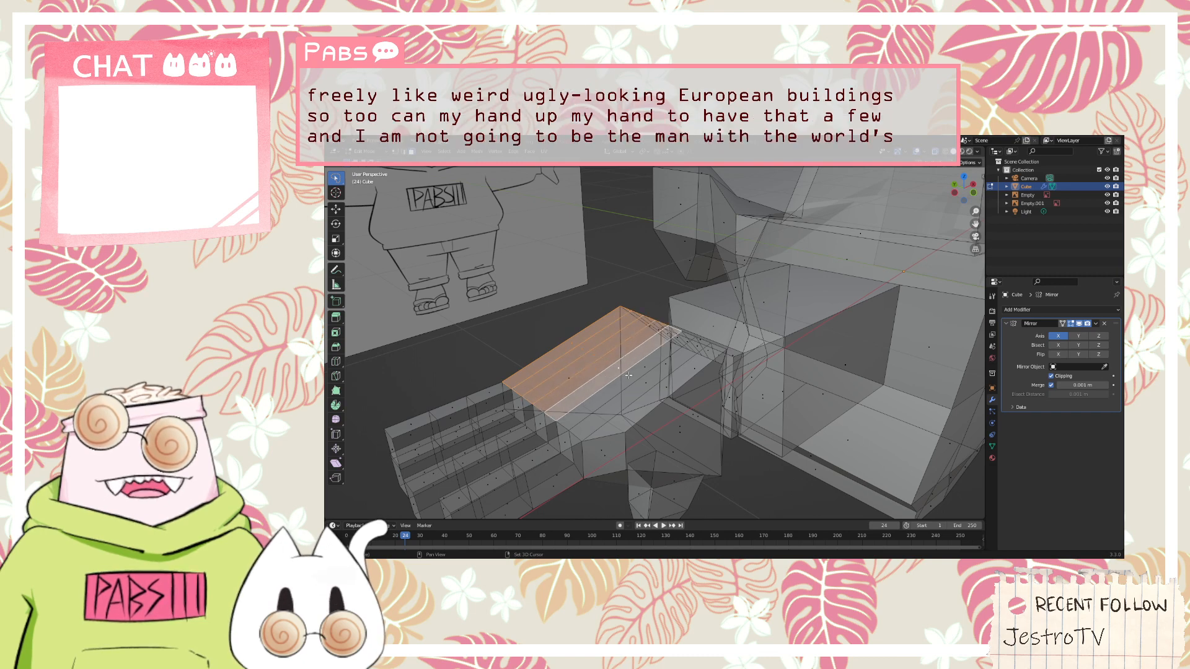
shift+click(628, 374)
shift+click(639, 381)
shift+click(650, 386)
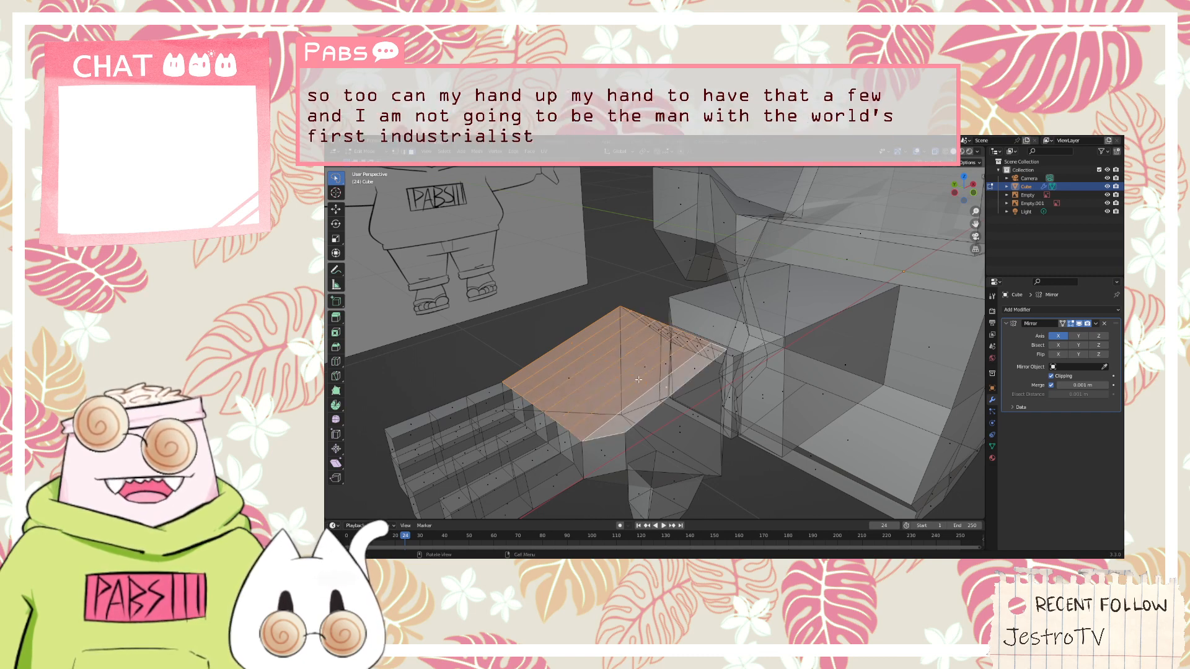
right_click(637, 378)
mouse_move(637, 377)
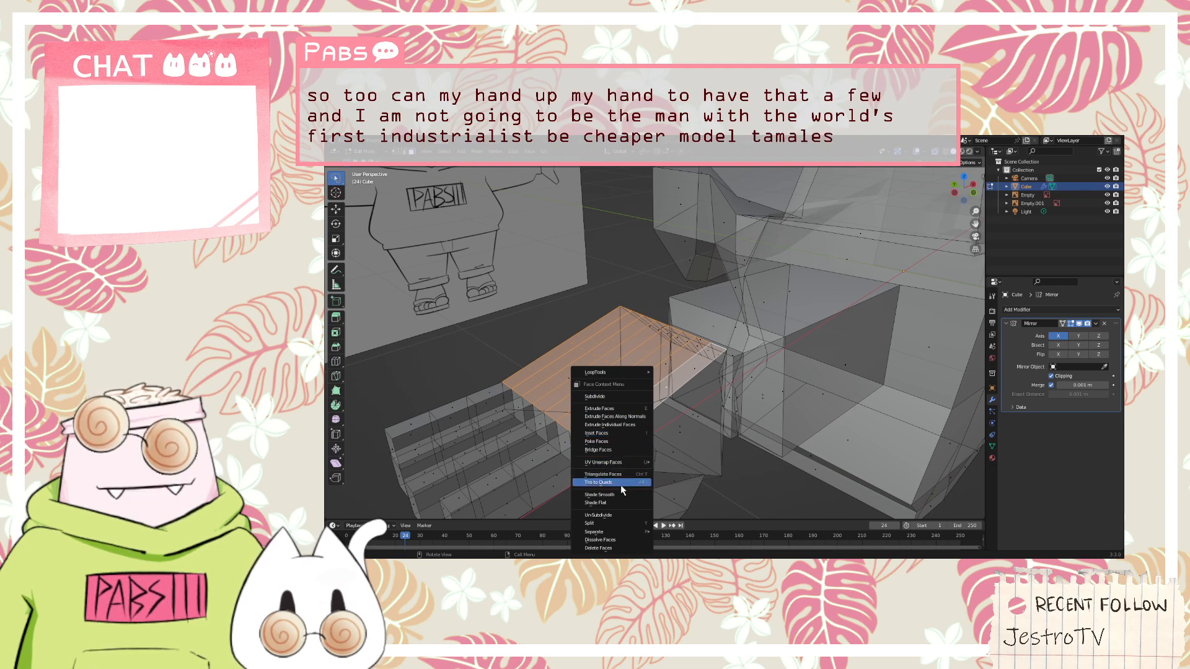
click(617, 517)
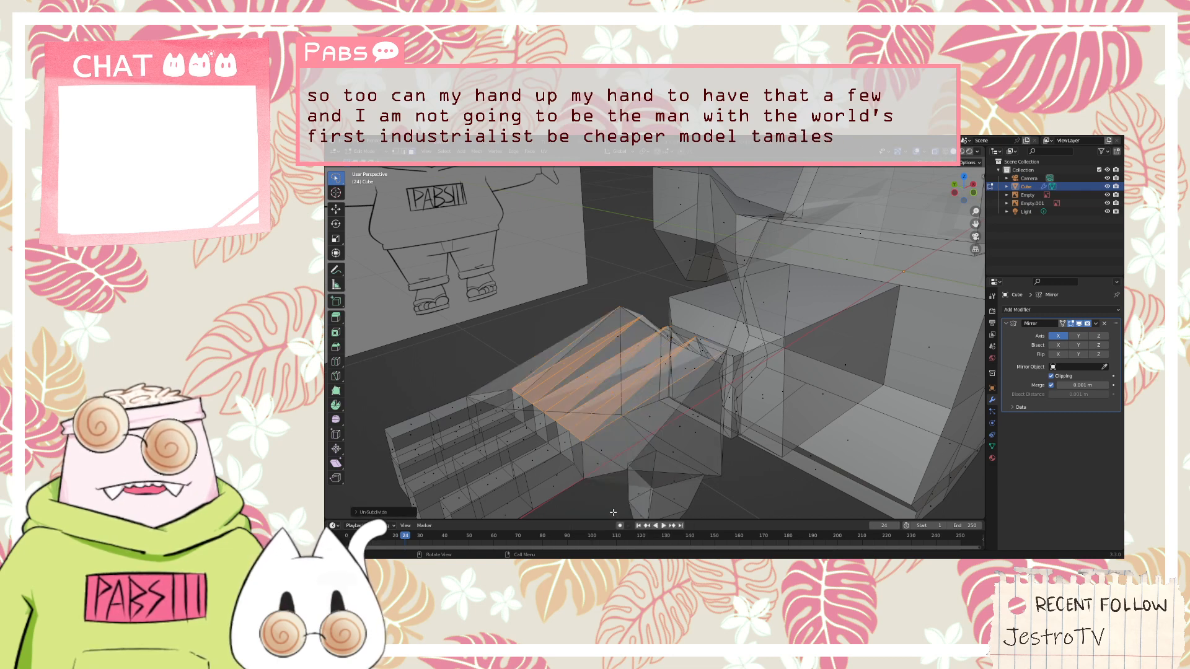
middle_drag(372, 353, 606, 268)
key(ctrl+z)
Un-subdivide the back-of-hand strip faces together with the adjoining strips that taper toward the wrist
right_click(621, 247)
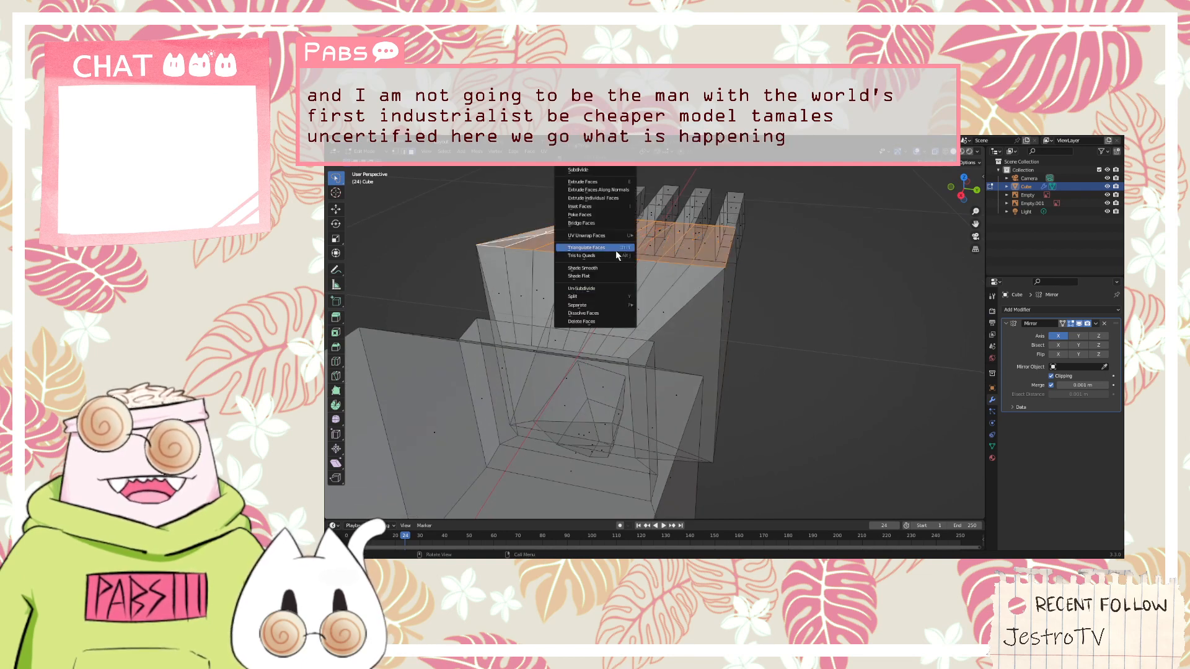
shift+click(540, 282)
shift+click(541, 283)
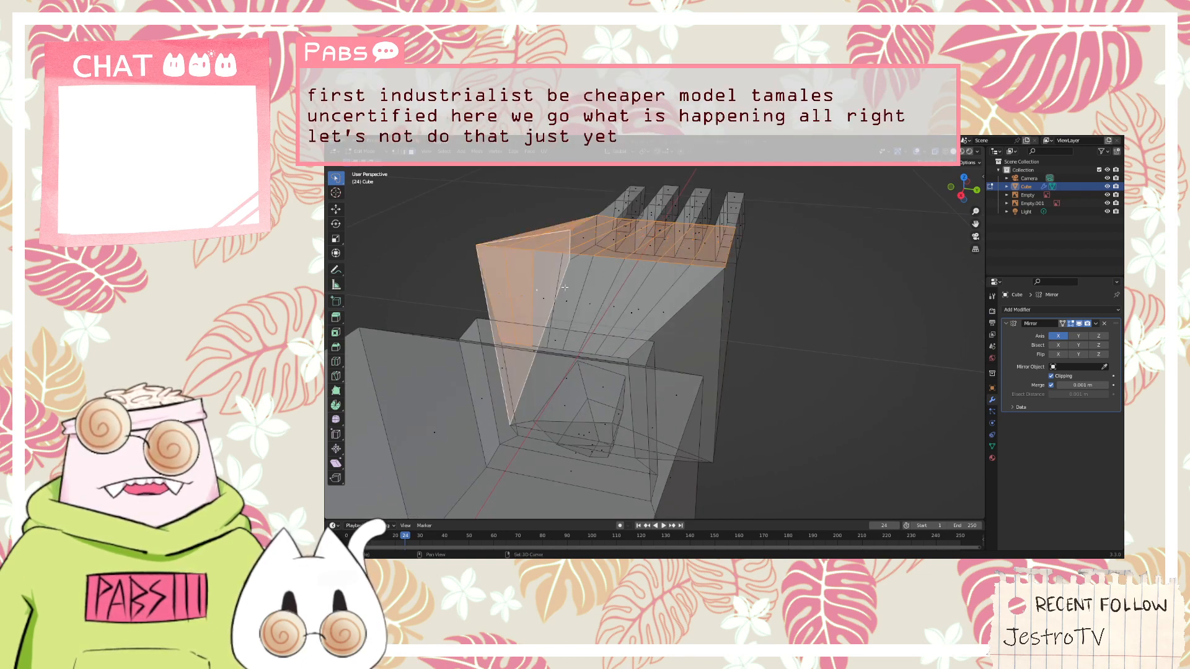
shift+click(561, 290)
key(ctrl+z)
key(ctrl+z)
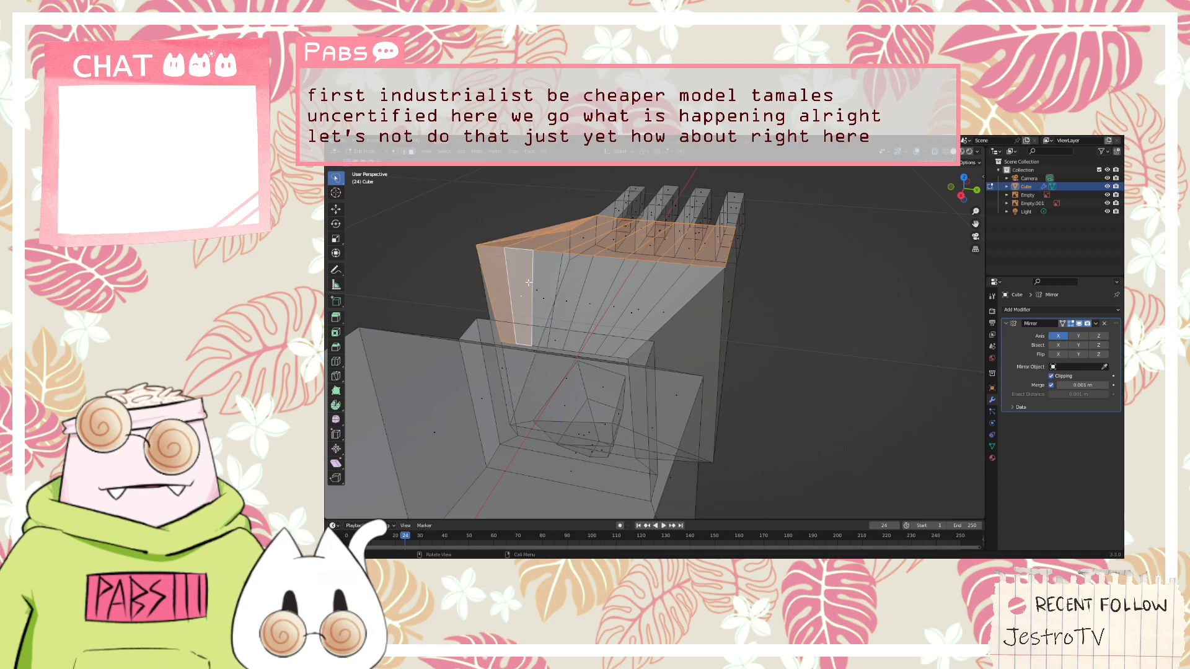
shift+click(540, 286)
key(ctrl+z)
shift+click(550, 298)
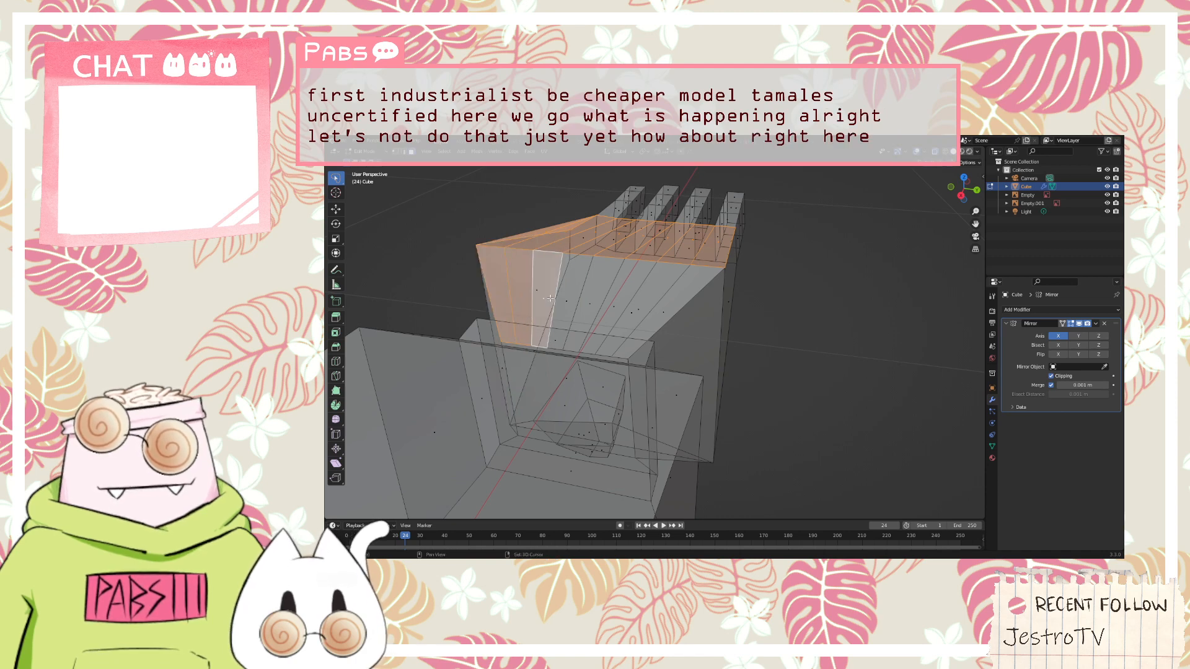
shift+click(577, 300)
shift+click(599, 302)
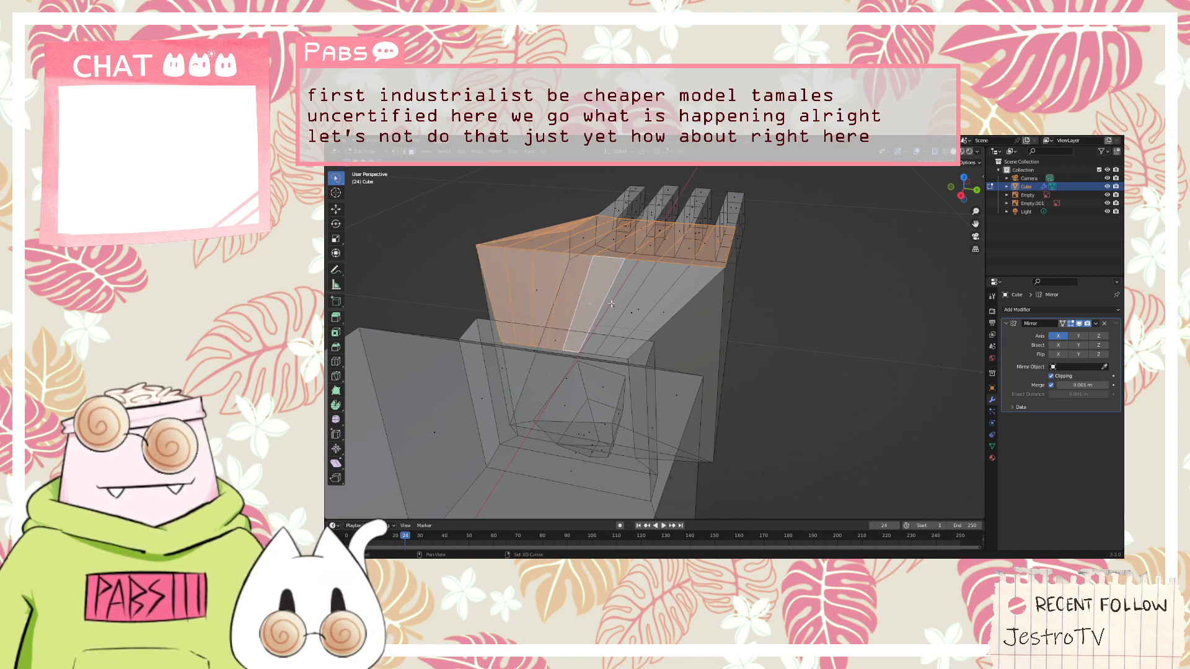
shift+click(614, 305)
shift+click(636, 307)
shift+click(661, 308)
middle_drag(555, 290, 576, 313)
right_click(576, 312)
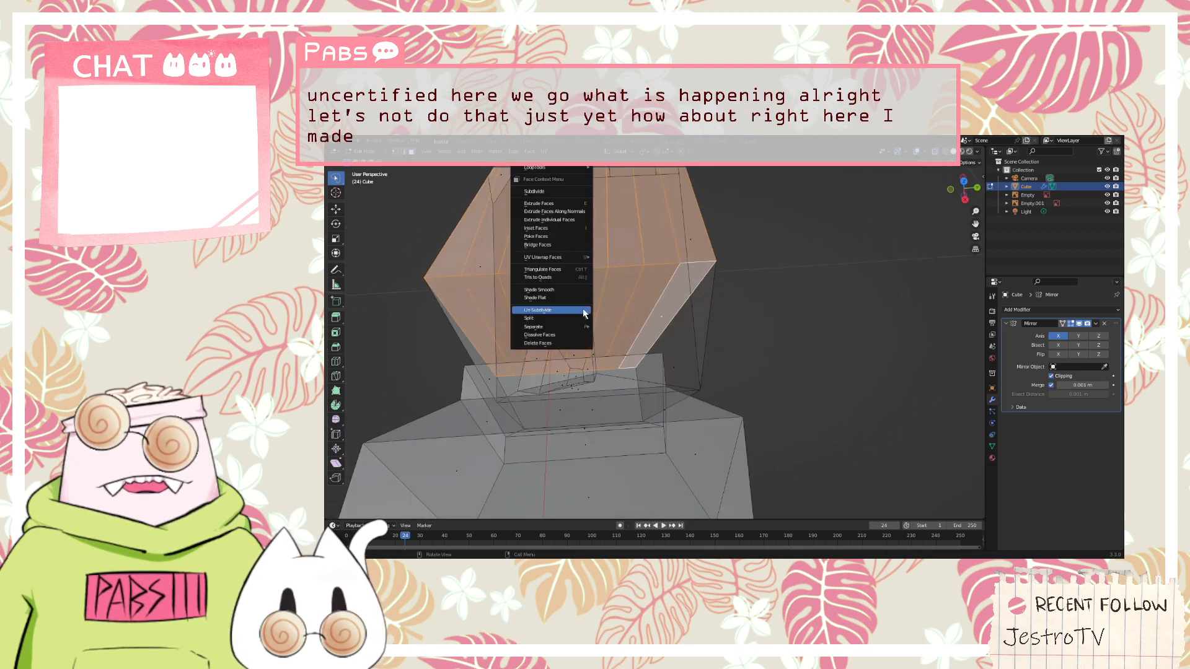
click(583, 310)
Select all the strip faces across the back of the hand and dissolve them into one face
middle_drag(592, 297, 648, 270)
scroll(644, 270, down, 3)
middle_drag(455, 274, 563, 273)
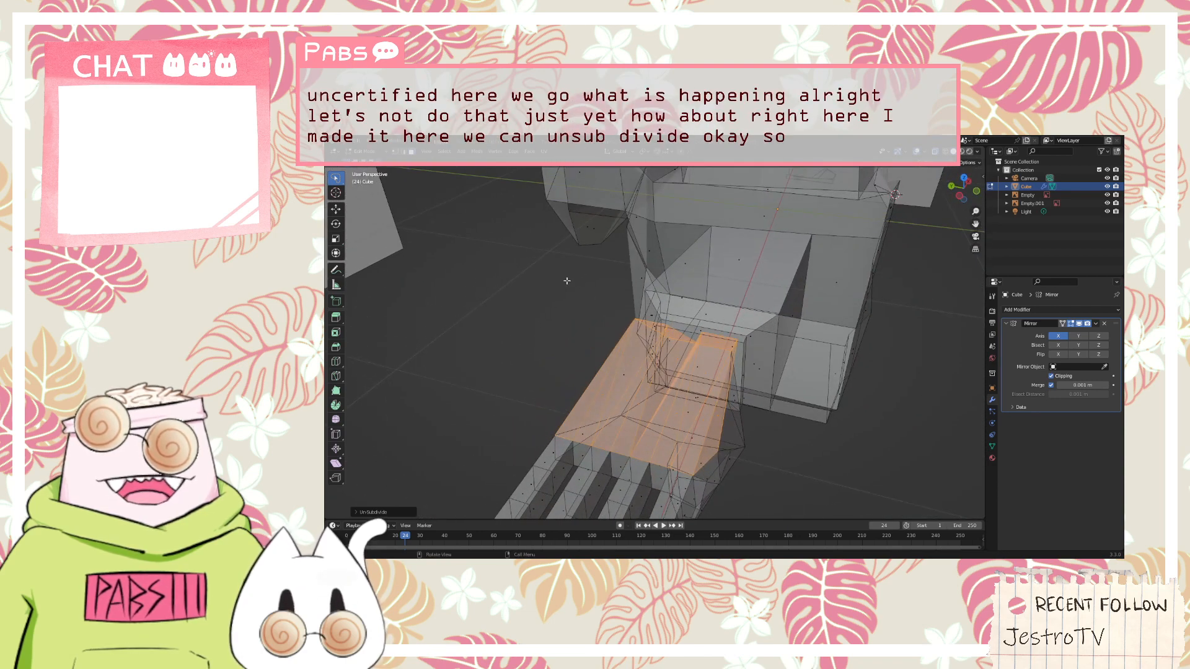
right_click(688, 361)
key(alt+a)
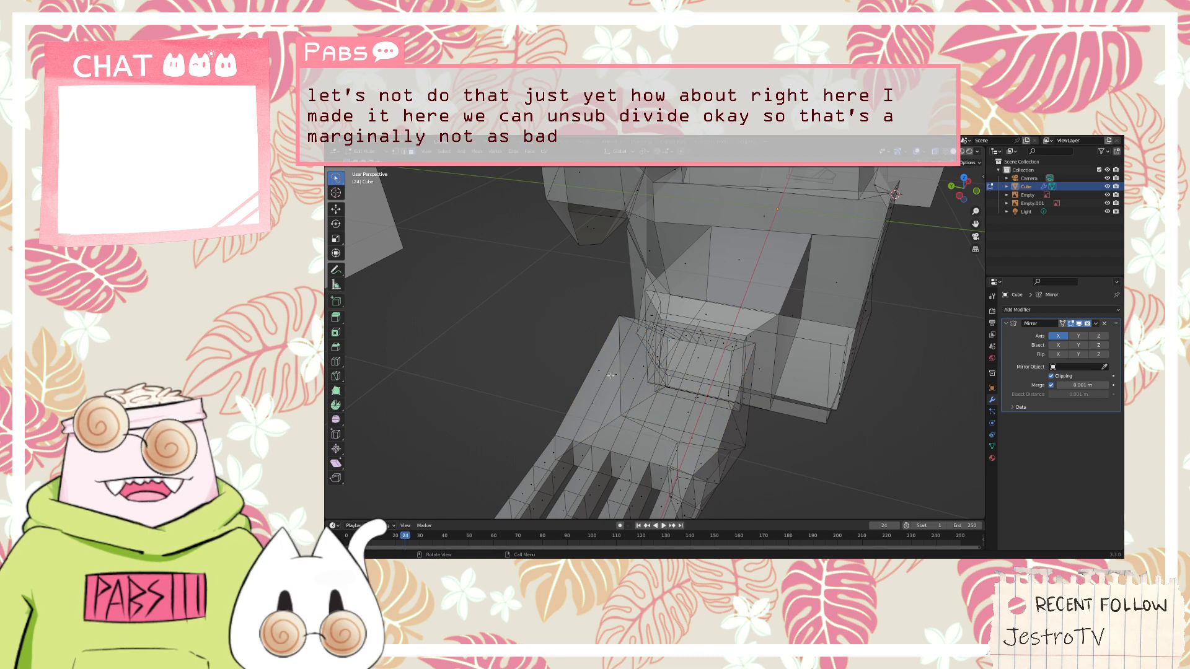
click(597, 373)
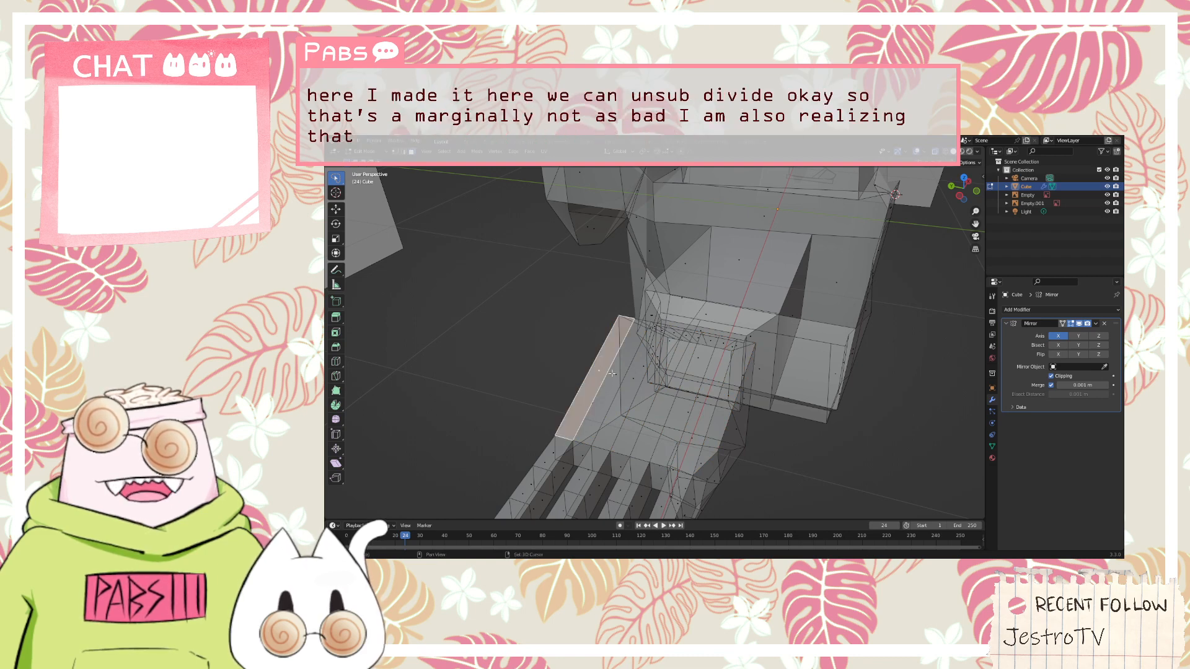
shift+click(615, 375)
shift+click(637, 377)
shift+click(658, 381)
shift+click(675, 386)
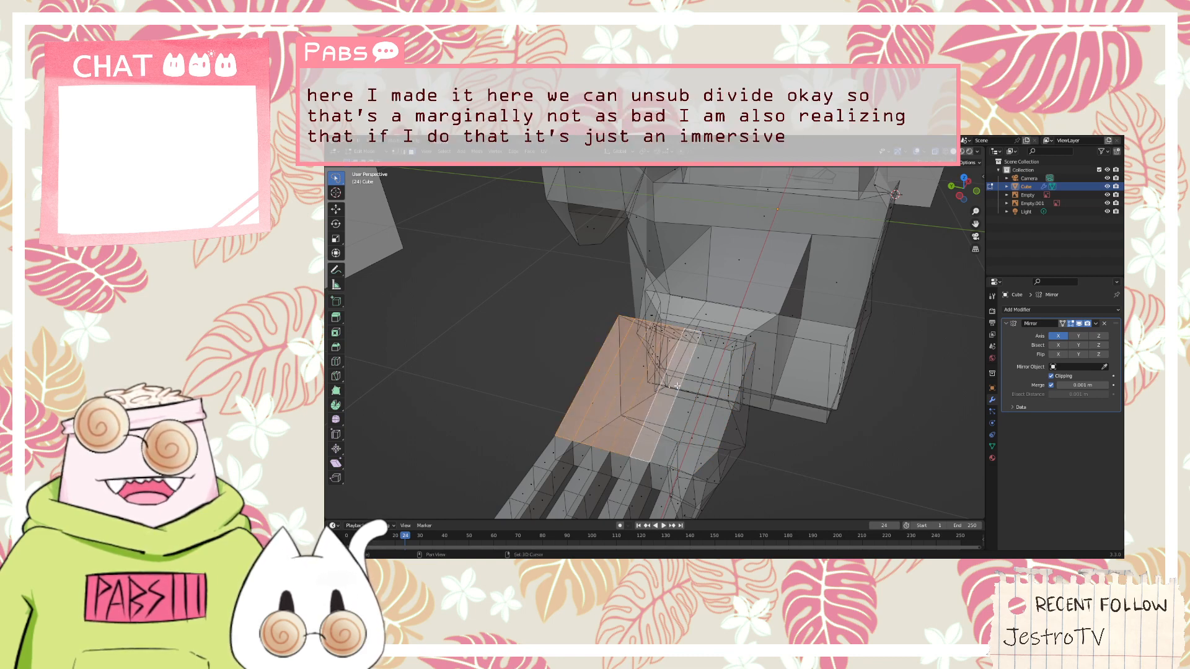
shift+click(693, 392)
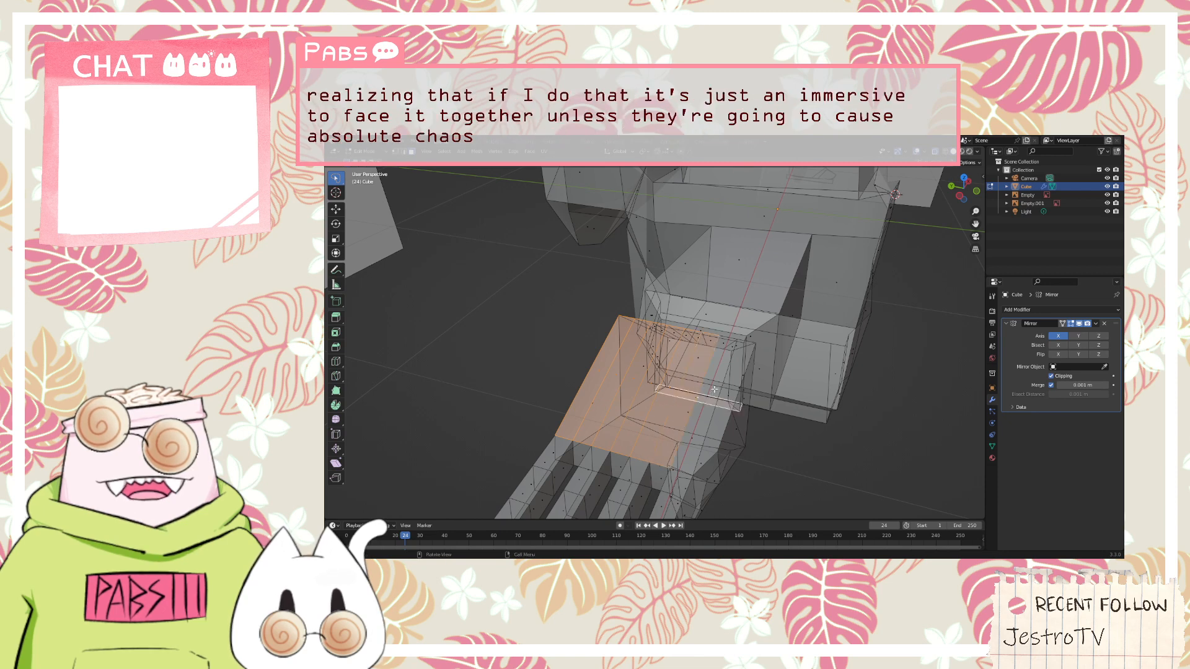
middle_drag(701, 397, 643, 374)
shift+click(624, 370)
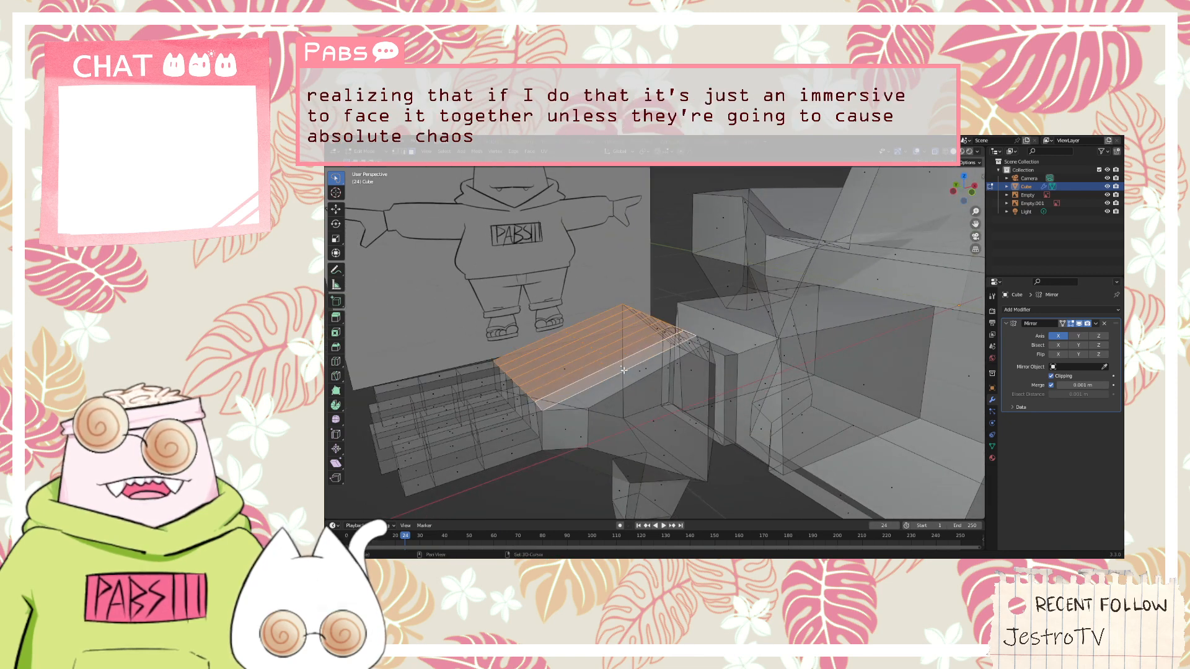
shift+click(626, 371)
shift+click(627, 374)
shift+click(617, 368)
right_click(614, 359)
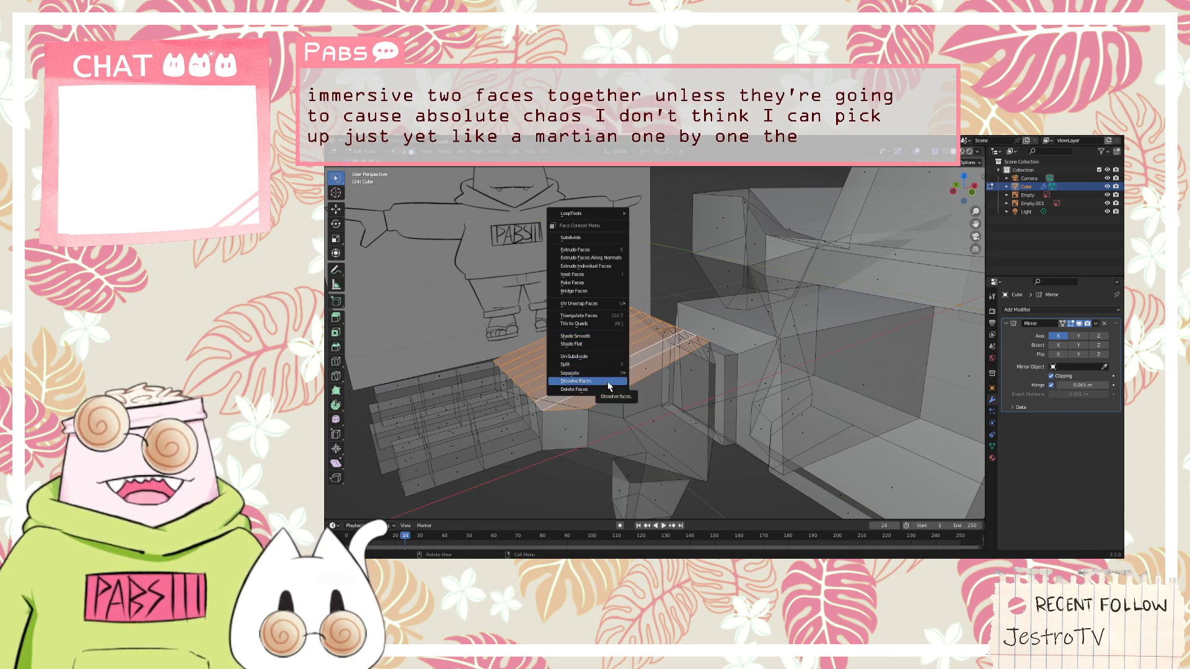
click(608, 381)
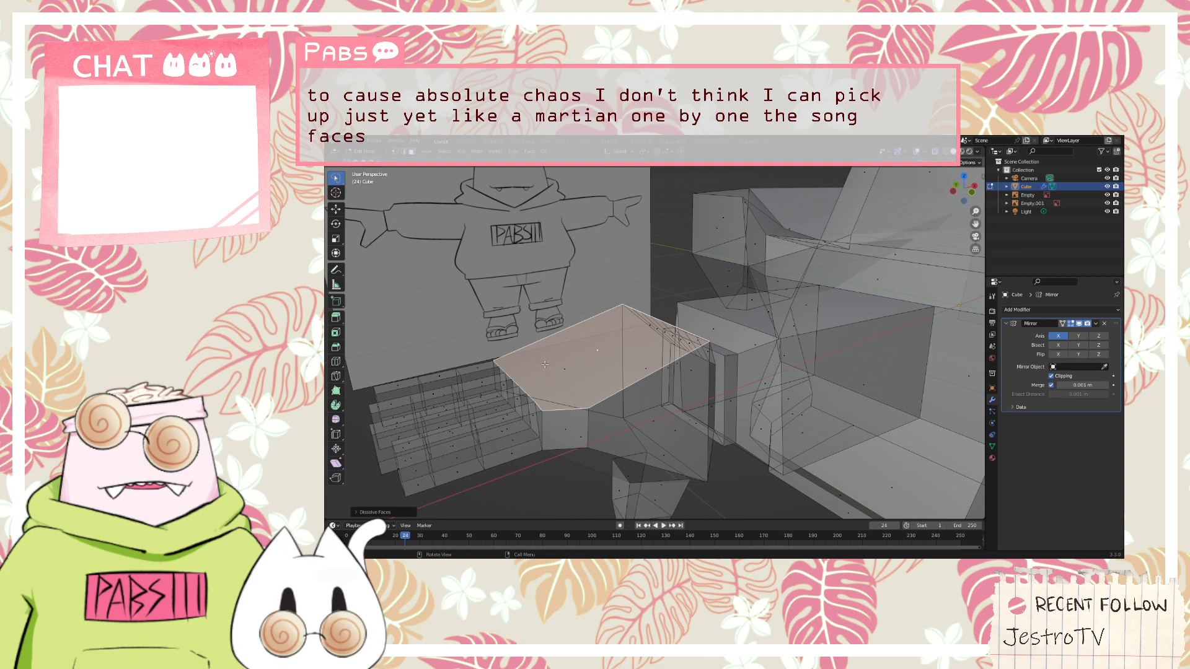
Dissolve the row of narrow faces that taper from the hand toward the wrist into a single face
middle_drag(544, 364, 573, 326)
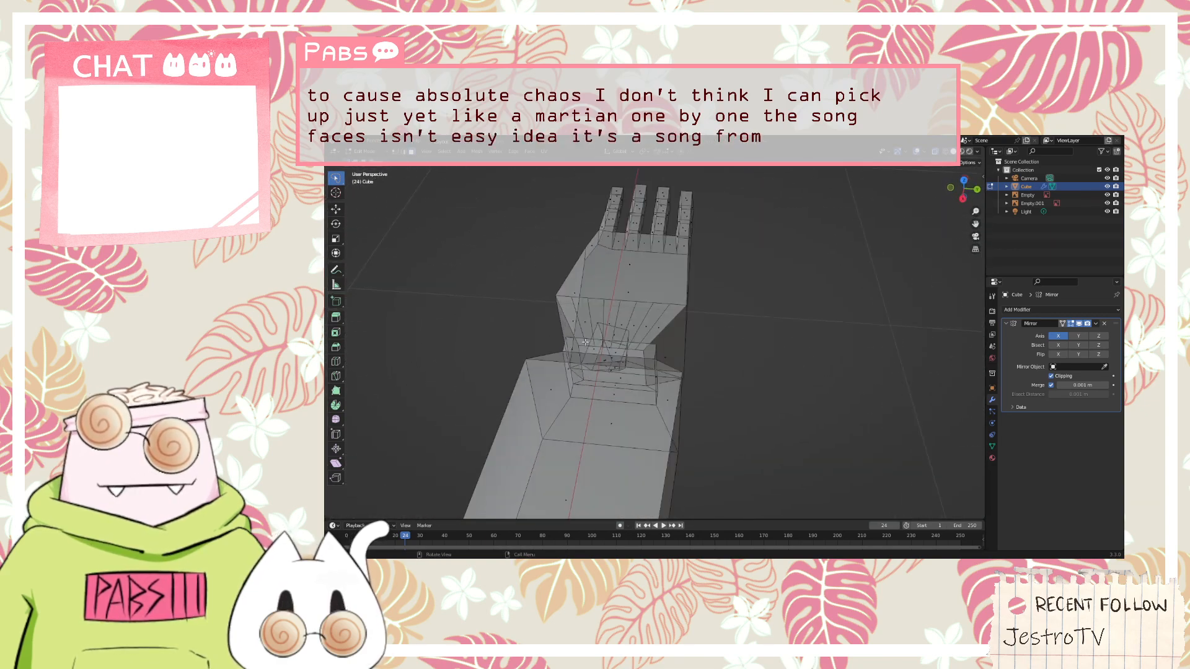
shift+click(598, 323)
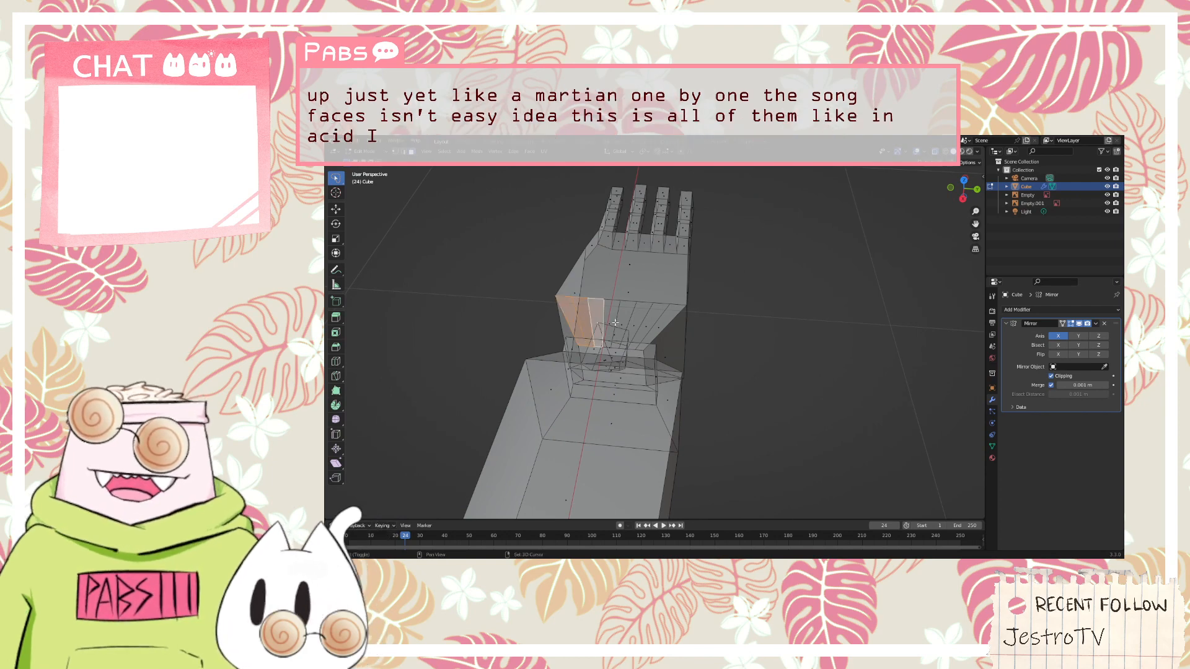
shift+click(622, 324)
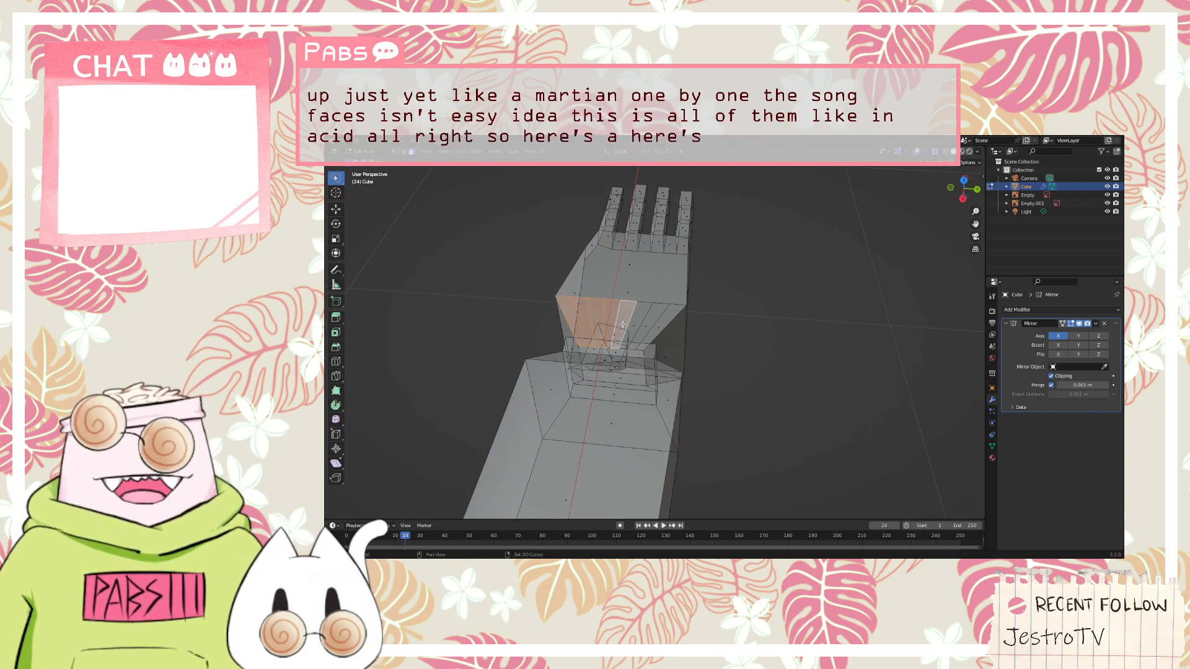
shift+click(662, 327)
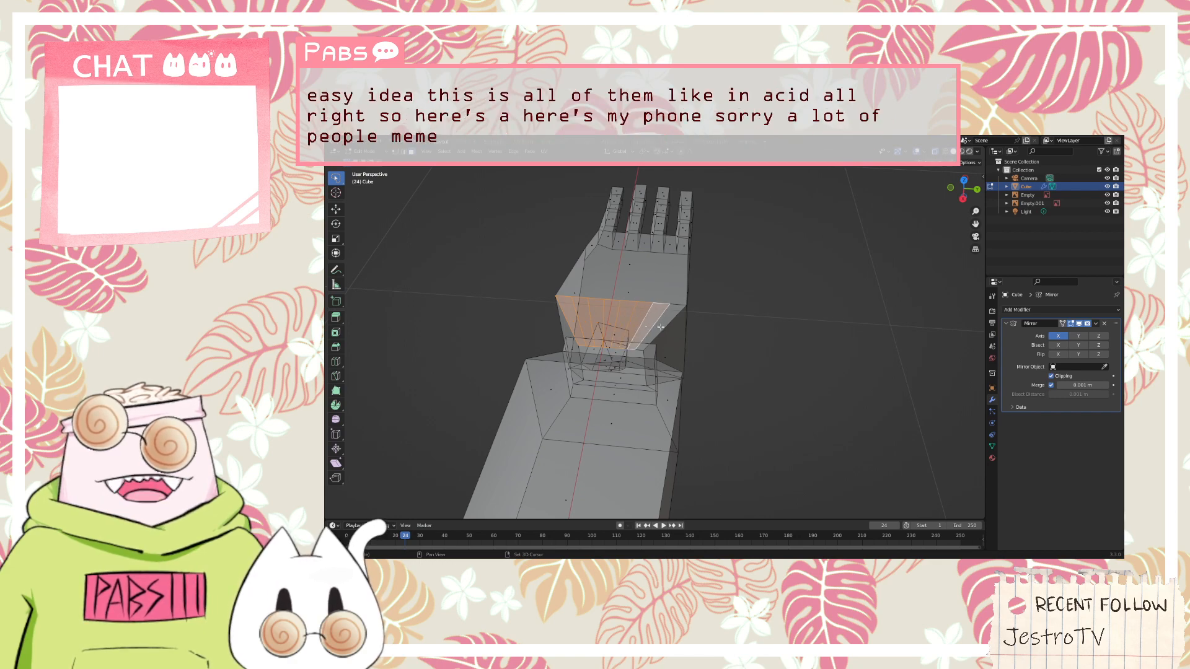
key(x)
click(644, 327)
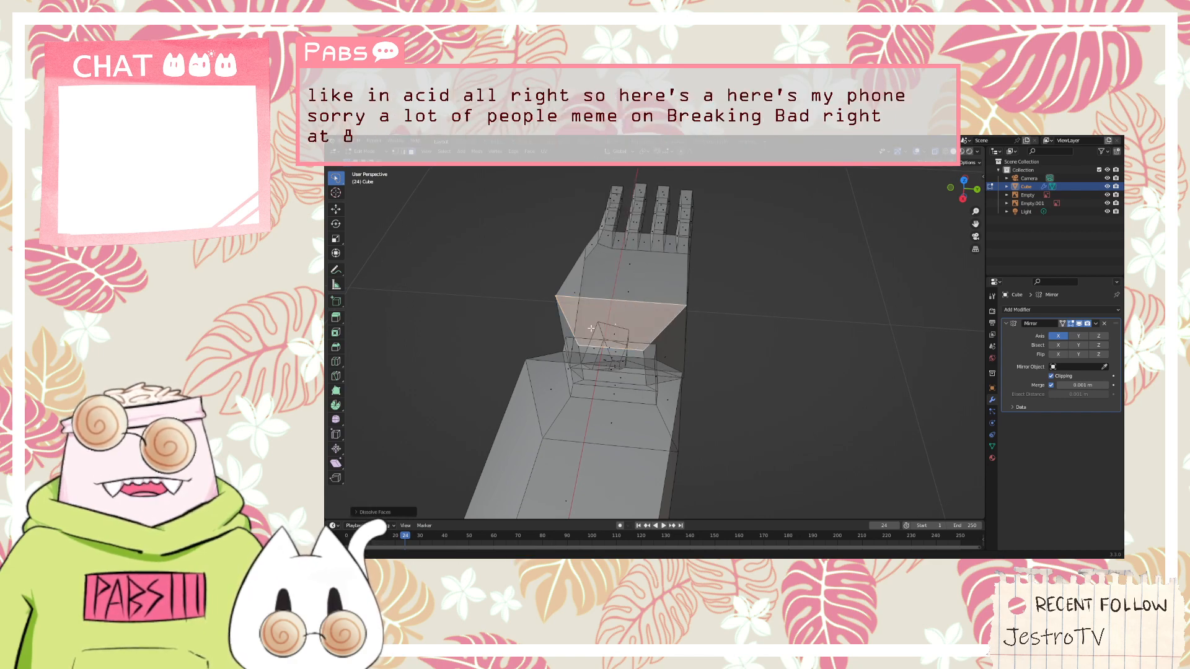
Select the edge loop around the middle of the thumb and scale it down
middle_drag(644, 326, 737, 225)
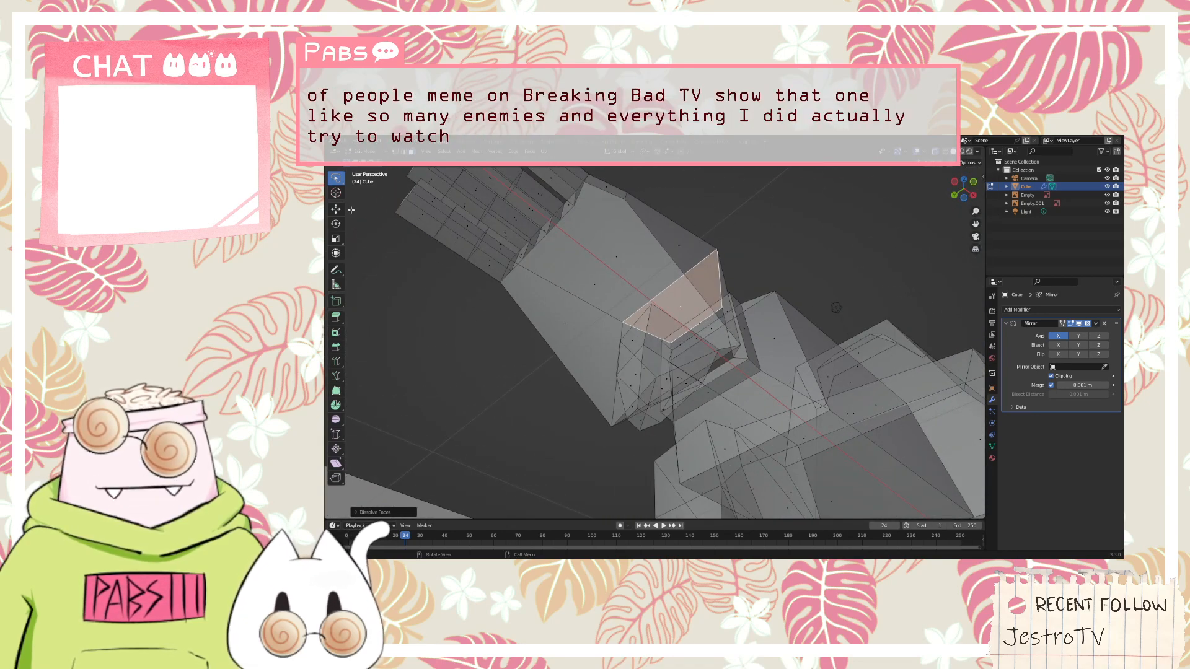
alt+click(673, 366)
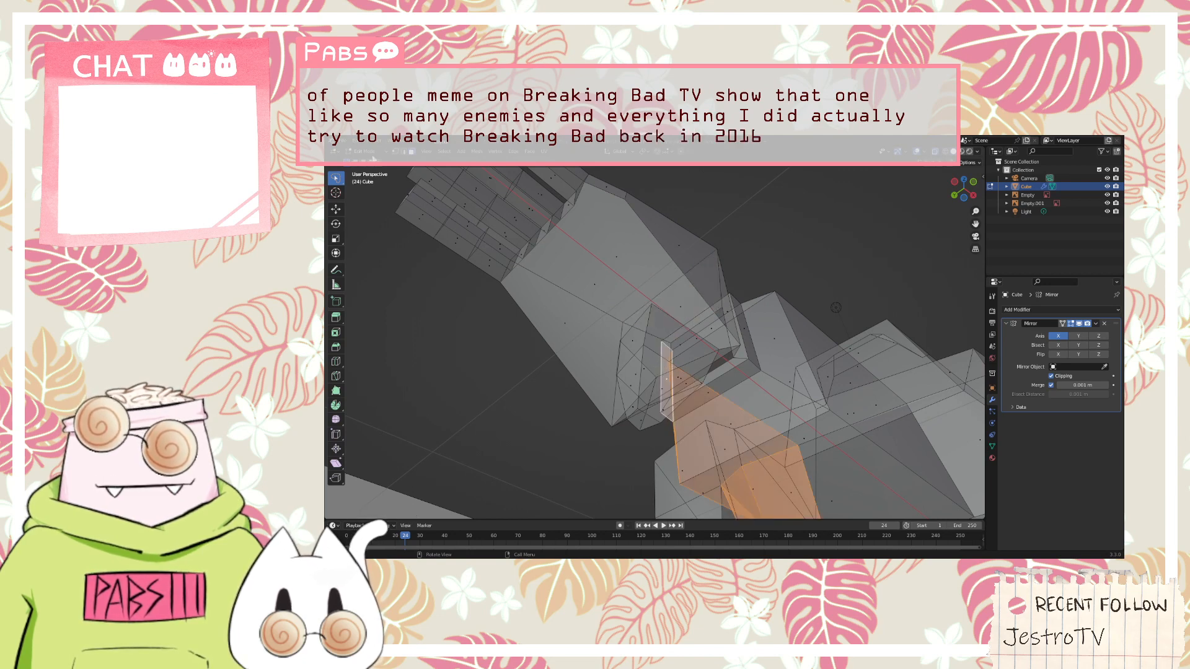
click(404, 151)
click(654, 353)
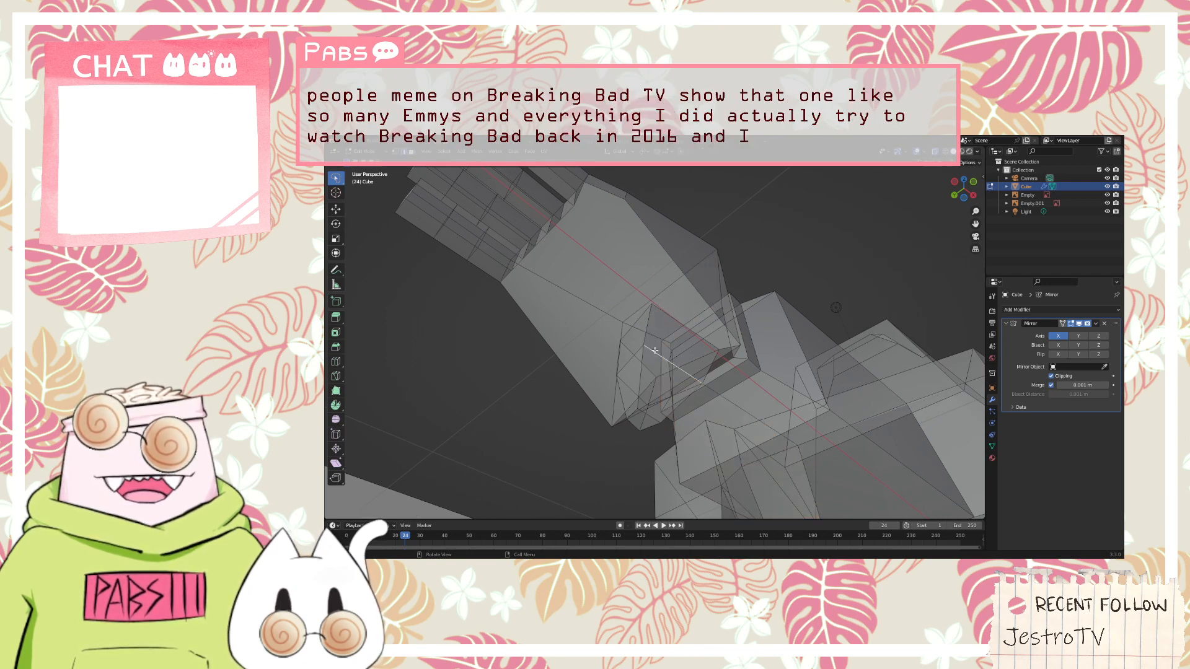
alt+click(655, 351)
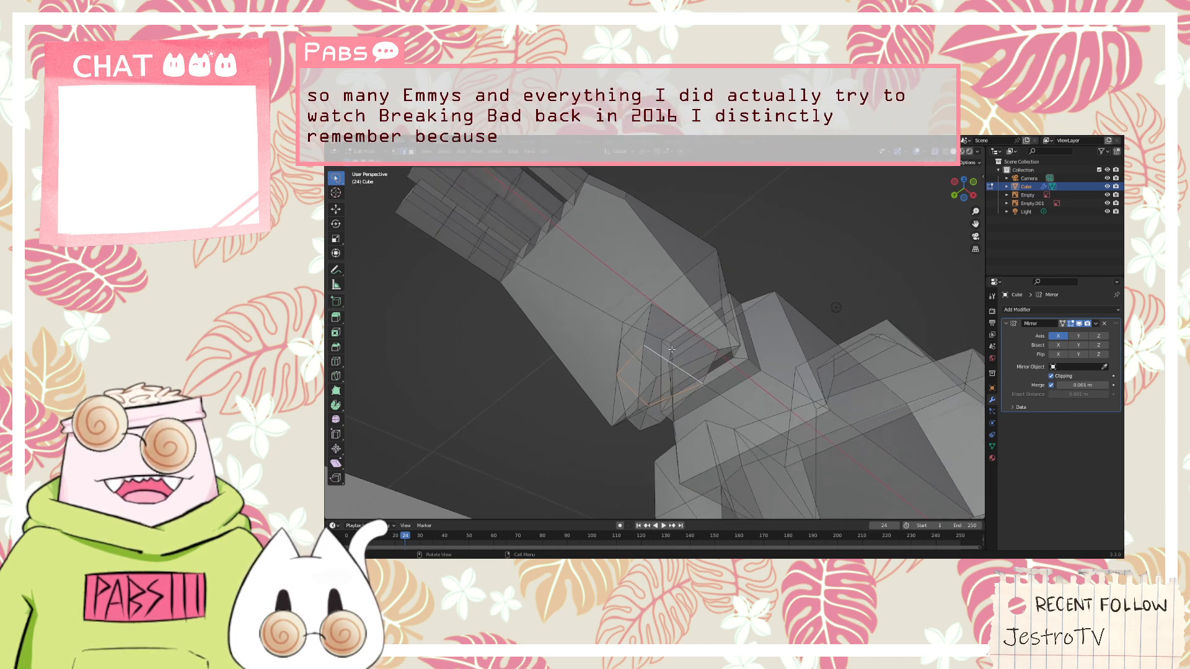
scroll(671, 350, up, 1)
key(g)
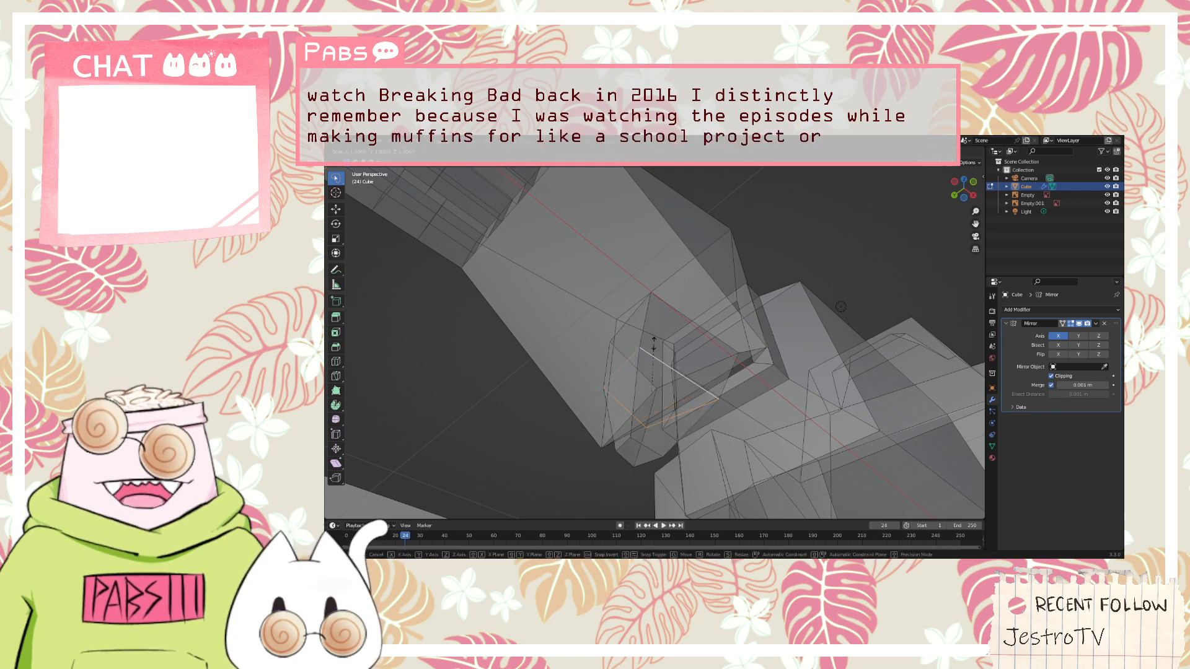
key(s)
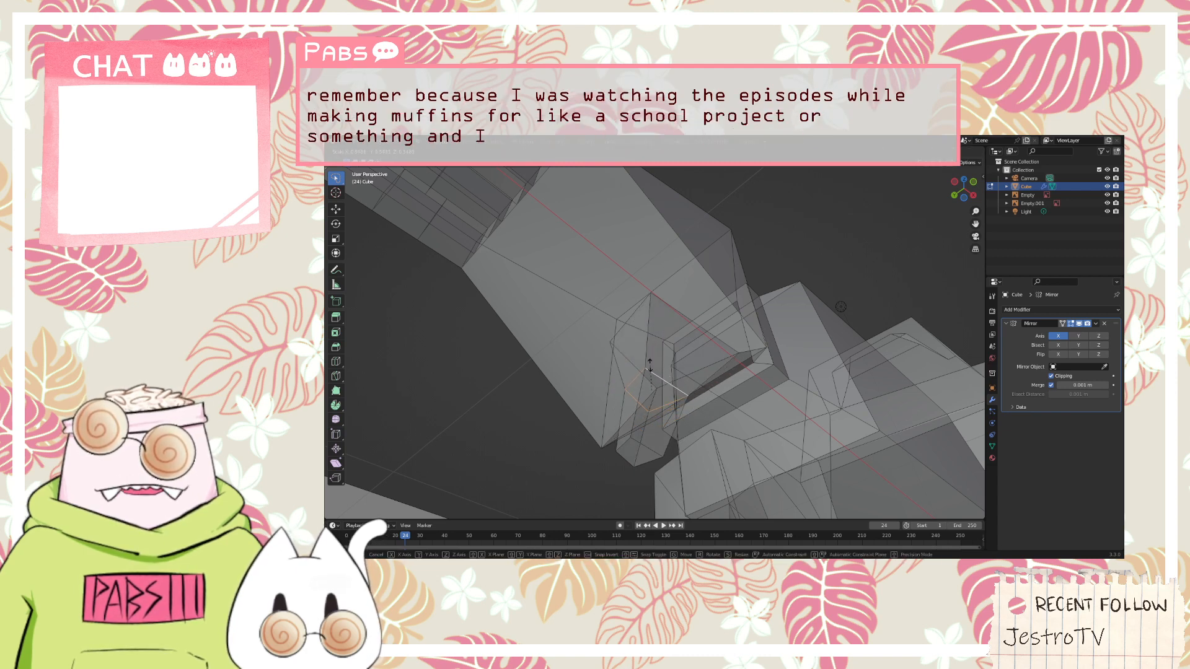
click(649, 361)
Rotate and move the thumb's tip section in front view so it fits the thumb outline in the reference sketch
middle_drag(573, 368, 746, 378)
scroll(611, 365, down, 6)
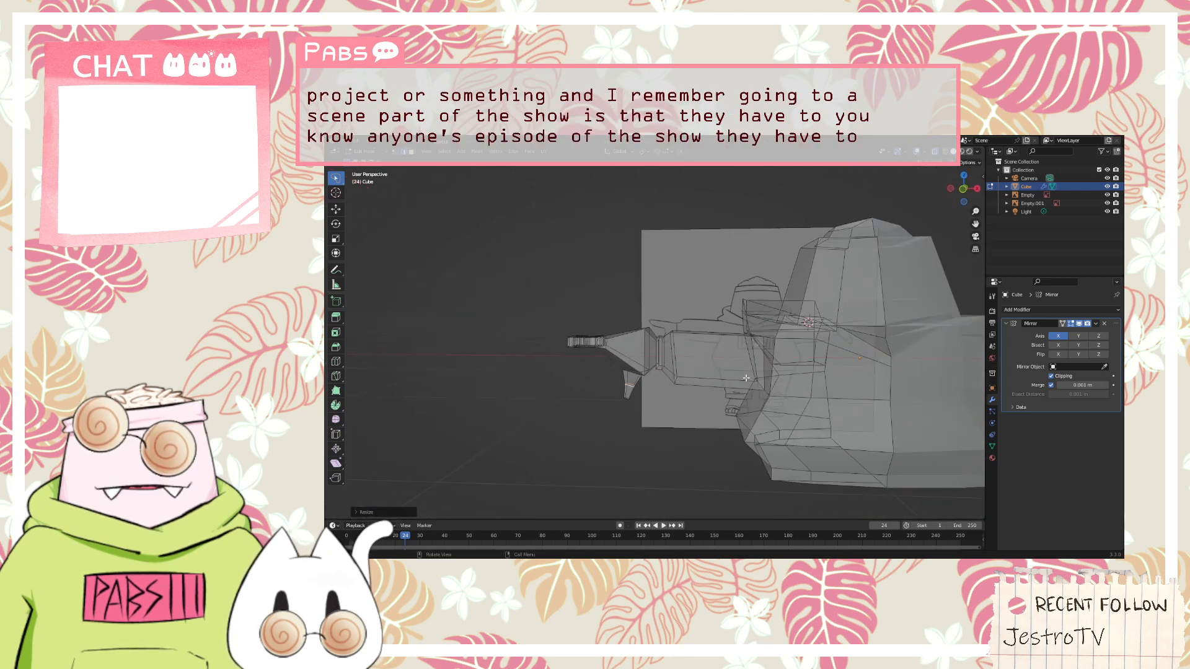
key(KP_1)
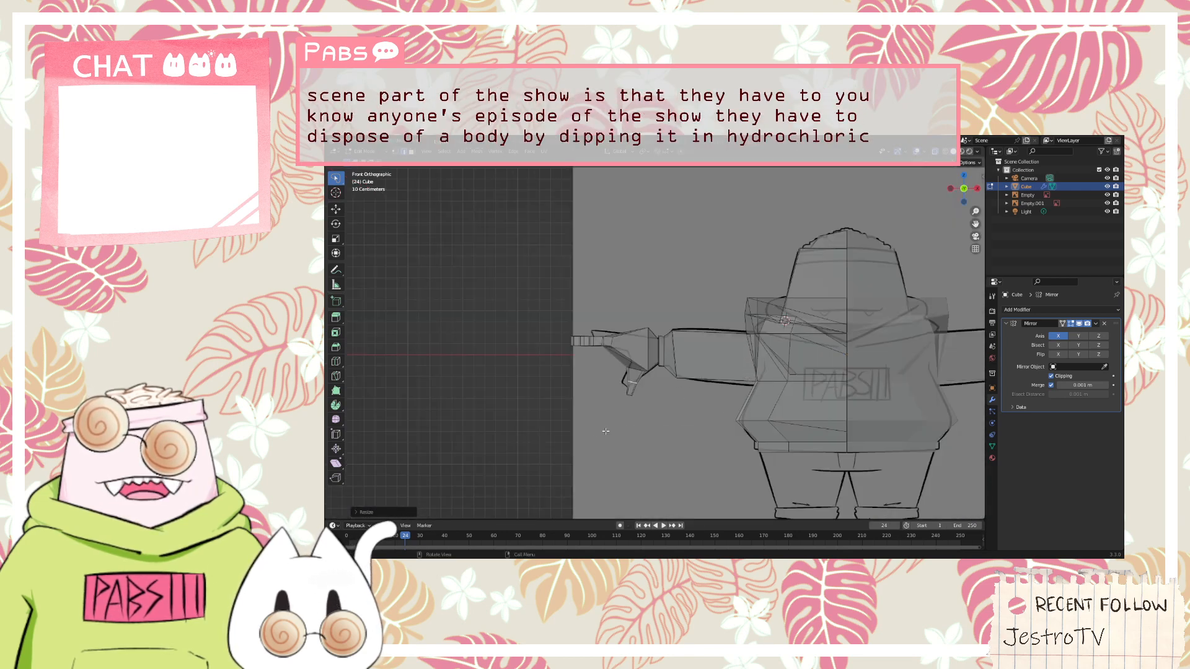
scroll(594, 424, up, 6)
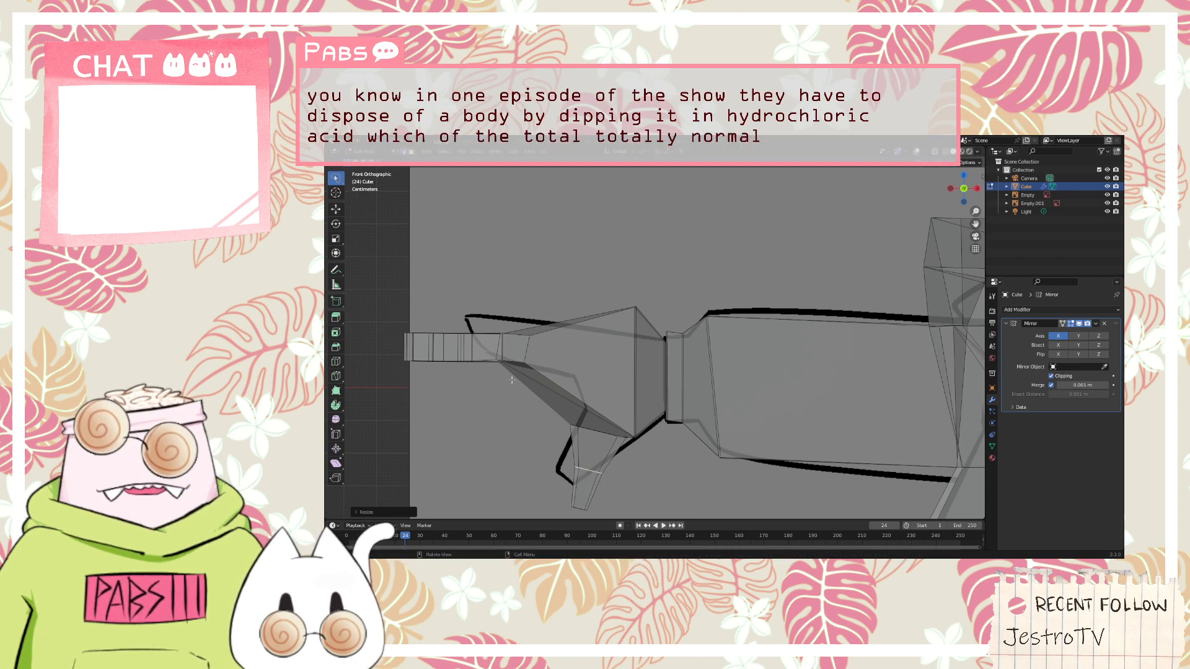
click(413, 153)
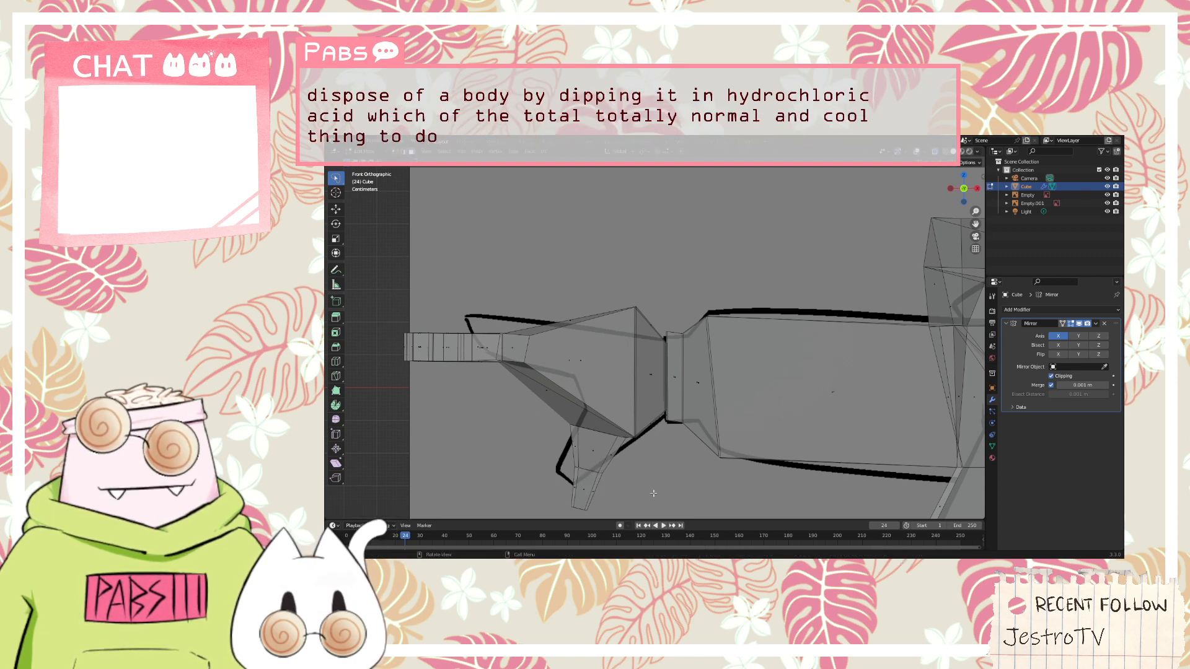
click(562, 478)
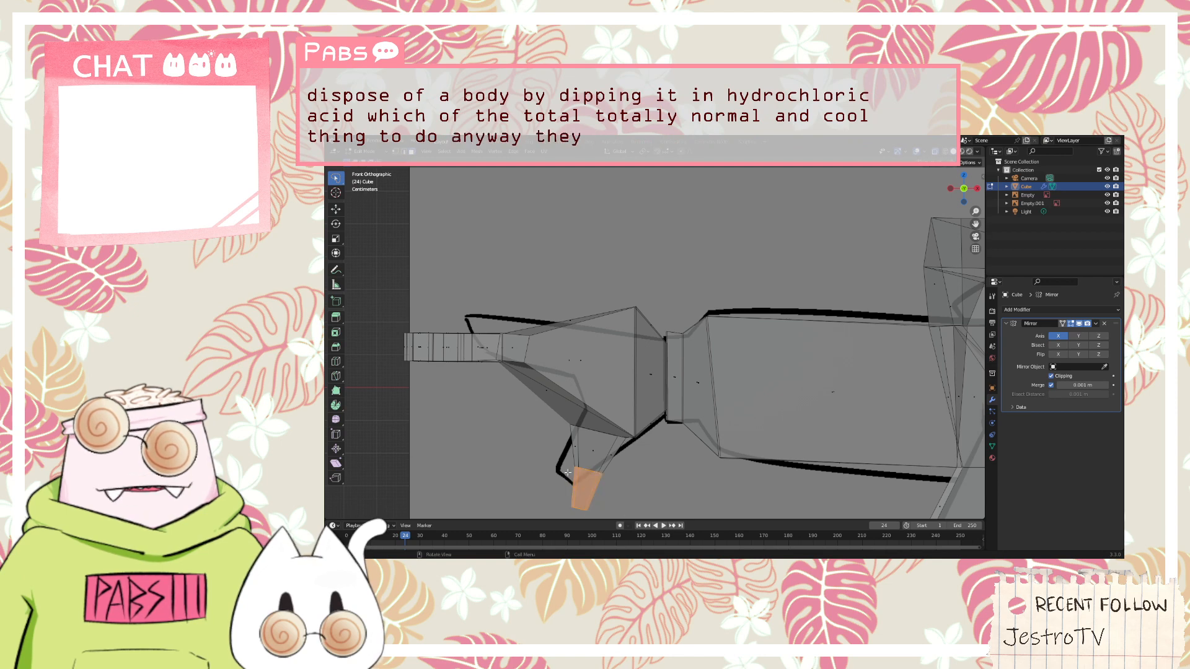
key(r)
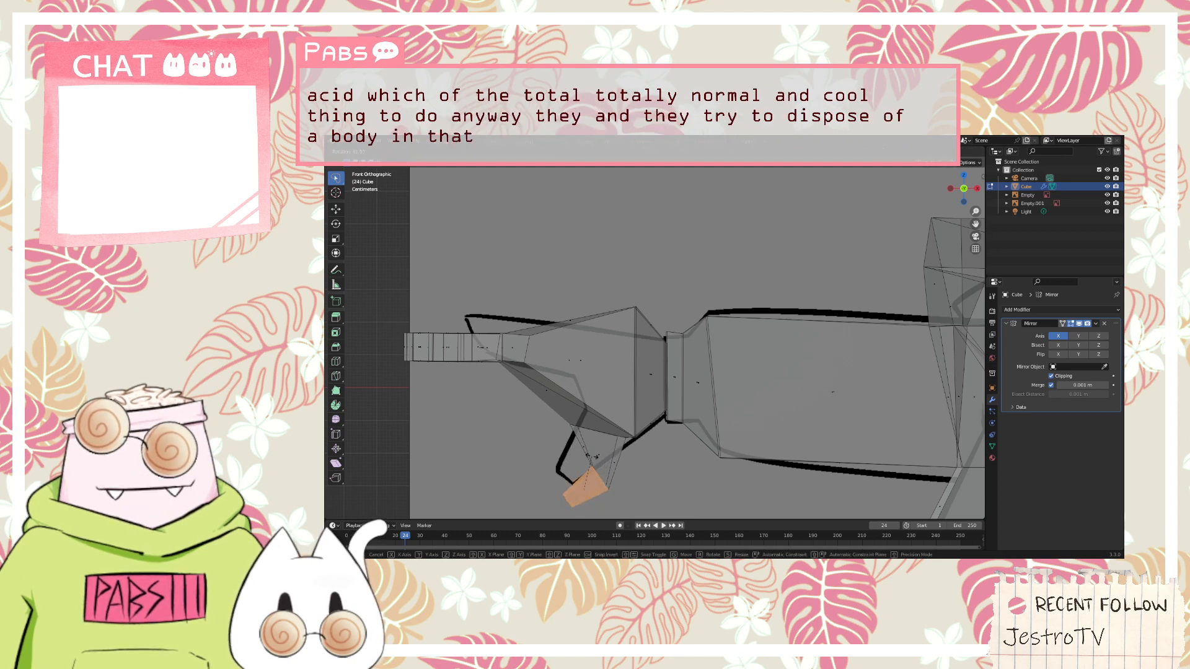
click(585, 455)
key(g)
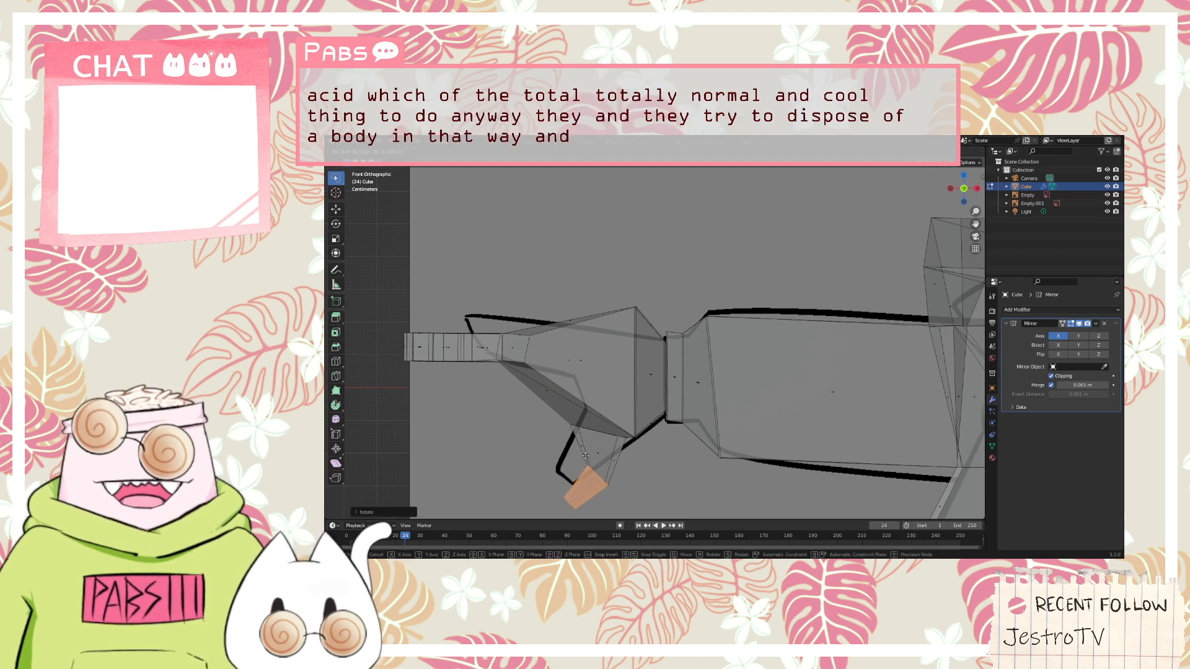
click(573, 432)
click(639, 464)
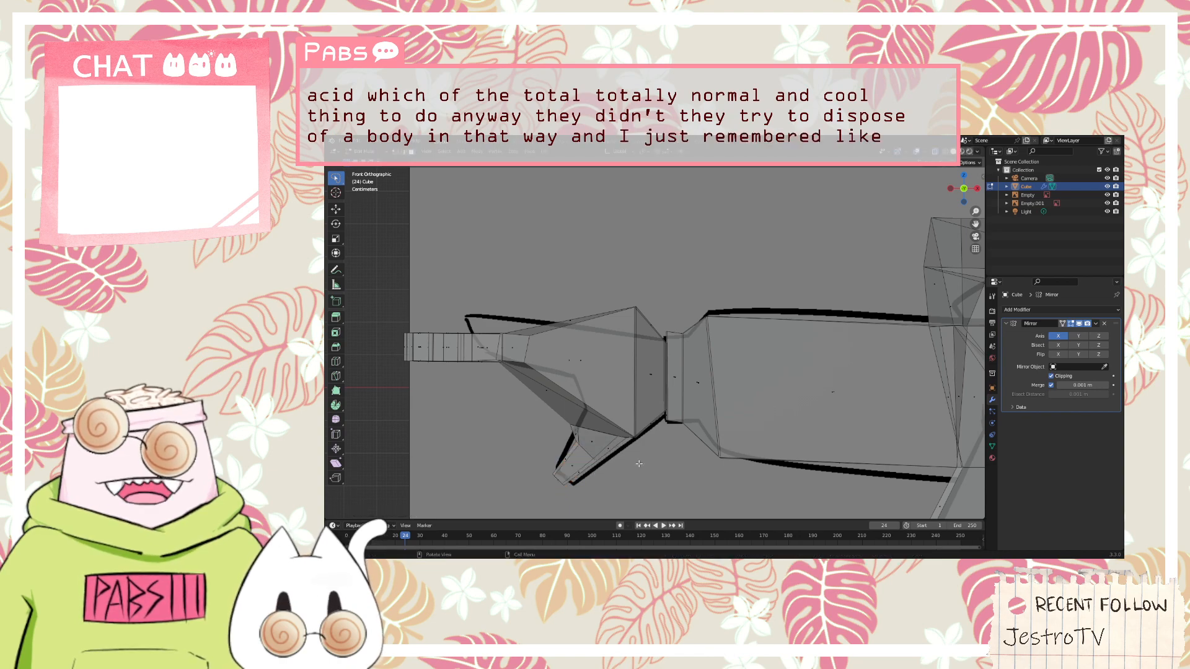
middle_drag(556, 455, 657, 440)
middle_drag(859, 368, 811, 322)
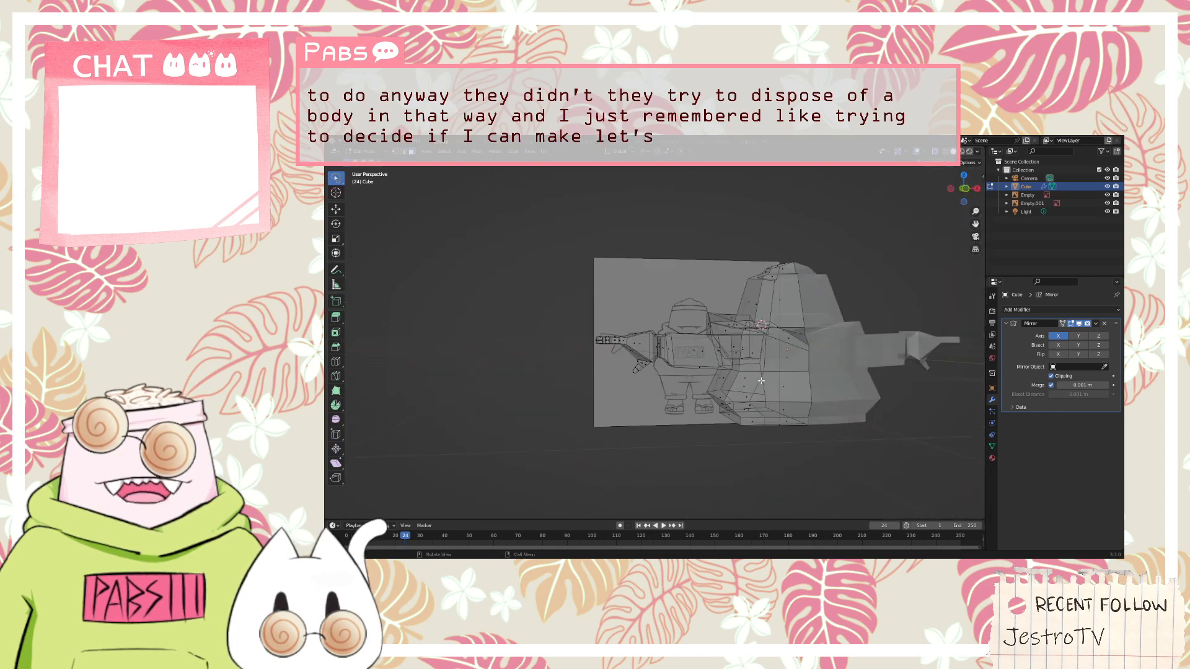
key(KP_1)
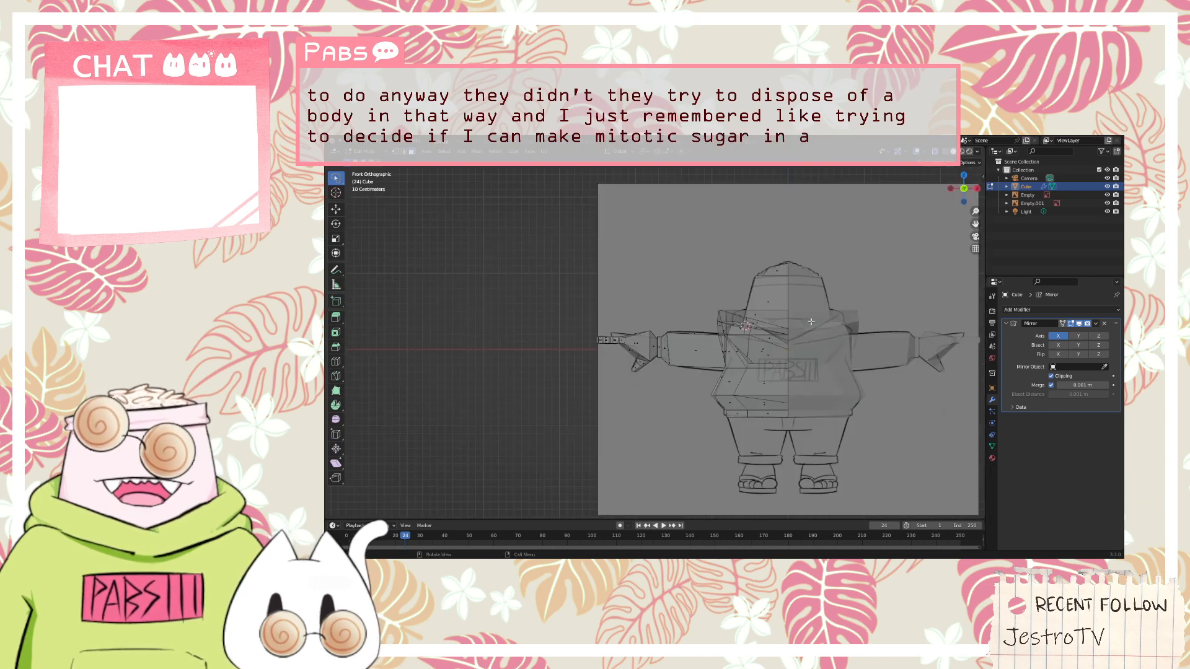
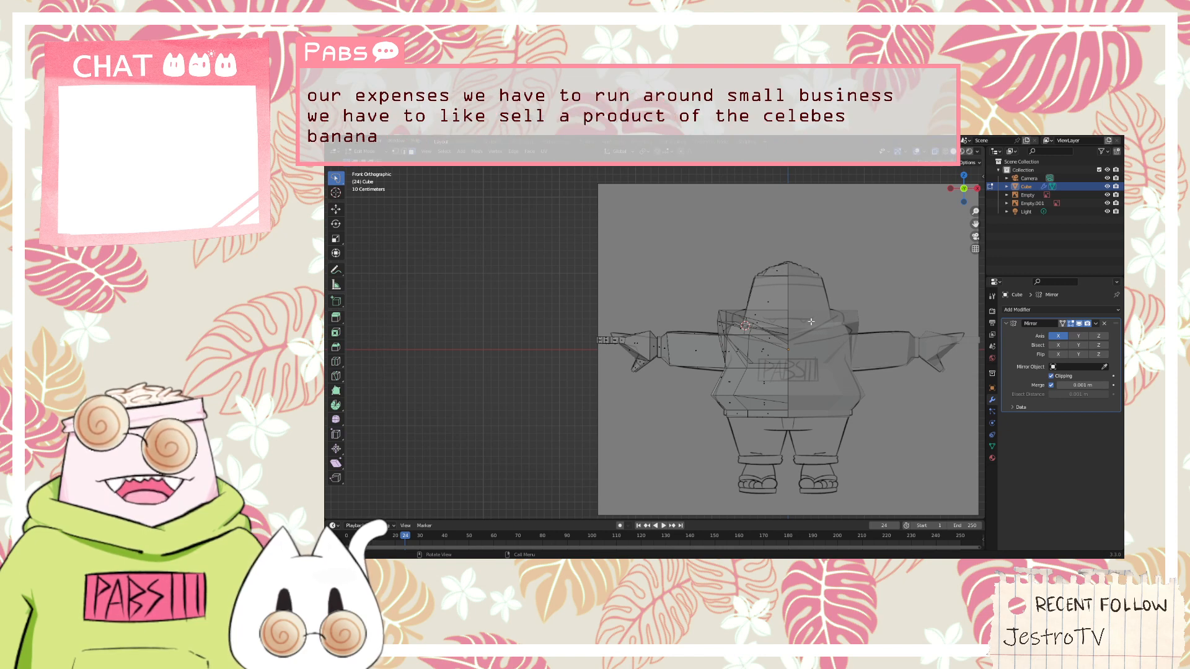
Knife-cut a smaller outline with chamfered corners into the torso's underside face, with both ends open at the mirror seam
middle_drag(811, 322, 698, 387)
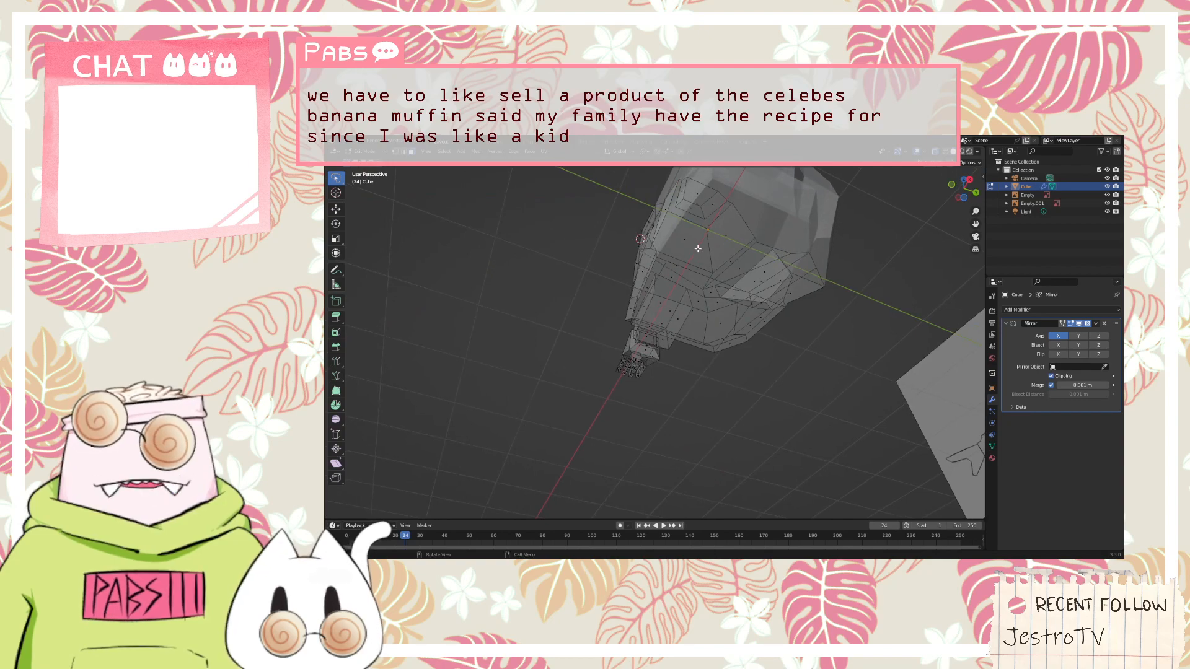
scroll(774, 273, up, 4)
middle_drag(774, 273, 660, 513)
scroll(549, 352, down, 4)
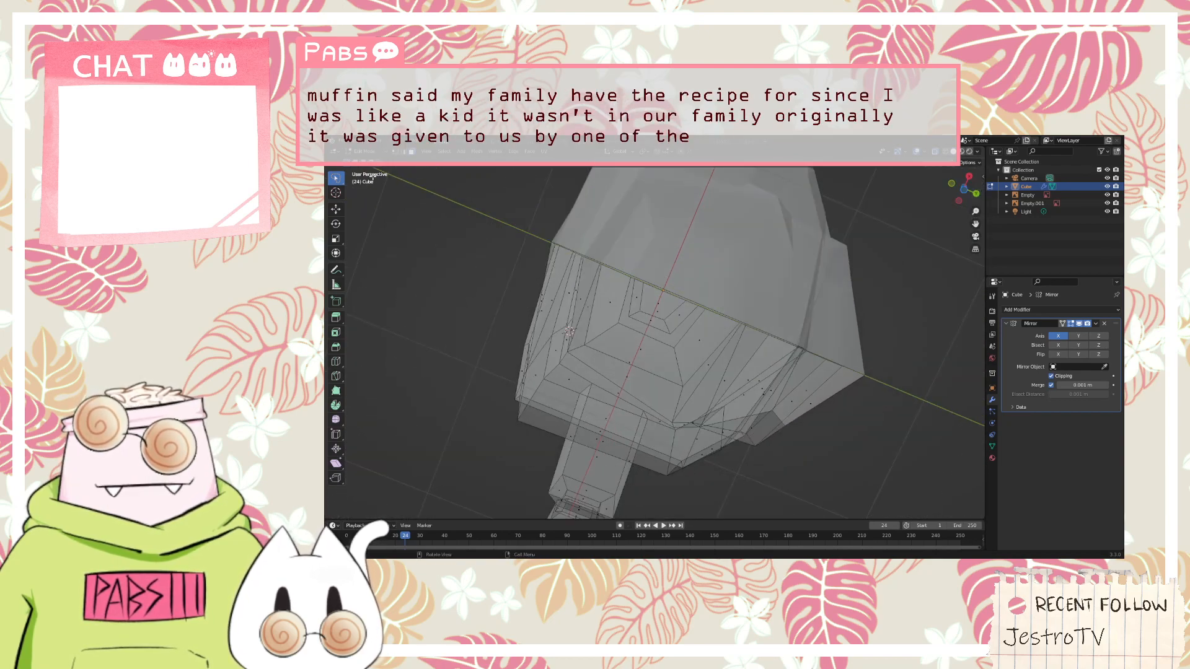
click(669, 375)
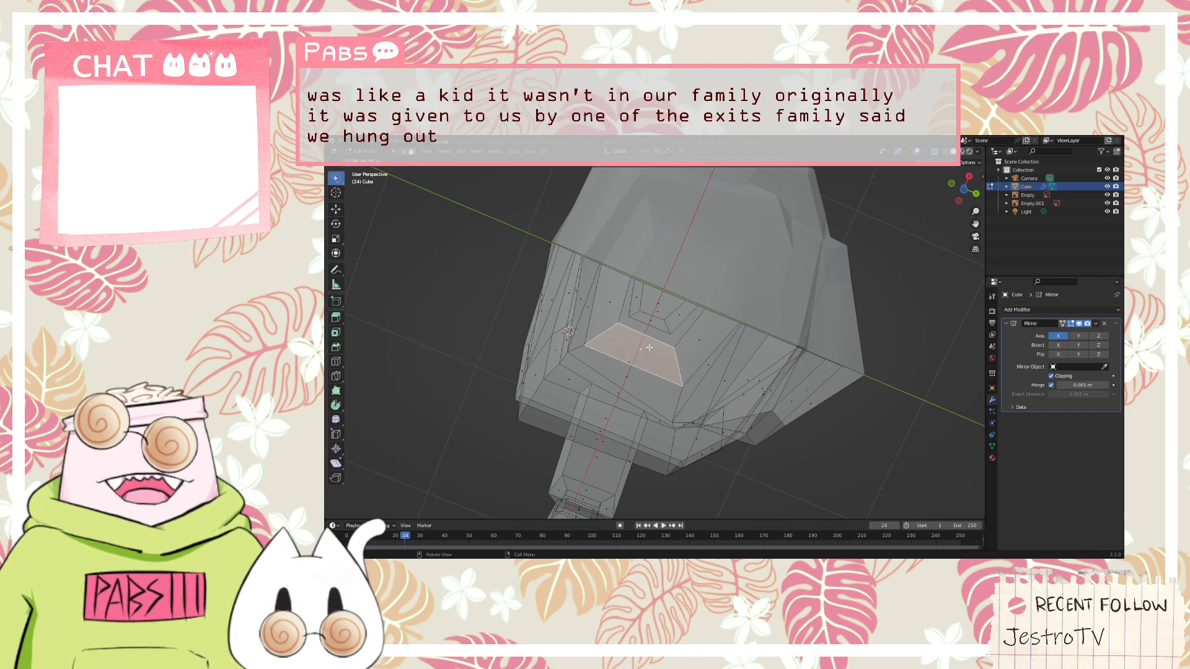
middle_drag(669, 375, 730, 349)
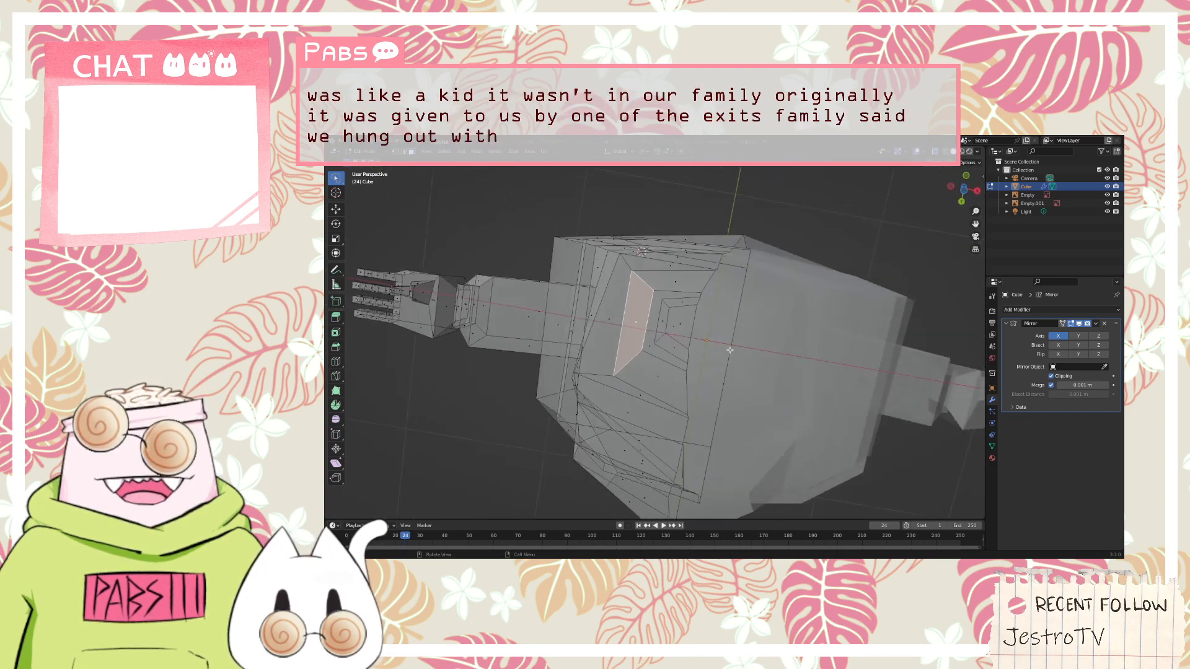
click(651, 348)
middle_drag(651, 349, 768, 341)
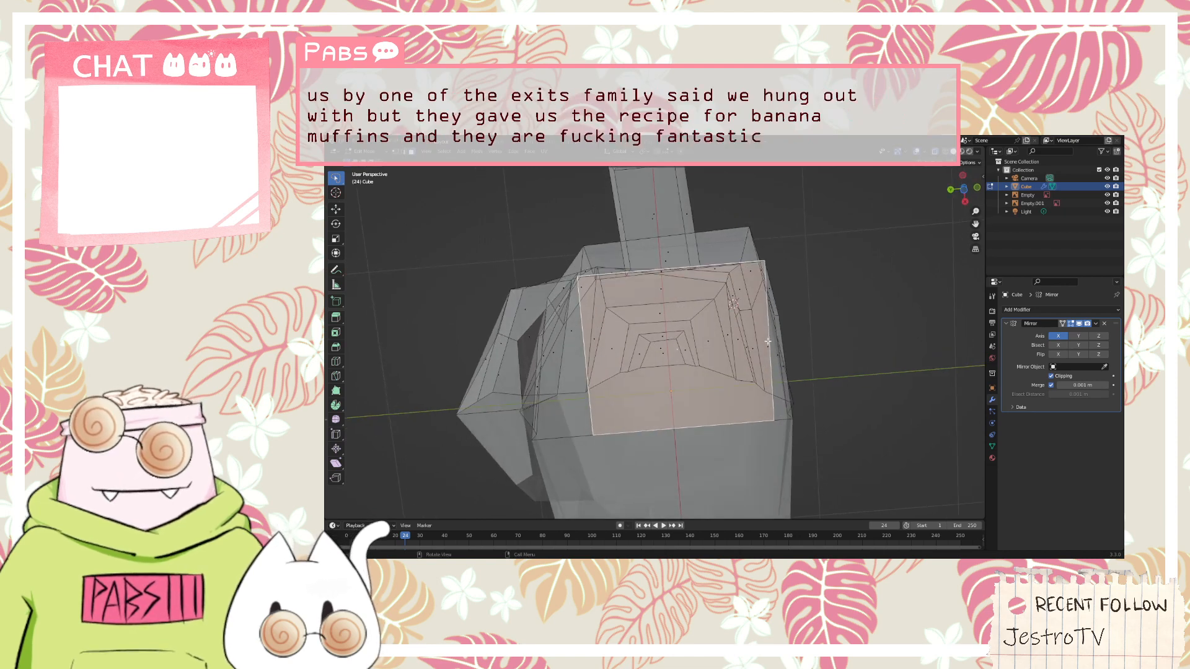
key(k)
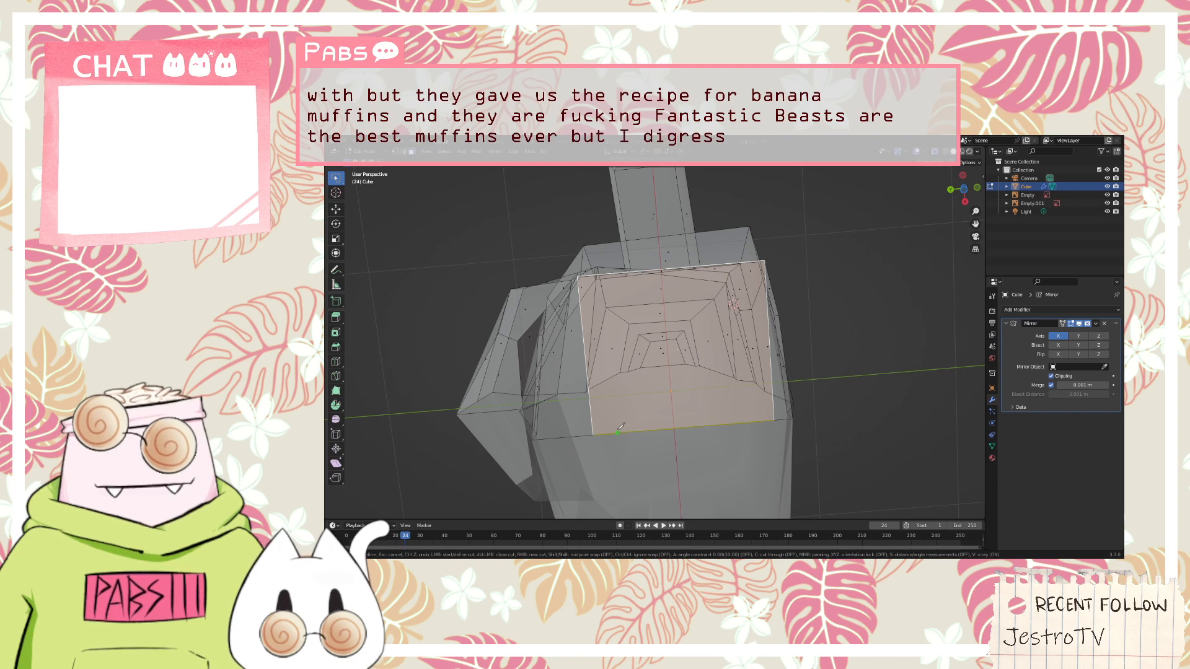
click(613, 432)
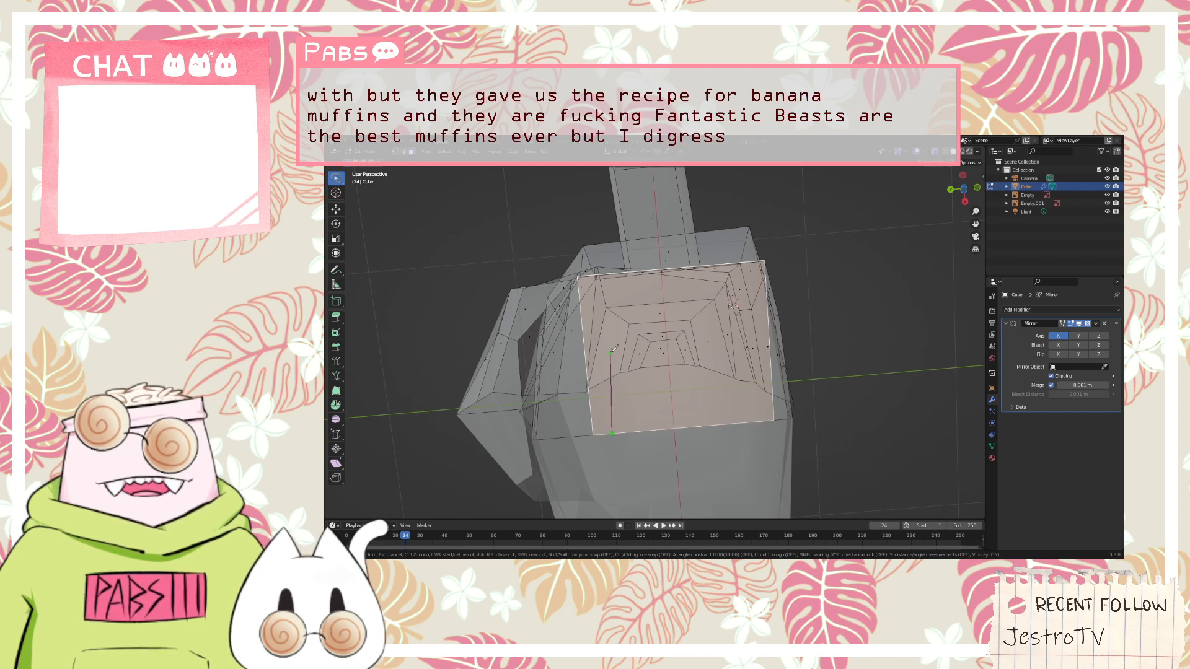
click(605, 302)
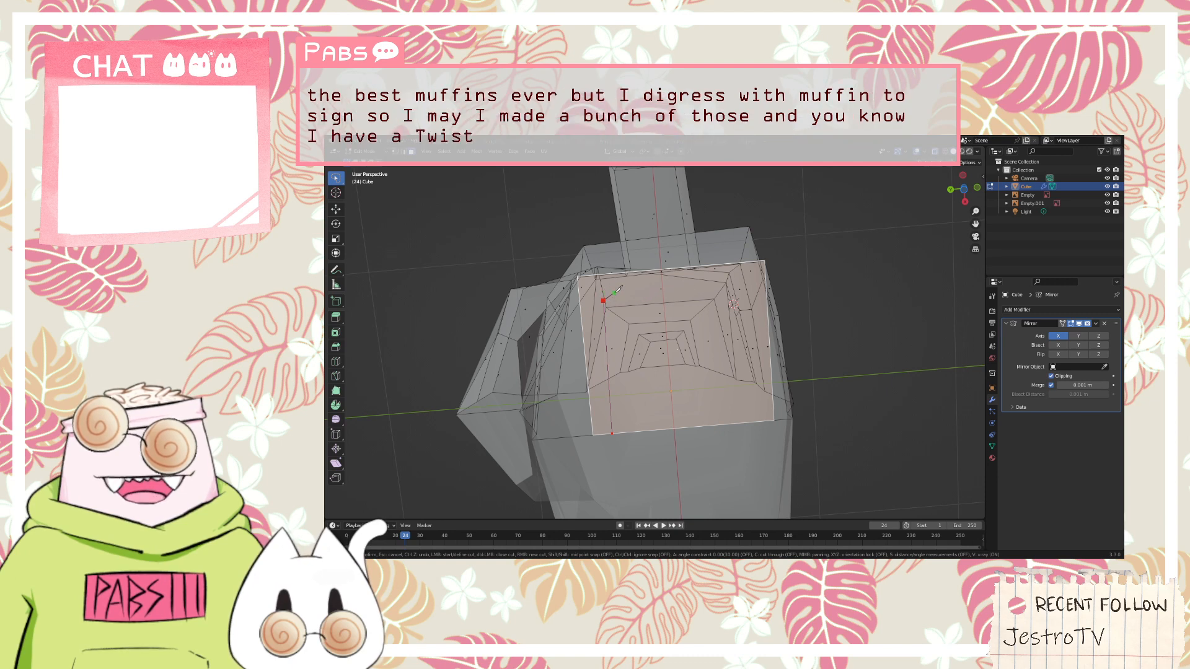
click(614, 290)
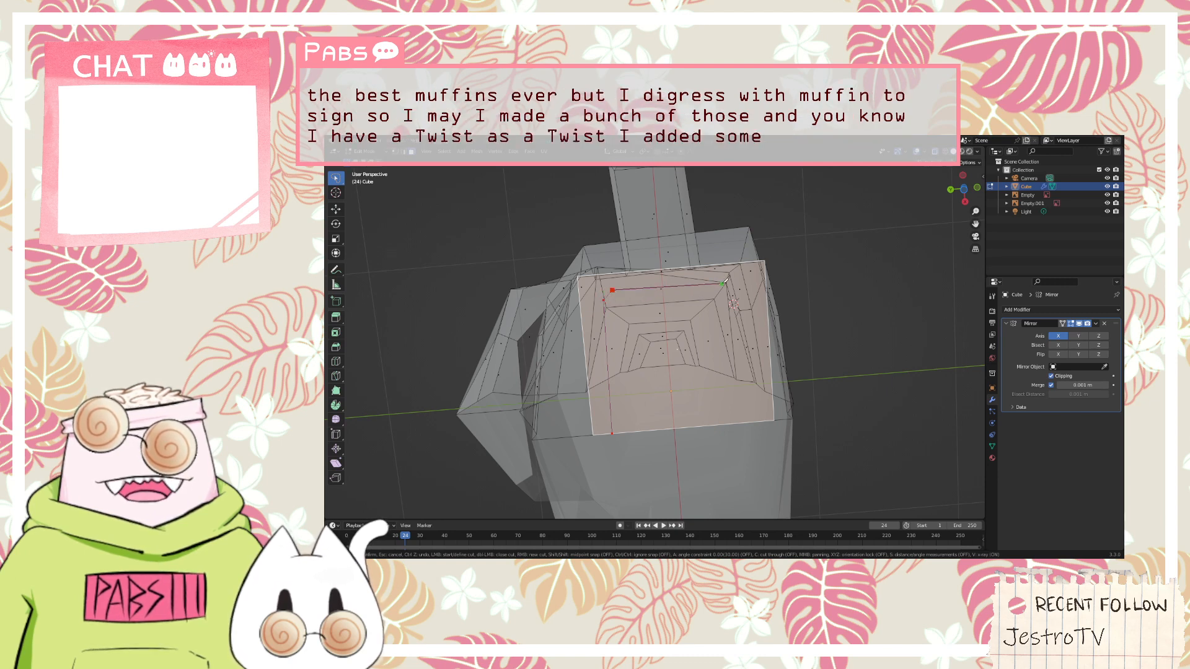
click(729, 279)
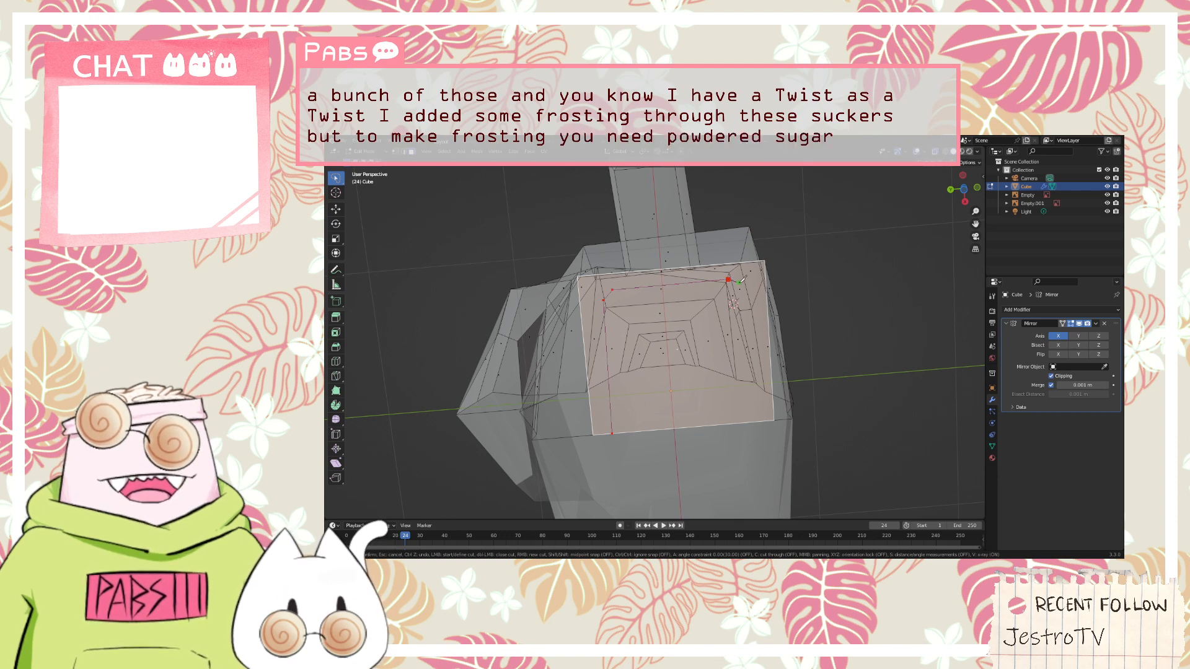
click(739, 291)
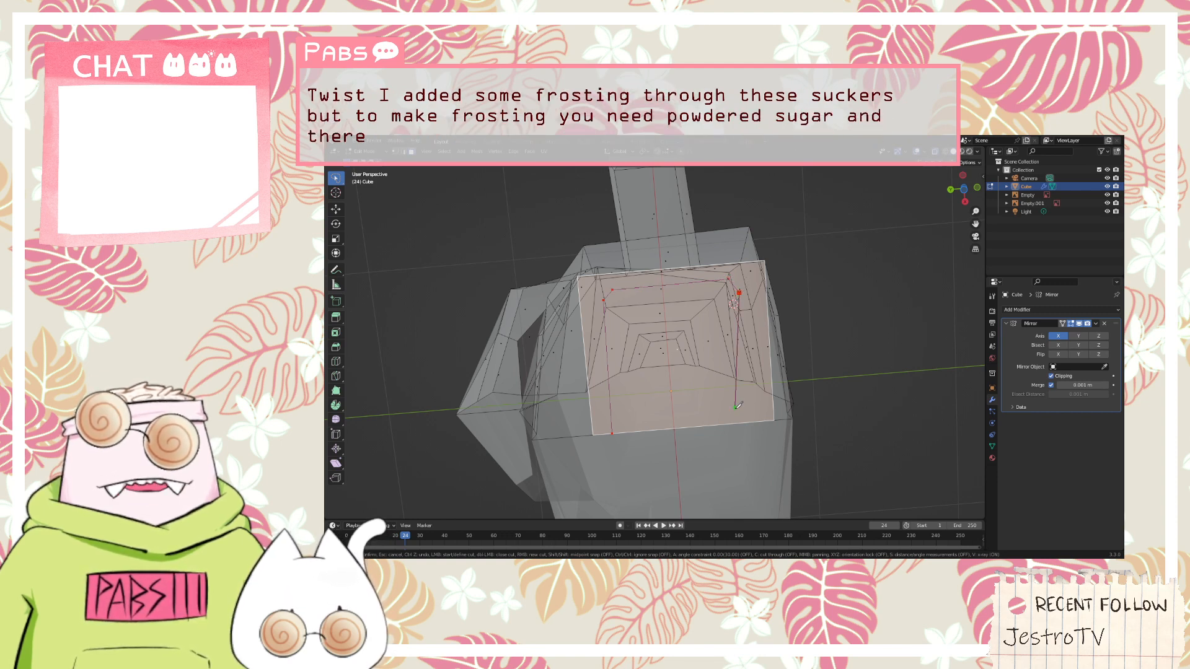
click(751, 422)
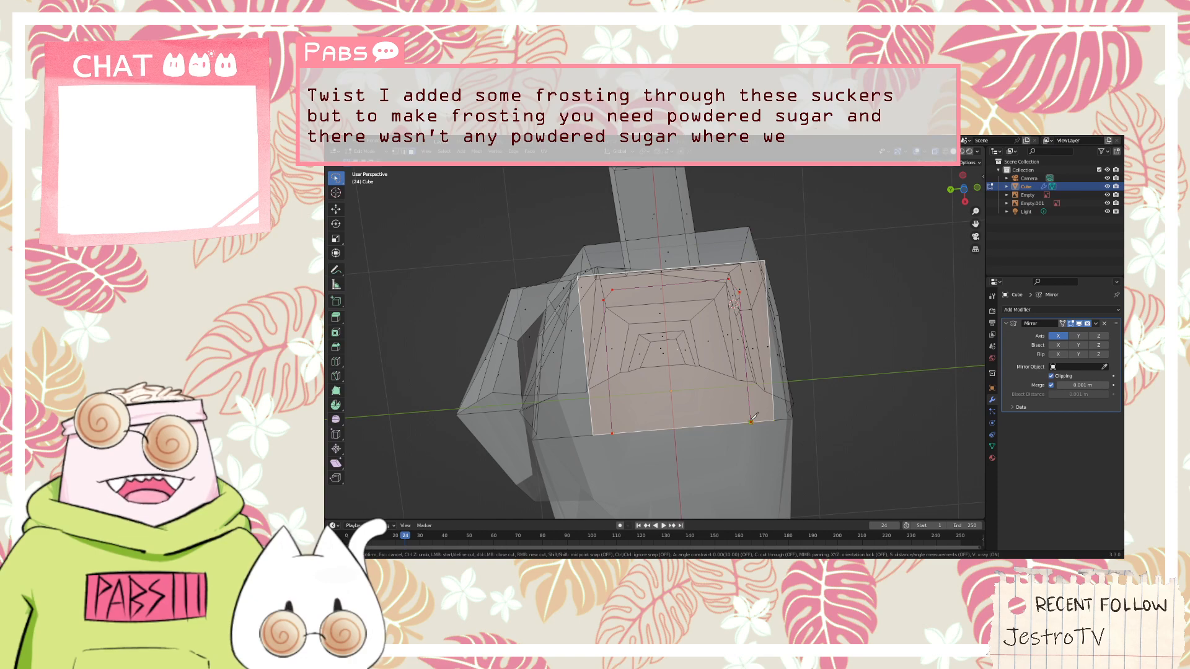
key(Return)
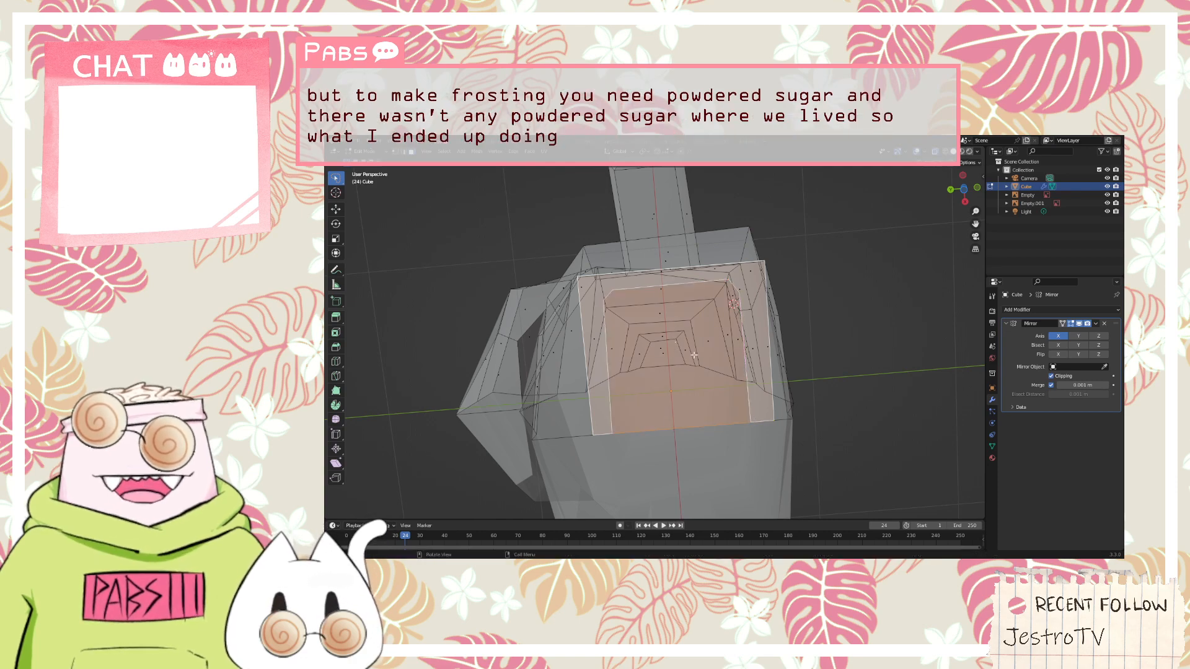
Examine the new underside cut from the bottom, top and side views against the rest of the body
middle_drag(694, 355, 681, 412)
key(KP_8)
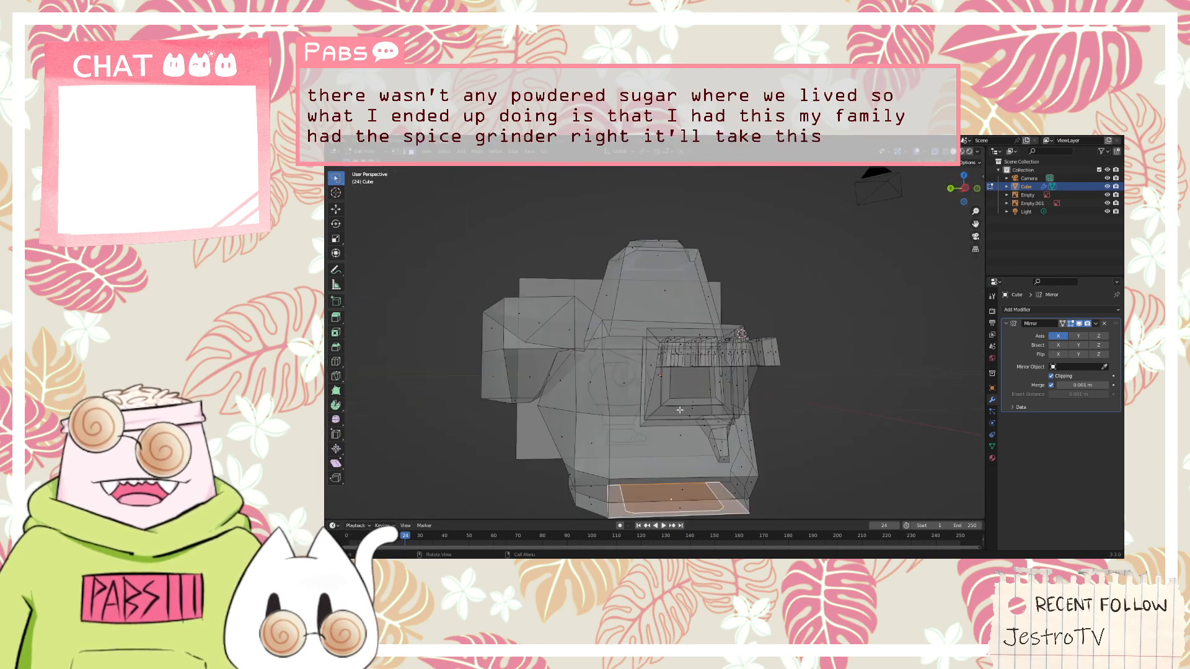
key(KP_7)
key(KP_9)
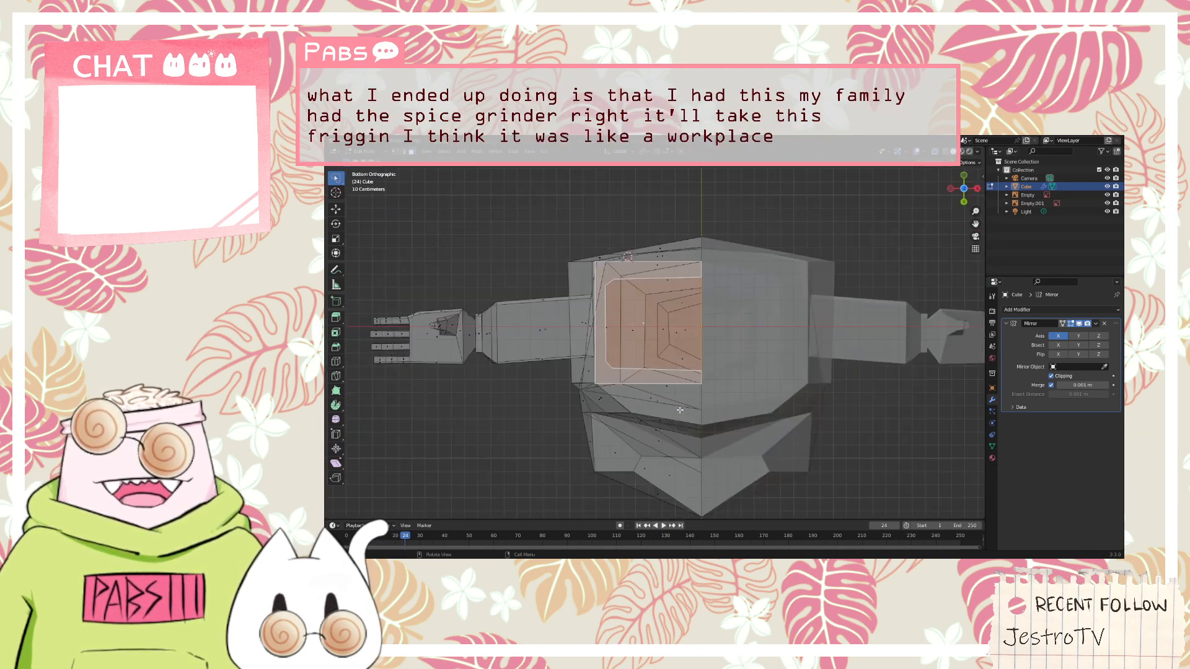
key(KP_6)
key(KP_5)
key(KP_4)
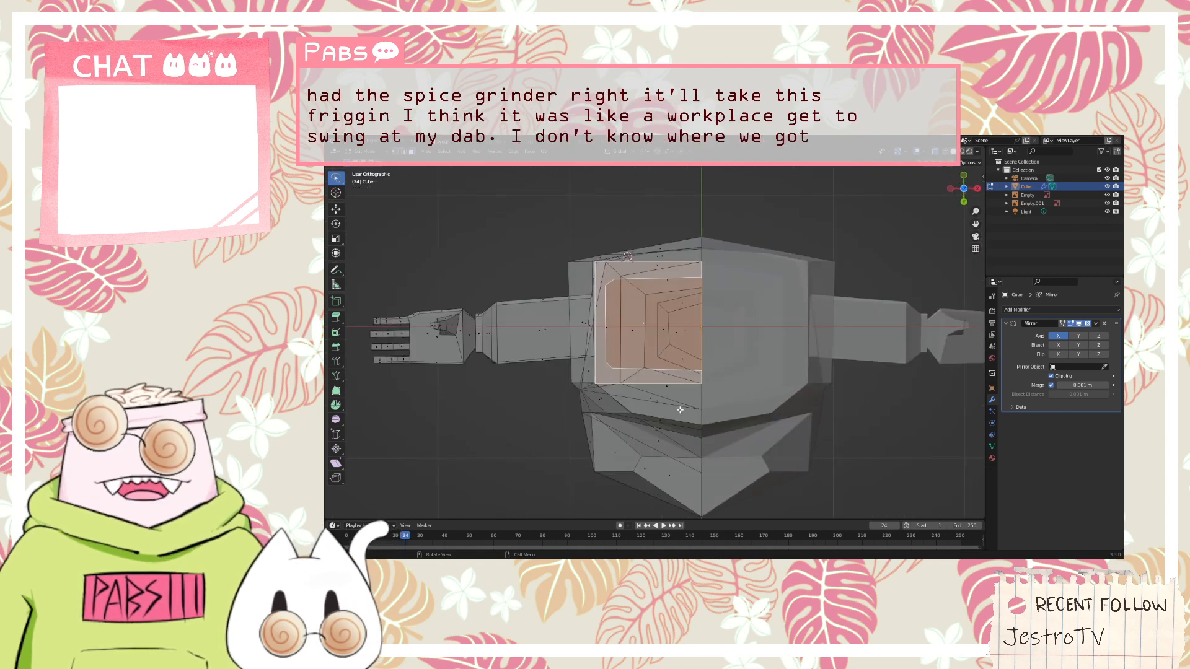
key(KP_3)
key(KP_5)
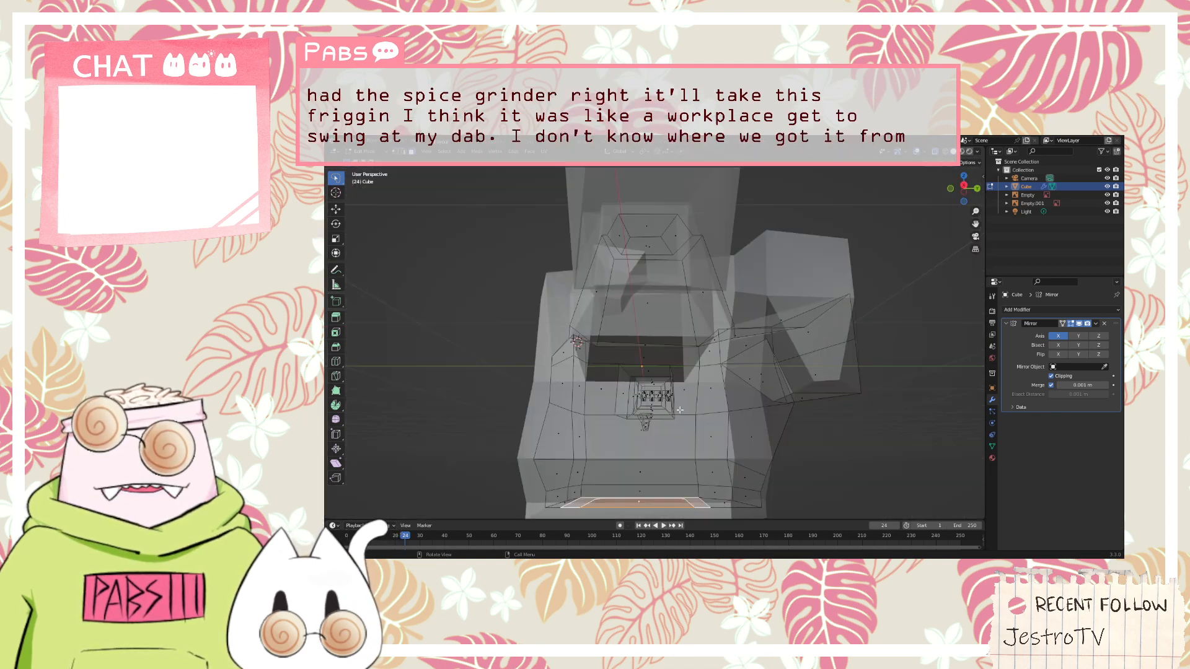
key(KP_5)
key(KP_7)
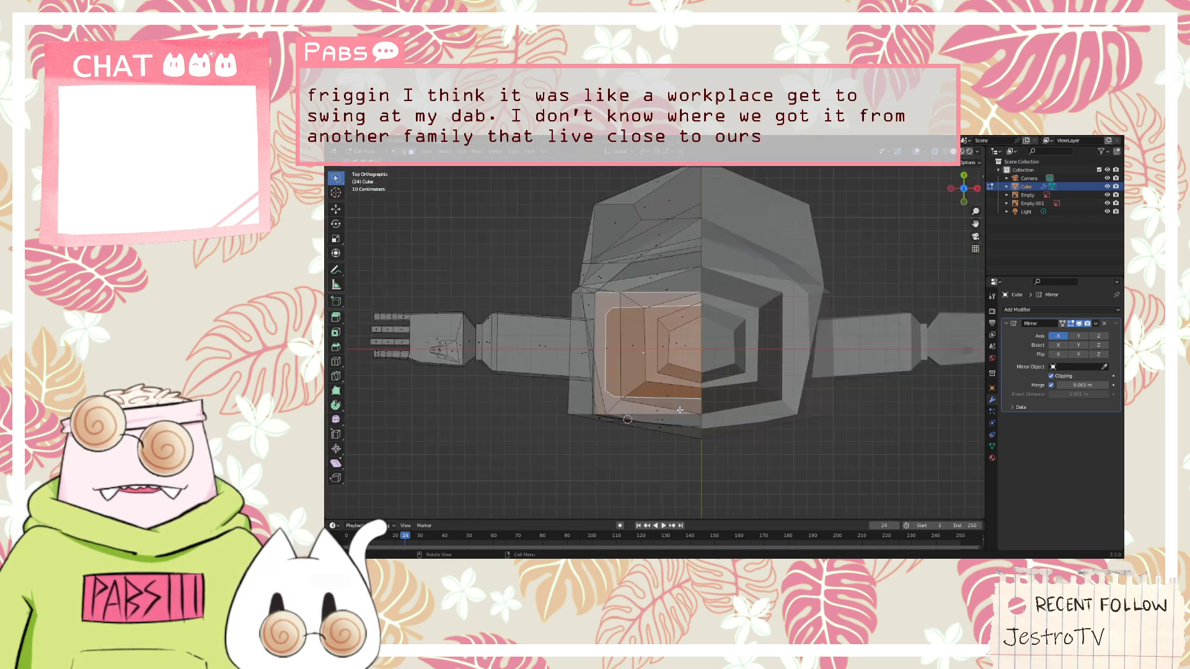
middle_drag(680, 410, 680, 409)
key(KP_3)
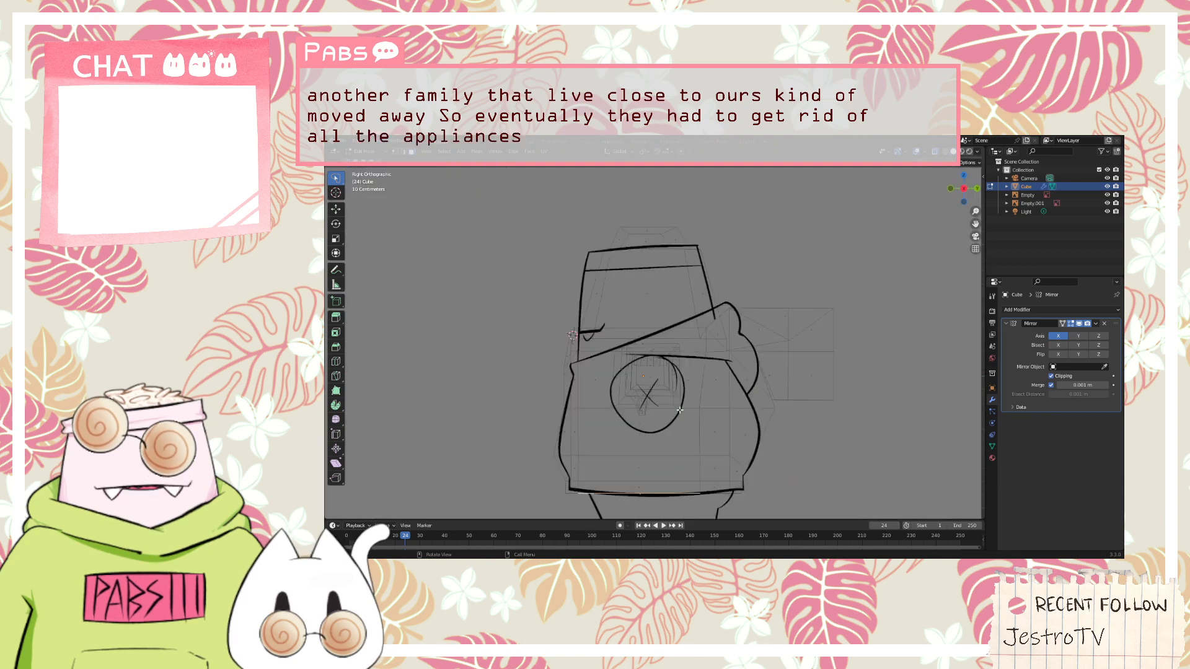
Leave mesh editing and select the side-view reference image
scroll(679, 410, down, 6)
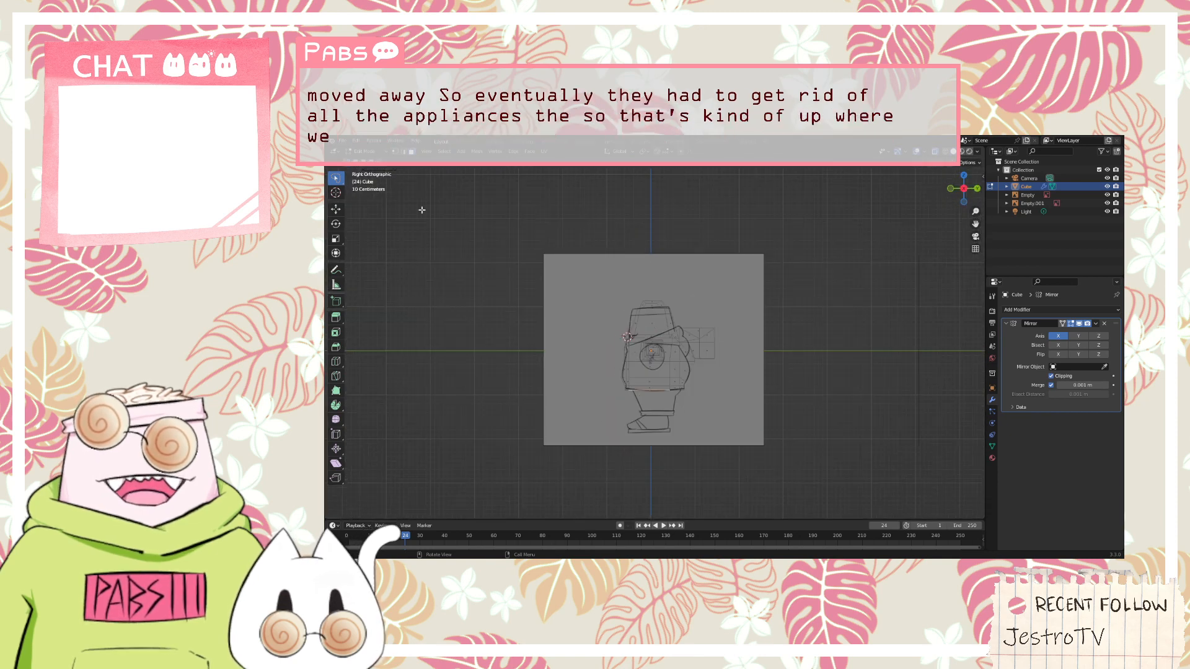
key(Tab)
click(543, 325)
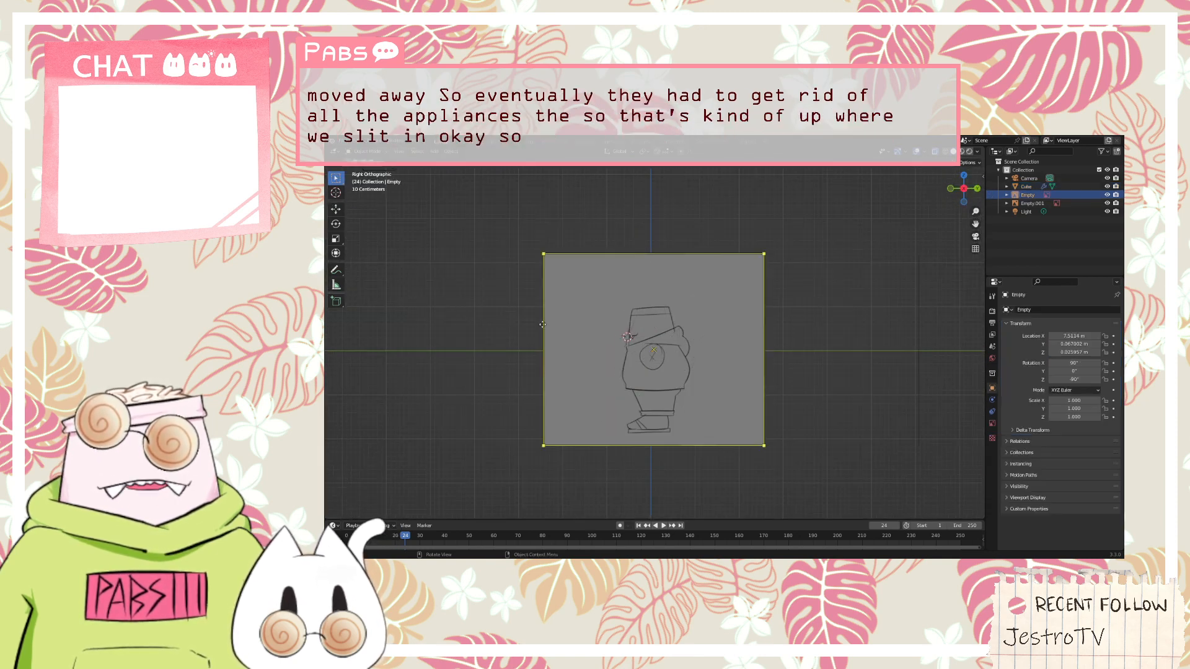
key(g)
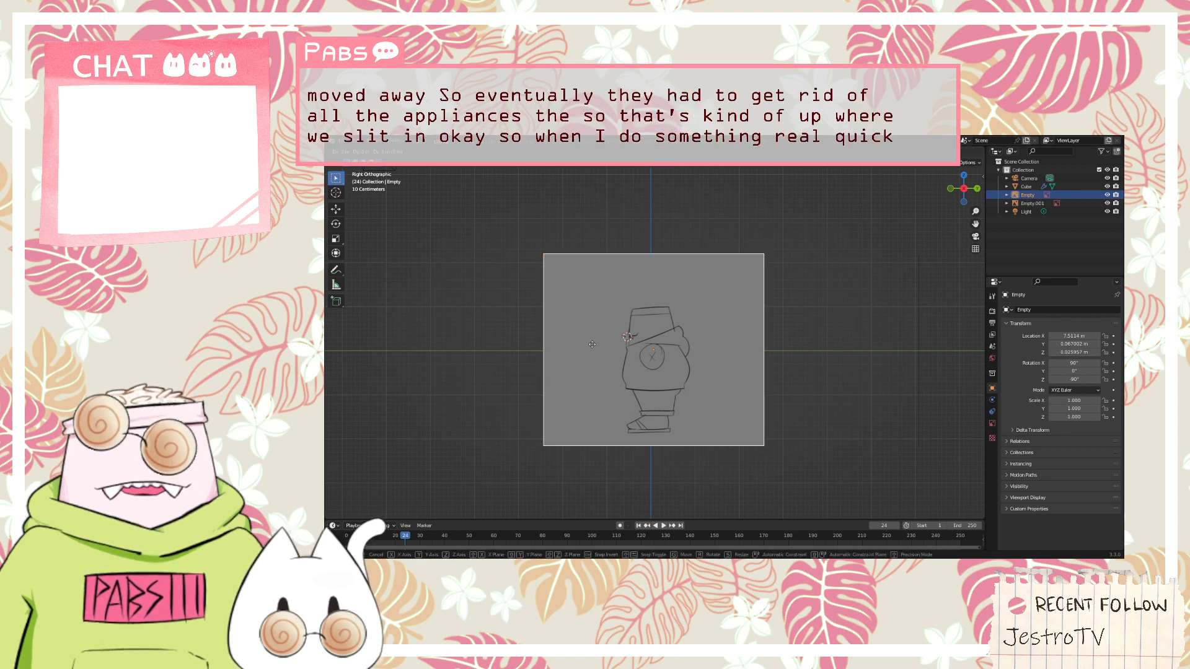
key(y)
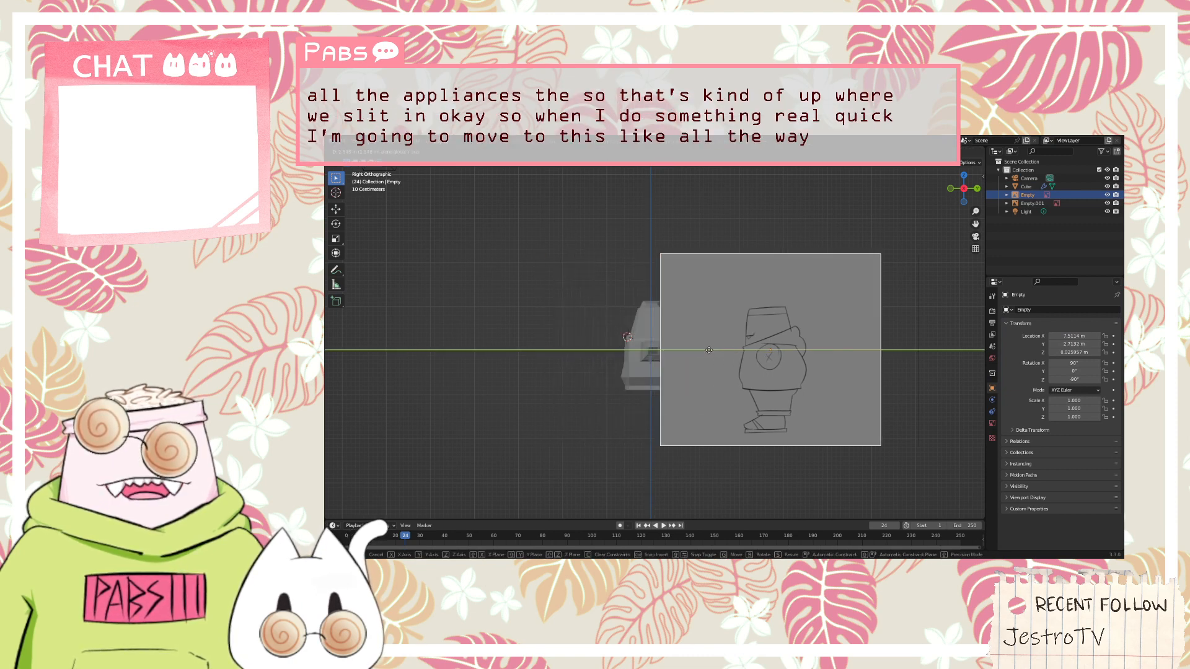
click(635, 355)
Move the side-view reference image along the X axis to the opposite side of the model, at about -7.69 m
middle_drag(634, 355, 561, 375)
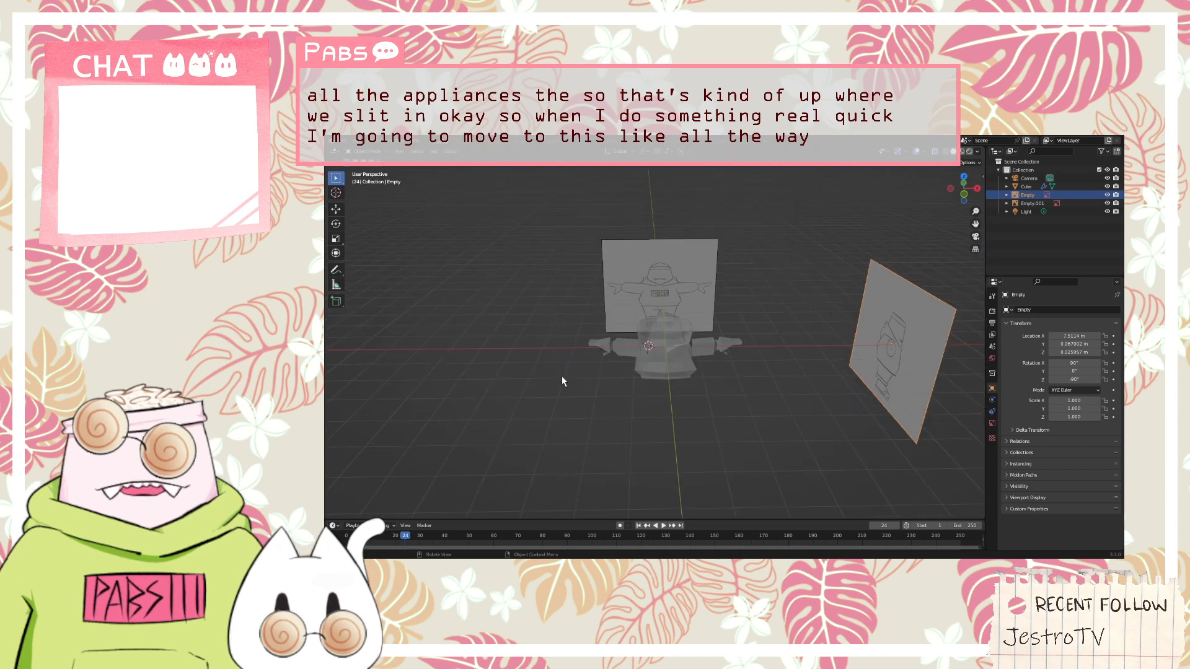
key(g)
key(x)
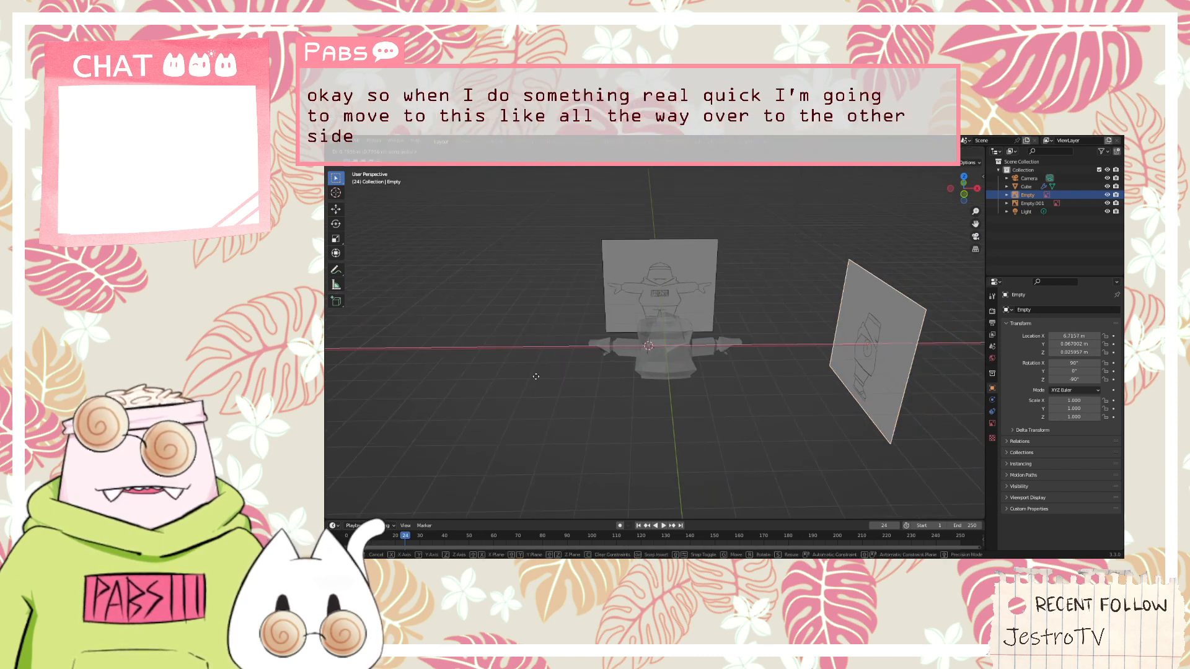
click(758, 378)
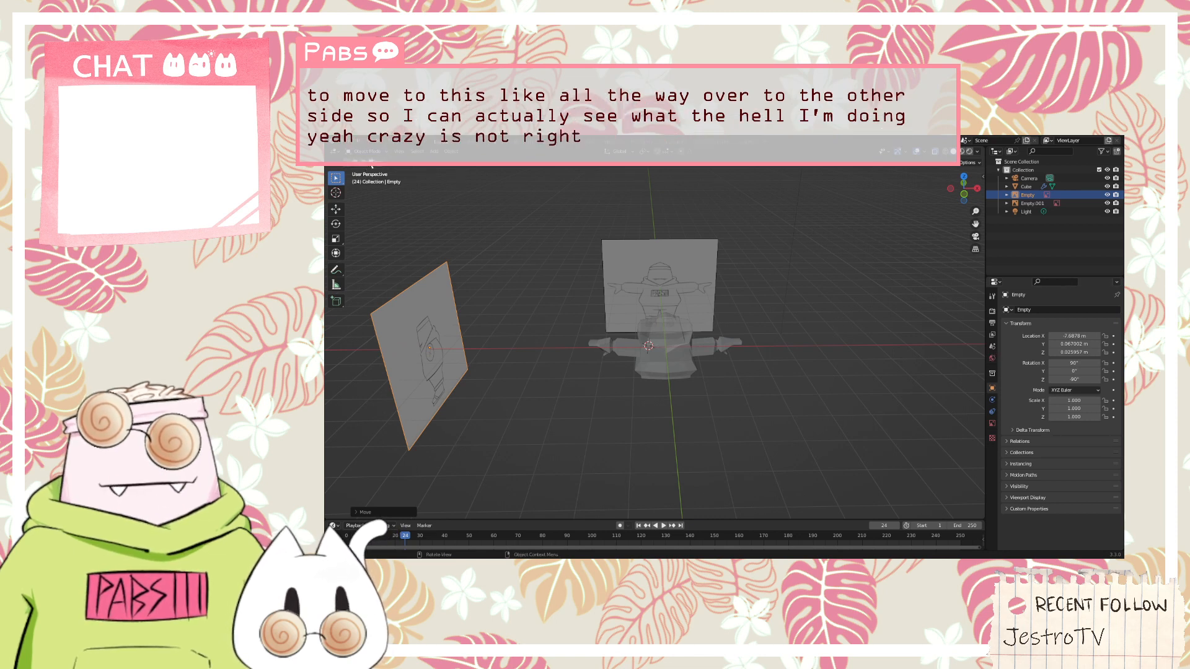
Select the character's body mesh and resume editing its geometry
click(675, 372)
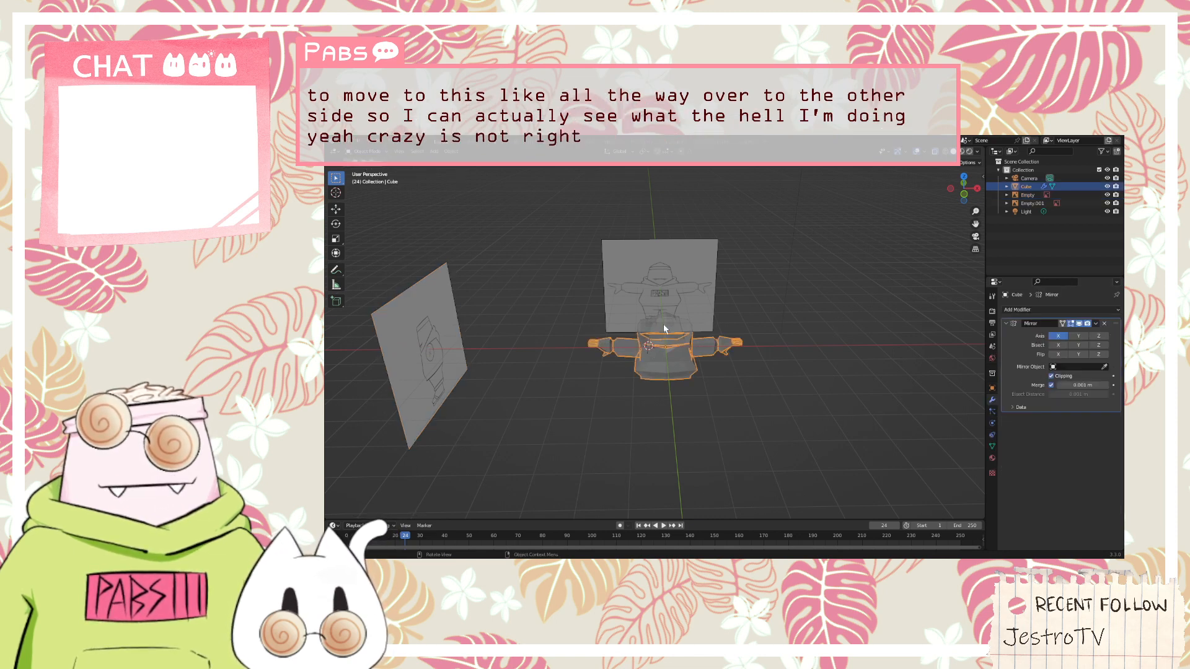
click(664, 325)
click(676, 352)
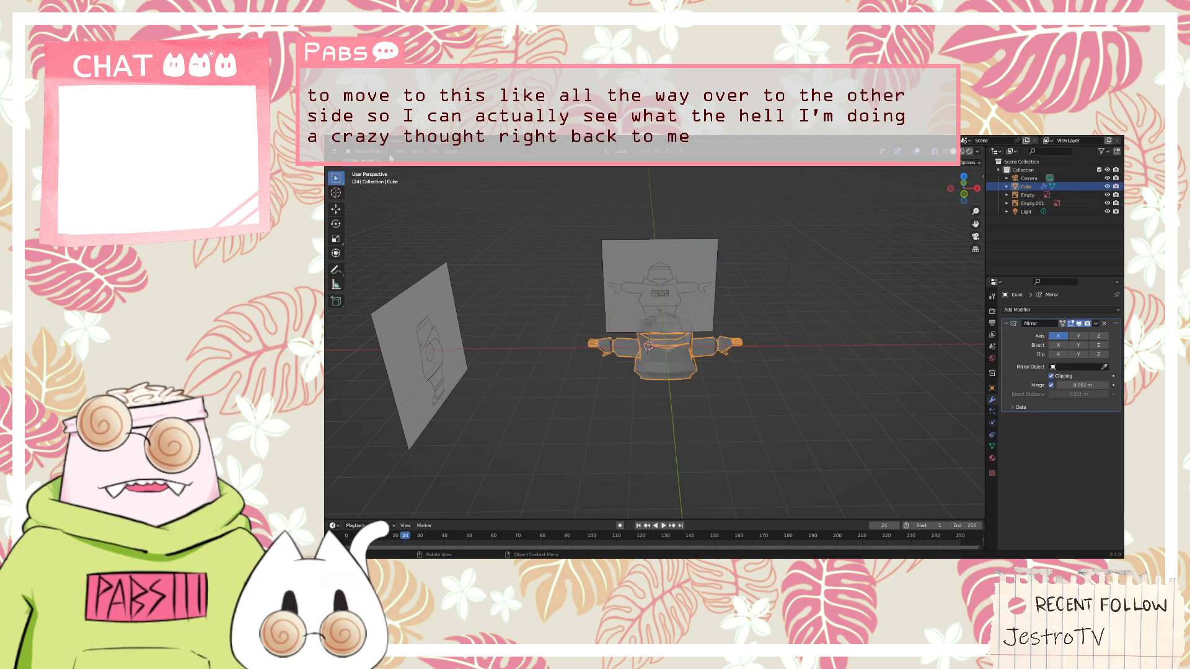
key(Tab)
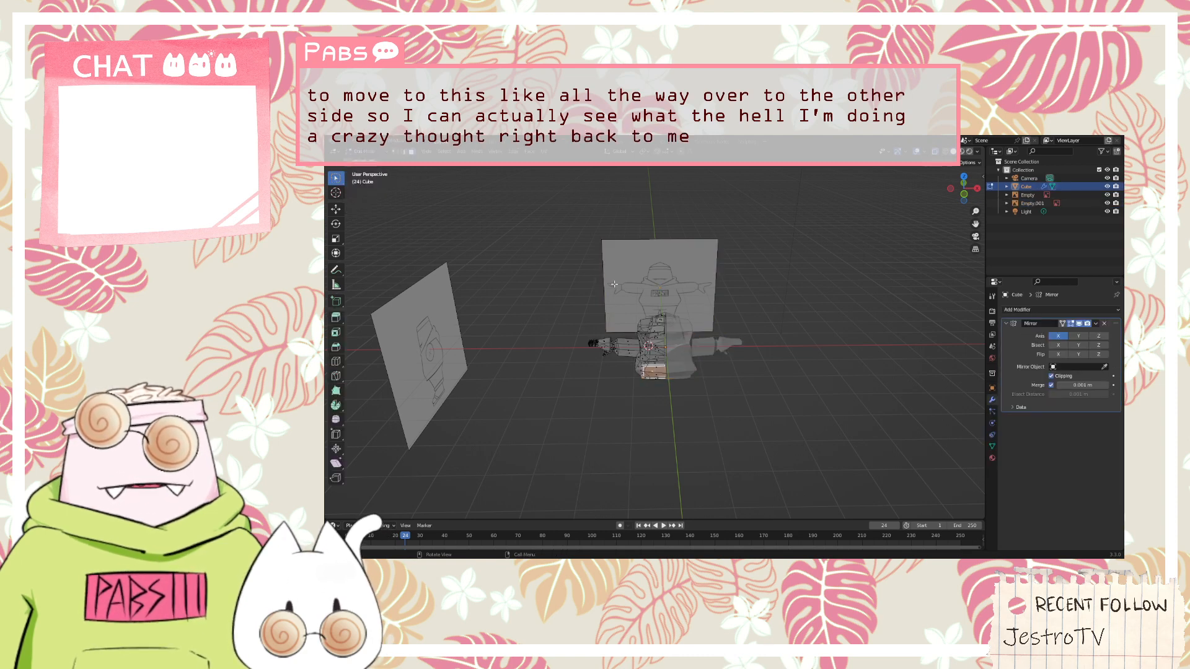
Select only the inner cut face on the torso's underside and extrude it slightly downward over the leg in the side reference
middle_drag(614, 284, 614, 283)
key(KP_7)
key(KP_3)
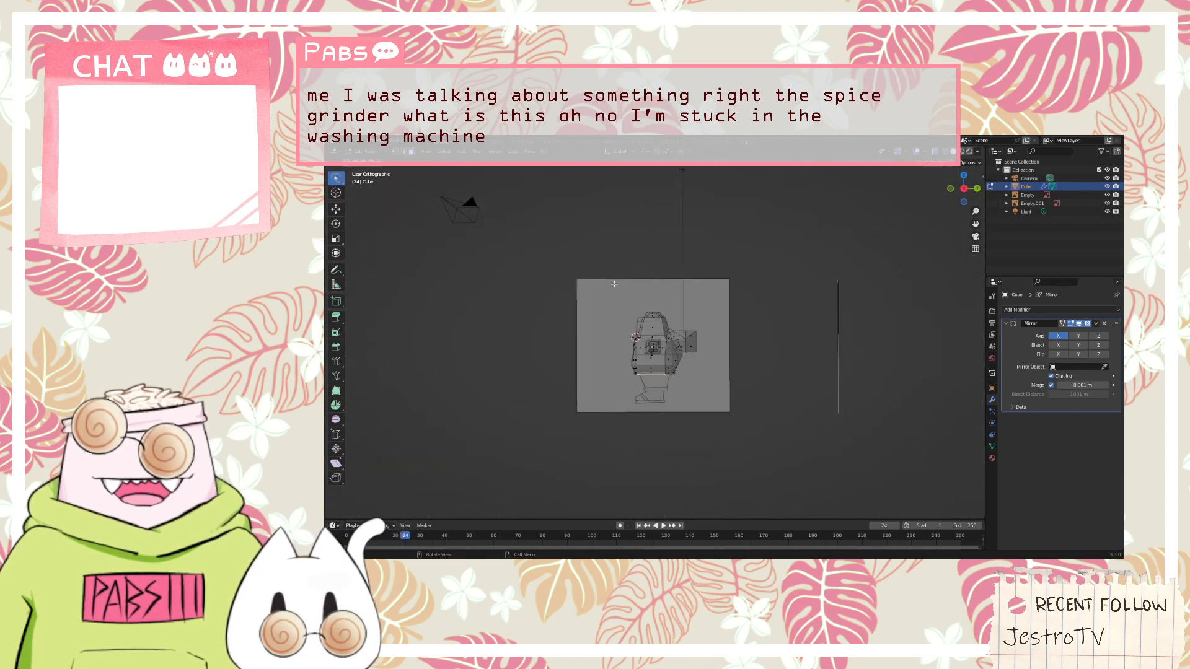
scroll(614, 283, up, 4)
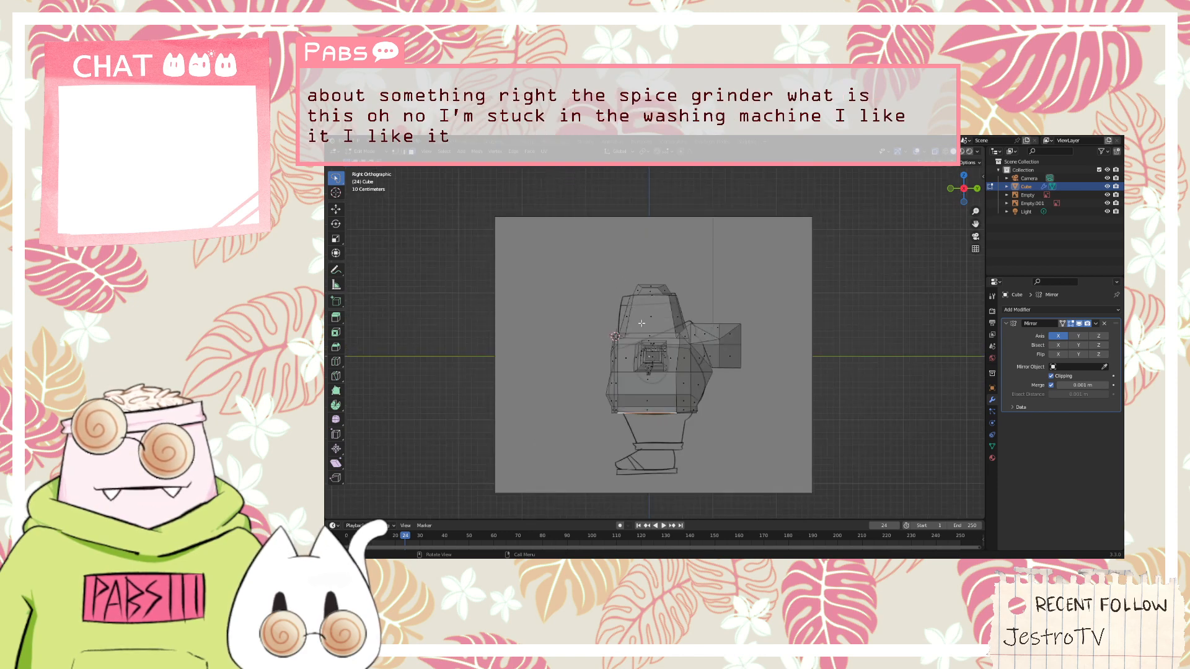
scroll(655, 386, up, 1)
middle_drag(655, 386, 707, 342)
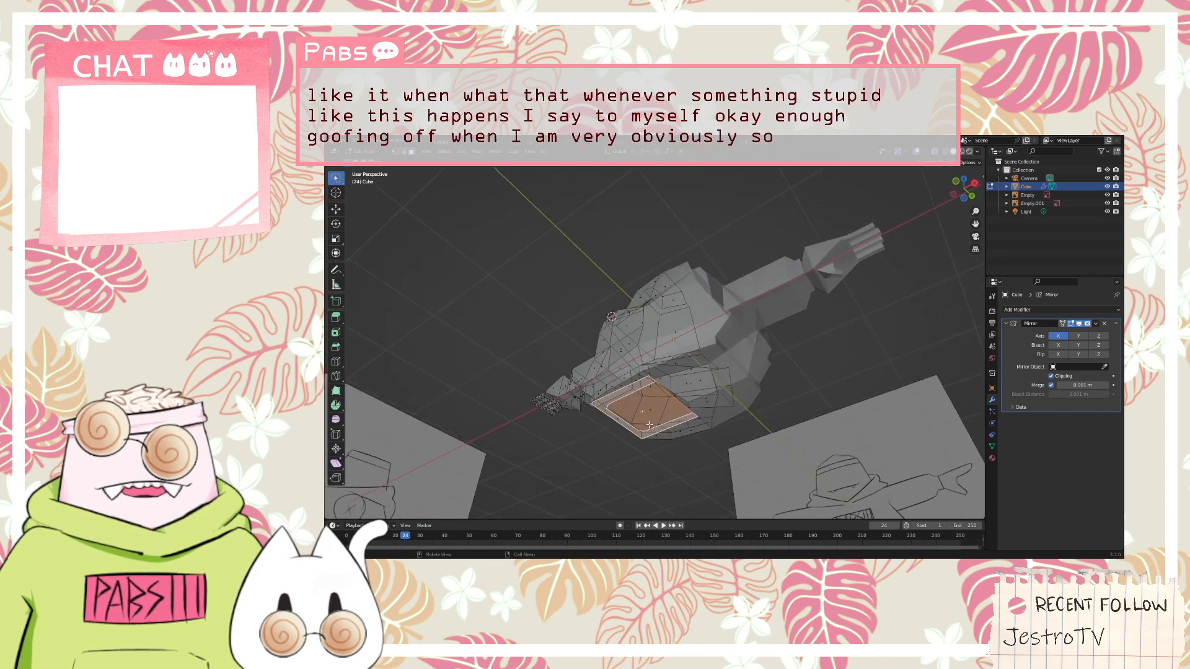
middle_drag(677, 390, 635, 414)
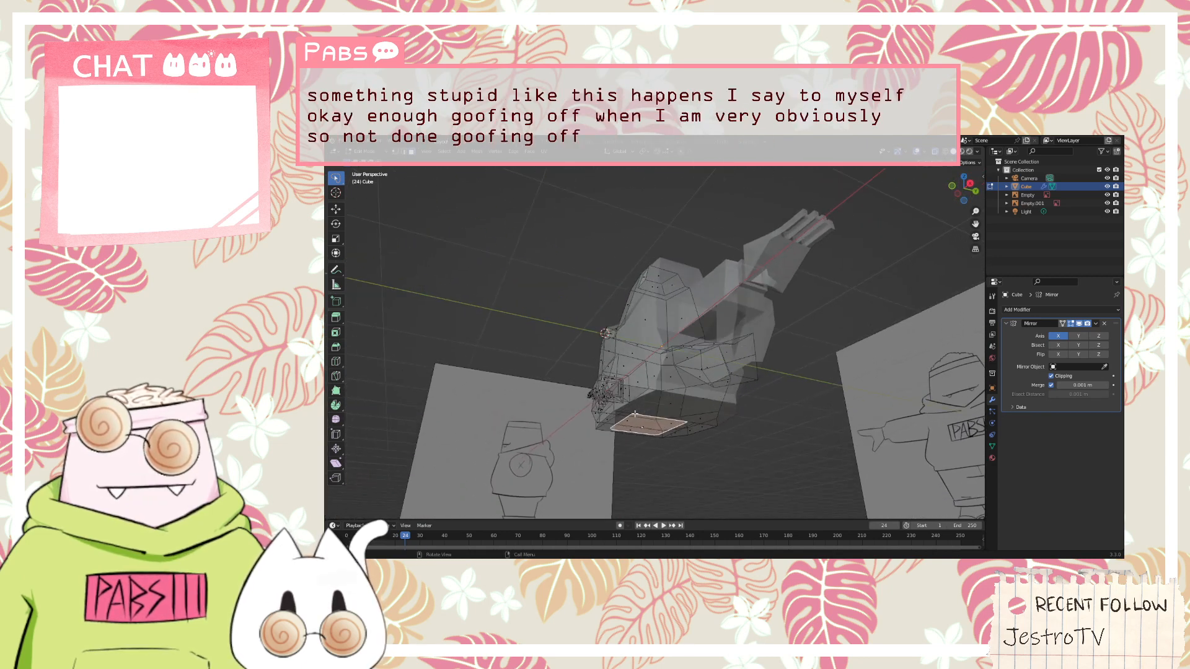
key(KP_3)
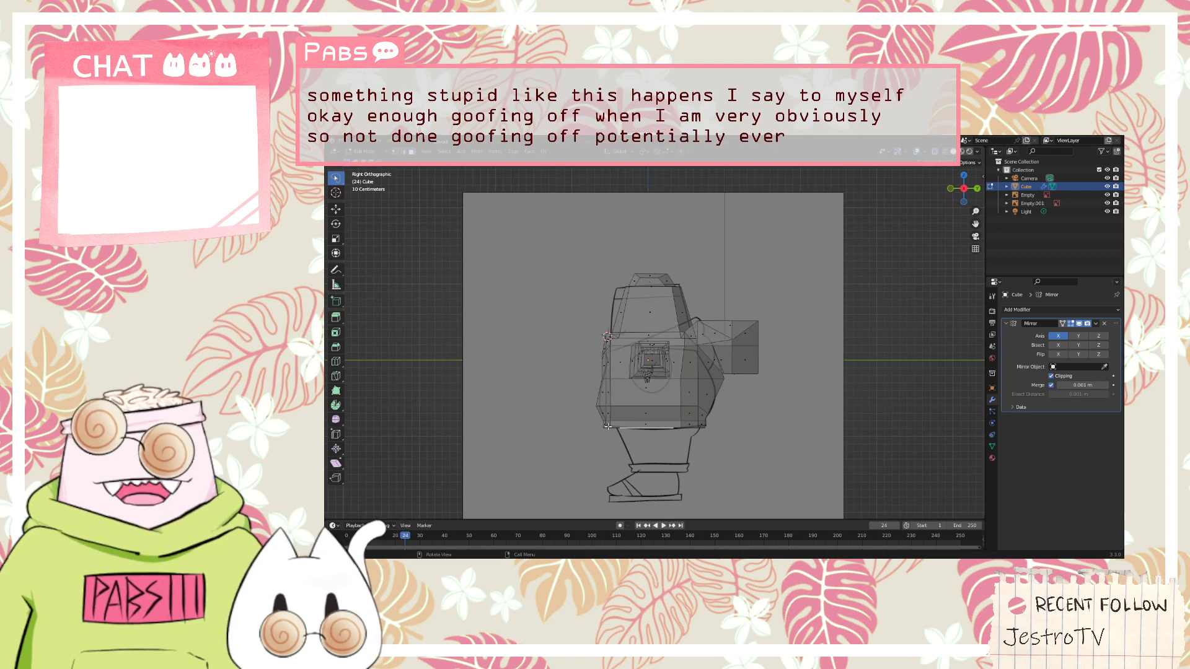
click(633, 448)
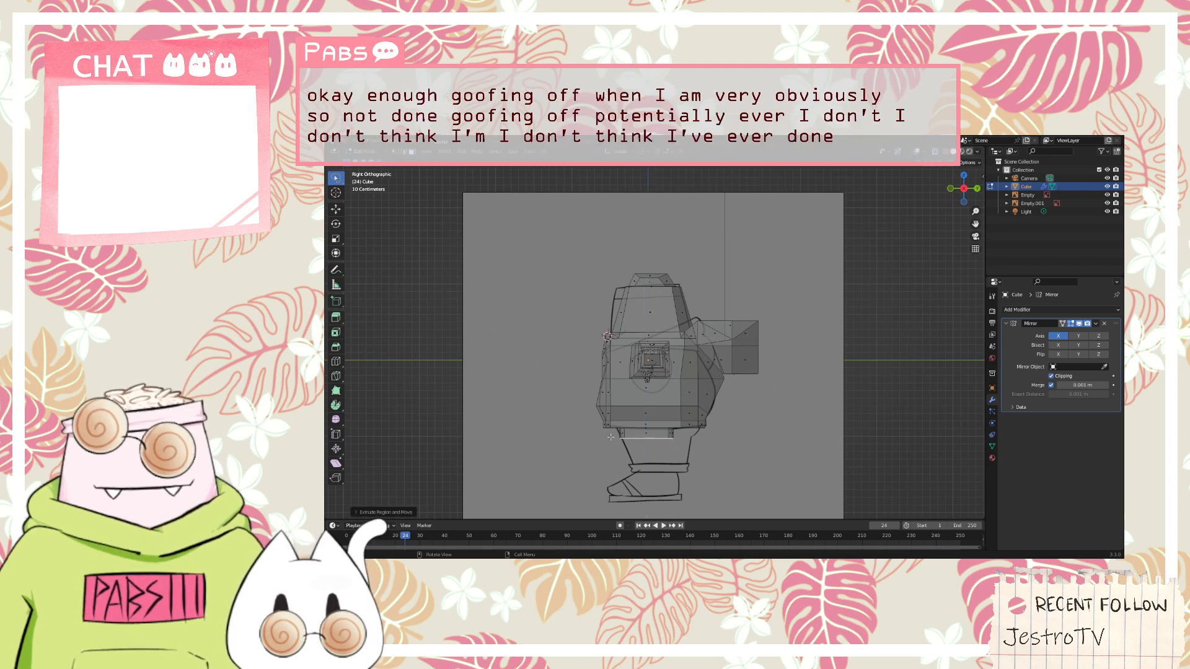
Examine the edges and faces around the new leg extrusion on the torso's underside from below and several other angles
mouse_move(697, 456)
middle_down()
mouse_move(695, 412)
mouse_move(694, 448)
mouse_move(672, 453)
mouse_move(661, 429)
middle_up()
scroll(694, 414, up, 4)
scroll(695, 421, down, 4)
scroll(695, 424, up, 2)
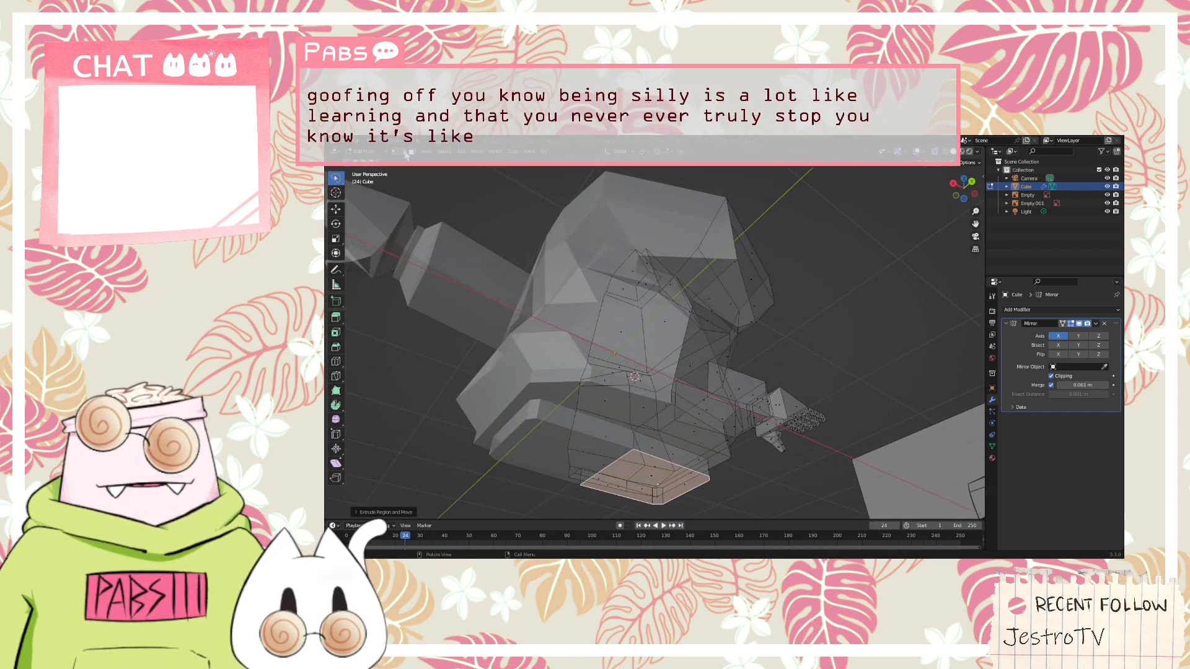
click(641, 434)
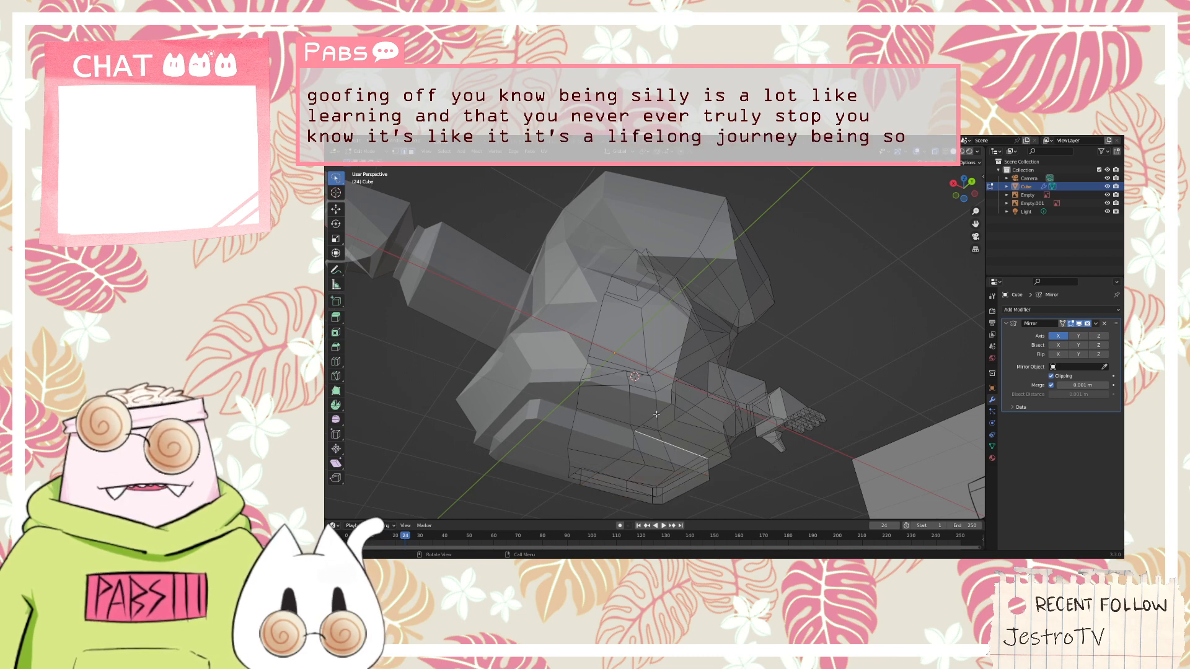
middle_drag(656, 414, 705, 381)
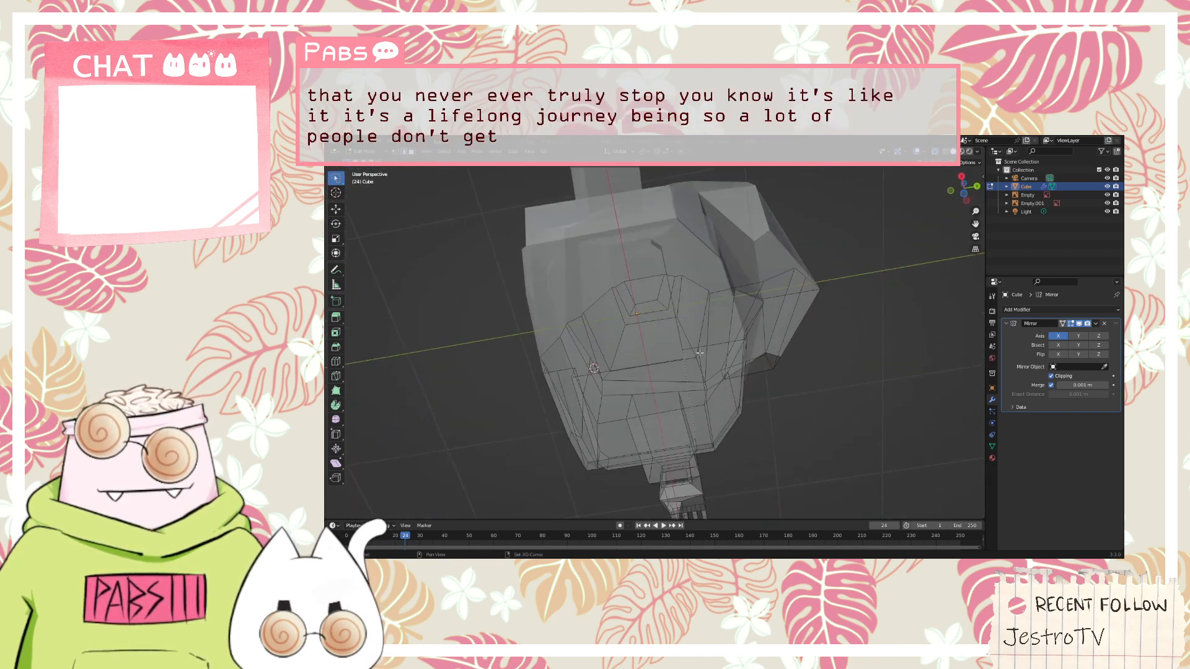
click(699, 352)
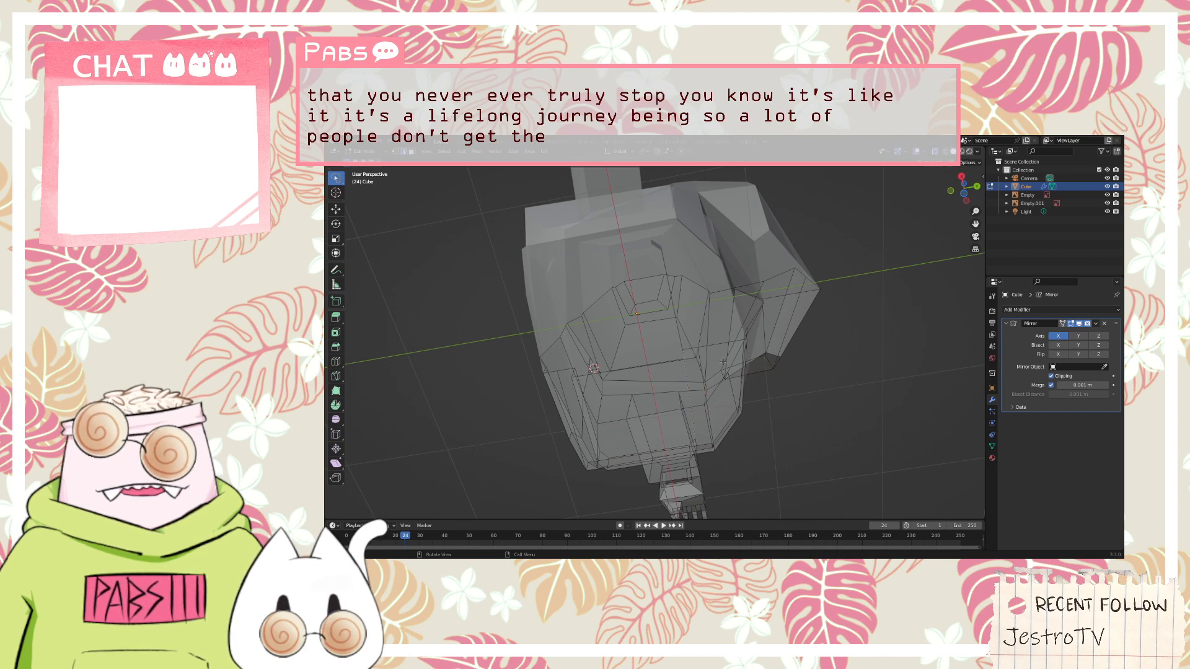
middle_drag(722, 362, 613, 300)
scroll(613, 300, up, 5)
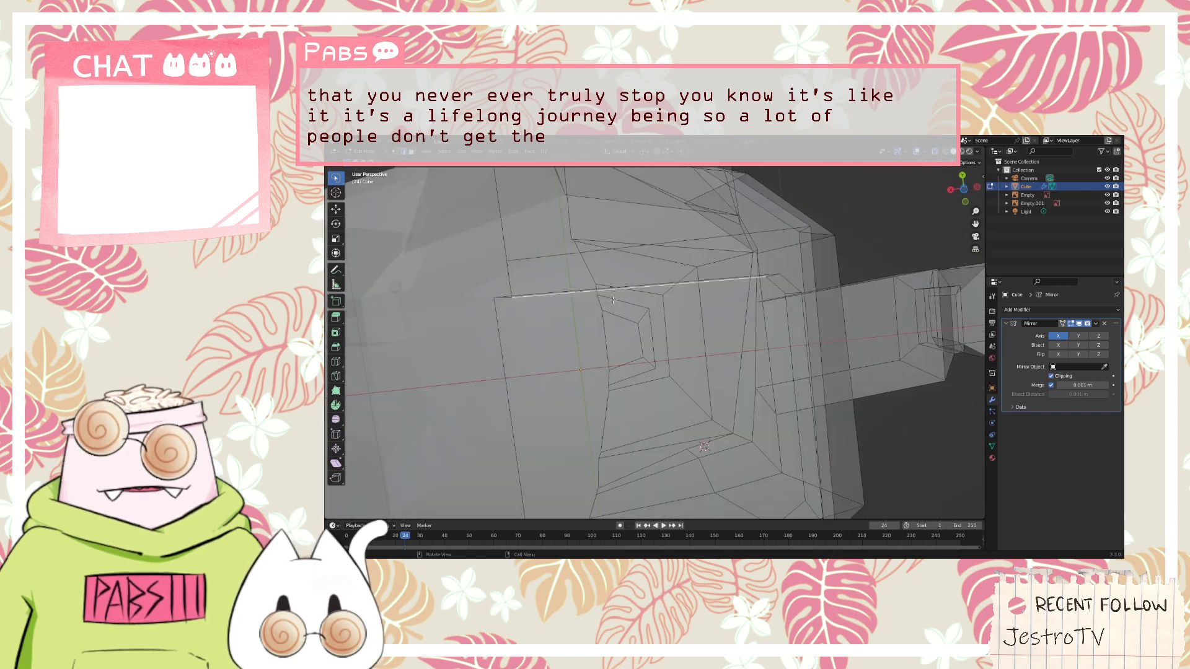
click(614, 249)
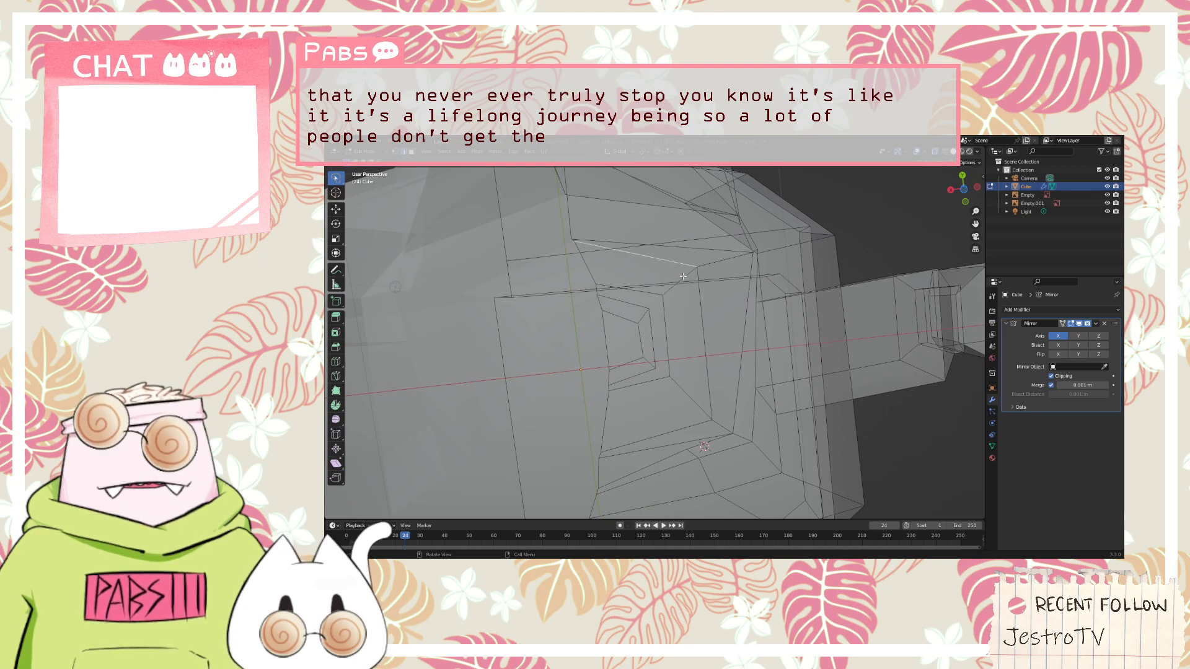
middle_drag(683, 277, 653, 241)
key(3)
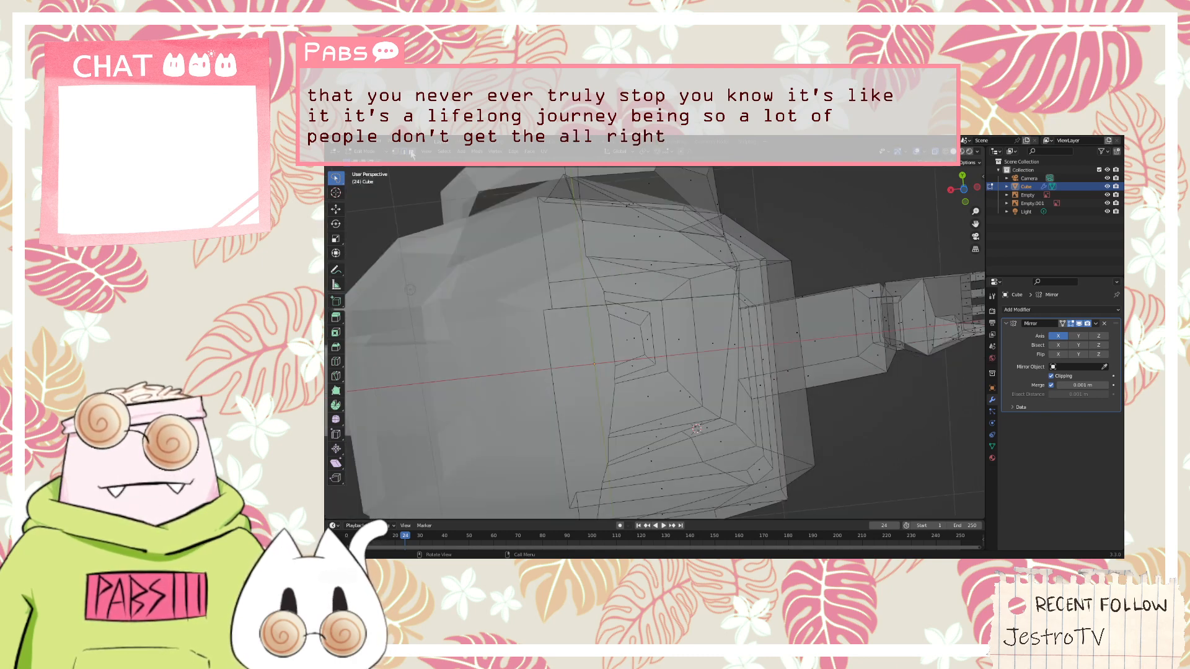
click(639, 284)
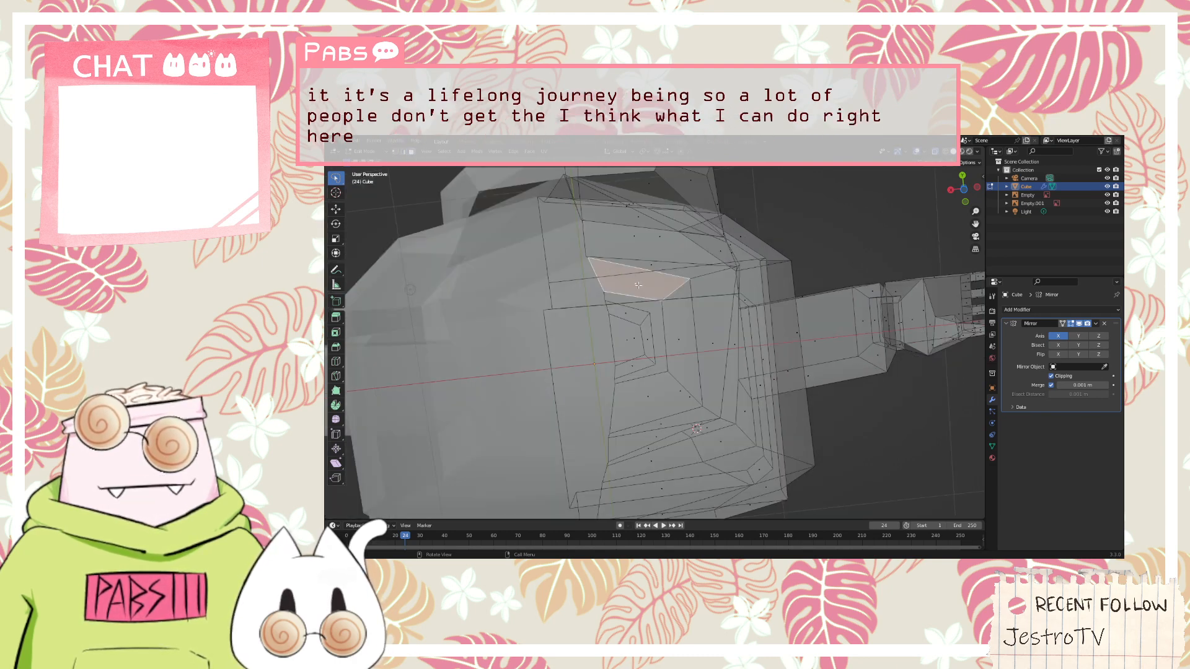
mouse_move(639, 284)
middle_down()
mouse_move(531, 313)
mouse_move(637, 308)
middle_up()
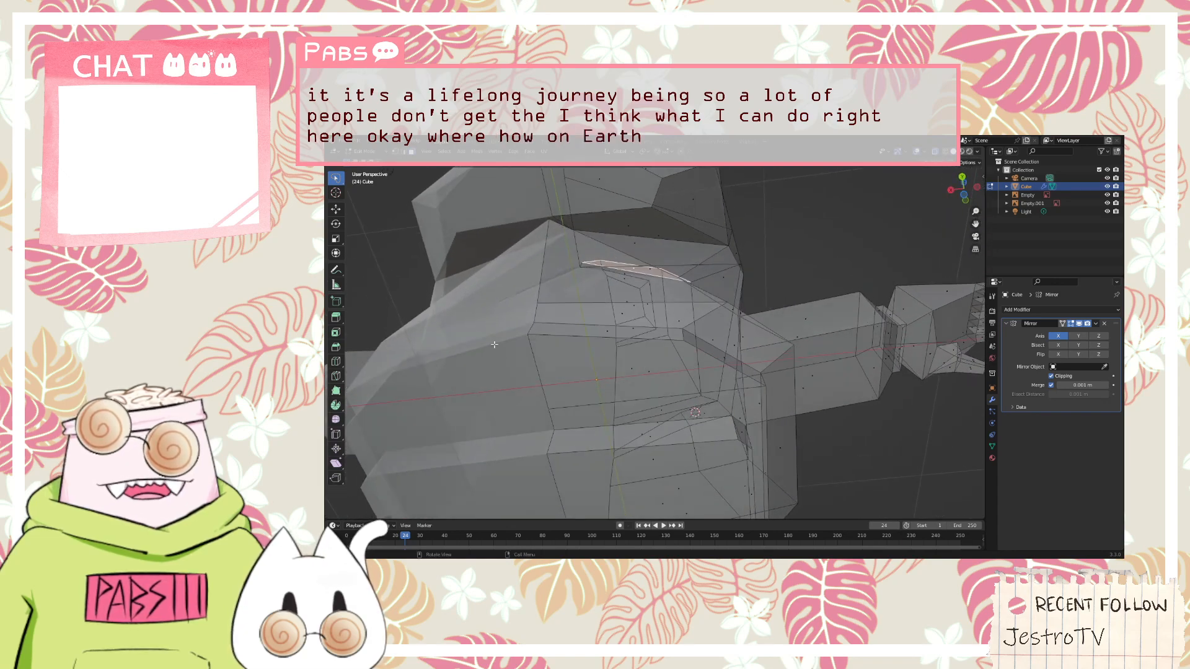
Move two vertices along the mirror centre line on the torso's underside, one after the other, along the Y axis
click(395, 152)
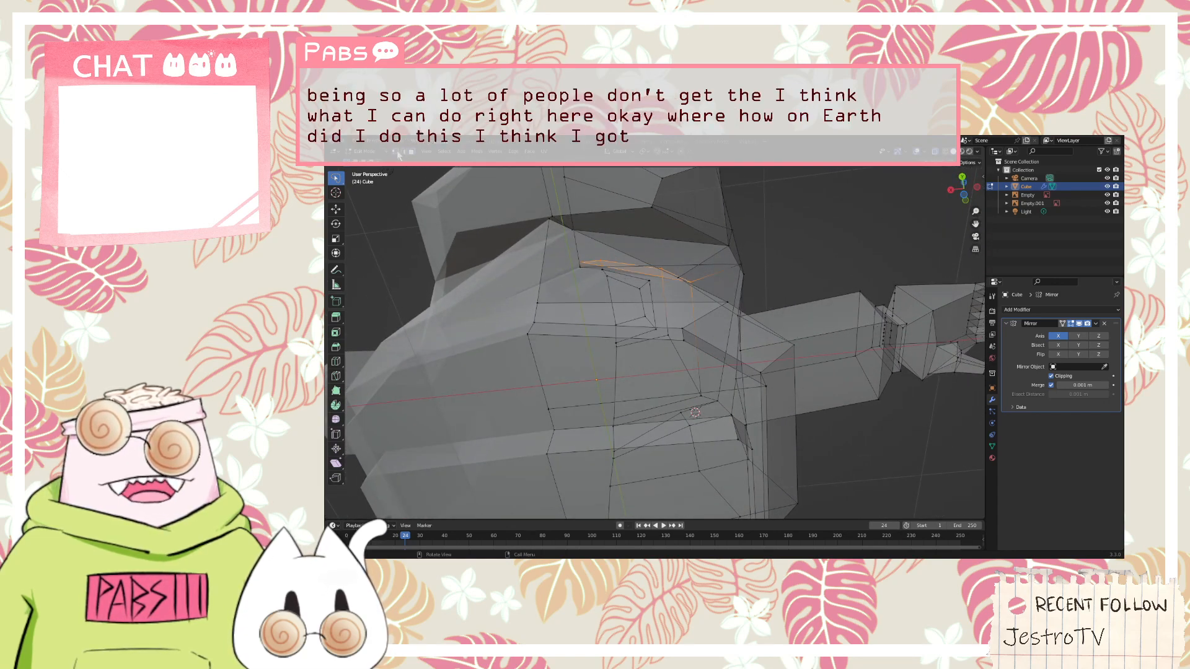
click(546, 411)
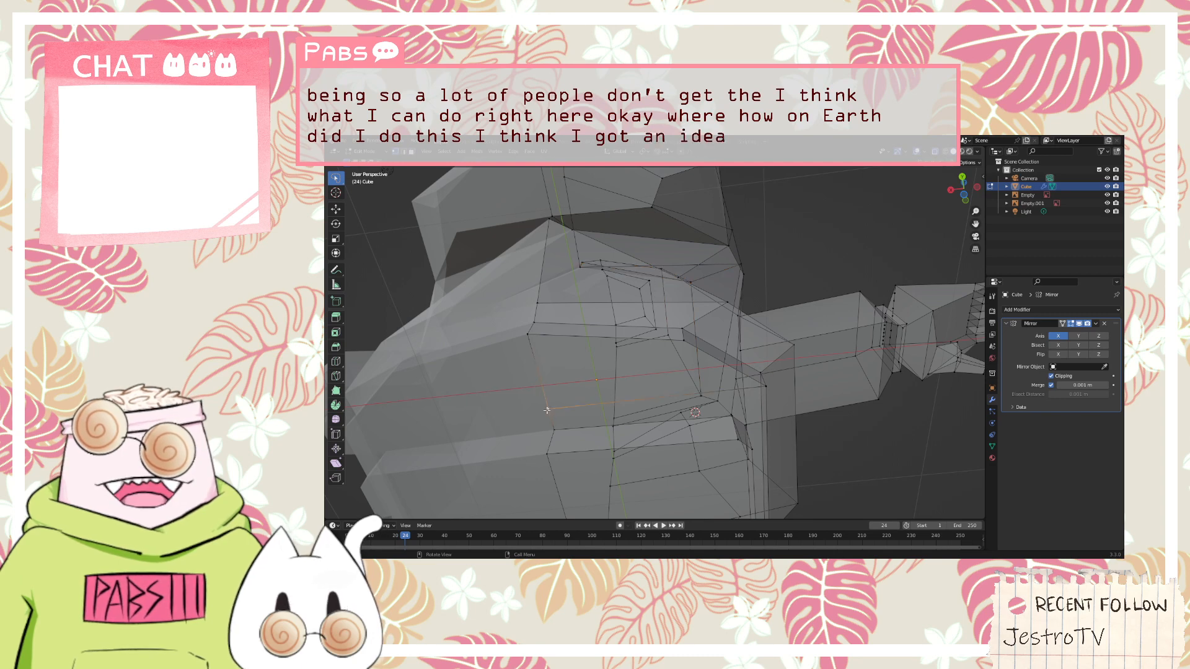
key(g)
key(z)
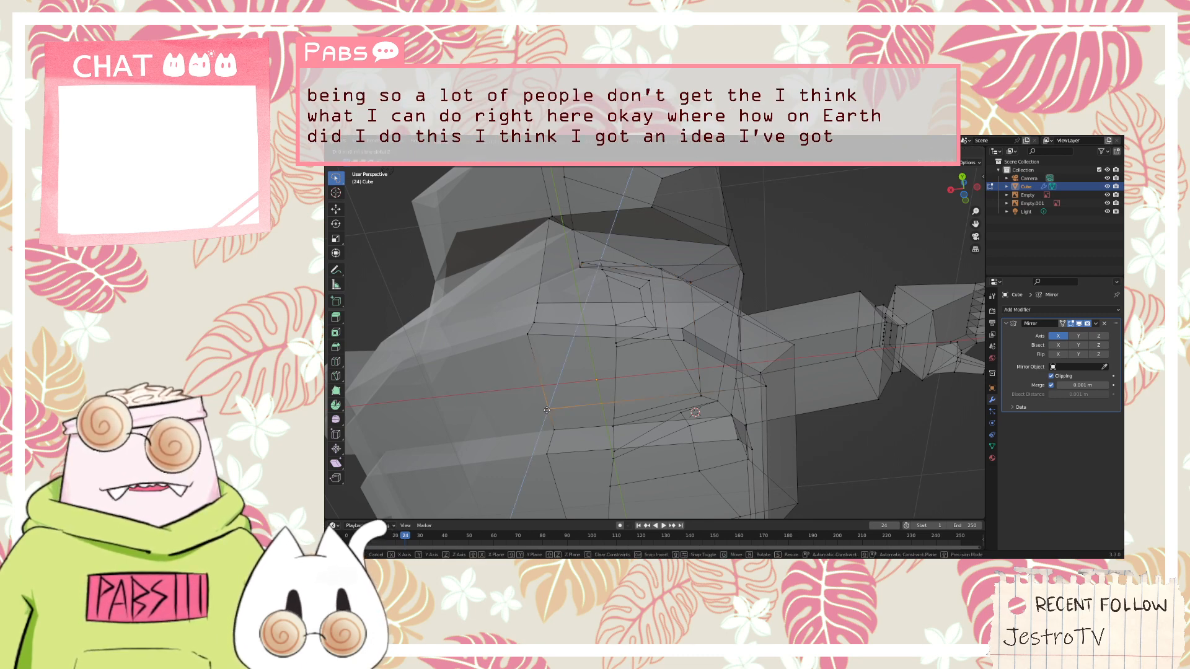
key(y)
click(531, 381)
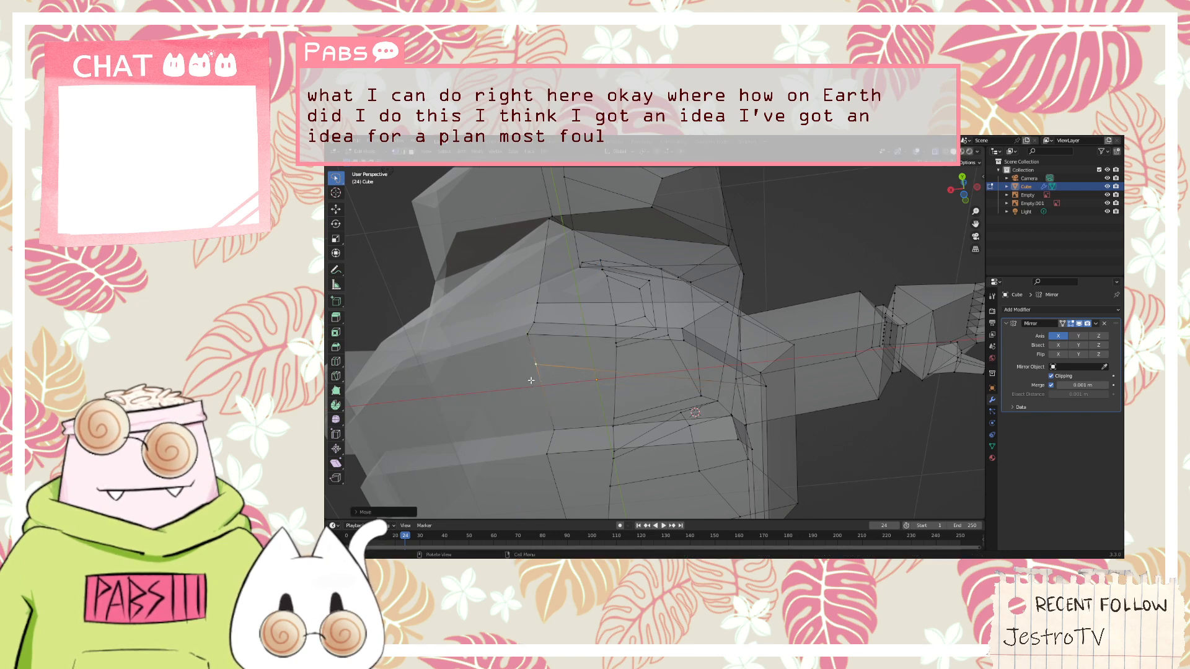
click(552, 427)
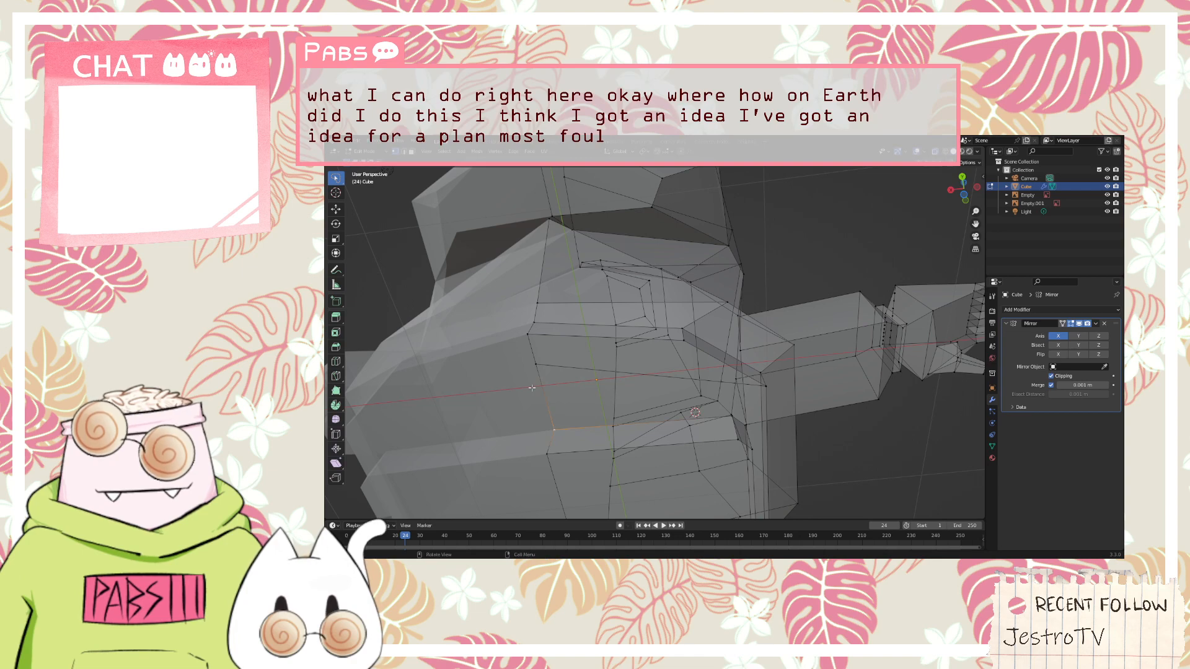
key(g)
key(y)
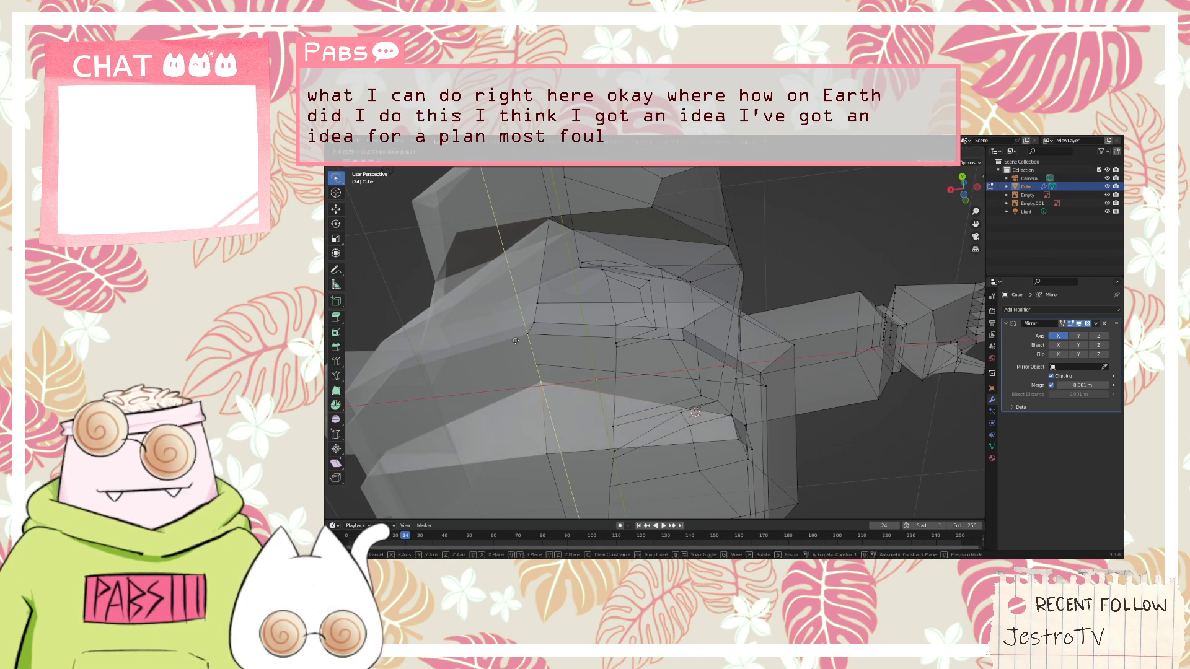
click(515, 340)
In the right side view, shift the vertices at the front end of the hem's bottom edge slightly along the Y axis
middle_drag(515, 341, 708, 422)
key(KP_3)
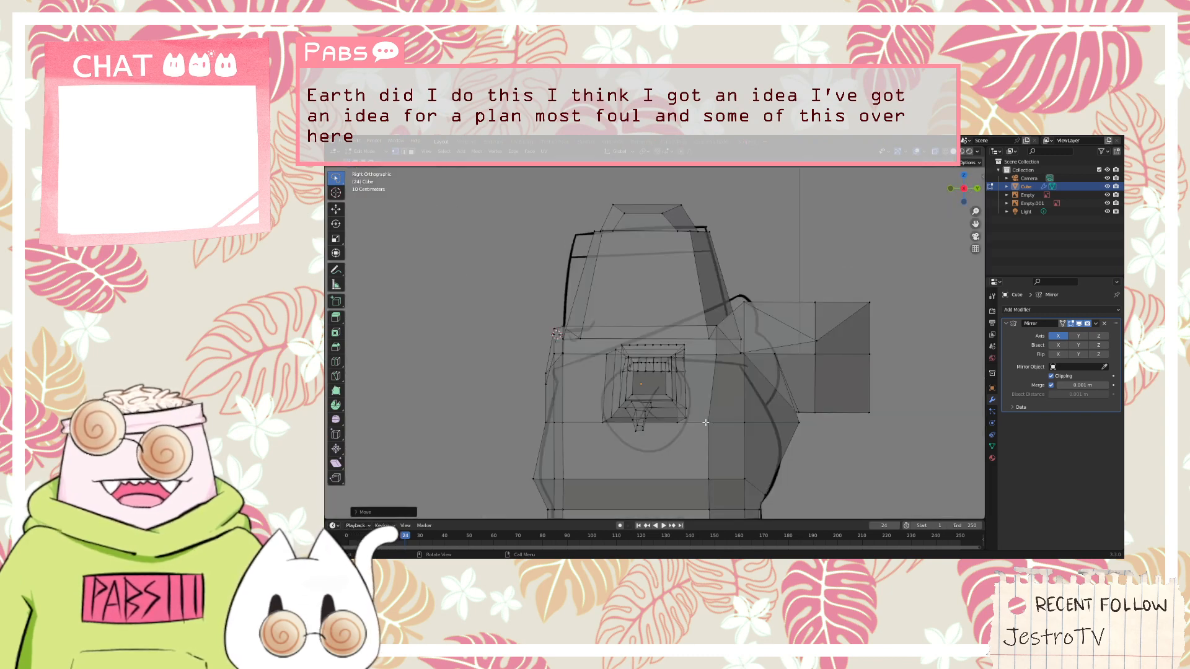
scroll(705, 423, down, 4)
scroll(676, 453, up, 2)
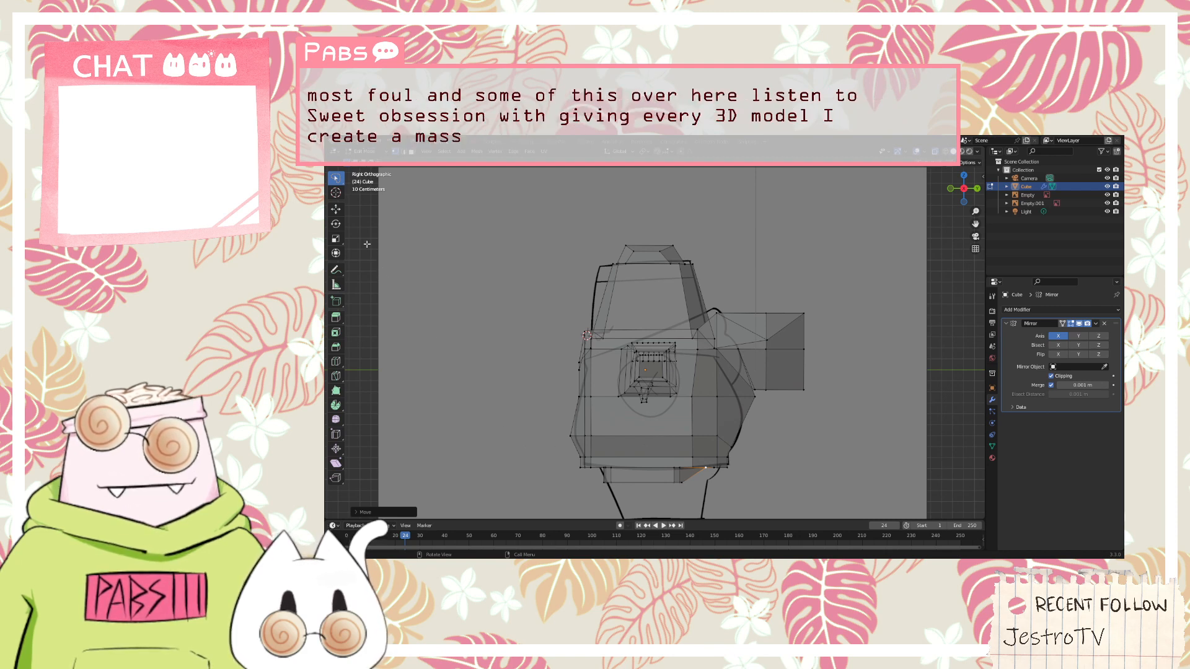
click(592, 467)
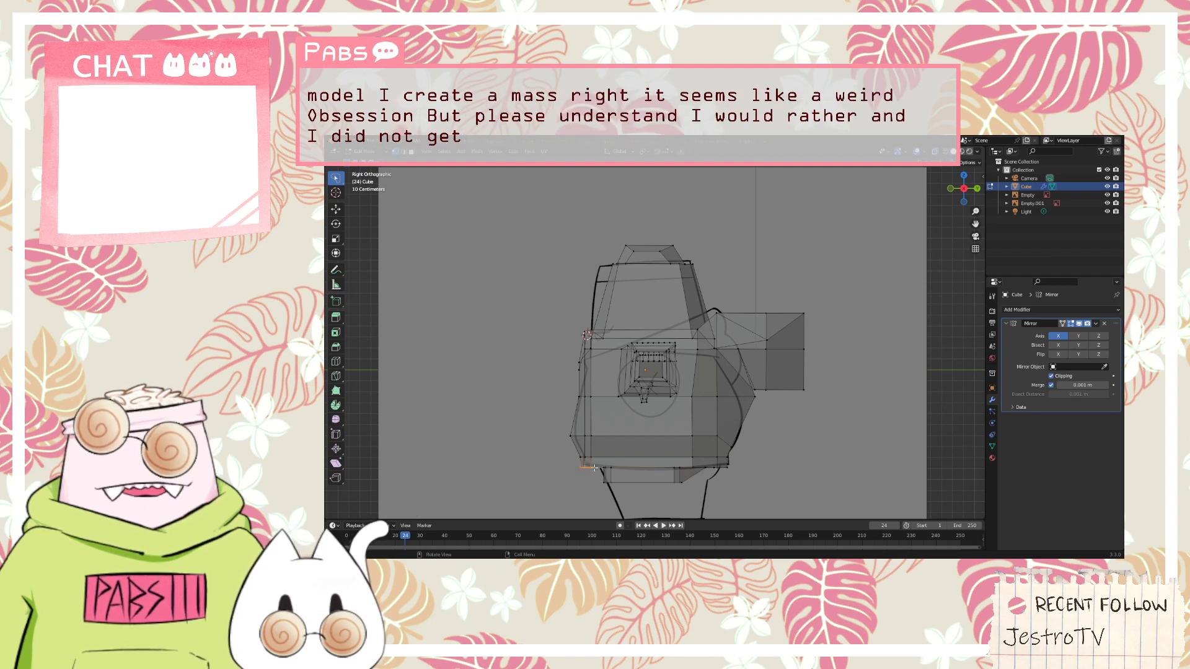
key(g)
key(y)
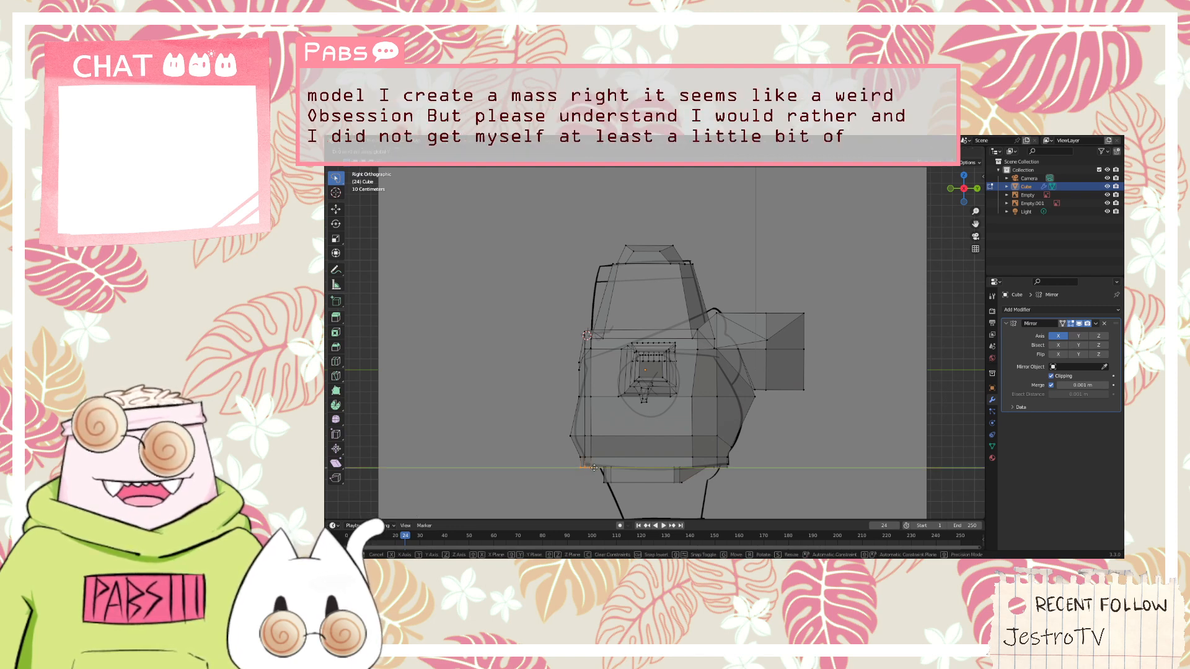
click(596, 467)
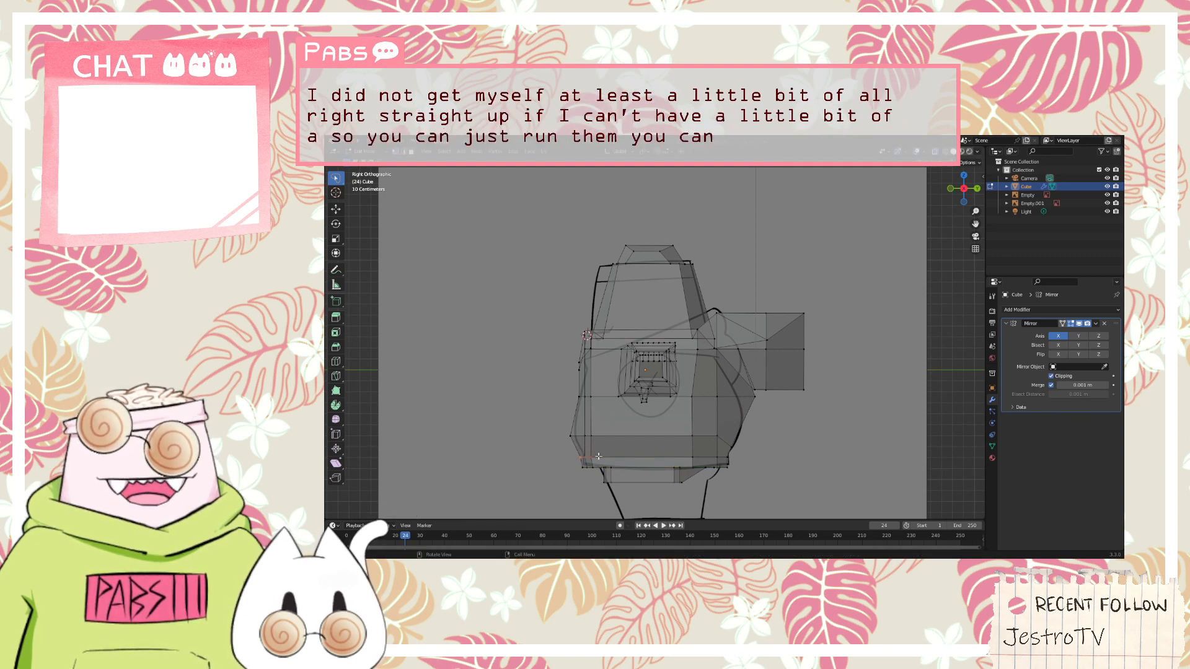
Shift the front vertices on the row just above the hem's bottom edge slightly along the Y axis
ctrl+click(599, 456)
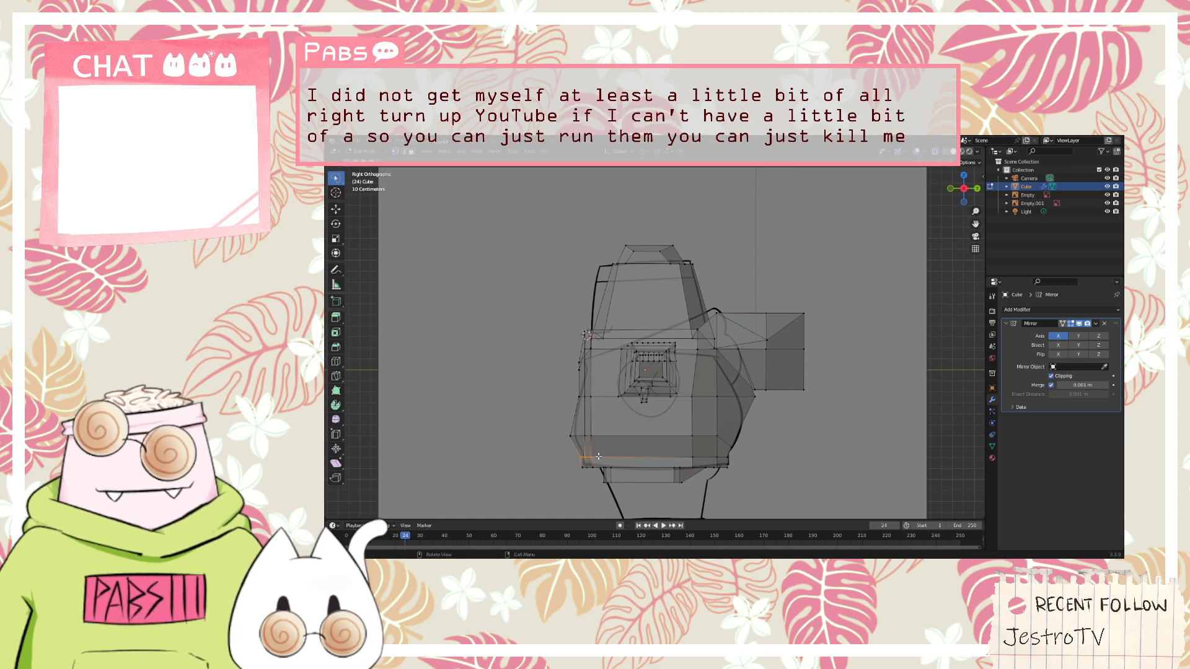
key(g)
key(y)
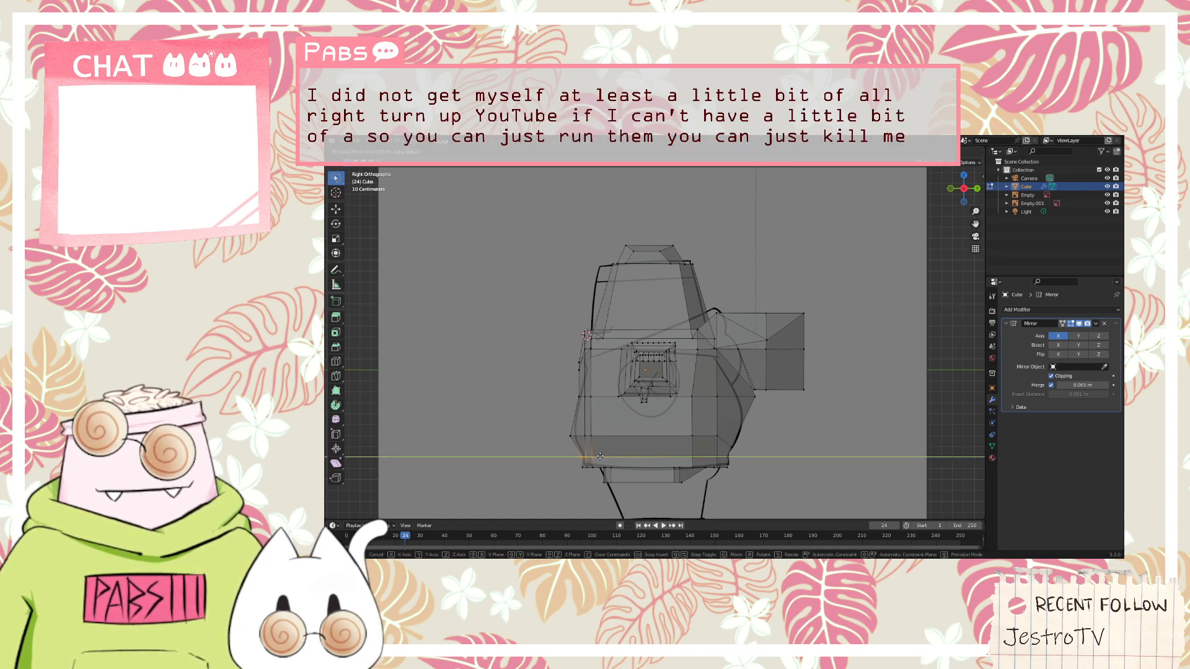
click(600, 457)
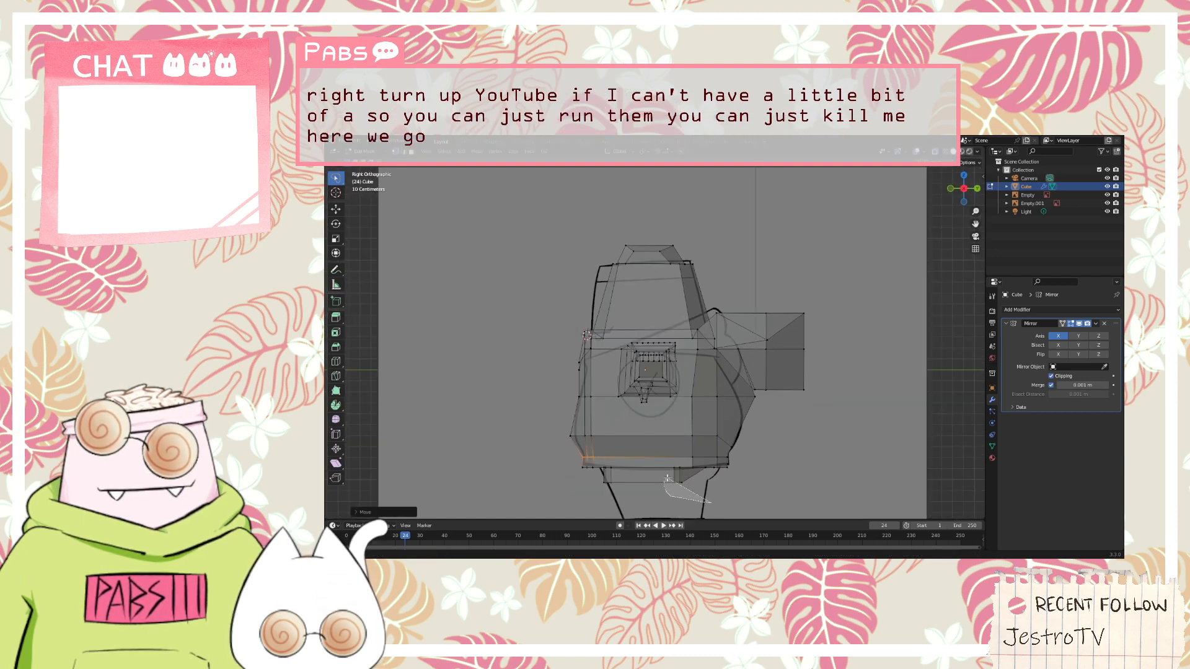
Try to move only the lower rear vertices of the leg extrusion along the Y axis toward the reference leg's back outline
click(694, 477)
key(g)
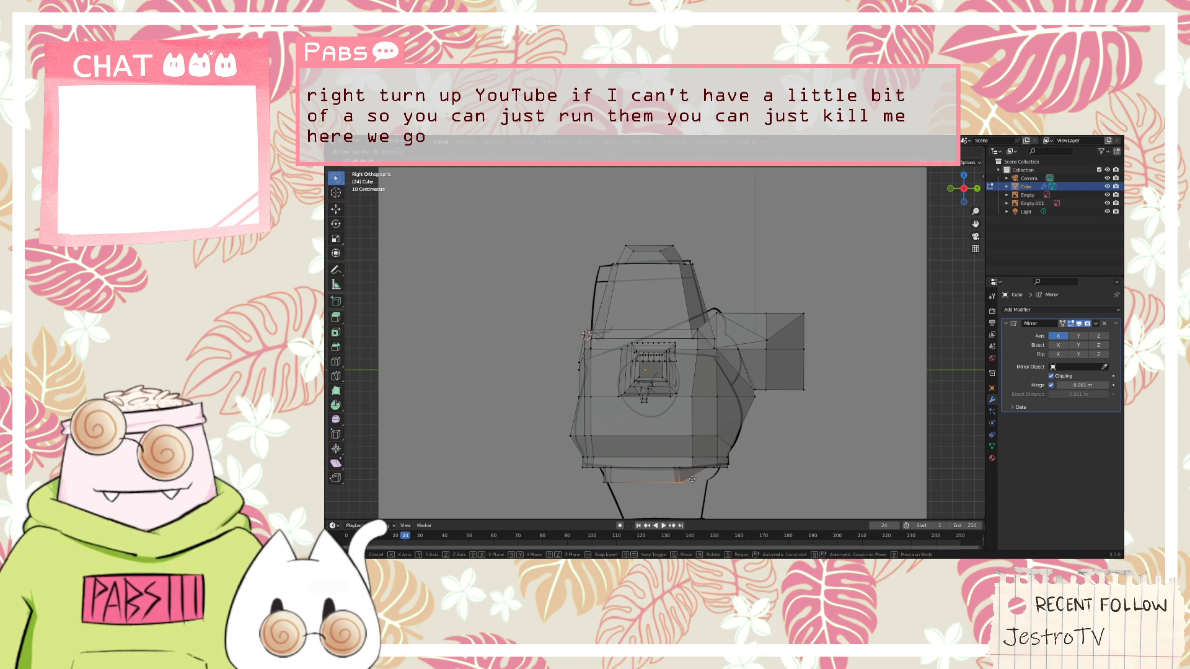
key(y)
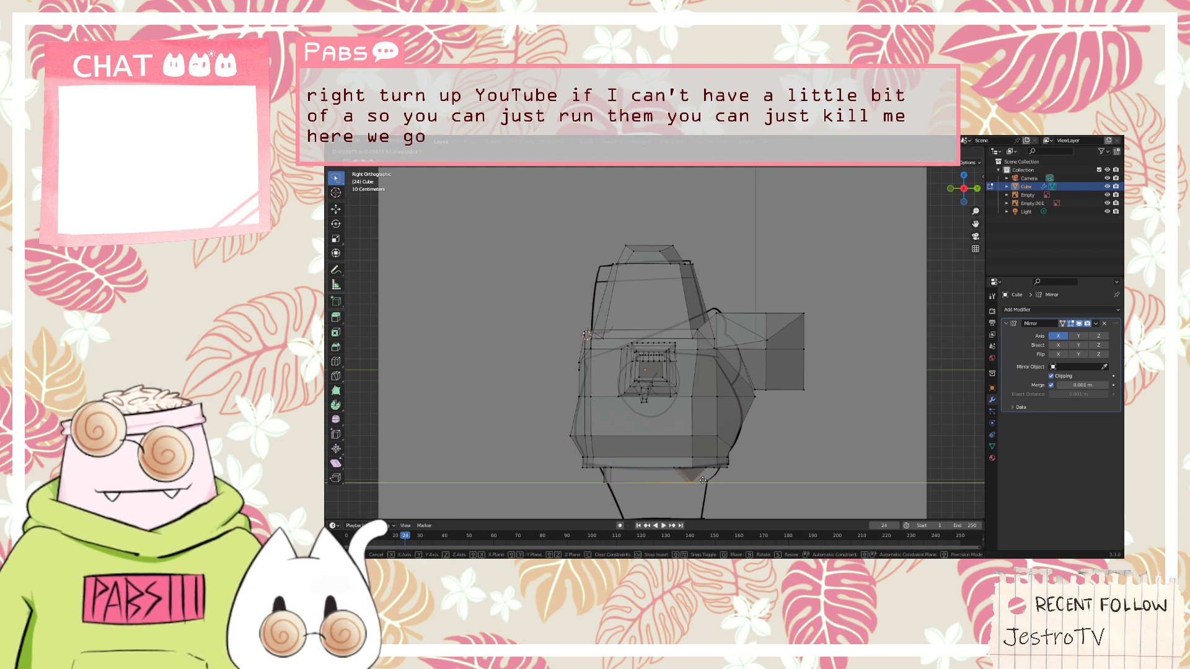
click(703, 480)
middle_drag(703, 481, 667, 442)
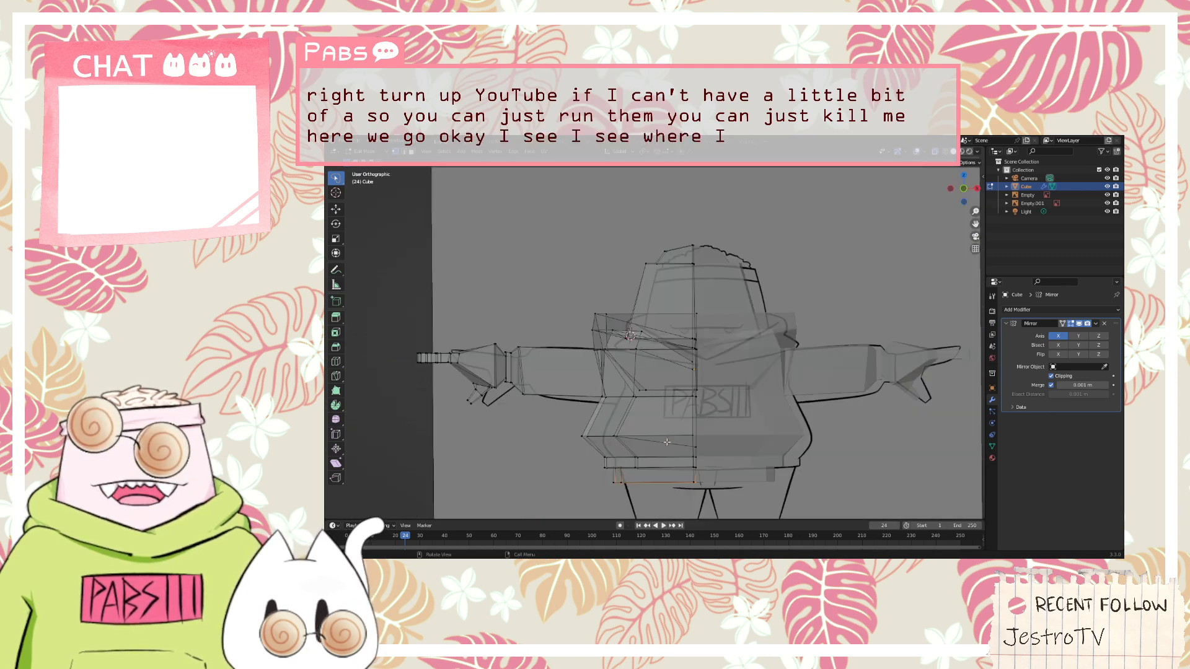
key(KP_1)
key(KP_3)
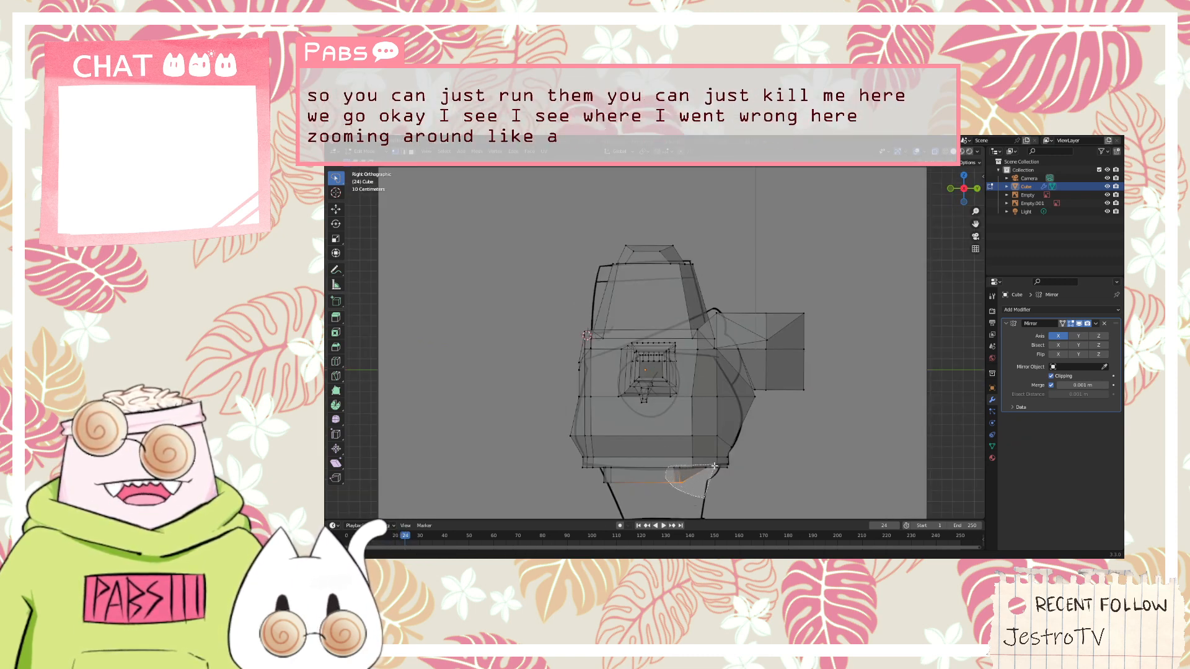
Select both the upper and lower rear vertices of the leg extrusion and move them backward along Y toward the reference leg's outline
drag(716, 476, 715, 474)
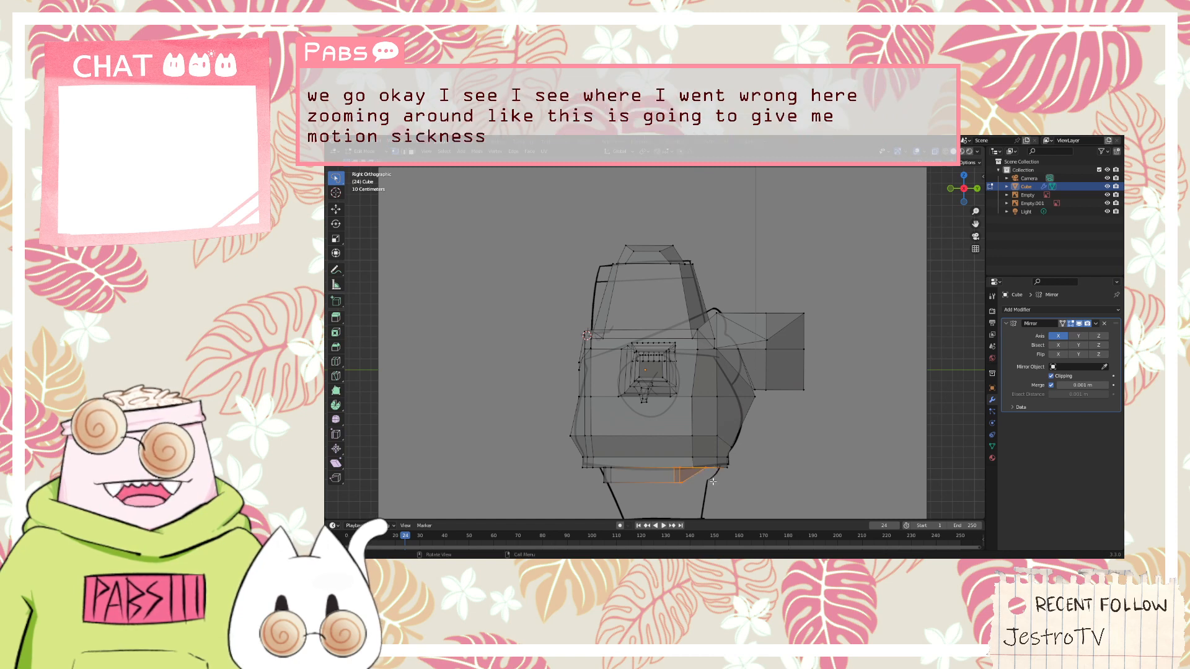
key(g)
key(y)
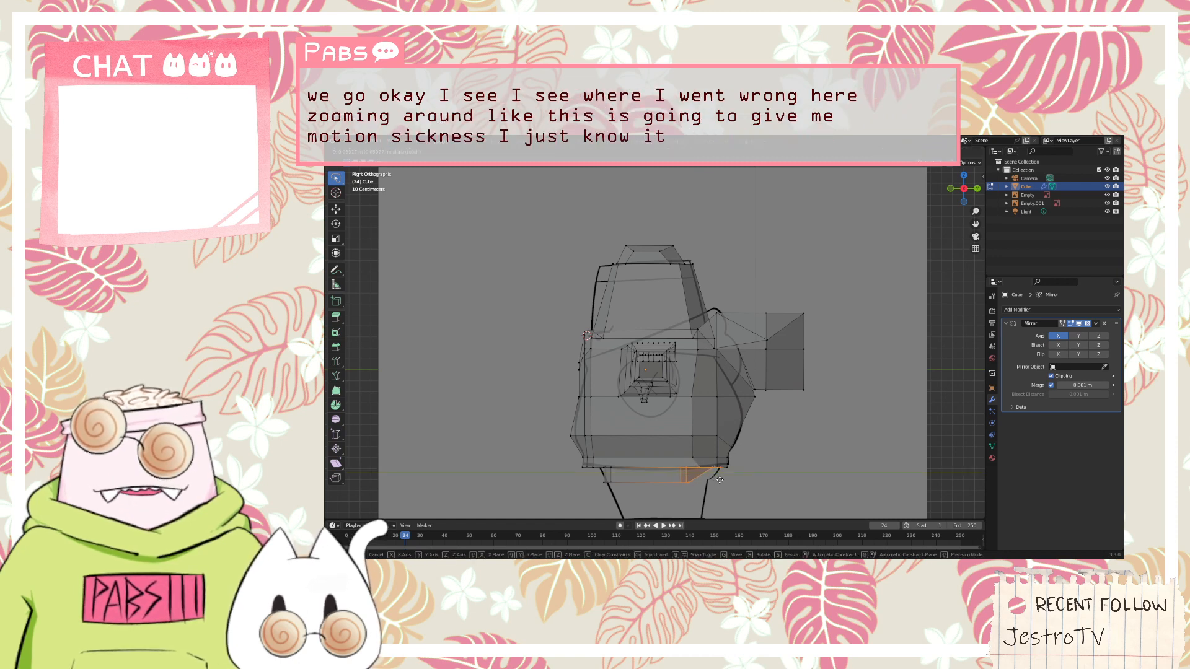
click(725, 480)
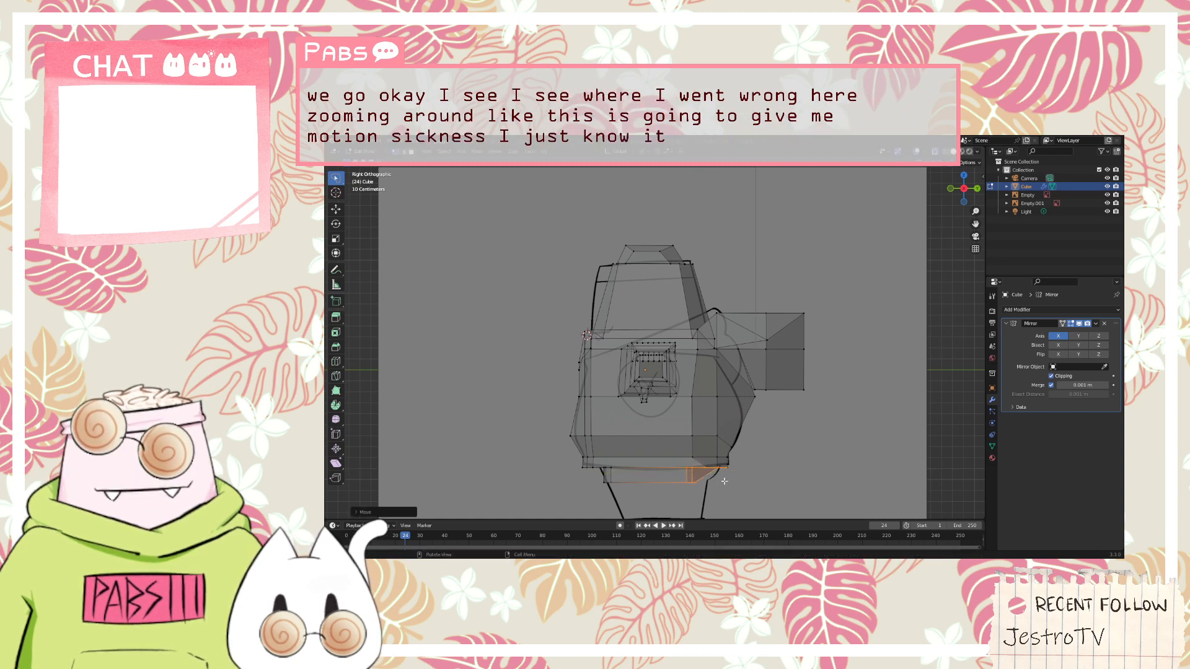
scroll(723, 484, up, 2)
scroll(723, 485, down, 2)
scroll(723, 489, up, 2)
shift+middle_drag(724, 489, 714, 374)
scroll(716, 376, up, 2)
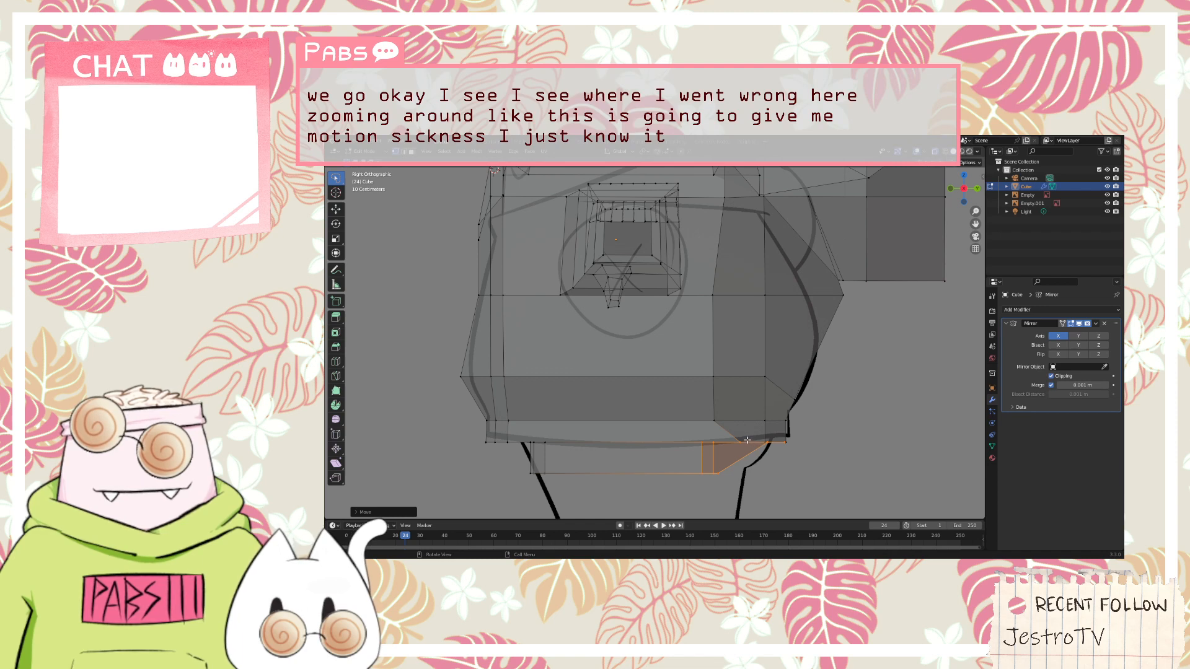
key(g)
key(y)
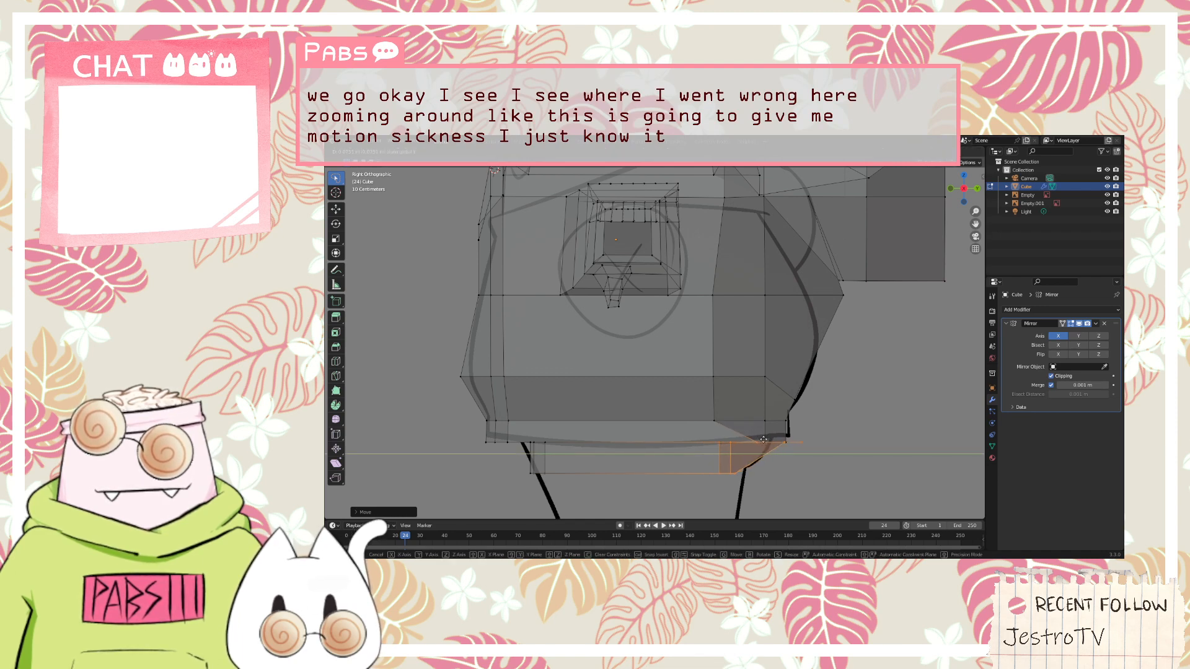
click(764, 439)
Move the bottom rear vertices of the leg extrusion farther back along Y onto the reference leg's back outline
click(725, 466)
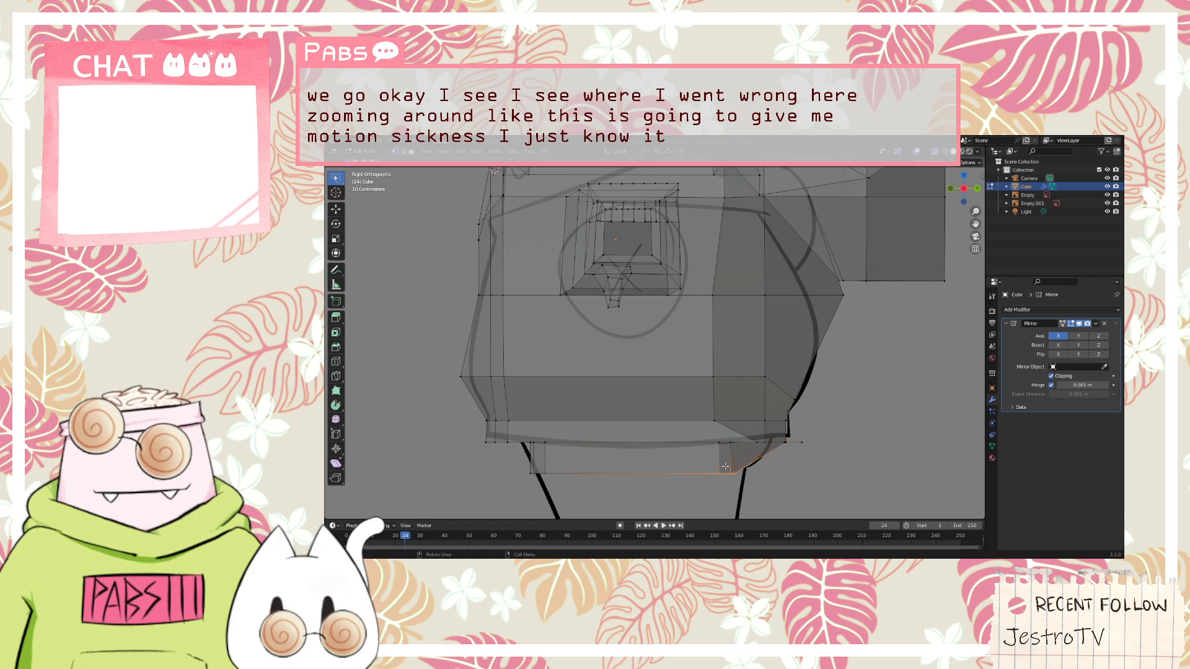
key(g)
key(y)
click(794, 470)
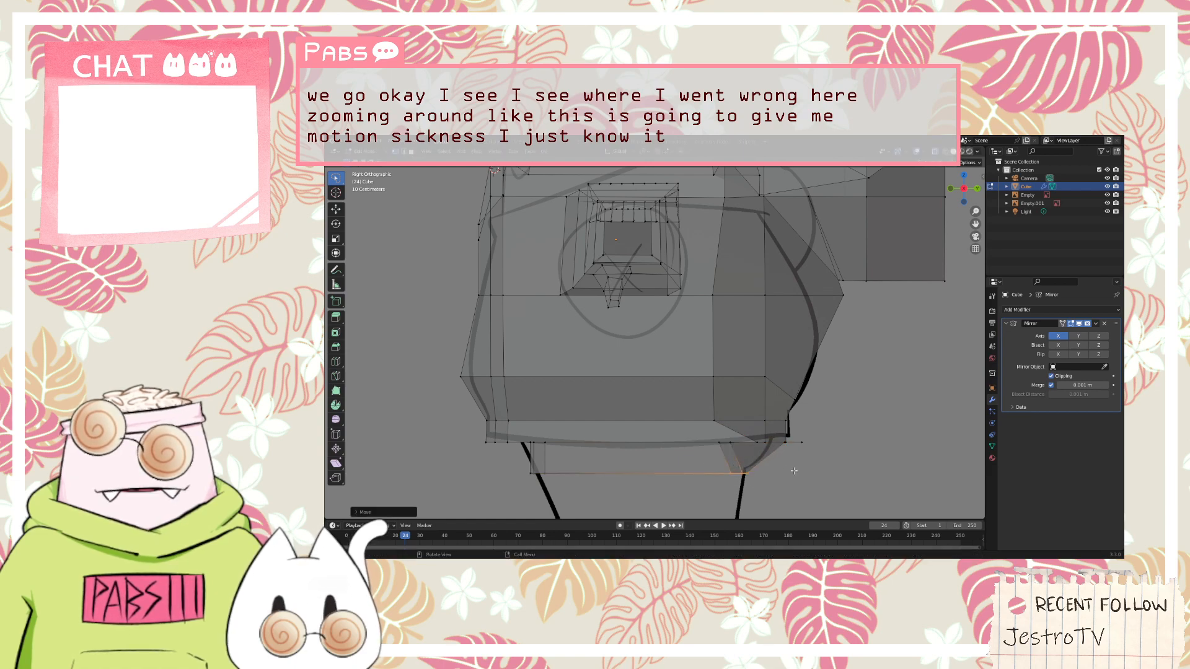
mouse_move(819, 461)
middle_down()
mouse_move(782, 442)
mouse_move(818, 438)
mouse_move(788, 438)
middle_up()
scroll(786, 423, up, 2)
scroll(788, 439, down, 4)
mouse_move(554, 463)
middle_down()
mouse_move(568, 478)
mouse_move(639, 448)
mouse_move(647, 462)
mouse_move(673, 462)
mouse_move(703, 442)
mouse_move(619, 447)
middle_up()
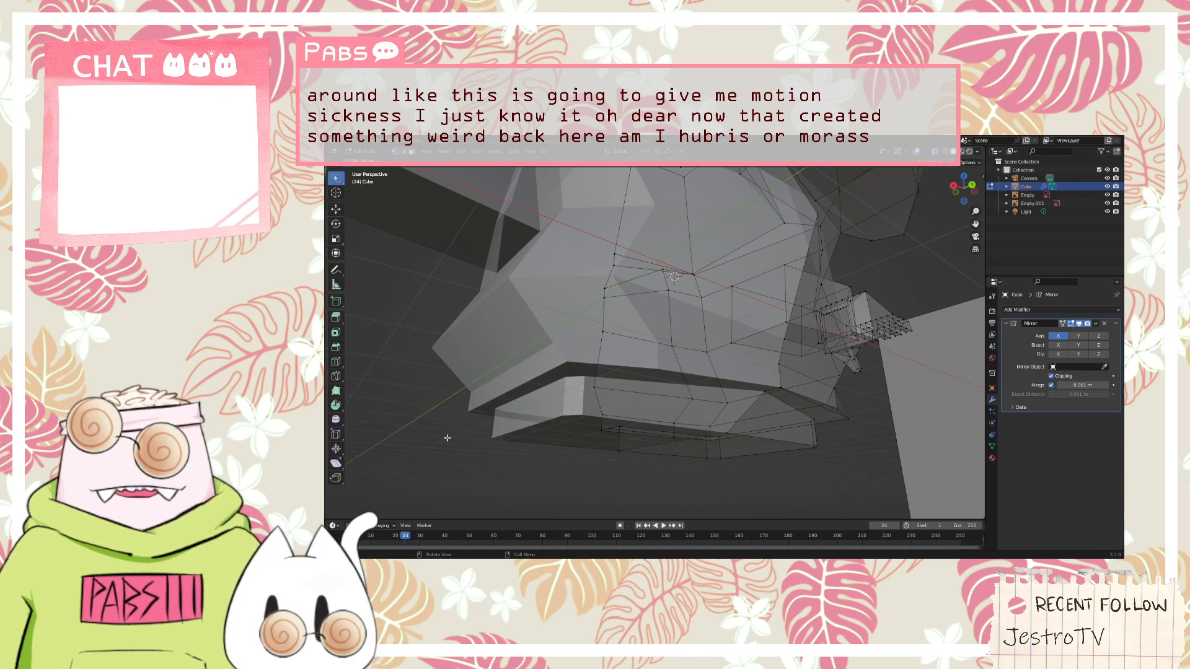
Move the upper front vertices of the leg extrusion forward along the Y axis in the side view
key(KP_3)
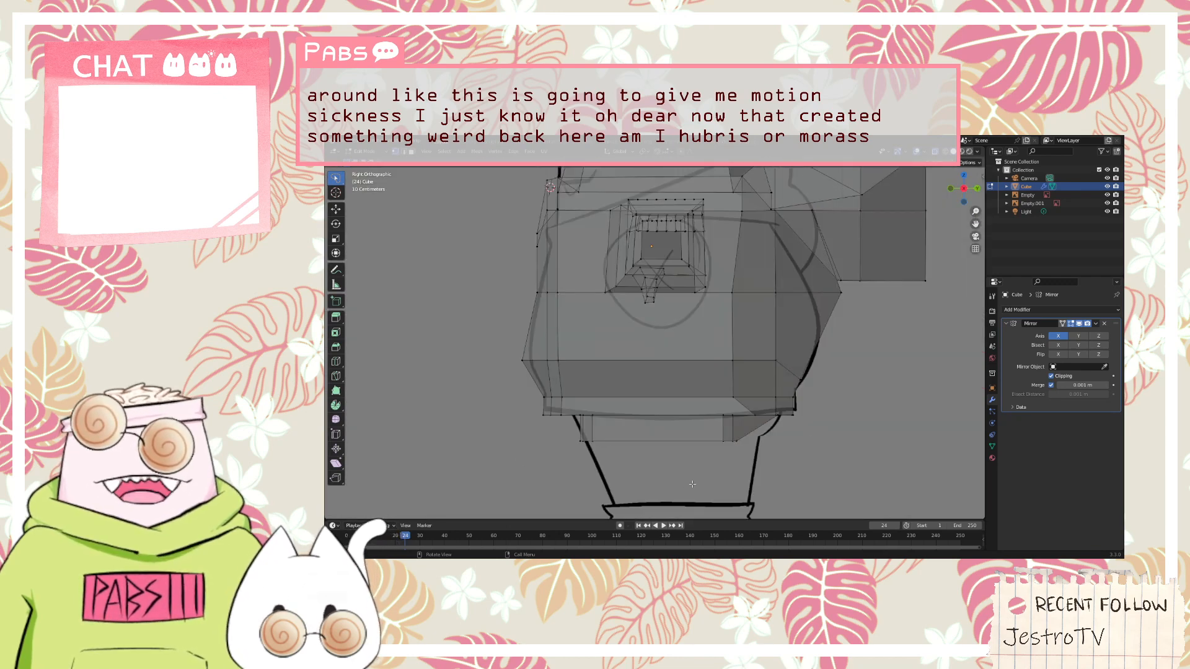
scroll(692, 483, down, 1)
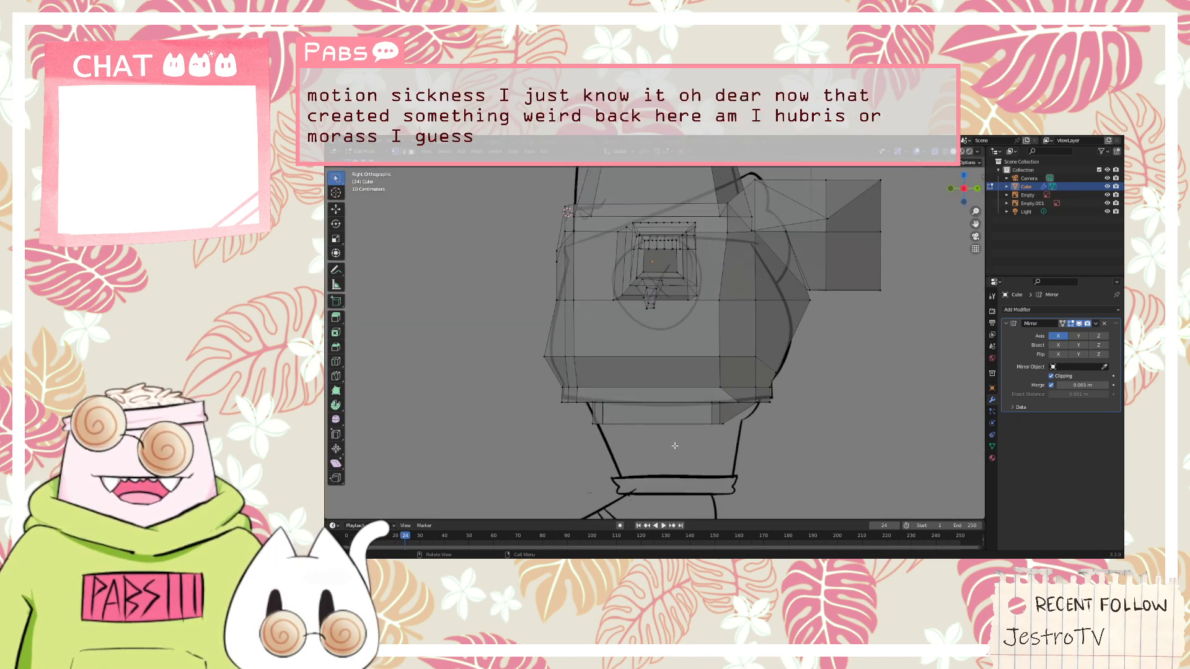
click(616, 420)
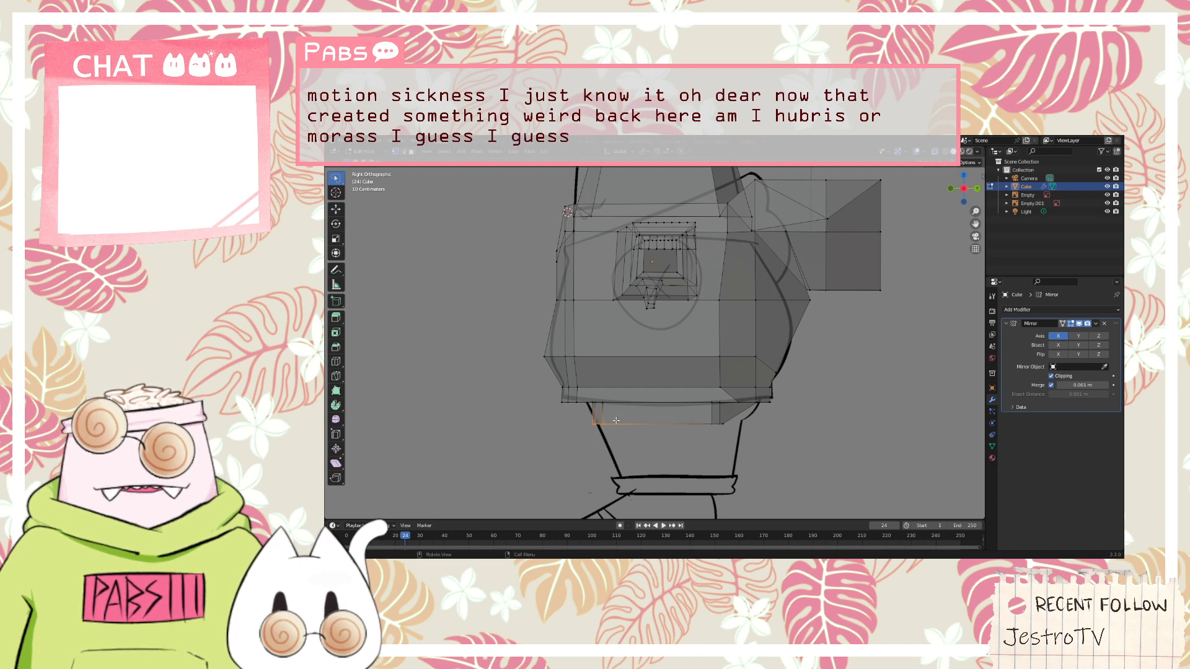
key(alt+a)
click(601, 416)
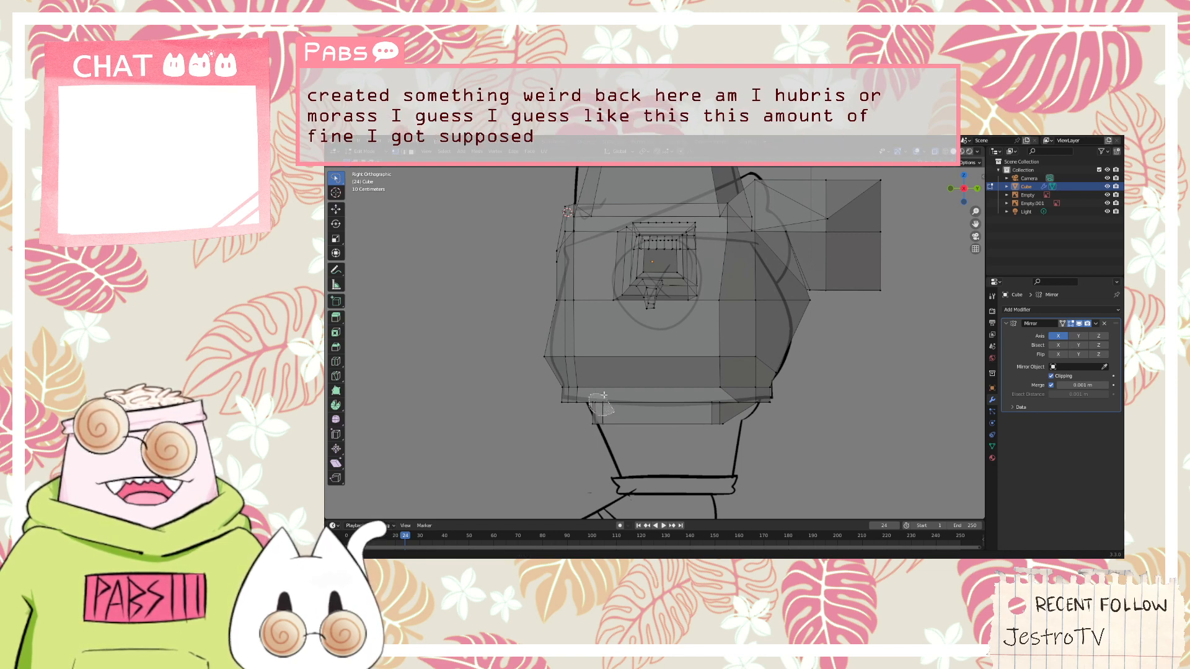
key(g)
key(y)
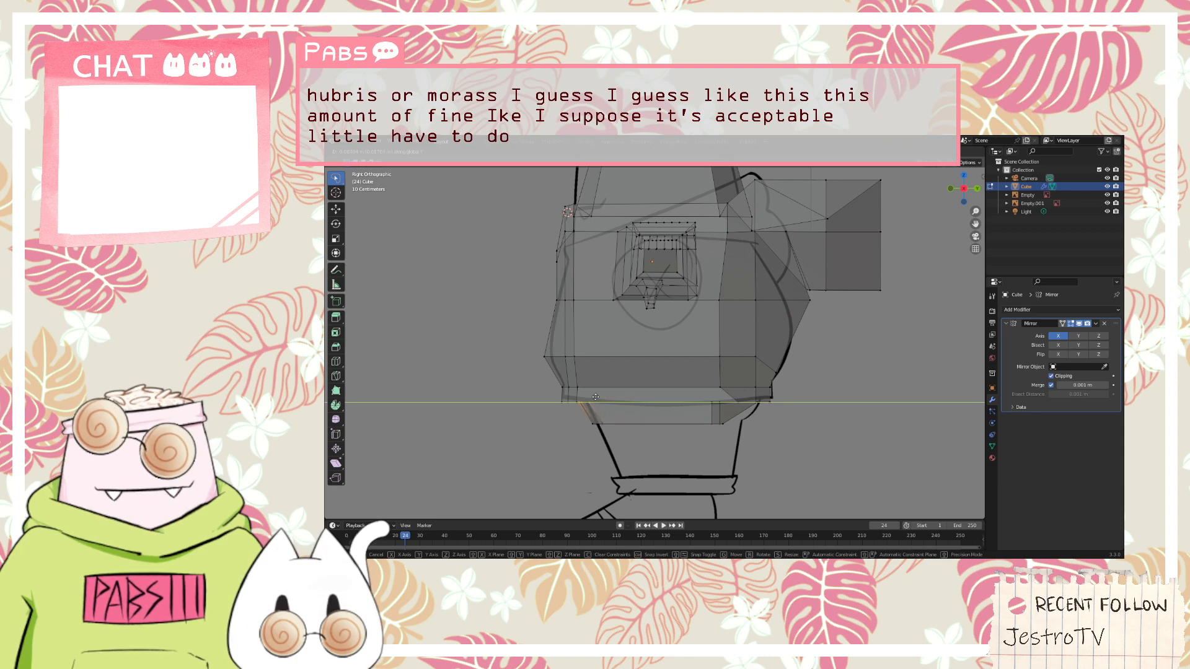
click(598, 397)
middle_drag(560, 437, 612, 409)
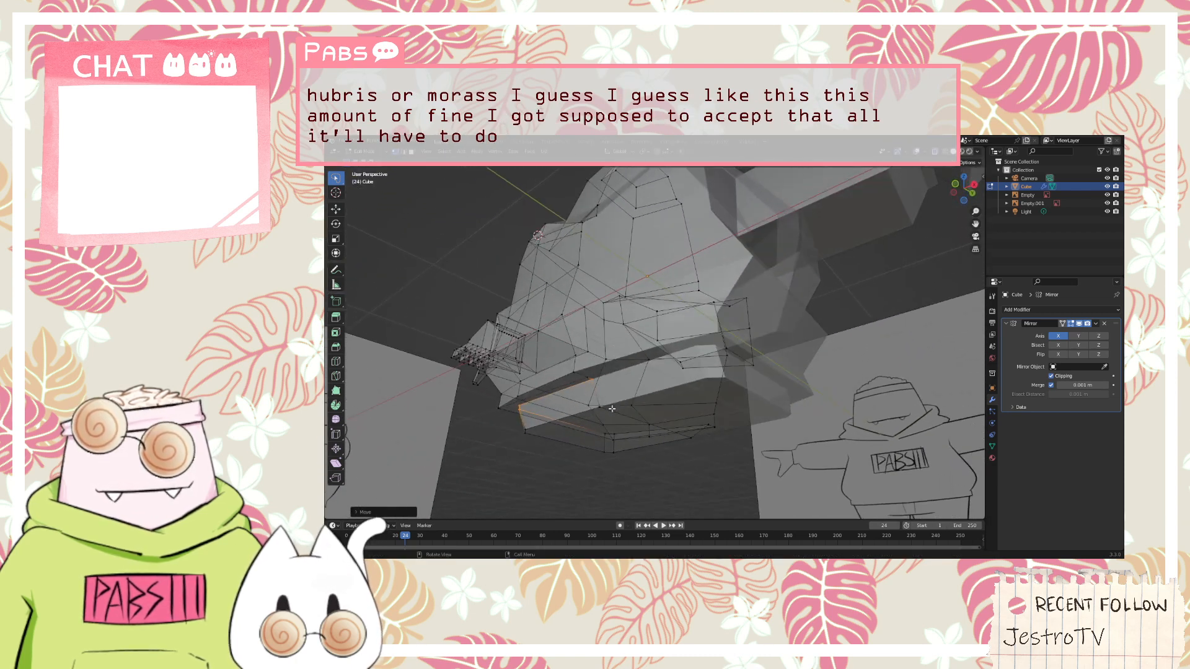
Try to extrude the leg's bottom ring downward, taper it, and adjust its height and scale toward the reference trouser leg
key(KP_3)
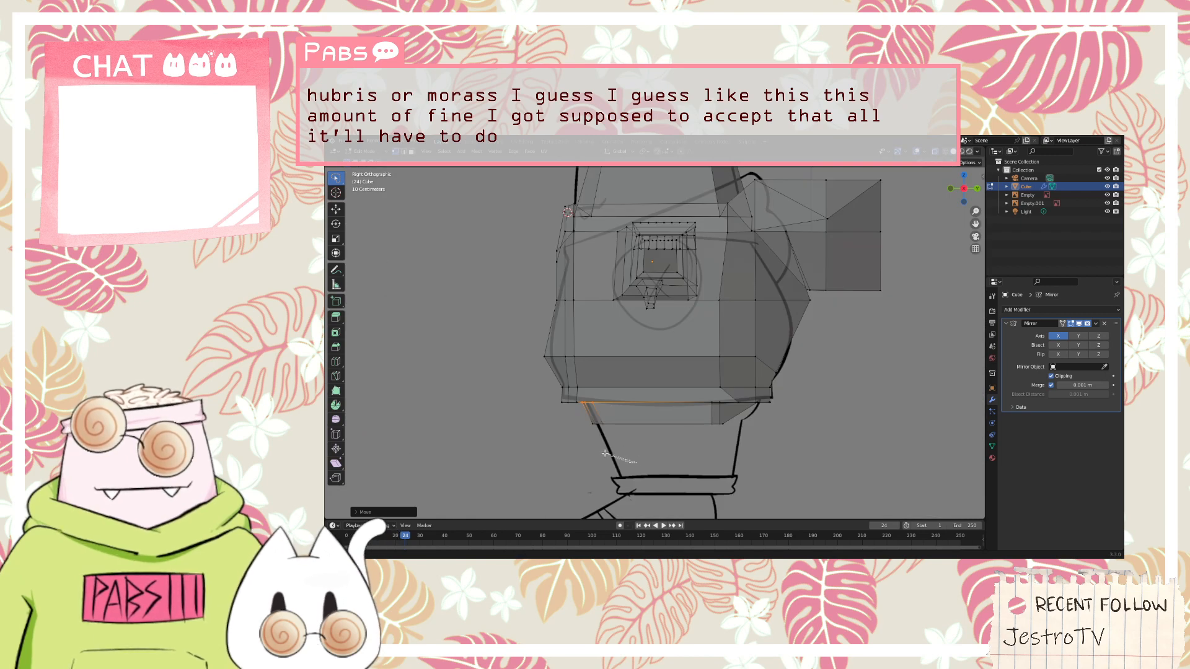
mouse_move(604, 453)
mouse_down()
mouse_move(585, 416)
mouse_move(744, 421)
mouse_move(740, 433)
mouse_up()
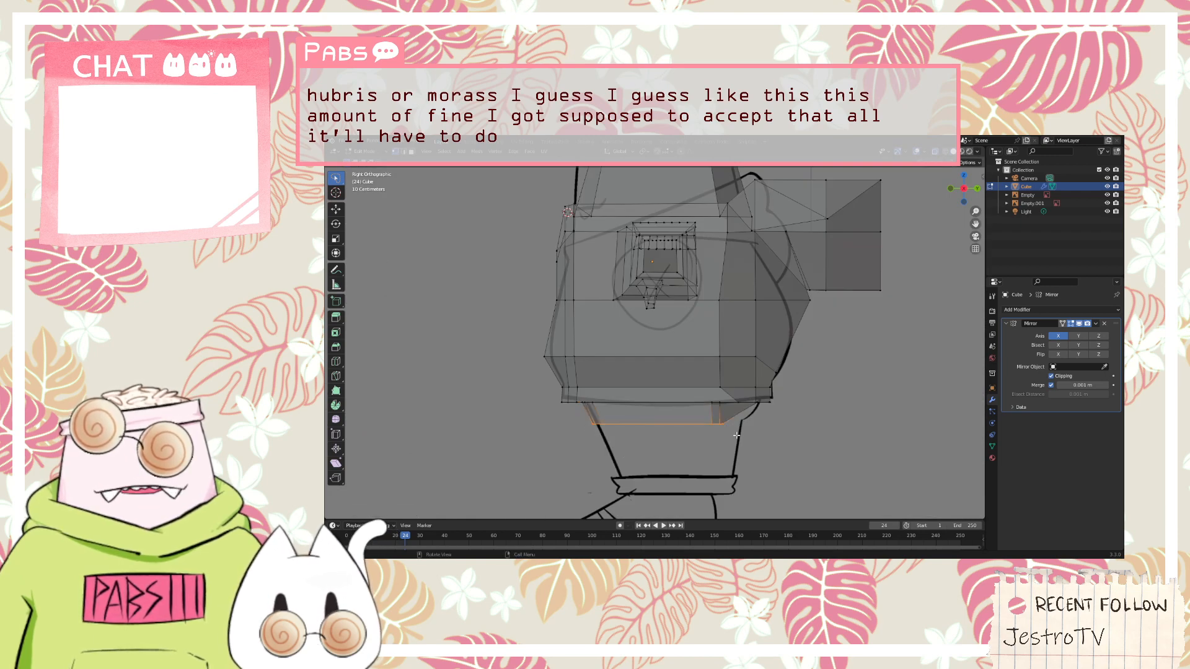
key(e)
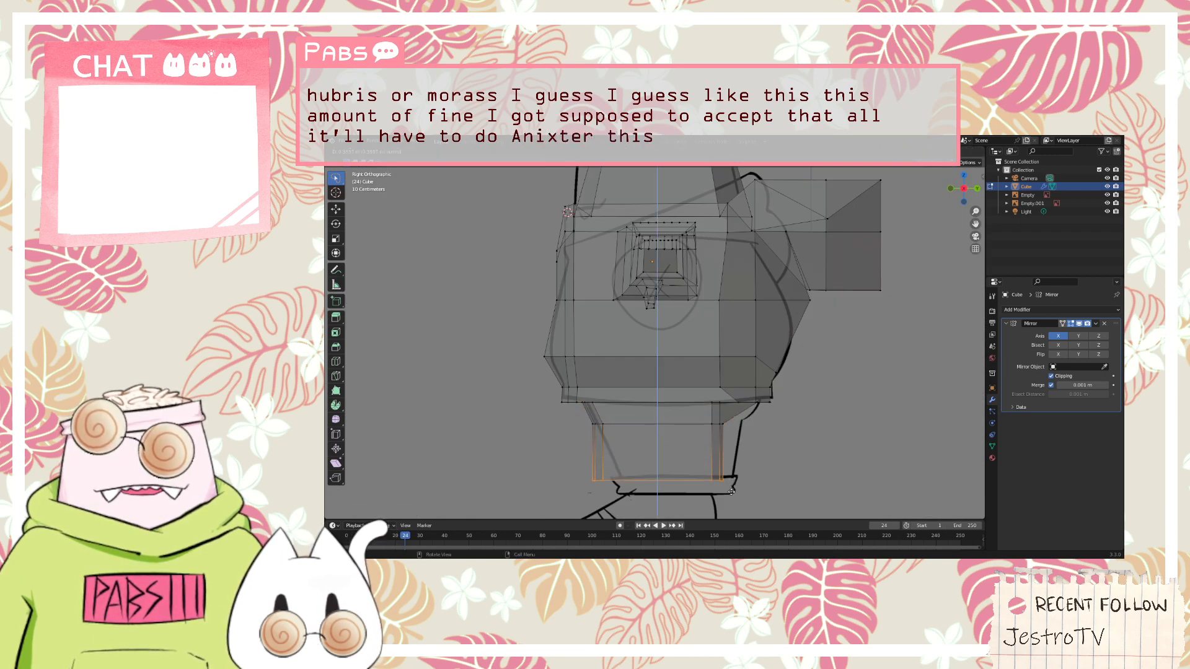
click(729, 506)
key(s)
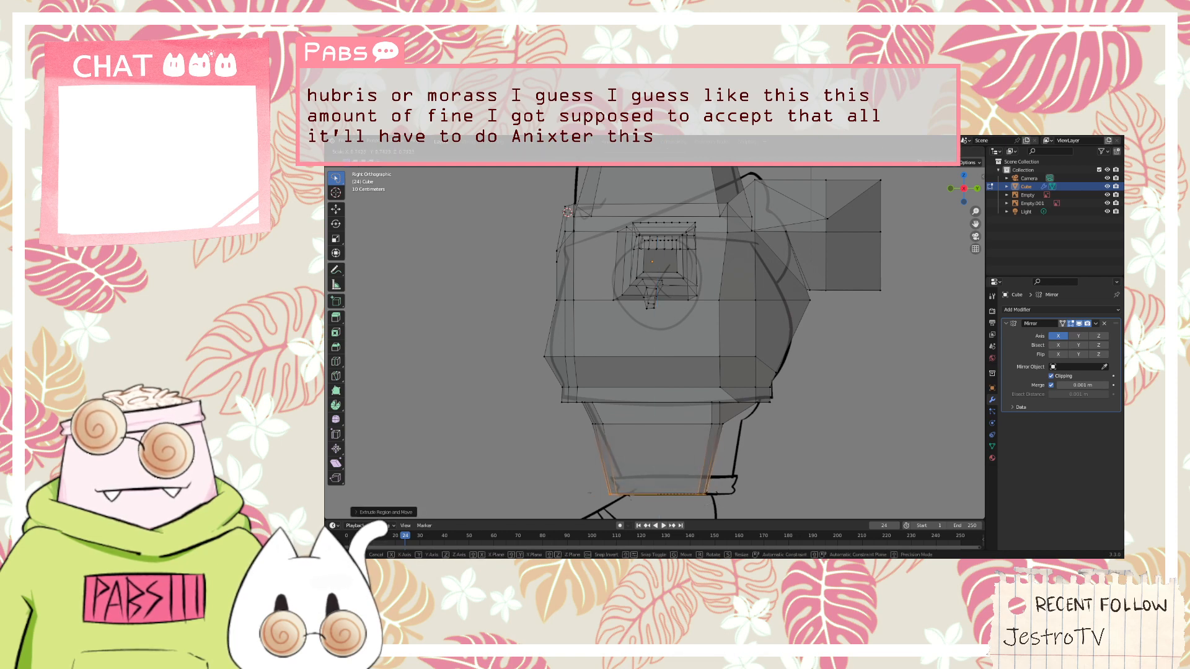
click(718, 493)
key(g)
key(z)
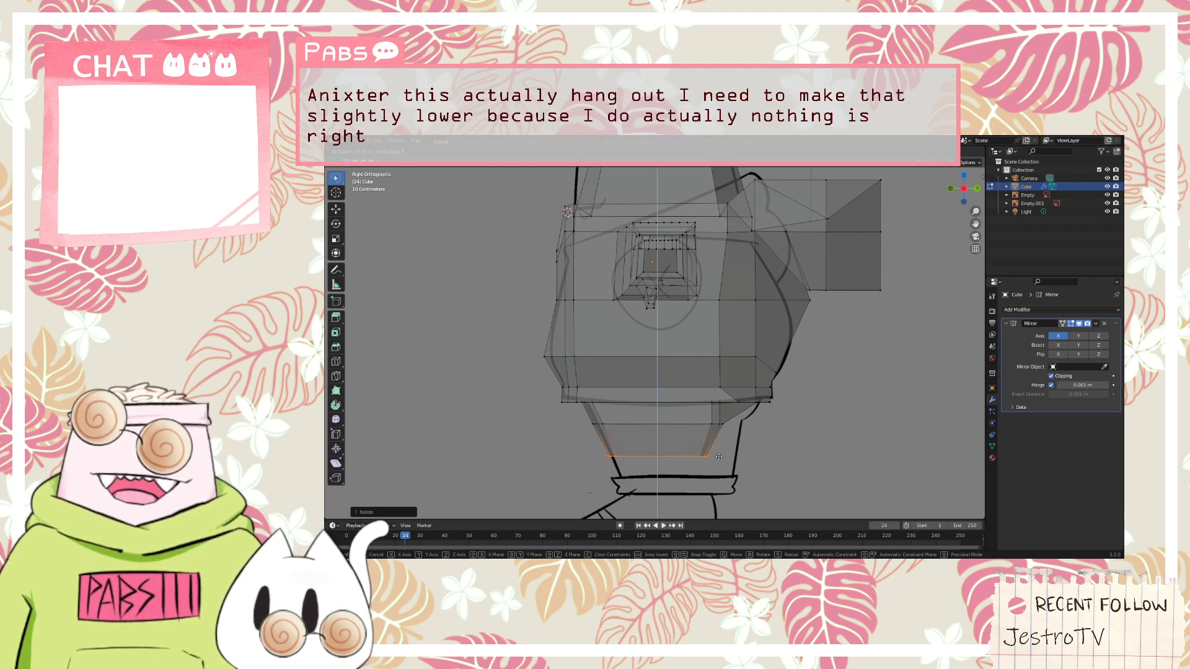
click(719, 457)
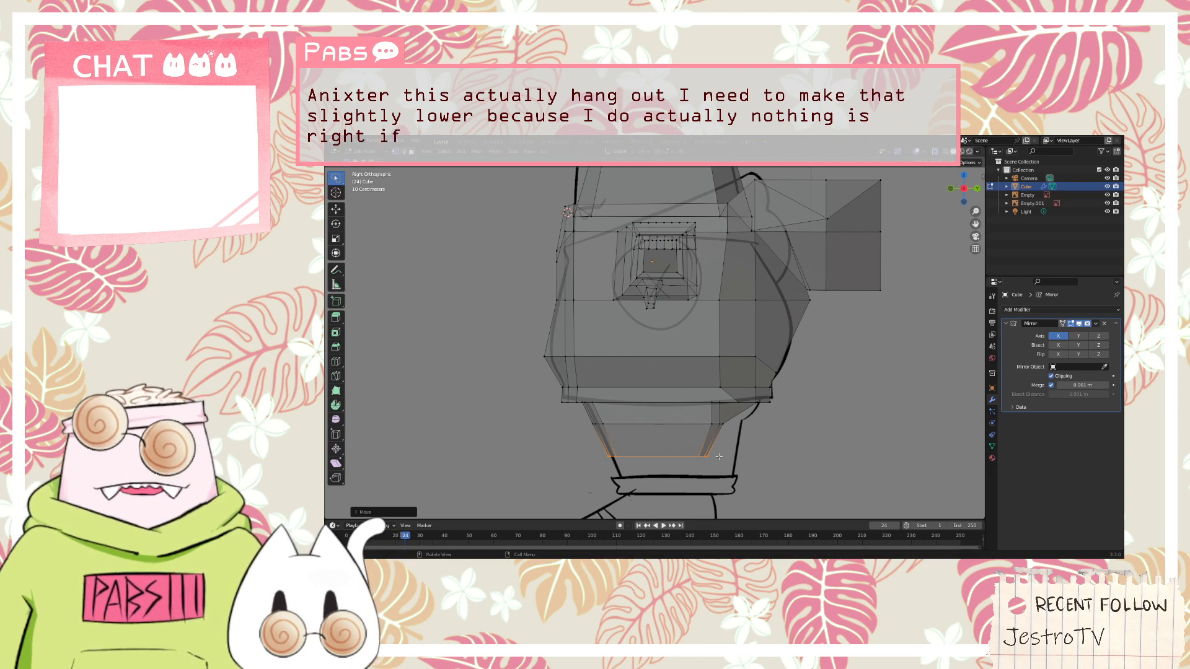
key(s)
click(728, 456)
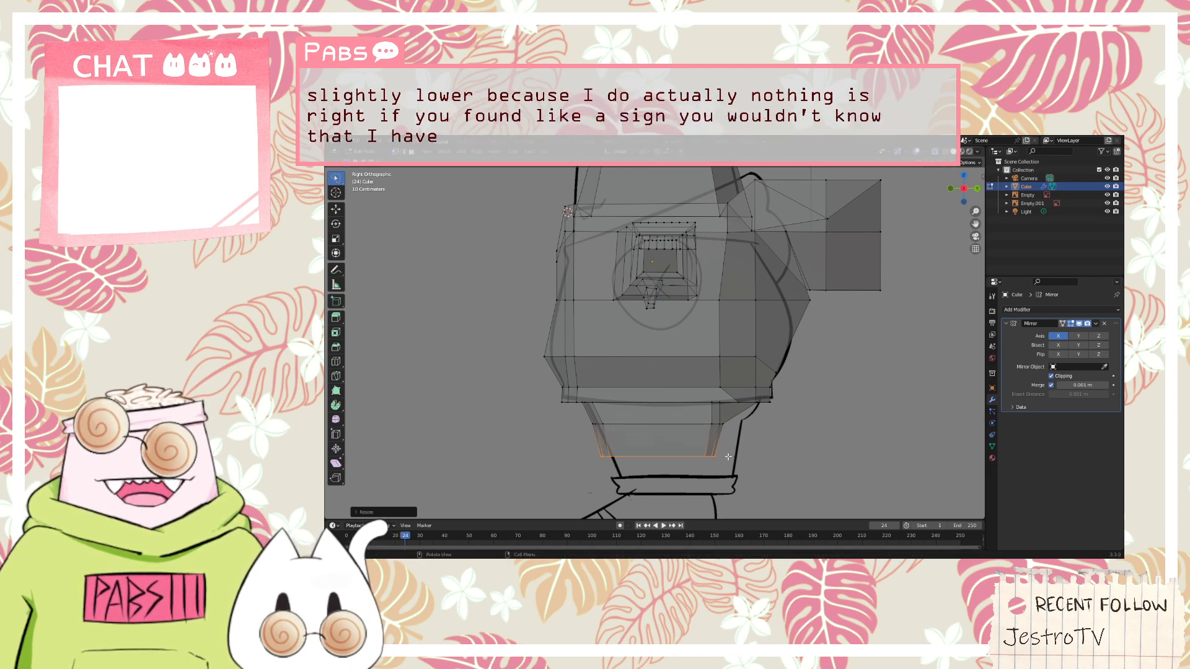
Try to extrude another leg section straight down to the top line of the reference trouser cuff
key(g)
key(z)
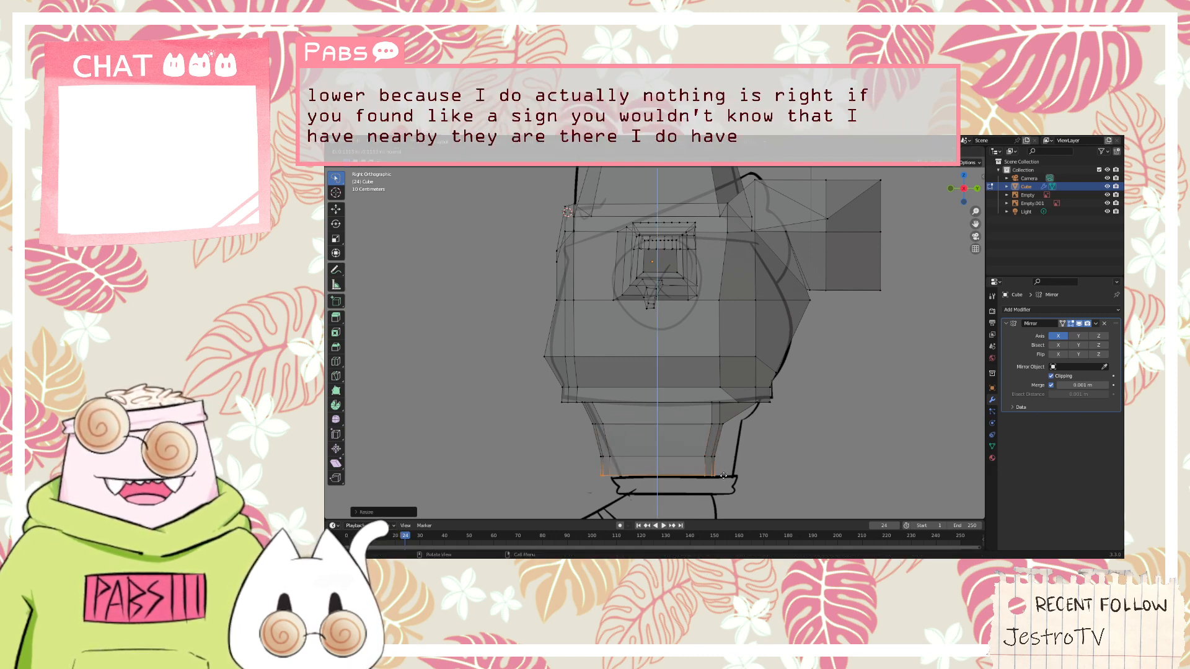
click(722, 475)
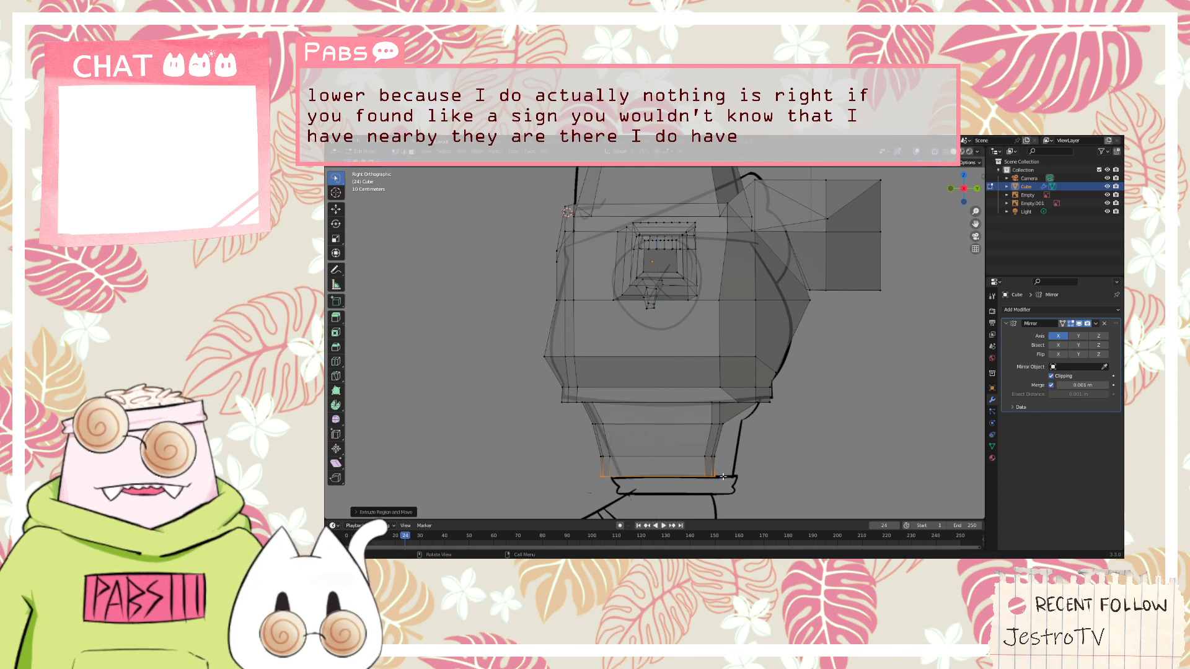
Try to form the trouser cuff by extruding a slightly wider ring and extending it down to the cuff's lower reference line
key(e)
key(z)
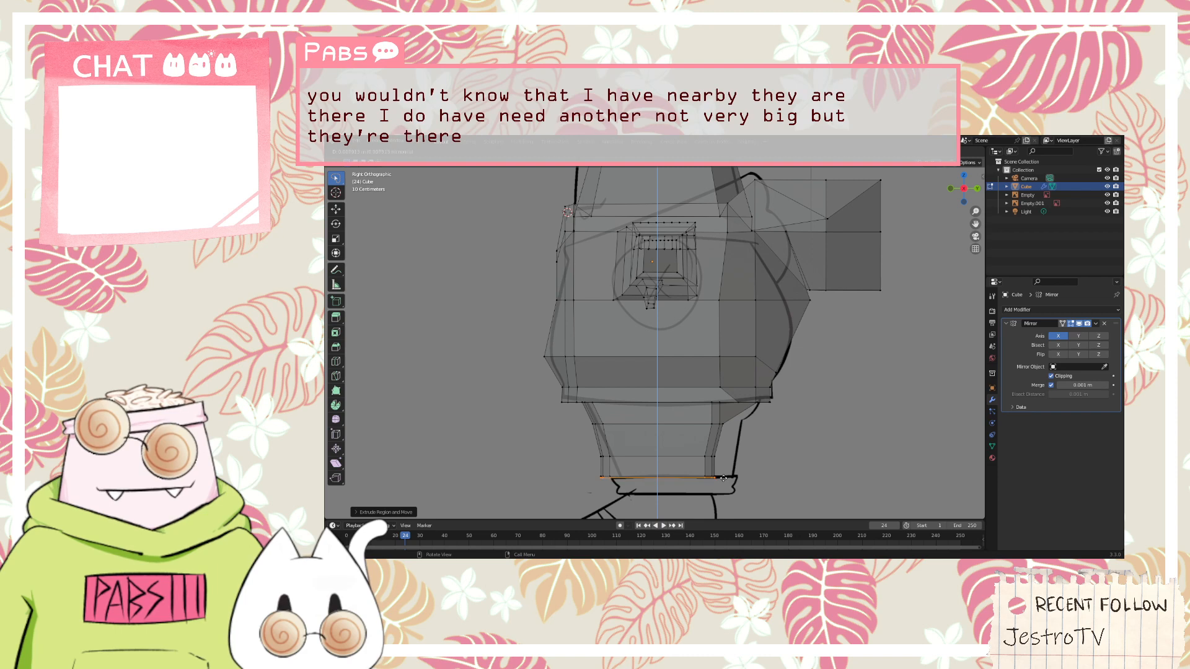
click(723, 478)
key(s)
click(733, 478)
key(e)
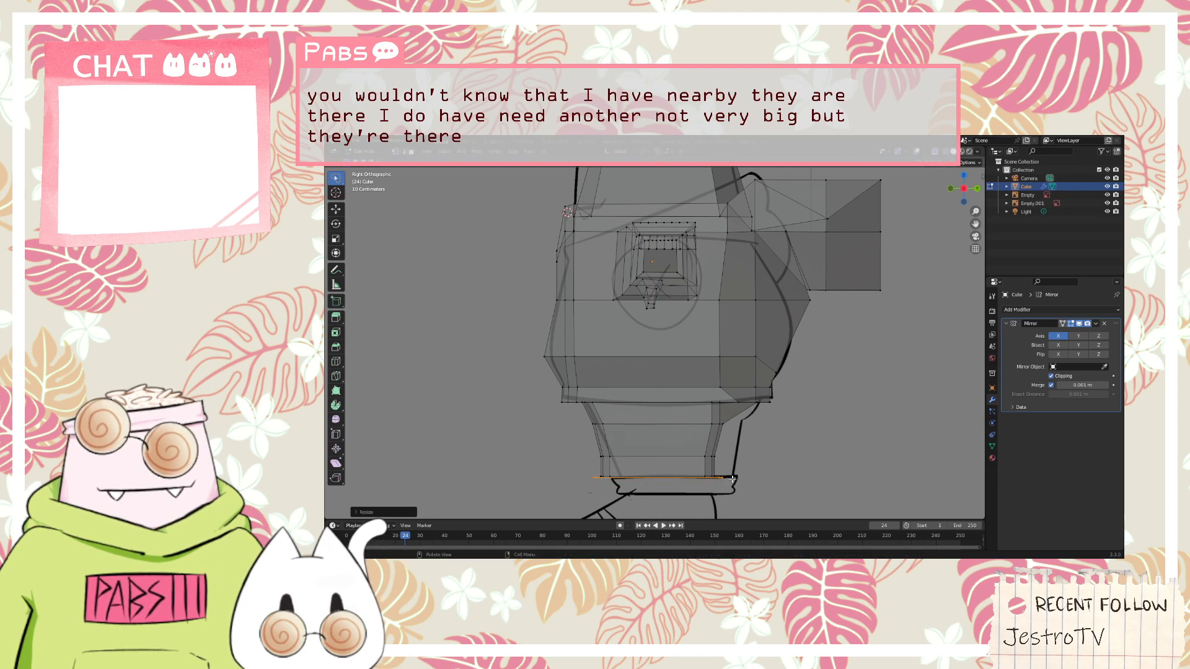
key(z)
click(732, 494)
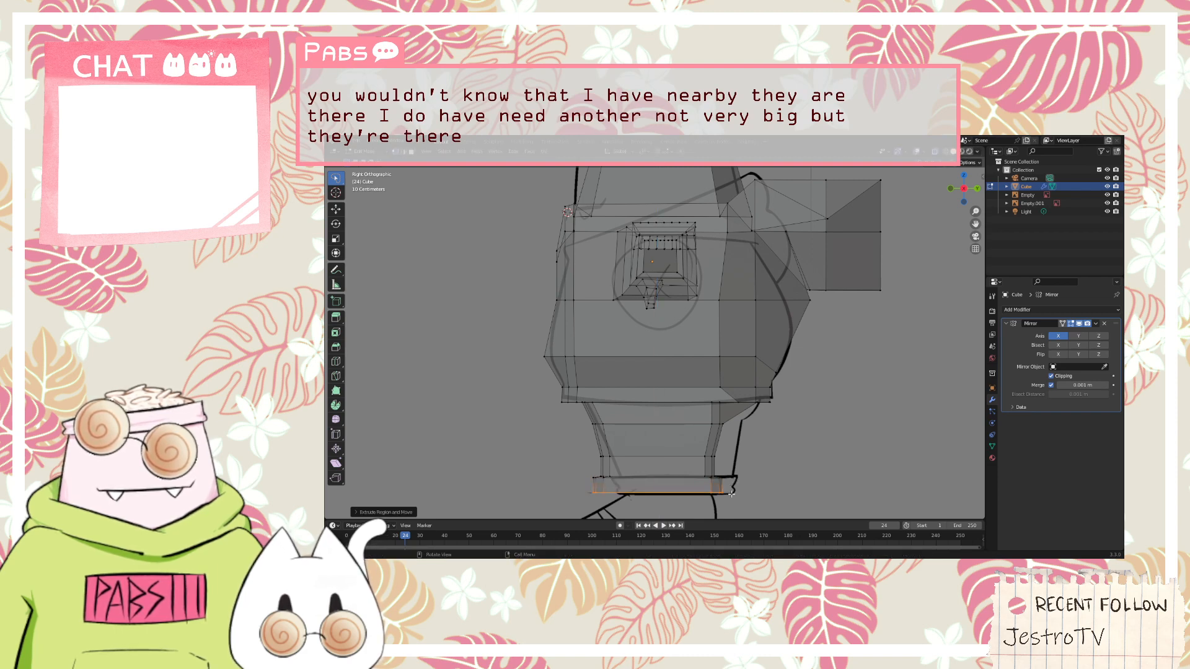
key(s)
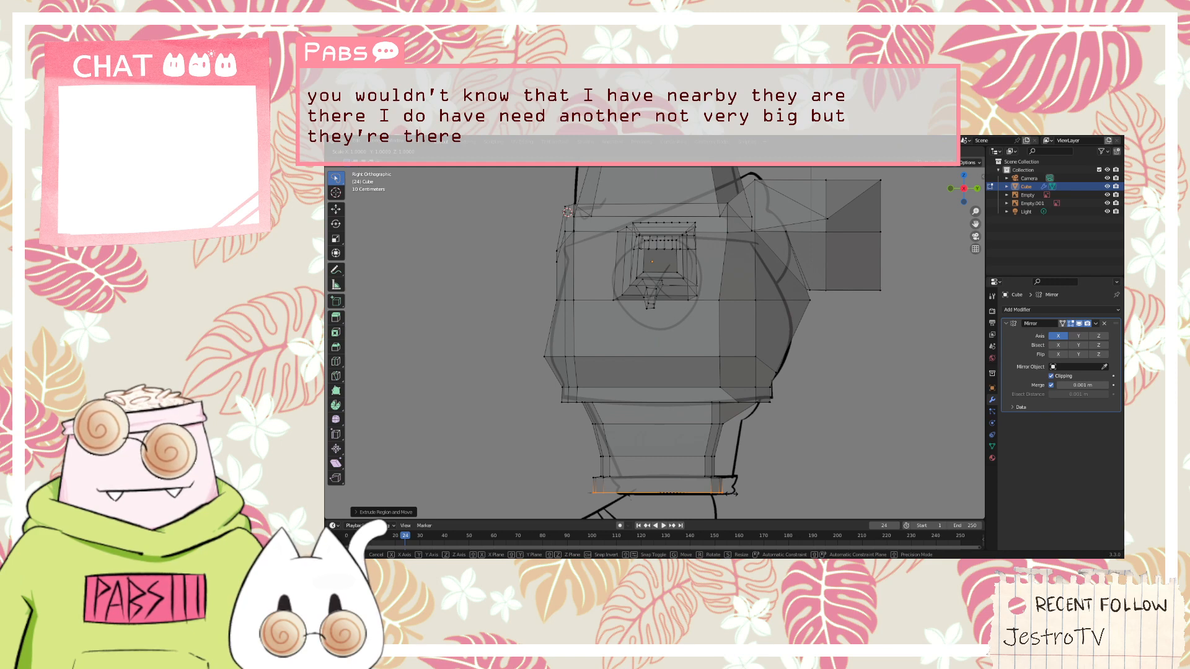
click(730, 496)
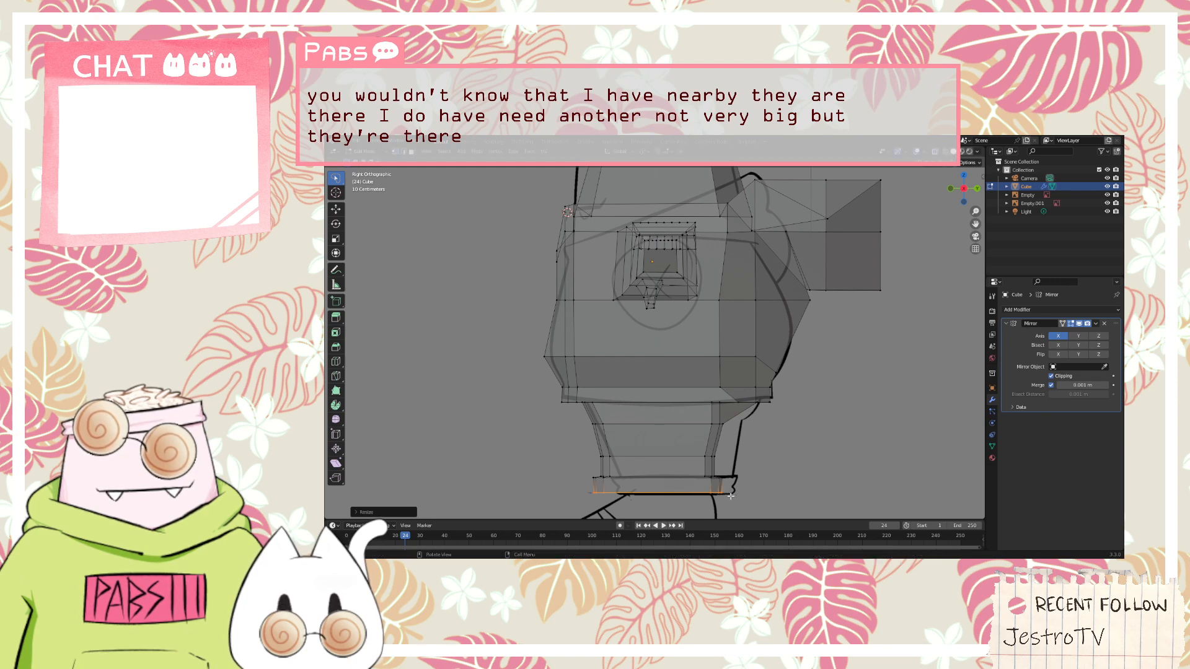
Try to extrude and shrink the cuff's bottom ring to ankle width, extending it down in two sections to the reference foot
click(730, 497)
key(s)
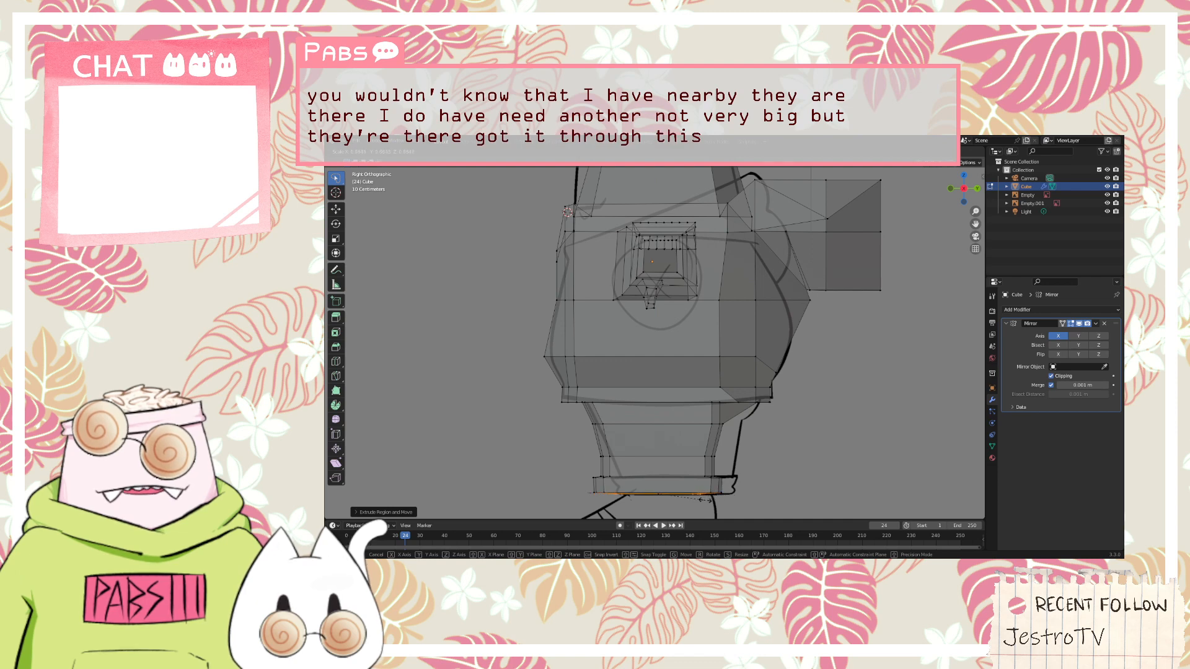
click(700, 499)
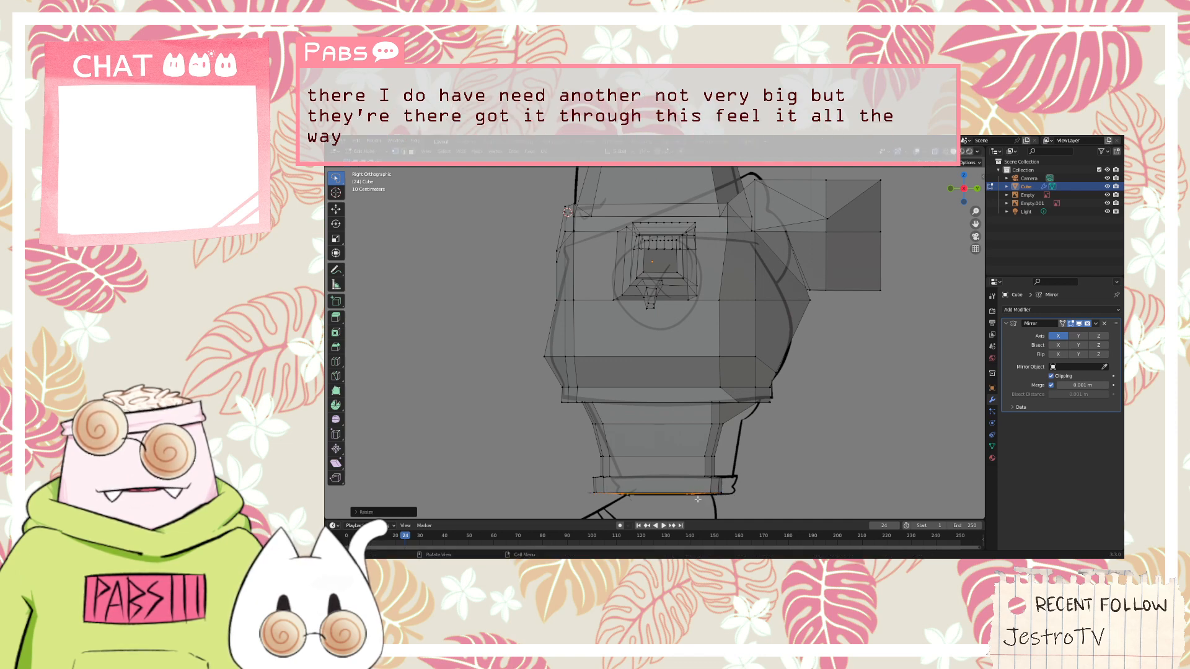
key(e)
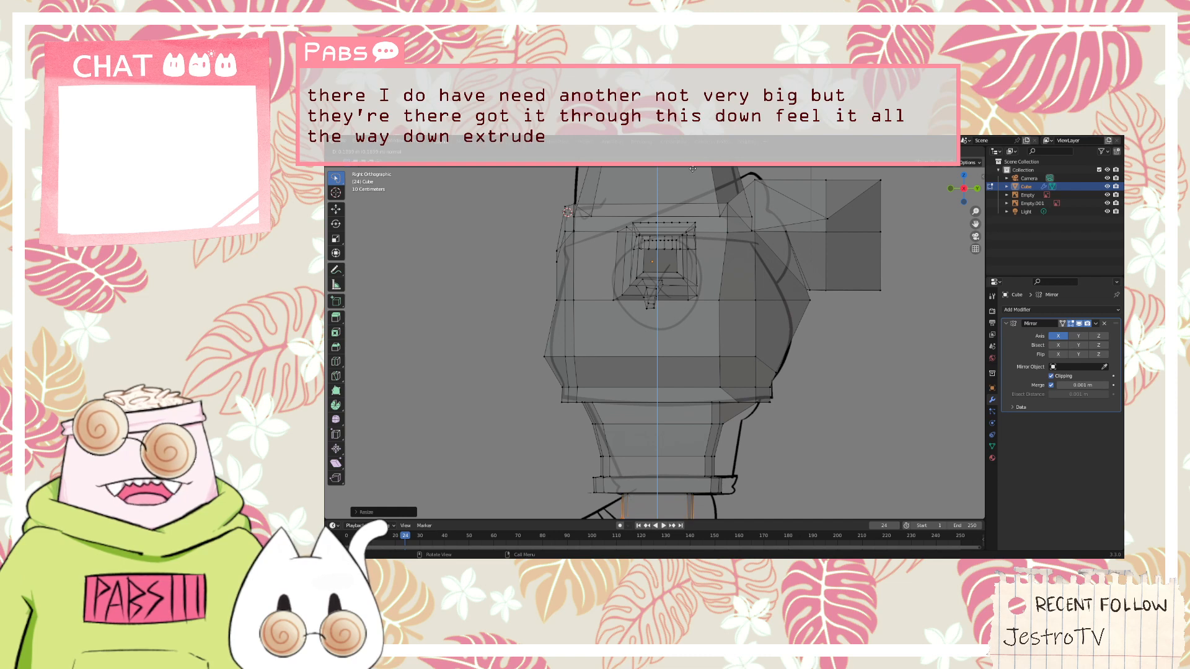
click(705, 148)
scroll(644, 425, down, 3)
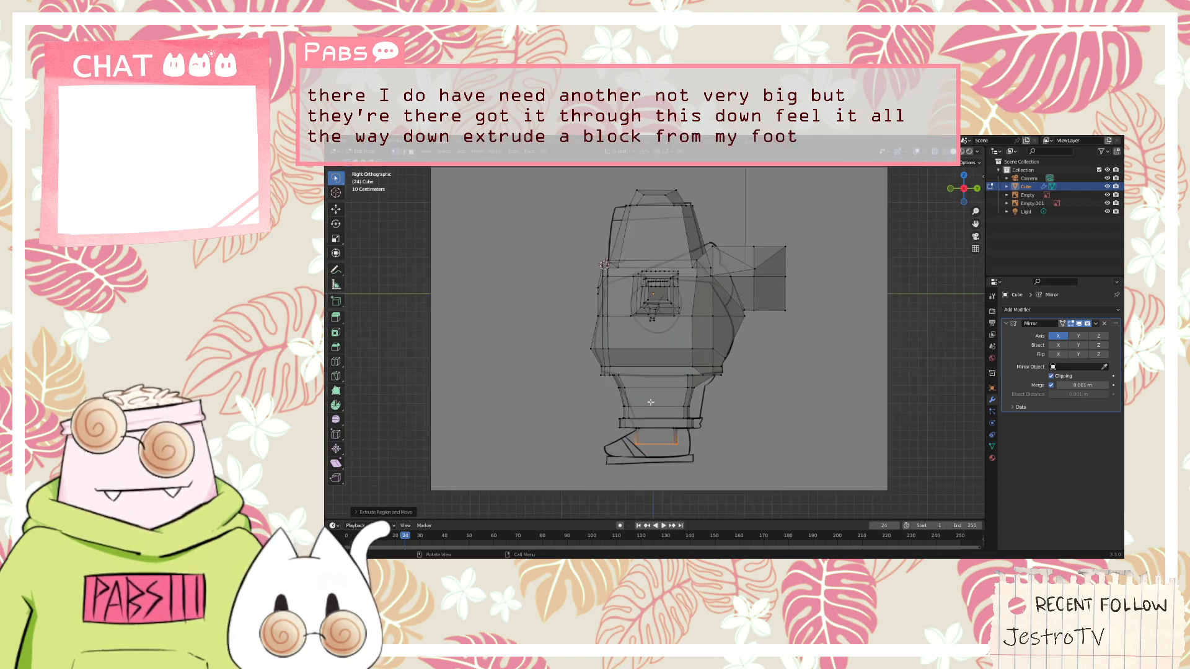
key(e)
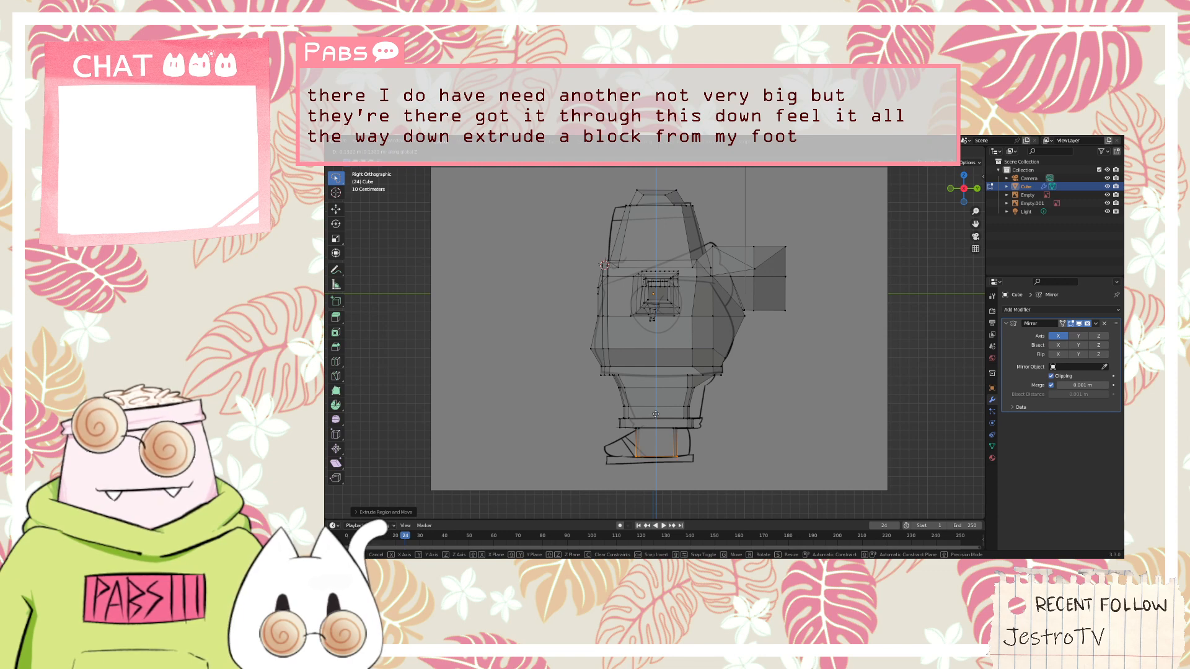
click(656, 411)
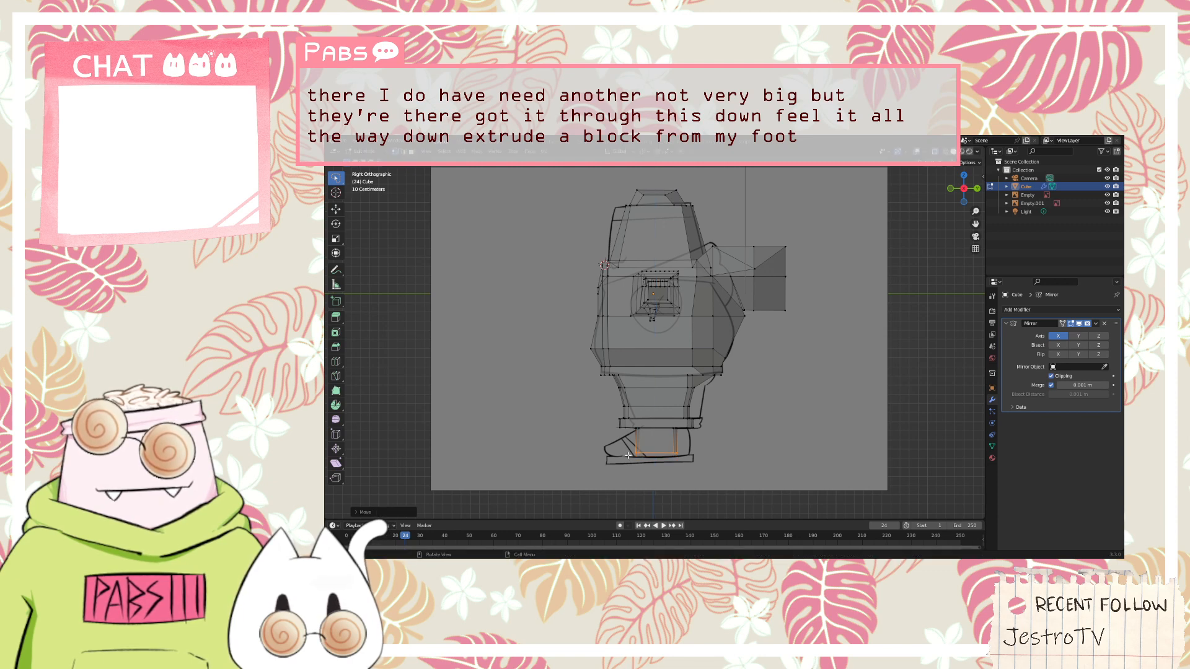
Undo the ankle, cuff and lower leg extrusions back to the short leg extrusion below the hem
scroll(627, 455, up, 4)
middle_drag(627, 455, 683, 381)
scroll(552, 436, down, 5)
scroll(551, 435, up, 1)
scroll(682, 380, up, 3)
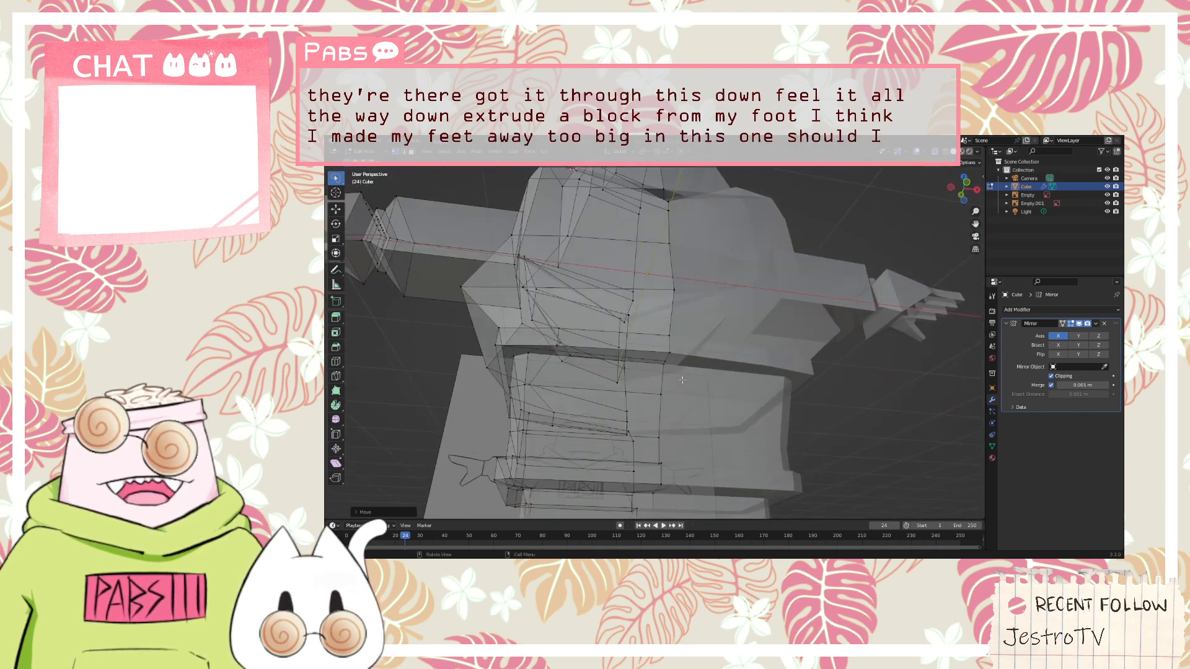
scroll(682, 380, down, 3)
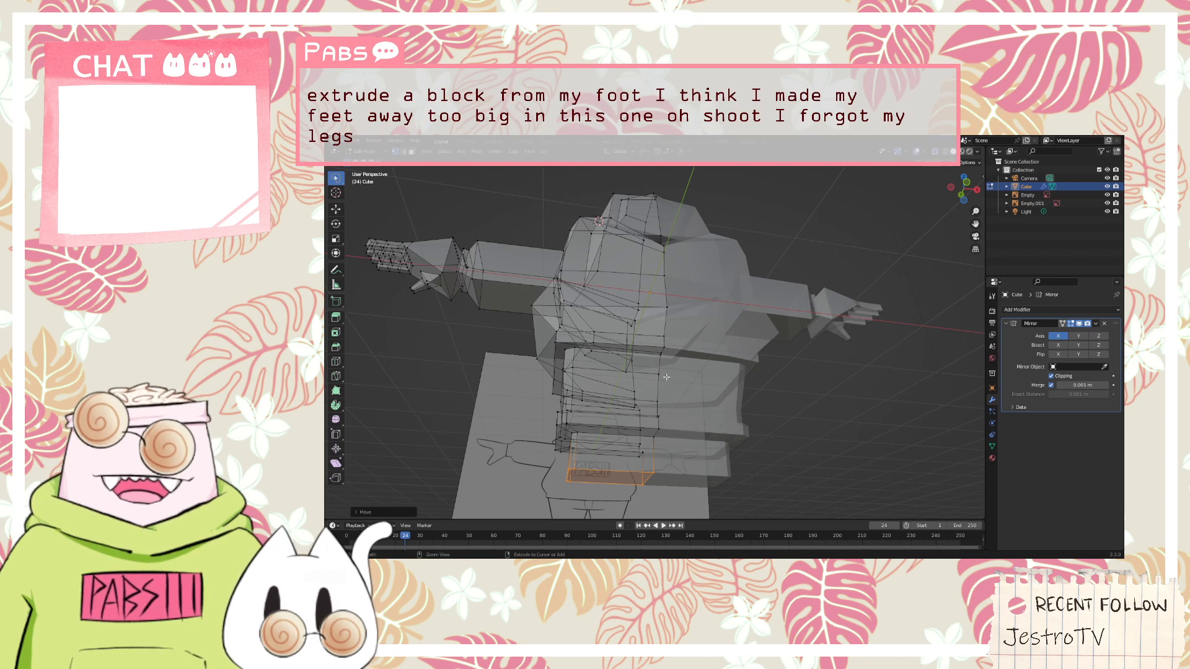
key(ctrl+z)
key(ctrl+z)
key(ctrl+z)
key(ctrl+z)
key(ctrl+z)
key(ctrl+z)
key(ctrl+z)
key(ctrl+z)
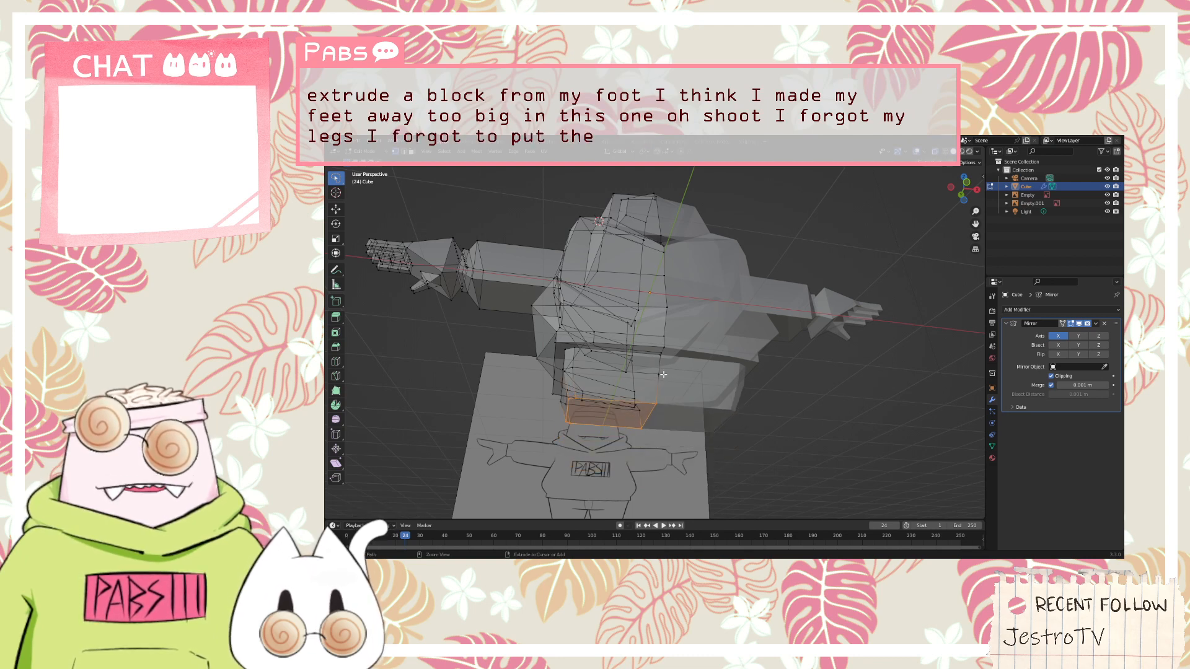
key(ctrl+z)
key(ctrl+z)
key(ctrl+z)
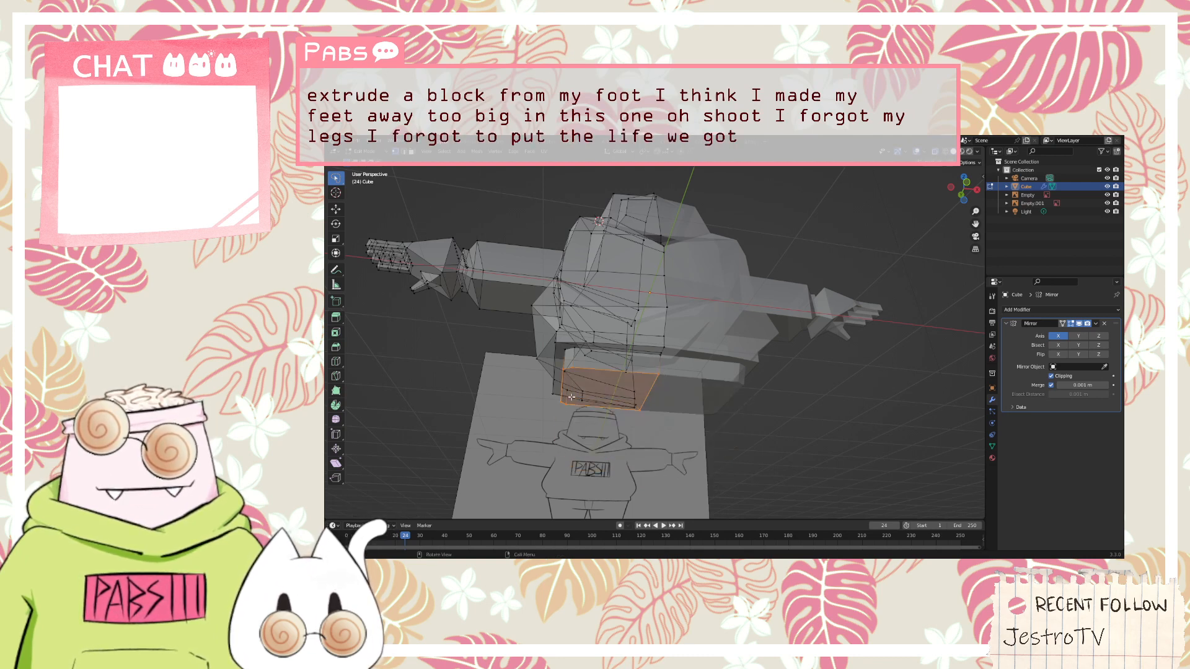
Move the centre edge of the leg extrusion's underside straight down along Z
scroll(572, 397, up, 5)
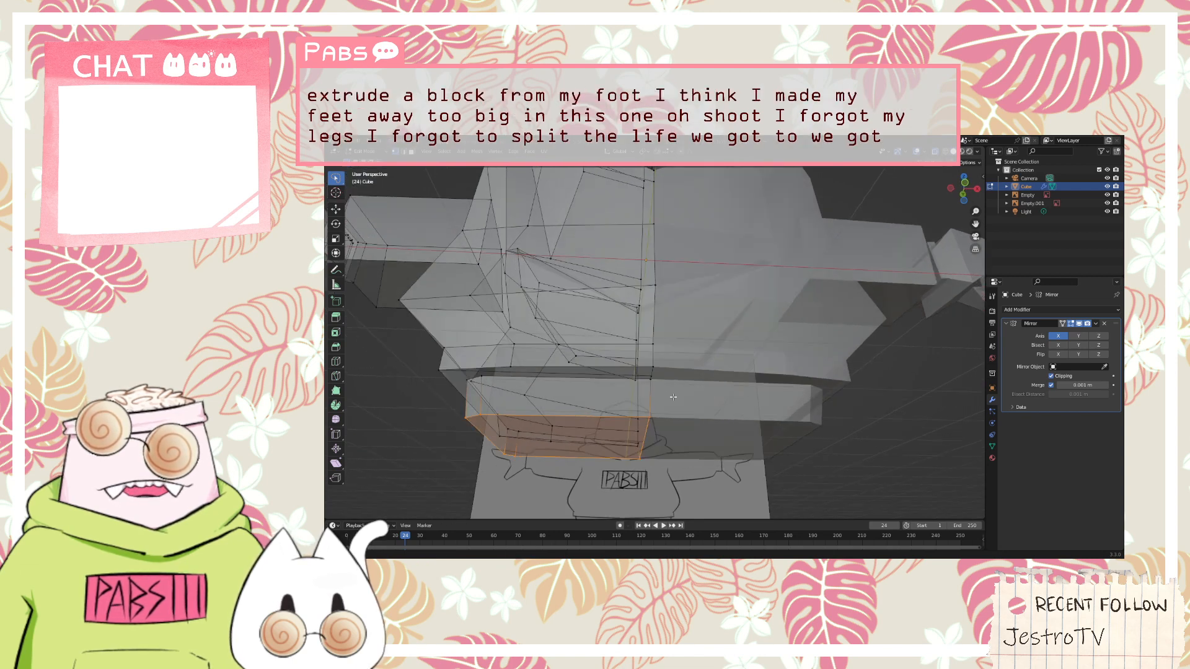
middle_drag(673, 397, 673, 408)
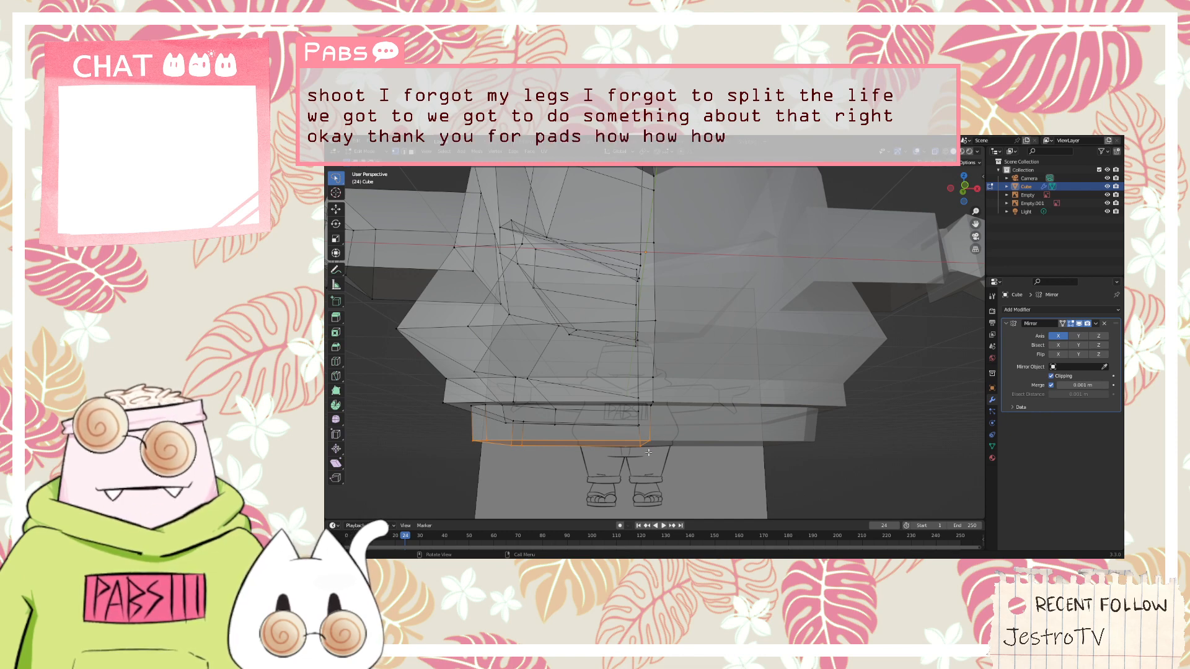
middle_drag(648, 453, 659, 411)
click(412, 152)
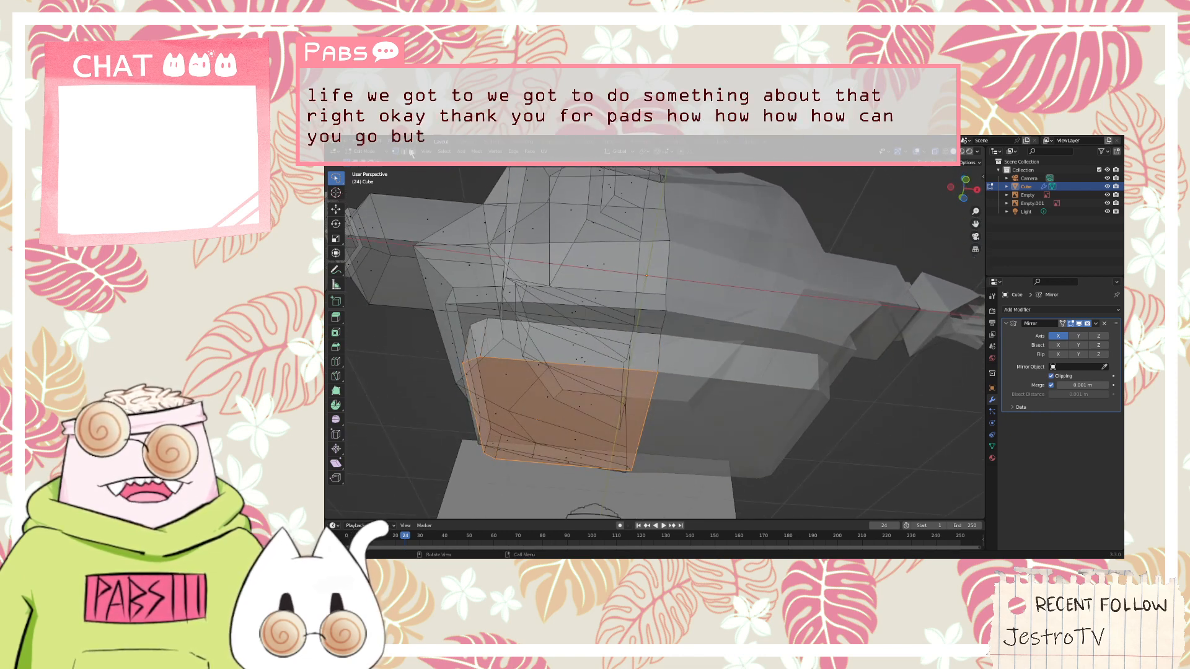
click(404, 152)
click(650, 427)
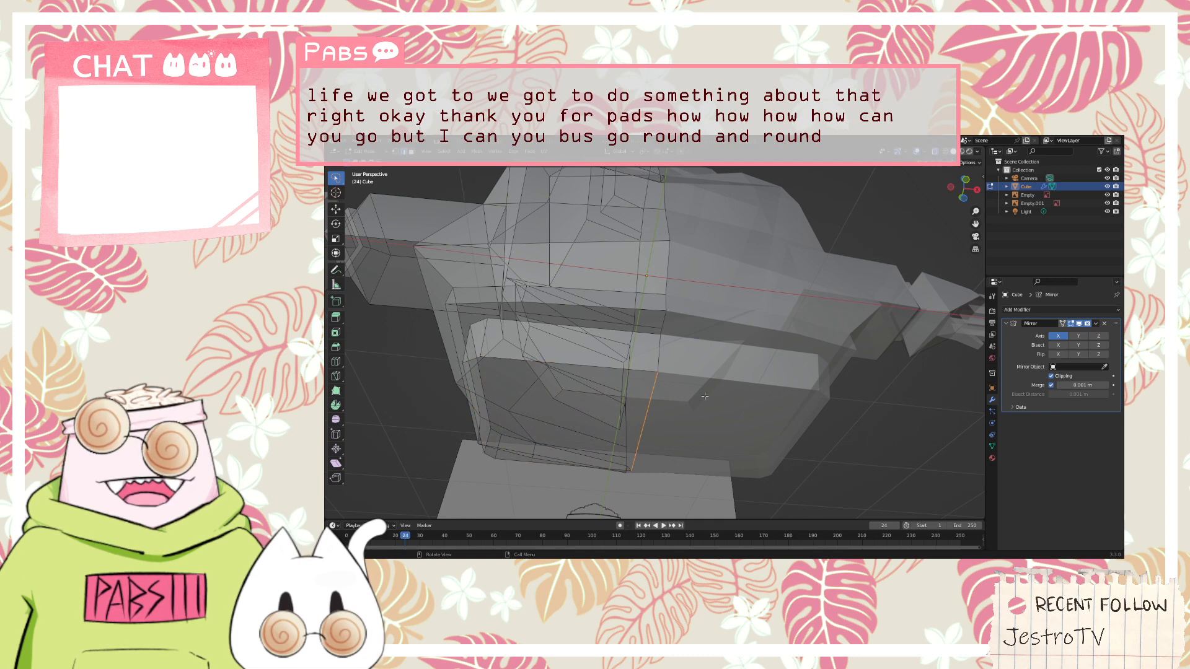
key(z)
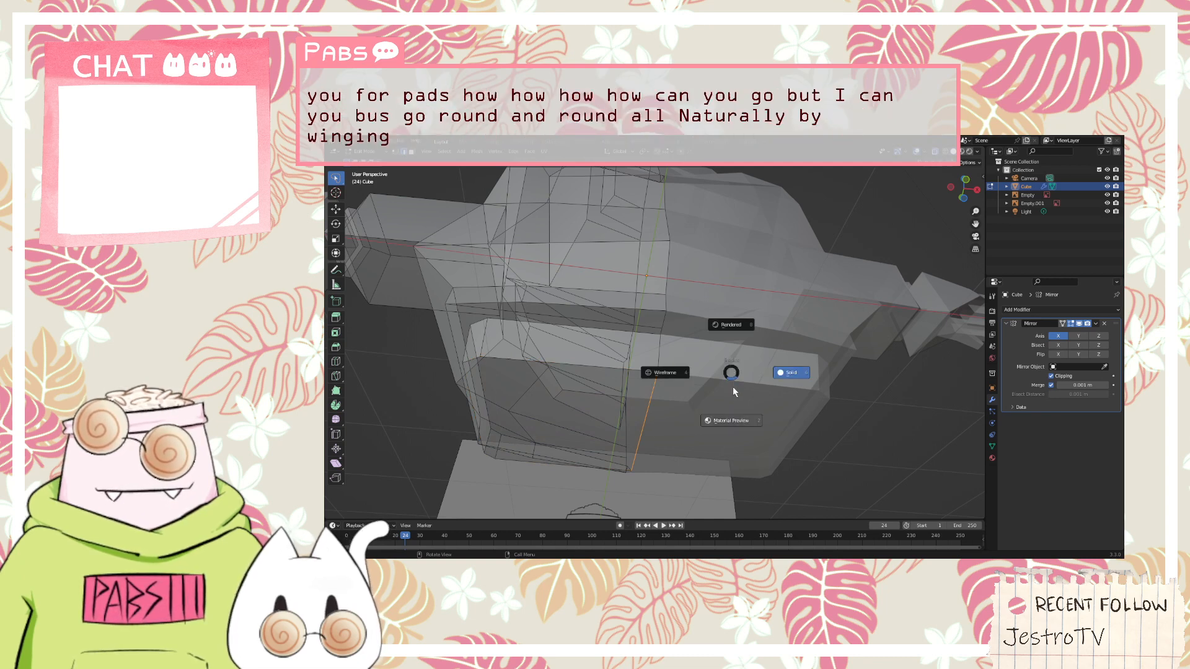
right_click(732, 392)
key(g)
key(z)
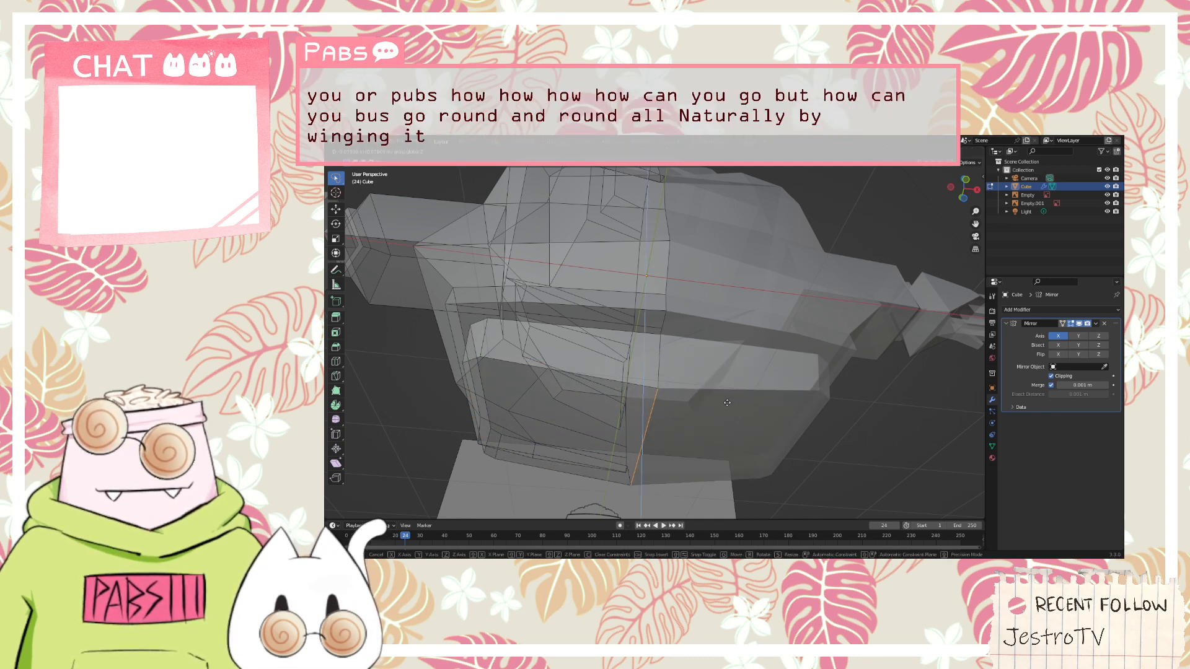
click(713, 409)
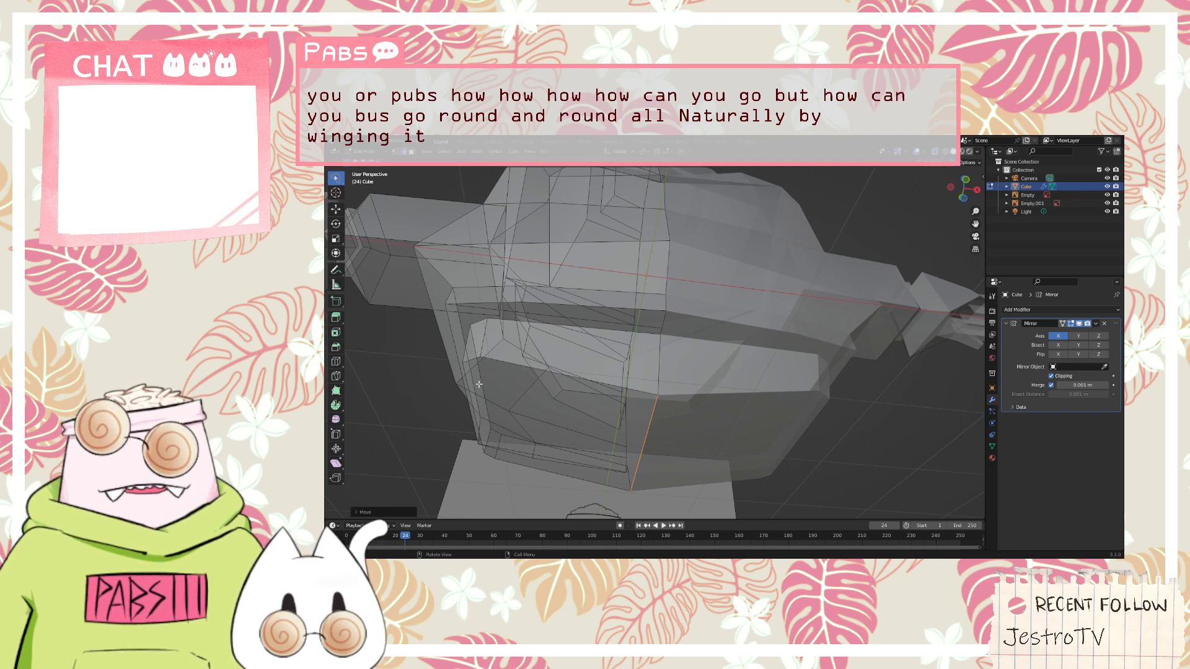
Examine the leg extrusion's underside and its front and back corners from below and against the side reference drawing
middle_drag(479, 385, 598, 359)
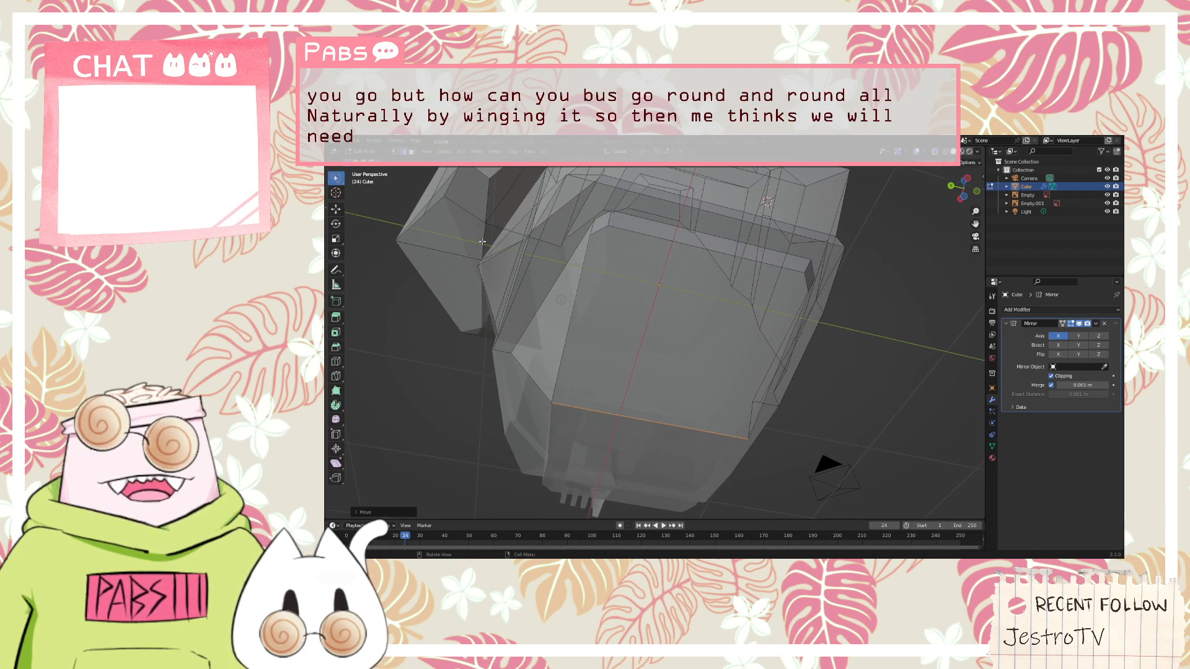
key(3)
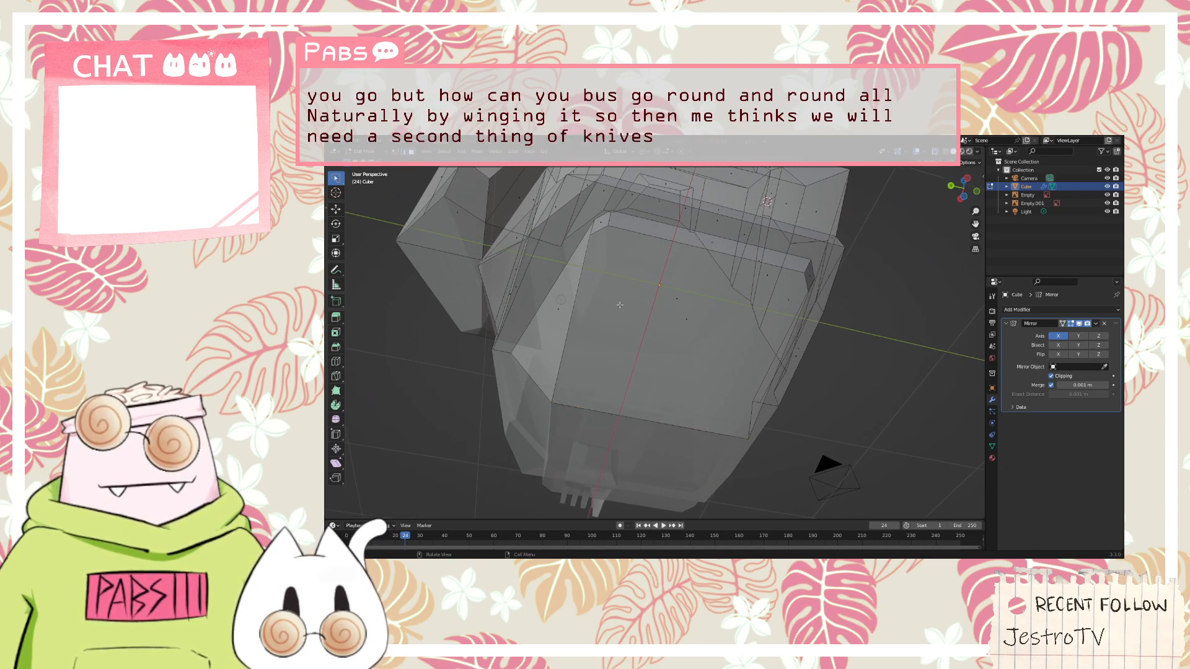
click(687, 321)
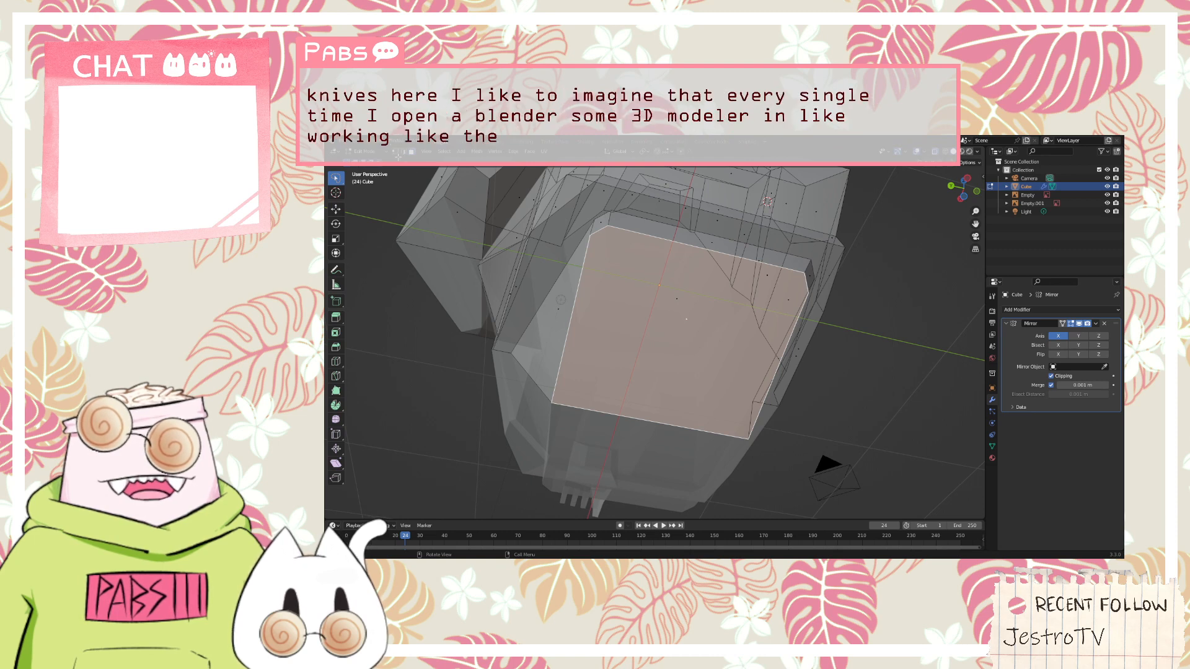
key(1)
middle_drag(474, 302, 600, 438)
click(599, 438)
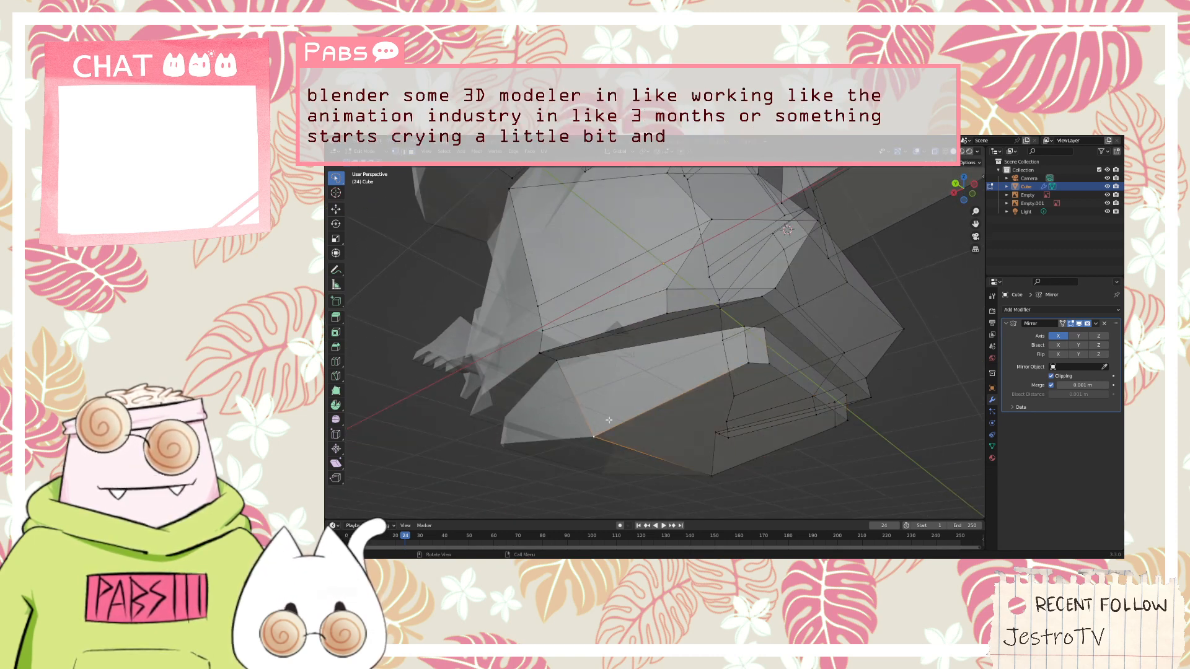
key(KP_3)
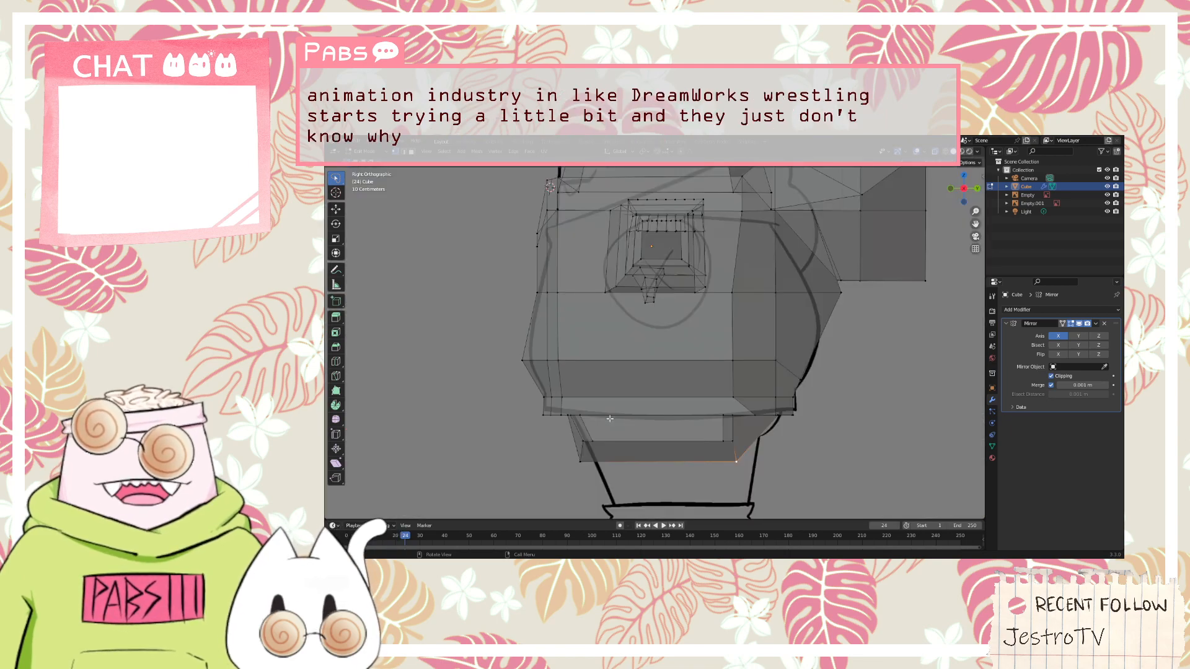
mouse_move(610, 419)
middle_down()
mouse_move(754, 440)
mouse_move(769, 459)
mouse_move(756, 437)
mouse_move(740, 473)
mouse_move(575, 436)
middle_up()
scroll(577, 436, down, 2)
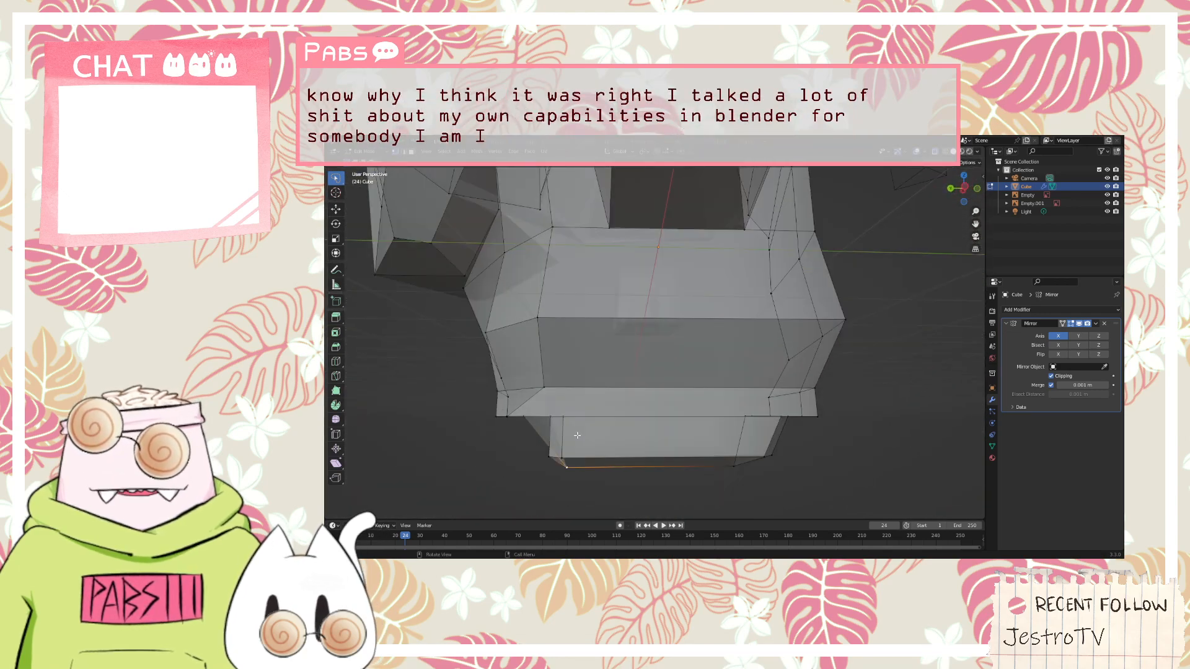
key(KP_3)
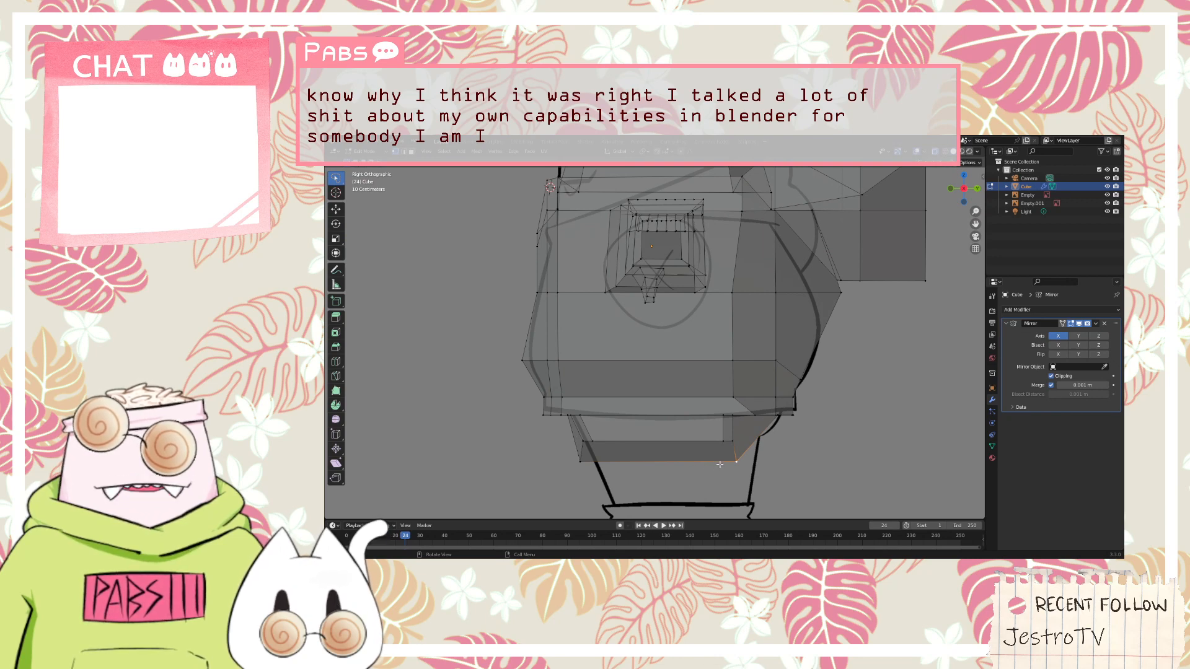
scroll(720, 464, down, 2)
scroll(639, 461, up, 2)
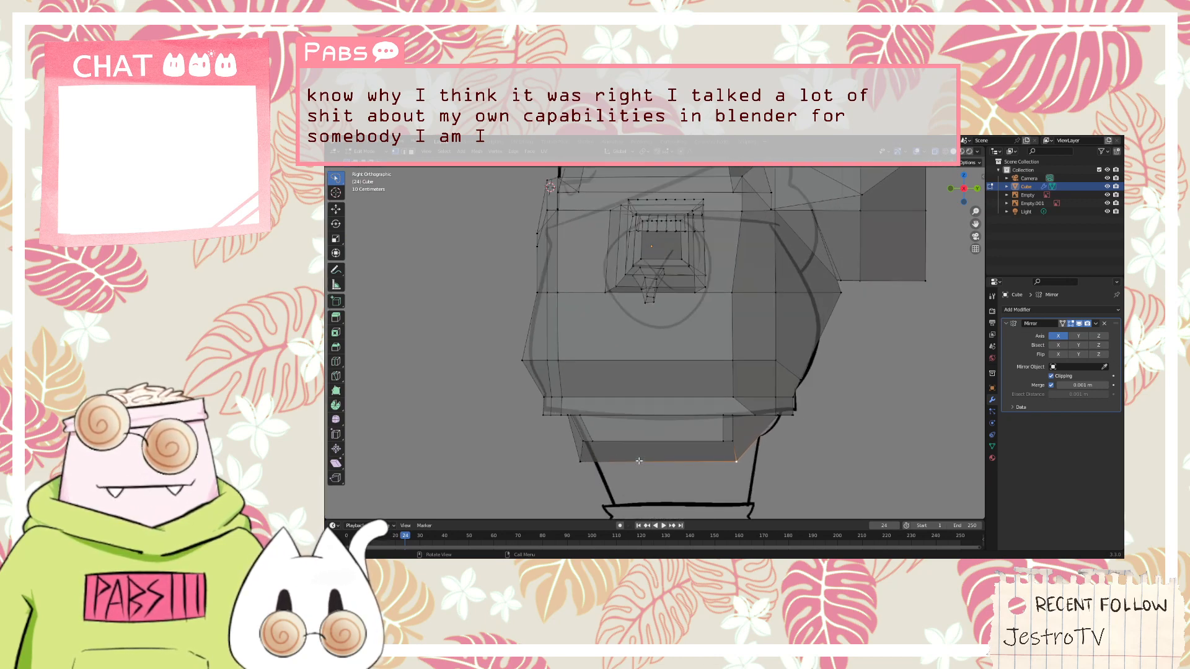
click(590, 463)
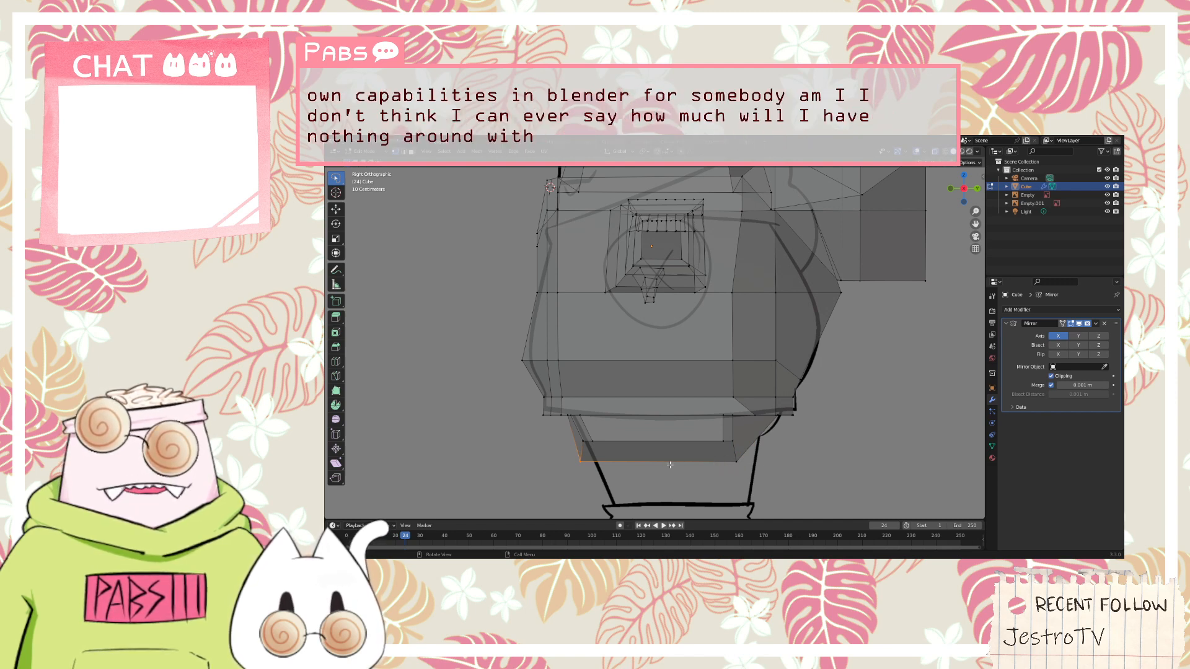
middle_drag(661, 458, 582, 267)
scroll(517, 197, up, 2)
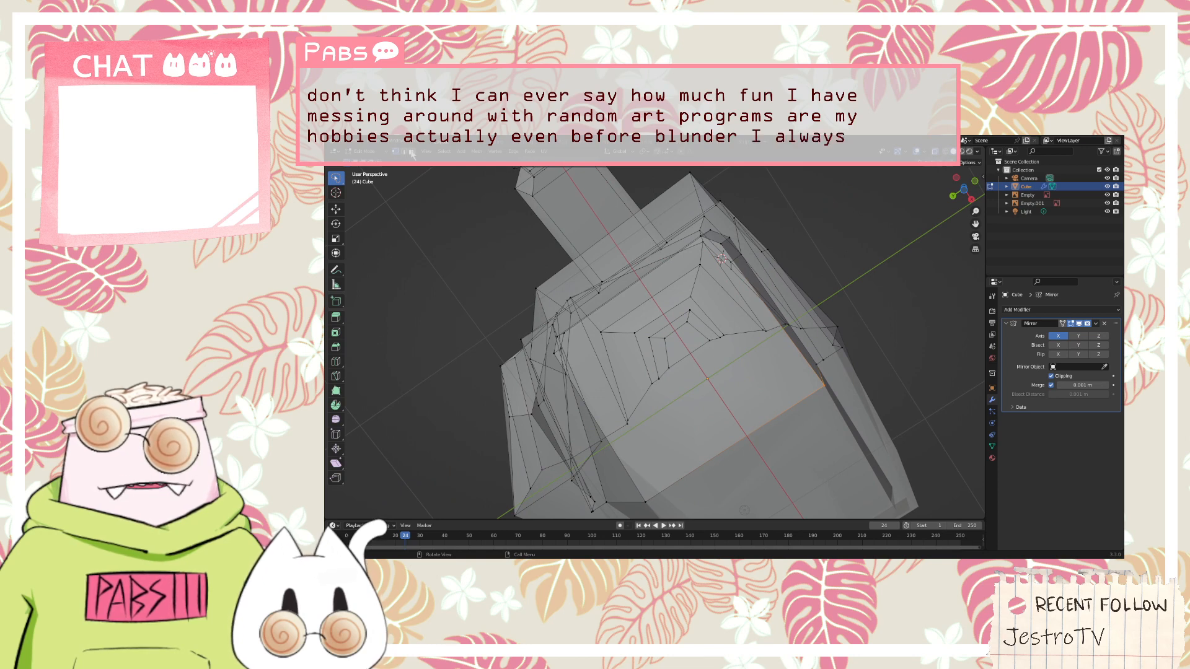
Knife a three-sided cut into the underside face, starting and ending on its outer edge and inset from the centre edge, to outline one leg
middle_drag(643, 335, 685, 401)
click(668, 400)
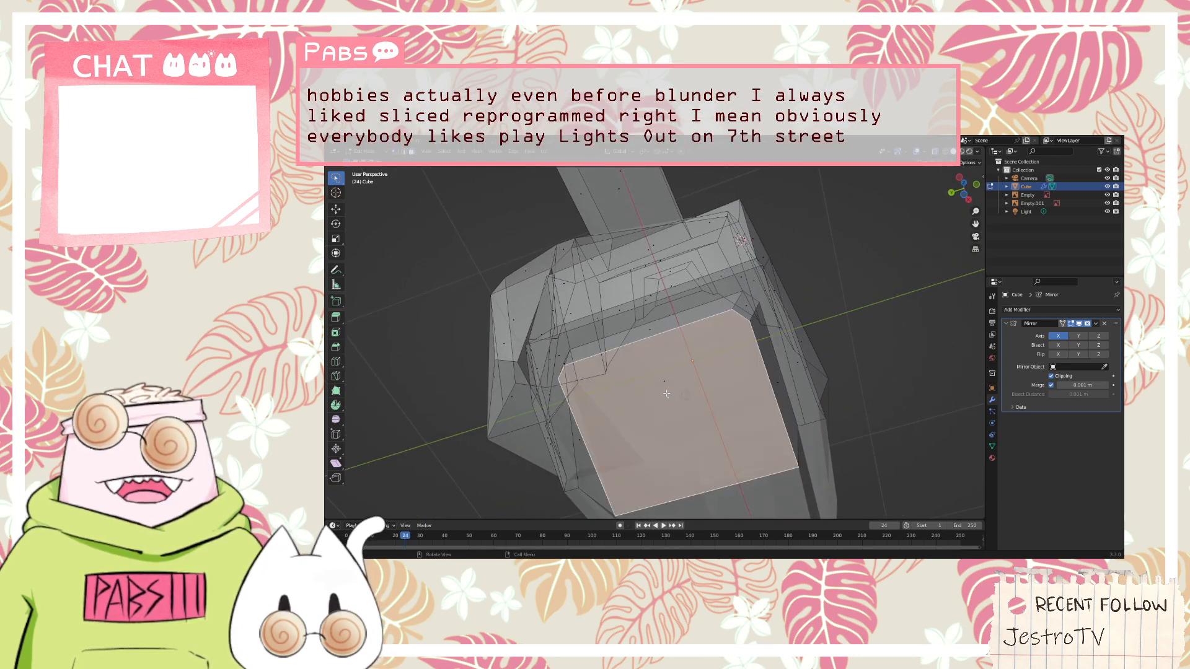
key(k)
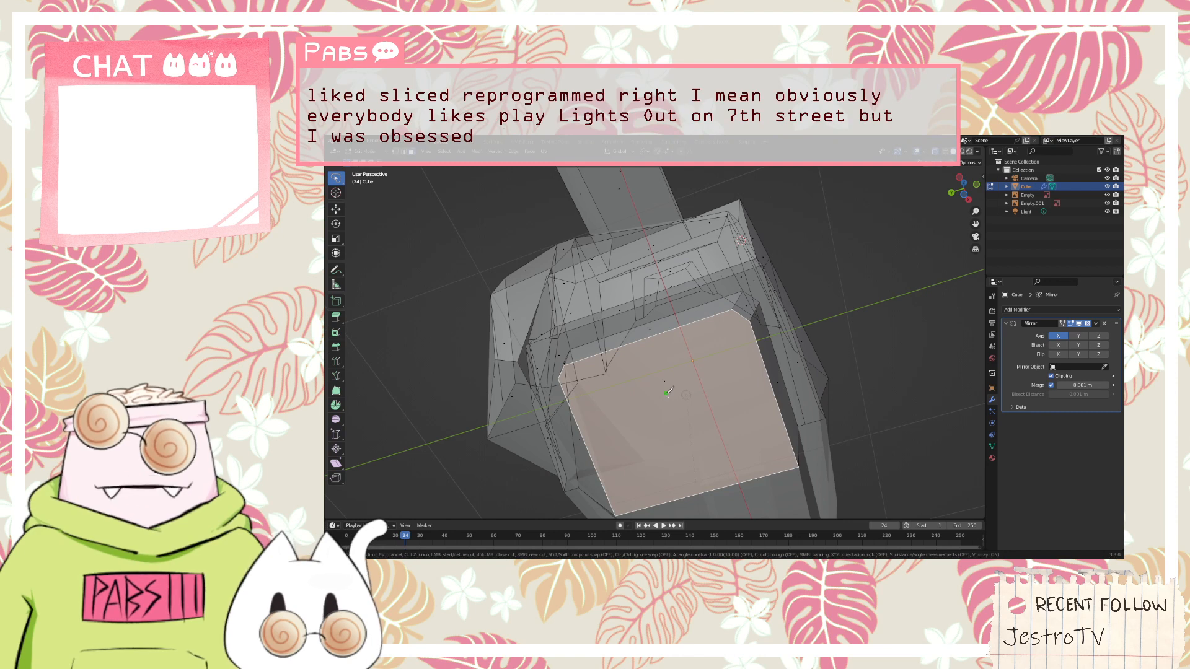
click(583, 360)
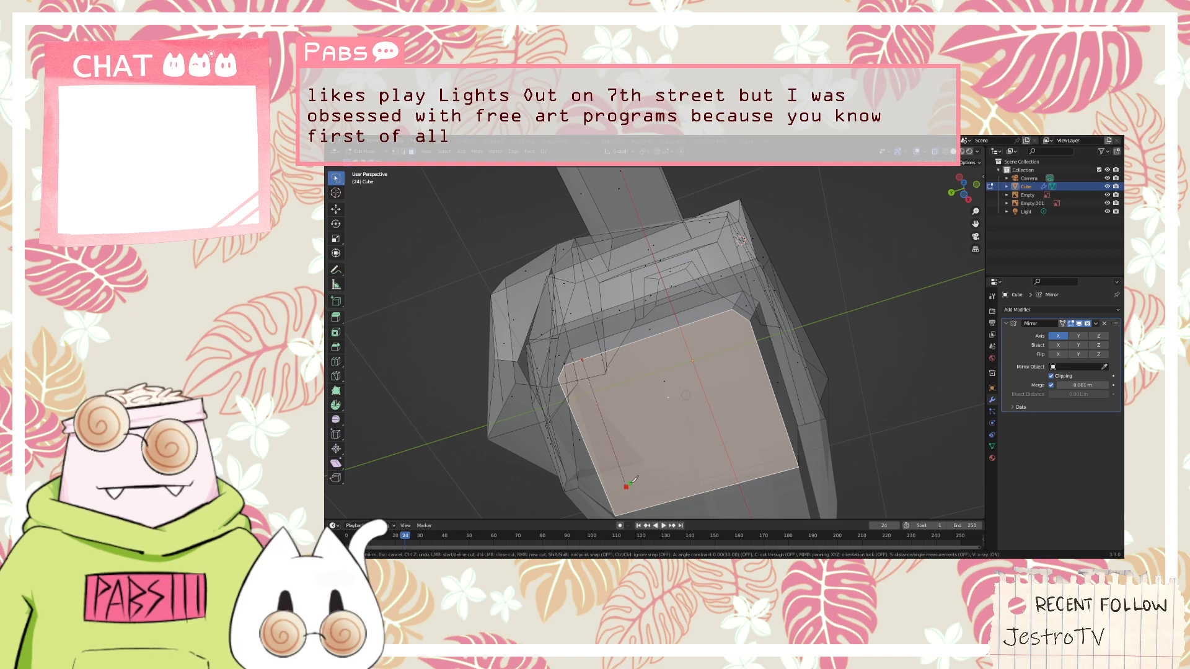
click(628, 485)
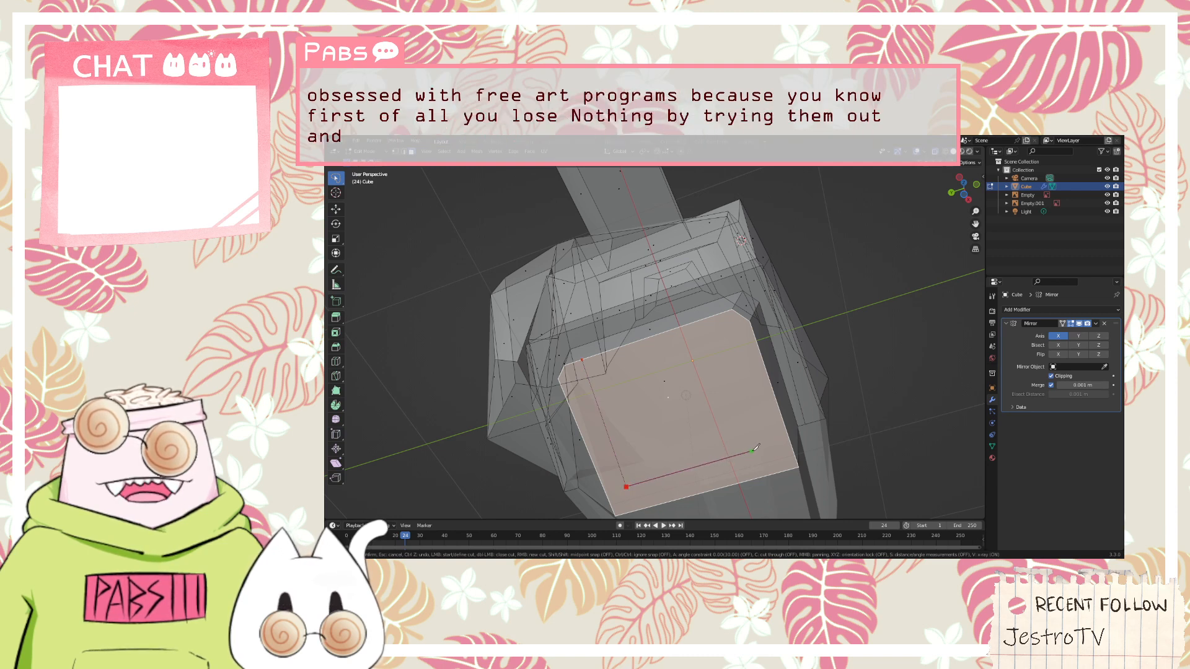
click(753, 449)
click(710, 316)
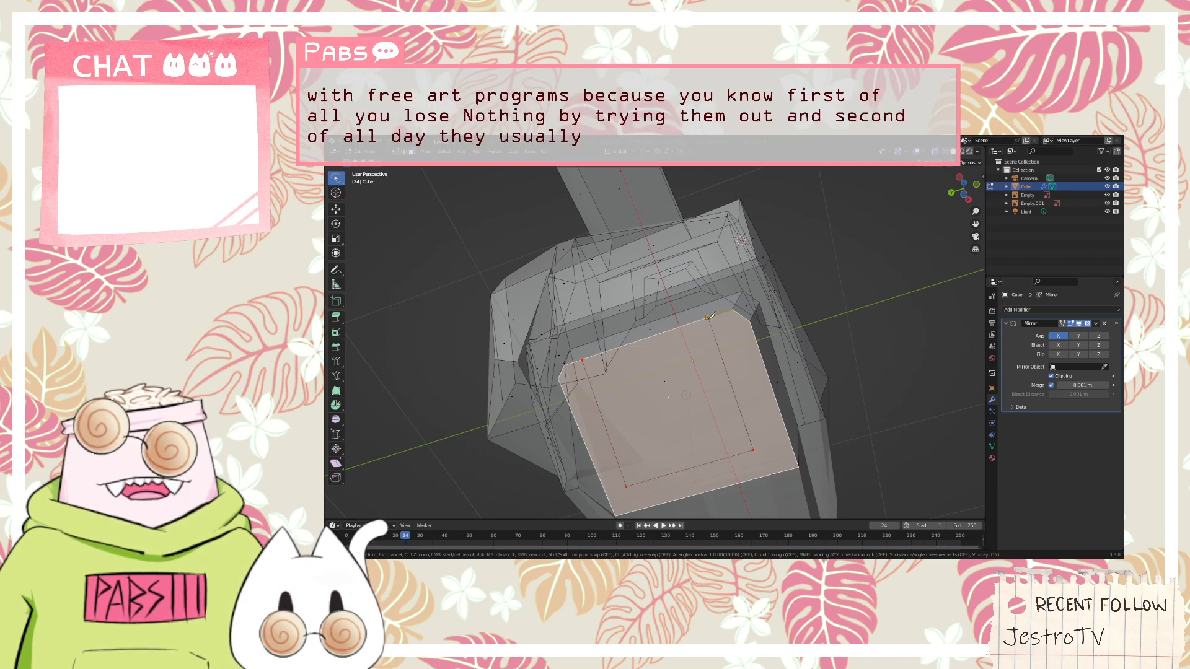
key(Return)
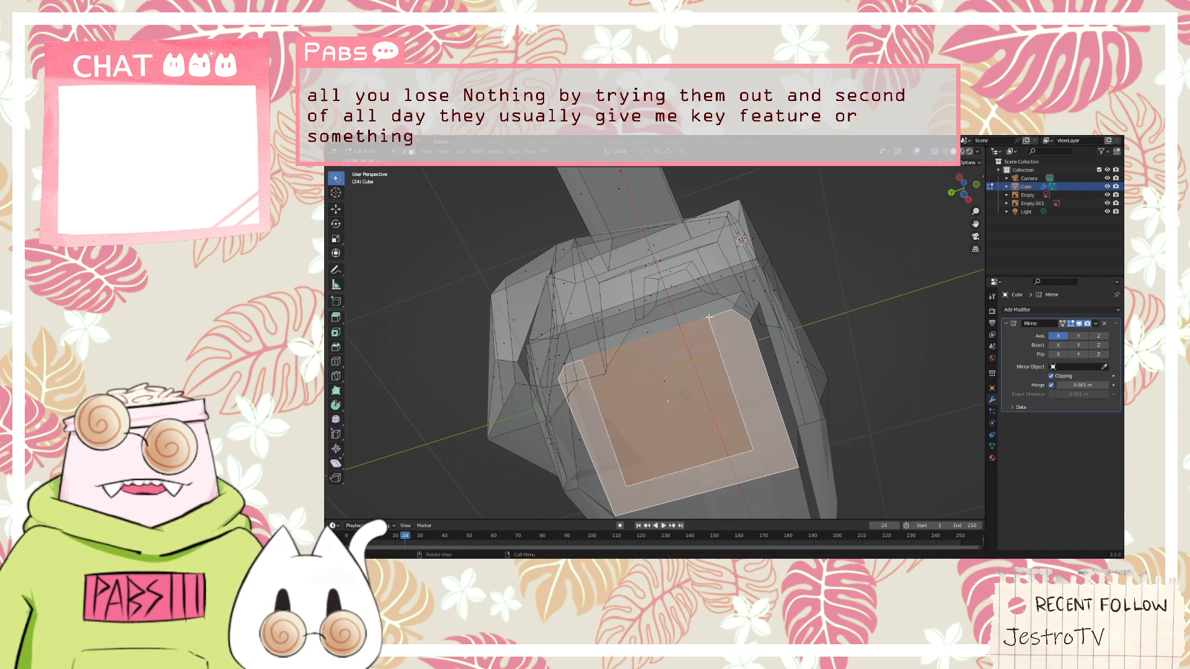
Try to extrude the leg outline together with the surrounding underside face
middle_drag(709, 317, 686, 405)
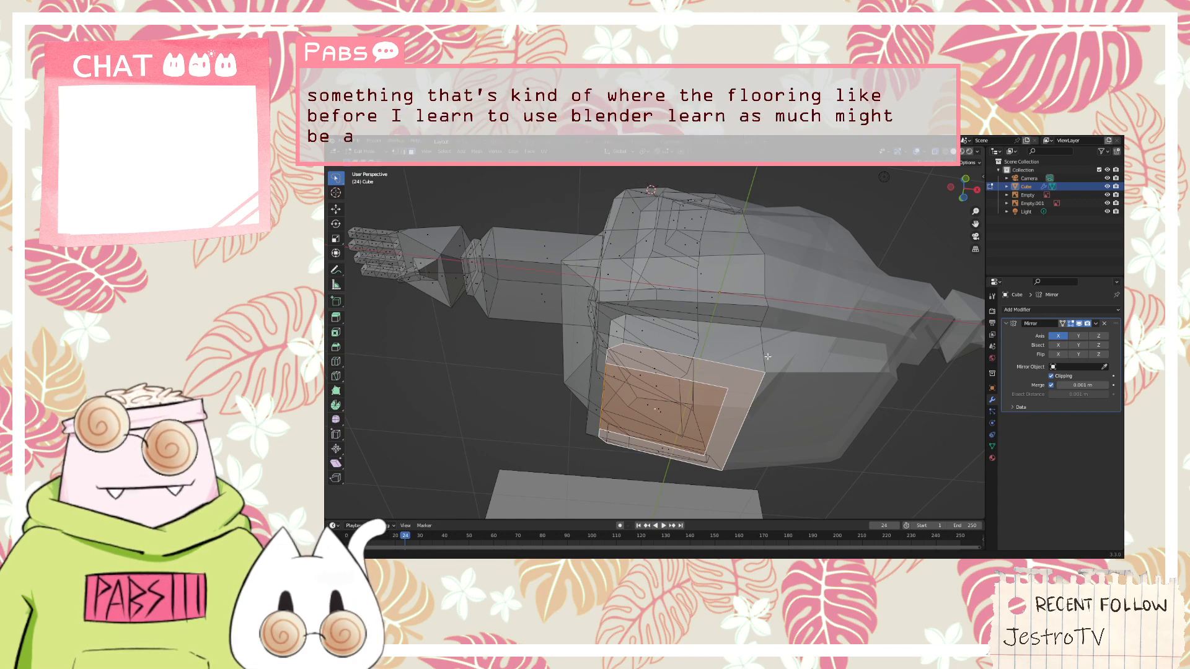
middle_drag(767, 357, 749, 377)
key(e)
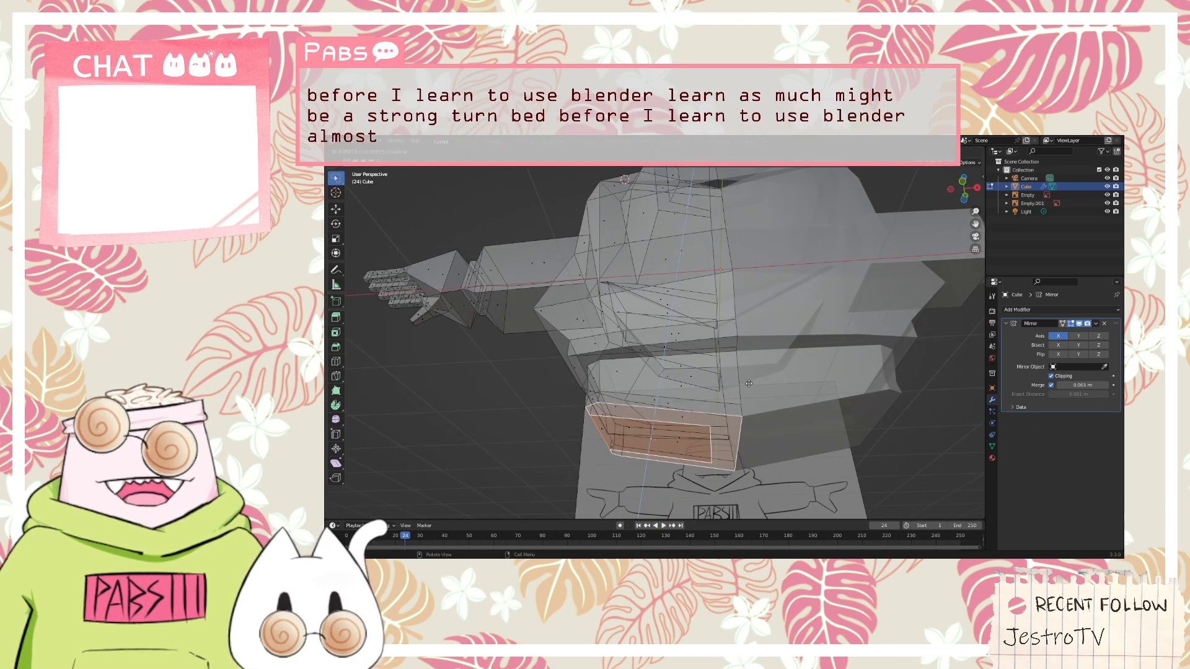
click(600, 357)
middle_drag(545, 319, 592, 296)
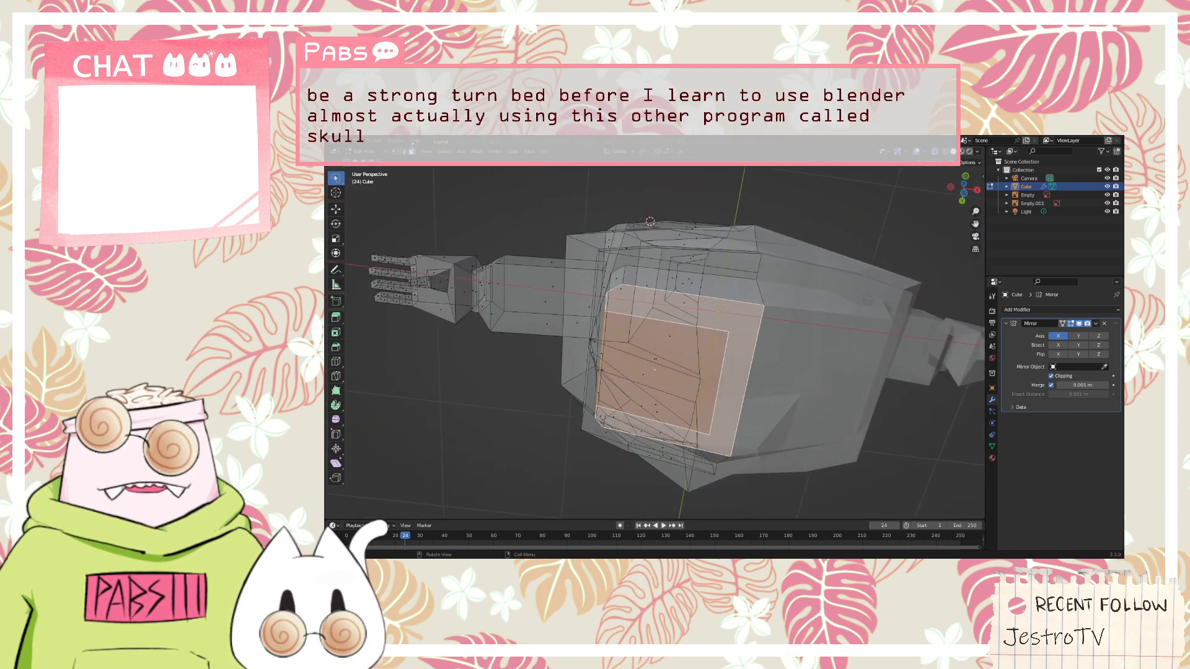
key(ctrl+z)
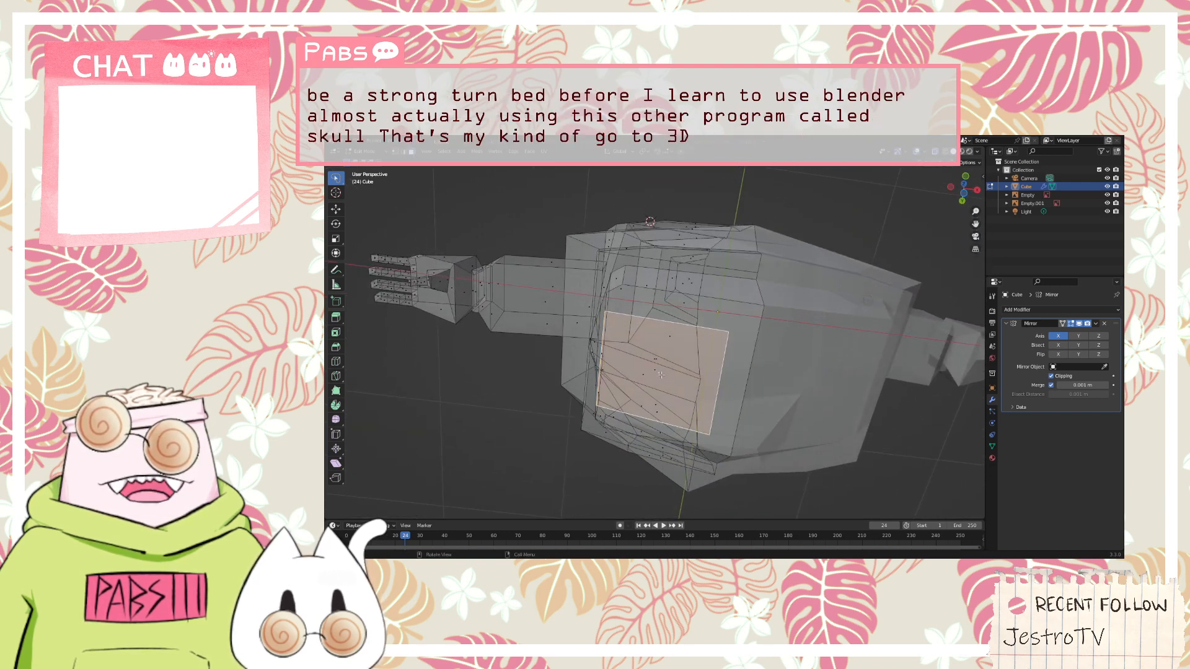
Extrude only the inner leg face downward in front view and rotate its end until level
middle_drag(856, 320, 839, 378)
key(KP_1)
key(e)
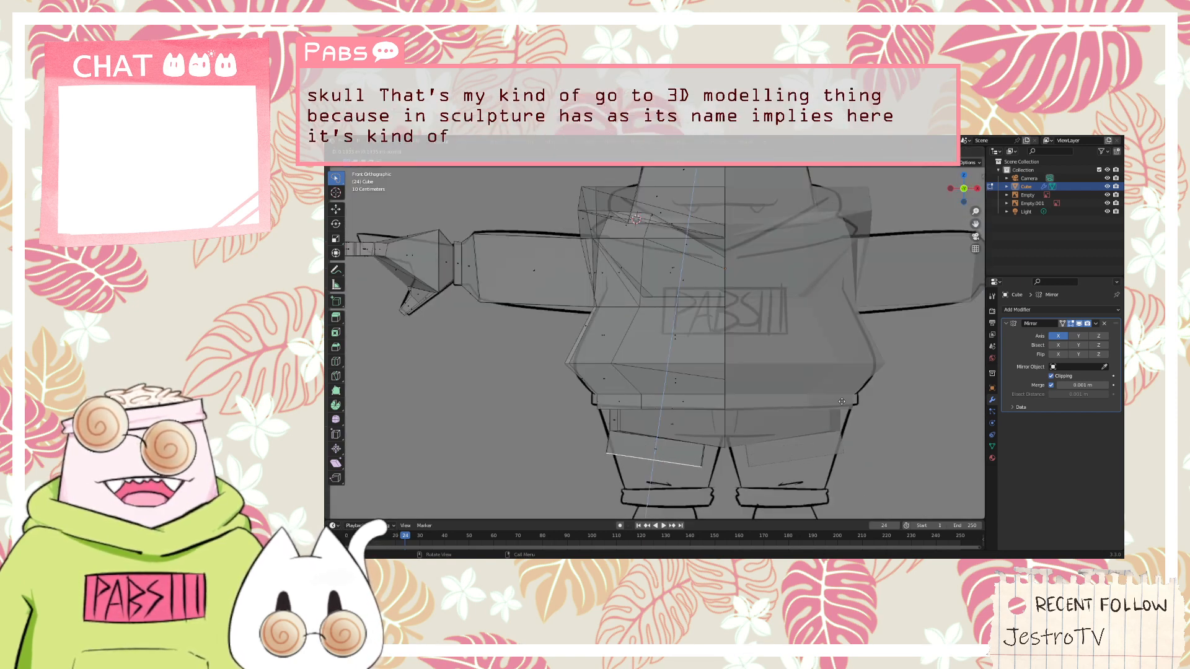
key(r)
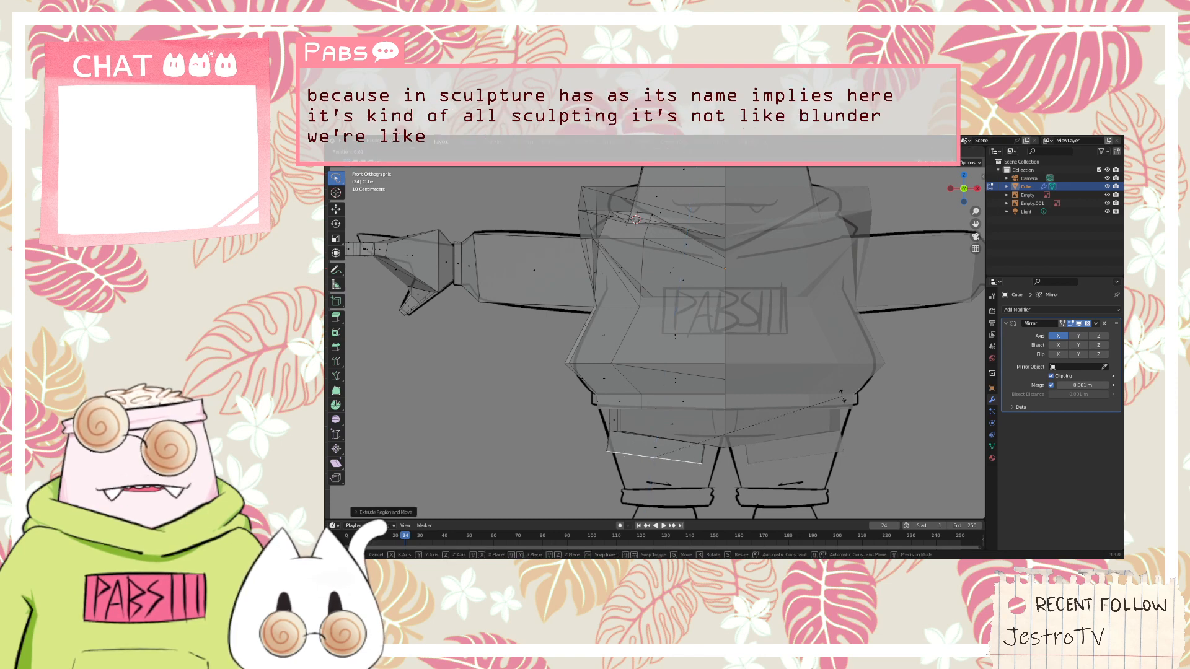
click(837, 379)
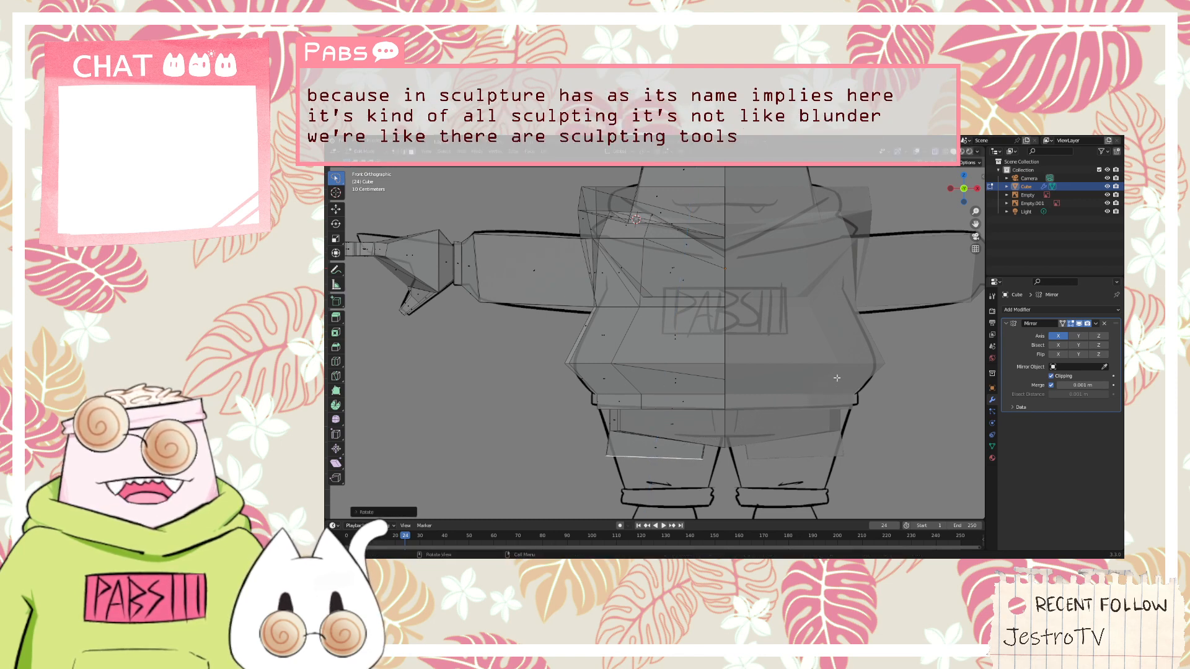
Scale the extruded leg end down slightly and shift it along X toward the body centre to match the reference trouser leg
key(s)
click(811, 377)
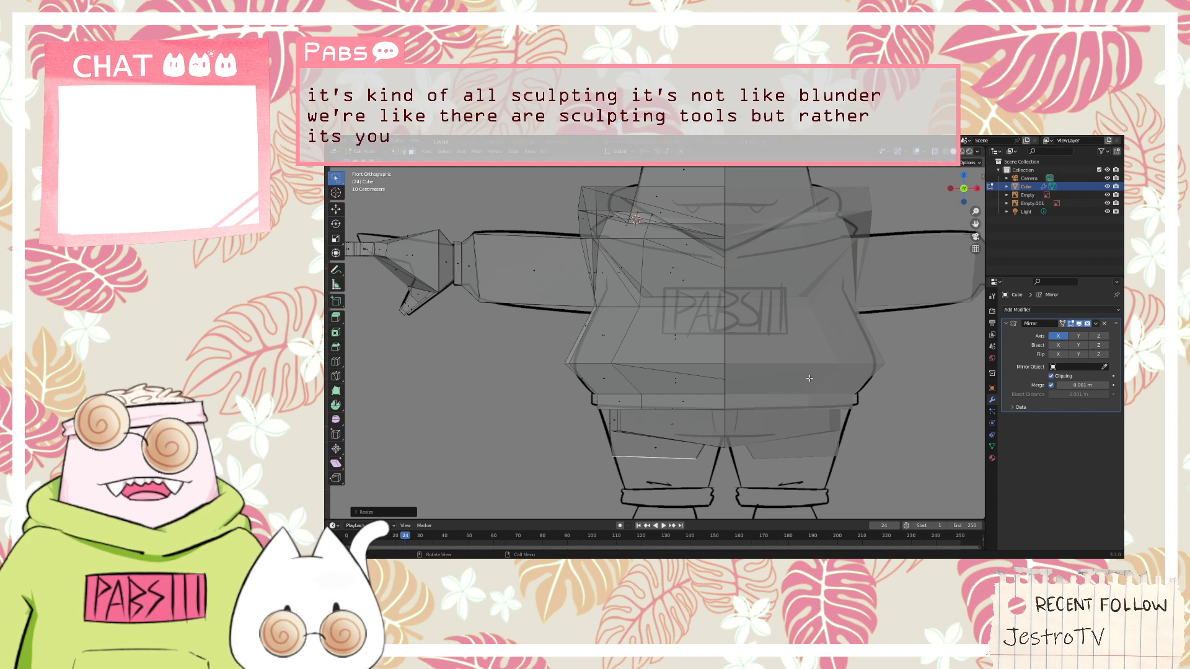
key(g)
key(x)
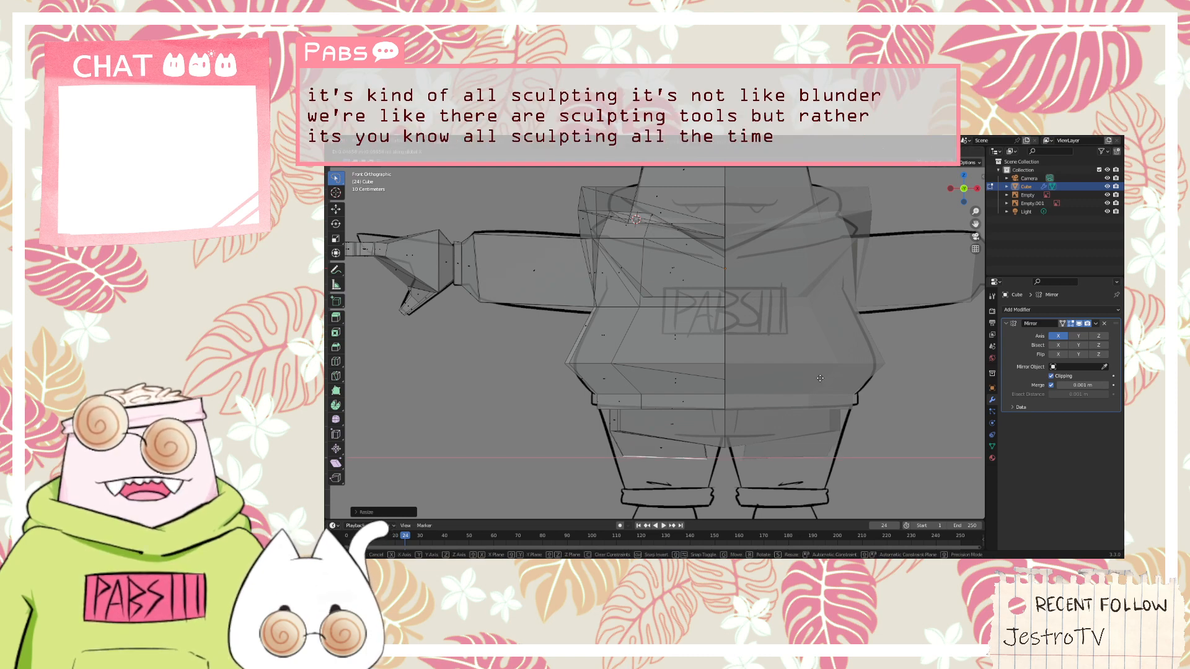
click(816, 378)
scroll(813, 378, down, 1)
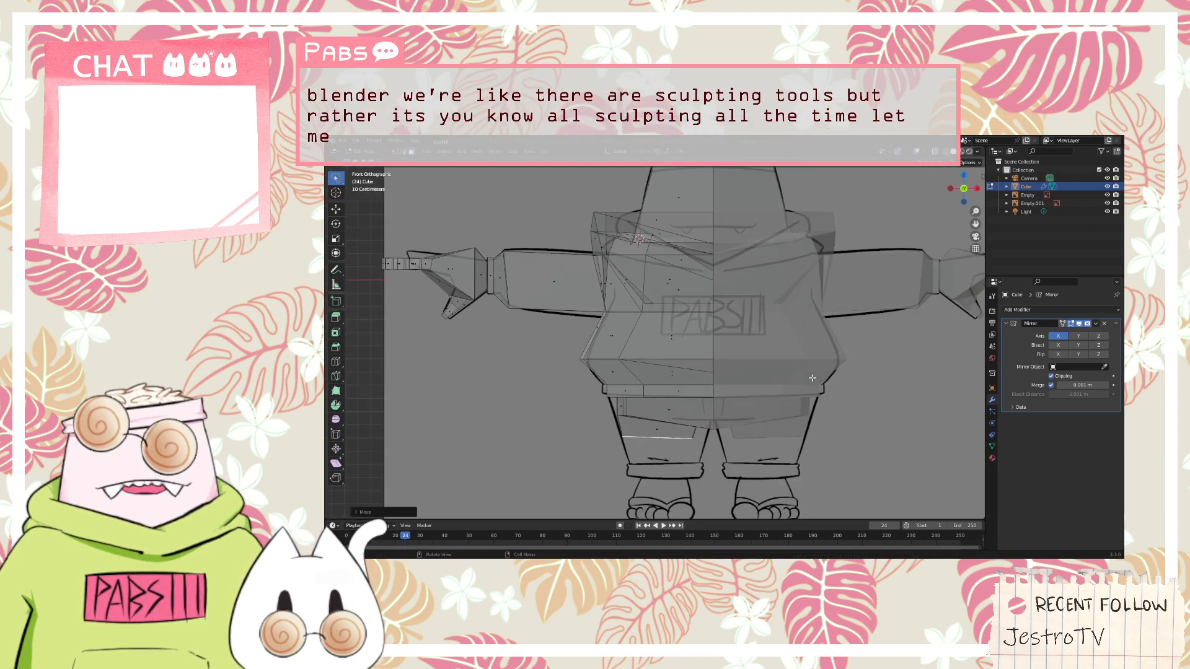
scroll(812, 378, down, 2)
scroll(660, 468, up, 3)
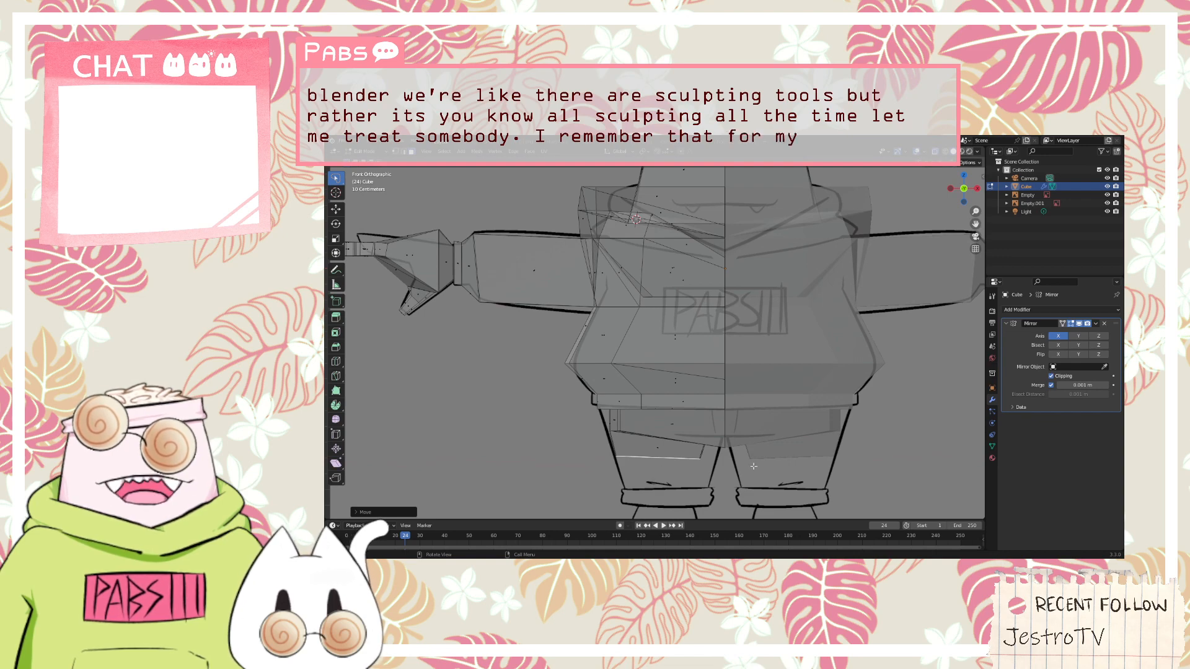
middle_drag(754, 466, 756, 400)
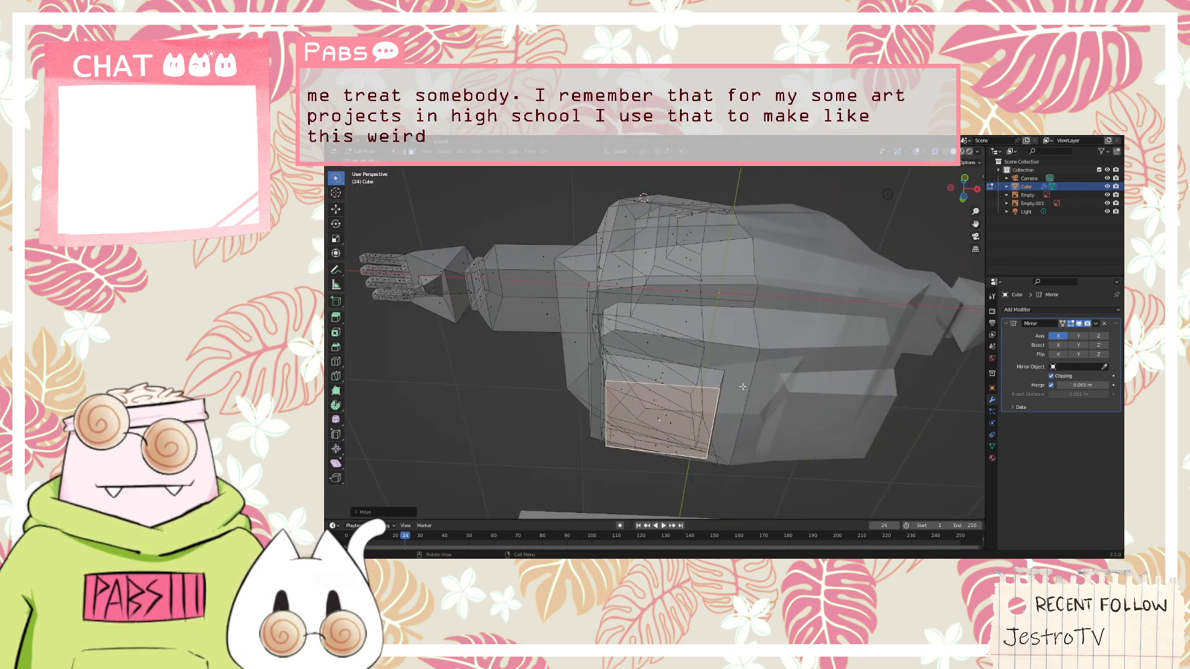
Try to move the inner edge where the extruded leg meets the torso's underside
middle_drag(767, 380, 733, 410)
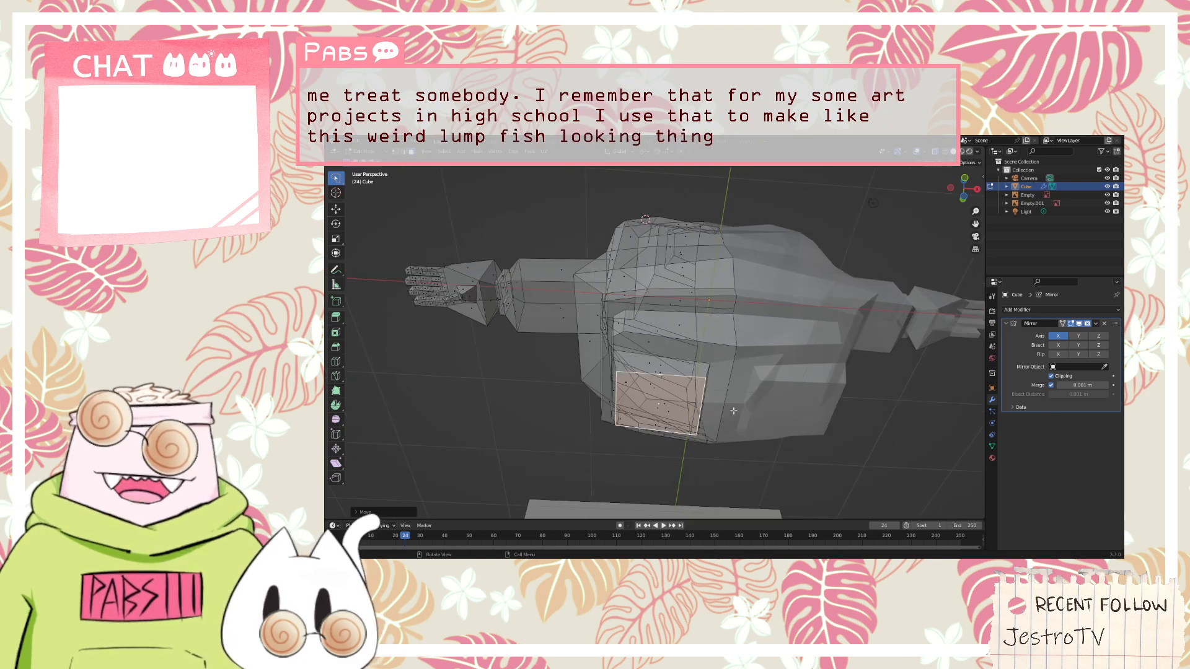
middle_drag(781, 372, 421, 168)
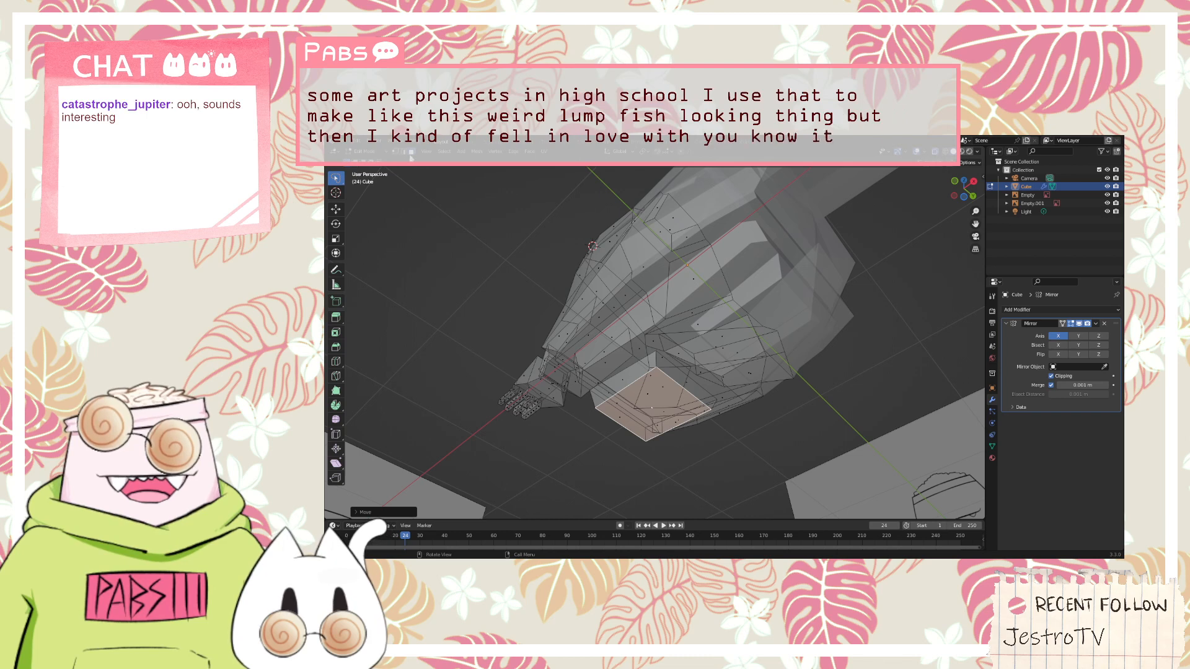
click(406, 152)
scroll(679, 361, up, 1)
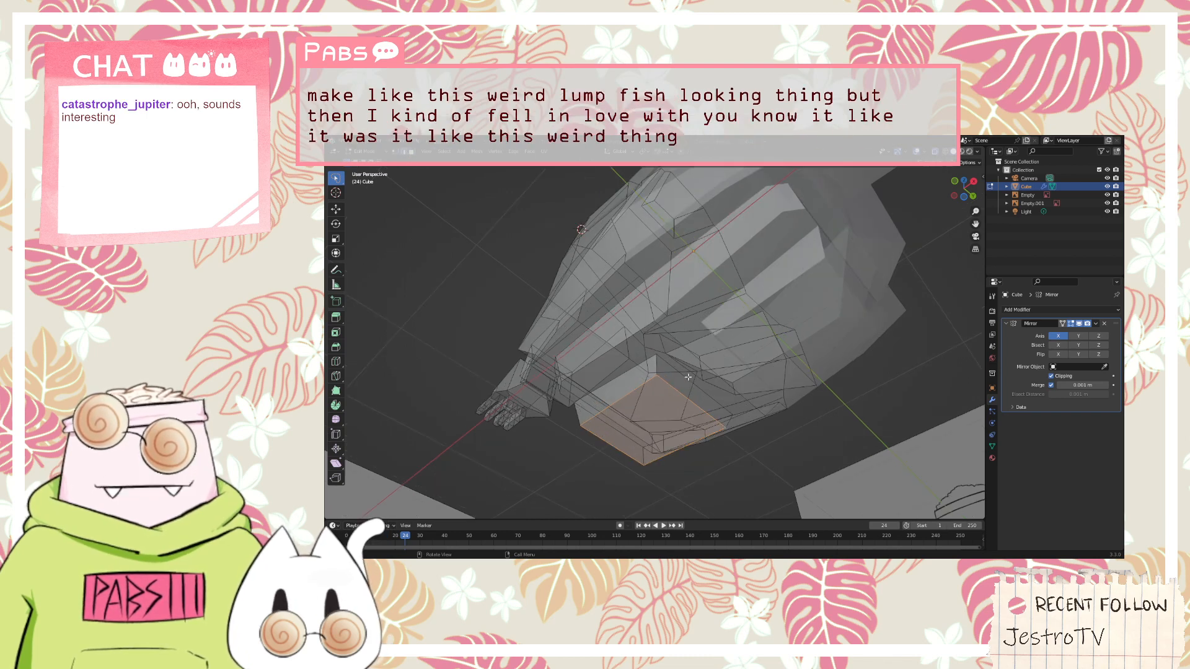
click(689, 375)
middle_drag(693, 349, 732, 375)
key(g)
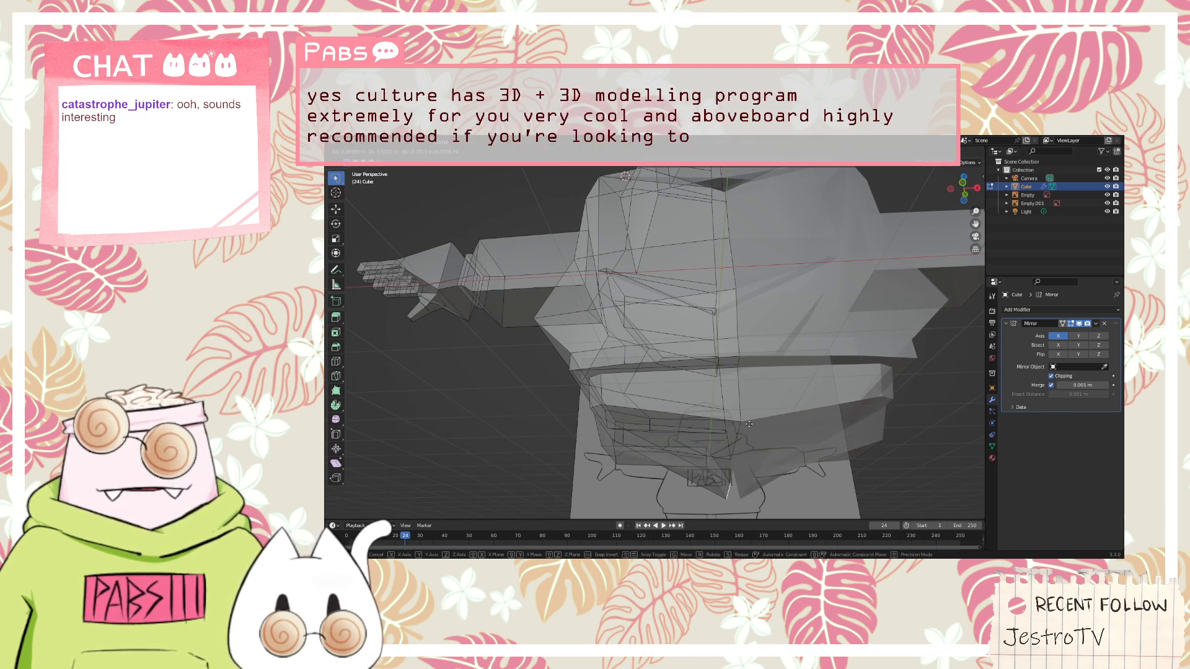
click(752, 375)
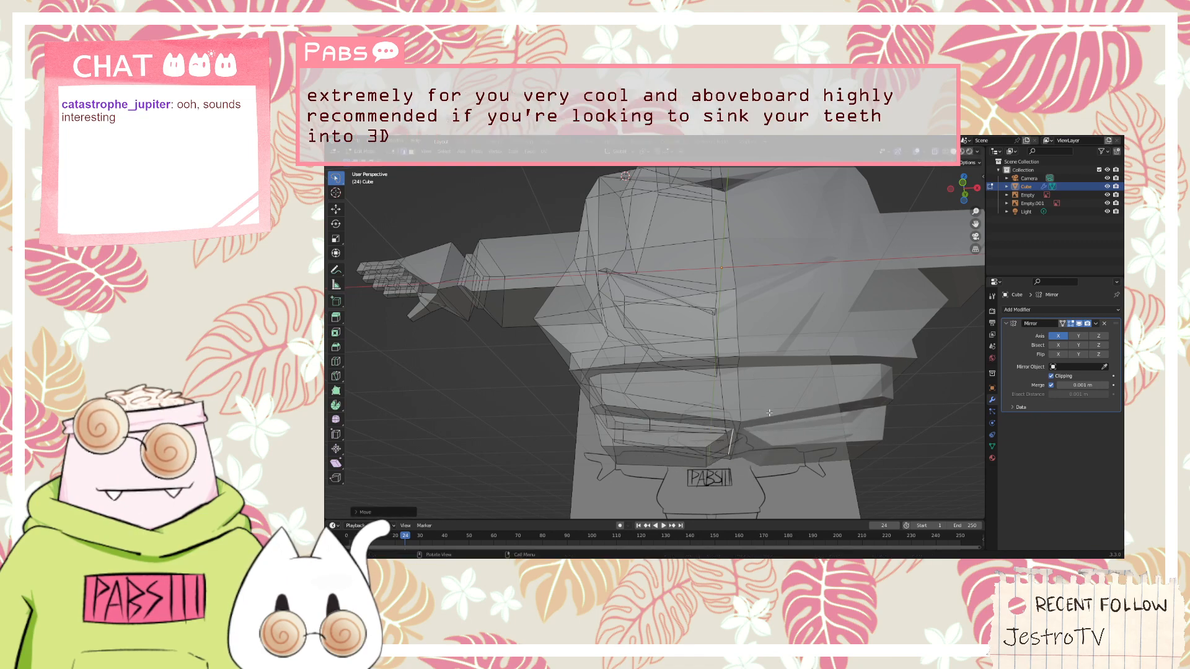
mouse_move(752, 375)
middle_down()
mouse_move(819, 325)
mouse_move(820, 352)
mouse_move(787, 218)
mouse_move(793, 239)
middle_up()
scroll(752, 377, up, 5)
key(ctrl+z)
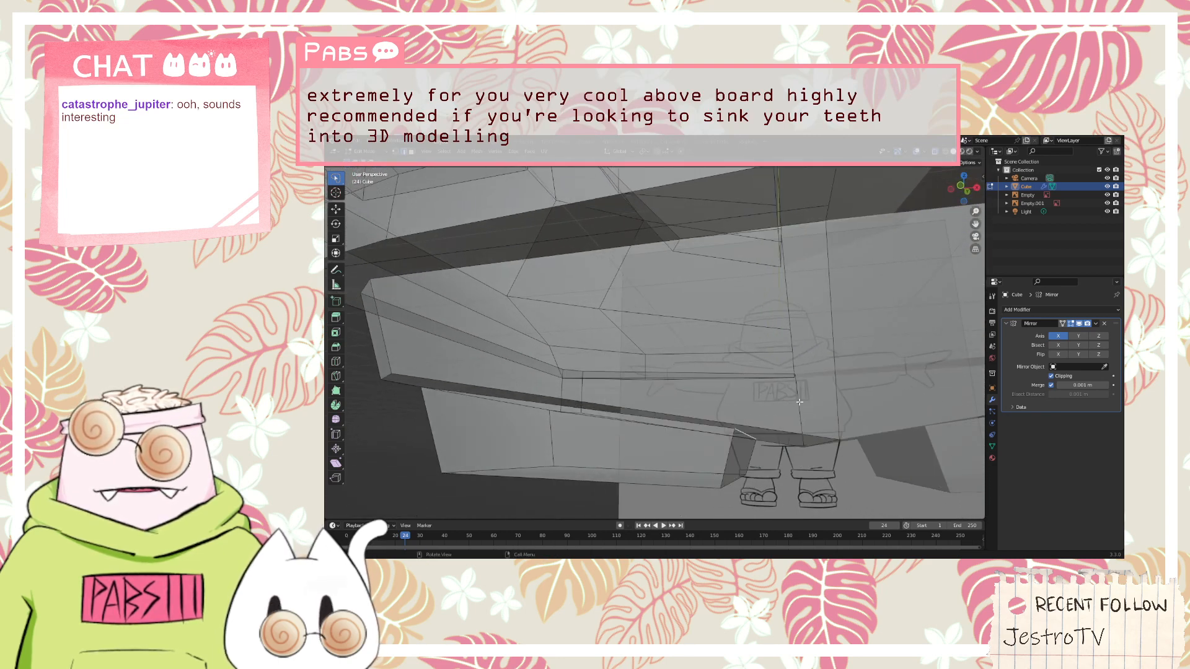
Try to scale the three-sided underside face surrounding the leg
mouse_move(800, 401)
middle_down()
mouse_move(774, 373)
mouse_move(728, 363)
middle_up()
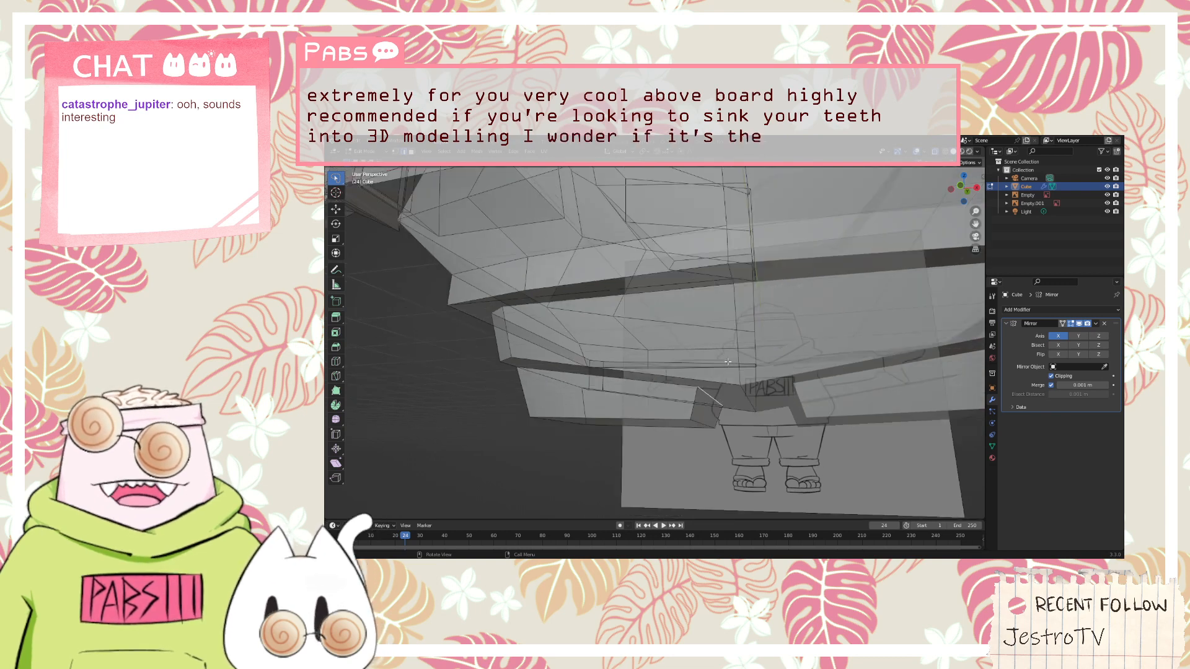
key(KP_1)
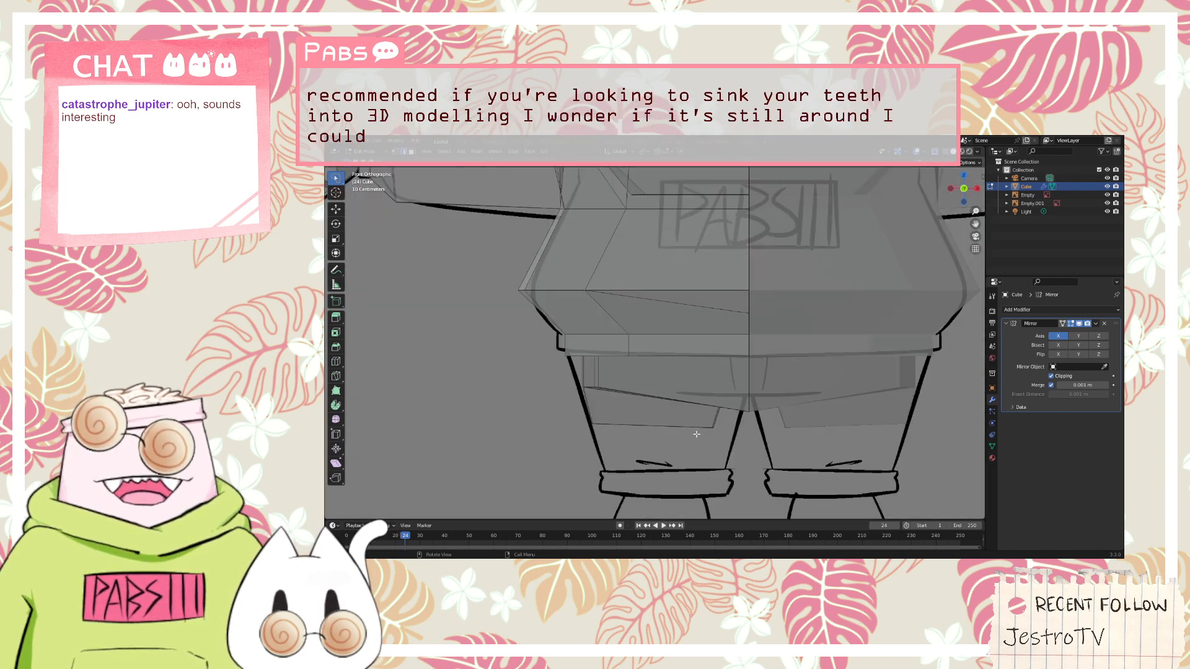
middle_drag(727, 361, 651, 336)
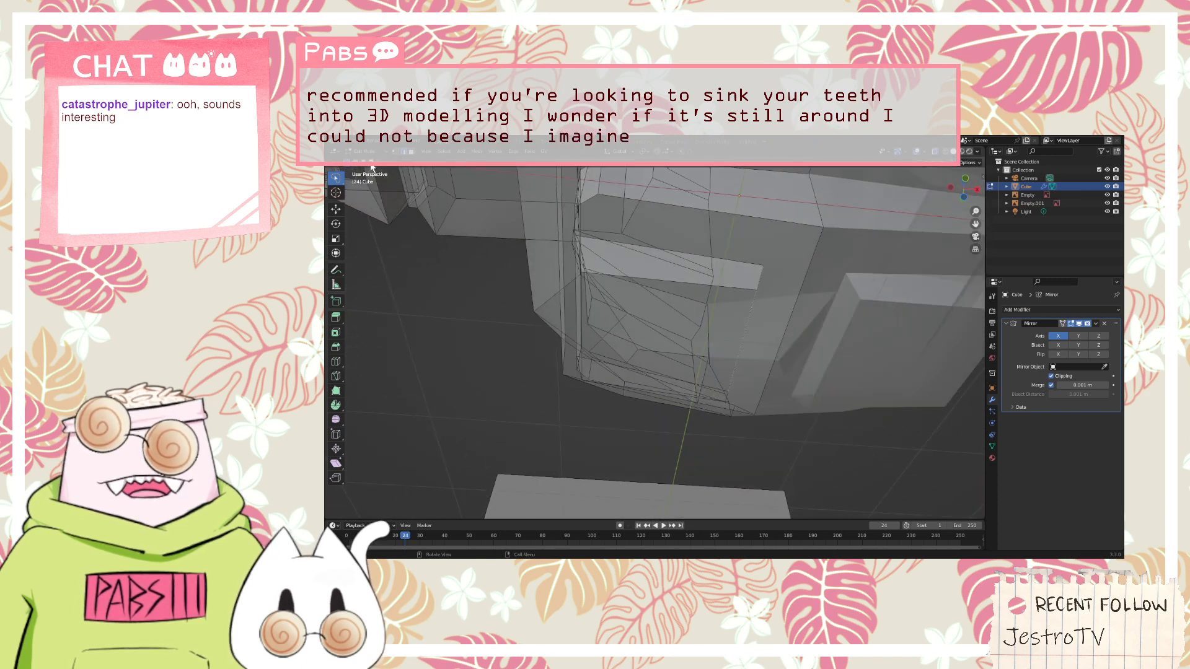
click(676, 335)
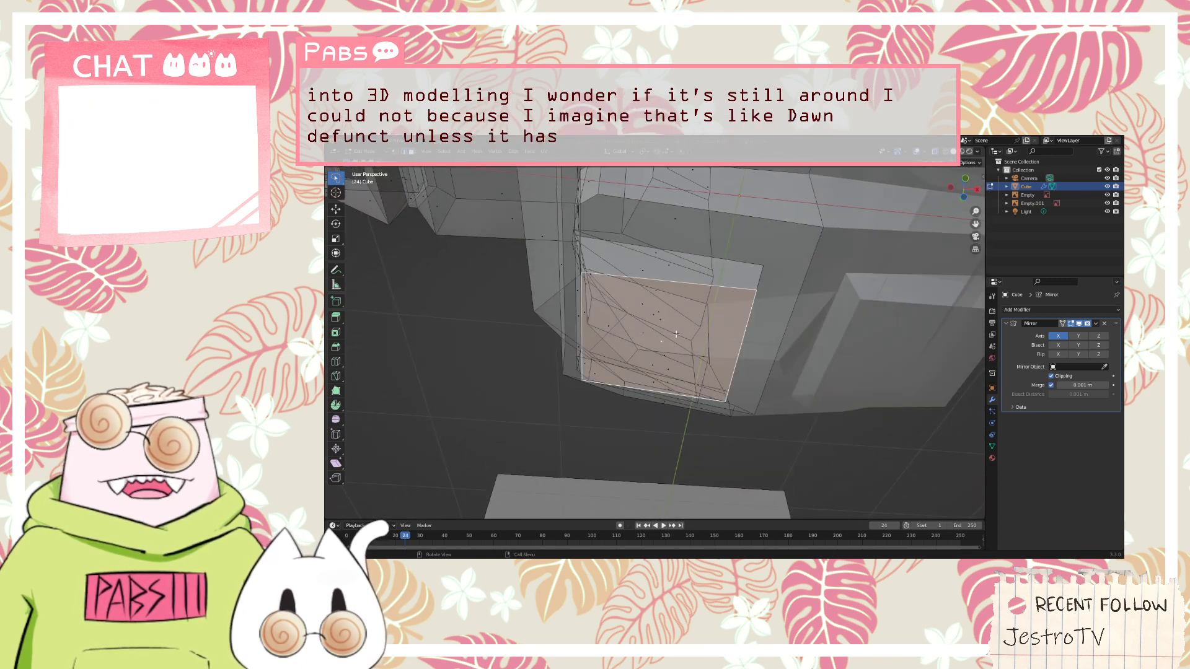
key(KP_1)
scroll(678, 333, down, 3)
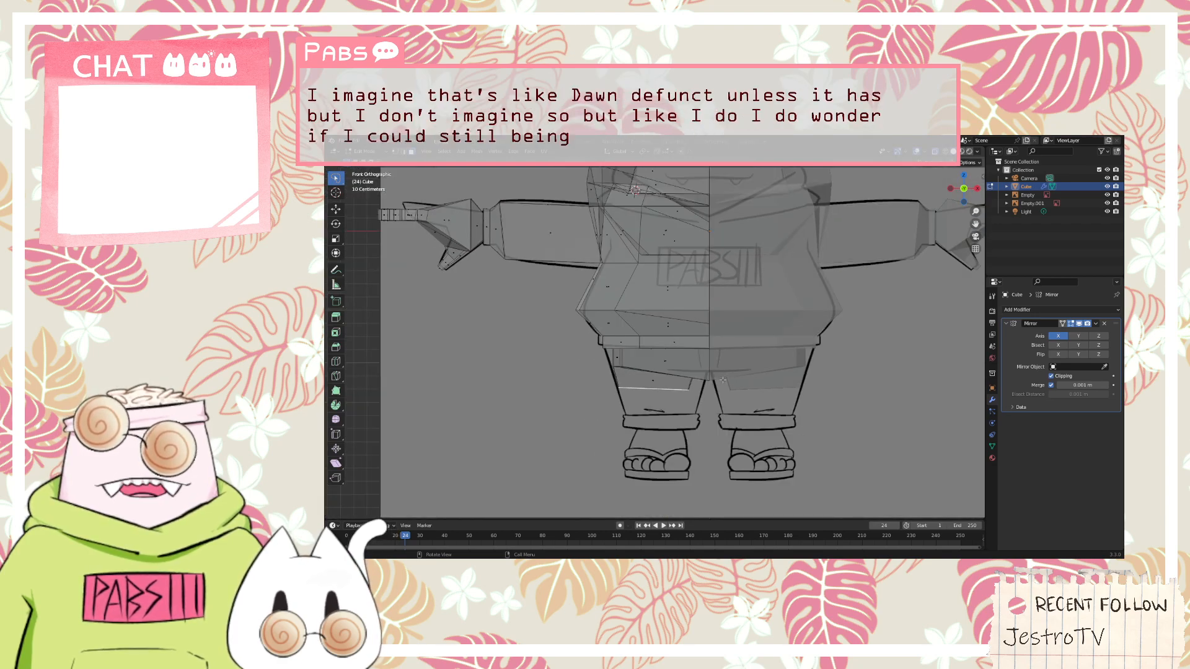
middle_drag(723, 378, 782, 331)
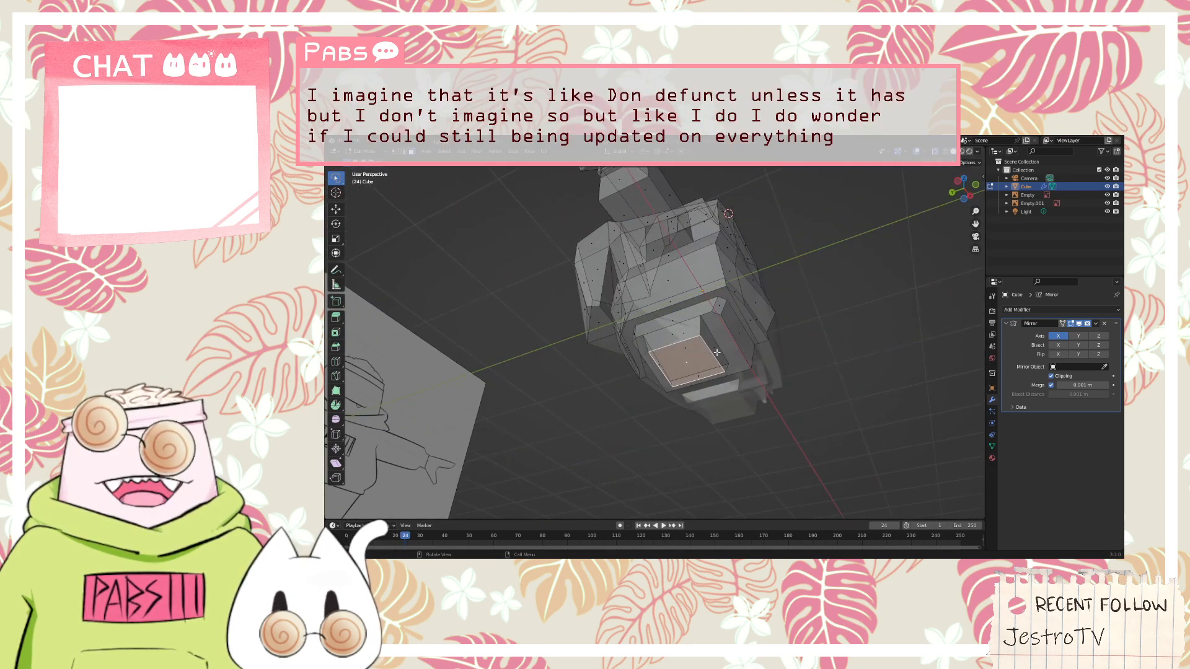
click(689, 351)
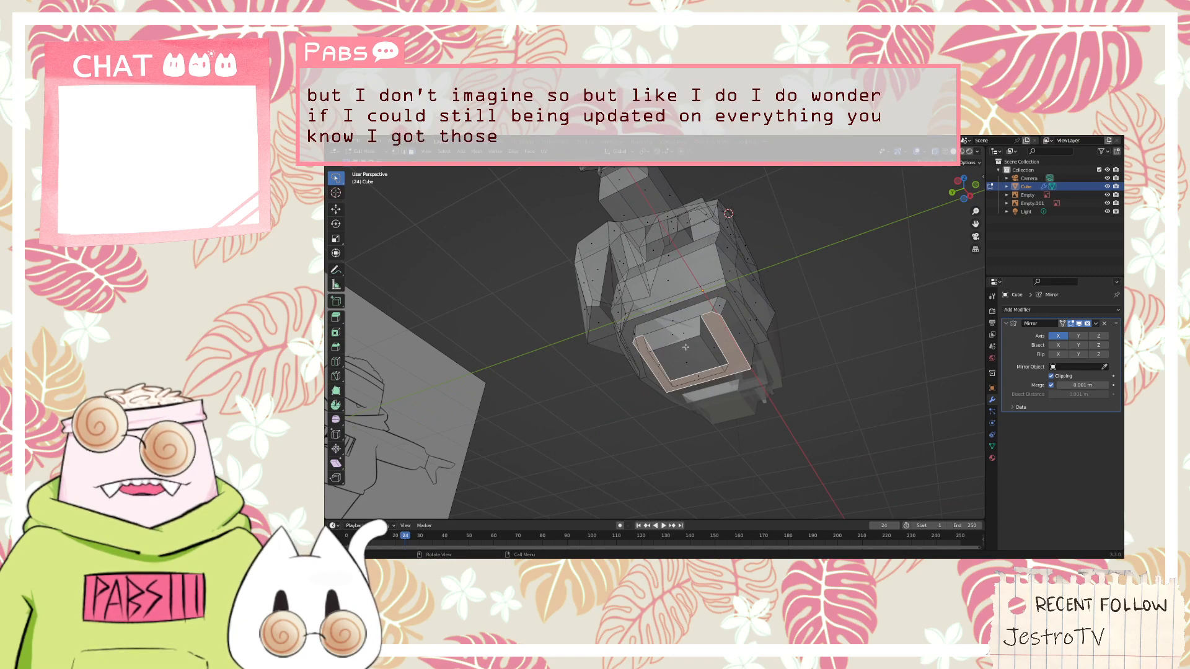
scroll(691, 350, up, 2)
mouse_move(709, 352)
middle_down()
mouse_move(673, 333)
mouse_move(705, 334)
mouse_move(687, 345)
middle_up()
key(s)
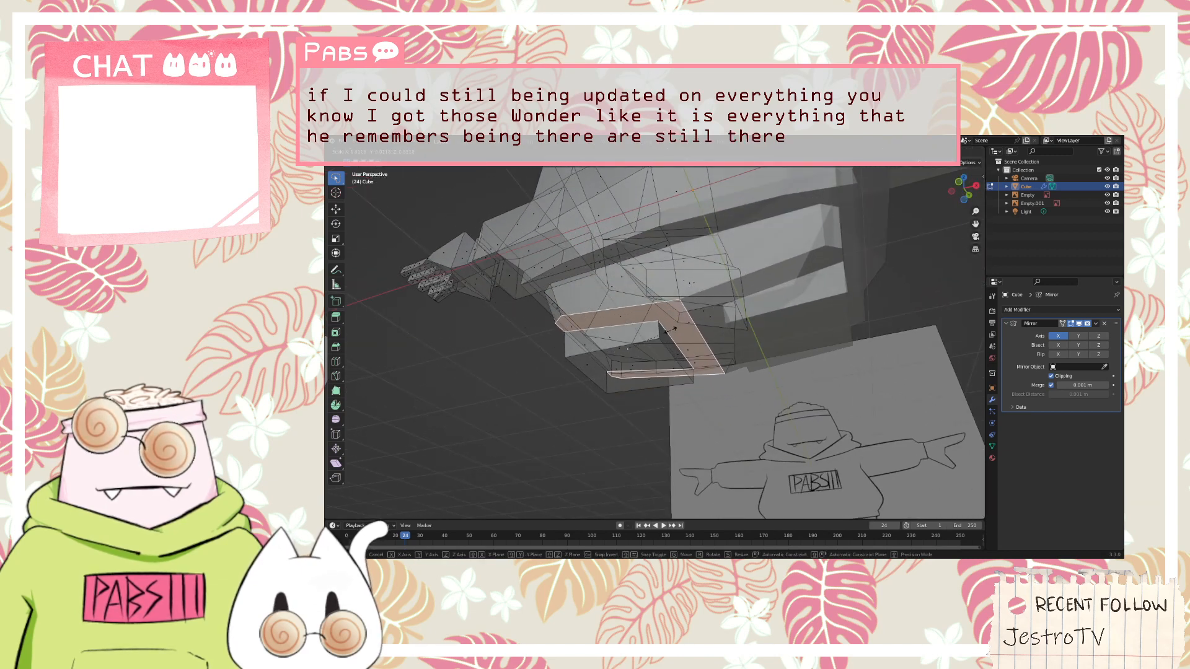
click(673, 329)
Try to shift the leg's inner top edge toward the body centre
middle_drag(673, 328, 680, 316)
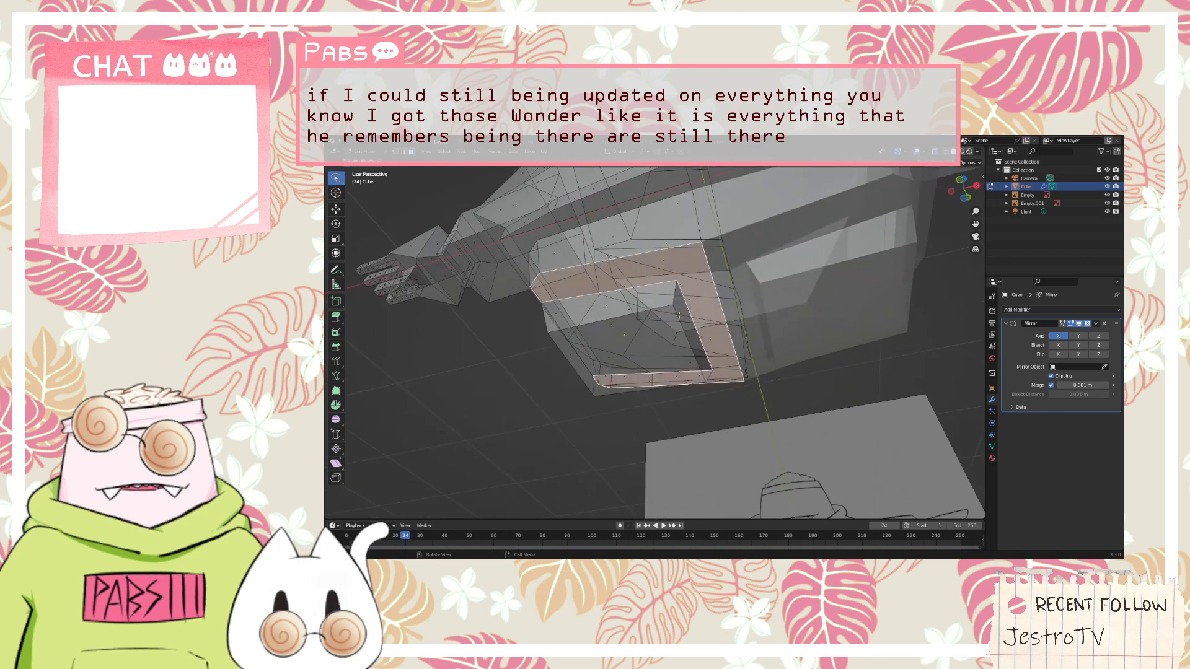
click(404, 154)
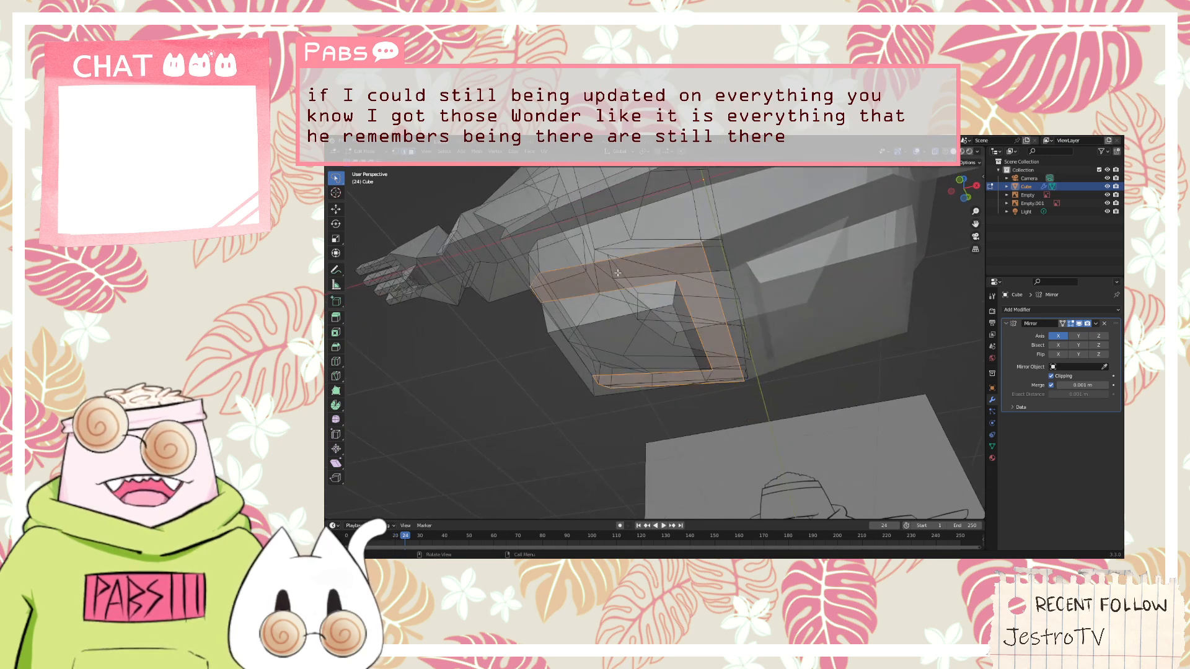
click(684, 298)
key(g)
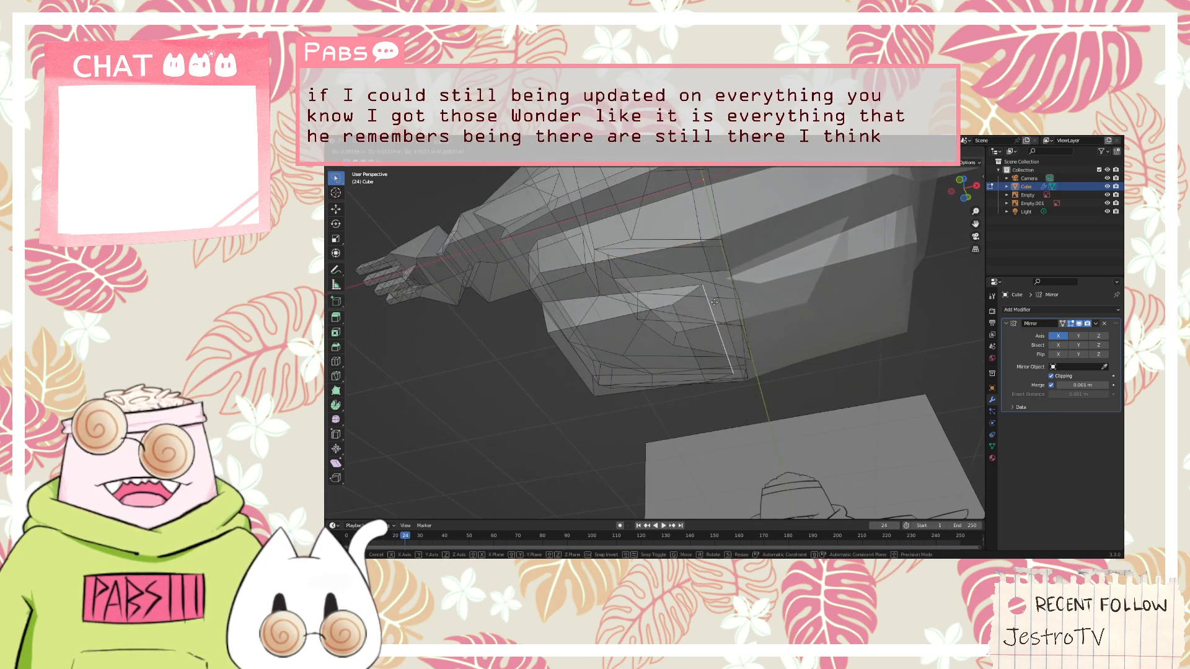
click(692, 281)
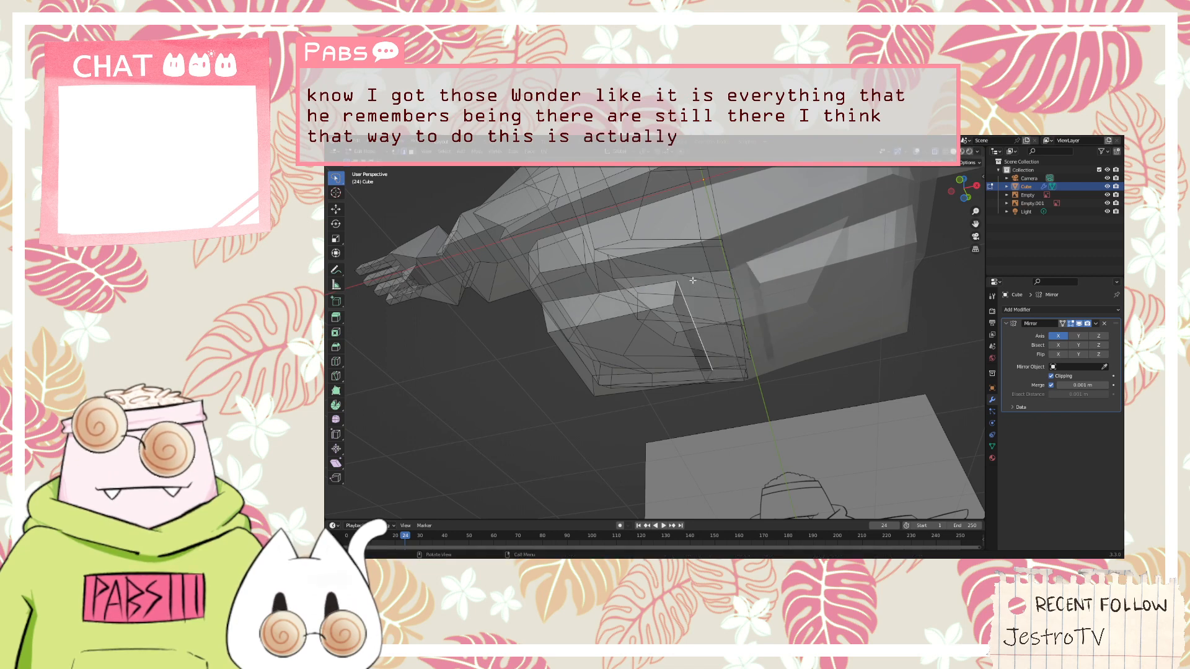
middle_drag(693, 281, 714, 304)
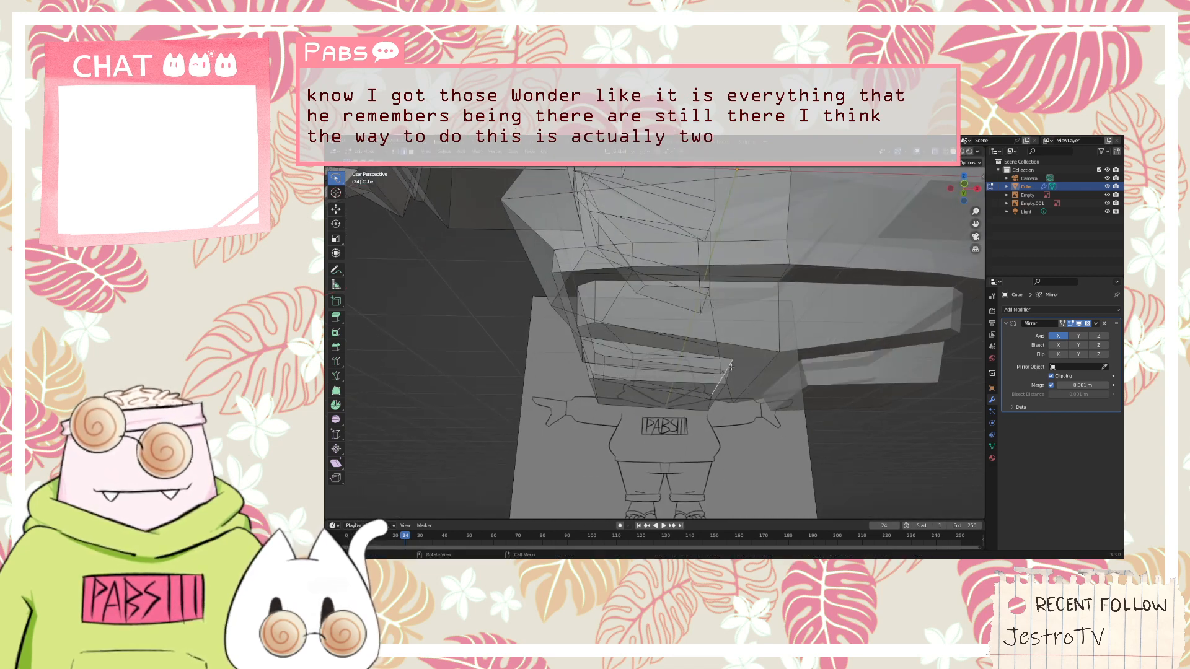
key(g)
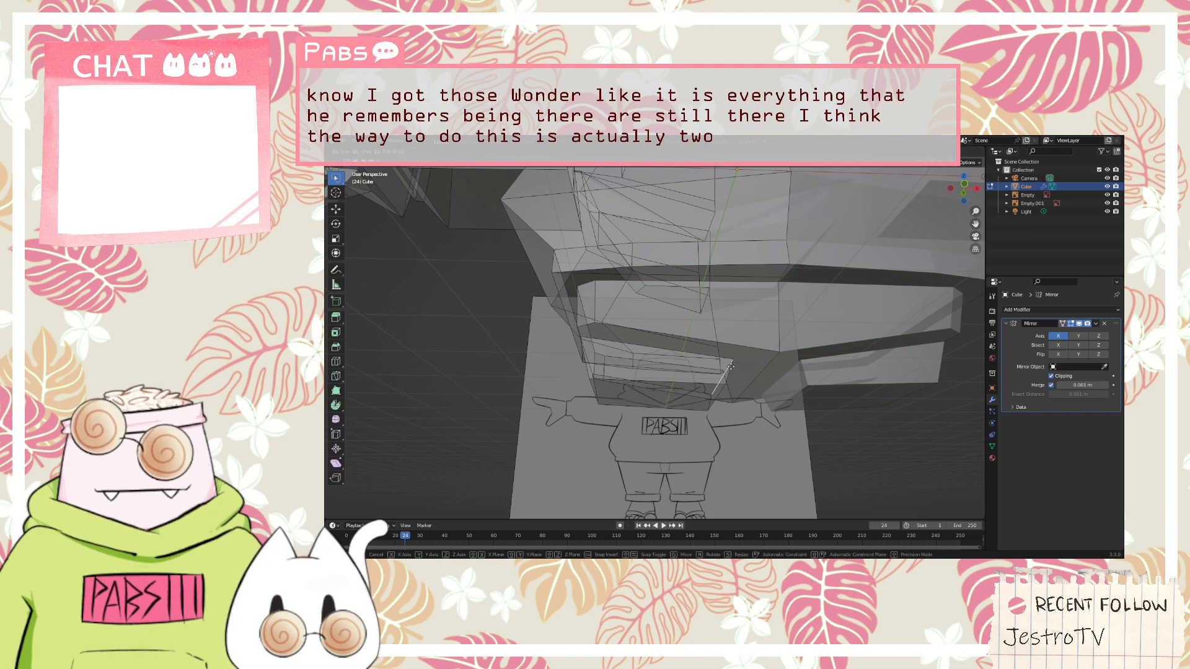
click(731, 366)
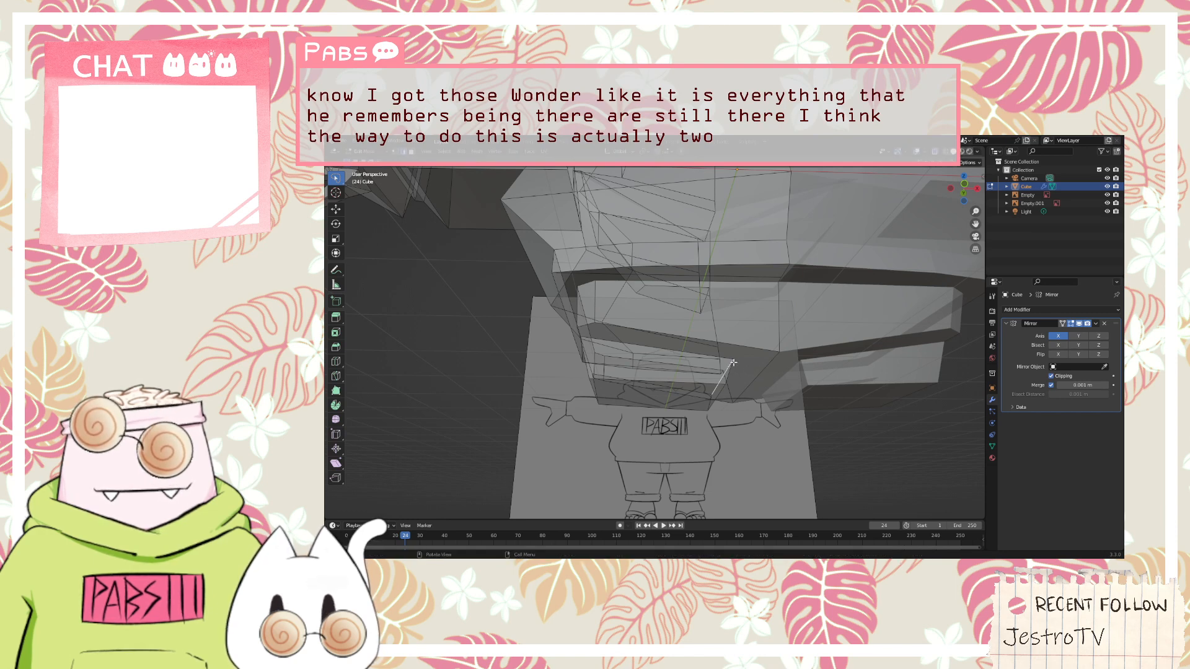
key(g)
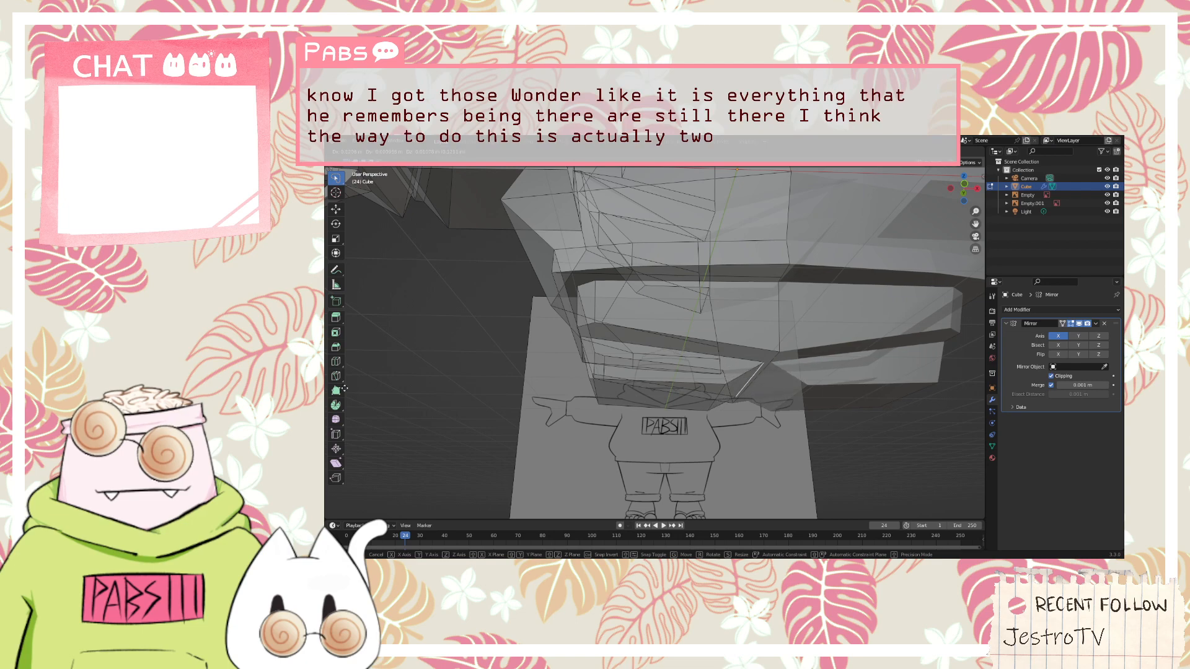
click(851, 374)
scroll(727, 341, down, 2)
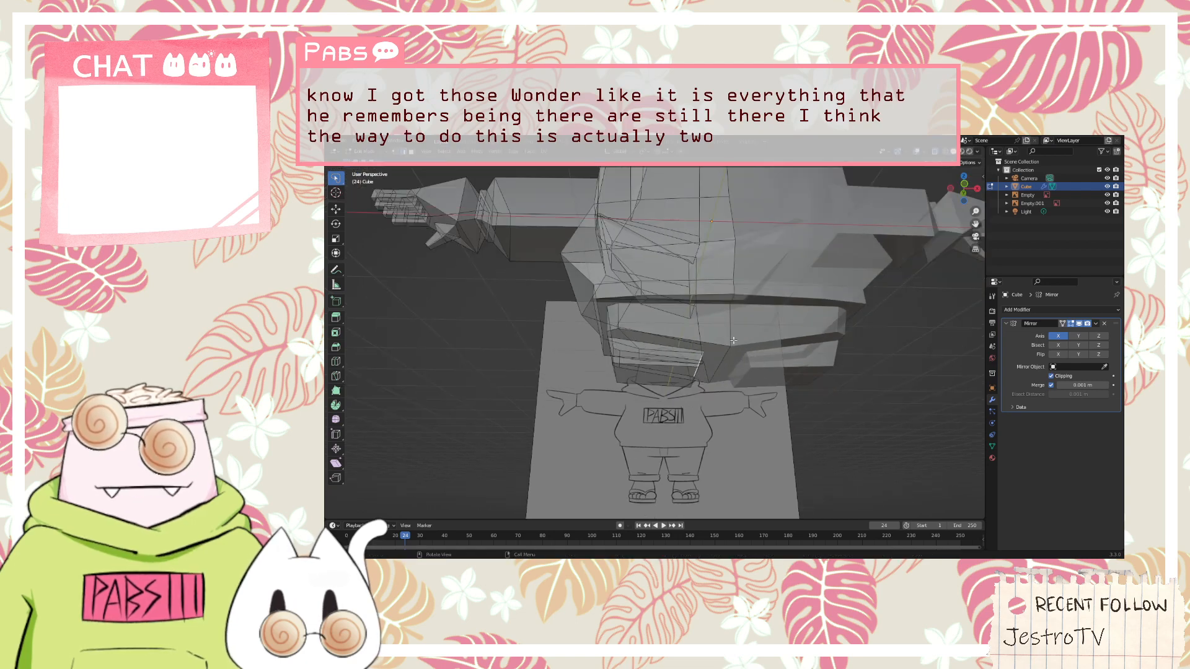
scroll(727, 341, up, 1)
middle_drag(727, 340, 765, 304)
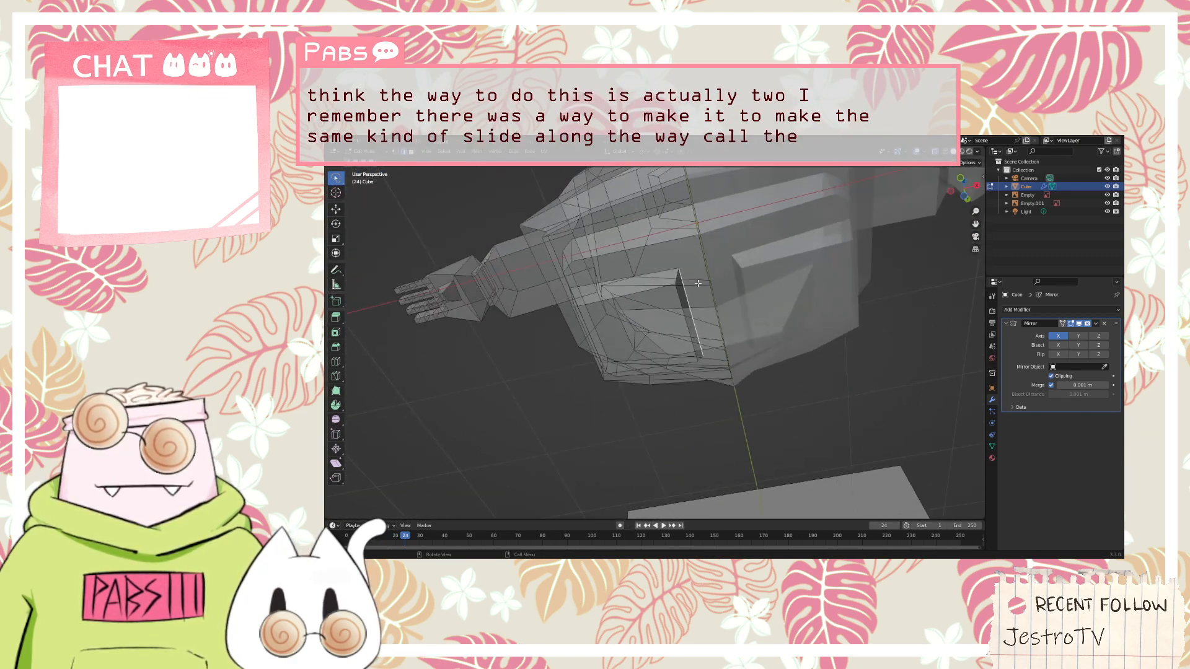
Extrude the leg's end face downward in front view to the top of the reference trouser cuff and resize it to the drawn trouser leg
middle_drag(698, 283, 571, 306)
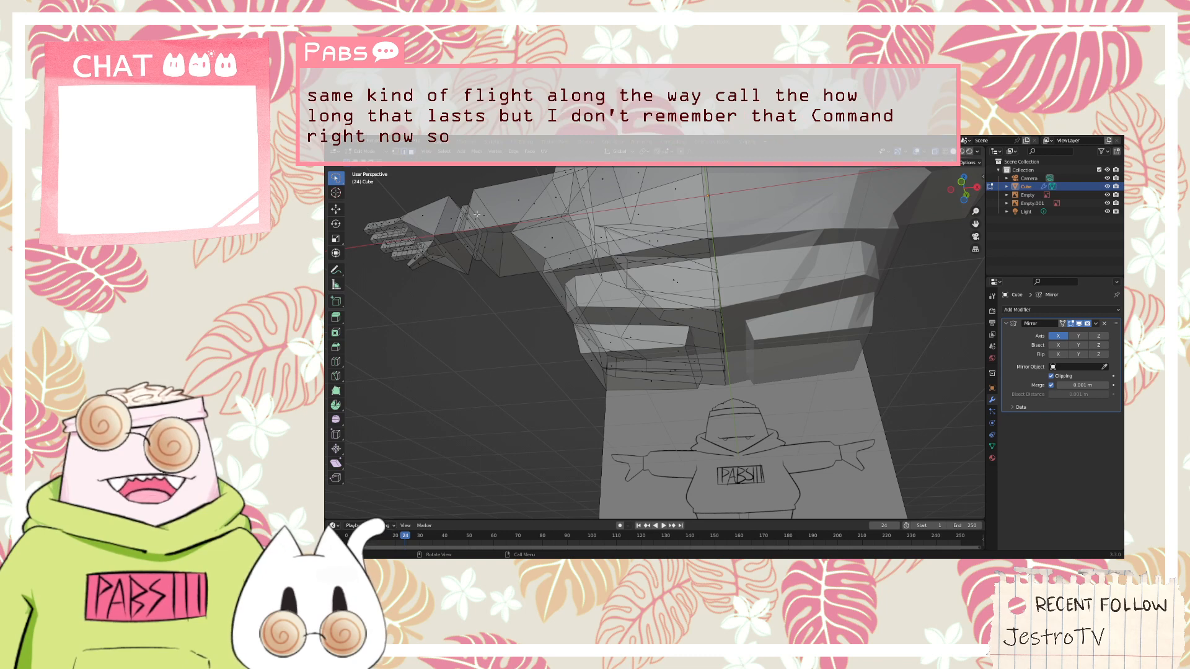
middle_drag(477, 215, 562, 265)
key(KP_1)
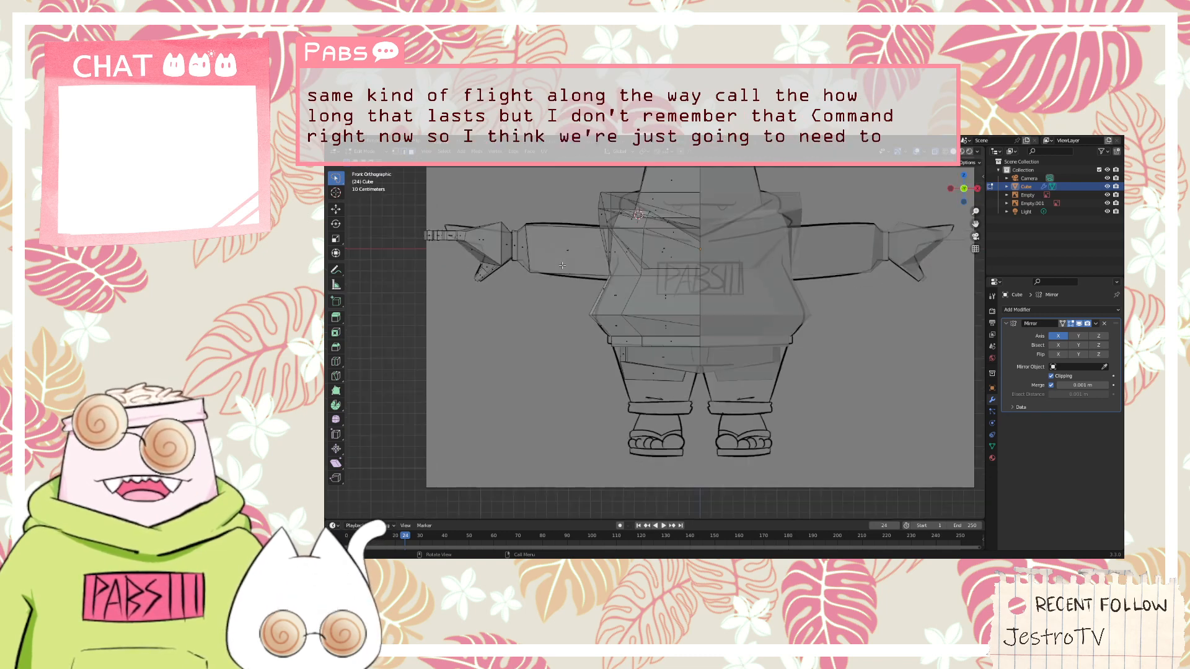
middle_drag(657, 379, 660, 329)
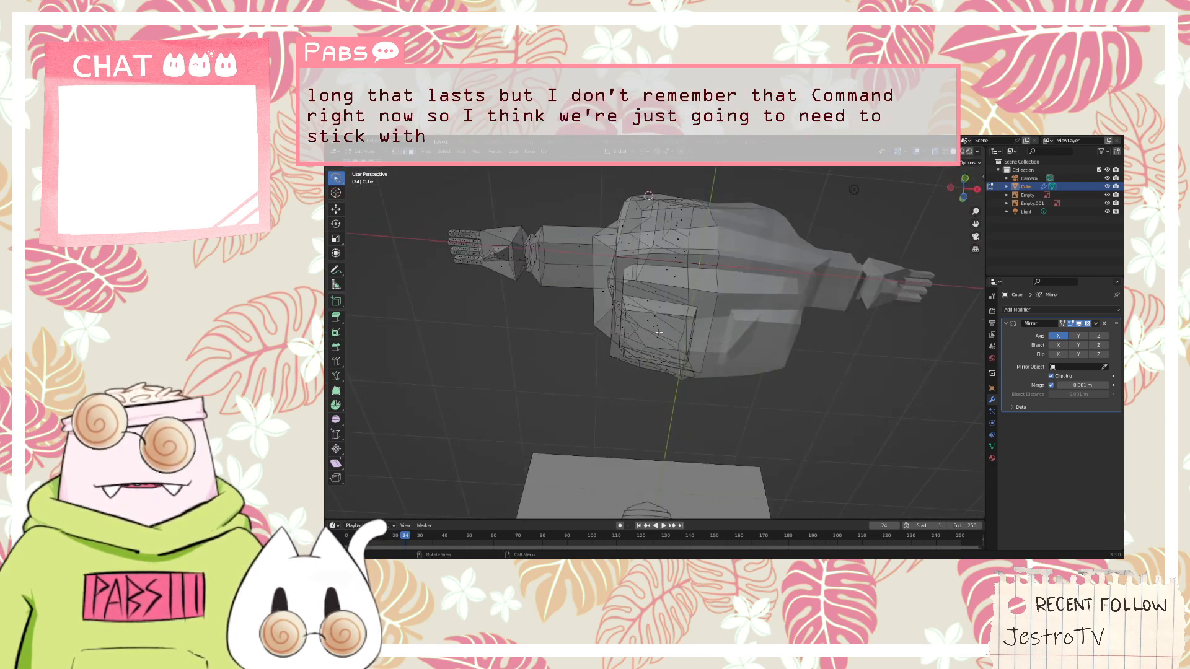
click(658, 333)
scroll(658, 334, up, 2)
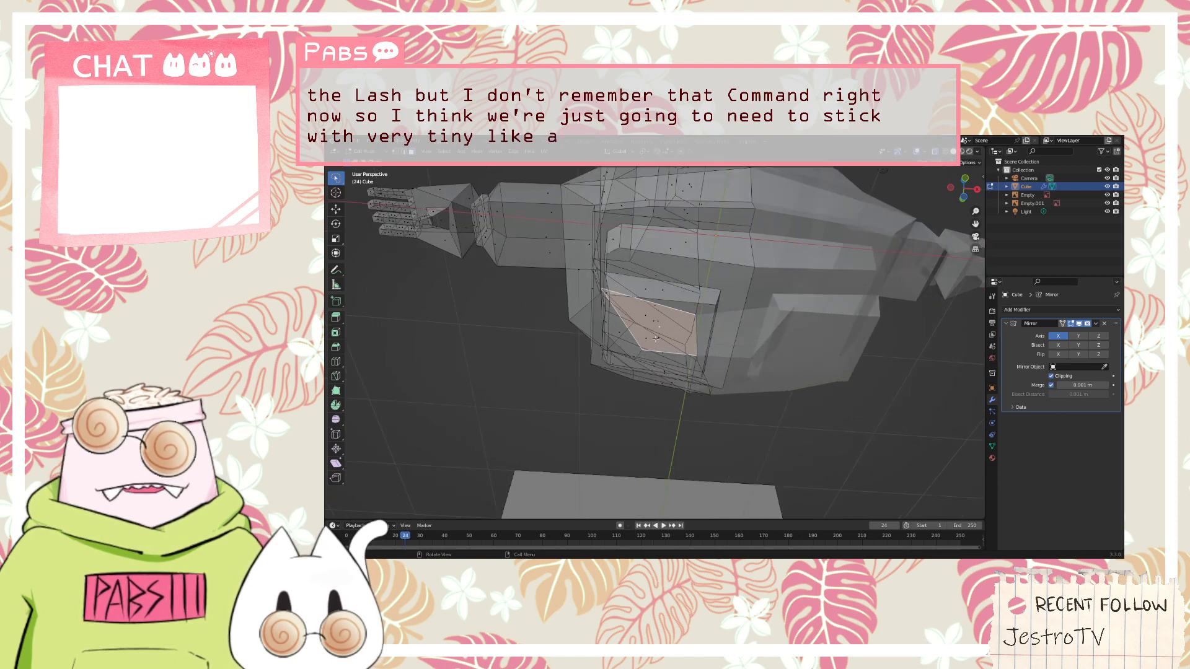
click(649, 339)
middle_drag(644, 338, 683, 354)
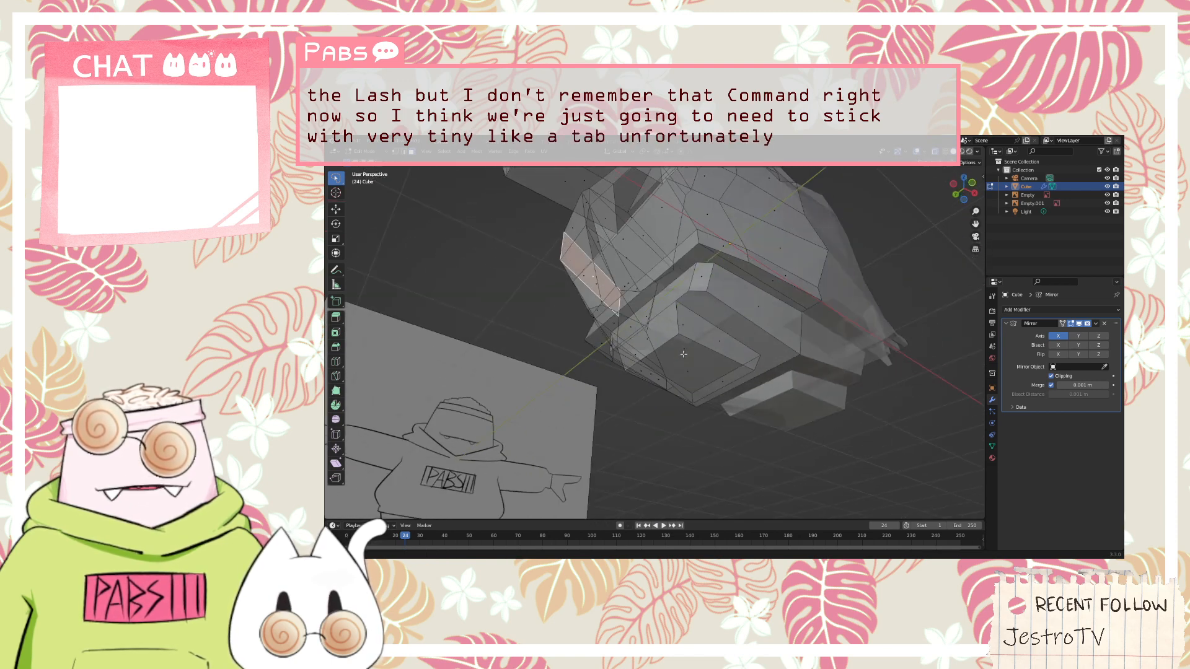
click(692, 374)
scroll(694, 373, down, 3)
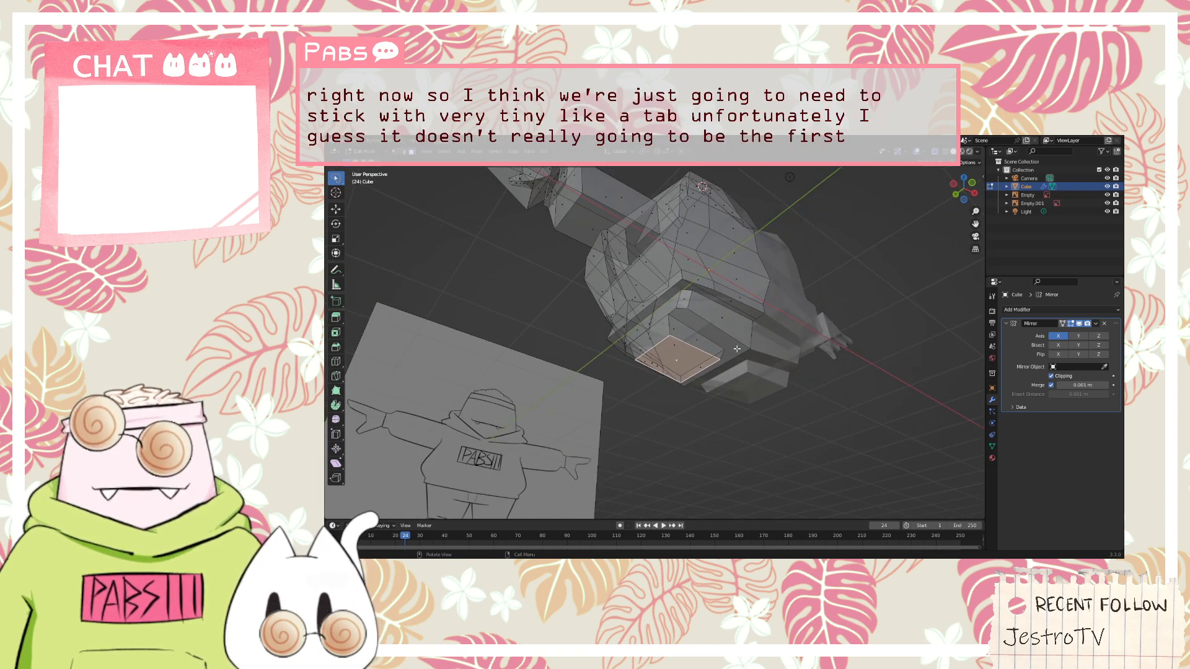
key(KP_1)
key(e)
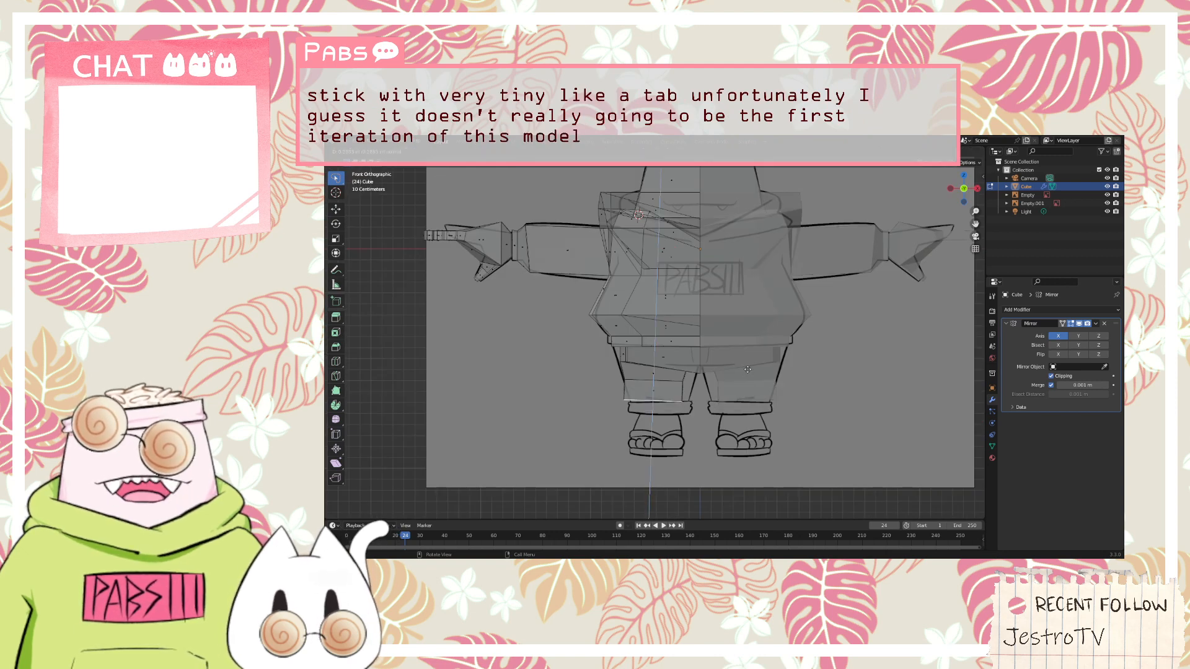
click(748, 371)
key(g)
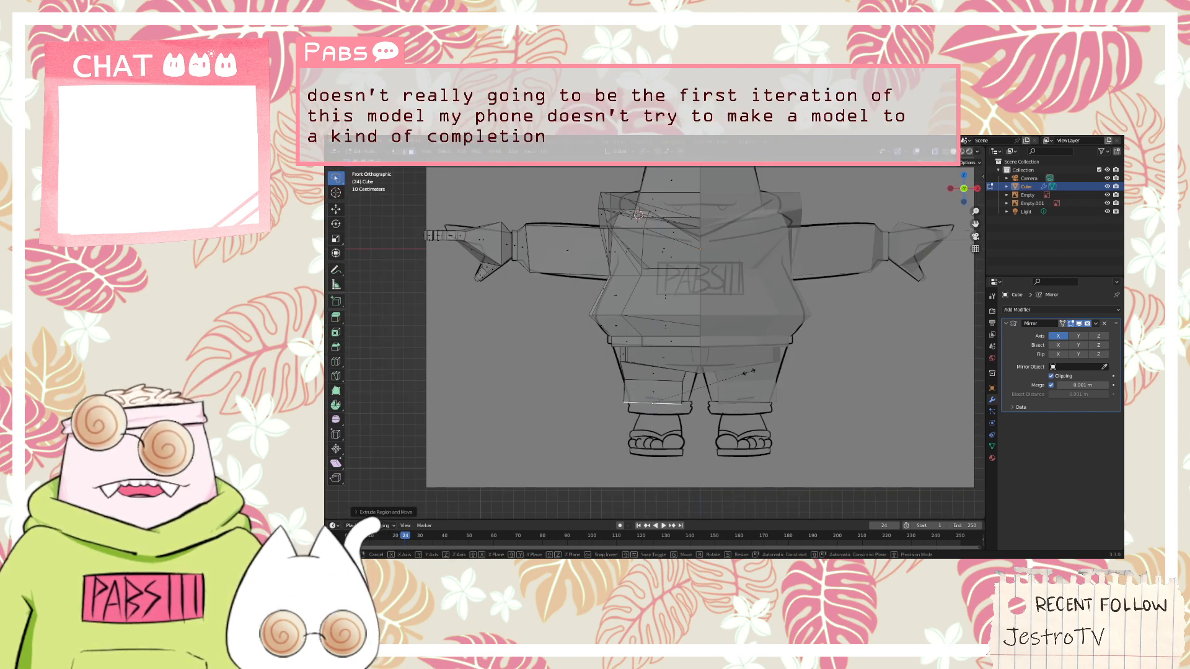
click(732, 374)
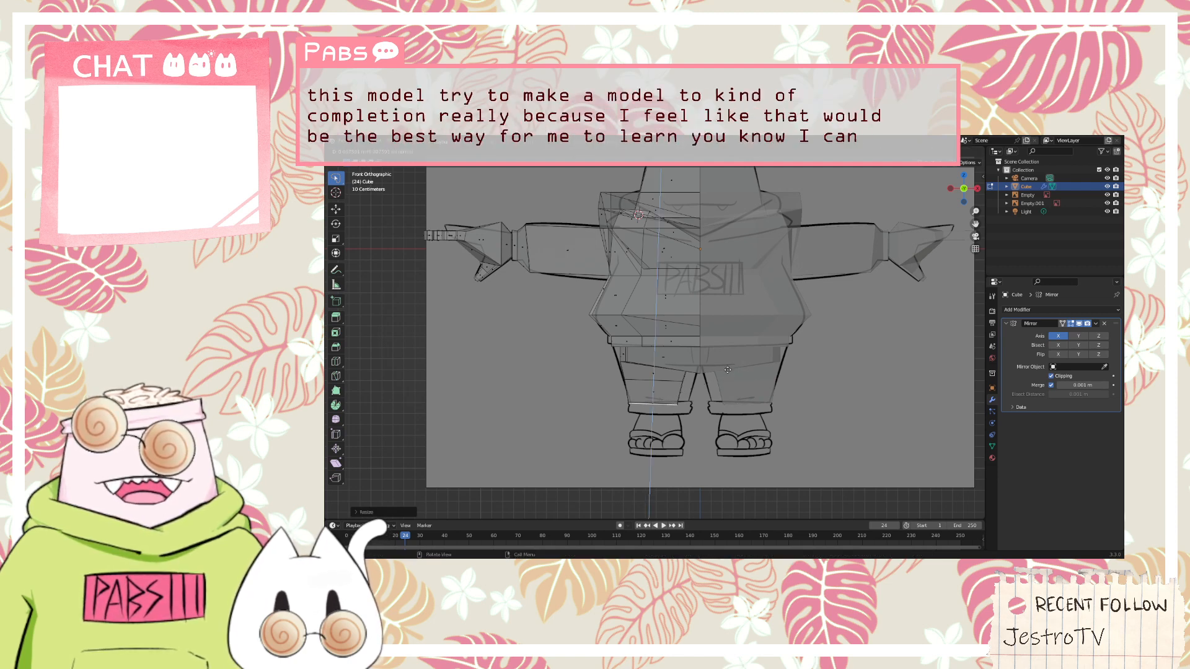
Extrude the leg end in place, scale it out to the reference cuff's width, and extrude it down to form the trouser cuff
key(e)
key(s)
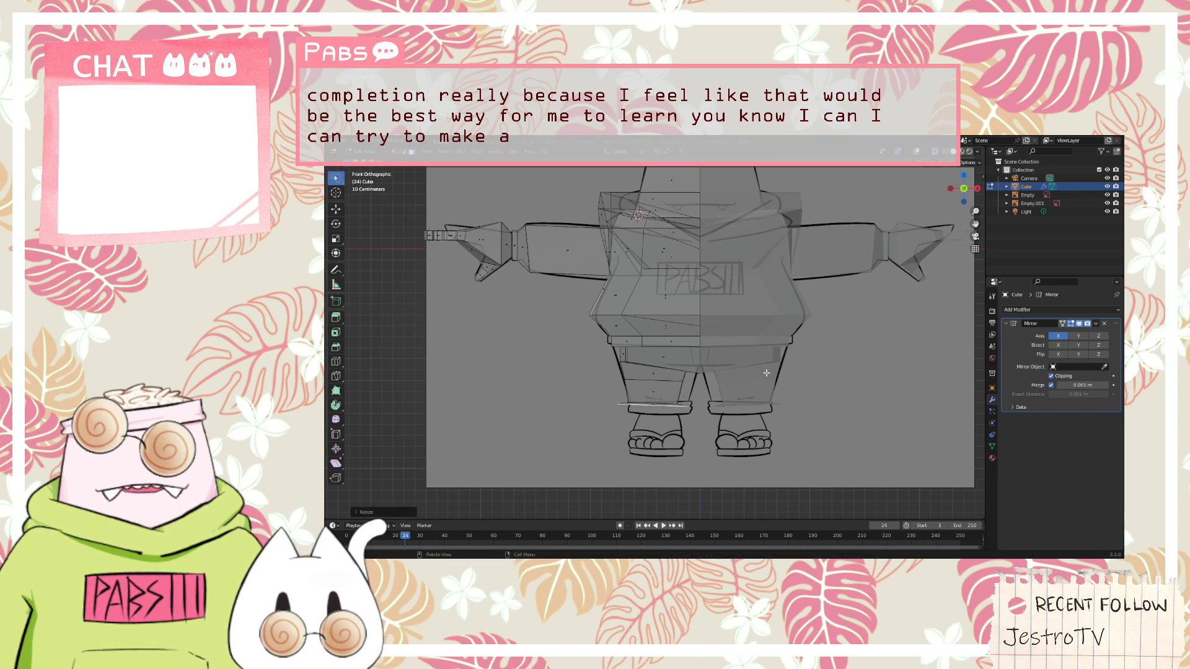
click(766, 379)
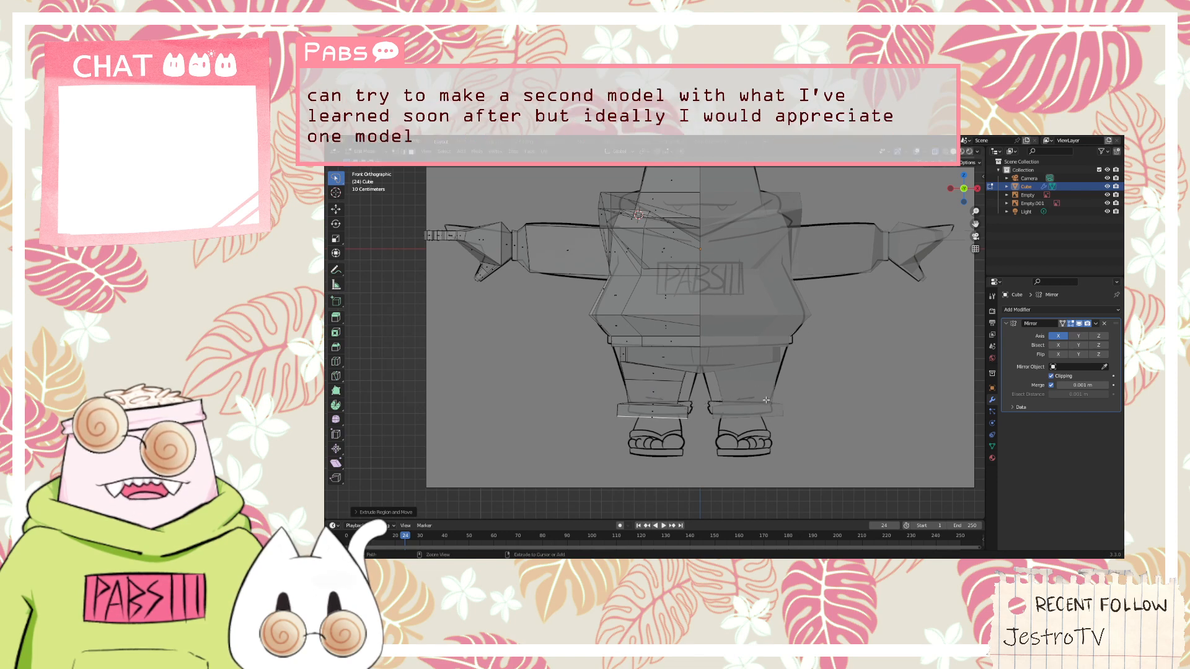
Try to extrude the cuff's underside straight down to the reference sole at full cuff width
key(ctrl+z)
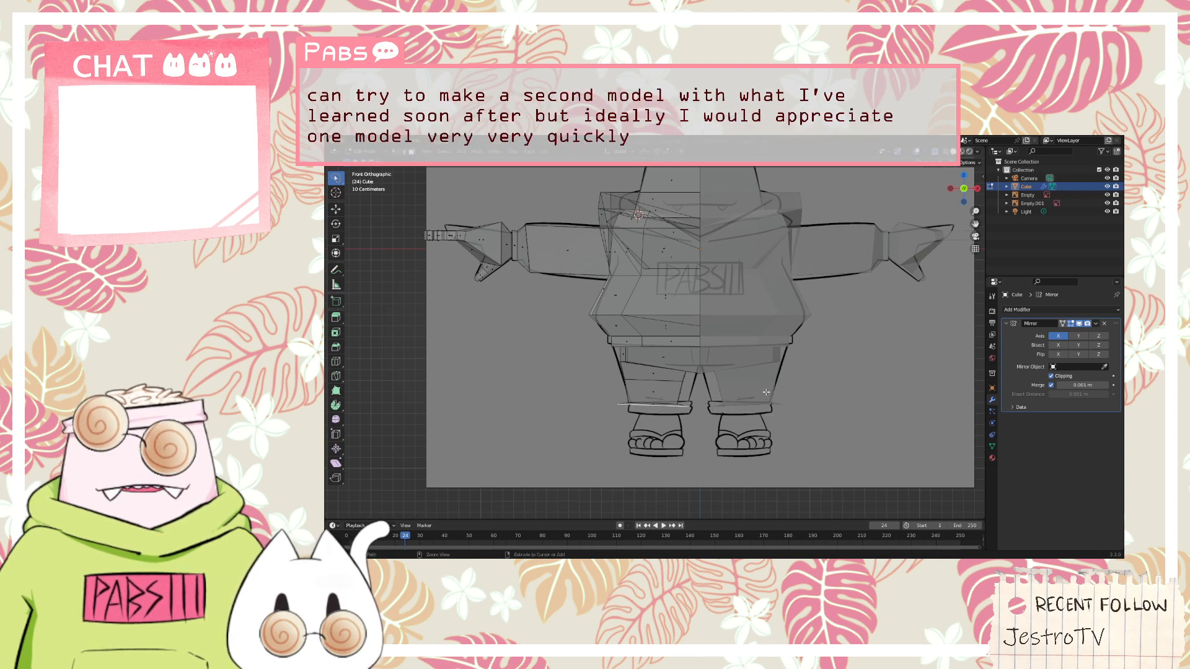
key(ctrl+shift+z)
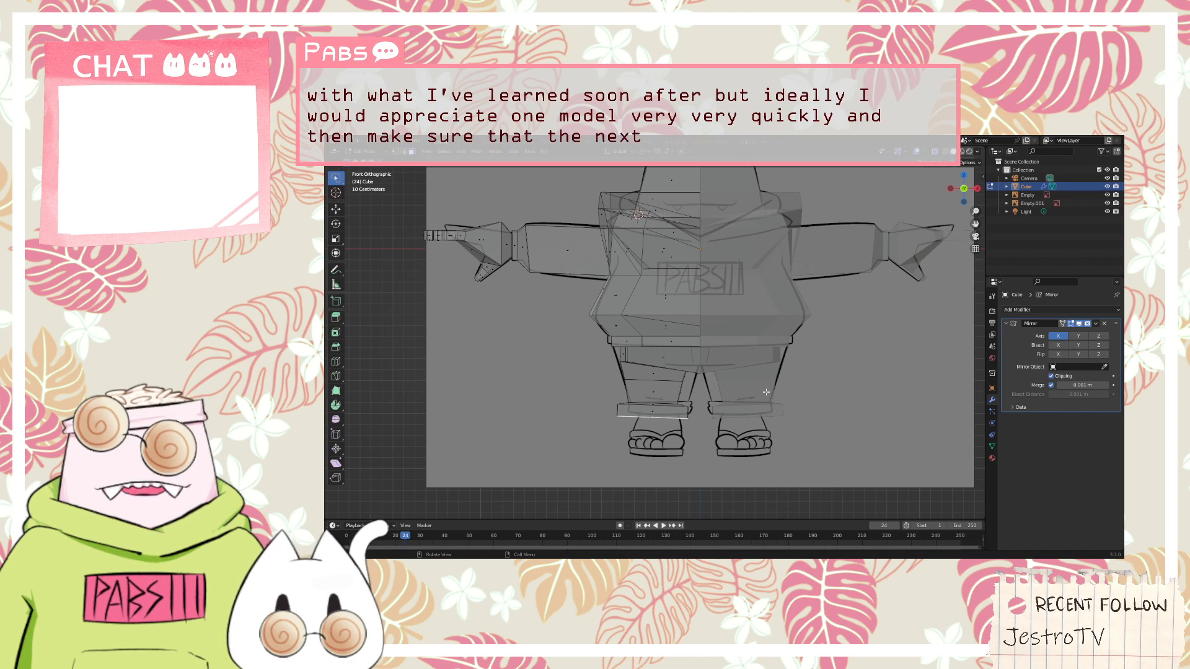
key(g)
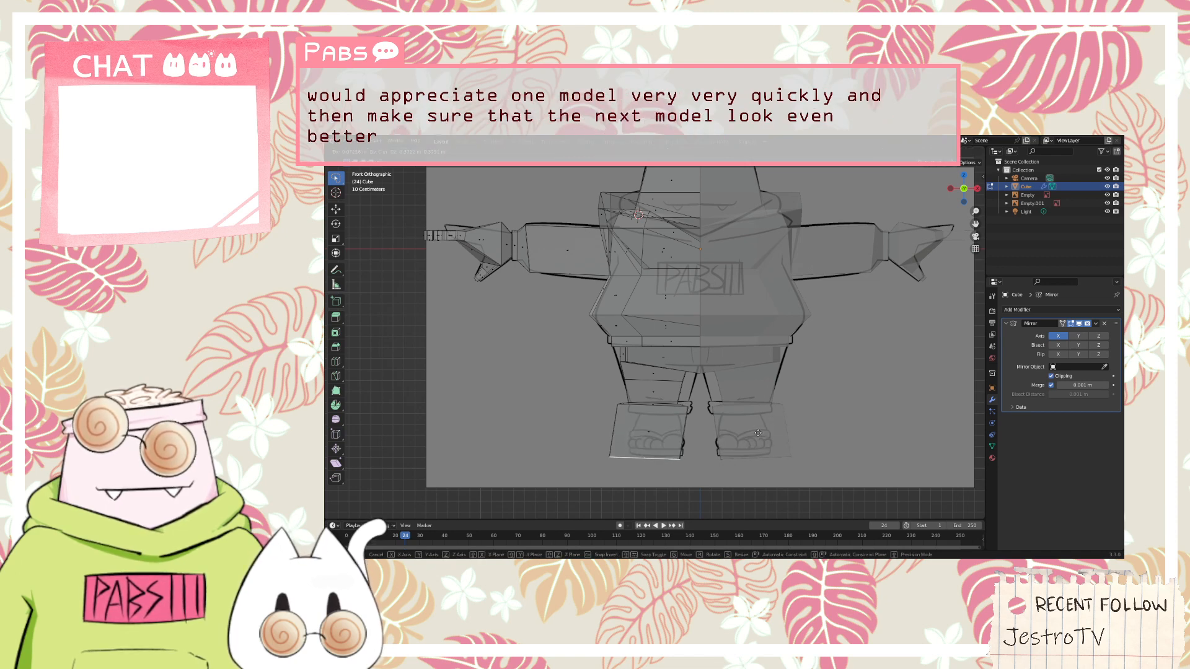
click(758, 432)
key(ctrl+z)
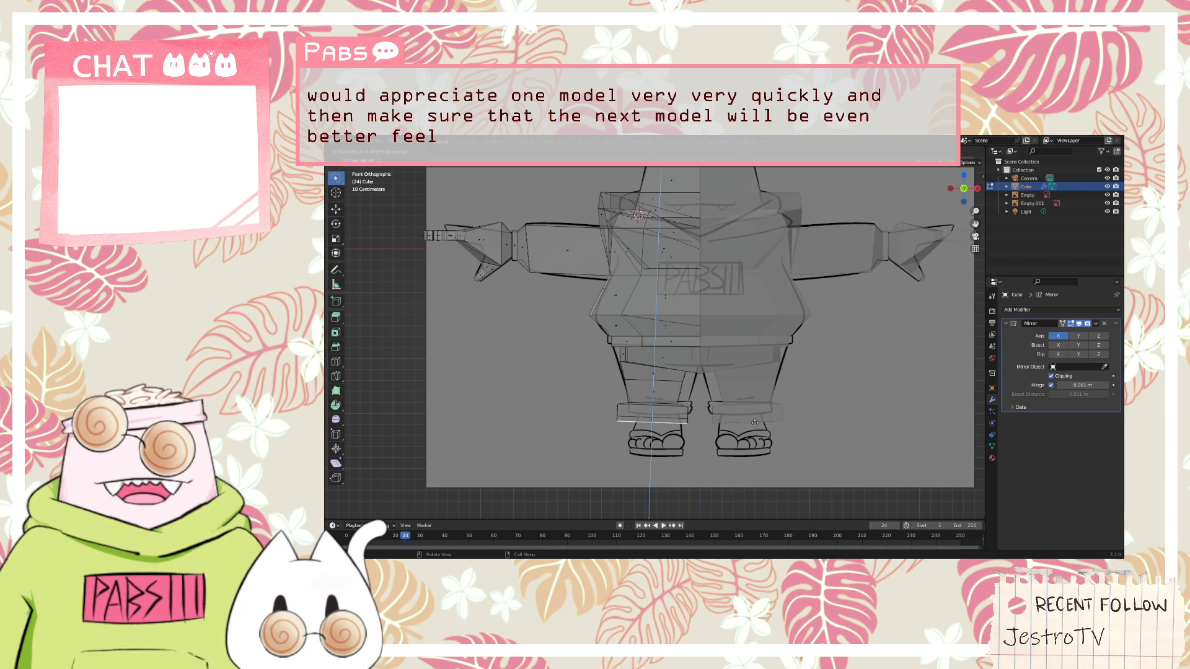
Extrude the cuff's end face in place, scale it to the reference ankle's width, and extrude it down to the drawn sole
click(743, 420)
key(s)
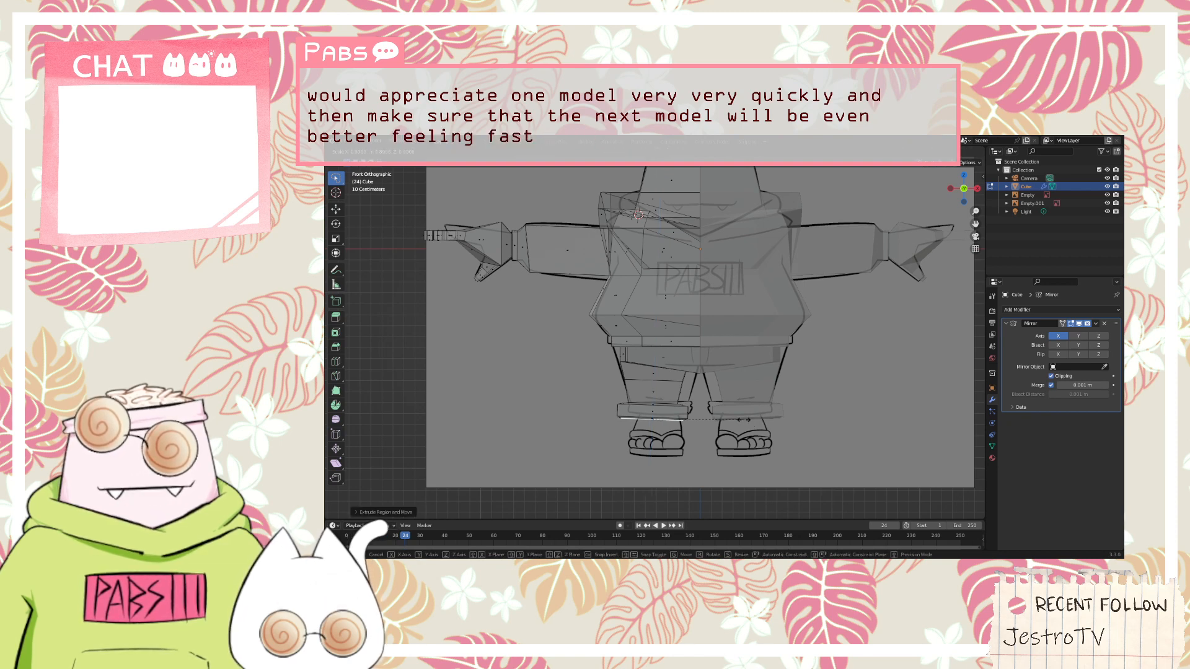
click(725, 420)
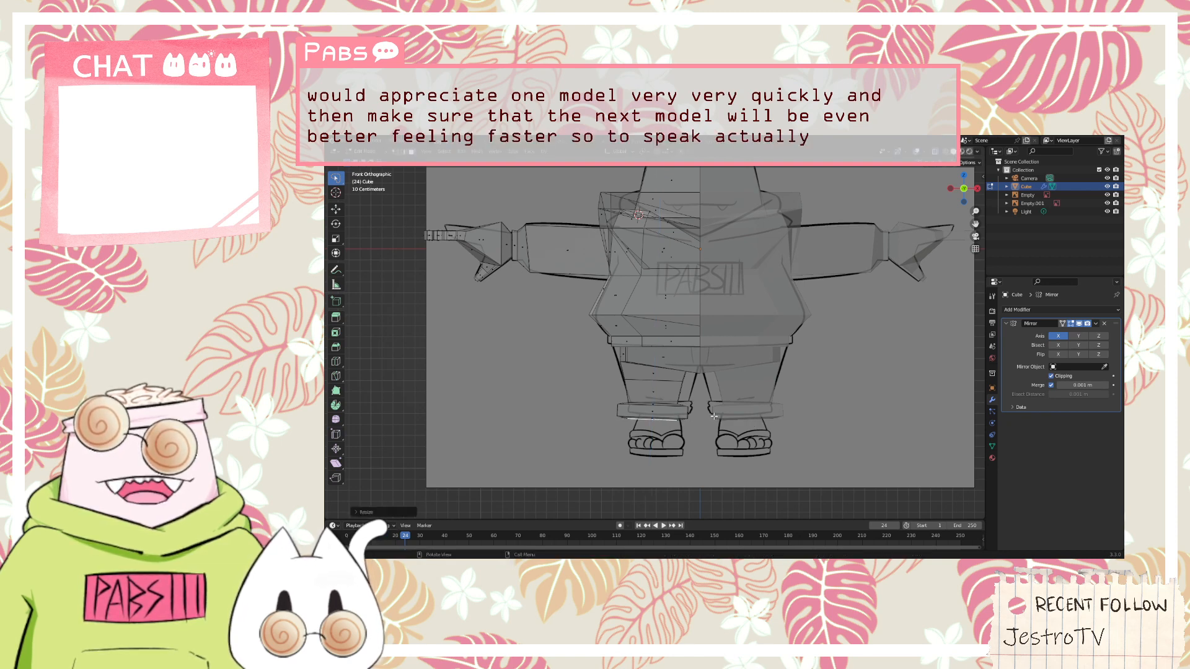
key(e)
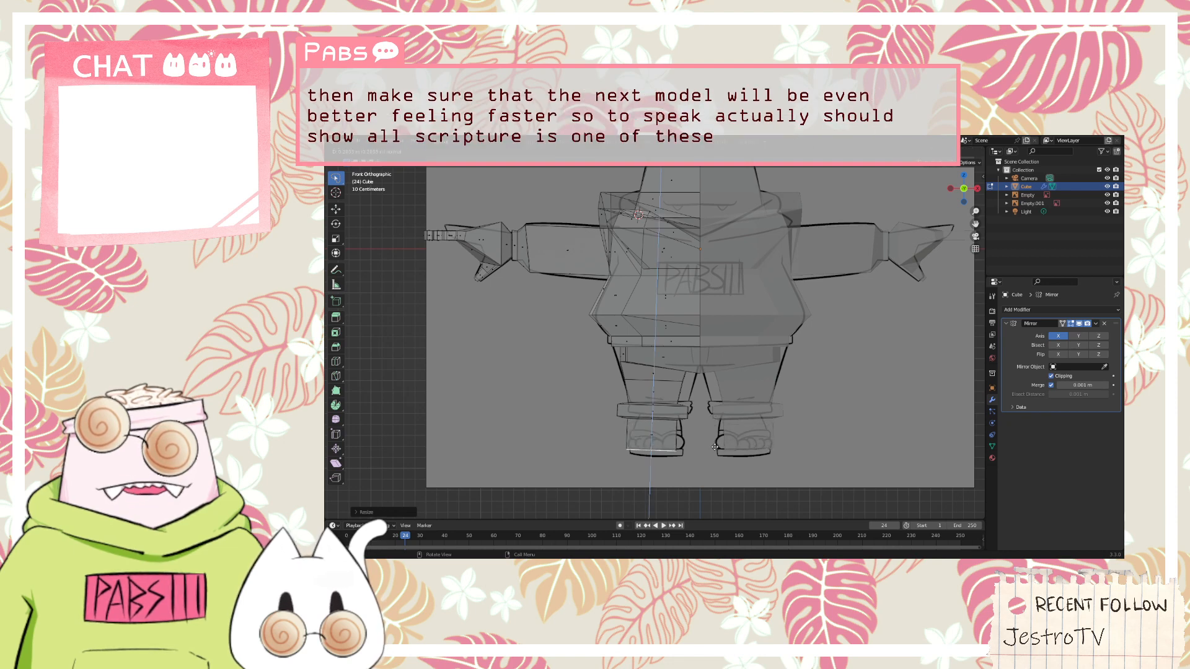
click(715, 451)
Flatten the foot block's bottom face with LoopTools and rotate it to match the reference sole
right_click(658, 453)
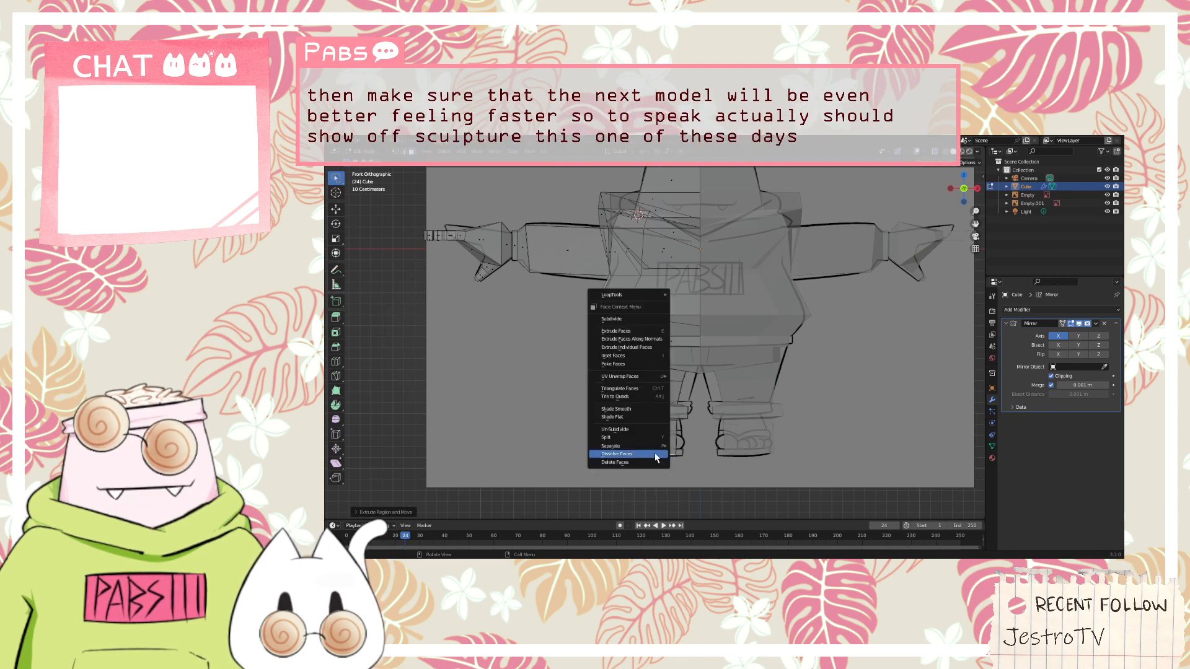
mouse_move(632, 295)
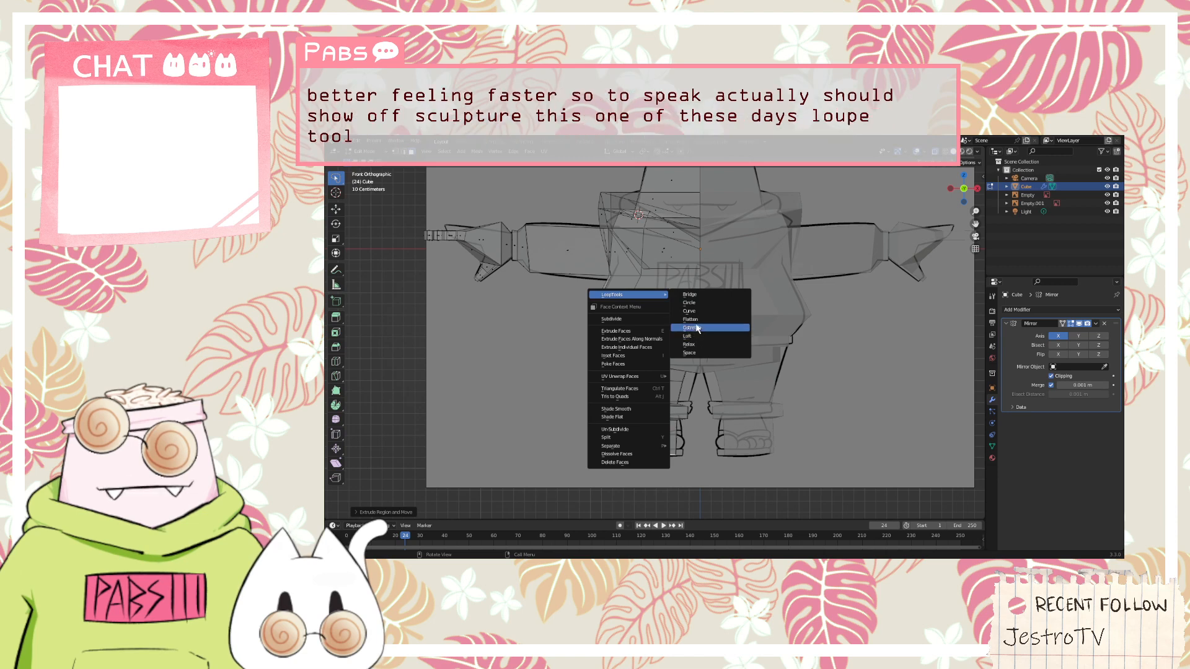
click(699, 321)
key(r)
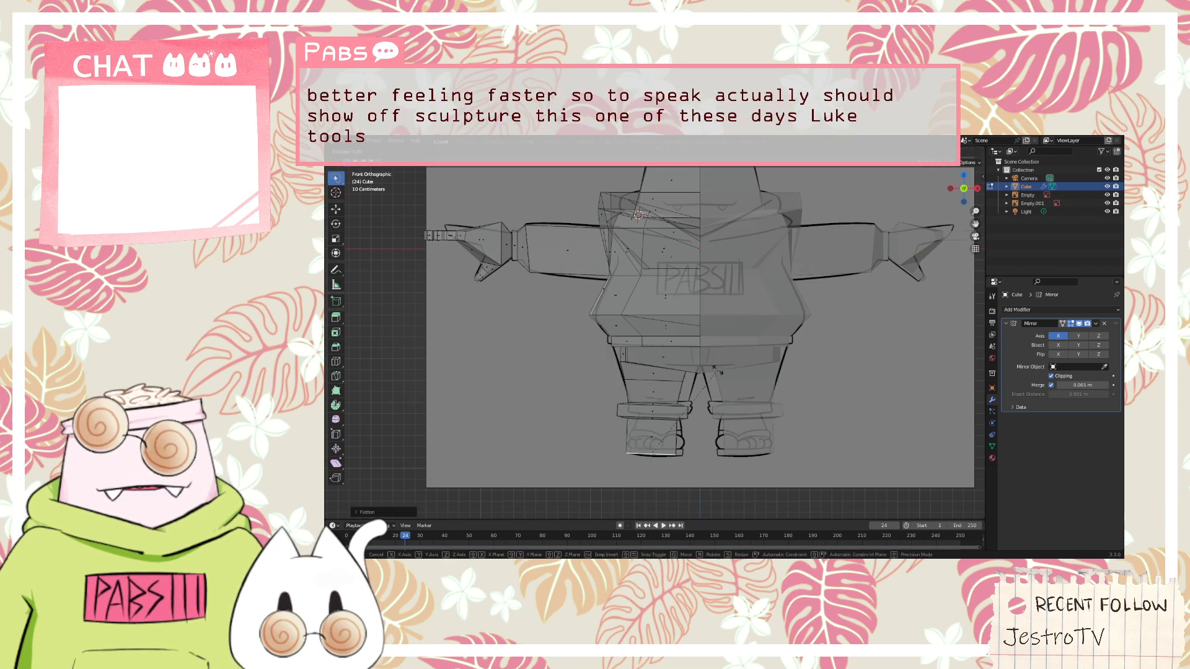
click(709, 362)
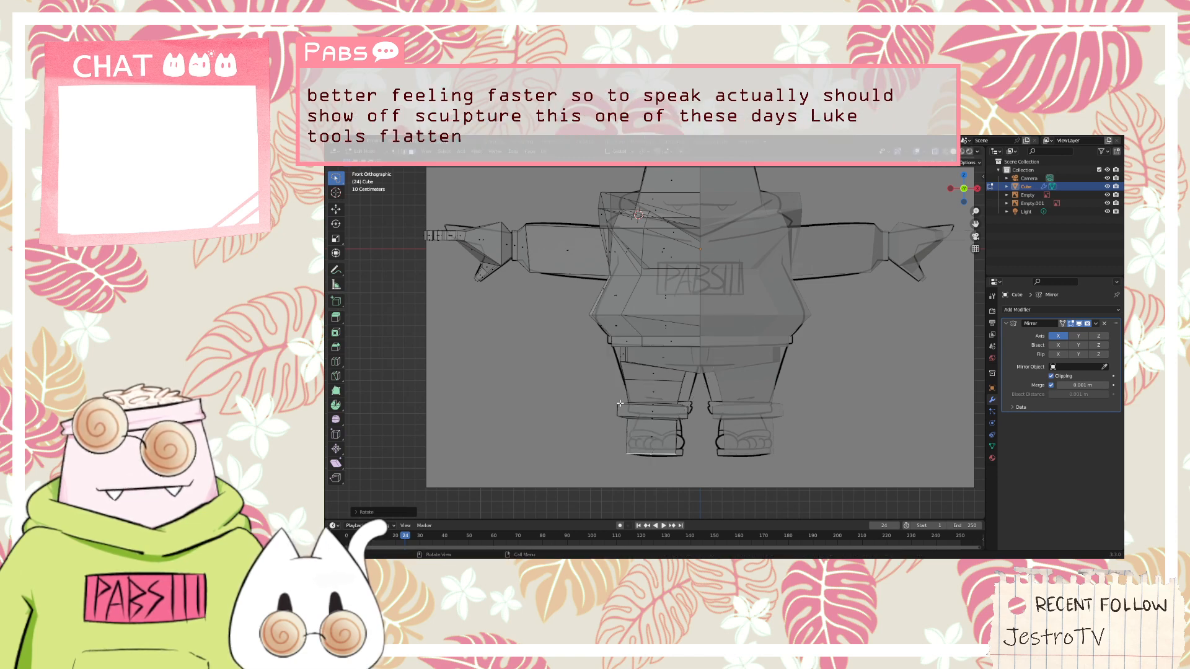
Try to slide the foot block's bottom face upward
middle_drag(621, 403, 687, 443)
click(686, 440)
click(689, 451)
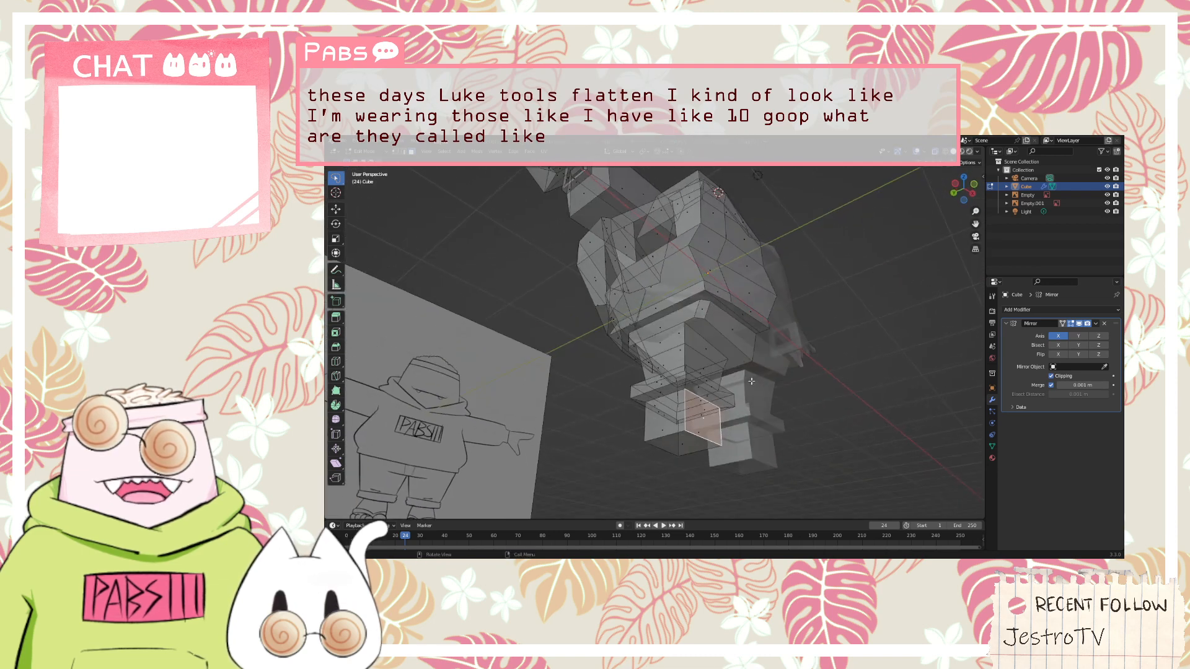
click(687, 443)
key(g)
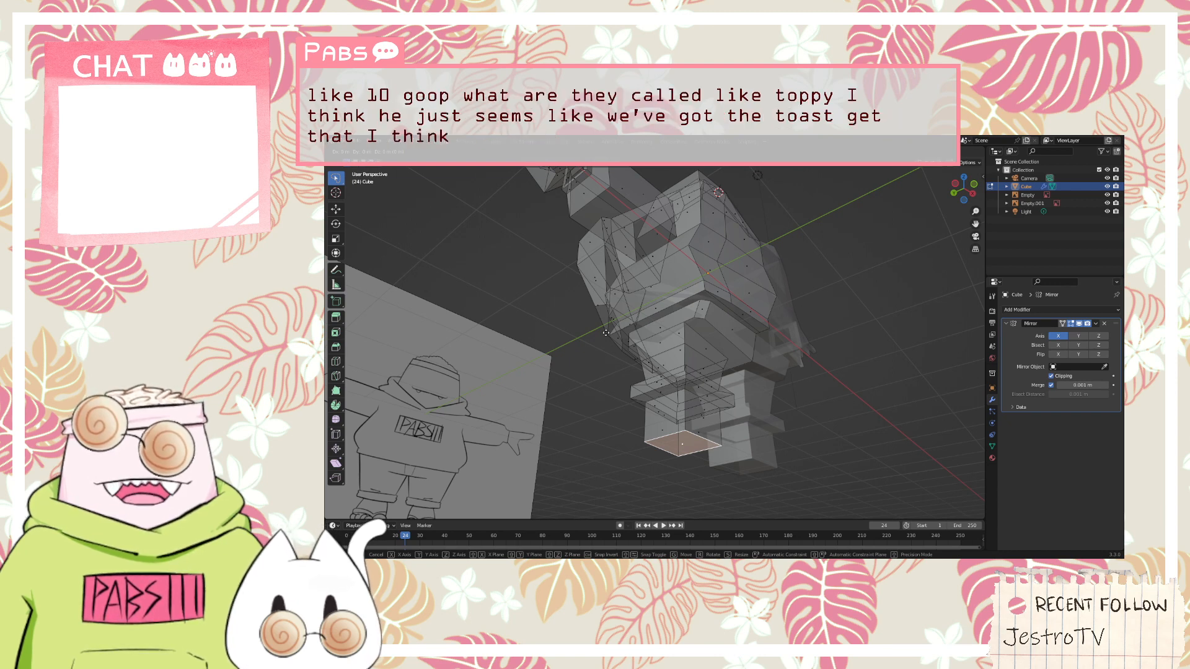
key(g)
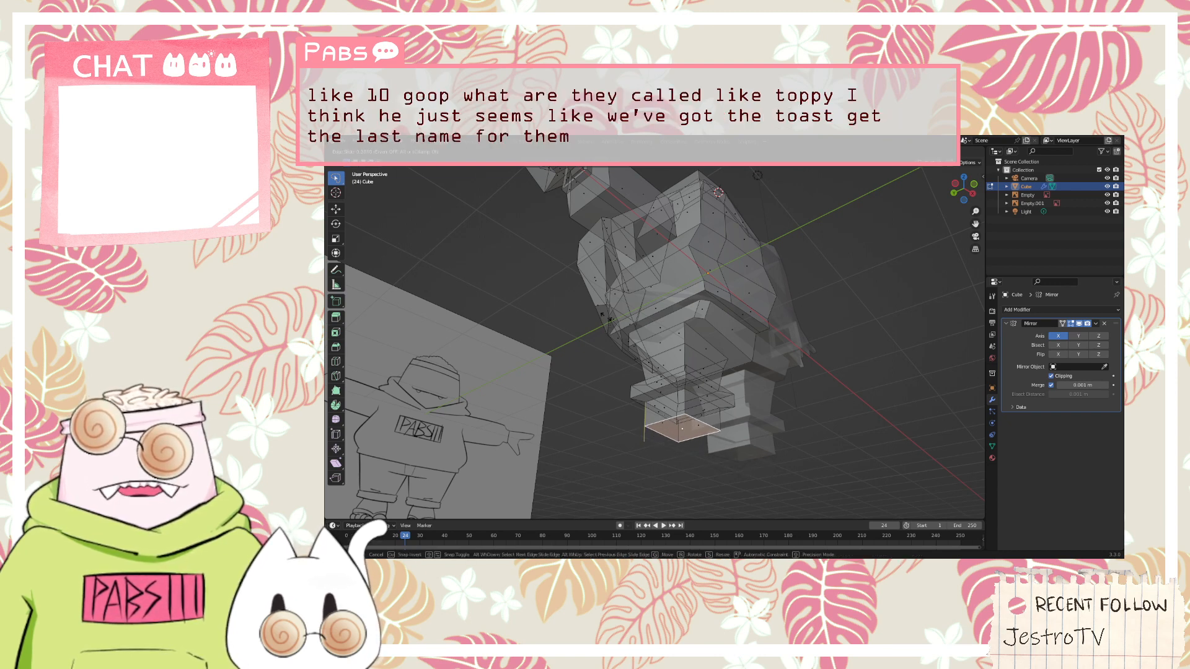
click(606, 317)
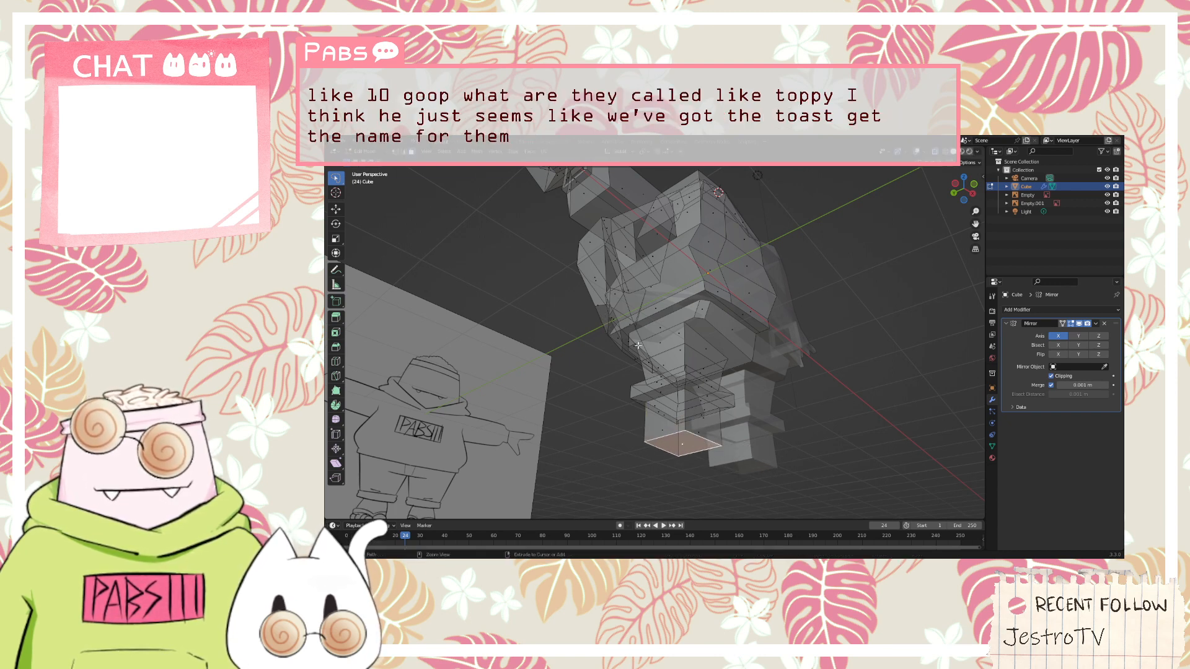
key(ctrl+z)
key(ctrl+shift+z)
key(ctrl+shift+z)
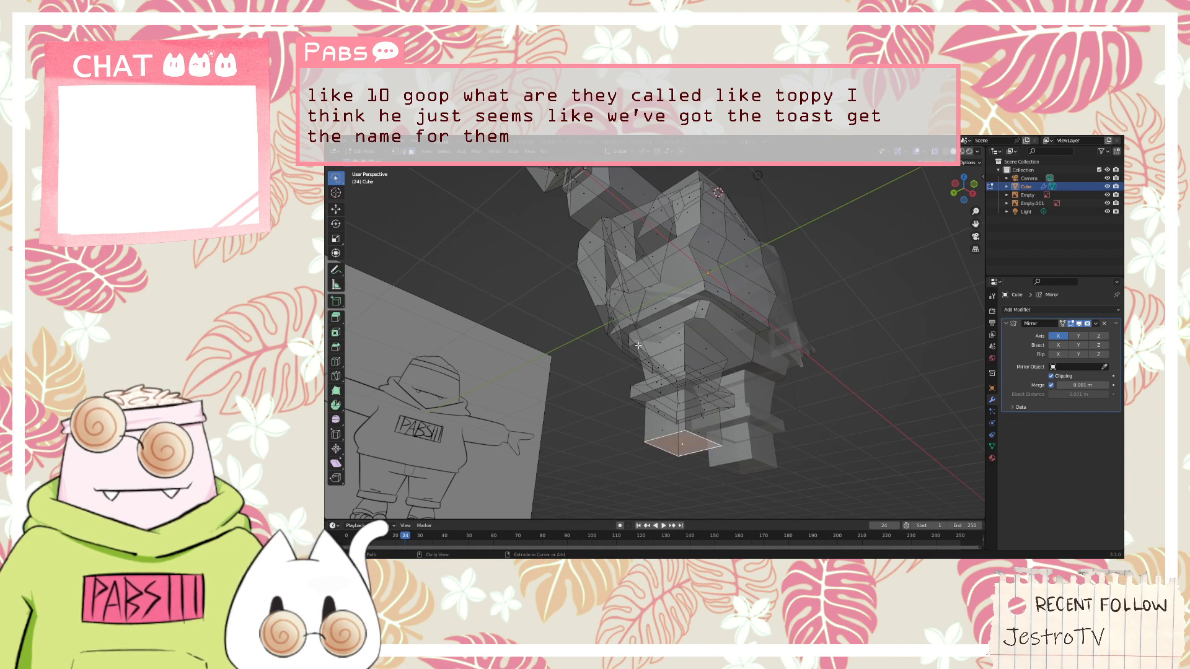
Try to extrude the foot block's front face far forward into a very long foot
middle_drag(638, 345, 613, 384)
key(e)
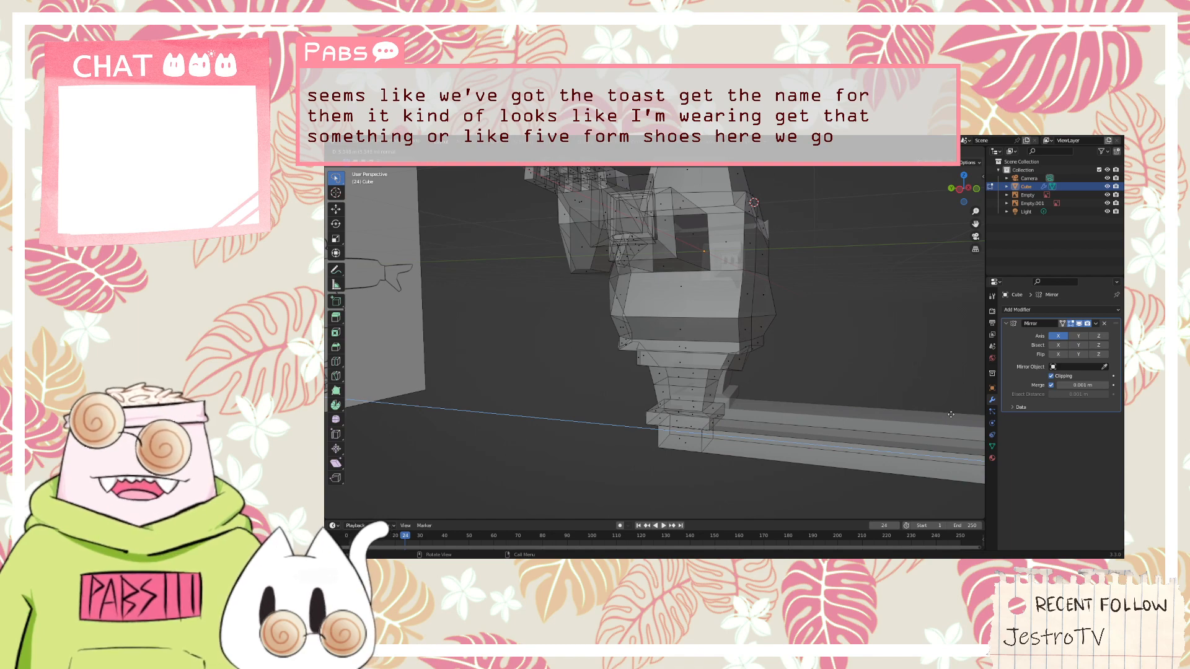
click(951, 415)
middle_drag(950, 415, 820, 414)
middle_drag(868, 419, 816, 415)
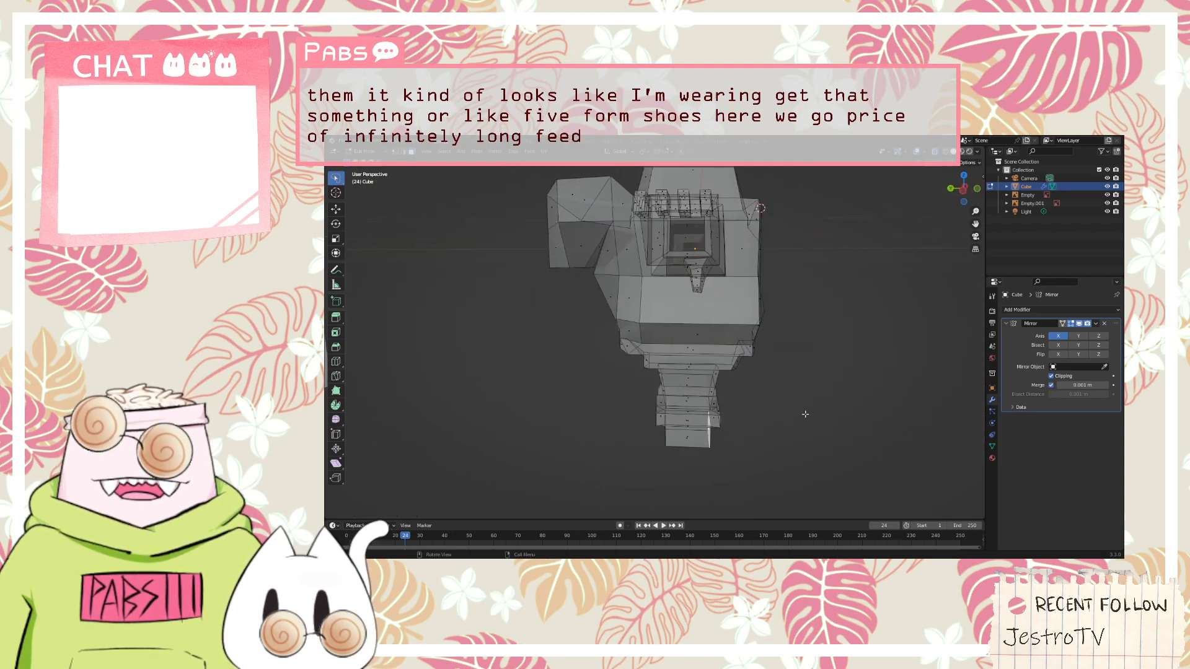
Extrude the foot block's front face a short distance forward along its normal to form the front of the foot
key(g)
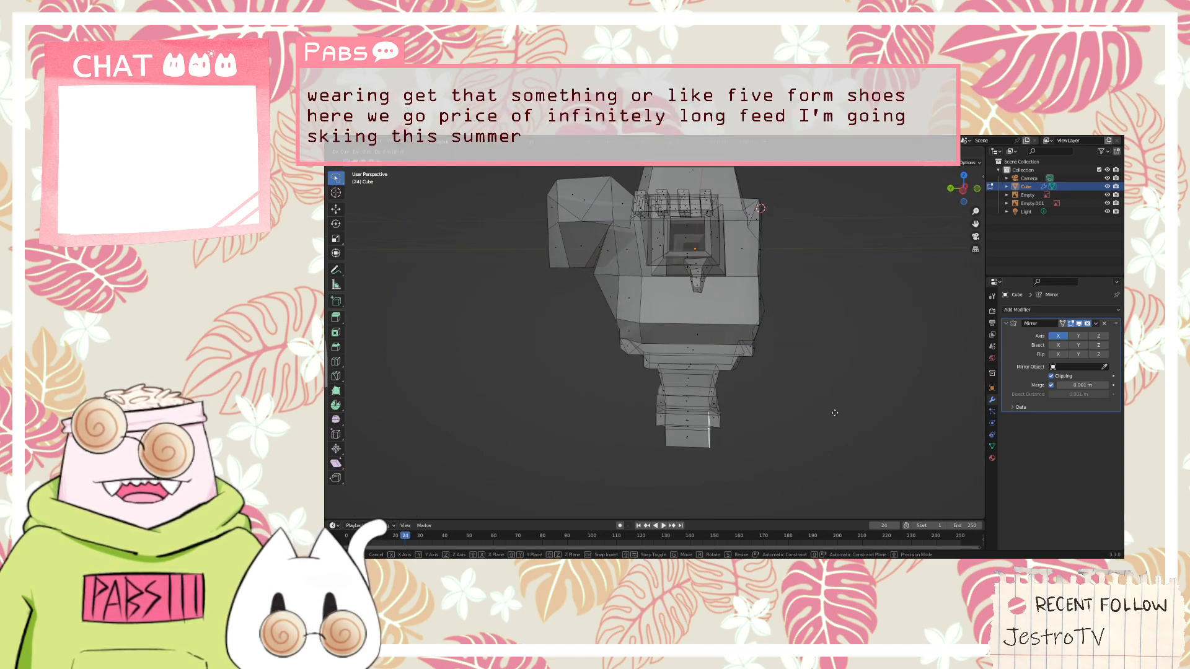
click(814, 416)
key(g)
key(z)
key(z)
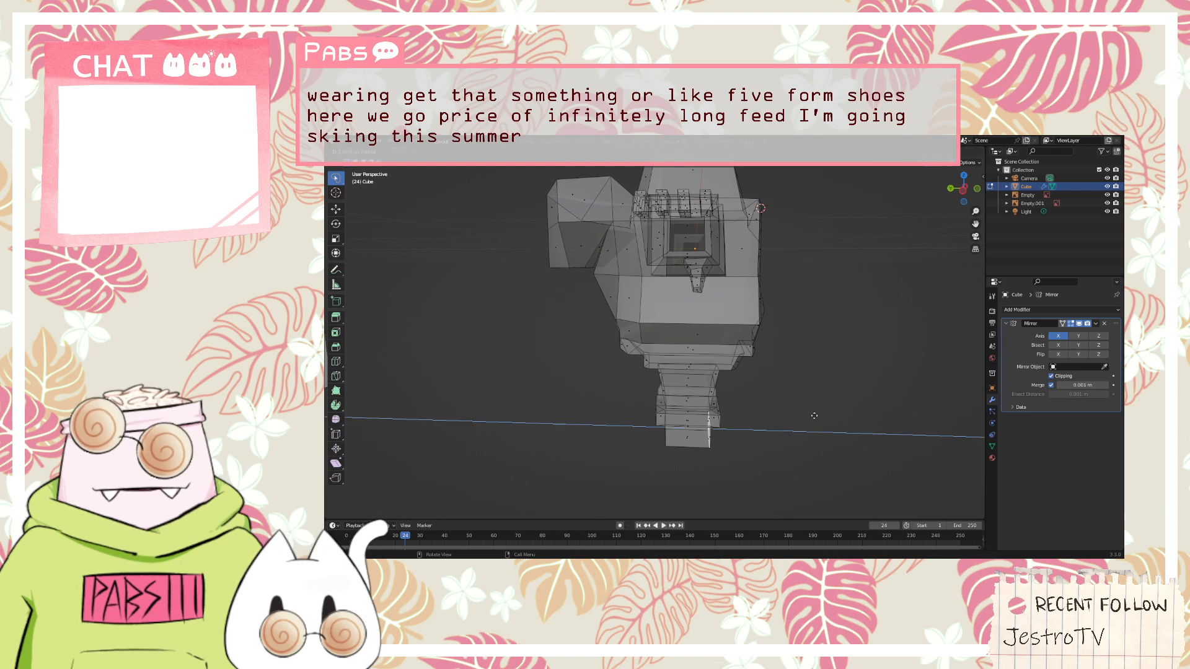
click(840, 417)
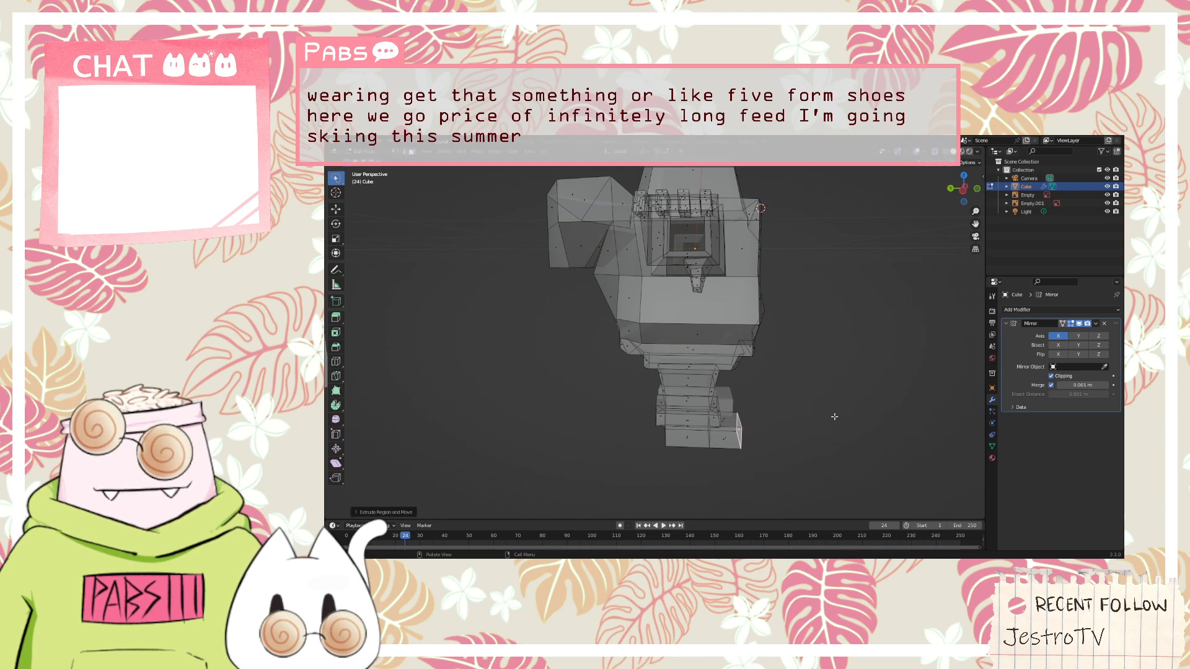
Try to scale down the foot's front end face
middle_drag(834, 416, 743, 430)
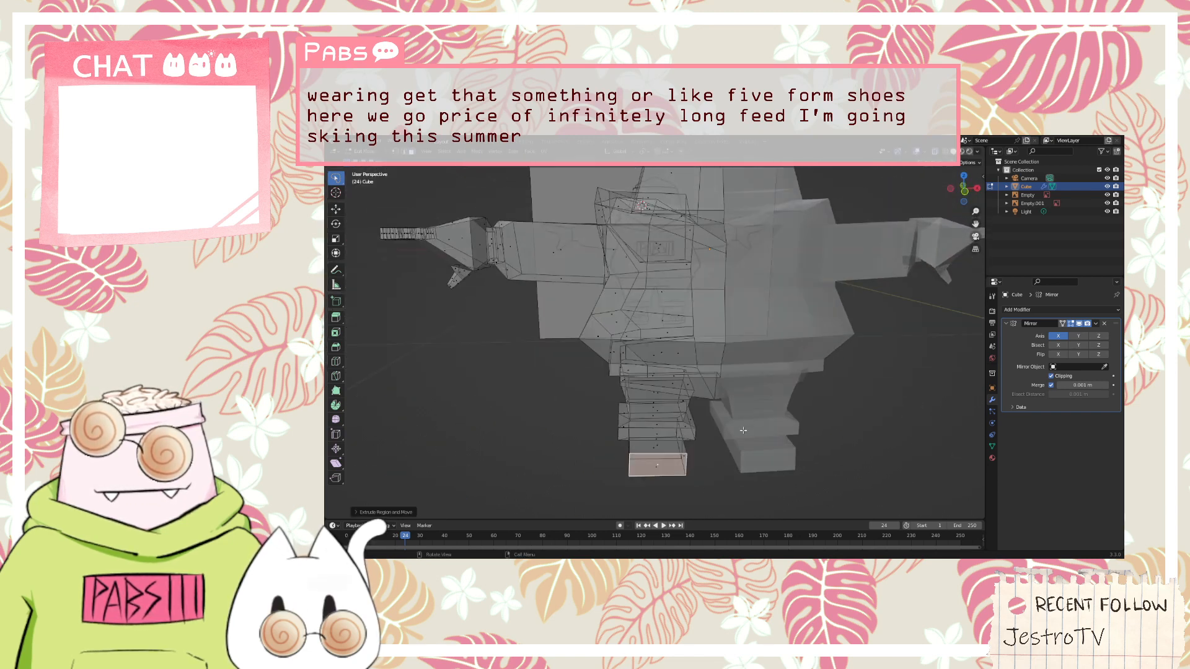
key(s)
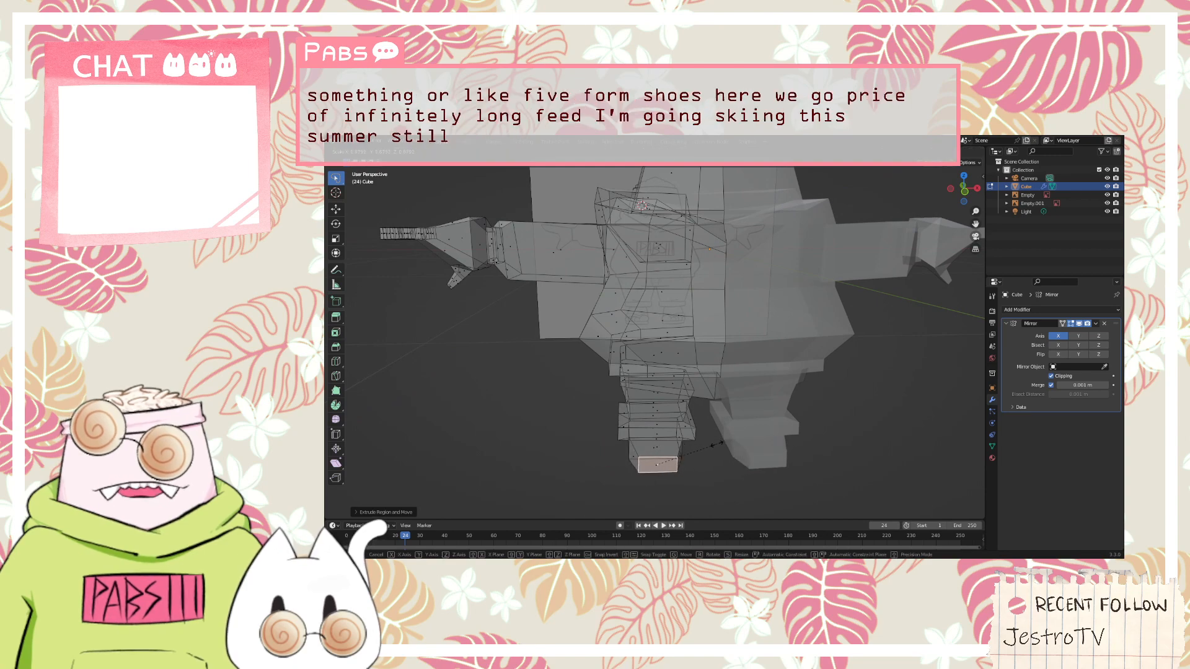
click(679, 454)
middle_drag(679, 454, 326, 267)
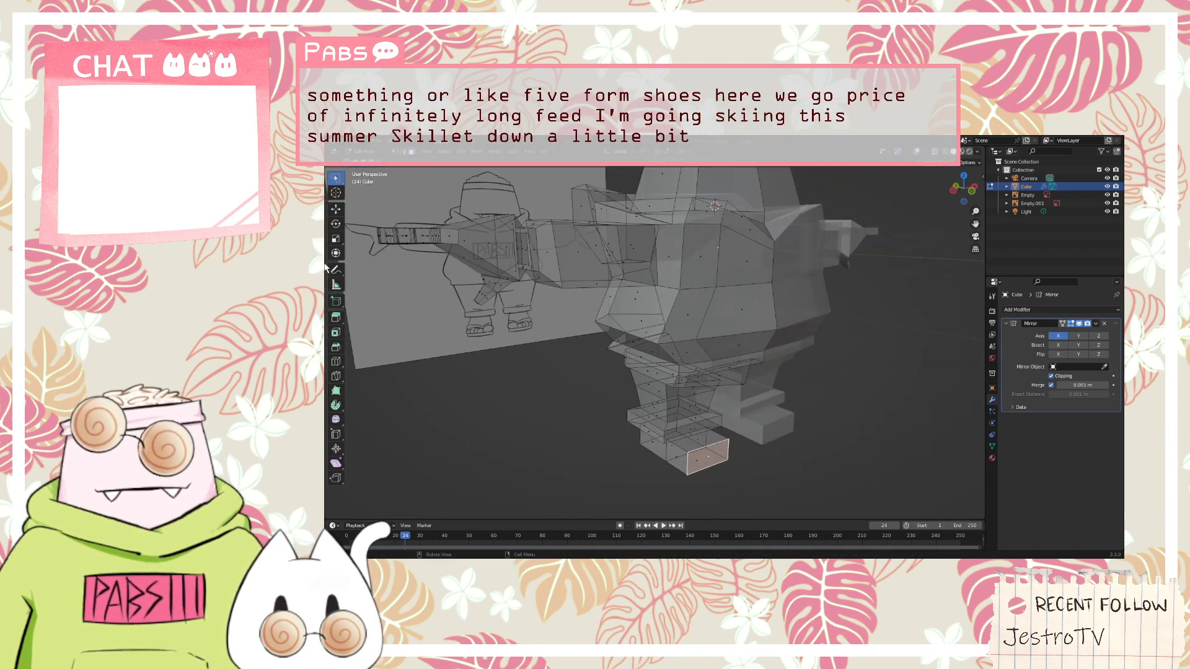
Lower the foot's top front edge to slope the toe and shift the outer vertical front edge along the X axis
click(708, 451)
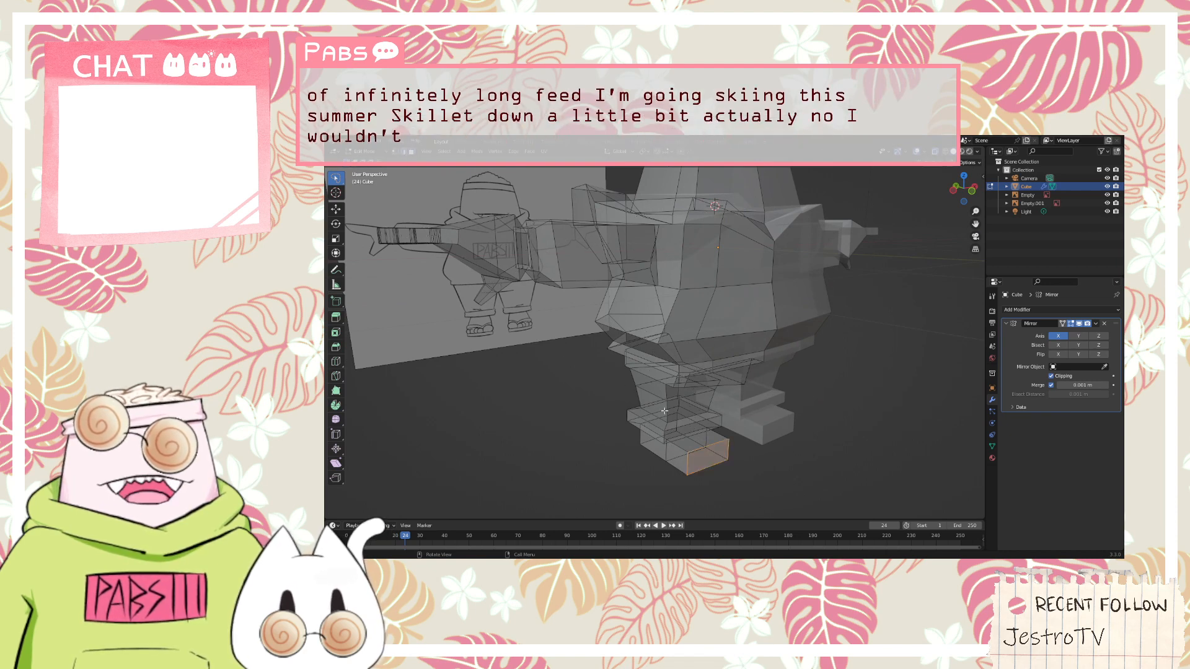
click(707, 450)
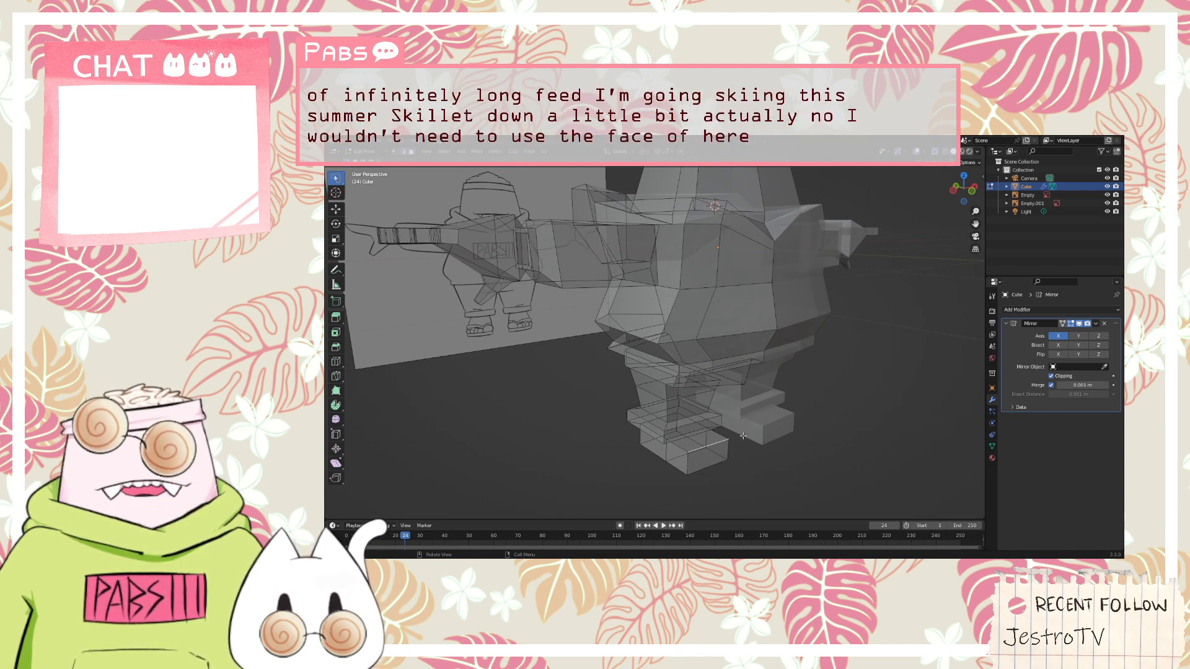
key(g)
click(715, 467)
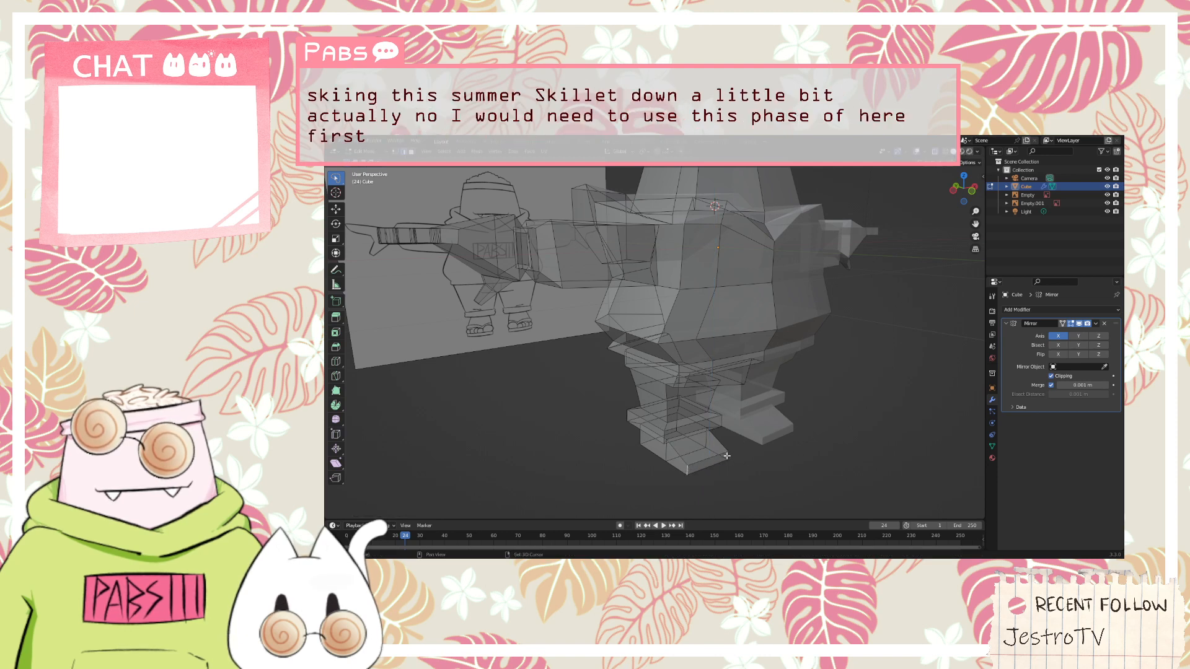
key(g)
key(x)
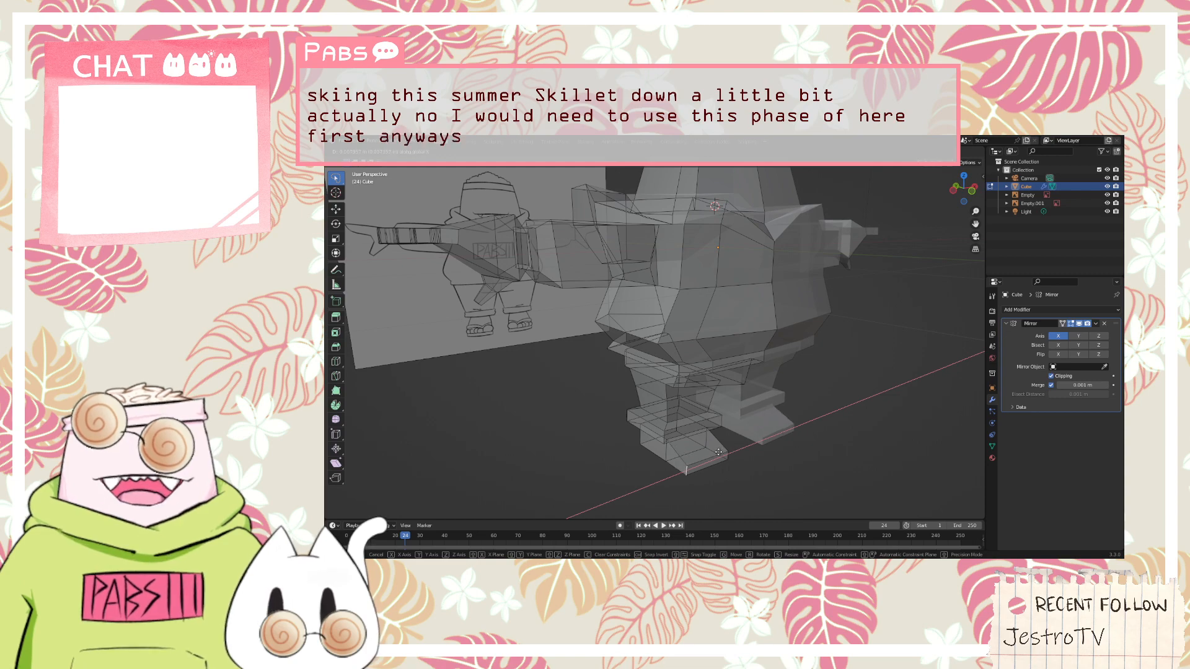
click(717, 452)
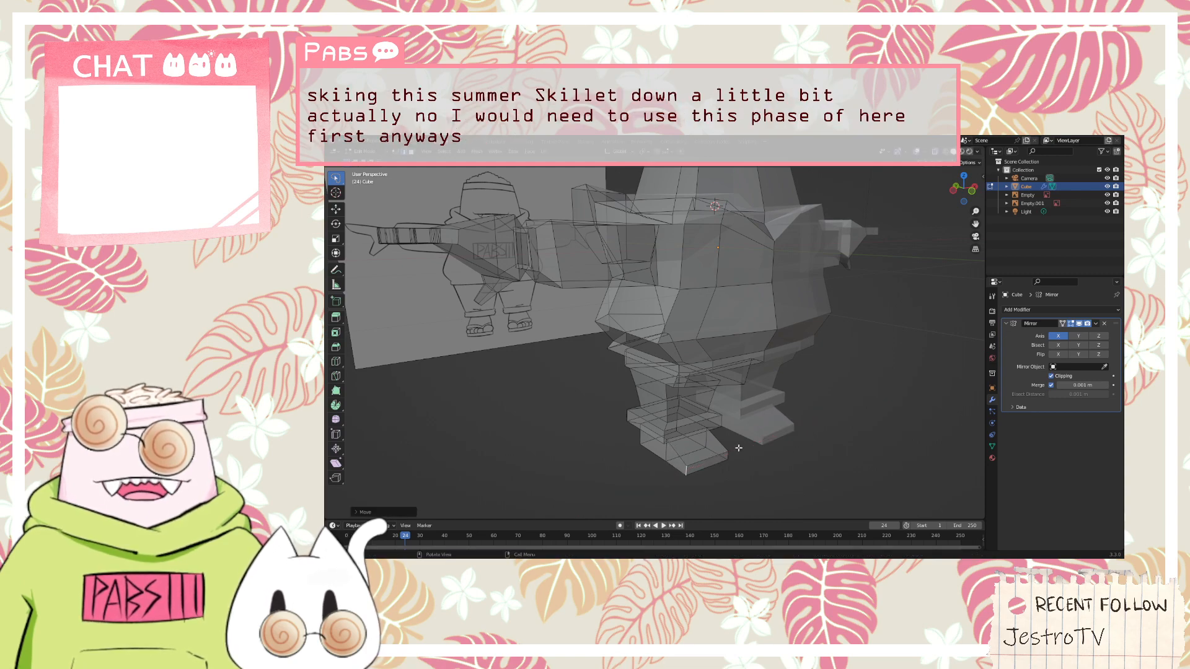
Examine the whole model against the front reference, then inspect the feet, legs and waist from the side, back and below
middle_drag(739, 448, 679, 263)
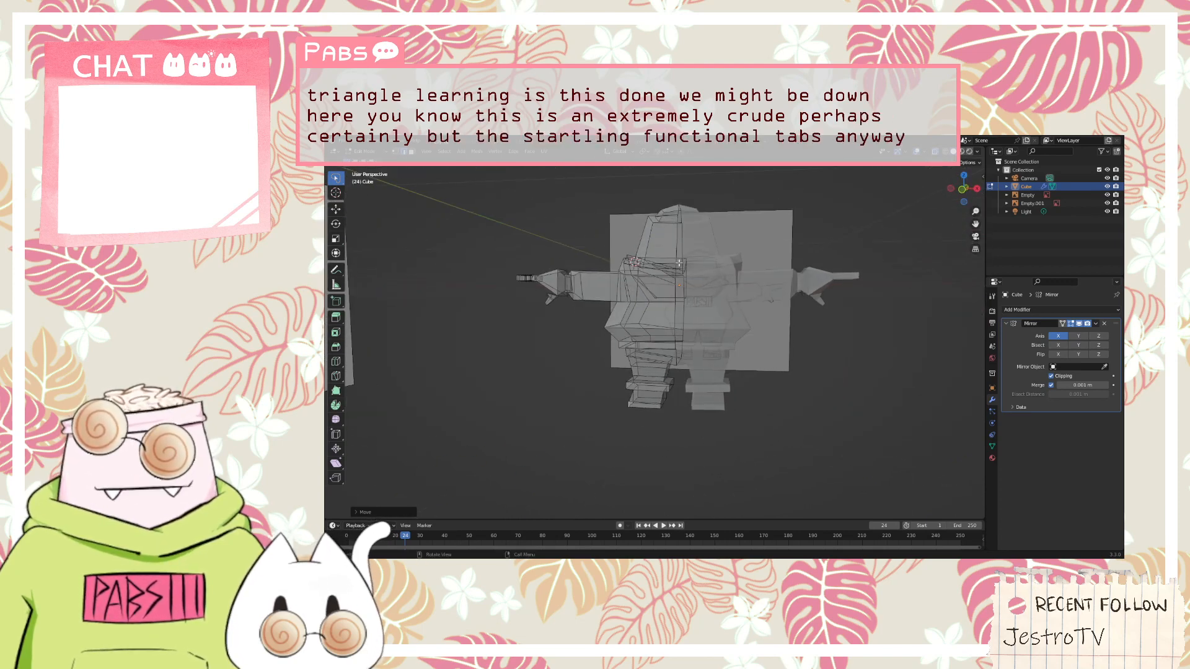
key(KP_1)
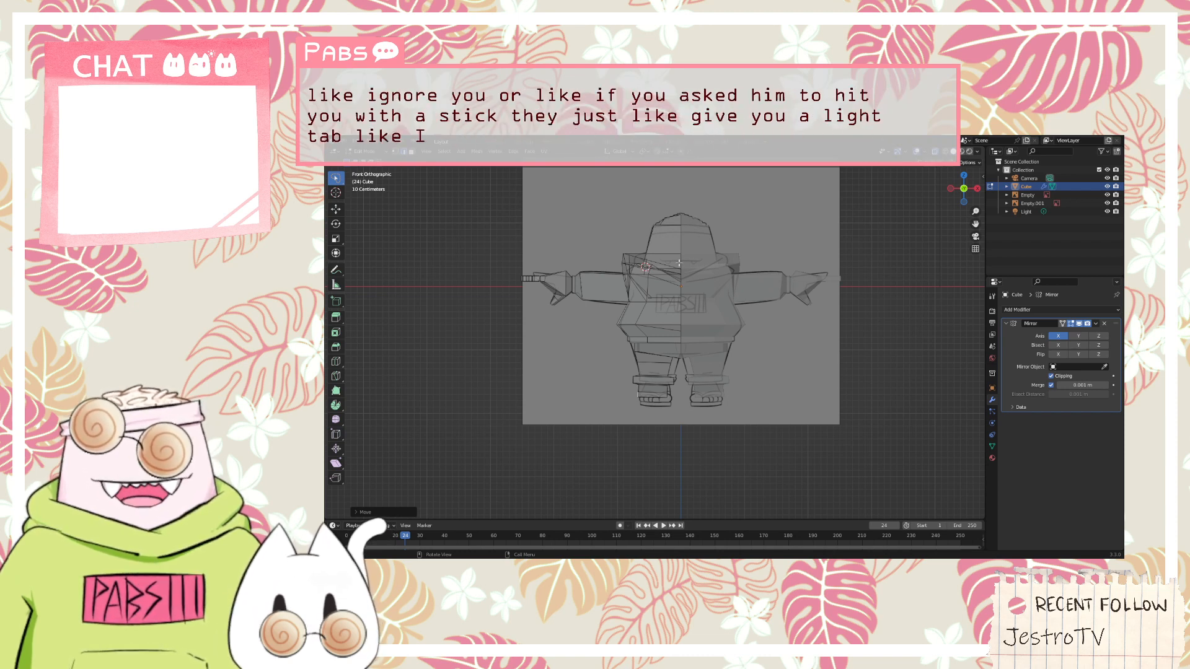
middle_drag(584, 416, 681, 426)
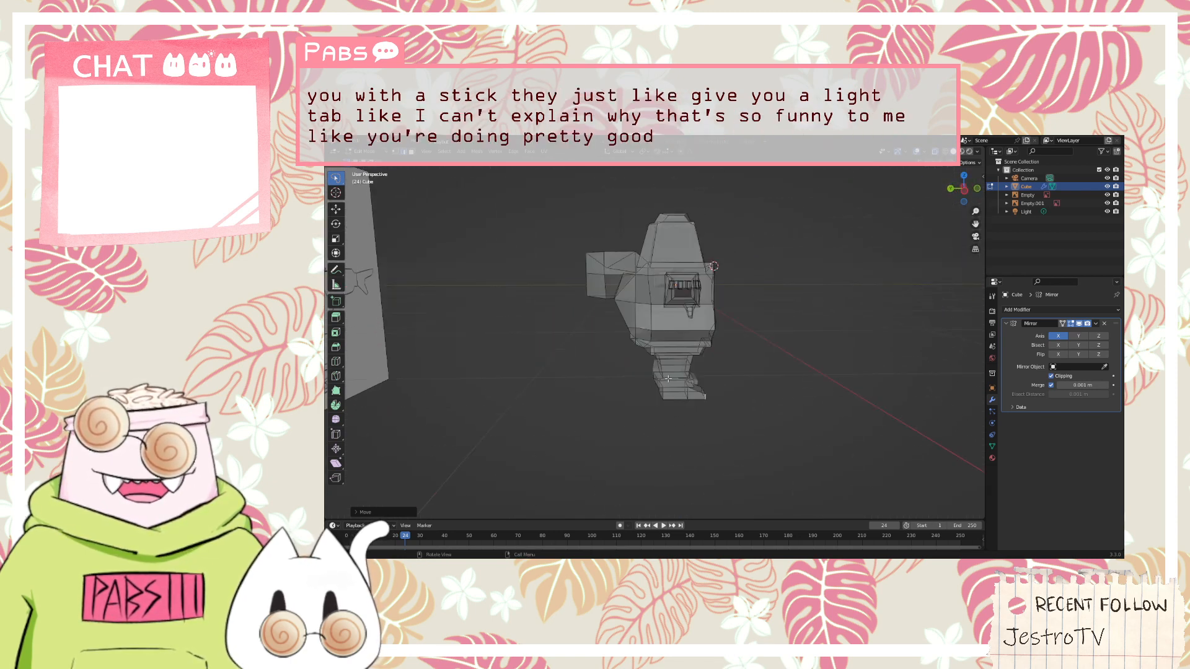
mouse_move(668, 378)
middle_down()
mouse_move(784, 353)
mouse_move(789, 342)
mouse_move(769, 329)
mouse_move(782, 351)
middle_up()
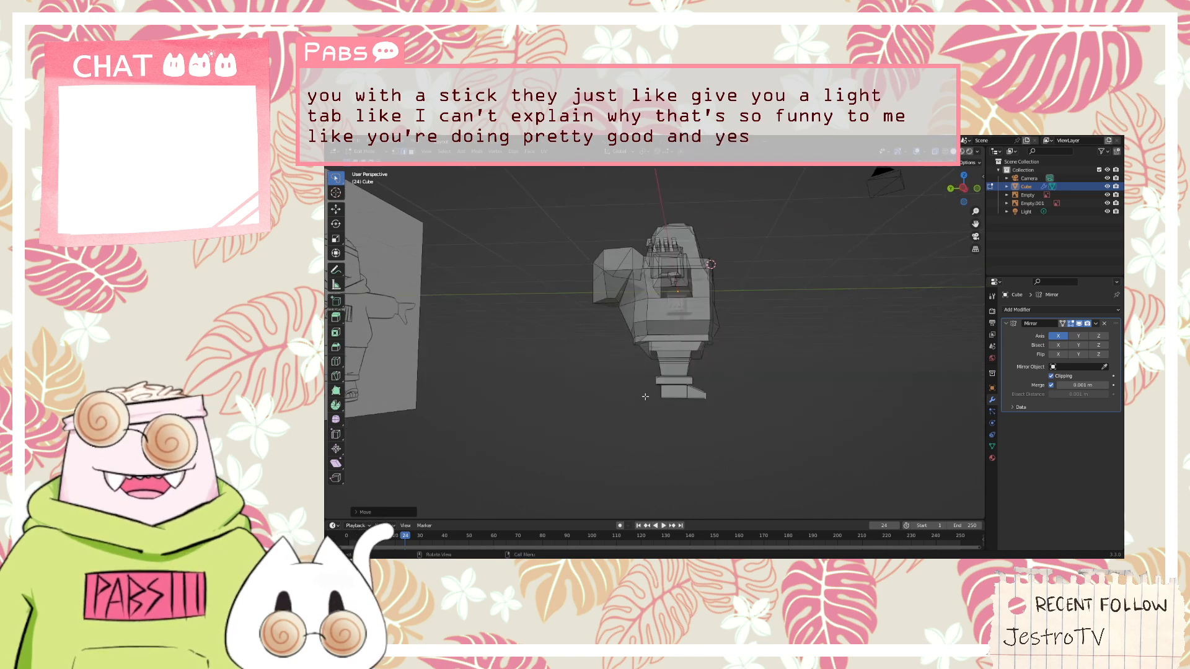
scroll(707, 381, up, 5)
middle_drag(760, 457, 855, 454)
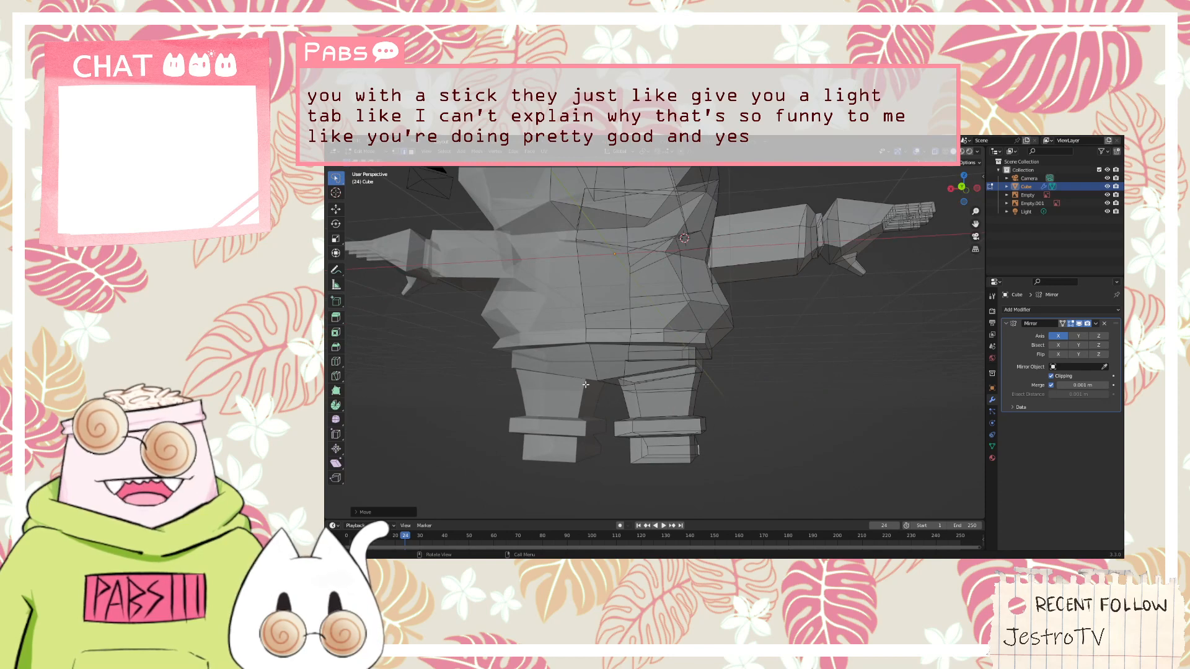
mouse_move(586, 384)
middle_down()
mouse_move(551, 379)
mouse_move(584, 390)
mouse_move(566, 389)
middle_up()
scroll(594, 381, up, 4)
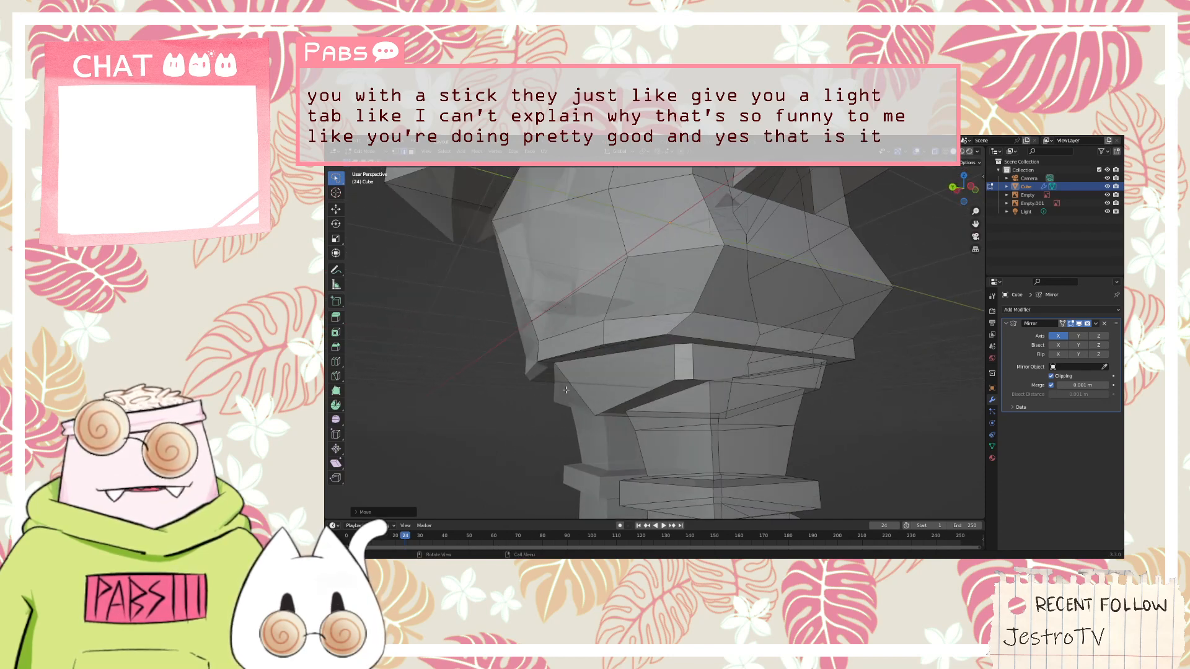
Move the pelvis block's lower rear corner vertex up and outward in the side view to follow the reference outline
alt+click(603, 422)
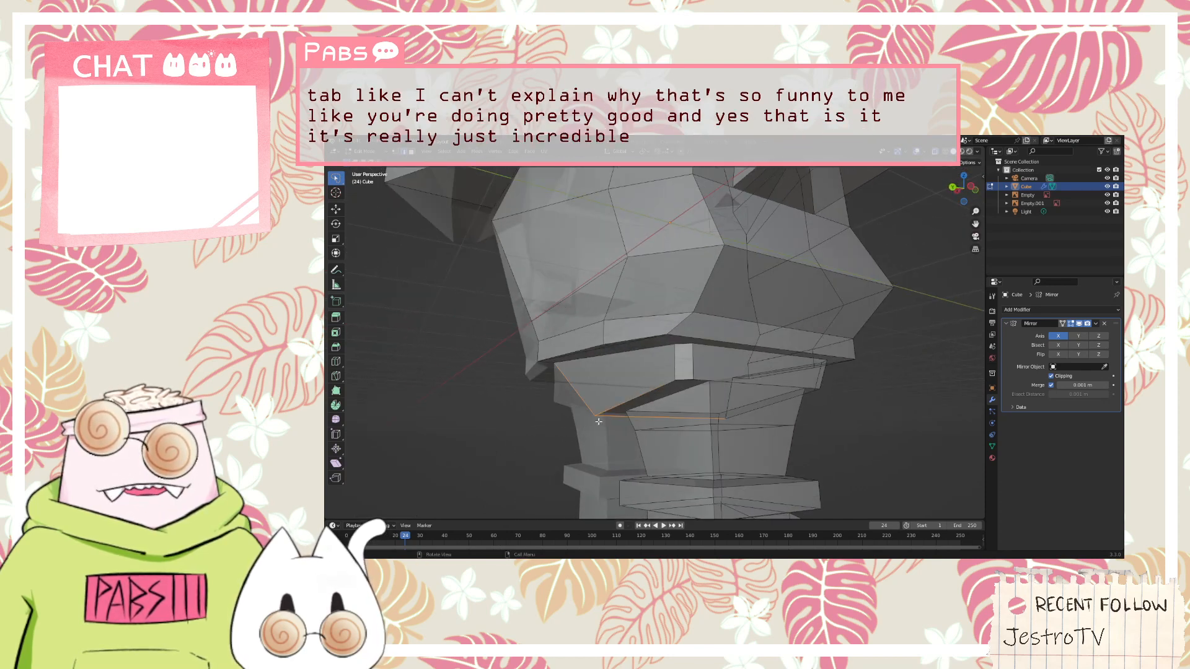
click(367, 152)
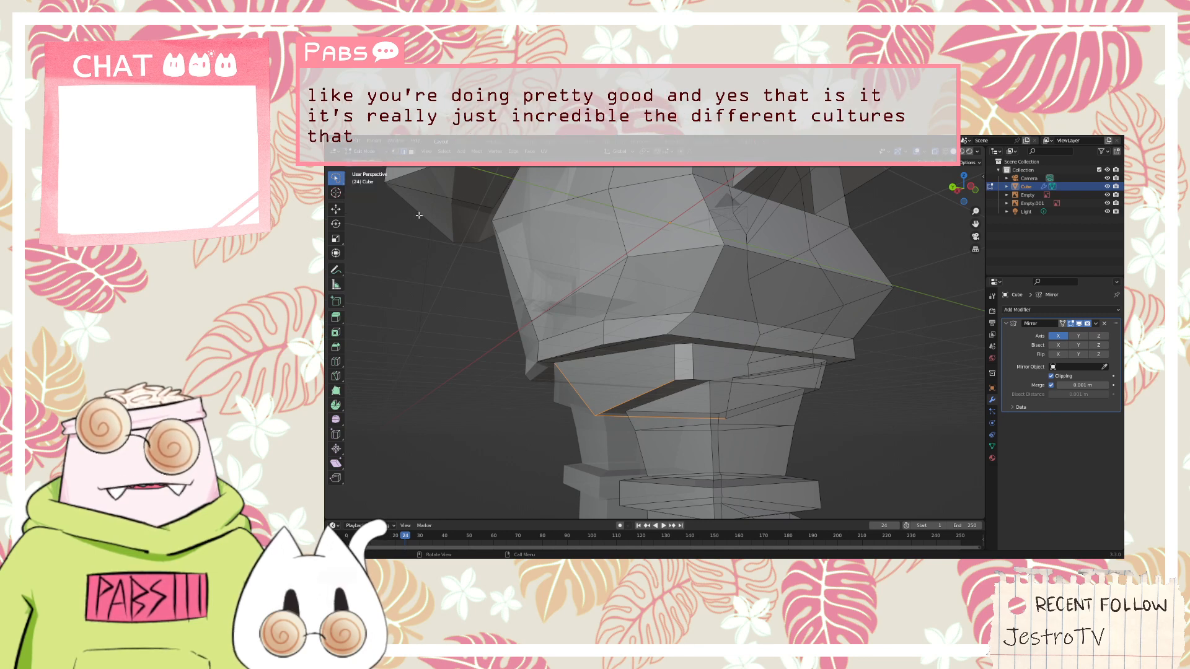
click(410, 250)
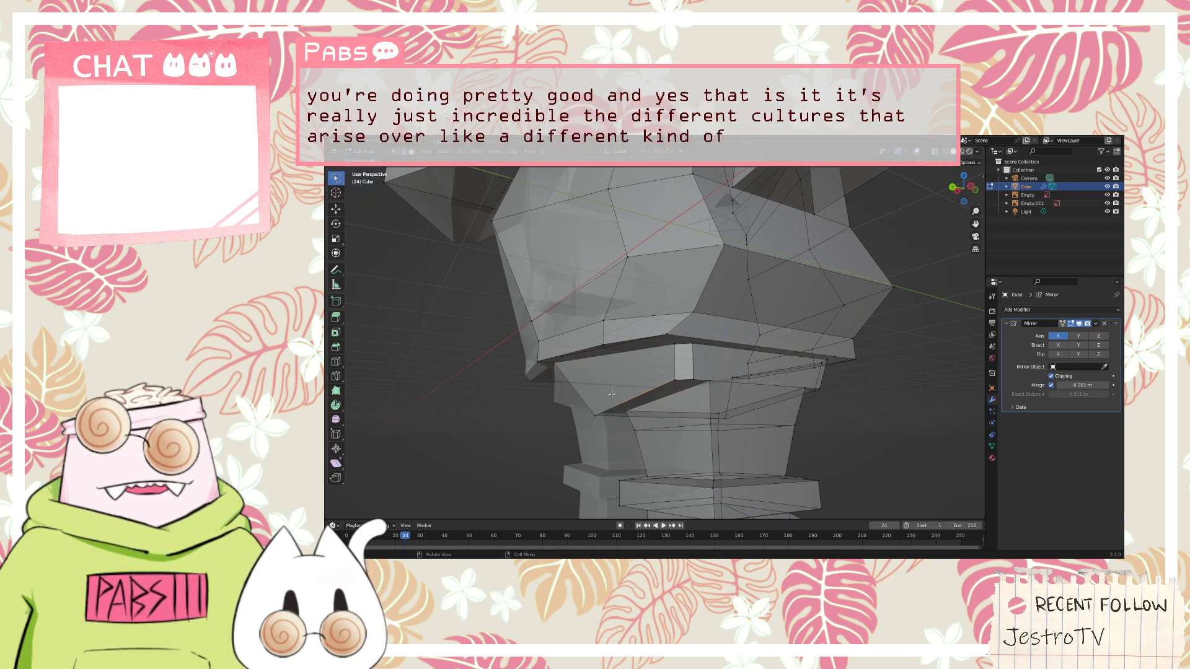
middle_drag(590, 425, 579, 435)
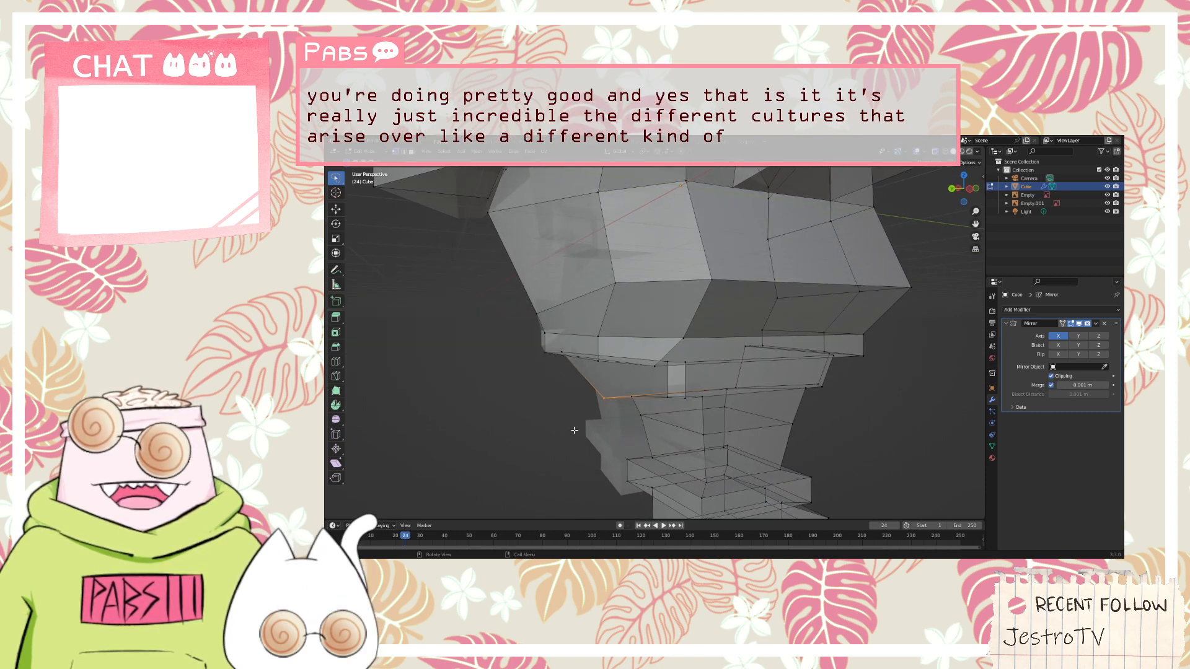
key(KP_3)
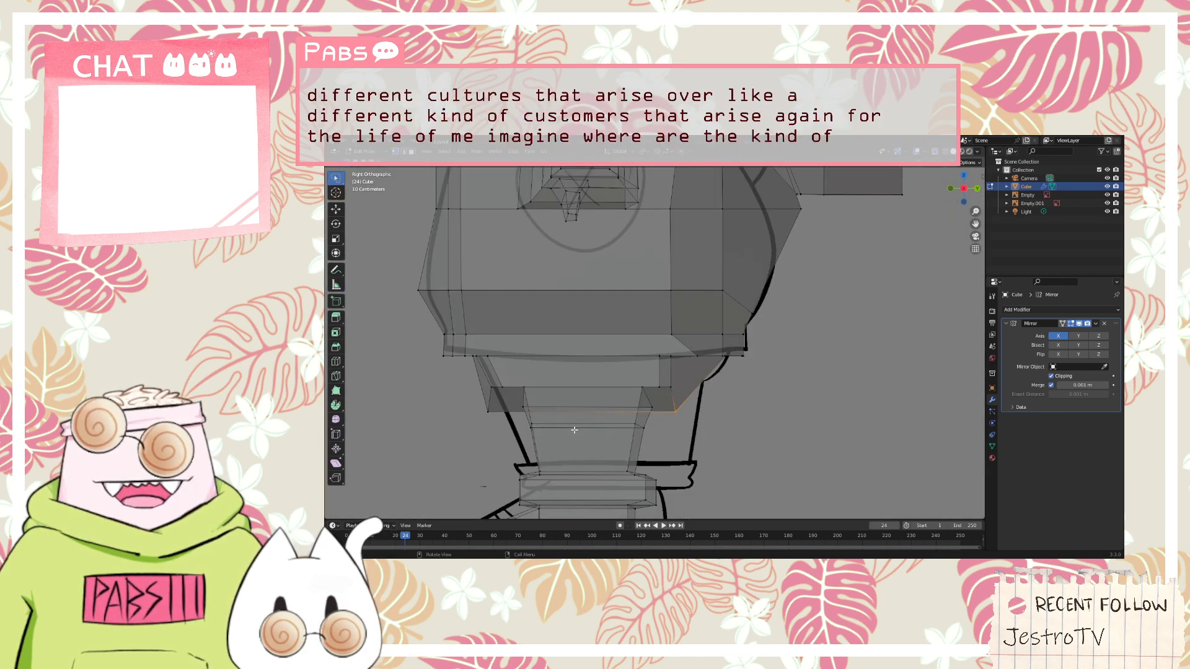
key(g)
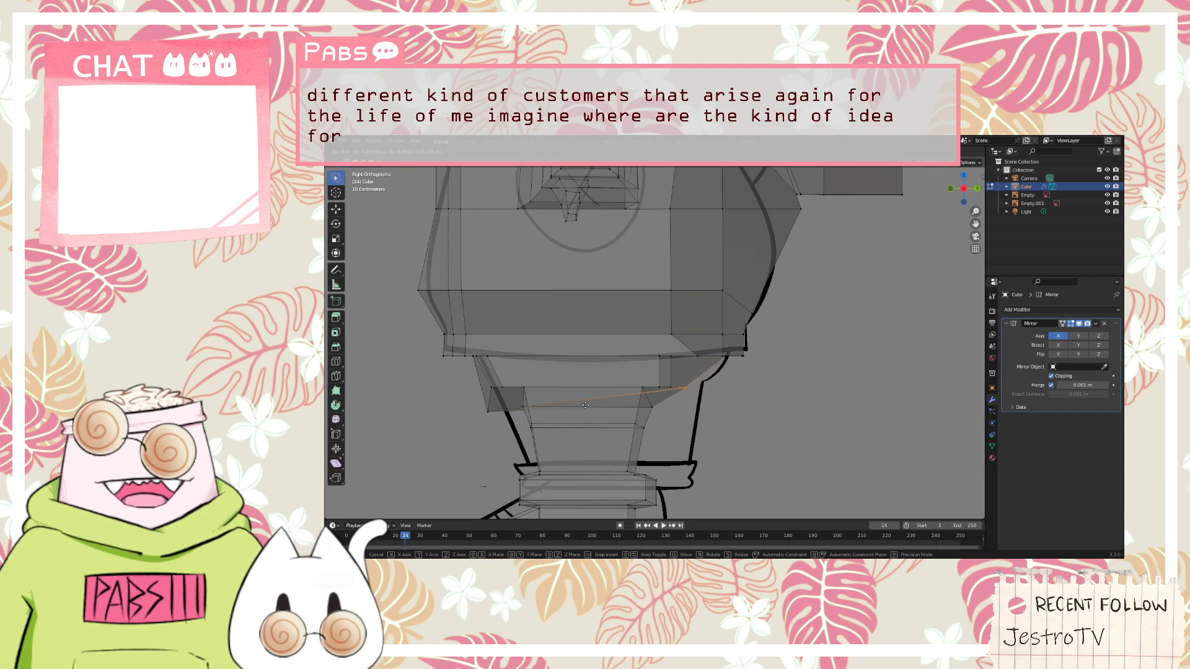
click(586, 405)
middle_drag(627, 404, 741, 366)
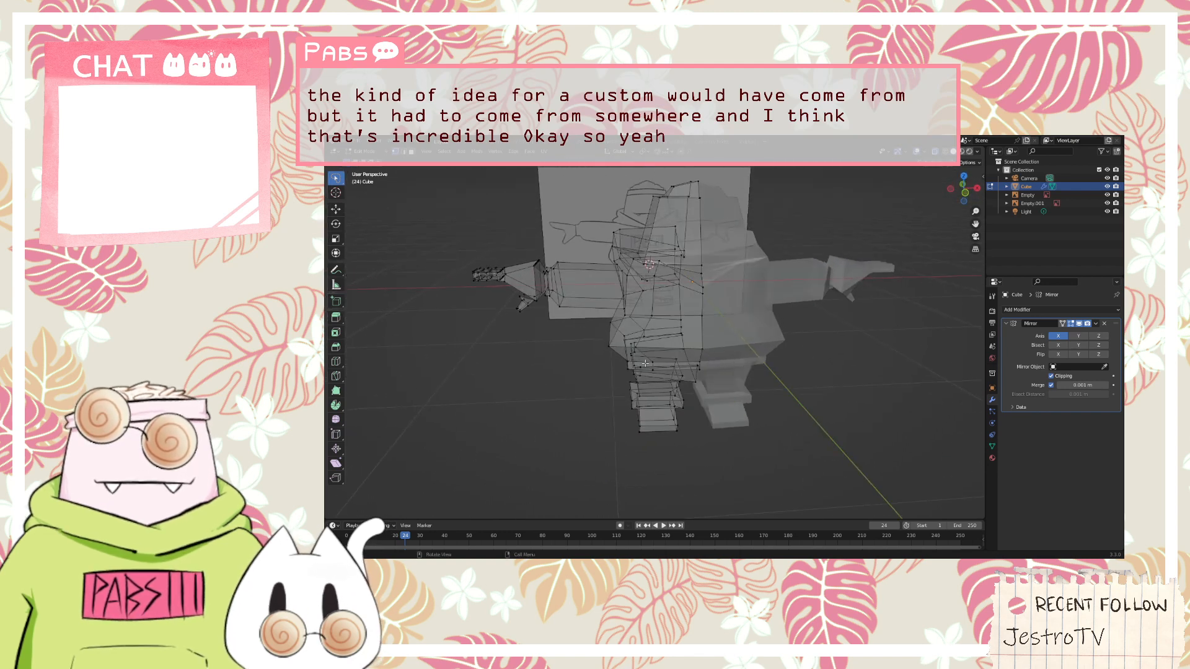
Try to apply the Mirror modifier to the Cube while in Edit Mode
middle_drag(645, 363, 836, 343)
scroll(697, 353, up, 4)
scroll(713, 327, up, 5)
scroll(818, 344, down, 5)
middle_drag(726, 321, 791, 331)
scroll(773, 340, down, 5)
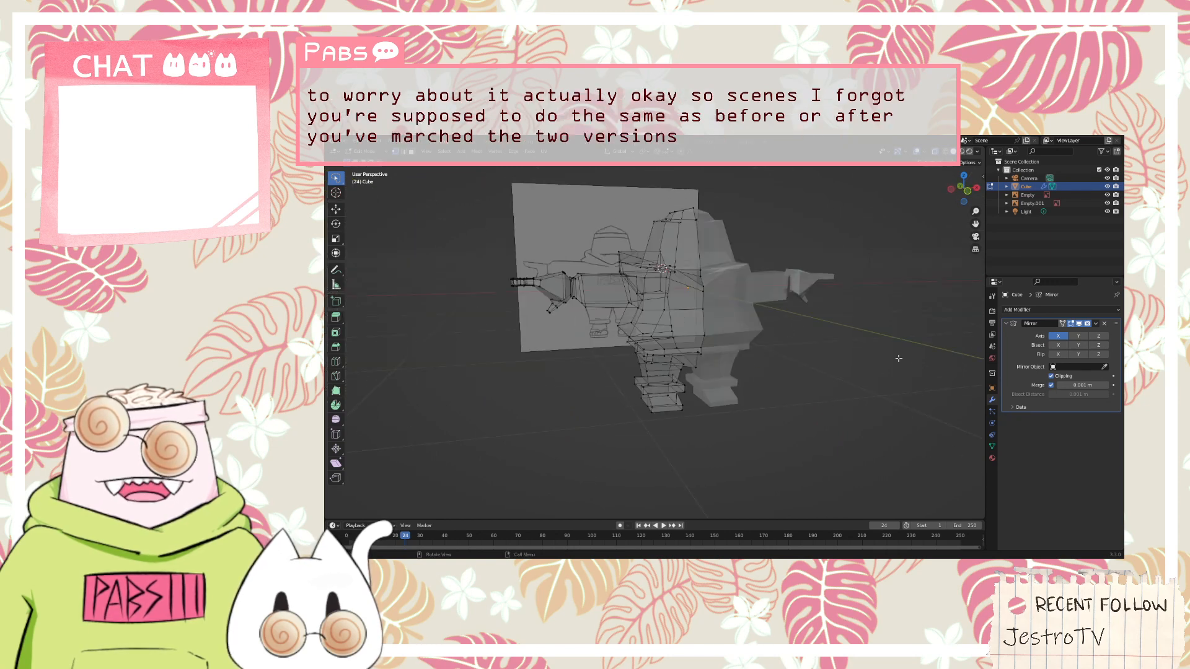
click(1096, 324)
click(1097, 326)
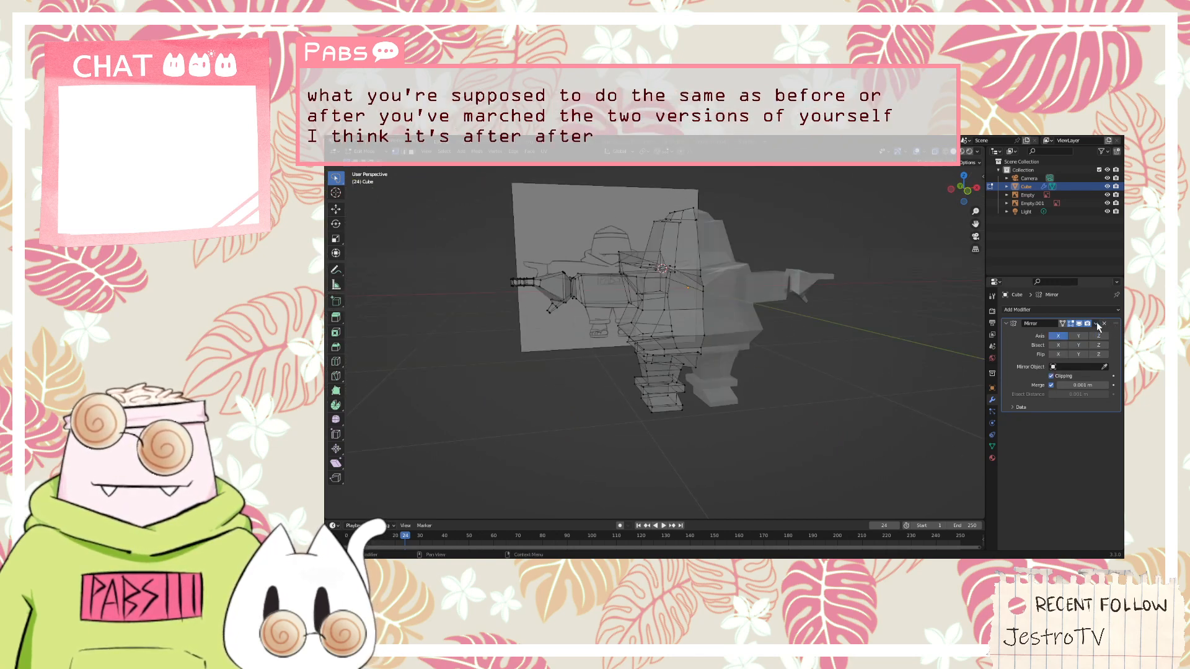
right_click(1014, 323)
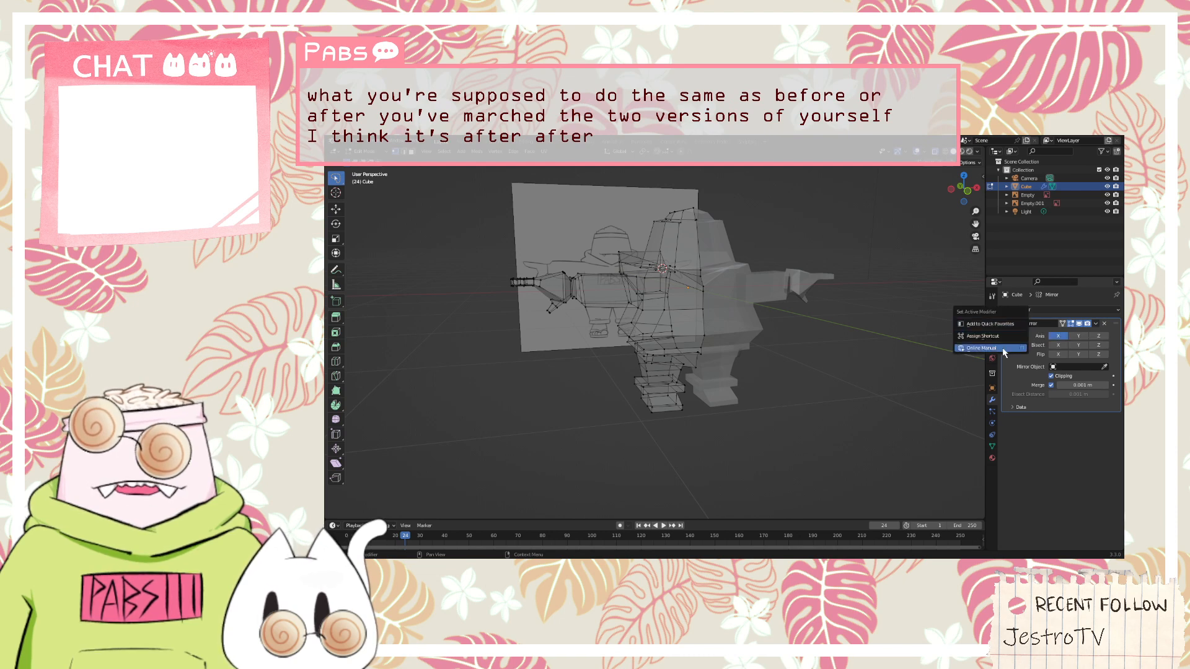
right_click(1013, 373)
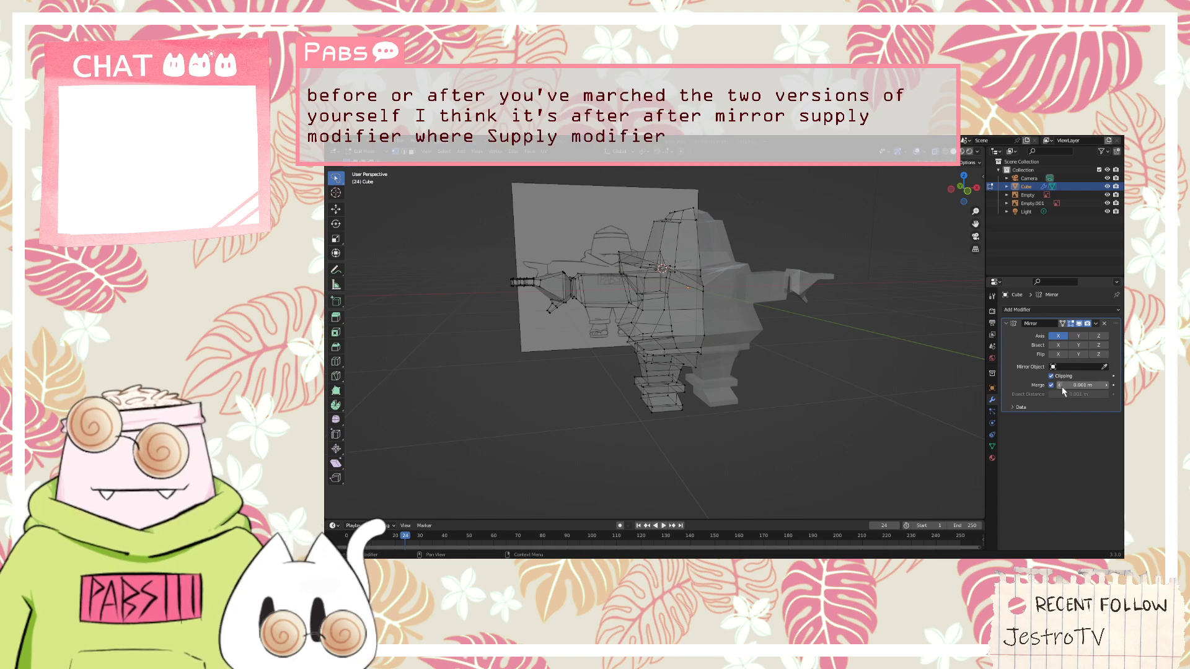
click(1095, 324)
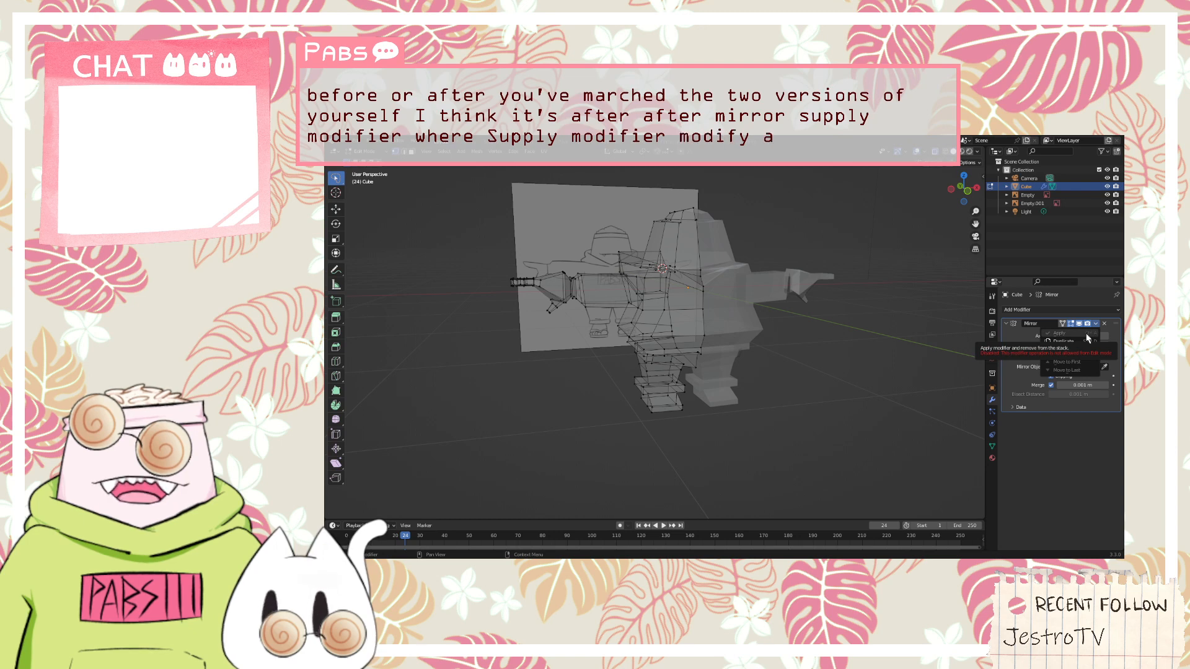
Switch the Cube to Object Mode and apply its Mirror modifier
click(365, 151)
click(372, 161)
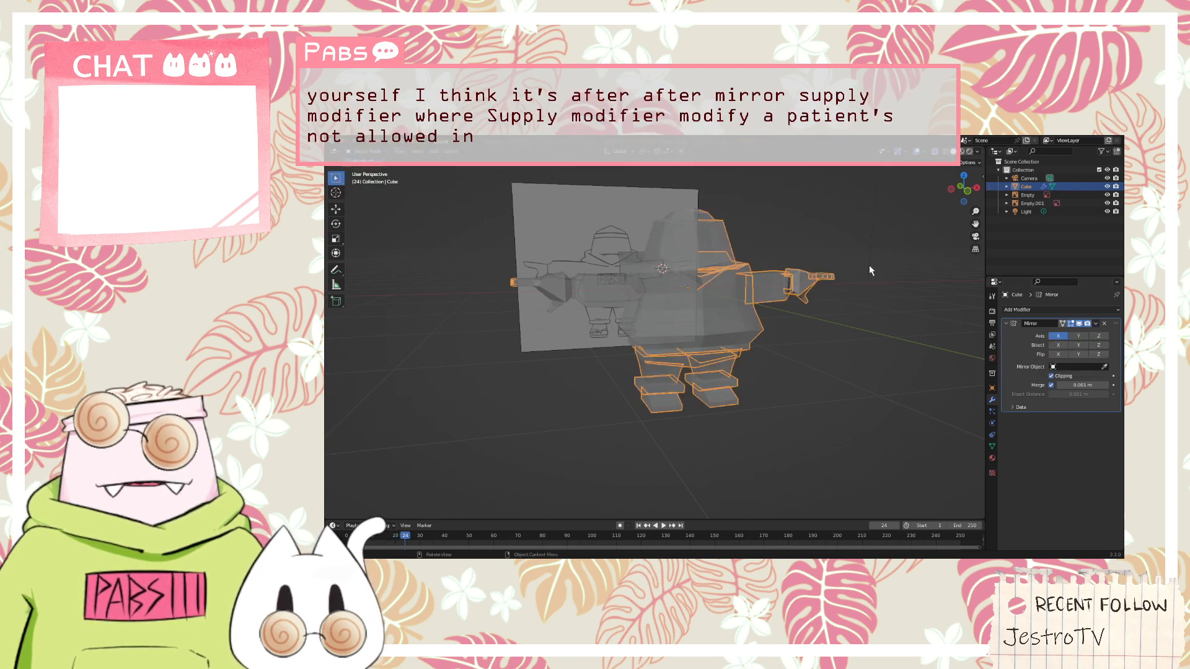
click(1095, 325)
click(1067, 334)
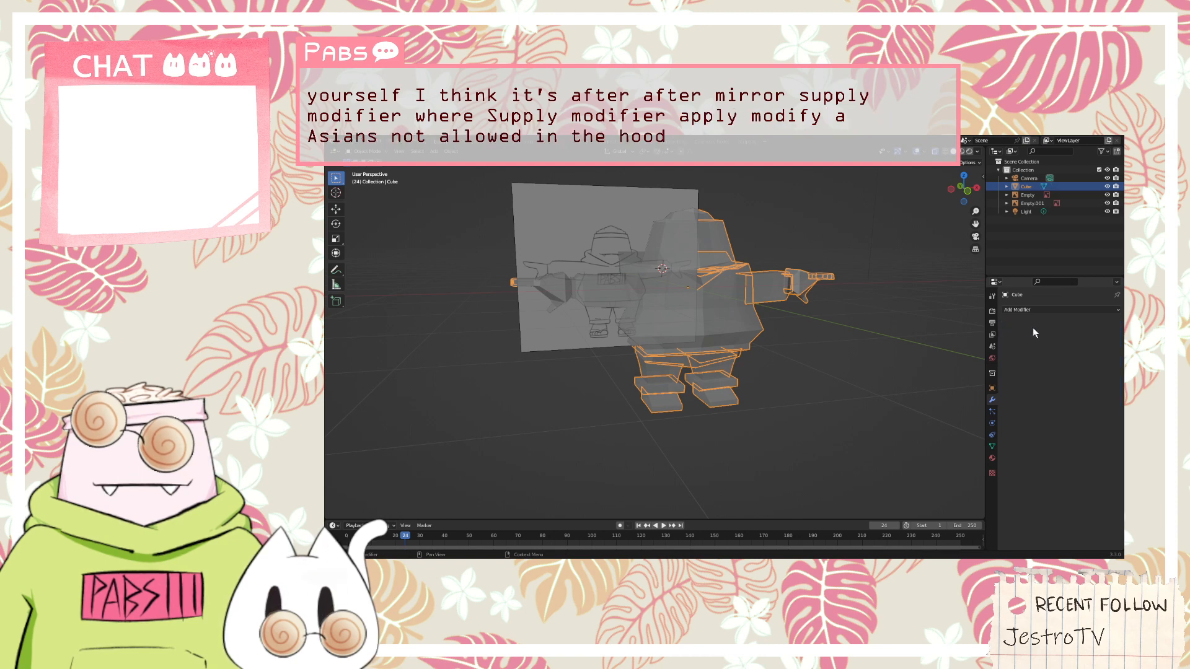
click(855, 320)
middle_drag(860, 321, 794, 336)
click(664, 330)
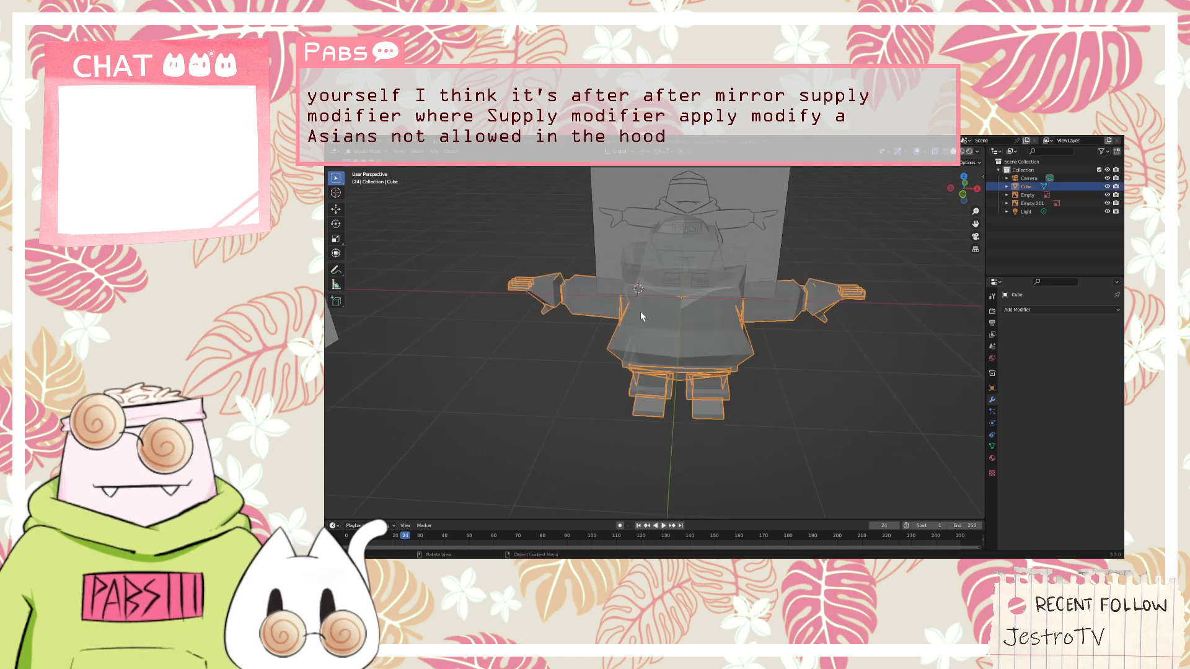
click(658, 267)
click(689, 293)
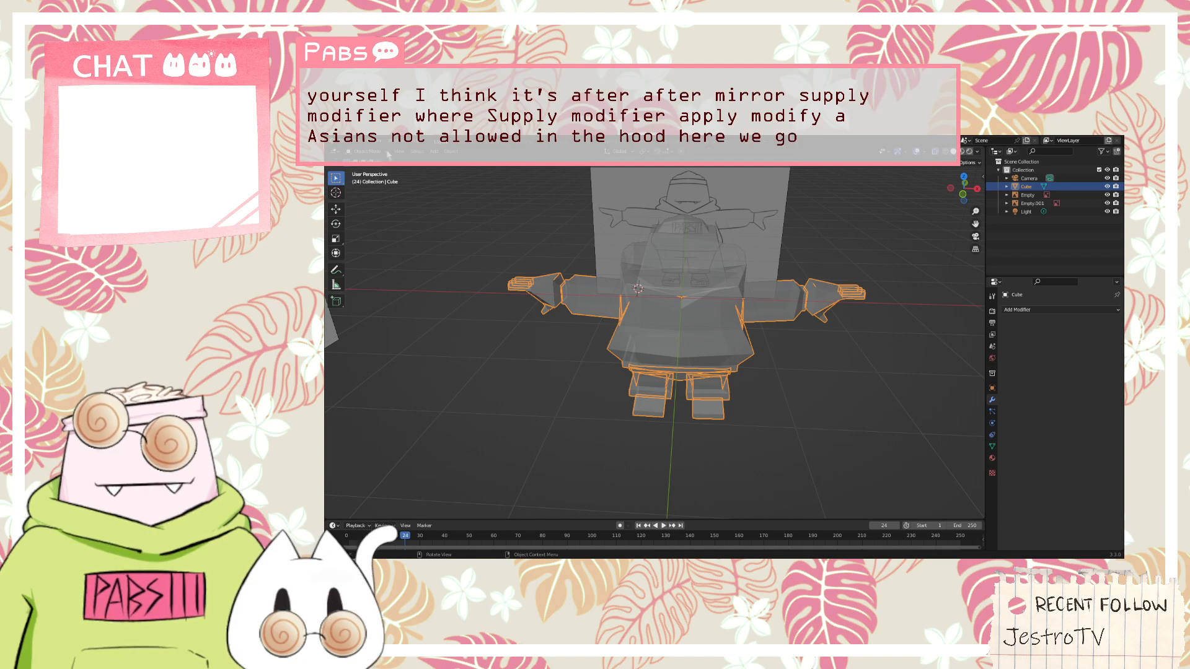
Return the Cube to Edit Mode and select edges around the neckline and the top of the trousers
click(385, 153)
click(378, 172)
middle_drag(553, 315, 599, 263)
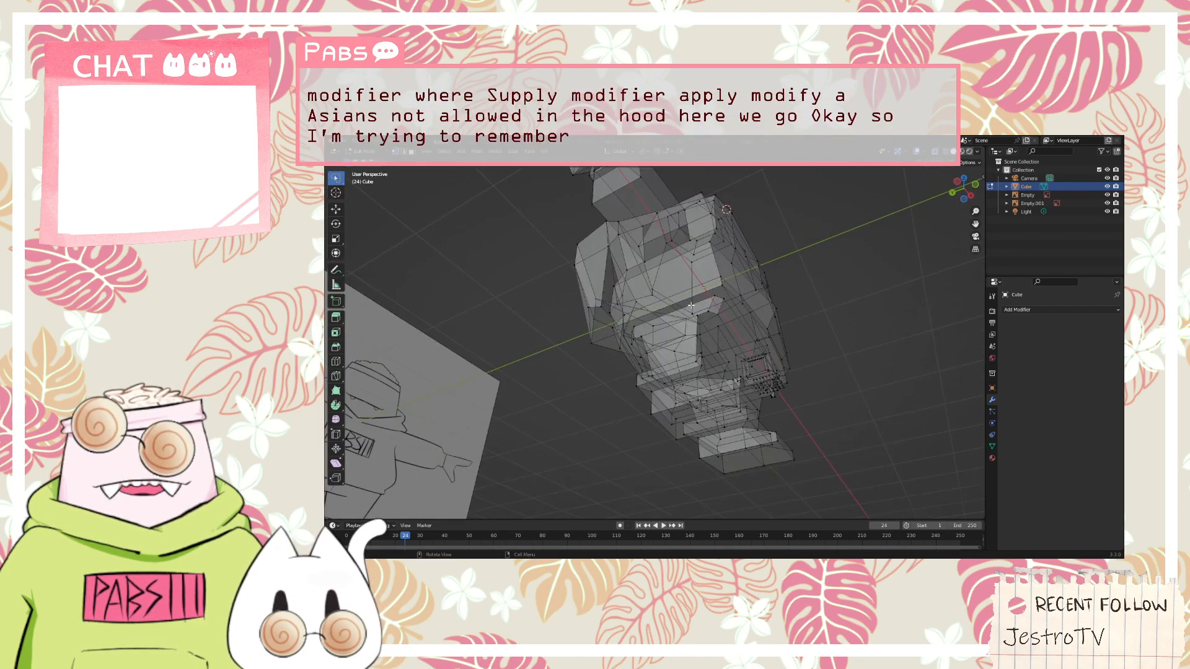
middle_drag(691, 306, 686, 263)
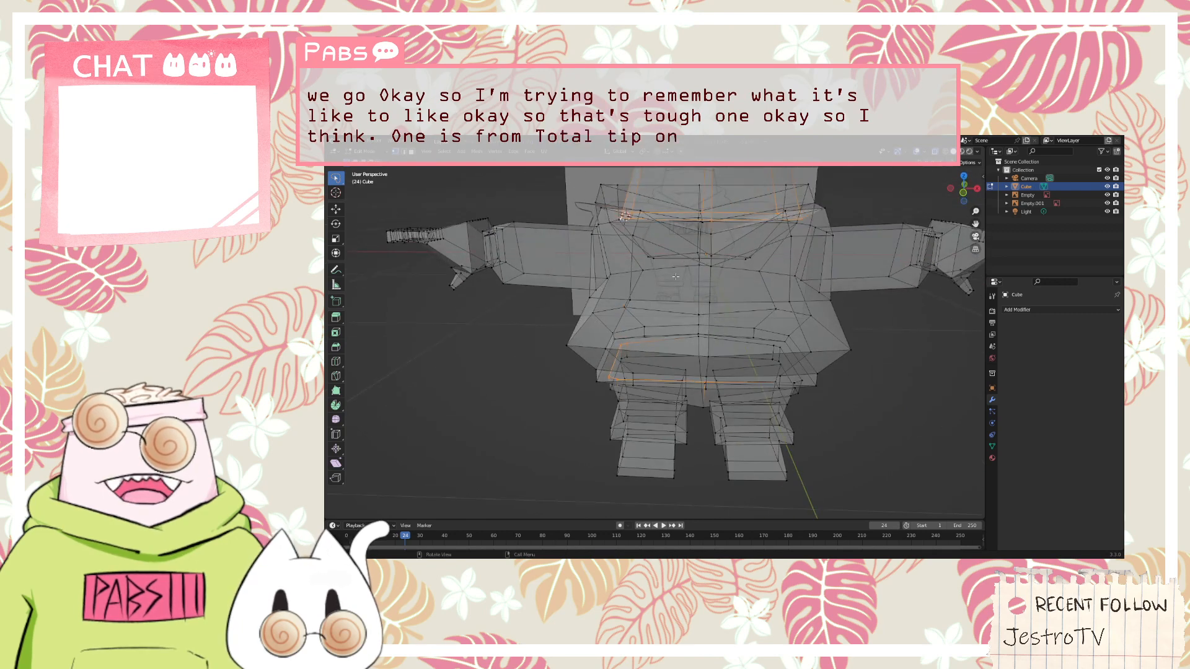
scroll(675, 277, up, 3)
Try to add the horizontal edge loop across the hoodie's belly to the selection
alt+shift+click(669, 276)
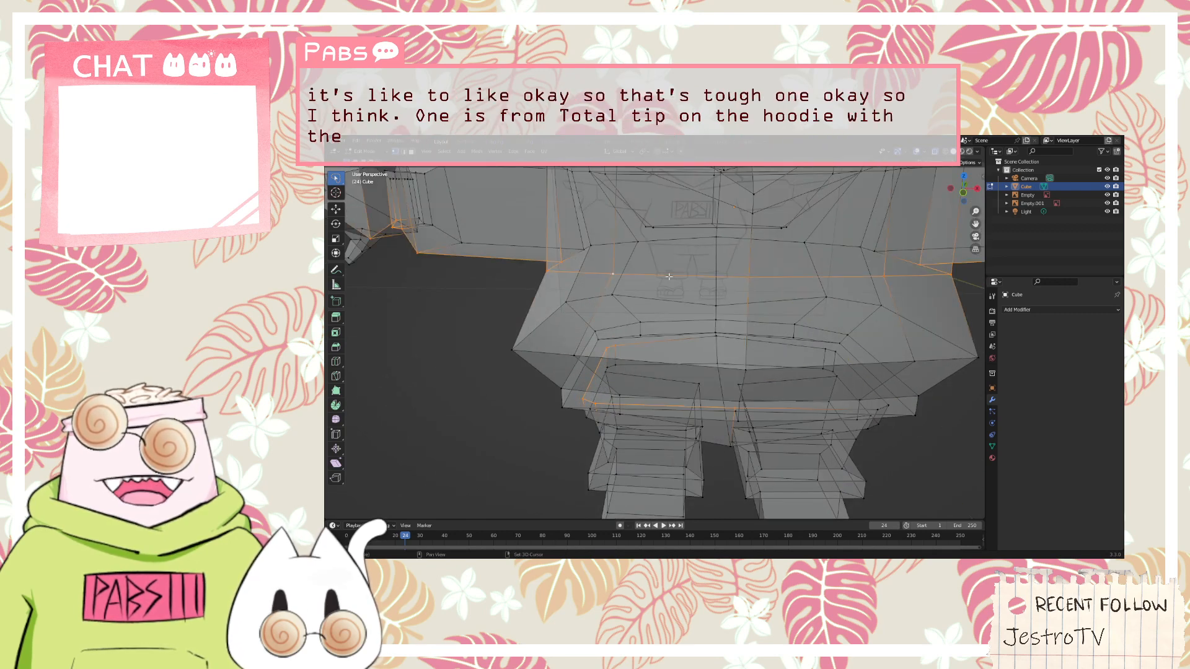
alt+shift+click(669, 277)
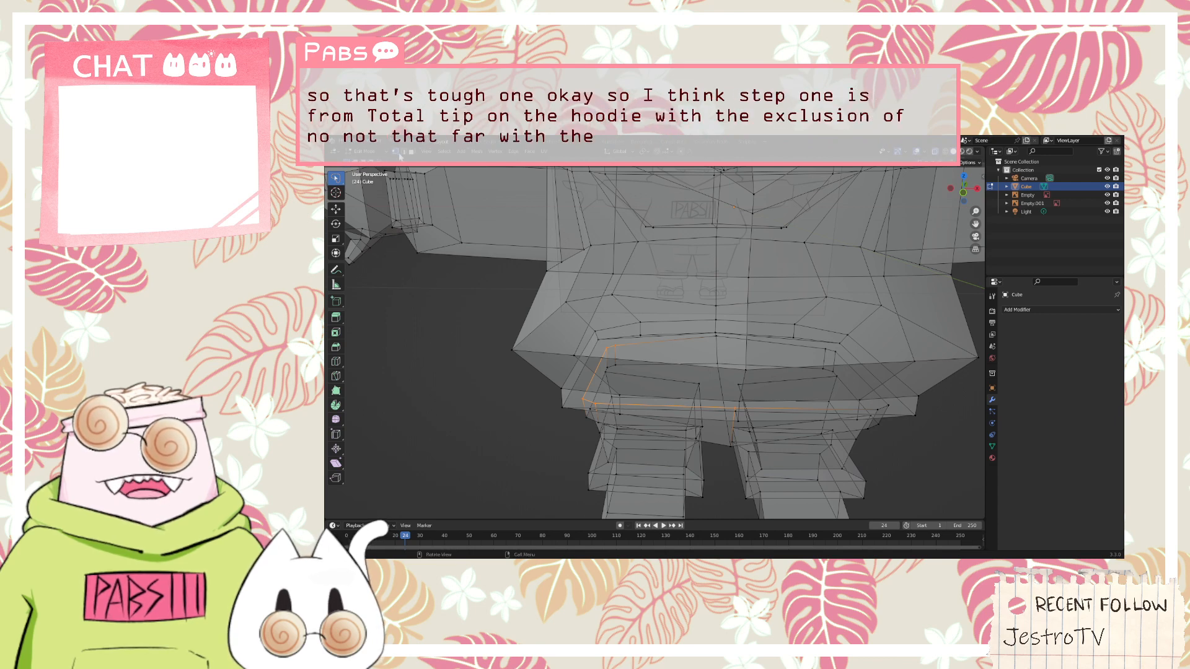
shift+click(688, 275)
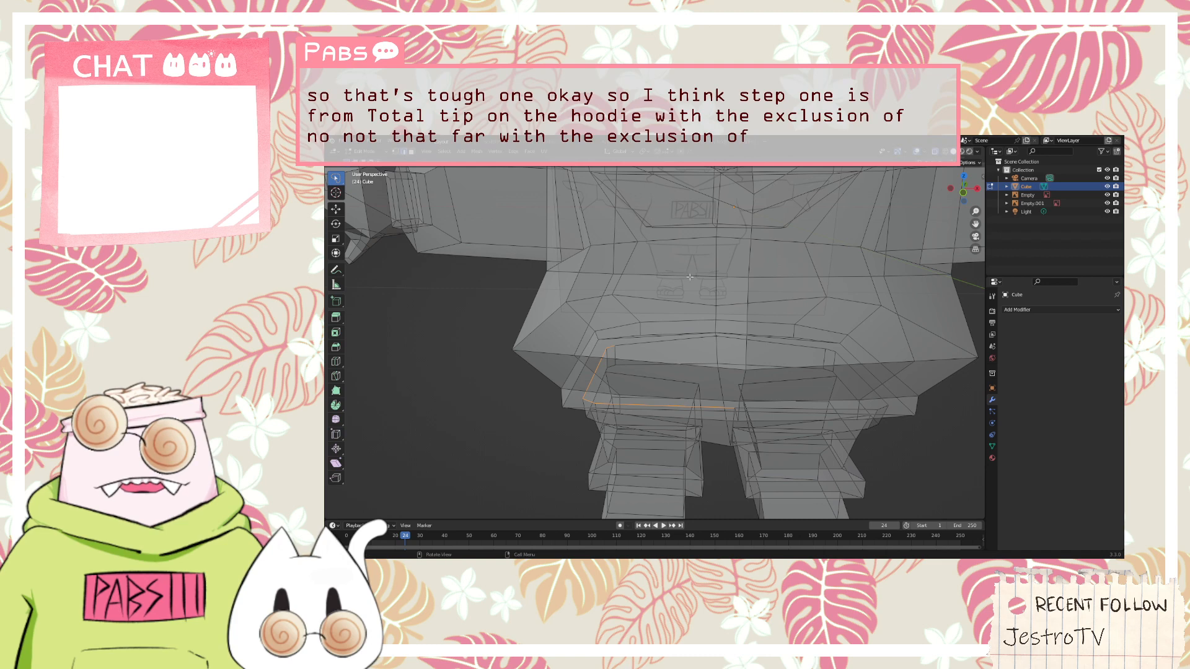
key(ctrl+z)
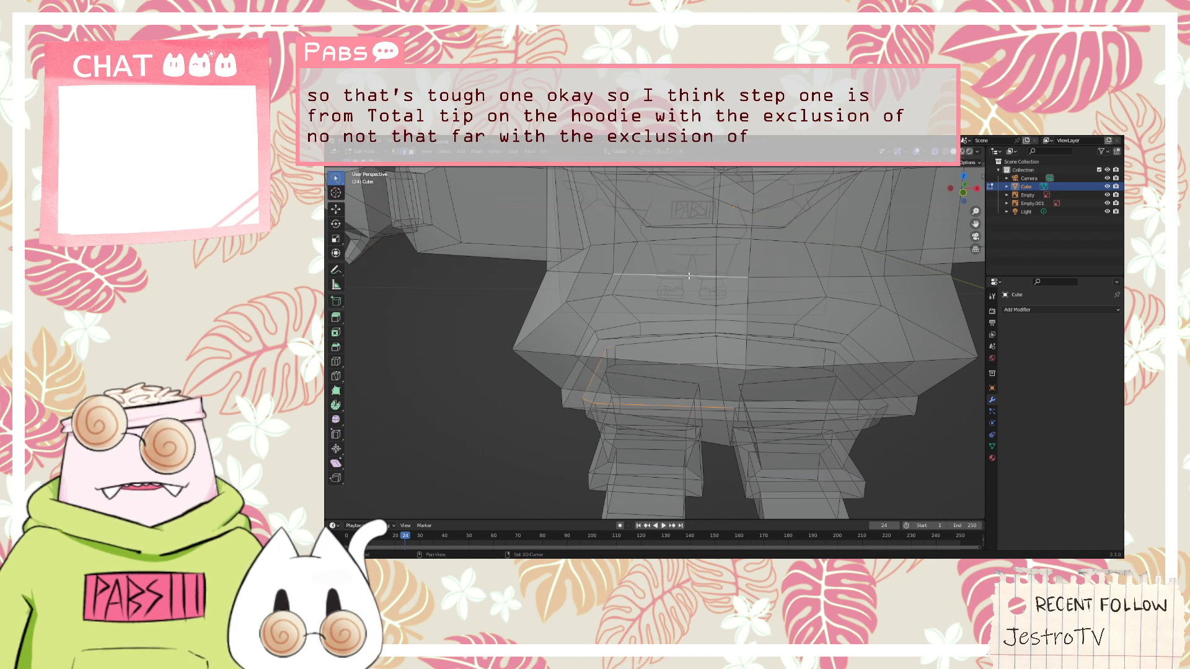
Select the edges outlining the logo panel on the hoodie's chest
shift+click(612, 259)
middle_drag(612, 259, 794, 215)
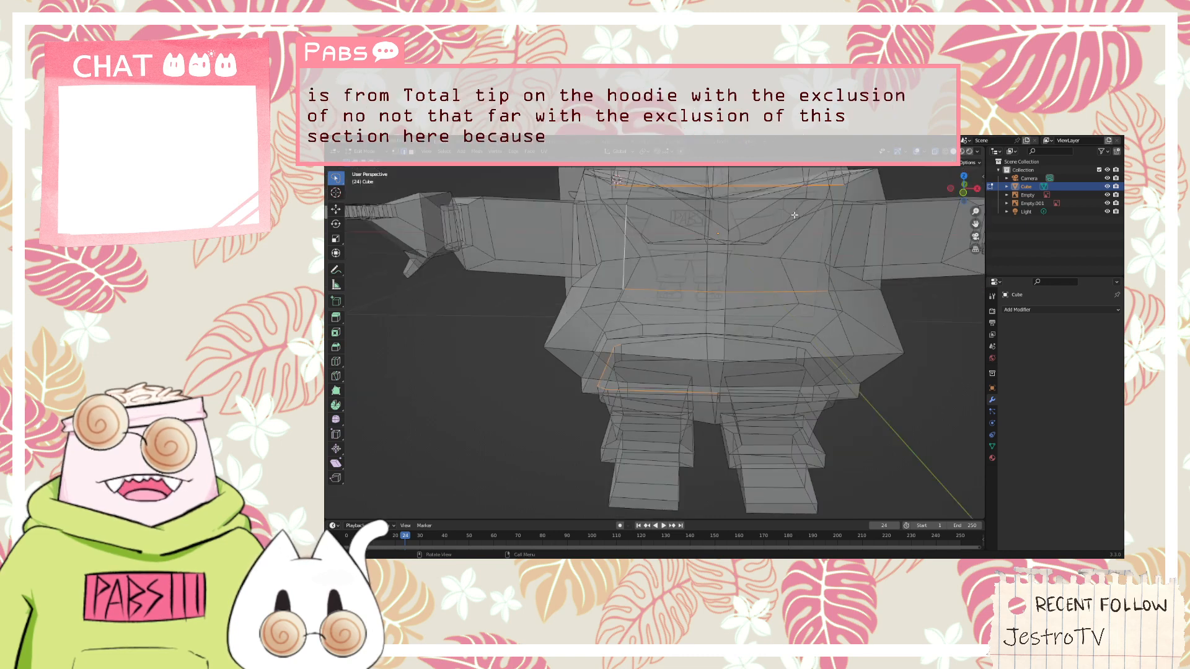
shift+click(806, 226)
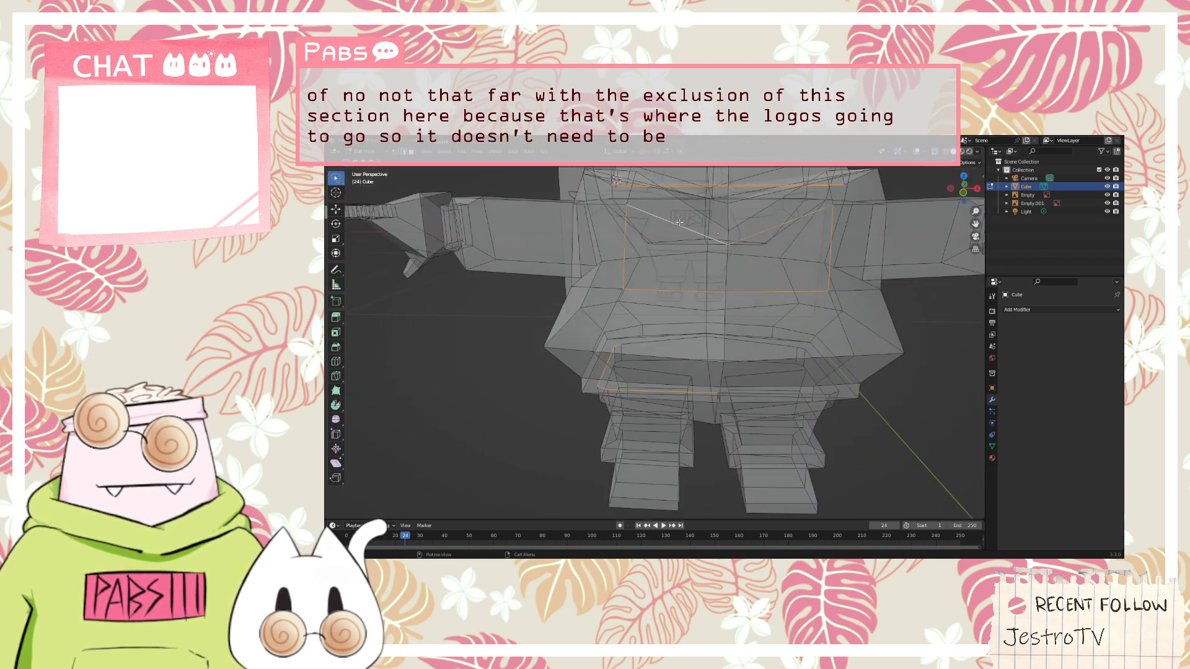
scroll(679, 222, down, 3)
scroll(737, 215, up, 2)
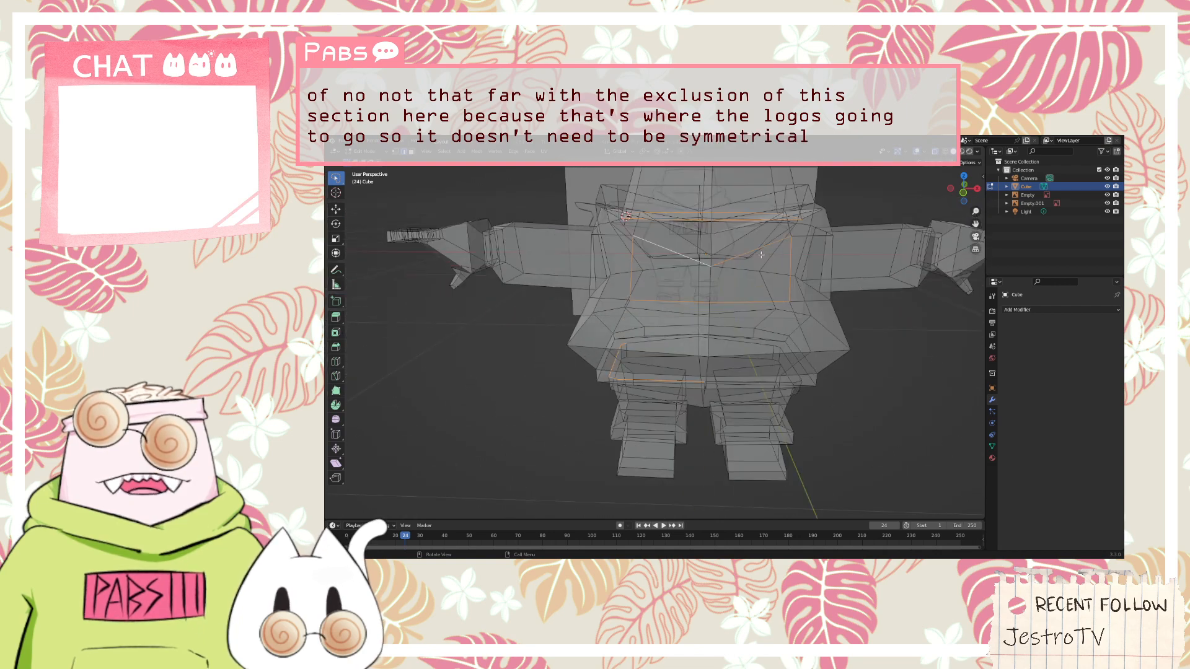
Extend the edge selection all the way around the trousers' top rim beneath the hoodie hem
middle_drag(761, 255, 713, 273)
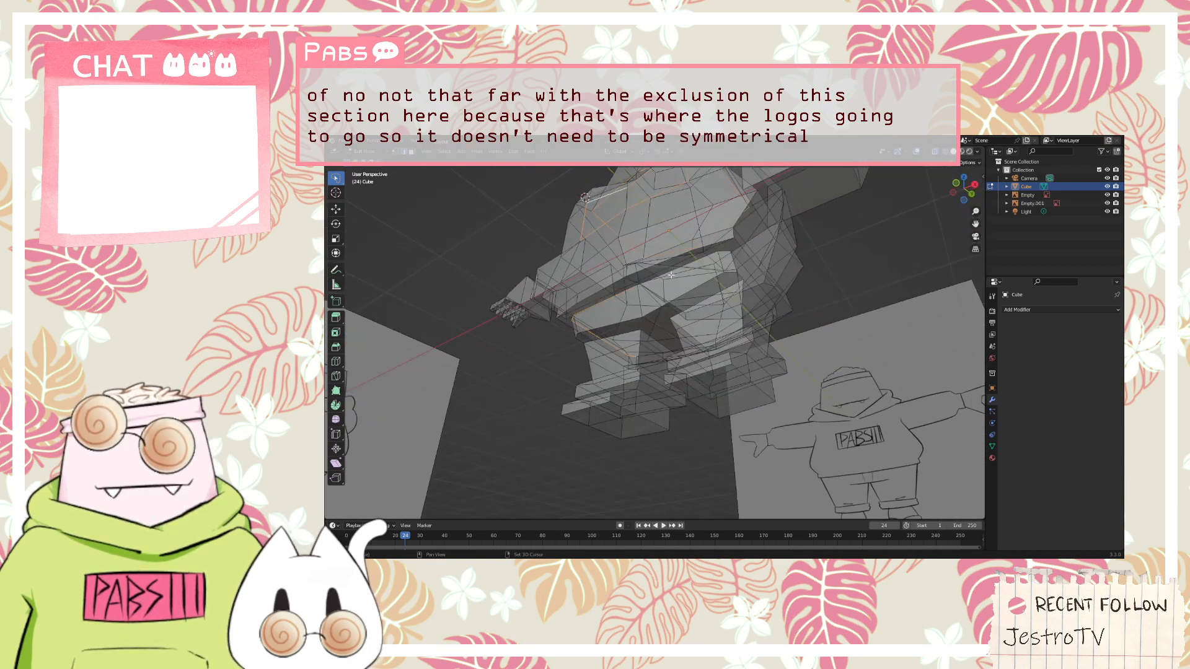
scroll(666, 271, up, 2)
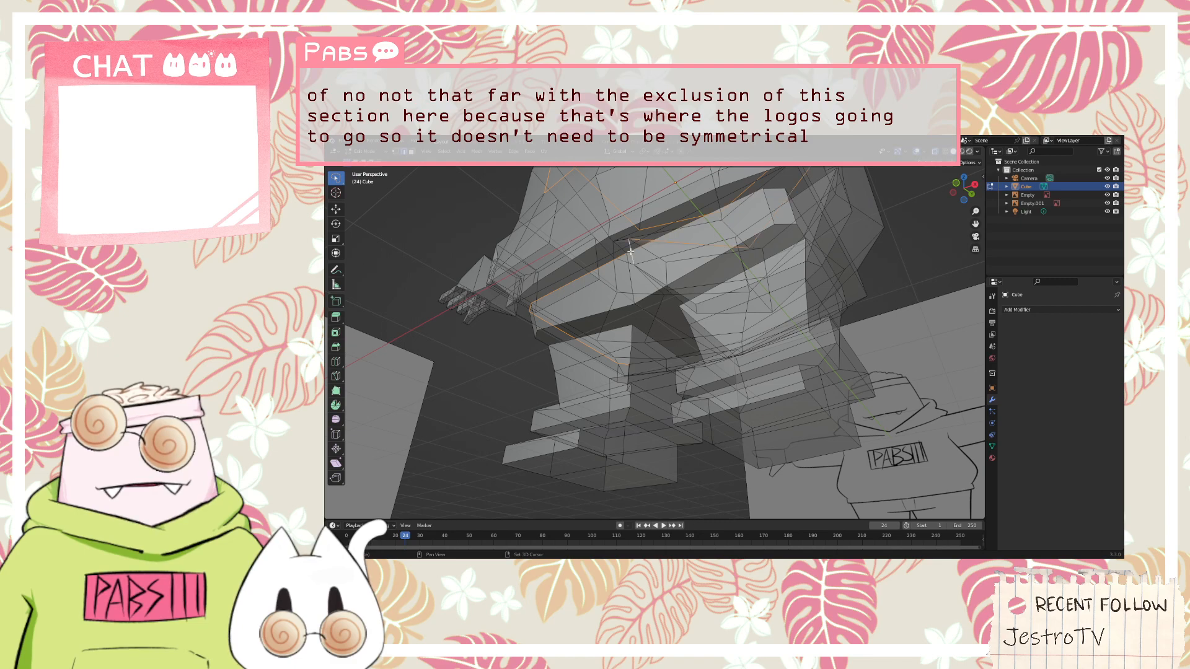
middle_drag(681, 241, 695, 290)
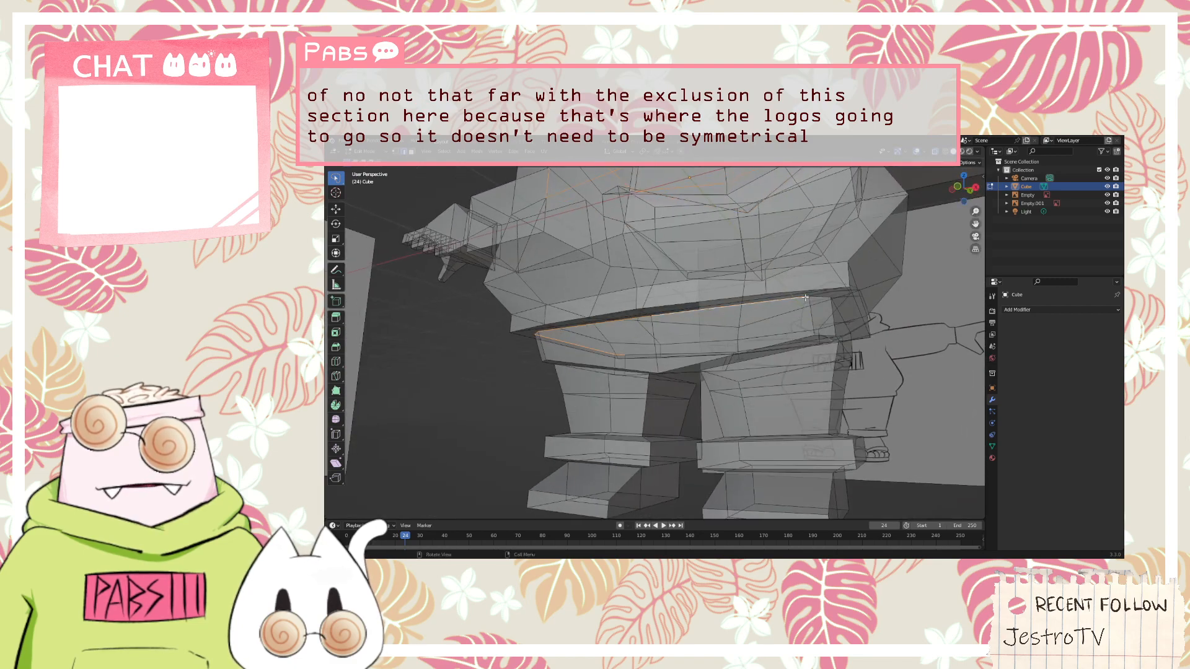
middle_drag(805, 297, 653, 323)
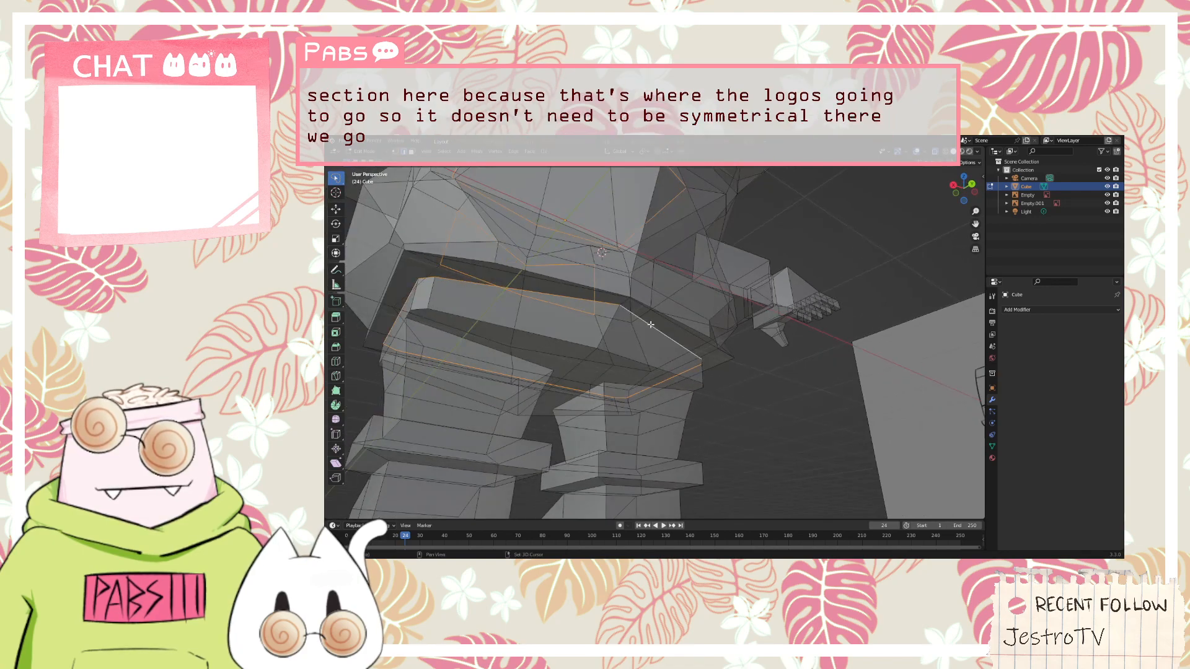
middle_drag(526, 278, 697, 307)
scroll(699, 308, down, 4)
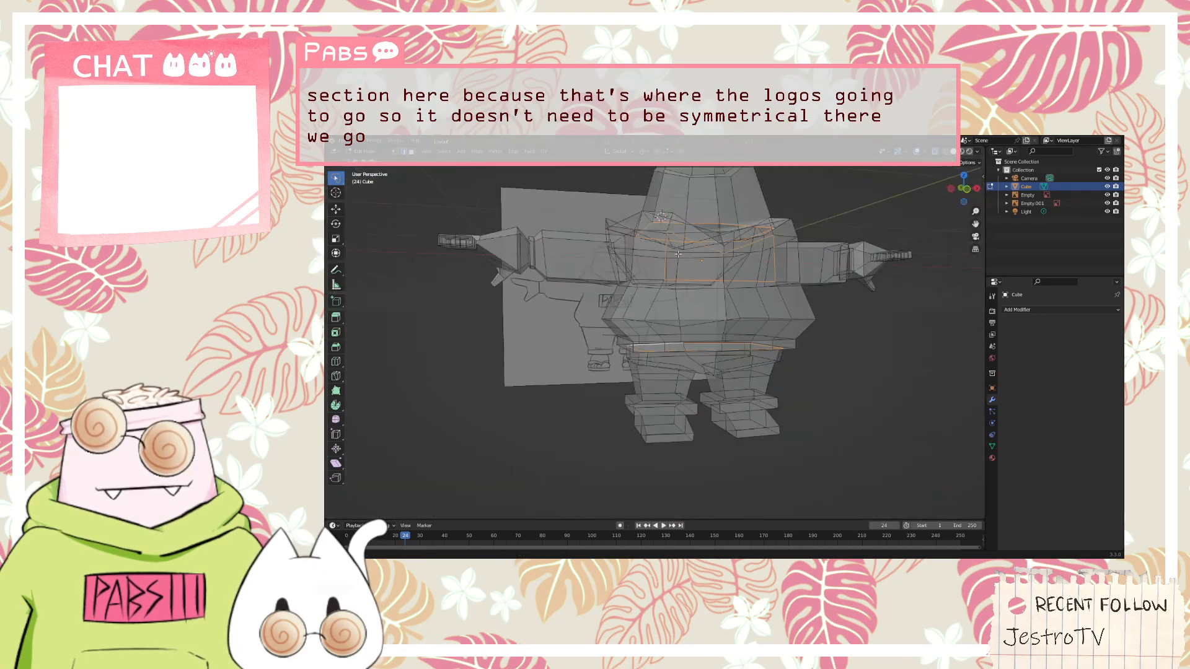
Add the inner edges of one sleeve's wrist opening to the selection
middle_drag(678, 254, 851, 379)
scroll(745, 276, up, 4)
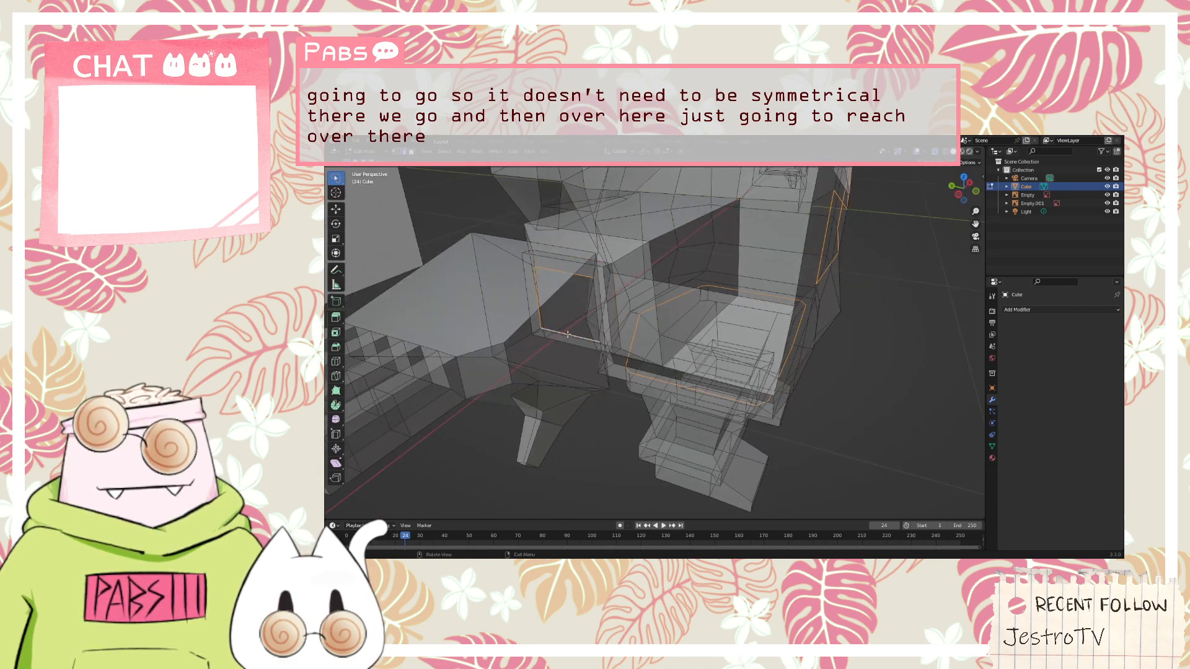
middle_drag(591, 334, 655, 318)
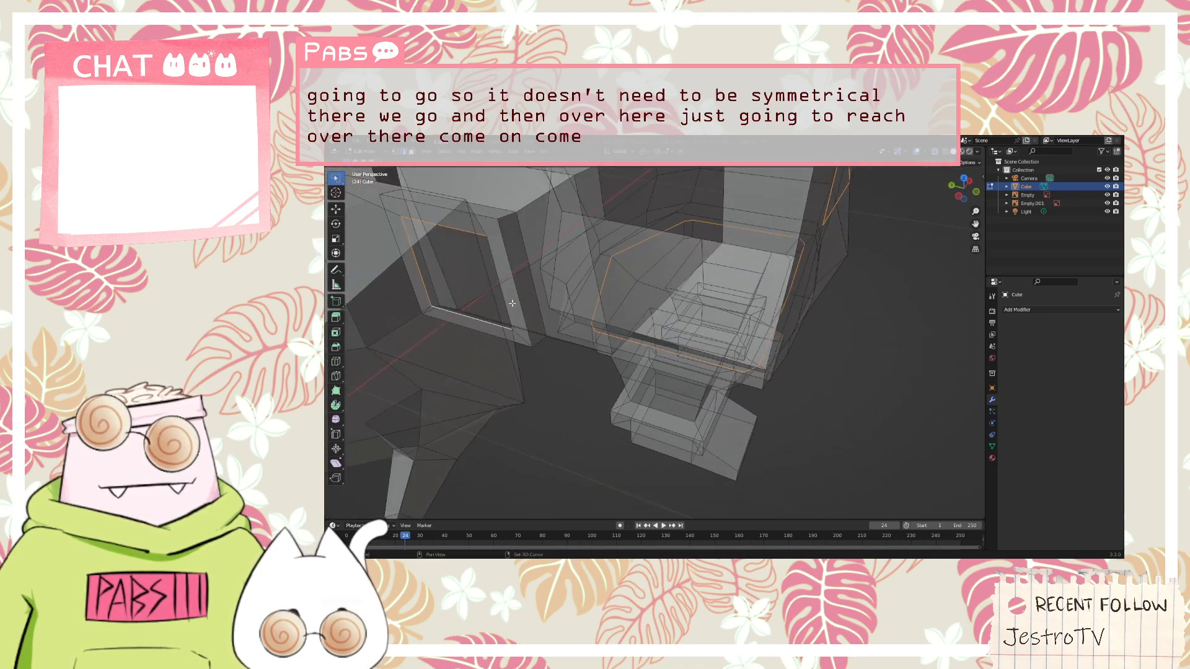
middle_drag(510, 303, 550, 313)
scroll(550, 313, down, 7)
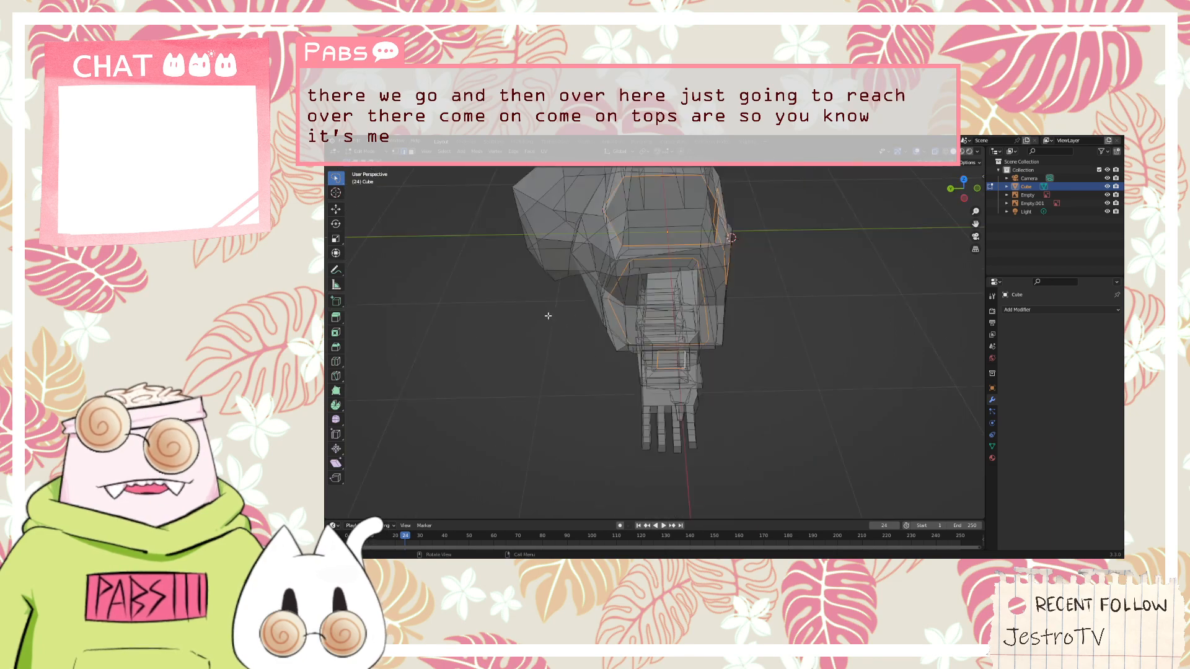
Add the first inner edges of the opposite sleeve's wrist opening to the edge selection
middle_drag(681, 230, 726, 300)
scroll(799, 299, up, 4)
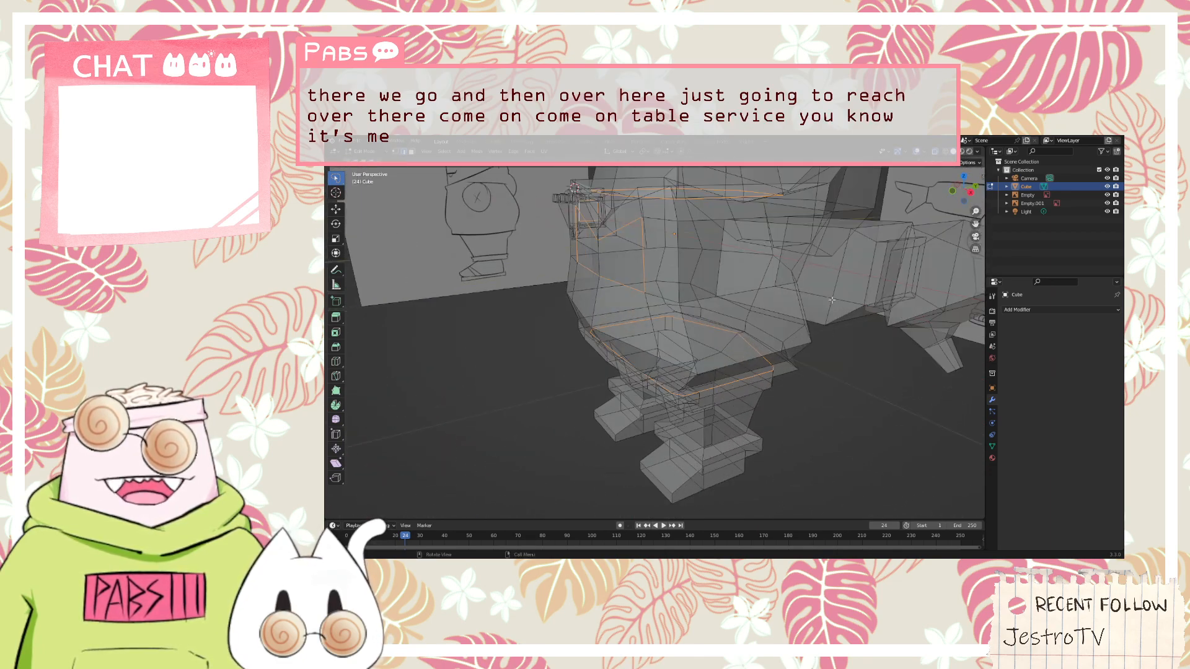
middle_drag(869, 299, 802, 310)
scroll(826, 316, up, 3)
scroll(826, 318, down, 5)
scroll(802, 311, up, 4)
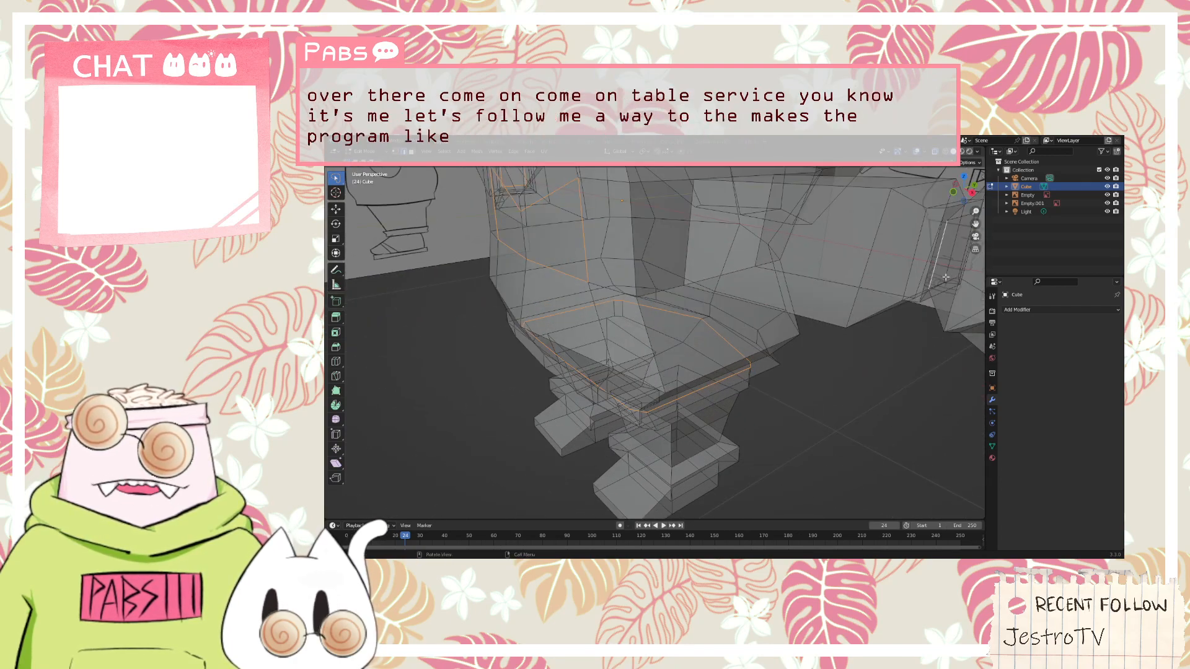
middle_drag(946, 277, 919, 294)
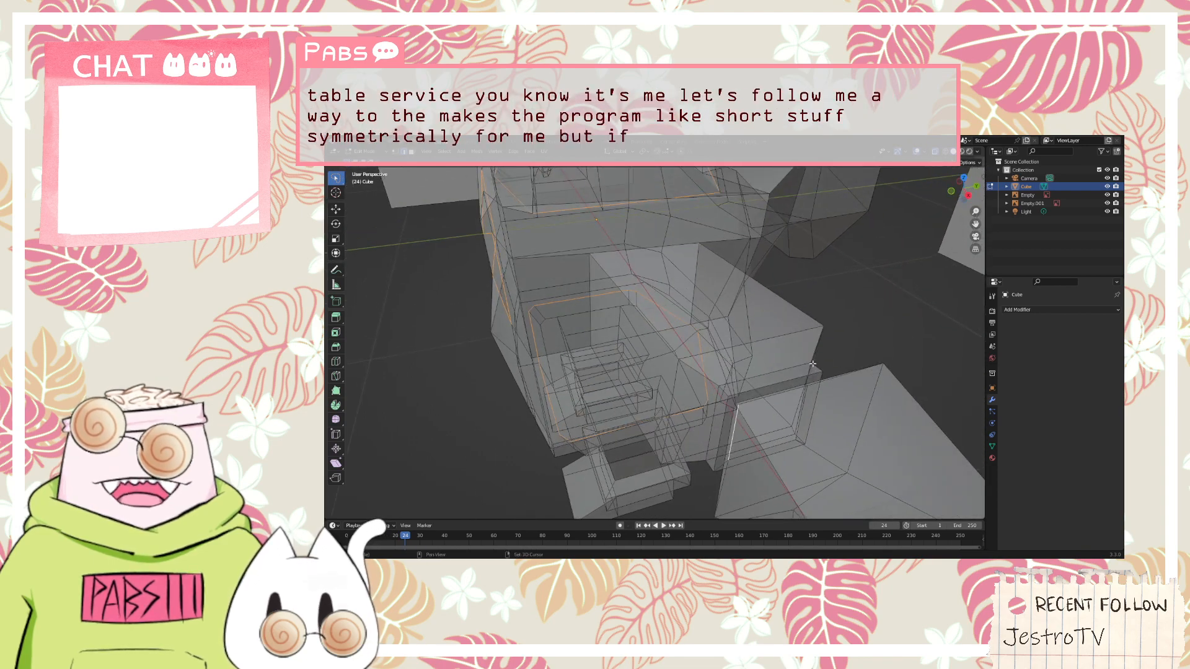
middle_drag(813, 364, 855, 435)
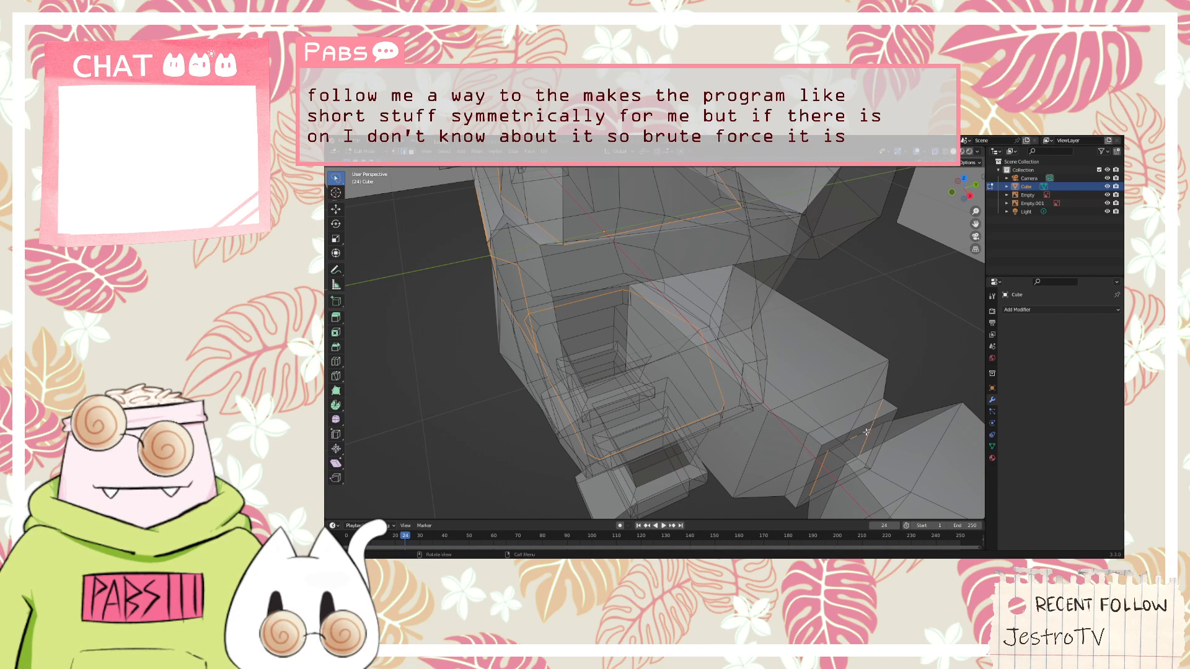
click(866, 432)
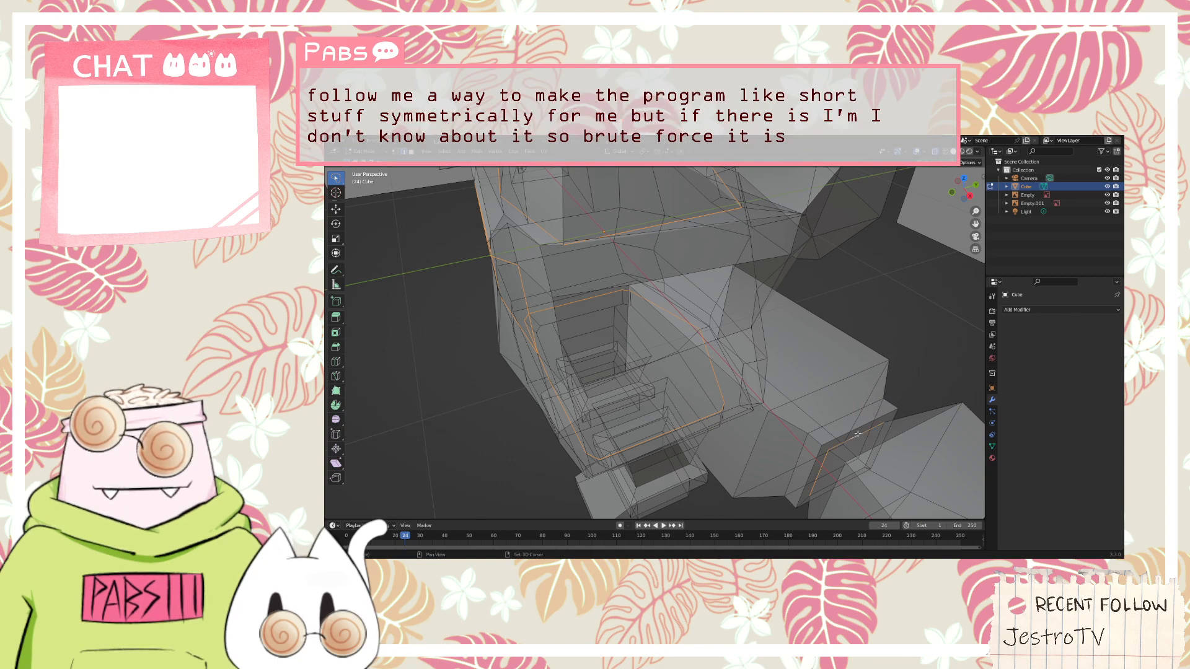
Add the remaining inner edges of that wrist opening to complete its loop in the selection
middle_drag(858, 434, 834, 400)
middle_drag(588, 387, 597, 350)
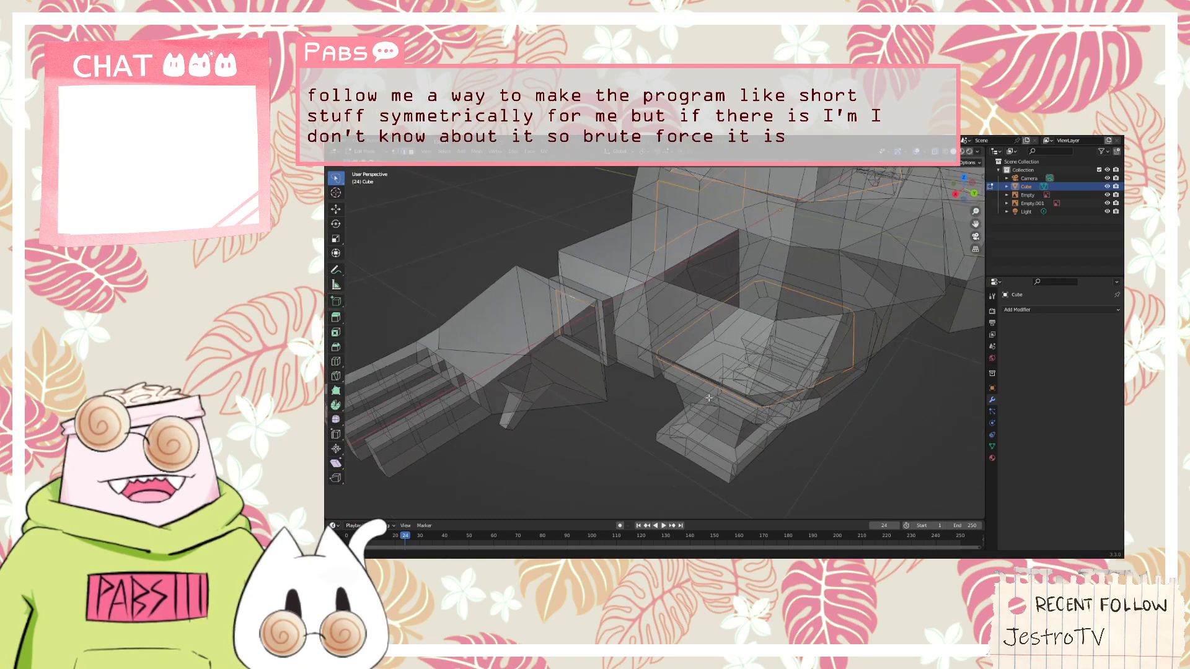
scroll(643, 345, up, 5)
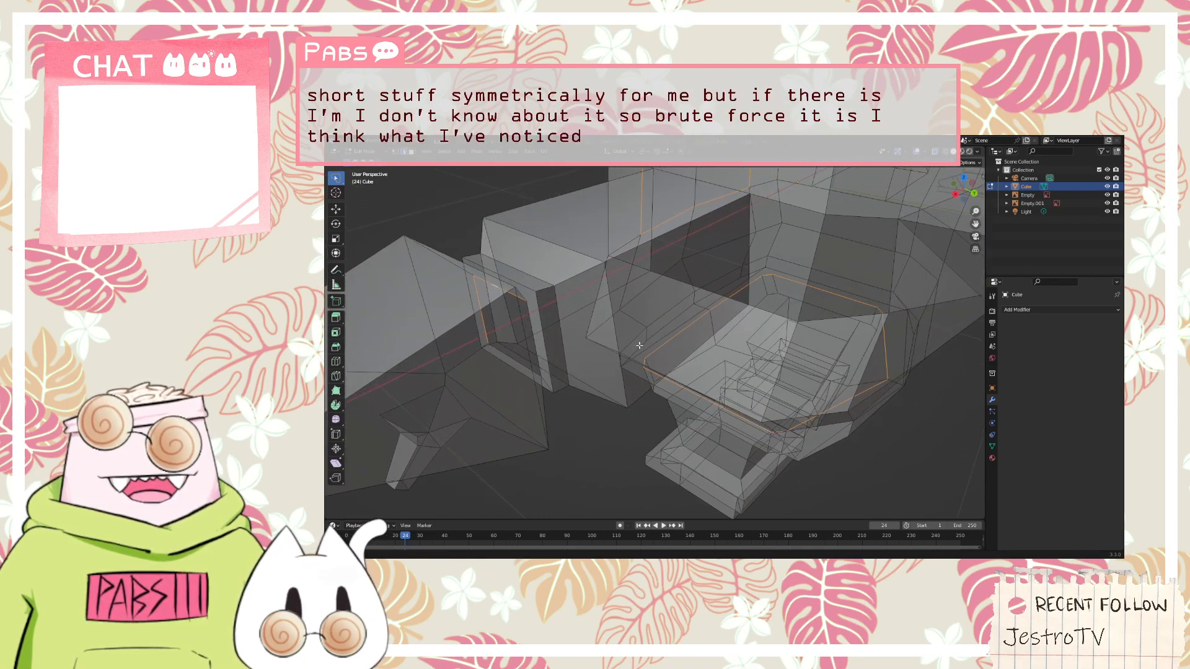
middle_drag(643, 345, 677, 340)
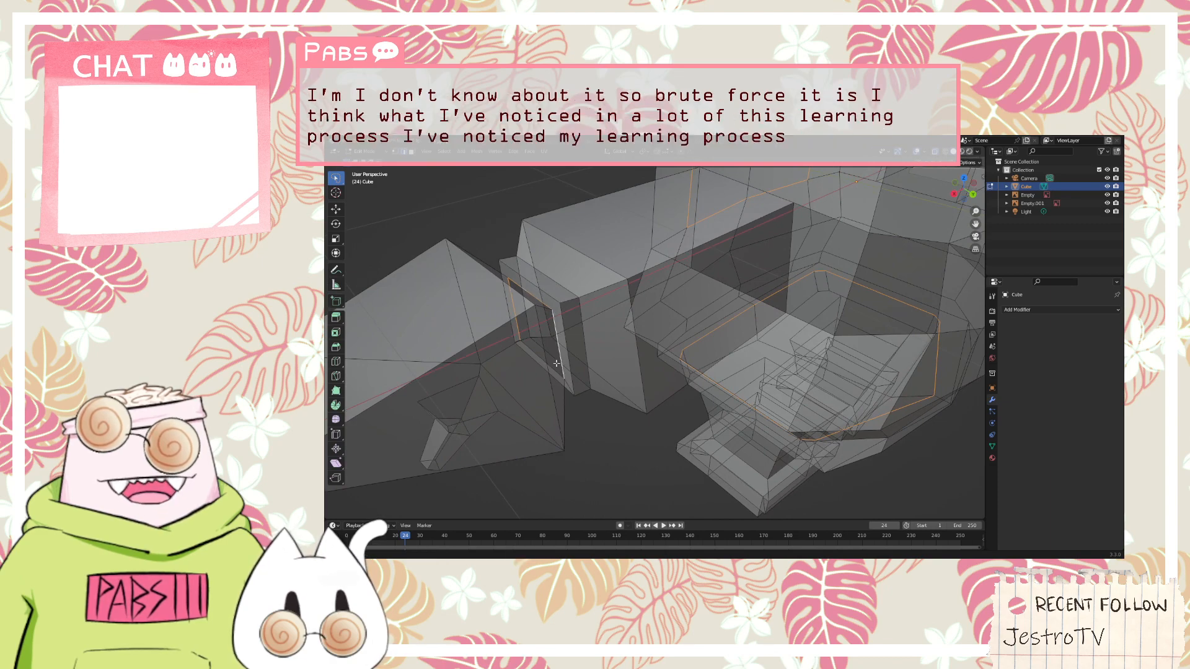
middle_drag(562, 358, 751, 221)
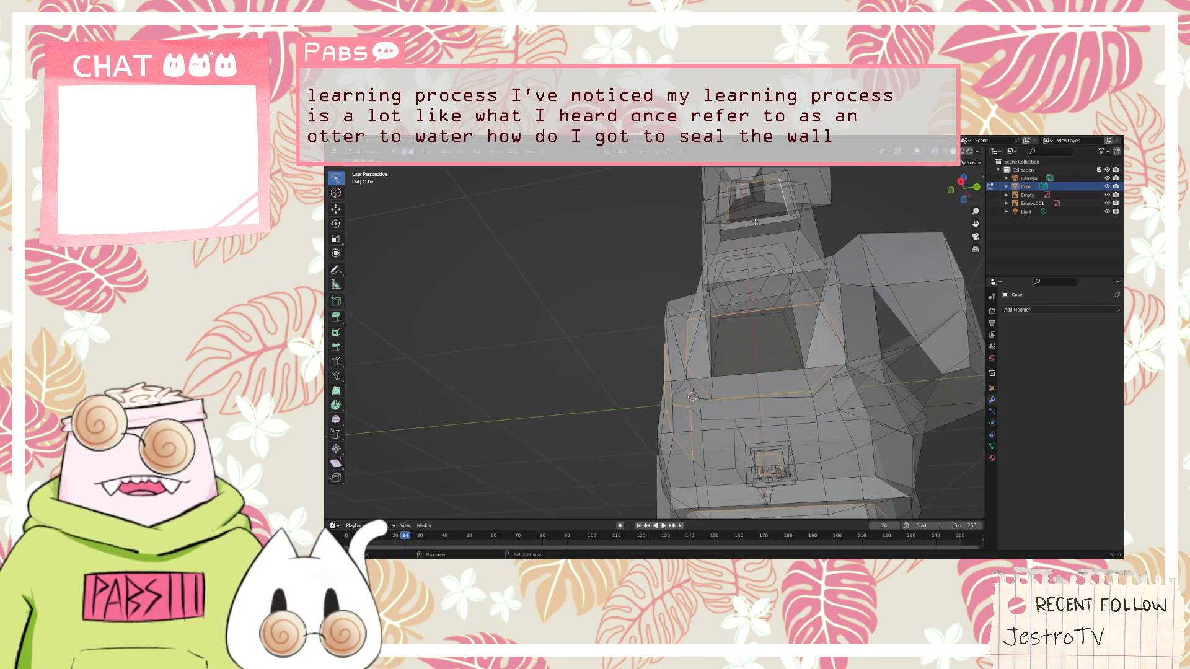
shift+click(756, 220)
Mark the selected neckline, logo panel, waist and wrist edges as seams
middle_drag(639, 229, 738, 287)
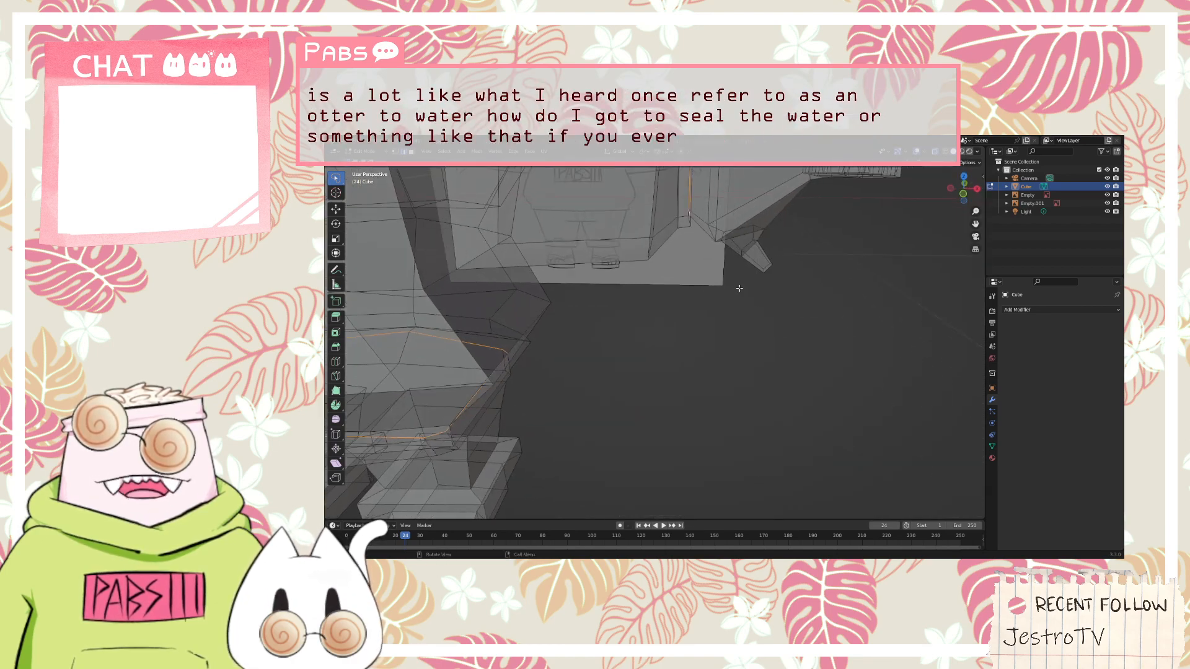
scroll(722, 283, down, 4)
middle_drag(549, 258, 603, 386)
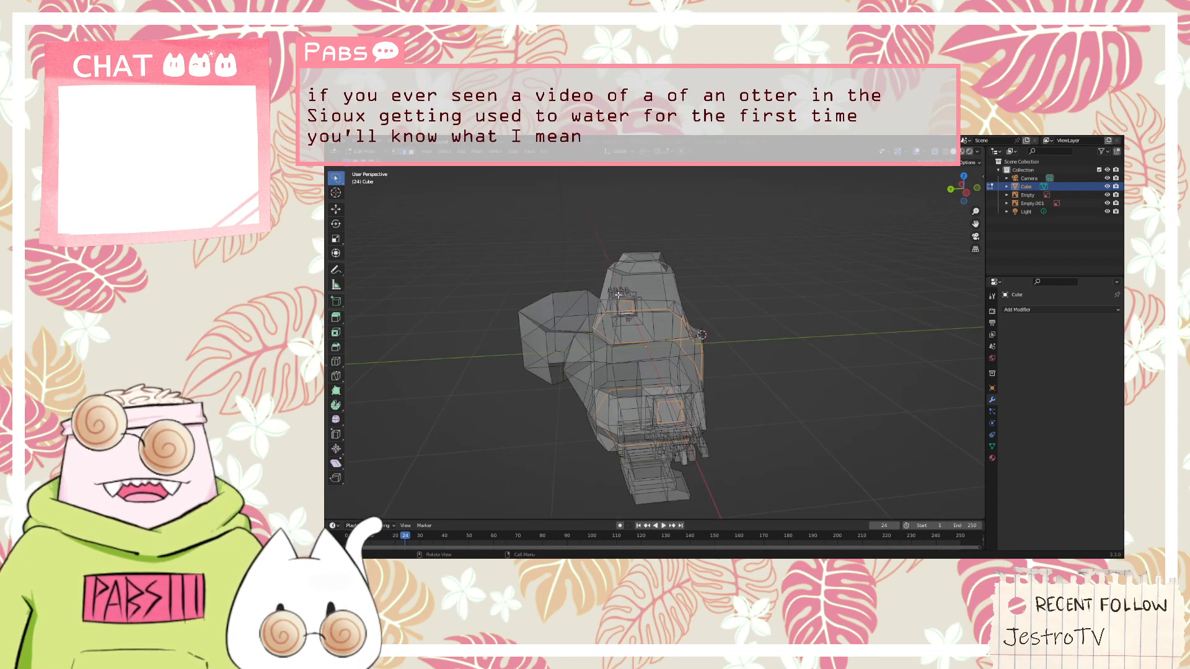
mouse_move(647, 341)
middle_down()
mouse_move(698, 330)
mouse_move(654, 331)
middle_up()
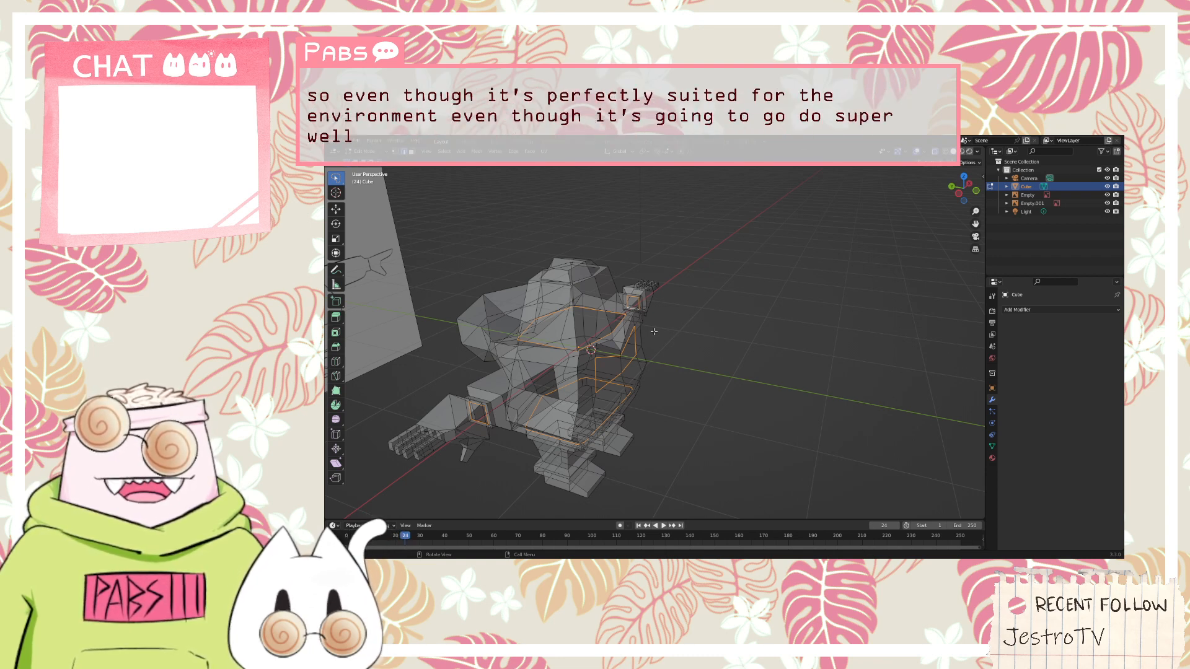
right_click(619, 326)
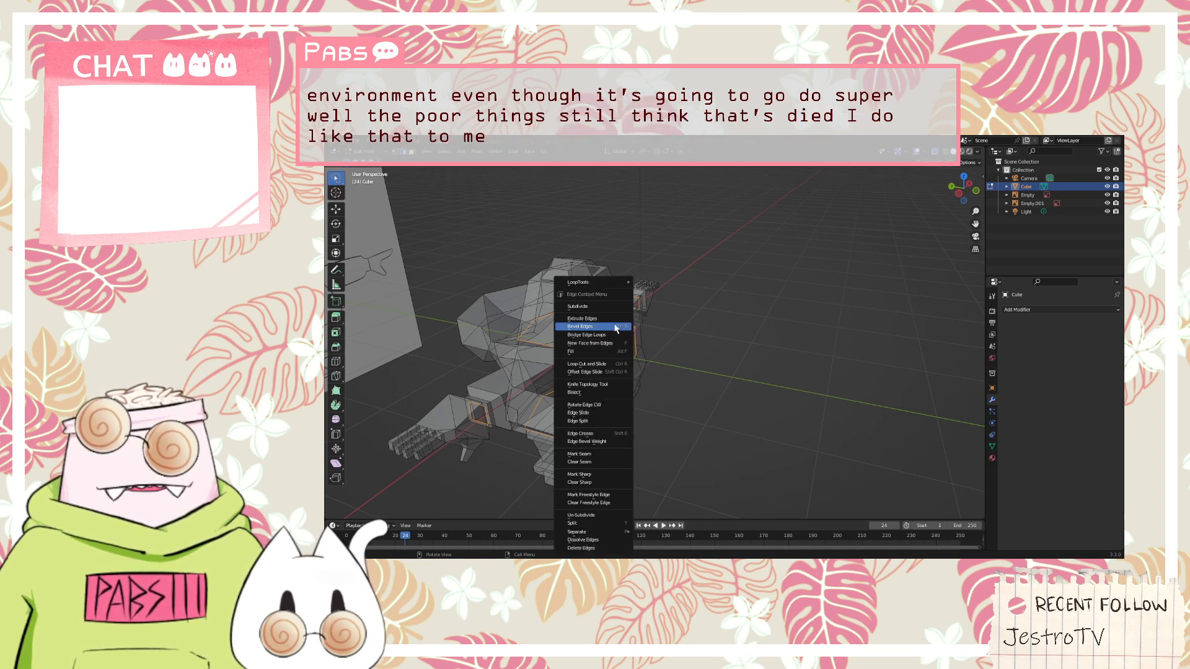
click(595, 454)
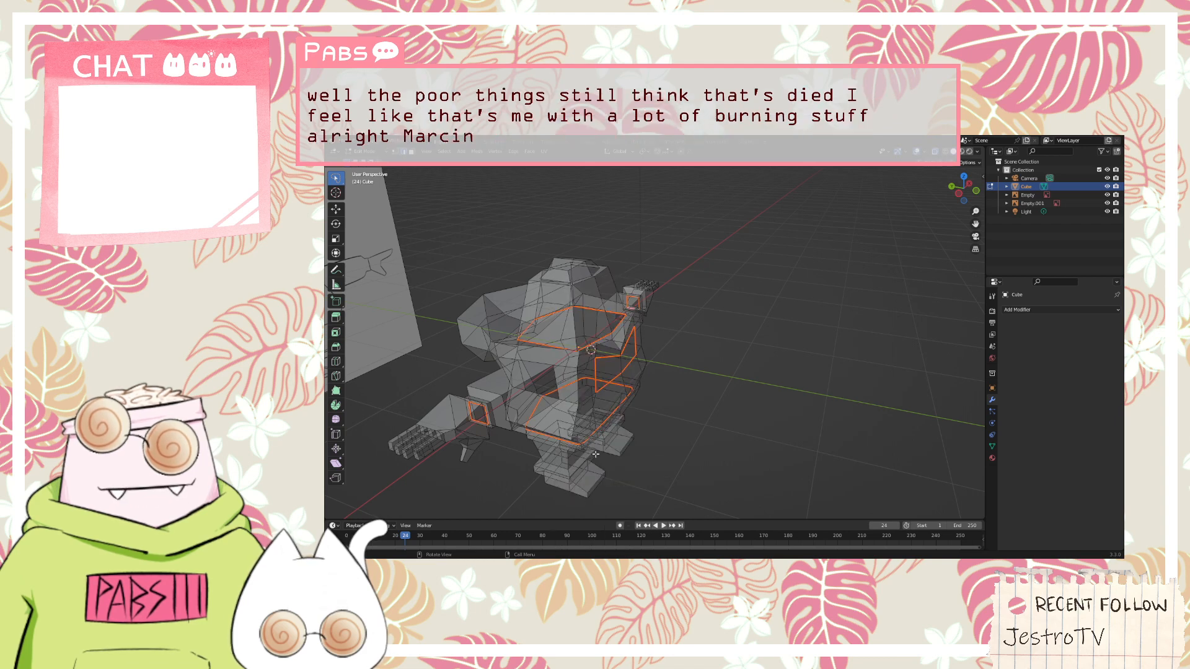
Select the edge loop around the upper part of the head and mark it as a seam
middle_drag(645, 428, 691, 423)
middle_drag(661, 300, 668, 327)
scroll(688, 340, up, 3)
mouse_move(730, 369)
middle_down()
mouse_move(738, 377)
mouse_move(749, 355)
middle_up()
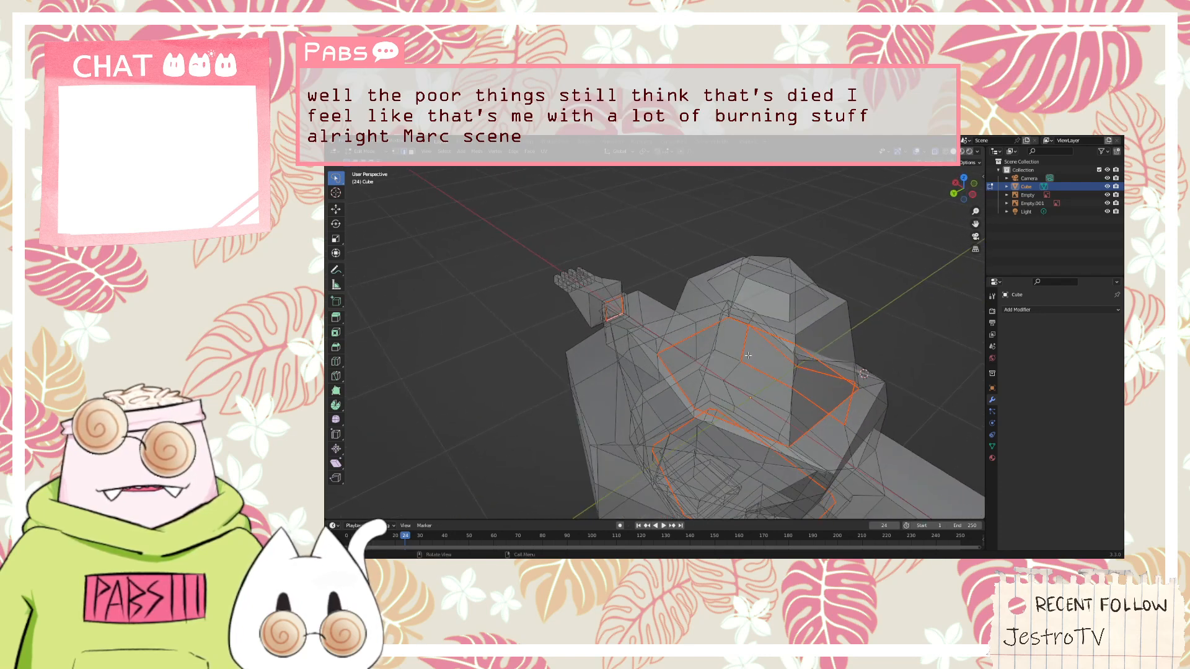
alt+click(761, 316)
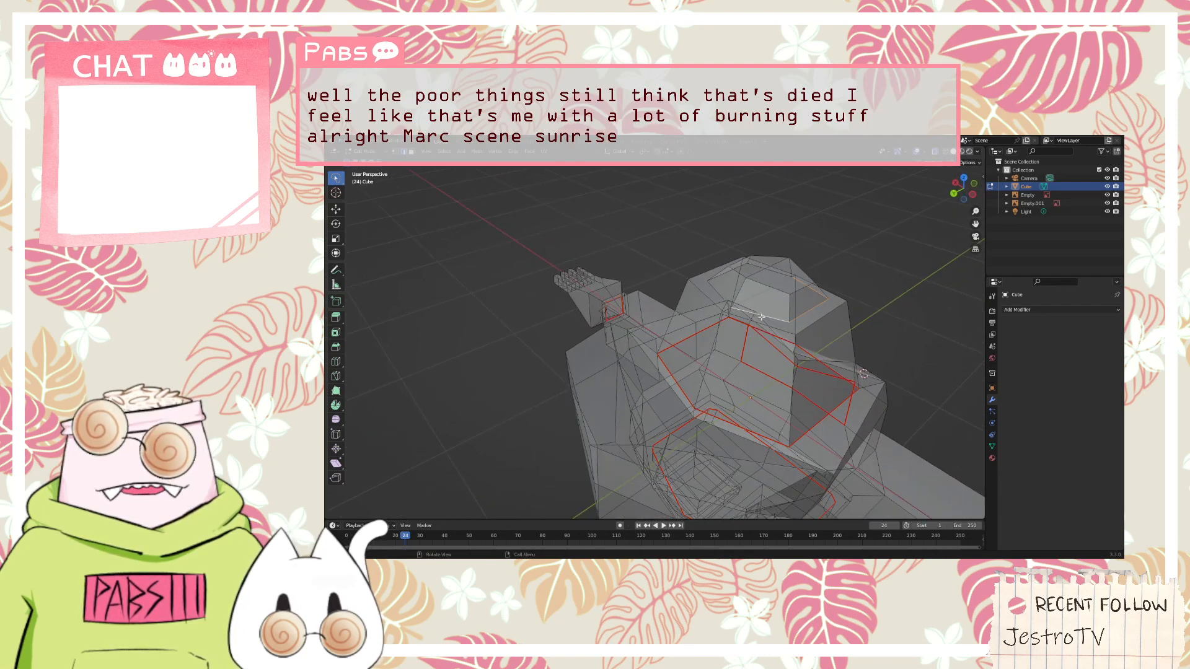
right_click(719, 293)
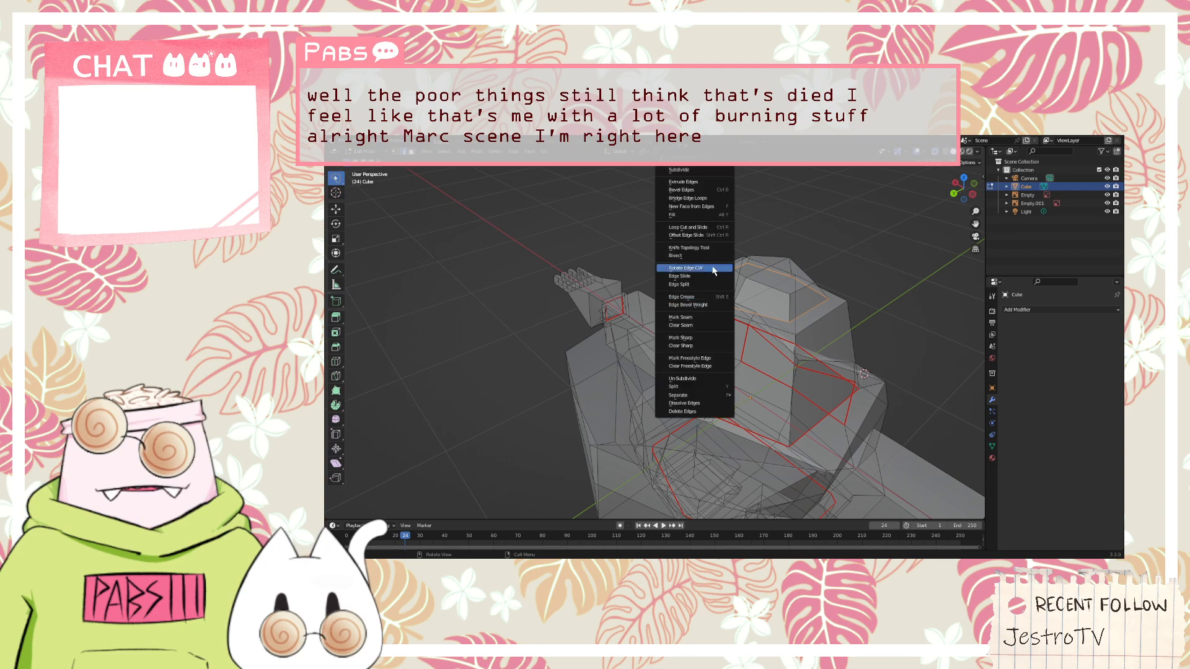
click(701, 316)
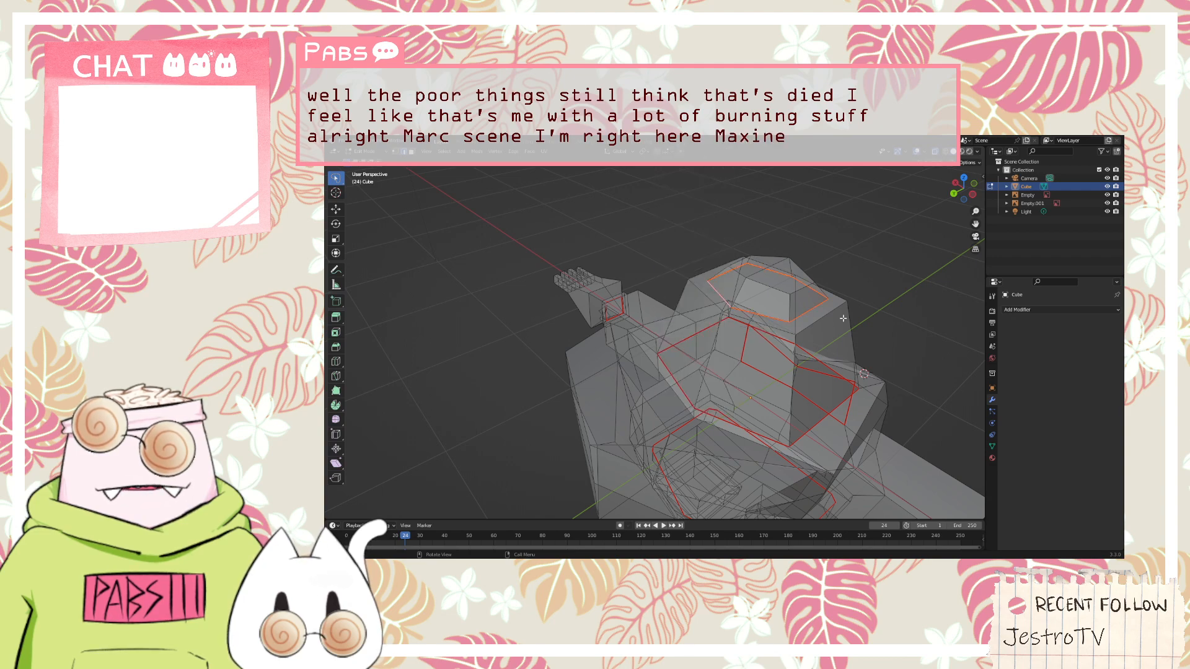
middle_drag(701, 315, 400, 415)
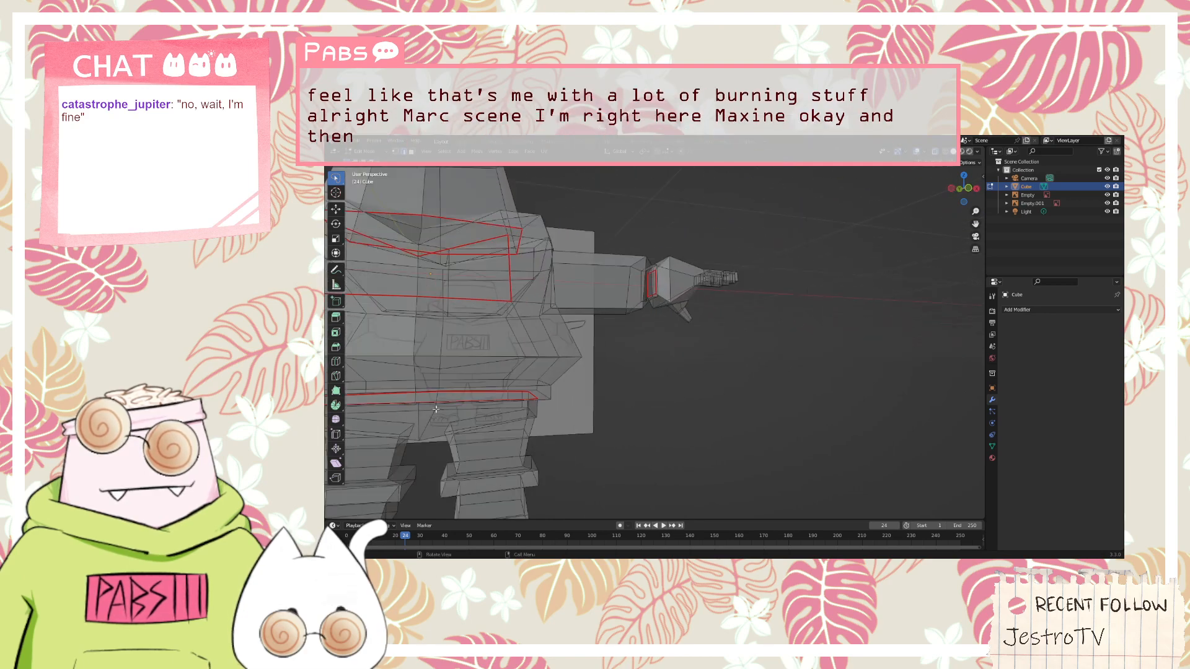
middle_drag(431, 422, 503, 378)
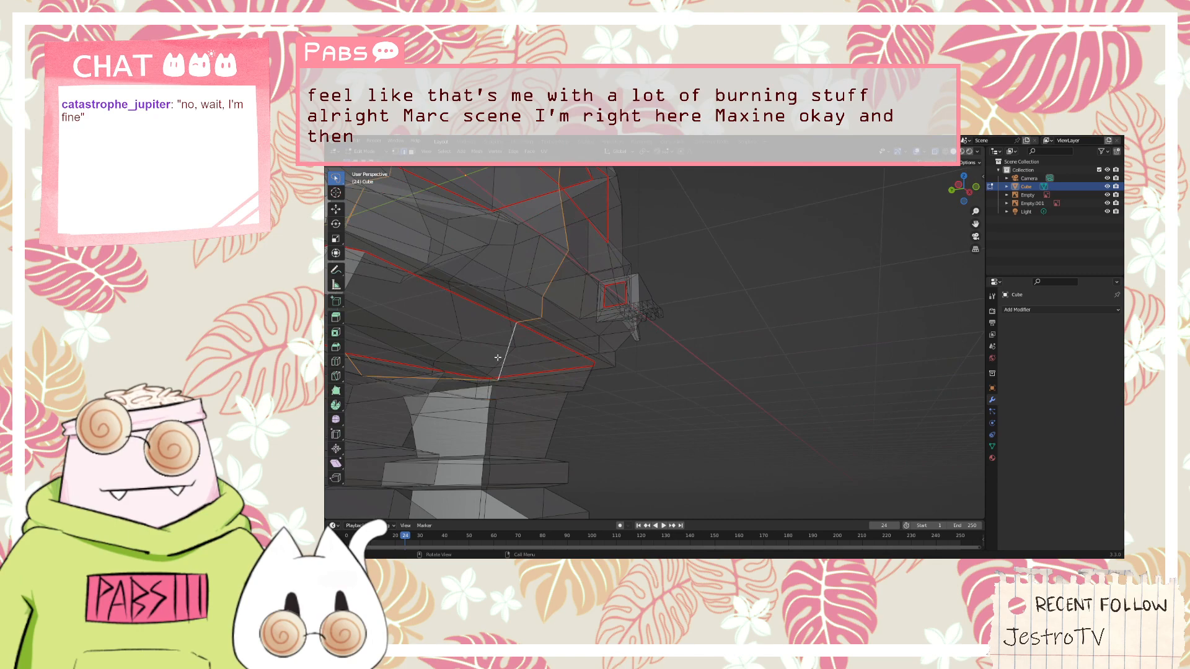
middle_drag(512, 338, 551, 291)
click(626, 358)
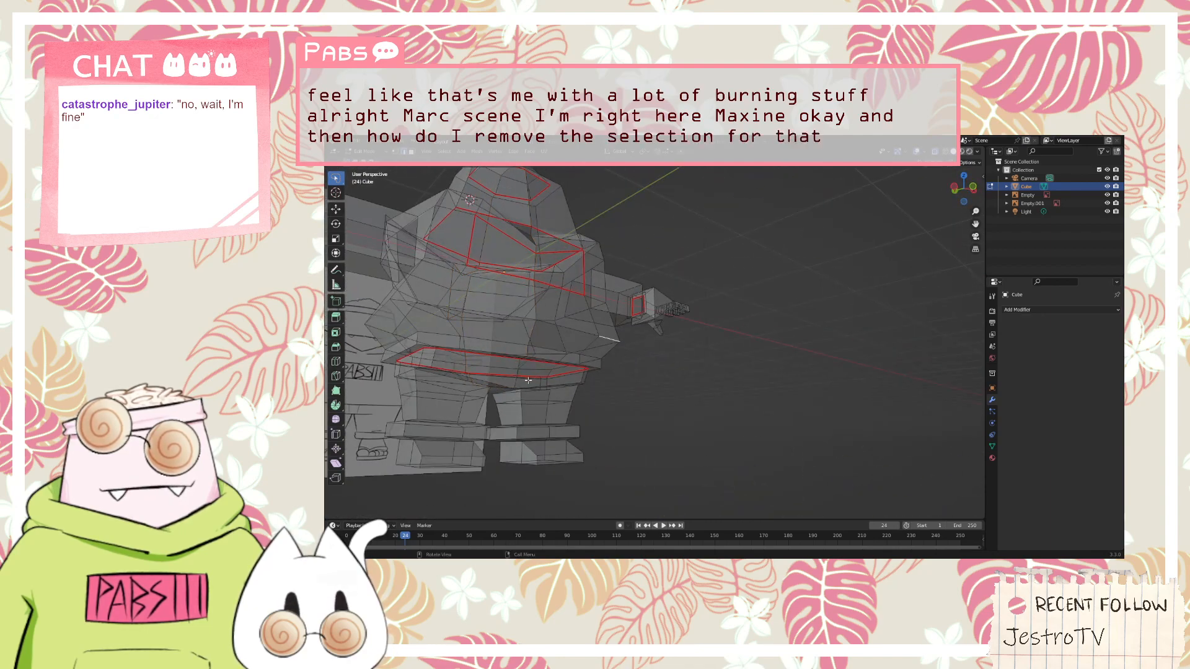
middle_drag(496, 404, 547, 449)
alt+click(688, 373)
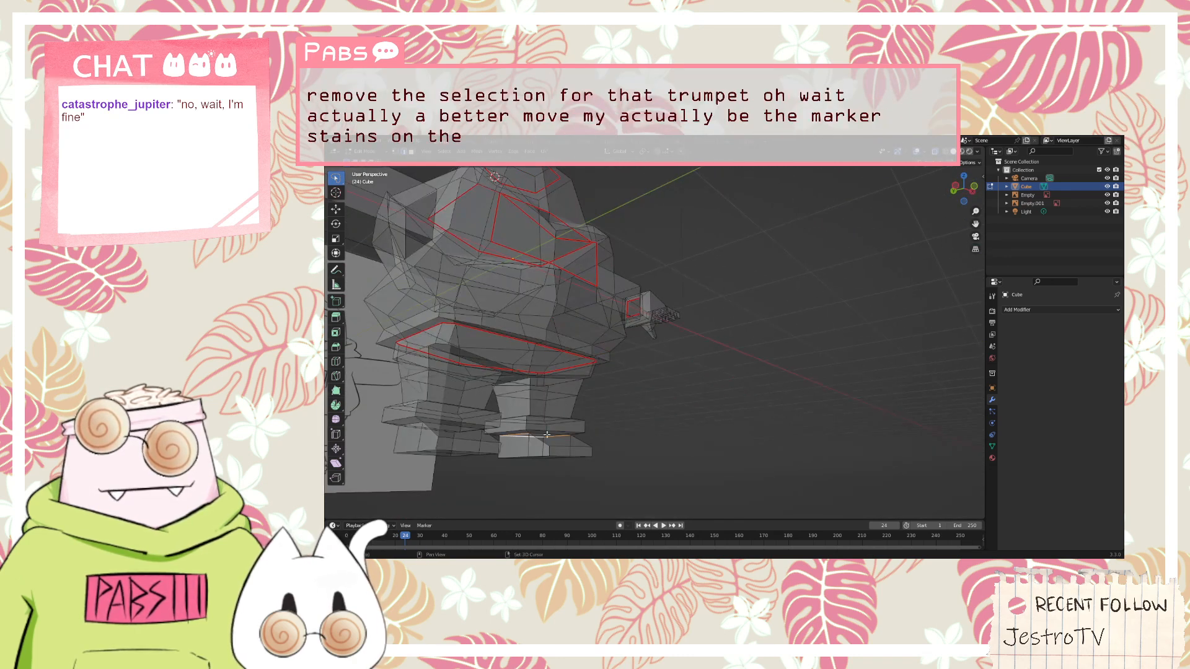
Select the edge loops directly above and below the trouser cuffs on both legs
scroll(546, 434, up, 3)
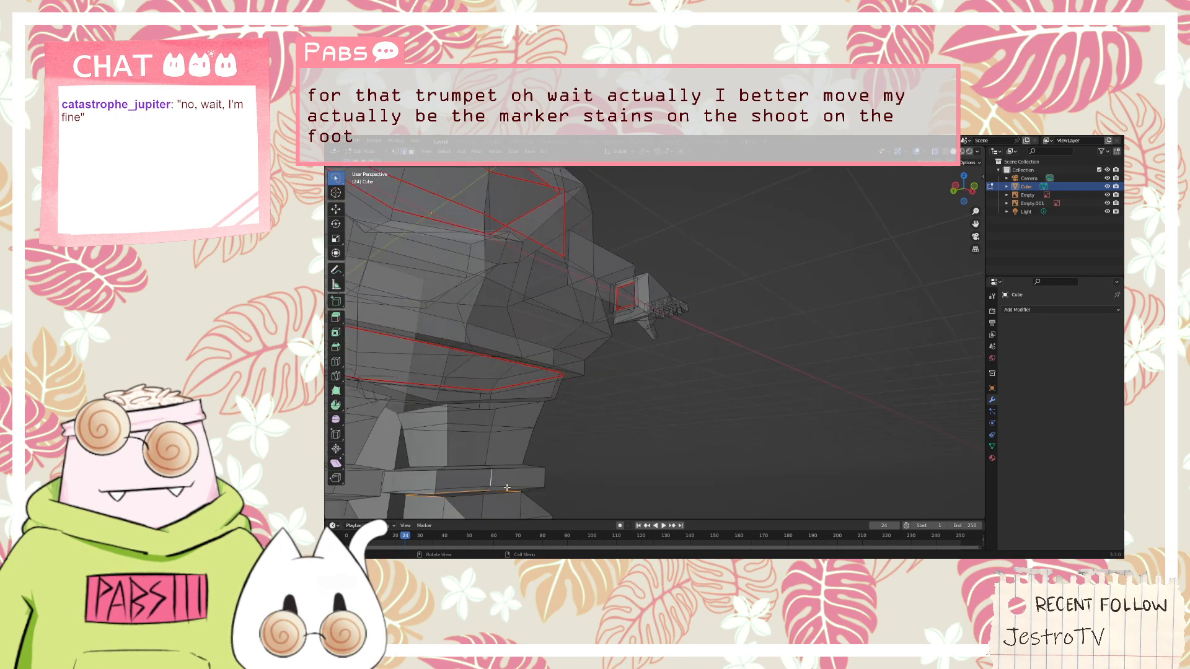
middle_drag(507, 488, 477, 474)
scroll(468, 467, down, 5)
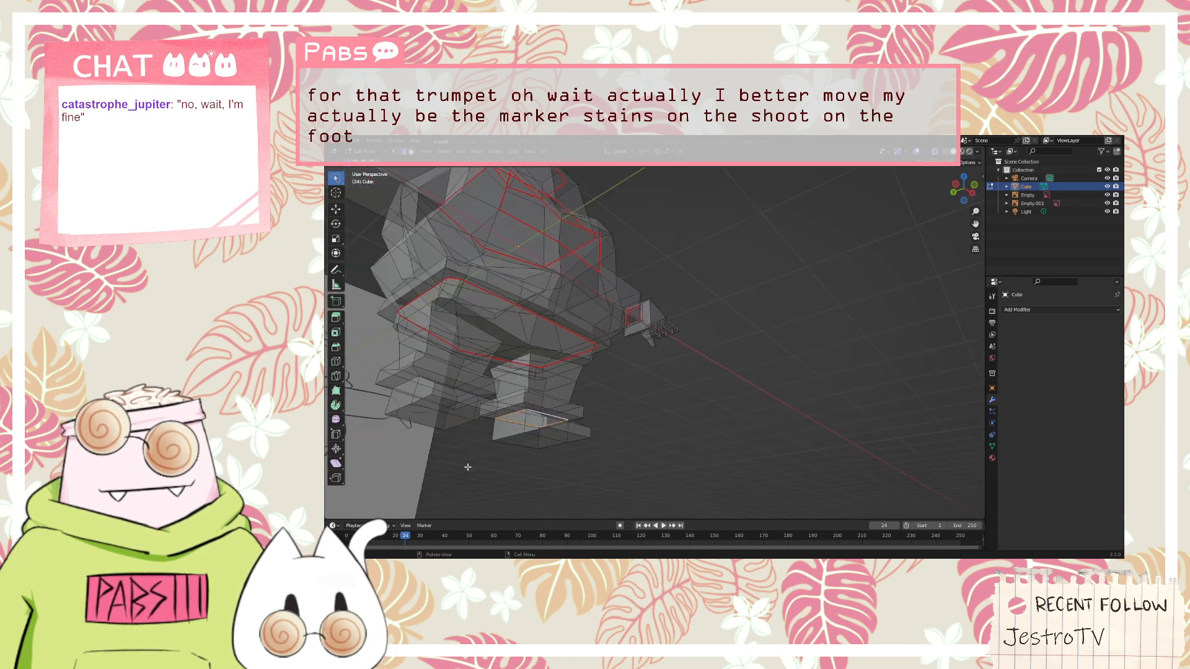
shift+middle_drag(468, 468, 631, 408)
scroll(630, 409, up, 4)
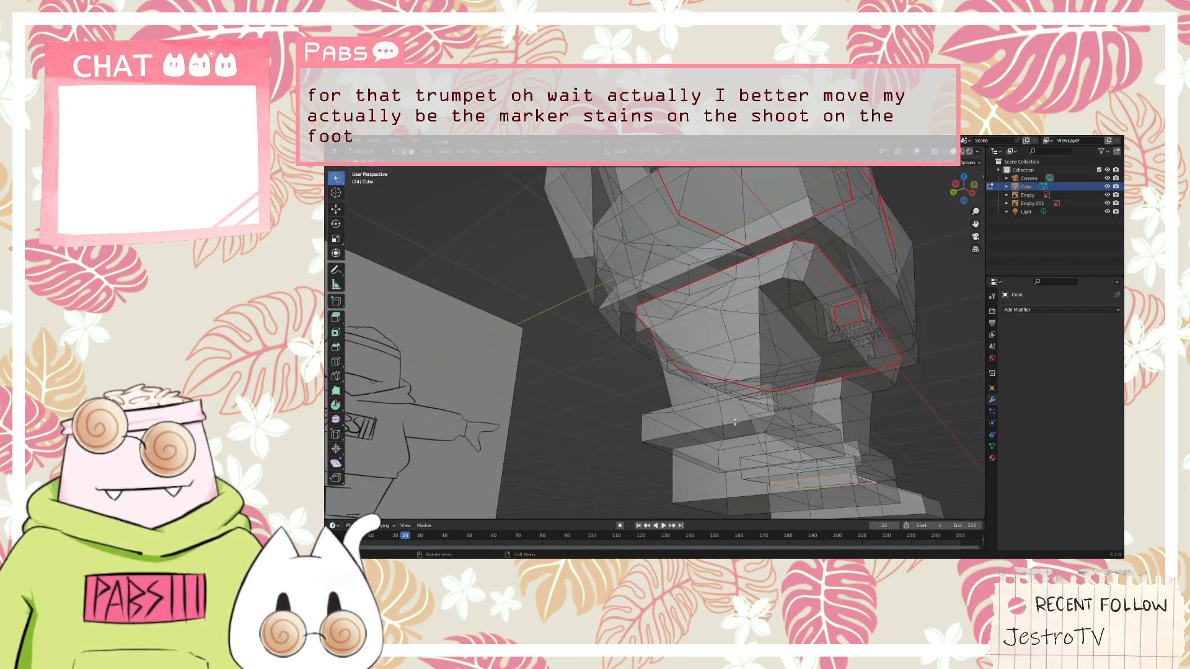
mouse_move(732, 437)
middle_down()
mouse_move(629, 456)
mouse_move(626, 438)
mouse_move(696, 433)
mouse_move(719, 456)
mouse_move(655, 456)
middle_up()
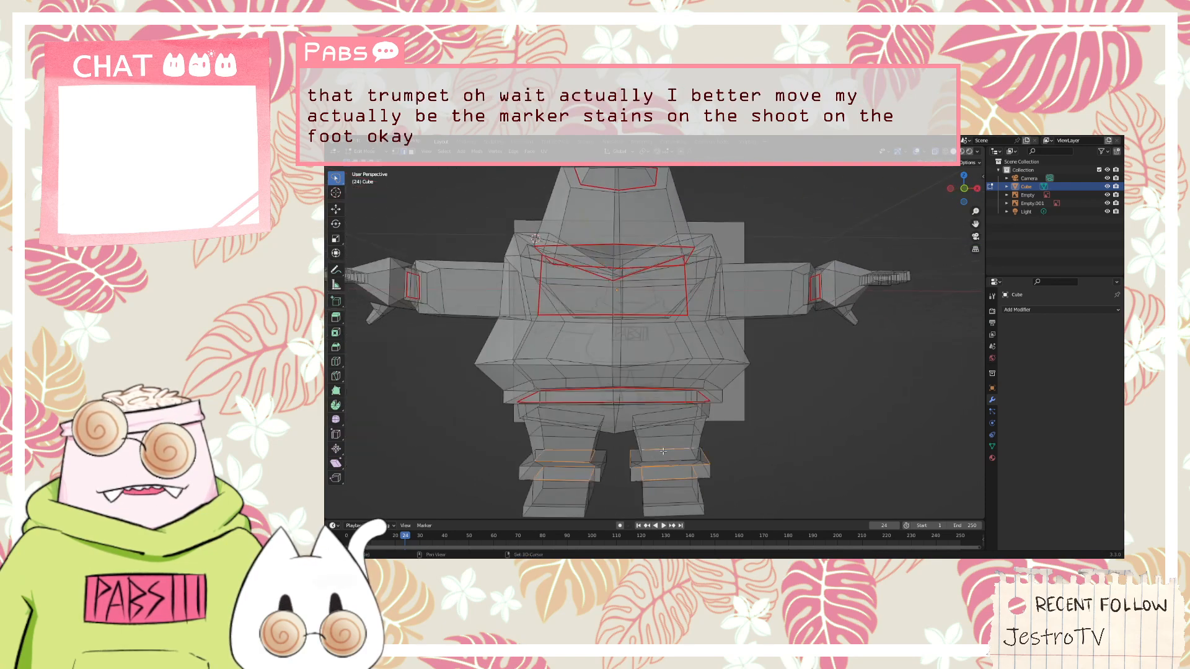
key(ctrl+z)
scroll(664, 451, up, 4)
mouse_move(664, 451)
middle_down()
mouse_move(663, 437)
mouse_move(602, 427)
mouse_move(602, 487)
middle_up()
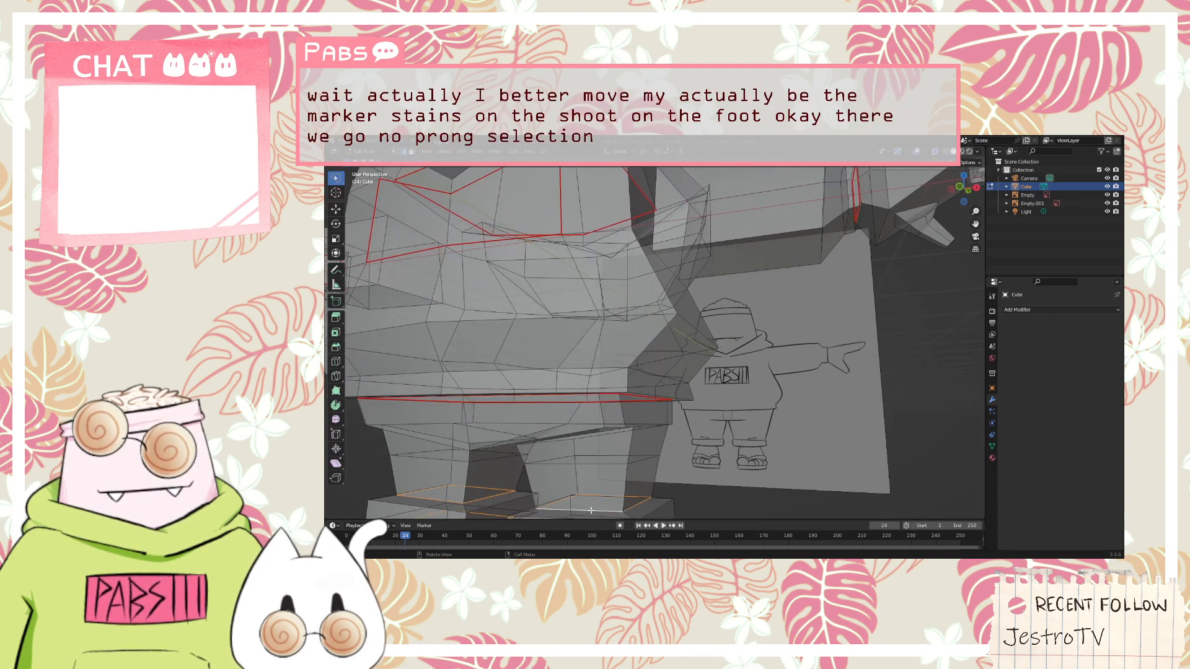
Mark the selected edge loops at the trouser cuffs as seams
scroll(589, 495, down, 5)
right_click(591, 436)
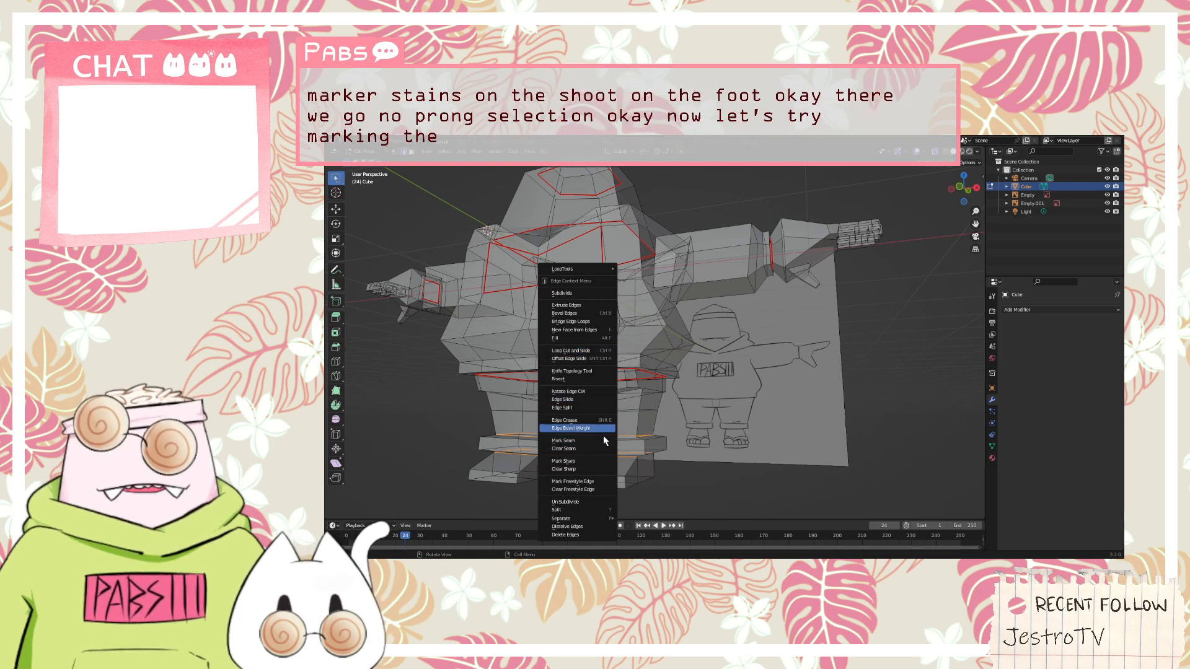
click(600, 442)
middle_drag(600, 443, 754, 415)
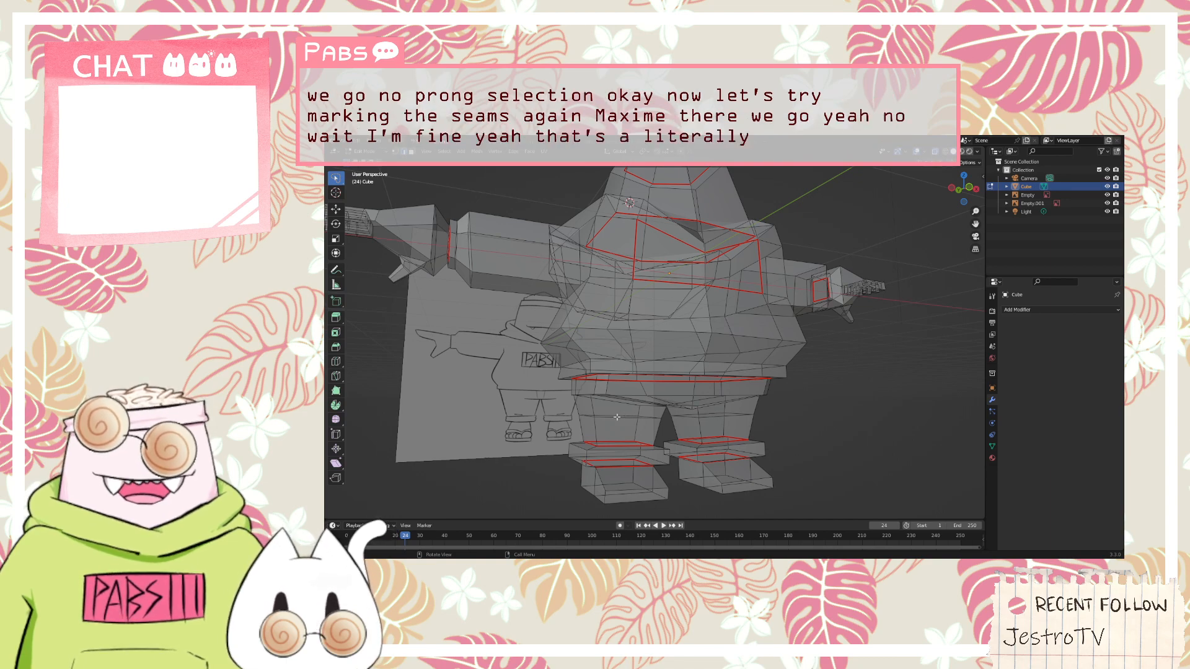
mouse_move(613, 391)
middle_down()
mouse_move(640, 419)
mouse_move(886, 356)
mouse_move(737, 405)
mouse_move(689, 390)
mouse_move(675, 427)
mouse_move(800, 359)
mouse_move(823, 371)
middle_up()
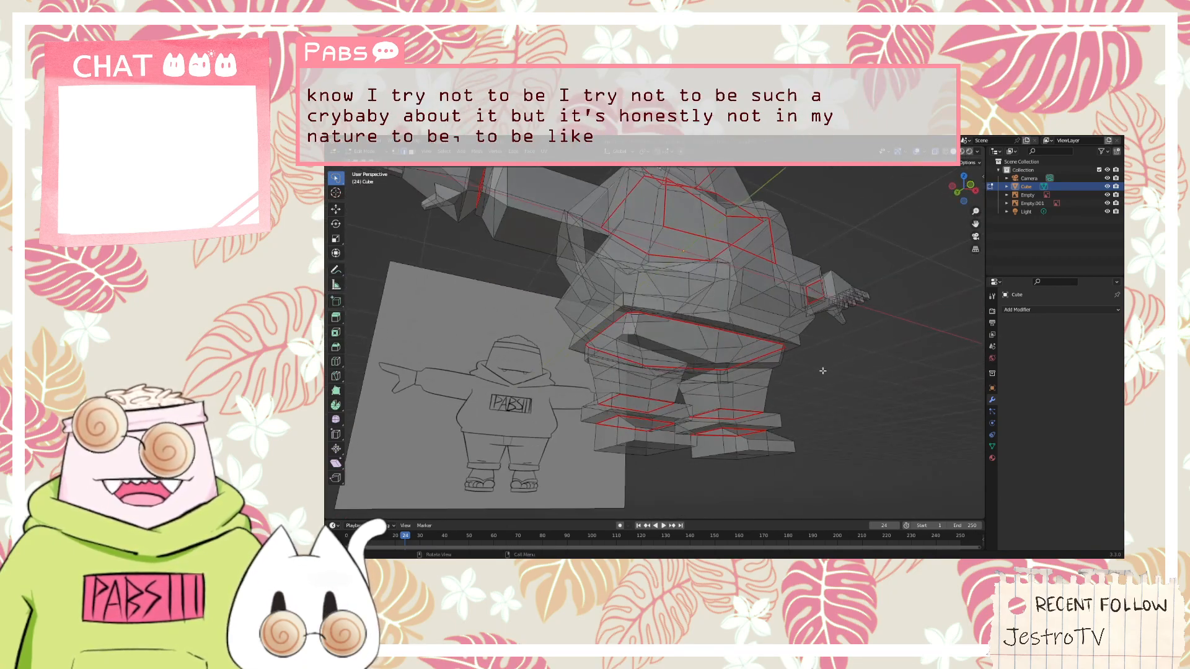
Select the back and side faces of one foot below the trouser cuff
mouse_move(627, 457)
middle_down()
mouse_move(675, 470)
mouse_move(348, 247)
middle_up()
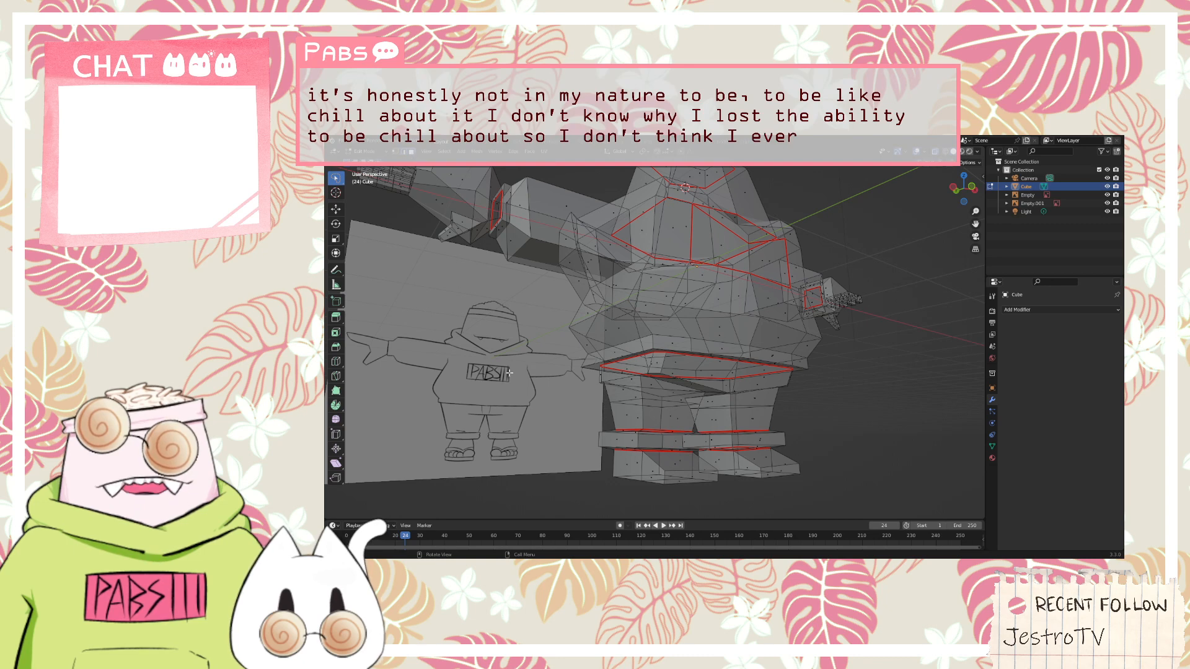
scroll(692, 503, up, 1)
scroll(818, 475, down, 1)
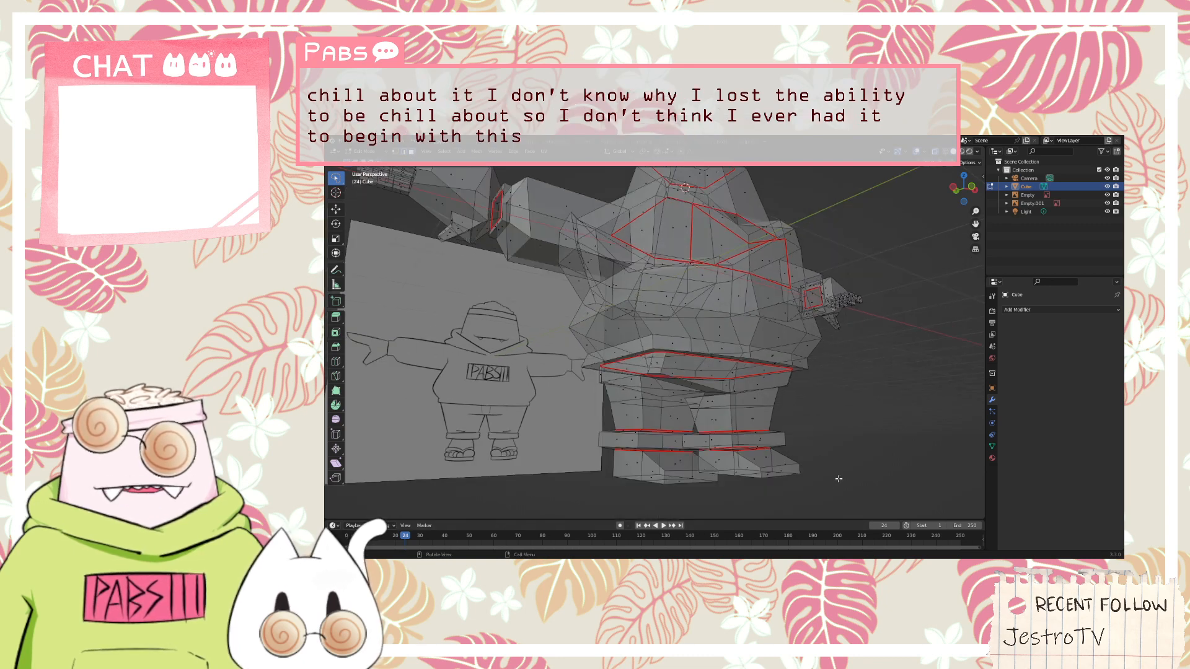
key(l)
click(619, 491)
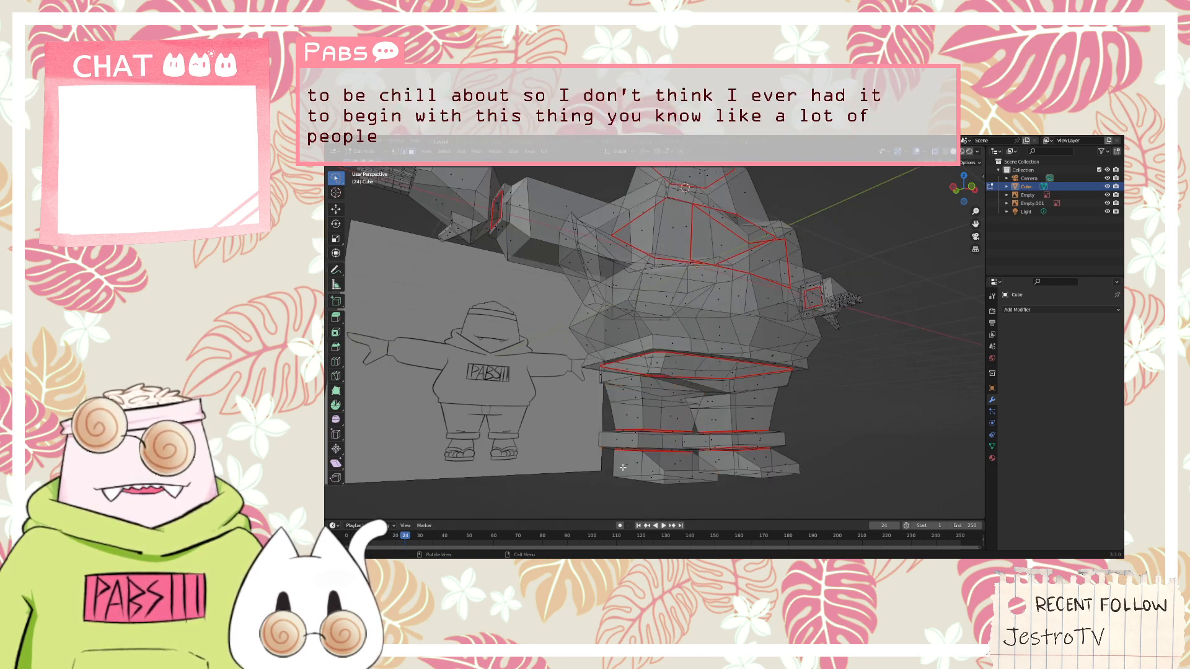
click(629, 474)
shift+click(645, 473)
scroll(641, 471, down, 1)
scroll(640, 485, up, 1)
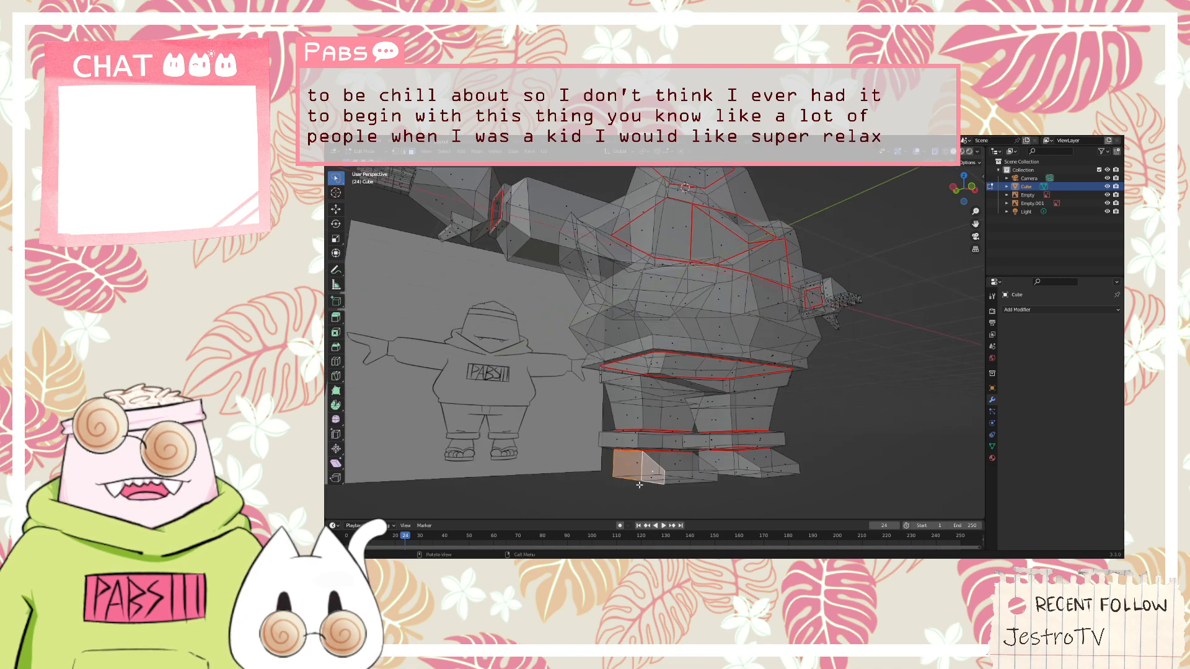
Cut a horizontal edge loop around that foot just above its sole and mark it as a seam
middle_drag(648, 500, 726, 422)
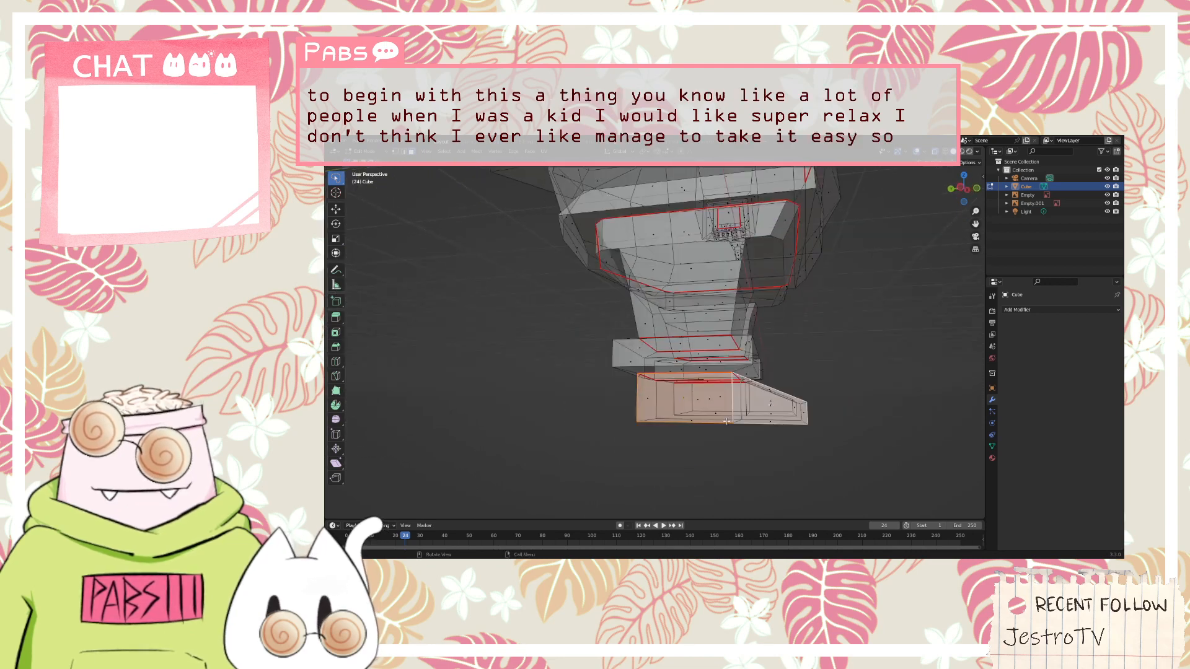
key(ctrl+r)
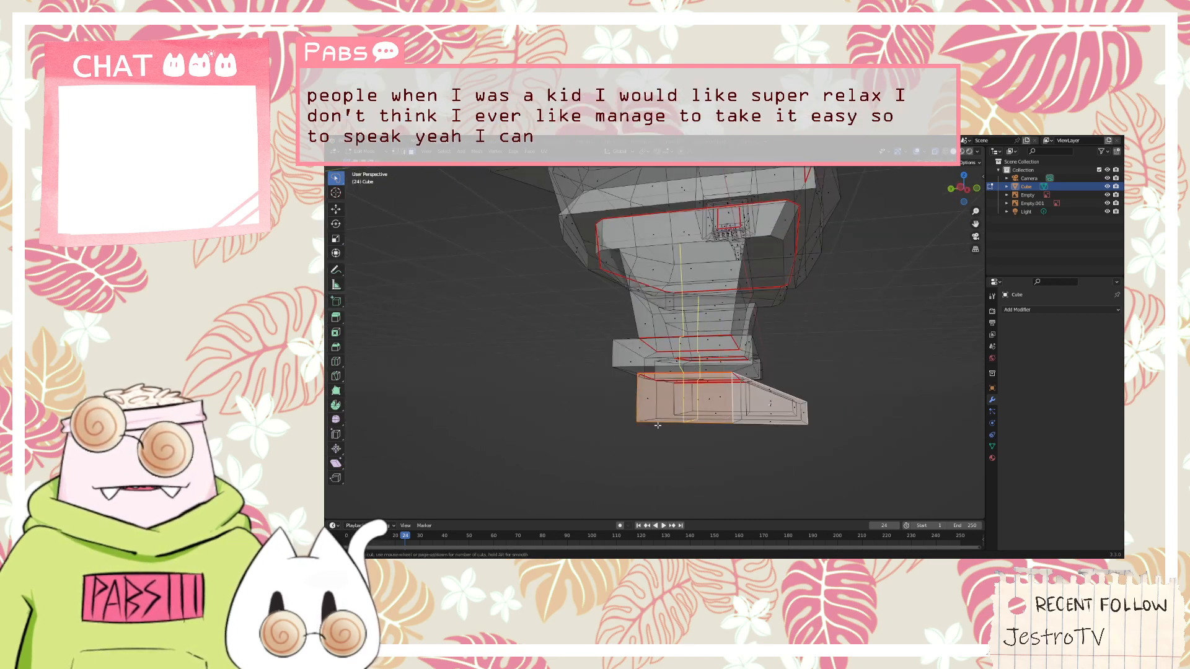
click(643, 410)
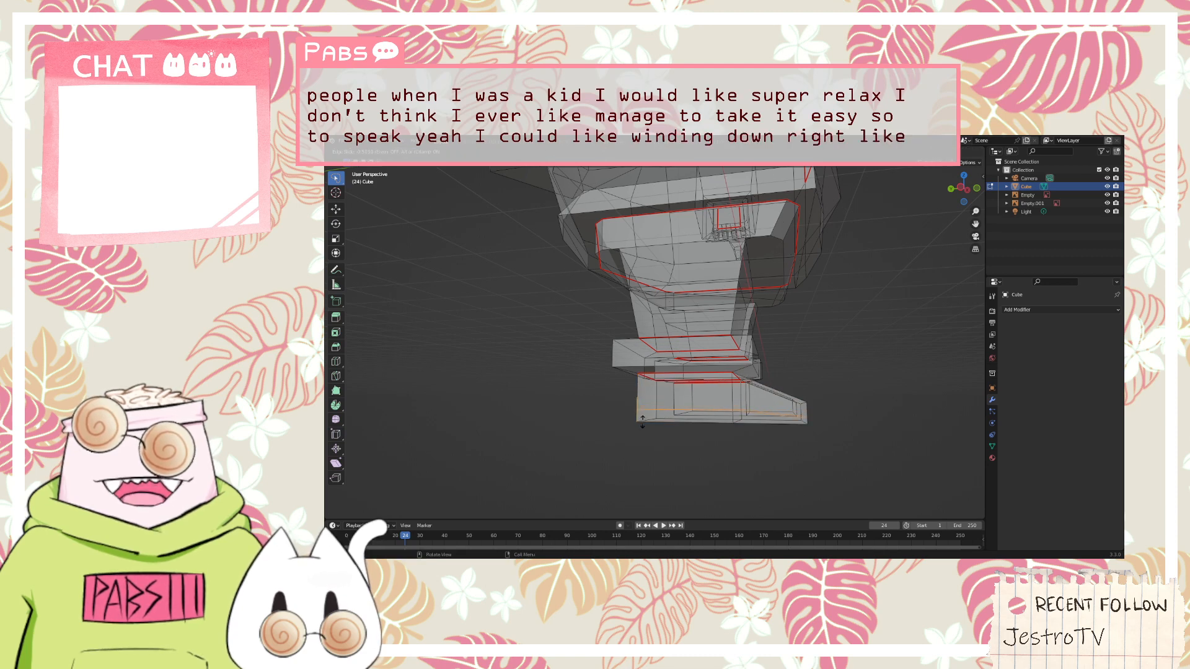
click(643, 421)
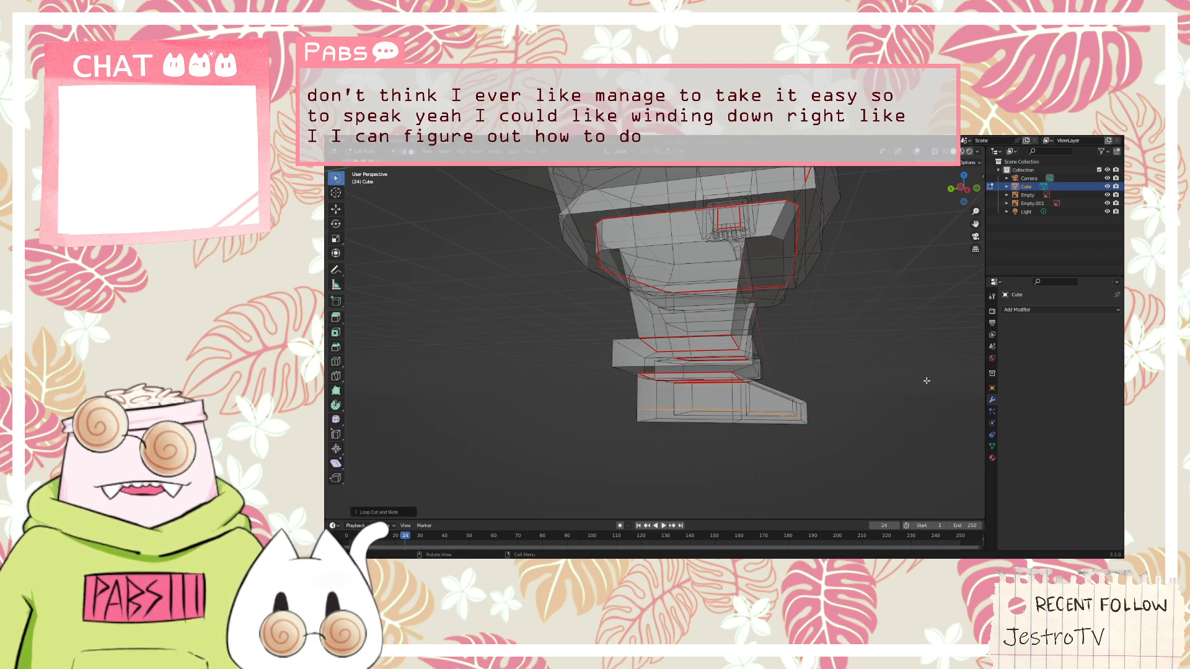
middle_drag(928, 376, 907, 381)
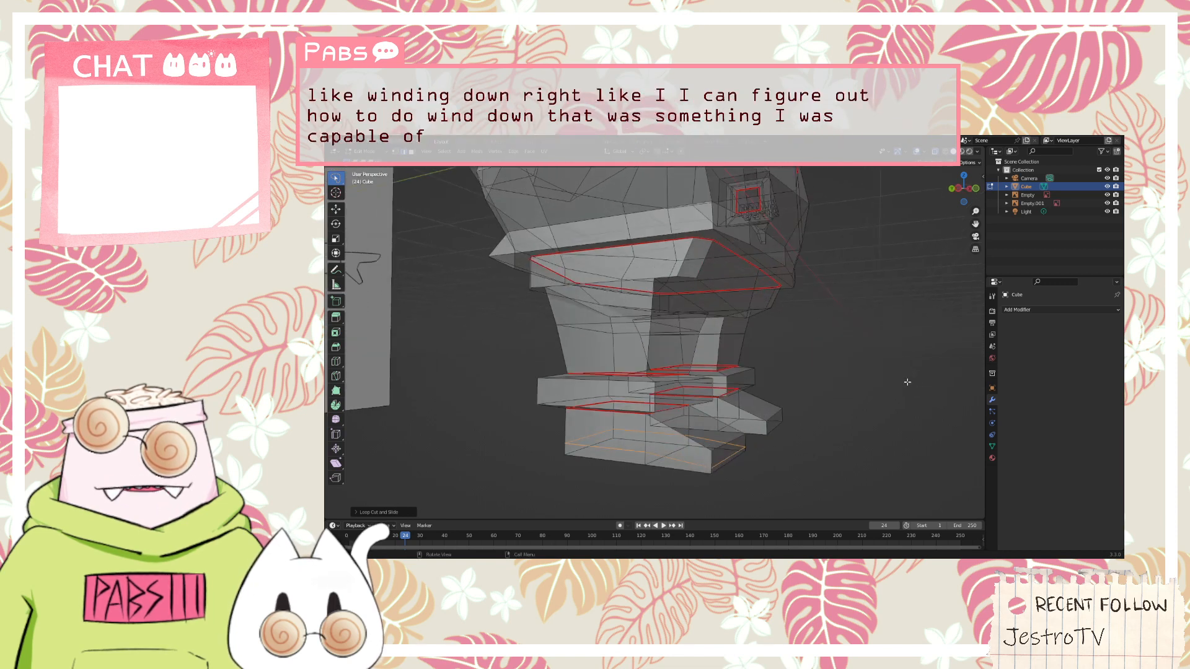
right_click(634, 454)
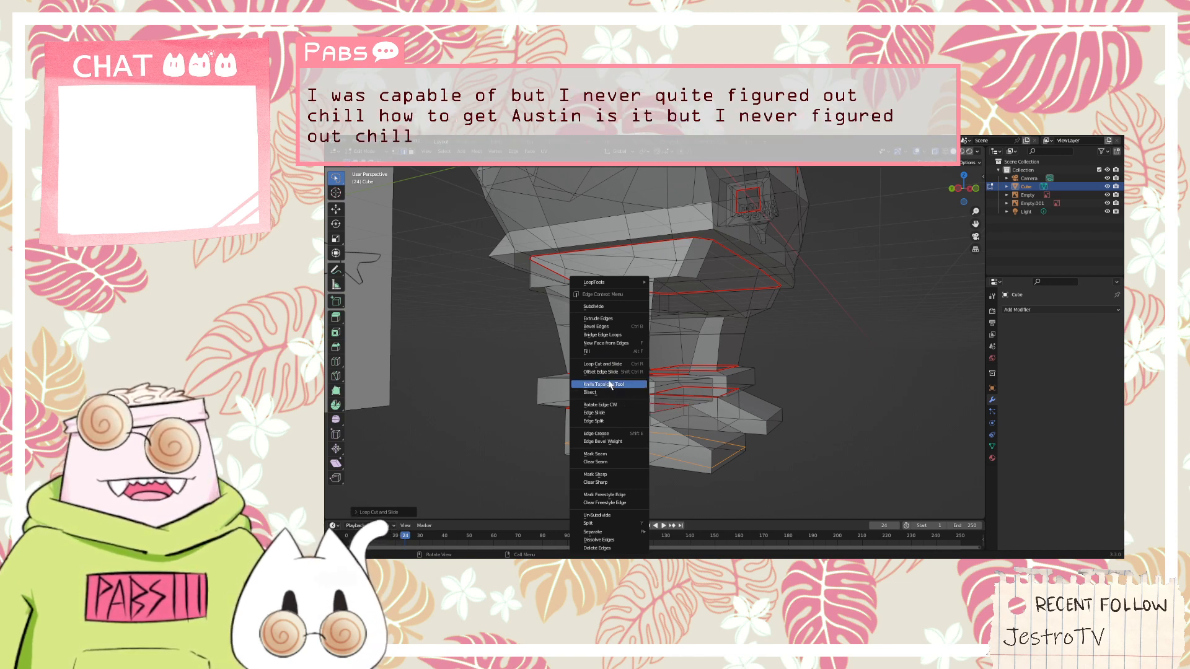
click(623, 462)
Select the vertical centre edges down the middle of the head to the neckline and mark them as seams
middle_drag(623, 462, 612, 248)
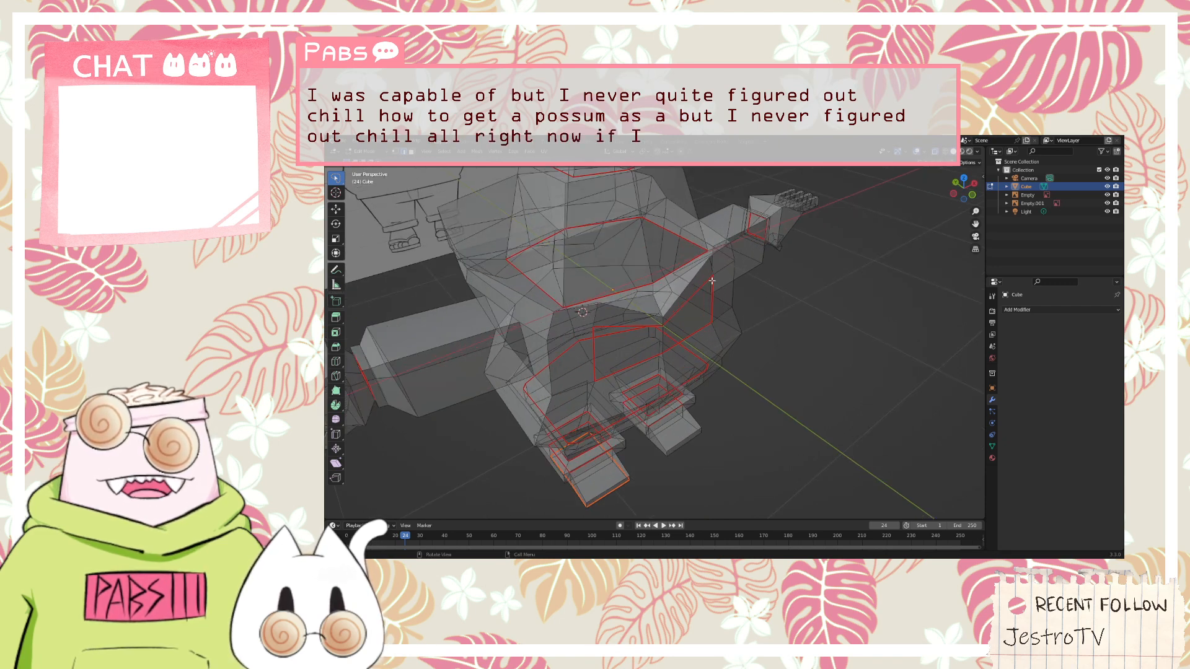
mouse_move(710, 281)
middle_down()
mouse_move(794, 292)
mouse_move(717, 301)
middle_up()
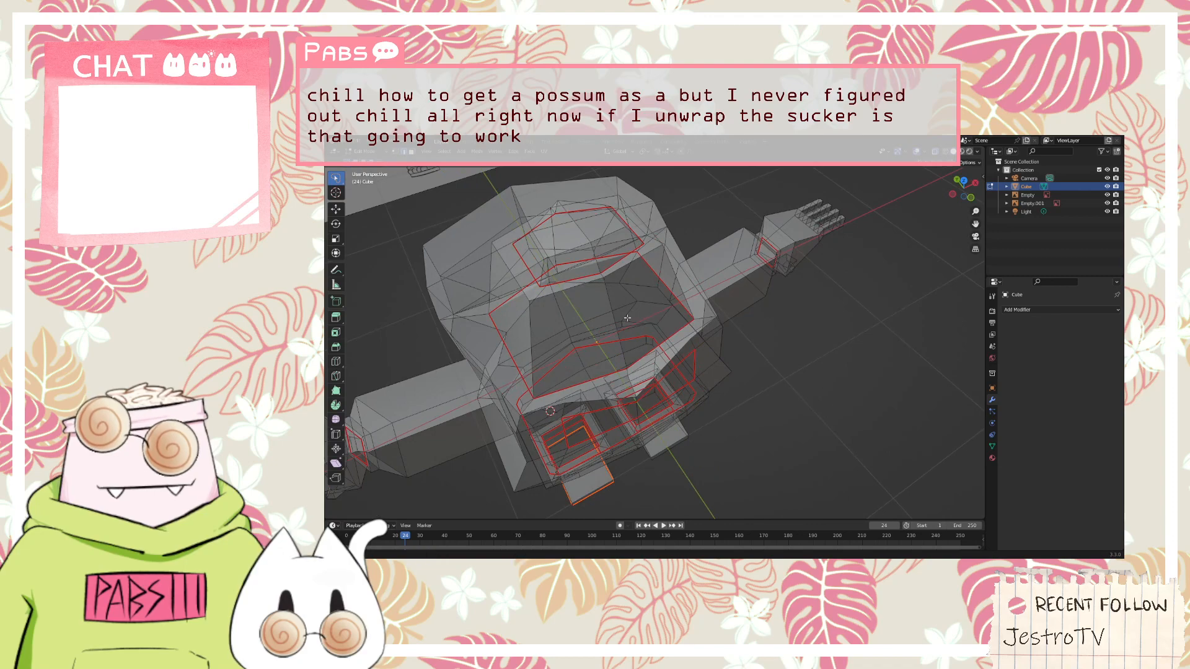
middle_drag(627, 318, 772, 362)
double_click(656, 354)
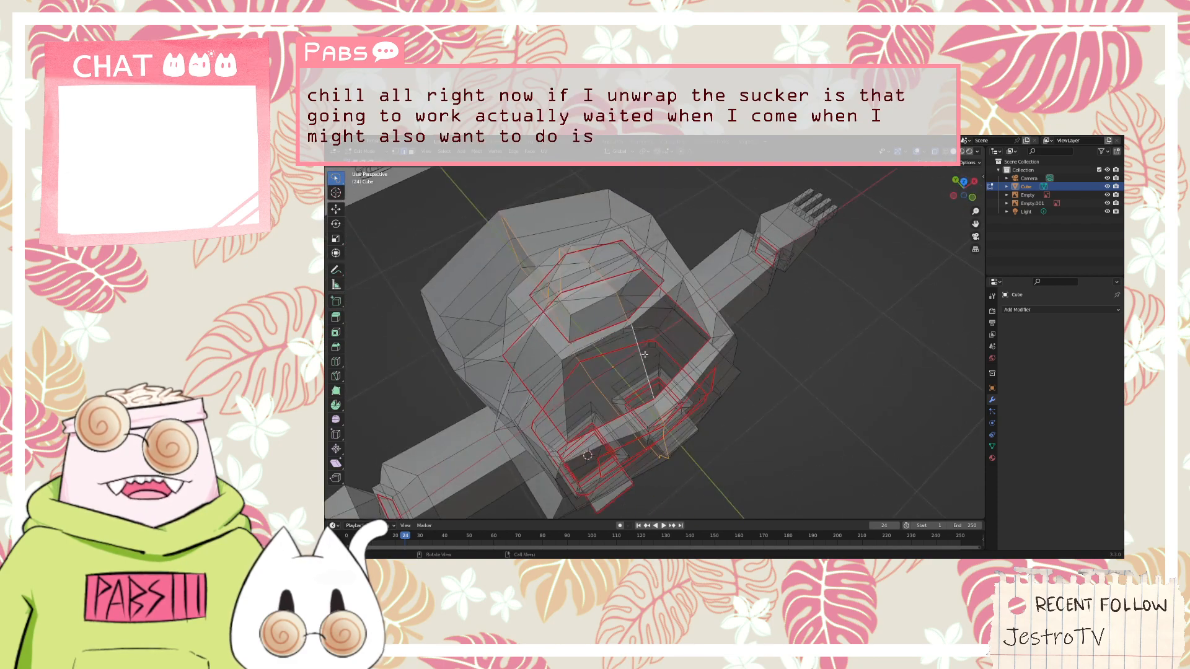
key(k)
click(631, 324)
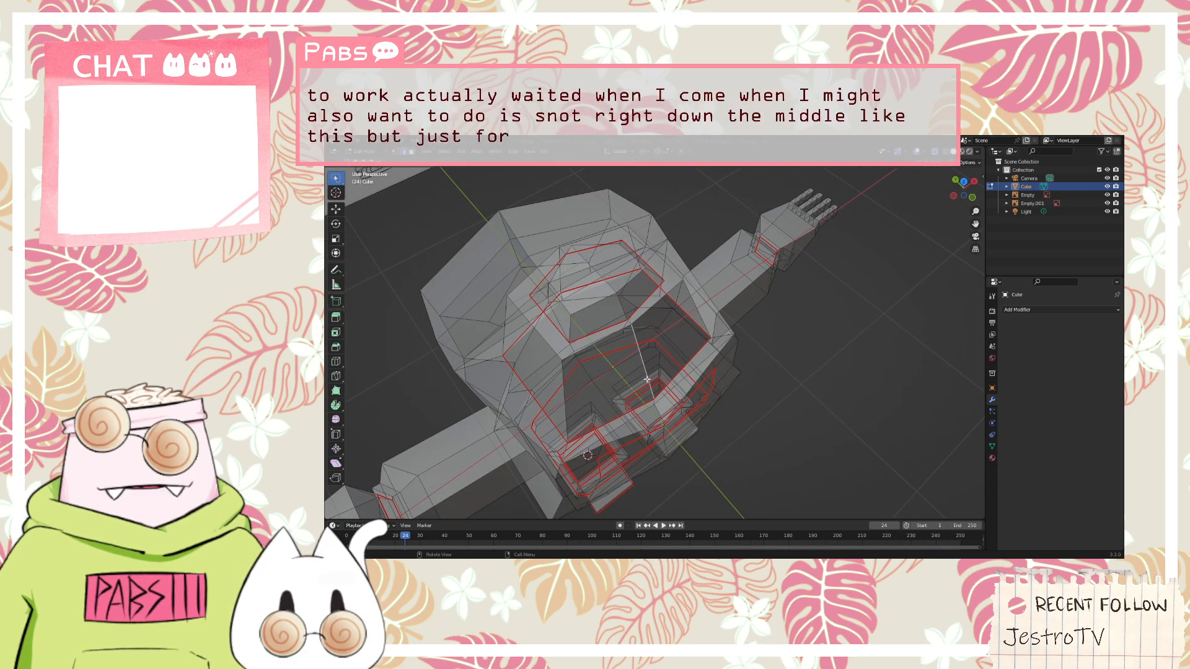
middle_drag(630, 360, 683, 371)
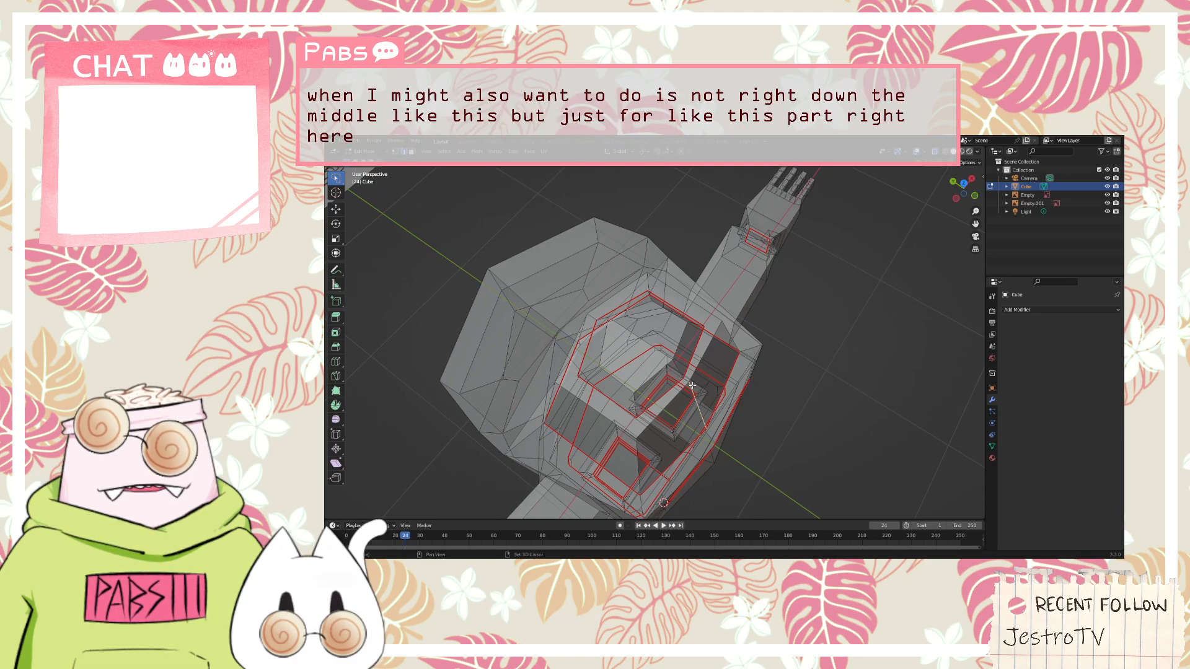
middle_drag(692, 385, 574, 295)
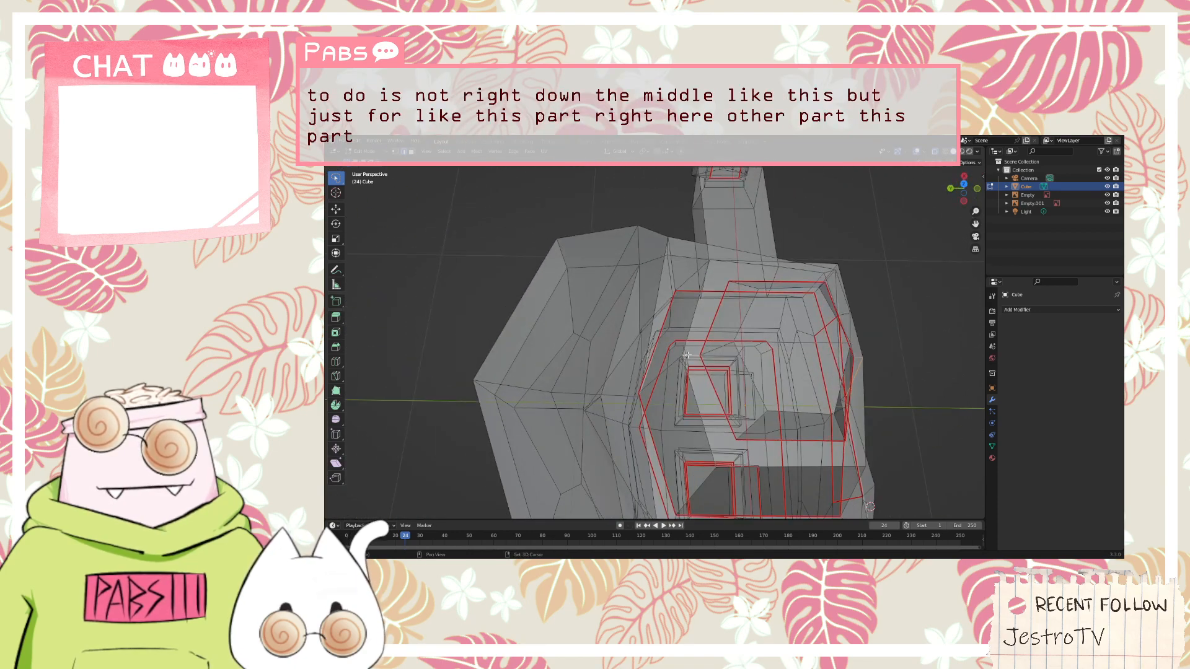
middle_drag(706, 358, 737, 325)
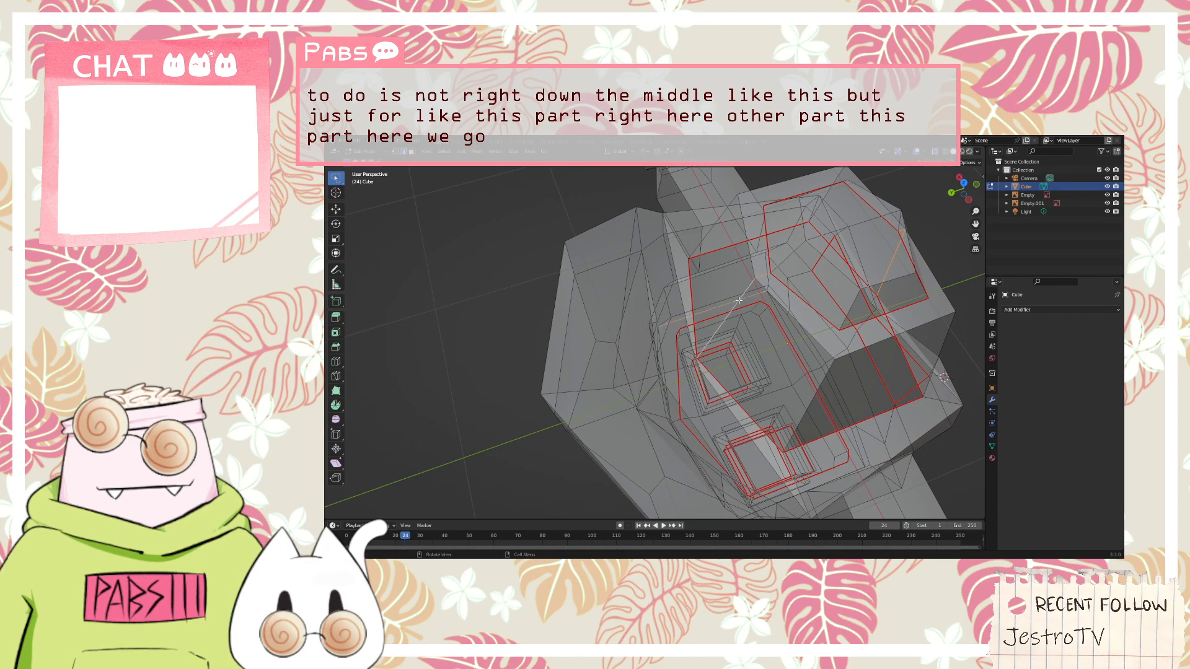
middle_drag(729, 306, 745, 278)
right_click(749, 315)
click(743, 332)
Switch to the UV Editing workspace with the character mesh in view
scroll(834, 325, down, 6)
middle_drag(663, 223, 698, 230)
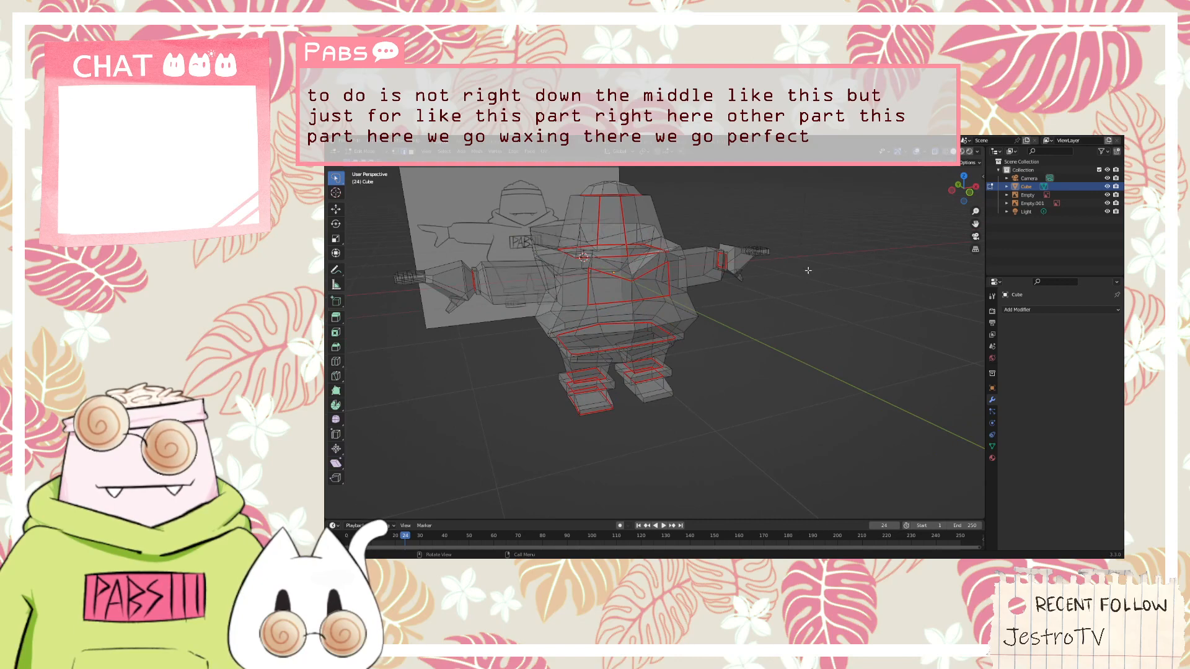
middle_drag(808, 271, 694, 260)
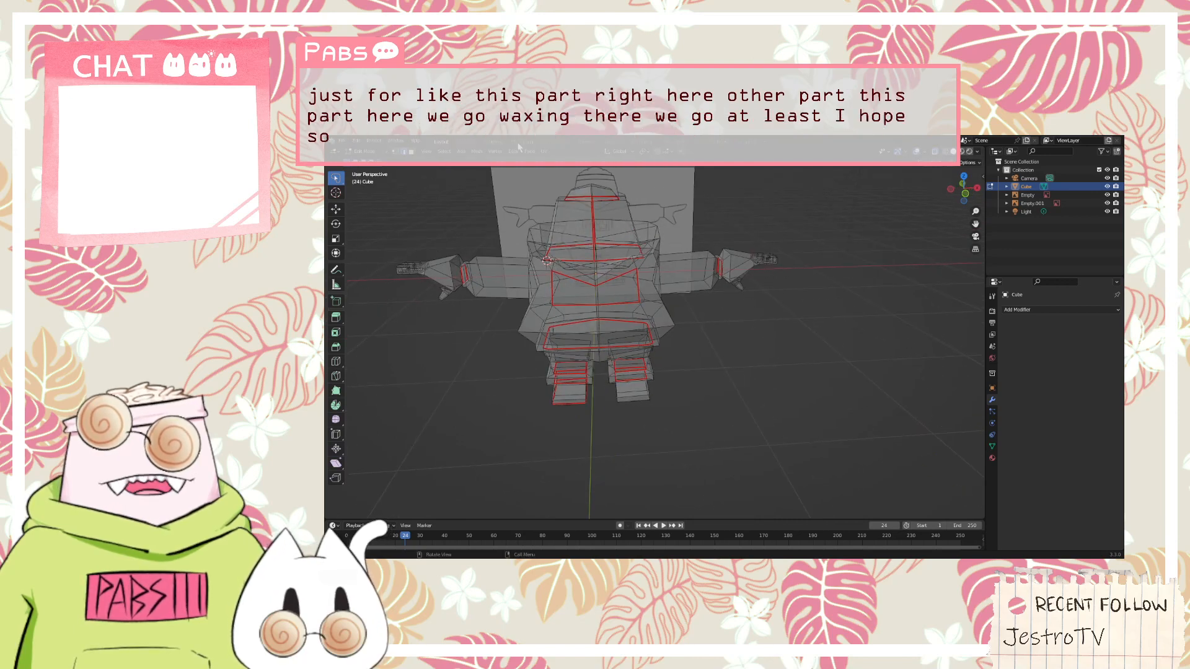
click(512, 142)
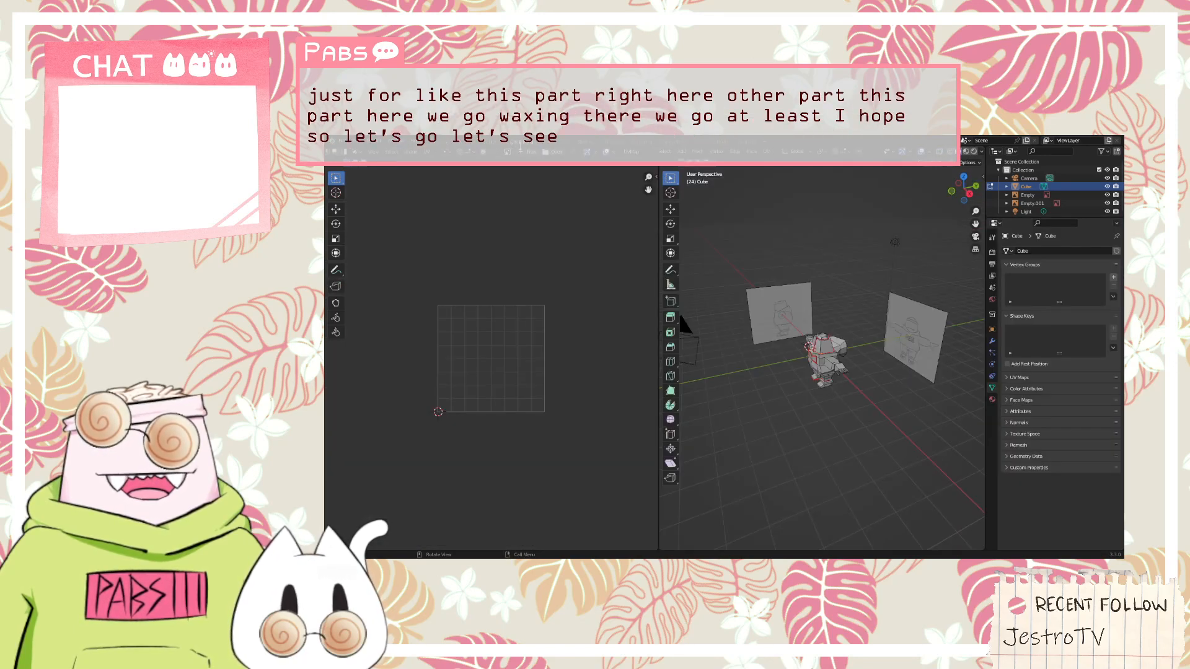
middle_drag(866, 367, 859, 362)
Look through the edge and mesh commands for a way to unwrap the character
right_click(831, 358)
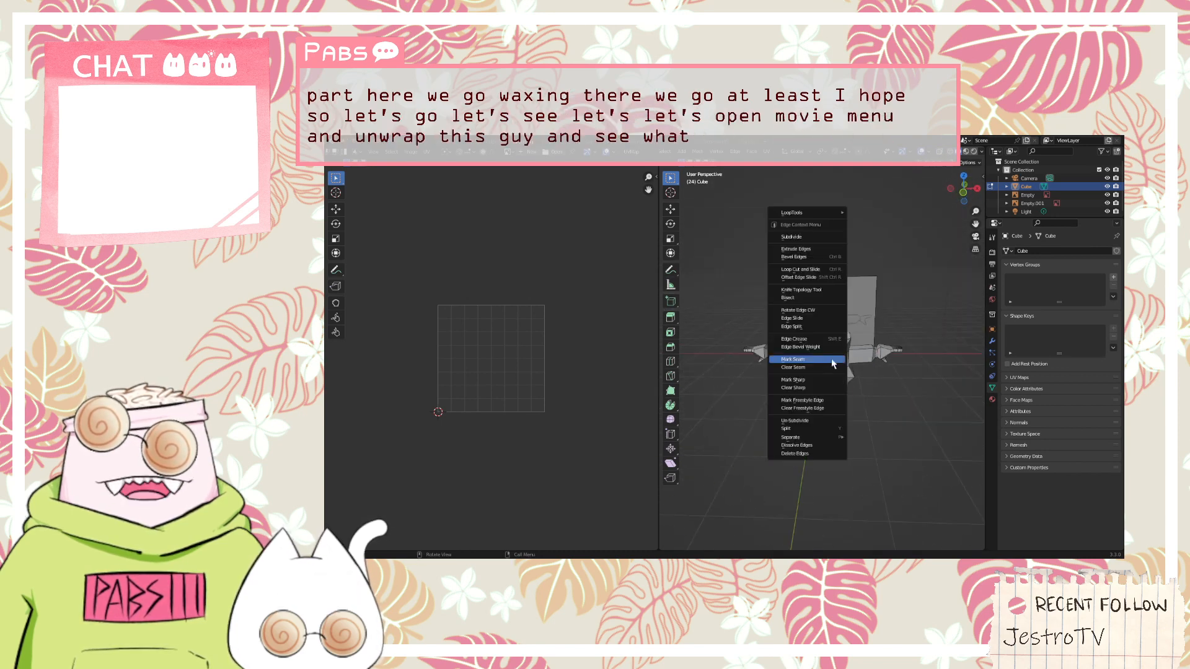
click(799, 359)
scroll(816, 352, up, 4)
scroll(816, 352, up, 4)
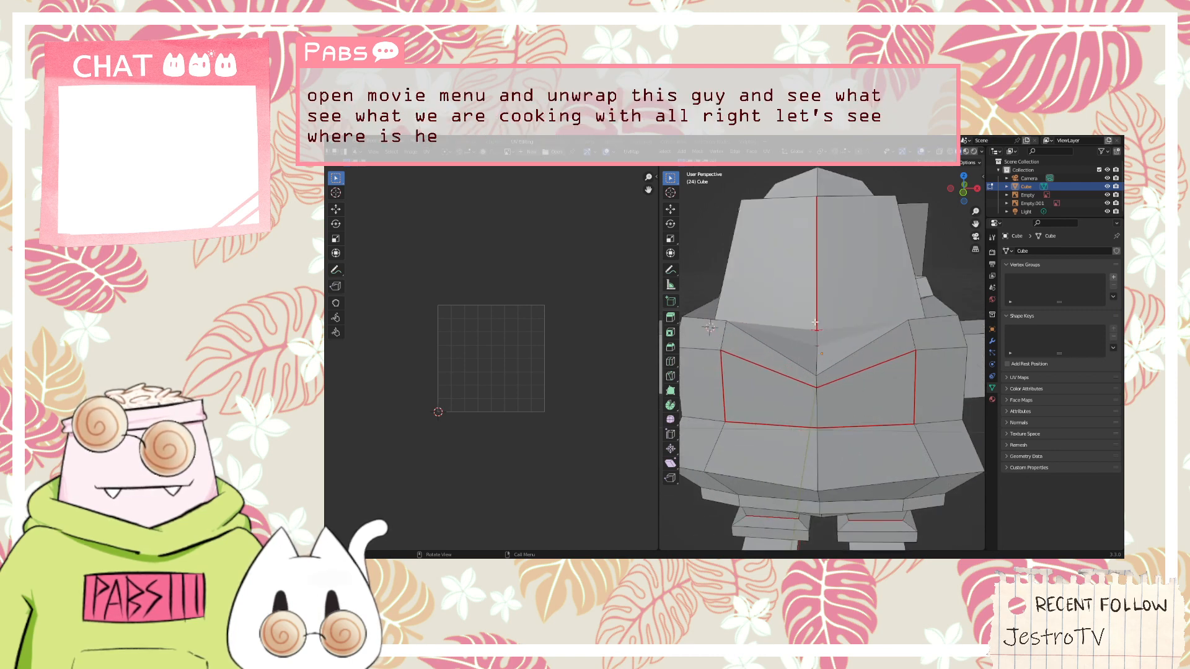
scroll(815, 323, up, 3)
scroll(812, 315, up, 4)
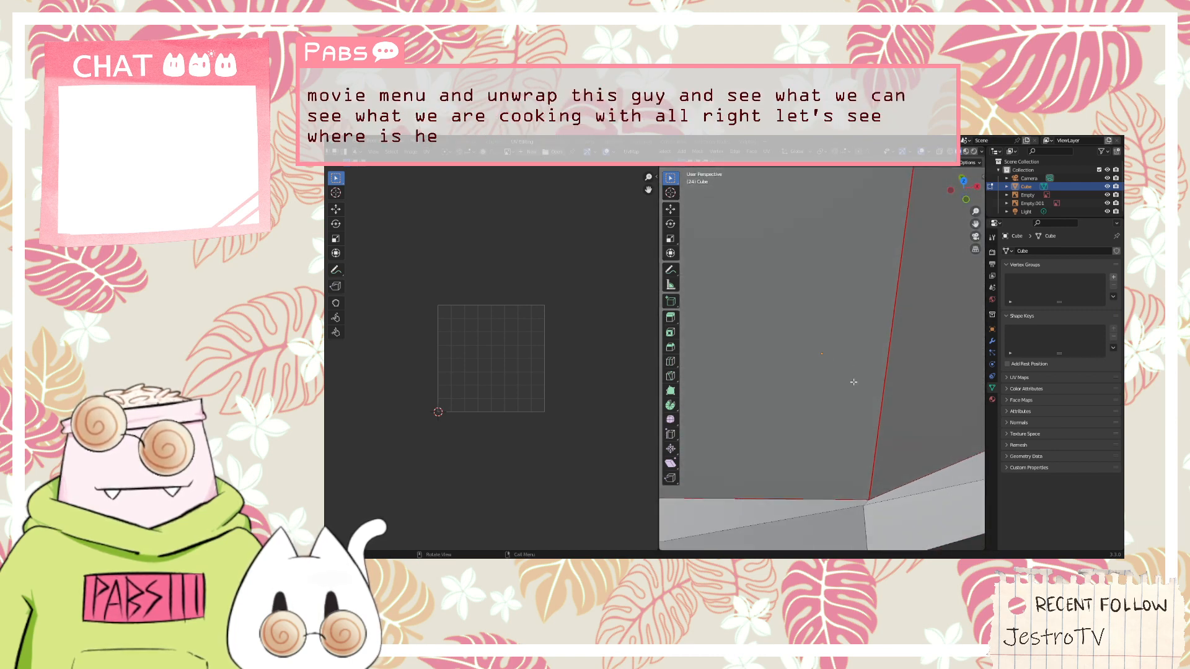
right_click(888, 375)
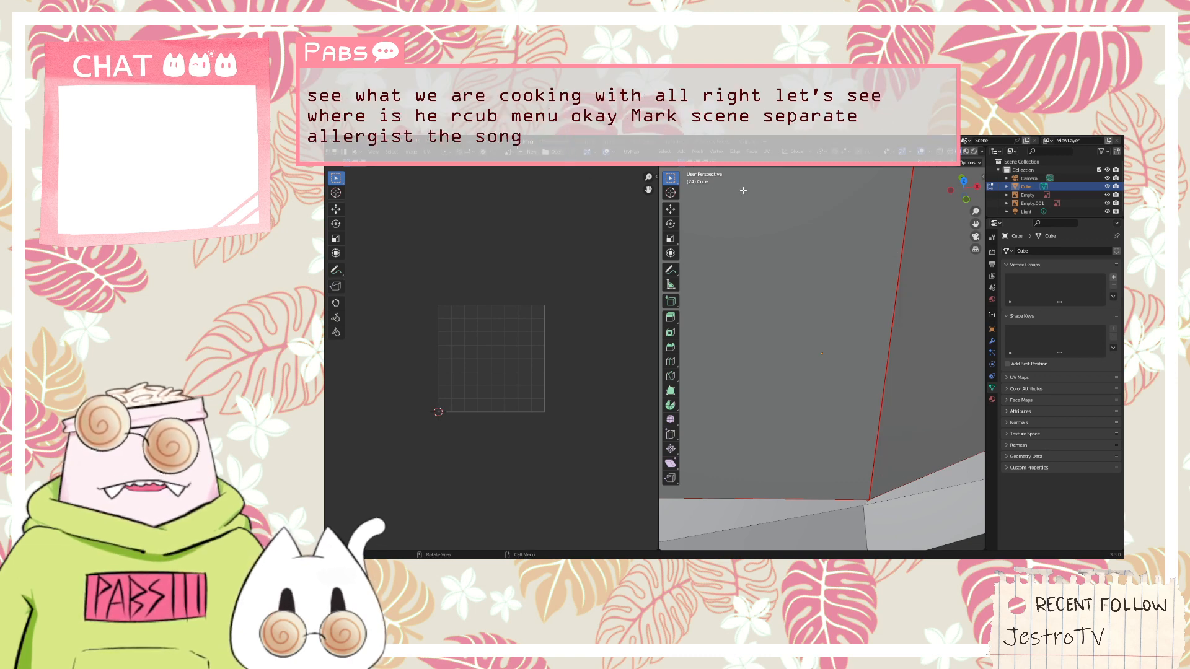
click(694, 152)
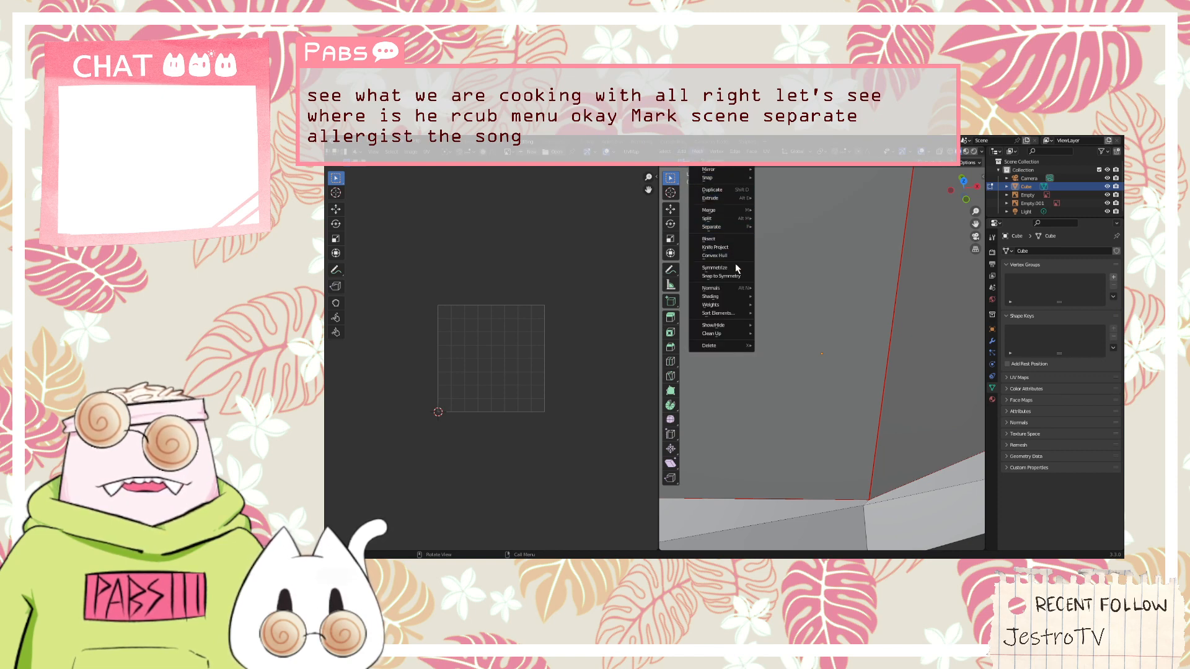
mouse_move(715, 153)
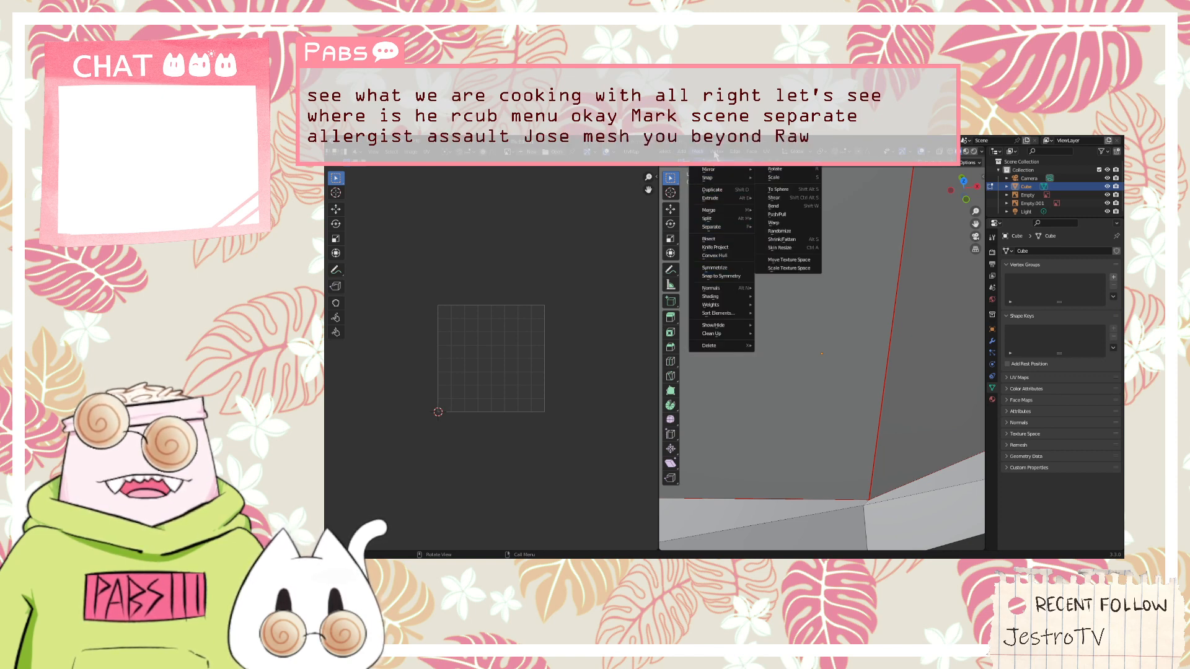
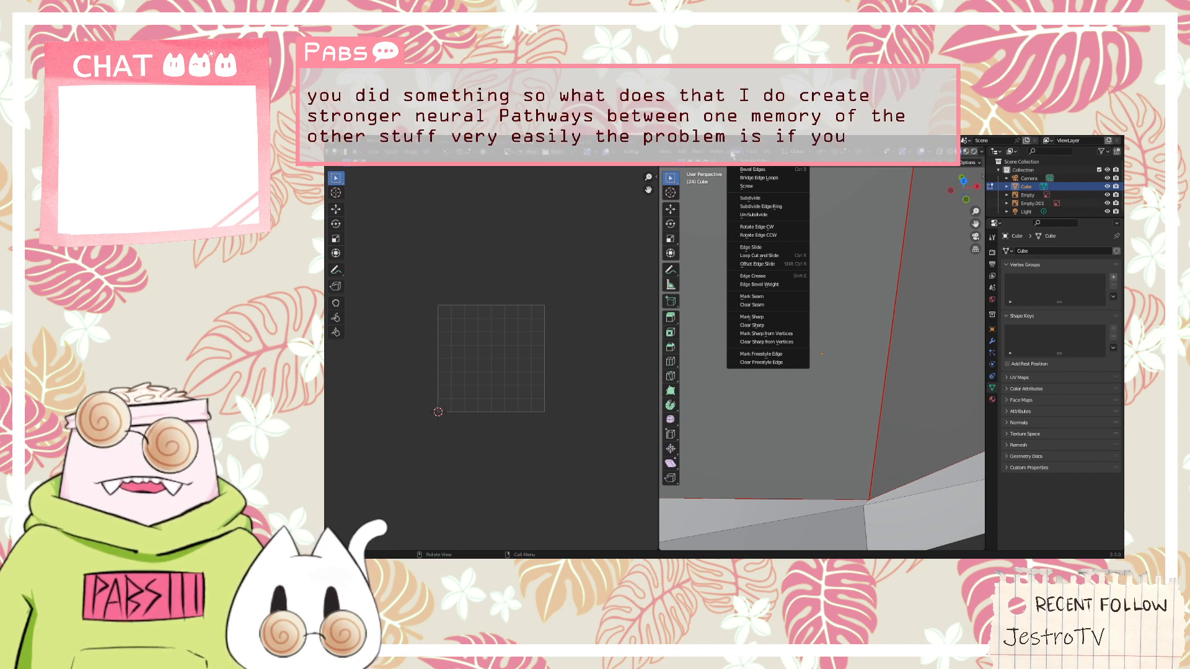
Try to unwrap the current selection, and select the whole character mesh to show its UV islands
mouse_move(768, 151)
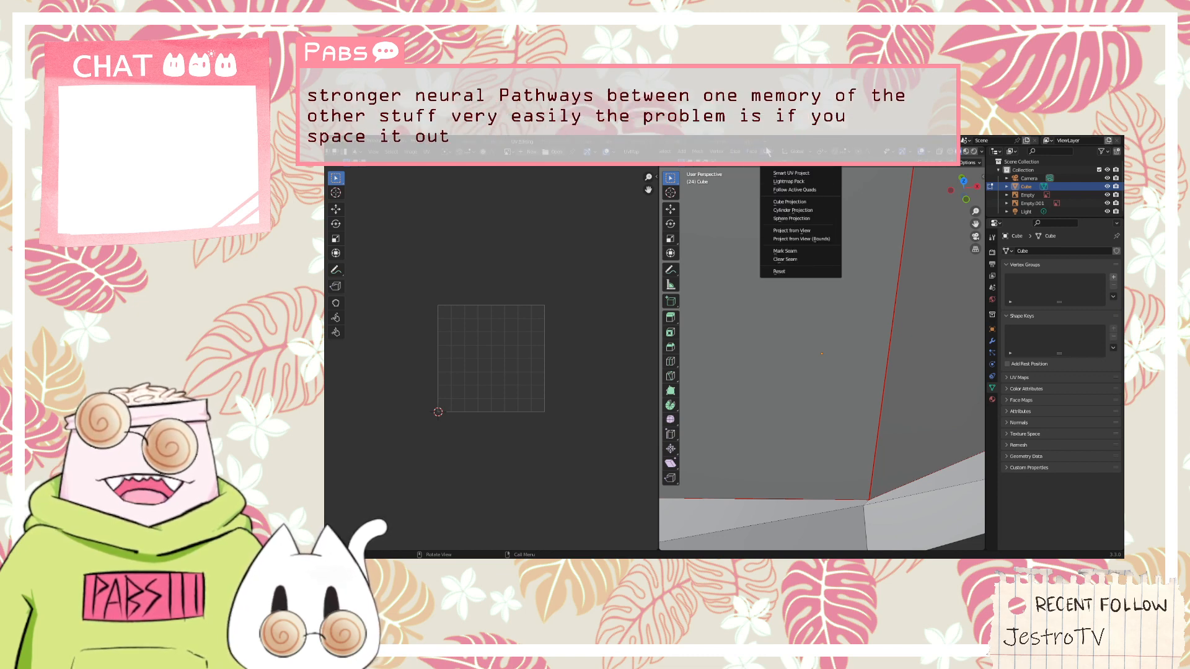
click(799, 158)
scroll(815, 271, down, 8)
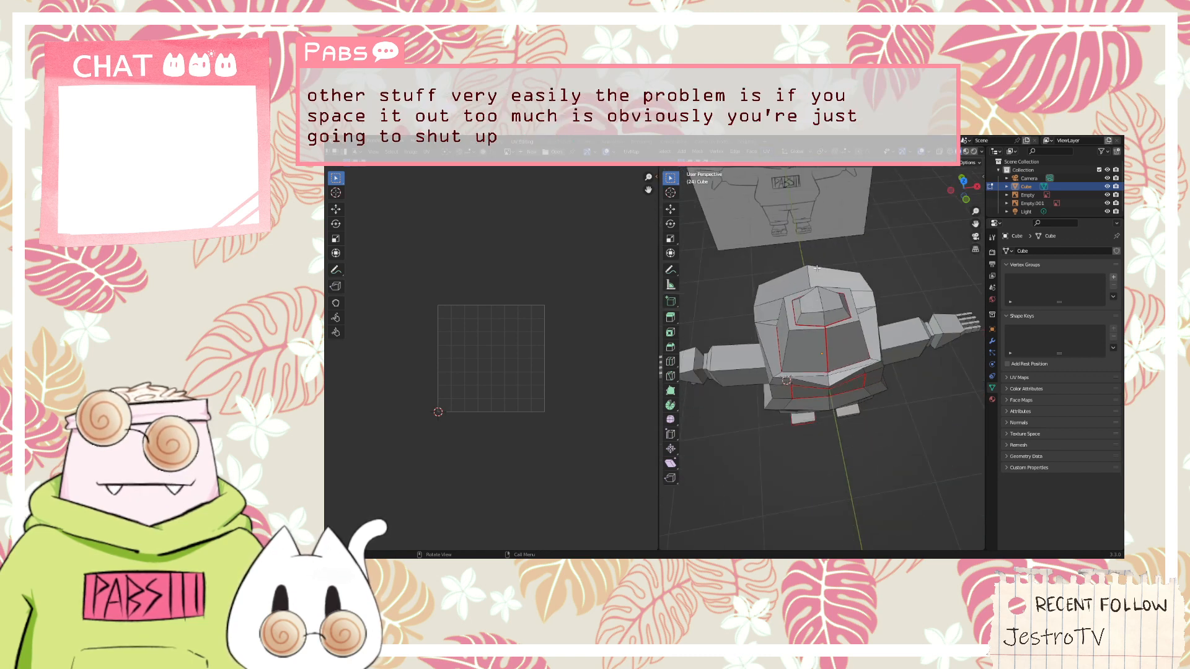
scroll(854, 290, up, 3)
middle_drag(873, 300, 691, 263)
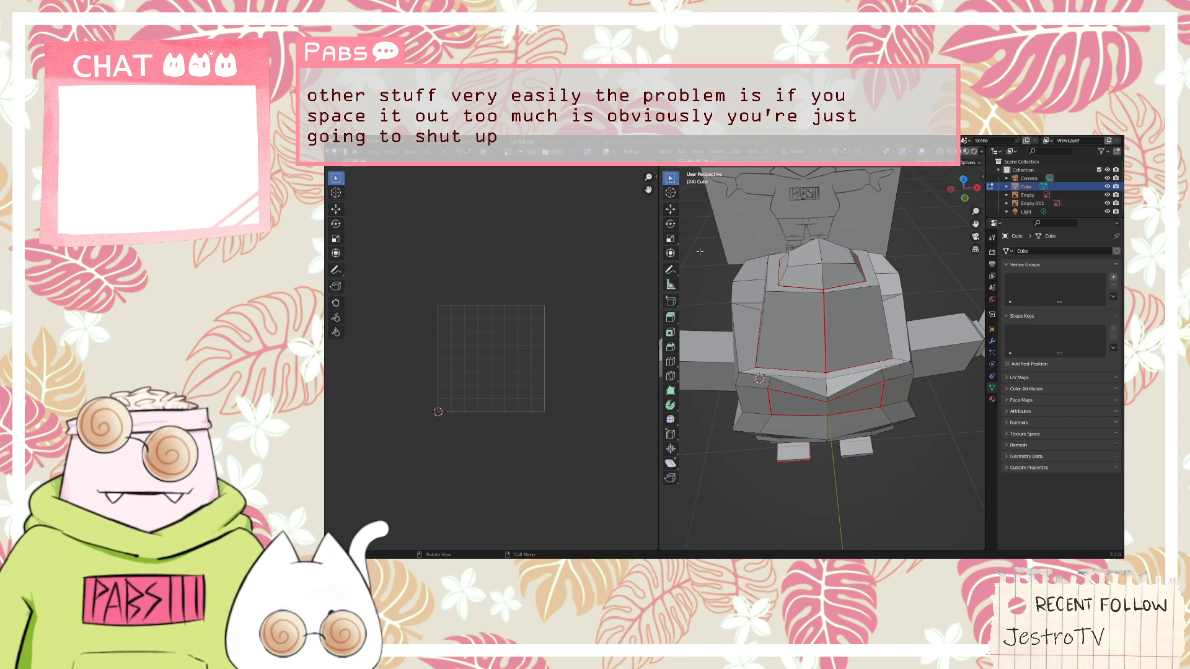
key(a)
scroll(557, 298, up, 5)
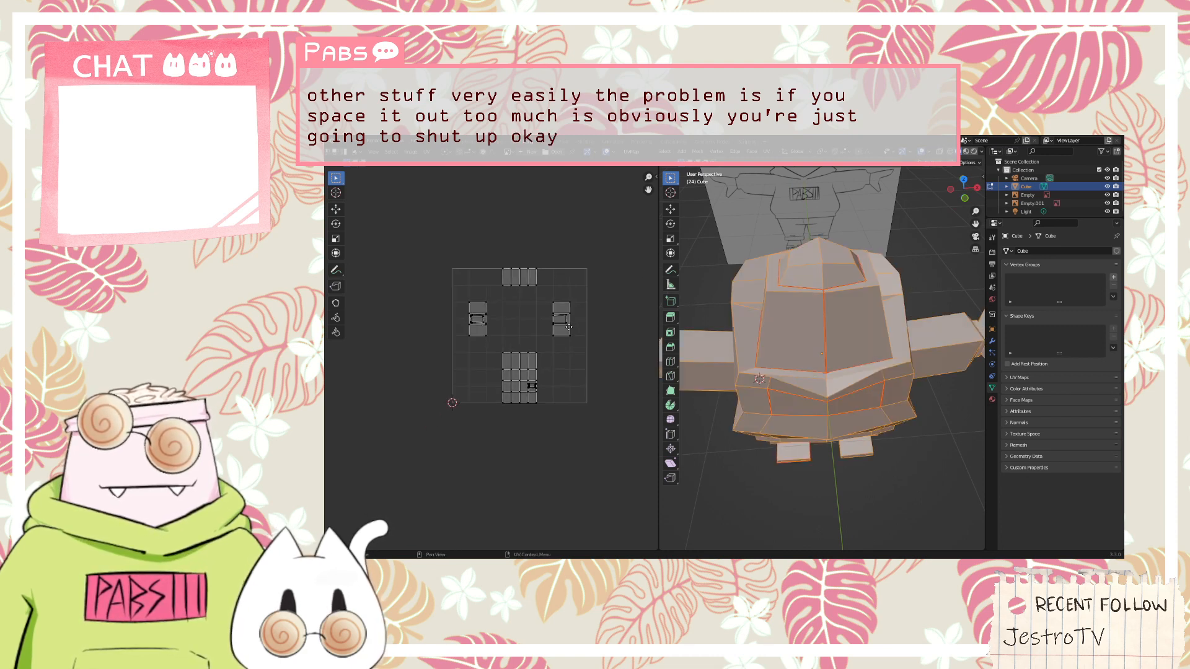
Examine the arrangement of the UV islands in the layout, clearing and reselecting the whole mesh
middle_drag(602, 283, 553, 360)
scroll(552, 314, down, 4)
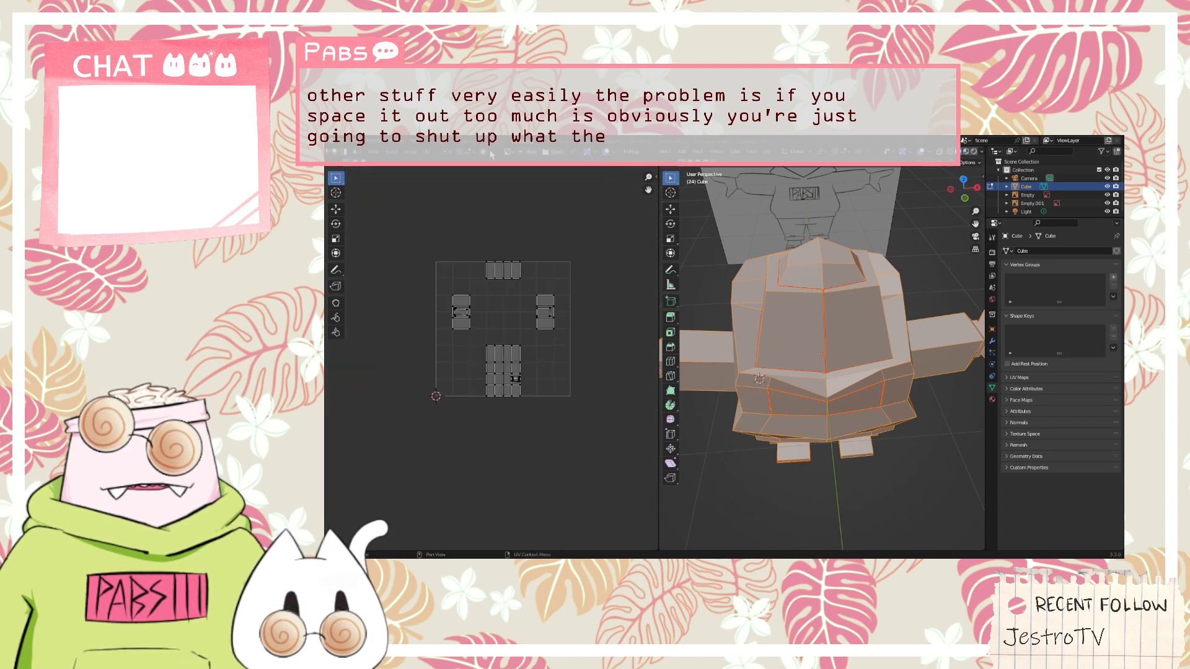
scroll(489, 347, down, 4)
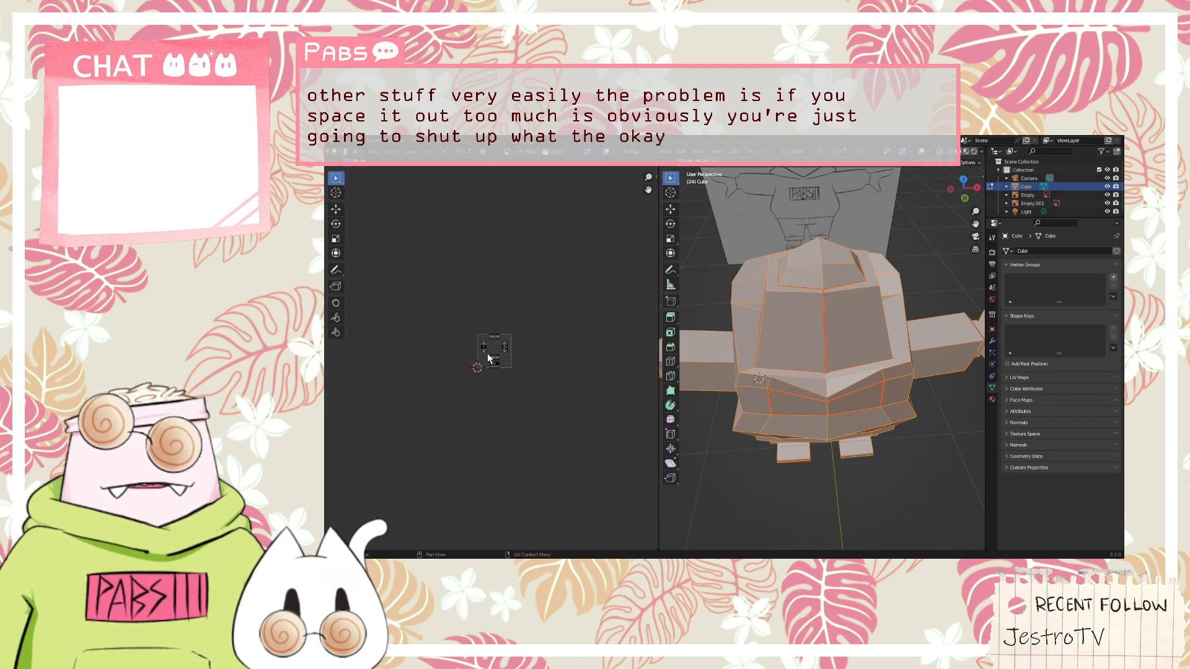
scroll(499, 340, up, 8)
middle_drag(407, 269, 371, 431)
scroll(496, 365, down, 1)
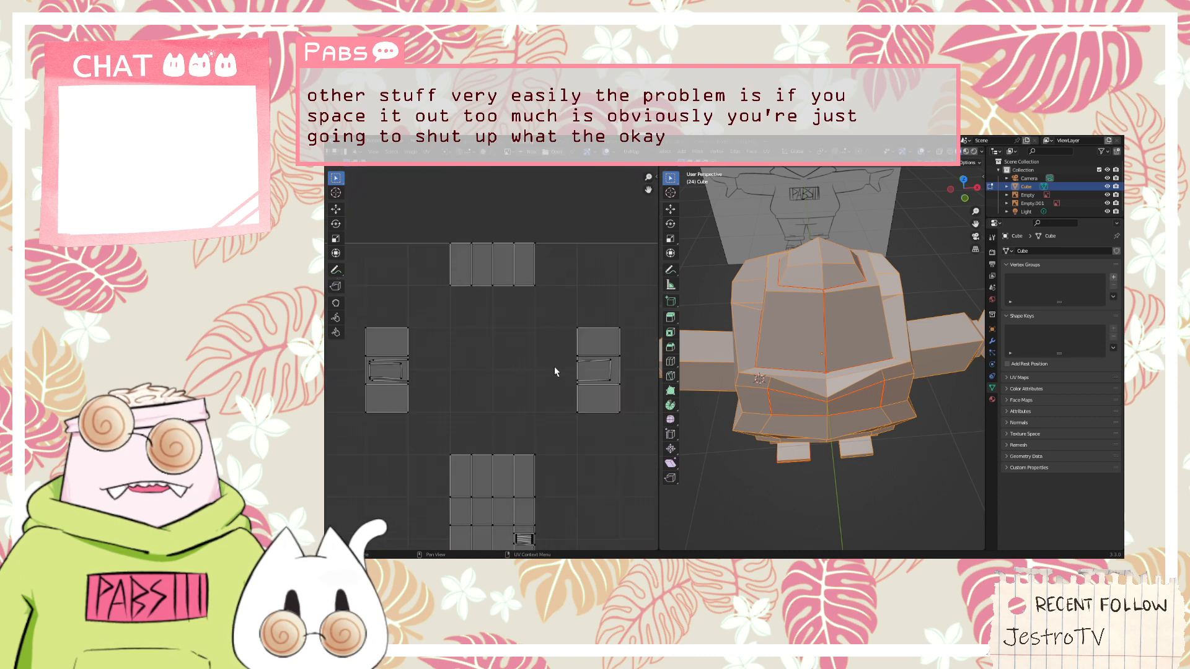
middle_drag(581, 373, 553, 308)
click(829, 490)
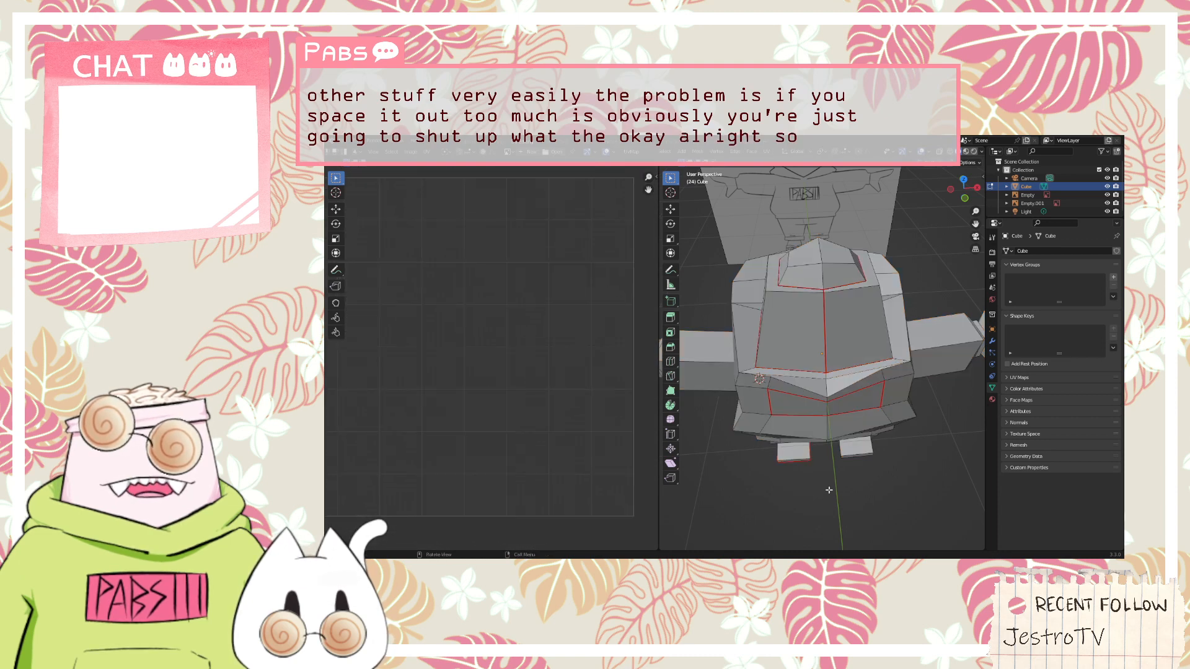
middle_drag(829, 490, 837, 464)
key(a)
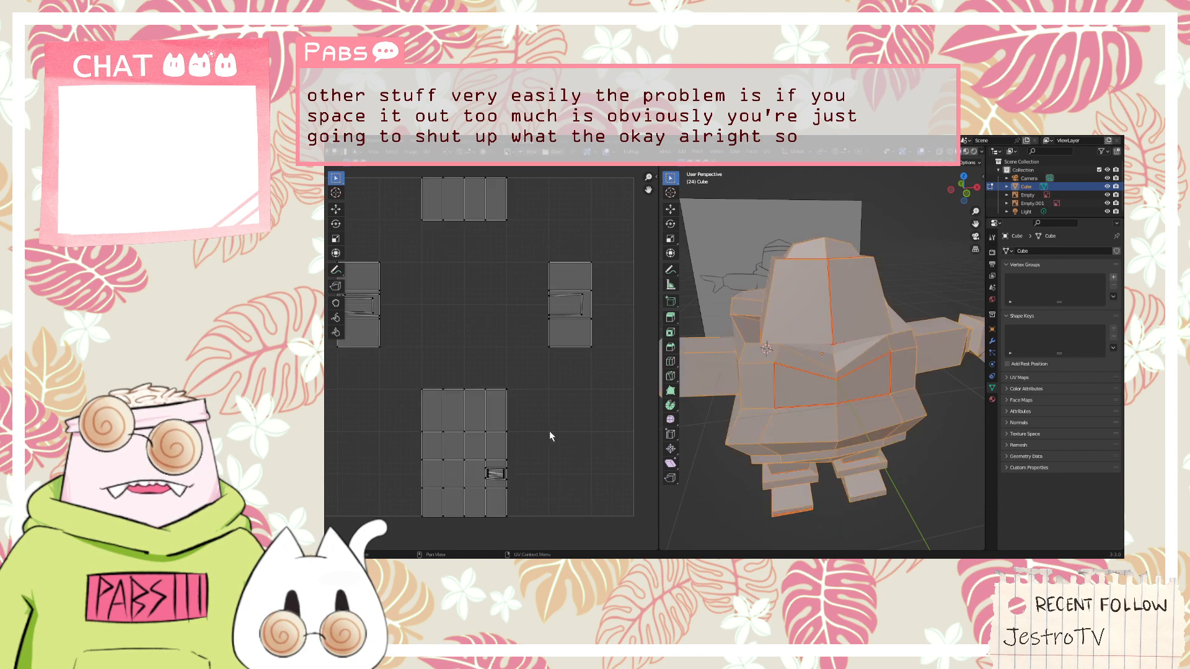
Compare the UV islands with the character's front, side and back to identify which body parts they belong to
middle_drag(549, 436, 605, 388)
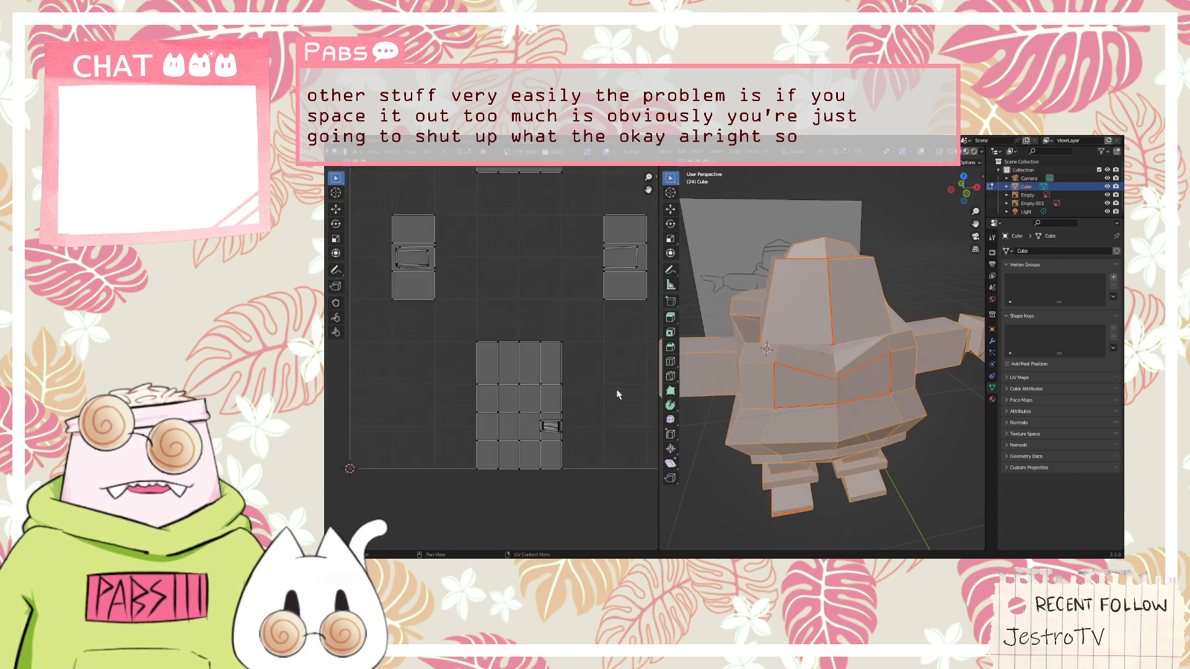
scroll(604, 403, down, 1)
scroll(582, 417, up, 1)
scroll(561, 429, up, 1)
middle_drag(568, 324, 544, 485)
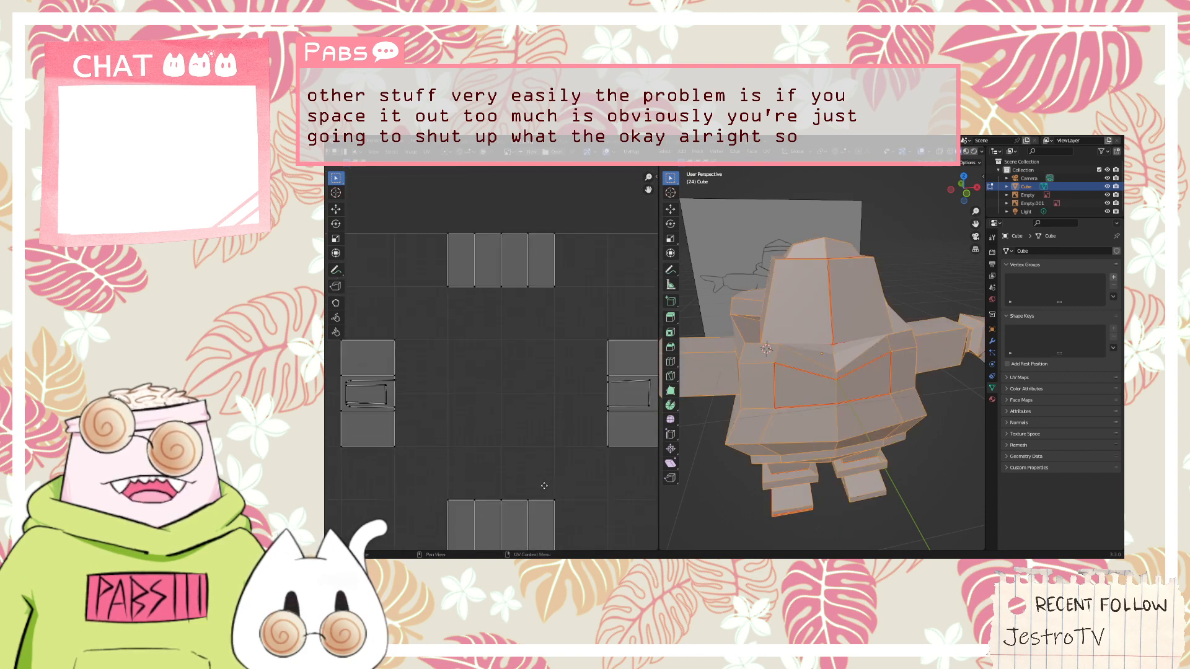
scroll(540, 477, down, 3)
scroll(554, 463, up, 2)
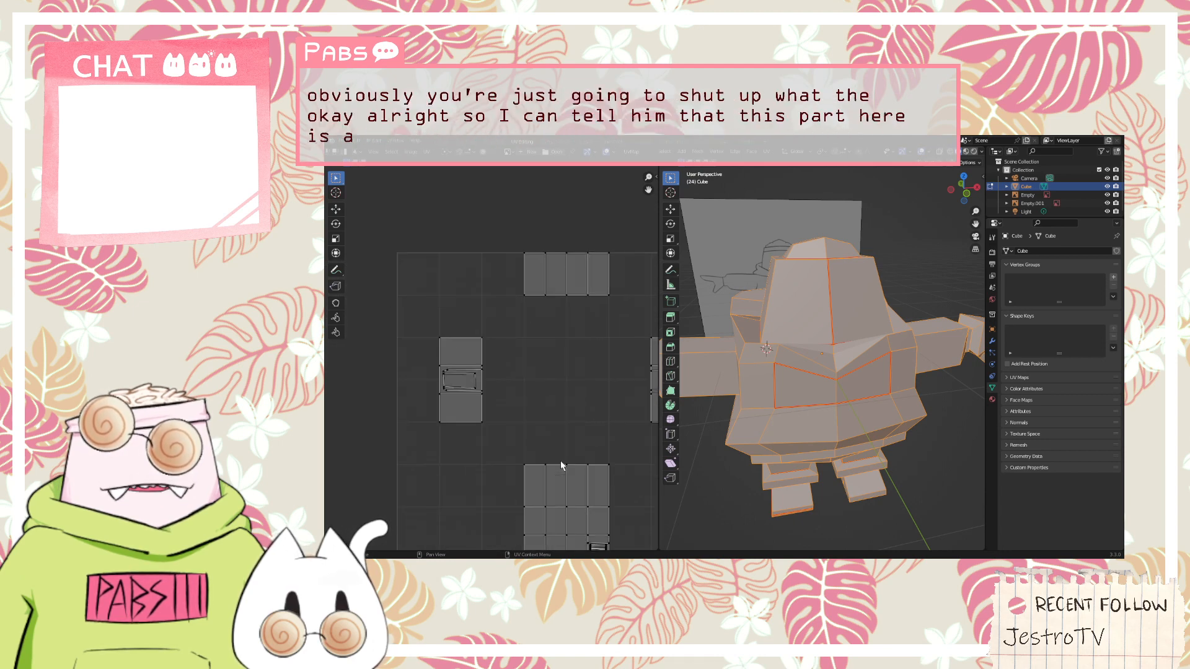
scroll(561, 466, down, 3)
scroll(561, 494, up, 4)
shift+middle_drag(562, 493, 521, 374)
middle_drag(813, 526, 875, 455)
middle_drag(523, 343, 490, 413)
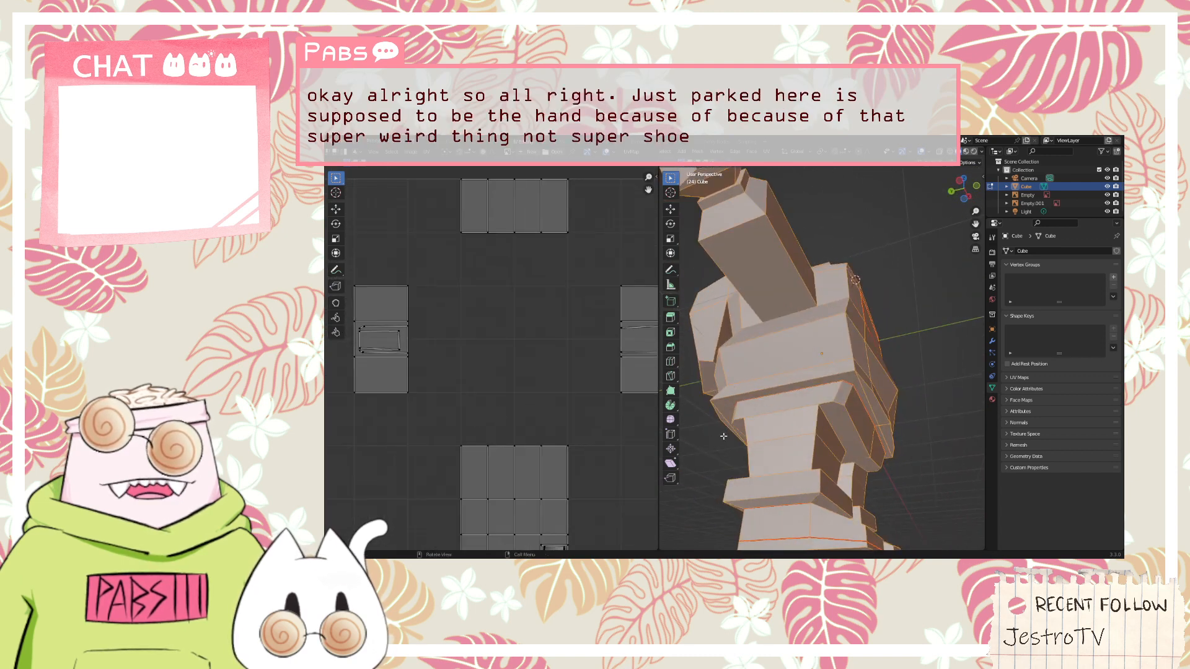
middle_drag(723, 436, 938, 448)
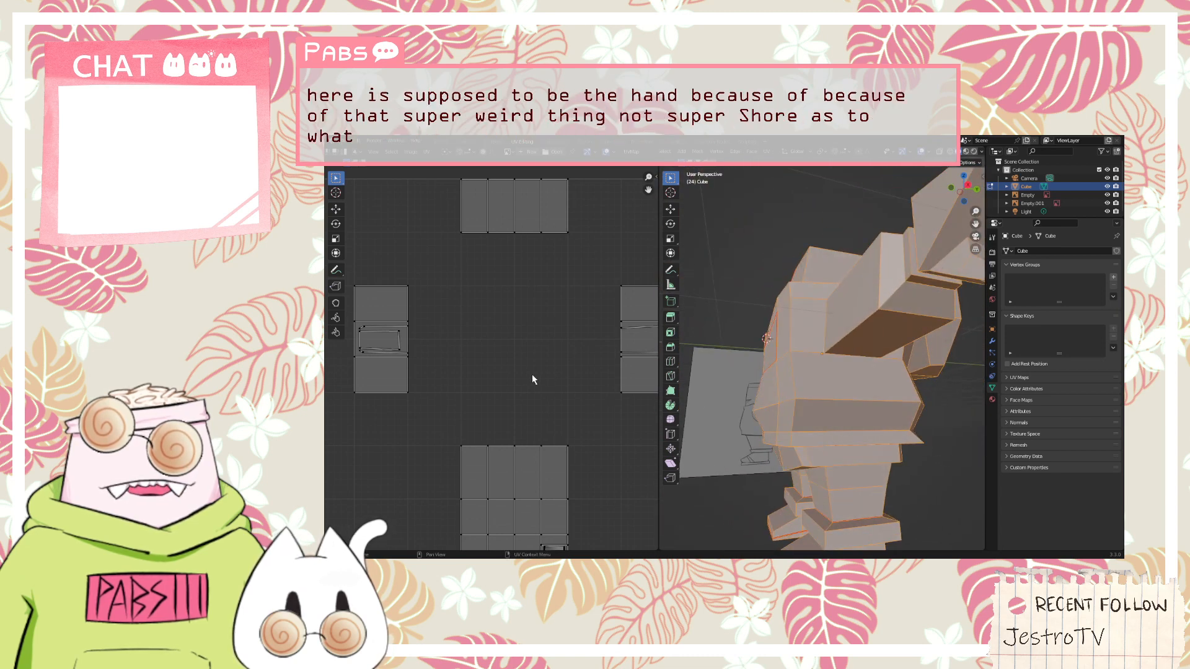
middle_drag(532, 375, 549, 440)
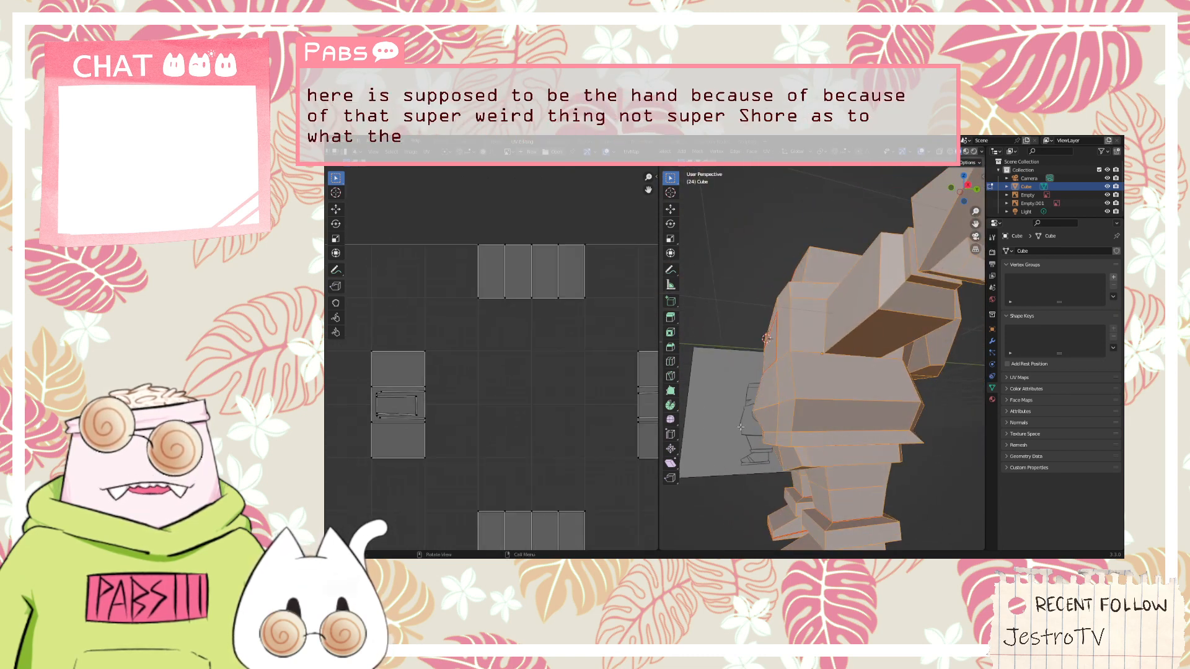
middle_drag(741, 427, 855, 434)
scroll(404, 418, down, 4)
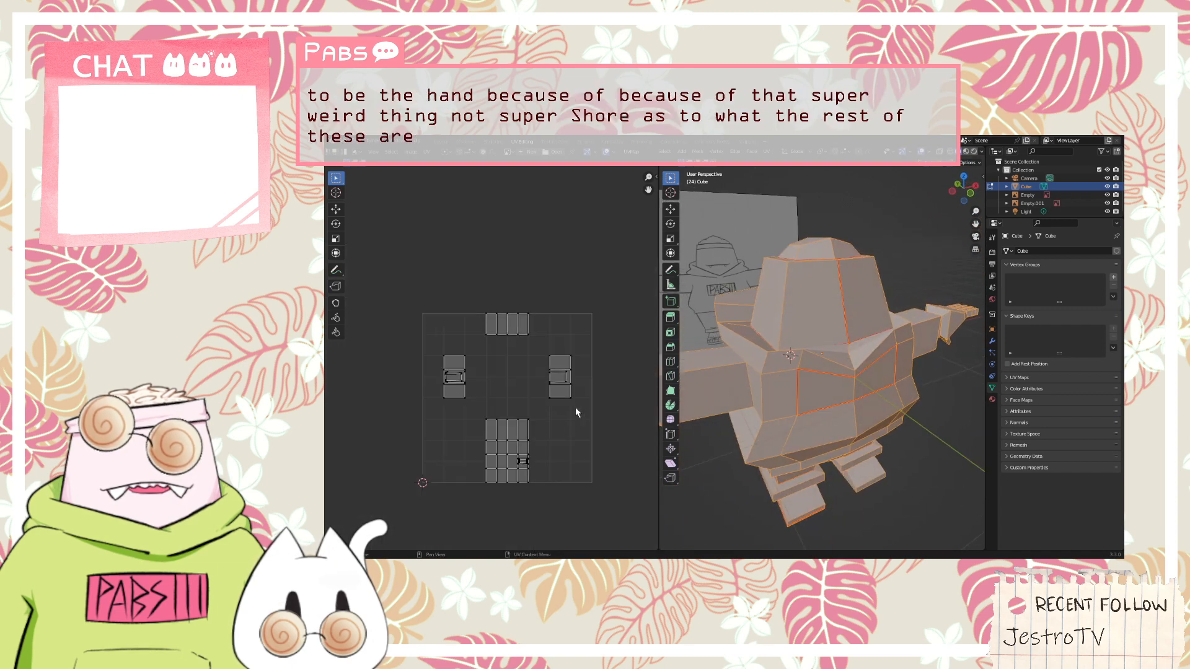
scroll(573, 409, up, 3)
scroll(568, 414, down, 4)
click(559, 398)
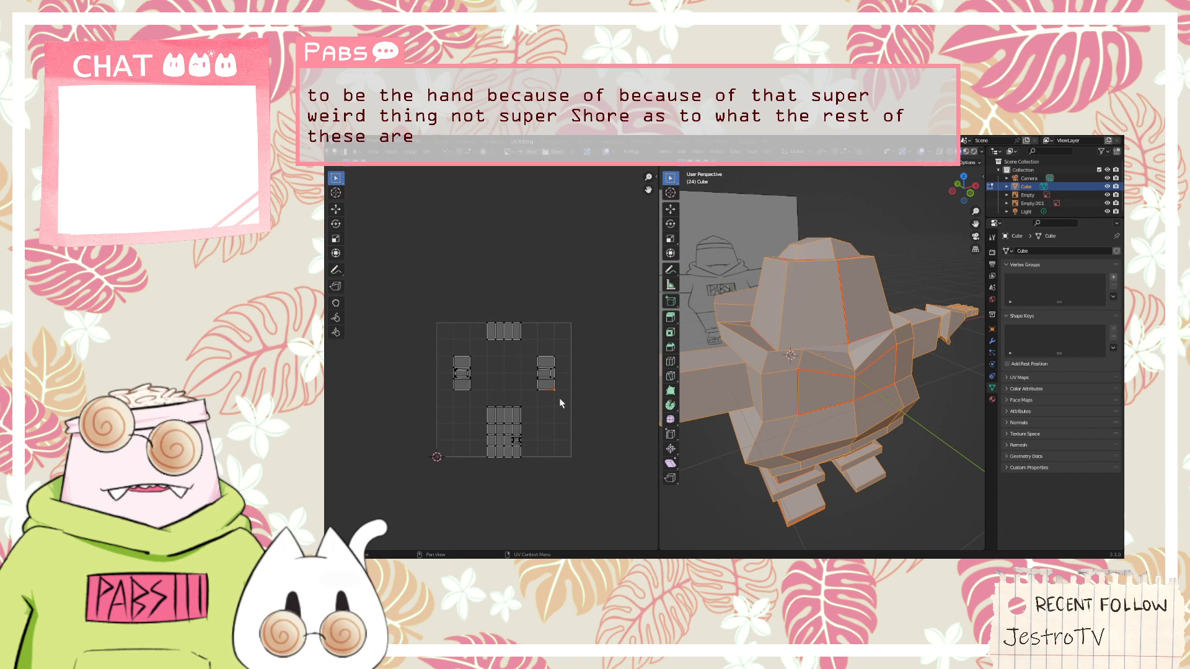
drag(554, 389, 584, 388)
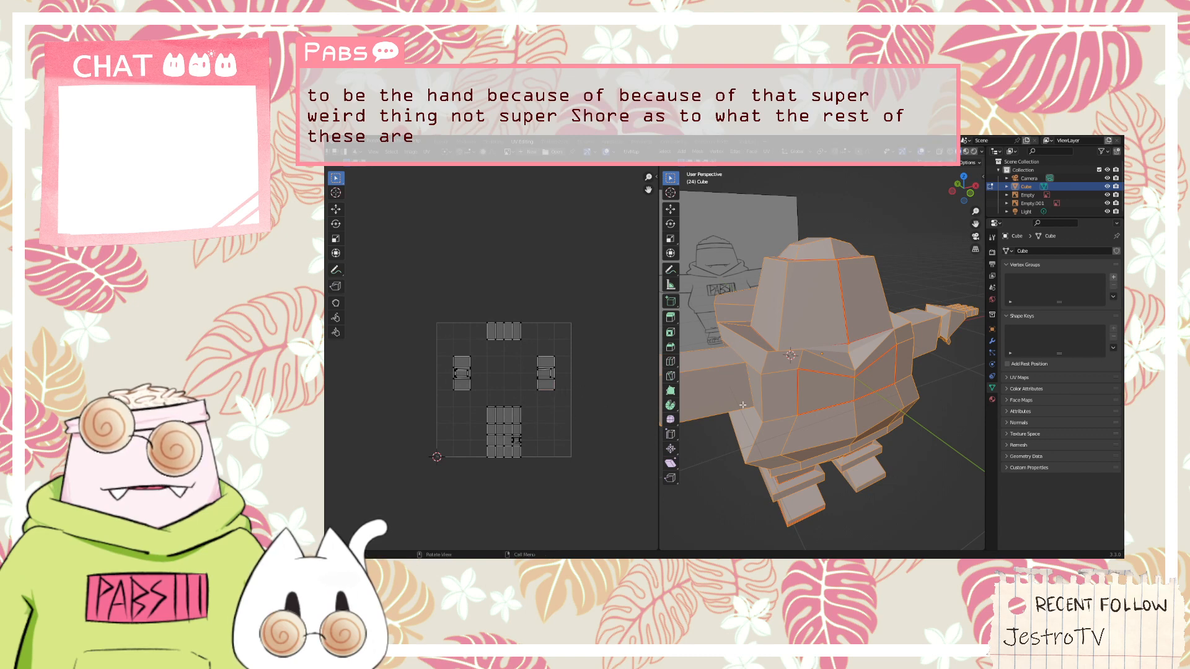
Select the vertical centre edges from the top of the head down through the torso and mark them as seams
middle_drag(743, 405, 807, 452)
click(900, 441)
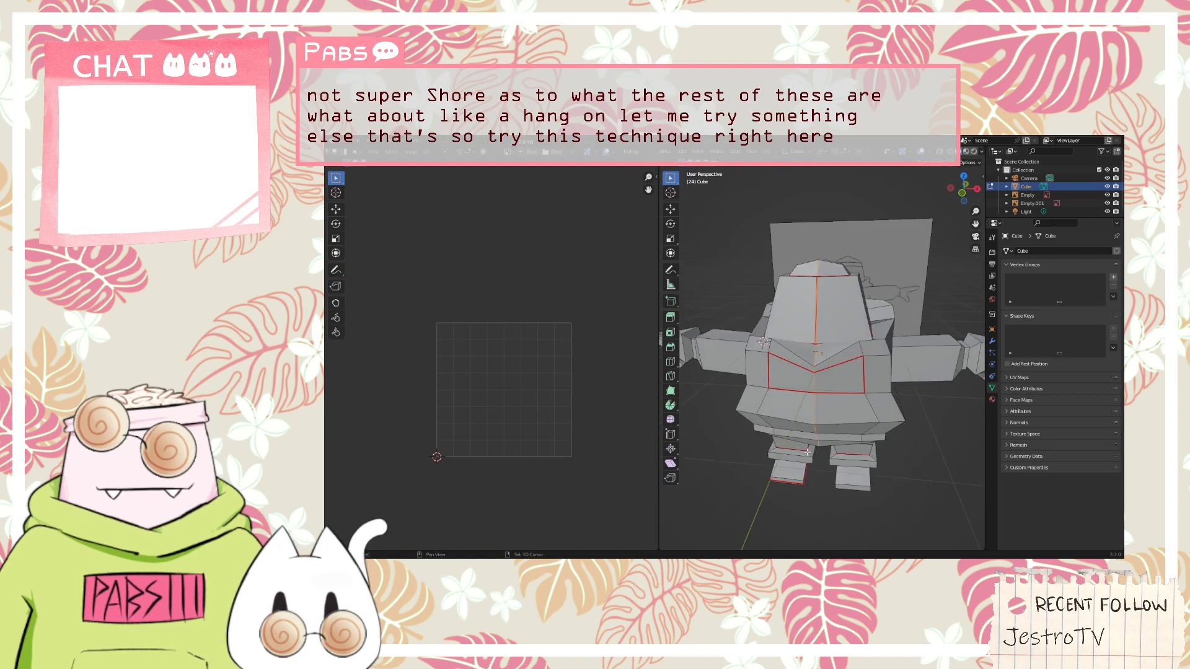
middle_drag(886, 389, 832, 366)
right_click(806, 329)
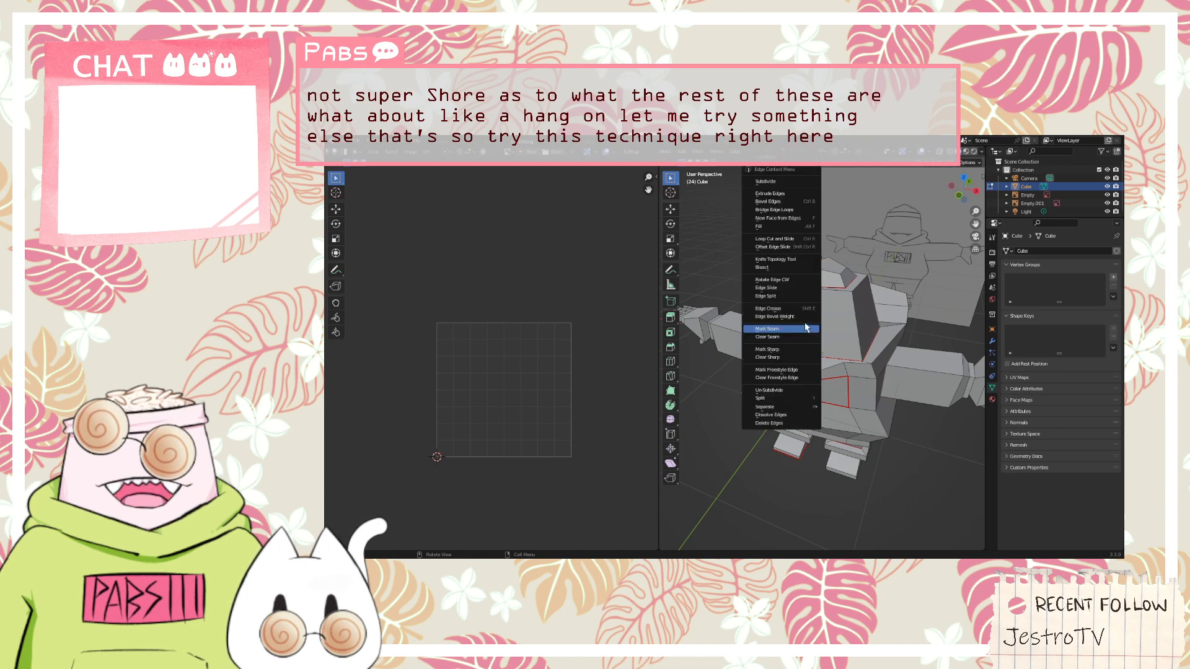
click(806, 336)
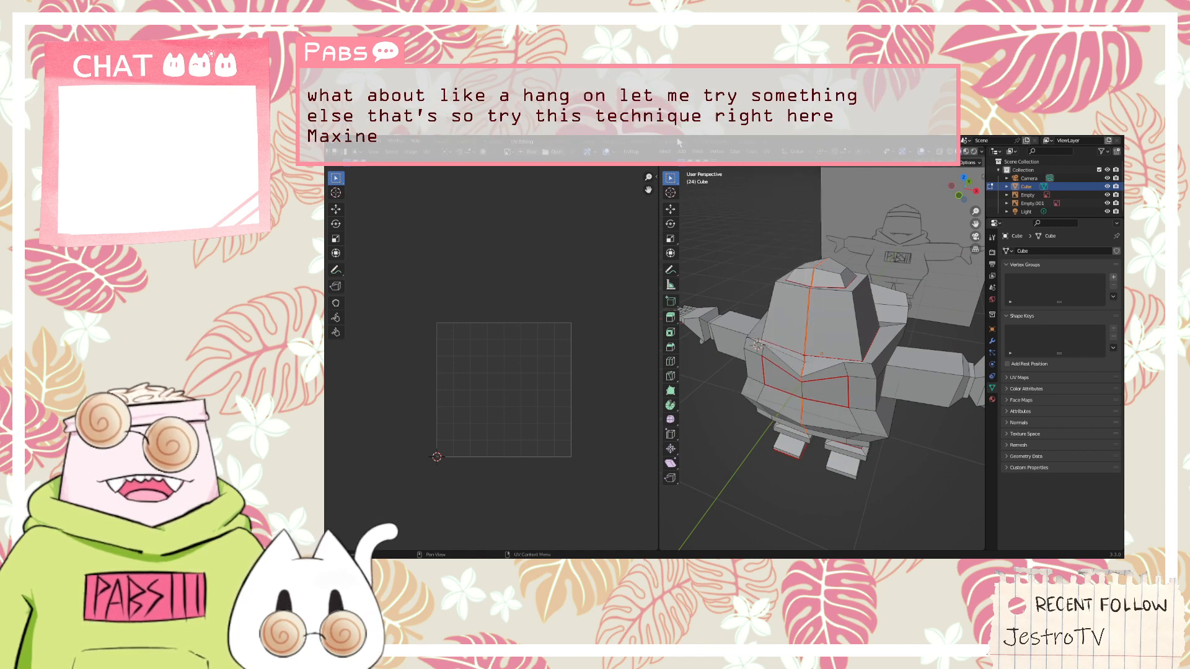
Try Unwrap with the centre seam in place, and select the whole mesh to check its UV layout
click(767, 151)
click(772, 158)
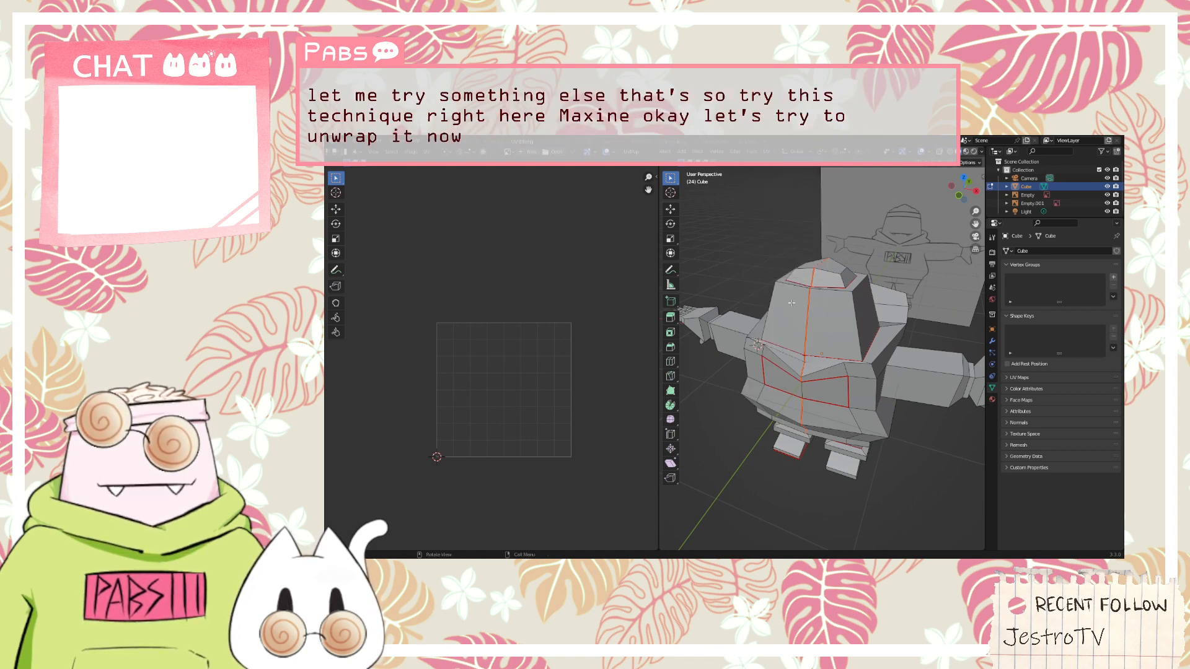
key(a)
middle_drag(606, 391, 629, 381)
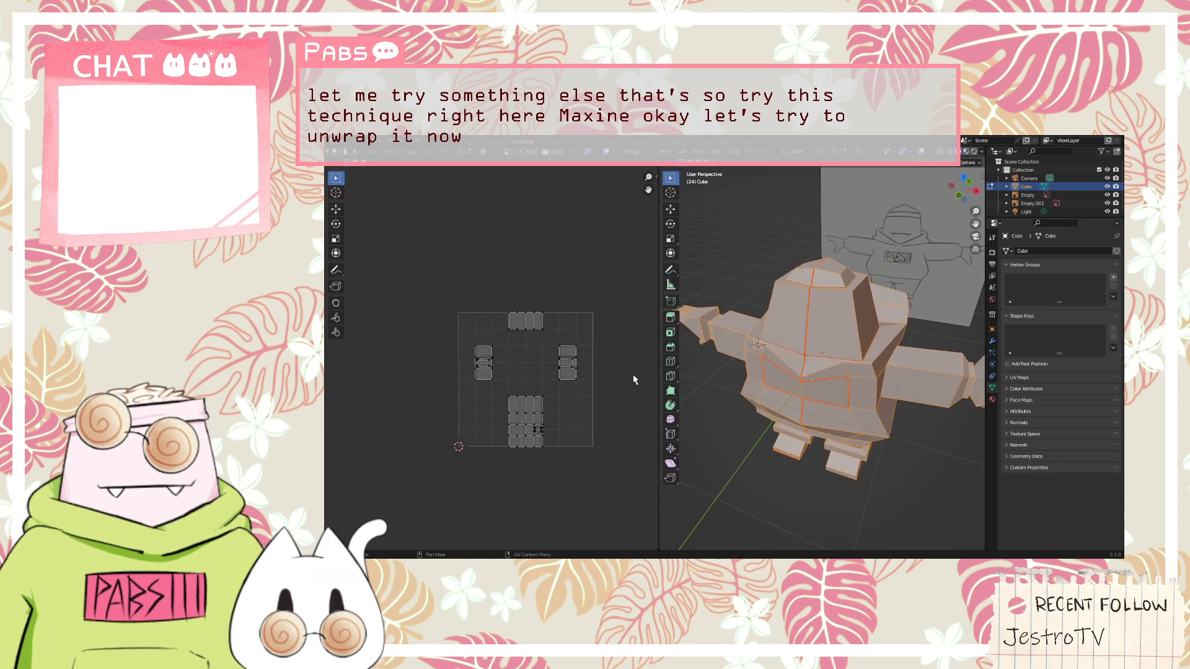
middle_drag(723, 380, 842, 388)
scroll(563, 401, up, 2)
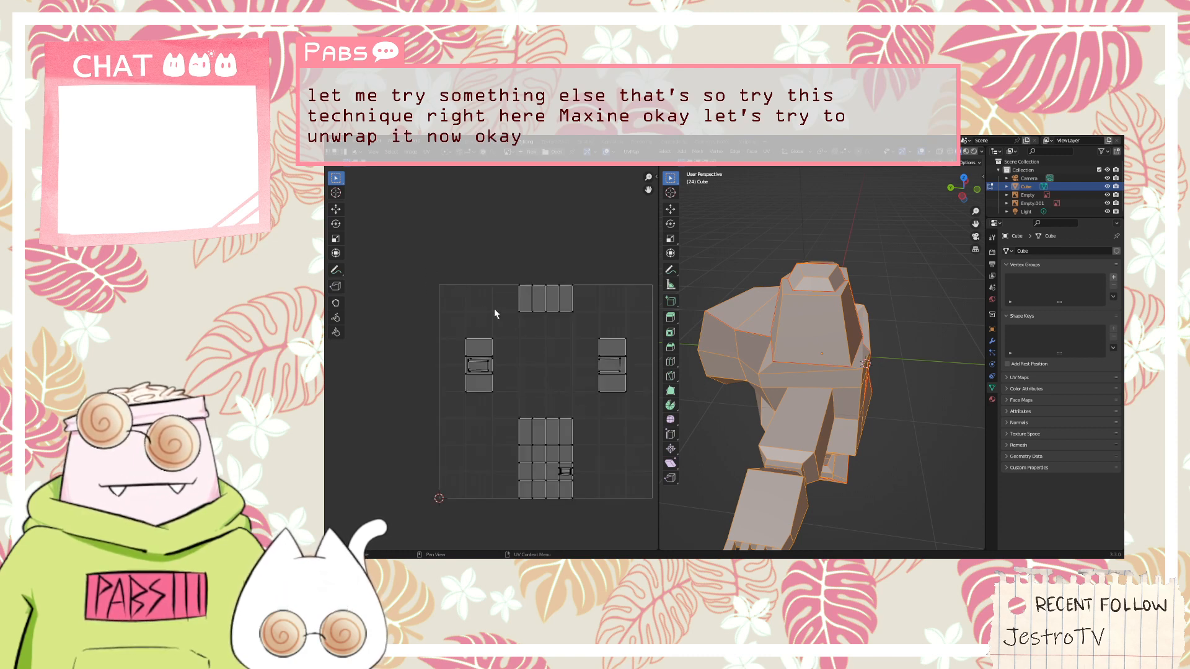
Look through the Animation and Compositing workspaces, and return to the Layout workspace with the whole character in view
click(426, 152)
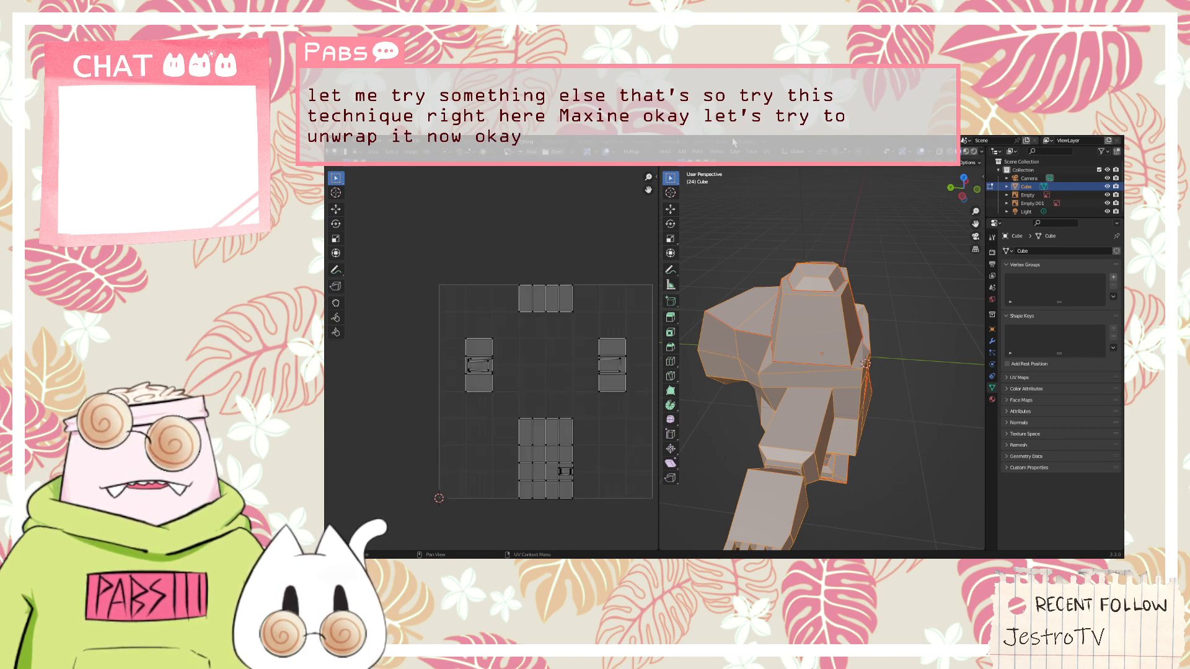
click(722, 141)
click(610, 143)
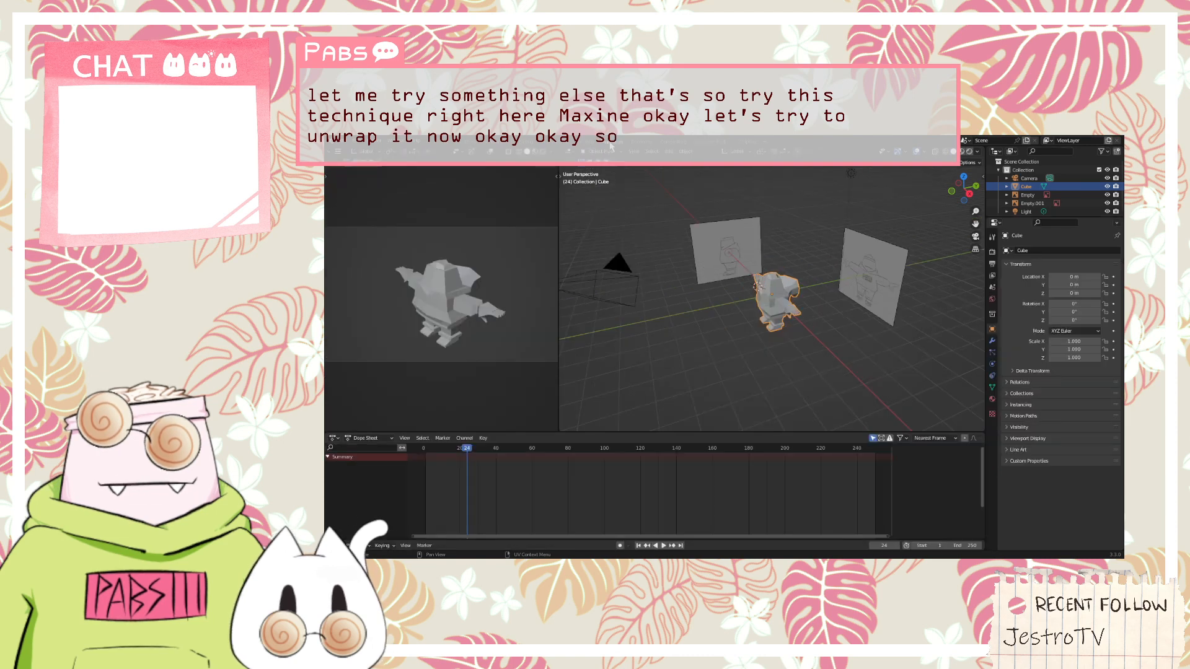
click(670, 142)
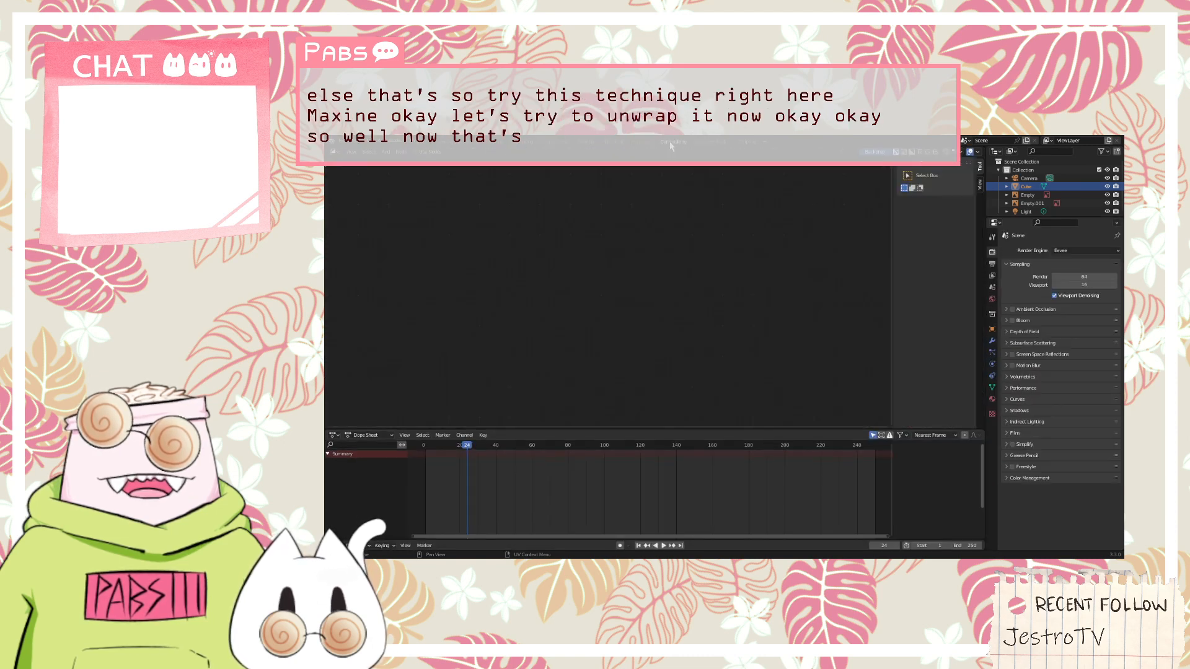
right_click(669, 142)
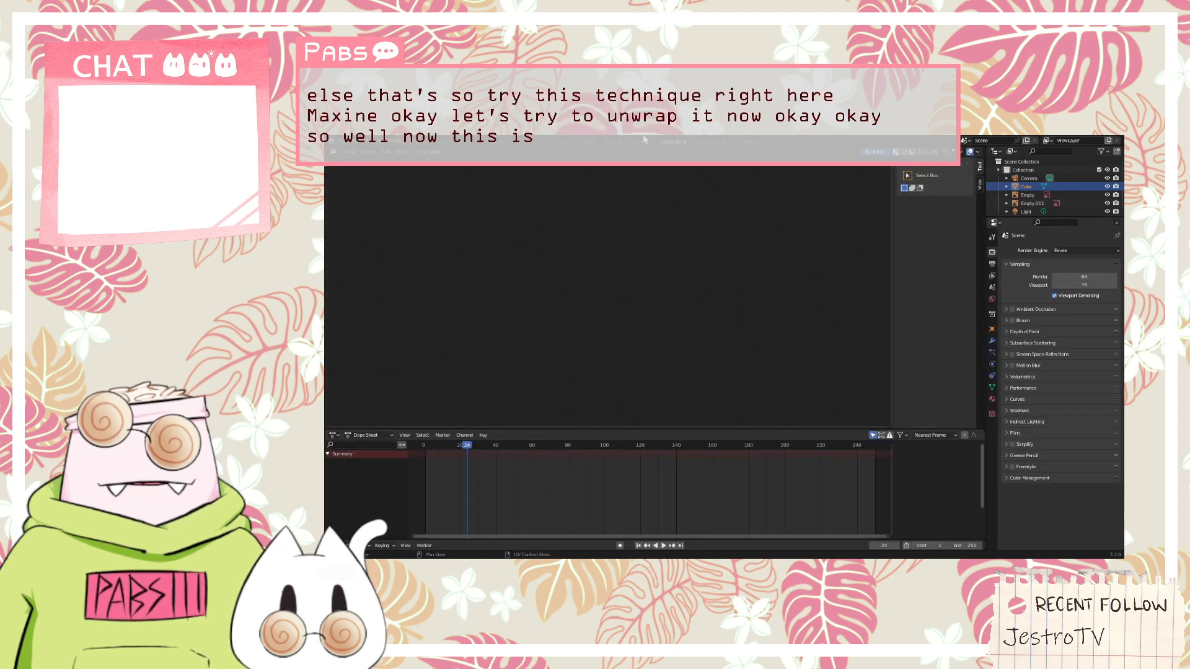
click(437, 145)
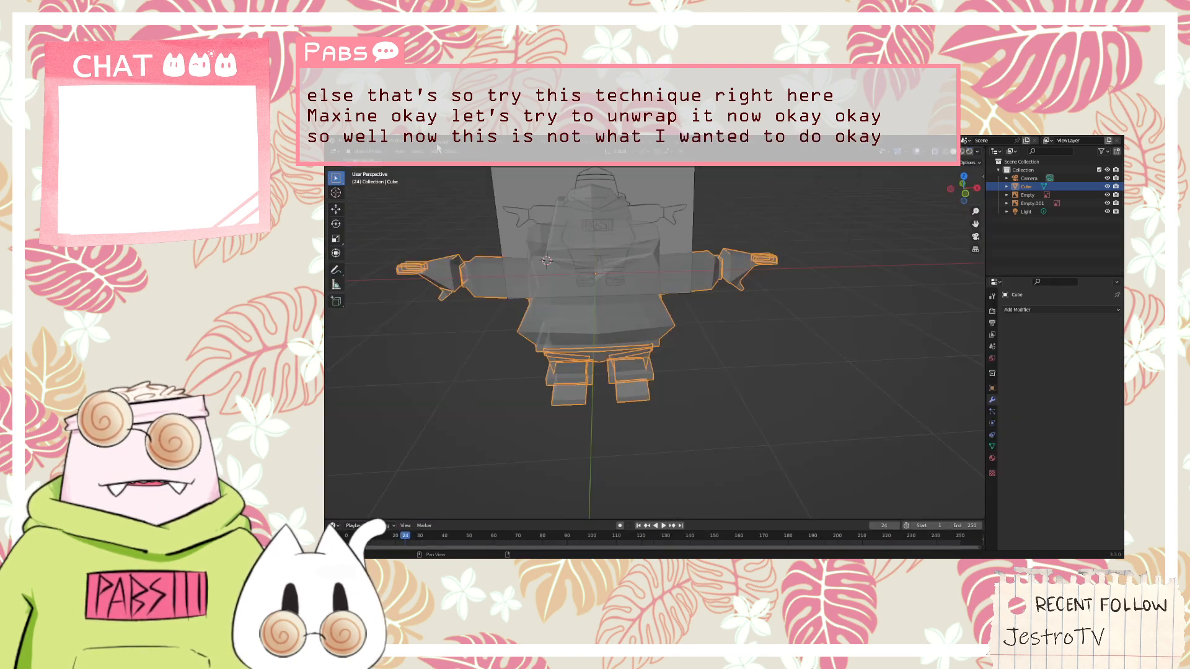
scroll(551, 259, down, 3)
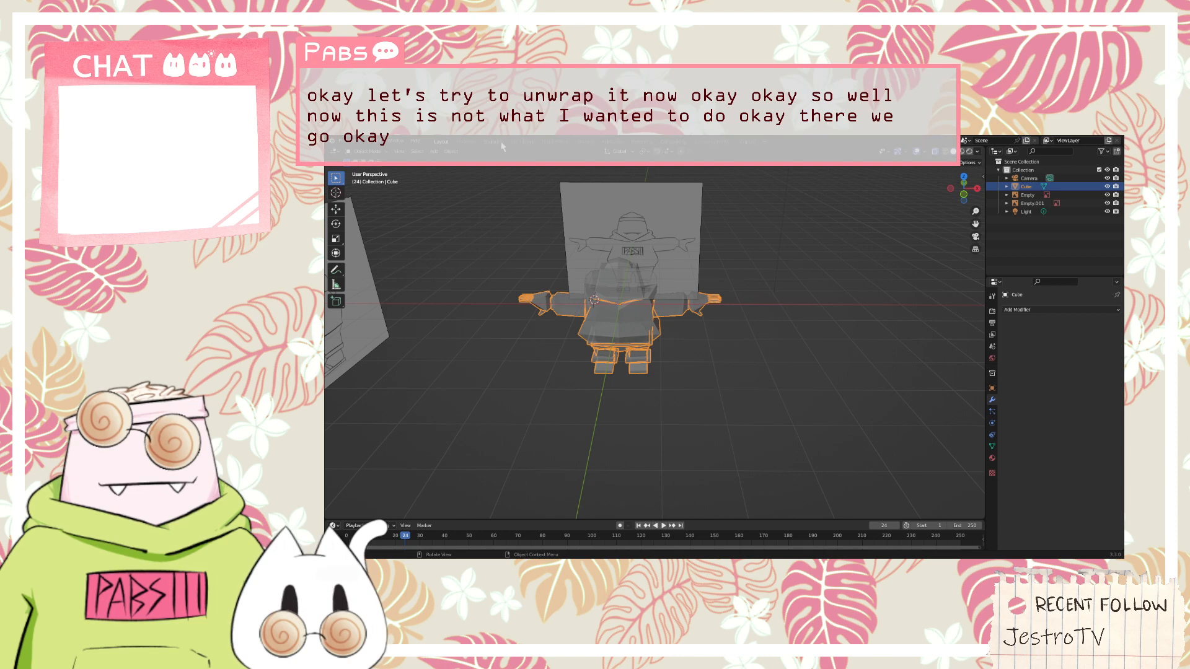
mouse_move(700, 231)
middle_down()
mouse_move(626, 221)
mouse_move(766, 263)
mouse_move(732, 355)
mouse_move(708, 305)
middle_up()
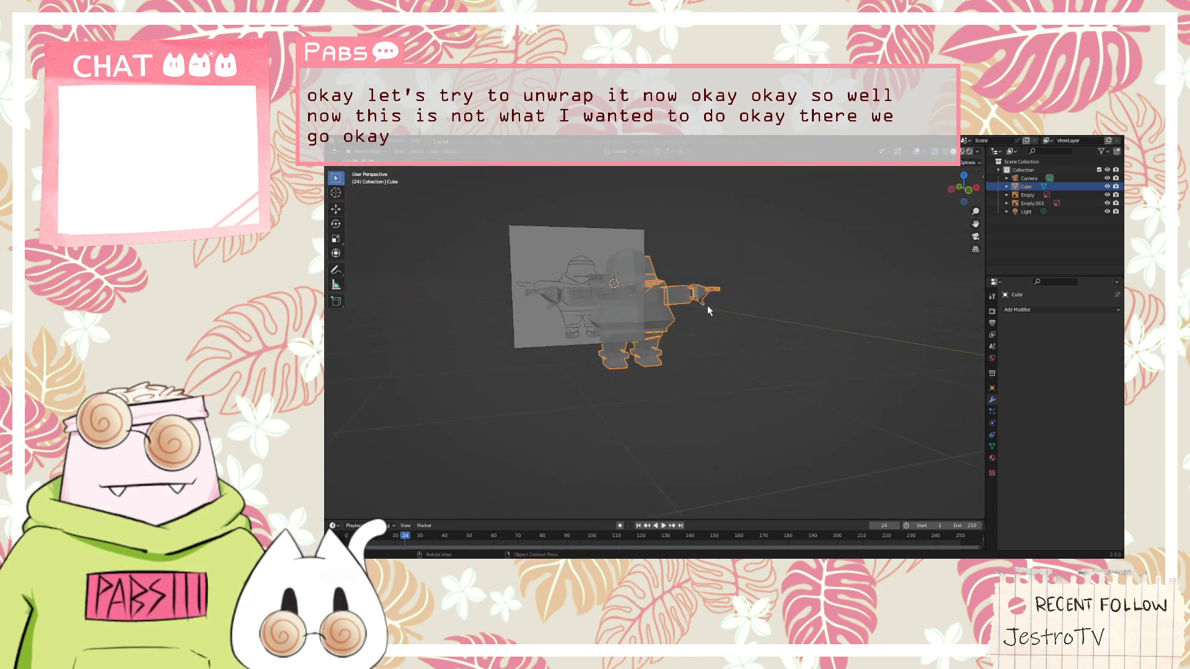
Switch the character to Edit Mode in the Layout workspace and open the UV mapping commands
click(367, 151)
click(367, 169)
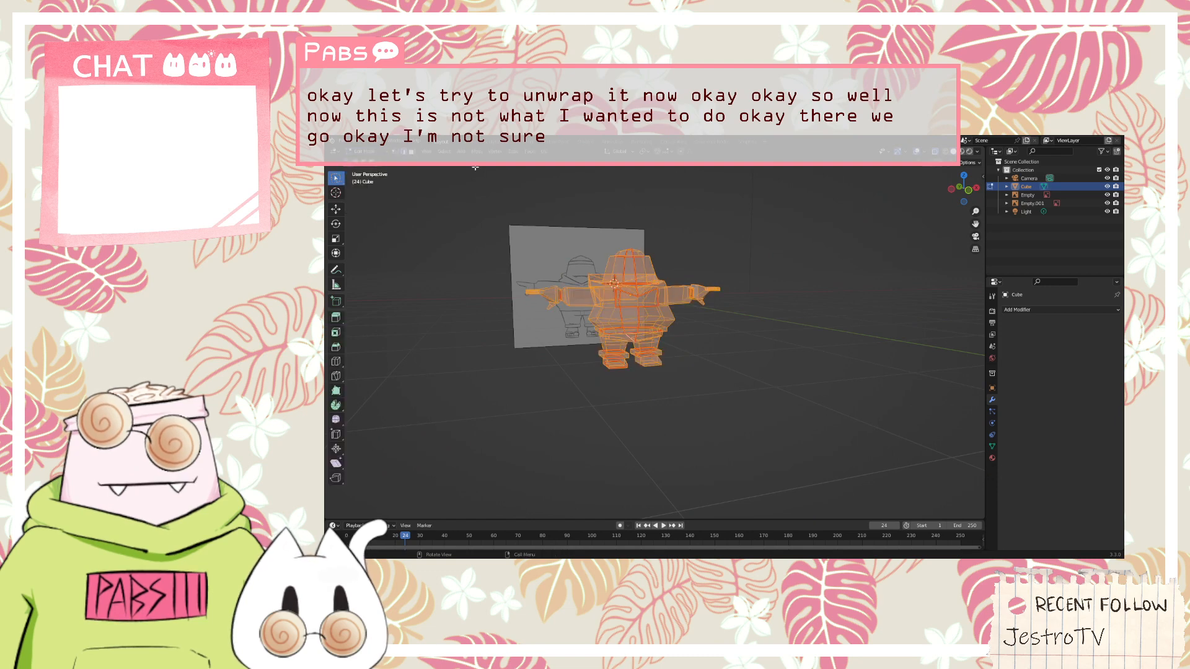
click(547, 151)
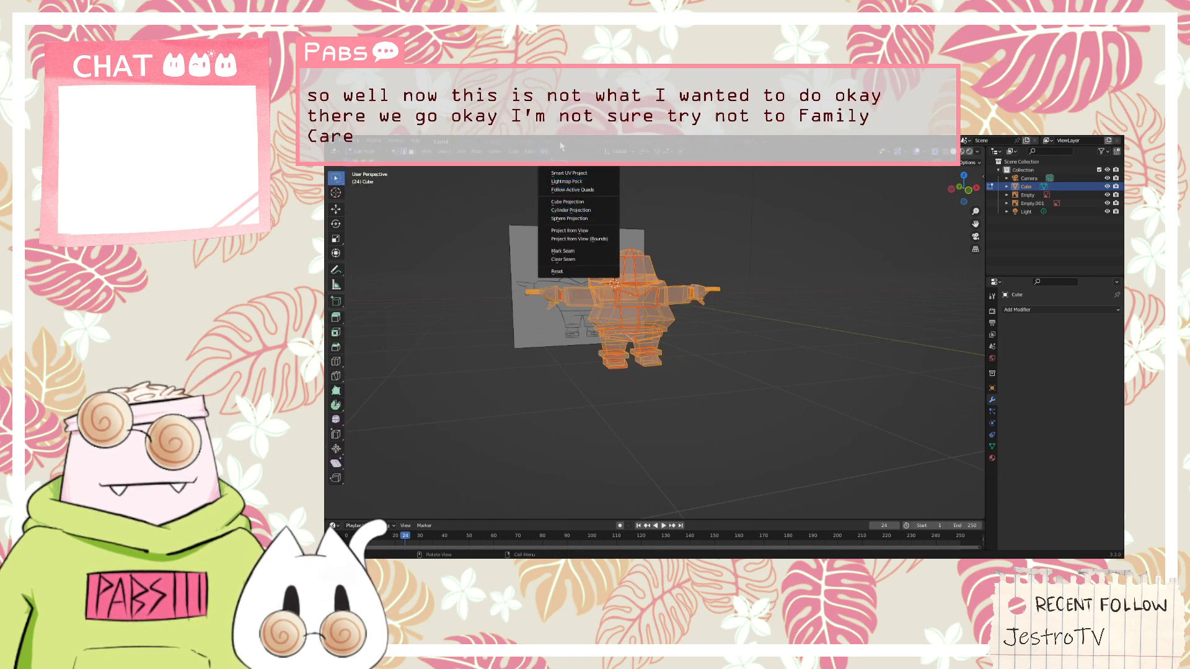
Look through the Modeling and Sculpting workspaces, viewing the character in Edit Mode within the Sculpting workspace
click(469, 142)
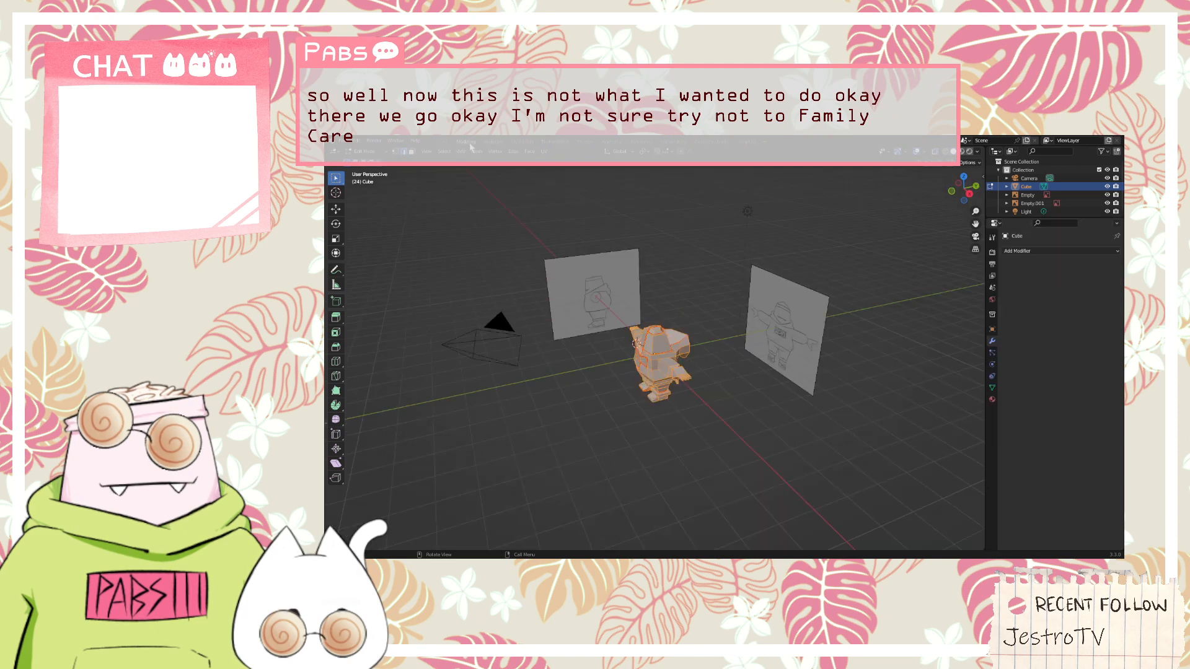
click(501, 142)
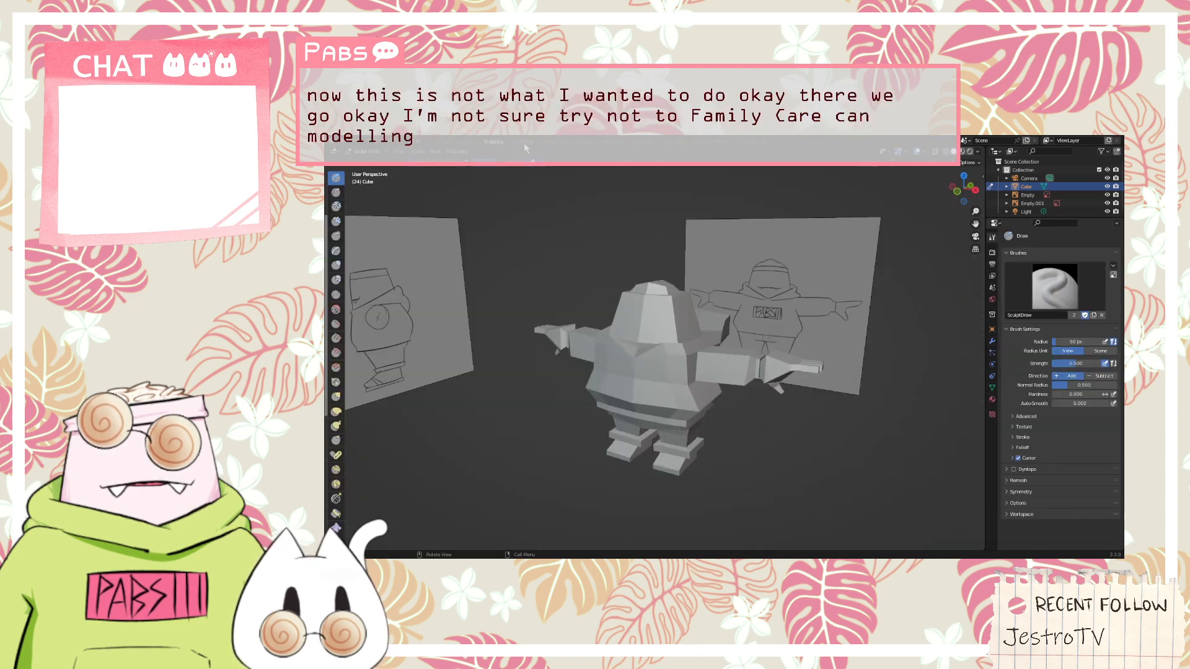
click(523, 142)
click(480, 146)
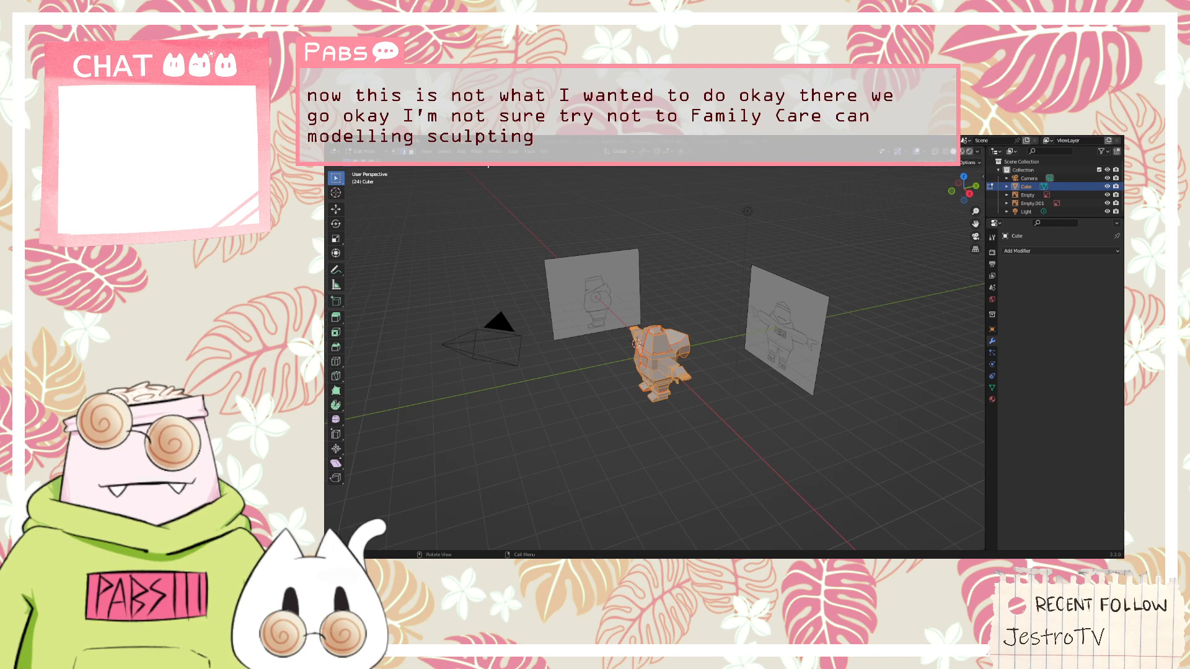
click(494, 142)
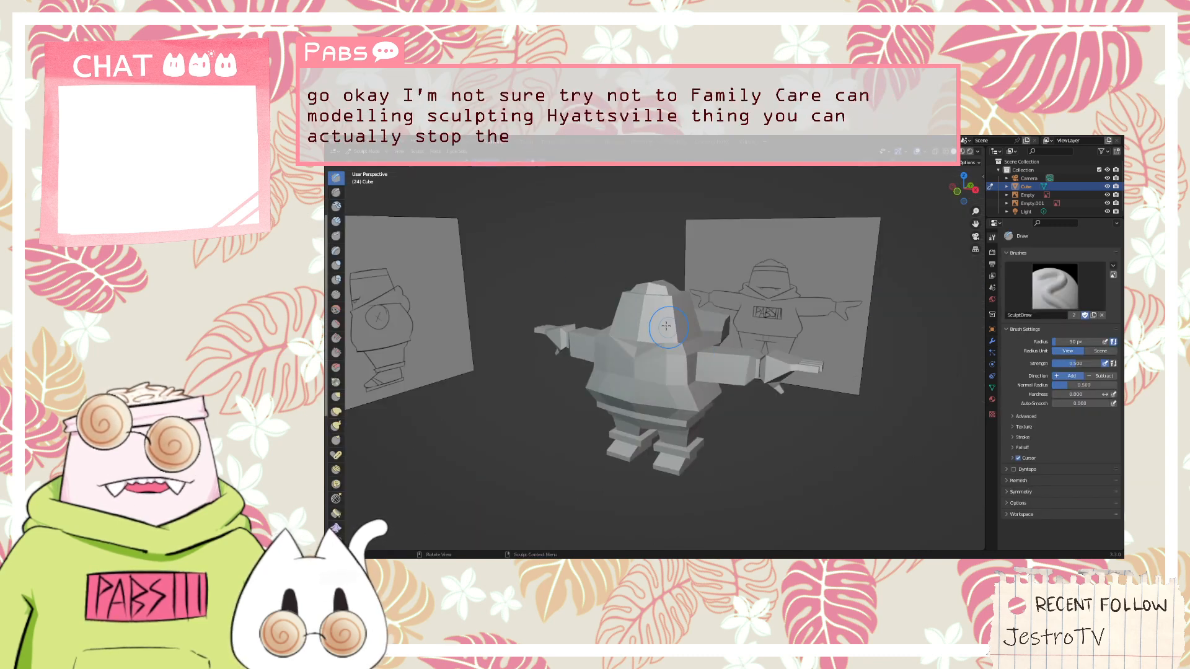
key(Tab)
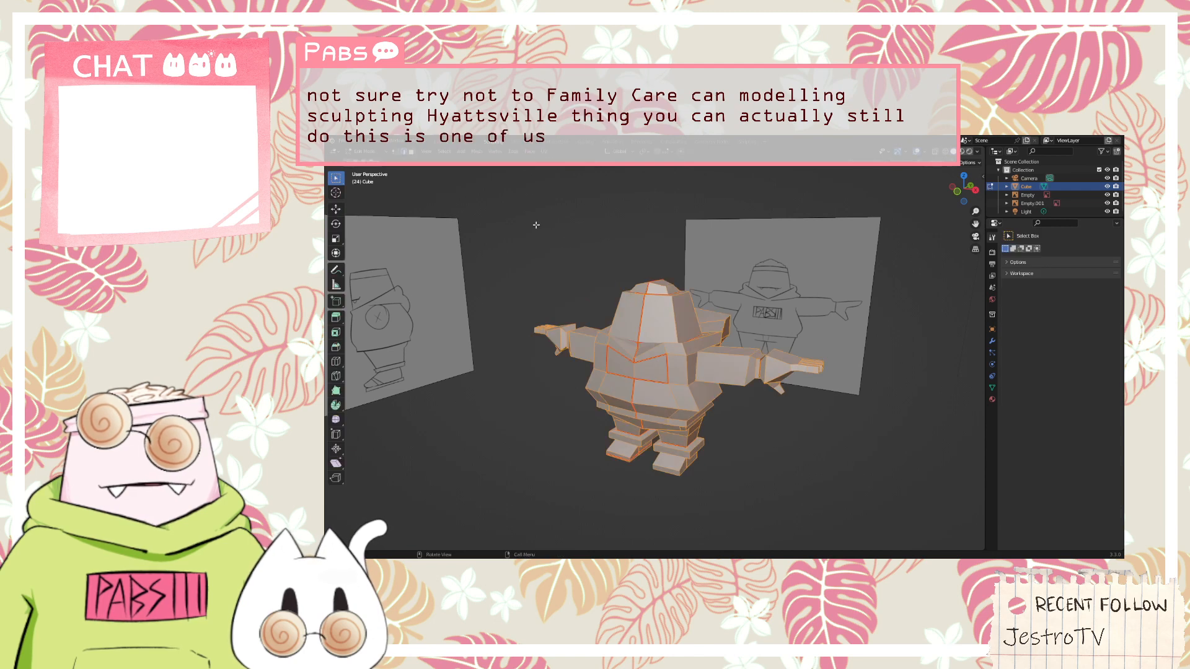
middle_drag(536, 225, 653, 252)
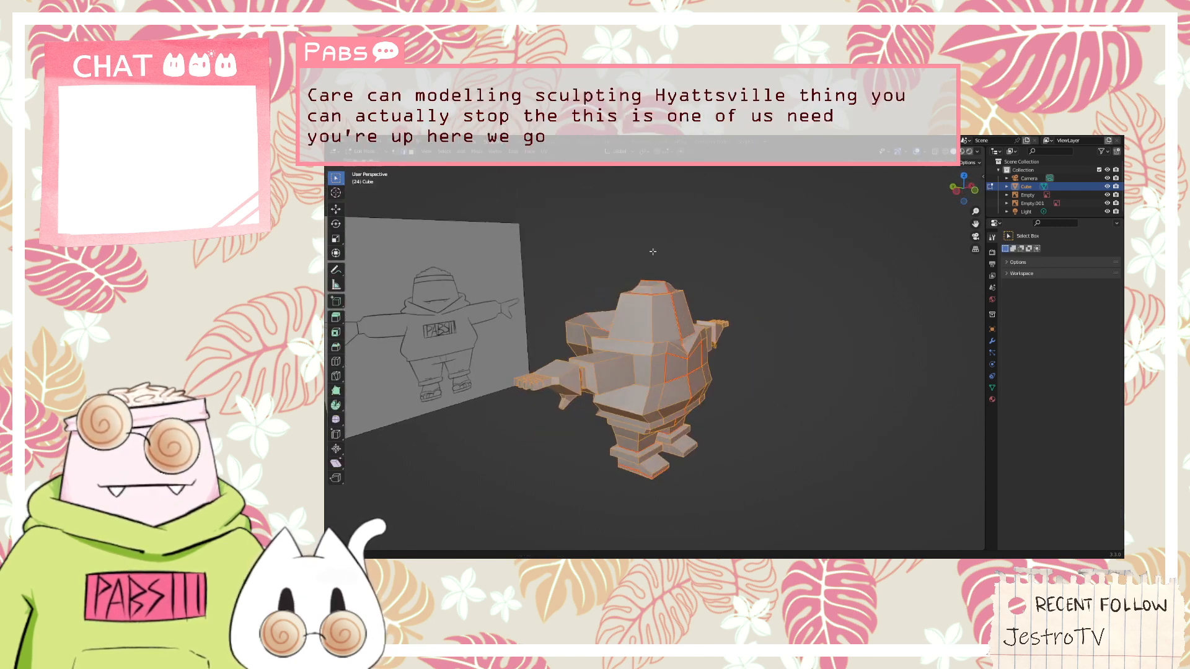
key(Tab)
View the character close up in the Layout workspace, and return to the UV Editing workspace
click(448, 143)
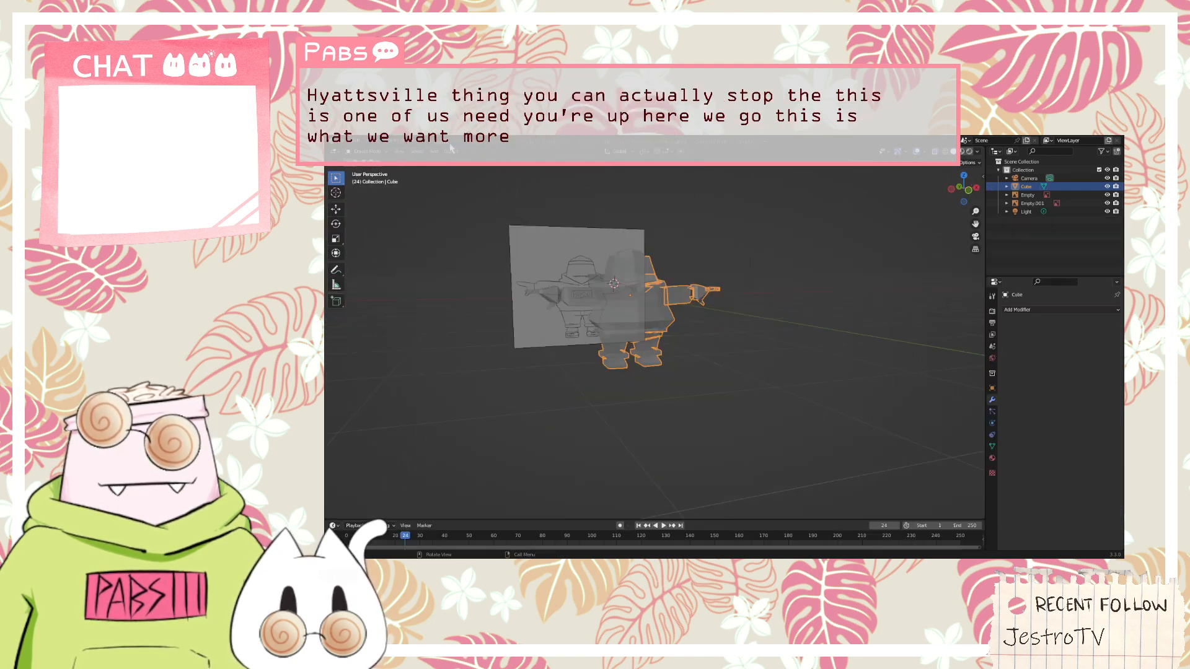
middle_drag(753, 291, 708, 311)
scroll(627, 282, up, 4)
mouse_move(626, 282)
middle_down()
mouse_move(652, 275)
mouse_move(754, 367)
mouse_move(739, 356)
mouse_move(687, 373)
mouse_move(742, 341)
mouse_move(608, 277)
middle_up()
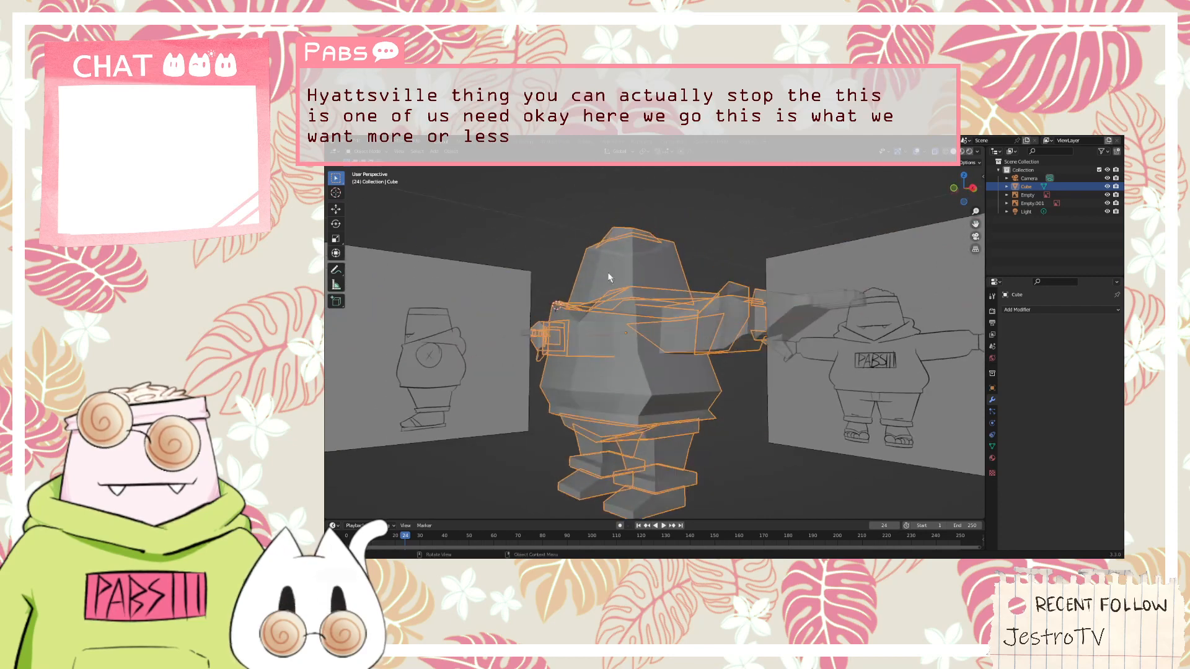
click(535, 143)
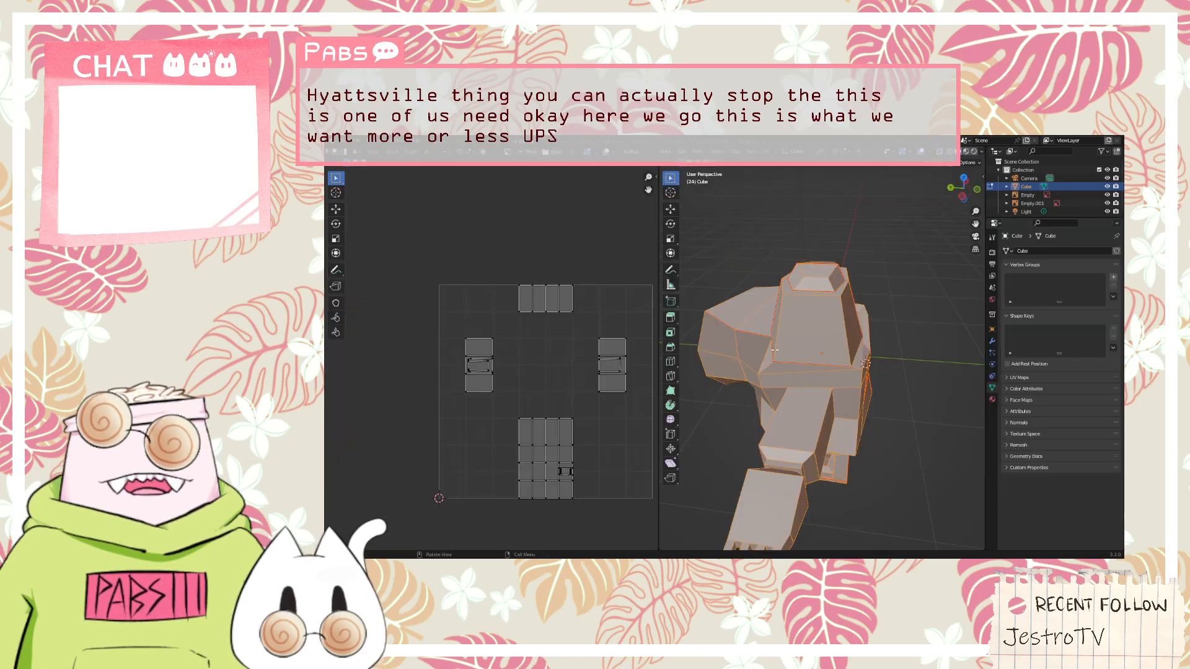
Compare the UV layout with the front of the character, and unwrap the whole mesh again along its marked seams
middle_drag(805, 322, 806, 359)
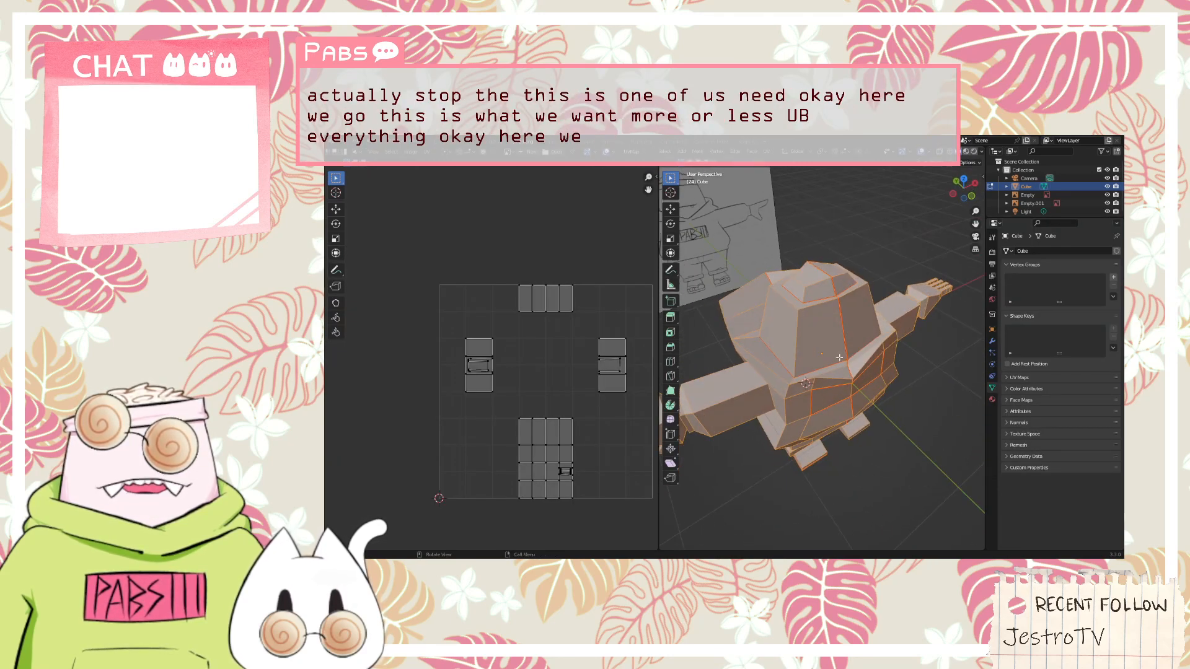
click(546, 445)
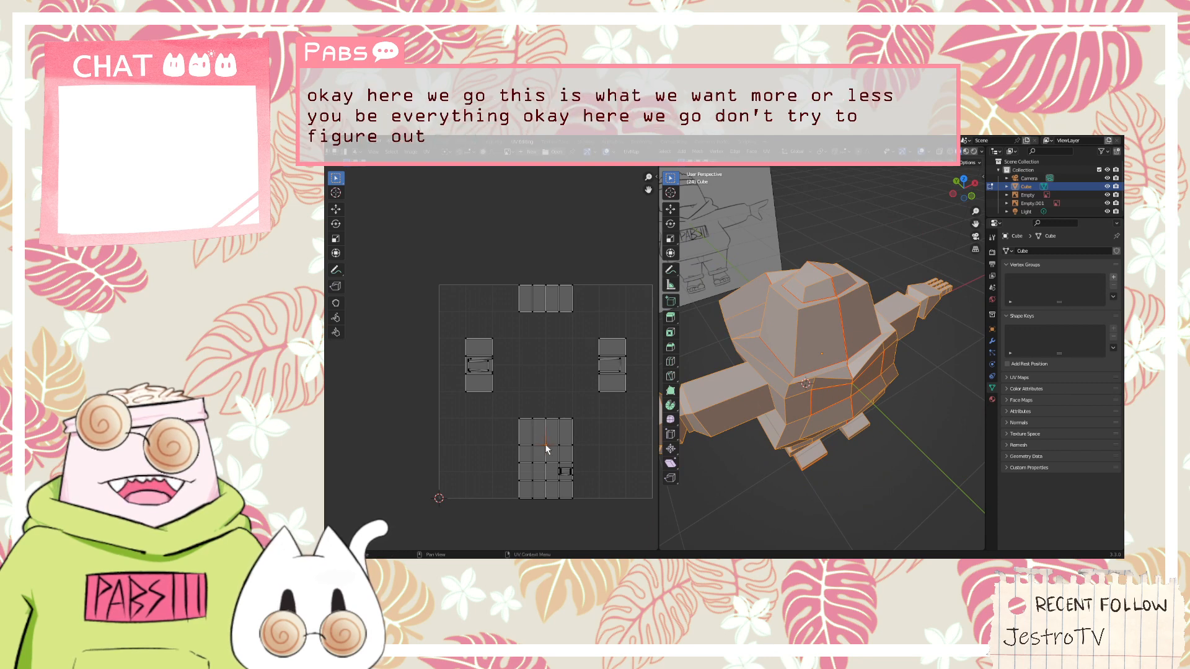
scroll(461, 487, down, 3)
scroll(474, 476, up, 2)
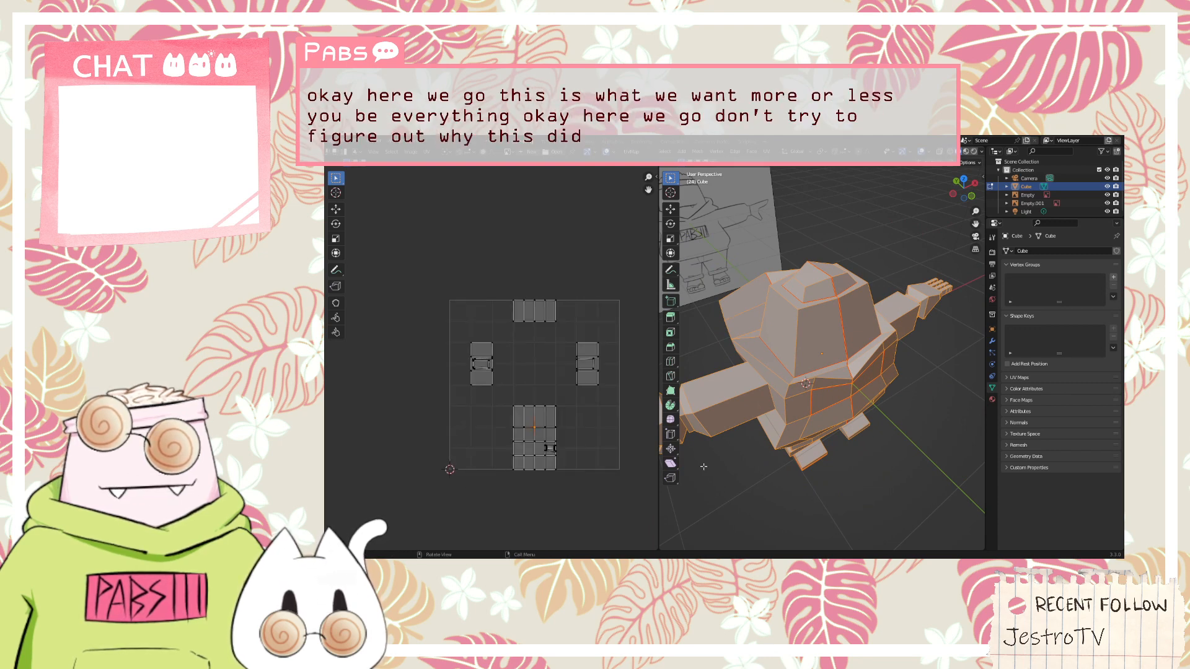
middle_drag(882, 456, 845, 421)
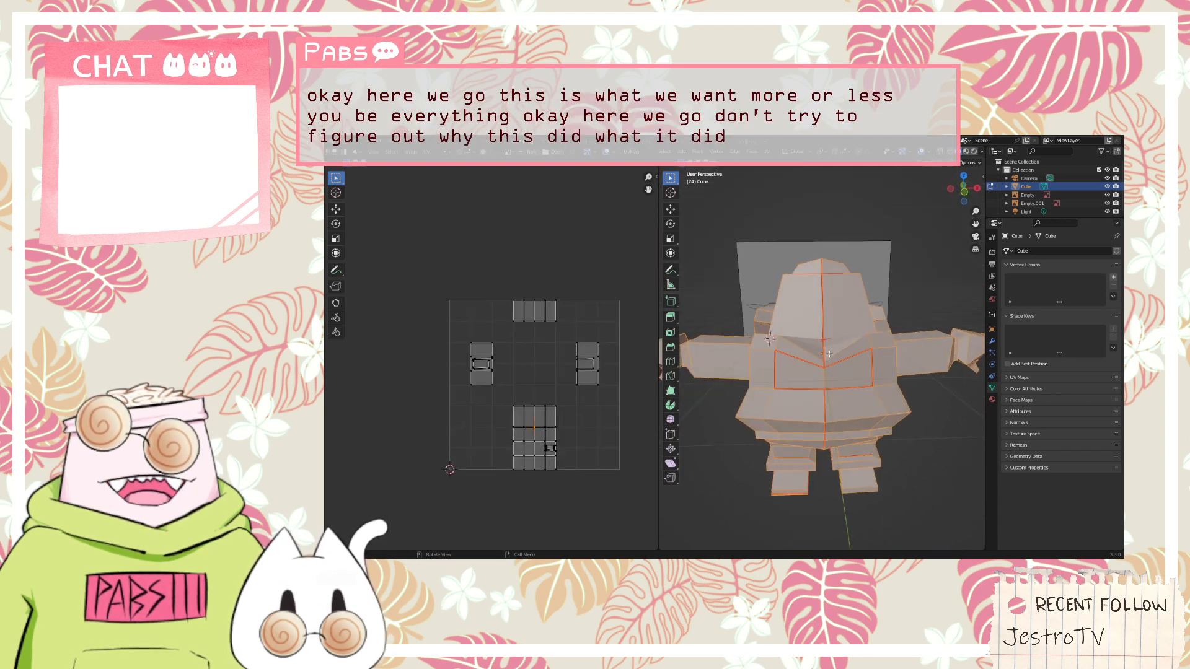
scroll(828, 354, up, 3)
scroll(828, 354, down, 4)
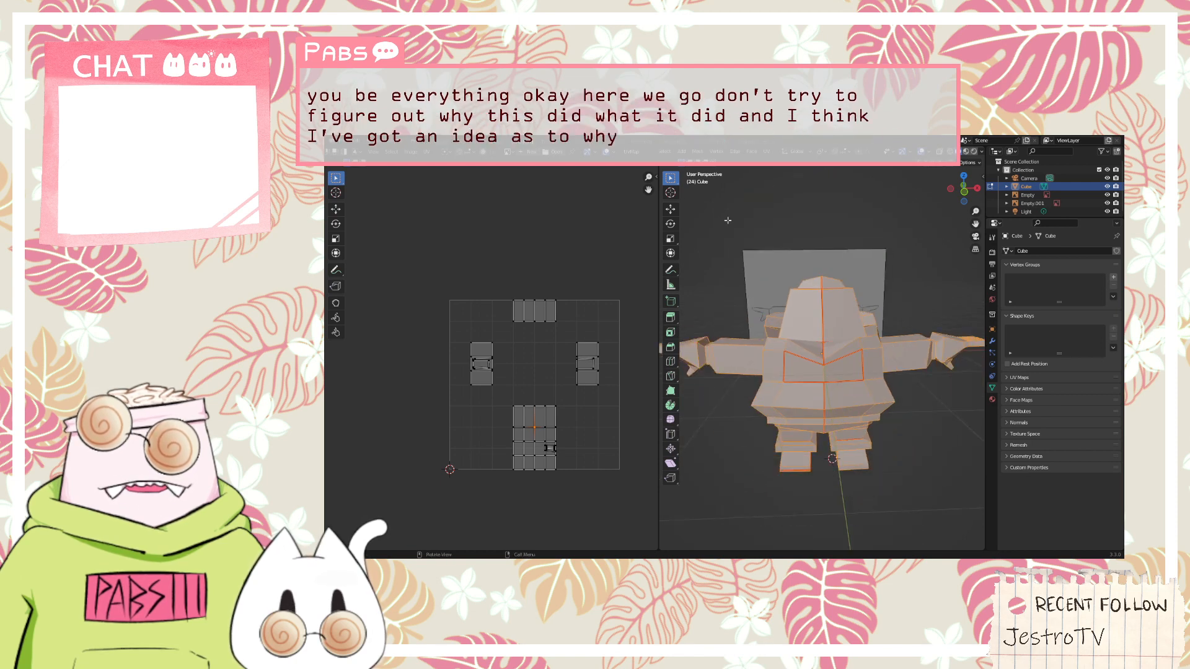
click(621, 152)
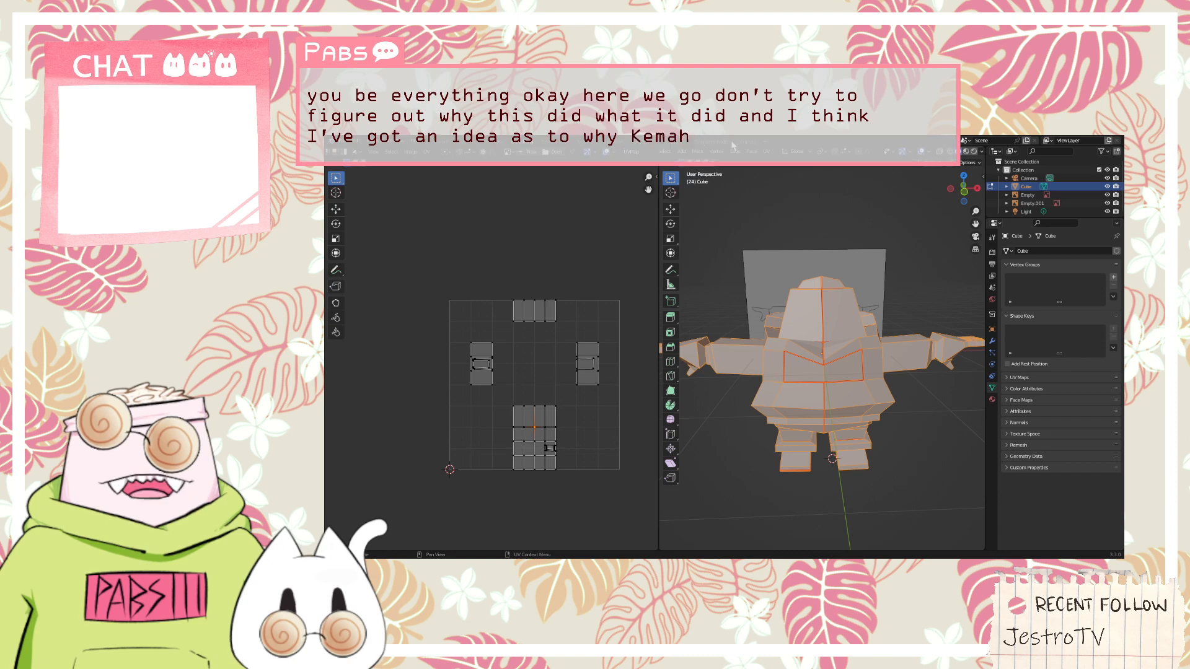
click(771, 152)
click(776, 164)
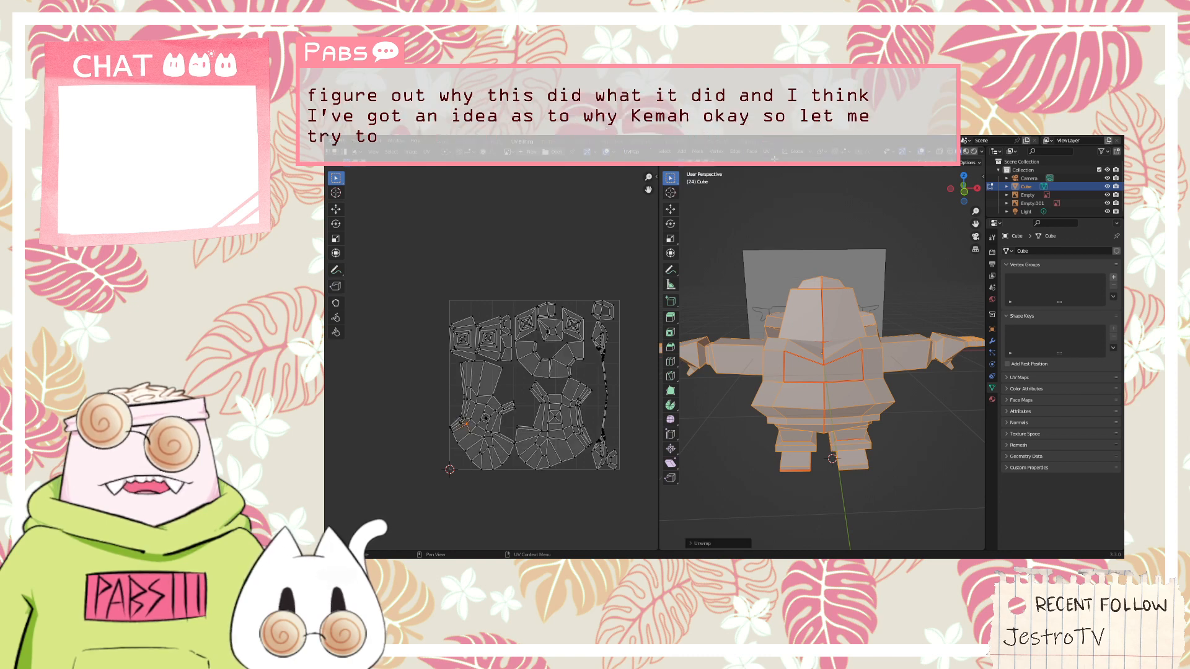
Examine the unwrapped character's waist, legs and underside, and deselect the whole mesh
middle_drag(834, 471, 872, 435)
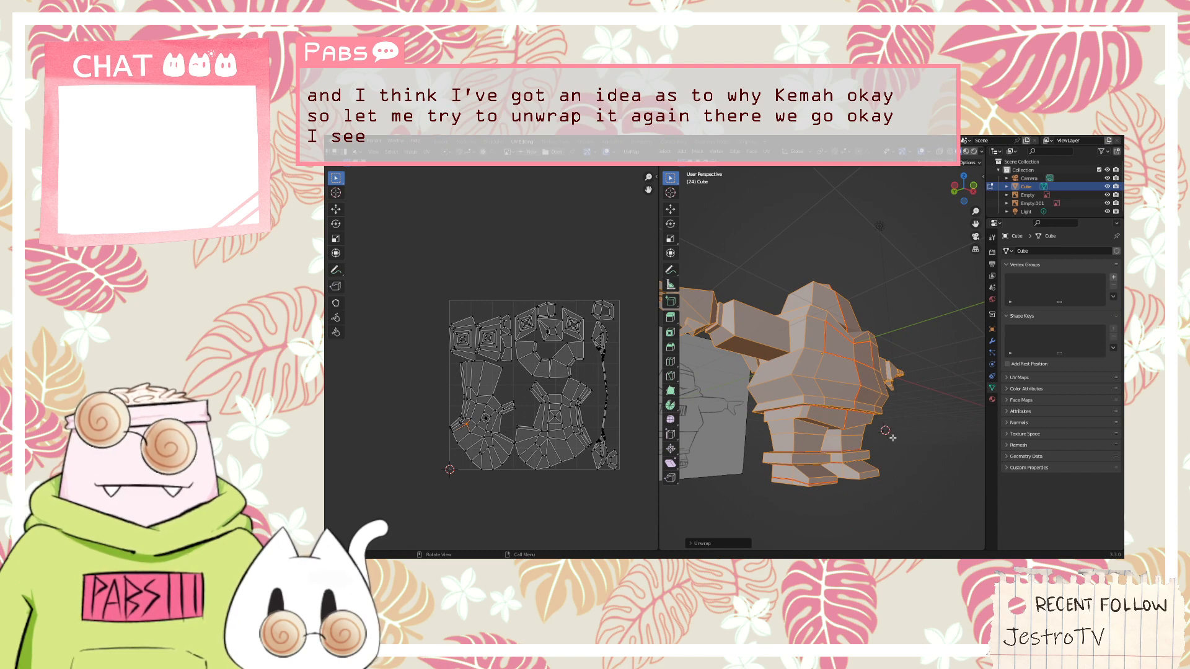
scroll(893, 437, up, 3)
shift+middle_drag(893, 437, 869, 421)
scroll(812, 377, up, 2)
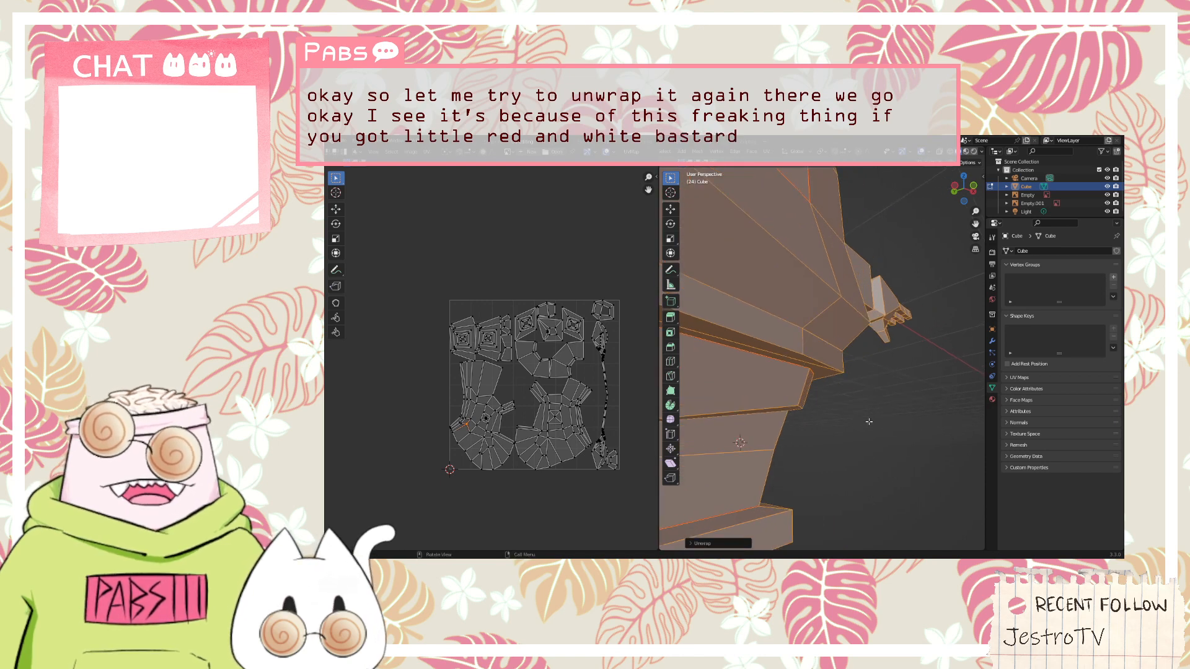
scroll(749, 431, down, 8)
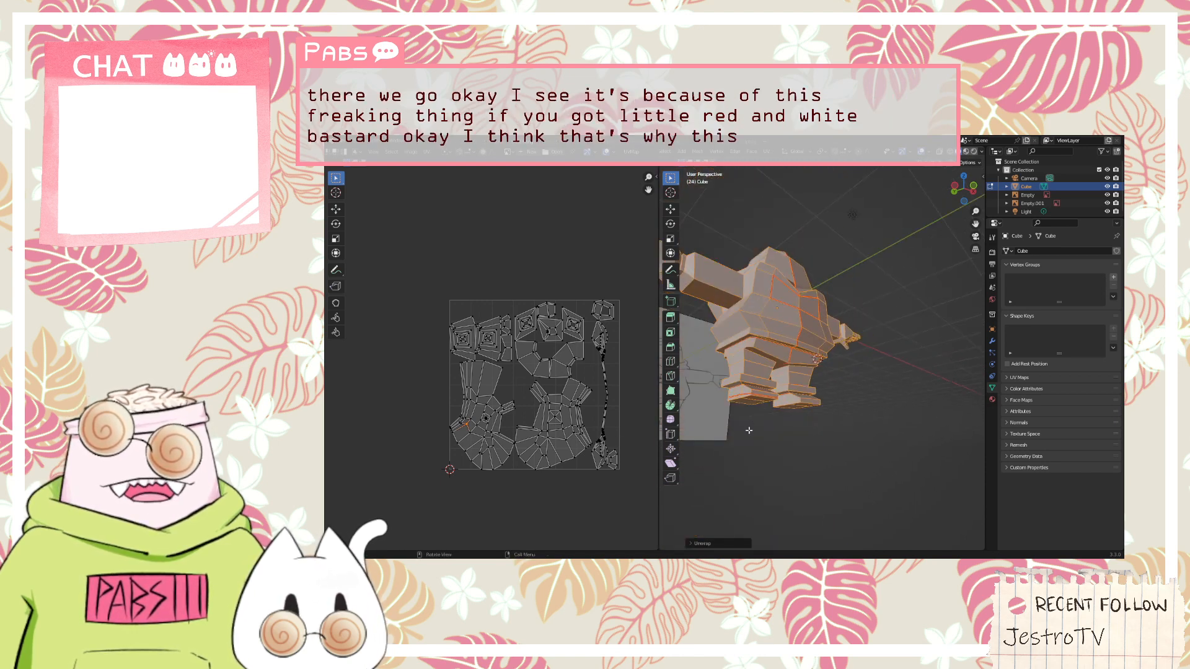
middle_drag(749, 430, 779, 411)
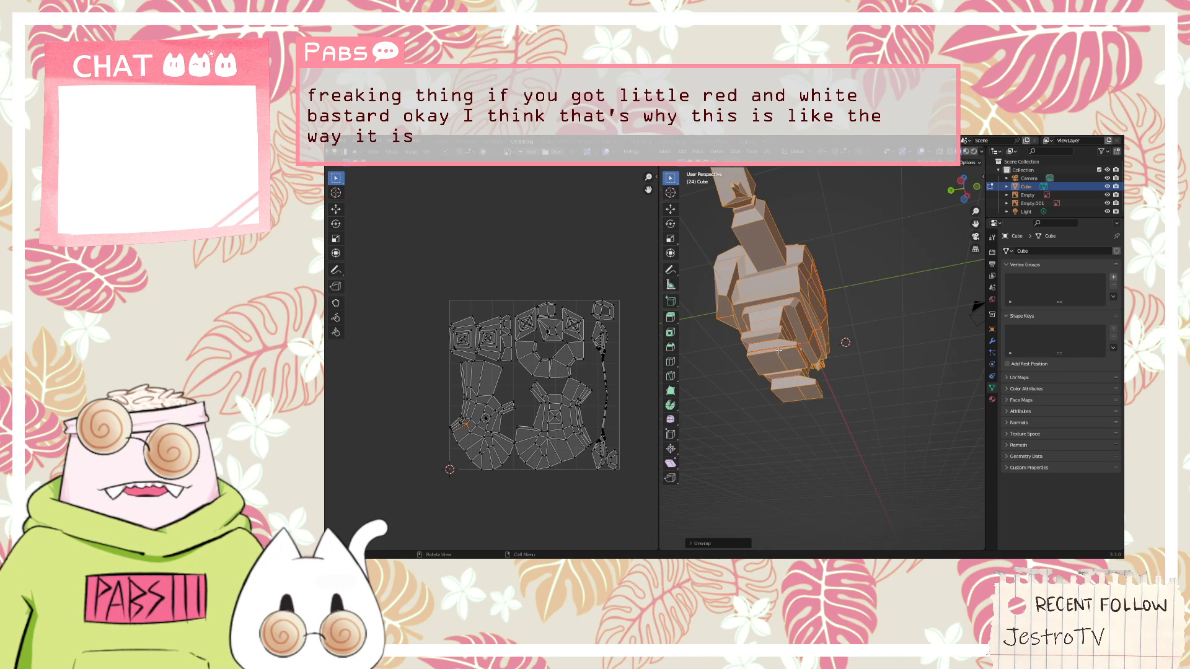
key(alt+a)
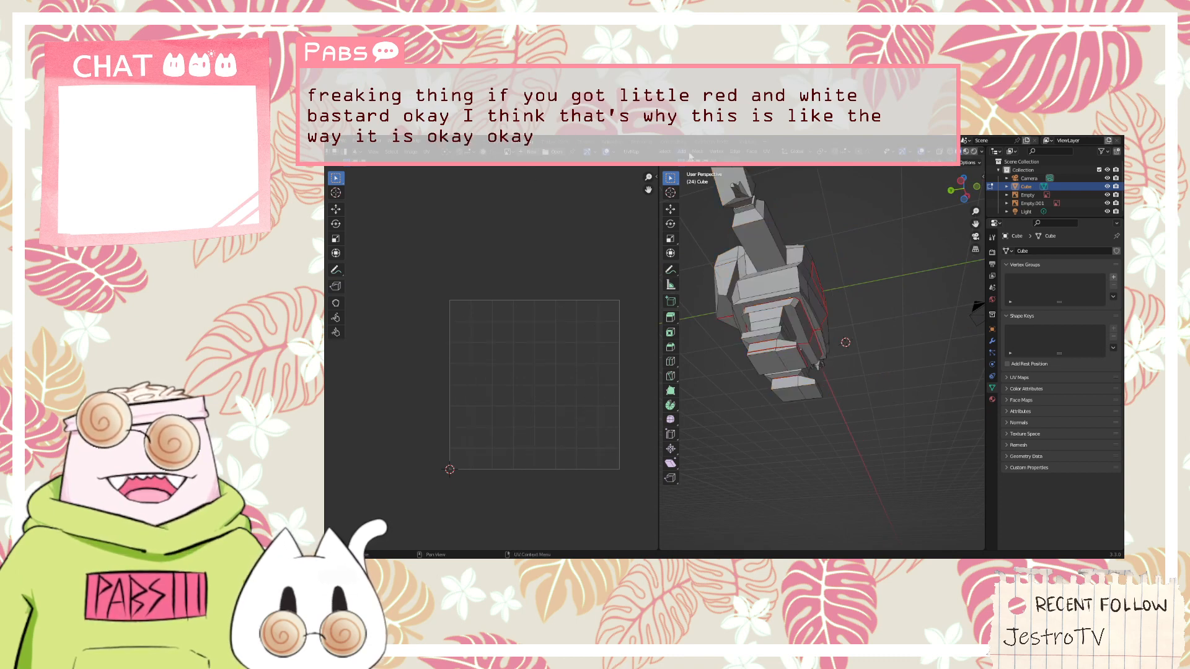
Examine the seams around the waist, ankles and soles of both feet in edge selection mode
scroll(671, 157, up, 5)
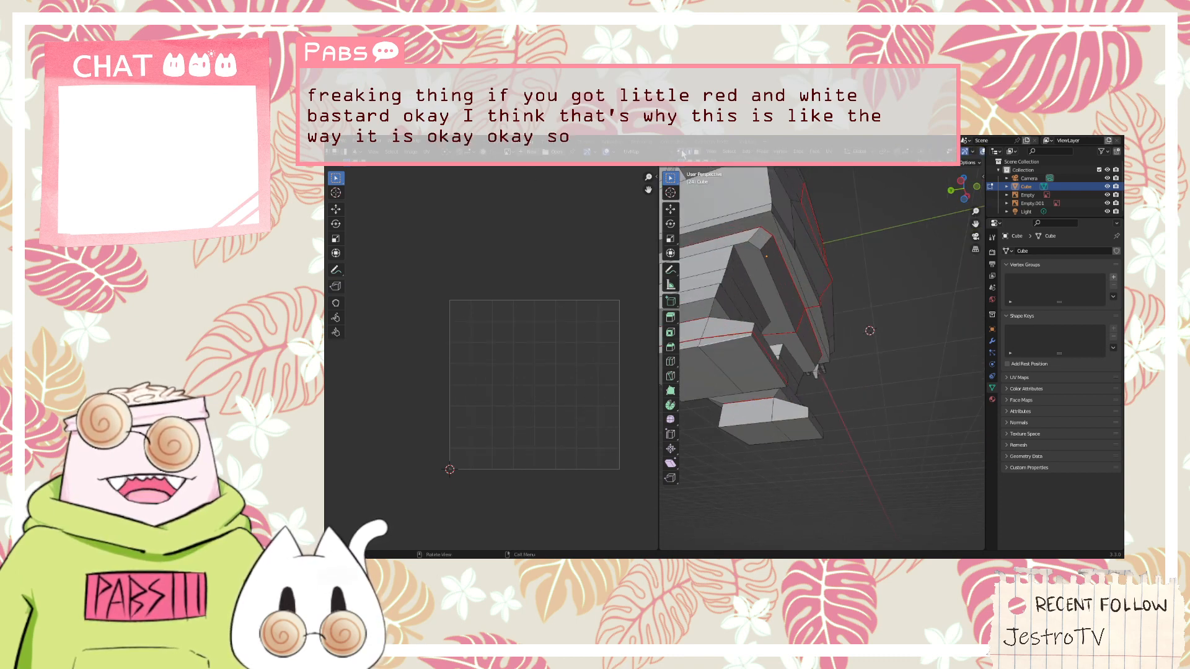
scroll(683, 155, up, 3)
click(700, 153)
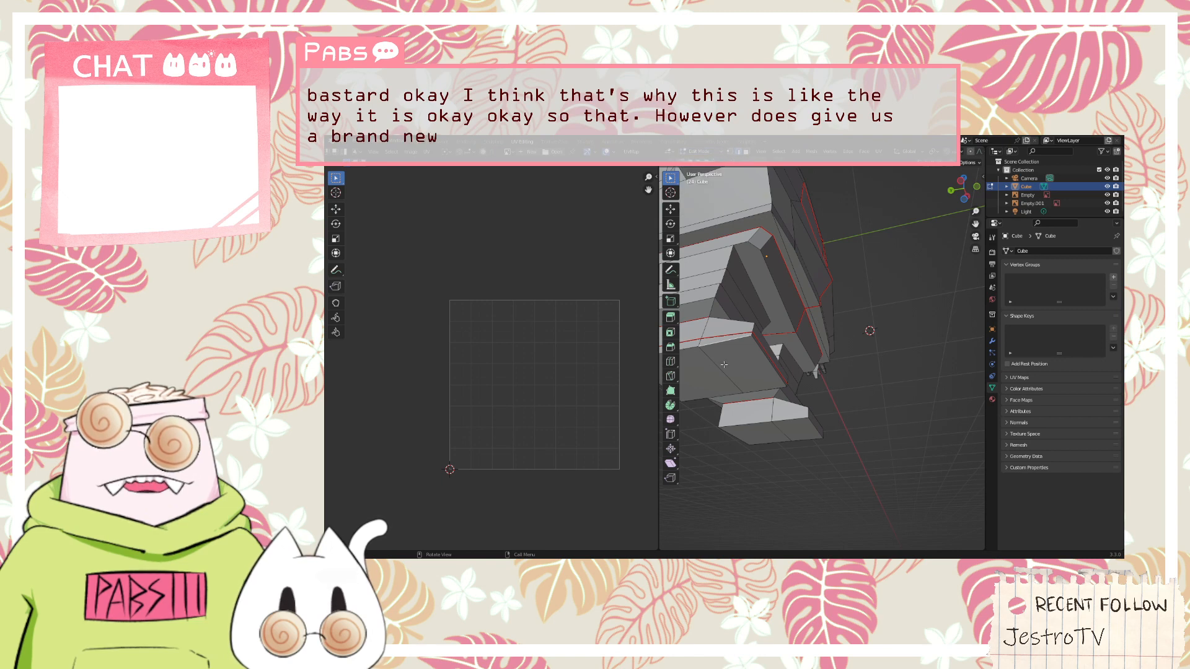
middle_drag(727, 344, 744, 360)
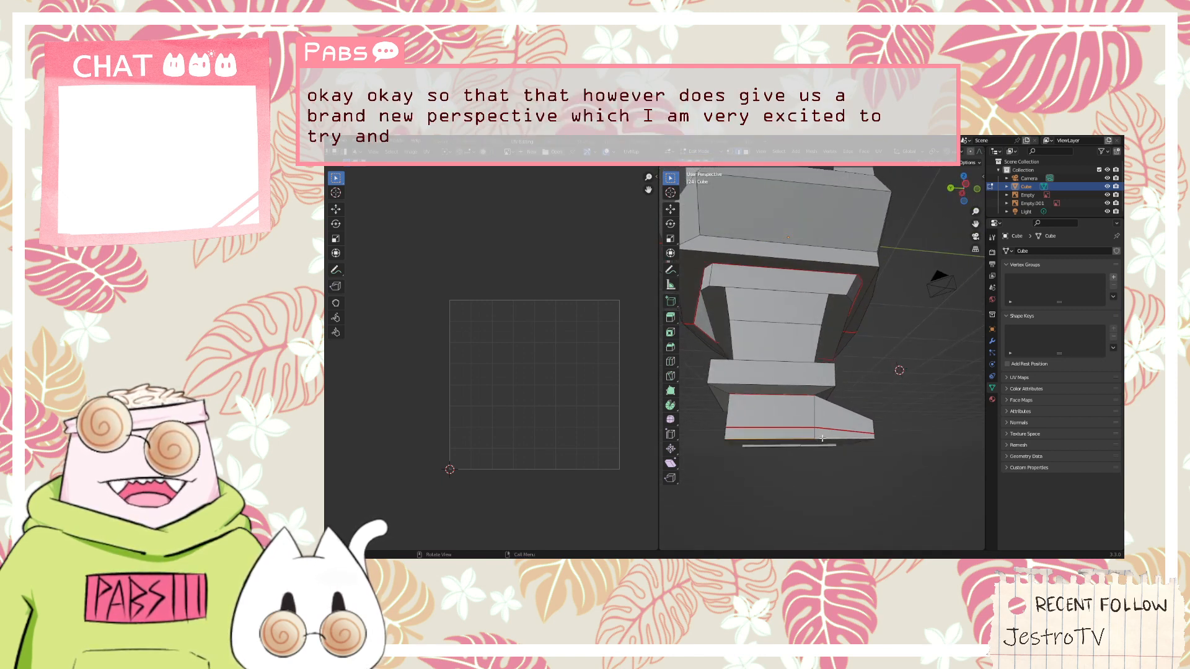
middle_drag(823, 438, 779, 405)
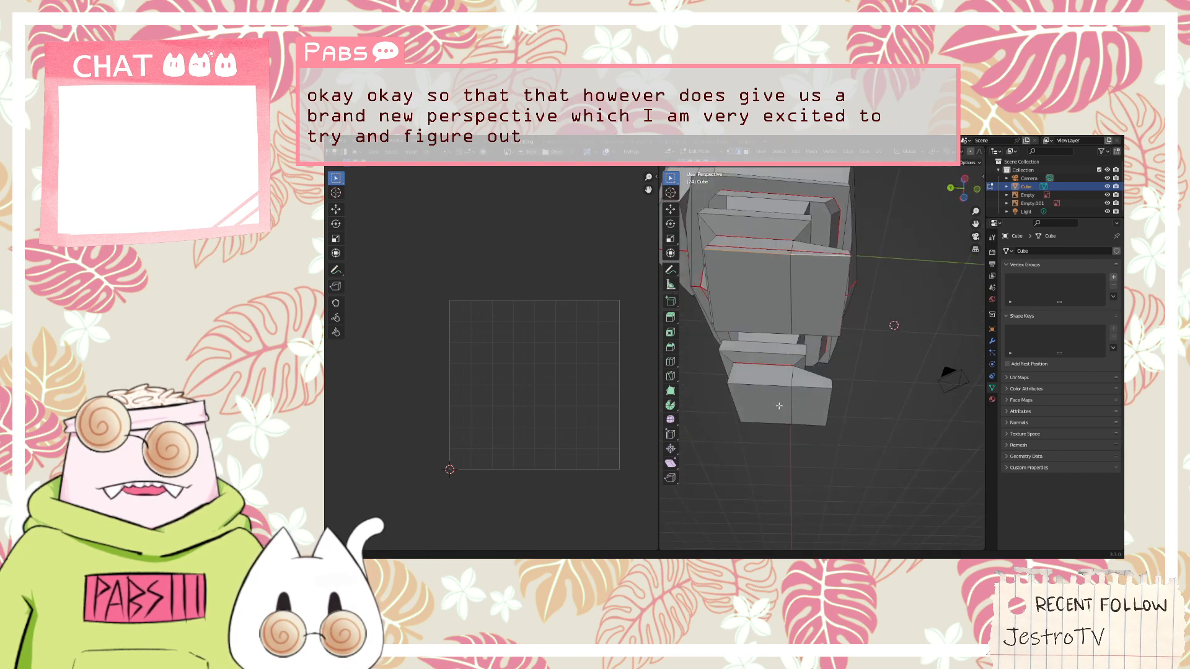
click(752, 333)
middle_drag(752, 333, 785, 381)
middle_drag(811, 441, 680, 442)
middle_drag(726, 441, 860, 443)
scroll(859, 443, up, 2)
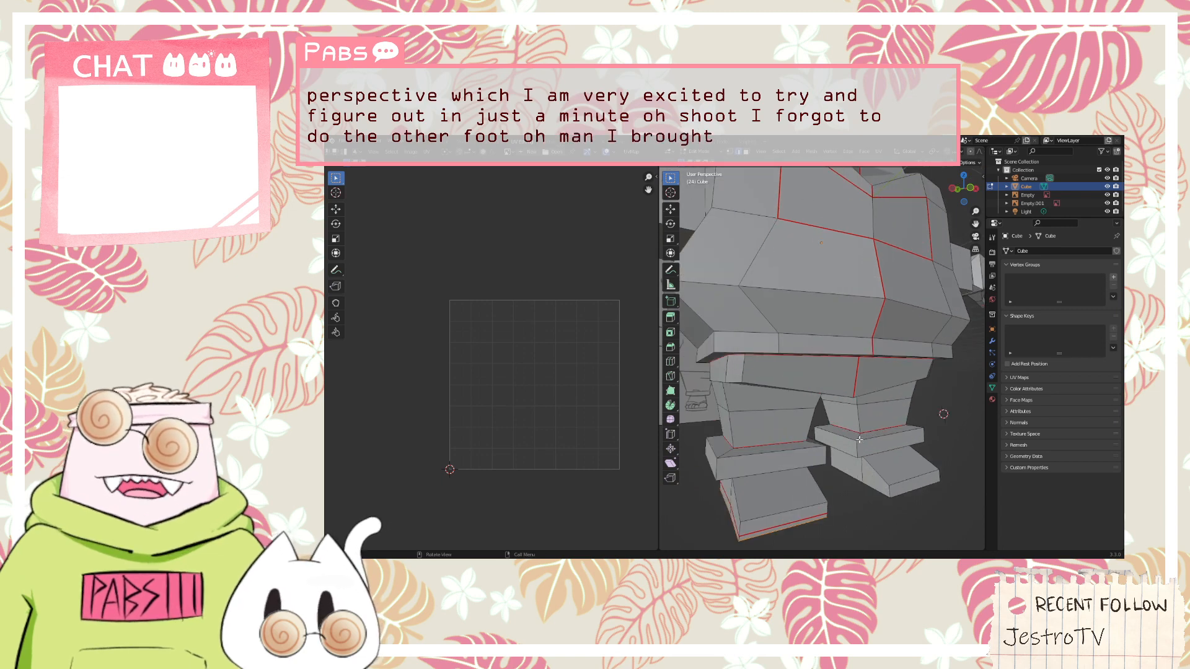
Try to clear the seam from the selected edges along the bottom of the foot's sole
scroll(859, 440, down, 3)
middle_drag(849, 464, 879, 458)
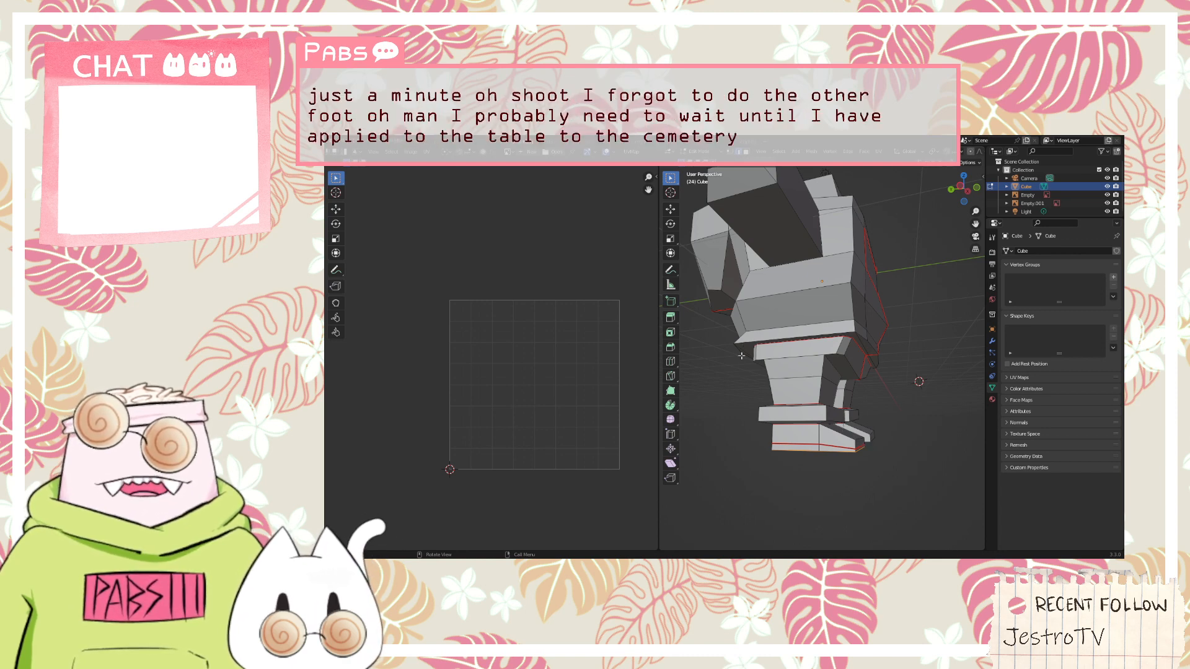
right_click(788, 448)
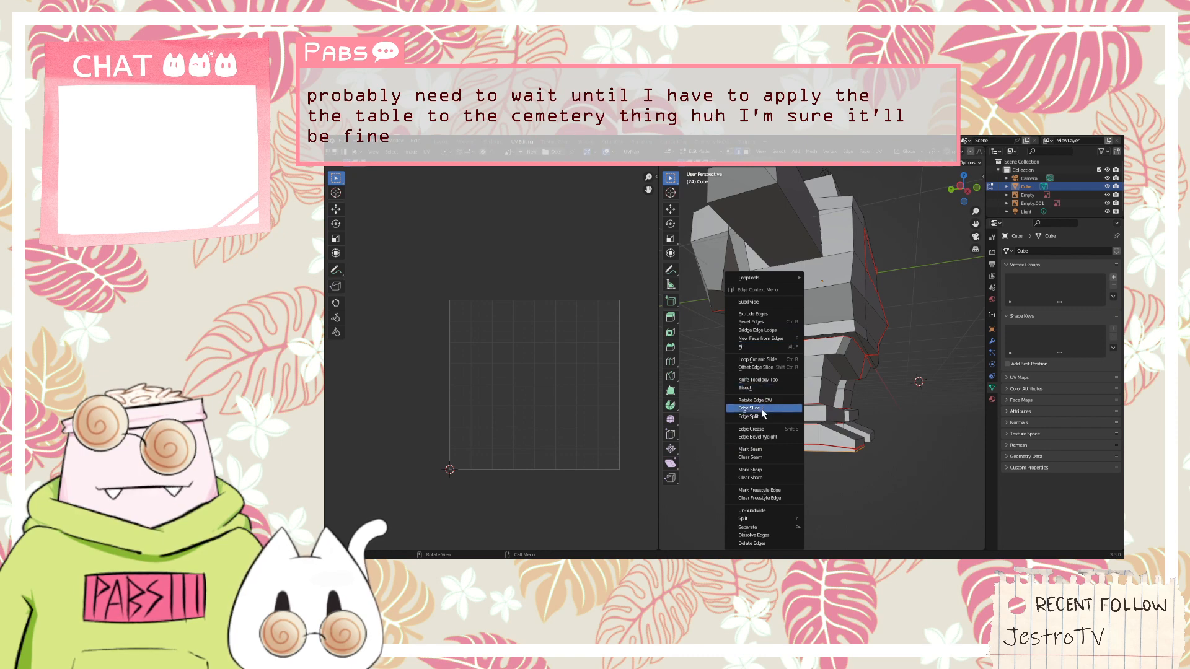
click(765, 457)
Check the side faces of the foot without sole seams, and add a loop cut around it, slid close to the sole
middle_drag(765, 458, 834, 430)
click(859, 425)
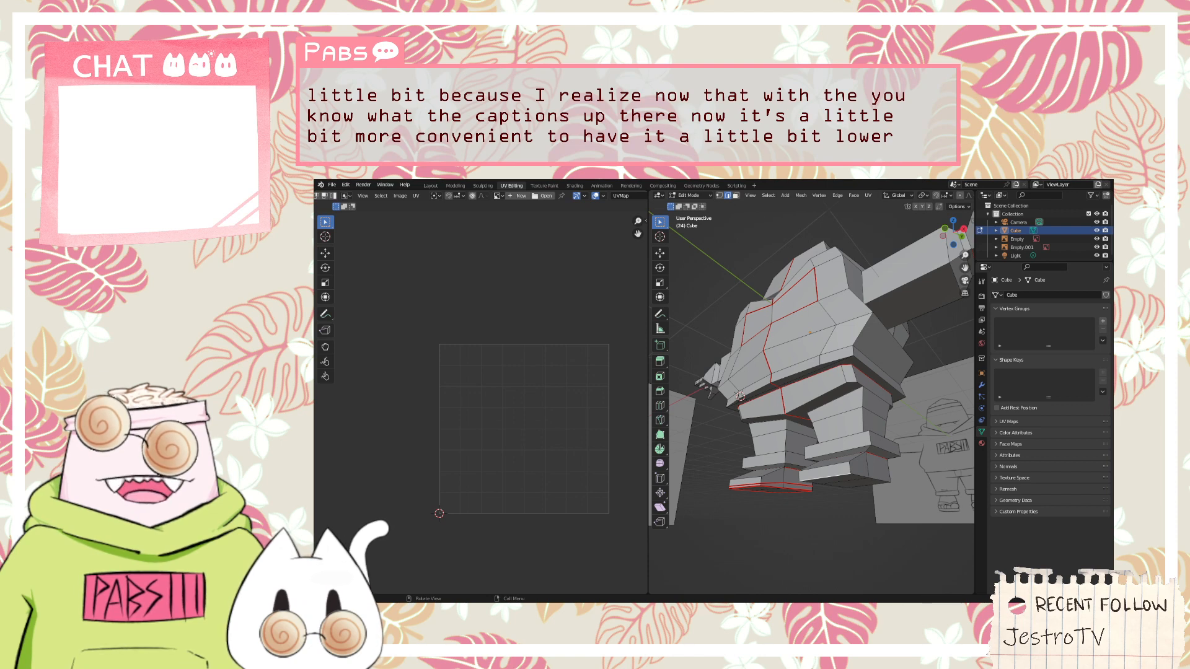
click(859, 470)
shift+click(877, 471)
shift+click(833, 477)
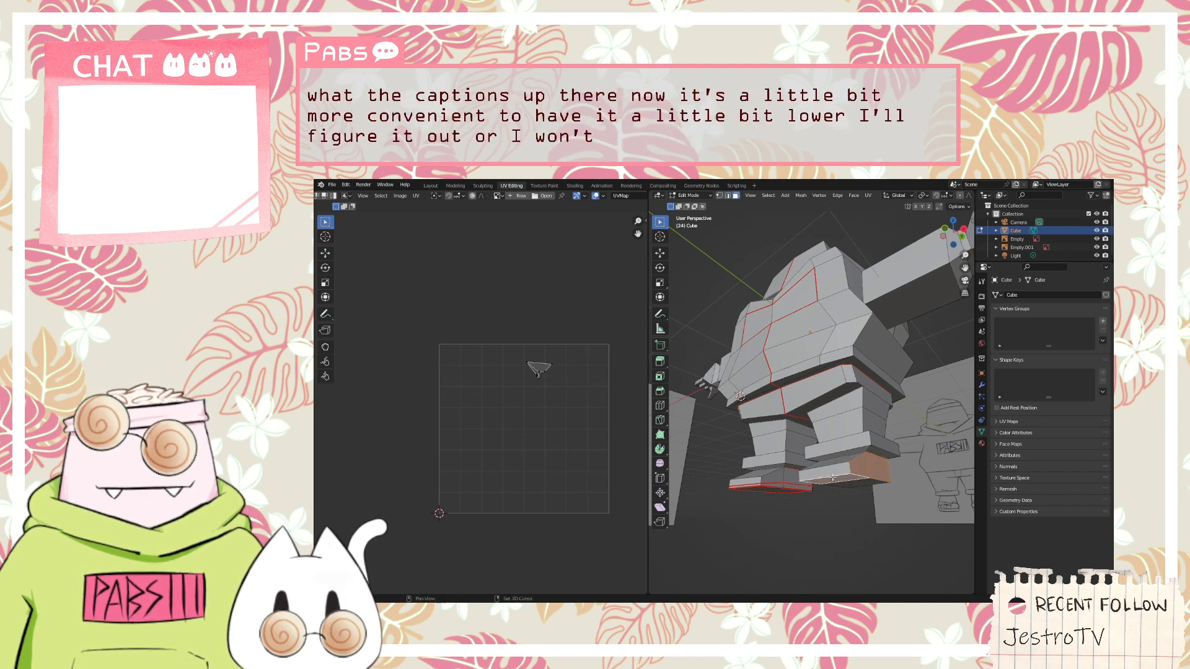
middle_drag(832, 477, 892, 493)
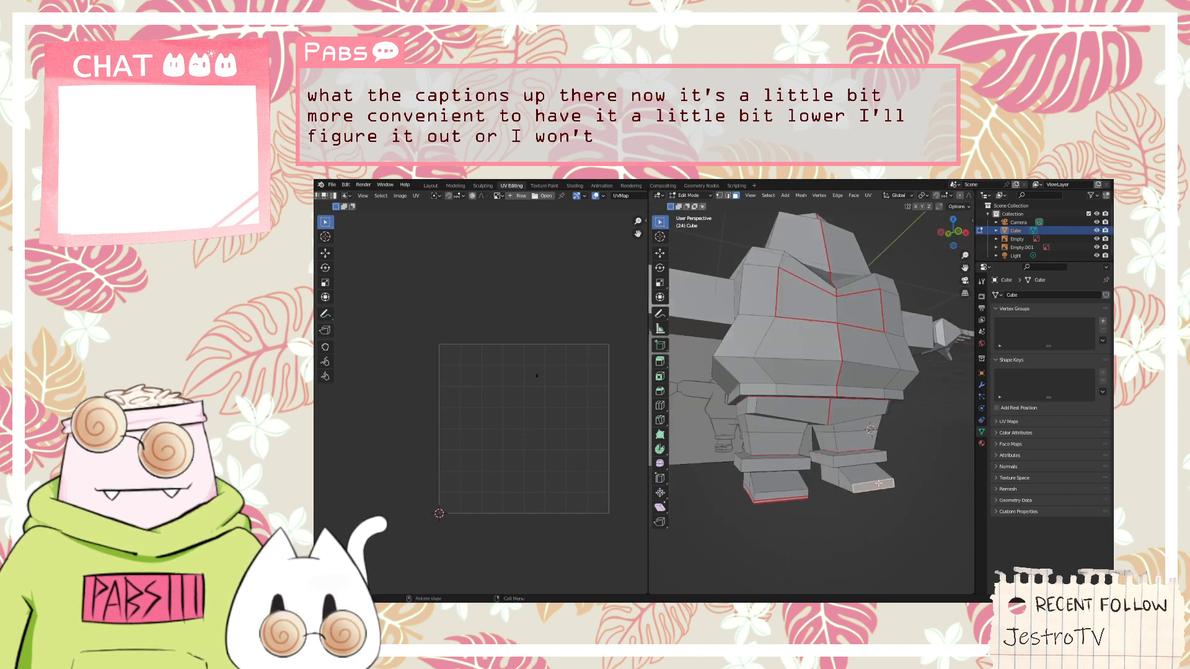
click(839, 482)
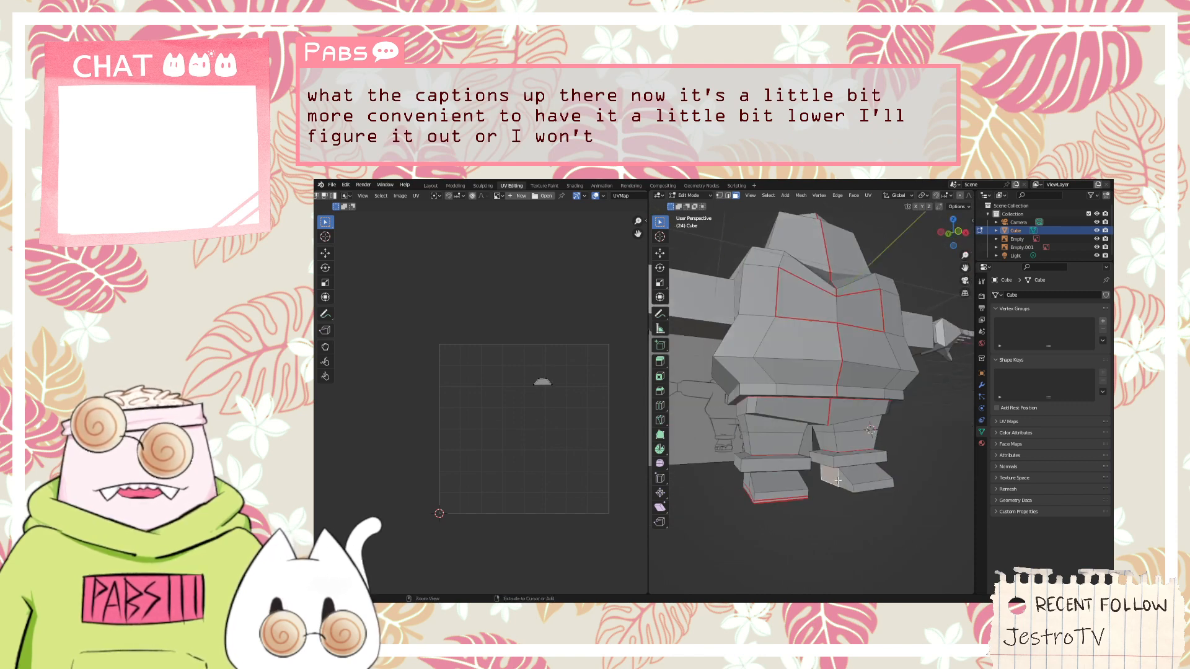
key(ctrl+r)
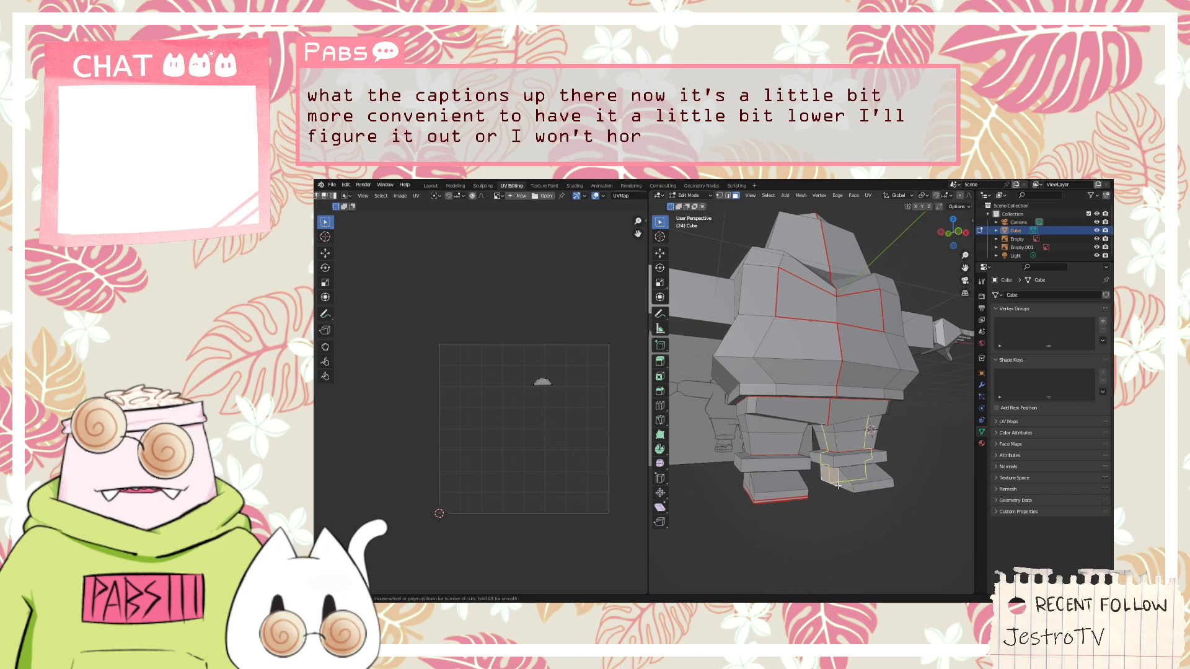
click(838, 487)
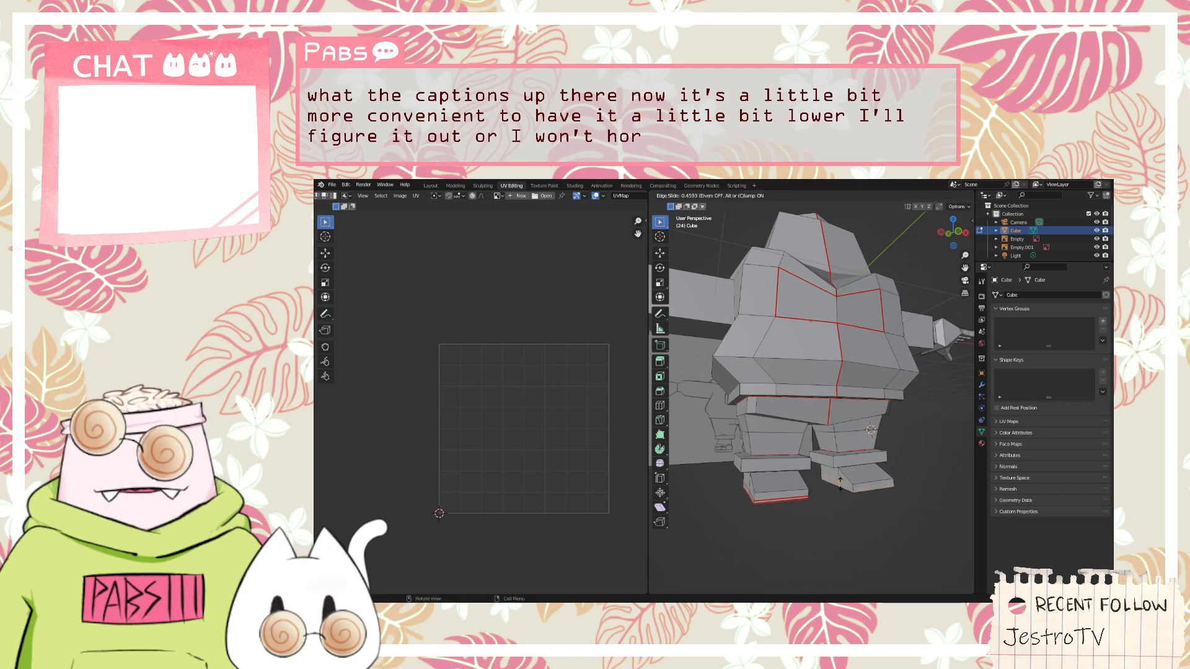
click(841, 481)
middle_drag(910, 493, 899, 484)
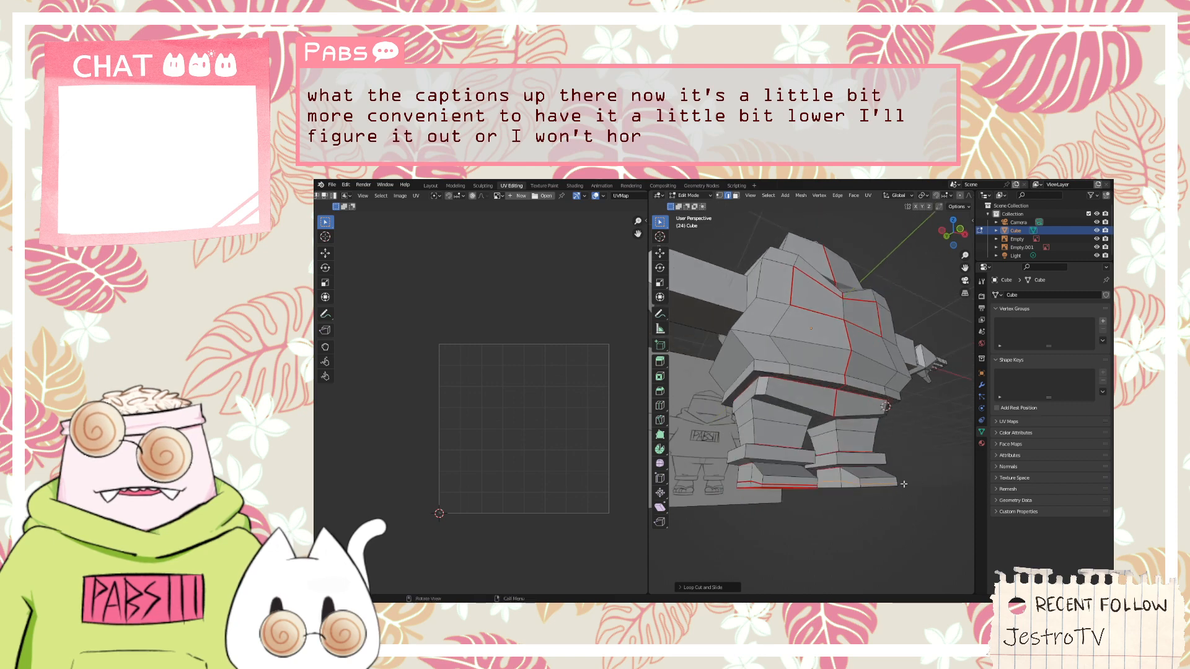
Mark the selected edges around the lower foot, just above the sole, as seams and check them from below
right_click(833, 483)
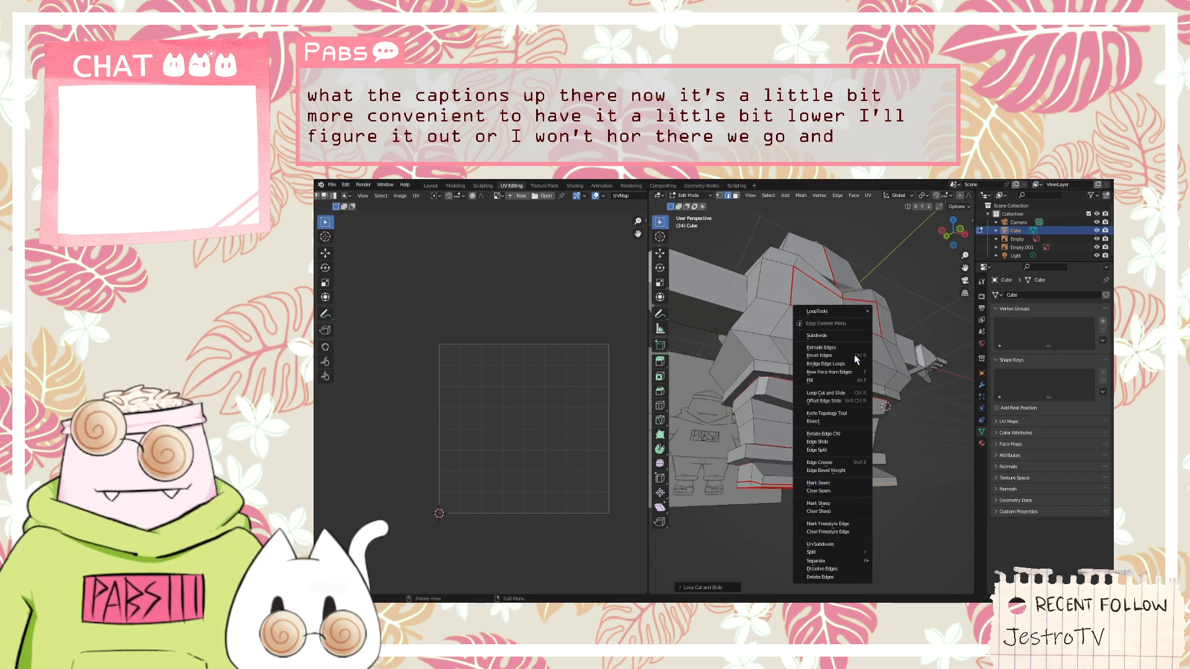
click(824, 484)
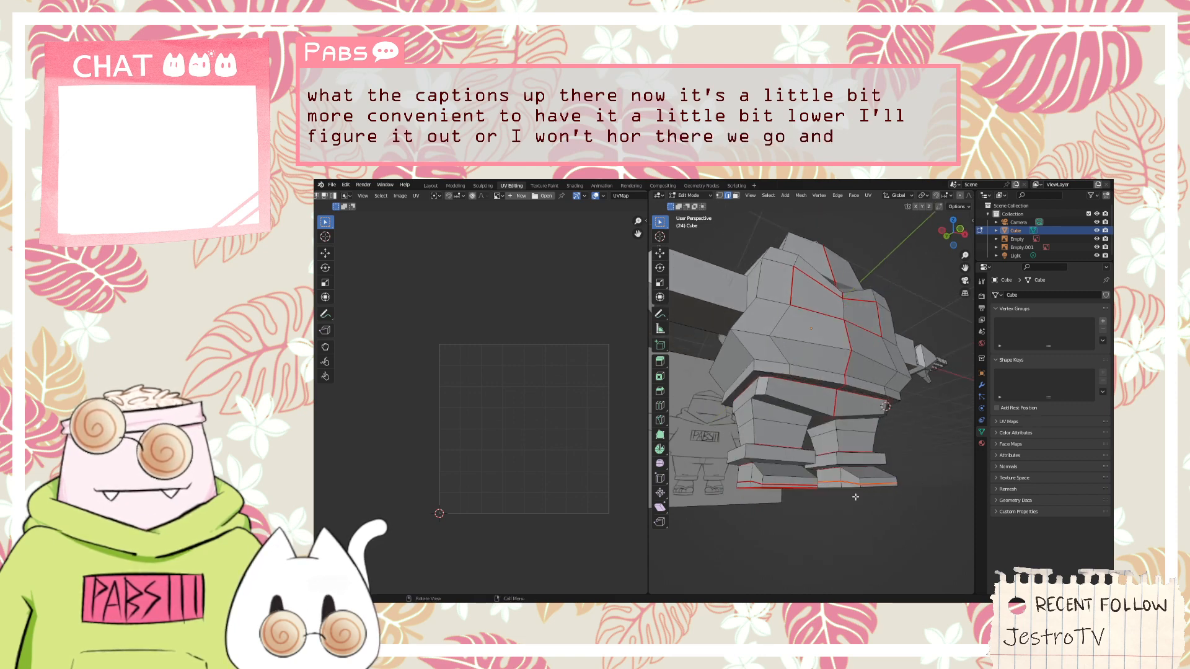
middle_drag(851, 489, 827, 439)
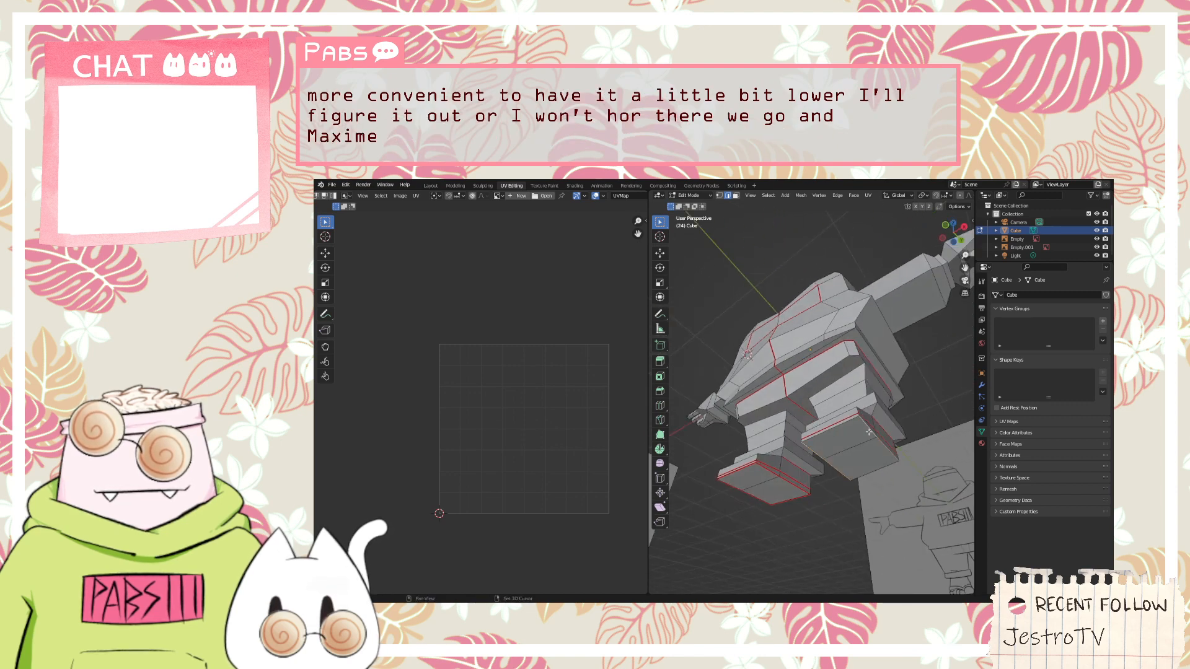
right_click(868, 471)
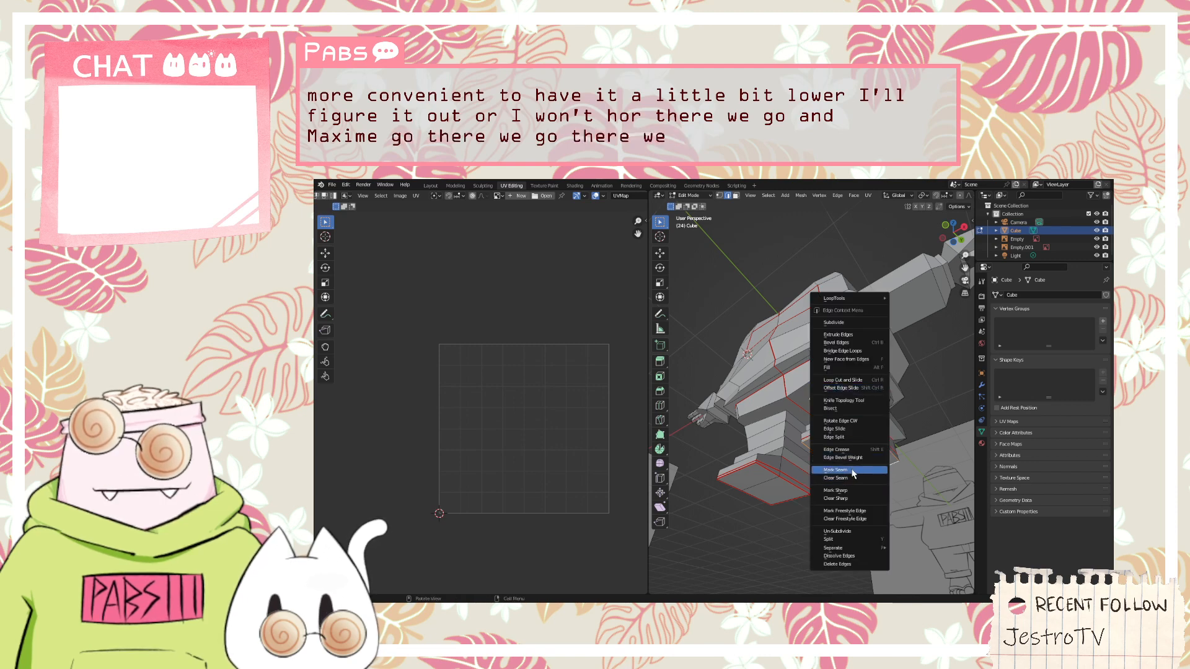
click(857, 471)
middle_drag(857, 471, 843, 491)
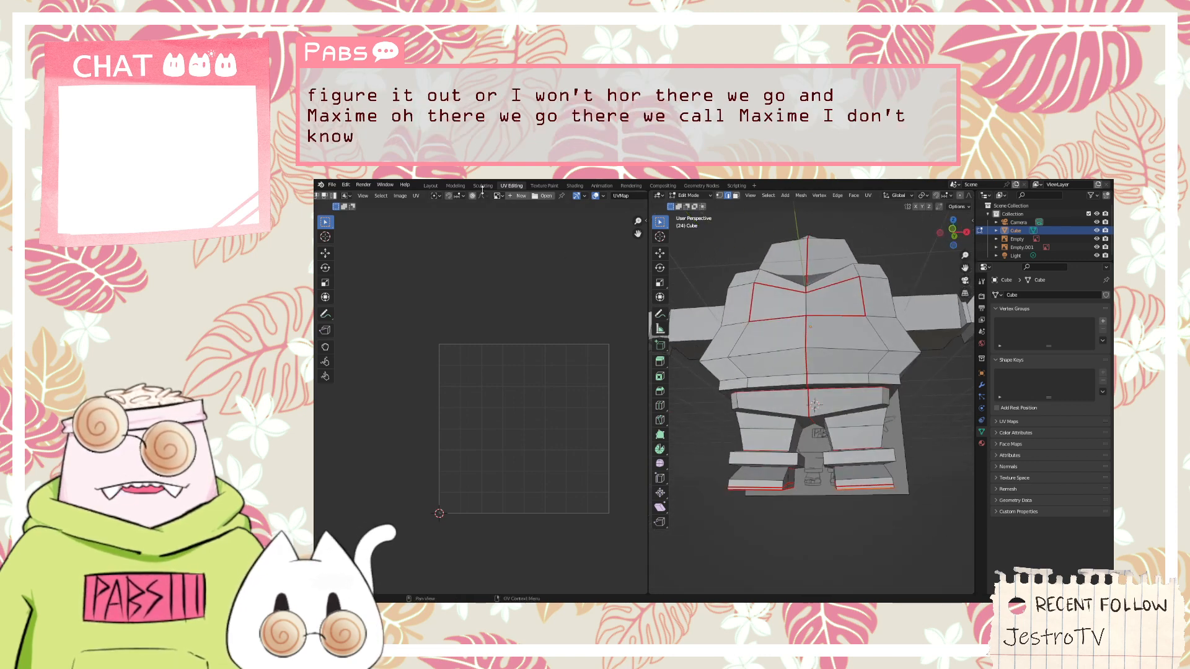
Select the character's whole mesh and unwrap it with the updated foot seams
click(868, 195)
click(871, 206)
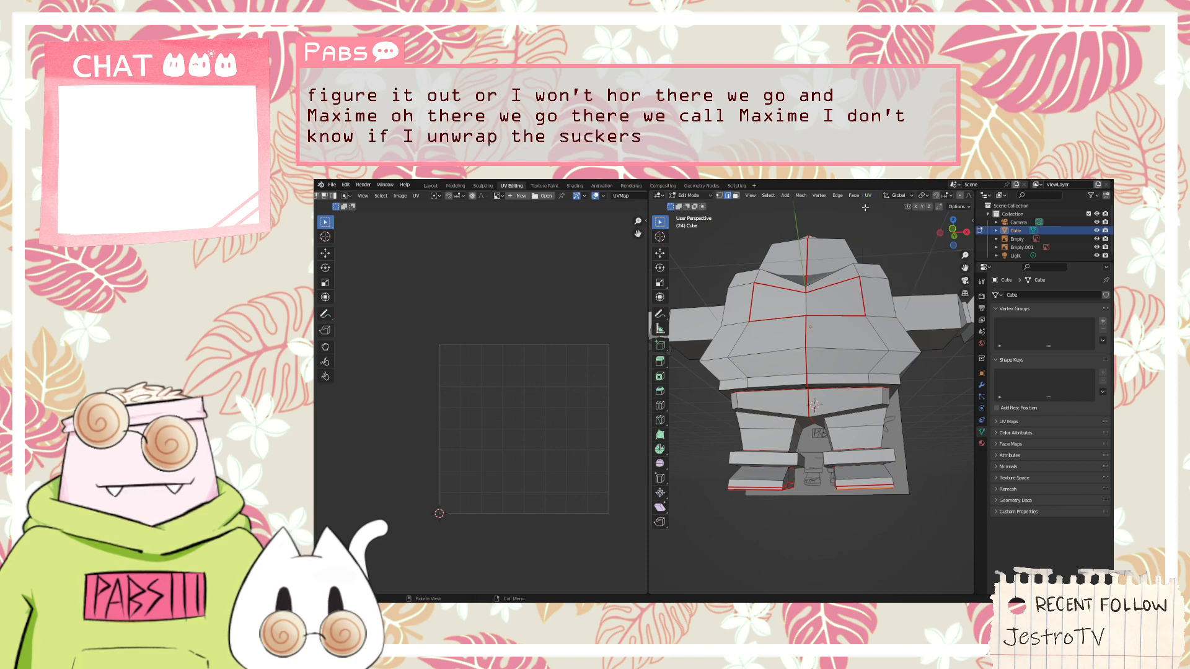
scroll(562, 348, down, 1)
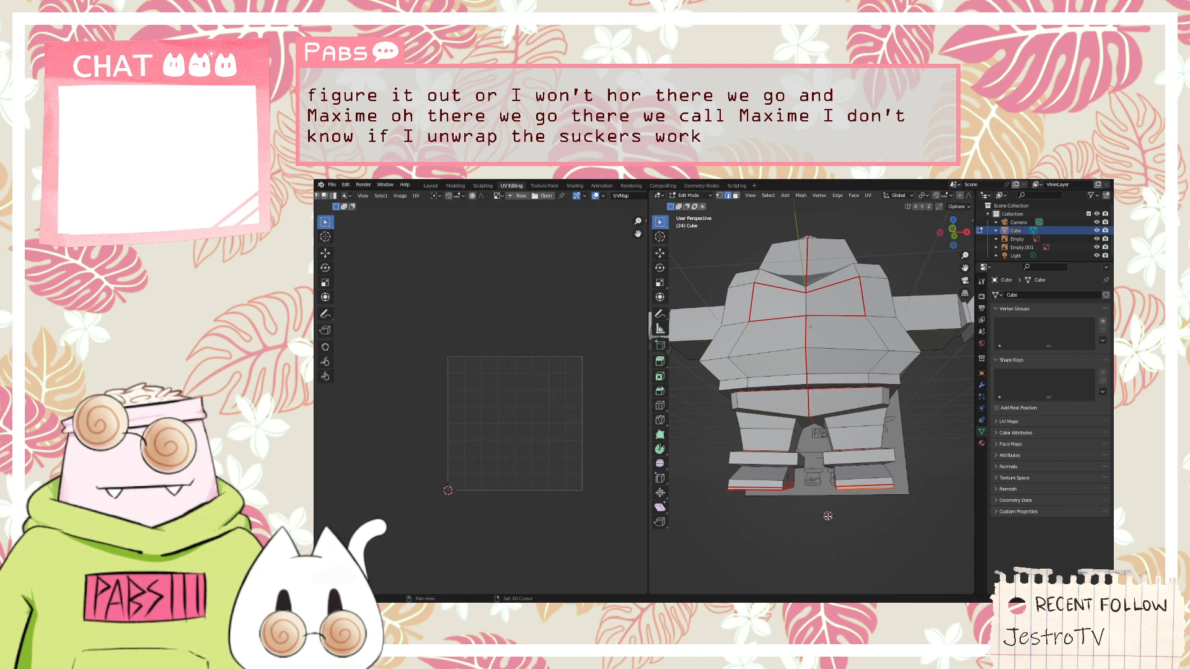
click(867, 195)
click(870, 202)
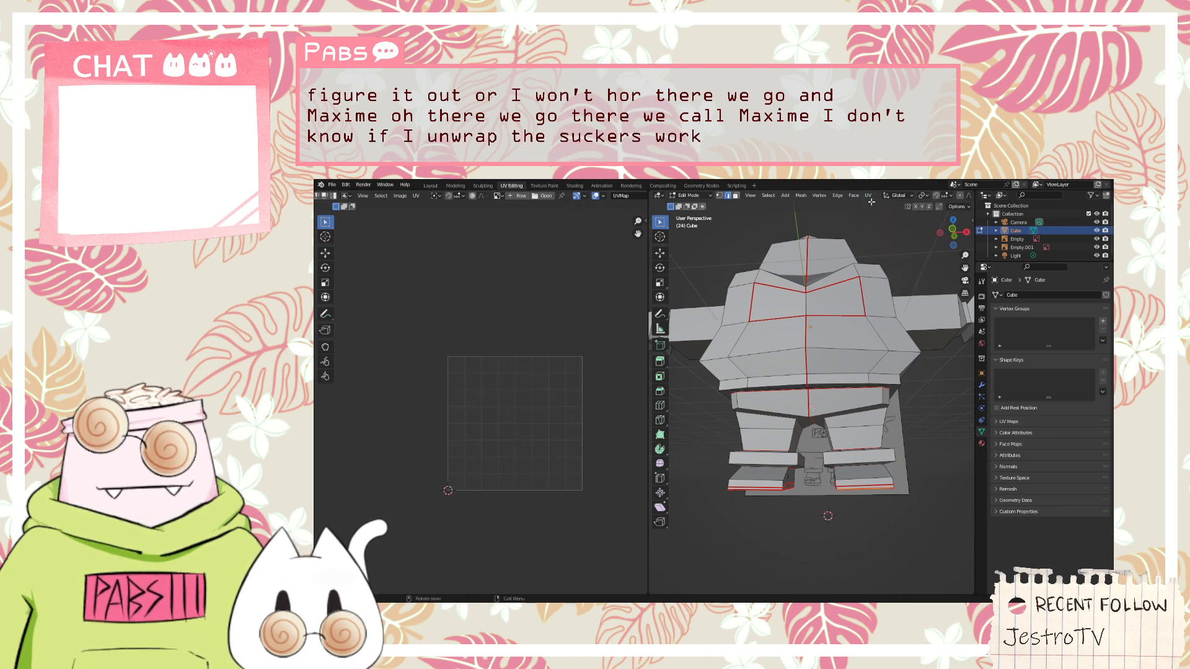
key(a)
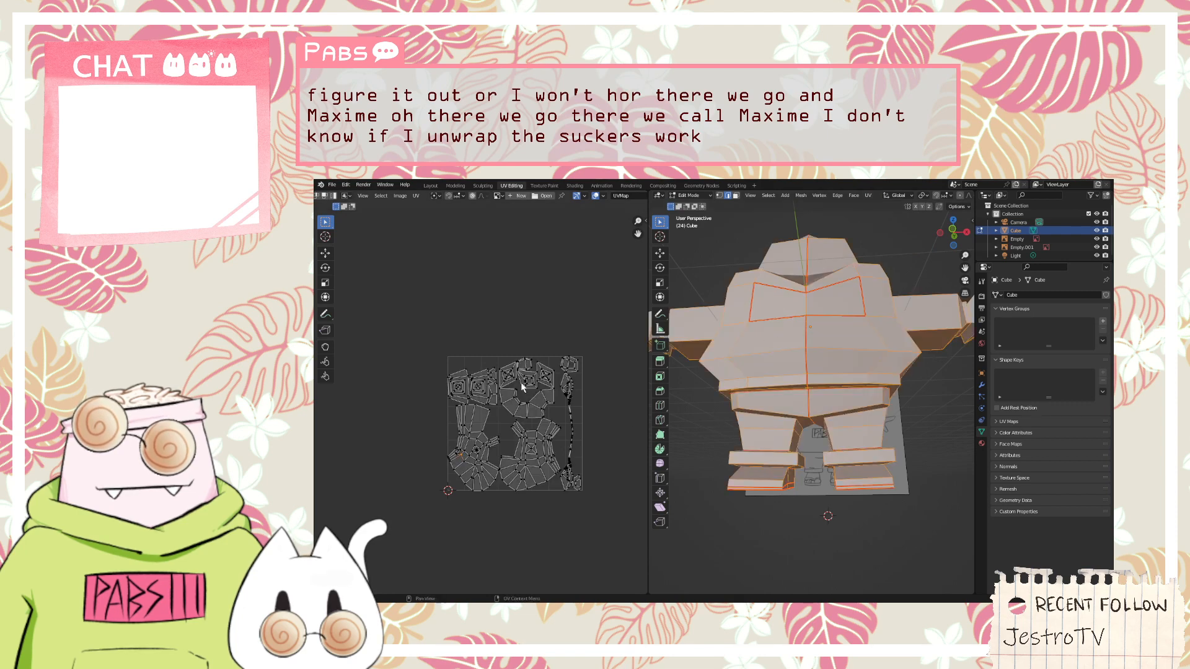
Examine the new UV islands across the whole layout and compare them with the character's back and arms
scroll(522, 387, up, 6)
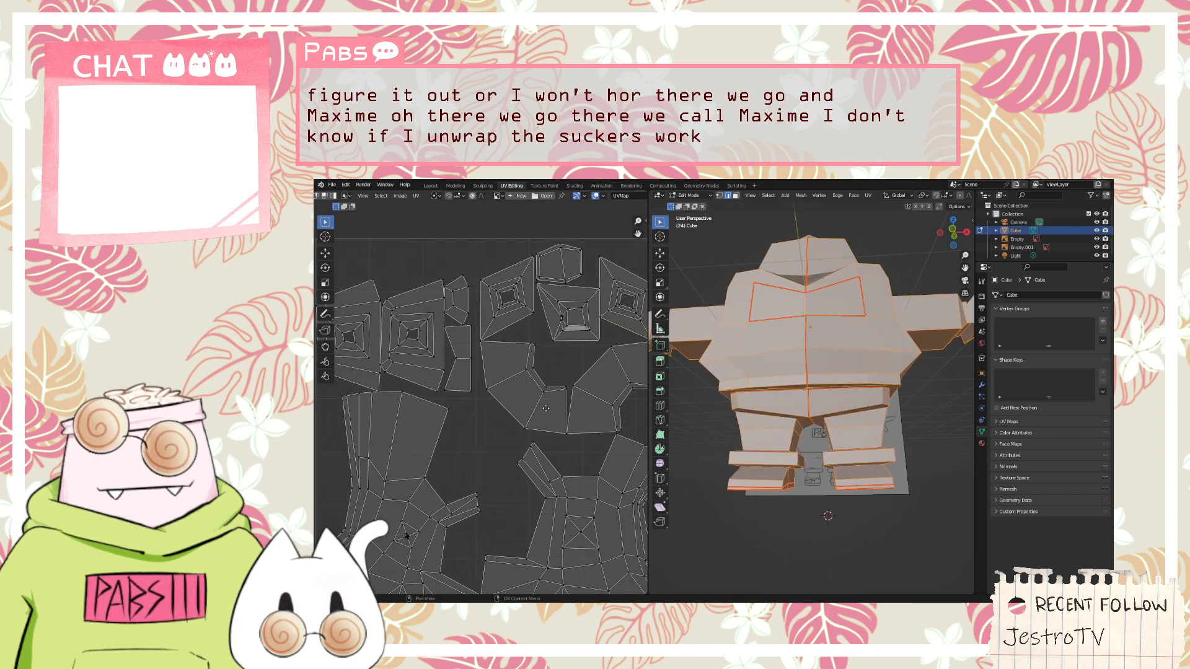
middle_drag(545, 409, 484, 404)
middle_drag(644, 370, 594, 367)
scroll(594, 367, down, 3)
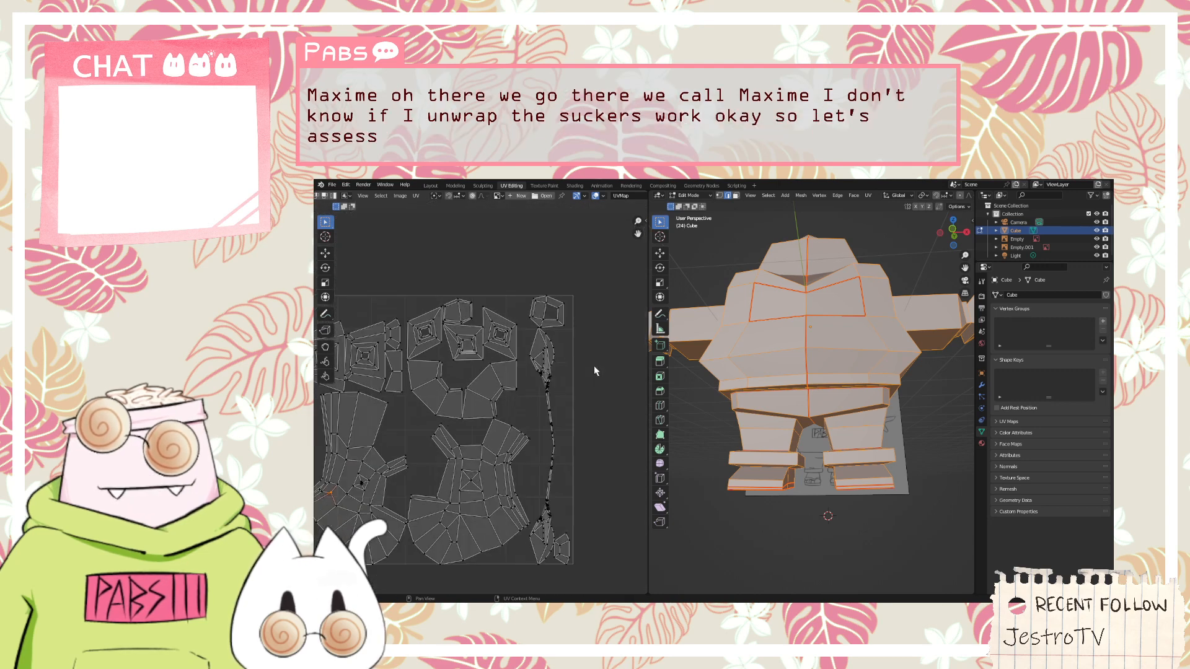
middle_drag(516, 455, 573, 424)
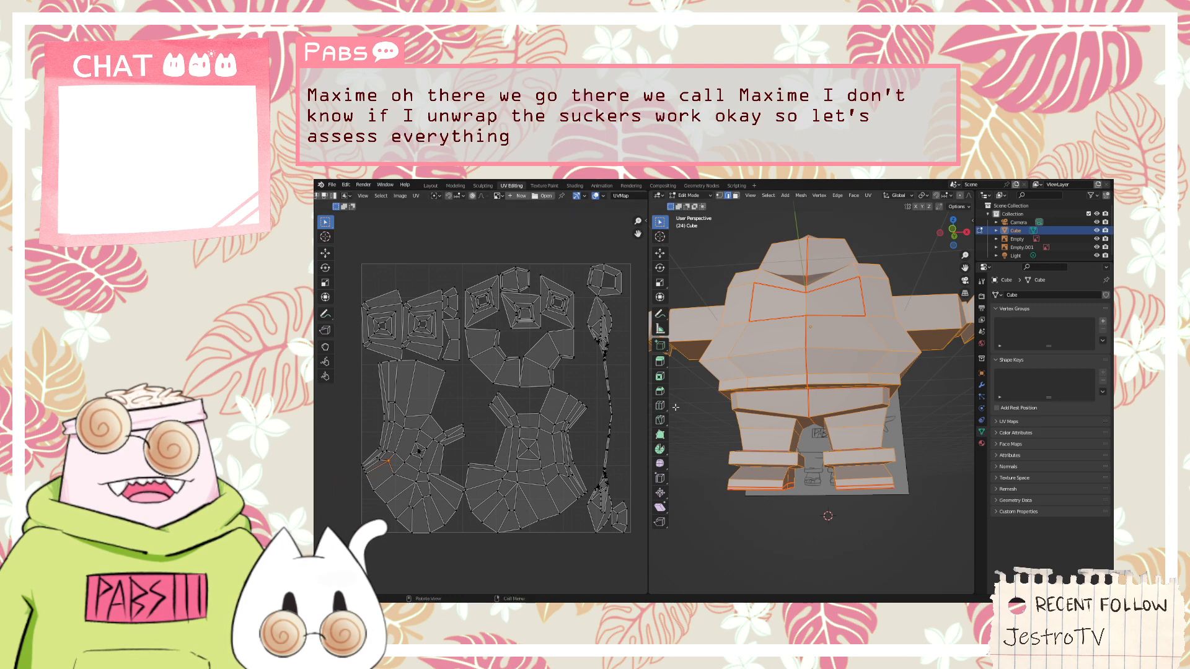
middle_drag(694, 416, 846, 443)
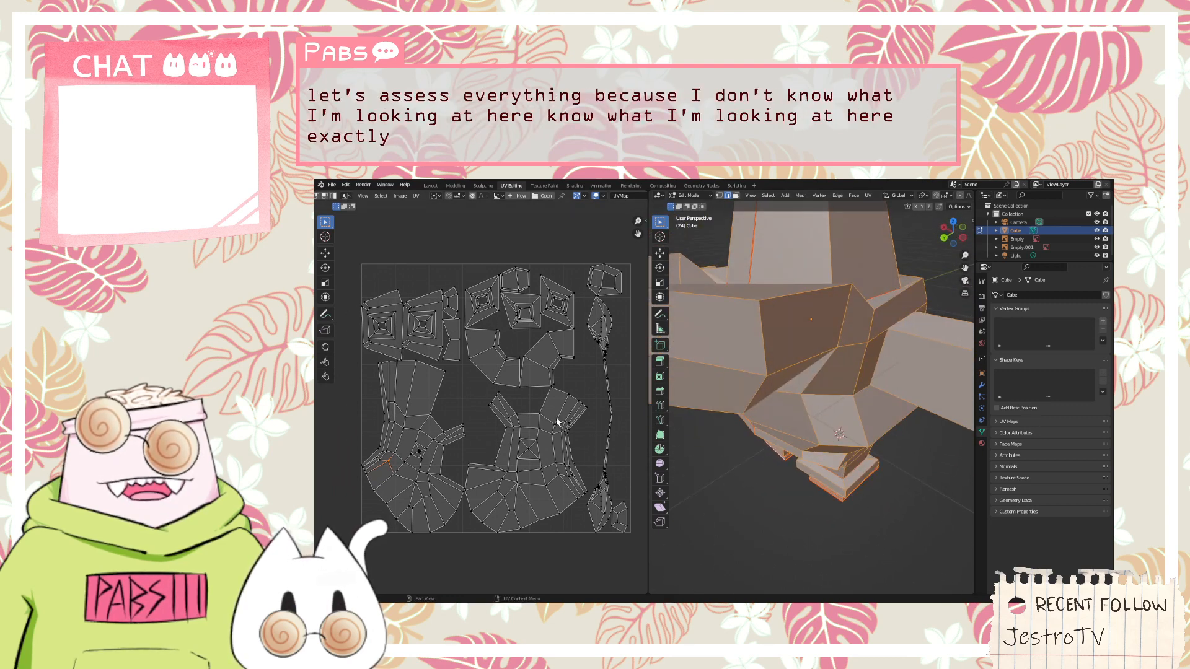
scroll(809, 514, down, 2)
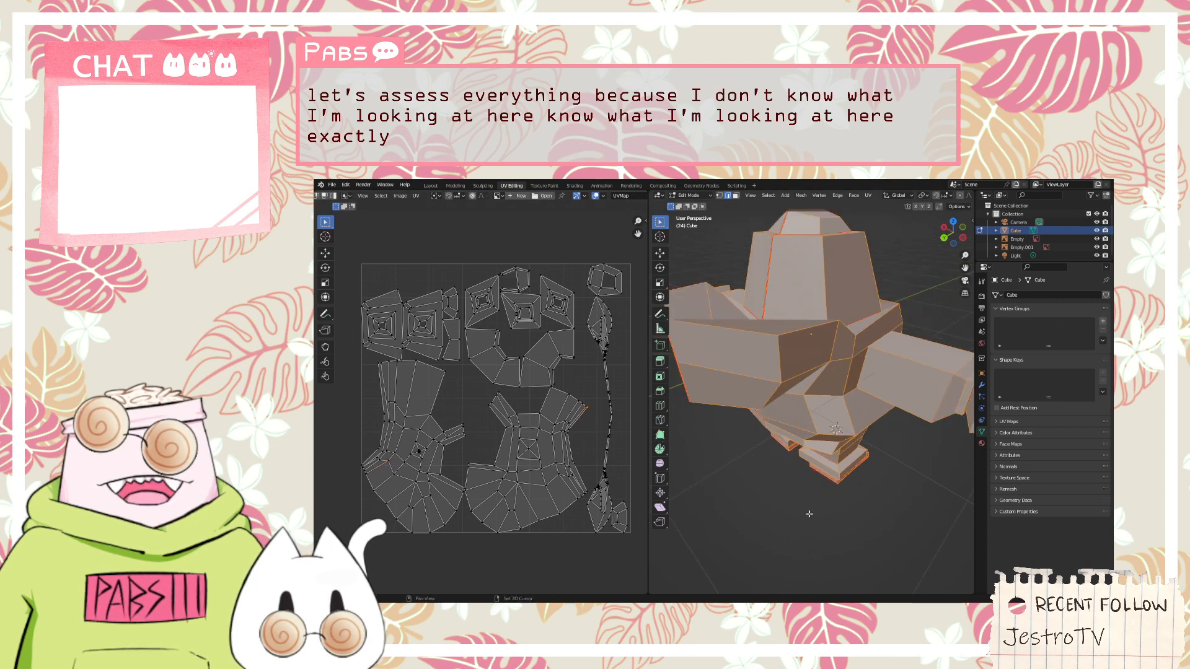
right_click(861, 528)
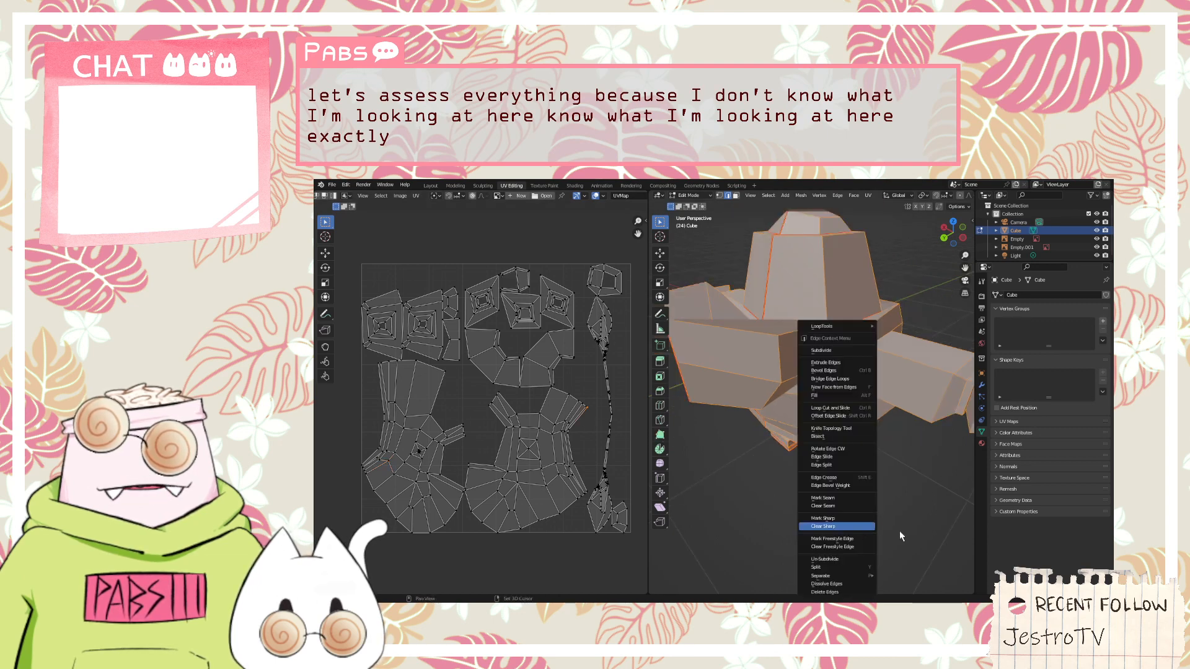
shift+right_click(842, 537)
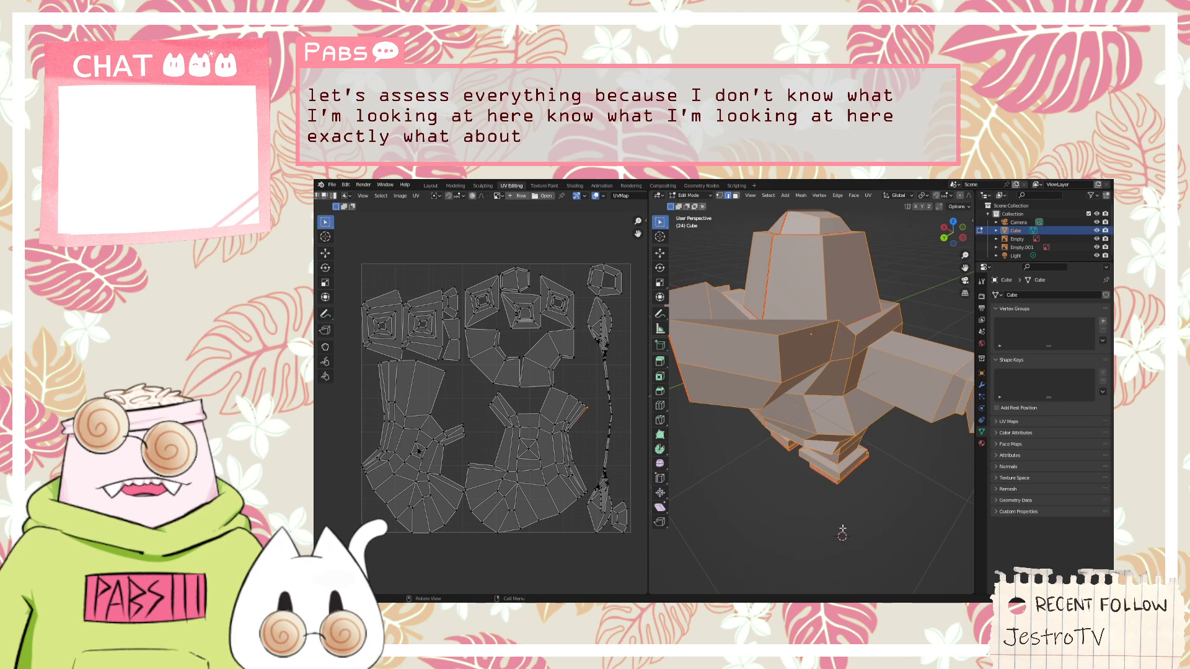
middle_drag(842, 533, 788, 407)
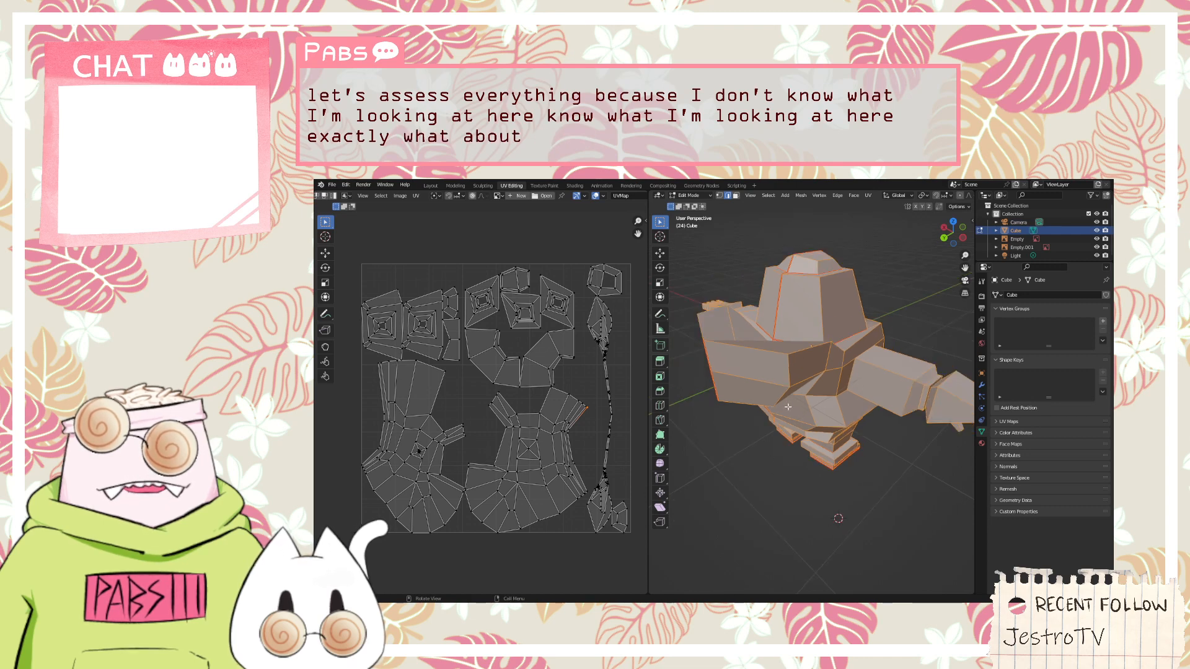
right_click(808, 347)
click(825, 341)
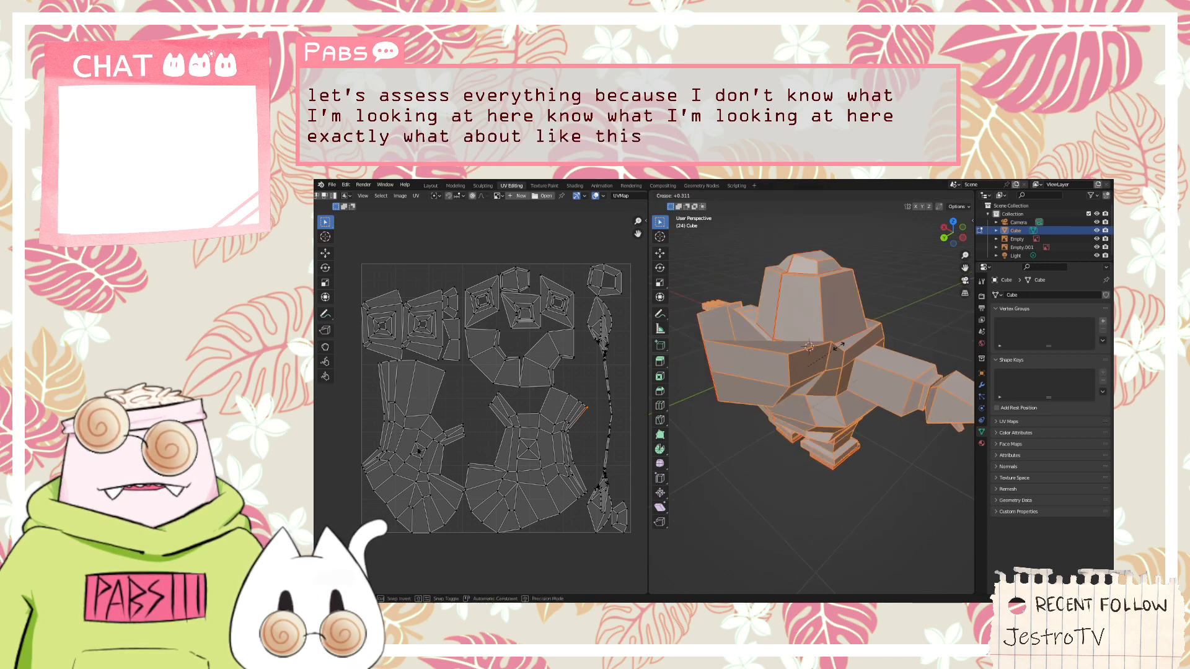
click(806, 349)
key(alt+a)
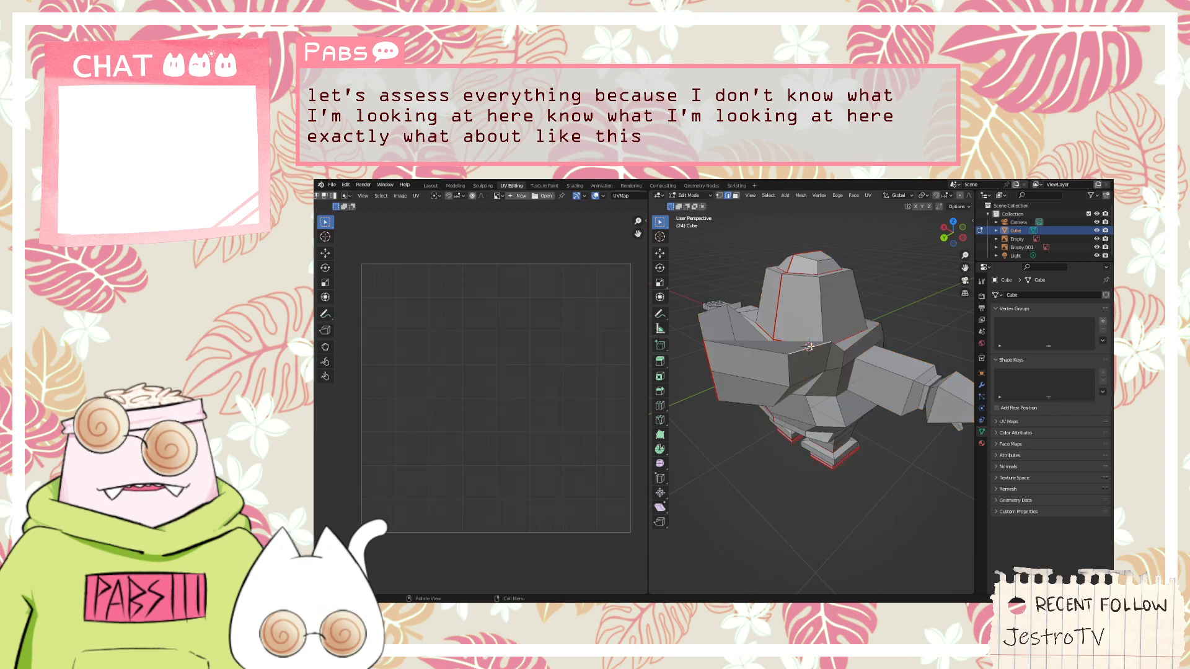
key(a)
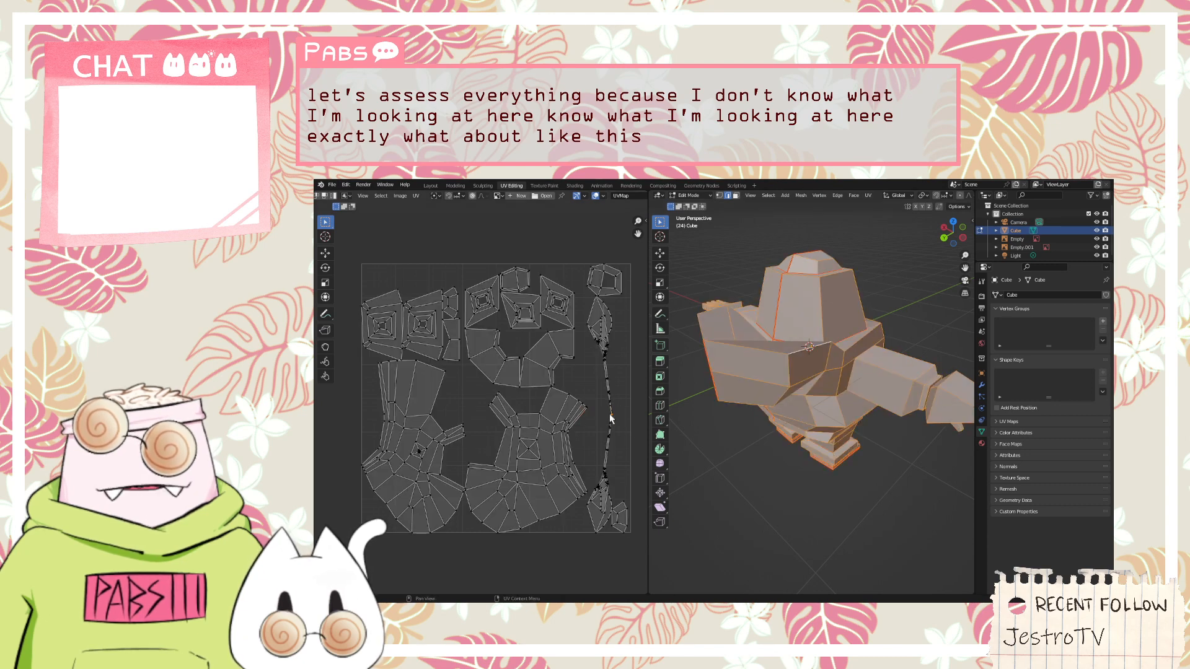
Examine the long, thin UV island for overlapping faces and compare it with the character's front and arms
scroll(609, 439, up, 5)
key(s)
key(x)
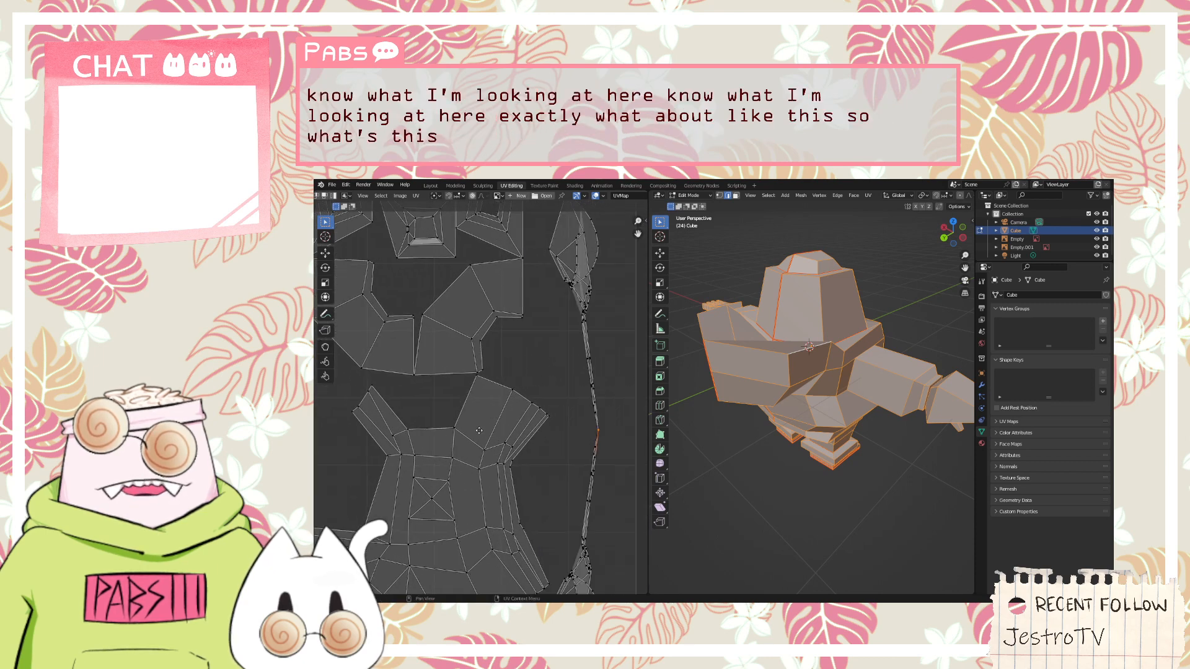
middle_drag(488, 433, 516, 224)
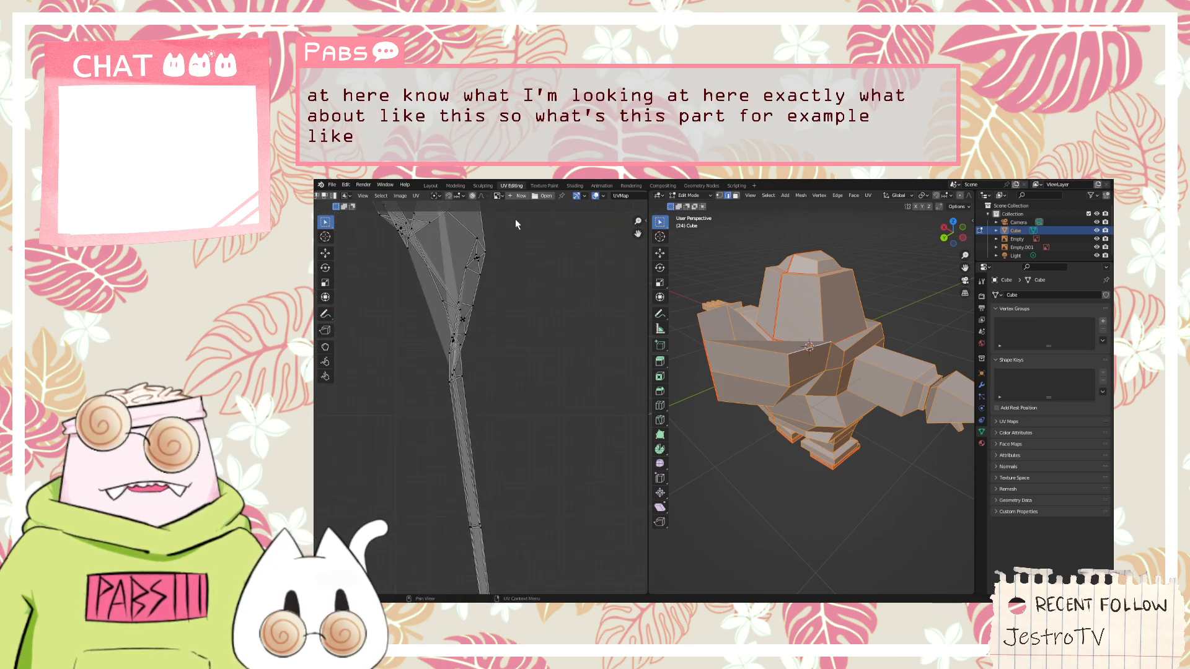
key(ctrl+z)
scroll(463, 330, up, 2)
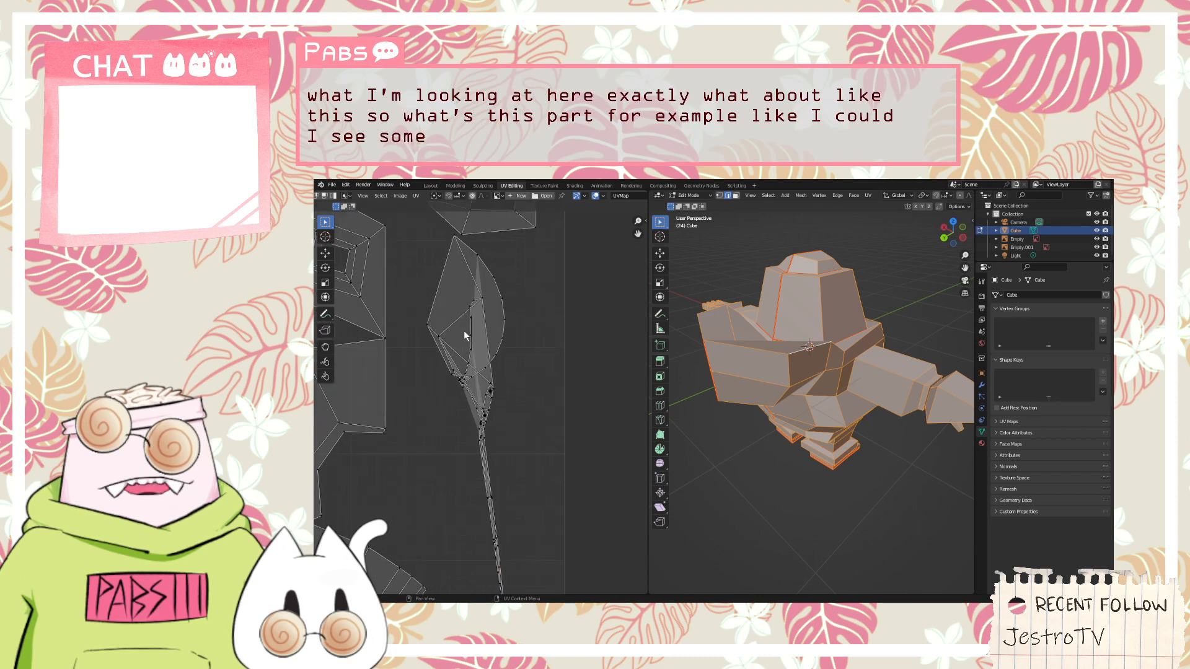
right_click(862, 457)
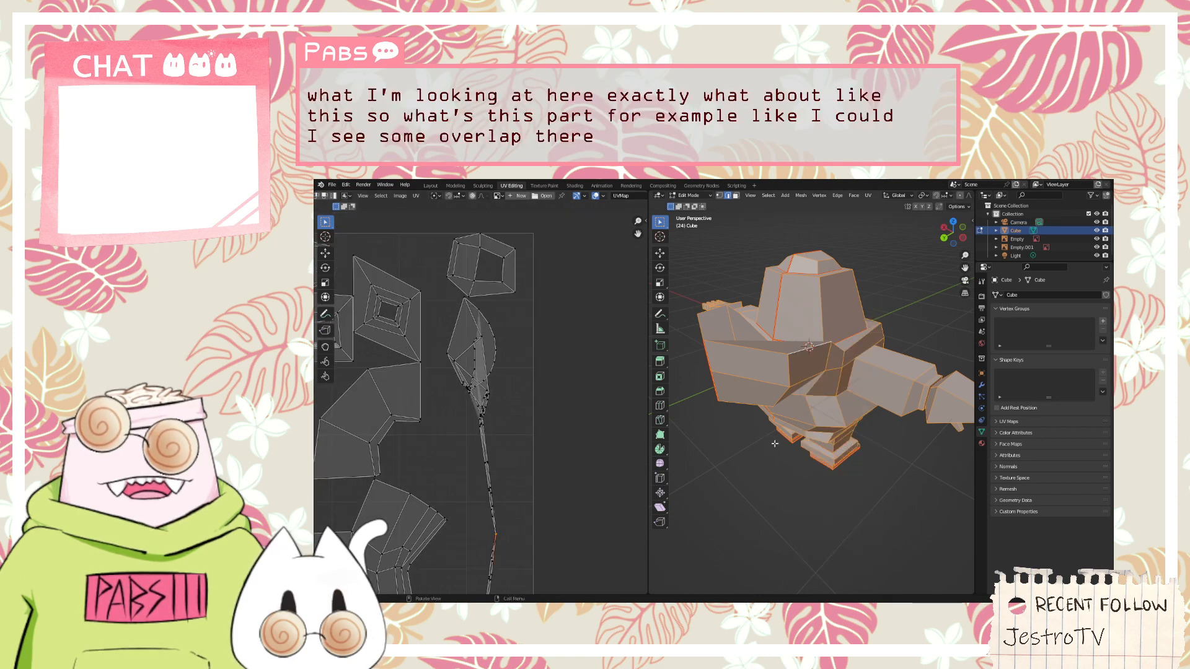
middle_drag(773, 445, 946, 457)
scroll(945, 457, down, 2)
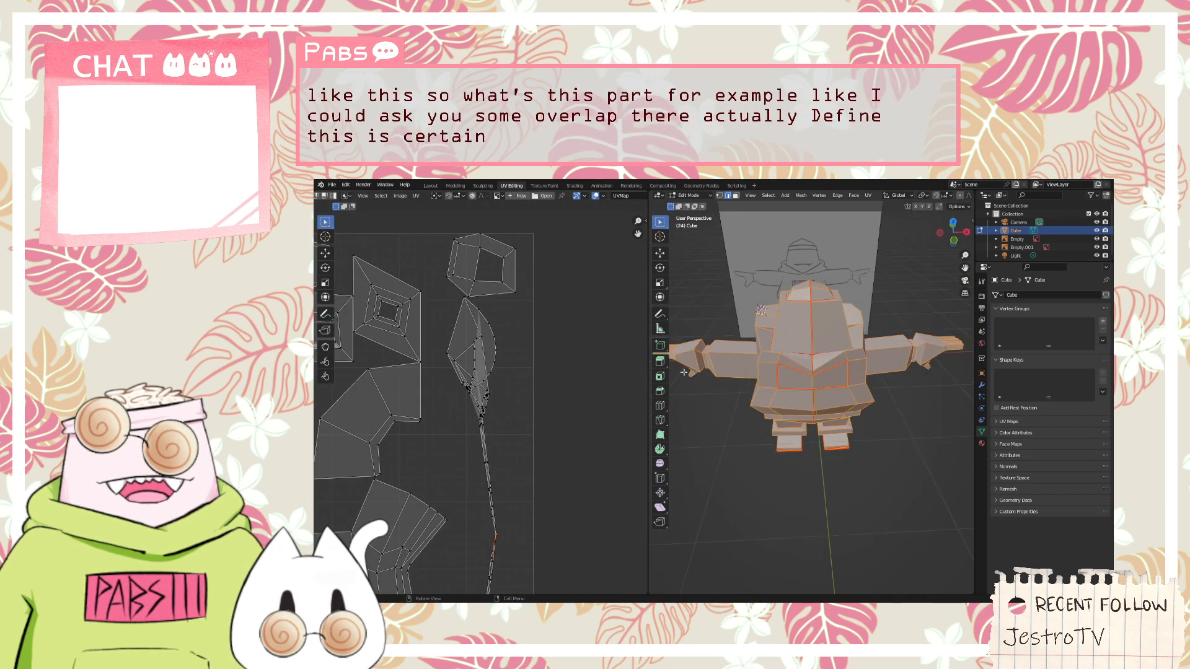
Examine the remaining UV islands one by one and match them to the model from the front and side
scroll(483, 397, down, 5)
scroll(449, 364, up, 7)
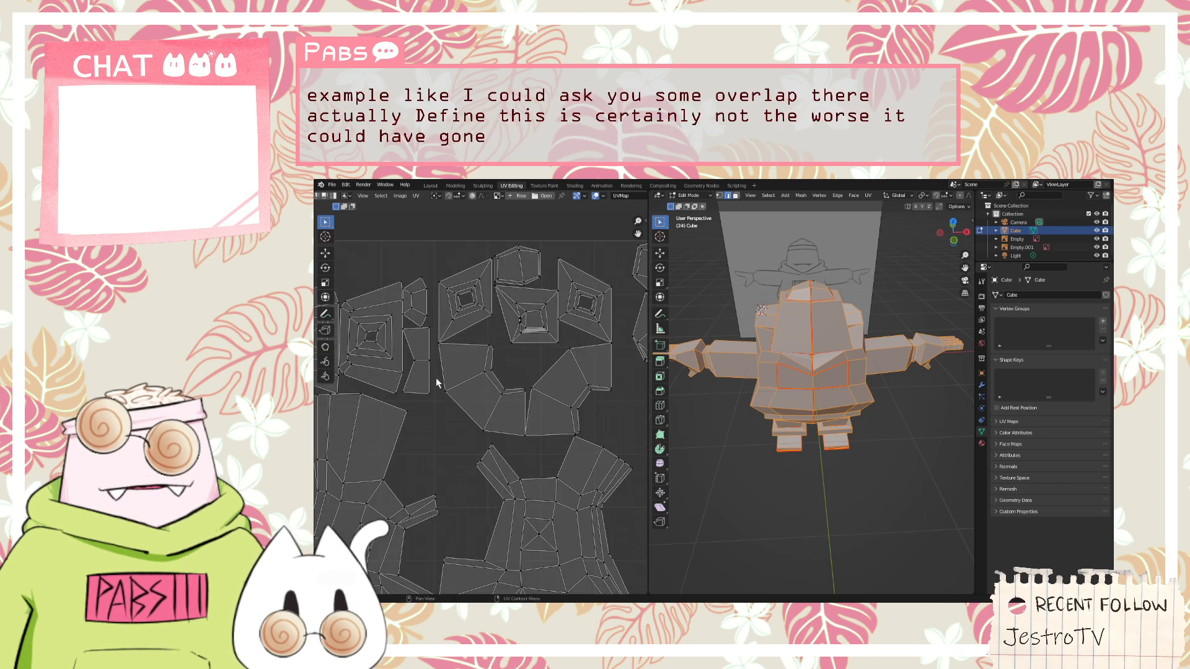
middle_drag(440, 340, 556, 370)
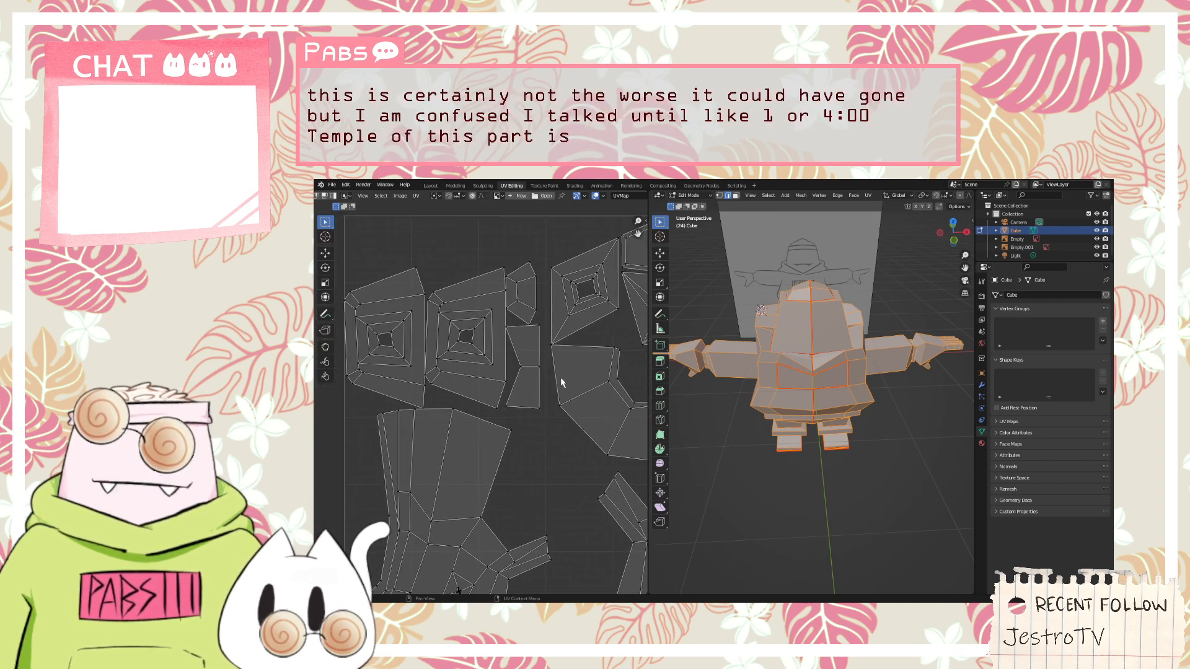
scroll(524, 349, down, 1)
scroll(459, 361, up, 2)
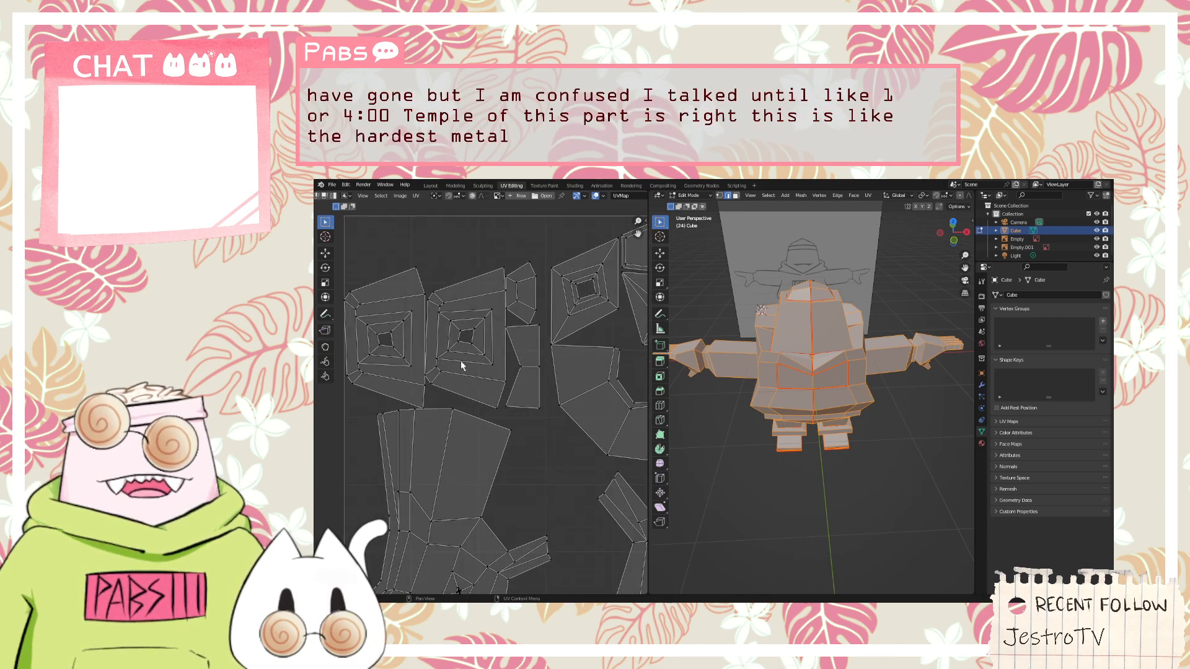
scroll(427, 350, down, 2)
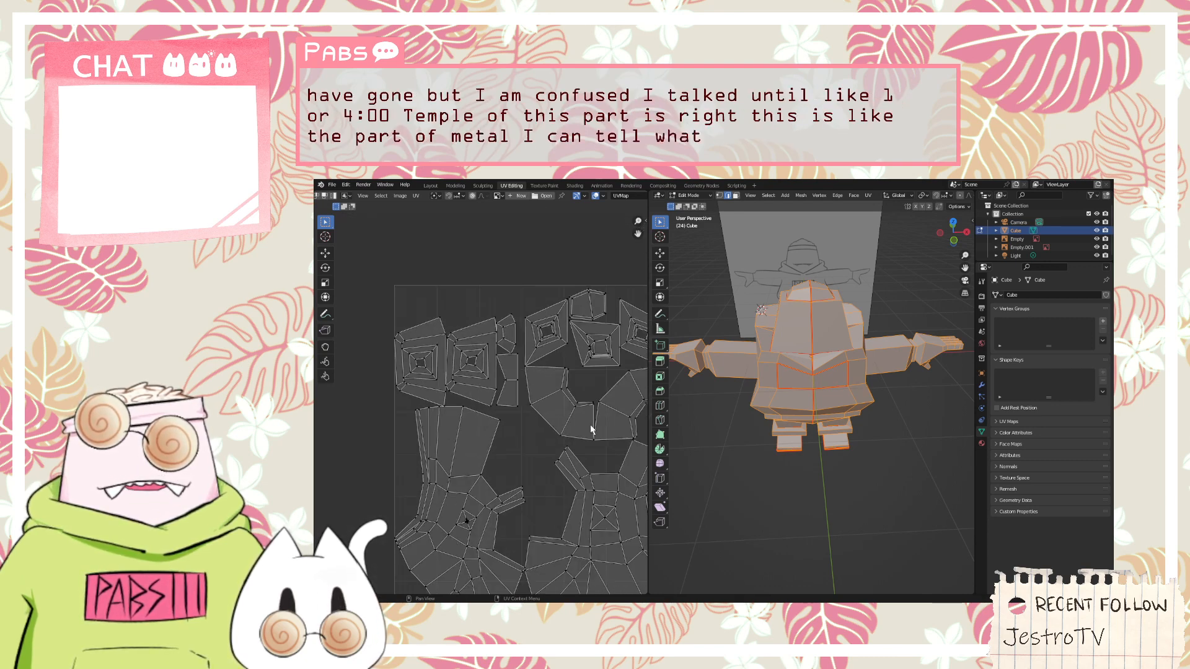
middle_drag(881, 442, 876, 405)
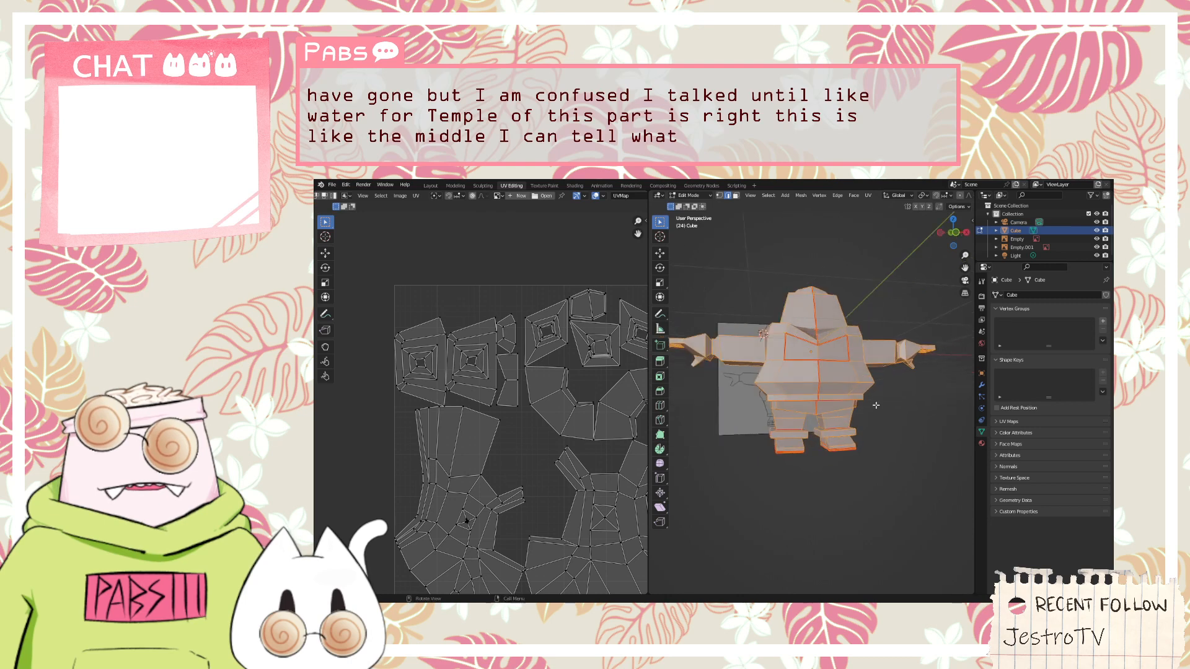
middle_drag(525, 420, 430, 353)
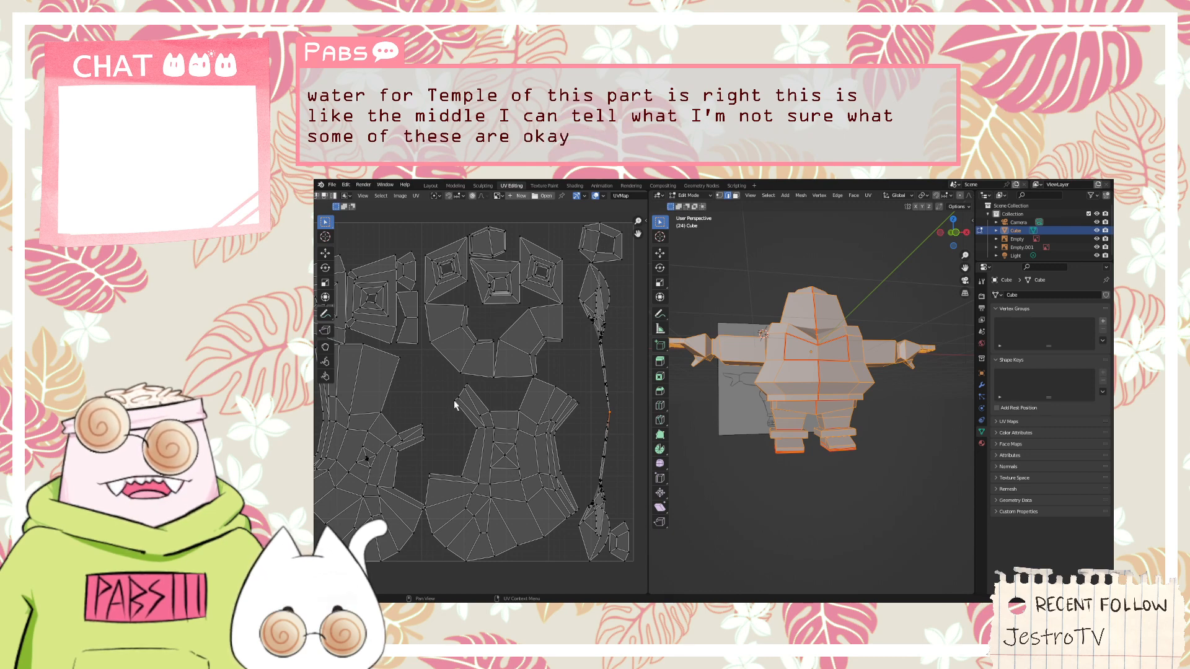
middle_drag(453, 401, 484, 428)
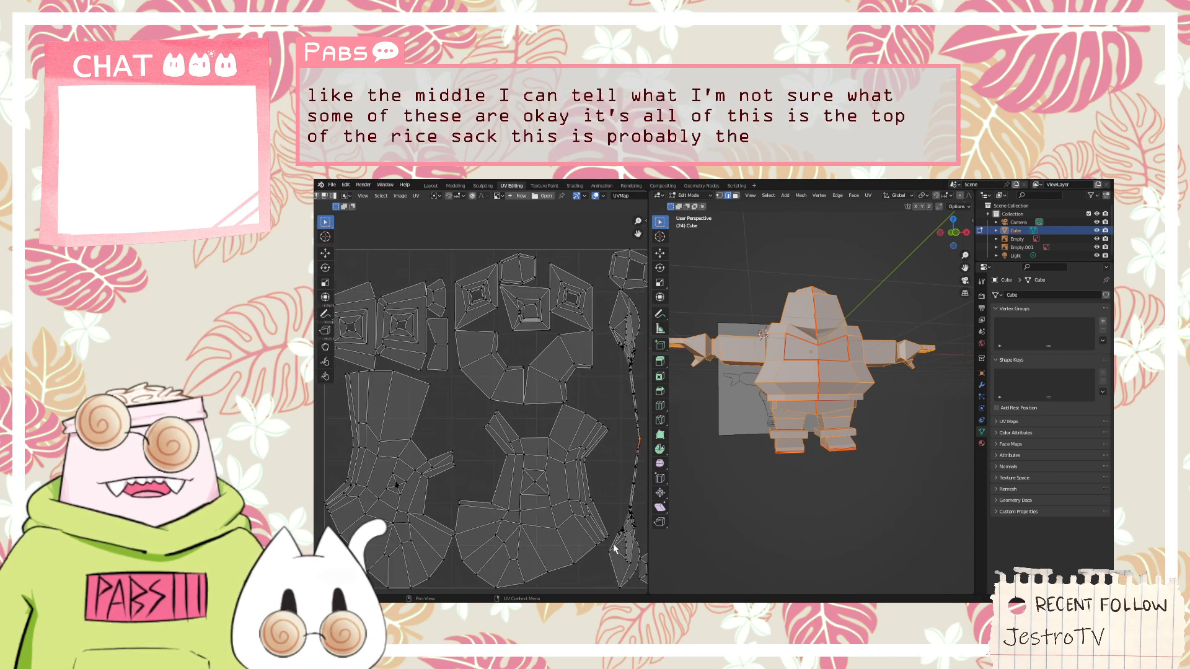
middle_drag(615, 548, 584, 524)
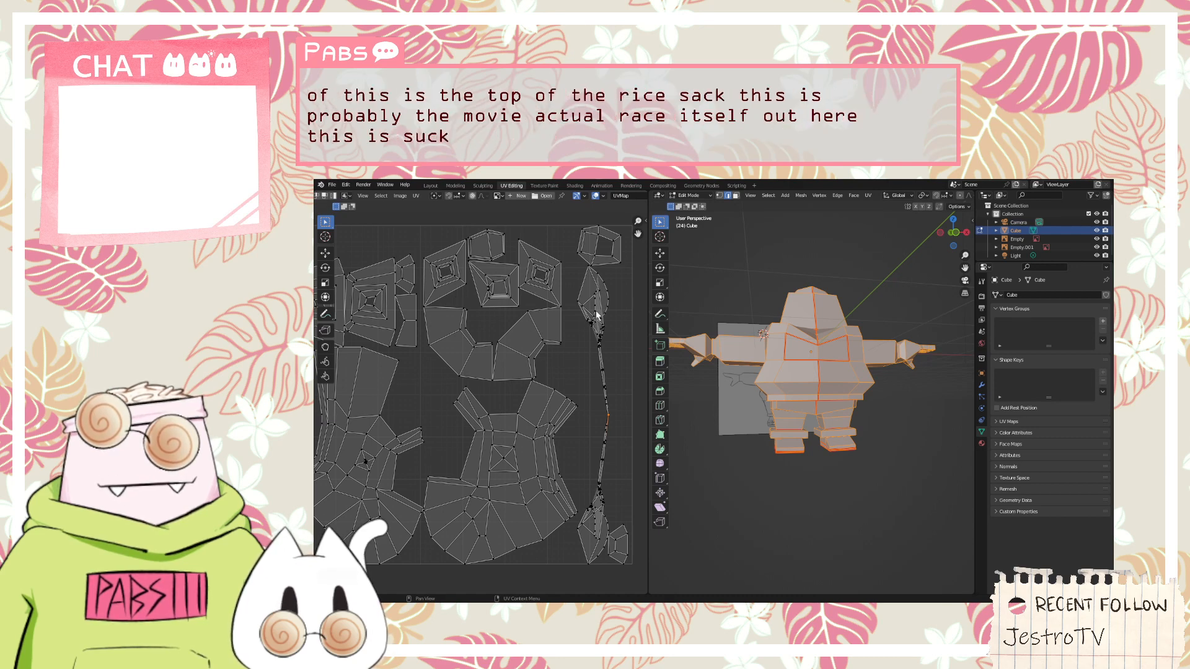
middle_drag(800, 359, 869, 302)
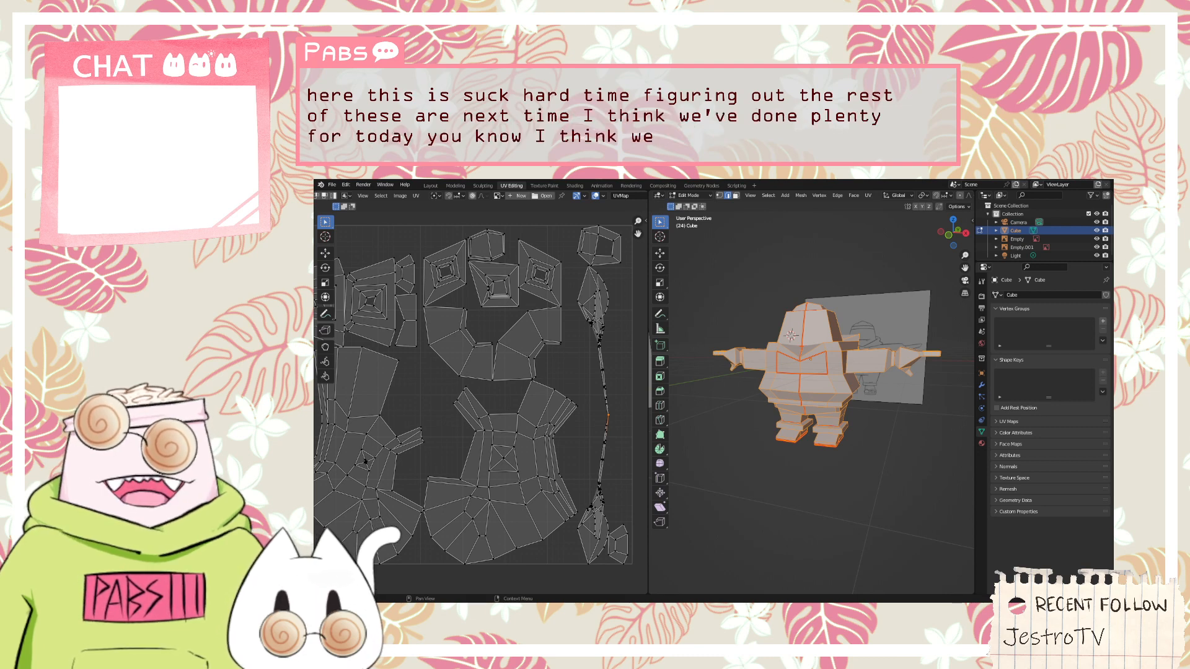
middle_drag(775, 372, 830, 364)
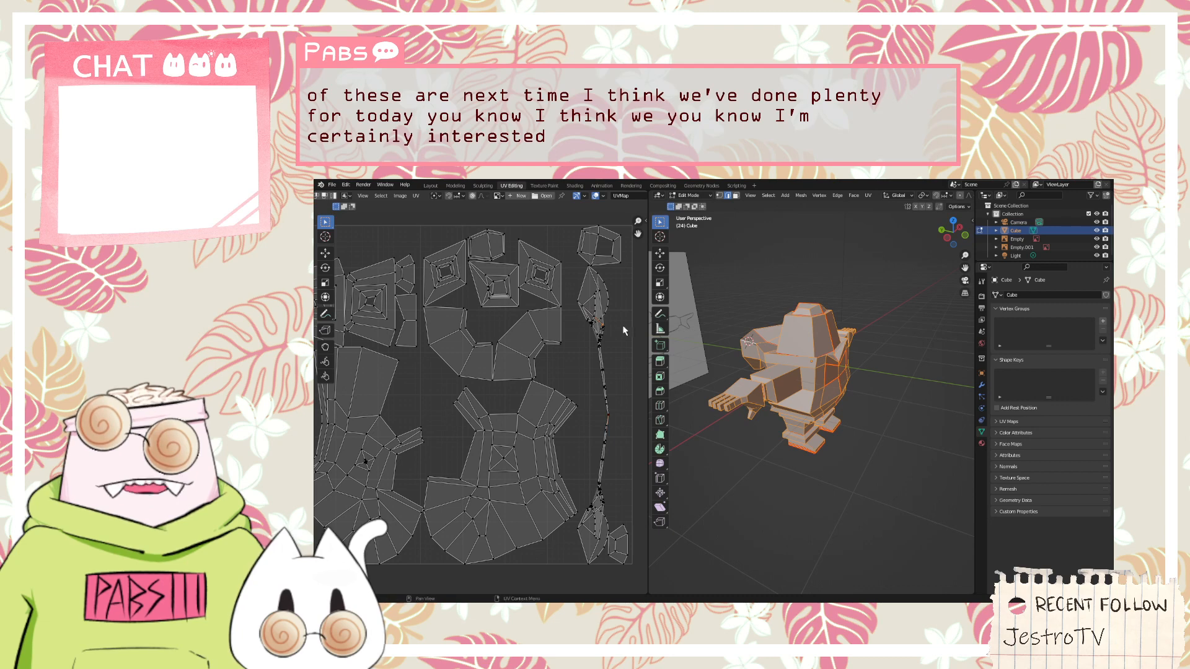
Deselect the whole character mesh and view the hood from the side
middle_drag(694, 347, 719, 335)
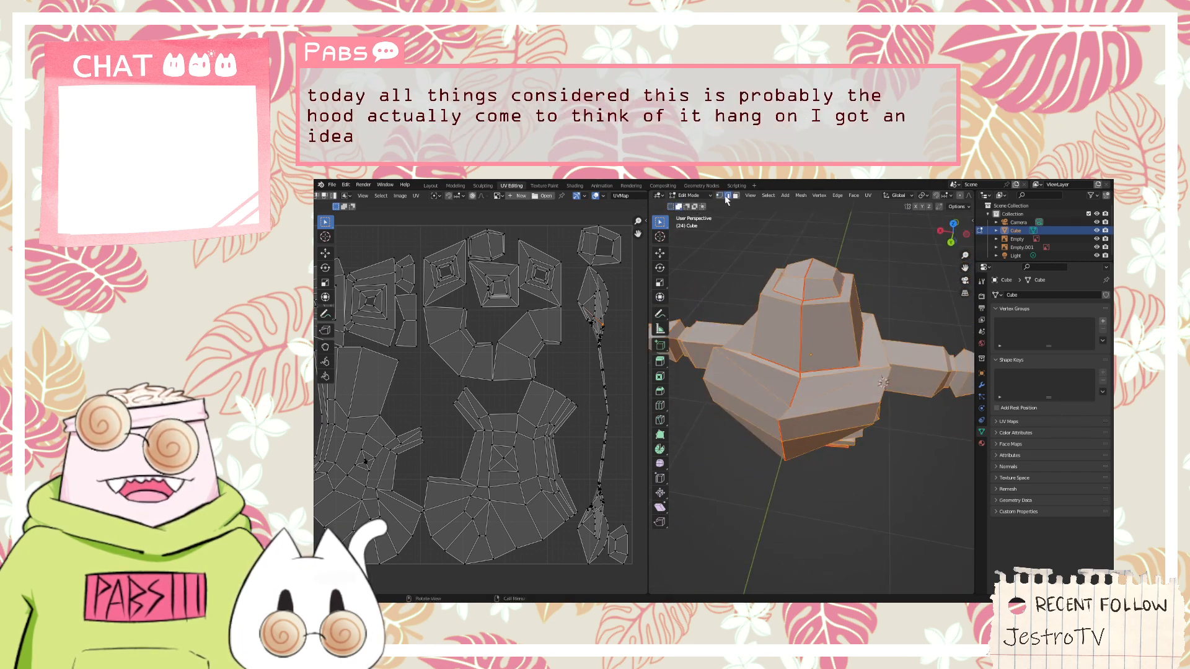
click(694, 196)
click(694, 196)
click(719, 256)
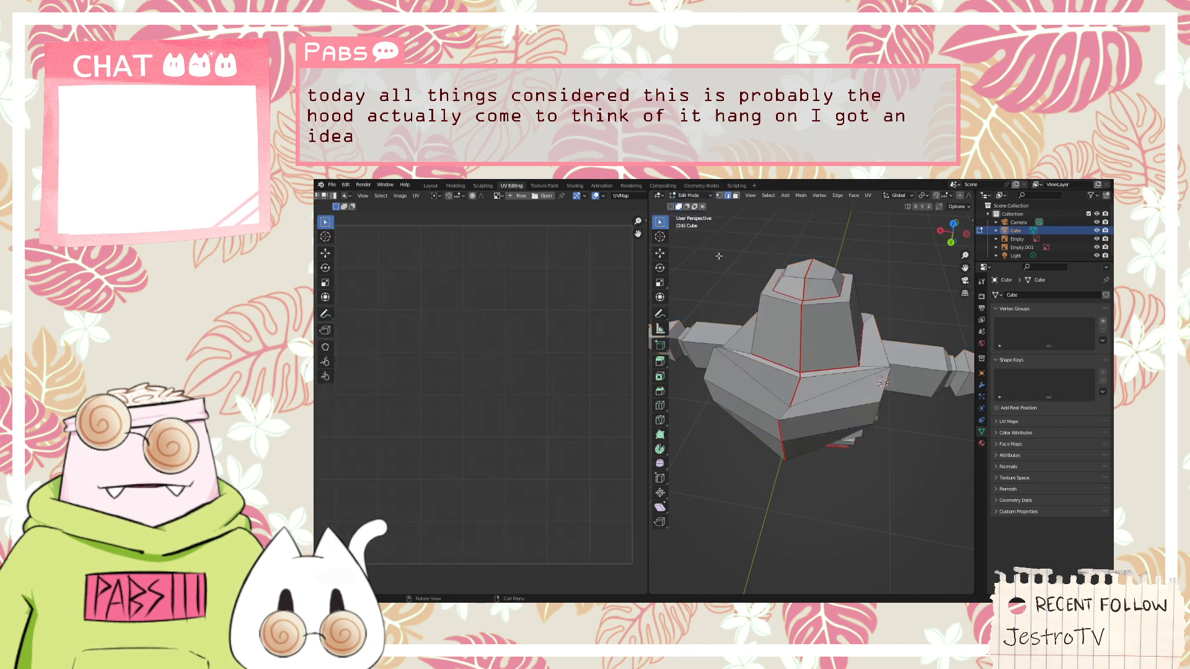
middle_drag(820, 367, 835, 263)
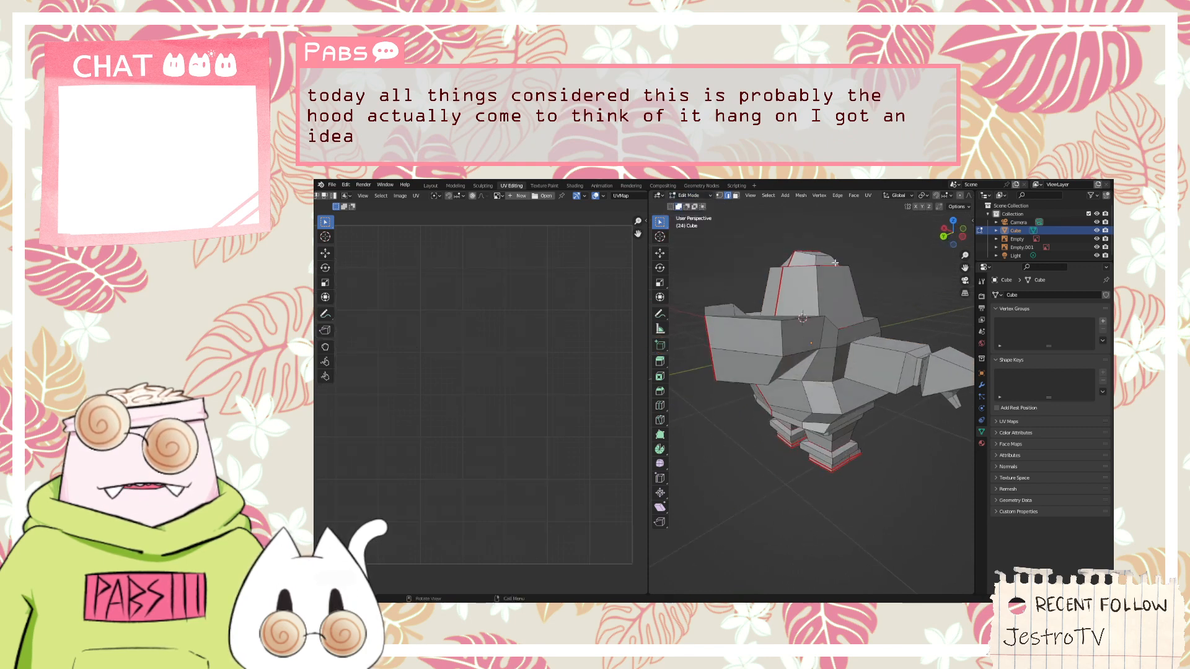
Turn on the X-Ray option in the 3D viewport's shading settings
click(955, 209)
click(954, 209)
click(954, 208)
click(955, 209)
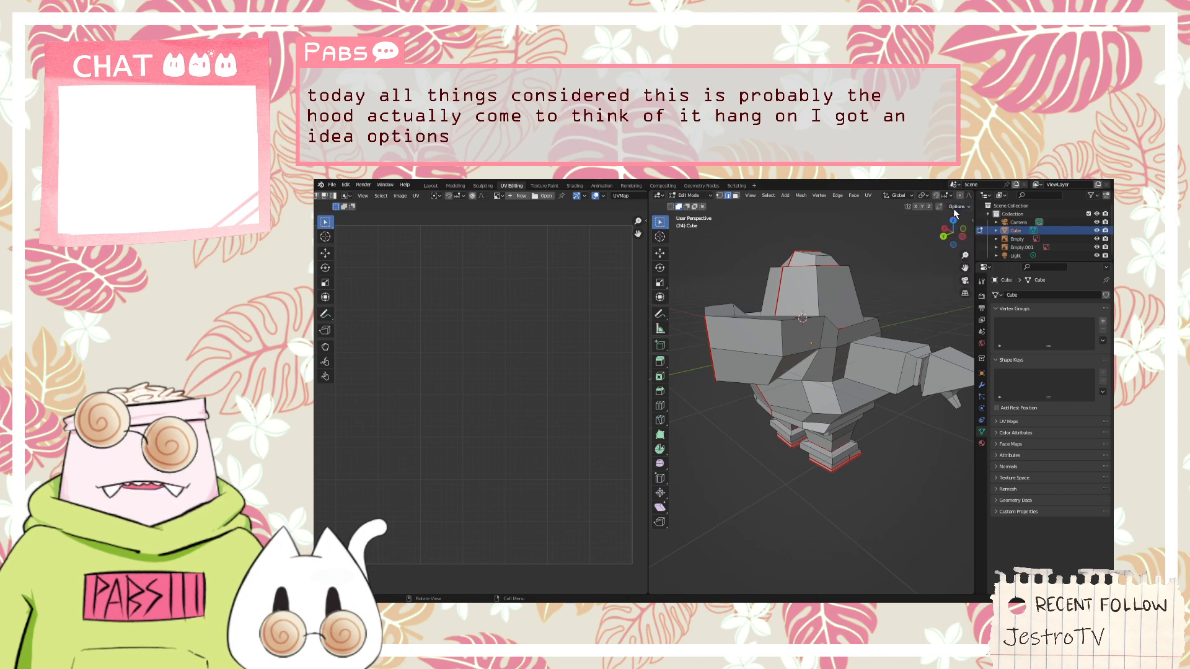
key(Home)
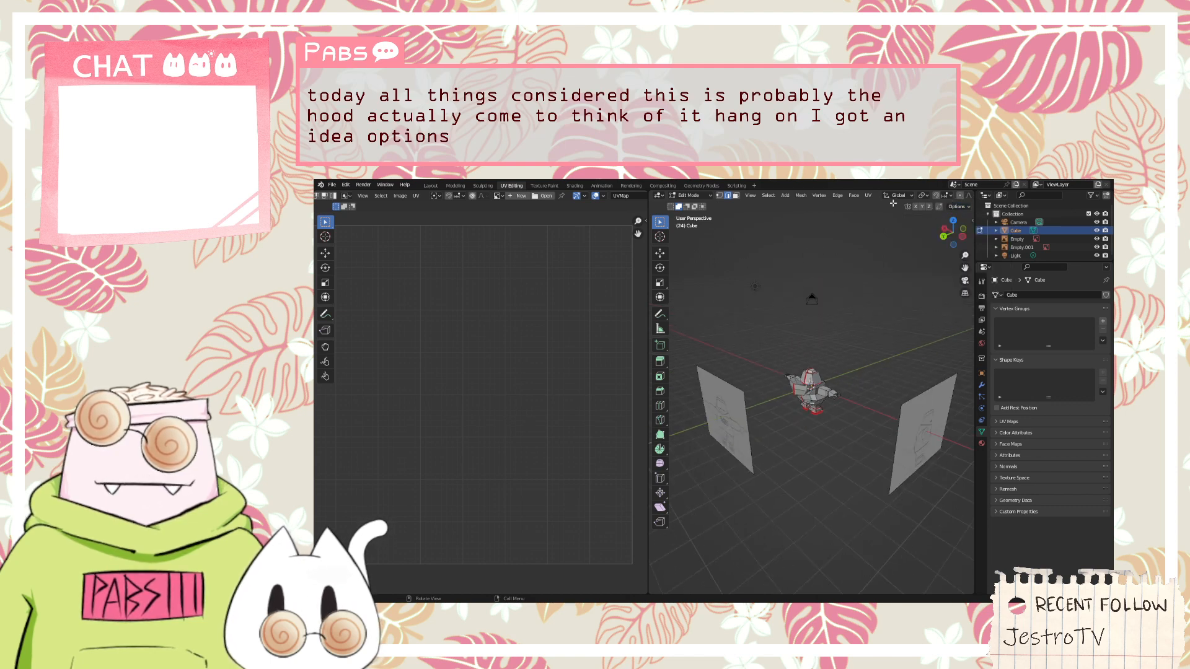
scroll(893, 197, down, 5)
click(968, 196)
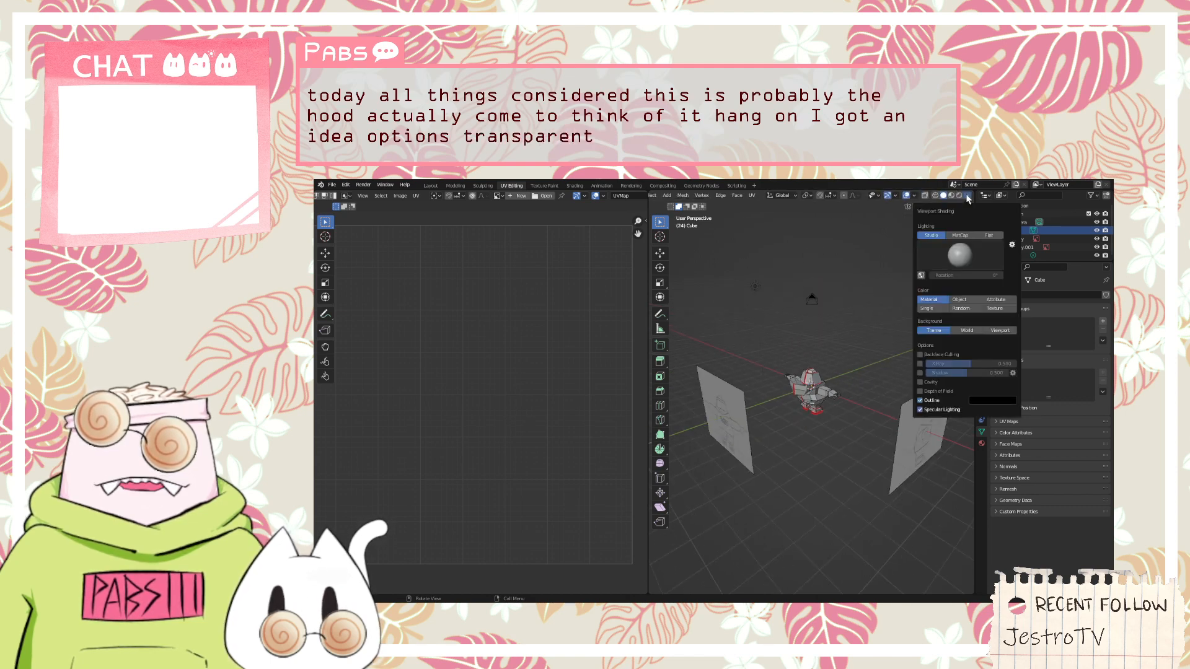
click(919, 364)
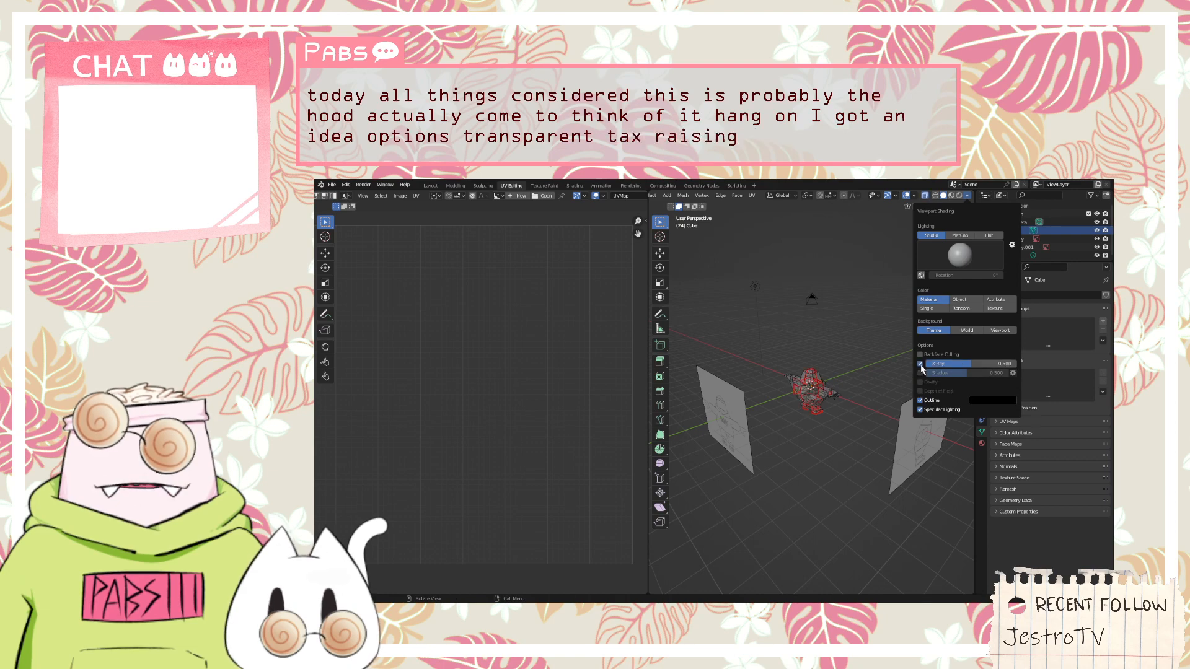
Switch to vertex selection and move the vertex beside the seam at the lower edge of the torso
key(KP_Decimal)
scroll(827, 388, up, 3)
middle_drag(737, 350, 737, 313)
scroll(738, 313, up, 3)
scroll(738, 313, up, 5)
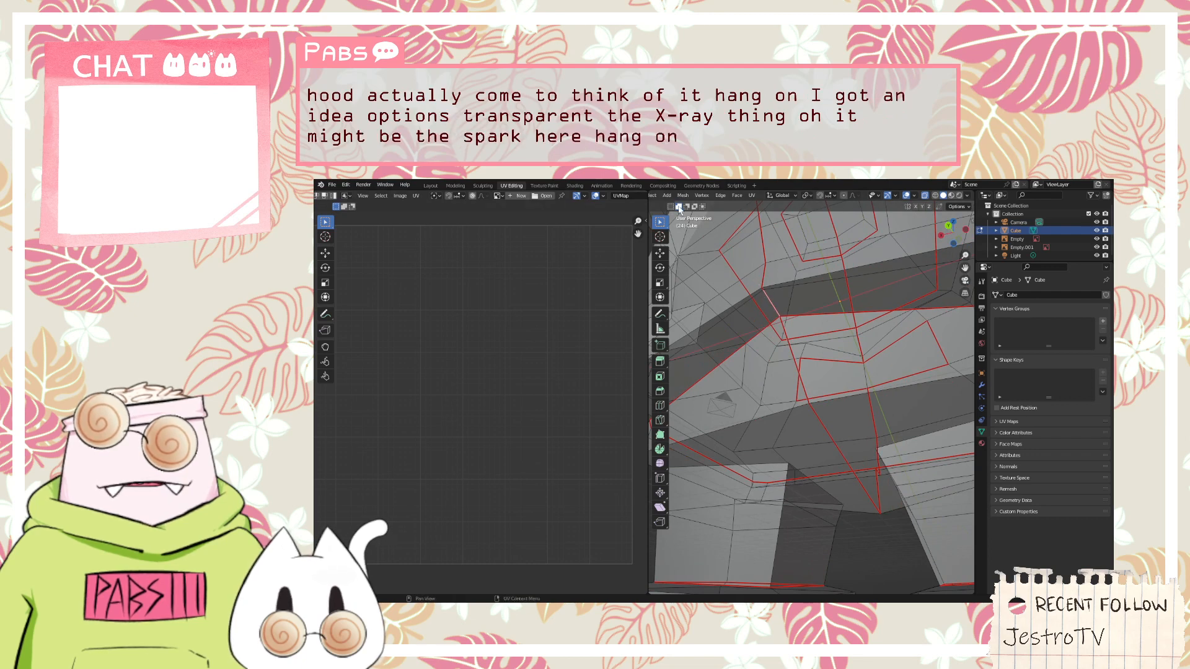
scroll(762, 194, up, 5)
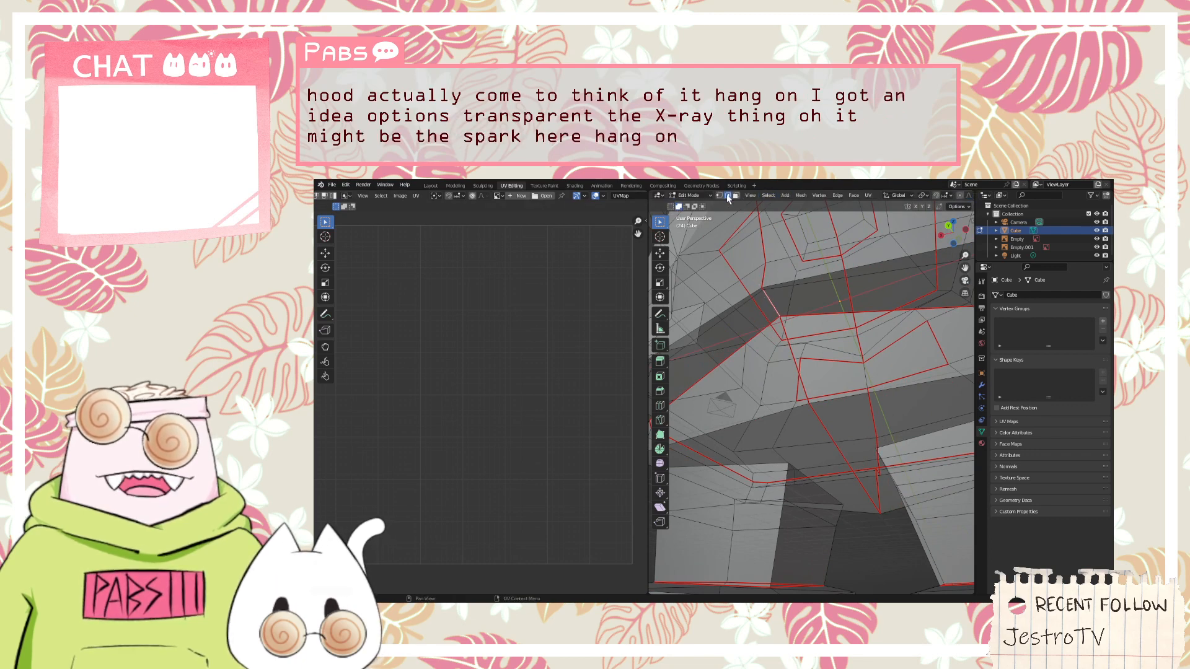
click(719, 196)
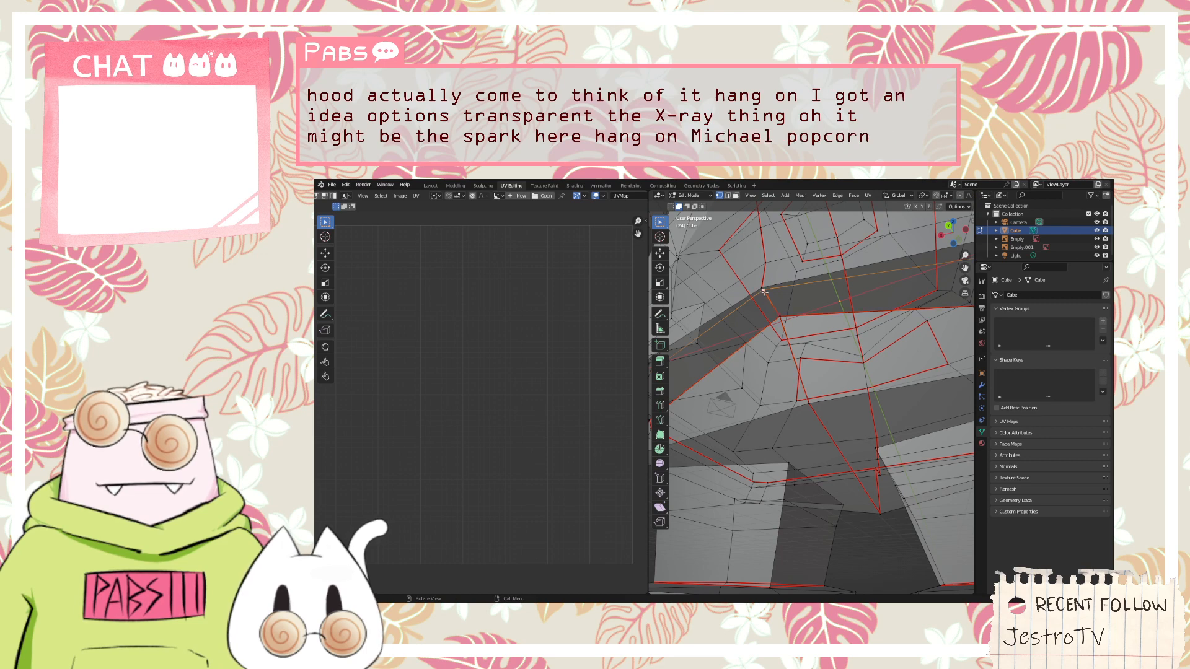
key(g)
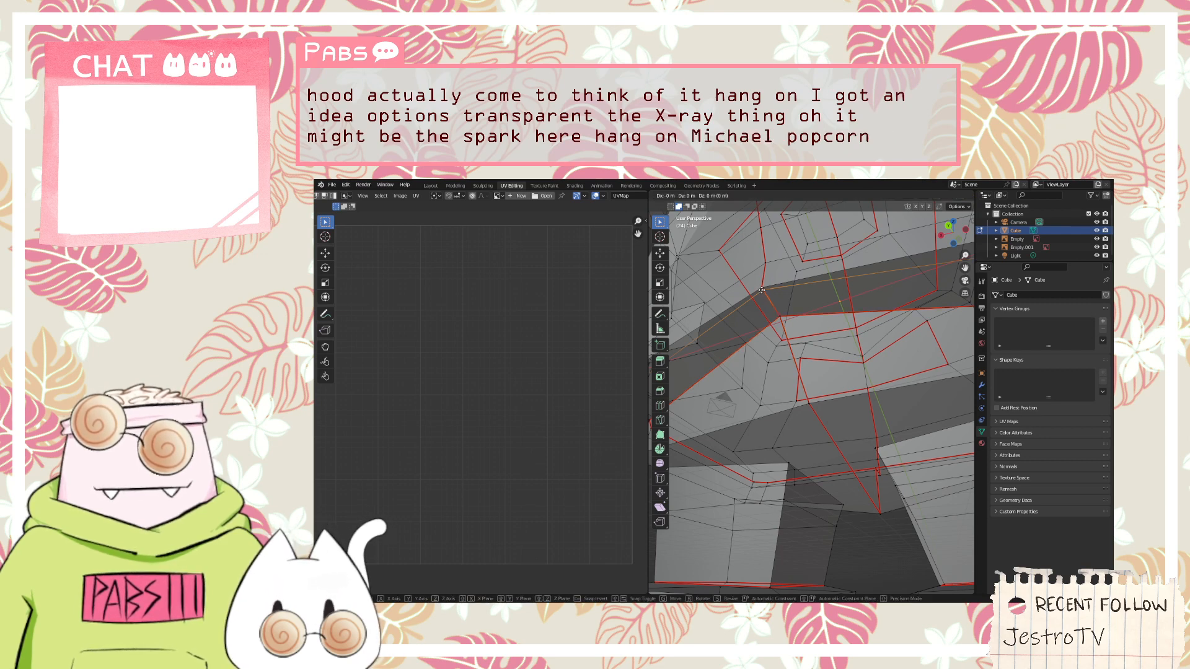
click(771, 301)
scroll(771, 301, down, 3)
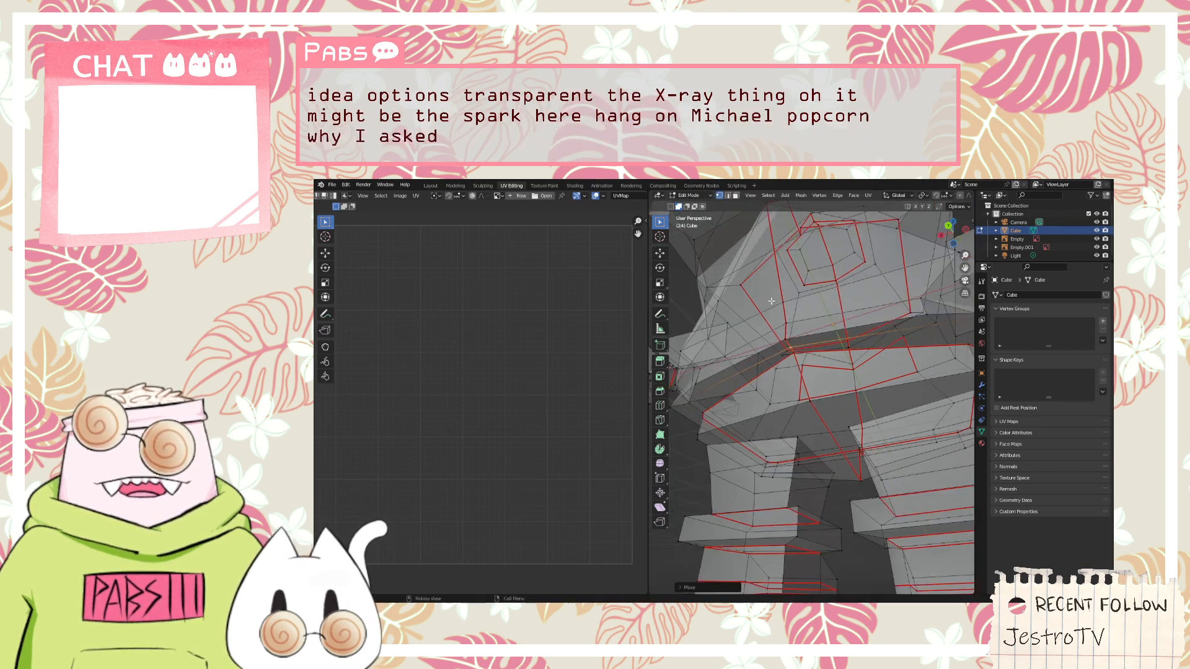
Select the character's whole mesh and unwrap it again with the adjusted vertex
scroll(771, 301, down, 2)
middle_drag(771, 300, 819, 297)
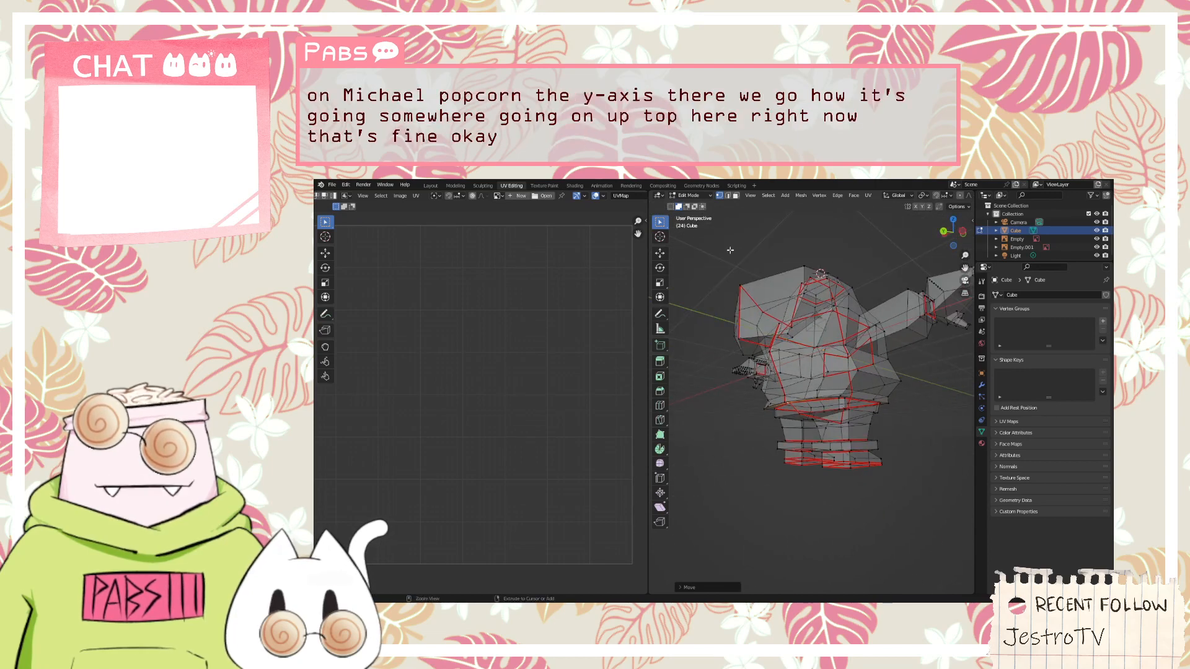
click(869, 196)
click(883, 205)
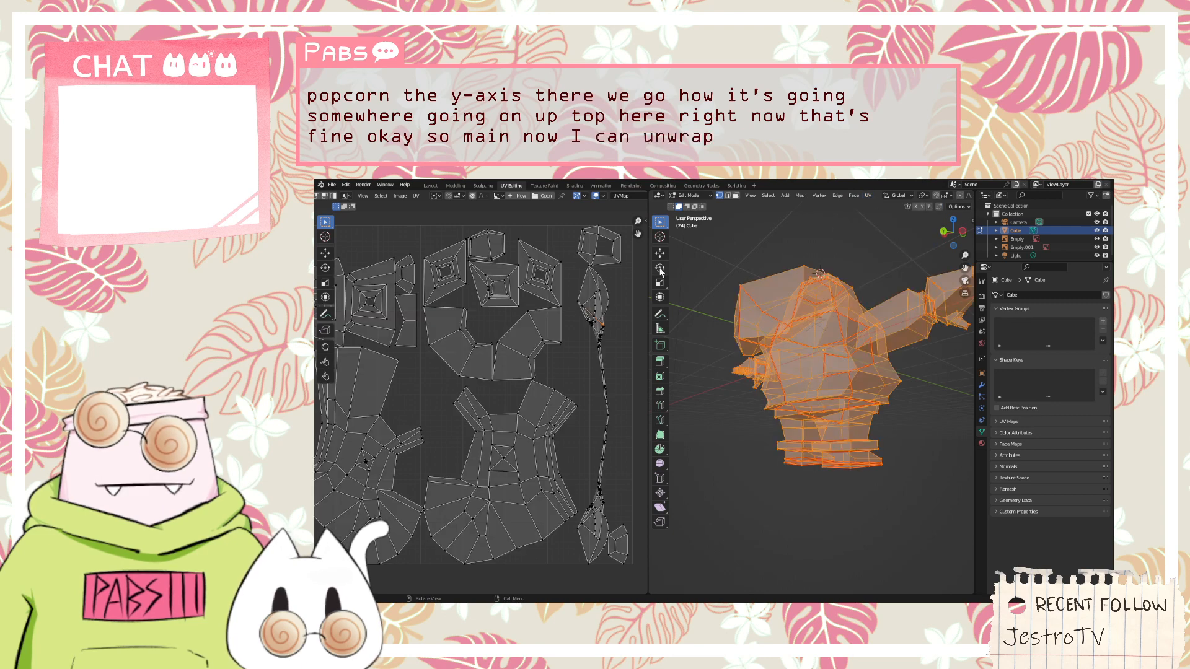
Examine the new UV layout and select the pinched section of the long, thin island
scroll(610, 385, up, 6)
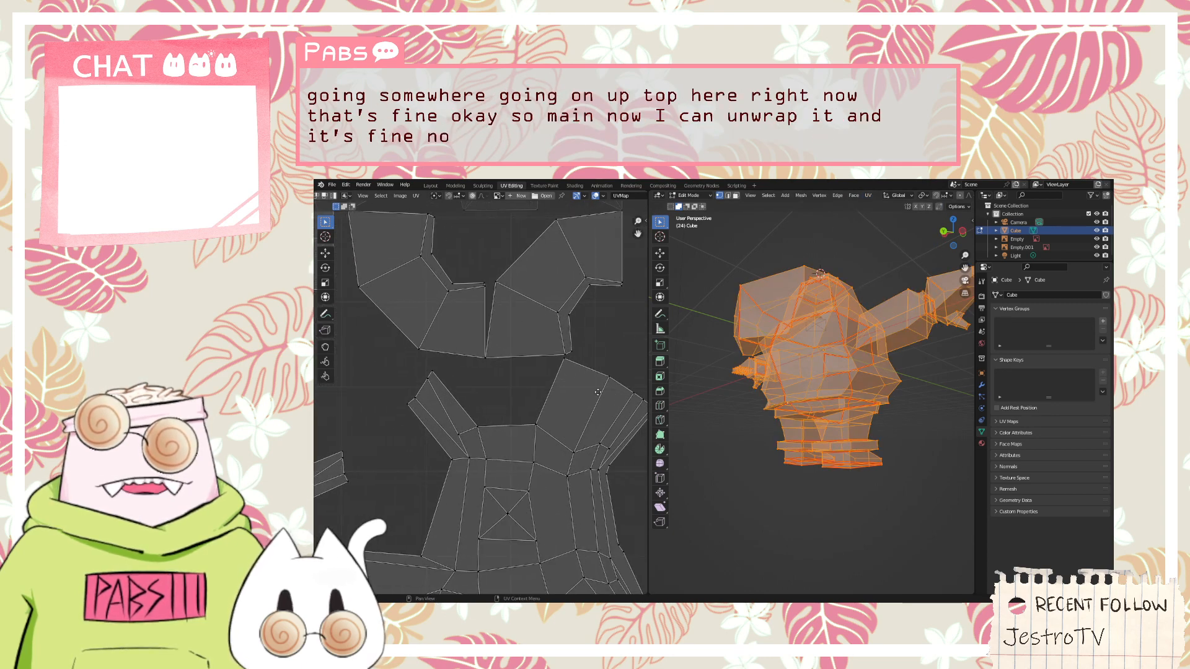
middle_drag(603, 383, 569, 383)
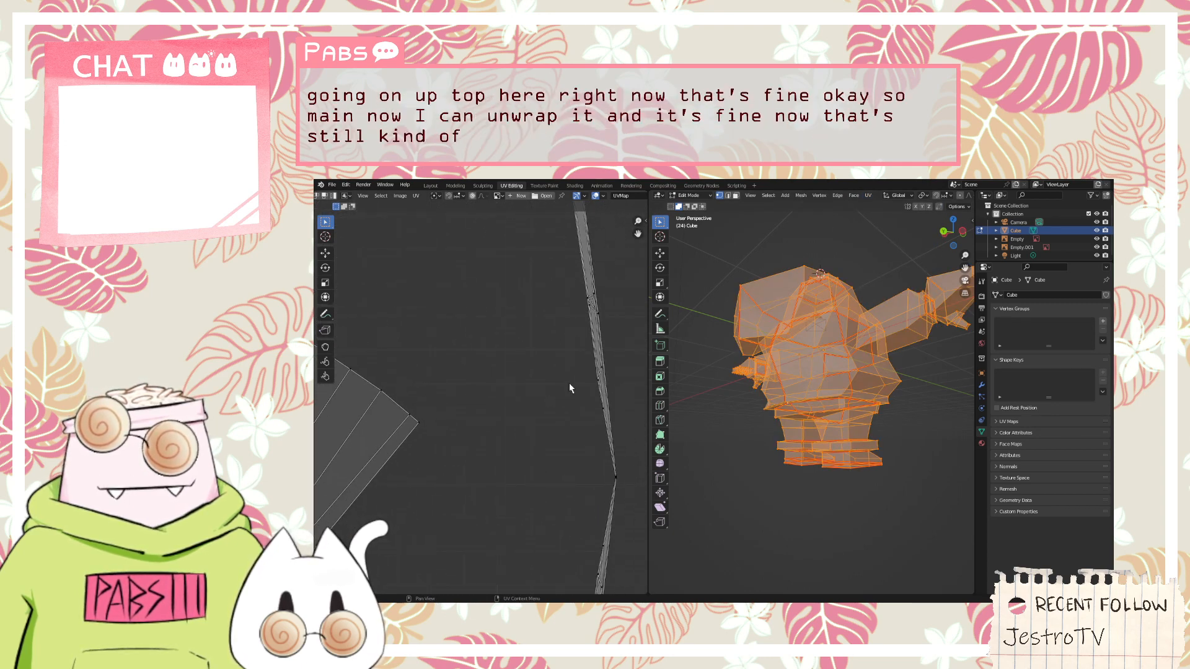
scroll(627, 376, down, 1)
drag(550, 334, 628, 482)
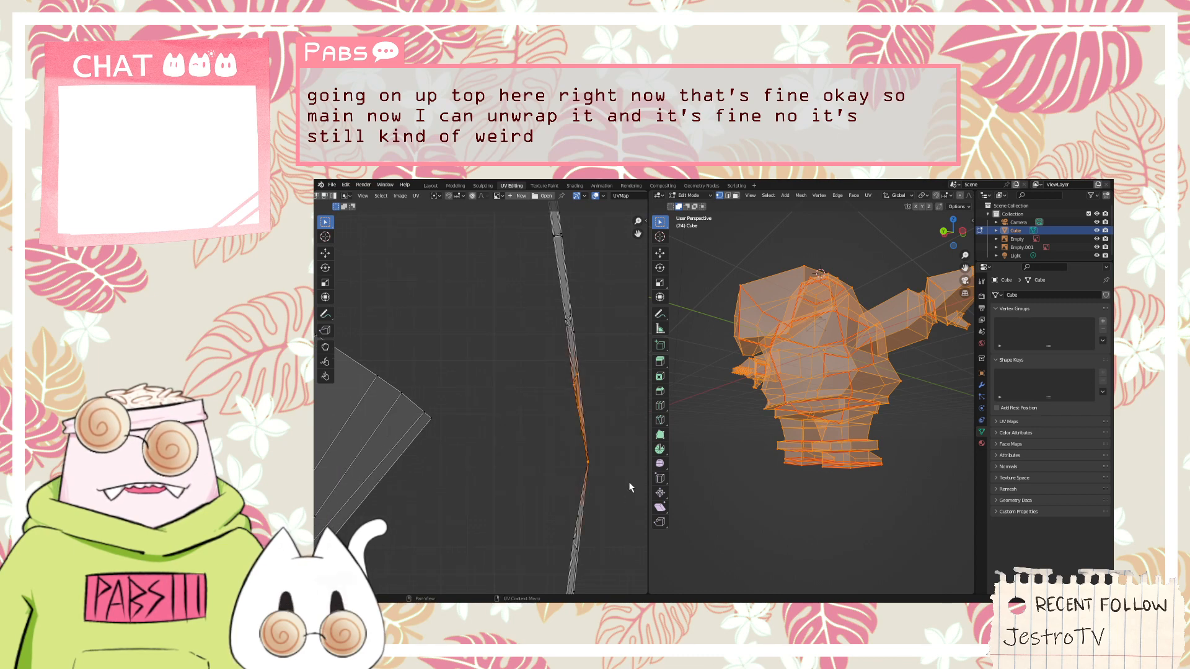
Switch to face selection and pick individual faces on the character's underside to check the unwrapping
click(756, 399)
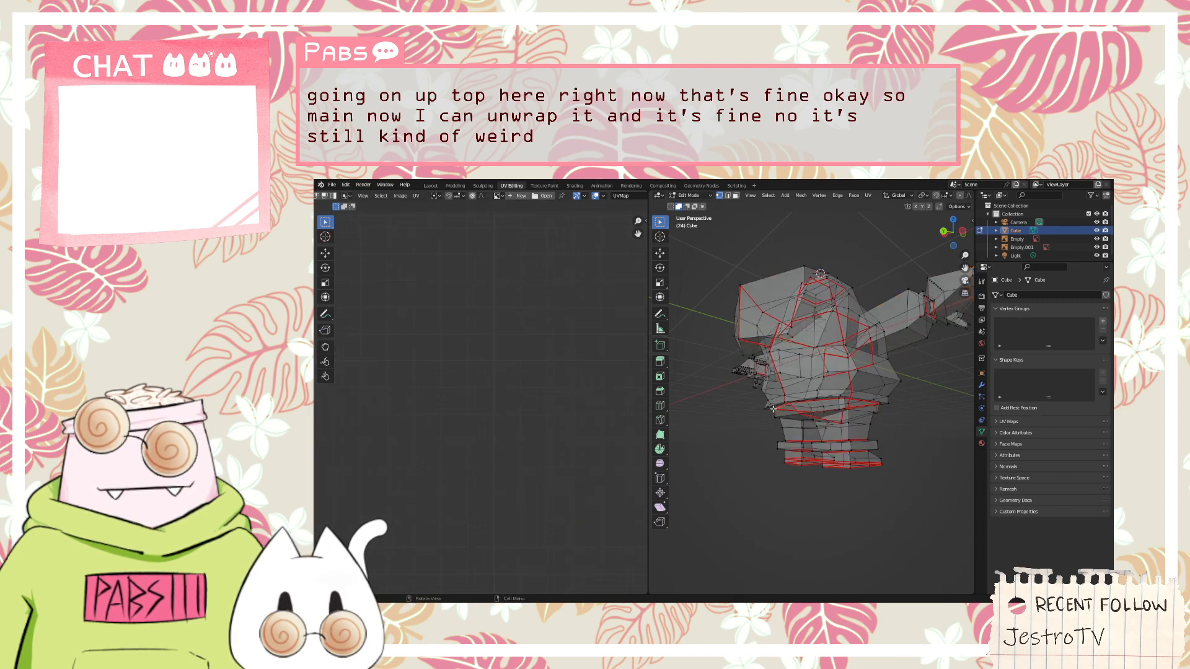
middle_drag(774, 409, 690, 264)
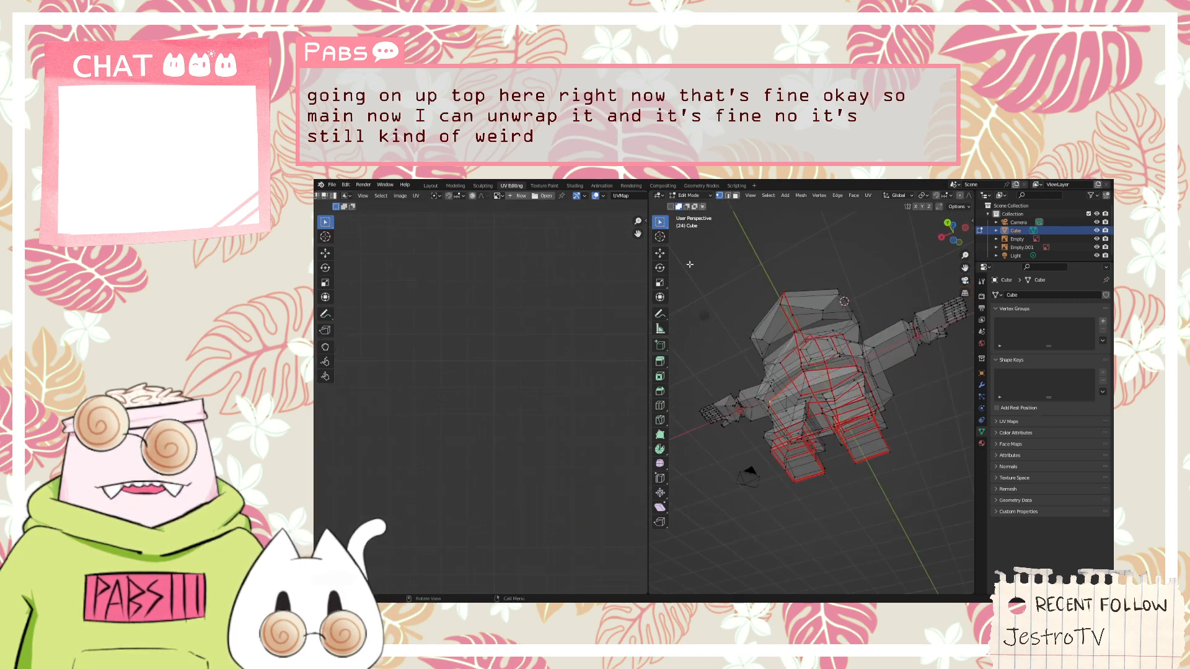
click(737, 196)
click(776, 393)
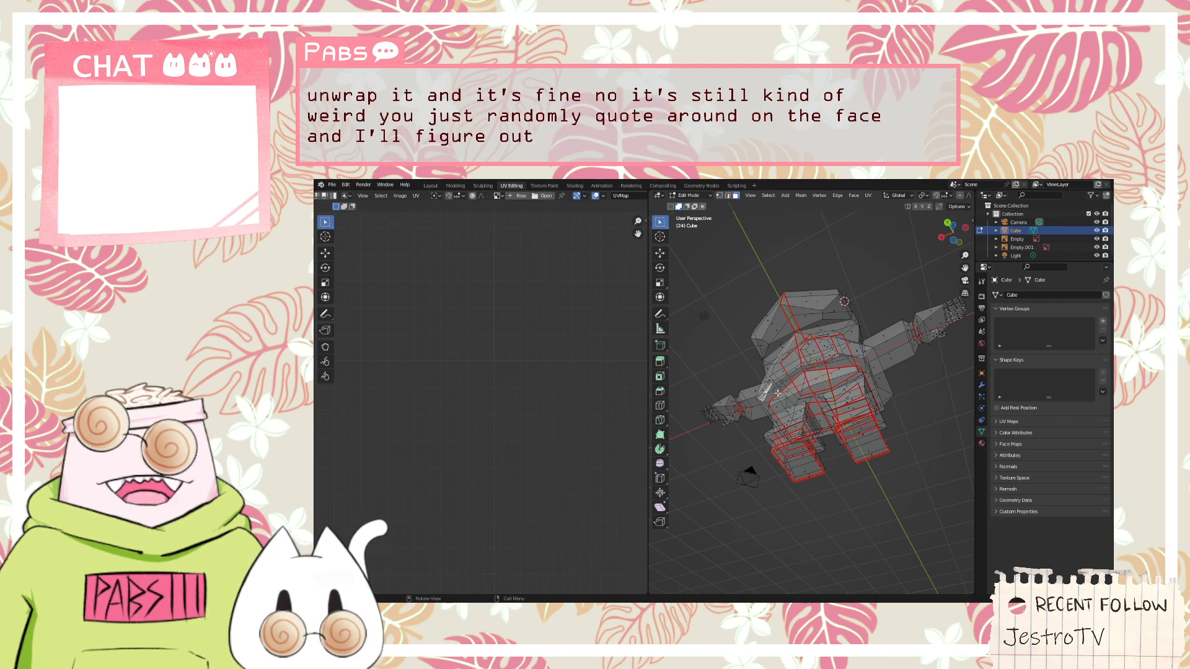
alt+click(774, 386)
click(836, 378)
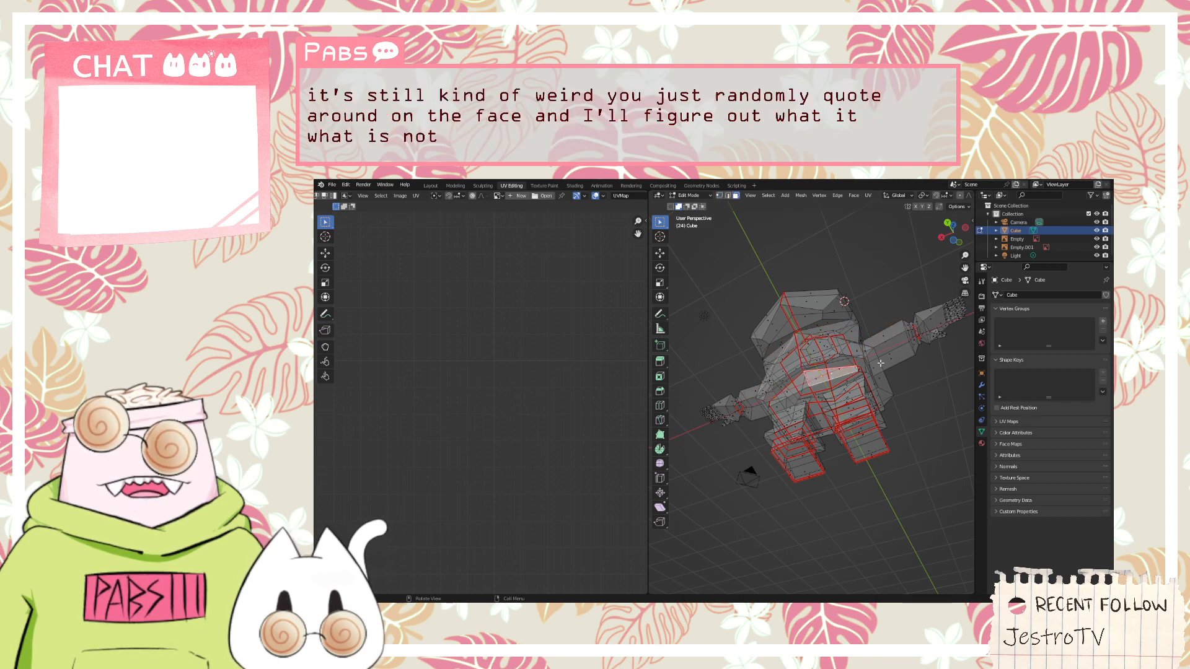
Box-select the faces of one side's arm and leg and compare them with their UV islands
drag(903, 341, 824, 488)
scroll(786, 489, down, 3)
scroll(407, 478, down, 7)
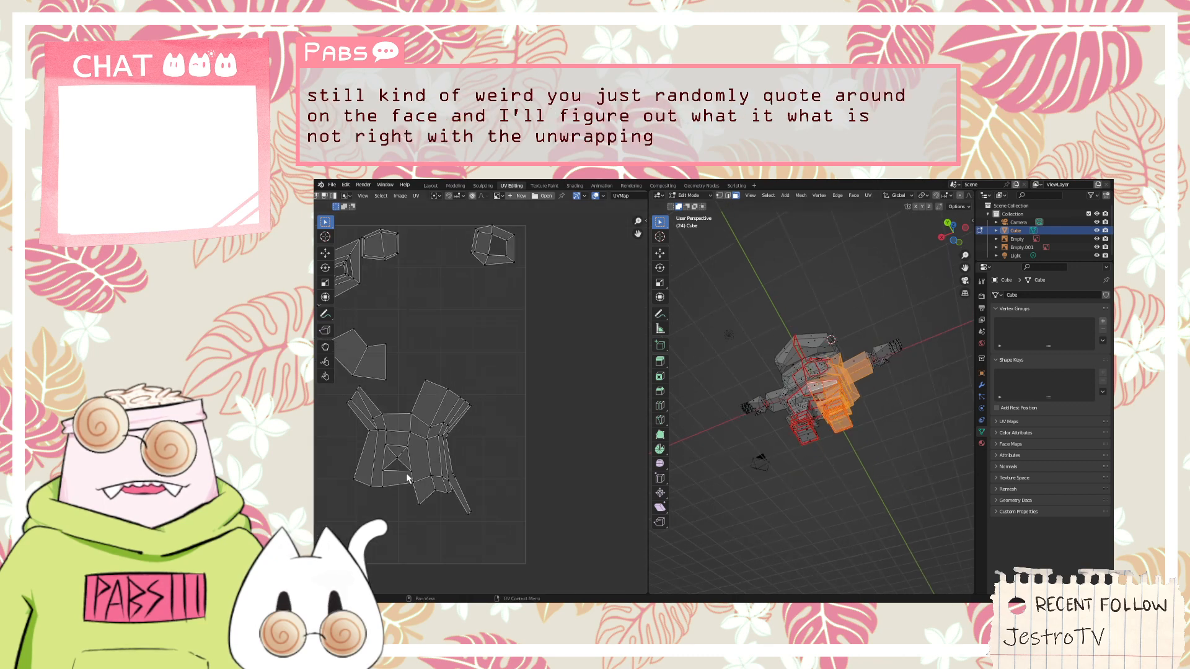
middle_drag(713, 422, 800, 445)
scroll(796, 429, up, 3)
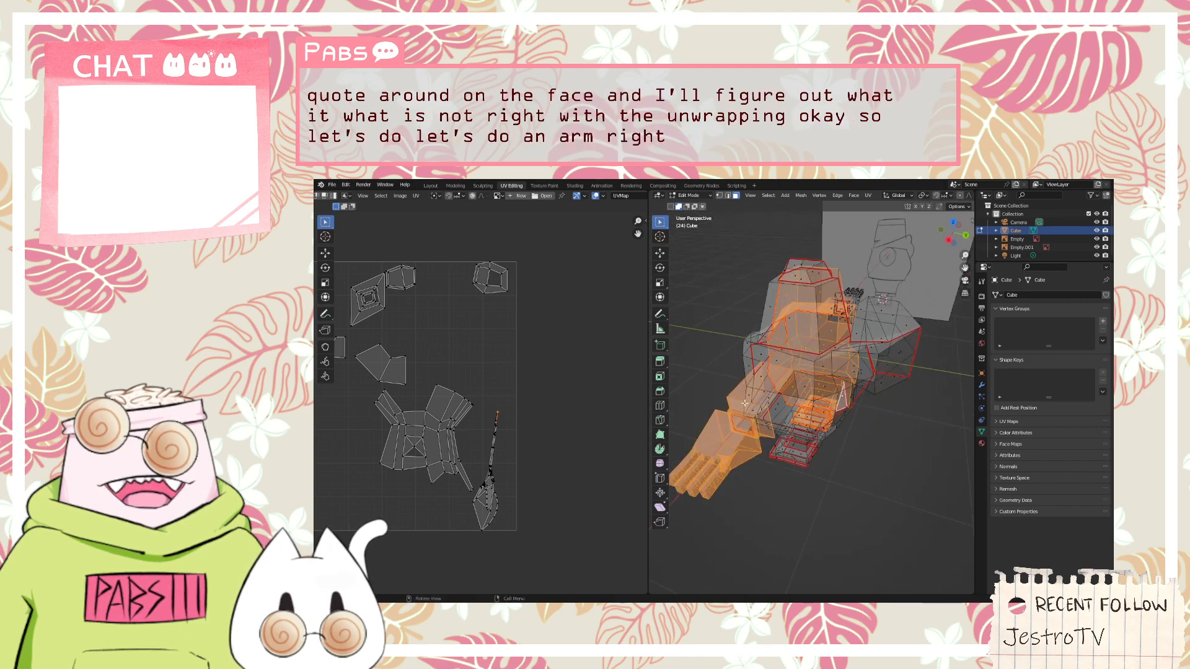
Box-select parts of the arm and hand to check their UVs, and clear the selection
scroll(744, 404, up, 3)
middle_drag(744, 404, 771, 363)
scroll(769, 360, down, 3)
drag(720, 341, 853, 416)
middle_drag(856, 411, 890, 419)
key(alt+a)
drag(874, 493, 779, 428)
key(alt+a)
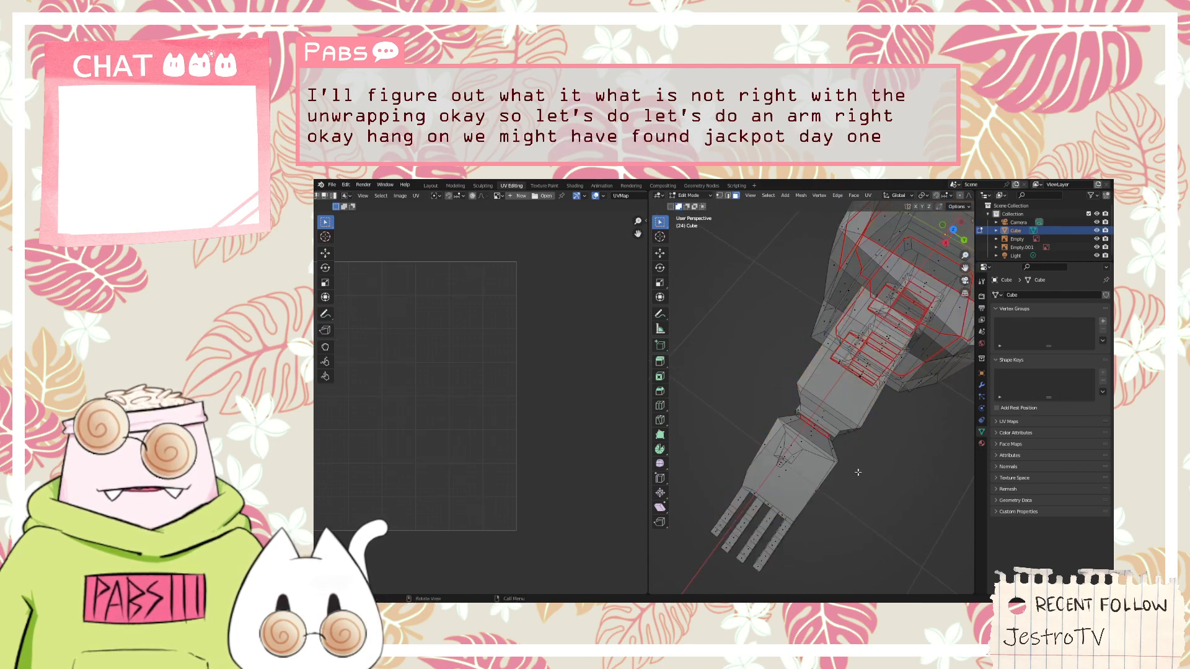
Examine the hand's fingers and thumb for missing seams and select the thumb's linked faces
middle_drag(861, 474, 801, 318)
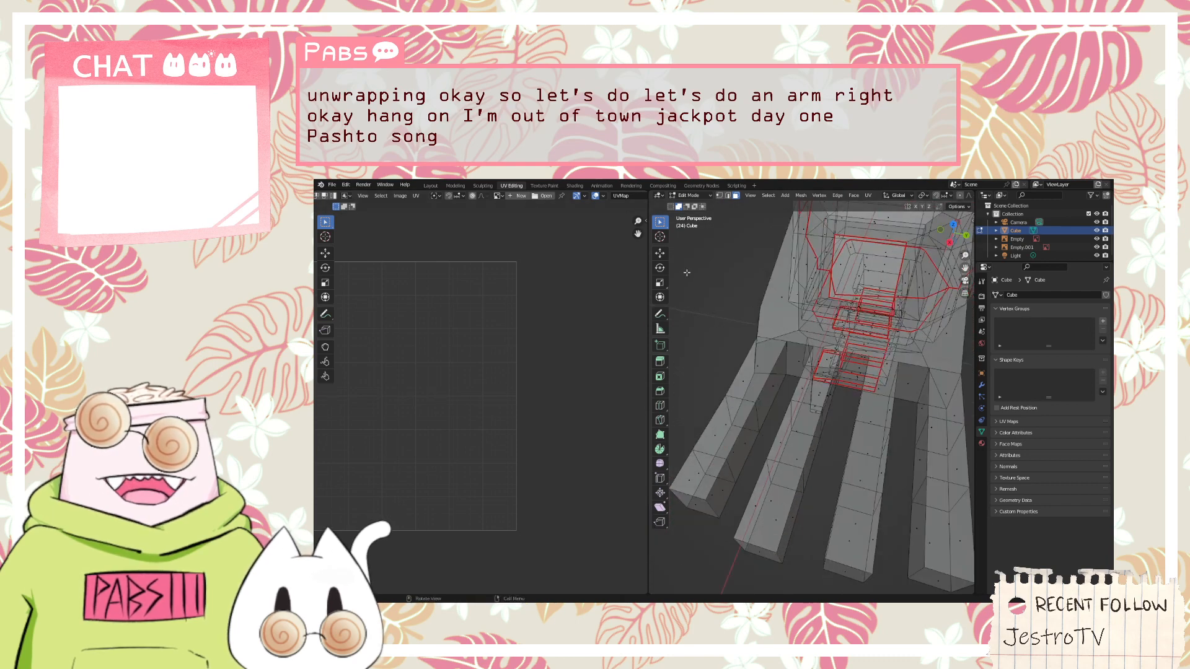
scroll(774, 335, down, 10)
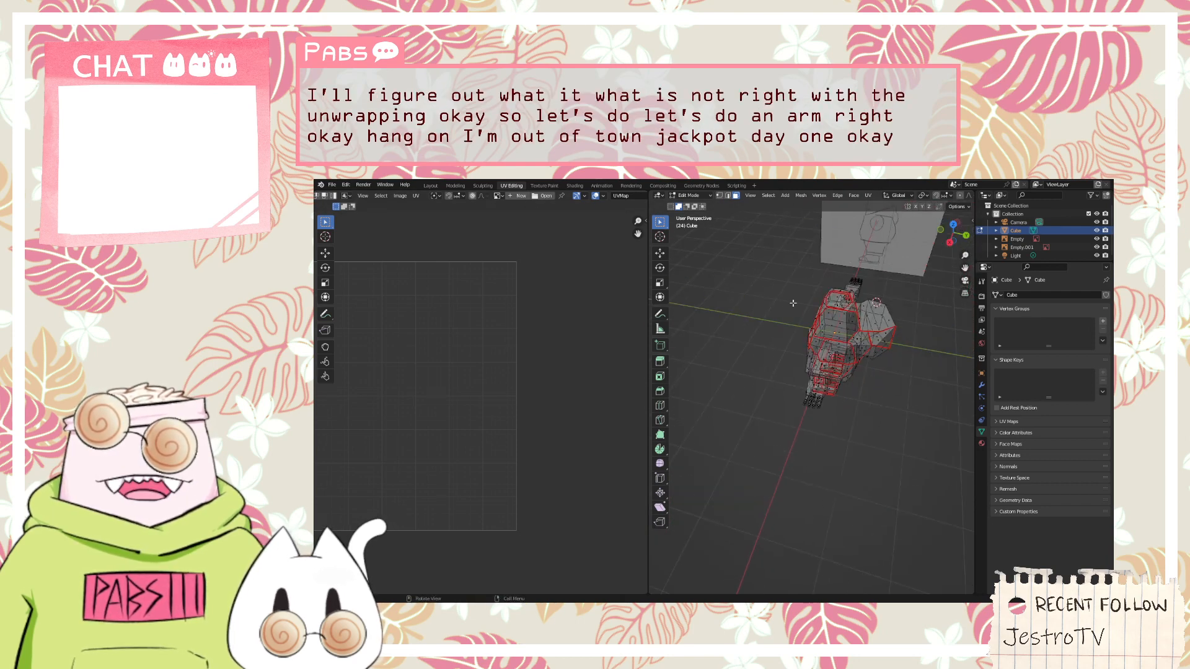
middle_drag(791, 303, 750, 444)
scroll(777, 349, up, 5)
scroll(819, 469, down, 3)
scroll(837, 368, up, 4)
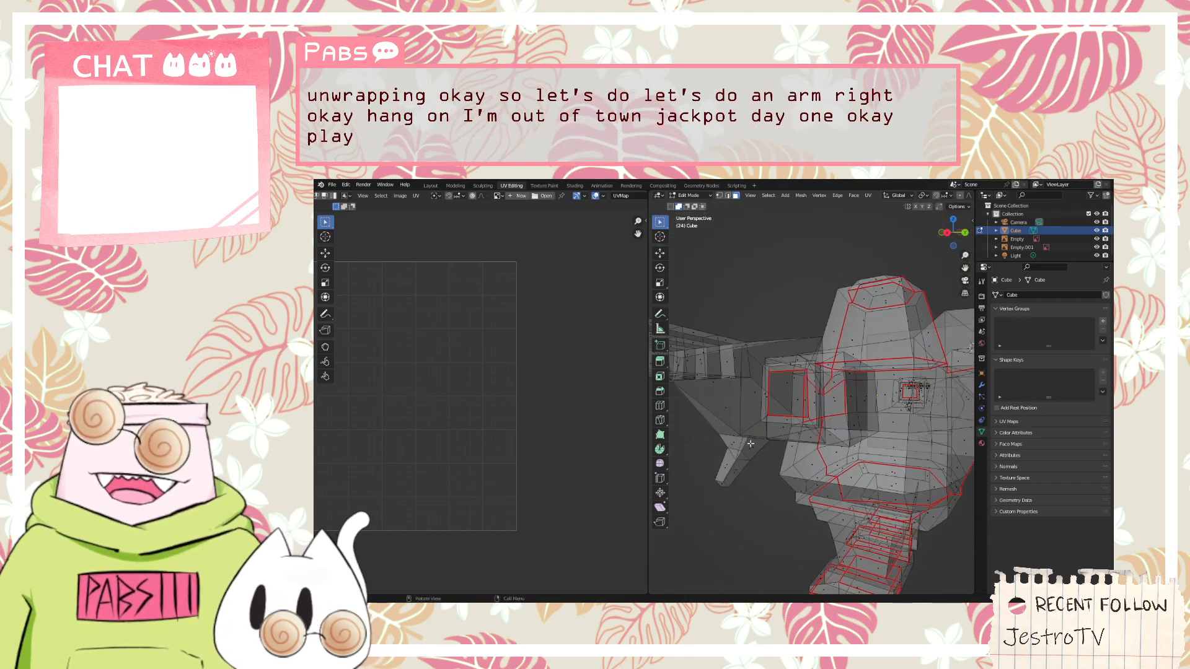
key(l)
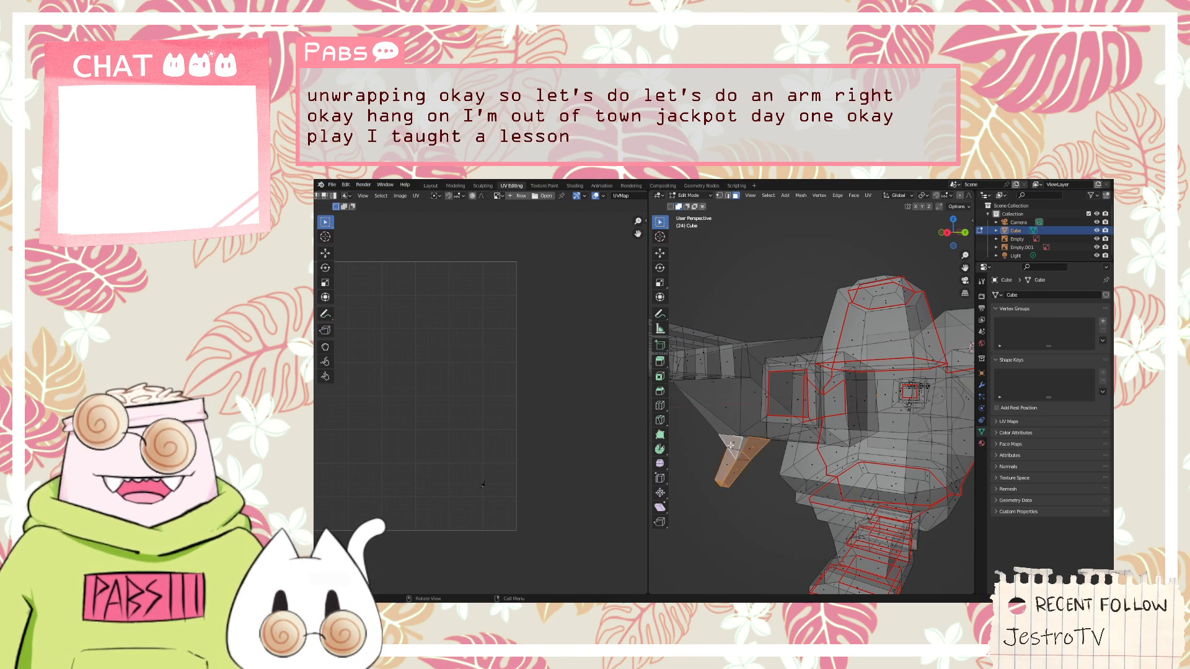
middle_drag(730, 435, 738, 412)
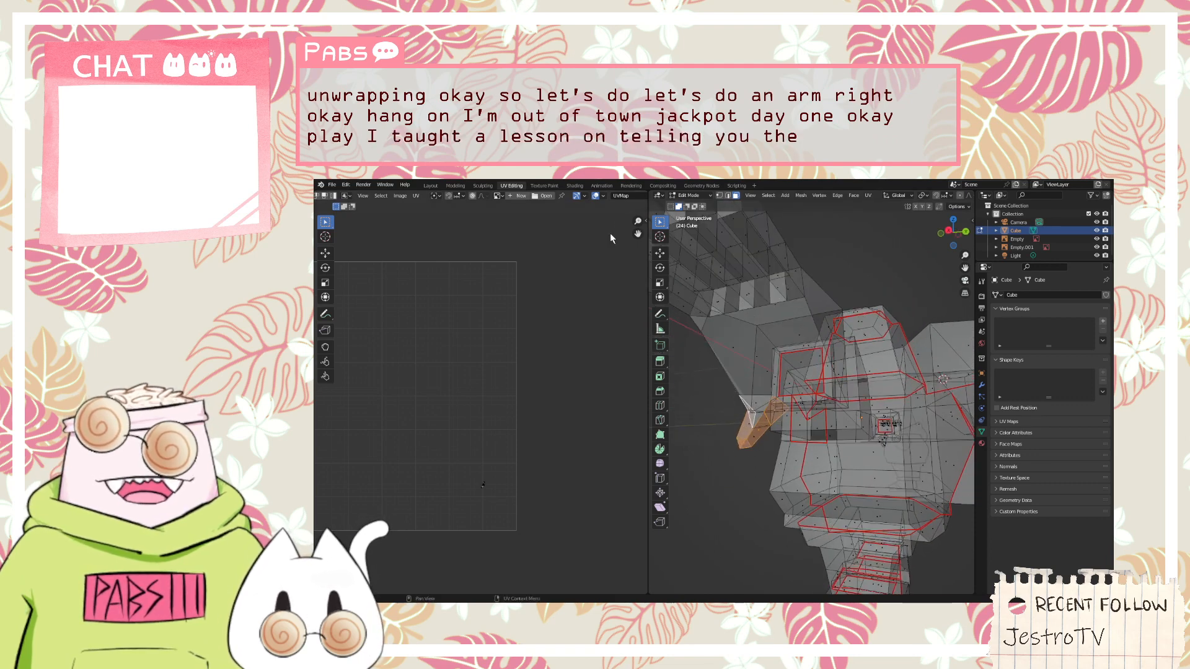
Switch to edge selection and mark the edge loop around the thumb's base as a seam
click(728, 196)
click(676, 440)
scroll(745, 381, up, 2)
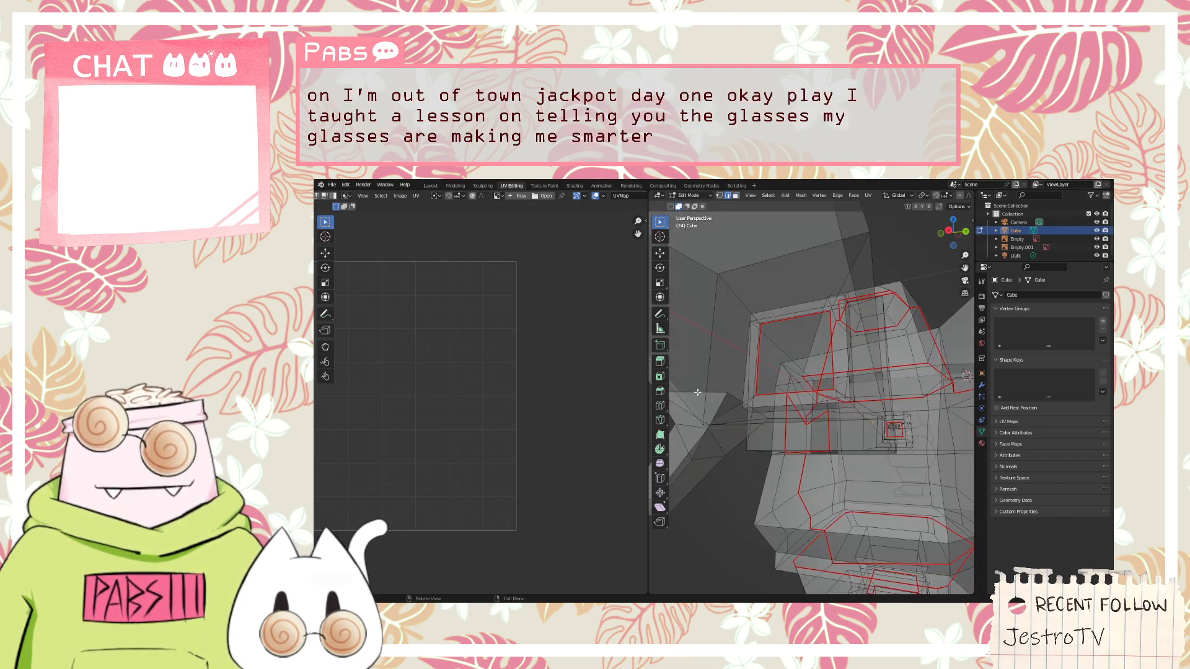
middle_drag(695, 392, 706, 348)
click(714, 334)
right_click(707, 362)
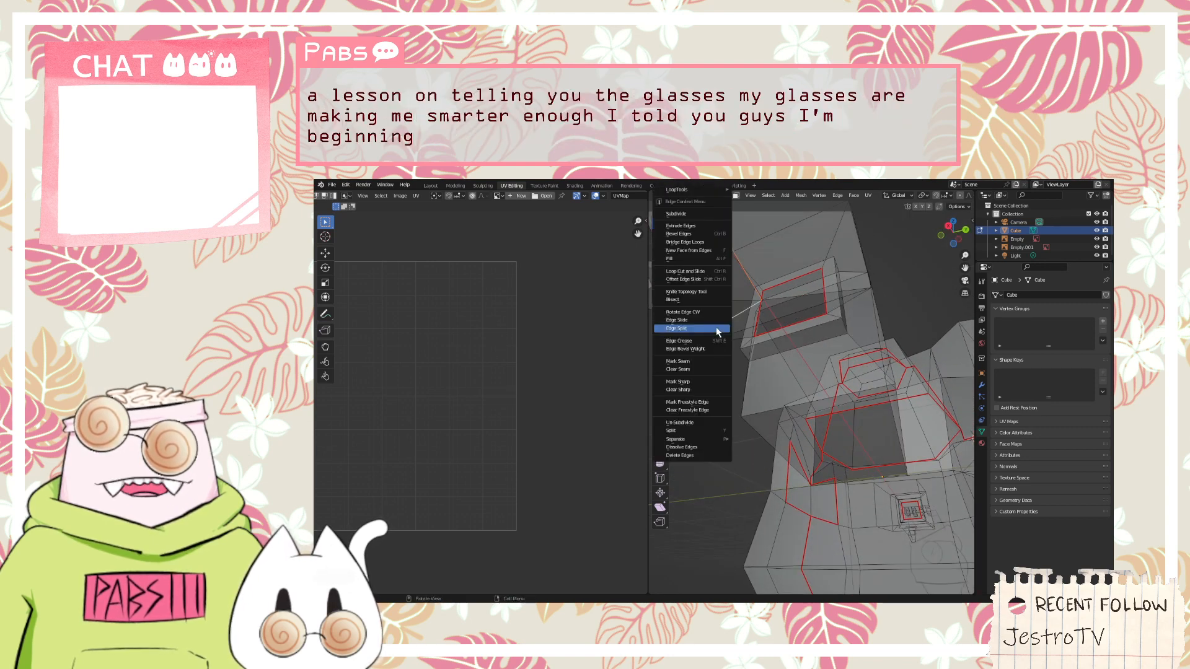
click(707, 363)
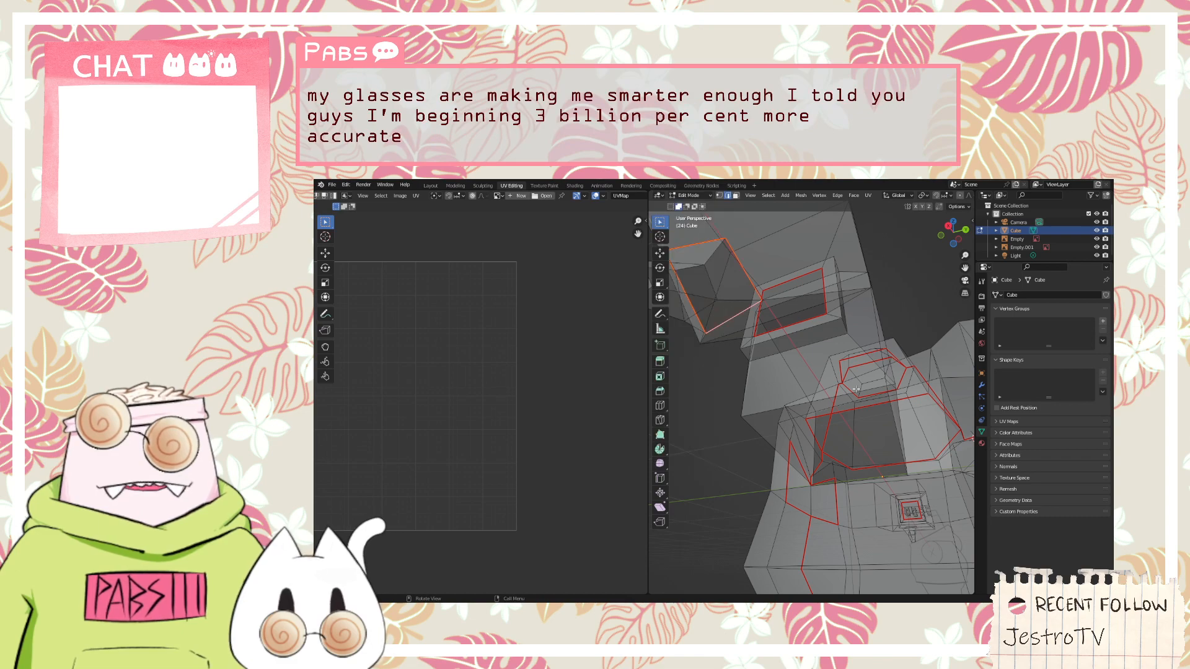
Mark the selected edges around the bases of the four fingers as seams and view the fingertips
shift+middle_drag(856, 393, 859, 404)
scroll(860, 406, down, 4)
middle_drag(797, 325, 795, 282)
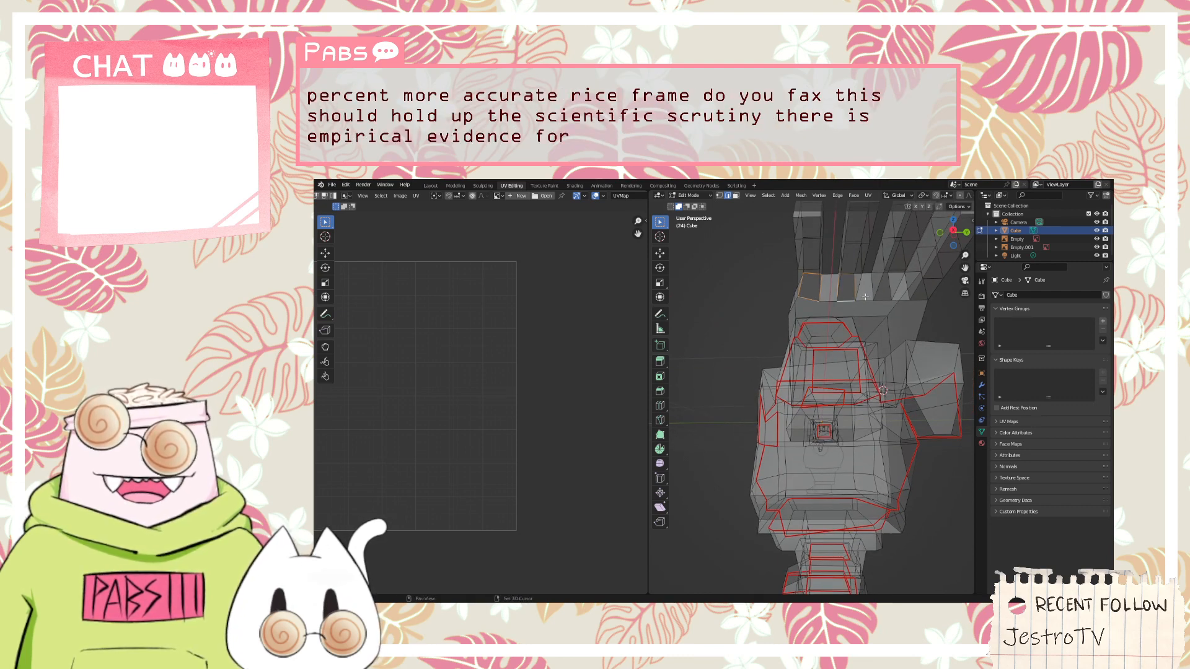
right_click(916, 299)
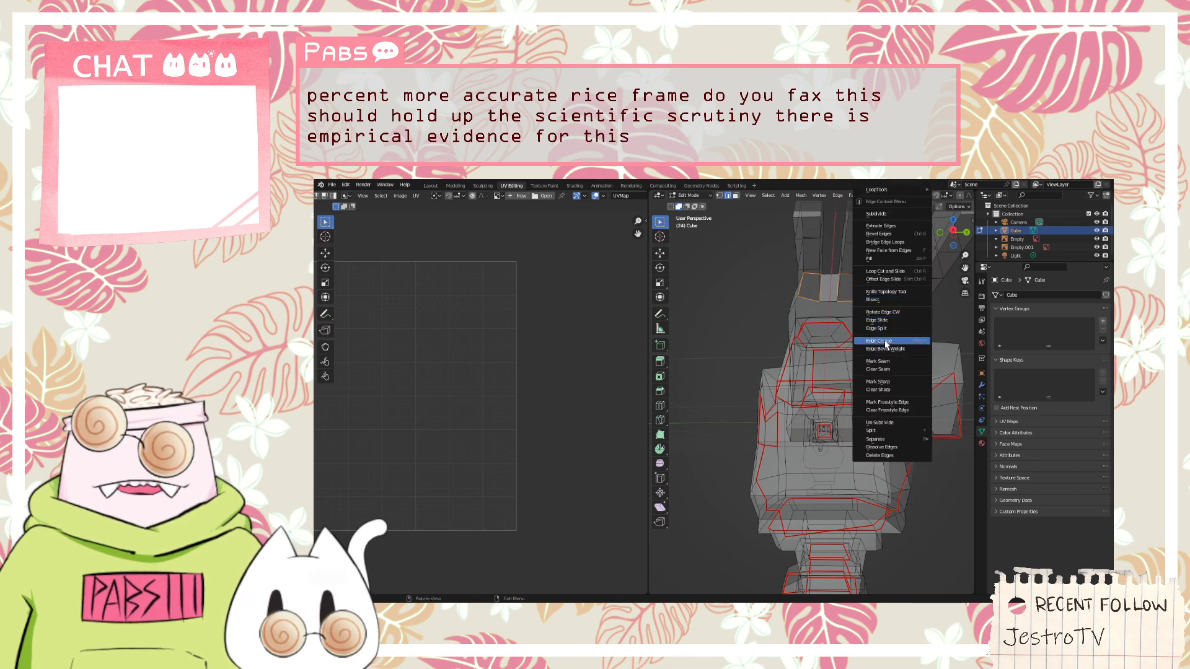
click(877, 361)
middle_drag(727, 401, 701, 474)
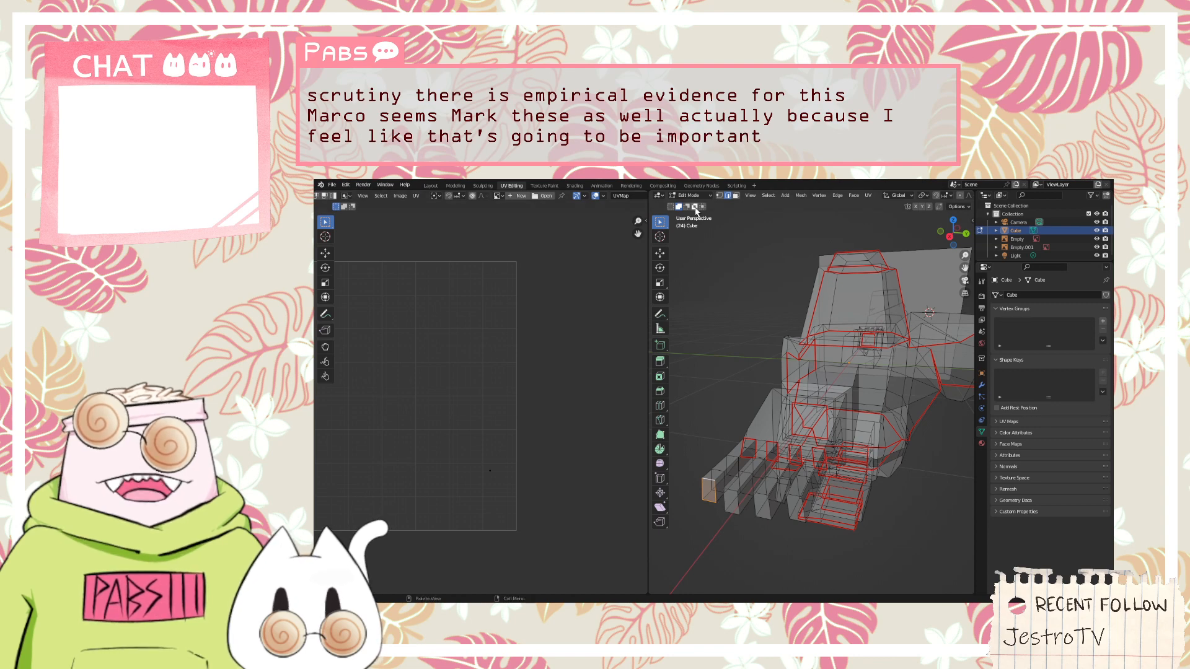
Select the end faces of the four fingertips, switch to edge selection and mark their outlines as seams
shift+click(730, 502)
shift+click(774, 512)
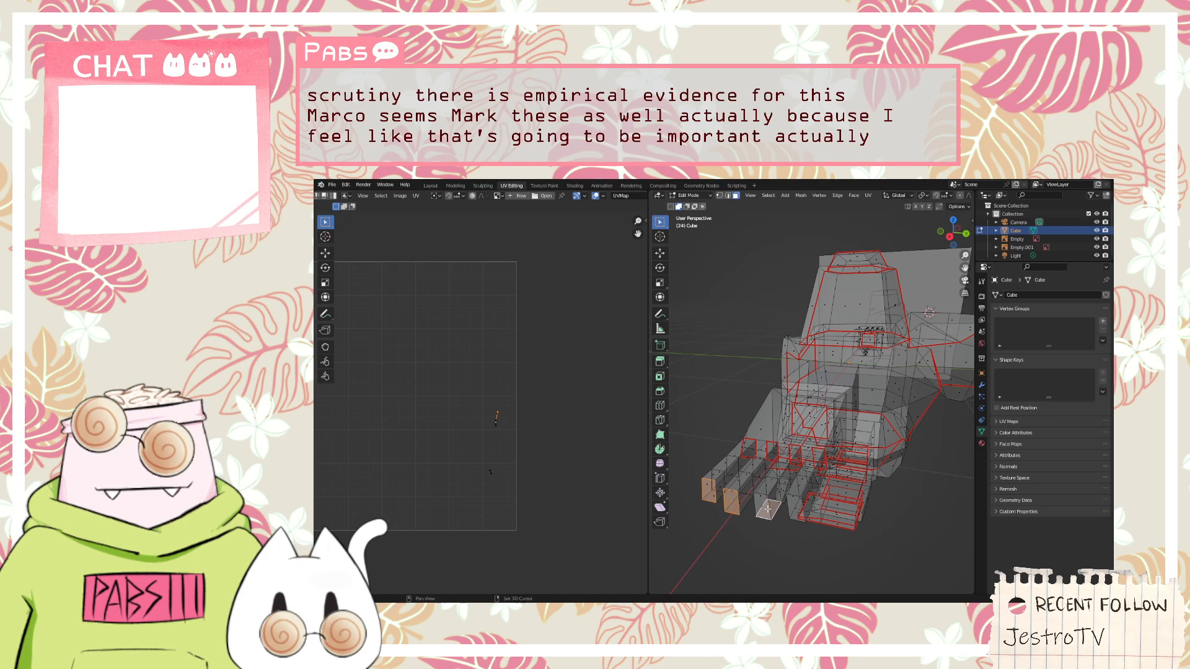
shift+click(800, 507)
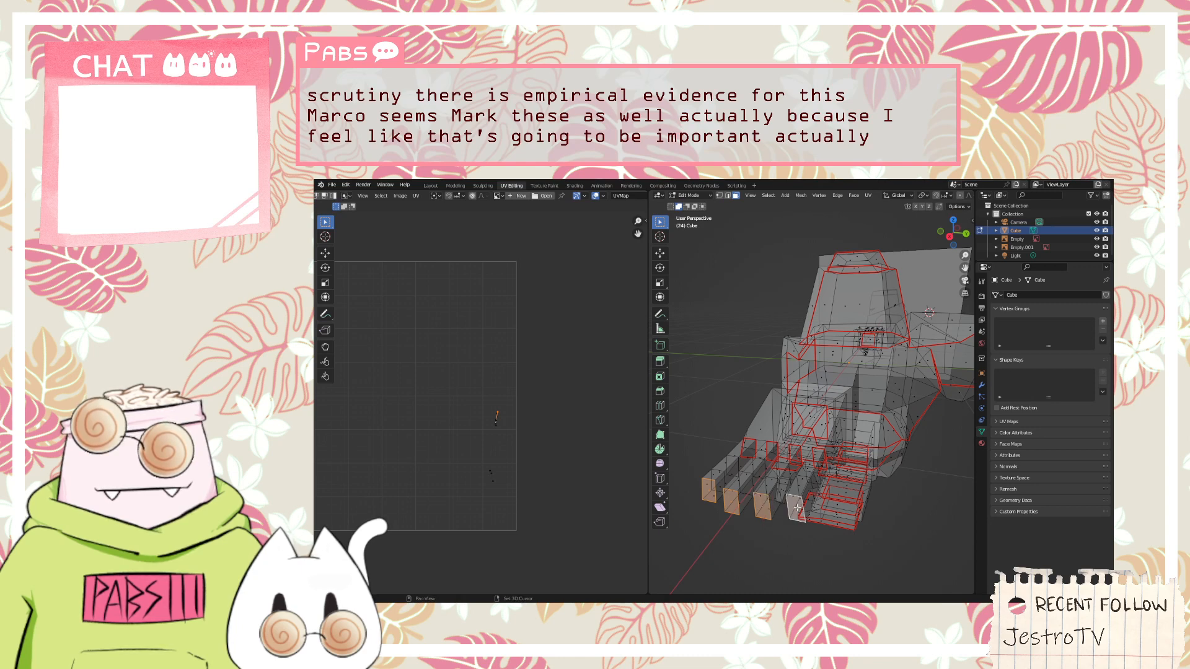
right_click(797, 508)
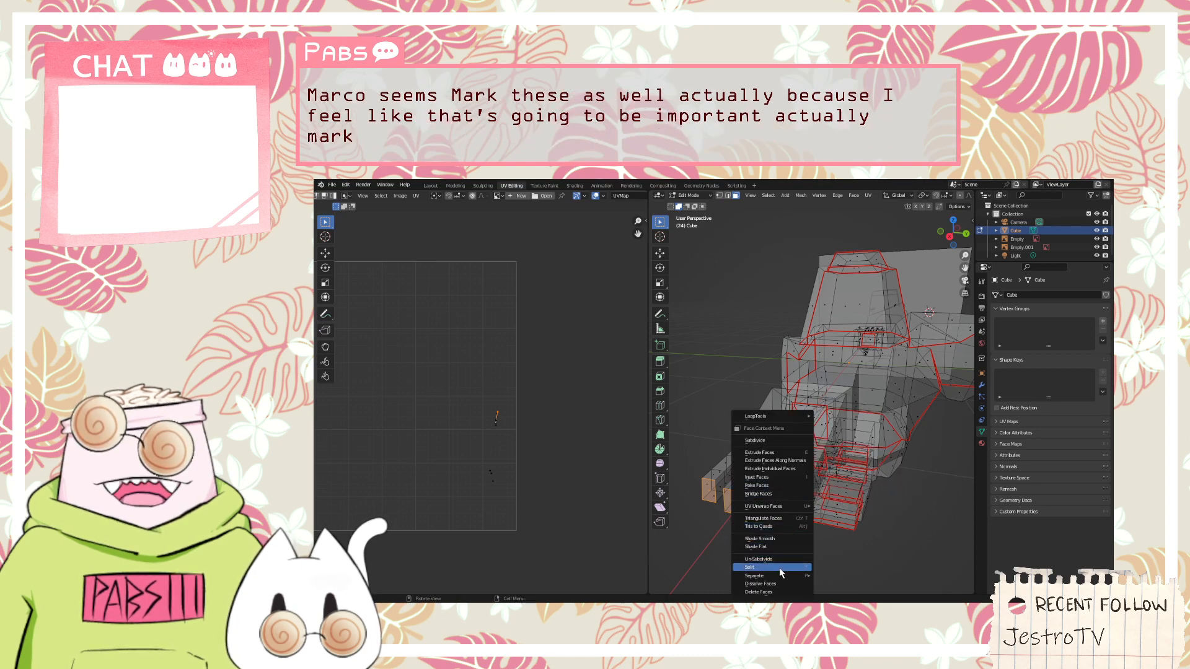
key(Escape)
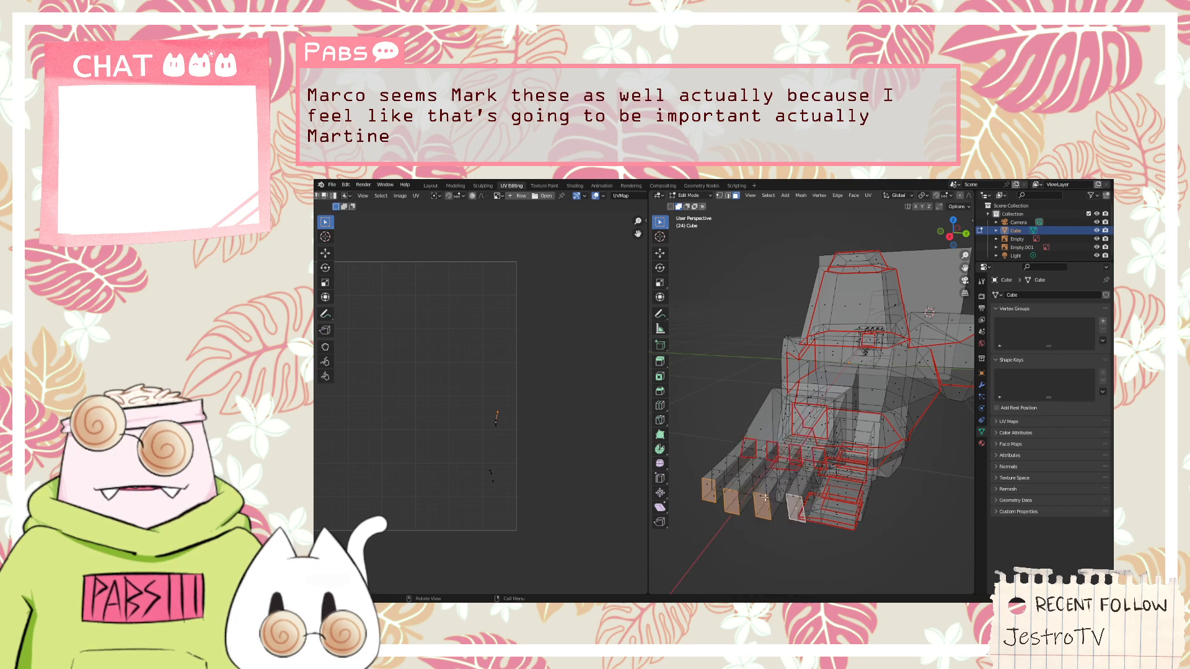
right_click(766, 499)
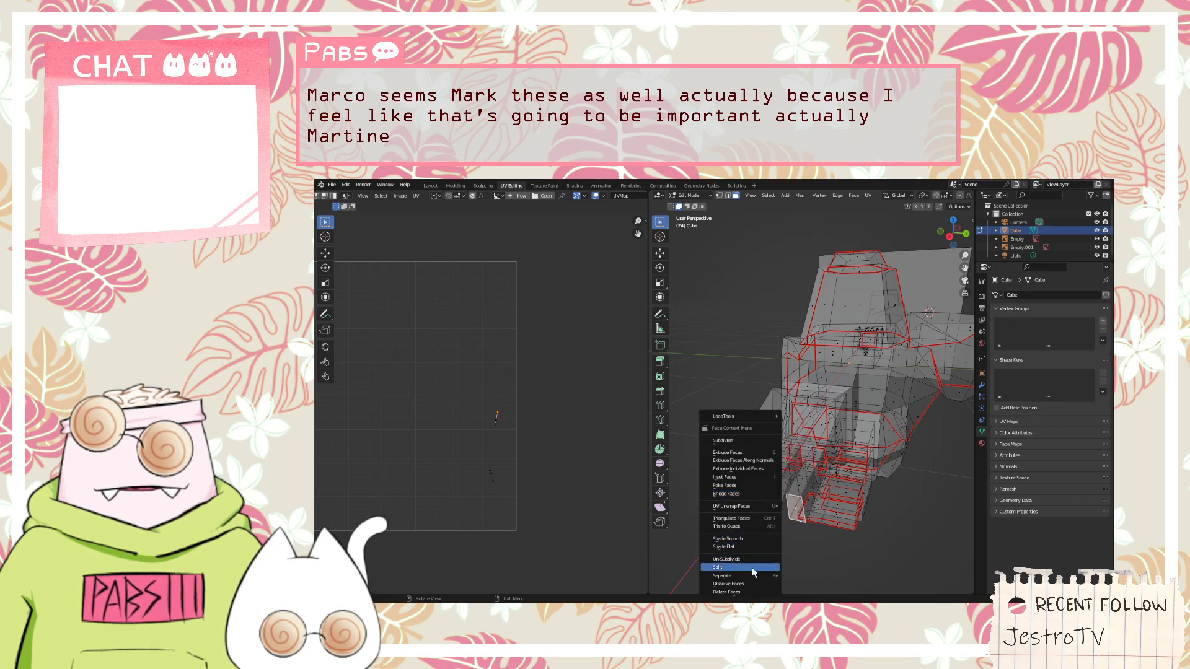
click(755, 548)
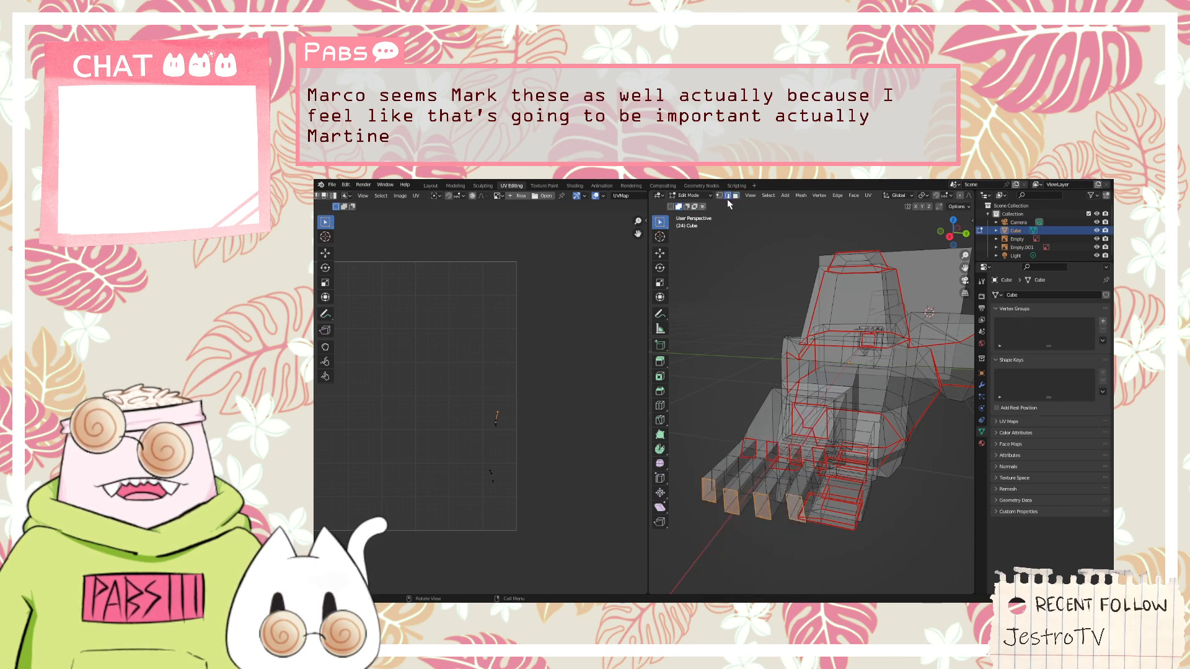
right_click(763, 499)
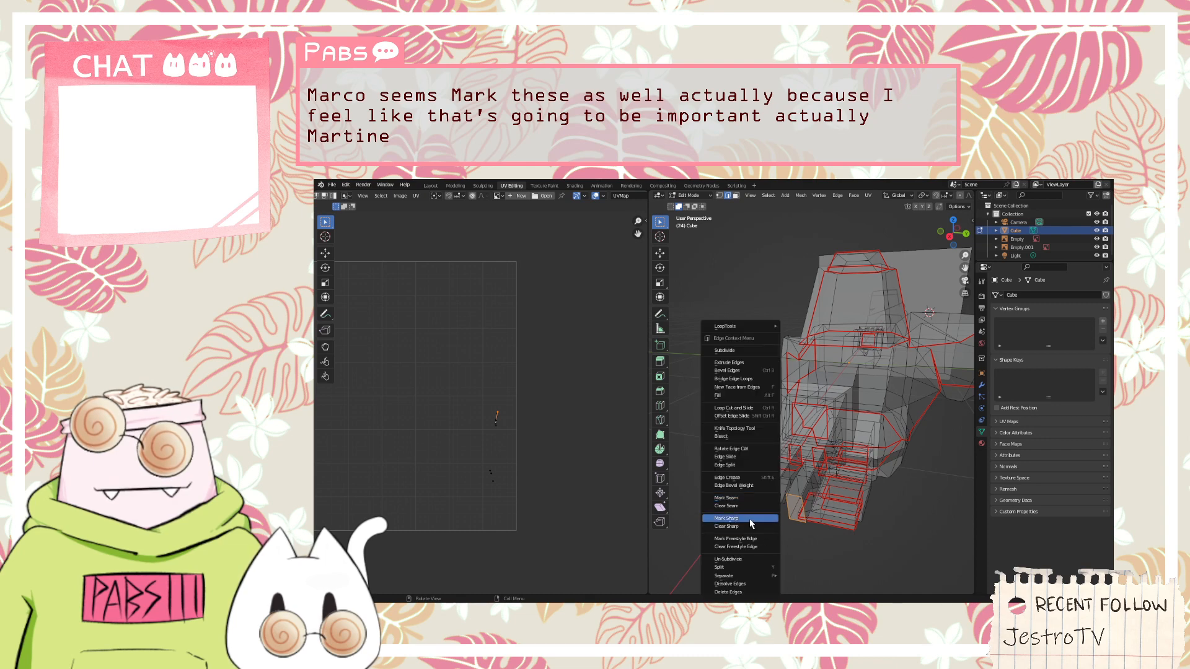
click(751, 498)
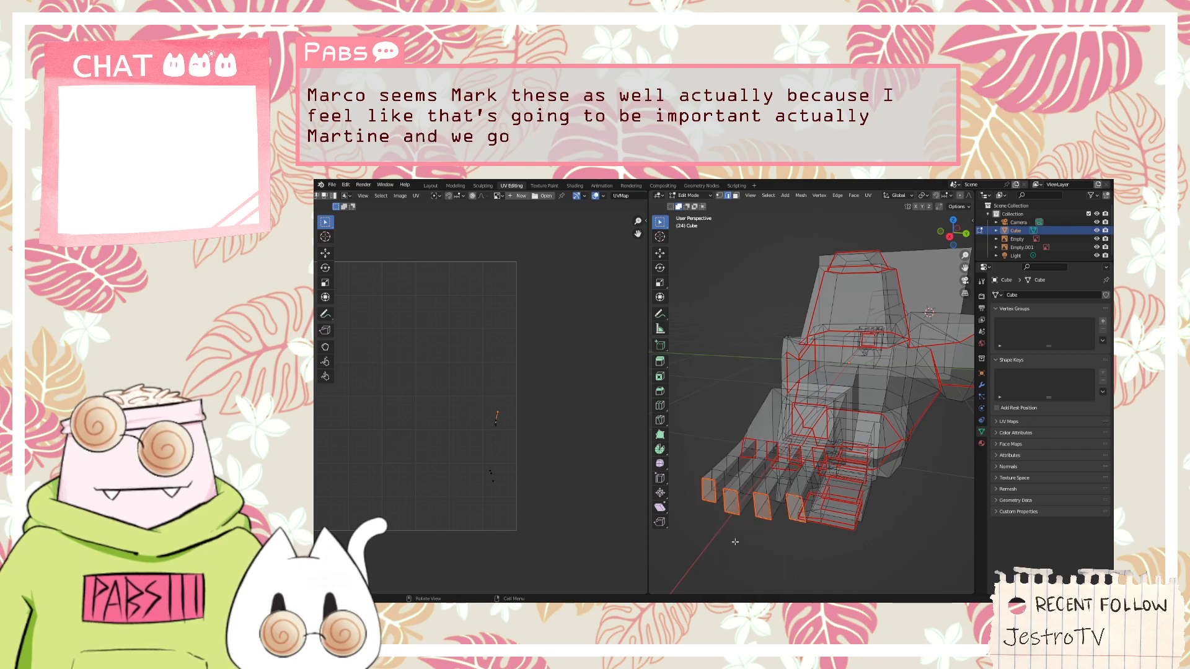
Select the whole mesh to check its UV layout, and clear the selection
middle_drag(733, 548, 733, 494)
key(a)
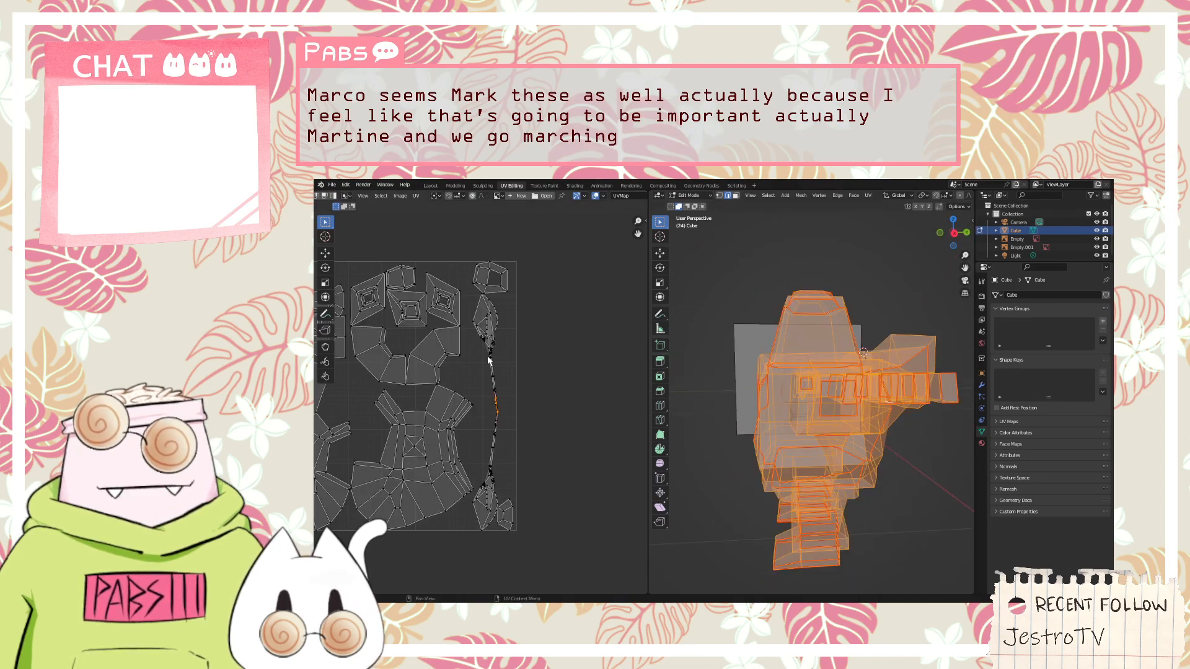
click(693, 472)
Select the edges around the tip of the thumb and mark them as a seam
middle_drag(699, 465, 737, 372)
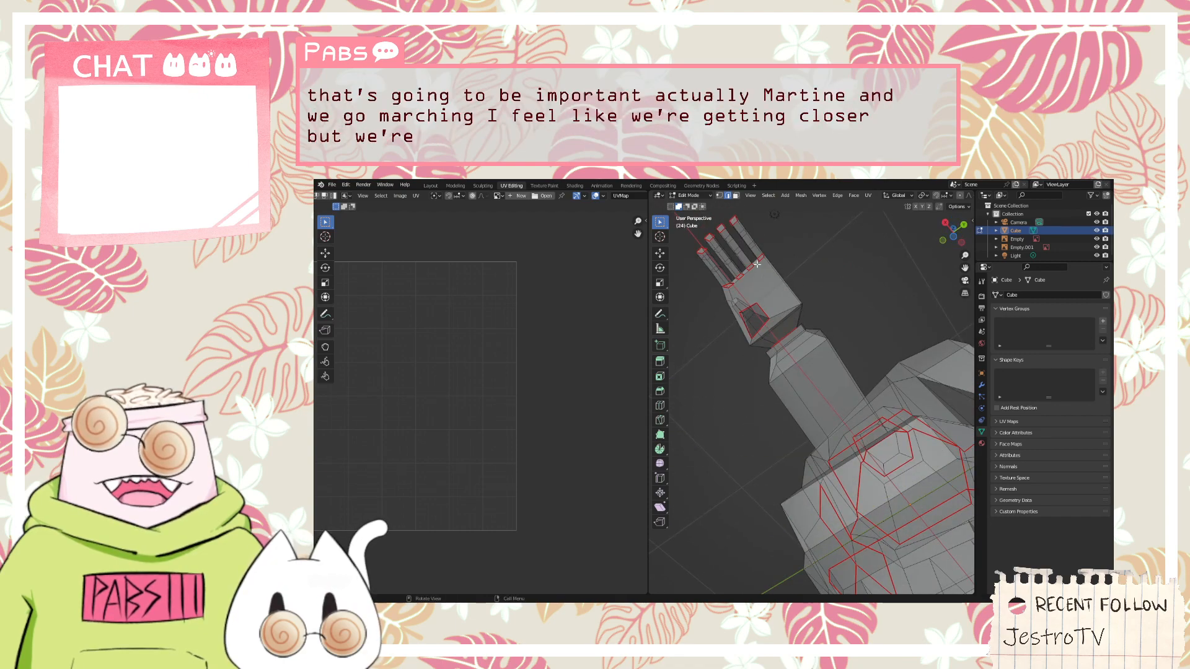
scroll(722, 268, up, 4)
middle_drag(722, 268, 756, 321)
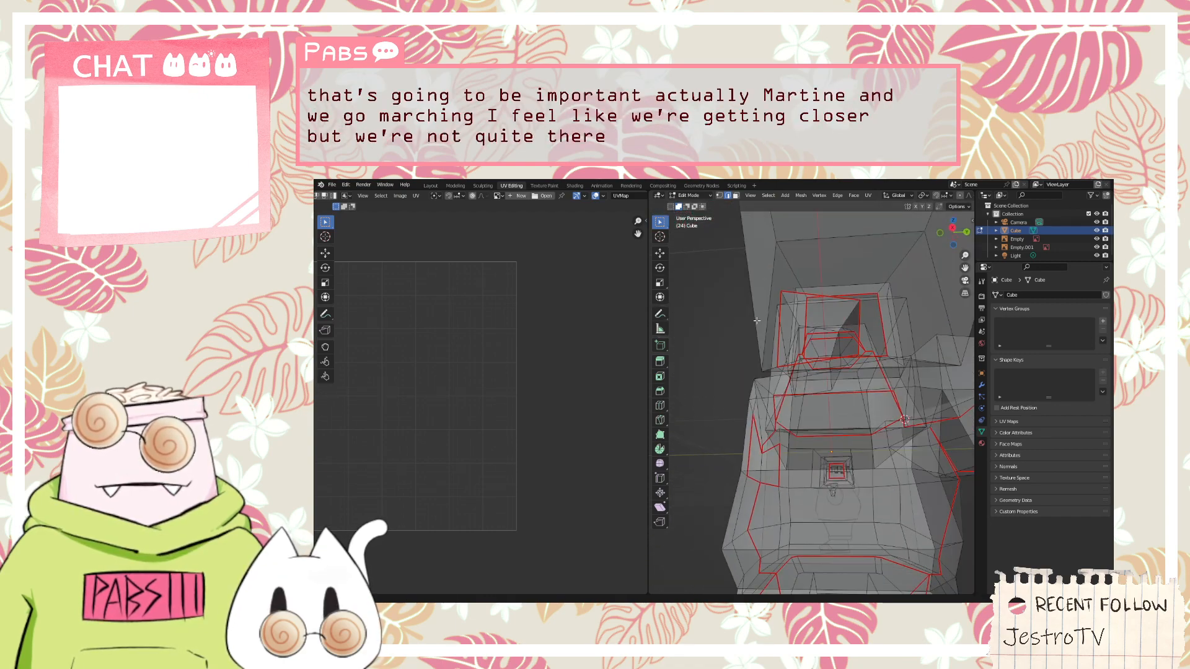
middle_drag(815, 367, 814, 375)
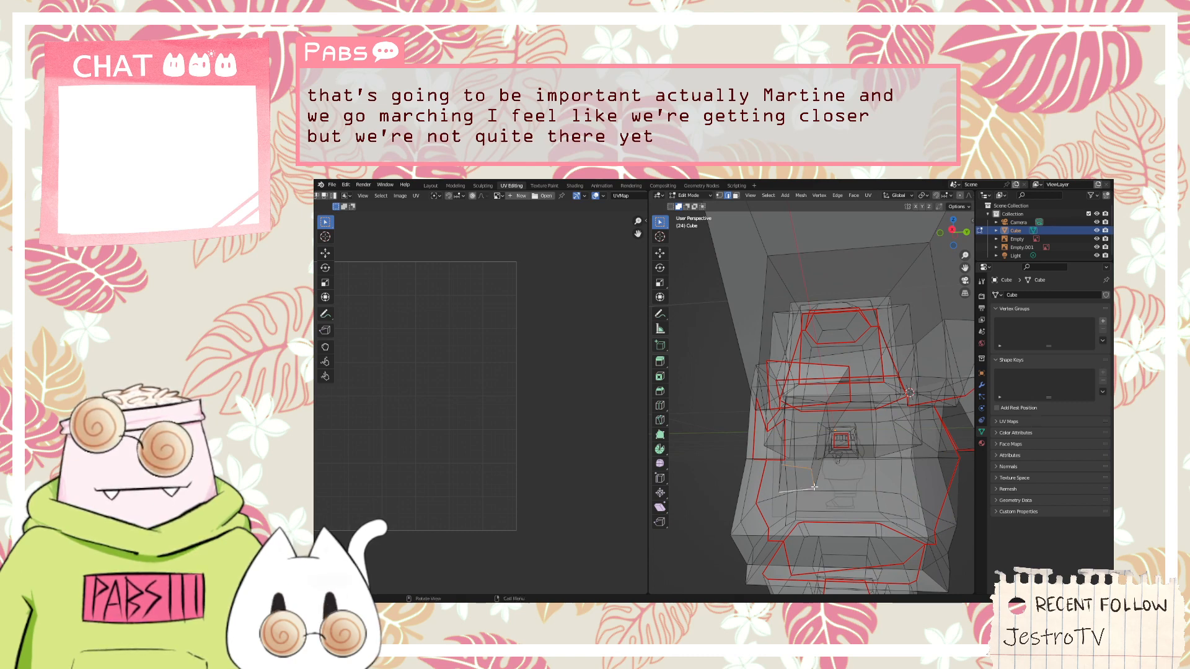
middle_drag(814, 488, 824, 489)
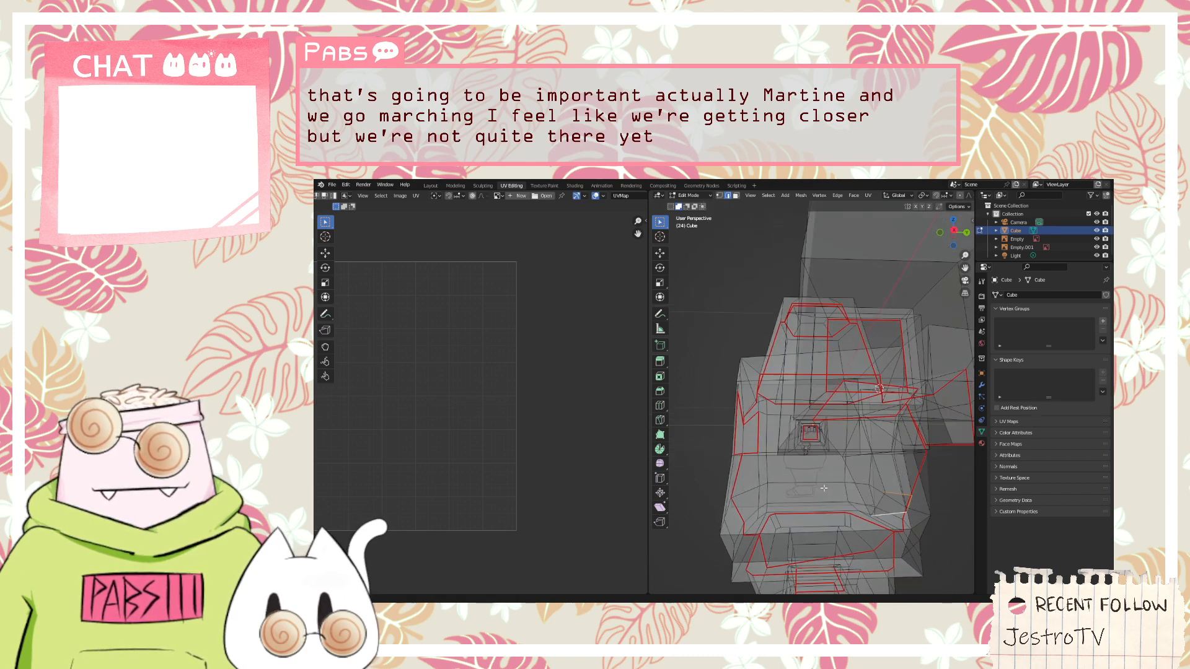
right_click(879, 498)
click(849, 499)
scroll(716, 409, down, 3)
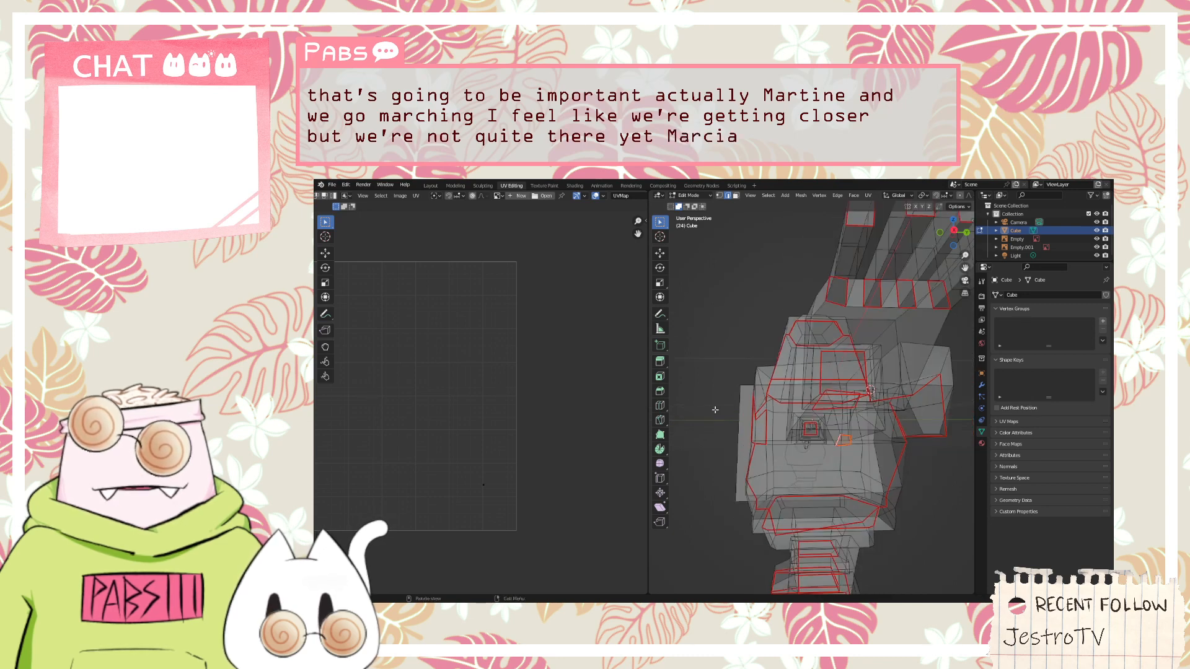
Box-select the hand up to the wrist to check its UVs, and clear the selection
middle_drag(715, 410, 919, 475)
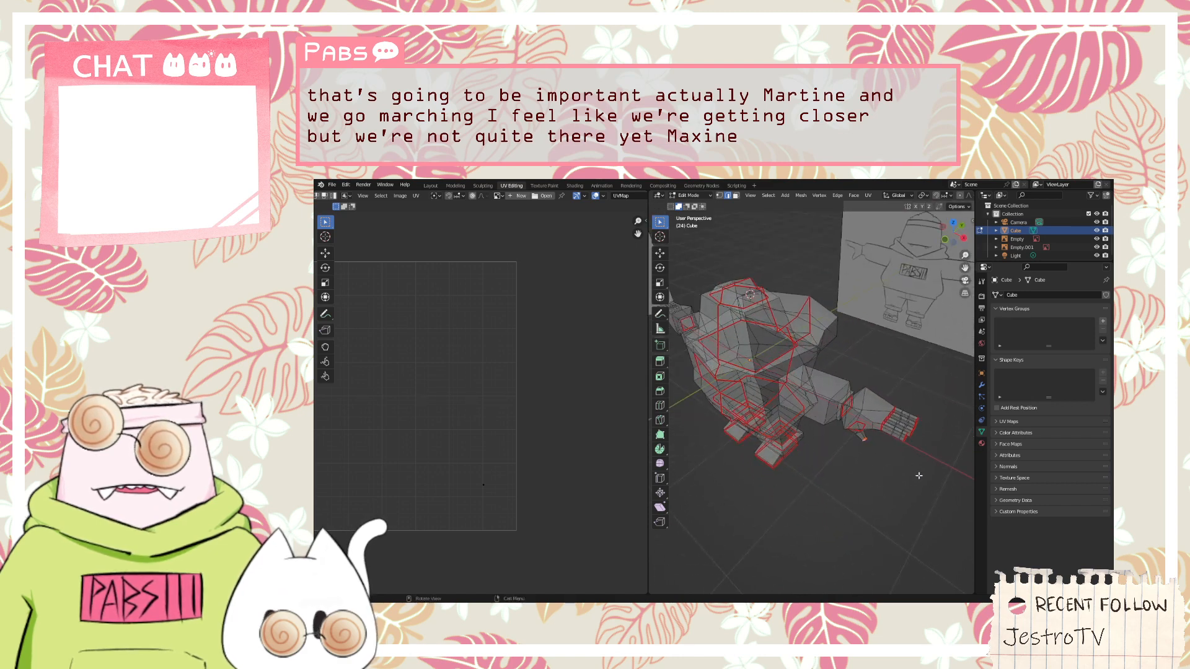
drag(925, 482, 827, 385)
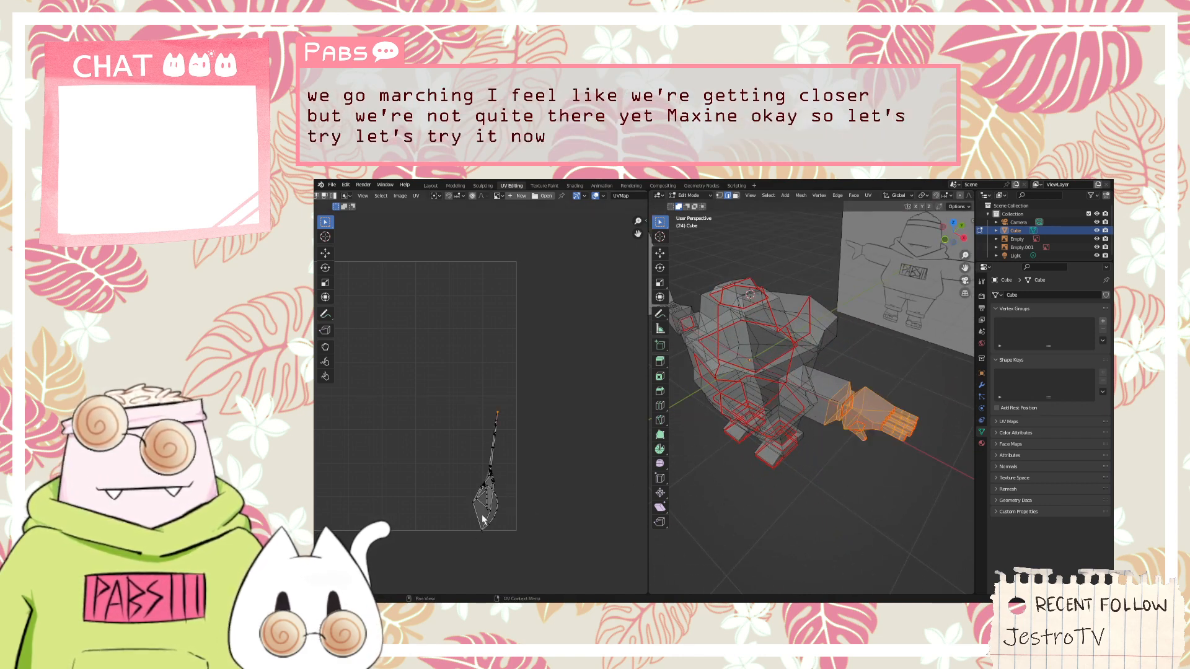
middle_drag(762, 397, 790, 399)
scroll(759, 404, up, 4)
scroll(505, 475, up, 2)
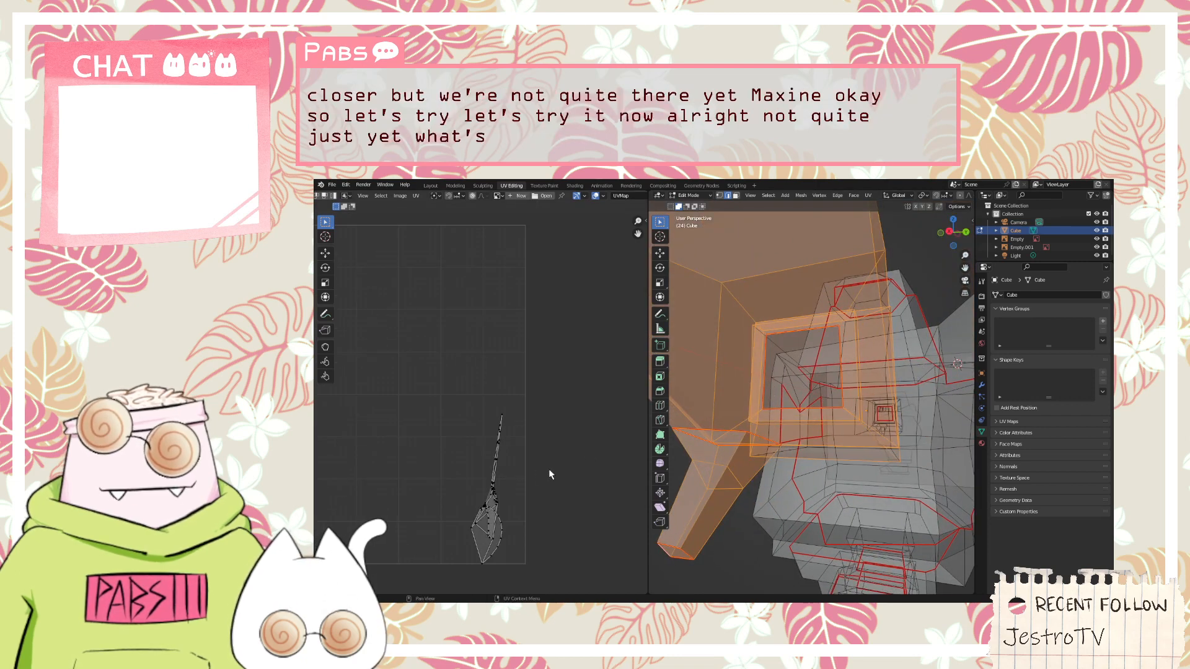
click(696, 467)
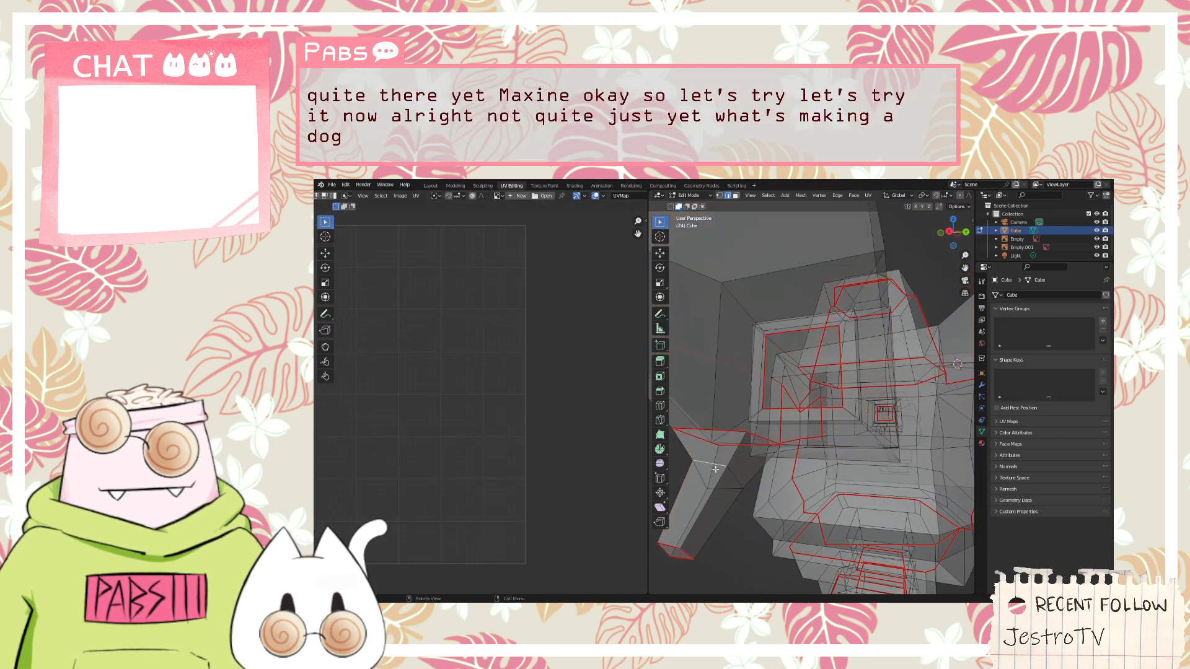
Box-select the thumb and add the edges around its base to locate them in the UV layout
shift+drag(732, 578, 647, 465)
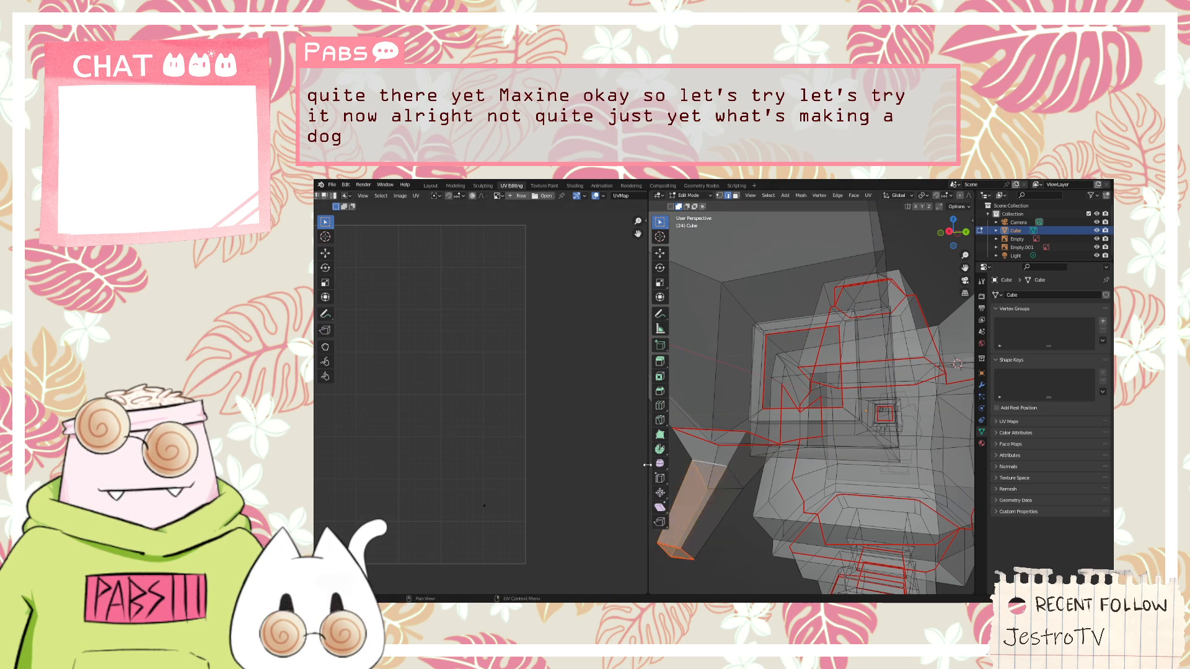
shift+drag(740, 584, 640, 462)
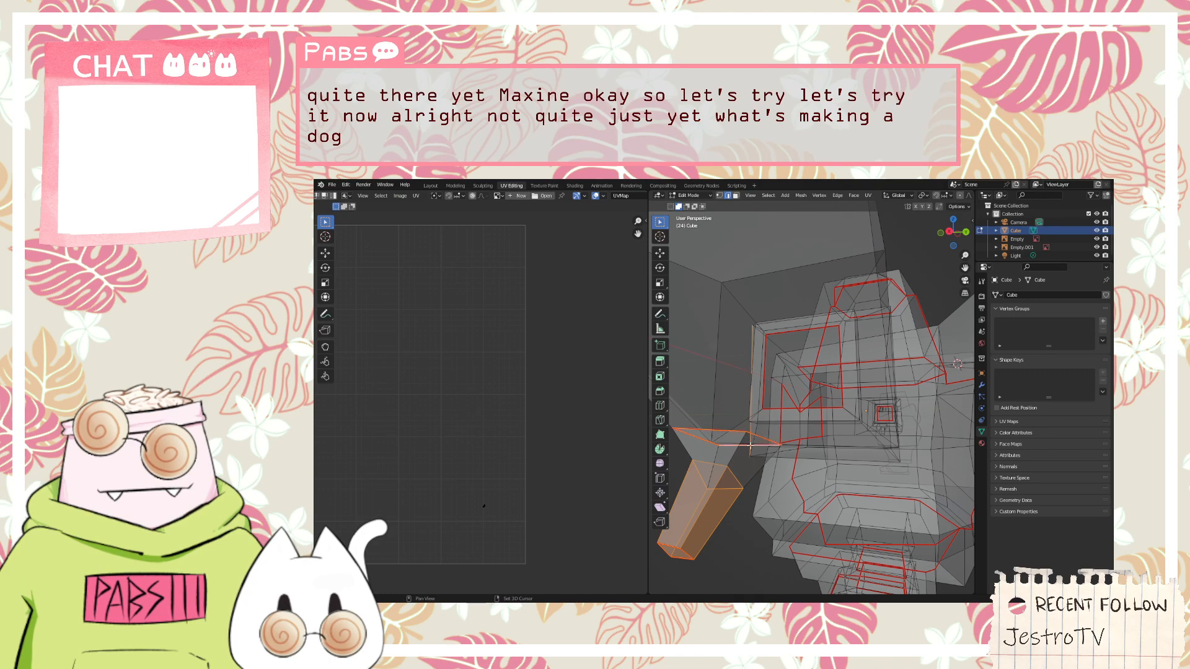
middle_drag(727, 419, 879, 465)
scroll(874, 462, up, 5)
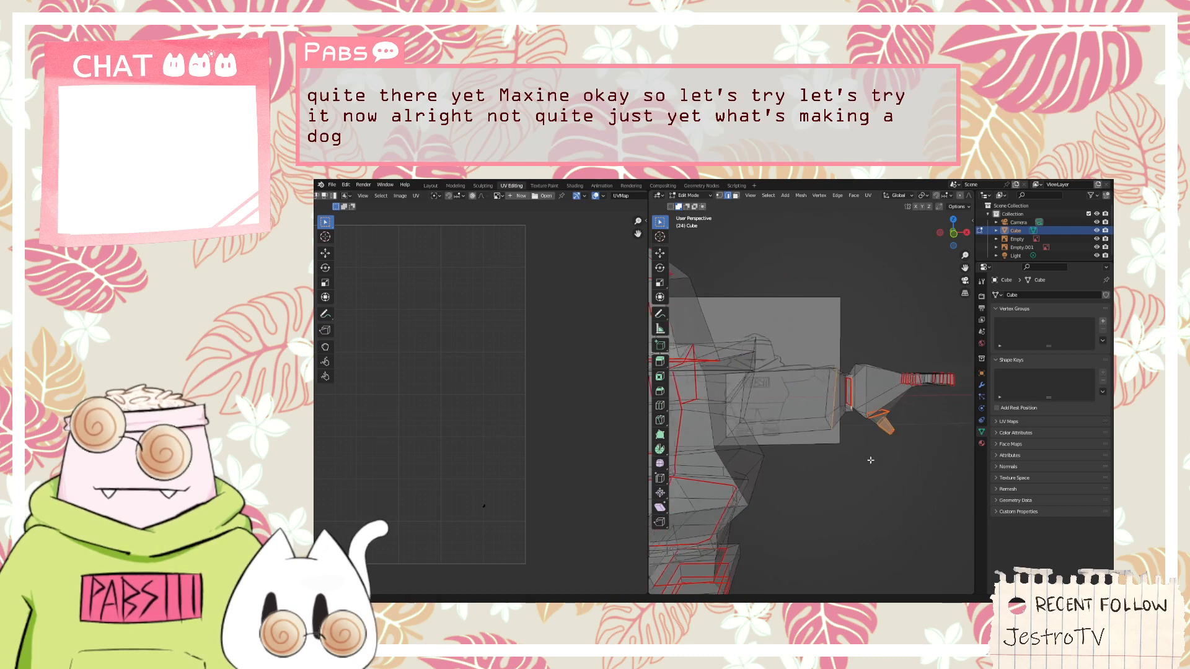
Extend the selection across the wrist to the end of the sleeve to check its UVs
drag(873, 463, 838, 422)
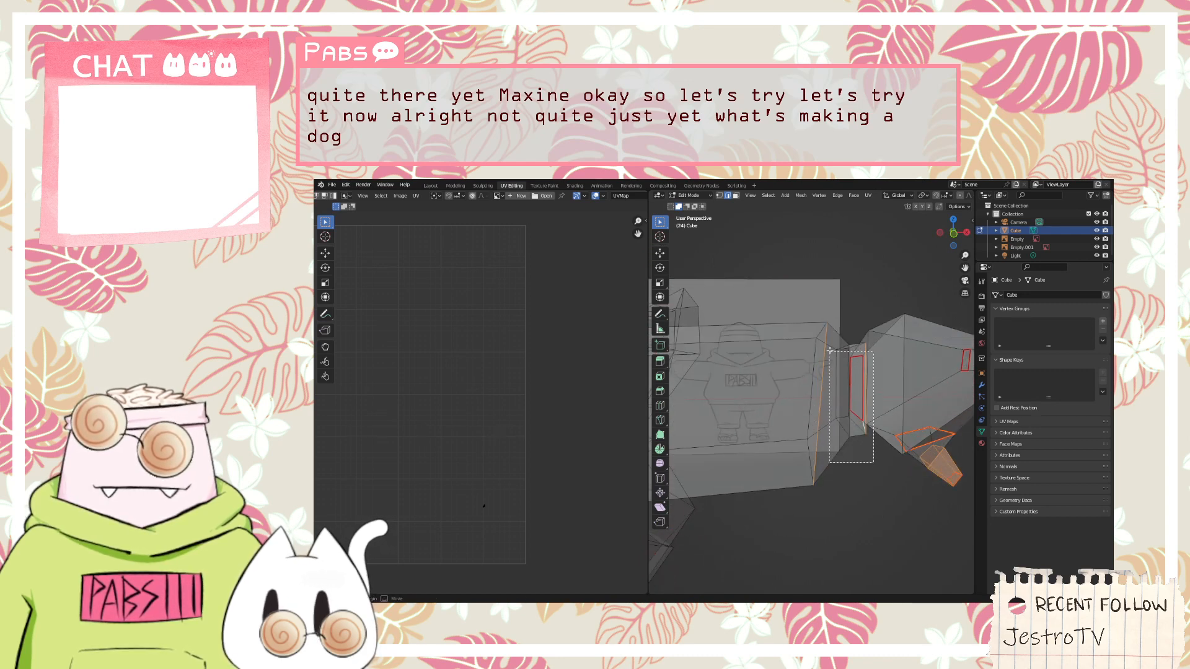
drag(829, 350, 832, 327)
middle_drag(887, 493, 875, 494)
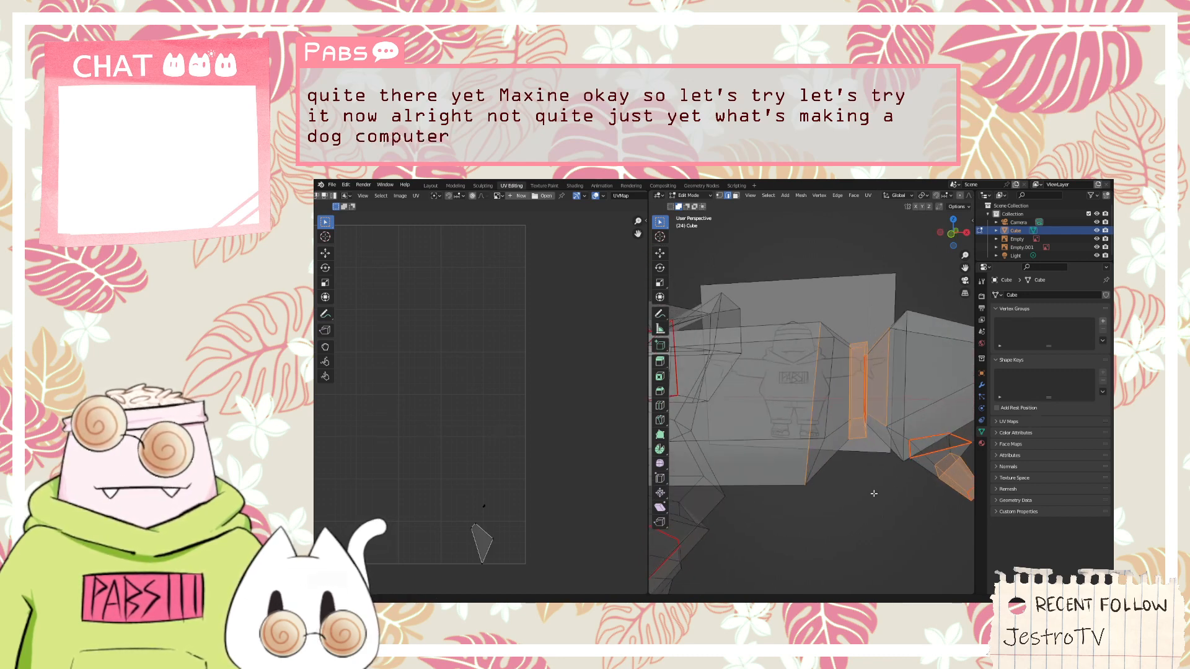
shift+drag(891, 497, 829, 323)
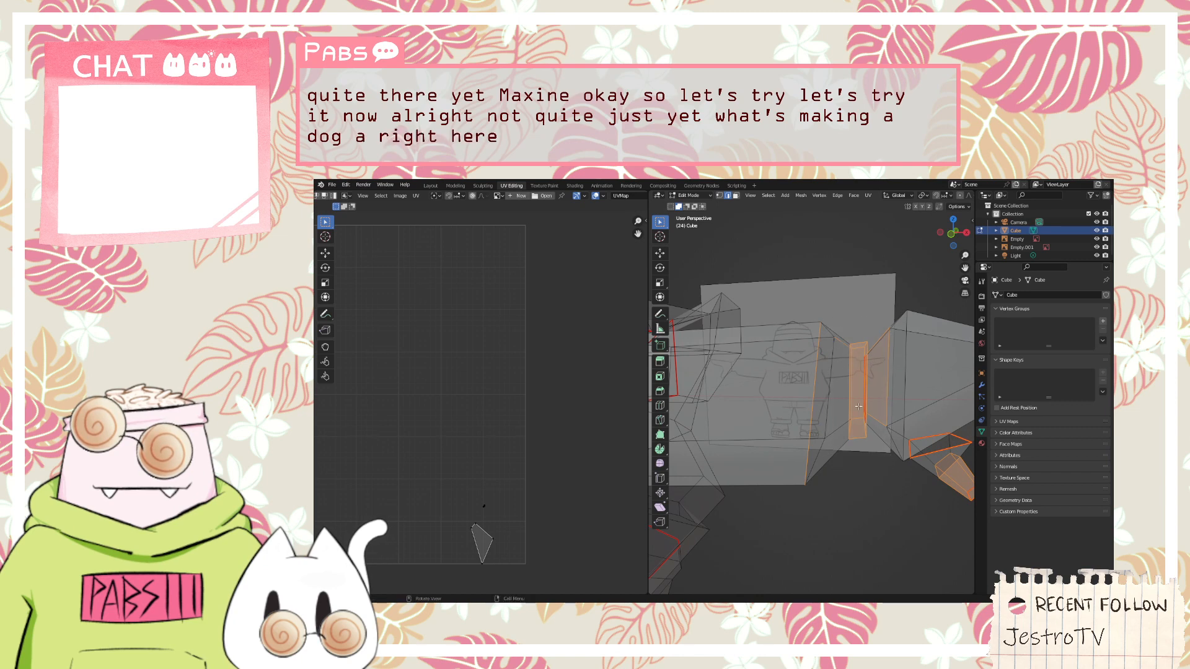
middle_drag(858, 406, 793, 315)
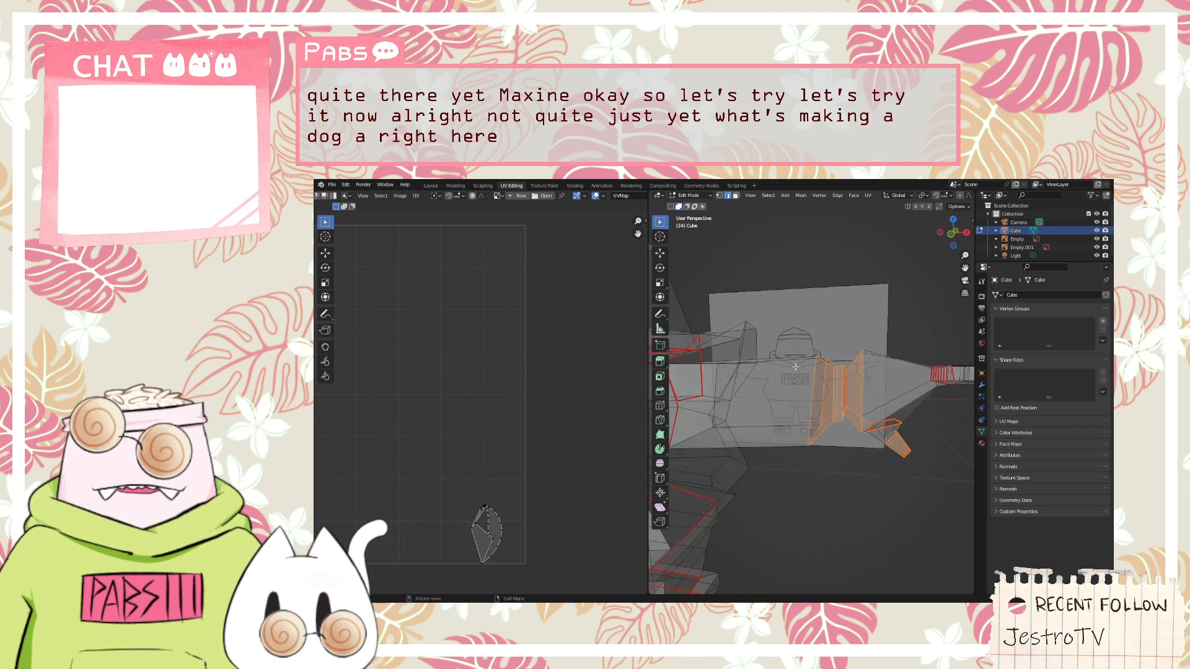
Examine the UV shapes of the selected wrist and thumb faces up close
scroll(494, 524, up, 4)
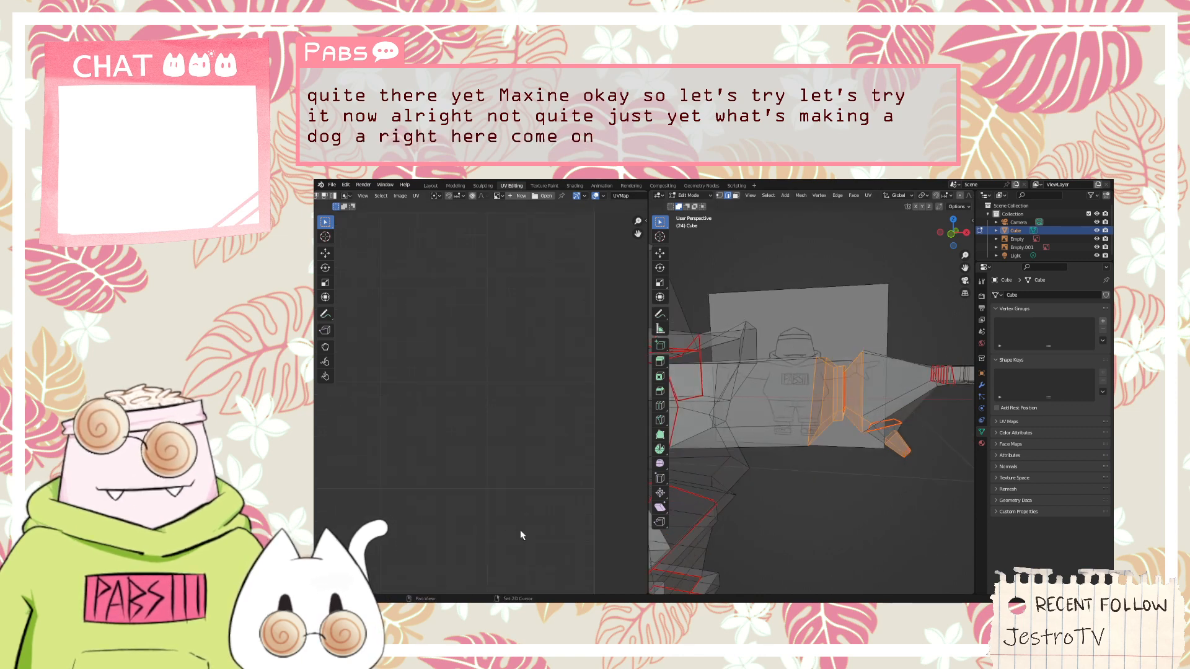
middle_drag(522, 535, 529, 257)
scroll(493, 474, up, 2)
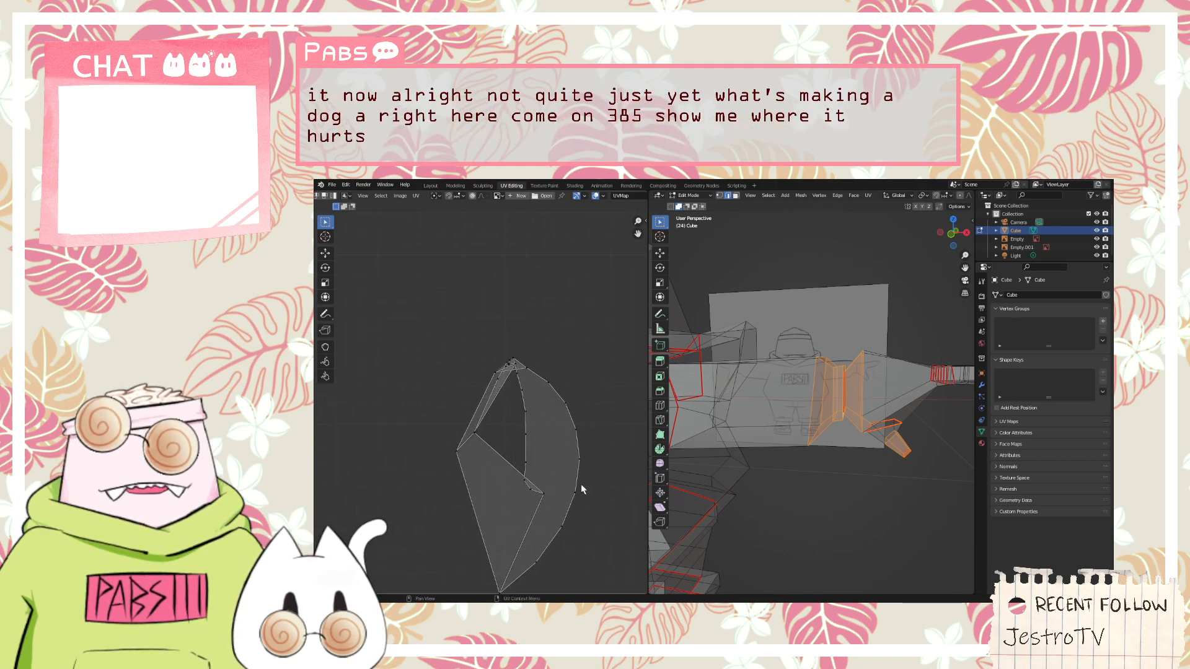
scroll(576, 488, up, 1)
middle_drag(868, 444, 821, 422)
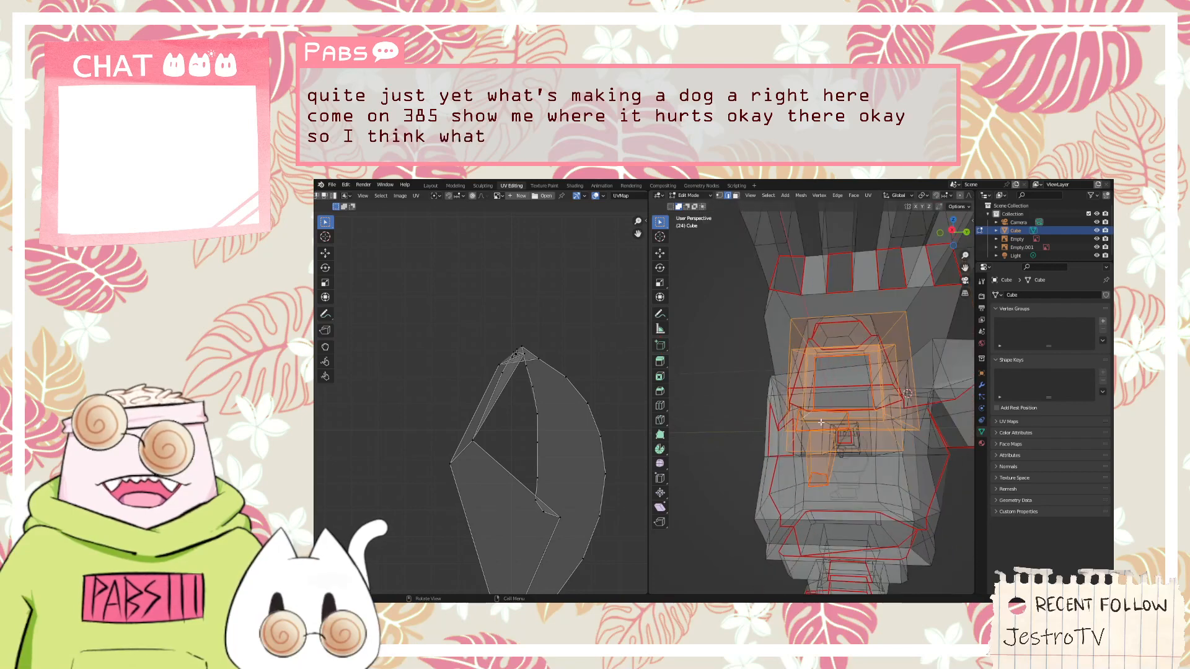
Inspect the selected wrist and thumb area in different selection modes for missing seams, and clear the selection
click(736, 196)
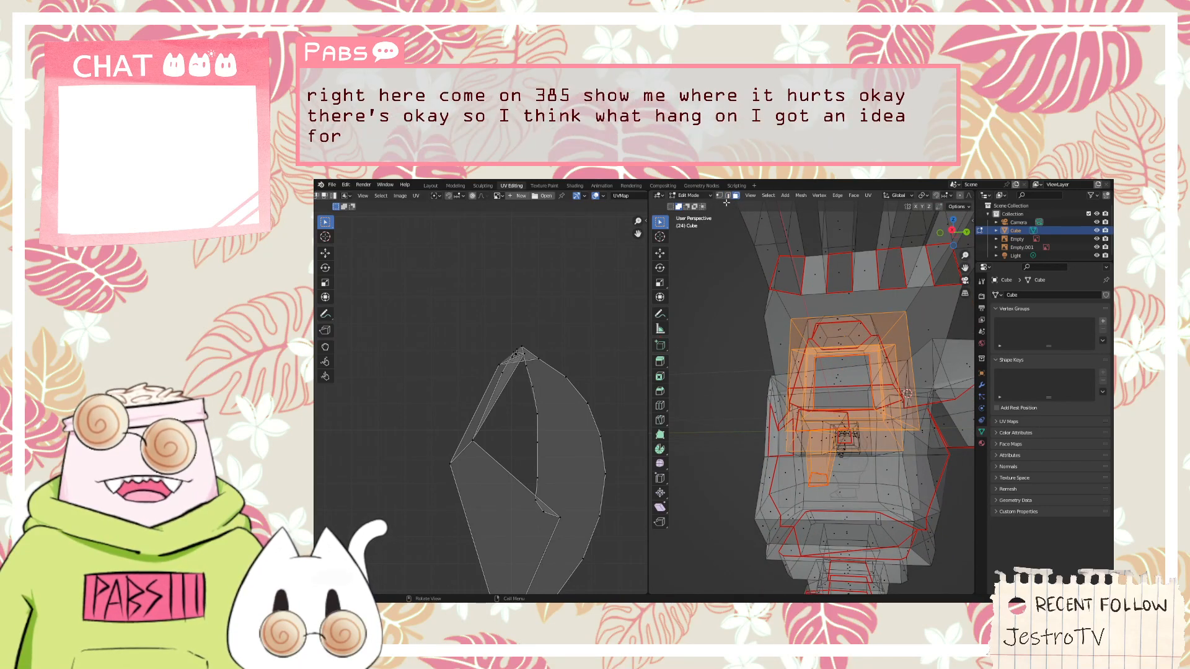
click(719, 196)
click(727, 196)
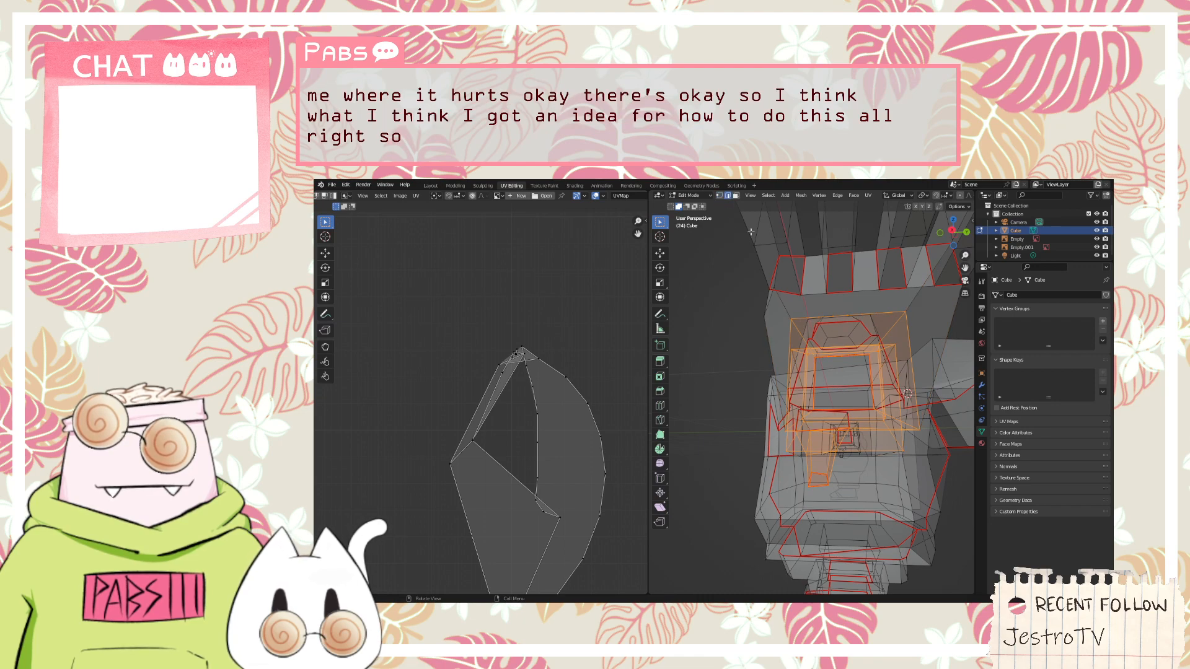
scroll(896, 438, down, 2)
middle_drag(845, 454, 813, 433)
scroll(874, 439, up, 3)
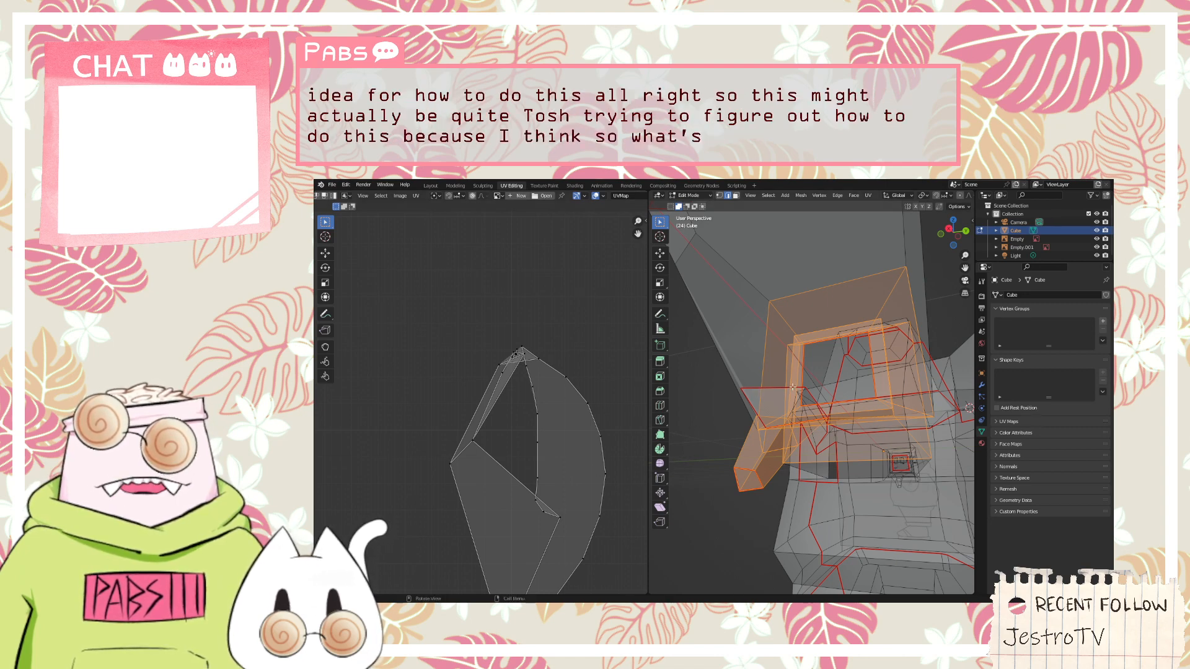
scroll(783, 393, down, 4)
middle_drag(783, 393, 787, 516)
key(alt+a)
Box-select the palm, fingers and thumb and examine their UVs up close
scroll(786, 516, down, 3)
drag(791, 530, 677, 308)
scroll(590, 388, up, 1)
scroll(590, 389, down, 5)
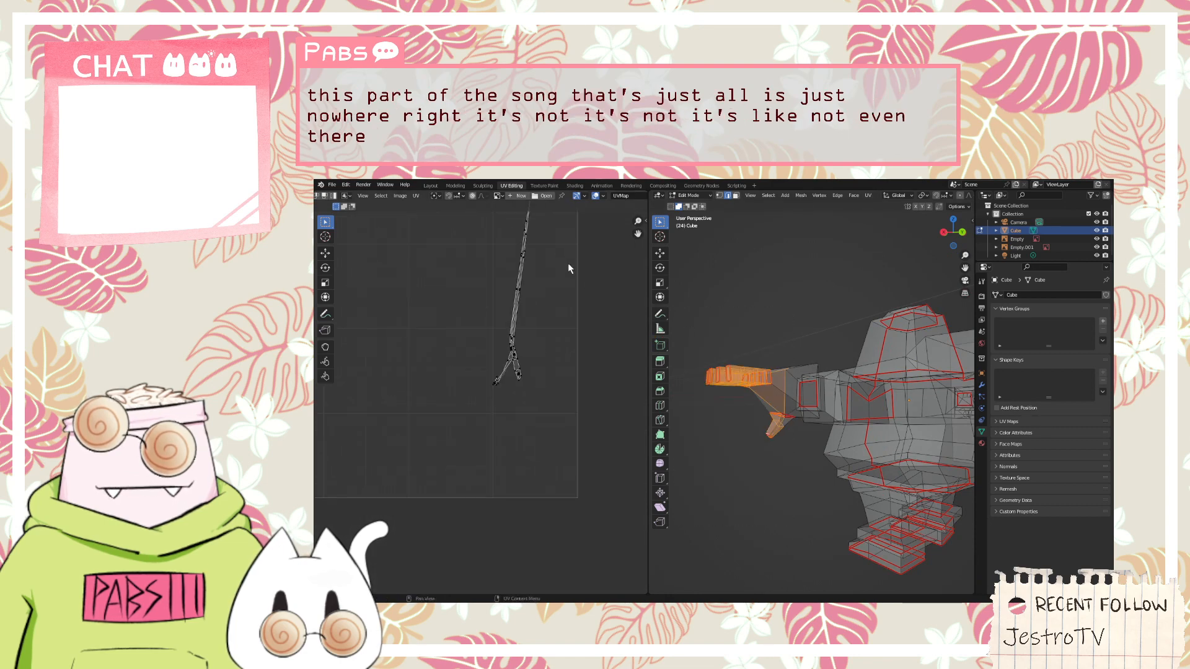
scroll(545, 288, up, 4)
scroll(608, 273, up, 3)
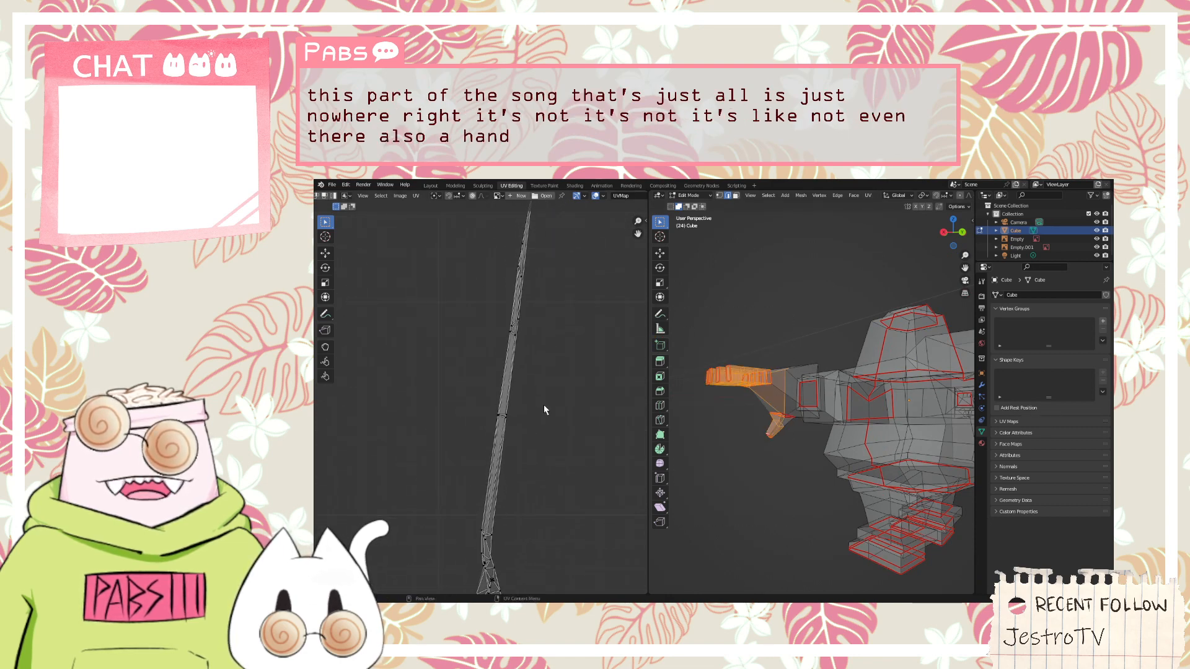
Select the whole mesh and examine the hand's narrow UV strip within the full layout
key(a)
scroll(555, 432, down, 6)
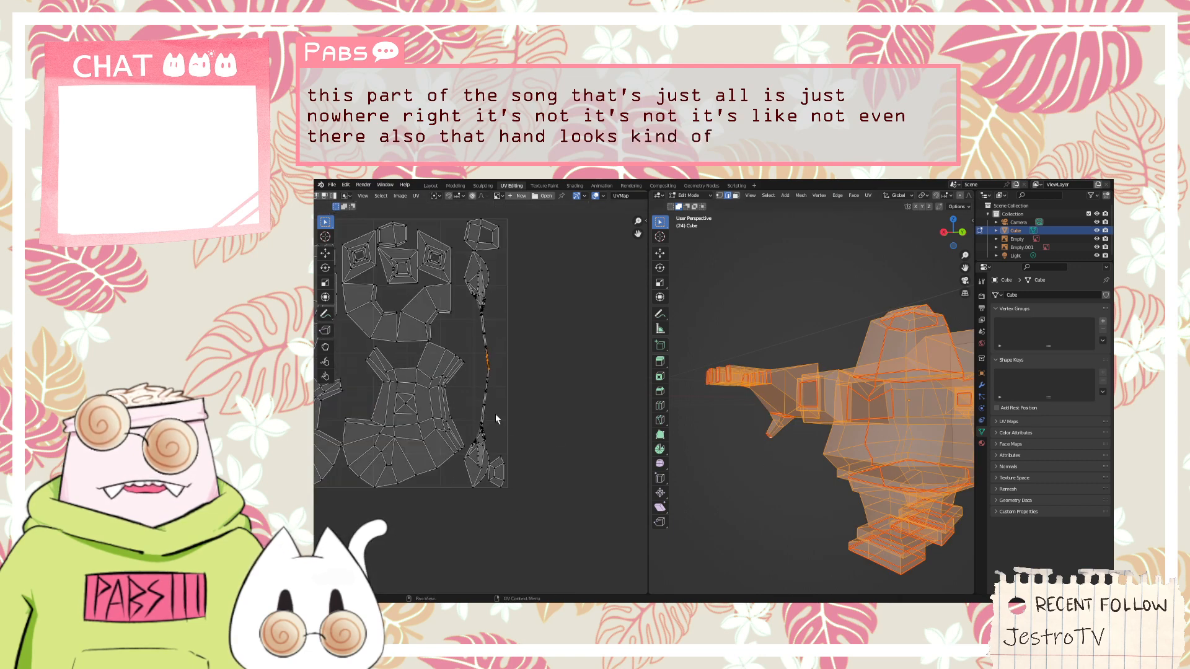
scroll(495, 412, up, 2)
scroll(479, 359, down, 5)
scroll(466, 291, up, 5)
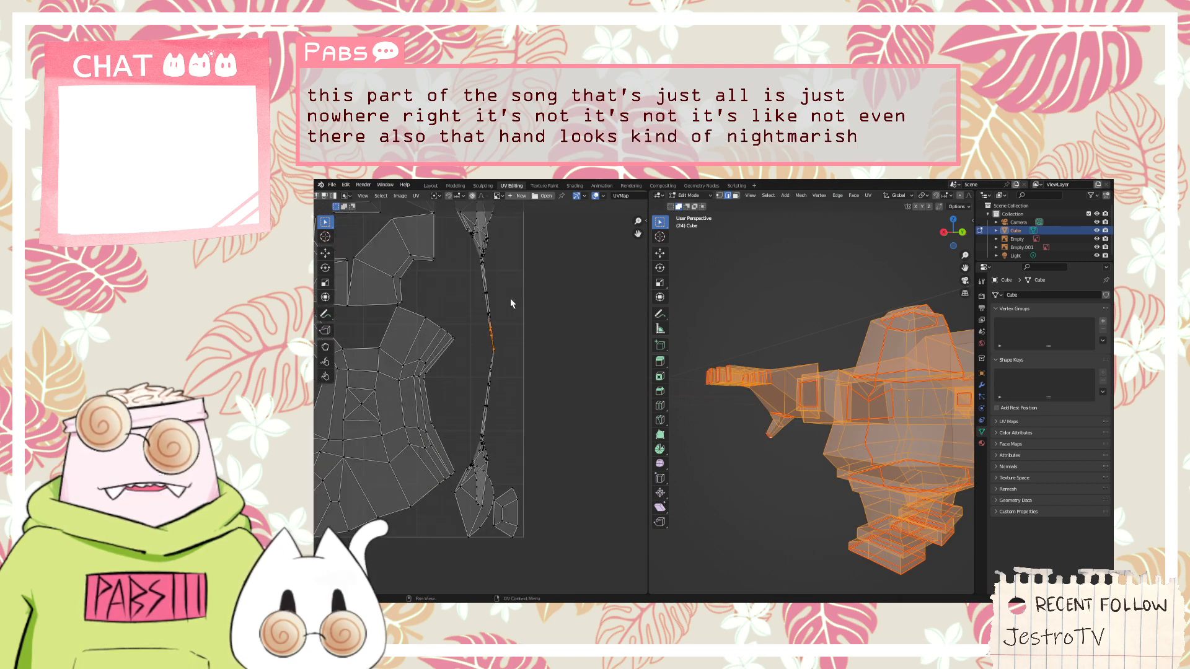
Examine the narrow UV strip up close and review the full UV layout against the character model from several sides
middle_drag(712, 434, 634, 463)
scroll(500, 404, up, 8)
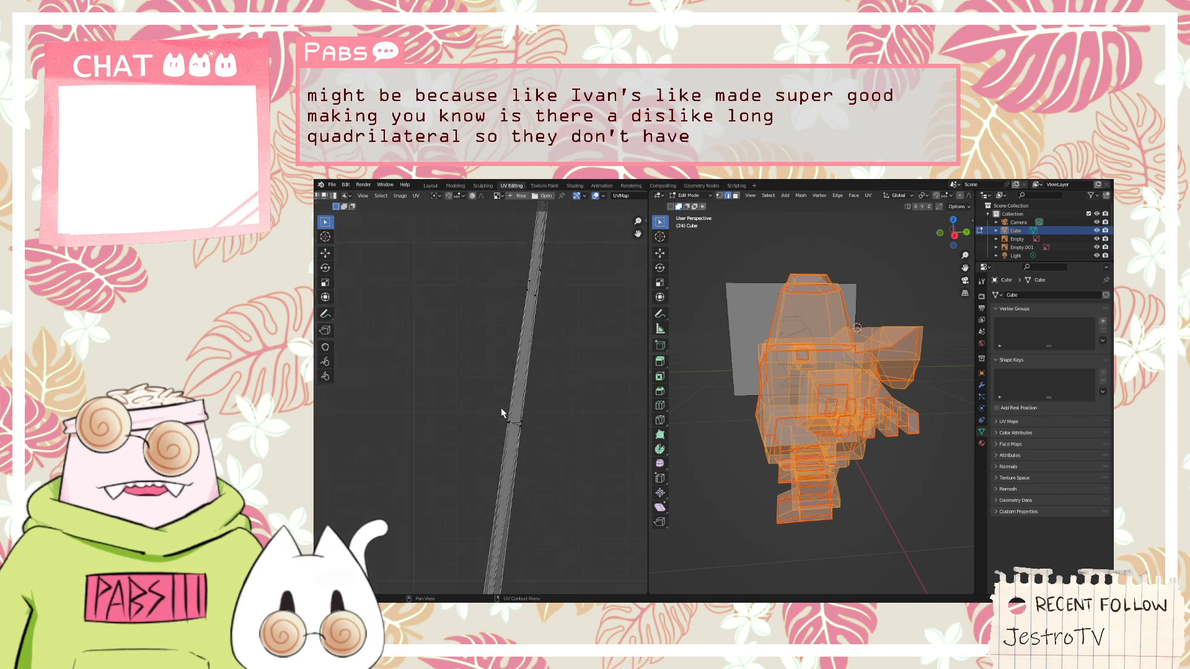
scroll(502, 414, down, 8)
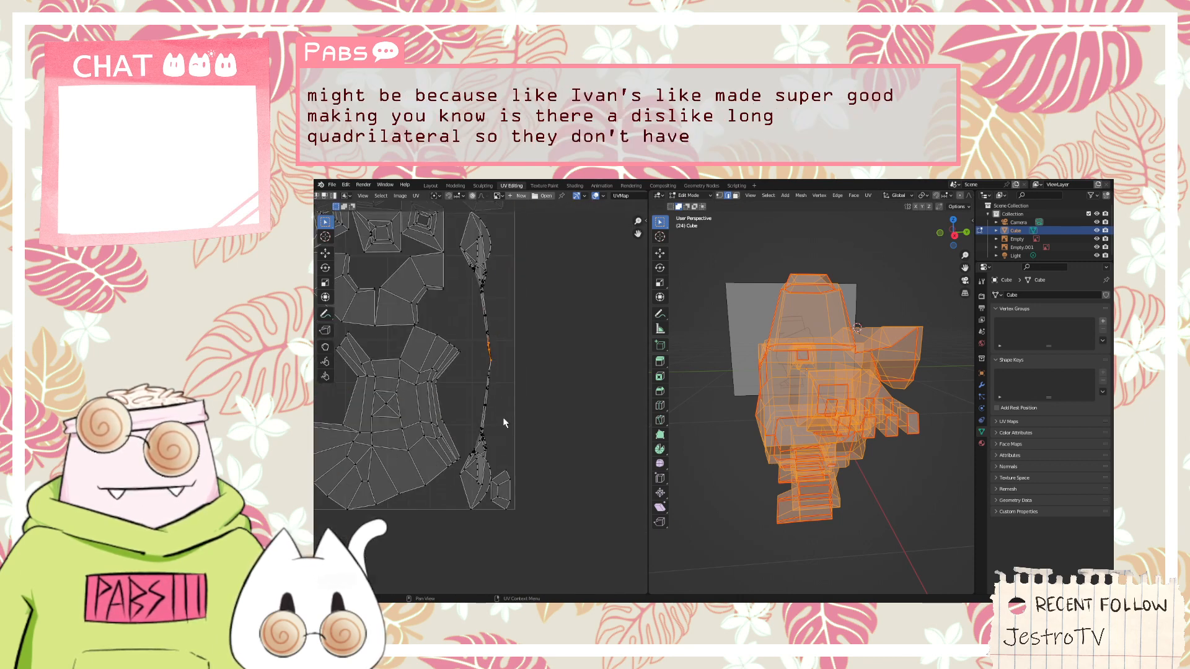
mouse_move(683, 446)
middle_down()
mouse_move(753, 478)
mouse_move(774, 447)
middle_up()
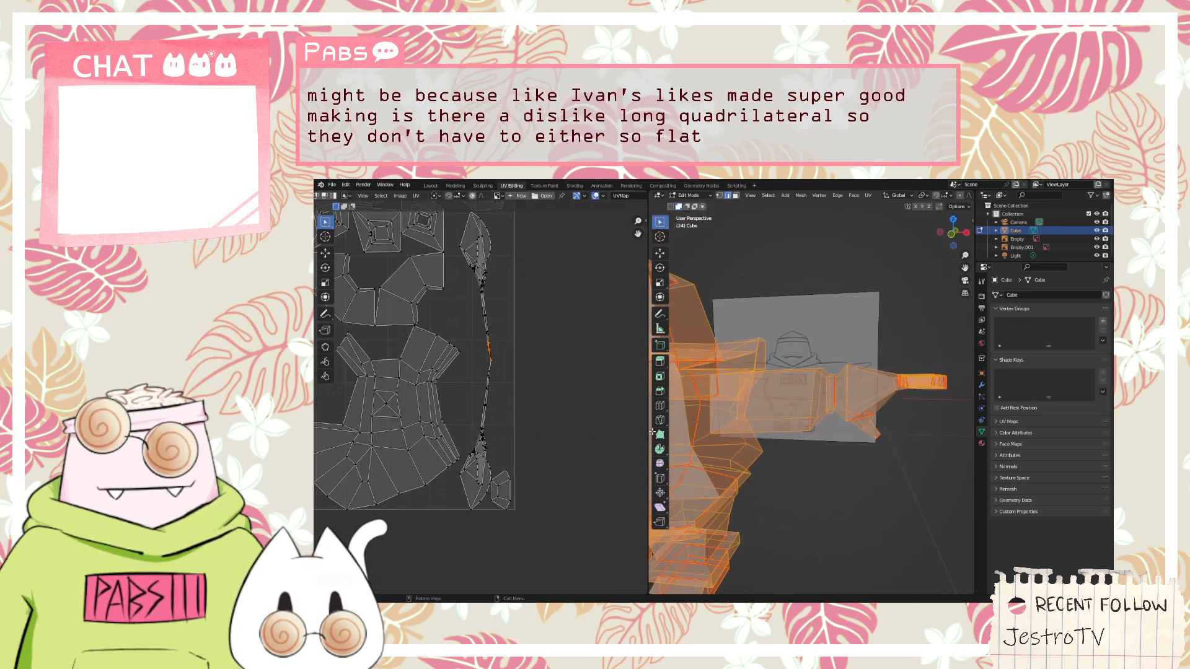
scroll(546, 430, down, 4)
scroll(428, 392, up, 4)
scroll(396, 370, down, 6)
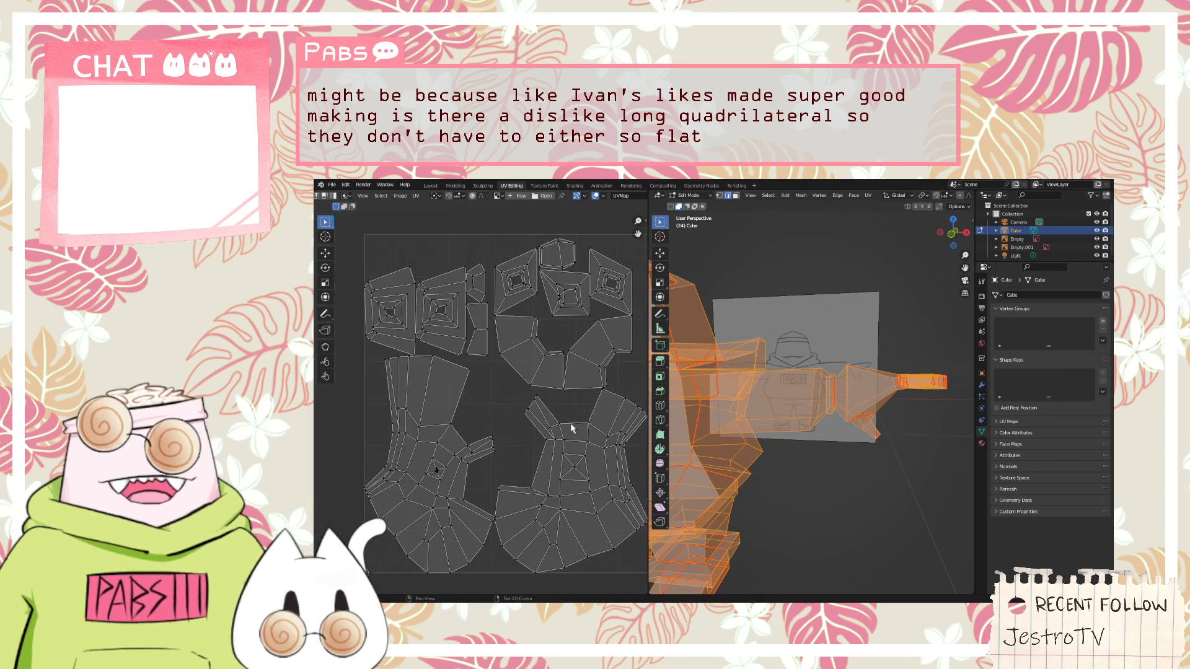
shift+middle_drag(814, 470, 942, 456)
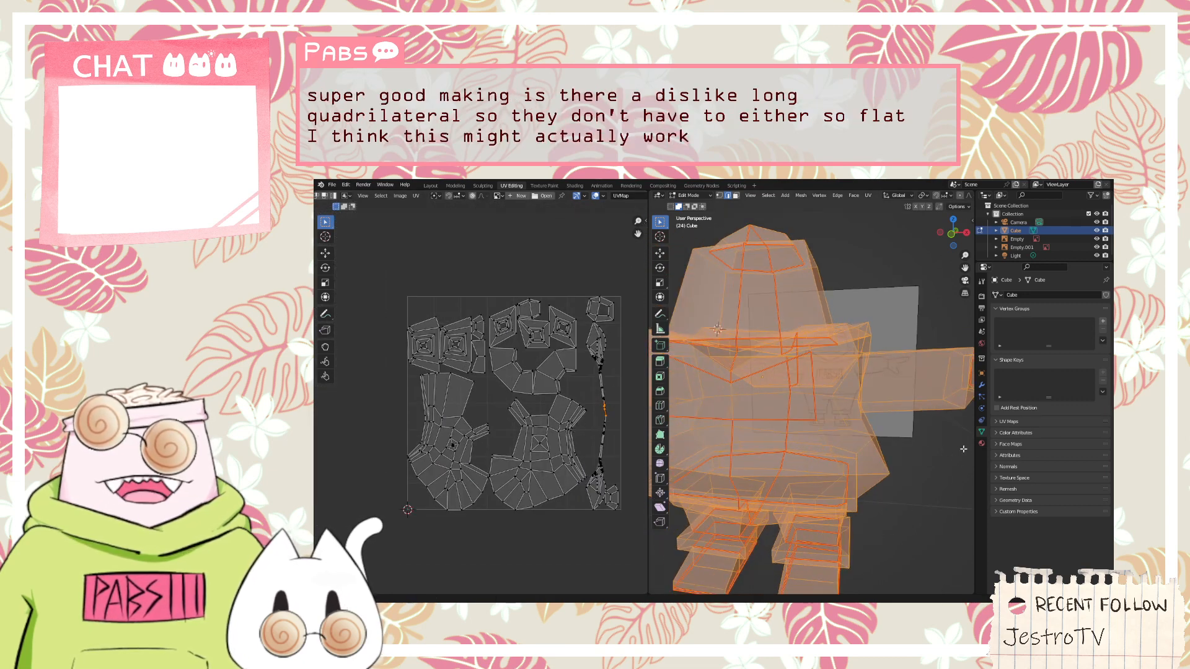
scroll(772, 458, down, 3)
shift+middle_drag(771, 457, 800, 456)
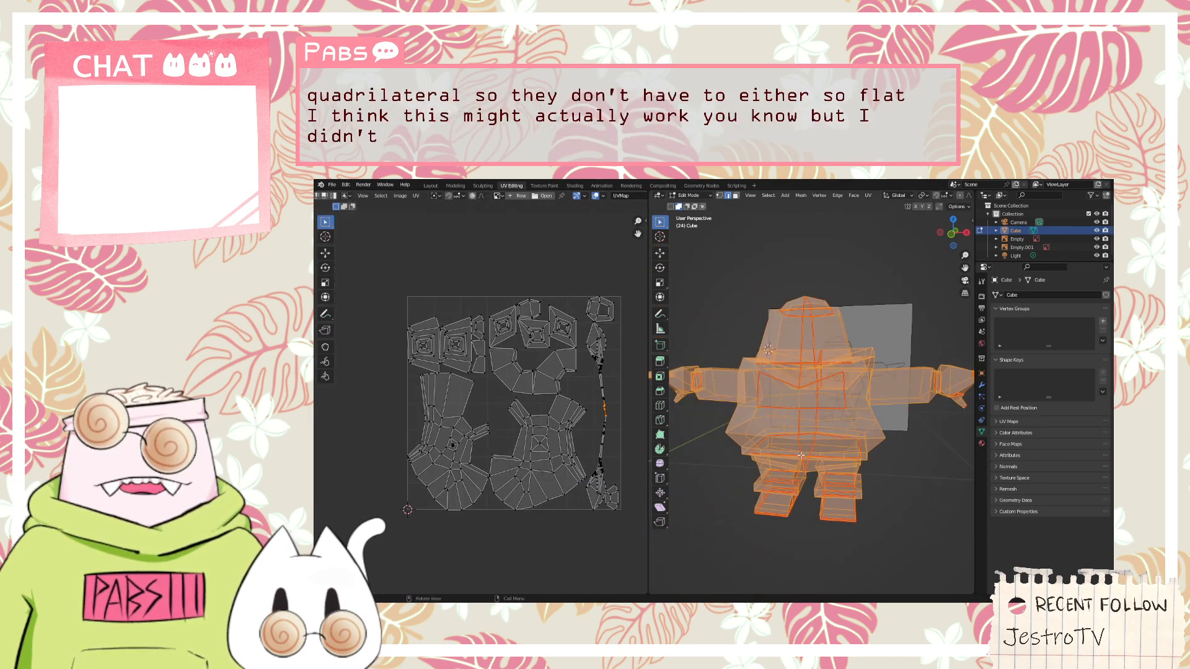
scroll(620, 505, up, 1)
scroll(620, 505, down, 3)
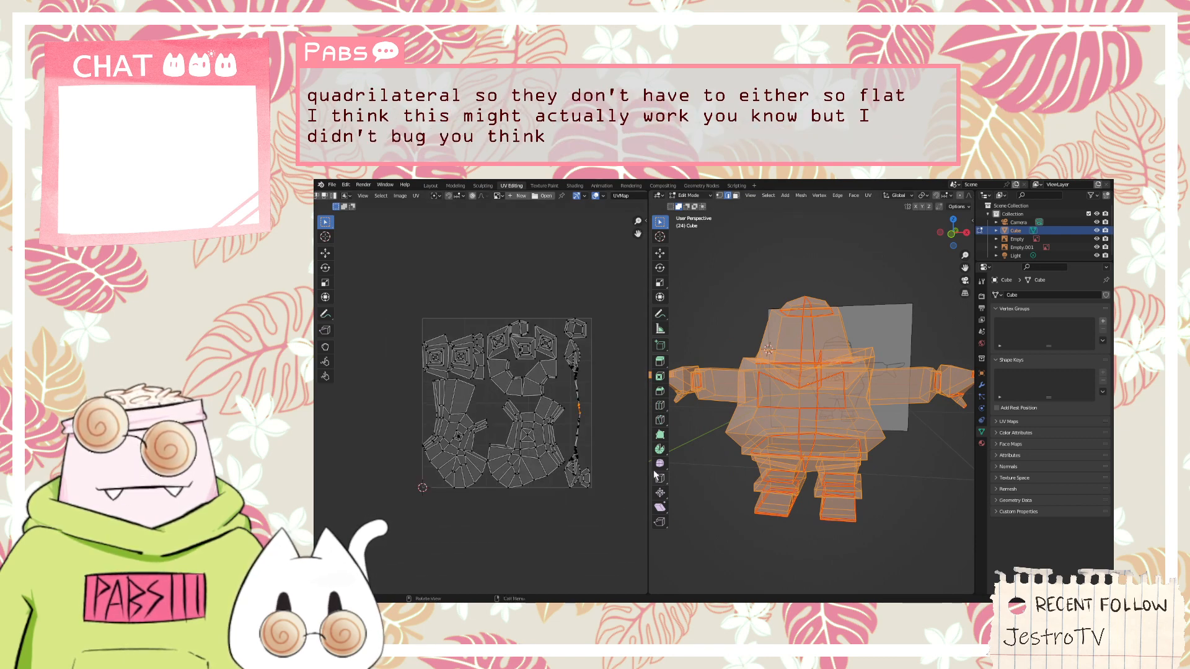
scroll(590, 410, up, 2)
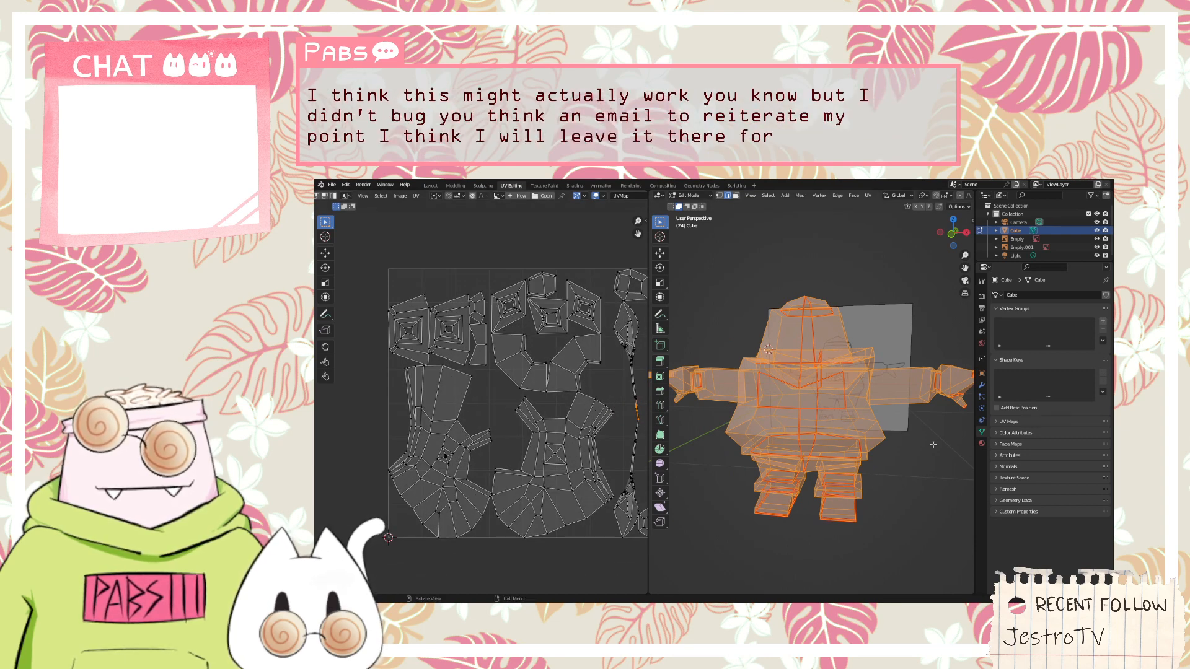
Save the character model with its current seams and UV layout to the existing project file
middle_drag(847, 449, 890, 444)
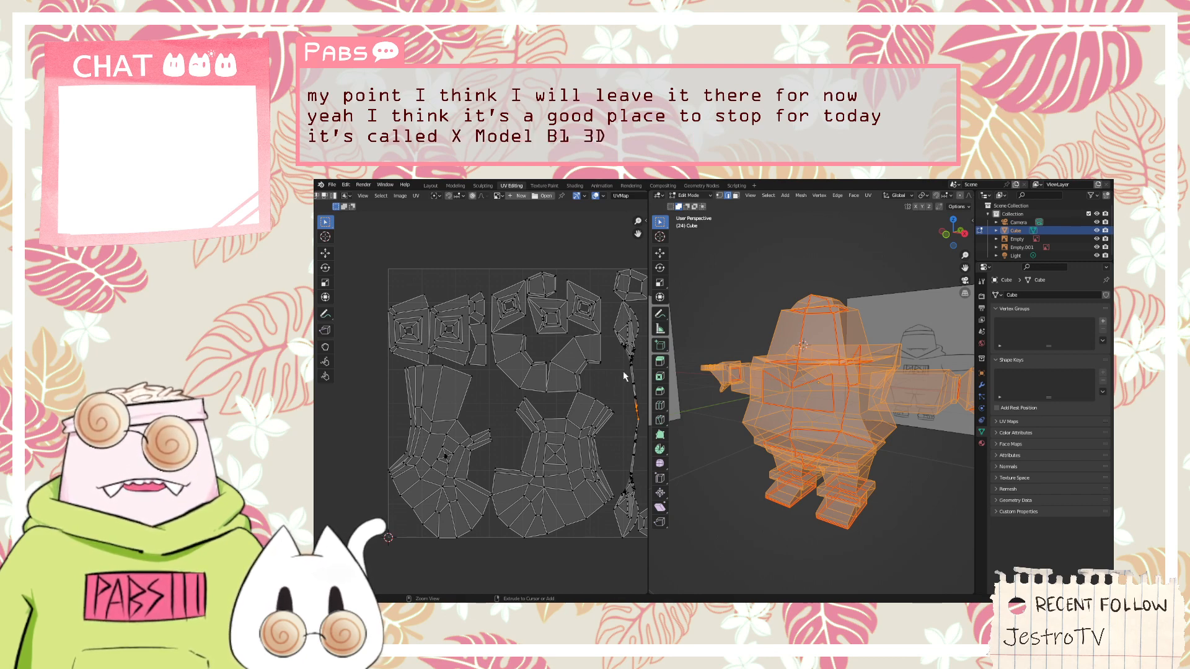
key(ctrl+s)
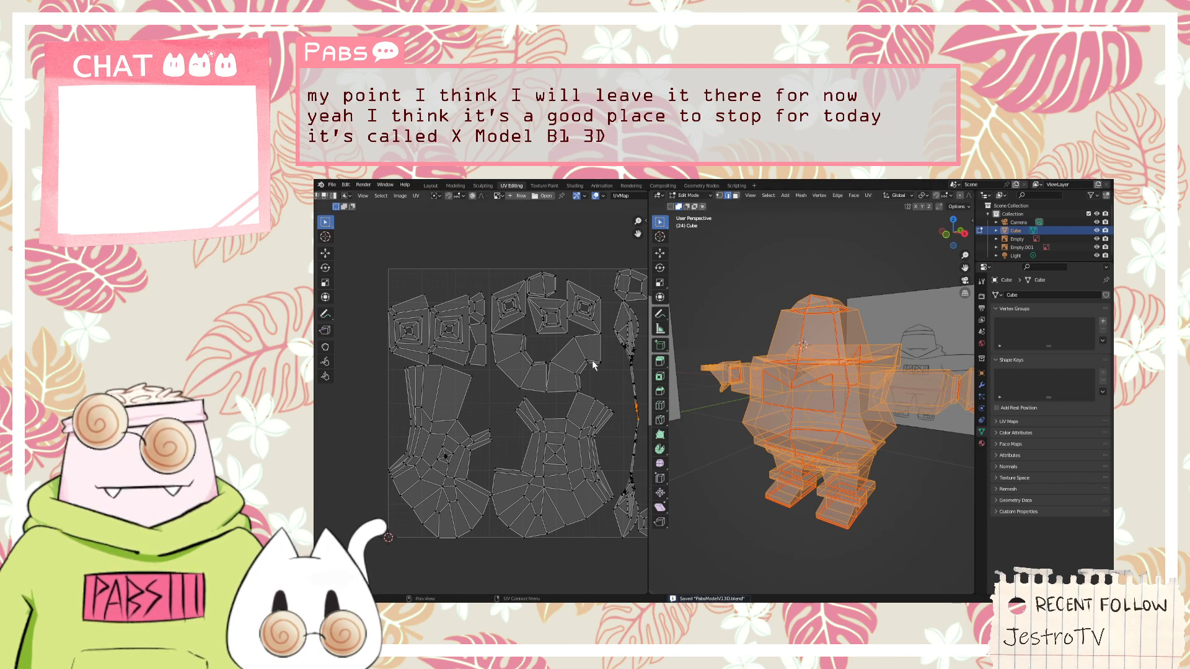
middle_drag(748, 394, 772, 396)
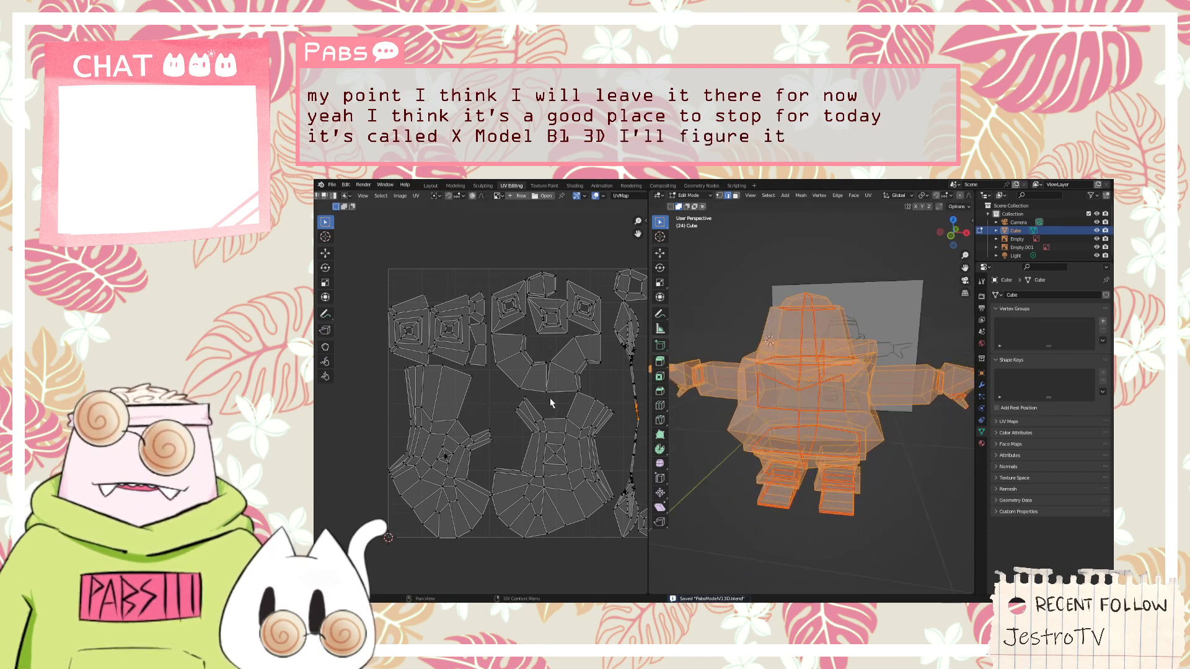